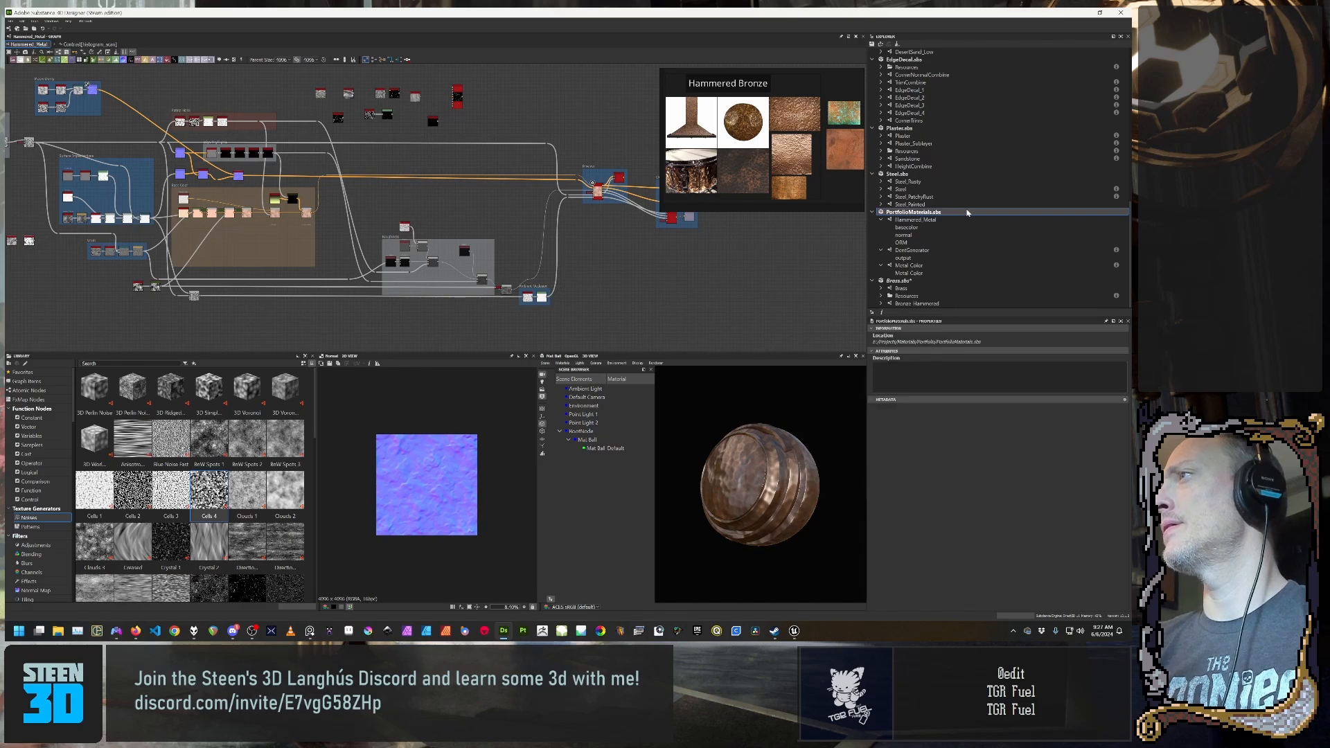
# Step: Create a new Substance graph named SteenORM in PortfolioMaterials.sbs from the Empty template
pyautogui.moveTo(988, 214)
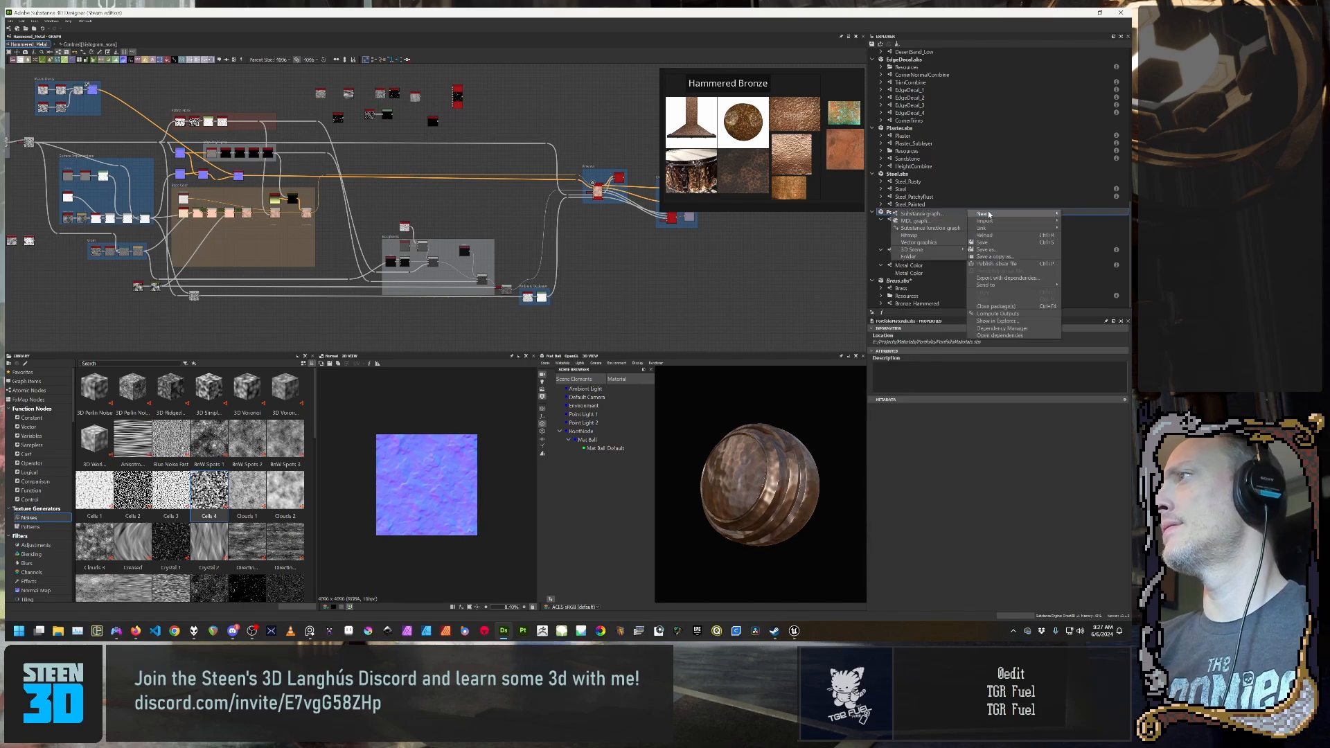
pyautogui.click(921, 213)
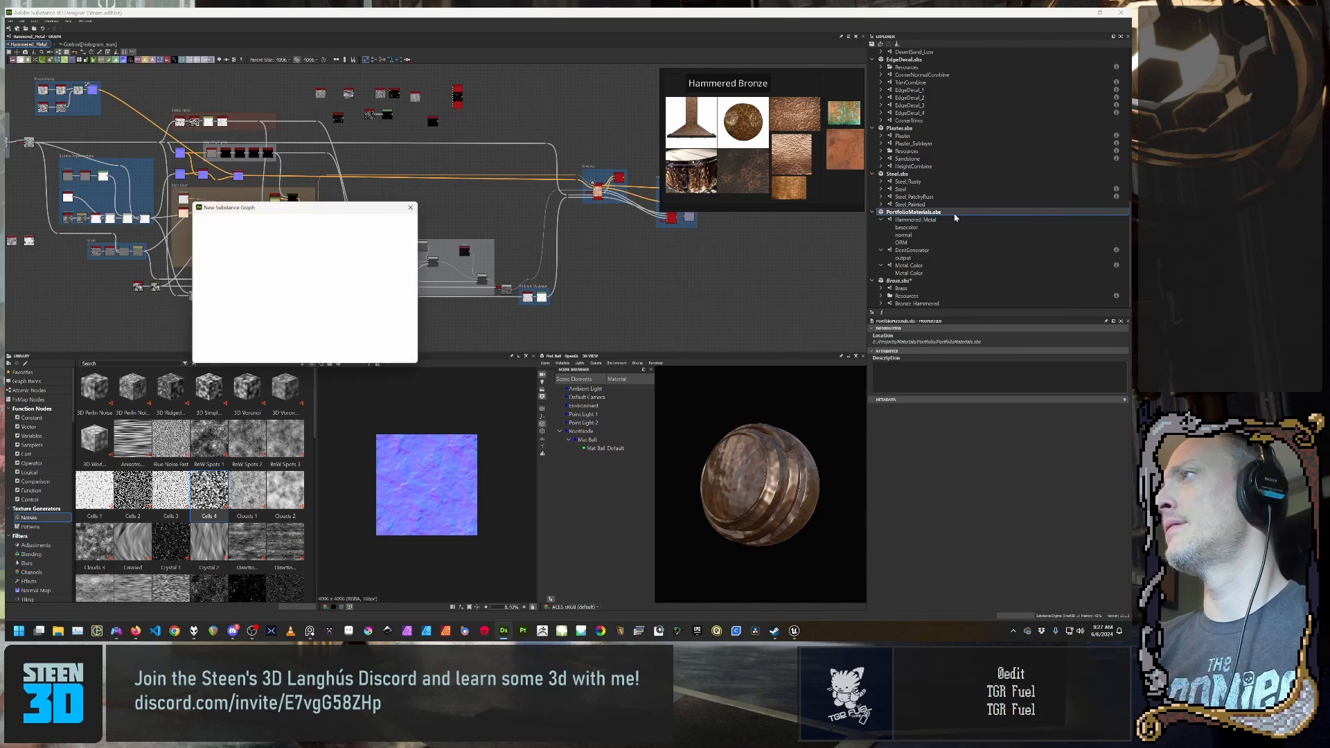
pyautogui.press('BackSpace')
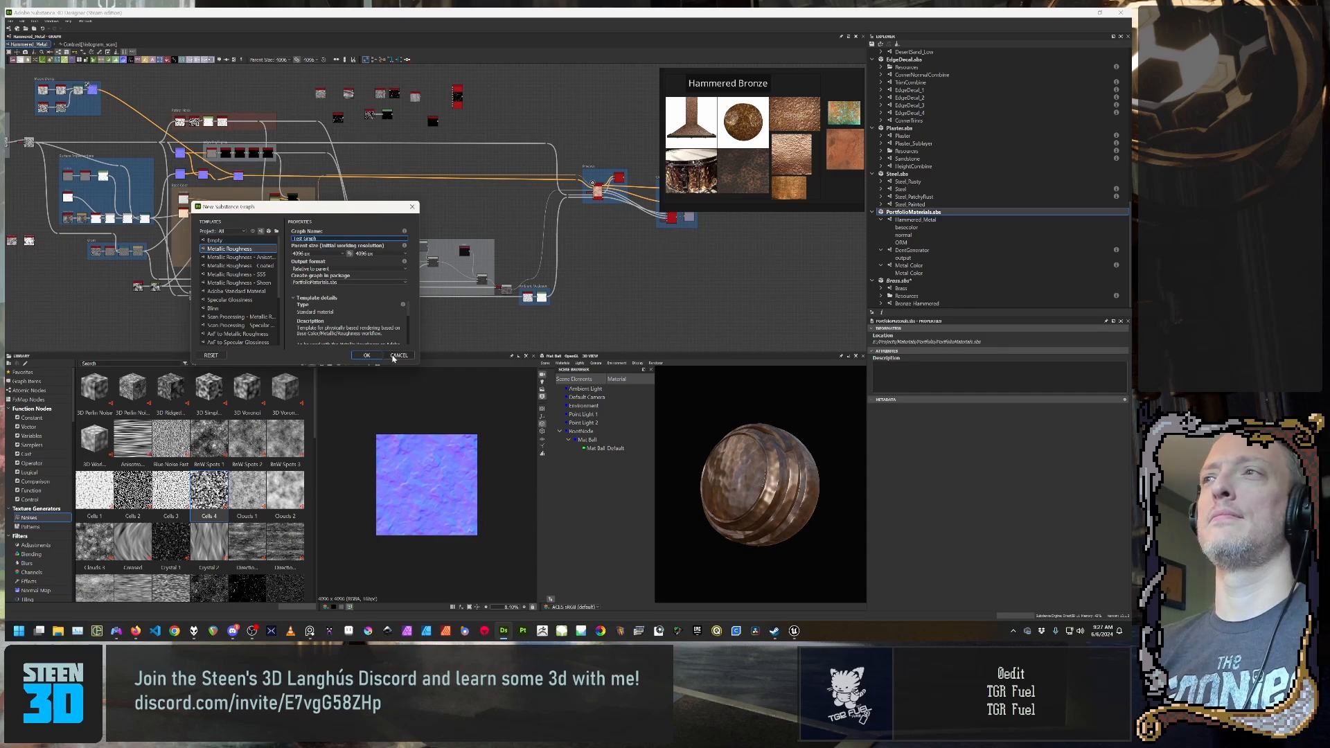
pyautogui.click(215, 240)
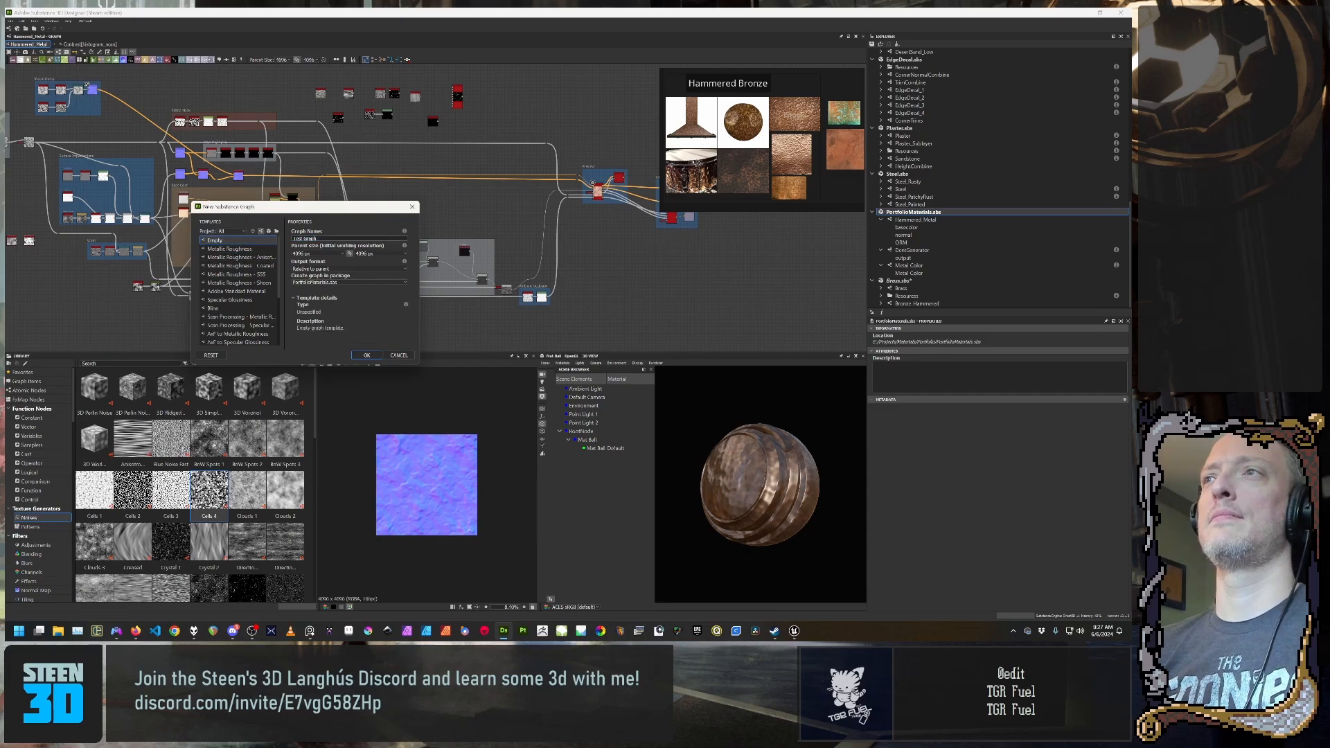
pyautogui.doubleClick(310, 238)
pyautogui.tripleClick(310, 238)
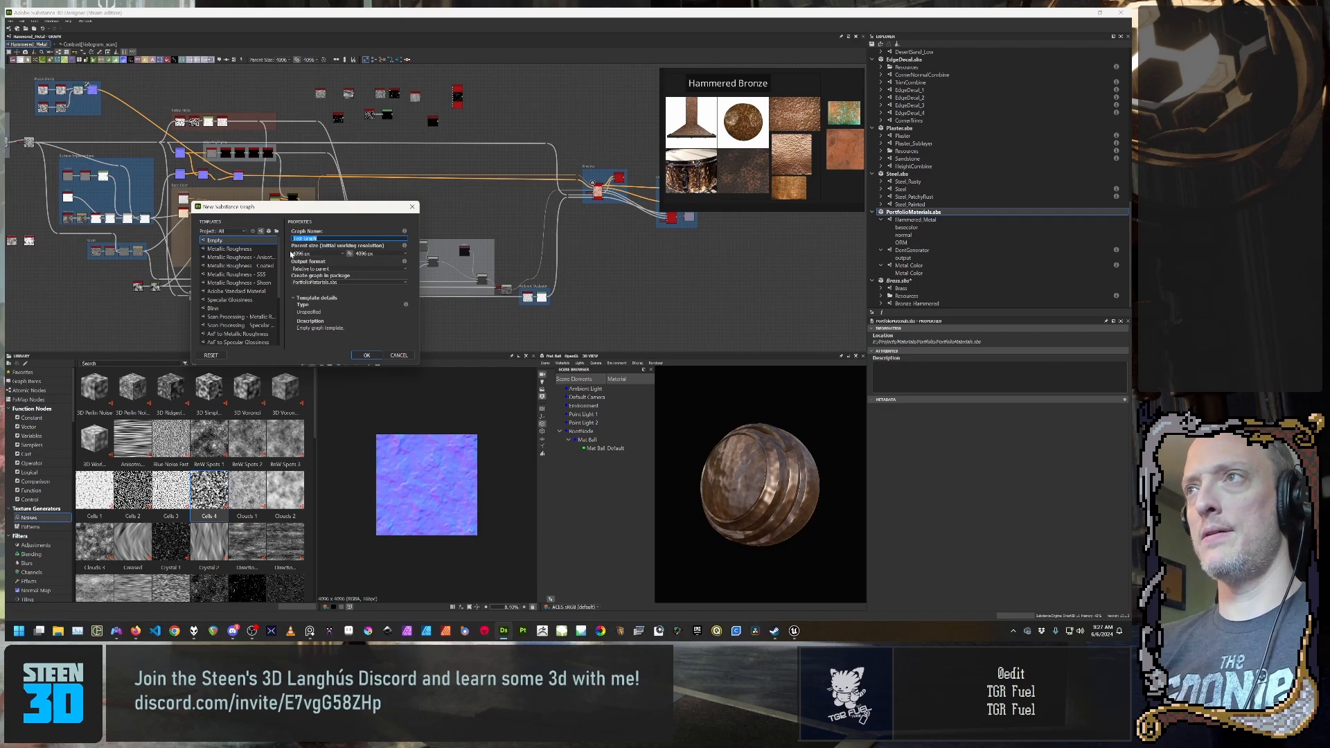
pyautogui.write('H')
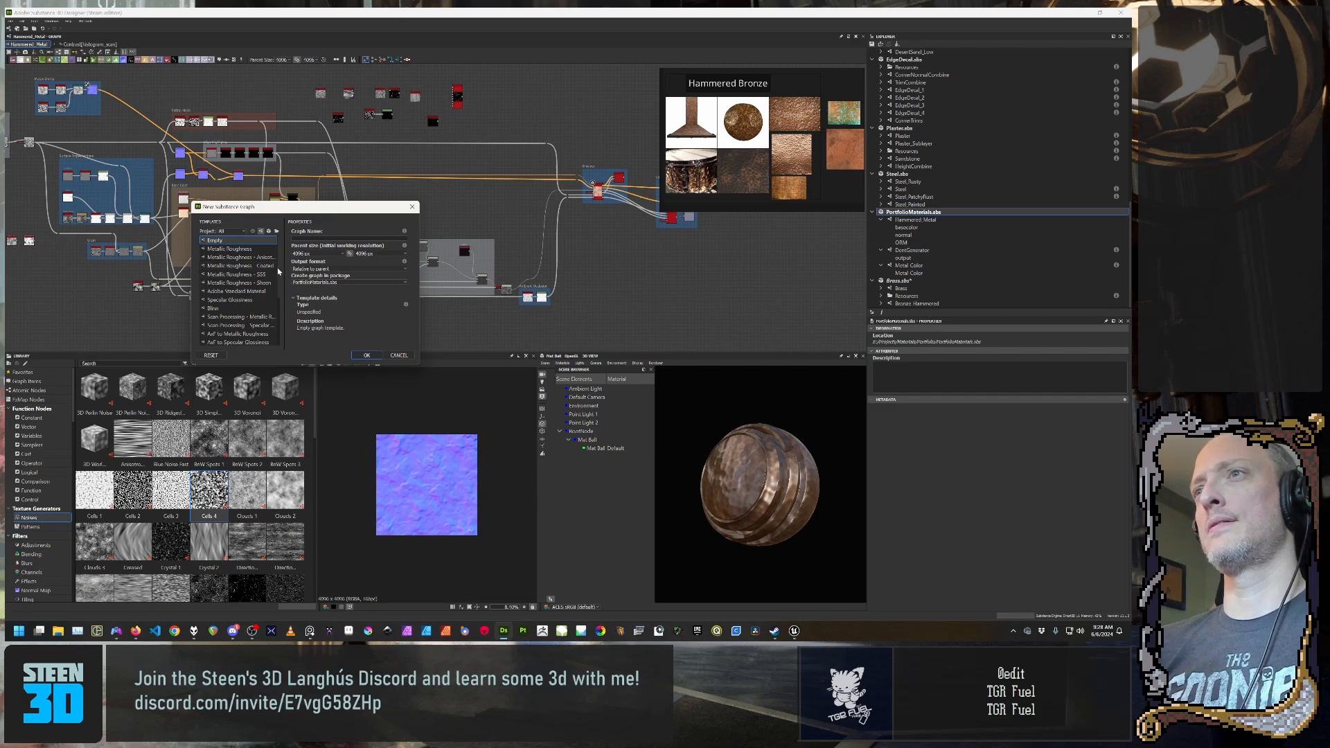
pyautogui.scroll(-3, 271, 323)
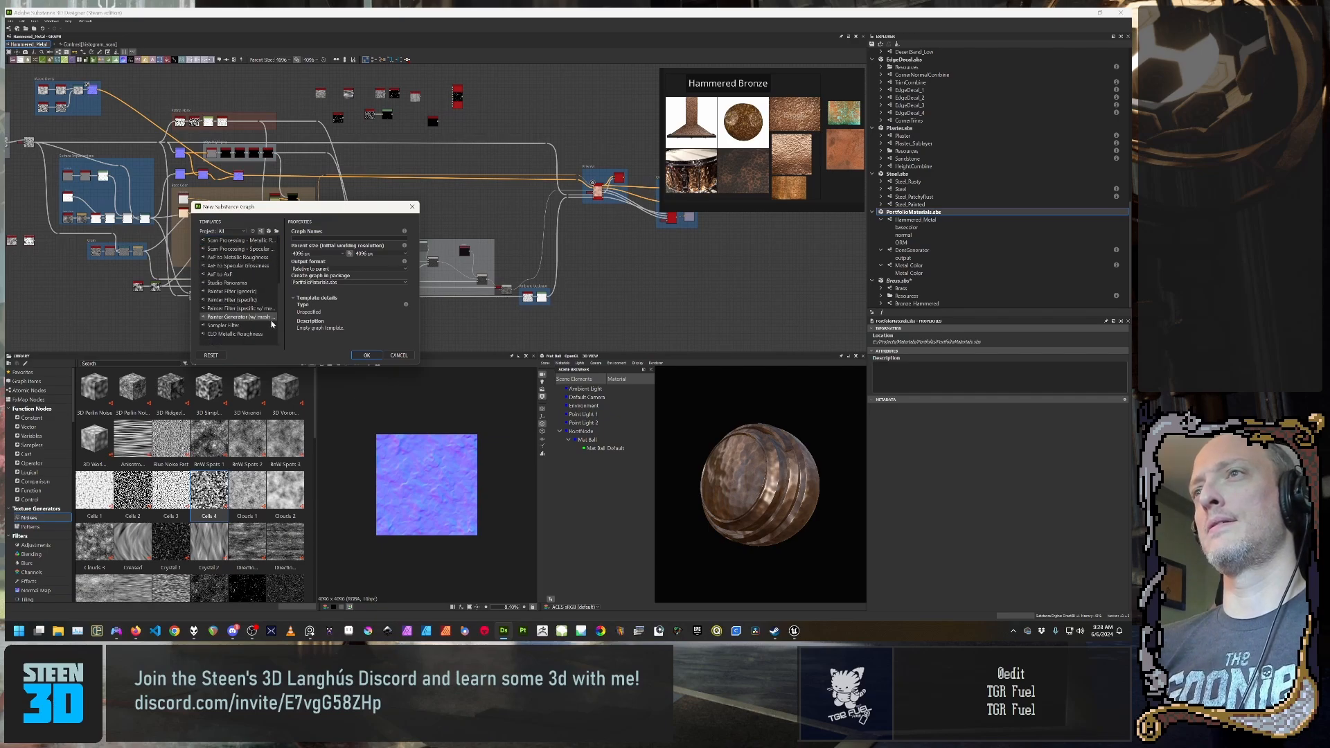
pyautogui.scroll(3, 271, 323)
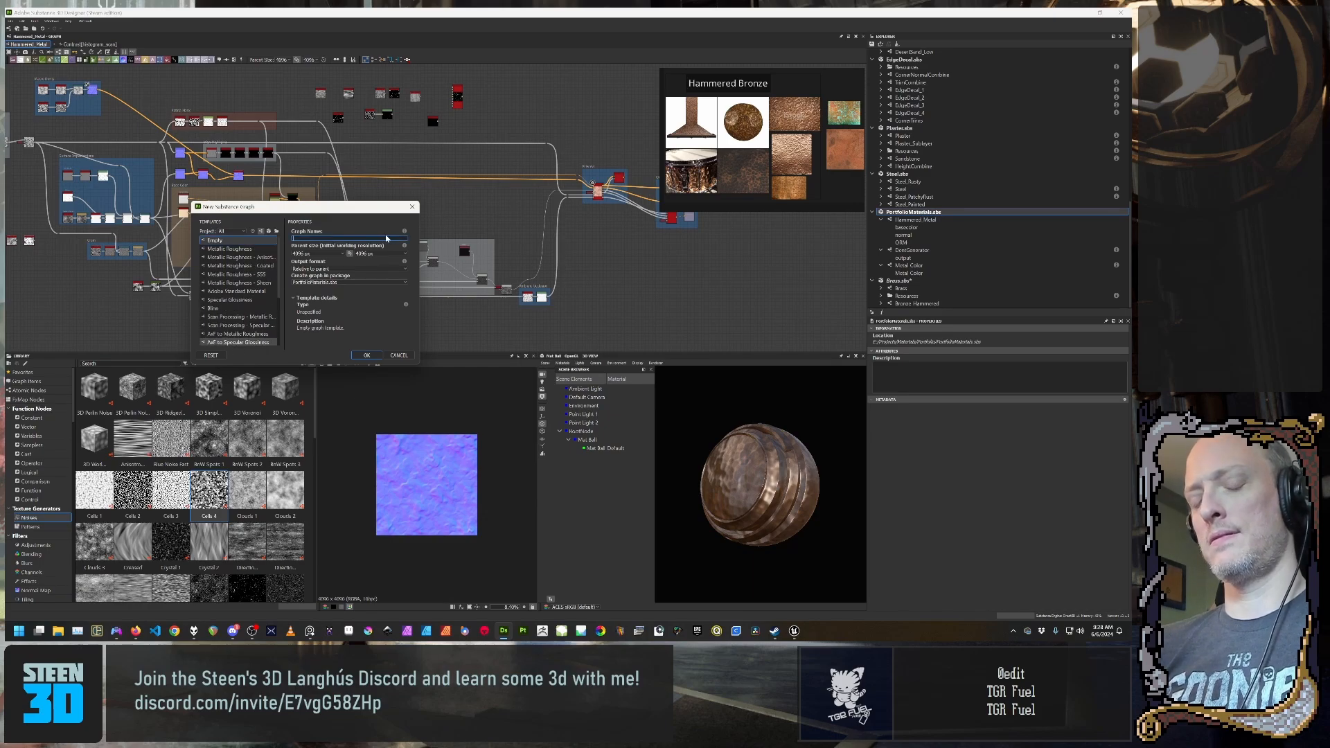
pyautogui.write('SteenORM')
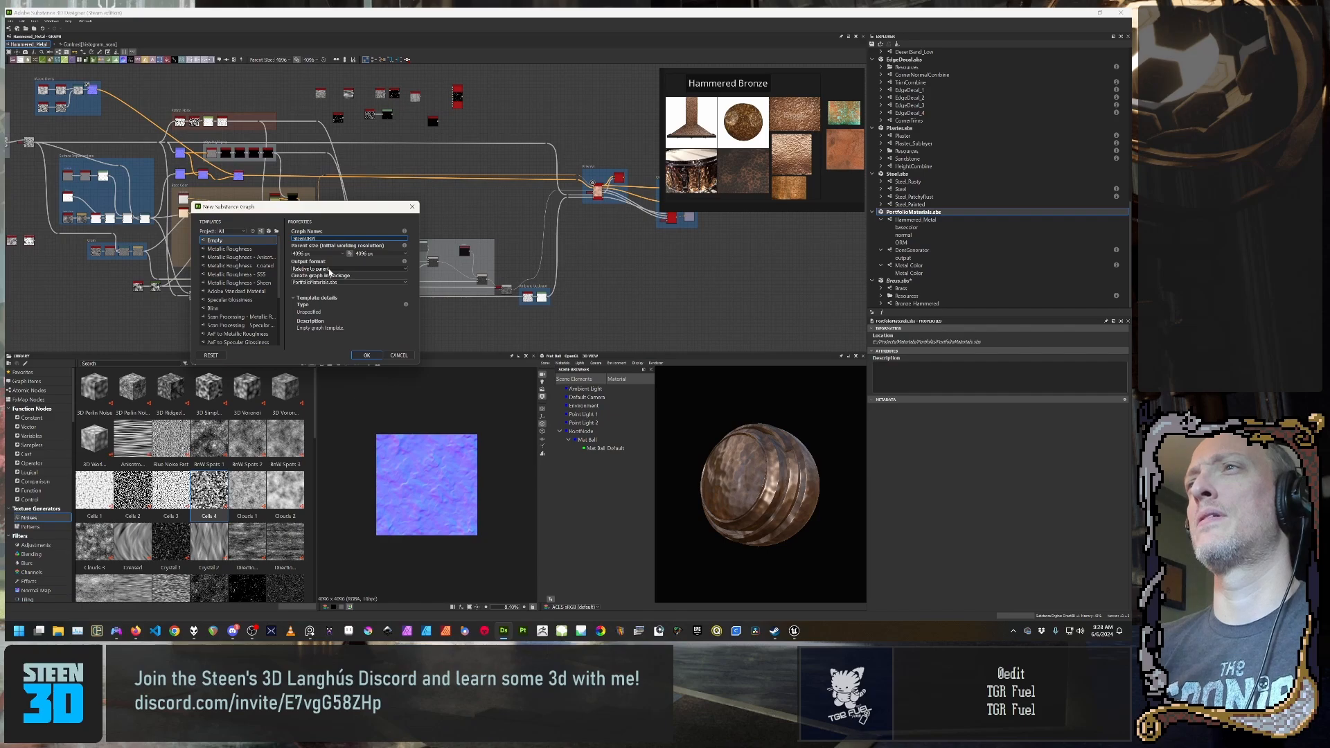
pyautogui.click(360, 356)
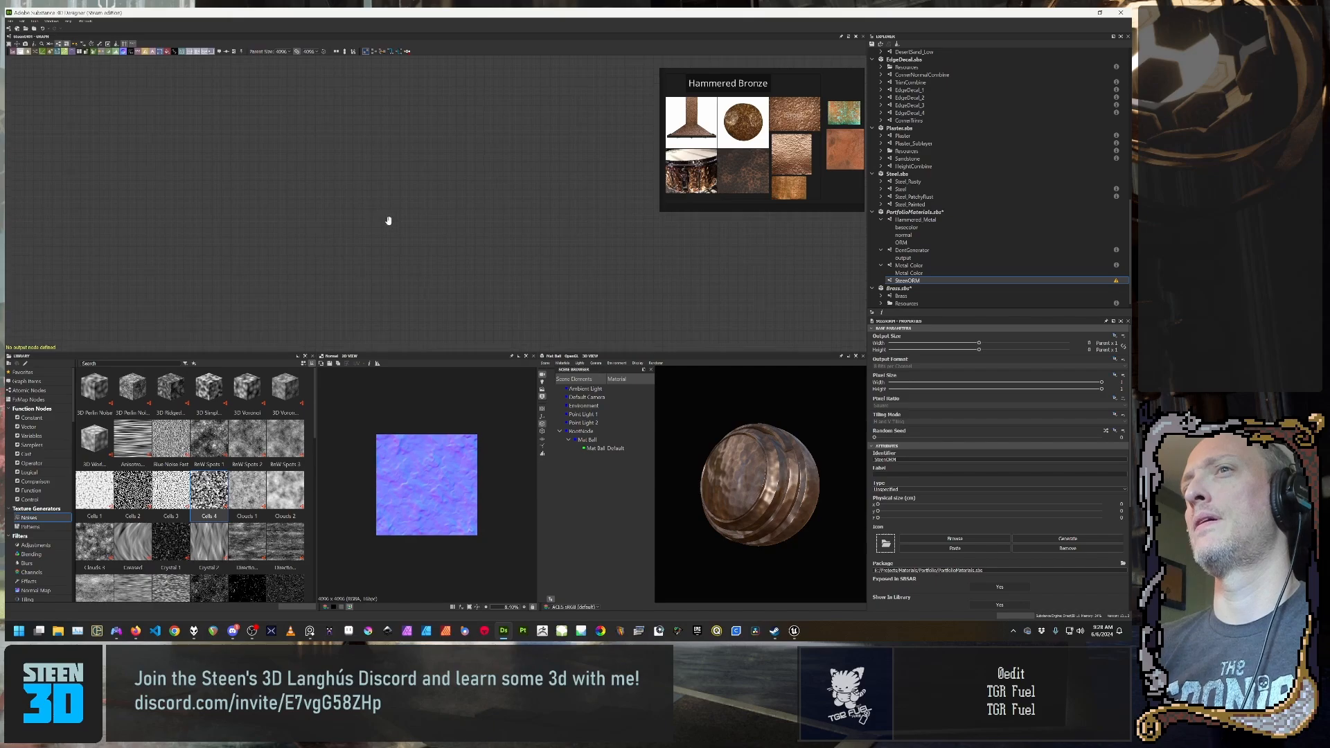
# Step: Copy the Preview and Output frames with their nodes from the Hammered_Metal graph into the SteenORM graph
pyautogui.click(977, 221)
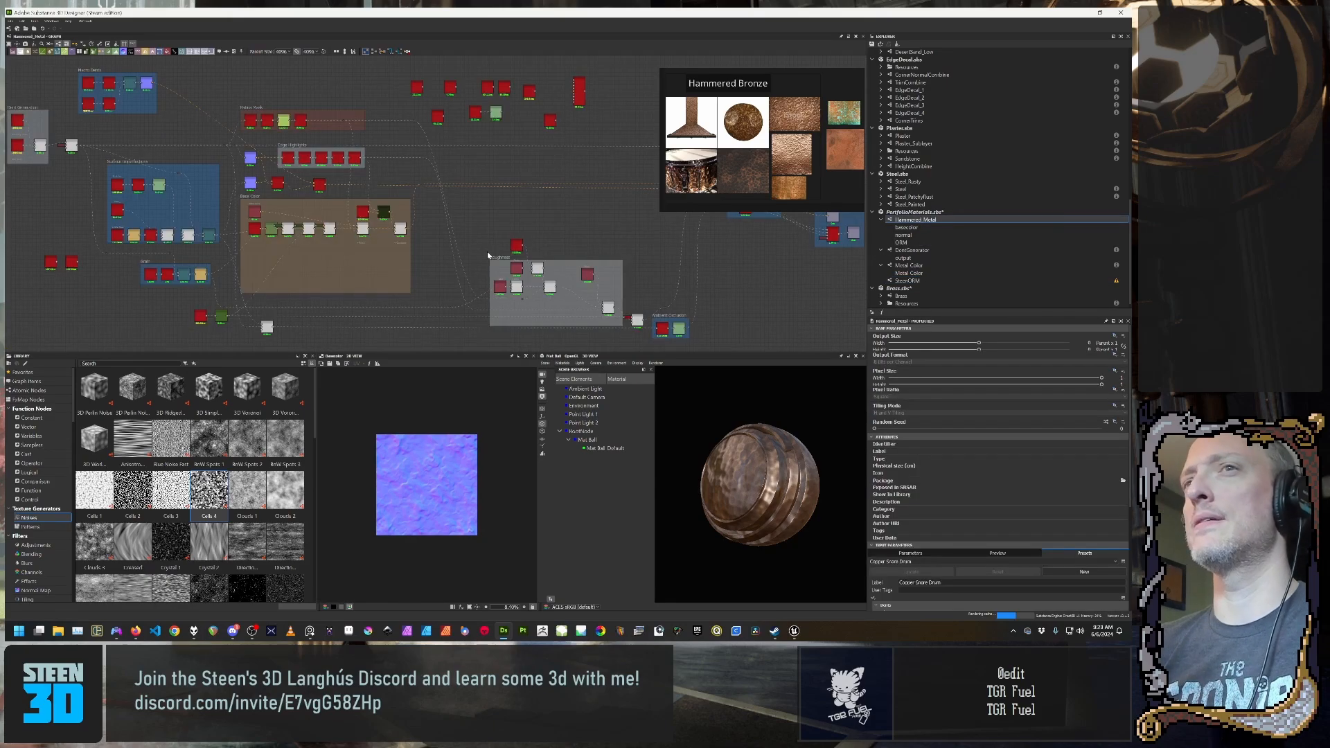
pyautogui.scroll(-1, 253, 242)
pyautogui.moveTo(418, 234); pyautogui.dragTo(290, 281, button='middle')
pyautogui.scroll(3, 360, 260)
pyautogui.scroll(1, 360, 261)
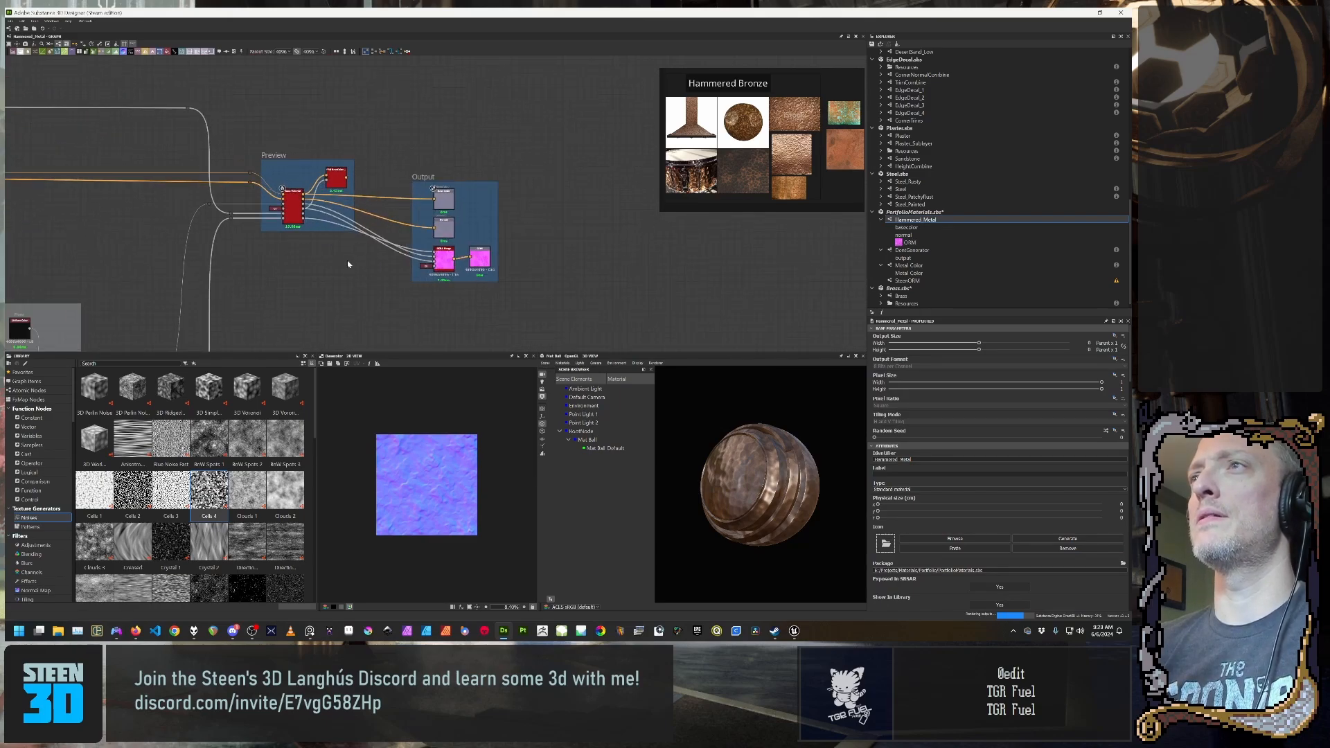
pyautogui.scroll(3, 471, 284)
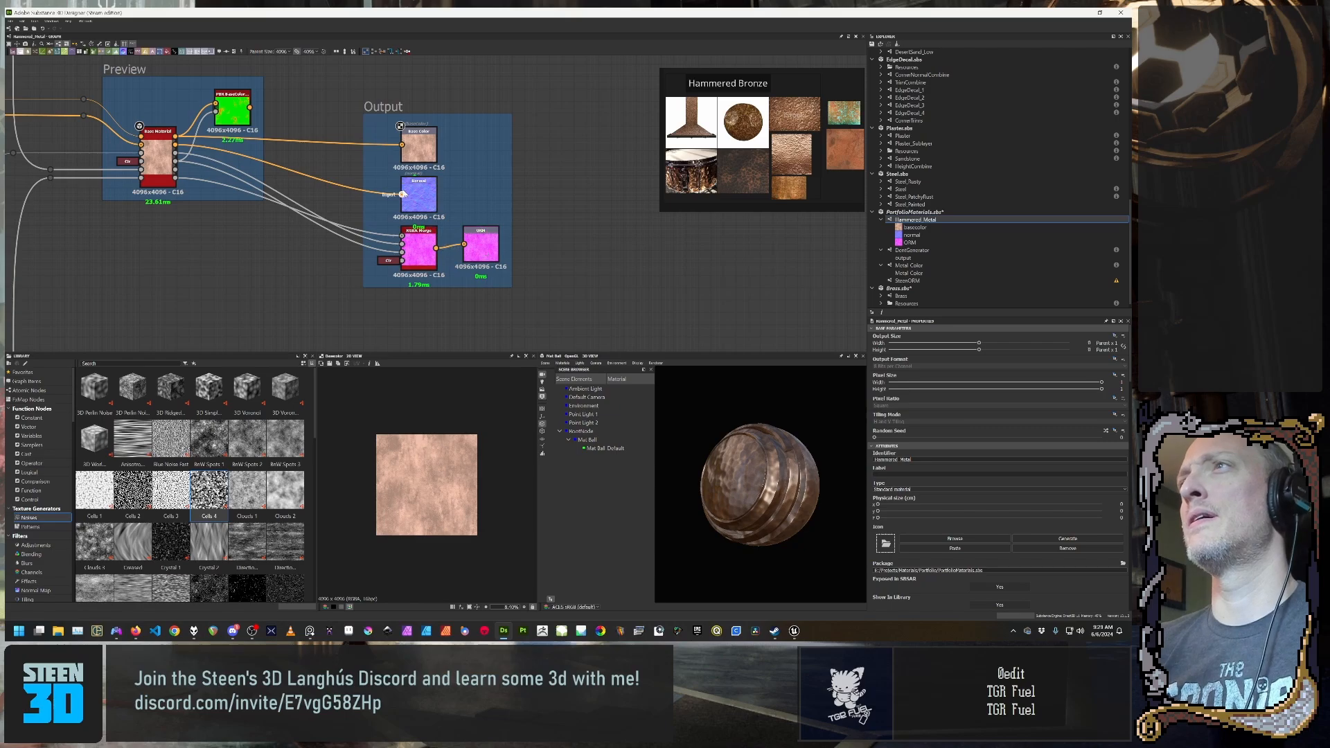
pyautogui.scroll(-2, 421, 245)
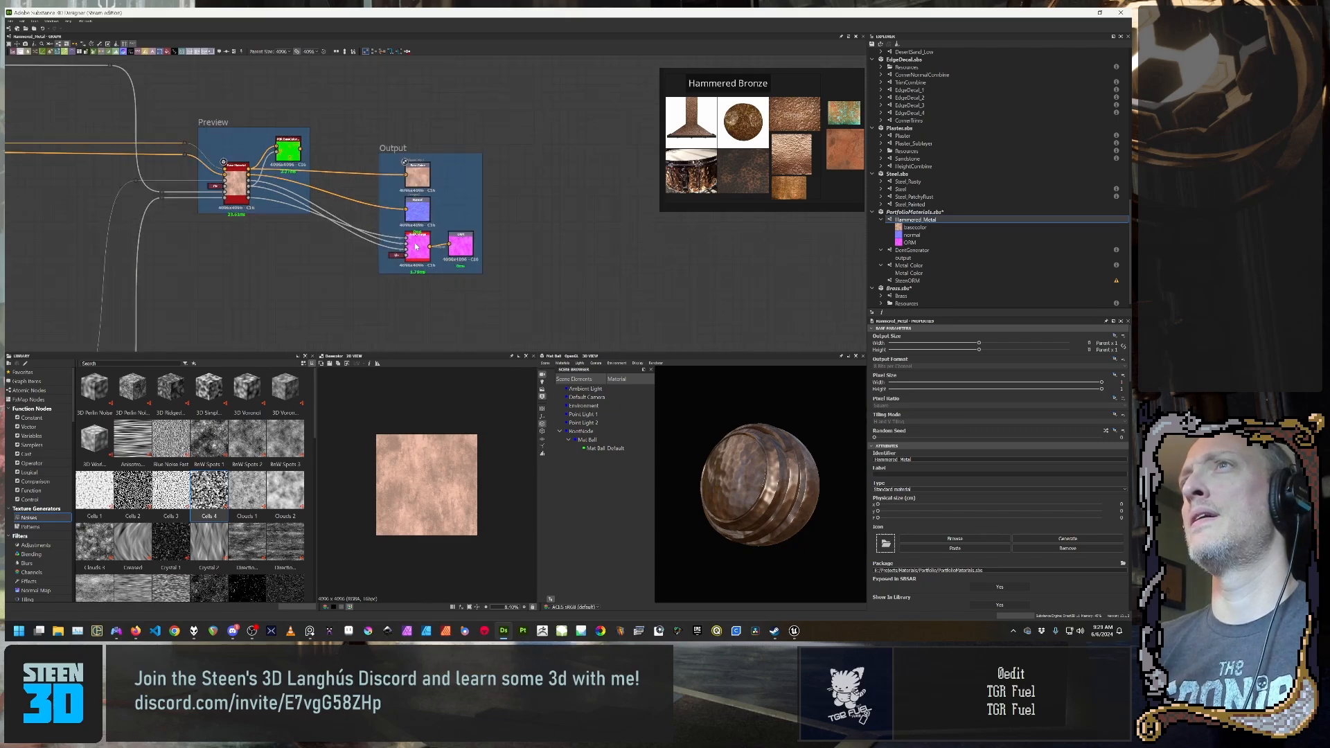
pyautogui.moveTo(344, 249); pyautogui.dragTo(386, 242, button='middle')
pyautogui.moveTo(265, 243); pyautogui.dragTo(296, 255, button='middle')
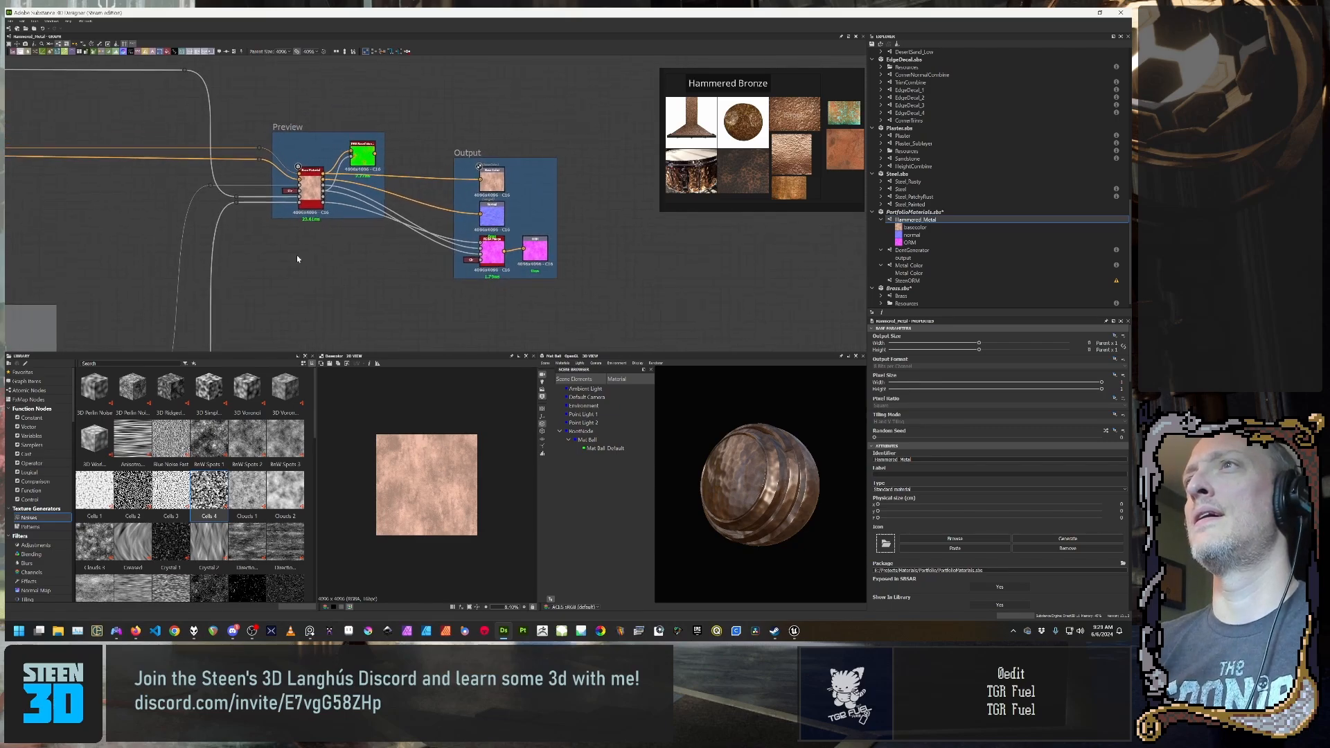
pyautogui.moveTo(273, 96); pyautogui.dragTo(598, 335)
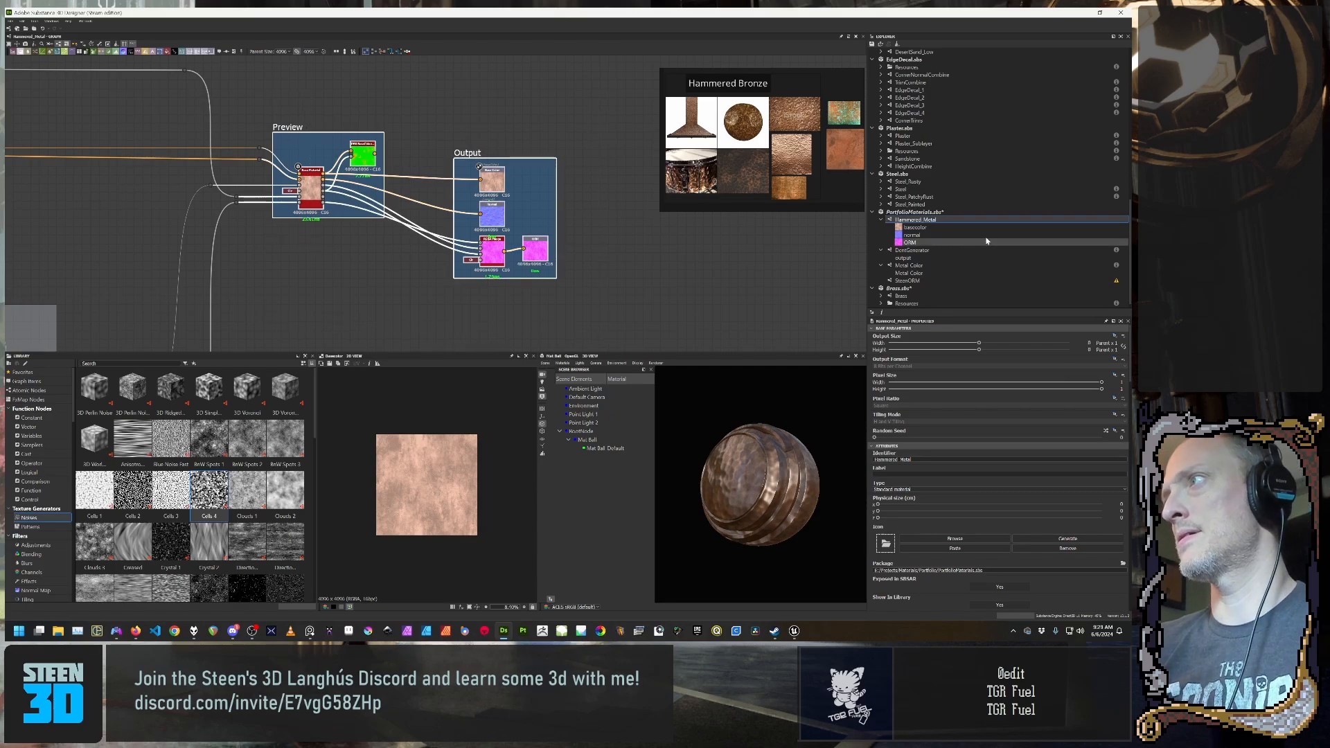
pyautogui.click(959, 281)
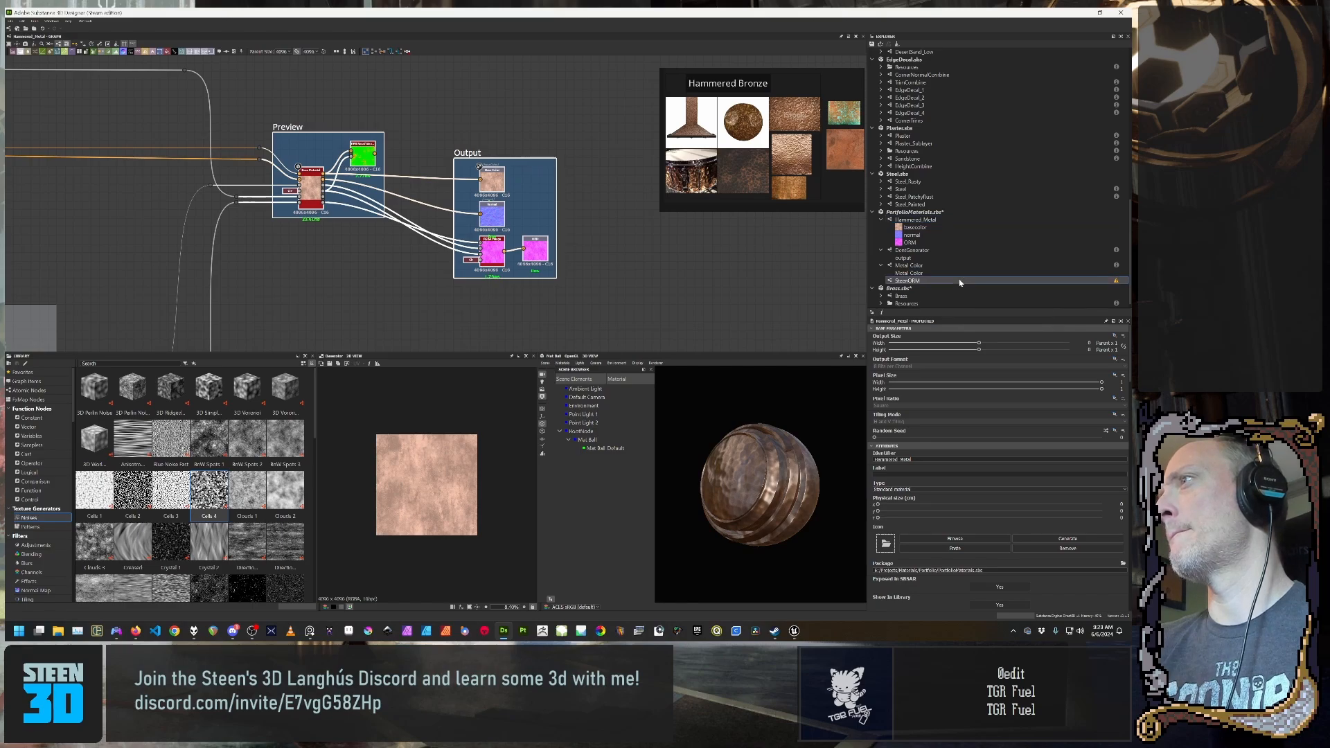
pyautogui.doubleClick(959, 281)
pyautogui.hotkey('ctrl', 'v')
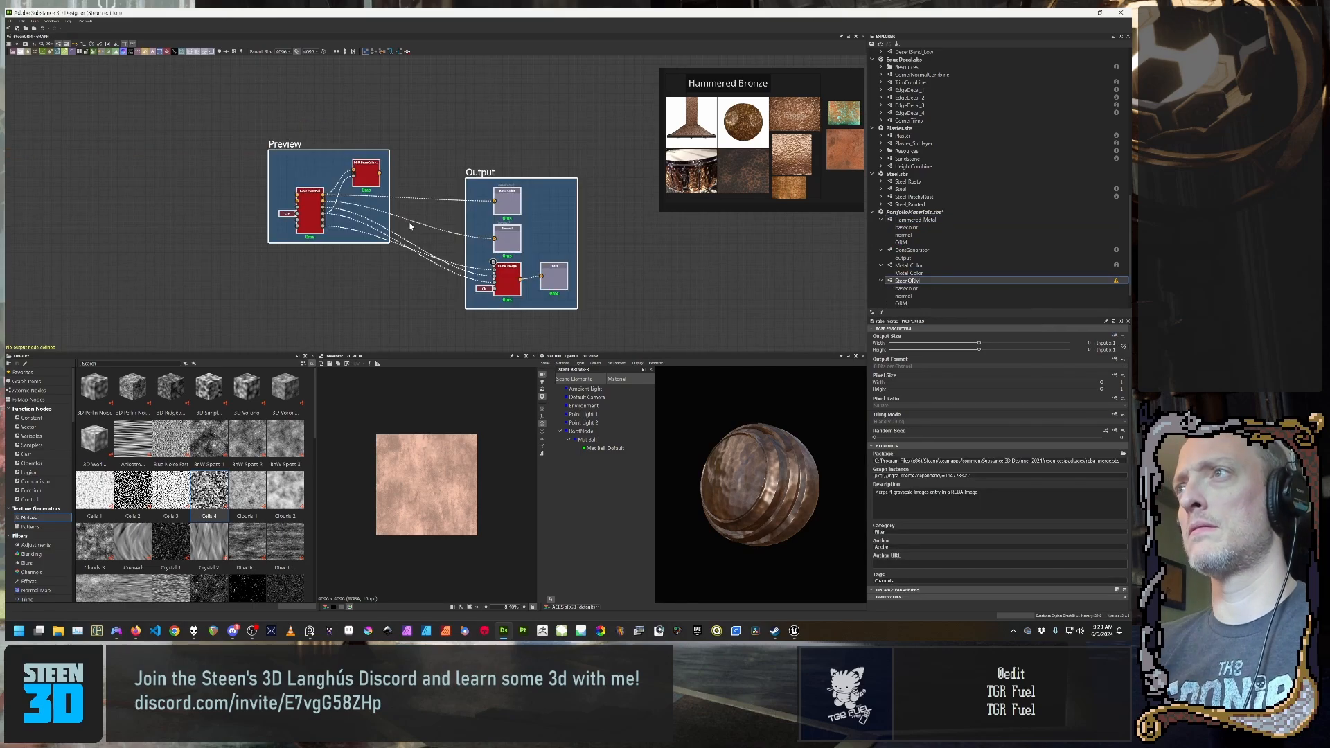
pyautogui.scroll(-1, 428, 256)
pyautogui.click(457, 176)
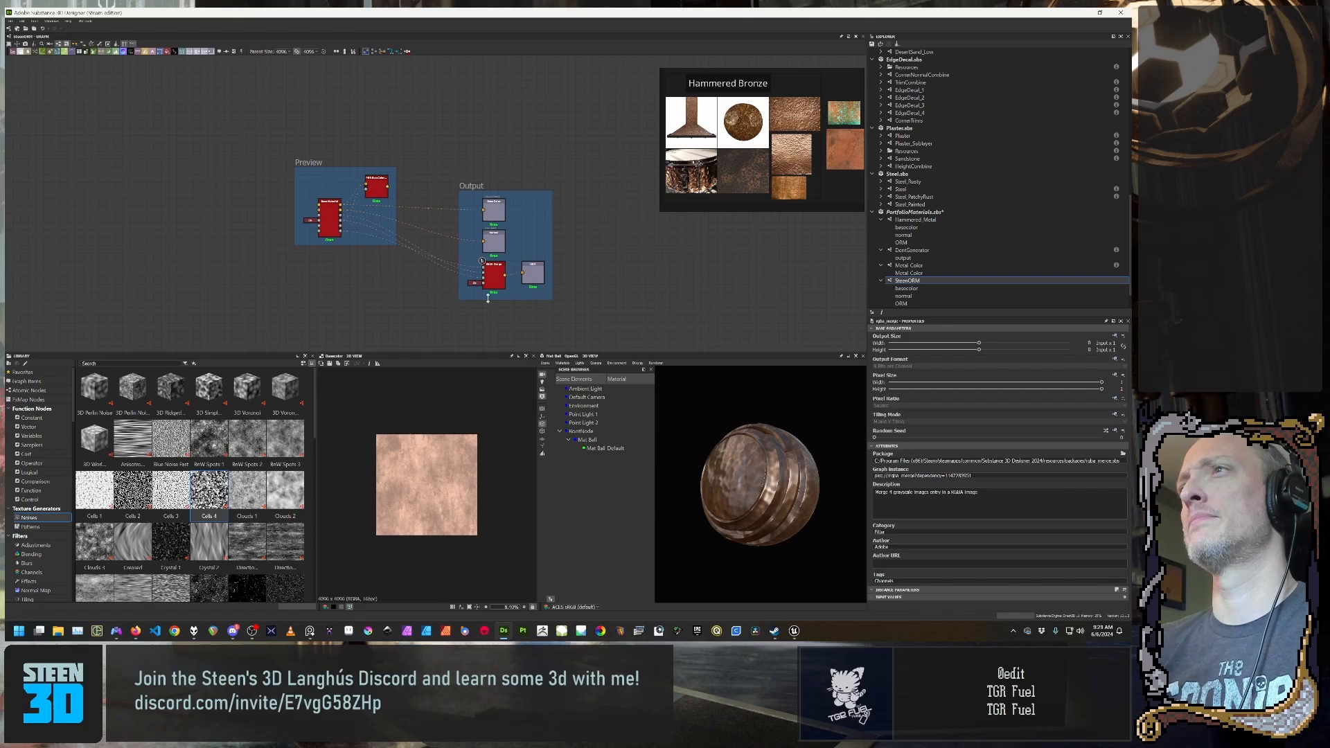
# Step: Move the Preview frame with its nodes right next to the Output frame
pyautogui.scroll(2, 452, 307)
pyautogui.moveTo(357, 284); pyautogui.dragTo(314, 324, button='middle')
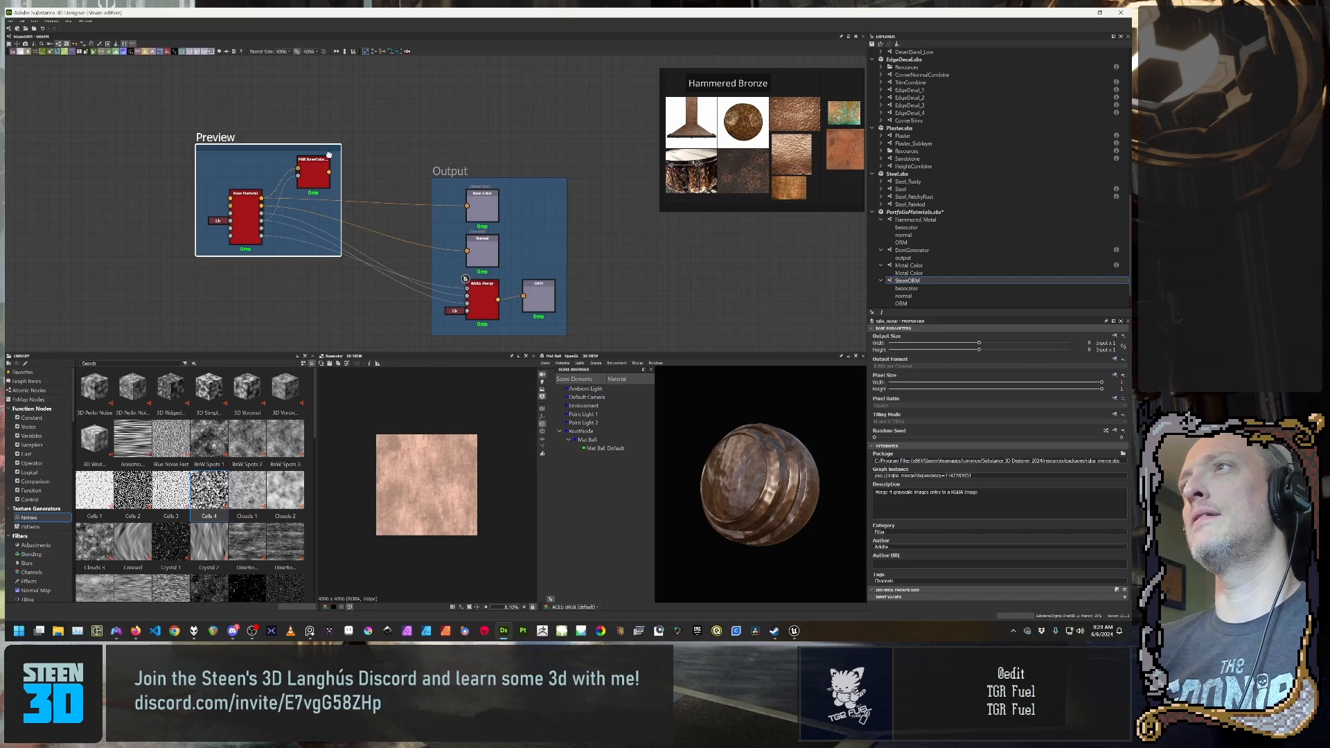
pyautogui.moveTo(323, 145); pyautogui.dragTo(400, 184)
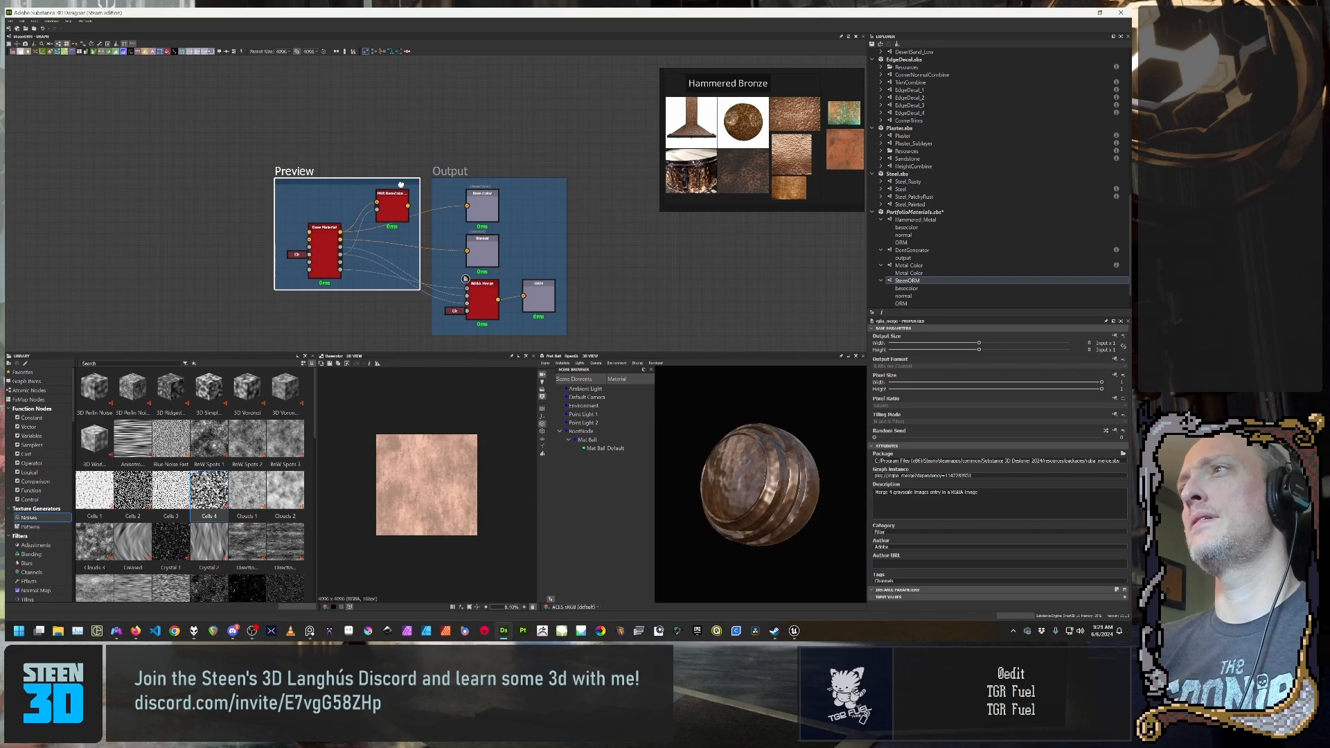
pyautogui.click(366, 302)
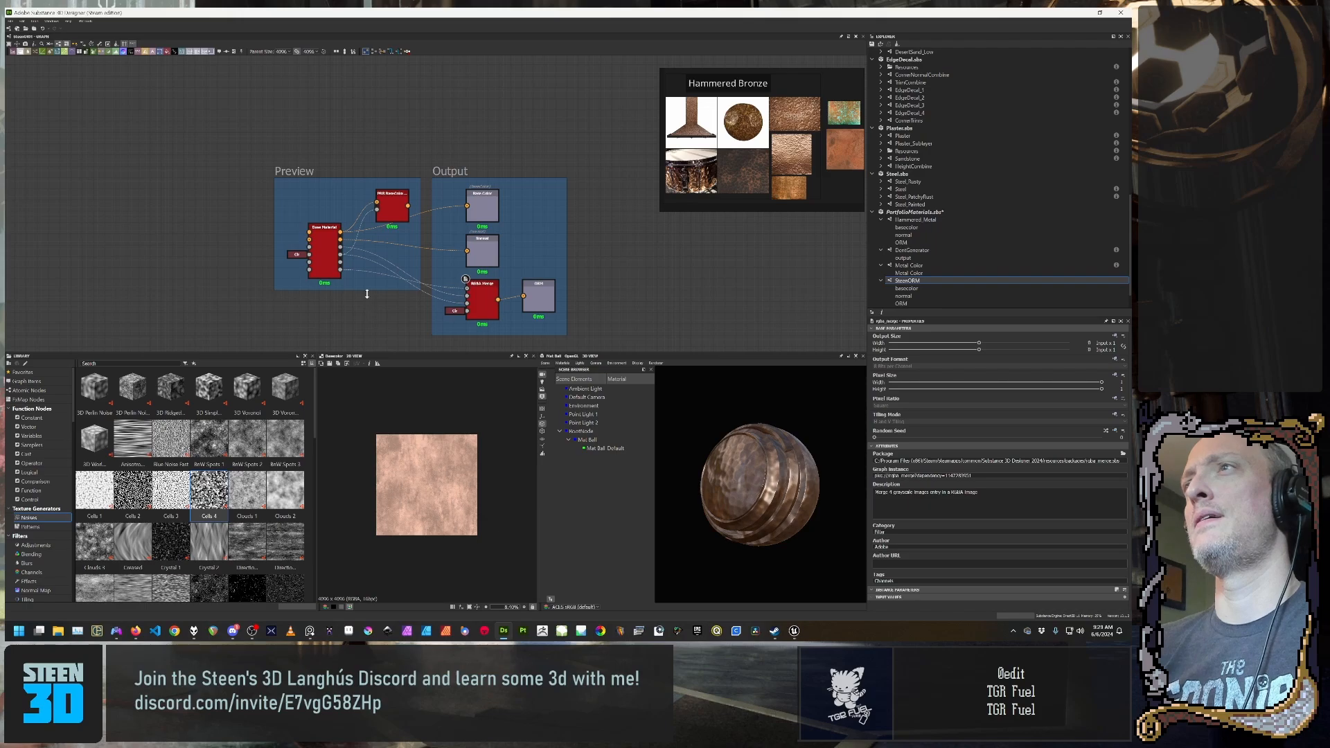
# Step: Arrange the Base Material and PBR BaseColor validation nodes side by side in the upper part of the Preview frame
pyautogui.click(402, 213)
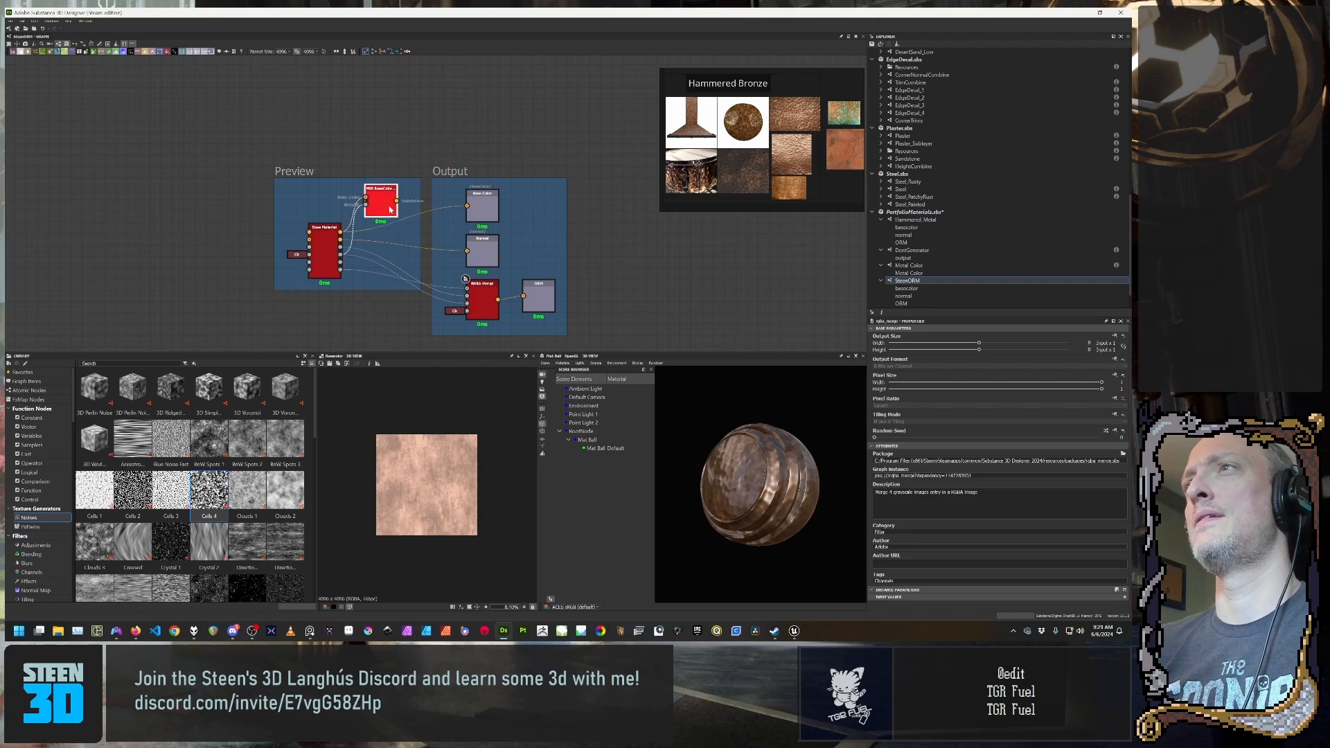
pyautogui.moveTo(331, 257); pyautogui.dragTo(306, 221)
pyautogui.moveTo(391, 209); pyautogui.dragTo(347, 209)
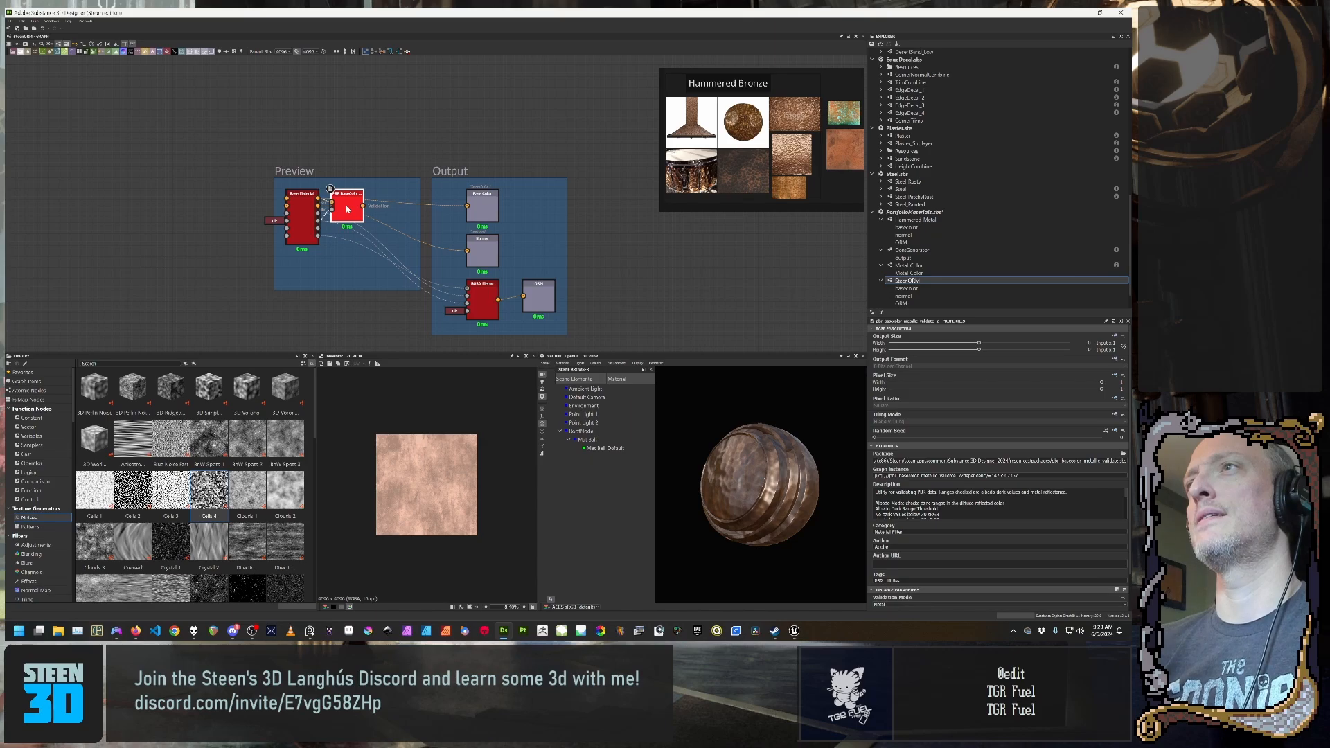
# Step: Shrink the Preview frame's width and height to fit closely around its two nodes
pyautogui.scroll(2, 358, 244)
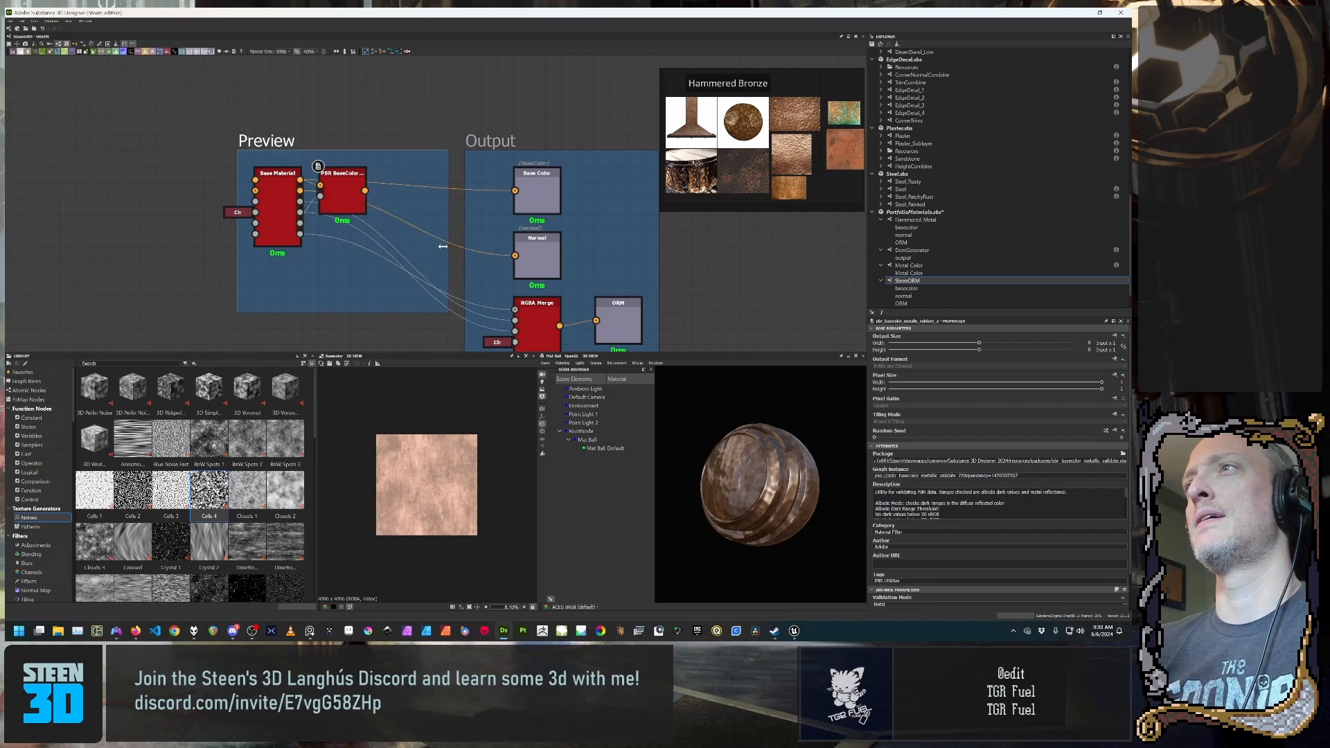
pyautogui.moveTo(444, 246); pyautogui.dragTo(386, 246)
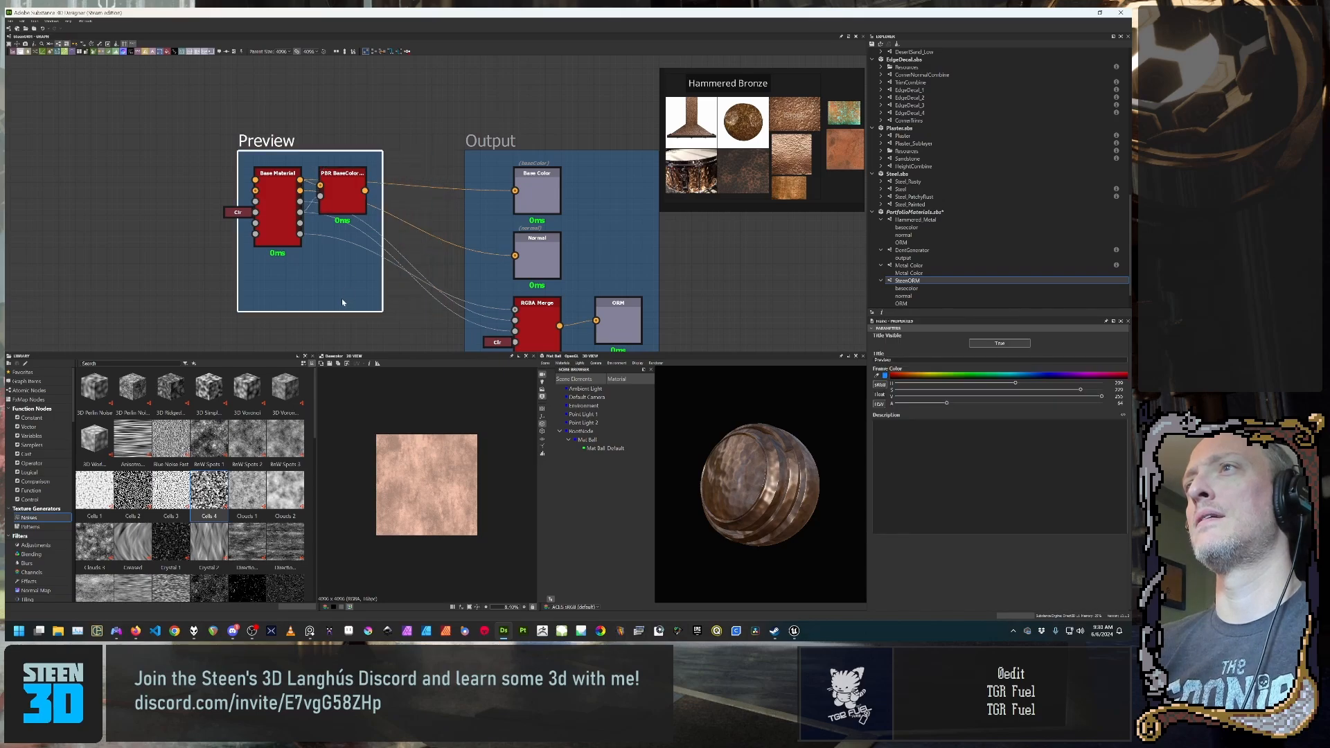
pyautogui.moveTo(339, 312); pyautogui.dragTo(344, 267)
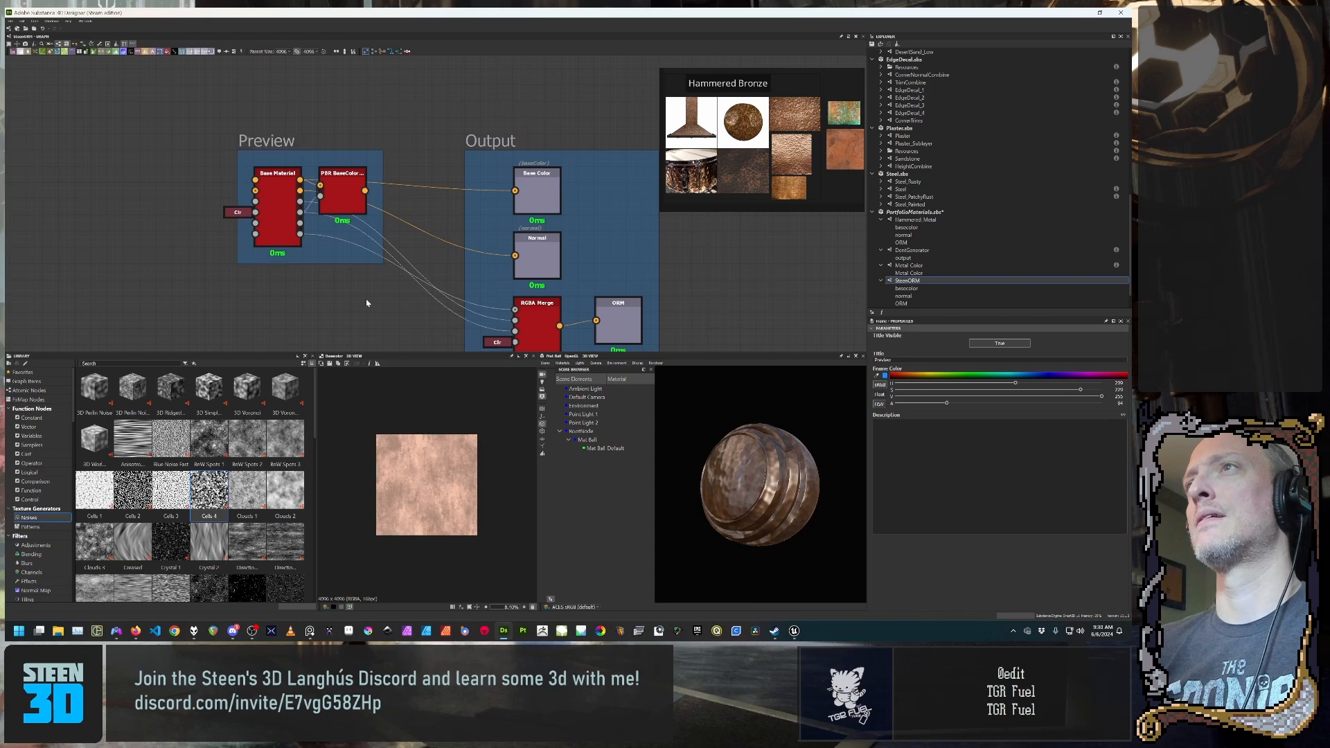
pyautogui.scroll(-3, 357, 256)
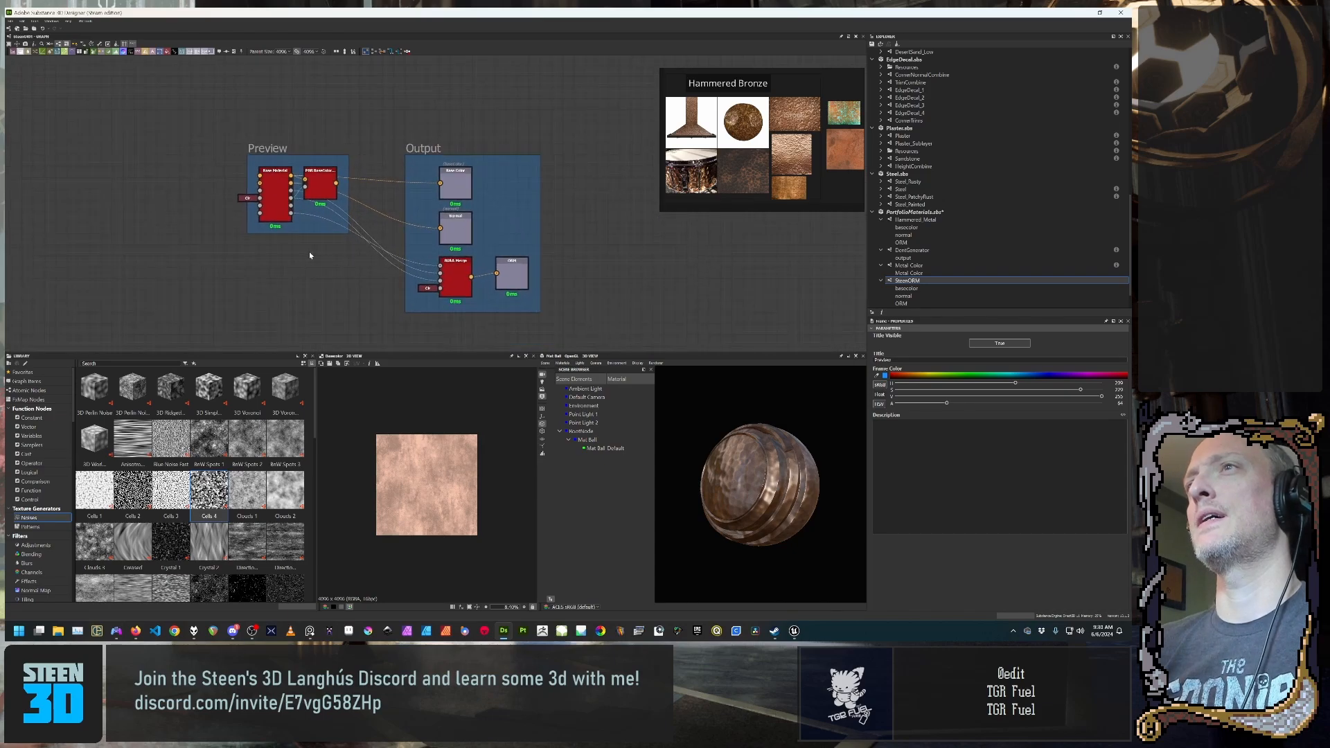
# Step: Delete the uniform color node feeding the Base Material node's Metallic input
pyautogui.click(273, 201)
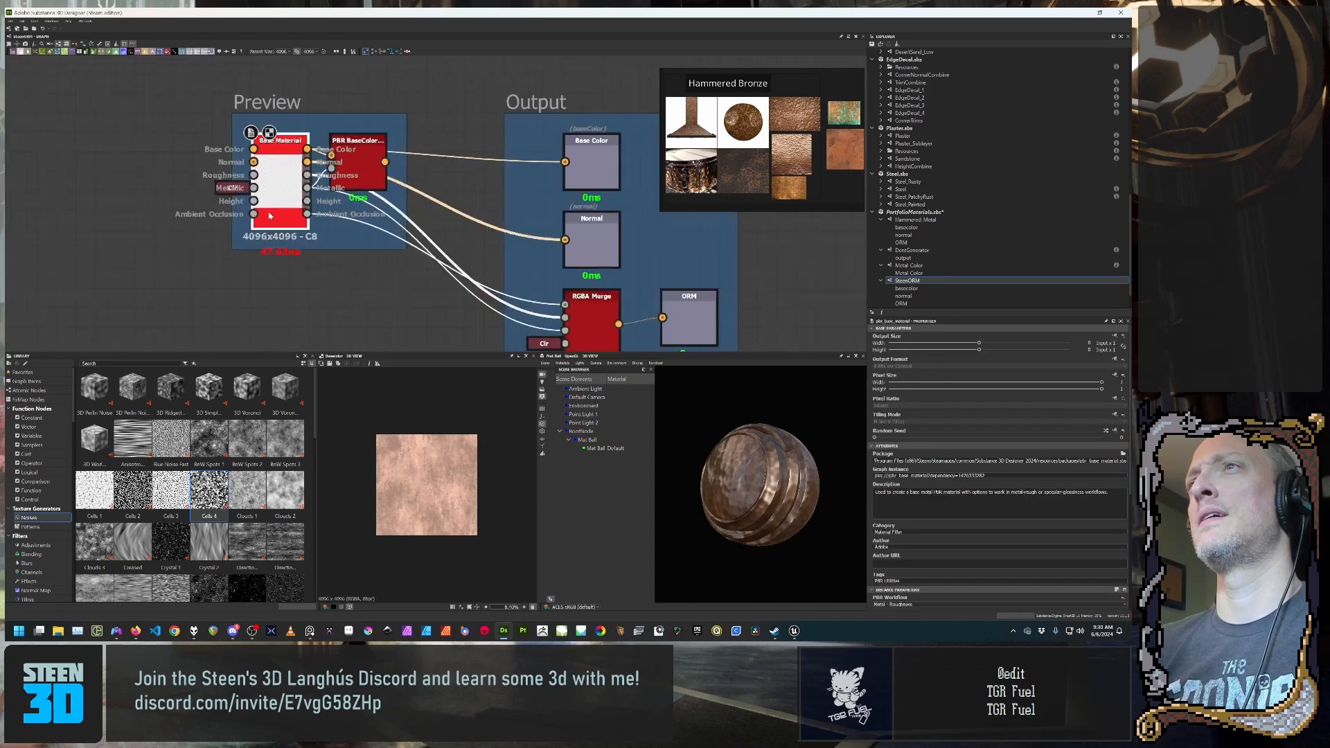
pyautogui.scroll(5, 270, 208)
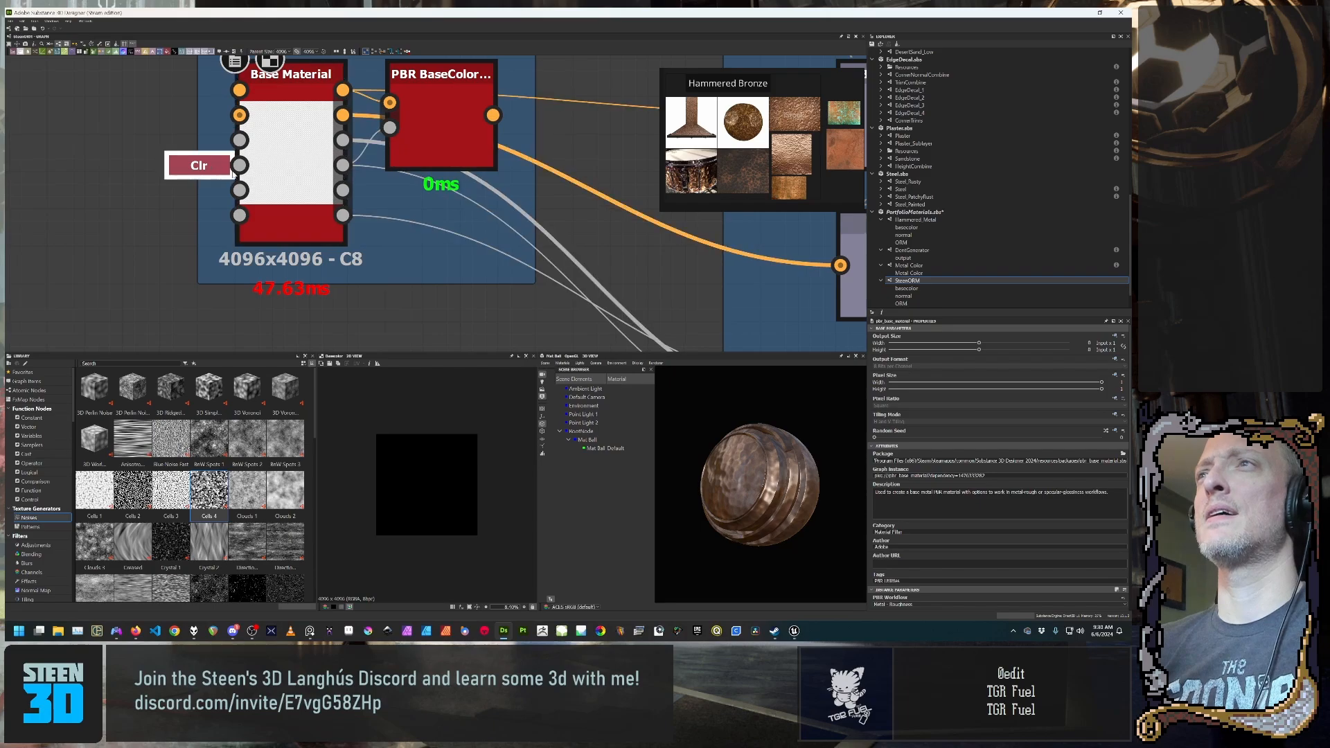
pyautogui.click(219, 167)
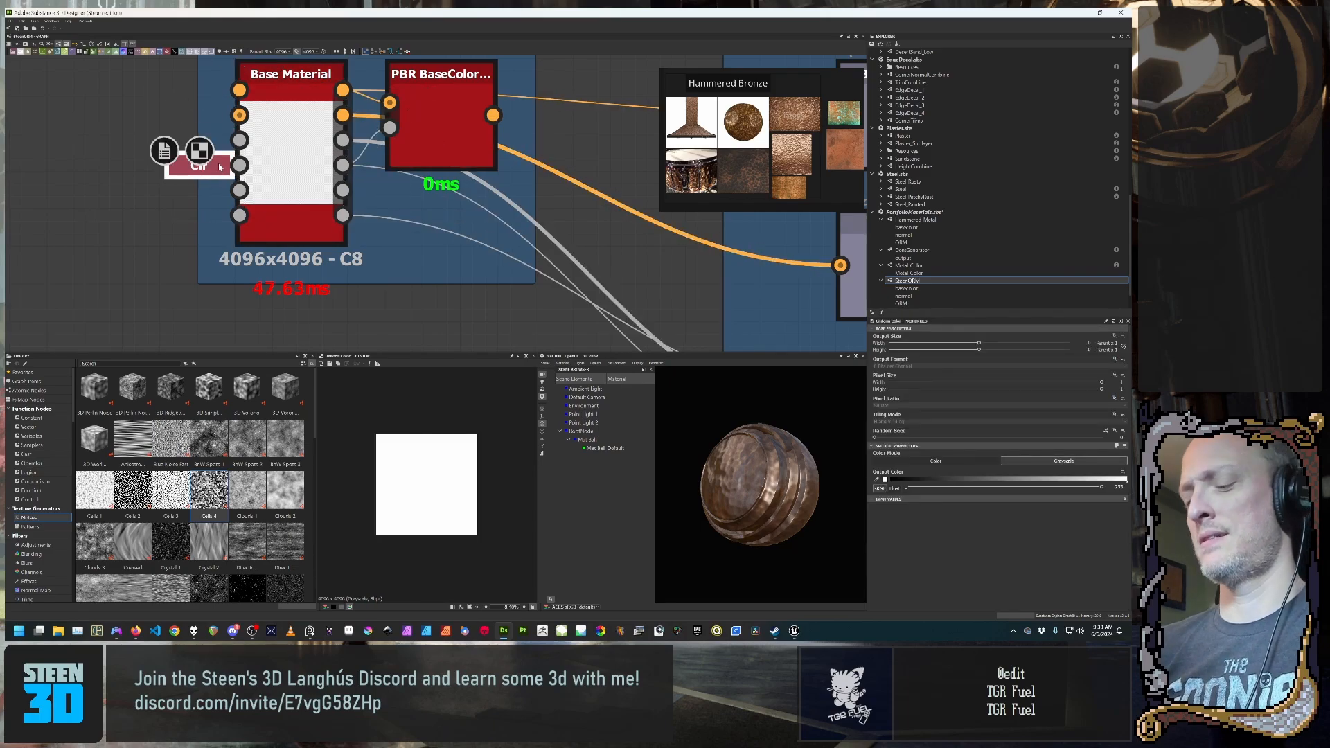
pyautogui.press('Delete')
pyautogui.scroll(-3, 359, 69)
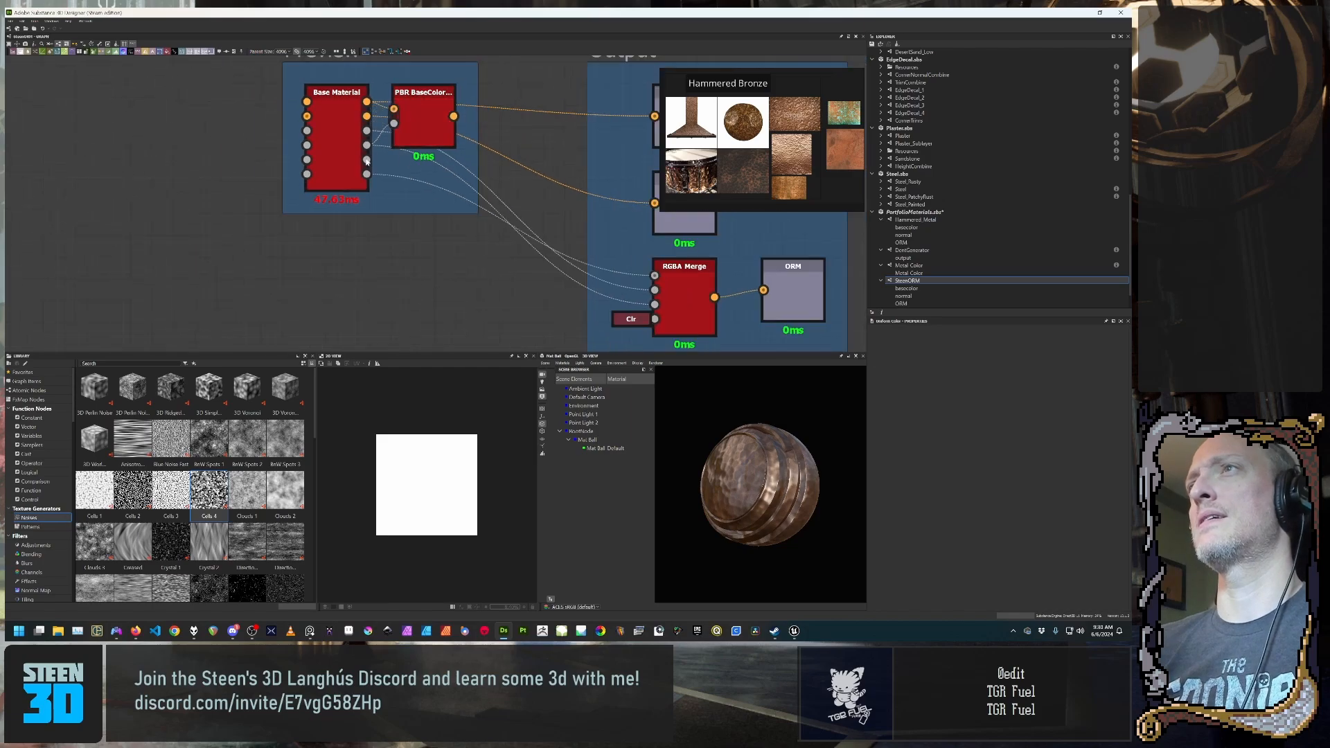
pyautogui.scroll(-2, 338, 177)
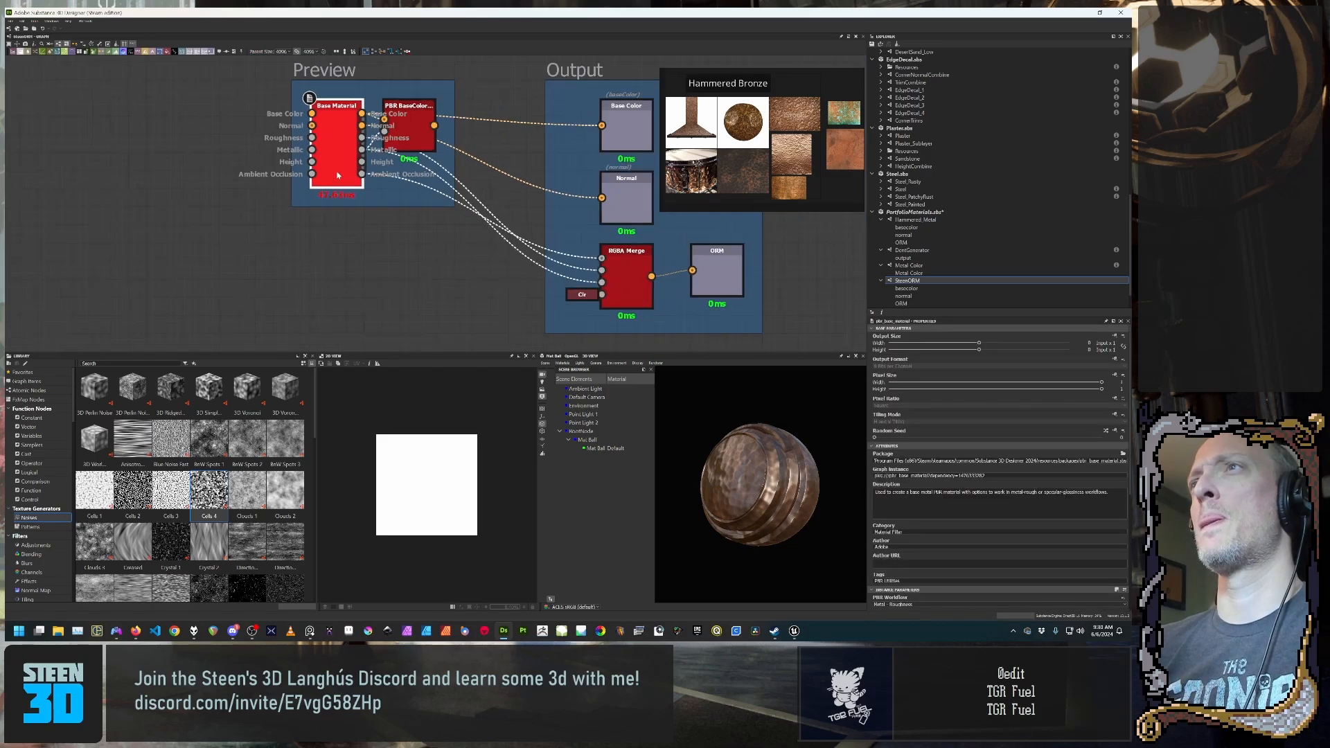
# Step: Move the Output frame with its nodes closer to the Preview frame, leaving only a narrow gap between them
pyautogui.moveTo(433, 236); pyautogui.dragTo(312, 189, button='middle')
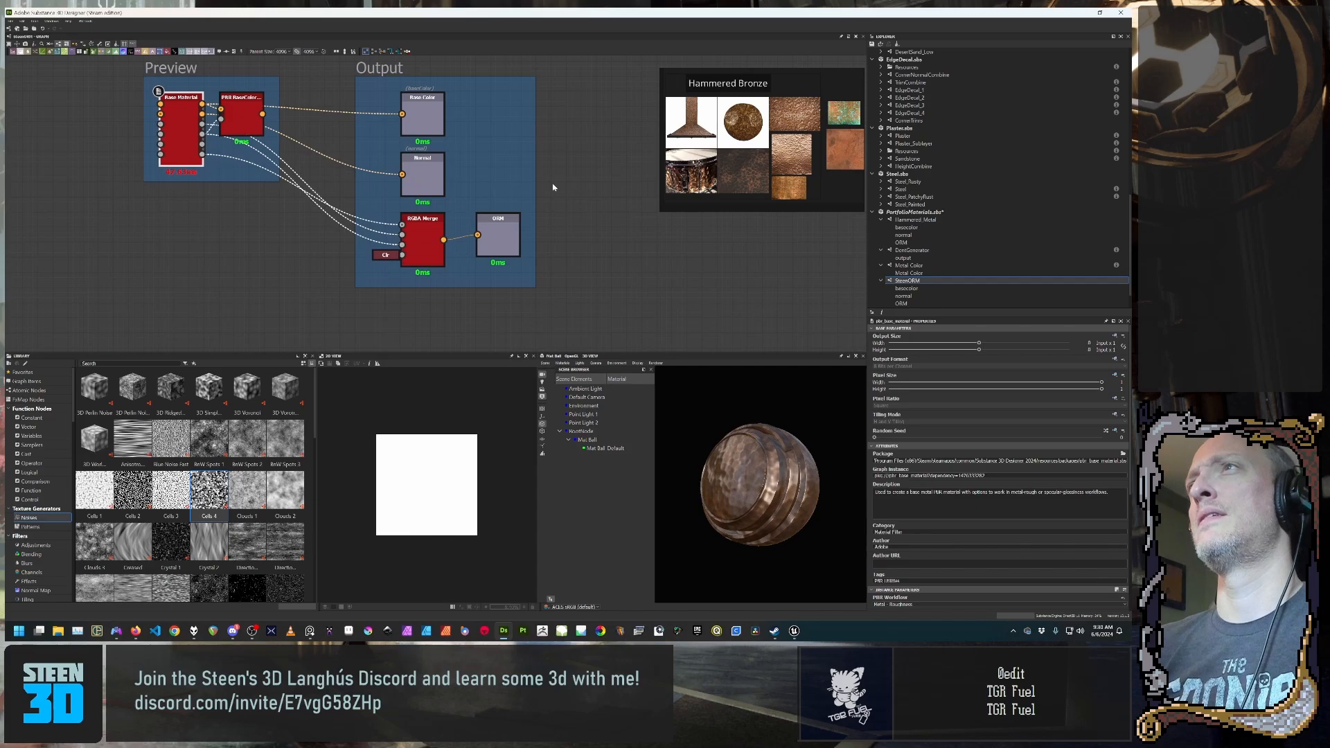
pyautogui.moveTo(583, 194); pyautogui.dragTo(586, 250, button='middle')
pyautogui.click(447, 127)
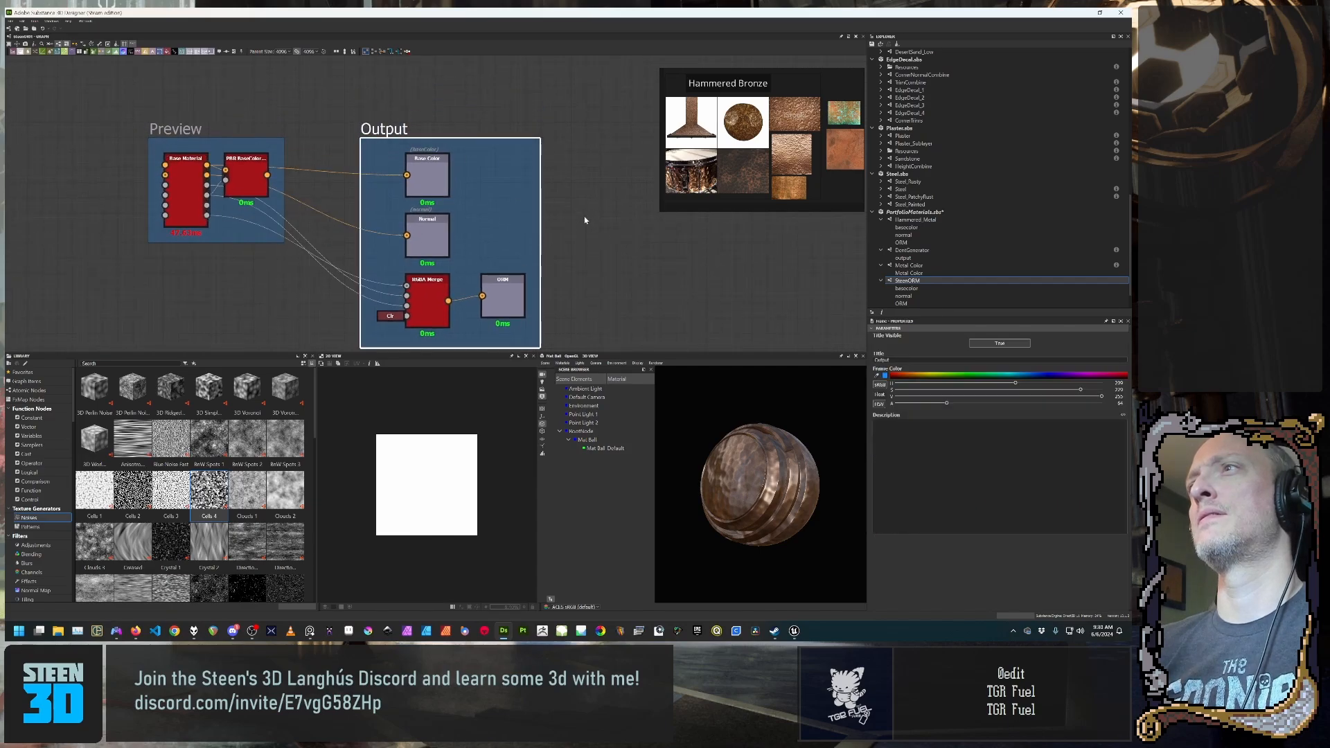
pyautogui.click(507, 235)
pyautogui.scroll(-2, 580, 242)
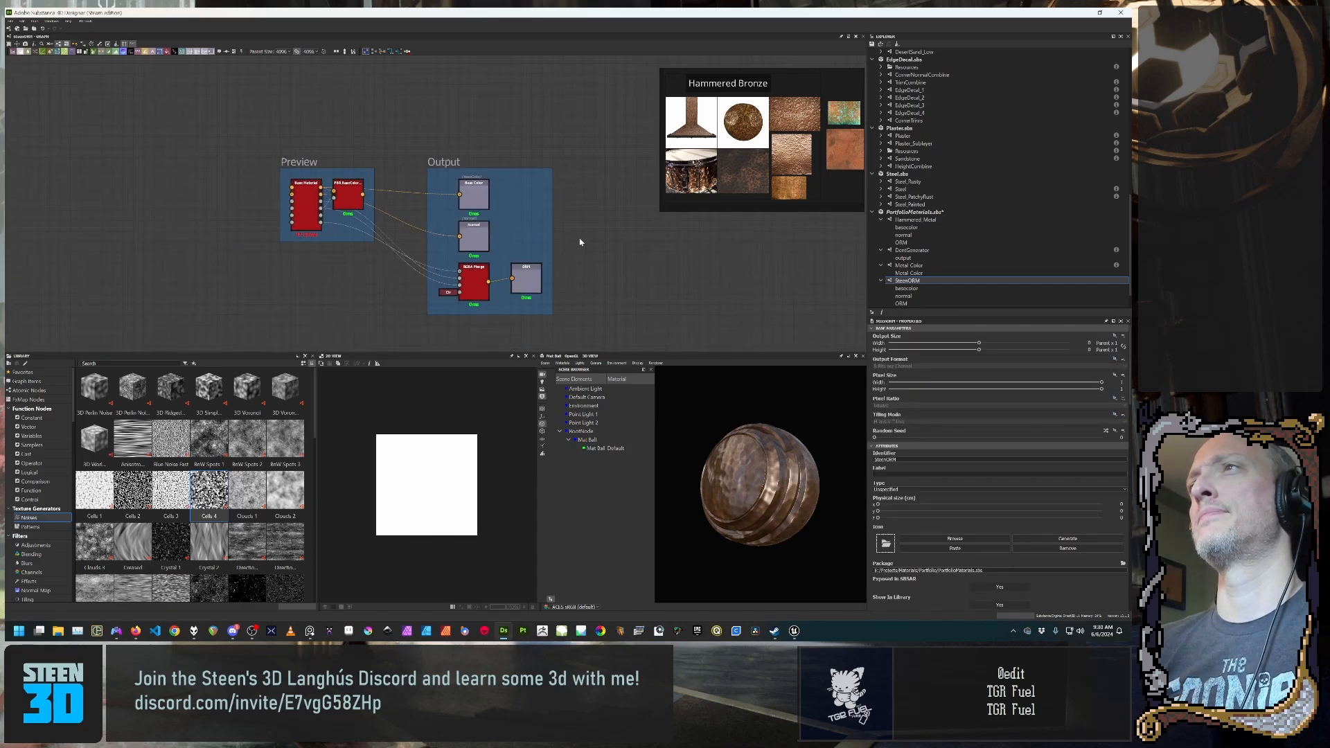
pyautogui.moveTo(510, 173); pyautogui.dragTo(468, 172)
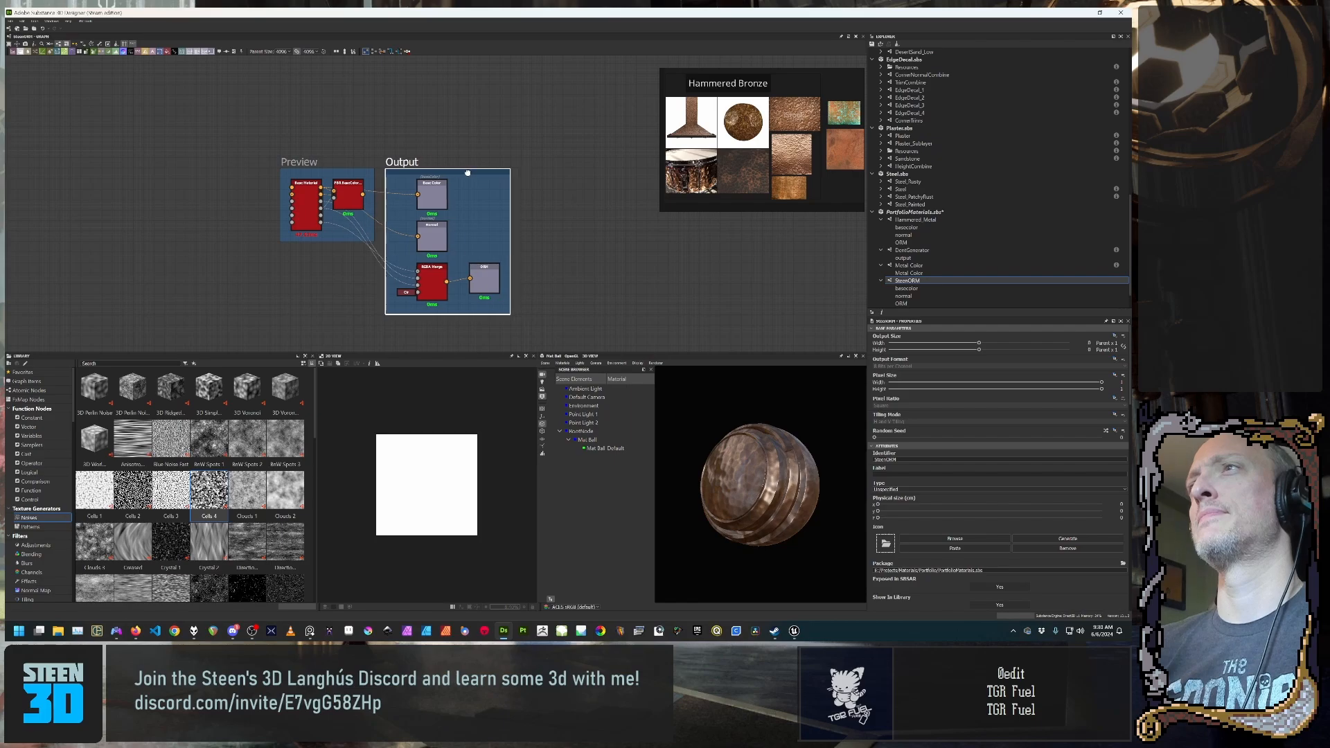
pyautogui.click(533, 243)
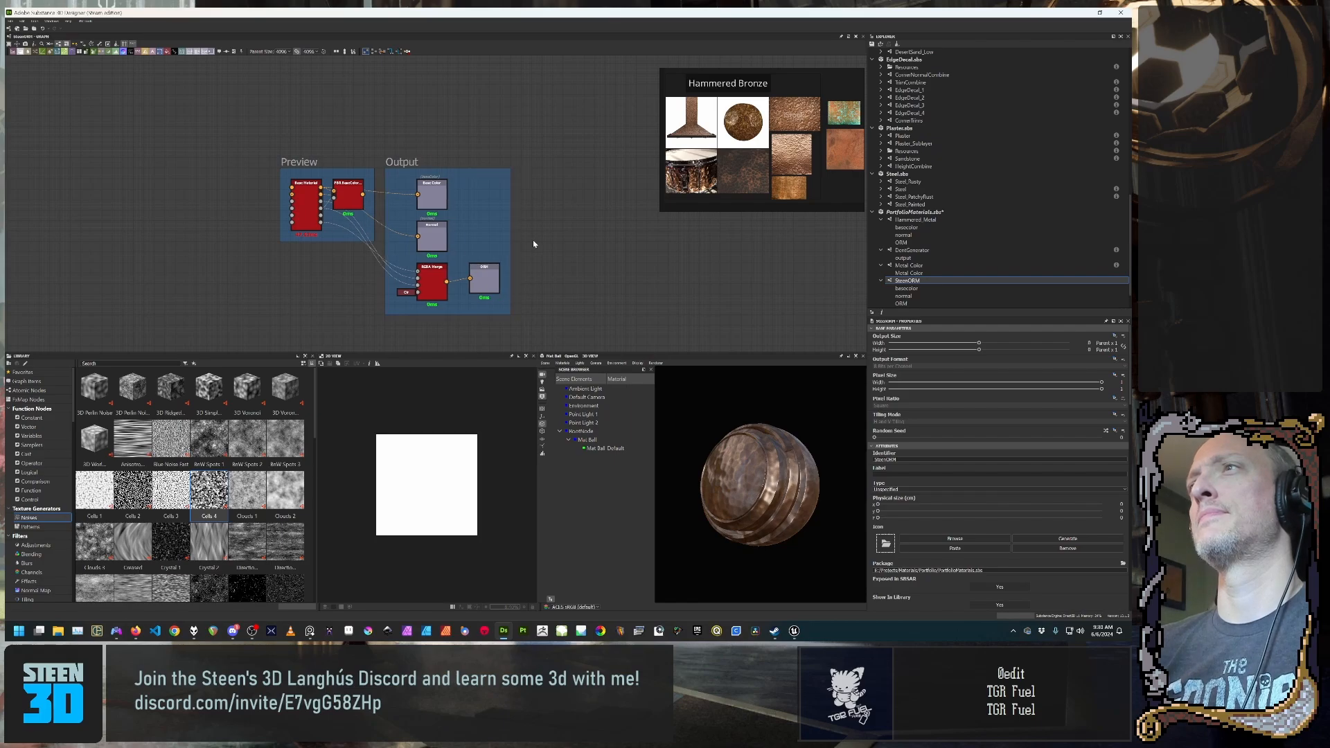
# Step: Move the ORM output node closer to the RGBA Merge node and narrow the Output frame to fit
pyautogui.moveTo(528, 214); pyautogui.dragTo(572, 221, button='middle')
pyautogui.scroll(-1, 572, 221)
pyautogui.moveTo(224, 242); pyautogui.dragTo(322, 222, button='middle')
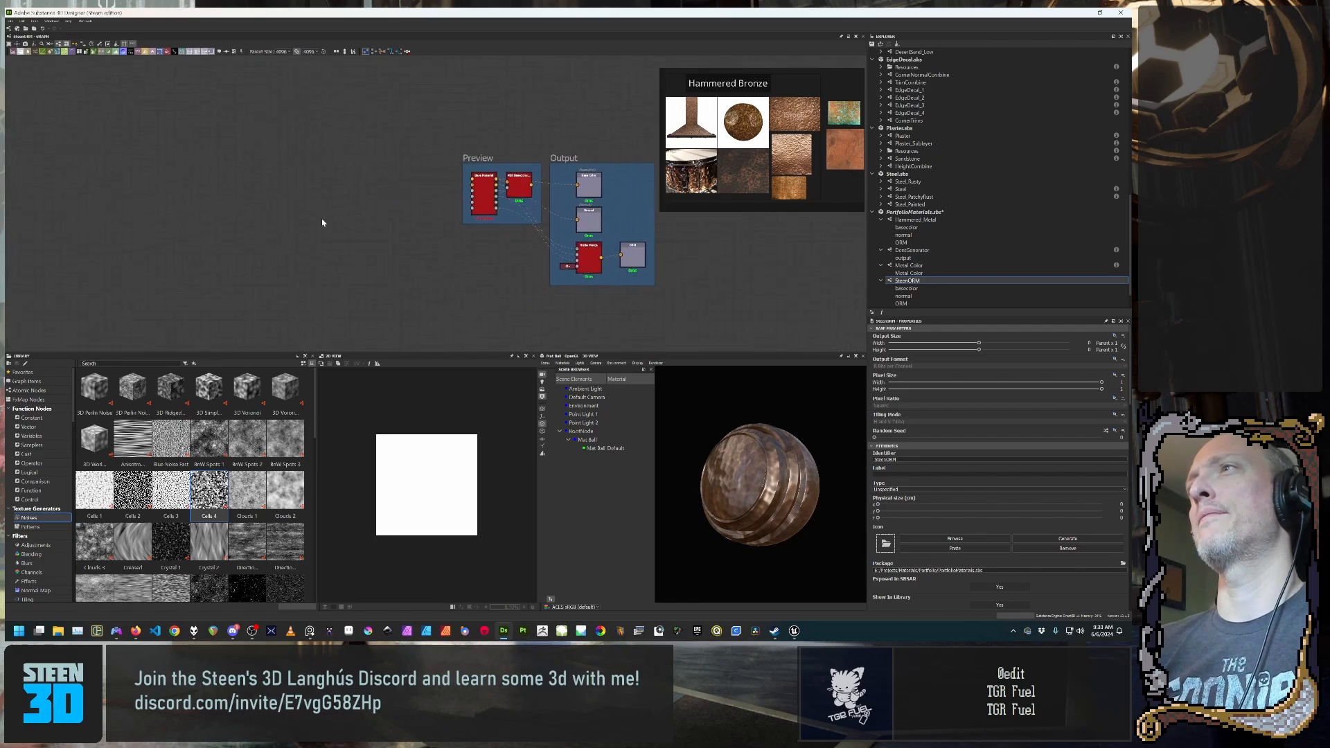
pyautogui.scroll(-1, 383, 230)
pyautogui.scroll(1, 444, 207)
pyautogui.moveTo(529, 237); pyautogui.dragTo(411, 211, button='middle')
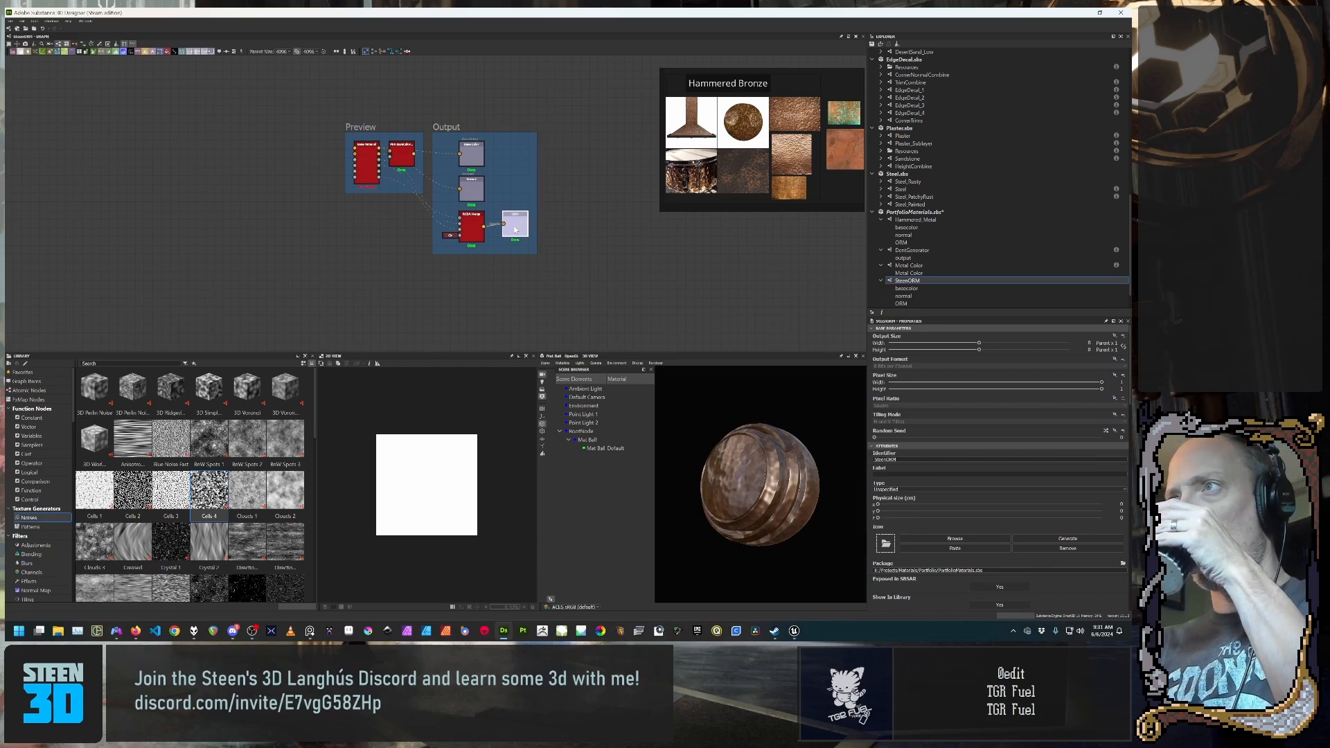
pyautogui.moveTo(515, 230); pyautogui.dragTo(532, 209)
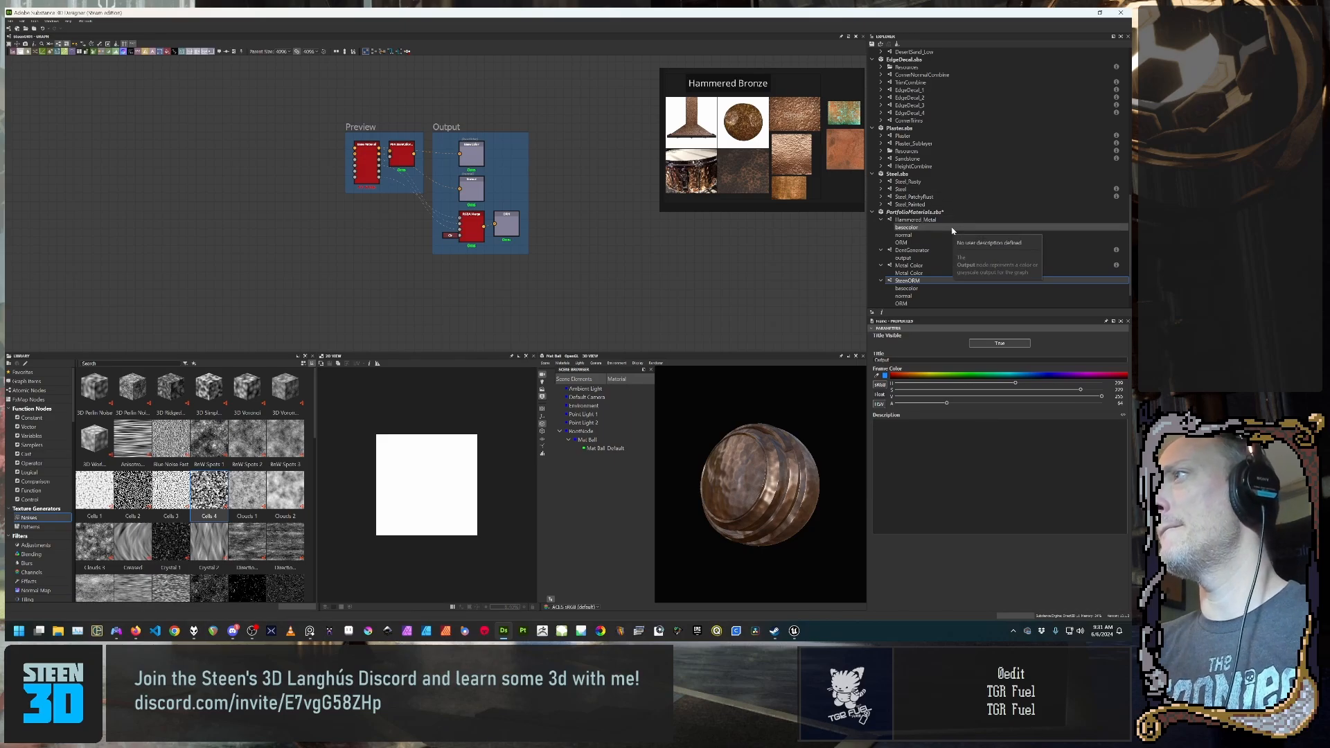
# Step: Save the PortfolioMaterials.sbs package
pyautogui.rightClick(945, 282)
pyautogui.click(722, 280)
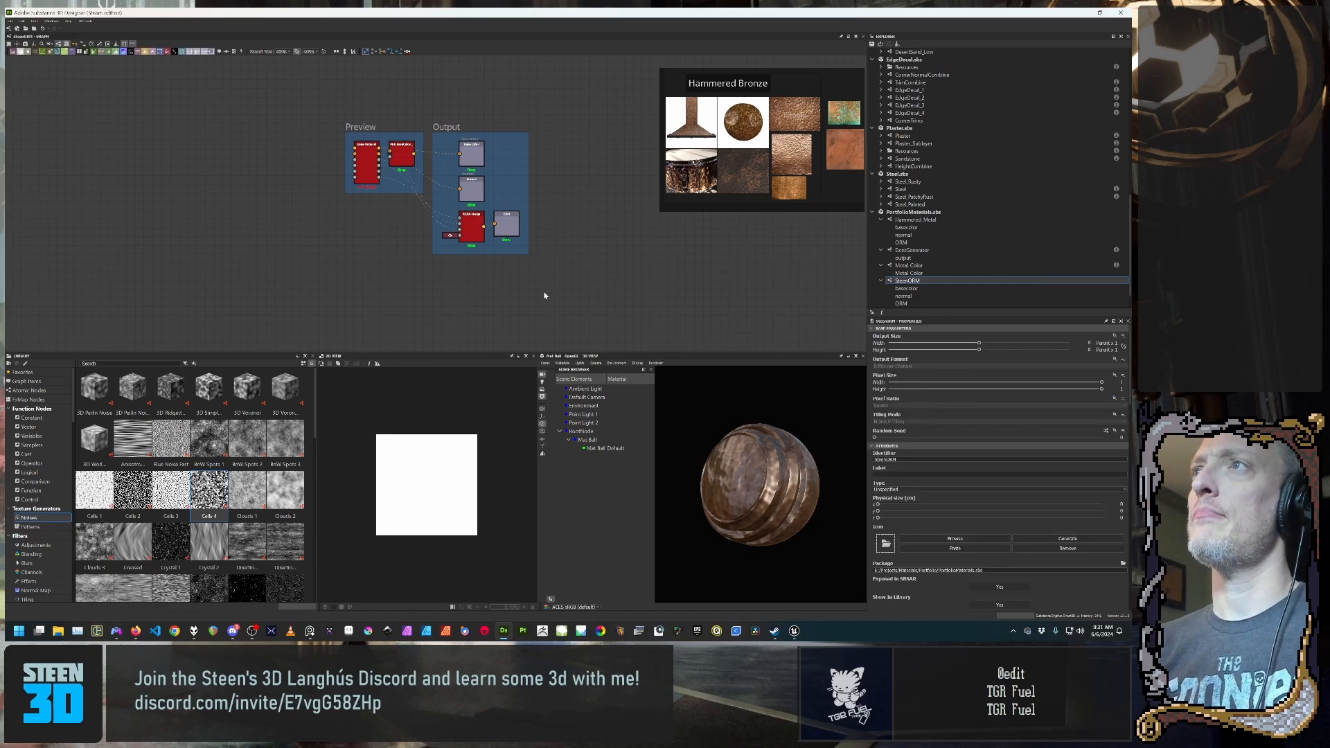
pyautogui.moveTo(543, 293); pyautogui.dragTo(590, 322, button='middle')
pyautogui.scroll(-1, 591, 321)
pyautogui.moveTo(592, 257); pyautogui.dragTo(492, 264, button='middle')
pyautogui.scroll(4, 492, 264)
pyautogui.moveTo(584, 300); pyautogui.dragTo(595, 249, button='middle')
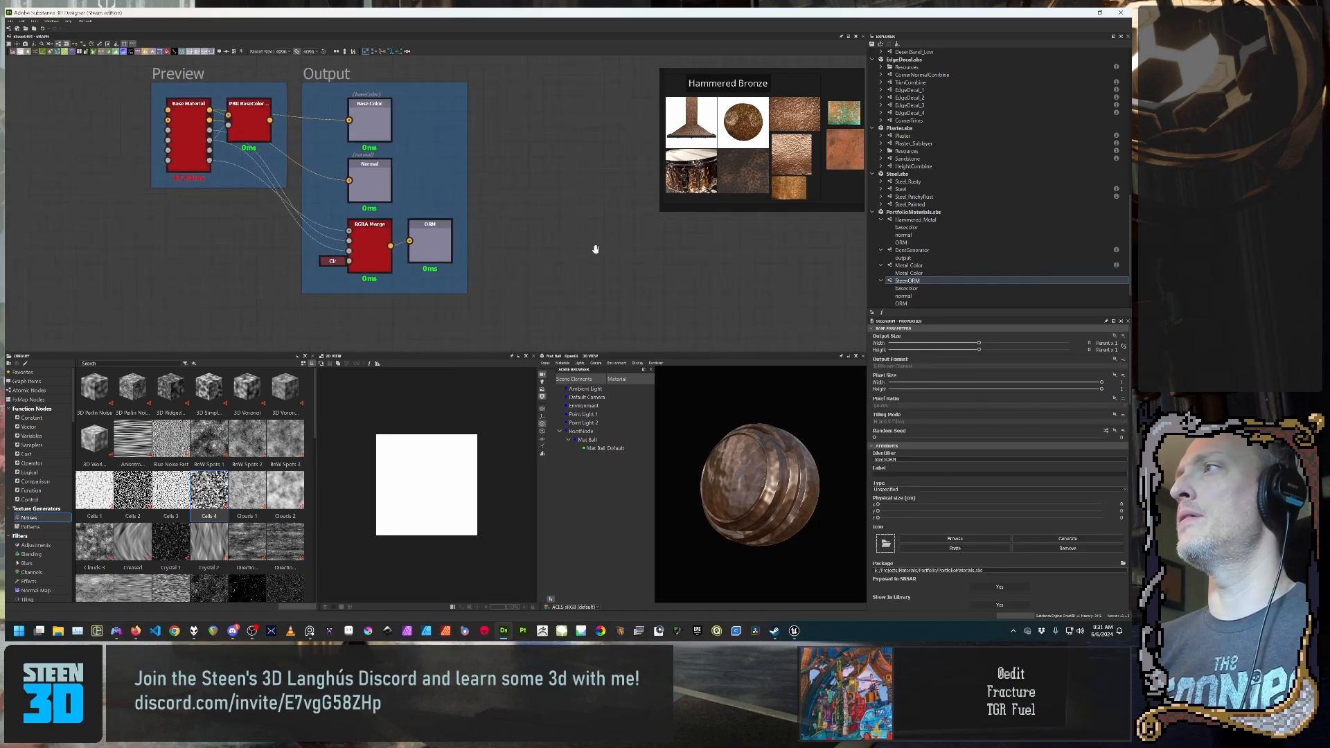
# Step: Check the SteenORM graph's options, list the New Substance Graph templates by directory in an enlarged dialog, and cancel without creating a graph
pyautogui.rightClick(968, 280)
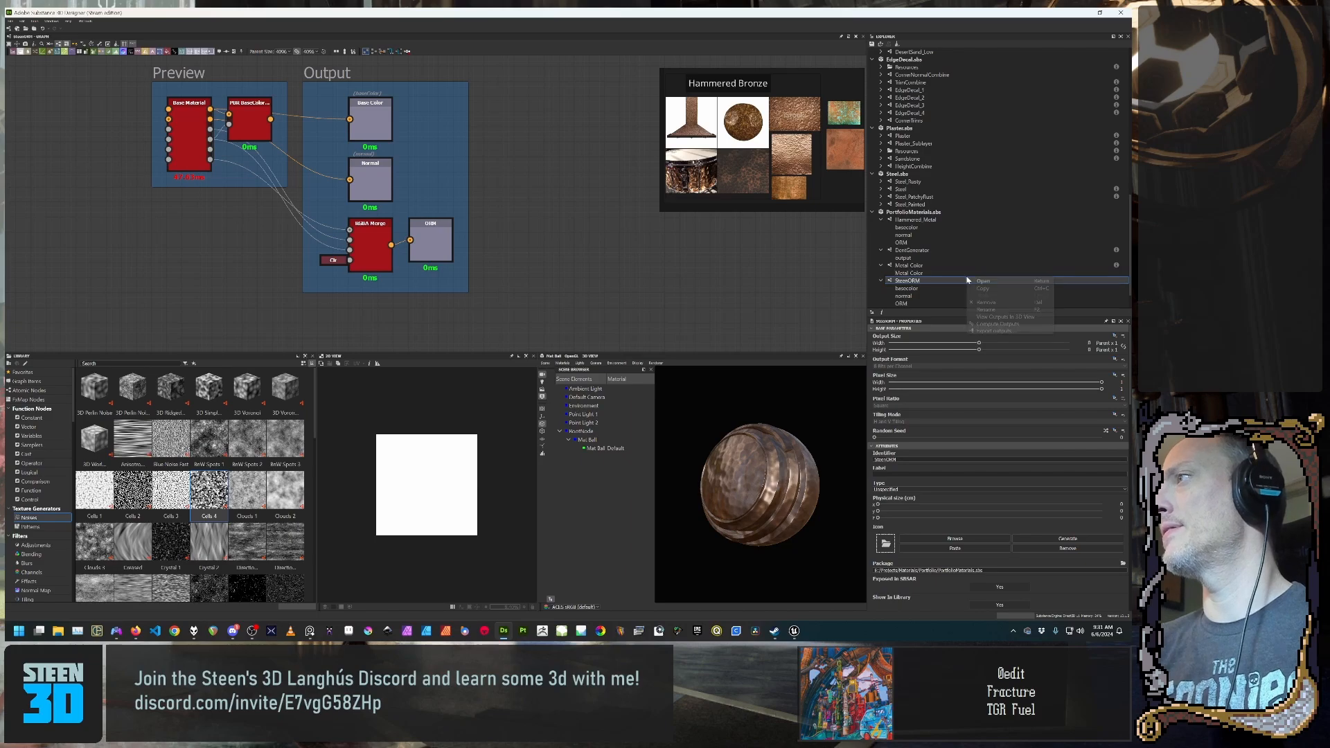
pyautogui.click(1014, 332)
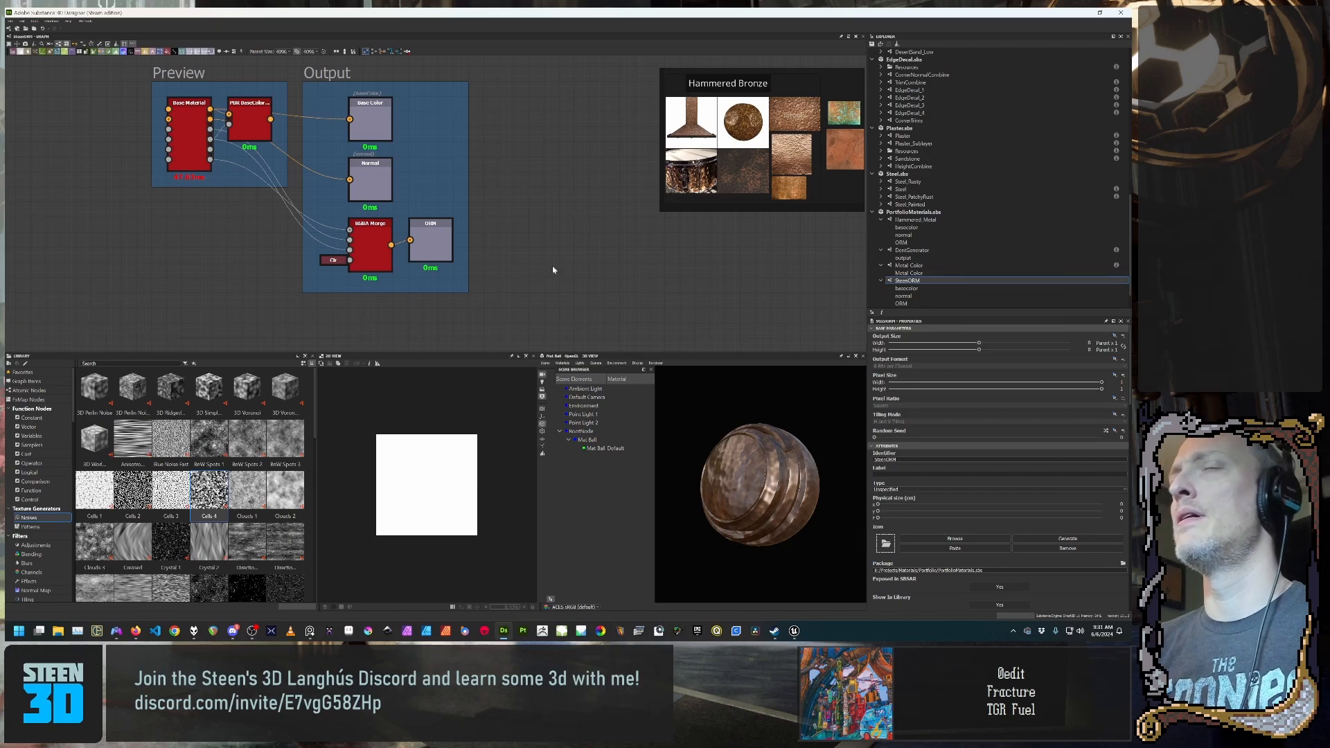
pyautogui.click(11, 21)
pyautogui.moveTo(35, 29)
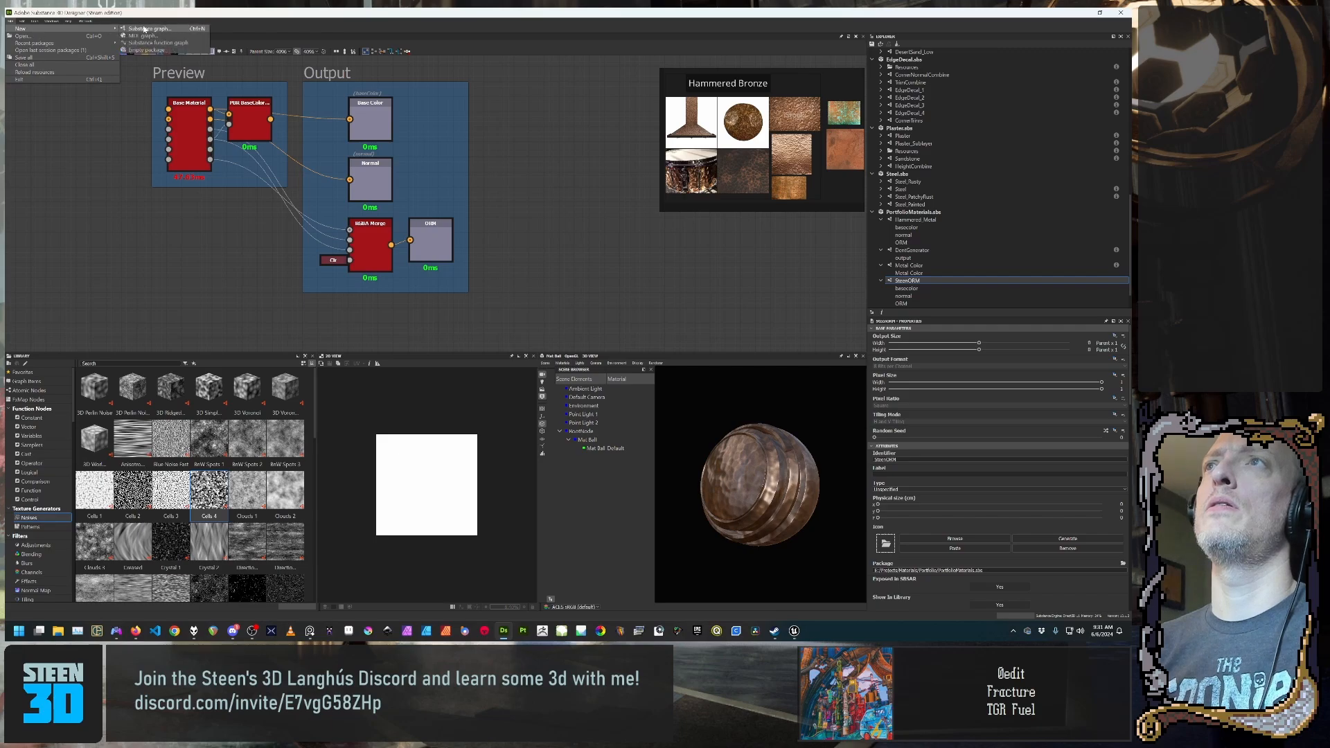
pyautogui.click(146, 29)
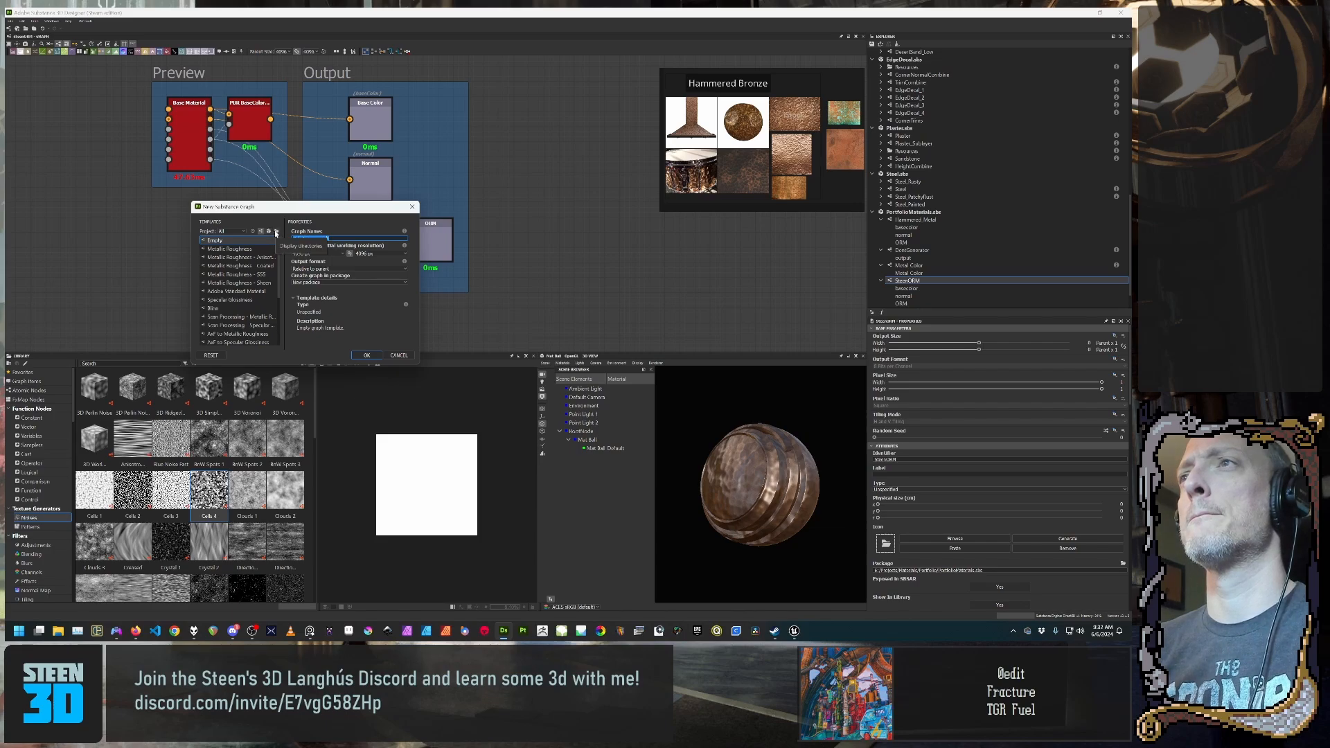
pyautogui.moveTo(387, 201); pyautogui.dragTo(372, 121)
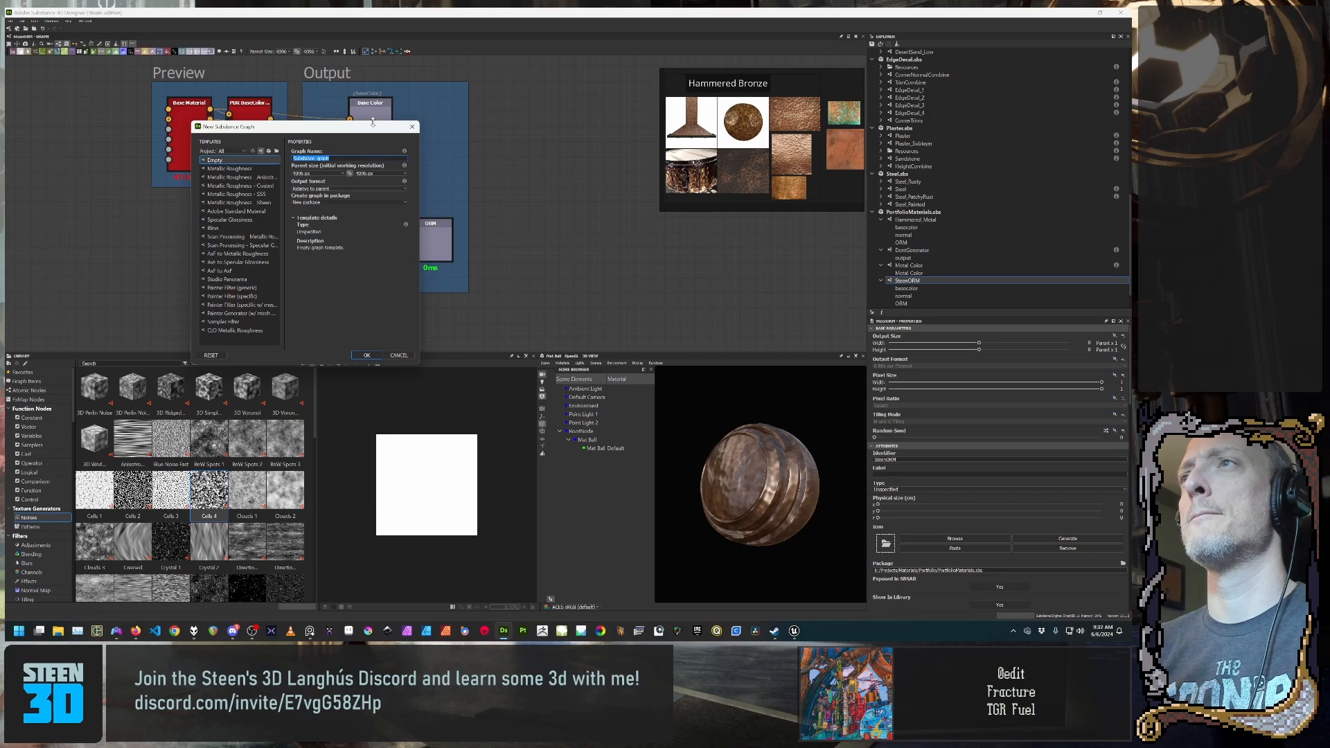
pyautogui.click(276, 152)
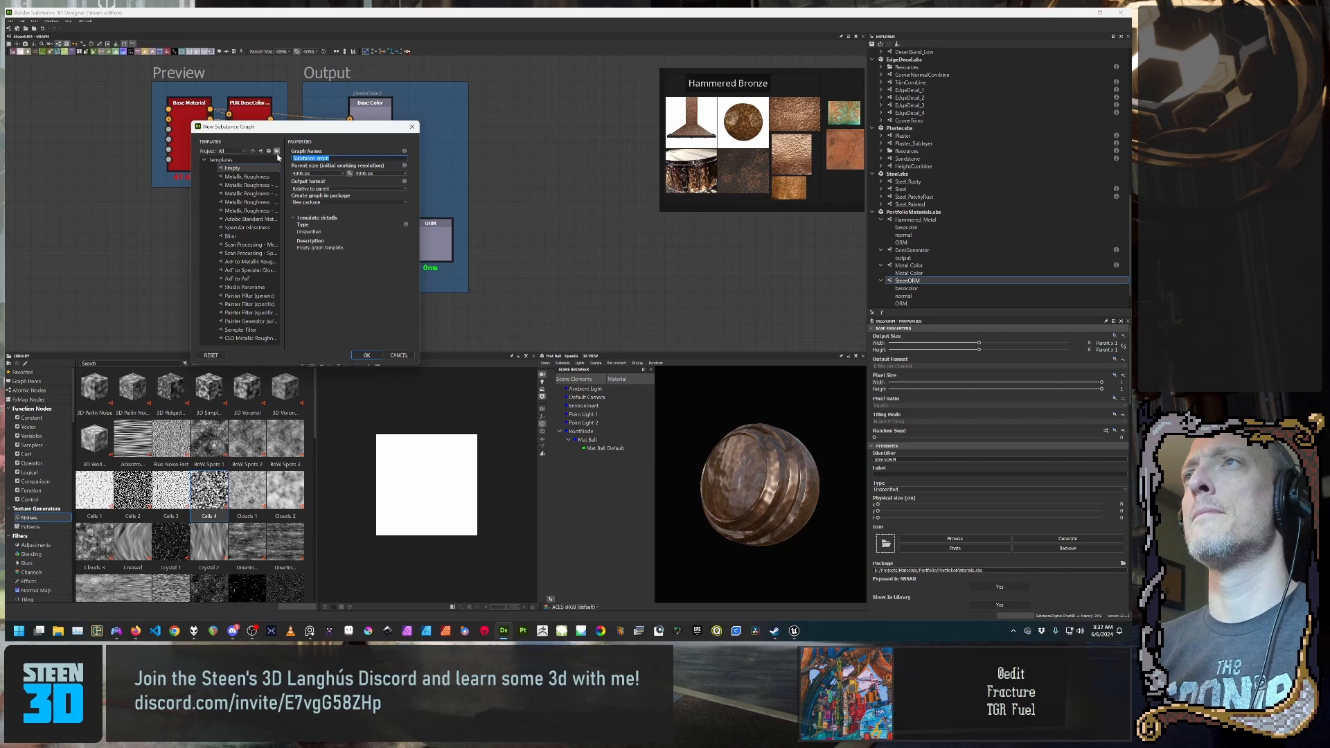
pyautogui.click(399, 354)
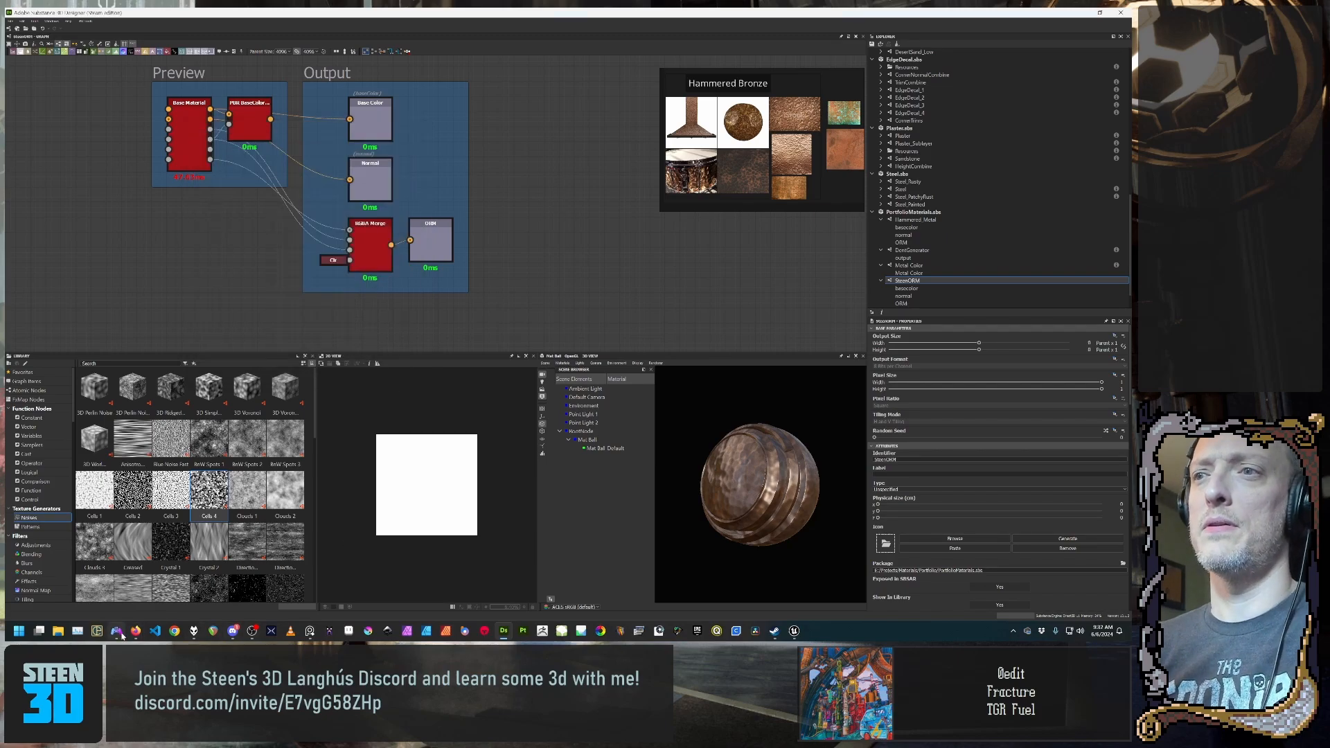
# Step: Switch to Firefox and search the web for "substance add graph template" in a new tab
pyautogui.moveTo(135, 631)
pyautogui.click(218, 588)
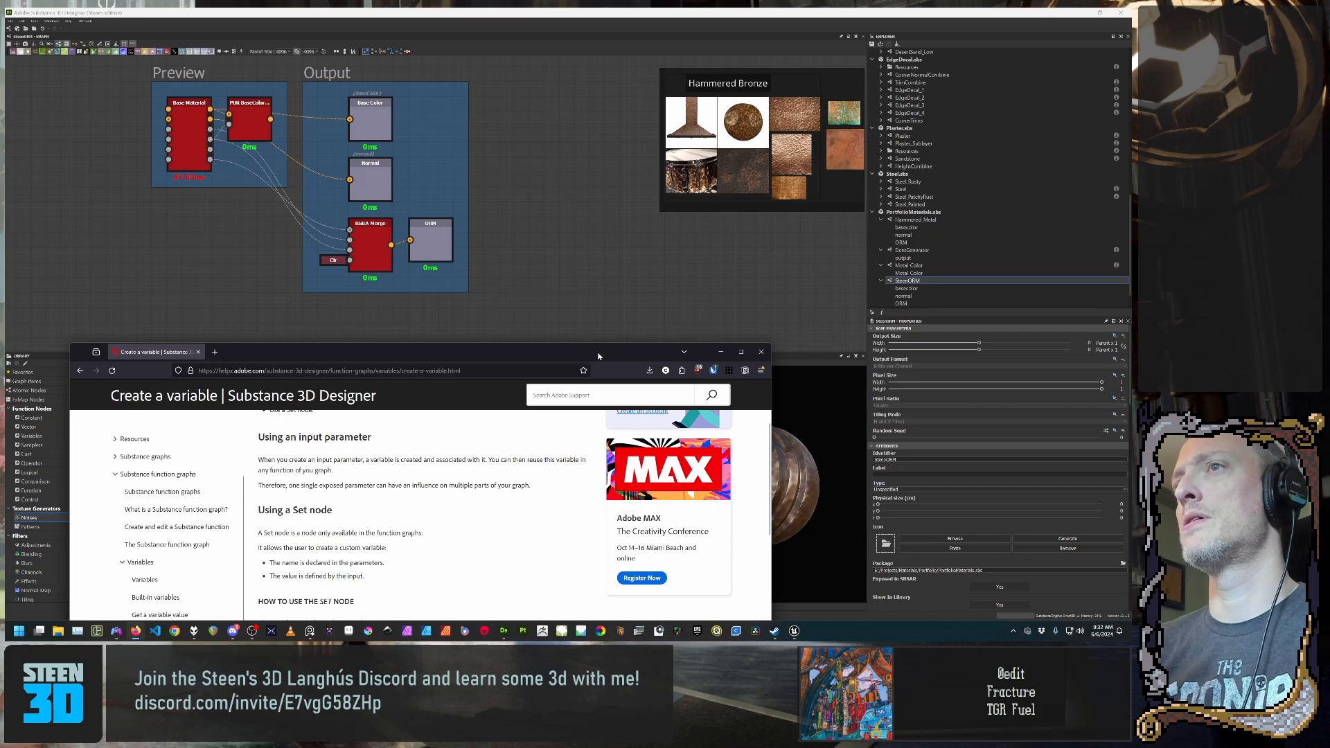
pyautogui.moveTo(598, 356); pyautogui.dragTo(678, 128)
pyautogui.click(295, 124)
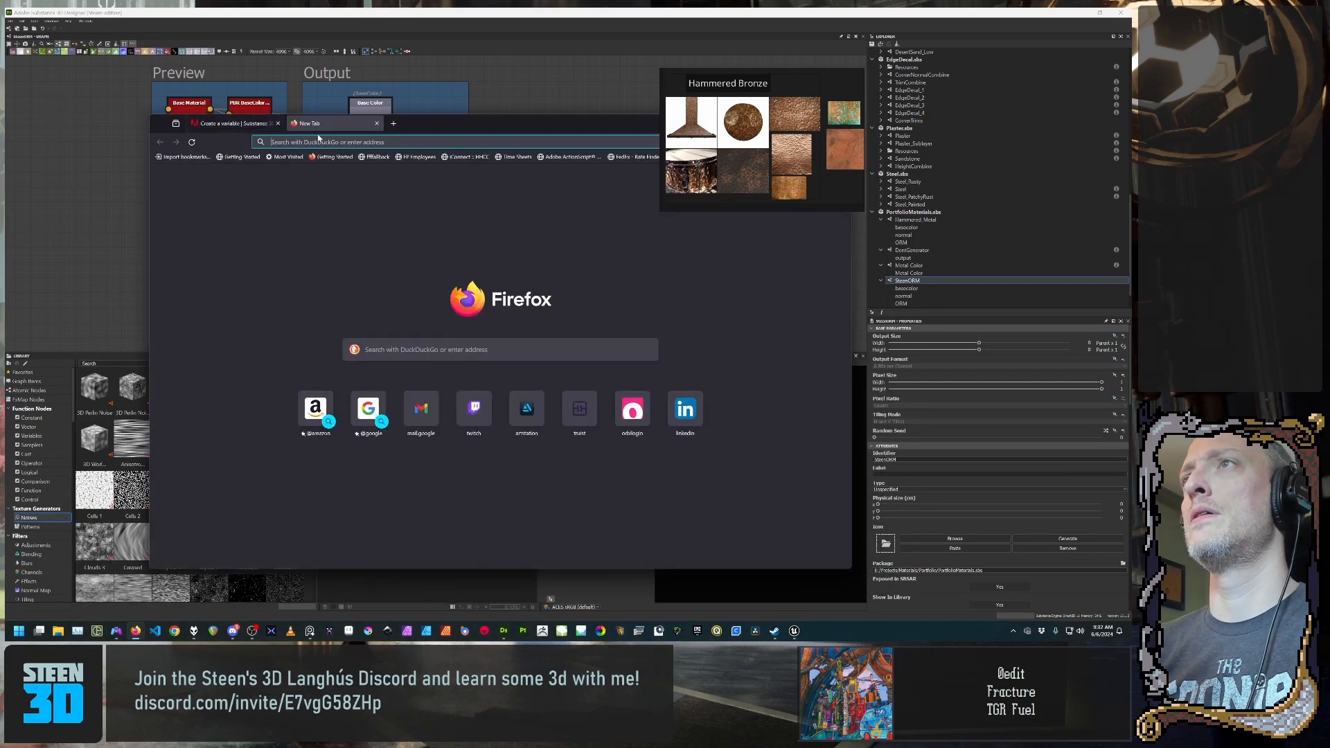
pyautogui.click(318, 140)
pyautogui.write('substance')
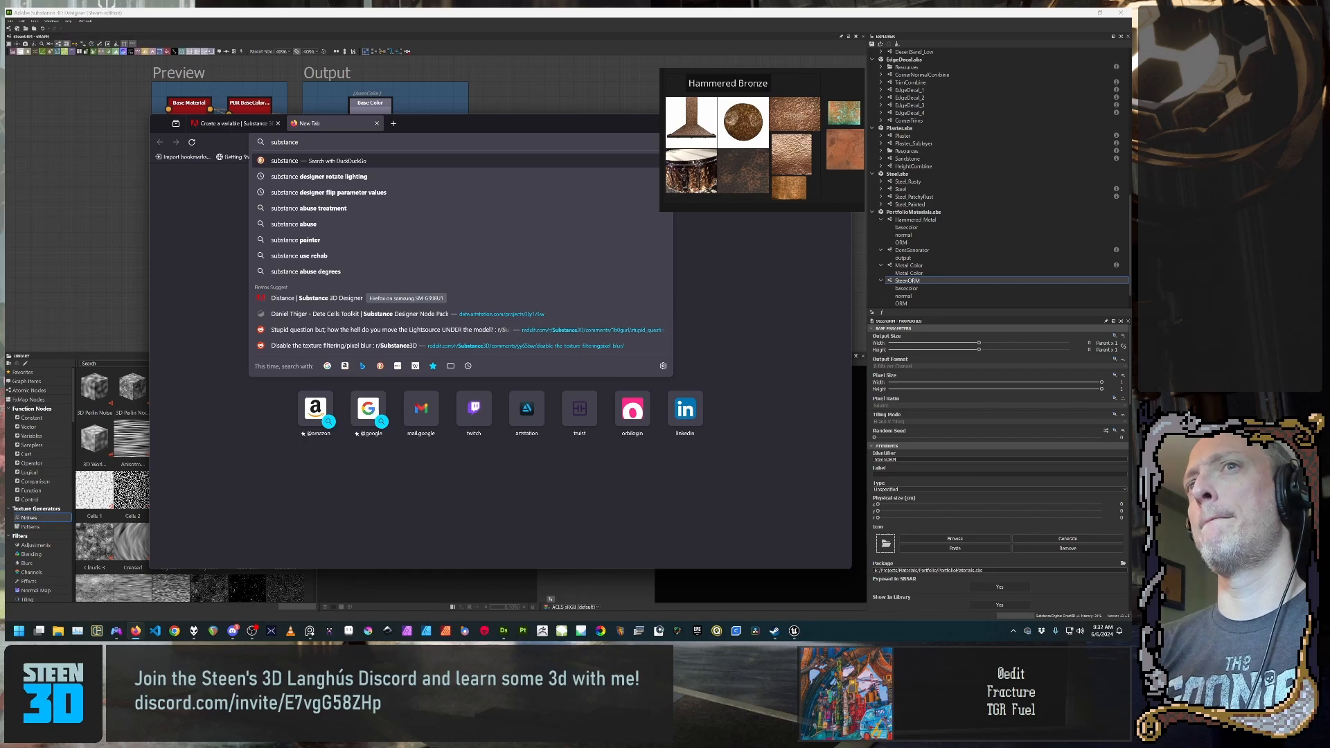
pyautogui.write(' add')
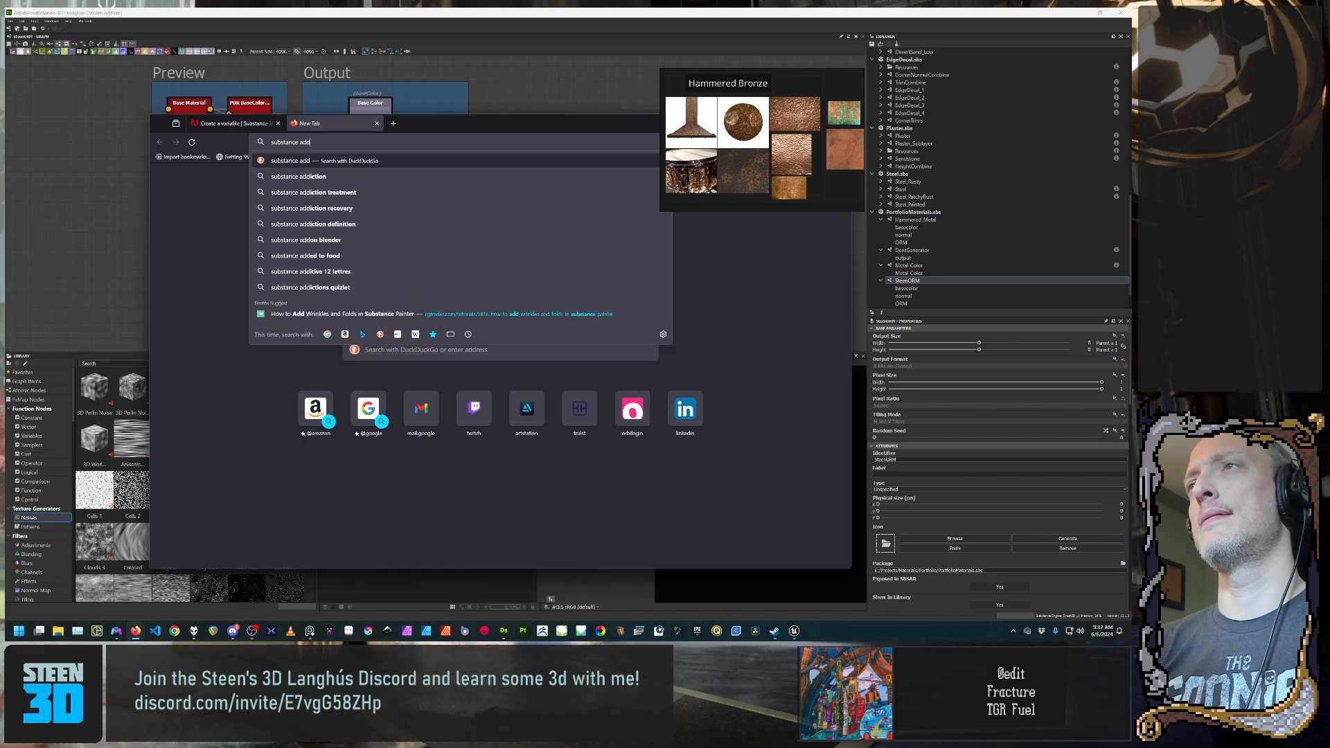
pyautogui.write(' graph t')
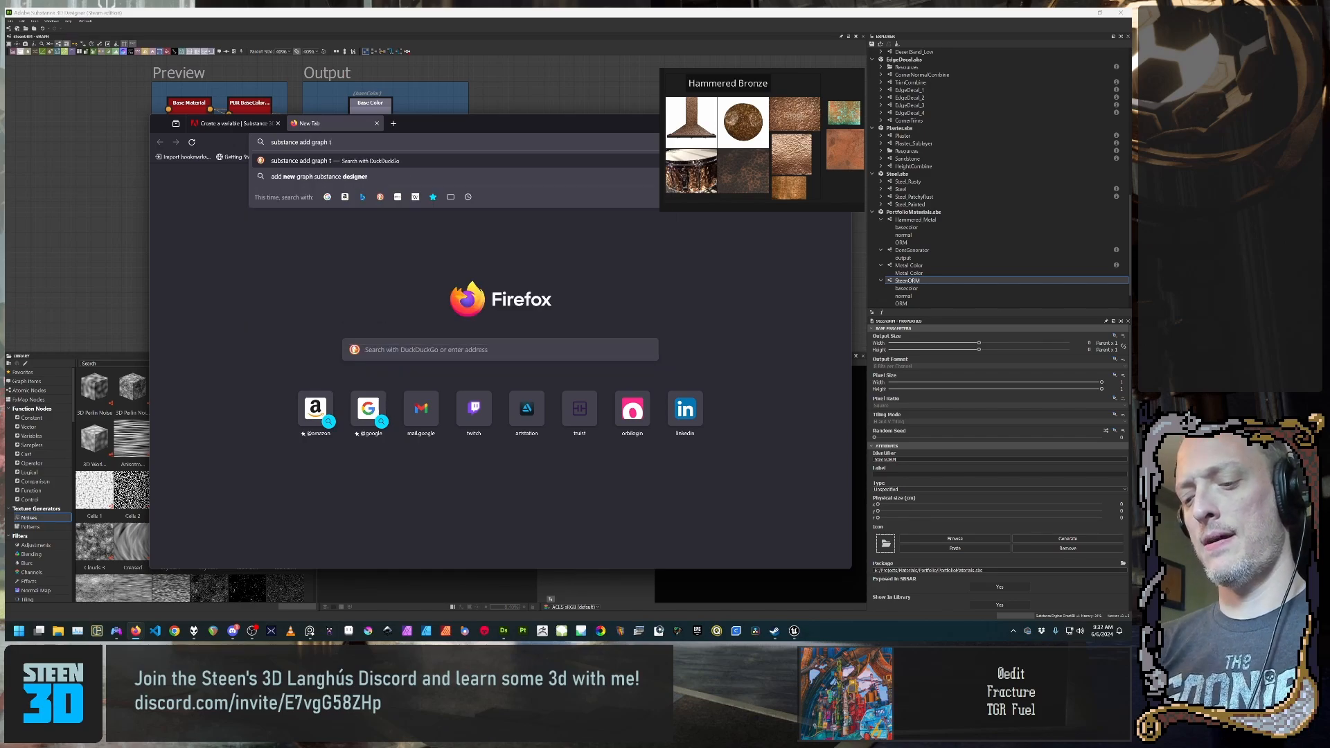
pyautogui.write('emplate')
pyautogui.press('Return')
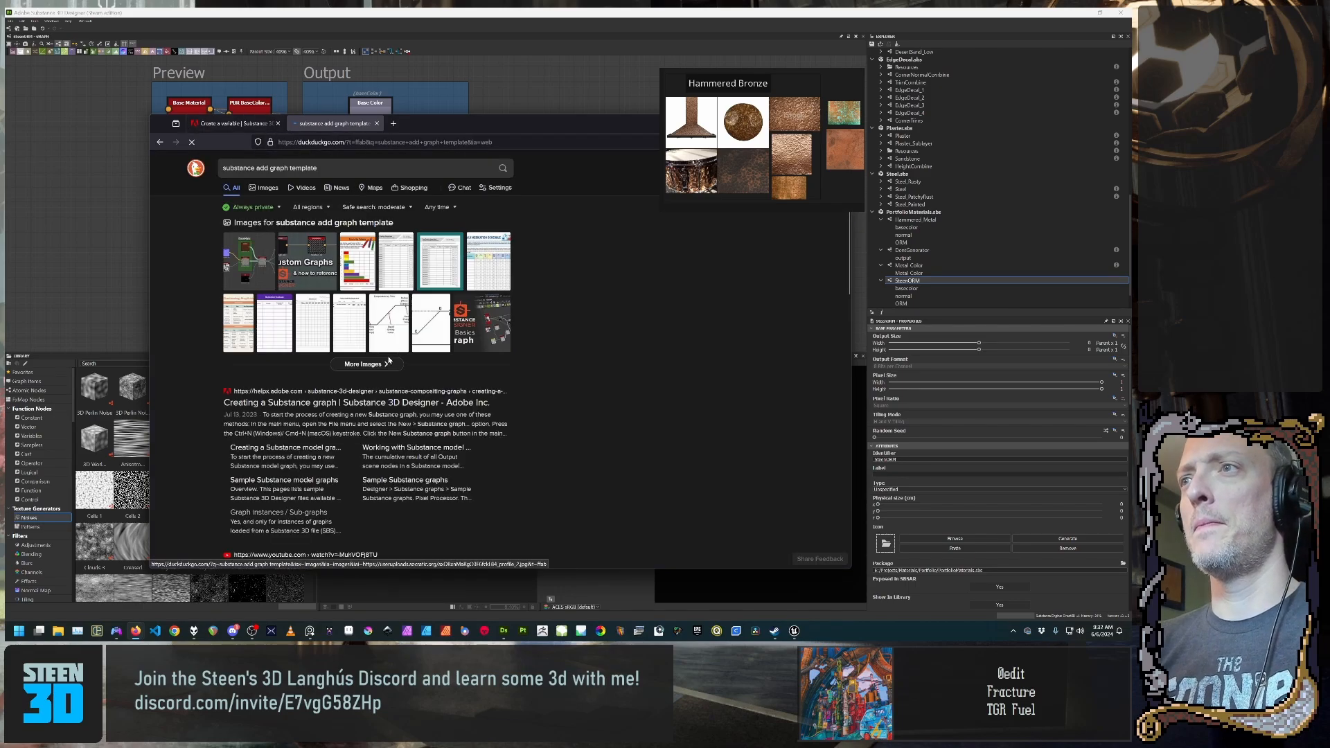
# Step: Scan the search results and read the Templates section of Adobe's "Creating a Substance graph" help page
pyautogui.scroll(-3, 353, 359)
pyautogui.scroll(-4, 325, 366)
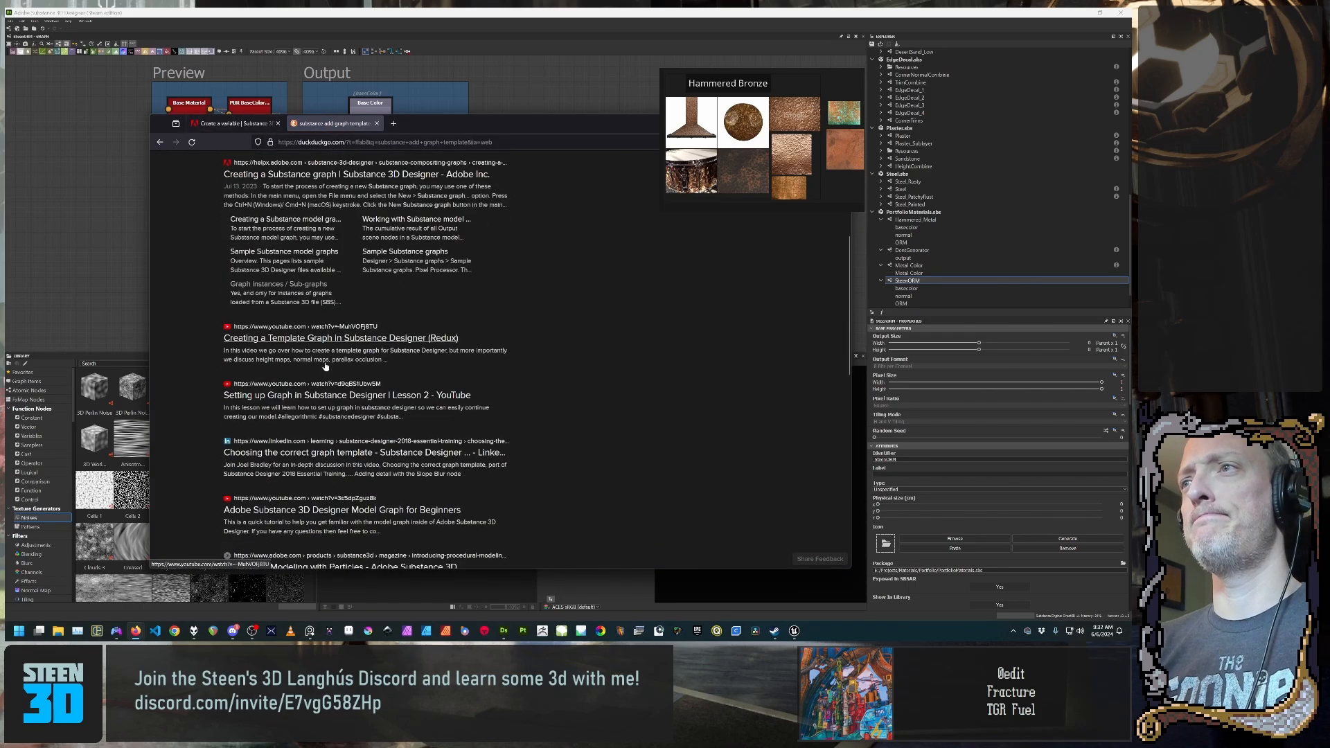
pyautogui.scroll(-3, 325, 366)
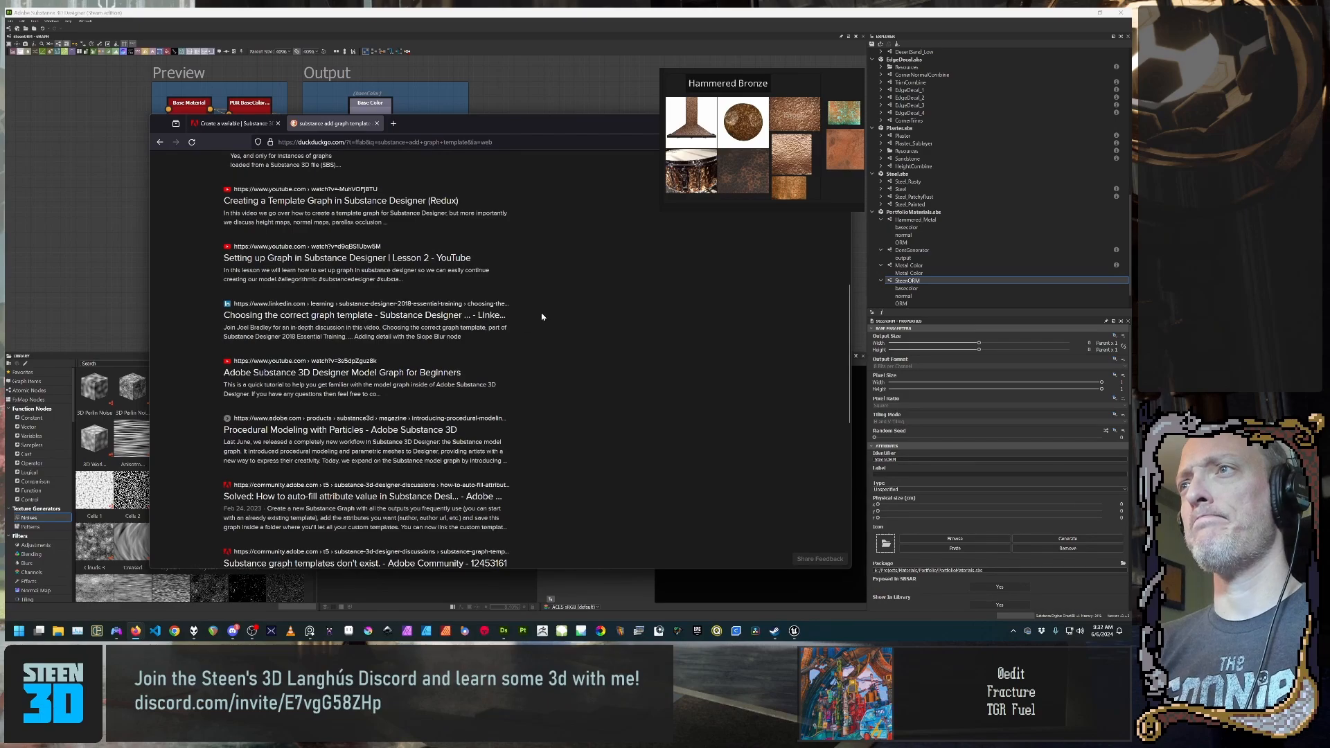
pyautogui.scroll(-2, 539, 318)
pyautogui.scroll(-3, 258, 339)
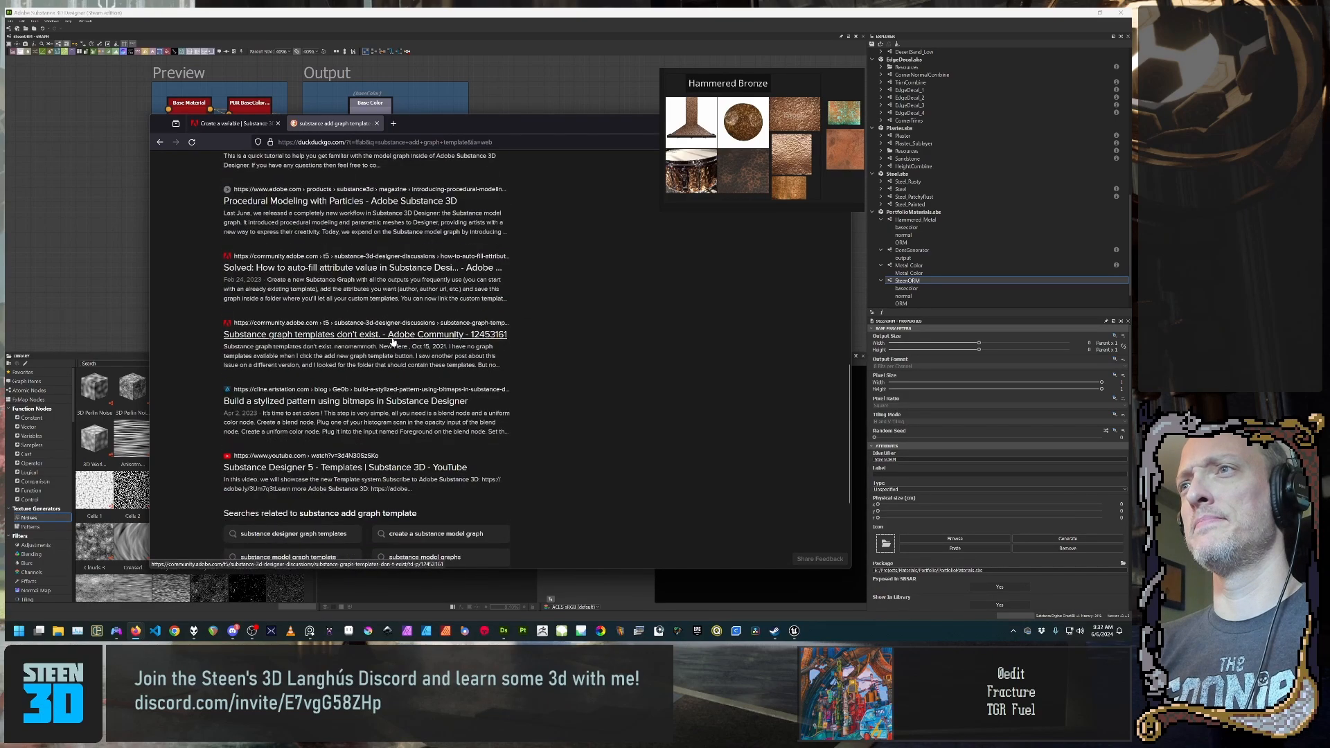
pyautogui.scroll(-2, 460, 398)
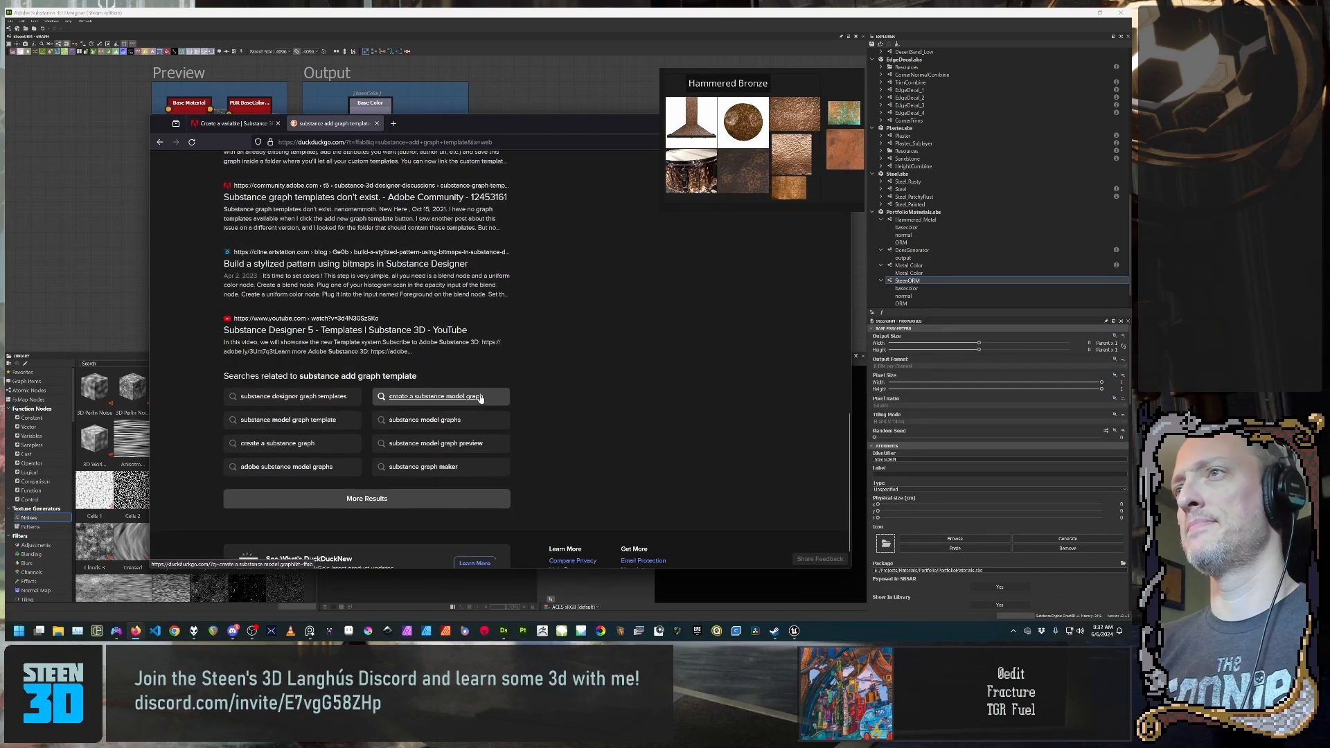
pyautogui.scroll(10, 480, 397)
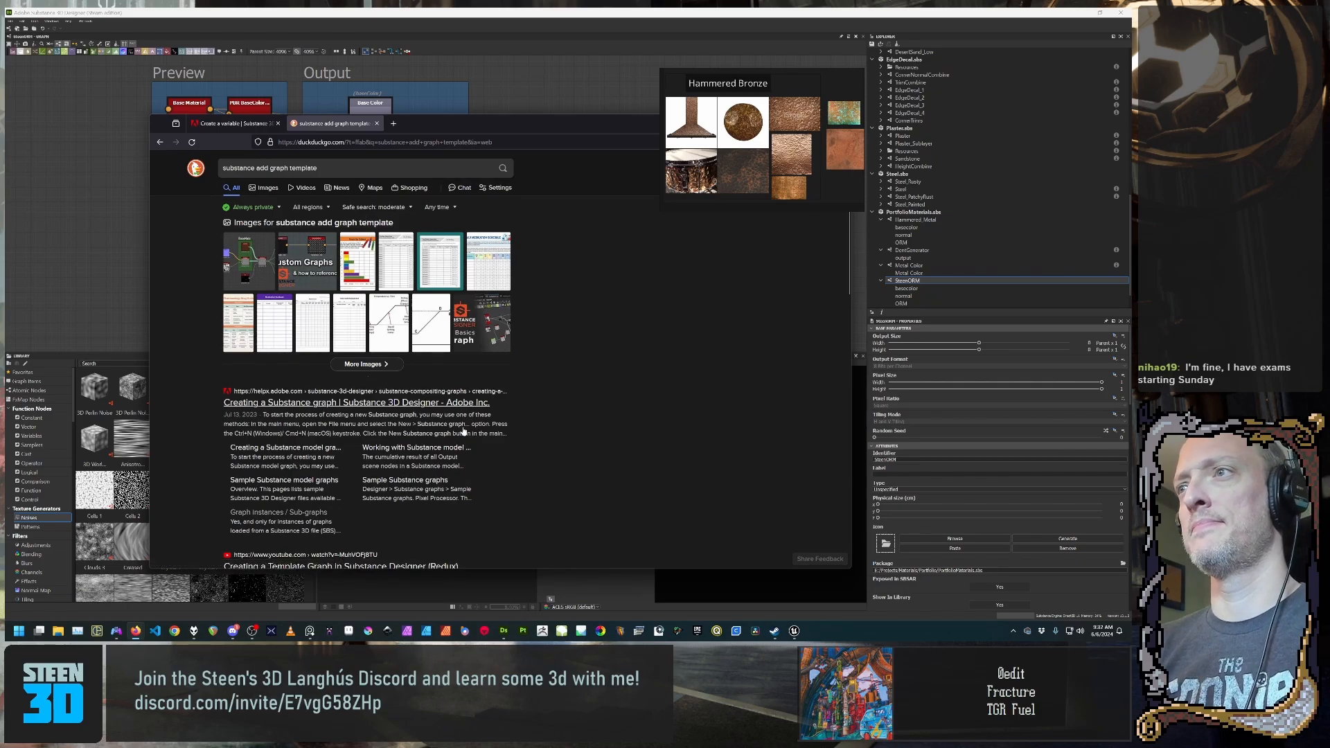
pyautogui.click(443, 403)
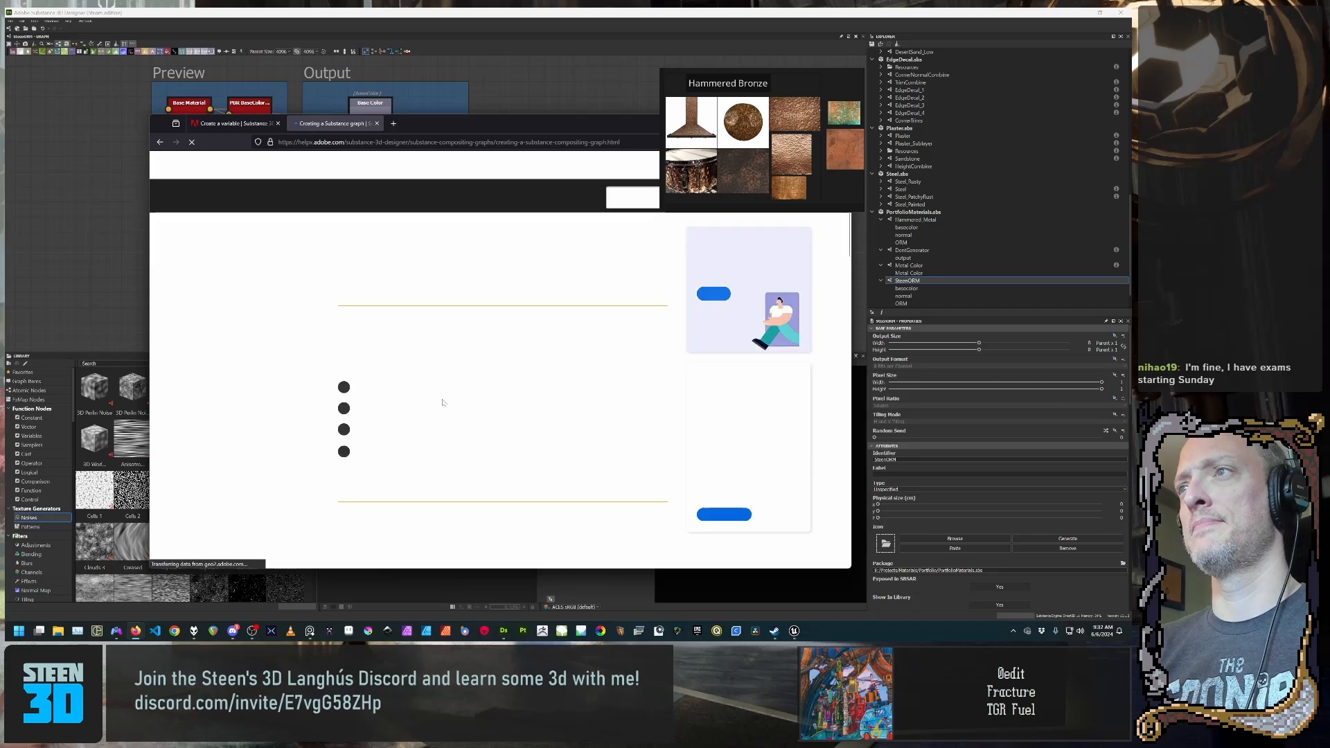
pyautogui.scroll(-3, 285, 420)
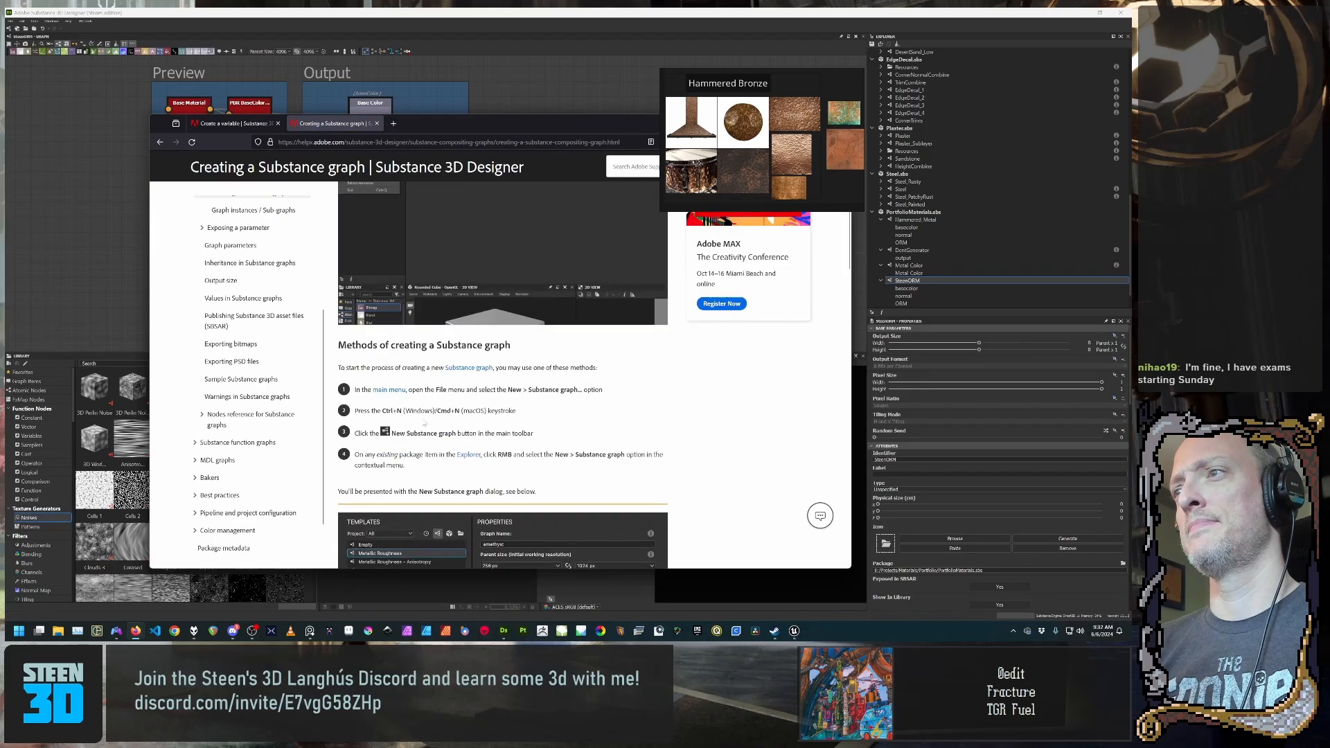
pyautogui.scroll(-7, 509, 378)
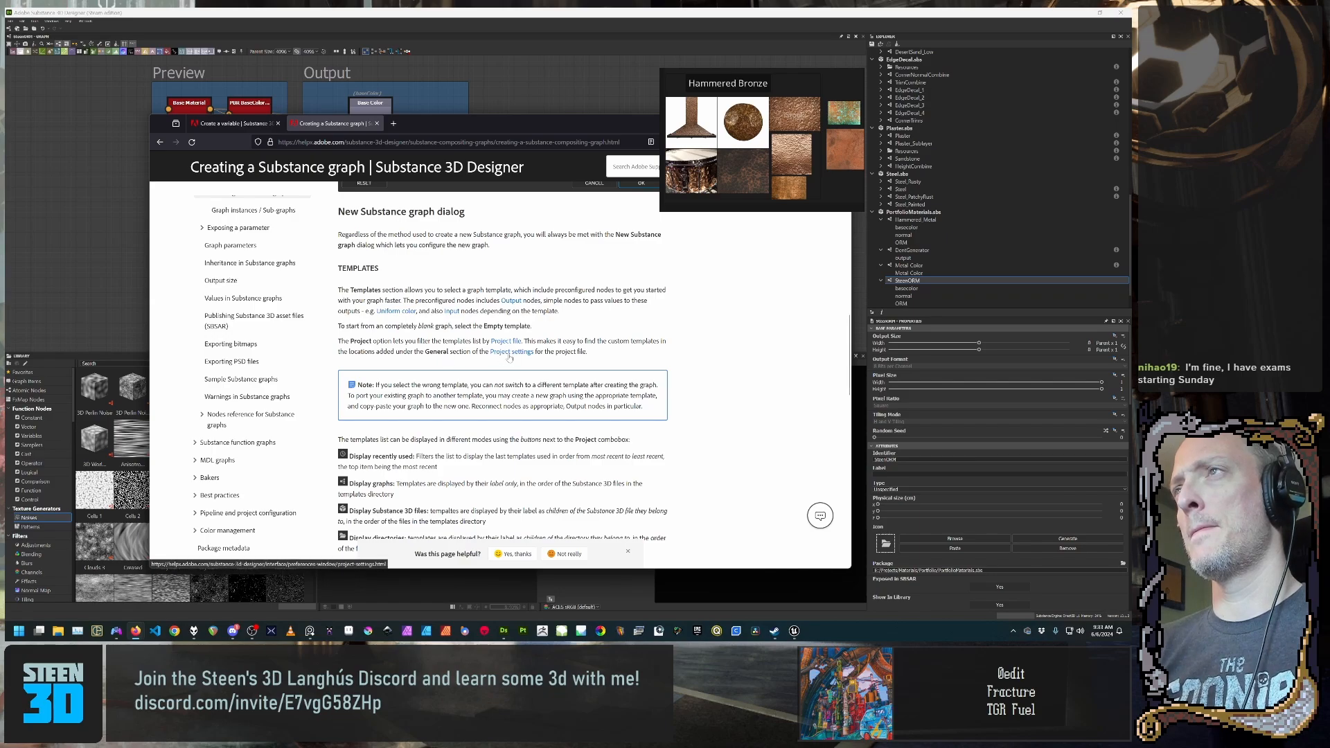
# Step: Switch back to Substance 3D Designer, check the New Substance Graph dialog for a template option, and cancel without creating a graph
pyautogui.click(95, 80)
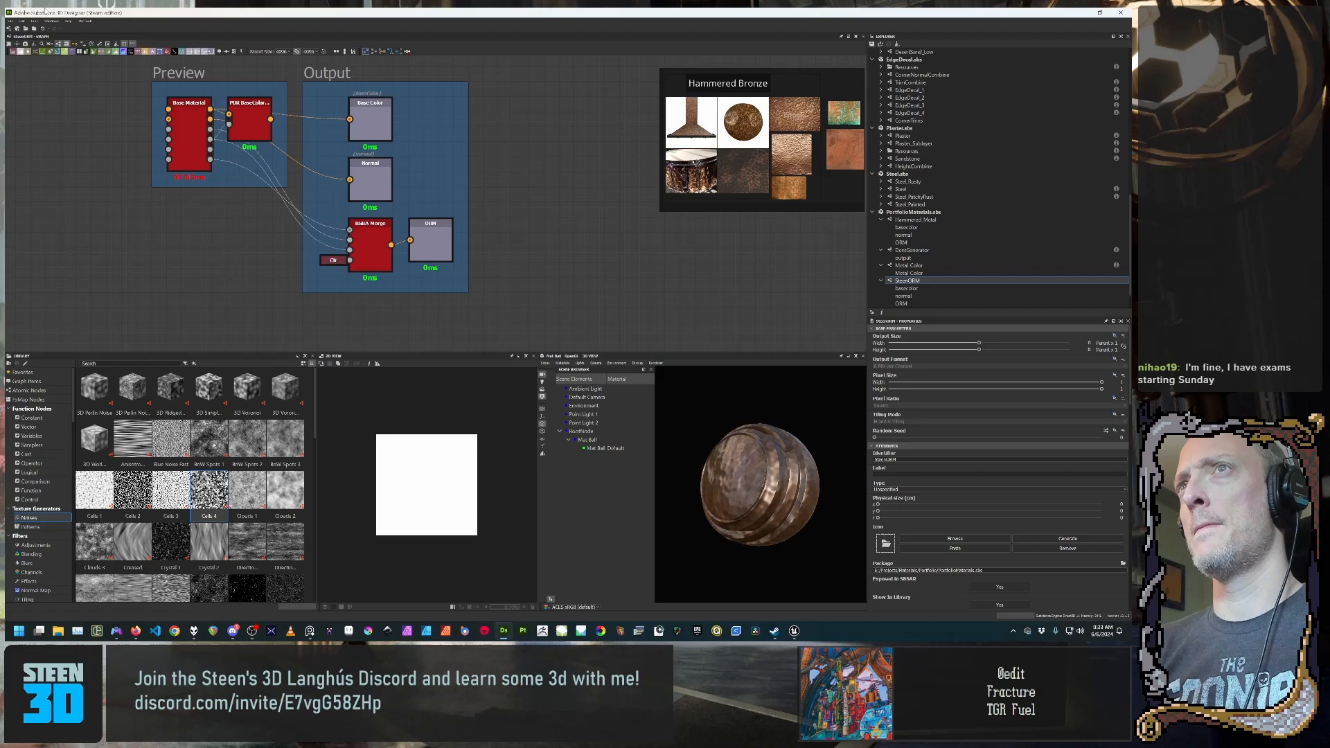
pyautogui.click(10, 21)
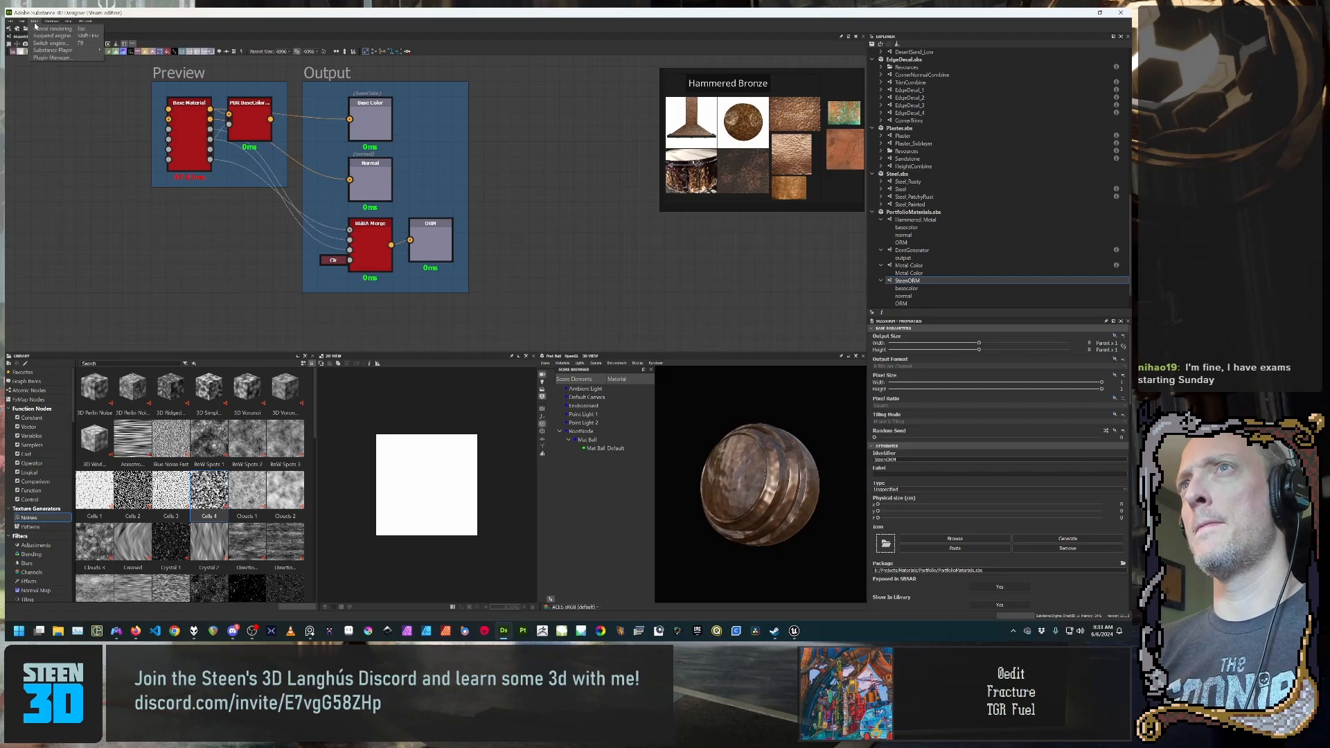
pyautogui.moveTo(34, 23)
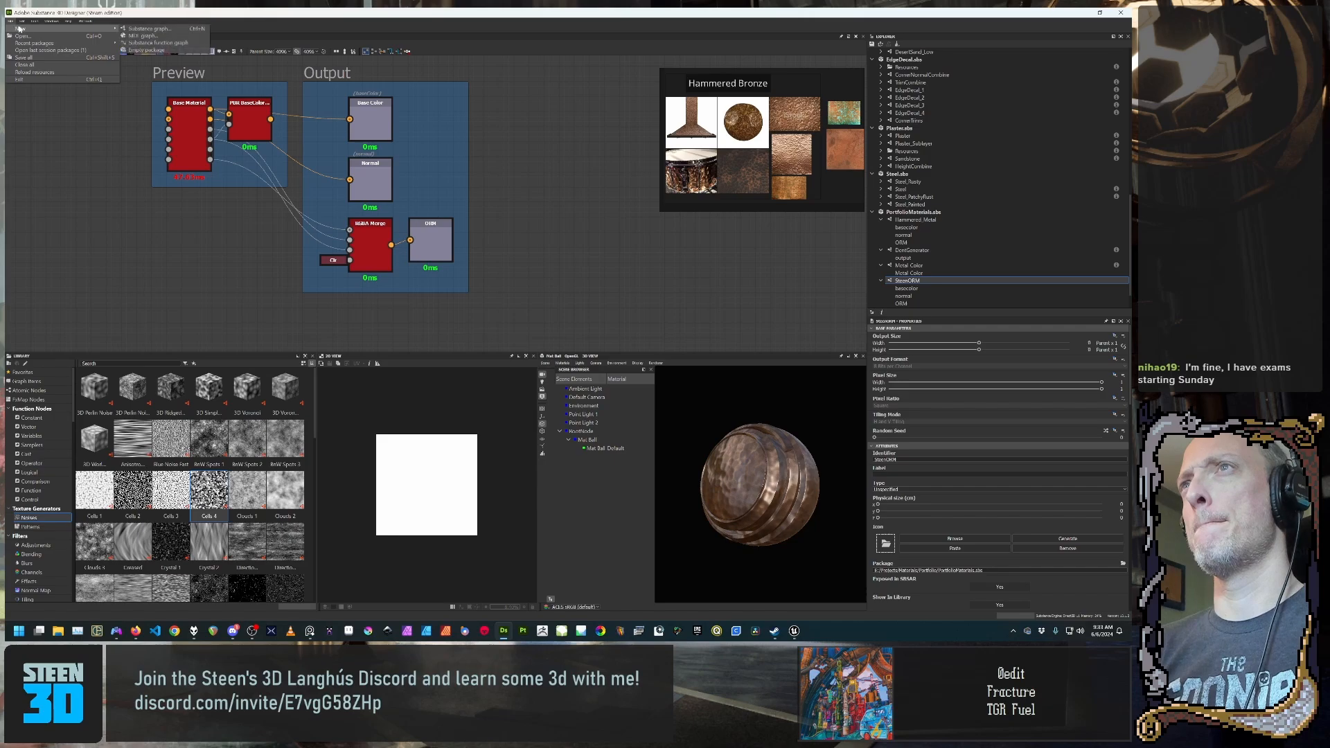
pyautogui.click(180, 30)
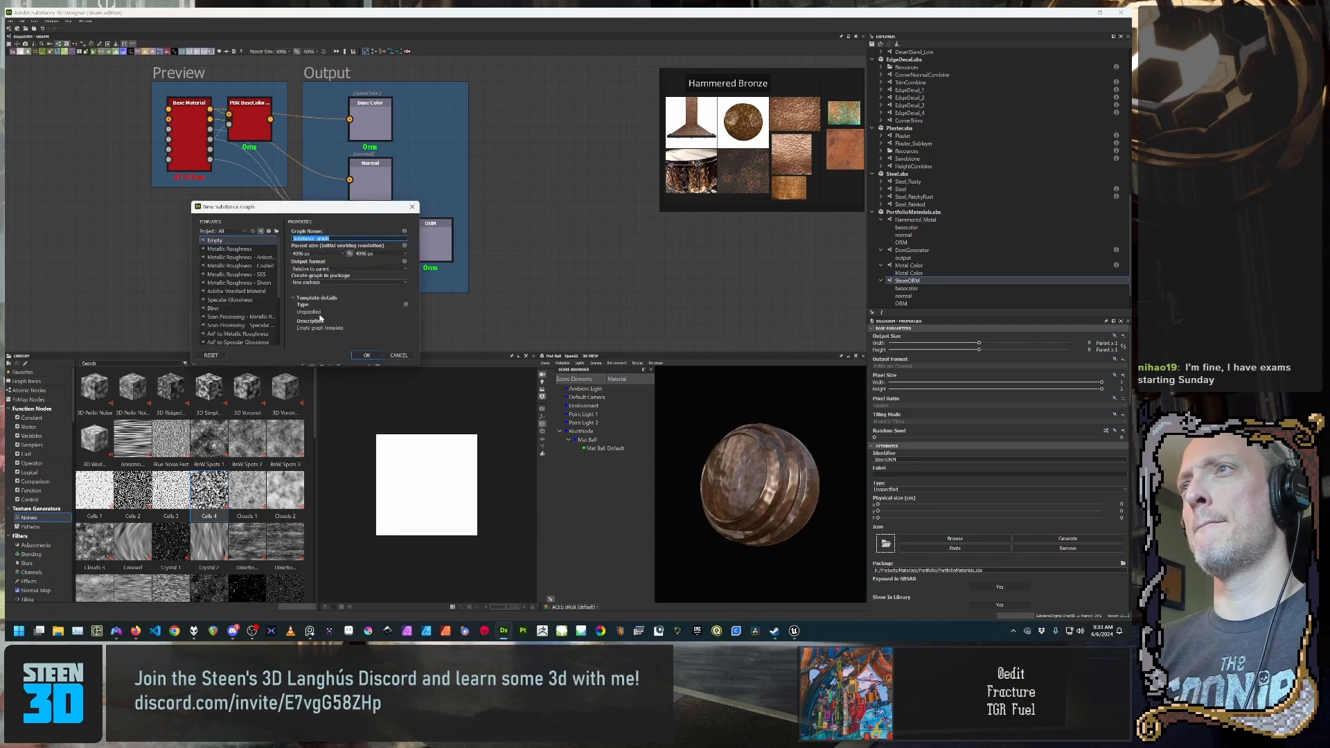
pyautogui.click(398, 355)
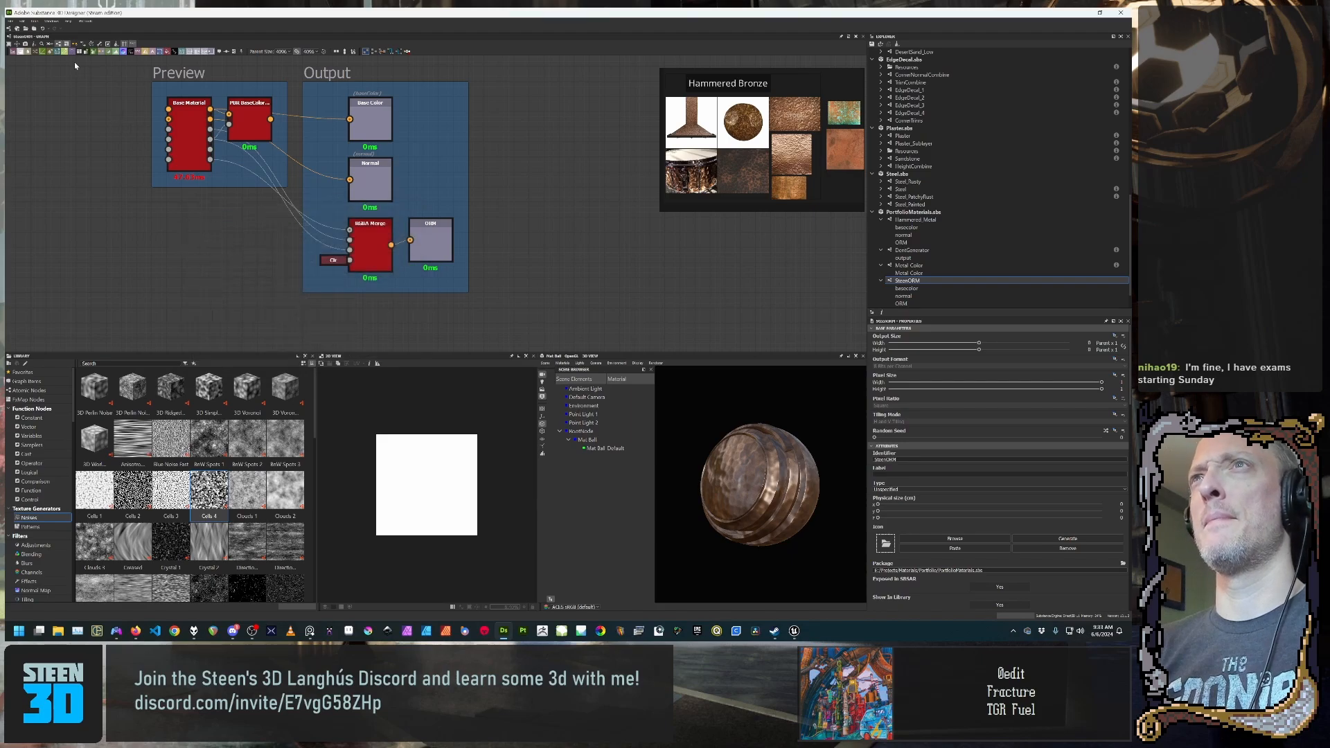
# Step: Look over the General preferences and close them without changing anything
pyautogui.click(40, 23)
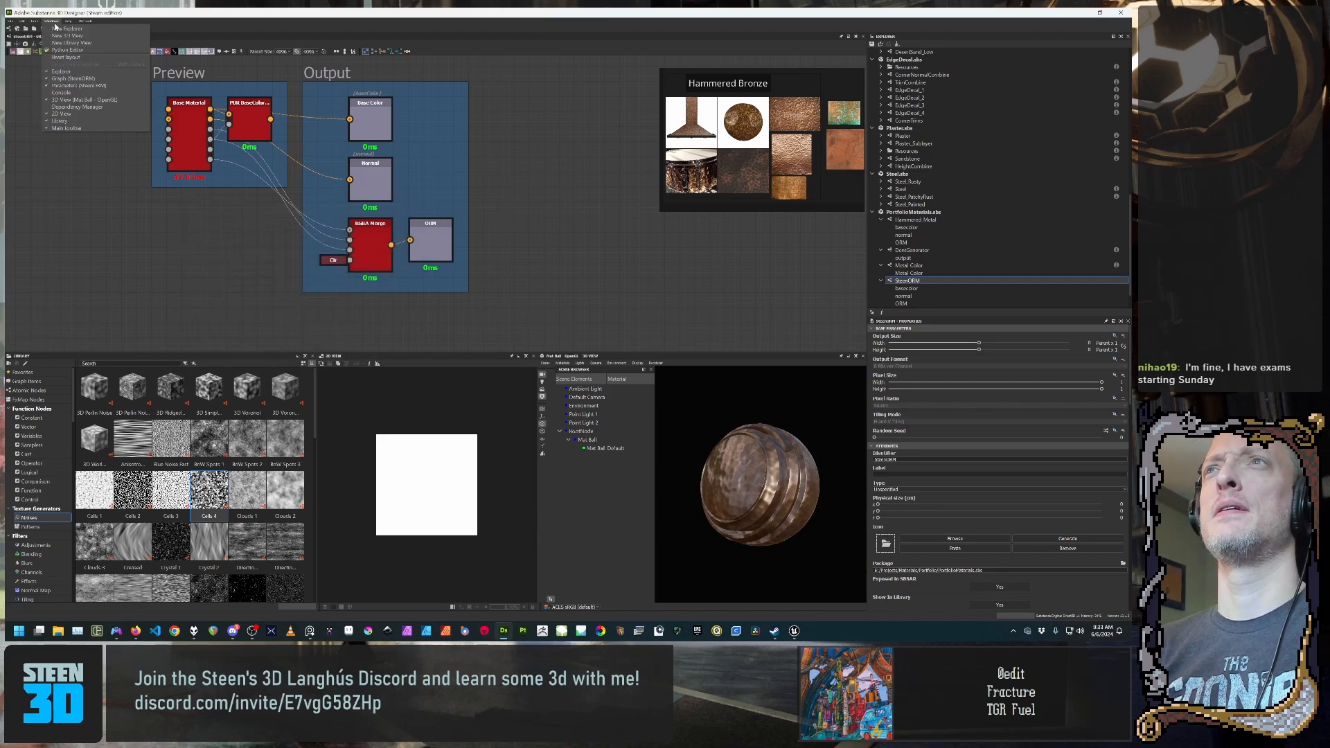
pyautogui.moveTo(25, 24)
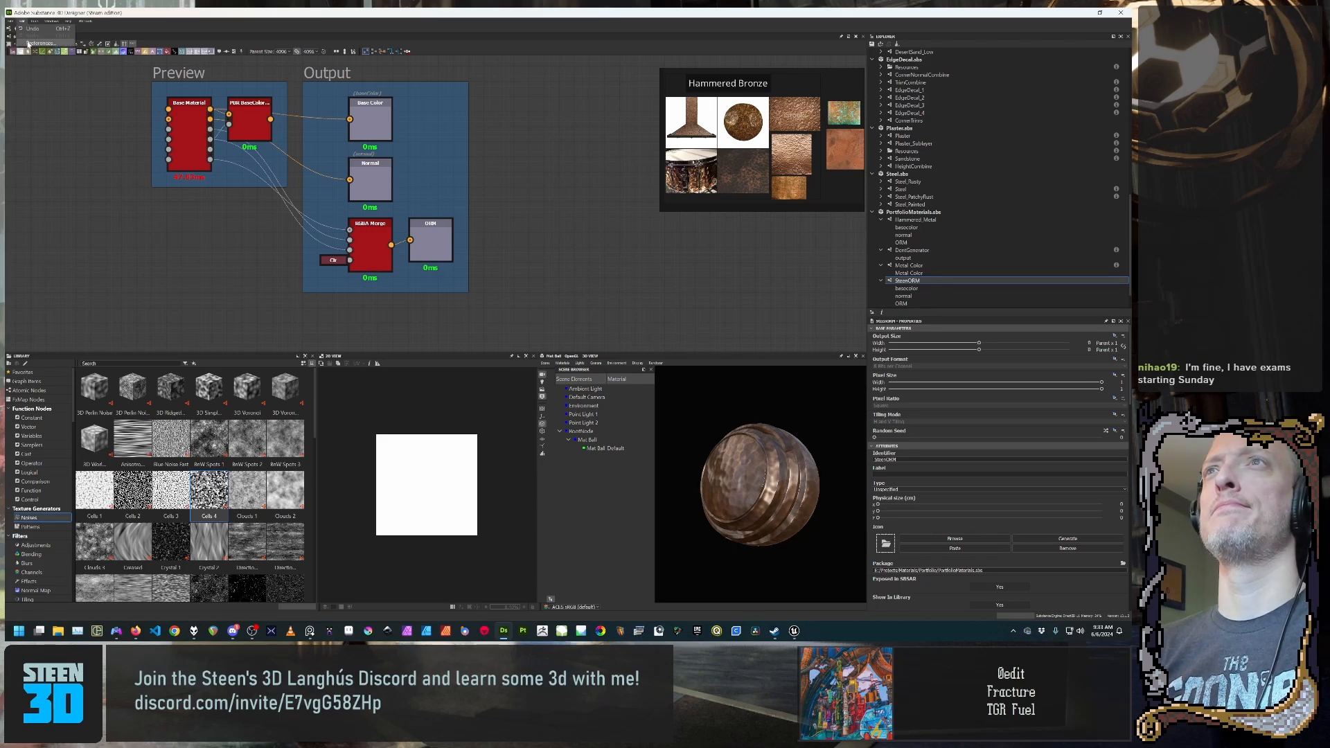
pyautogui.click(41, 43)
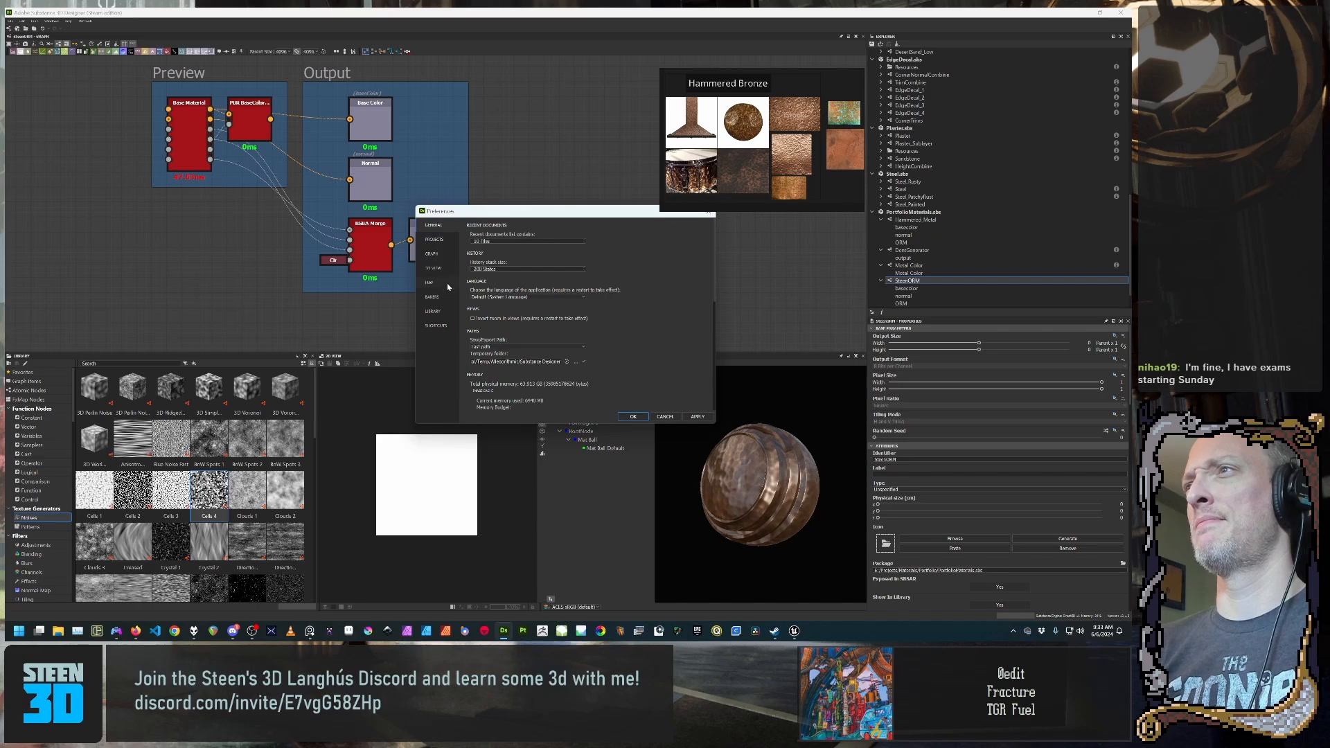
pyautogui.click(666, 417)
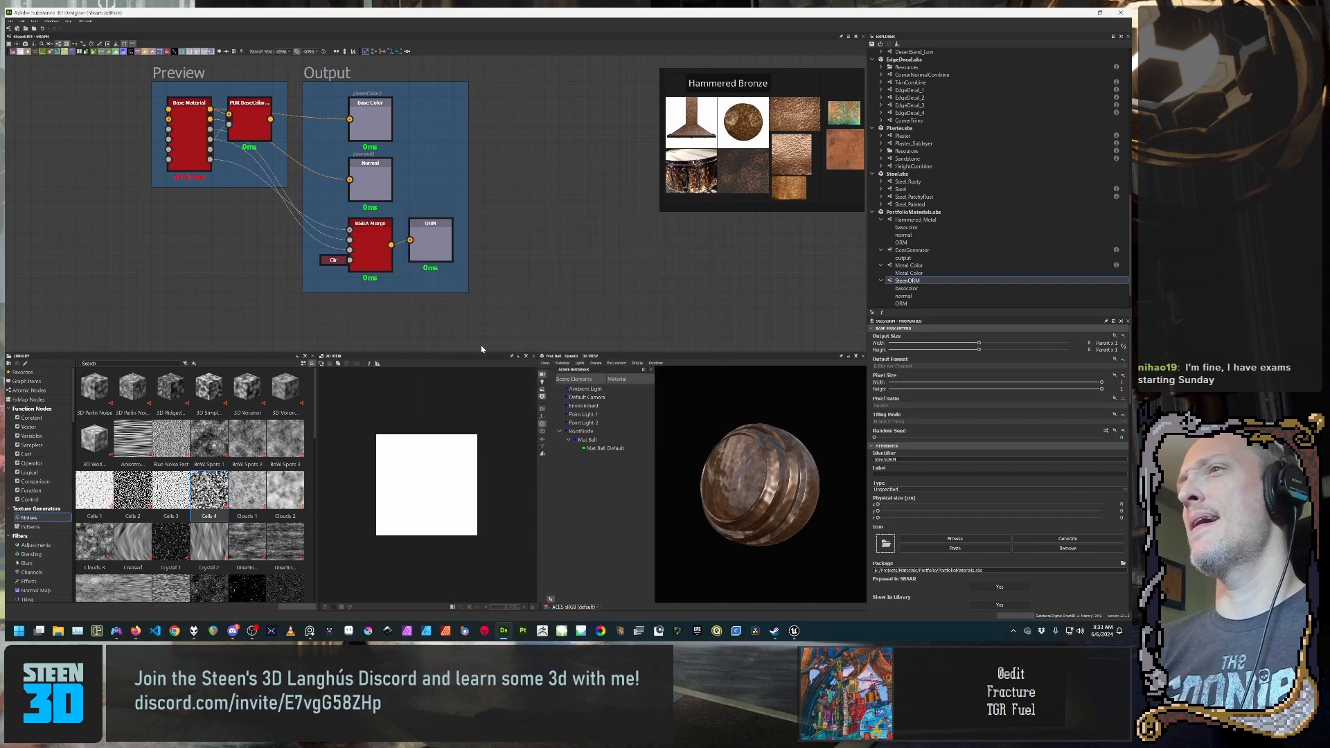
pyautogui.click(37, 21)
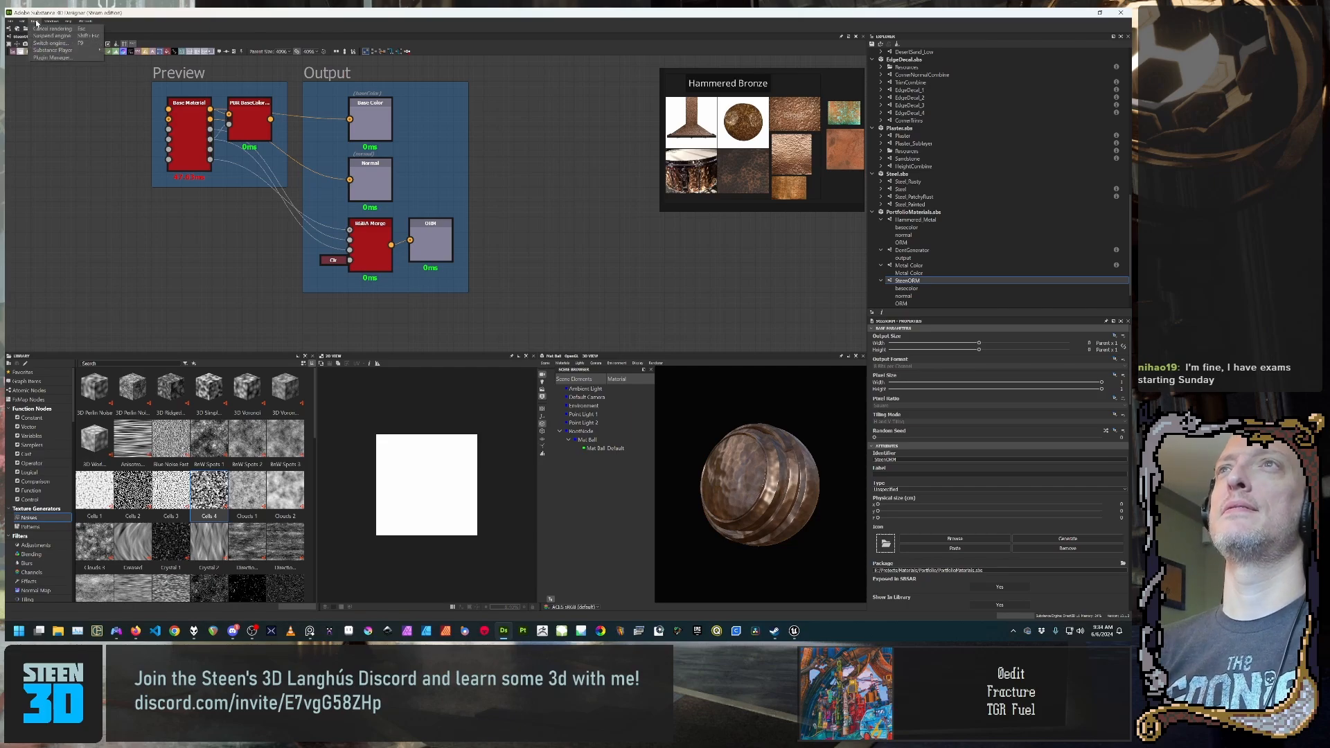
pyautogui.moveTo(48, 22)
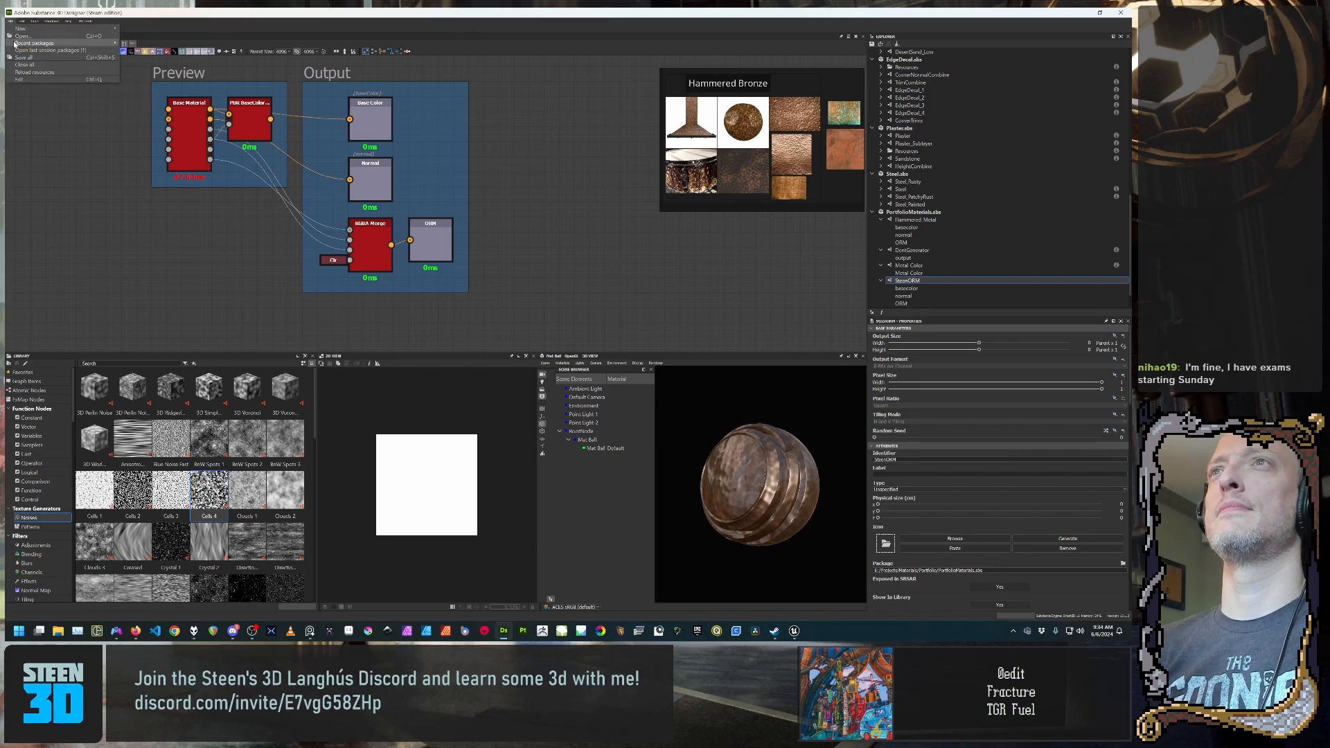
pyautogui.click(56, 12)
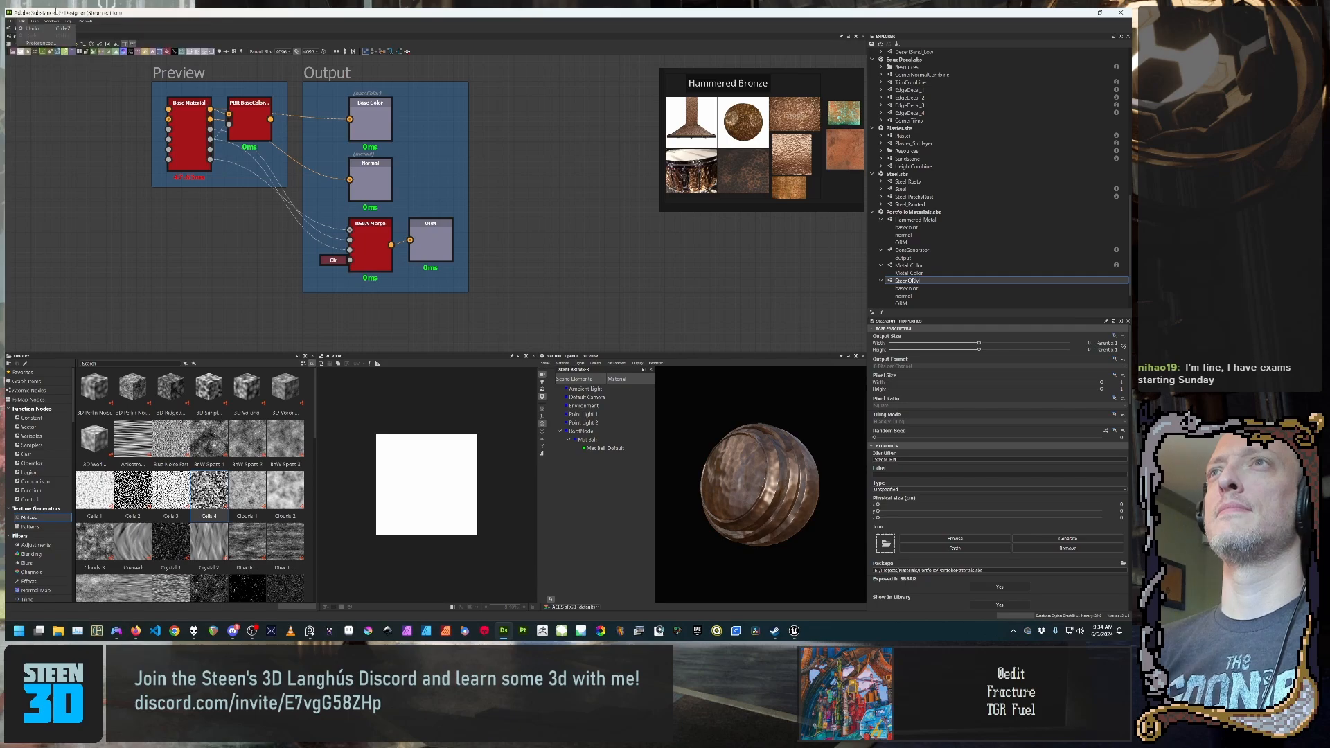
pyautogui.moveTo(172, 196); pyautogui.dragTo(299, 214, button='middle')
pyautogui.scroll(-1, 255, 226)
pyautogui.scroll(1, 299, 214)
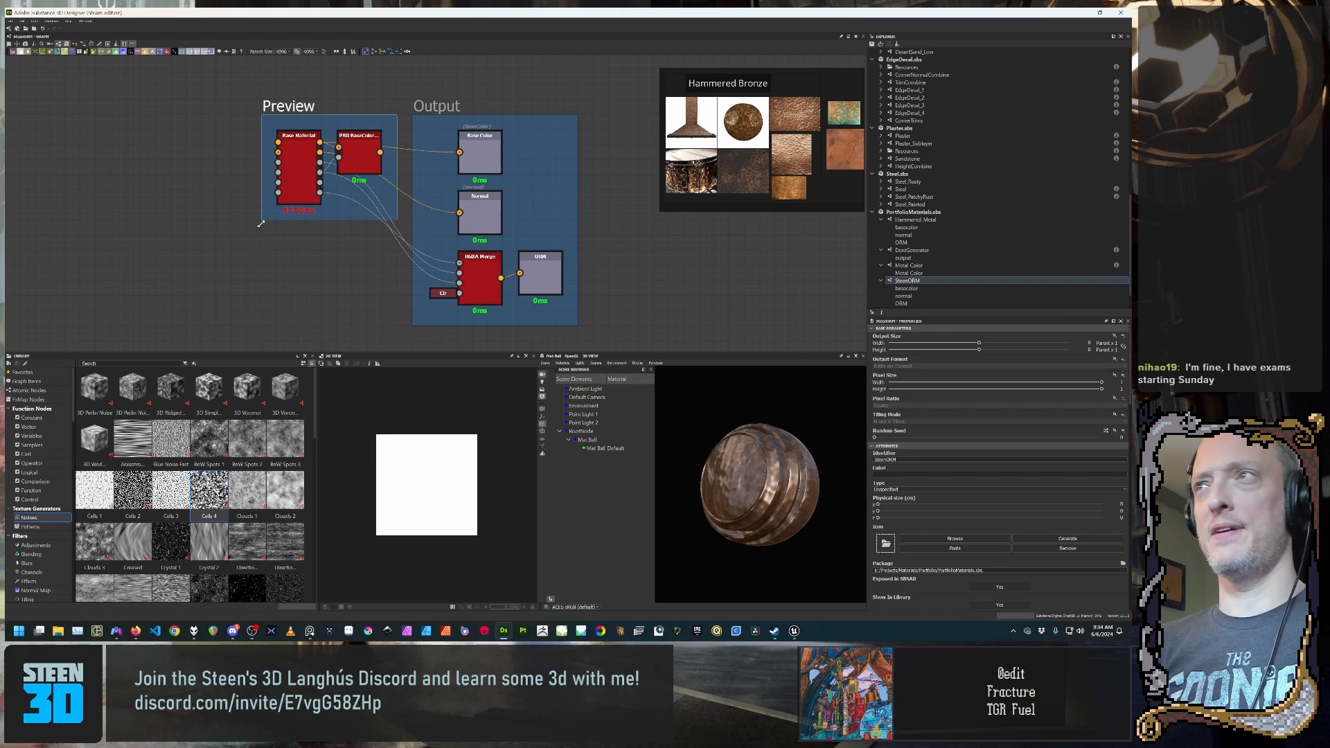
pyautogui.moveTo(290, 279); pyautogui.dragTo(192, 256, button='middle')
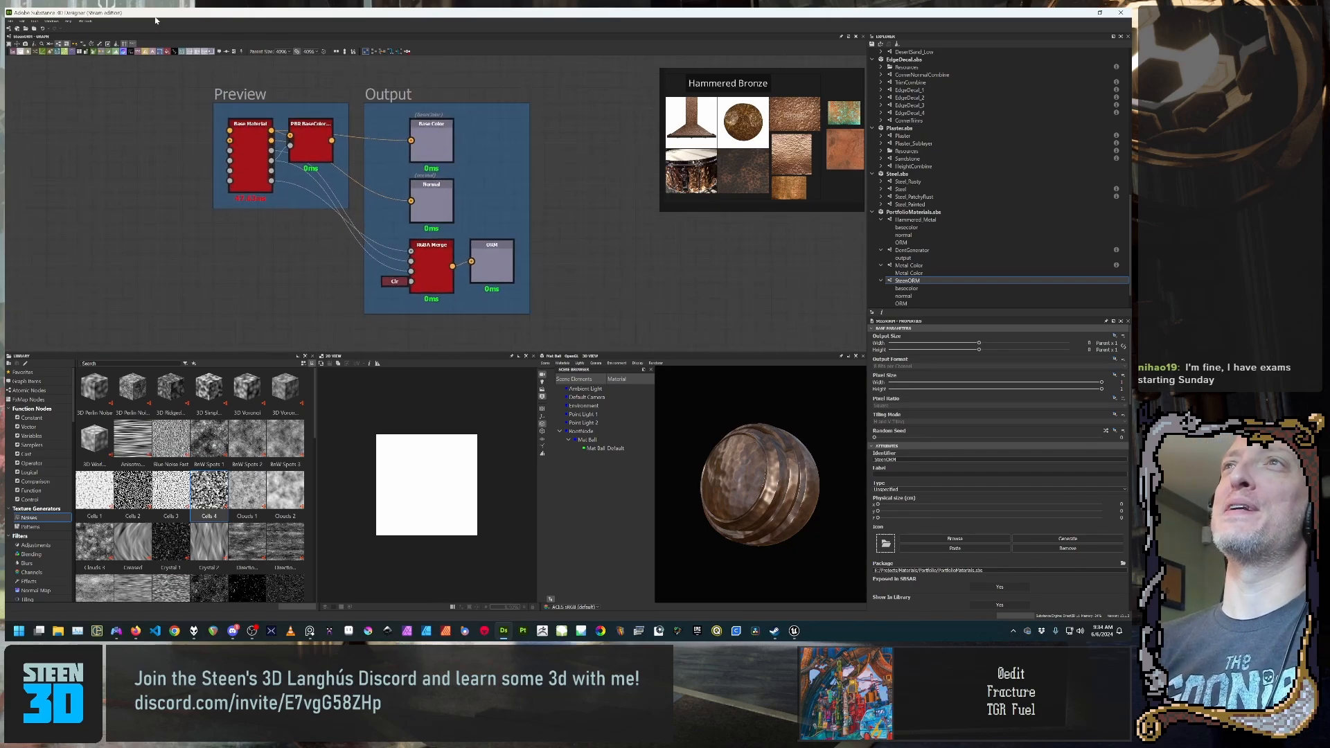
# Step: Check the graph's tool commands and the SteenORM graph's properties for a template option
pyautogui.click(100, 44)
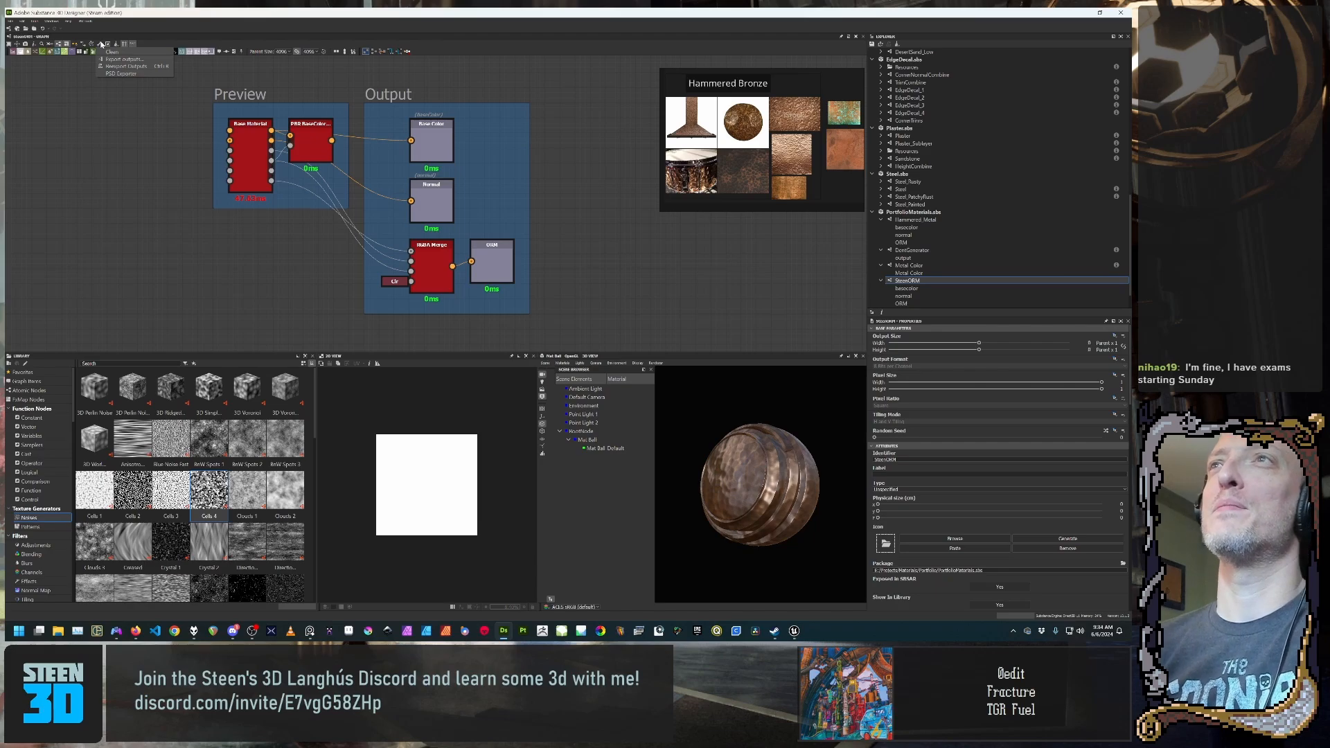
pyautogui.click(100, 43)
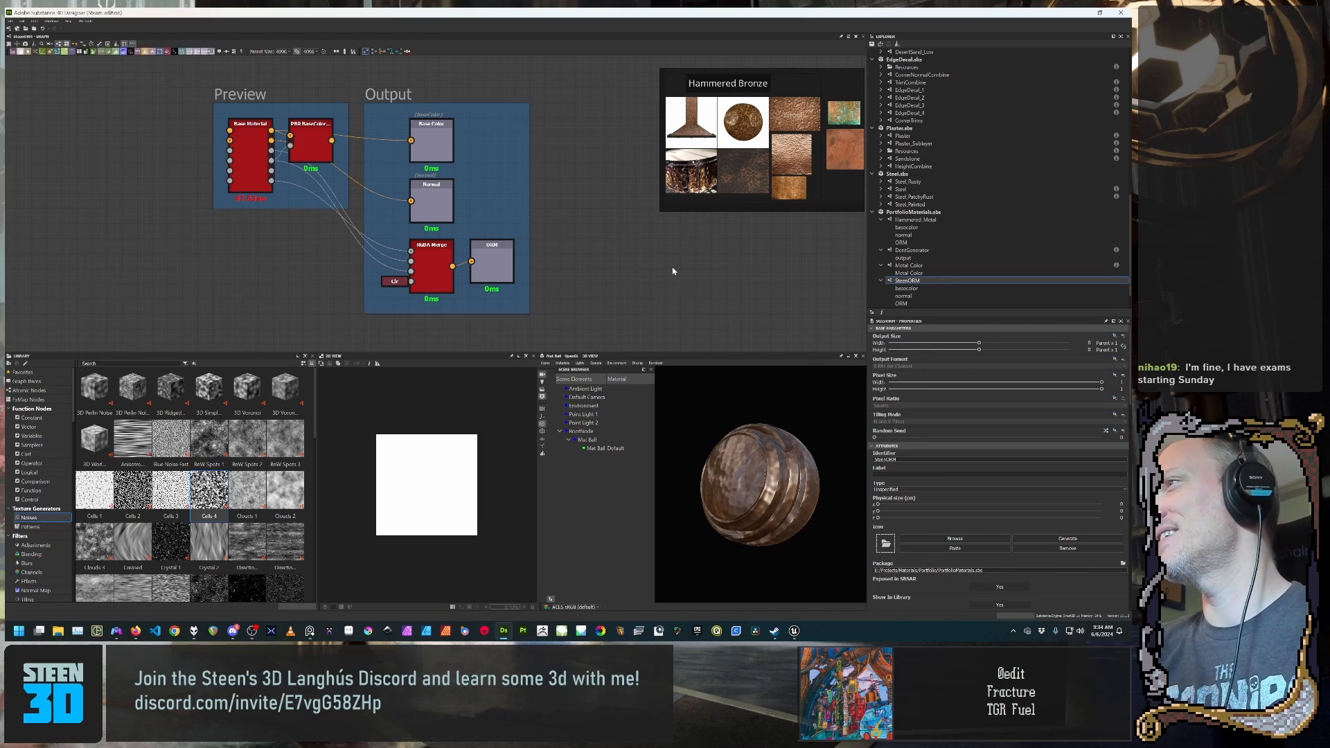
pyautogui.scroll(-5, 1014, 405)
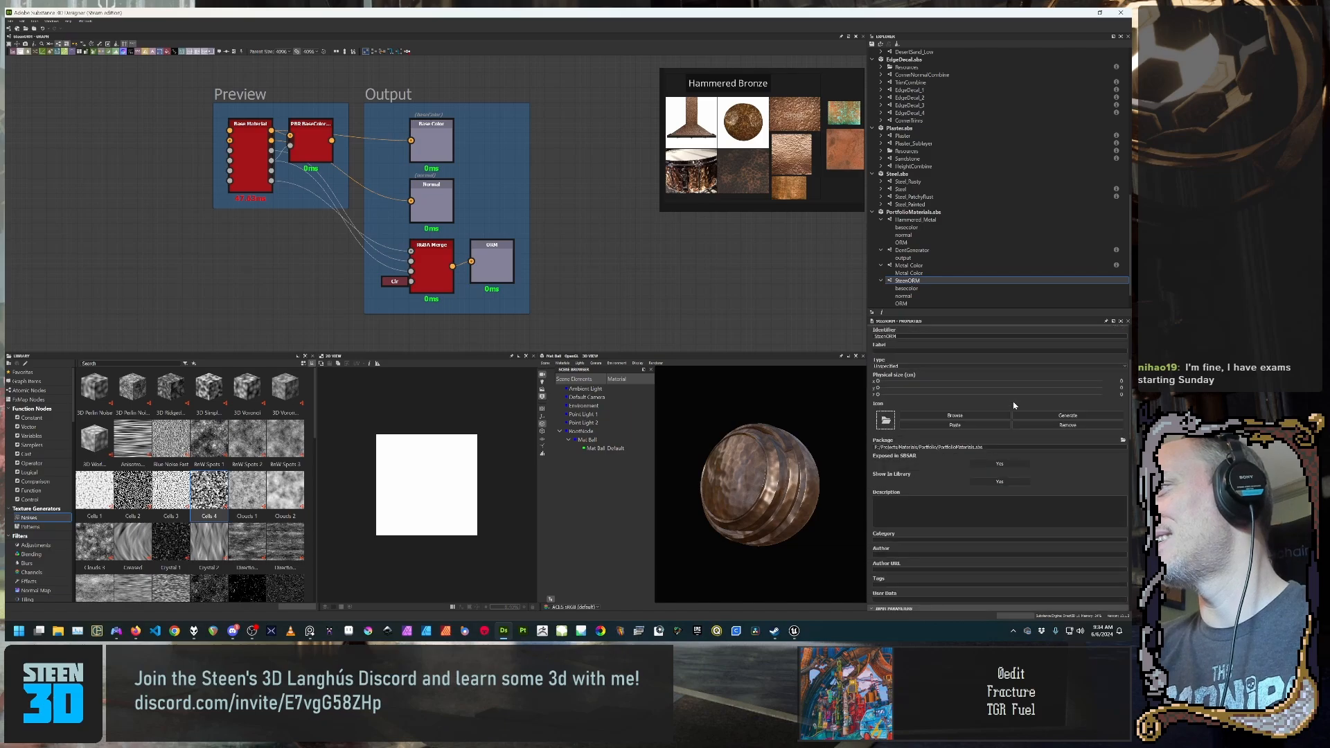
pyautogui.scroll(-2, 1013, 405)
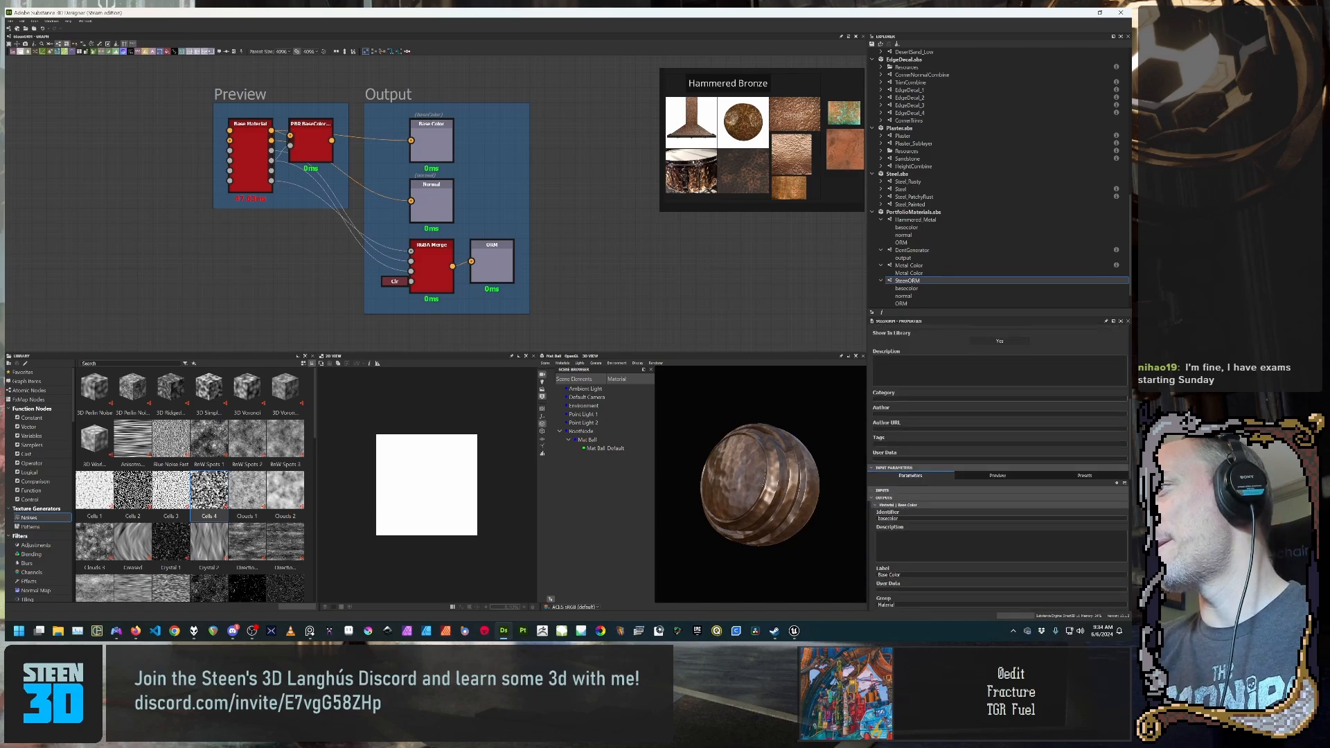
pyautogui.scroll(8, 997, 464)
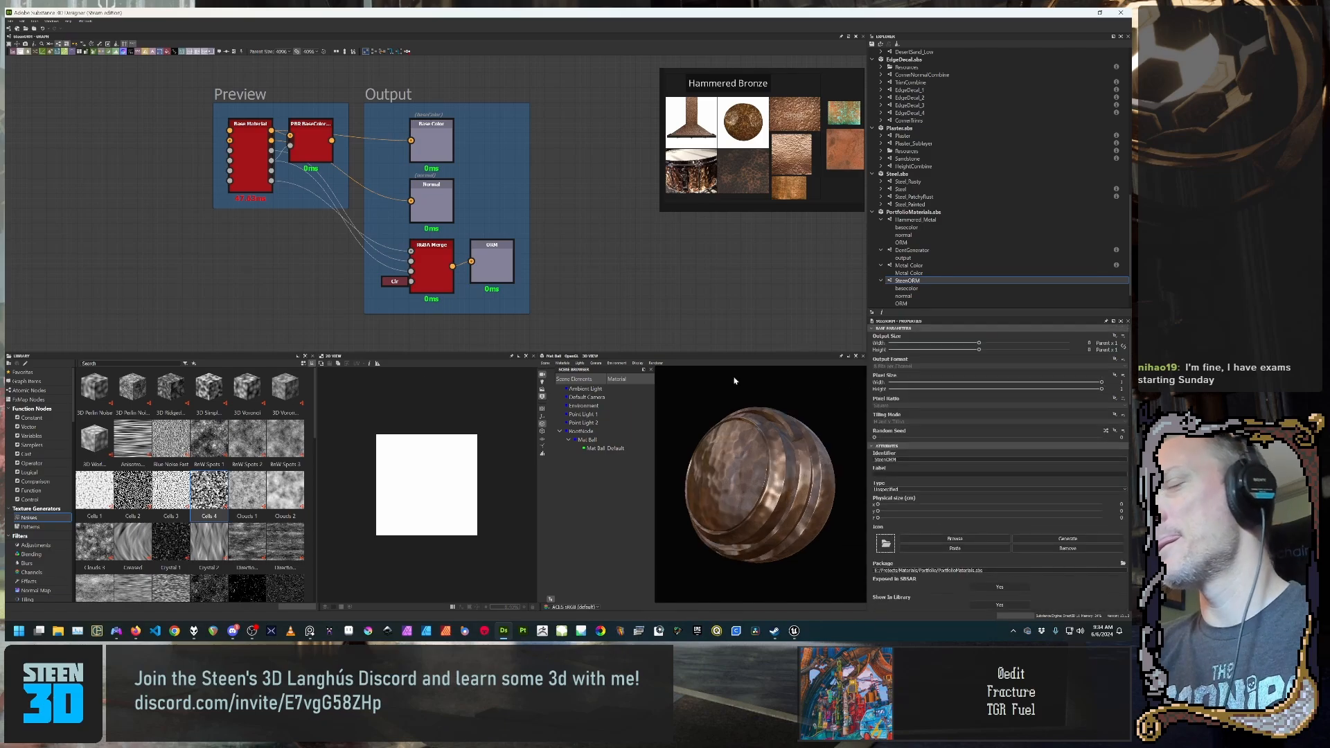
# Step: Switch to Firefox, reread the Templates section of the help page, dismiss the feedback prompt, and open the linked Project settings page
pyautogui.moveTo(135, 630)
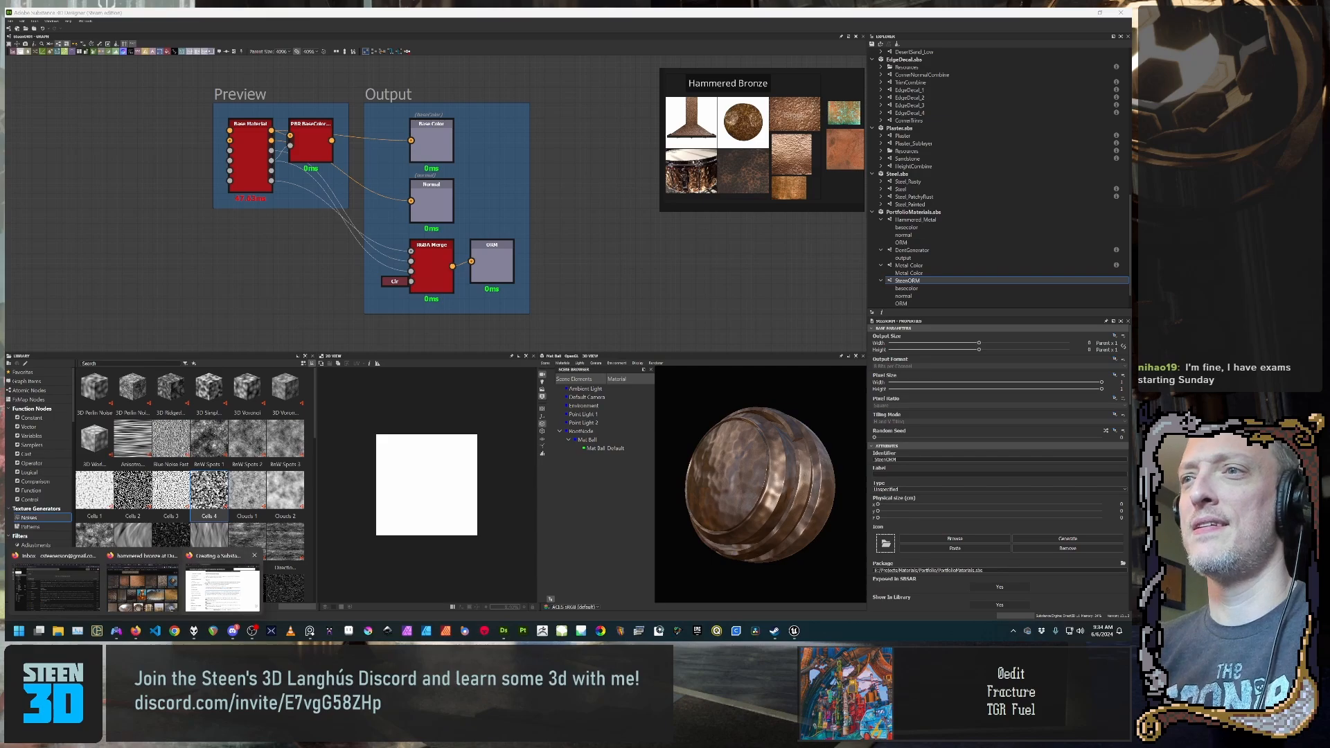
pyautogui.click(206, 576)
pyautogui.scroll(5, 751, 378)
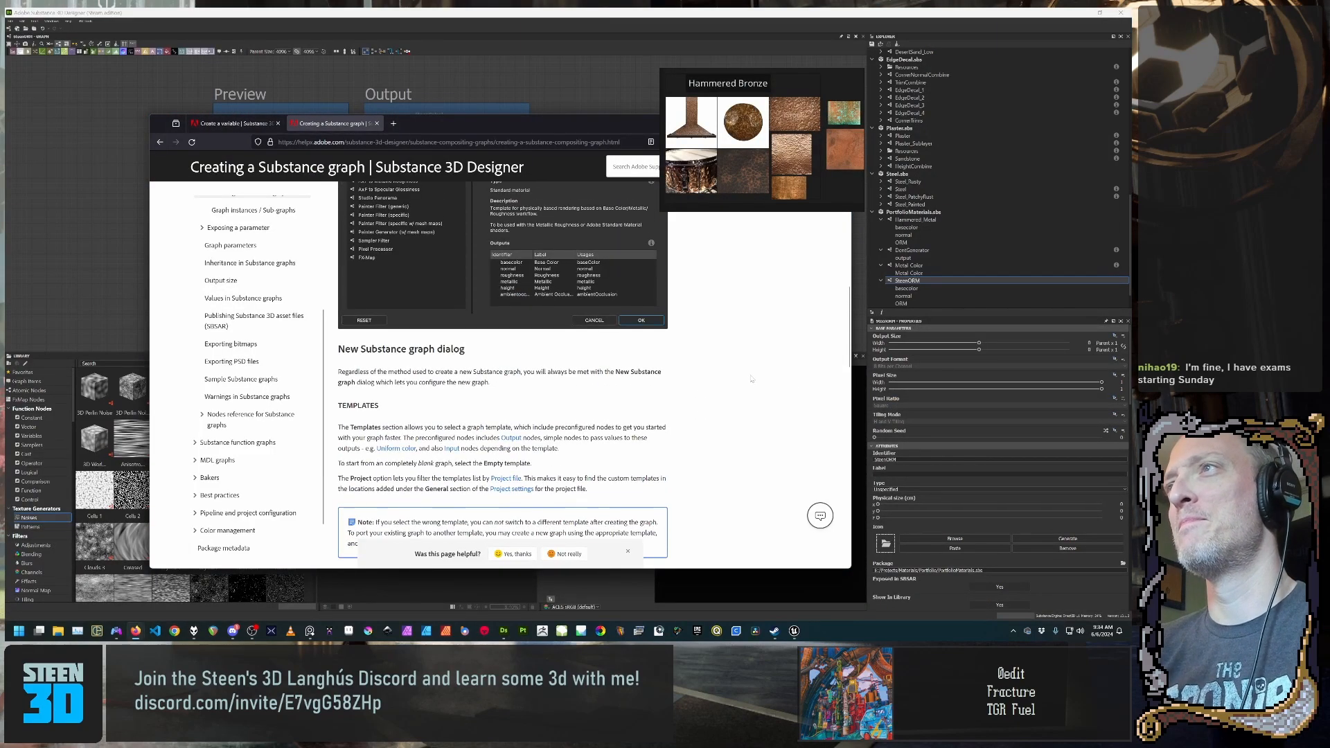
pyautogui.moveTo(514, 122); pyautogui.dragTo(414, 126)
pyautogui.scroll(-1, 420, 332)
pyautogui.scroll(-6, 420, 332)
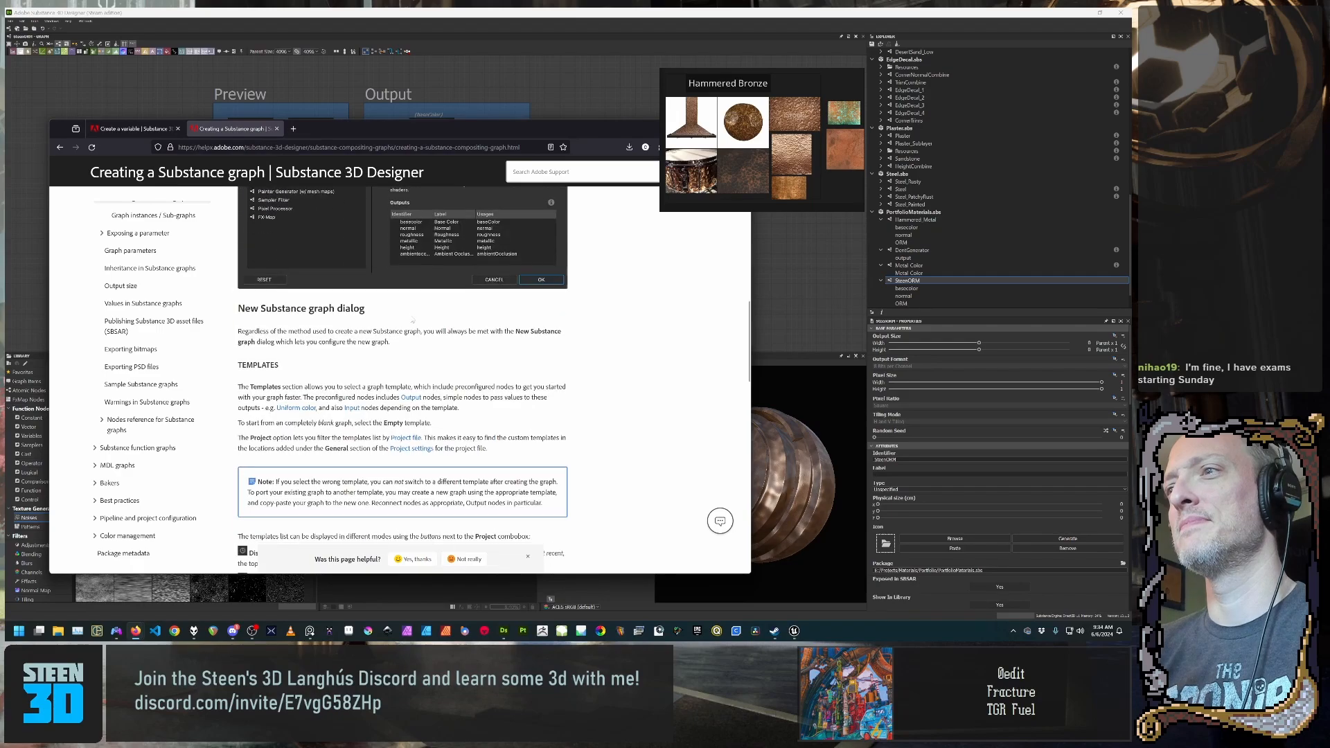
pyautogui.click(527, 556)
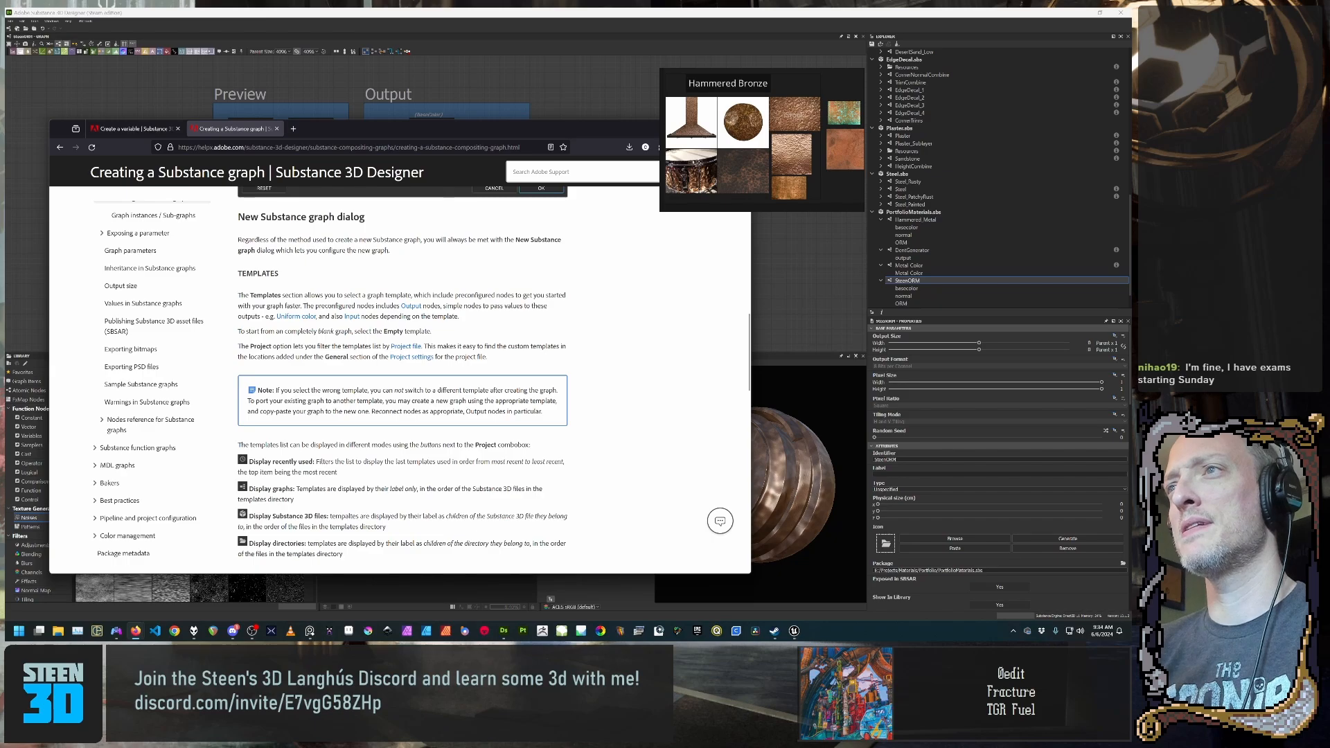
pyautogui.click(412, 356)
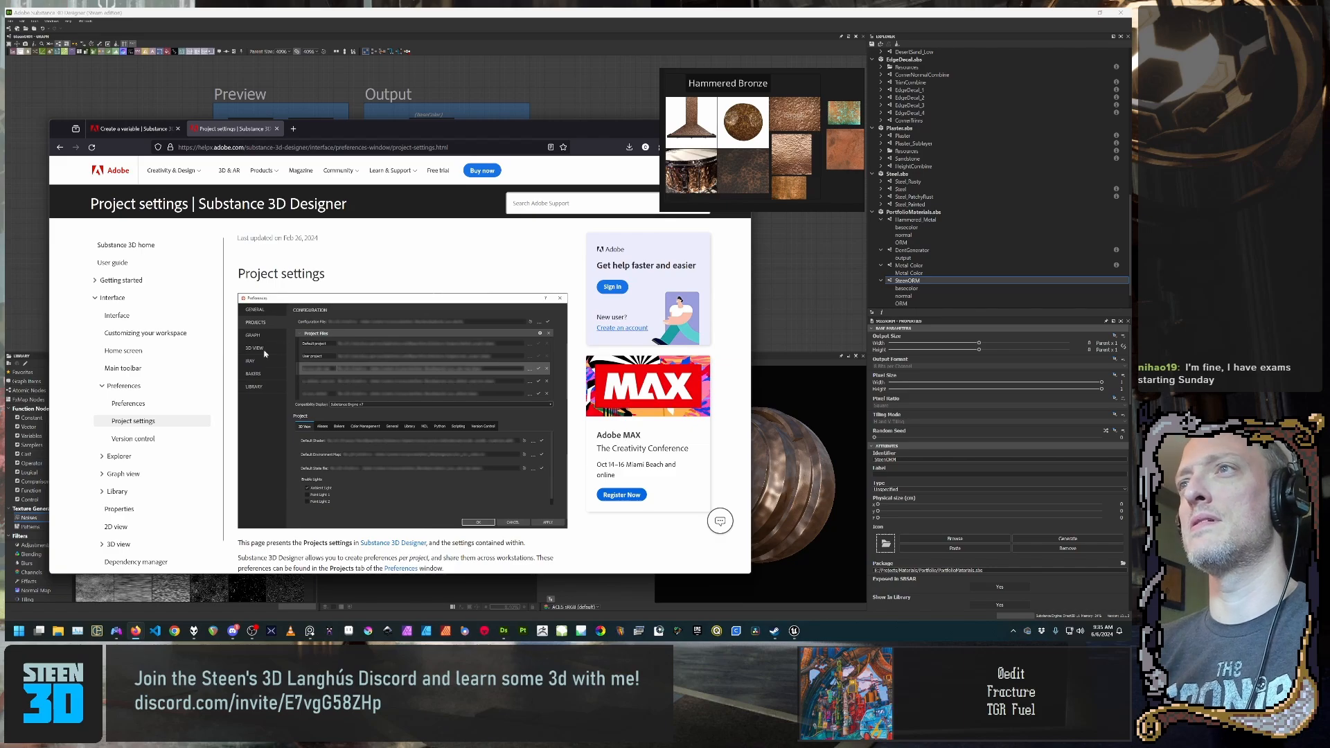
# Step: Switch to Substance 3D Designer and examine the project files configuration in the Projects preferences
pyautogui.click(11, 19)
pyautogui.click(22, 21)
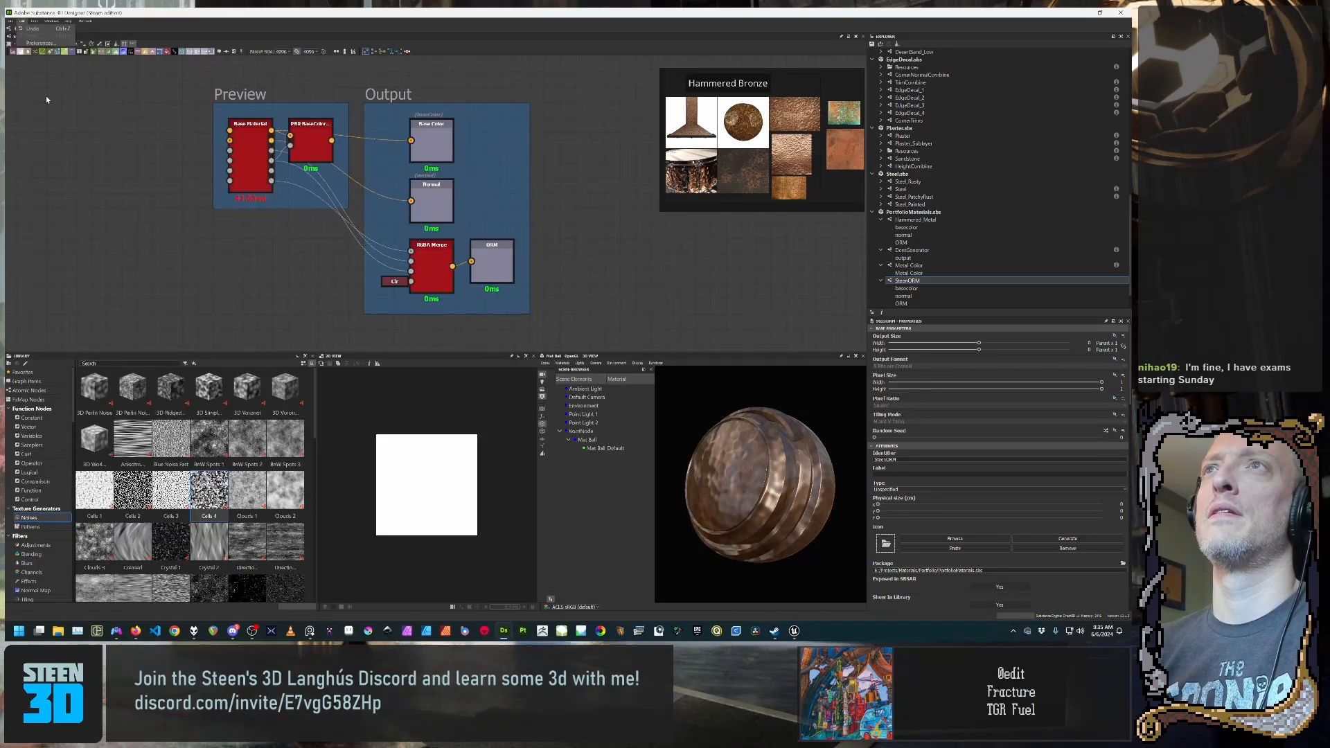
pyautogui.click(40, 43)
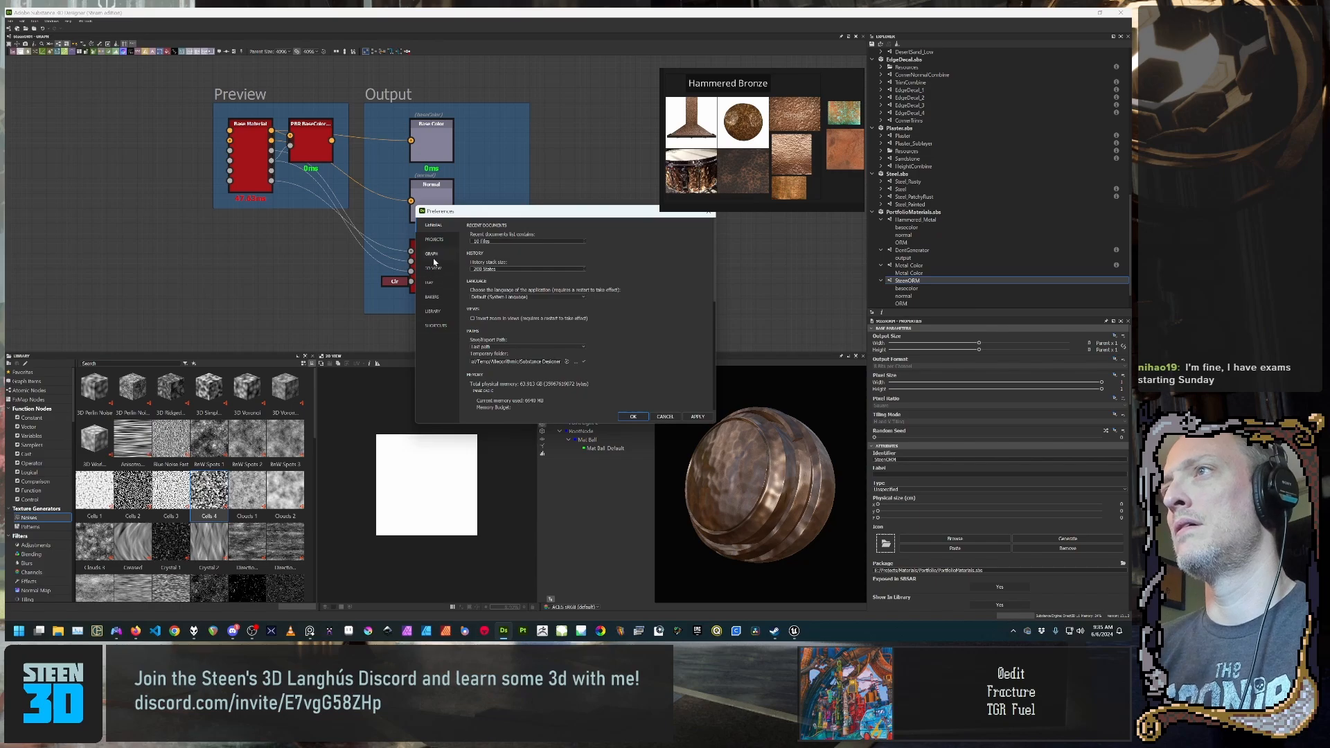
pyautogui.click(433, 240)
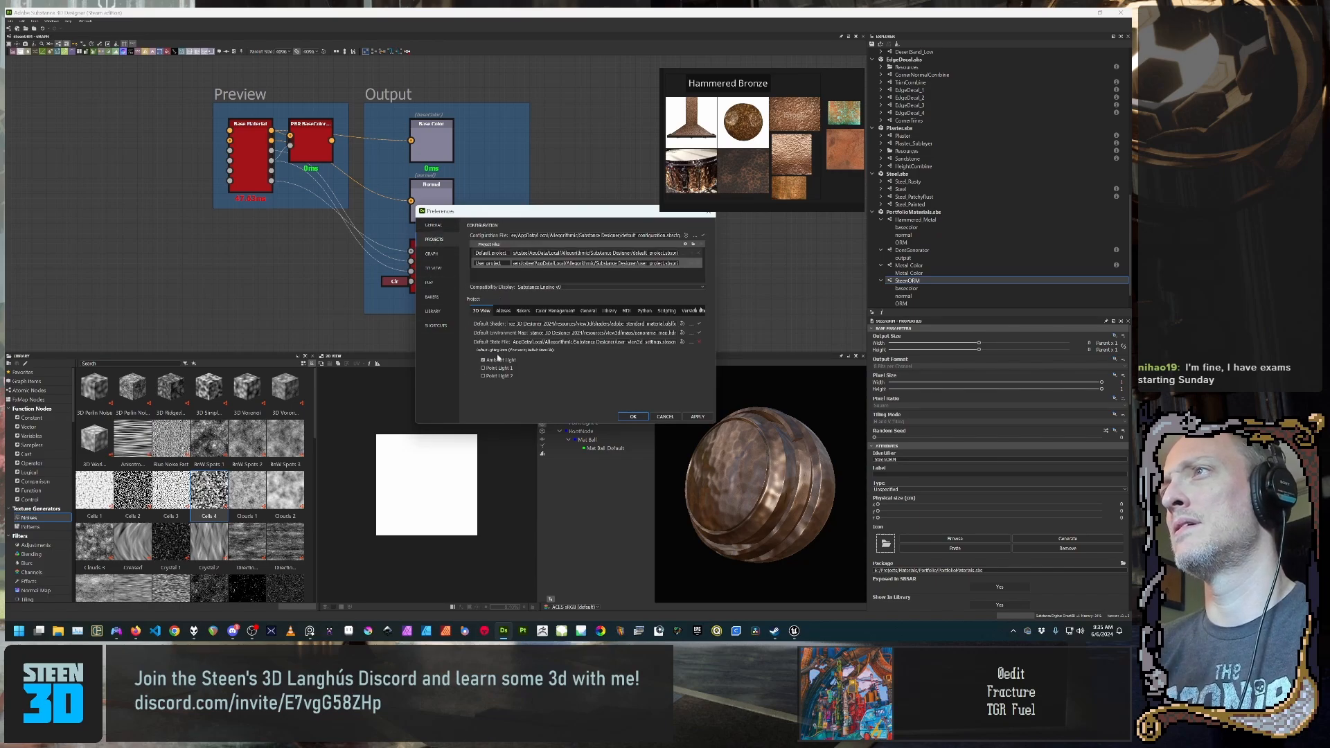
pyautogui.moveTo(552, 212); pyautogui.dragTo(371, 222)
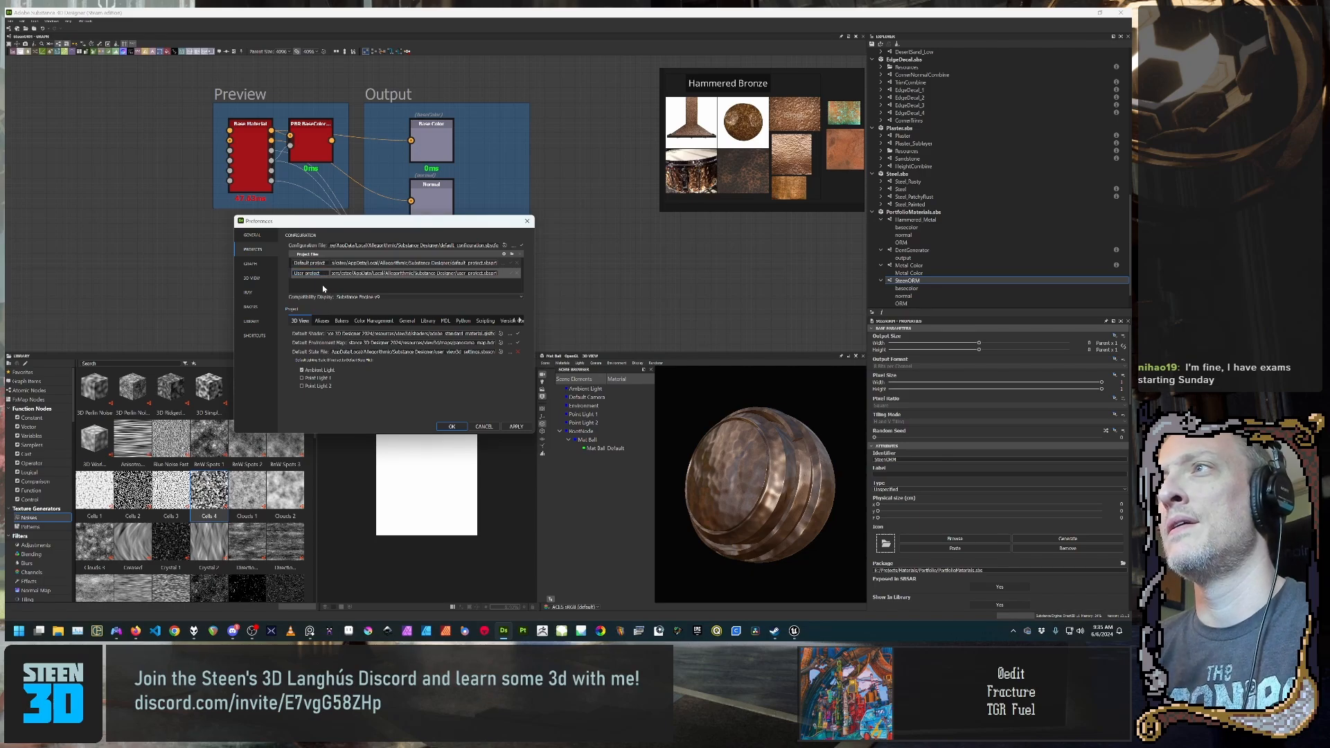
pyautogui.moveTo(458, 223); pyautogui.dragTo(528, 205)
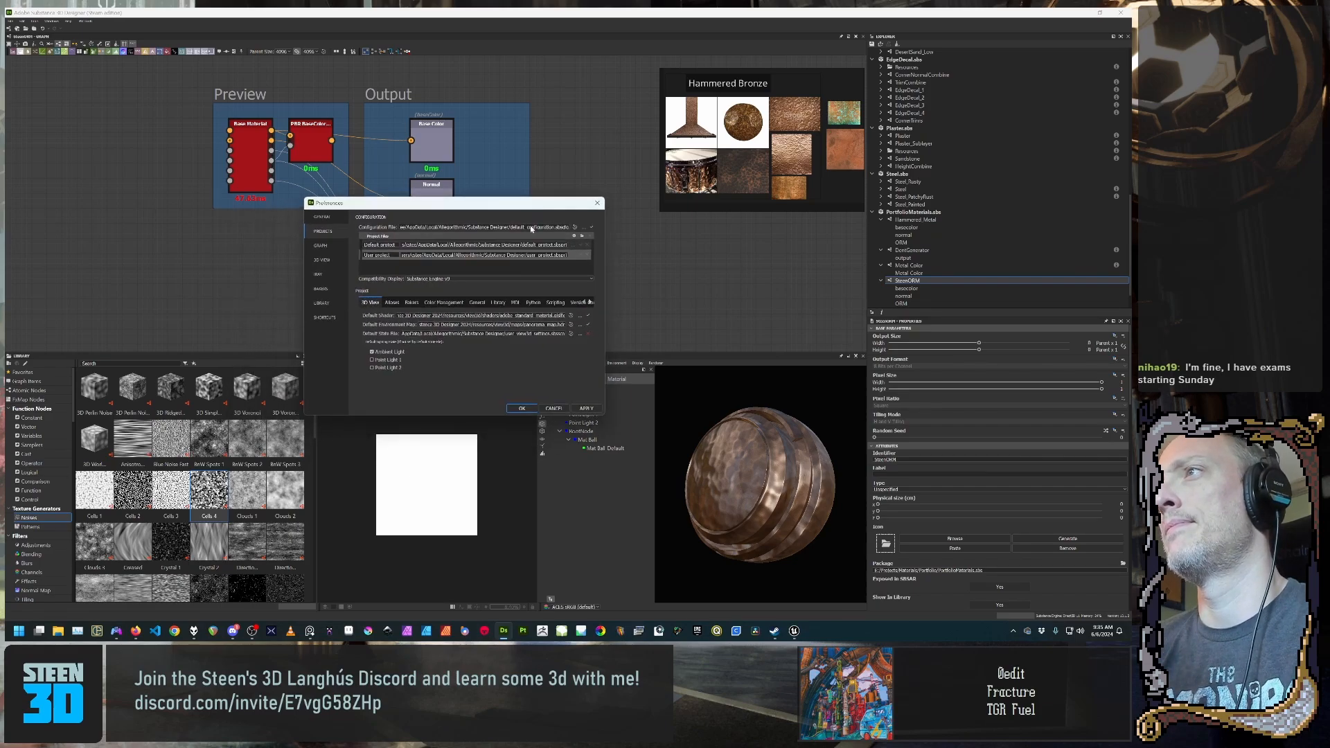
pyautogui.moveTo(535, 256)
pyautogui.mouseDown()
pyautogui.moveTo(552, 256)
pyautogui.moveTo(541, 256)
pyautogui.mouseUp()
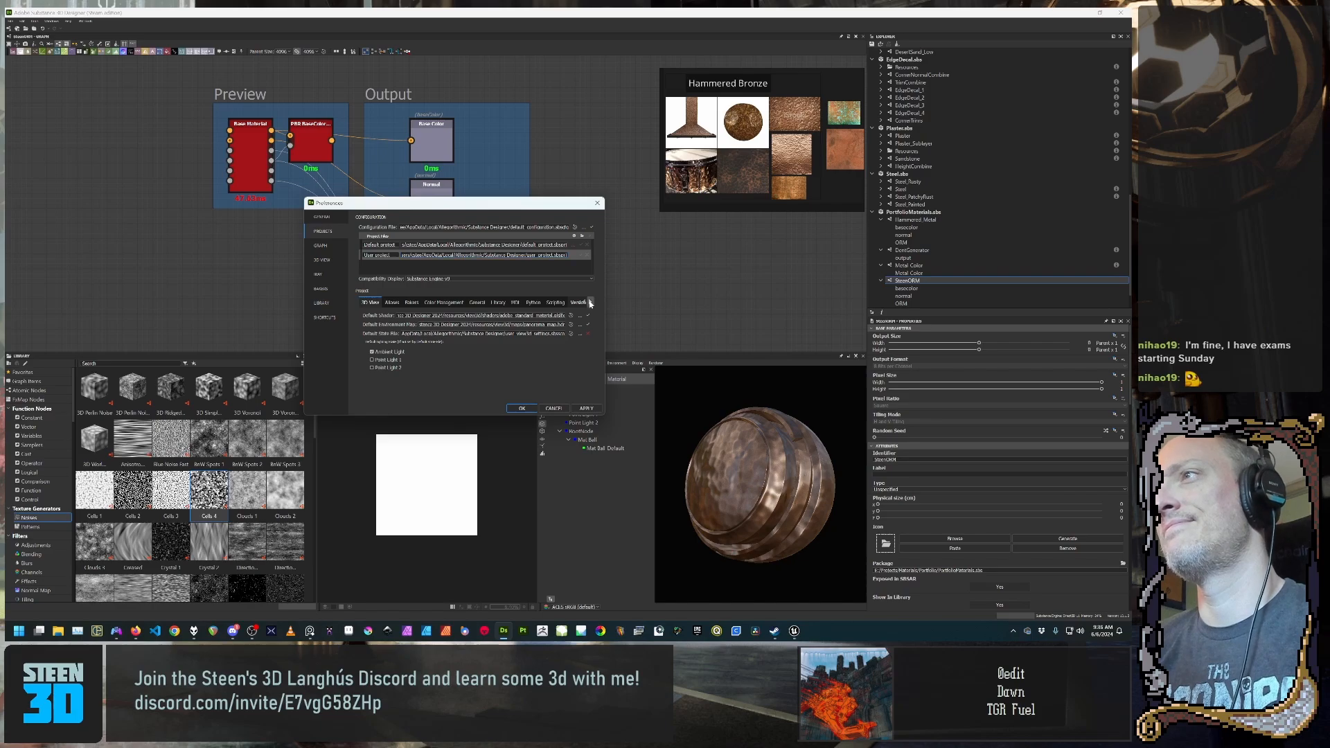
# Step: Examine the user project's Library and General settings for the template directories option
pyautogui.click(590, 303)
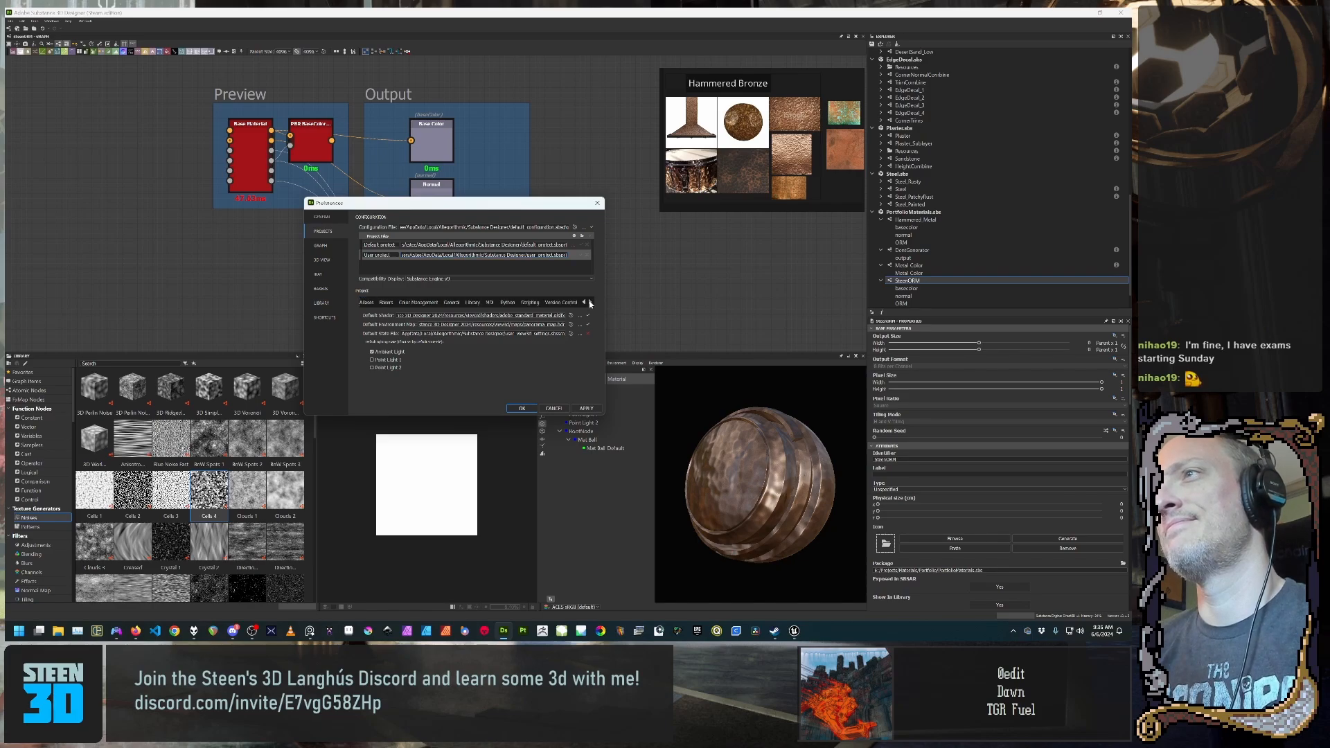
pyautogui.click(473, 304)
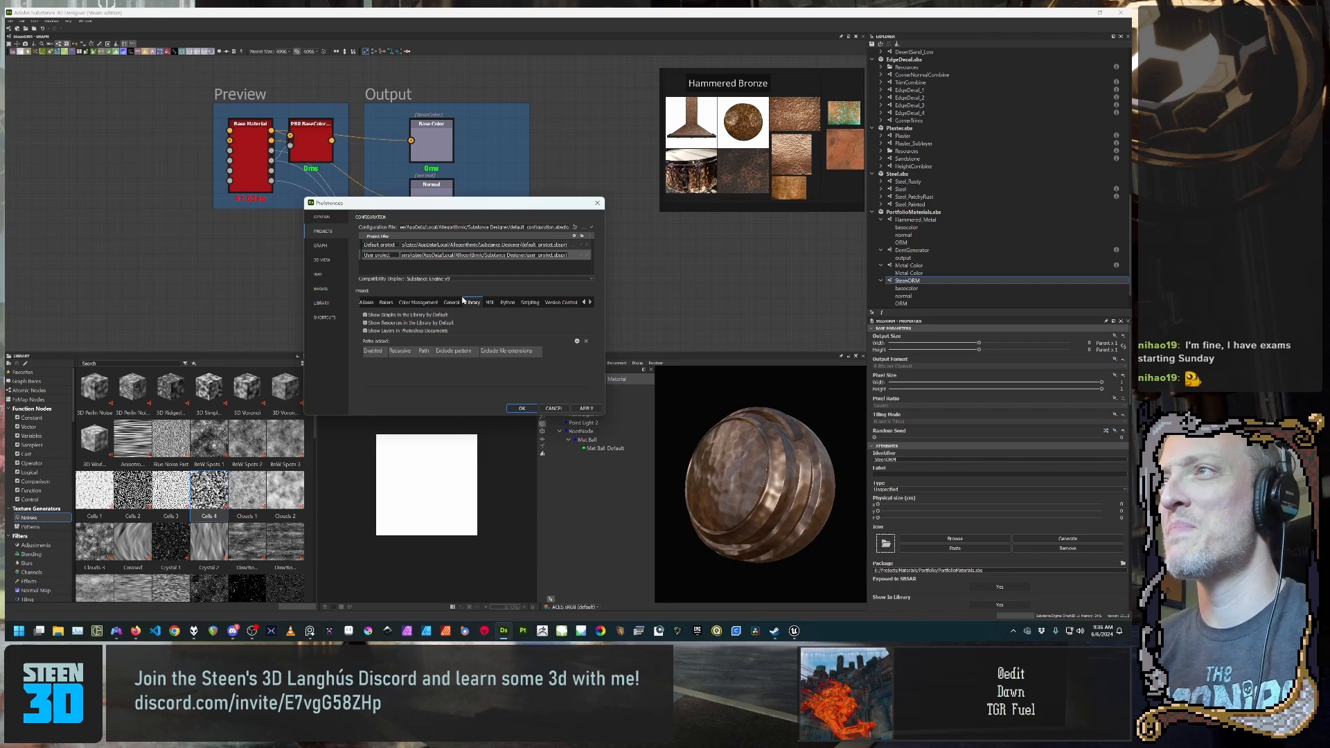
pyautogui.click(451, 303)
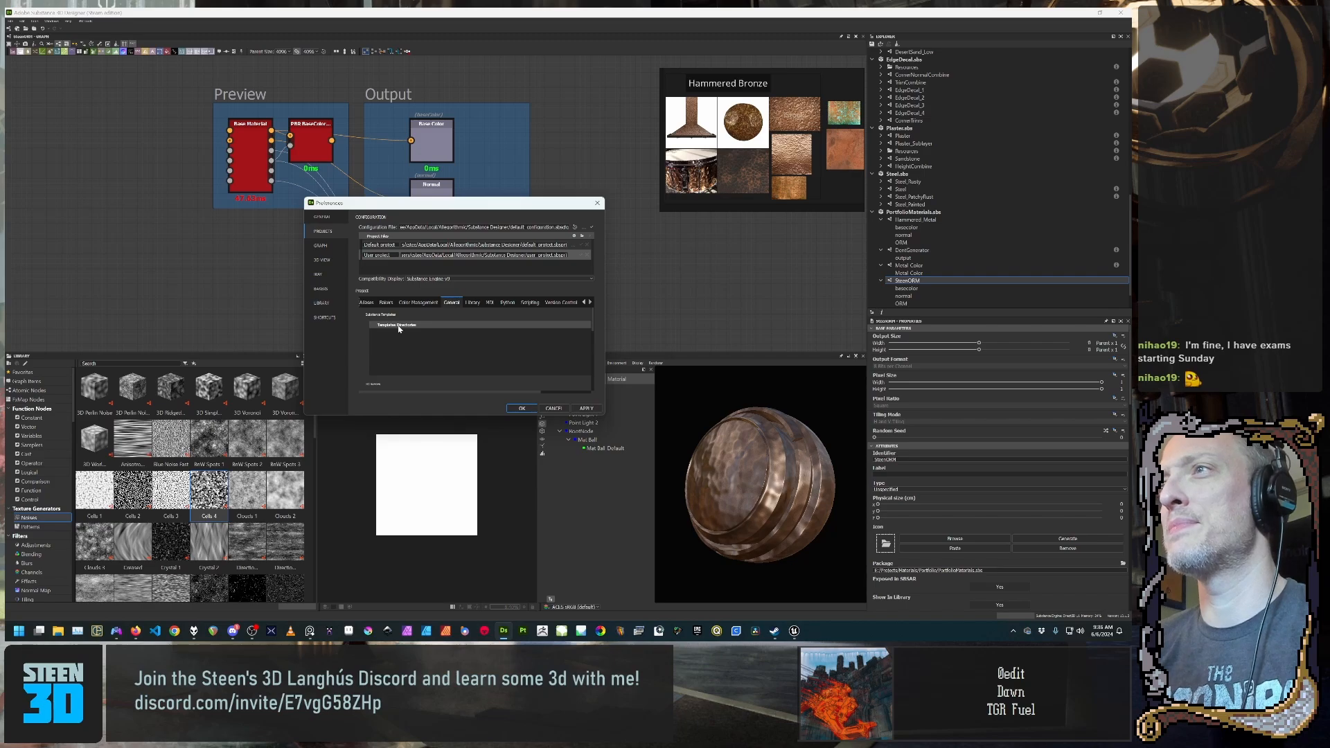
pyautogui.scroll(-4, 422, 351)
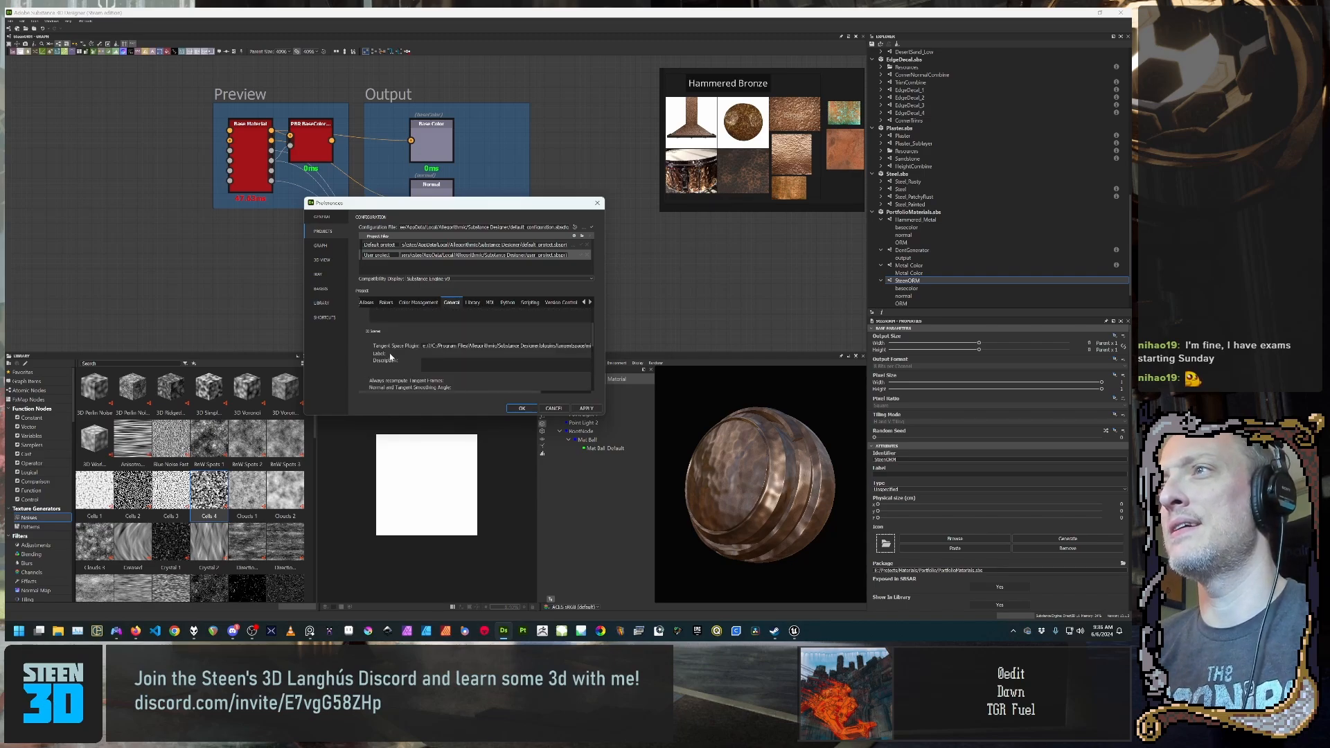
pyautogui.scroll(-3, 390, 356)
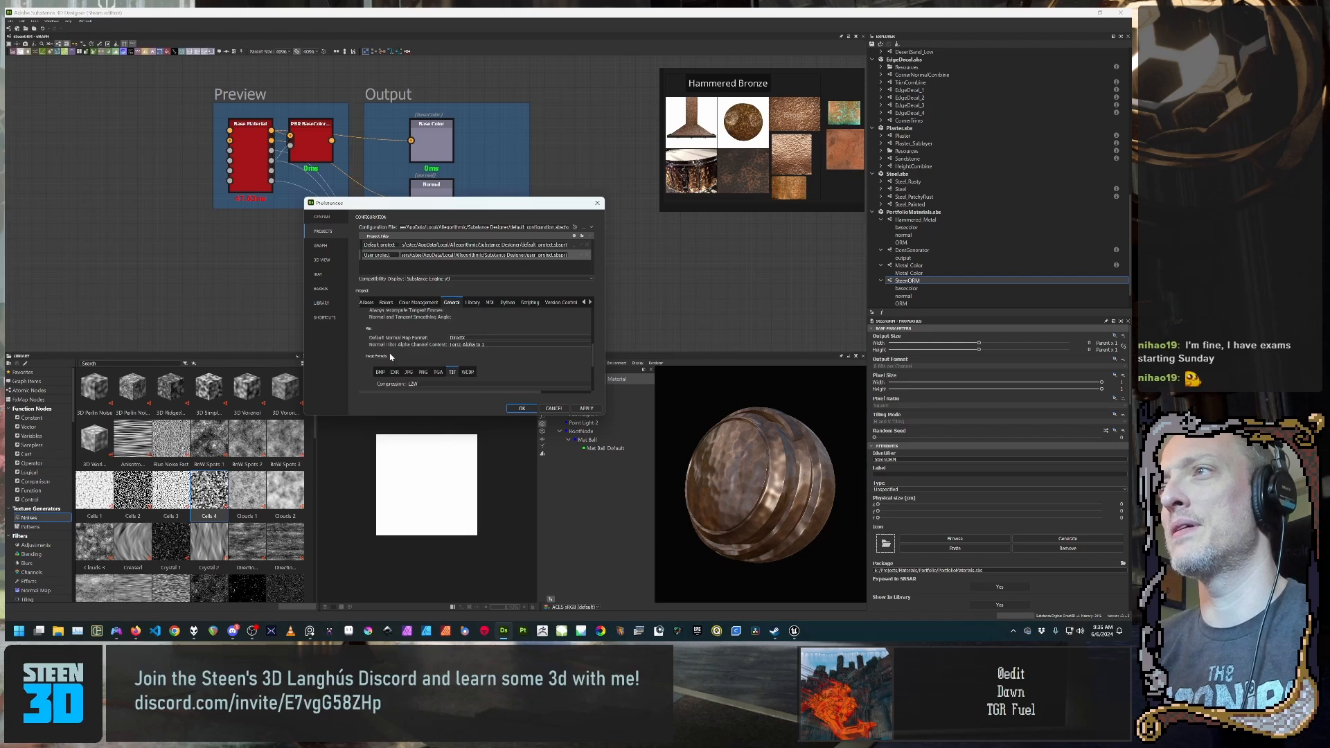
# Step: Review the rest of the user project's General settings, including the template directories list
pyautogui.scroll(-3, 358, 364)
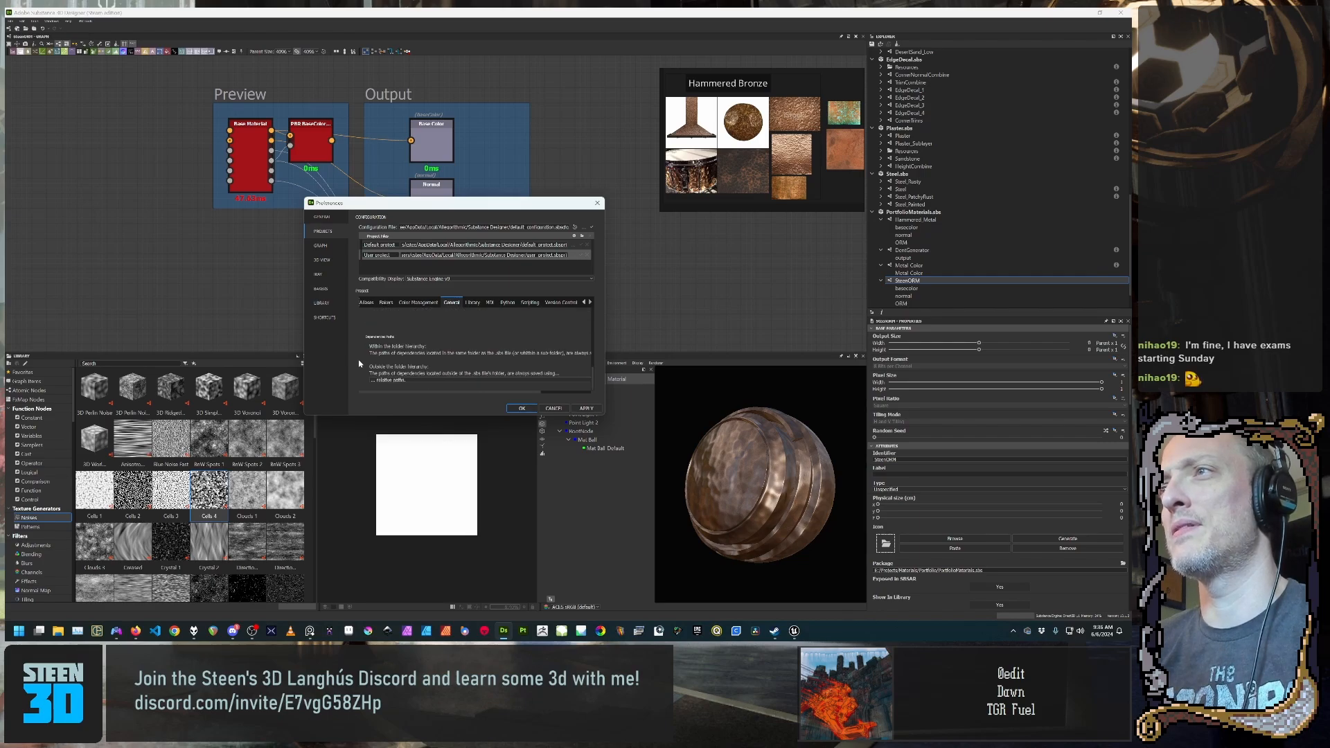
pyautogui.scroll(-3, 360, 361)
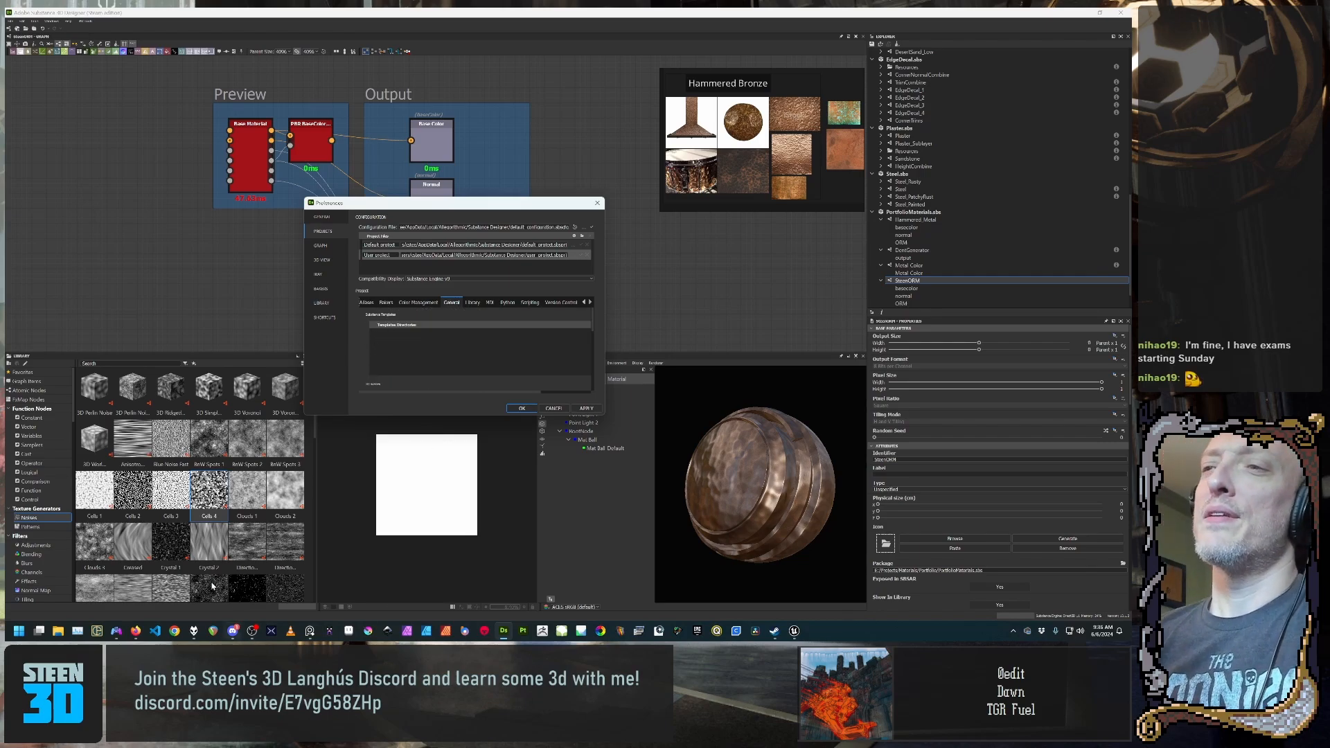
# Step: Switch to Firefox, return from the Project settings page to the Creating a Substance graph page, and reread its Templates section
pyautogui.moveTo(136, 631)
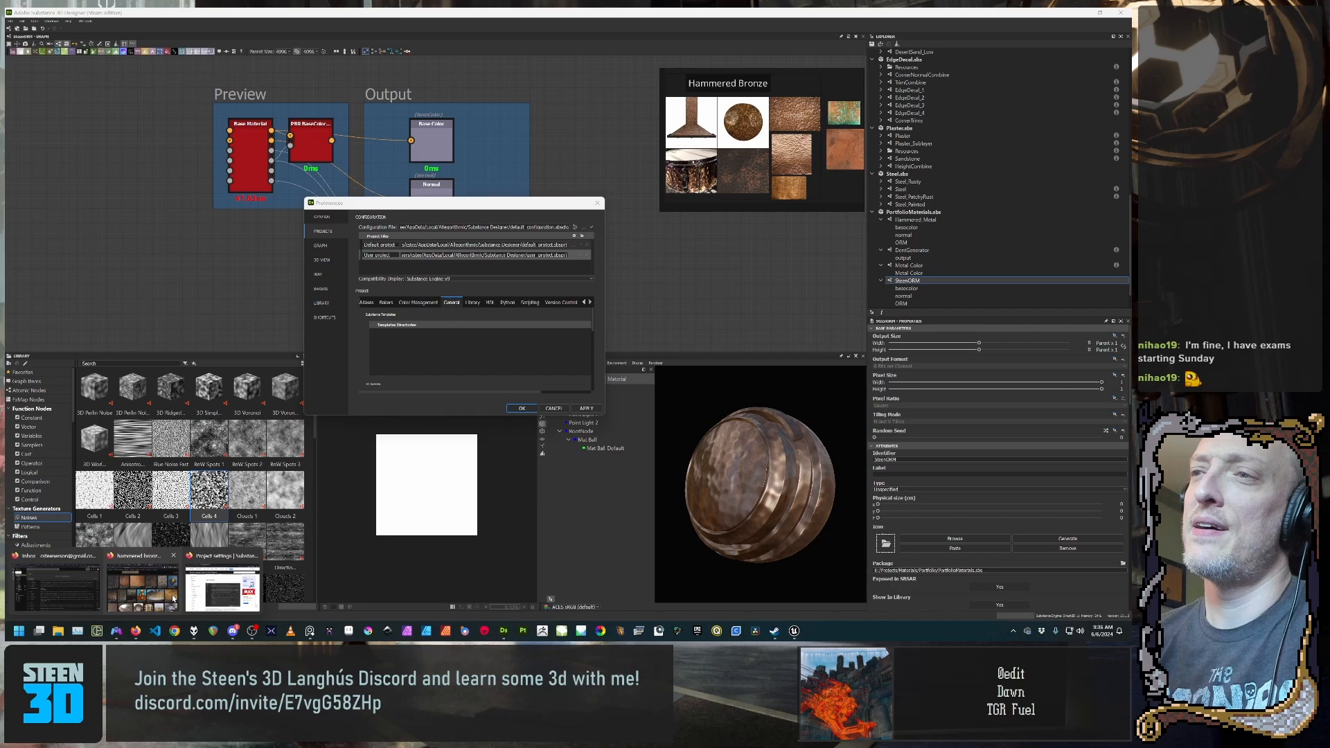
pyautogui.click(219, 590)
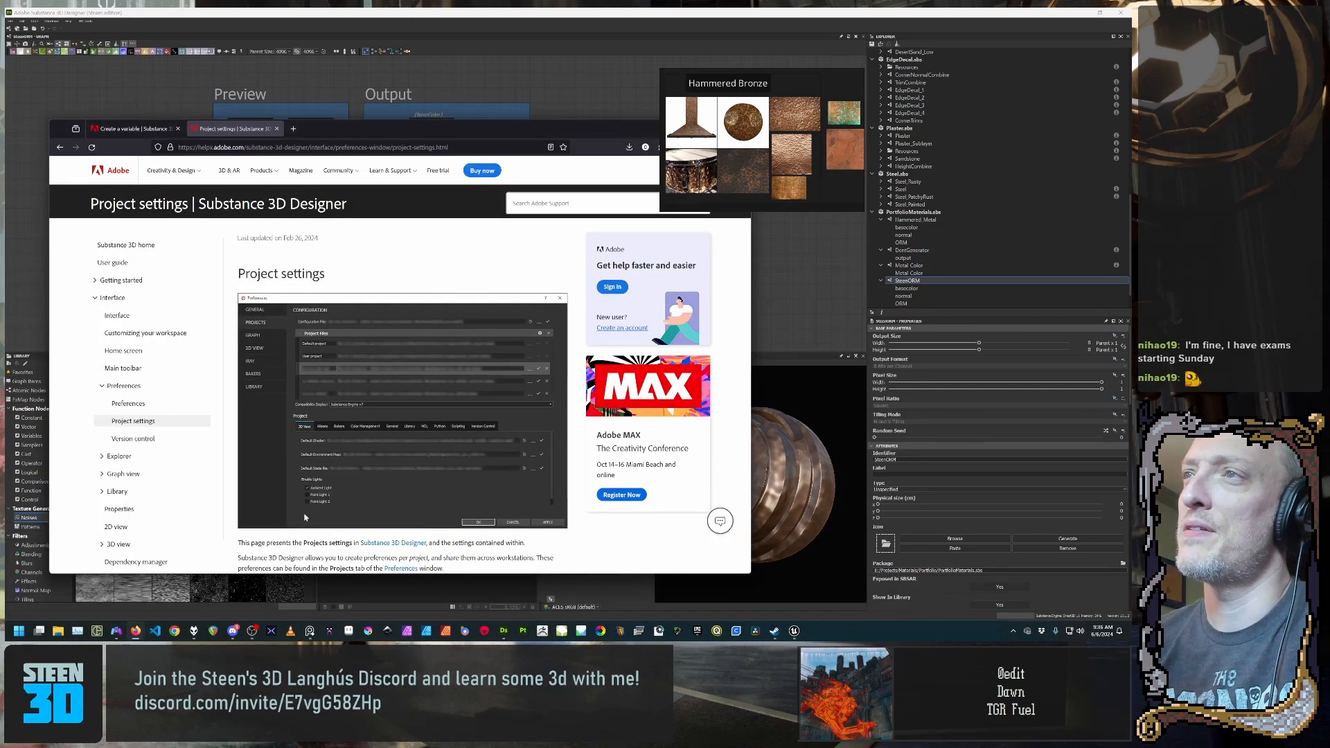
pyautogui.scroll(-2, 407, 436)
pyautogui.scroll(2, 407, 436)
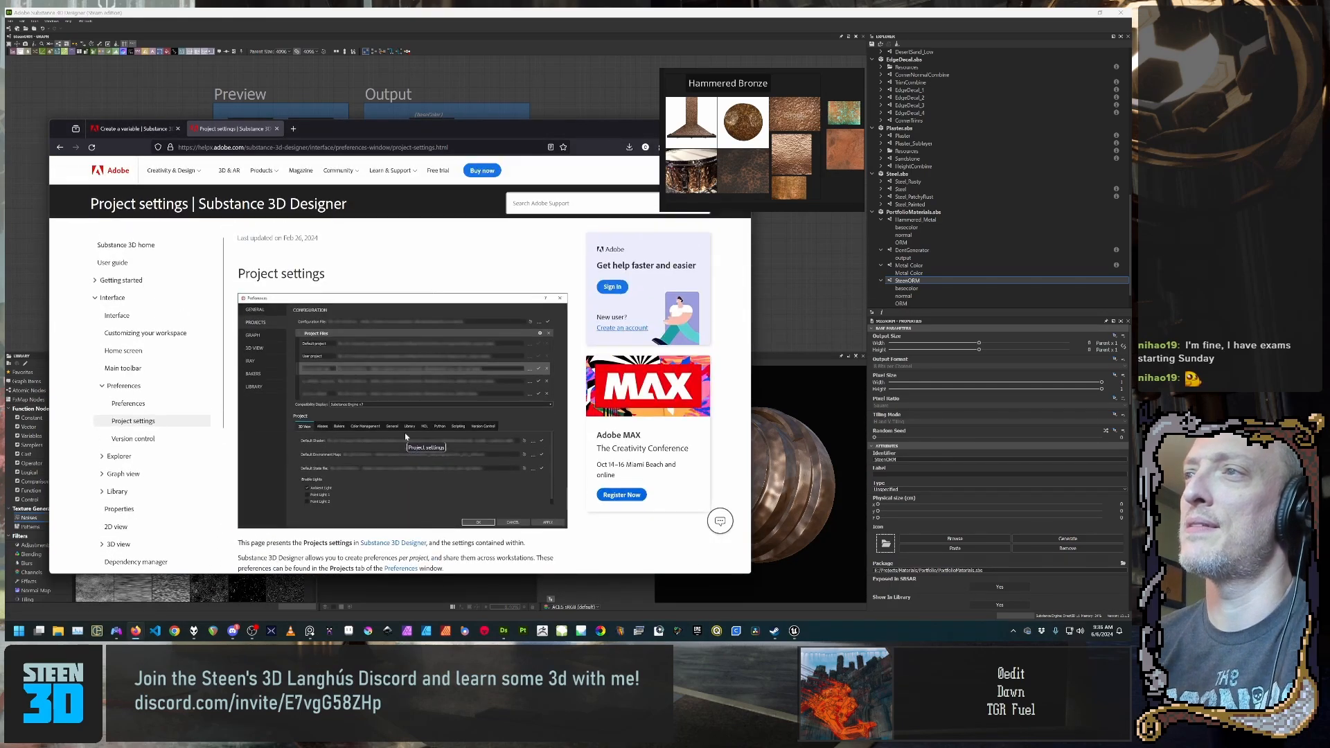
pyautogui.hotkey('alt', 'Left')
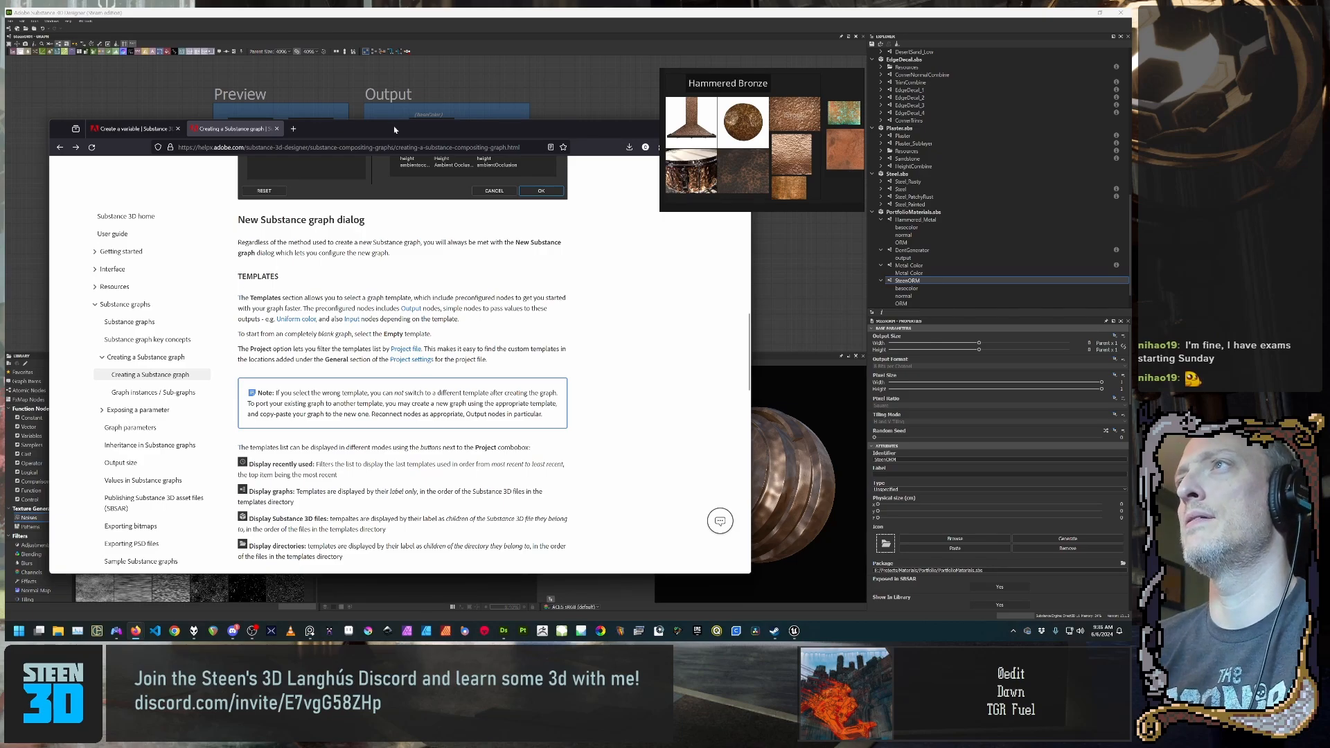
pyautogui.moveTo(394, 130); pyautogui.dragTo(645, 157)
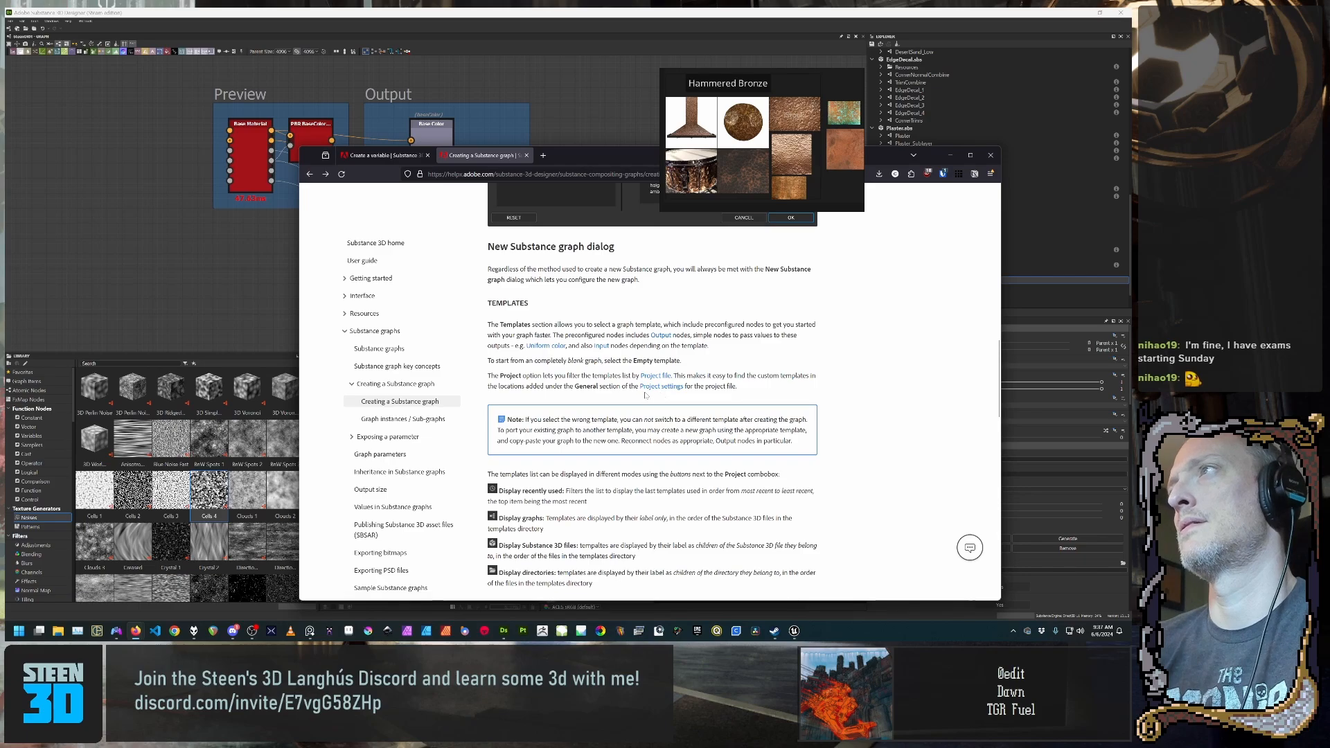
# Step: Switch to Substance 3D Designer and examine the General project settings and the application's general preferences for a template option
pyautogui.click(9, 24)
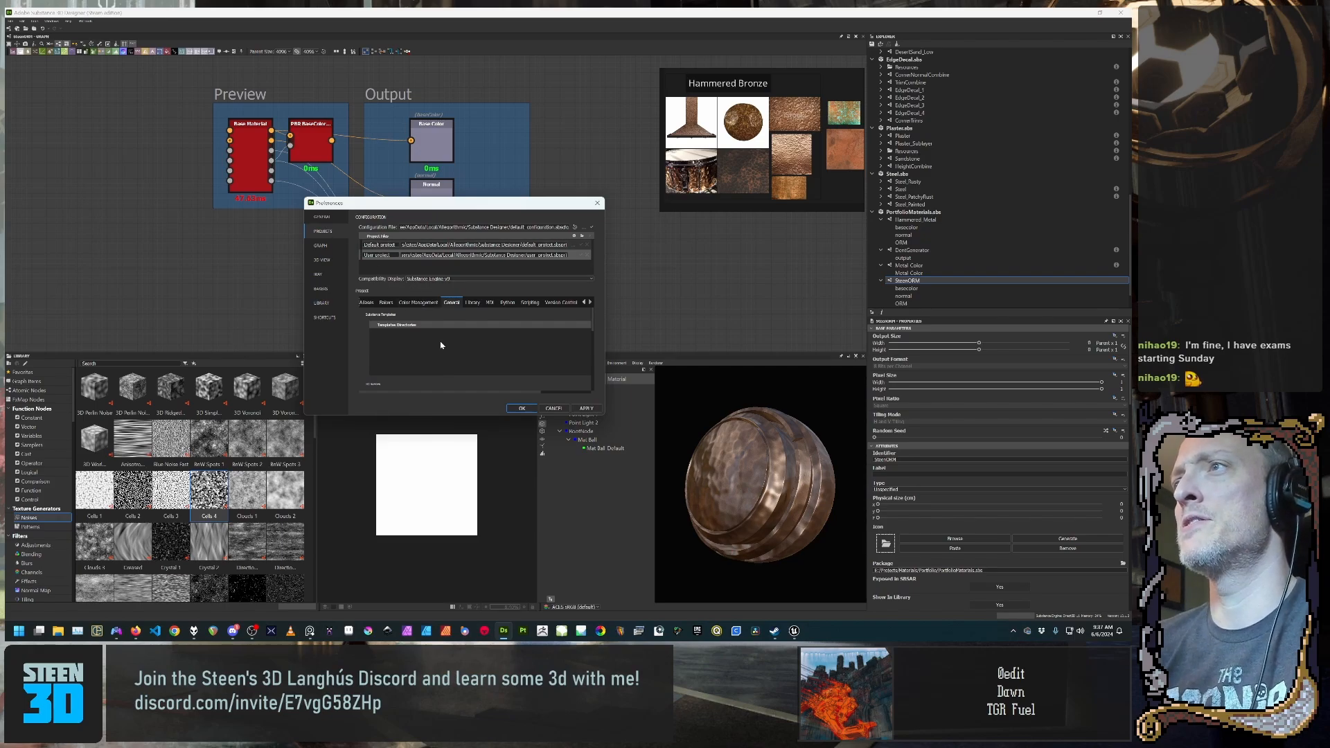
pyautogui.scroll(-3, 460, 364)
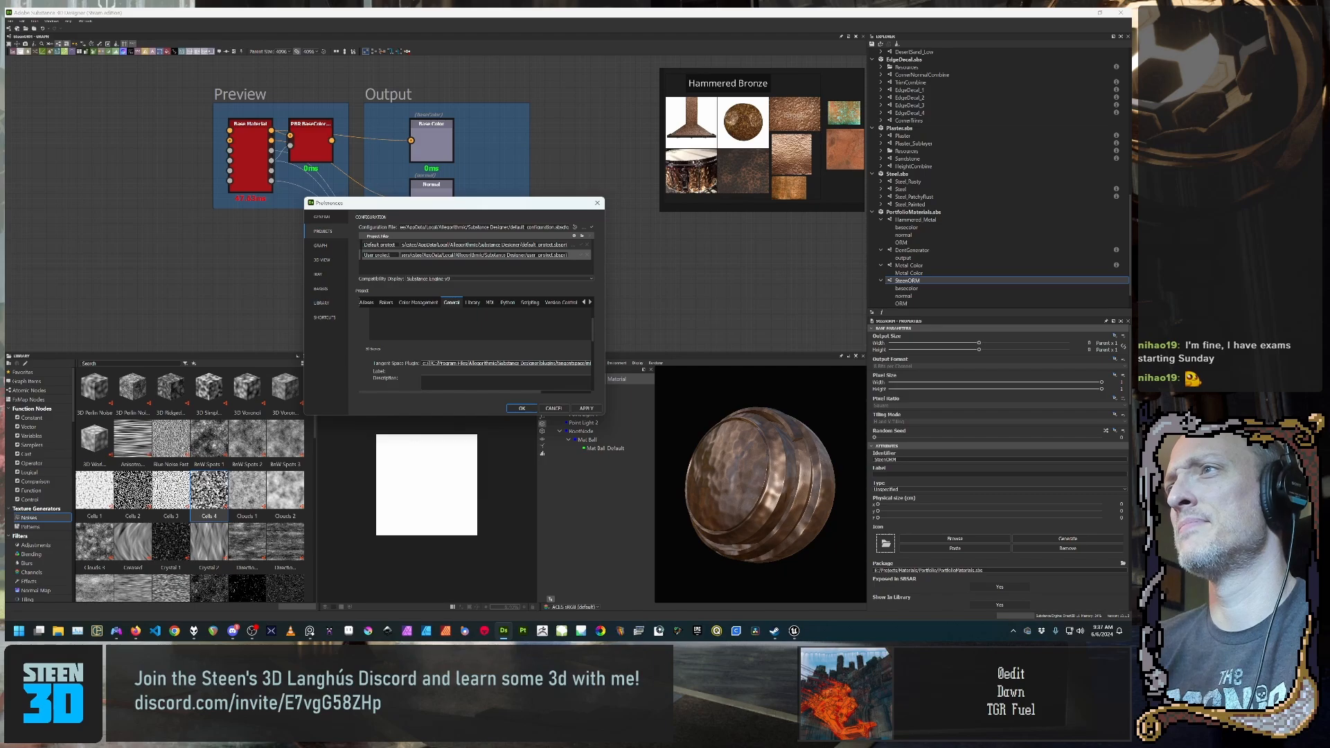
pyautogui.scroll(-2, 474, 346)
pyautogui.scroll(-6, 424, 363)
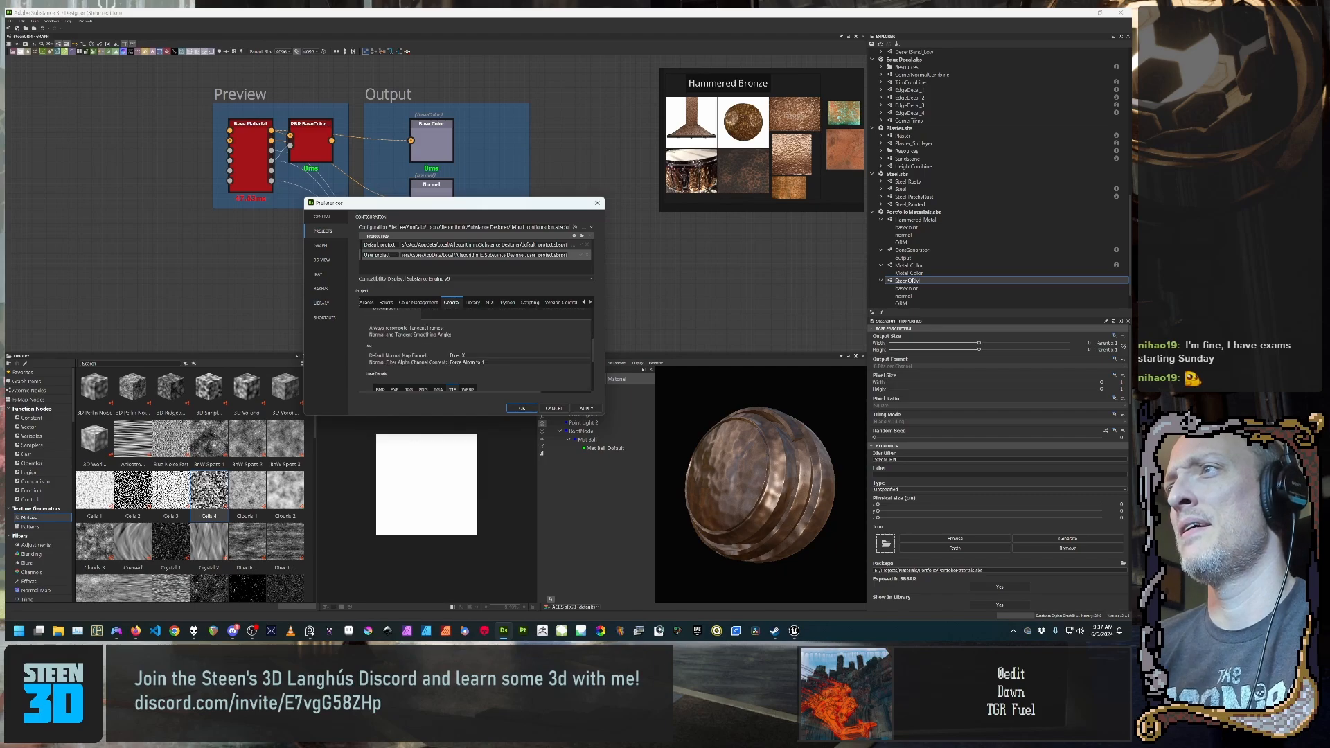
pyautogui.scroll(-4, 423, 363)
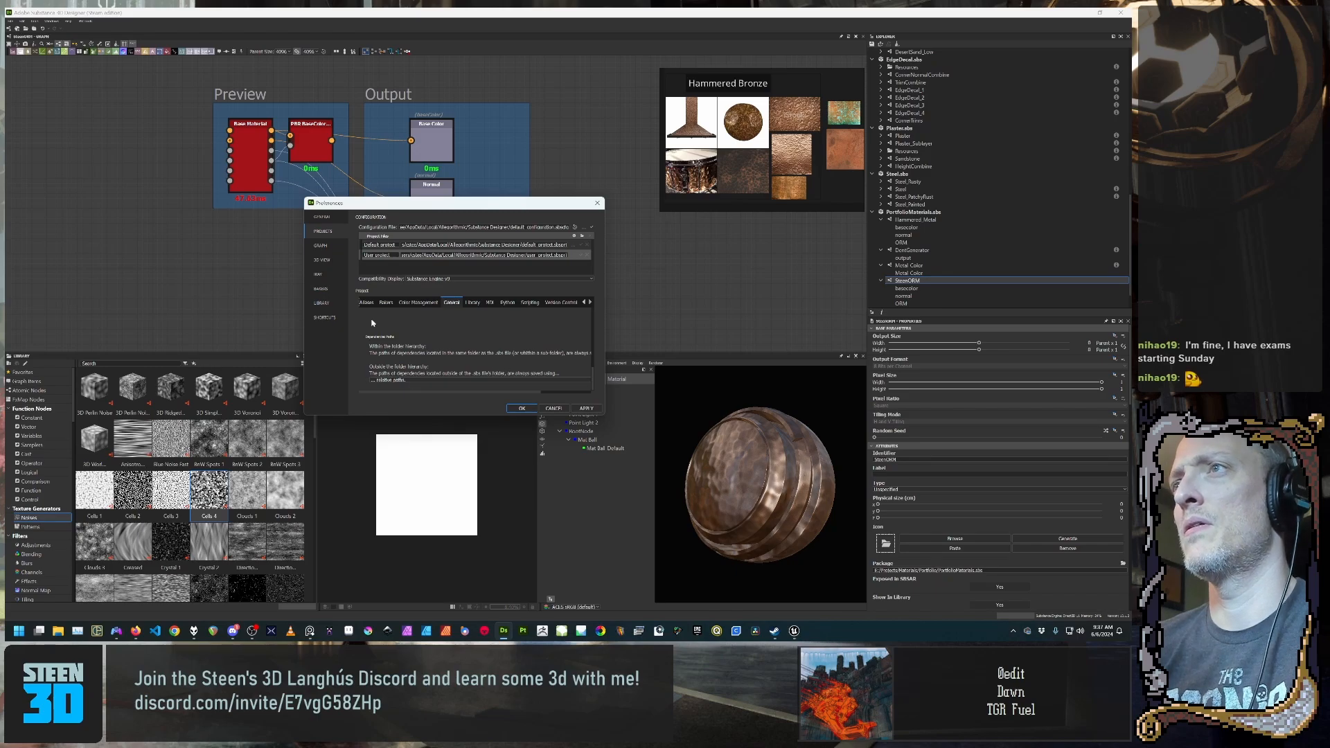
pyautogui.click(322, 216)
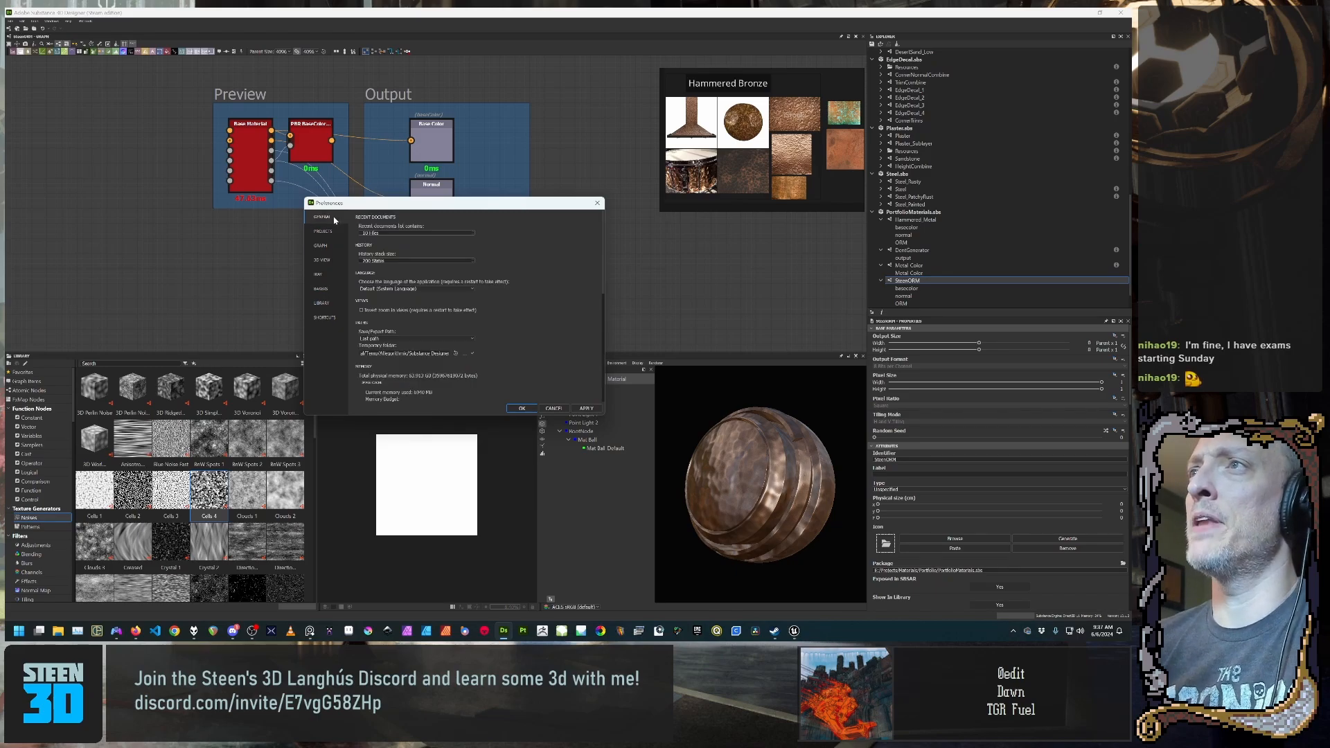
pyautogui.scroll(-2, 580, 287)
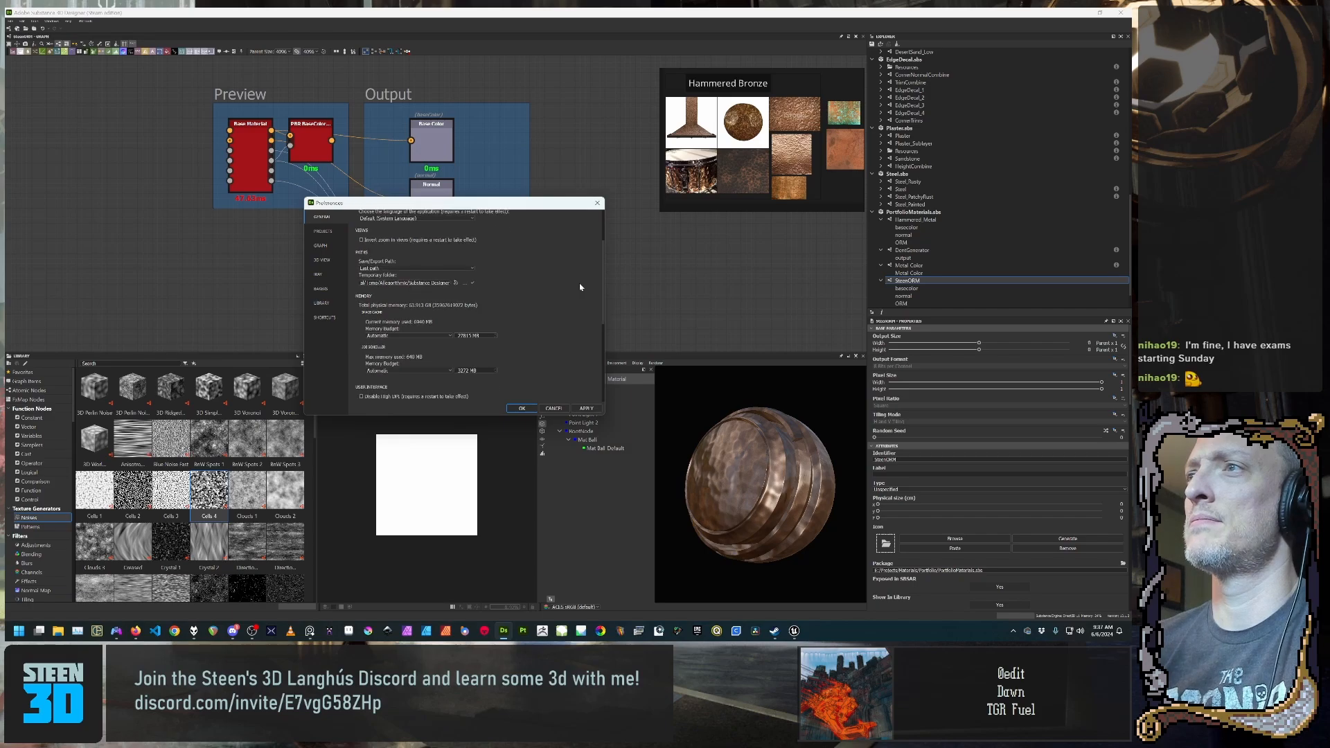
# Step: Return to the Projects preferences and look through the user project's MDL, Library and Version Control settings for a template option
pyautogui.click(325, 232)
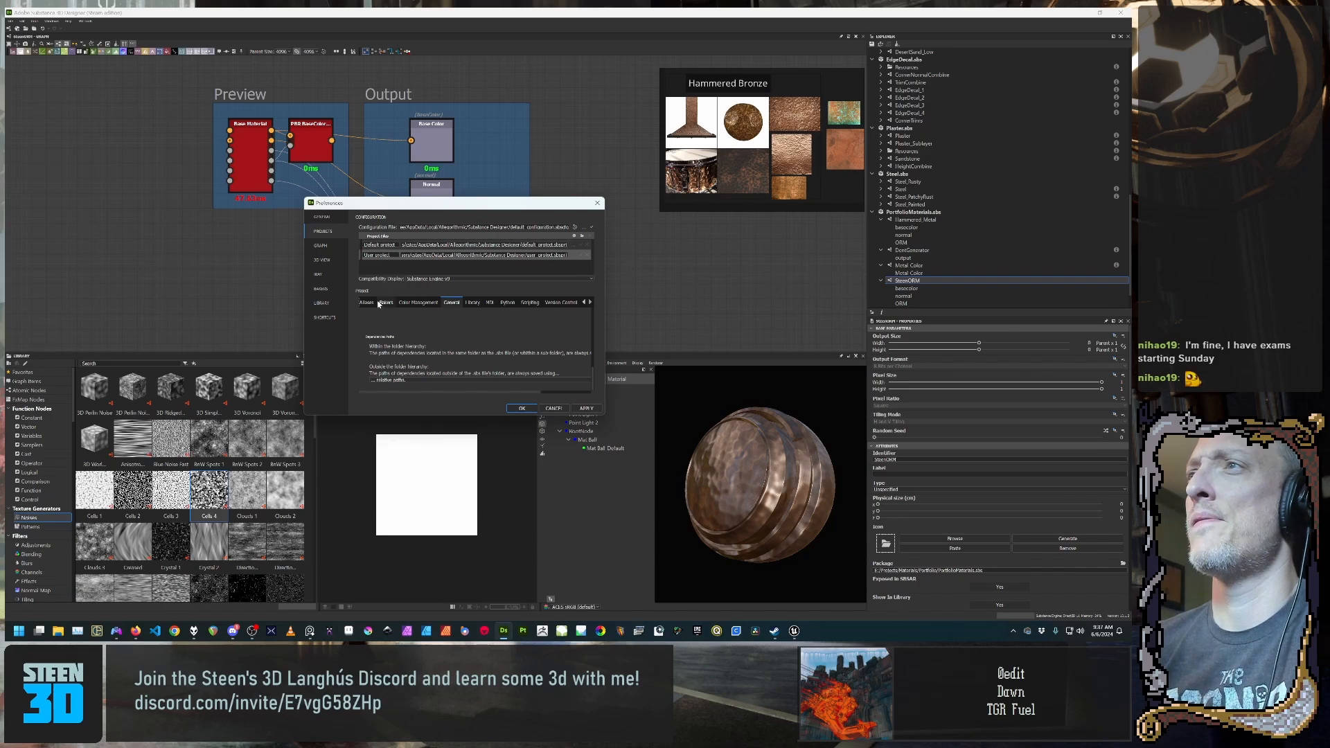
pyautogui.scroll(1, 378, 303)
pyautogui.scroll(-1, 379, 303)
pyautogui.scroll(1, 379, 303)
pyautogui.scroll(-3, 378, 302)
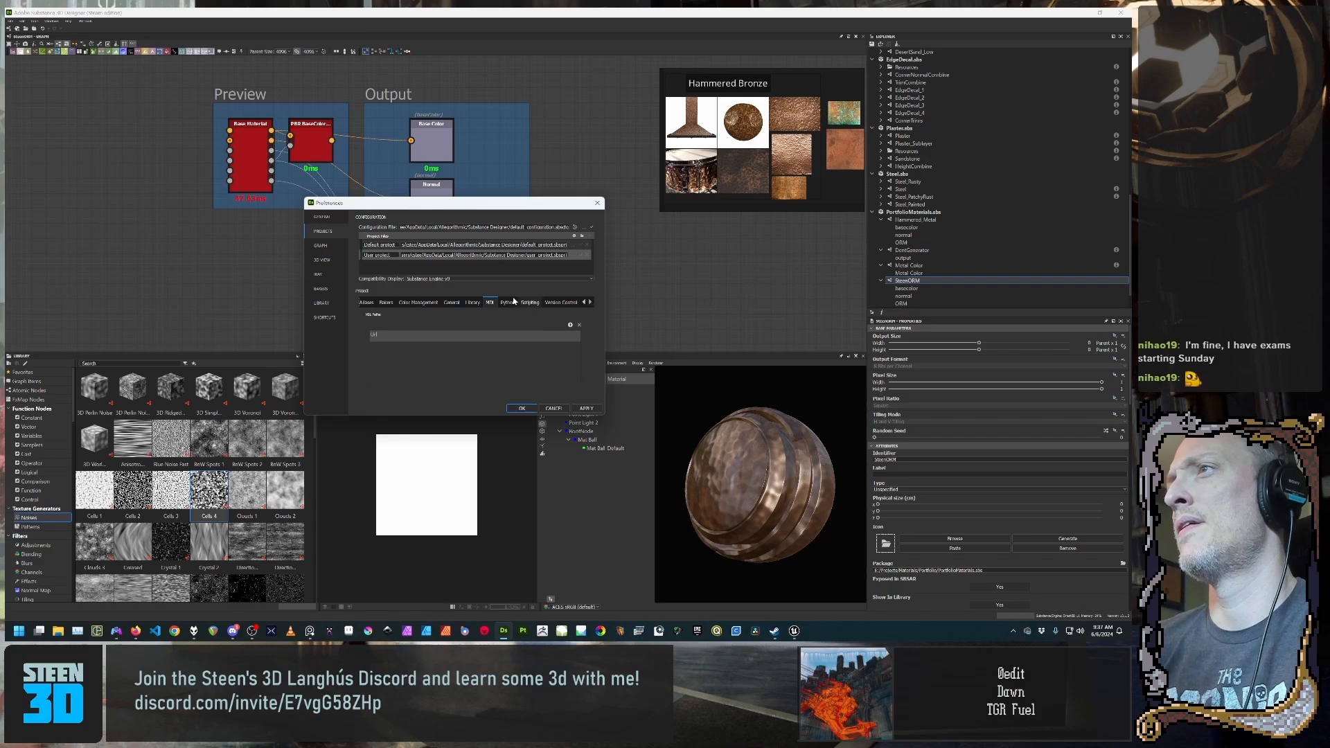
pyautogui.click(469, 305)
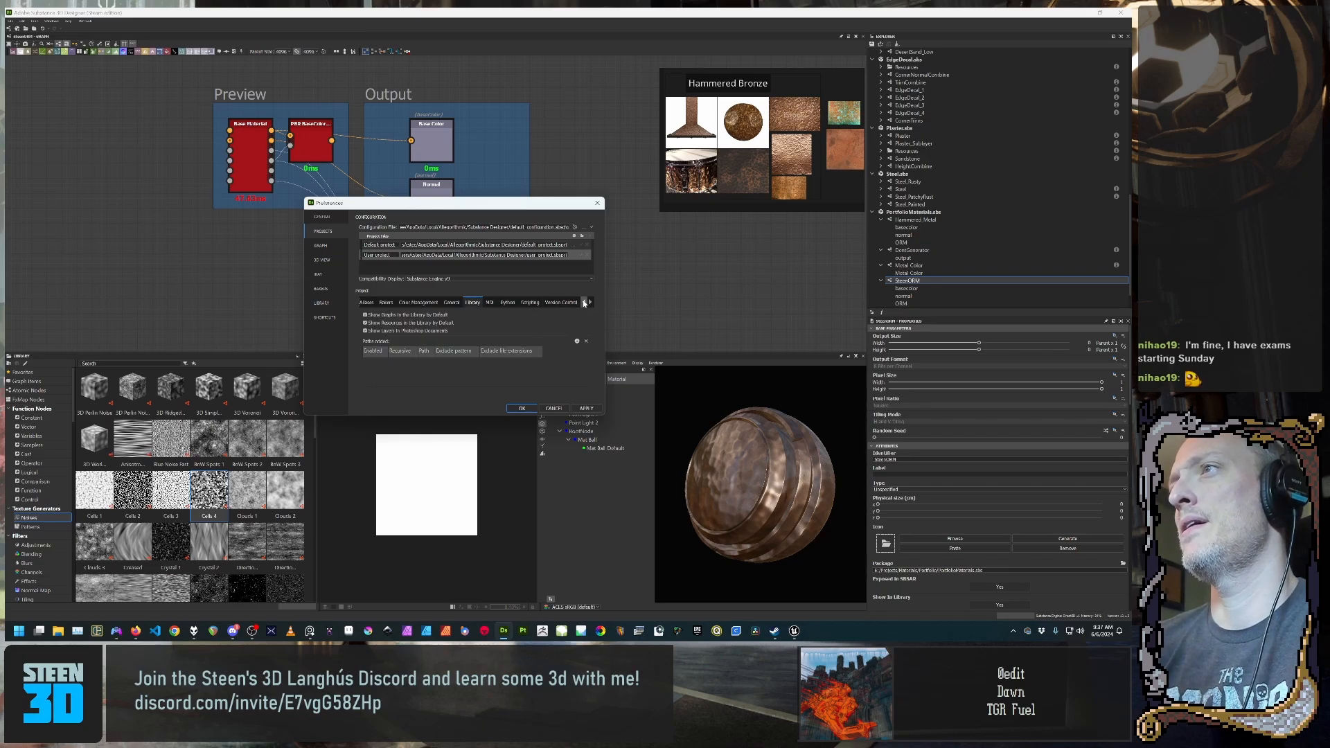
pyautogui.scroll(-4, 584, 304)
pyautogui.click(584, 304)
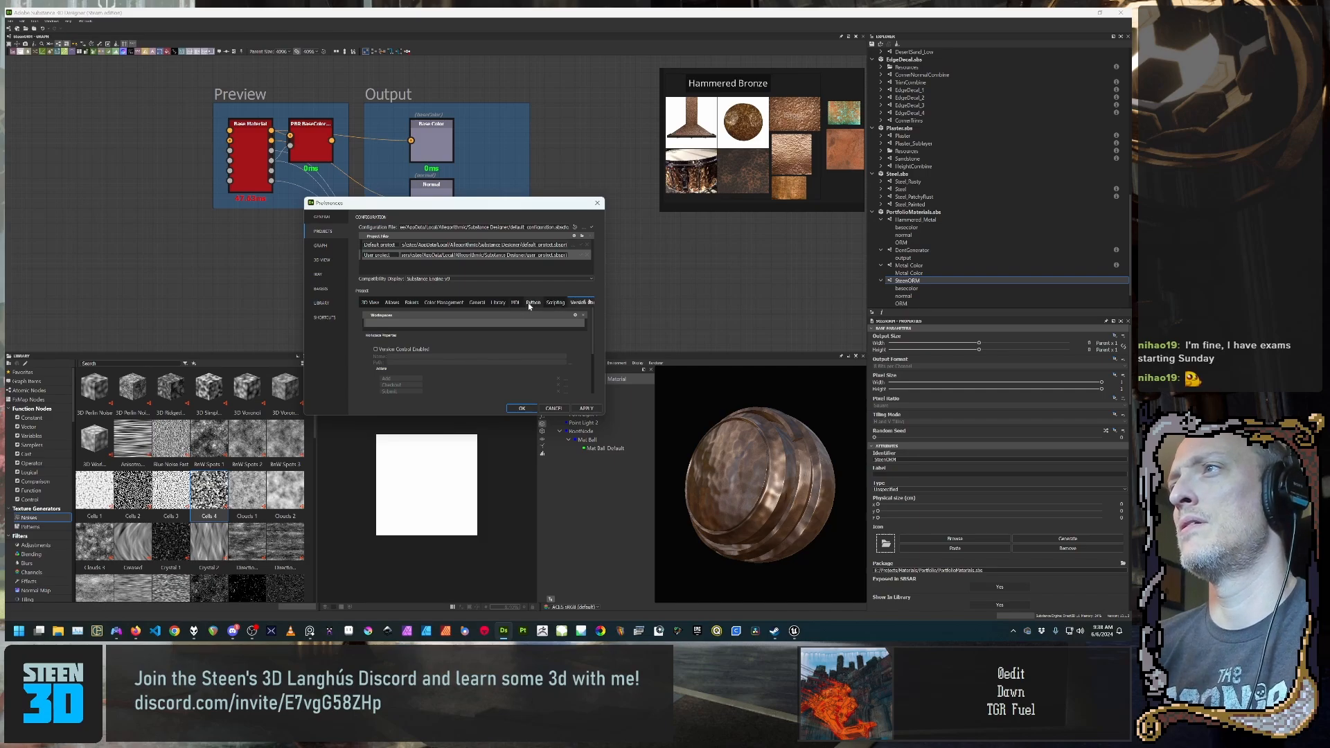
# Step: Check the user project's remaining setting categories for a template option, including Scripting, Python, MDL, Library and General
pyautogui.click(552, 306)
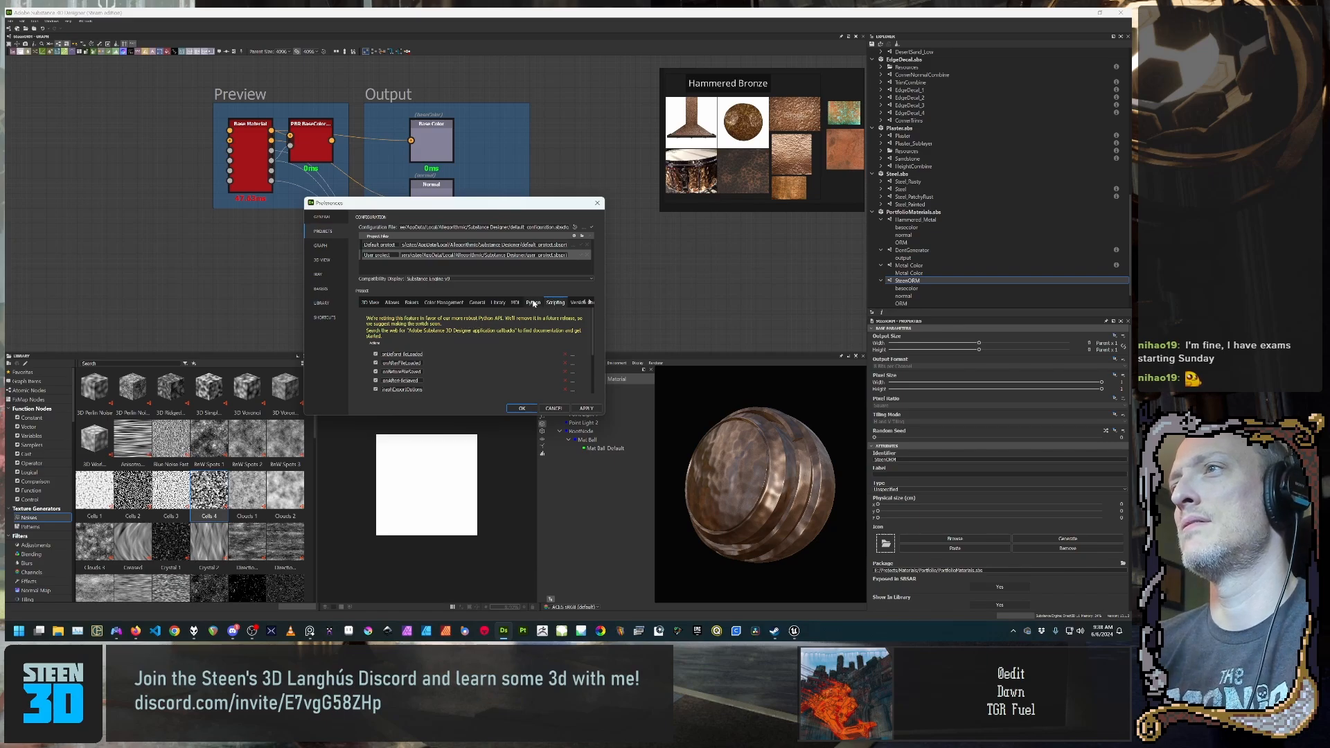
pyautogui.click(532, 303)
pyautogui.click(515, 302)
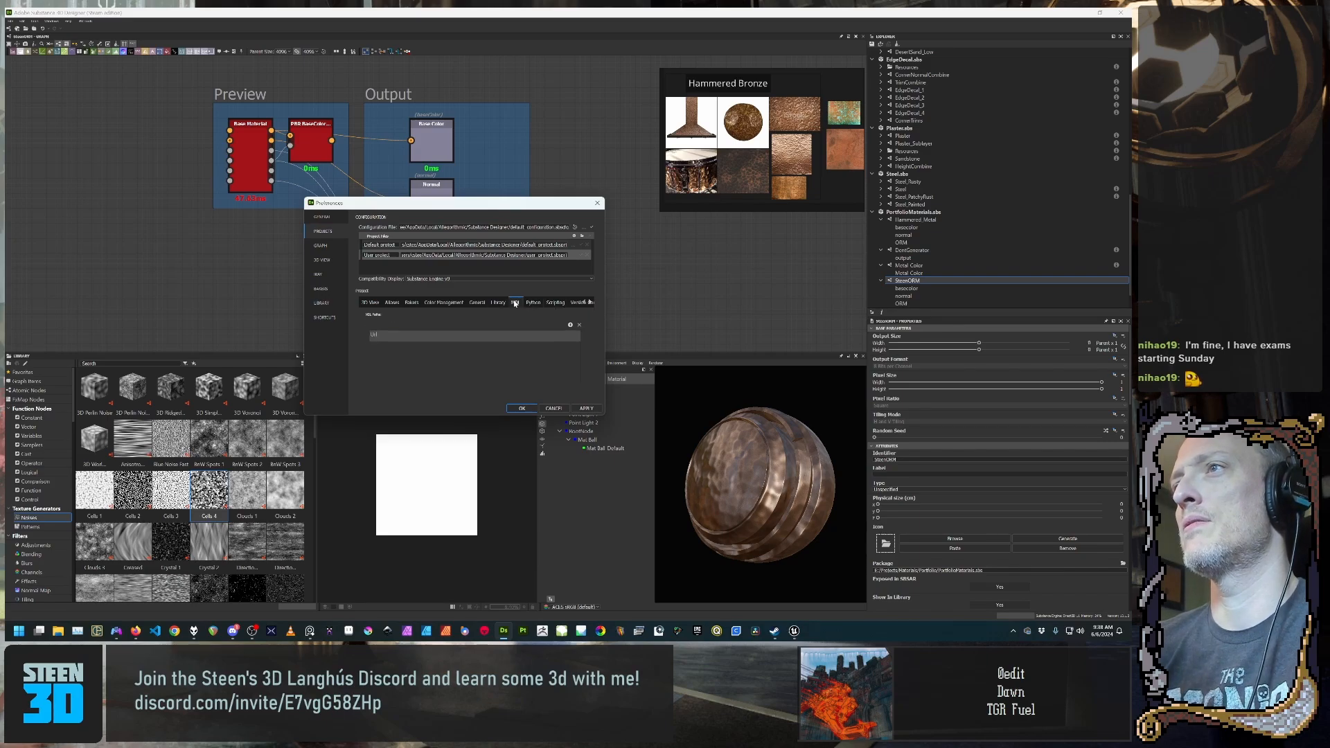
pyautogui.click(496, 305)
pyautogui.click(477, 304)
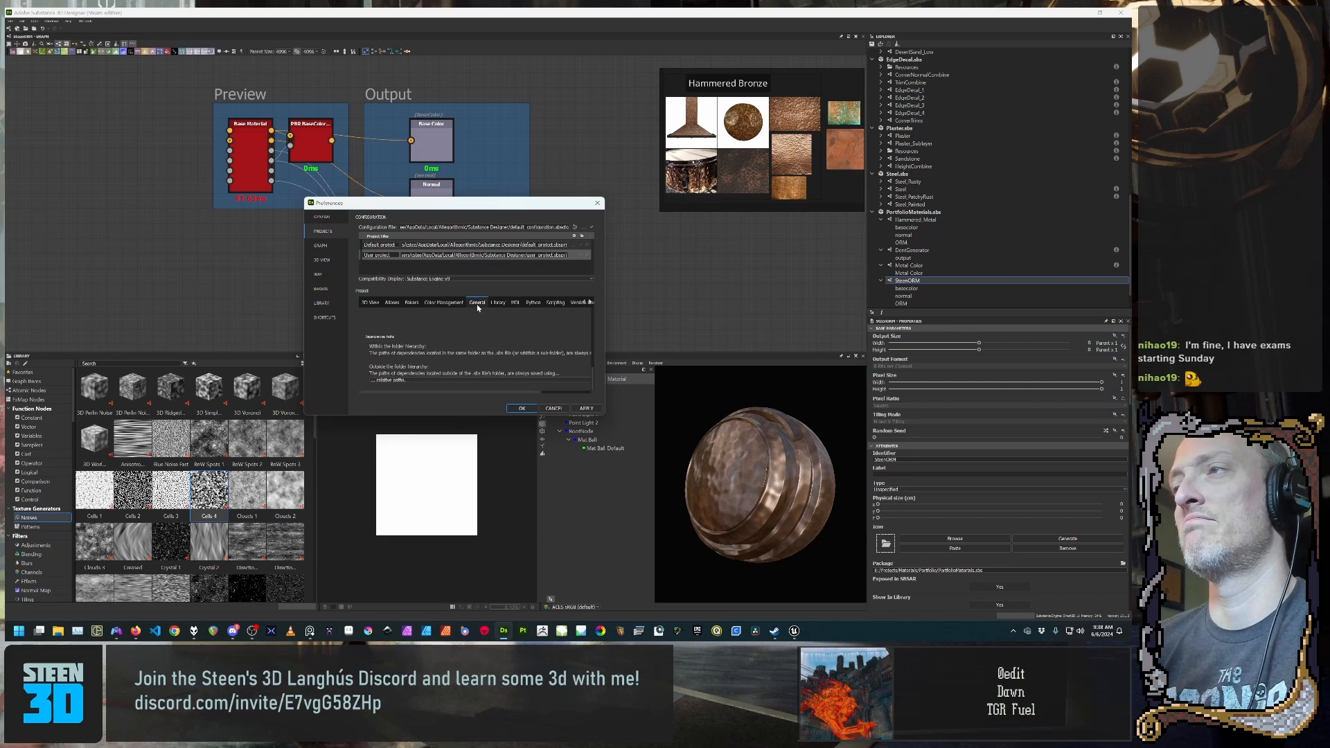
pyautogui.scroll(-5, 447, 353)
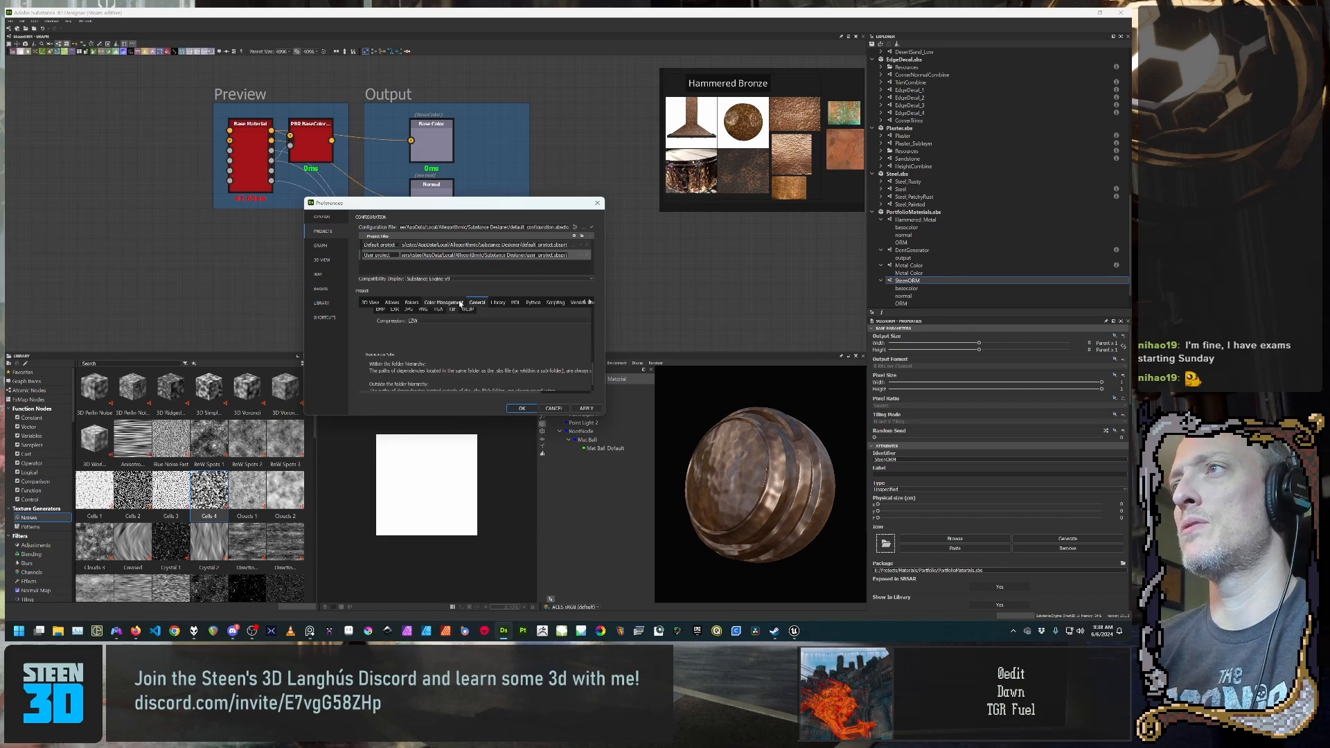
pyautogui.click(412, 303)
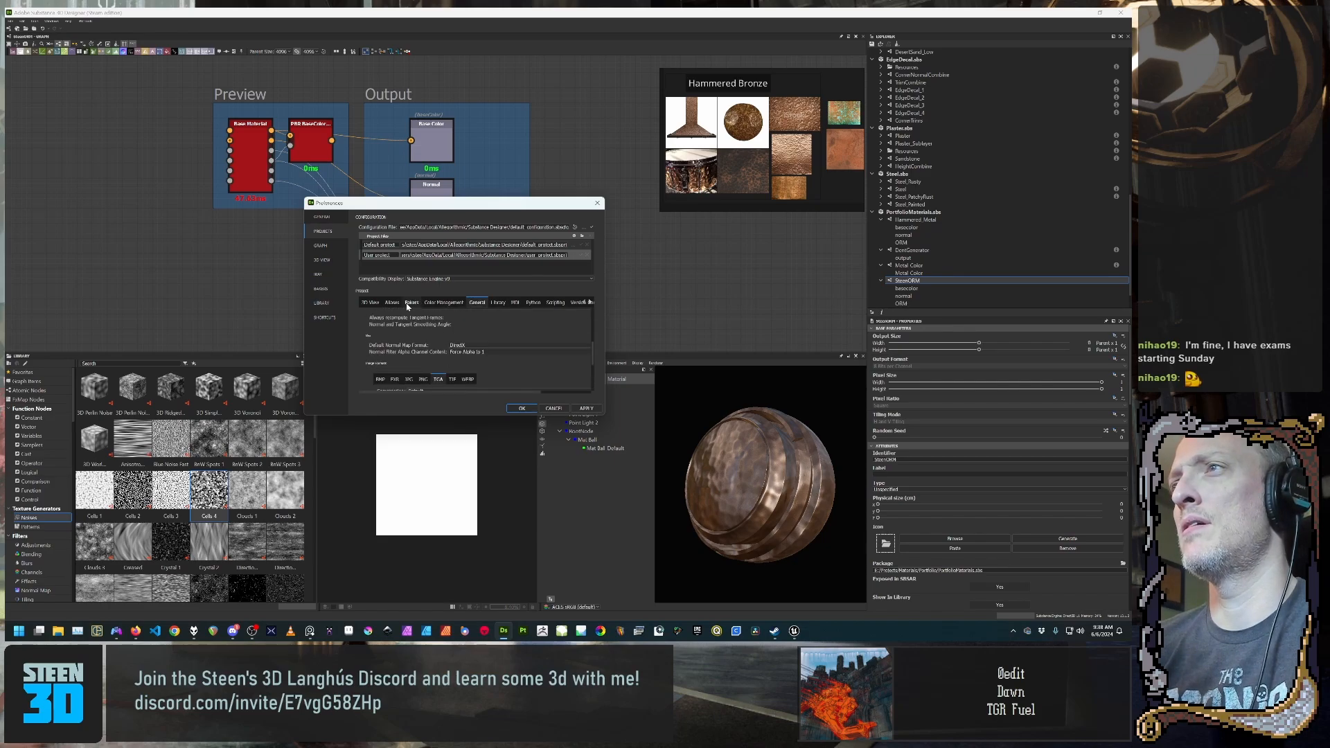
pyautogui.click(372, 304)
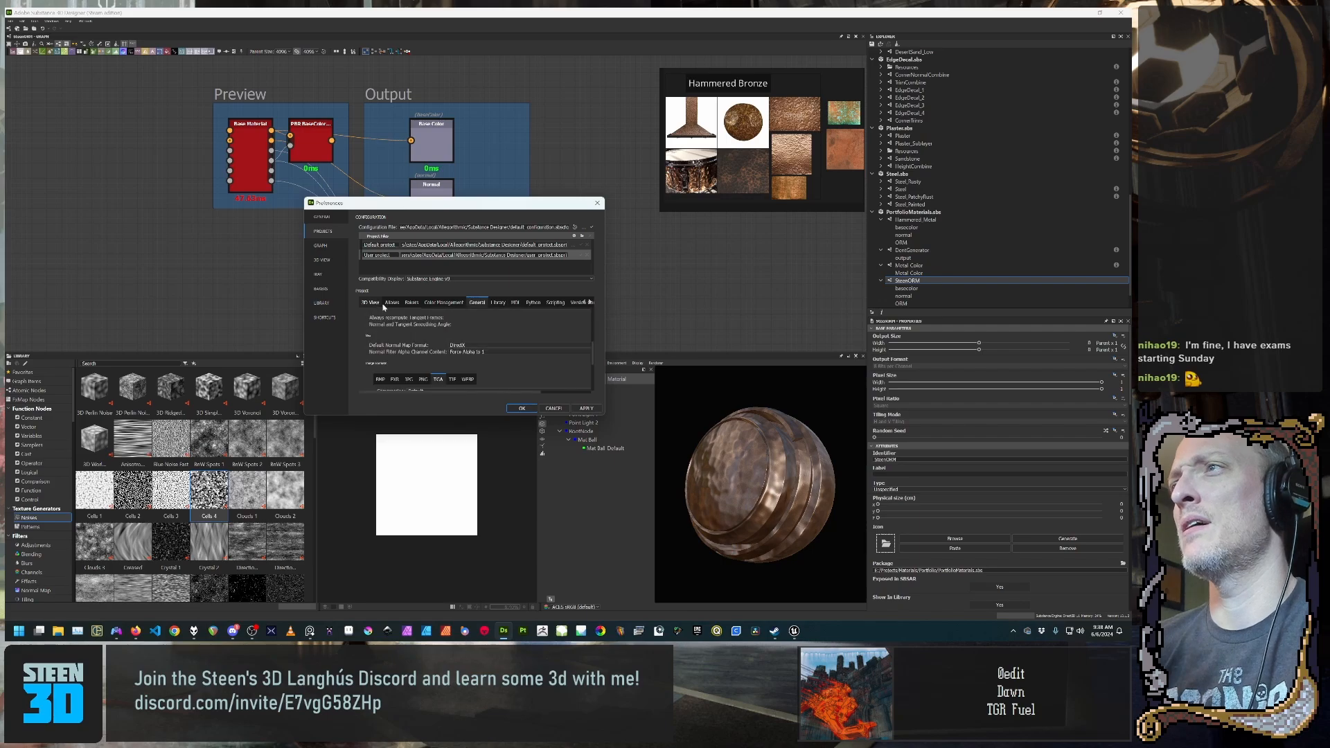
# Step: Reexamine the user project's General settings from the template directories through the image formats and dependency paths
pyautogui.click(477, 303)
pyautogui.scroll(3, 405, 342)
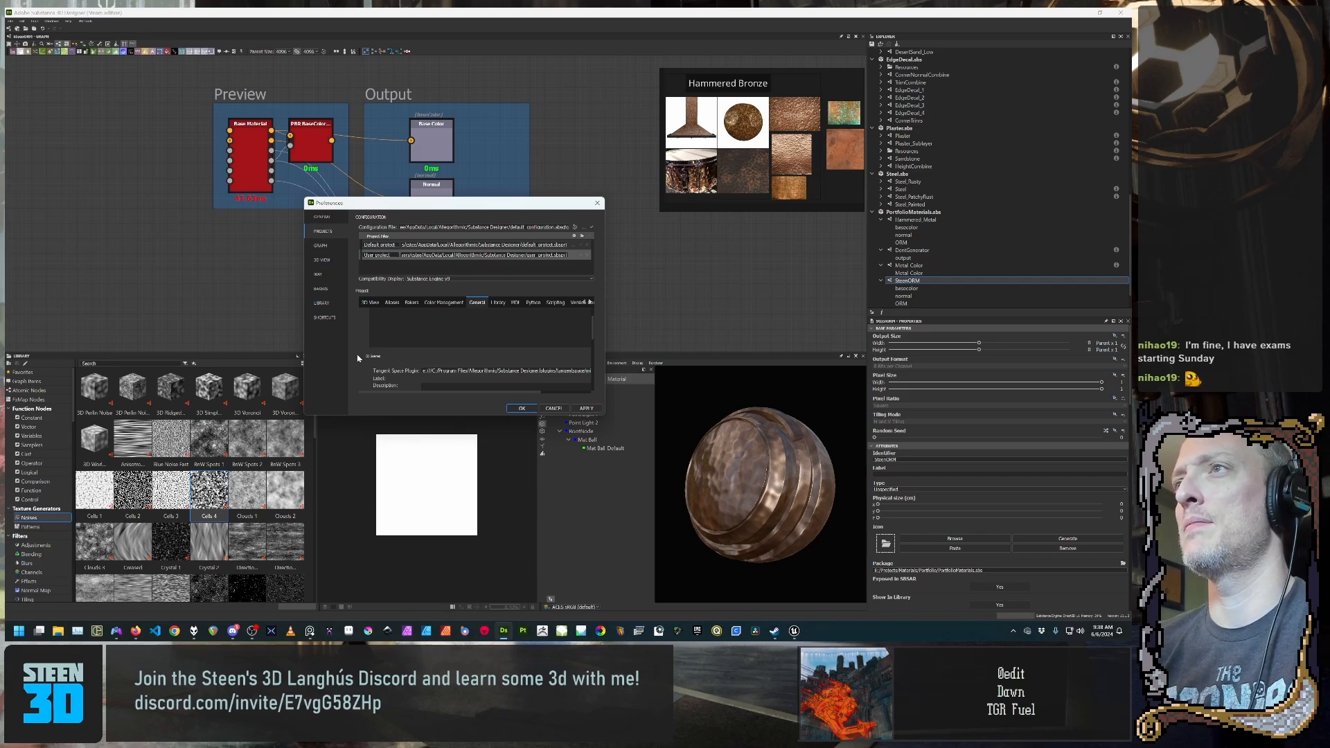
pyautogui.scroll(-3, 374, 358)
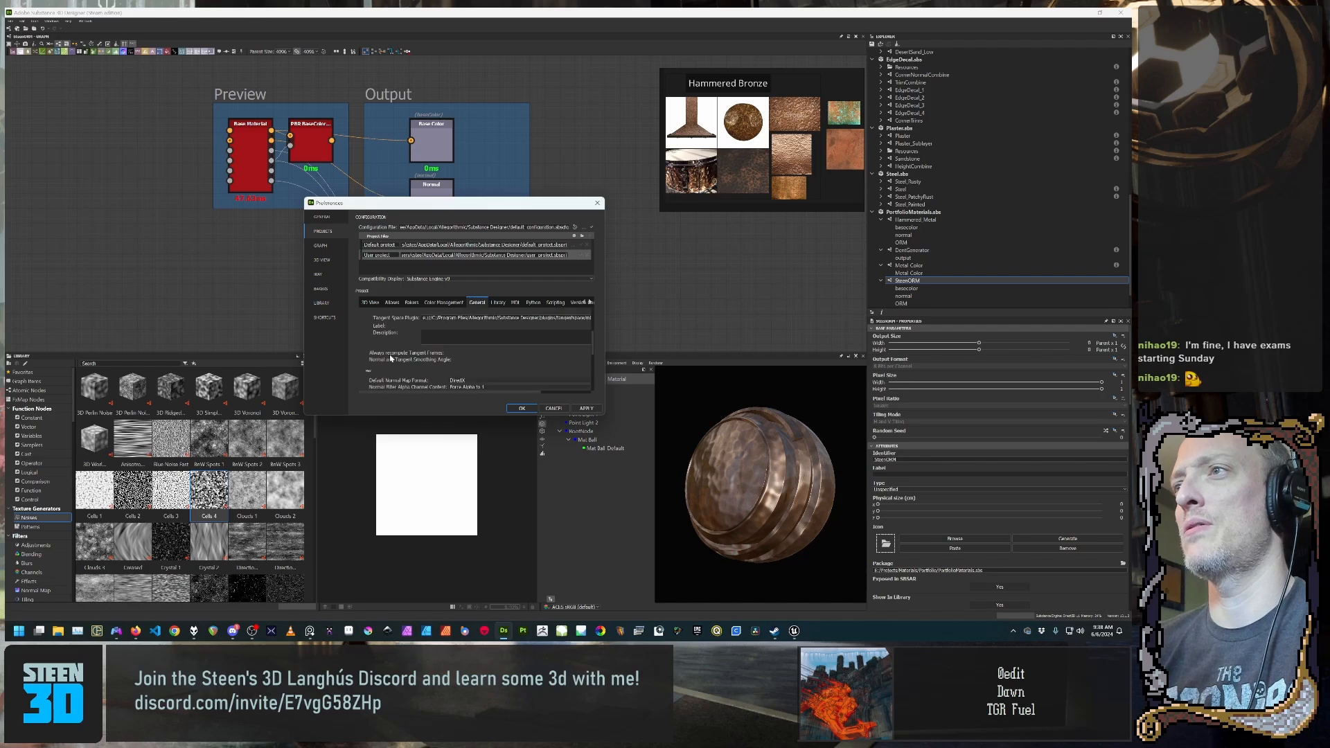
pyautogui.scroll(-4, 390, 358)
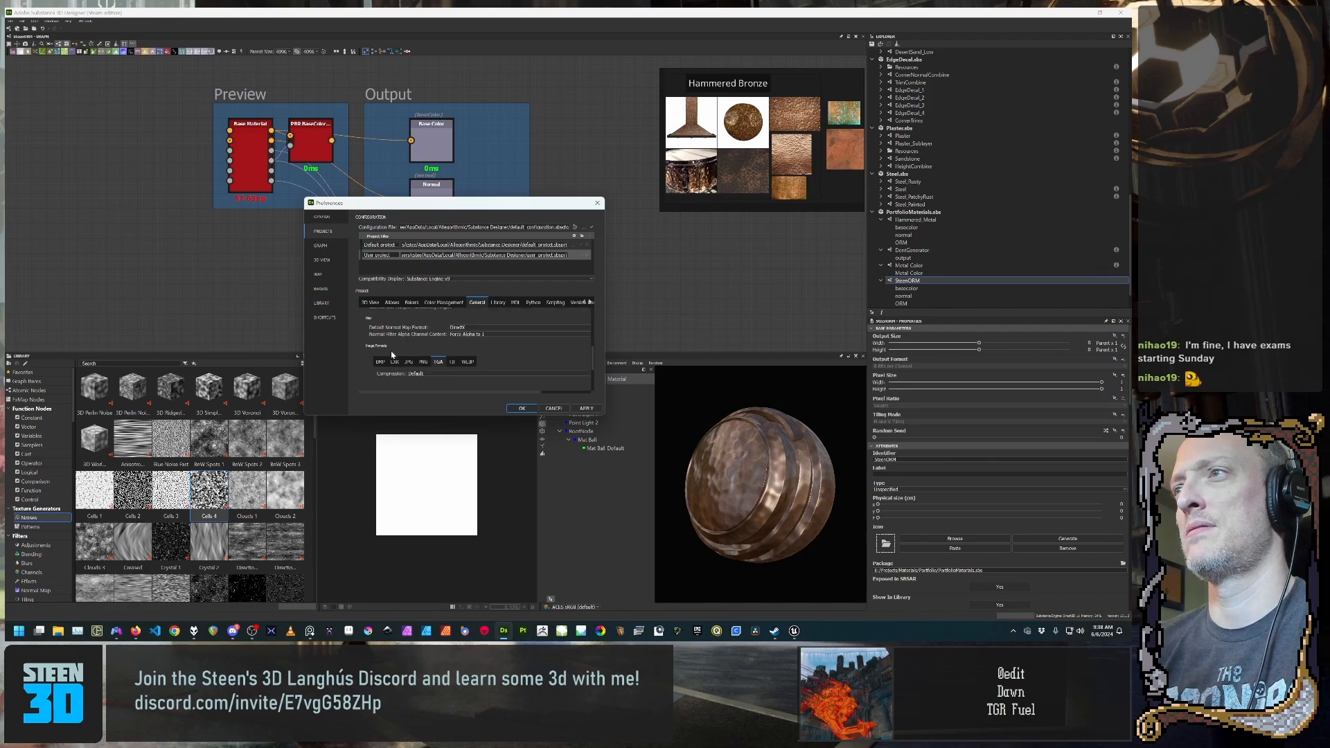
pyautogui.scroll(-5, 368, 351)
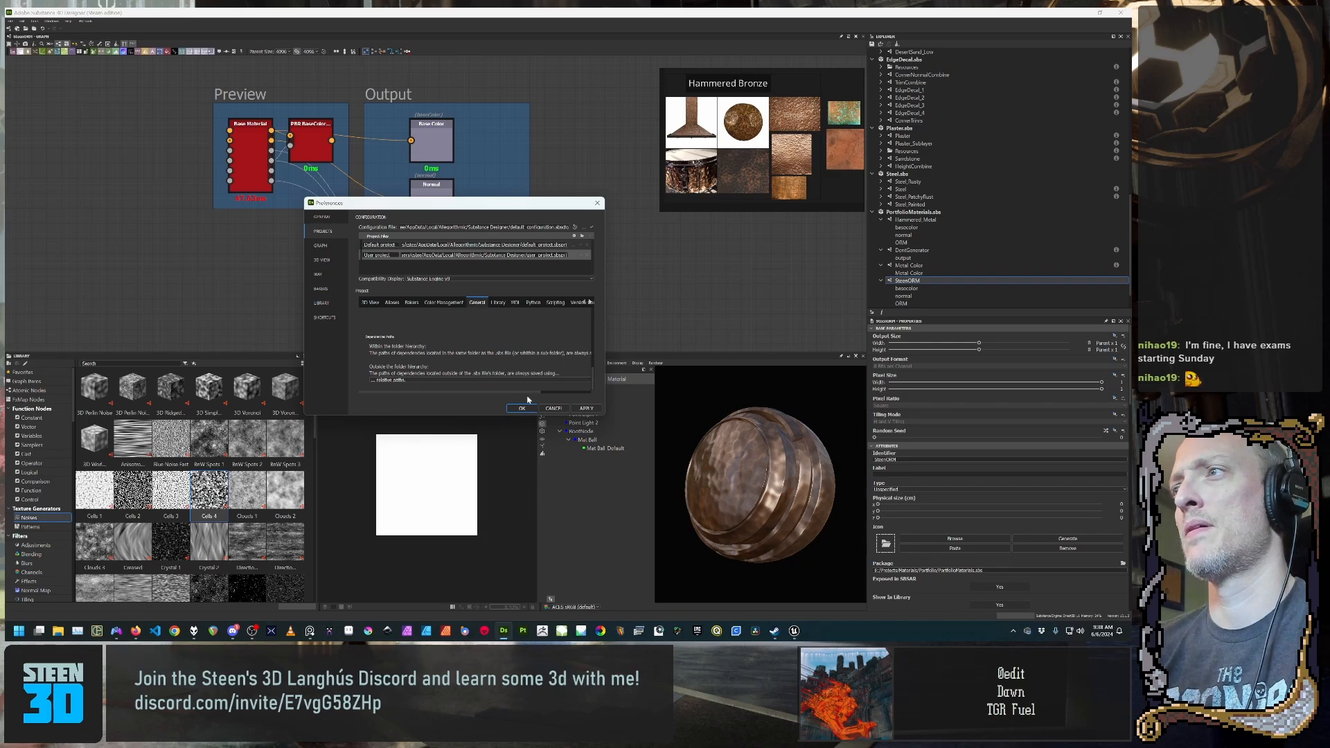
pyautogui.moveTo(532, 392); pyautogui.dragTo(493, 385)
pyautogui.scroll(3, 507, 352)
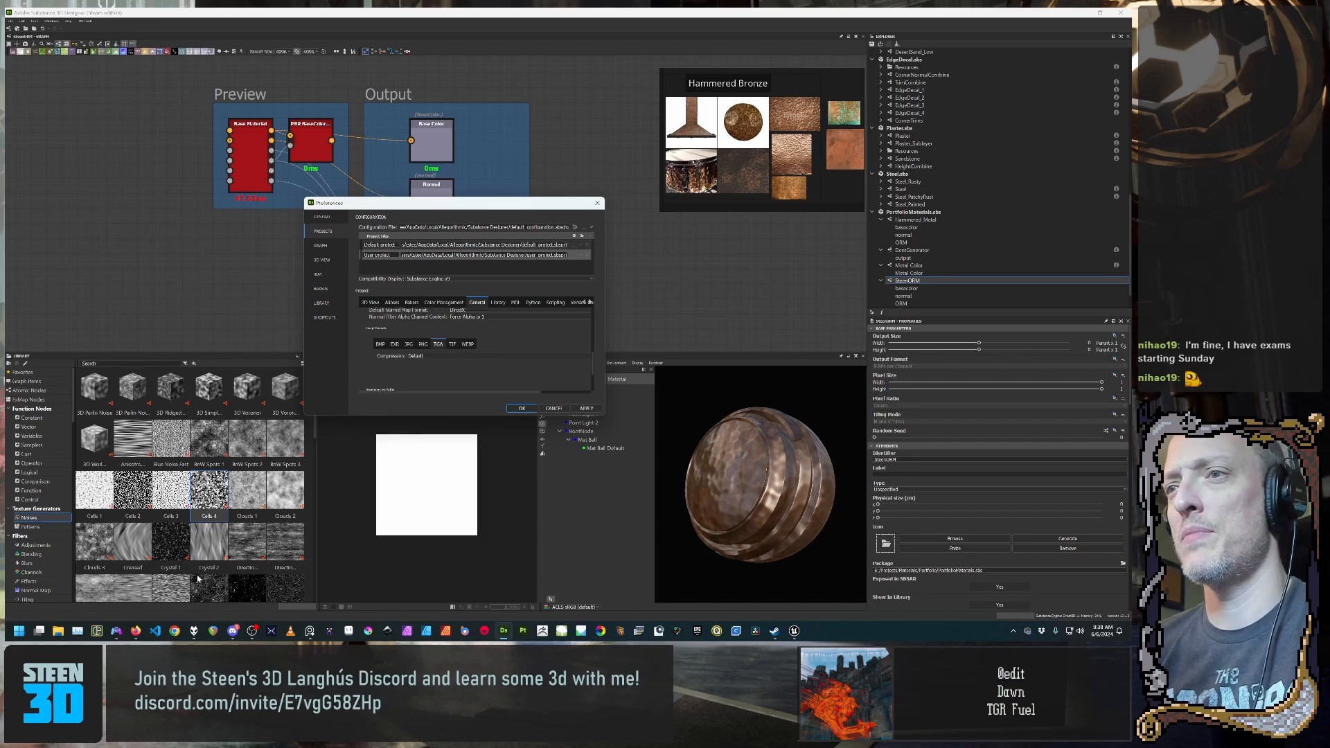
# Step: Switch to Firefox and read the template display modes and the Properties section of the Creating a Substance graph page
pyautogui.moveTo(135, 630)
pyautogui.click(217, 597)
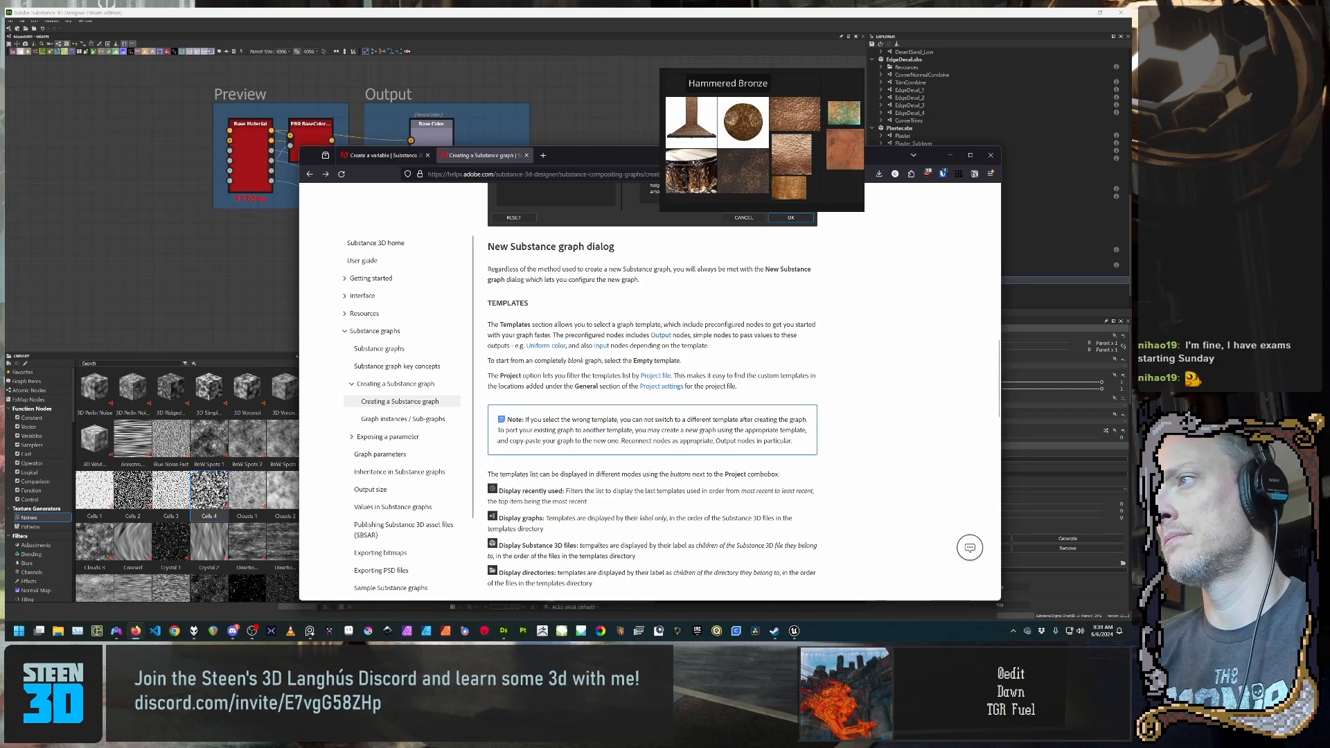
pyautogui.scroll(-1, 650, 391)
pyautogui.scroll(-3, 651, 406)
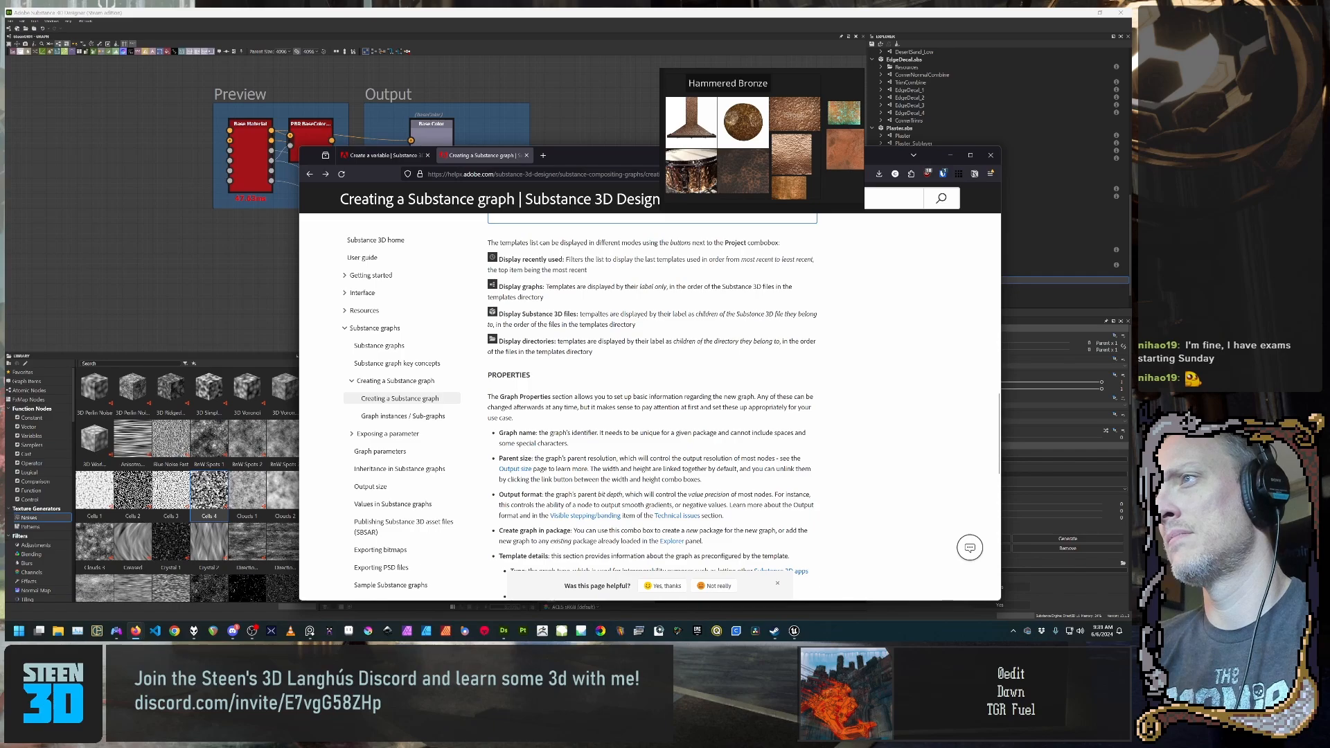
pyautogui.scroll(-2, 650, 406)
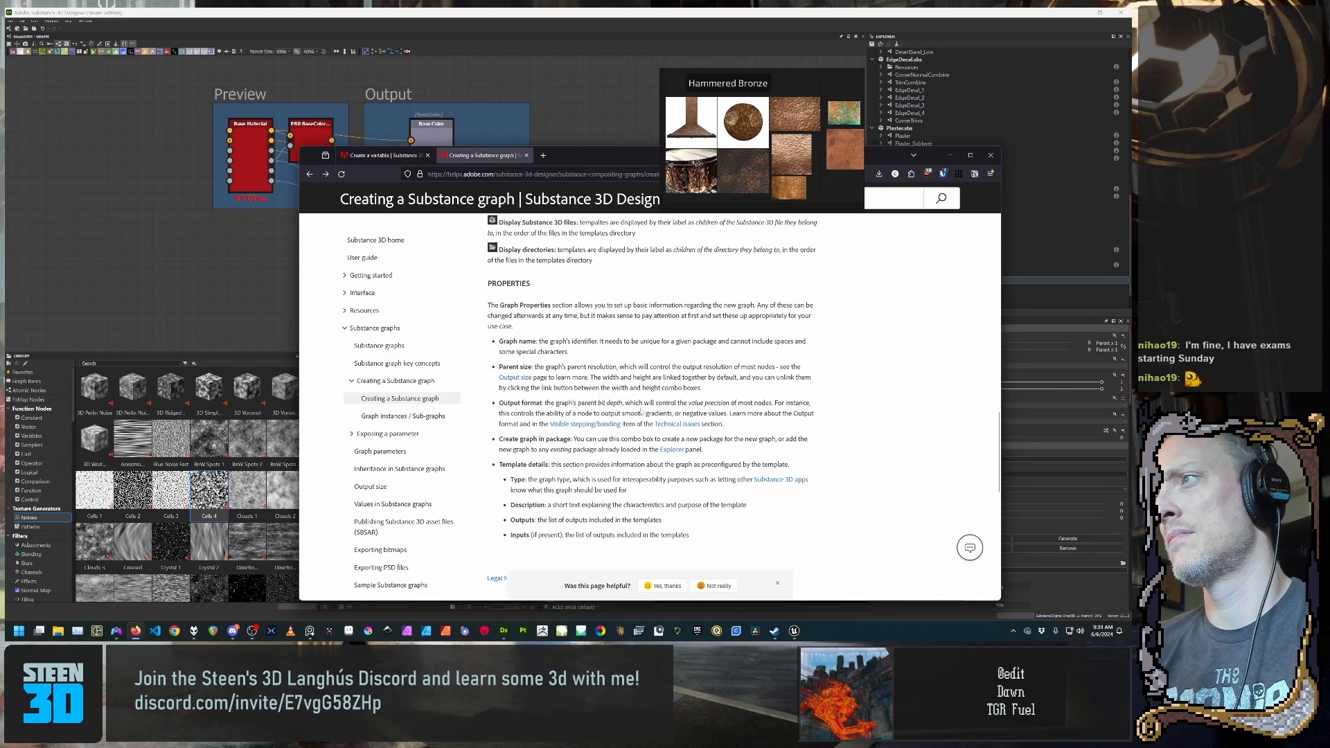
pyautogui.scroll(-3, 640, 410)
pyautogui.scroll(3, 641, 411)
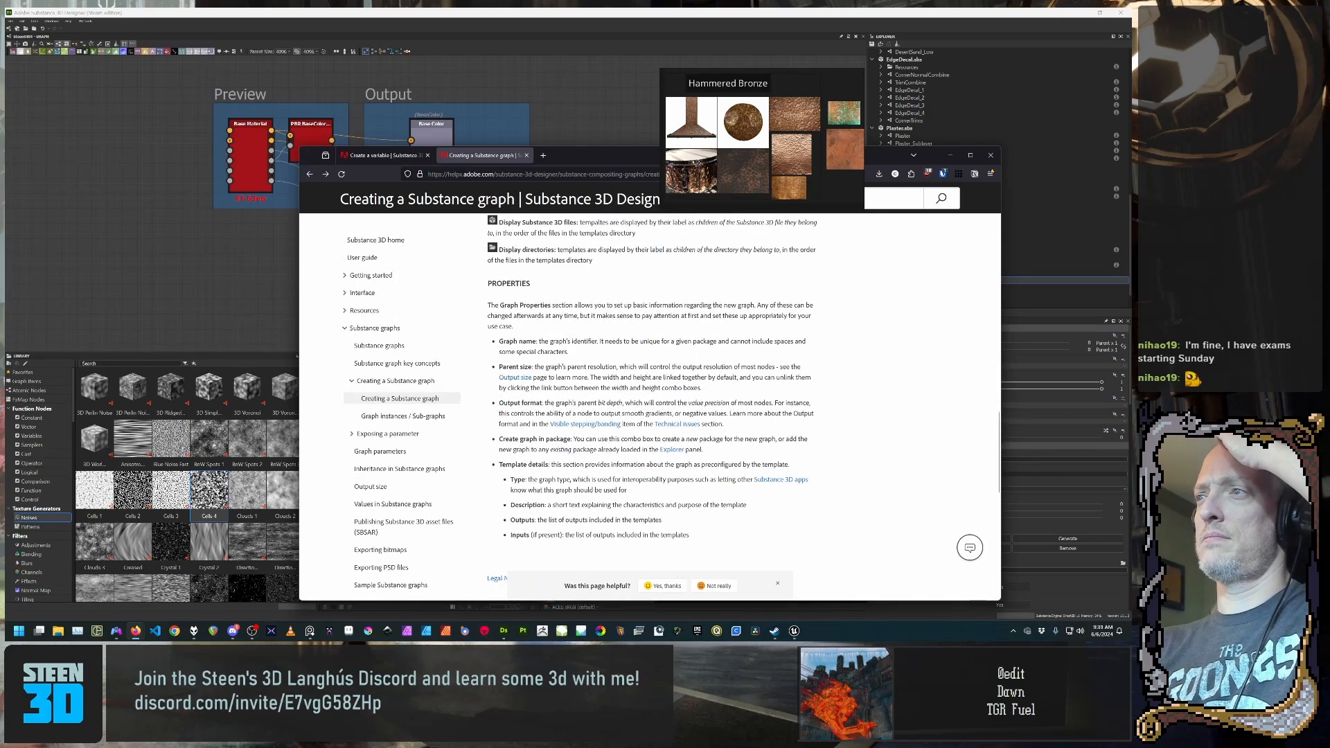
pyautogui.scroll(2, 651, 408)
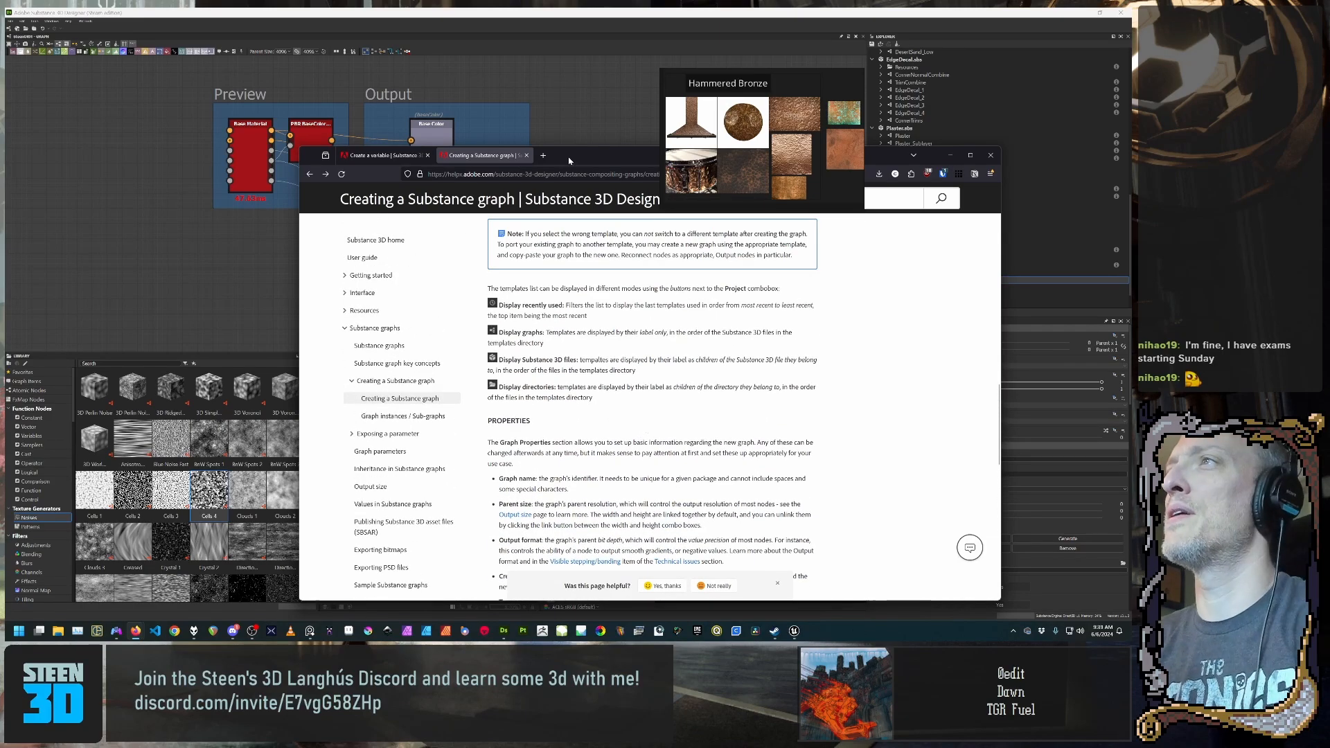
# Step: Search the web in a new browser tab for "substance designer save custom graph template"
pyautogui.moveTo(569, 160); pyautogui.dragTo(459, 167)
pyautogui.click(434, 161)
pyautogui.click(438, 180)
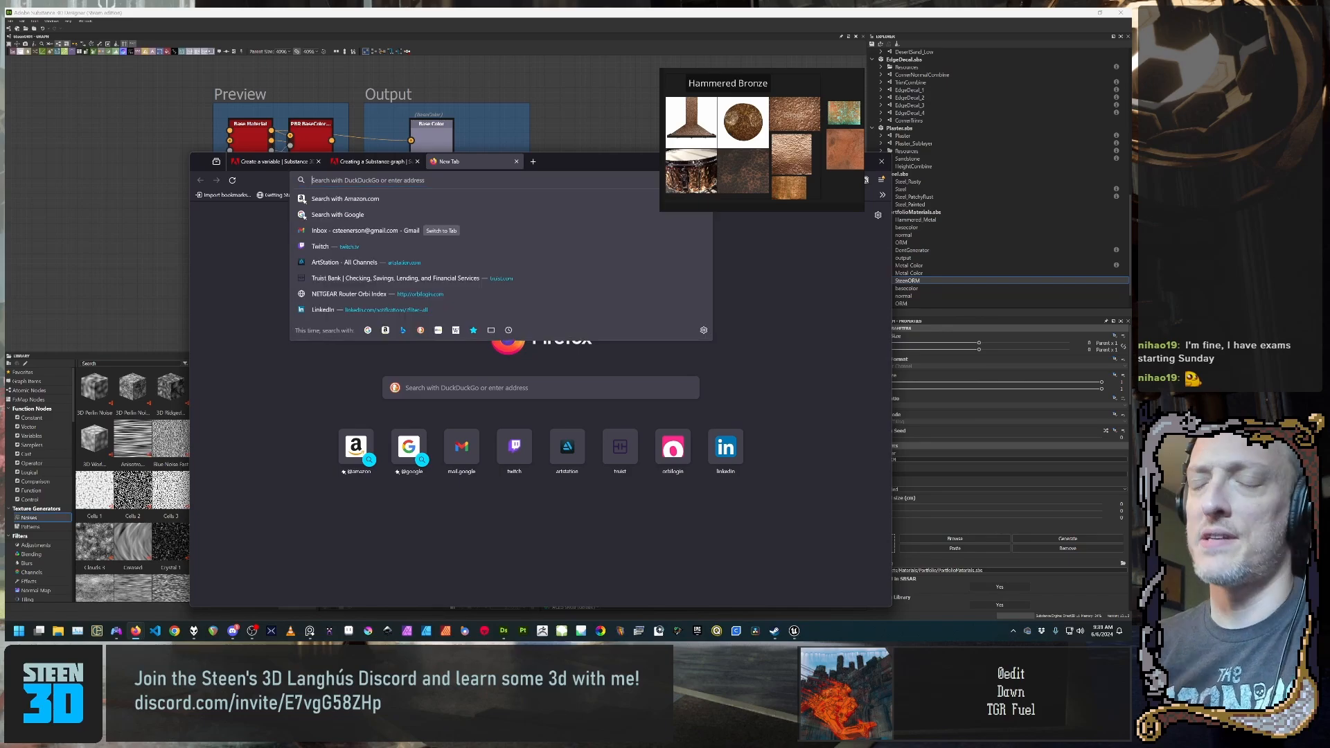
pyautogui.write('sub')
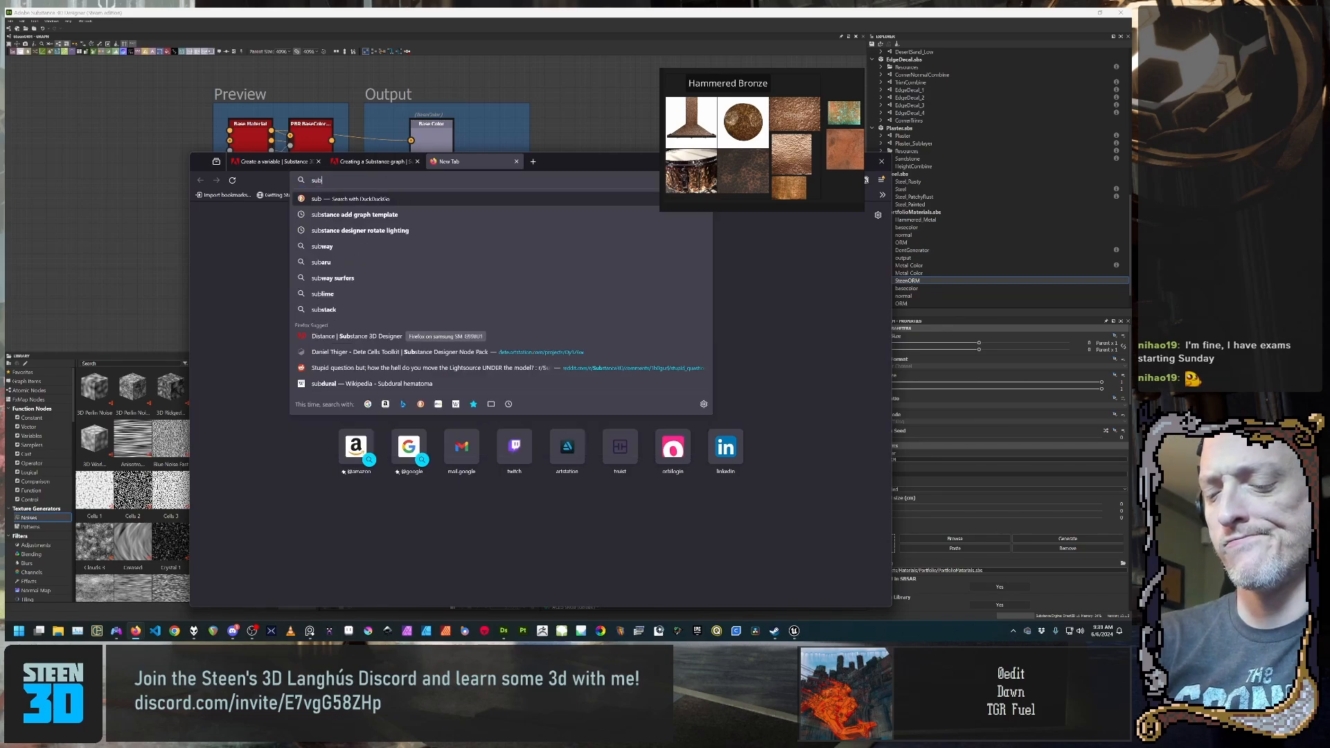
pyautogui.write('stance desig')
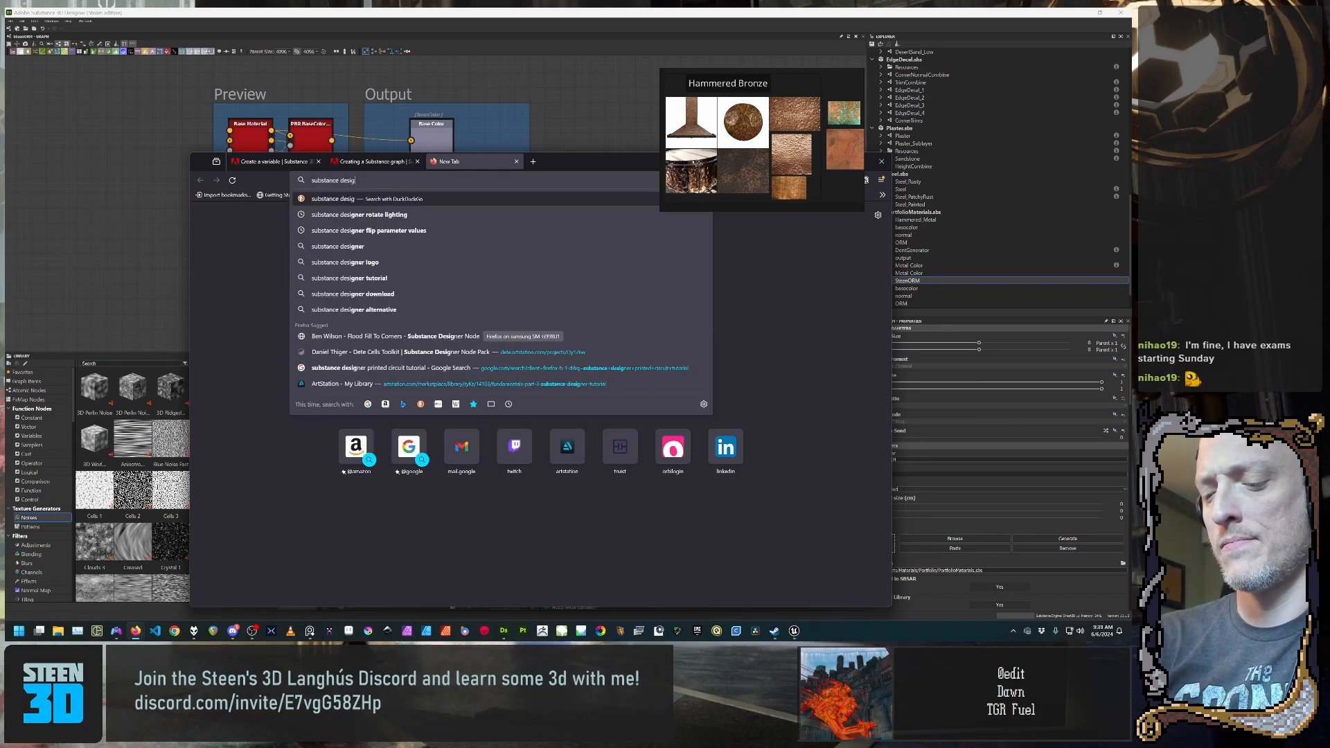
pyautogui.write('ner save c')
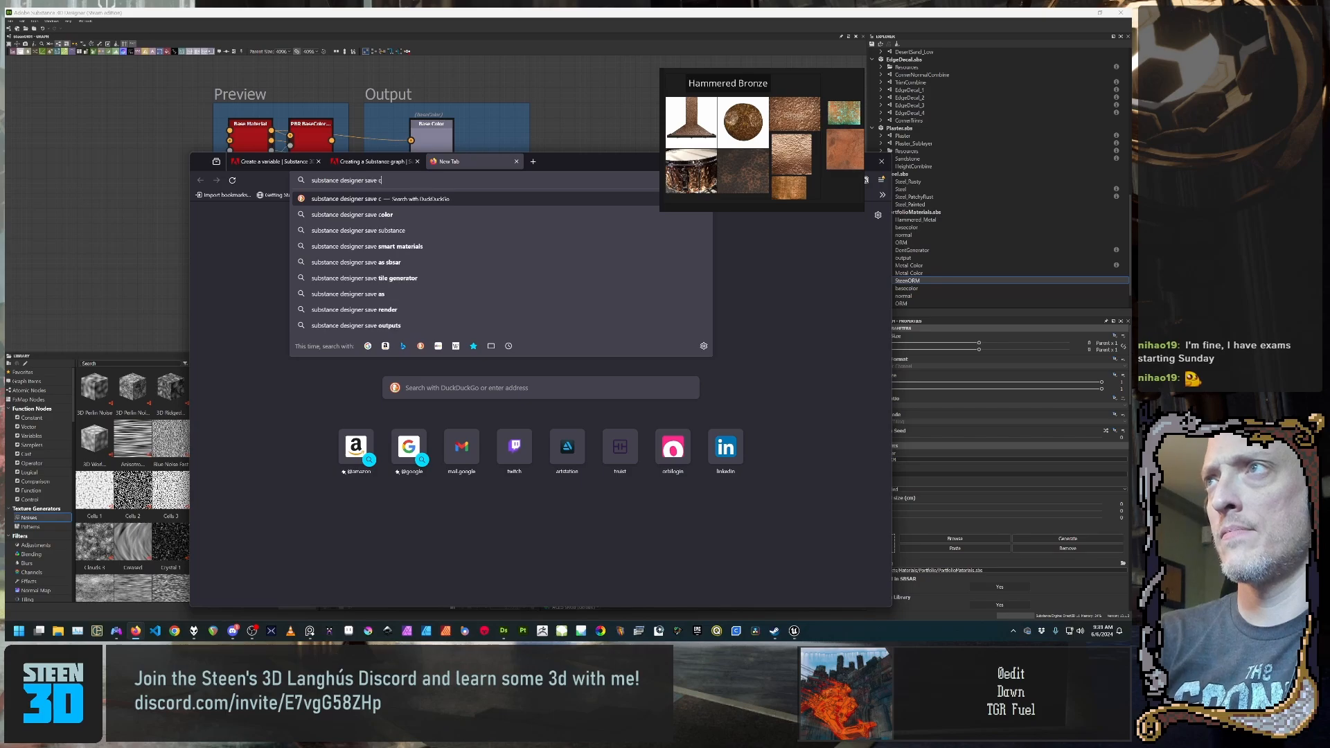
pyautogui.write('ustom gra')
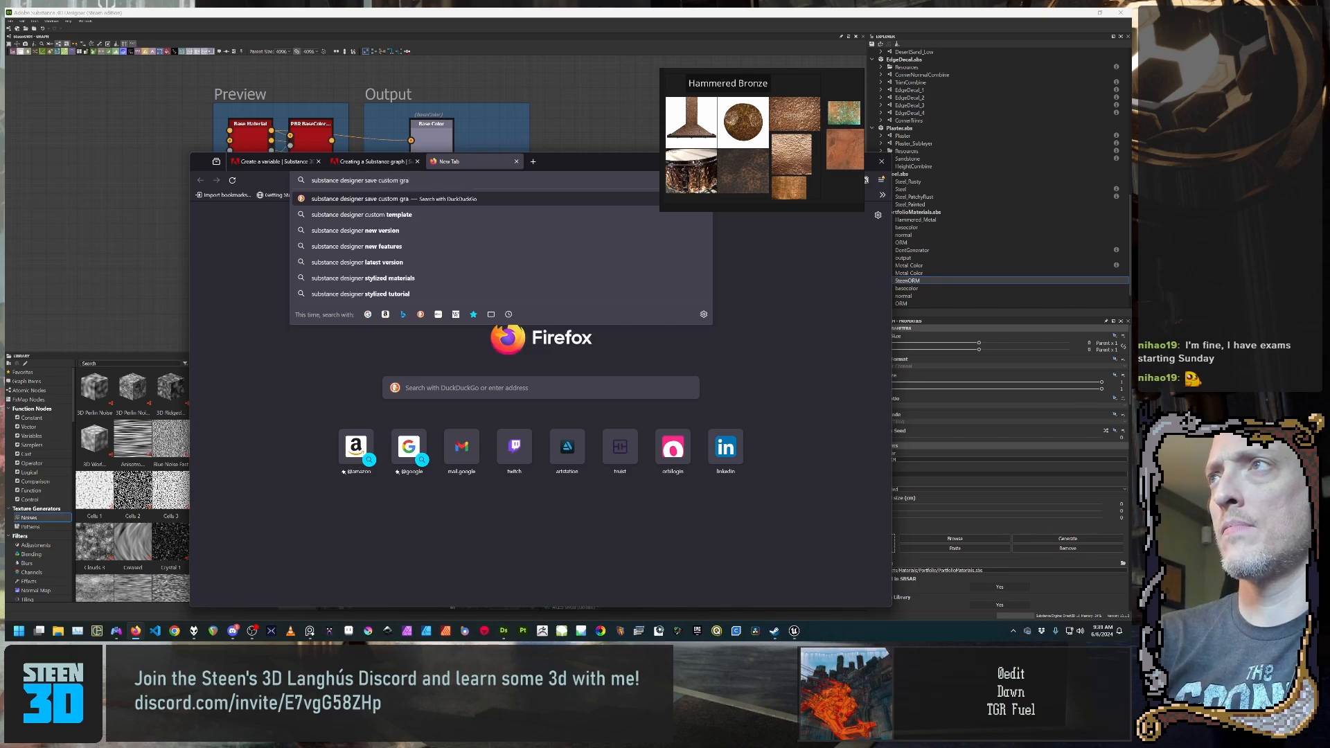
pyautogui.write('ph template')
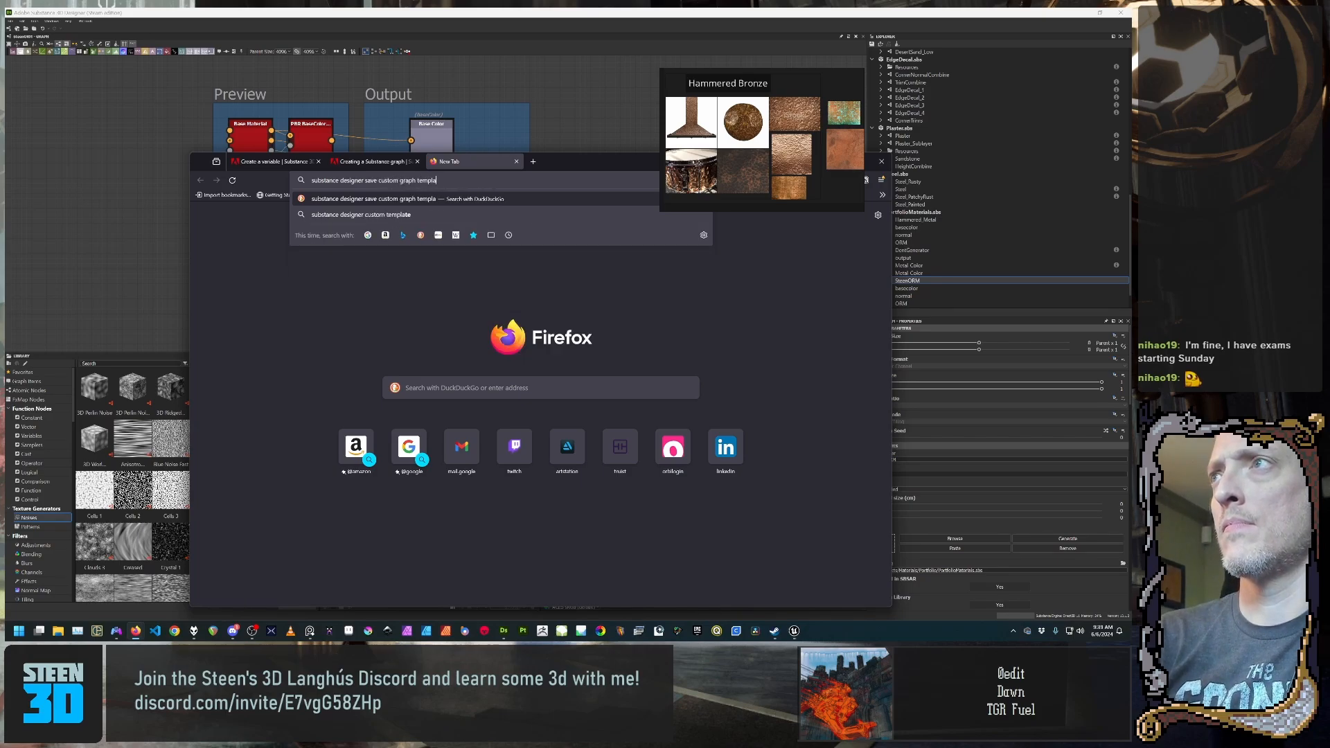
pyautogui.press('Return')
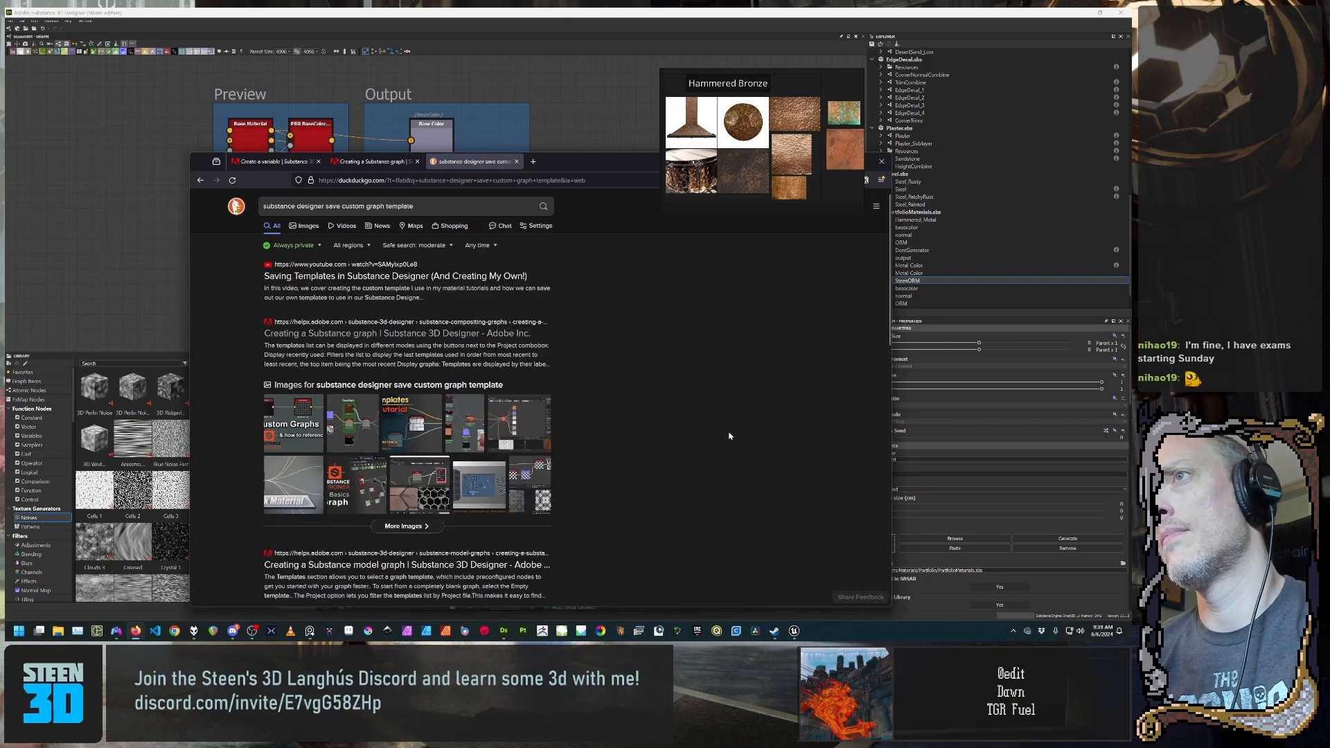
# Step: Look through the search results, read the Lesterbanks article on creating Substance Designer templates, and return to the results
pyautogui.scroll(-3, 721, 427)
pyautogui.scroll(-1, 720, 428)
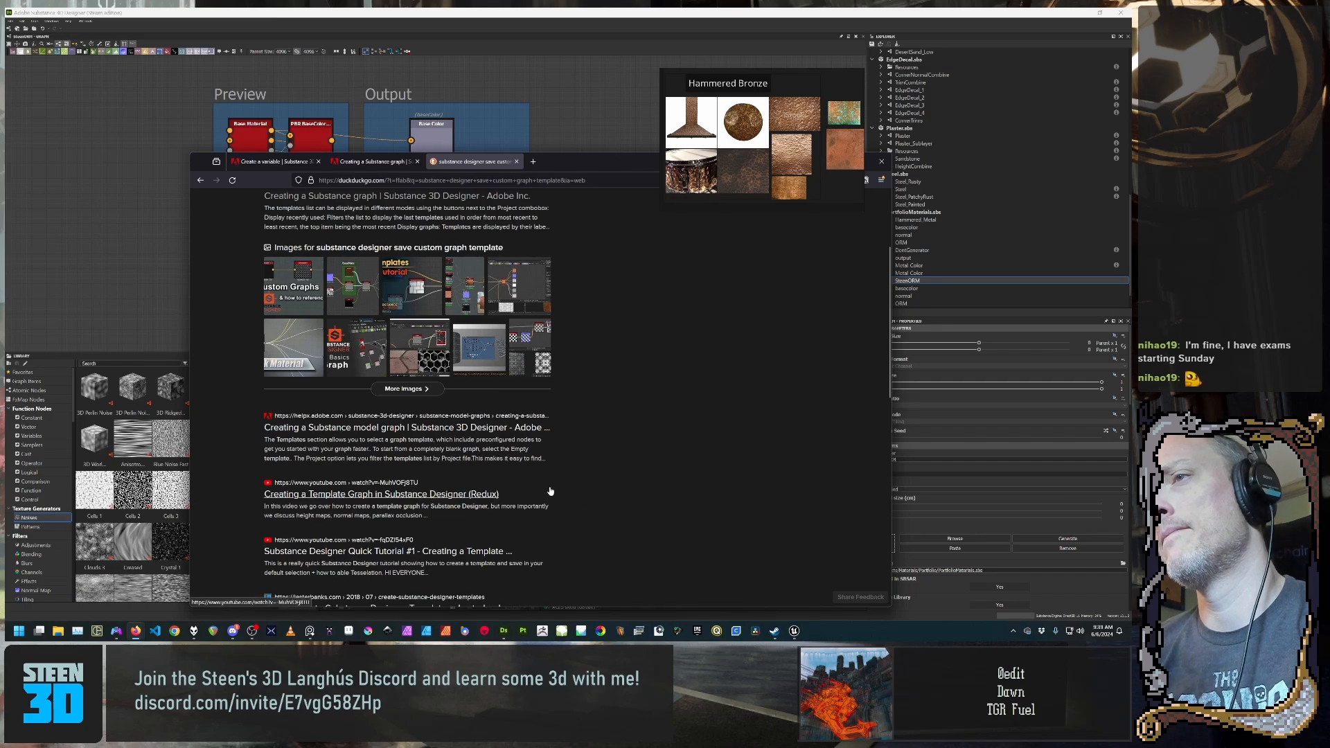
pyautogui.scroll(-5, 548, 491)
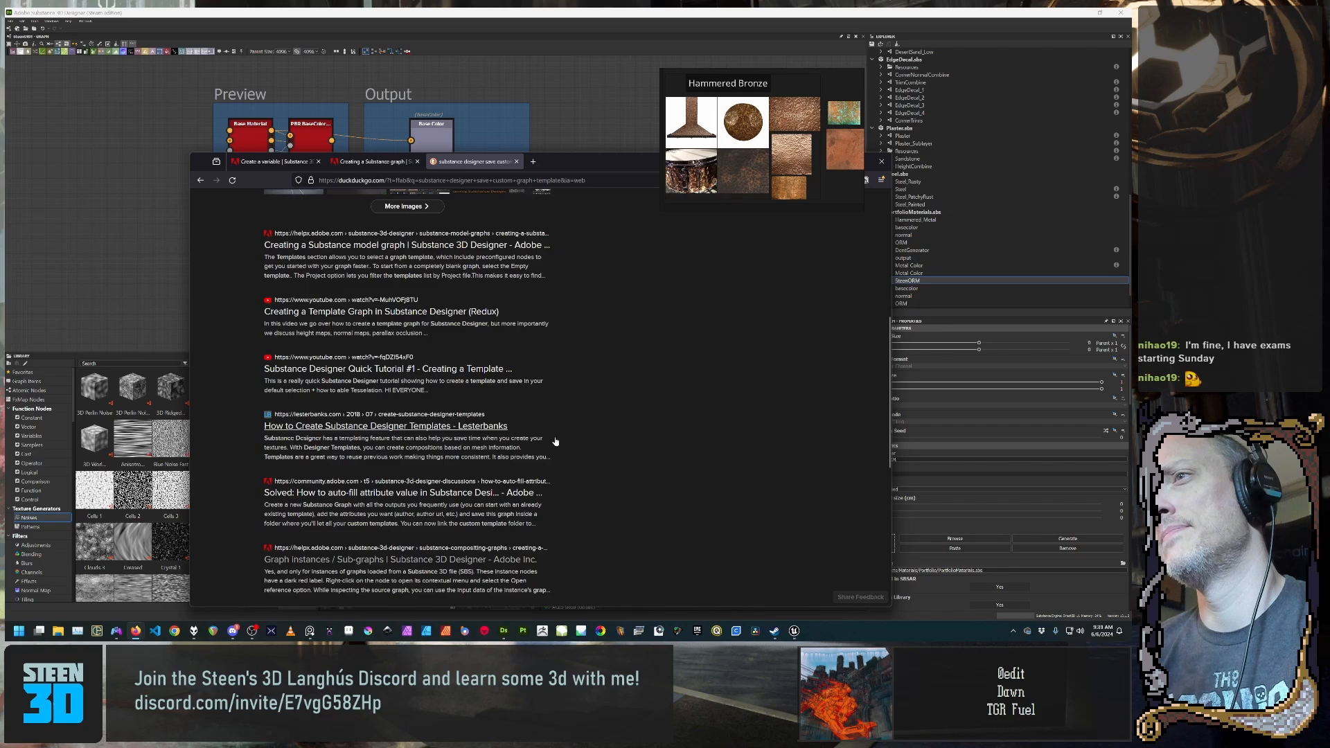
pyautogui.scroll(-1, 554, 441)
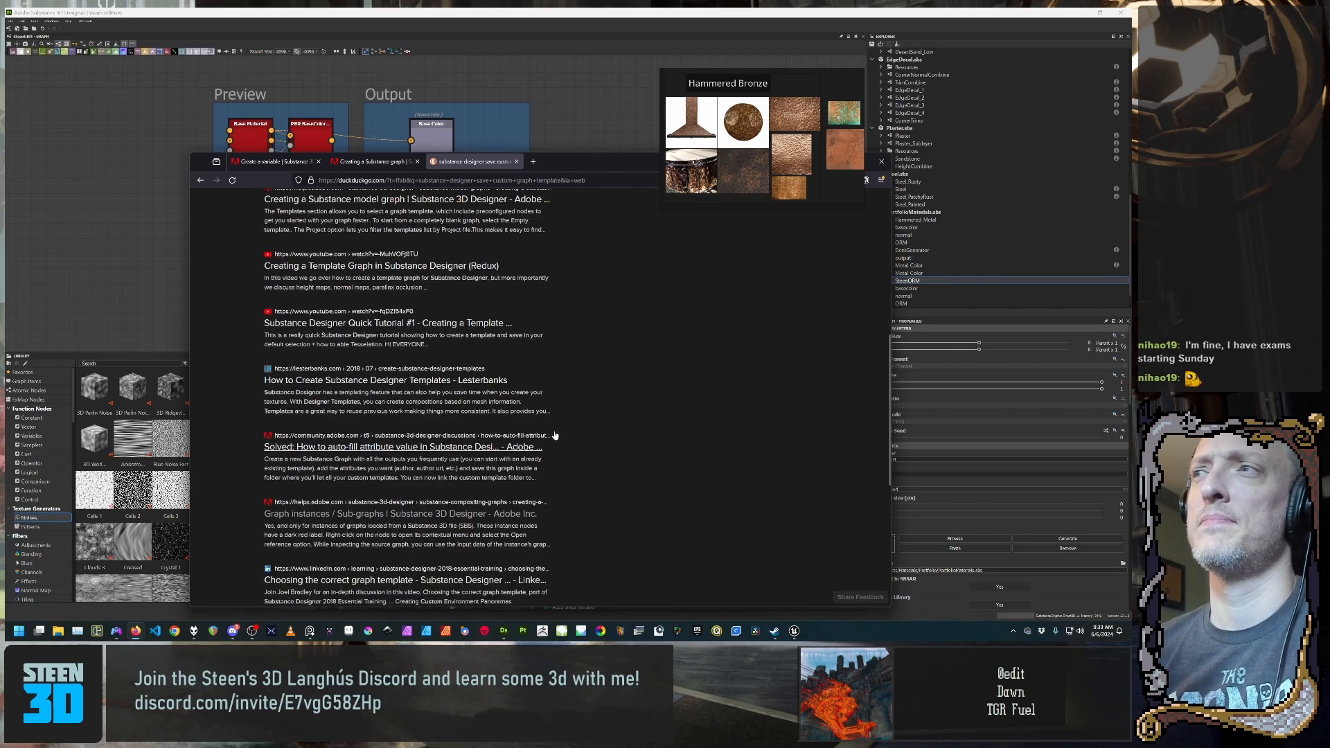
pyautogui.click(500, 381)
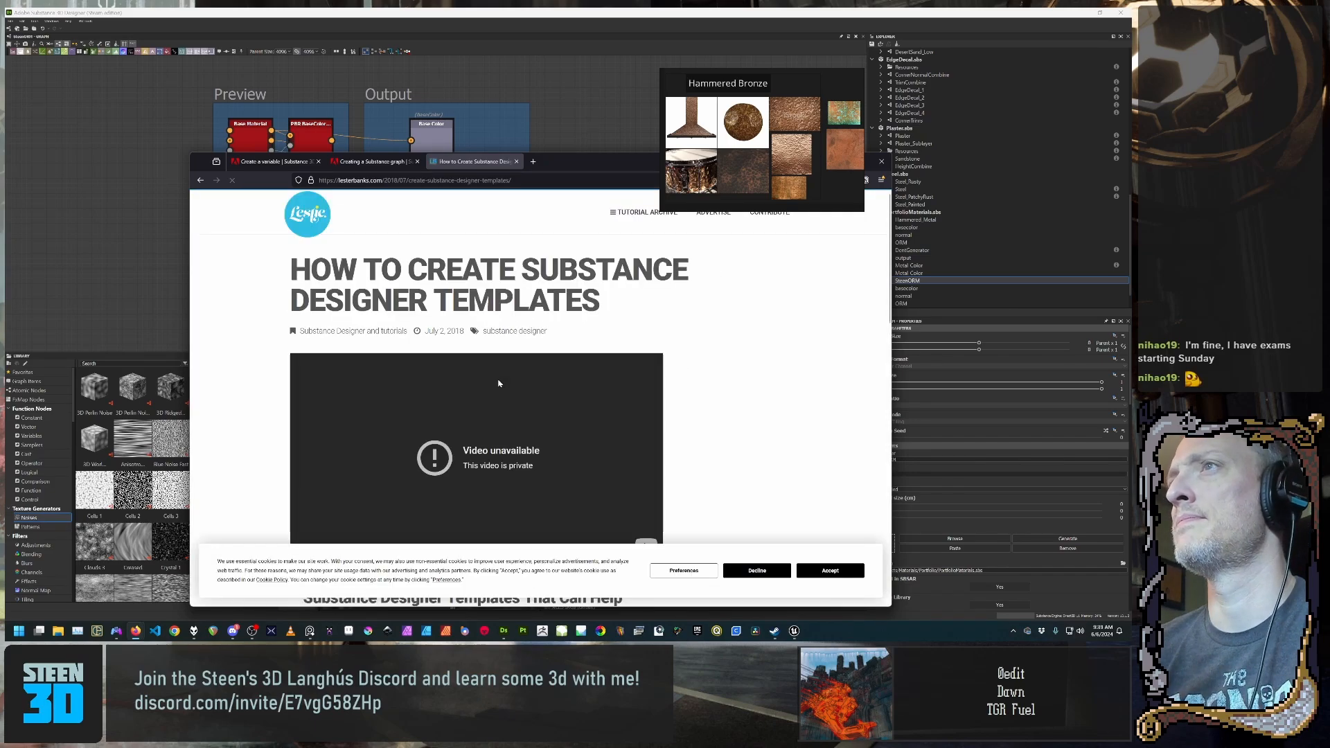
pyautogui.scroll(-5, 719, 380)
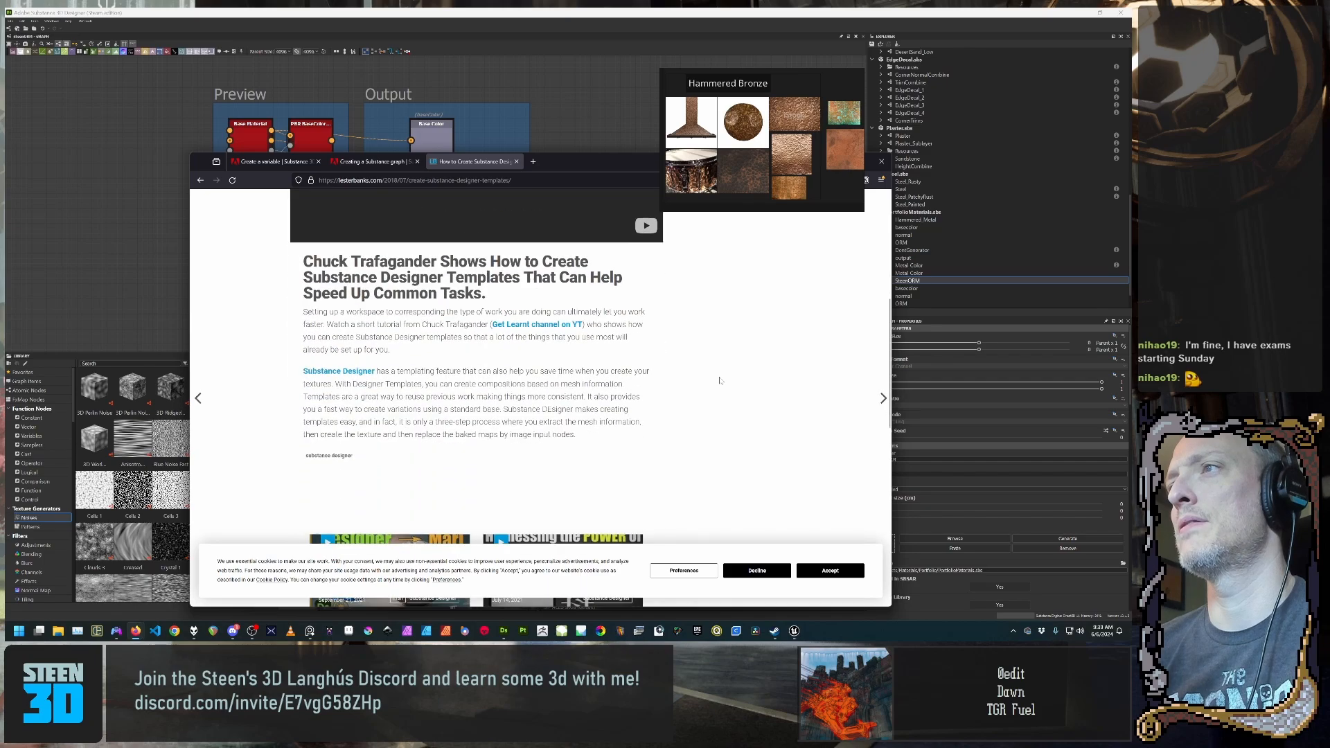
pyautogui.hotkey('alt', 'Left')
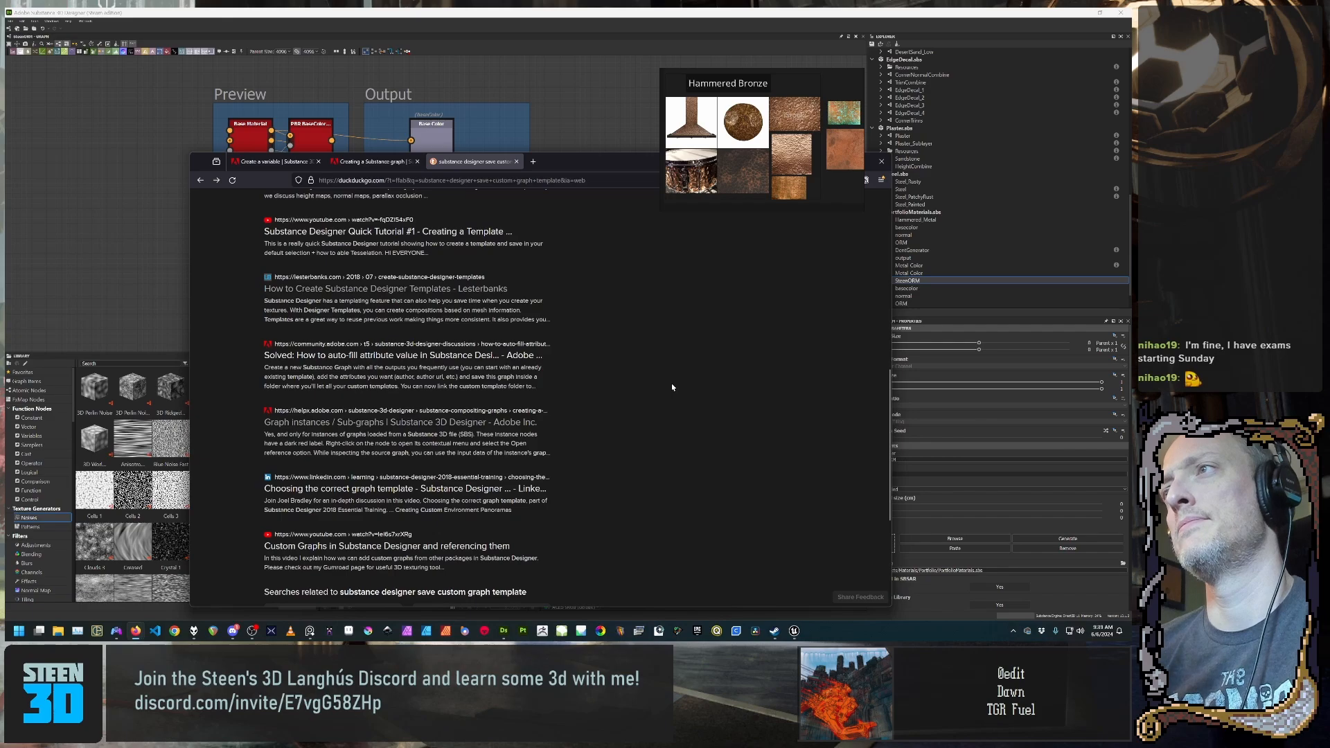
# Step: Find the ArtStation Substance Designer Graph Templates listing further down the results and read its description and preview images
pyautogui.scroll(-1, 672, 385)
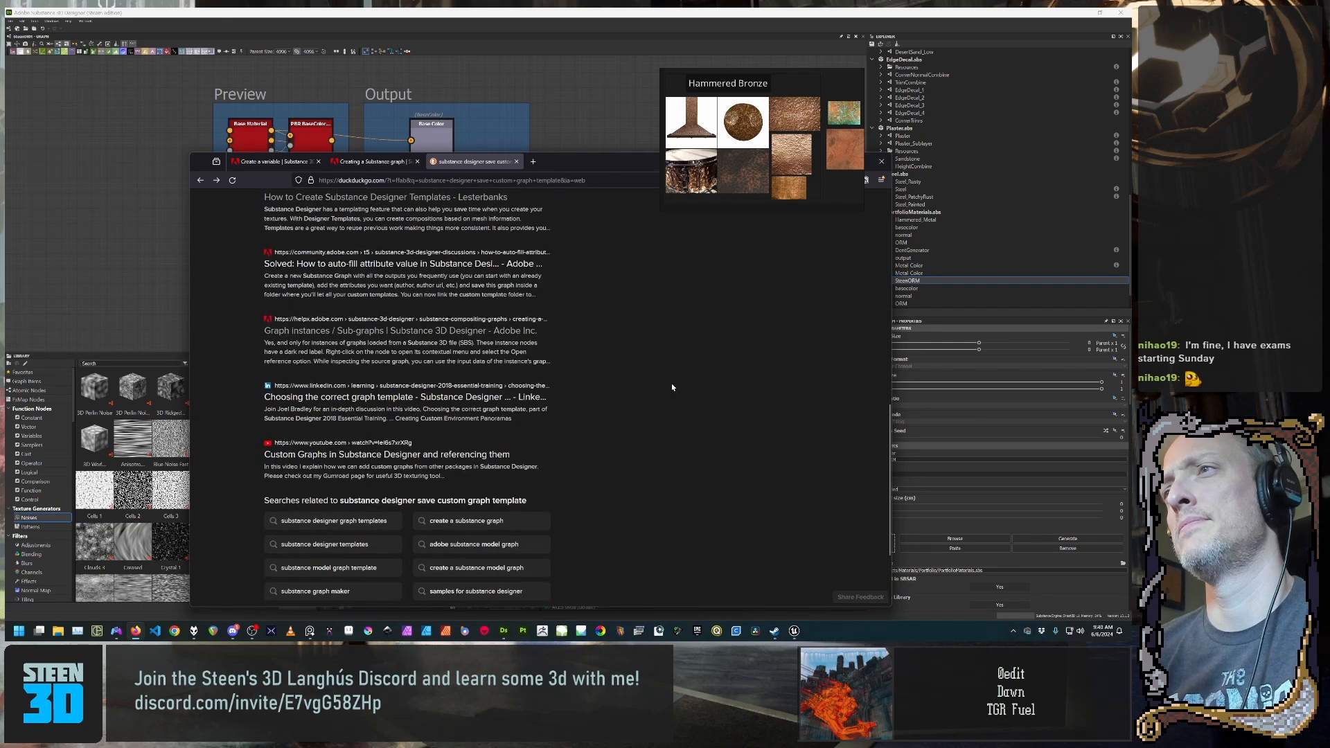
pyautogui.scroll(-1, 671, 386)
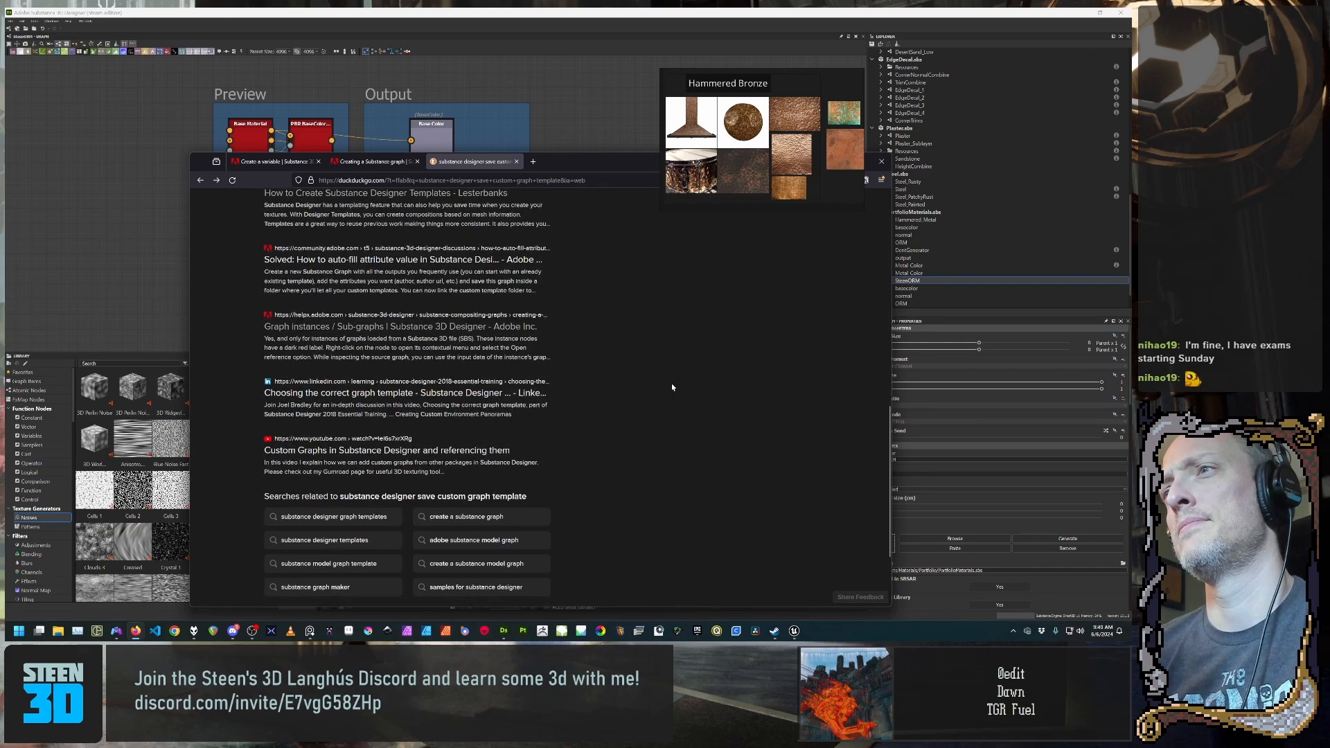
pyautogui.click(539, 534)
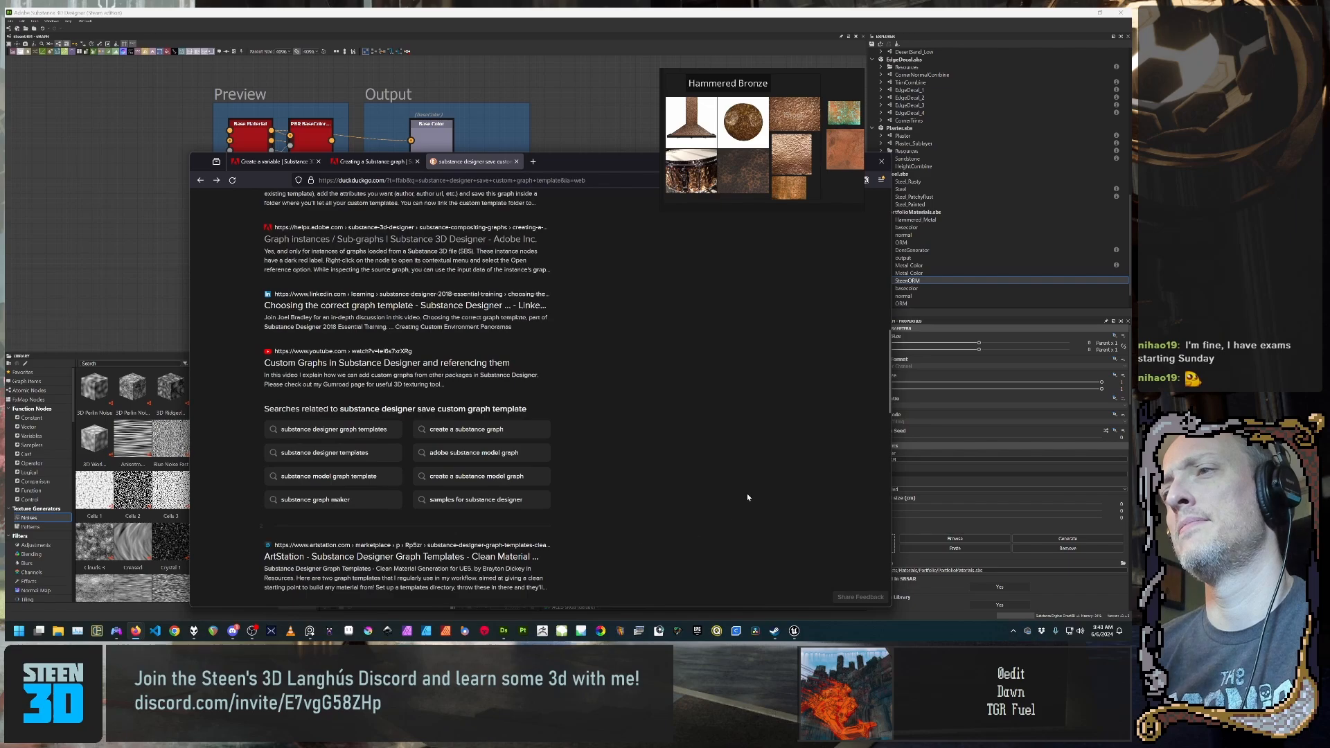
pyautogui.scroll(-3, 747, 497)
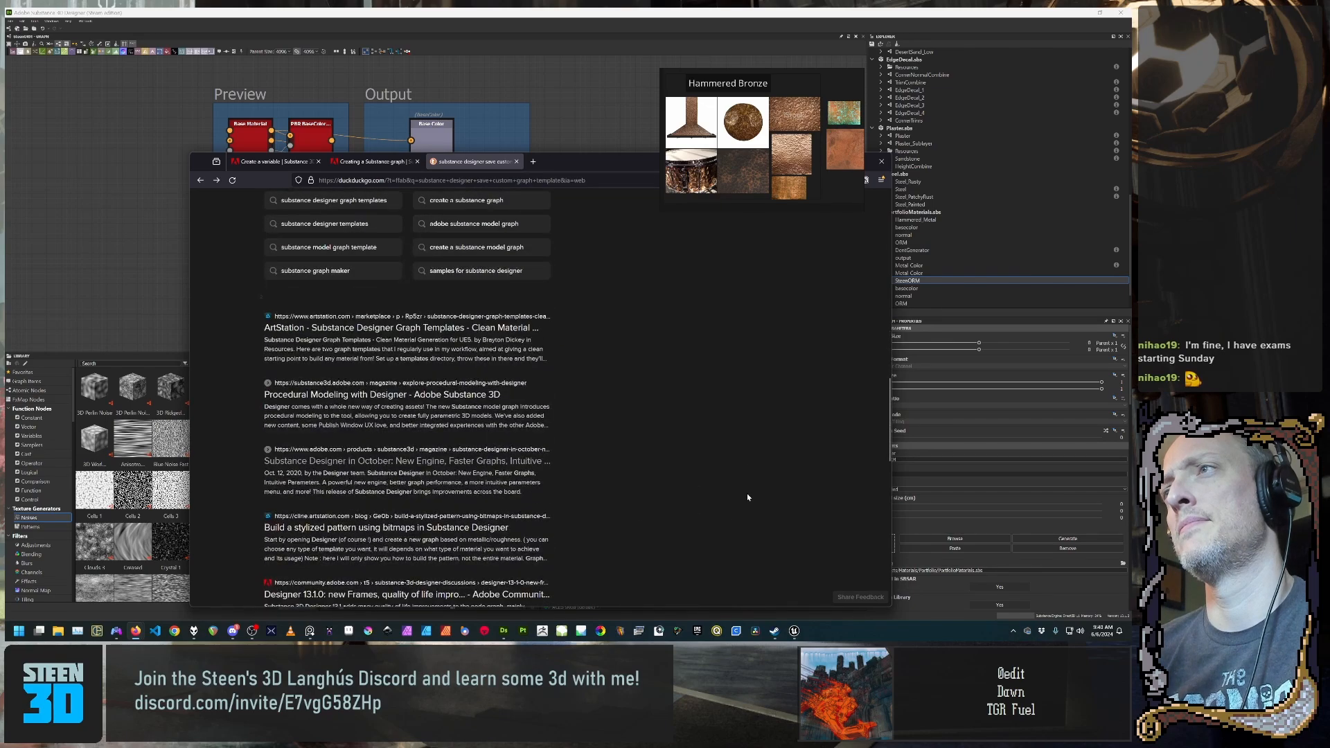
pyautogui.click(504, 330)
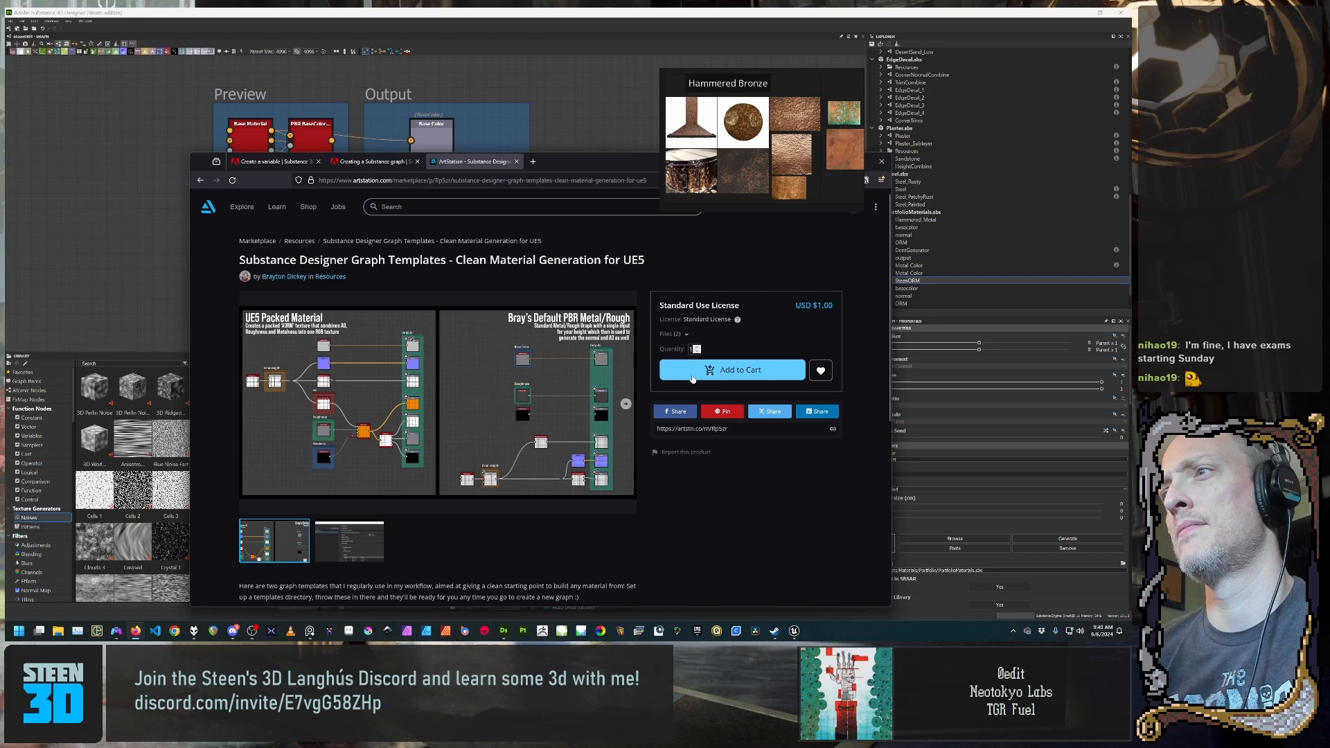
pyautogui.scroll(-2, 696, 378)
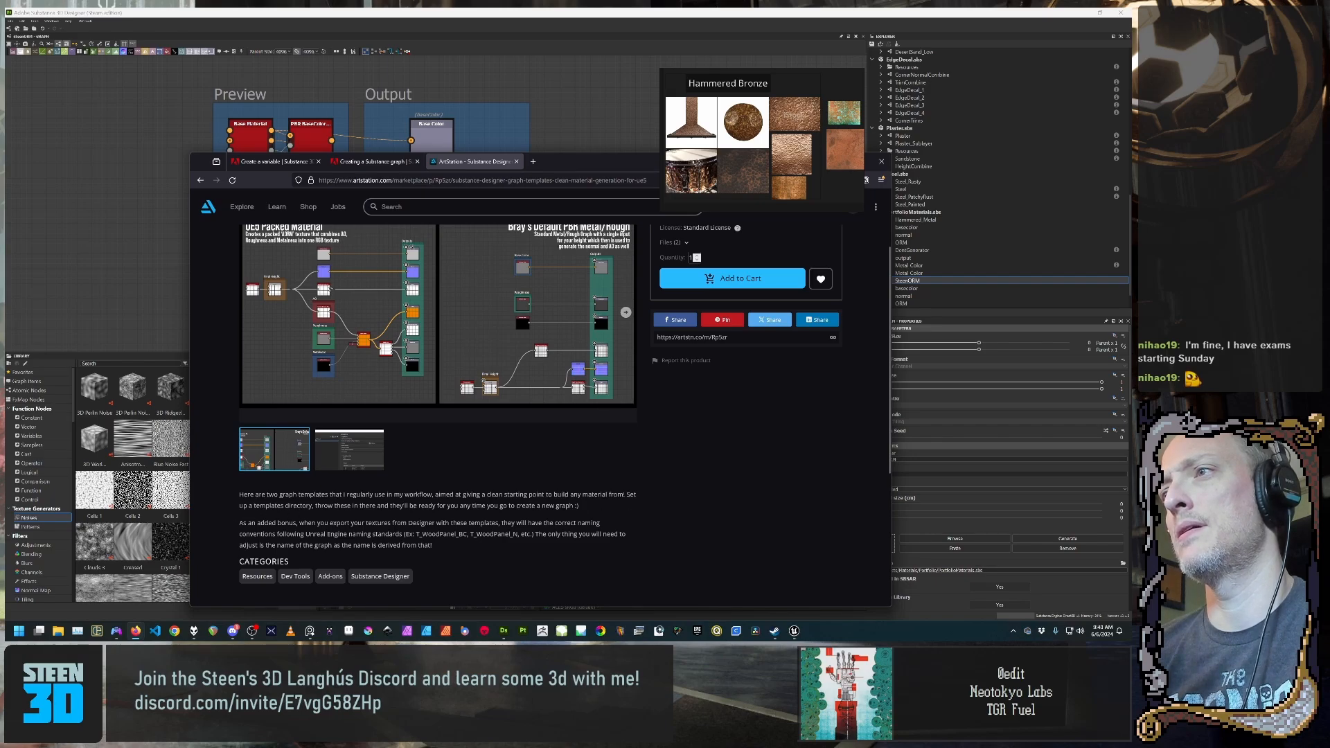
pyautogui.scroll(-1, 417, 504)
pyautogui.scroll(3, 417, 504)
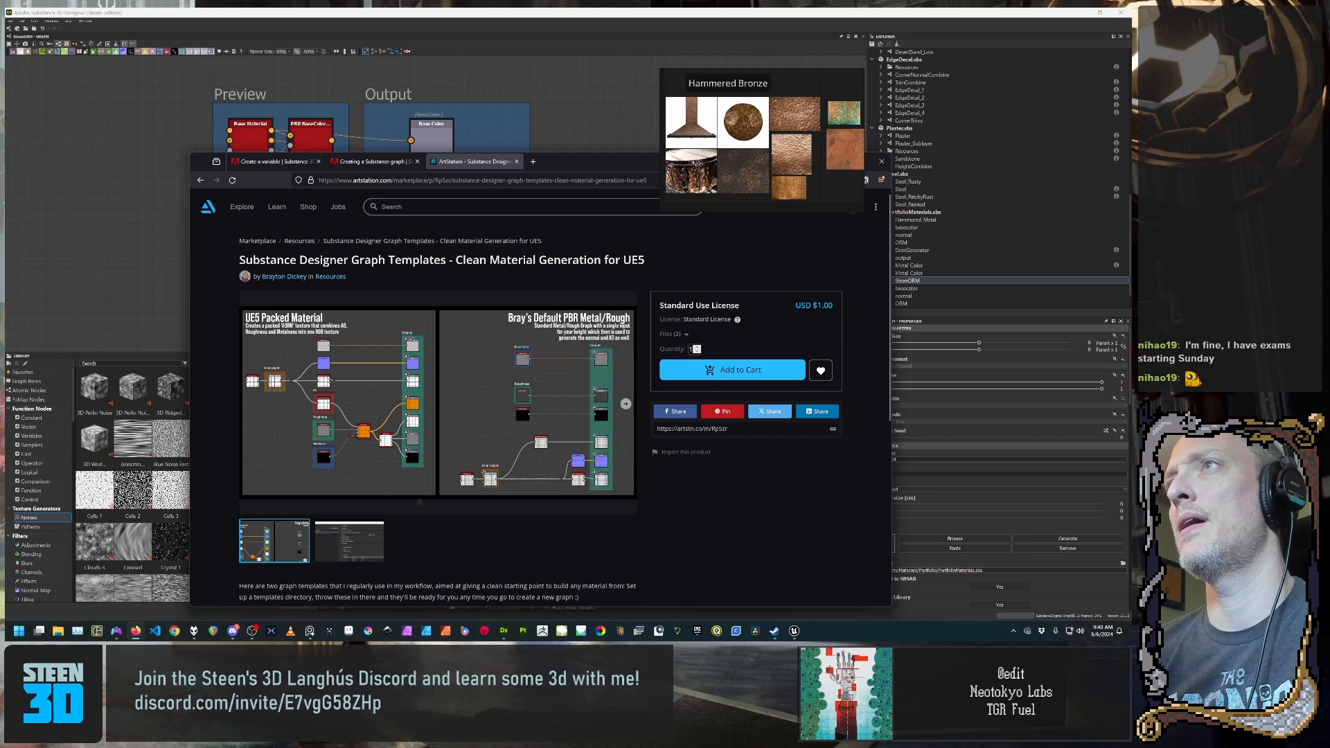
pyautogui.scroll(-1, 419, 502)
# Step: Switch to Substance 3D Designer, start adding a new project file in the preferences, and browse to AssetLibraries > SubstanceDesigner on the G: drive
pyautogui.click(479, 27)
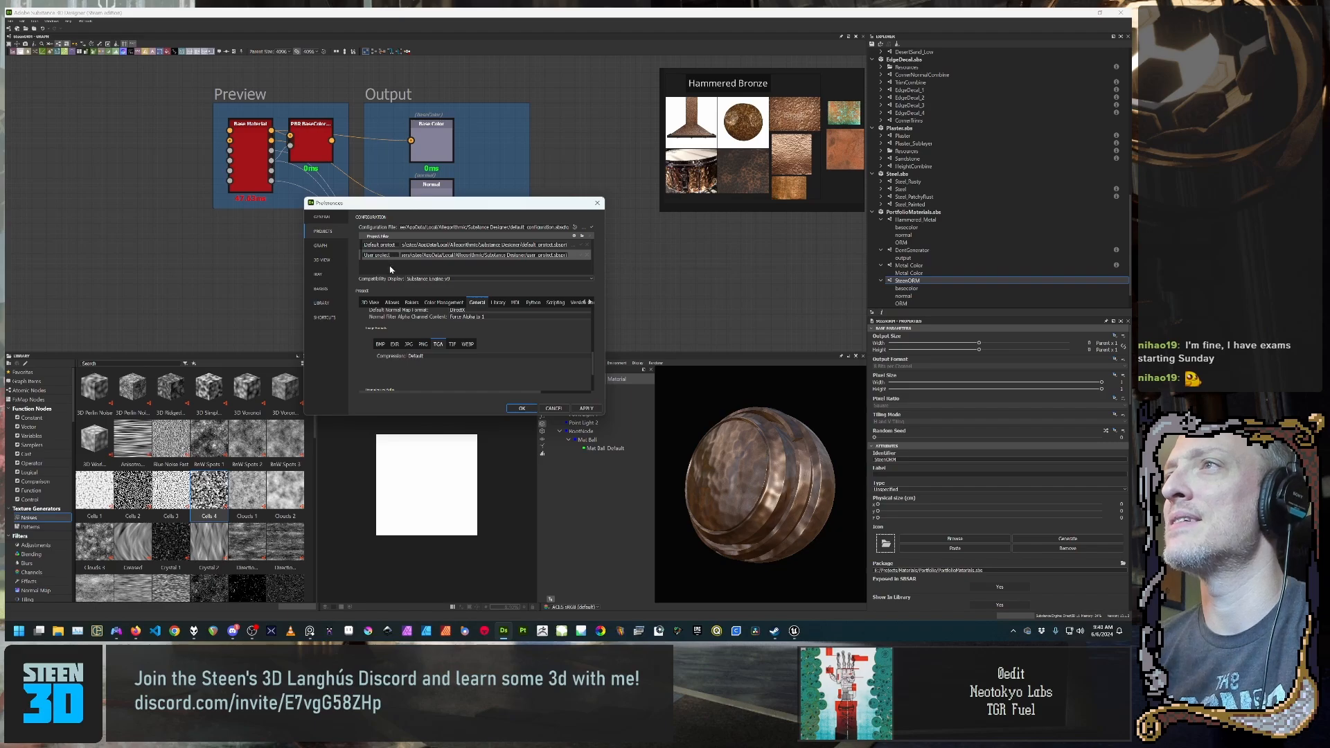
pyautogui.click(574, 236)
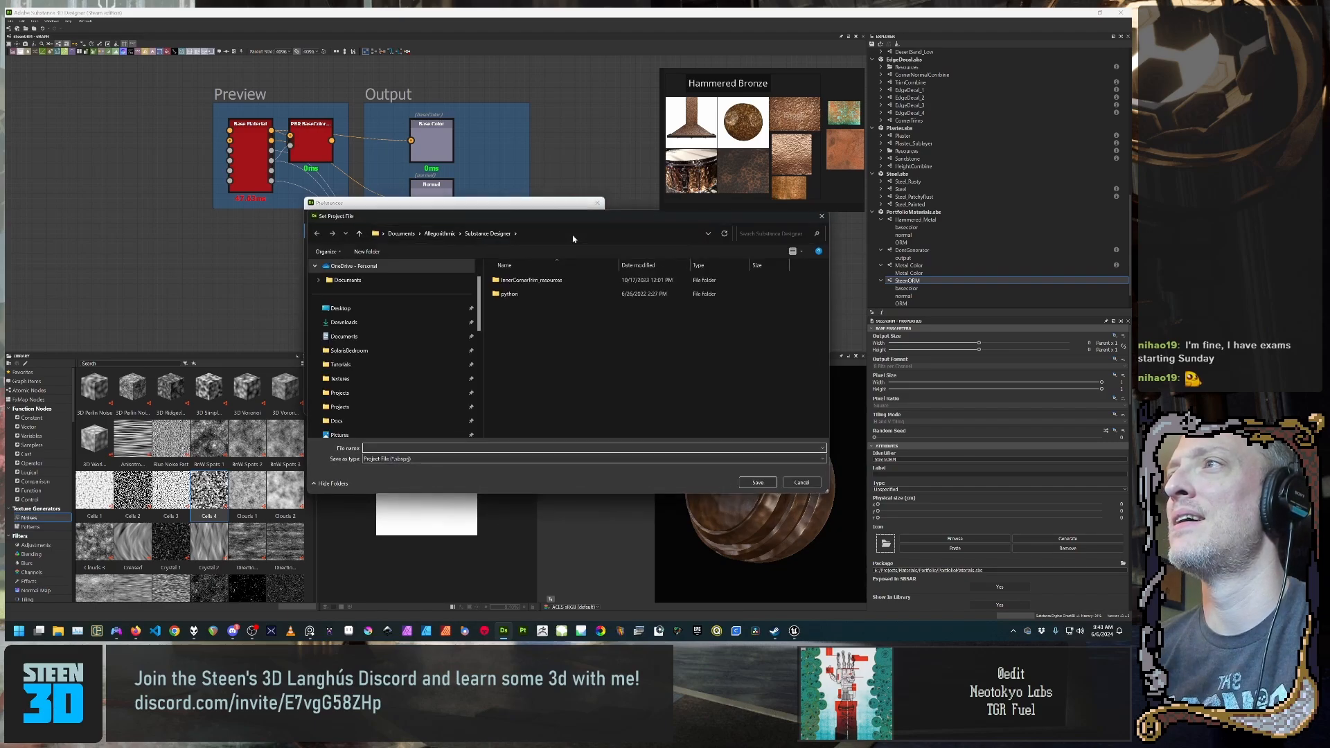
pyautogui.scroll(-5, 398, 374)
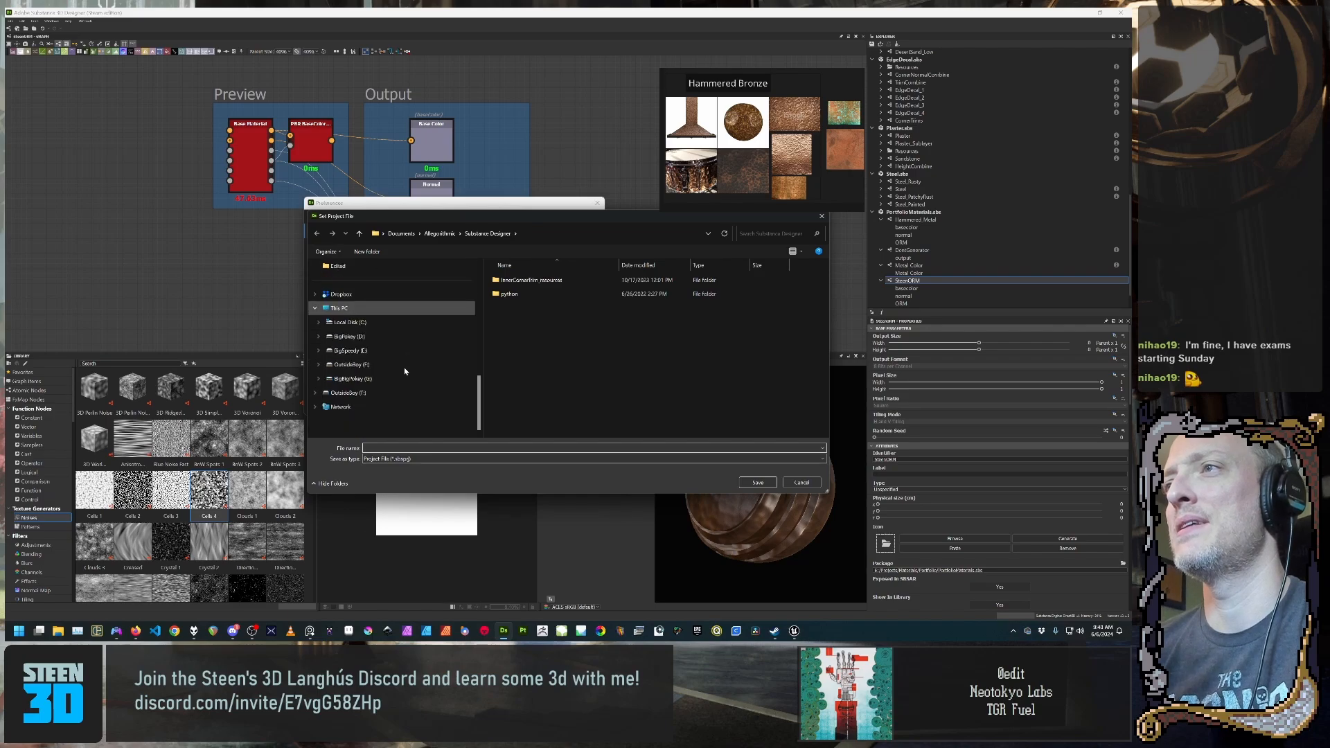
pyautogui.click(350, 350)
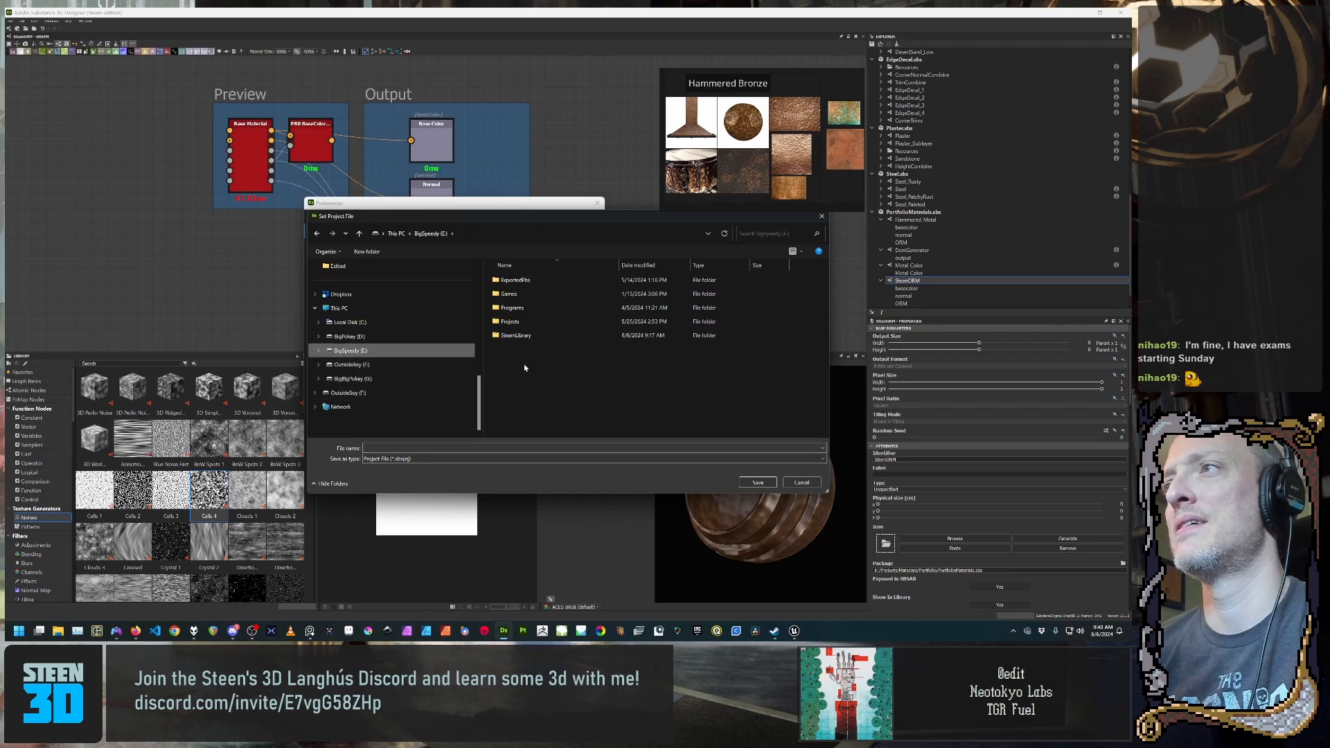
pyautogui.click(532, 322)
pyautogui.click(388, 364)
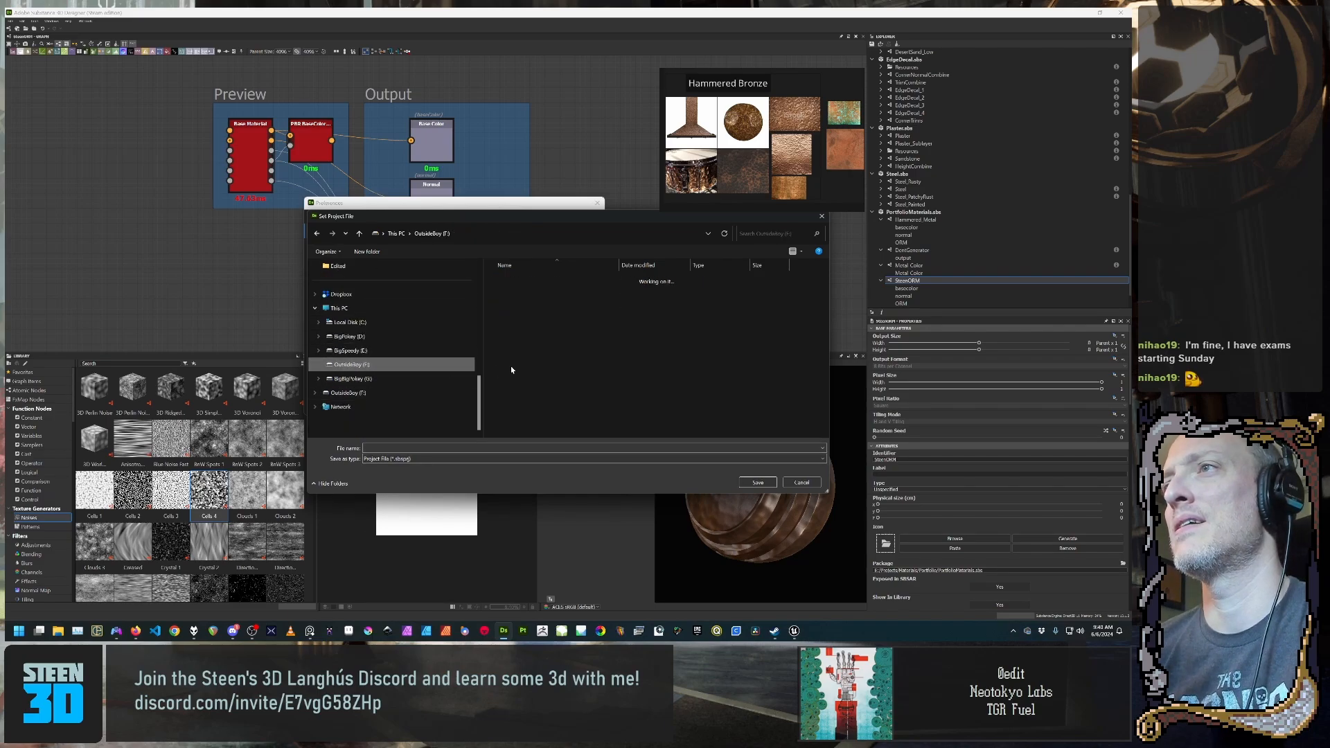
pyautogui.click(354, 392)
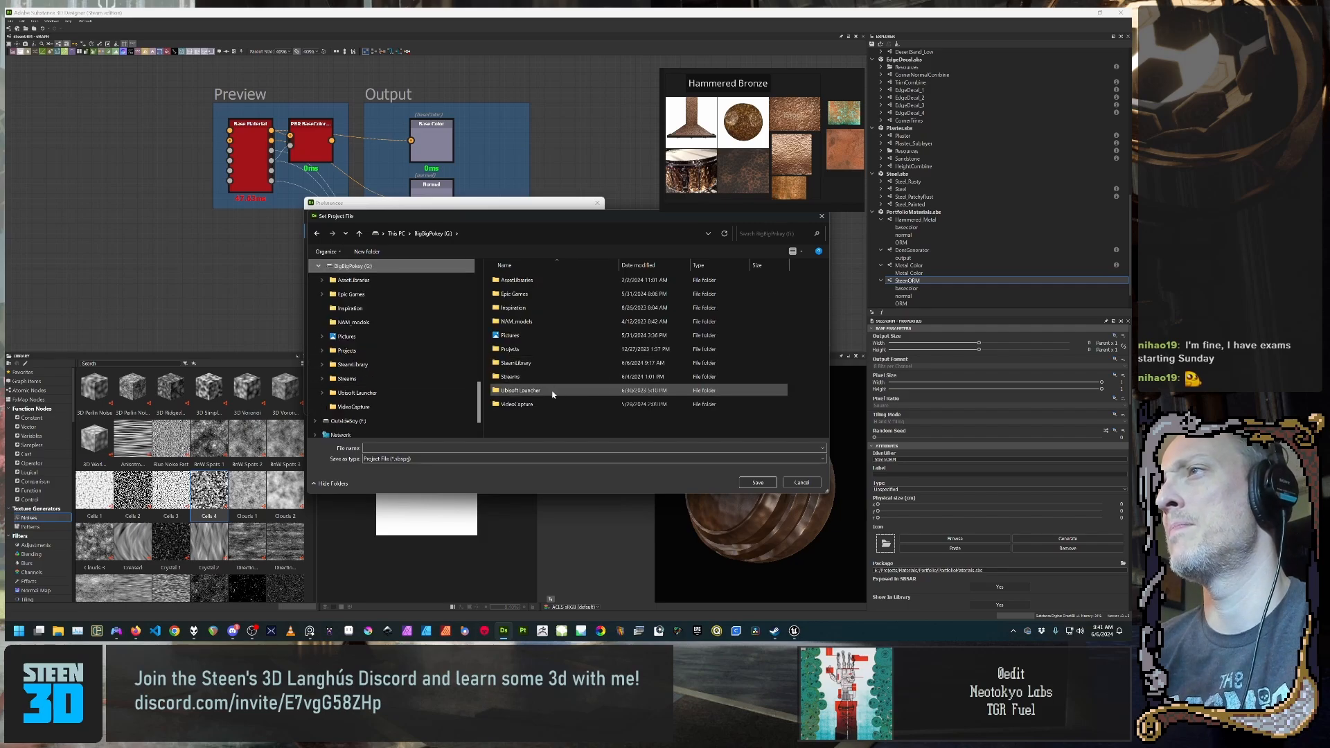
pyautogui.doubleClick(563, 356)
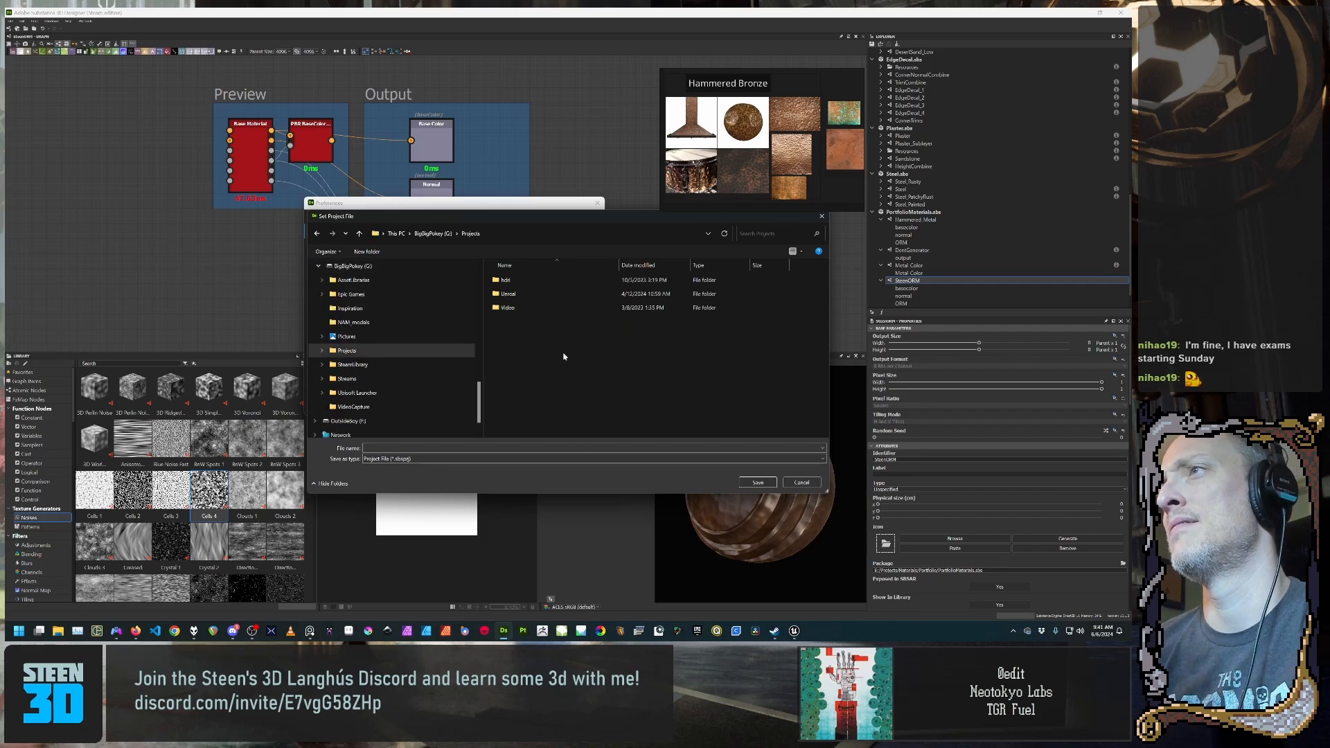
pyautogui.hotkey('alt', 'Left')
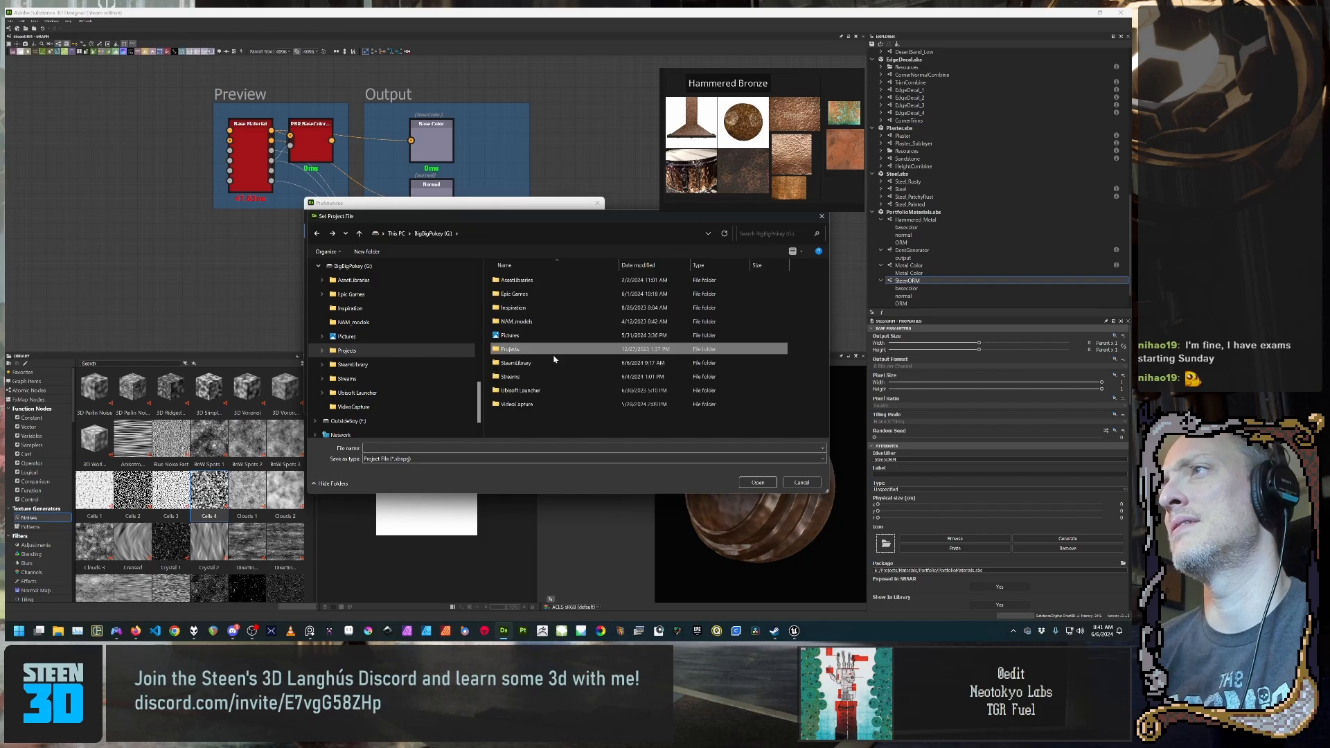
pyautogui.doubleClick(535, 279)
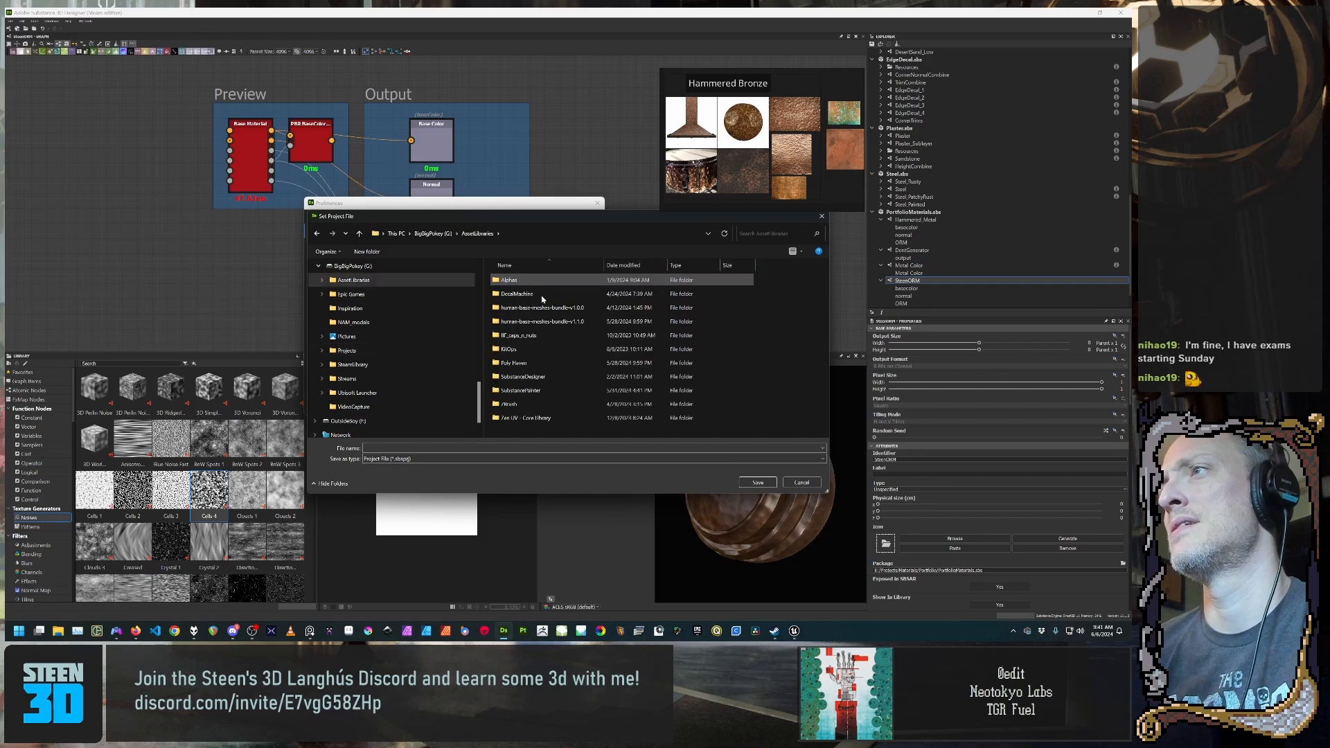
pyautogui.doubleClick(566, 377)
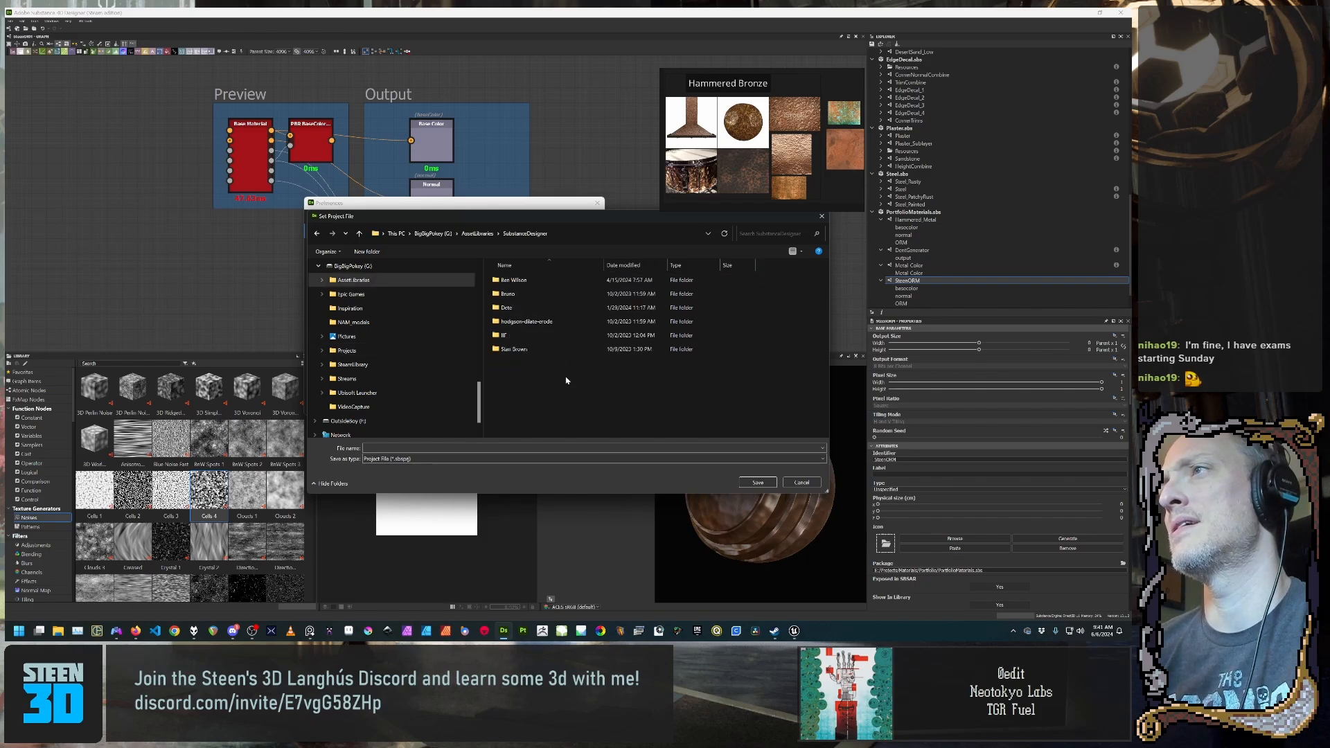
# Step: Create a folder named Templates inside the SubstanceDesigner folder and open it as the project file's save location
pyautogui.rightClick(538, 400)
pyautogui.press('Escape')
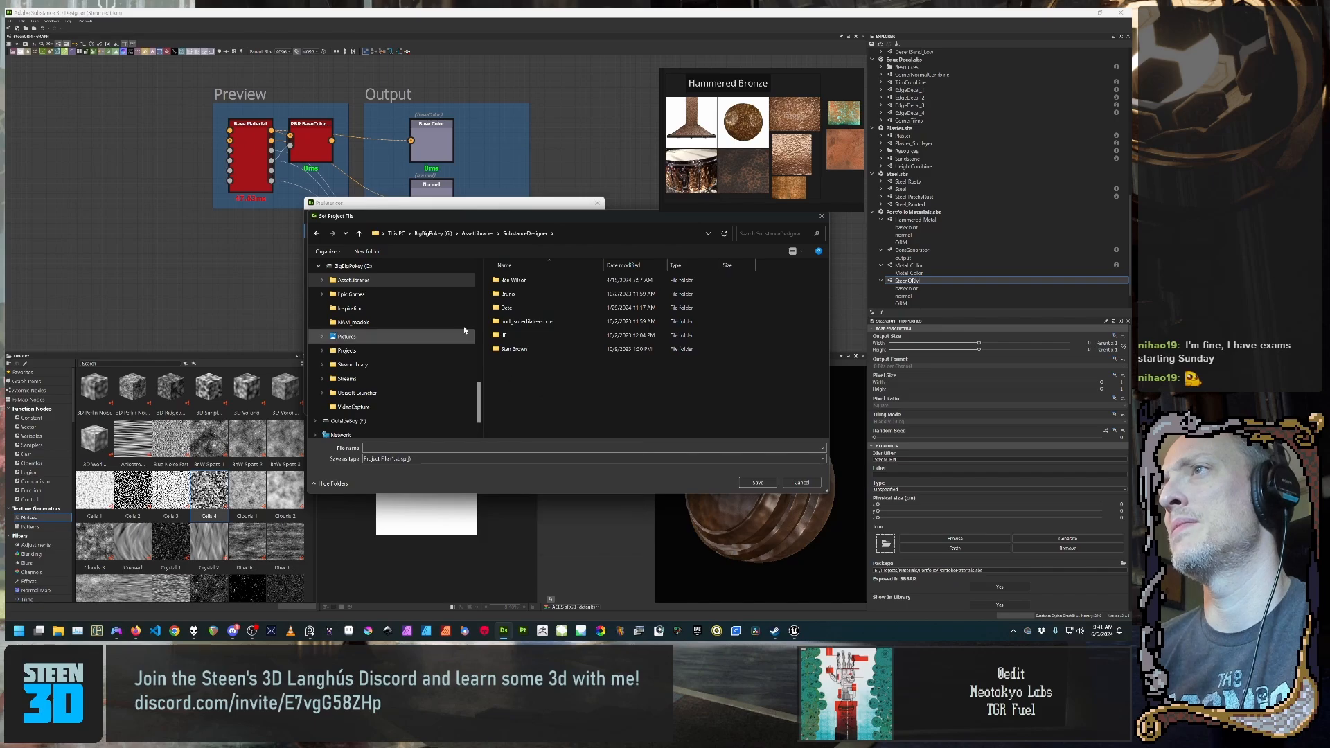
pyautogui.click(368, 252)
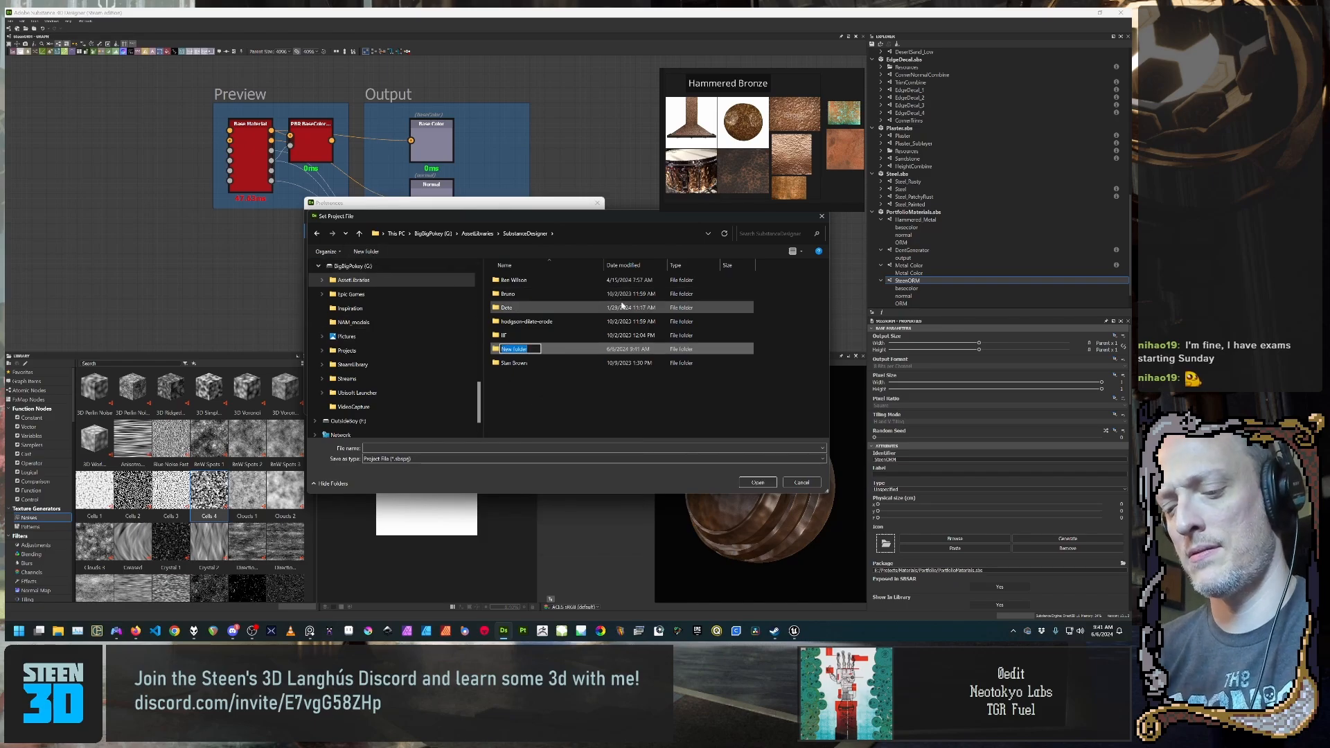
pyautogui.write('Templates')
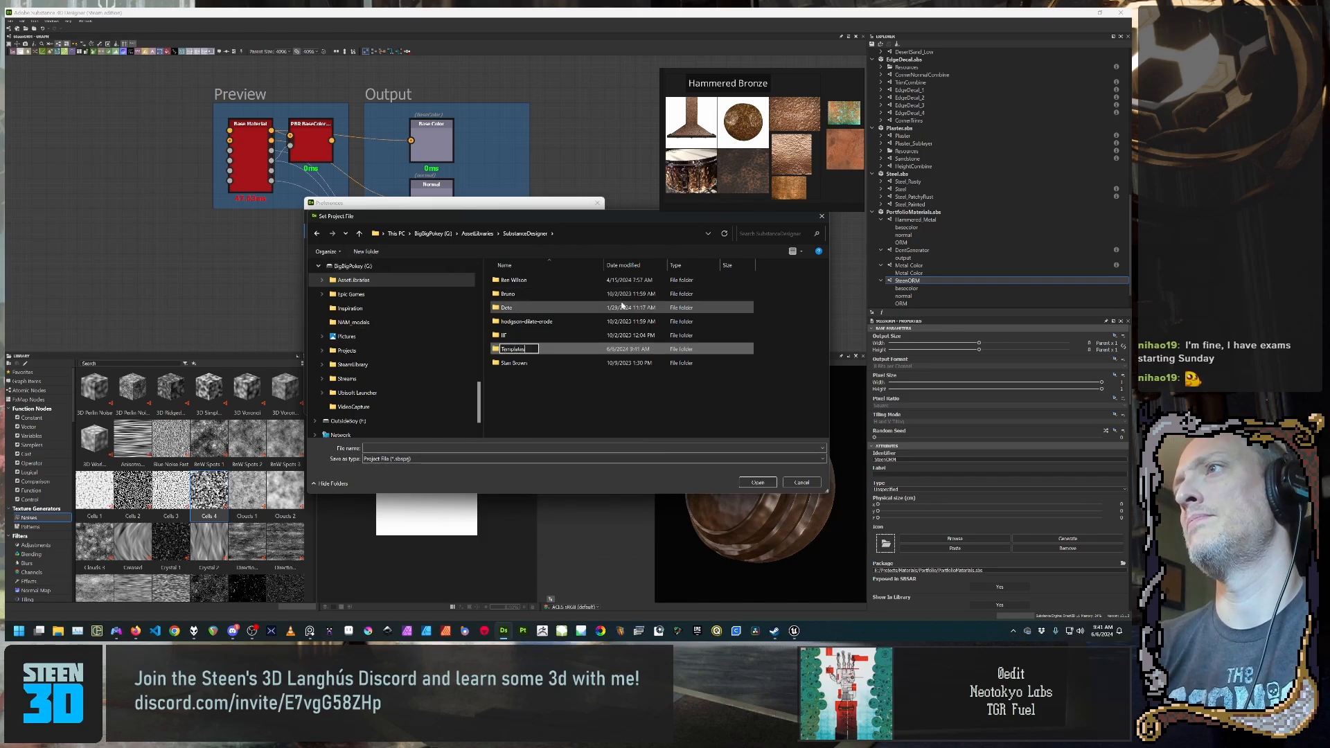
pyautogui.press('Return')
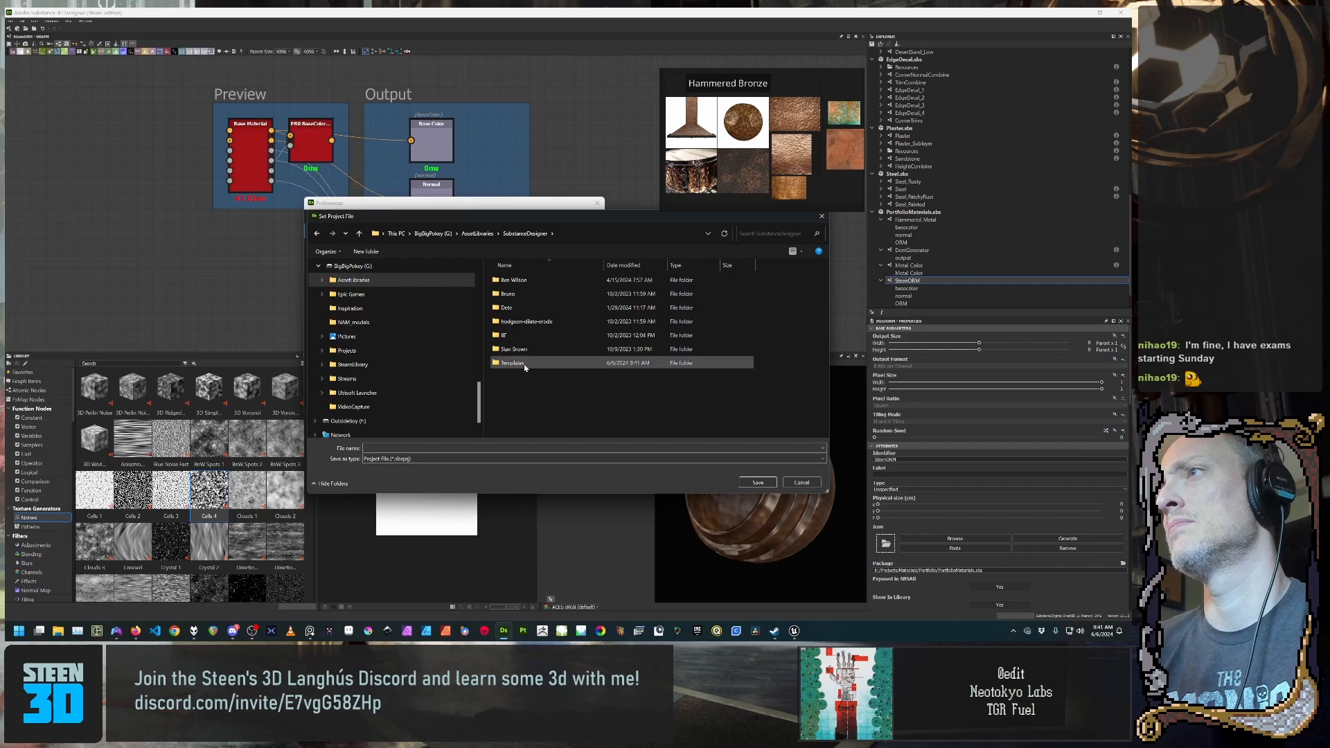
pyautogui.doubleClick(524, 364)
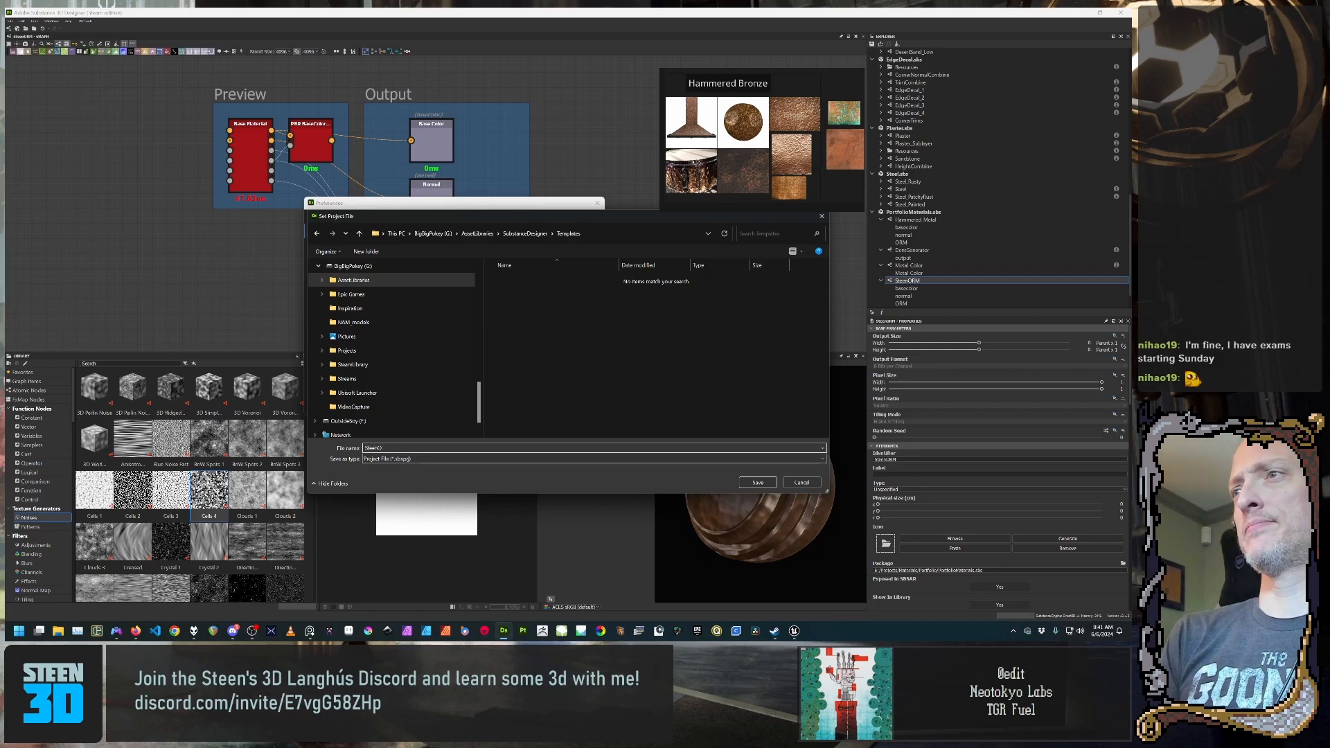
# Step: Name the new project file Steen and save it in the Templates folder
pyautogui.write('RM')
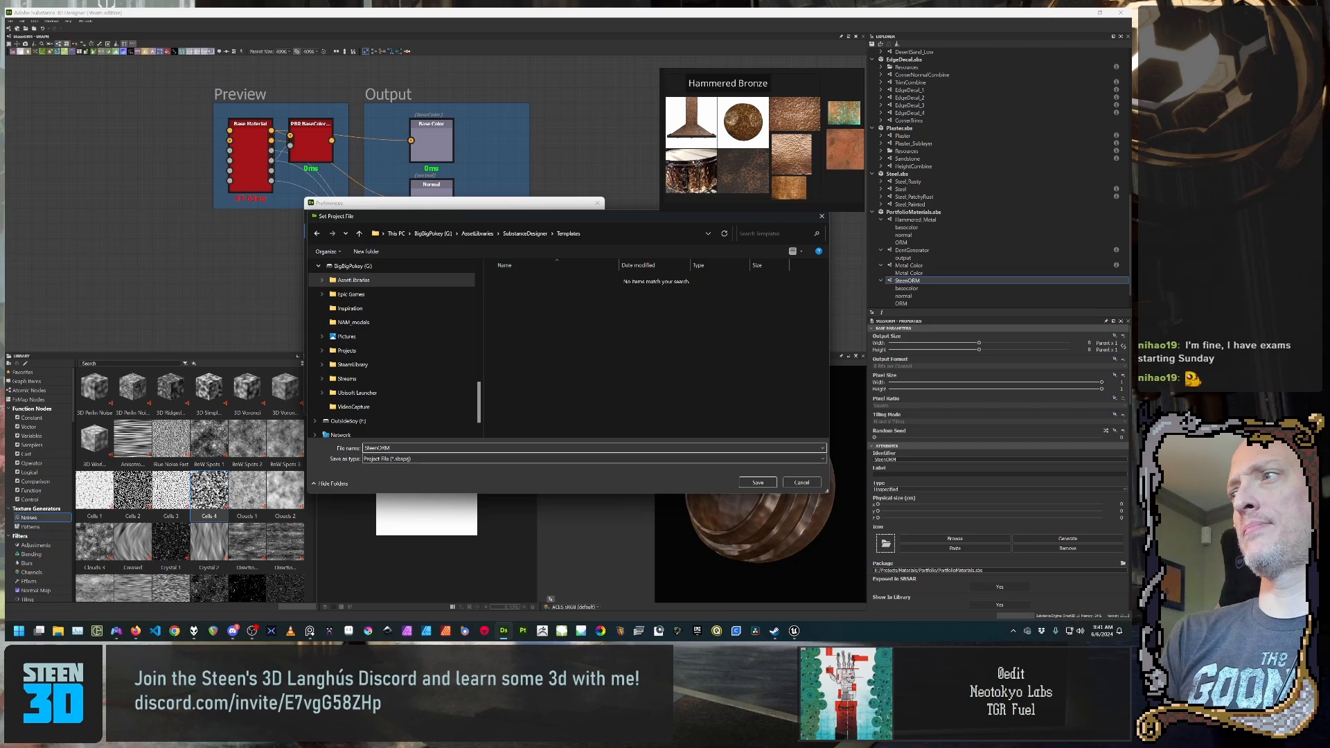
pyautogui.hotkey('ctrl', 'a')
pyautogui.press('BackSpace')
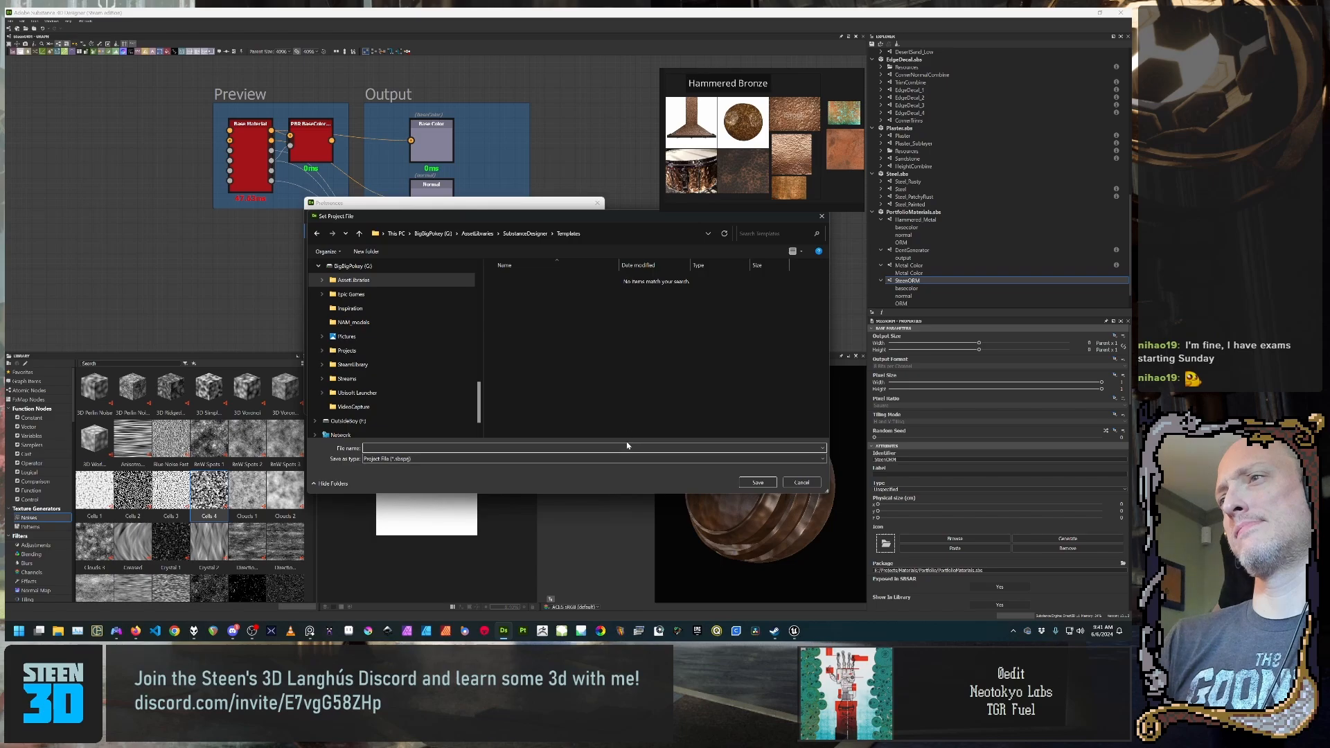
pyautogui.write('Steen')
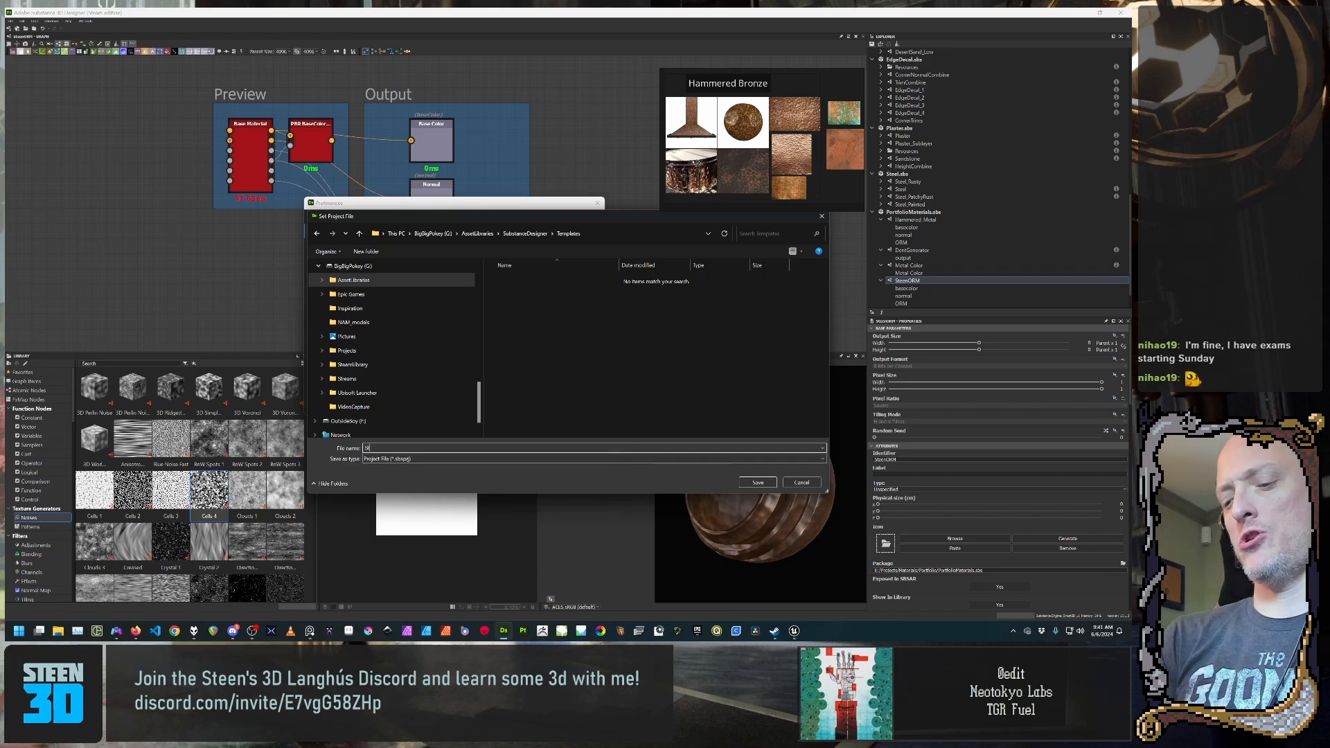
pyautogui.click(758, 482)
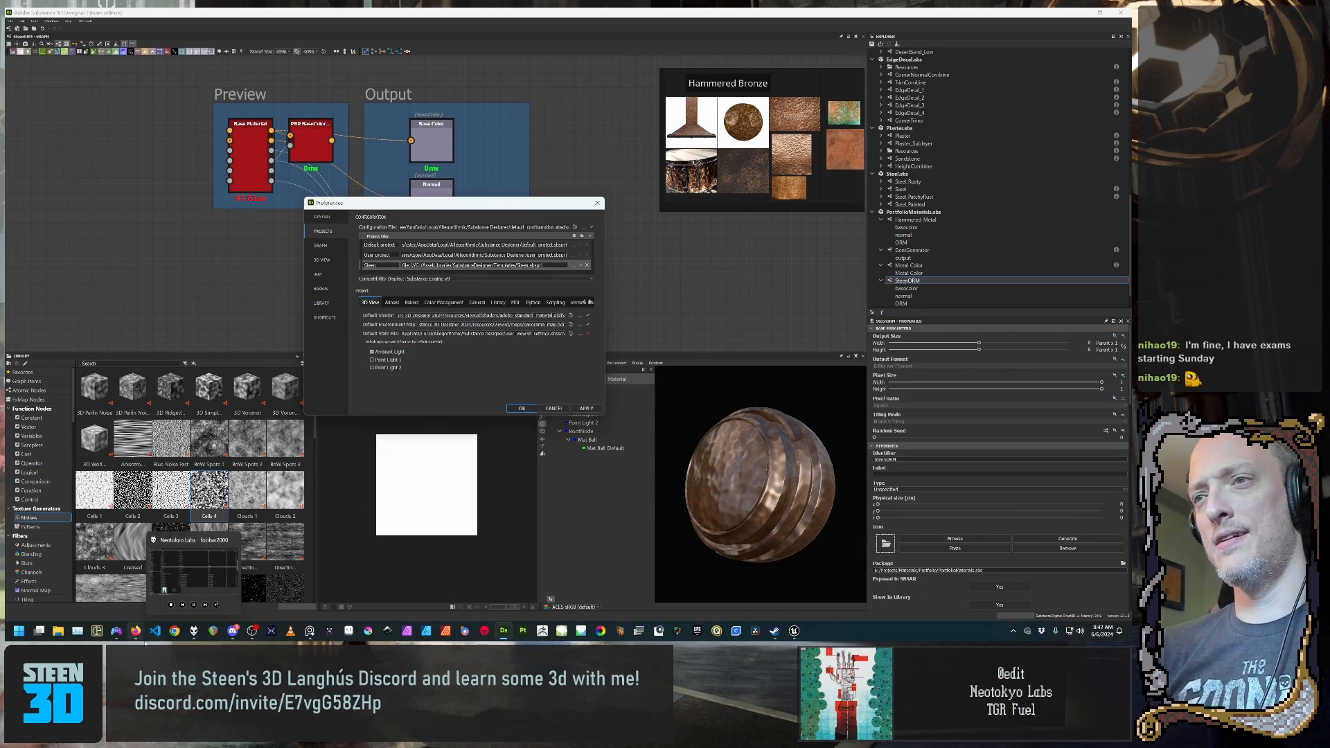
# Step: Switch to the browser and read the ArtStation graph template listing's description, including its notes on Unreal Engine naming conventions
pyautogui.click(135, 630)
pyautogui.scroll(1, 496, 450)
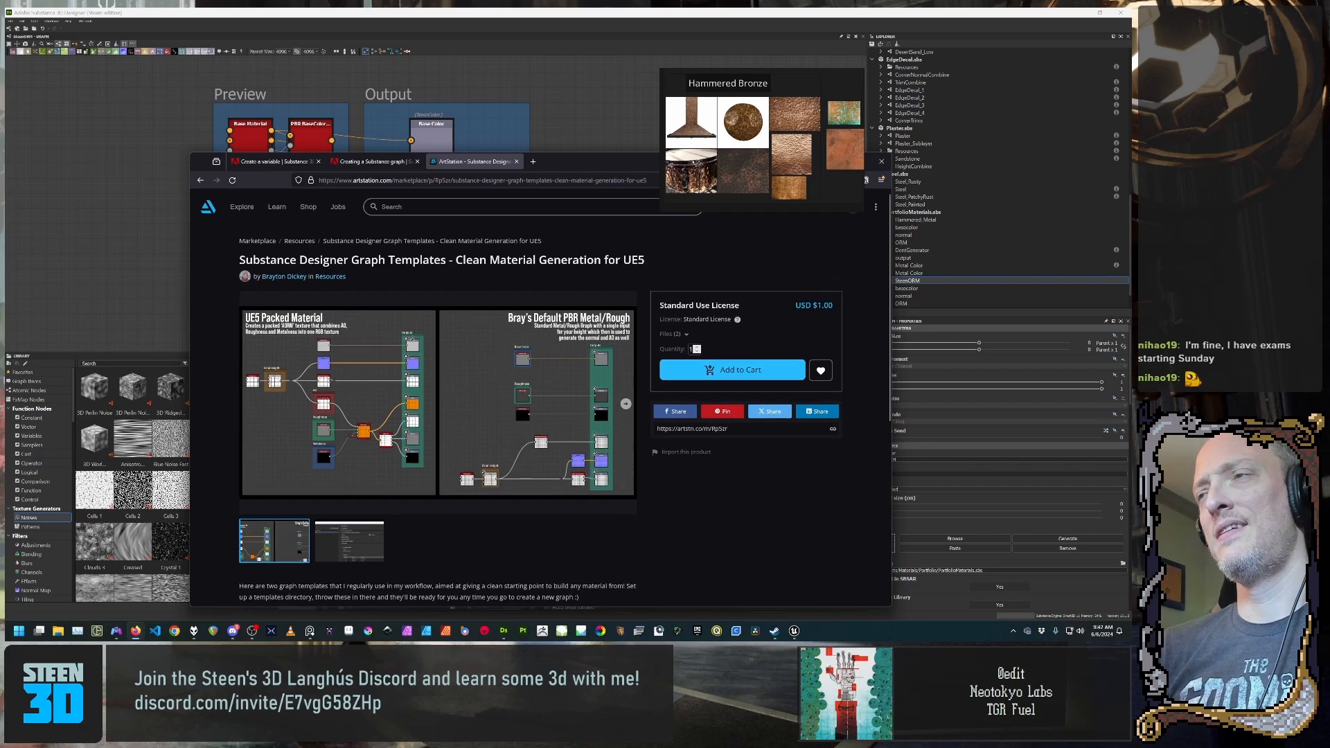
pyautogui.hotkey('alt', 'Left')
pyautogui.hotkey('alt', 'Right')
pyautogui.scroll(-3, 464, 433)
pyautogui.scroll(-1, 463, 432)
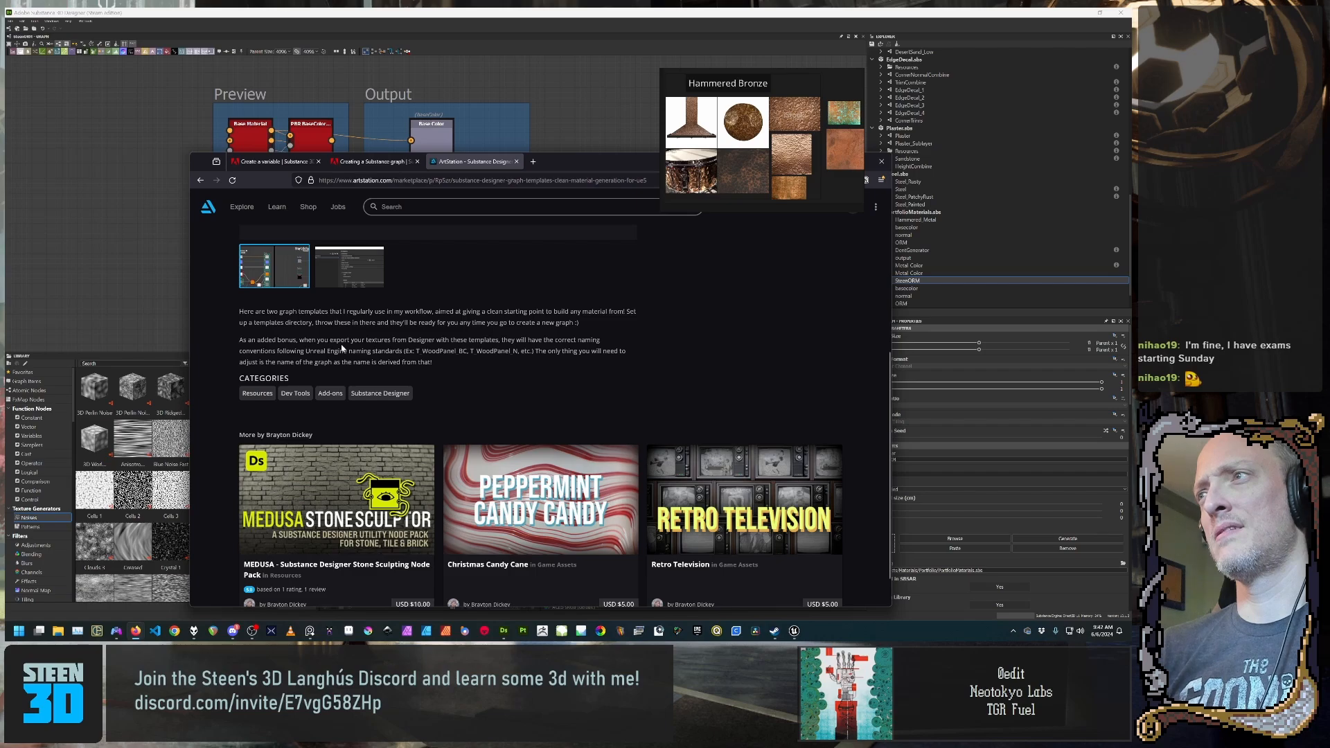
pyautogui.scroll(1, 383, 367)
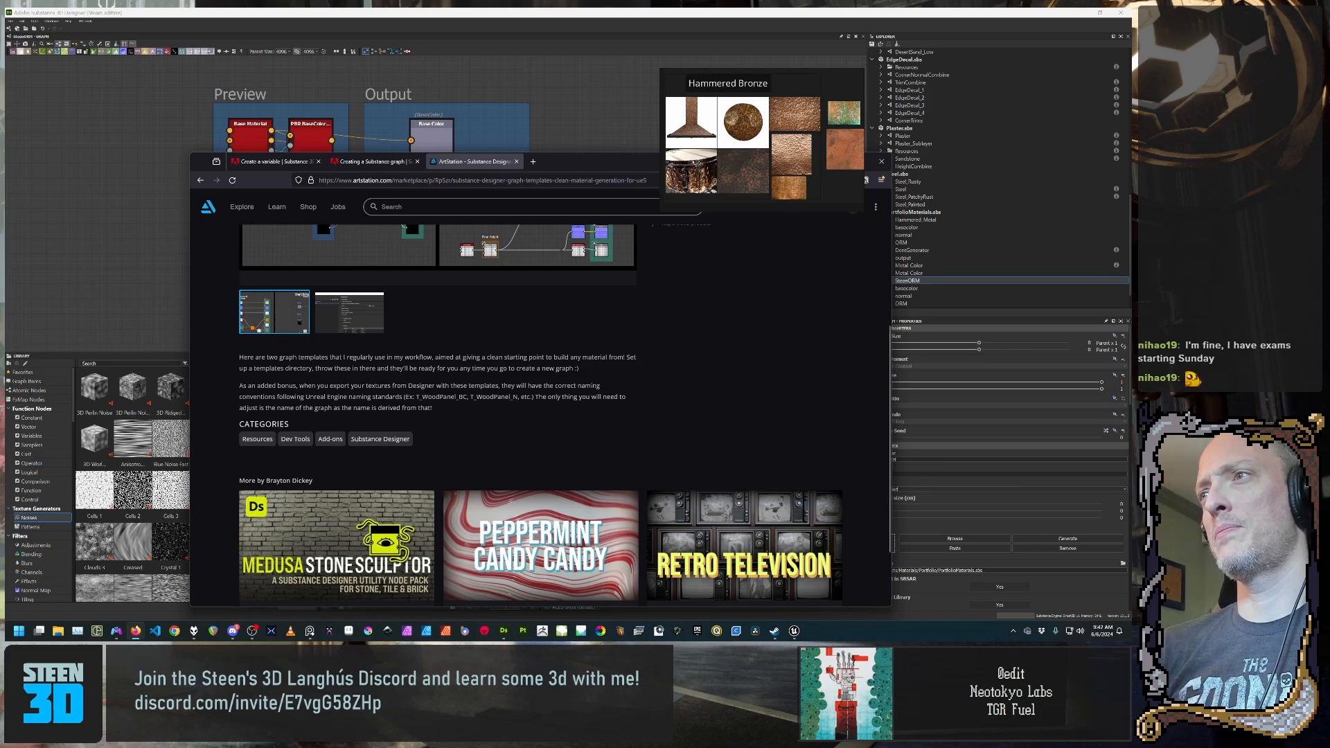
pyautogui.moveTo(414, 396); pyautogui.dragTo(524, 396)
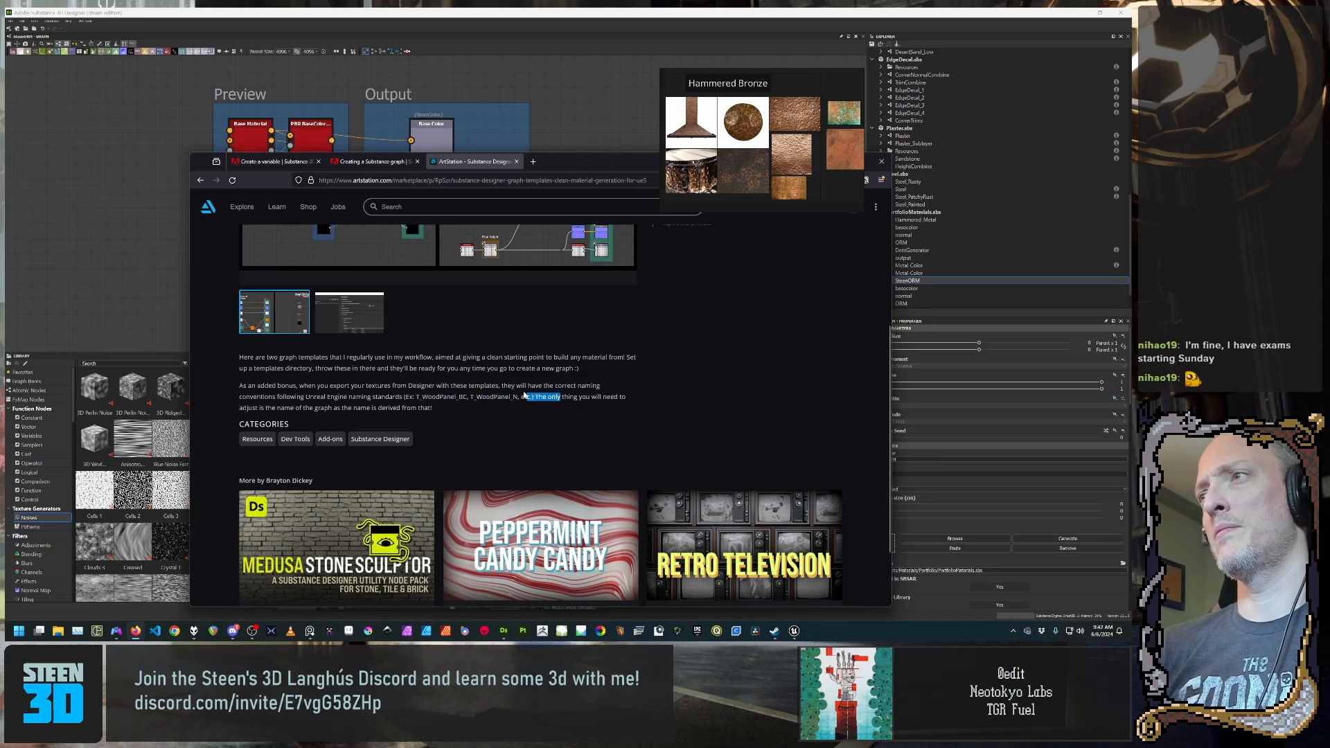
pyautogui.click(483, 396)
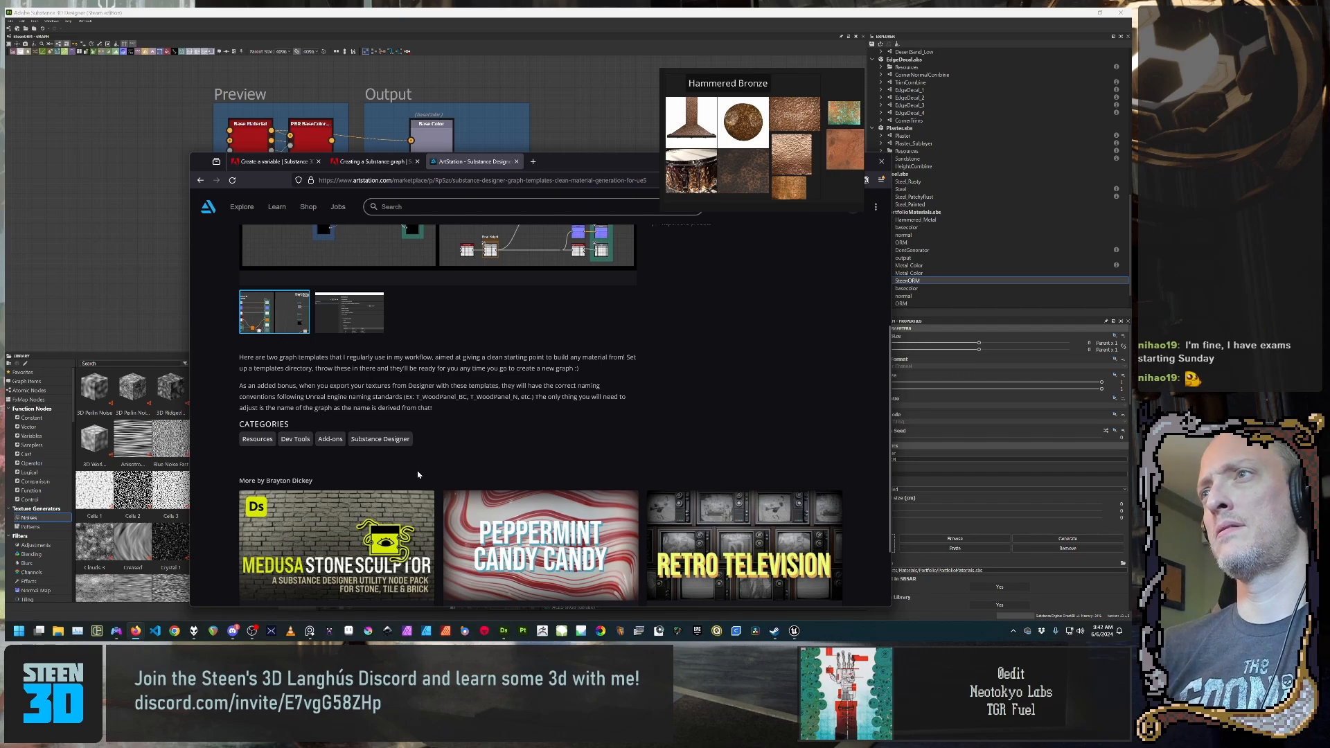
# Step: Examine the listing's UE5 Packed Material and PBR Metal/Rough preview graphs, and return to the search results
pyautogui.scroll(3, 463, 406)
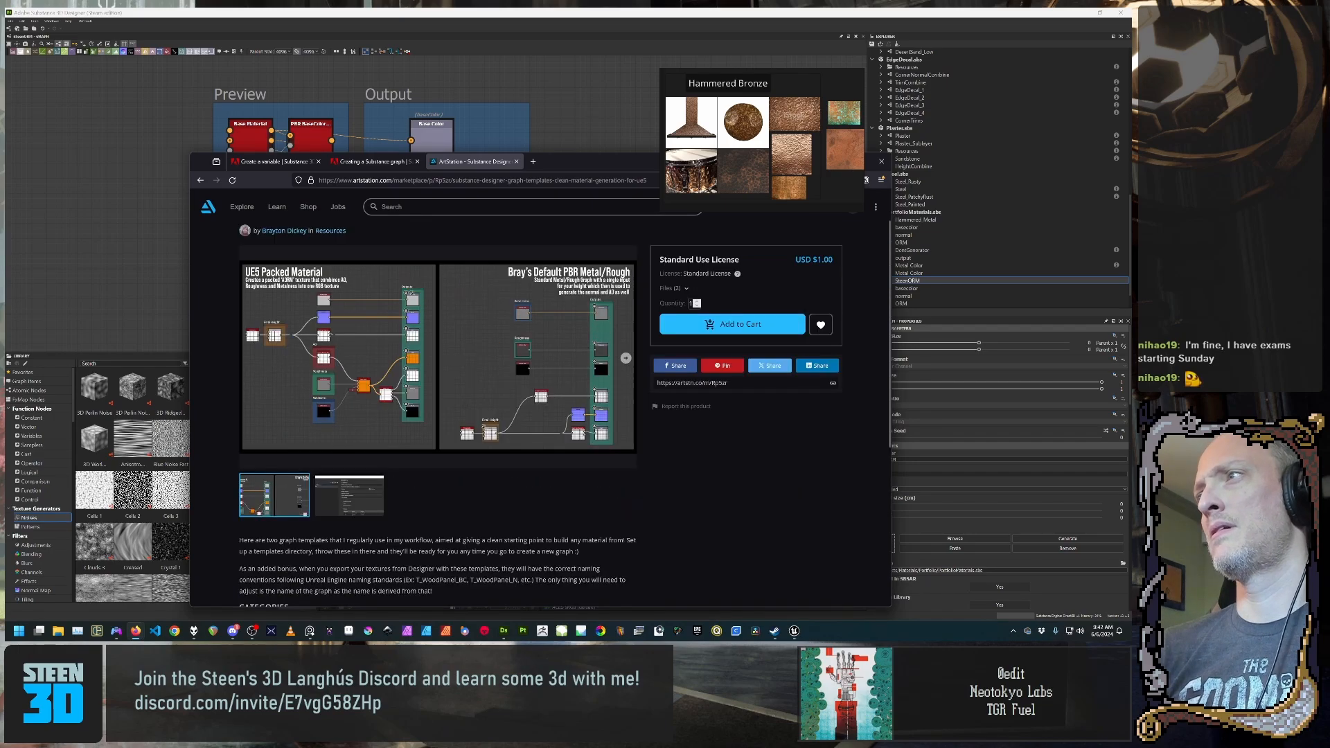
pyautogui.scroll(-2, 463, 407)
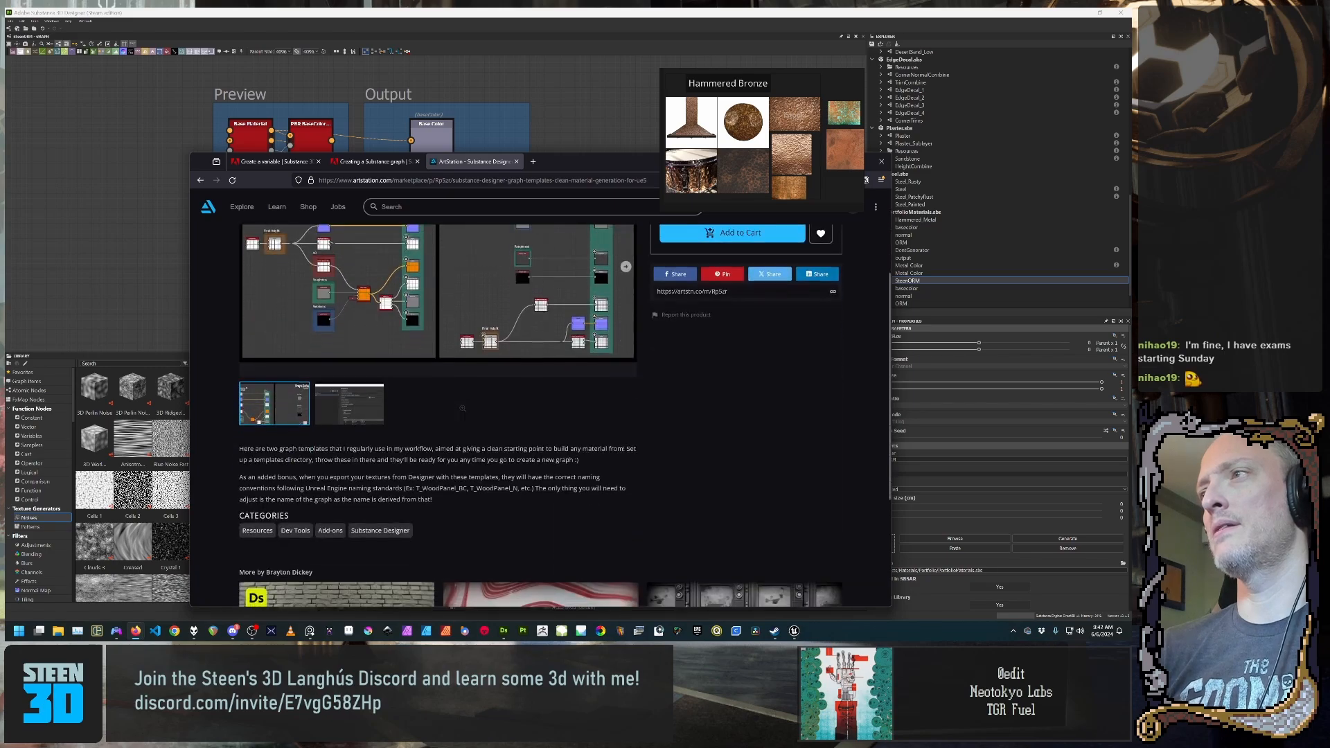
pyautogui.scroll(3, 464, 407)
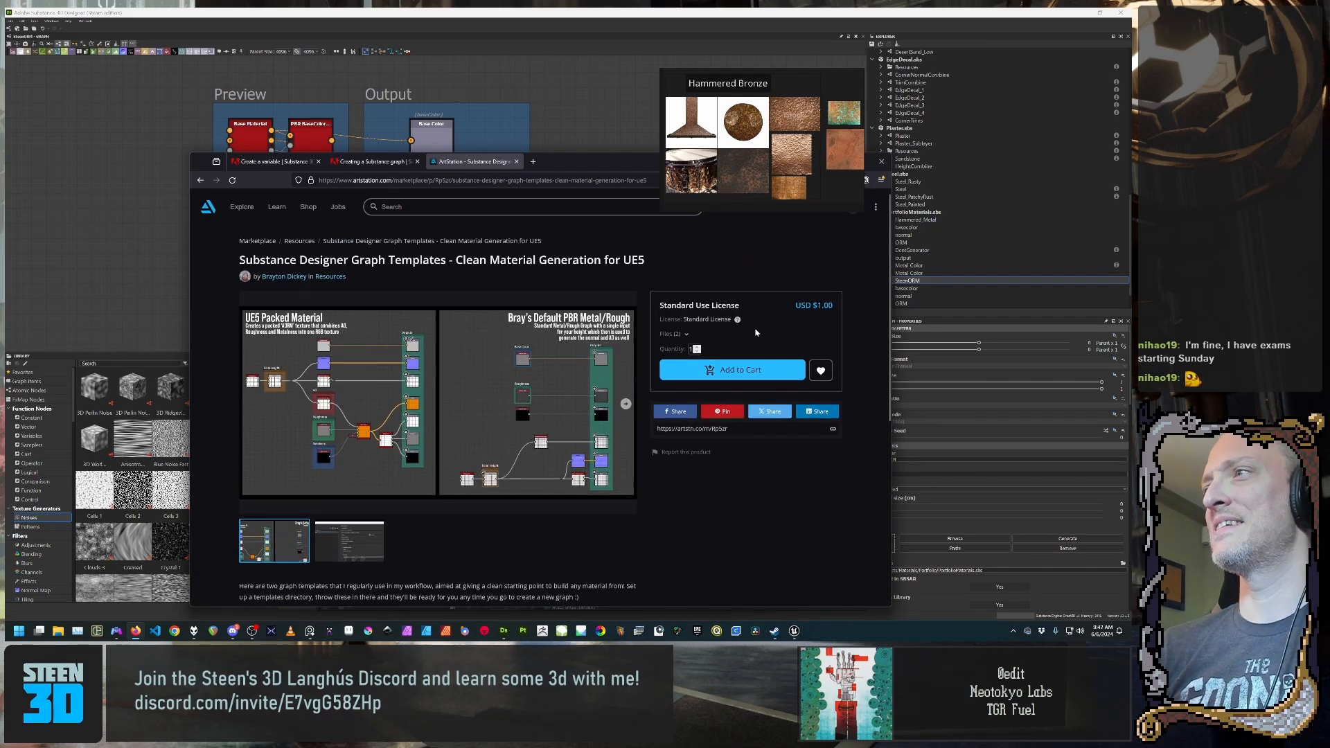
pyautogui.scroll(-2, 732, 521)
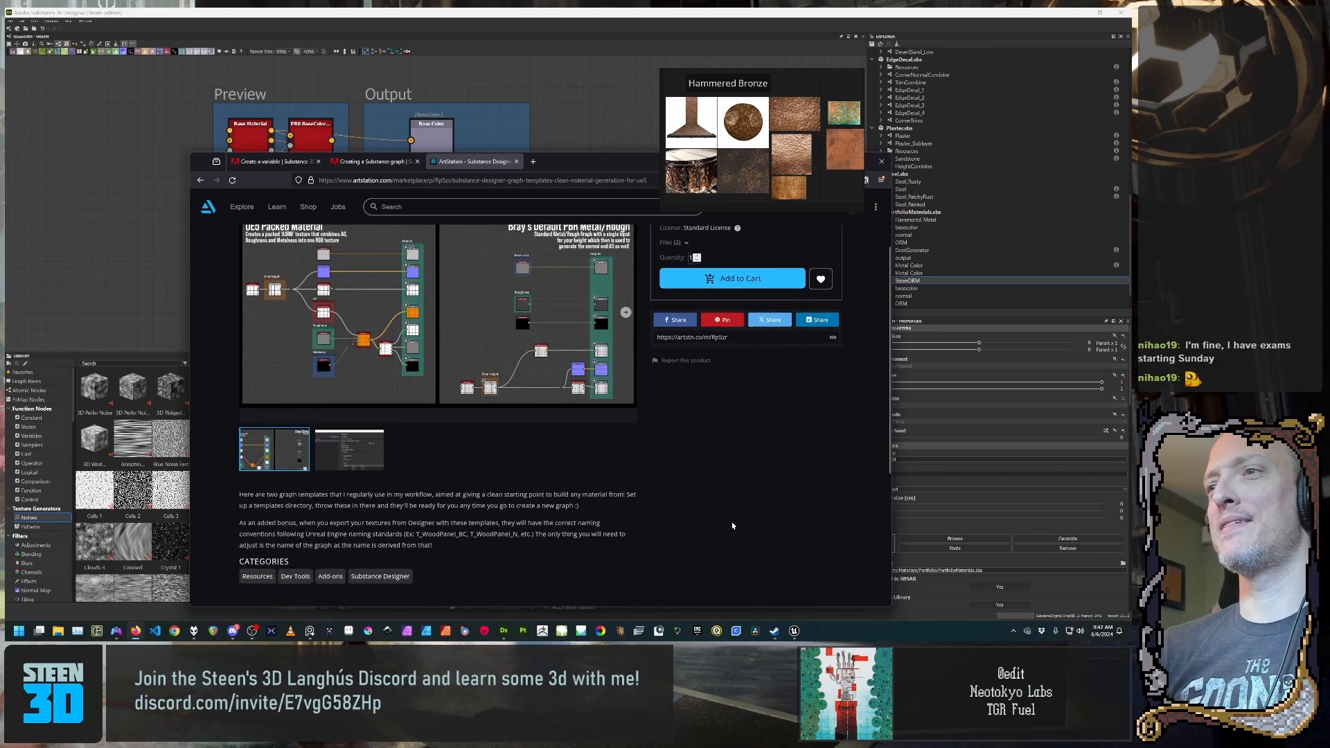
pyautogui.scroll(-2, 732, 525)
pyautogui.scroll(3, 724, 516)
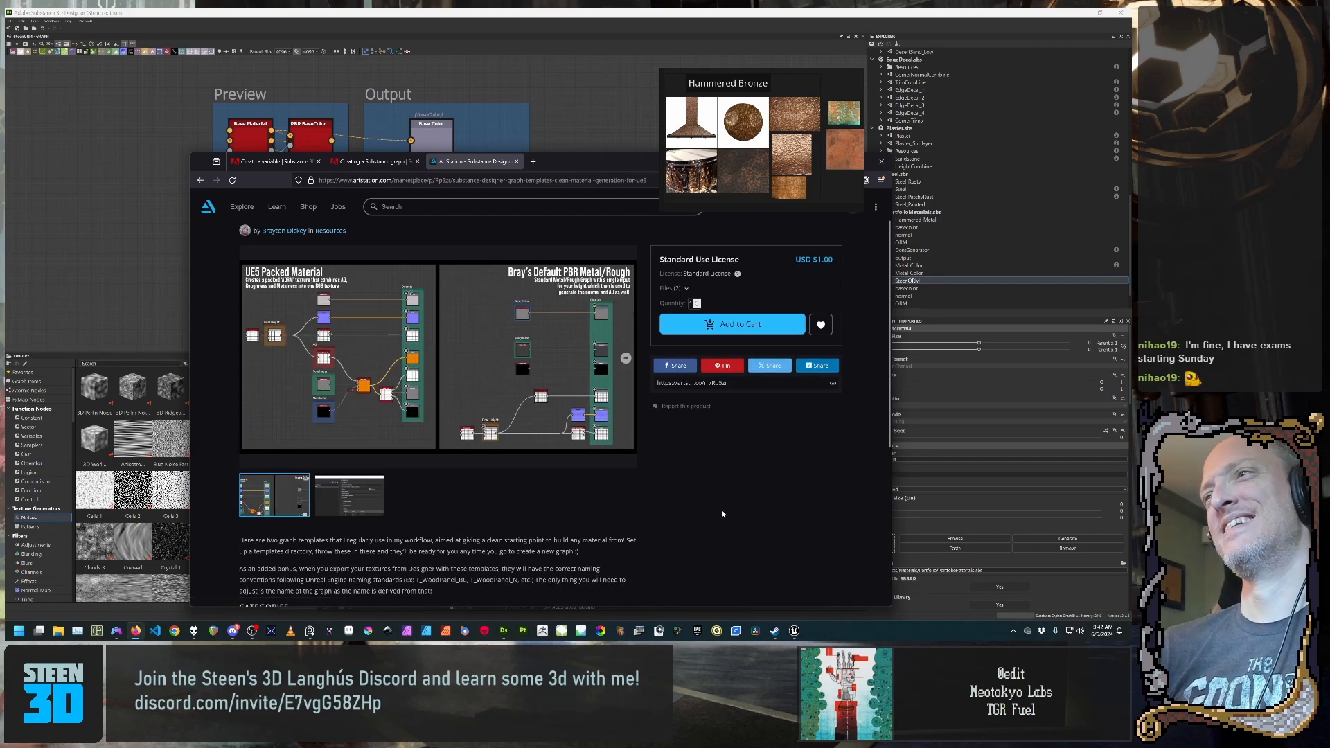
pyautogui.scroll(1, 722, 513)
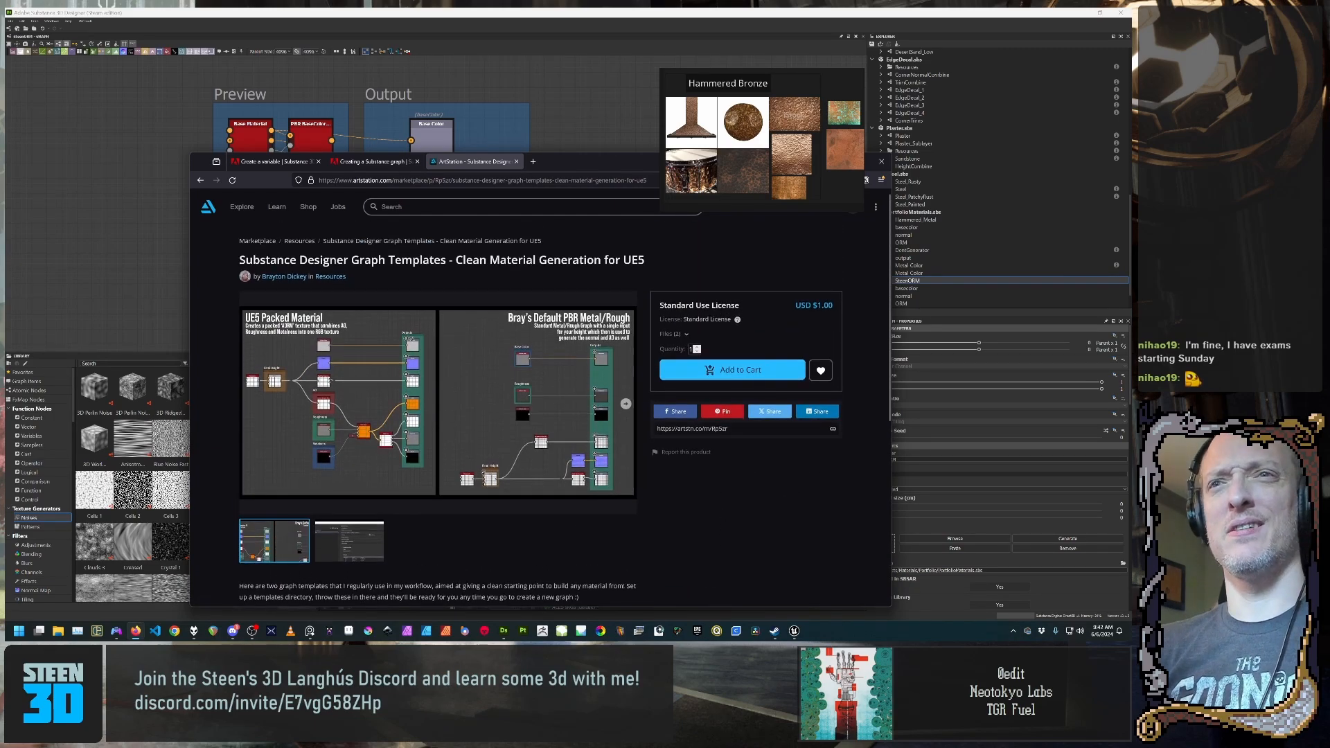
pyautogui.hotkey('alt', 'Left')
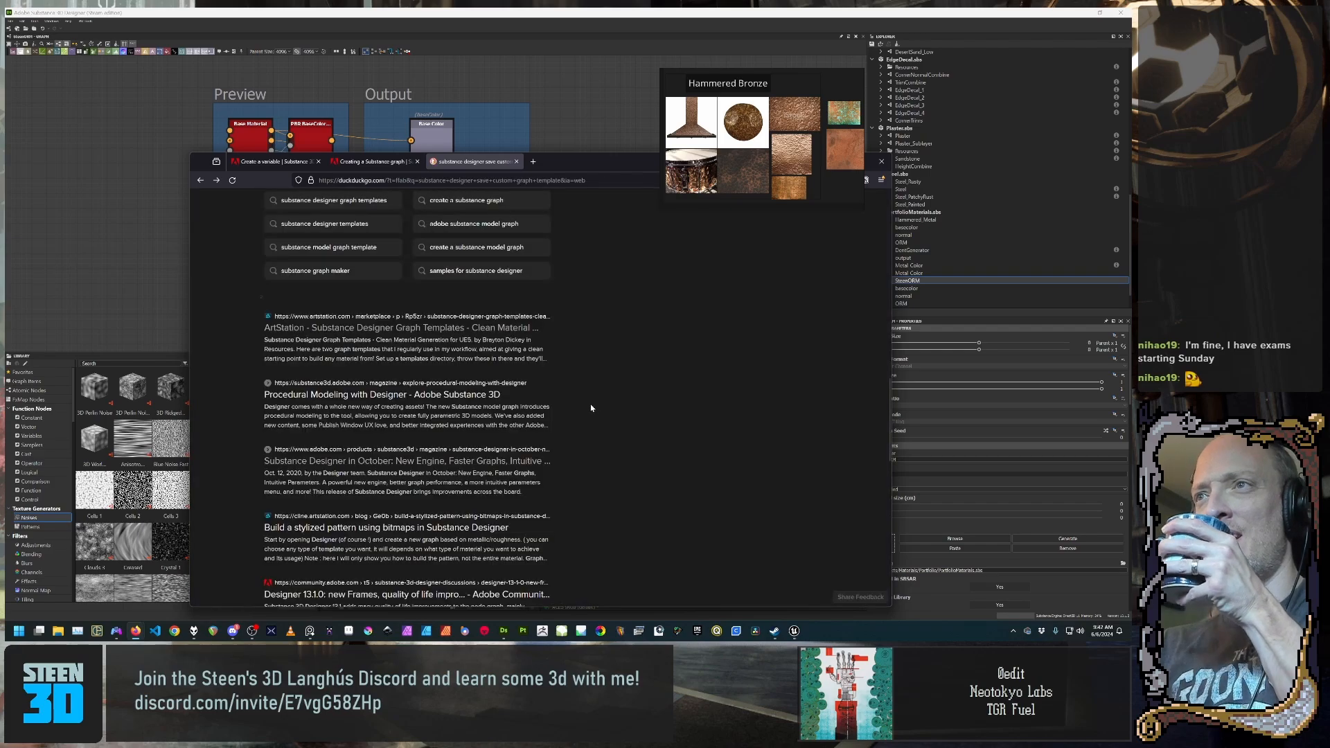
pyautogui.hotkey('alt', 'Right')
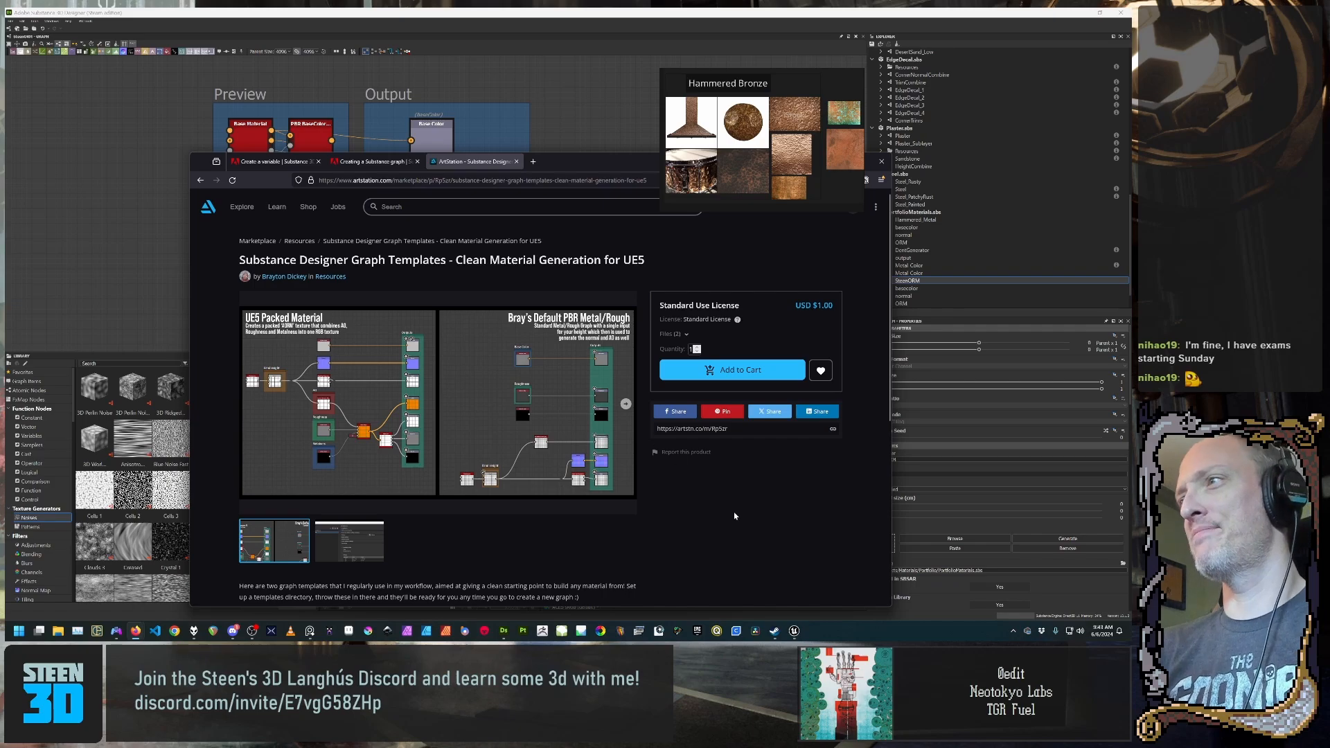
pyautogui.hotkey('alt', 'Left')
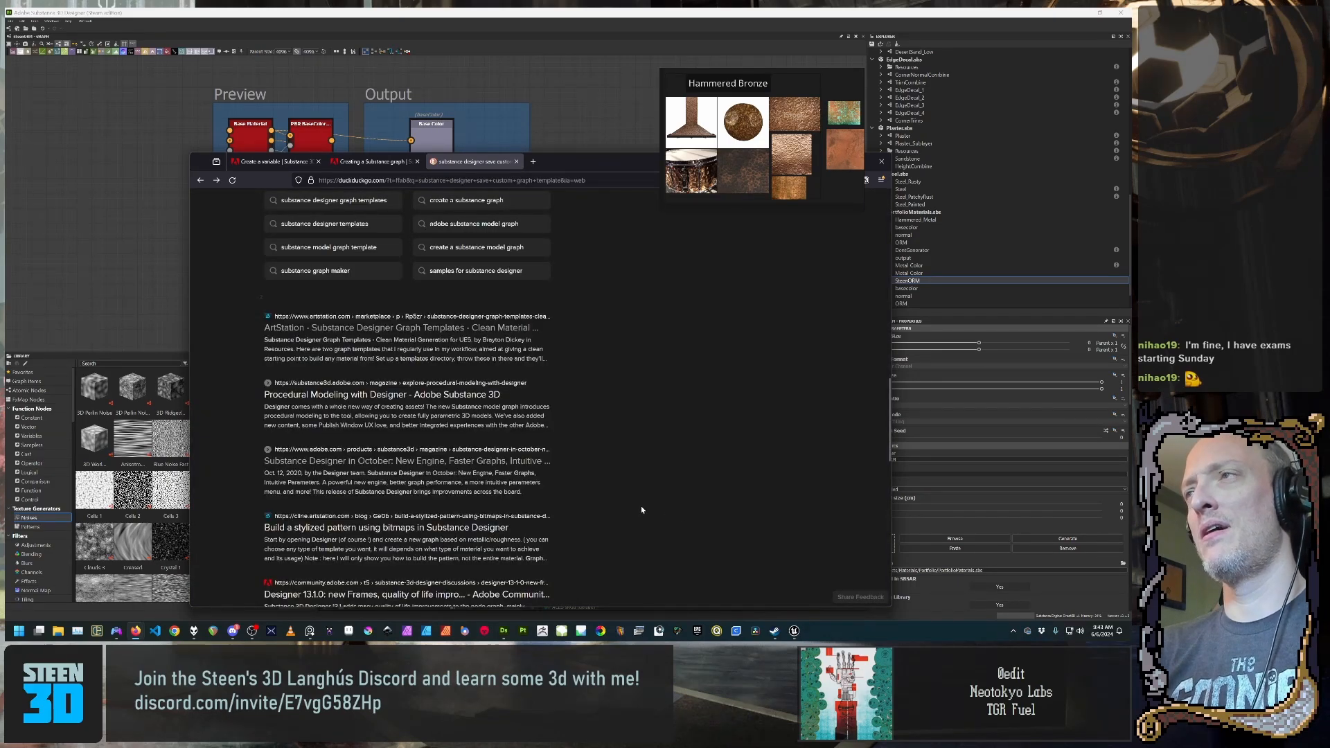
pyautogui.scroll(6, 641, 505)
# Step: Switch back to Substance 3D Designer, check the General project settings, and cancel out of the preferences
pyautogui.click(397, 10)
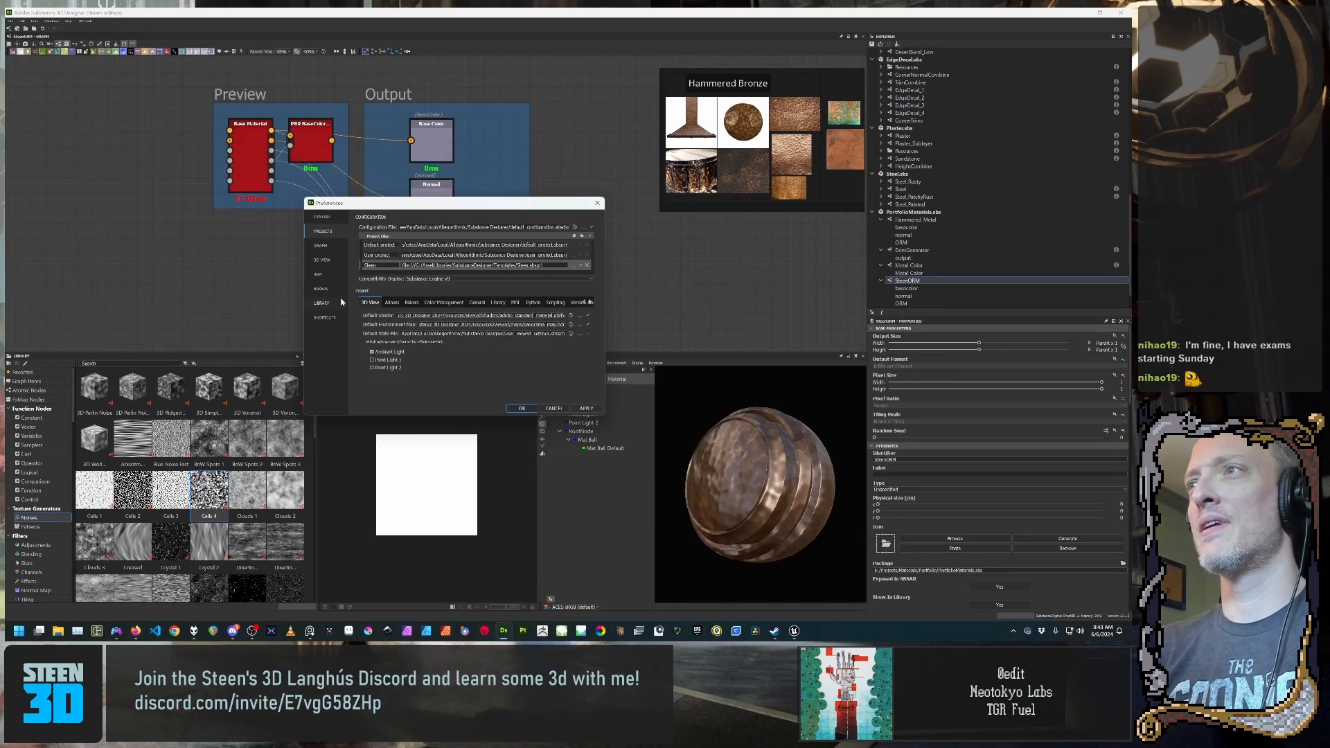
pyautogui.click(477, 302)
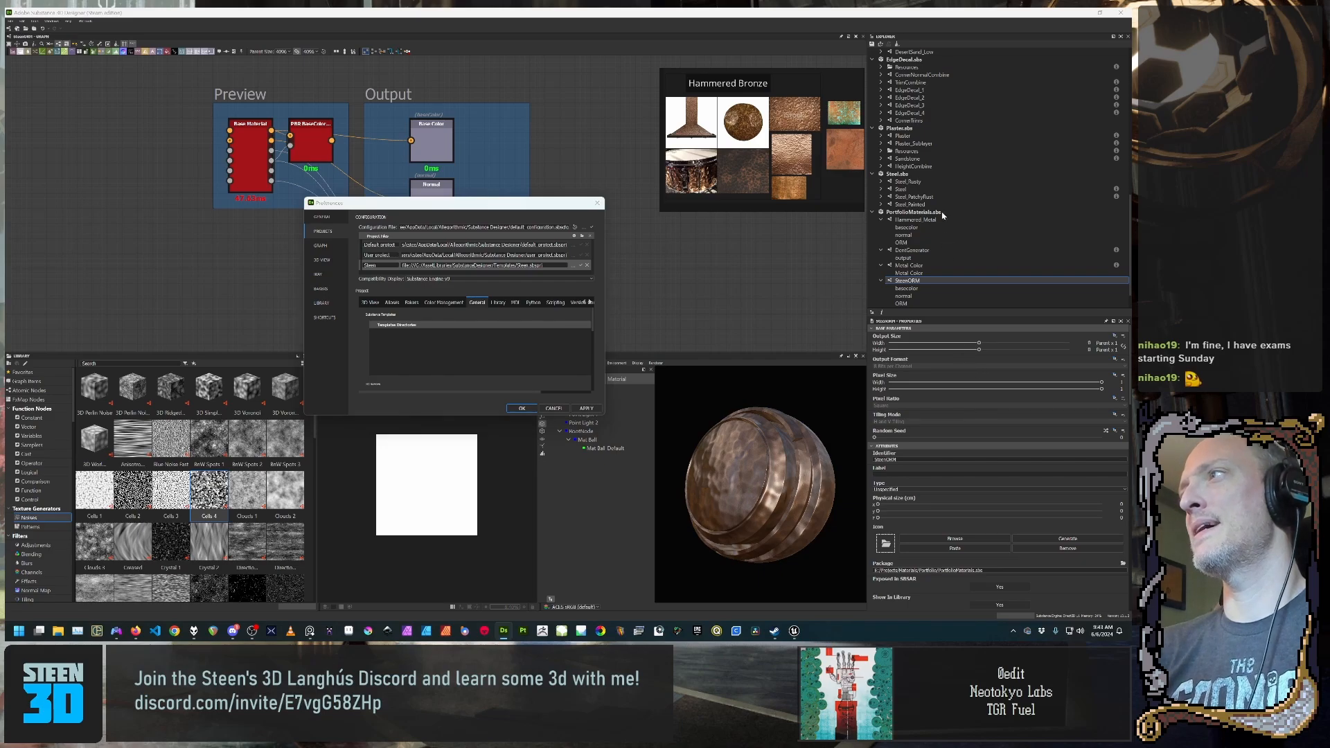
pyautogui.click(553, 409)
pyautogui.scroll(-1, 991, 199)
pyautogui.scroll(10, 990, 199)
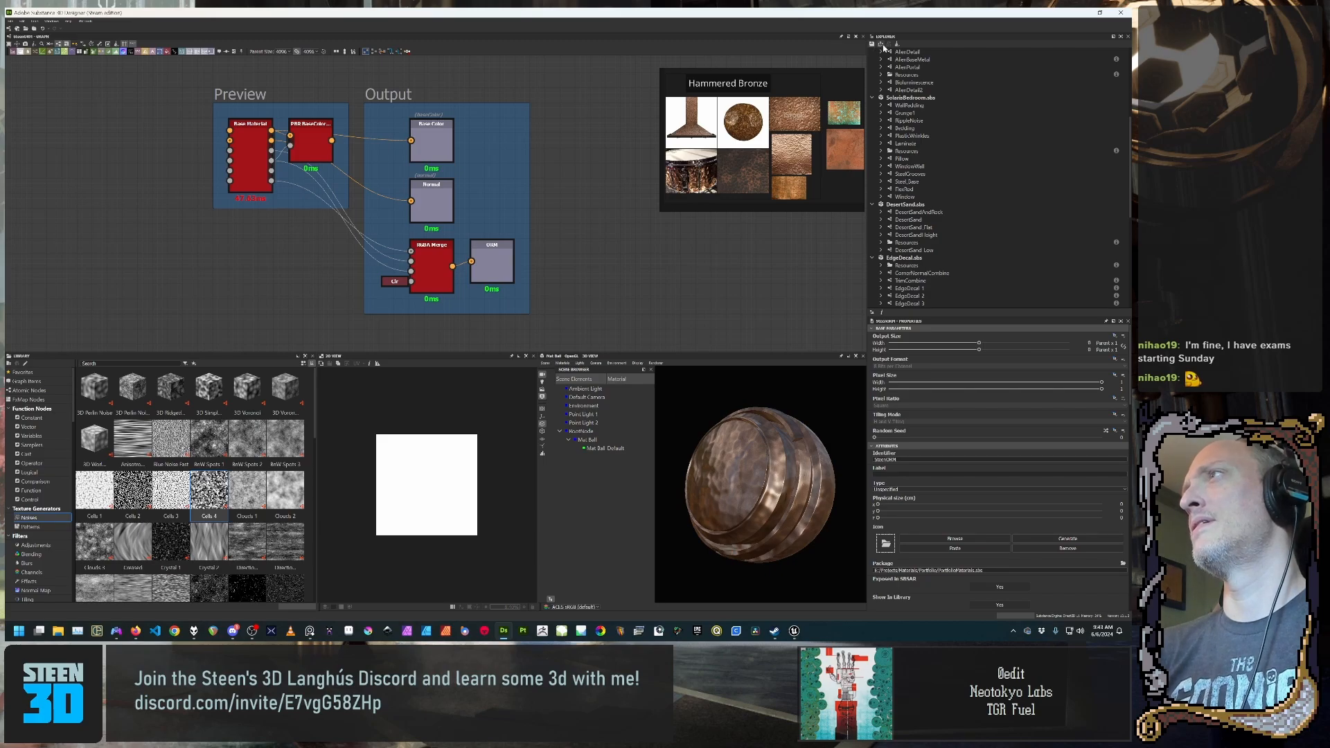
pyautogui.scroll(5, 928, 80)
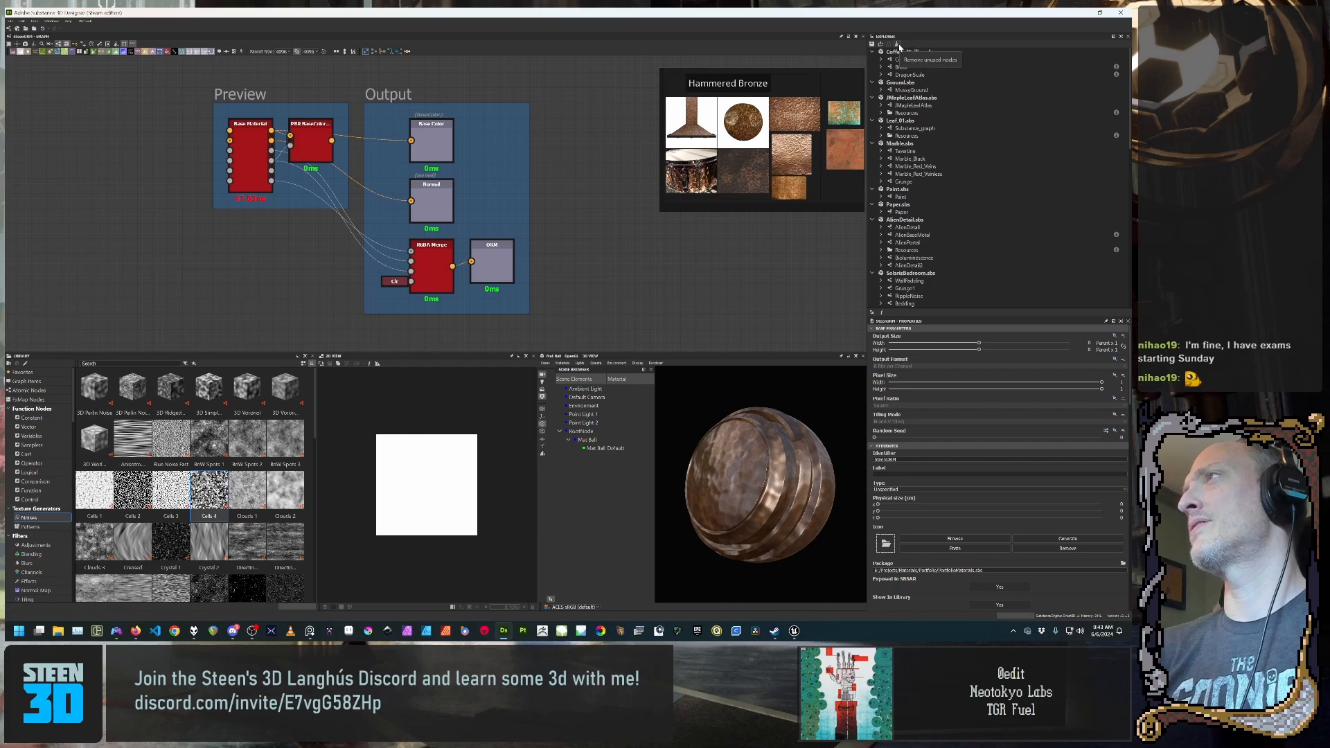
pyautogui.rightClick(928, 53)
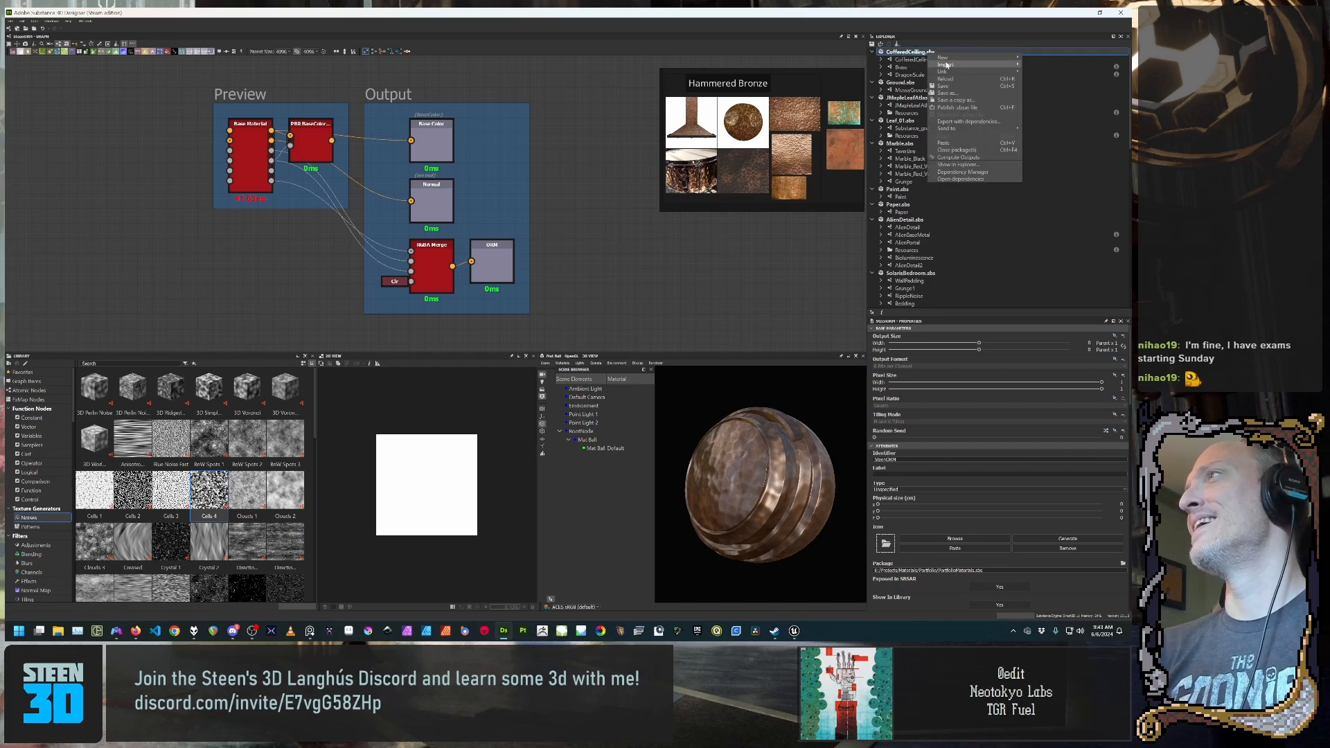
pyautogui.moveTo(951, 58)
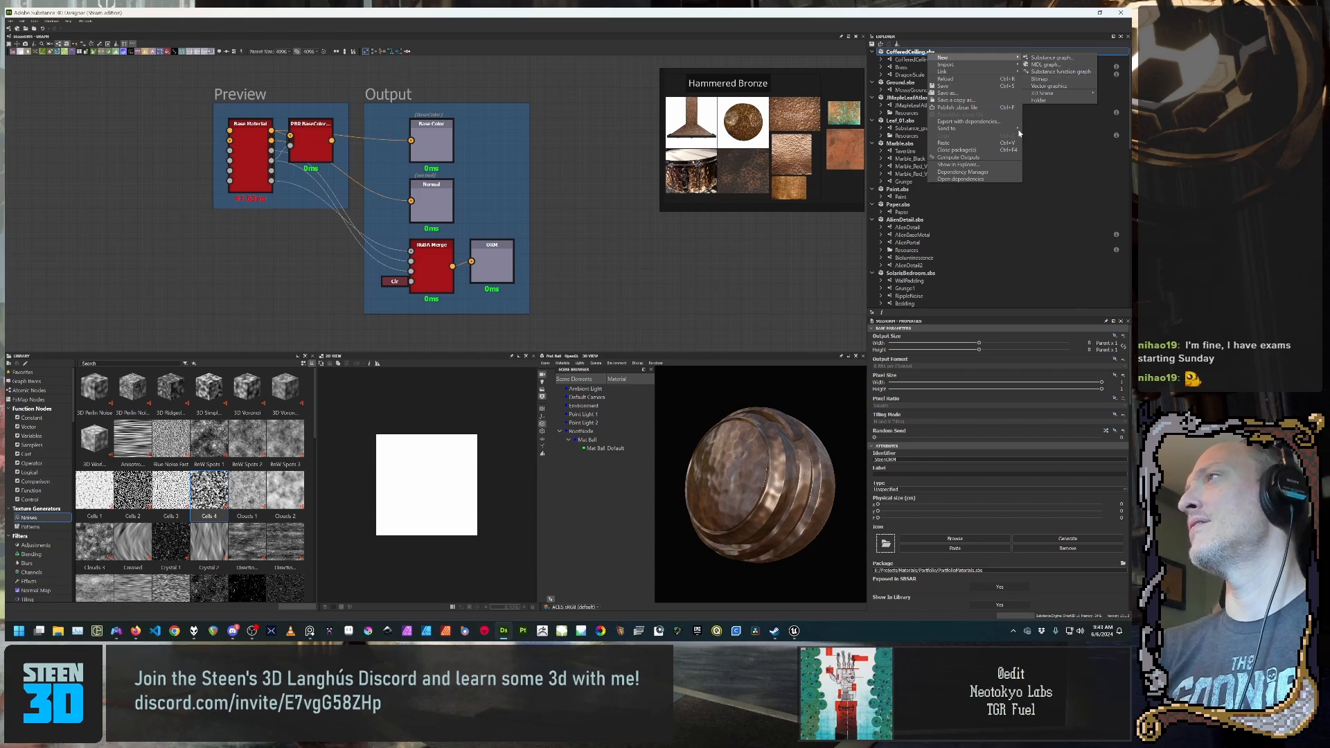
pyautogui.click(788, 300)
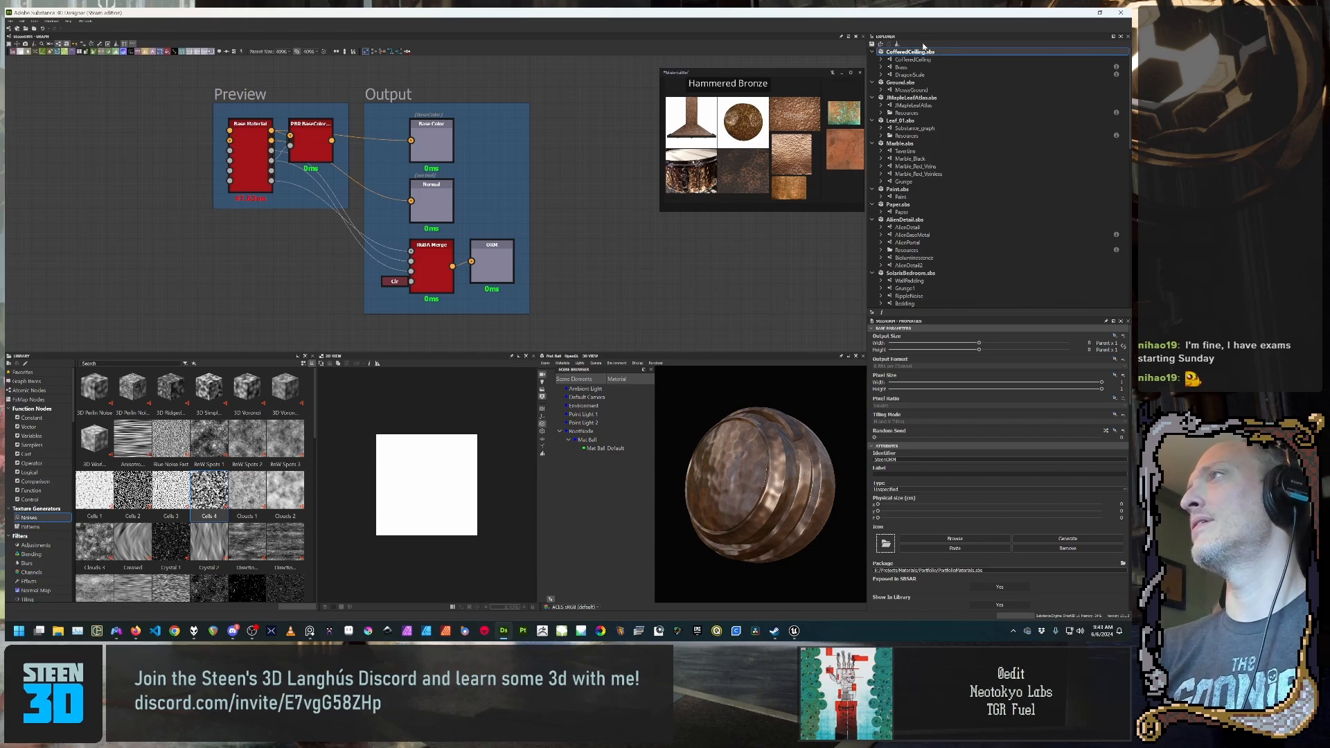
# Step: Create a new empty package and select it at the end of the package list
pyautogui.click(10, 20)
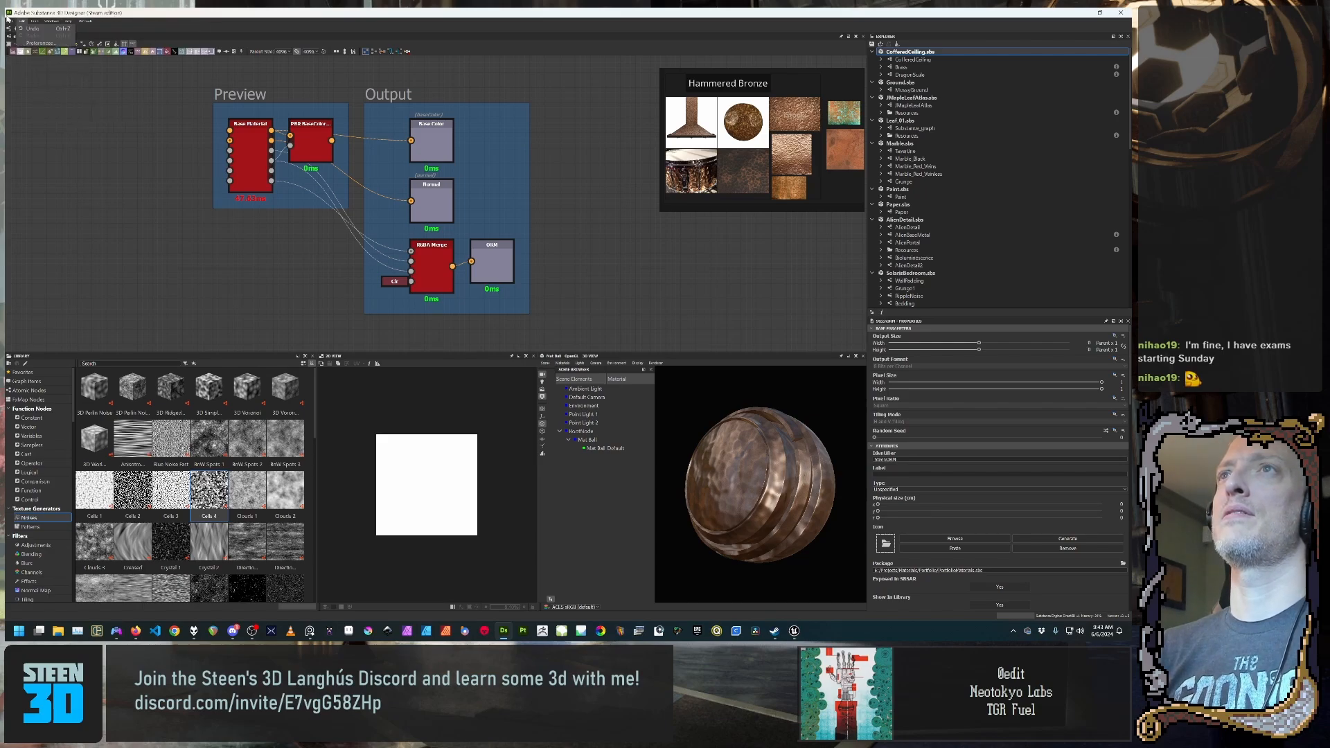
pyautogui.moveTo(19, 28)
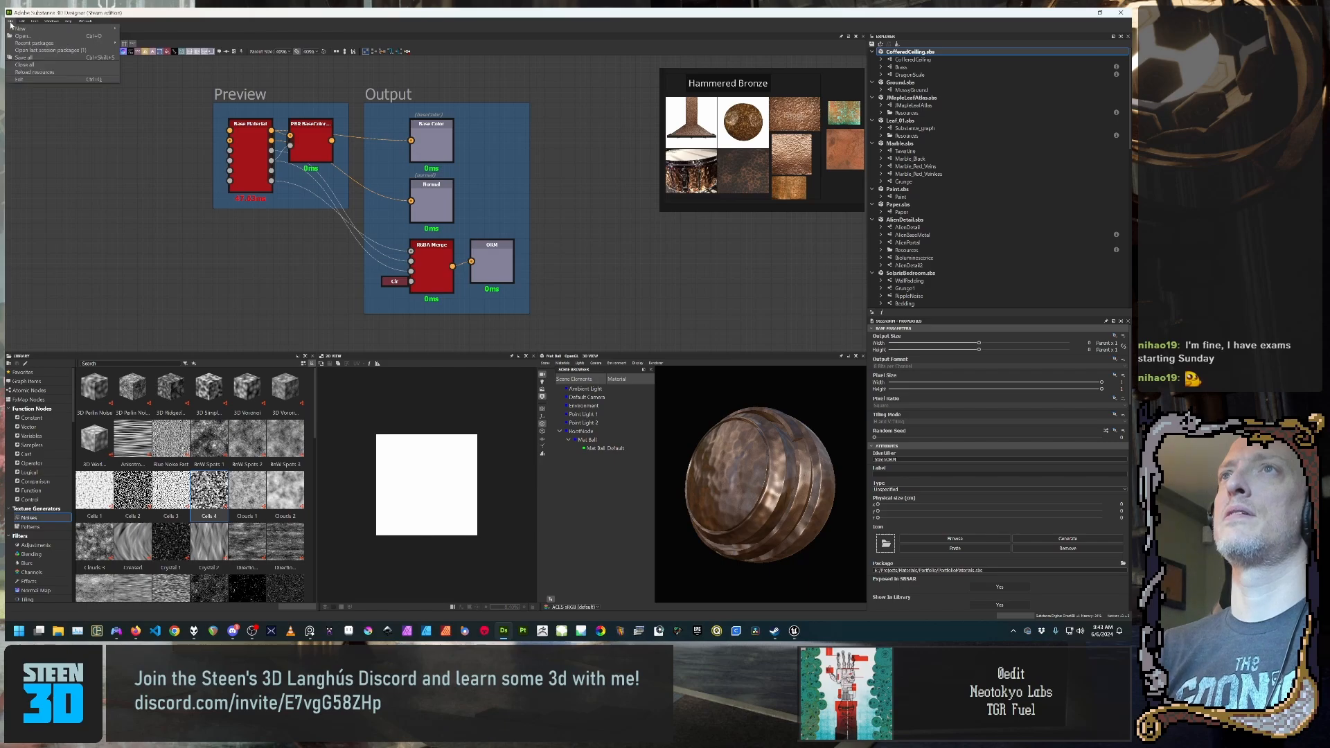
pyautogui.click(205, 66)
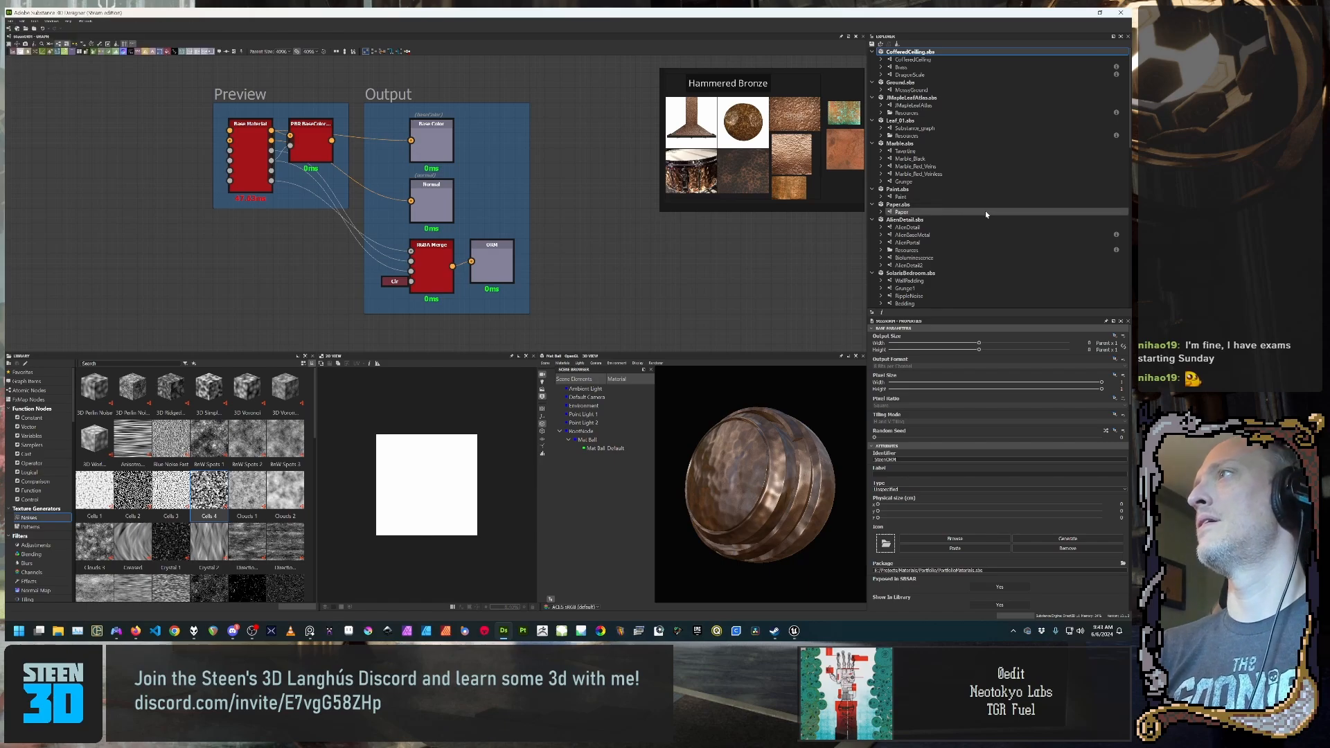
pyautogui.scroll(-10, 972, 239)
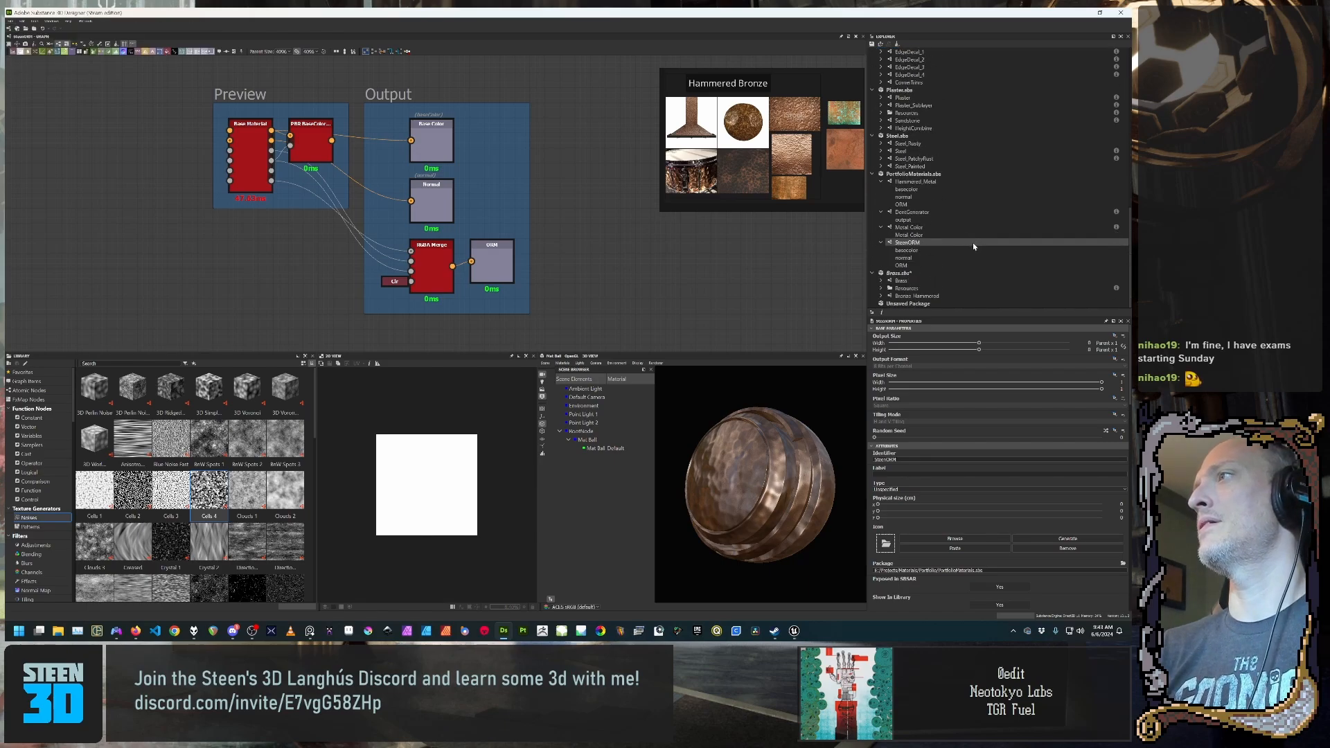
pyautogui.click(923, 304)
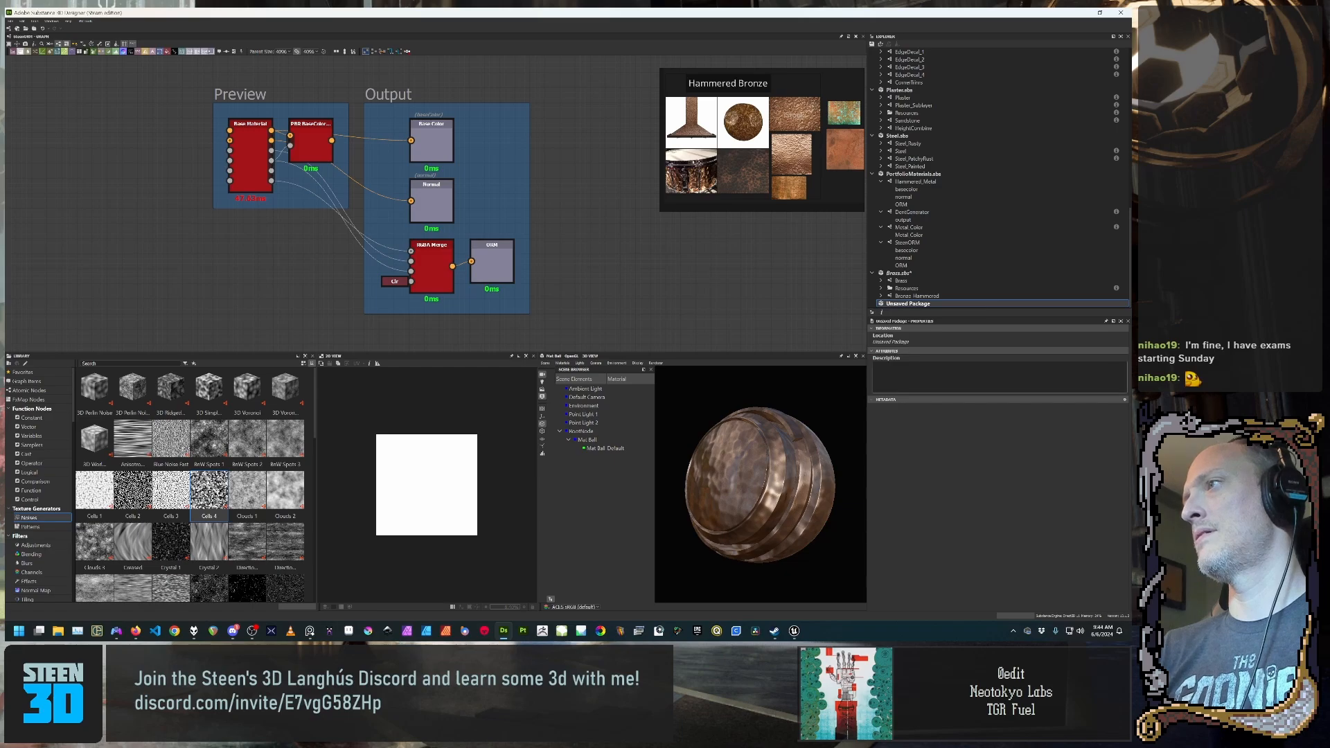
# Step: Start saving the unsaved package under a new location, browsing to AssetLibraries > SubstanceDesigner > Templates on the G: drive
pyautogui.rightClick(928, 306)
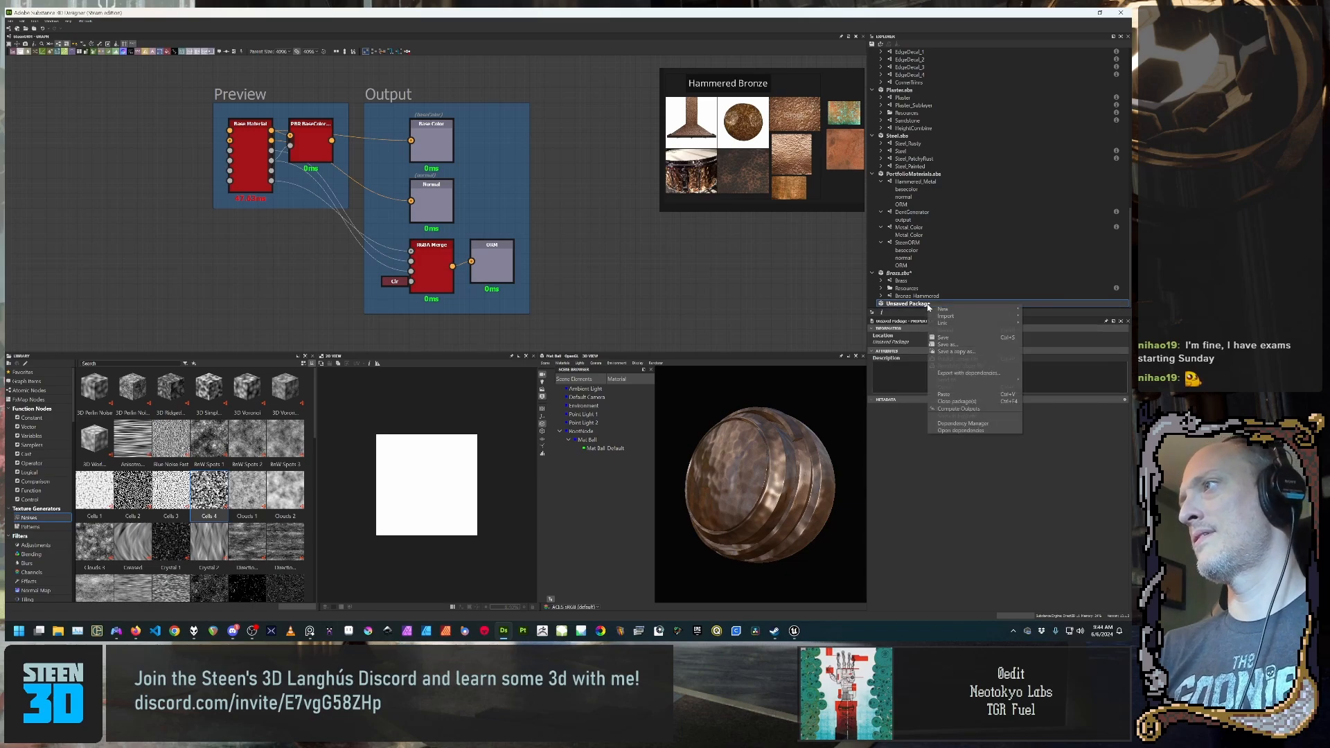
pyautogui.click(944, 344)
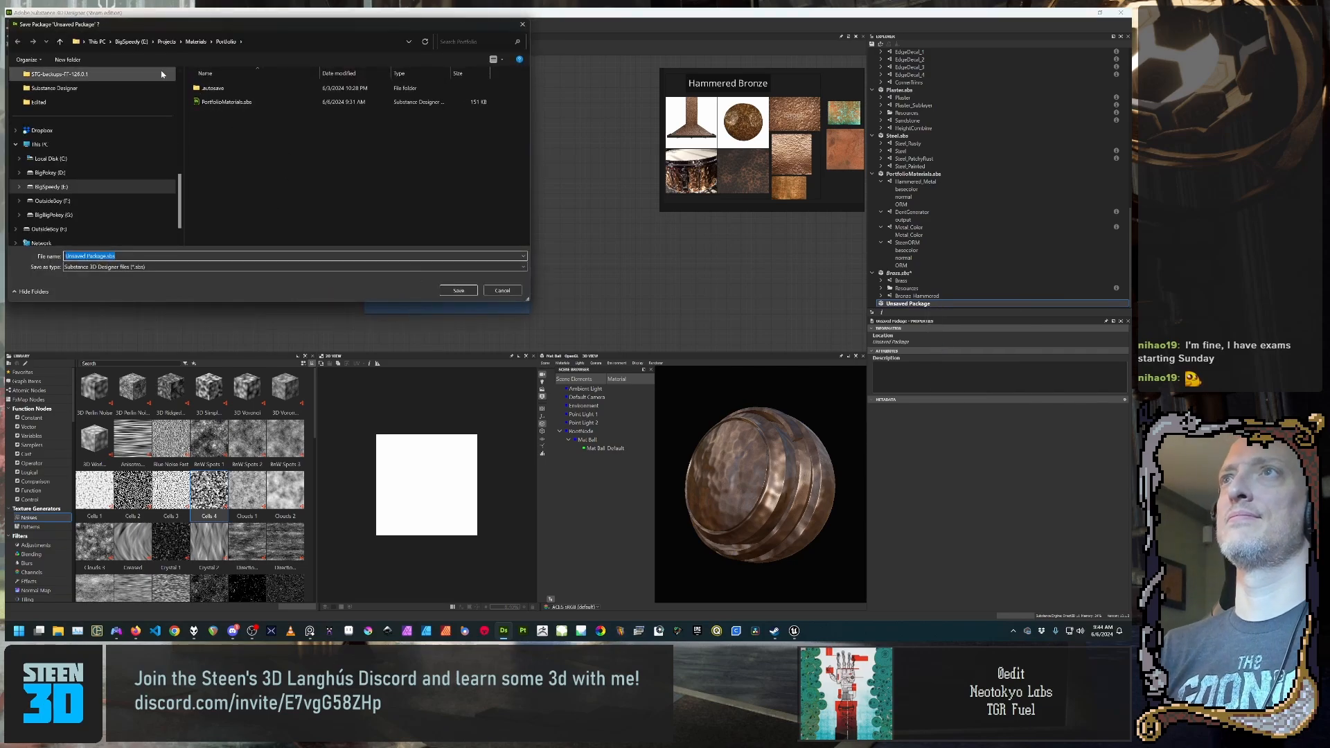
pyautogui.scroll(-1, 97, 166)
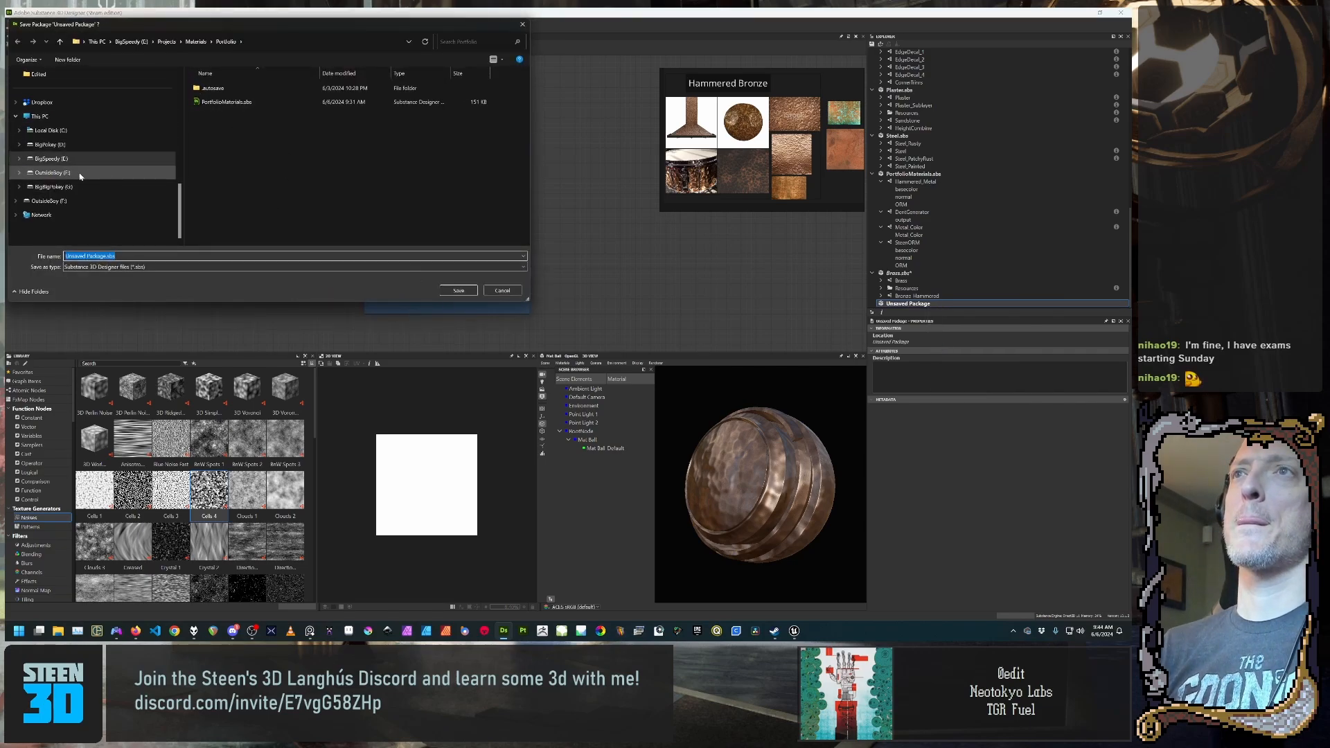
pyautogui.click(52, 186)
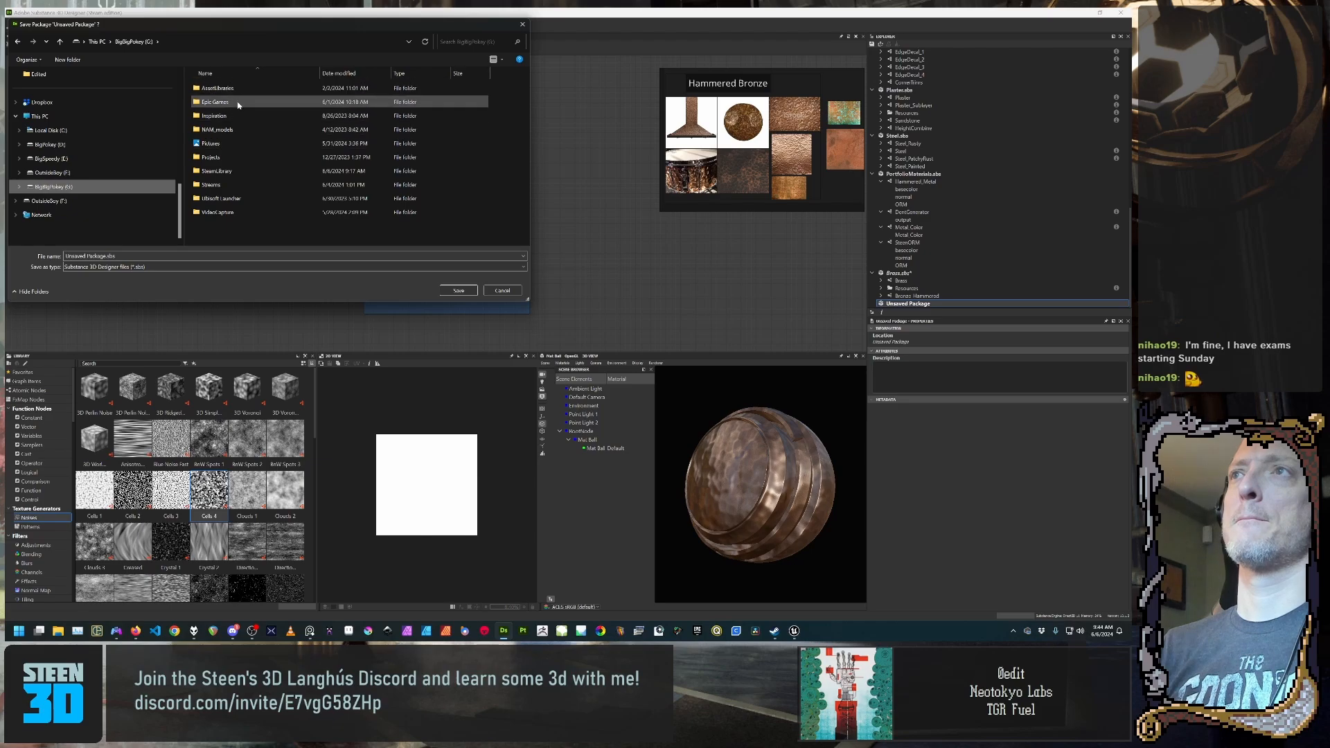
pyautogui.doubleClick(218, 88)
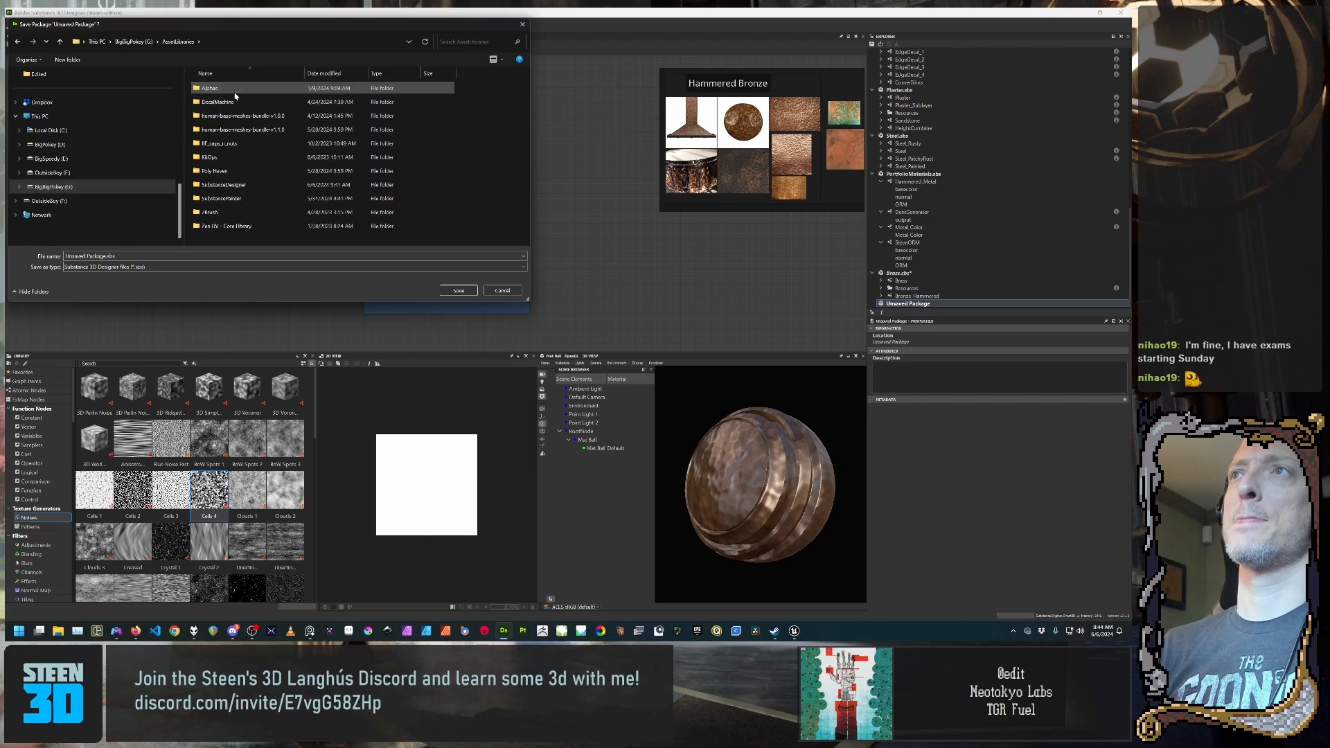
pyautogui.doubleClick(223, 184)
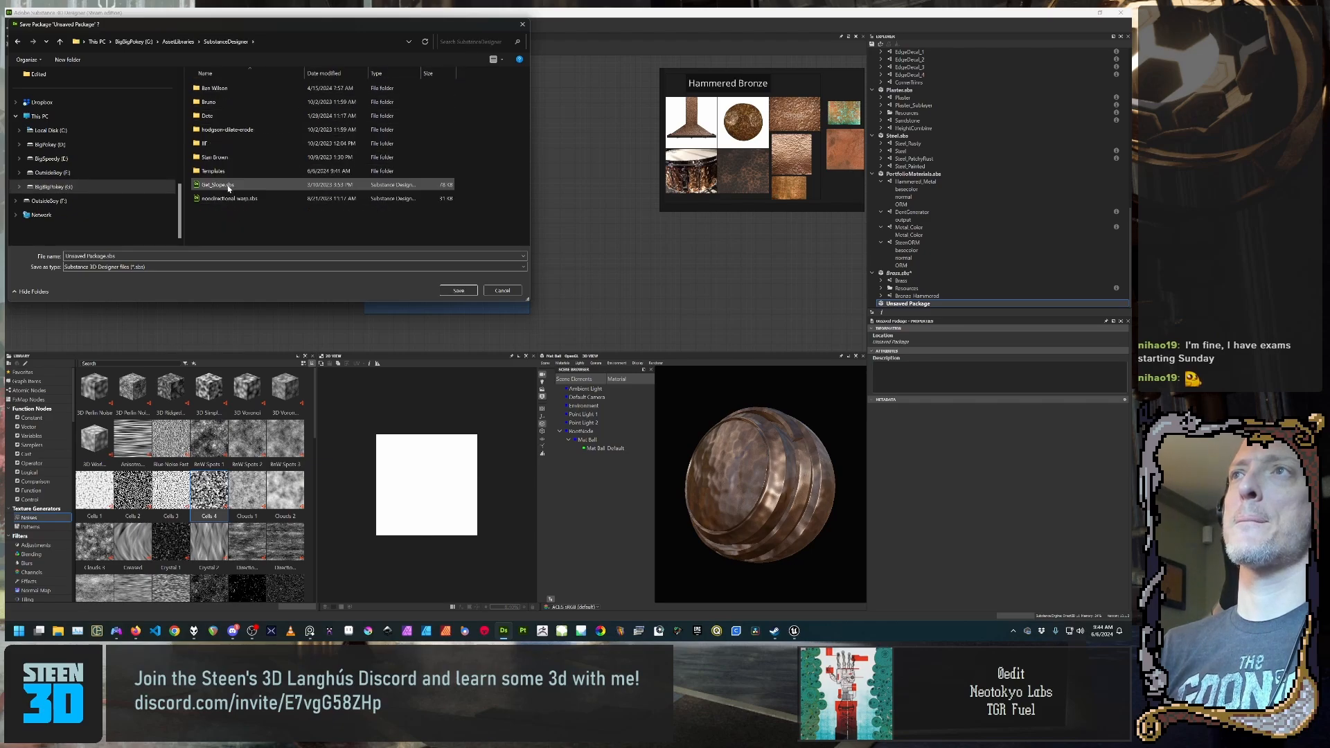
pyautogui.click(231, 172)
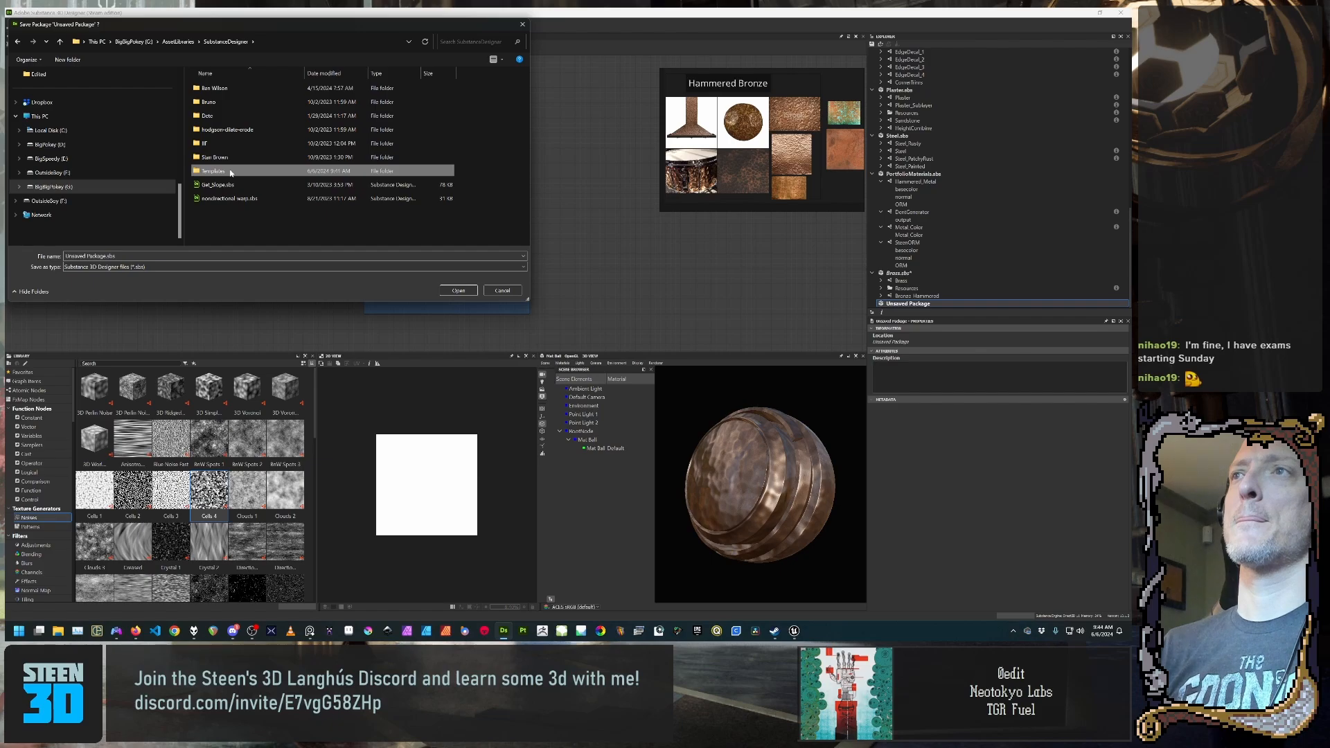
pyautogui.doubleClick(231, 171)
# Step: Name the package file SteenTemplates.sbs and save it in the Templates folder
pyautogui.click(108, 256)
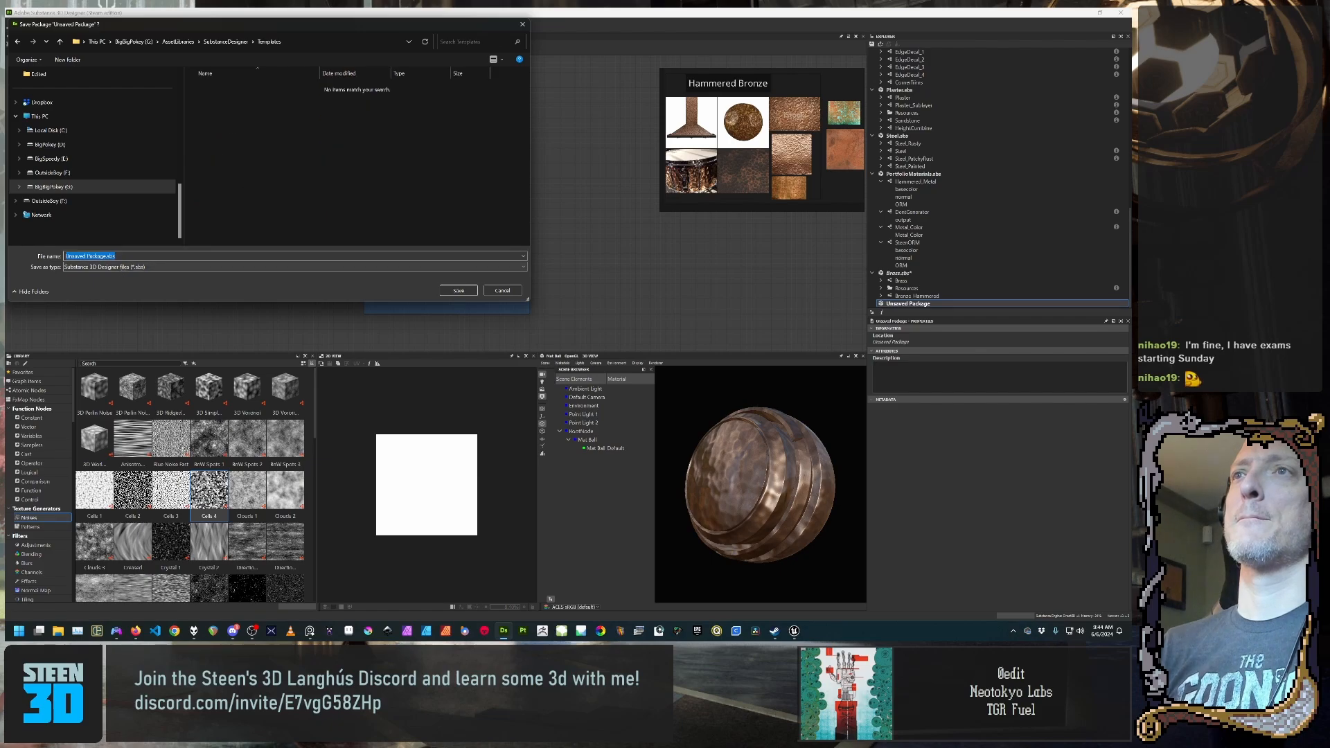
pyautogui.click(107, 256)
pyautogui.hotkey('ctrl', 'shift', 'Left')
pyautogui.hotkey('ctrl', 'shift', 'Left')
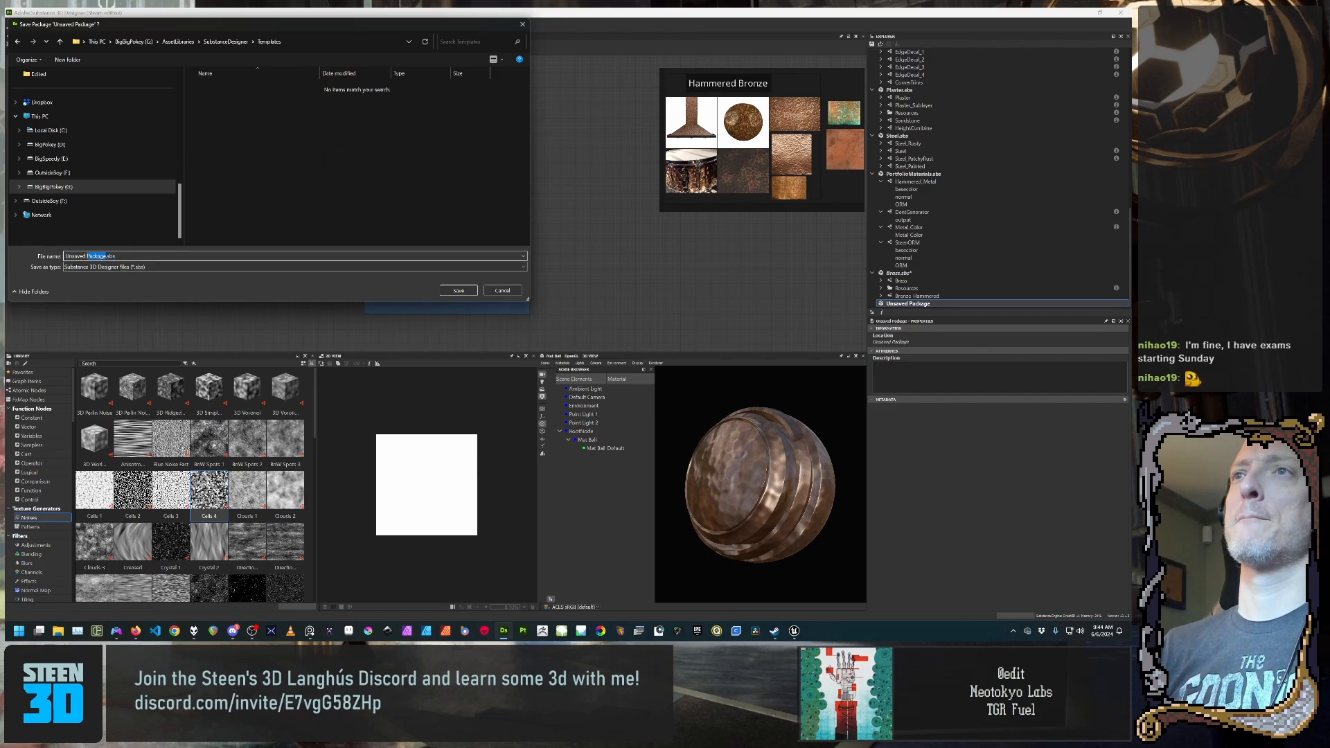
pyautogui.write('SteenTempl')
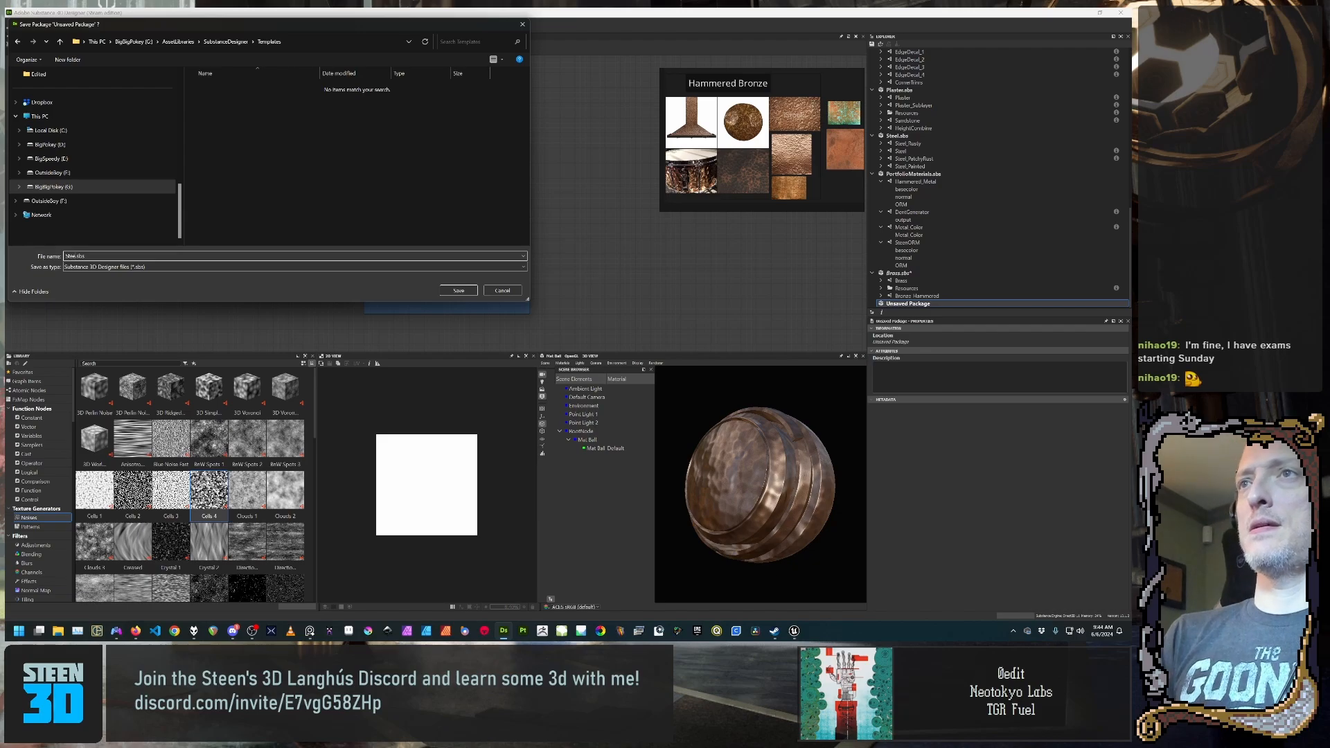
pyautogui.press('BackSpace')
pyautogui.press('BackSpace')
pyautogui.press('BackSpace')
pyautogui.press('BackSpace')
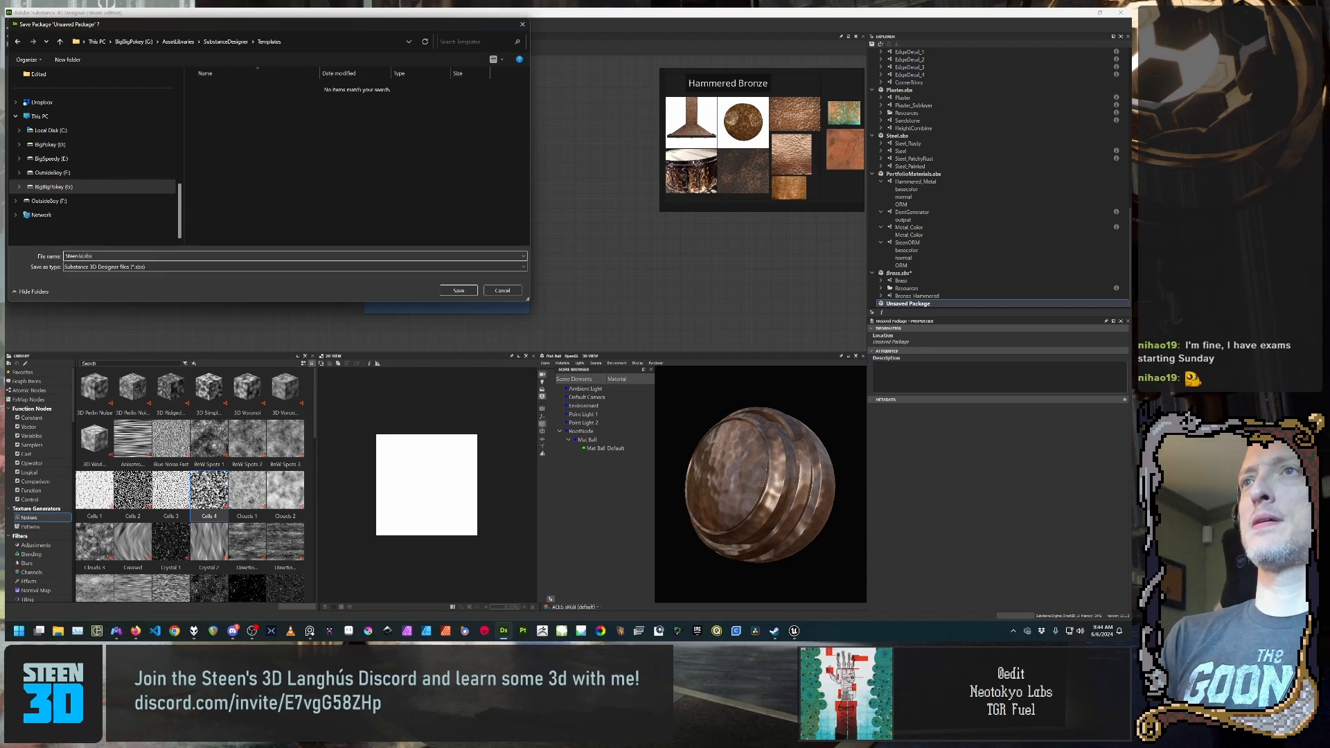
pyautogui.write('e')
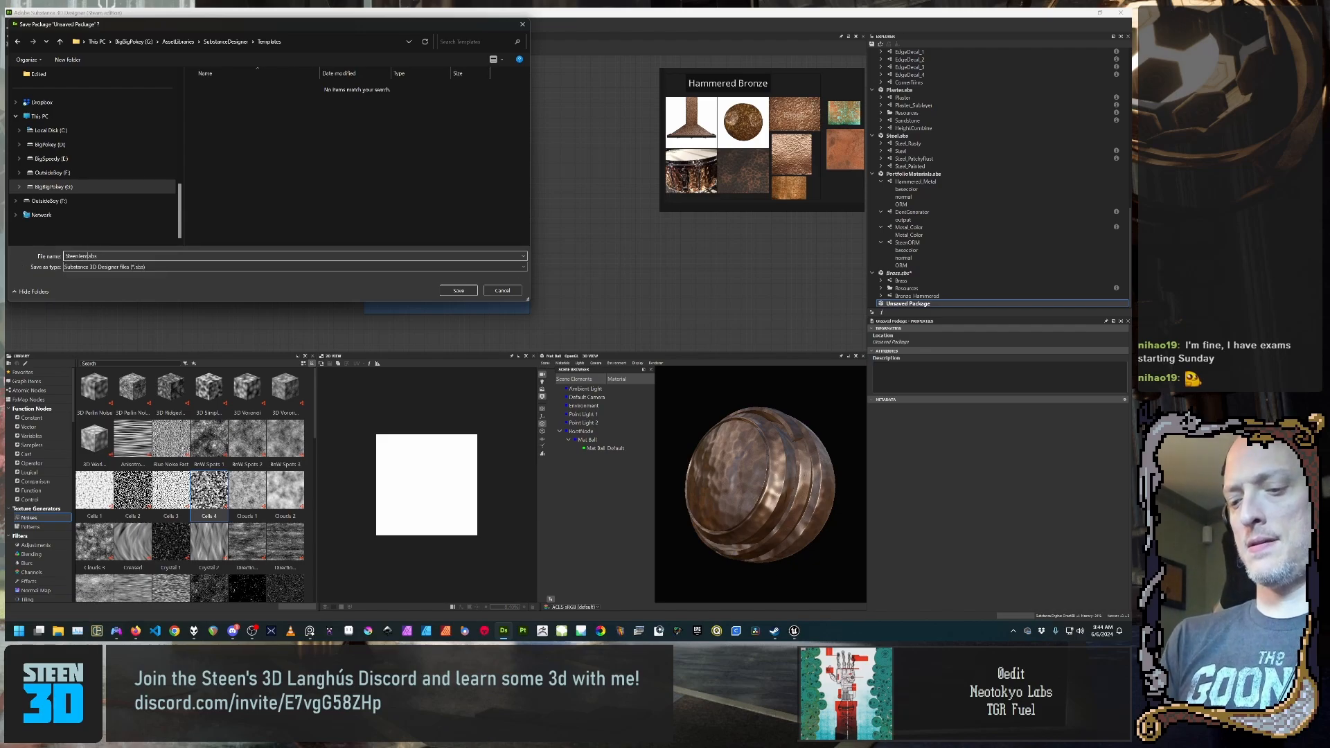
pyautogui.write('mplates')
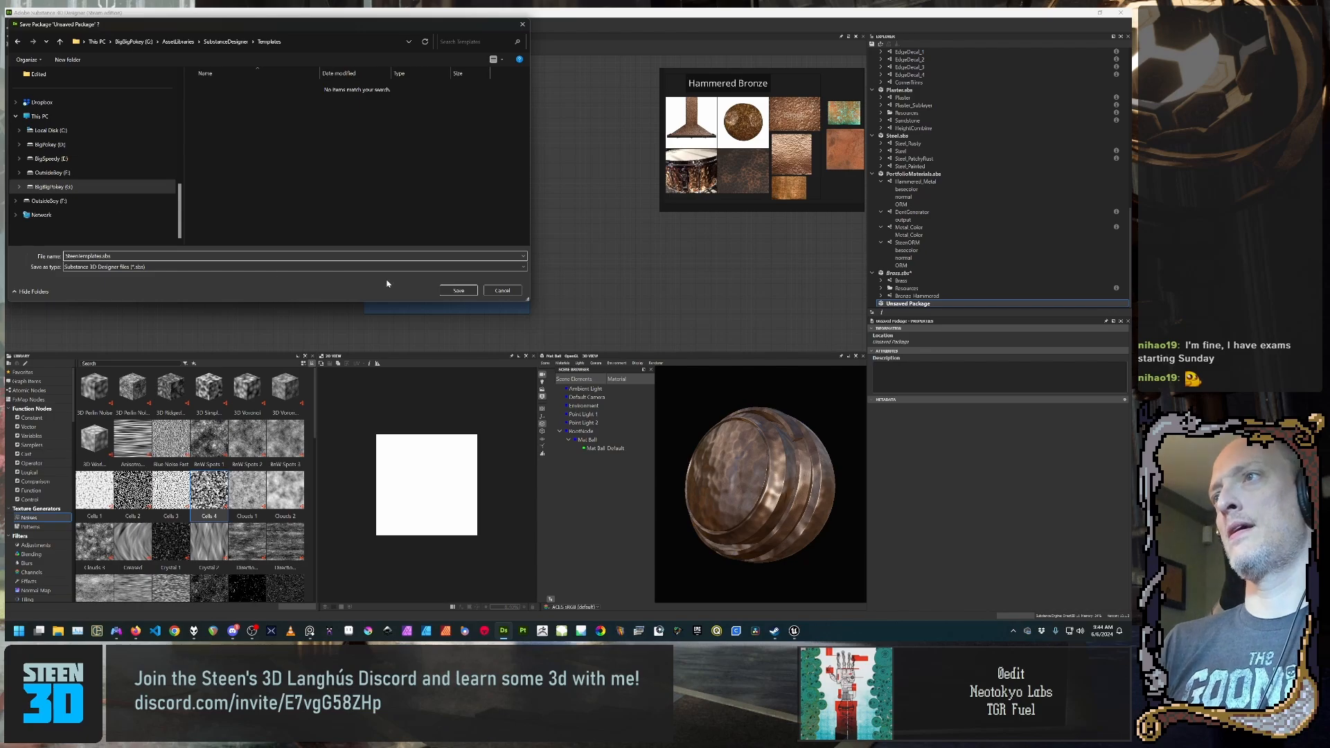
pyautogui.click(457, 290)
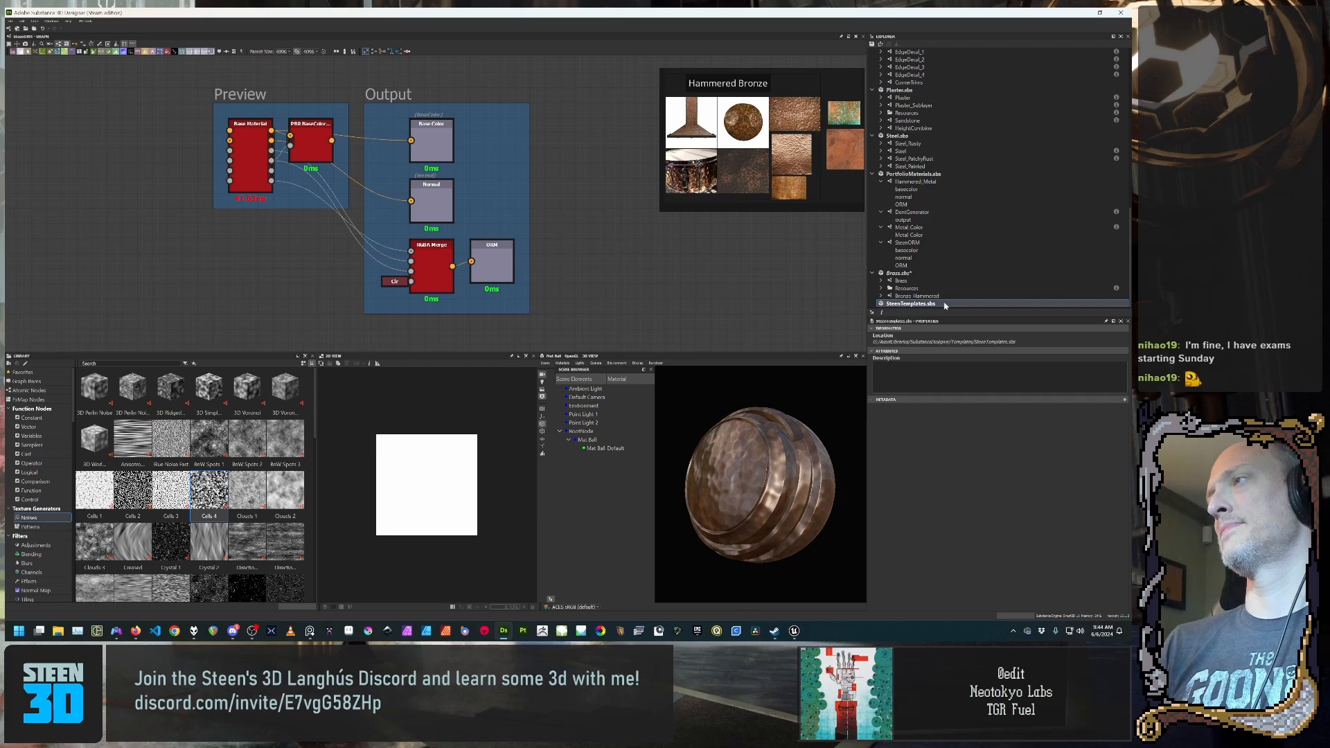
# Step: Move the SteenORM graph from PortfolioMaterials into the SteenTemplates package, save that package, and select the moved graph
pyautogui.click(931, 256)
pyautogui.click(928, 243)
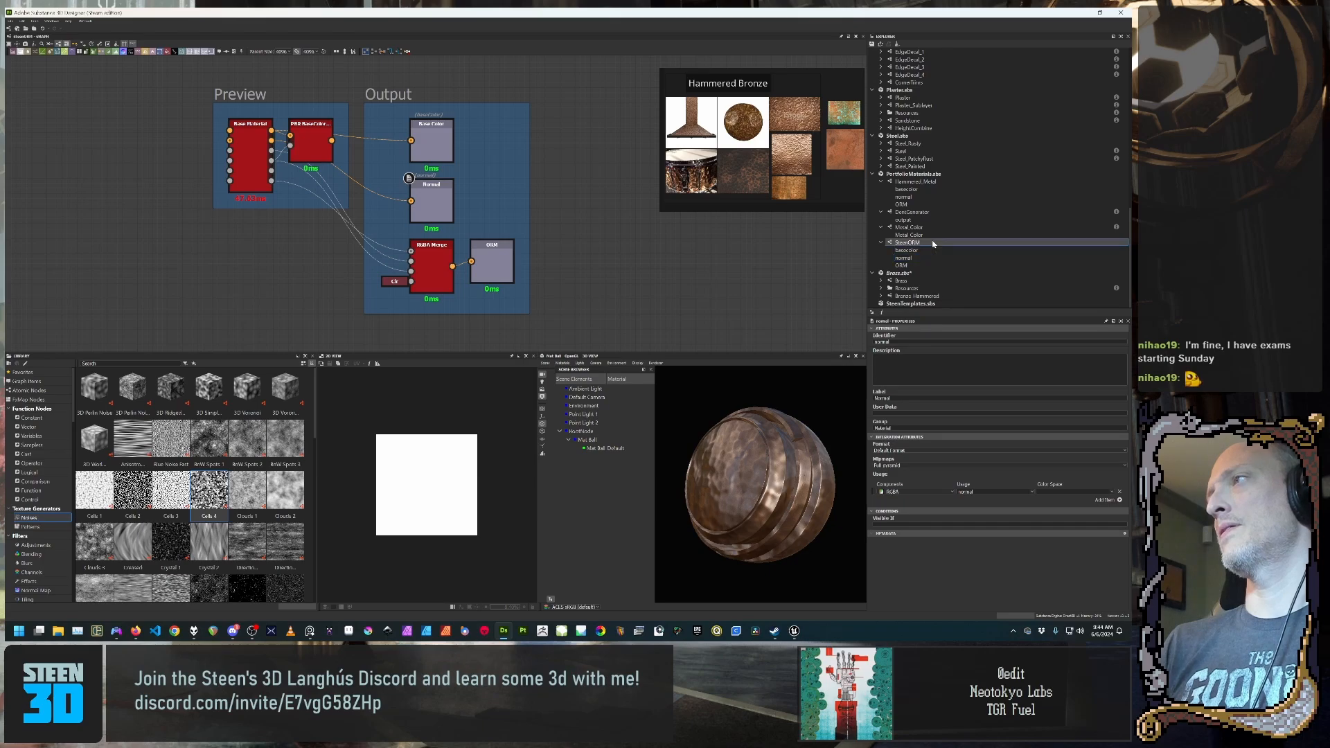
pyautogui.moveTo(936, 306); pyautogui.dragTo(938, 308)
pyautogui.click(933, 297)
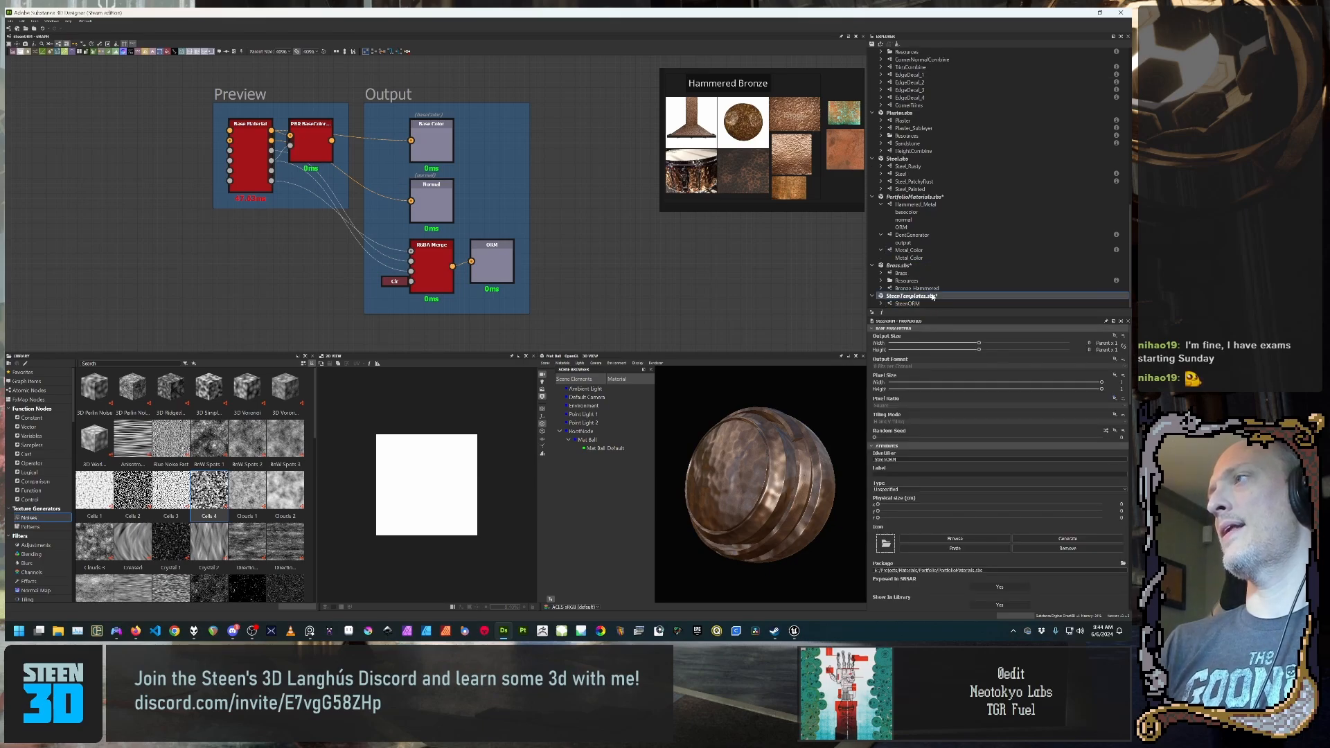
pyautogui.hotkey('ctrl', 's')
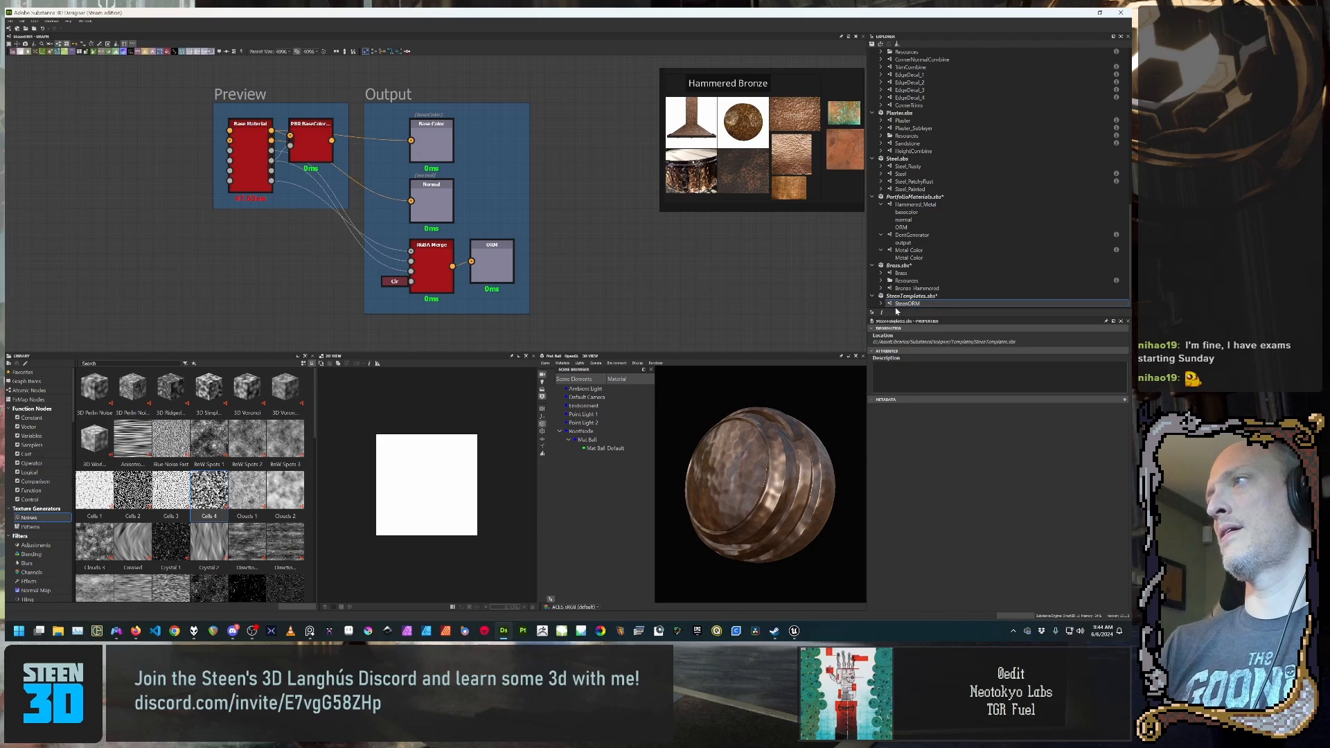
pyautogui.click(941, 303)
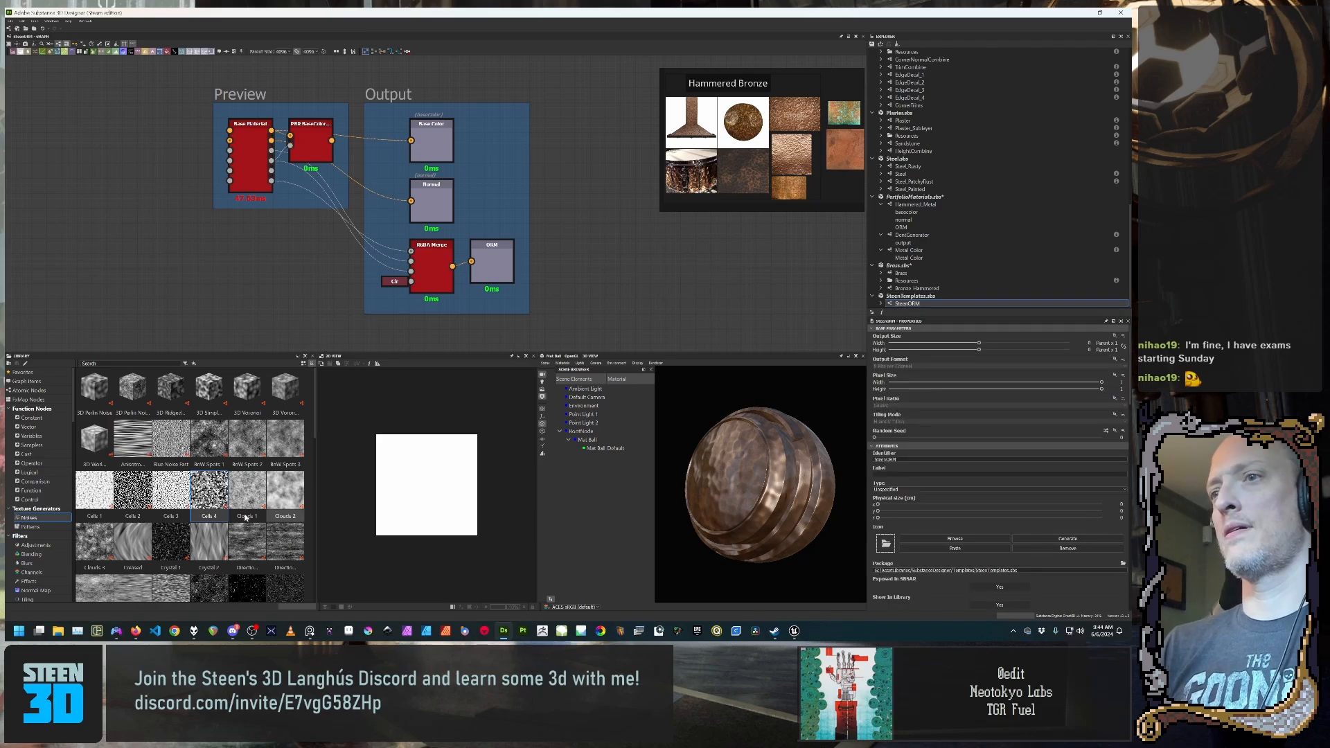
# Step: Select the PortfolioMaterials package, start a new Substance graph, and look through the available templates
pyautogui.click(10, 21)
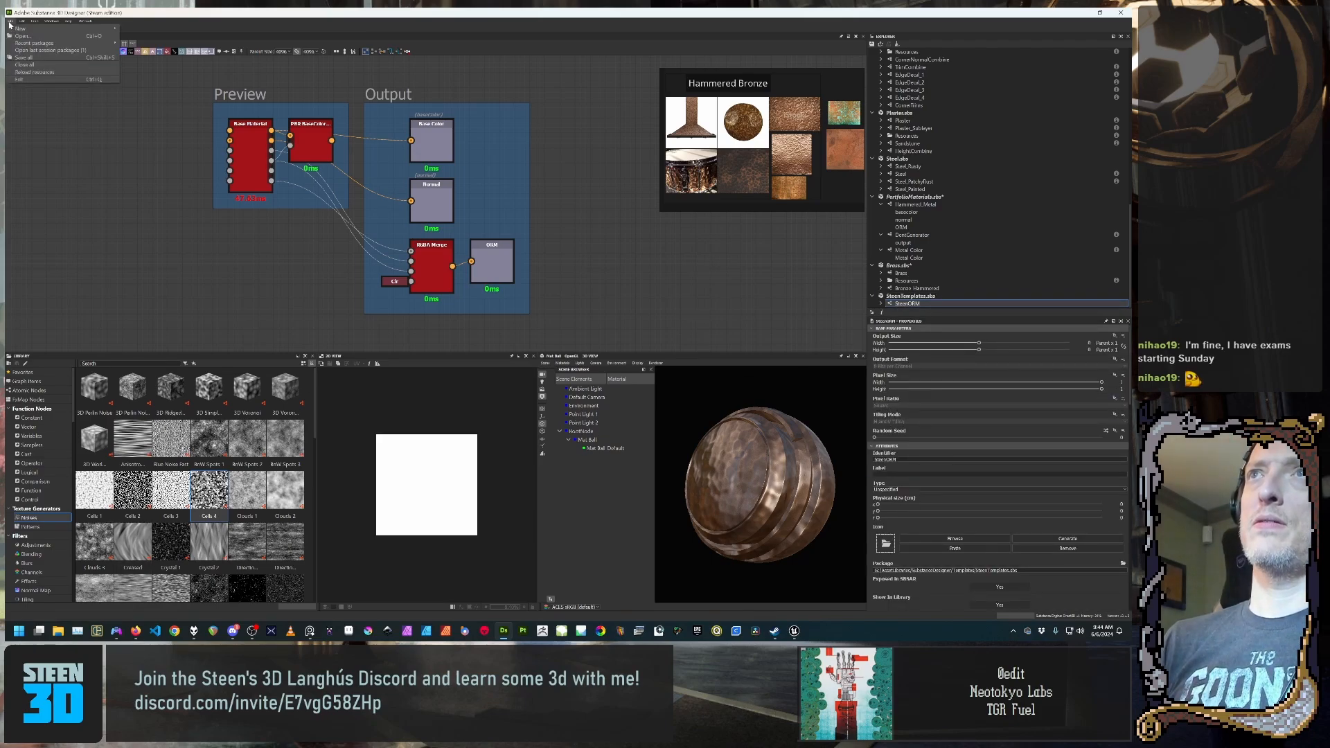
pyautogui.moveTo(104, 28)
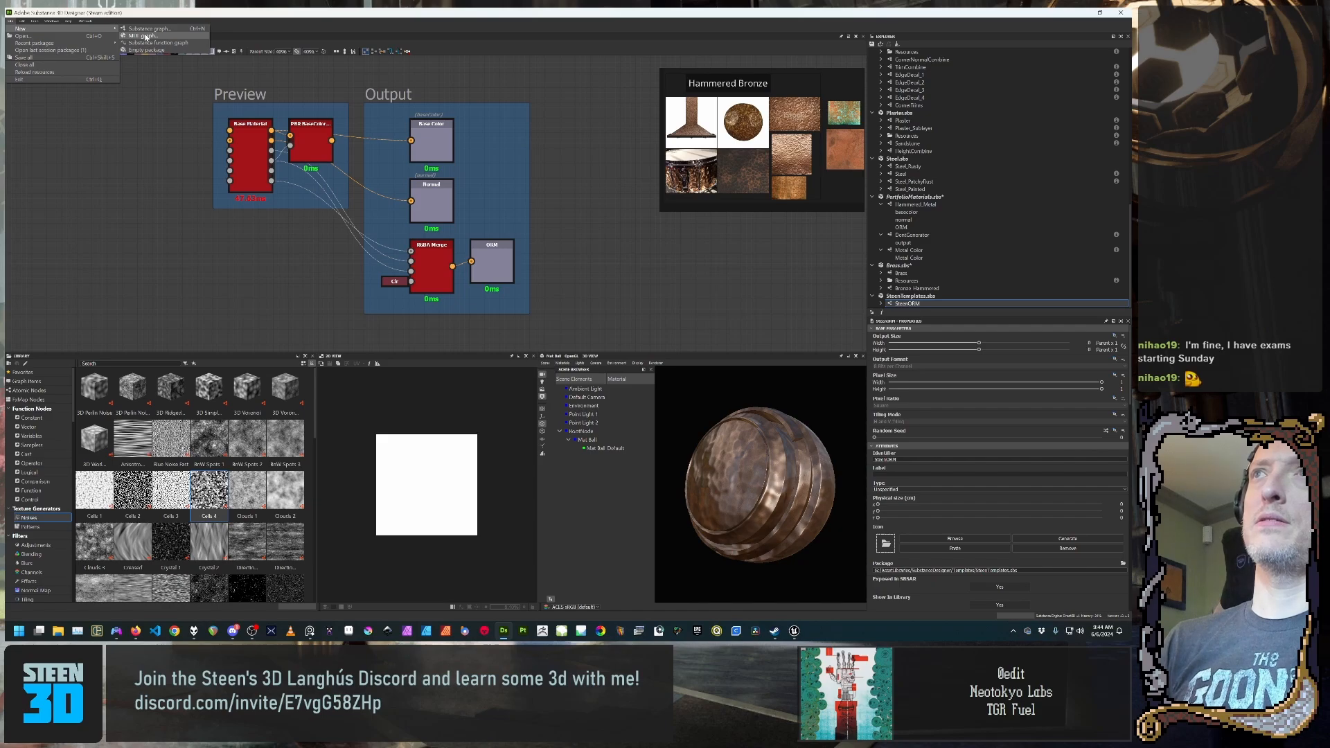
pyautogui.click(939, 199)
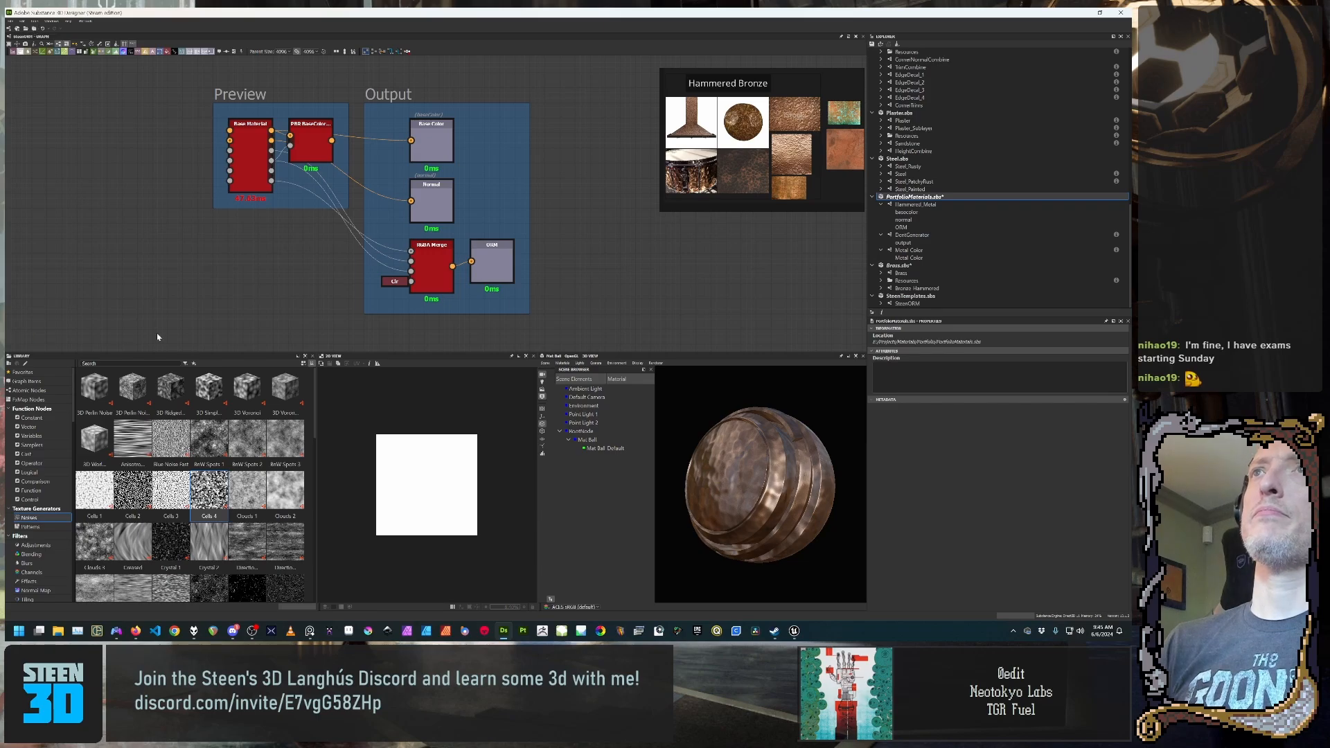
pyautogui.click(10, 21)
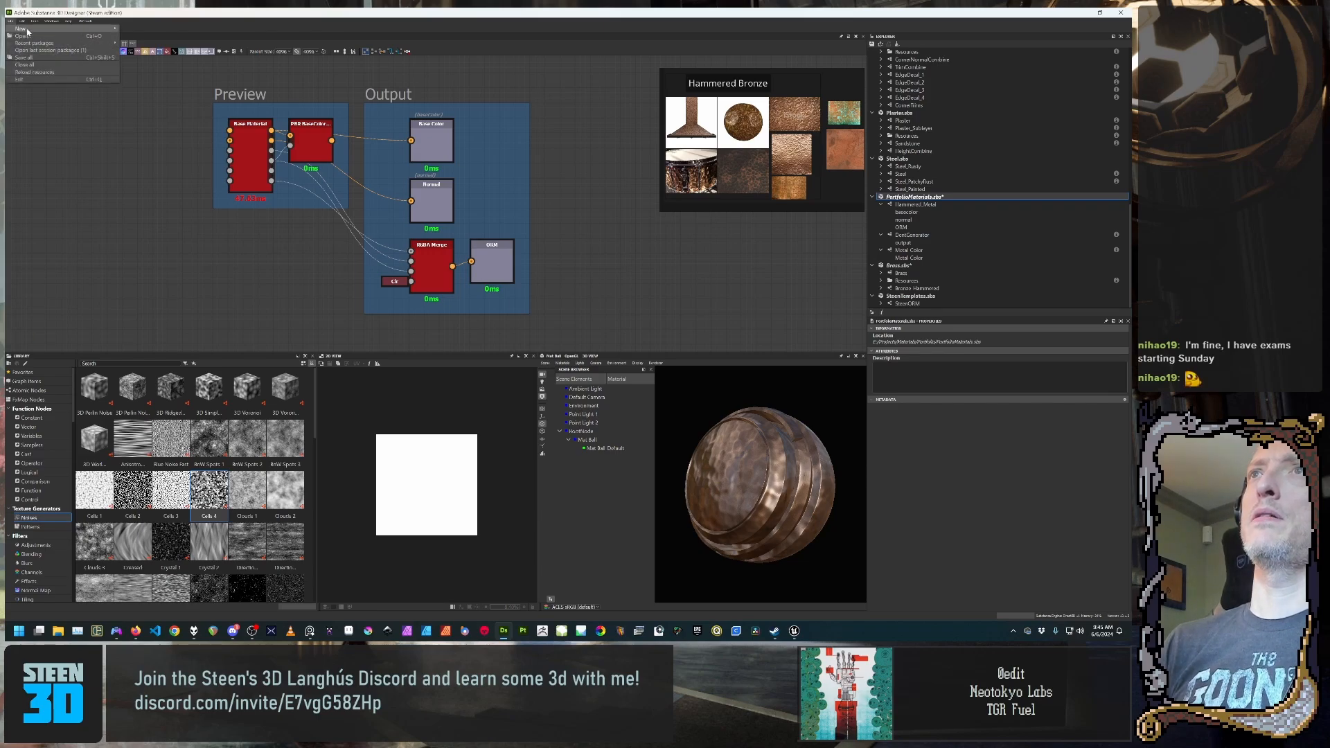
pyautogui.click(994, 196)
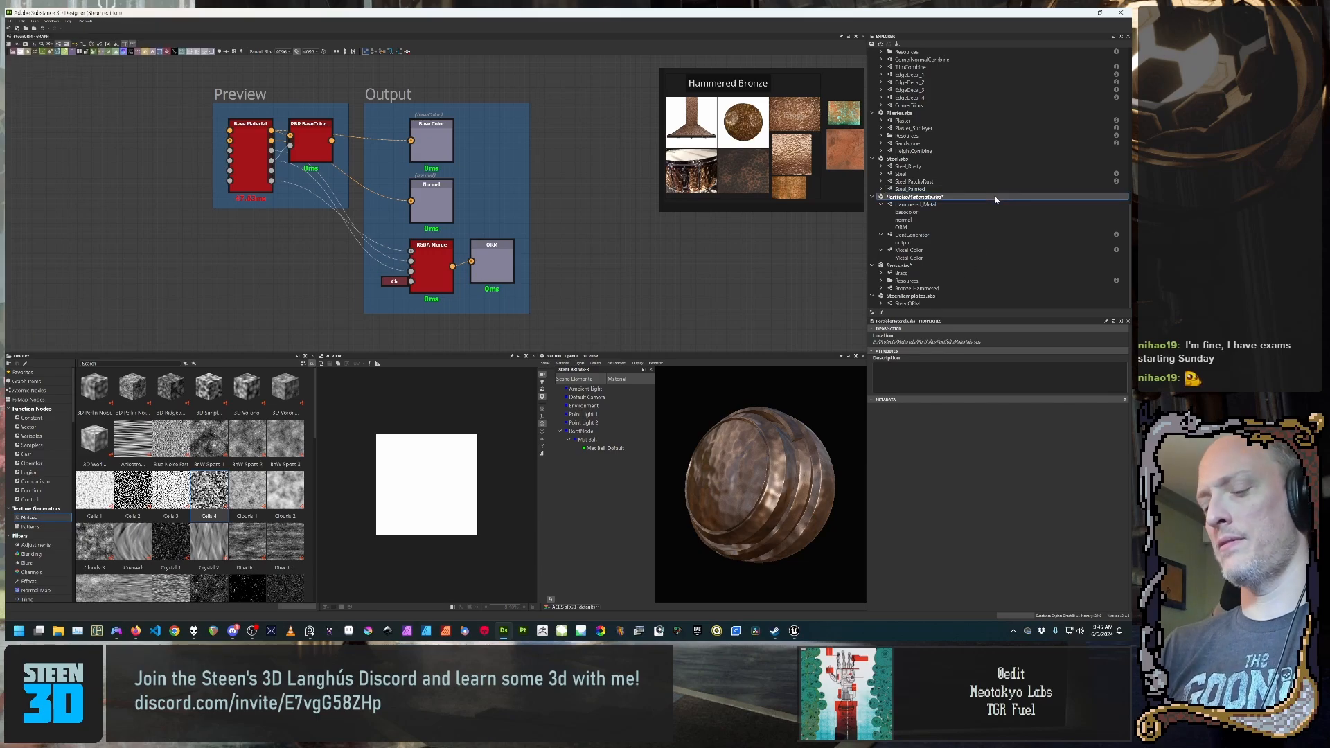
pyautogui.hotkey('ctrl', 'n')
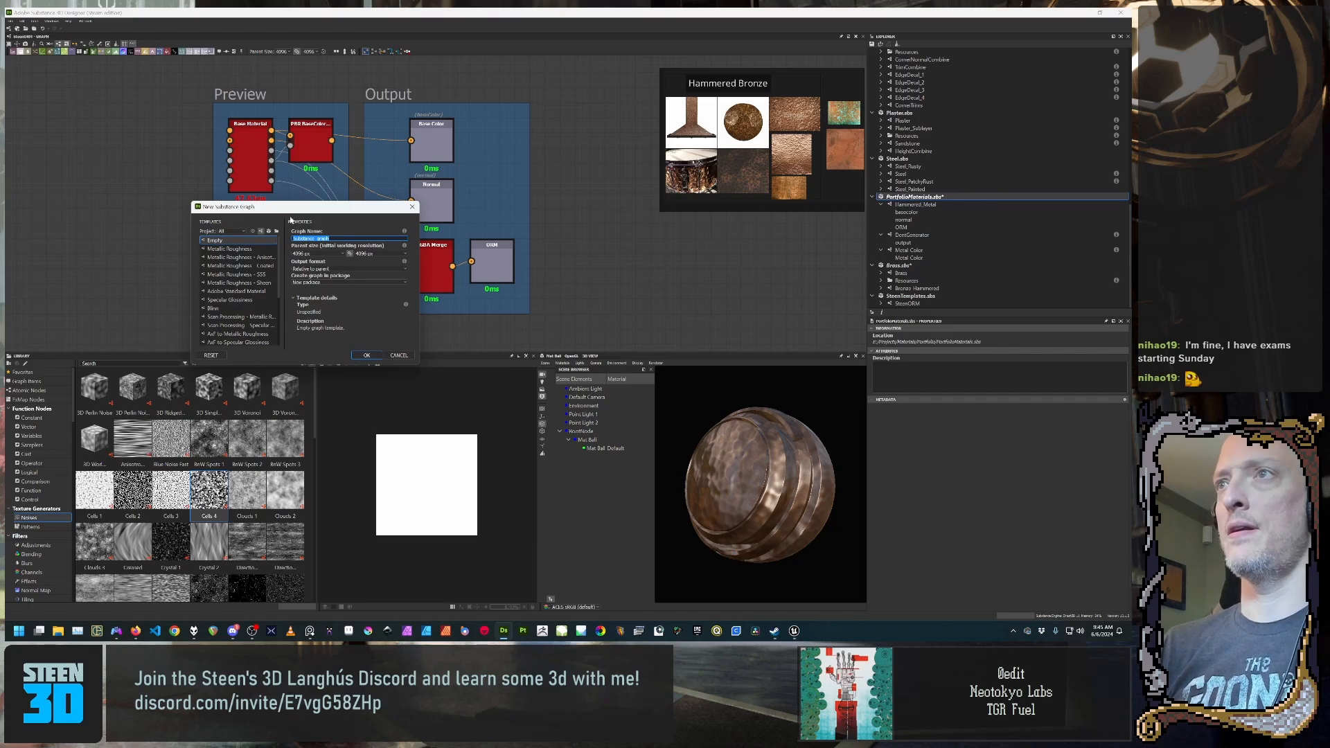
pyautogui.moveTo(305, 207); pyautogui.dragTo(380, 197)
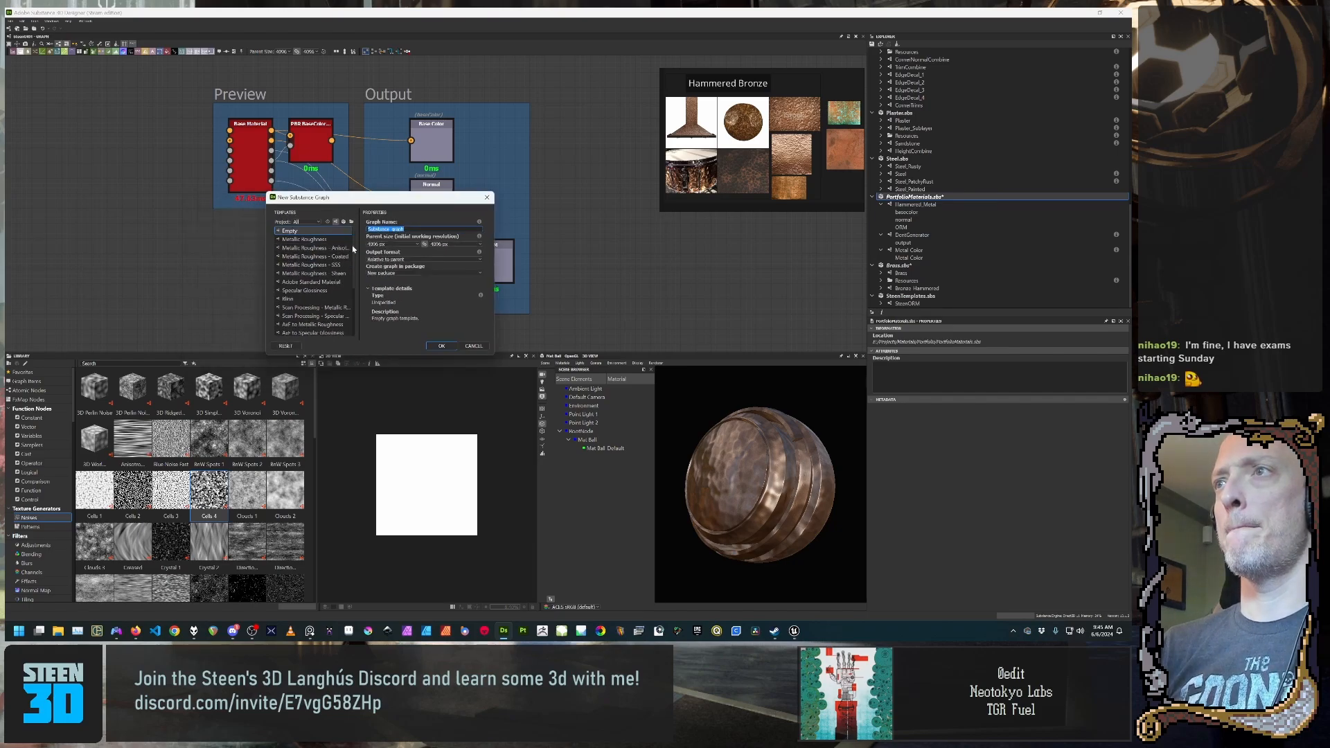
pyautogui.scroll(-3, 348, 304)
pyautogui.scroll(3, 350, 327)
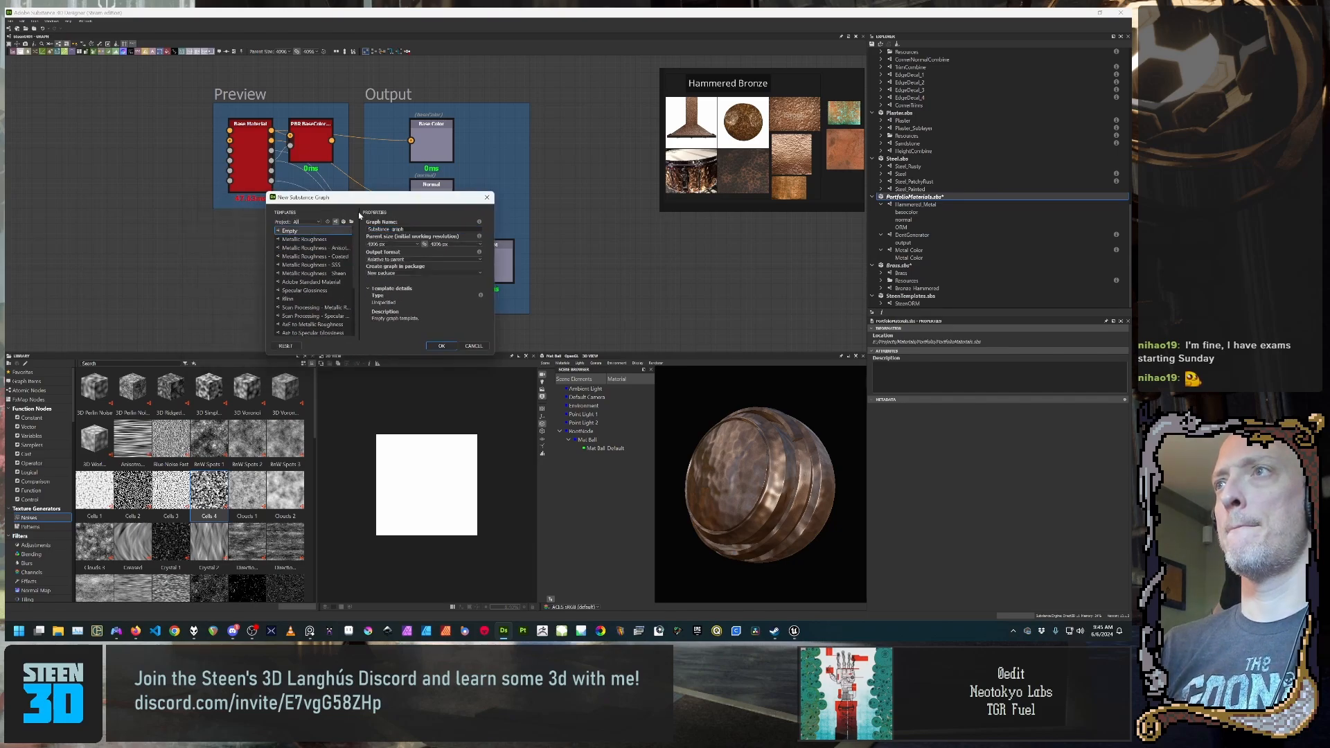
# Step: Check the template project filter and browse the templates in the alternative grouped views for the custom one, returning to the plain list
pyautogui.click(316, 223)
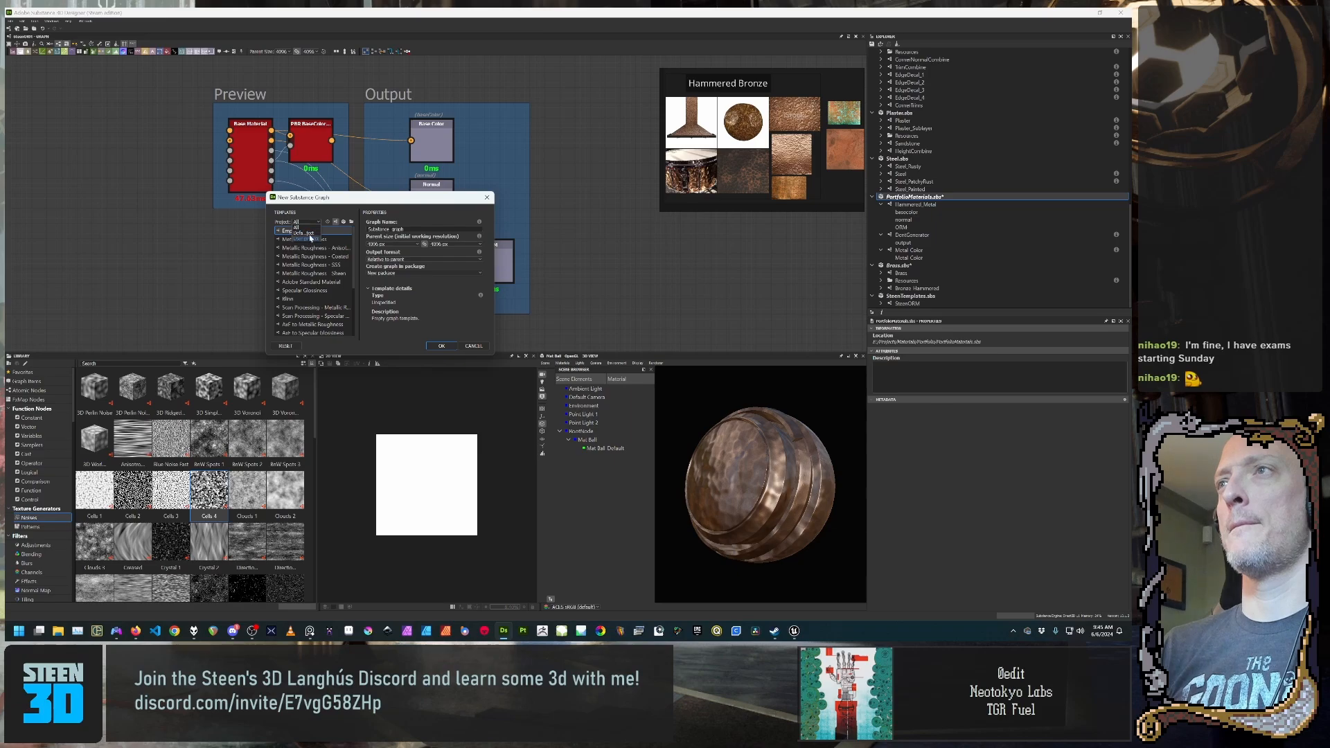
pyautogui.click(318, 214)
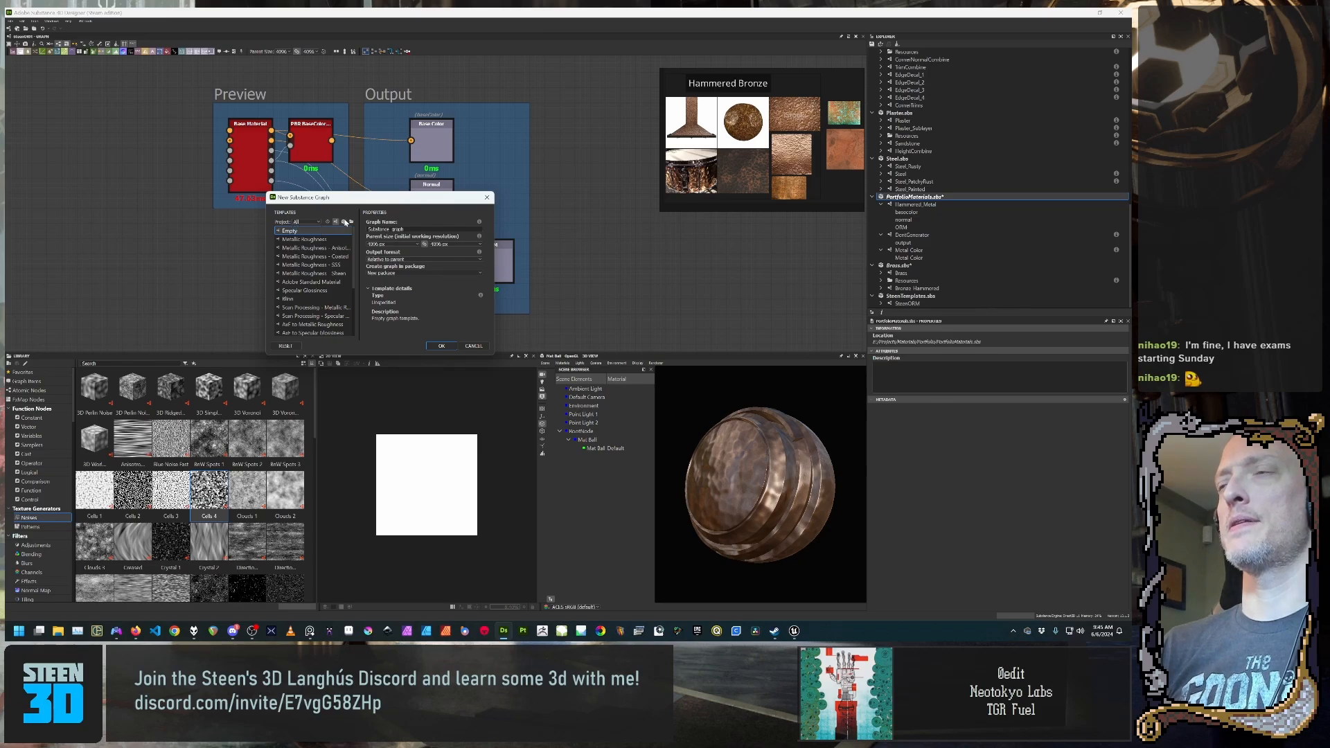
pyautogui.click(351, 221)
pyautogui.scroll(-3, 319, 253)
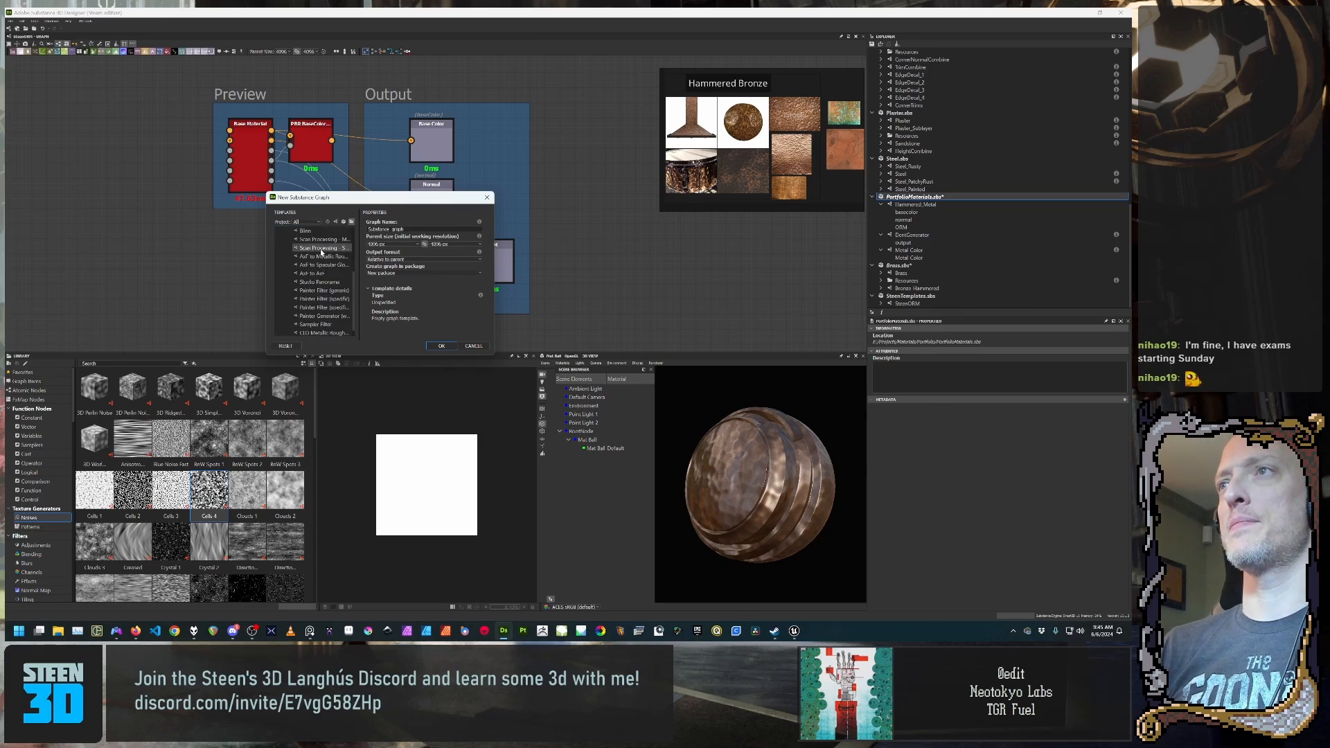
pyautogui.scroll(3, 319, 254)
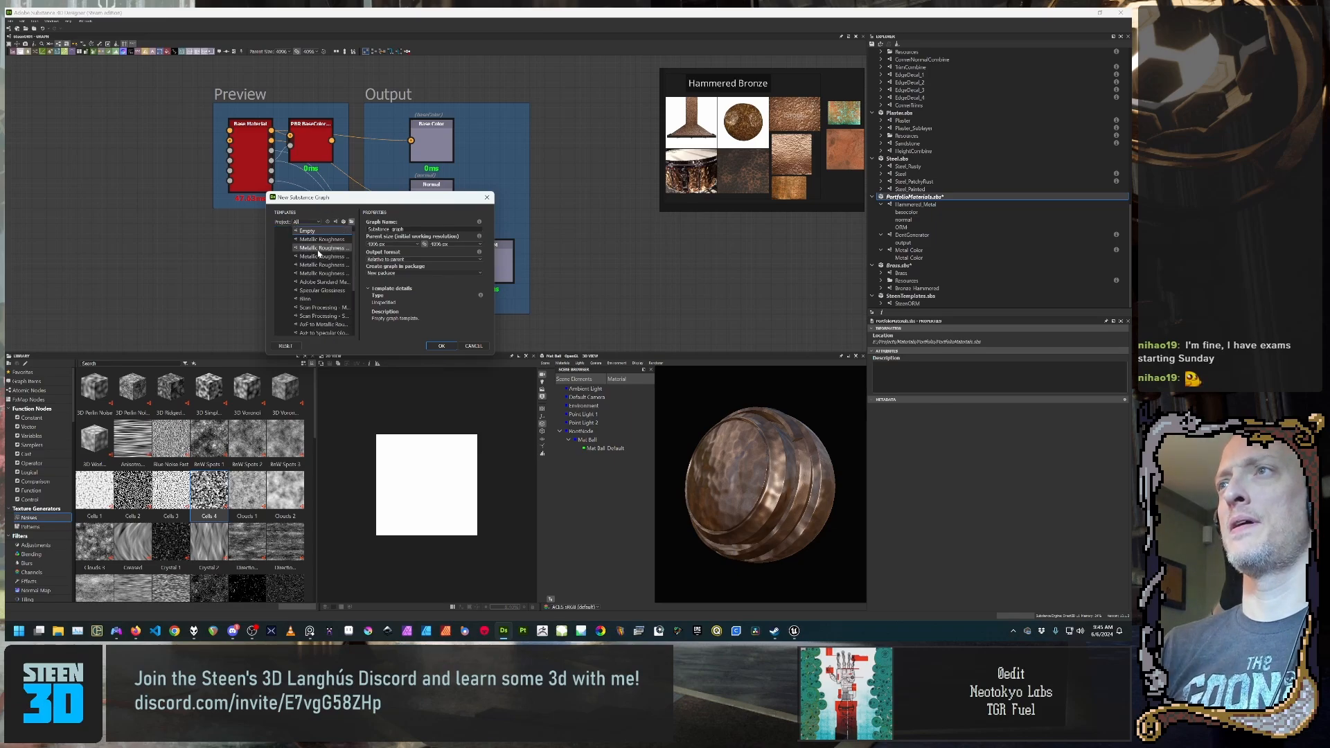
pyautogui.click(347, 223)
pyautogui.scroll(-4, 320, 254)
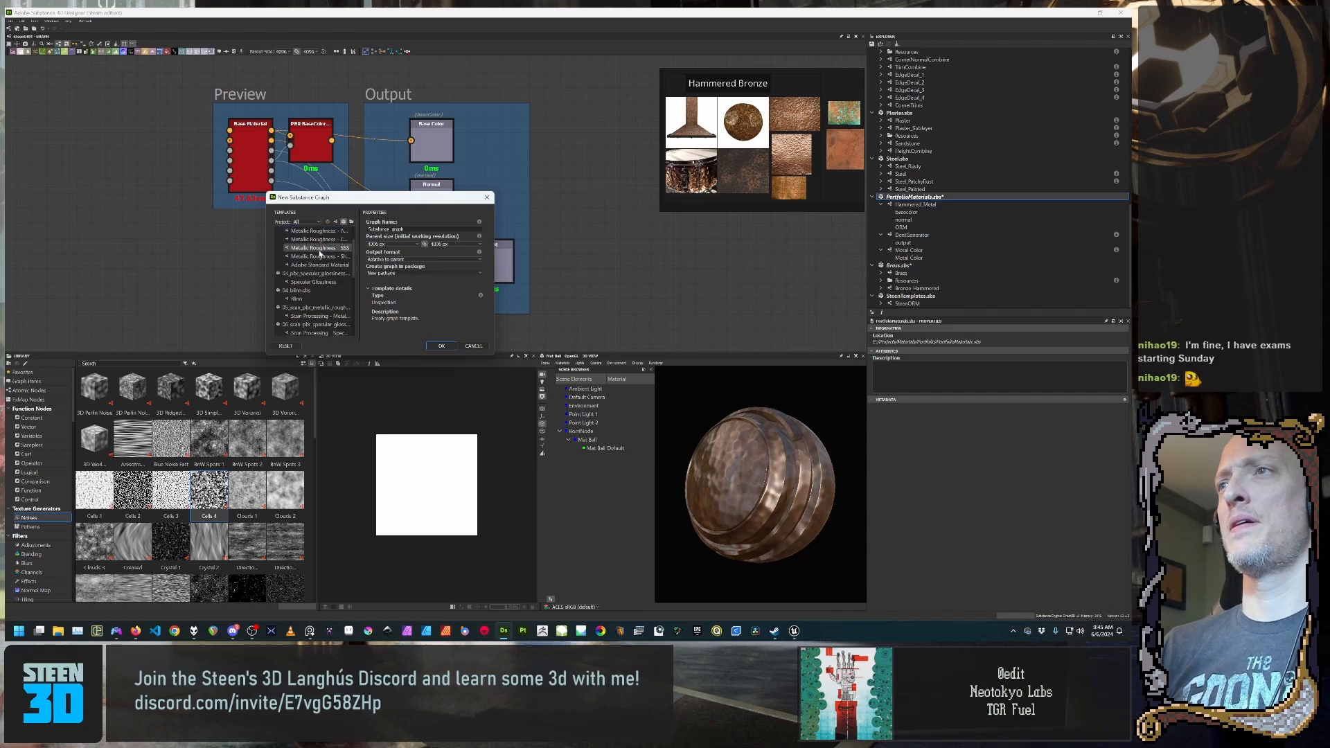
pyautogui.scroll(5, 320, 253)
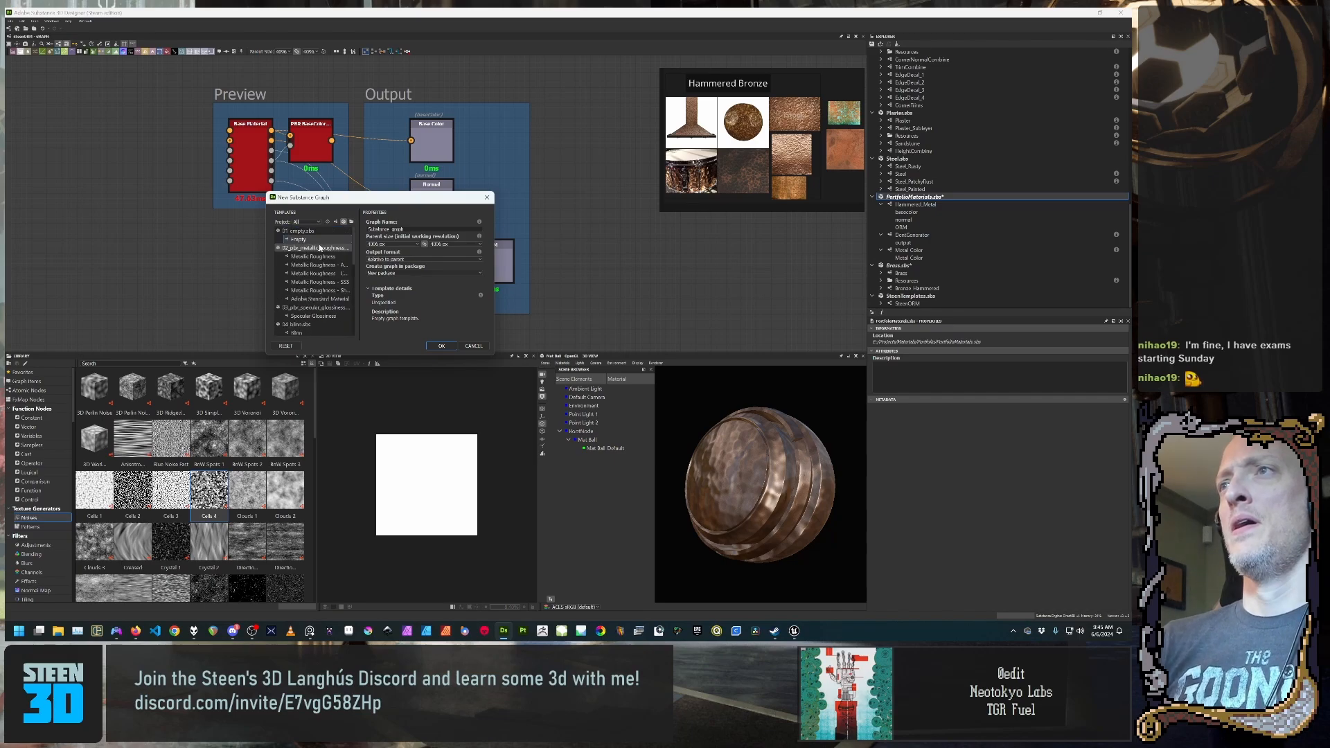
pyautogui.click(335, 221)
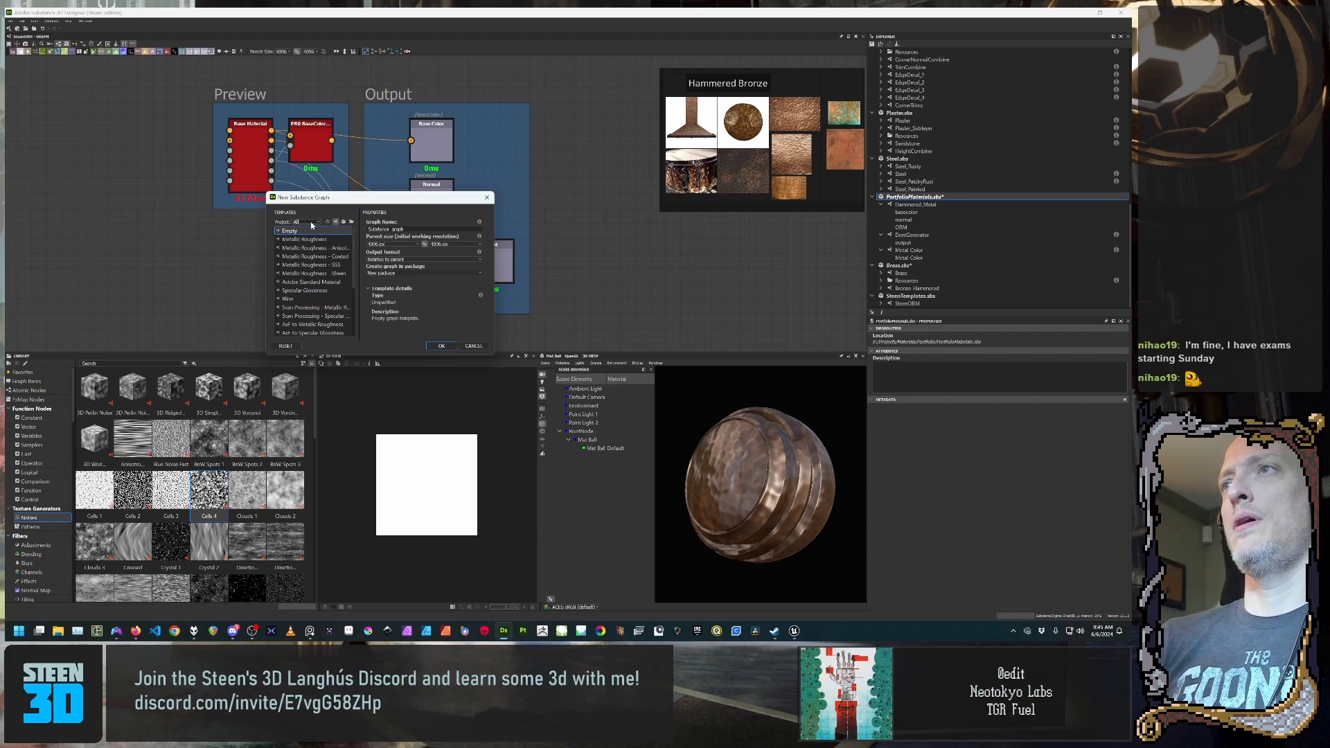
pyautogui.click(306, 223)
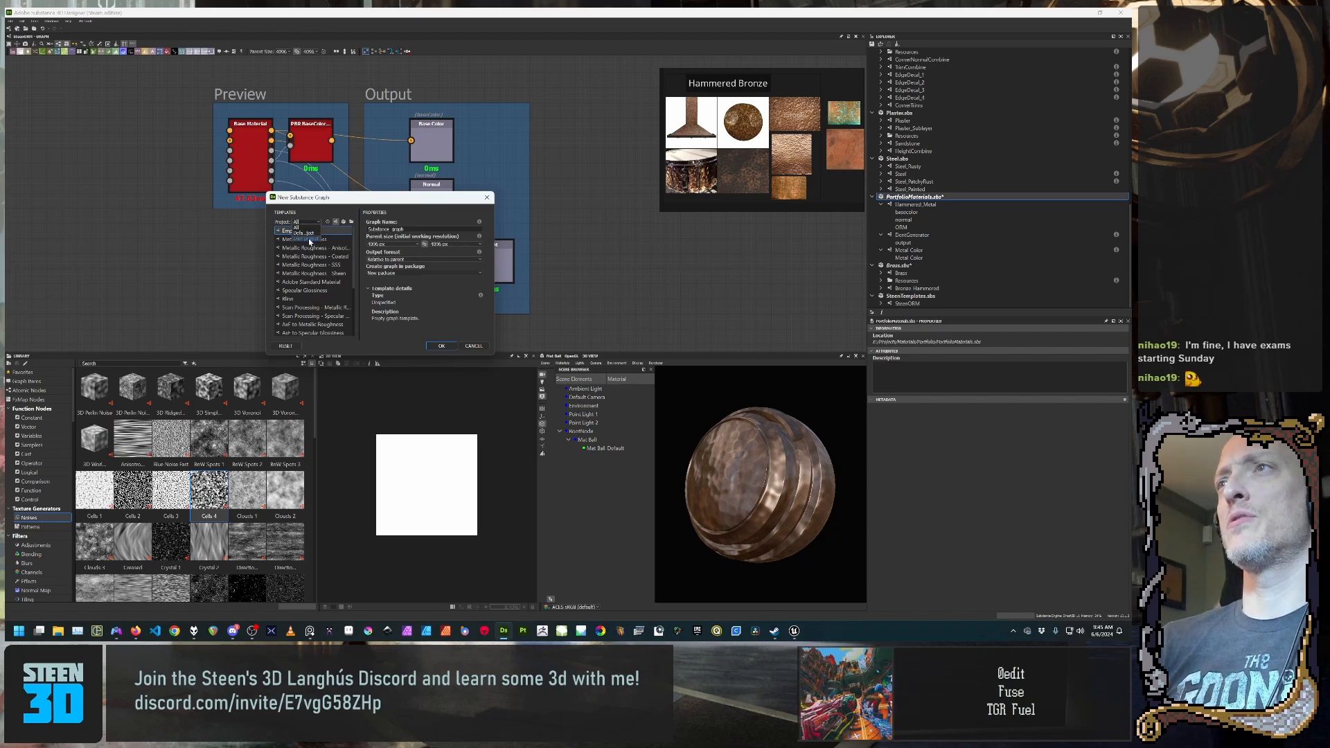
pyautogui.click(356, 204)
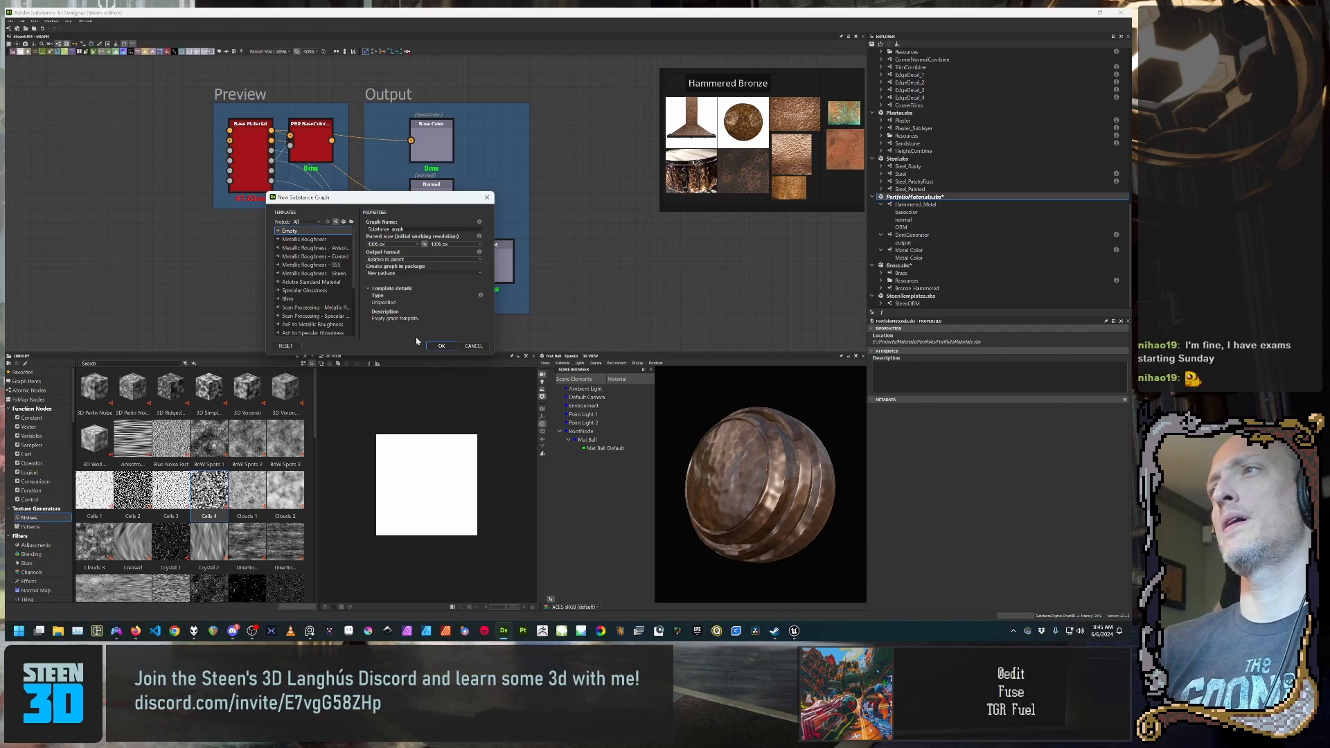
# Step: Close the new graph dialog and create a project file in the preferences, overwriting Steen.sbsprj in the Templates folder
pyautogui.click(473, 346)
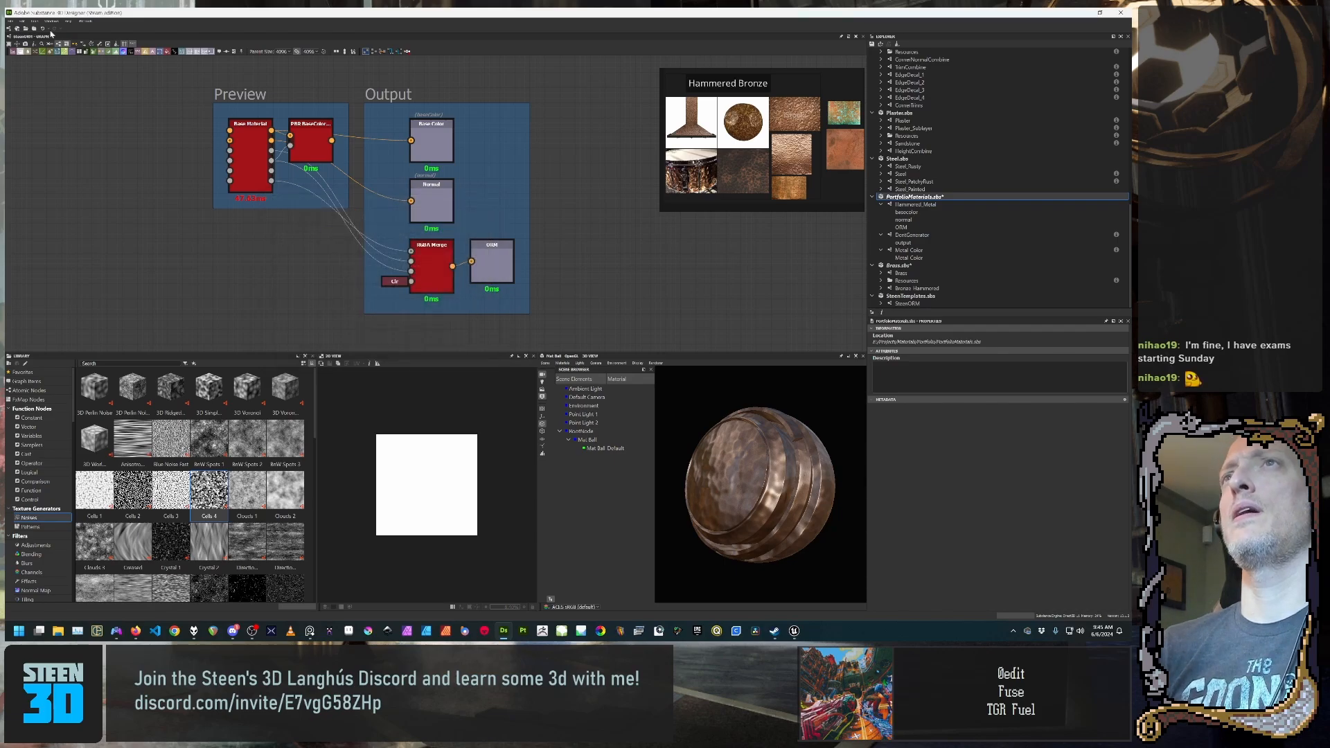
pyautogui.click(14, 22)
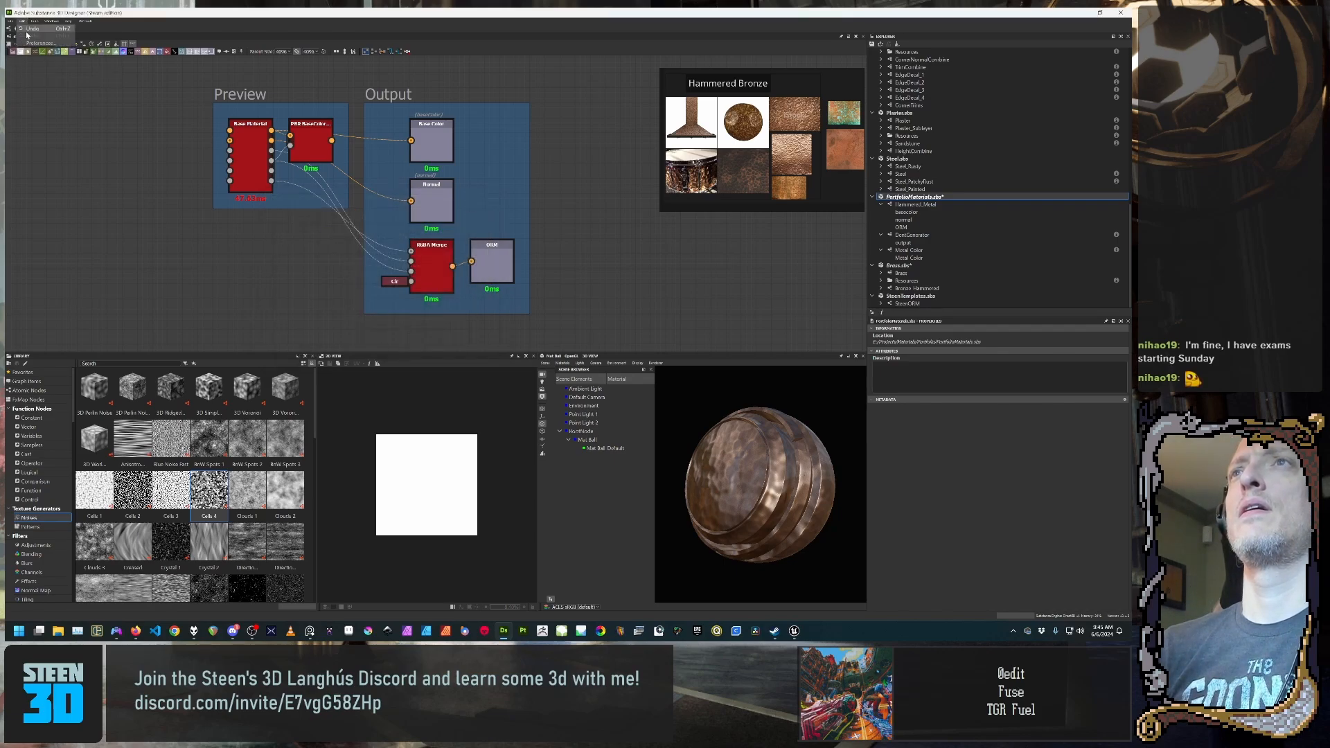
pyautogui.click(35, 44)
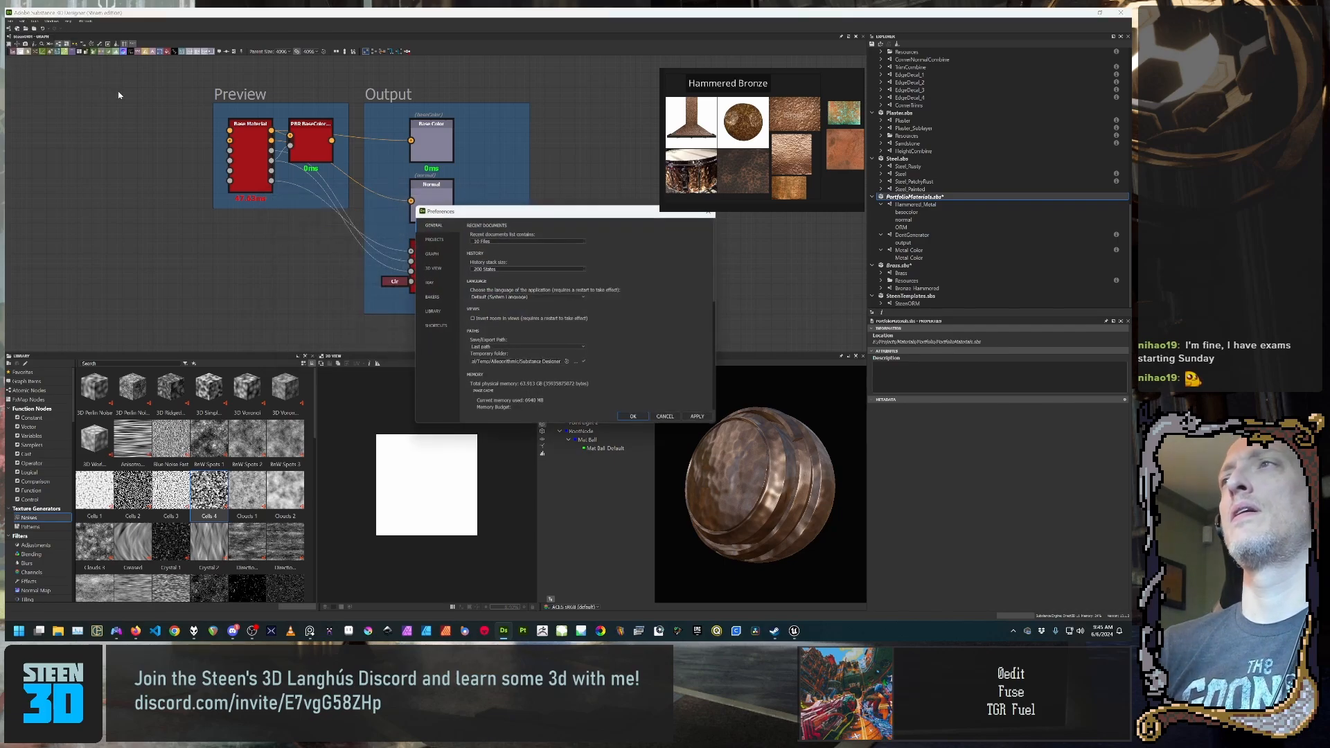
pyautogui.click(434, 240)
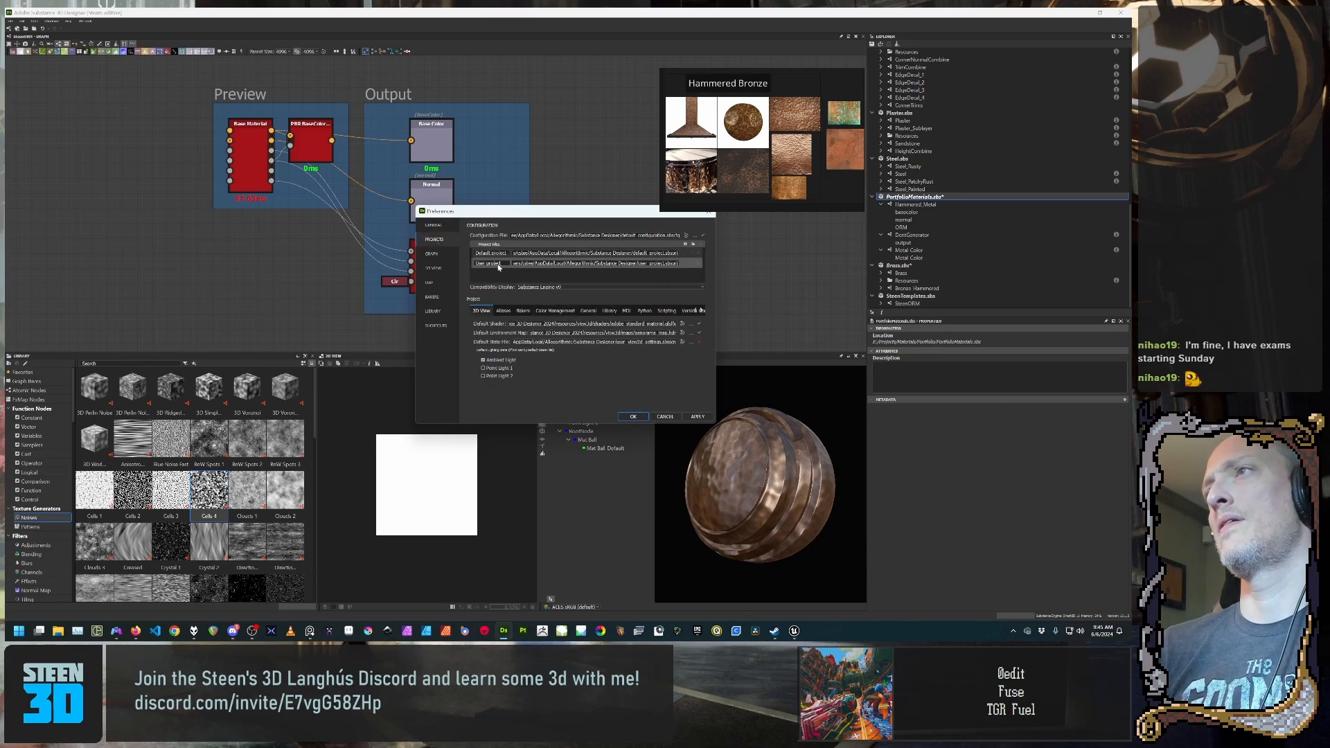
pyautogui.moveTo(478, 211); pyautogui.dragTo(389, 230)
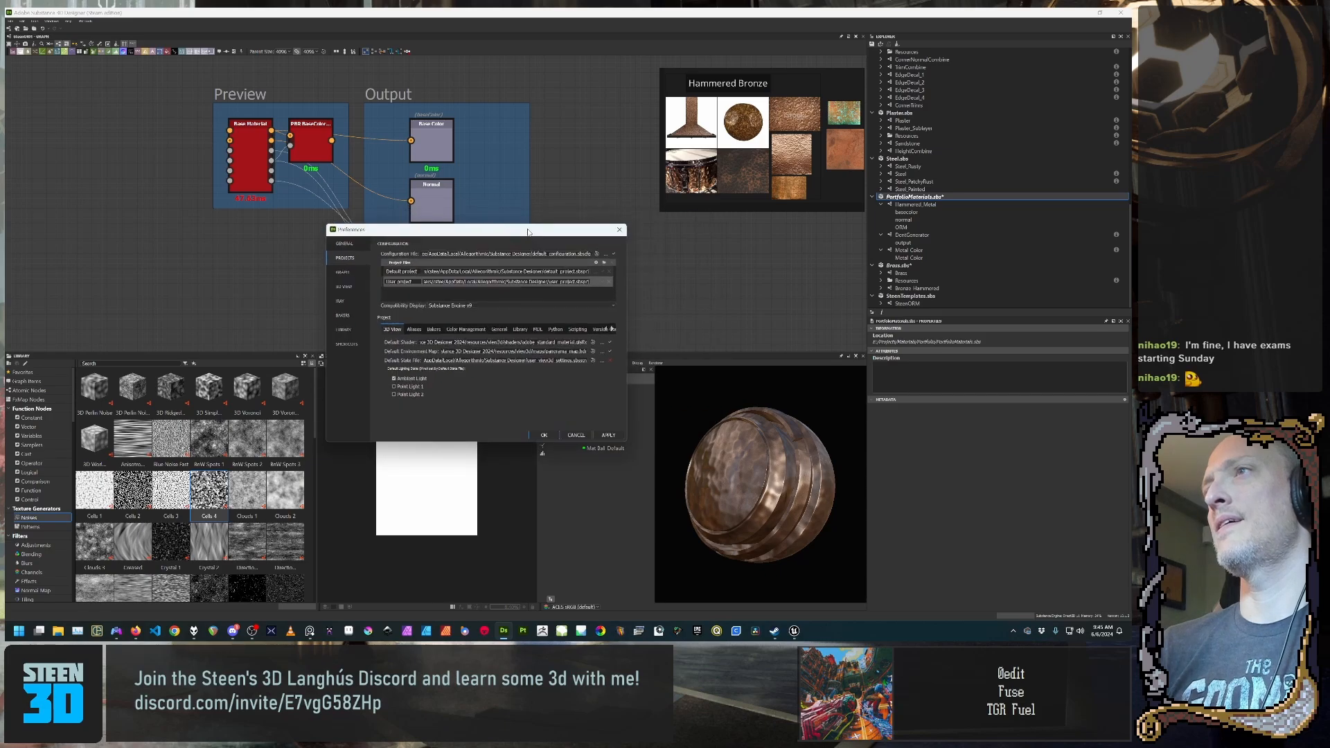
pyautogui.click(596, 262)
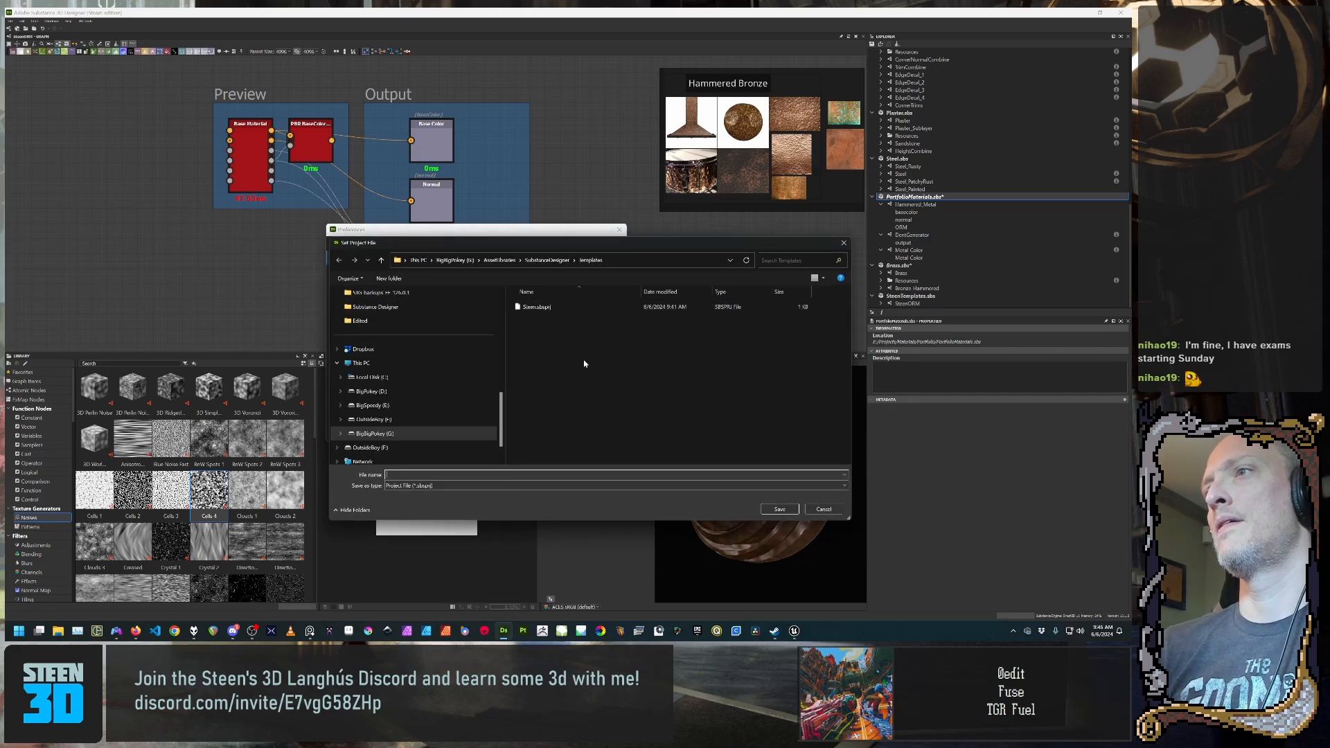
pyautogui.click(550, 309)
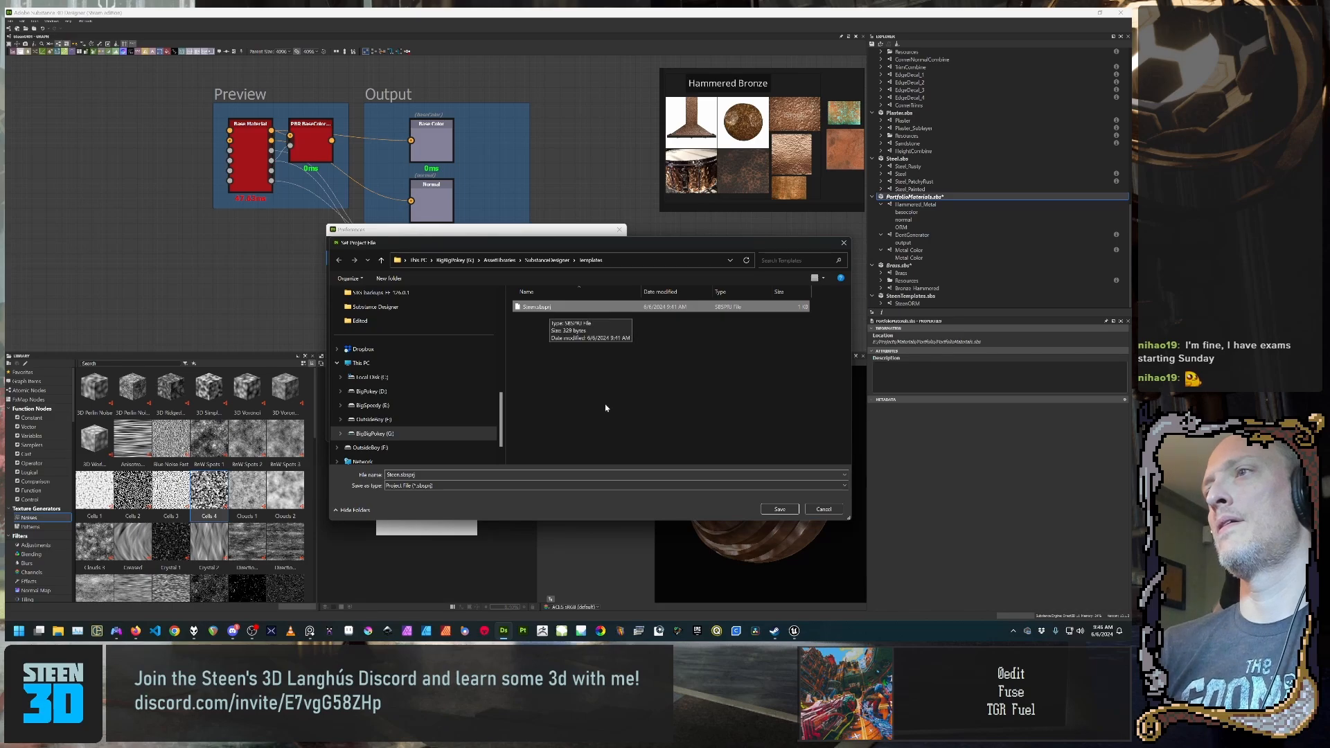
pyautogui.click(779, 509)
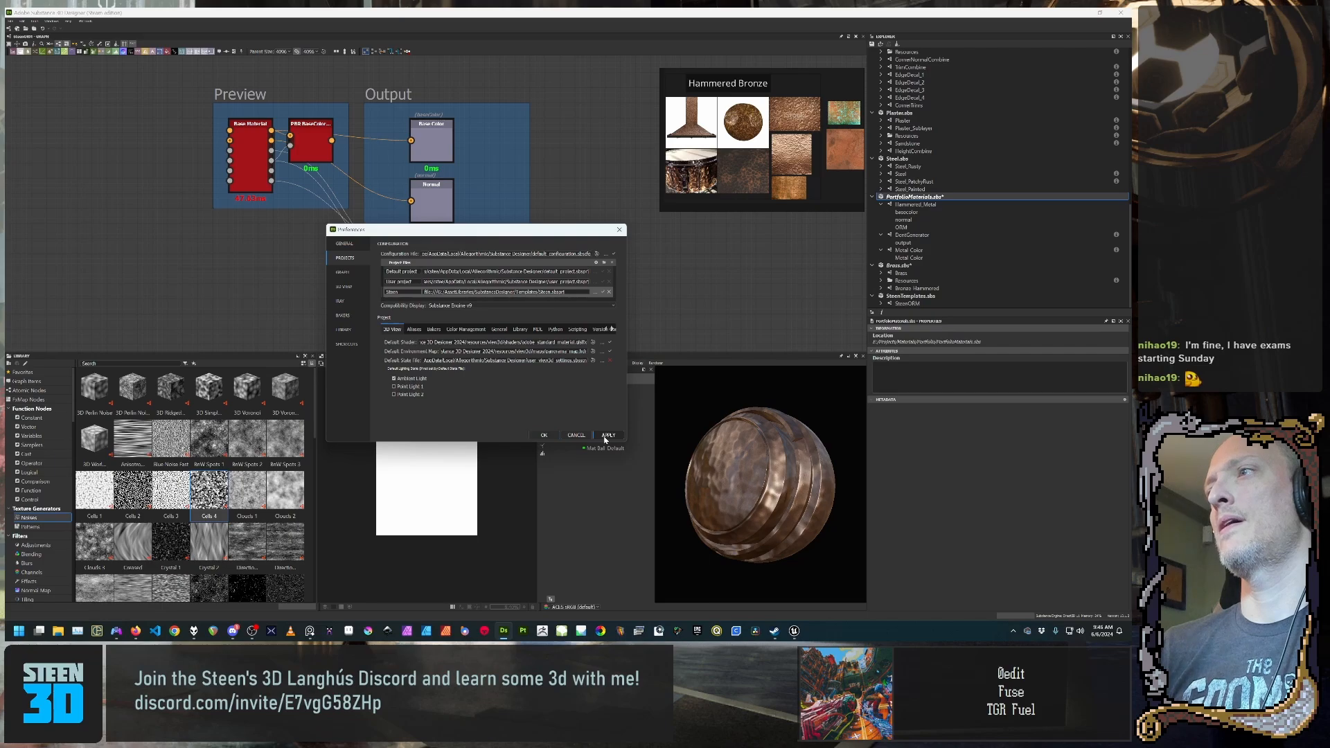
pyautogui.click(545, 435)
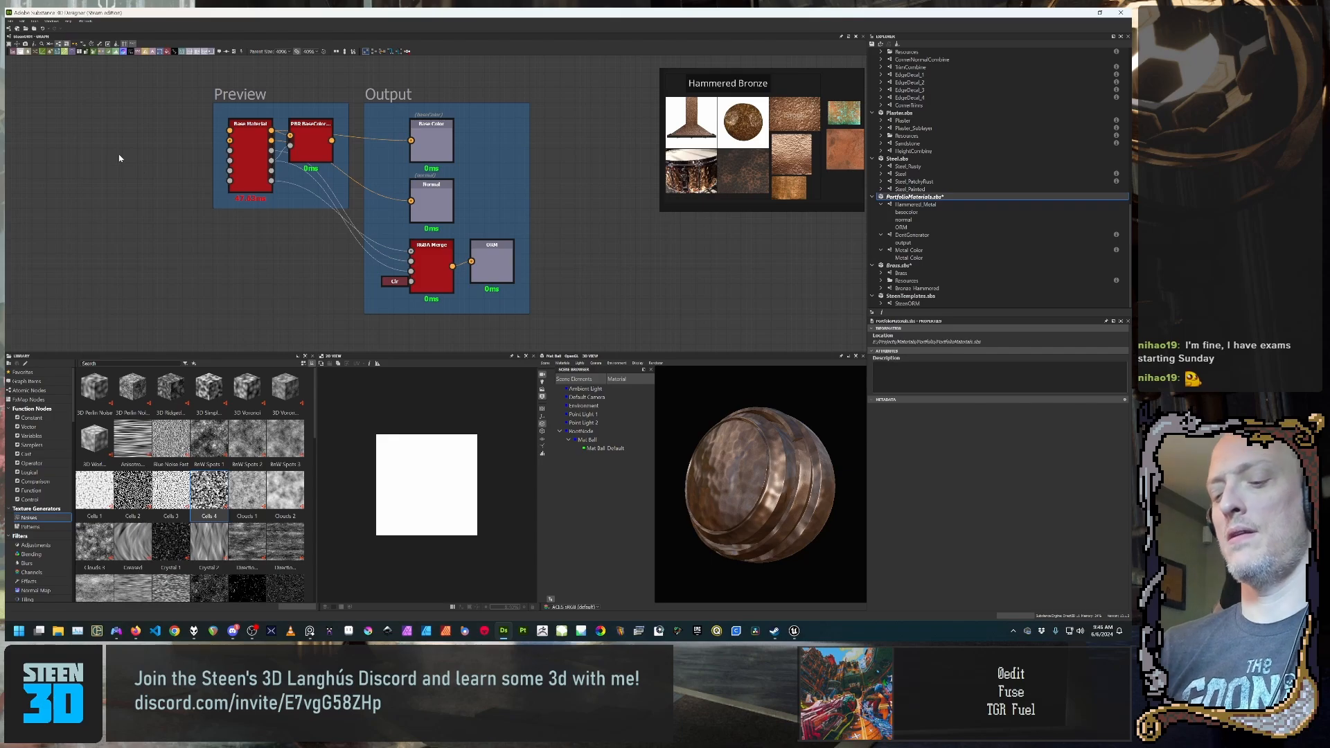
# Step: Start a new Substance graph and filter its templates by the Steen project to look for the custom one
pyautogui.hotkey('ctrl', 'n')
pyautogui.scroll(-5, 243, 284)
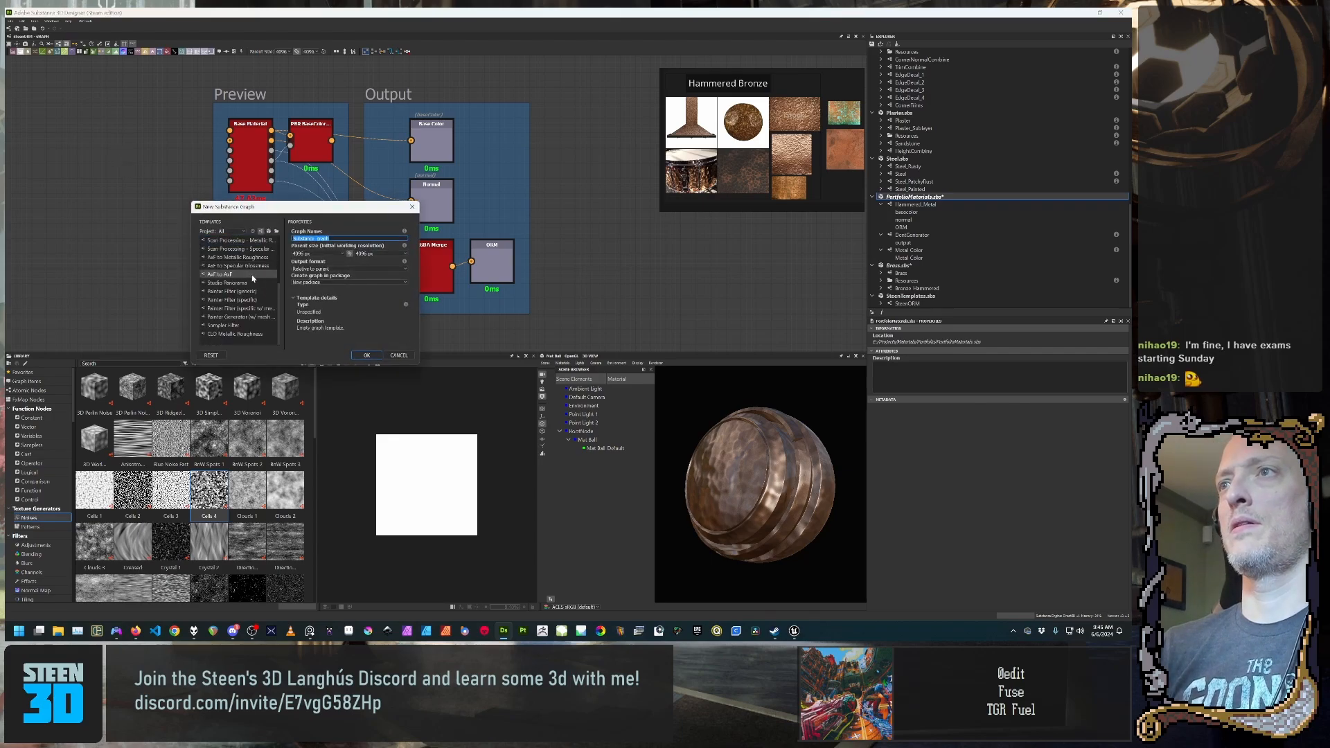
pyautogui.click(231, 231)
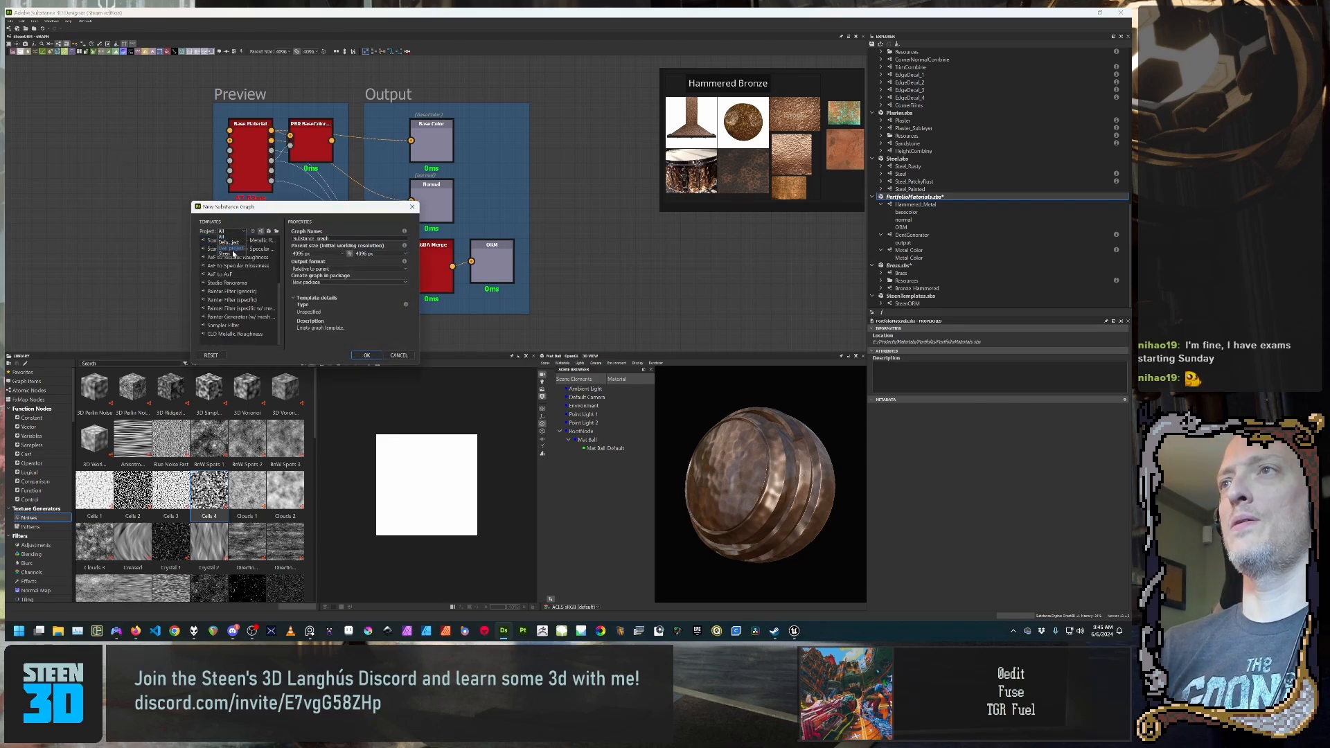
pyautogui.click(232, 253)
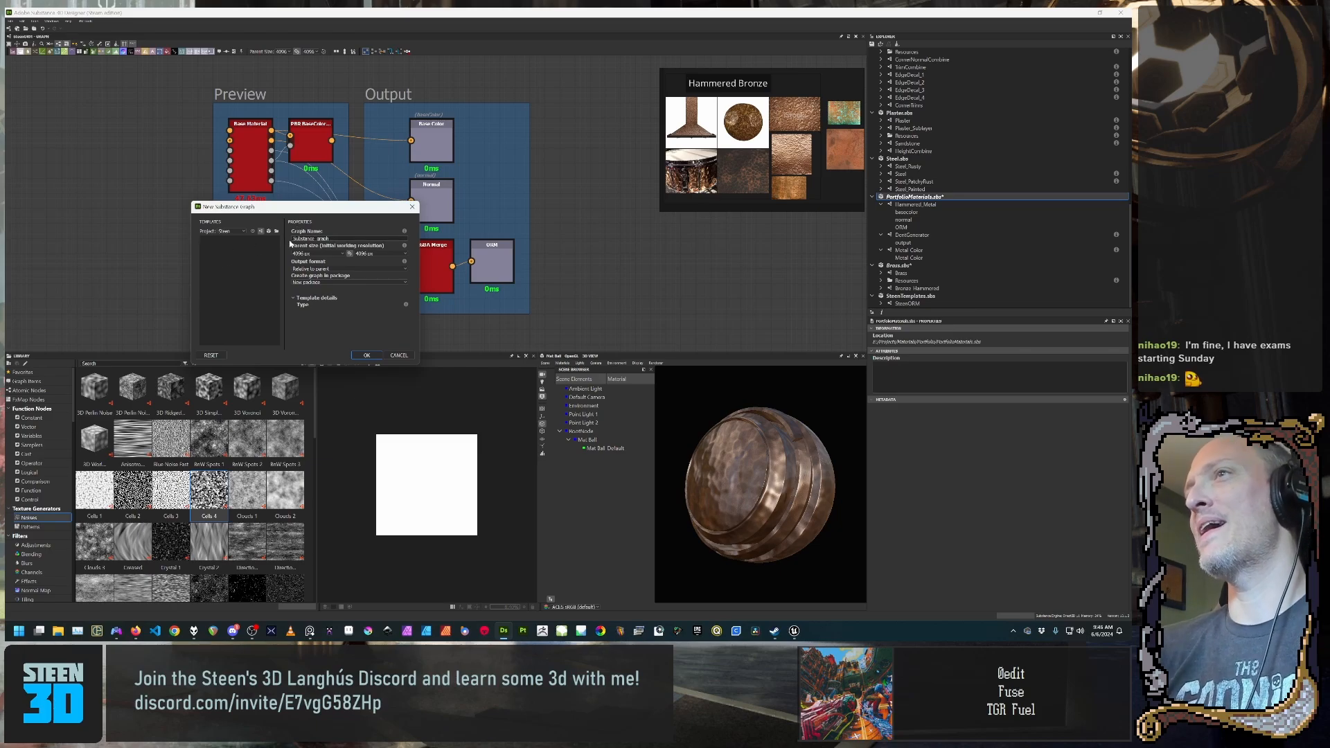
pyautogui.moveTo(304, 207); pyautogui.dragTo(435, 192)
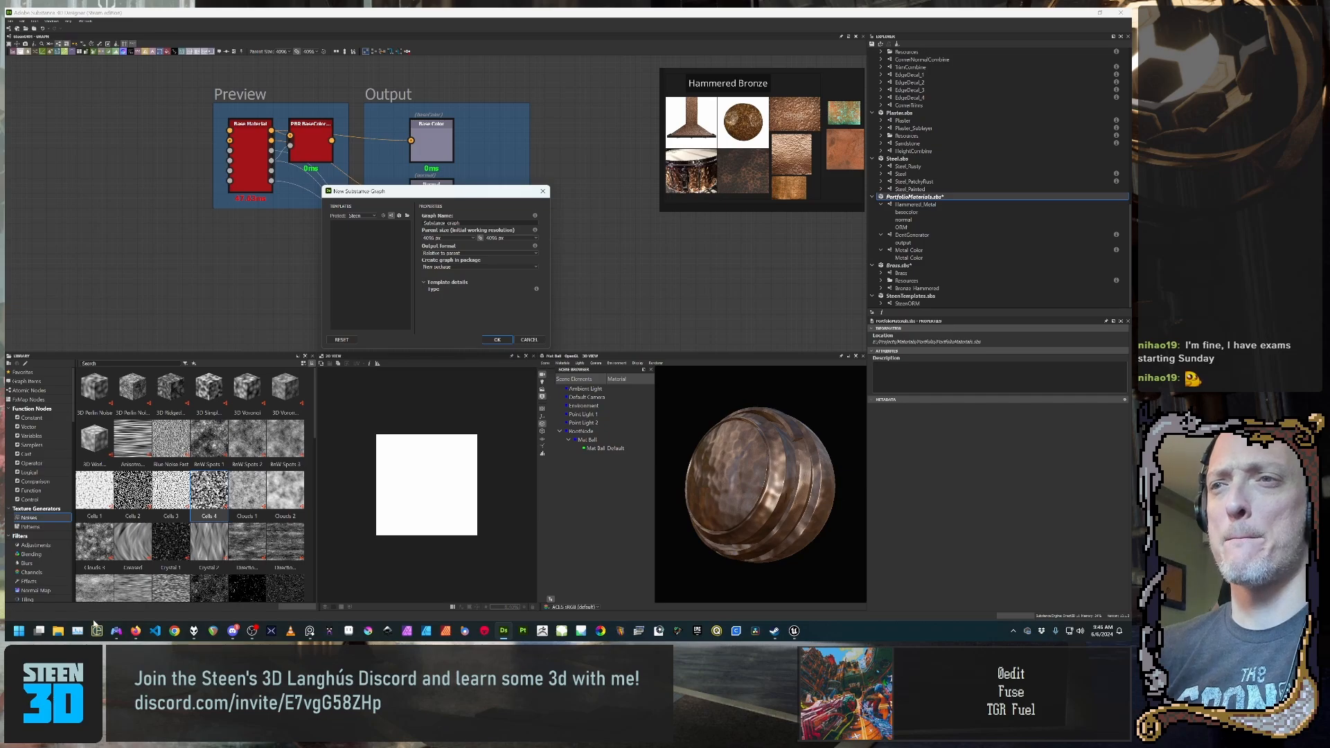
# Step: Switch to File Explorer, check the files in AssetLibraries > SubstanceDesigner > Templates on the G: drive, and return to Substance Designer
pyautogui.click(58, 631)
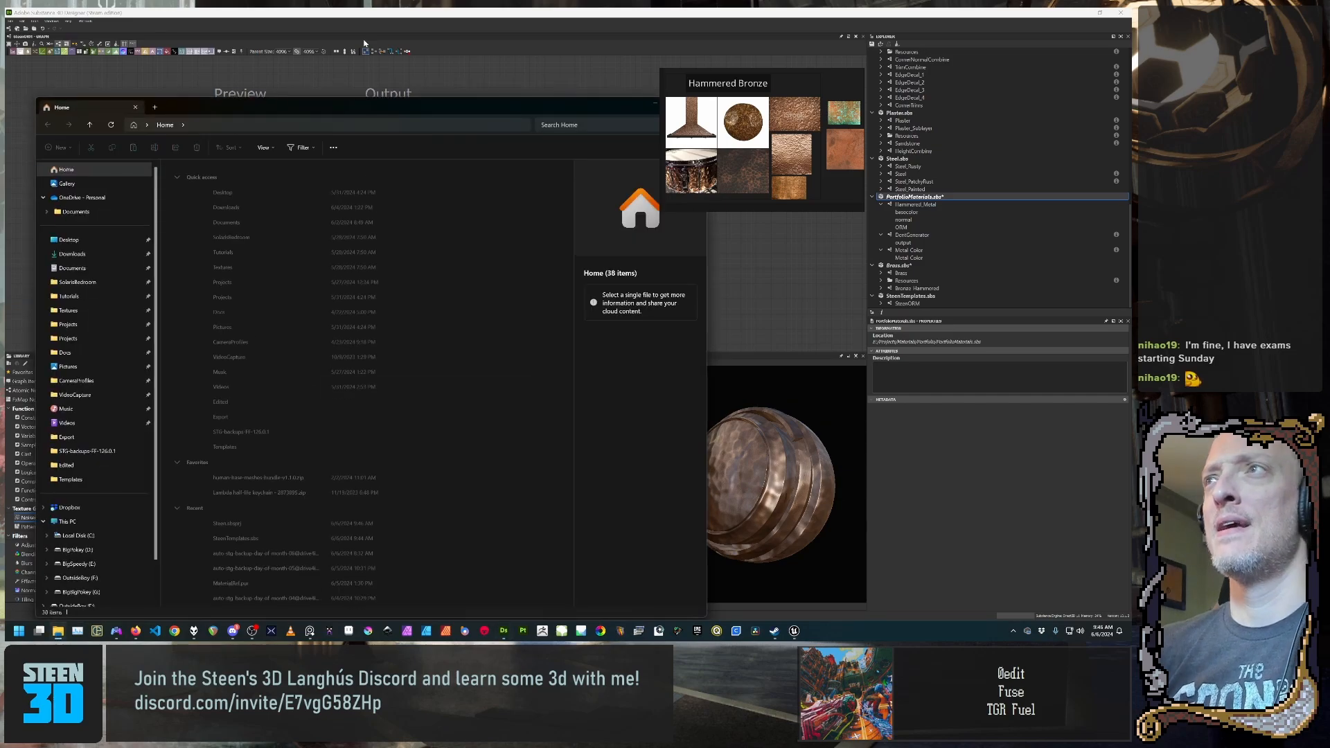
pyautogui.moveTo(365, 107); pyautogui.dragTo(452, 38)
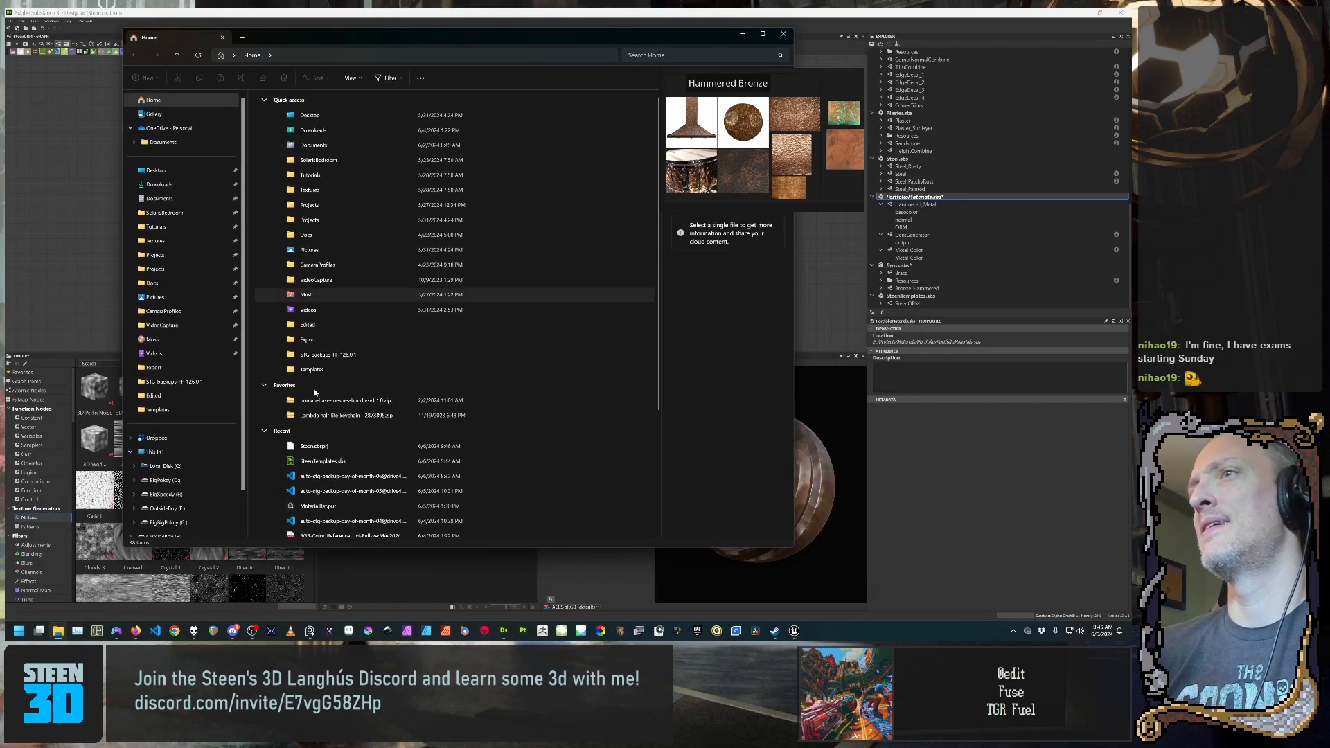
pyautogui.click(168, 522)
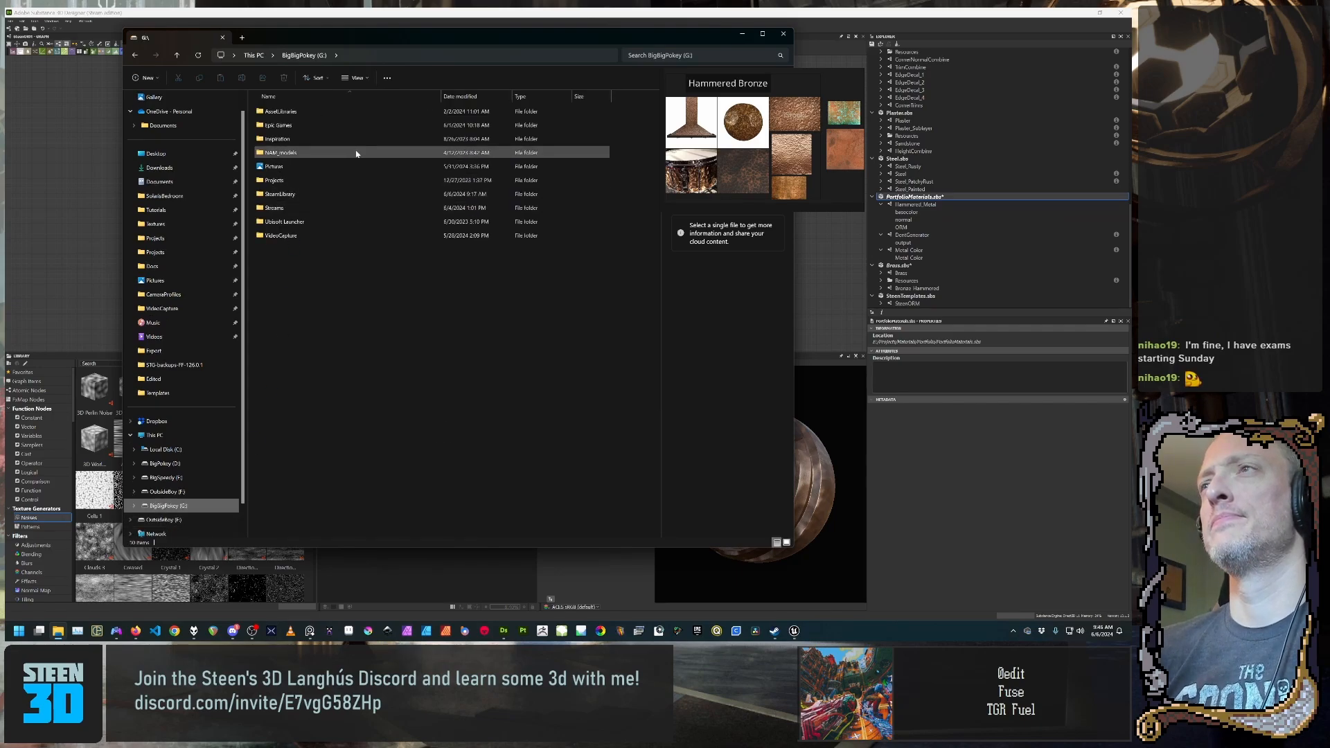
pyautogui.doubleClick(345, 111)
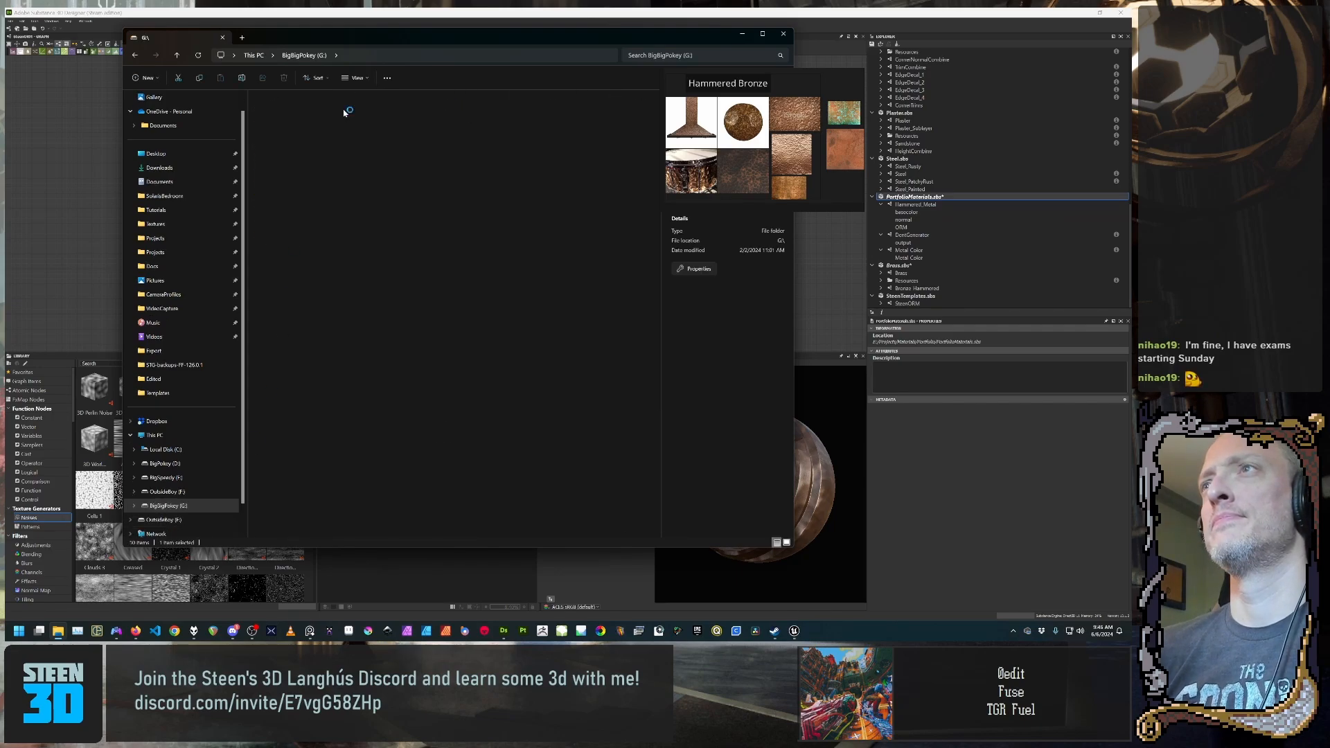
pyautogui.doubleClick(324, 208)
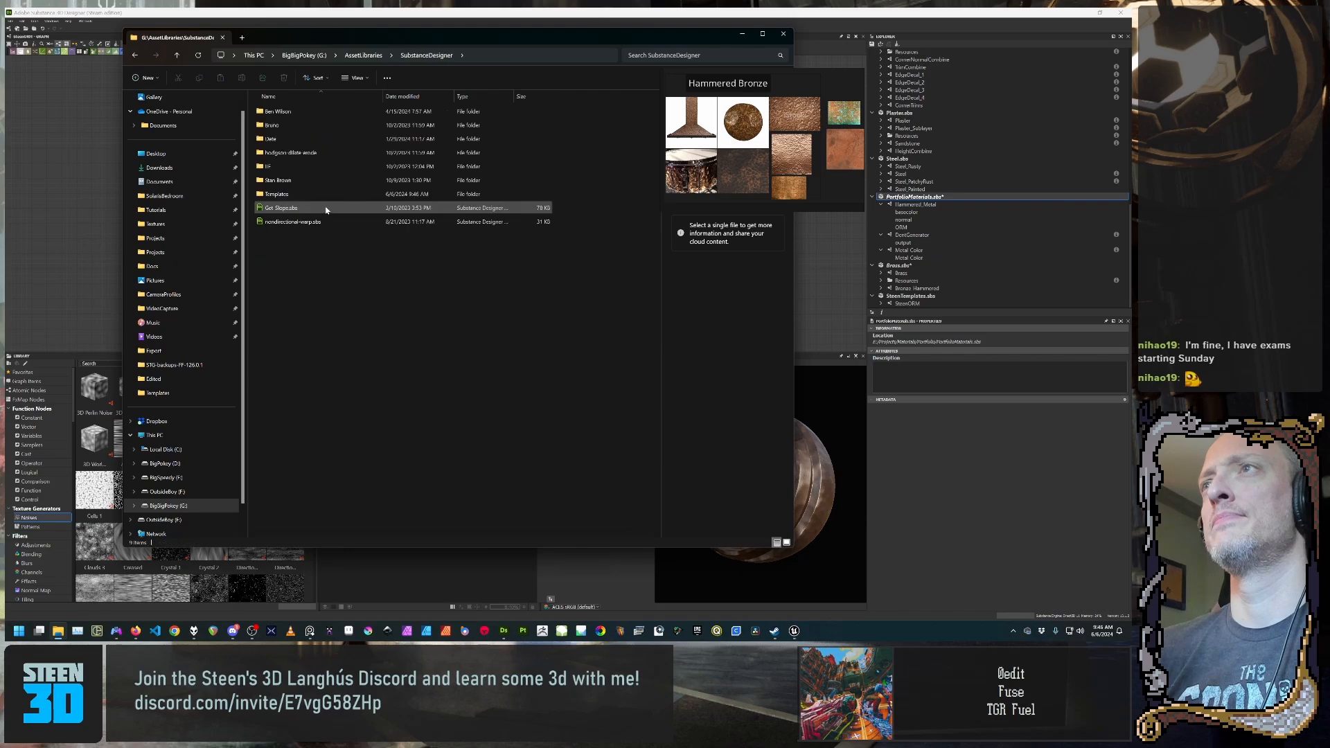
pyautogui.doubleClick(321, 199)
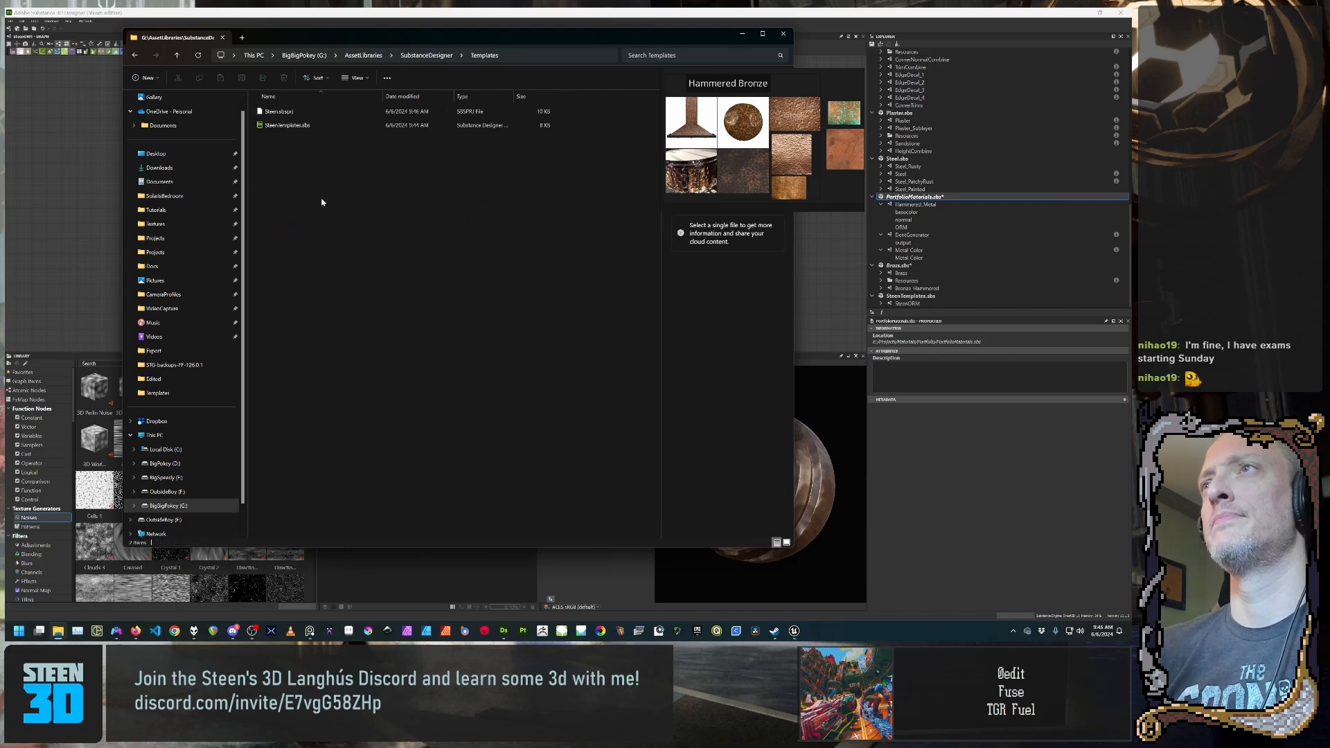
pyautogui.click(309, 128)
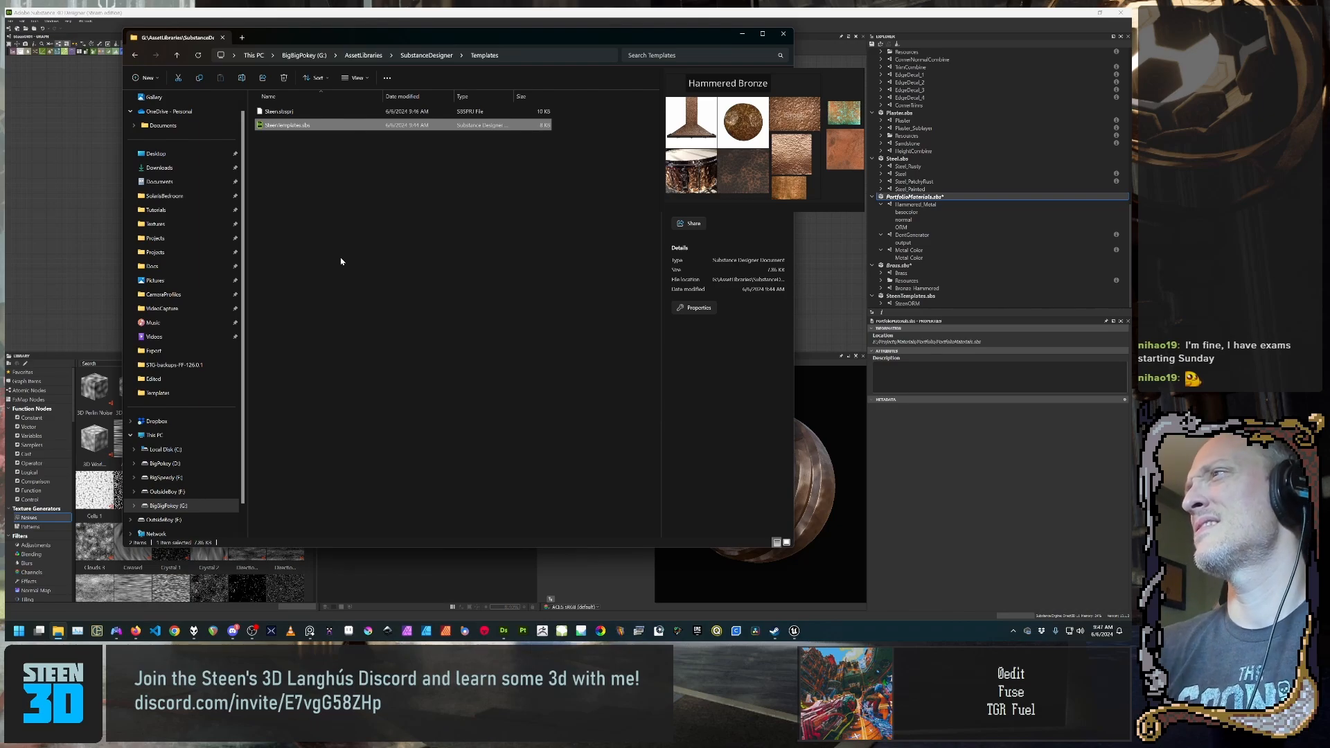
pyautogui.click(446, 363)
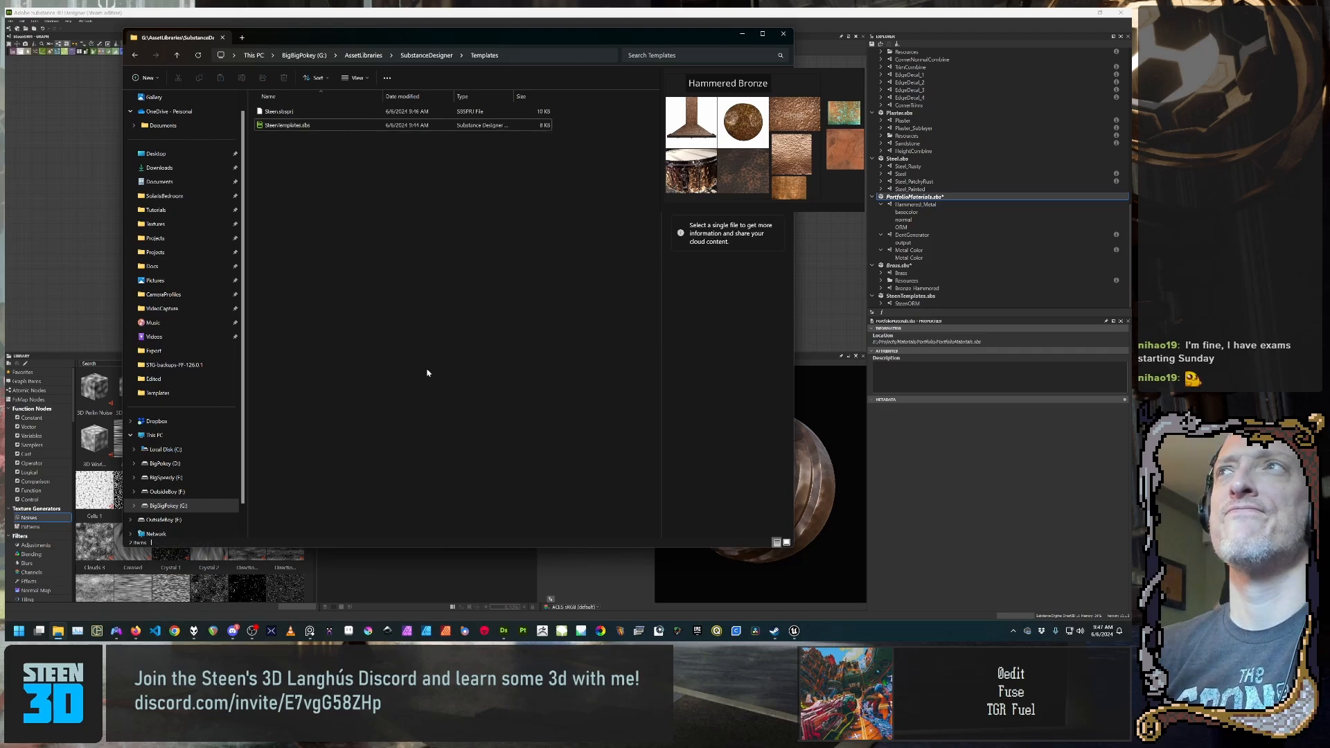
pyautogui.click(336, 20)
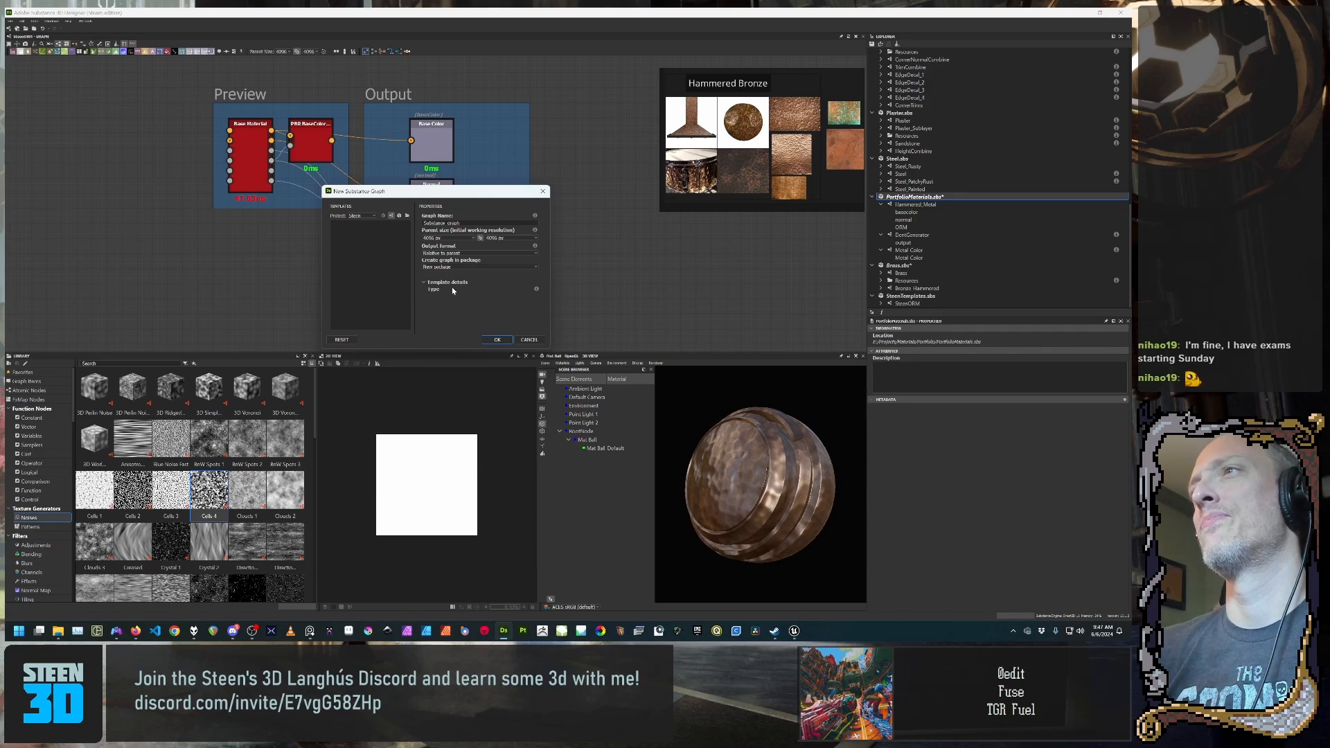
# Step: Switch to Firefox, read the templates section of Adobe's Creating a Substance graph help page, and return to Substance Designer
pyautogui.moveTo(136, 630)
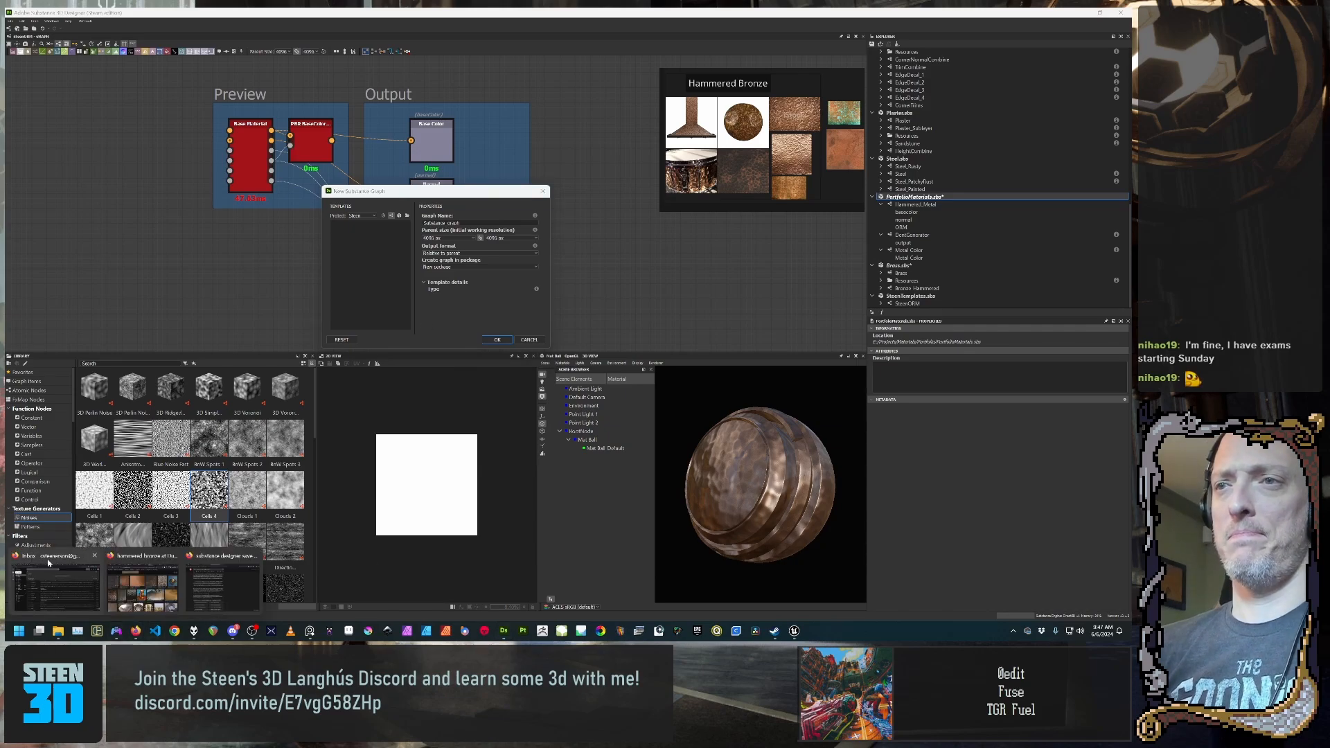
pyautogui.moveTo(215, 563)
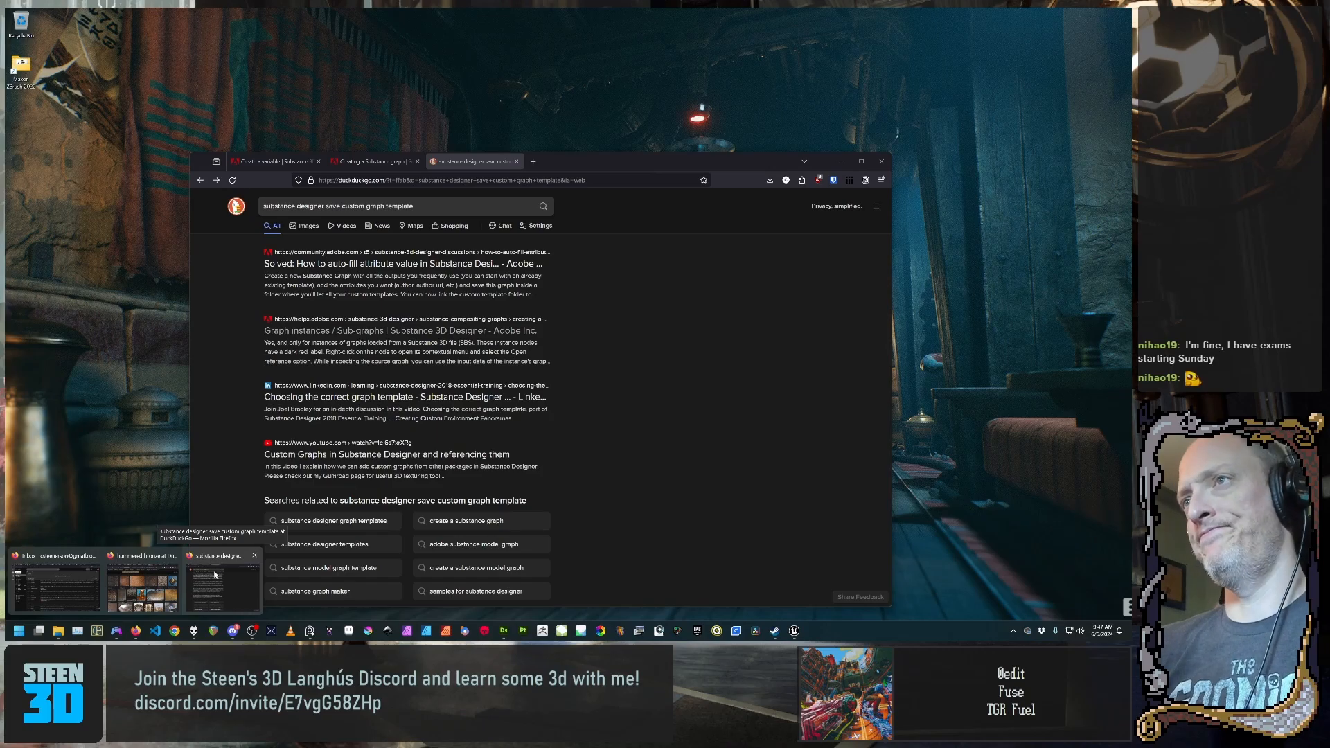
pyautogui.click(211, 578)
pyautogui.click(374, 161)
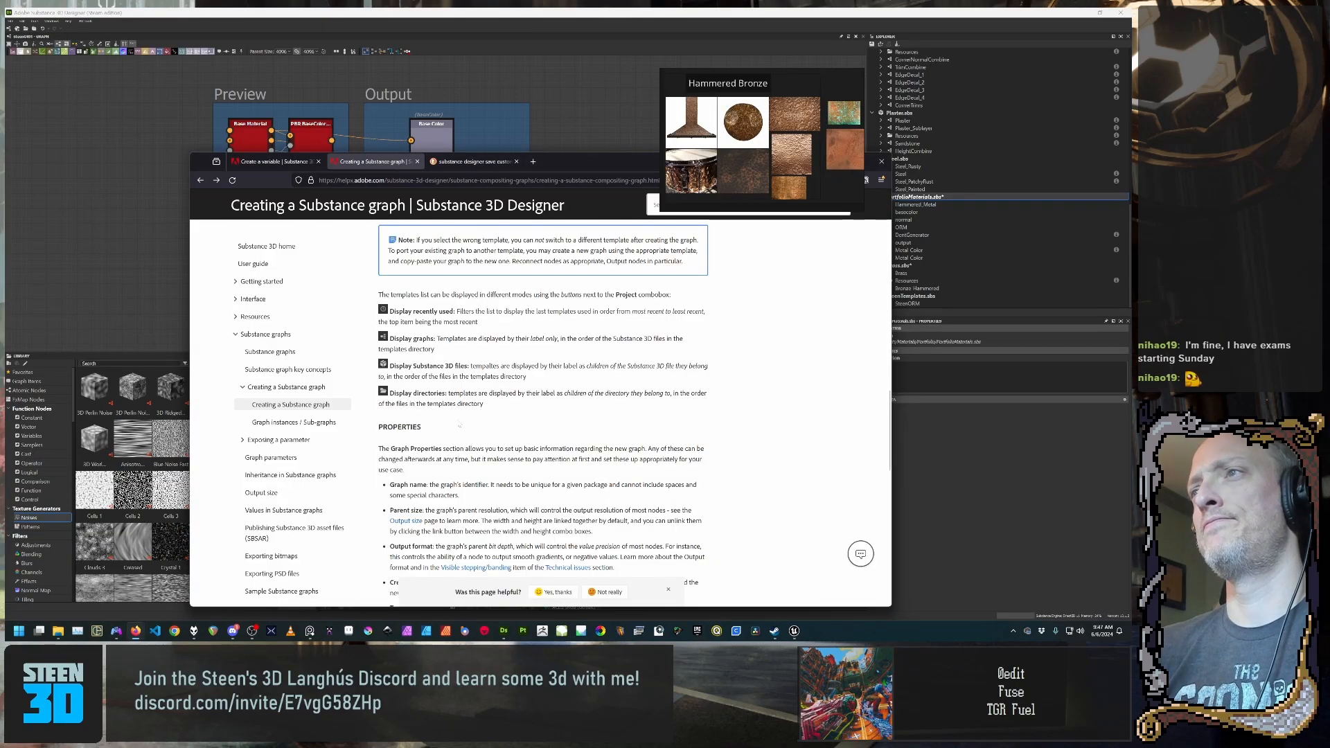
pyautogui.scroll(-3, 468, 439)
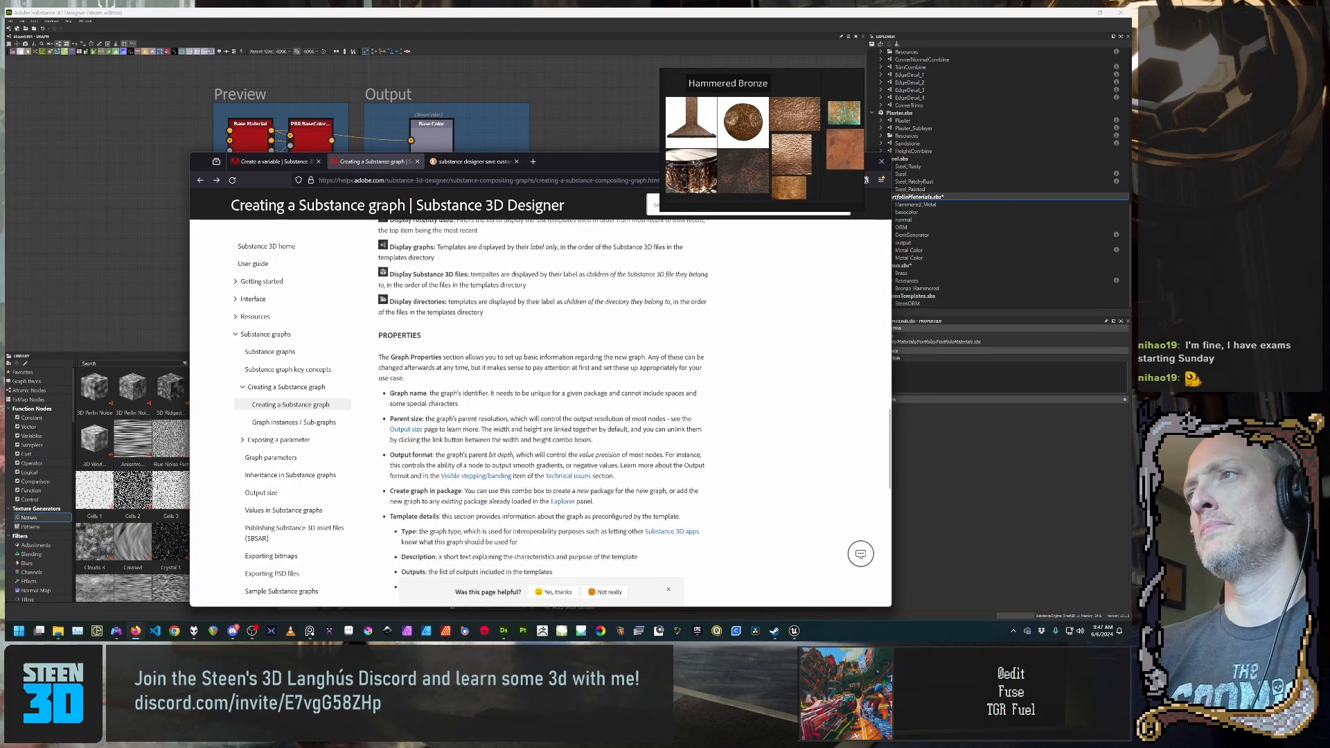
pyautogui.scroll(4, 467, 440)
pyautogui.scroll(3, 468, 441)
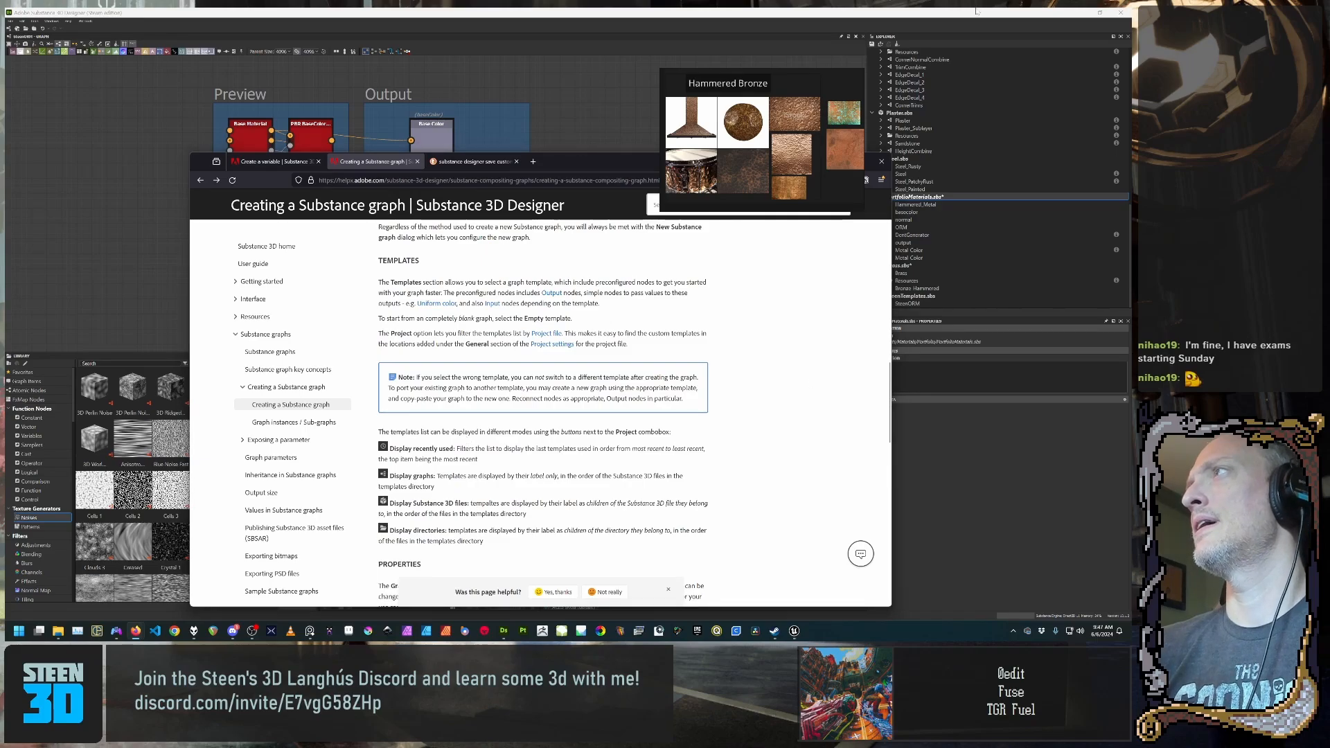
pyautogui.click(927, 169)
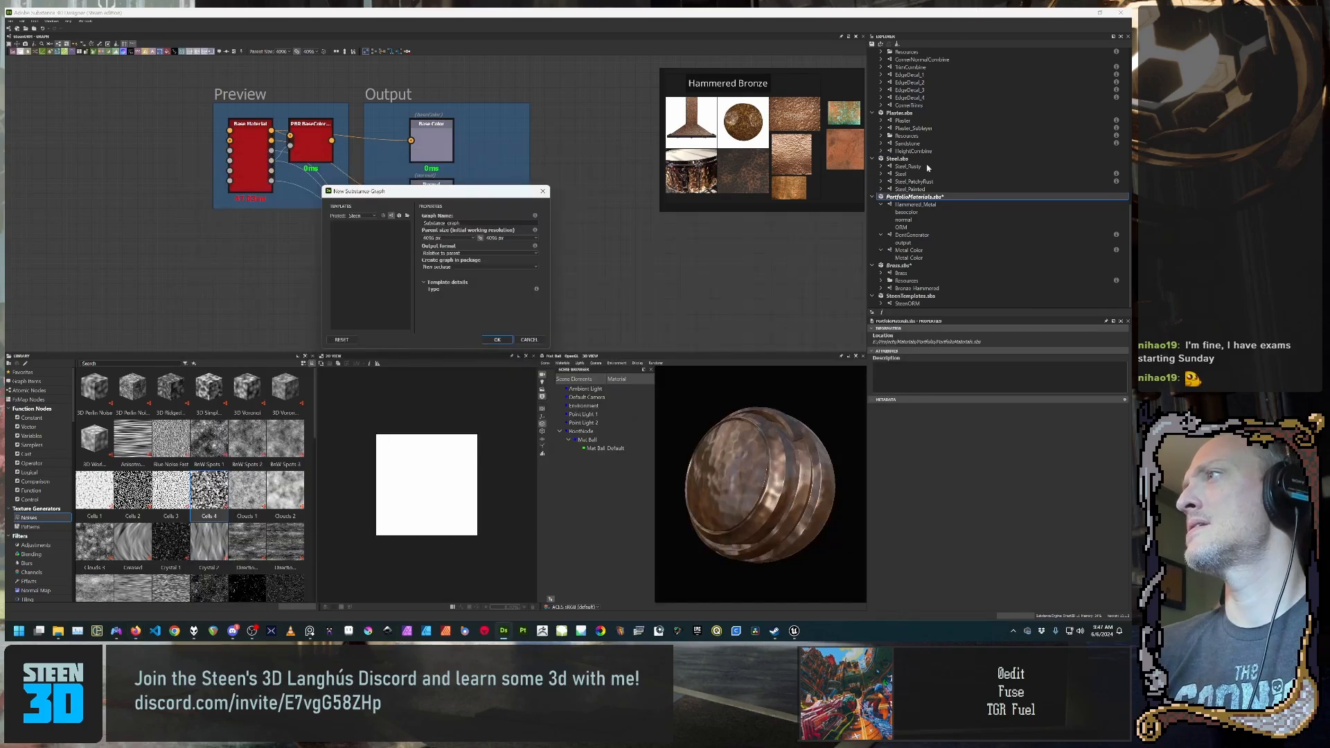
# Step: Cancel the new graph dialog and check the commands available for the SteenORM graph in the SteenTemplates package
pyautogui.click(528, 339)
pyautogui.click(925, 304)
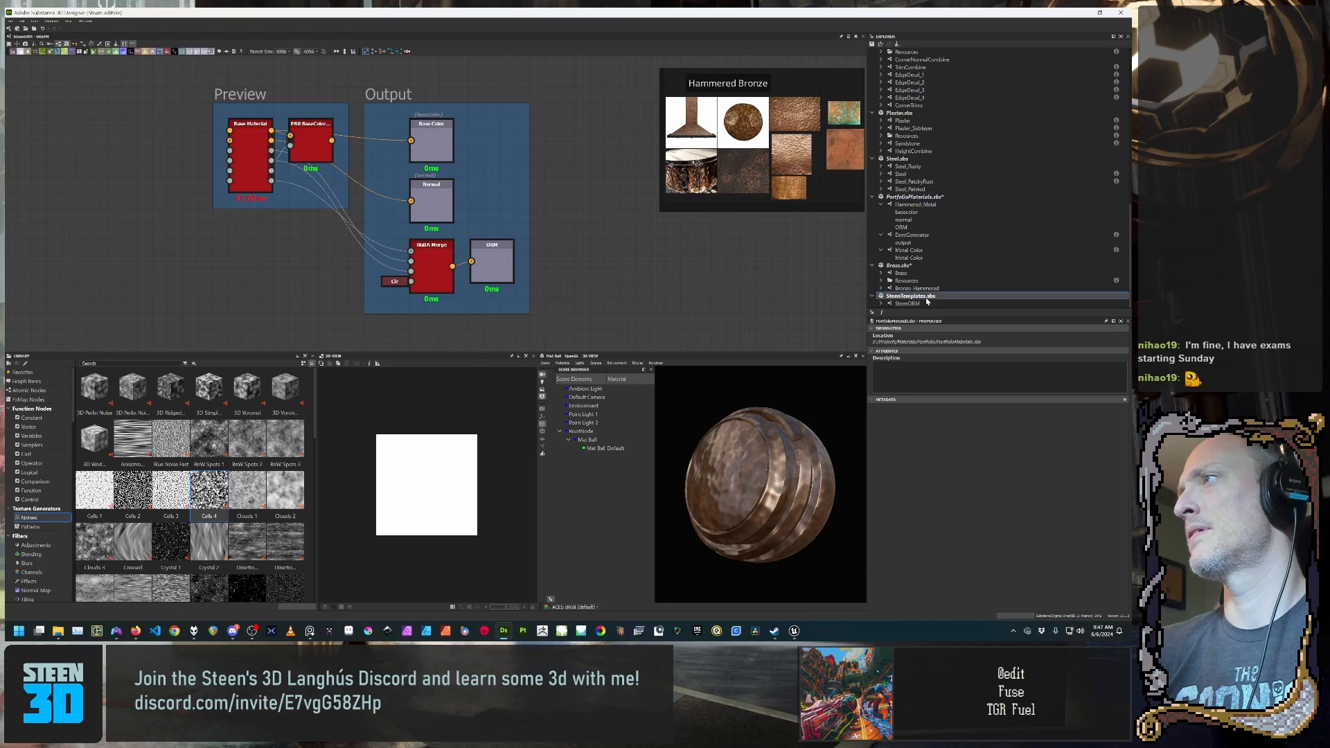
pyautogui.rightClick(928, 306)
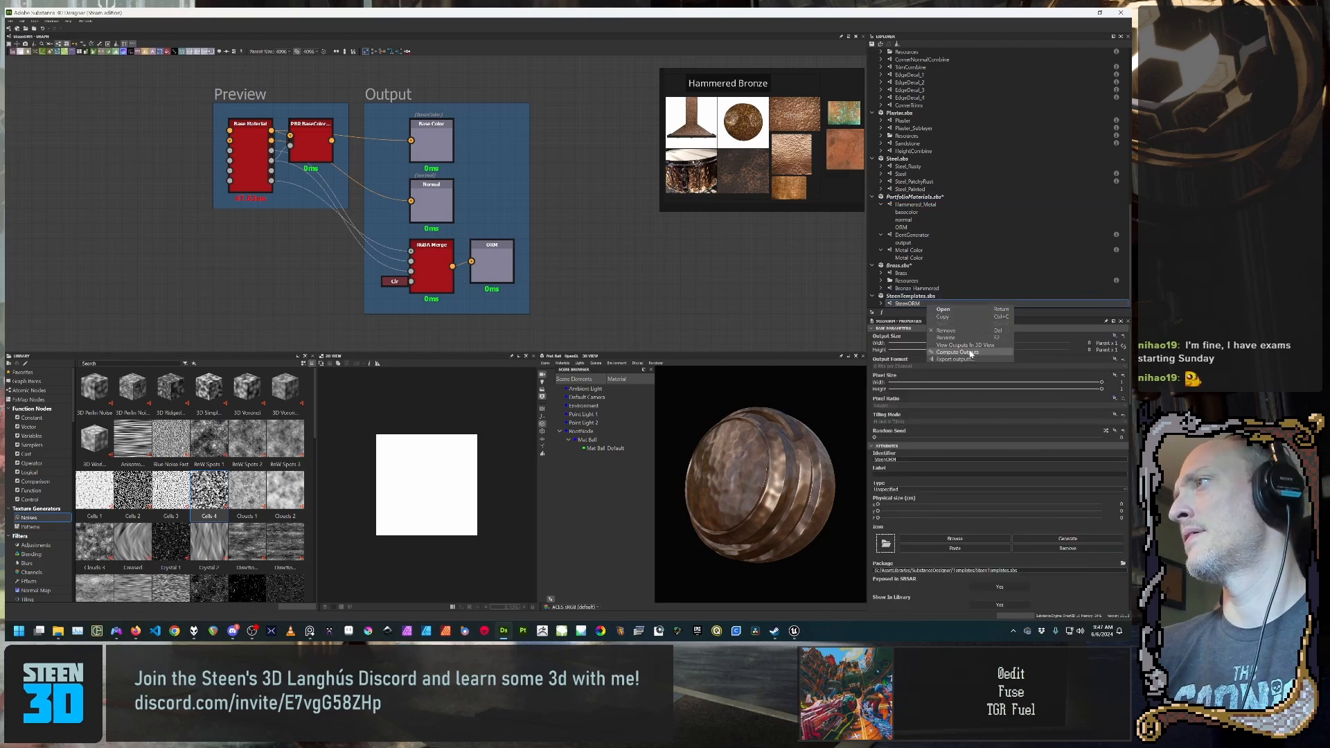
pyautogui.click(911, 319)
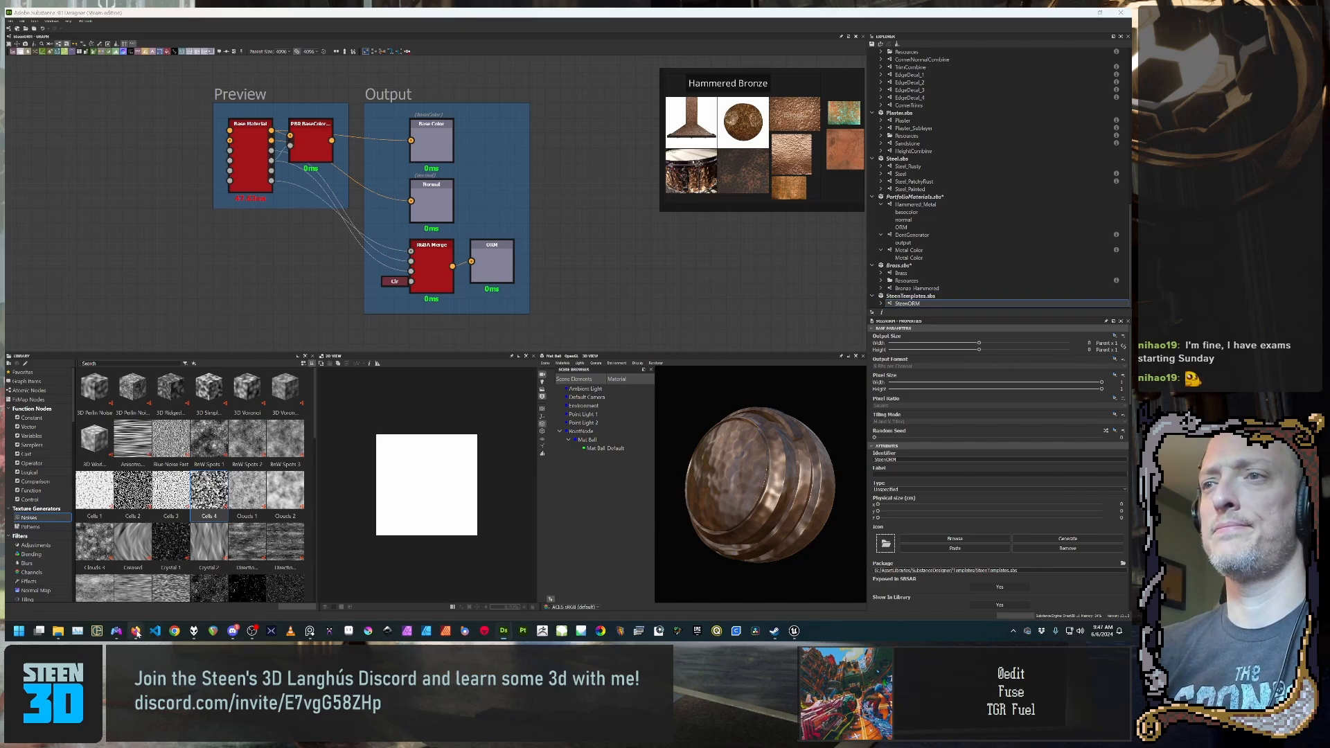
# Step: Switch to Firefox, return from Adobe's help page to the "substance add graph template" results, and check them before moving the browser aside
pyautogui.moveTo(136, 630)
pyautogui.click(221, 585)
pyautogui.scroll(10, 579, 354)
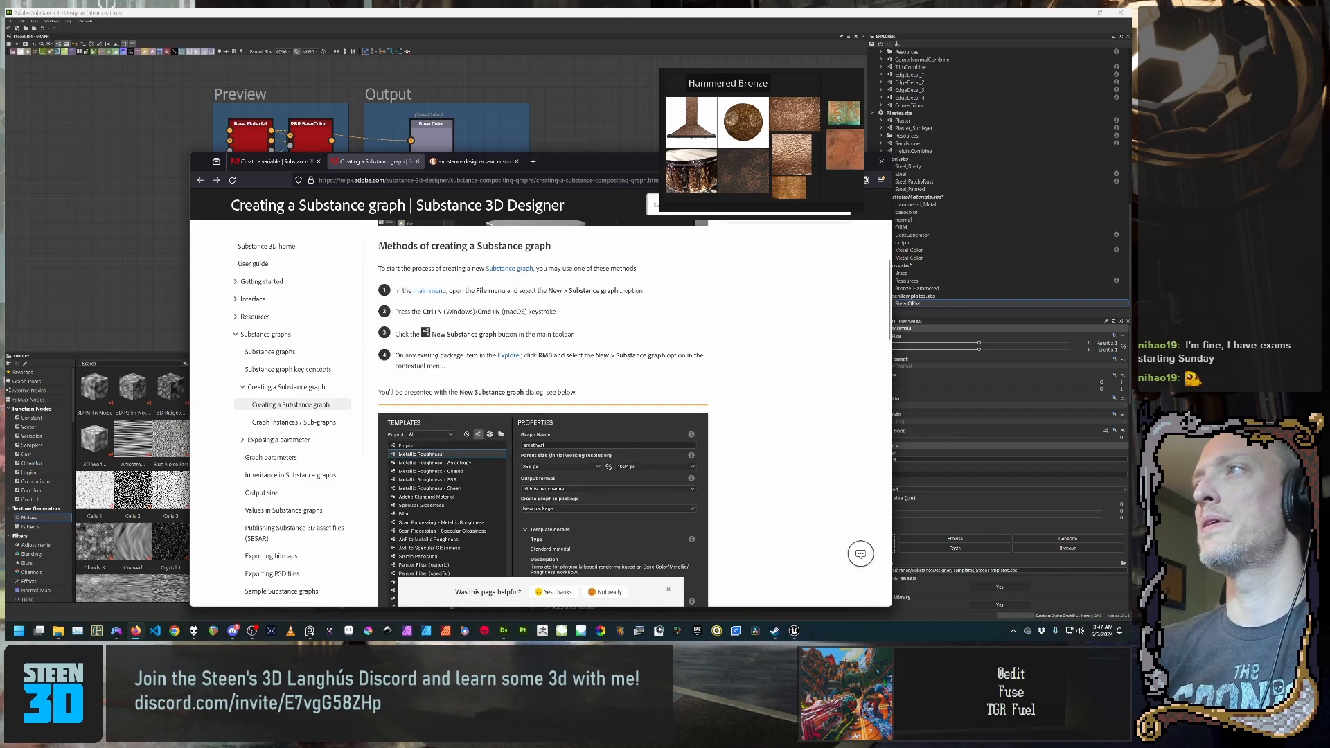
pyautogui.moveTo(569, 171); pyautogui.dragTo(434, 164)
pyautogui.click(434, 173)
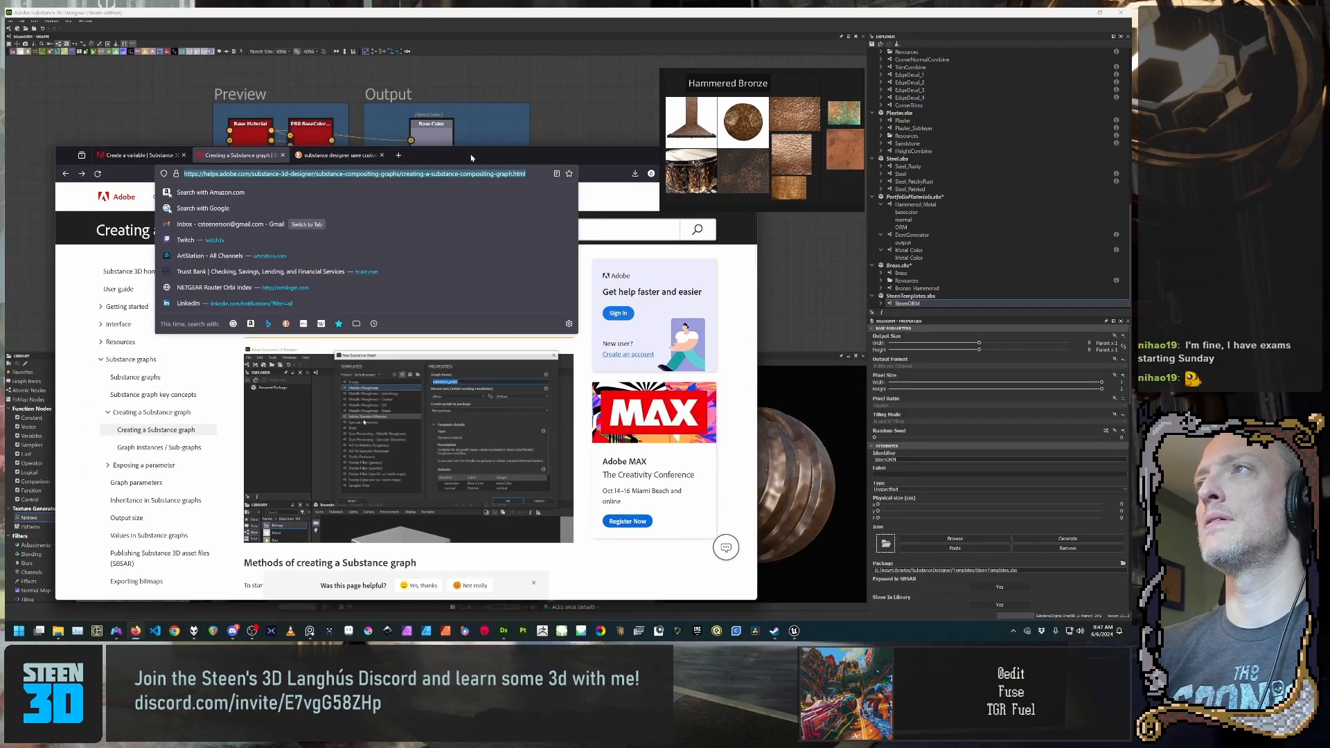
pyautogui.press('Escape')
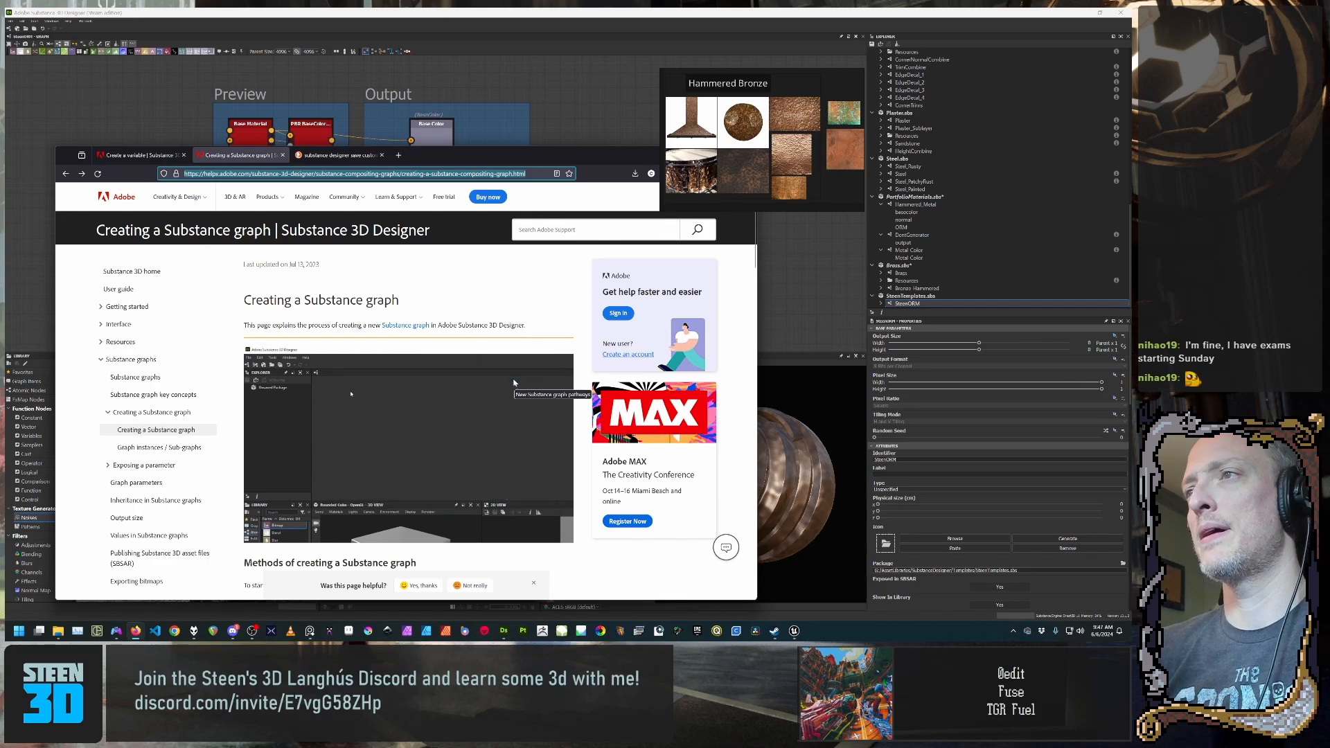
pyautogui.scroll(-1, 509, 378)
pyautogui.hotkey('alt', 'Left')
pyautogui.scroll(-3, 478, 388)
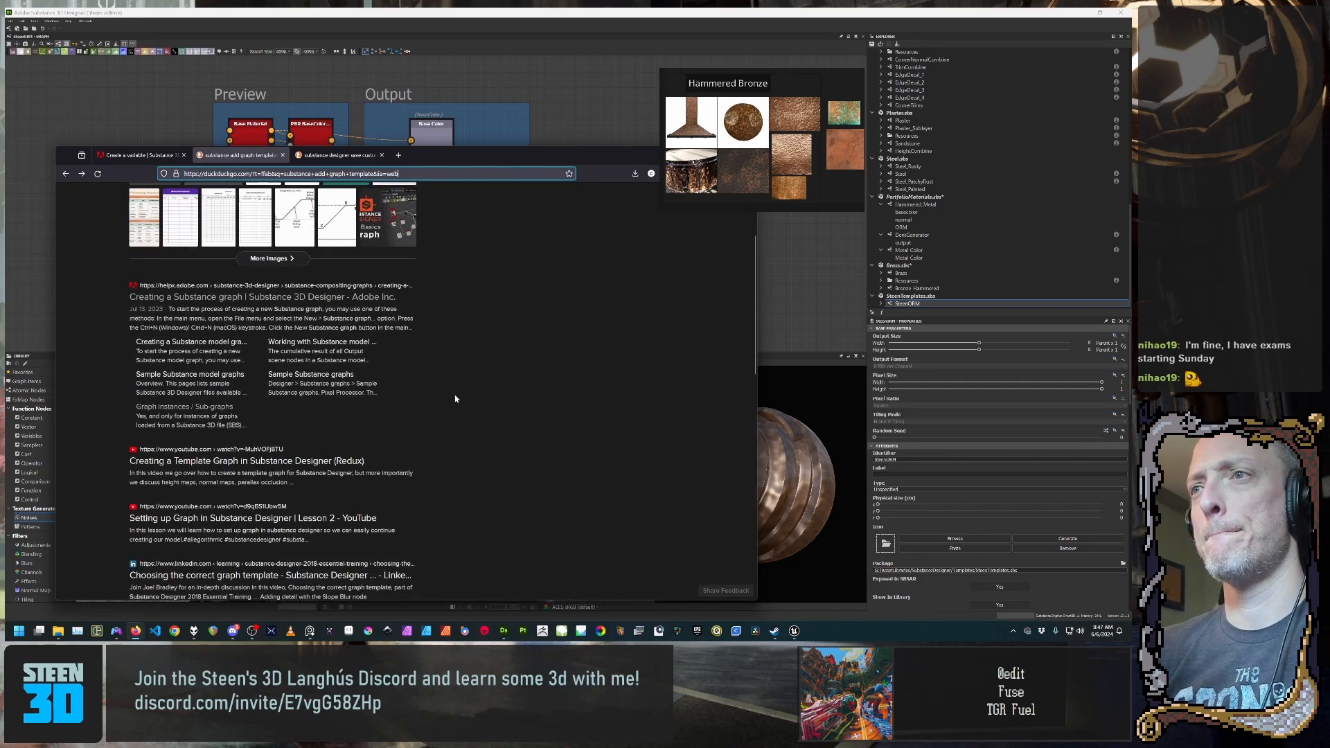
pyautogui.scroll(-2, 455, 398)
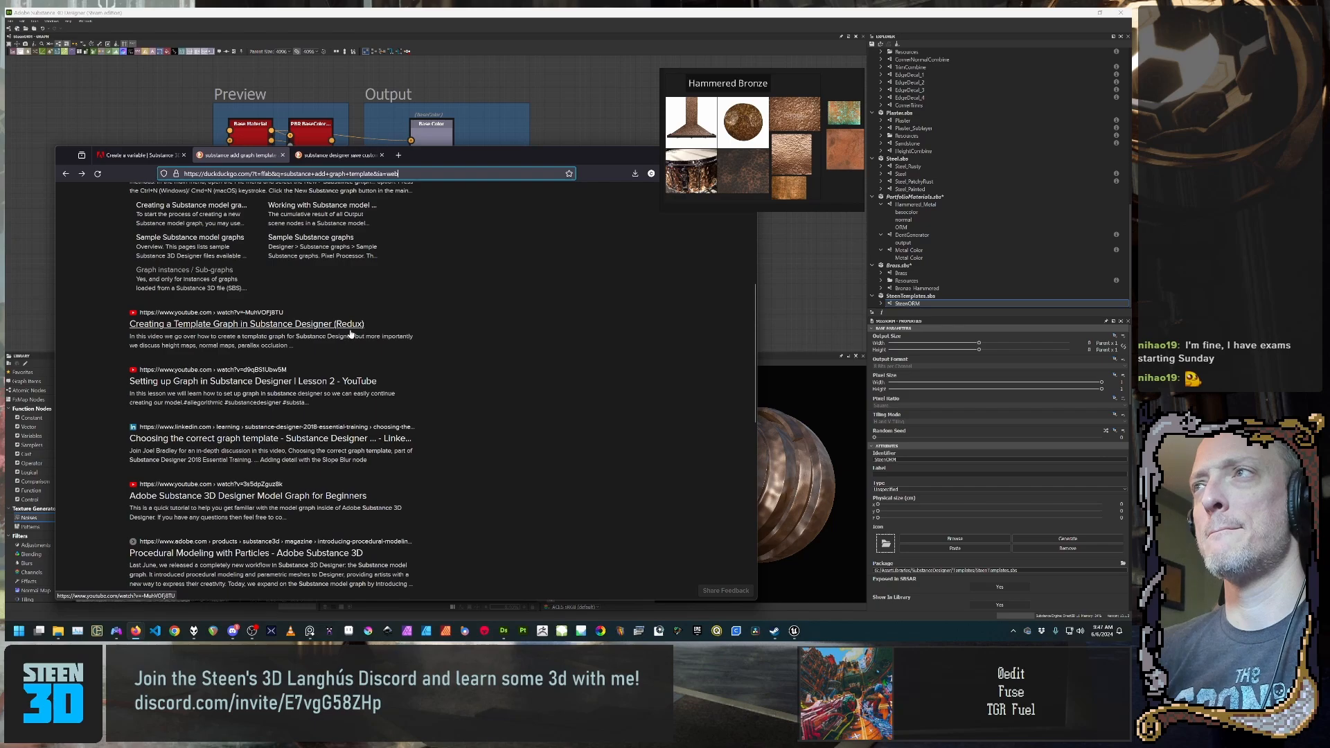
pyautogui.moveTo(481, 159); pyautogui.dragTo(5, 450)
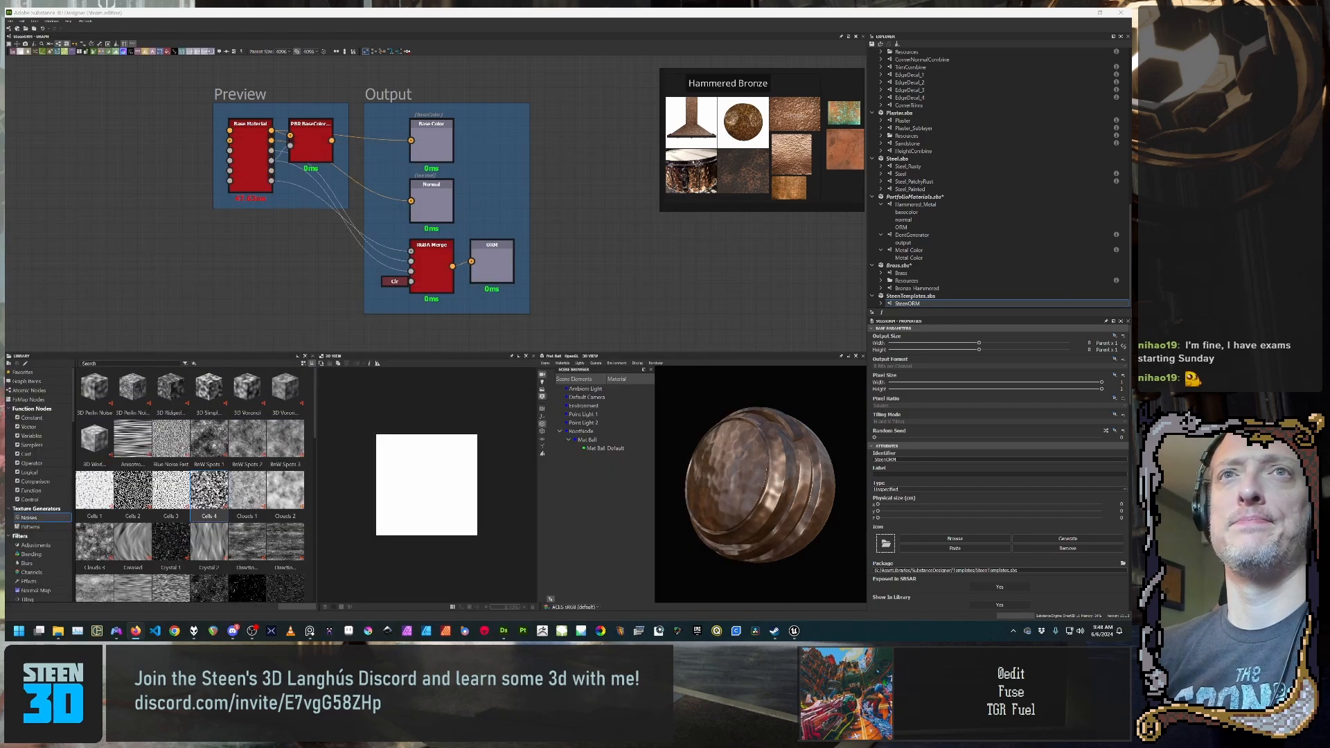
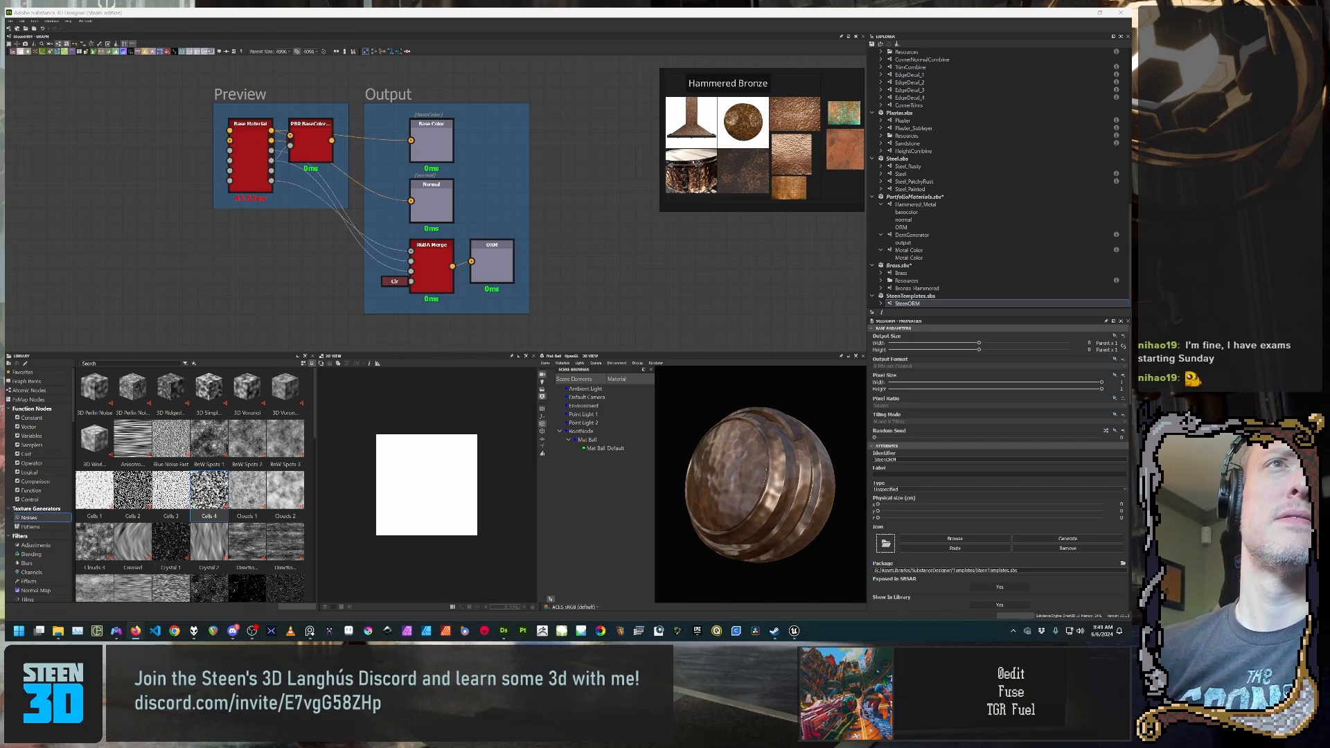
# Step: Bring Firefox back into view and review the open search results on adding and saving custom graph templates
pyautogui.moveTo(617, 637); pyautogui.dragTo(612, 205)
pyautogui.scroll(-3, 572, 350)
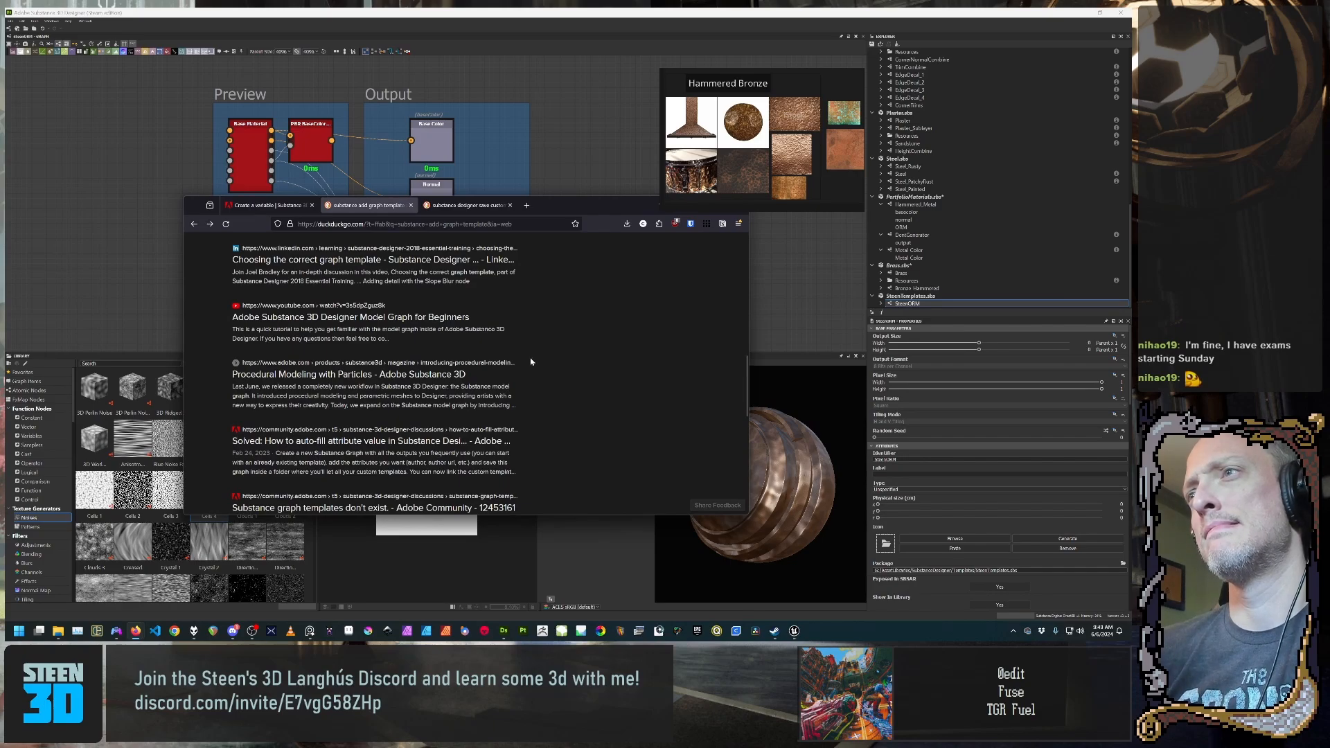
pyautogui.scroll(-3, 531, 362)
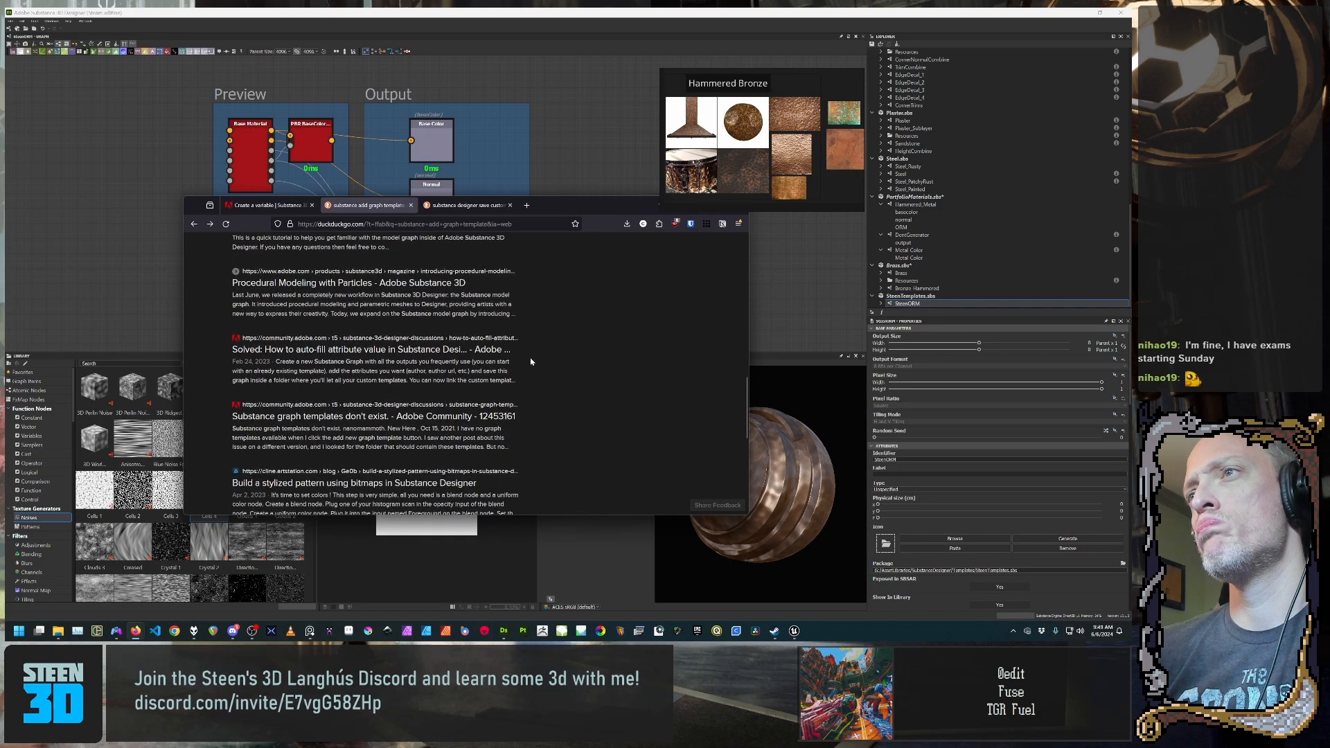
pyautogui.scroll(-3, 532, 362)
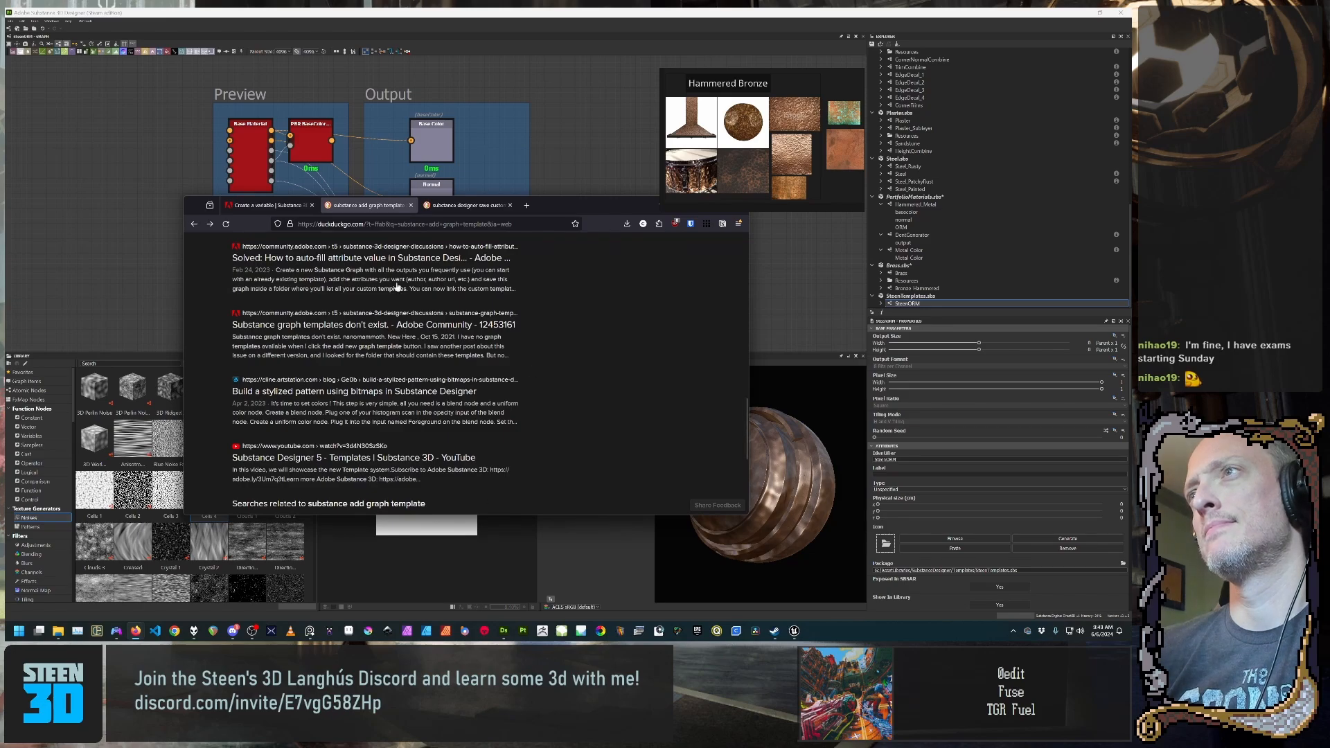
pyautogui.click(266, 205)
pyautogui.click(465, 205)
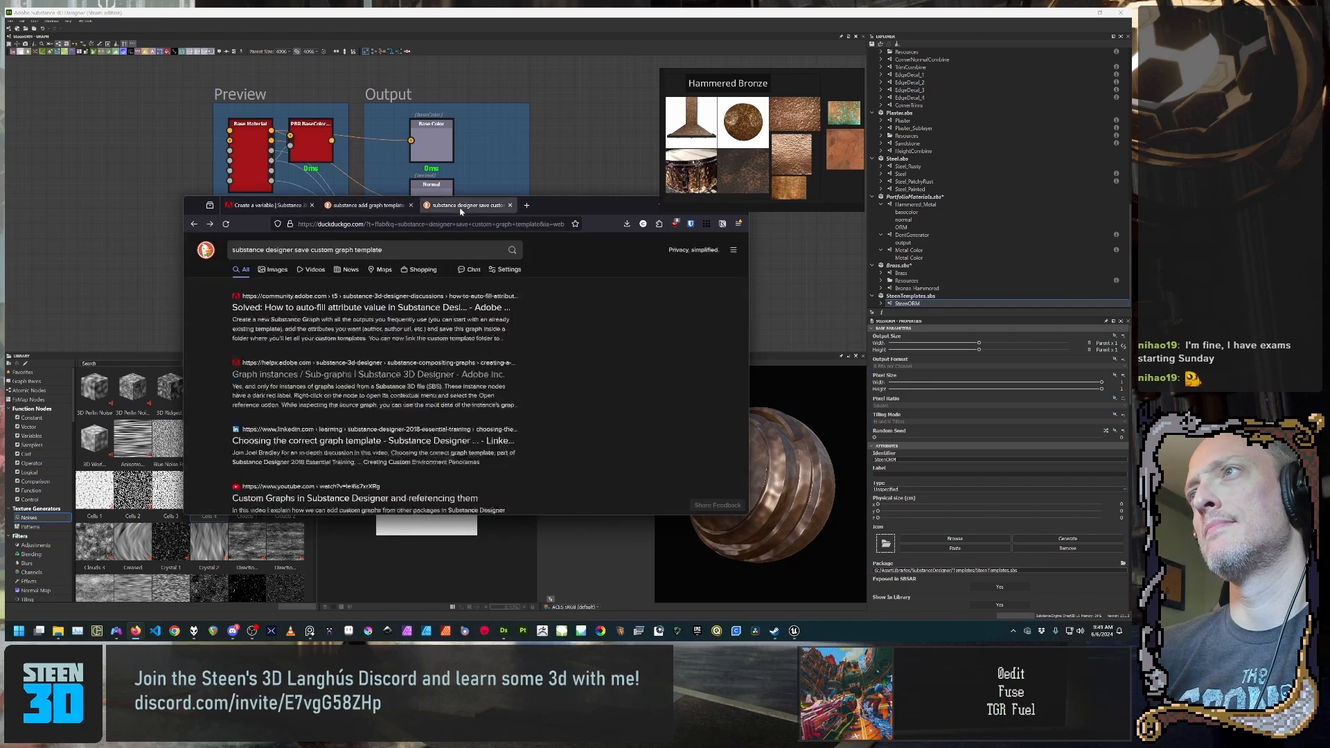
pyautogui.click(386, 206)
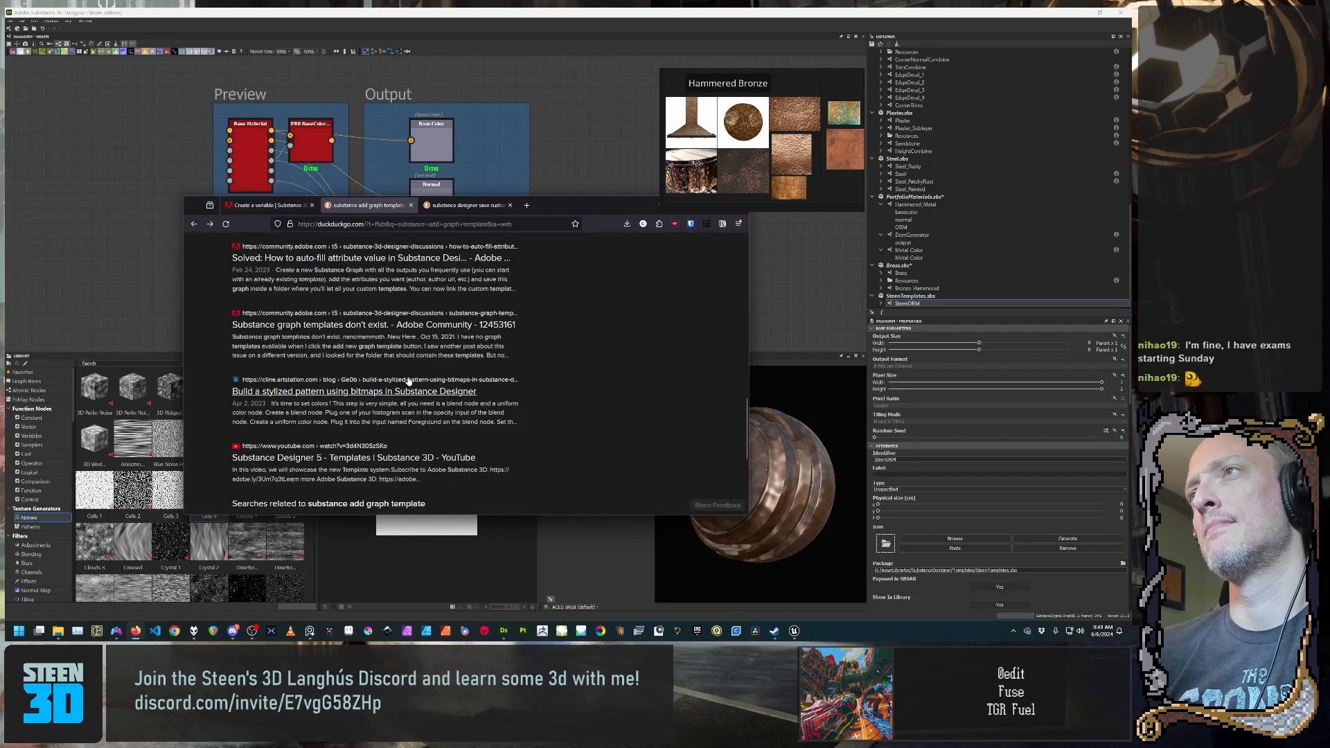
pyautogui.hotkey('alt', 'Left')
pyautogui.scroll(10, 401, 382)
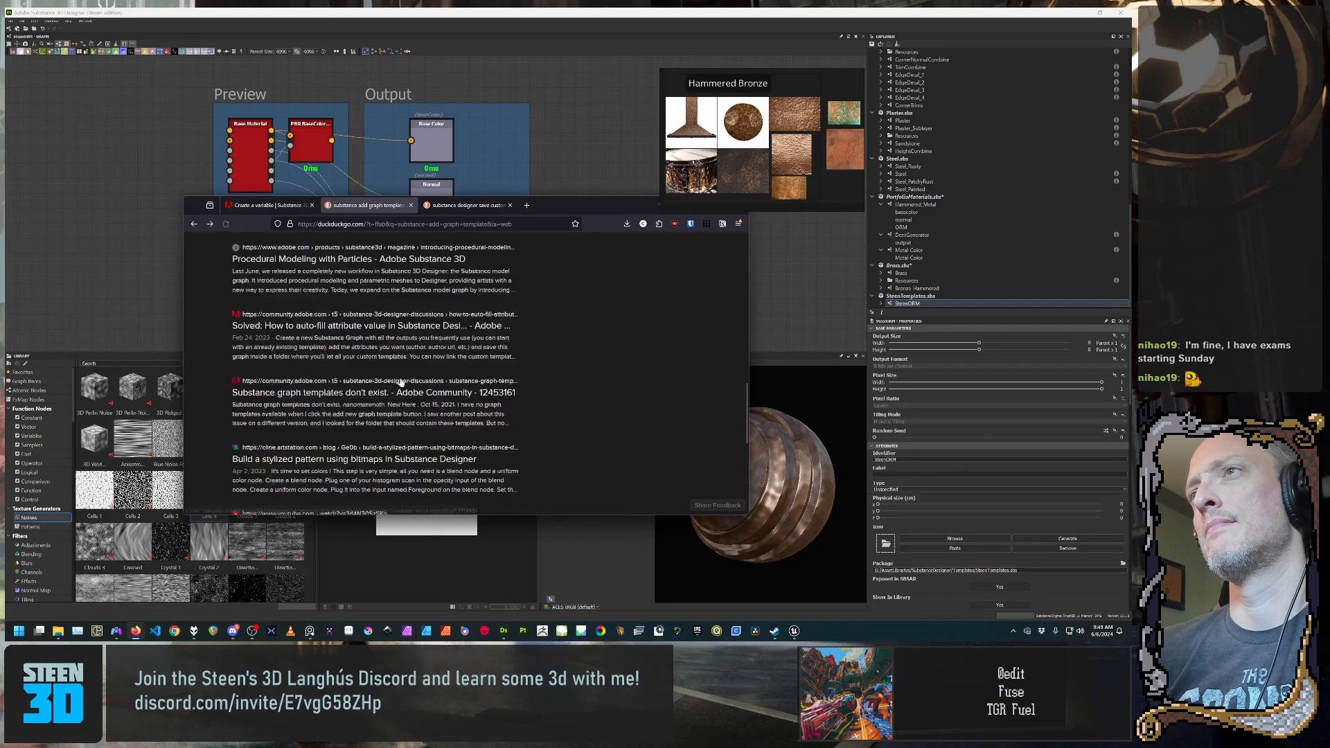
pyautogui.scroll(-2, 378, 348)
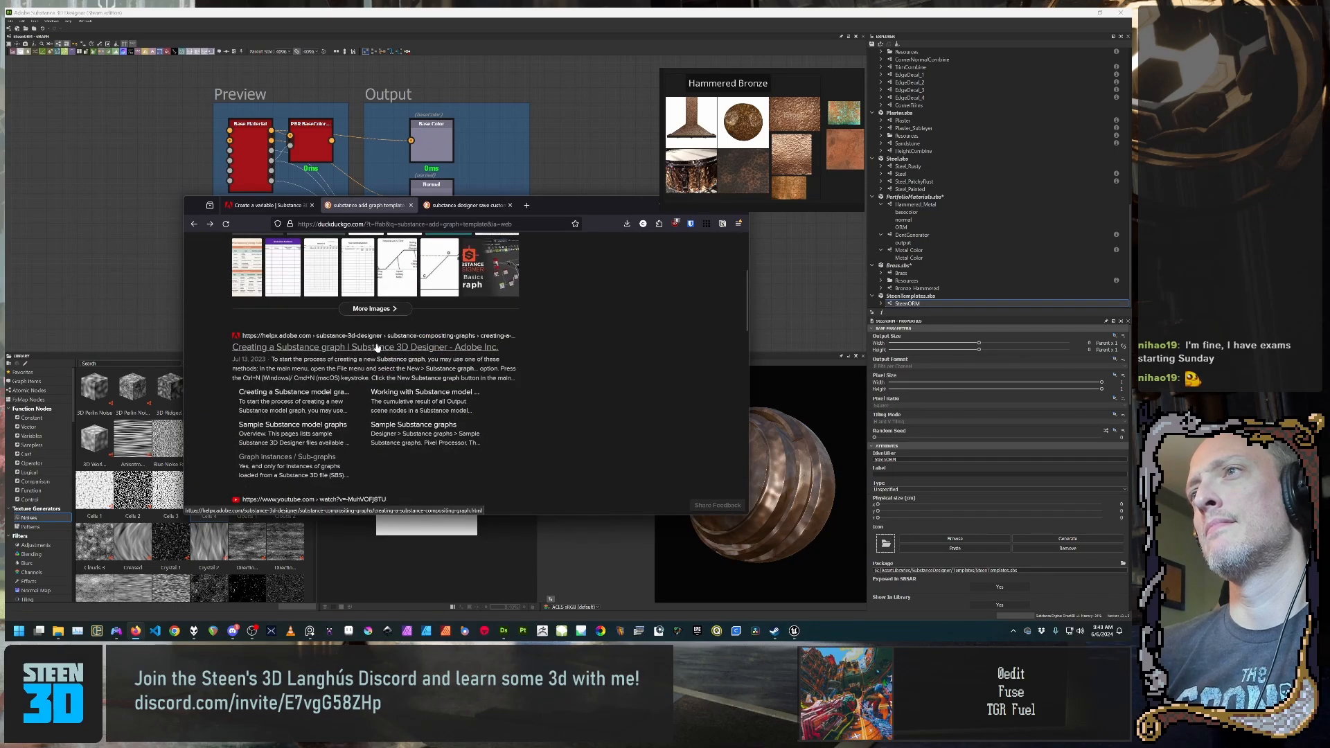
# Step: Open Adobe's Creating a Substance graph help page and reread its section on templates and project filtering
pyautogui.click(377, 347)
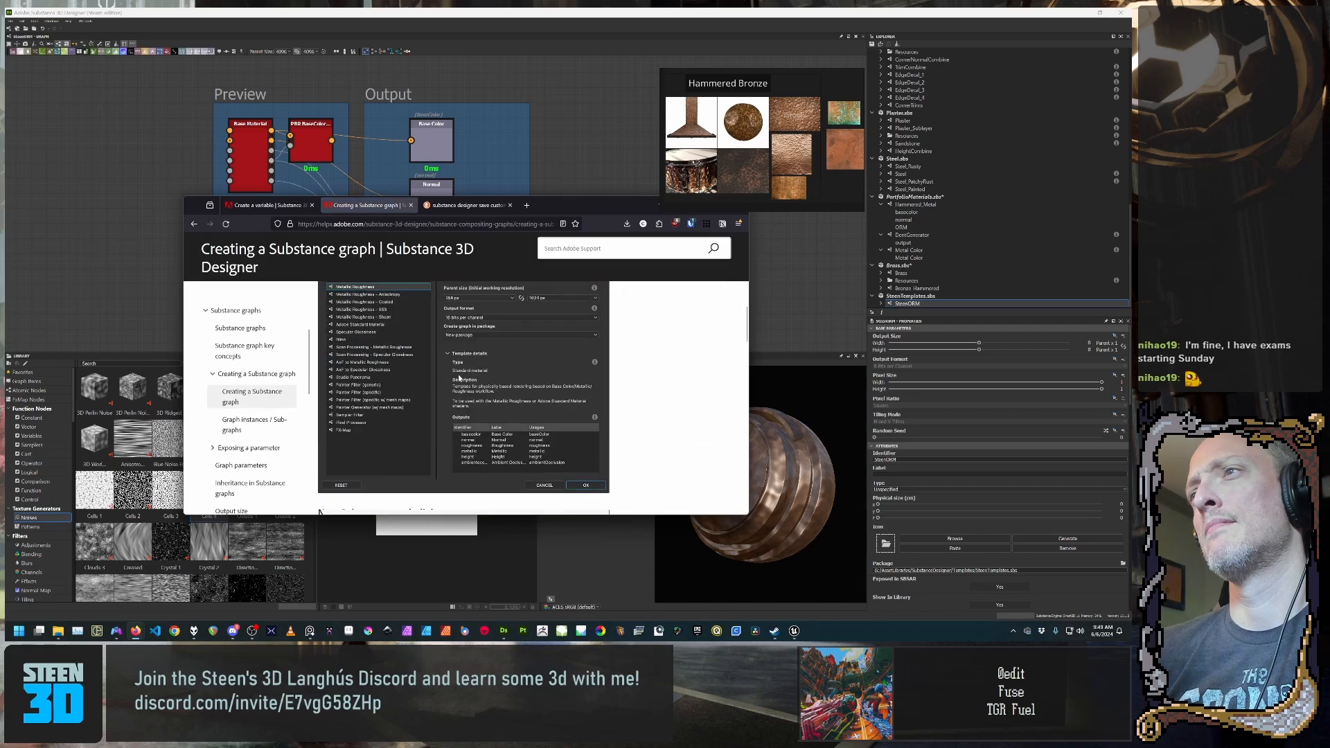
pyautogui.scroll(-2, 491, 338)
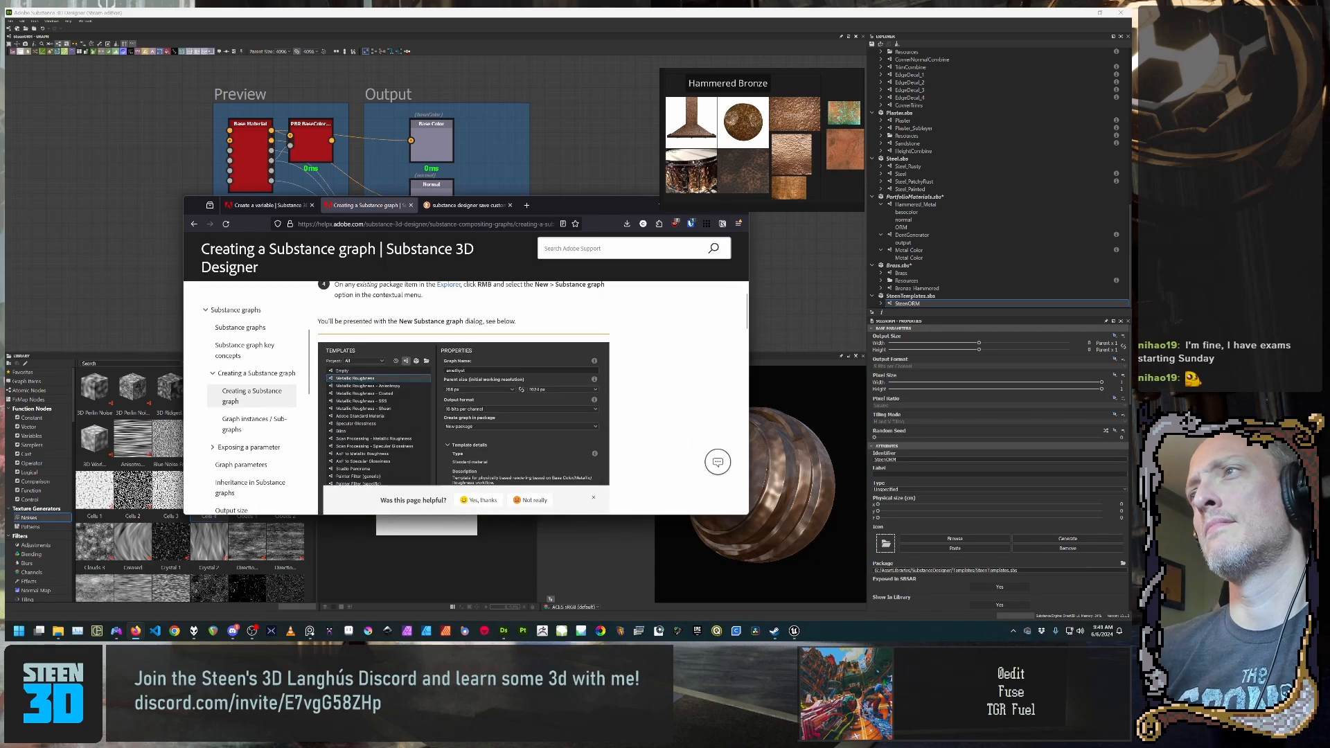
pyautogui.scroll(-2, 491, 337)
pyautogui.scroll(-3, 491, 337)
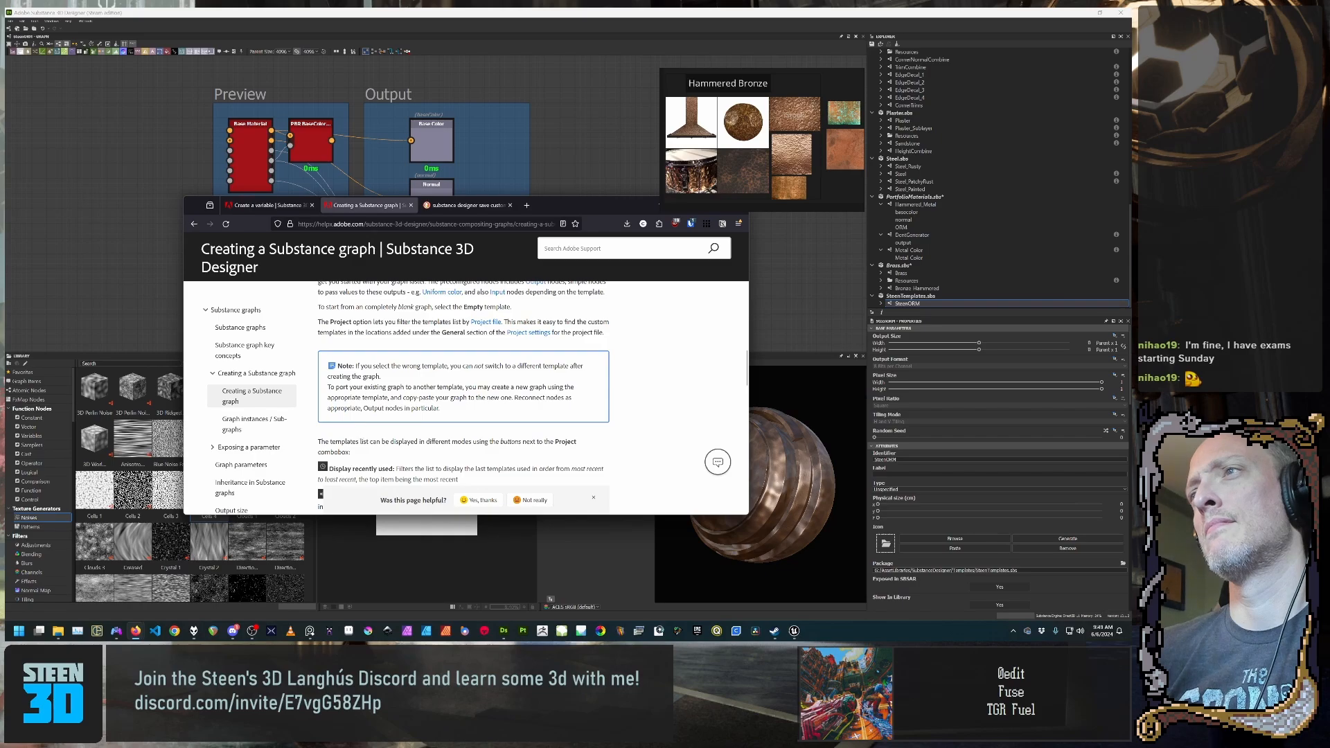
pyautogui.scroll(1, 464, 395)
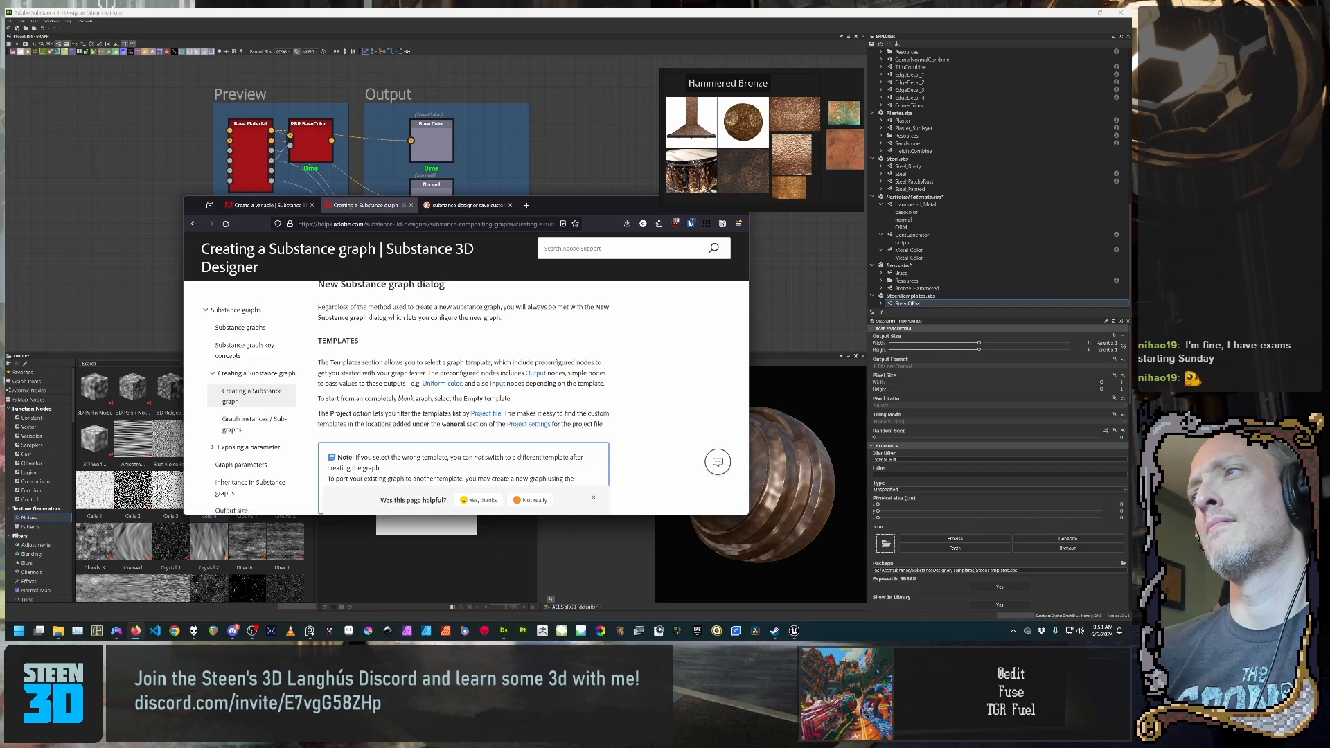
pyautogui.scroll(-3, 504, 435)
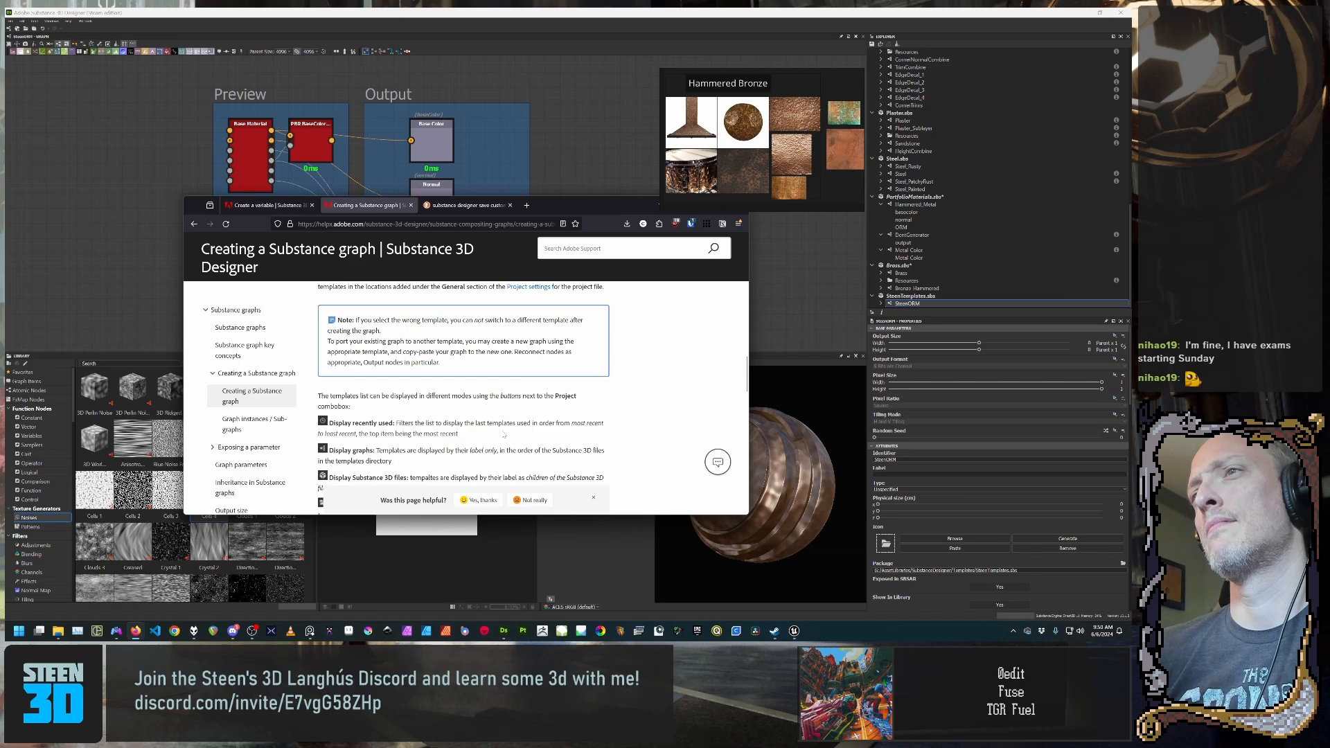
pyautogui.click(604, 248)
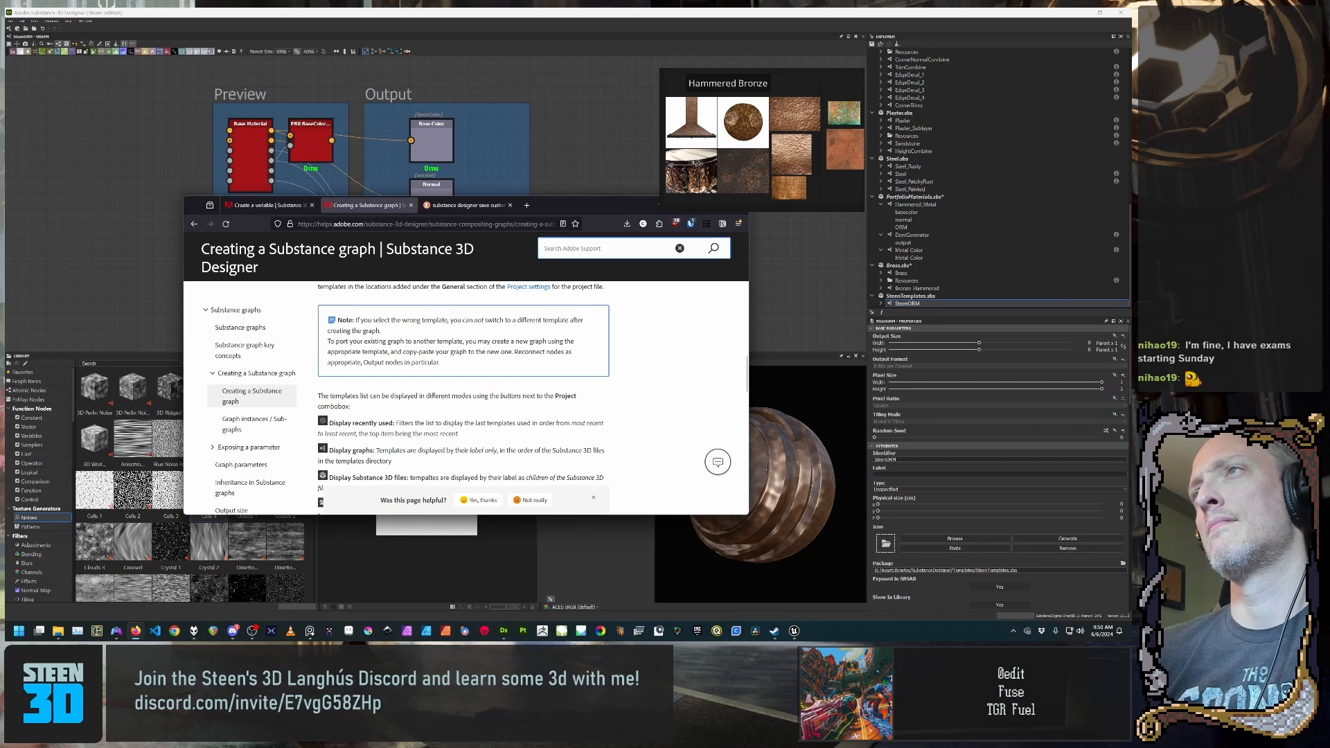
# Step: Search the web for "substance custom template file" in a new browser tab
pyautogui.click(526, 205)
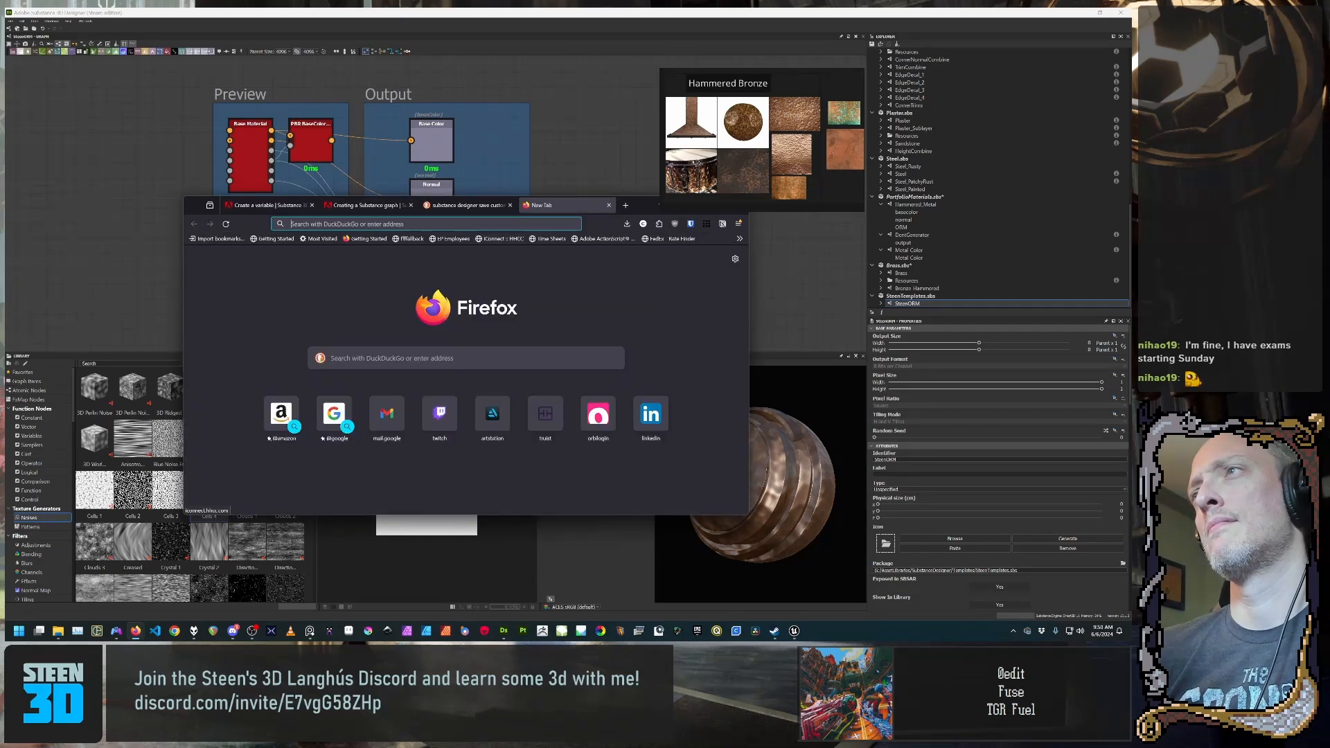
pyautogui.write('substgance')
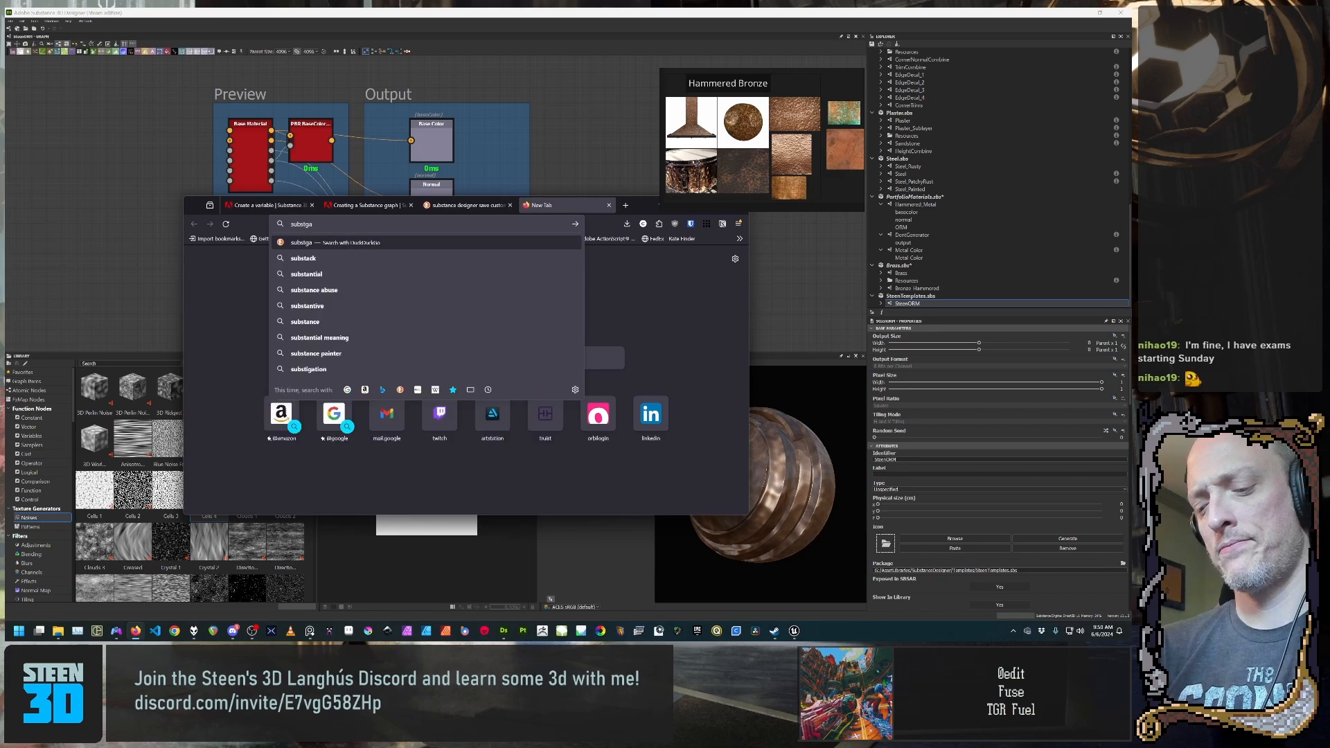
pyautogui.press('BackSpace')
pyautogui.press('BackSpace')
pyautogui.press('BackSpace')
pyautogui.press('BackSpace')
pyautogui.press('BackSpace')
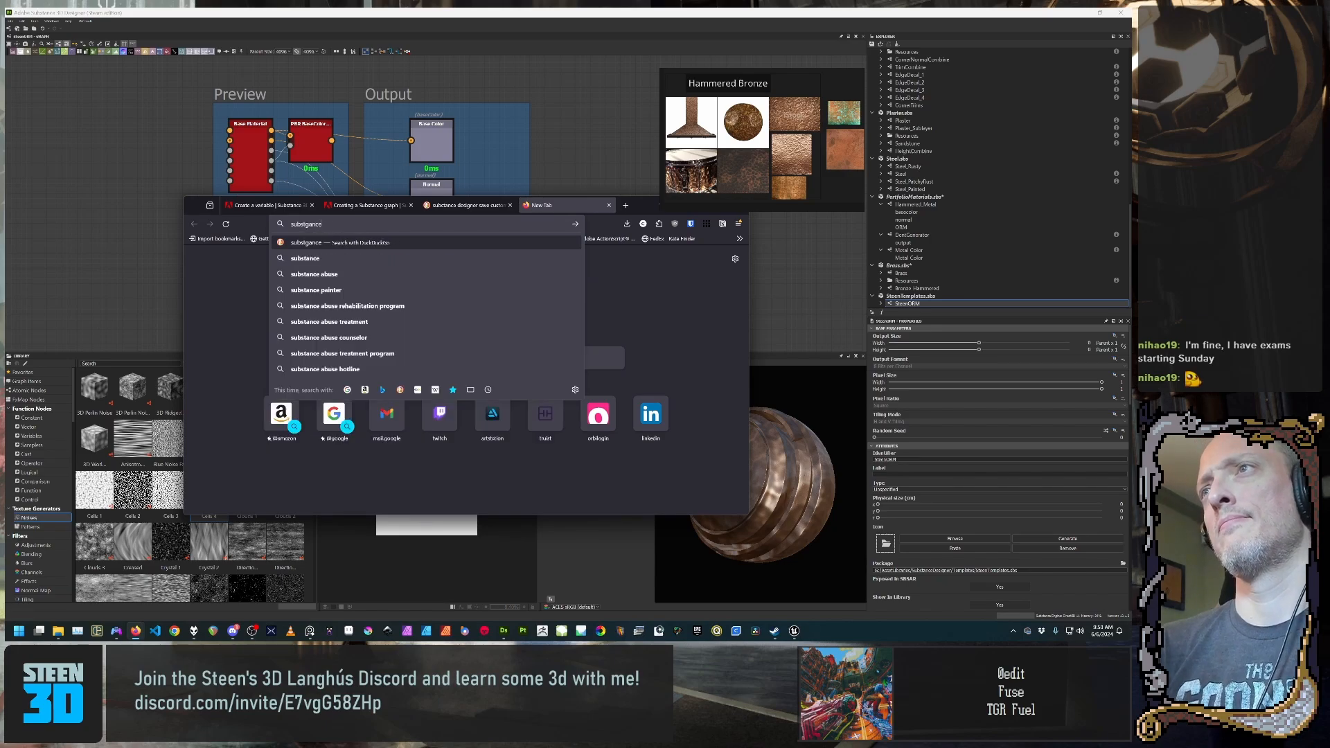
pyautogui.write('ance cust')
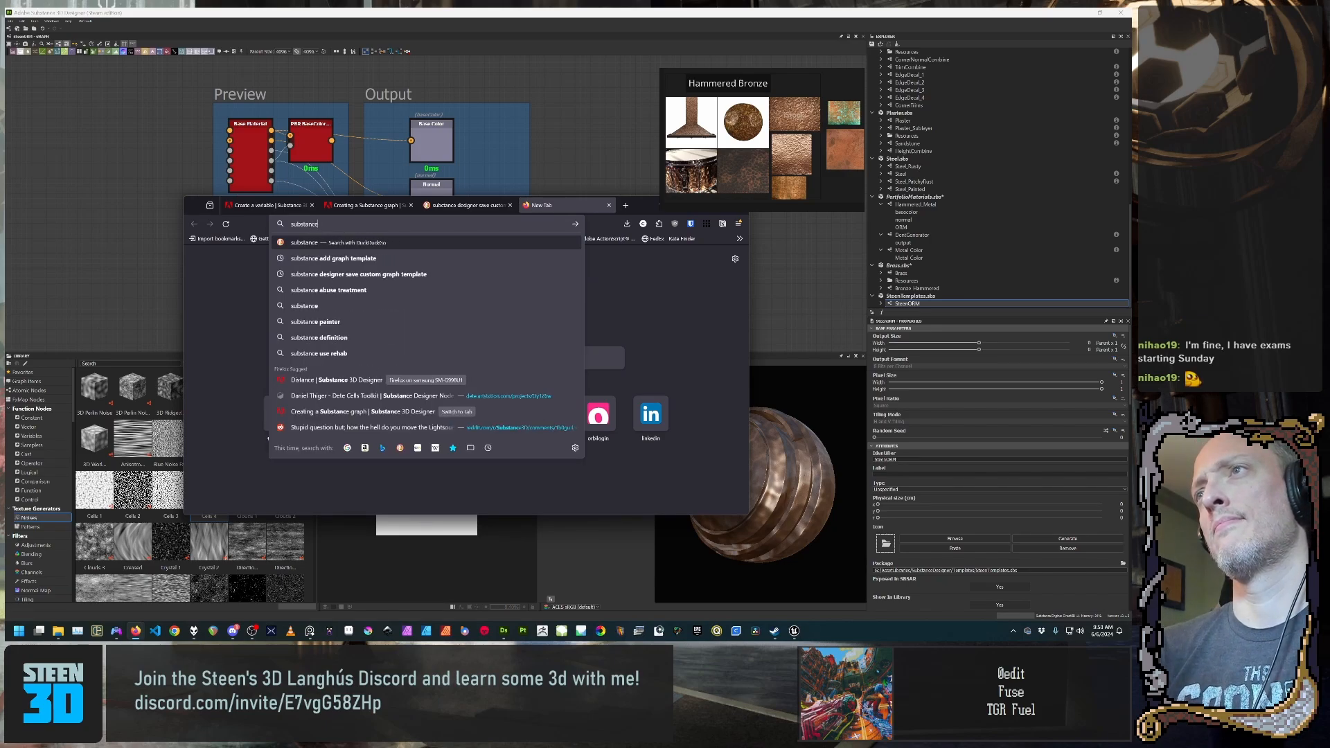
pyautogui.write('om te')
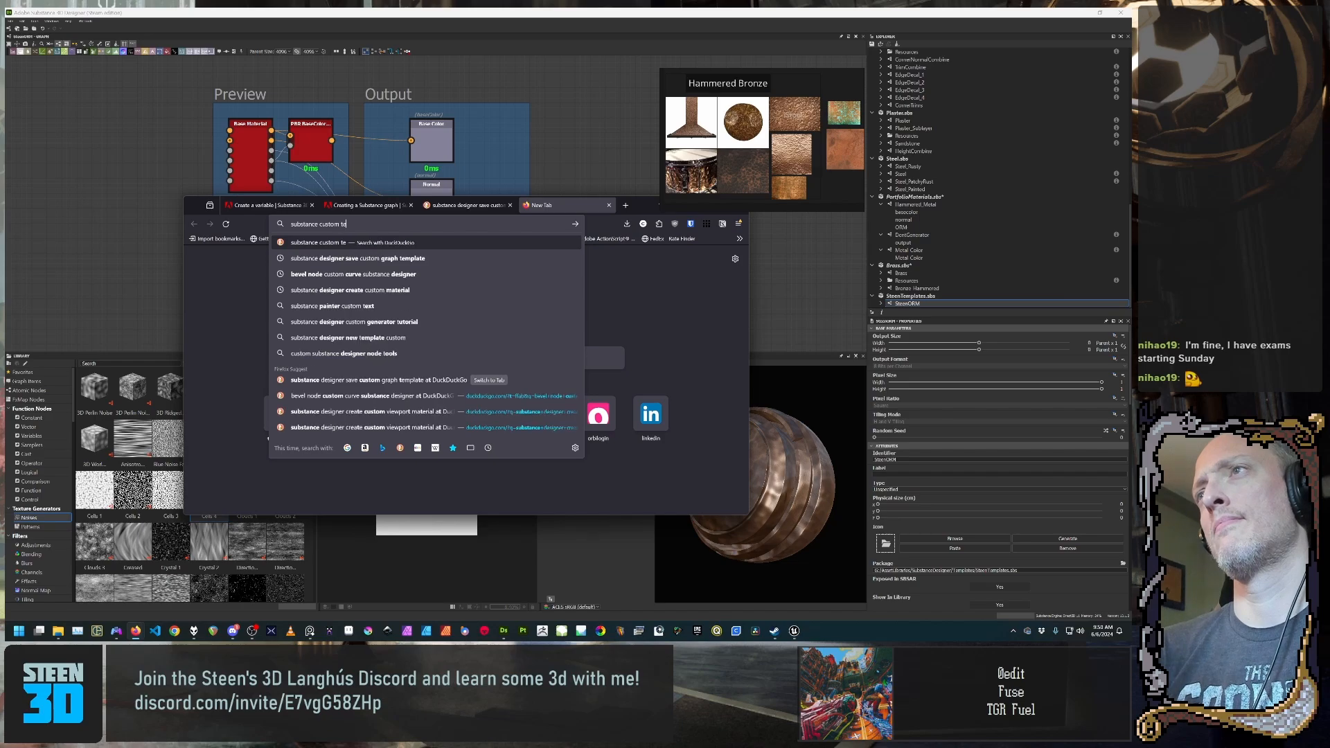
pyautogui.write('mplate fiu')
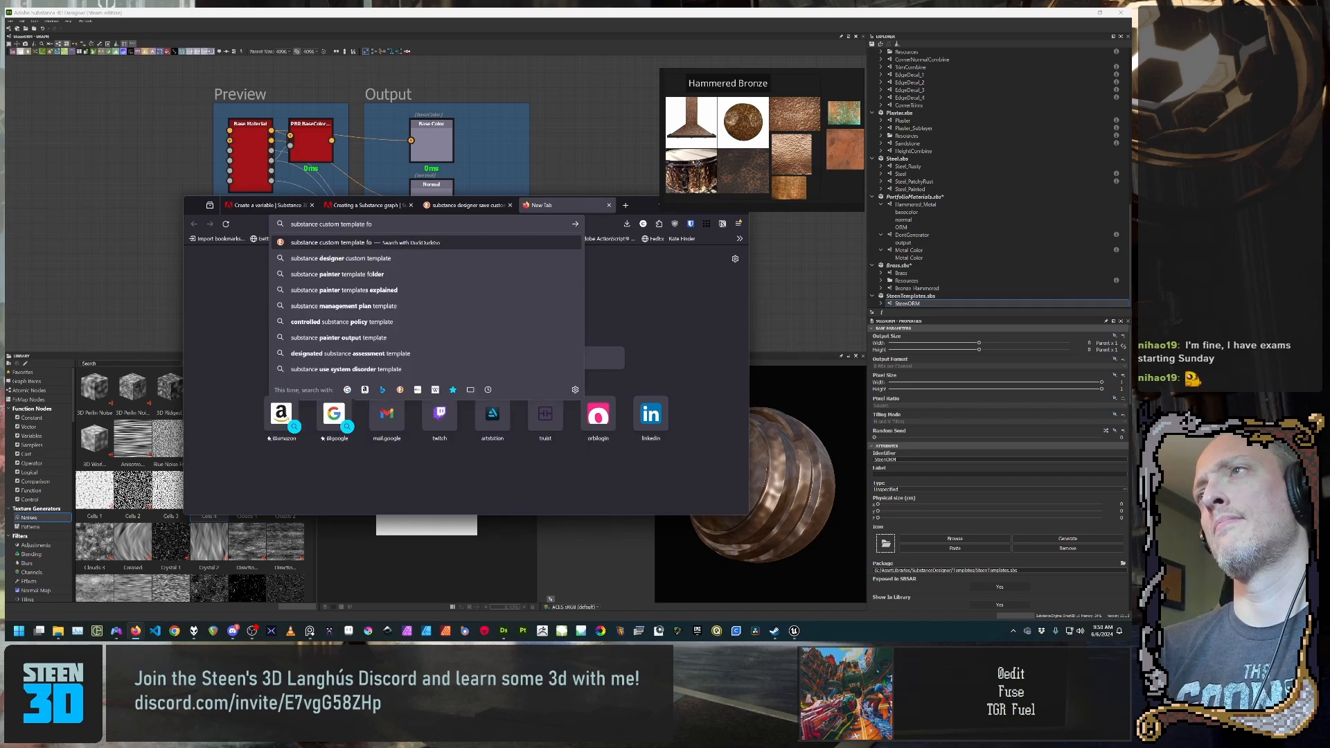
pyautogui.press('BackSpace')
pyautogui.write('le')
pyautogui.press('Return')
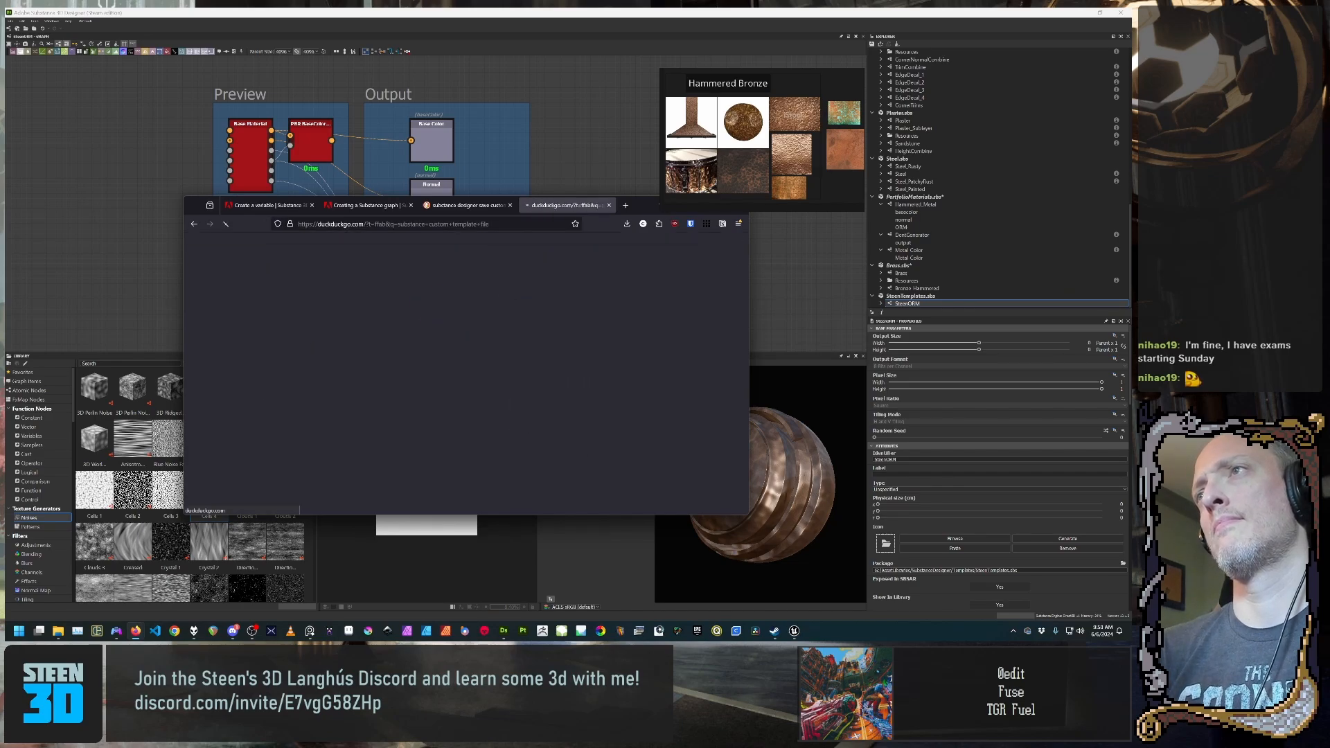
# Step: Look through the custom template file results for Substance Designer guidance, loading more results at the end of the list
pyautogui.scroll(-5, 475, 383)
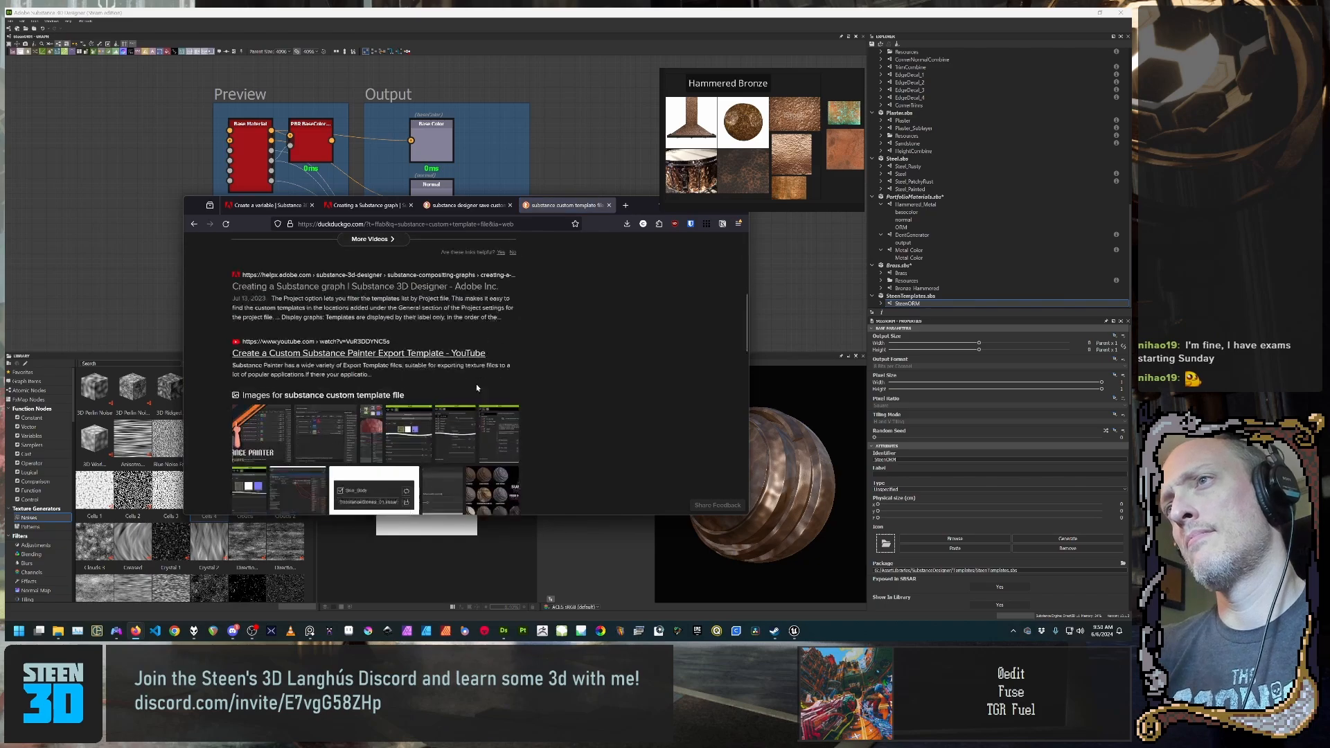
pyautogui.scroll(-3, 293, 401)
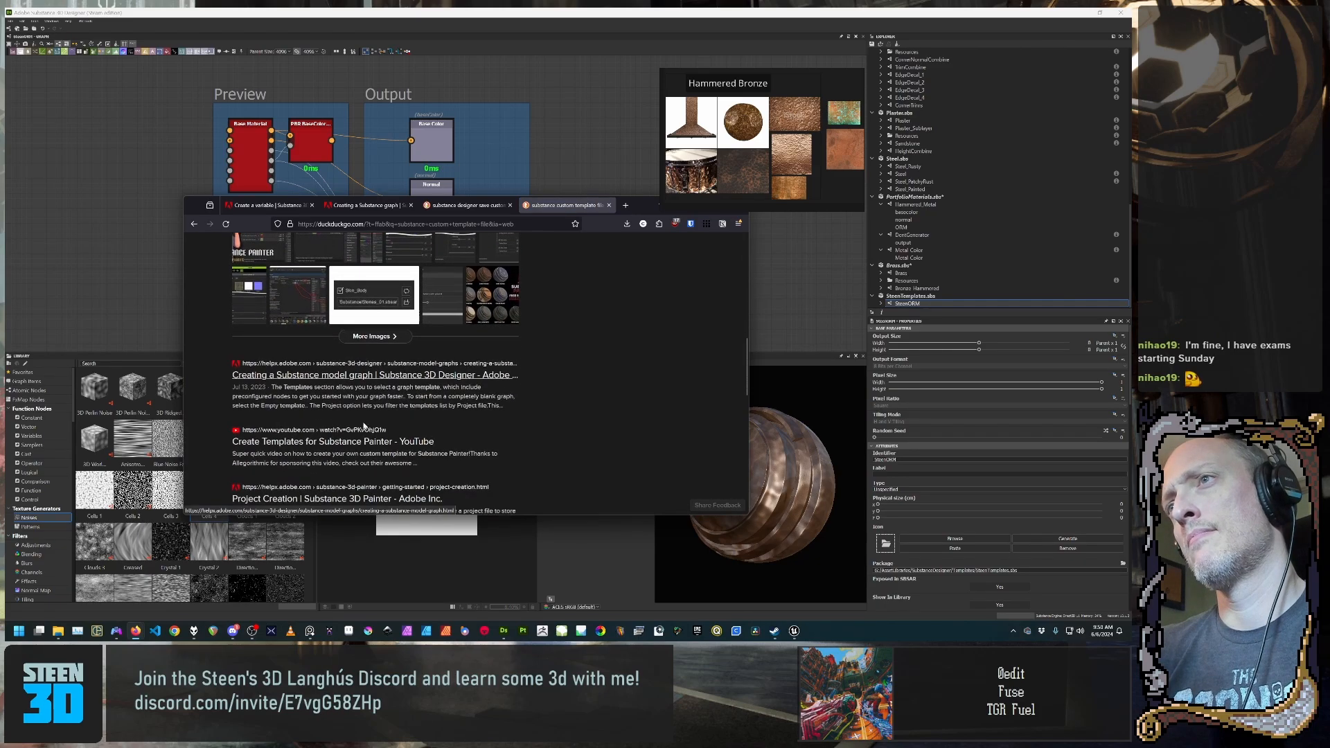
pyautogui.scroll(-4, 311, 380)
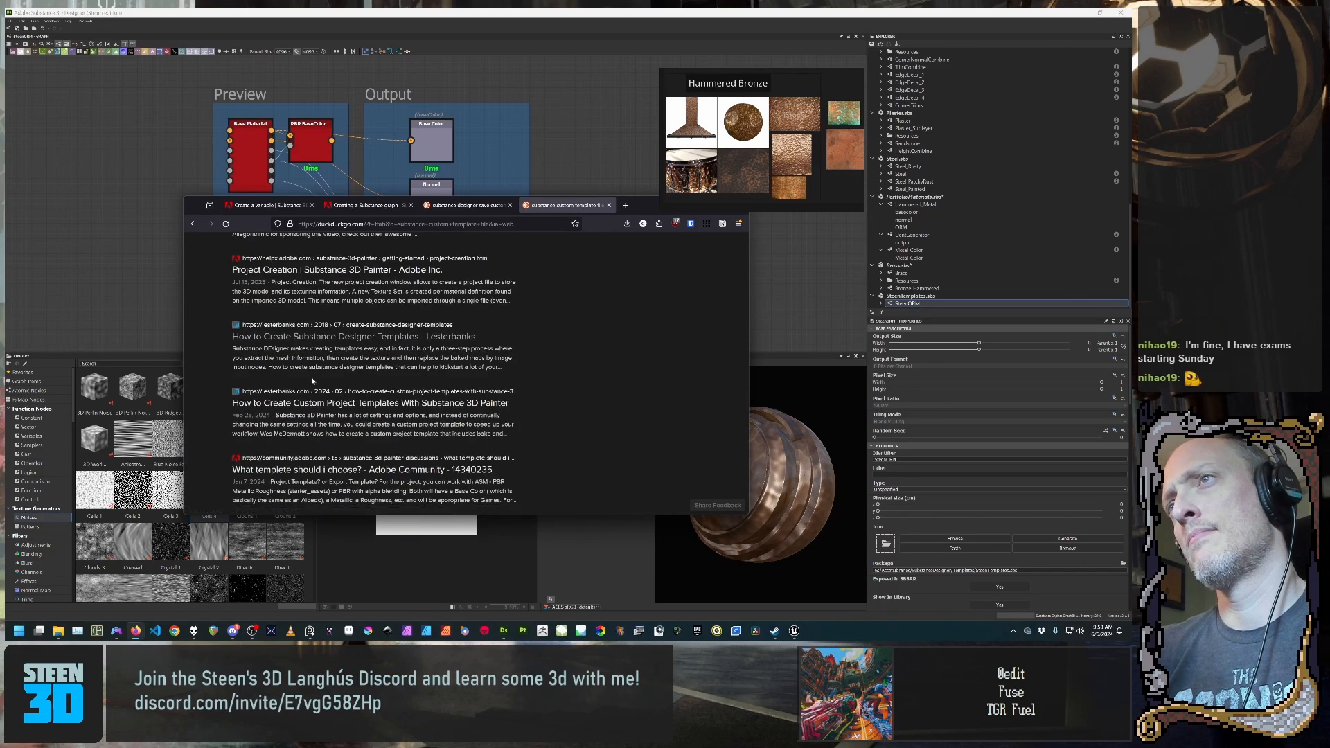
pyautogui.scroll(3, 328, 353)
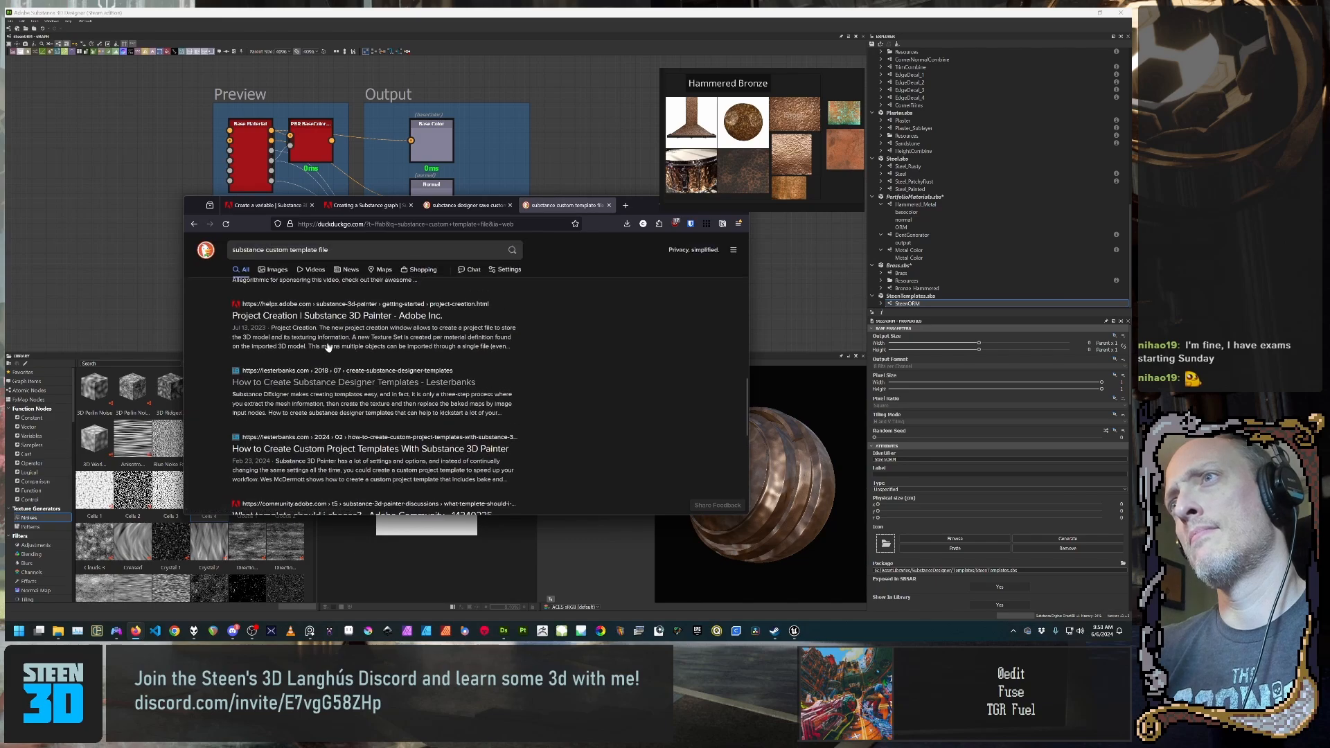
pyautogui.scroll(-2, 318, 384)
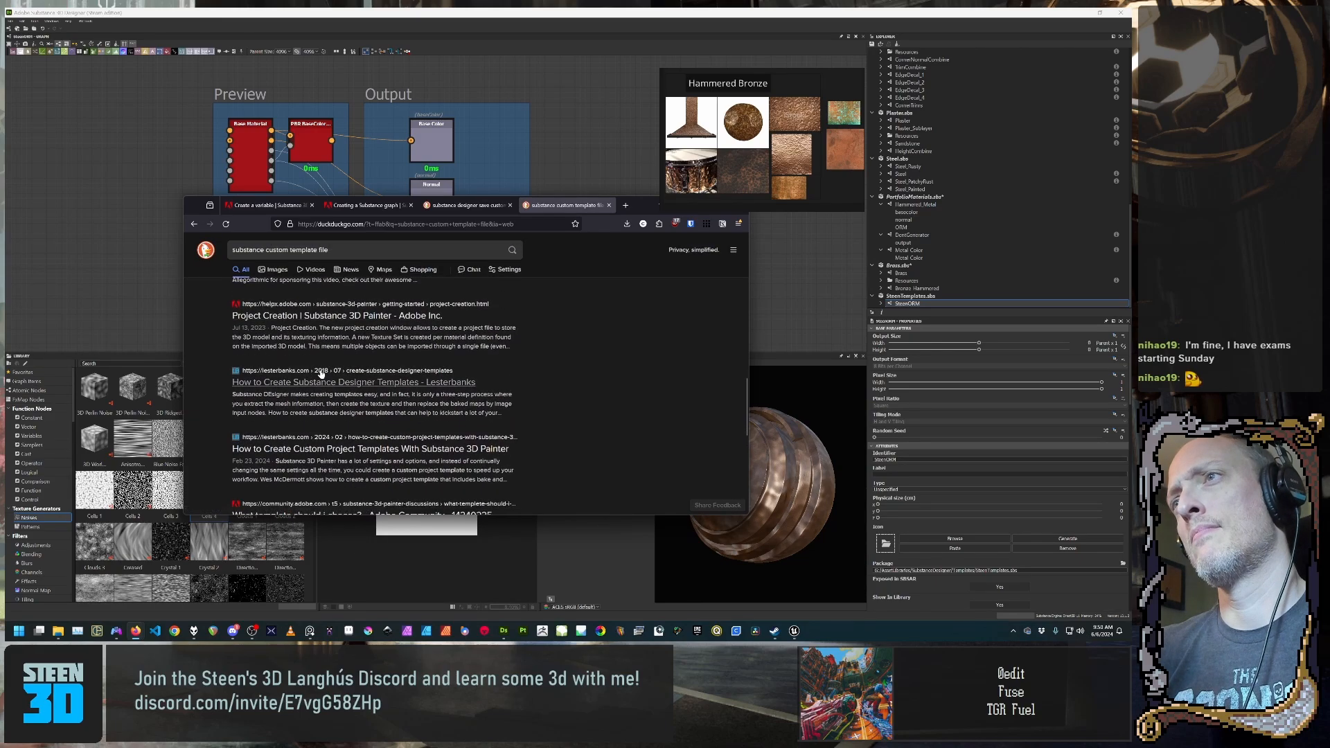
pyautogui.scroll(-2, 312, 409)
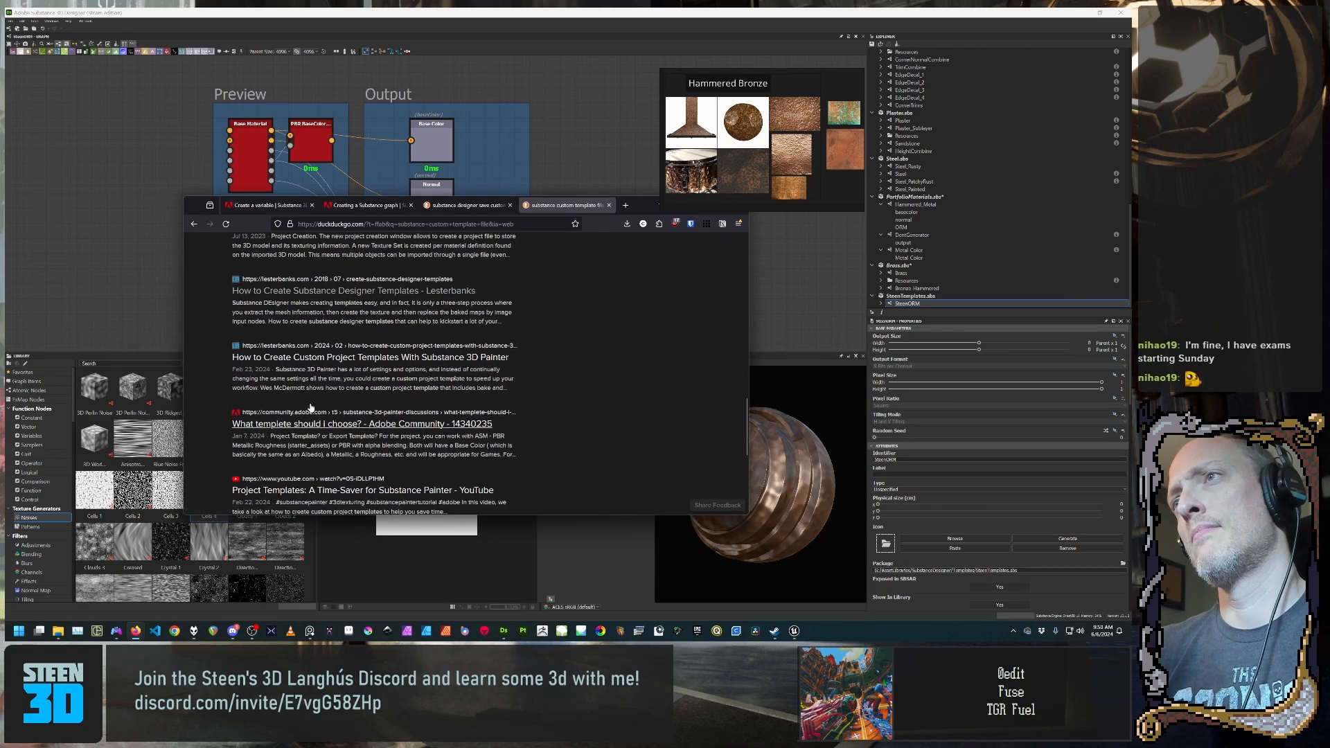
pyautogui.scroll(-1, 309, 400)
pyautogui.scroll(-3, 307, 398)
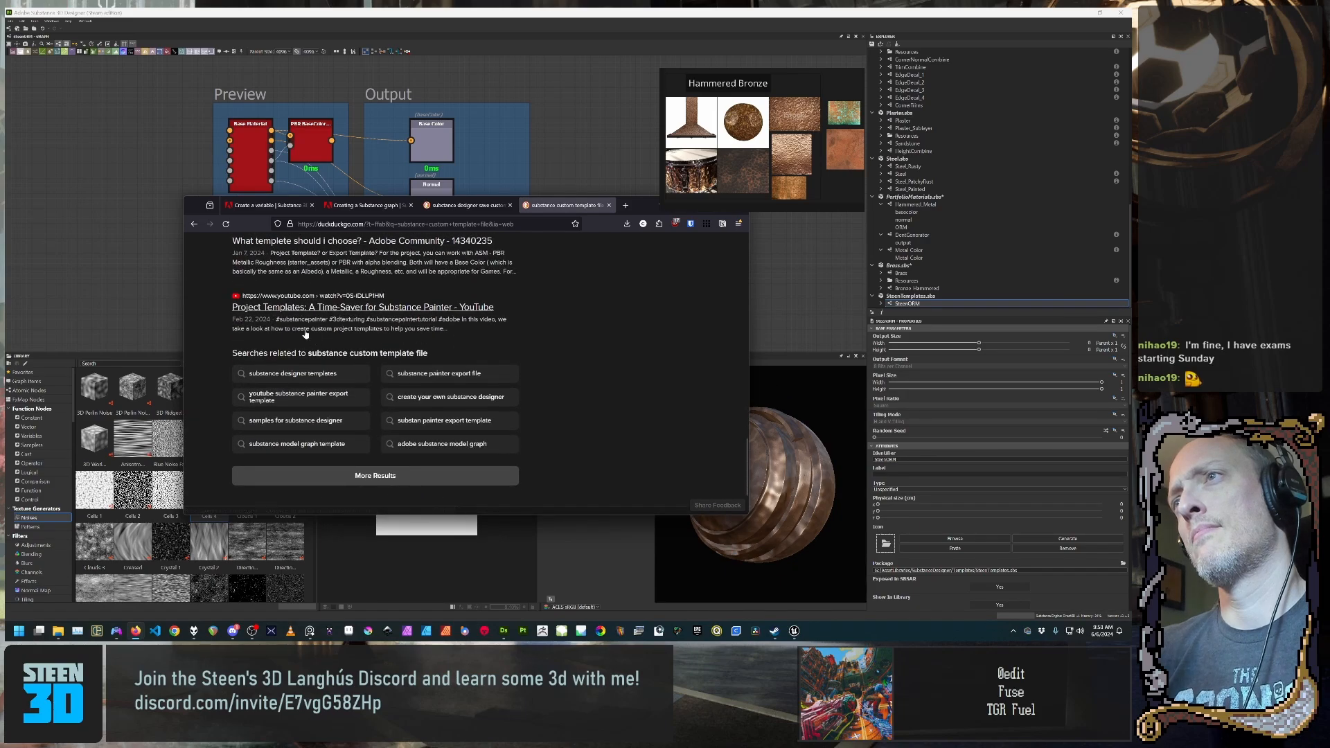
pyautogui.click(416, 475)
pyautogui.scroll(-3, 538, 397)
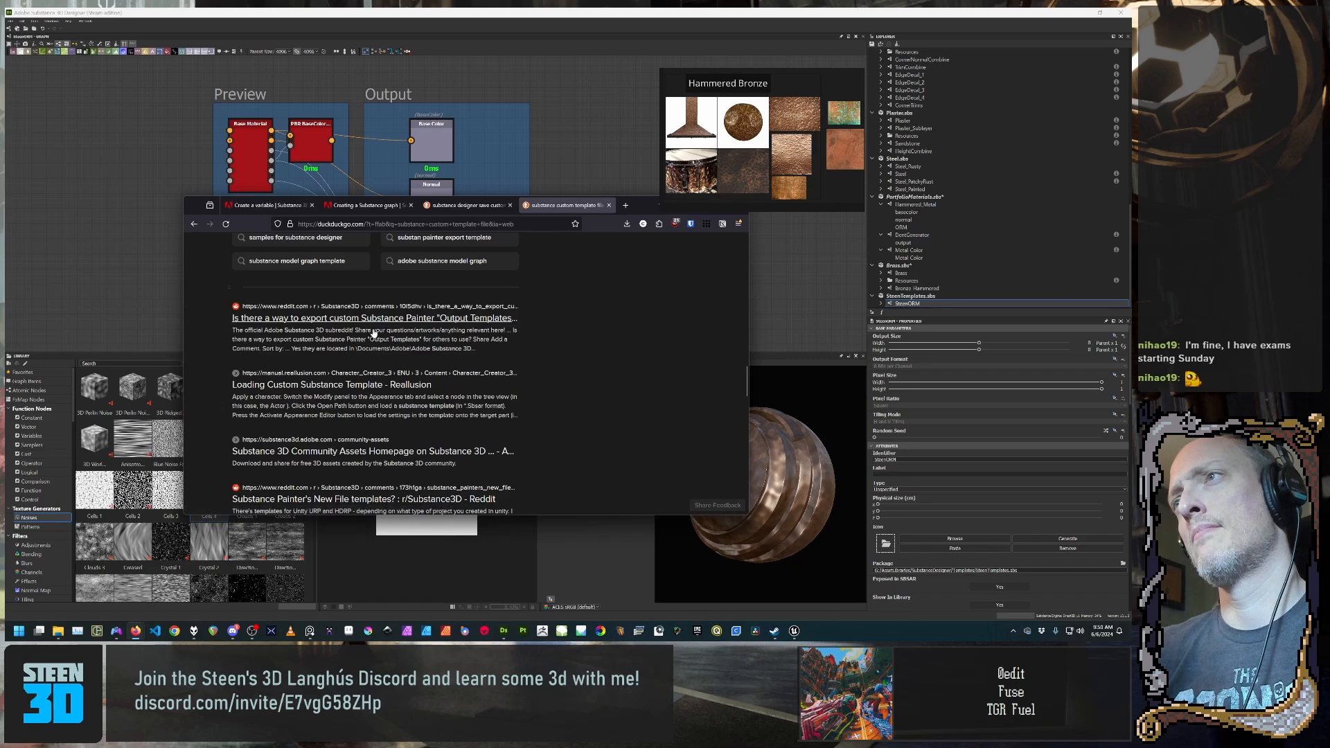
# Step: Review the additional custom template file search results, including Adobe's project settings and custom content entries
pyautogui.scroll(-2, 373, 333)
pyautogui.scroll(-3, 387, 300)
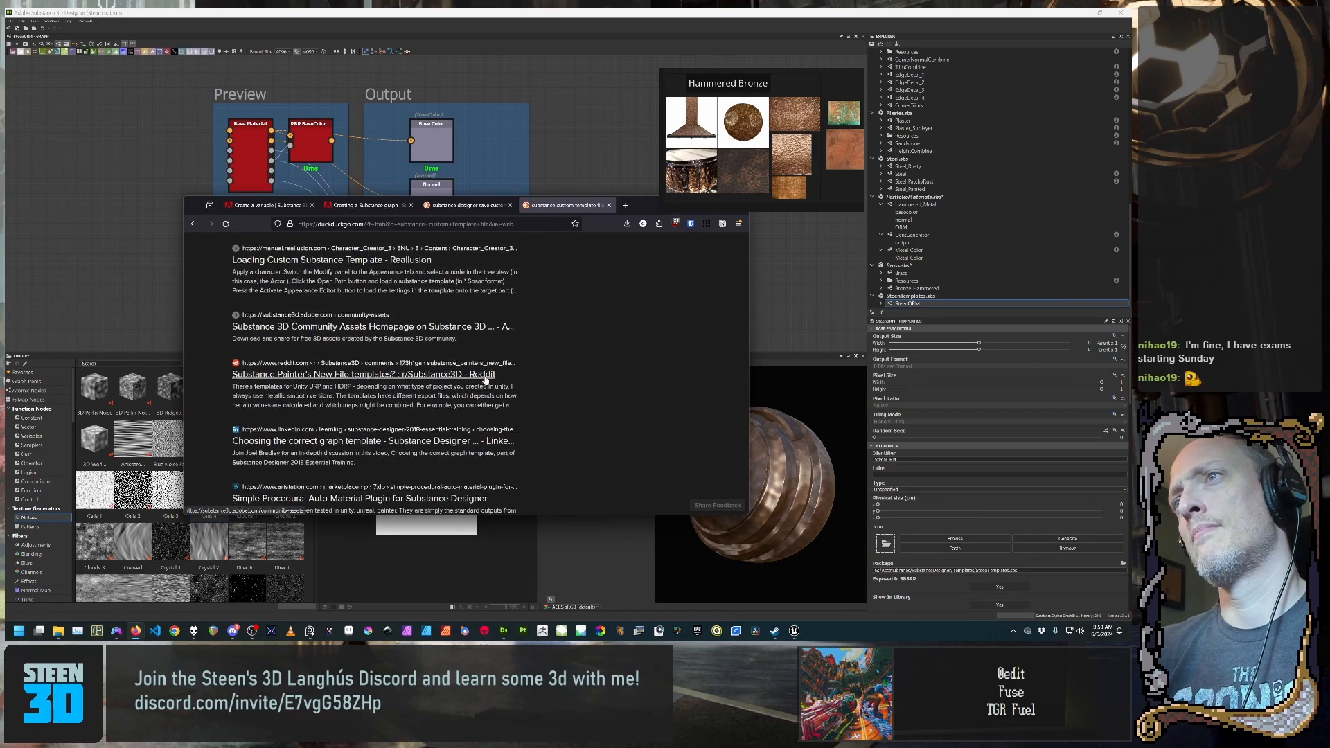
pyautogui.scroll(4, 415, 347)
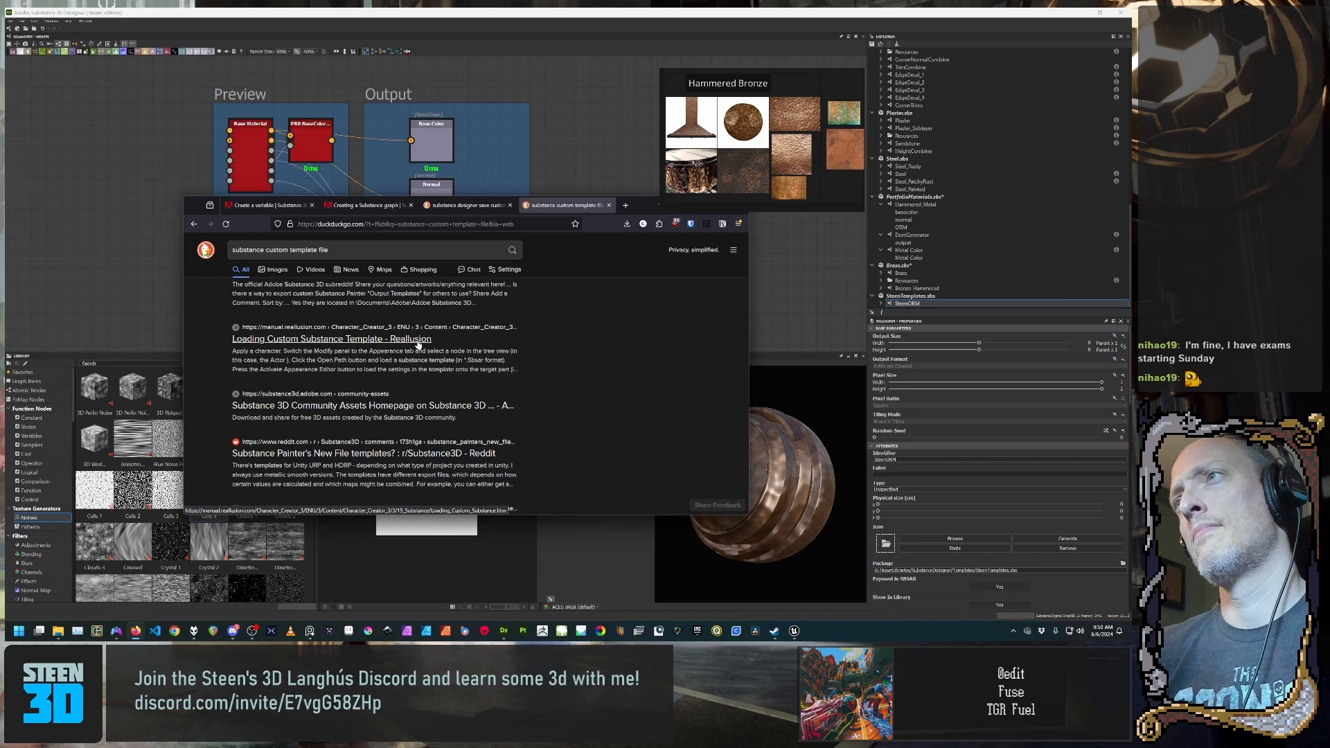
pyautogui.scroll(-2, 413, 350)
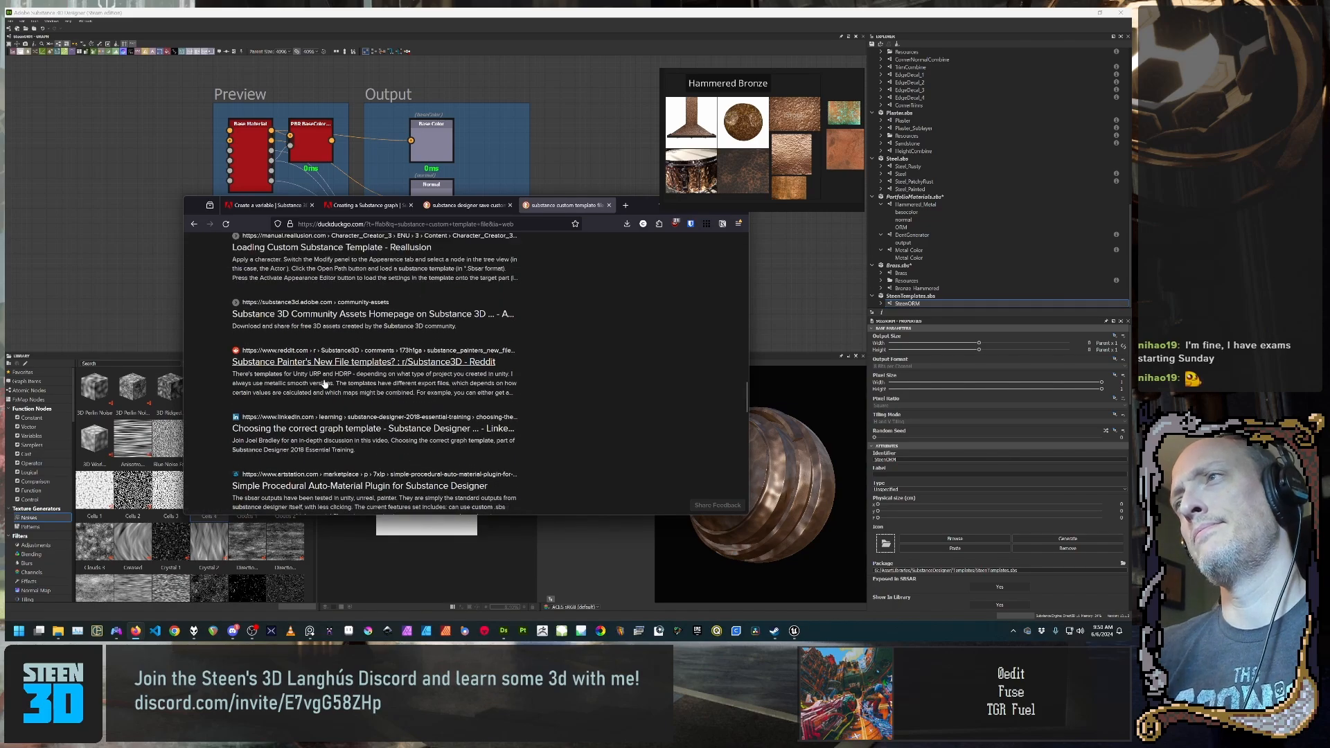
pyautogui.scroll(-4, 323, 383)
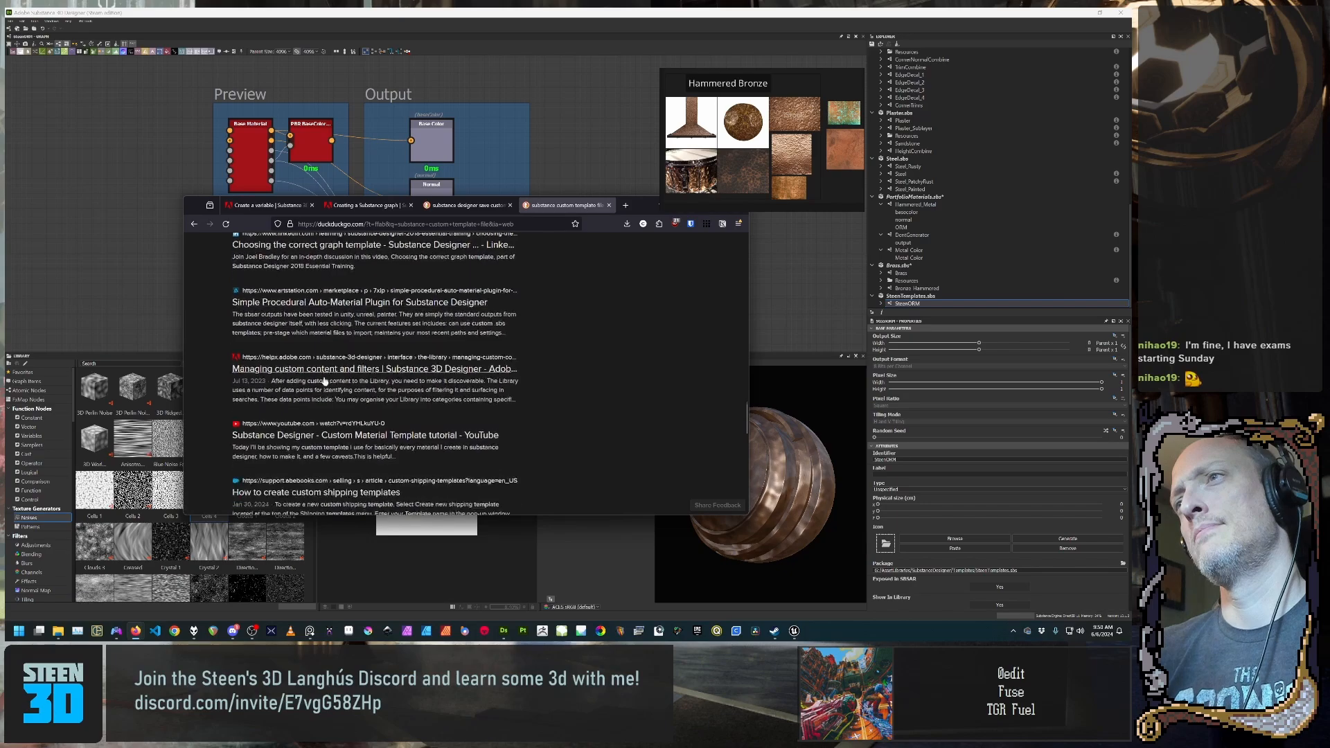
pyautogui.scroll(-2, 324, 380)
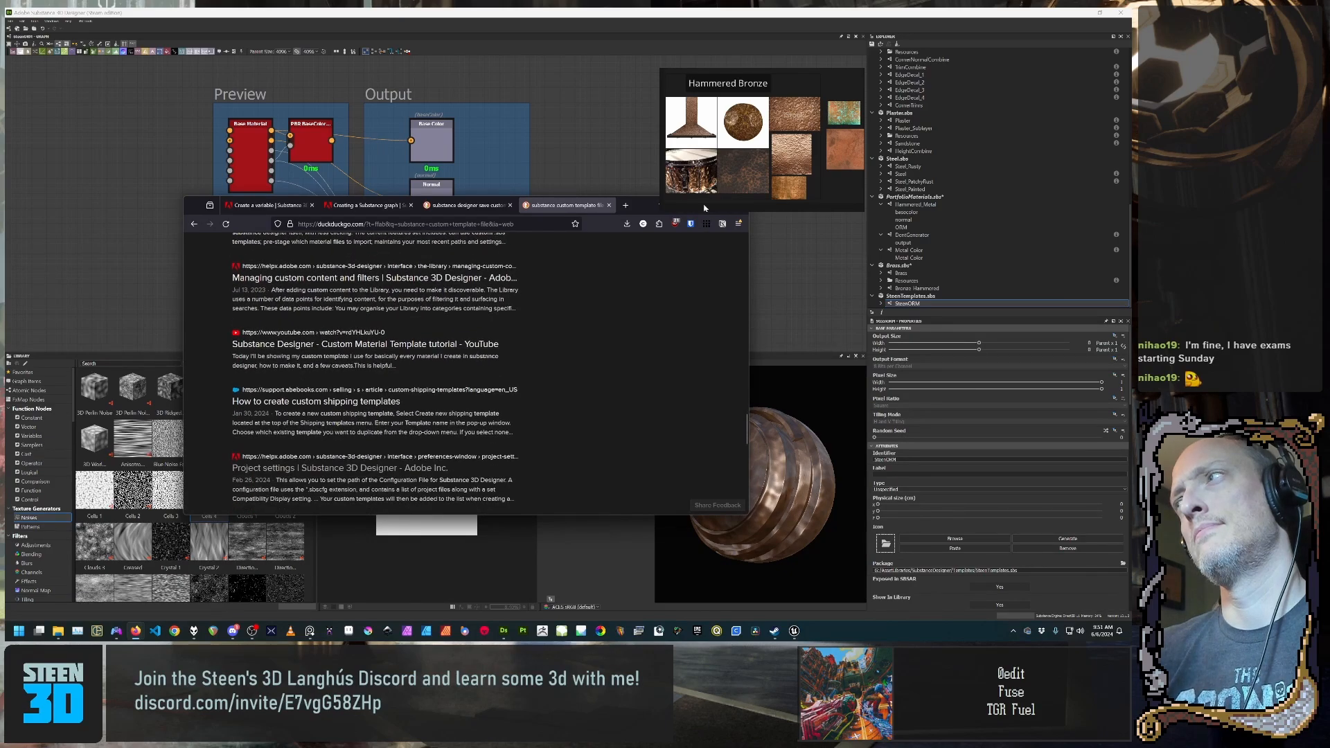
# Step: Switch to Substance Designer and publish the SteenTemplates.sbs package as an .sbsar file in the Templates folder
pyautogui.click(963, 299)
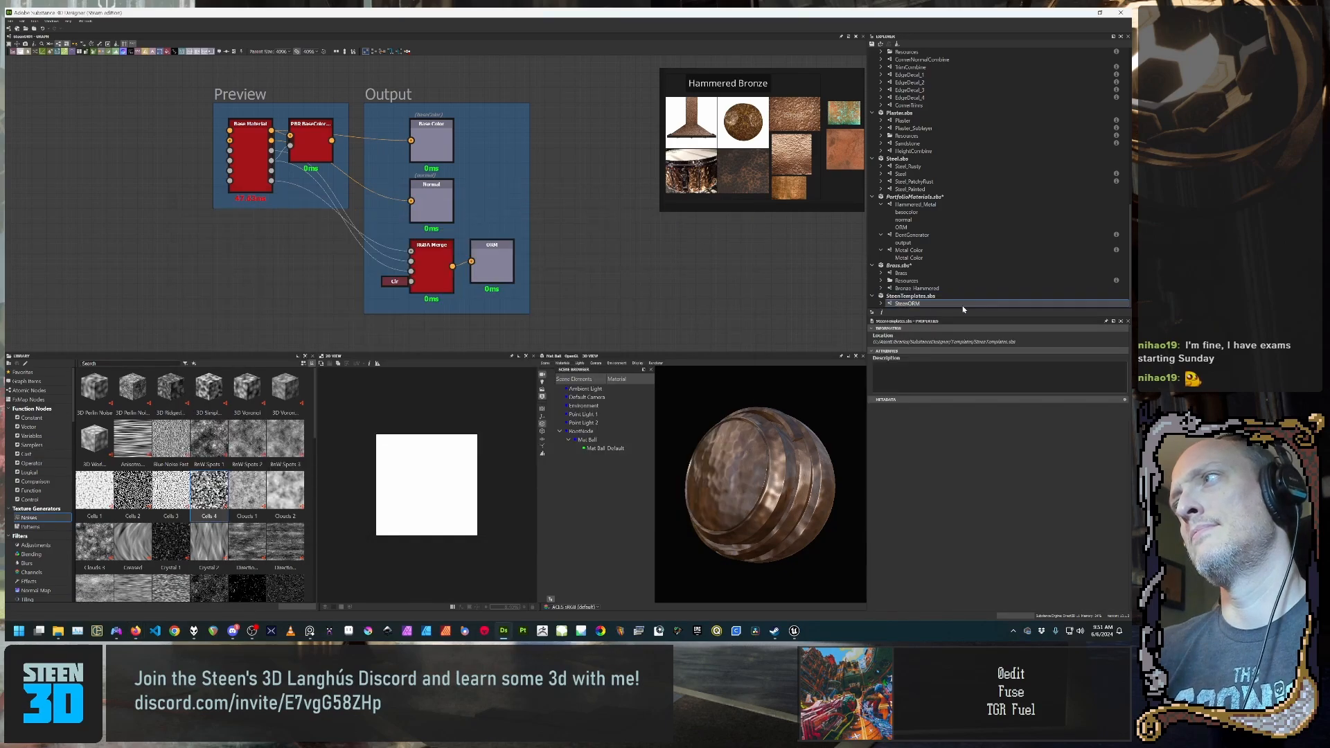
pyautogui.rightClick(965, 306)
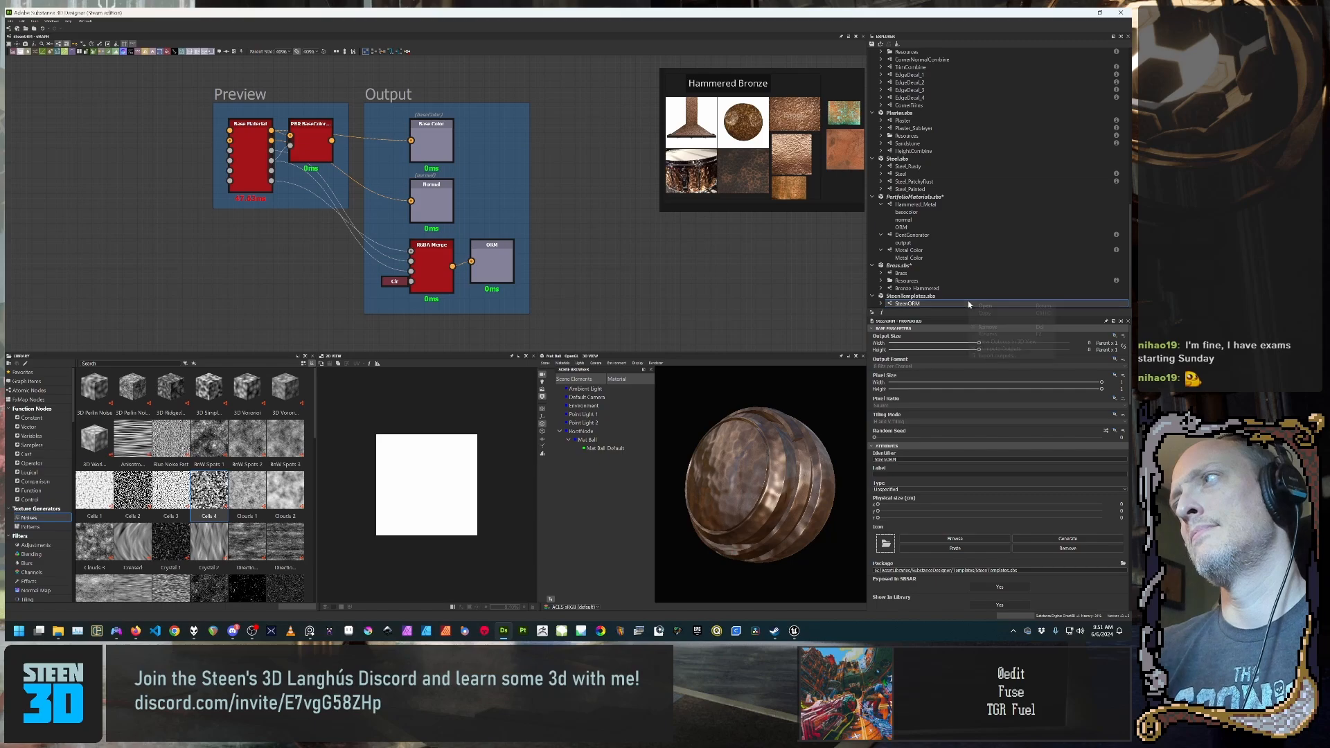
pyautogui.click(906, 305)
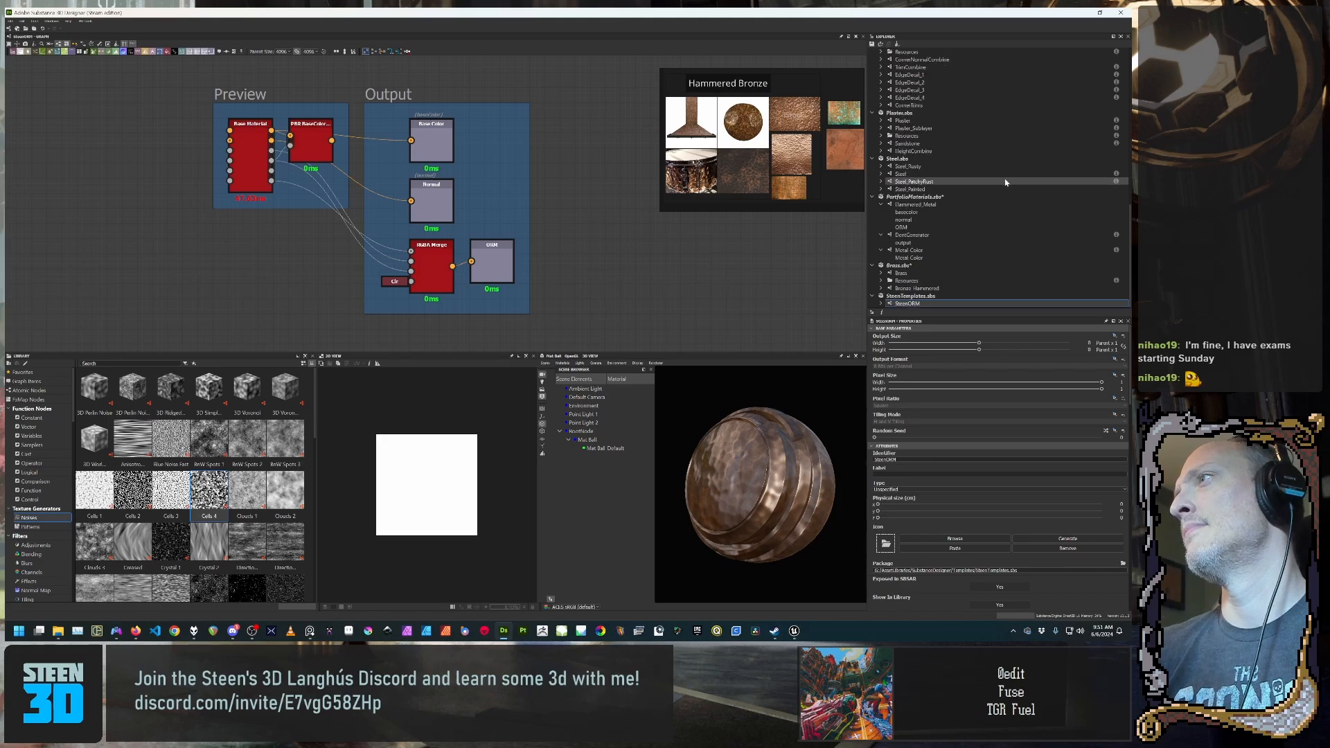
pyautogui.rightClick(969, 298)
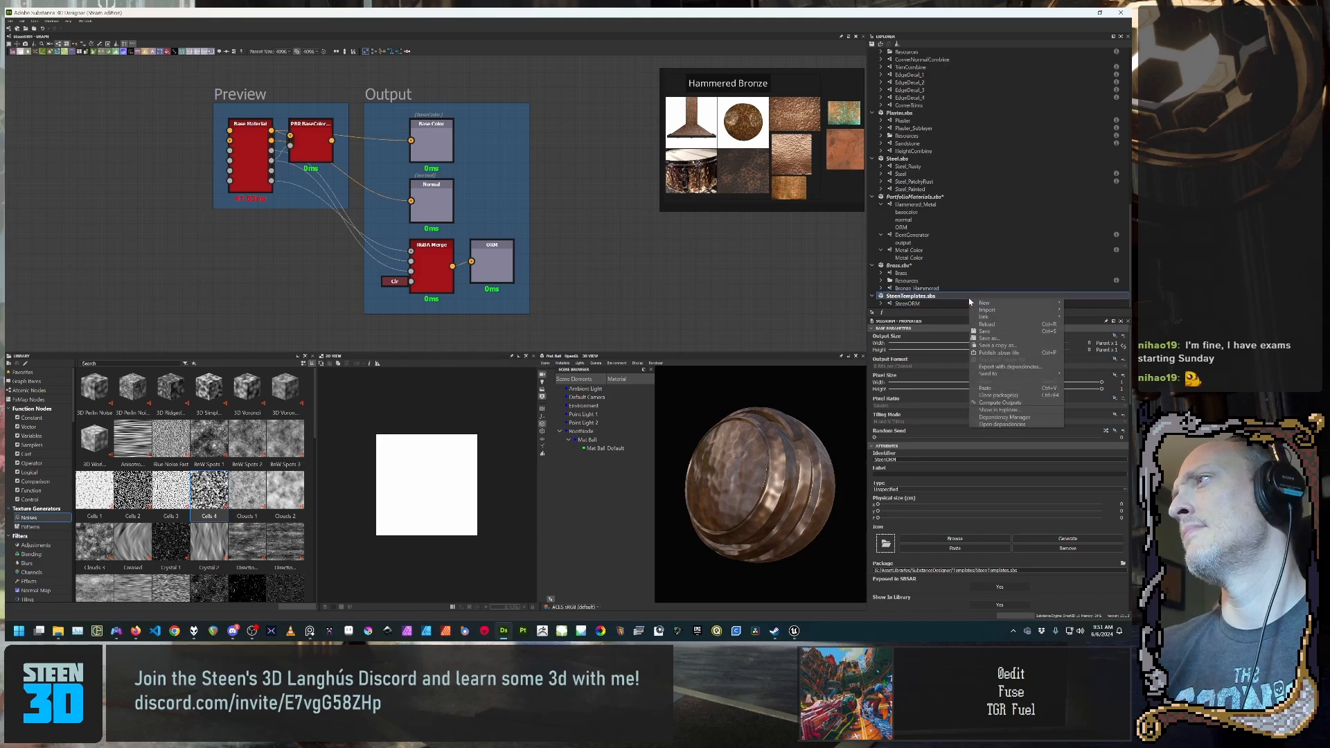
pyautogui.click(1019, 354)
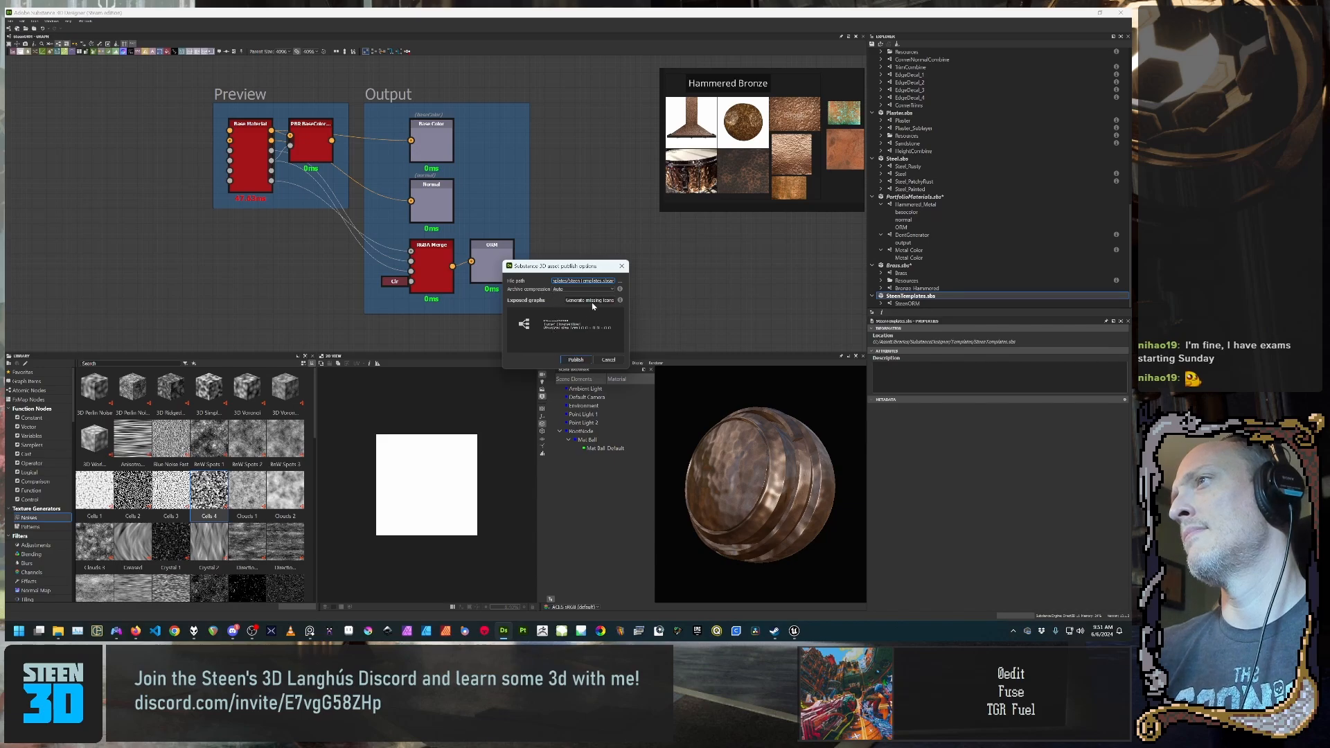
pyautogui.click(588, 359)
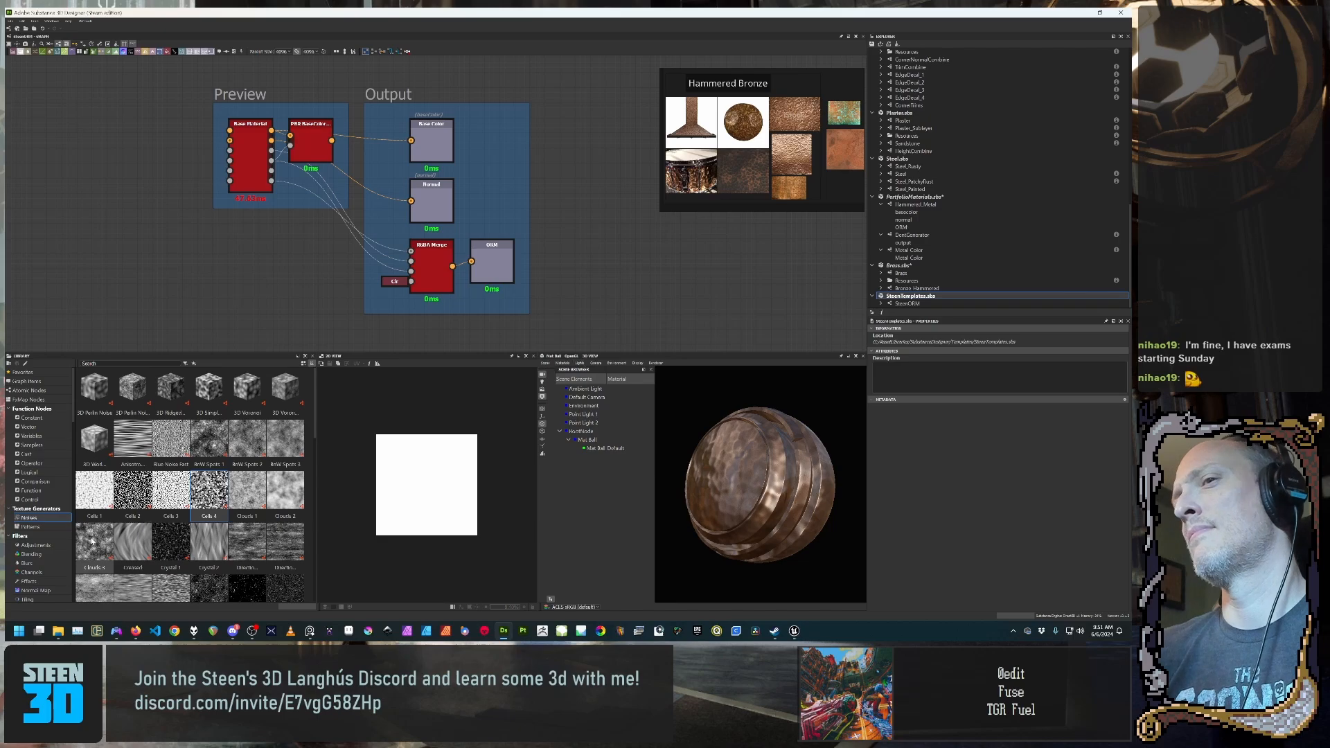
# Step: Check the SubstanceDesigner Templates folder in File Explorer for the published archive, then return to Substance Designer
pyautogui.click(58, 631)
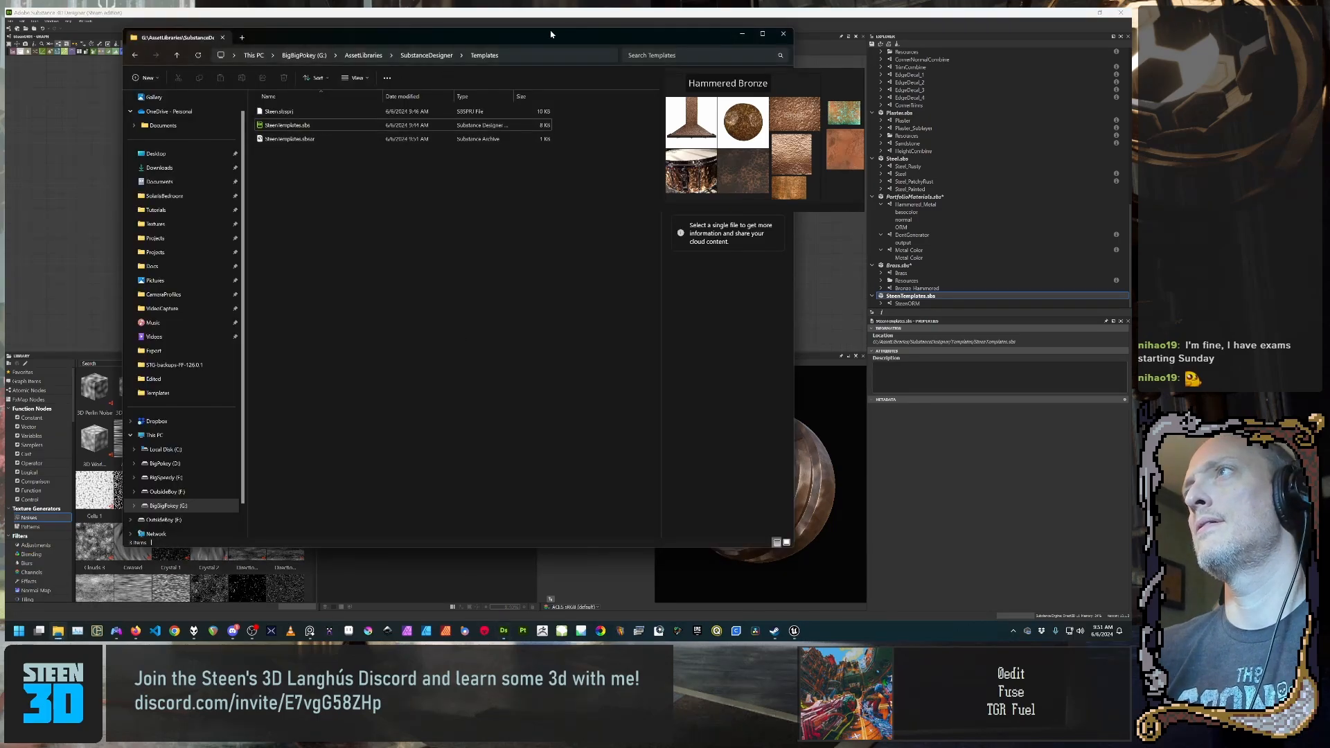
pyautogui.moveTo(459, 37); pyautogui.dragTo(671, 148)
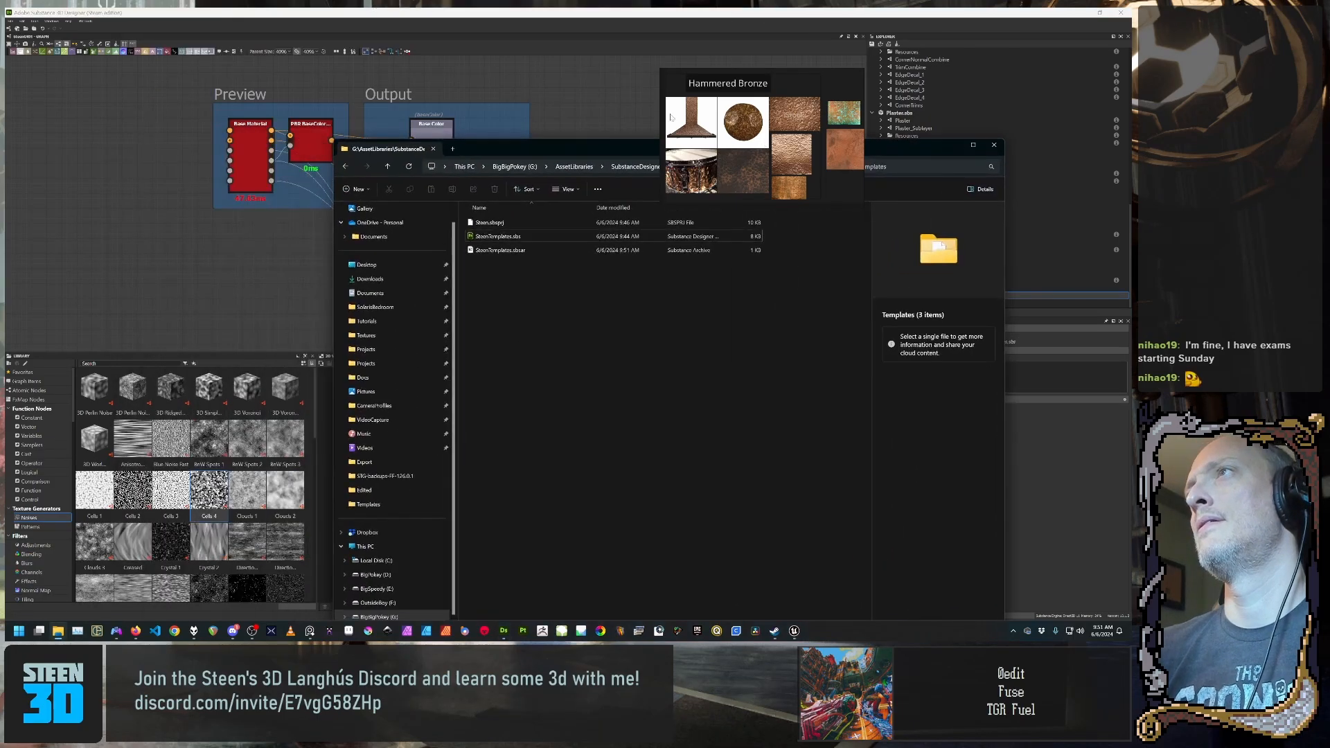
pyautogui.click(596, 21)
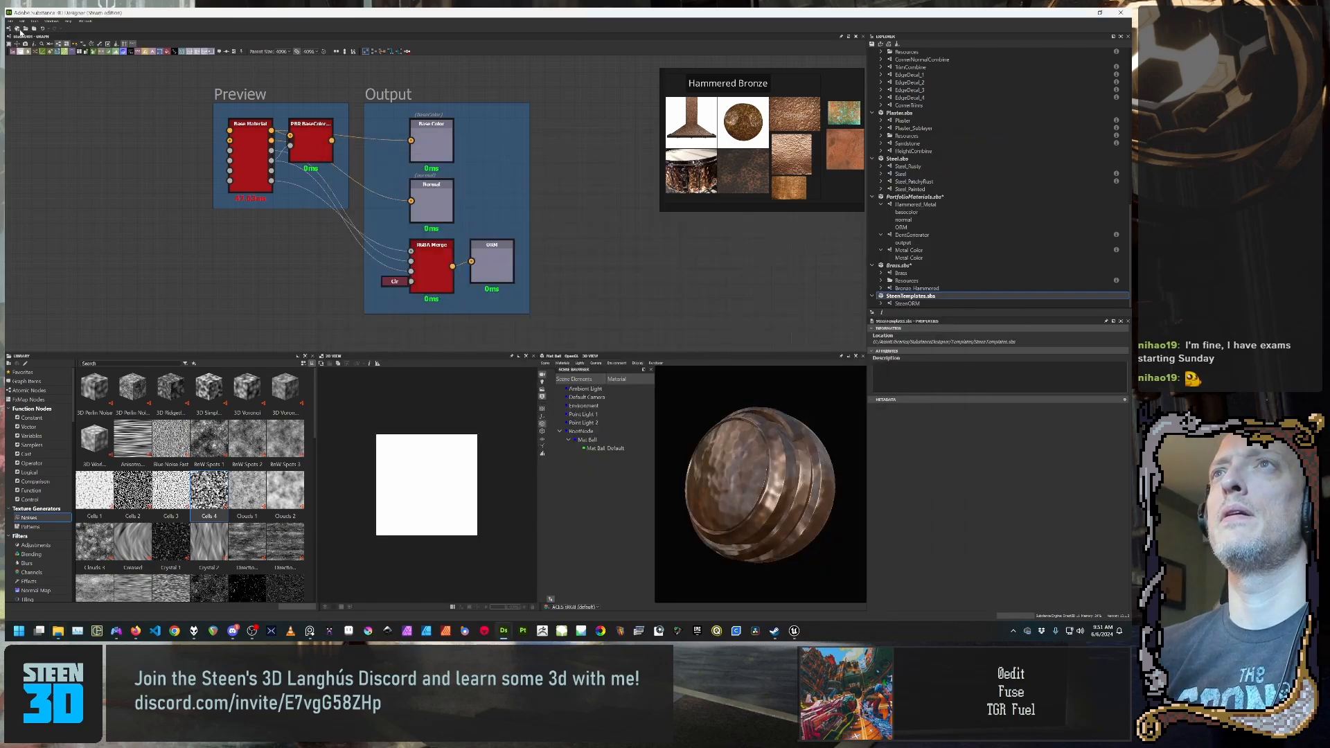
# Step: Start a new Substance graph and filter its template list to the Steen project to look for the custom template
pyautogui.hotkey('ctrl', 'n')
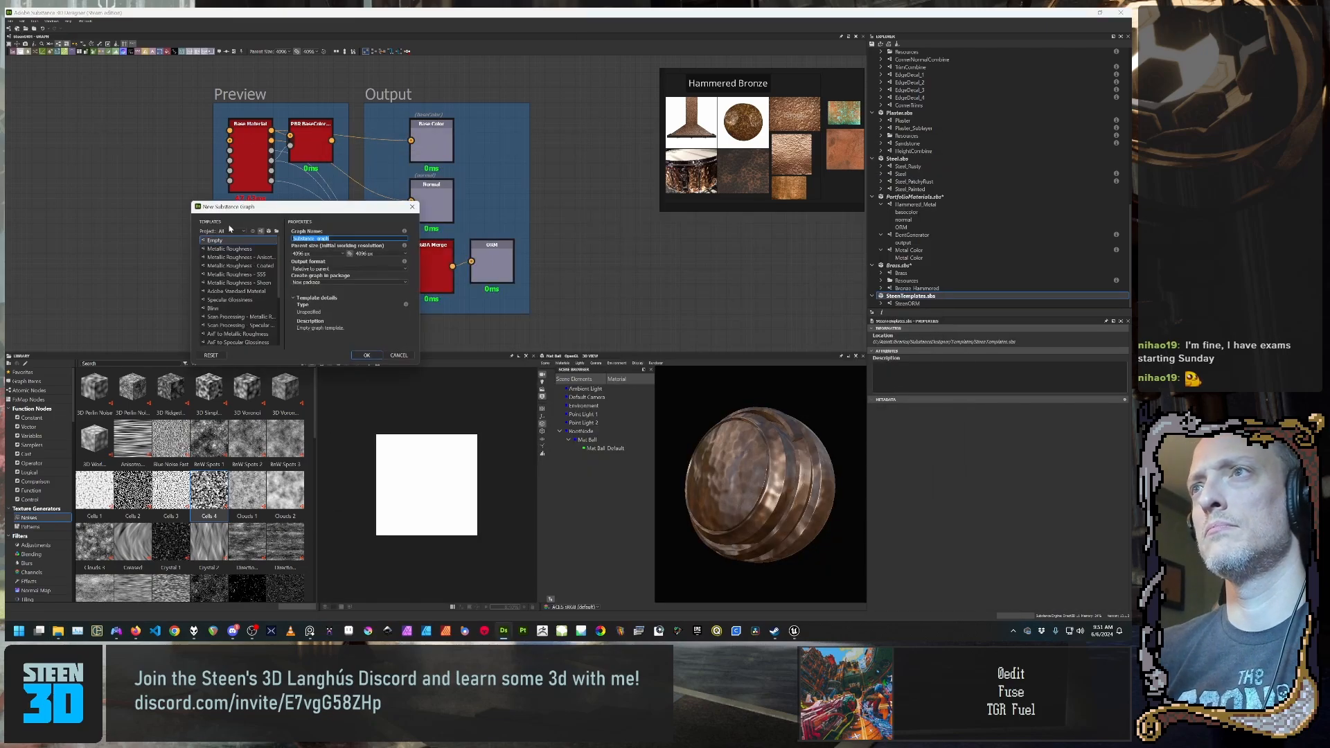
pyautogui.click(238, 232)
pyautogui.click(239, 250)
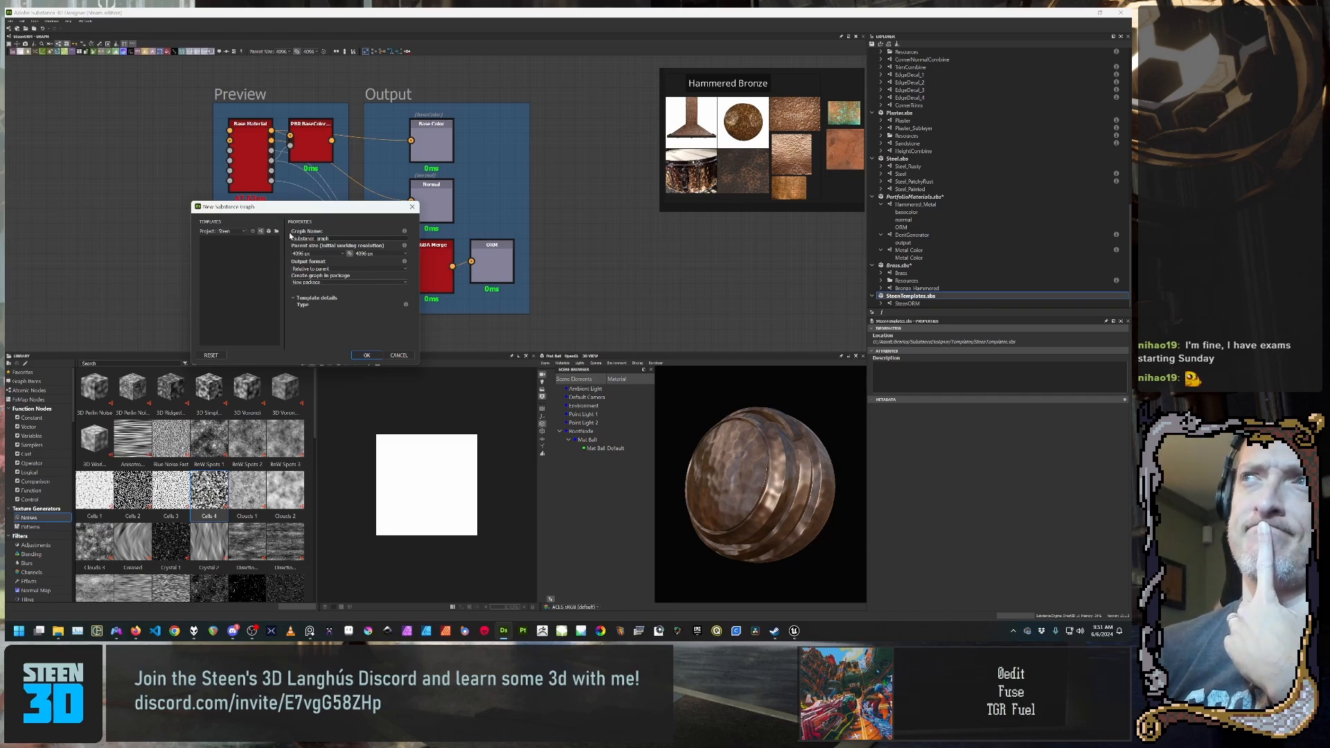
pyautogui.moveTo(300, 206); pyautogui.dragTo(325, 202)
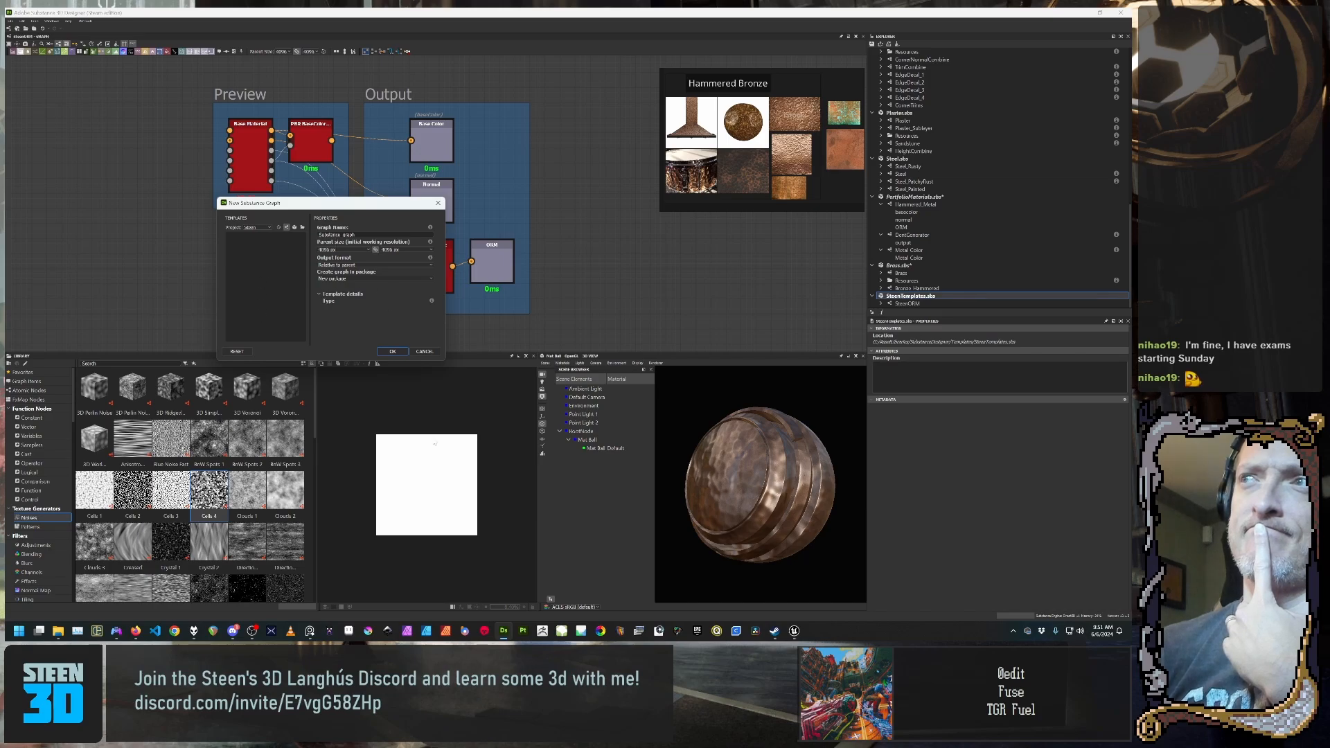
# Step: Bring the Firefox template search back into view and scan its results again for Substance Designer guidance
pyautogui.moveTo(136, 630)
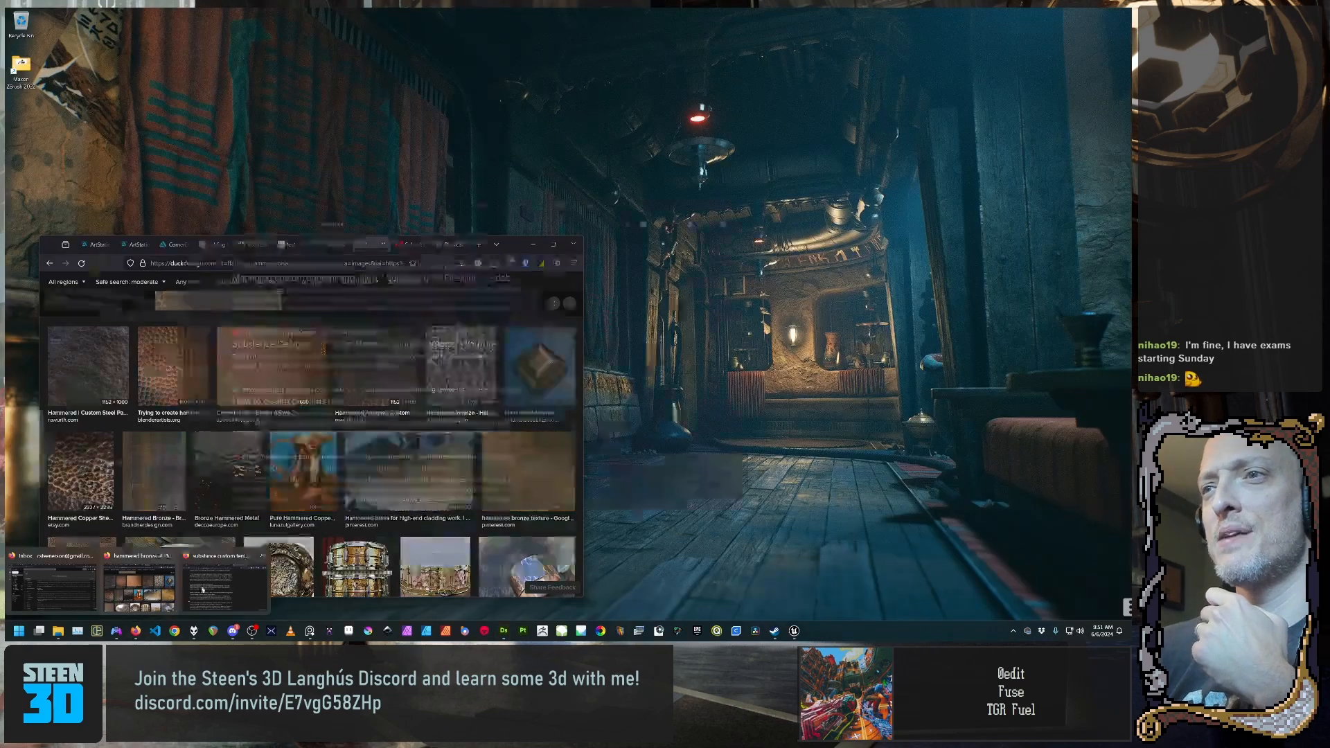
pyautogui.click(217, 580)
pyautogui.scroll(-2, 633, 373)
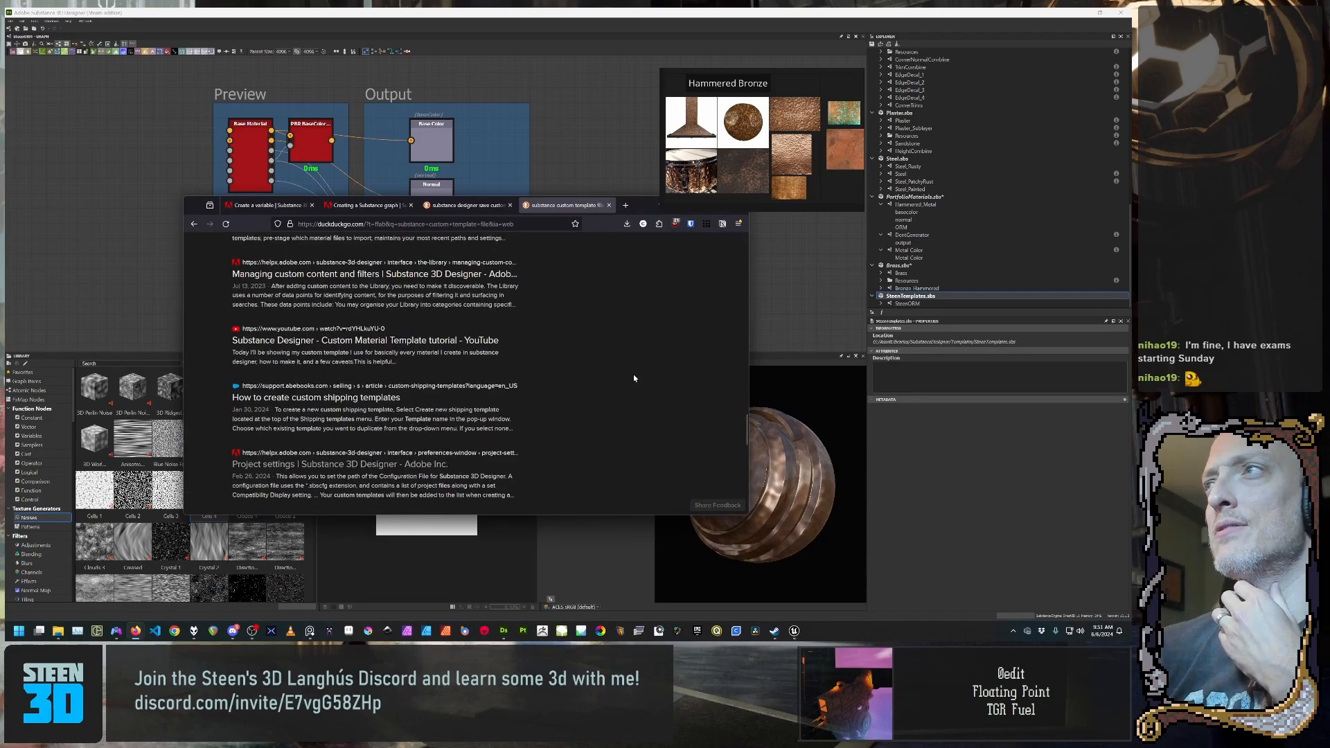
pyautogui.scroll(5, 633, 378)
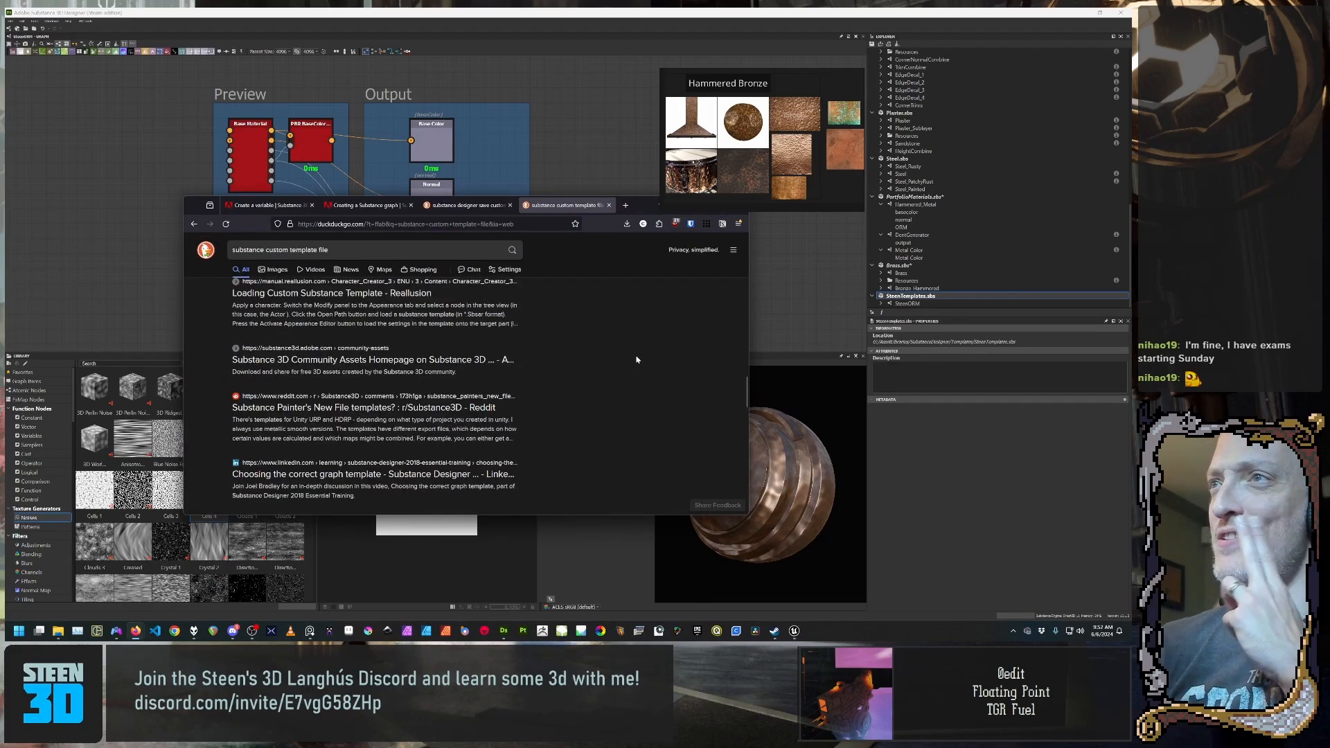
pyautogui.scroll(-6, 626, 359)
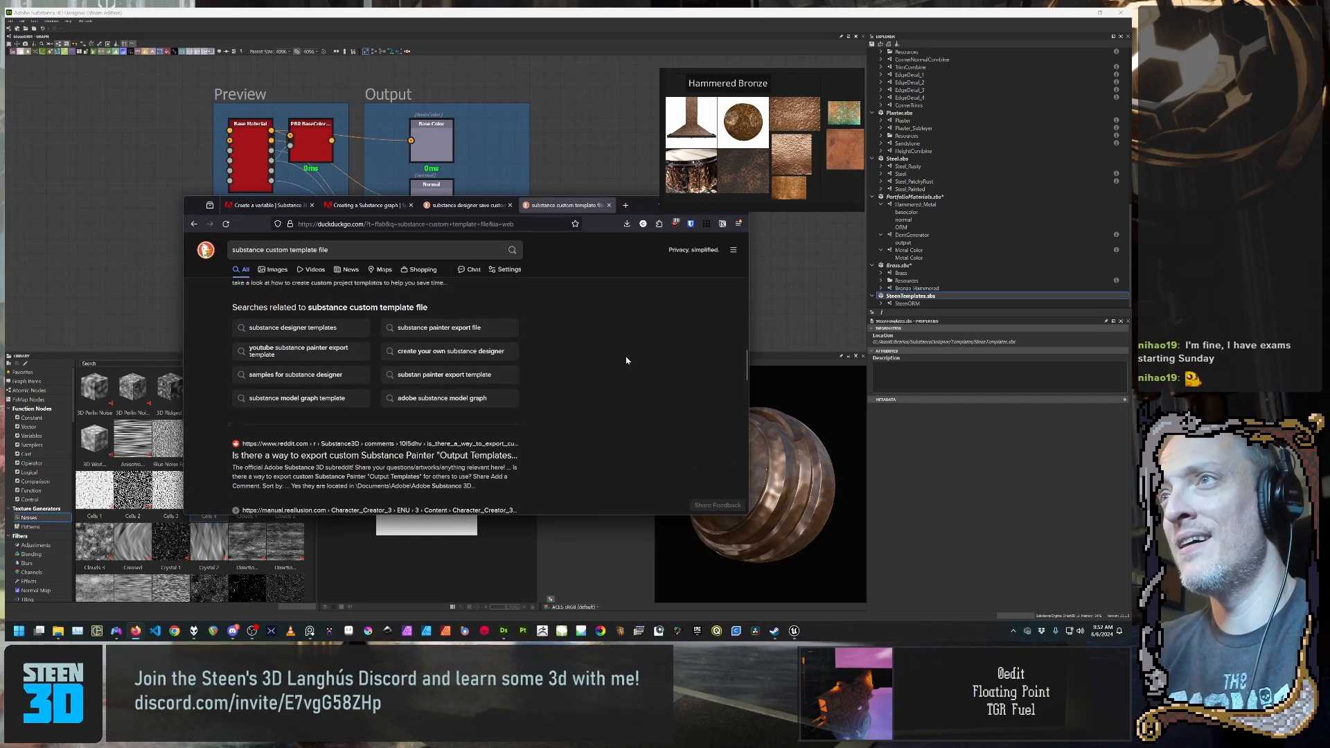
pyautogui.scroll(5, 626, 359)
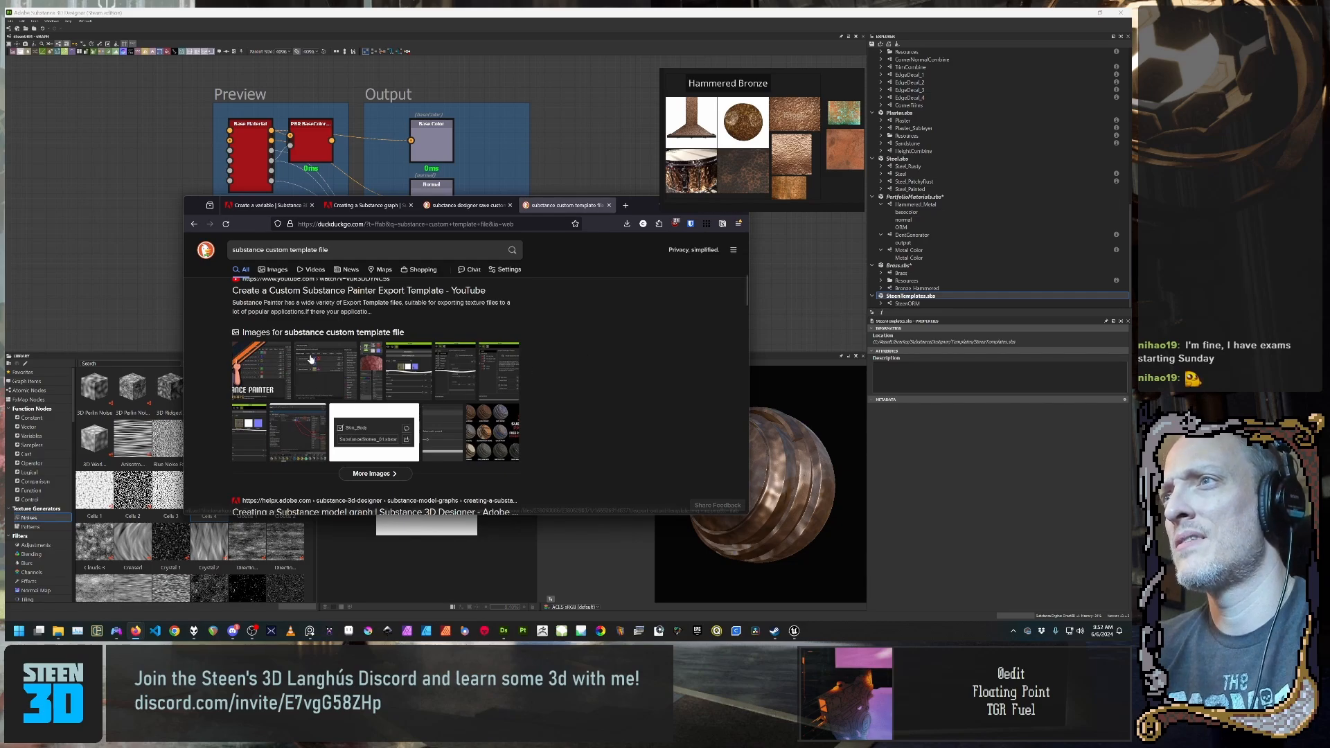
pyautogui.scroll(-3, 314, 350)
pyautogui.scroll(5, 314, 350)
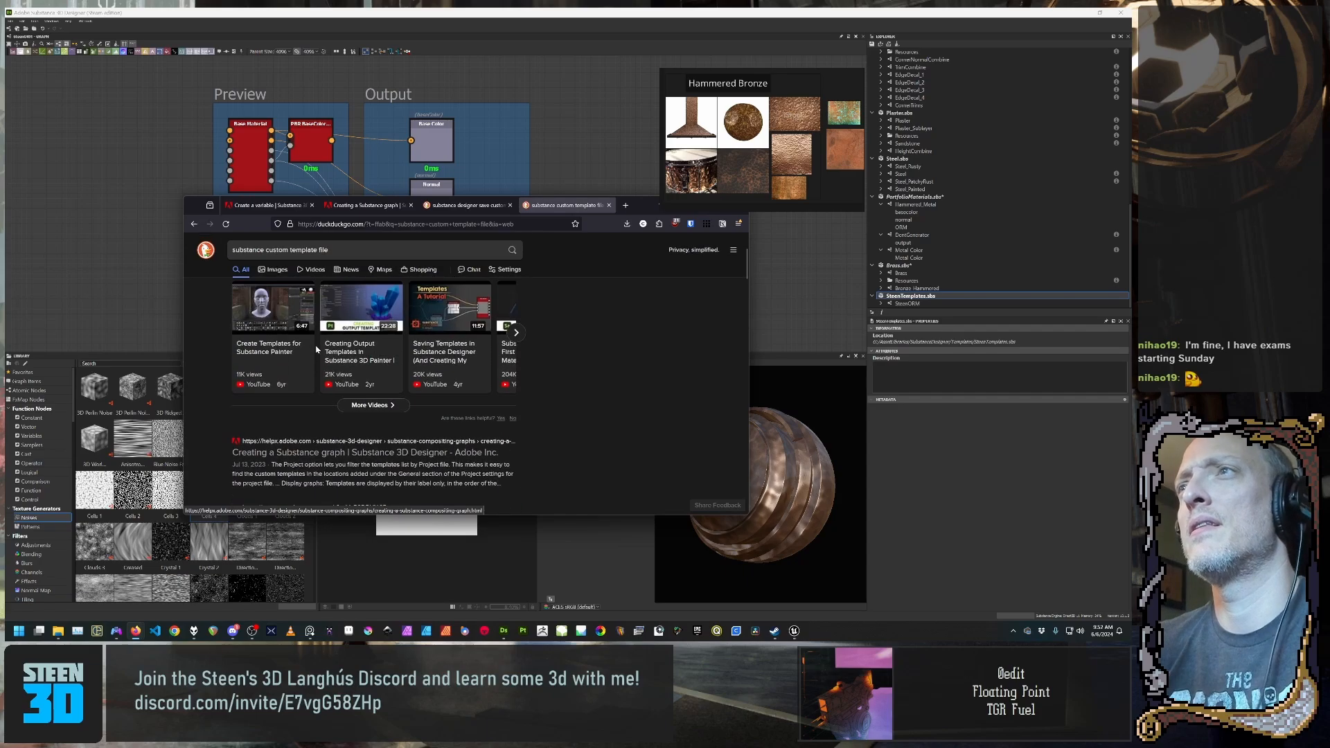
# Step: Refine the web search to "substance designer custom template file" and review the template creation and project settings results
pyautogui.click(265, 250)
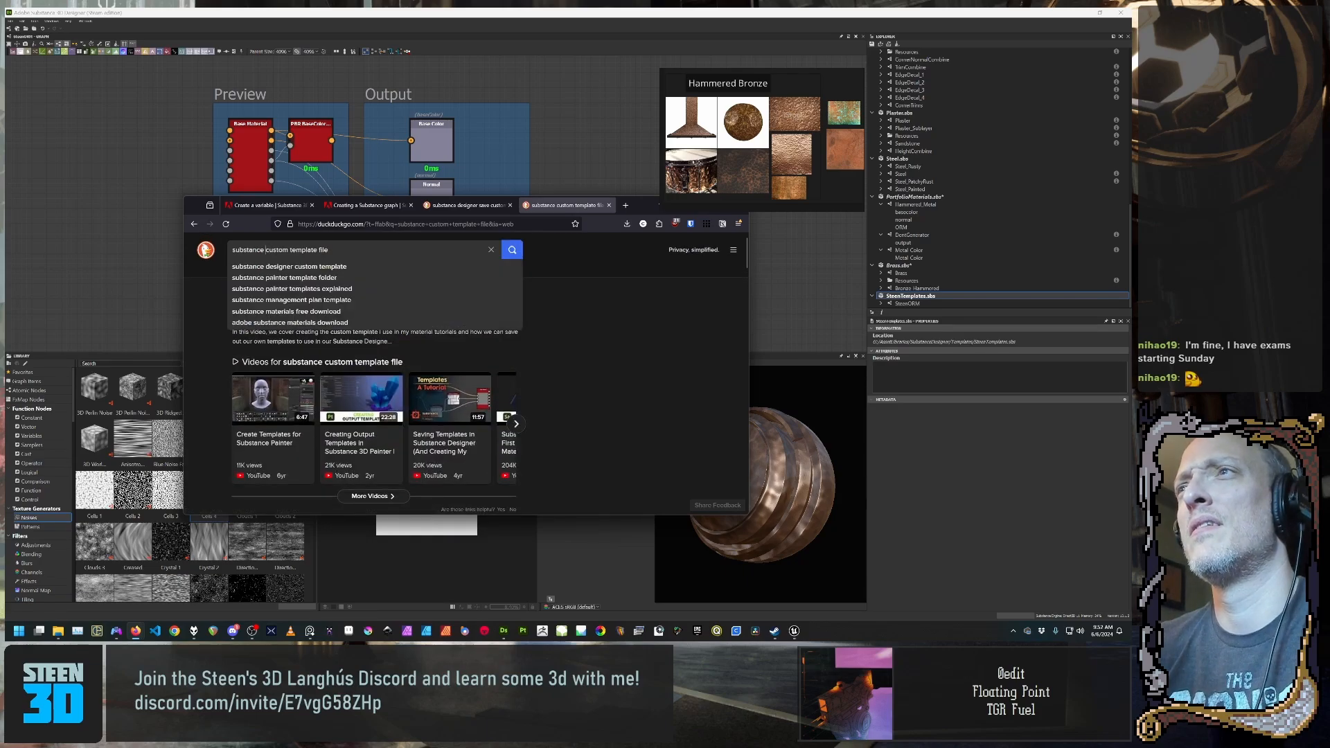
pyautogui.write('designer')
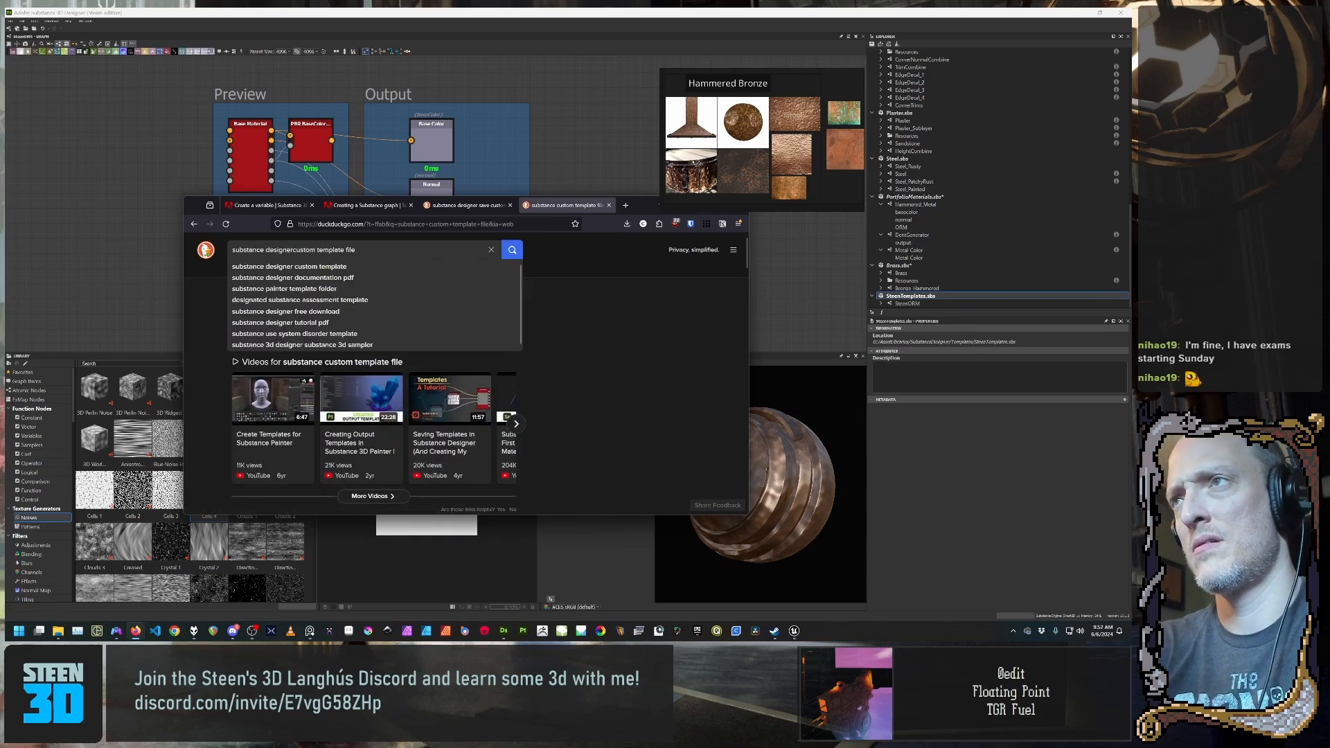
pyautogui.press('Return')
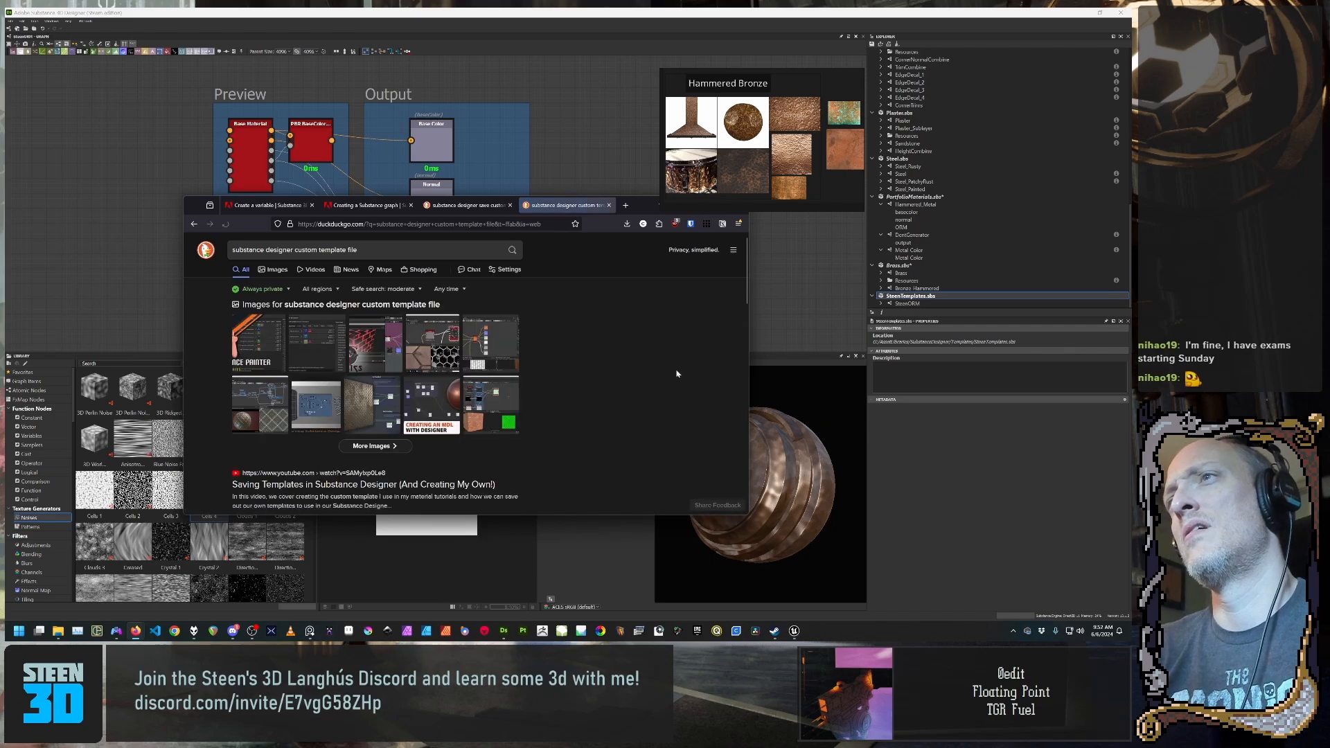
pyautogui.scroll(-5, 662, 366)
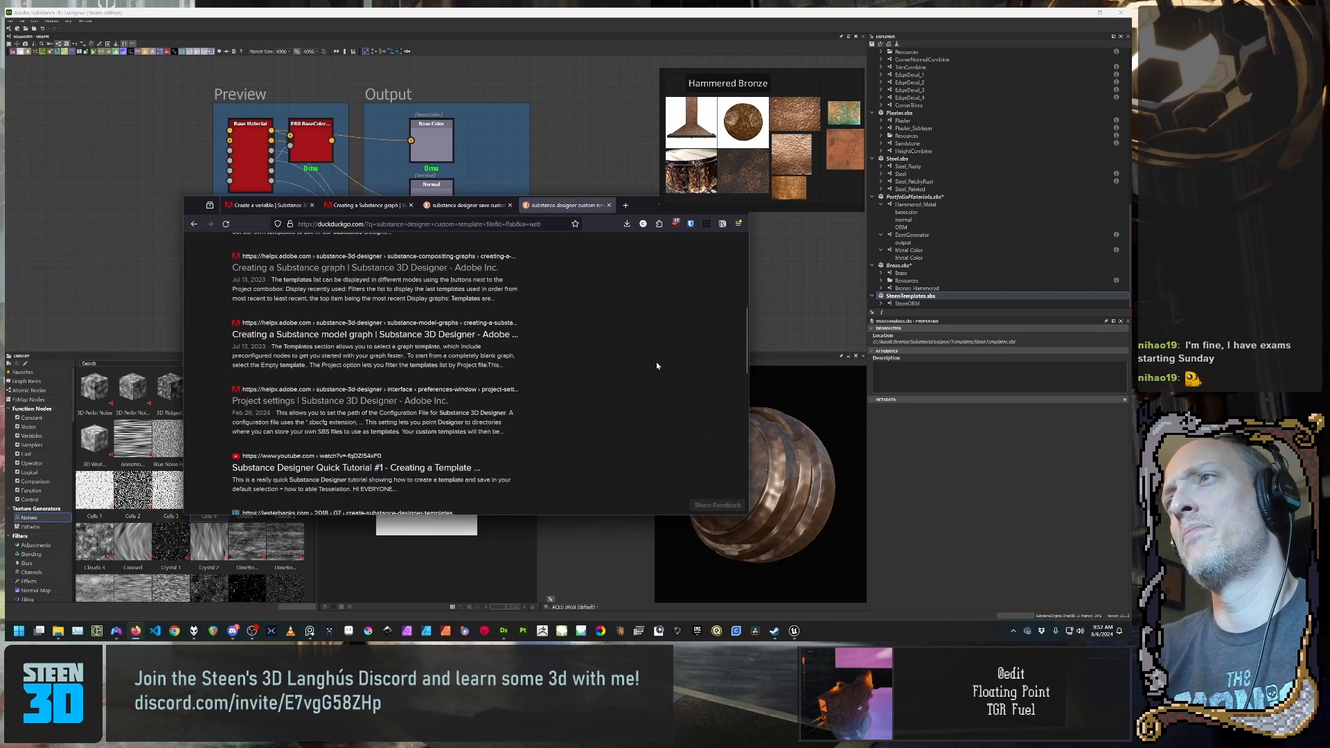
pyautogui.scroll(-3, 657, 366)
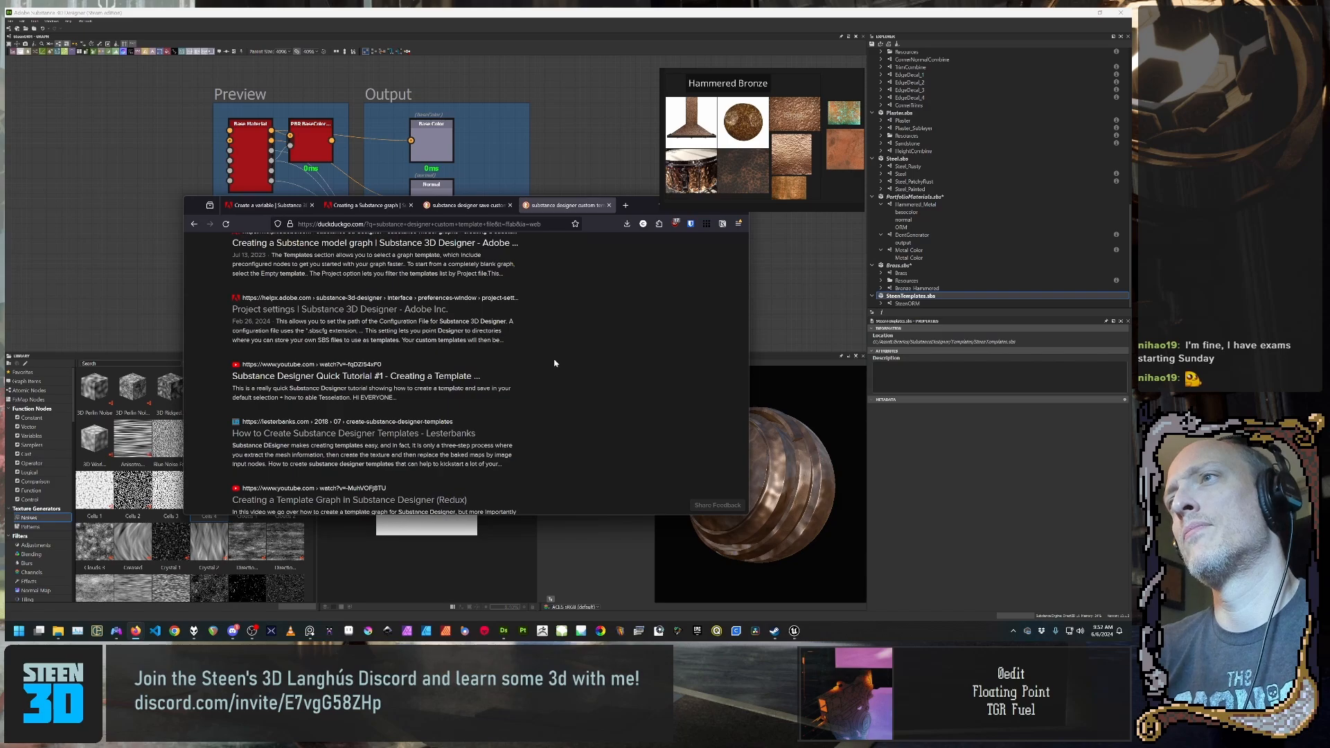
# Step: Return to Substance Designer and cancel the new Substance graph setup
pyautogui.moveTo(645, 213); pyautogui.dragTo(6, 485)
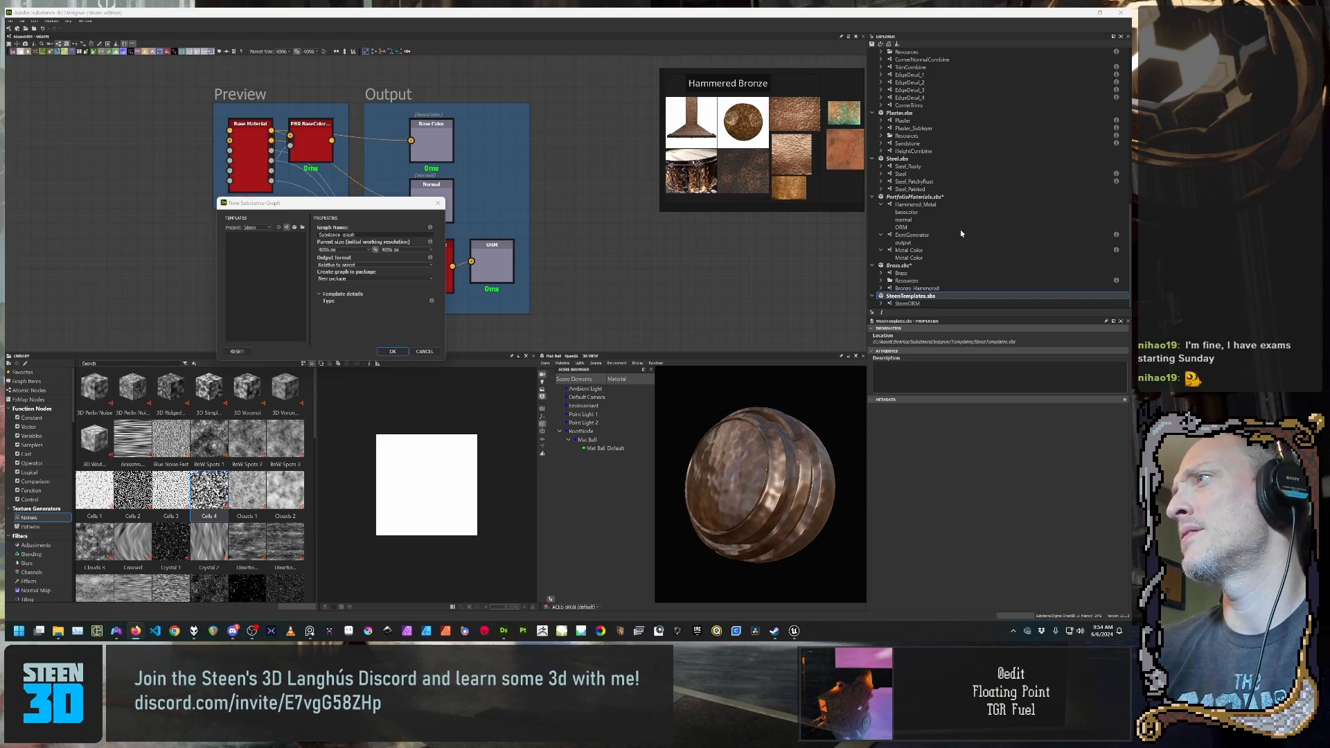
pyautogui.click(932, 301)
pyautogui.click(924, 307)
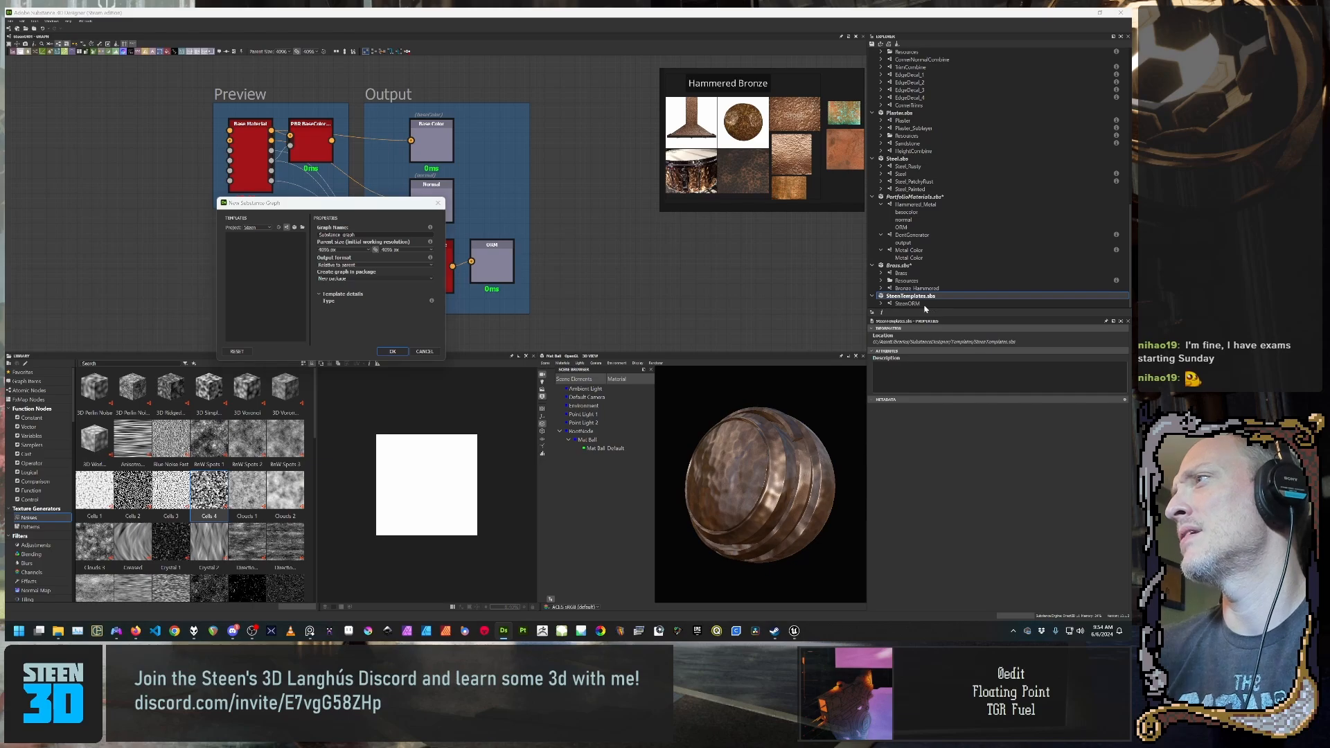
pyautogui.click(424, 352)
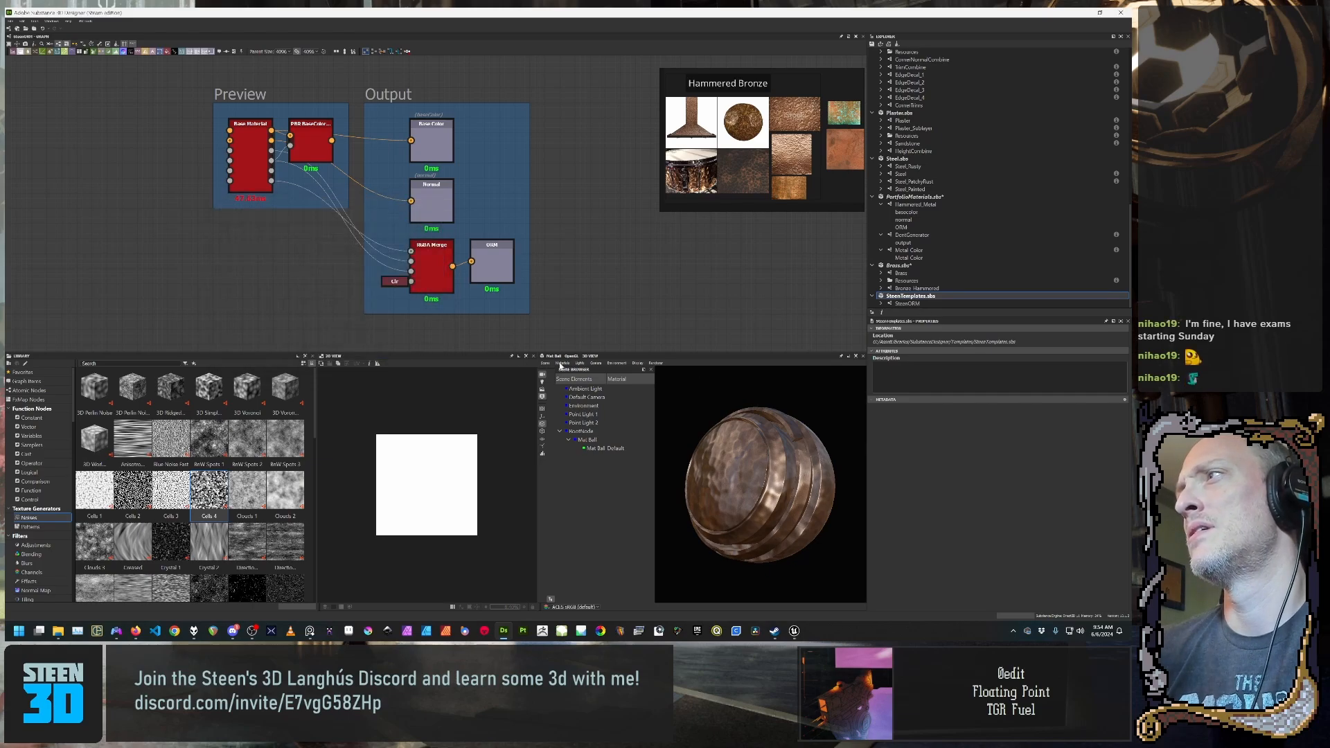
# Step: Inspect the SteenORM graph's attributes, output settings and base parameters
pyautogui.click(935, 304)
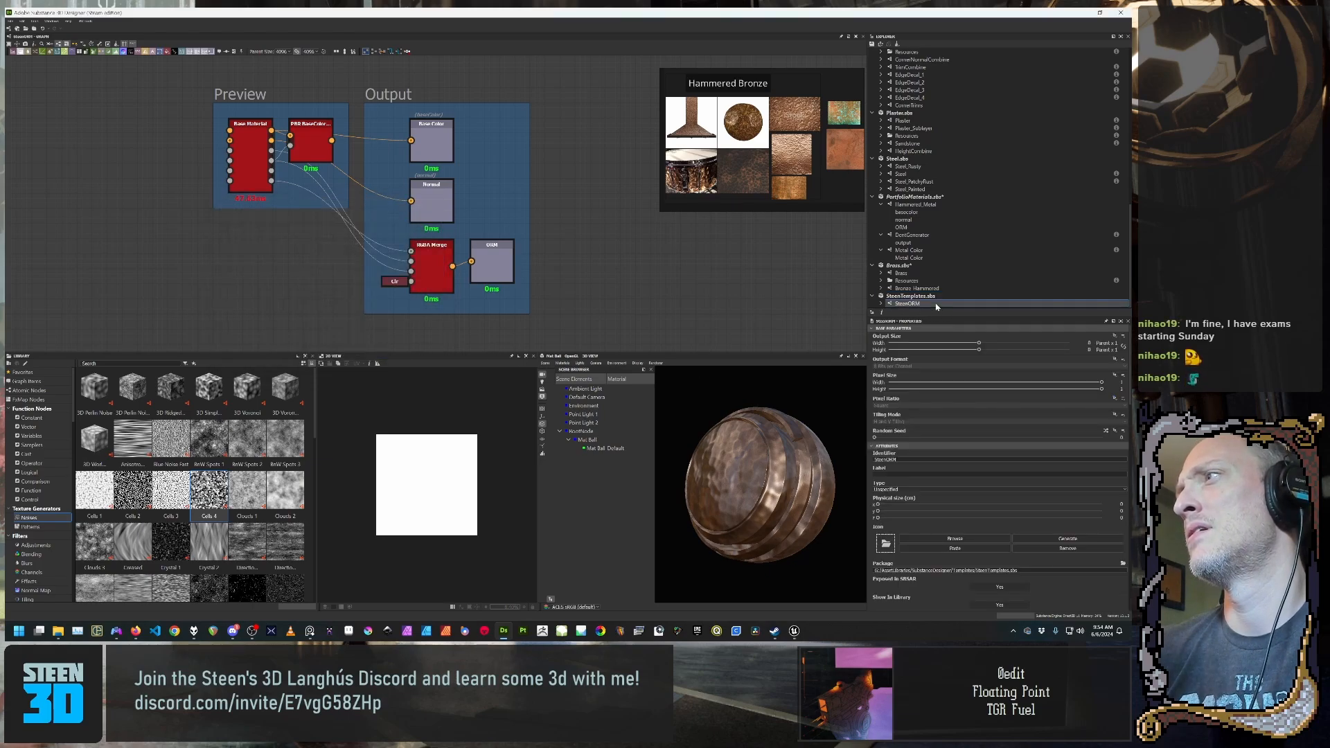
pyautogui.scroll(-5, 913, 488)
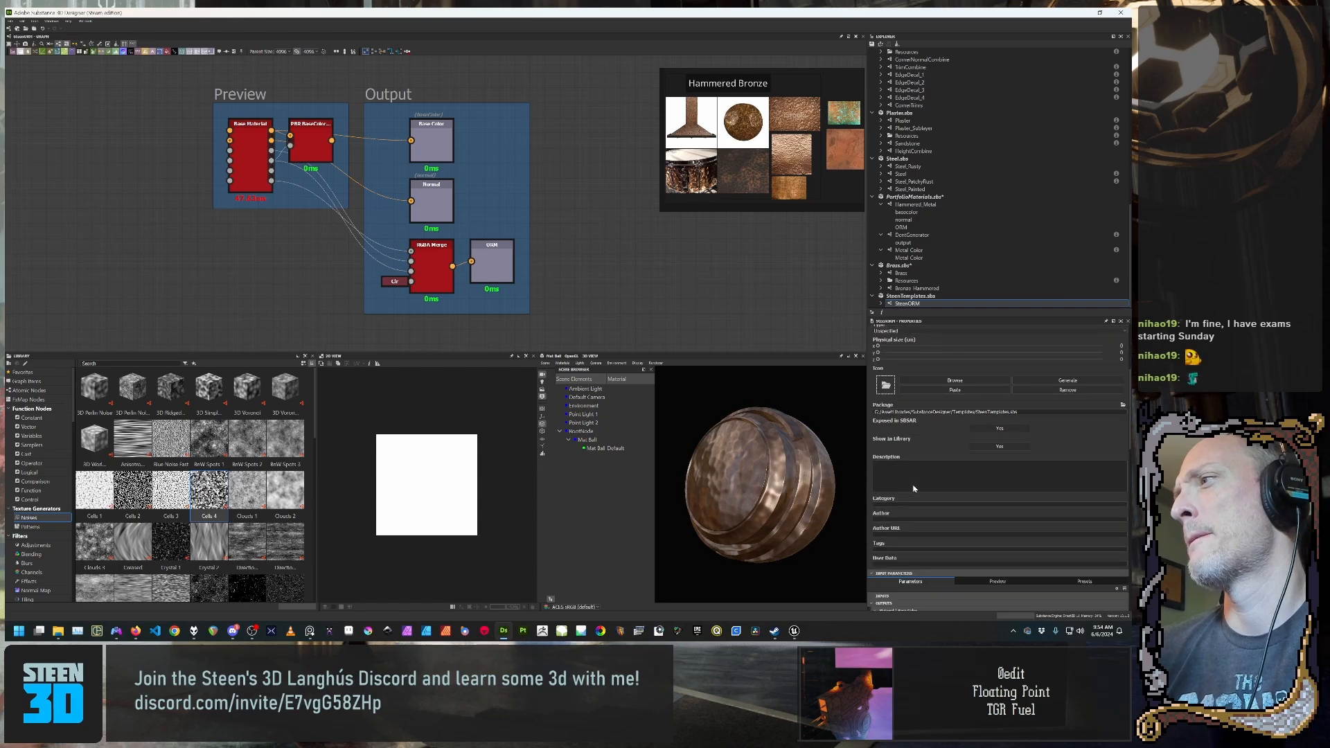
pyautogui.scroll(-5, 912, 488)
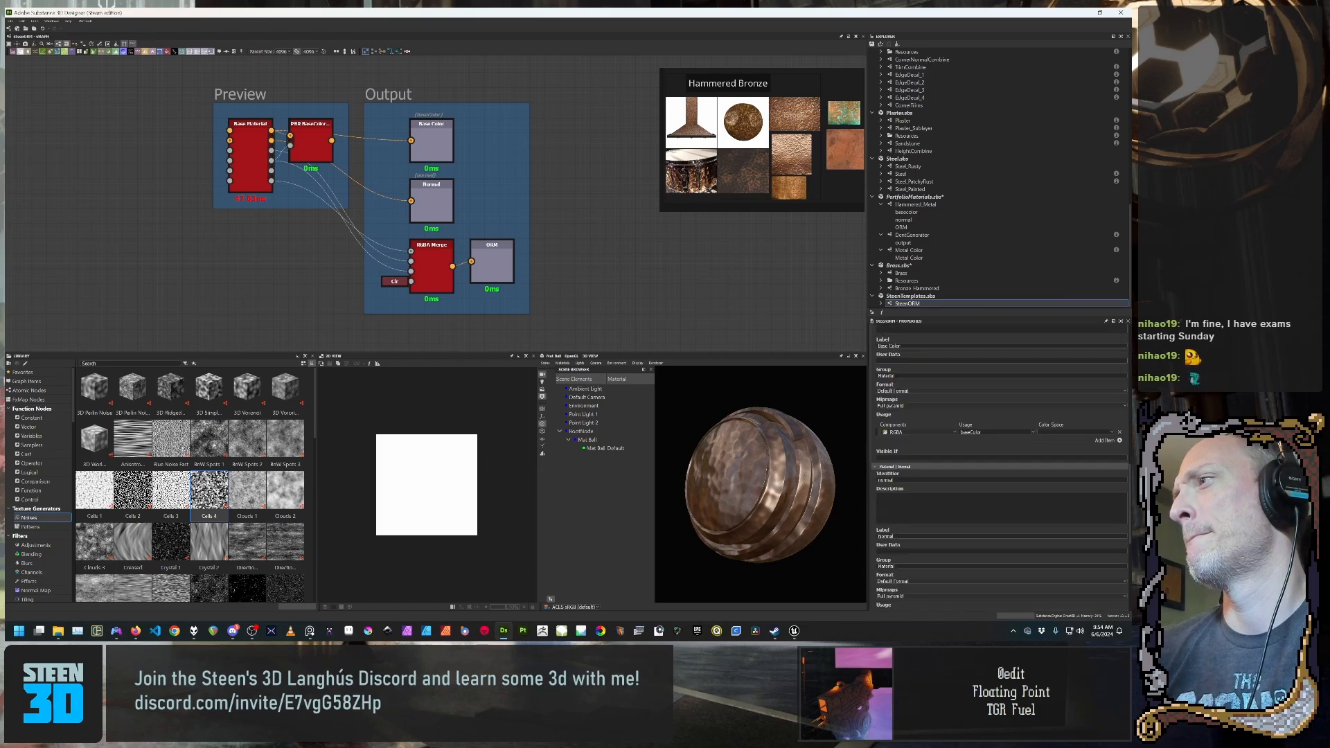
pyautogui.scroll(10, 917, 470)
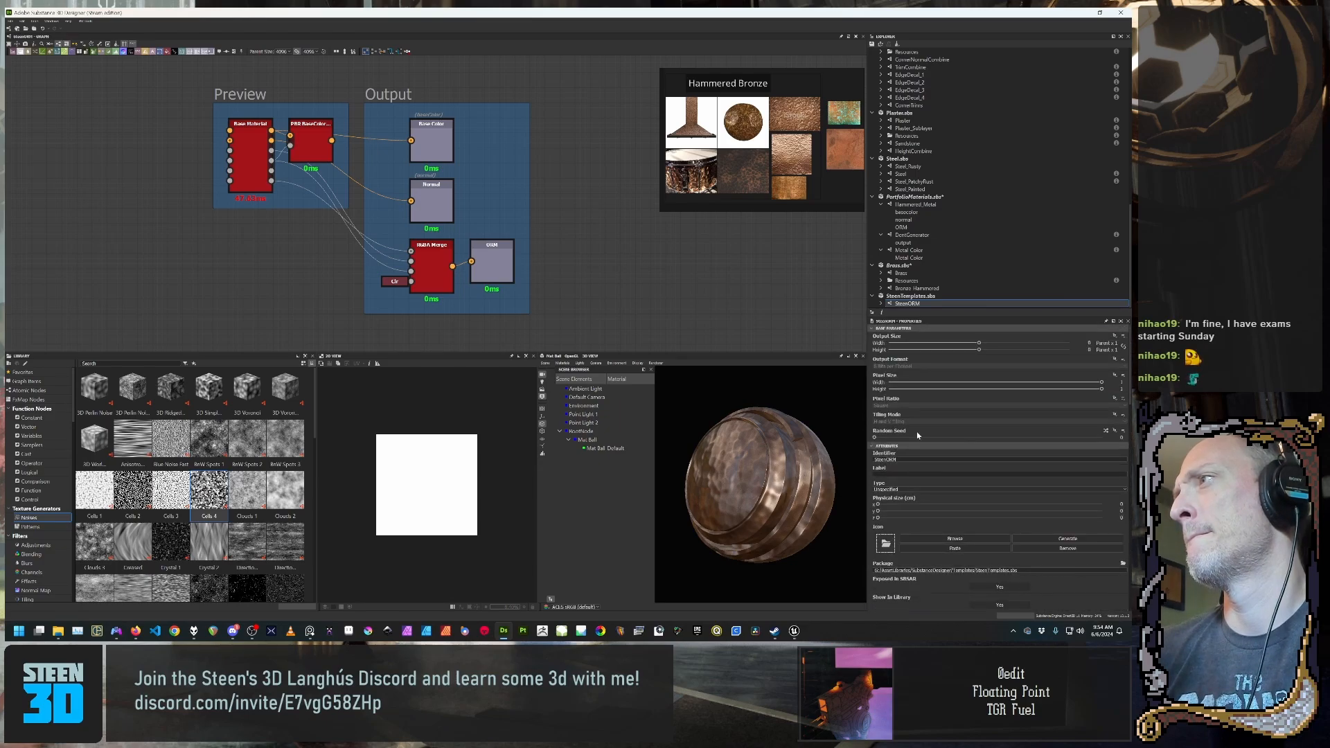
# Step: Examine the commands available for the SteenORM graph and the SteenTemplates.sbs package, including the publish and export options
pyautogui.rightClick(932, 303)
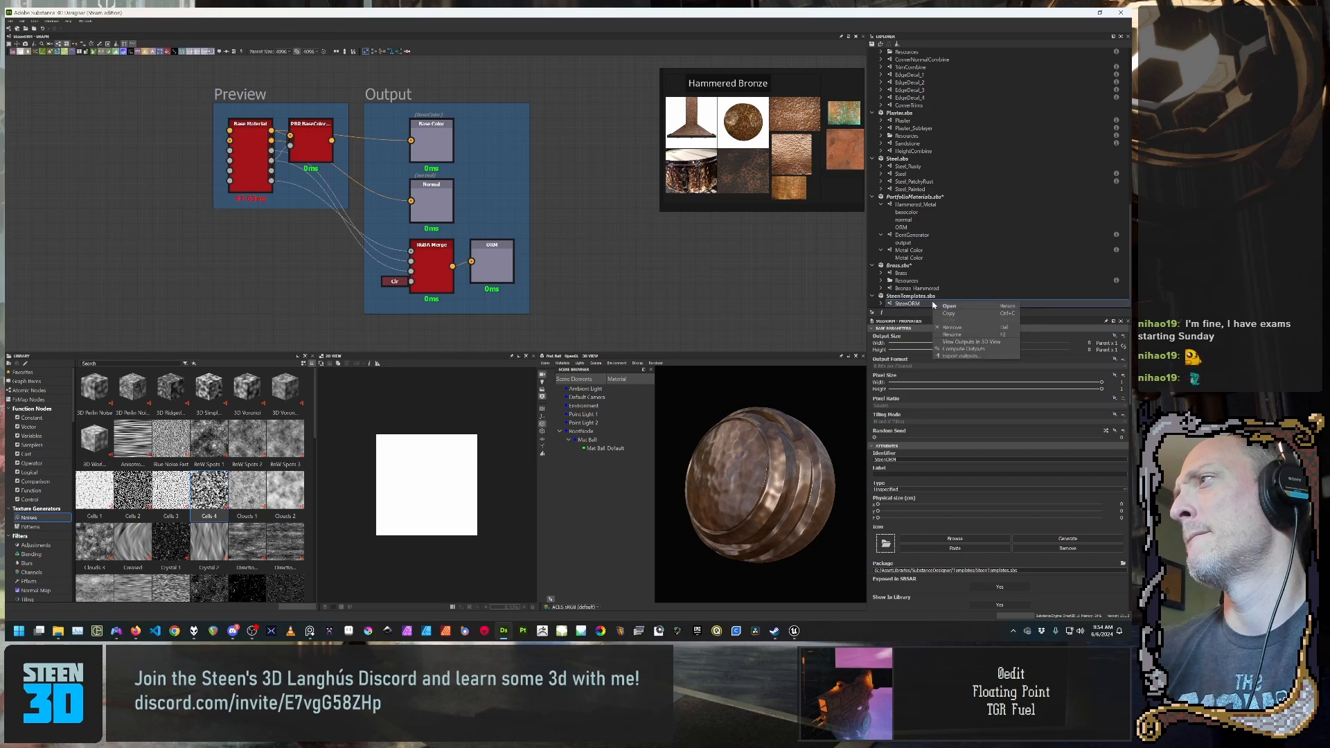
pyautogui.click(910, 303)
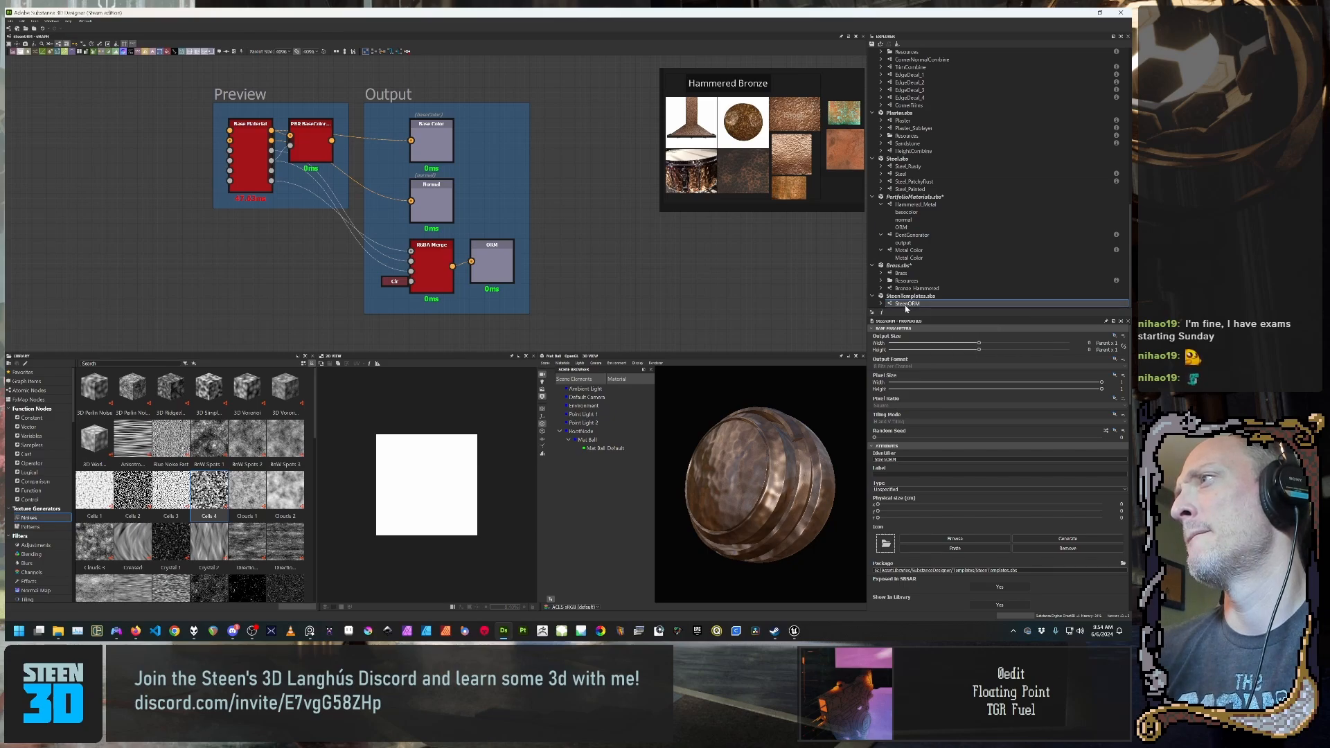
pyautogui.rightClick(909, 298)
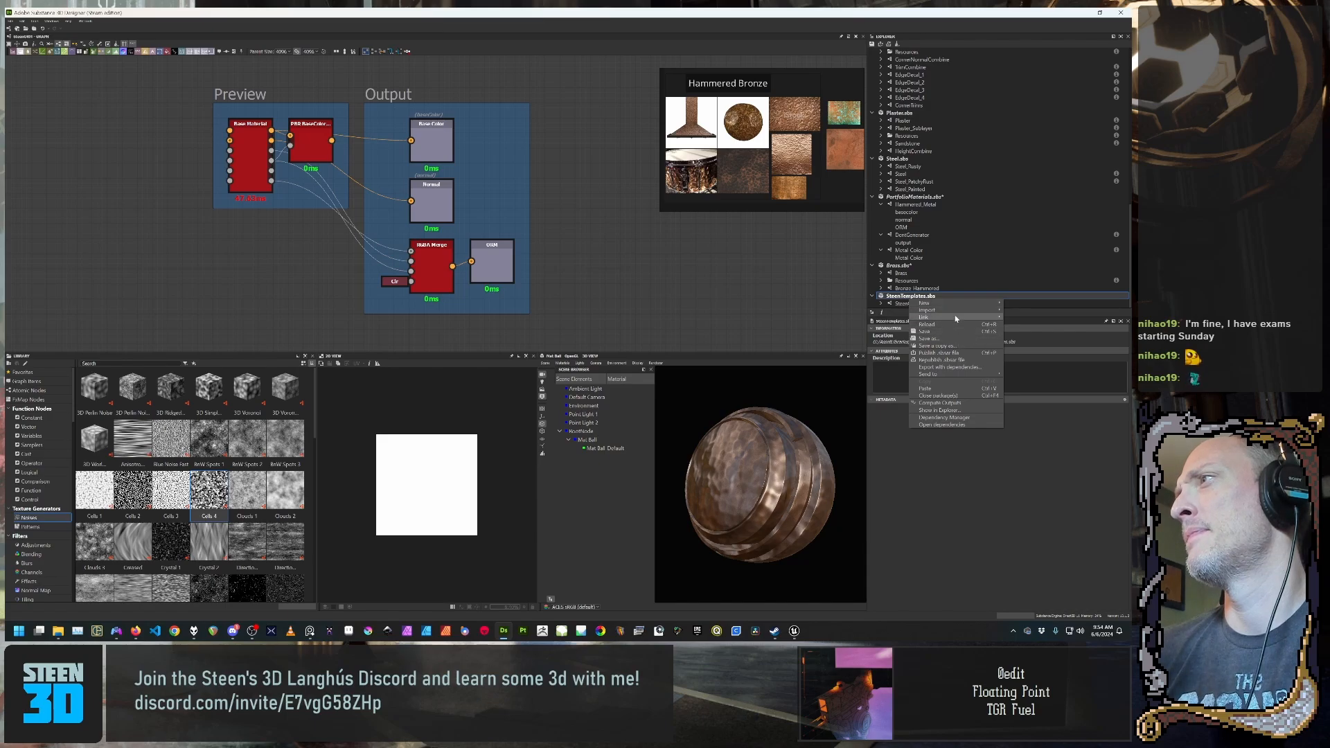
pyautogui.moveTo(955, 318)
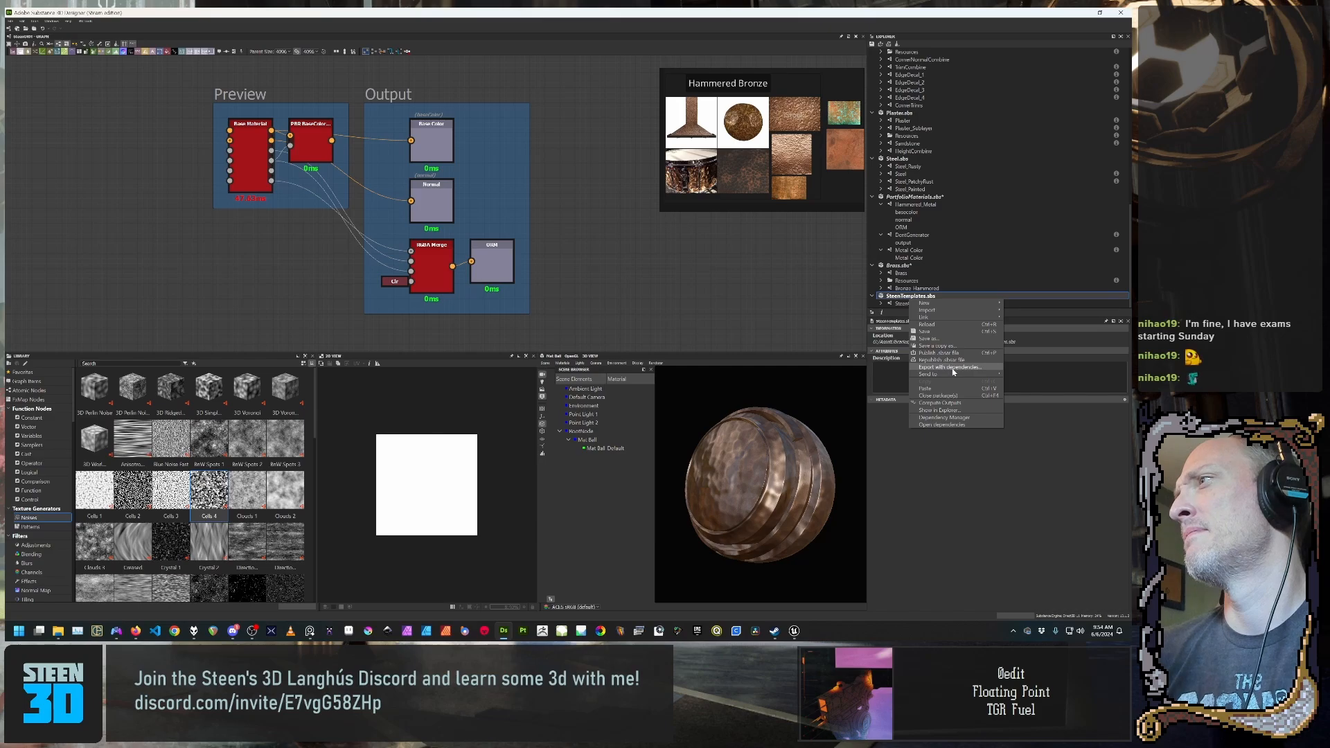
# Step: Check the options of the SteenTemplates package and its graph, and view the template list for a new Substance graph
pyautogui.click(957, 425)
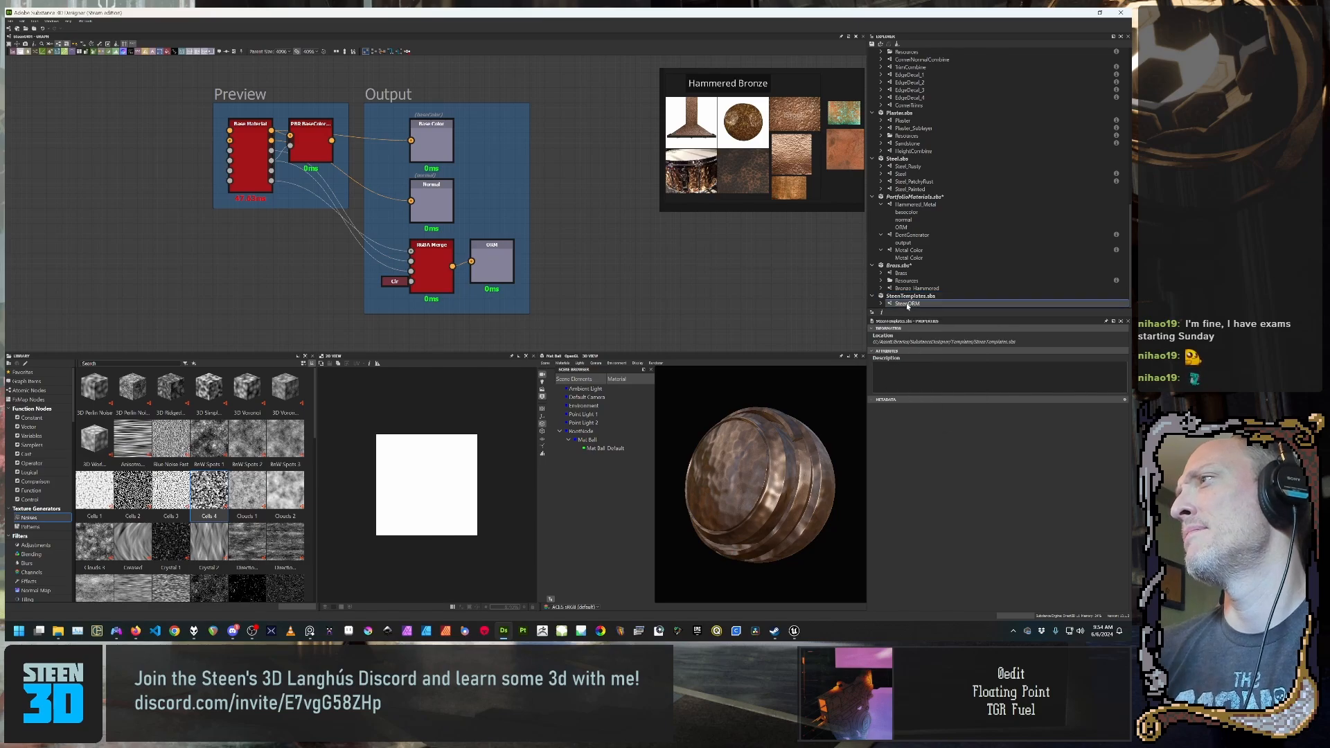
pyautogui.rightClick(907, 305)
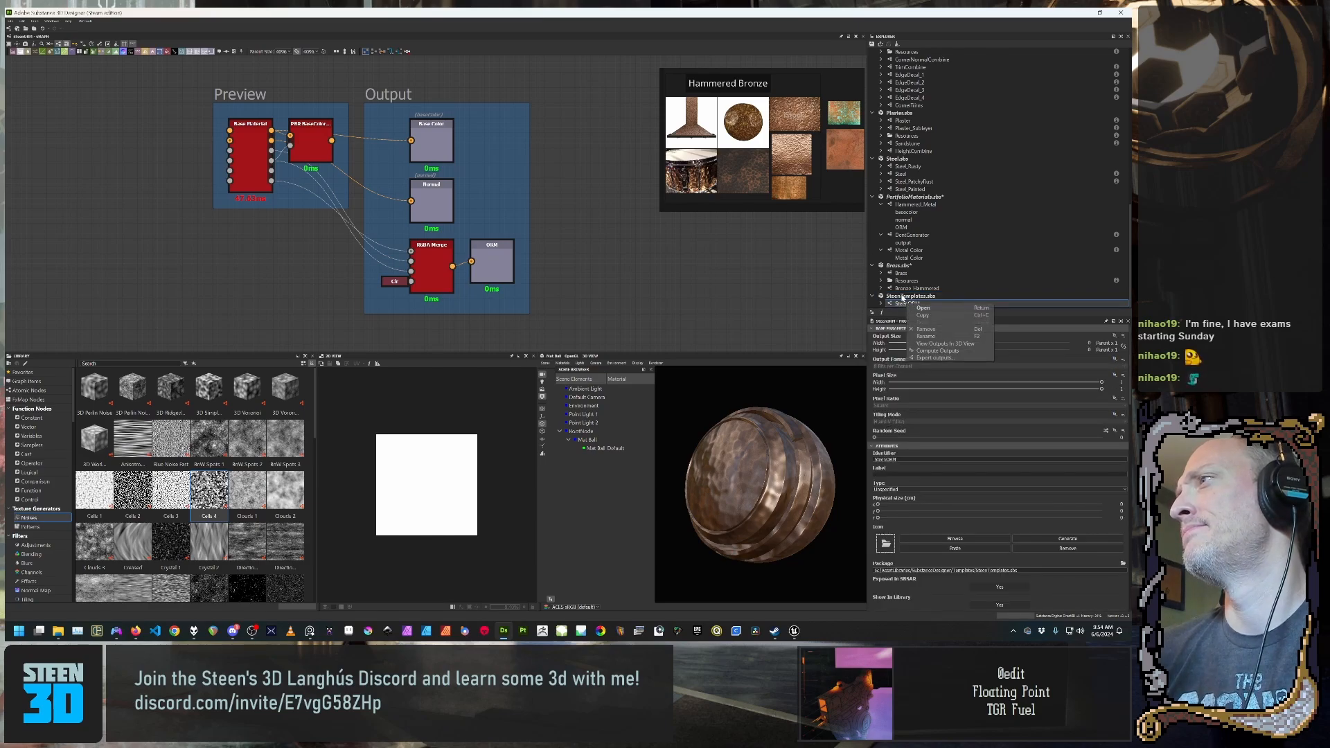
pyautogui.click(893, 297)
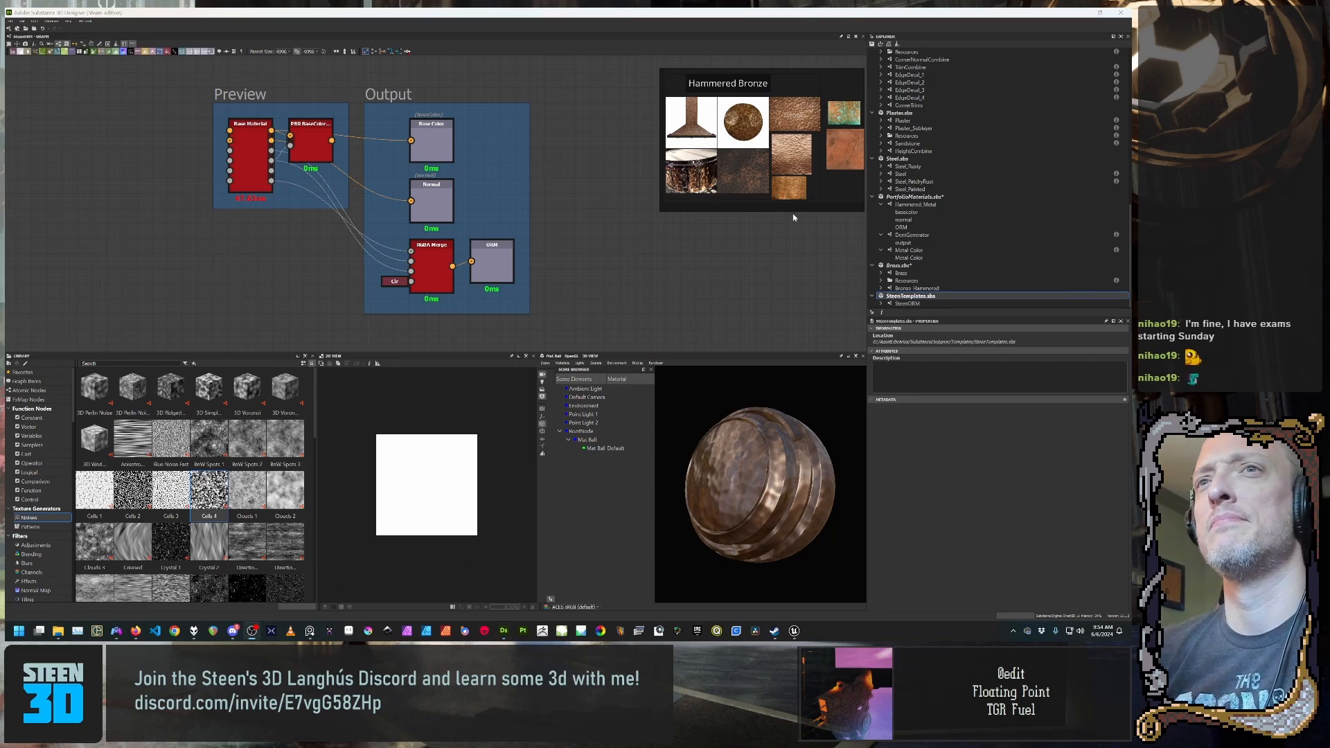
pyautogui.click(494, 223)
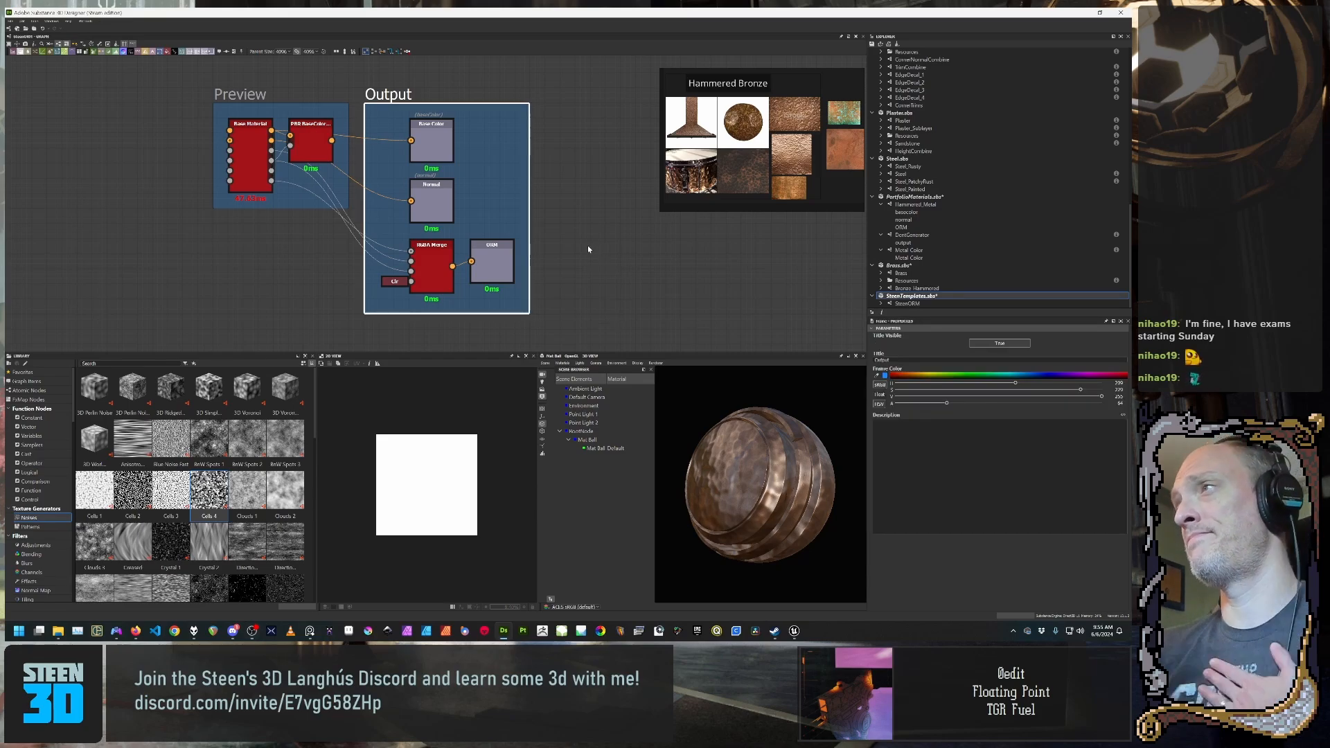
pyautogui.click(655, 289)
pyautogui.hotkey('ctrl', 'n')
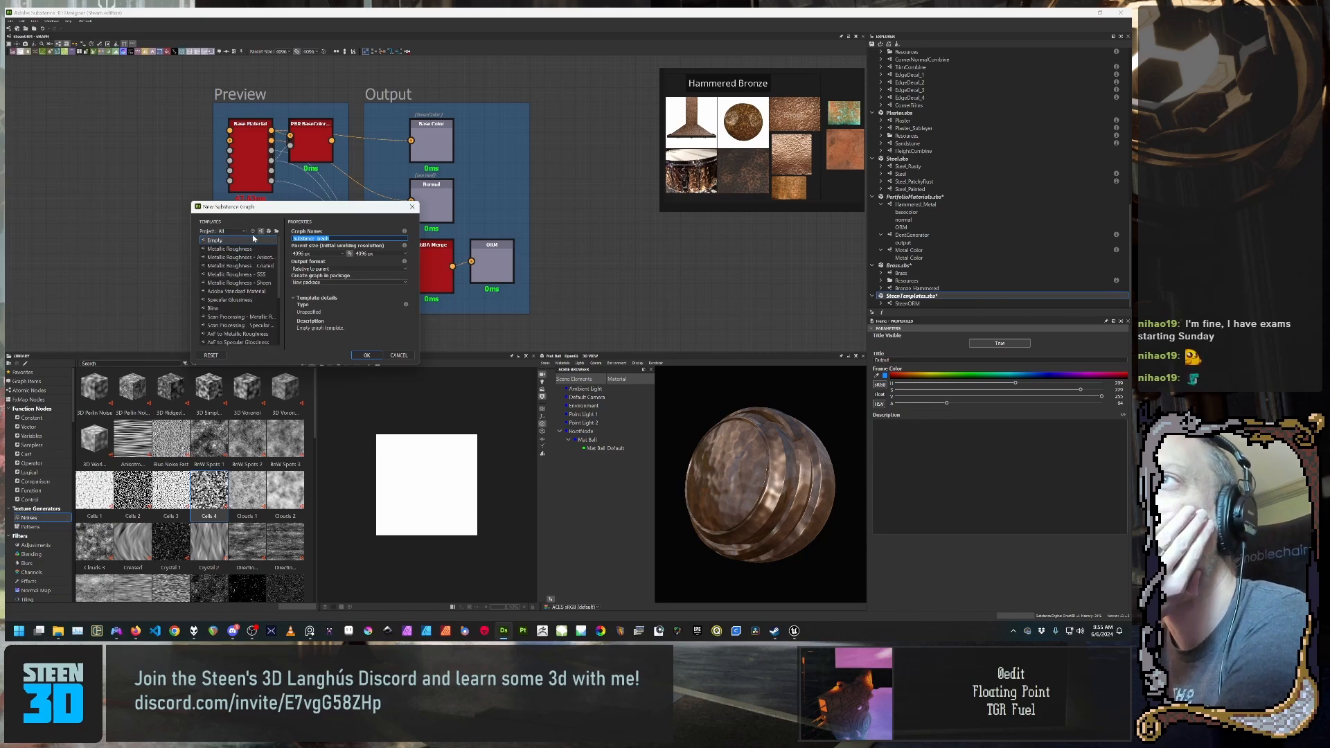
pyautogui.click(399, 355)
# Step: Inspect the default, user and Steen project file paths in the preferences, and view the Steen project file's folder
pyautogui.click(23, 21)
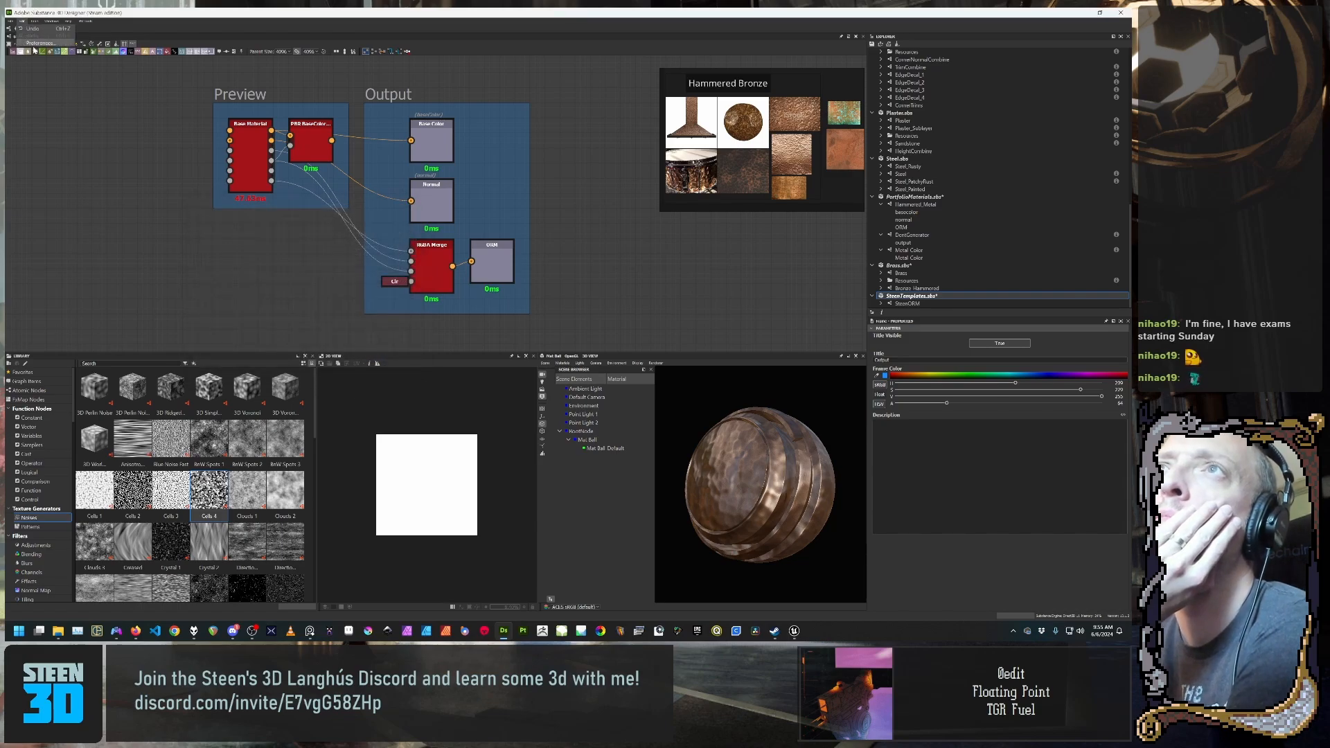
pyautogui.click(36, 43)
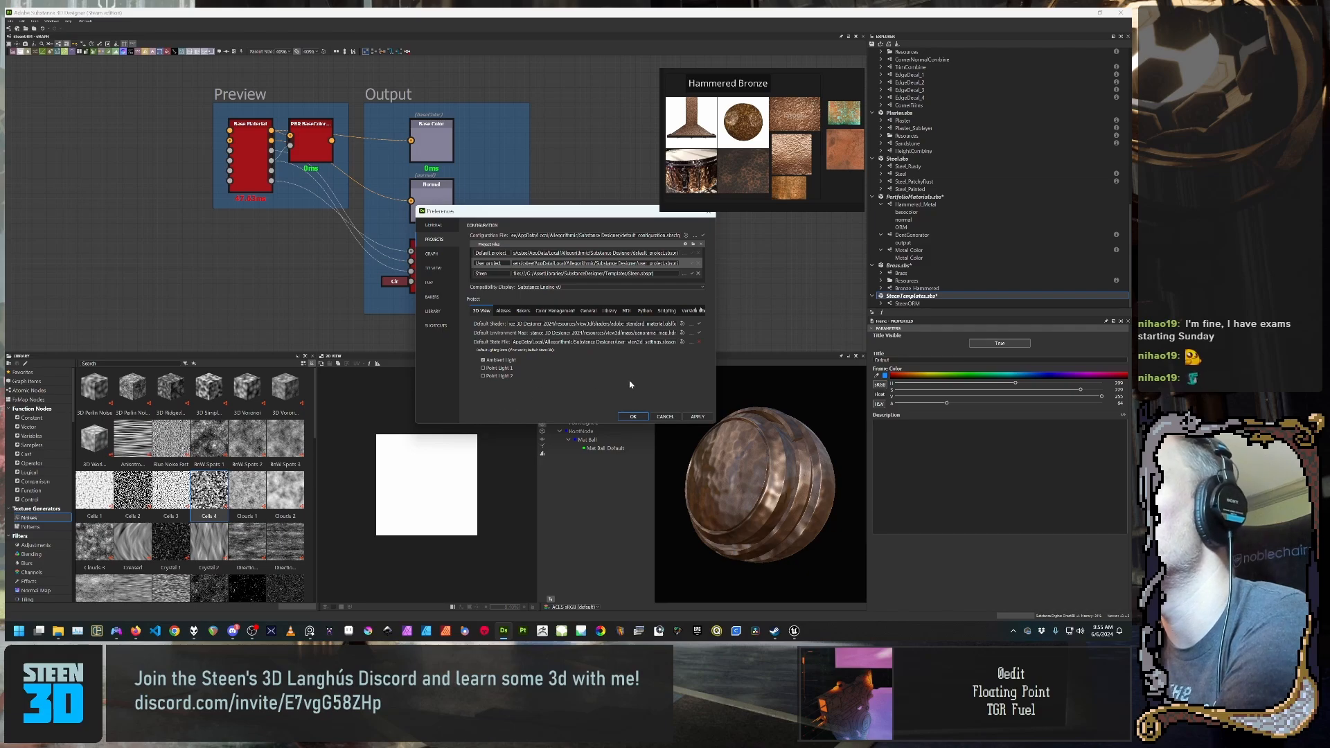
pyautogui.doubleClick(580, 343)
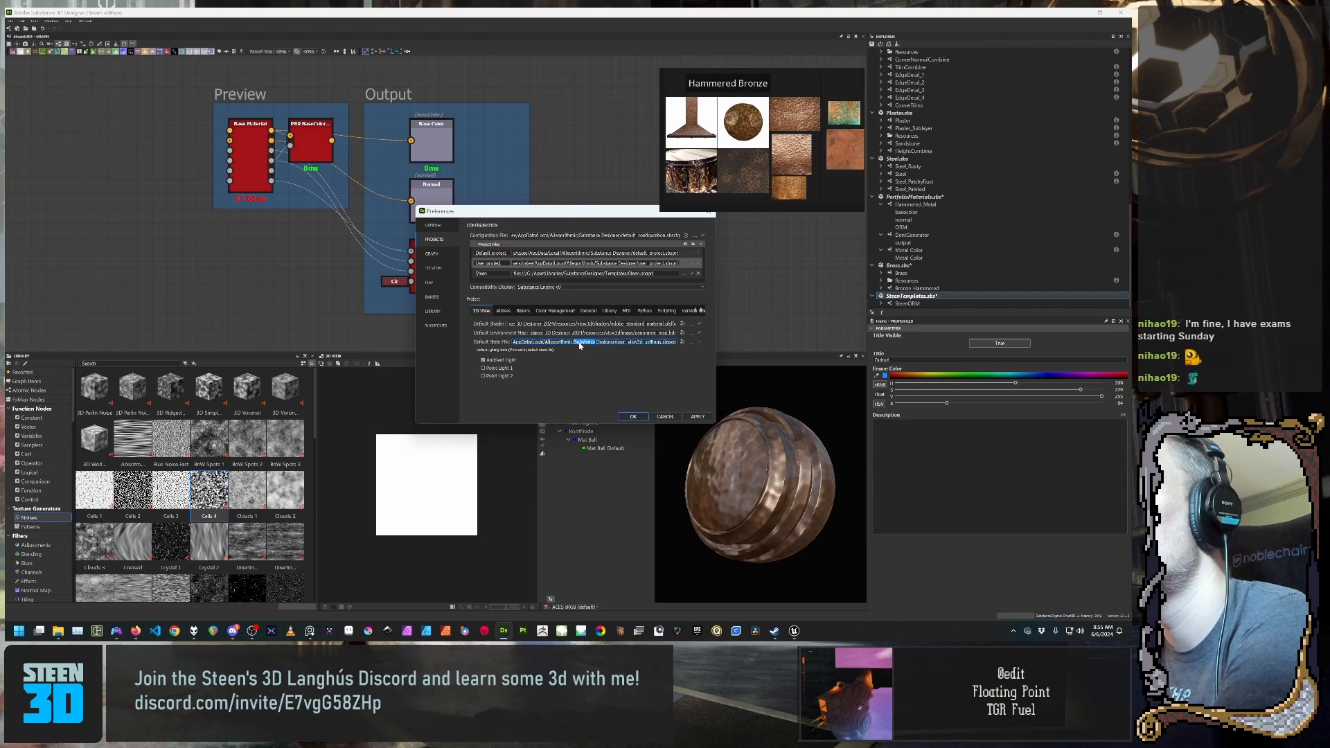
pyautogui.tripleClick(536, 263)
pyautogui.tripleClick(540, 254)
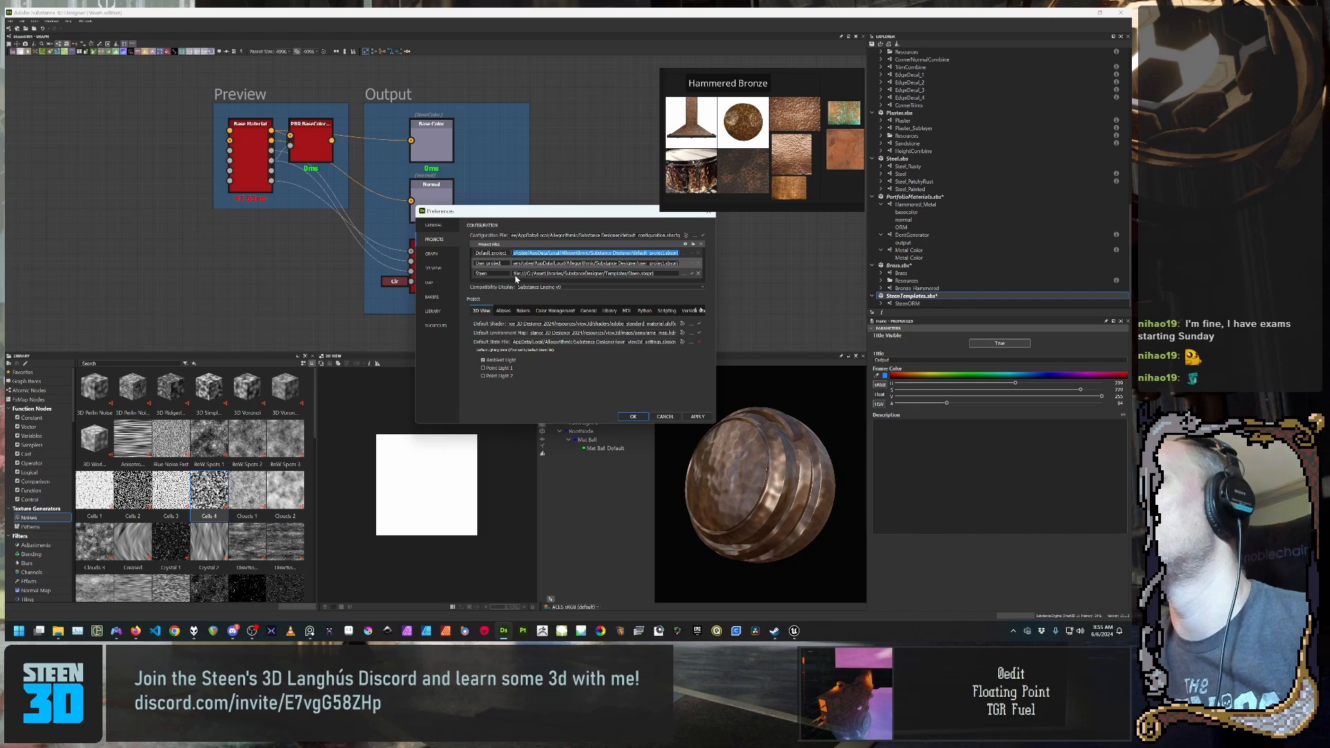
pyautogui.click(683, 274)
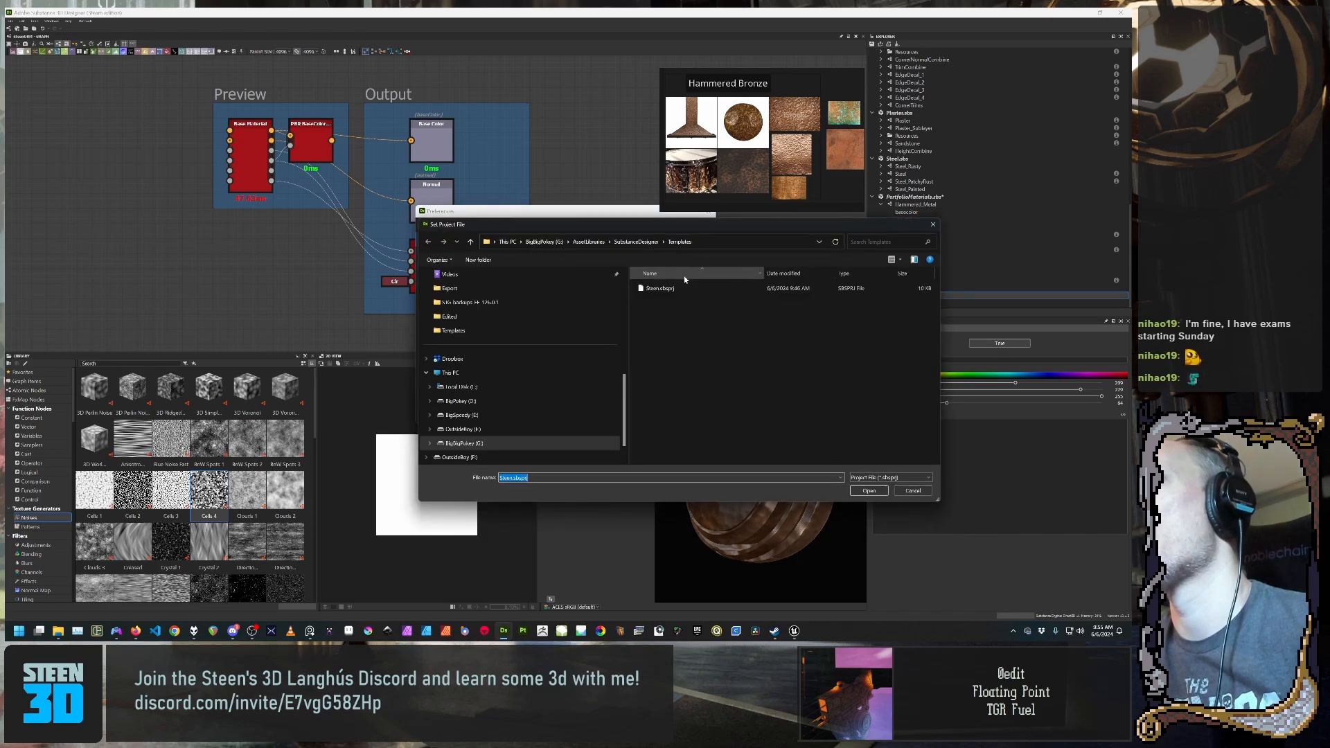
pyautogui.click(932, 225)
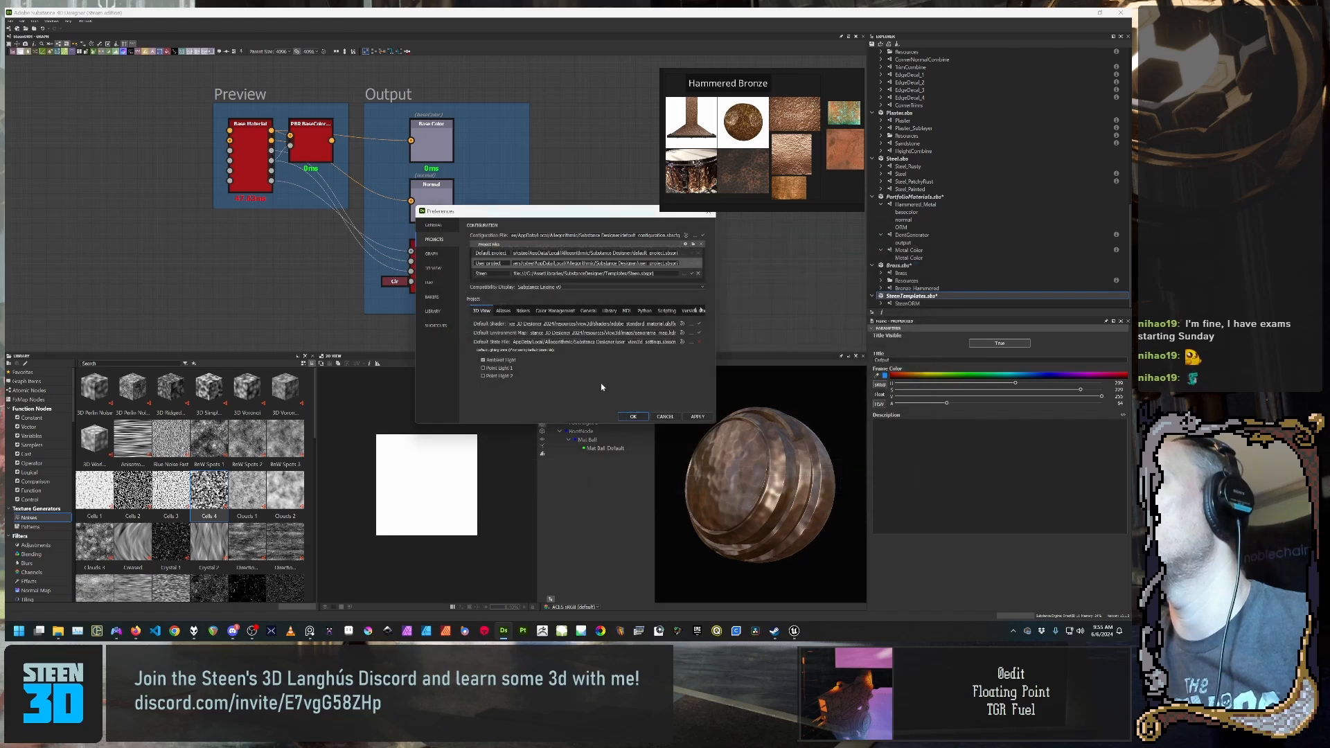
# Step: View the user project's Library settings and select the folder part of the default project's file path
pyautogui.click(606, 311)
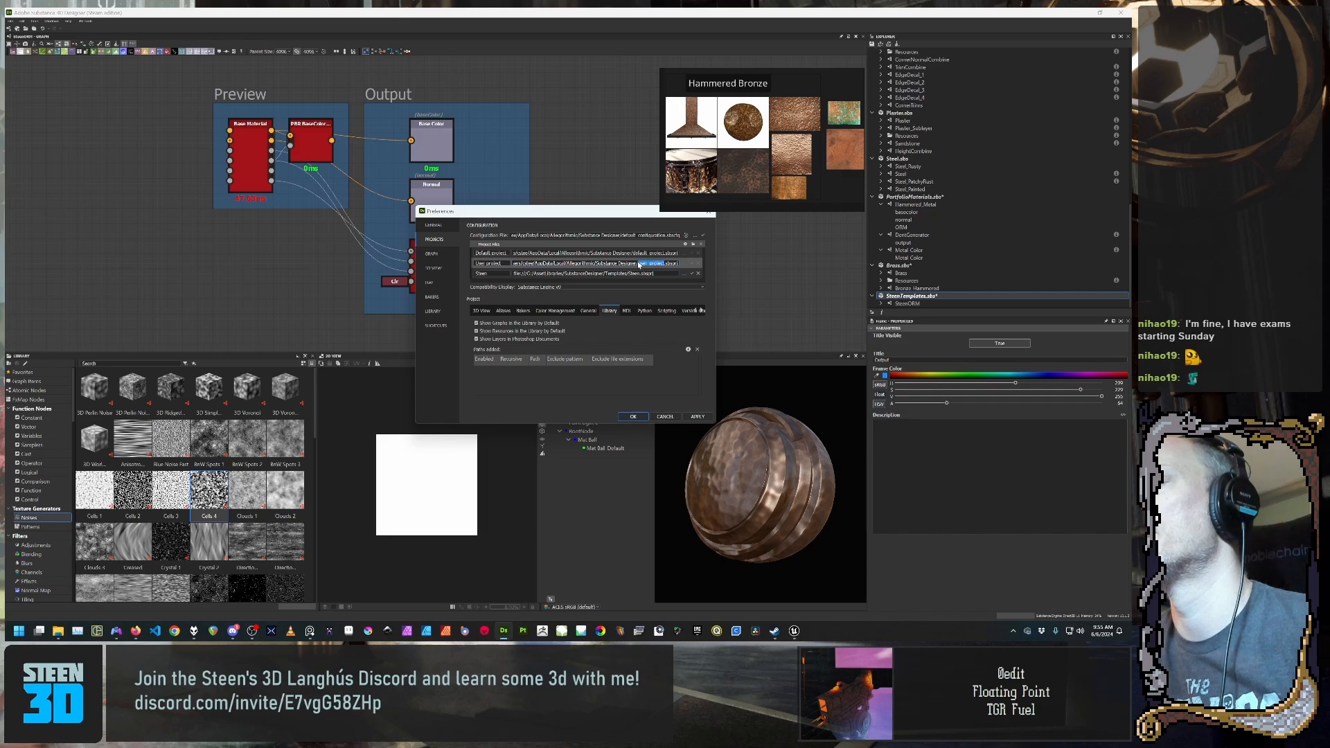
pyautogui.click(633, 254)
pyautogui.doubleClick(633, 253)
pyautogui.click(632, 256)
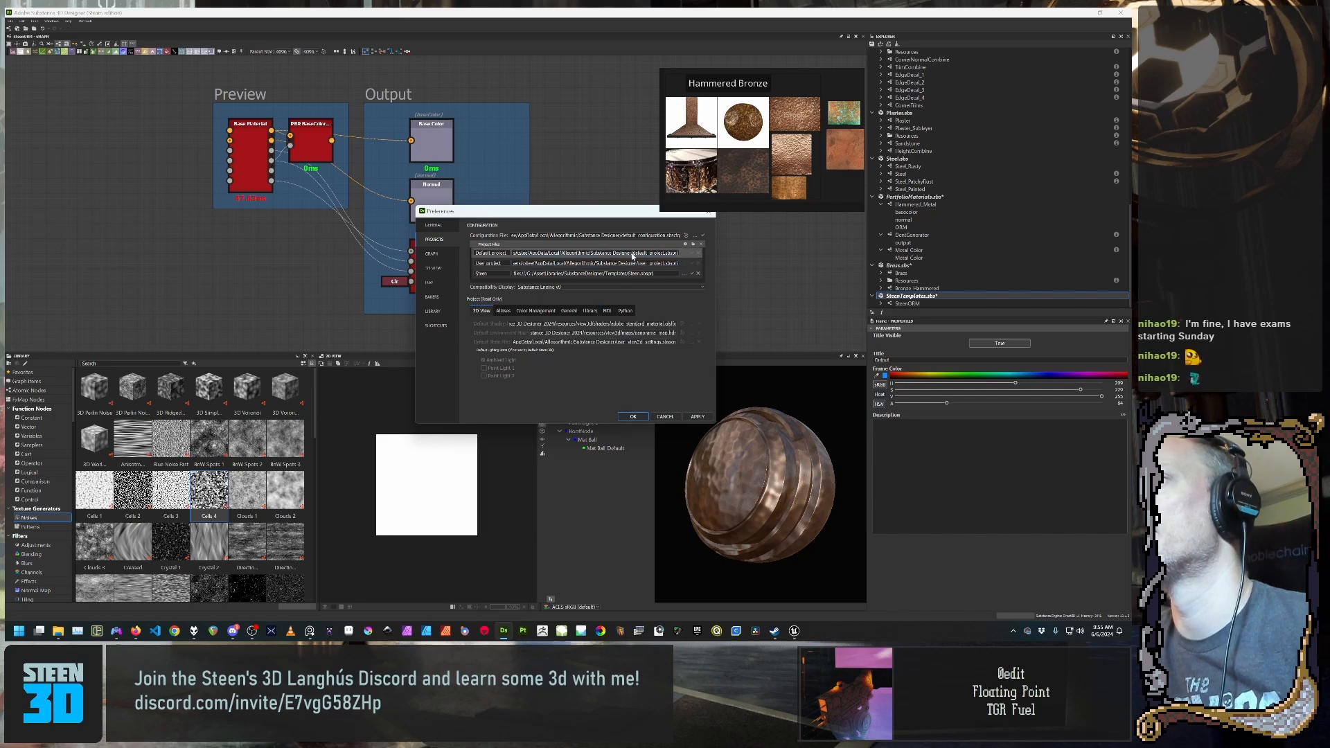
pyautogui.moveTo(633, 255); pyautogui.dragTo(437, 240)
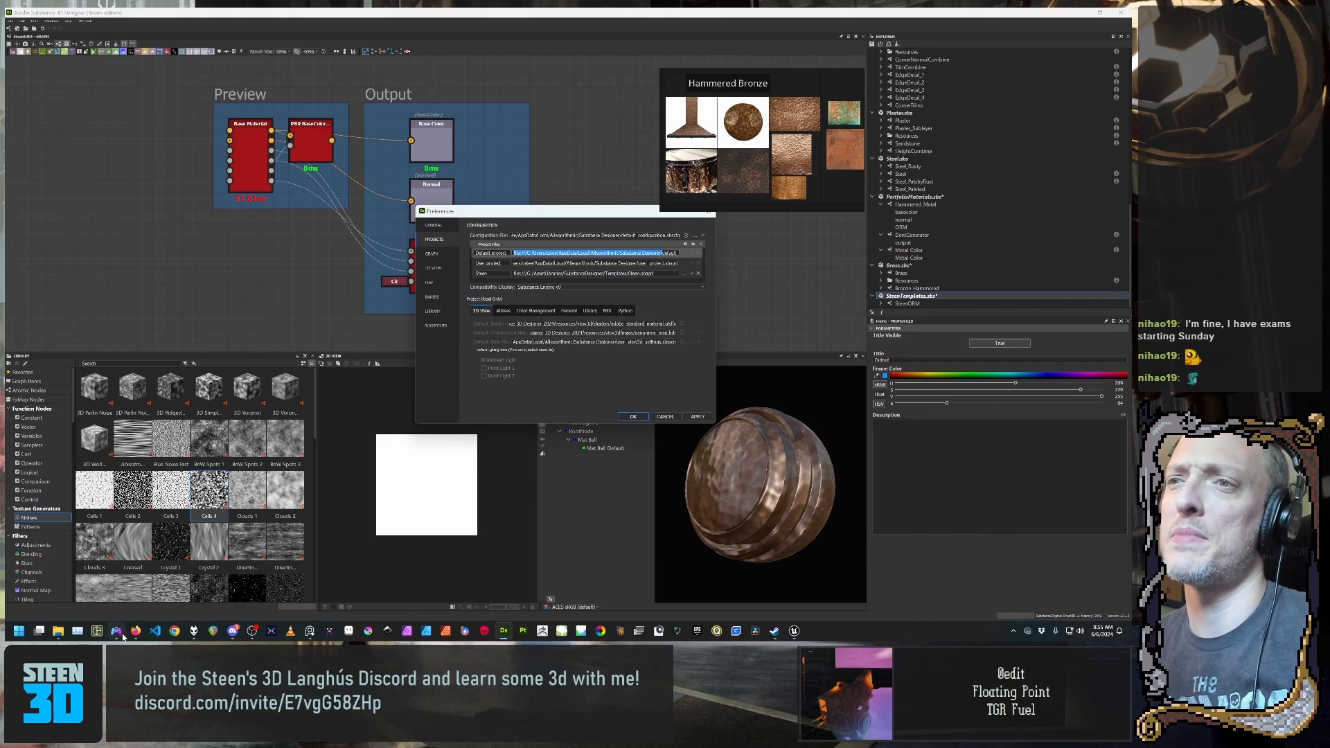
# Step: Switch to File Explorer and open the Substance Designer folder under AppData/Local/Allegorithmic
pyautogui.click(58, 631)
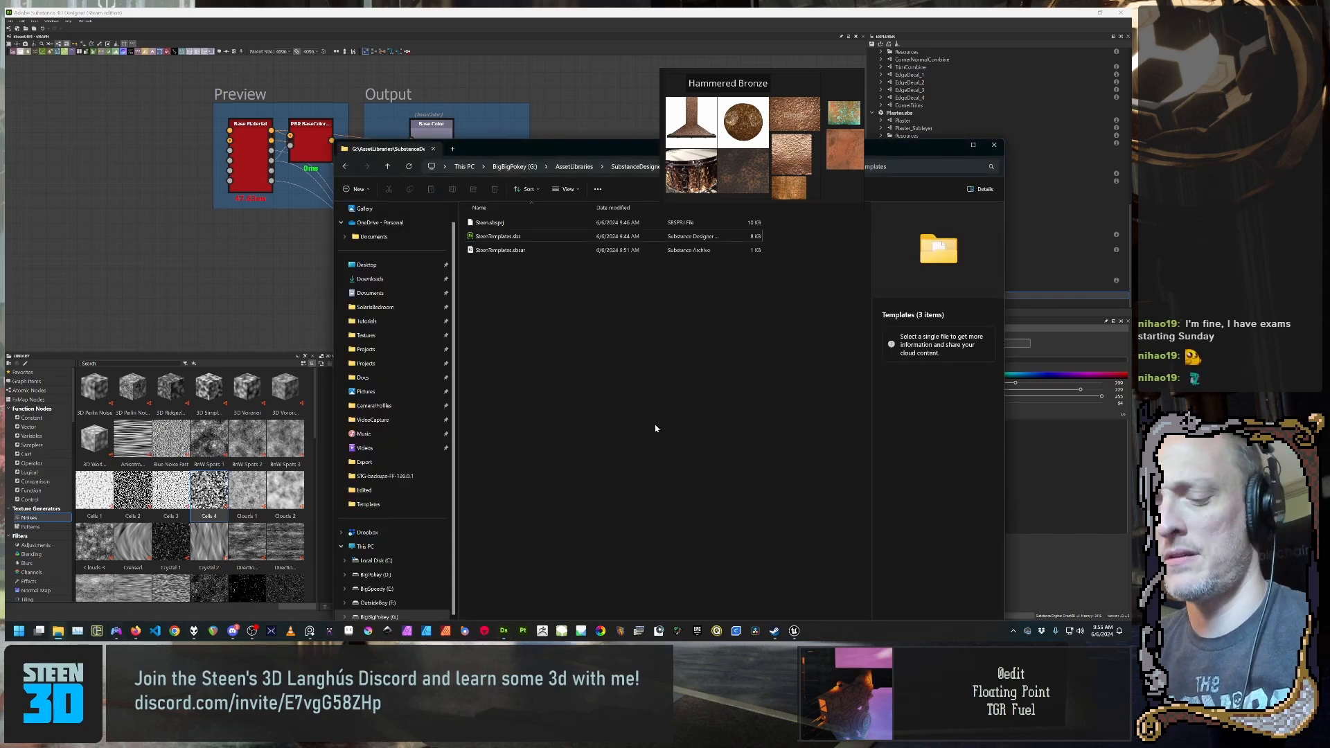
pyautogui.moveTo(699, 157); pyautogui.dragTo(710, 27)
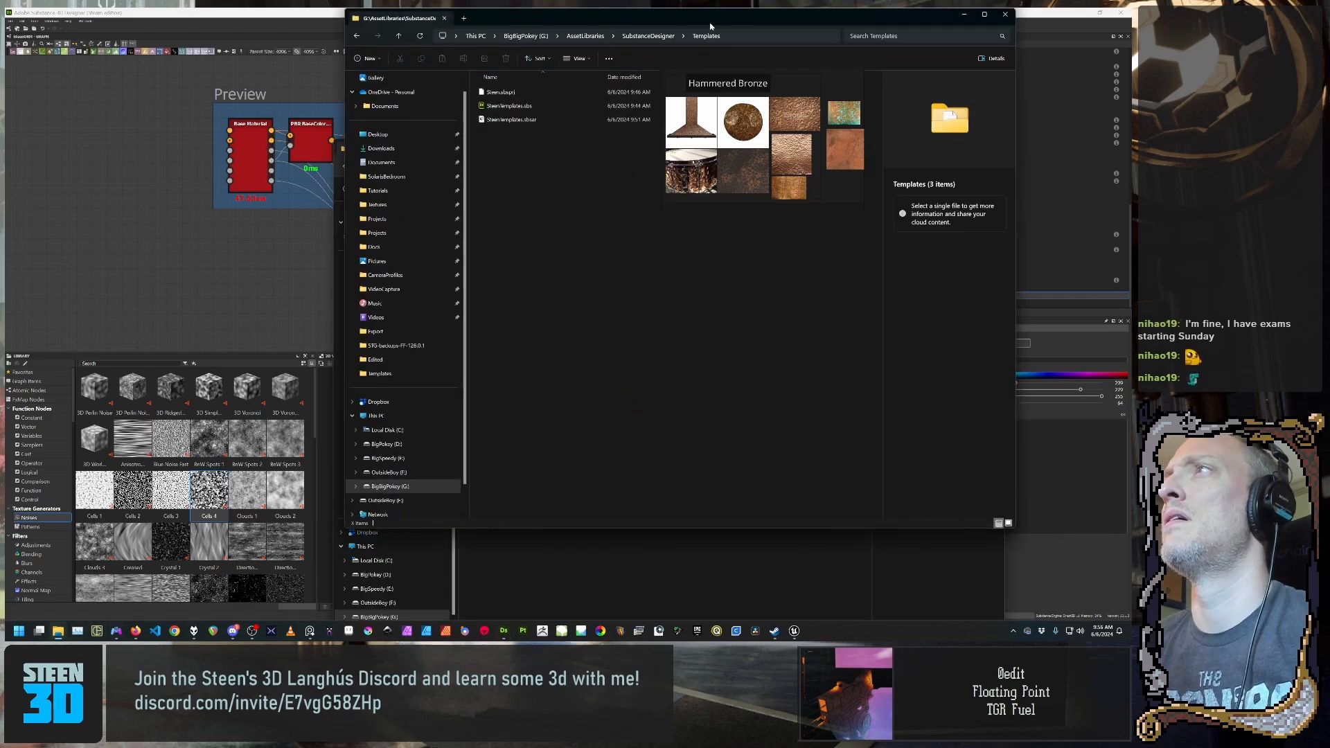
pyautogui.click(709, 35)
pyautogui.write('file:///C:/Users/cstee/AppData/Local/Allegorithmic/Substance Designer/')
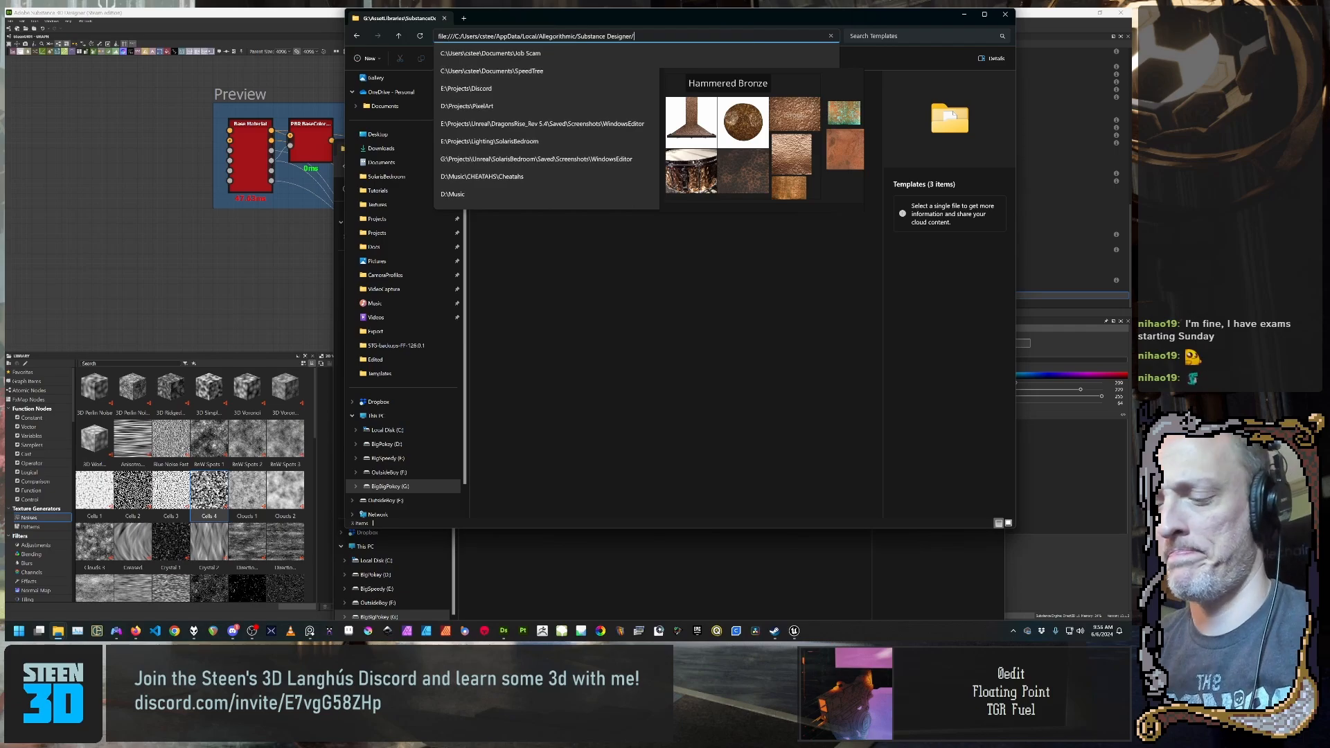
pyautogui.press('Return')
pyautogui.moveTo(672, 15); pyautogui.dragTo(406, 104)
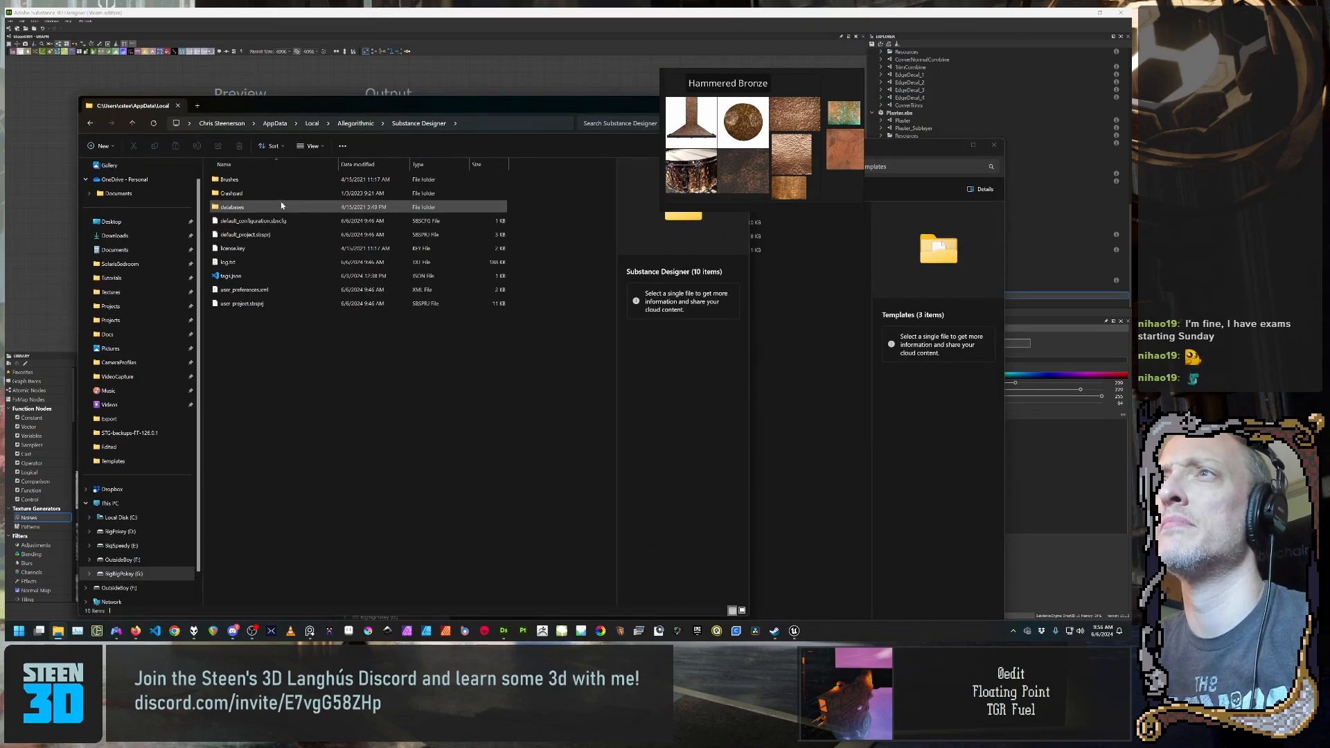
# Step: Examine the project files there and the parent Allegorithmic folder, then return to Substance Designer and dismiss the preferences
pyautogui.click(261, 305)
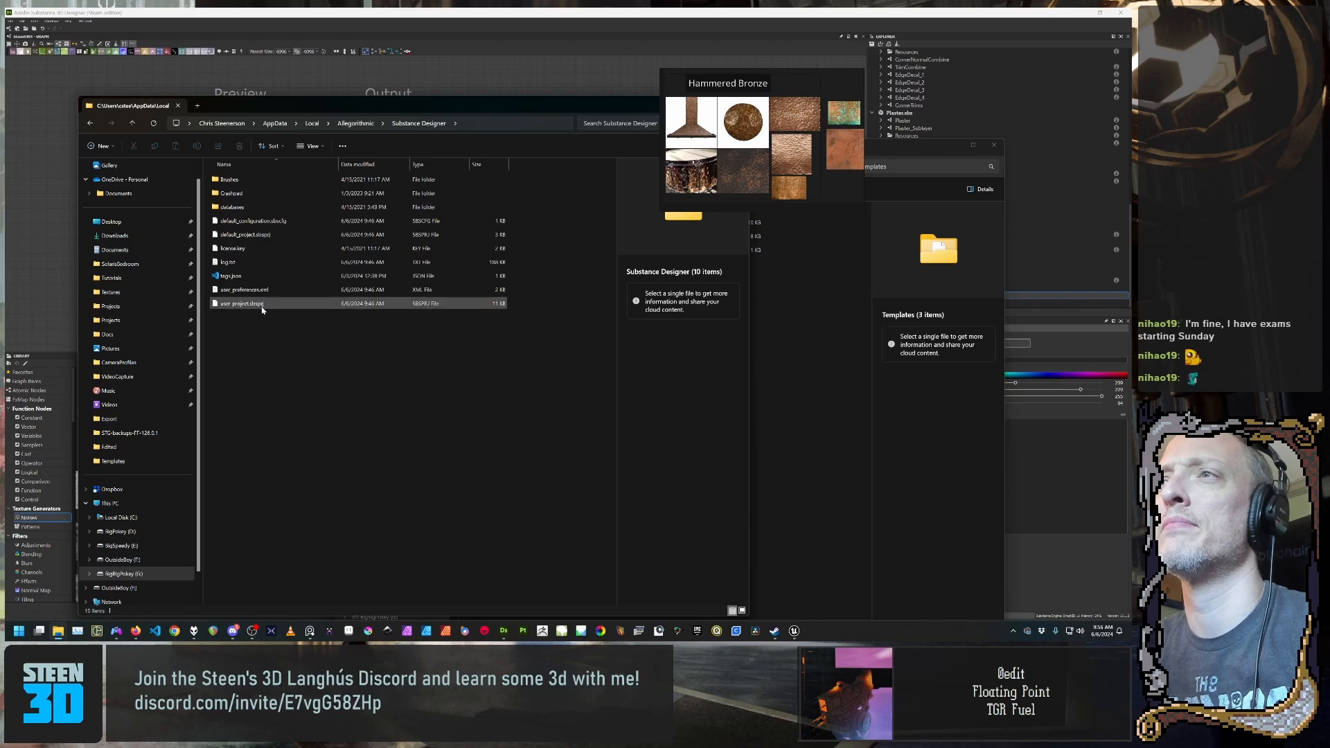
pyautogui.click(306, 422)
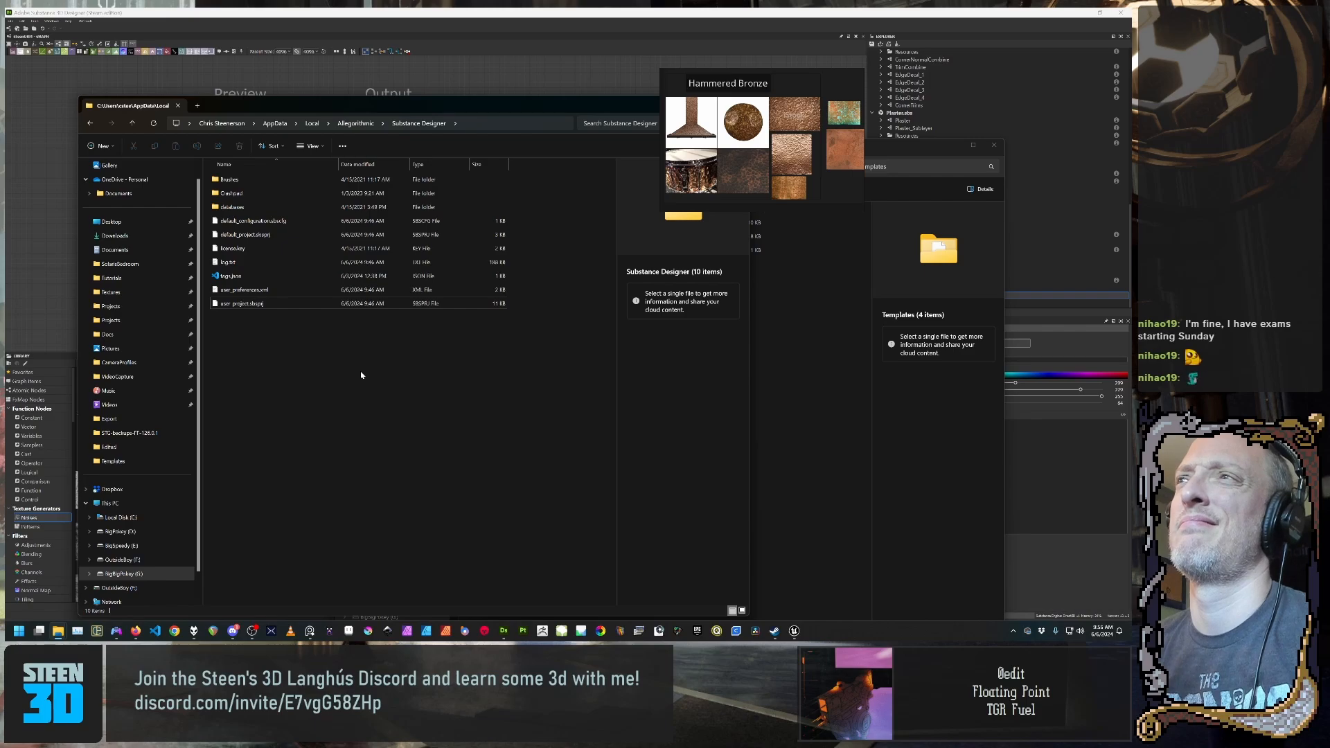
pyautogui.click(355, 123)
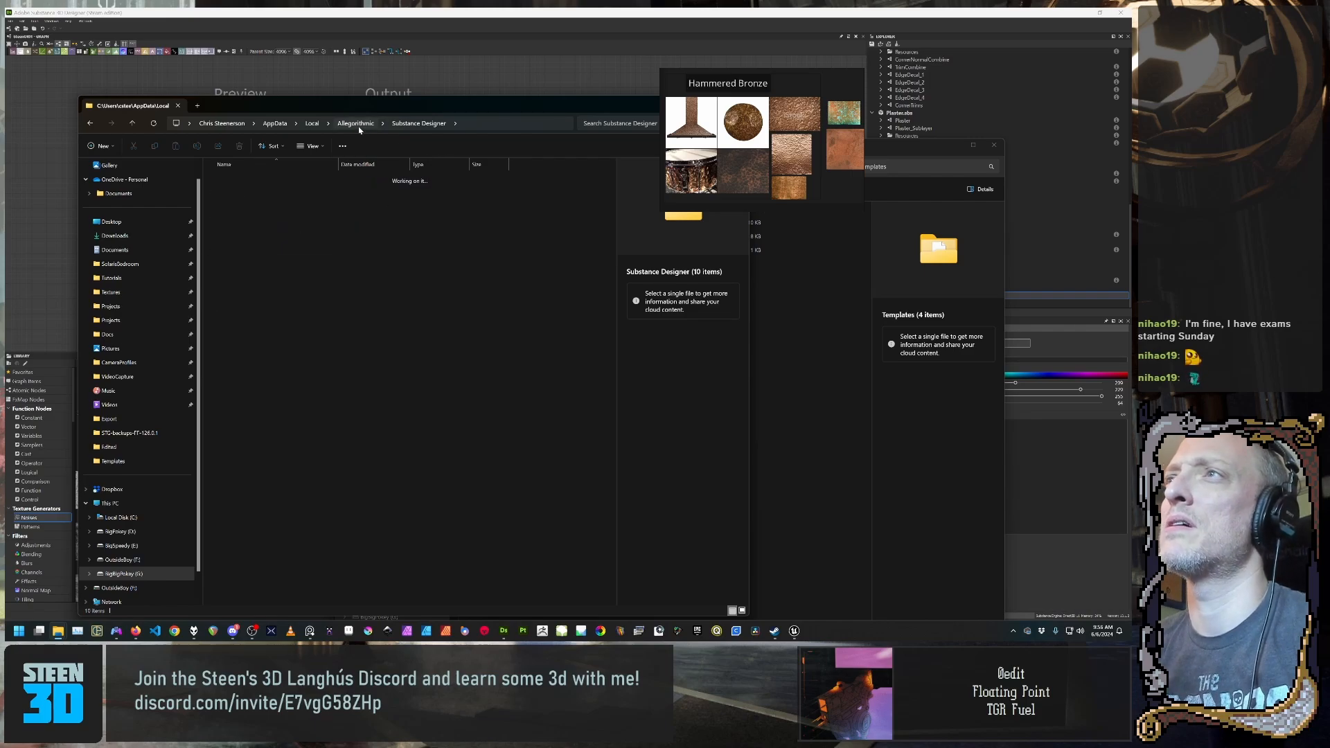
pyautogui.click(277, 214)
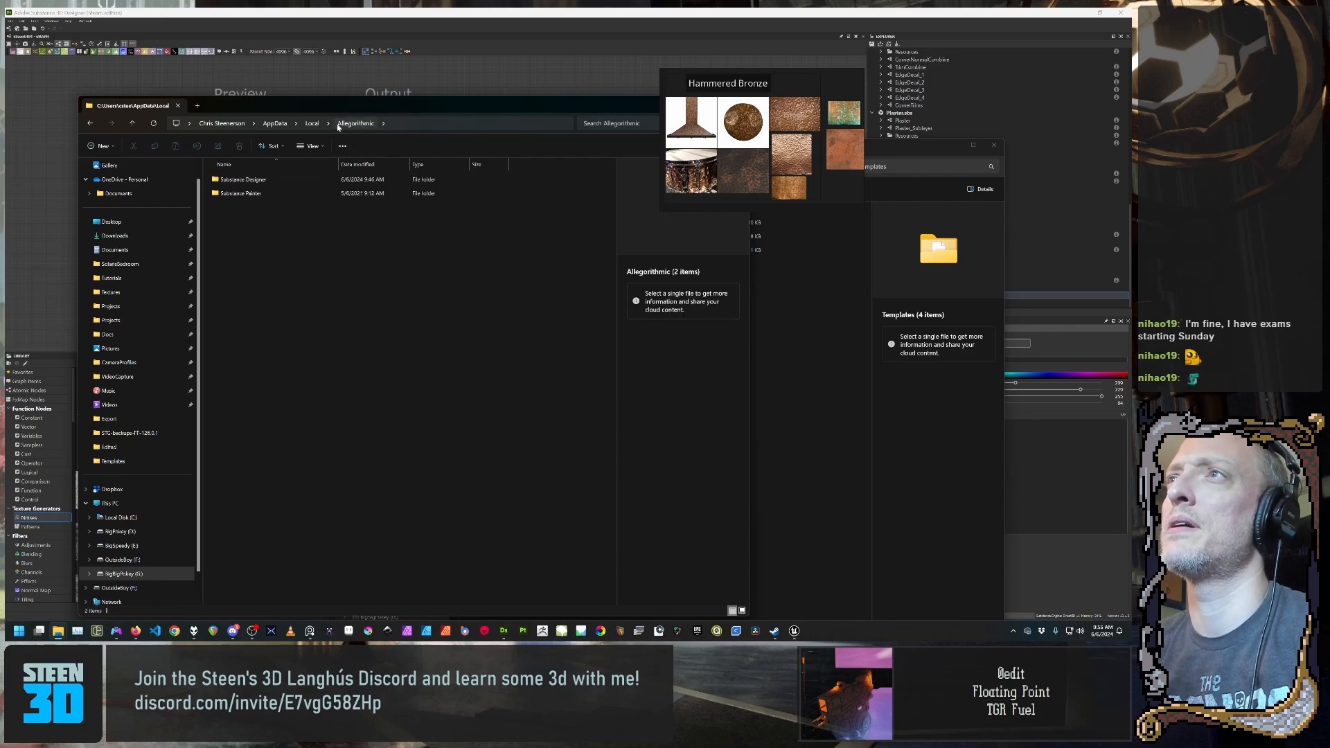
pyautogui.moveTo(479, 108); pyautogui.dragTo(509, 101)
pyautogui.click(277, 16)
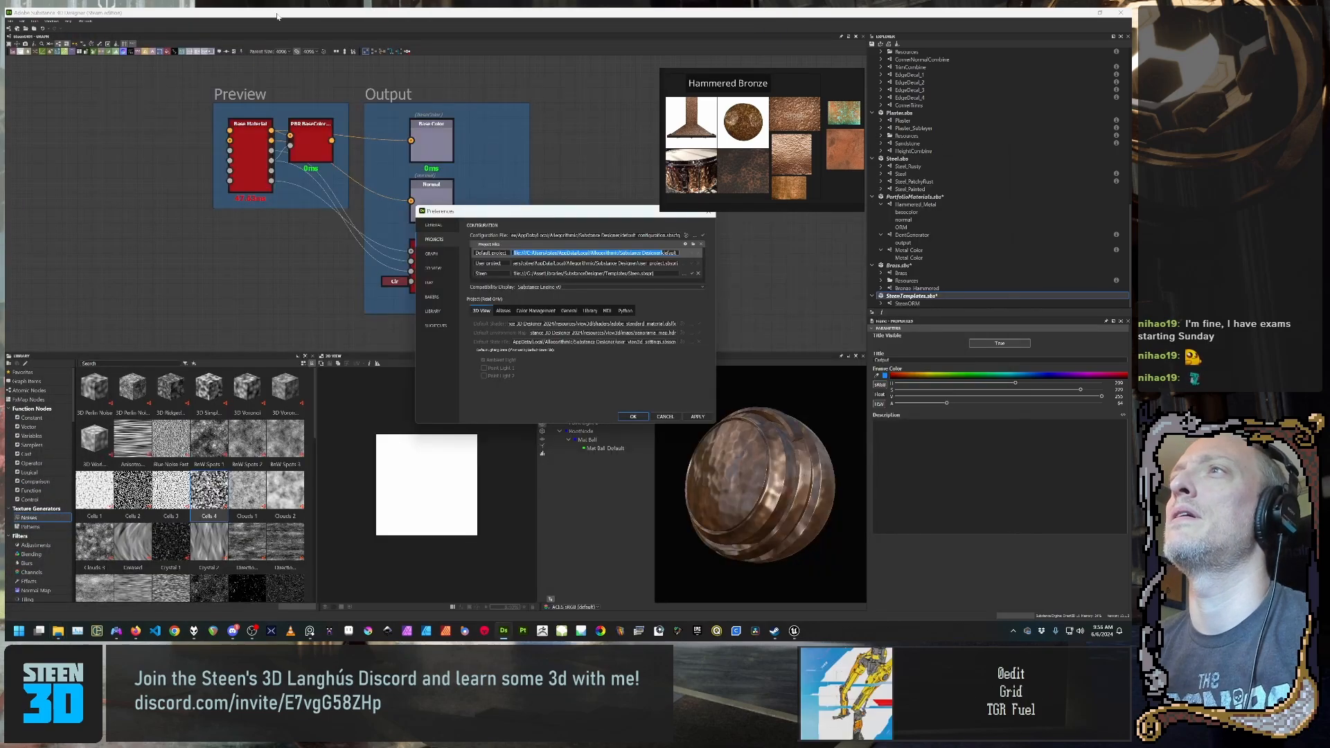
pyautogui.click(669, 417)
# Step: Look through the available templates for a new Substance graph, grouped first by folder and then by package
pyautogui.hotkey('ctrl', 'n')
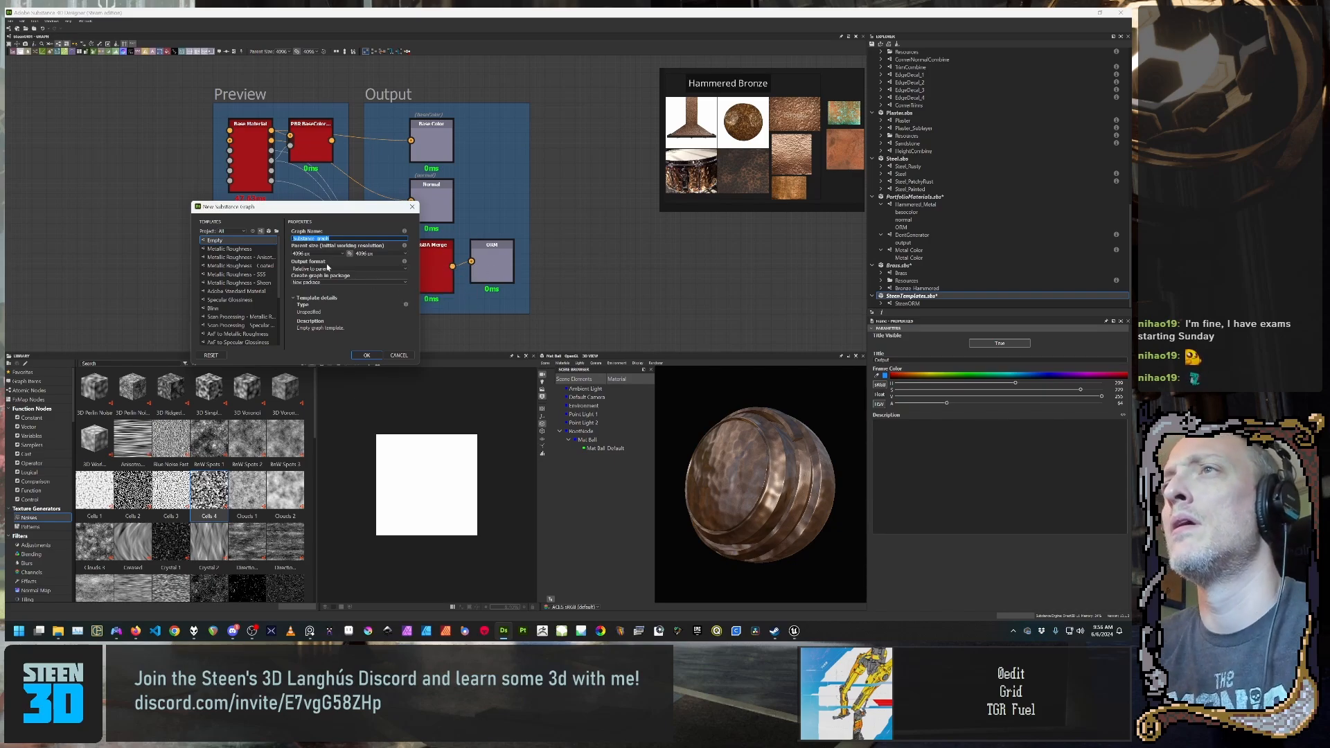
pyautogui.click(277, 233)
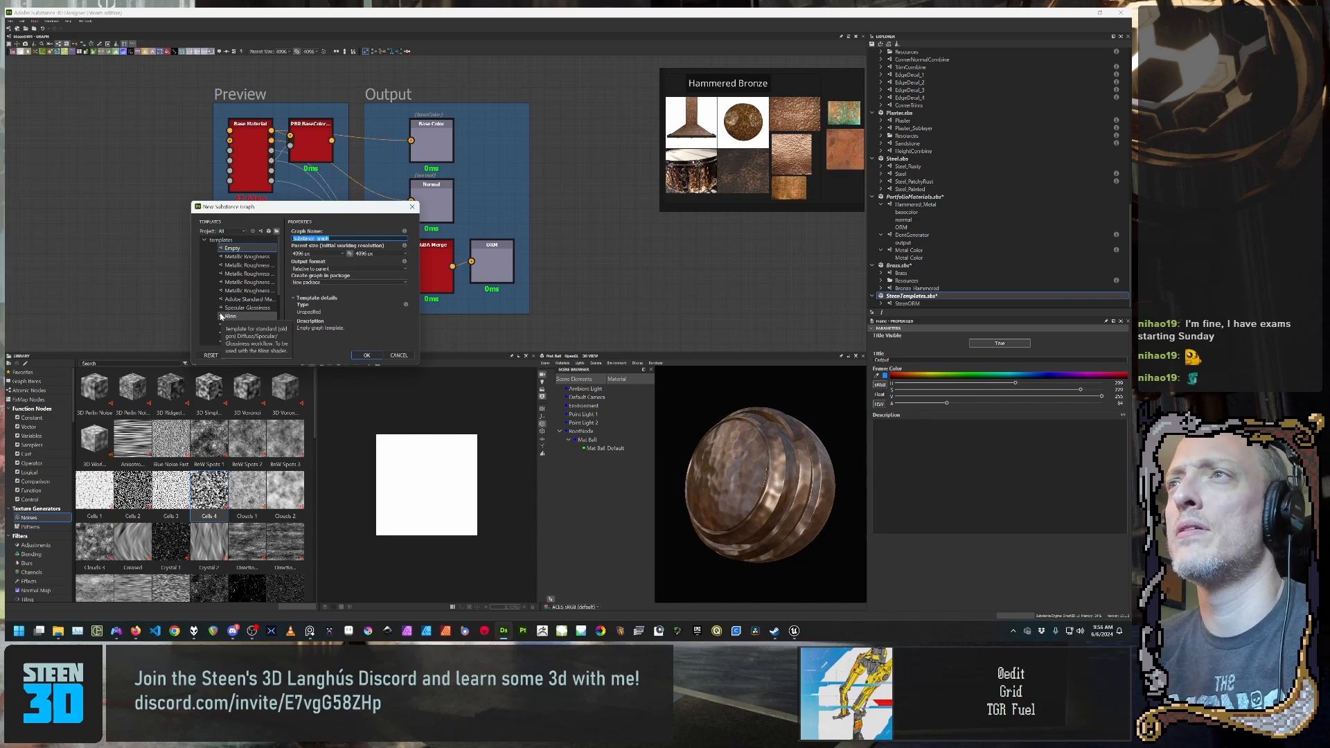
pyautogui.scroll(-3, 277, 326)
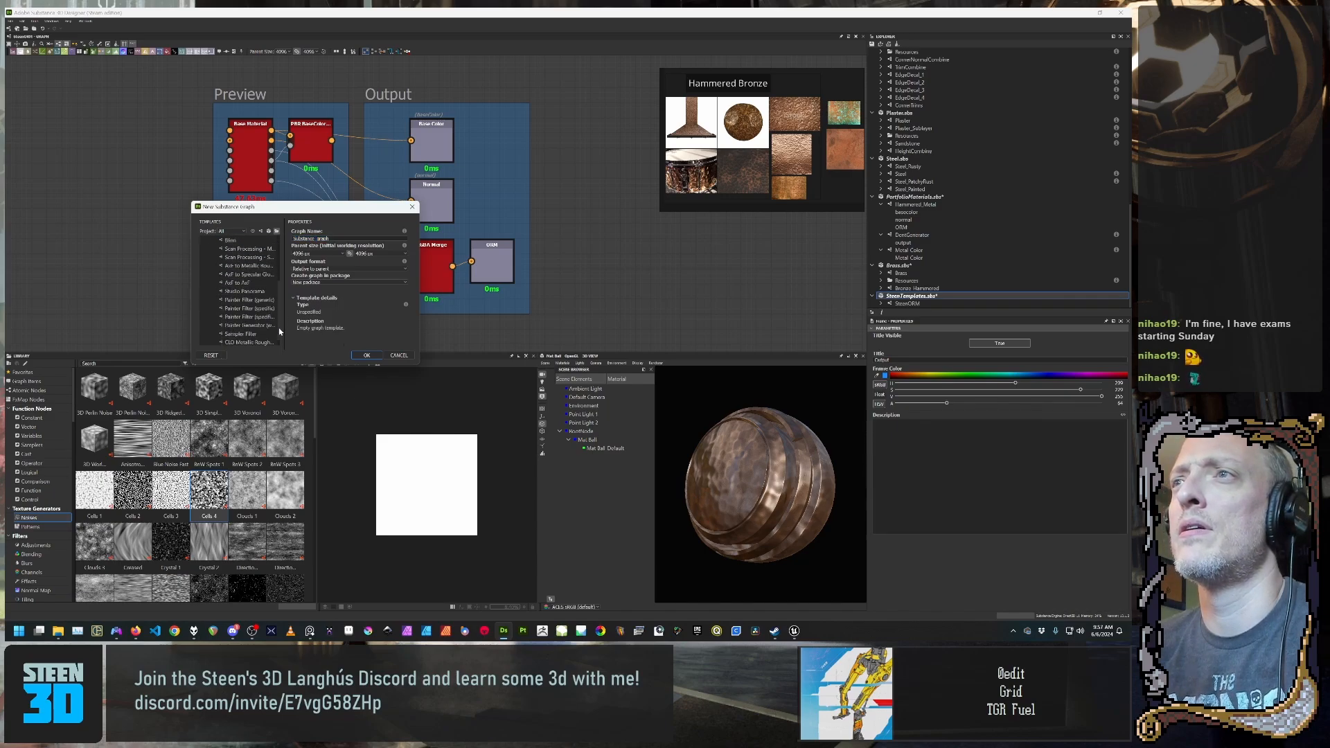
pyautogui.scroll(-1, 280, 331)
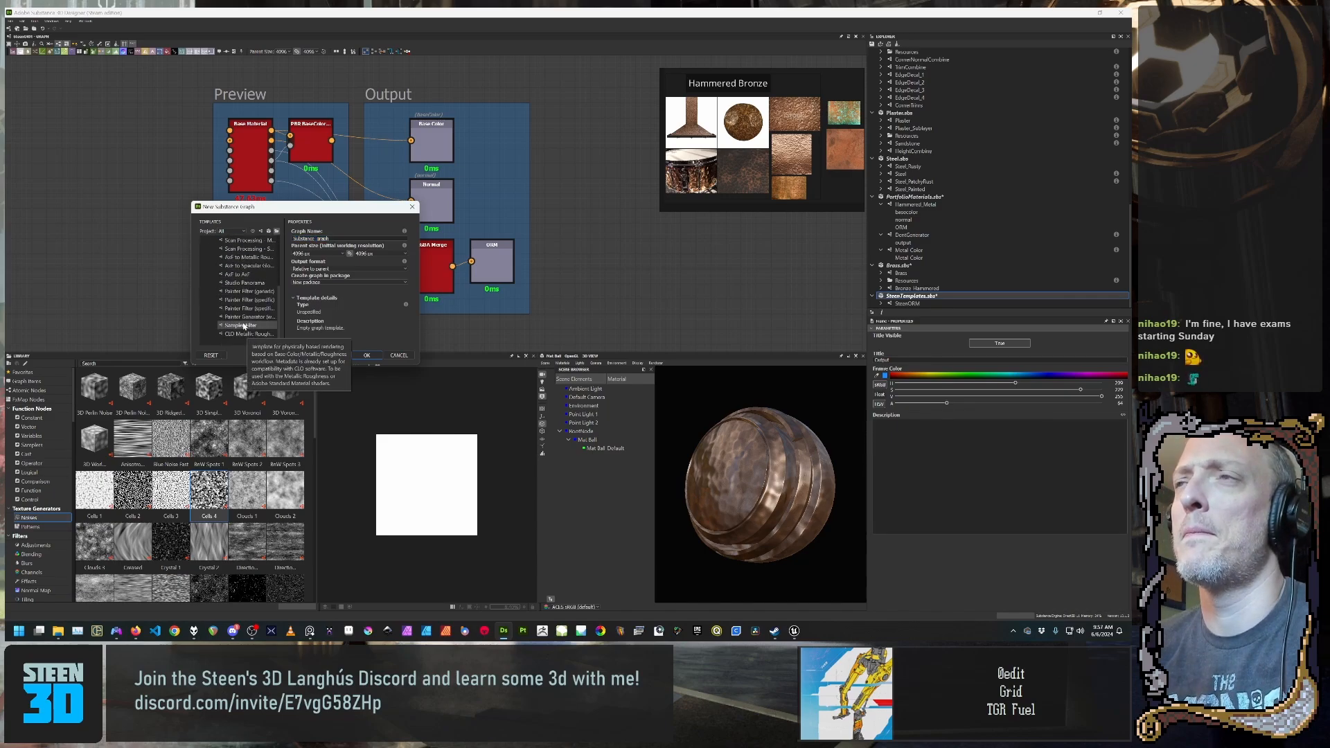
pyautogui.scroll(3, 241, 322)
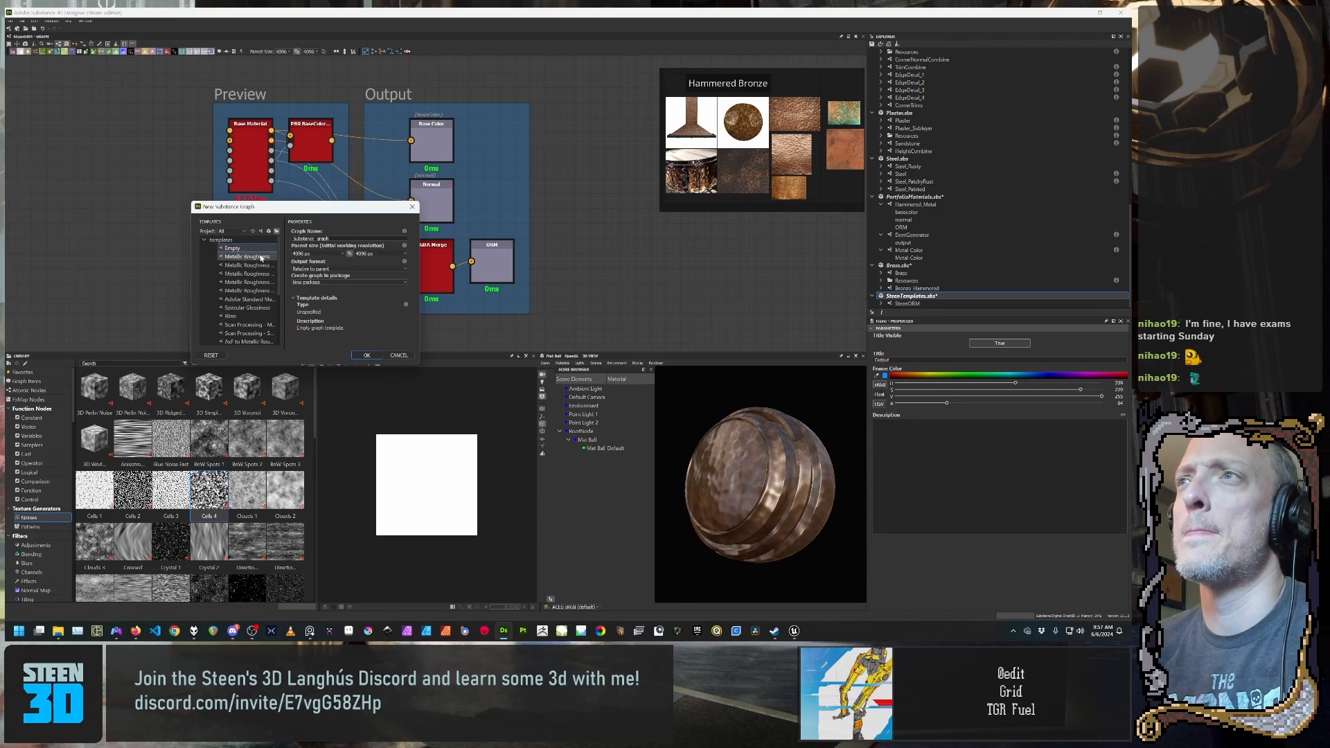
pyautogui.click(269, 232)
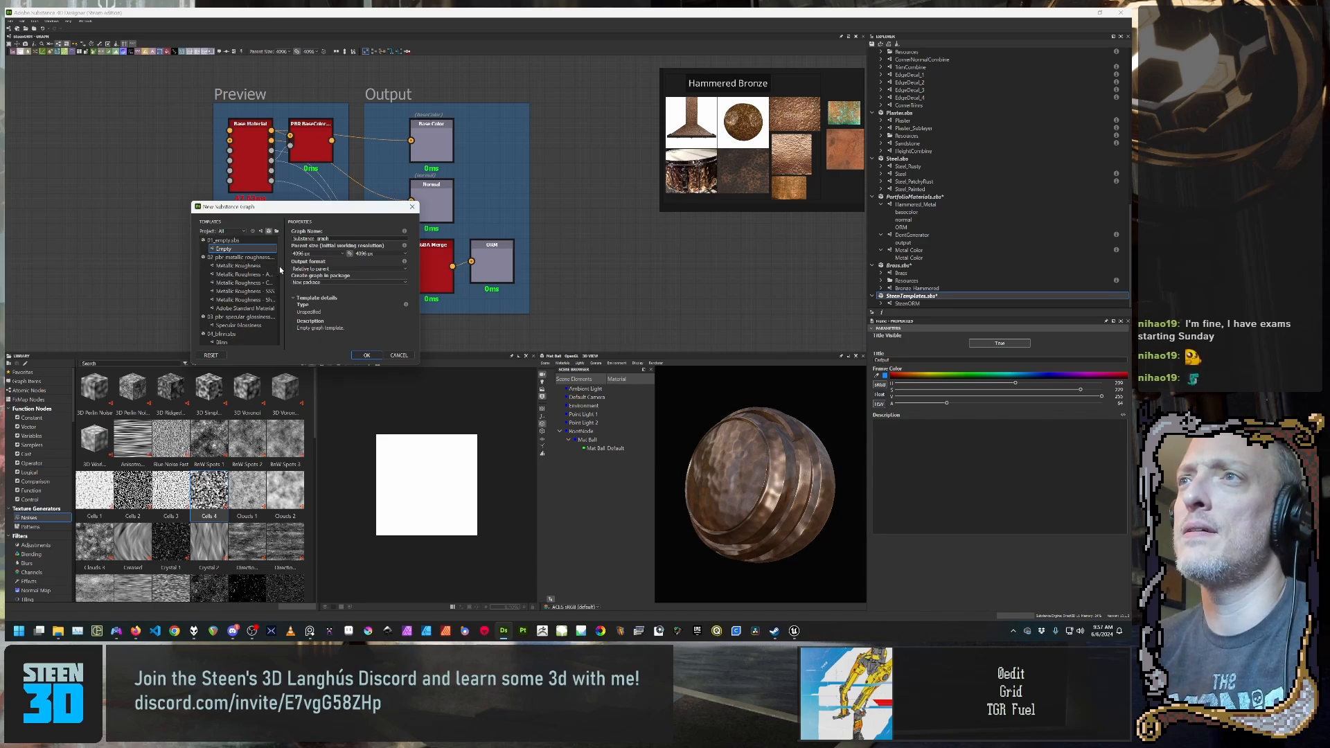
pyautogui.scroll(-3, 277, 294)
pyautogui.scroll(-5, 277, 298)
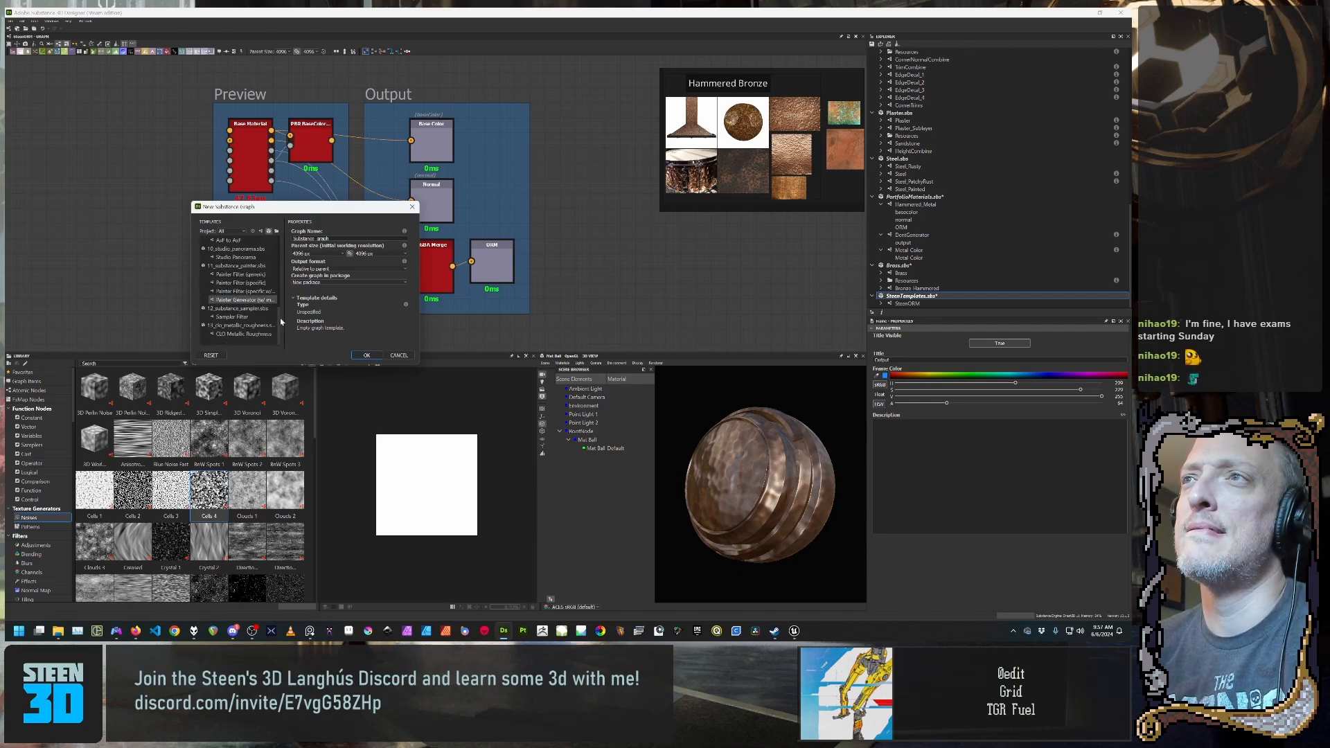
pyautogui.scroll(3, 285, 290)
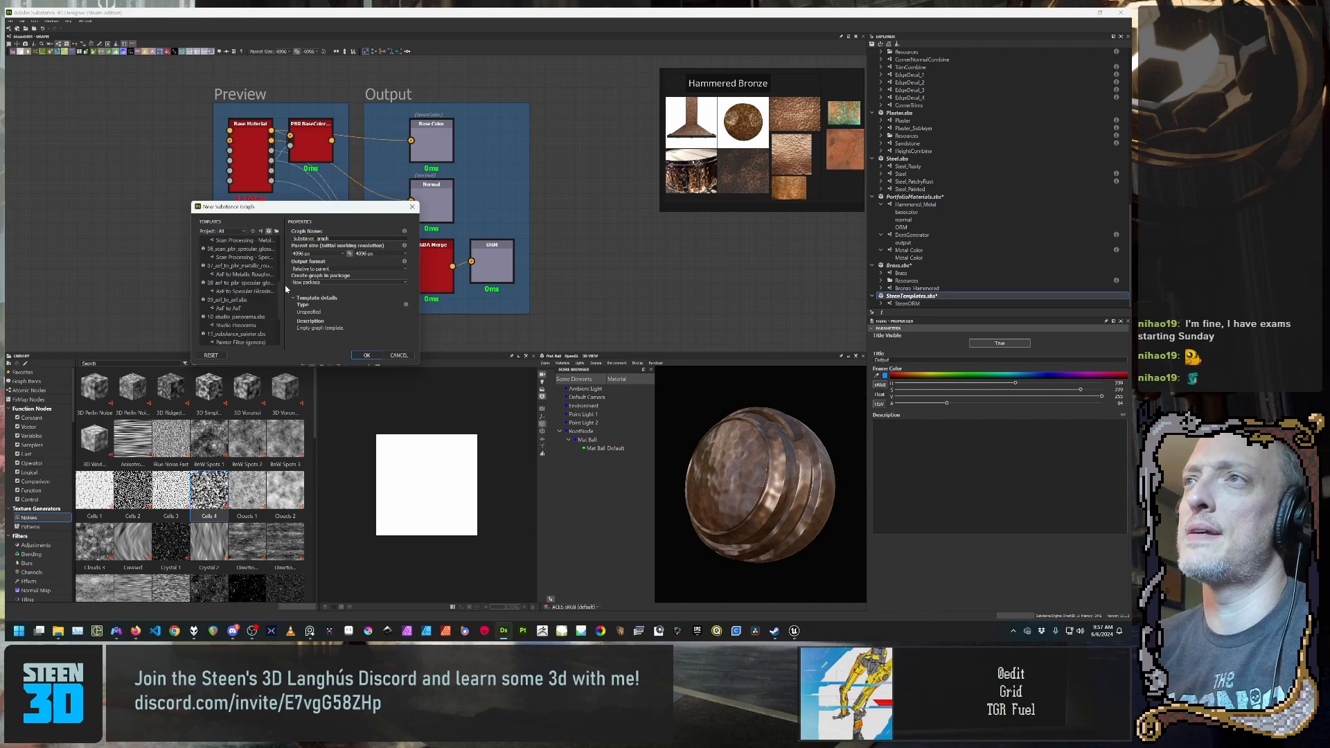
pyautogui.scroll(5, 285, 290)
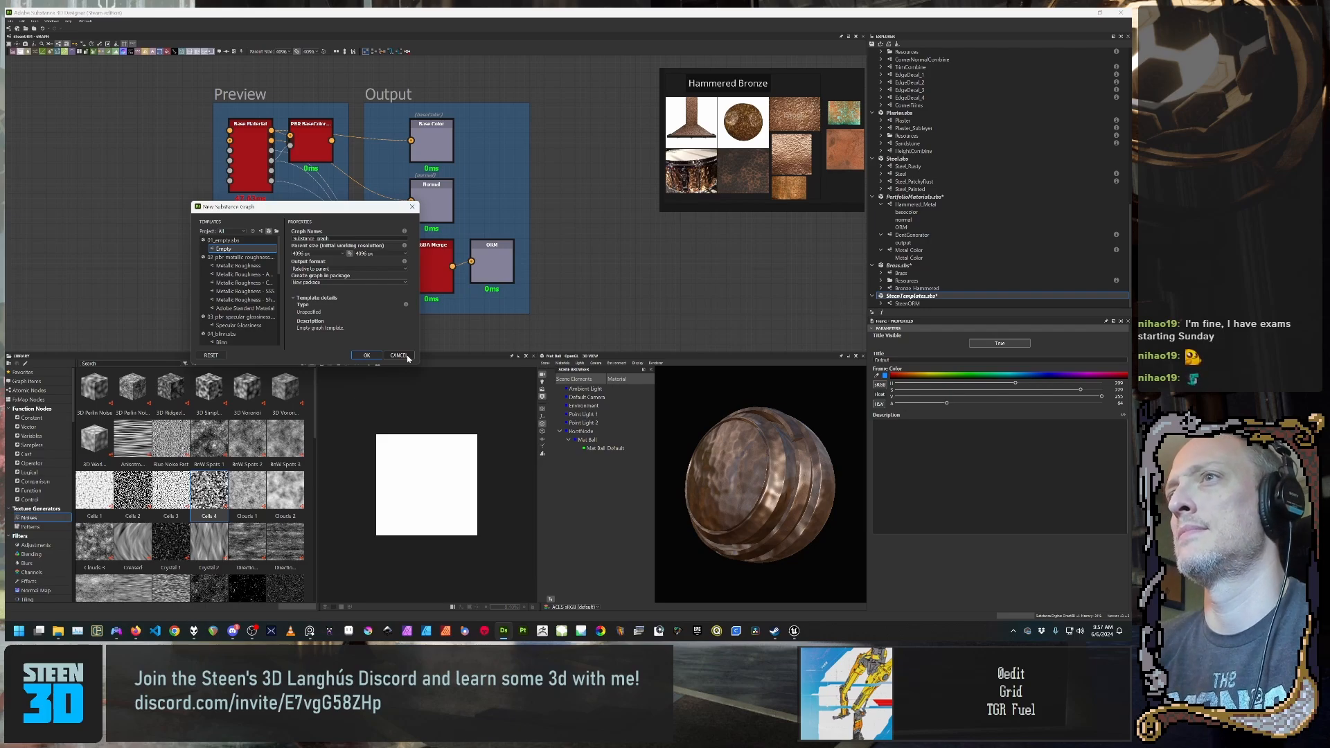
# Step: Filter the new-graph templates to the Steen project and leave without creating a graph
pyautogui.click(232, 232)
pyautogui.click(244, 254)
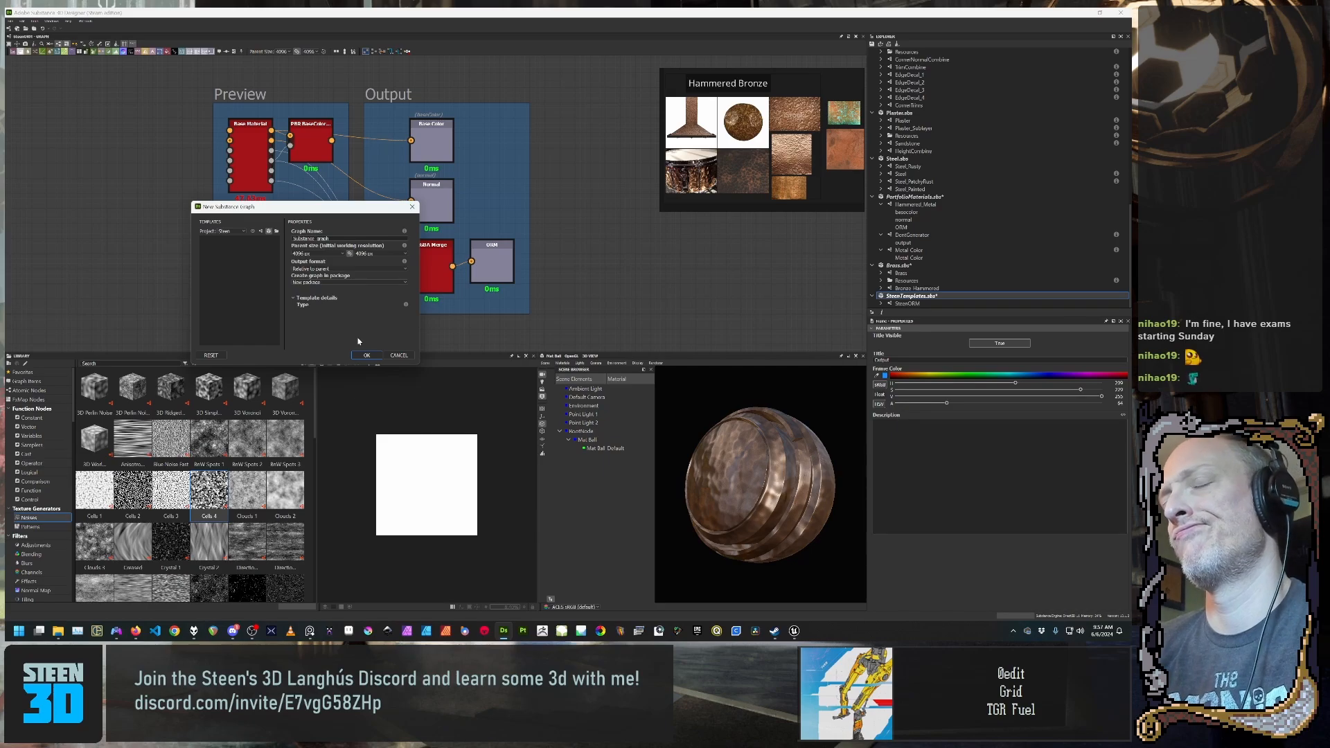
pyautogui.click(396, 356)
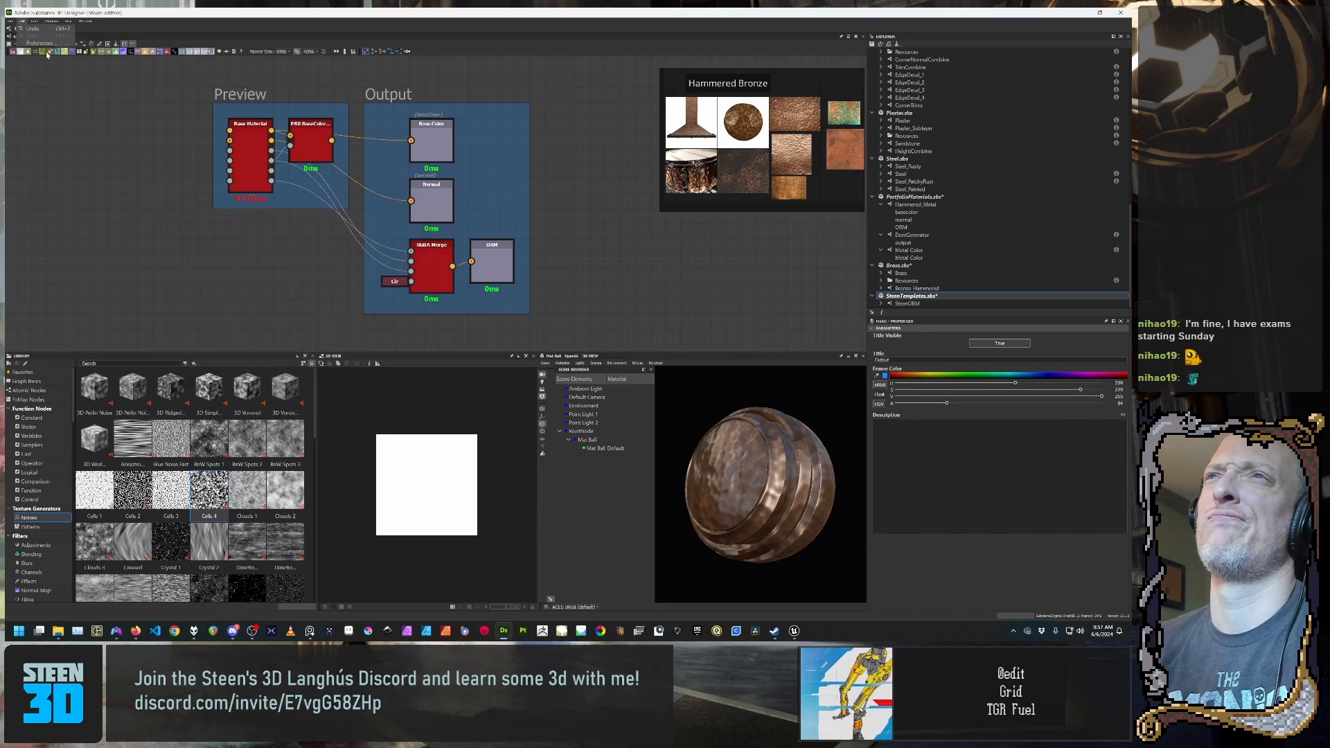
# Step: Open the preferences and examine the user project's General settings, including the template directories, and its Library settings
pyautogui.click(41, 43)
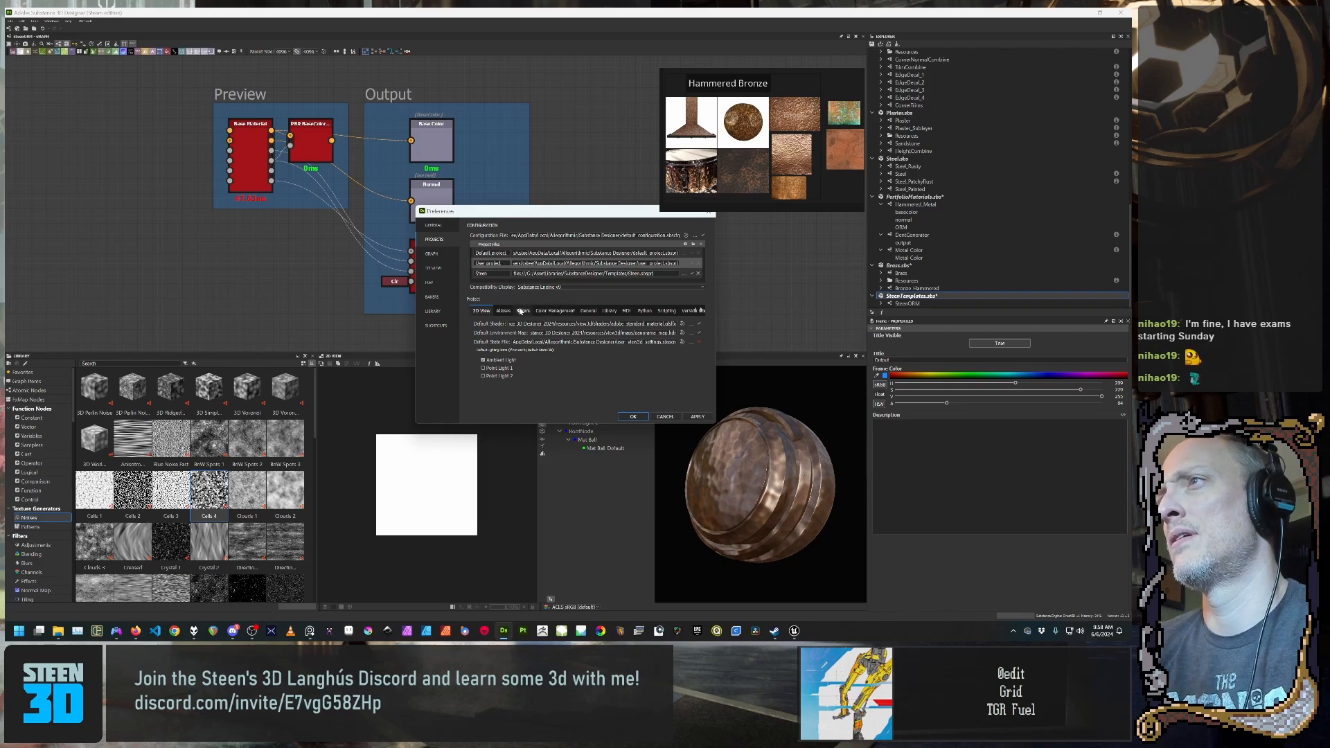
pyautogui.click(588, 311)
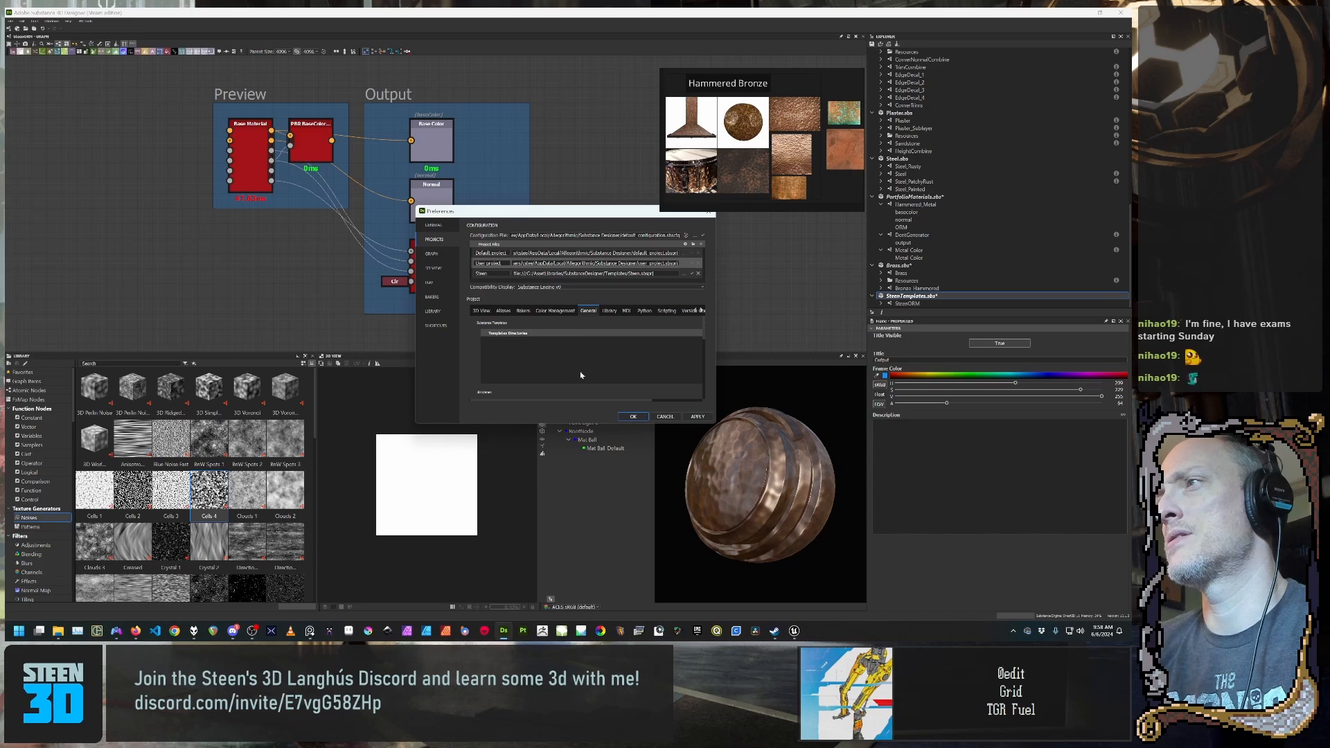
pyautogui.scroll(-3, 707, 340)
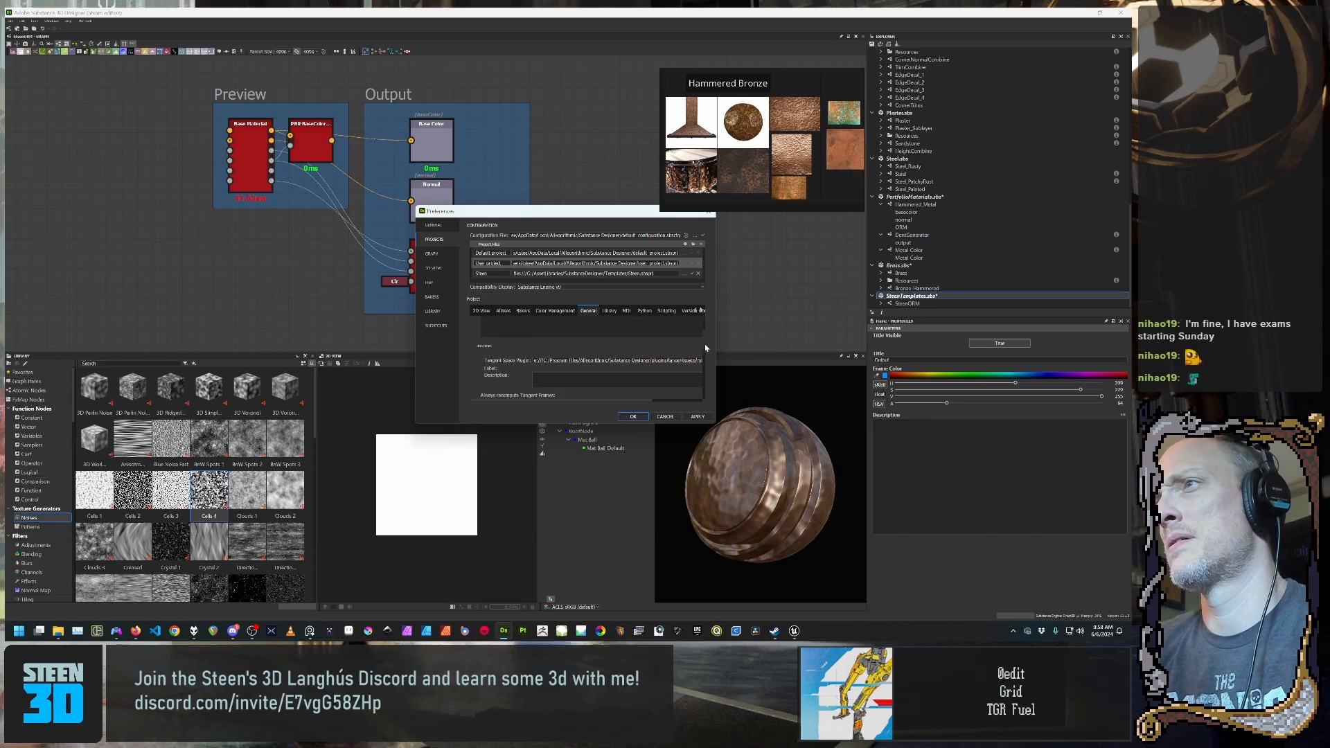
pyautogui.scroll(-5, 706, 348)
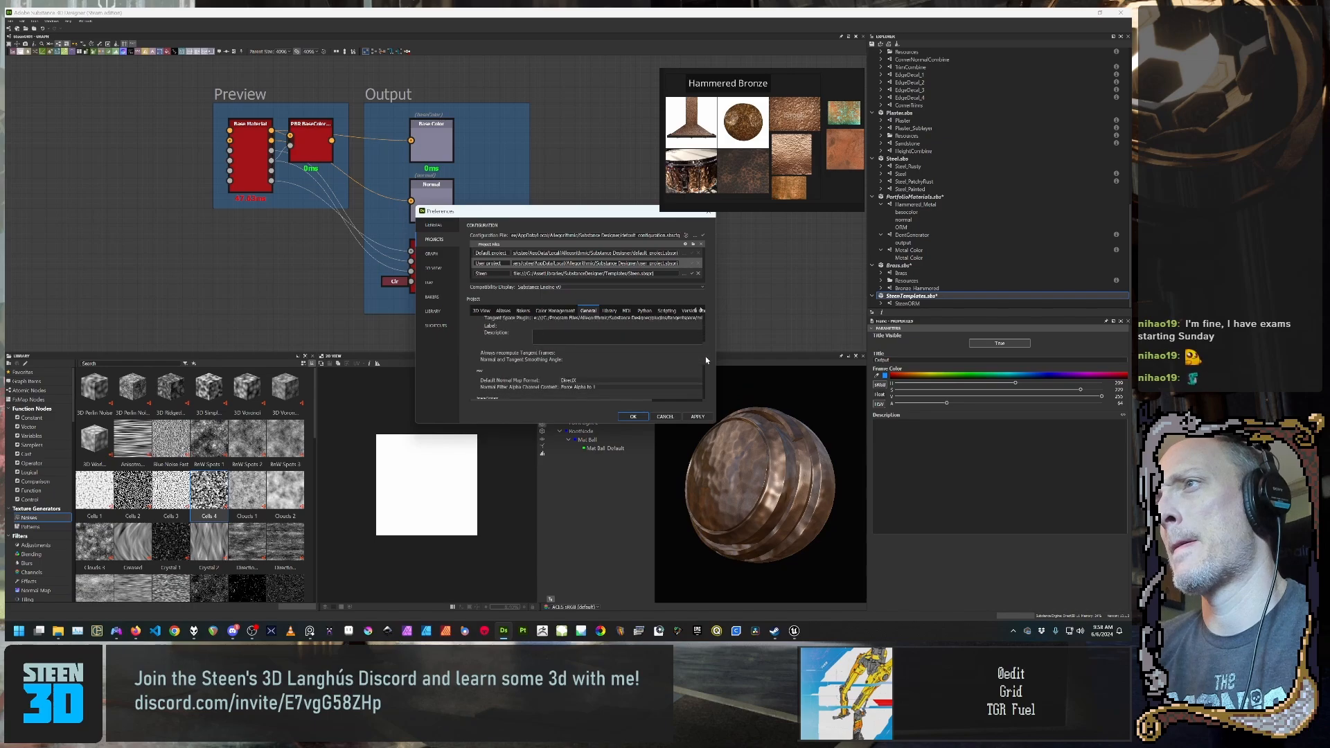
pyautogui.scroll(-1, 706, 365)
pyautogui.scroll(9, 706, 366)
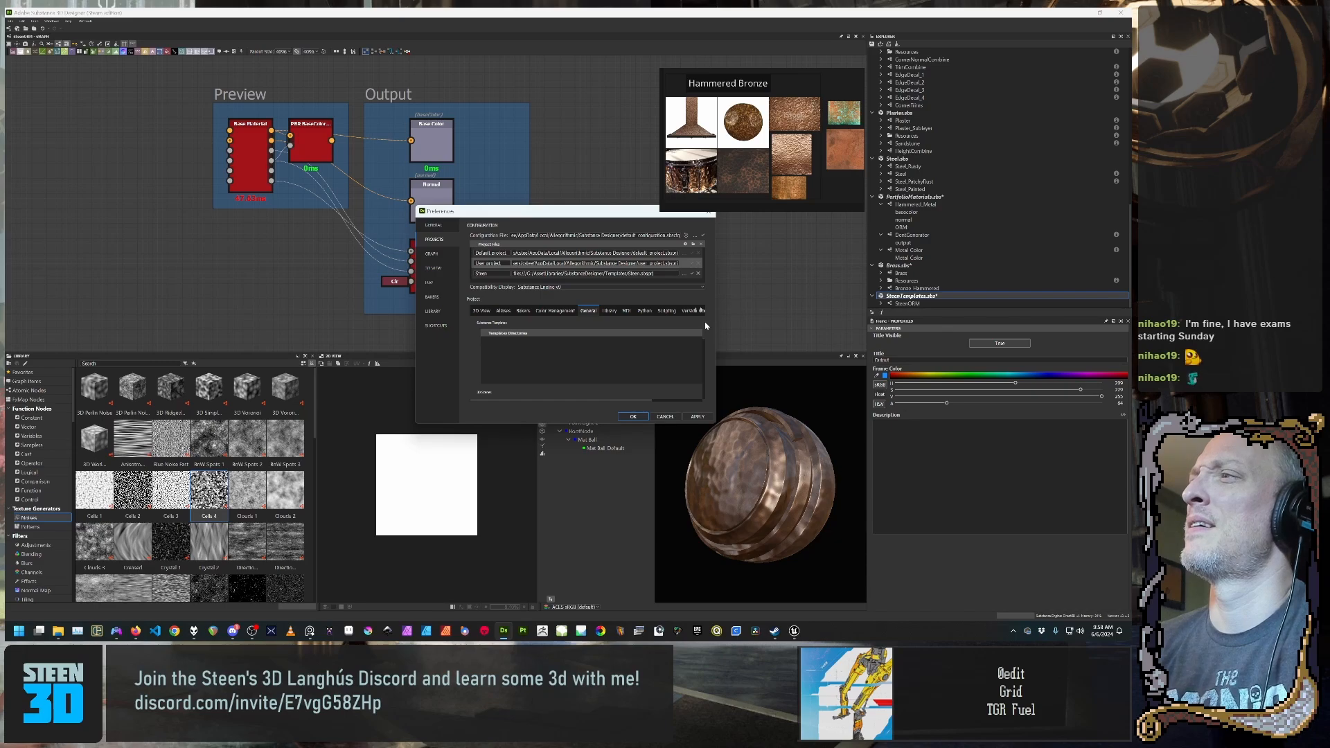
pyautogui.moveTo(704, 324); pyautogui.dragTo(639, 289)
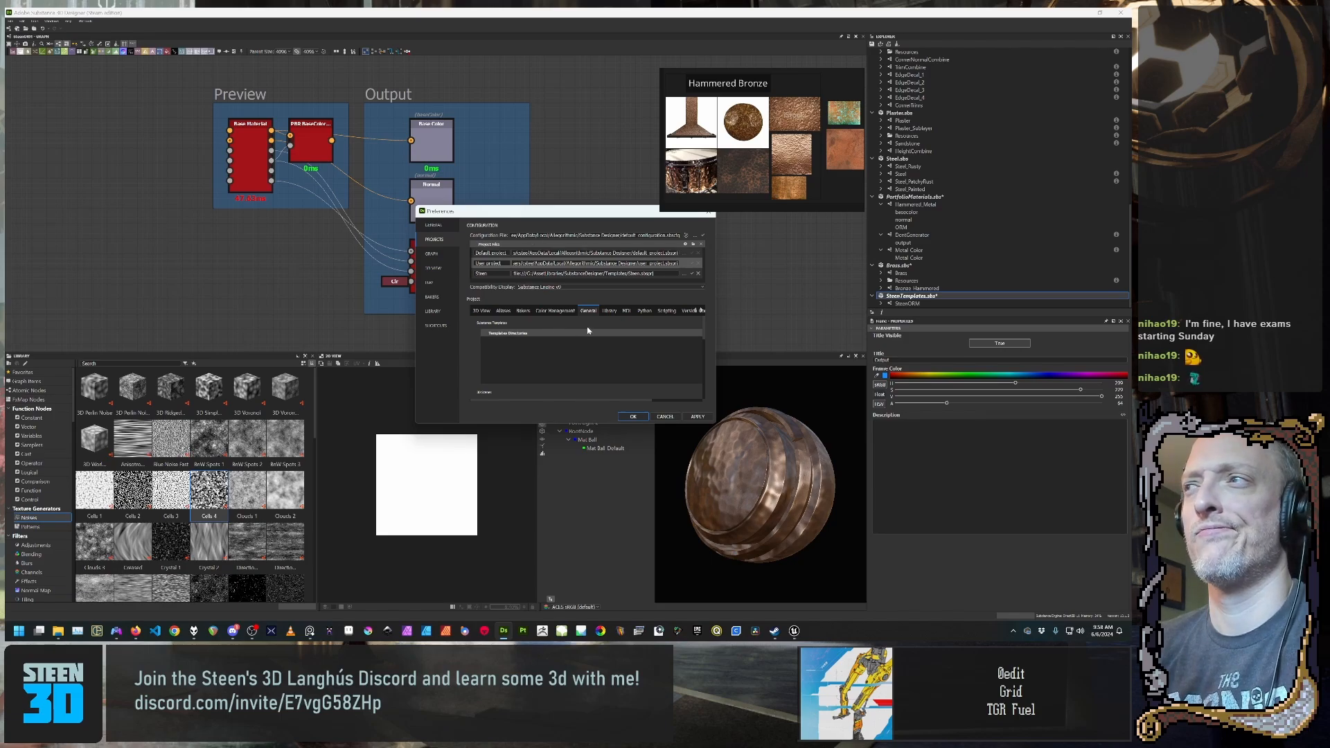
pyautogui.click(611, 312)
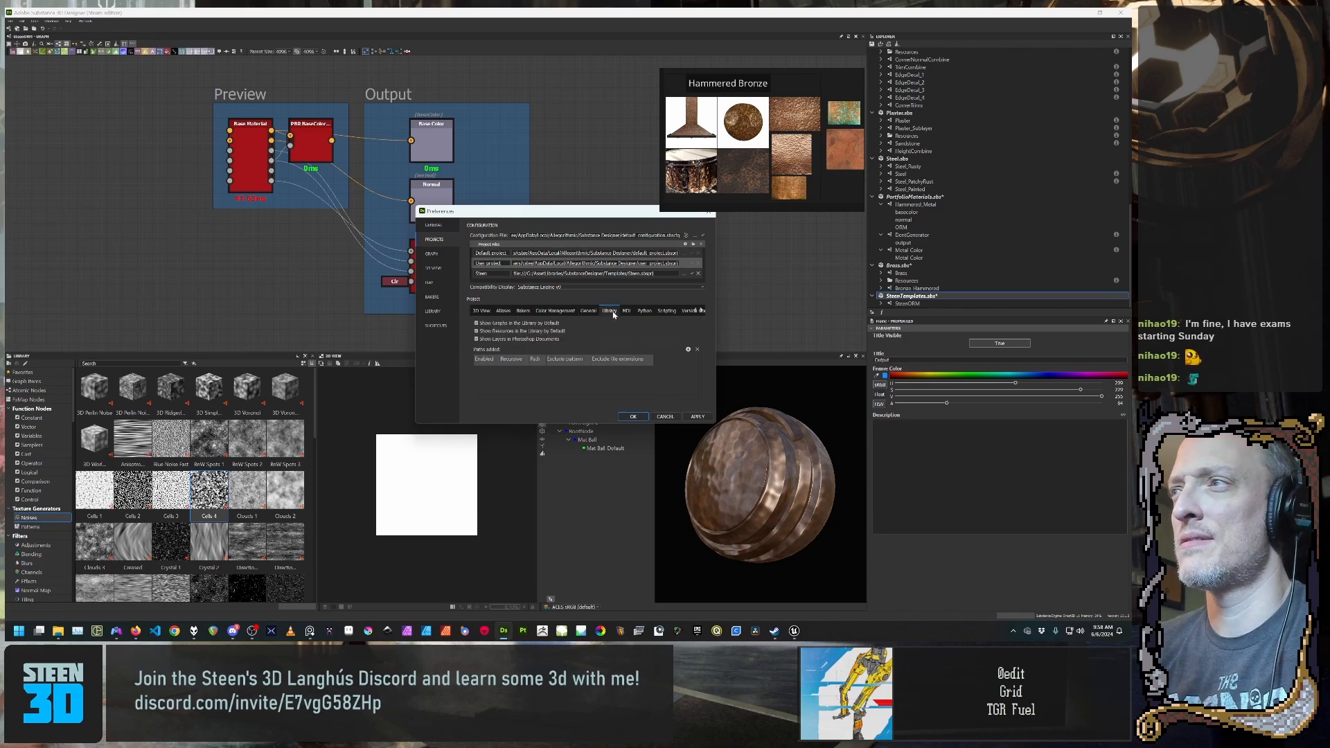
pyautogui.click(702, 311)
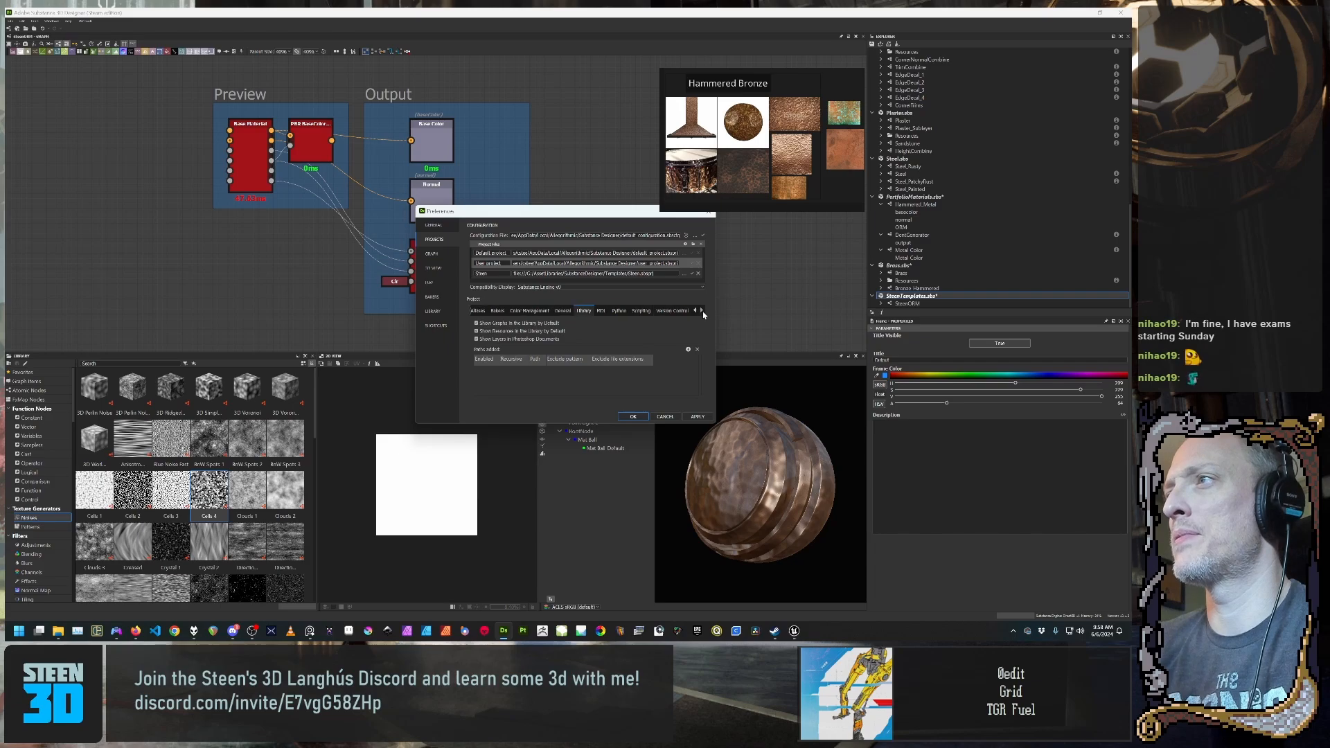
pyautogui.click(693, 311)
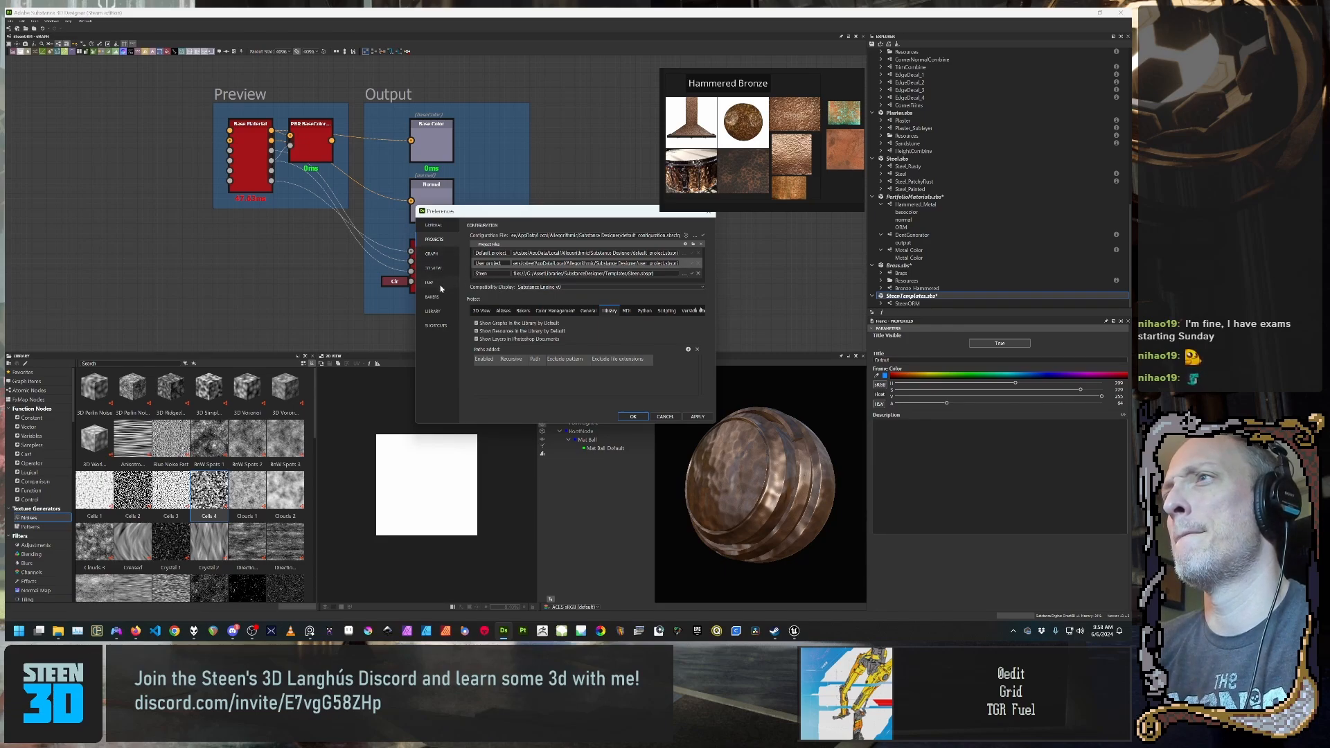
# Step: Look through the remaining preference categories, from Library and Shortcuts to General, for template-related settings
pyautogui.click(437, 311)
pyautogui.click(440, 326)
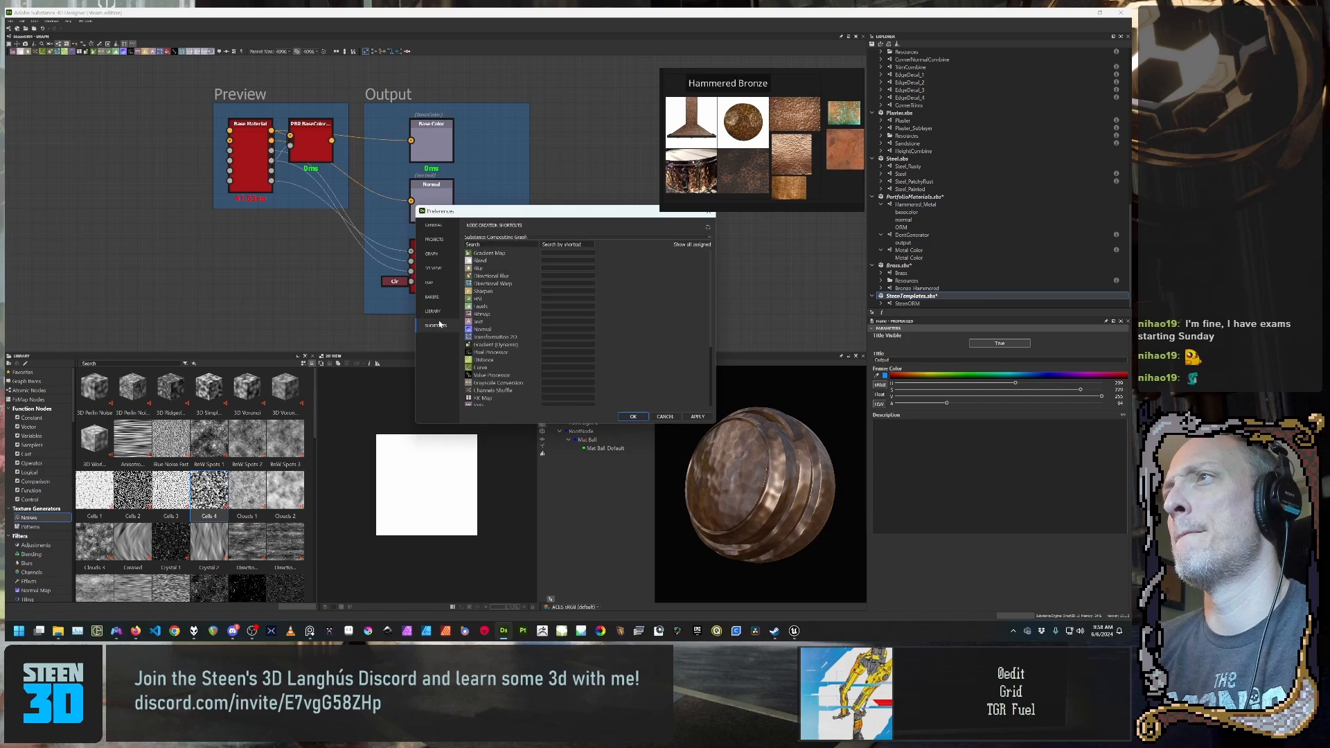
pyautogui.click(442, 304)
pyautogui.click(441, 283)
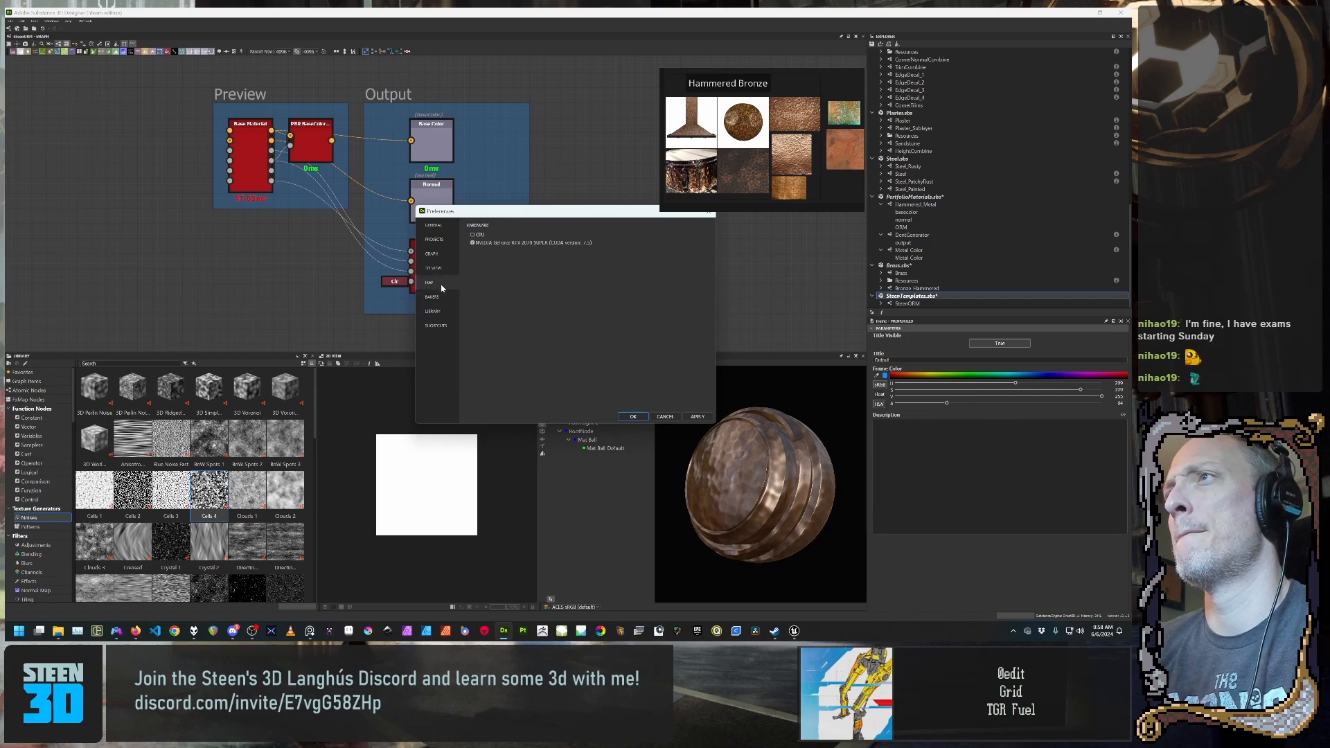
pyautogui.click(442, 269)
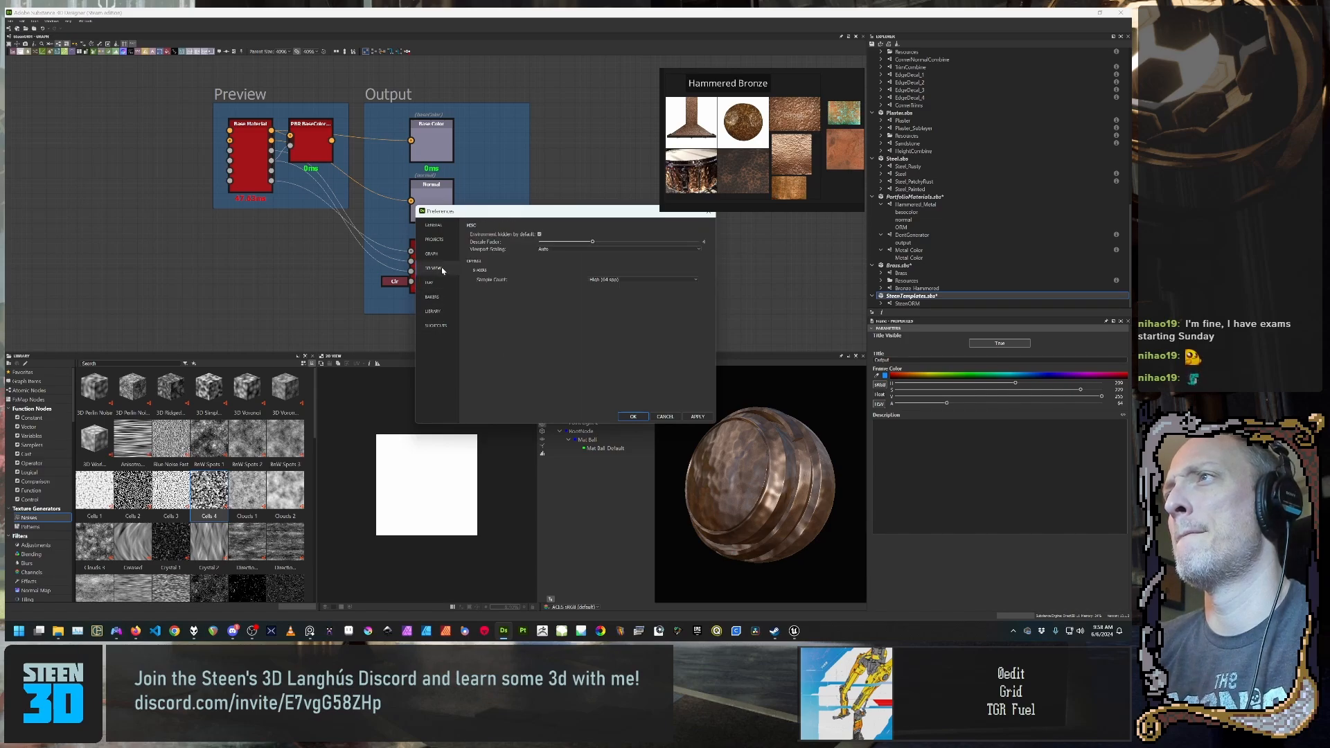
pyautogui.click(435, 254)
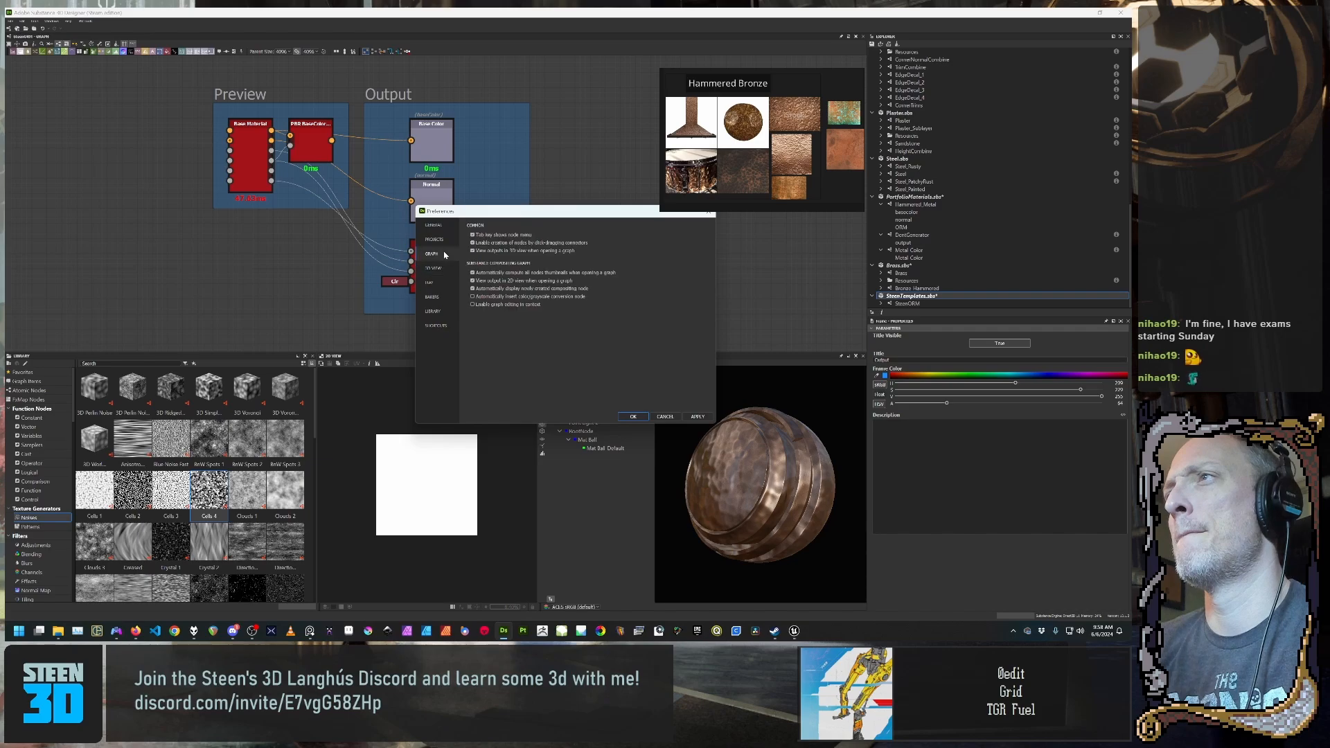
pyautogui.click(439, 242)
pyautogui.click(437, 227)
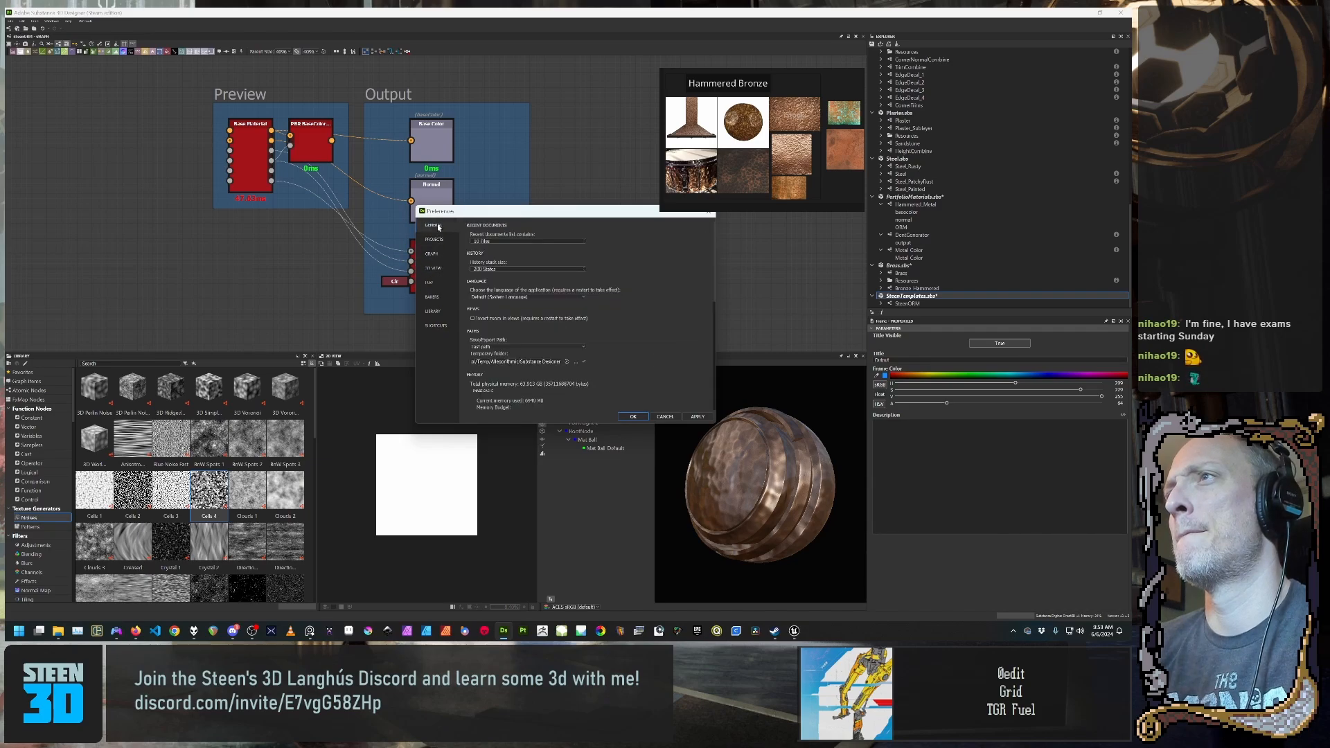
pyautogui.scroll(-1, 666, 315)
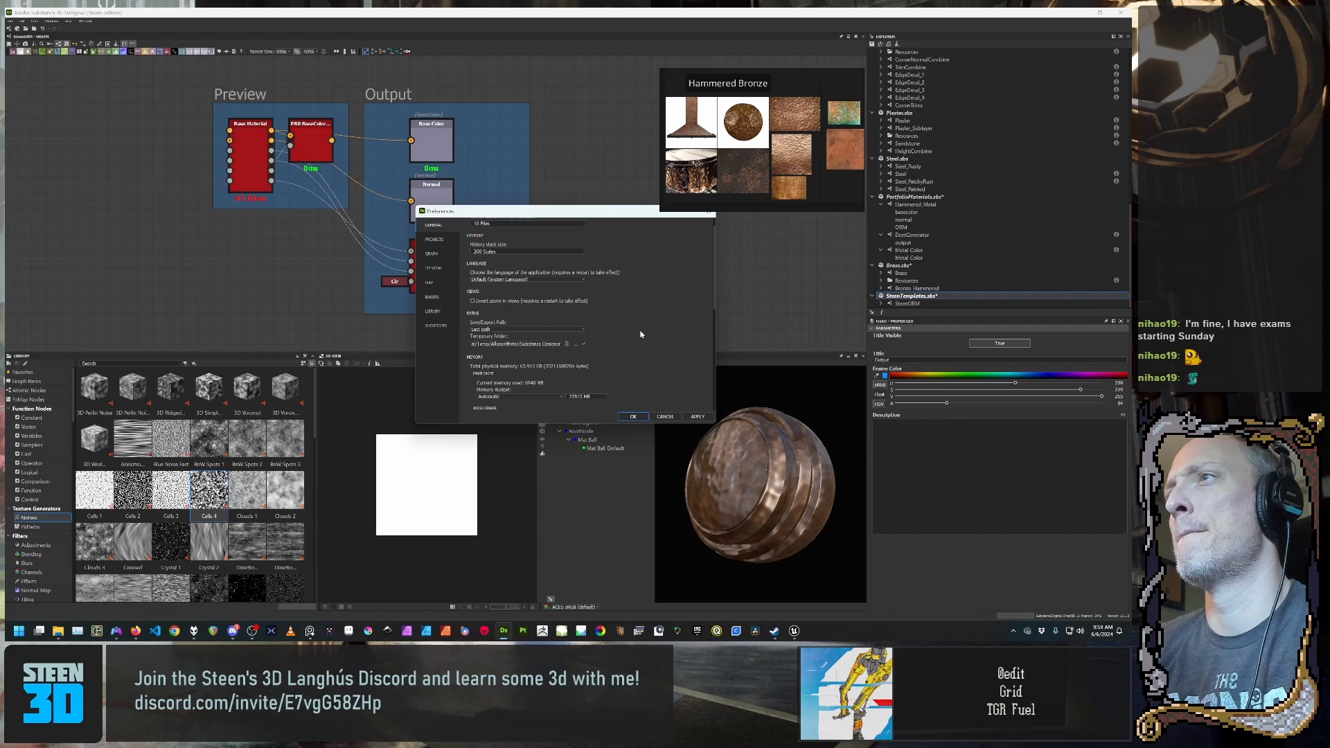
pyautogui.scroll(-5, 640, 334)
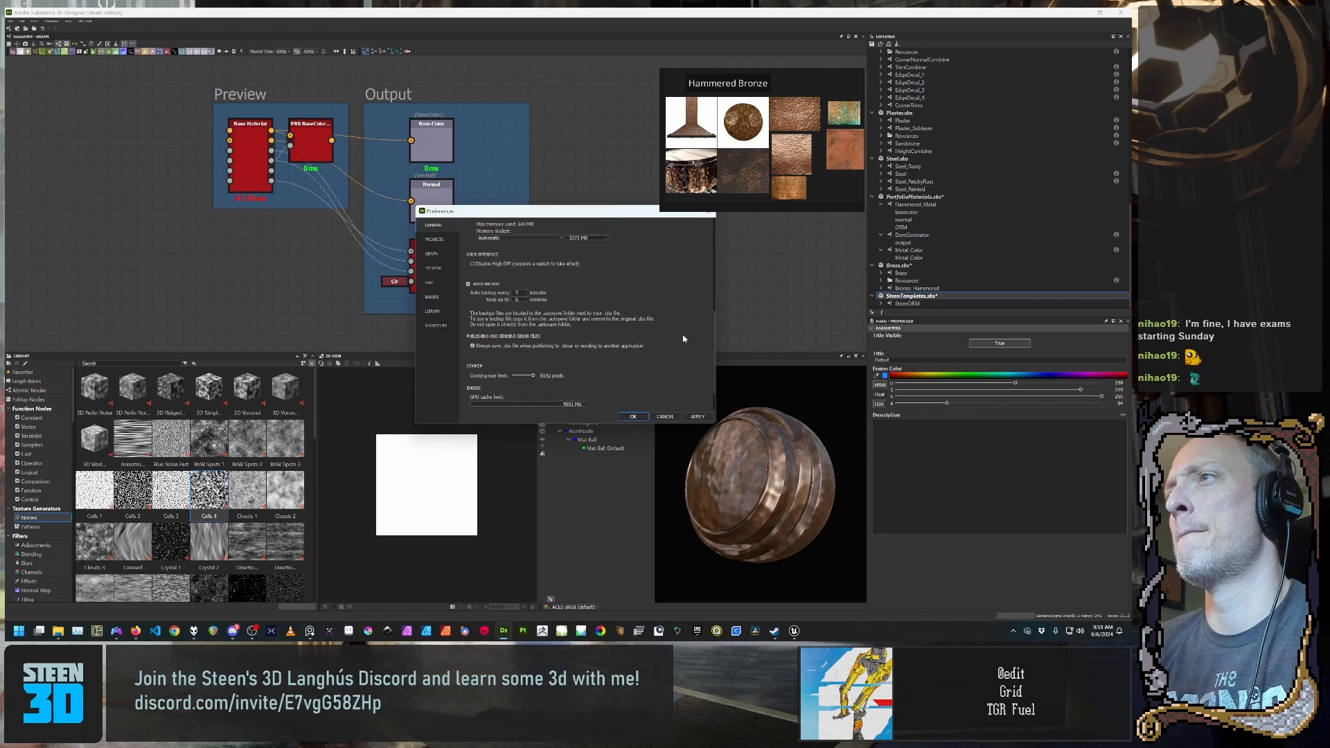
pyautogui.scroll(-2, 683, 338)
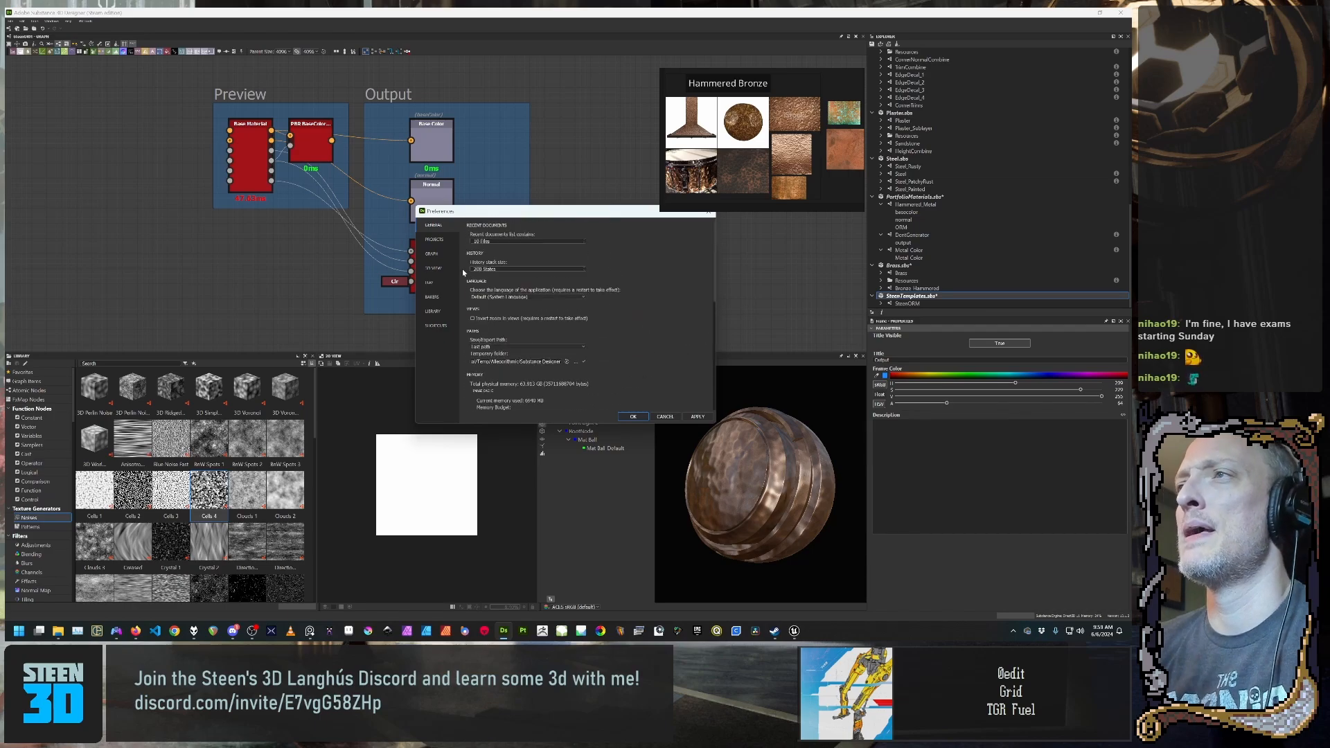
# Step: Return to the Projects preferences and inspect the configuration and Steen project file paths, including the Steen file's Templates folder, without choosing another file
pyautogui.click(434, 240)
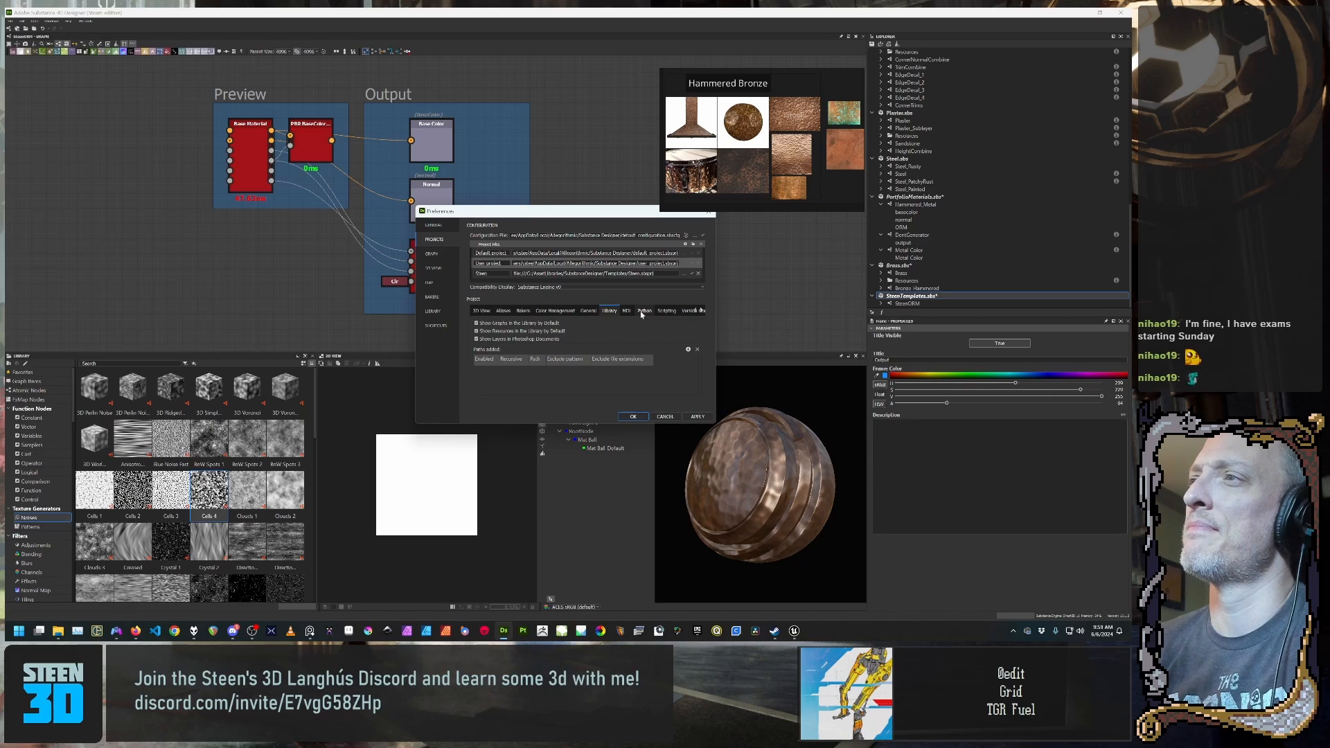
pyautogui.doubleClick(657, 276)
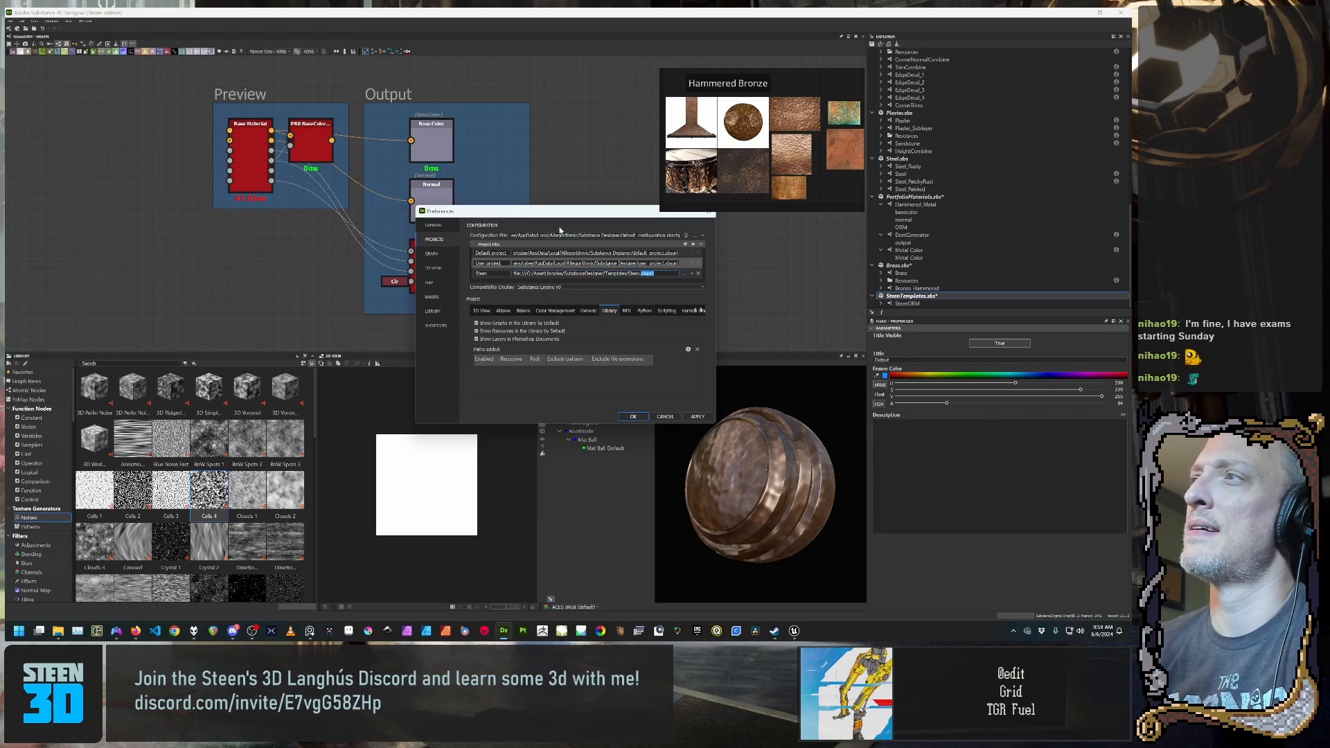
pyautogui.click(591, 233)
pyautogui.doubleClick(591, 236)
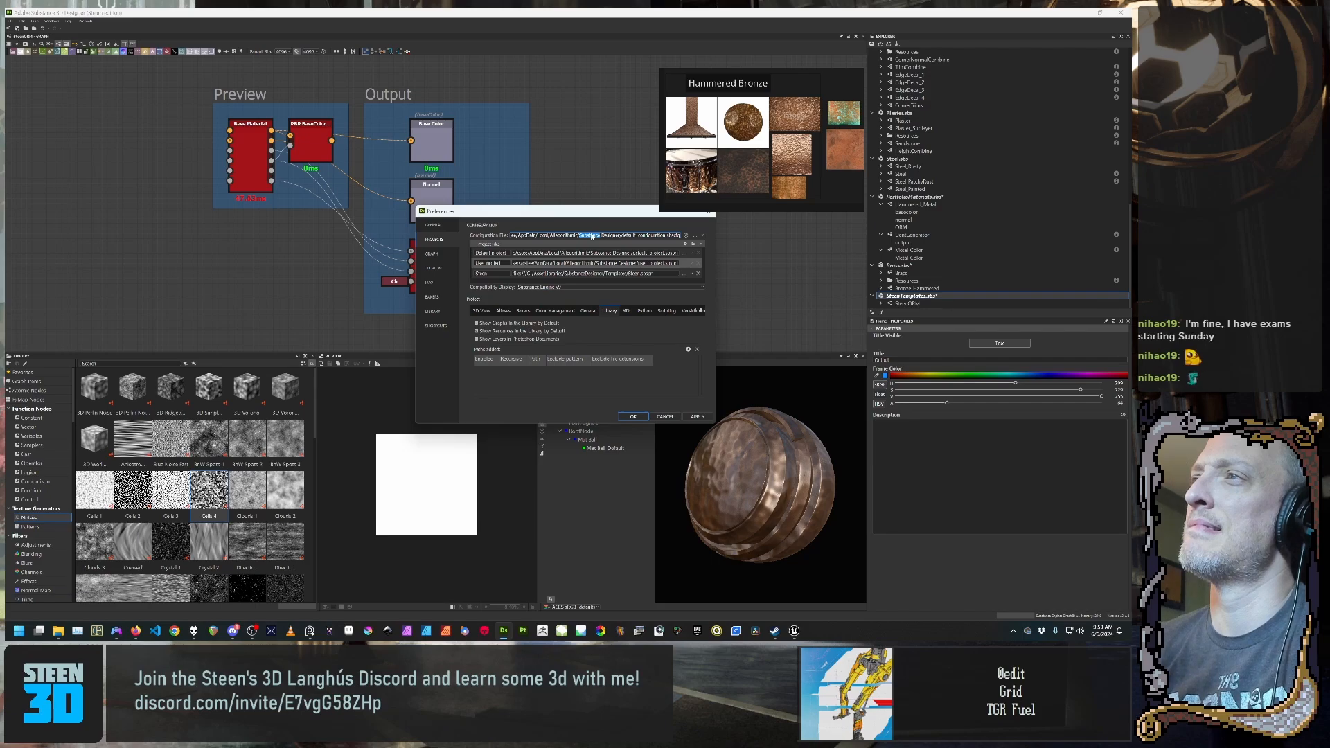
pyautogui.tripleClick(591, 236)
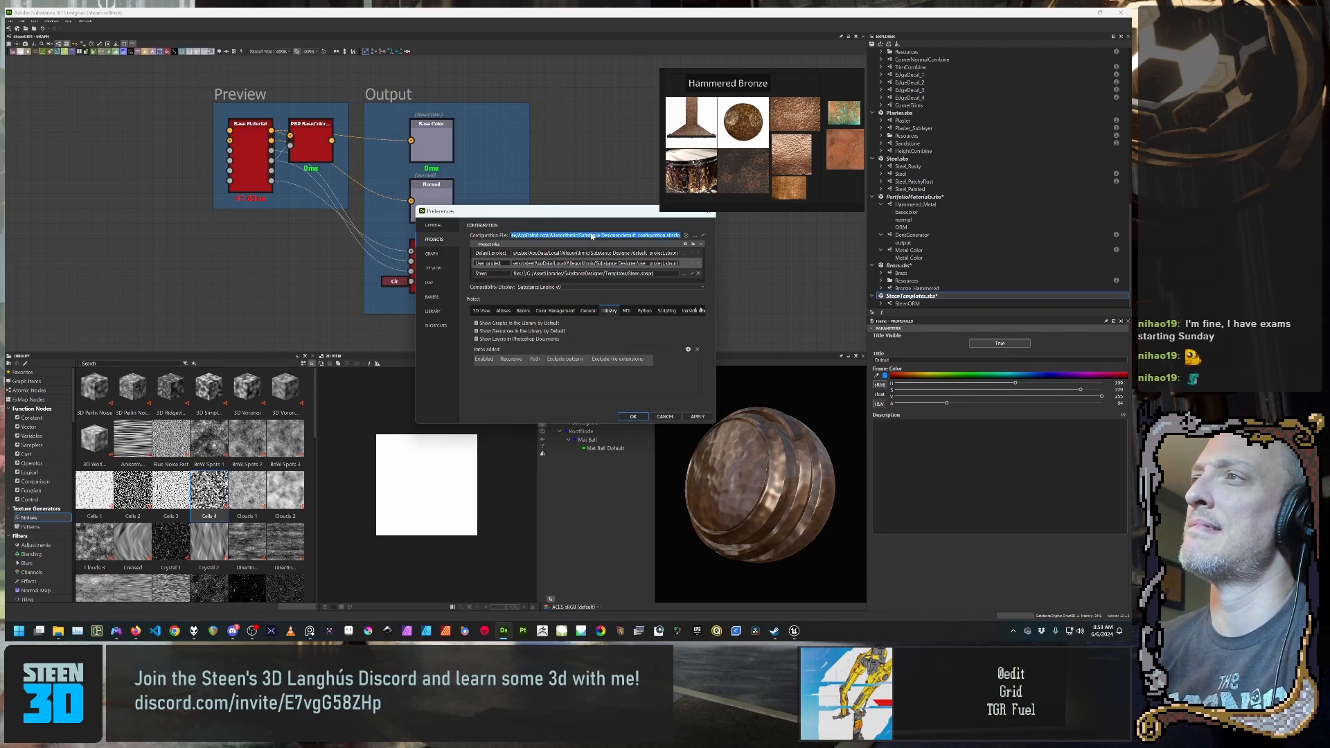
pyautogui.click(599, 274)
pyautogui.doubleClick(600, 275)
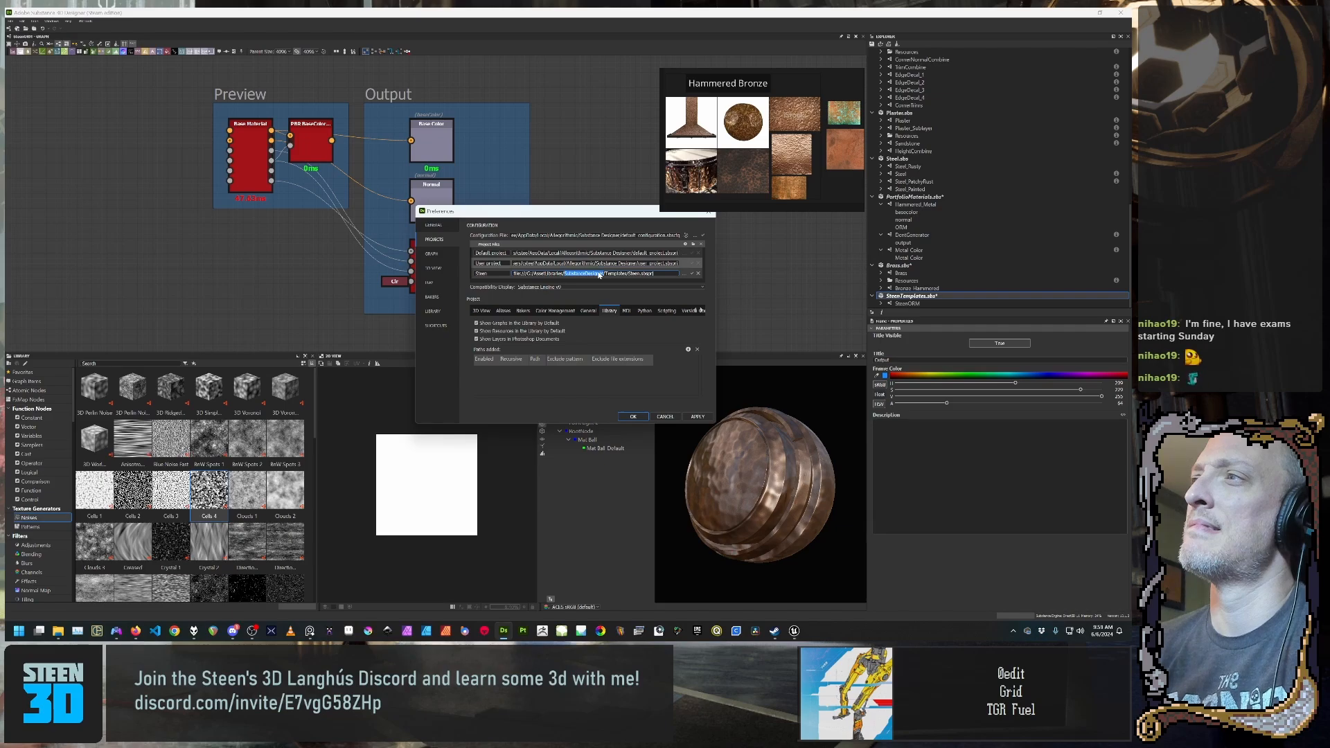
pyautogui.click(601, 300)
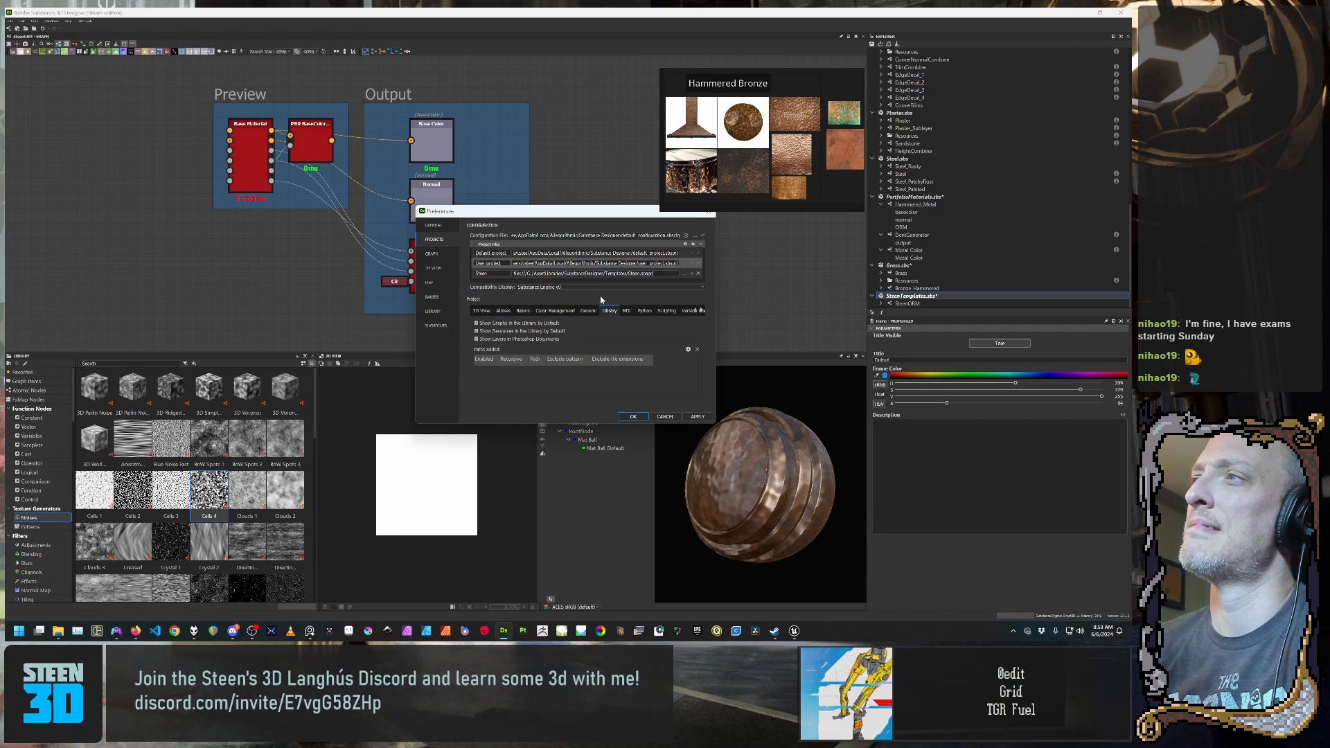
pyautogui.click(686, 274)
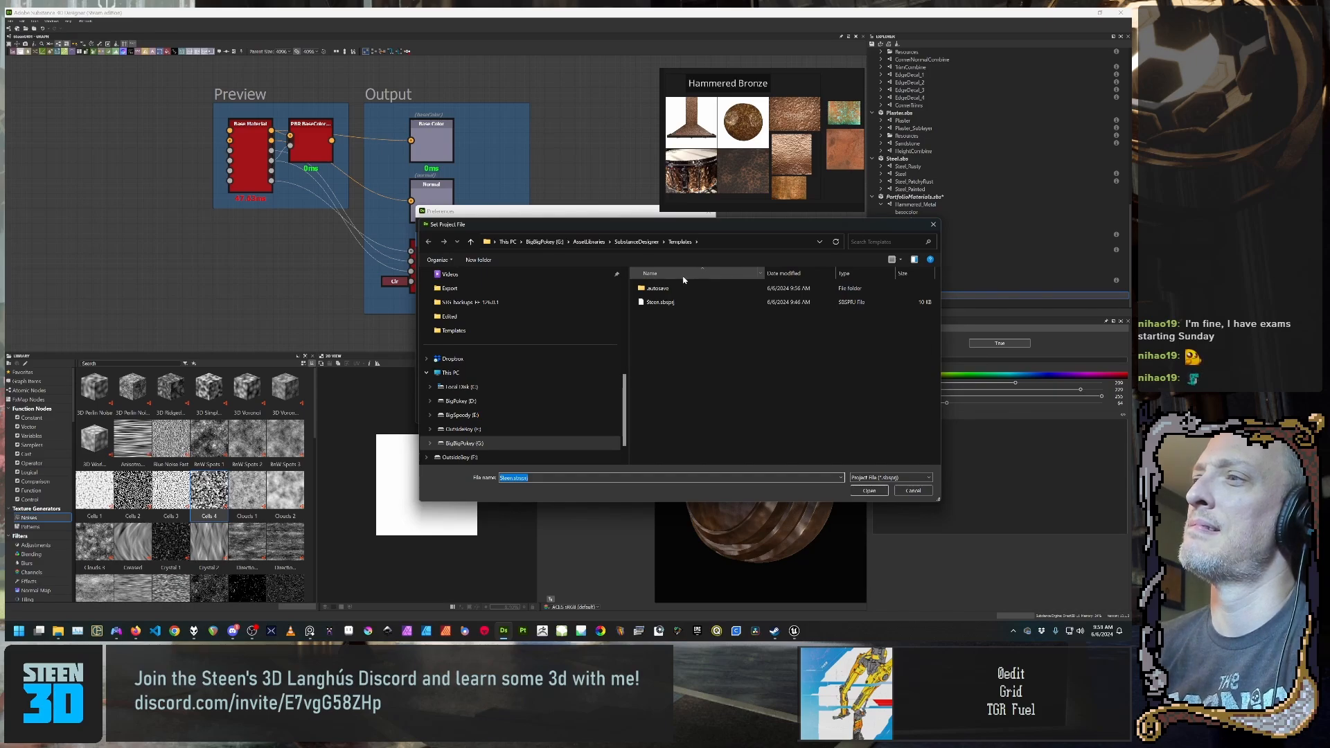
pyautogui.click(912, 490)
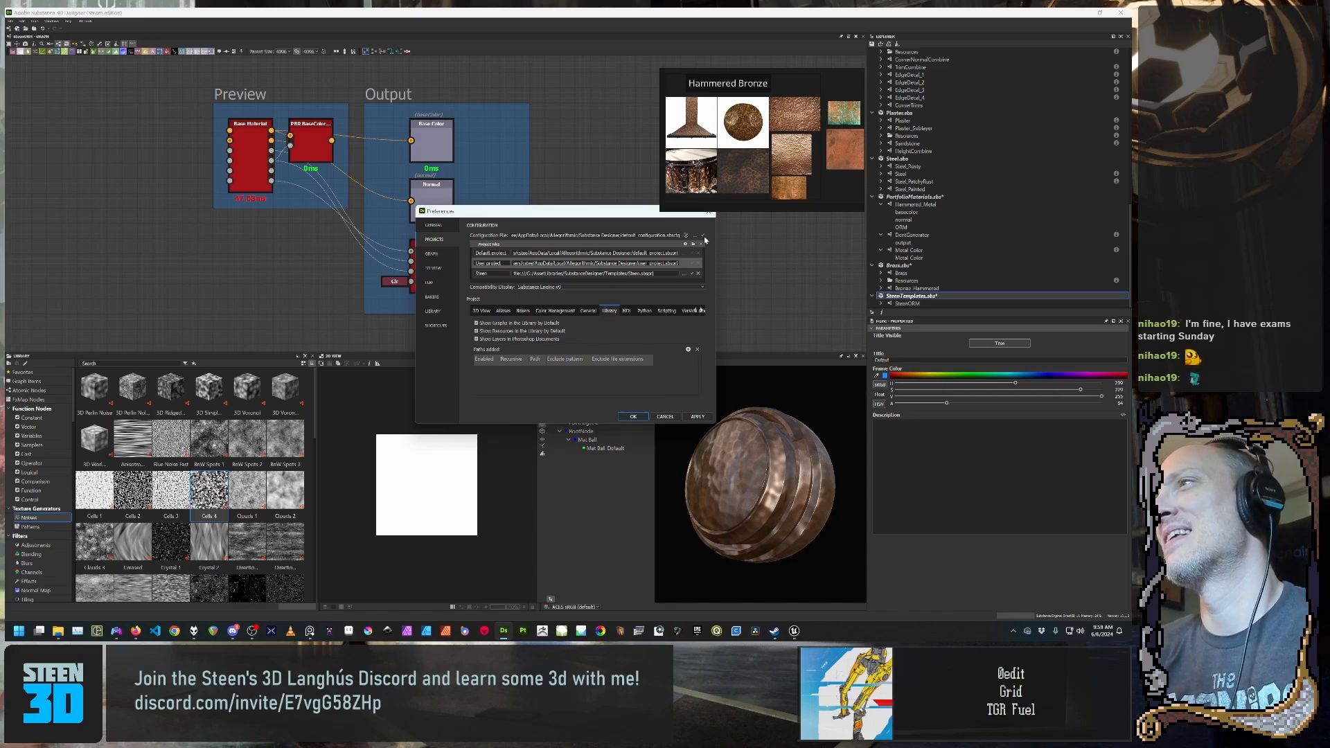
# Step: Switch to the web browser and review the search results for "substance designer custom template file"
pyautogui.moveTo(608, 211); pyautogui.dragTo(598, 221)
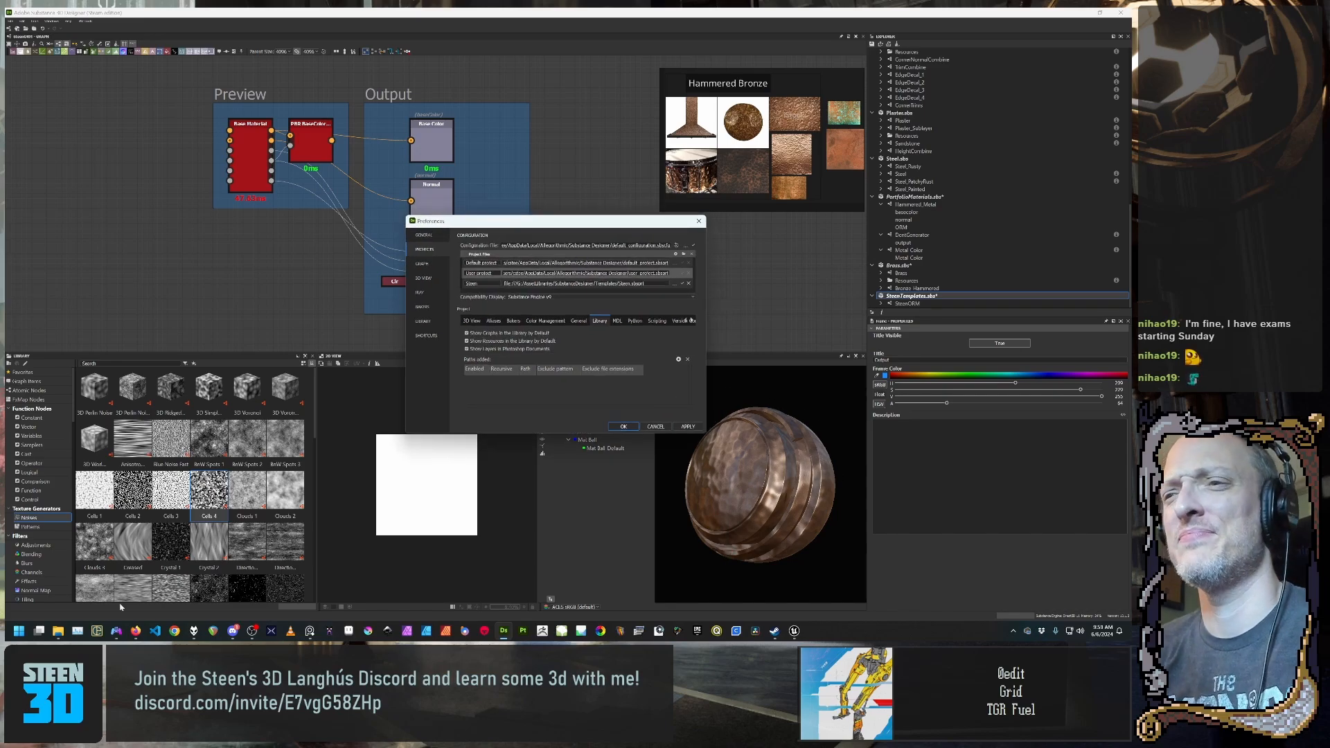
pyautogui.moveTo(136, 630)
pyautogui.click(207, 581)
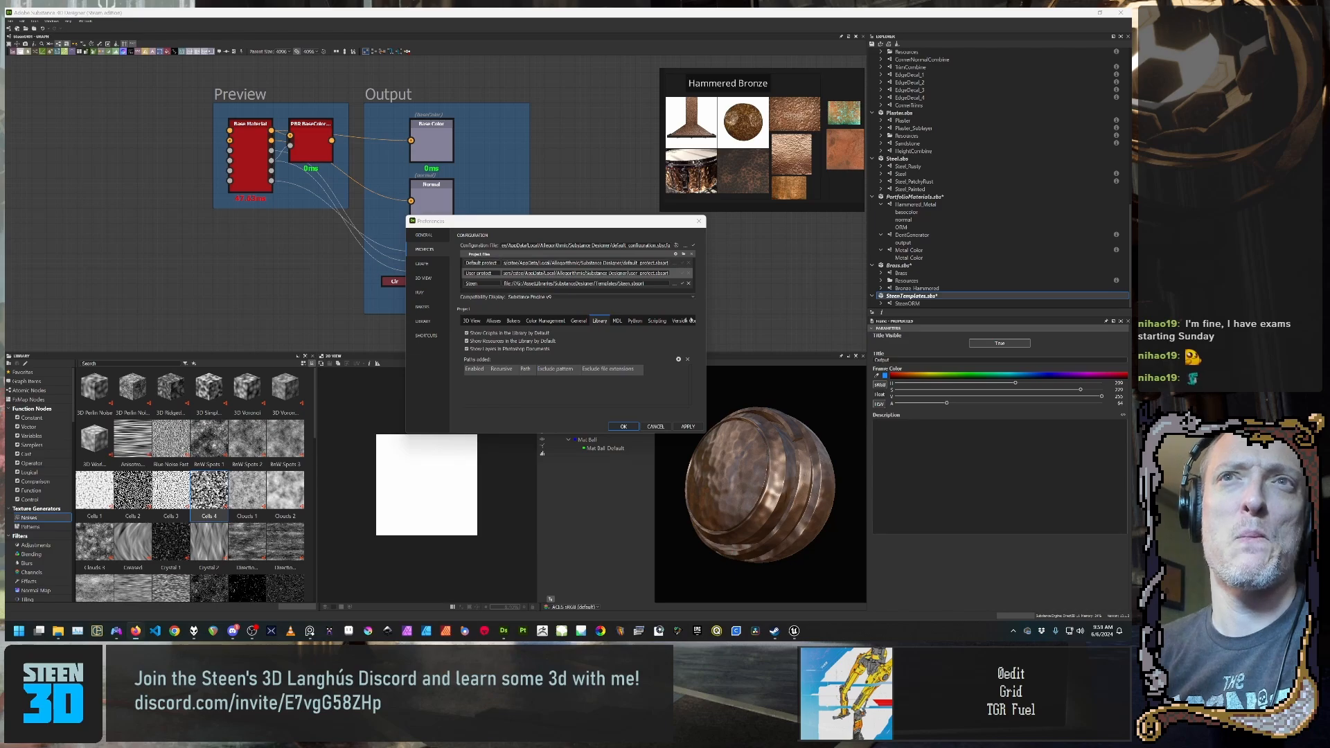
pyautogui.moveTo(5, 256); pyautogui.dragTo(671, 150)
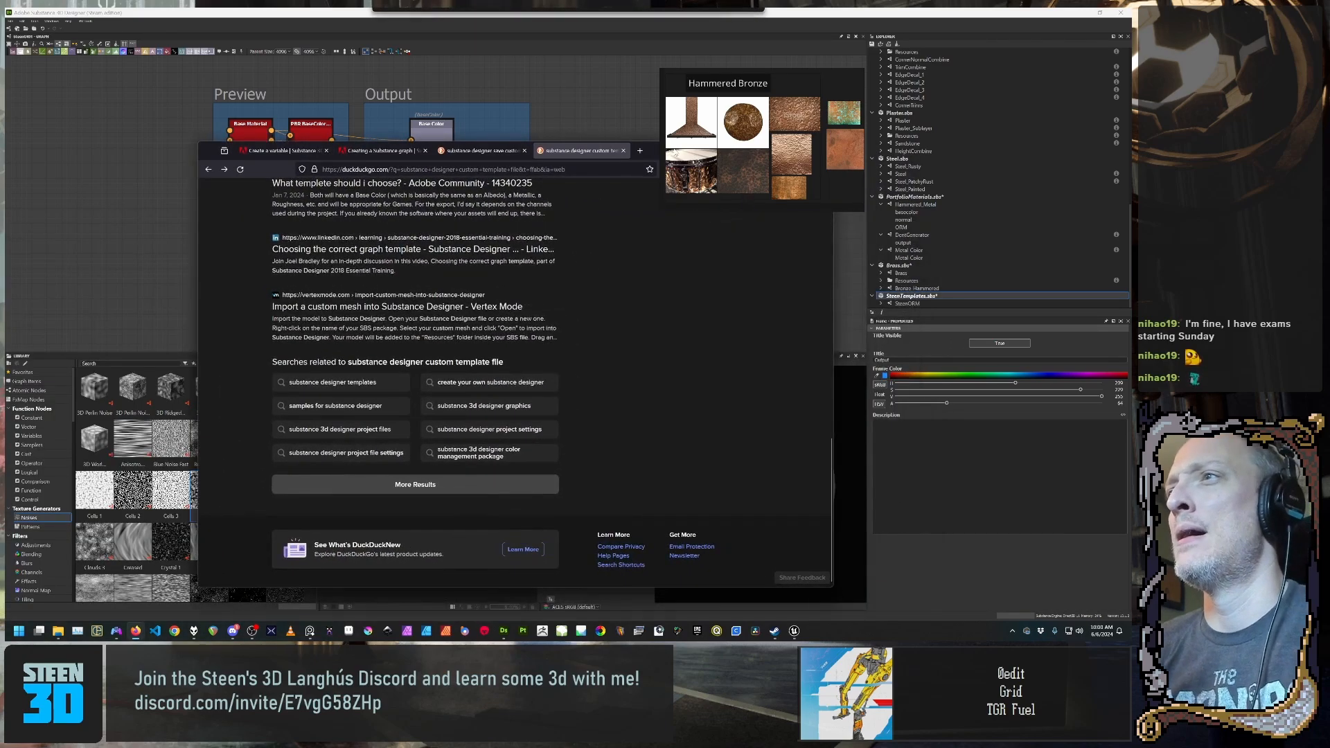
pyautogui.scroll(3, 755, 395)
pyautogui.scroll(3, 755, 394)
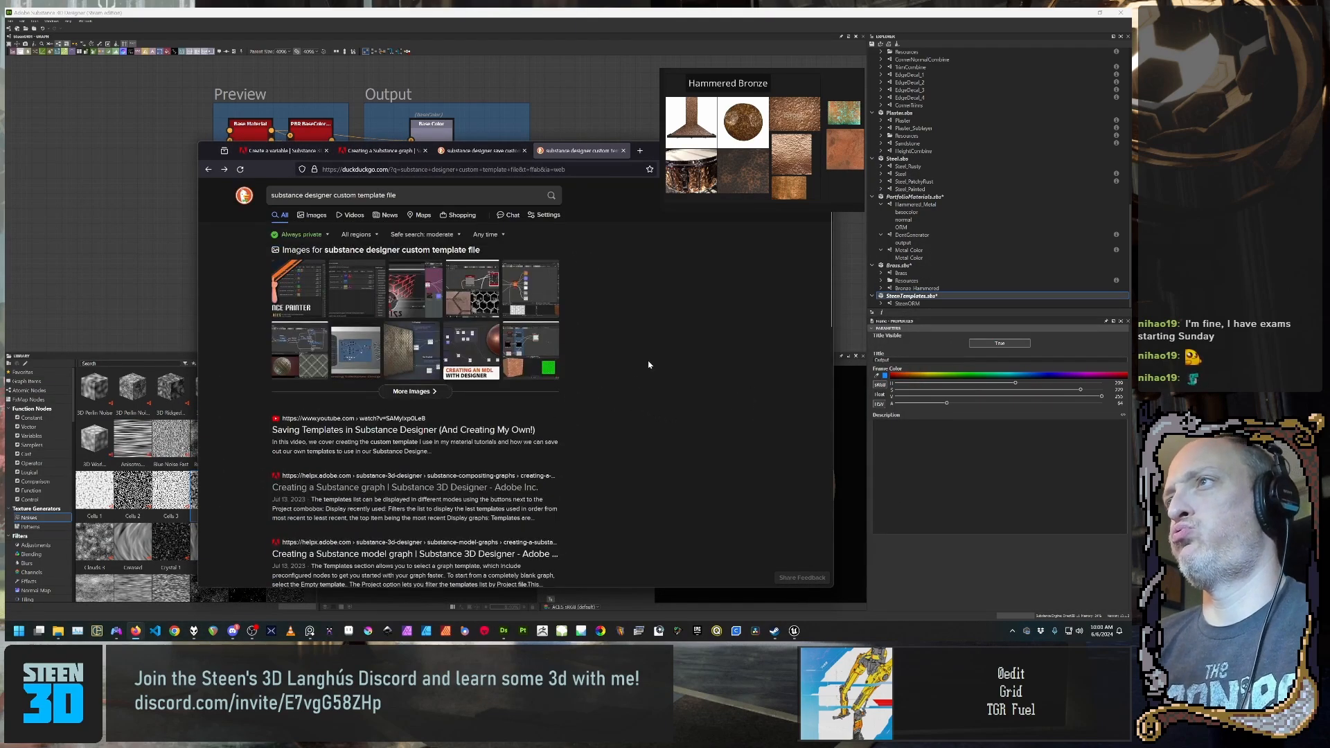
pyautogui.click(443, 195)
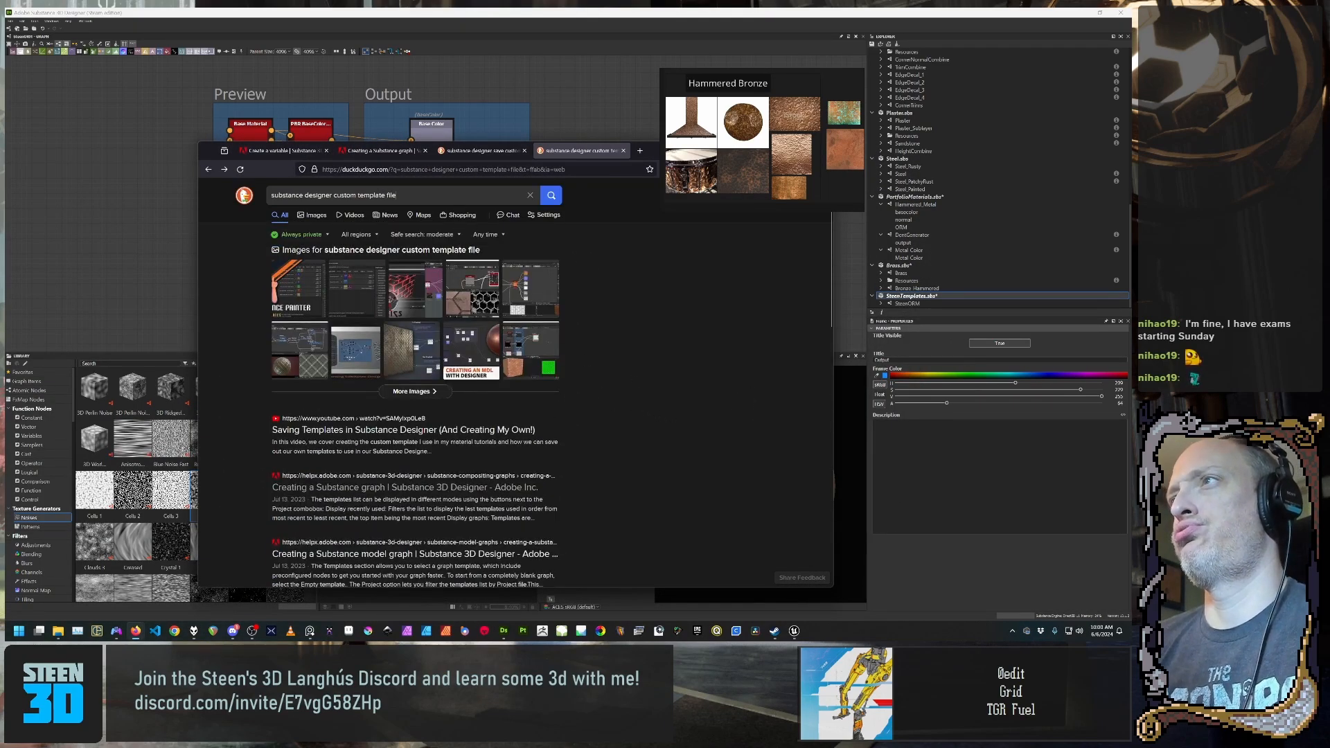
# Step: Return to Substance 3D Designer, cancel the preferences, open the online documentation, and move the browser window clear of the 3D view
pyautogui.click(86, 22)
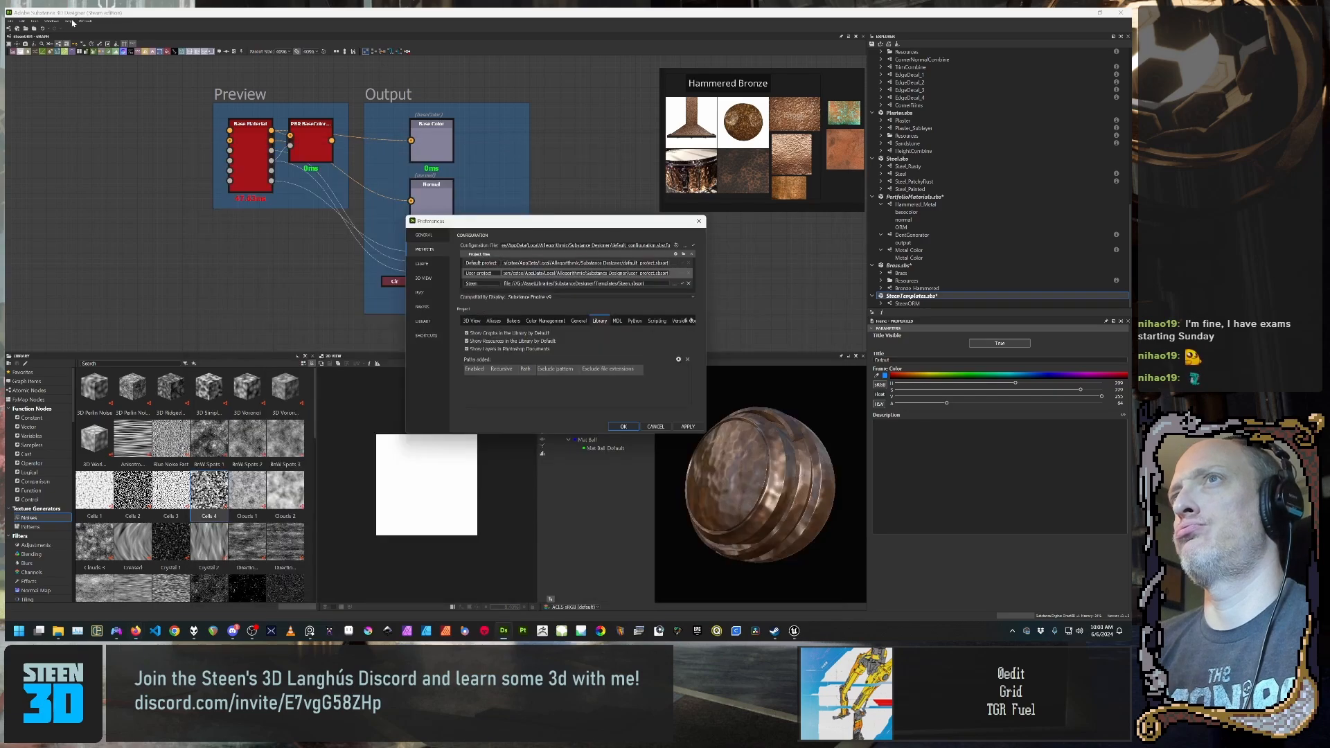
pyautogui.click(655, 426)
pyautogui.click(68, 21)
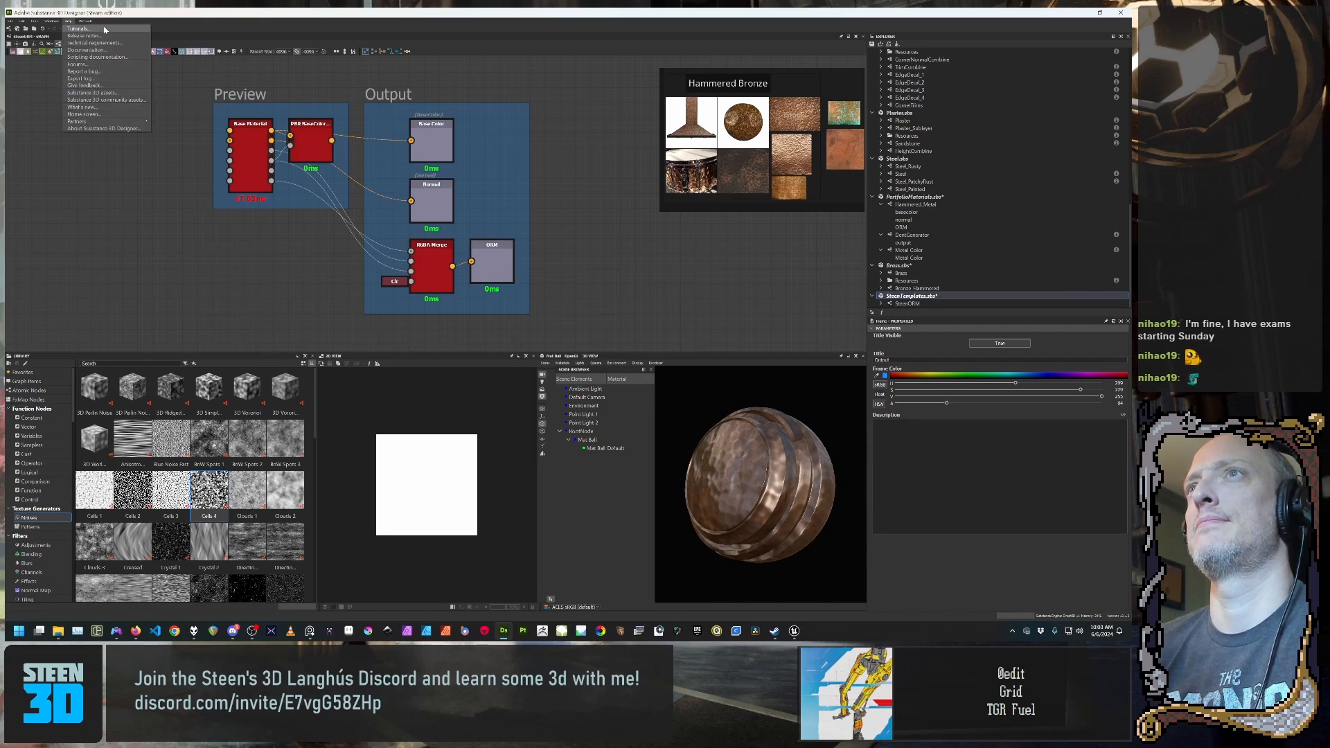
pyautogui.click(86, 50)
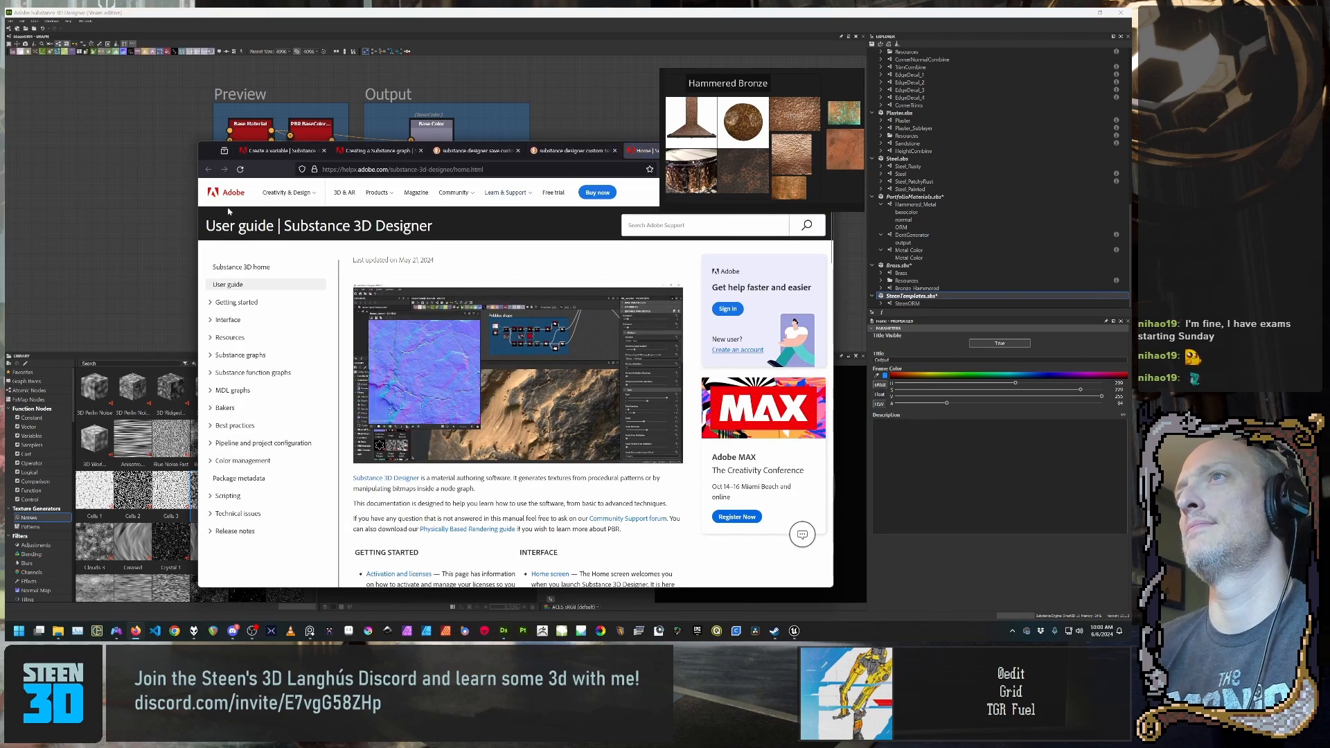
pyautogui.moveTo(209, 157); pyautogui.dragTo(44, 136)
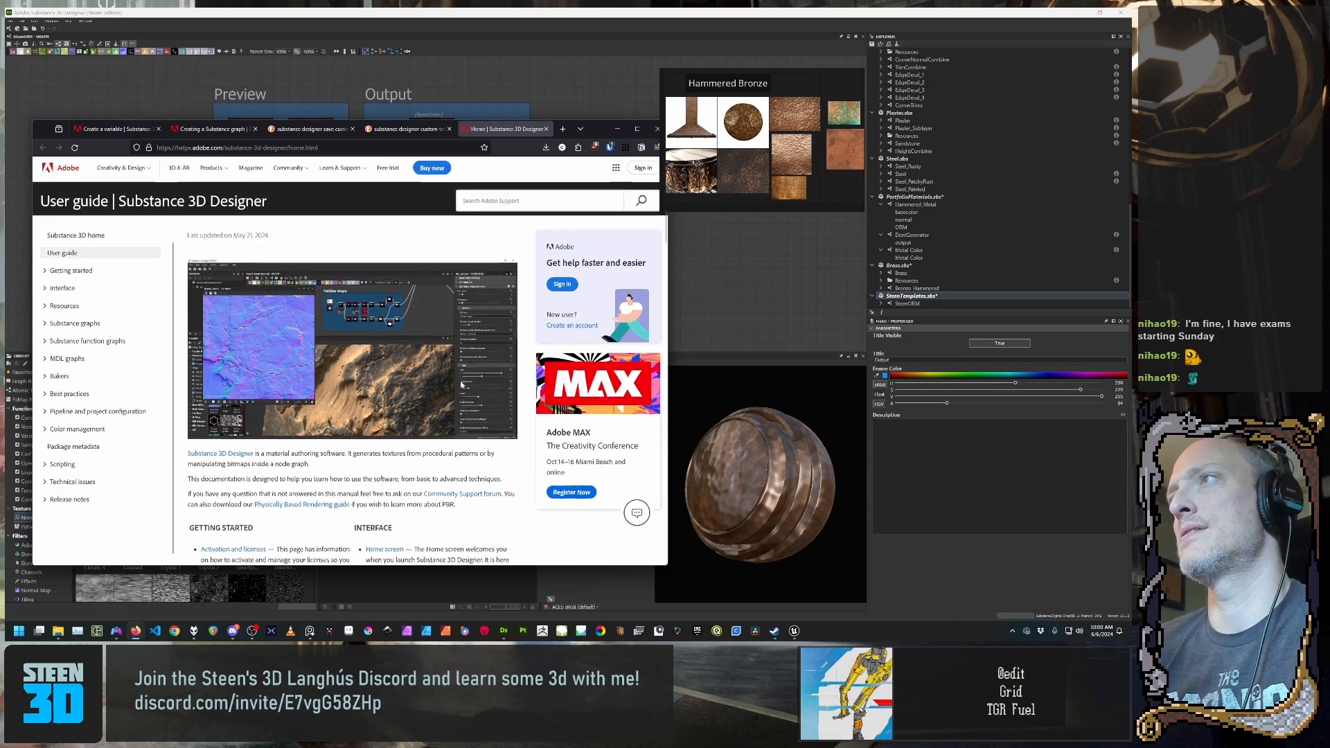
# Step: Browse the user guide's contents, expanding the Resources and Substance graphs sections, to look for a topic on templates
pyautogui.click(656, 205)
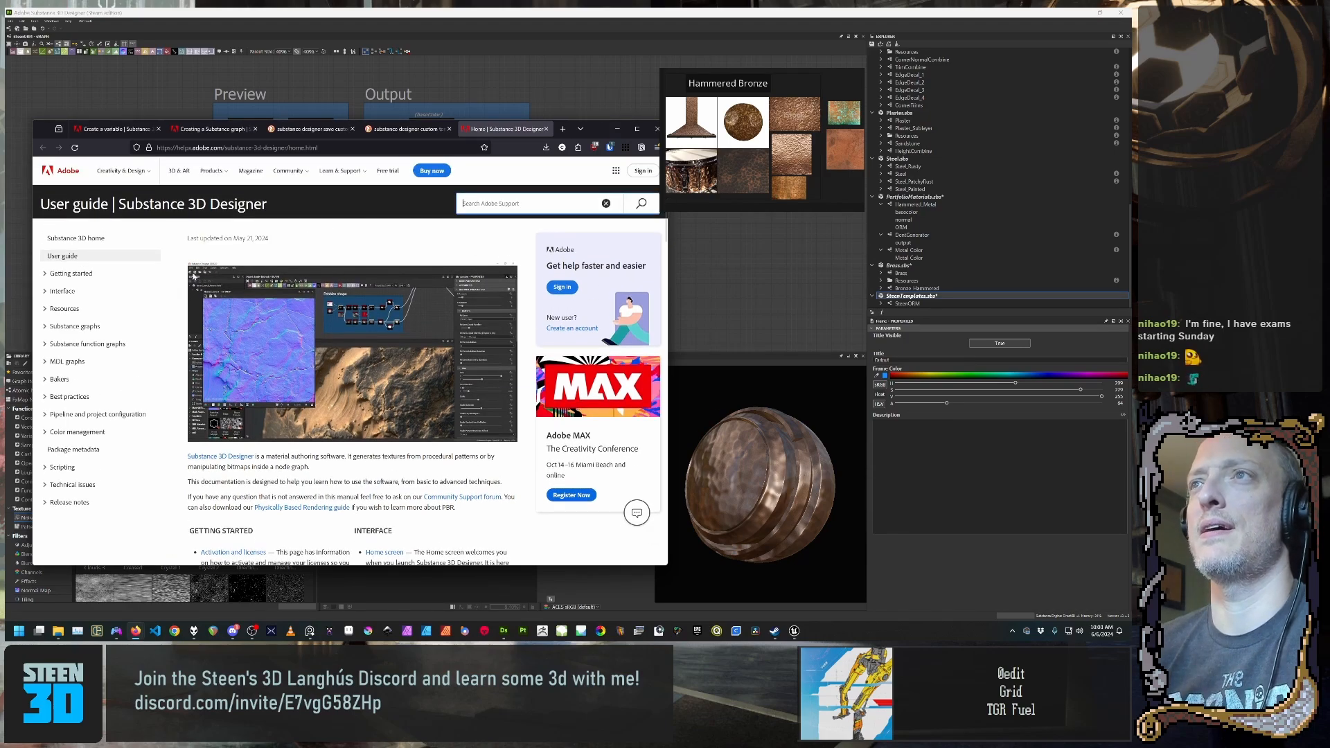
pyautogui.scroll(-4, 176, 305)
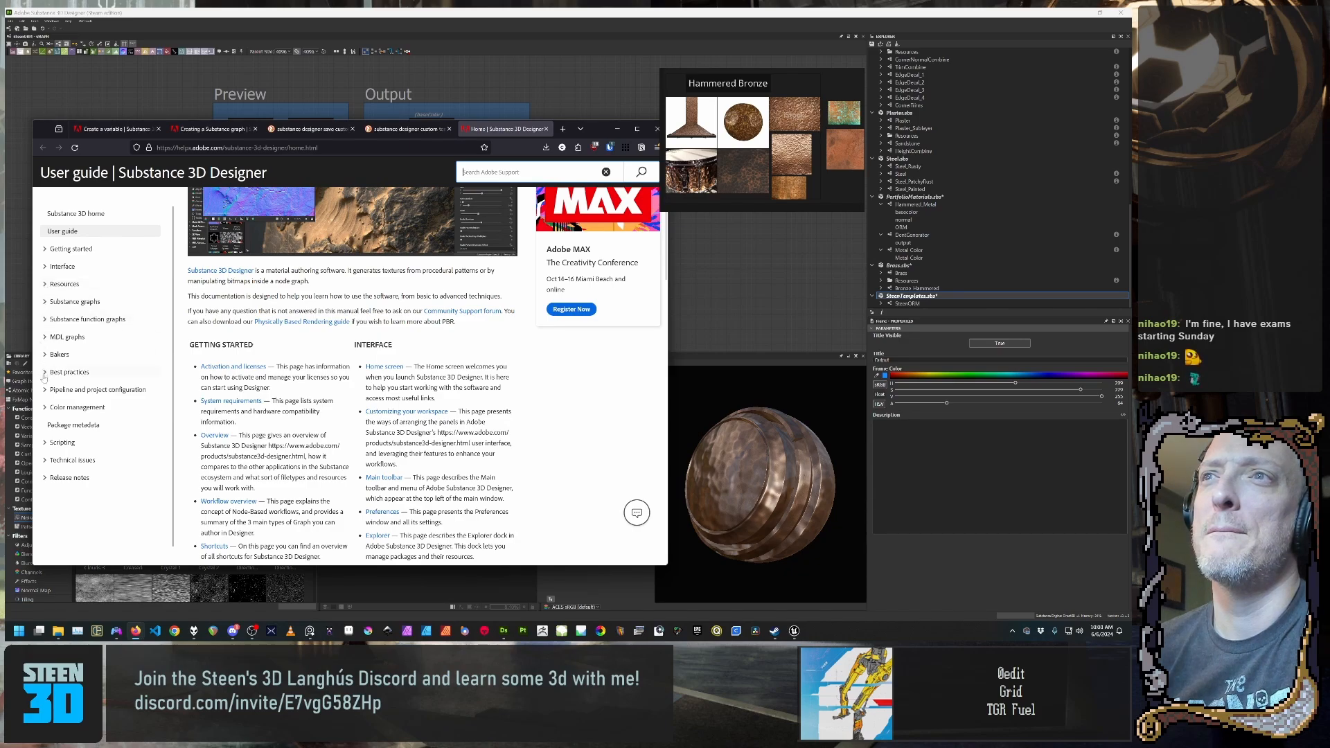
pyautogui.click(73, 232)
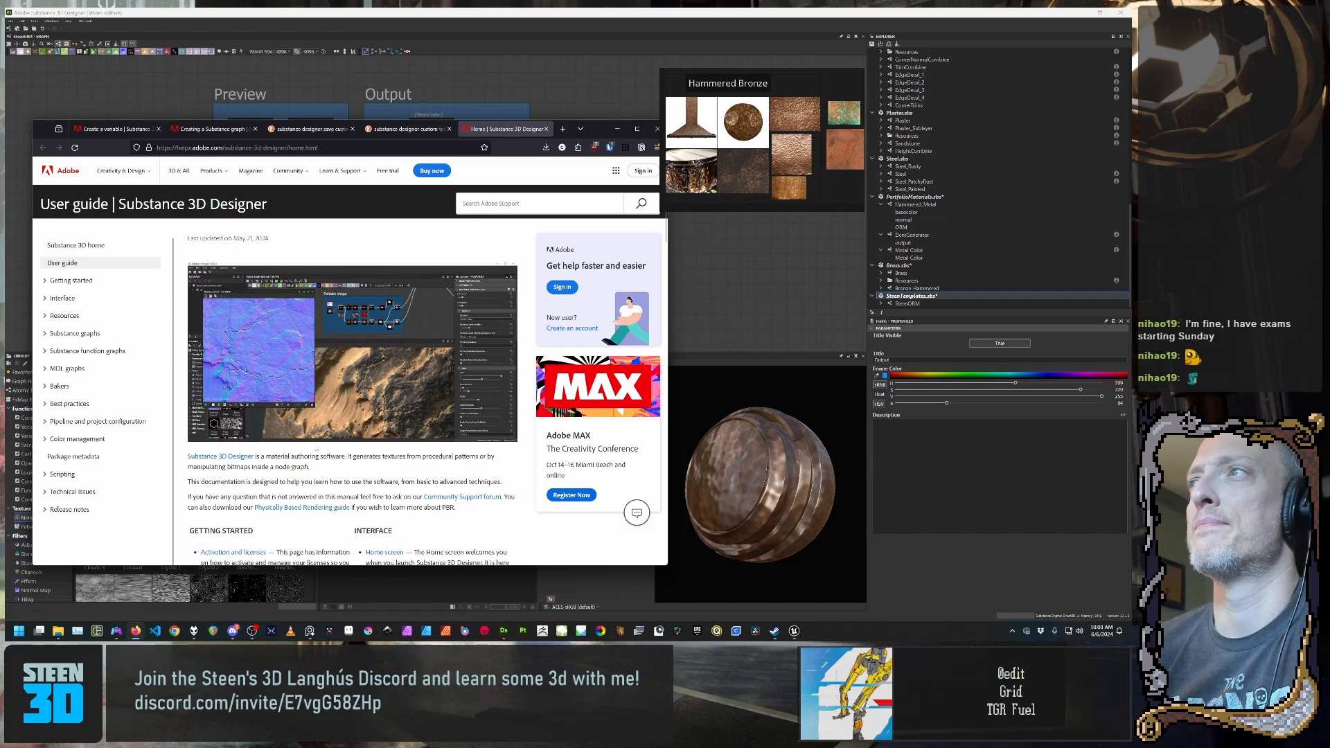
pyautogui.scroll(-3, 381, 440)
pyautogui.scroll(3, 444, 430)
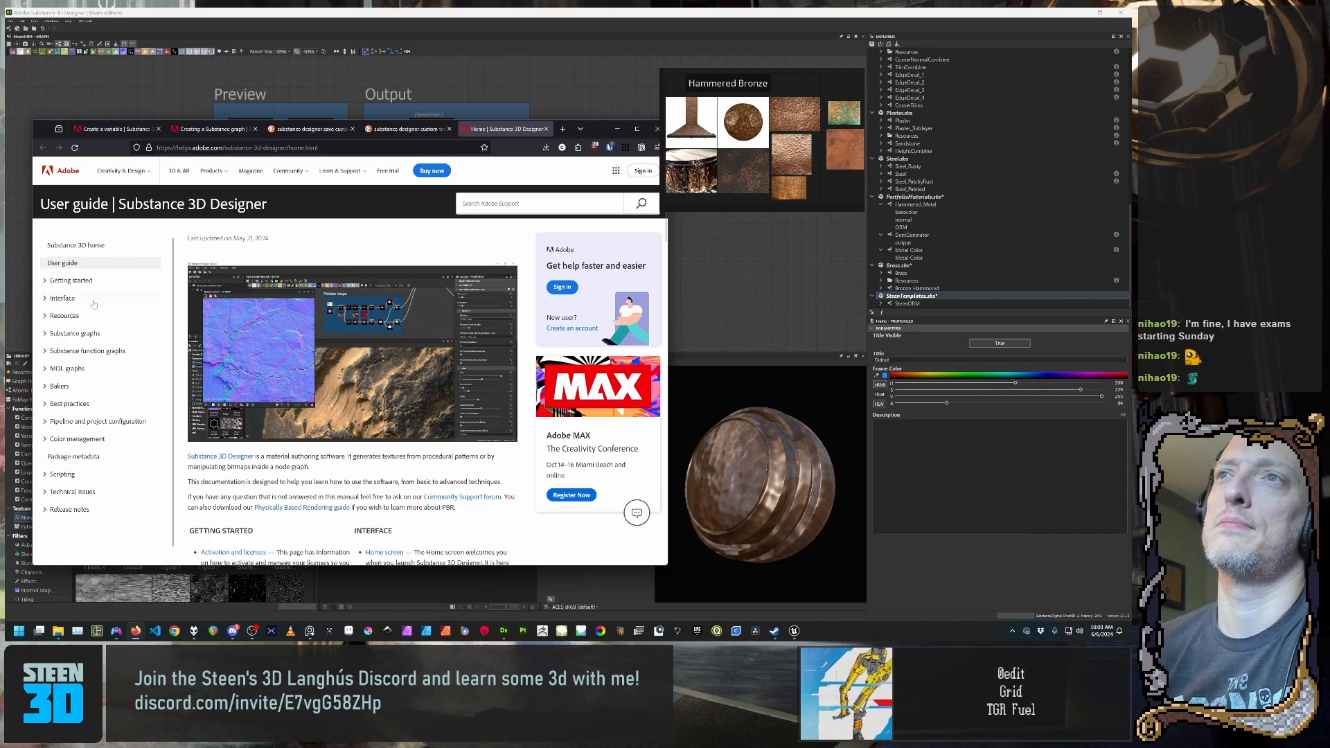
pyautogui.click(44, 316)
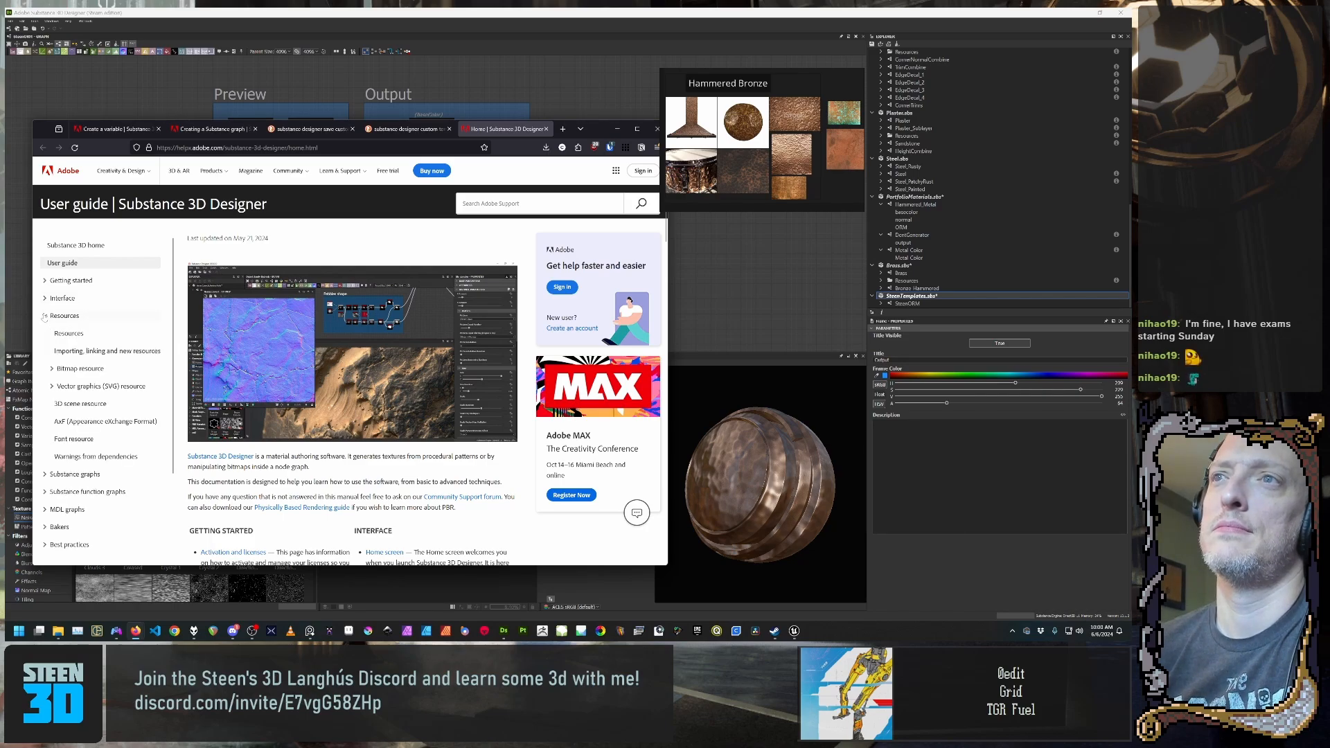
pyautogui.scroll(-3, 51, 392)
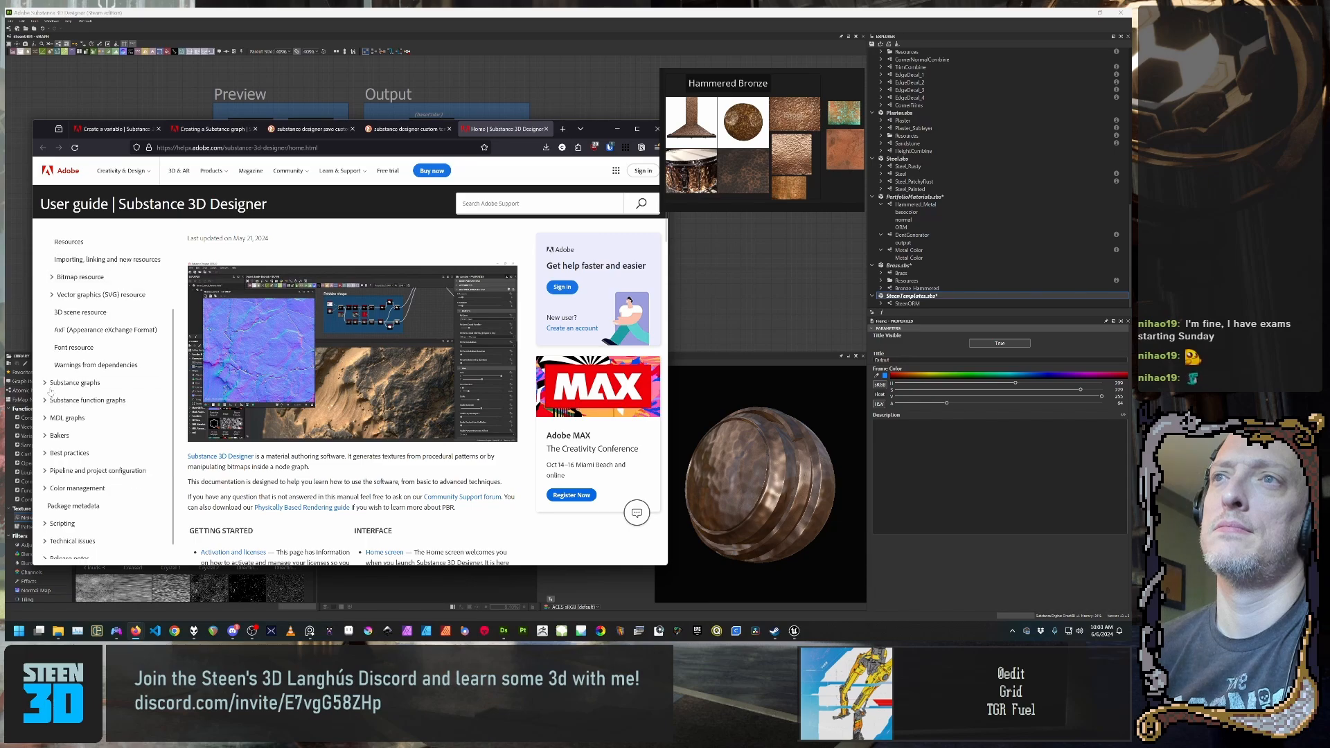
pyautogui.click(49, 385)
pyautogui.scroll(-1, 99, 352)
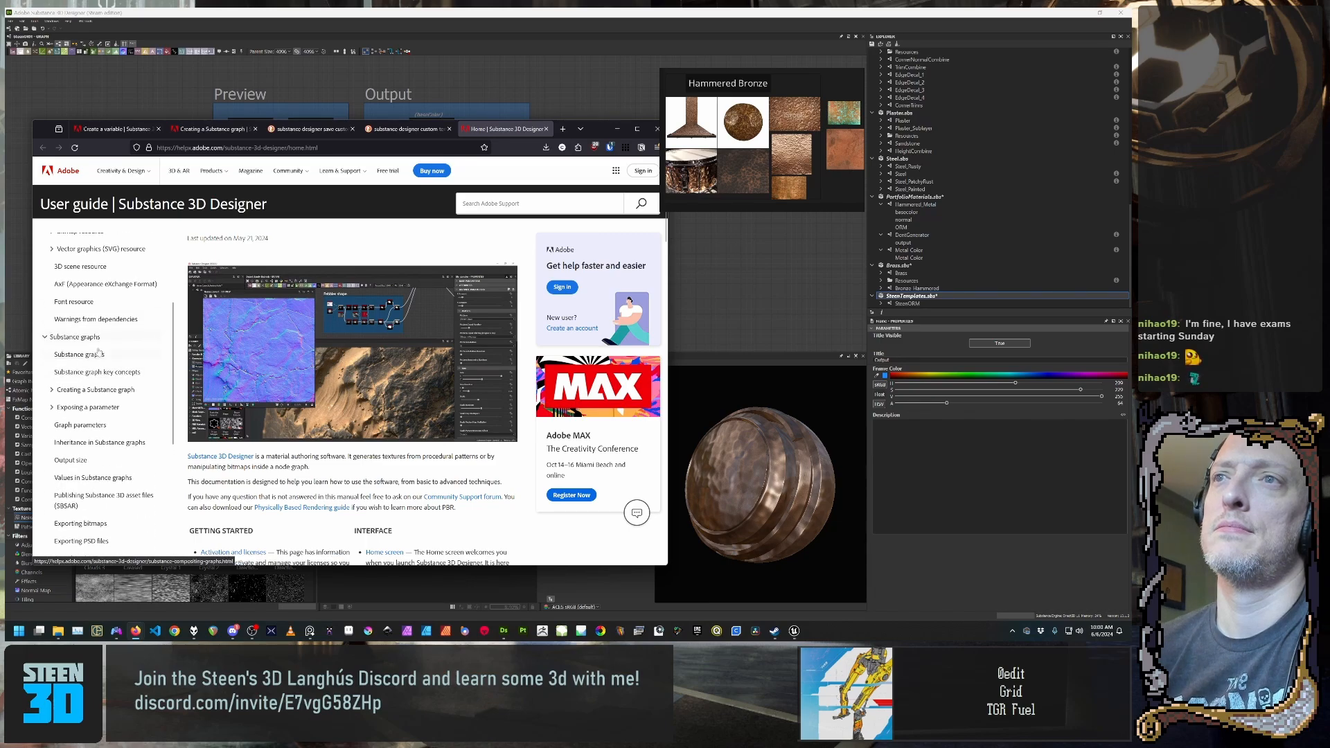
pyautogui.scroll(-4, 97, 388)
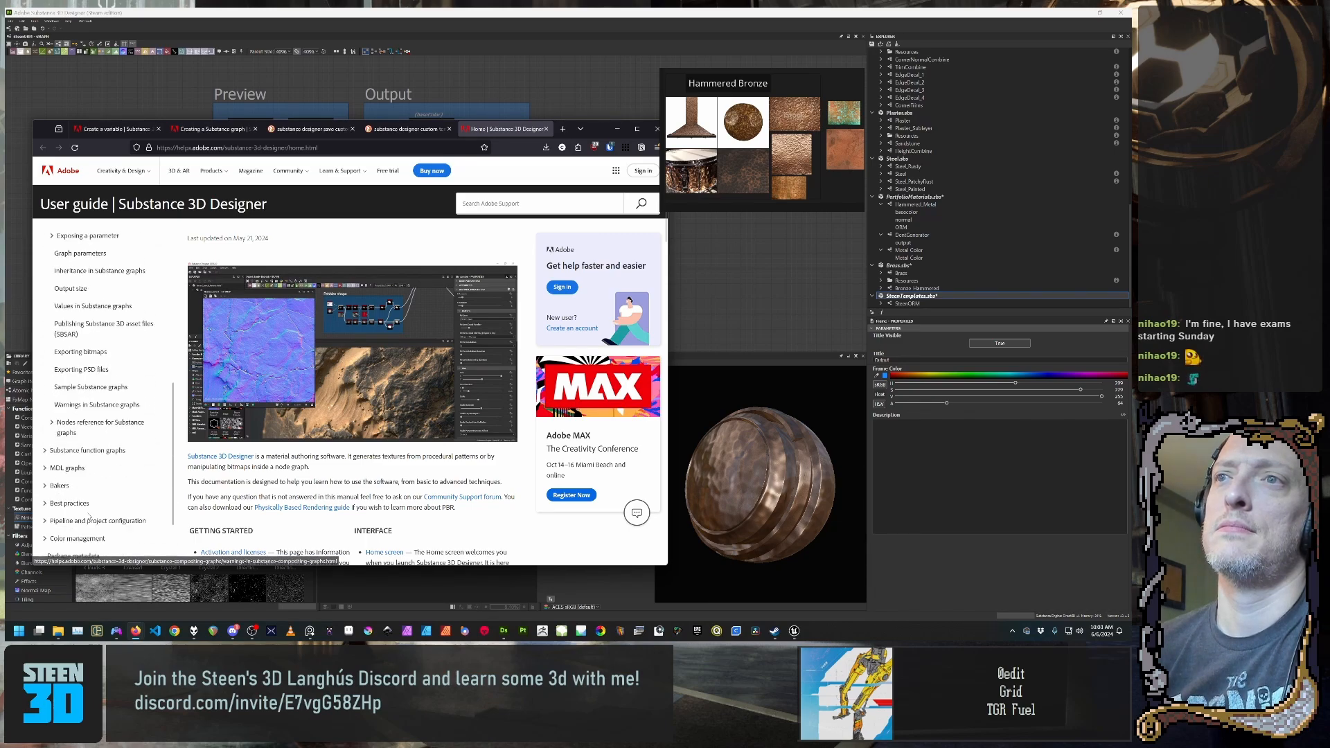
pyautogui.scroll(-2, 89, 516)
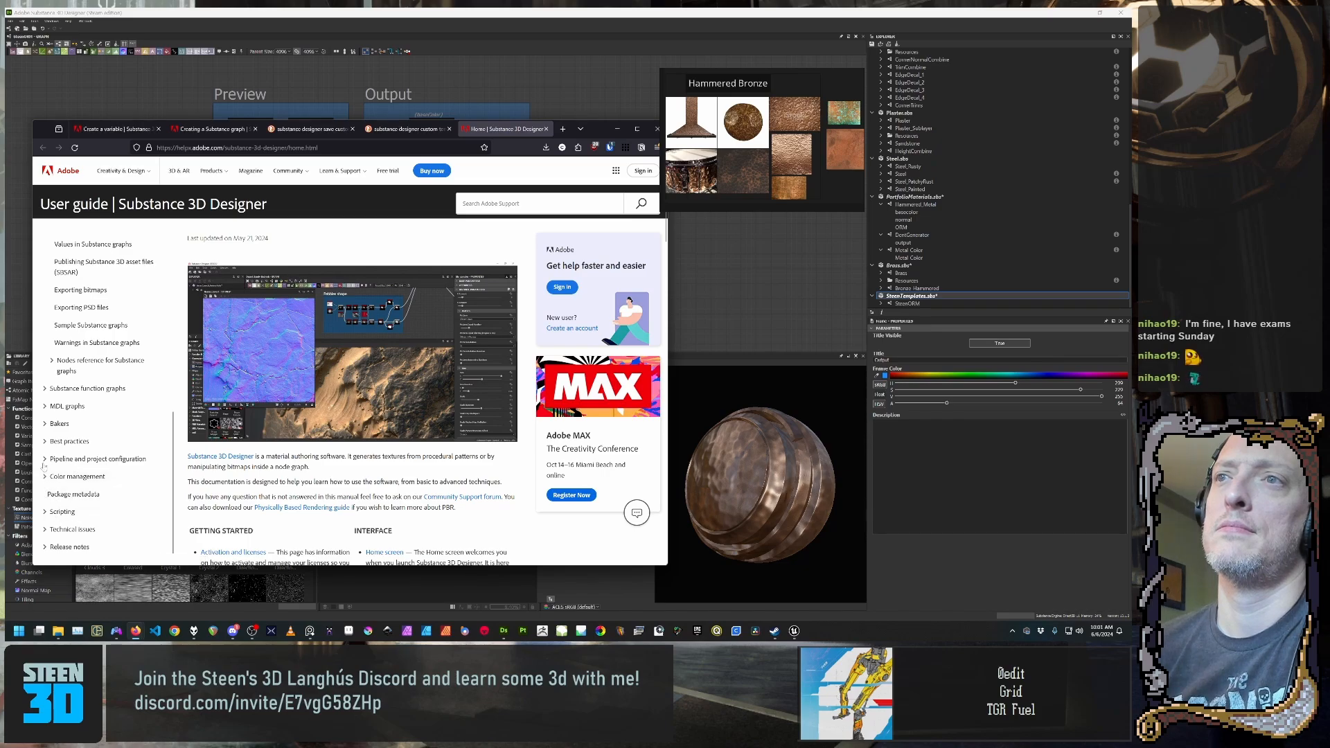
# Step: Open the Package metadata page, skim it for template information, and return to the user guide home page
pyautogui.click(49, 496)
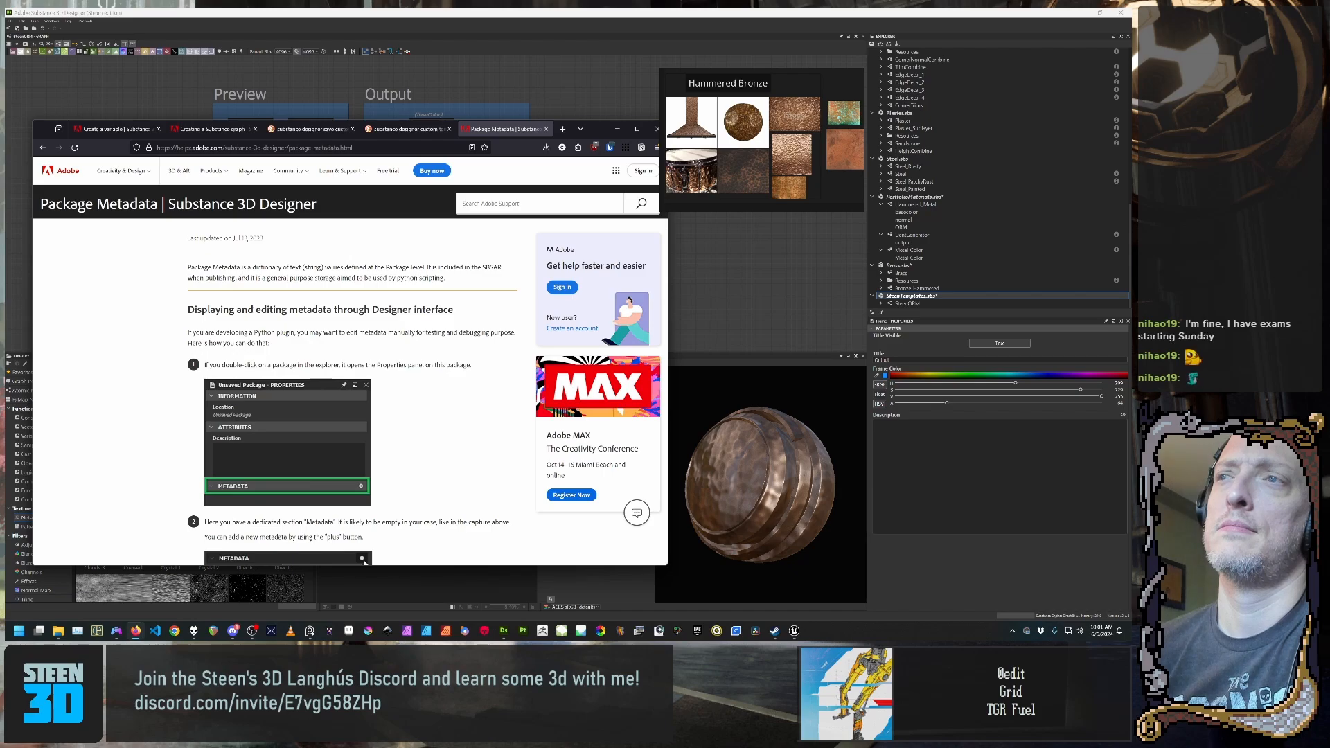
pyautogui.scroll(-2, 100, 384)
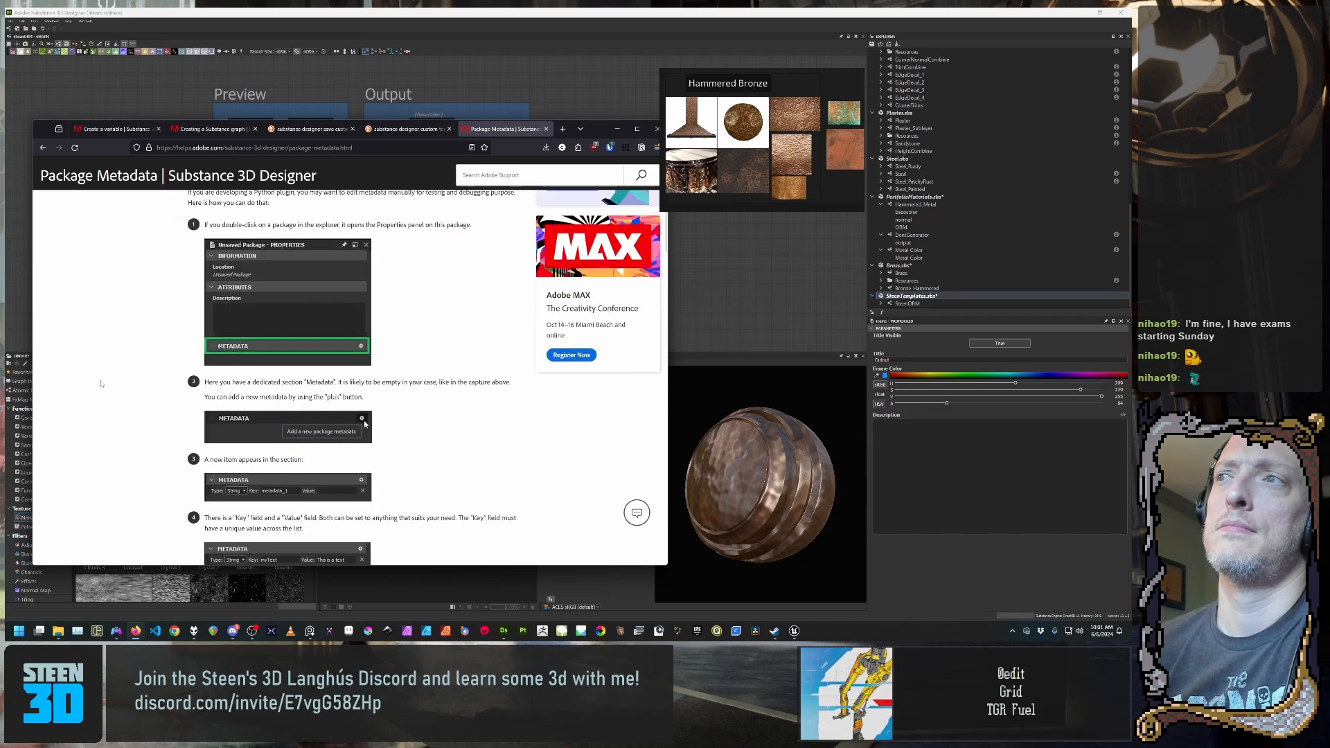
pyautogui.scroll(-3, 100, 384)
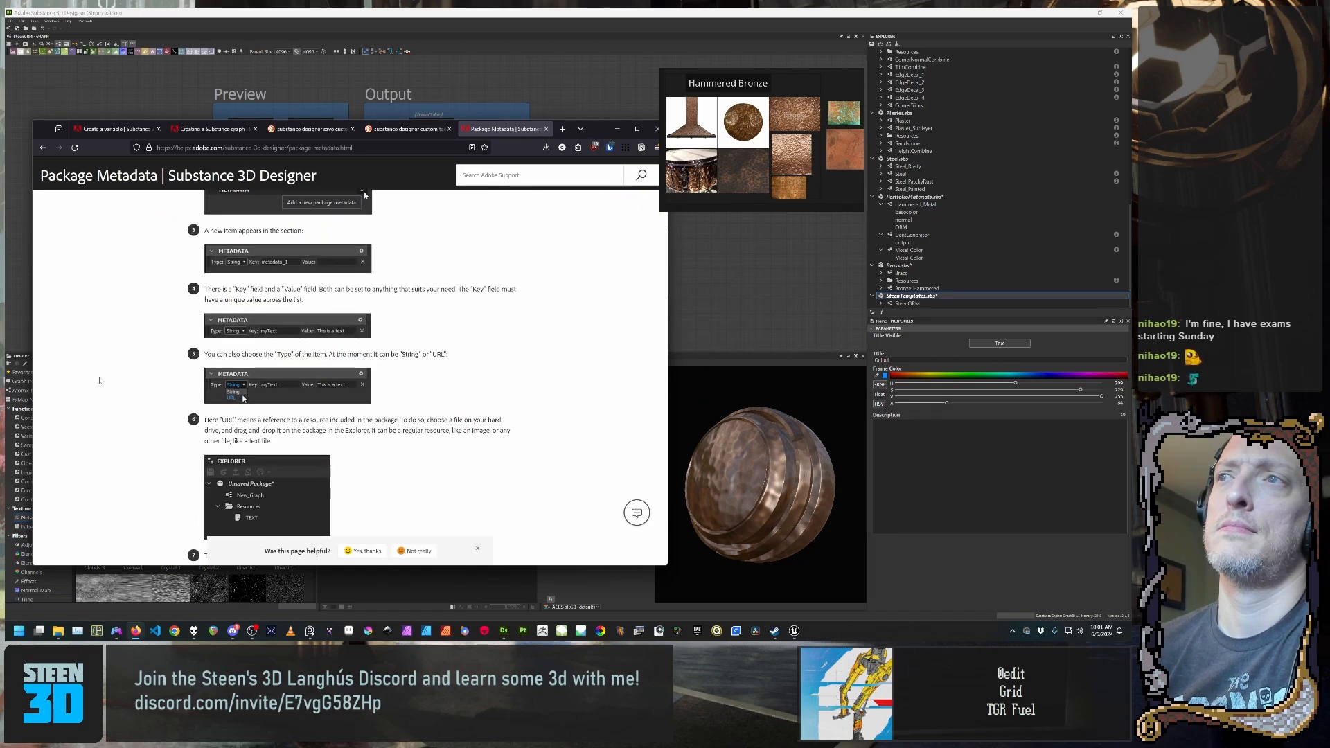
pyautogui.scroll(-6, 100, 381)
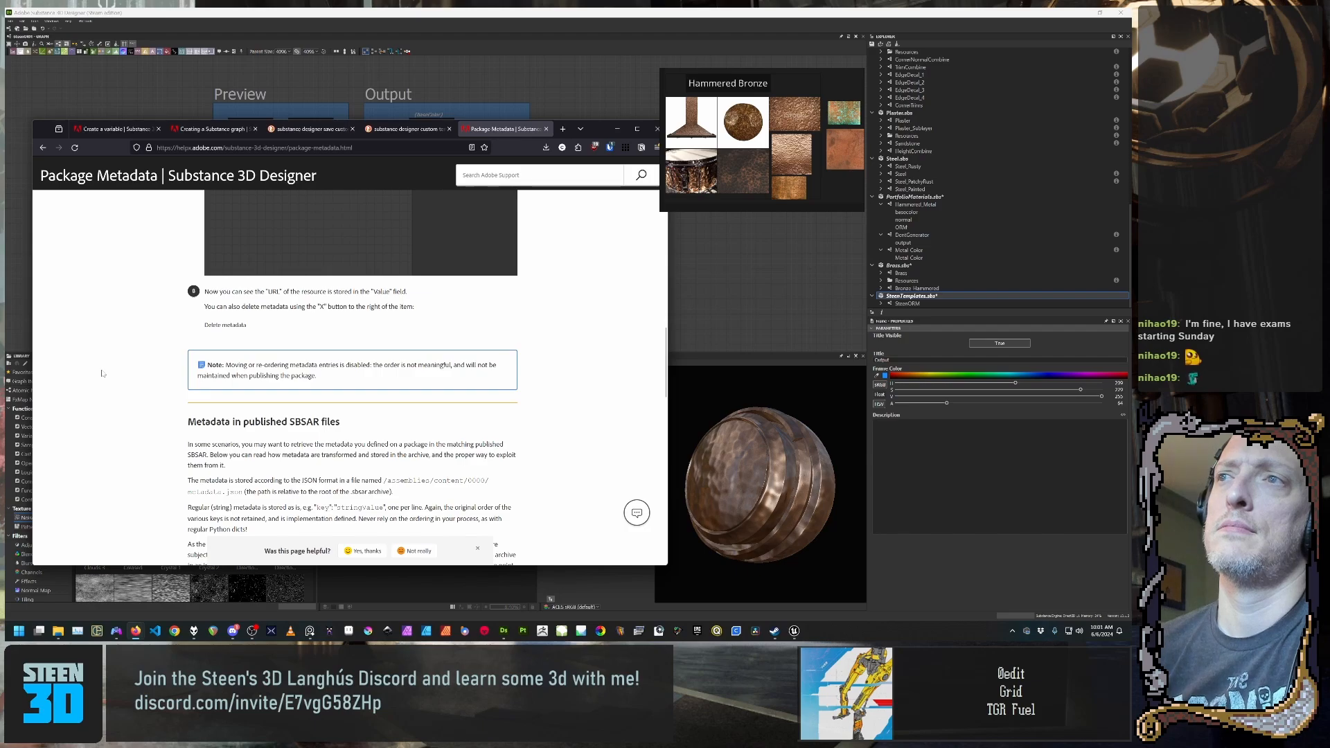
pyautogui.scroll(-5, 100, 373)
pyautogui.scroll(12, 109, 363)
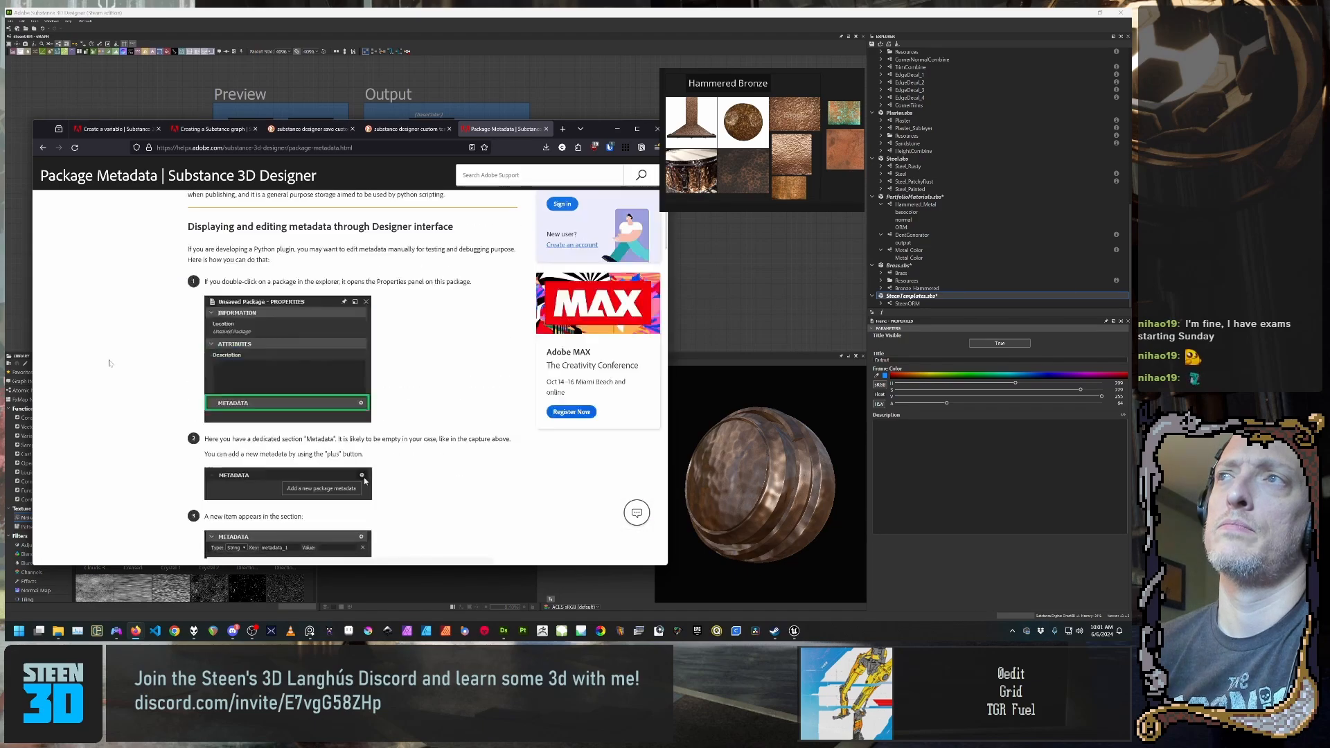
pyautogui.scroll(2, 109, 363)
pyautogui.hotkey('alt', 'Left')
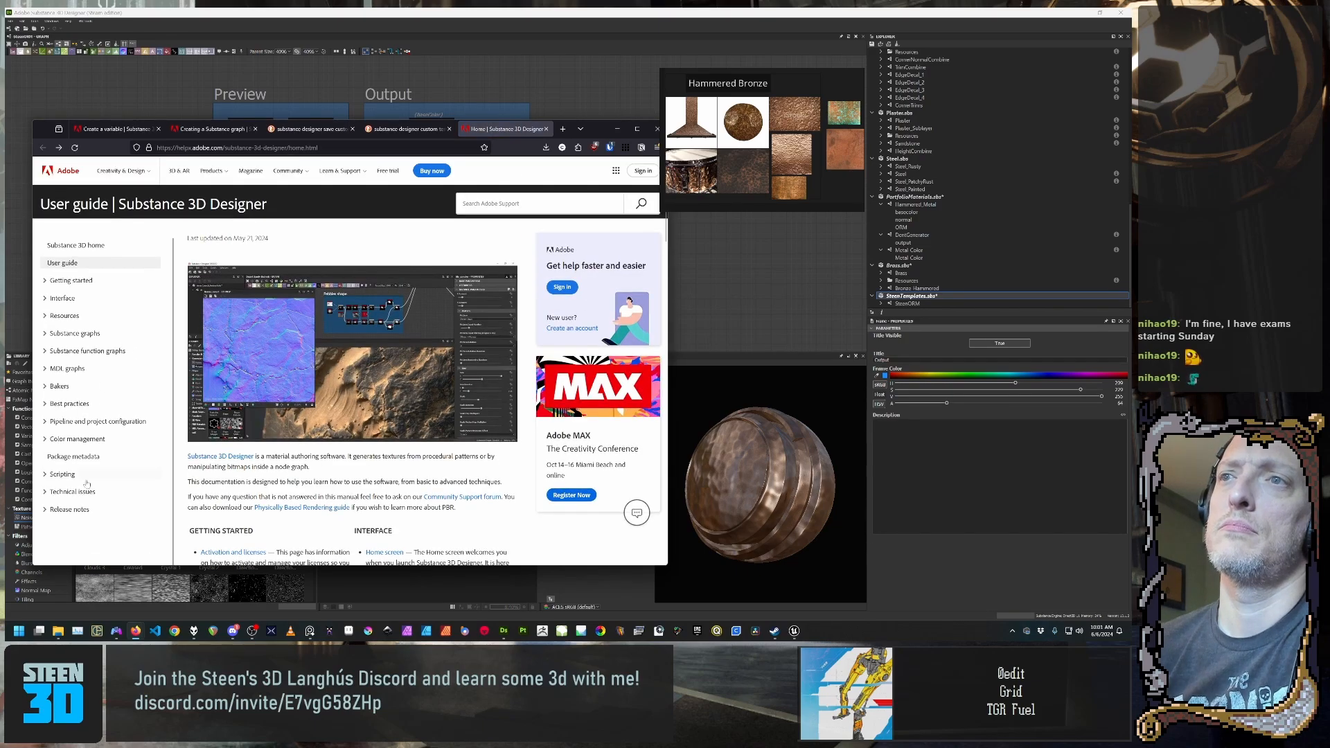
# Step: Open the Project configuration files - SBSPRJ page under Pipeline and project configuration and read its Overview section
pyautogui.click(81, 424)
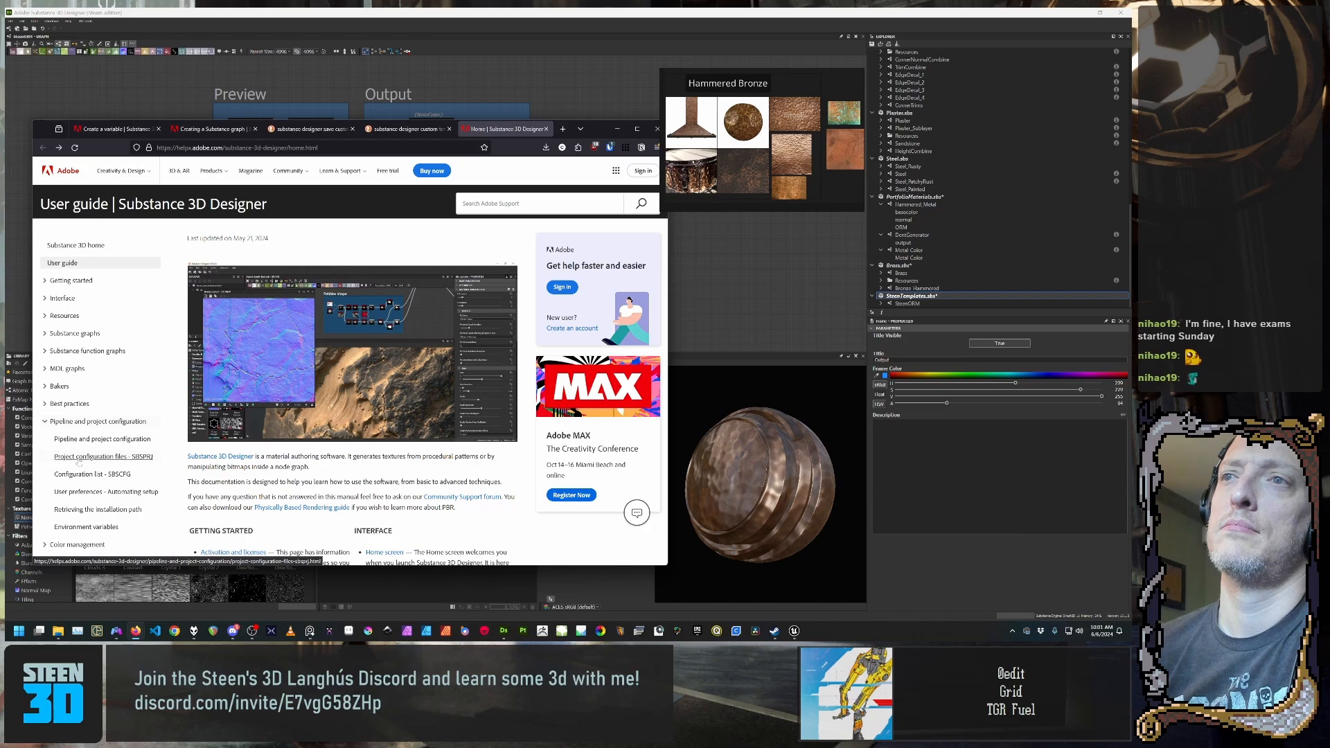
pyautogui.click(103, 456)
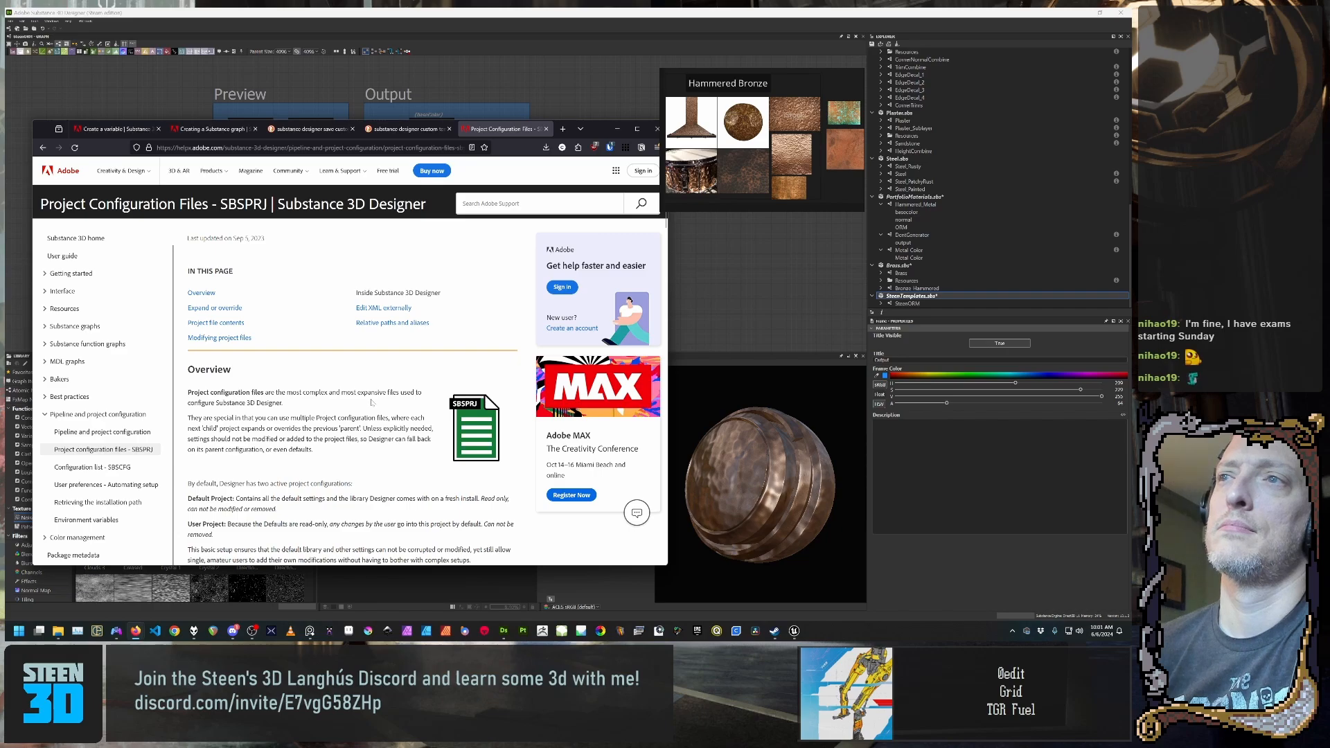
pyautogui.scroll(-3, 372, 402)
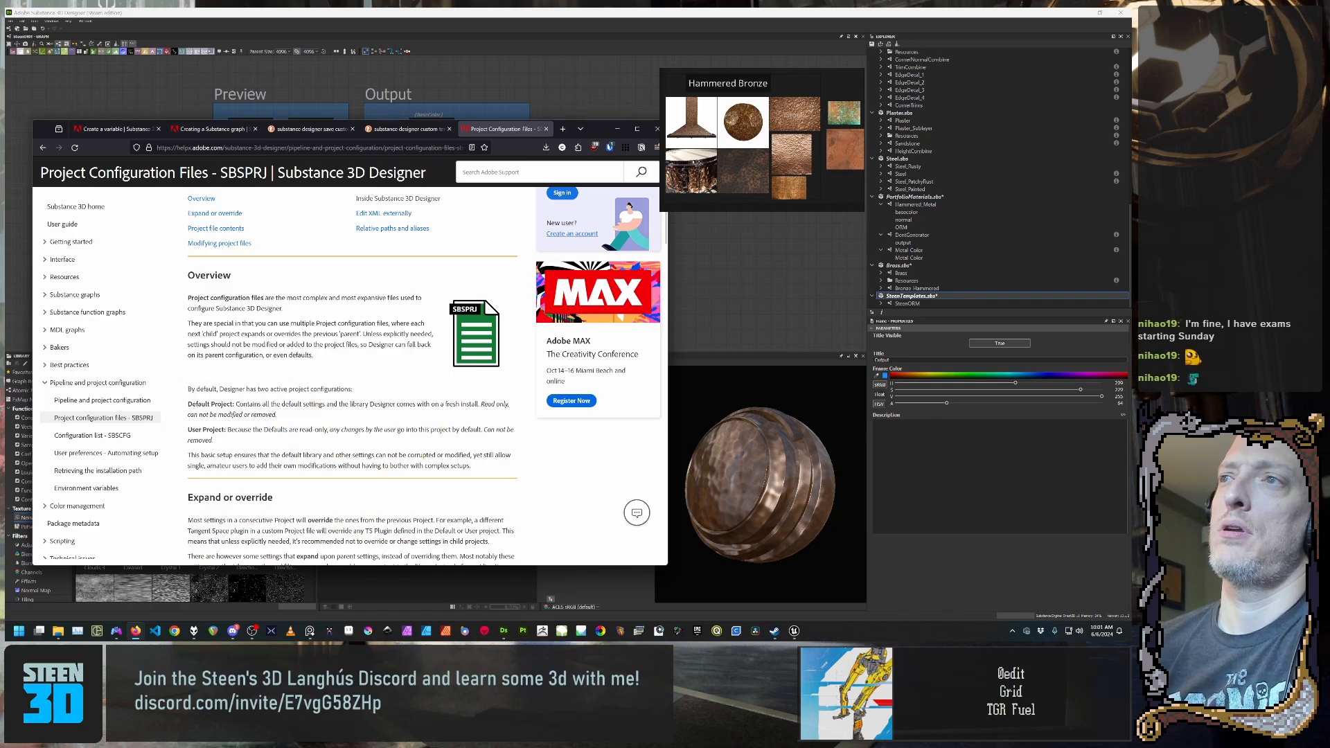
pyautogui.scroll(-1, 425, 376)
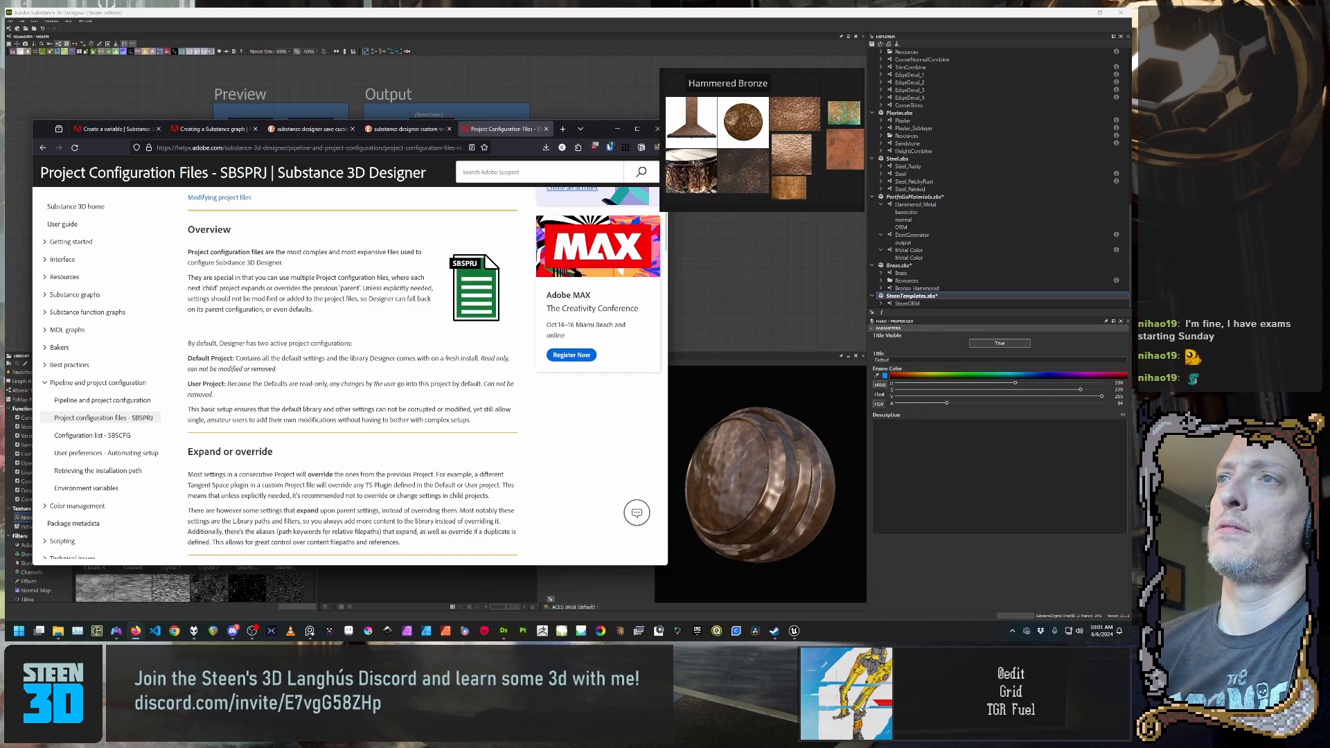
# Step: Study the Overview's descriptions of the Default Project, the User Project and how child projects relate to their parent
pyautogui.moveTo(285, 359); pyautogui.dragTo(444, 359)
pyautogui.click(444, 359)
pyautogui.moveTo(224, 385); pyautogui.dragTo(449, 385)
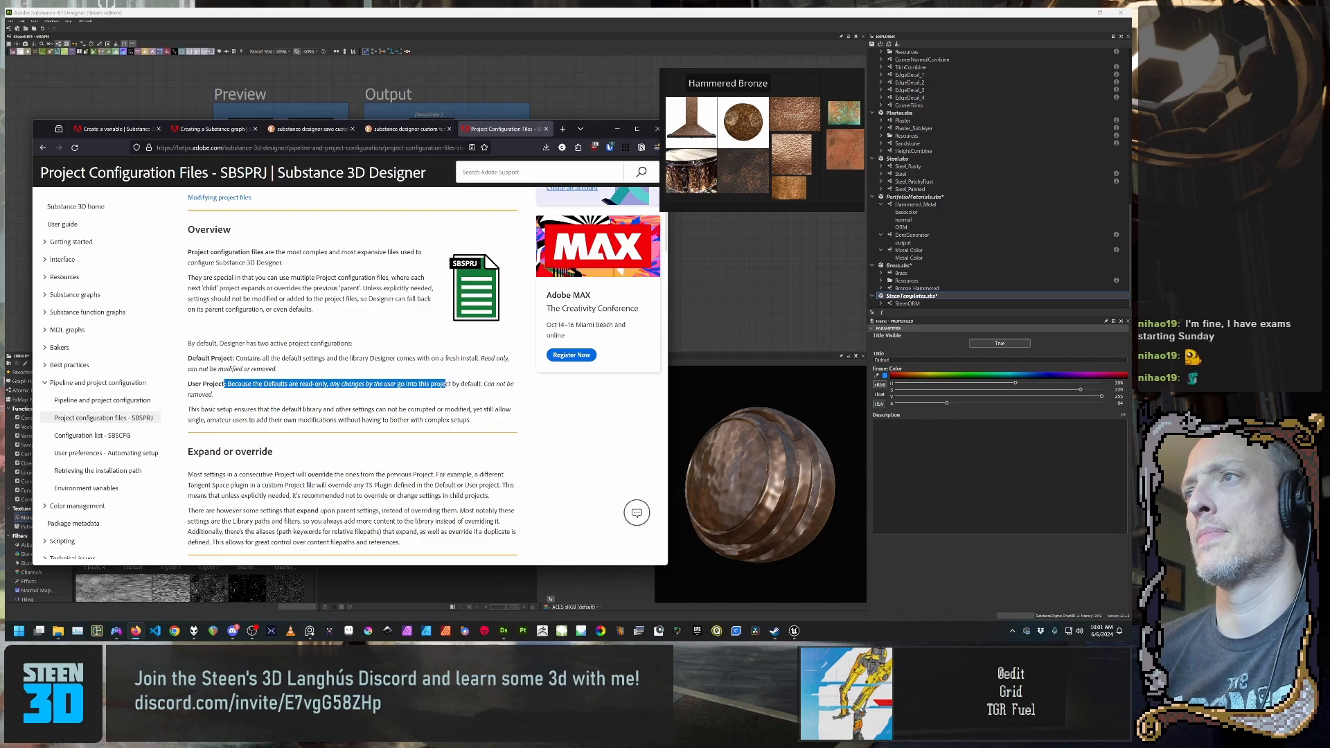
pyautogui.click(368, 394)
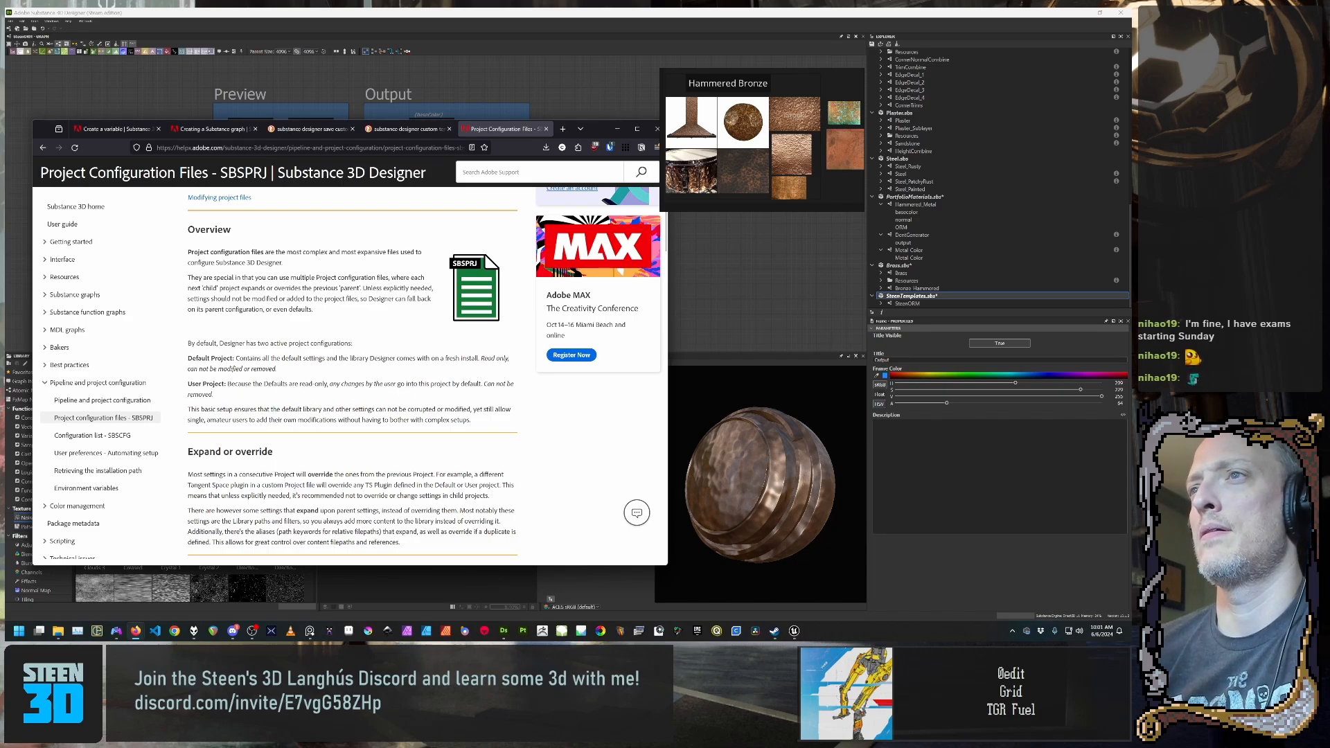
pyautogui.moveTo(186, 385); pyautogui.dragTo(259, 358)
pyautogui.scroll(-2, 259, 354)
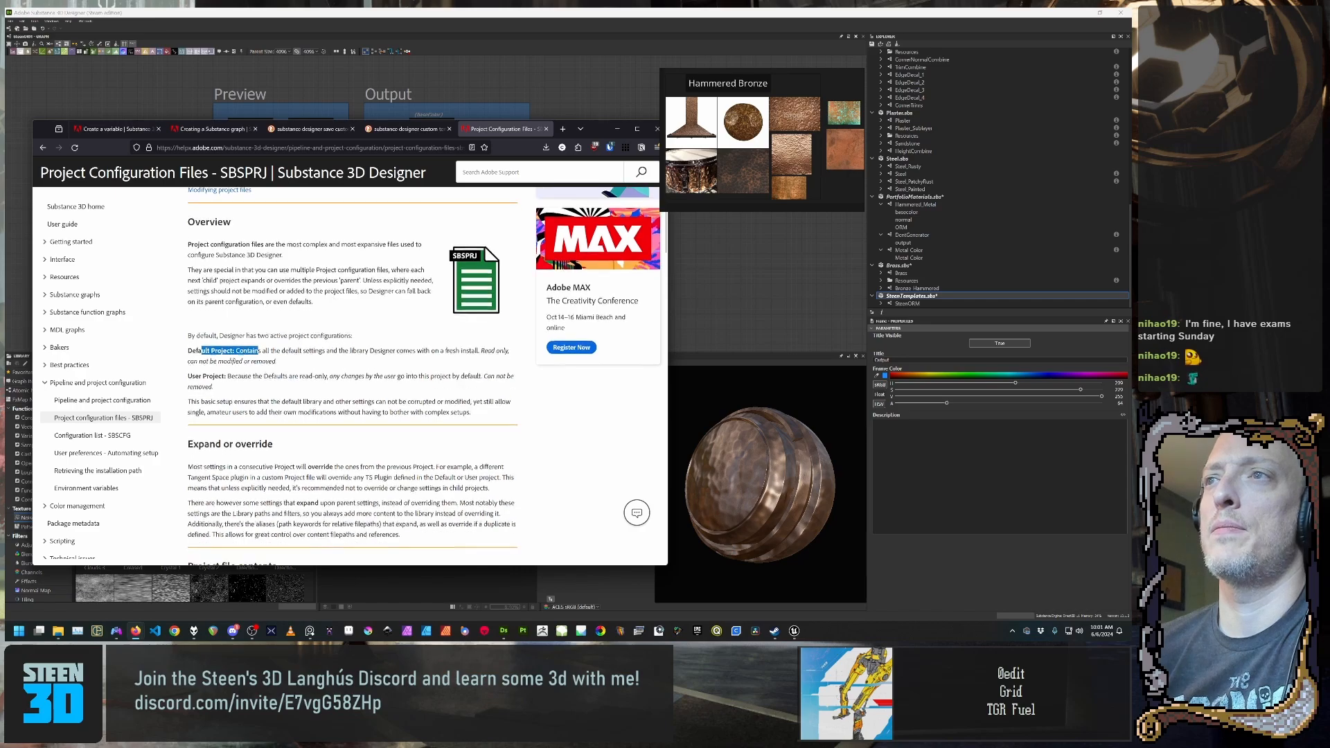
pyautogui.moveTo(189, 271); pyautogui.dragTo(248, 282)
pyautogui.click(249, 283)
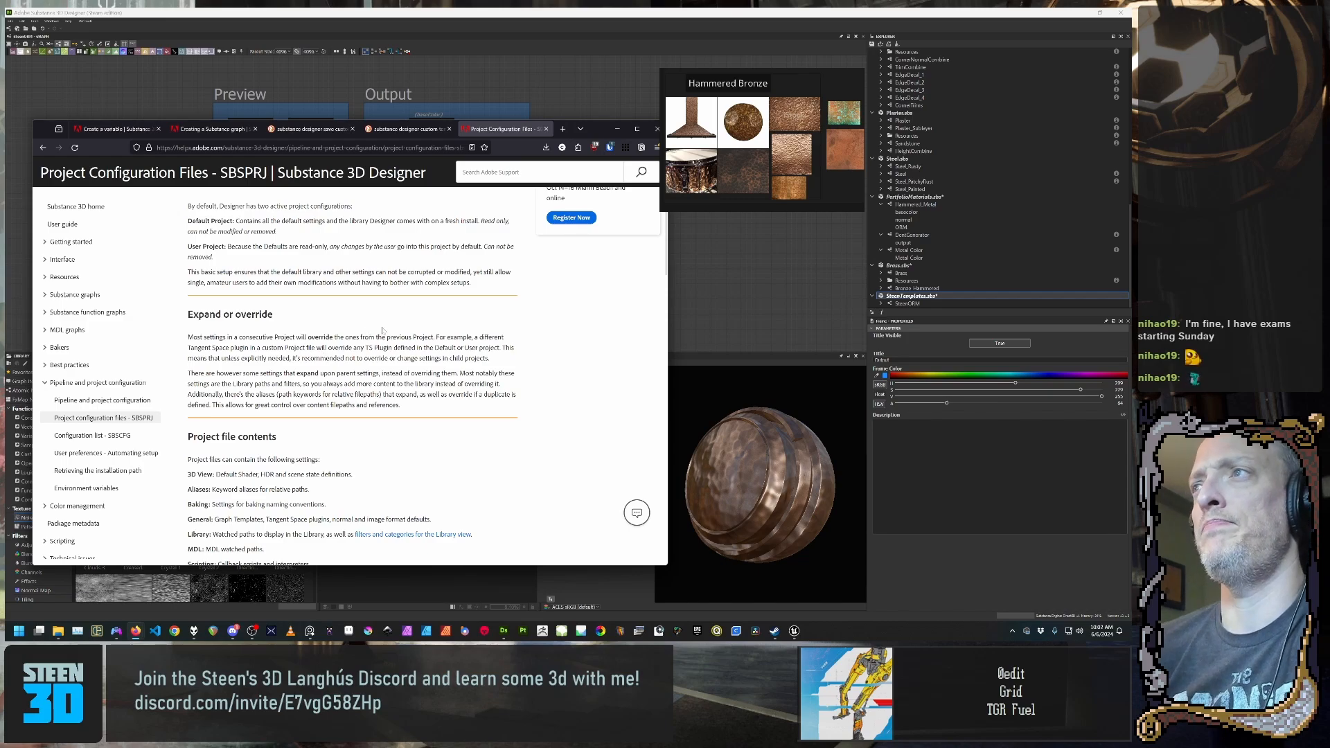
# Step: Read the Expand or override section and the Project file contents list, from the 3D View entry to the General entry
pyautogui.scroll(-2, 247, 323)
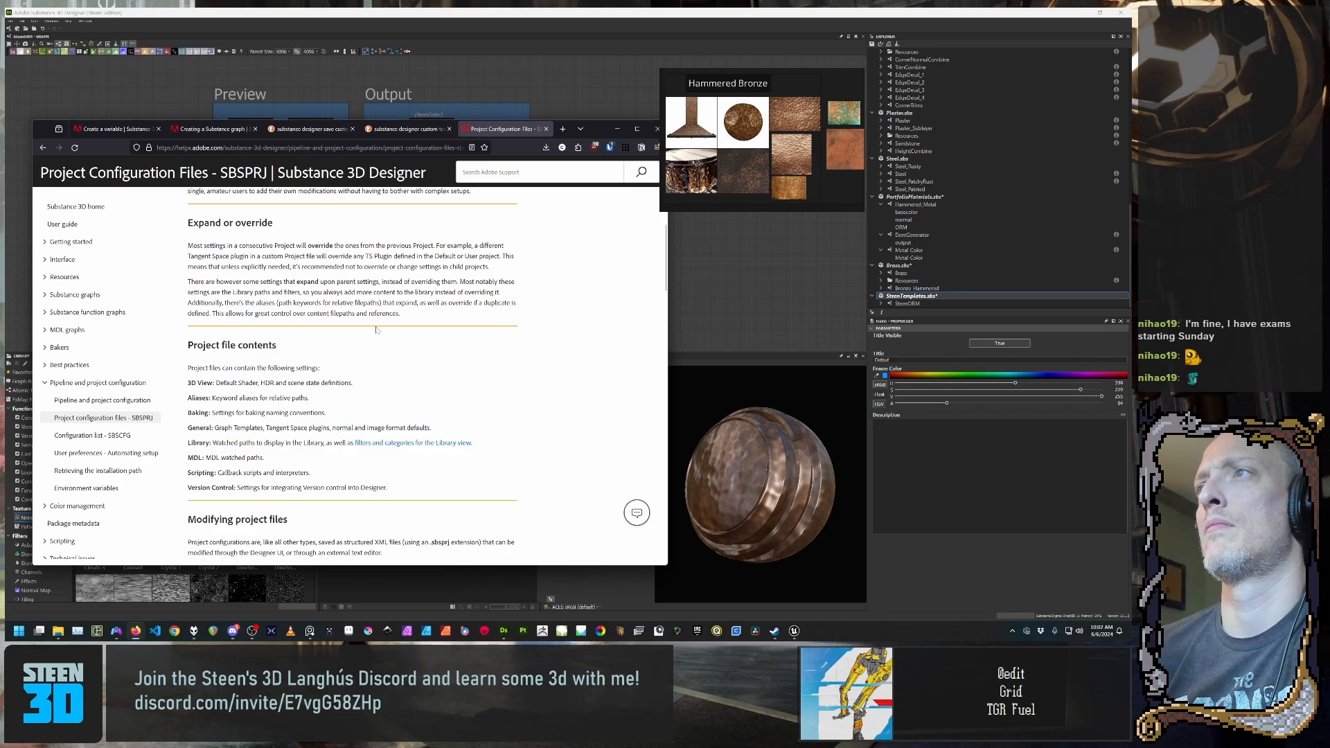
pyautogui.scroll(-1, 351, 376)
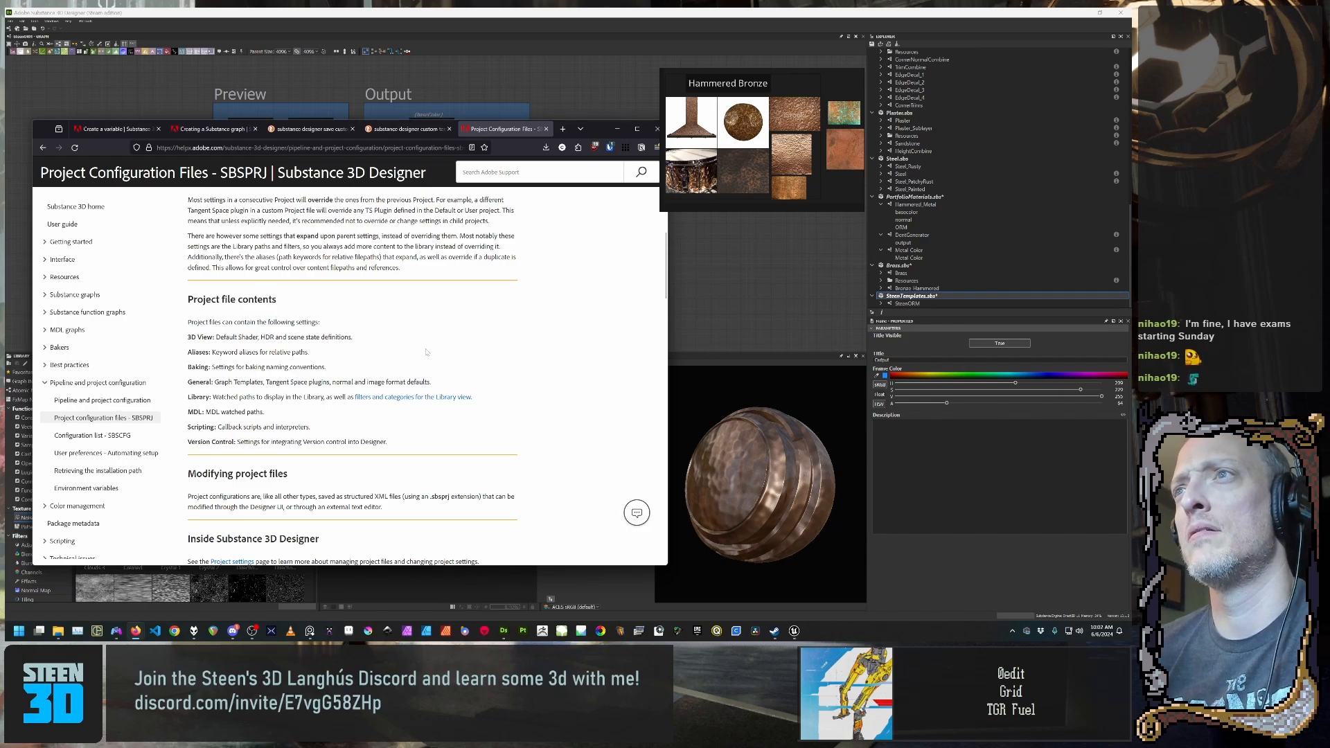
pyautogui.scroll(-2, 426, 352)
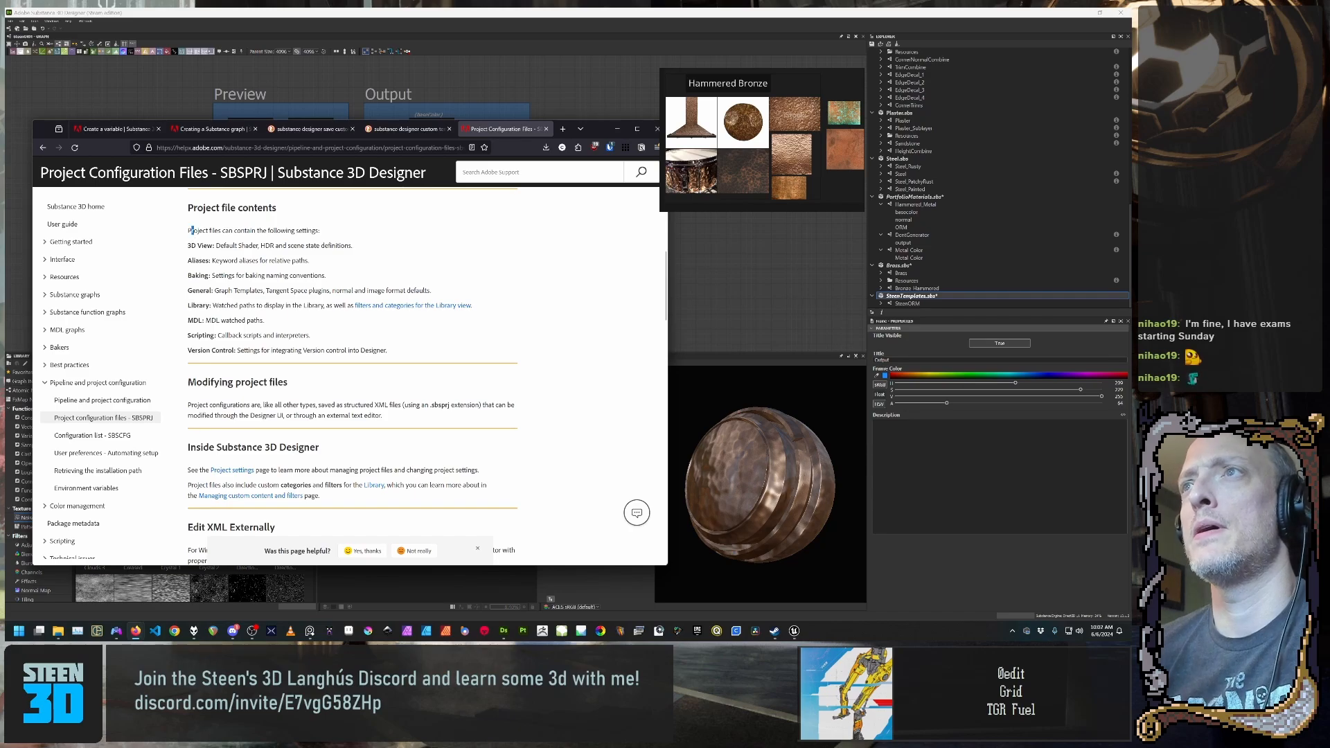
pyautogui.moveTo(190, 229); pyautogui.dragTo(320, 231)
pyautogui.click(337, 233)
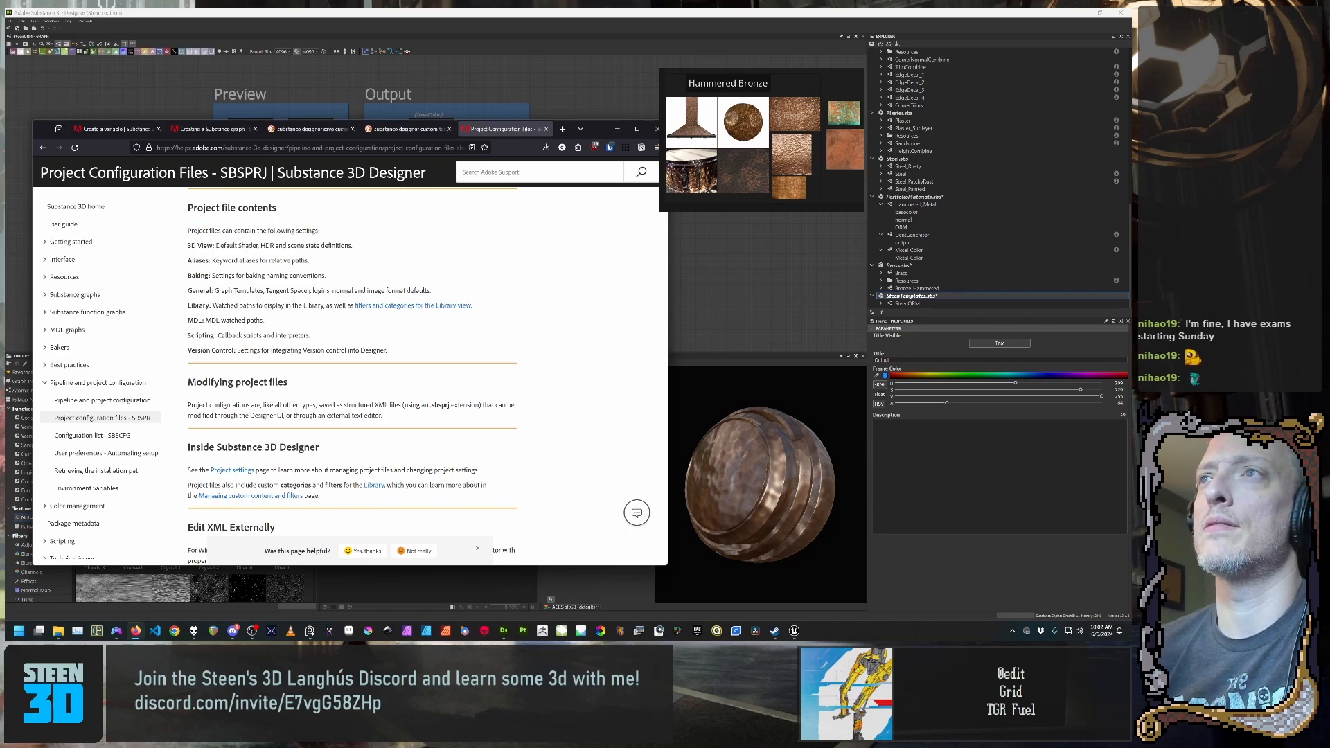
pyautogui.moveTo(213, 245); pyautogui.dragTo(346, 245)
pyautogui.click(254, 260)
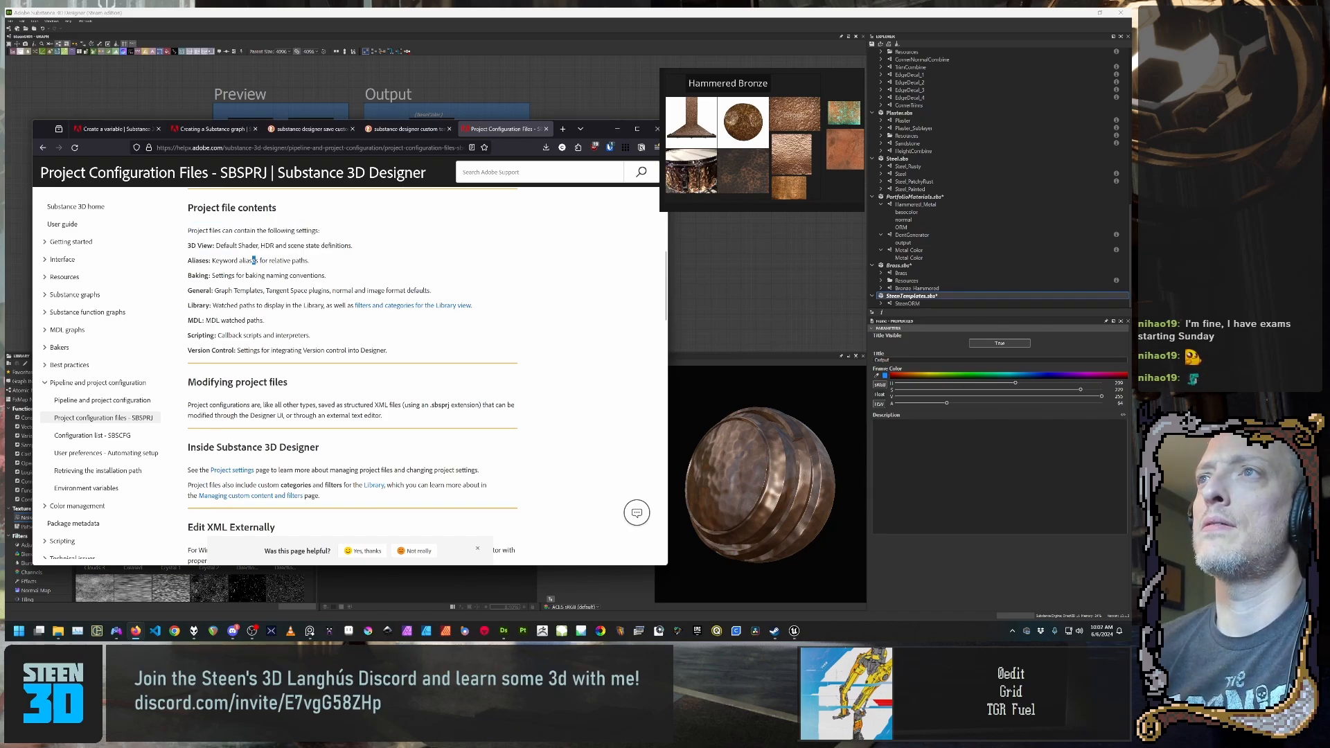
pyautogui.doubleClick(198, 260)
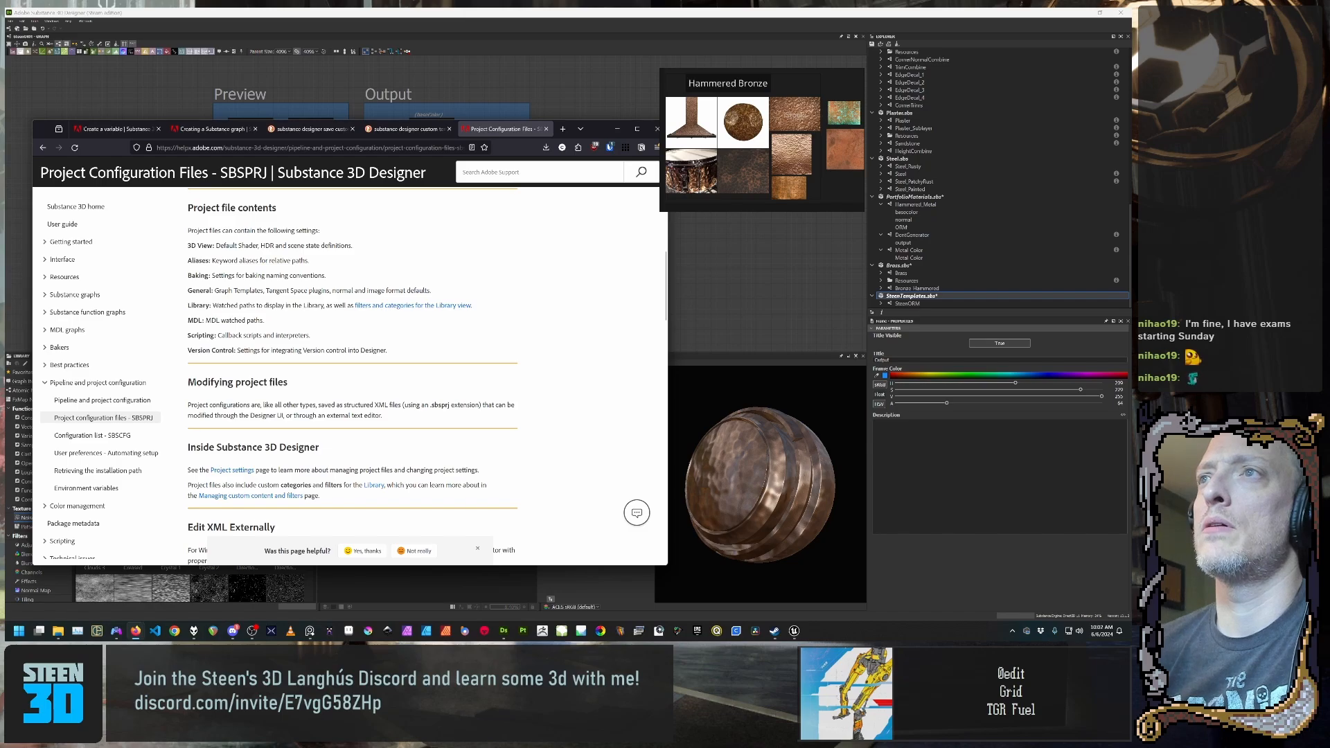
pyautogui.doubleClick(198, 276)
pyautogui.click(199, 289)
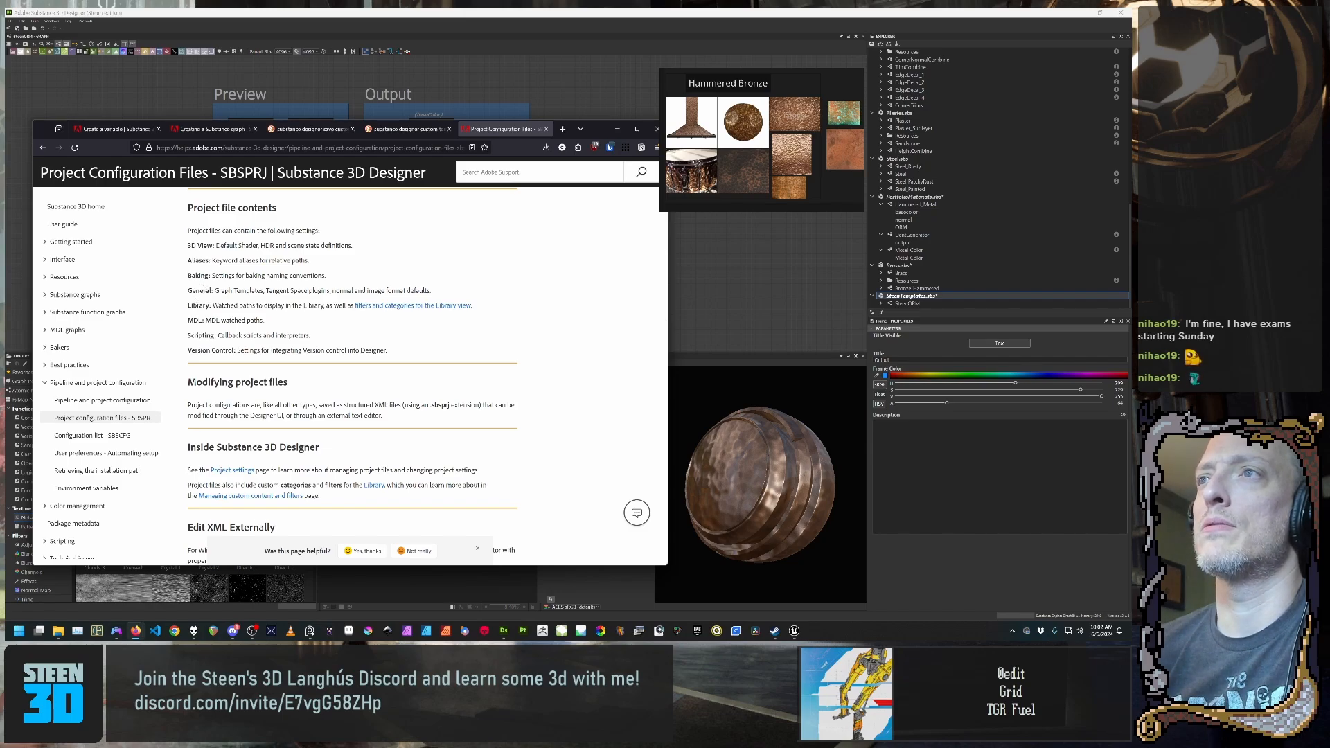
pyautogui.doubleClick(199, 290)
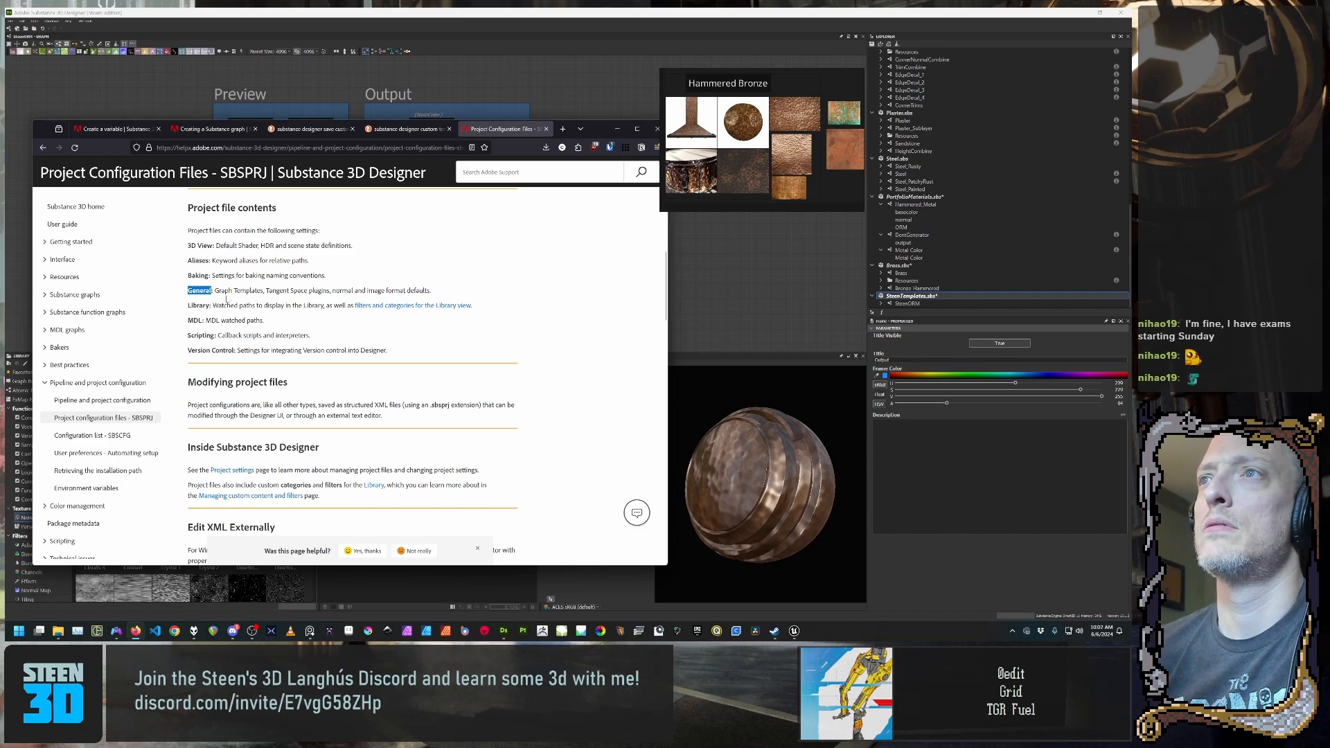
# Step: Highlight Graph Templates in the General entry, check the SubstanceDesigner Templates folder in File Explorer, and return to the documentation page
pyautogui.moveTo(214, 290); pyautogui.dragTo(262, 291)
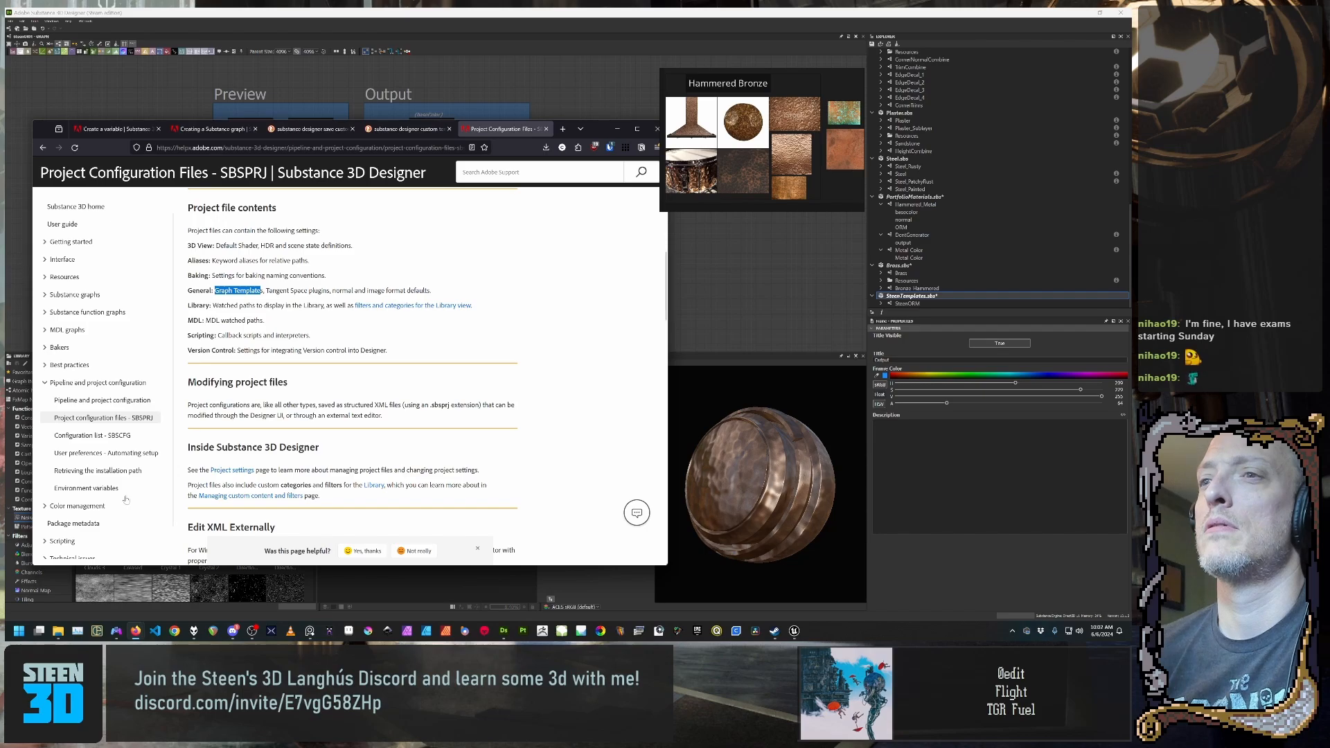
pyautogui.click(58, 631)
pyautogui.moveTo(114, 593)
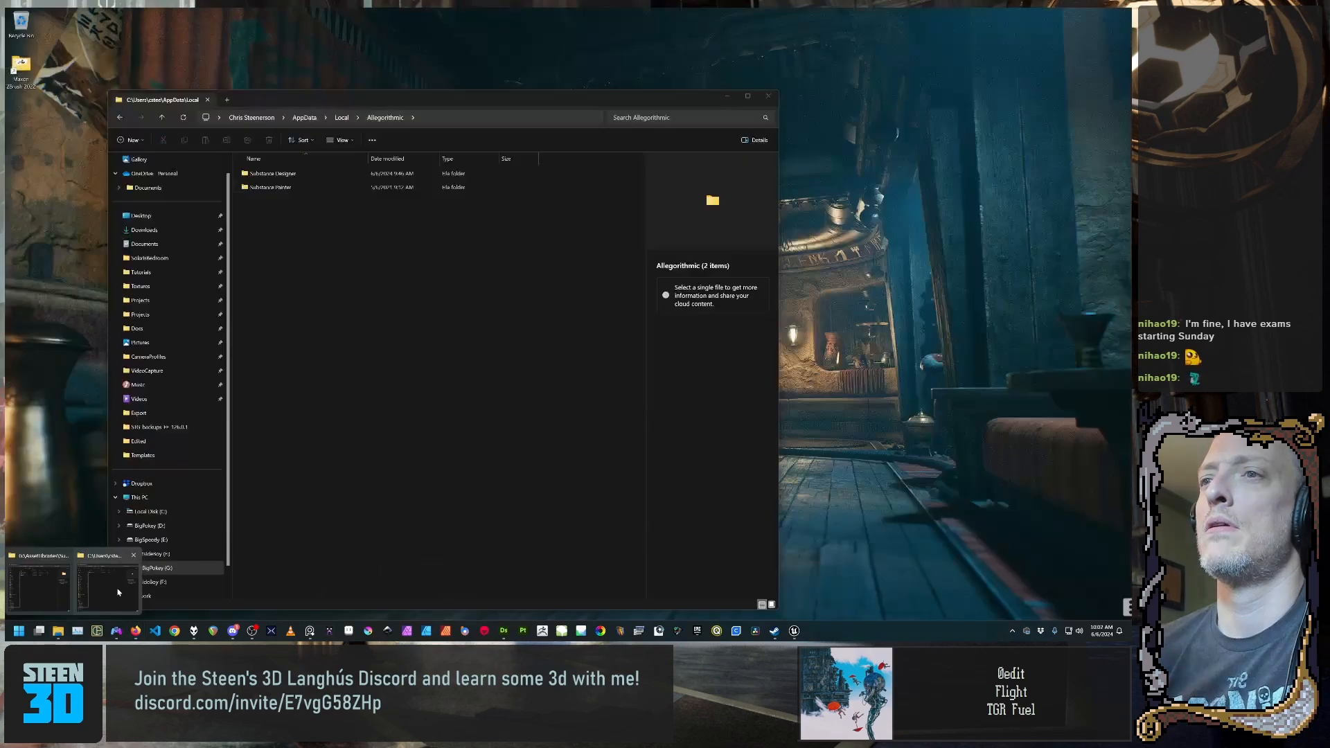
pyautogui.click(40, 585)
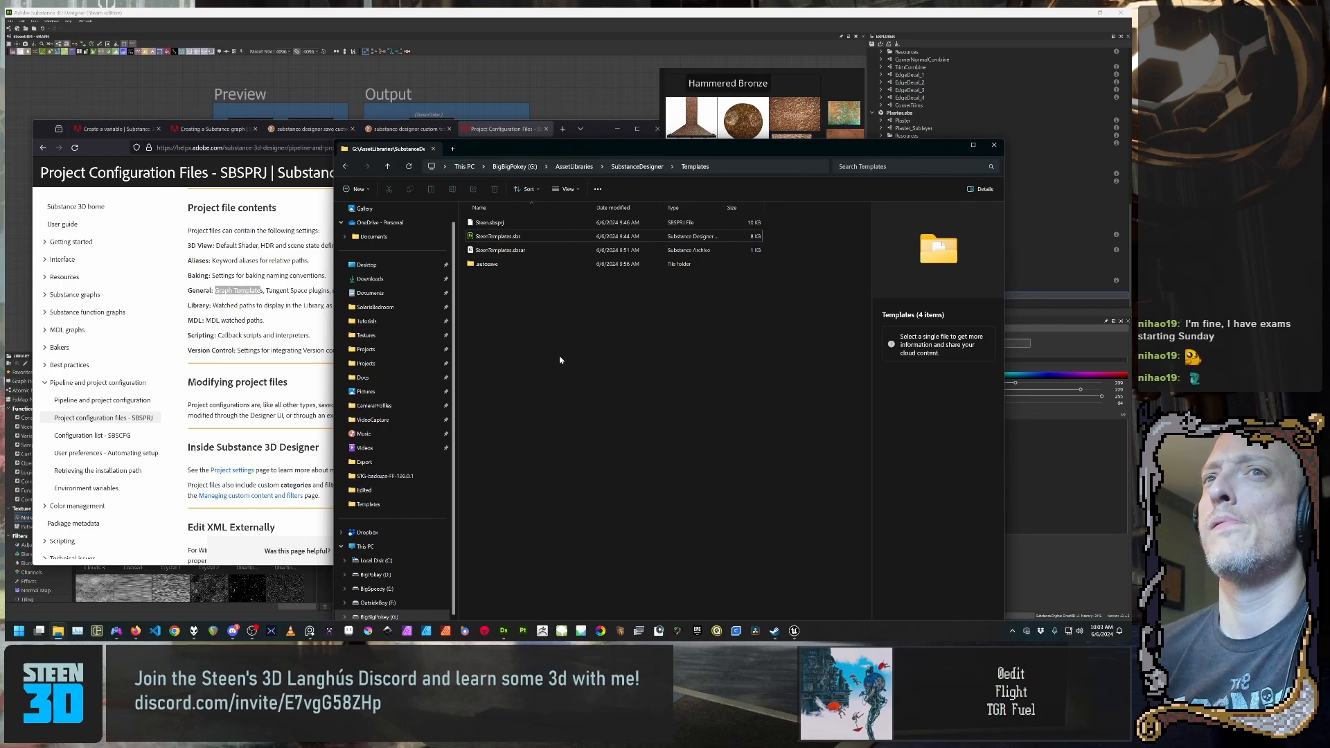
pyautogui.click(277, 272)
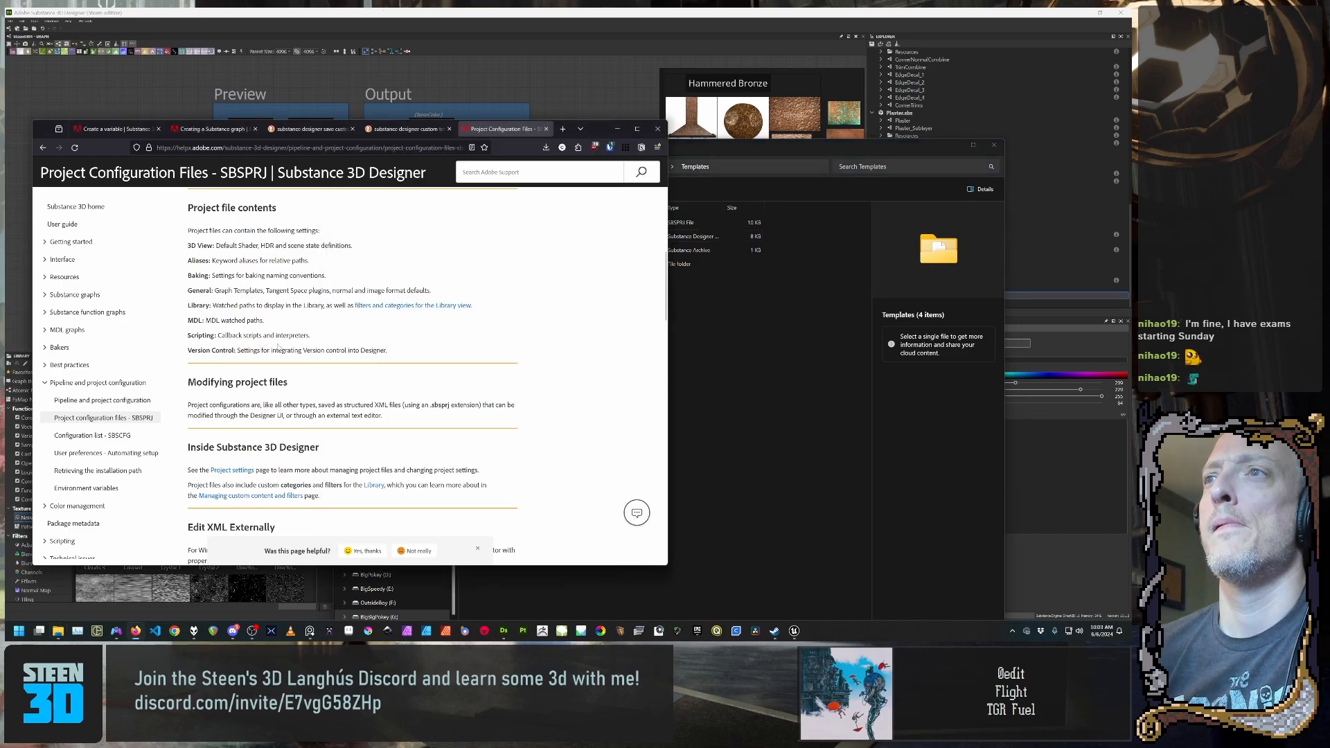
# Step: Read the remaining sections on modifying project files, editing XML externally, and relative paths and aliases, and return to the page's beginning
pyautogui.scroll(-3, 278, 333)
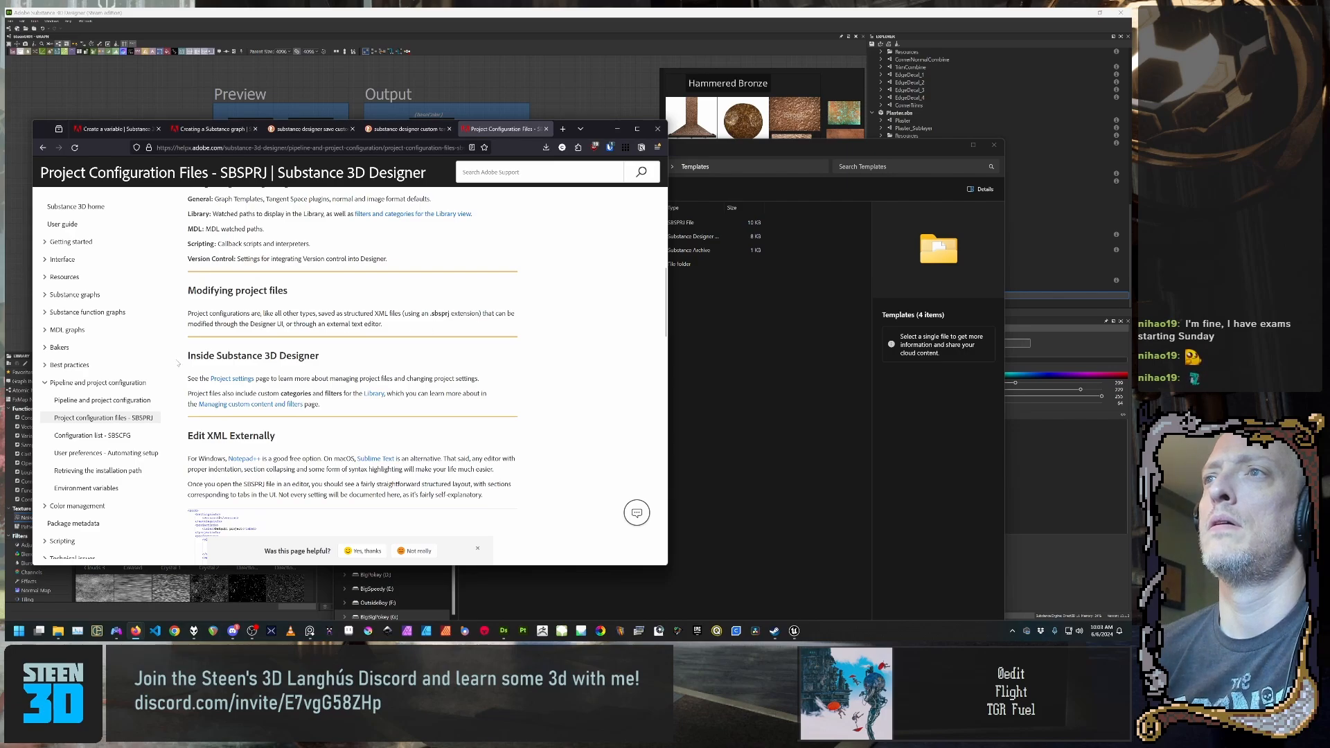
pyautogui.scroll(-3, 367, 366)
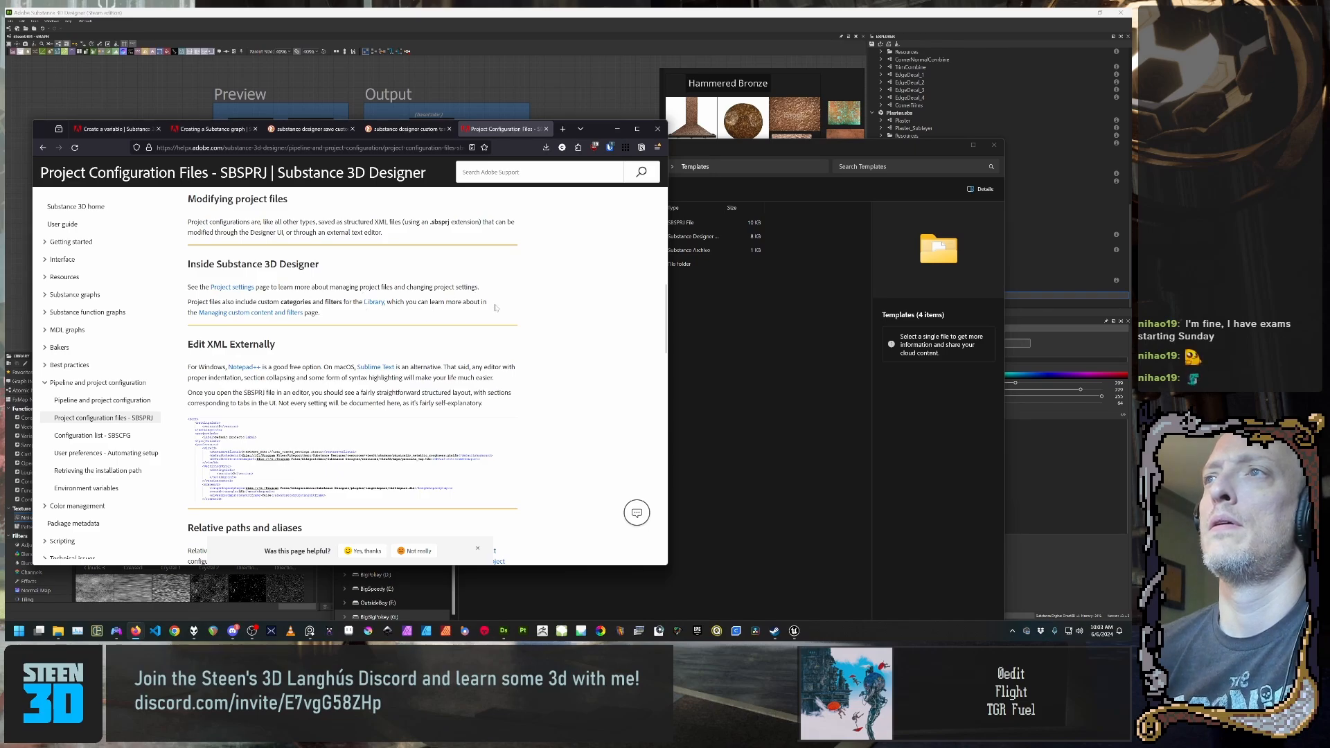
pyautogui.scroll(-5, 495, 307)
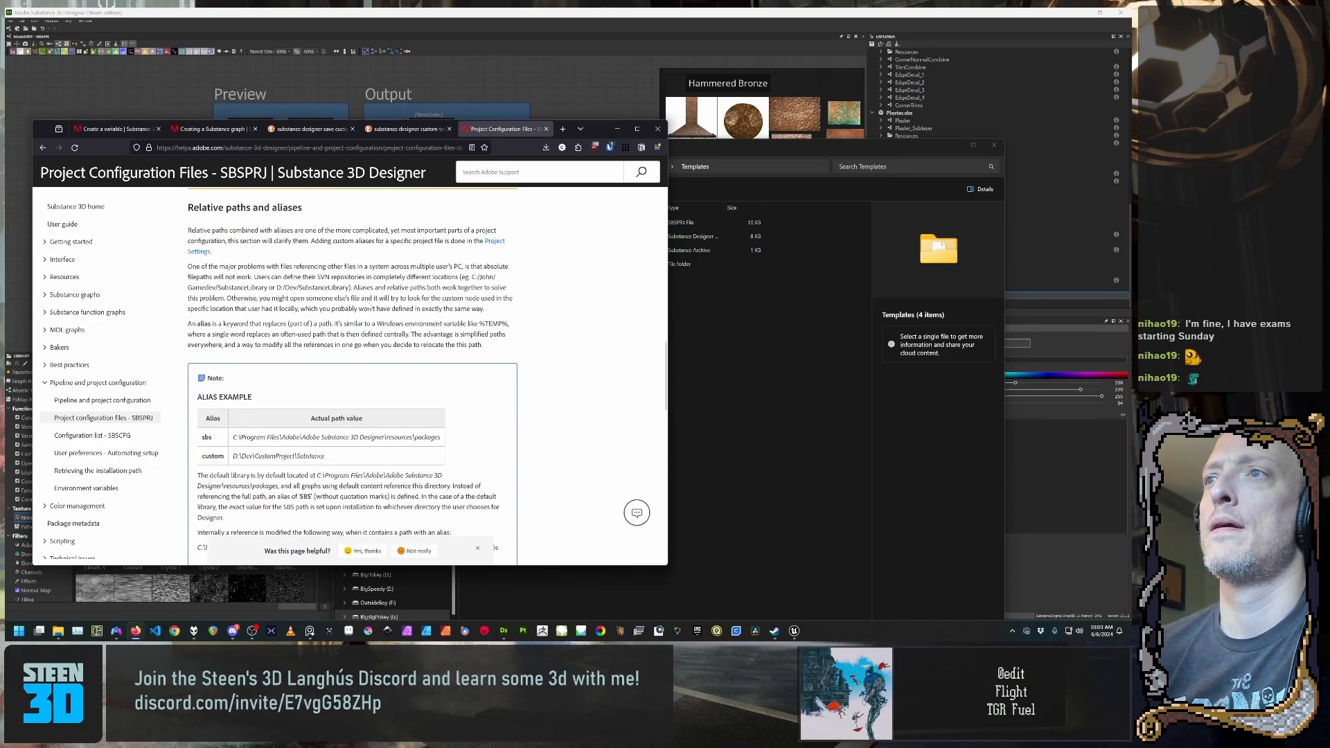
pyautogui.scroll(-5, 352, 376)
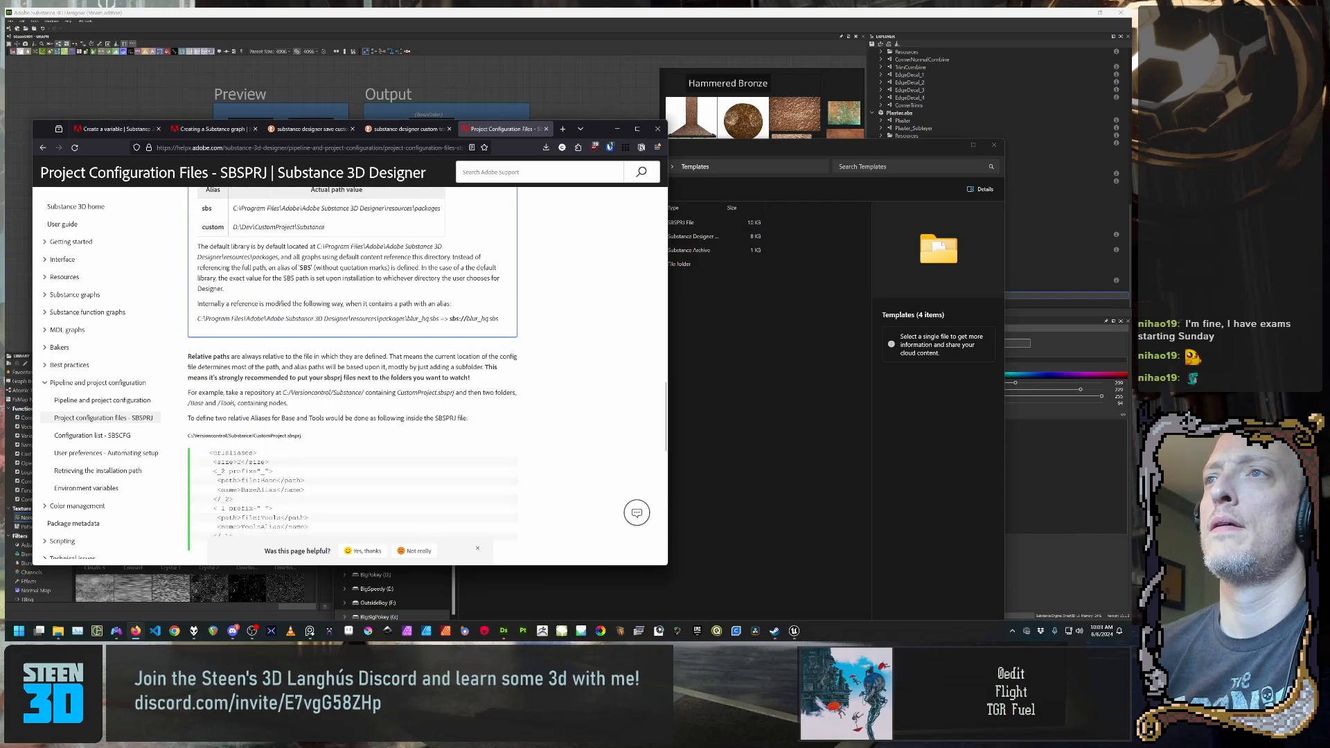
pyautogui.scroll(-3, 371, 306)
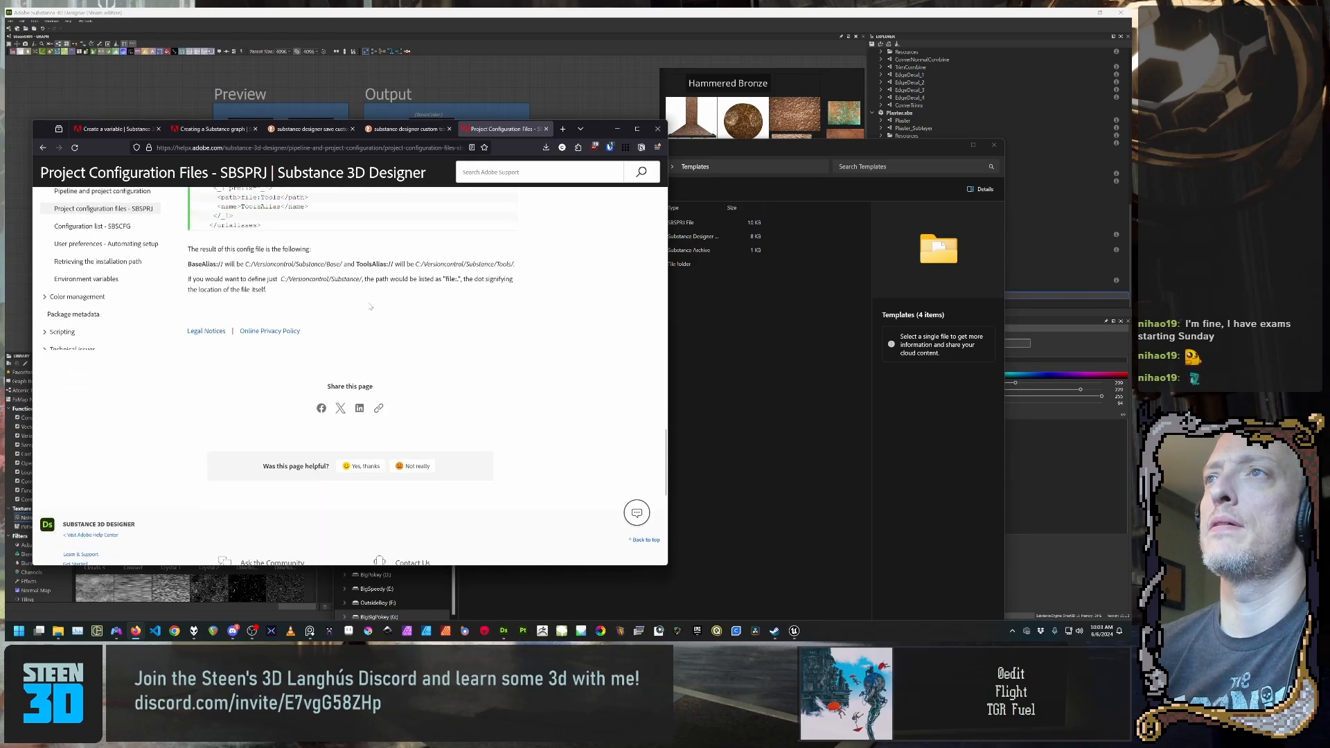
pyautogui.scroll(-2, 370, 306)
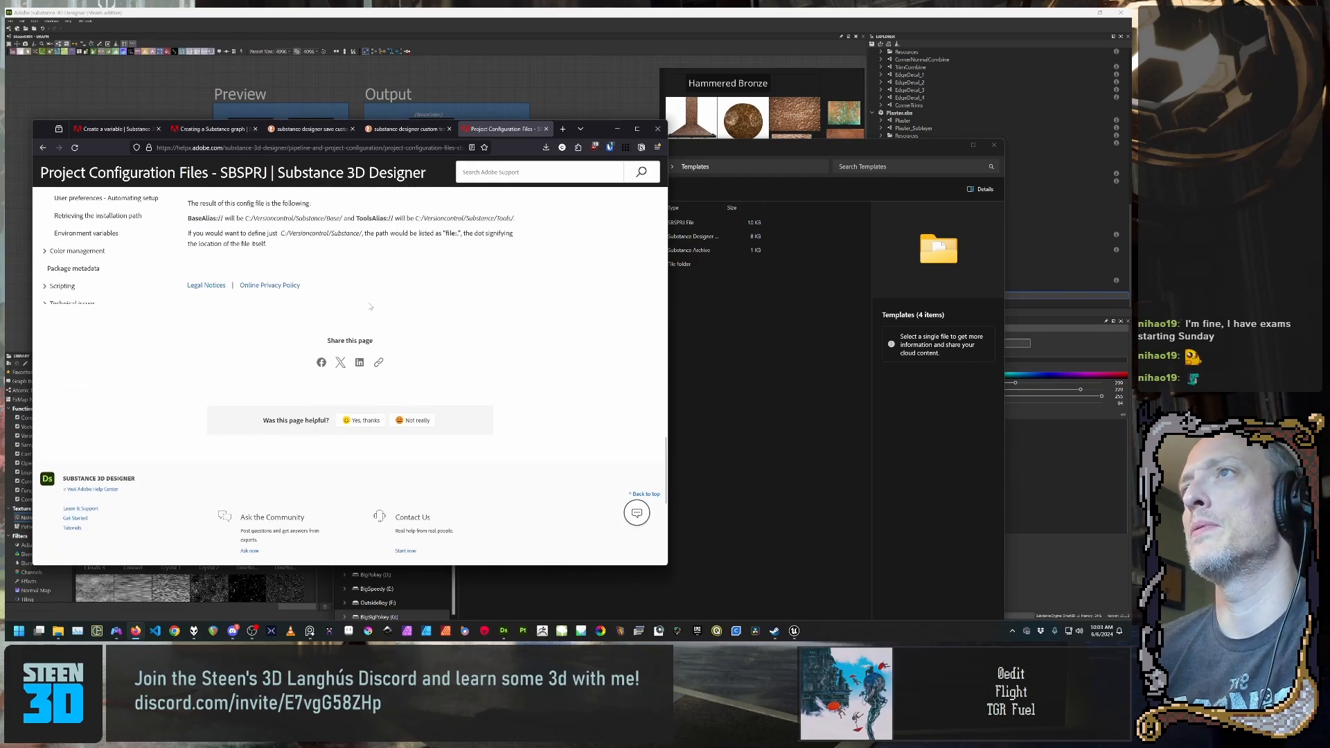
pyautogui.scroll(10, 391, 351)
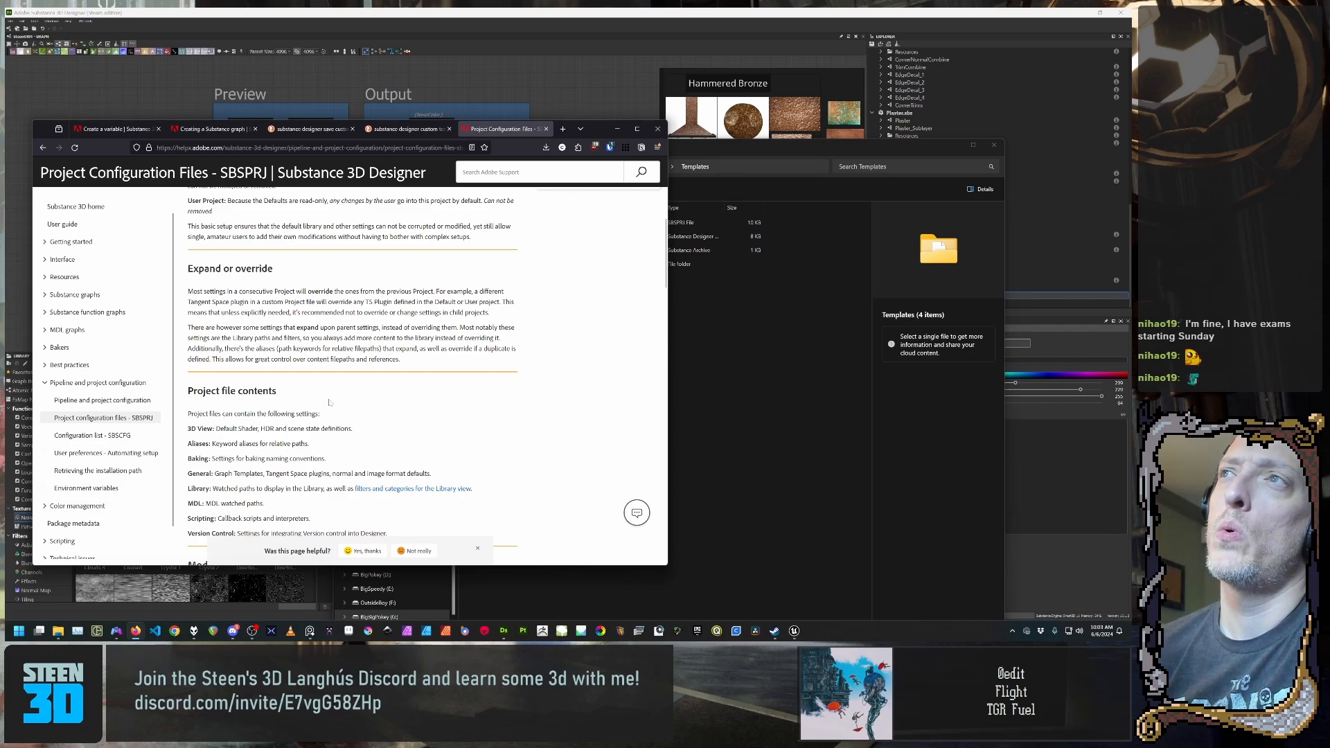
pyautogui.scroll(3, 329, 403)
pyautogui.scroll(2, 353, 414)
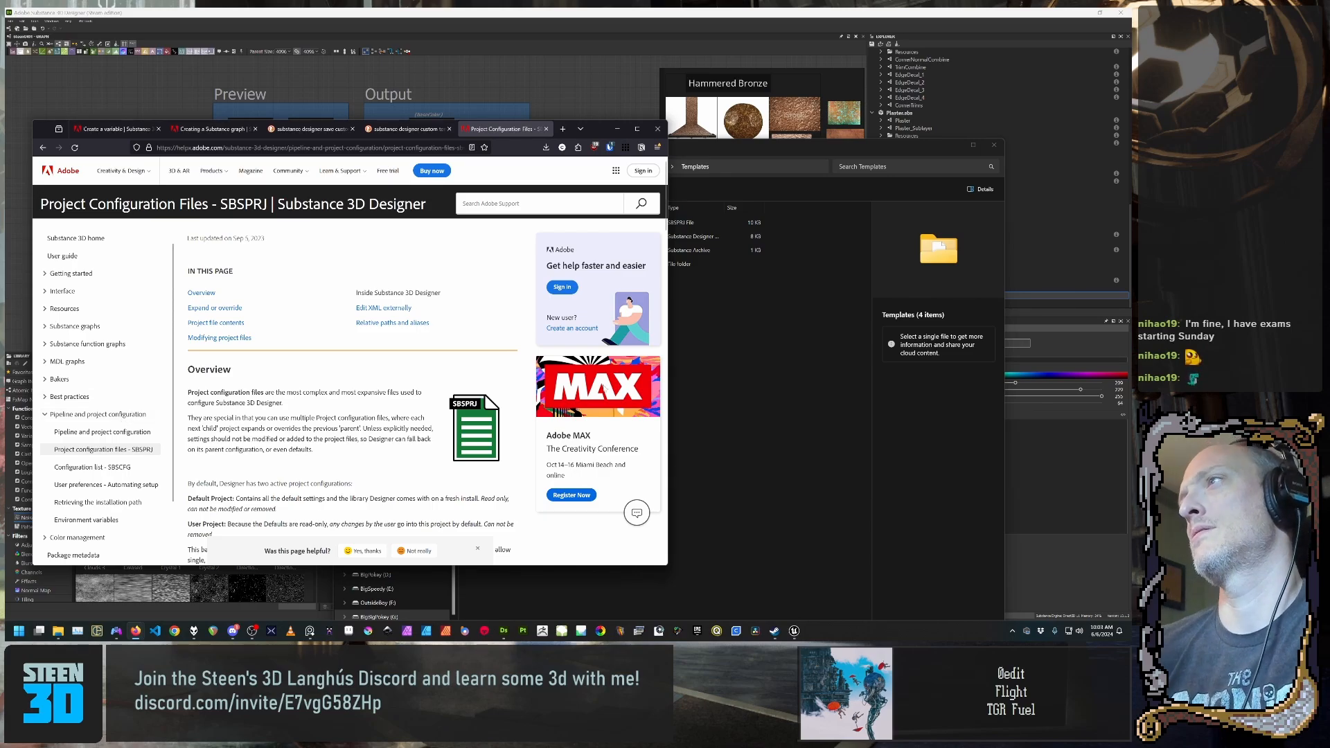
# Step: Switch to Substance 3D Designer, open the Preferences, and look through the General settings
pyautogui.click(79, 13)
pyautogui.click(22, 21)
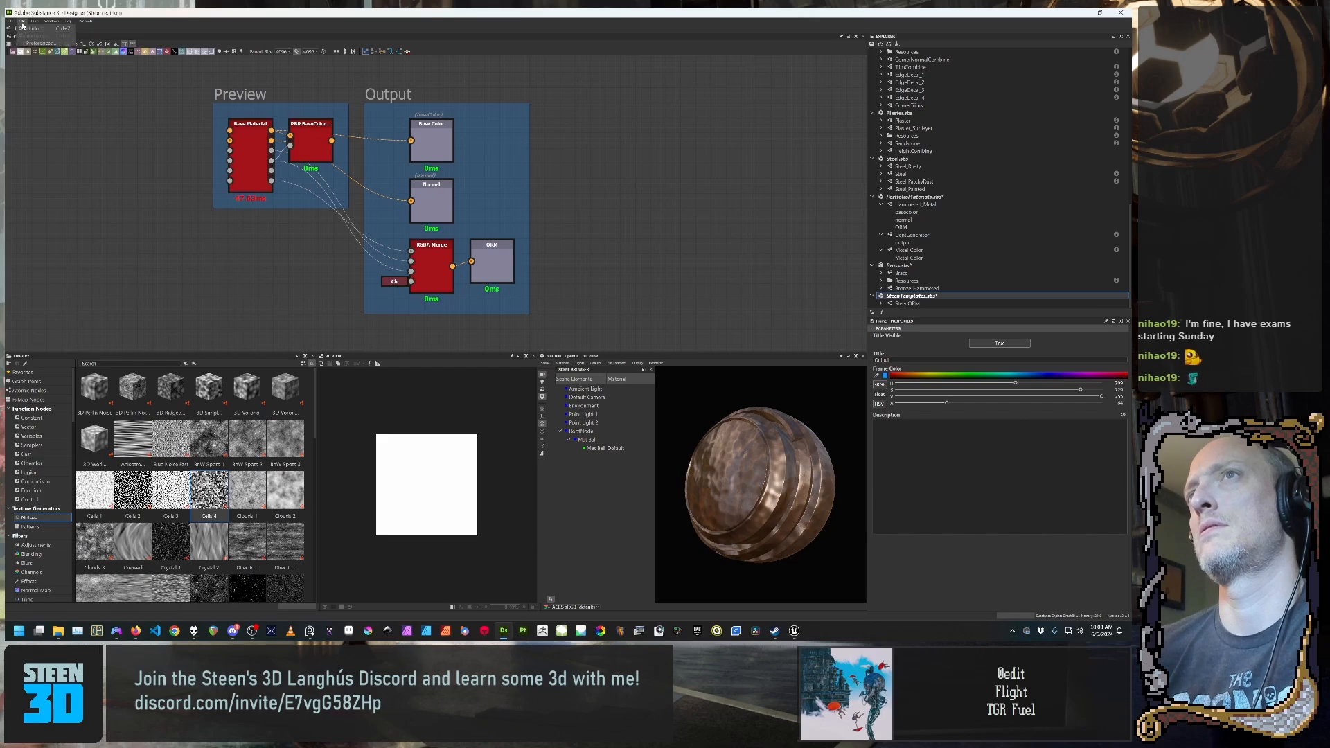
pyautogui.click(34, 52)
pyautogui.click(34, 46)
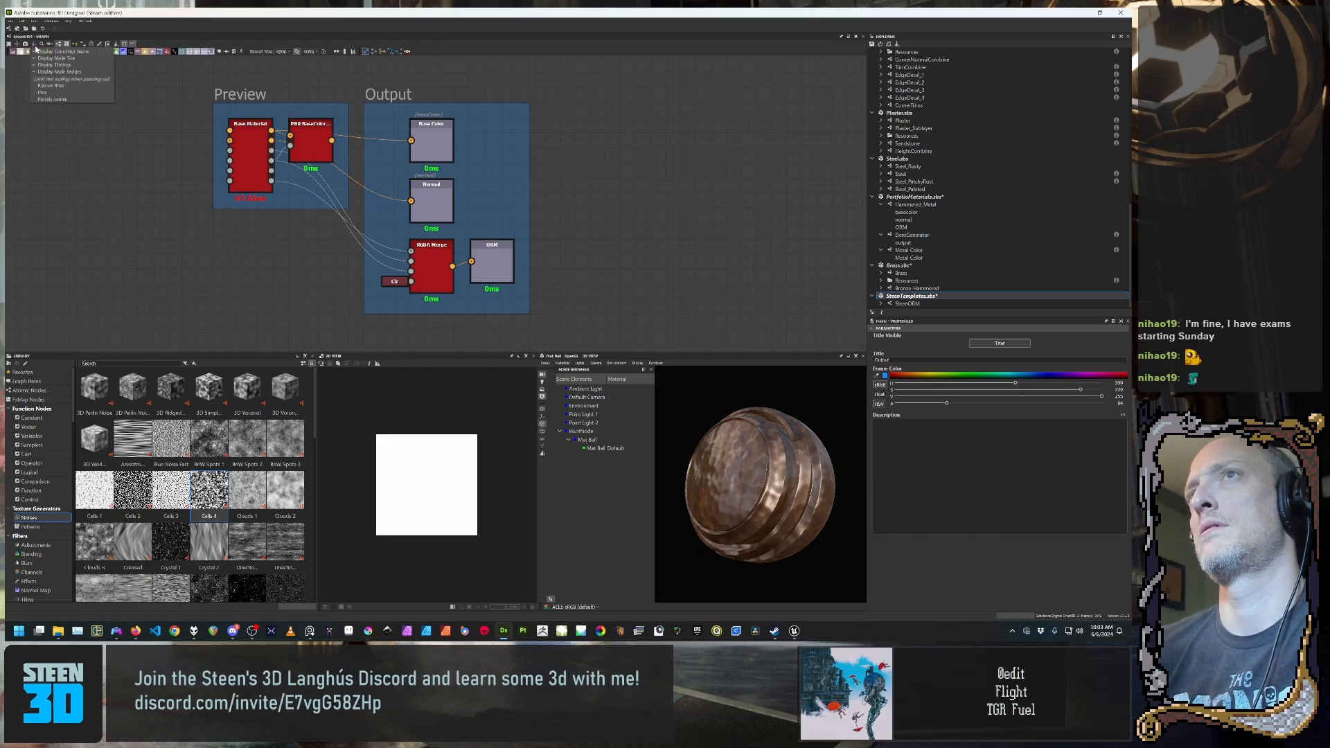
pyautogui.click(75, 20)
pyautogui.click(22, 22)
pyautogui.click(29, 43)
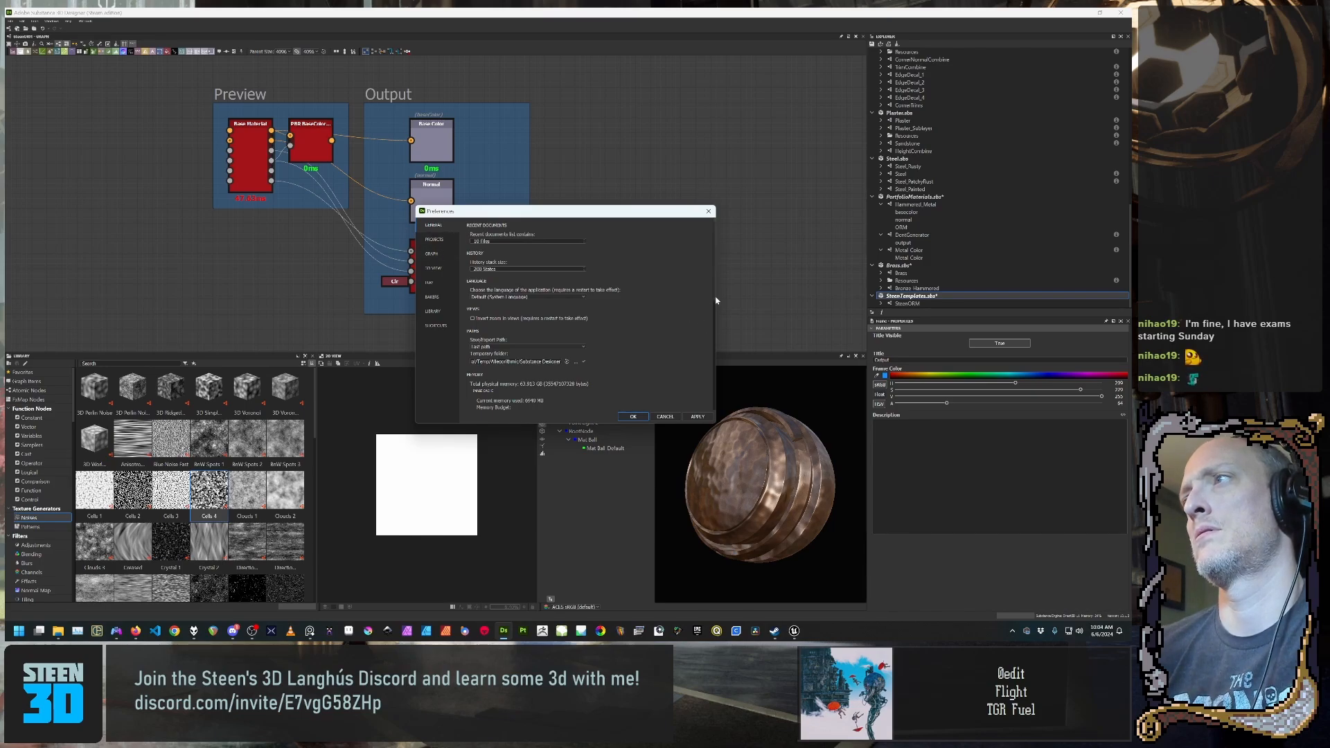
pyautogui.scroll(-3, 707, 326)
pyautogui.moveTo(718, 327); pyautogui.dragTo(727, 410)
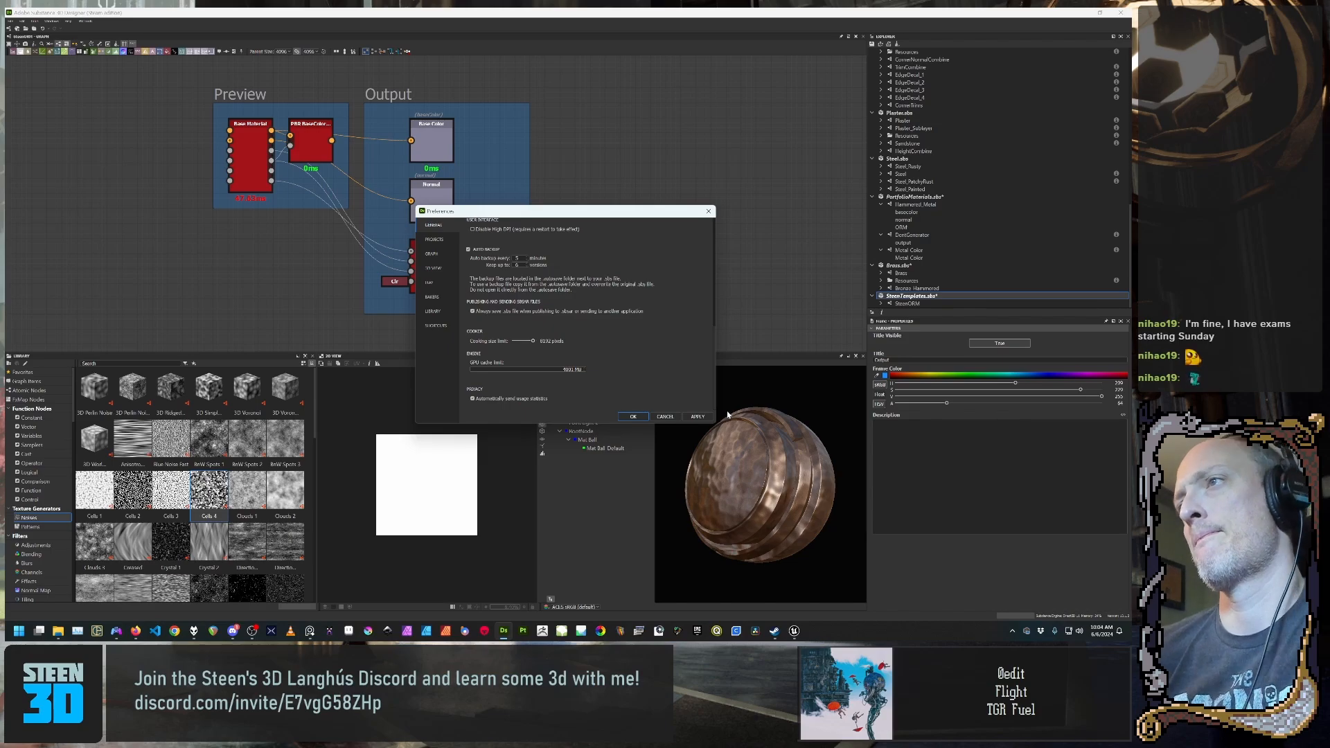
# Step: Open the Projects preferences and inspect the user project's 3D View, Library and General settings for the template directories list
pyautogui.click(446, 242)
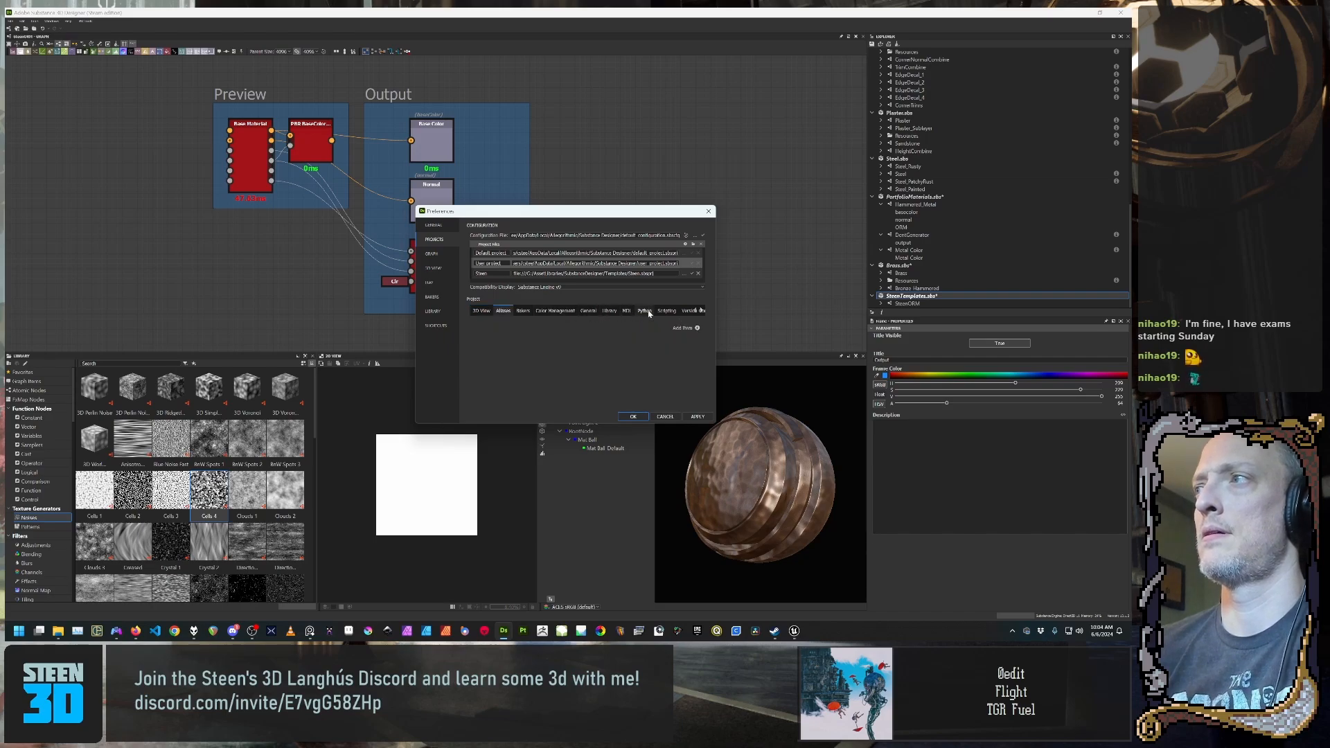
pyautogui.click(704, 312)
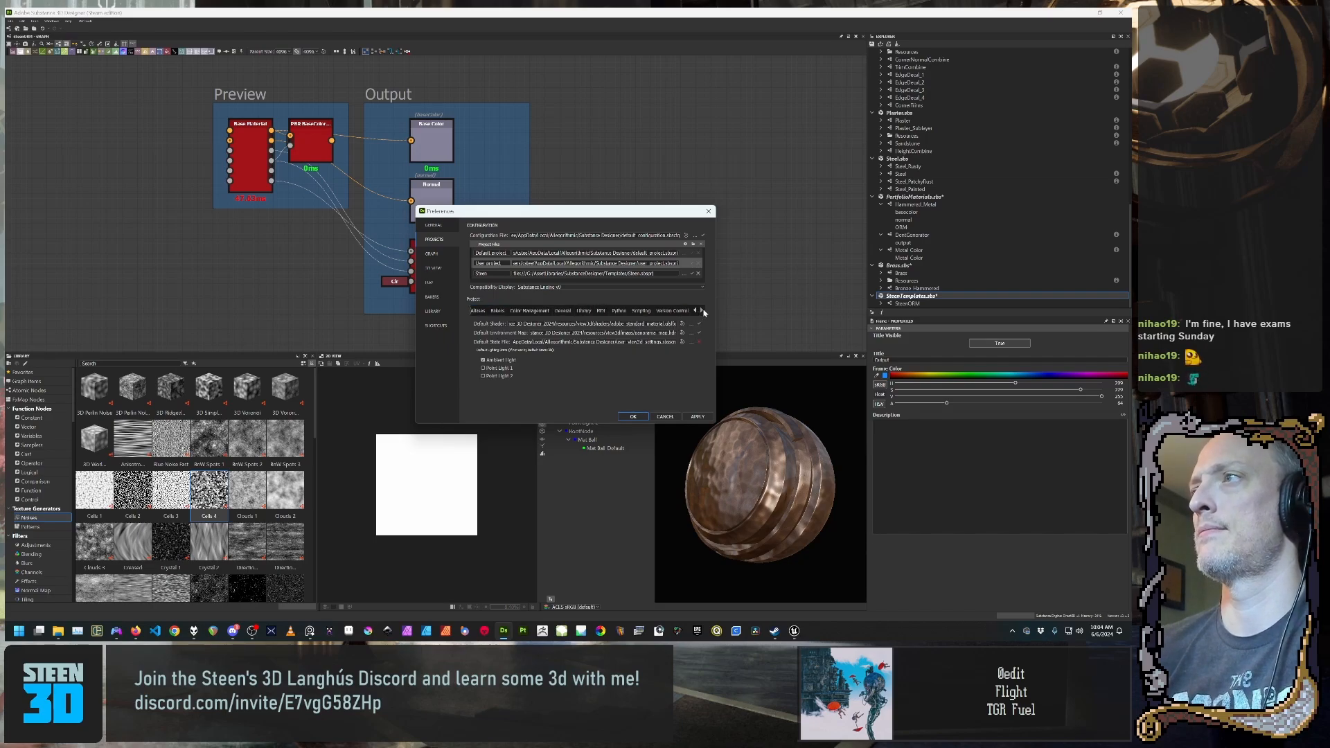
pyautogui.click(585, 311)
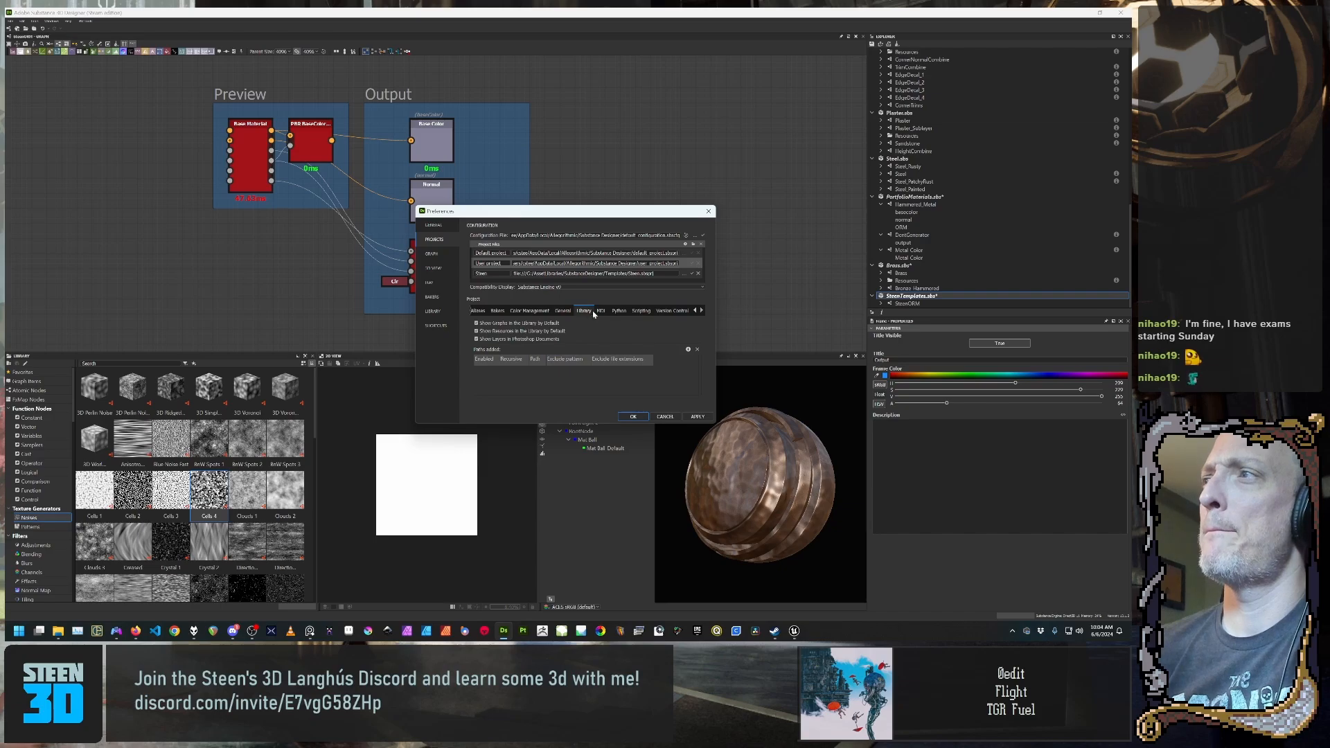
pyautogui.click(562, 311)
pyautogui.scroll(-3, 564, 368)
pyautogui.scroll(2, 562, 365)
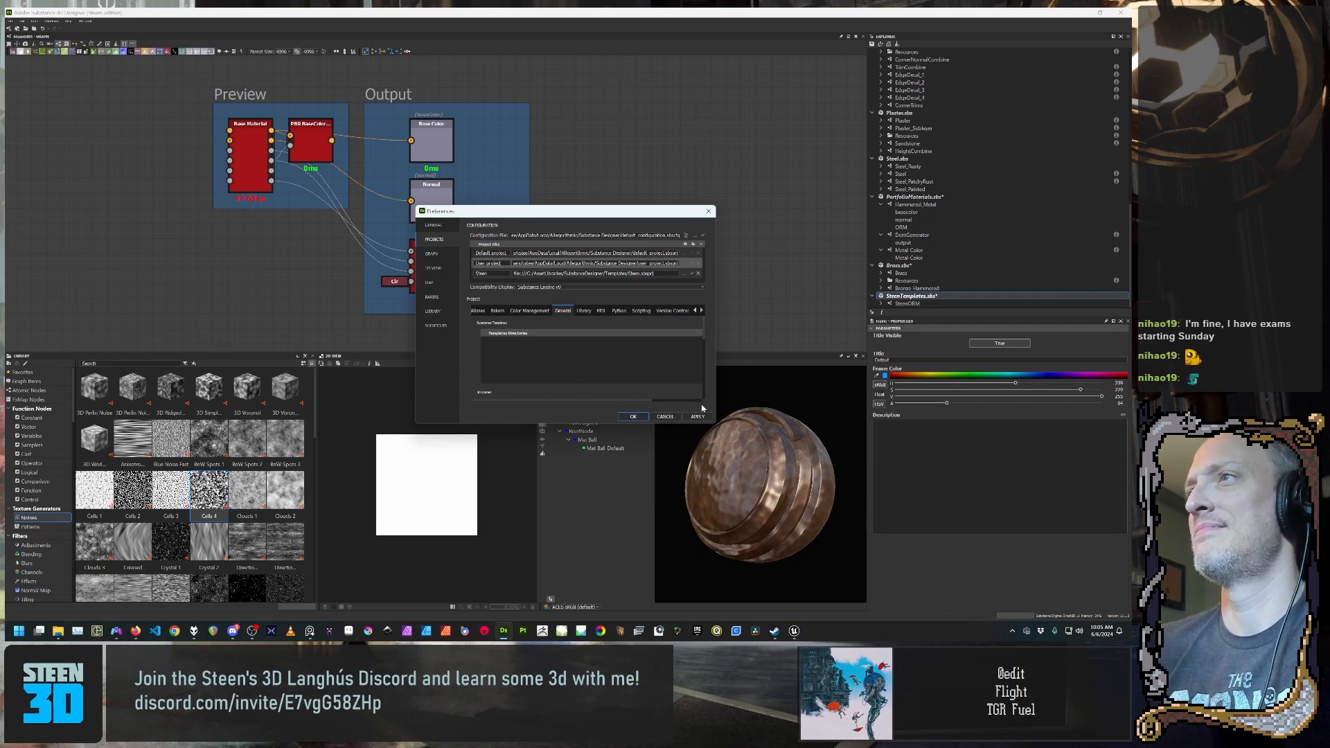
# Step: Switch back to the browser and search Adobe Support for "substance designer template directorys"
pyautogui.click(135, 630)
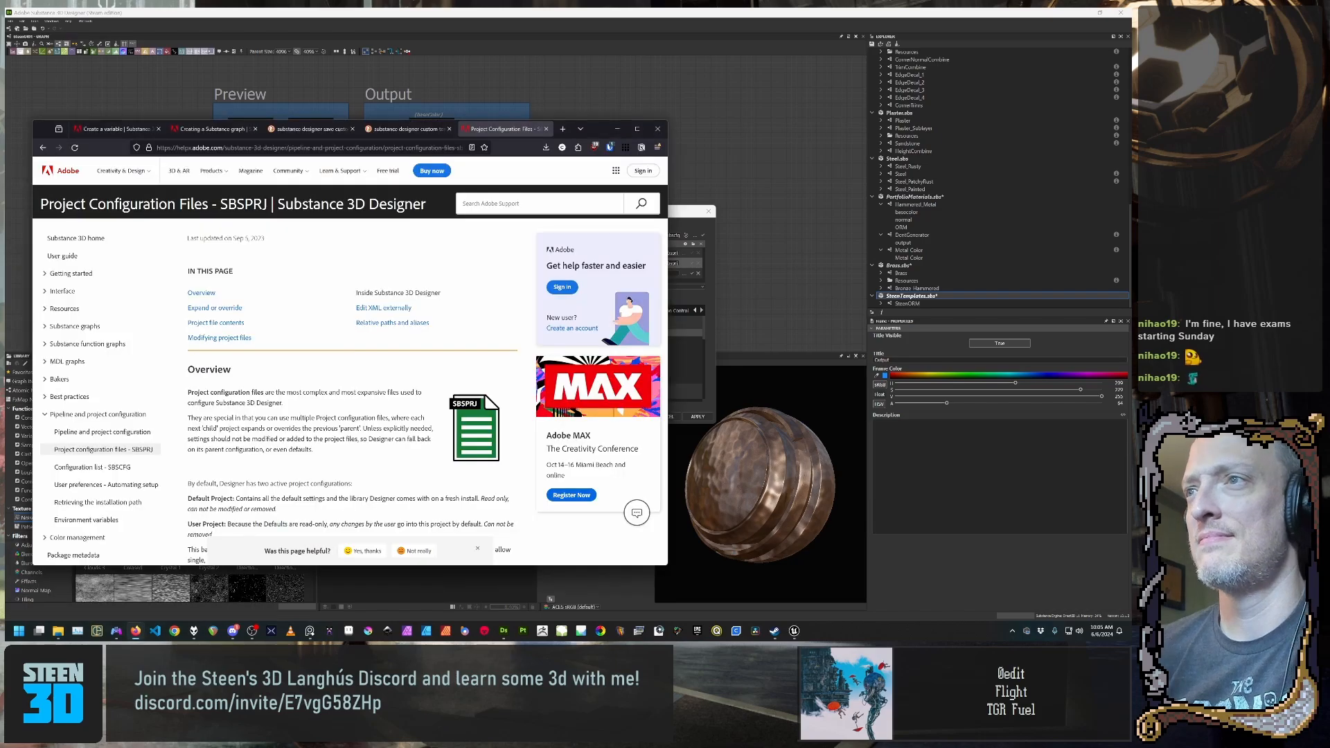
pyautogui.scroll(1, 135, 378)
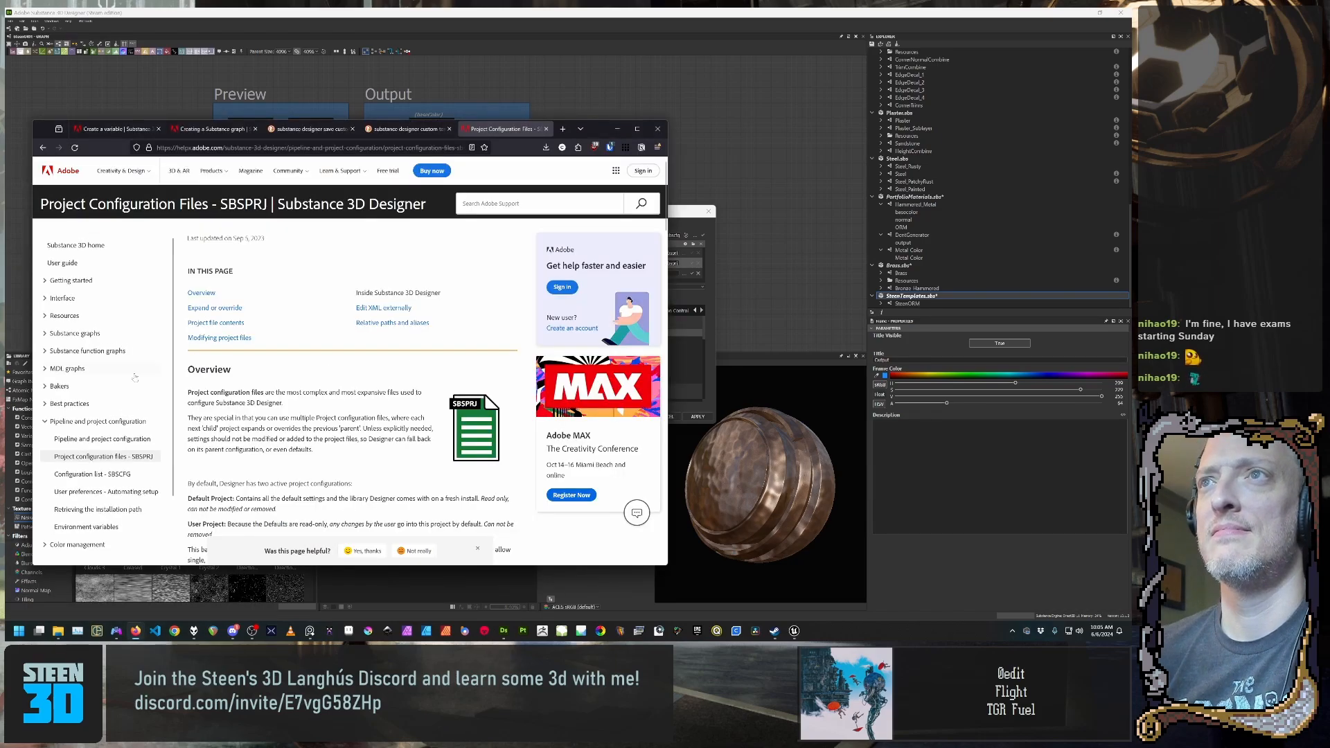
pyautogui.click(521, 204)
pyautogui.write('sub')
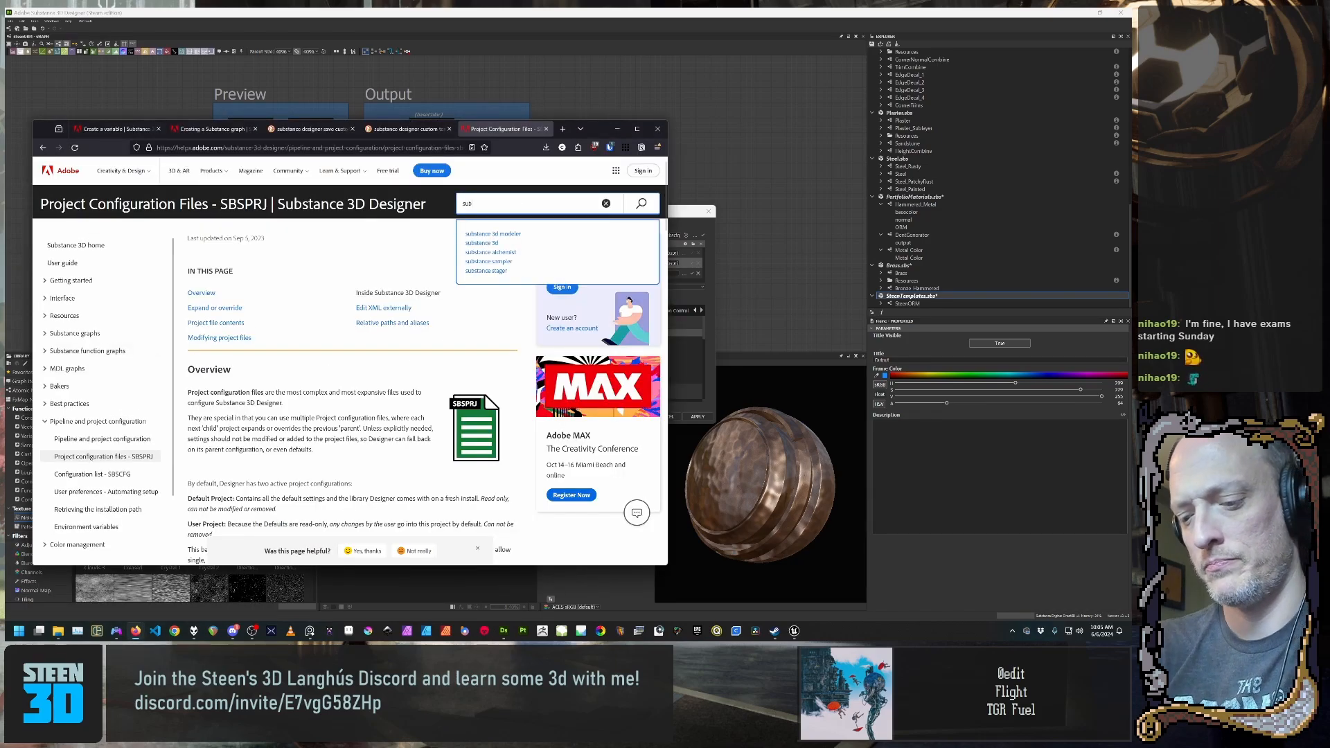
pyautogui.write('stance deasigner')
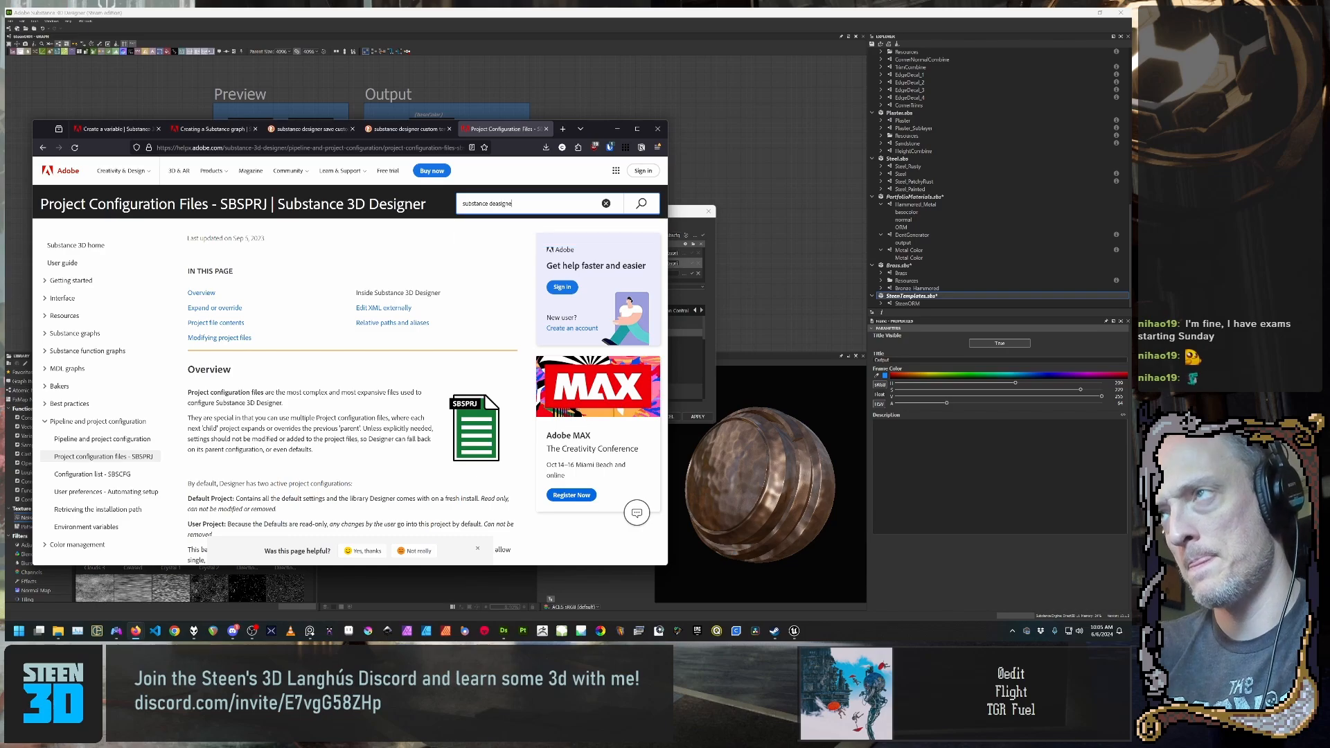
pyautogui.press('BackSpace')
pyautogui.press('BackSpace')
pyautogui.press('BackSpace')
pyautogui.press('BackSpace')
pyautogui.write('si')
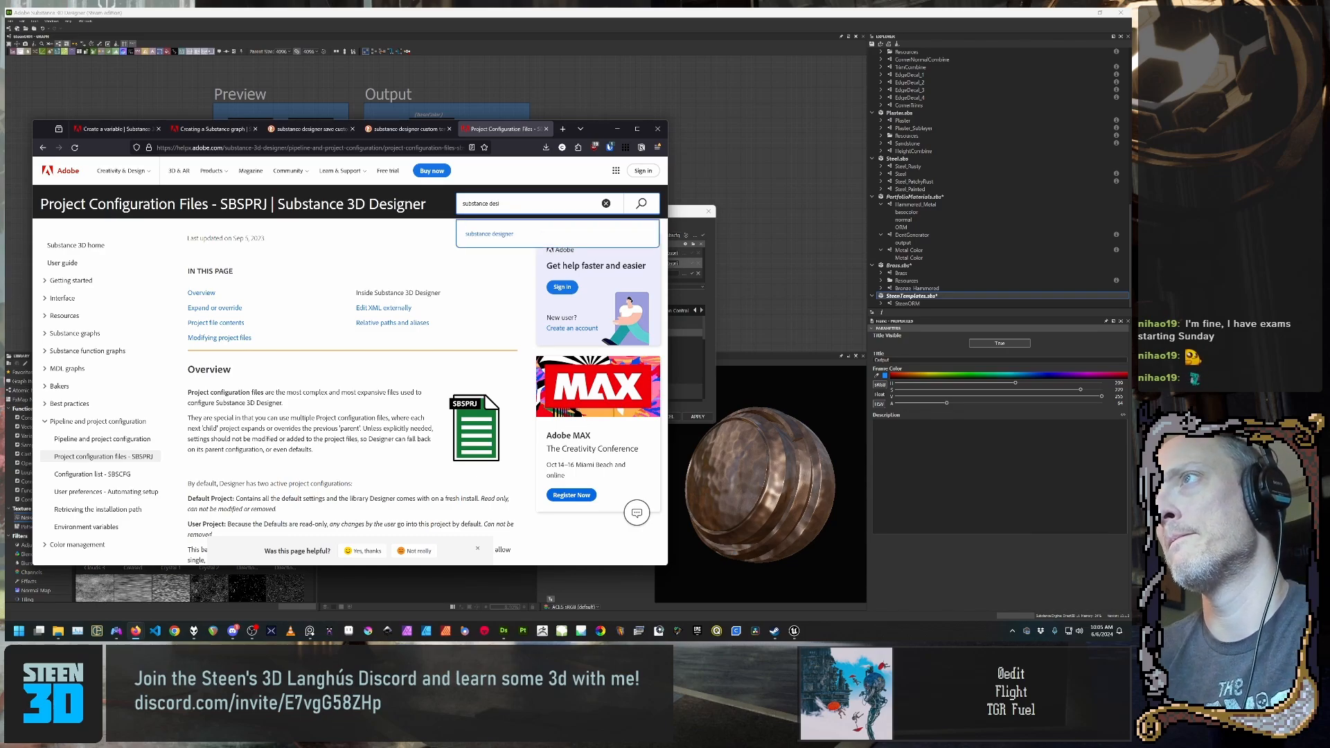
pyautogui.write('gner templ')
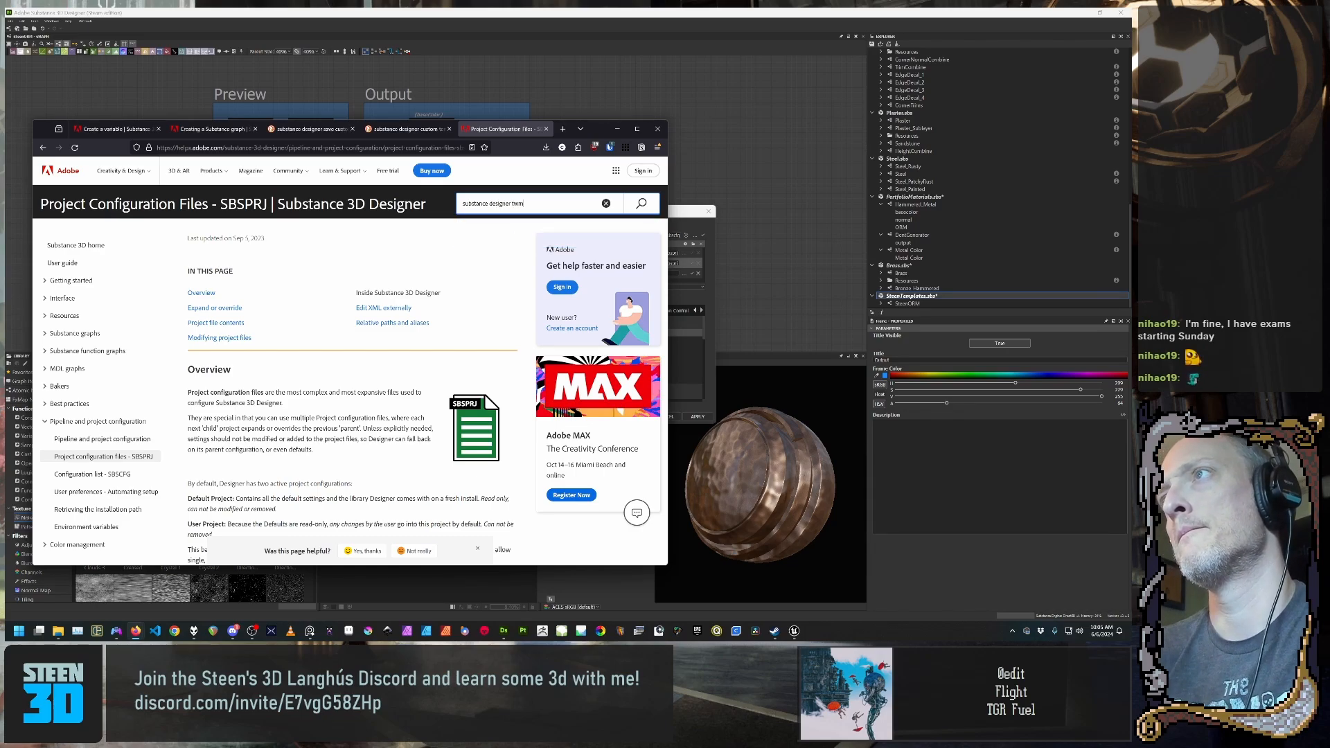
pyautogui.write('ayt')
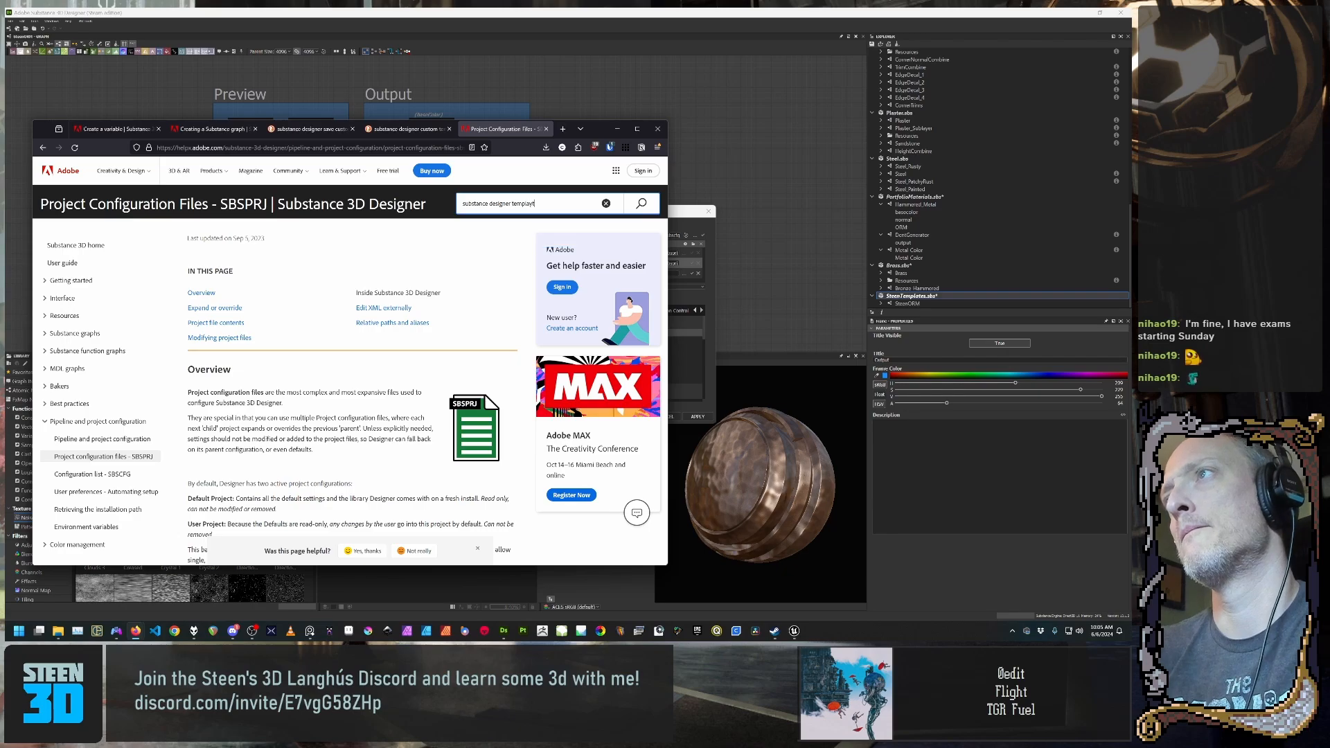
pyautogui.press('BackSpace')
pyautogui.press('BackSpace')
pyautogui.write('te dire')
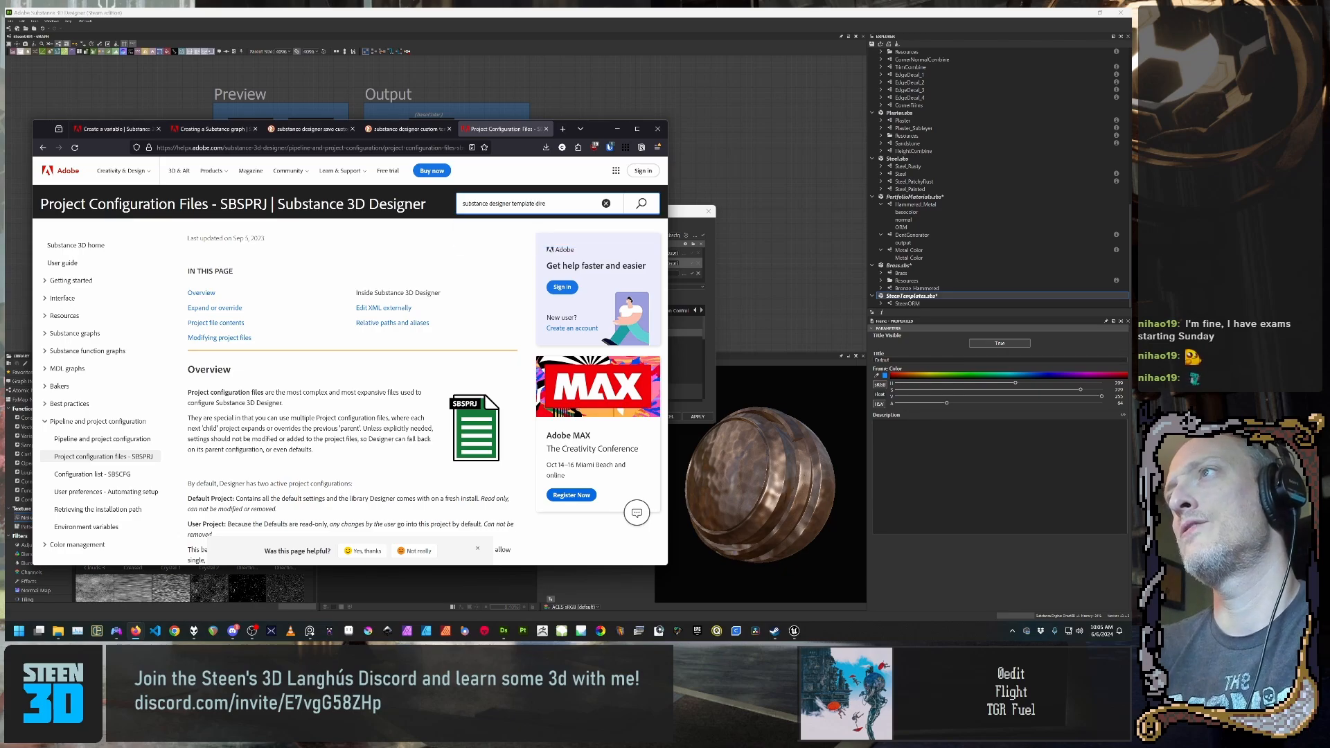
pyautogui.write('cto')
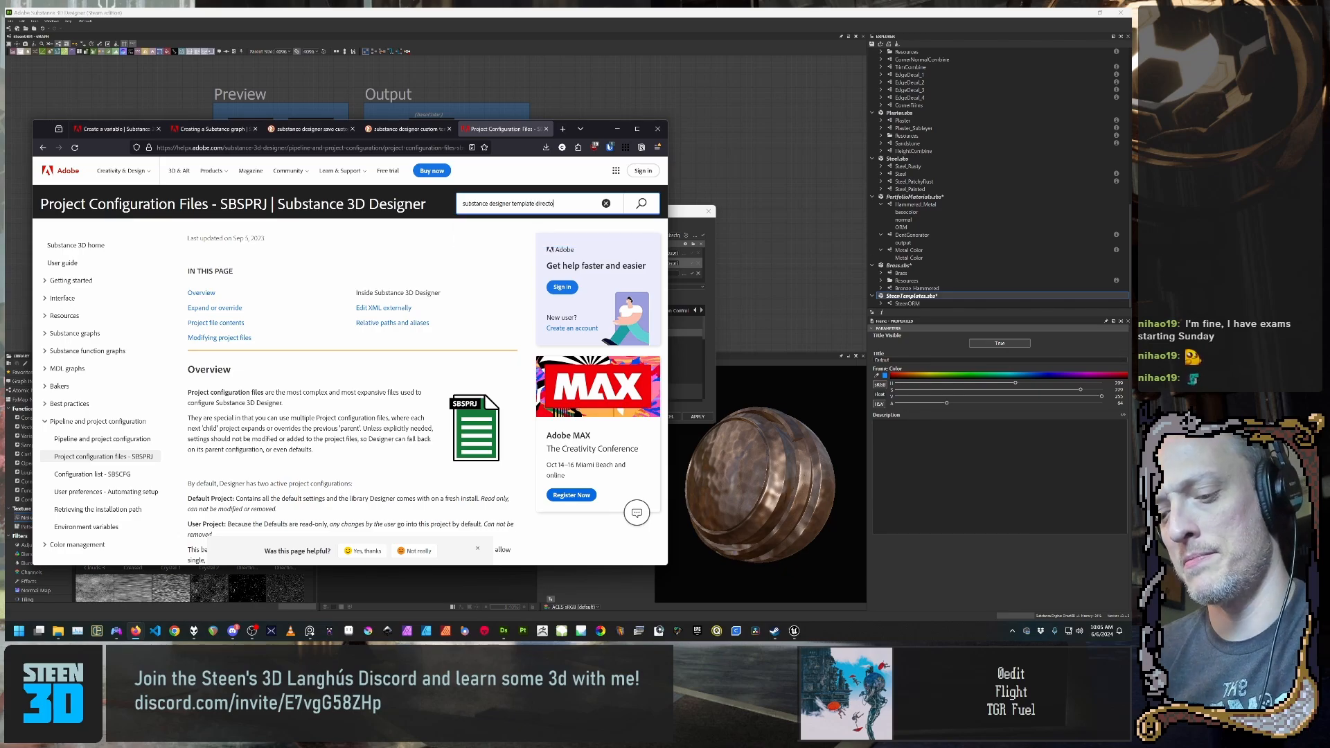
pyautogui.write('rys')
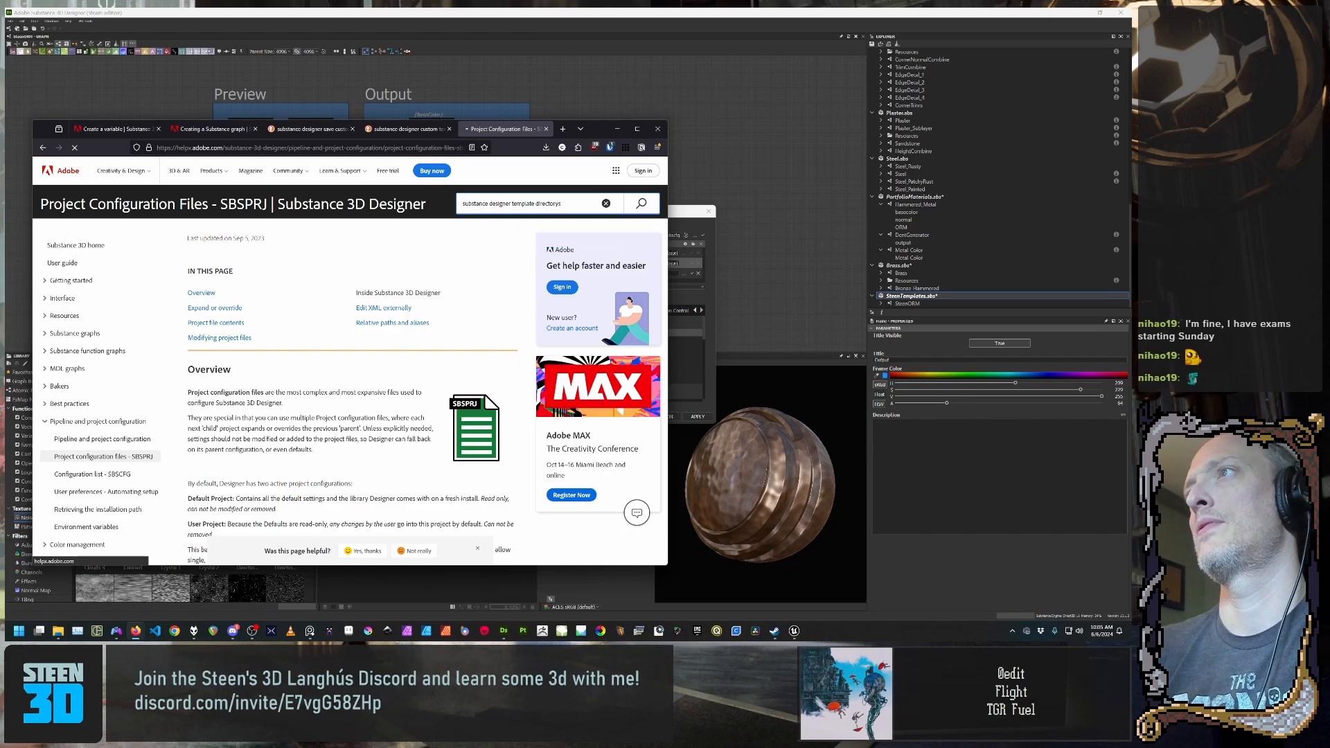
pyautogui.press('Return')
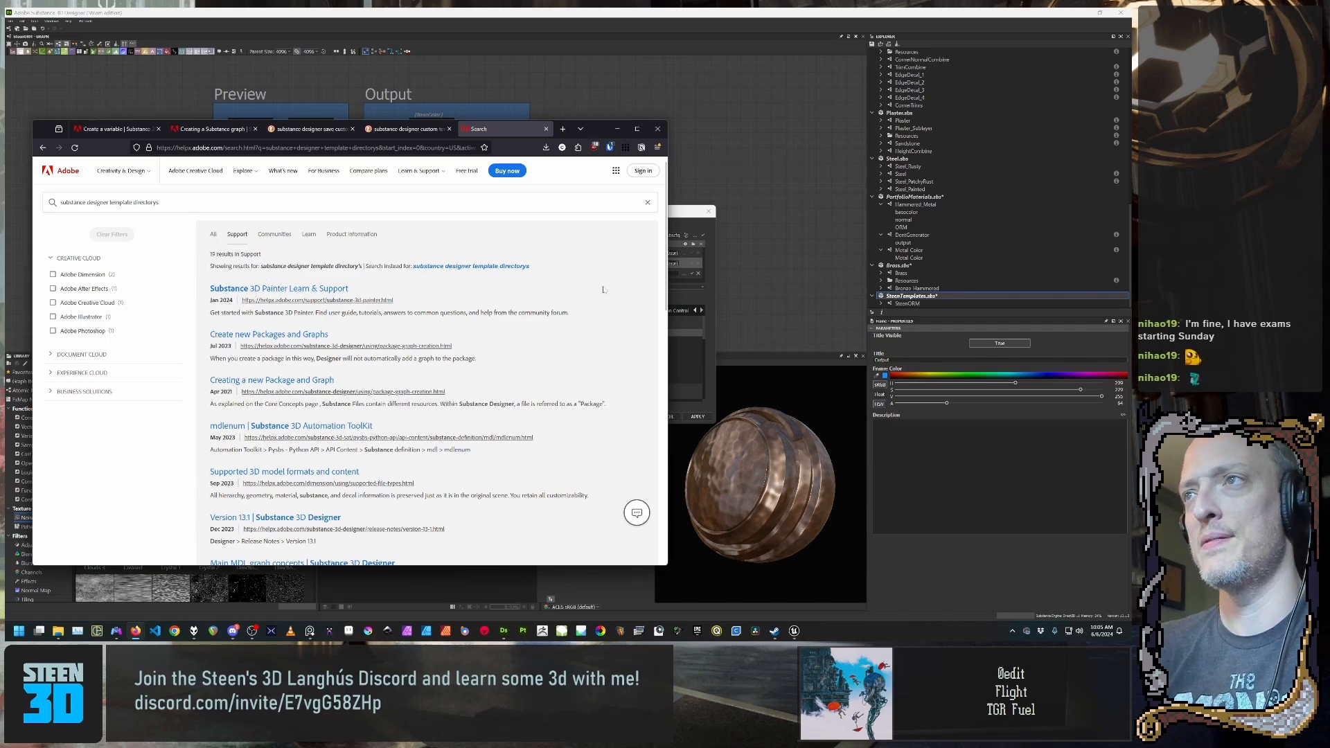
# Step: Skim the support search results for a page on template directories, and return to the Project Configuration Files page
pyautogui.scroll(-2, 603, 290)
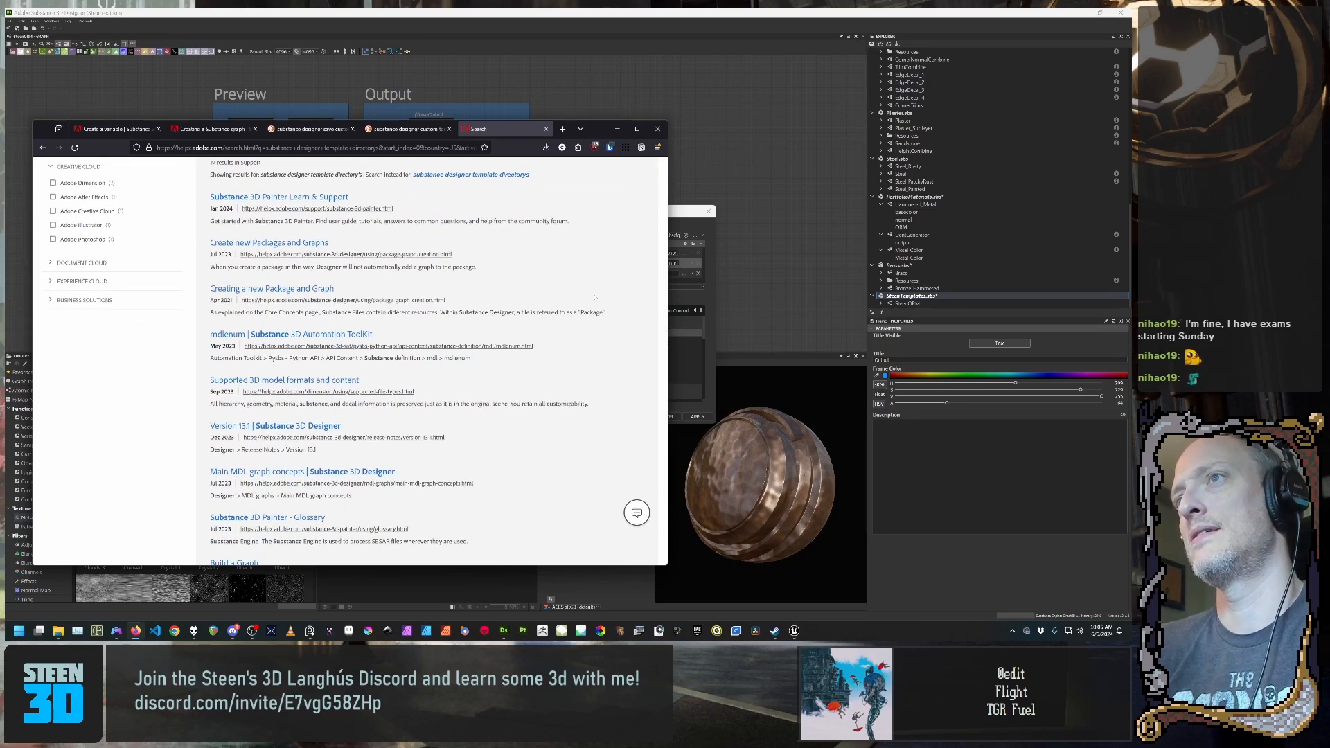
pyautogui.scroll(-2, 594, 297)
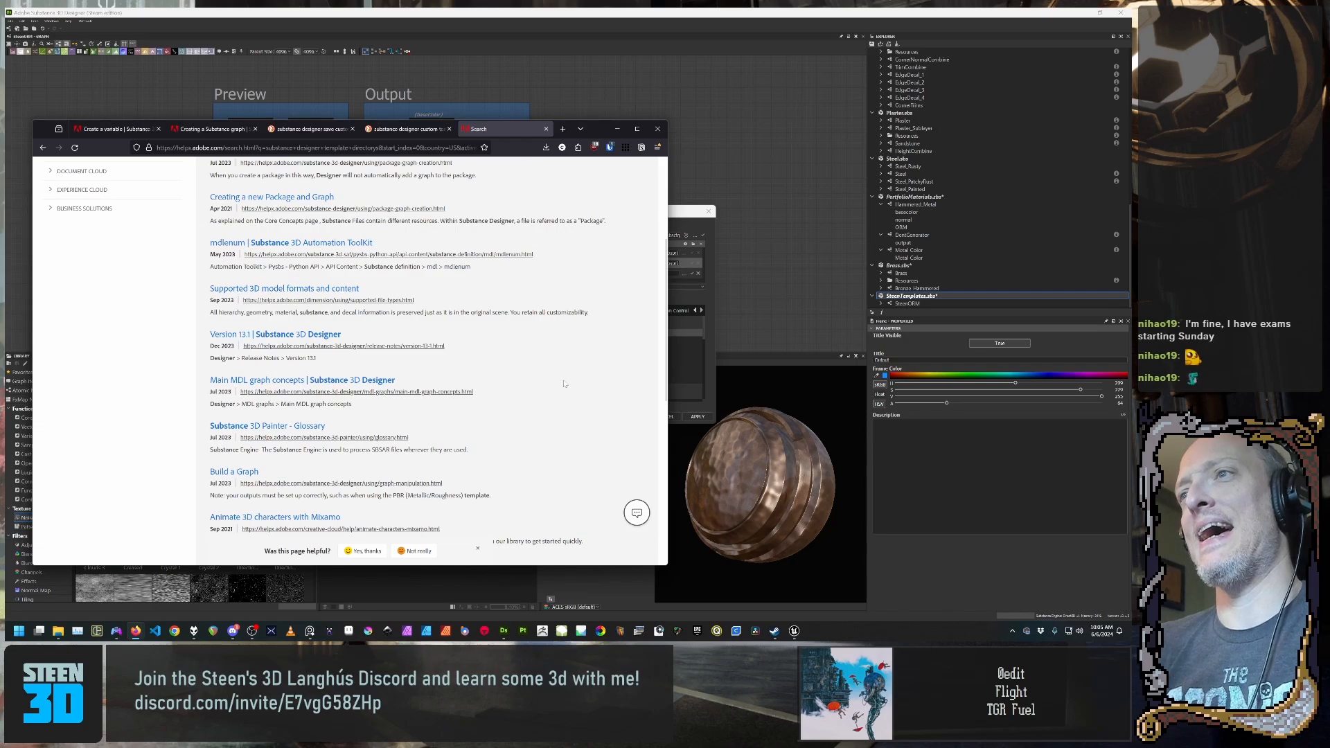
pyautogui.scroll(-1, 564, 384)
pyautogui.scroll(5, 478, 415)
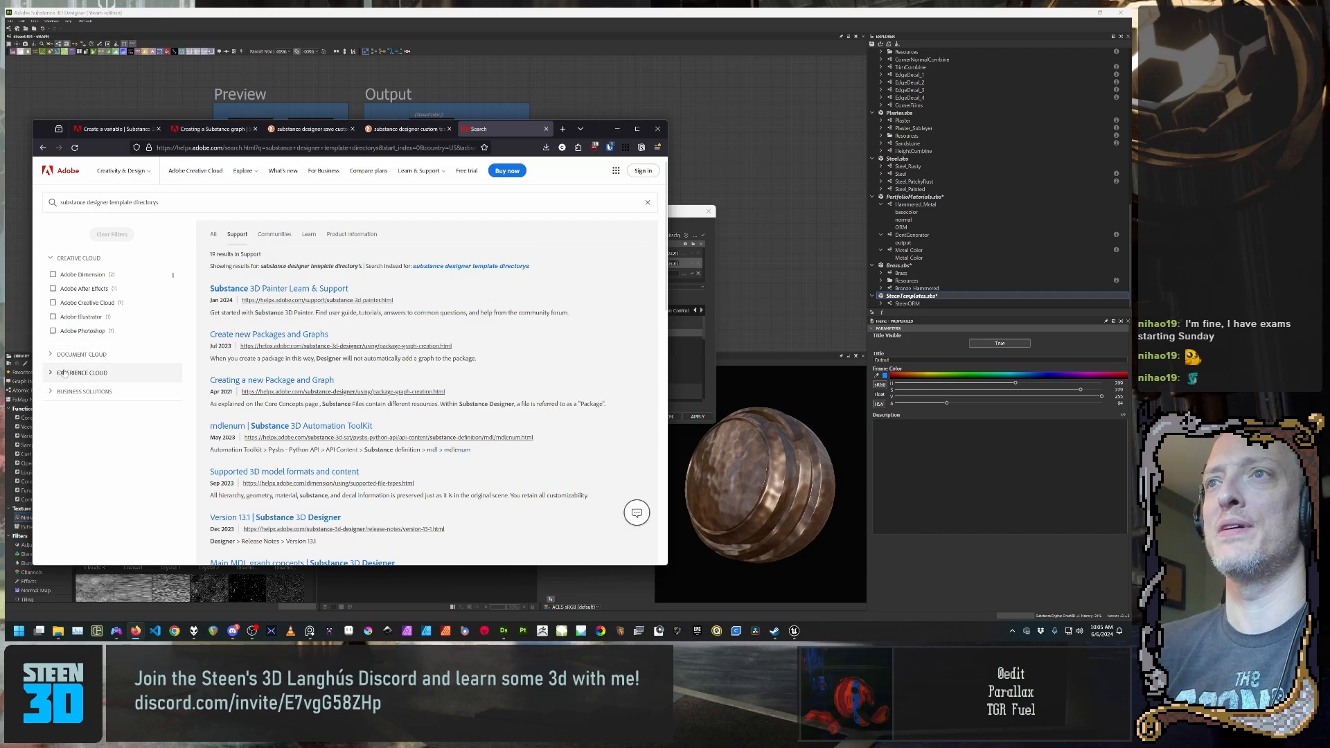
pyautogui.hotkey('alt', 'Left')
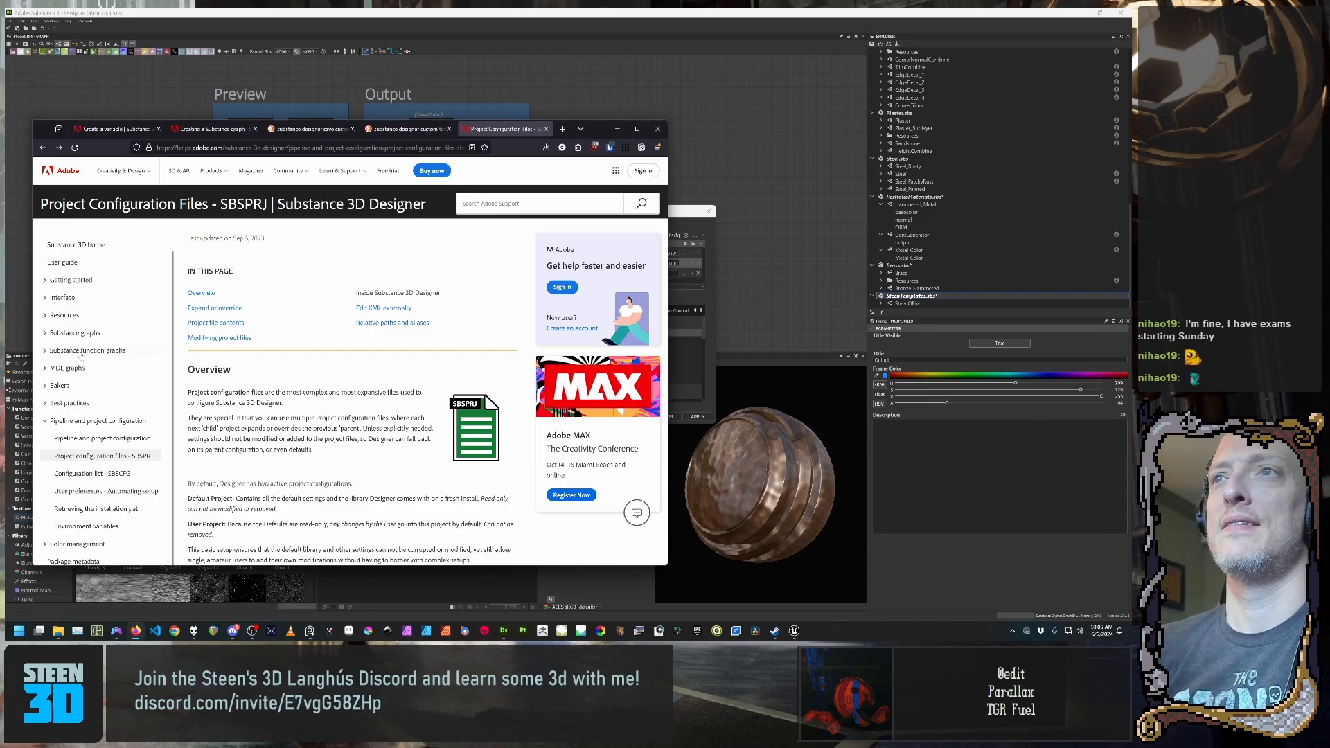
# Step: Skim the Project Configuration Files page down to its sections on modifying project files and editing the XML externally
pyautogui.scroll(-1, 81, 356)
pyautogui.scroll(1, 82, 359)
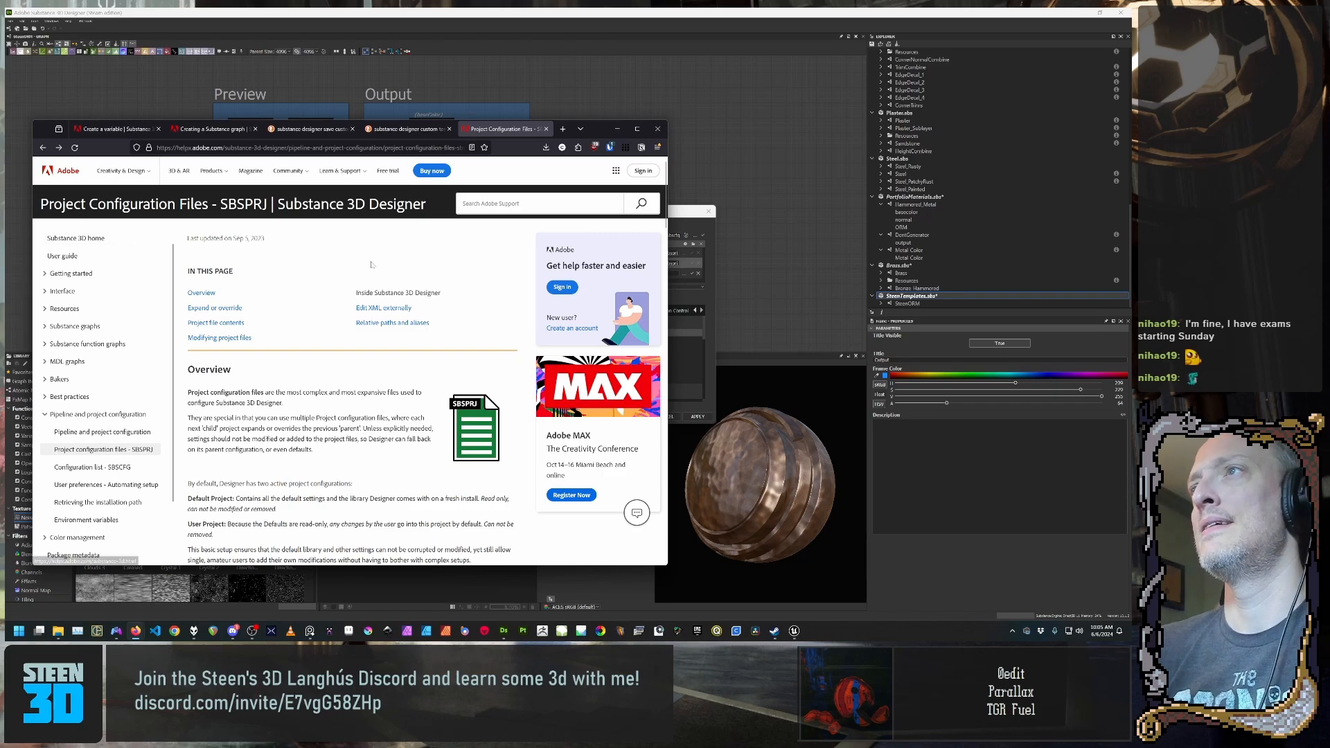
pyautogui.scroll(-1, 294, 257)
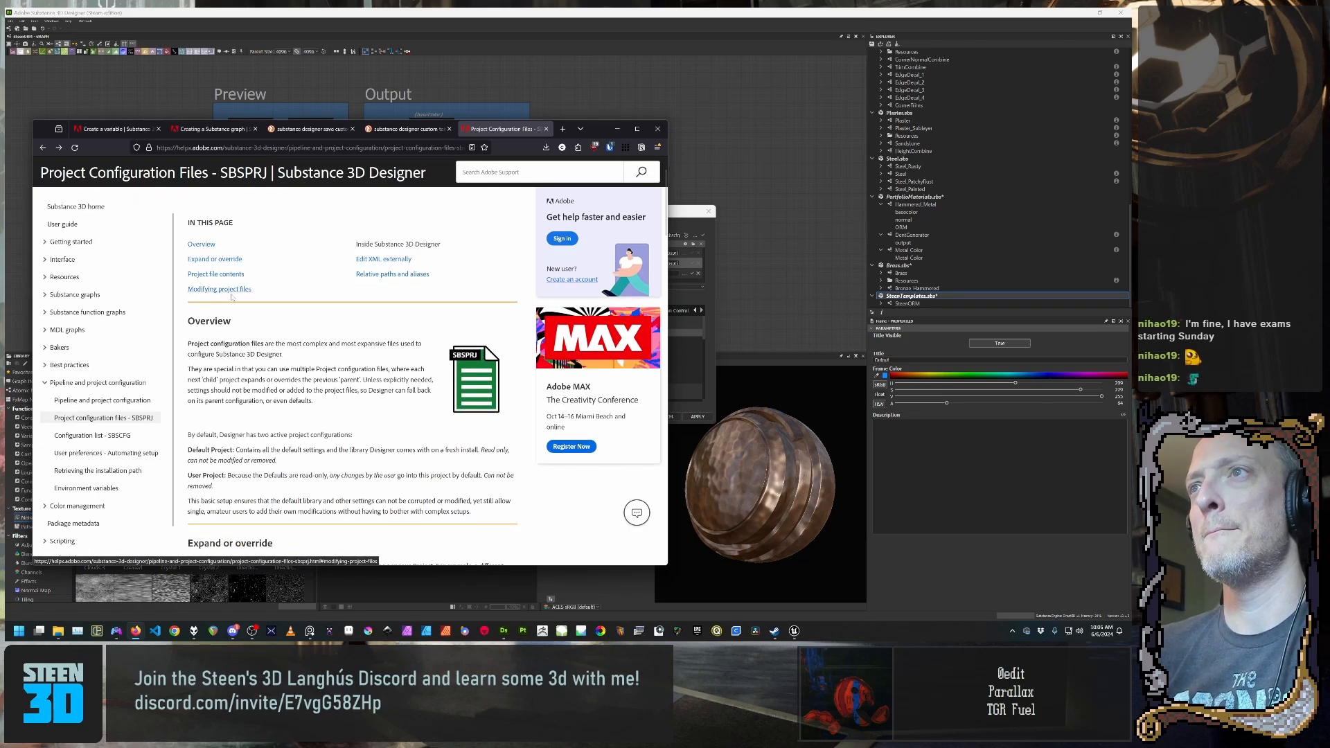
pyautogui.scroll(-7, 475, 310)
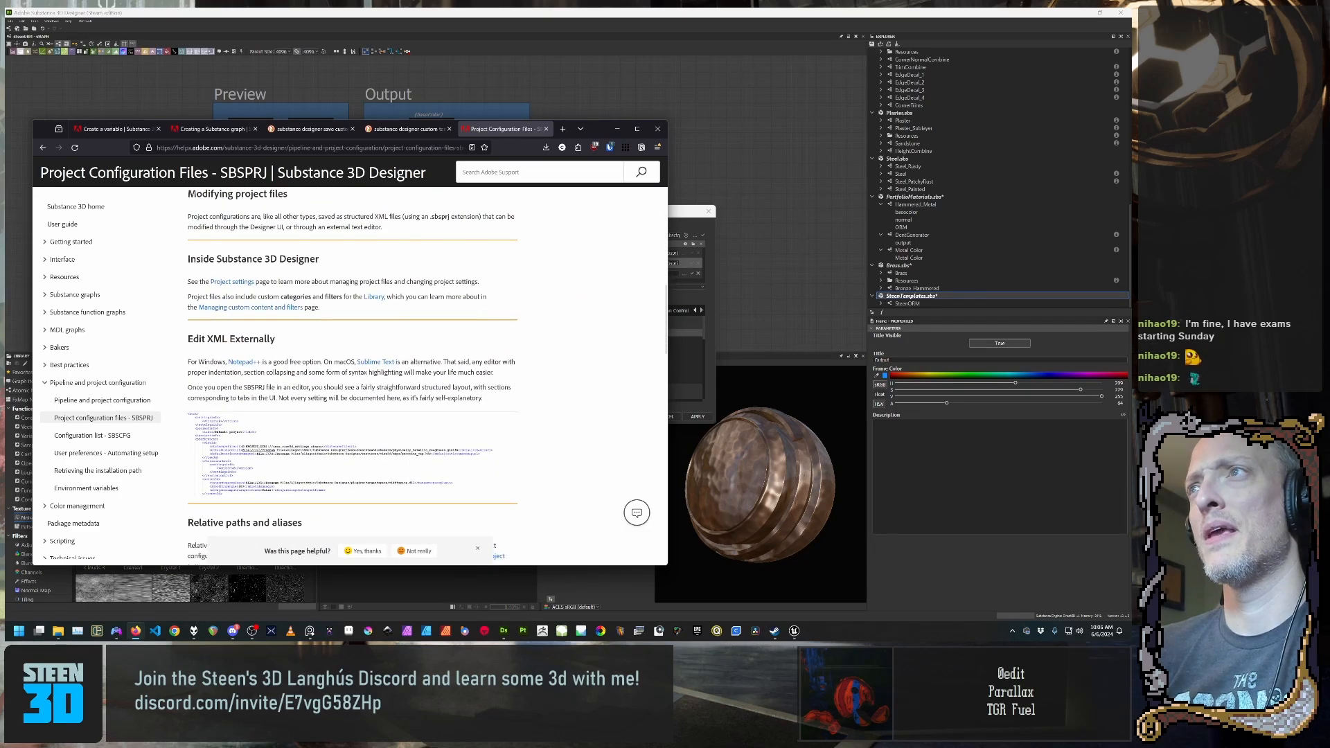
pyautogui.scroll(1, 96, 393)
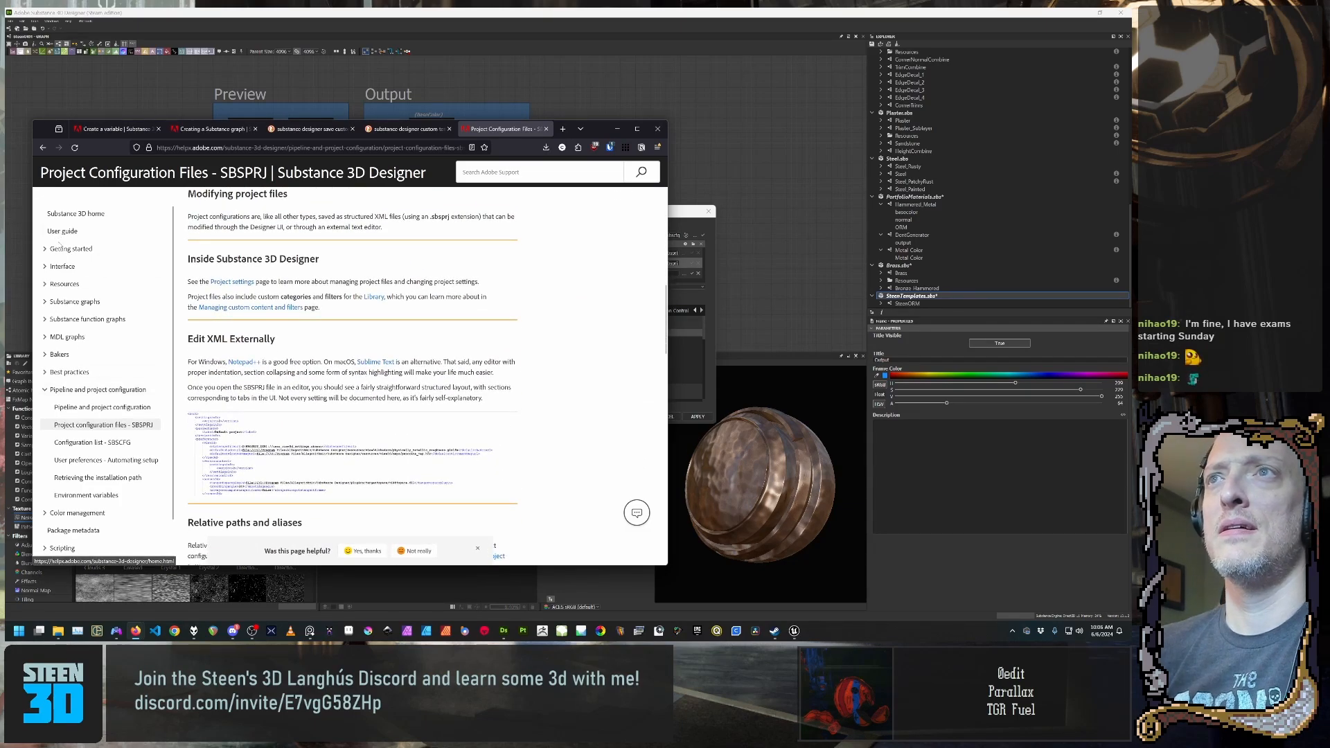
# Step: Look through the Getting started and Substance graphs topics of the user guide for a page on graph templates
pyautogui.click(45, 249)
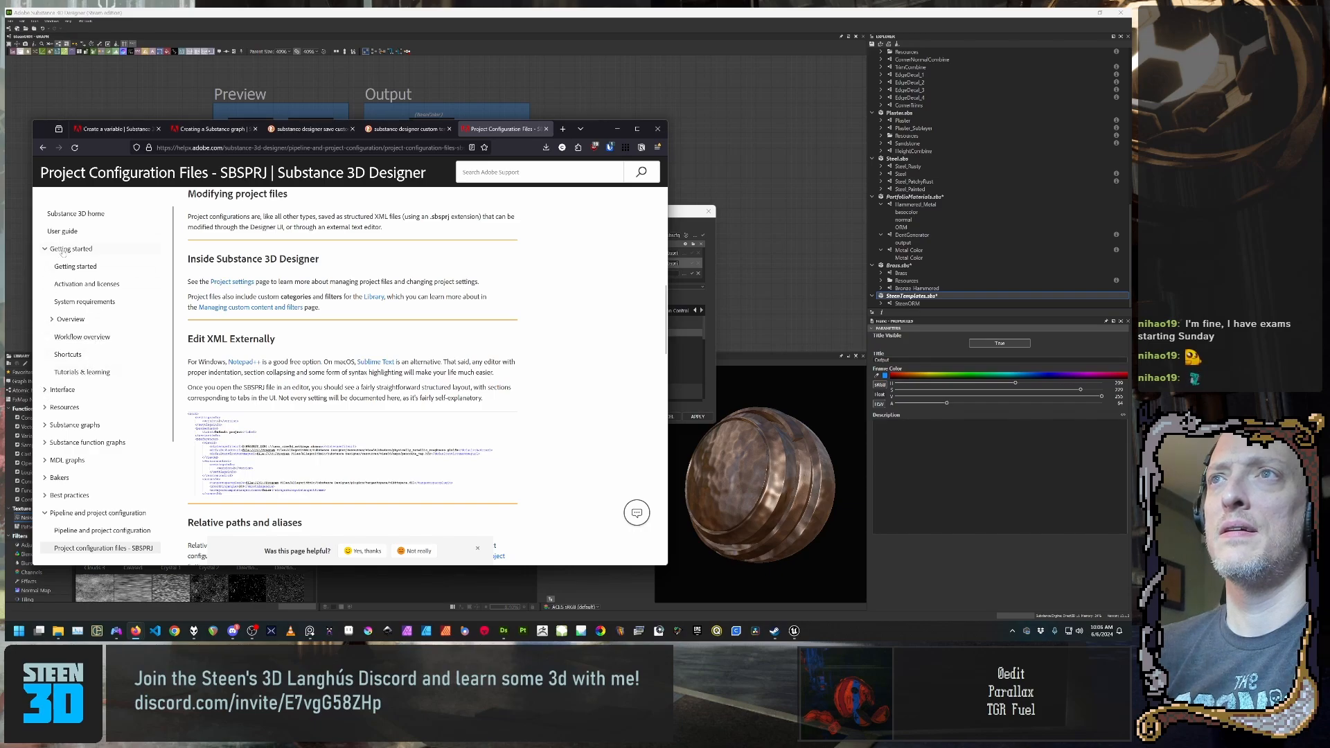
pyautogui.click(52, 319)
pyautogui.scroll(-2, 73, 316)
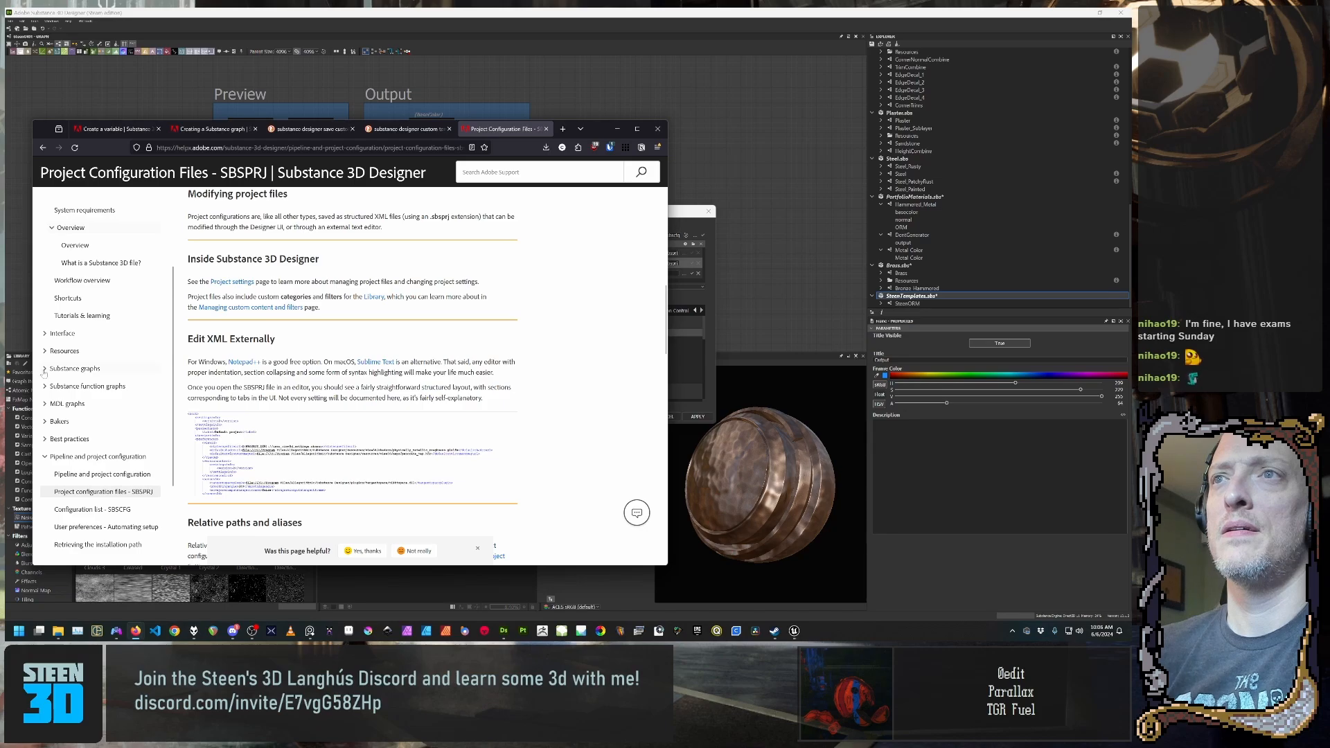
pyautogui.click(45, 368)
pyautogui.scroll(-2, 76, 353)
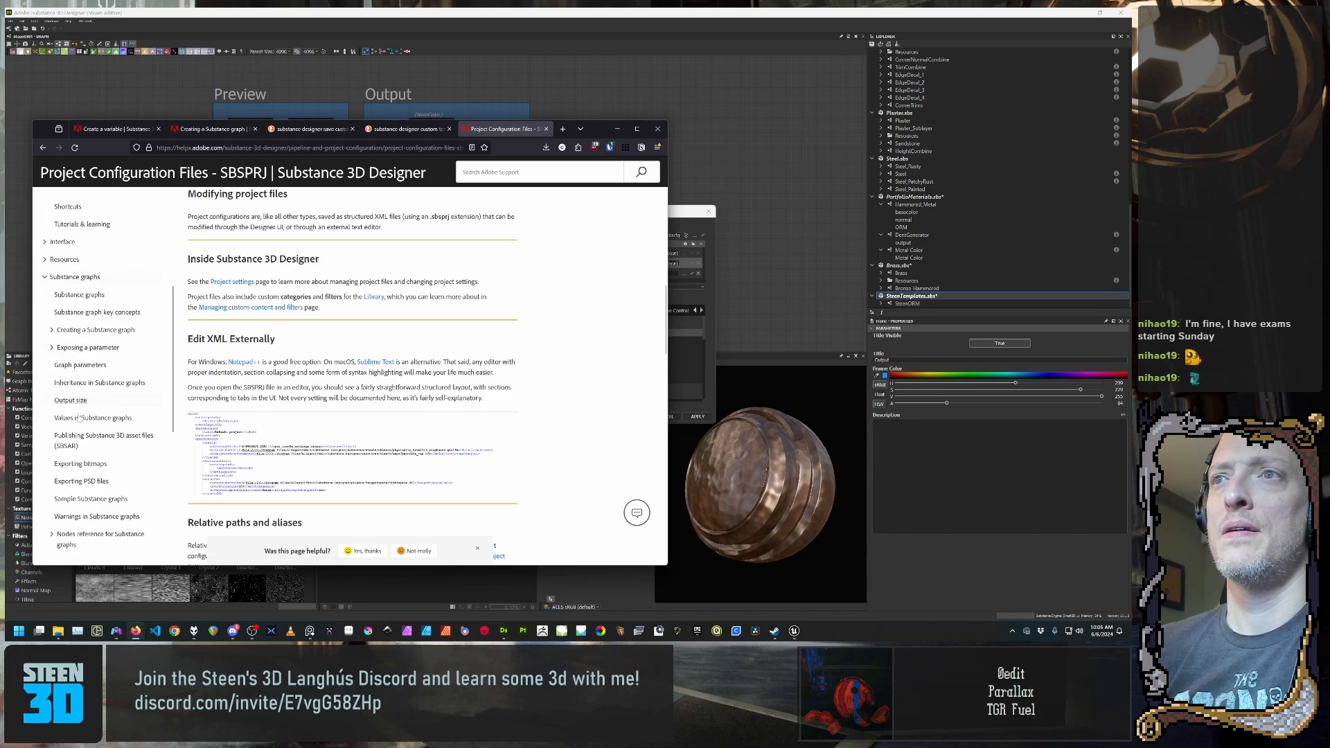
pyautogui.scroll(-2, 78, 498)
pyautogui.scroll(1, 77, 509)
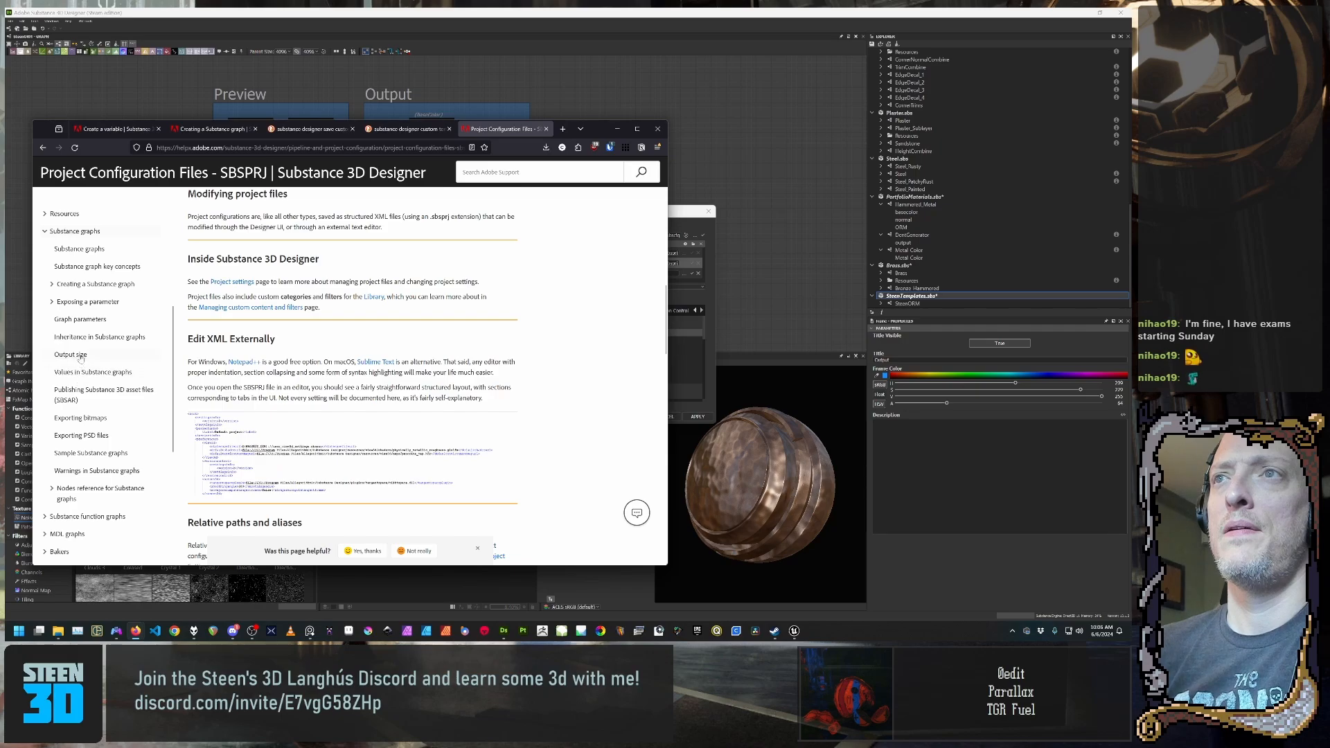
pyautogui.scroll(-3, 72, 398)
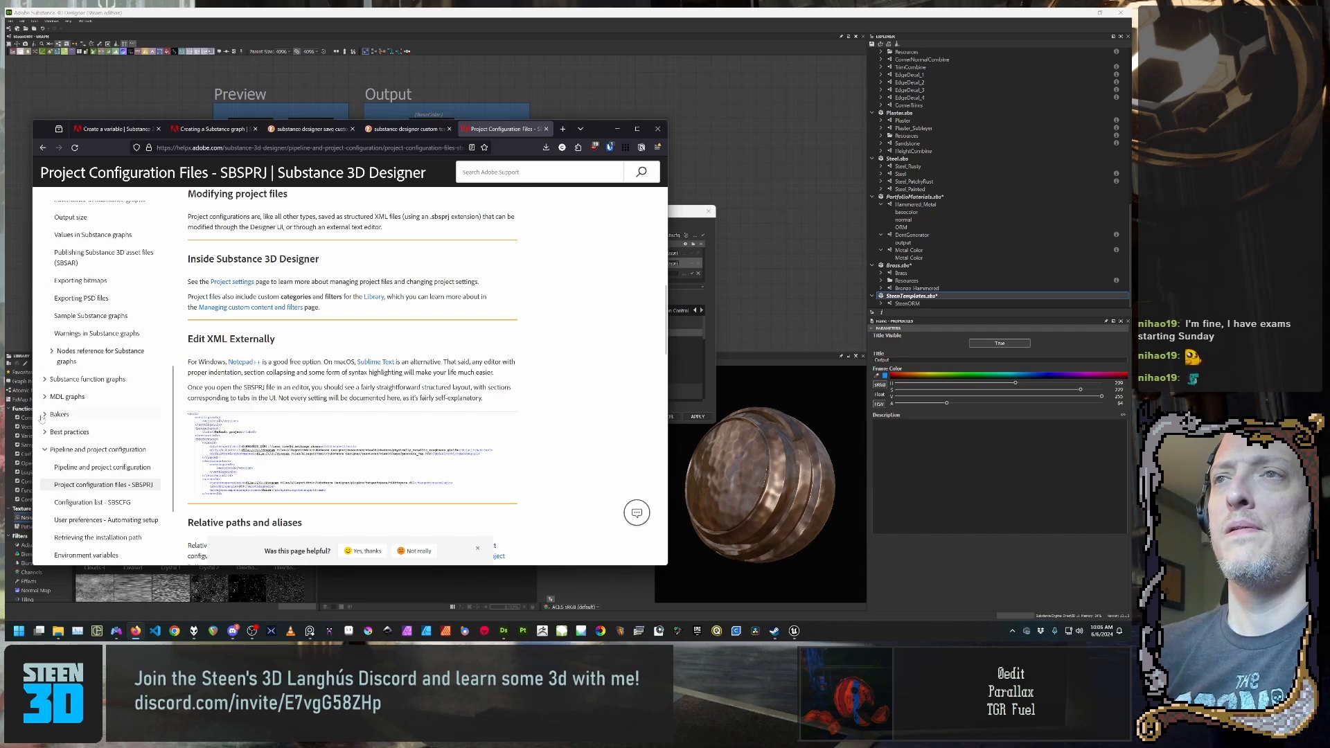
pyautogui.scroll(-2, 83, 435)
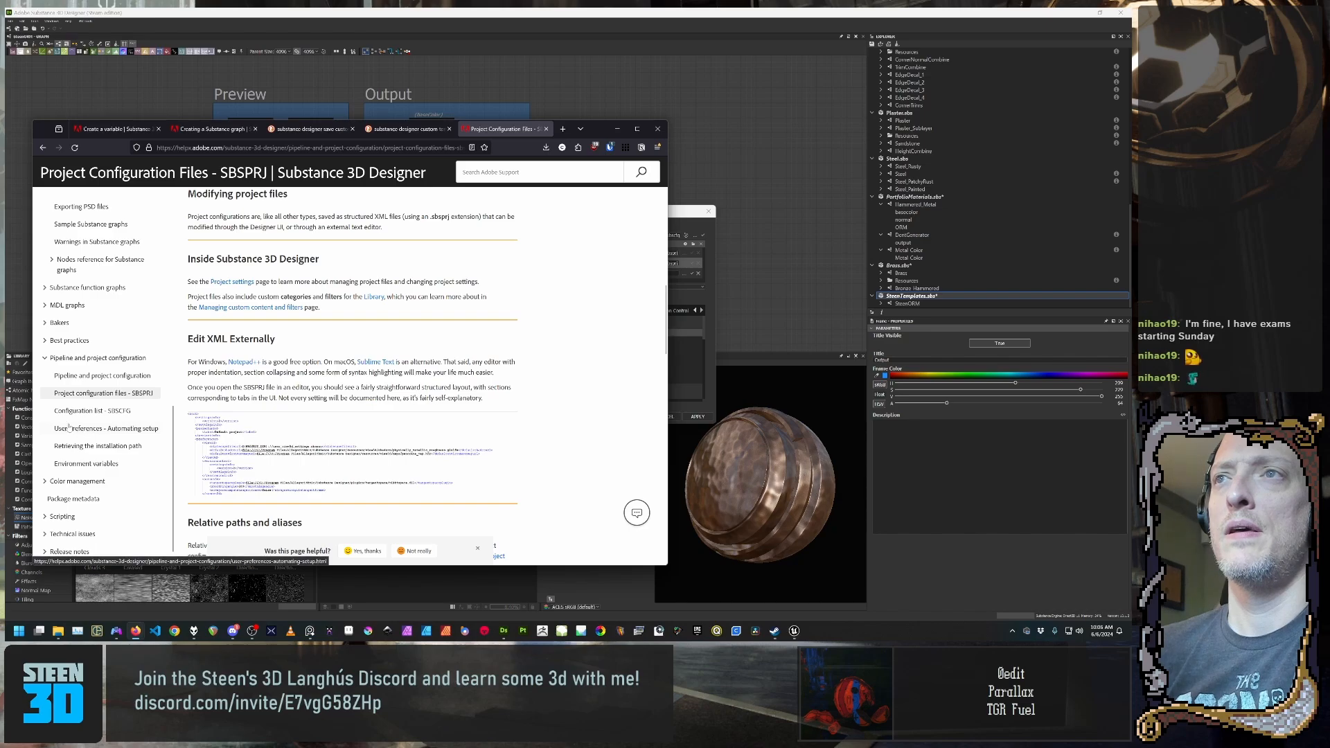
pyautogui.scroll(-1, 85, 382)
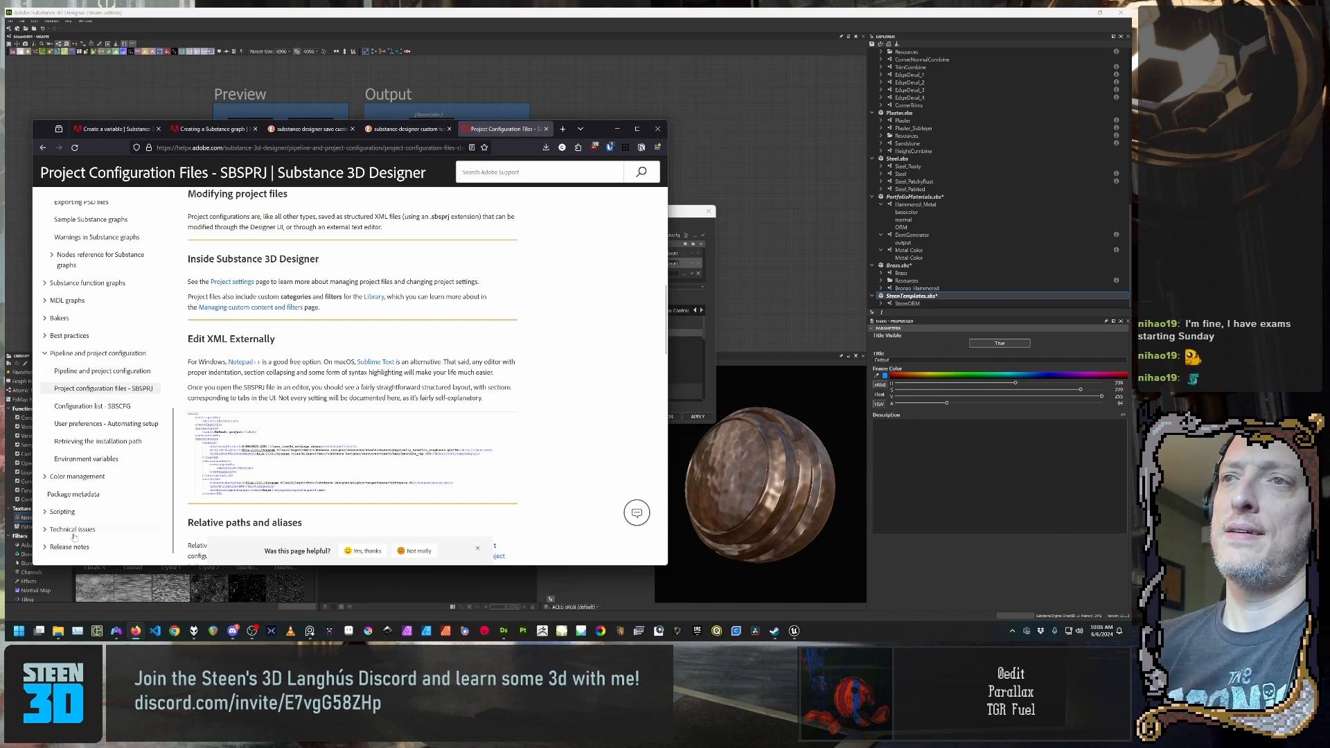
pyautogui.scroll(15, 70, 554)
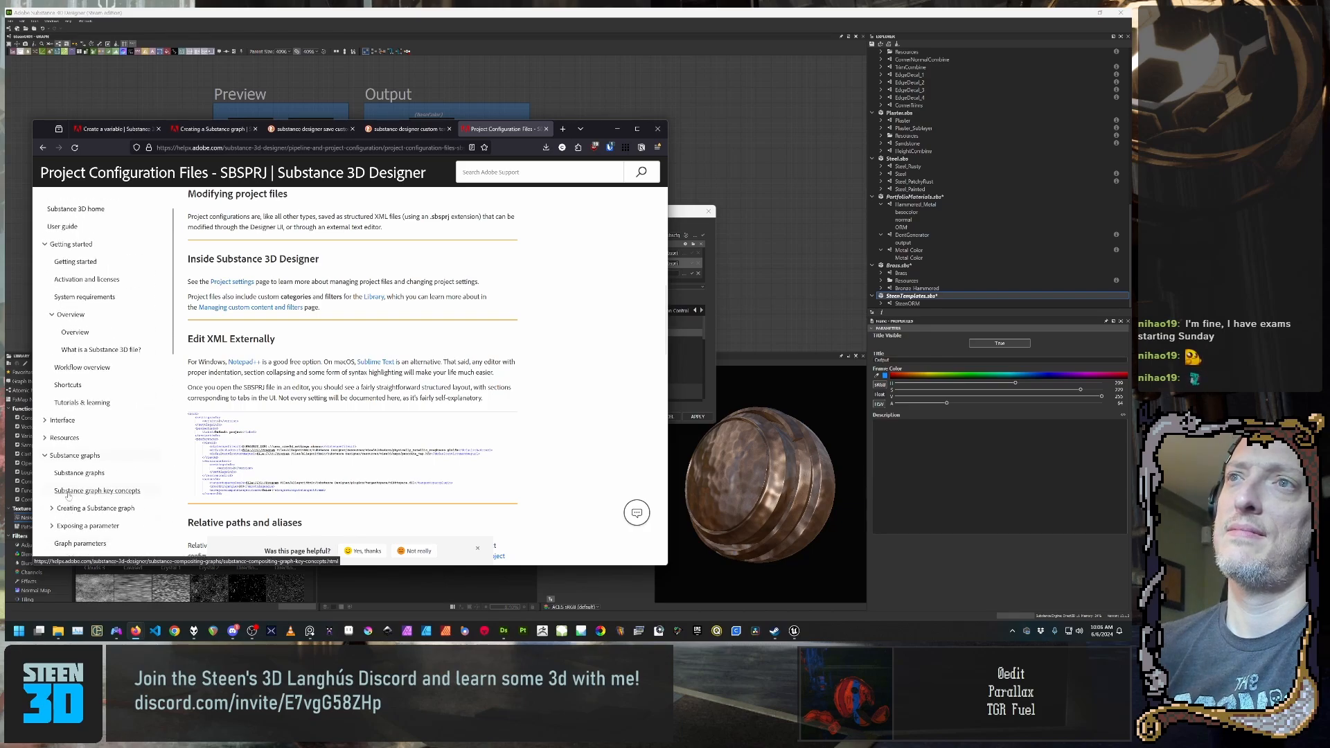
# Step: Expand the Resources and Interface chapters of the user guide and scan their topics for template information
pyautogui.click(45, 439)
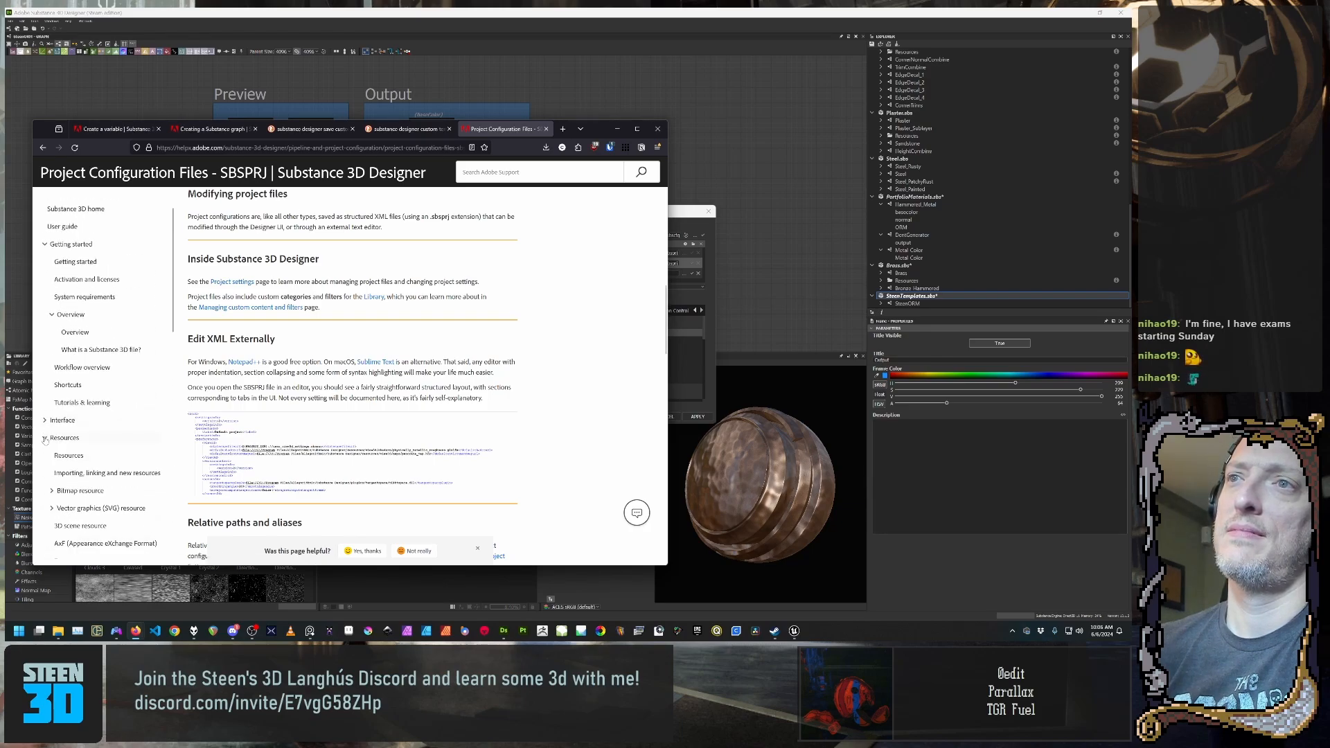
pyautogui.scroll(-1, 47, 440)
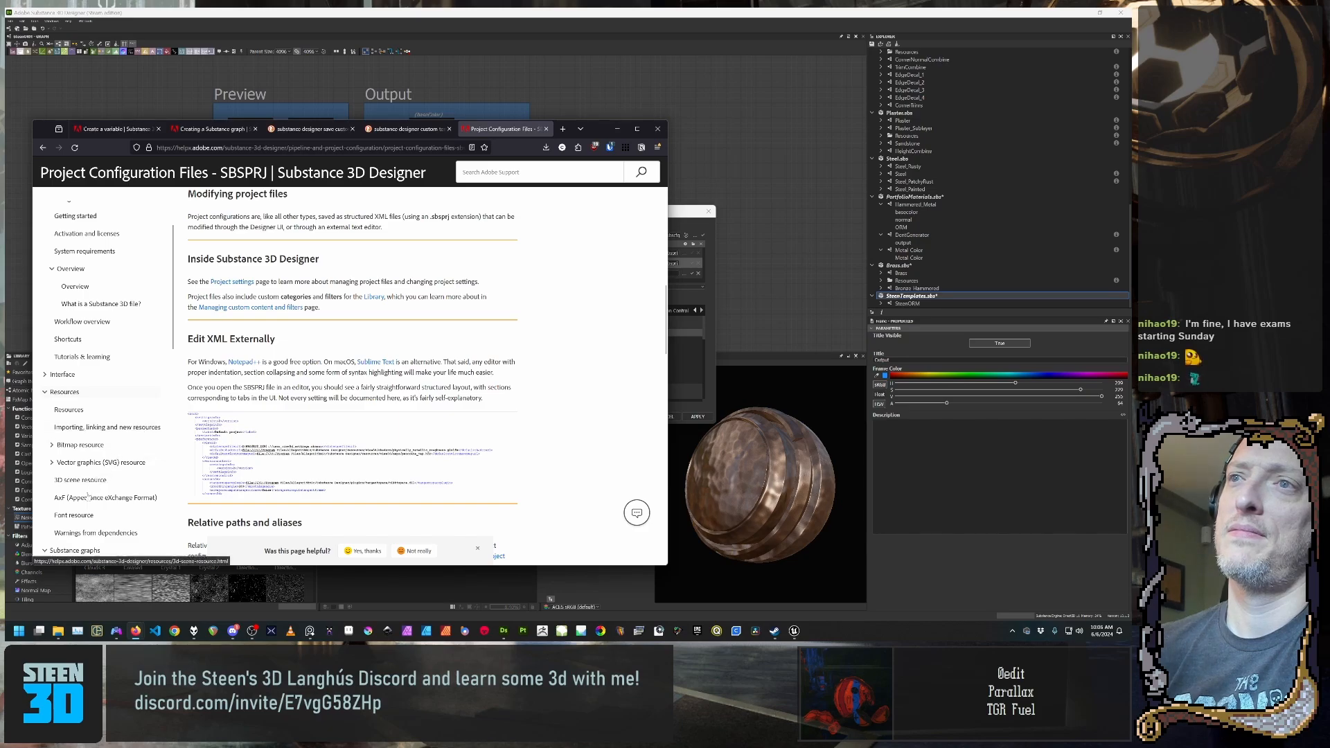
pyautogui.scroll(-1, 86, 516)
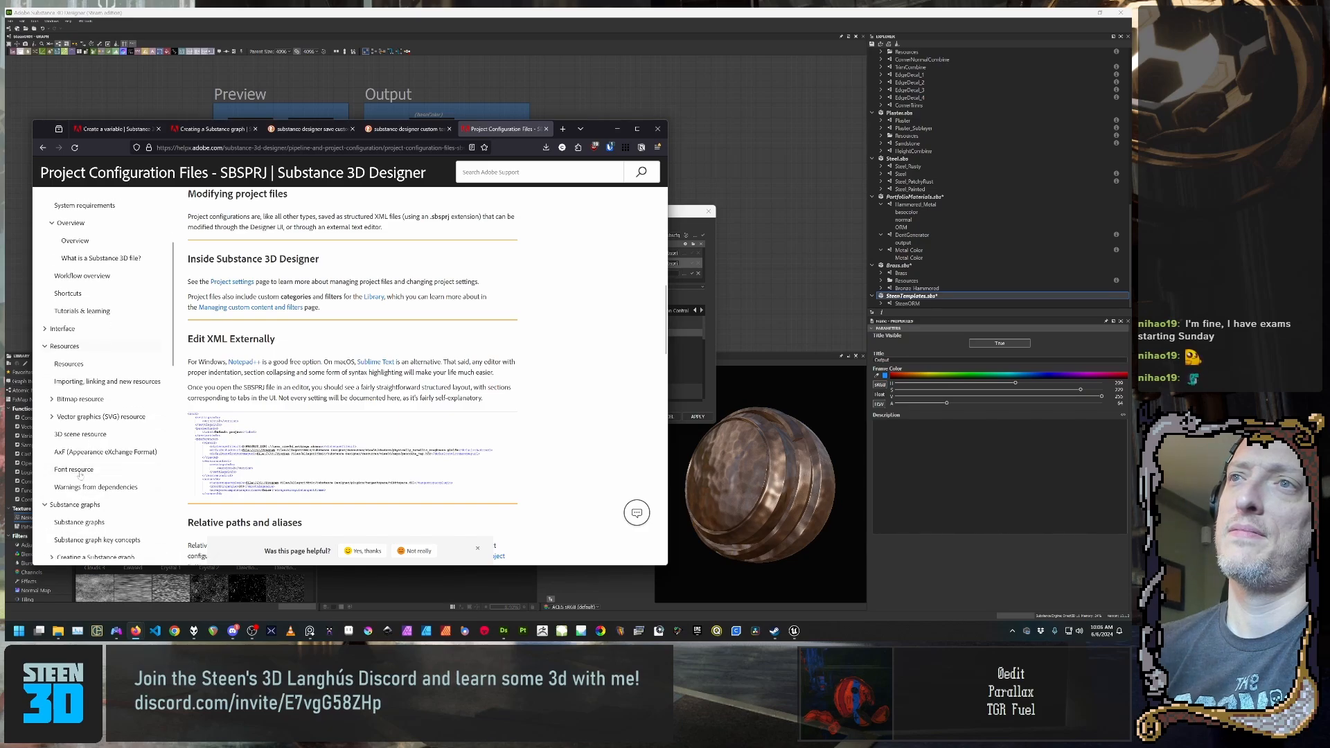
pyautogui.click(59, 326)
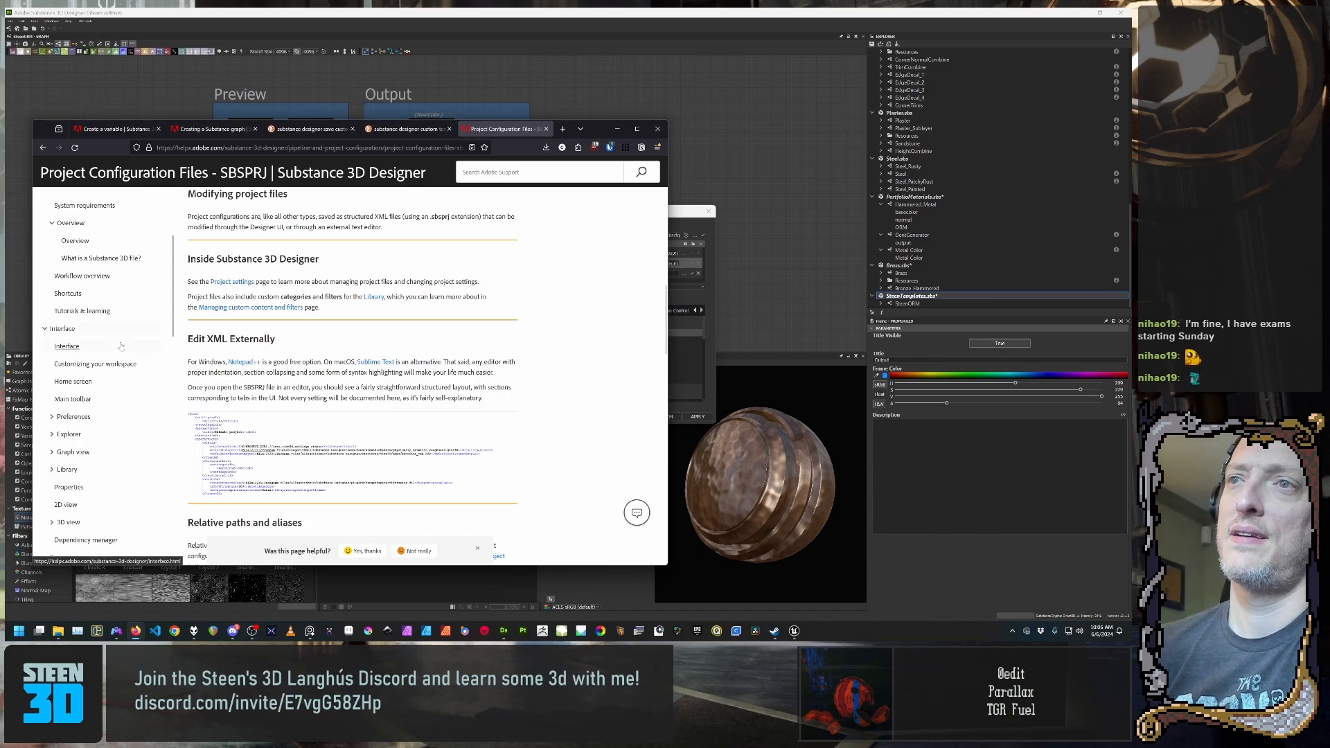
pyautogui.scroll(-10, 121, 346)
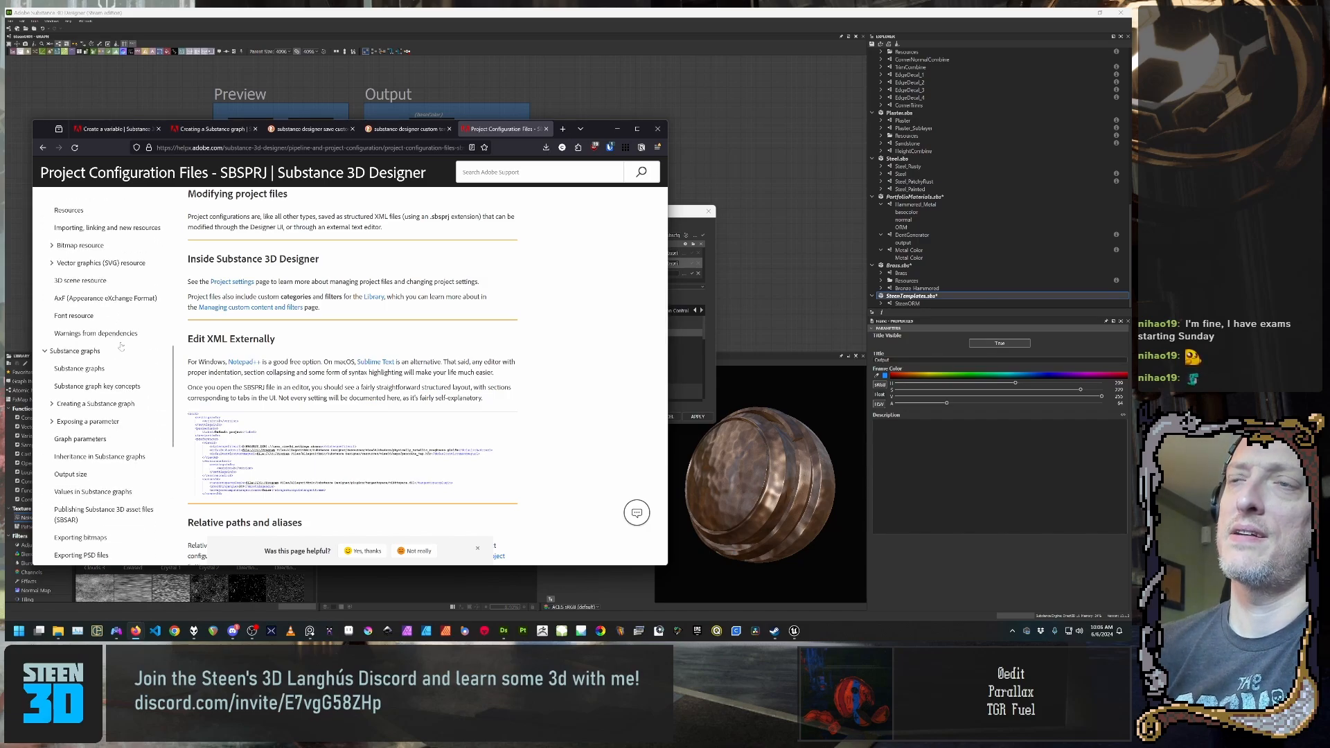
pyautogui.scroll(-4, 122, 346)
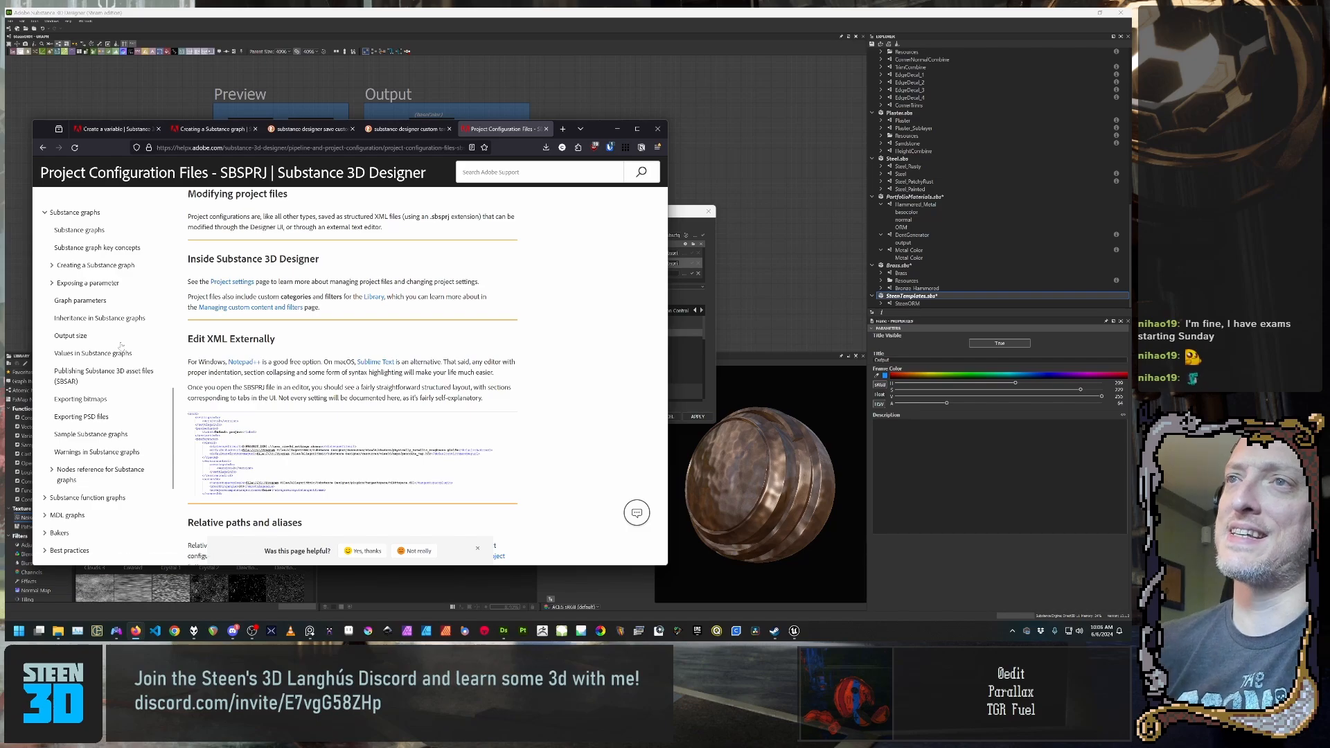
pyautogui.scroll(-2, 121, 346)
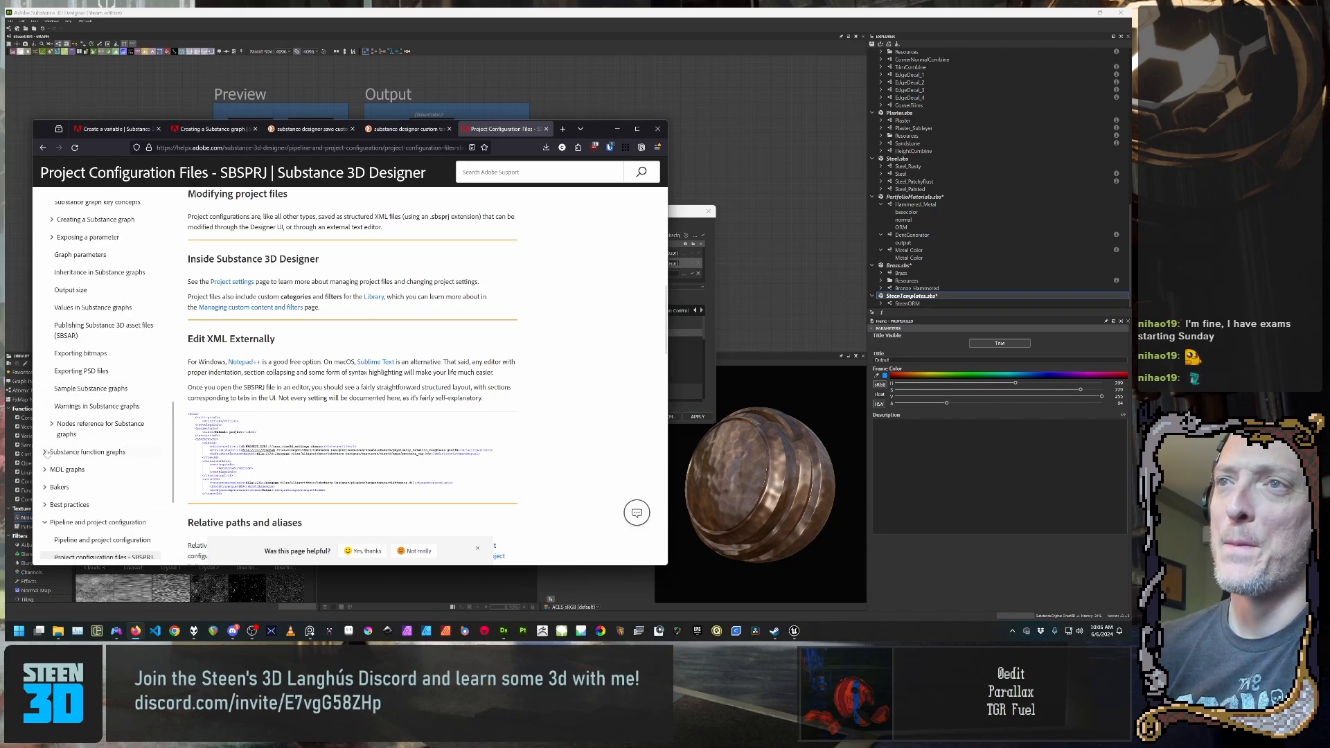
# Step: Scan the Substance function graphs topics and the remaining user guide chapters down to Scripting for template help
pyautogui.click(46, 452)
pyautogui.scroll(-2, 105, 446)
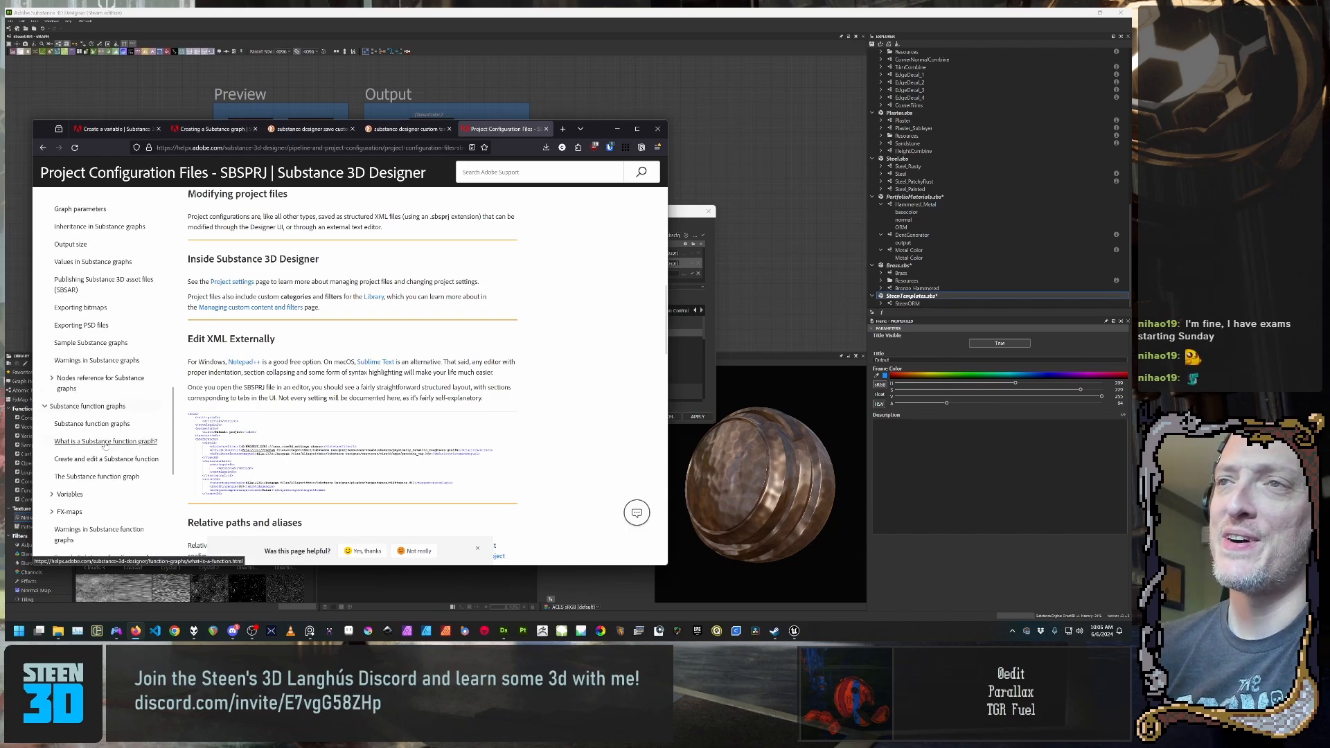
pyautogui.scroll(-2, 105, 446)
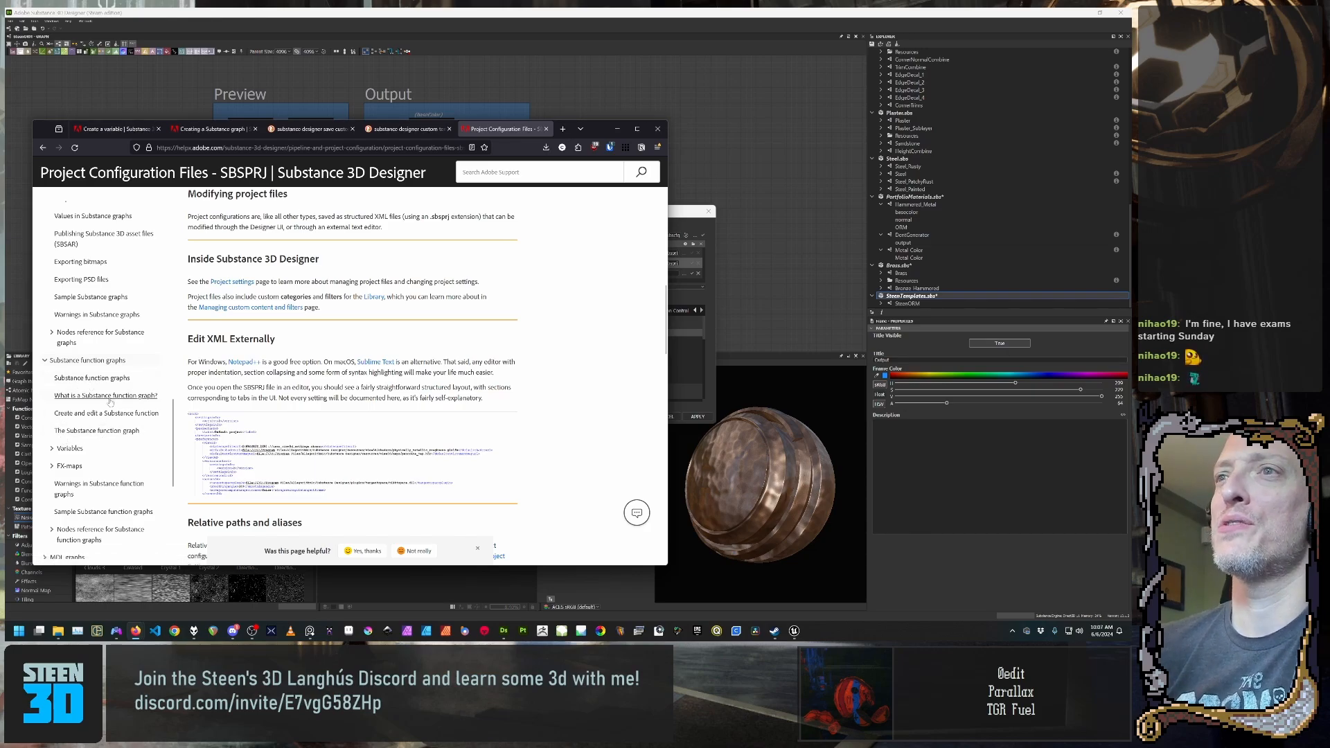
pyautogui.scroll(-4, 109, 402)
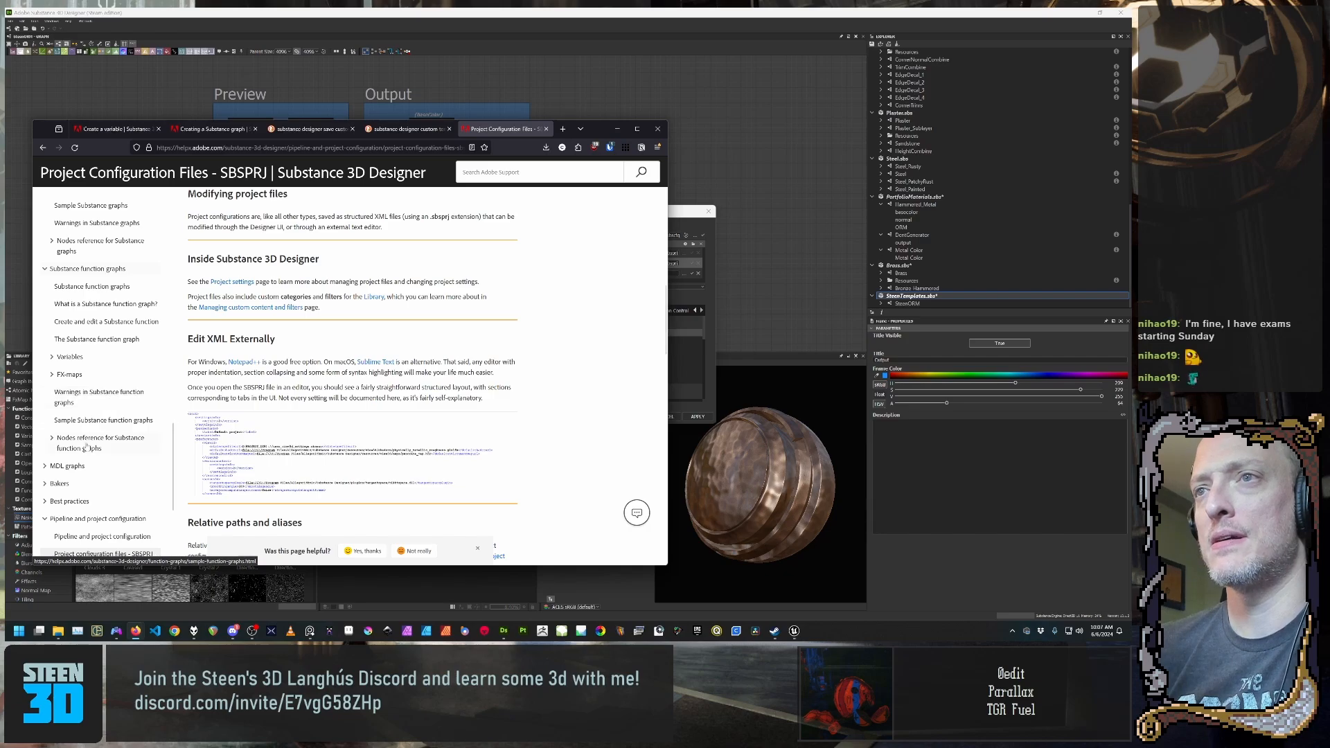
pyautogui.scroll(-1, 110, 402)
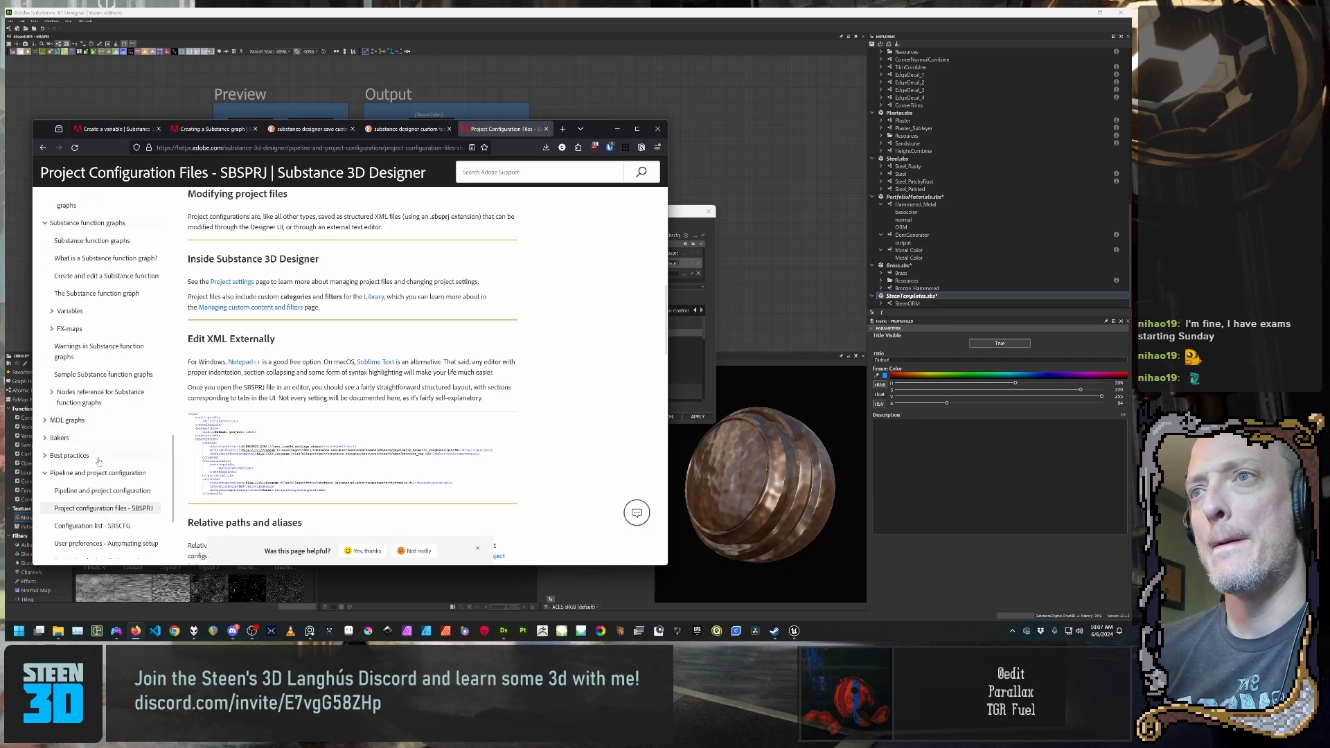
pyautogui.scroll(-3, 99, 457)
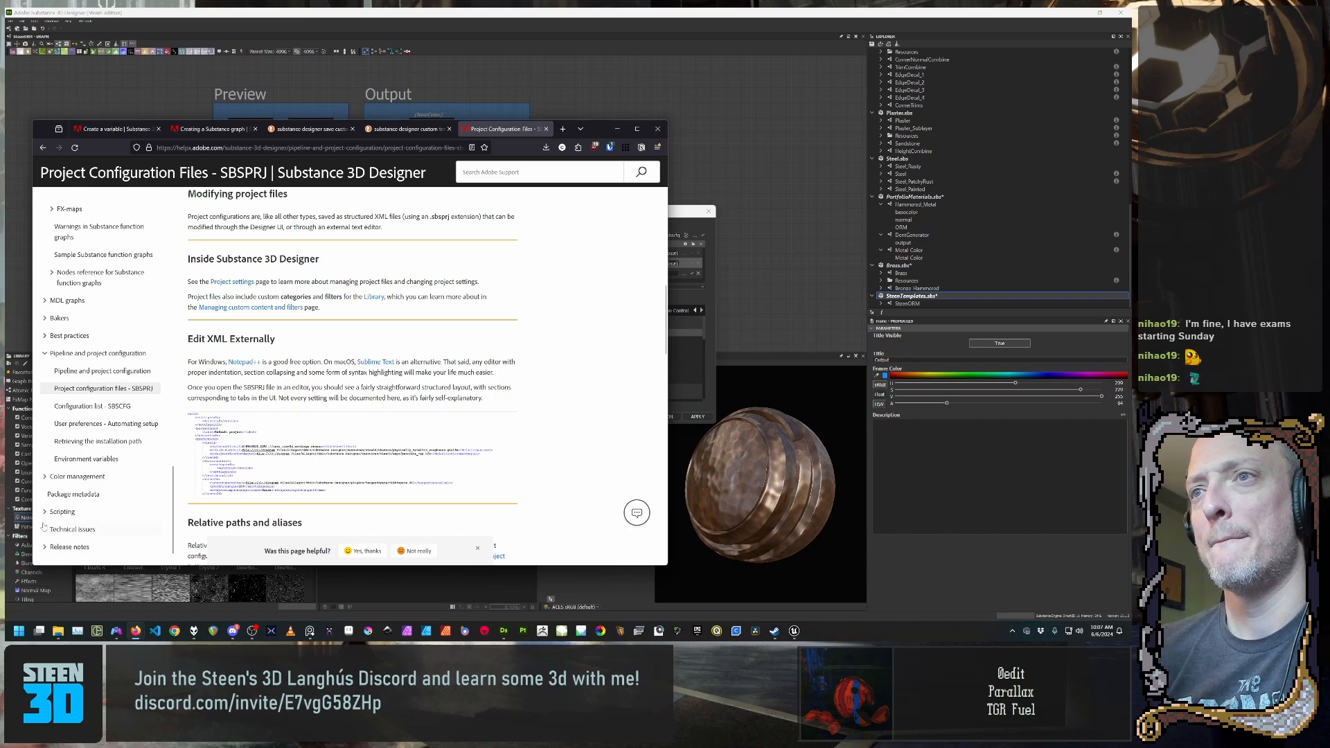
pyautogui.click(50, 513)
pyautogui.click(50, 513)
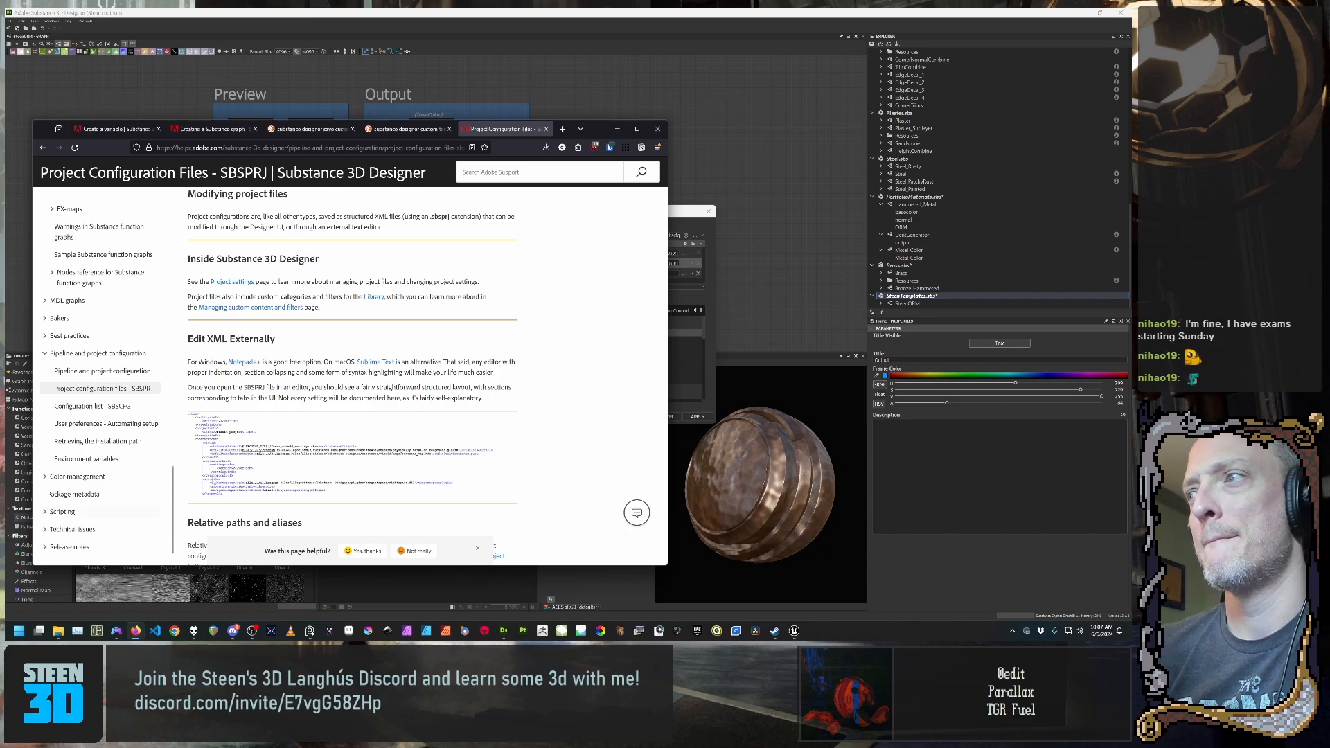
# Step: Dismiss the page feedback prompt and read which settings a project file can contain, including General and Library
pyautogui.scroll(-5, 352, 374)
pyautogui.scroll(3, 438, 548)
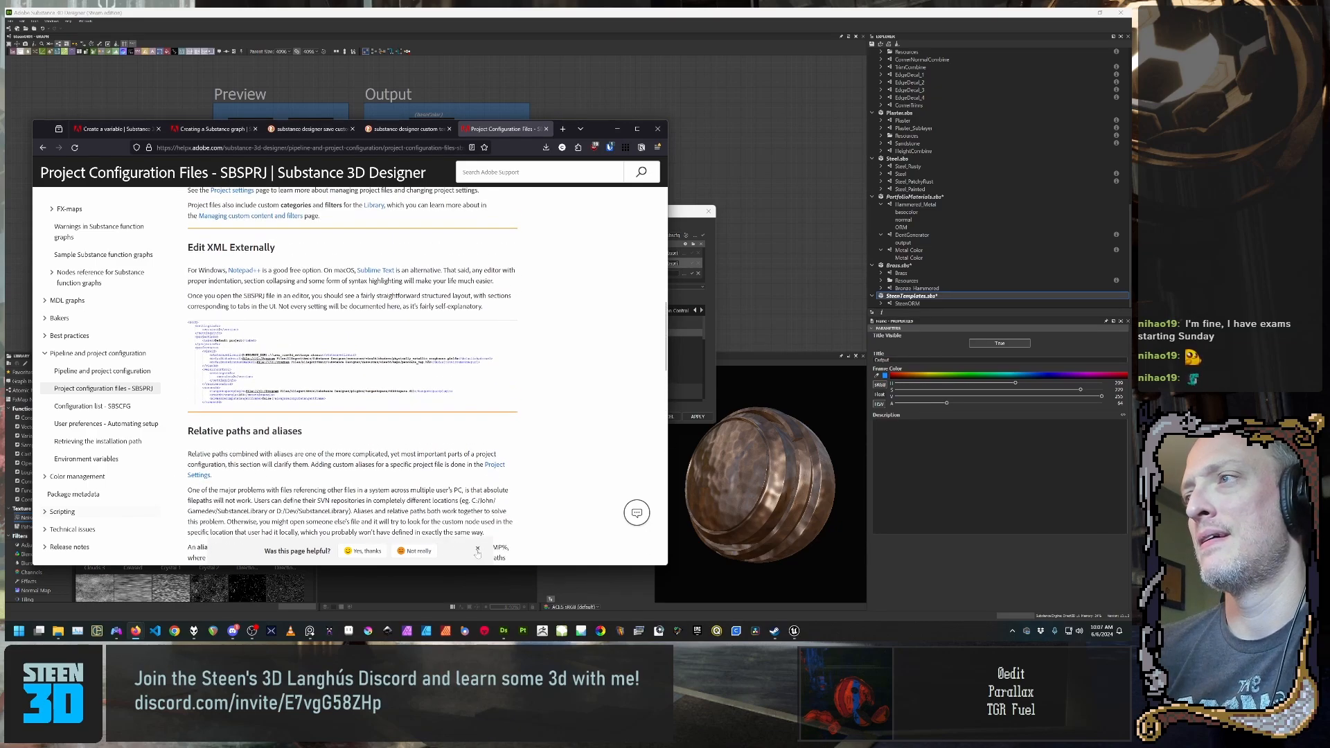
pyautogui.click(477, 548)
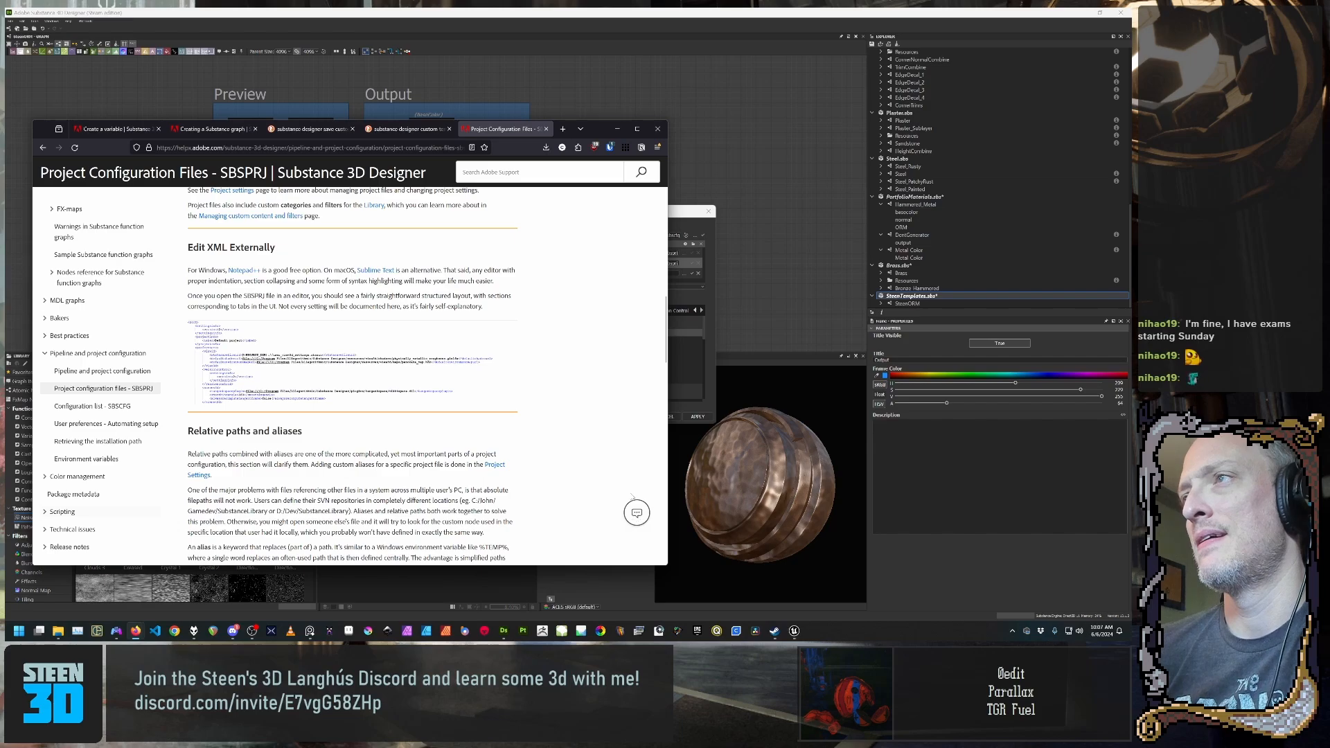
pyautogui.scroll(3, 574, 407)
pyautogui.scroll(2, 575, 407)
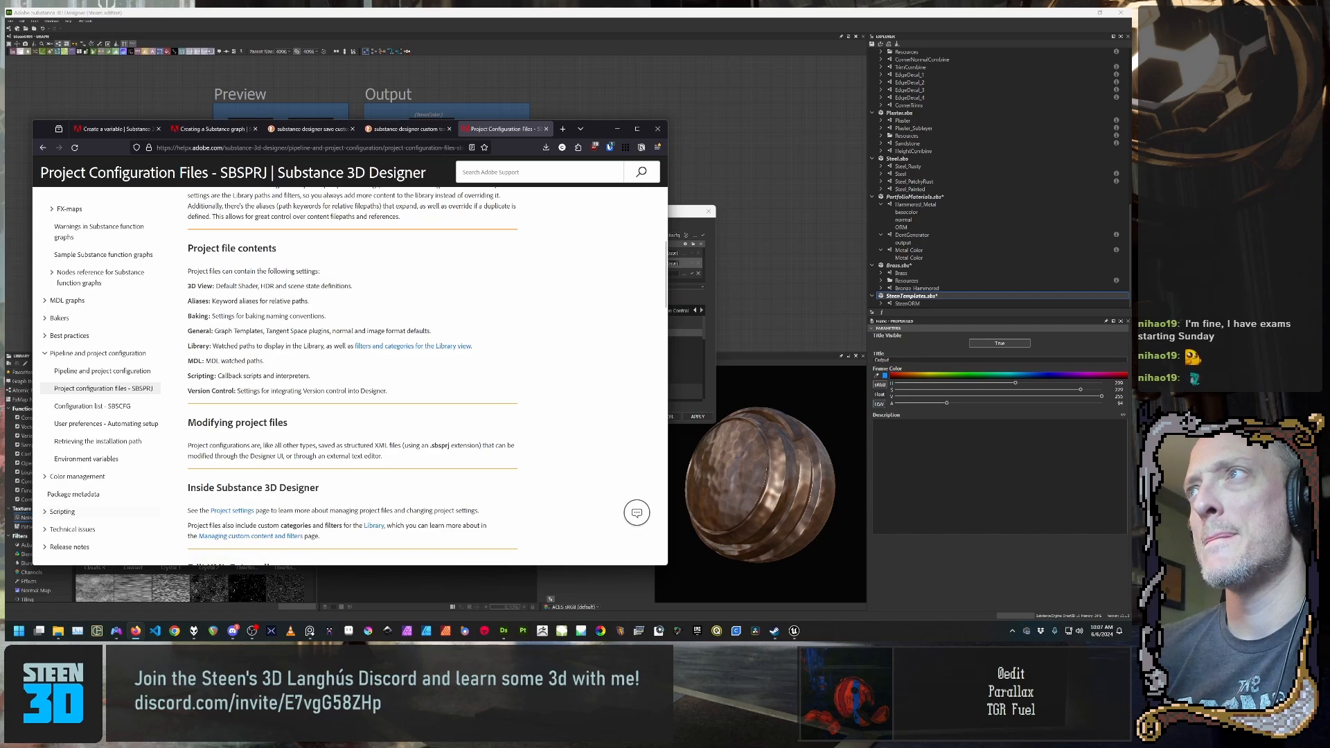
# Step: Switch to Substance 3D Designer and add the SubstanceDesigner/Templates folder to the user project's Library paths
pyautogui.click(687, 213)
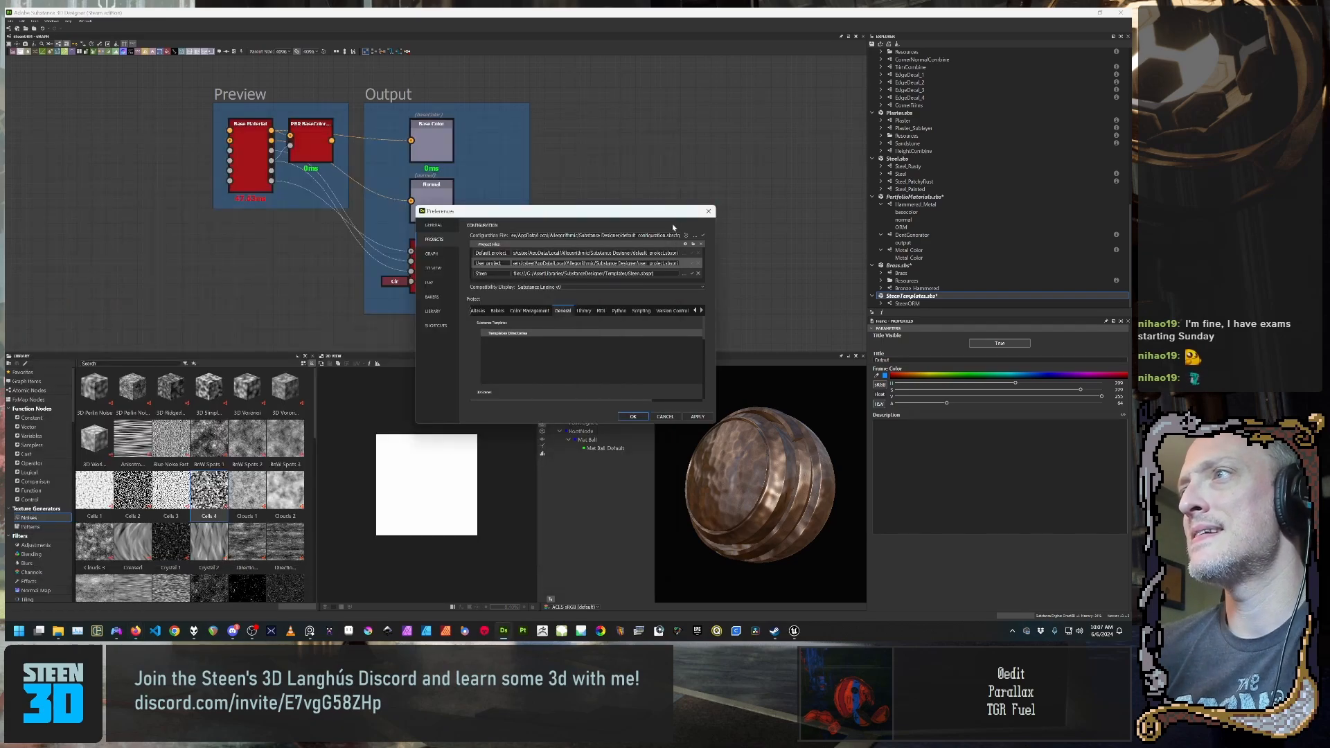
pyautogui.click(580, 311)
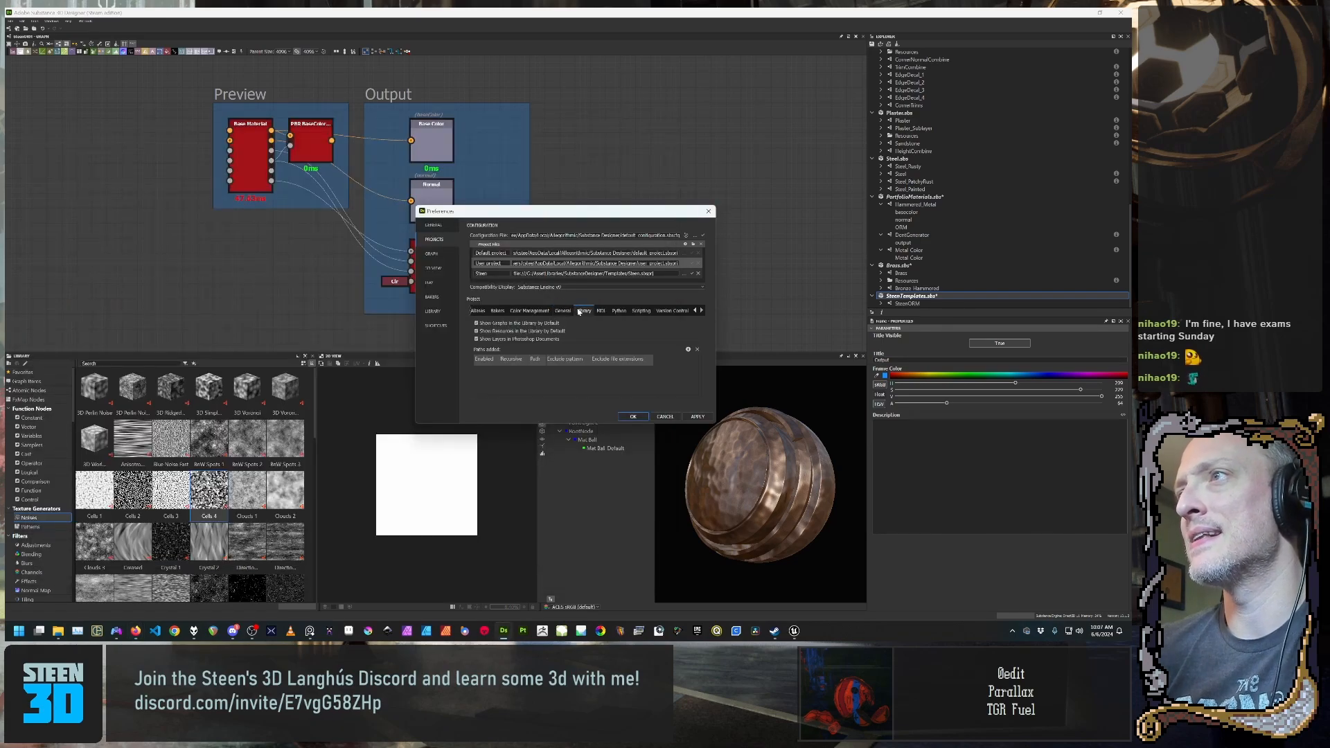
pyautogui.click(687, 351)
pyautogui.moveTo(673, 217); pyautogui.dragTo(511, 187)
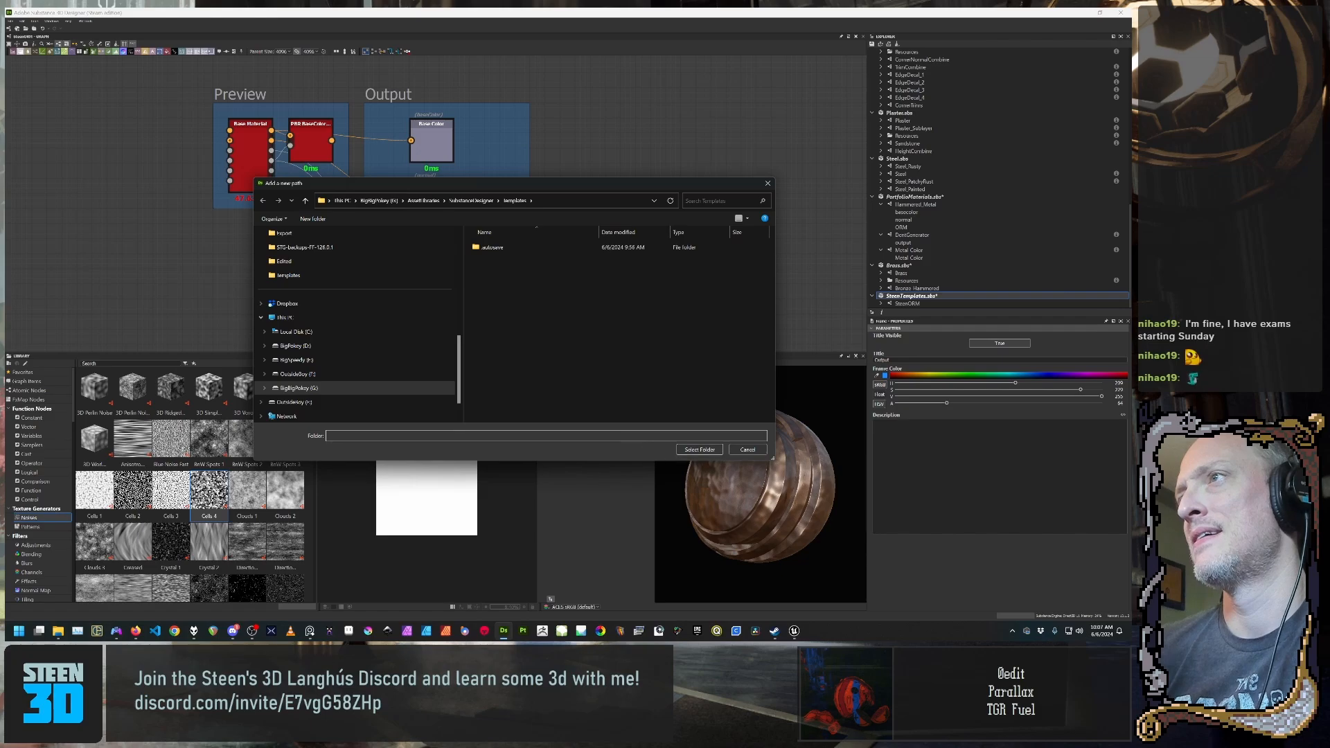
pyautogui.click(696, 449)
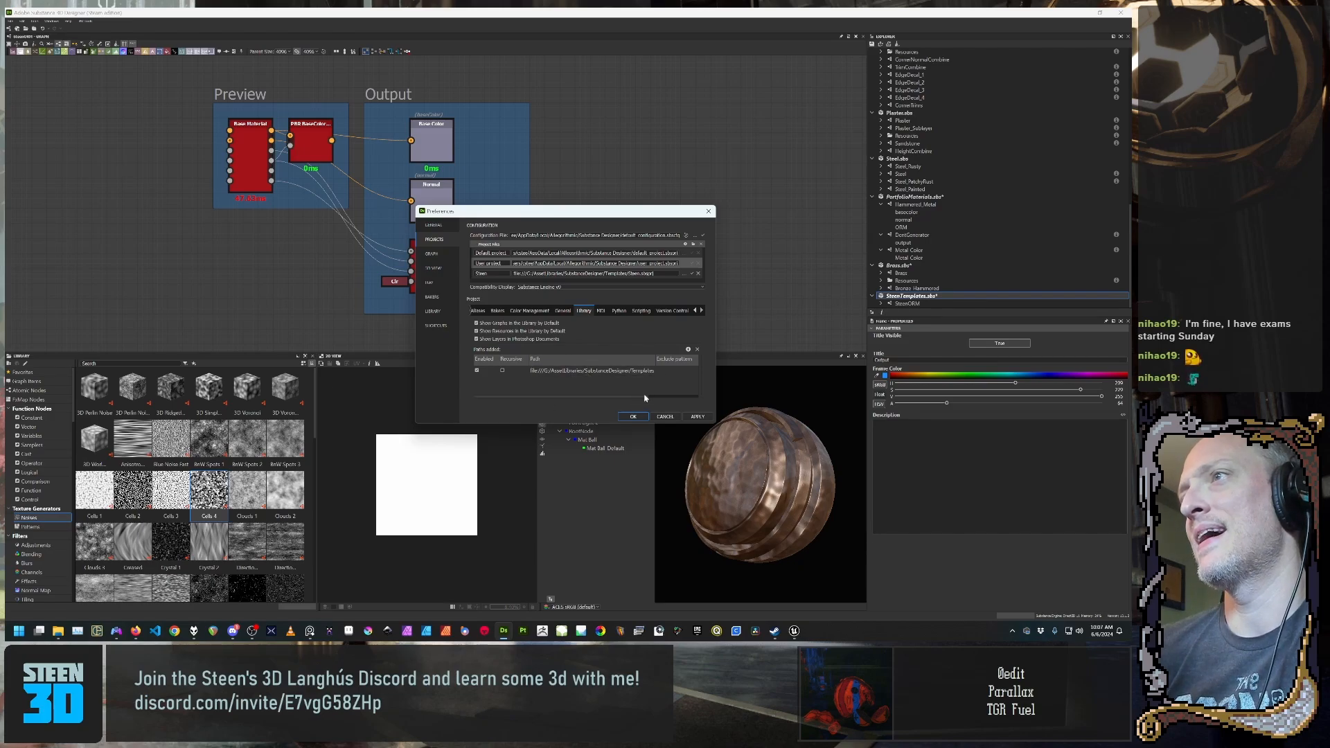
# Step: Review the exclusion columns of the added library path, then apply and accept the preferences
pyautogui.moveTo(624, 396); pyautogui.dragTo(691, 397)
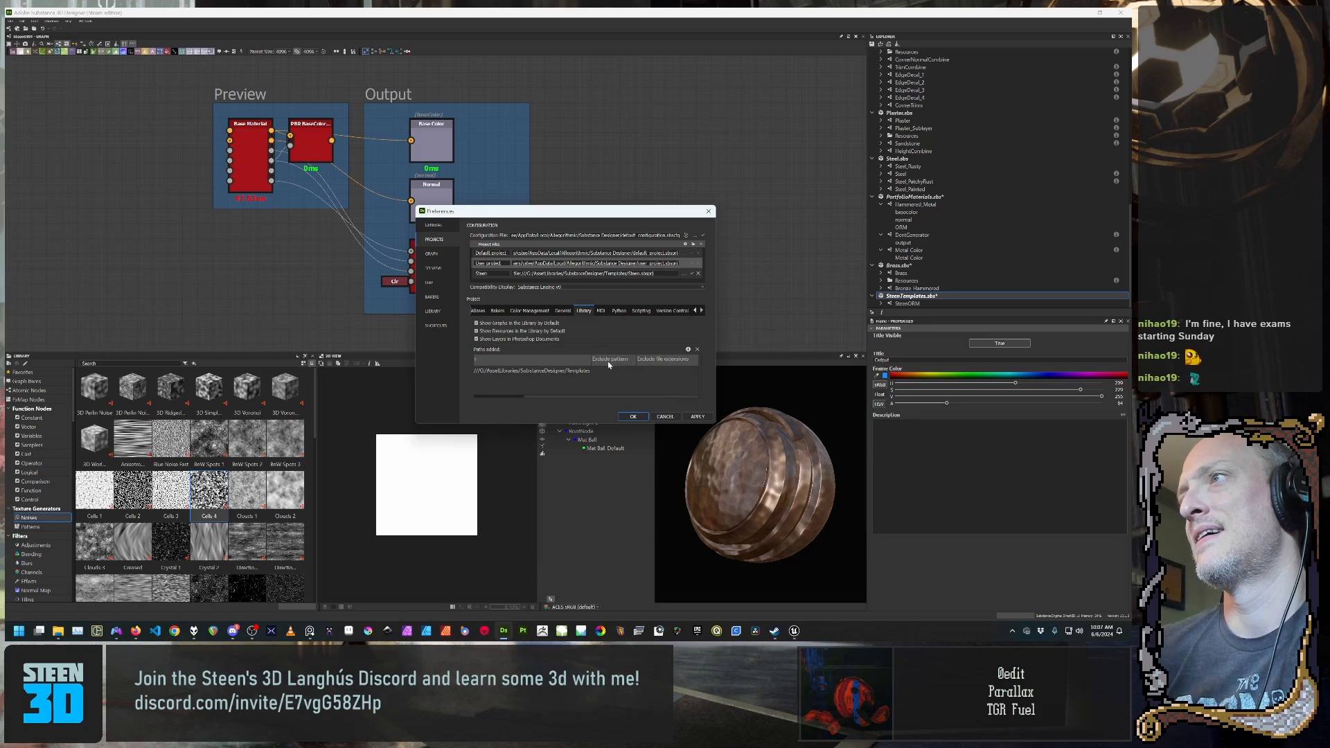
pyautogui.click(685, 416)
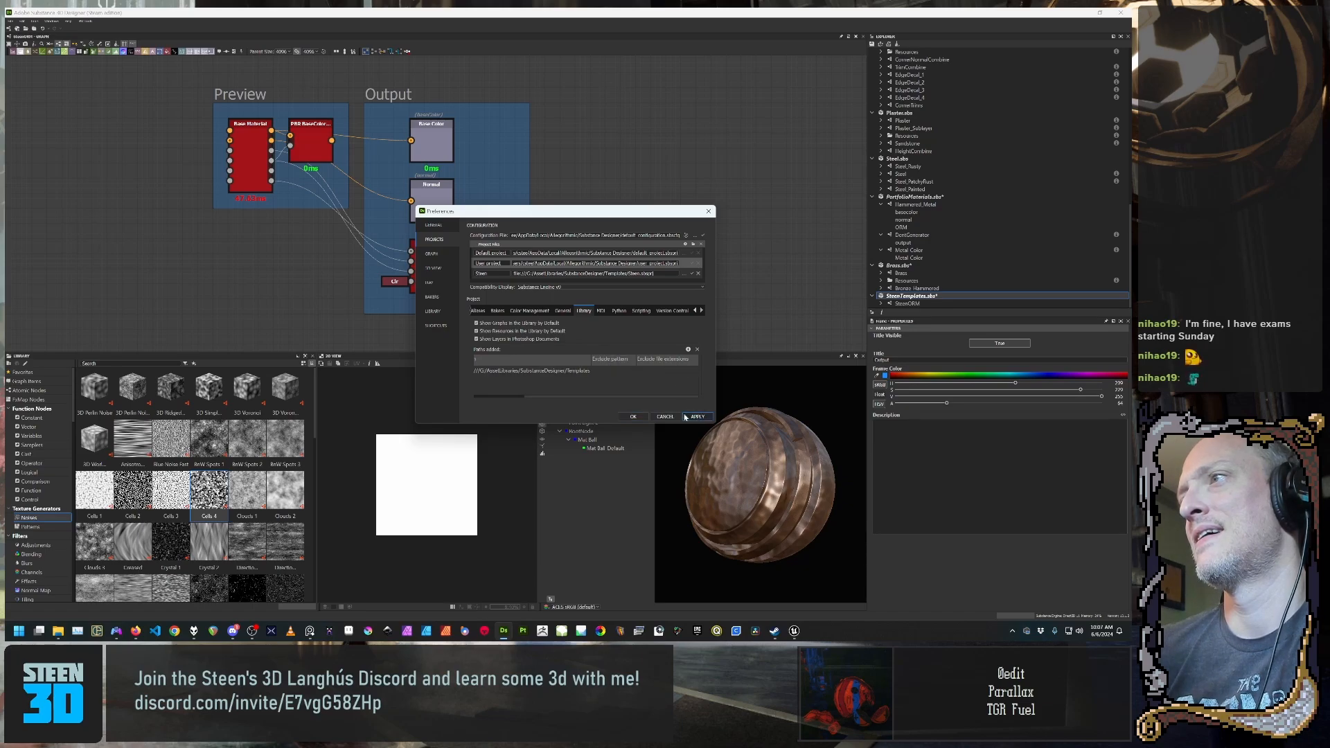
pyautogui.click(631, 417)
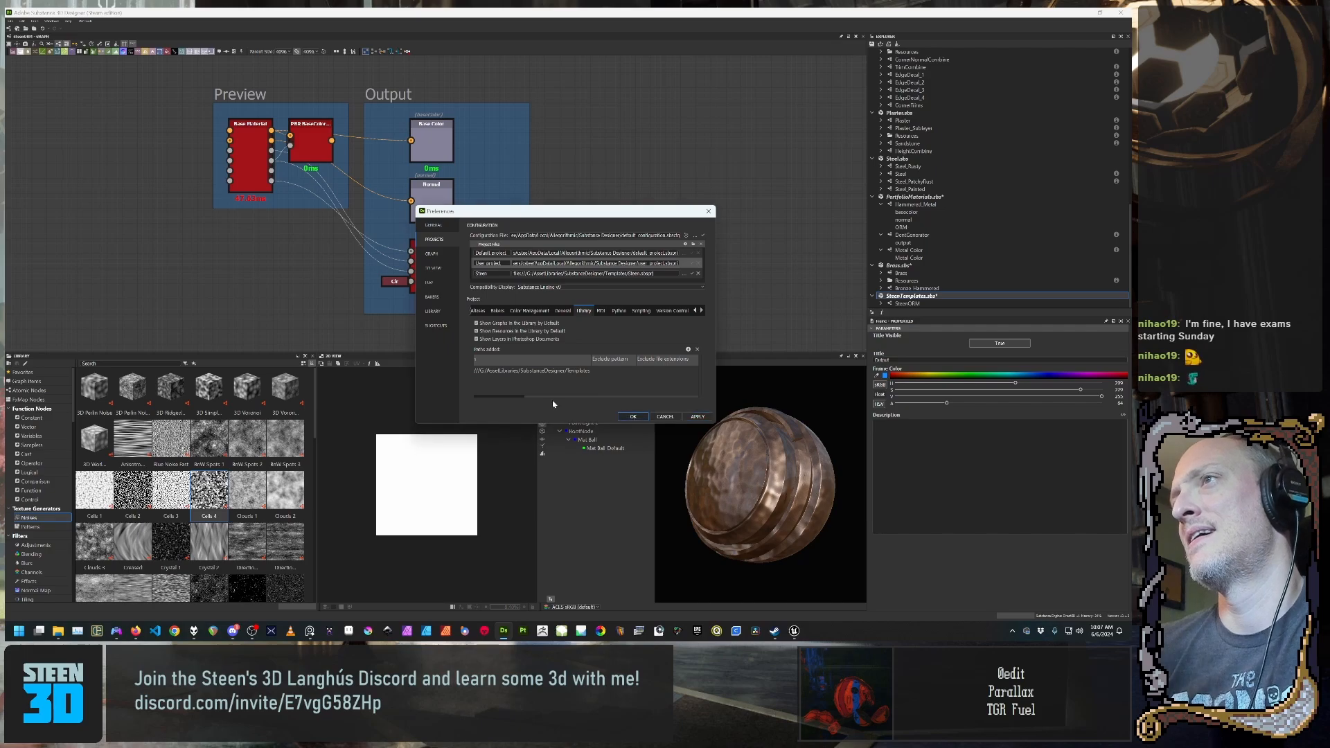
# Step: Start a new Substance graph and check the template list filtered by the Steen project and by all projects
pyautogui.hotkey('ctrl', 'n')
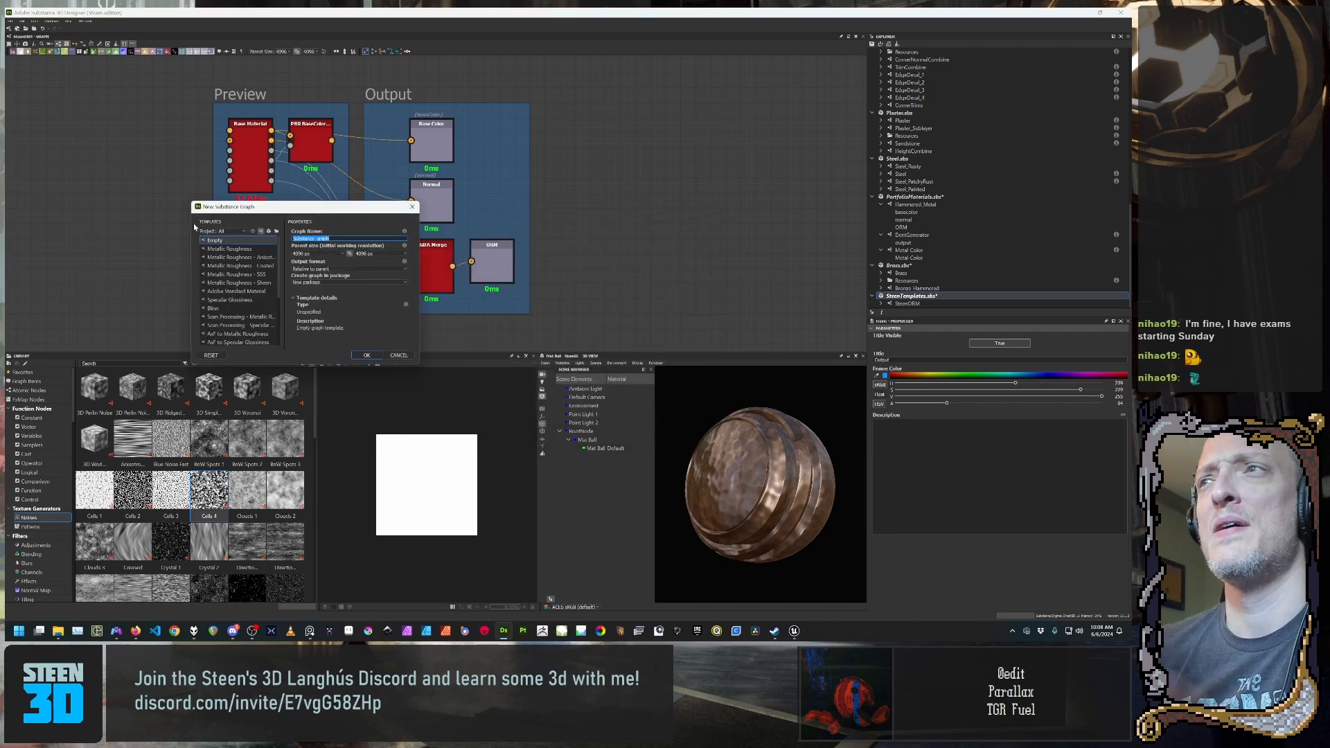
pyautogui.click(232, 230)
pyautogui.click(241, 254)
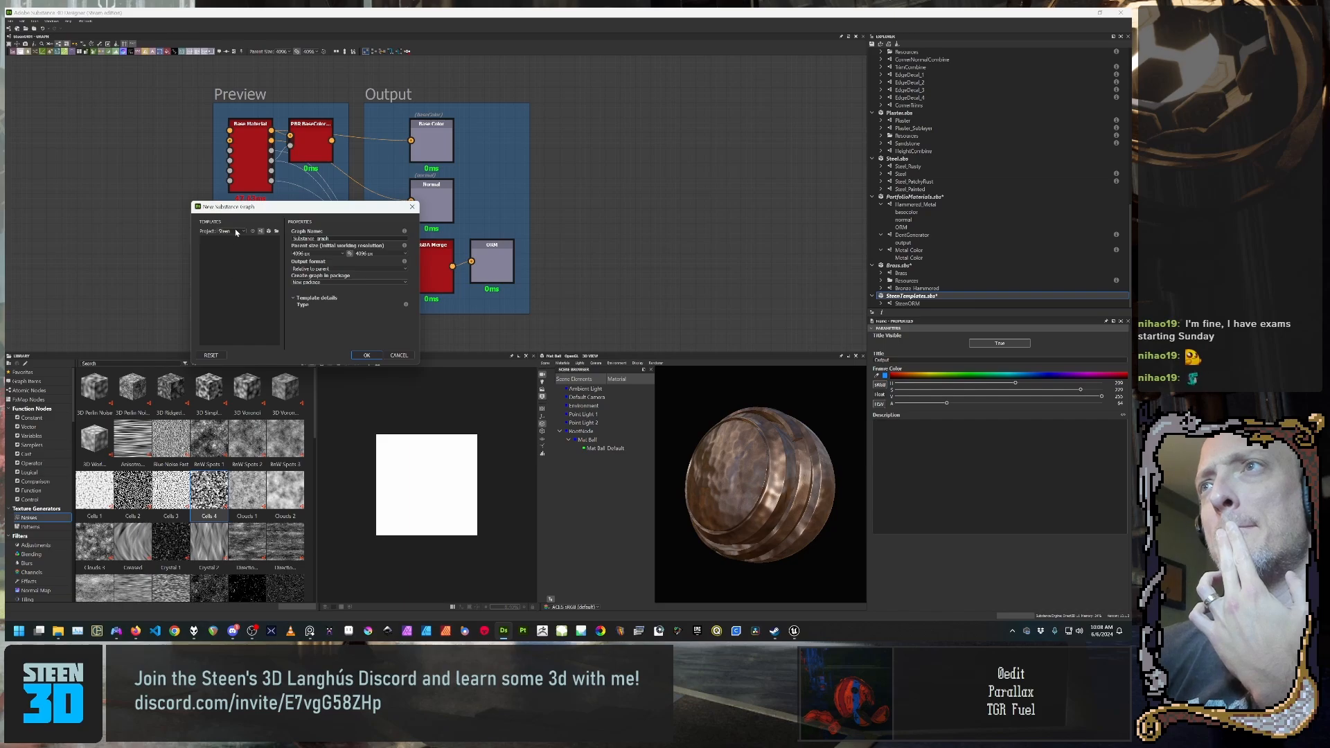
pyautogui.click(236, 232)
pyautogui.click(238, 240)
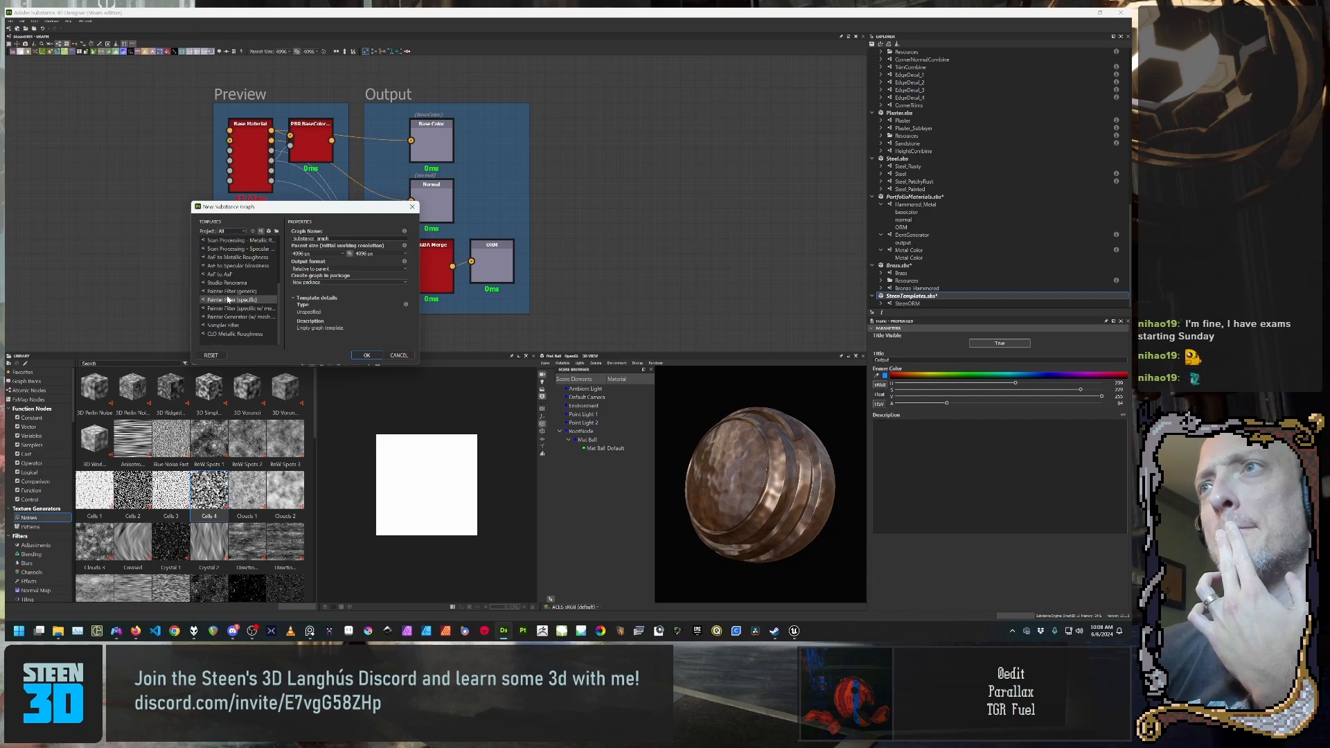
pyautogui.scroll(3, 229, 299)
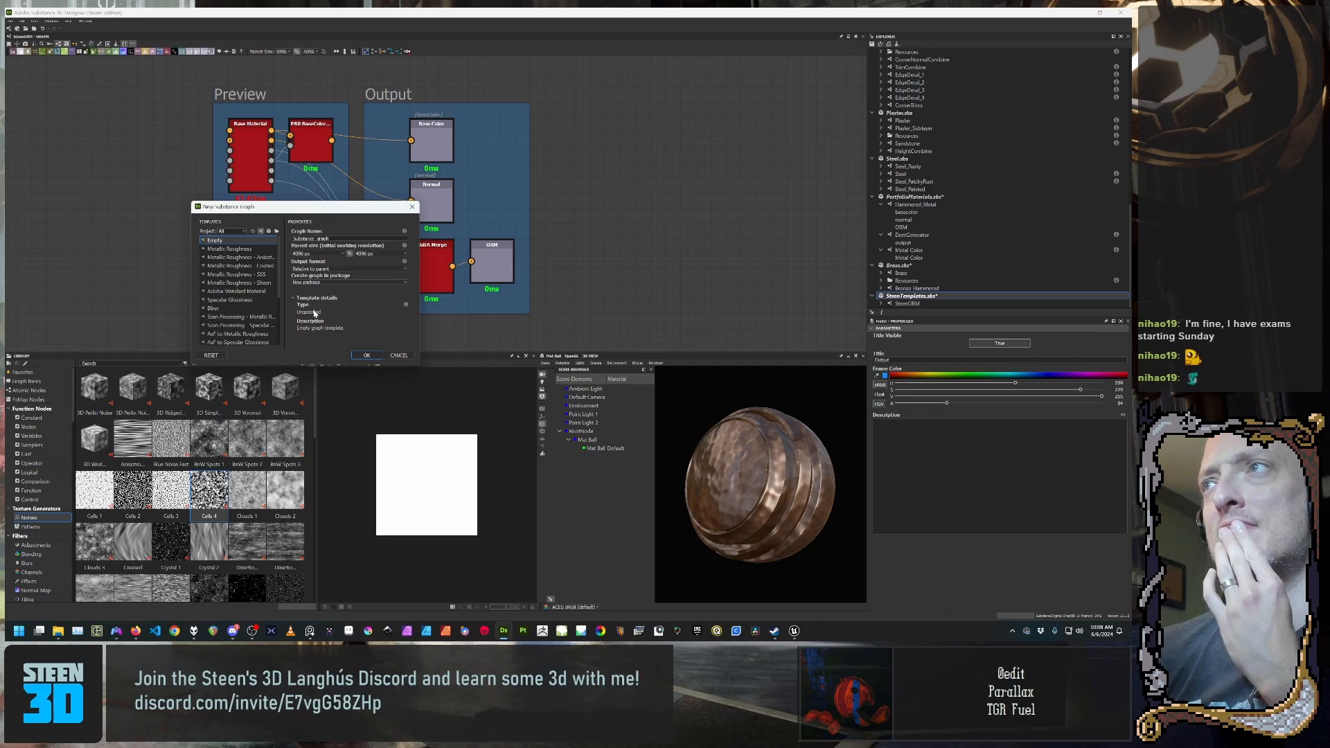
# Step: Group the new-graph templates by package to look for the custom template, and close the dialog without creating a graph
pyautogui.moveTo(405, 232)
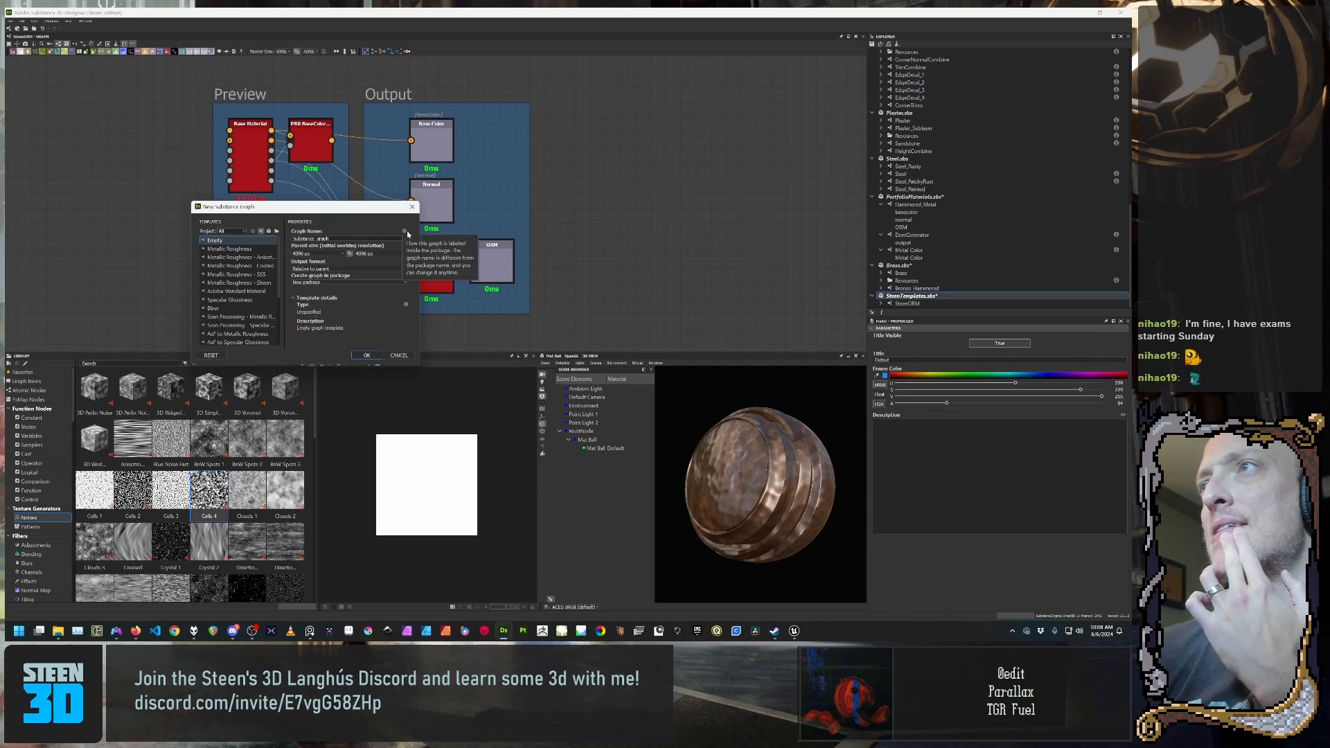
pyautogui.click(269, 232)
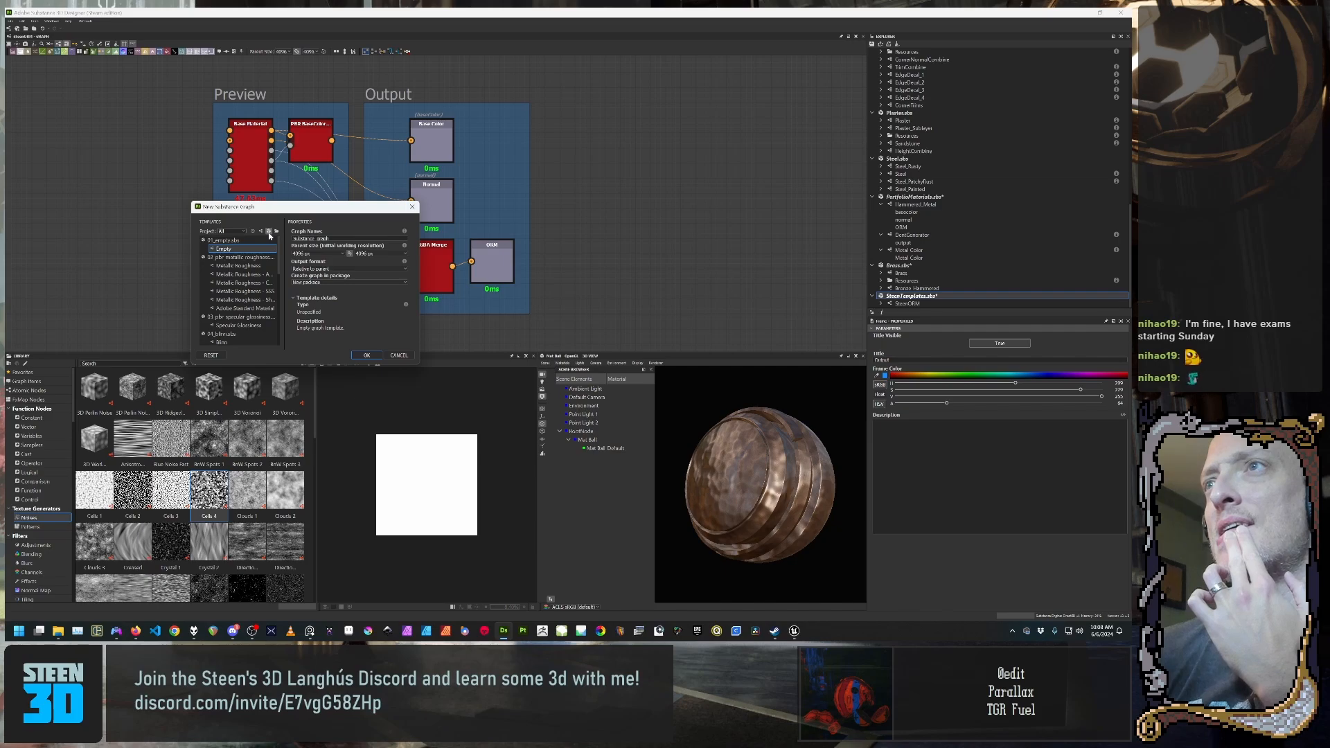
pyautogui.click(277, 232)
pyautogui.click(269, 232)
pyautogui.click(405, 355)
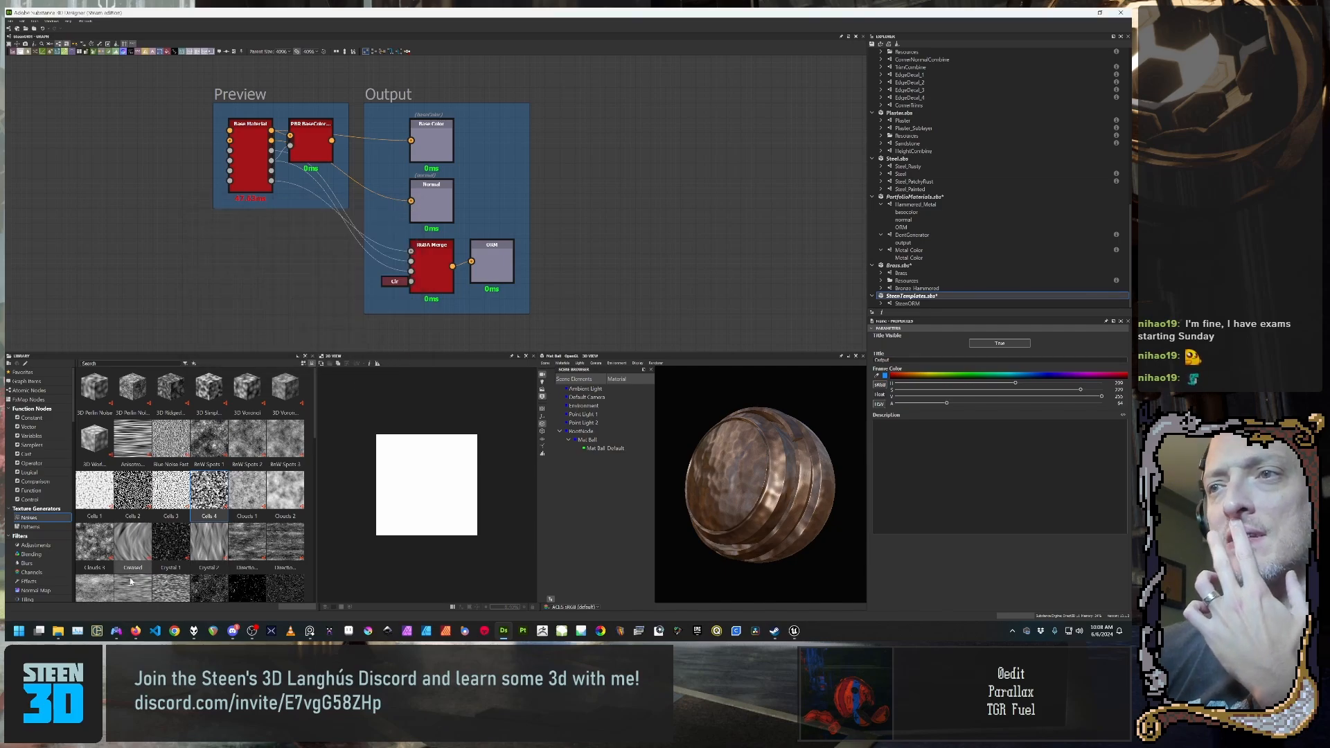
# Step: Switch to Firefox and scan the Project Configuration Files page and the Best practices topics of the user guide for template help
pyautogui.moveTo(136, 633)
pyautogui.click(251, 582)
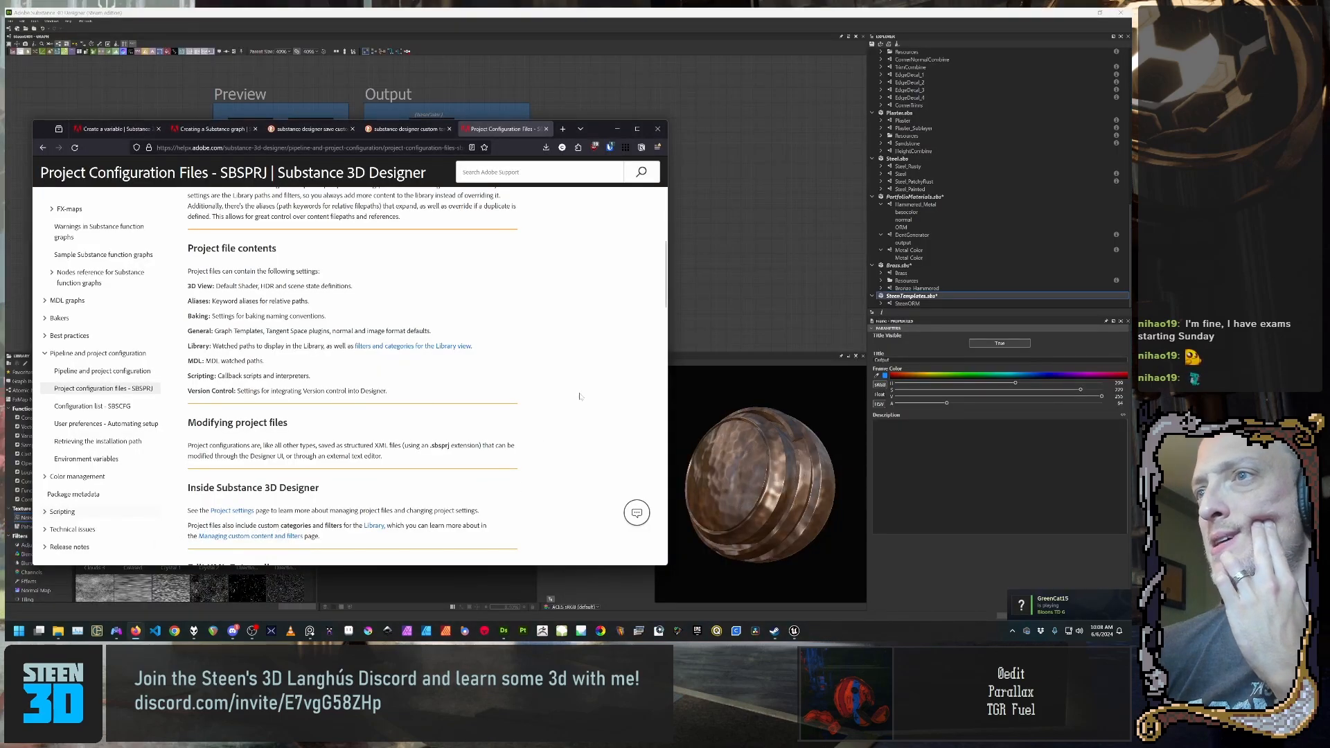
pyautogui.scroll(-2, 580, 396)
pyautogui.scroll(1, 74, 395)
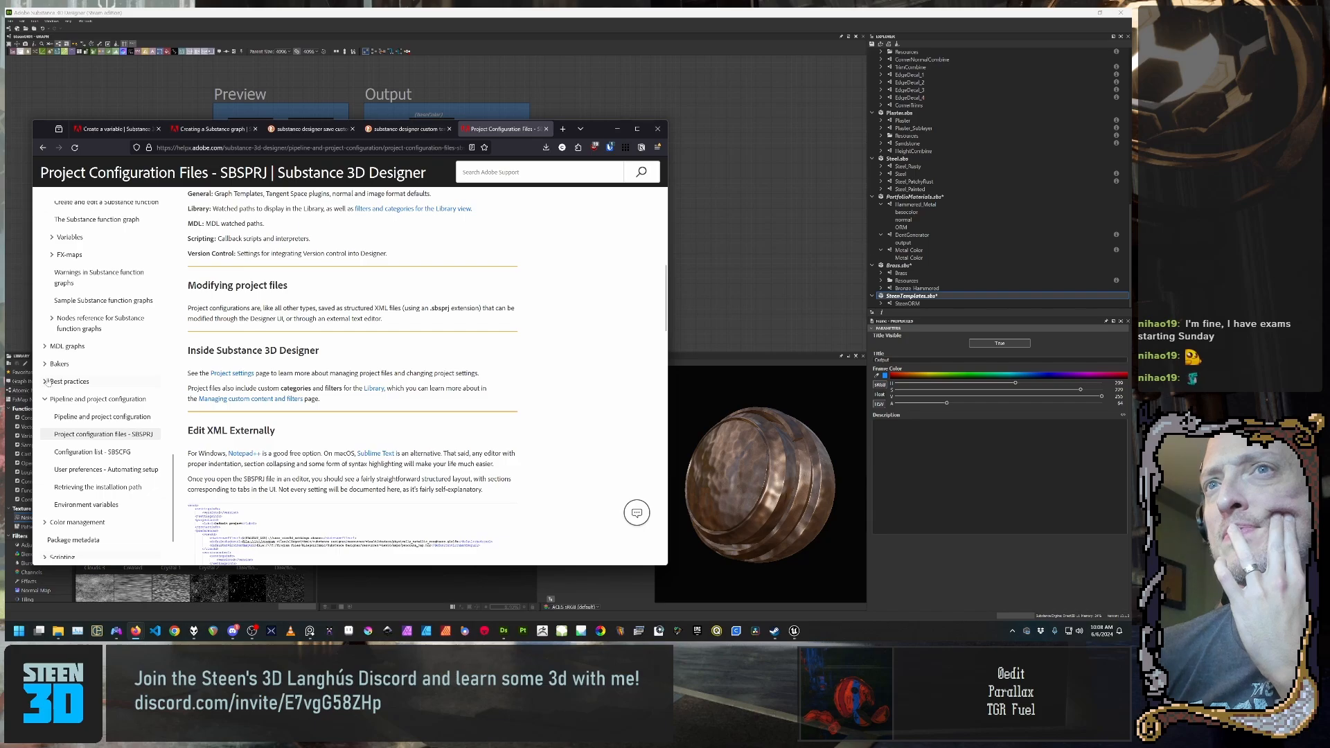
pyautogui.click(45, 381)
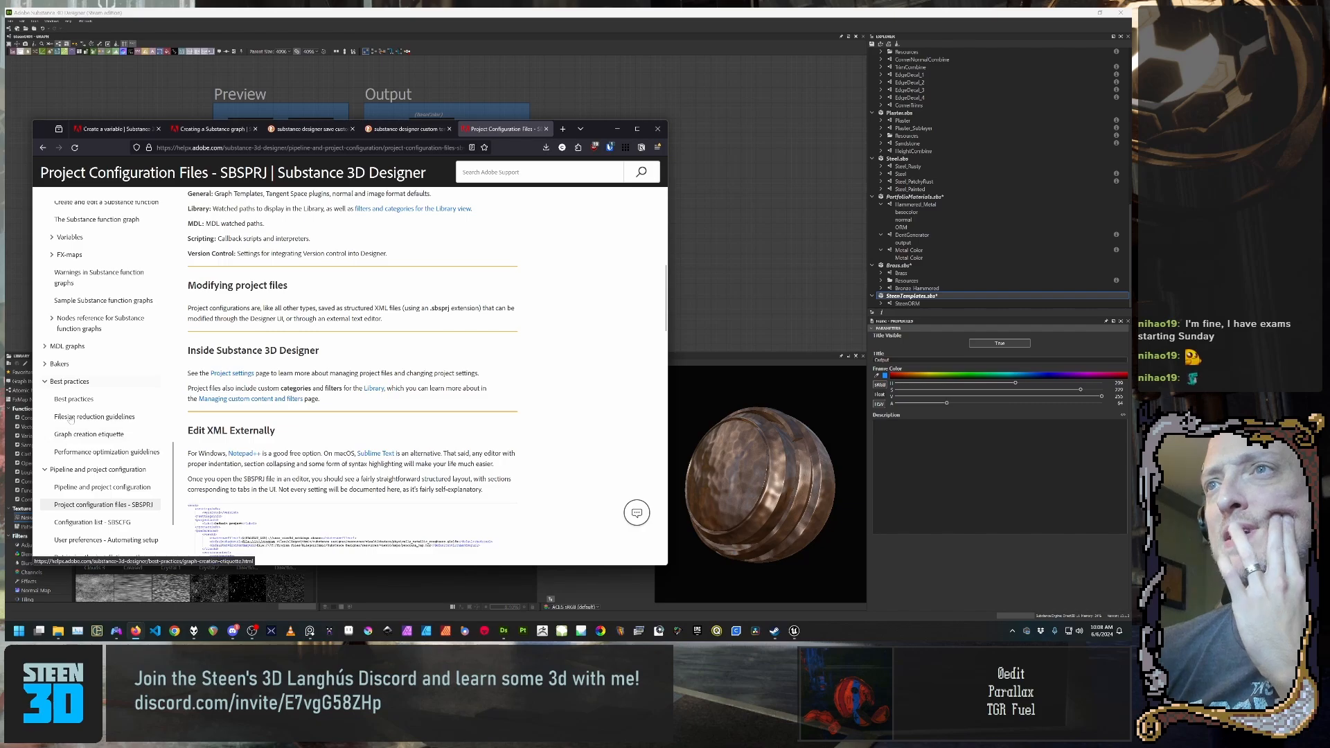
pyautogui.scroll(-3, 72, 433)
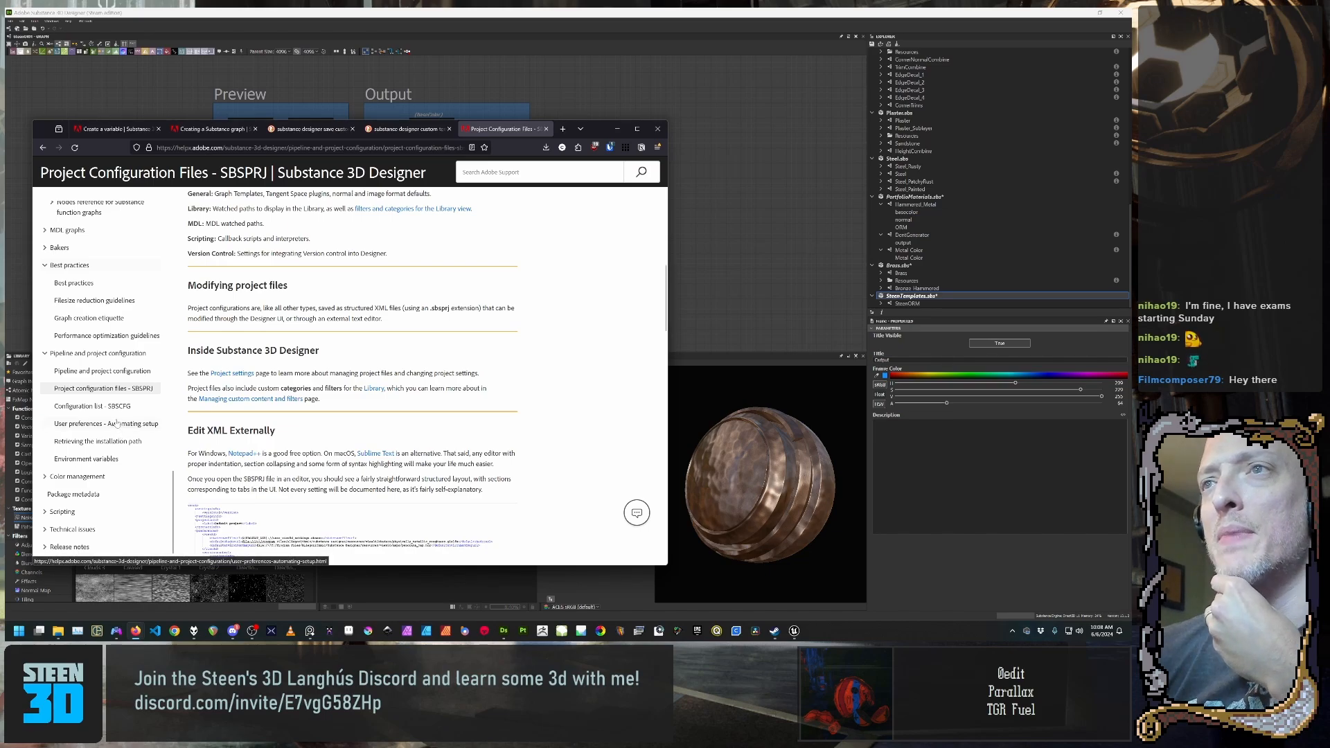
# Step: Open the Configuration list - SBSCFG page and read how configuration files are modified in the project settings and as XML
pyautogui.click(121, 408)
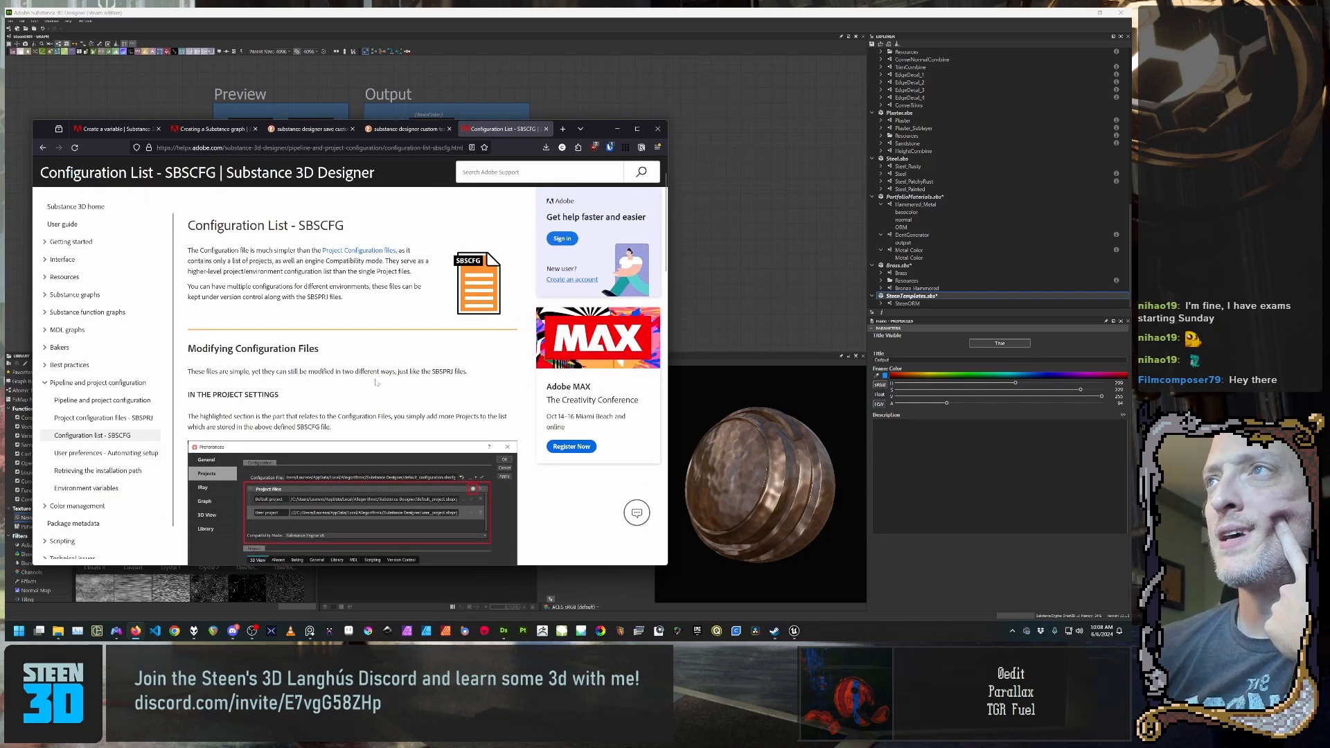
pyautogui.scroll(-3, 375, 382)
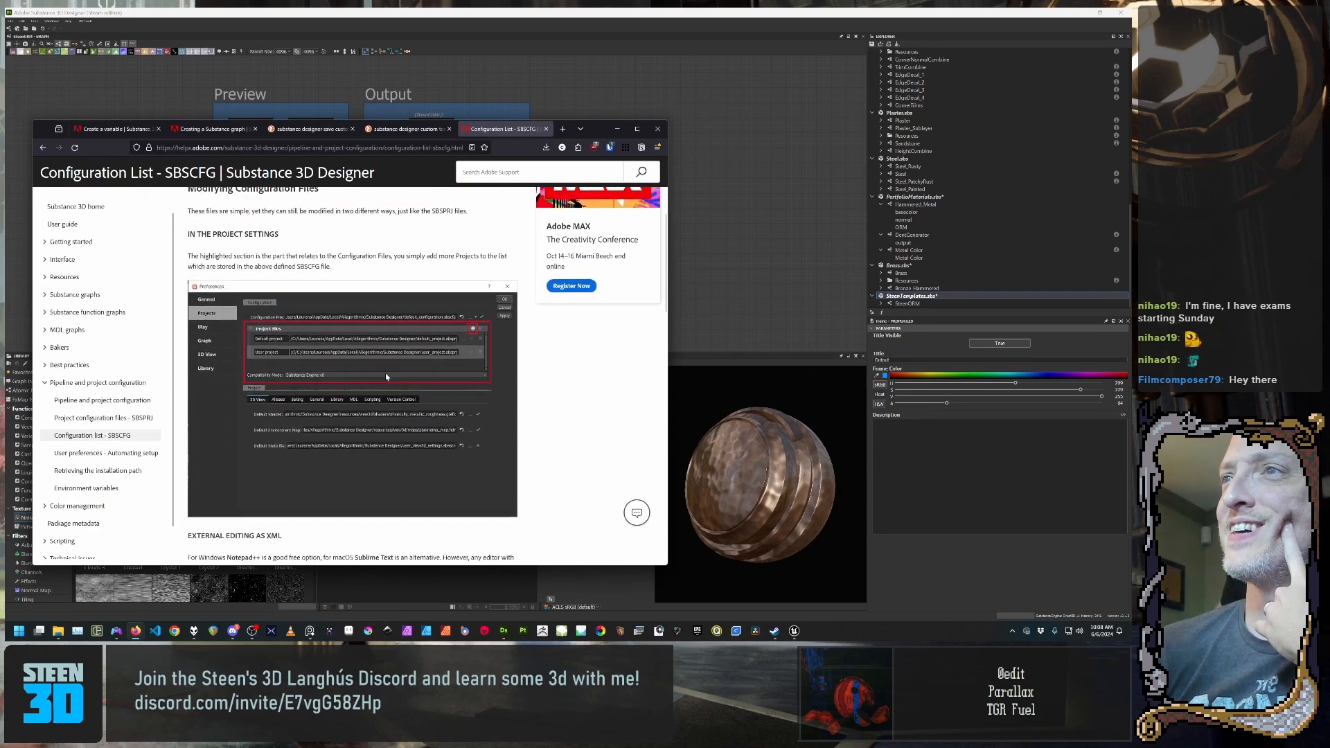
pyautogui.scroll(-2, 386, 376)
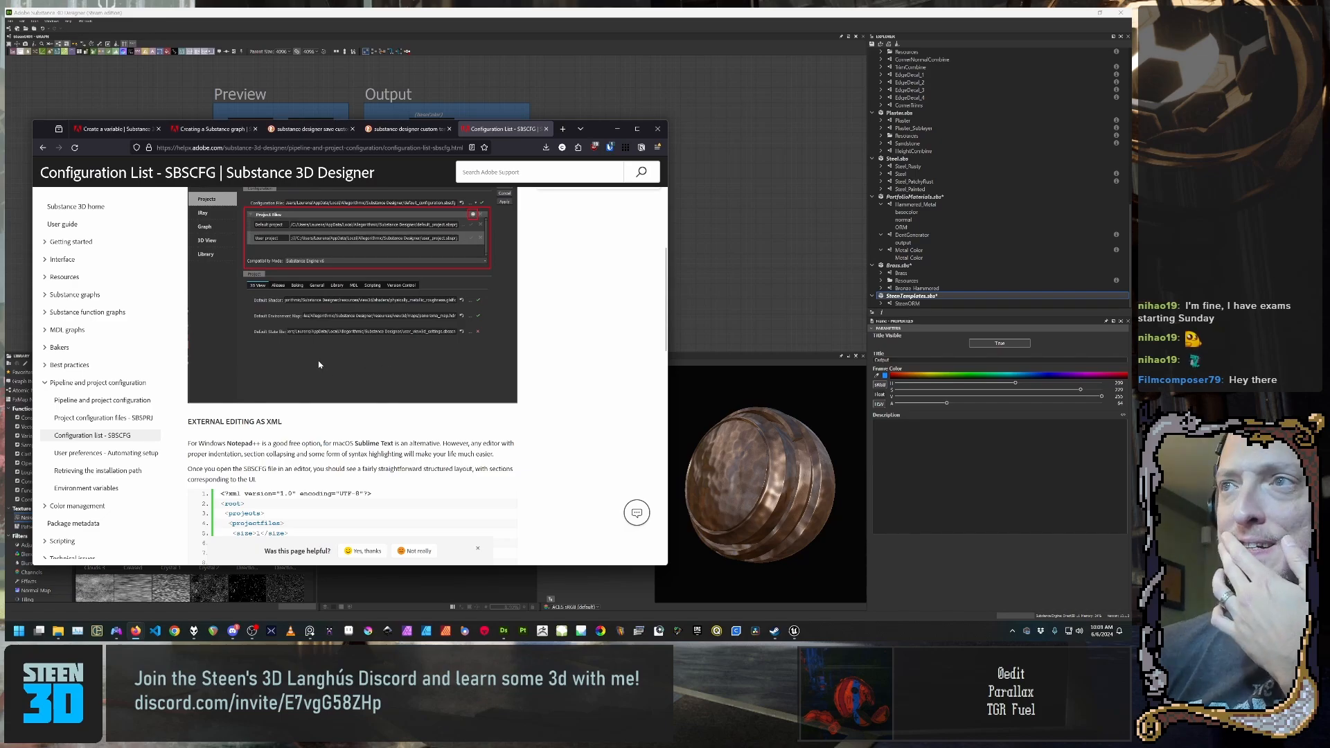
pyautogui.scroll(2, 409, 443)
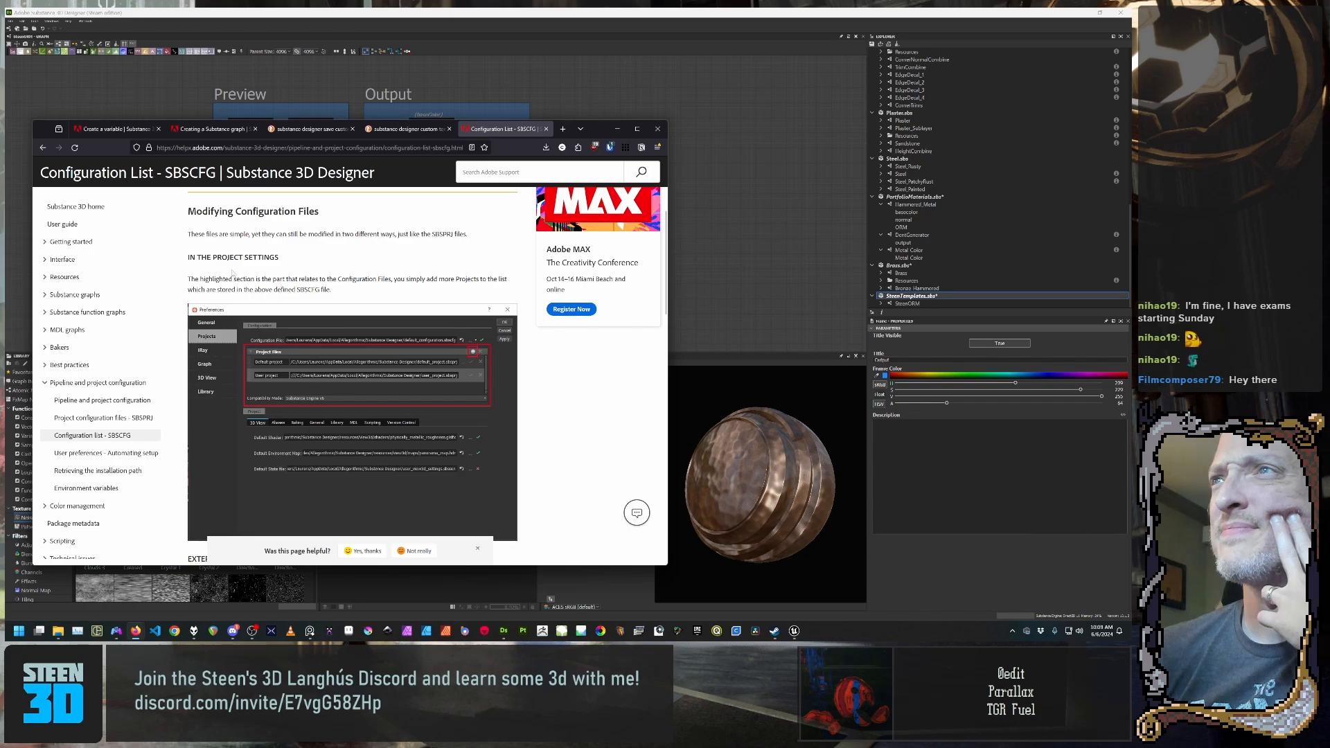
pyautogui.scroll(-10, 457, 325)
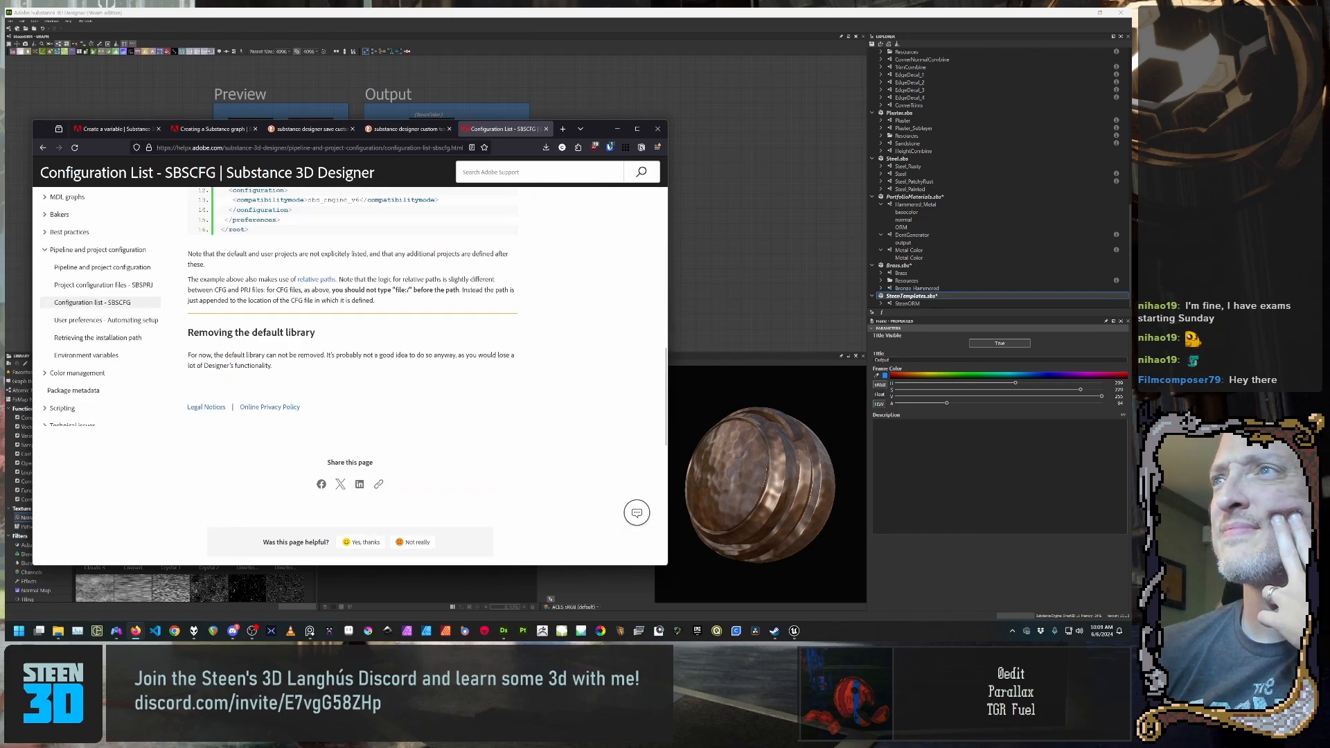
pyautogui.scroll(1, 303, 360)
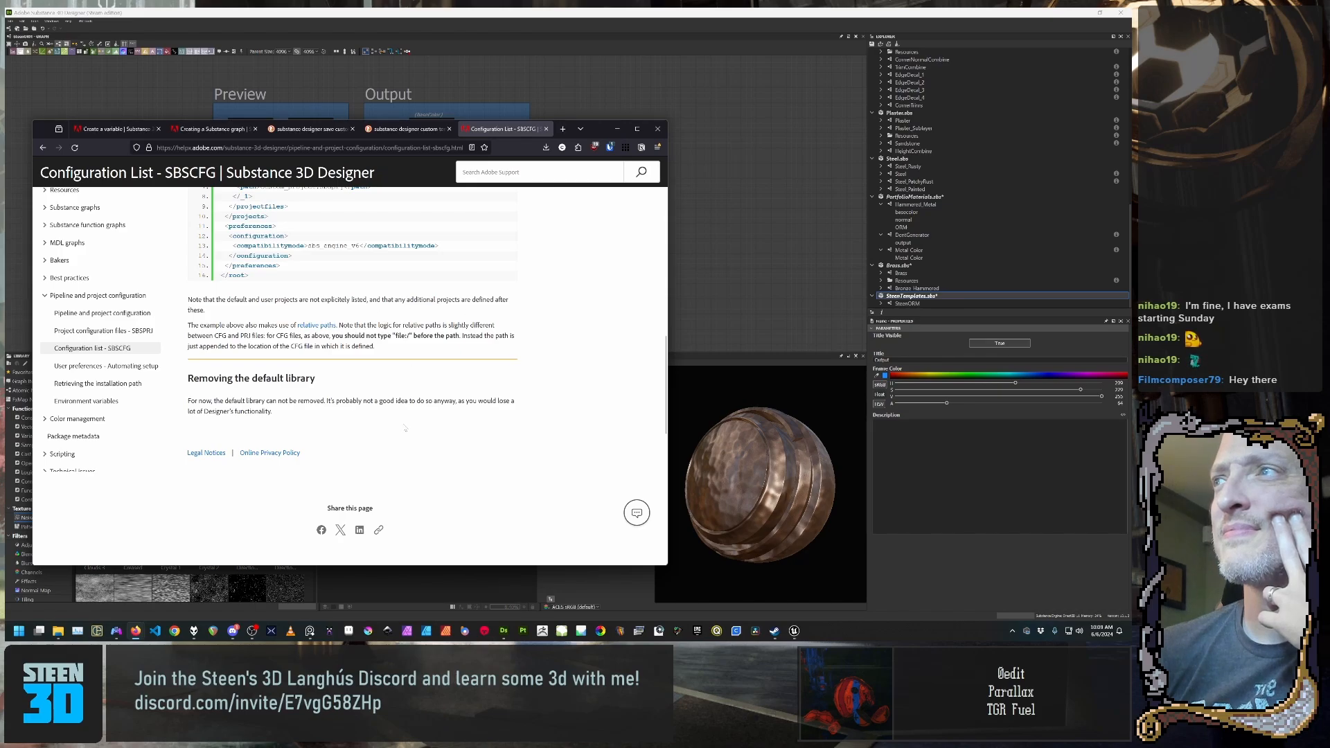
pyautogui.scroll(15, 405, 428)
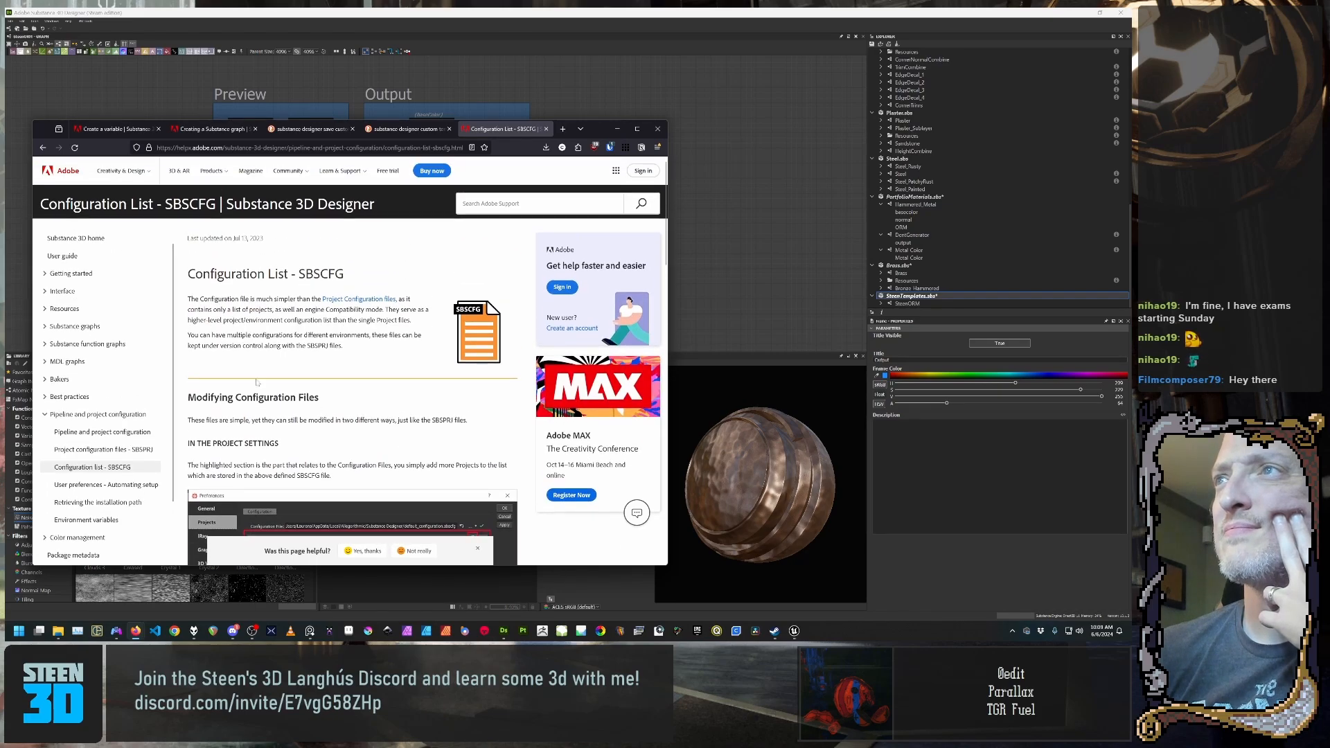
# Step: Return to the Project configuration files page and find its Project file contents section
pyautogui.hotkey('alt', 'Left')
pyautogui.hotkey('alt', 'Right')
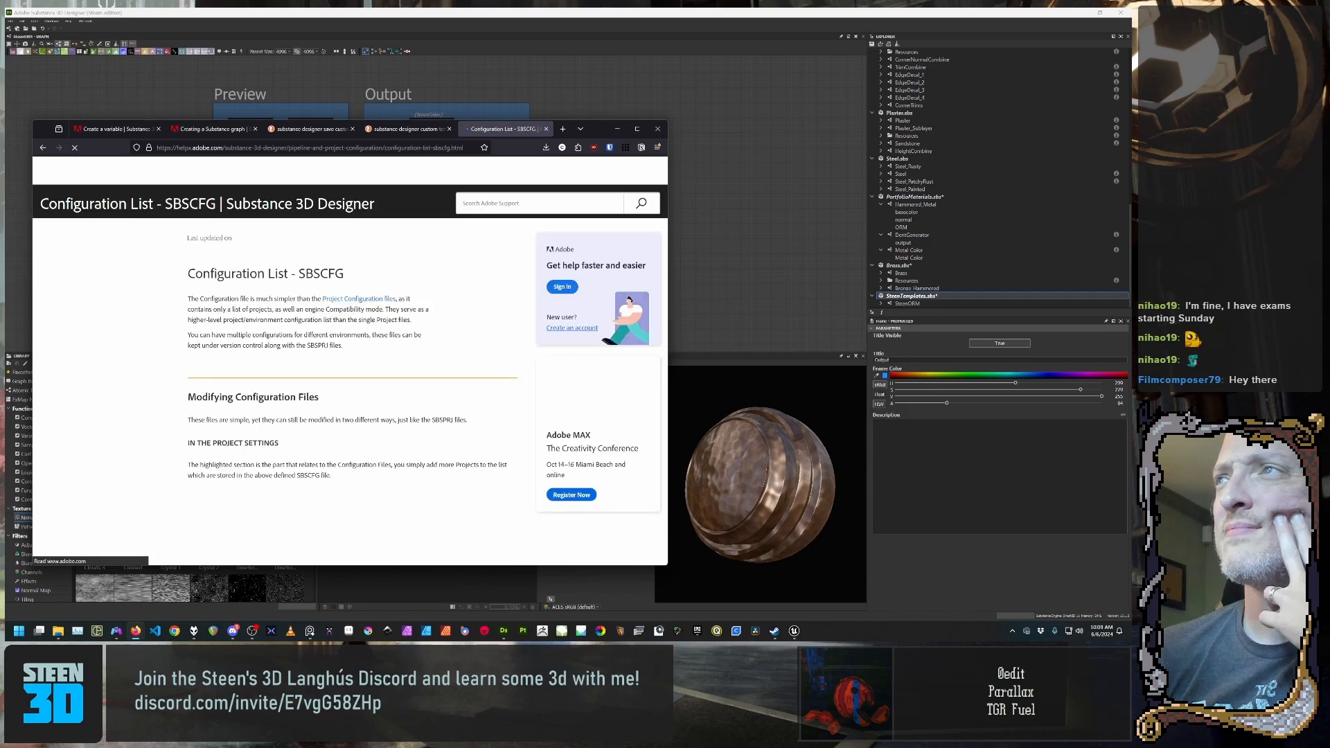
pyautogui.click(359, 299)
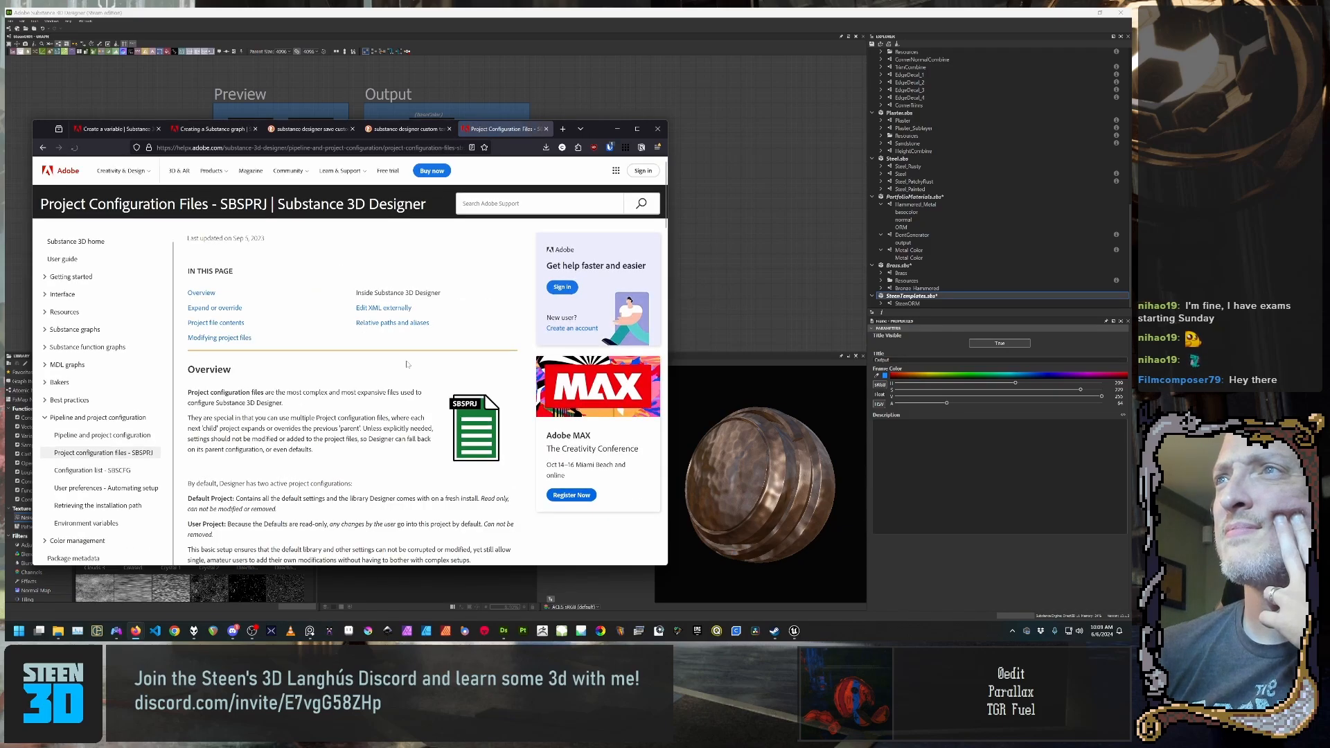
pyautogui.scroll(-5, 406, 364)
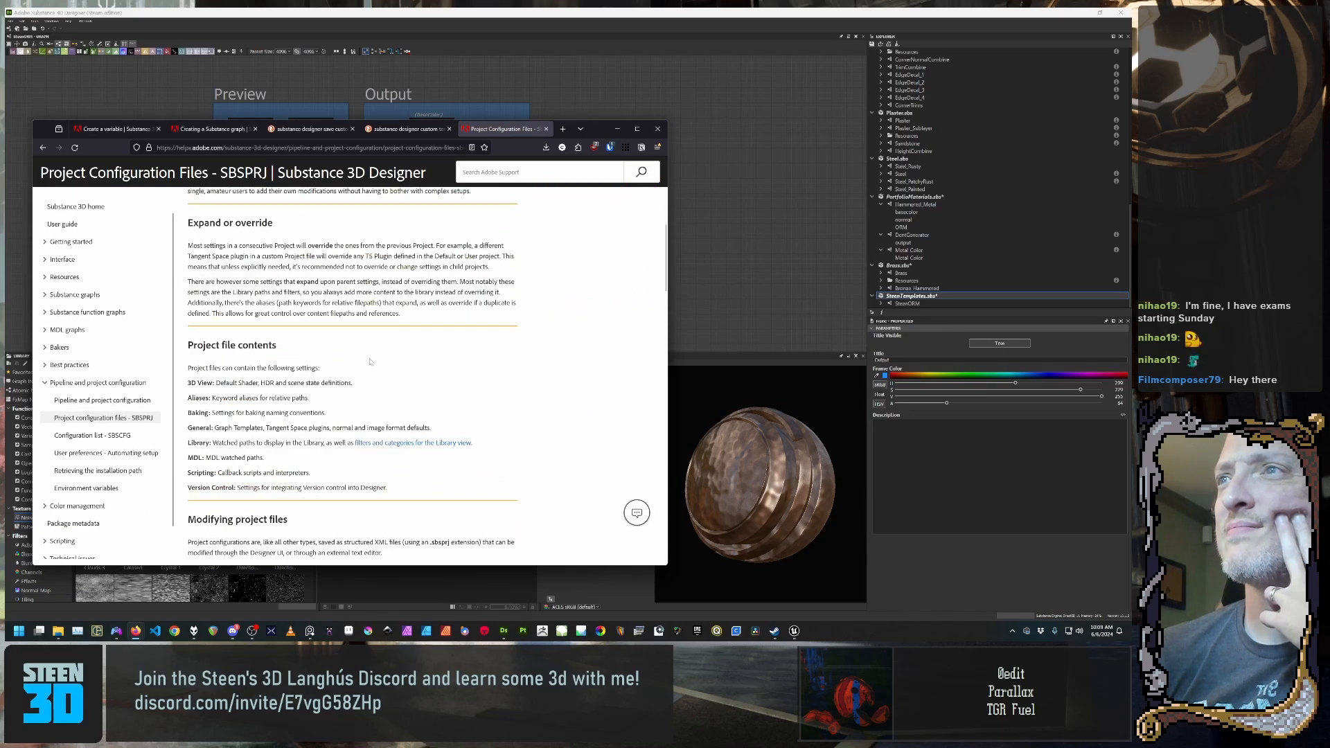
# Step: Read the Baking, General, Library and MDL entries under Project file contents, focusing on Graph Templates in the General entry
pyautogui.moveTo(219, 345); pyautogui.dragTo(263, 346)
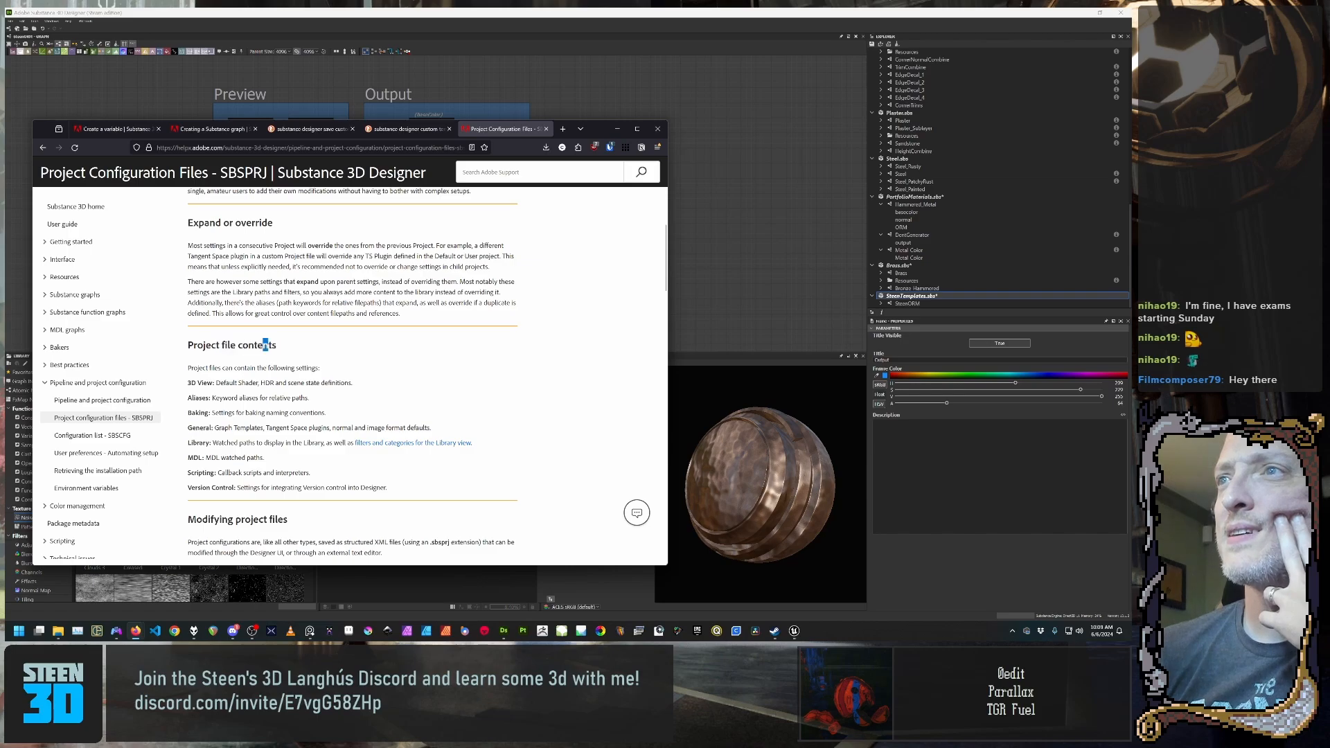
pyautogui.click(260, 350)
pyautogui.moveTo(215, 428); pyautogui.dragTo(261, 428)
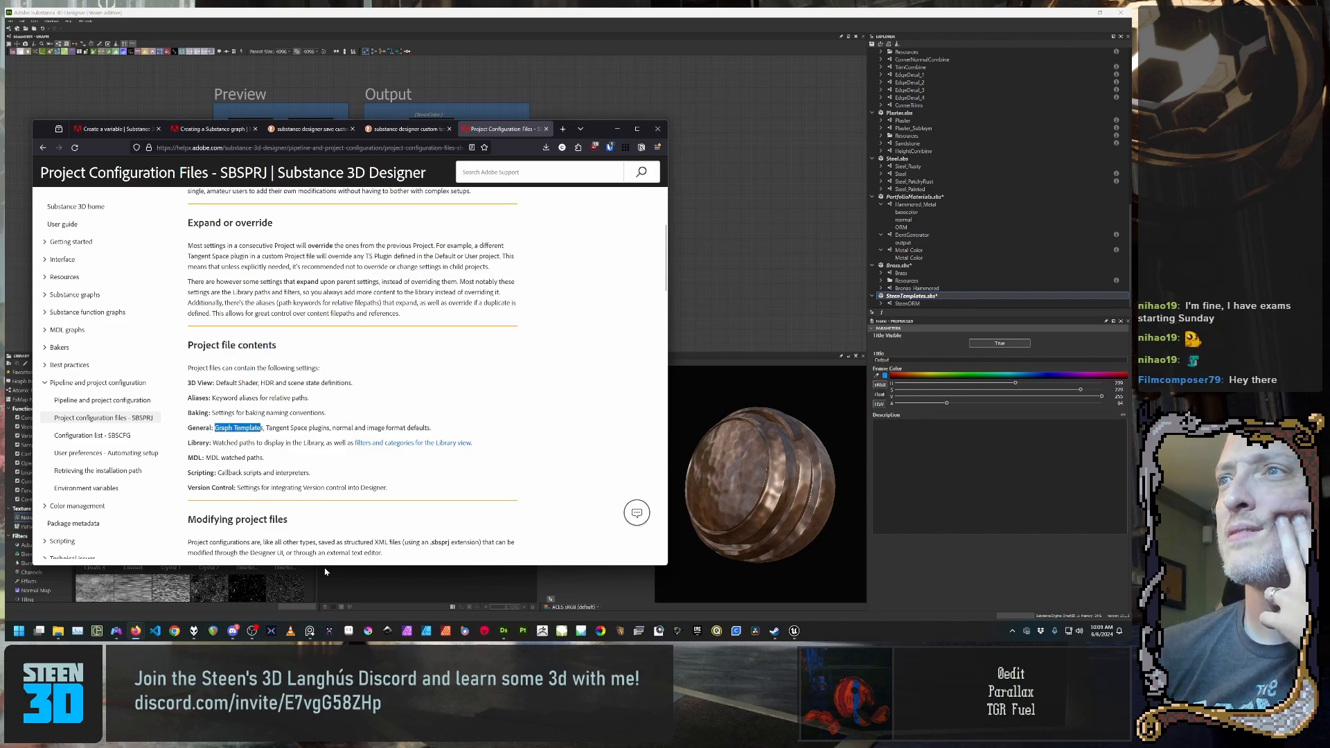
pyautogui.click(261, 429)
pyautogui.doubleClick(200, 413)
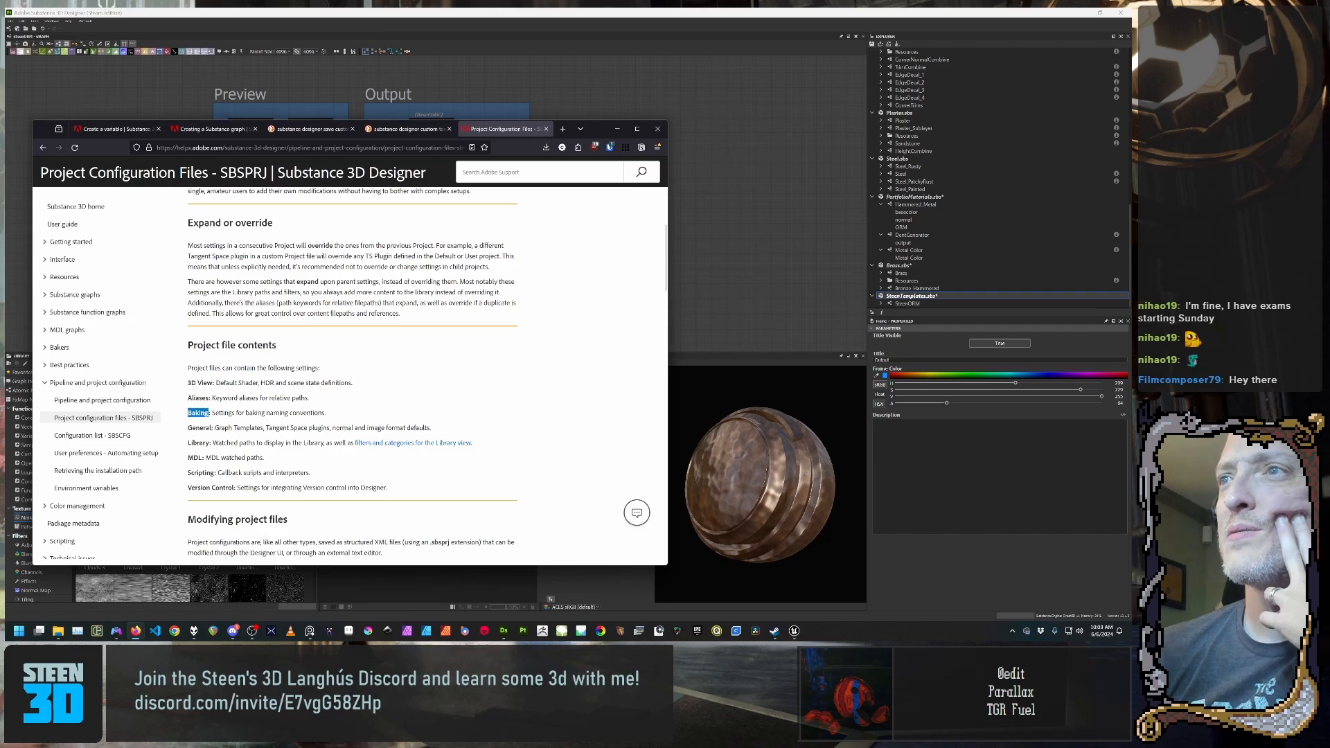
pyautogui.doubleClick(199, 428)
pyautogui.doubleClick(200, 443)
pyautogui.moveTo(198, 459); pyautogui.dragTo(261, 428)
pyautogui.doubleClick(199, 460)
pyautogui.tripleClick(199, 427)
pyautogui.click(200, 428)
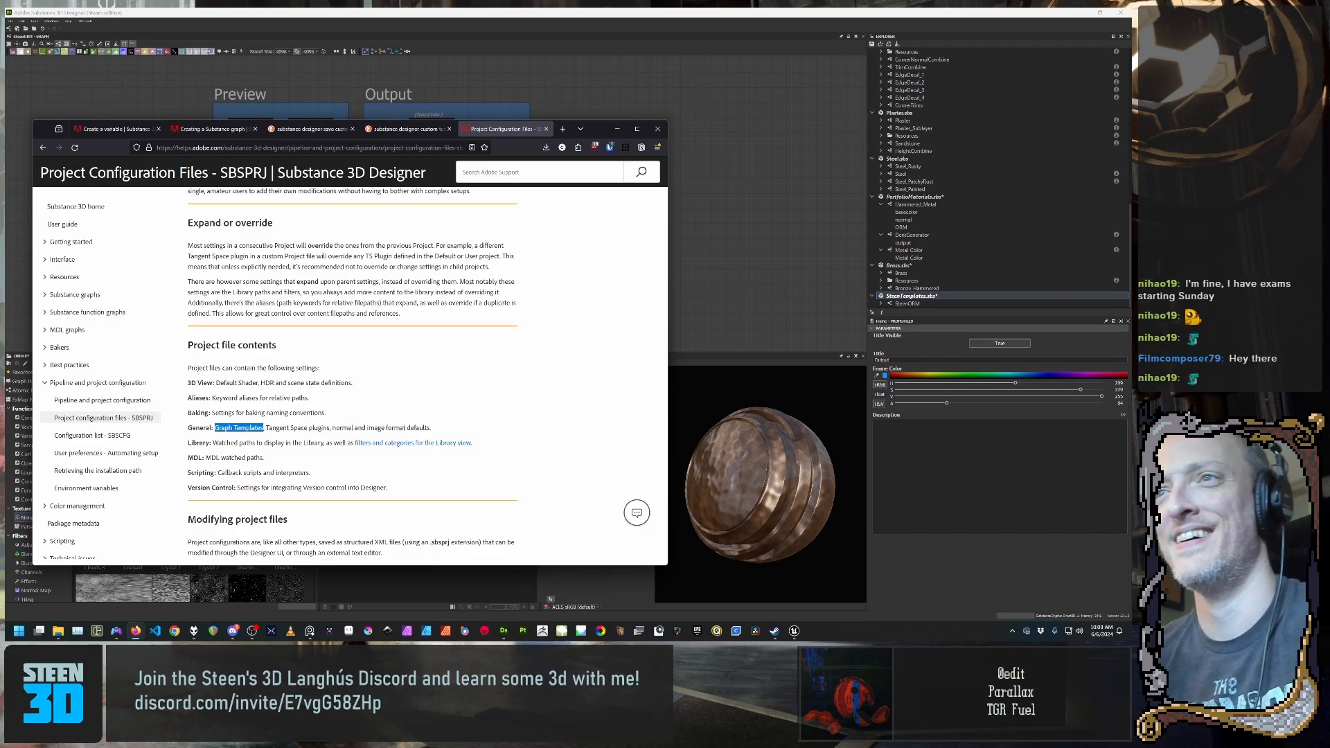
# Step: Open a new browser tab for another web search
pyautogui.click(562, 134)
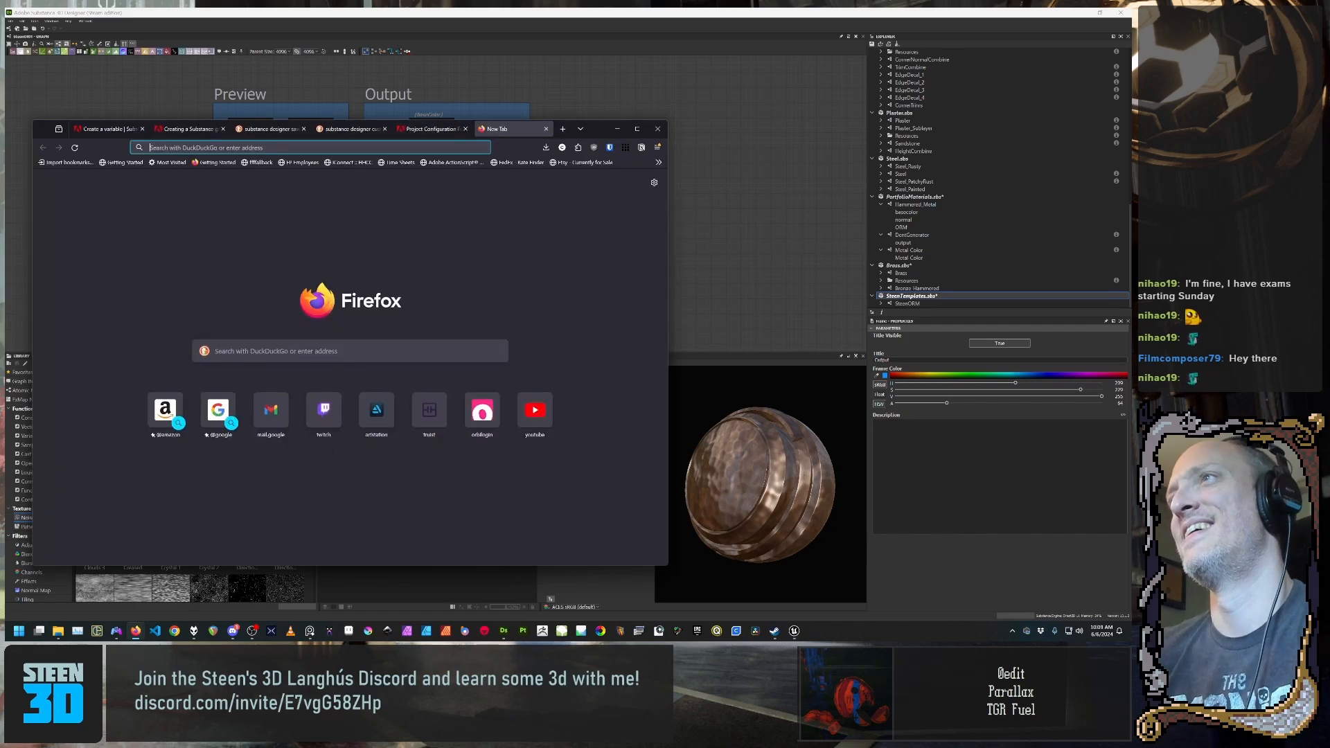
pyautogui.write('add to ga\\')
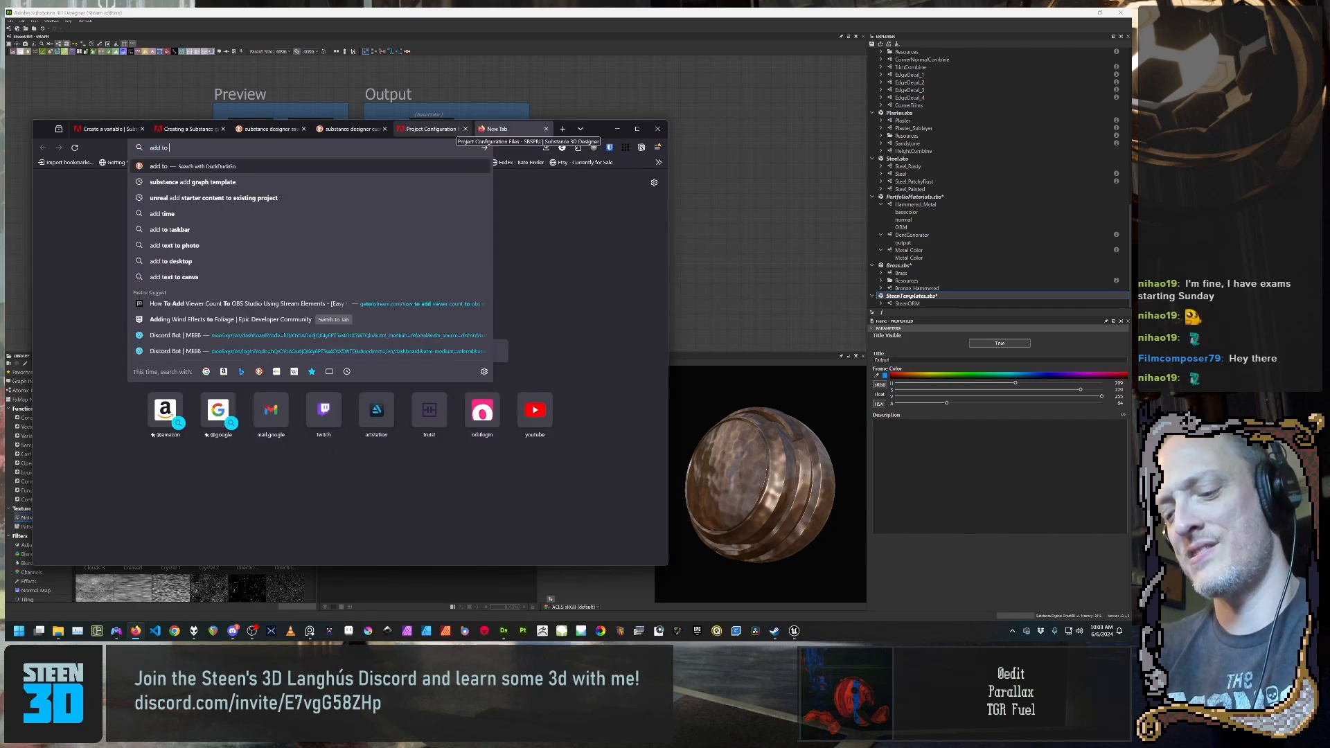
pyautogui.press('BackSpace')
pyautogui.press('BackSpace')
pyautogui.press('BackSpace')
pyautogui.press('BackSpace')
pyautogui.press('BackSpace')
pyautogui.press('BackSpace')
pyautogui.press('BackSpace')
pyautogui.press('BackSpace')
pyautogui.press('BackSpace')
pyautogui.press('BackSpace')
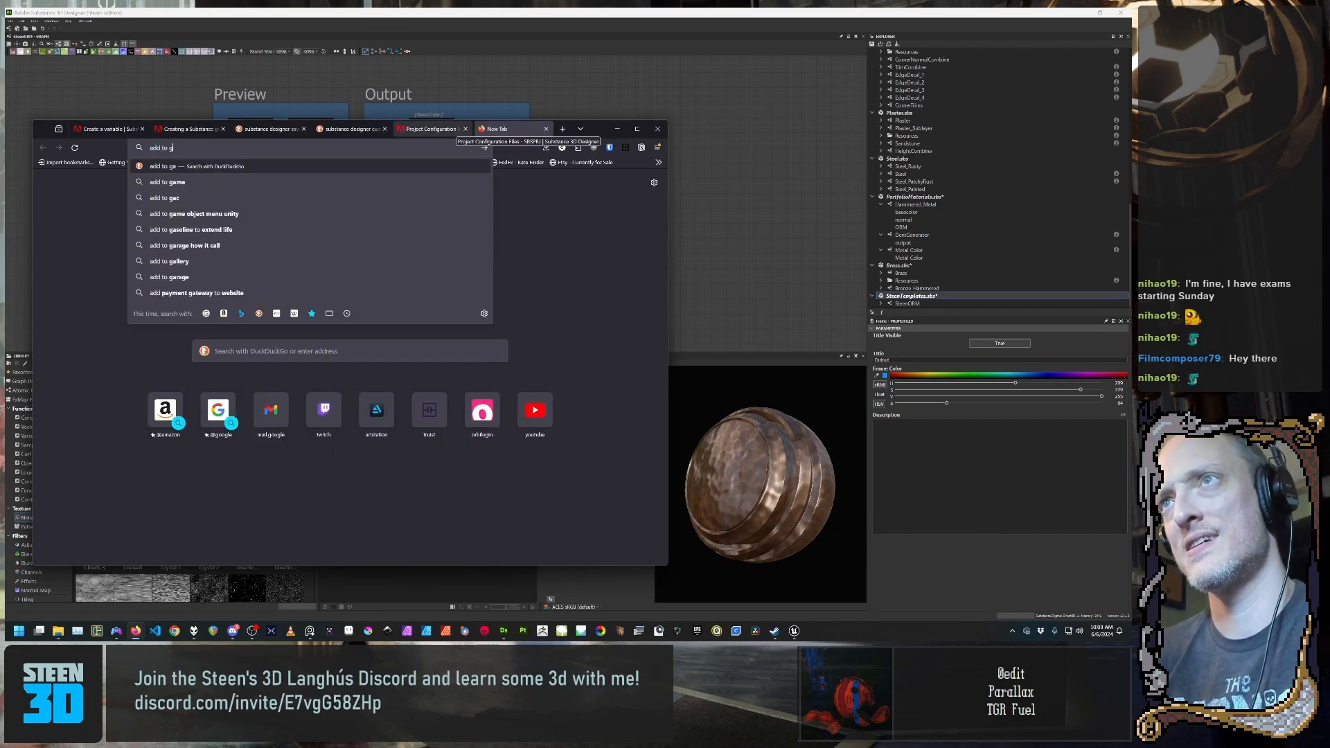
# Step: Search the web for "substance designer add sbs to graph templates"
pyautogui.write('sub')
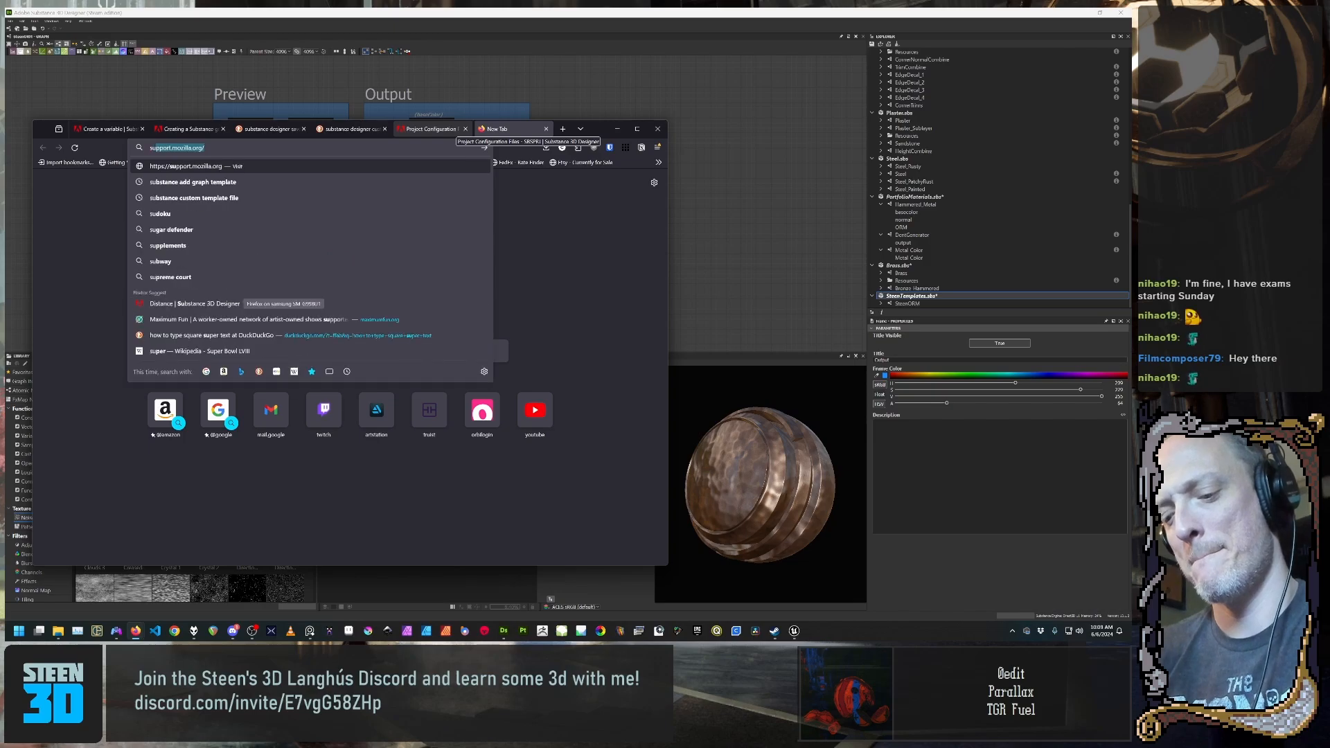
pyautogui.write('stance')
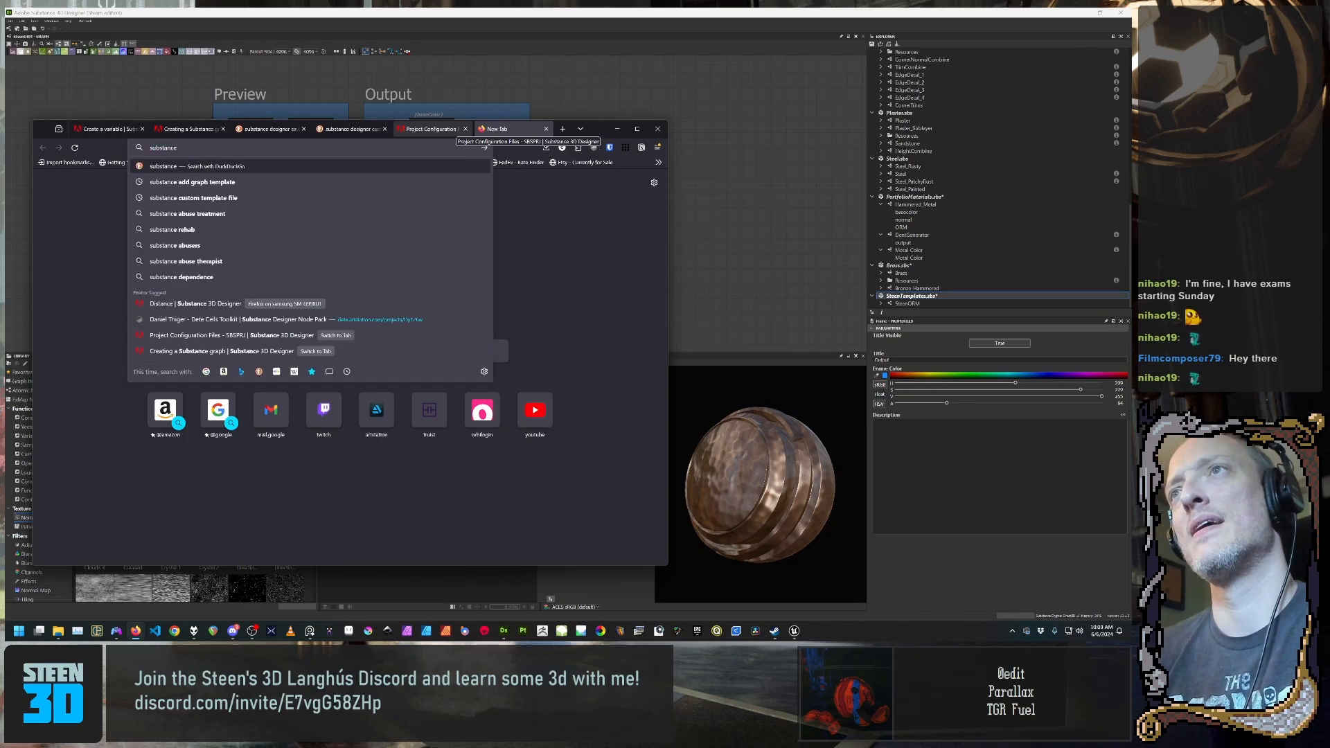
pyautogui.write(' designer a')
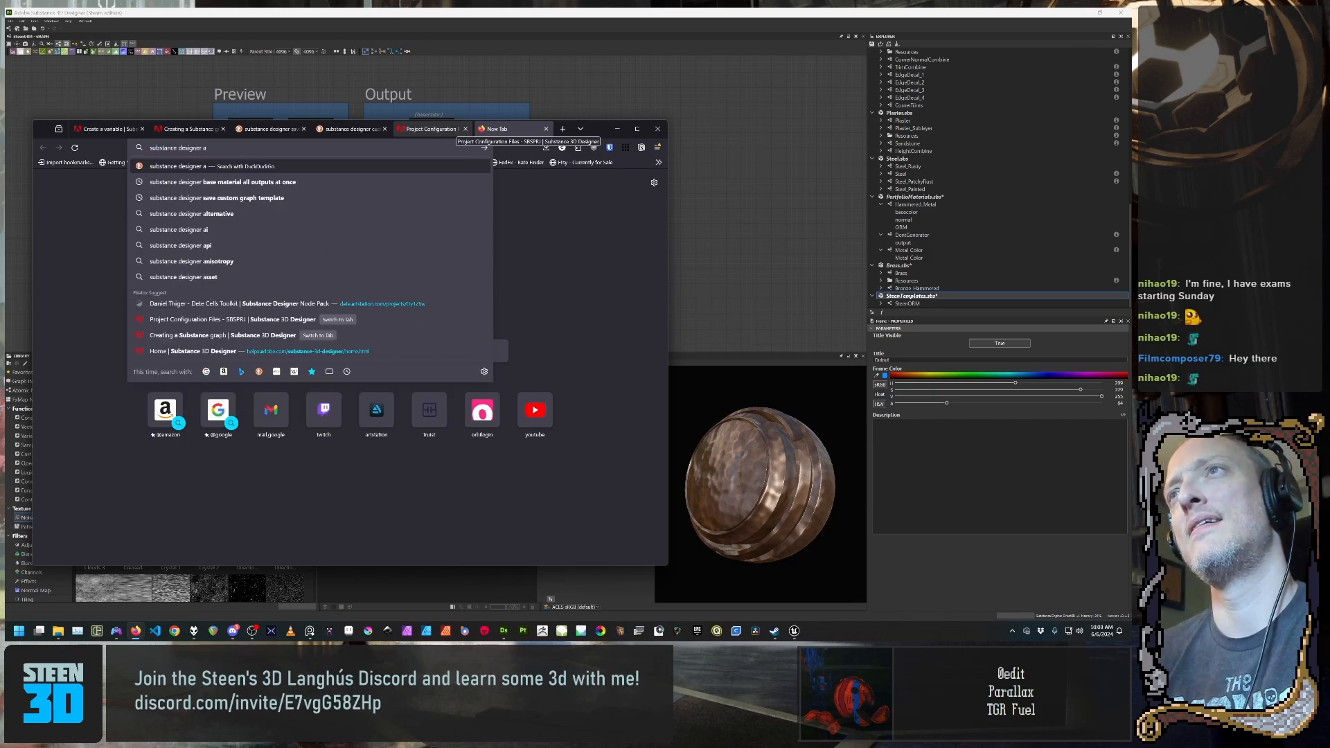
pyautogui.write('d d')
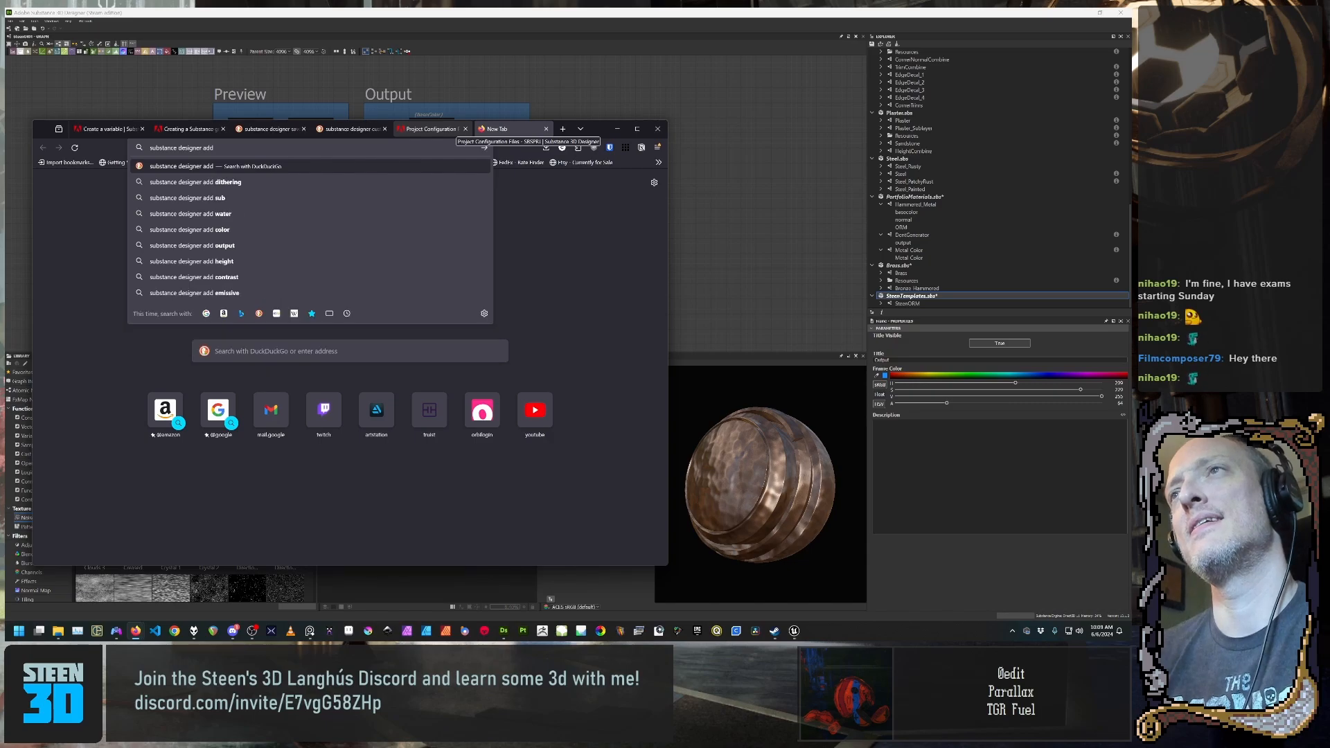
pyautogui.write(' sb')
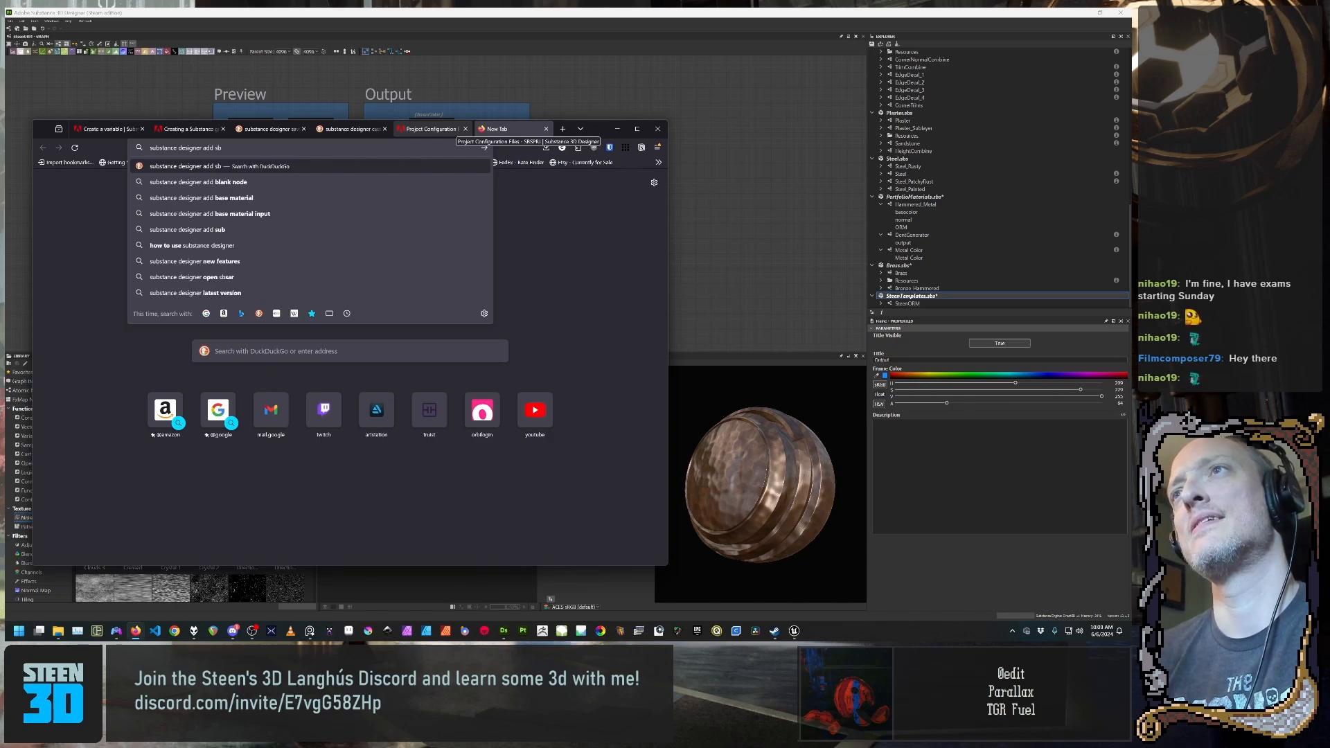
pyautogui.write('s to gra')
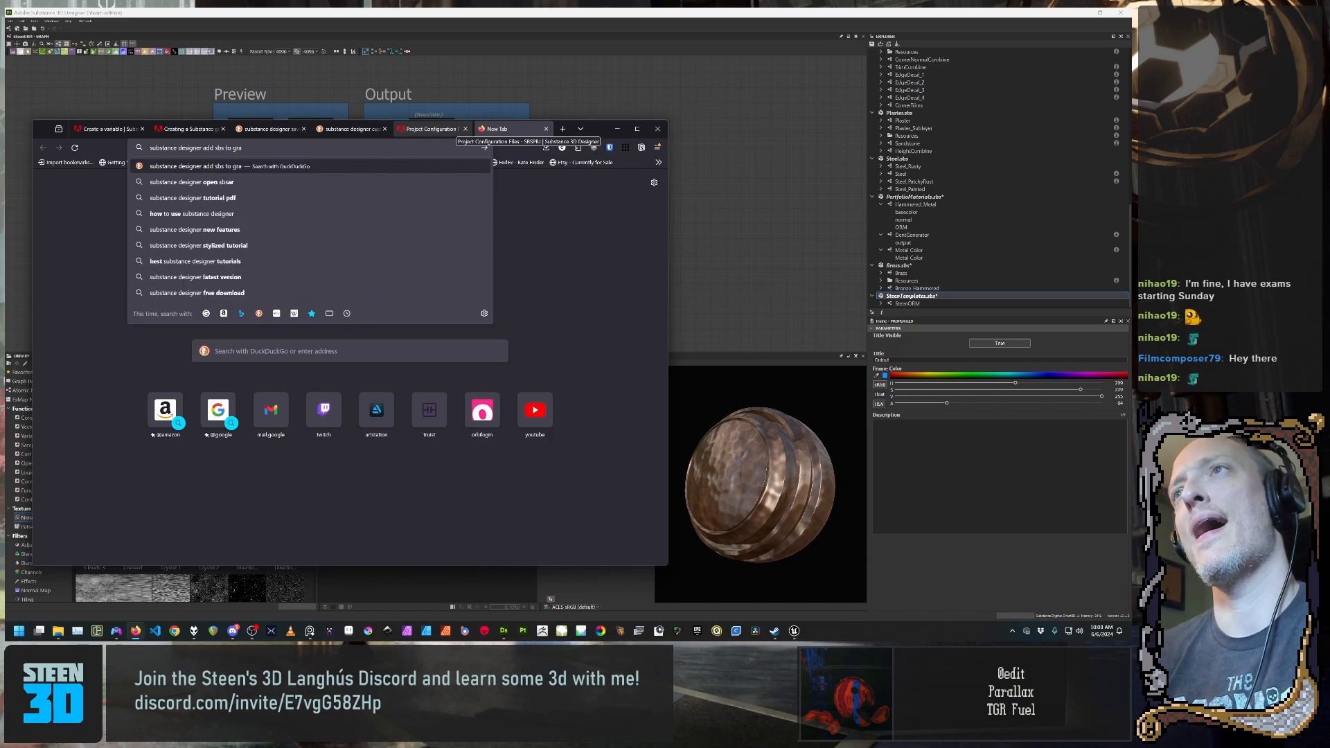
pyautogui.write('ph te')
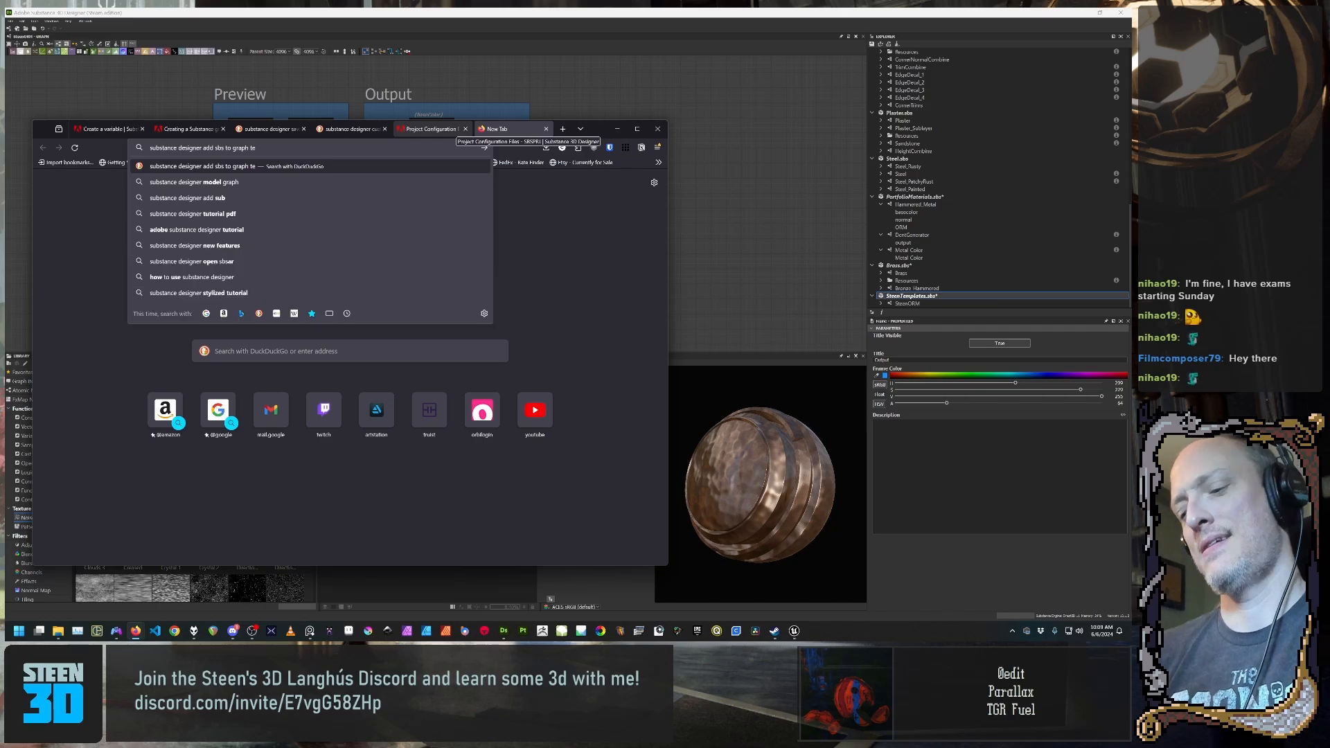
pyautogui.write('mplates')
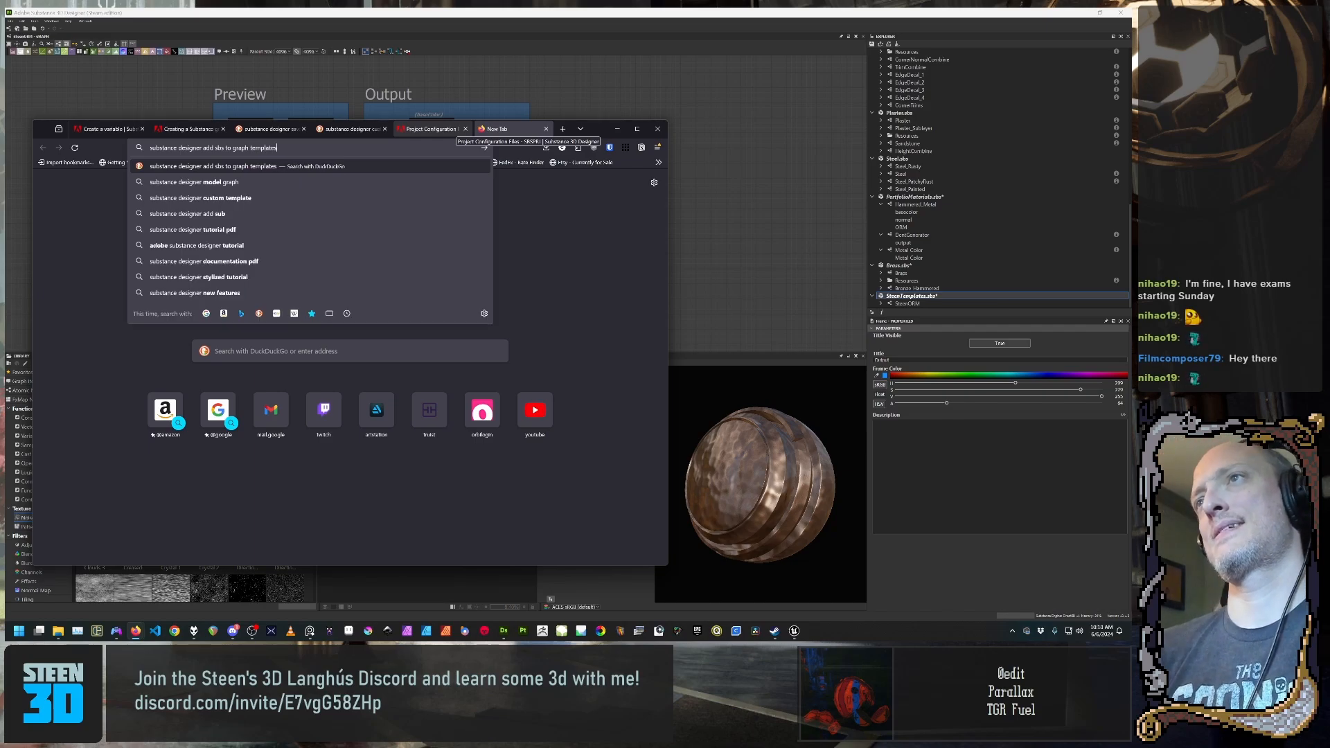
pyautogui.press('Return')
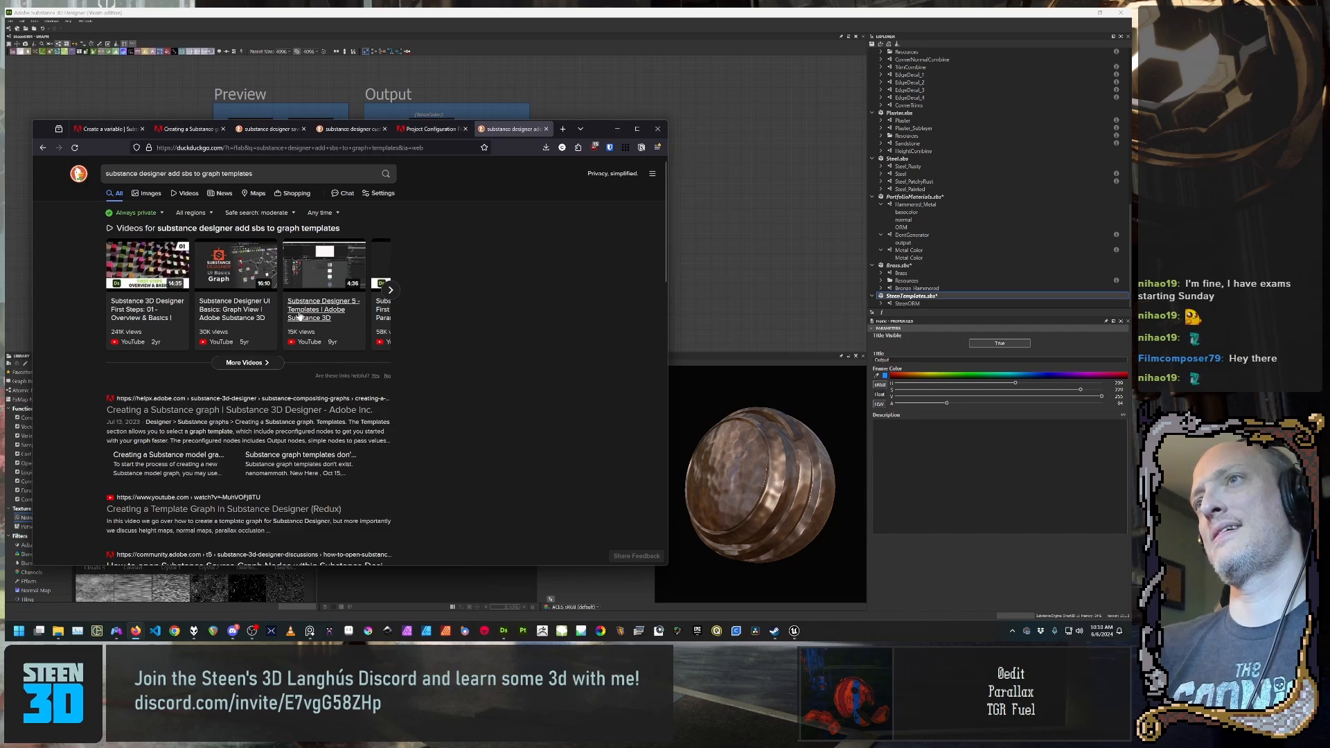
# Step: Find and open the "Creating a Template Graph in Substance Designer (Redux)" video in the search results and maximize the browser window
pyautogui.scroll(-2, 309, 409)
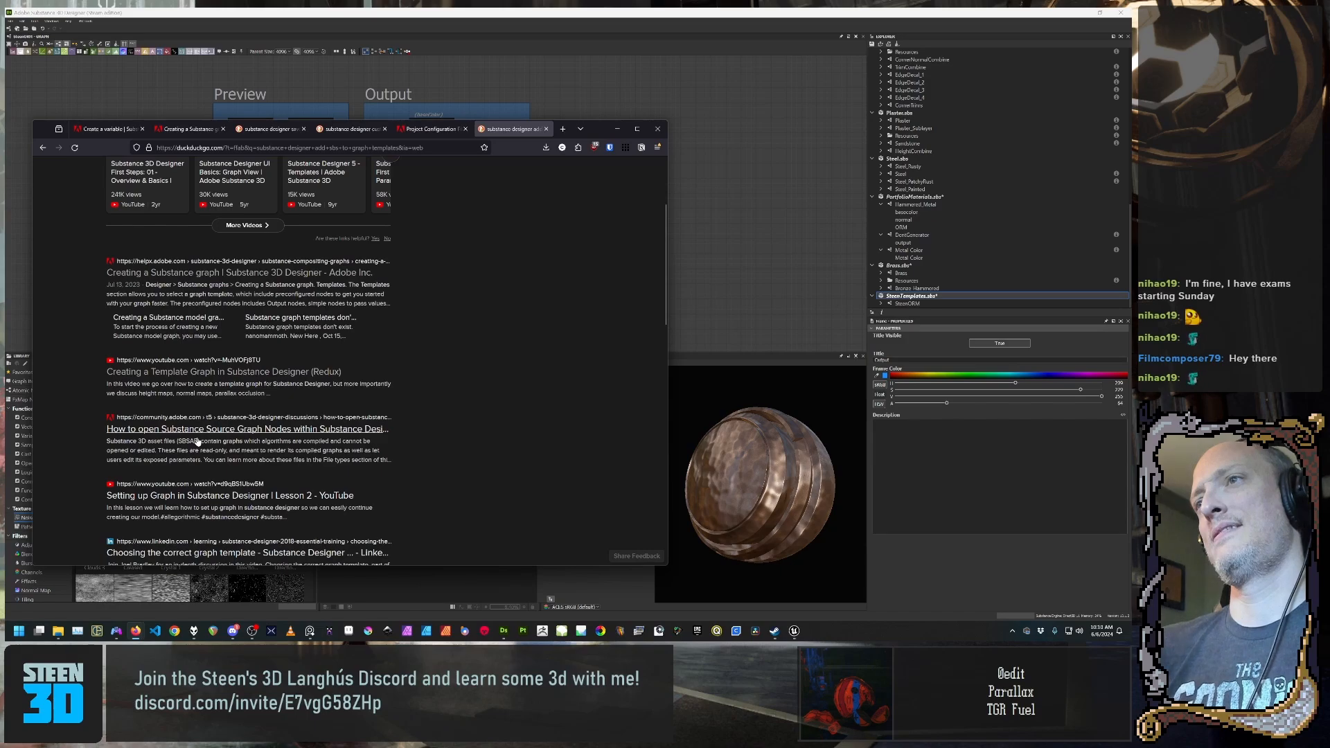
pyautogui.scroll(-1, 196, 441)
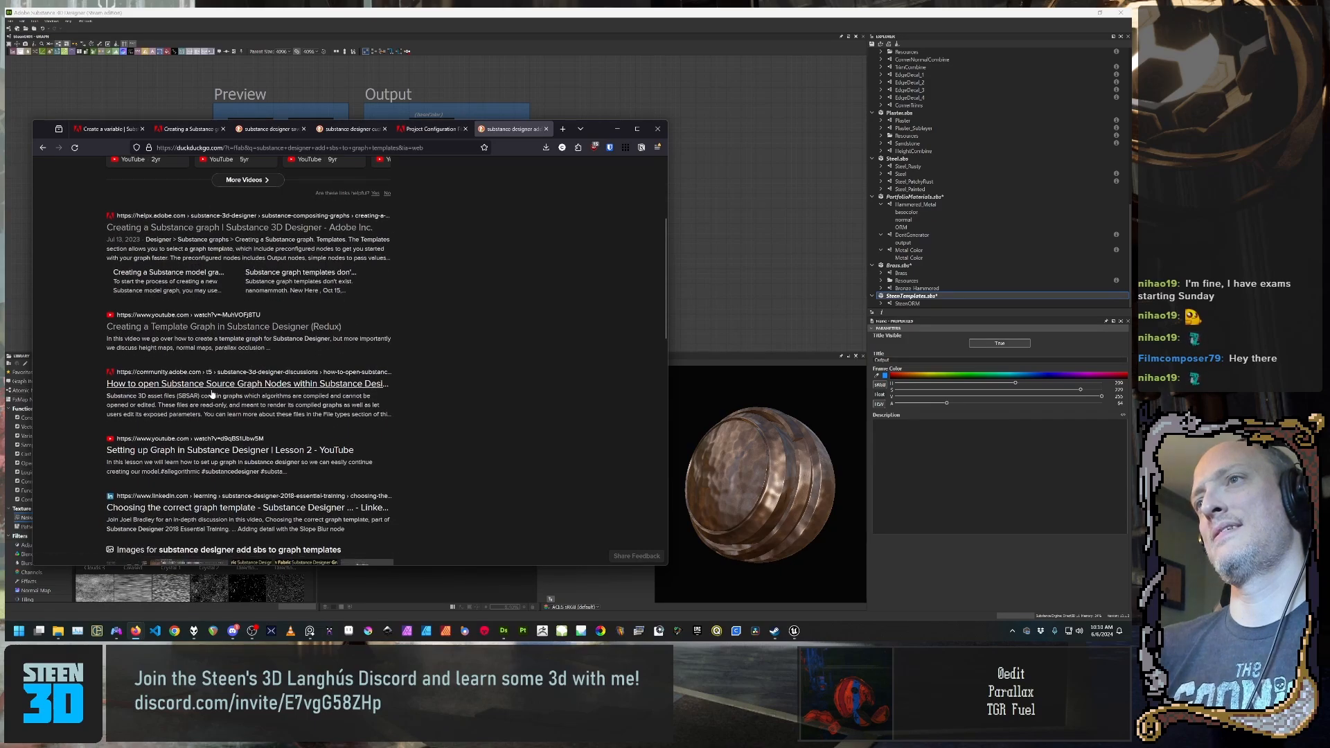
pyautogui.click(229, 326)
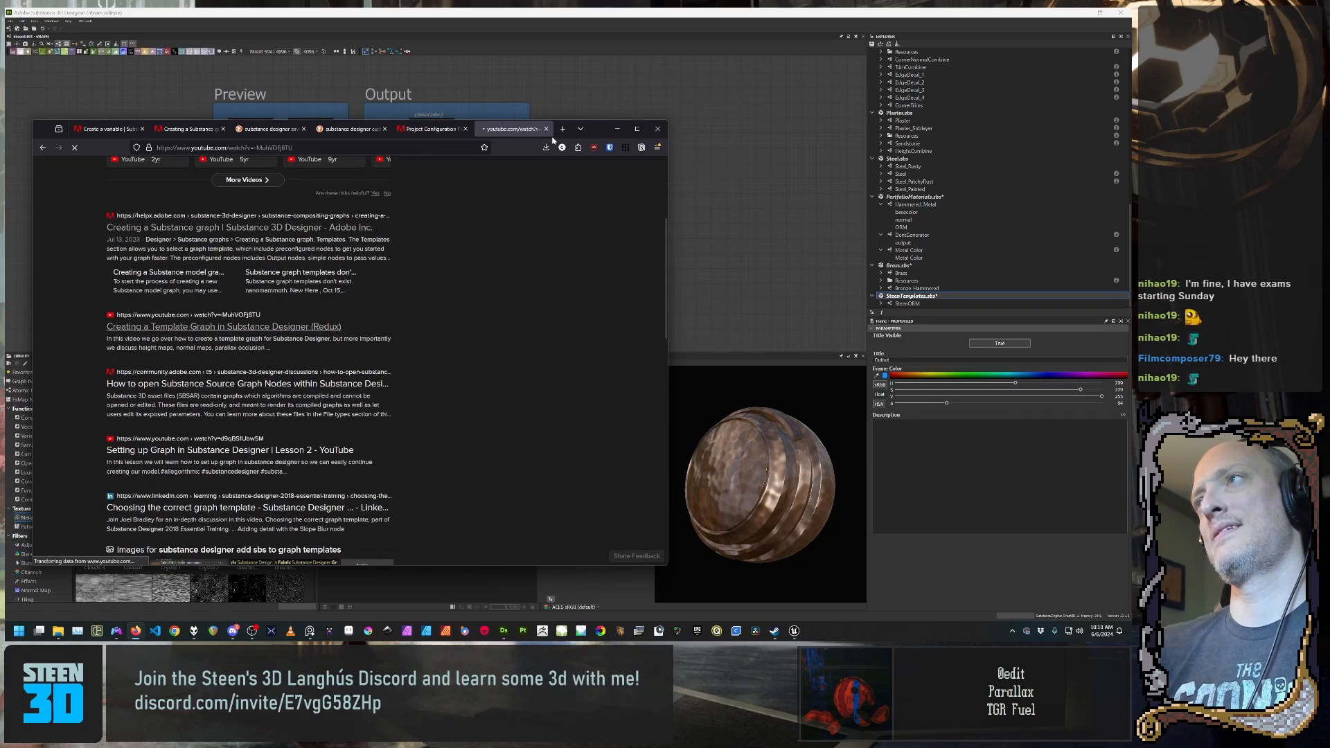
pyautogui.doubleClick(596, 133)
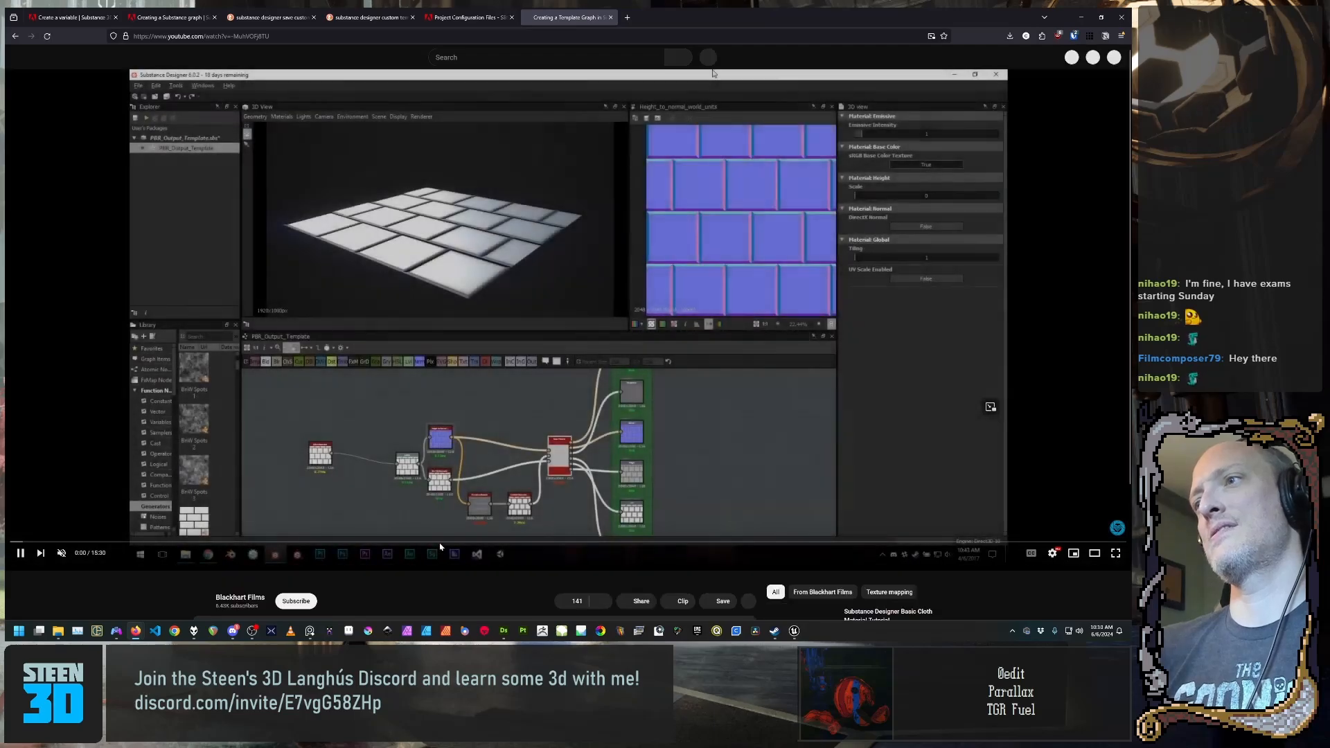
# Step: Skim the template graph video to the part on templates directories in the project preferences and watch how the folder is added
pyautogui.click(440, 548)
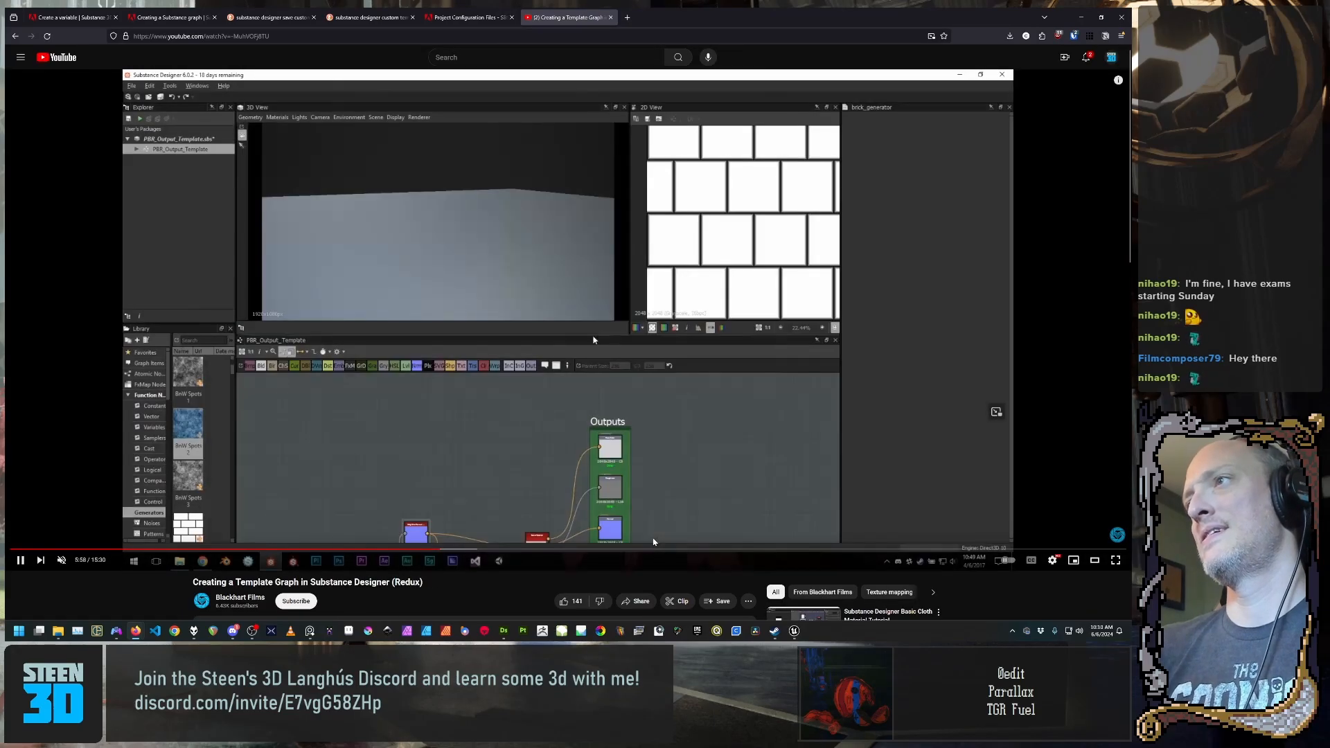
pyautogui.click(873, 549)
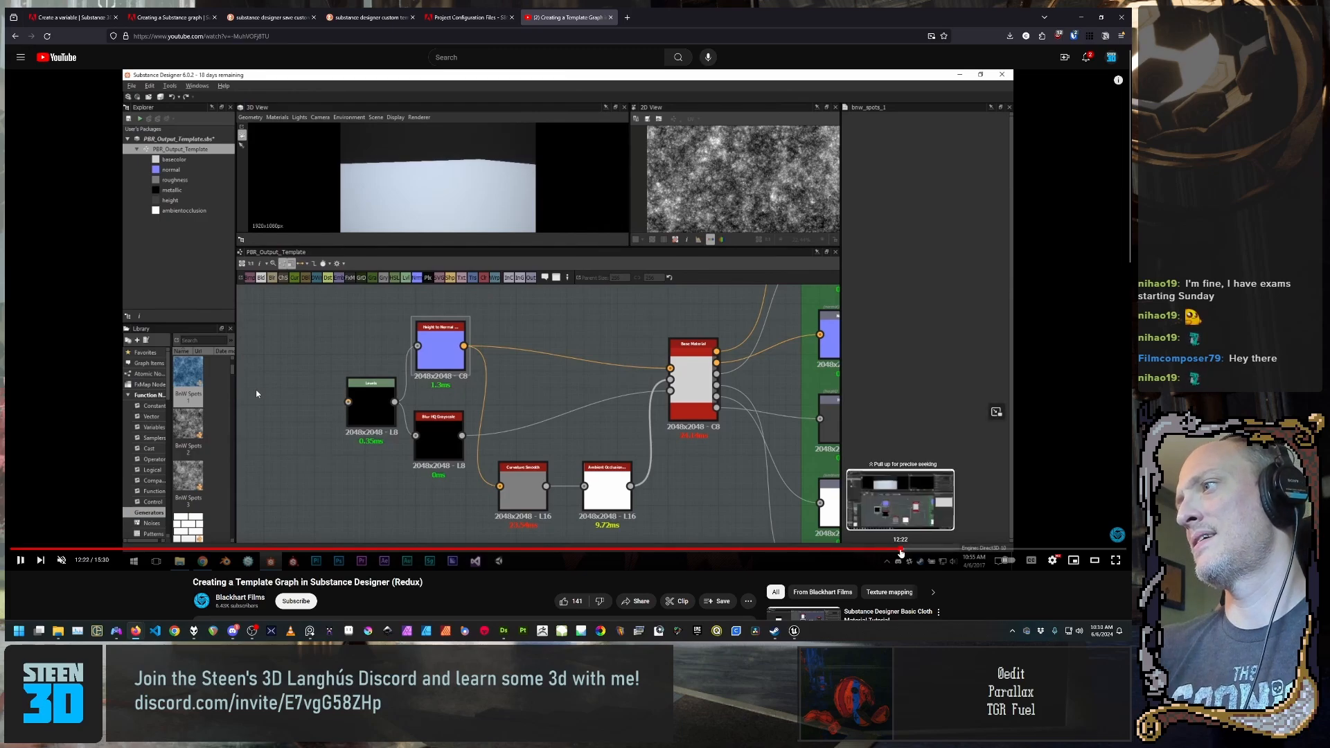
pyautogui.click(897, 551)
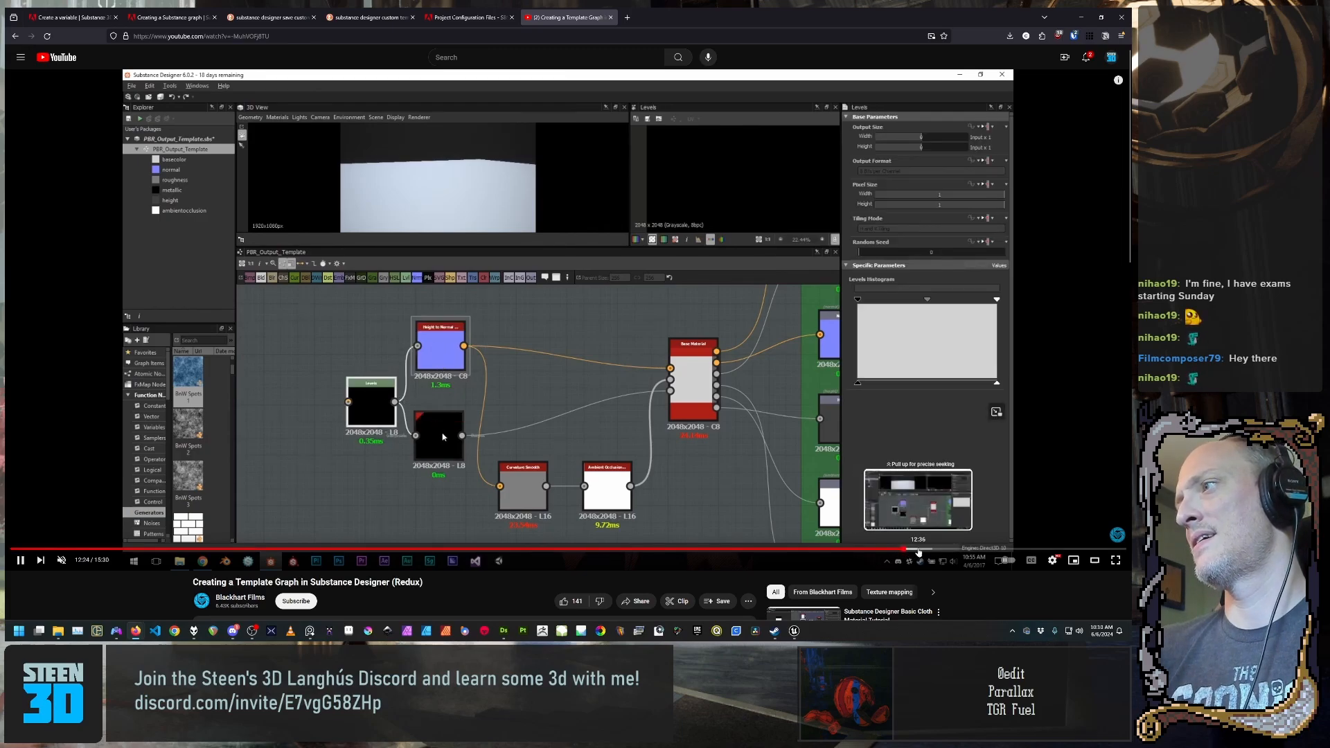
pyautogui.click(919, 551)
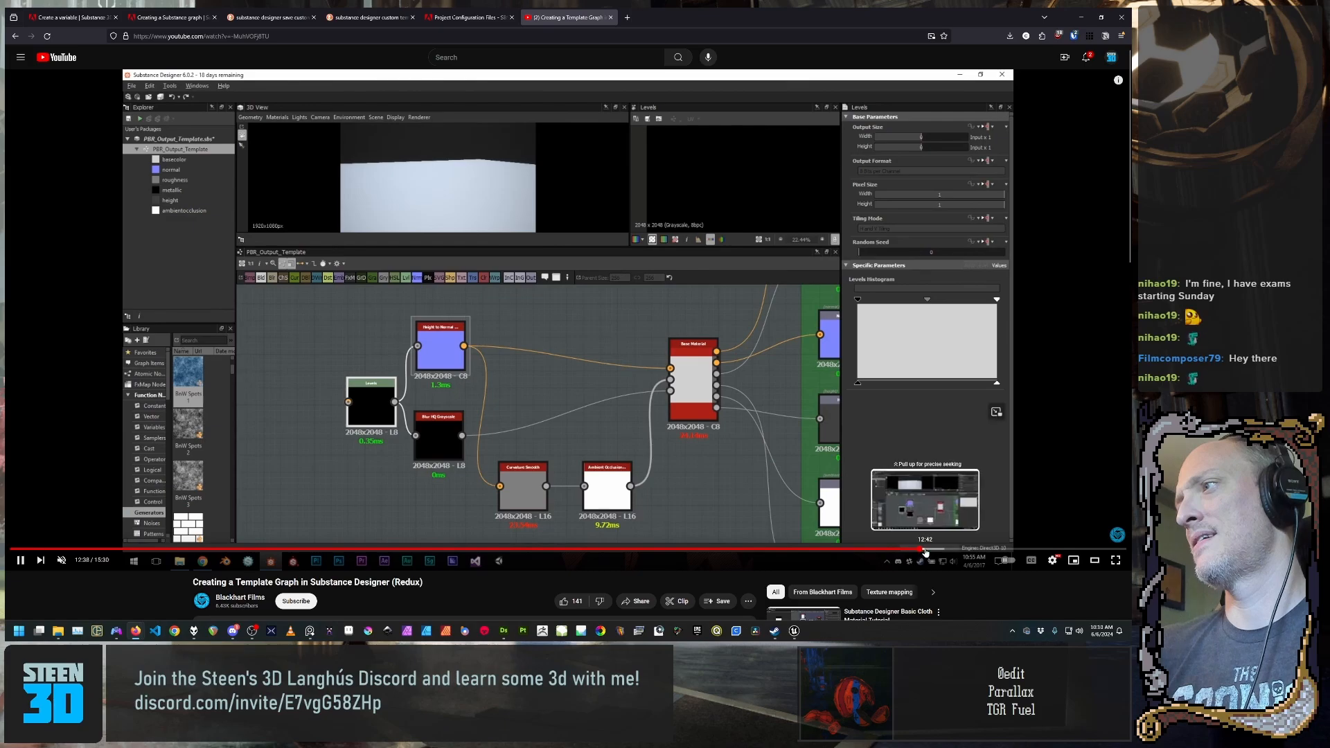
pyautogui.click(940, 551)
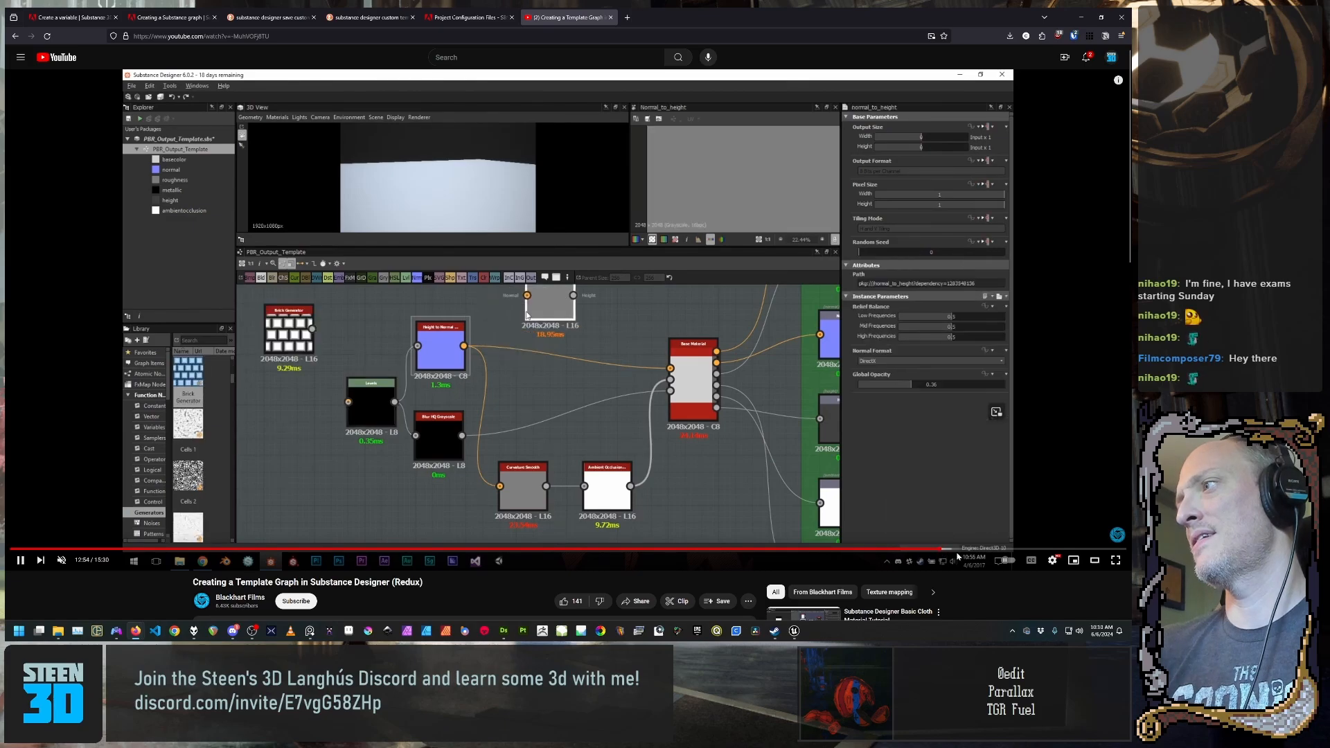
pyautogui.click(995, 551)
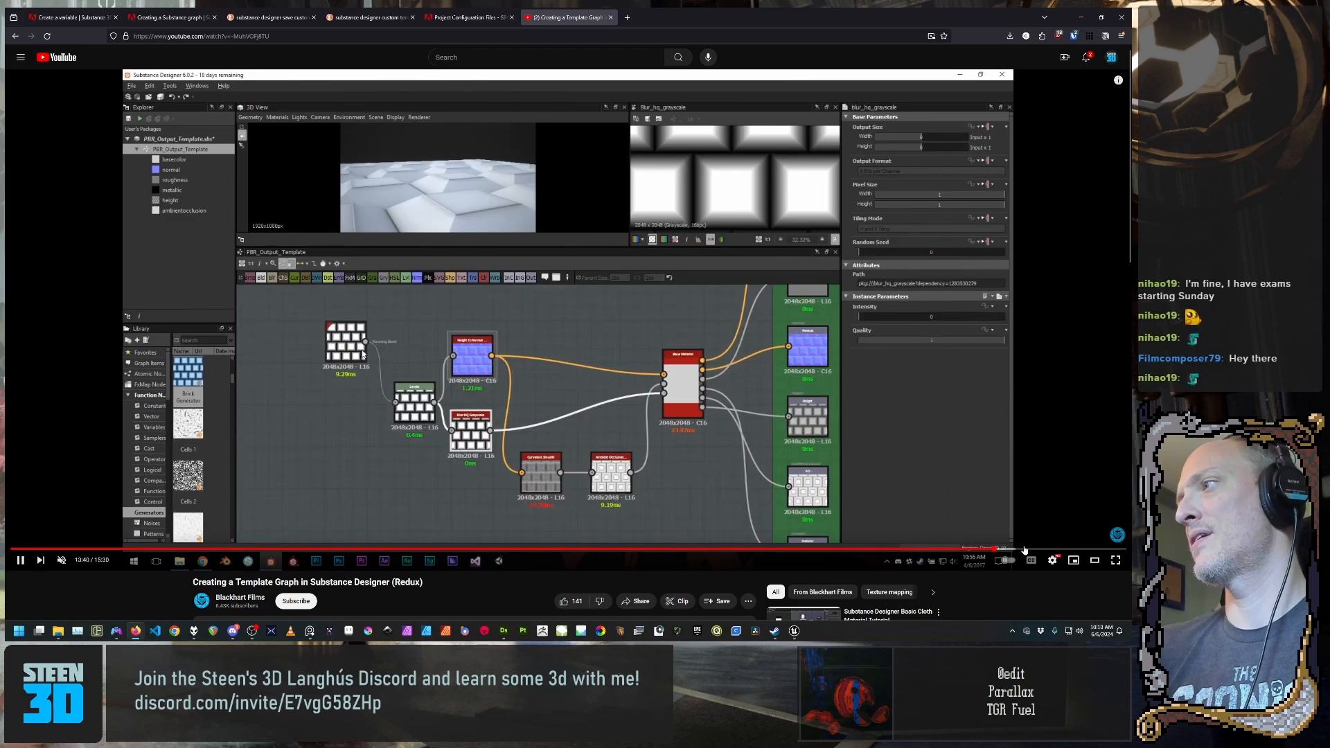
pyautogui.click(1025, 551)
pyautogui.click(1021, 550)
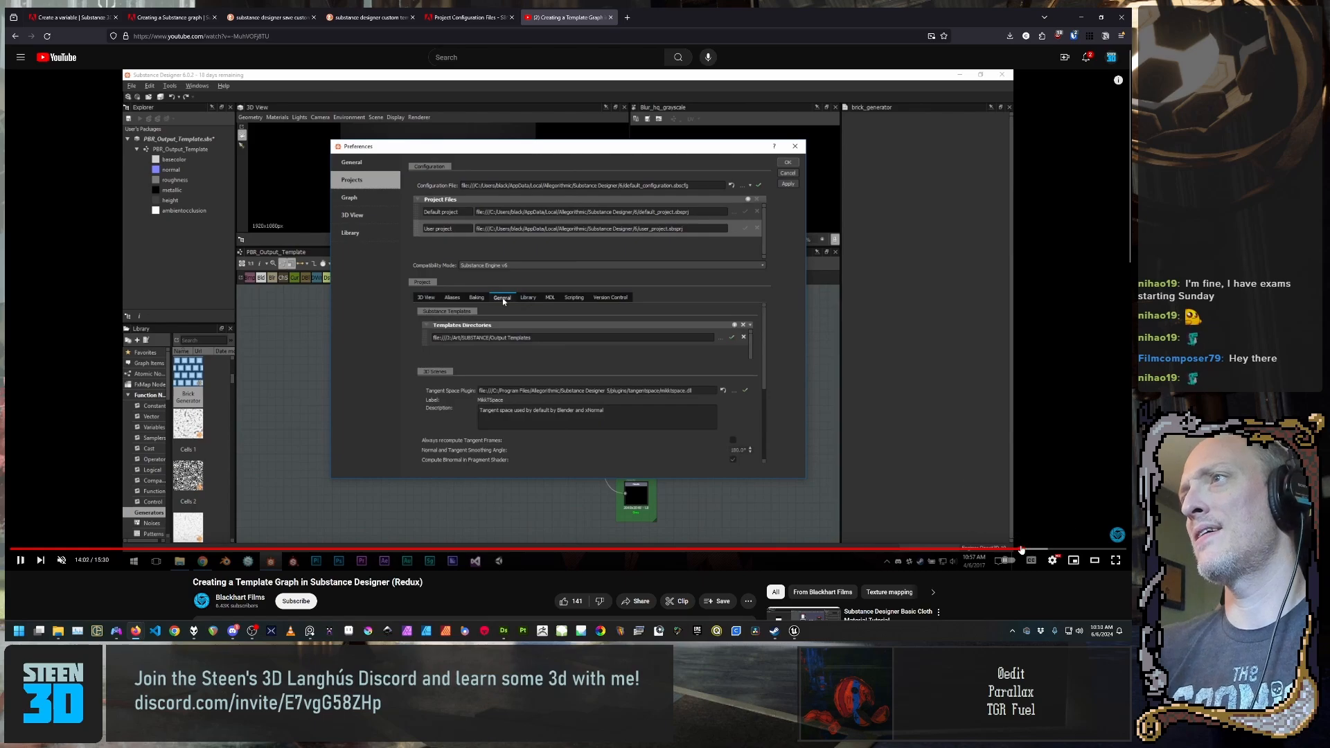
pyautogui.click(1007, 549)
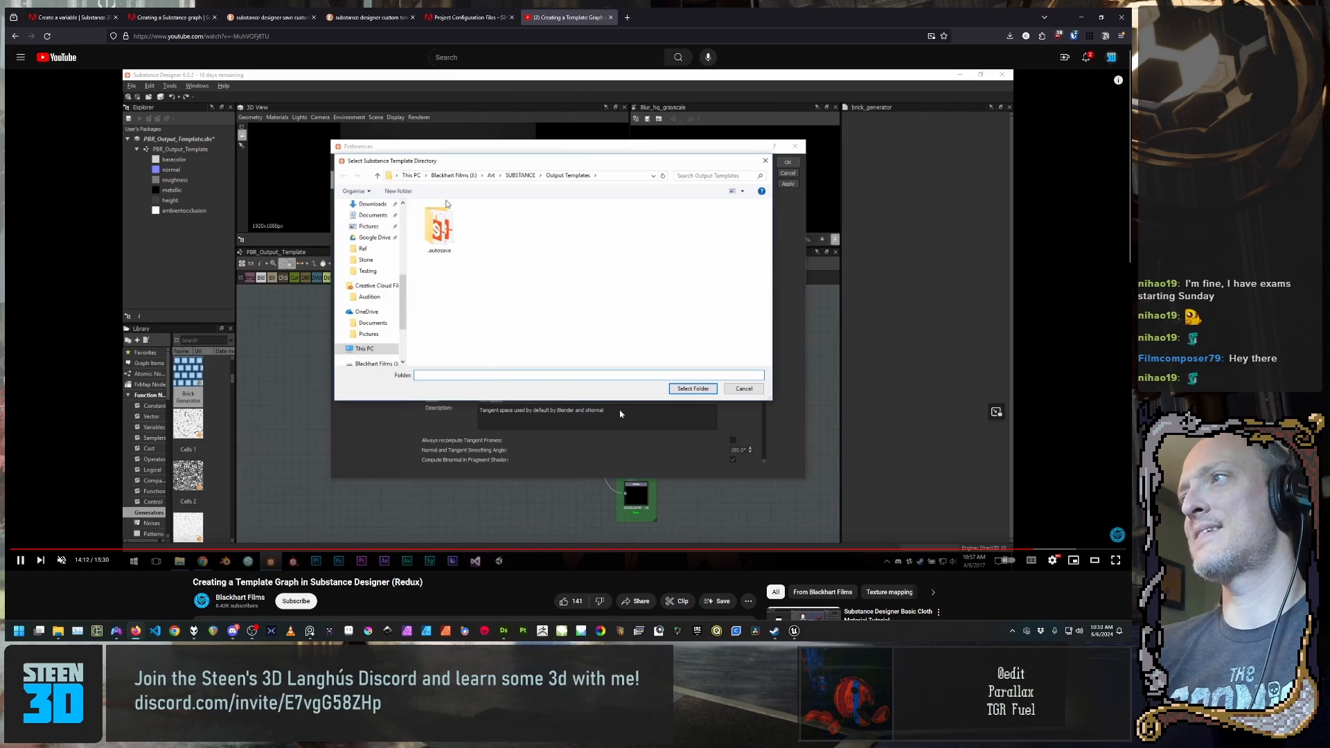
pyautogui.click(581, 316)
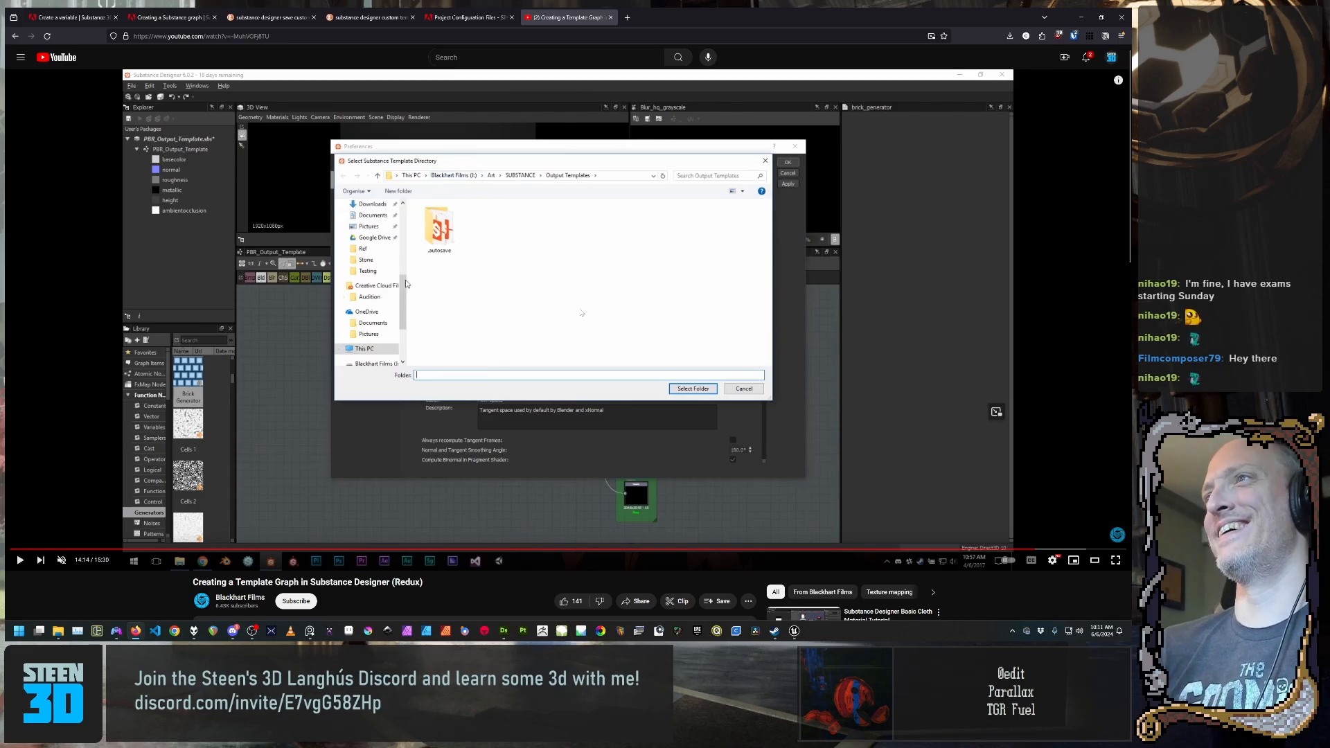
pyautogui.click(581, 313)
pyautogui.click(582, 313)
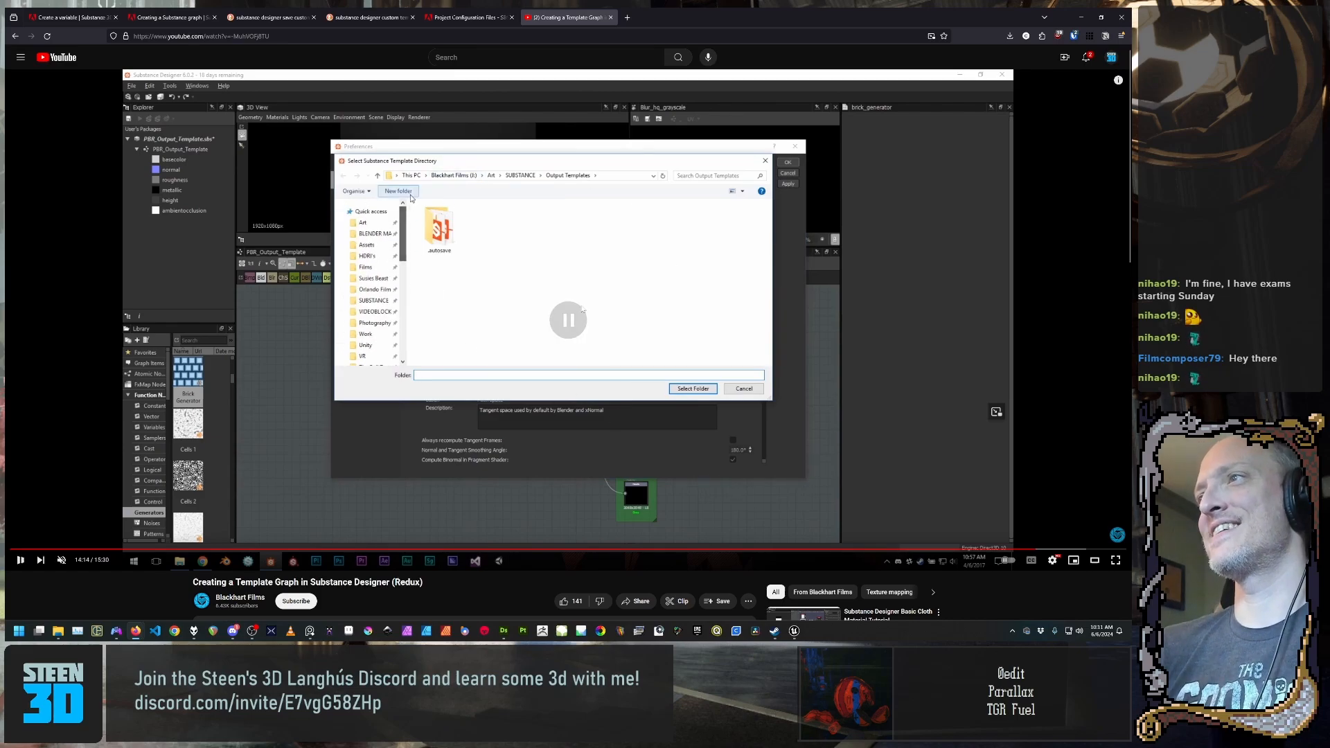
# Step: Switch to Substance 3D Designer and open the General project settings of the user project in the preferences
pyautogui.click(1079, 15)
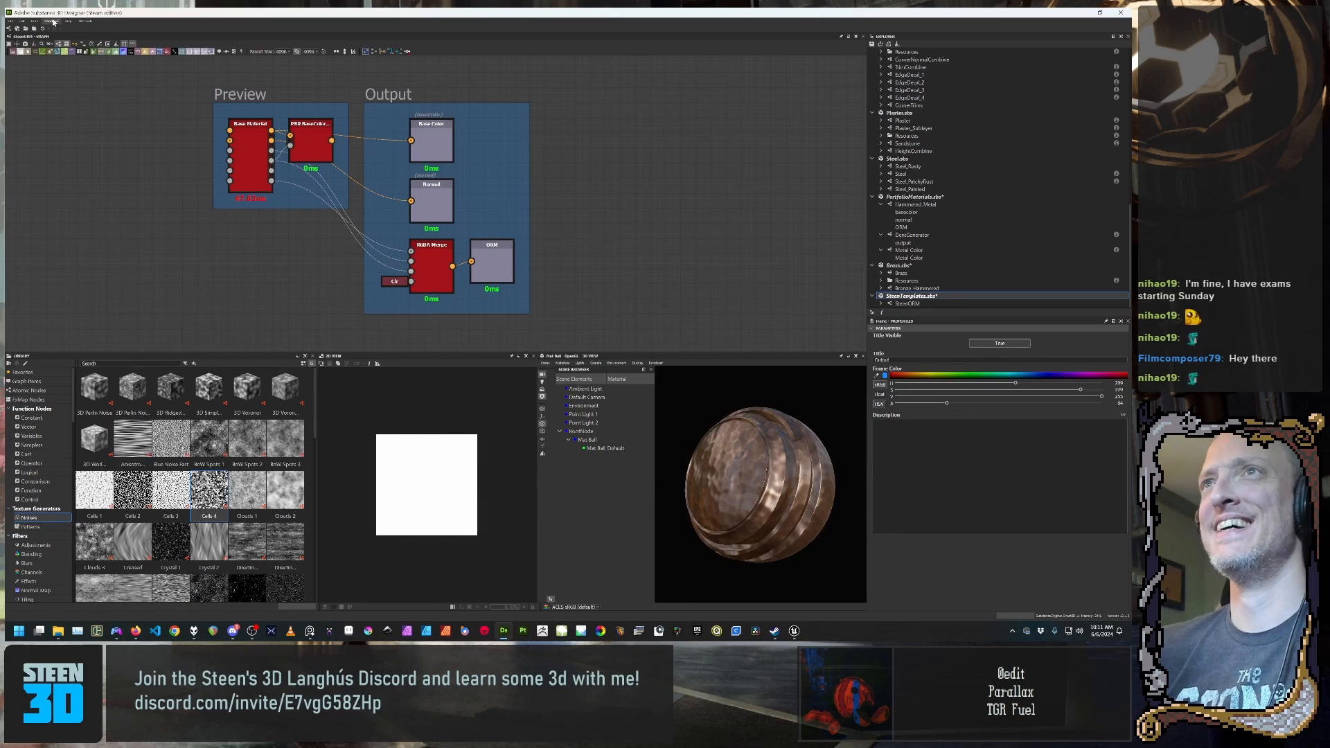
pyautogui.click(23, 21)
pyautogui.click(39, 45)
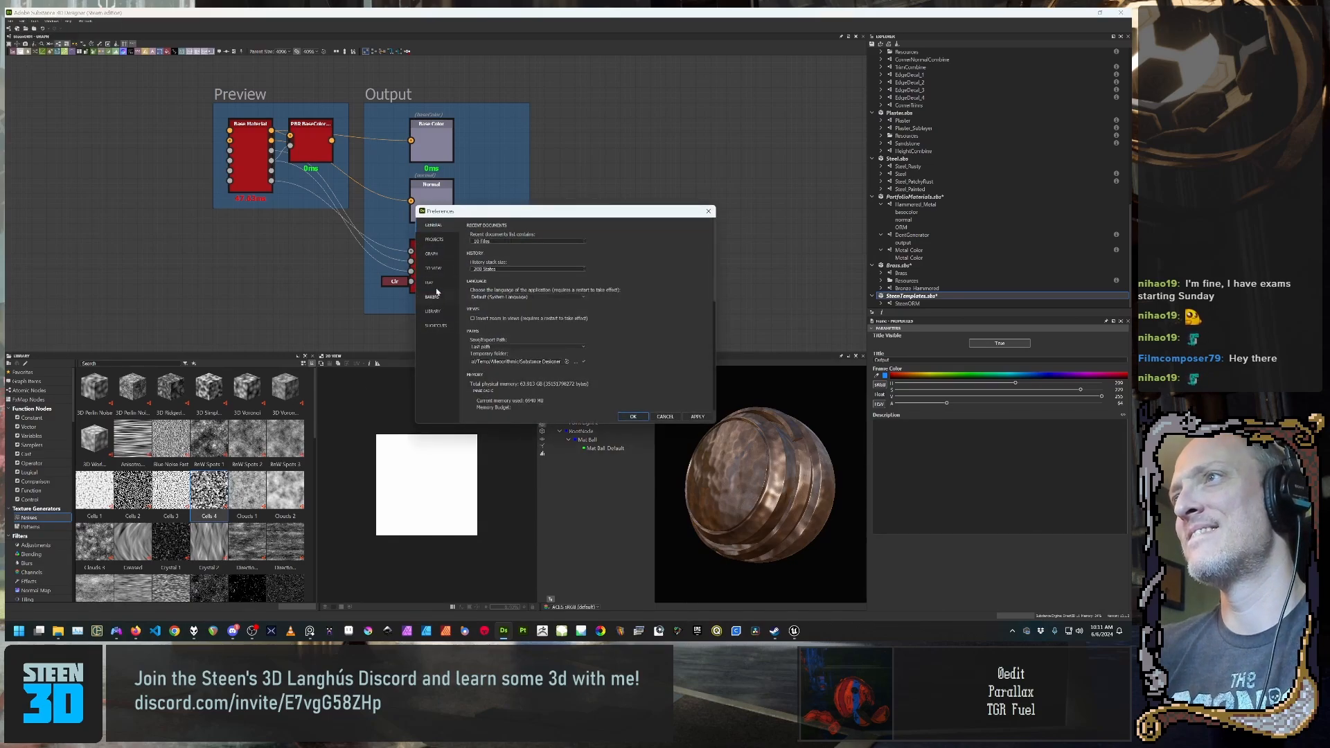
pyautogui.click(434, 239)
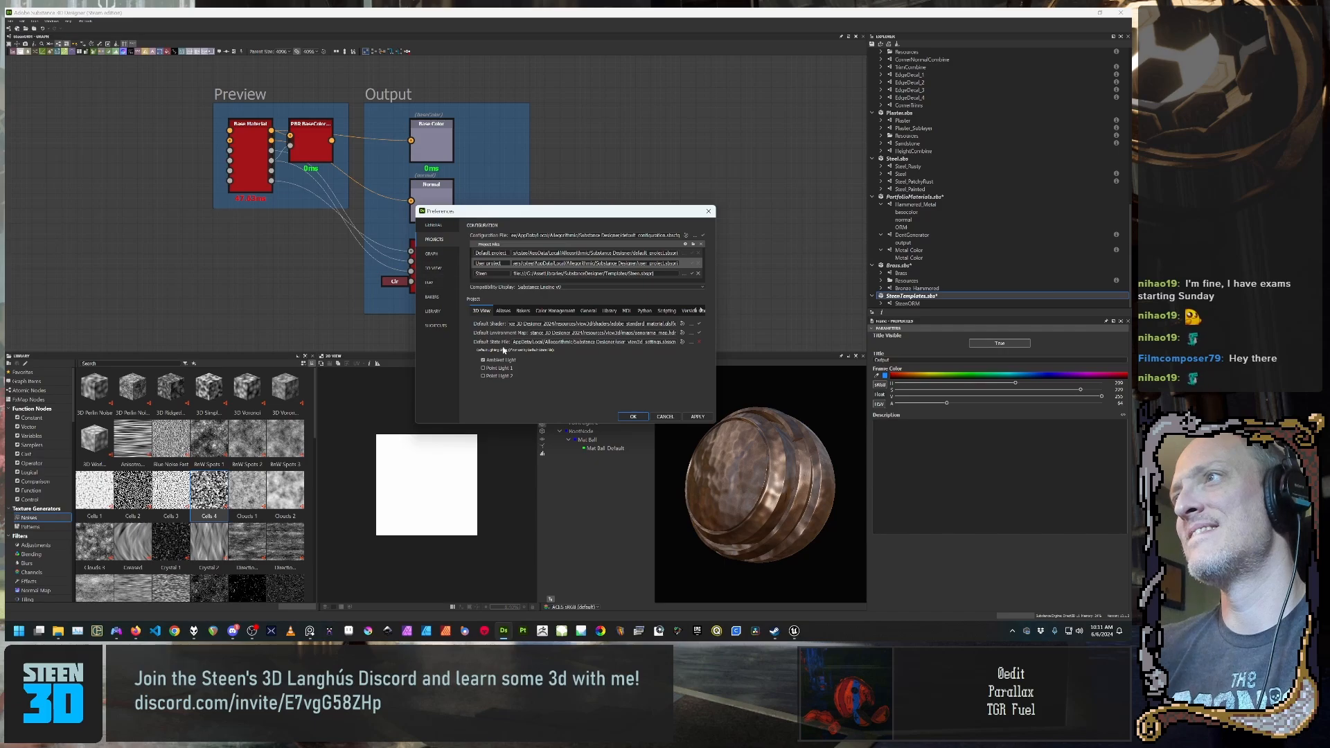
pyautogui.click(588, 310)
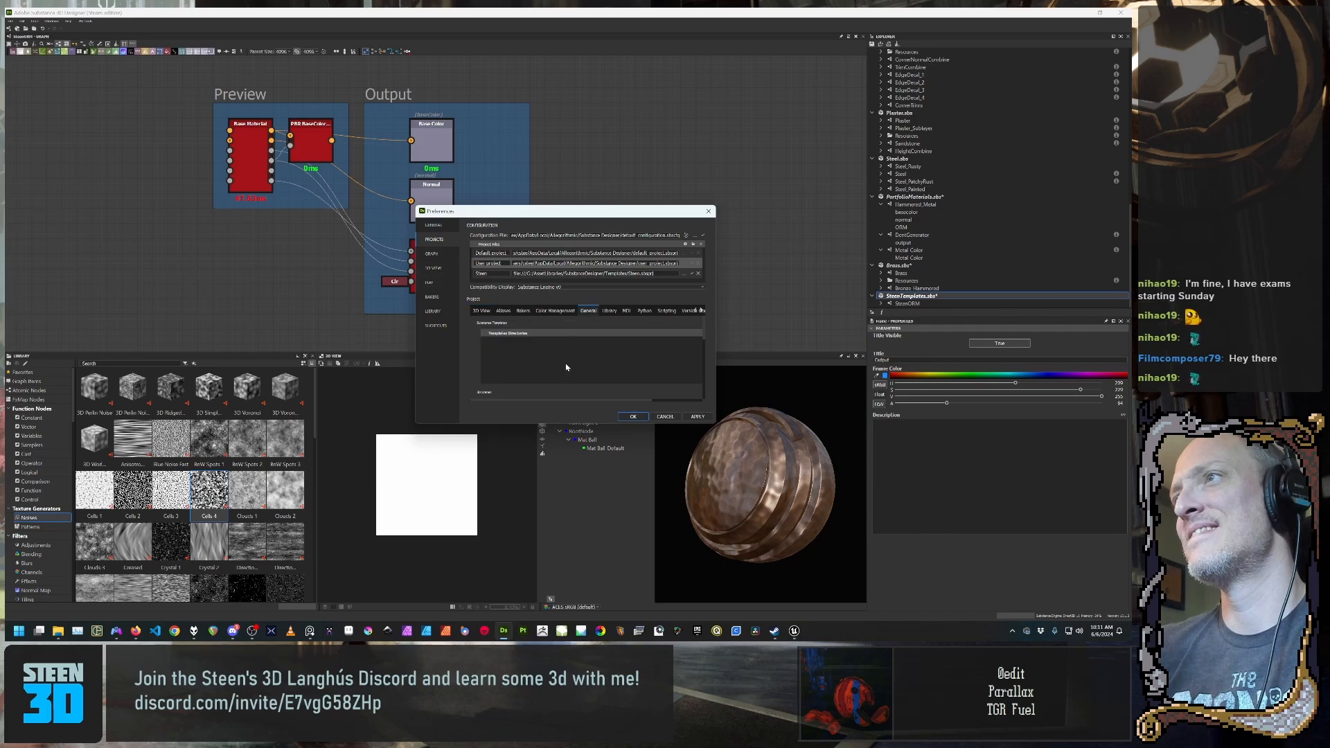
# Step: Widen the preferences window and add the SubstanceDesigner Templates folder to the user project's templates directories
pyautogui.moveTo(562, 399); pyautogui.dragTo(631, 404)
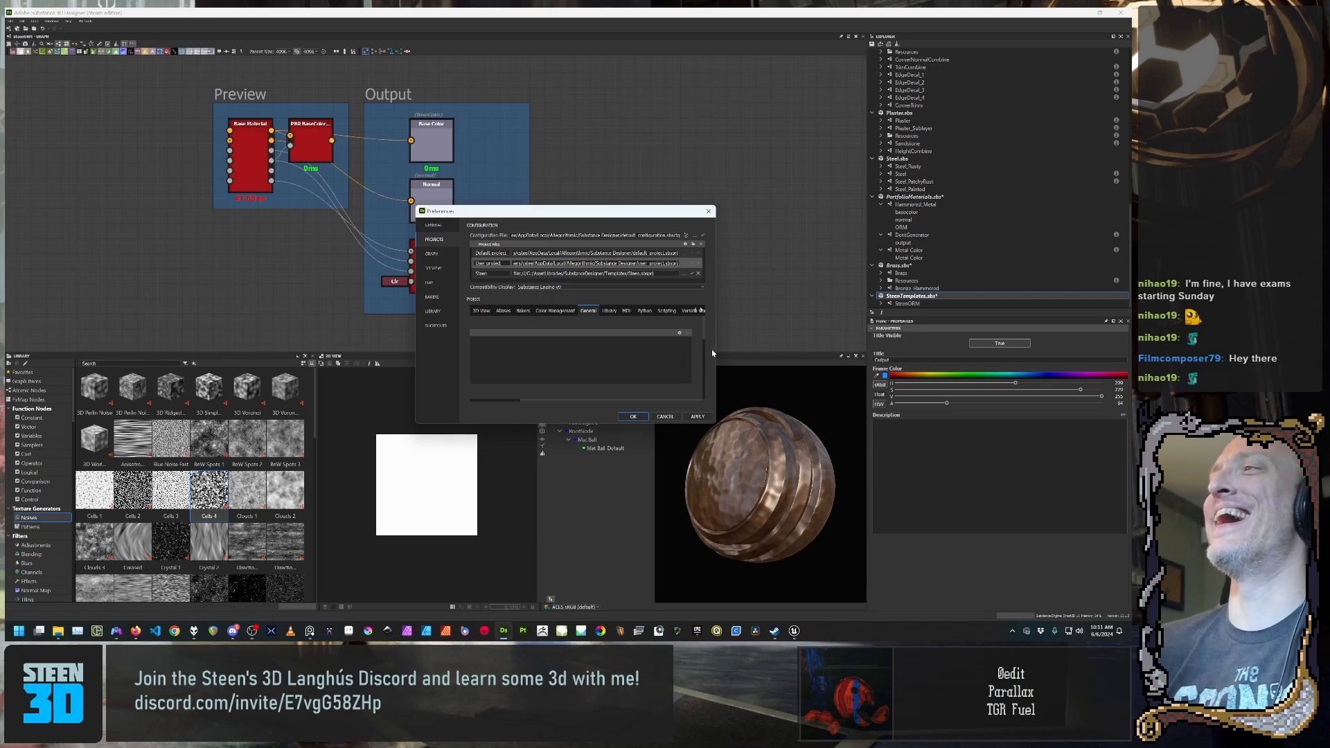
pyautogui.moveTo(716, 351); pyautogui.dragTo(849, 347)
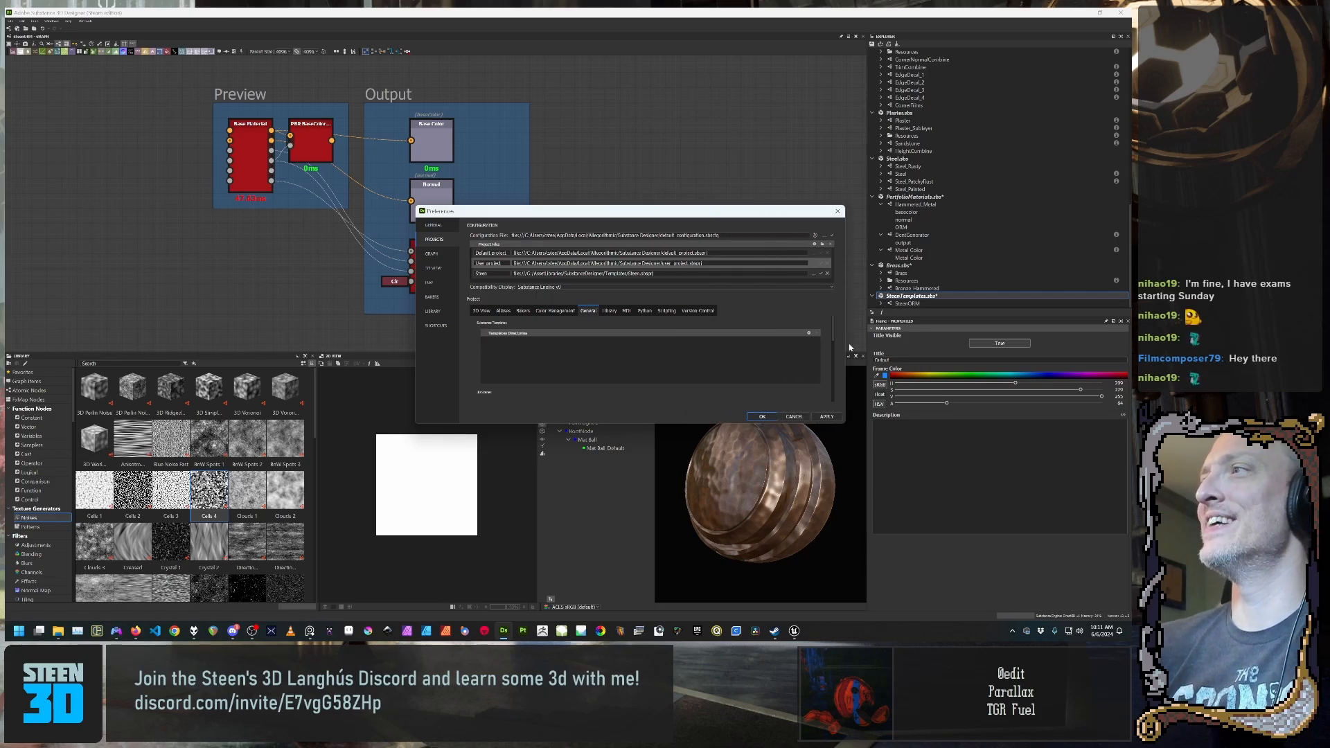
pyautogui.click(809, 333)
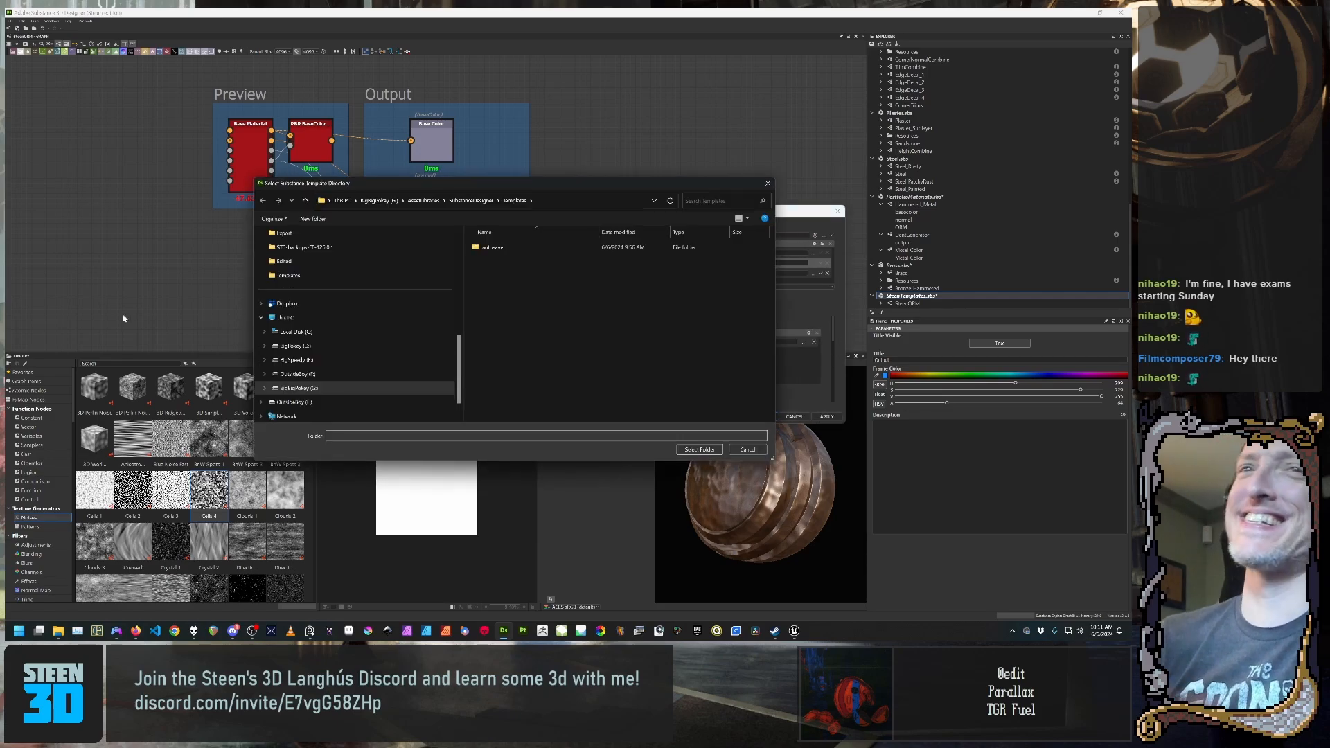
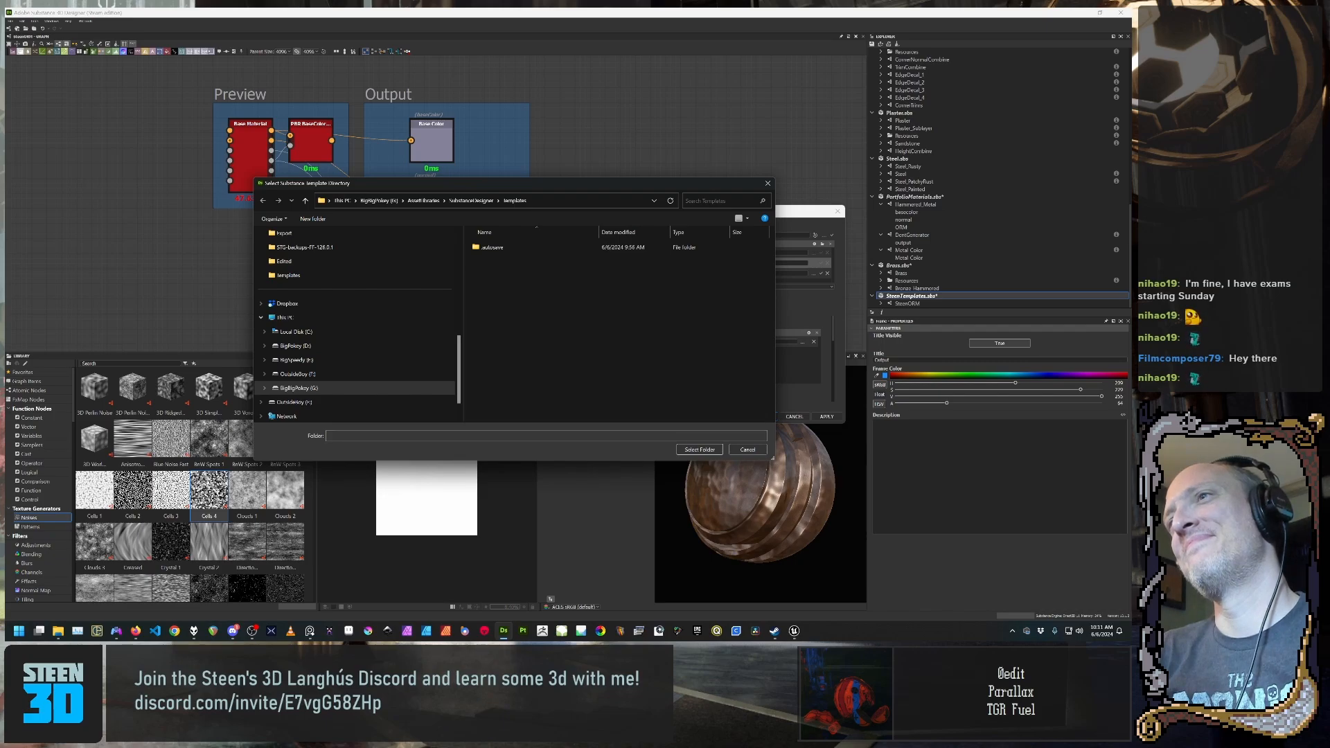
pyautogui.click(684, 451)
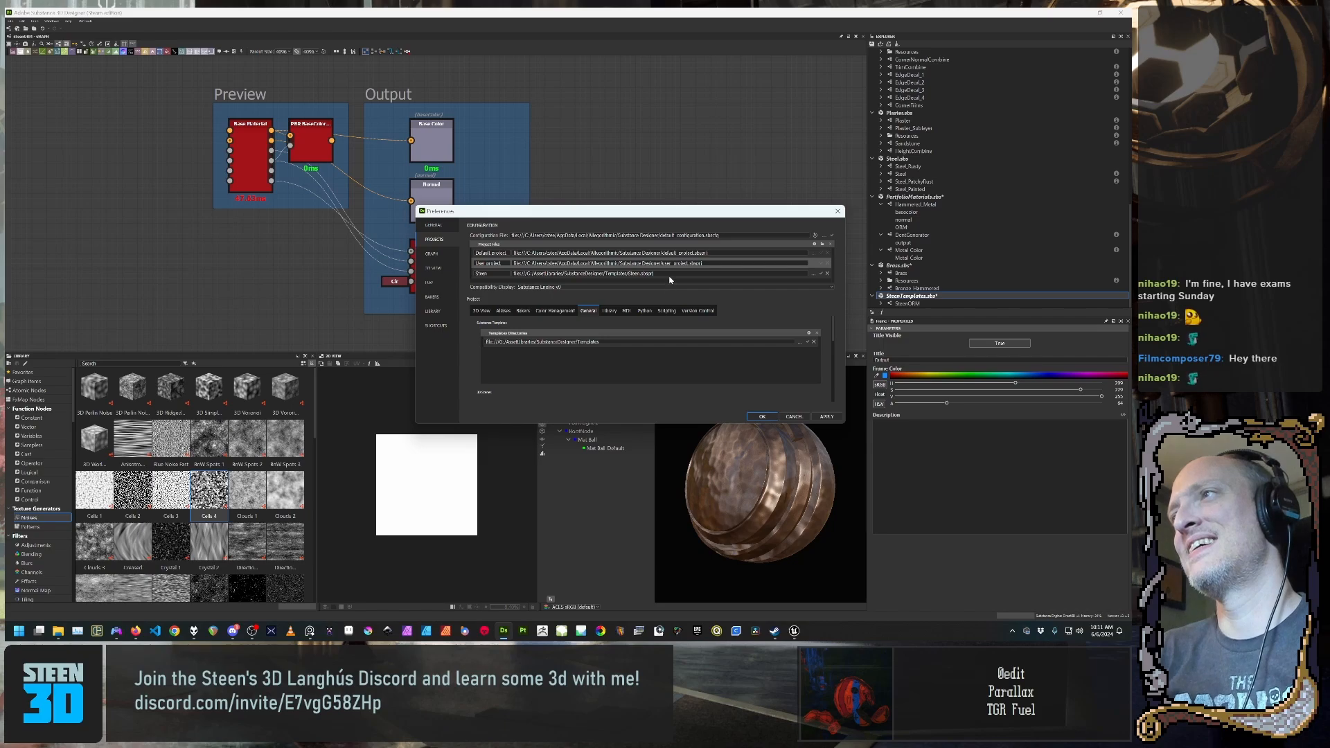
# Step: Remove the Steen entry from the project files and check the user project's Library and General settings
pyautogui.click(828, 274)
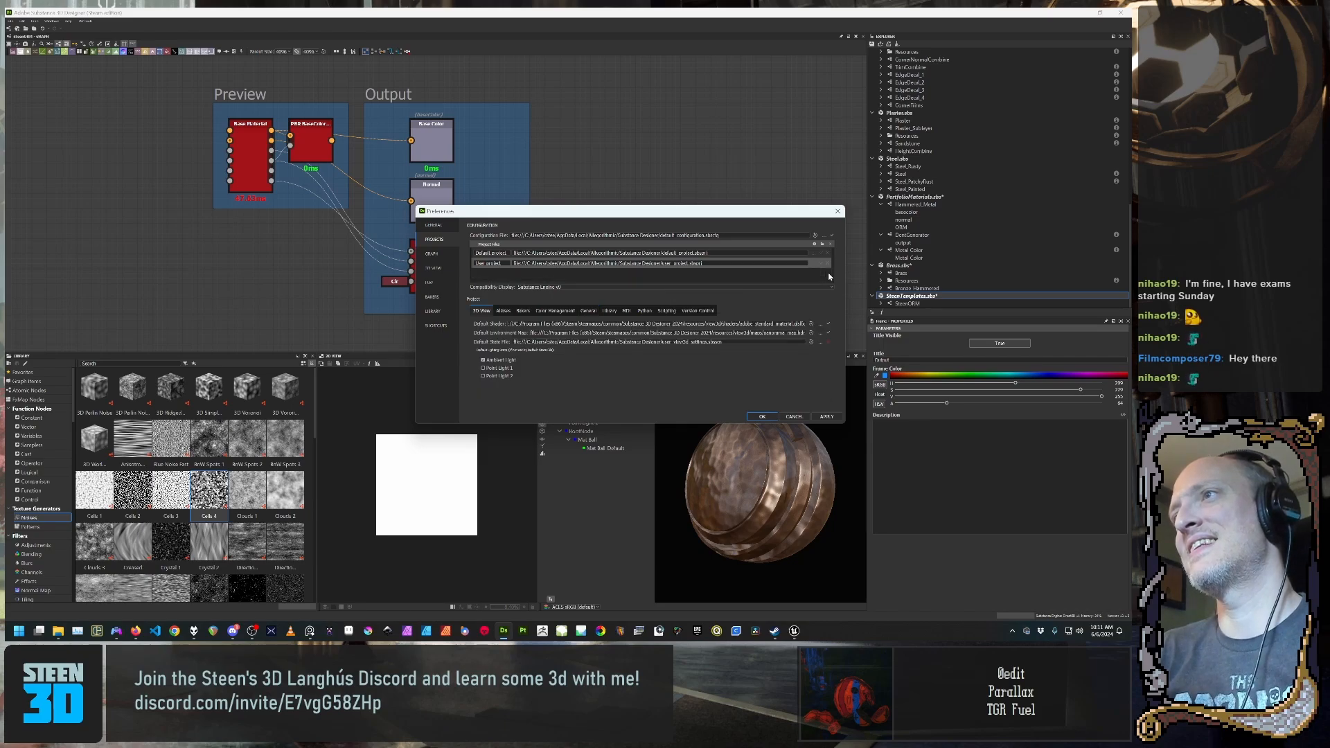
pyautogui.click(604, 311)
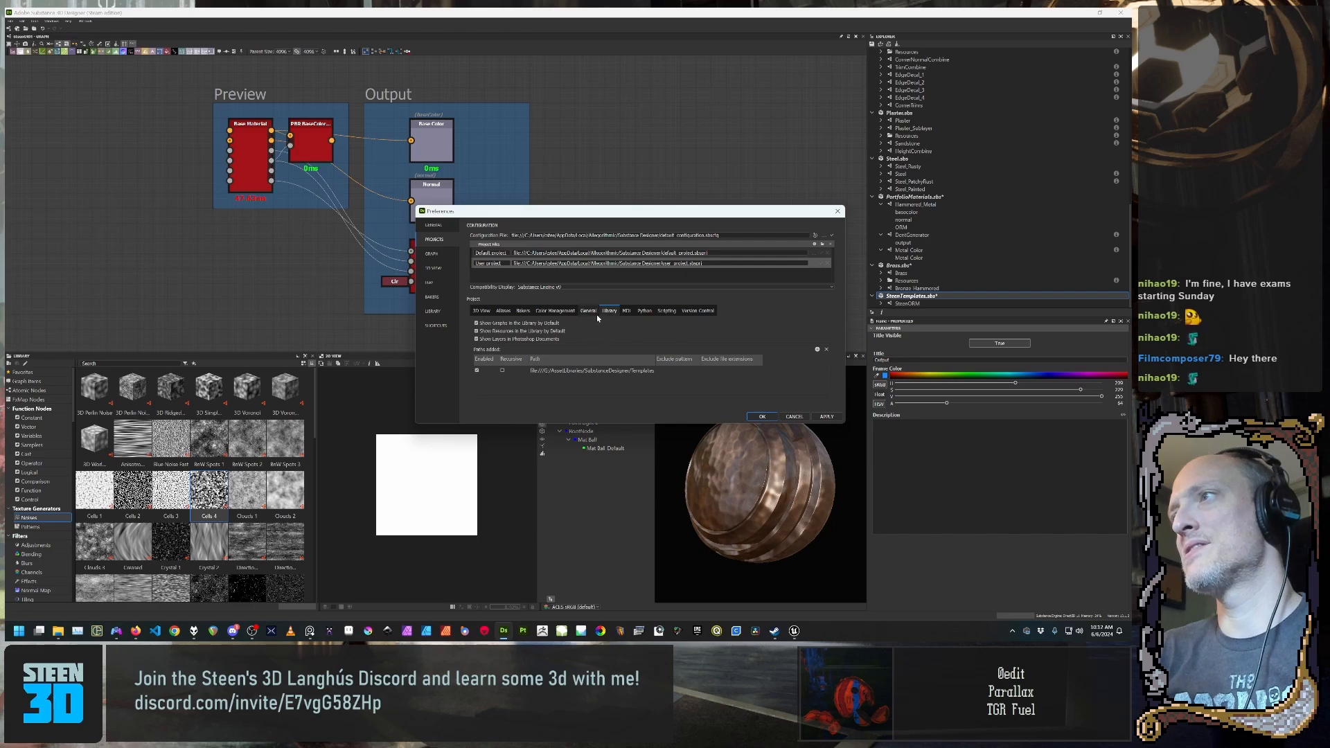
pyautogui.click(587, 311)
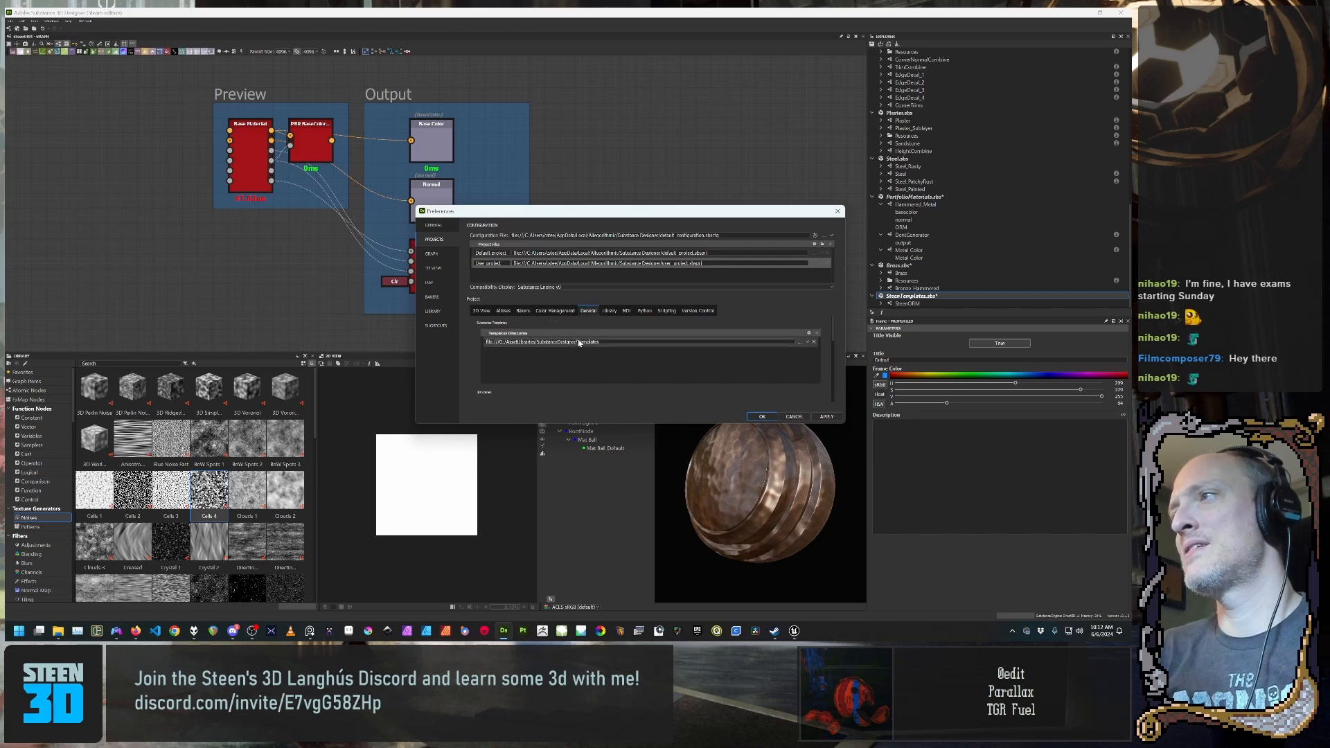
# Step: Apply and close the project preferences, and open the Hammered_Metal graph of the PortfolioMaterials package
pyautogui.click(826, 416)
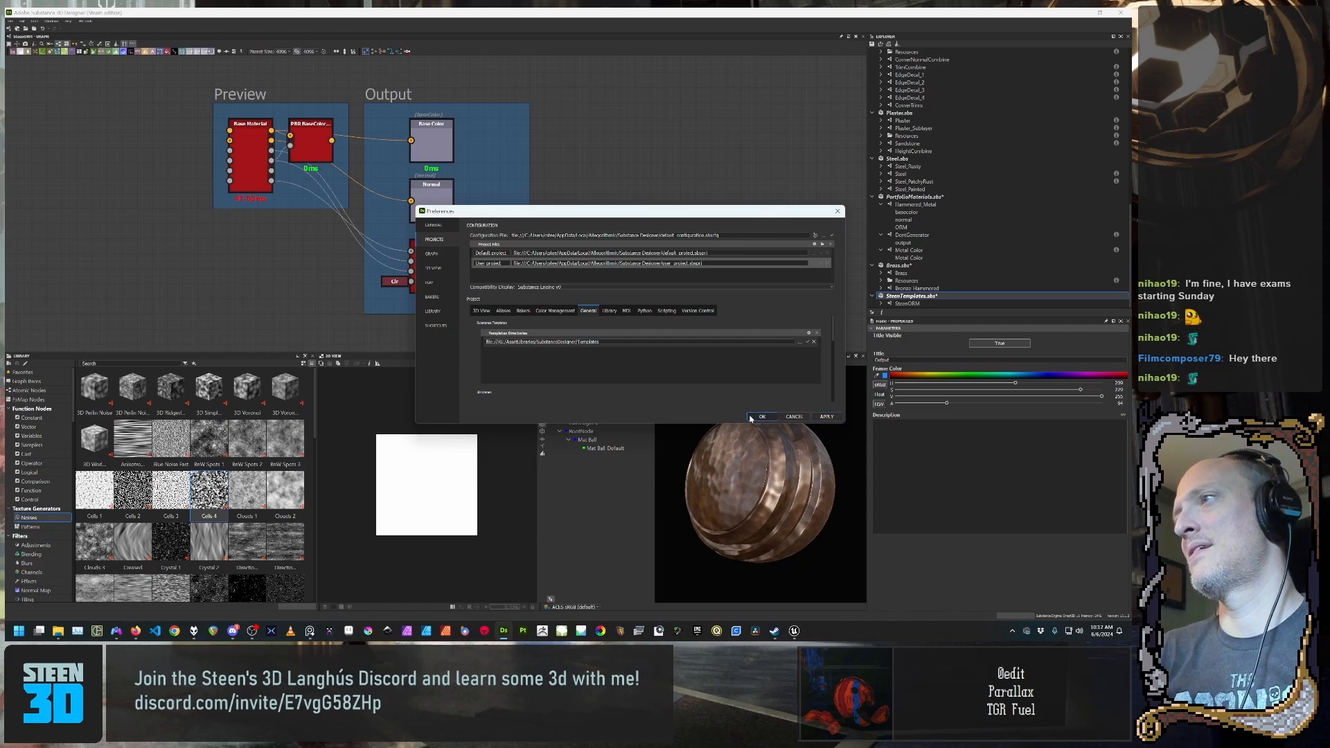
pyautogui.click(784, 418)
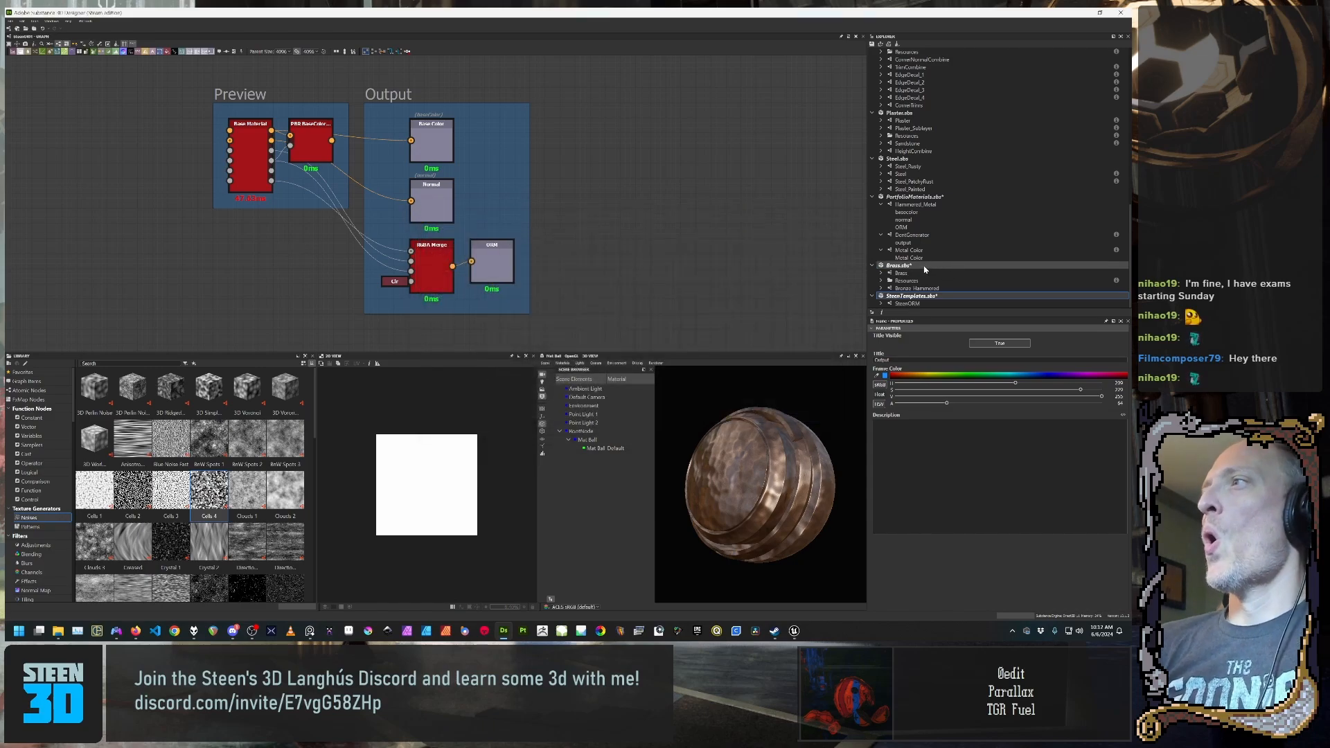
pyautogui.click(934, 204)
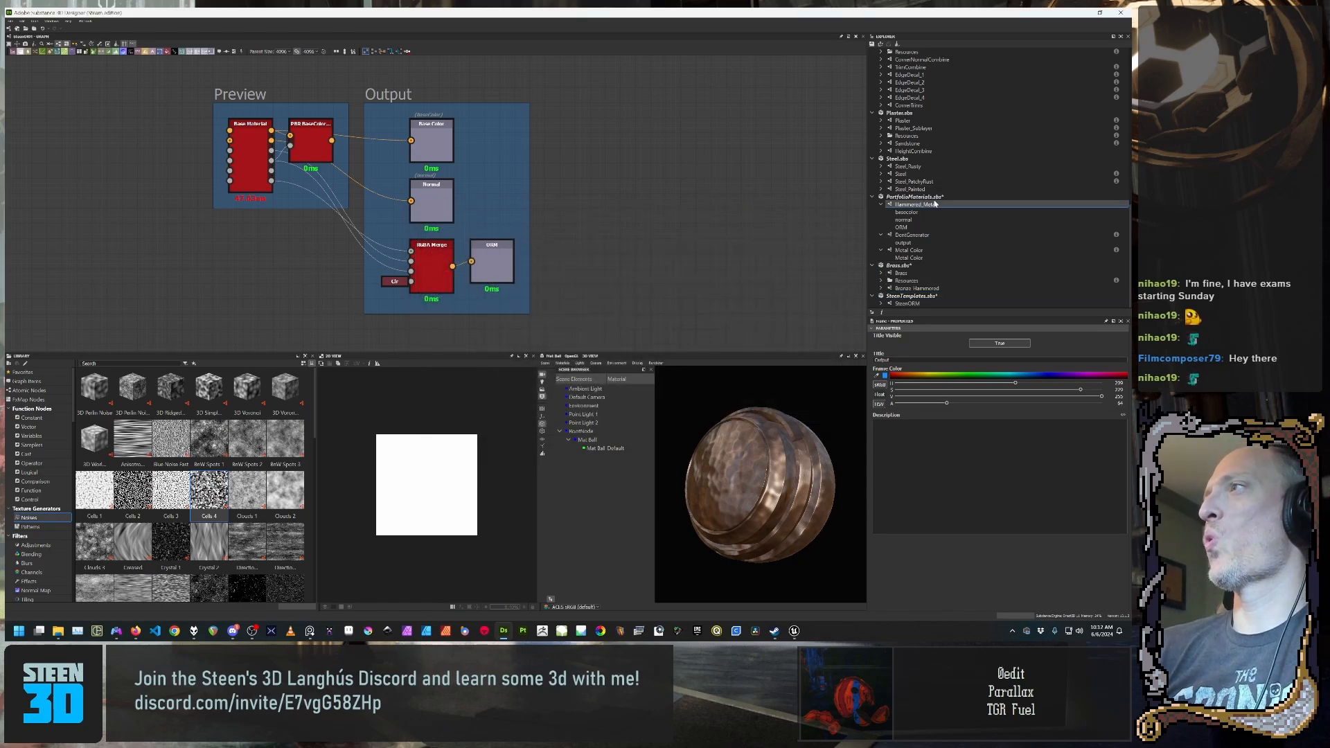
pyautogui.click(942, 198)
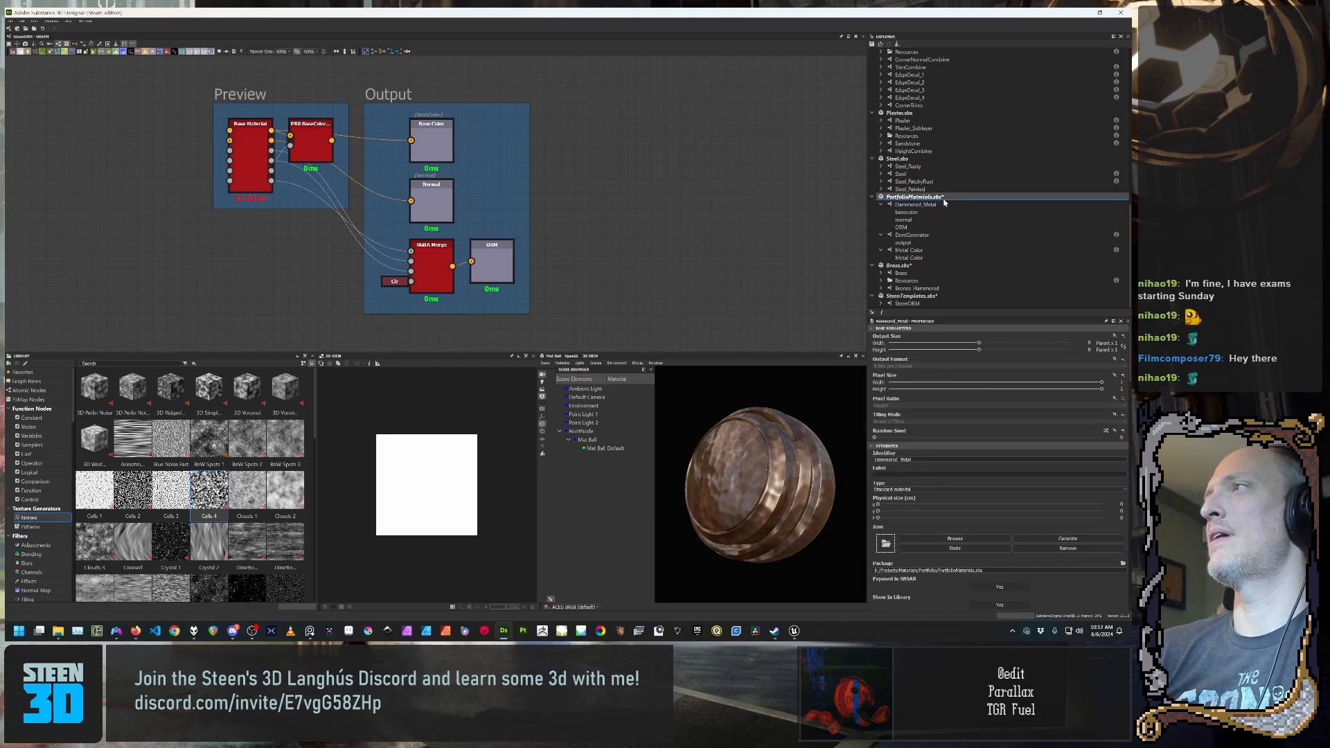
pyautogui.click(689, 230)
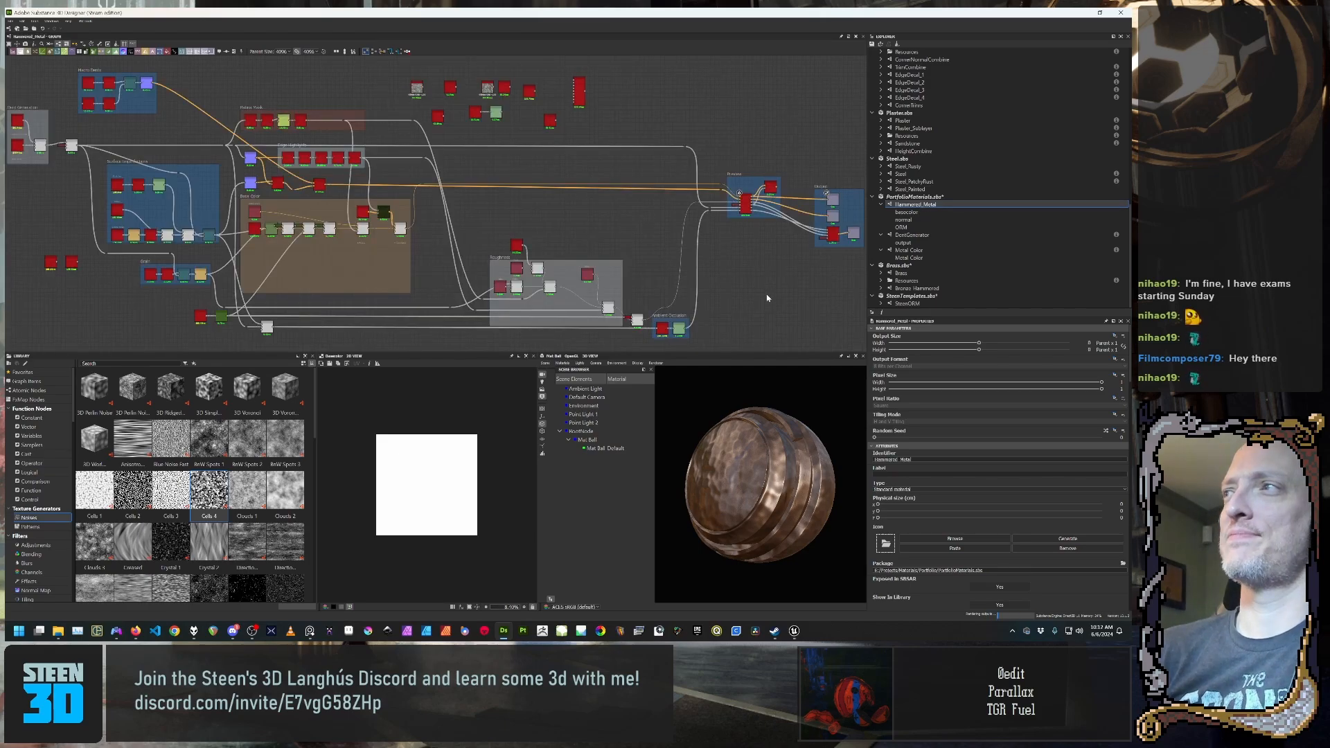
pyautogui.moveTo(741, 291); pyautogui.dragTo(736, 286, button='middle')
pyautogui.scroll(-3, 736, 283)
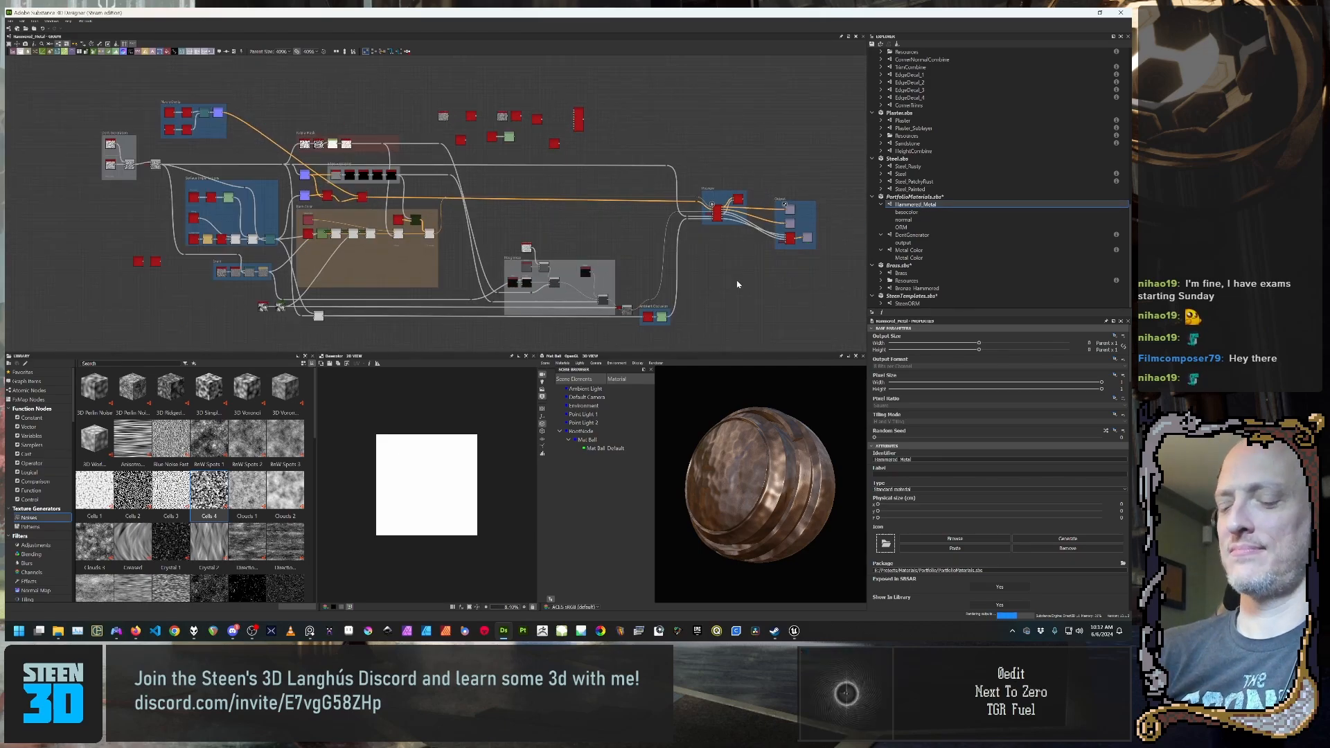
# Step: Create a new Substance graph from the SteenORM template in a new package and look over its Preview and Output frames
pyautogui.hotkey('ctrl', 'n')
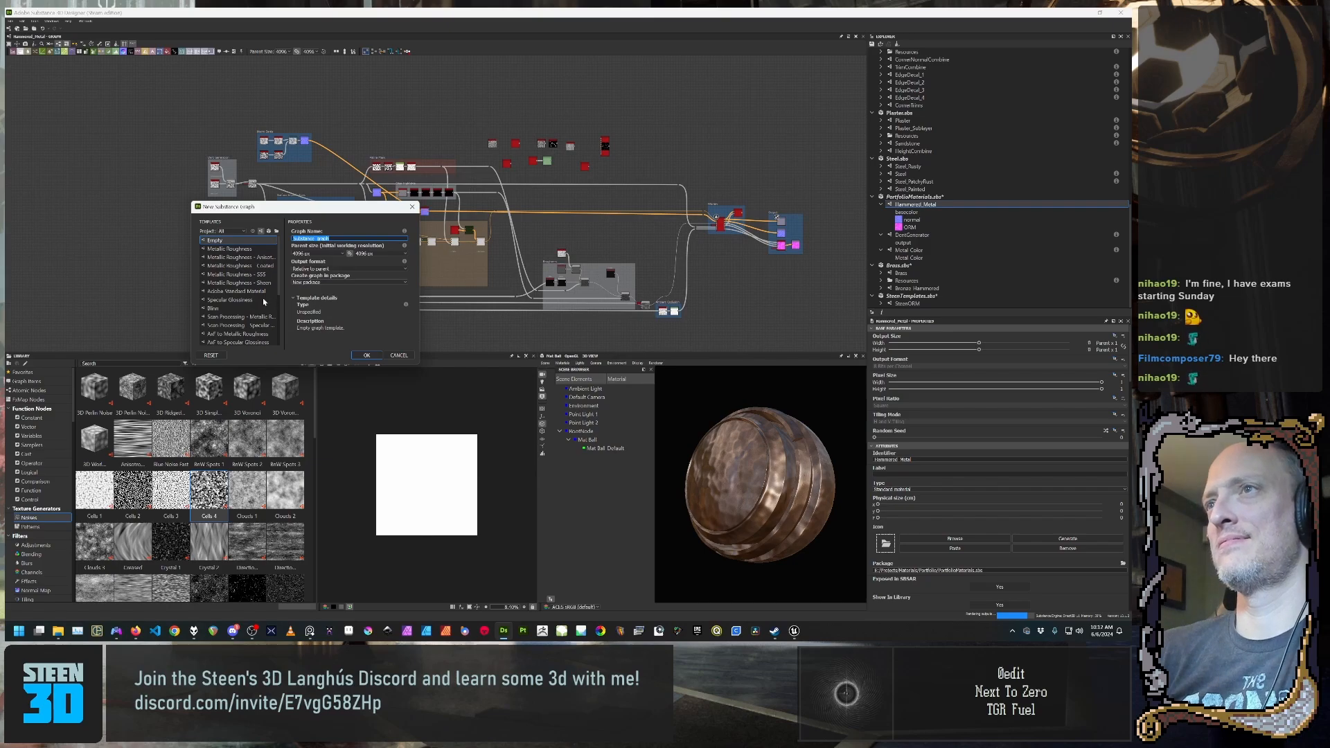
pyautogui.scroll(-3, 238, 305)
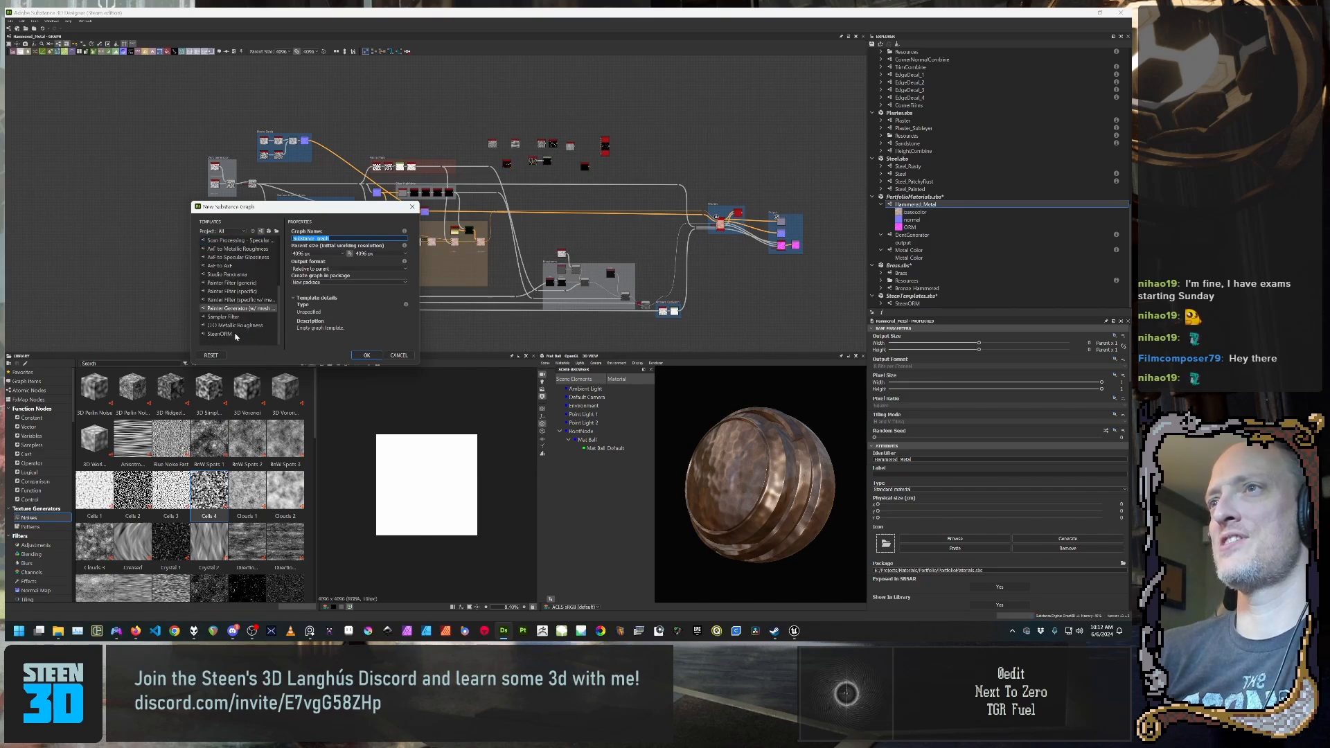
pyautogui.click(235, 334)
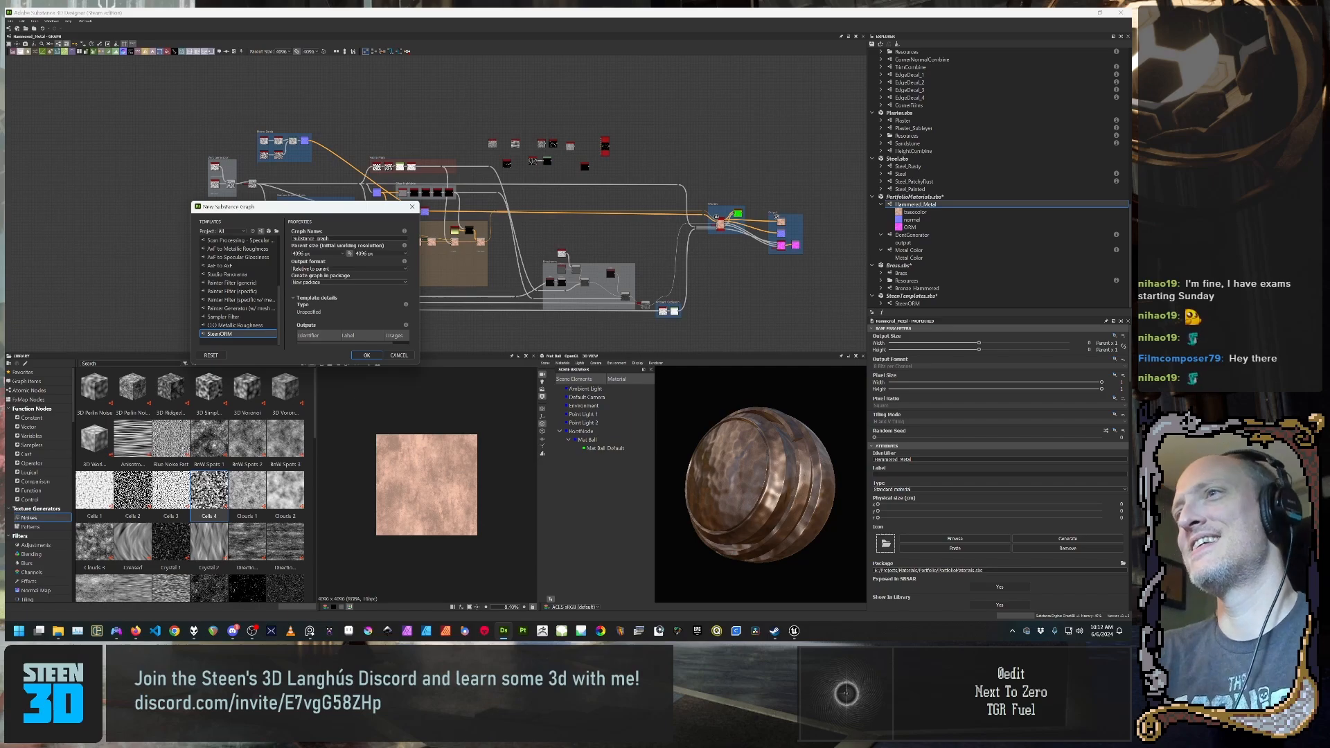
pyautogui.click(374, 355)
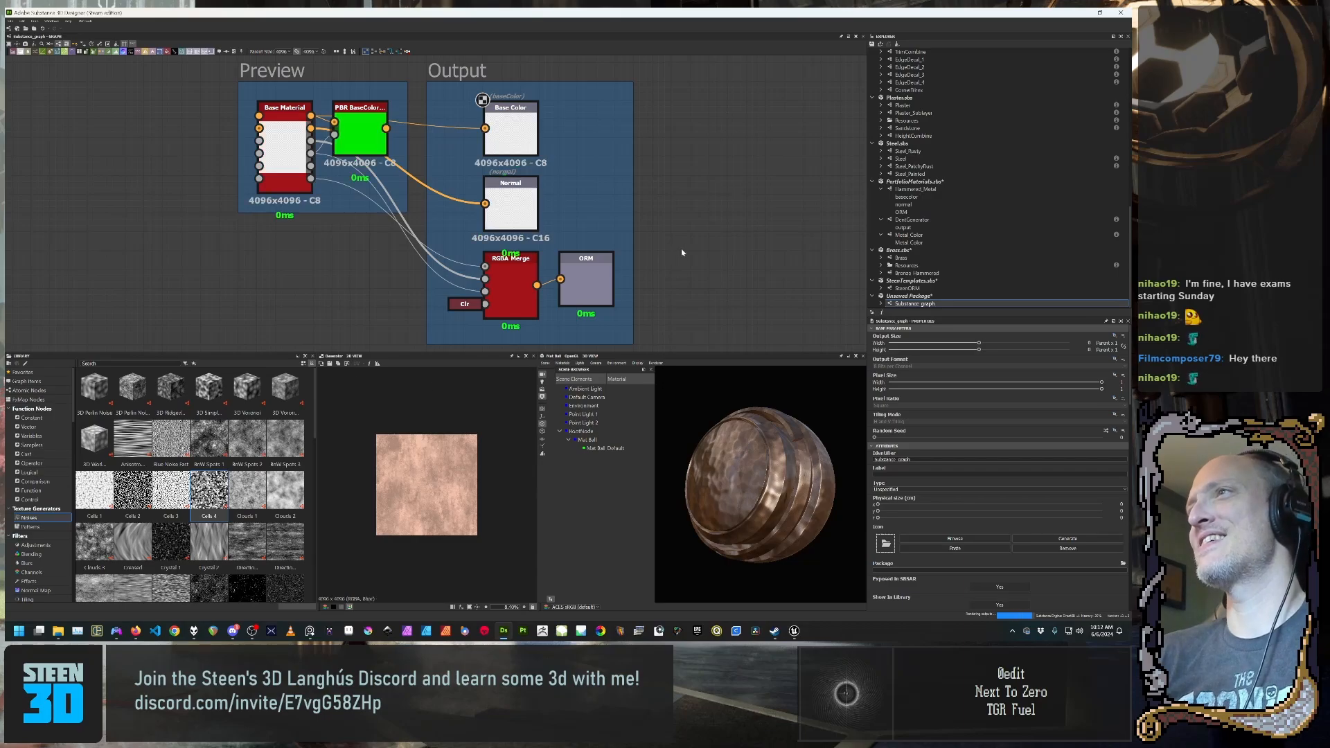
pyautogui.moveTo(516, 251); pyautogui.dragTo(336, 243, button='middle')
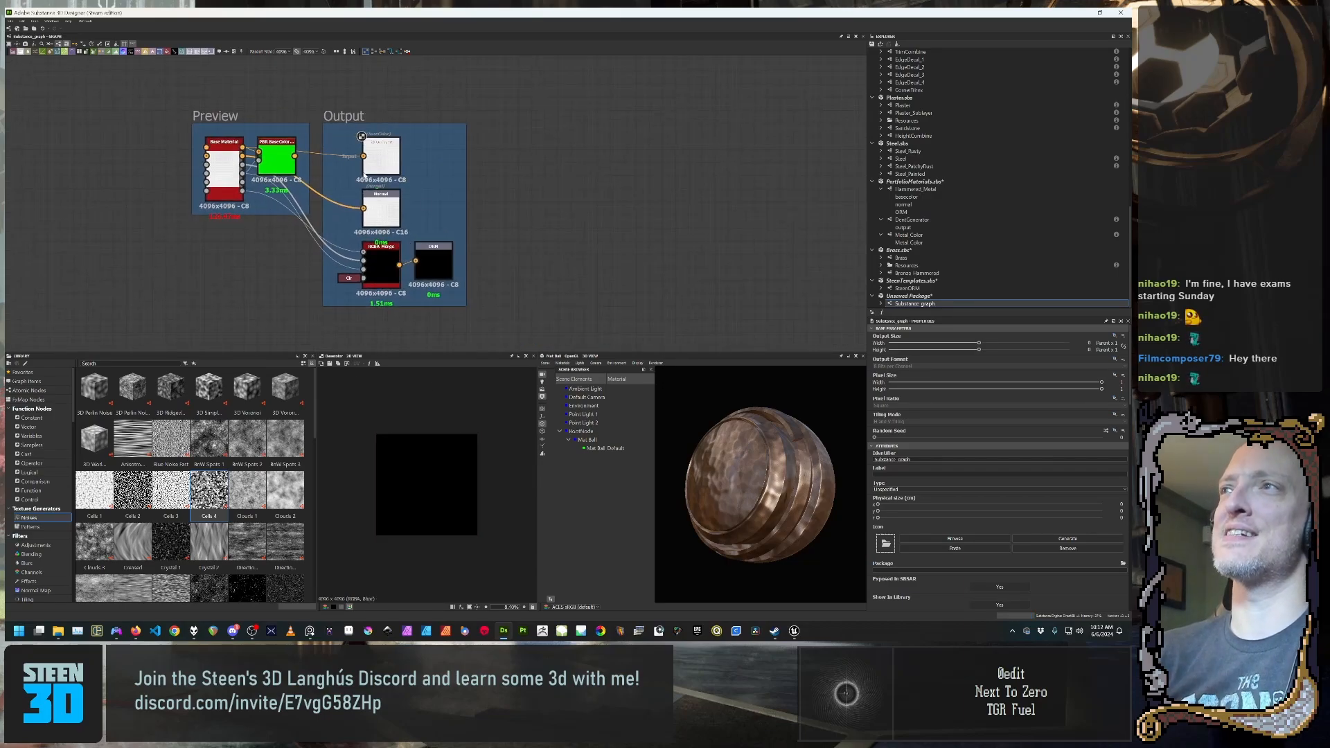
pyautogui.moveTo(461, 212); pyautogui.dragTo(676, 187, button='middle')
pyautogui.scroll(-2, 658, 190)
pyautogui.moveTo(522, 229); pyautogui.dragTo(376, 266, button='middle')
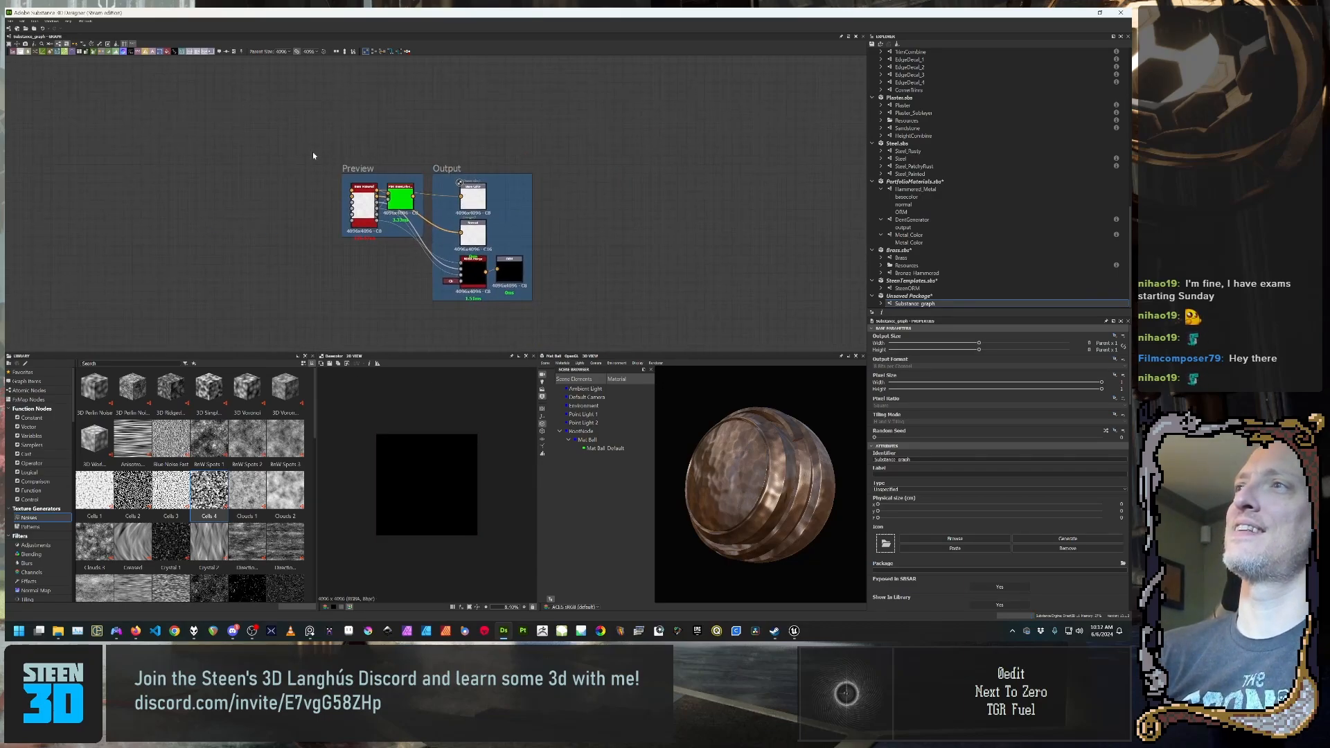
pyautogui.scroll(2, 274, 206)
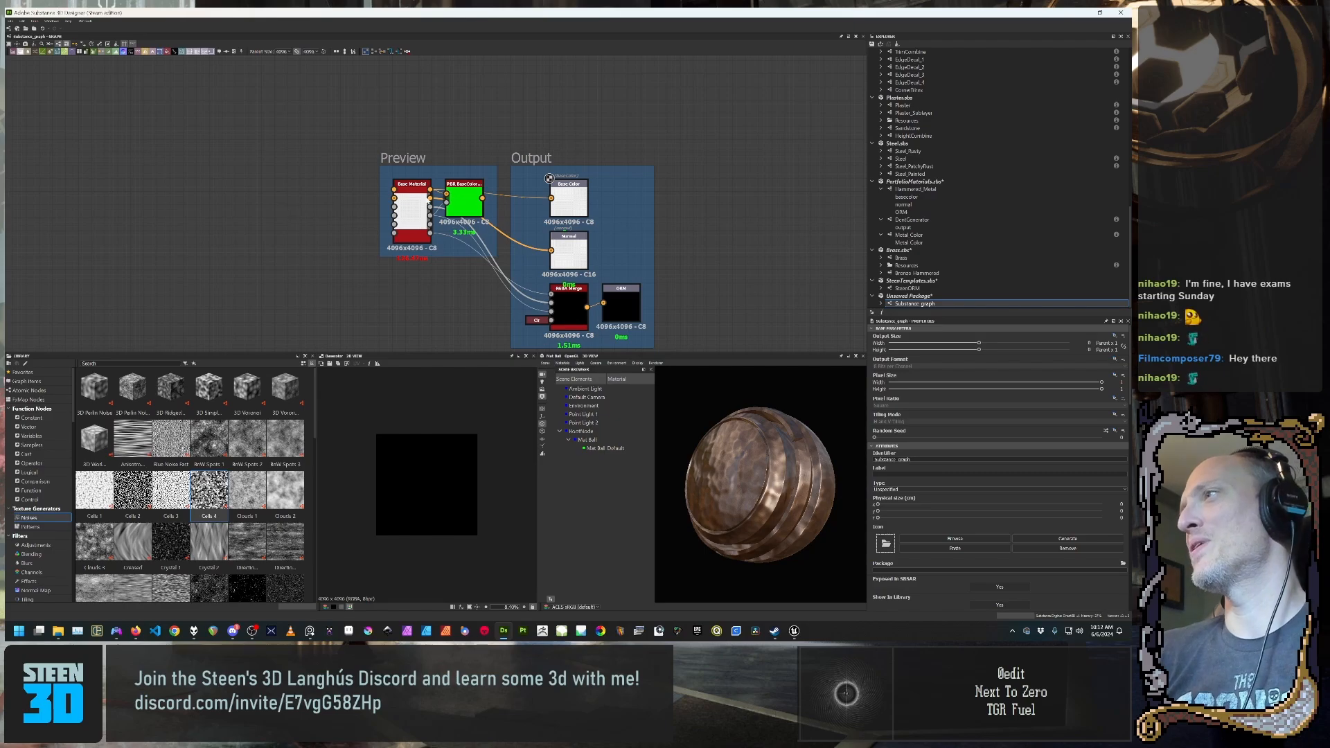
pyautogui.scroll(-1, 533, 204)
# Step: Close the unsaved test package without saving its changes
pyautogui.click(933, 296)
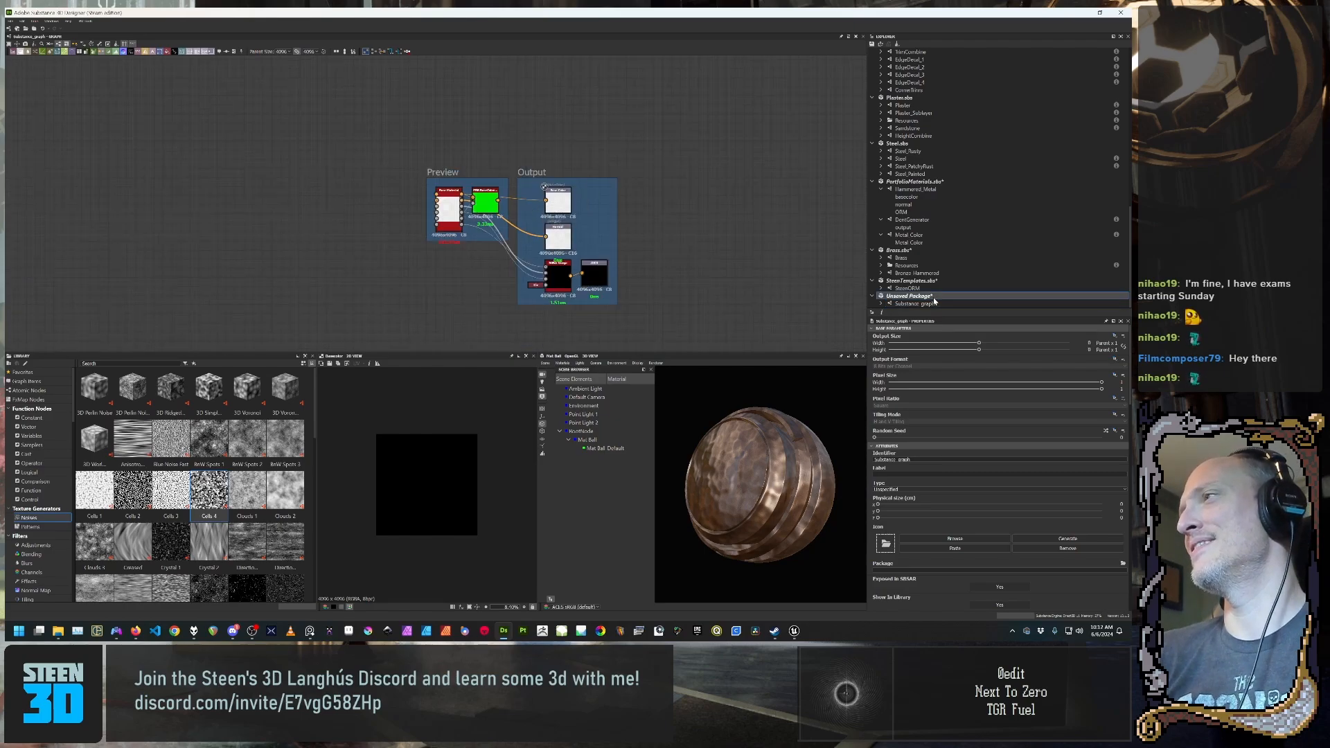
pyautogui.rightClick(933, 300)
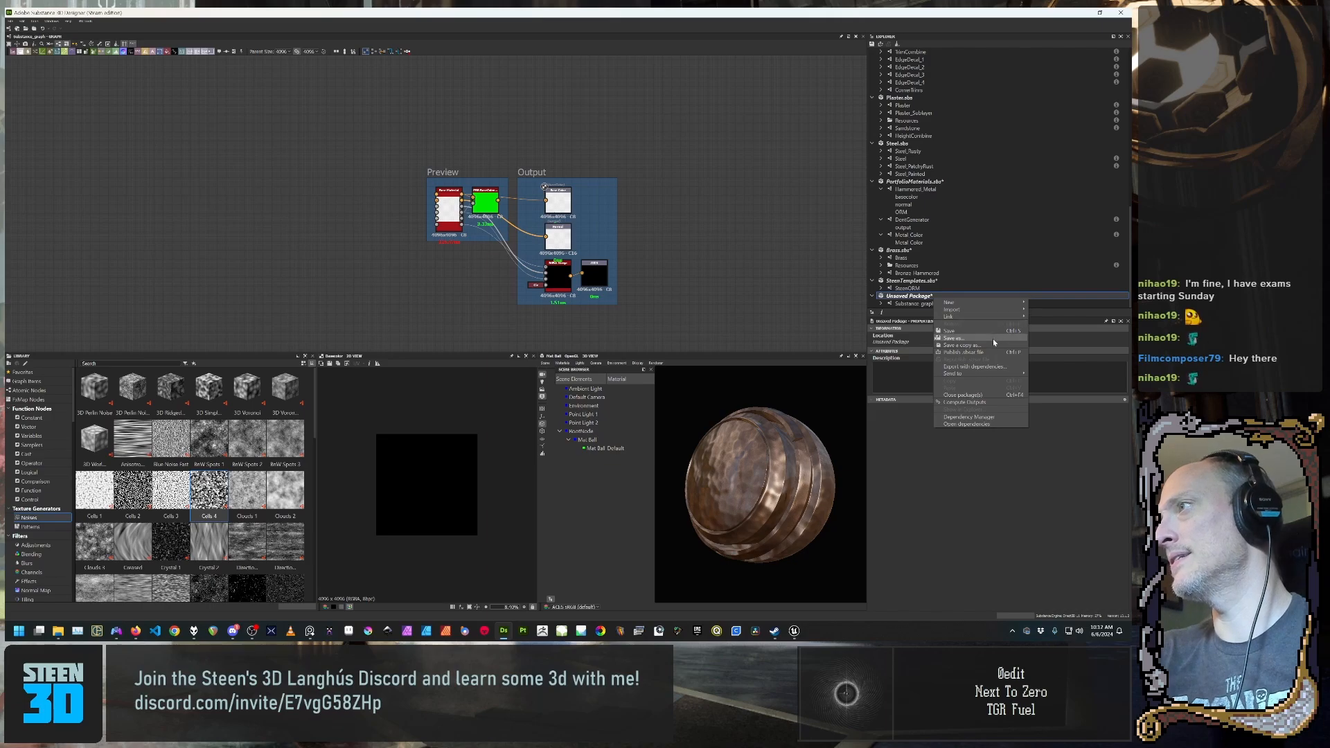
pyautogui.click(952, 331)
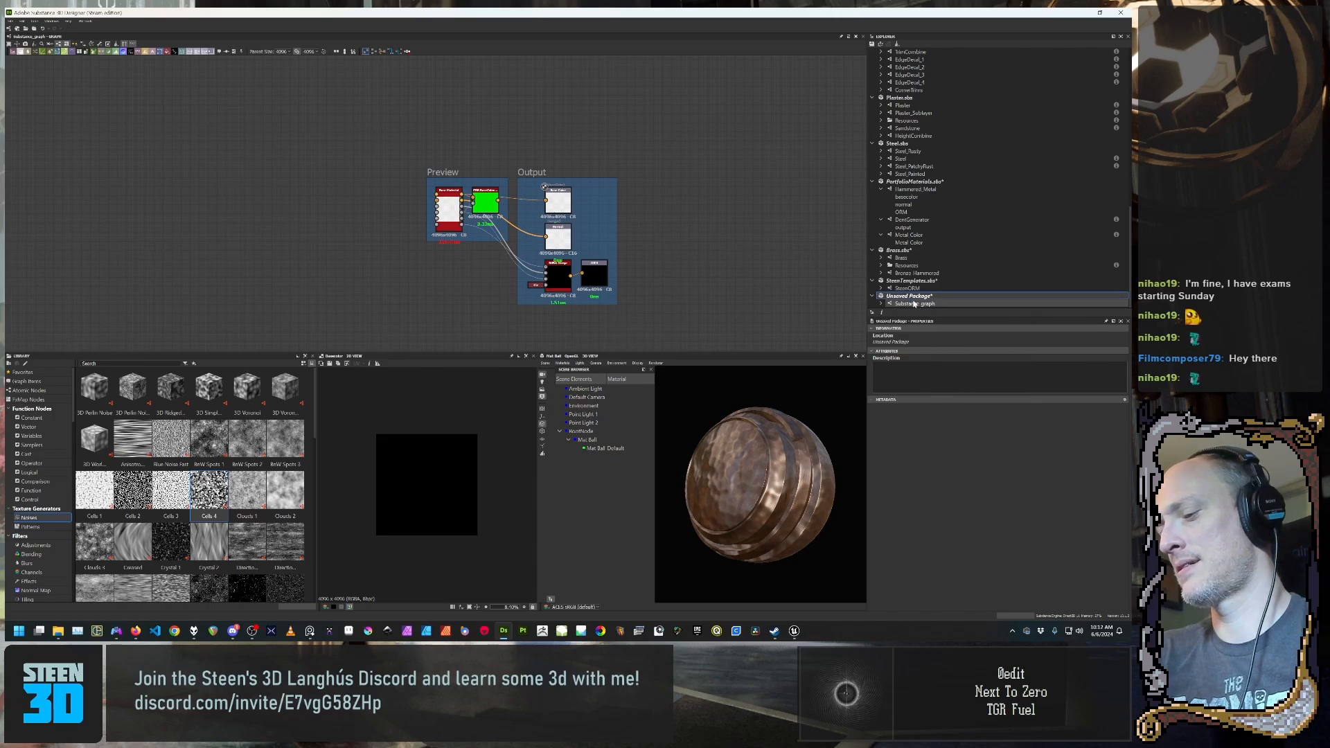
pyautogui.rightClick(918, 297)
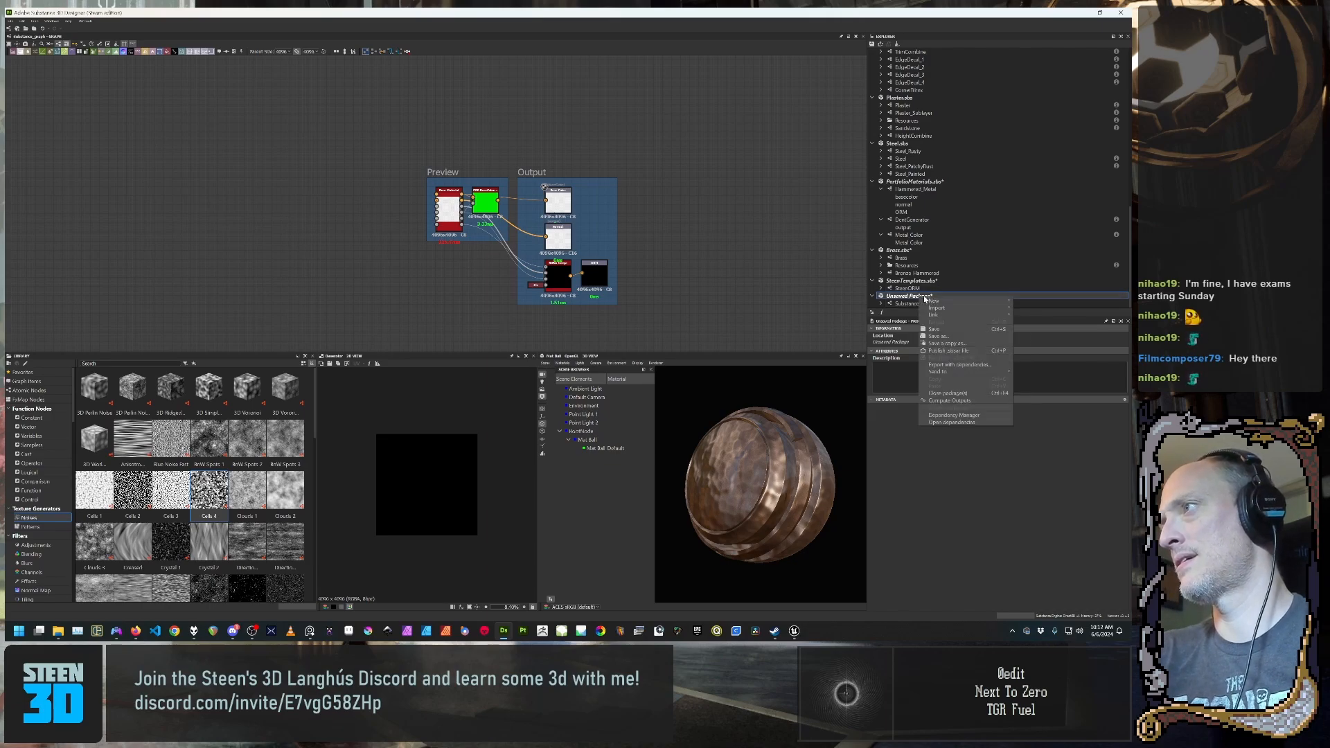
pyautogui.click(980, 392)
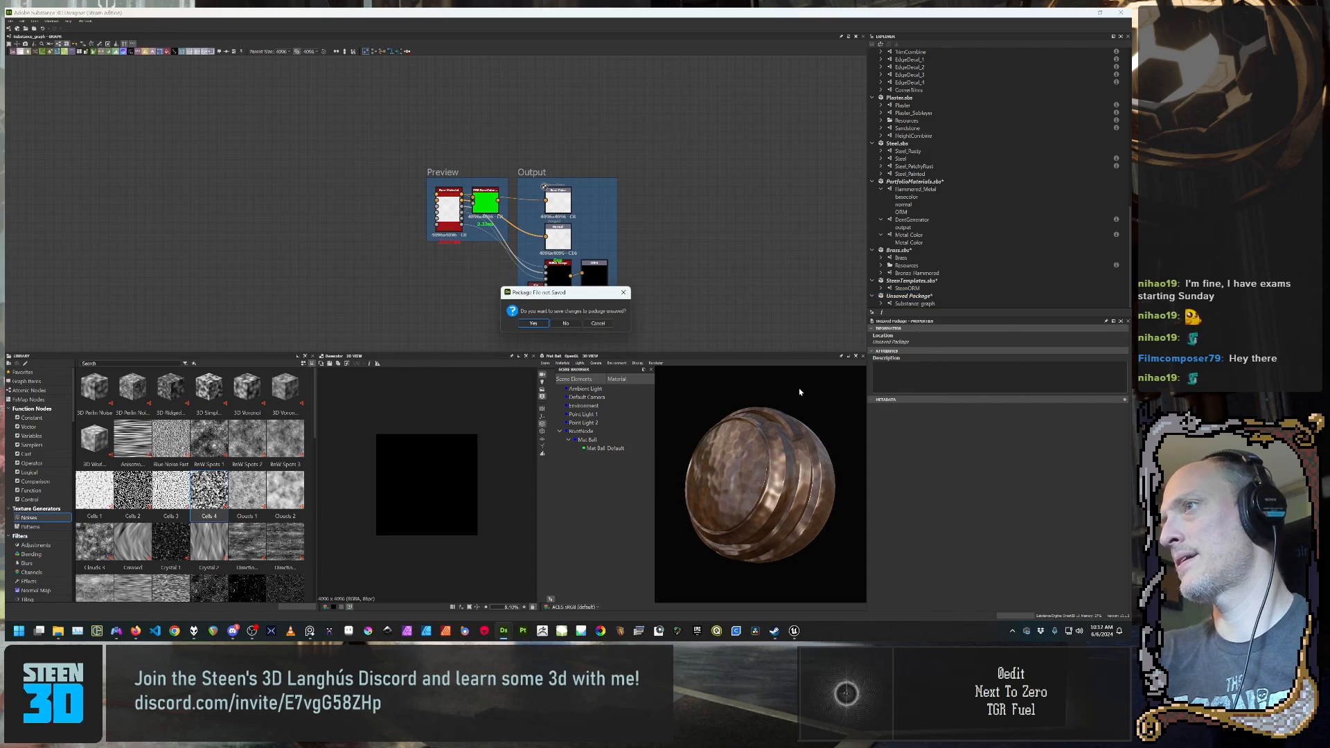
pyautogui.click(569, 325)
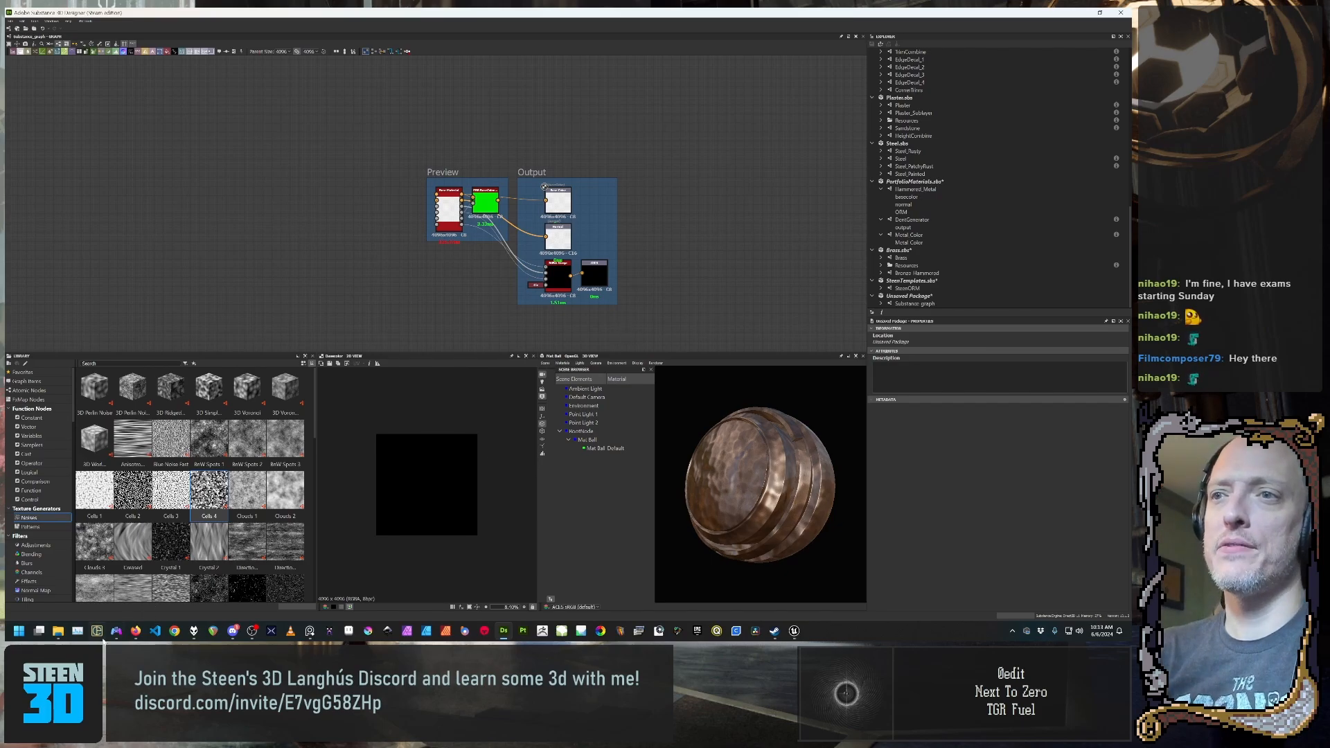
# Step: Save the SteenTemplates package
pyautogui.click(76, 582)
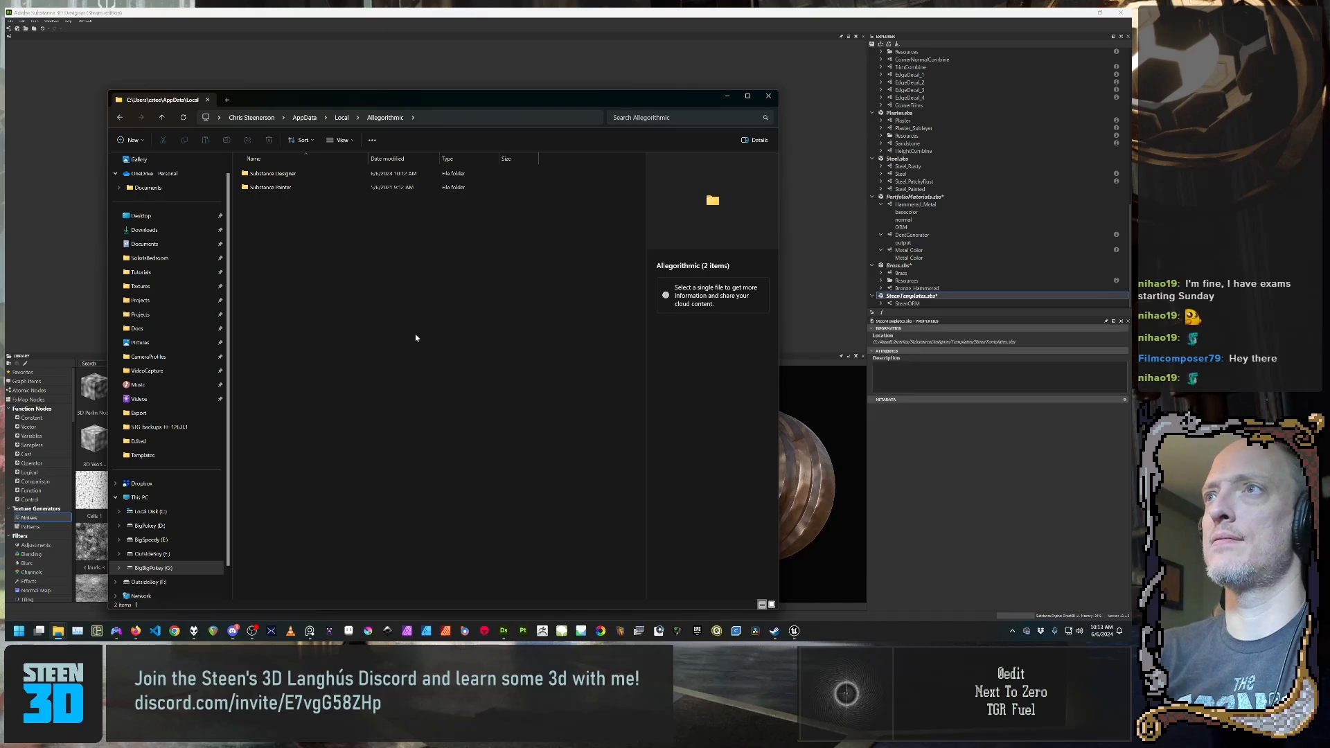
pyautogui.click(970, 450)
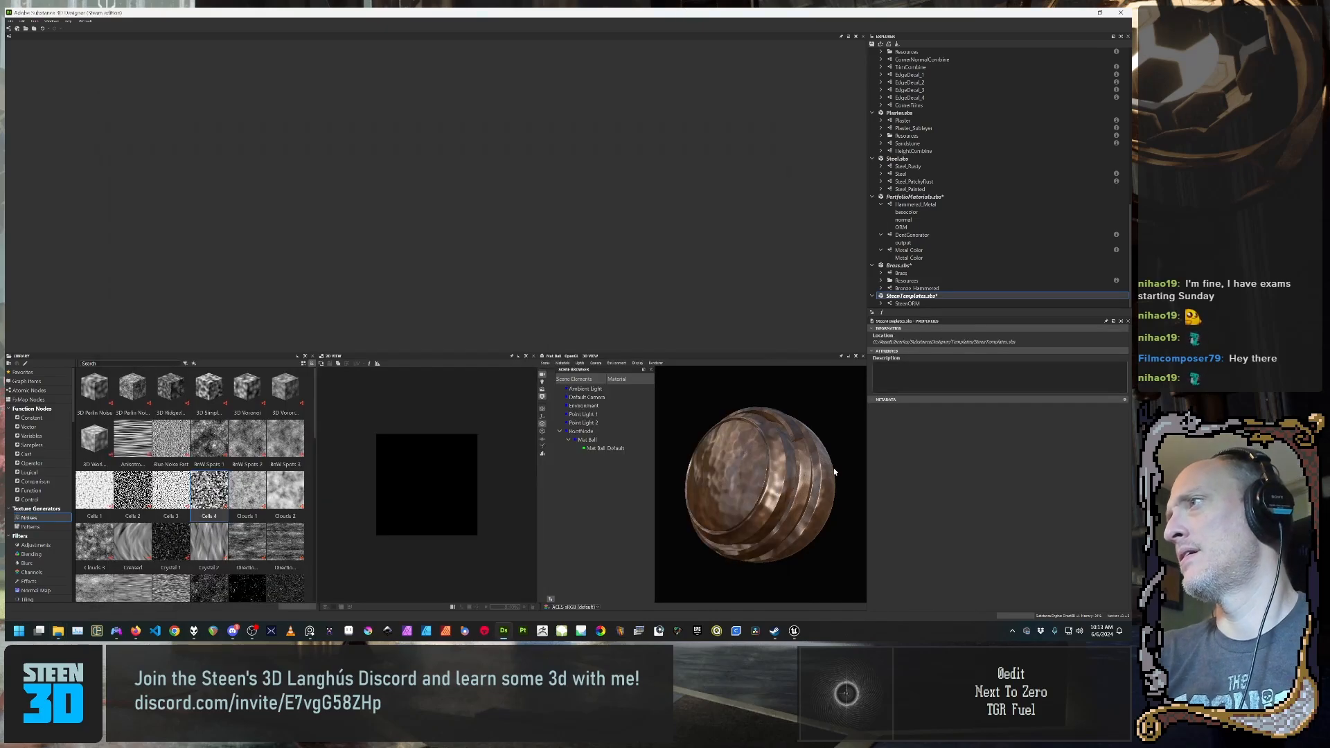
pyautogui.moveTo(836, 469); pyautogui.dragTo(796, 474)
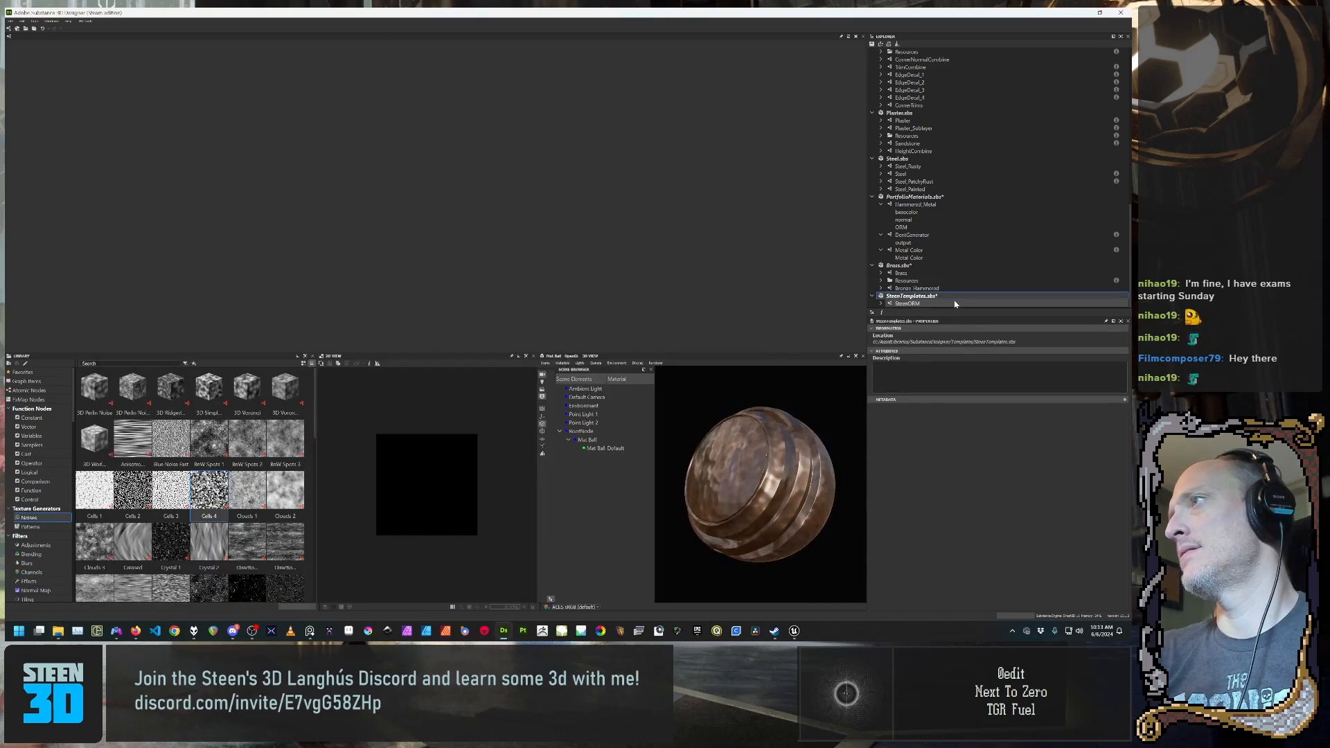
pyautogui.click(954, 303)
pyautogui.click(957, 296)
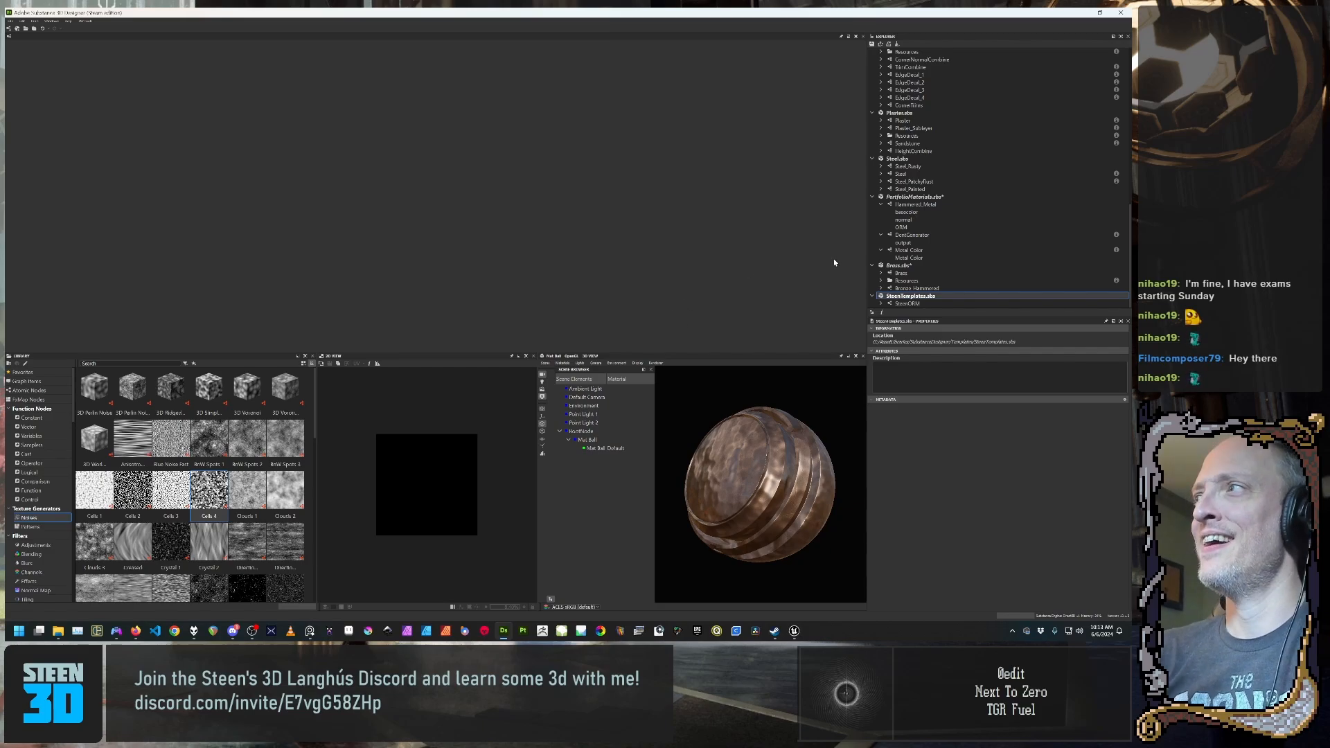
# Step: Reopen the Hammered_Metal graph and examine its node network and the material on the 3D preview ball
pyautogui.click(914, 204)
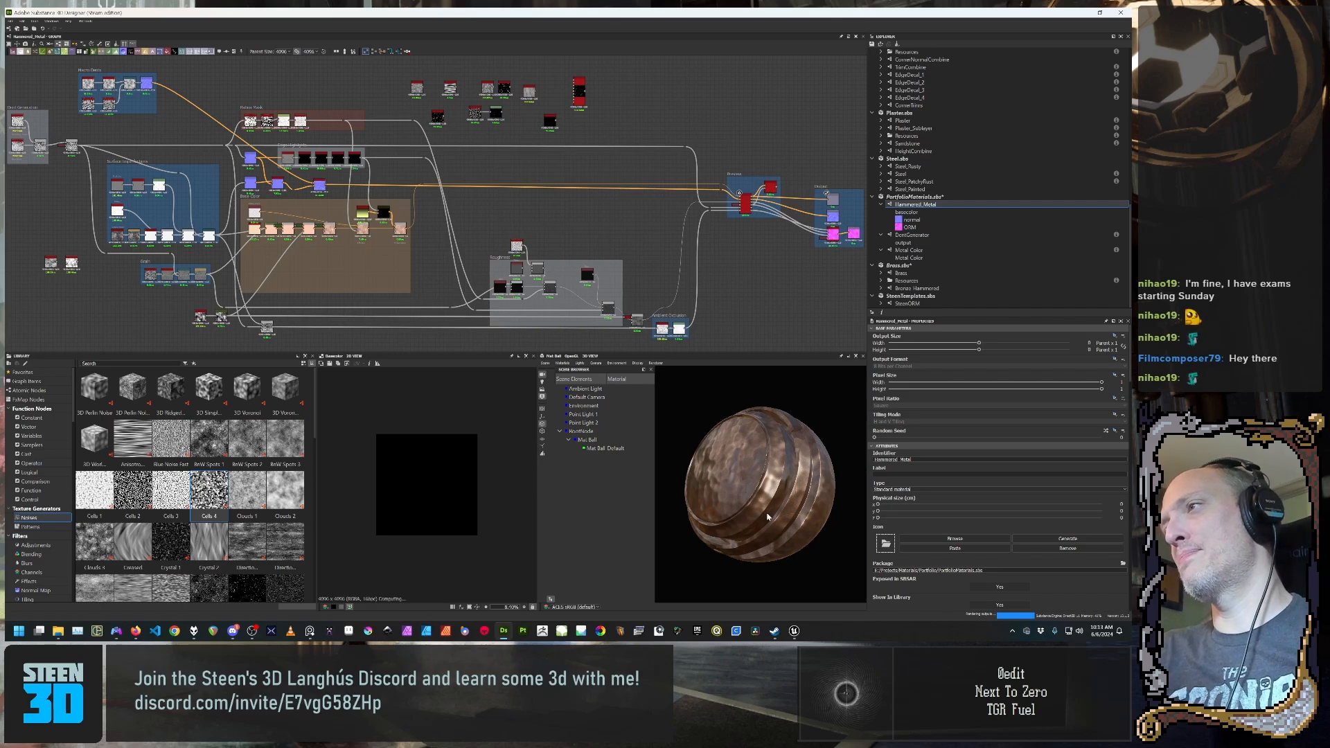
pyautogui.moveTo(724, 493)
pyautogui.mouseDown()
pyautogui.moveTo(766, 519)
pyautogui.moveTo(753, 493)
pyautogui.moveTo(761, 511)
pyautogui.moveTo(730, 504)
pyautogui.moveTo(736, 514)
pyautogui.mouseUp()
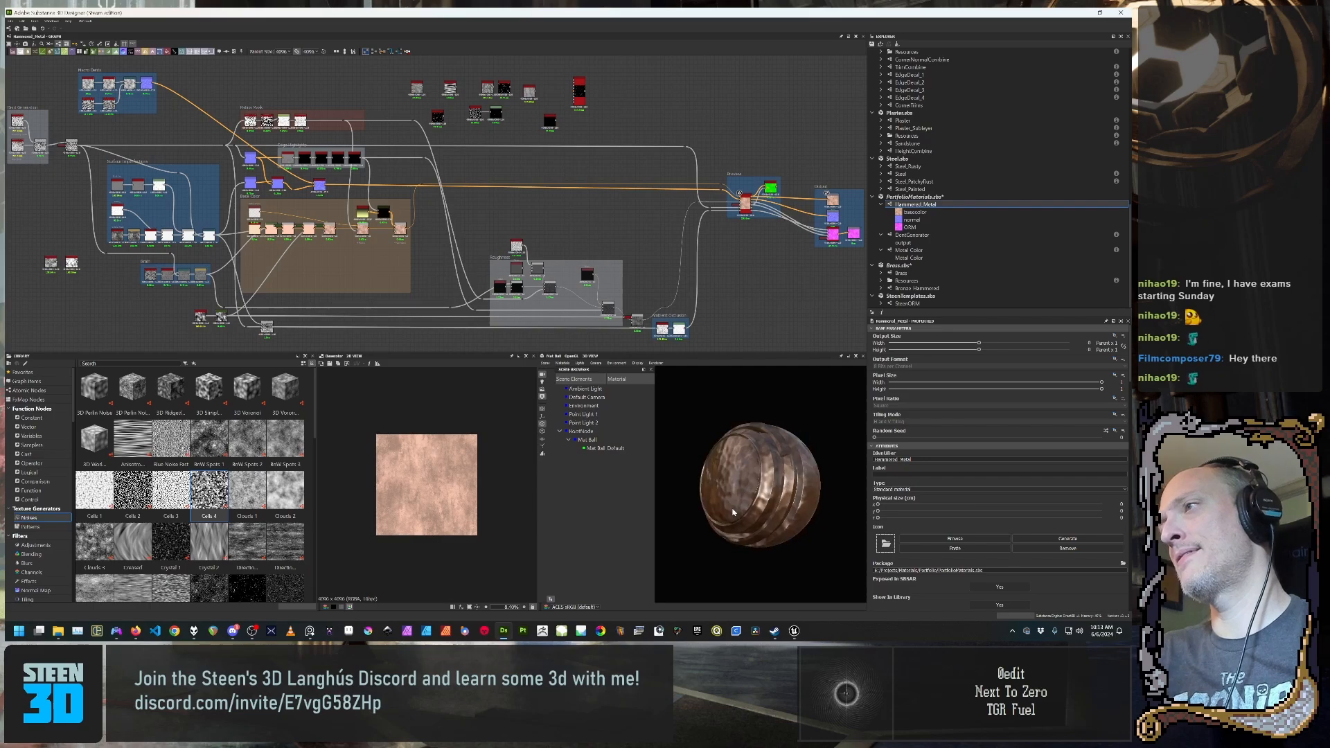
pyautogui.scroll(2, 736, 513)
pyautogui.scroll(-1, 736, 514)
pyautogui.moveTo(669, 276); pyautogui.dragTo(588, 212, button='middle')
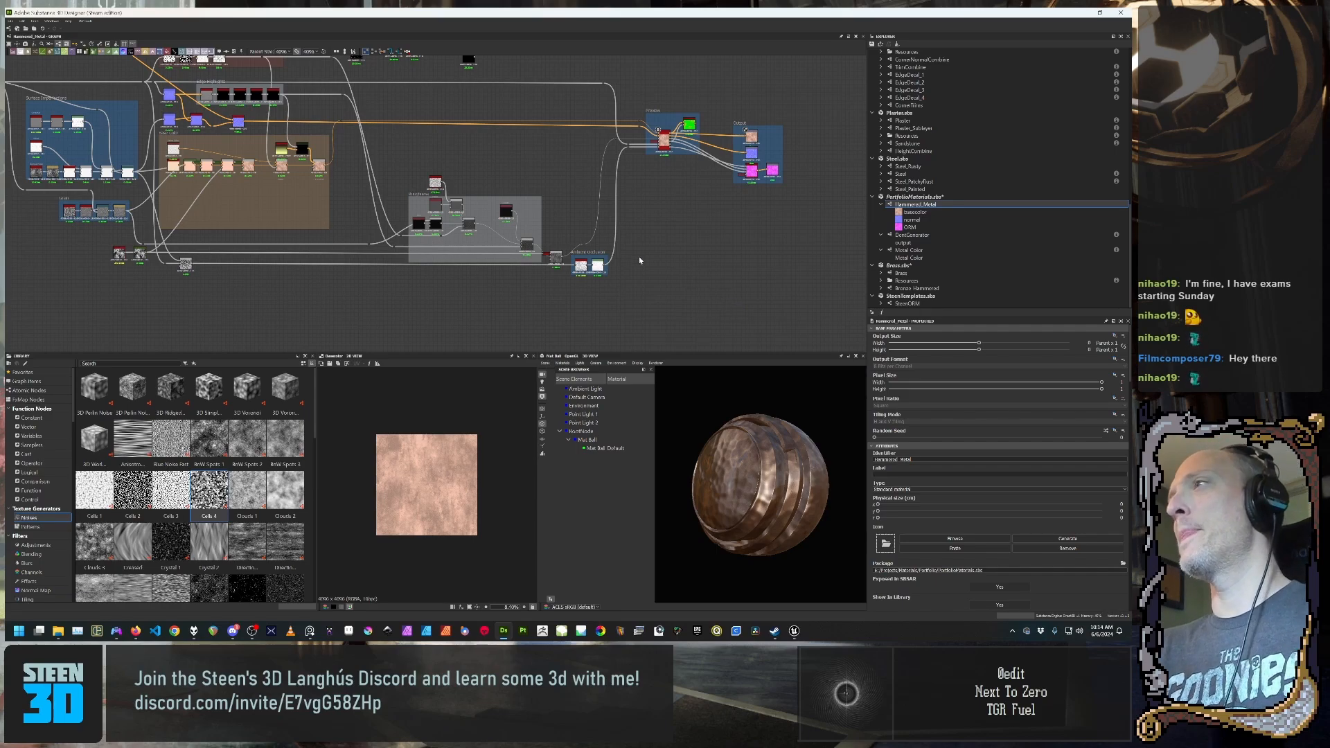
pyautogui.scroll(5, 638, 259)
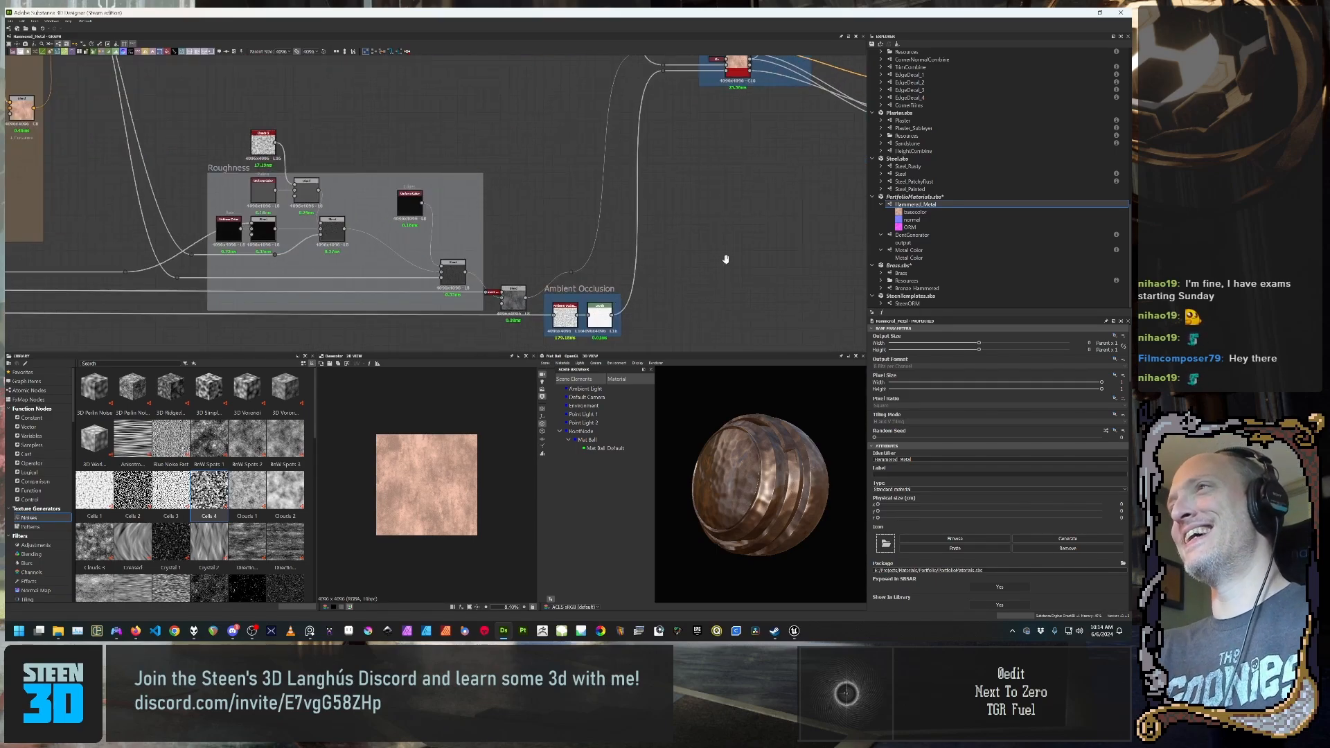
pyautogui.scroll(-5, 725, 259)
pyautogui.scroll(3, 572, 247)
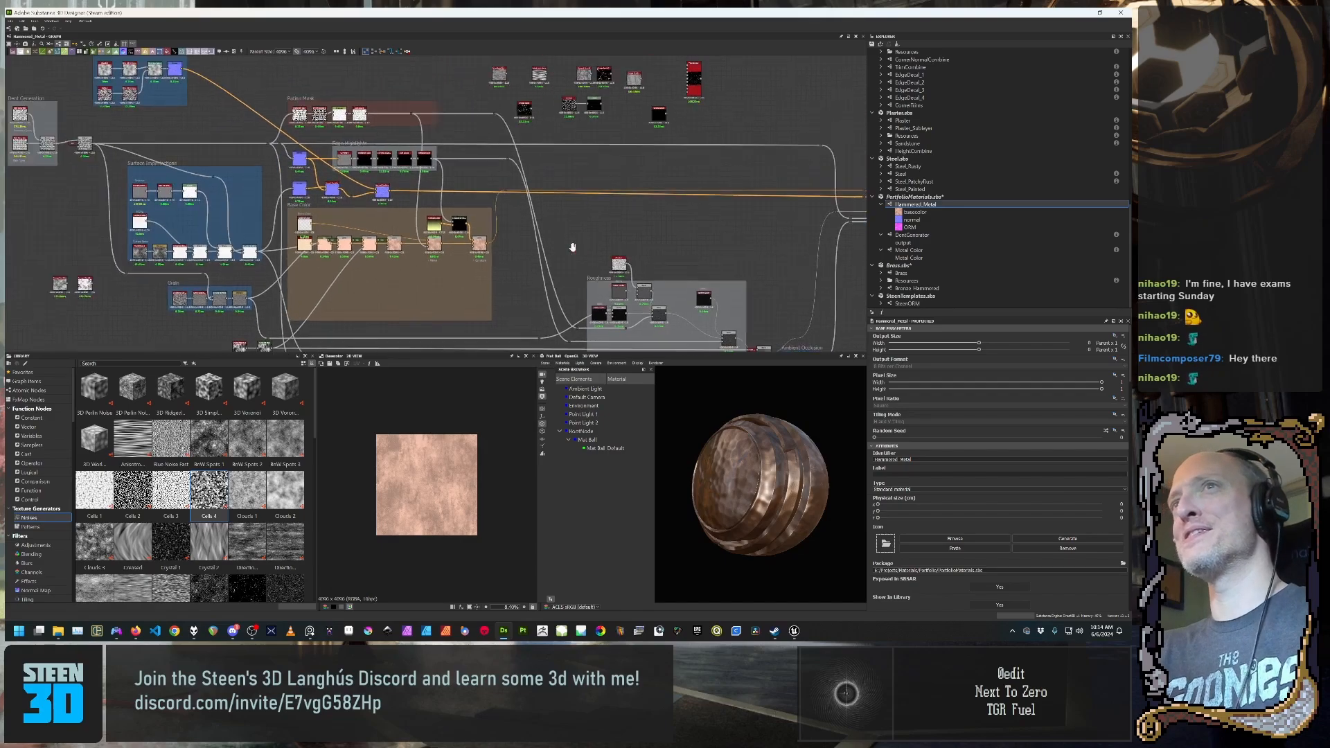
pyautogui.moveTo(572, 247); pyautogui.dragTo(492, 222, button='middle')
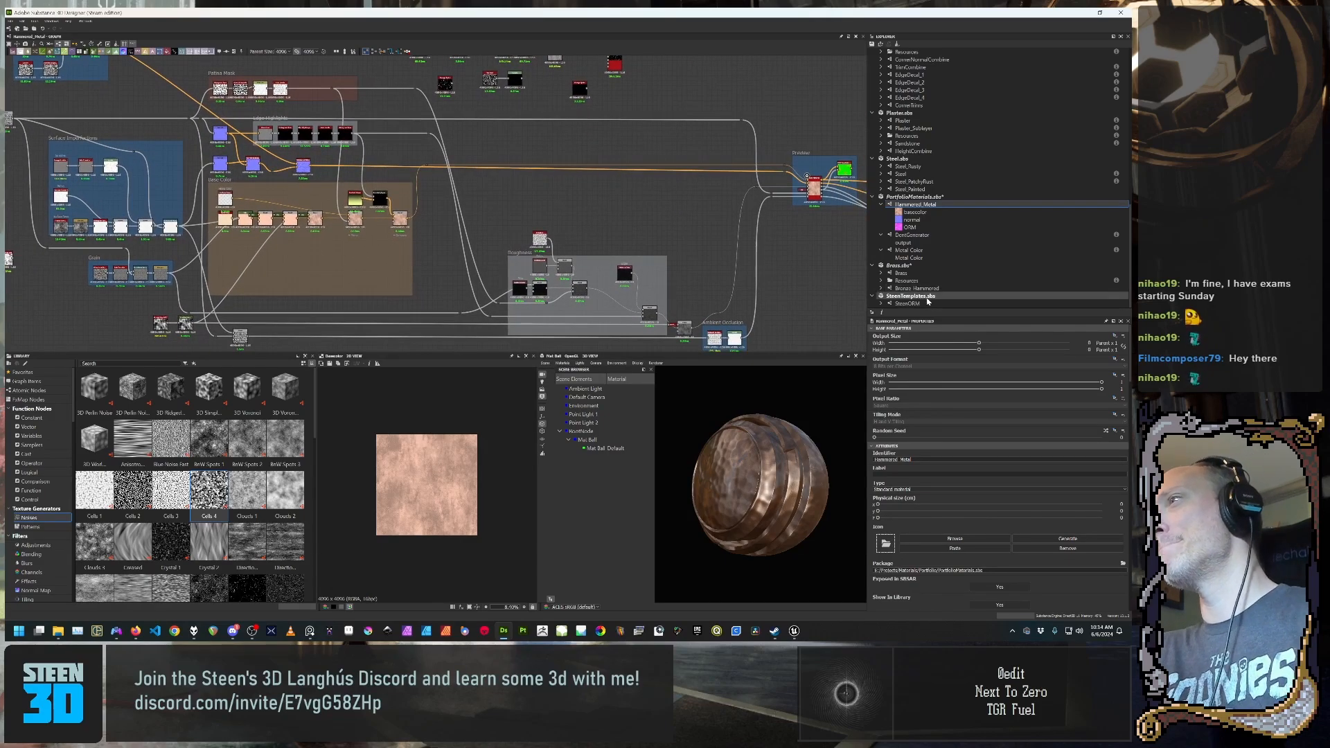
# Step: Review the Hammered_Metal graph's frames from Dent Generation and Surface Imperfections through Base Color and Roughness to the outputs
pyautogui.click(927, 297)
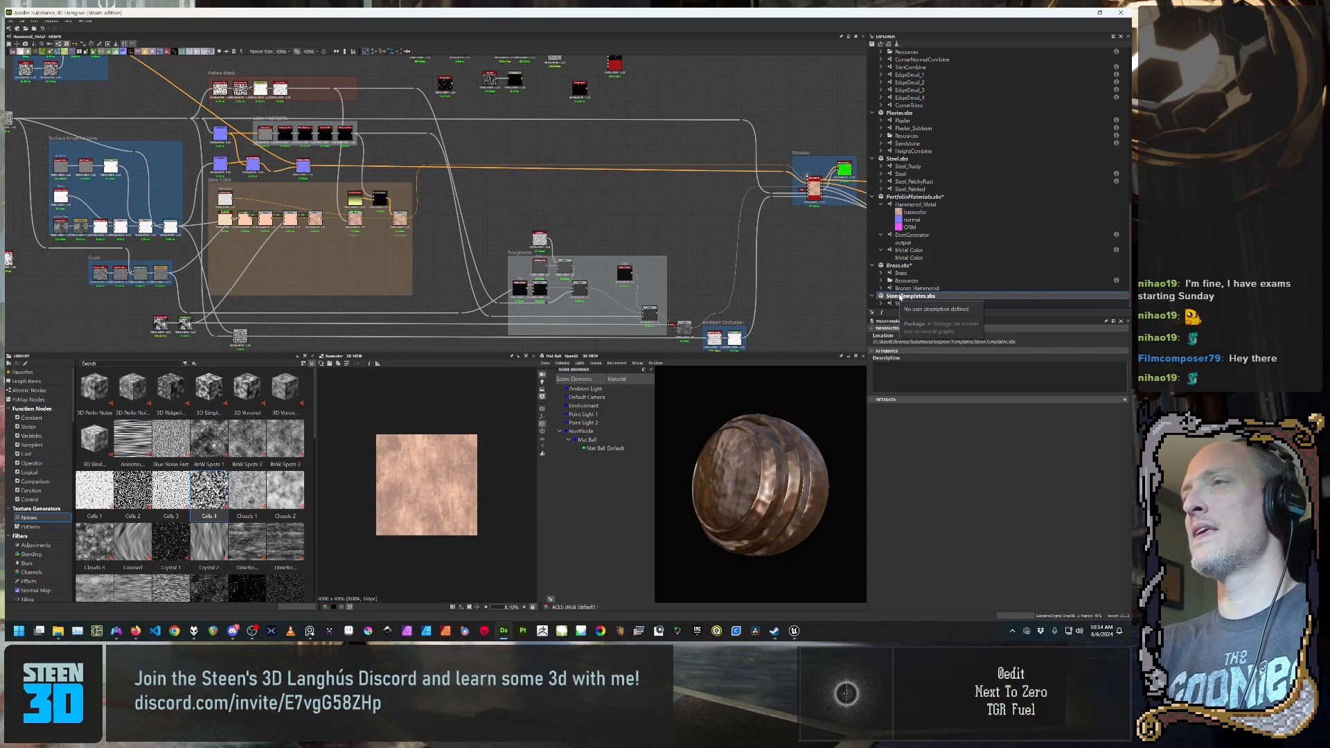
pyautogui.moveTo(247, 176); pyautogui.dragTo(469, 208, button='middle')
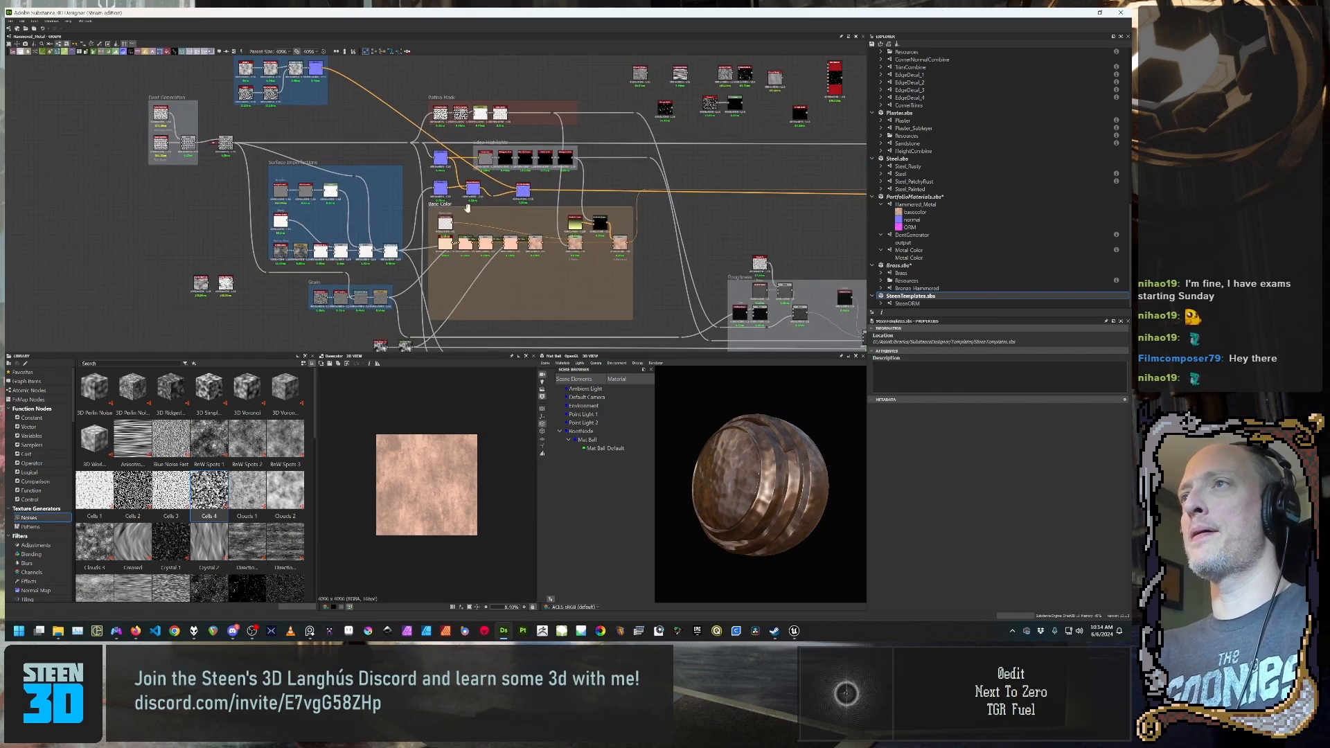
pyautogui.scroll(3, 469, 208)
pyautogui.scroll(1, 218, 194)
pyautogui.moveTo(218, 193); pyautogui.dragTo(396, 224, button='middle')
pyautogui.scroll(-2, 395, 225)
pyautogui.moveTo(655, 208); pyautogui.dragTo(543, 182, button='middle')
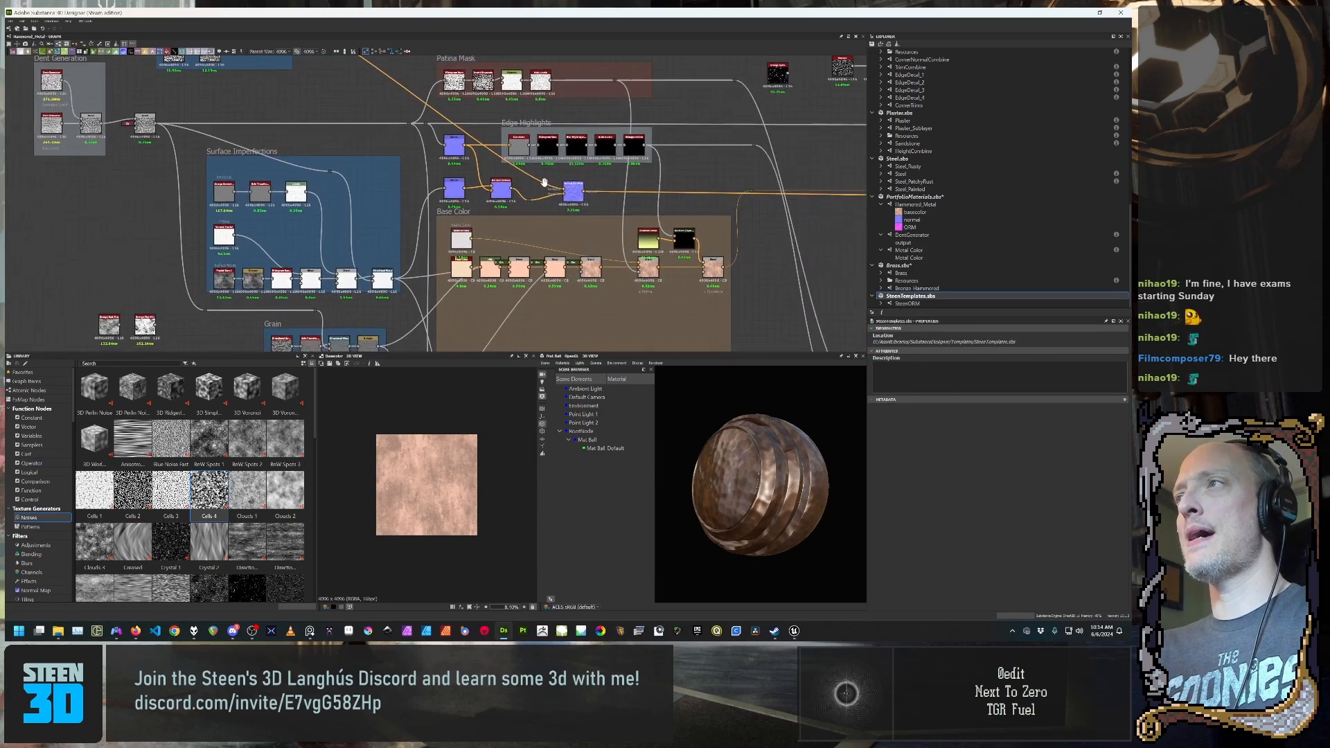
pyautogui.scroll(-2, 532, 181)
pyautogui.moveTo(657, 198); pyautogui.dragTo(513, 189, button='middle')
pyautogui.moveTo(595, 230); pyautogui.dragTo(564, 222, button='middle')
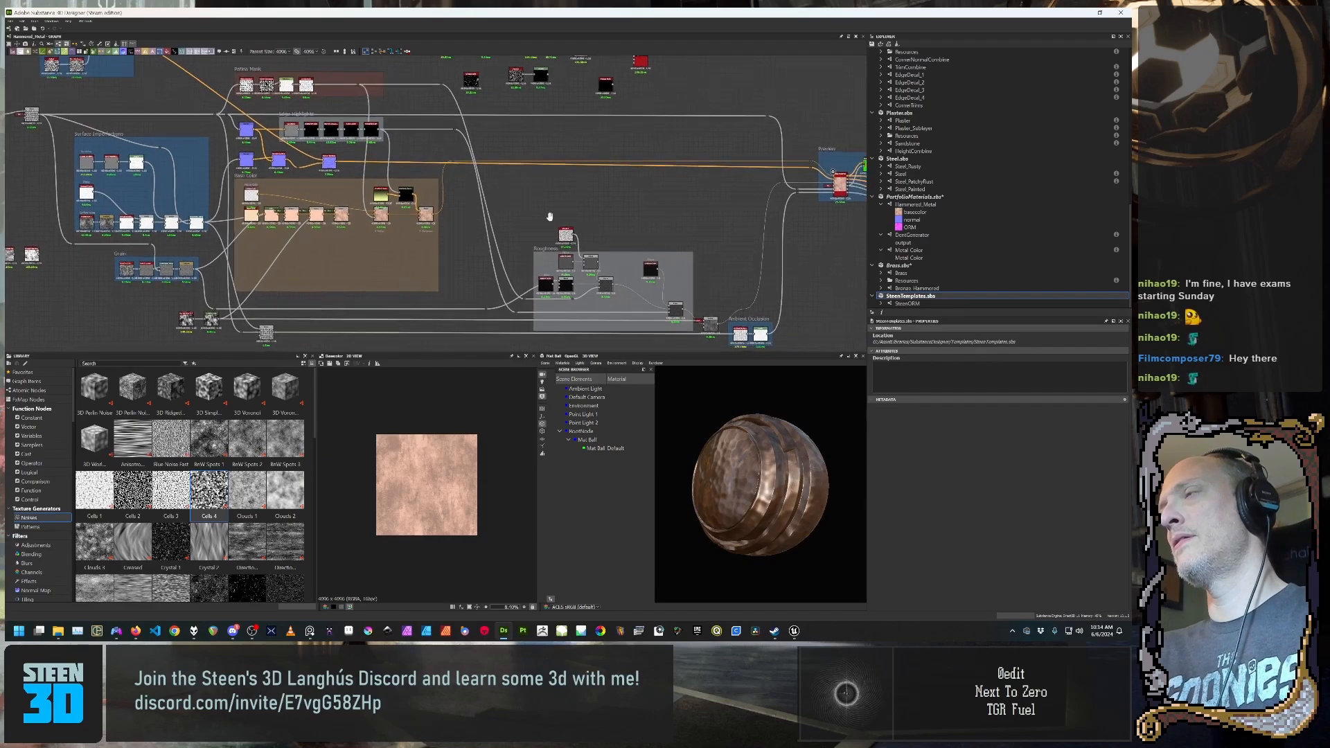
pyautogui.moveTo(676, 221); pyautogui.dragTo(549, 202, button='middle')
# Step: Examine the Hammered_Metal graph's input parameters, preview values and Copper Snare Drum preset, including the Base Dents Disorder definition
pyautogui.click(915, 204)
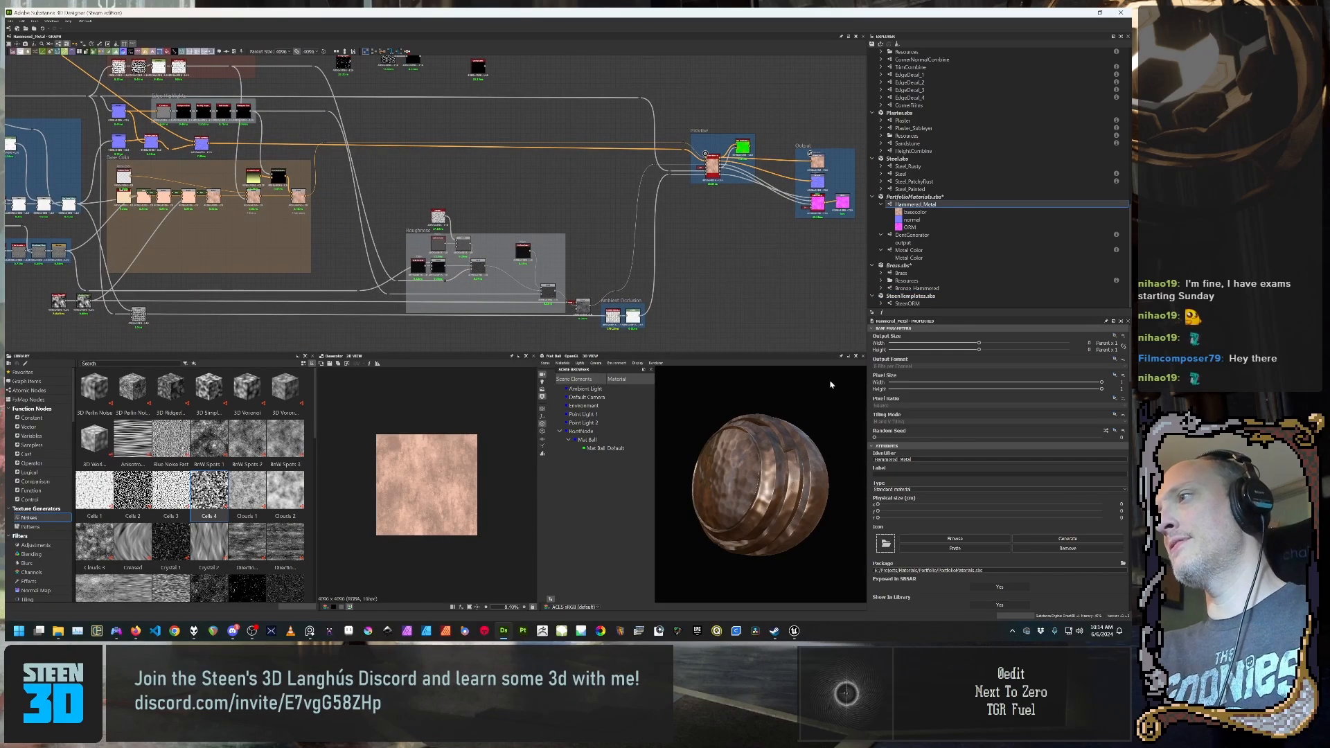
pyautogui.scroll(-5, 954, 484)
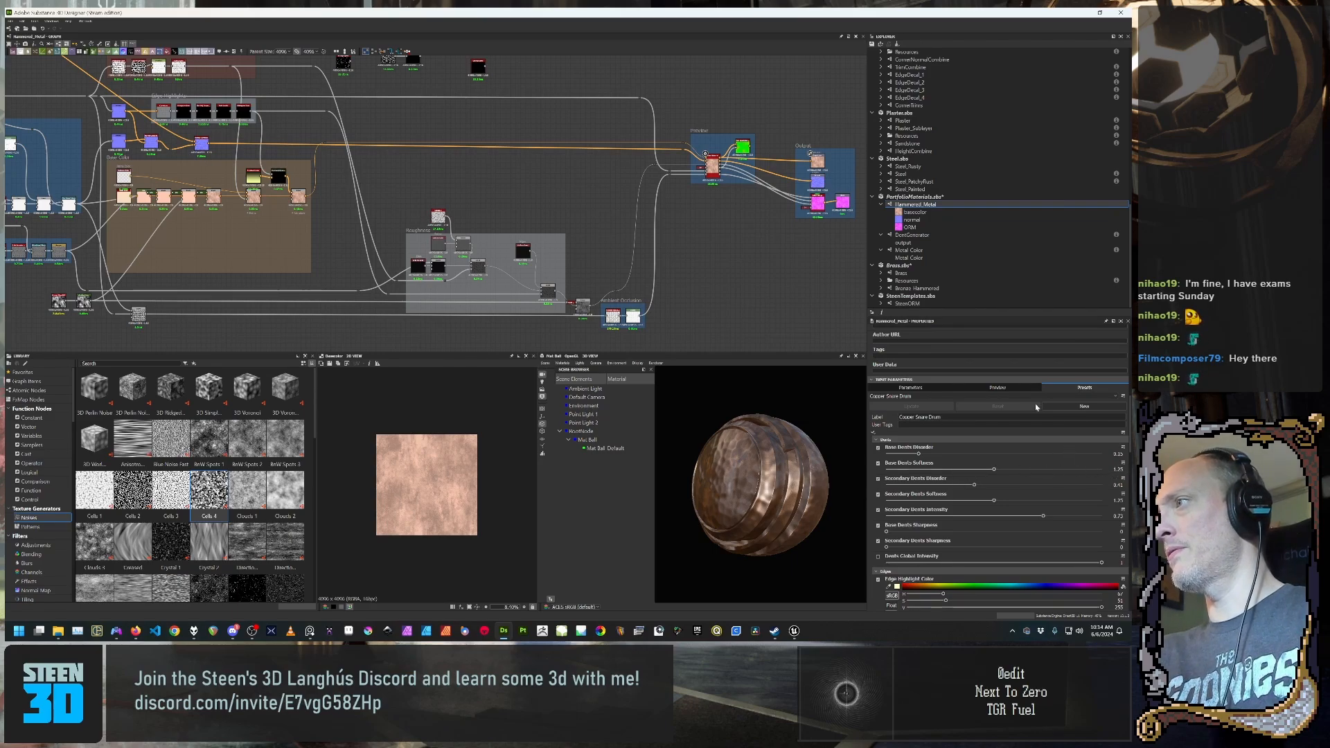
pyautogui.click(1000, 388)
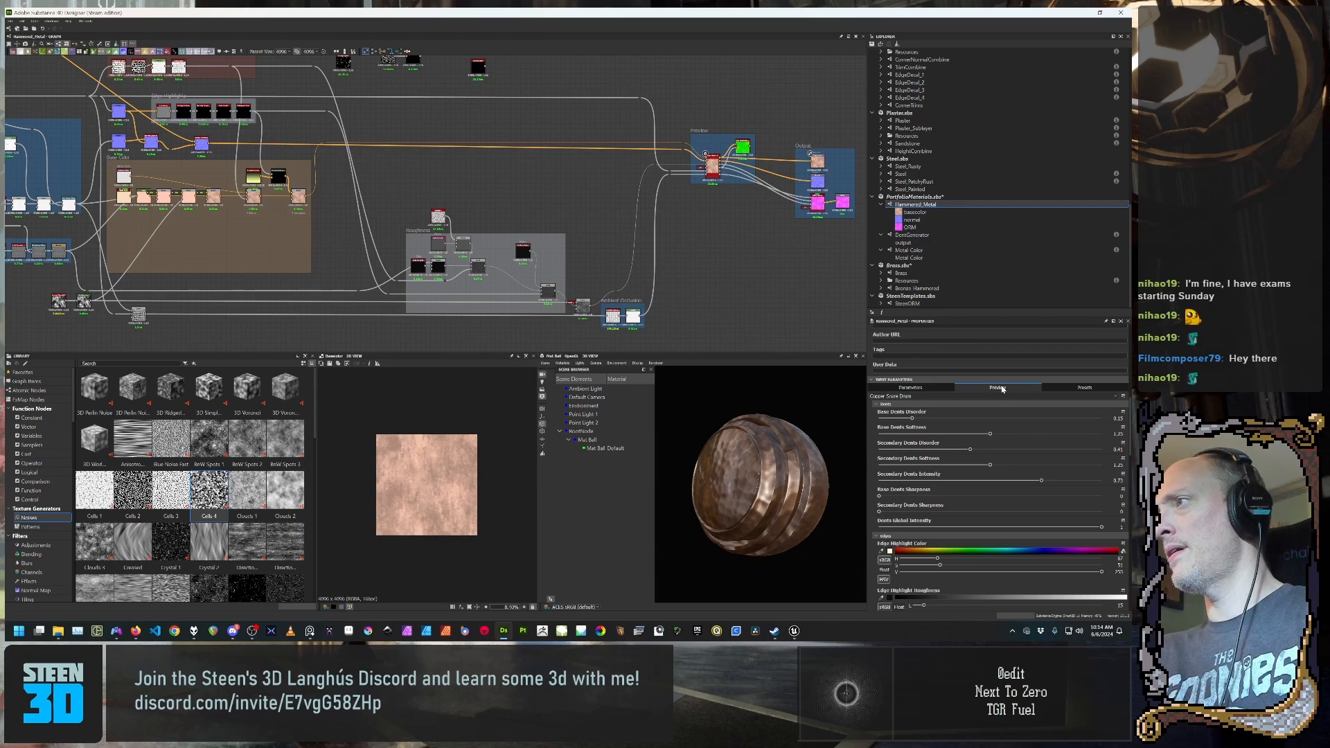
pyautogui.scroll(2, 1009, 467)
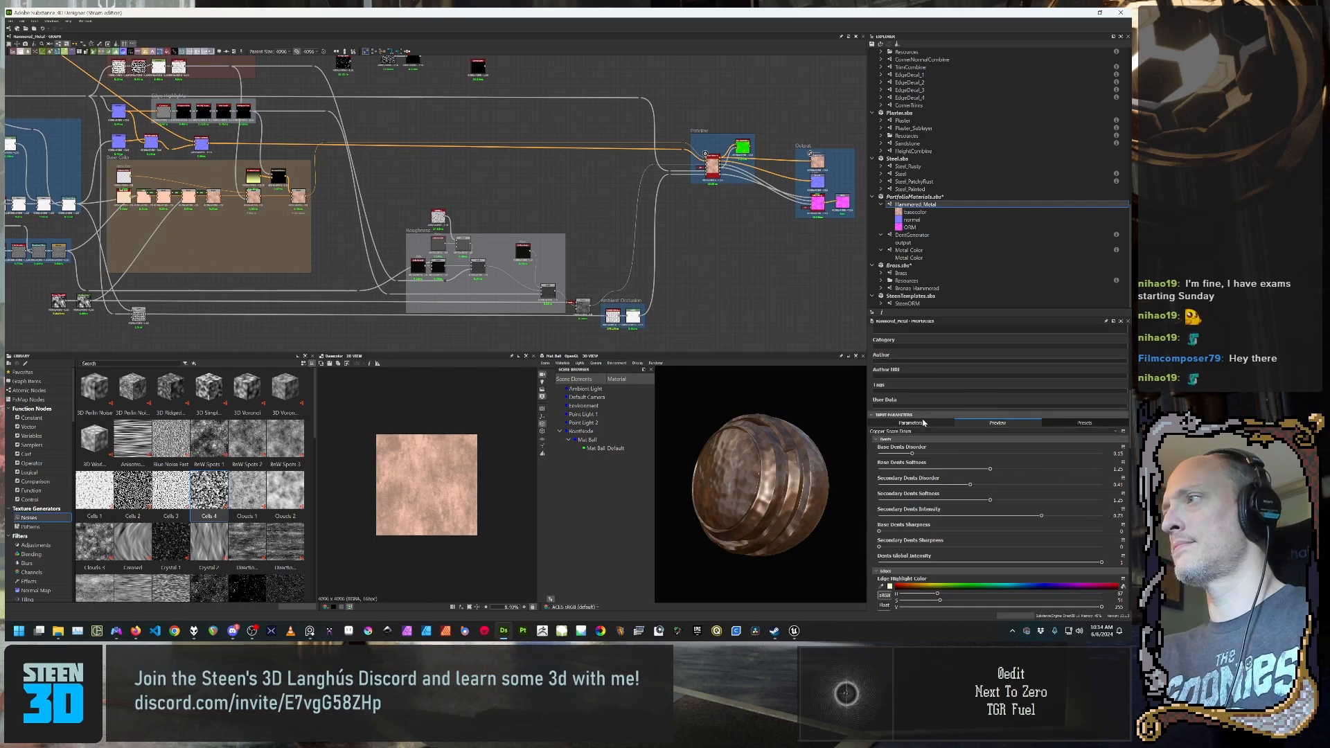
pyautogui.click(923, 423)
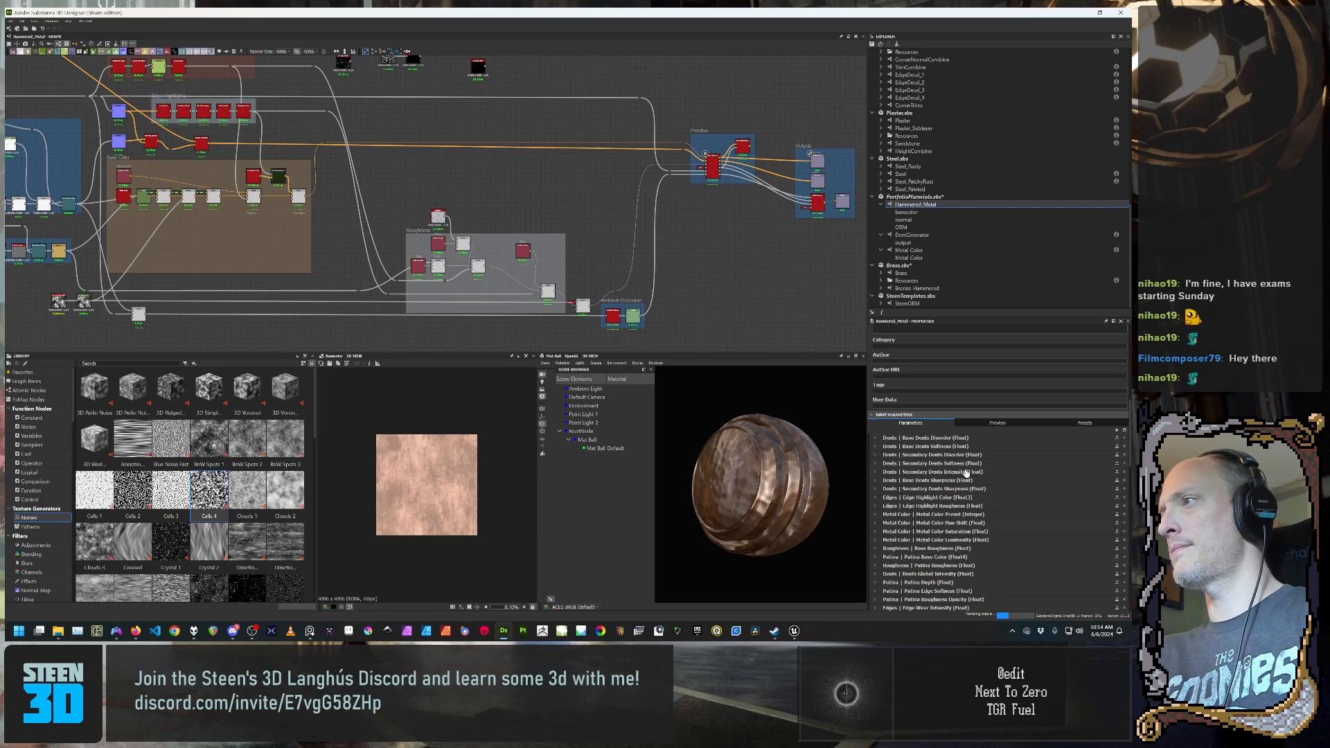
pyautogui.scroll(-2, 921, 439)
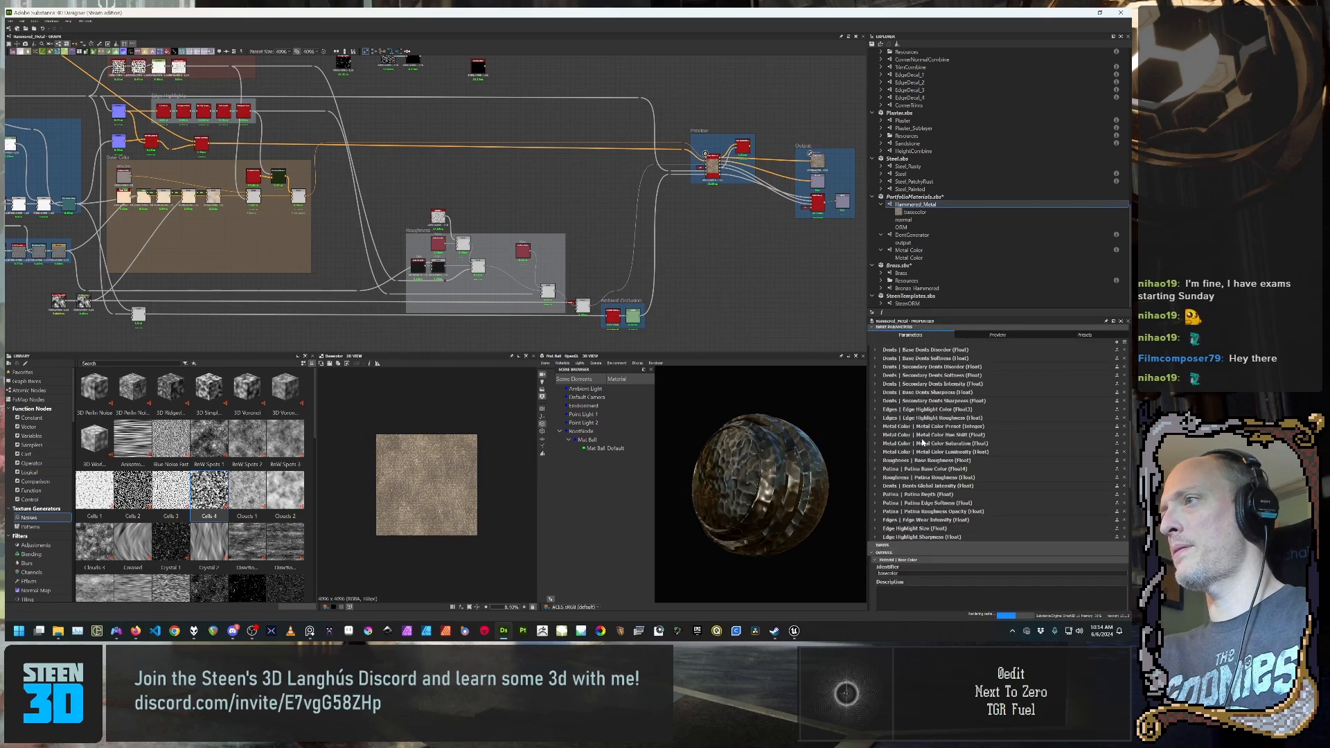
pyautogui.click(926, 403)
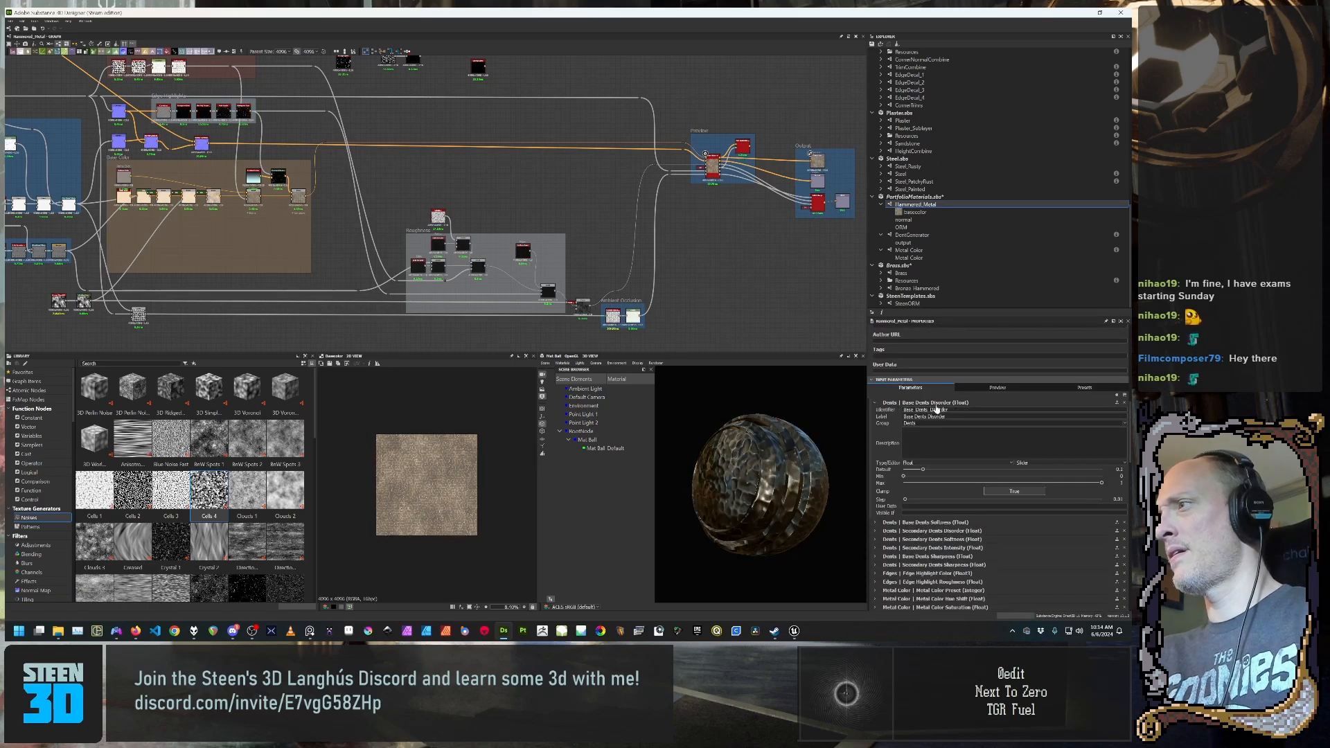
pyautogui.click(890, 406)
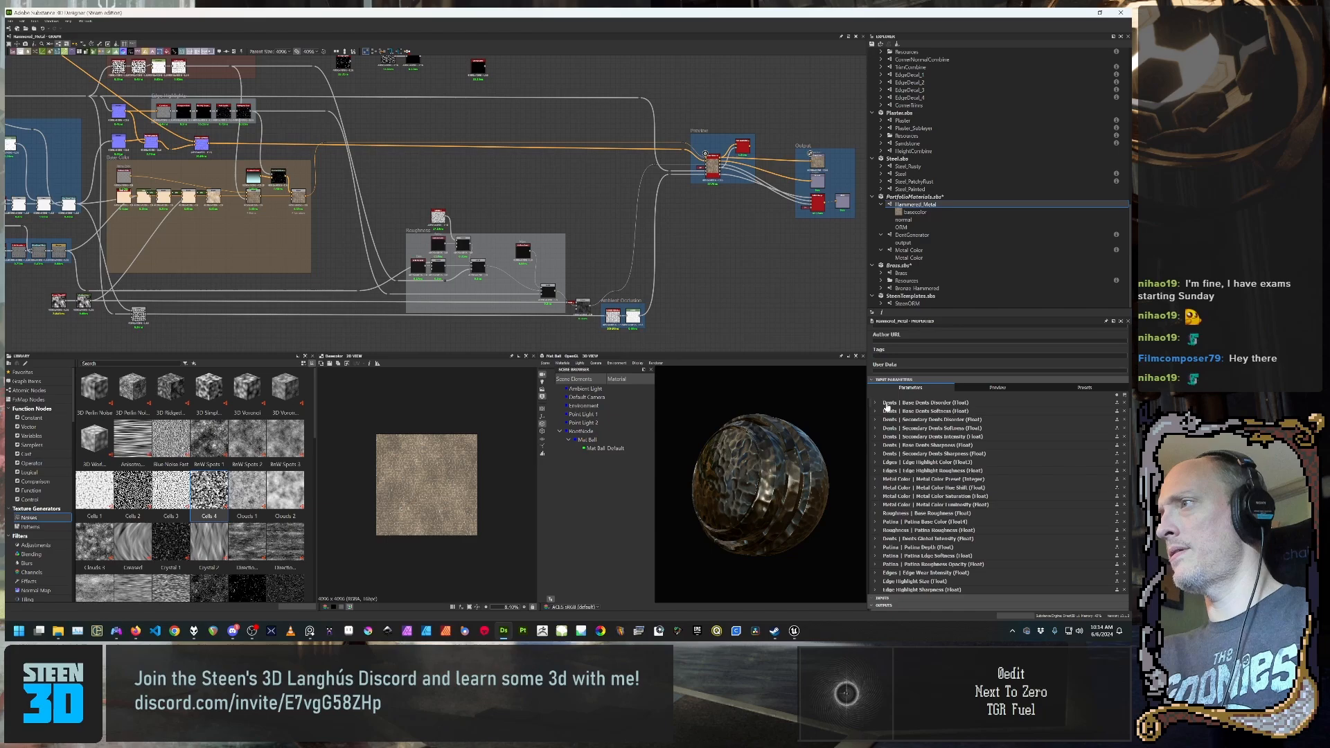
pyautogui.click(1076, 389)
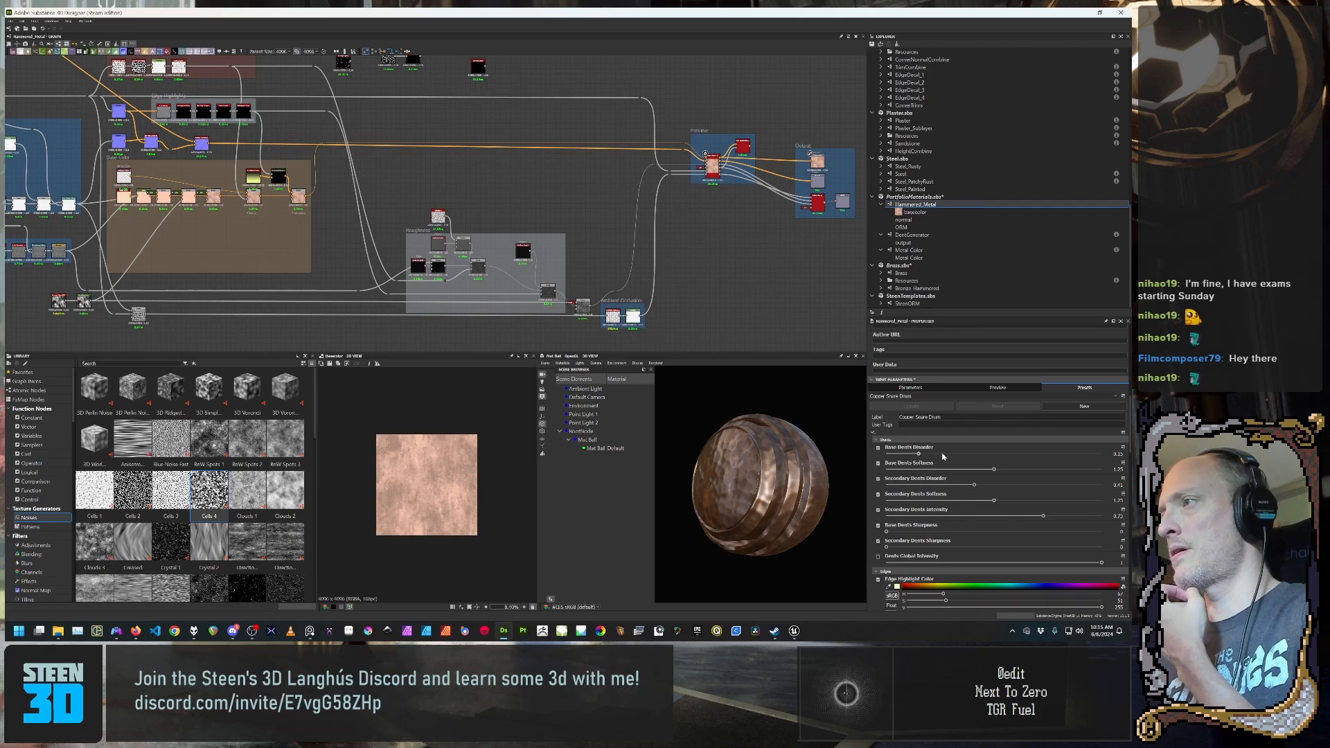
# Step: Check the Base Dents Softness parameter's definition, including its default and range, and return to the preset values
pyautogui.moveTo(919, 455)
pyautogui.mouseDown()
pyautogui.moveTo(890, 457)
pyautogui.moveTo(919, 457)
pyautogui.mouseUp()
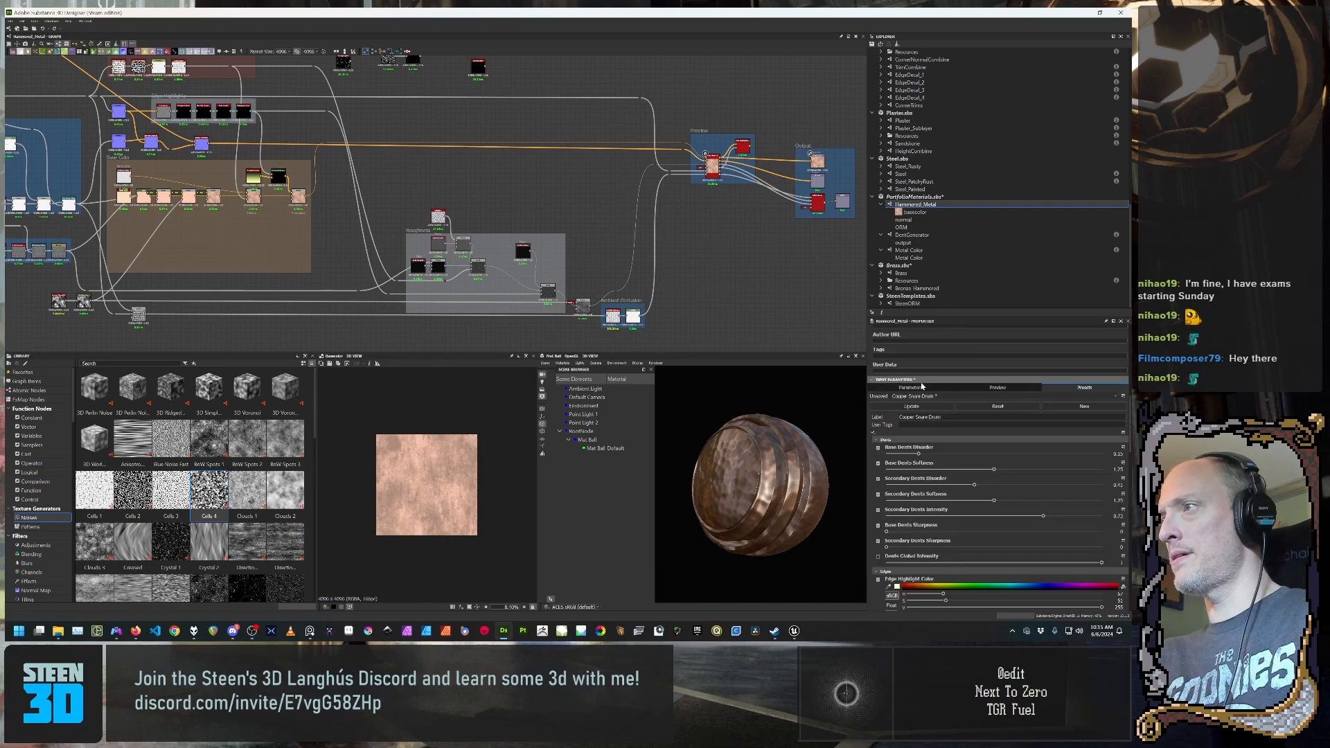
pyautogui.click(922, 387)
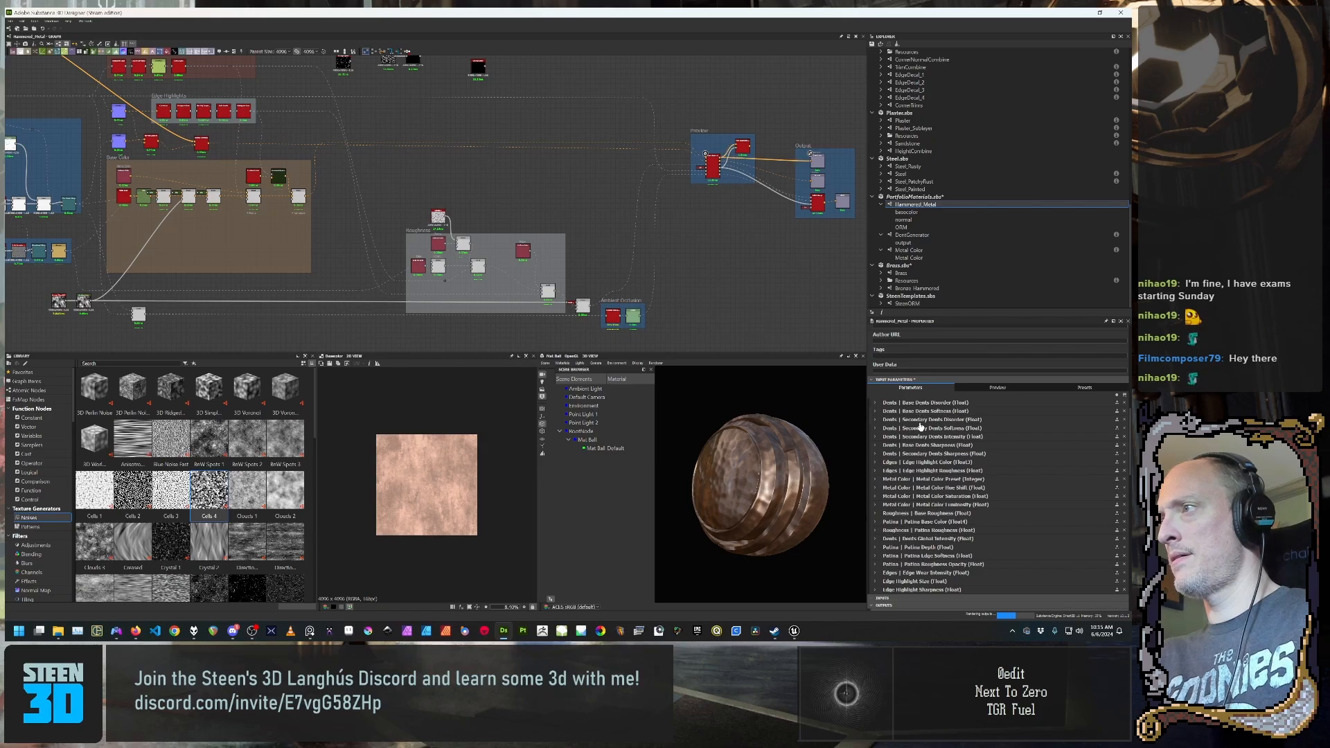
pyautogui.click(924, 411)
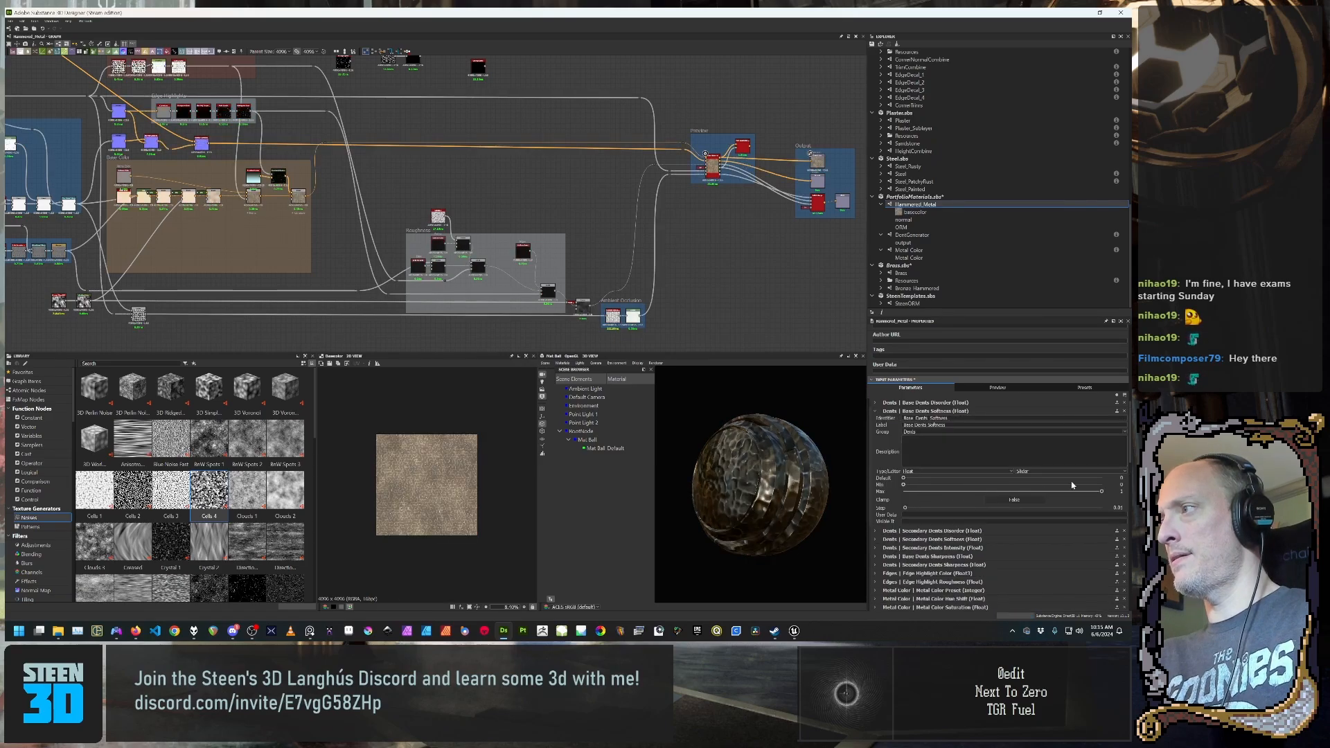
pyautogui.click(1102, 389)
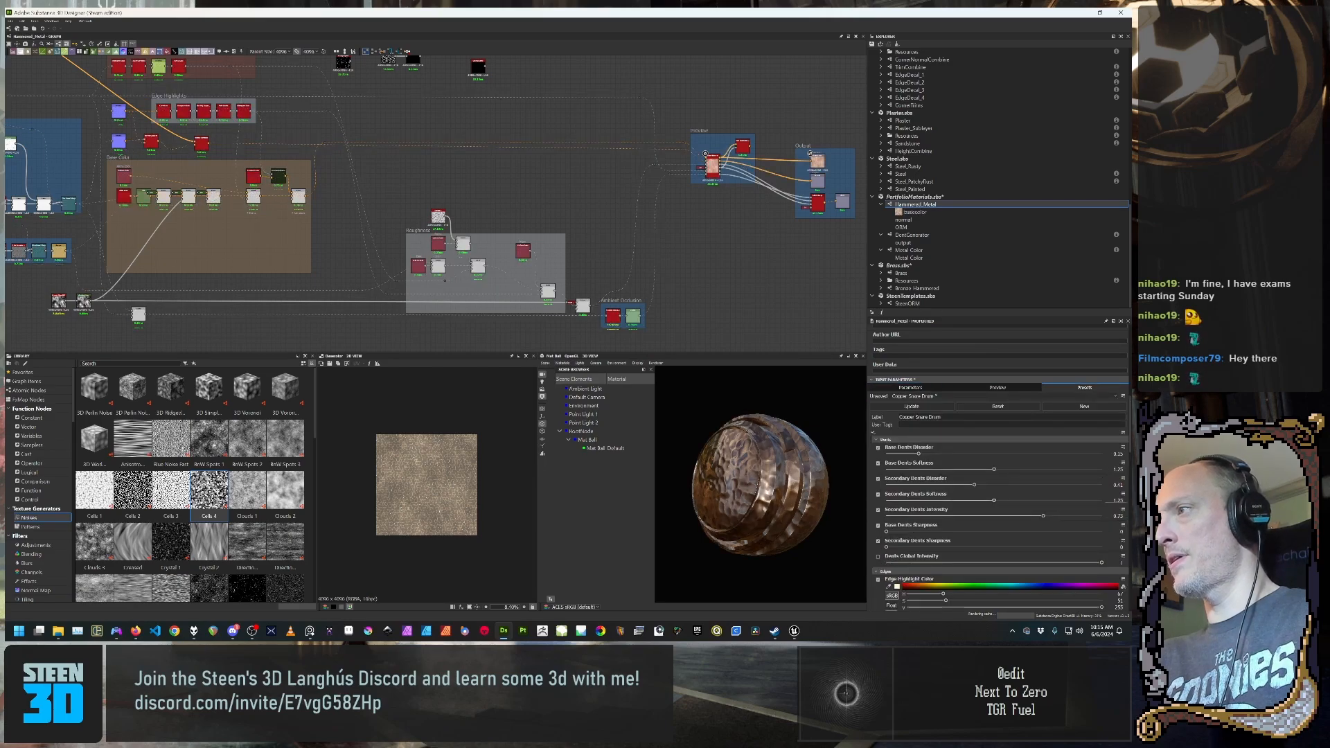
# Step: In the Copper Snare Drum preset, set Base Dents Softness to 1, Secondary Dents Disorder to 0.4 and Secondary Dents Softness to 1
pyautogui.moveTo(993, 500)
pyautogui.mouseDown()
pyautogui.moveTo(1008, 500)
pyautogui.moveTo(997, 502)
pyautogui.mouseUp()
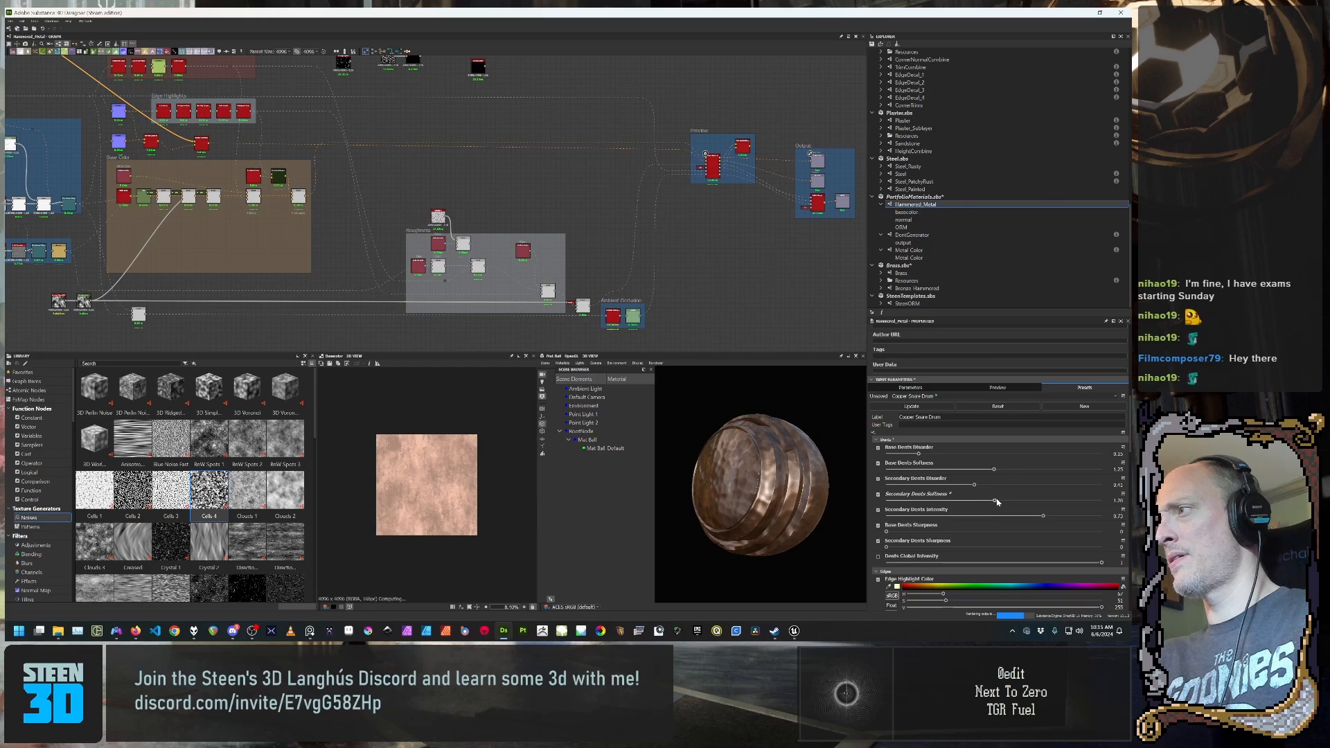
pyautogui.doubleClick(1115, 470)
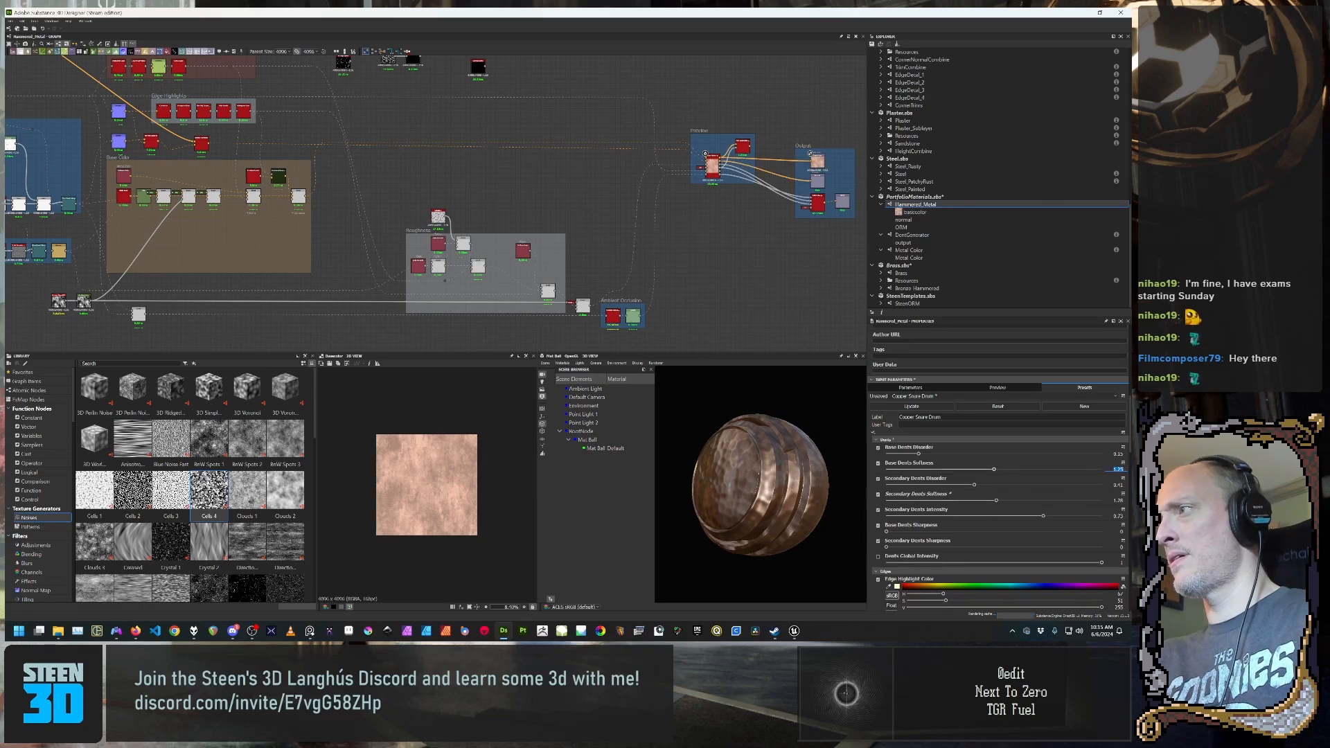
pyautogui.write('1')
pyautogui.press('Return')
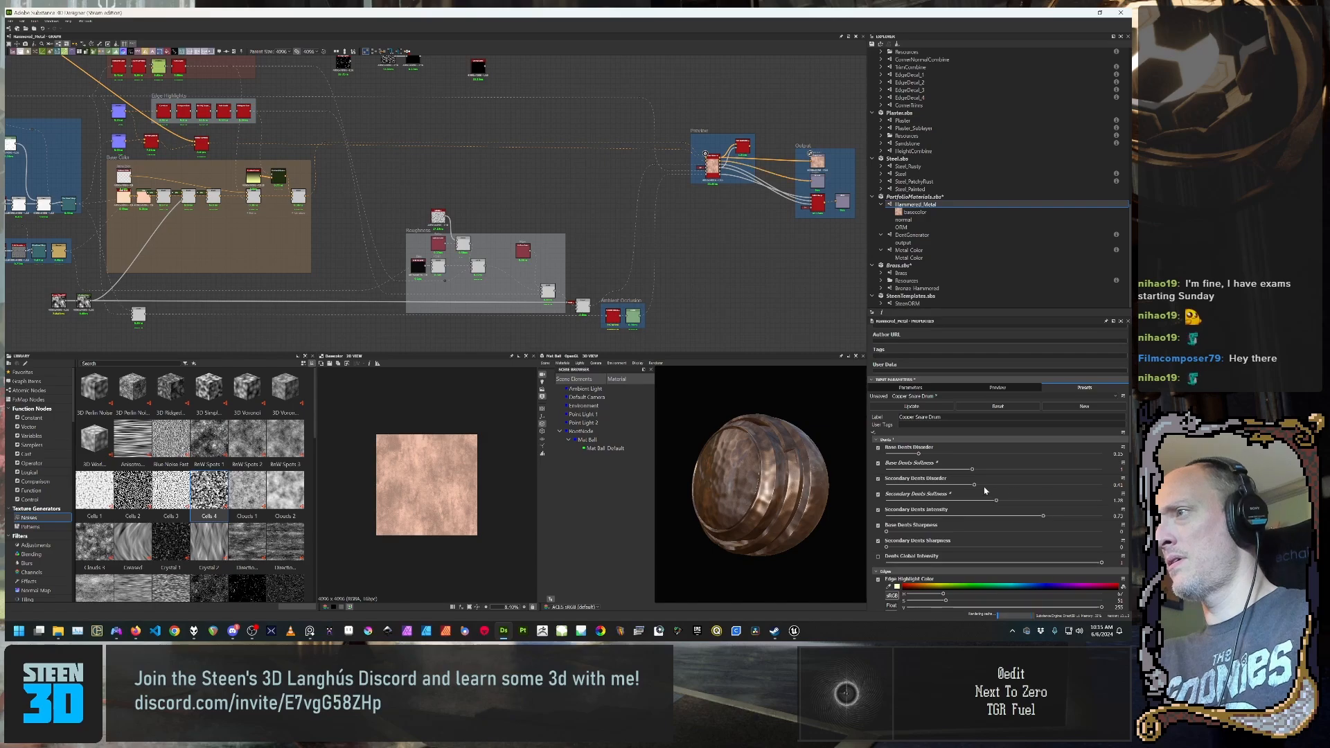
pyautogui.doubleClick(1115, 485)
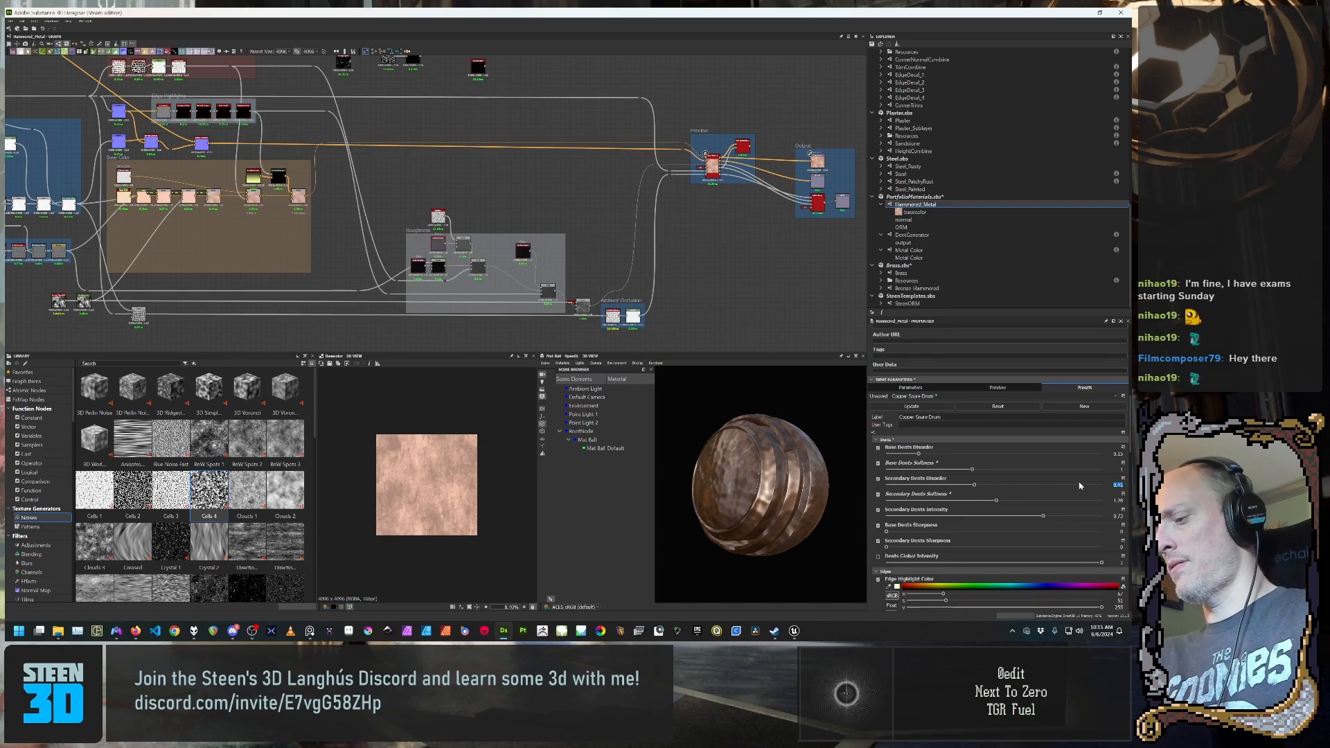
pyautogui.write('0.4')
pyautogui.press('Return')
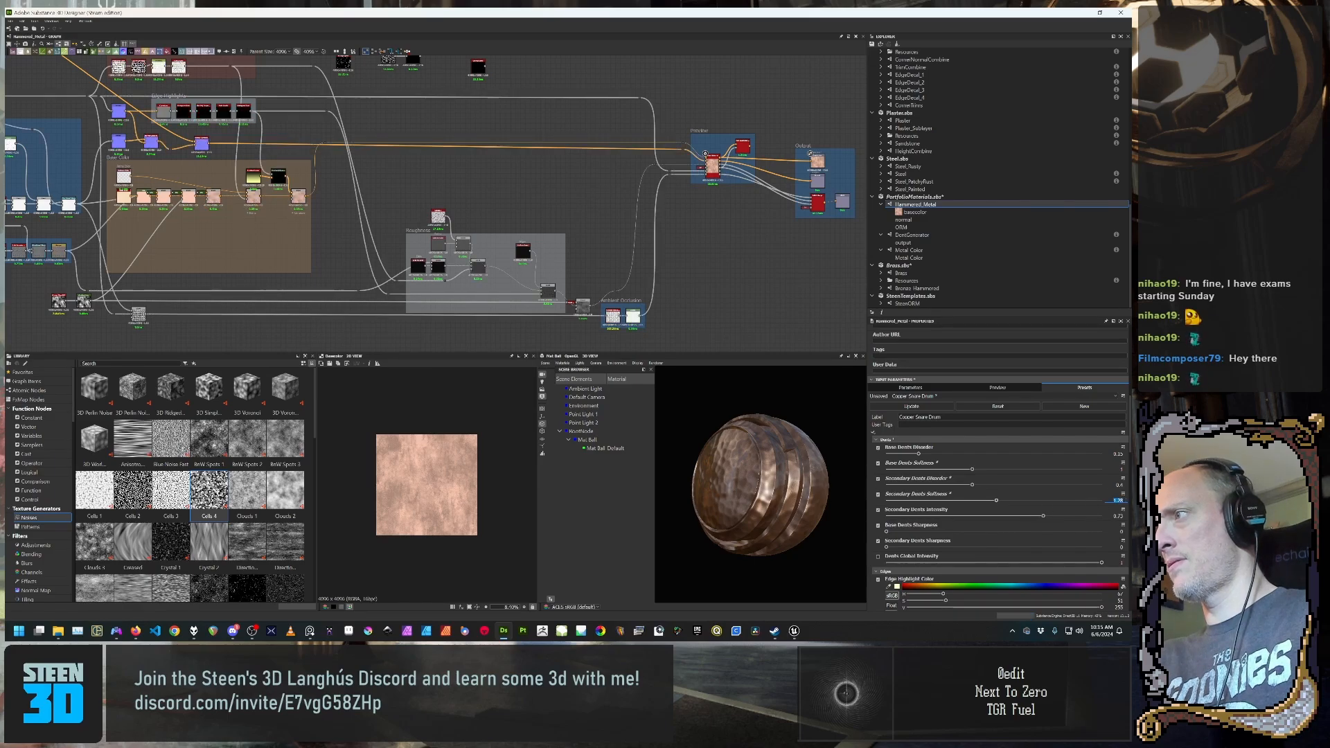
pyautogui.write('1')
pyautogui.press('Return')
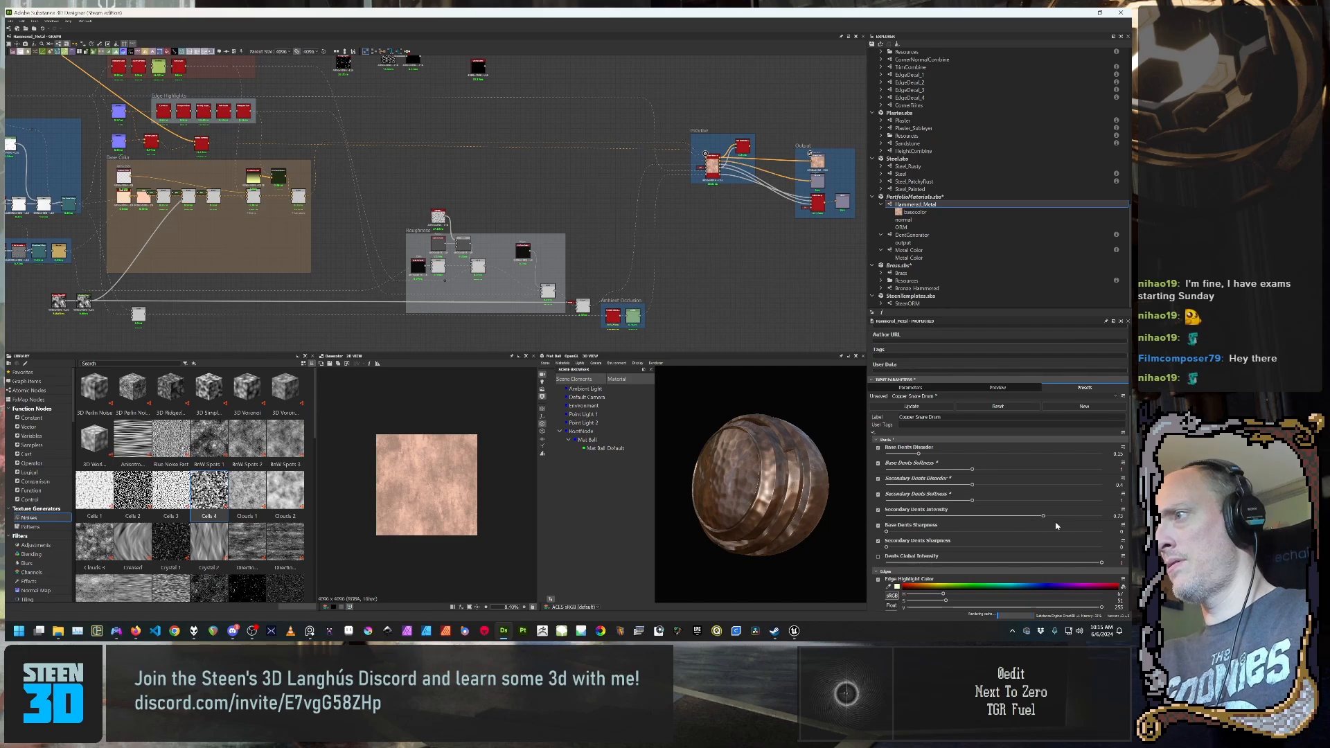
# Step: Inspect the dents on the 3D preview ball and update the Copper Snare Drum preset with the changed values
pyautogui.moveTo(766, 521)
pyautogui.mouseDown()
pyautogui.moveTo(840, 505)
pyautogui.moveTo(785, 517)
pyautogui.mouseUp()
pyautogui.scroll(-1, 1042, 510)
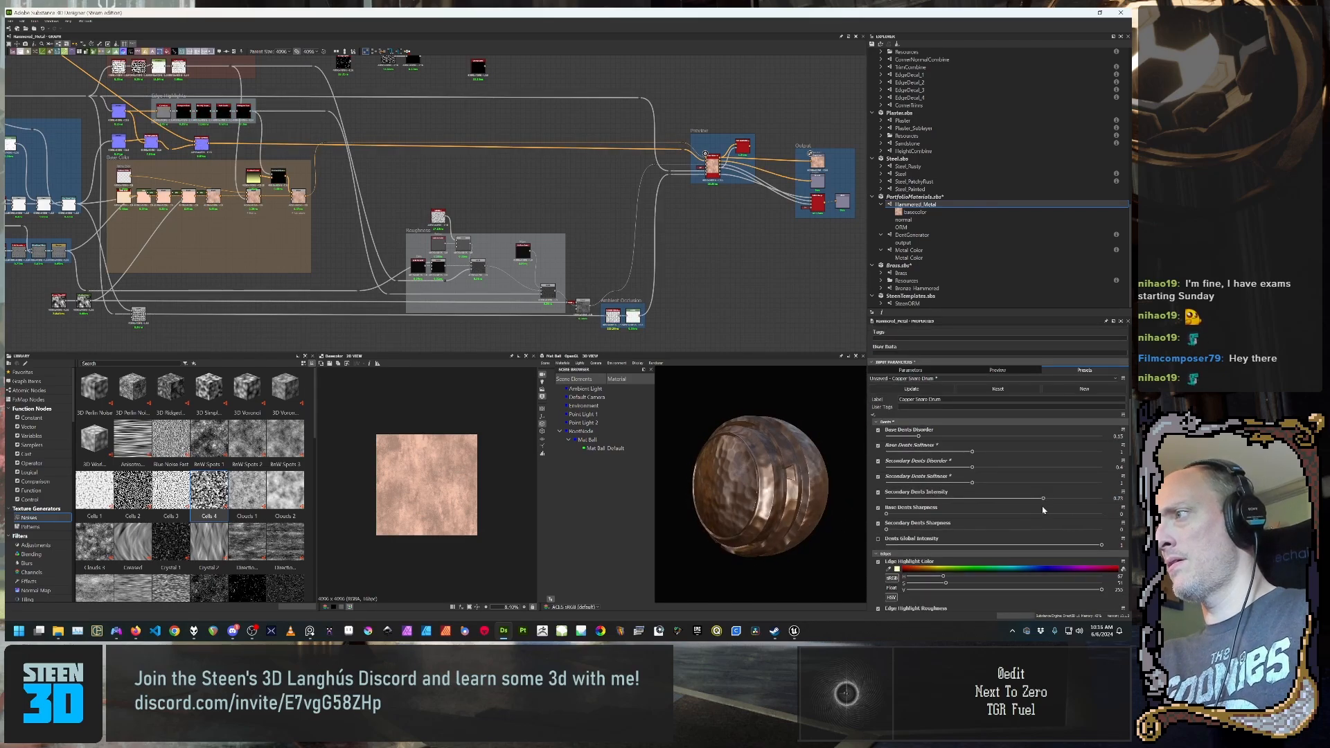
pyautogui.scroll(3, 1004, 506)
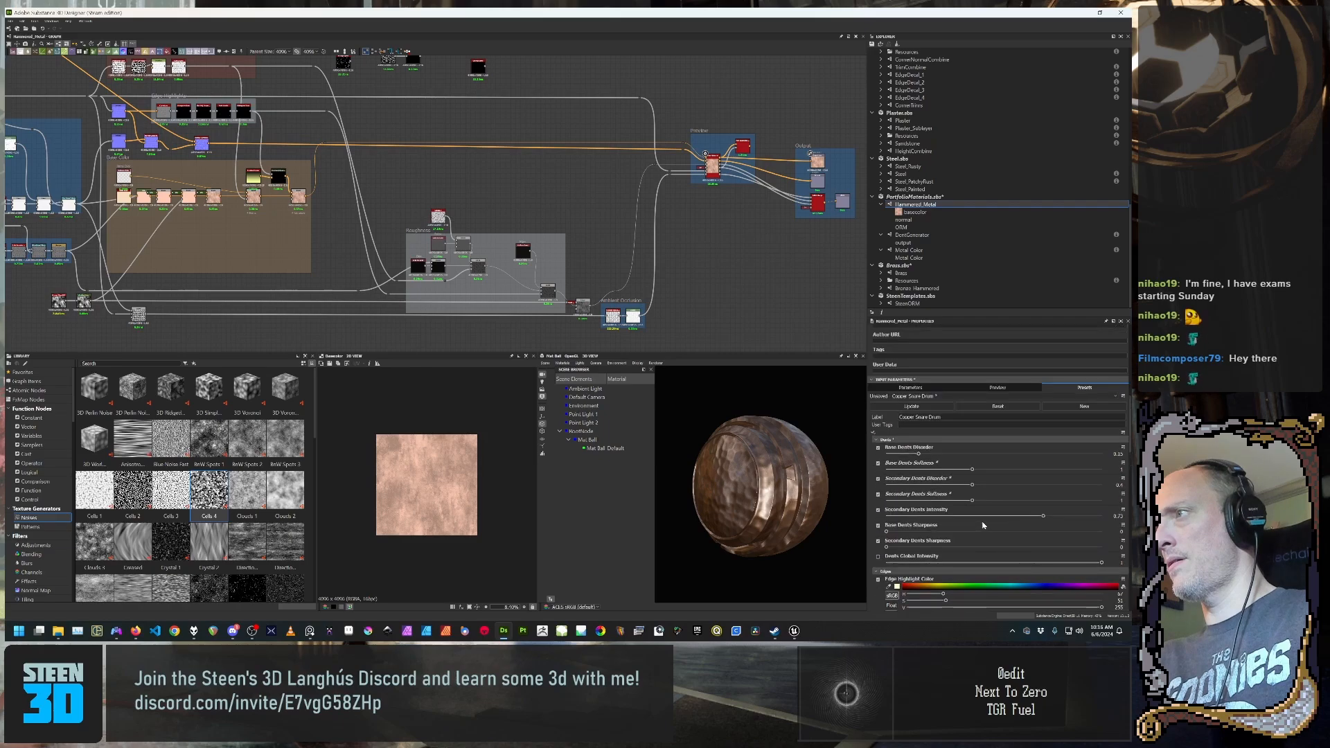
pyautogui.click(913, 443)
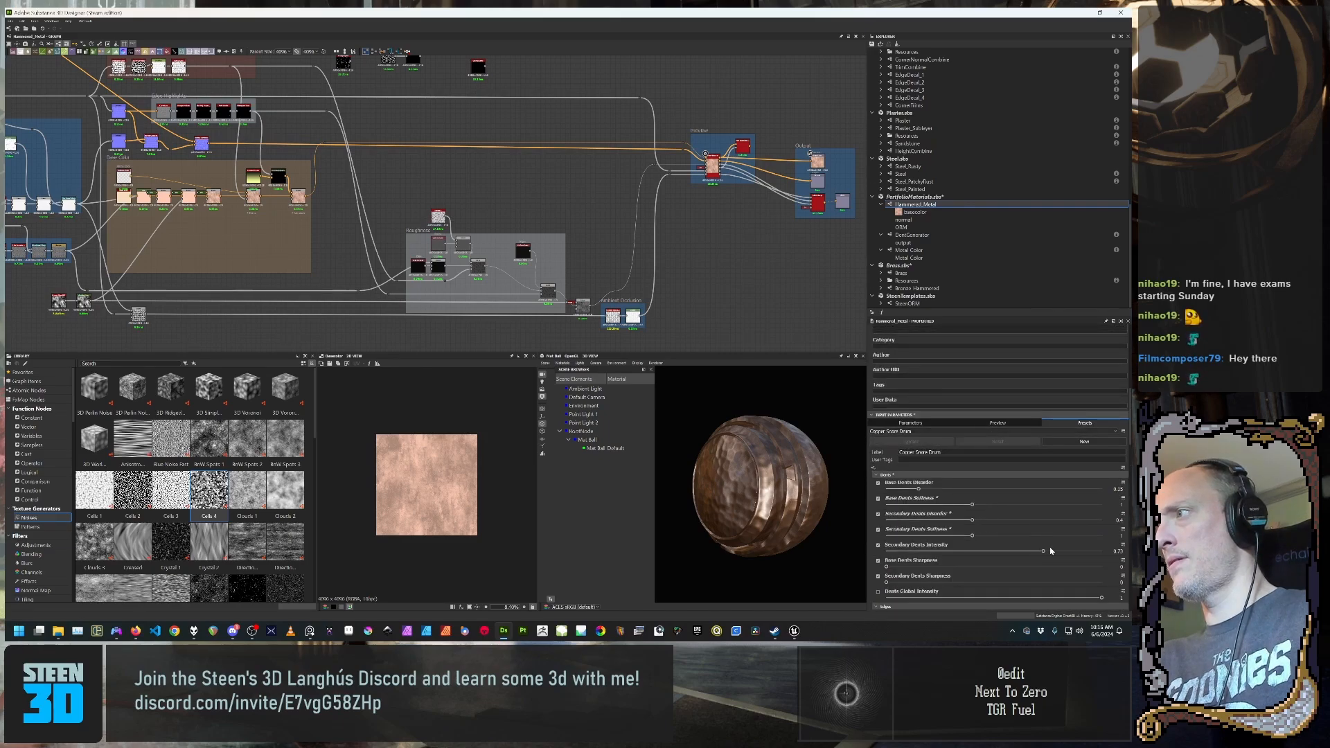
# Step: Review the preset's edge and patina values and the graph's full list of input parameters
pyautogui.scroll(-12, 1050, 550)
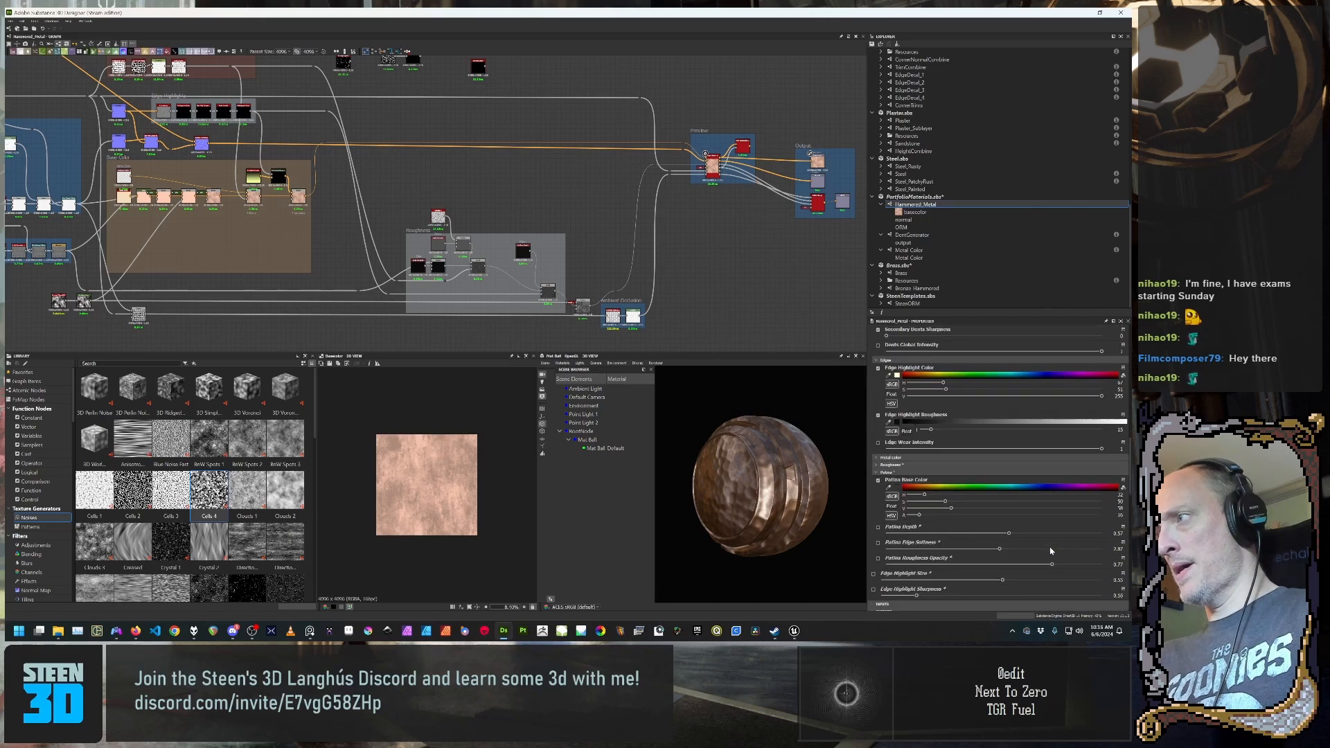
pyautogui.scroll(-3, 1050, 550)
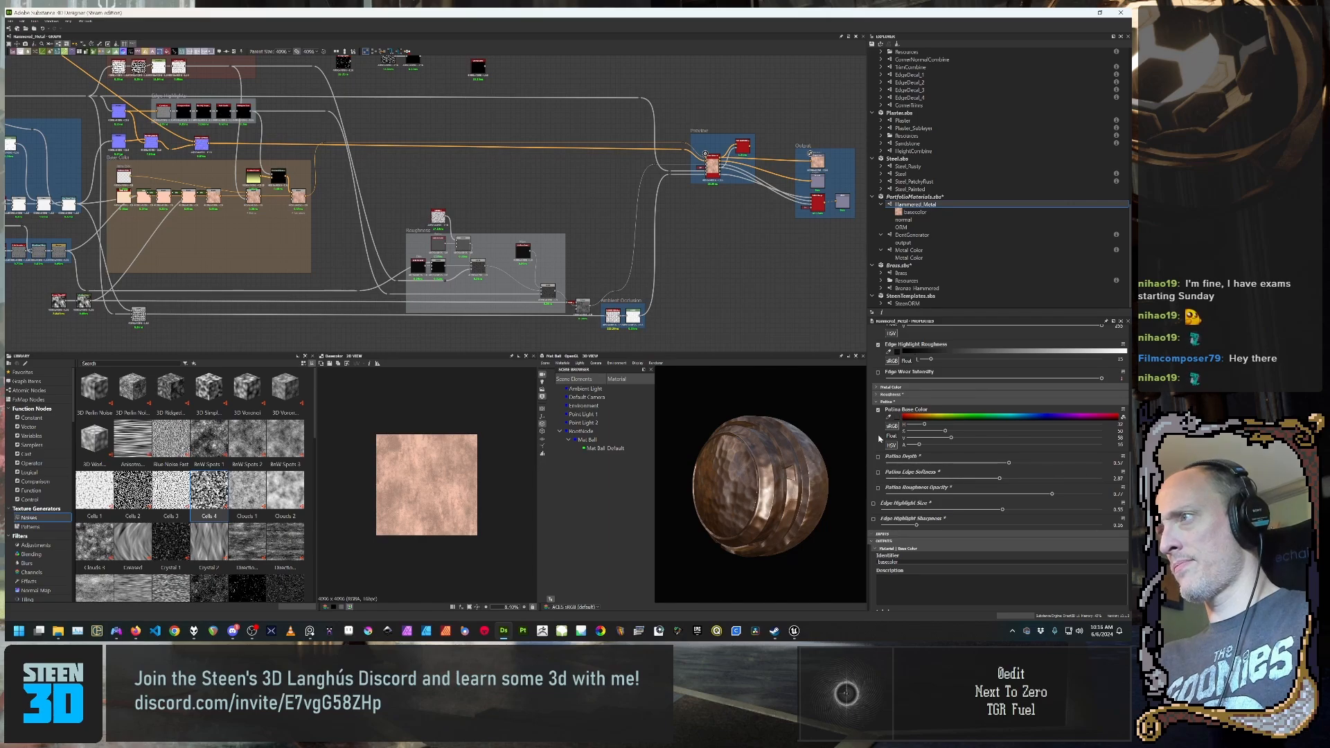
pyautogui.scroll(10, 892, 483)
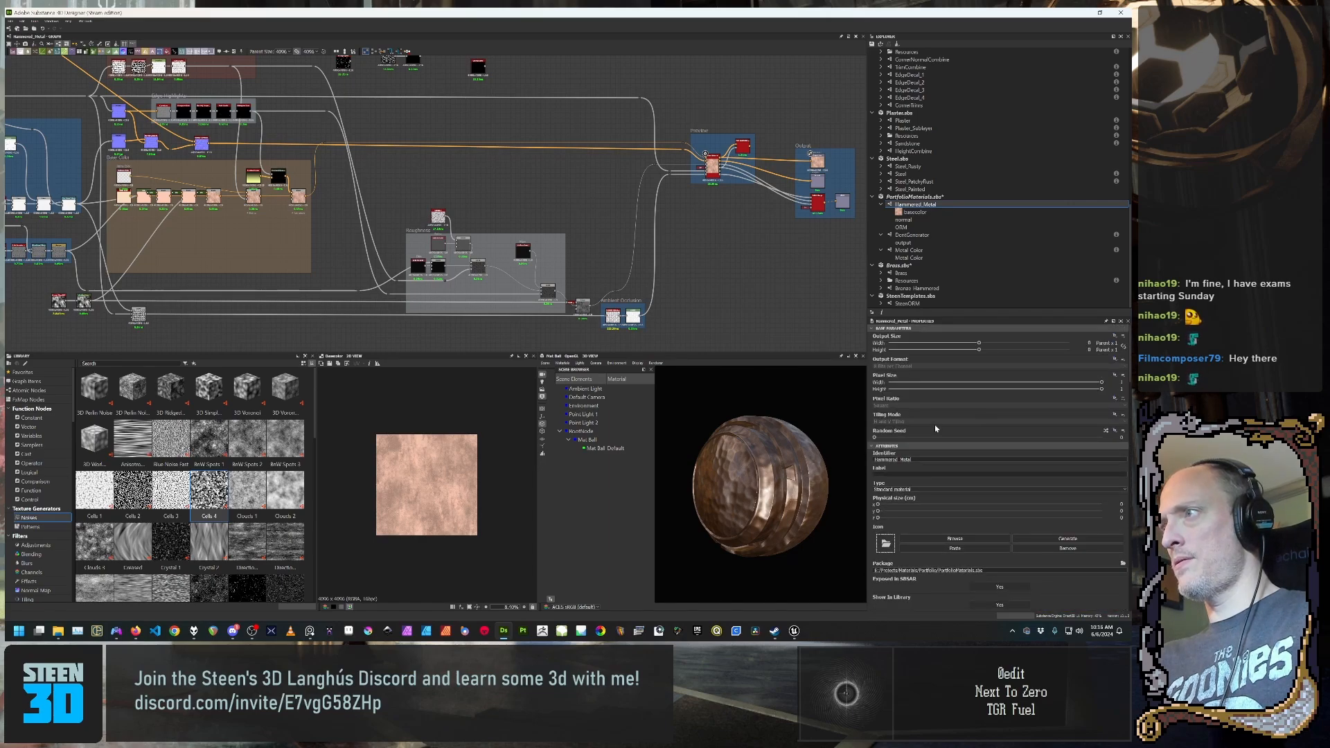
pyautogui.scroll(-5, 892, 483)
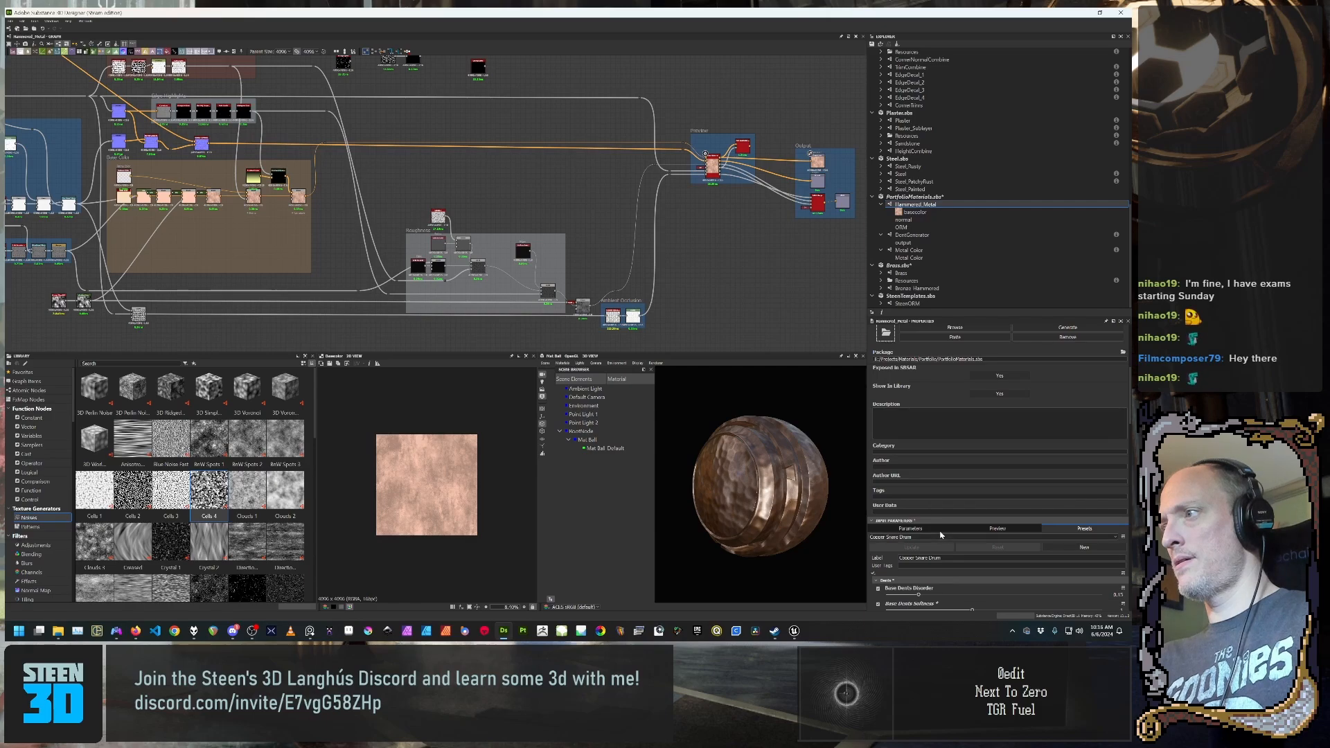
pyautogui.click(913, 528)
pyautogui.scroll(-5, 919, 568)
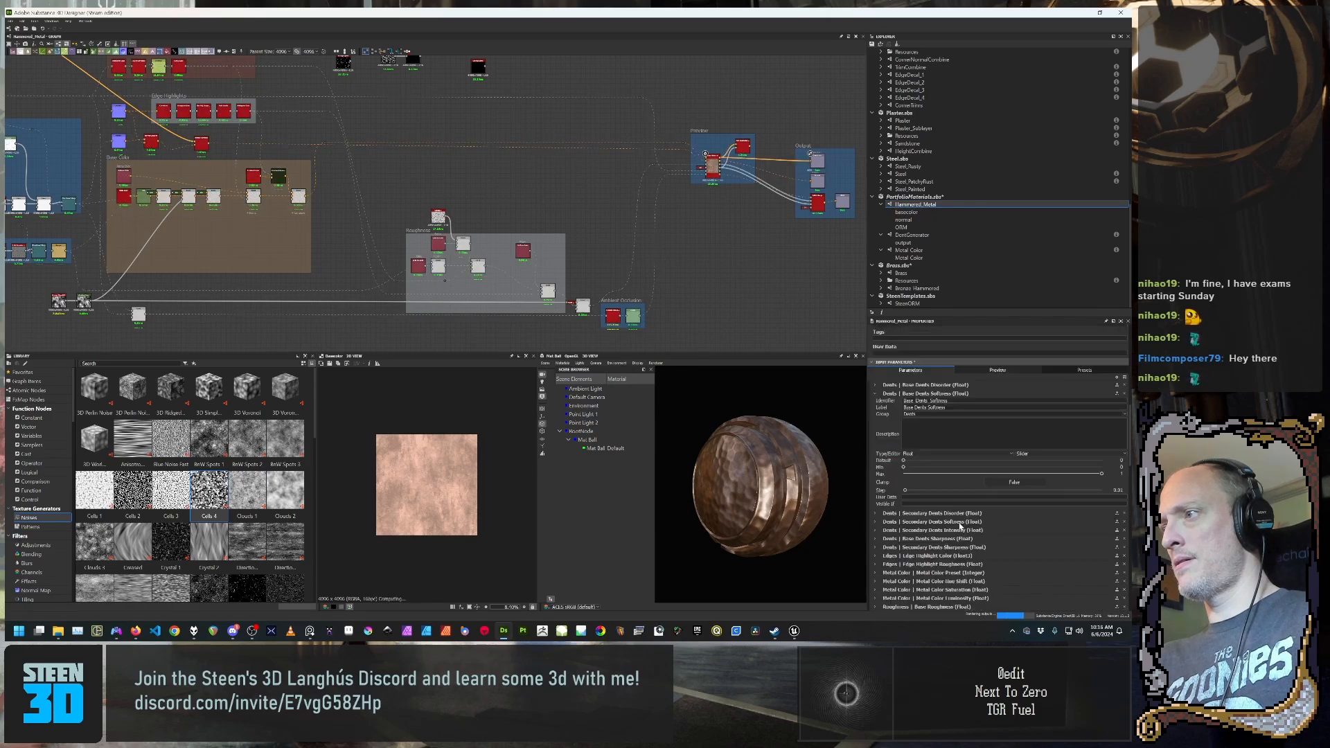
pyautogui.scroll(-1, 919, 592)
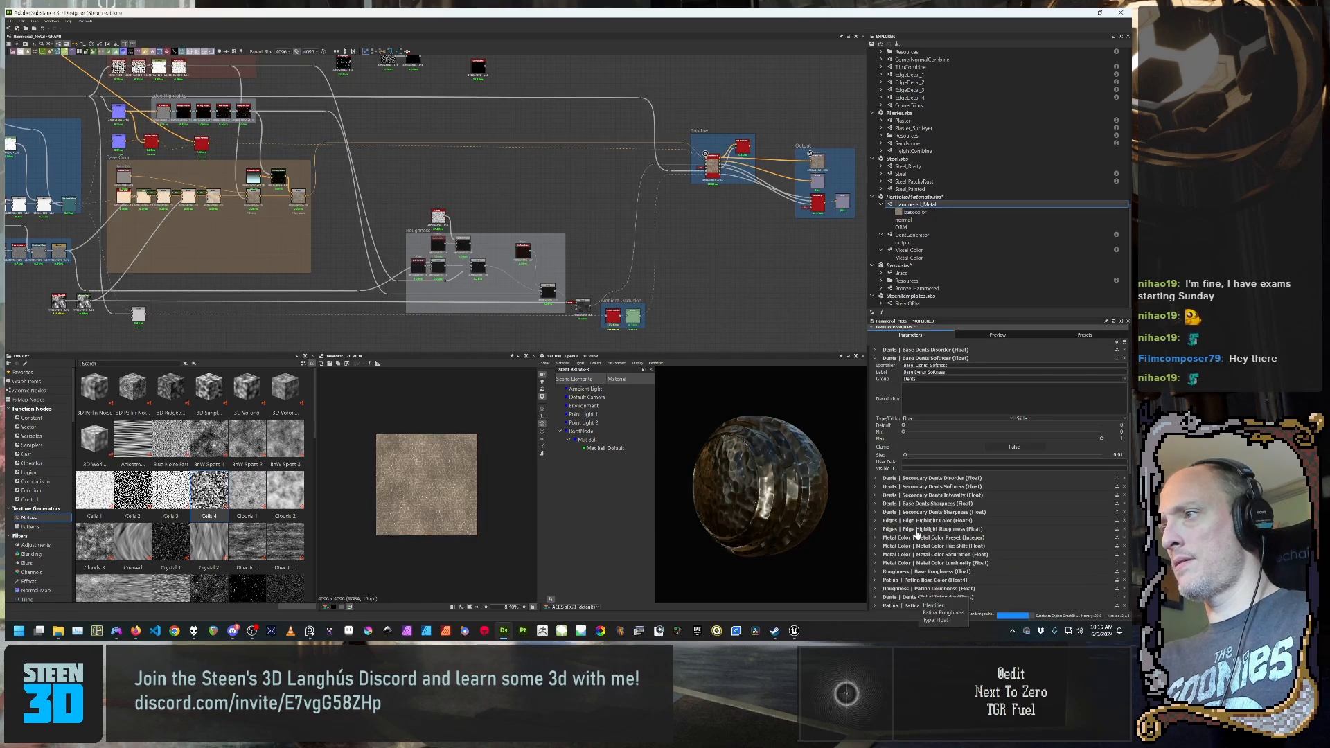
pyautogui.scroll(-1, 917, 535)
pyautogui.scroll(-2, 948, 551)
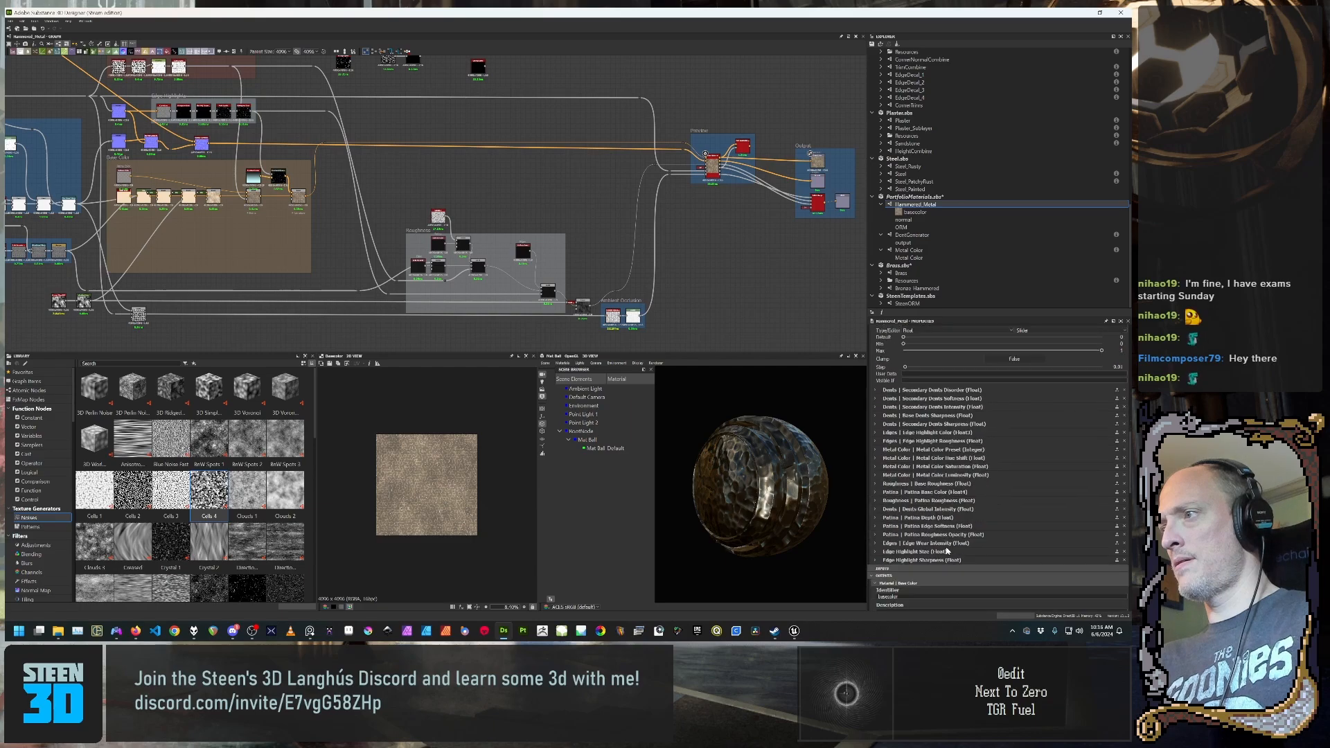
# Step: Set the Patina Edge Softness parameter's minimum to 0 and its maximum to 1
pyautogui.click(954, 525)
pyautogui.scroll(-2, 953, 526)
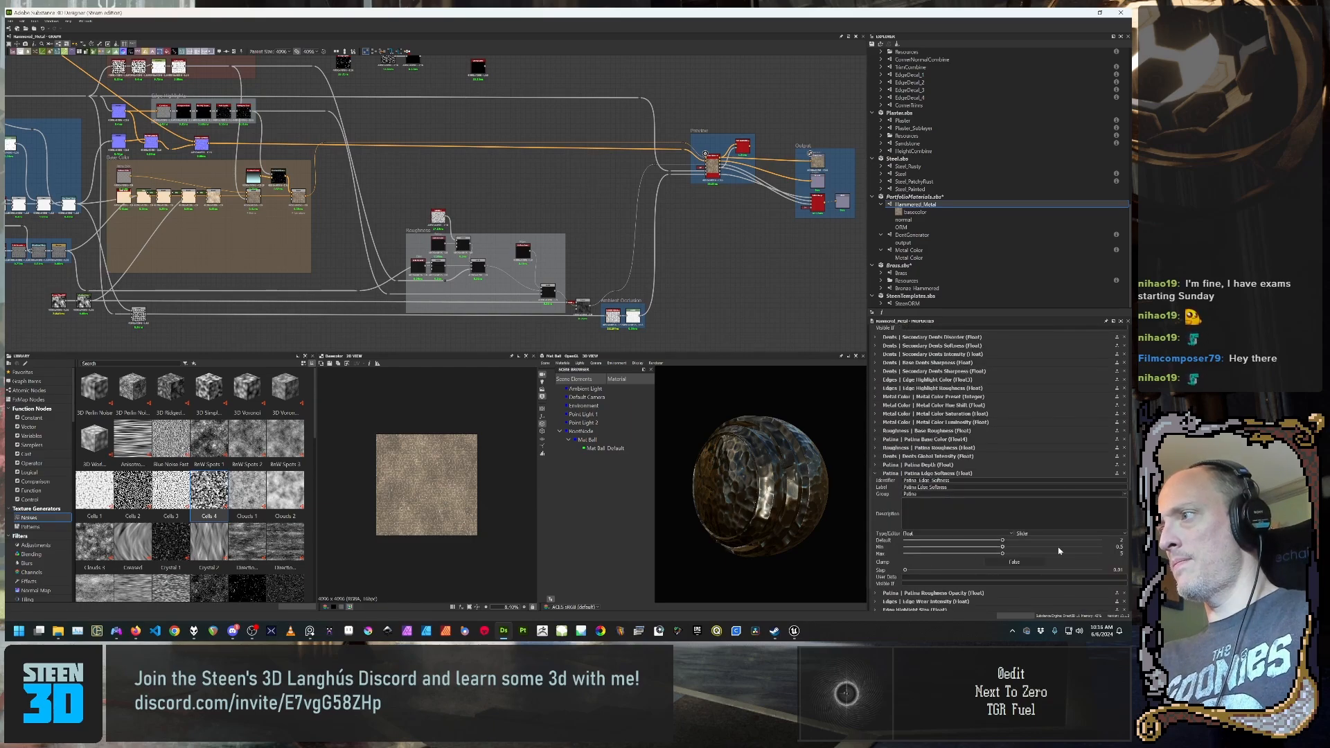
pyautogui.scroll(-1, 1057, 549)
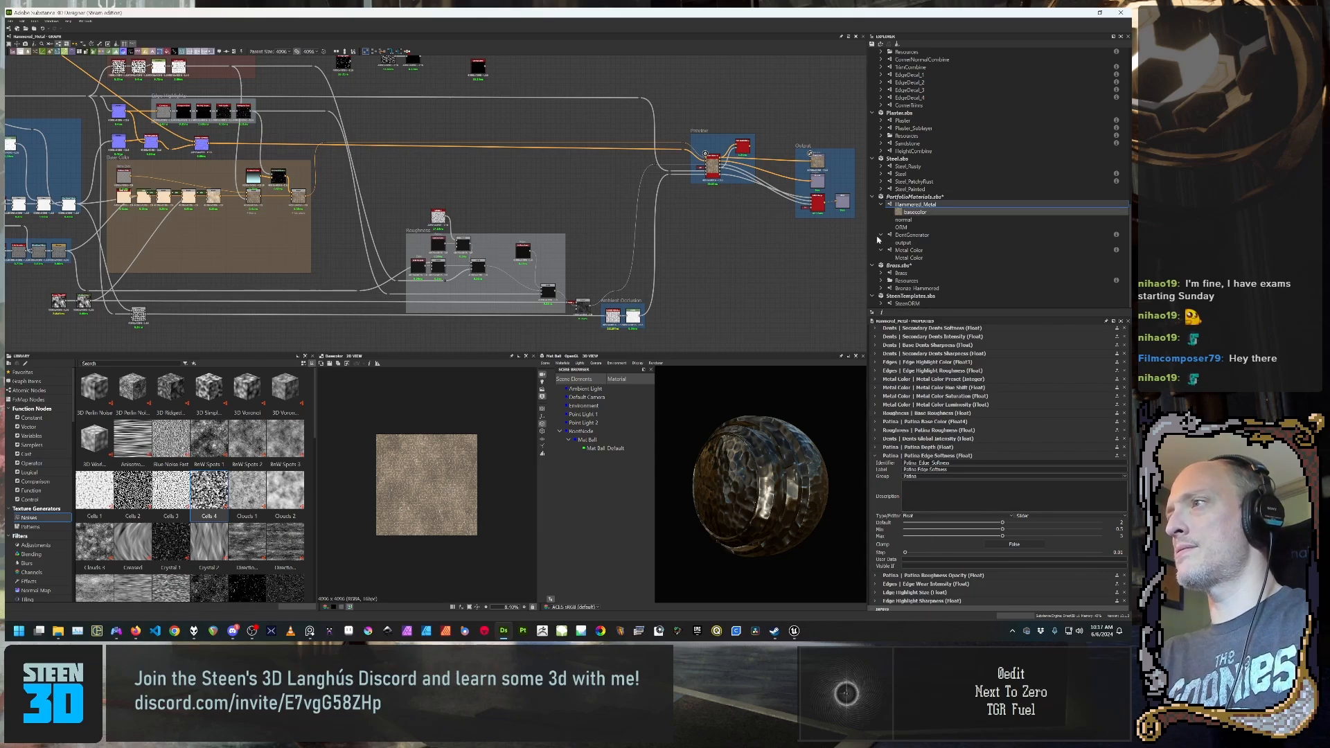
pyautogui.moveTo(557, 165); pyautogui.dragTo(689, 170, button='middle')
pyautogui.scroll(-2, 688, 170)
pyautogui.moveTo(214, 116); pyautogui.dragTo(396, 188, button='middle')
pyautogui.scroll(4, 397, 188)
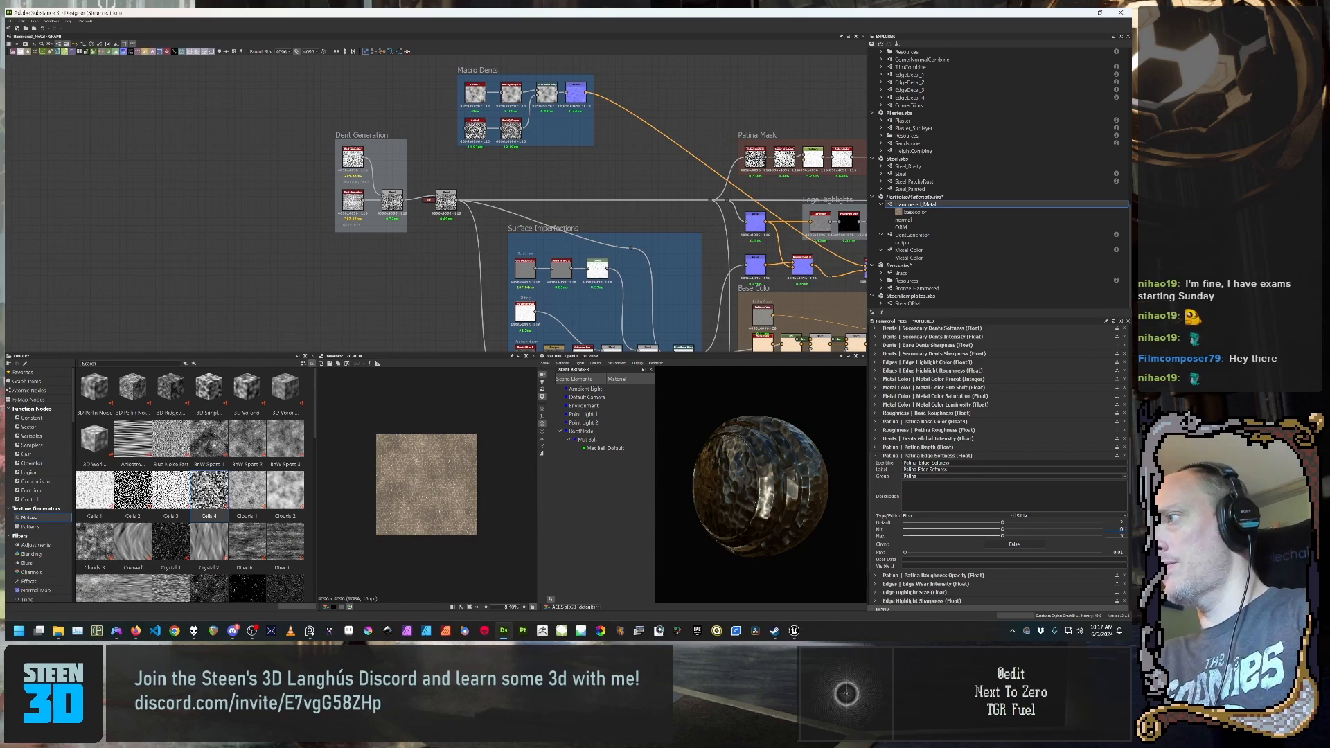
pyautogui.press('Tab')
pyautogui.write('1')
pyautogui.press('Return')
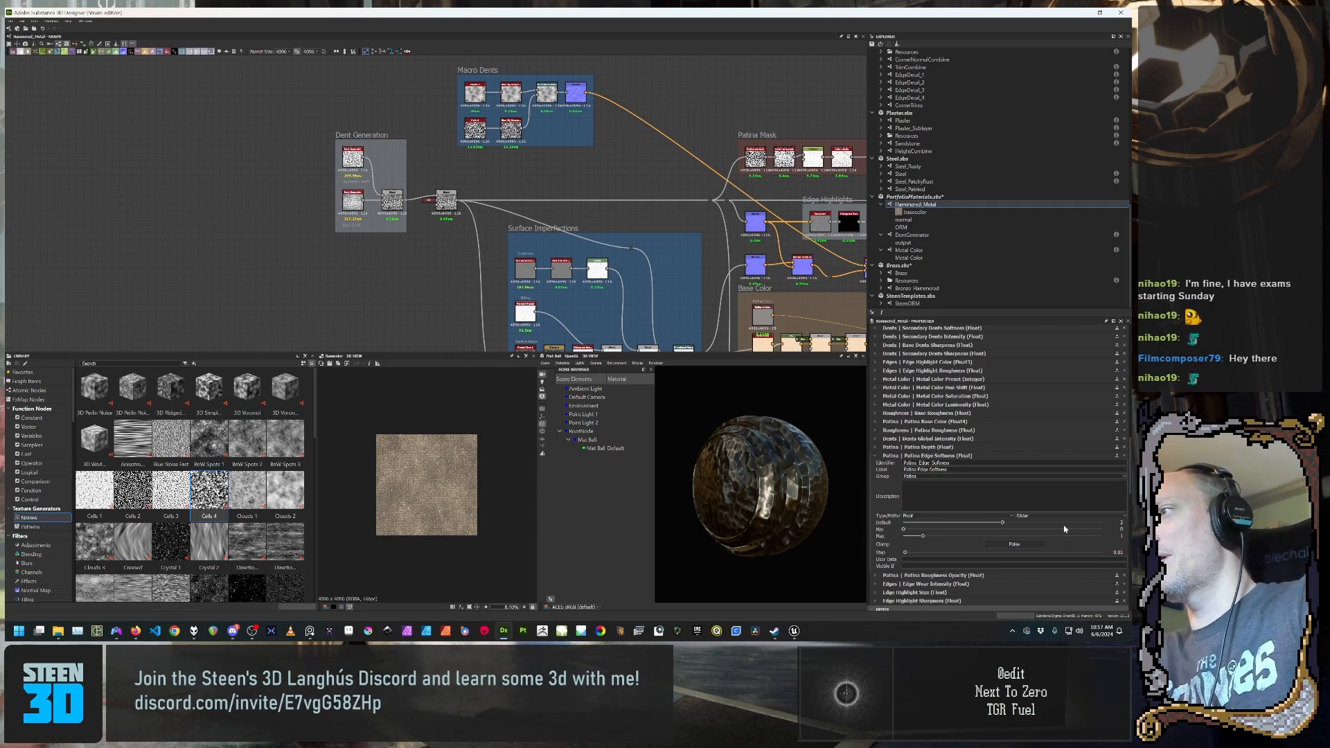
# Step: Set the Patina Edge Softness parameter's default value to 1
pyautogui.scroll(-1, 891, 491)
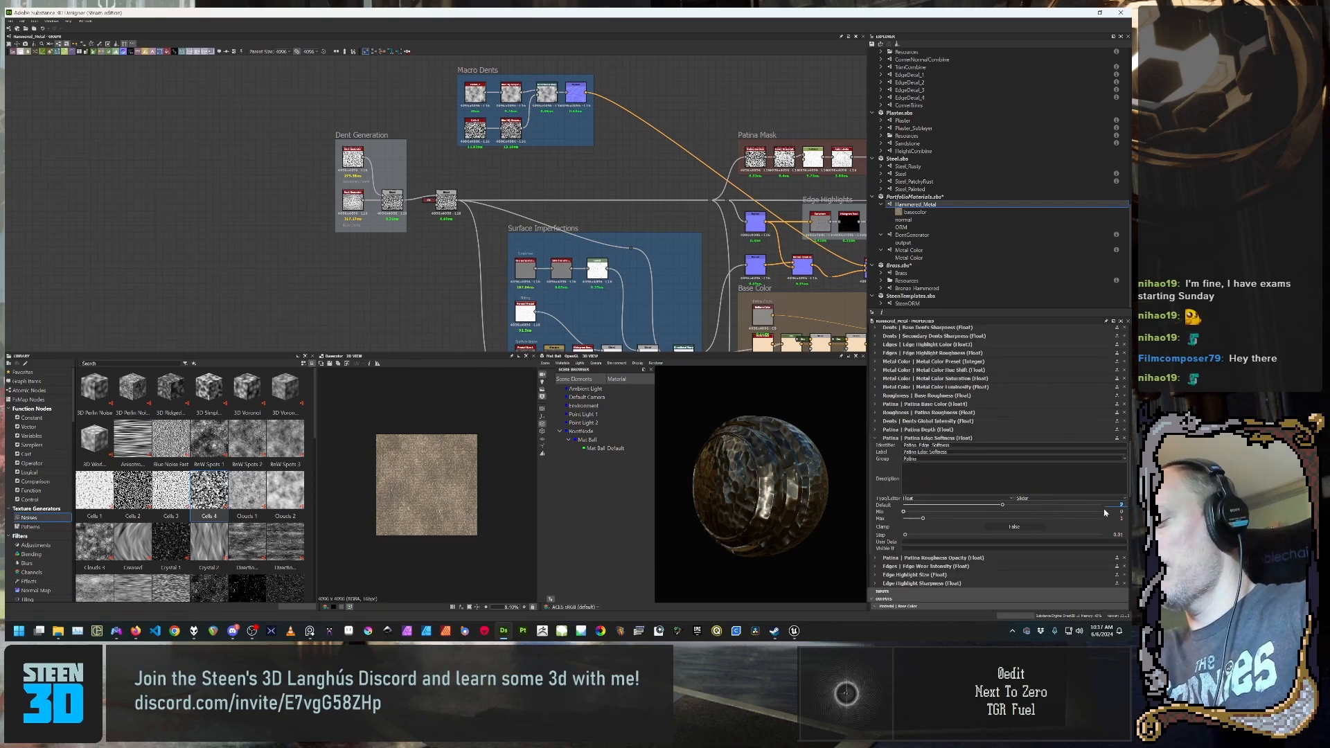
pyautogui.write('1')
pyautogui.press('Return')
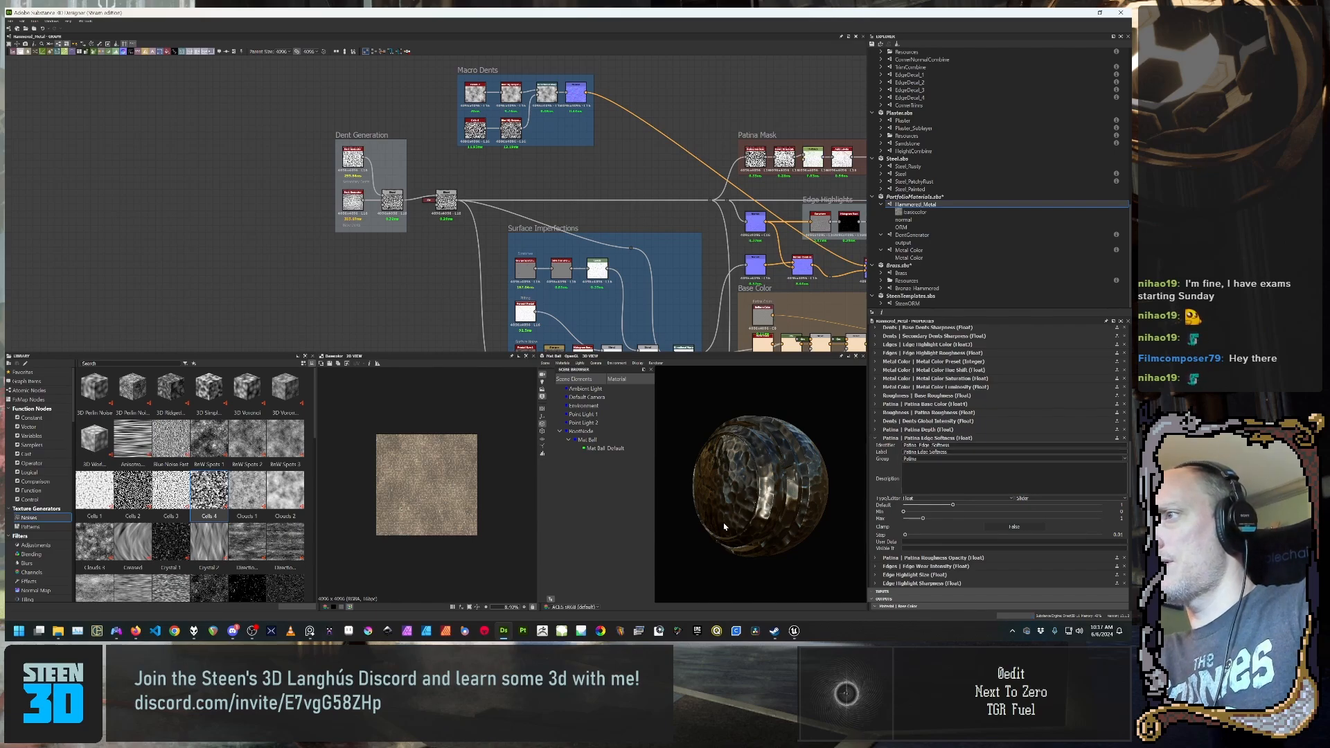
# Step: In the Copper Snare Drum preset, set the Patina Edge Softness value to 1
pyautogui.moveTo(751, 478); pyautogui.dragTo(803, 509)
pyautogui.scroll(3, 737, 502)
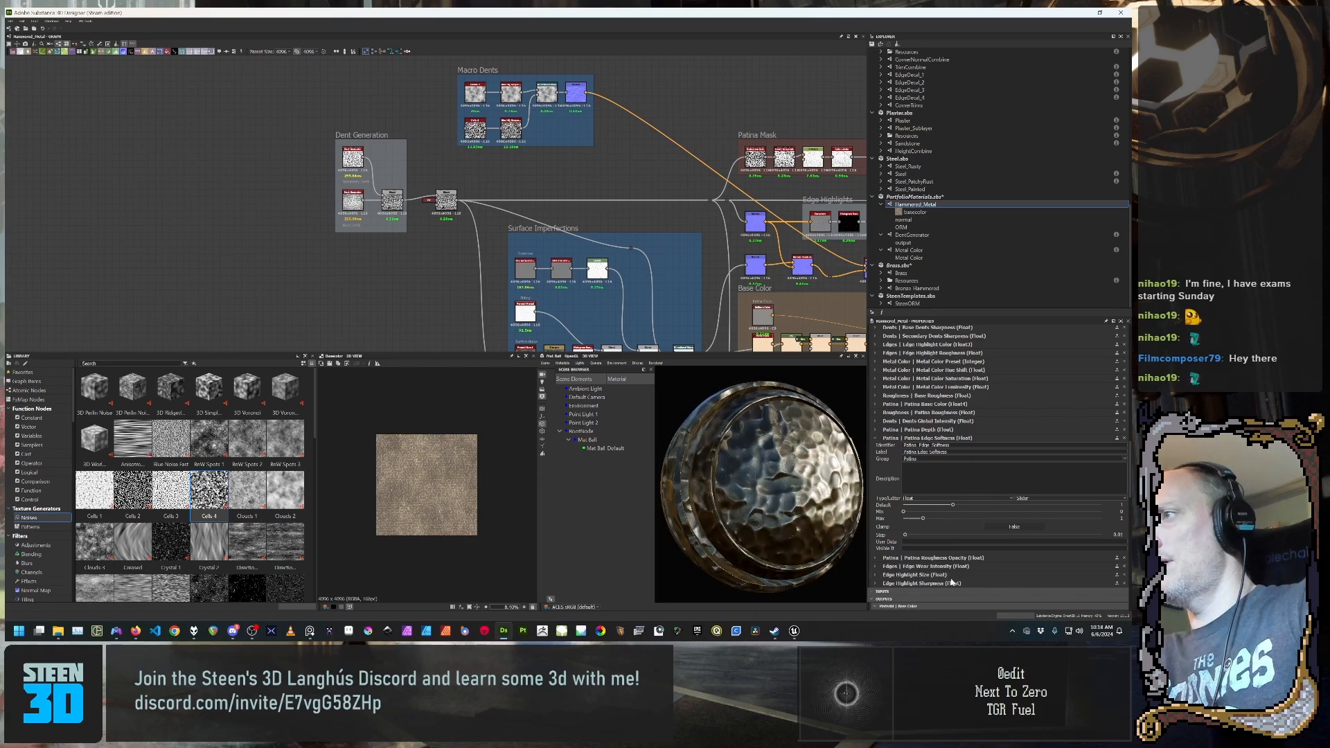
pyautogui.scroll(-3, 886, 539)
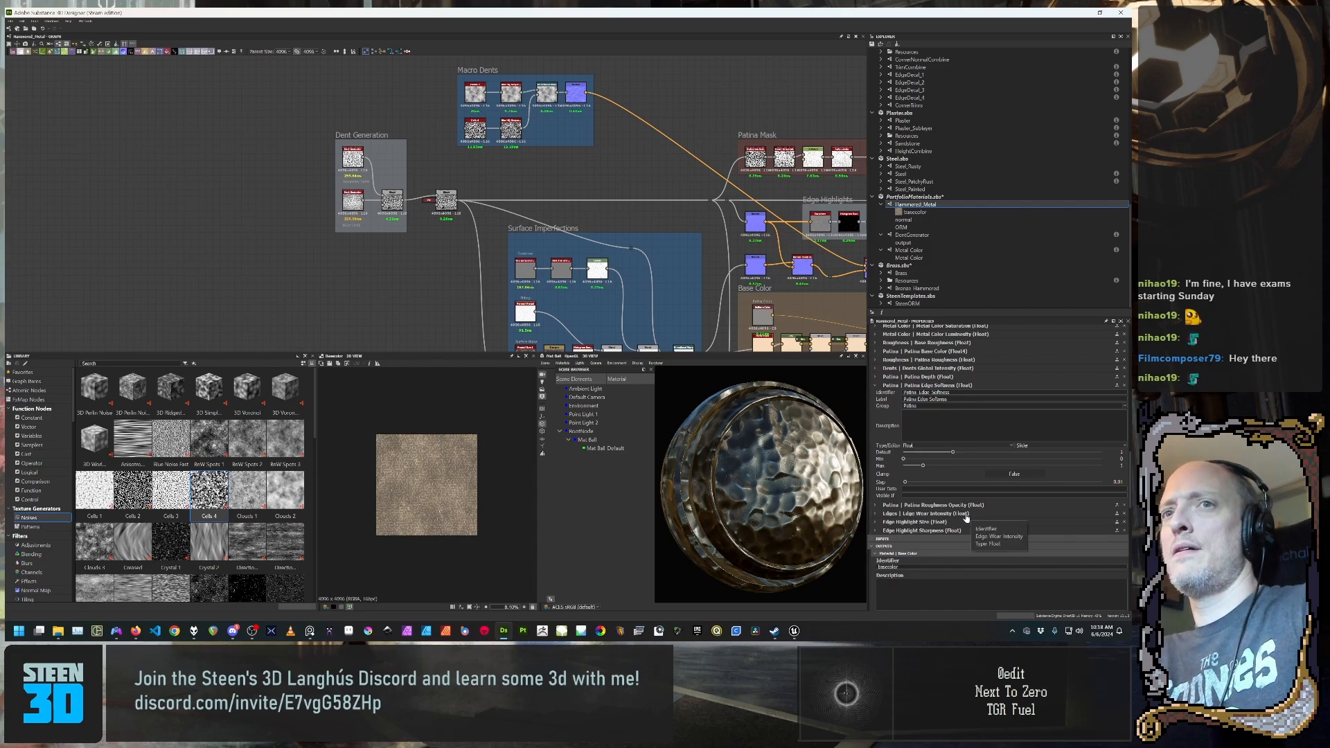
pyautogui.scroll(-2, 949, 519)
pyautogui.scroll(10, 949, 519)
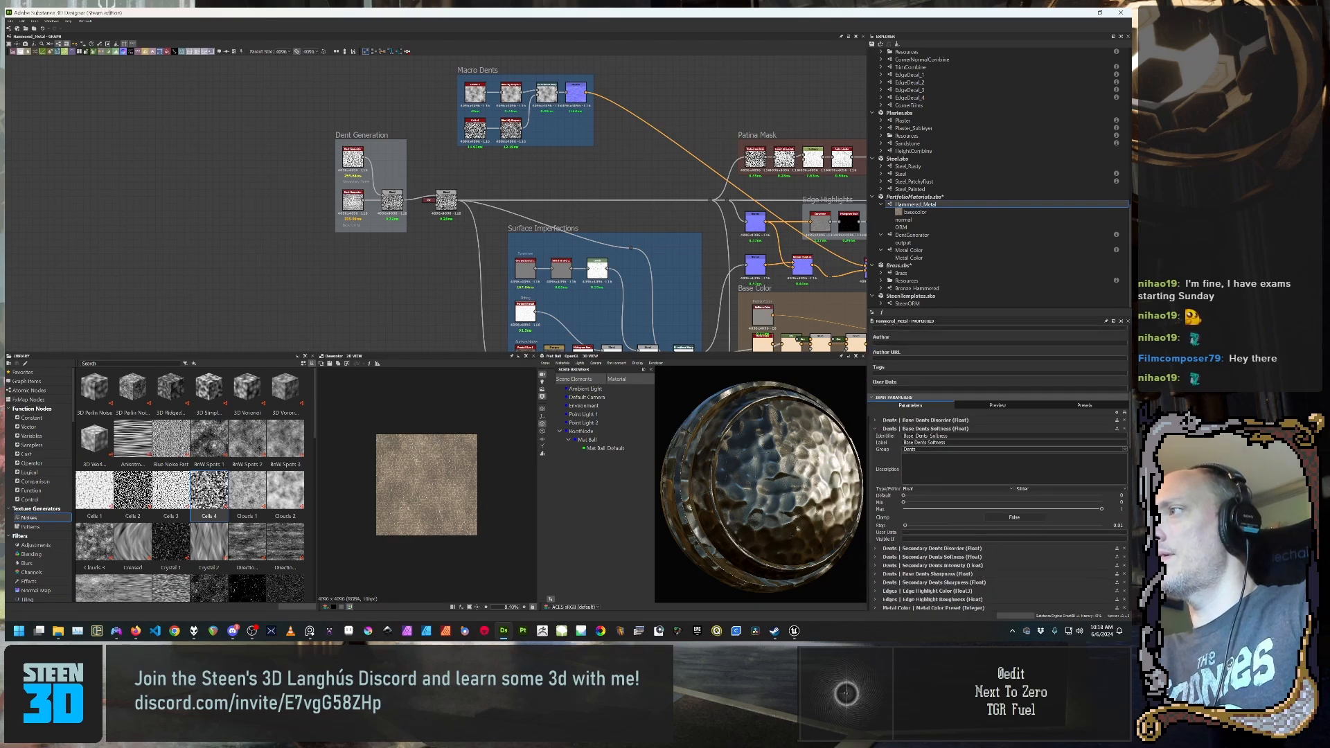
pyautogui.click(1084, 406)
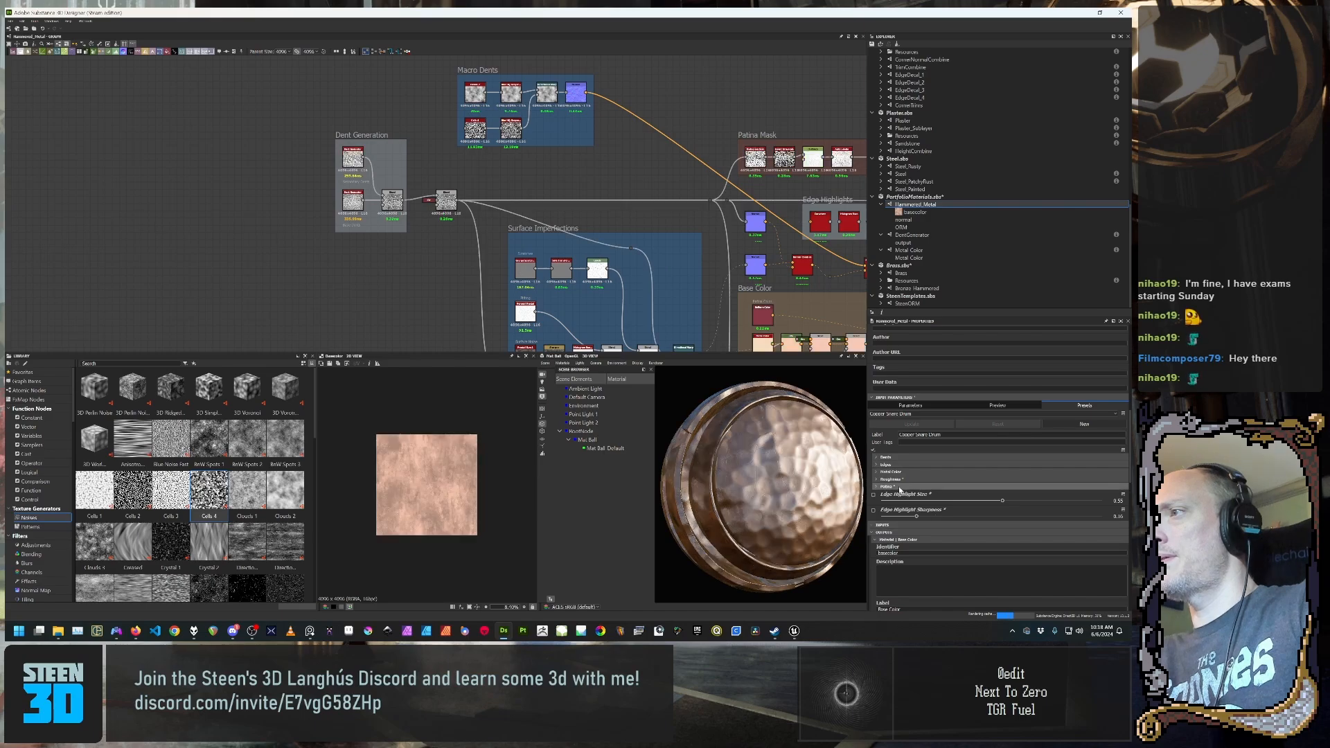
pyautogui.click(899, 488)
pyautogui.scroll(-1, 905, 563)
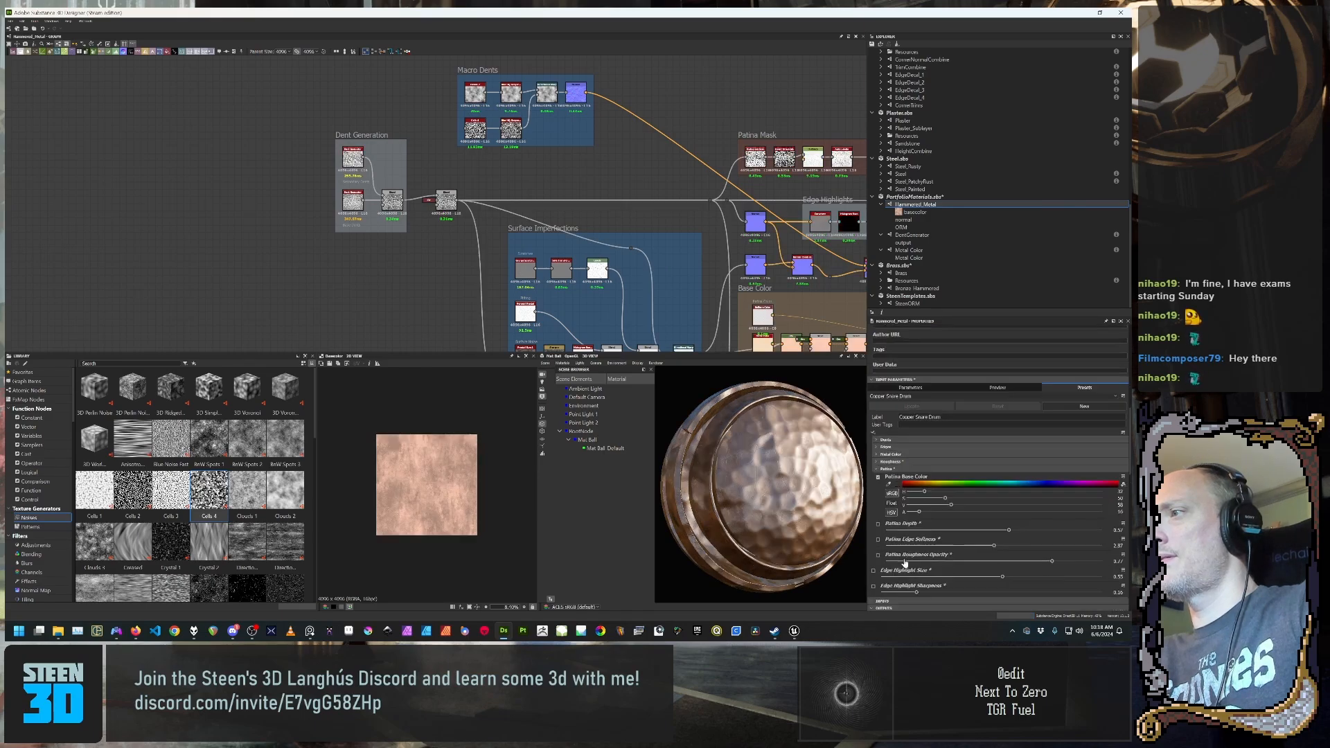
pyautogui.scroll(-2, 905, 563)
pyautogui.scroll(-1, 904, 563)
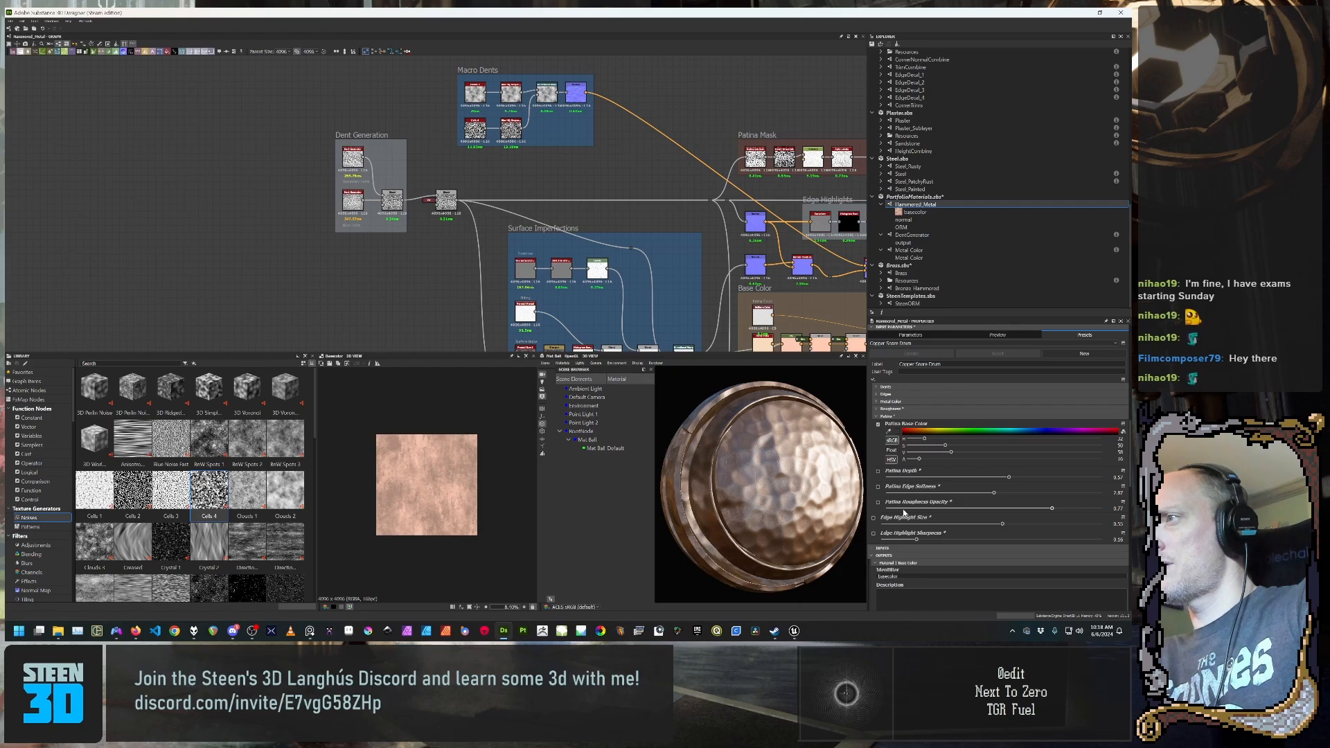
pyautogui.click(884, 416)
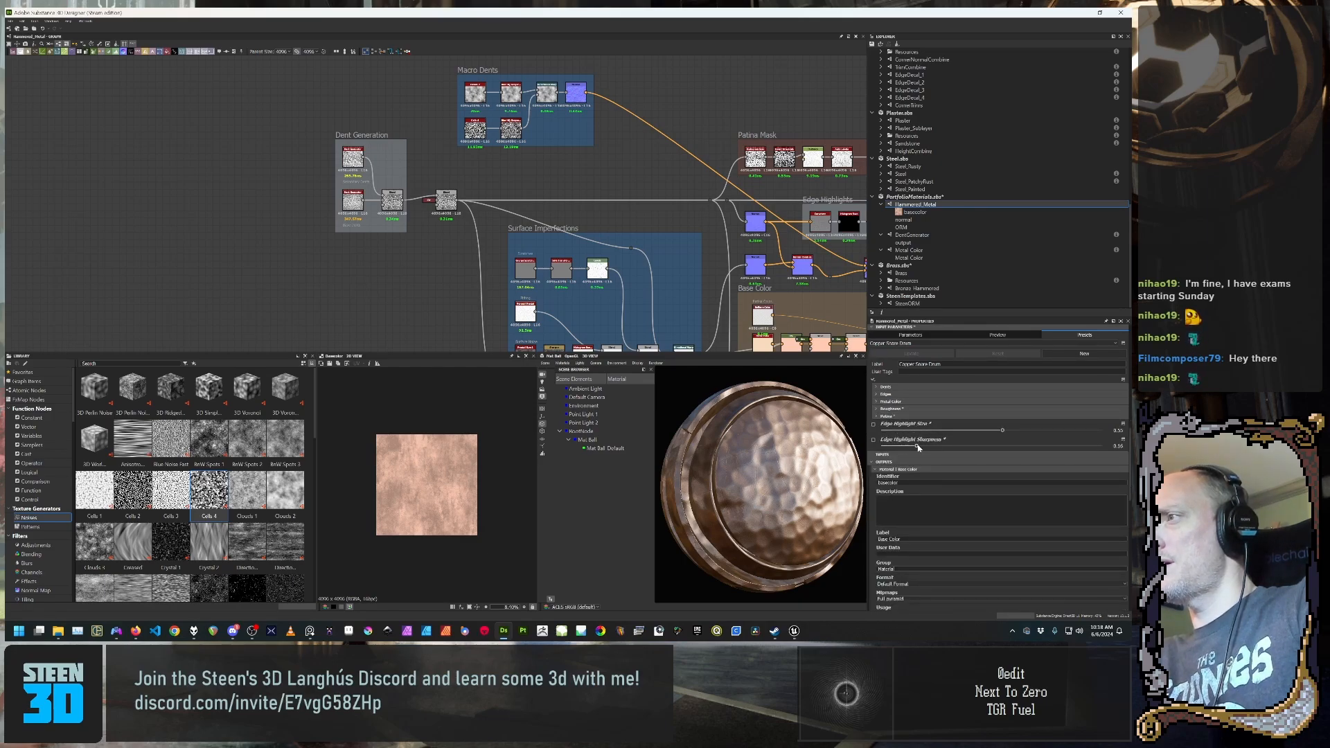
pyautogui.click(893, 415)
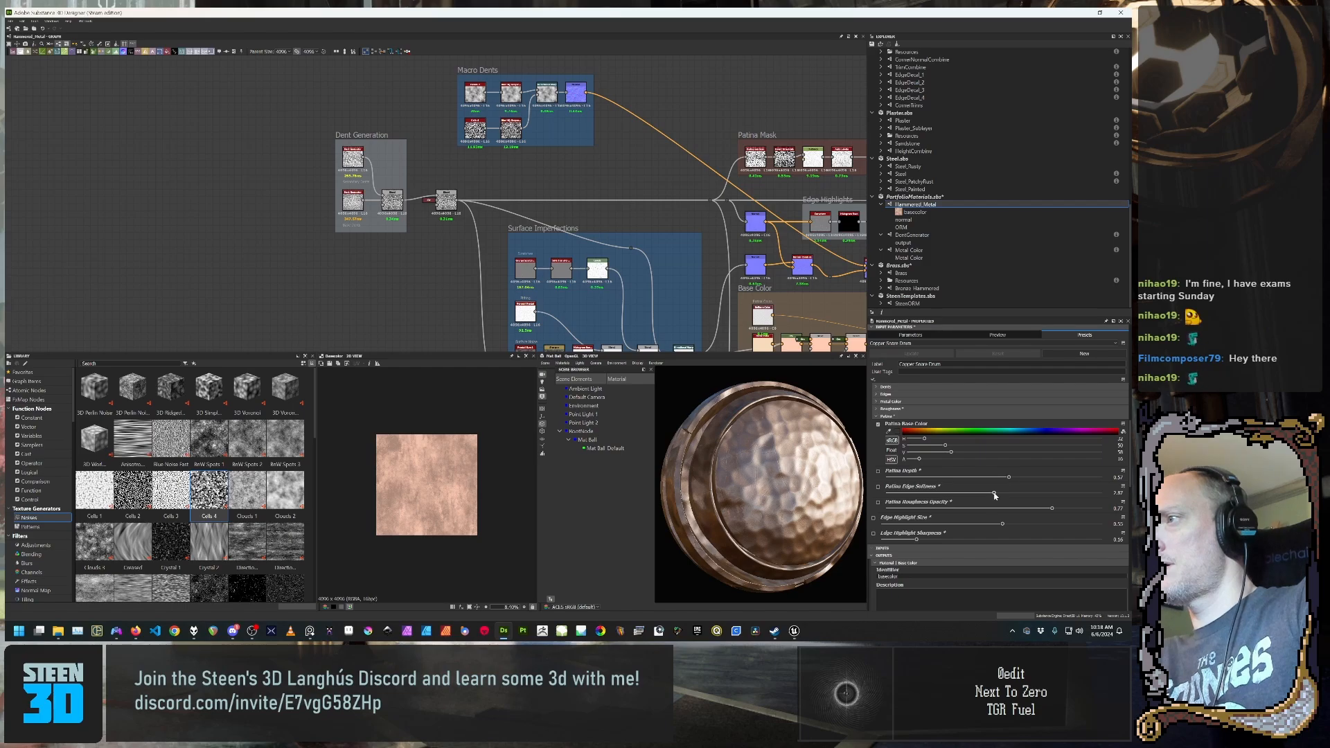
pyautogui.click(1116, 493)
pyautogui.write('1')
pyautogui.press('Return')
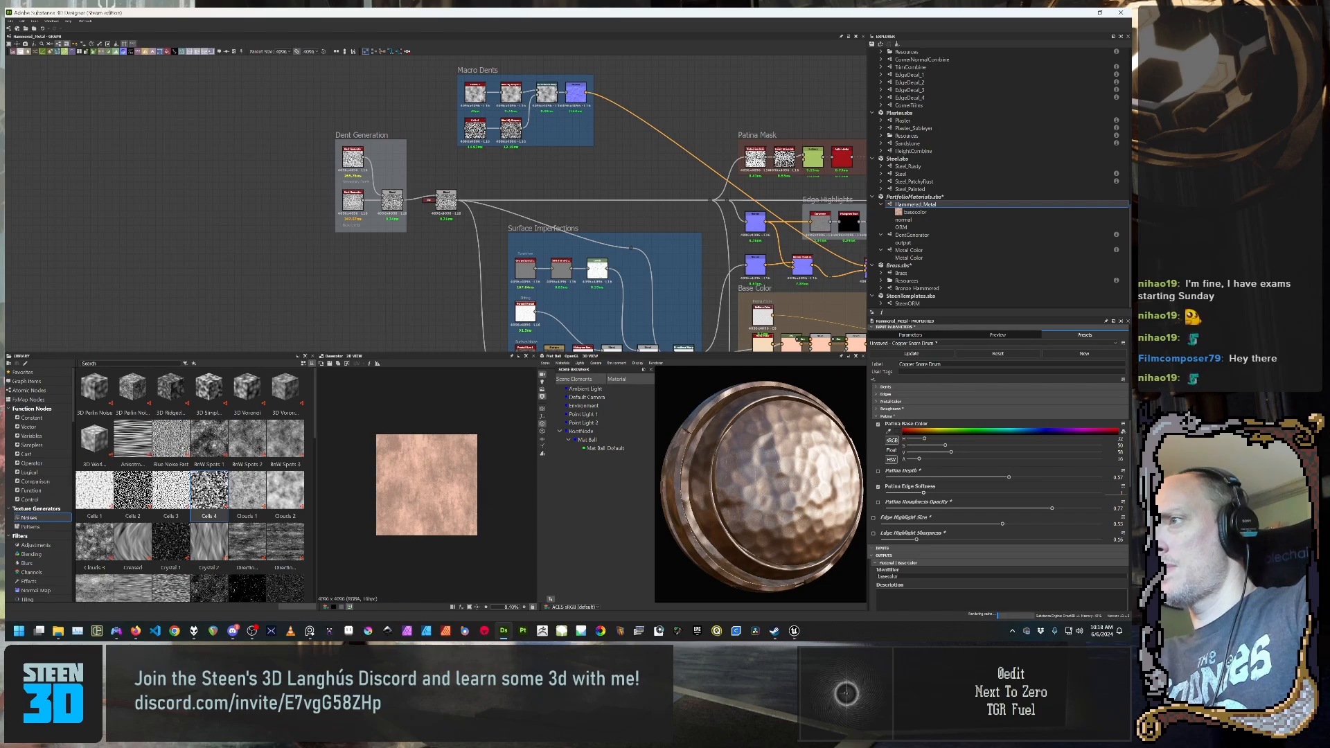
# Step: Examine the surface on the 3D preview ball and the graph's Patina Mask, Edge Highlights, Base Color and Roughness nodes
pyautogui.moveTo(835, 502)
pyautogui.mouseDown()
pyautogui.moveTo(777, 509)
pyautogui.moveTo(886, 496)
pyautogui.moveTo(800, 500)
pyautogui.moveTo(788, 484)
pyautogui.moveTo(823, 509)
pyautogui.moveTo(802, 517)
pyautogui.moveTo(759, 490)
pyautogui.moveTo(792, 511)
pyautogui.moveTo(797, 497)
pyautogui.moveTo(825, 505)
pyautogui.mouseUp()
pyautogui.scroll(5, 802, 518)
pyautogui.scroll(-4, 791, 518)
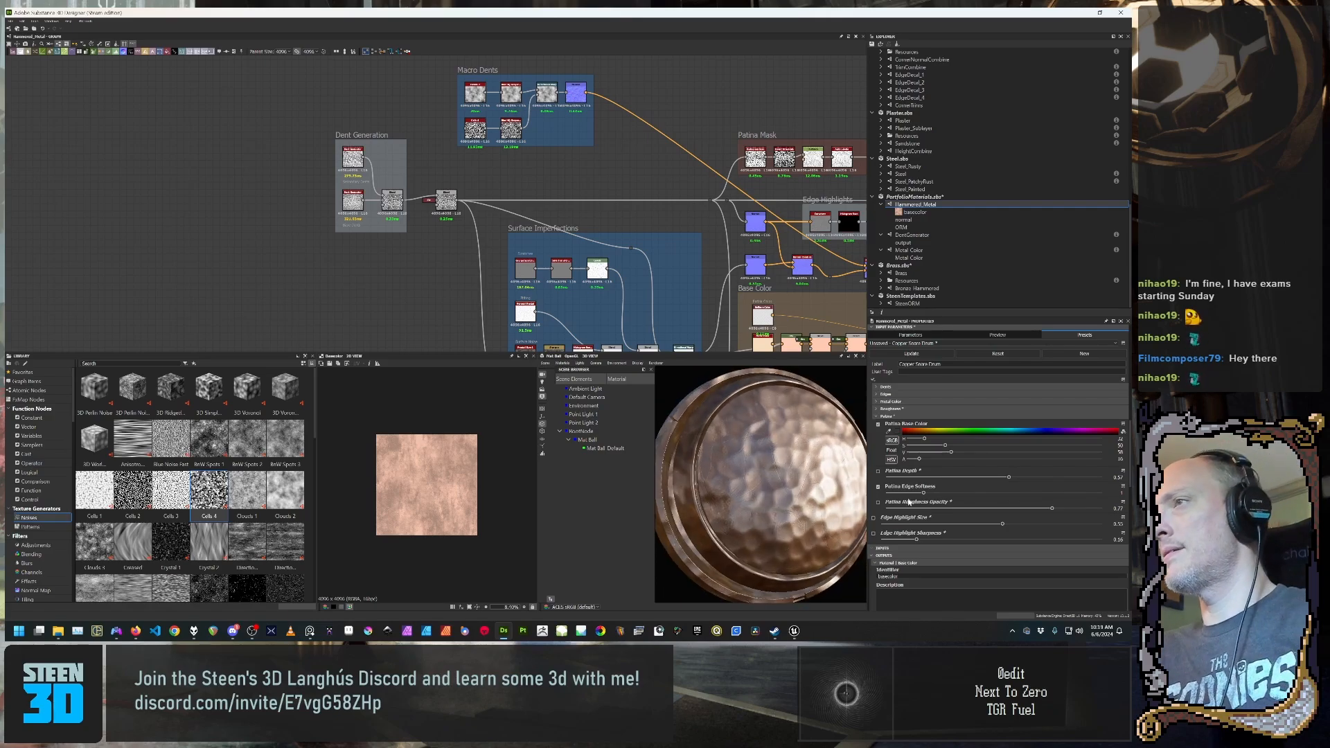
pyautogui.scroll(-2, 1020, 459)
pyautogui.scroll(2, 987, 424)
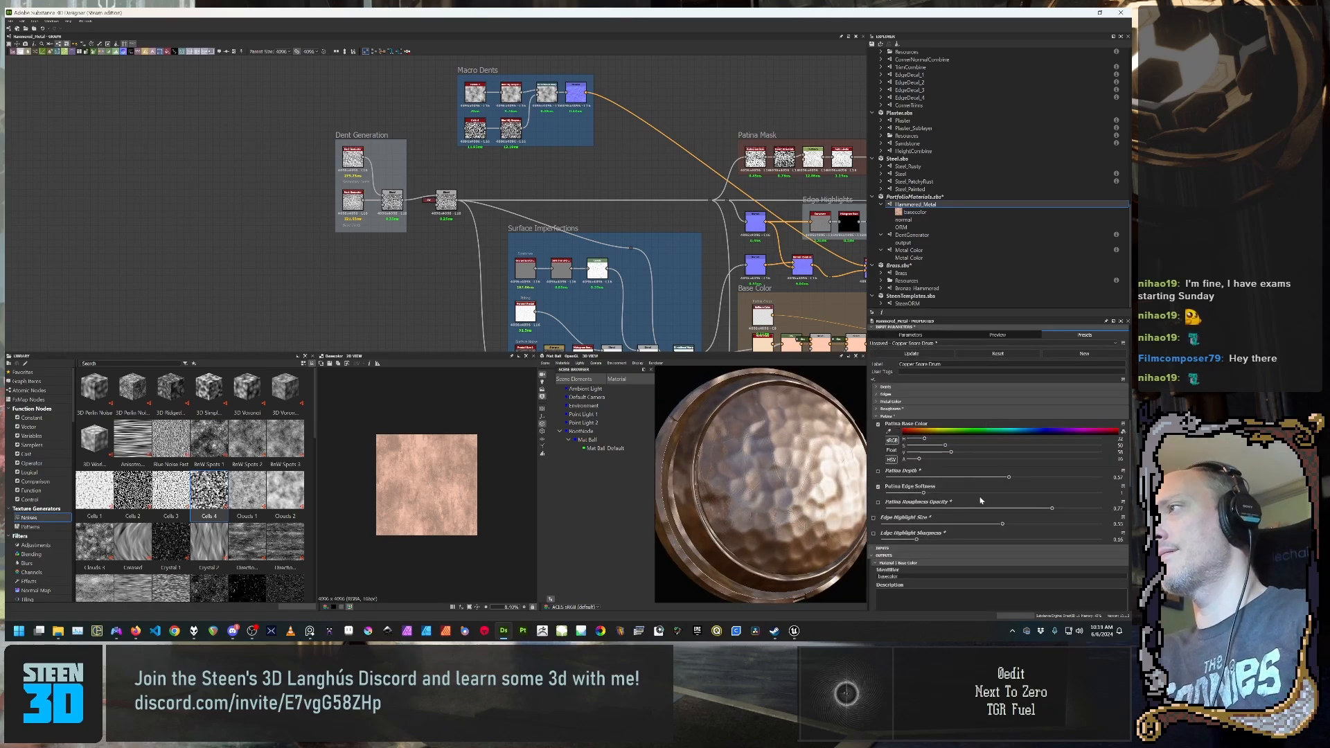
pyautogui.scroll(-2, 1068, 439)
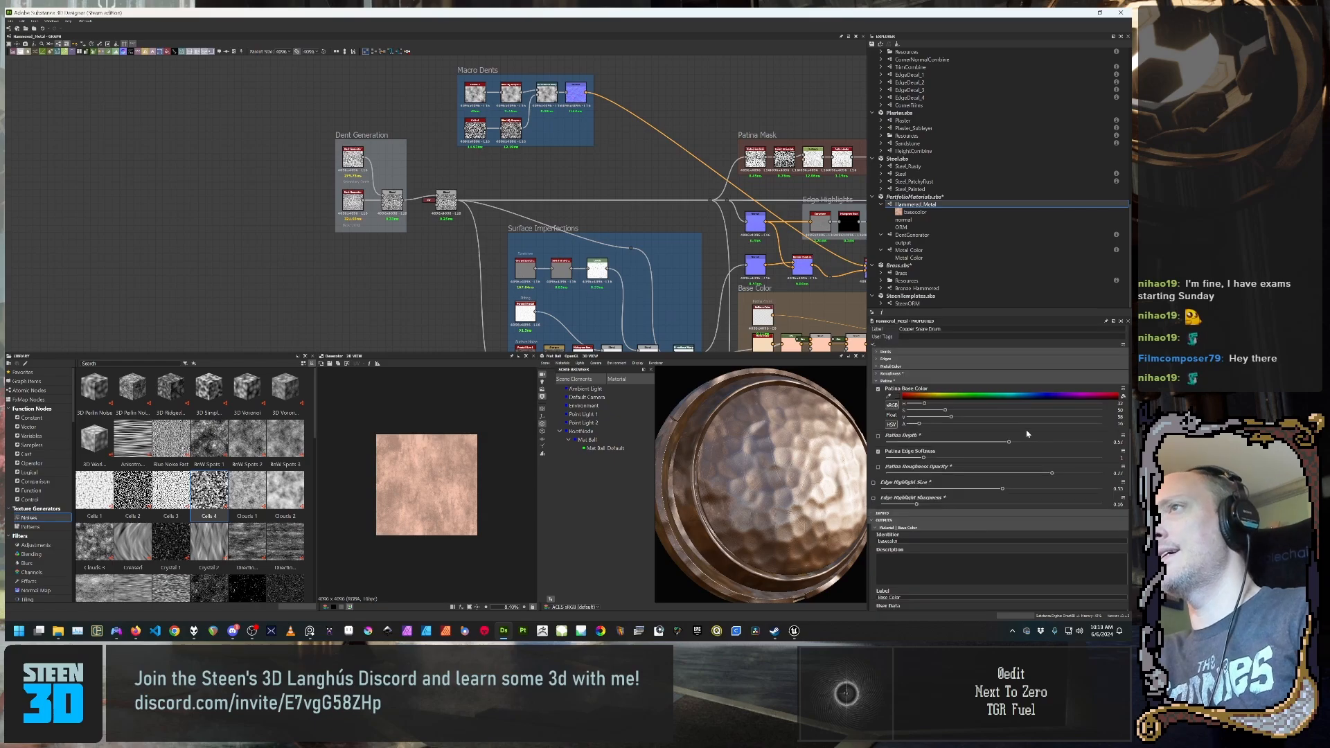
pyautogui.scroll(-5, 305, 133)
pyautogui.moveTo(573, 183); pyautogui.dragTo(453, 297, button='middle')
pyautogui.scroll(4, 298, 222)
pyautogui.scroll(2, 454, 295)
pyautogui.scroll(2, 515, 232)
pyautogui.moveTo(546, 115); pyautogui.dragTo(623, 201, button='middle')
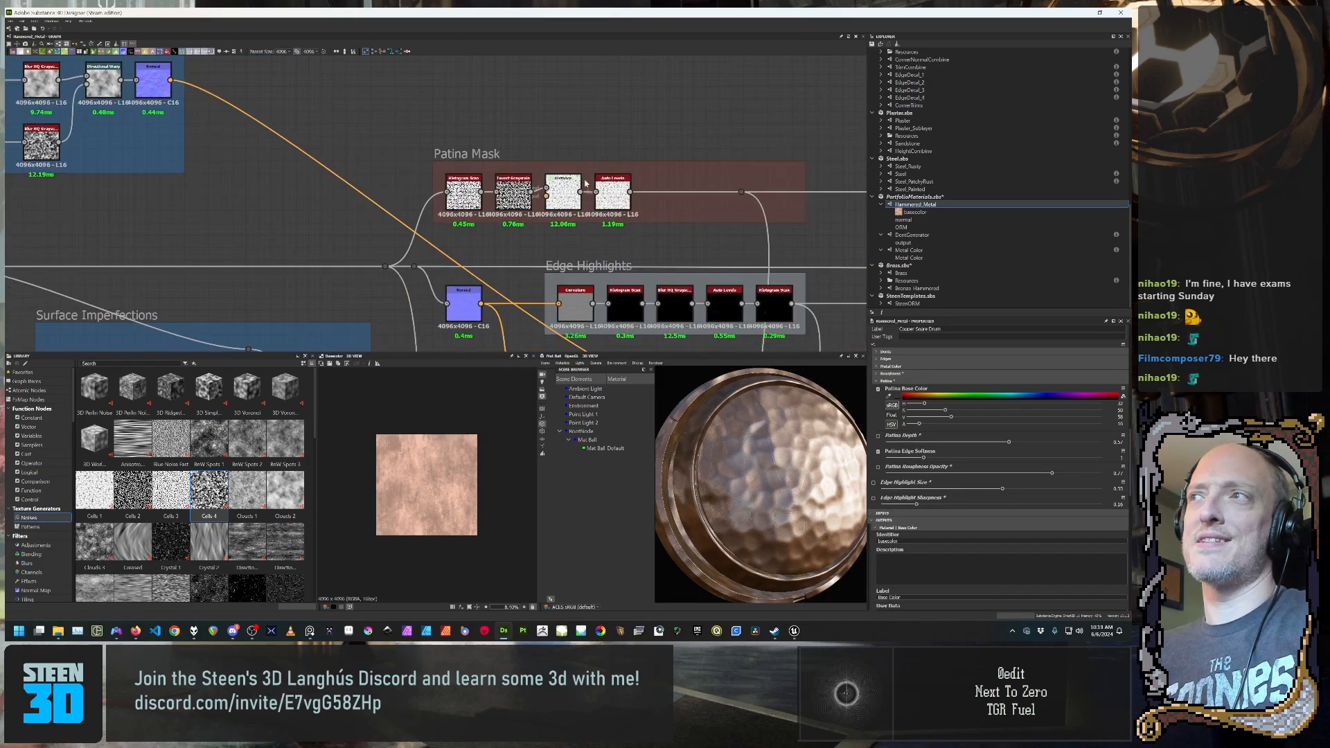
pyautogui.scroll(2, 631, 185)
pyautogui.moveTo(815, 334); pyautogui.dragTo(549, 159, button='middle')
pyautogui.scroll(3, 429, 177)
pyautogui.scroll(-5, 604, 206)
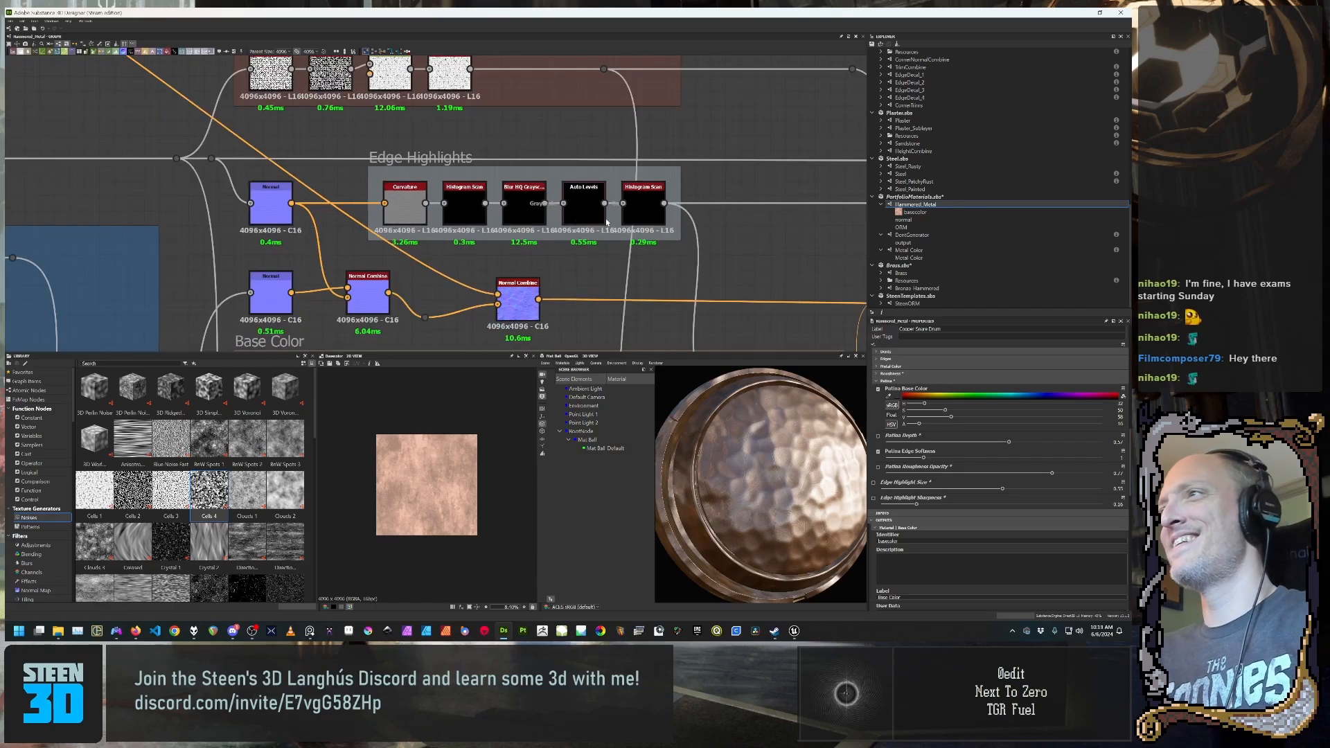
pyautogui.moveTo(560, 273); pyautogui.dragTo(331, 108, button='middle')
pyautogui.scroll(-4, 567, 201)
pyautogui.moveTo(555, 302); pyautogui.dragTo(358, 178, button='middle')
pyautogui.moveTo(796, 505); pyautogui.dragTo(752, 429)
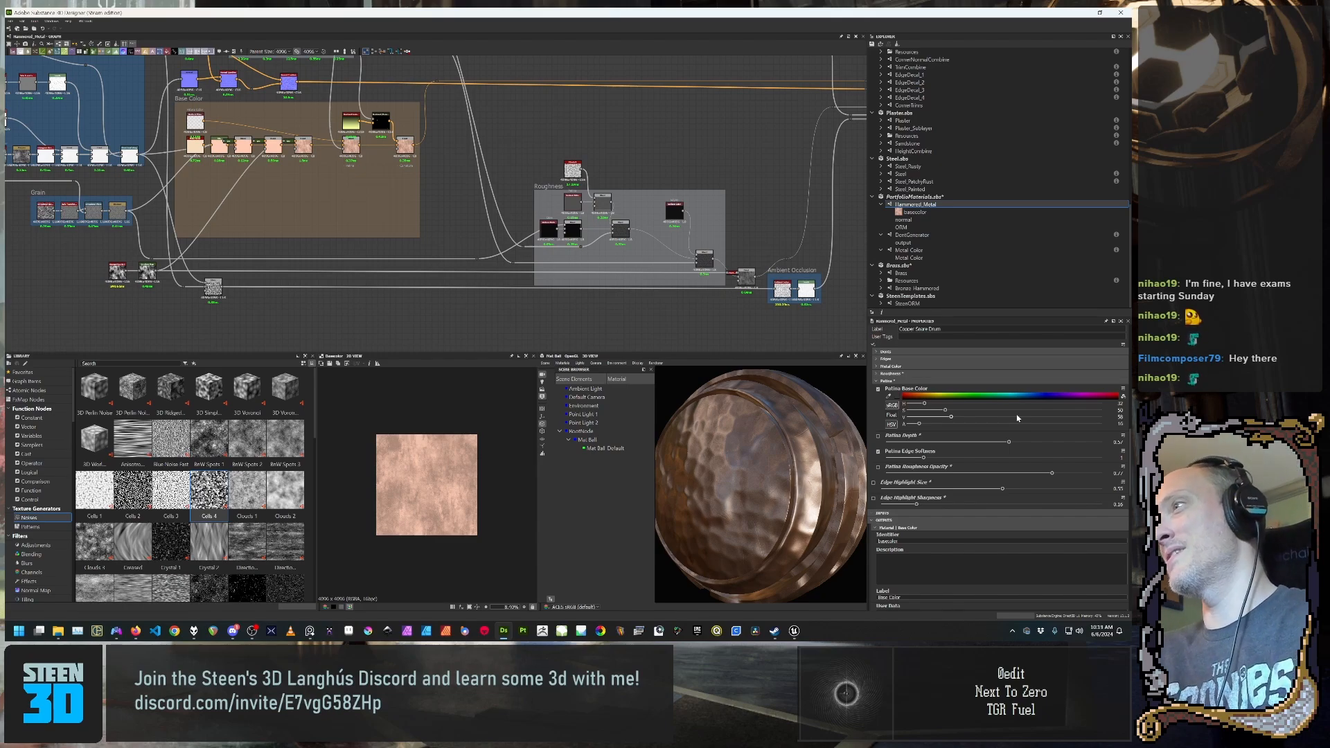
# Step: Review the graph's attributes and output settings and the Copper Snare Drum preset's roughness and patina values
pyautogui.scroll(-1, 1038, 474)
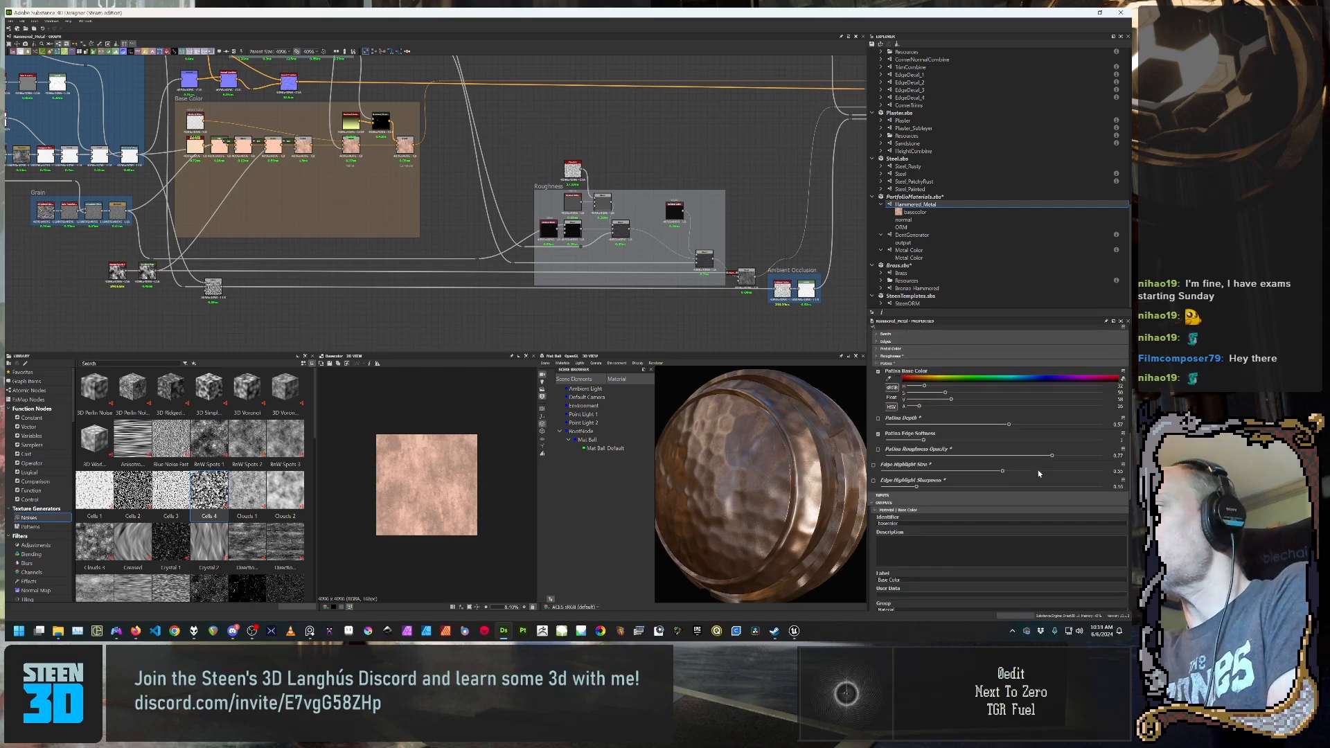
pyautogui.scroll(-6, 1039, 474)
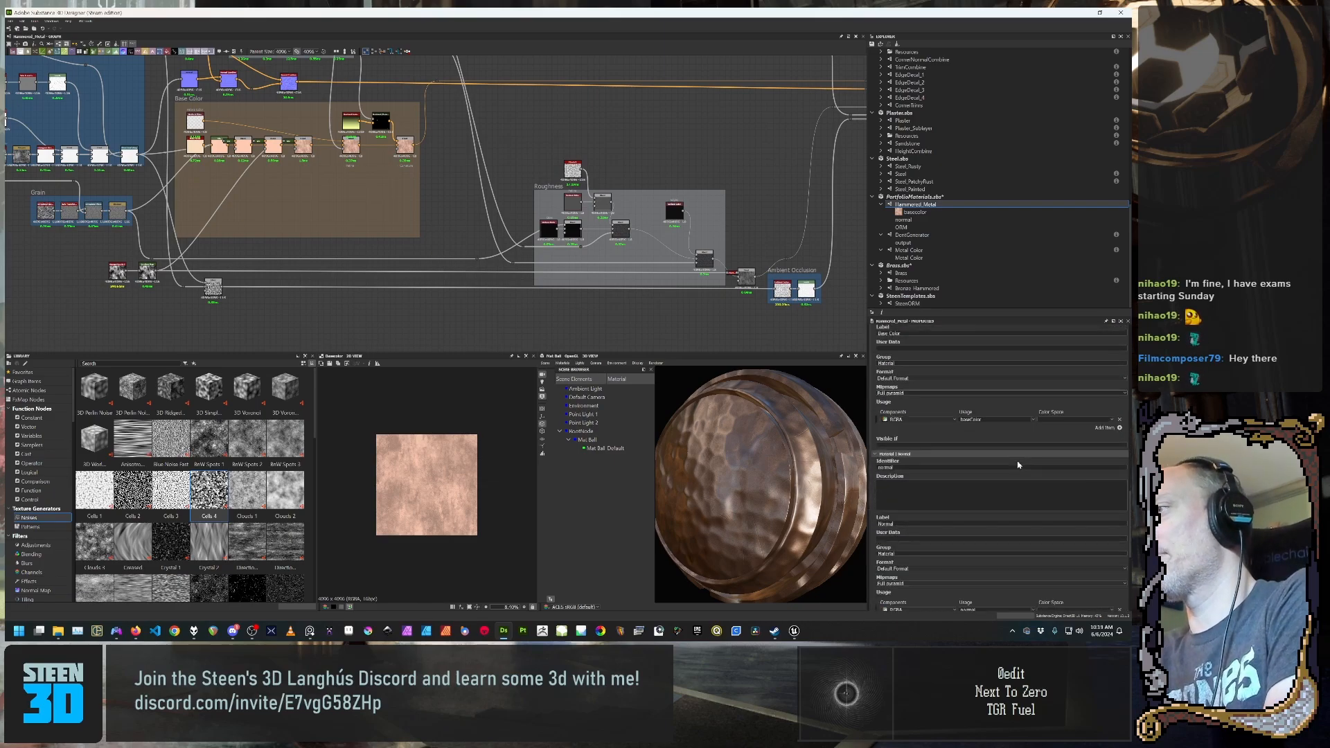
pyautogui.scroll(-6, 1018, 463)
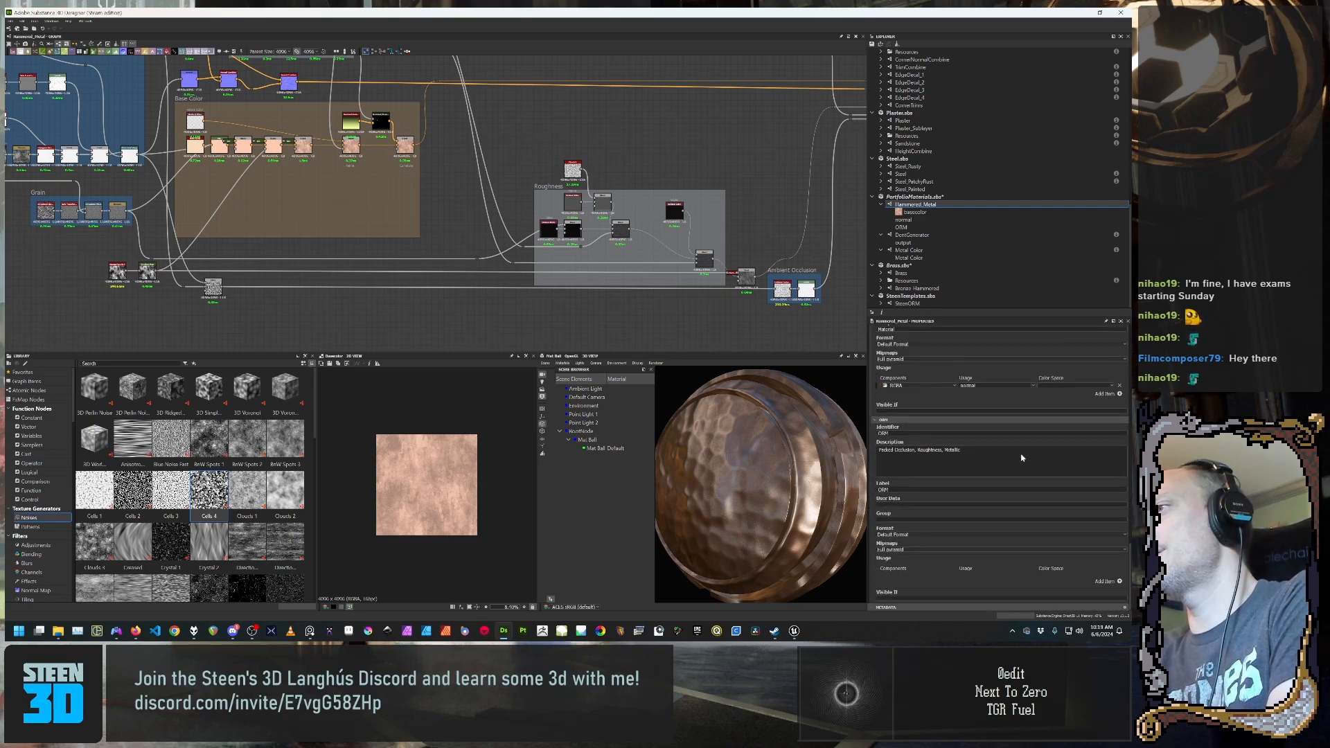
pyautogui.scroll(12, 1021, 457)
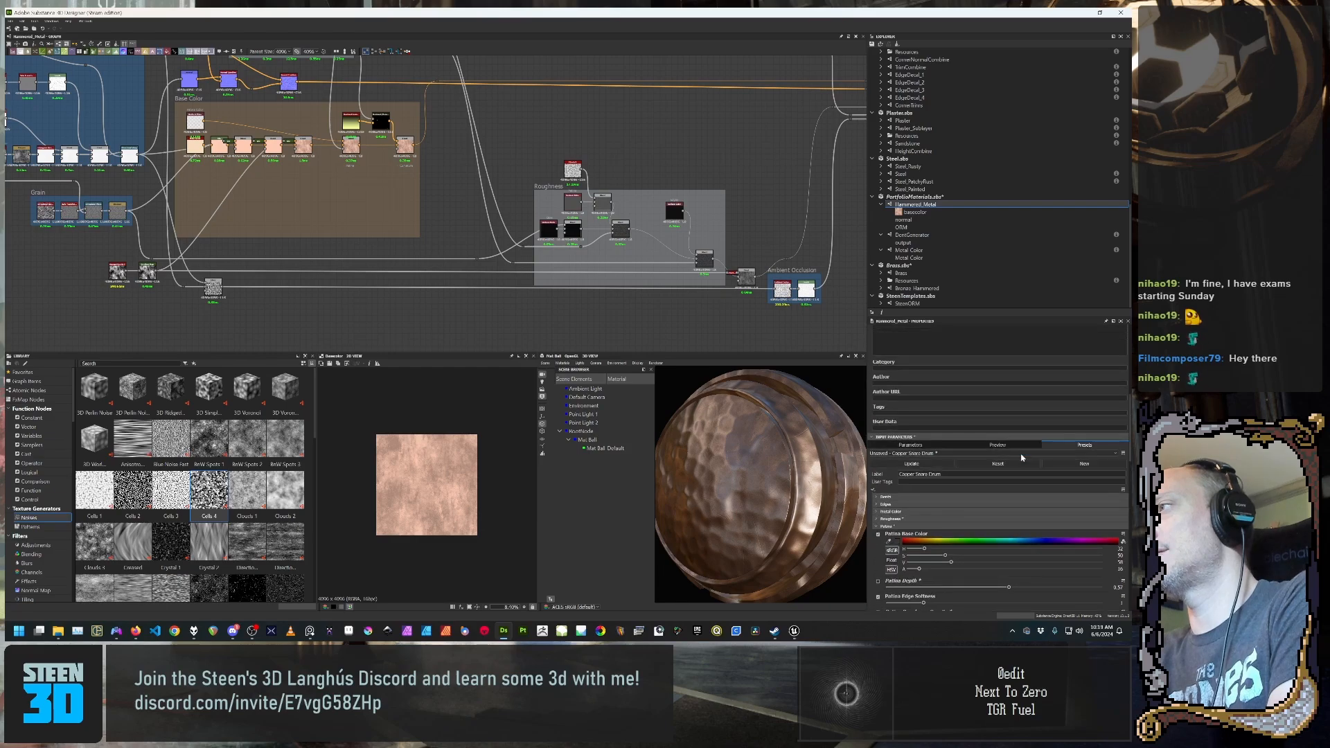
pyautogui.scroll(6, 1021, 458)
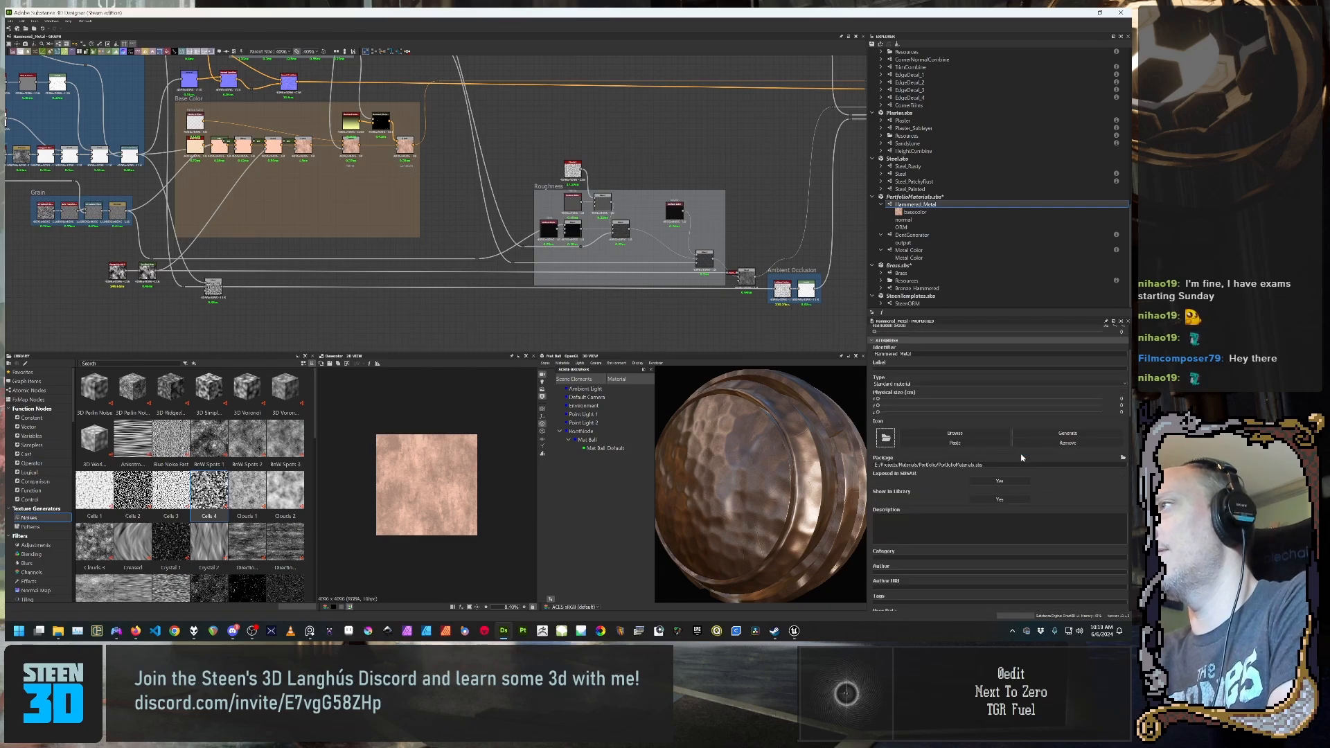
pyautogui.scroll(-7, 1020, 457)
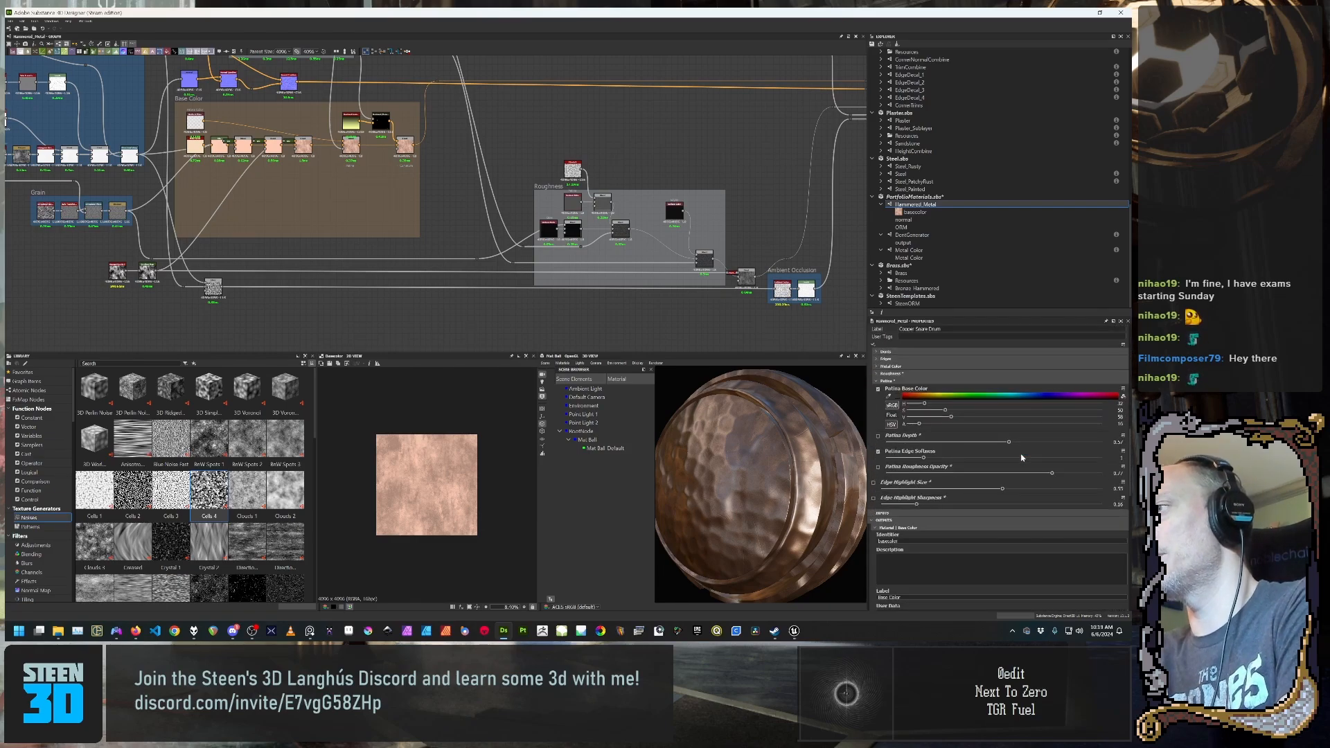
pyautogui.scroll(-2, 1021, 458)
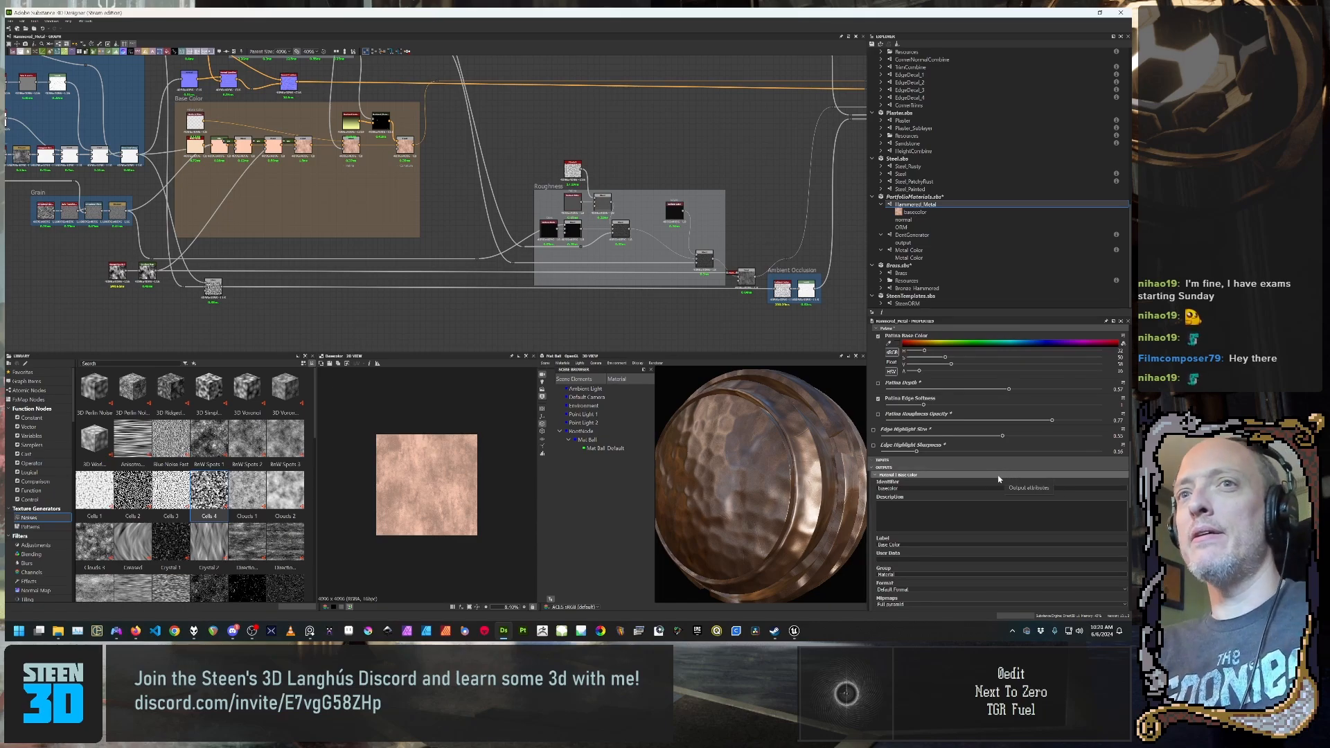
pyautogui.scroll(2, 1010, 400)
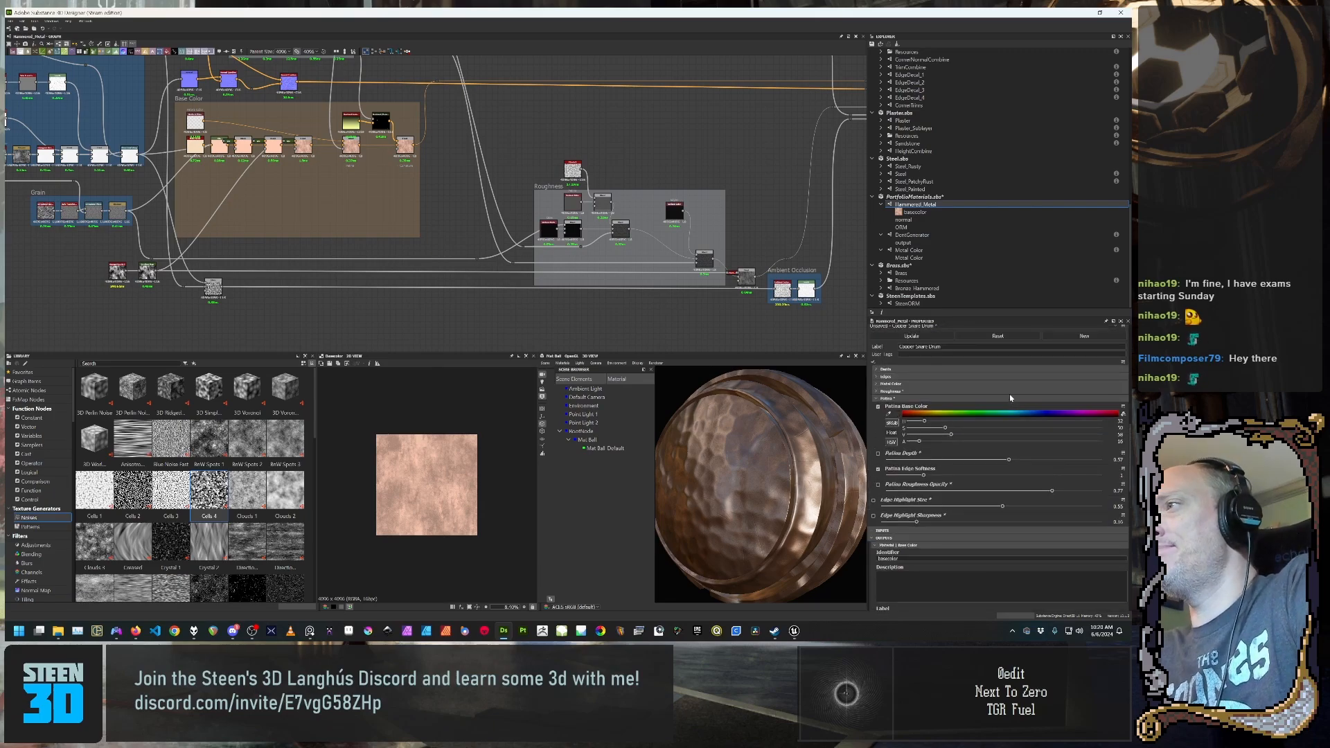
pyautogui.click(929, 392)
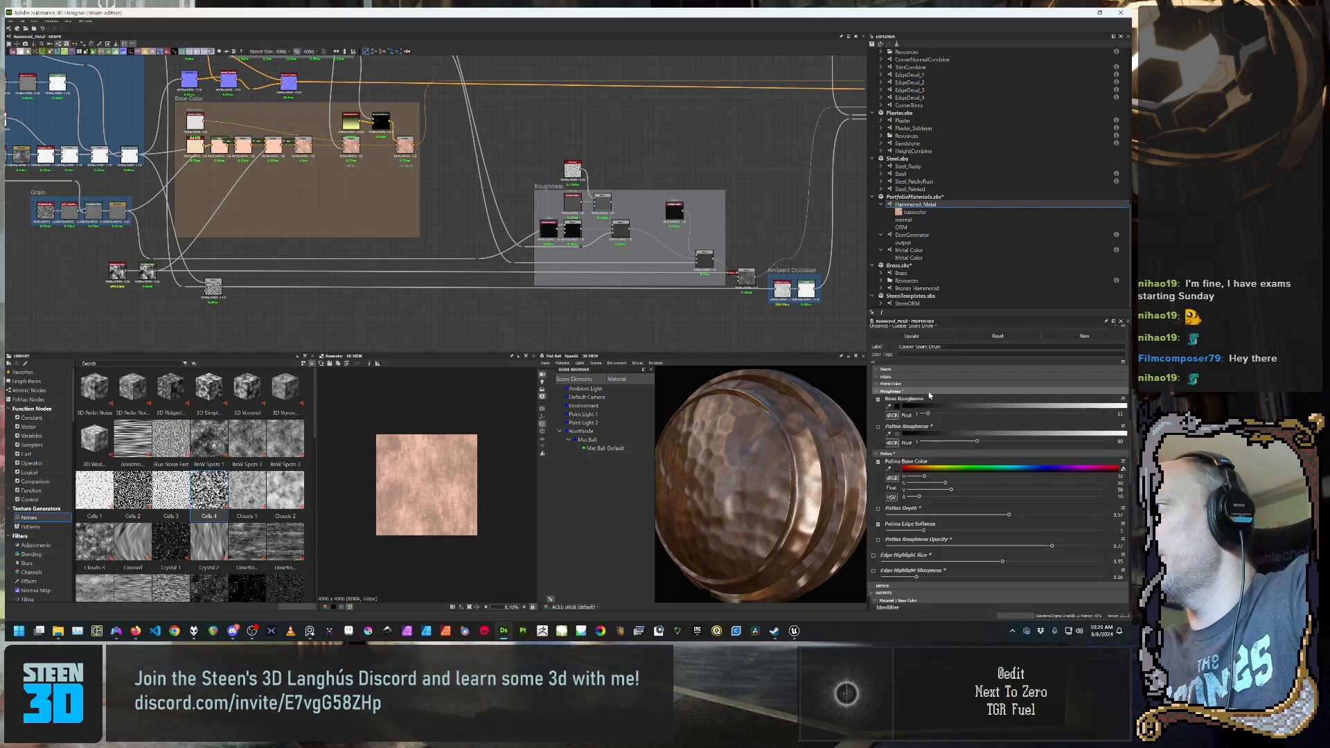
pyautogui.click(928, 393)
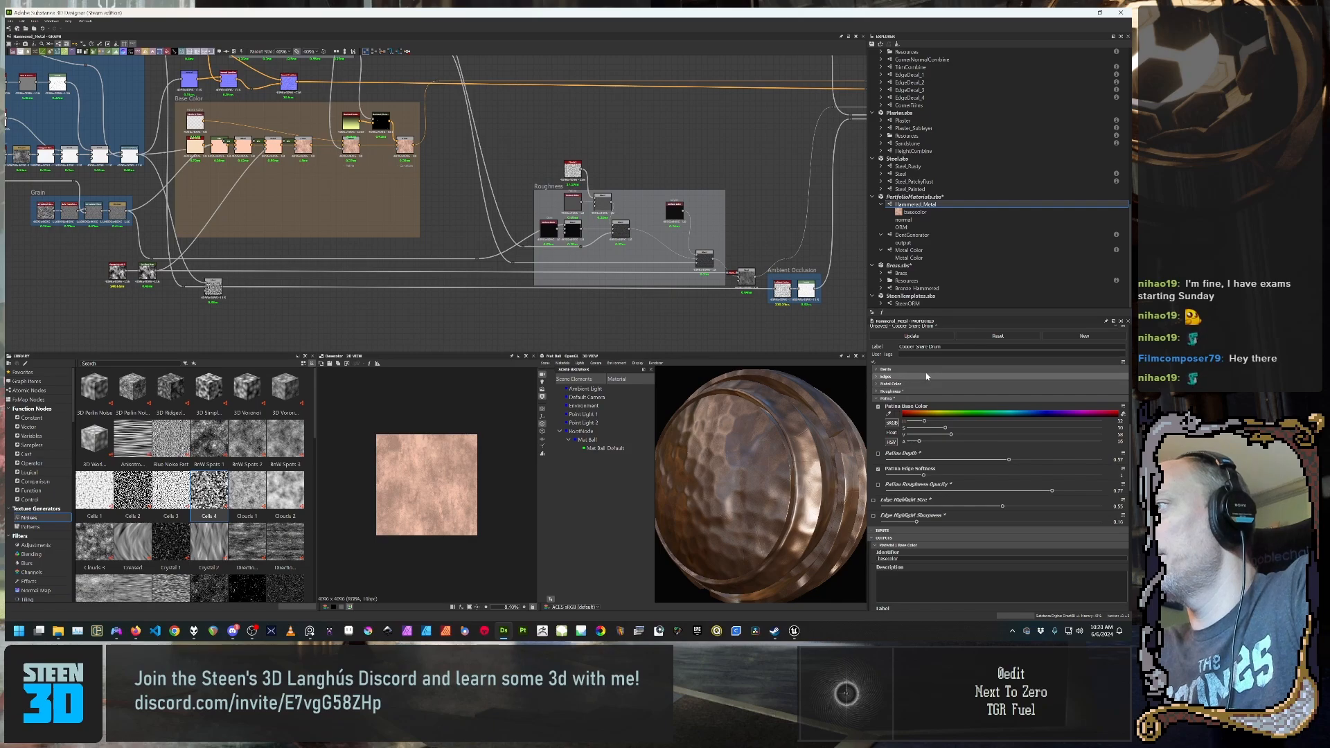
pyautogui.click(892, 399)
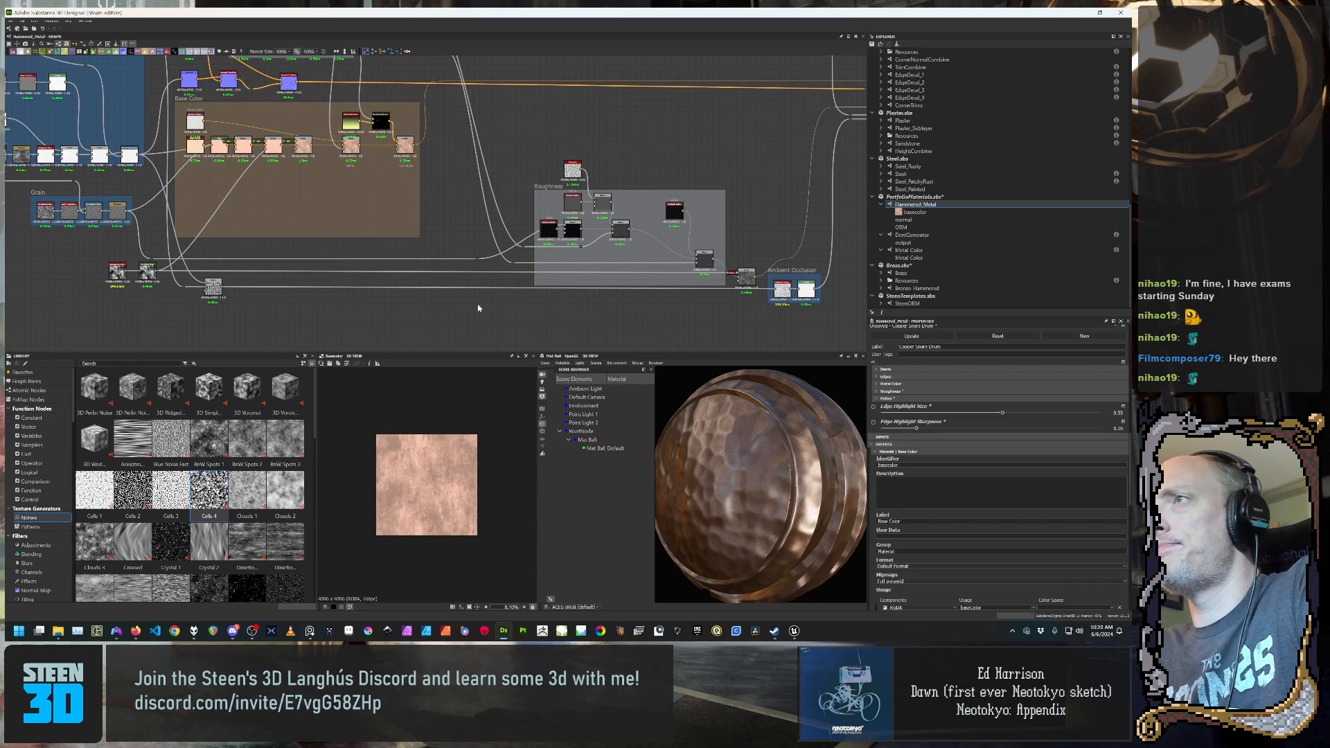
pyautogui.moveTo(297, 286); pyautogui.dragTo(315, 244, button='middle')
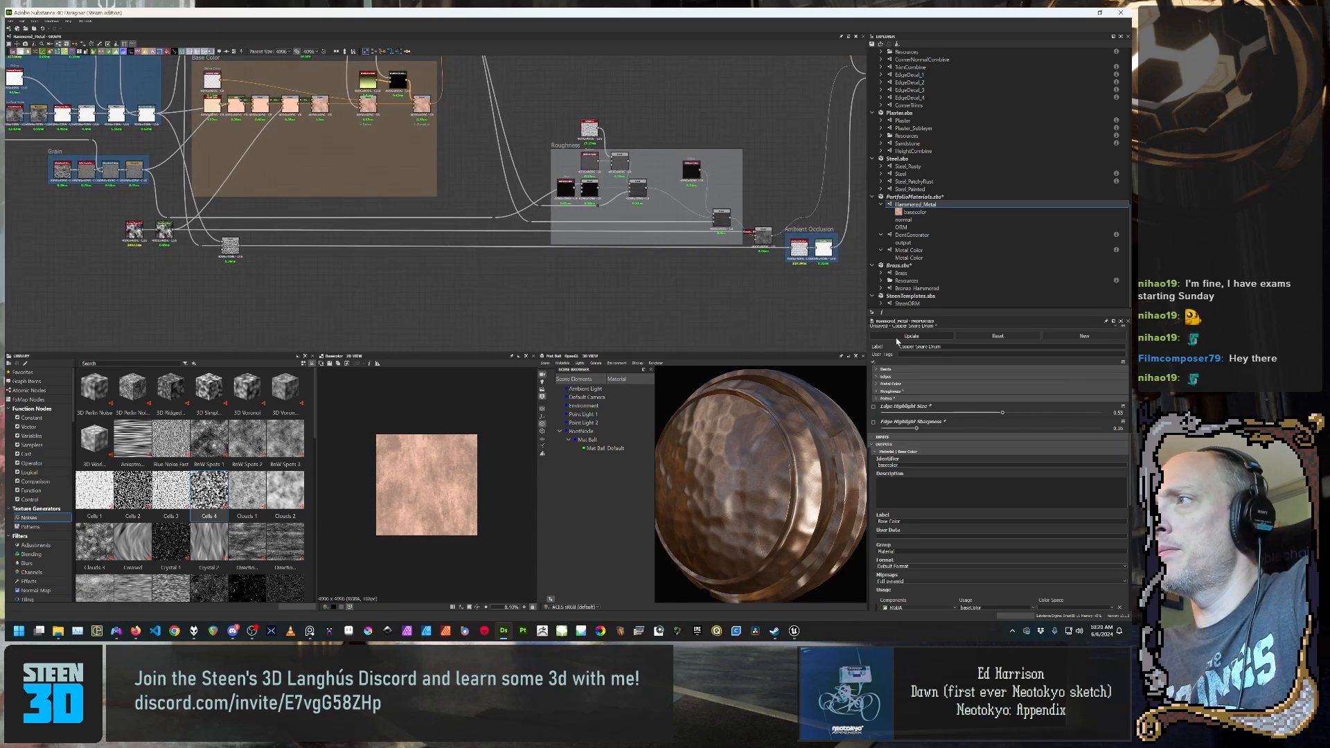
# Step: Assign the Edge Highlight Size input parameter to the Edges group
pyautogui.scroll(3, 891, 342)
pyautogui.click(910, 405)
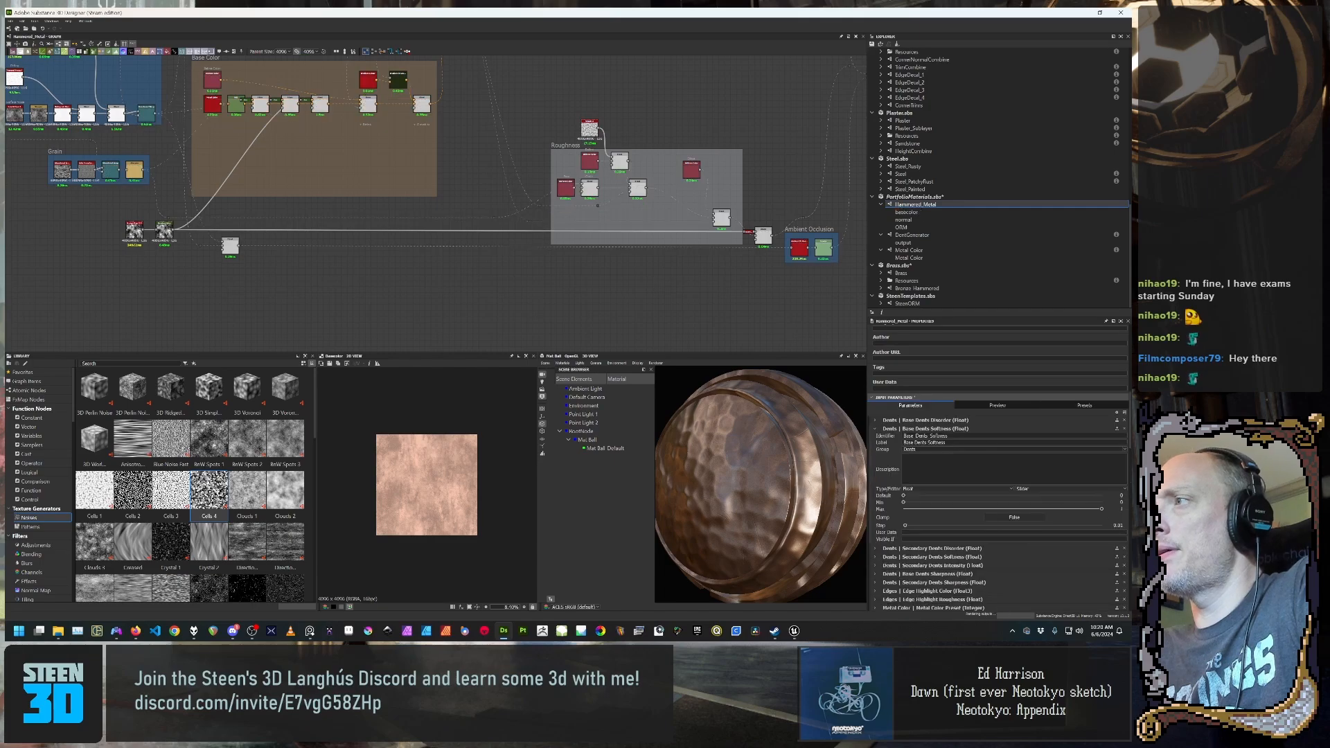
pyautogui.scroll(-3, 902, 471)
pyautogui.scroll(-3, 901, 472)
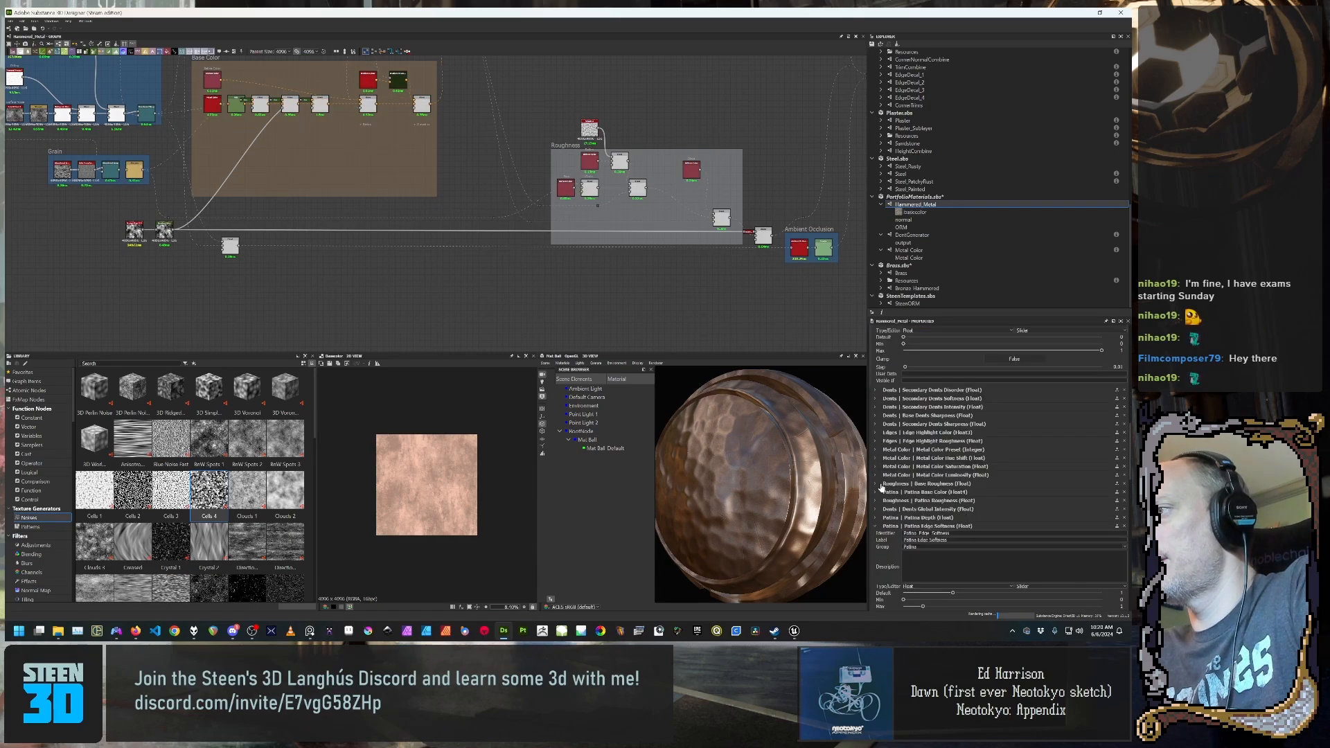
pyautogui.click(885, 508)
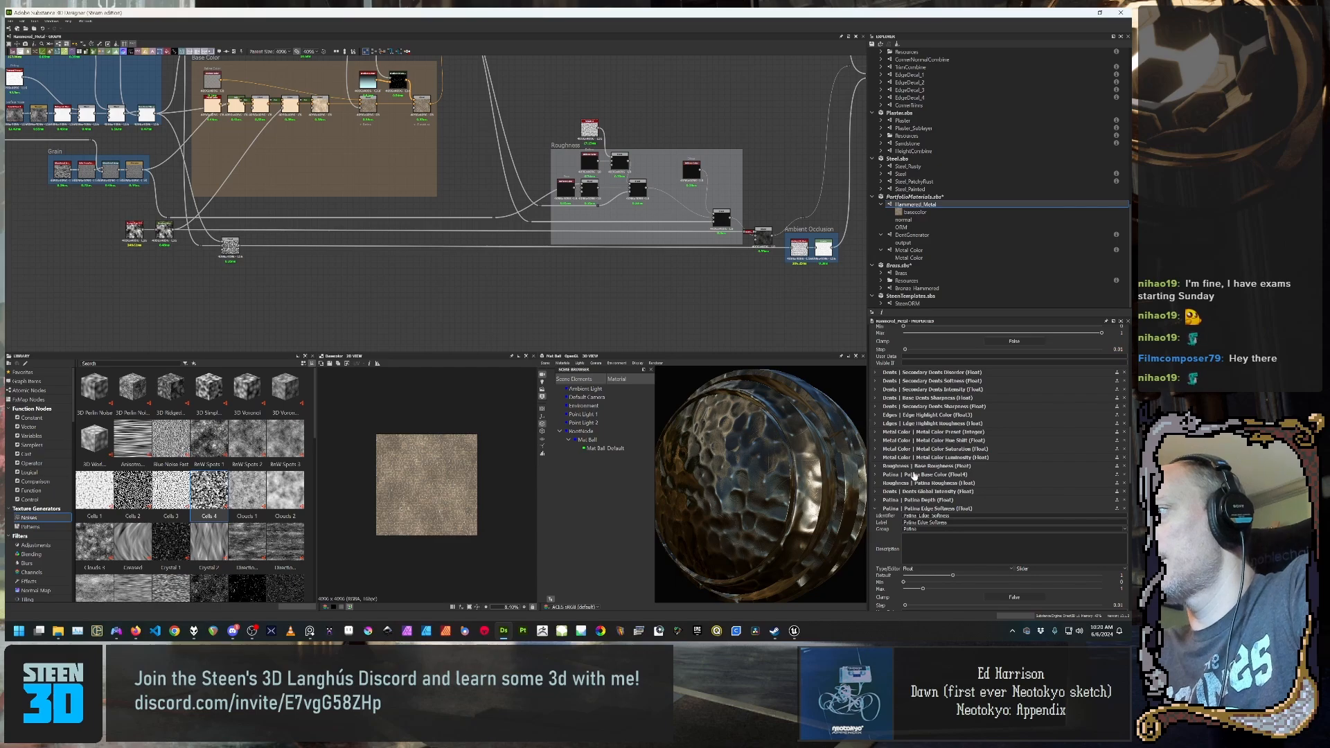
pyautogui.scroll(1, 912, 481)
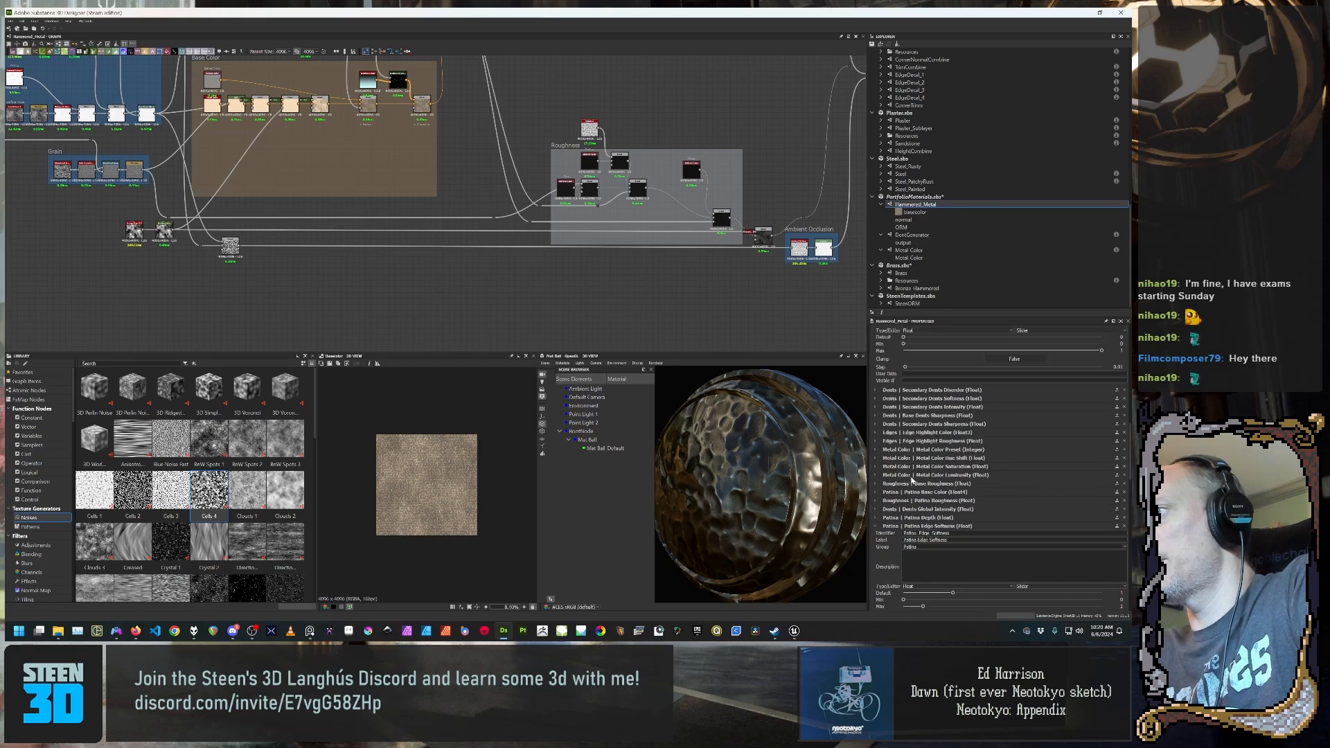
pyautogui.scroll(-3, 904, 436)
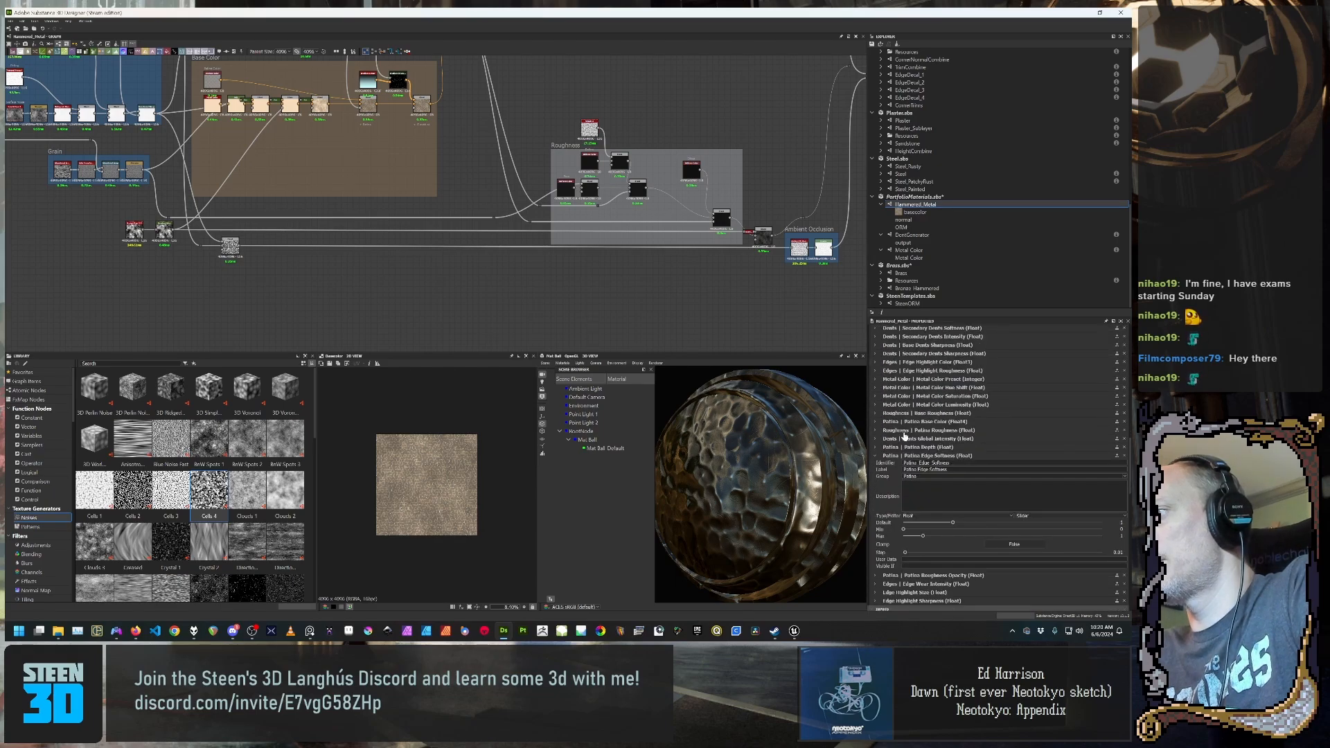
pyautogui.scroll(-2, 904, 436)
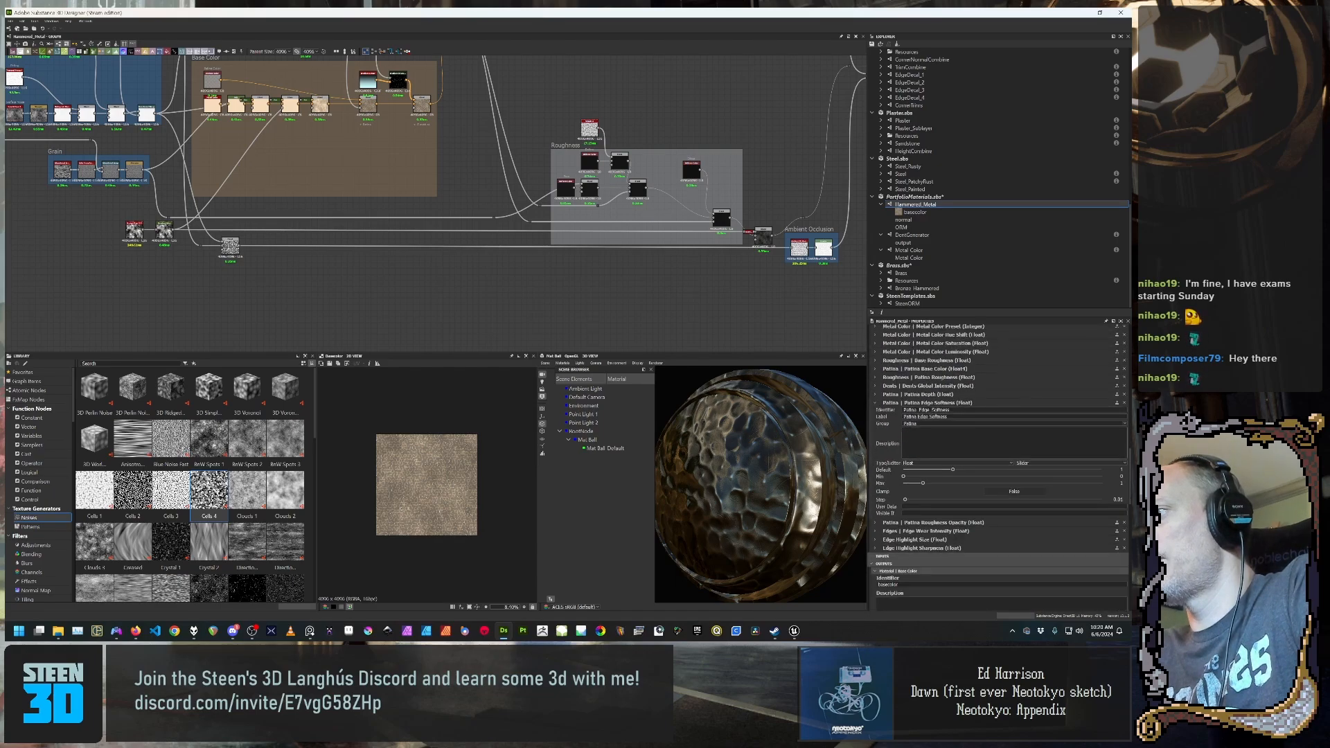
pyautogui.click(898, 541)
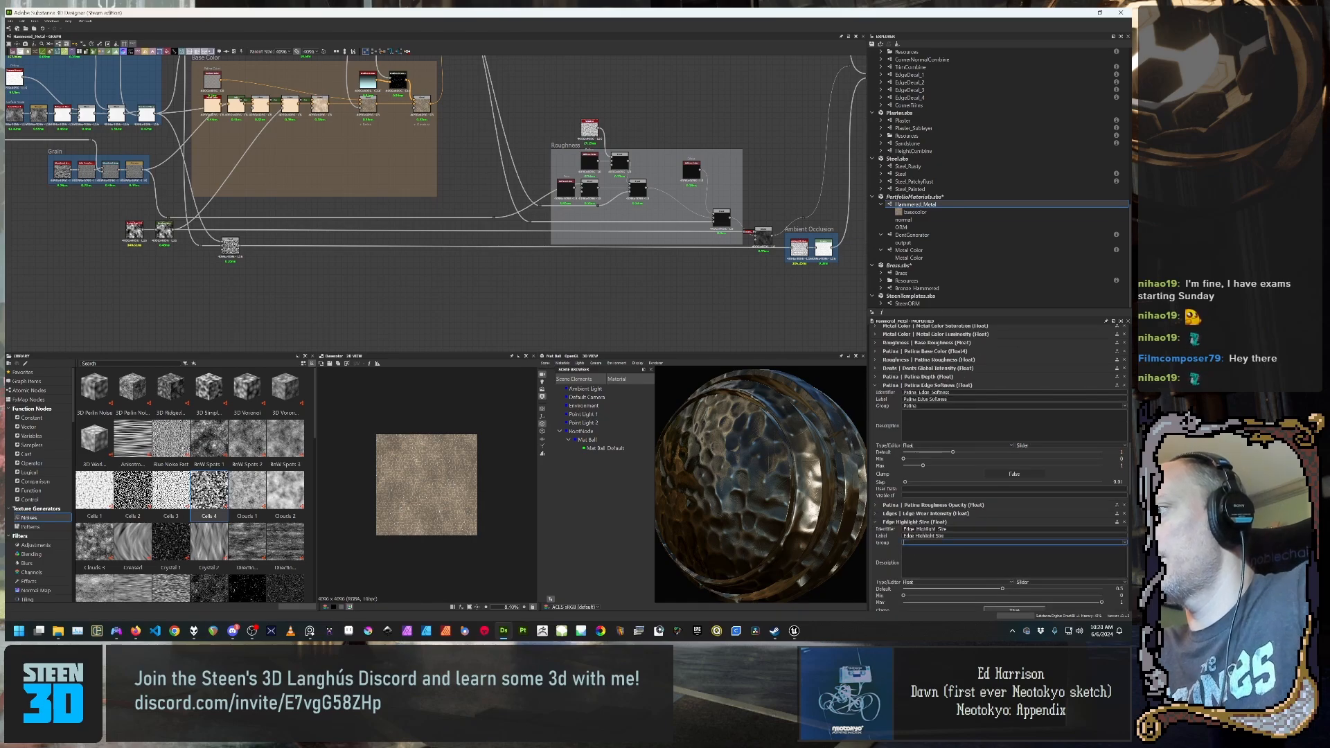
pyautogui.write('Edges')
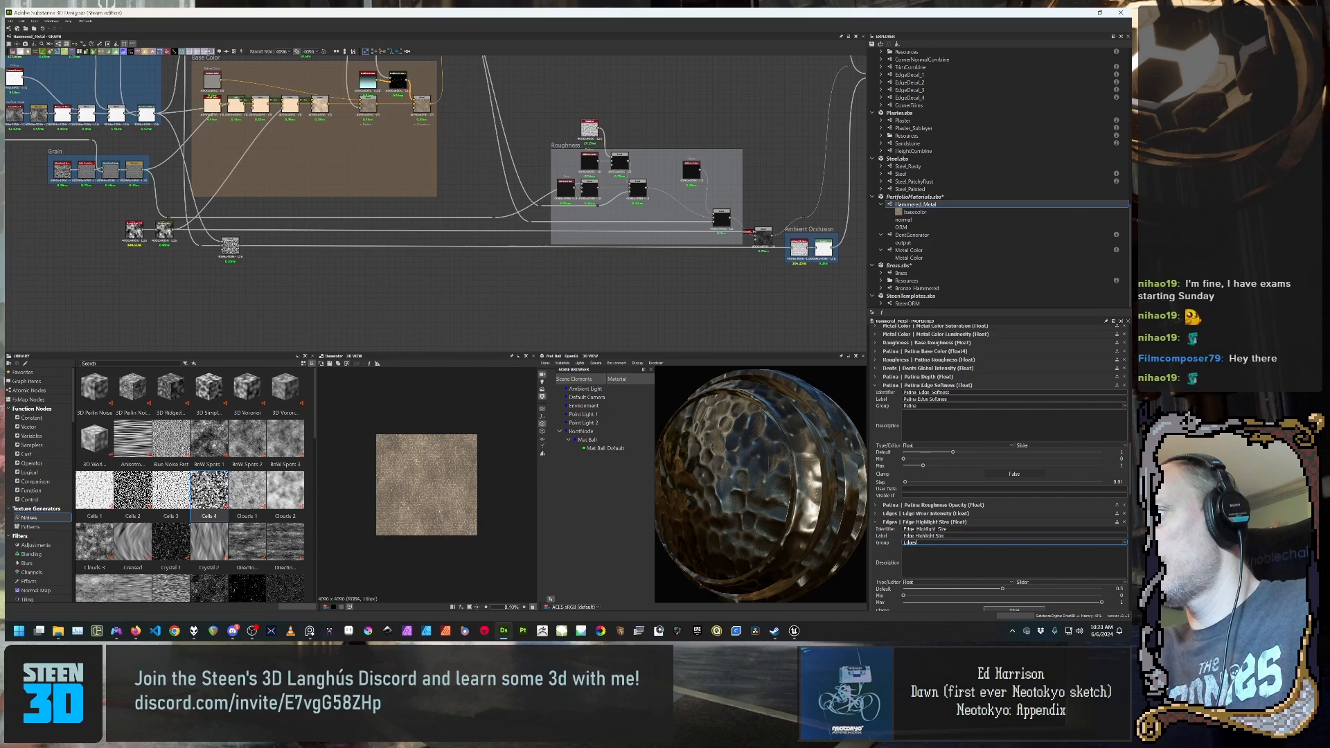
pyautogui.click(891, 515)
pyautogui.click(889, 516)
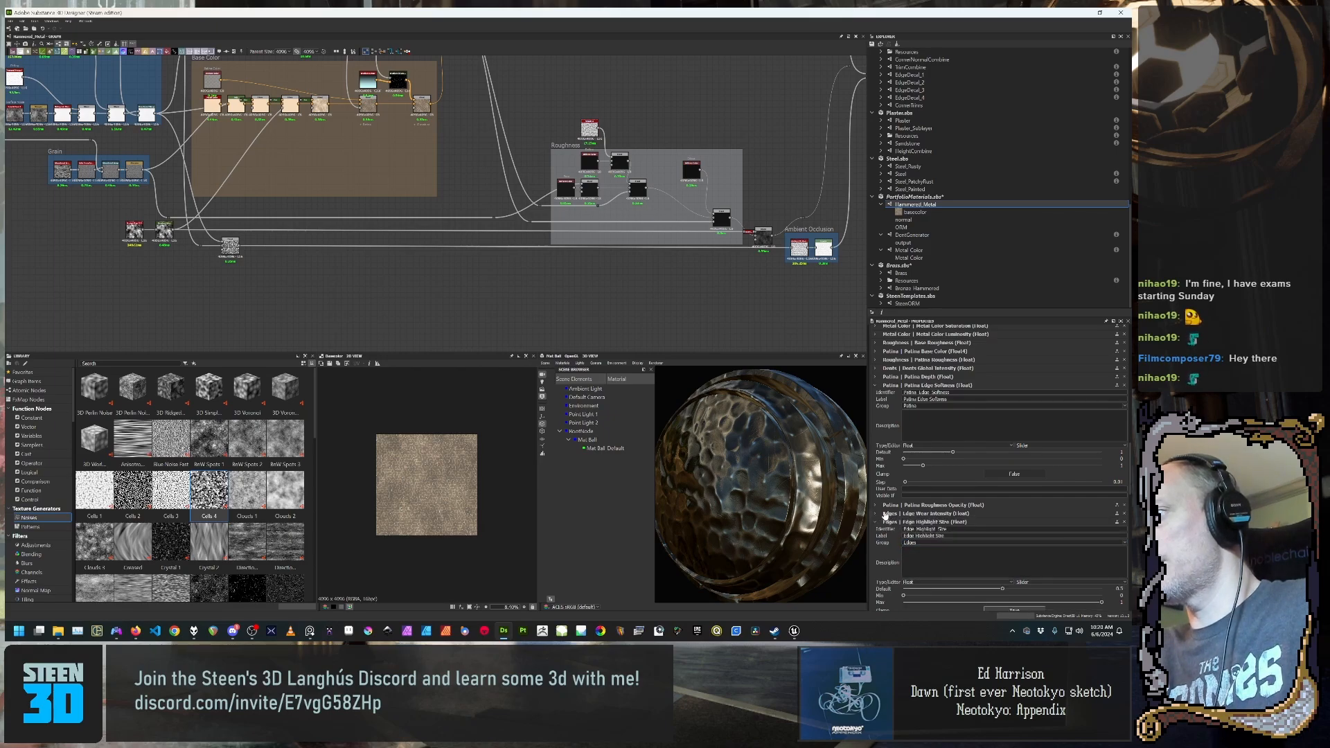
pyautogui.click(892, 523)
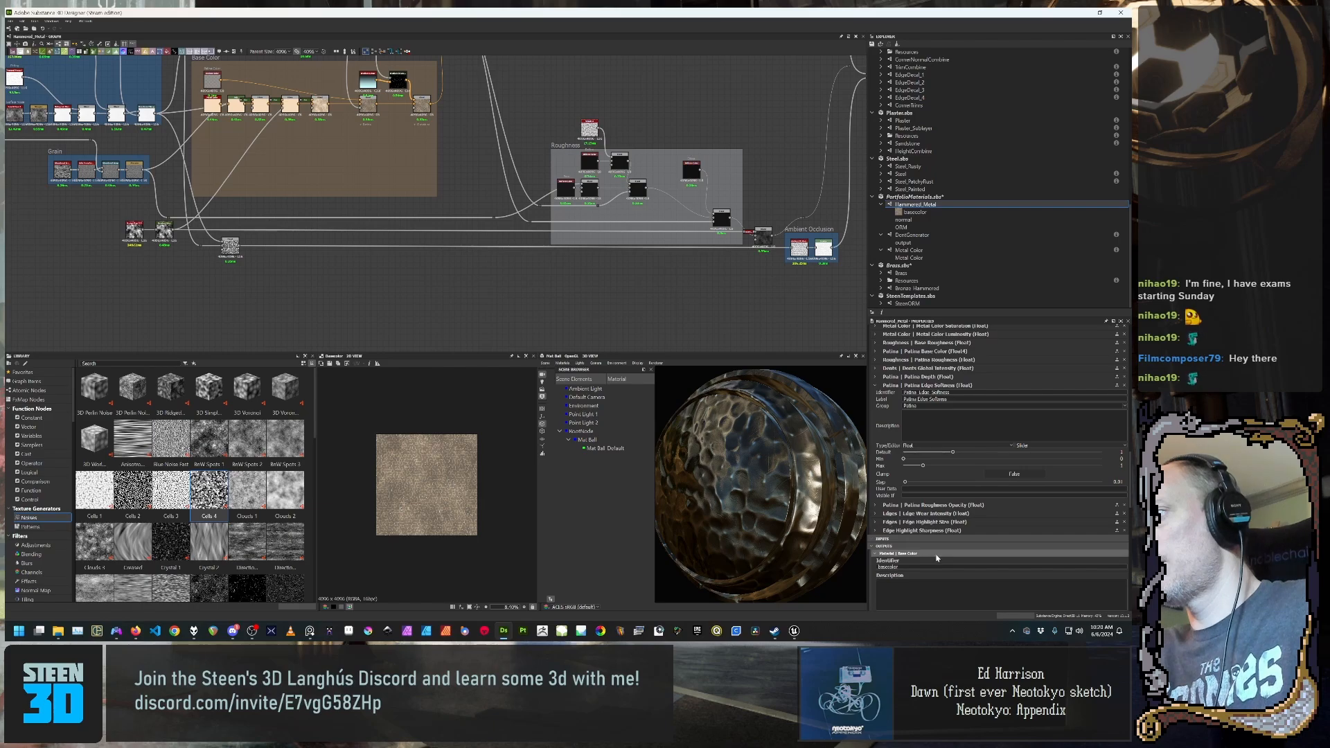
# Step: Open the Edge Highlight Sharpness input parameter's settings for editing its group
pyautogui.click(926, 531)
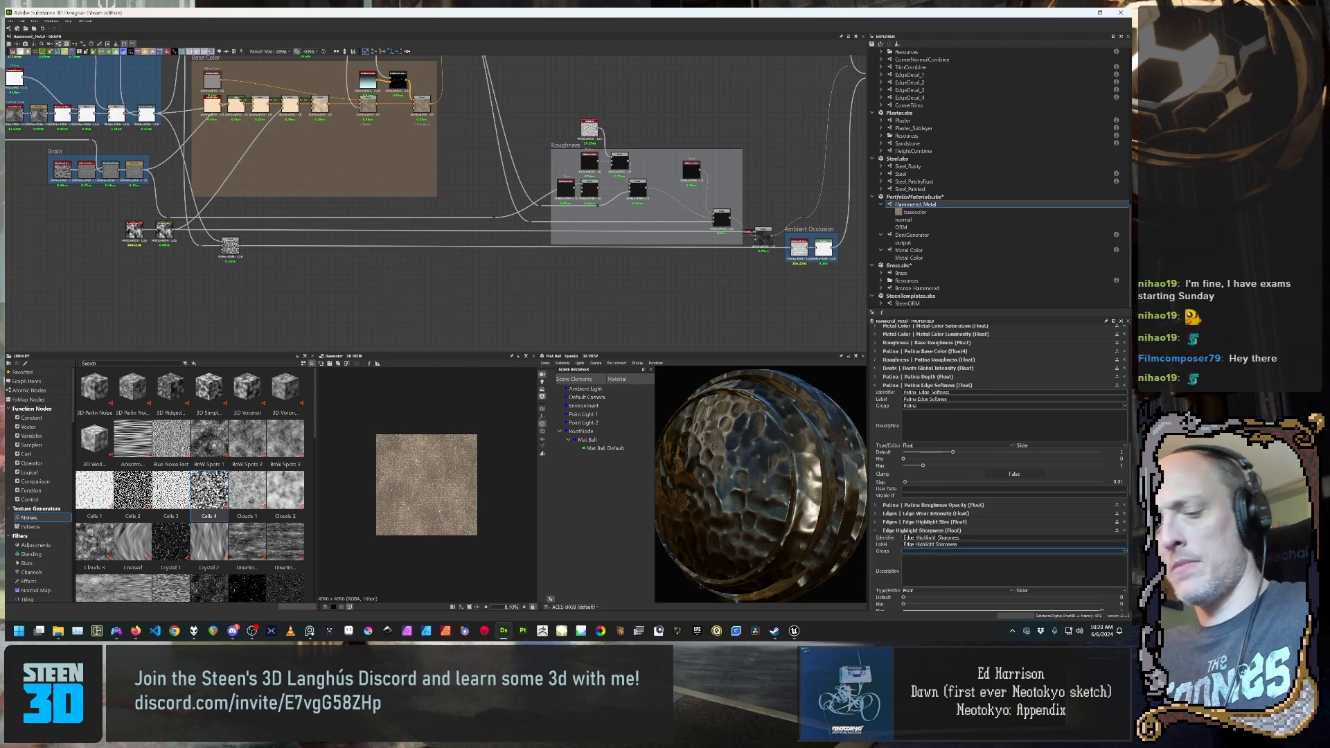
# Step: Assign the Edge Highlight Sharpness parameter to the group Edges and expand the Edges parameters in the graph's input preview
pyautogui.write('Edges')
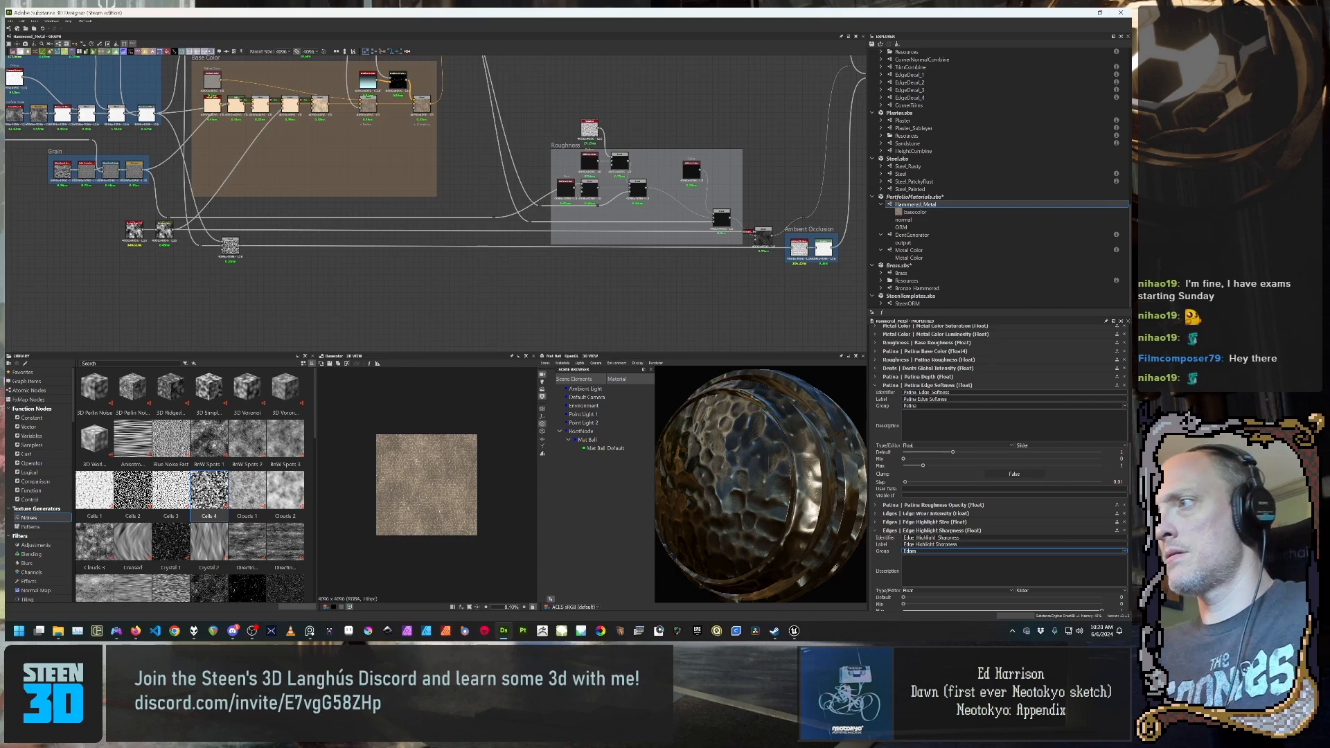
pyautogui.click(888, 567)
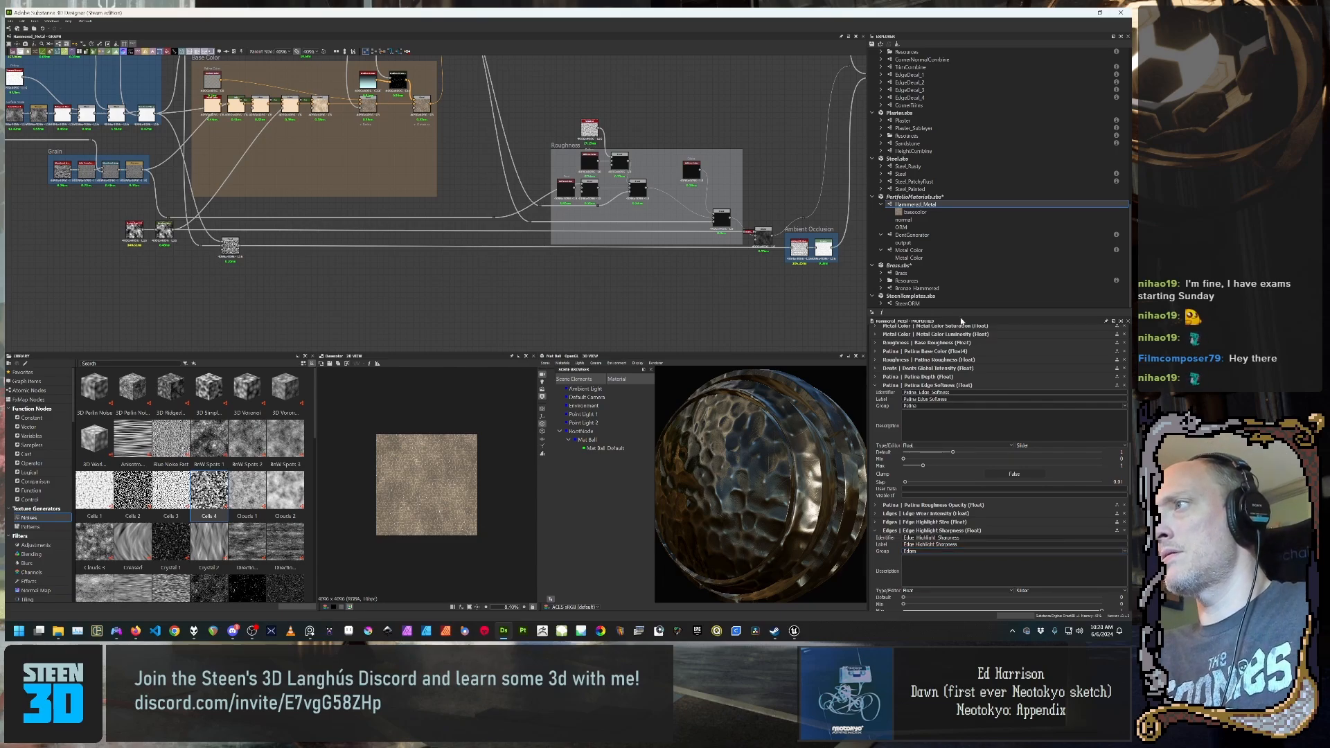
pyautogui.scroll(10, 970, 339)
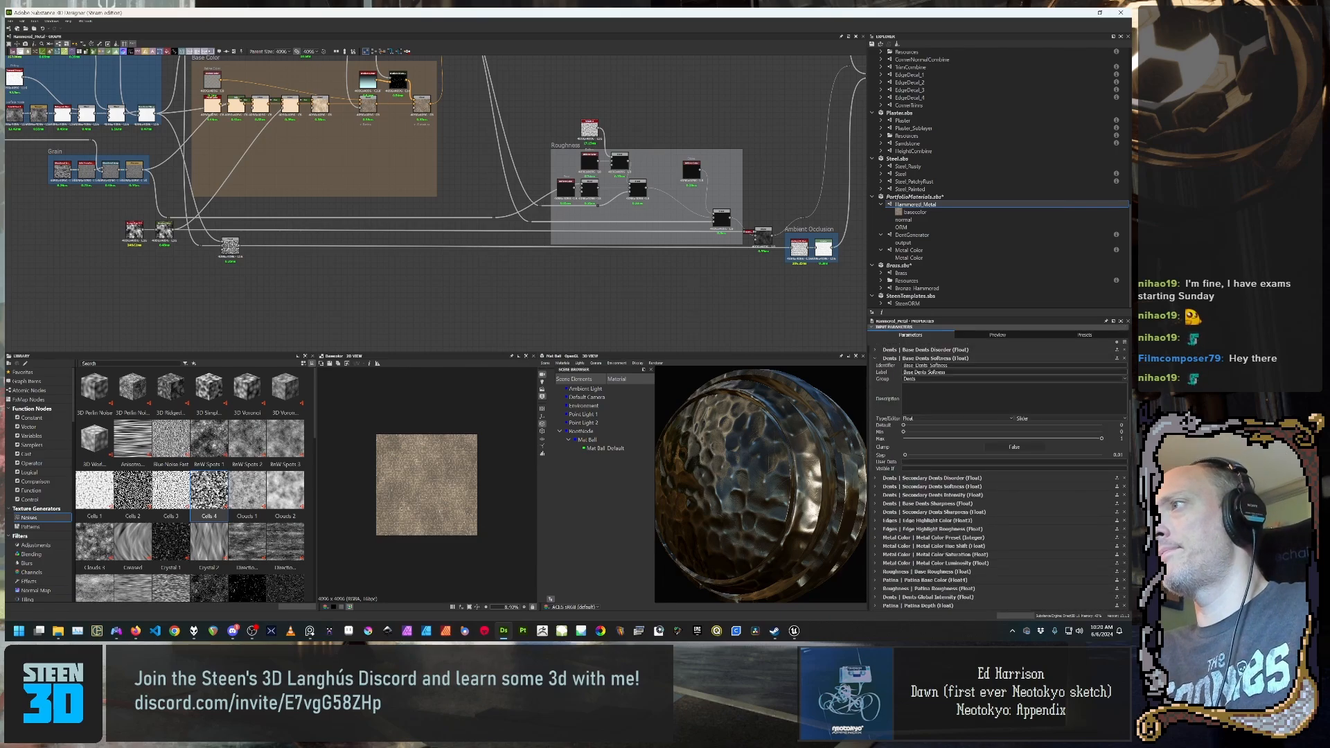
pyautogui.click(997, 335)
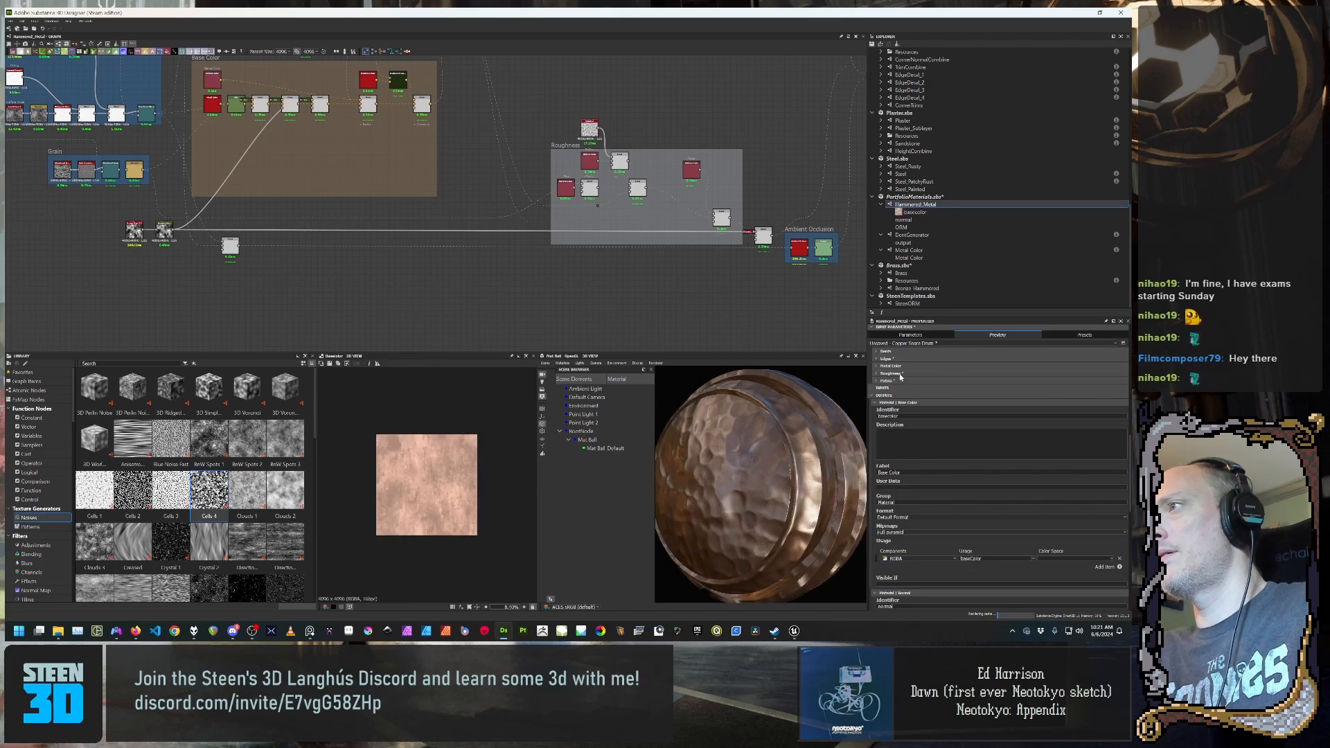
pyautogui.click(900, 359)
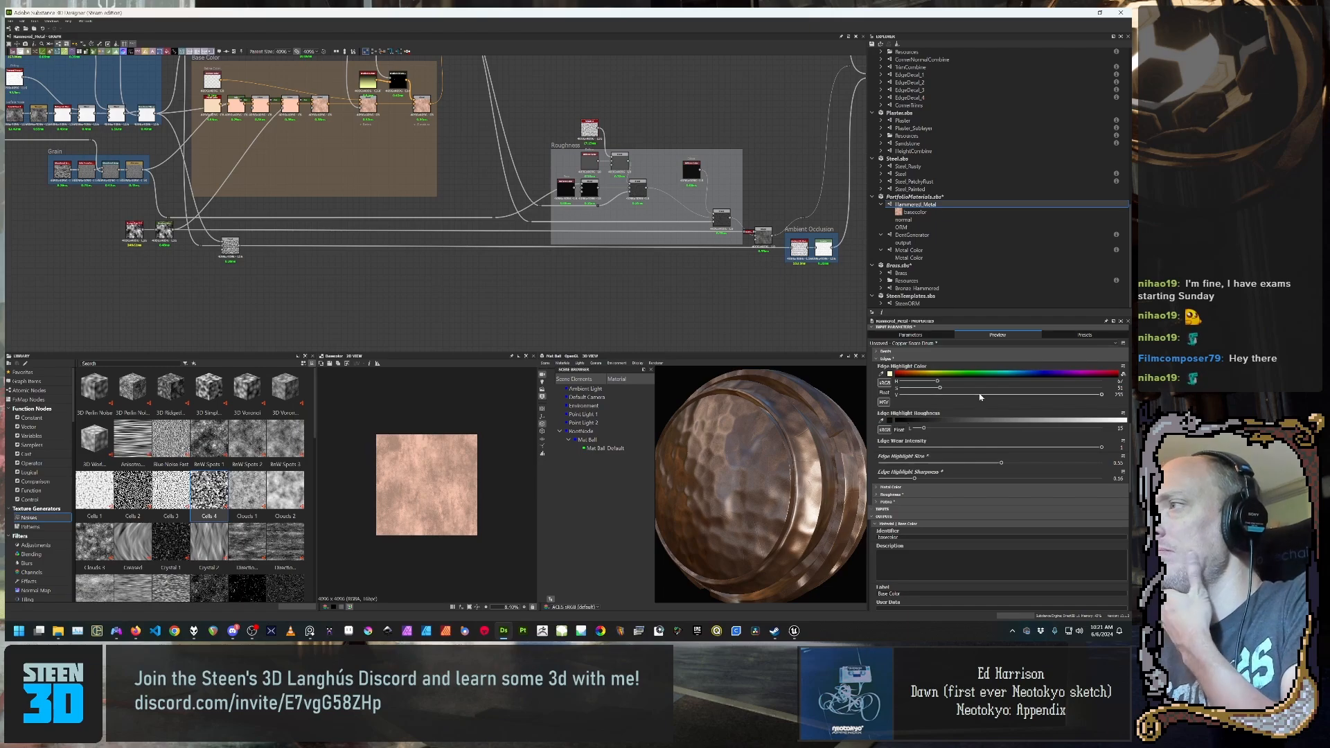
pyautogui.scroll(1, 976, 408)
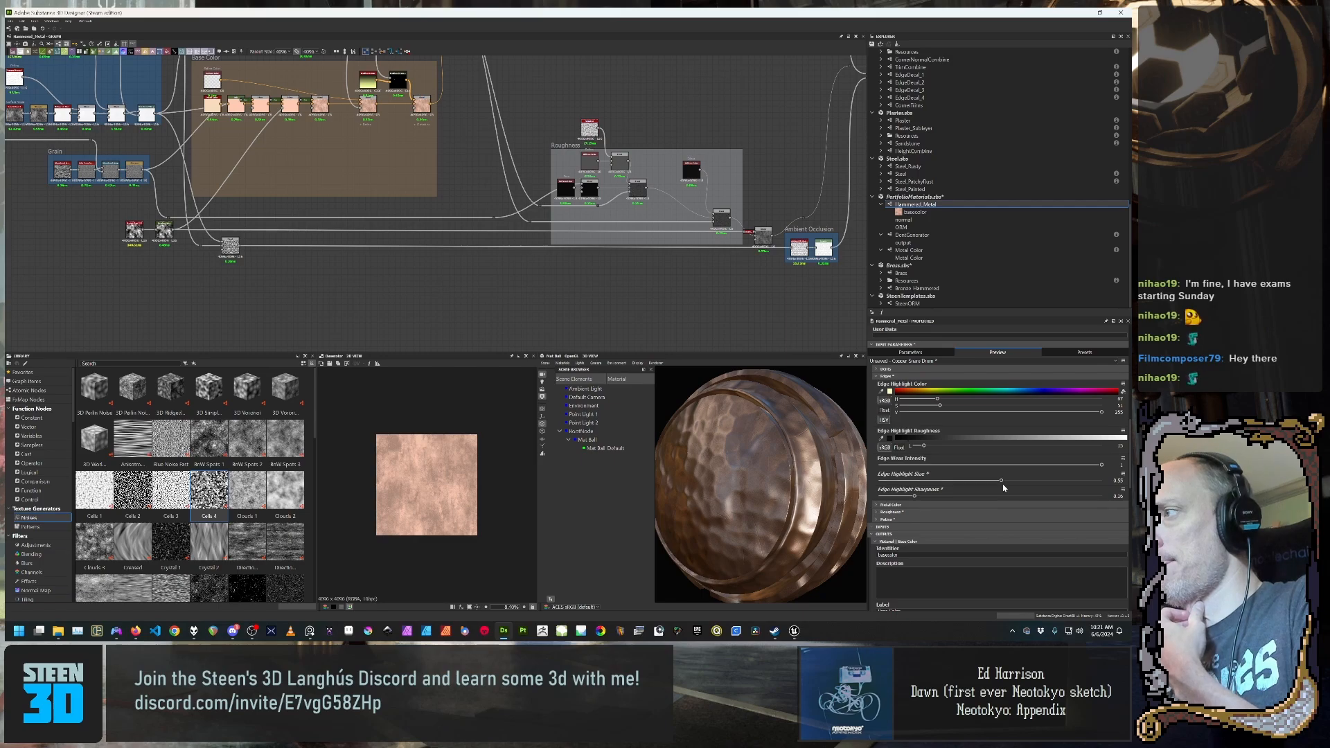
# Step: Examine the edge highlights and hammered dents of the copper material up close on the mat ball
pyautogui.moveTo(663, 480); pyautogui.dragTo(743, 472)
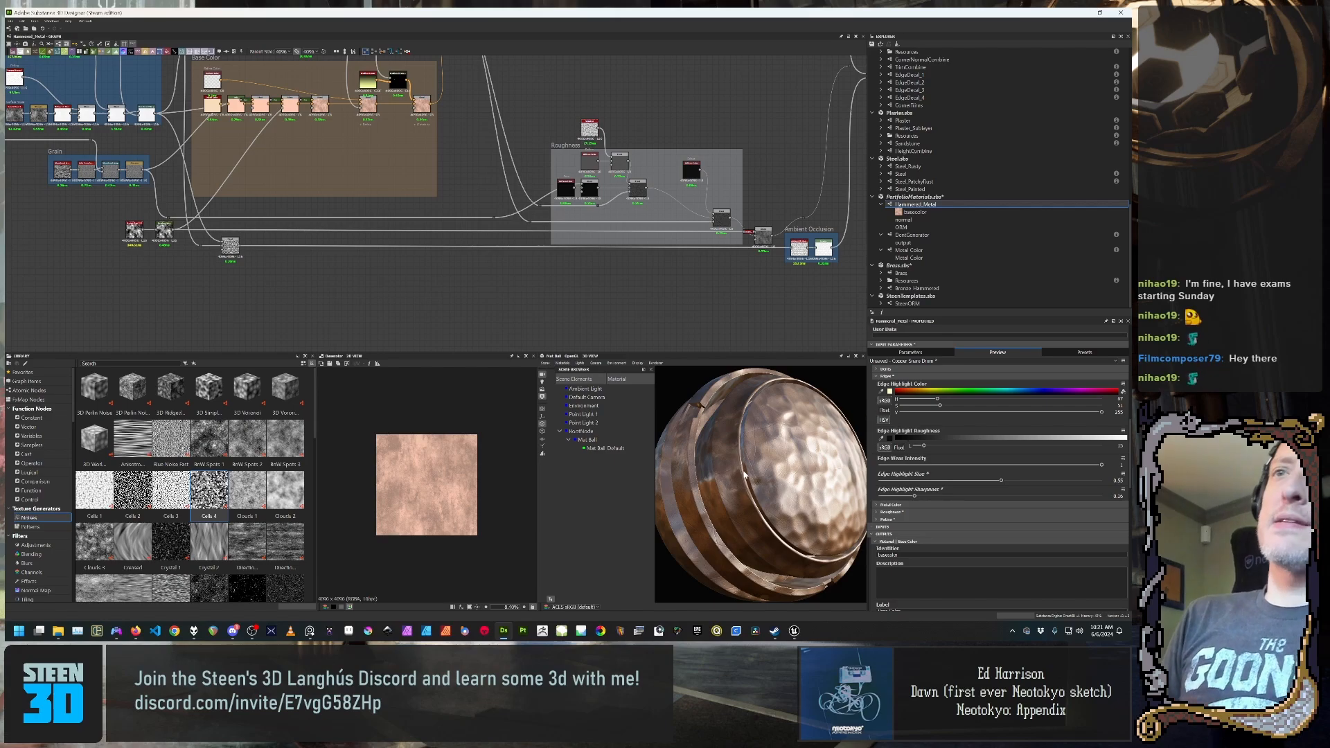
pyautogui.moveTo(768, 436); pyautogui.dragTo(777, 480)
pyautogui.scroll(5, 784, 450)
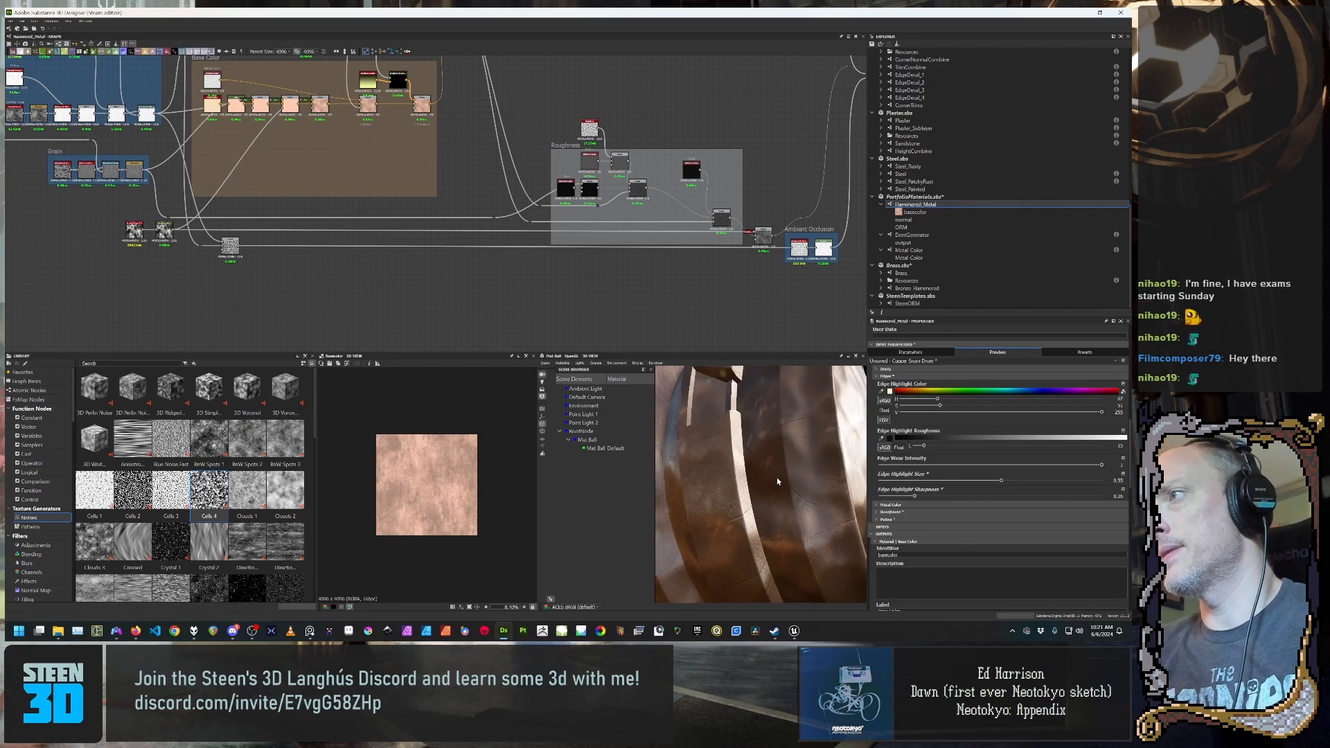
pyautogui.moveTo(688, 538); pyautogui.dragTo(710, 540)
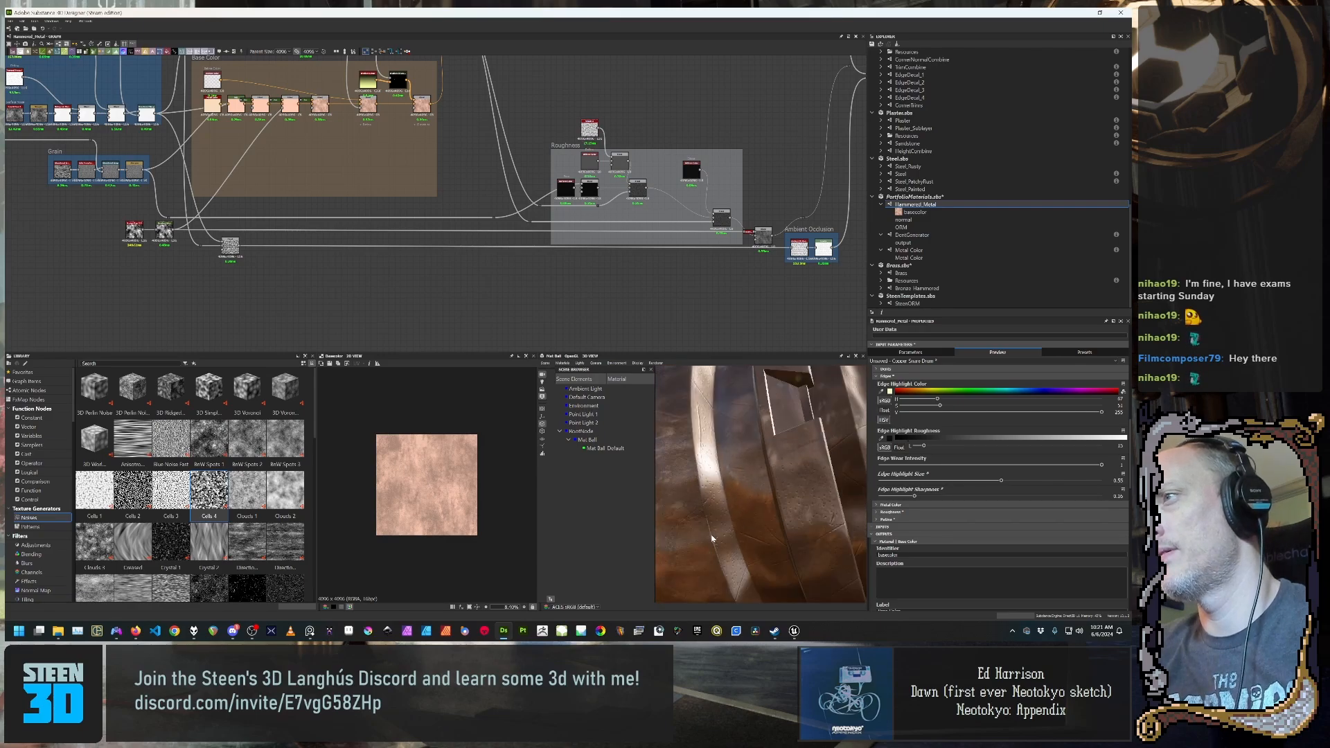
pyautogui.scroll(-5, 714, 541)
pyautogui.moveTo(743, 543); pyautogui.dragTo(717, 529)
# Step: Switch to the reference board and look through the Hammered Bronze, Steel and patinated metal images
pyautogui.click(309, 630)
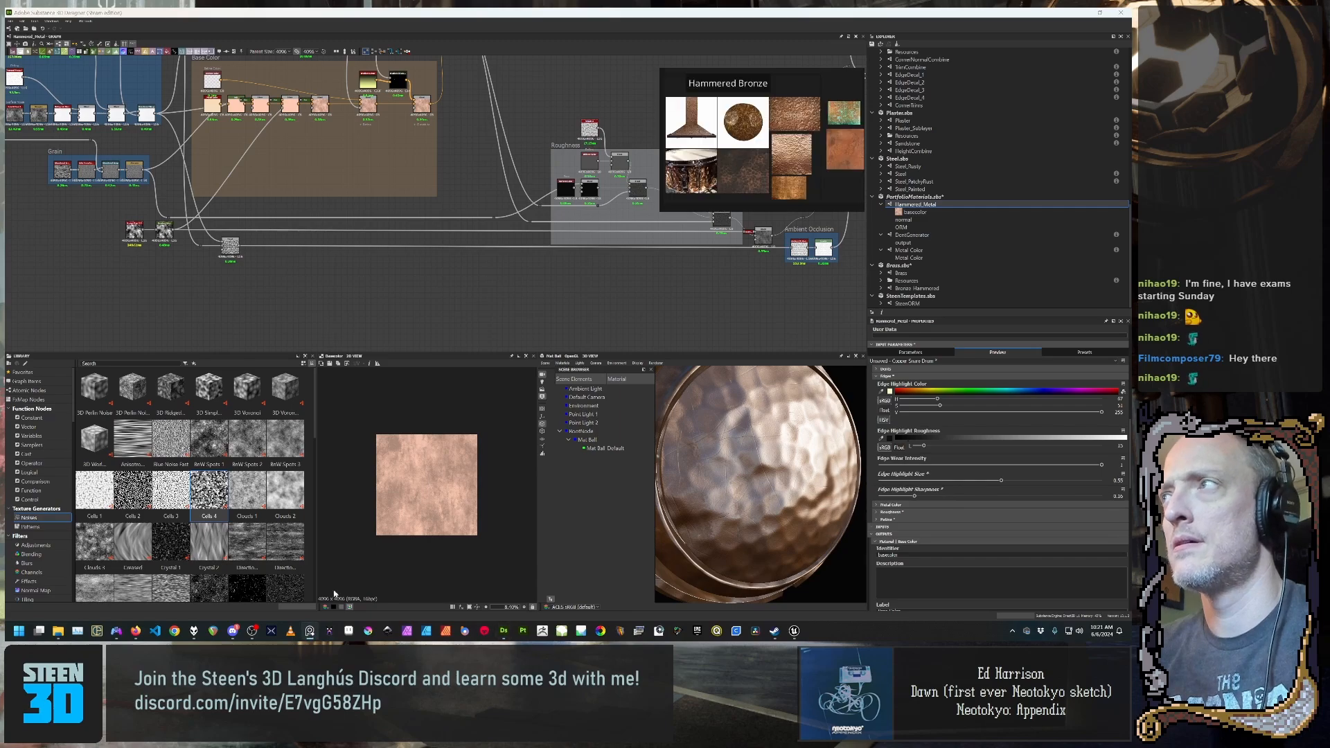
pyautogui.scroll(5, 800, 130)
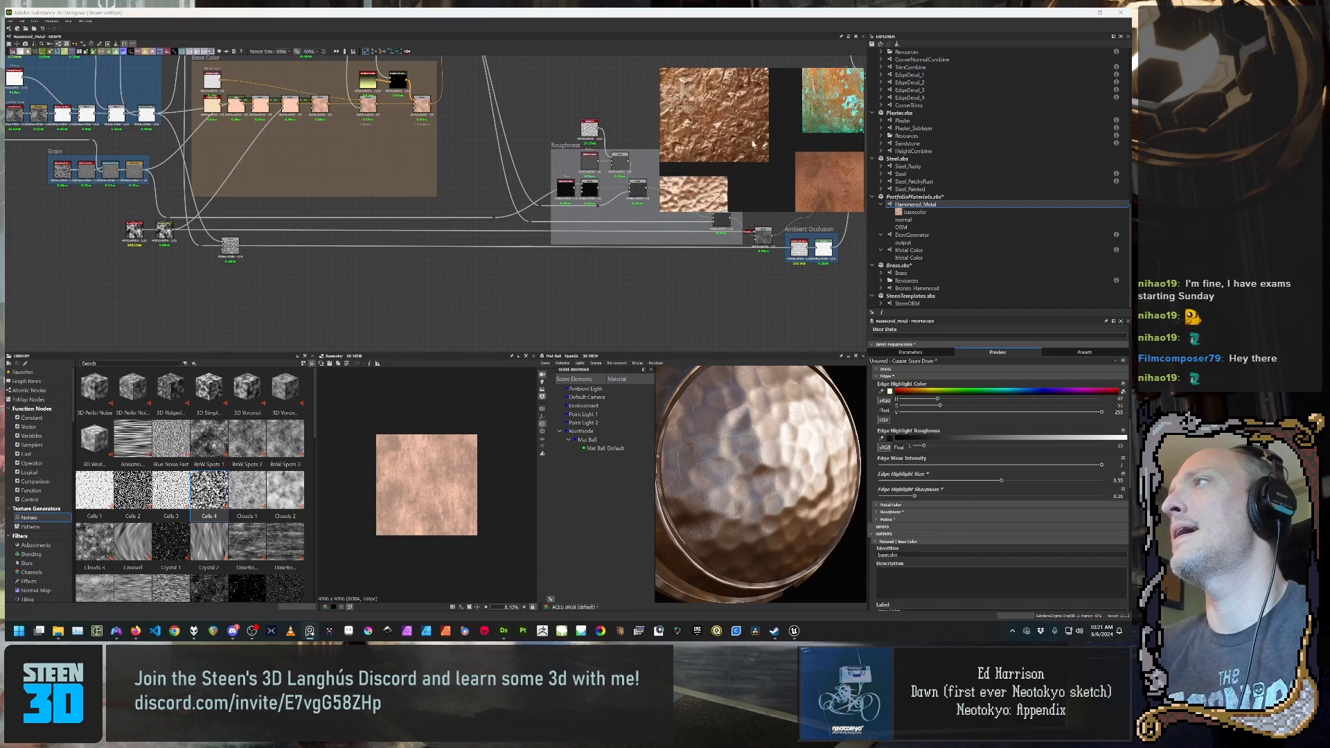
pyautogui.scroll(-6, 773, 153)
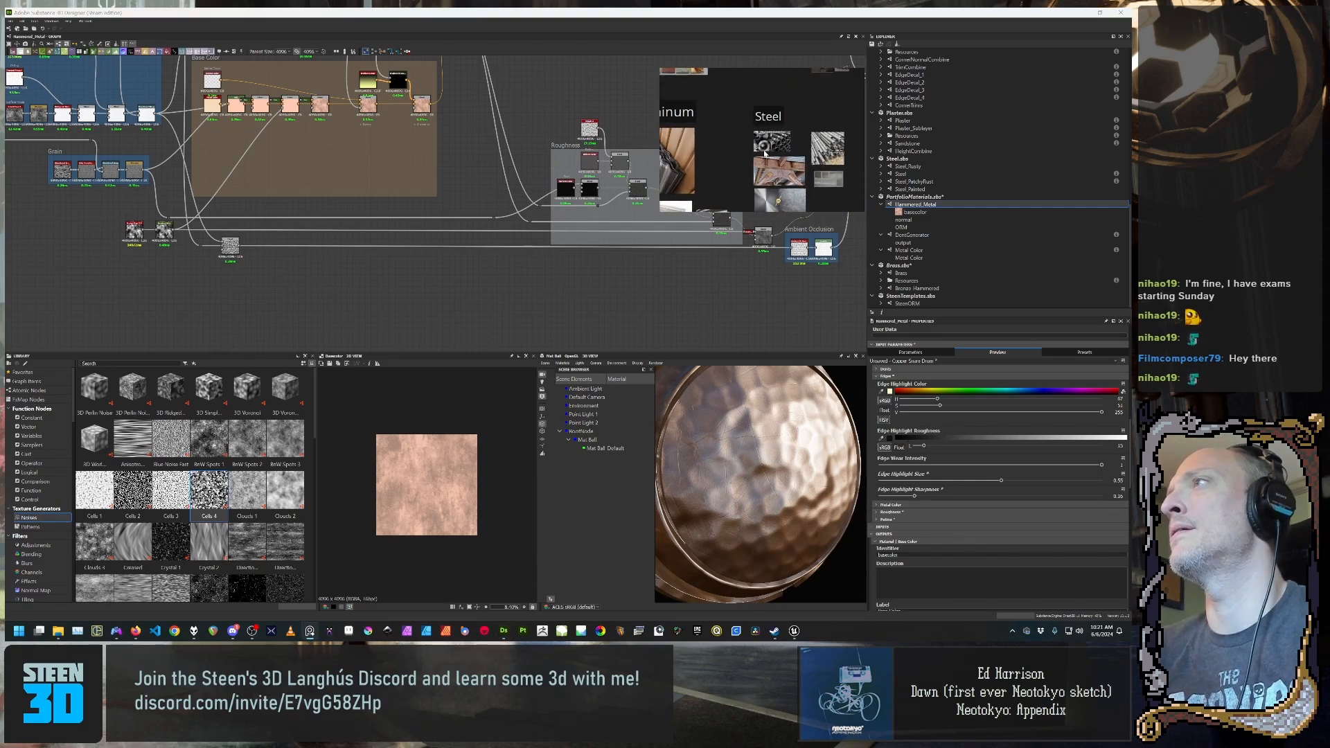
pyautogui.scroll(2, 761, 170)
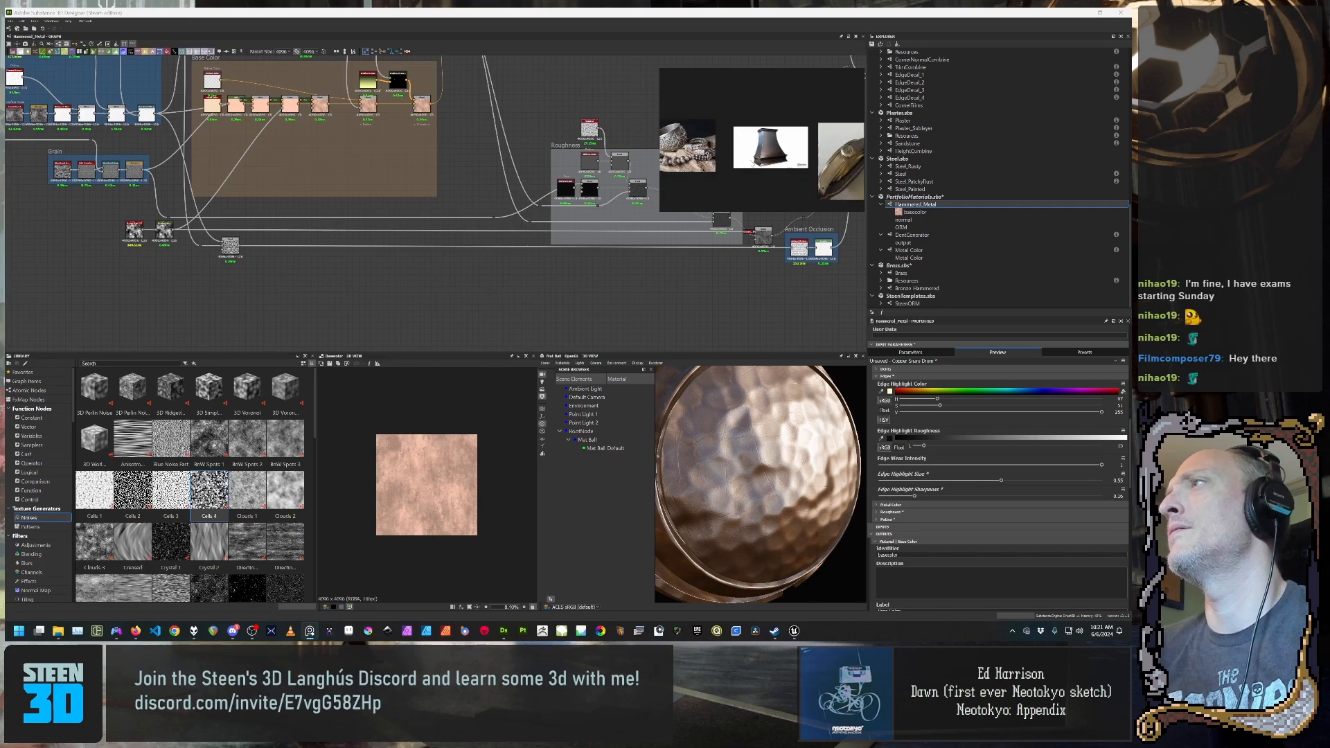
pyautogui.scroll(2, 844, 166)
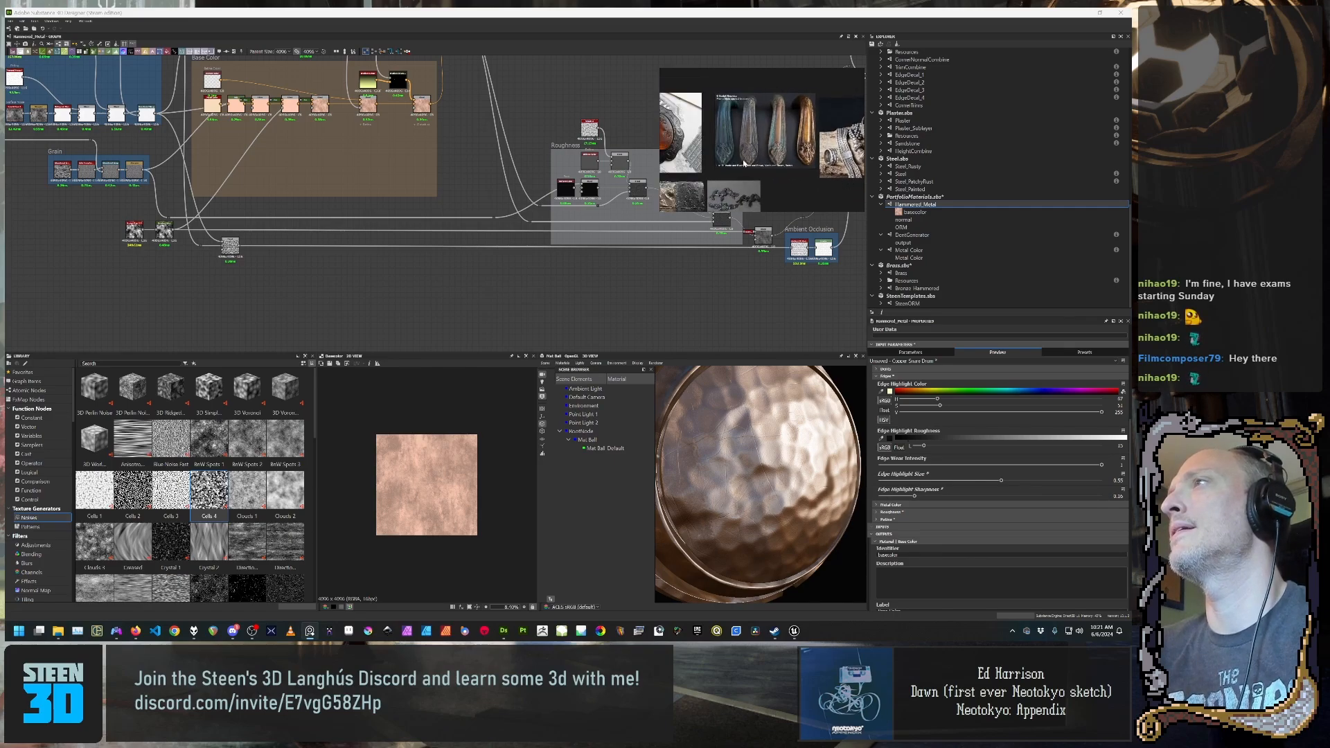
pyautogui.scroll(5, 744, 164)
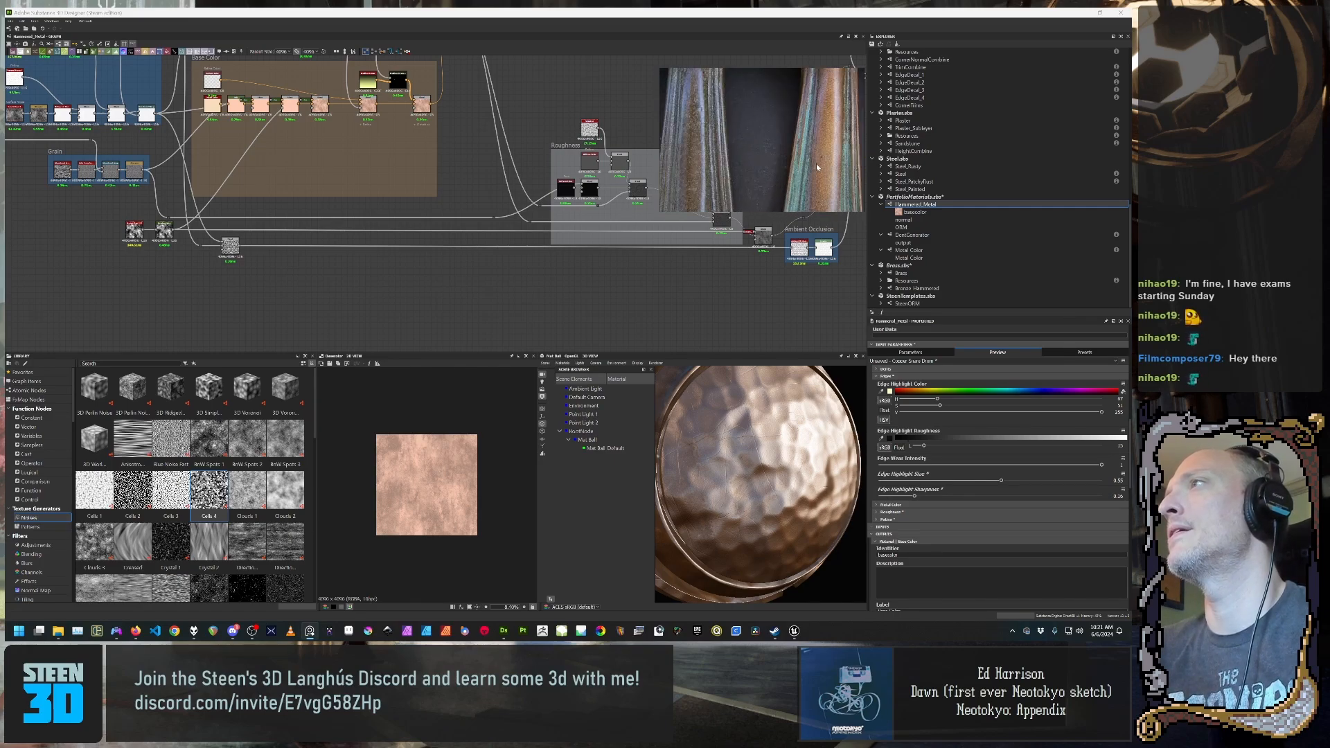
pyautogui.scroll(-5, 817, 167)
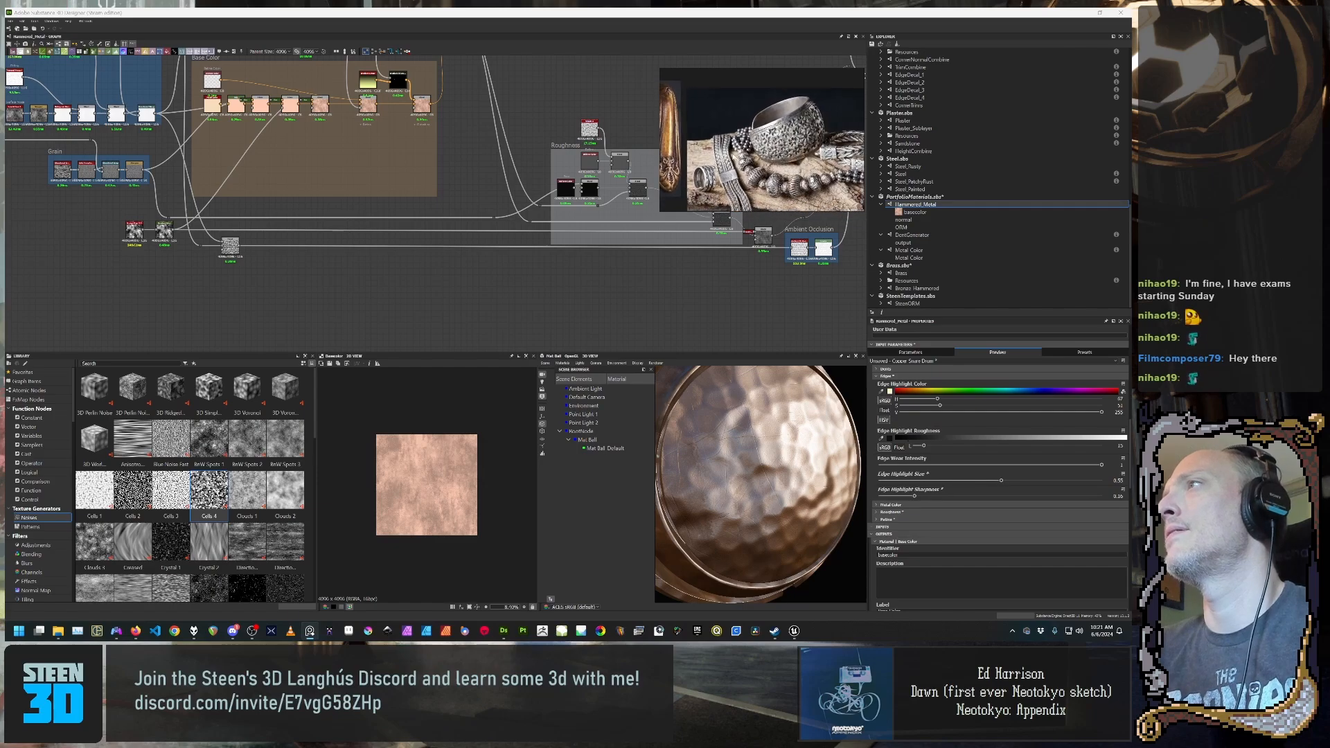
pyautogui.scroll(-3, 817, 167)
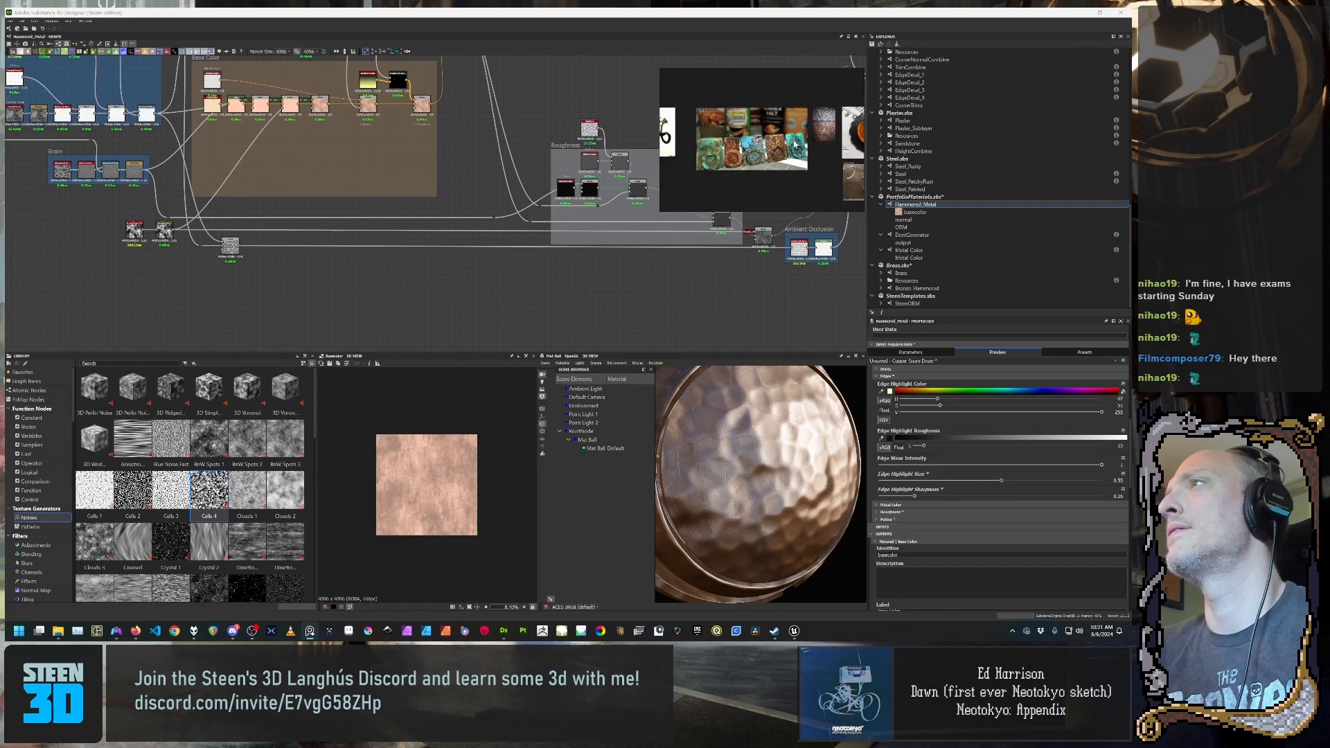
pyautogui.scroll(-3, 796, 143)
pyautogui.scroll(-4, 823, 170)
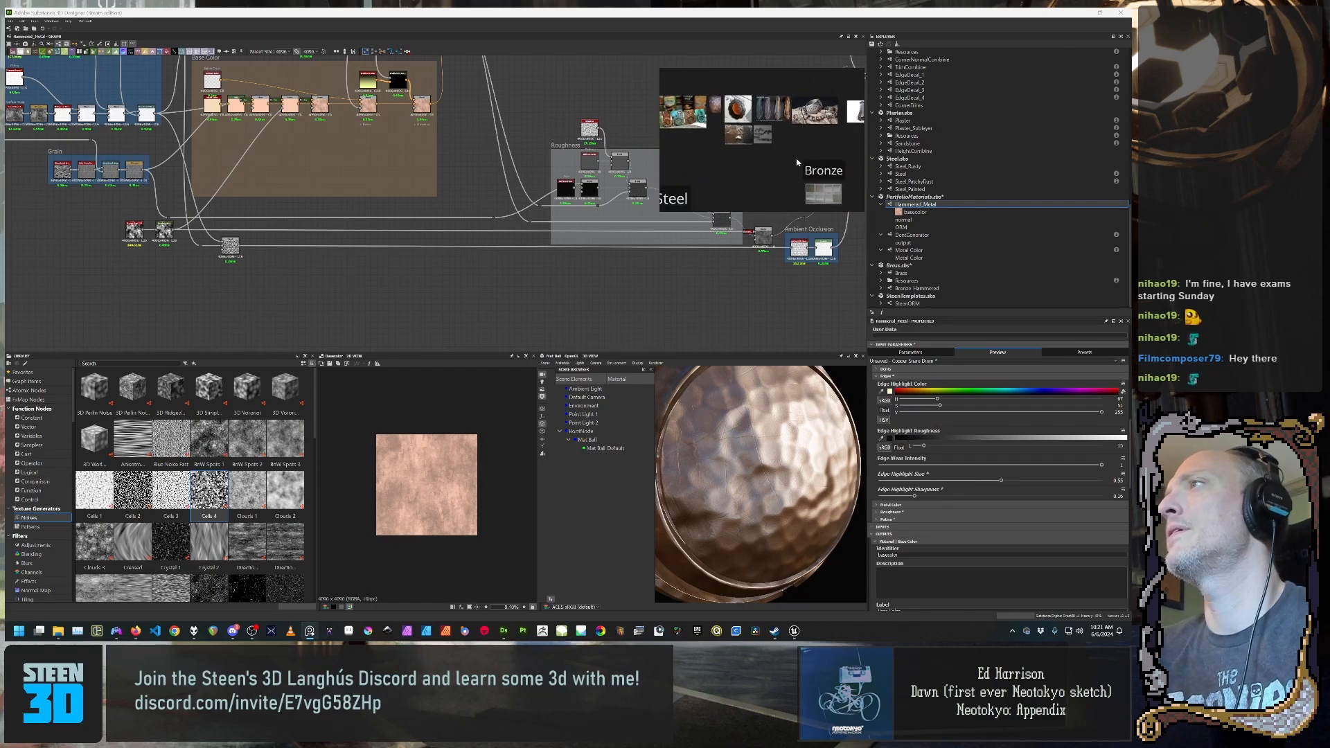
# Step: Find the Brass section of the reference board and examine the surface of the brass bells
pyautogui.moveTo(823, 168); pyautogui.dragTo(767, 108, button='middle')
pyautogui.scroll(2, 767, 108)
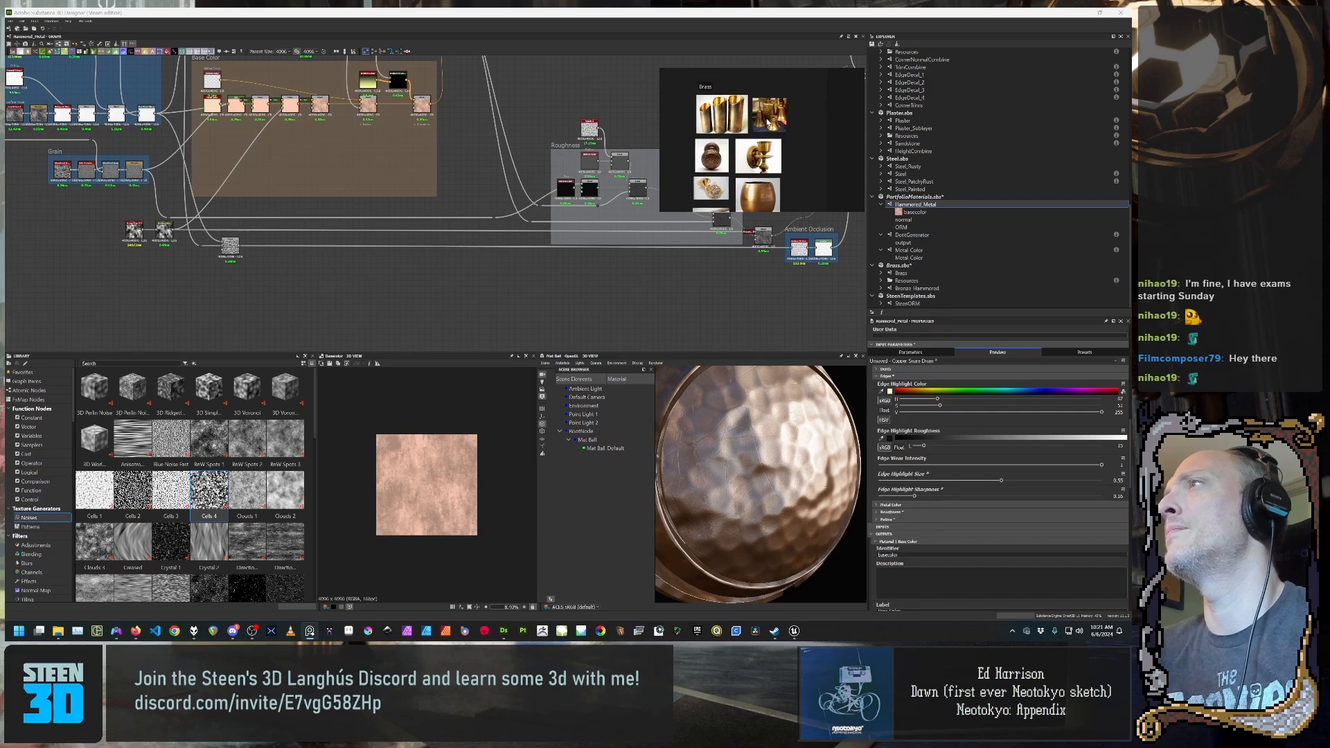
pyautogui.scroll(5, 769, 111)
pyautogui.scroll(3, 783, 144)
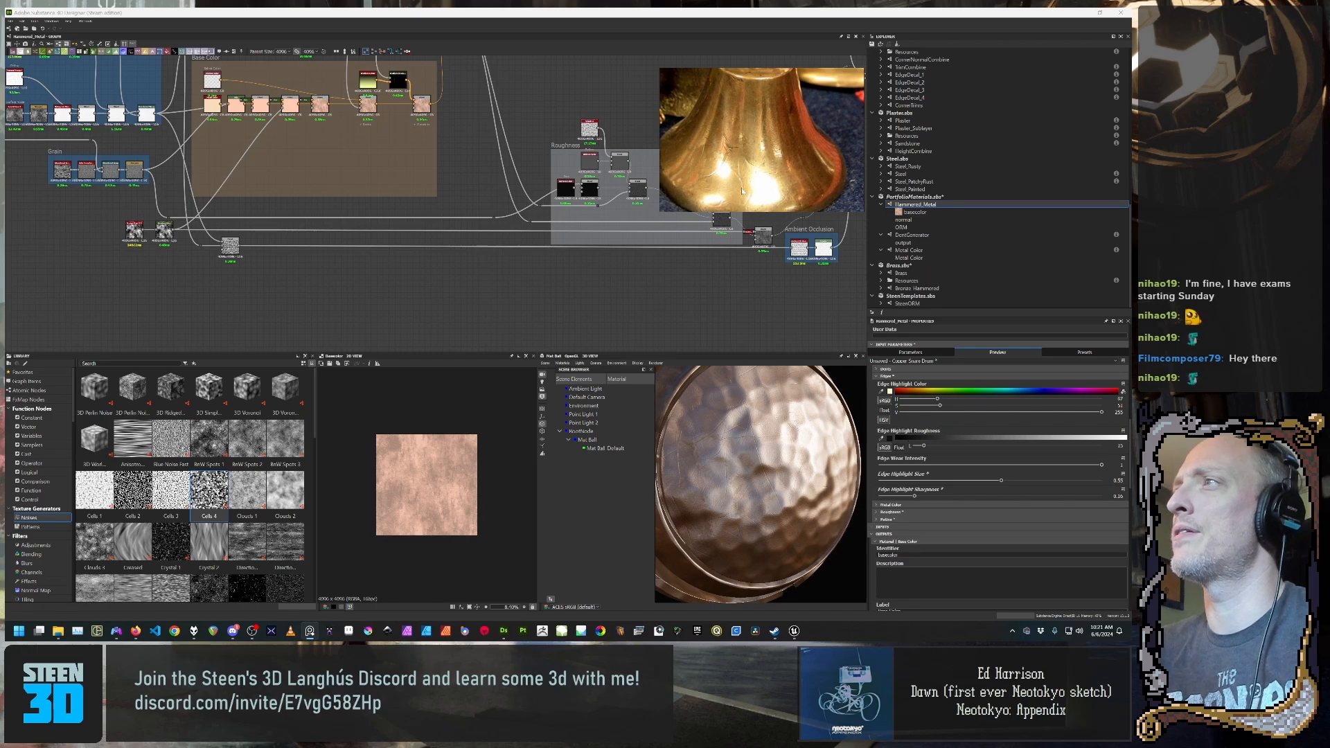
pyautogui.scroll(-3, 777, 151)
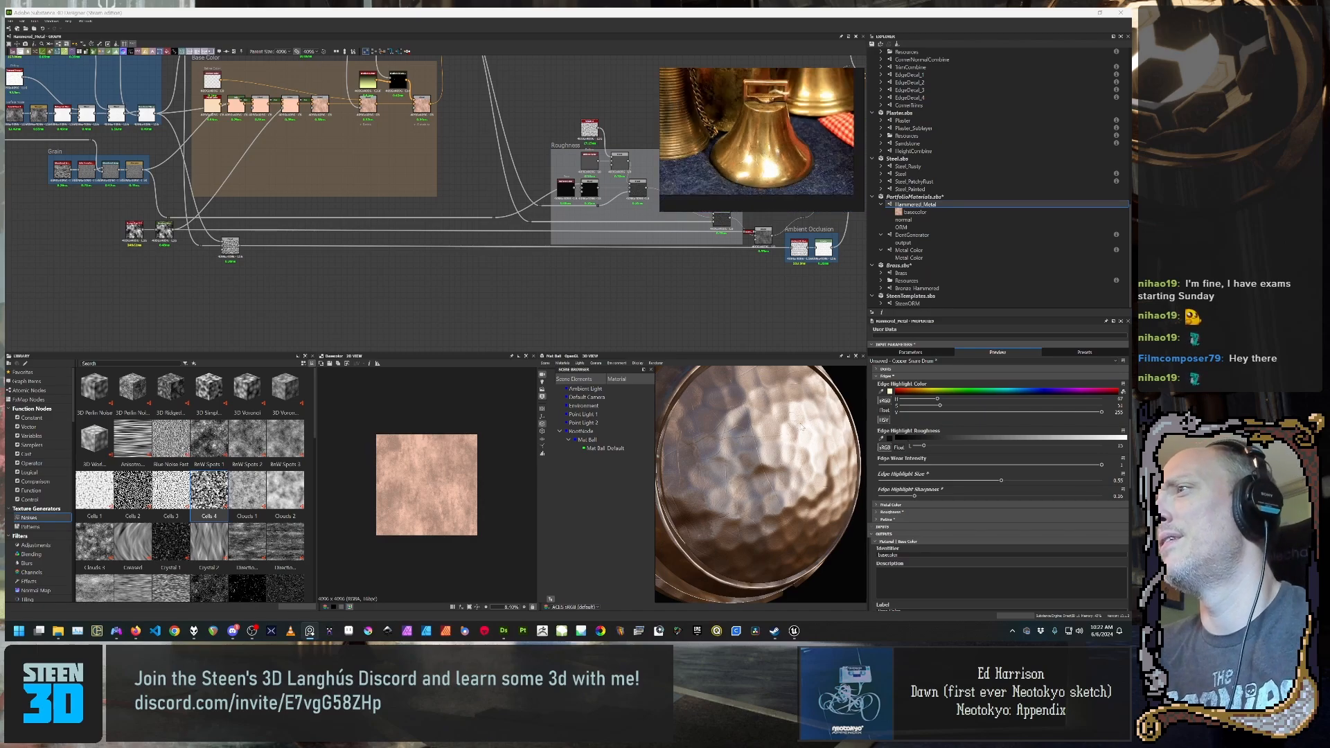
pyautogui.scroll(-3, 732, 128)
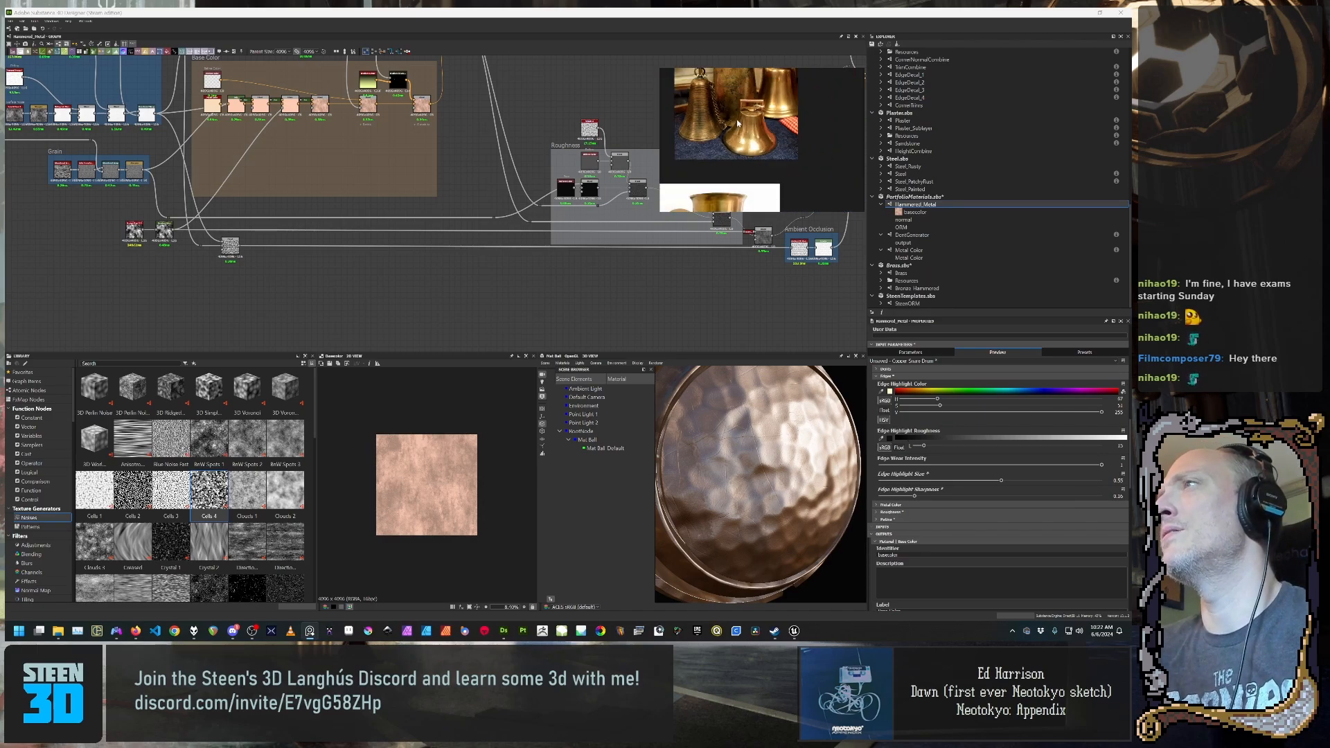
# Step: Examine the colour and surface wear of the brass candle holder among the brass references
pyautogui.moveTo(732, 129); pyautogui.dragTo(759, 104, button='middle')
pyautogui.scroll(1, 762, 166)
pyautogui.moveTo(763, 172); pyautogui.dragTo(795, 81, button='middle')
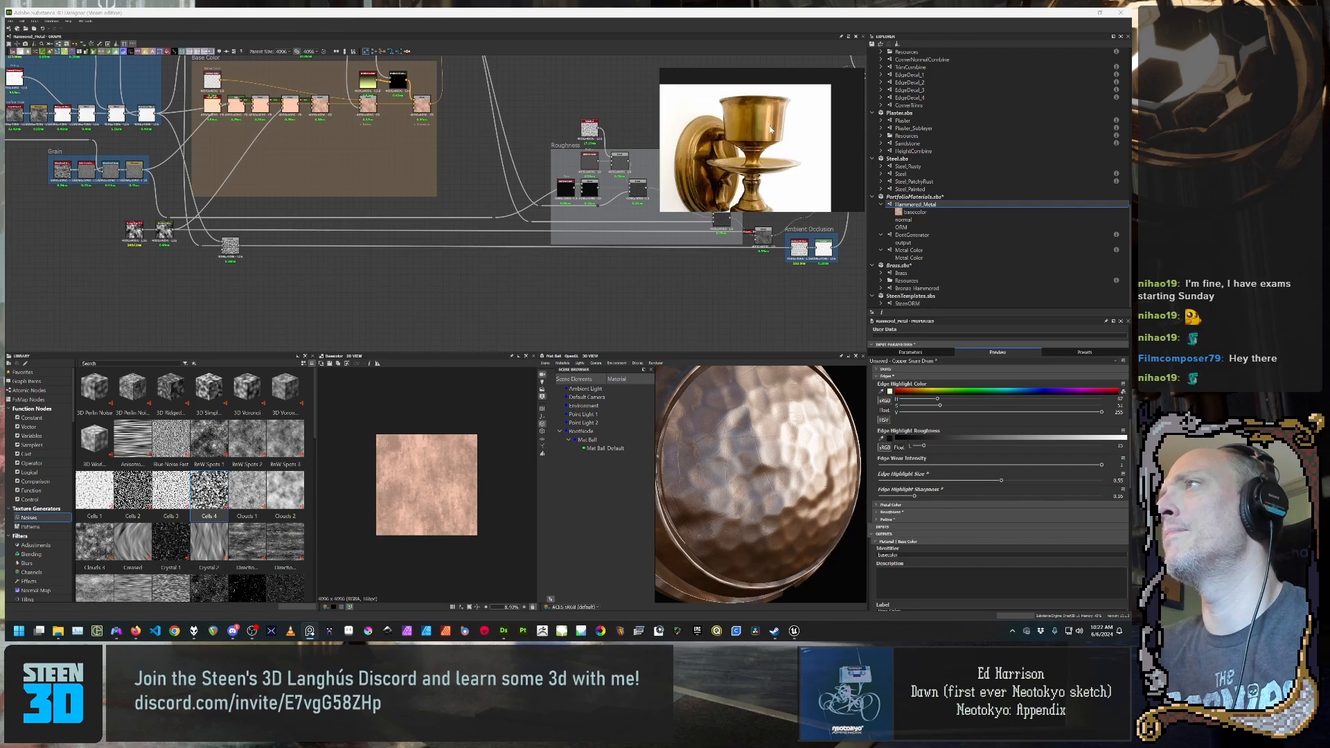
pyautogui.scroll(2, 789, 123)
pyautogui.scroll(1, 789, 127)
pyautogui.scroll(-1, 788, 127)
pyautogui.moveTo(792, 131); pyautogui.dragTo(779, 156, button='middle')
pyautogui.scroll(1, 779, 155)
pyautogui.scroll(2, 781, 156)
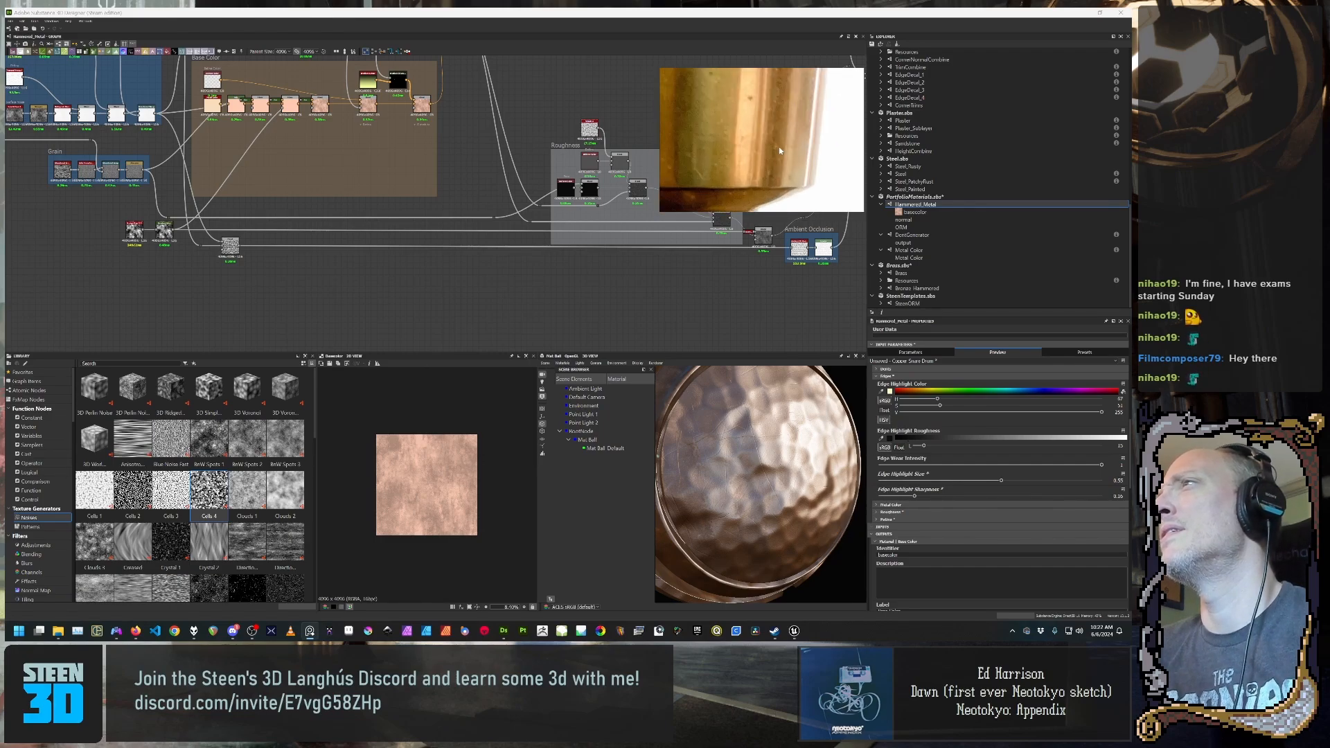
pyautogui.scroll(1, 786, 156)
pyautogui.scroll(-3, 793, 155)
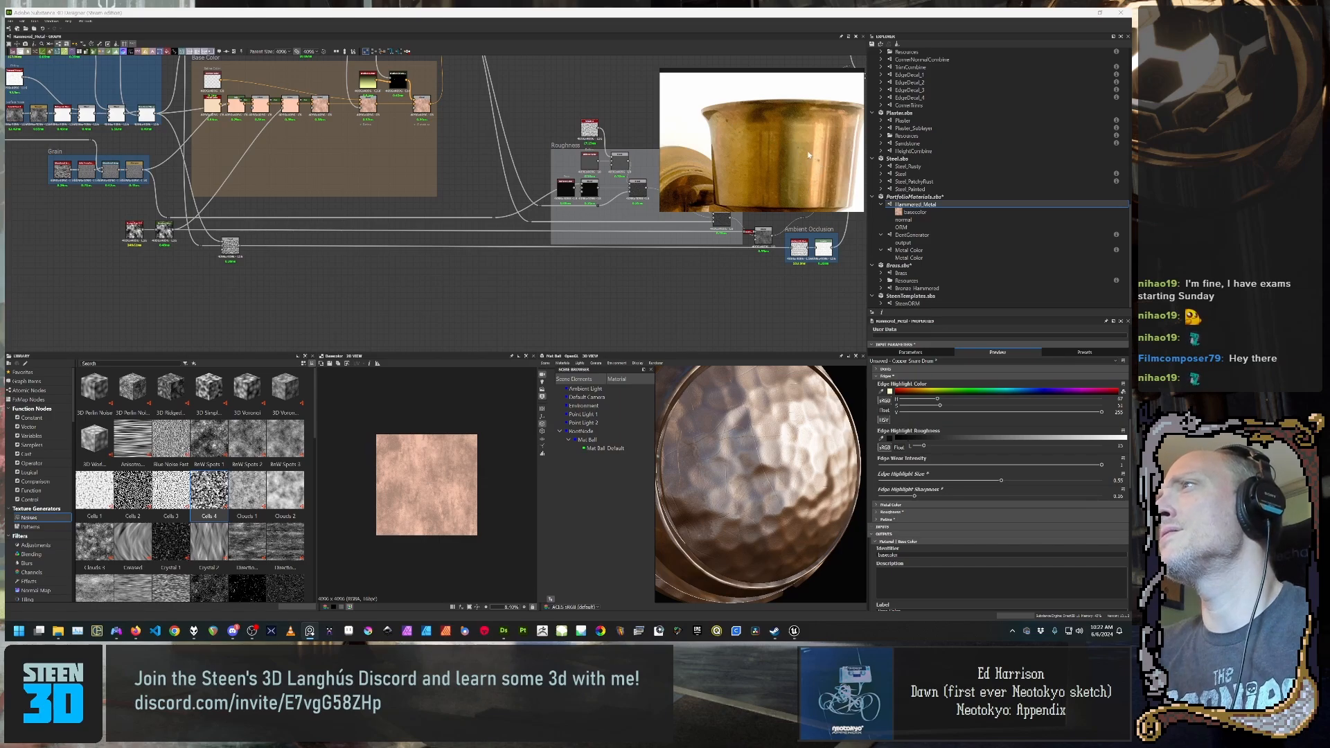
pyautogui.scroll(-5, 787, 143)
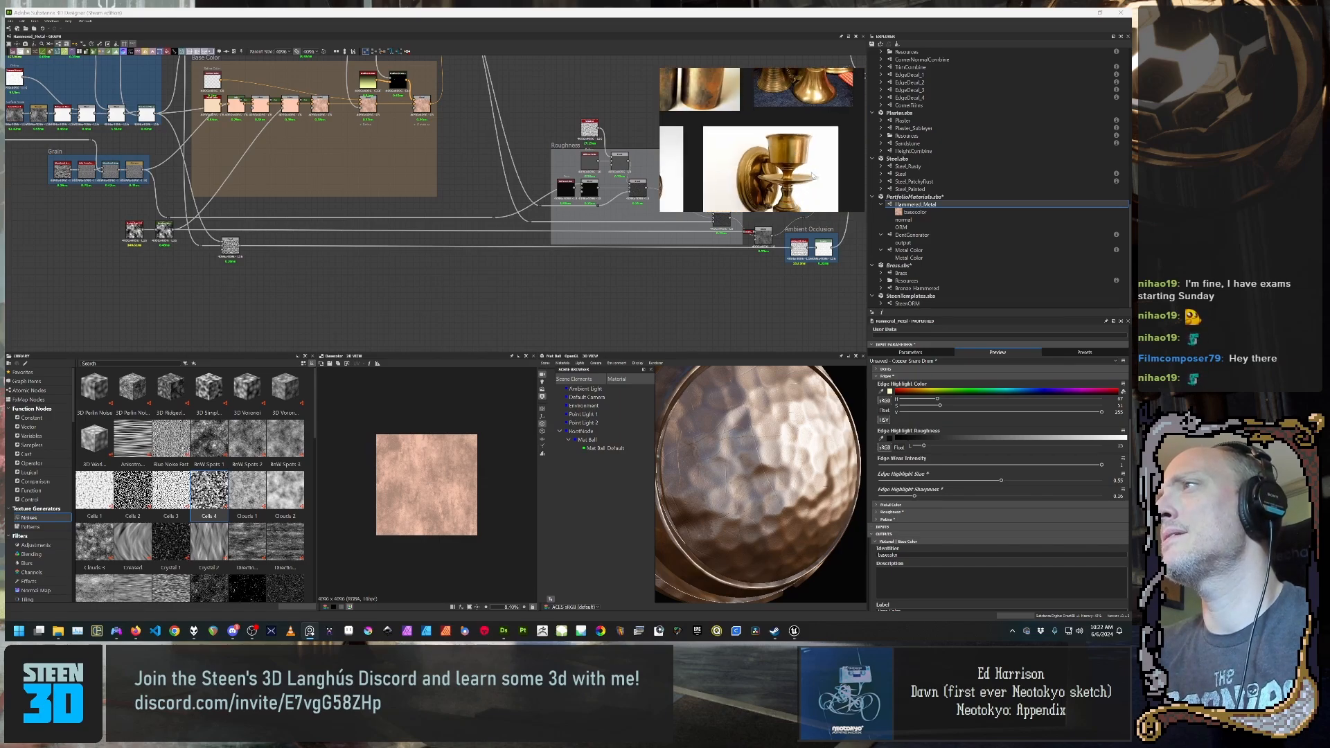
# Step: Examine the brass pot's cracks and surface variation, and frame the brass references together for comparison
pyautogui.scroll(6, 763, 156)
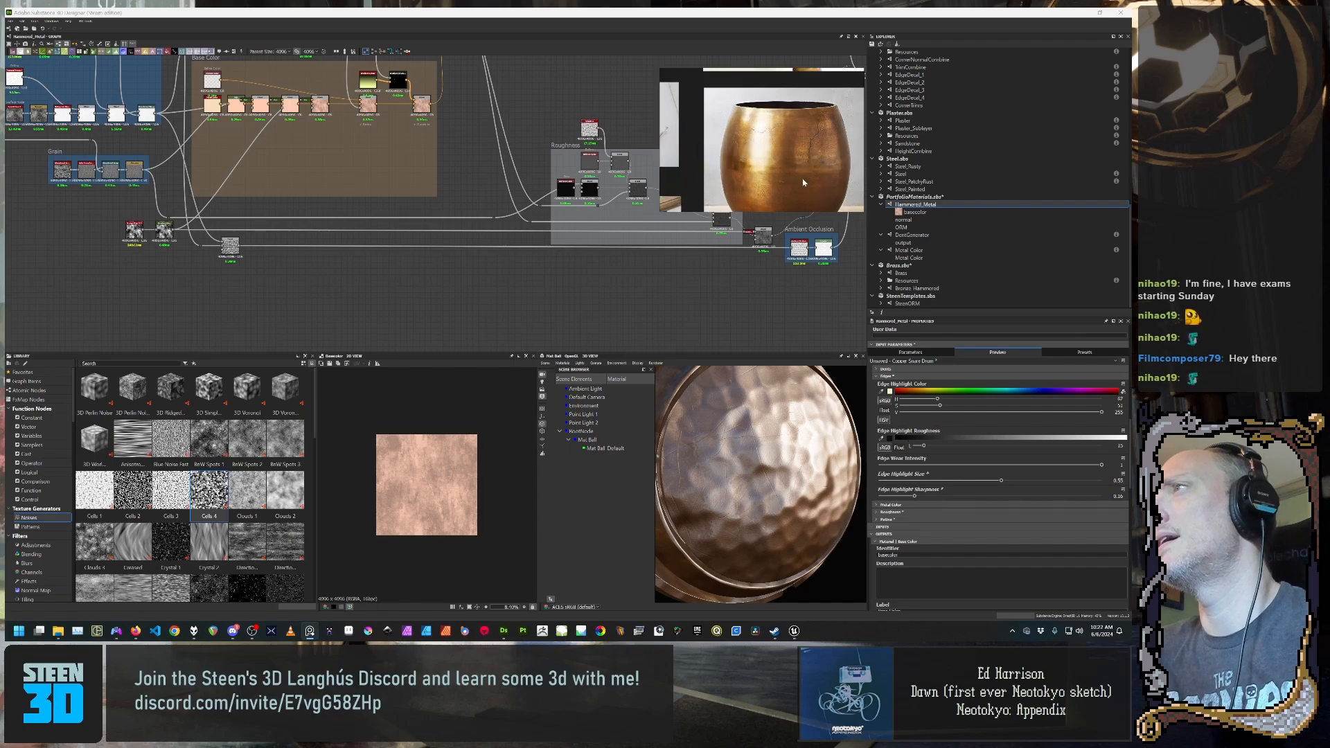
pyautogui.scroll(-3, 776, 145)
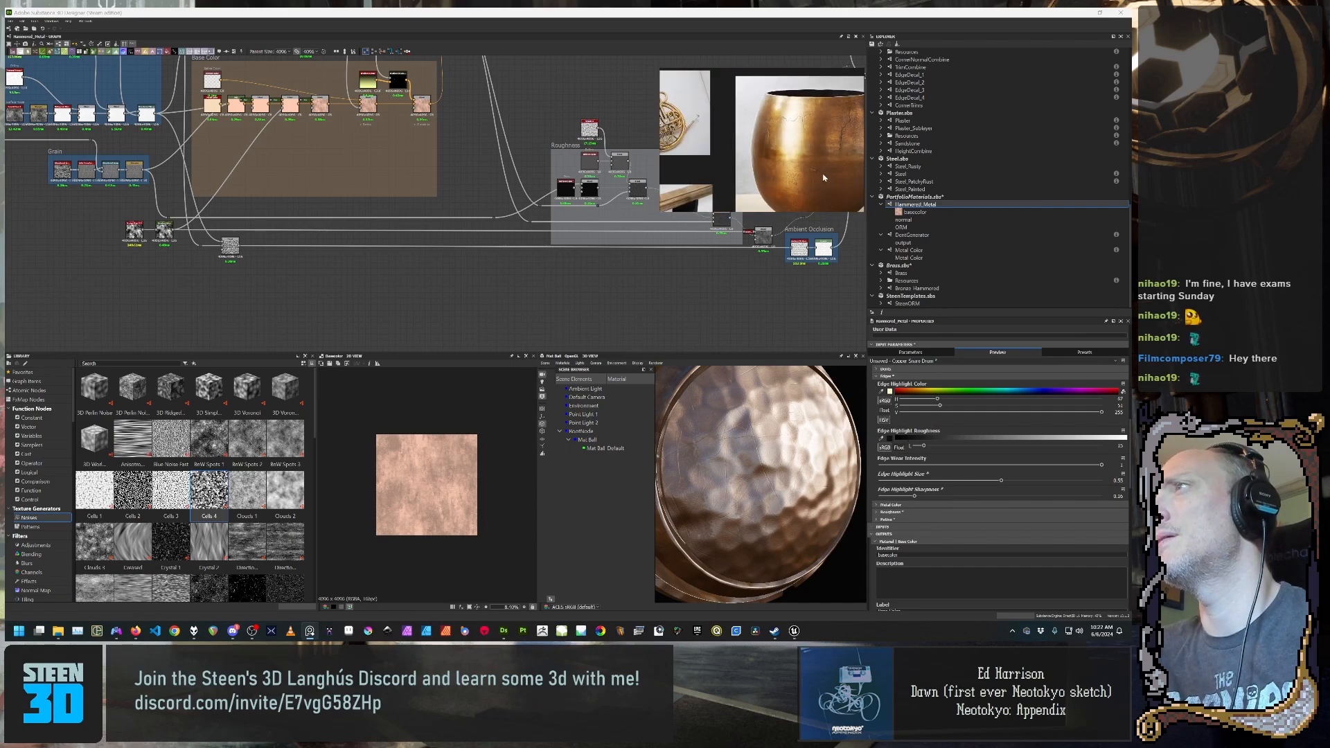
pyautogui.scroll(5, 804, 154)
pyautogui.scroll(-2, 808, 155)
pyautogui.scroll(1, 811, 176)
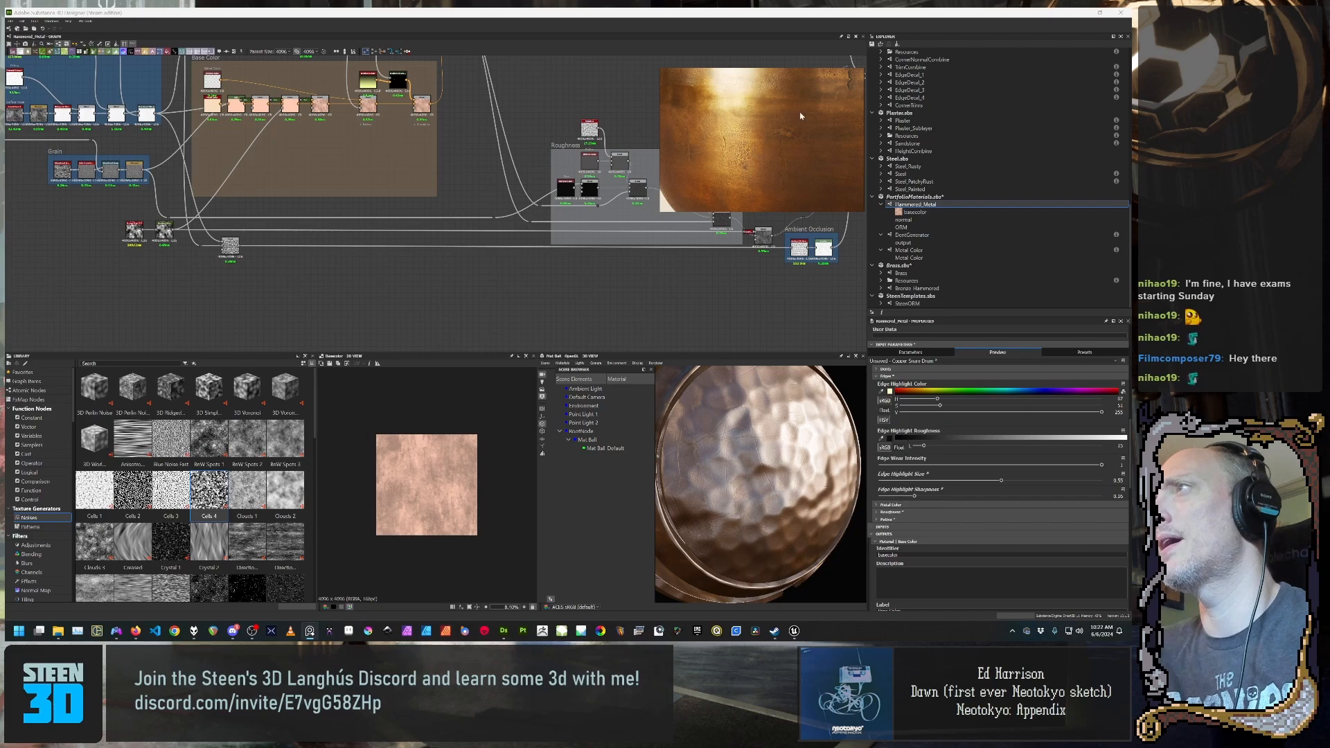
pyautogui.scroll(2, 762, 168)
pyautogui.scroll(-2, 740, 180)
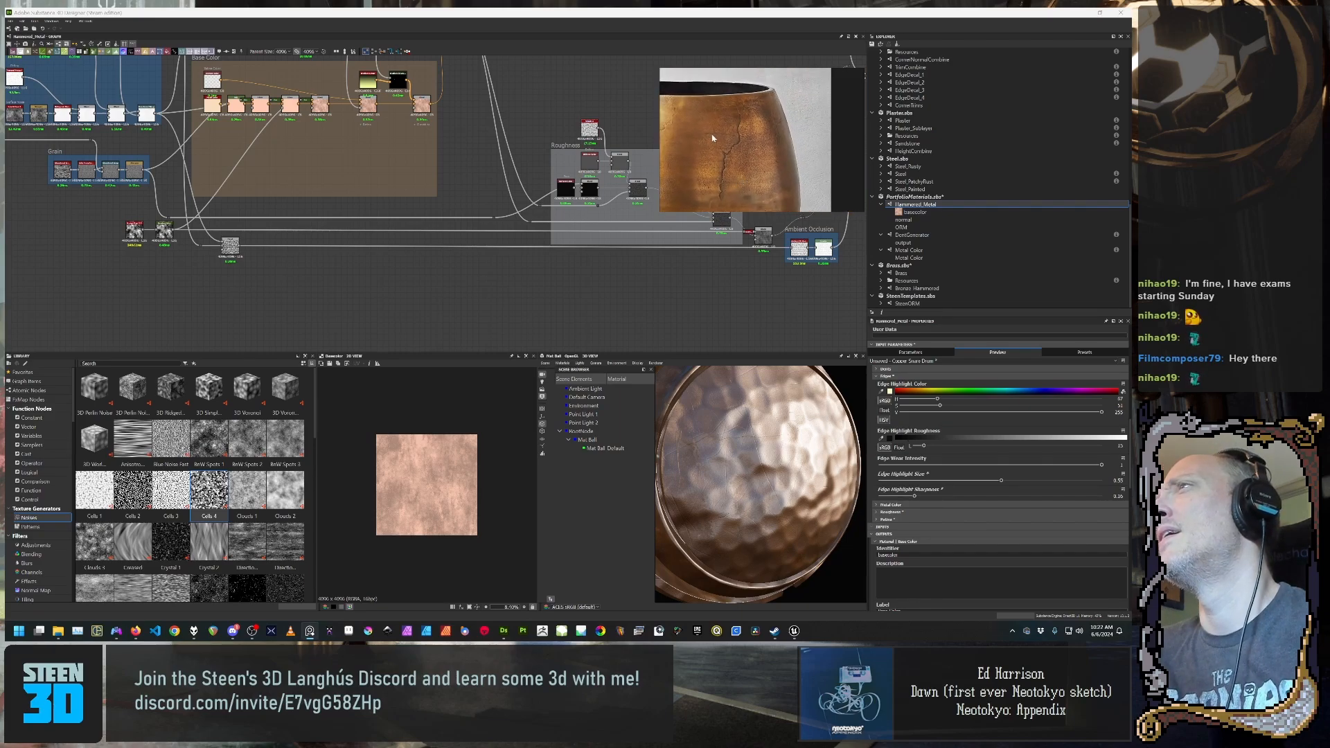
pyautogui.moveTo(747, 173); pyautogui.dragTo(809, 164, button='middle')
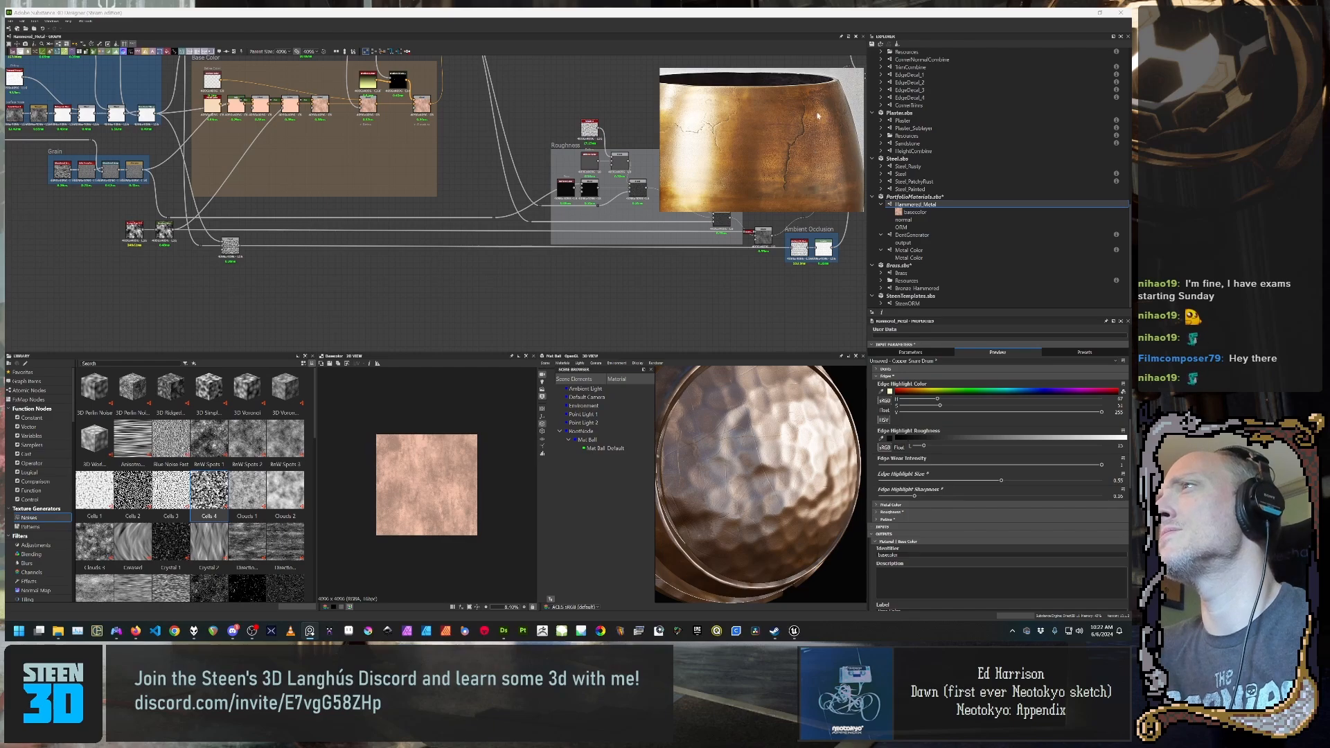
pyautogui.scroll(-4, 823, 151)
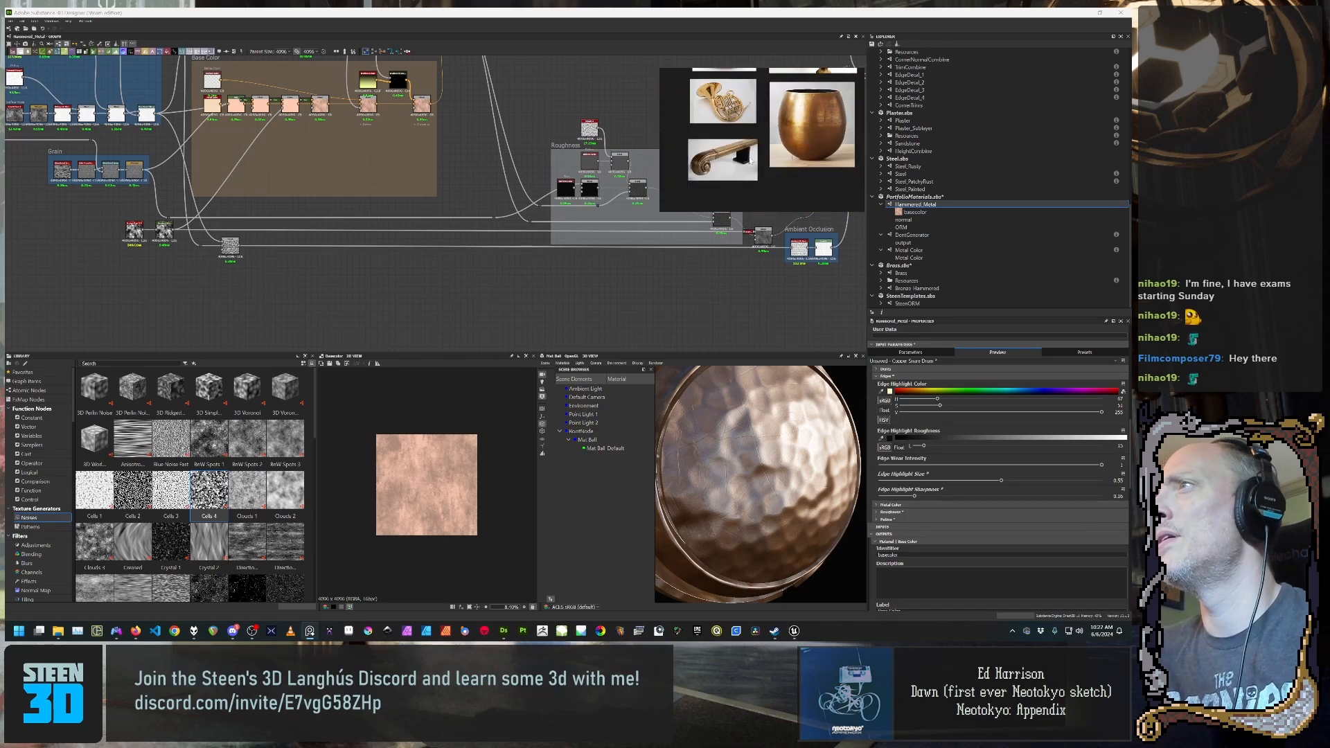
pyautogui.scroll(2, 750, 161)
pyautogui.moveTo(754, 92); pyautogui.dragTo(756, 167, button='middle')
pyautogui.scroll(-2, 770, 110)
pyautogui.moveTo(772, 111); pyautogui.dragTo(753, 140, button='middle')
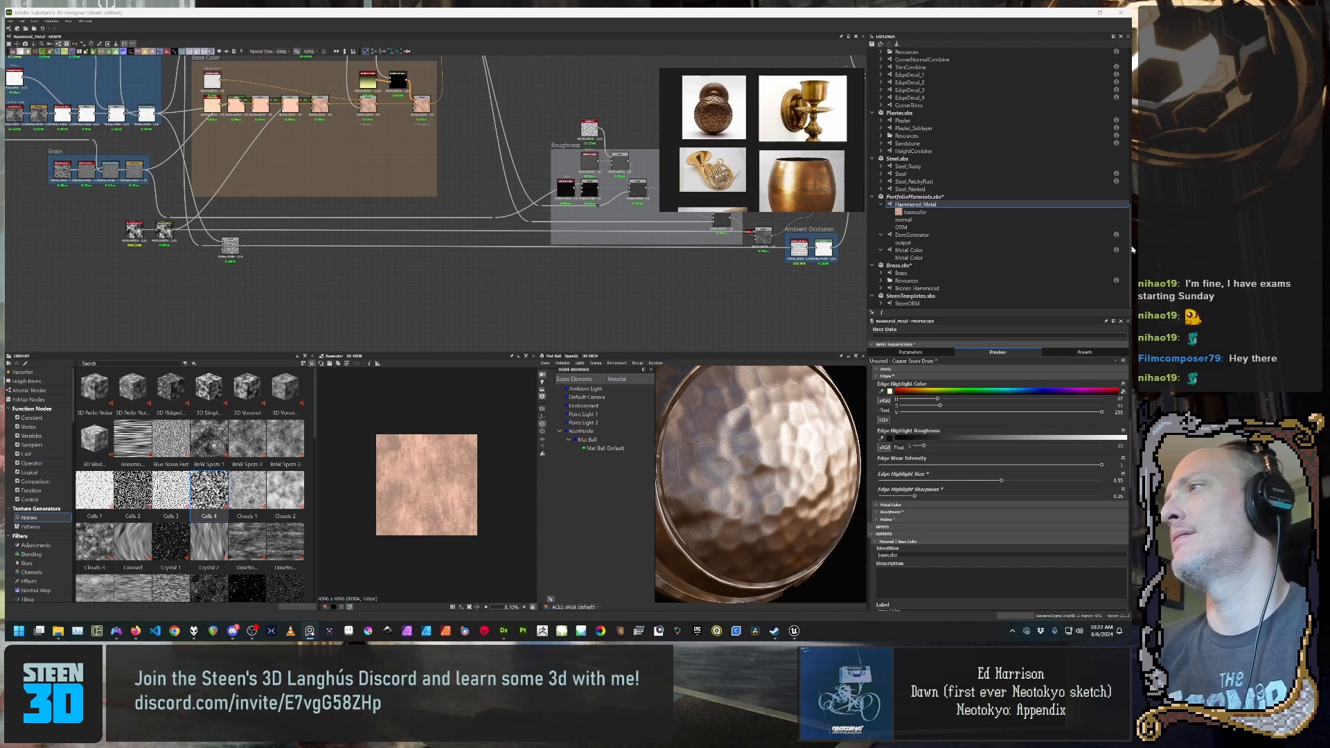
# Step: Return to Substance 3D Designer and compare the mat ball's hammered surface with the brass references
pyautogui.moveTo(775, 527)
pyautogui.mouseDown()
pyautogui.moveTo(804, 525)
pyautogui.moveTo(758, 532)
pyautogui.moveTo(786, 509)
pyautogui.mouseUp()
pyautogui.scroll(-2, 958, 491)
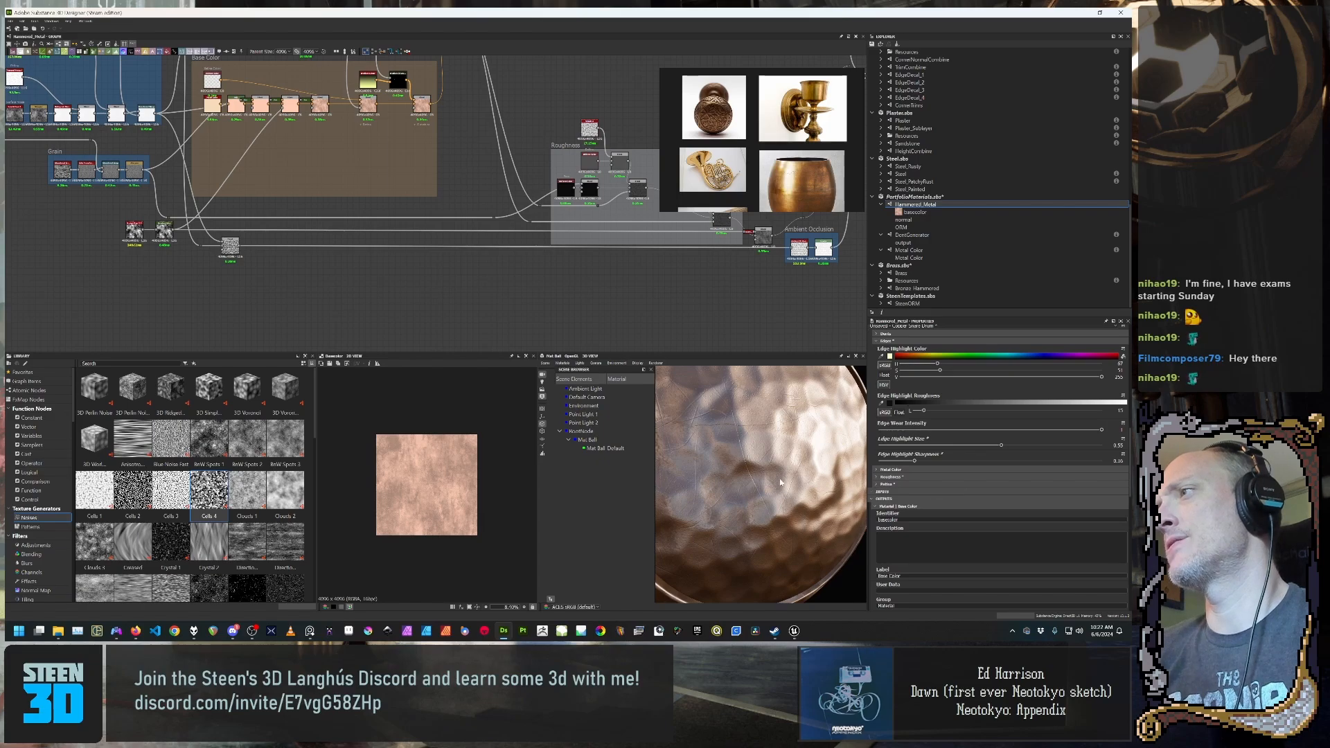
pyautogui.scroll(-3, 779, 477)
pyautogui.moveTo(779, 478)
pyautogui.mouseDown()
pyautogui.moveTo(764, 489)
pyautogui.moveTo(781, 488)
pyautogui.mouseUp()
pyautogui.scroll(3, 772, 477)
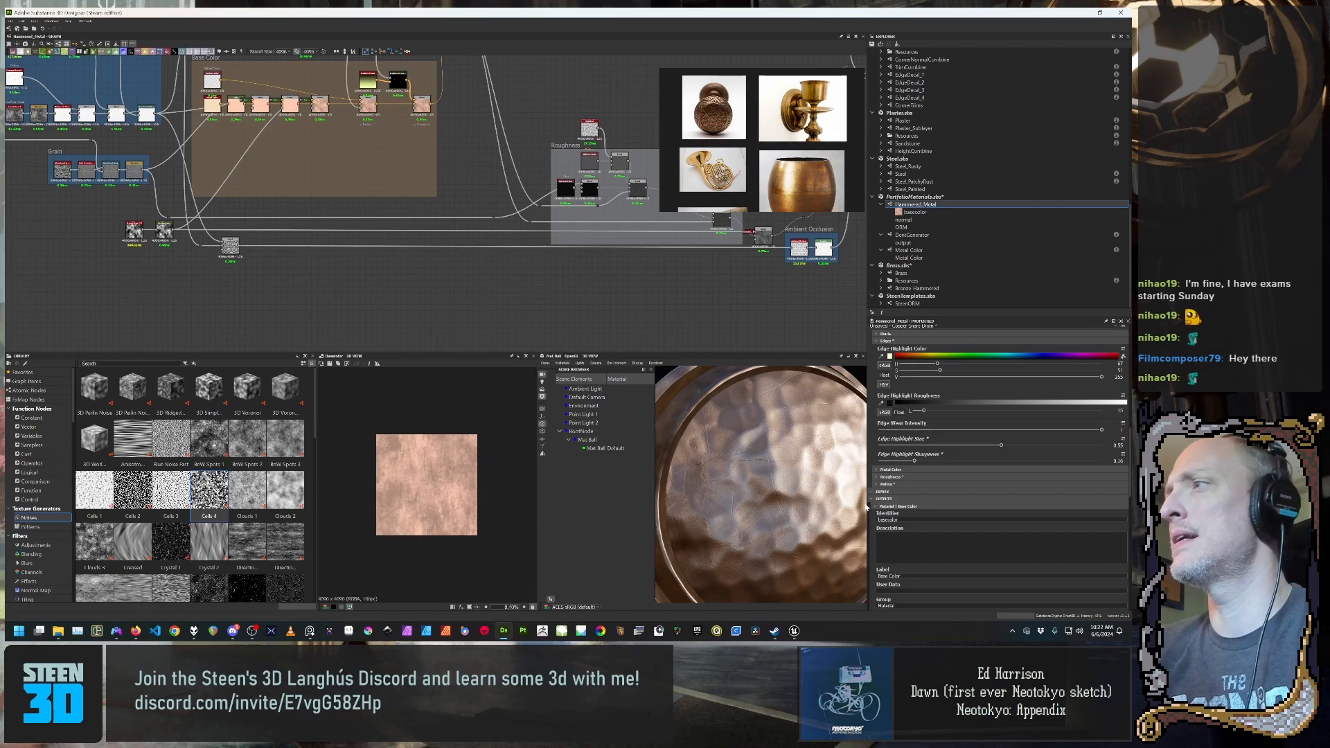
# Step: Expand the Patina parameters, set the Patina Base Color's alpha to 255 and check the effect on the mat ball
pyautogui.scroll(-2, 920, 516)
pyautogui.scroll(-2, 919, 517)
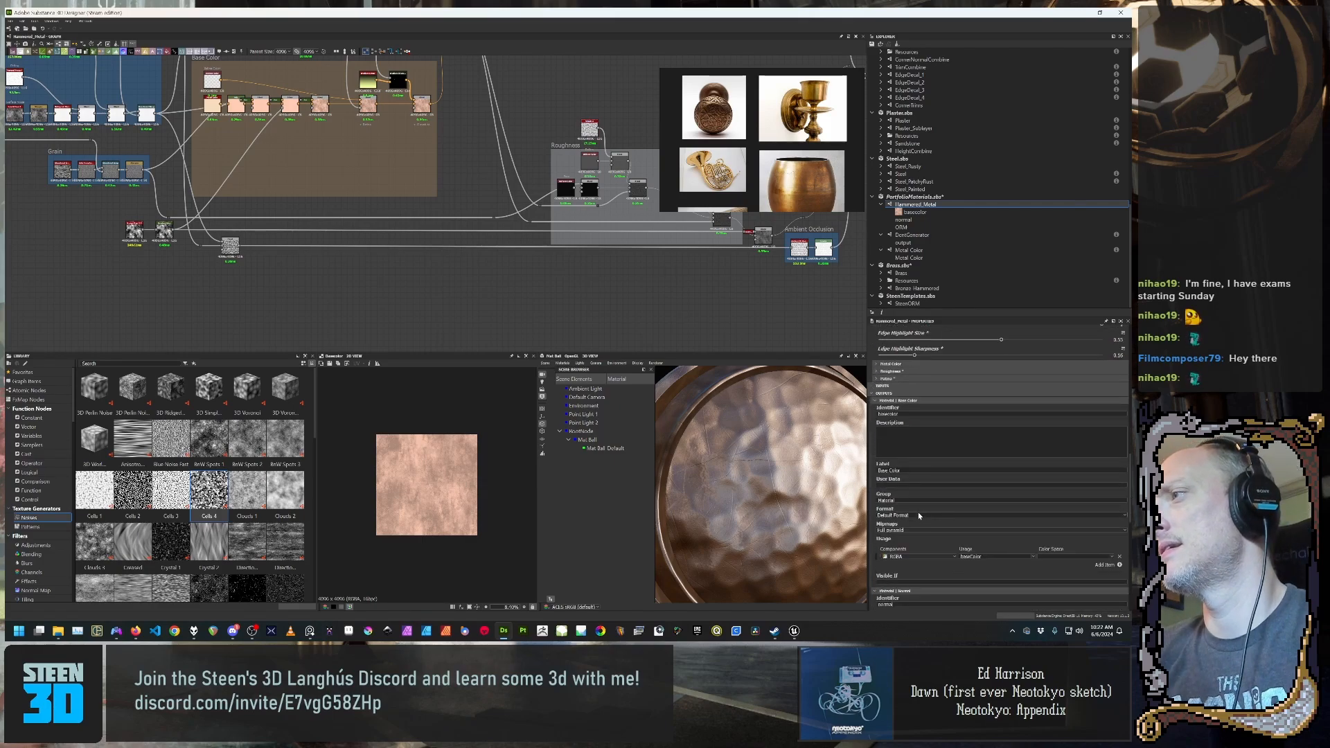
pyautogui.click(890, 379)
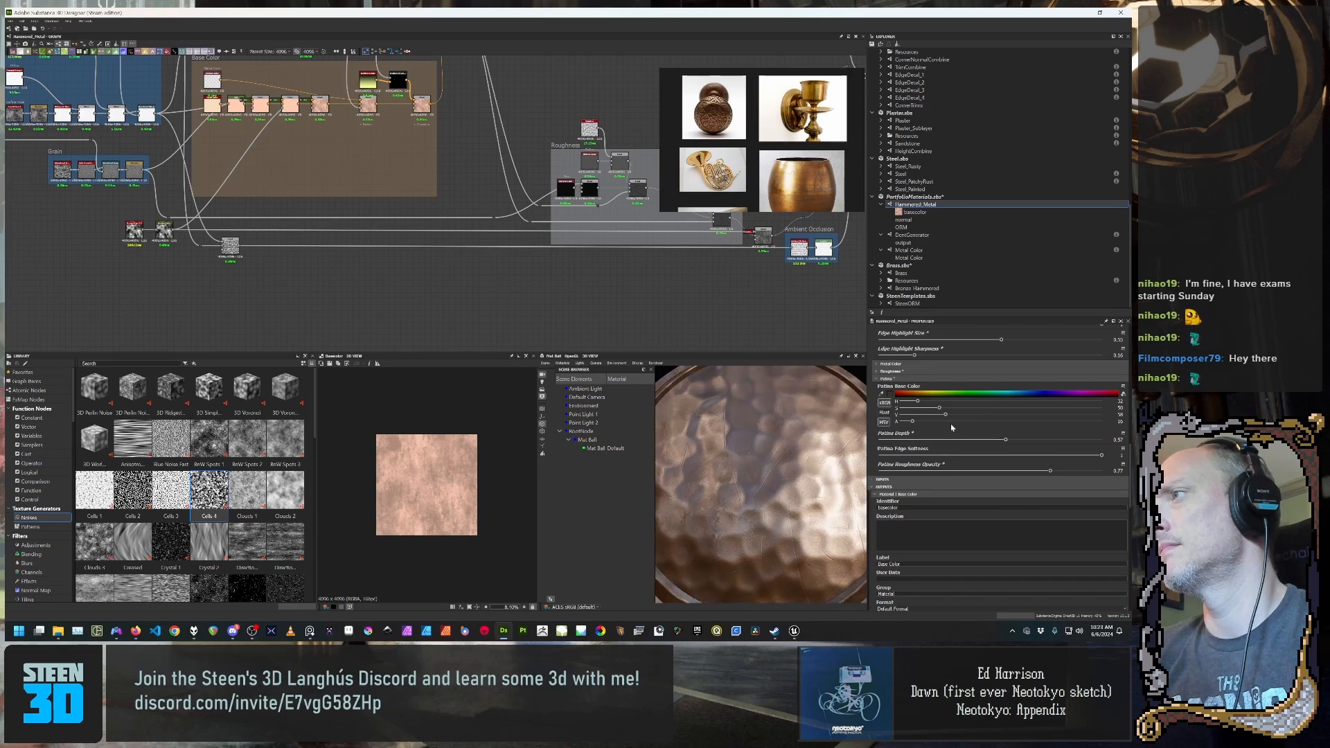
pyautogui.moveTo(914, 422); pyautogui.dragTo(1012, 424)
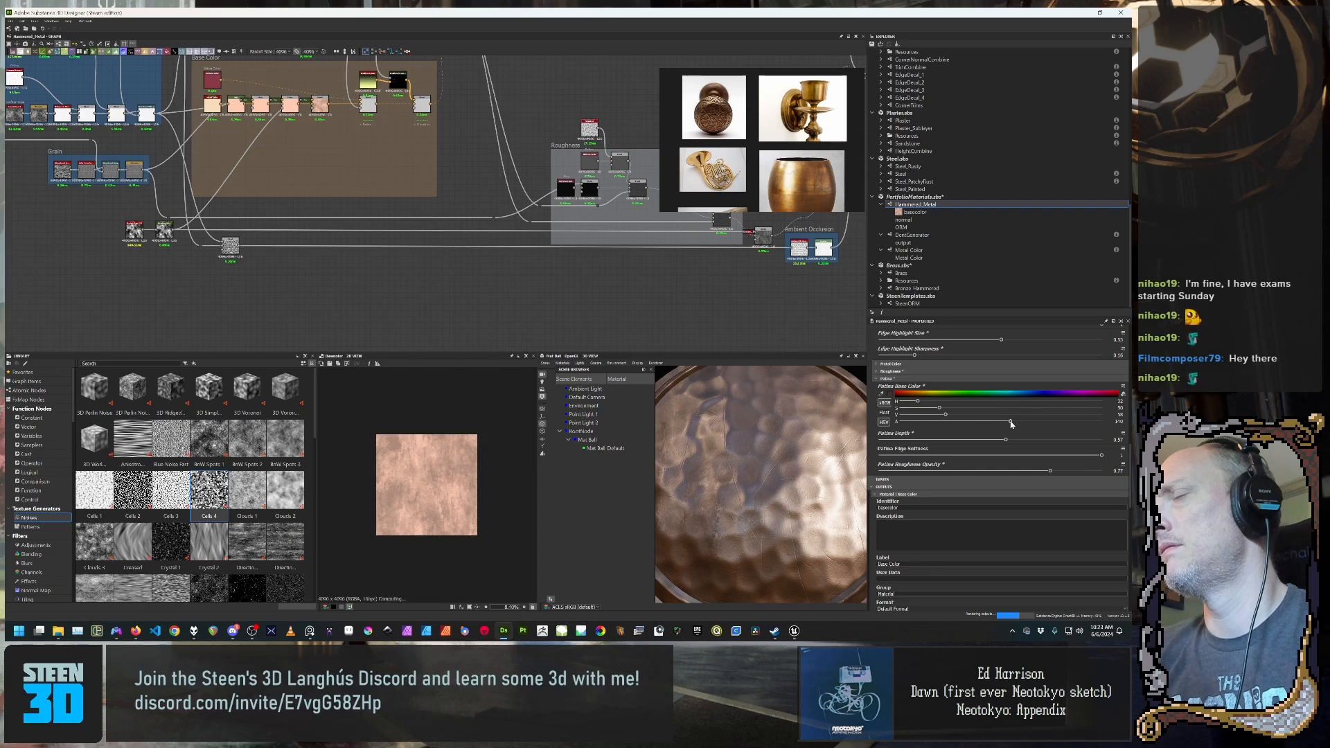
pyautogui.moveTo(1011, 424); pyautogui.dragTo(994, 425)
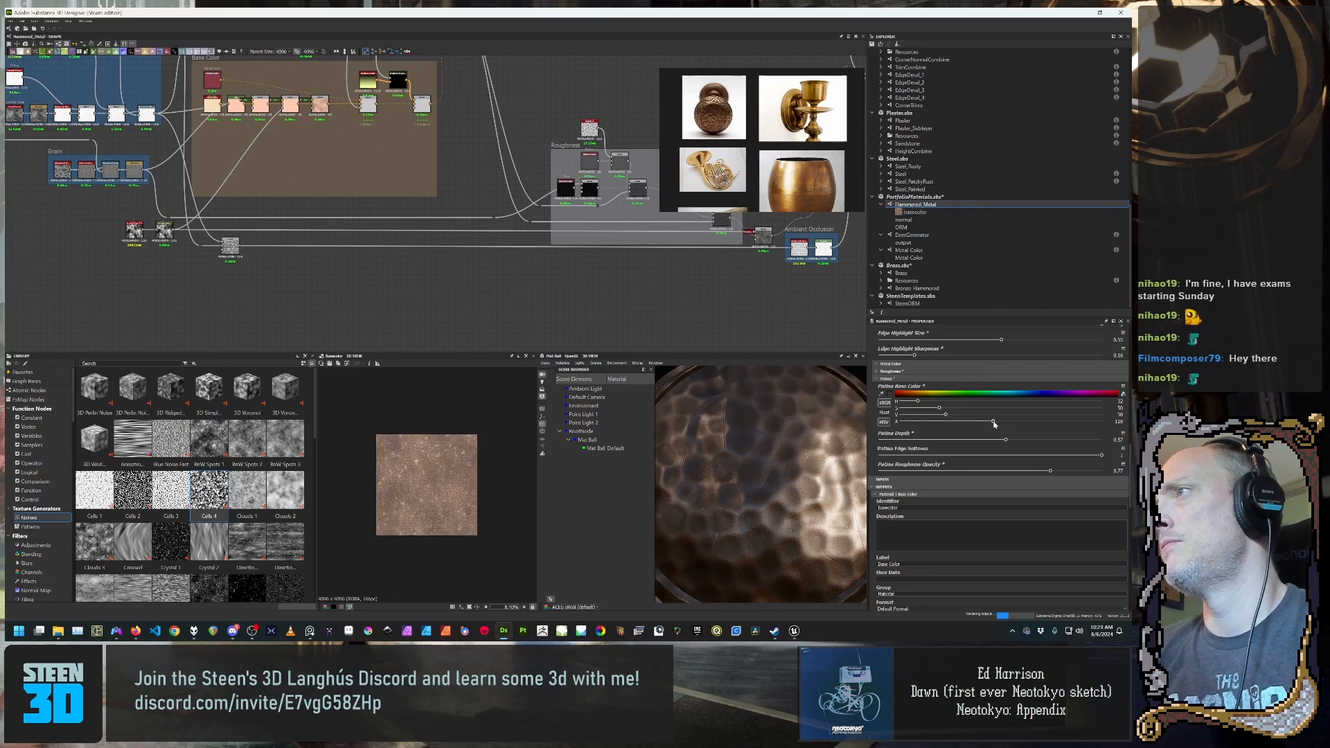
pyautogui.moveTo(994, 424); pyautogui.dragTo(1048, 427)
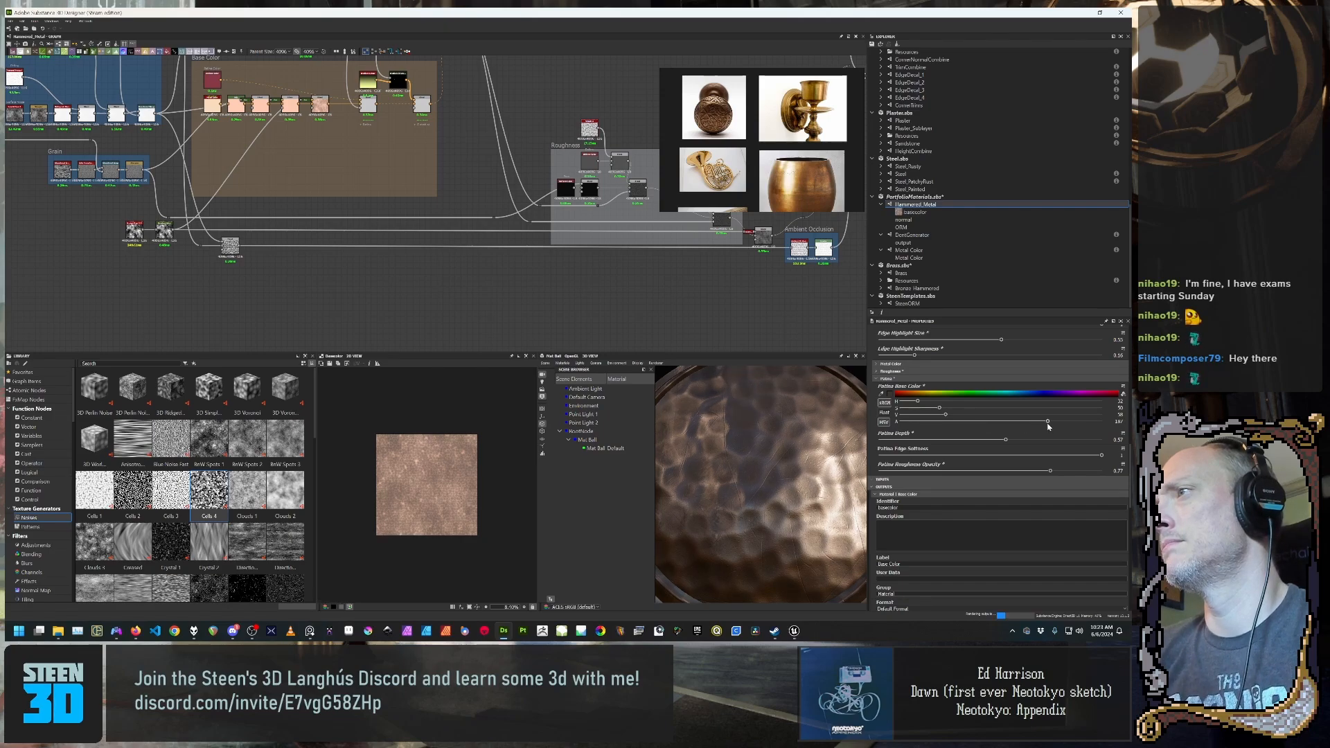
pyautogui.click(1100, 422)
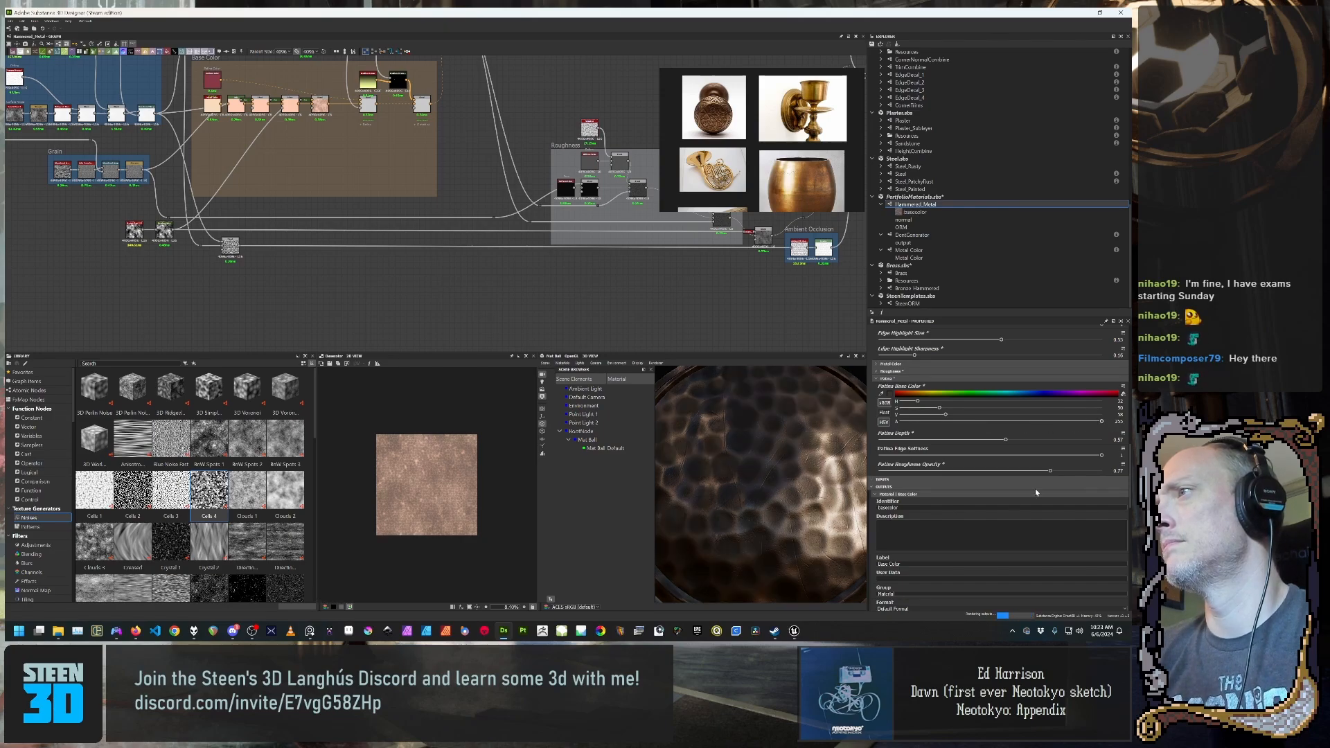
pyautogui.moveTo(822, 471)
pyautogui.mouseDown()
pyautogui.moveTo(759, 469)
pyautogui.moveTo(837, 464)
pyautogui.moveTo(777, 481)
pyautogui.moveTo(849, 471)
pyautogui.moveTo(783, 482)
pyautogui.moveTo(801, 485)
pyautogui.mouseUp()
pyautogui.scroll(-5, 791, 467)
pyautogui.scroll(5, 790, 481)
pyautogui.scroll(-3, 802, 485)
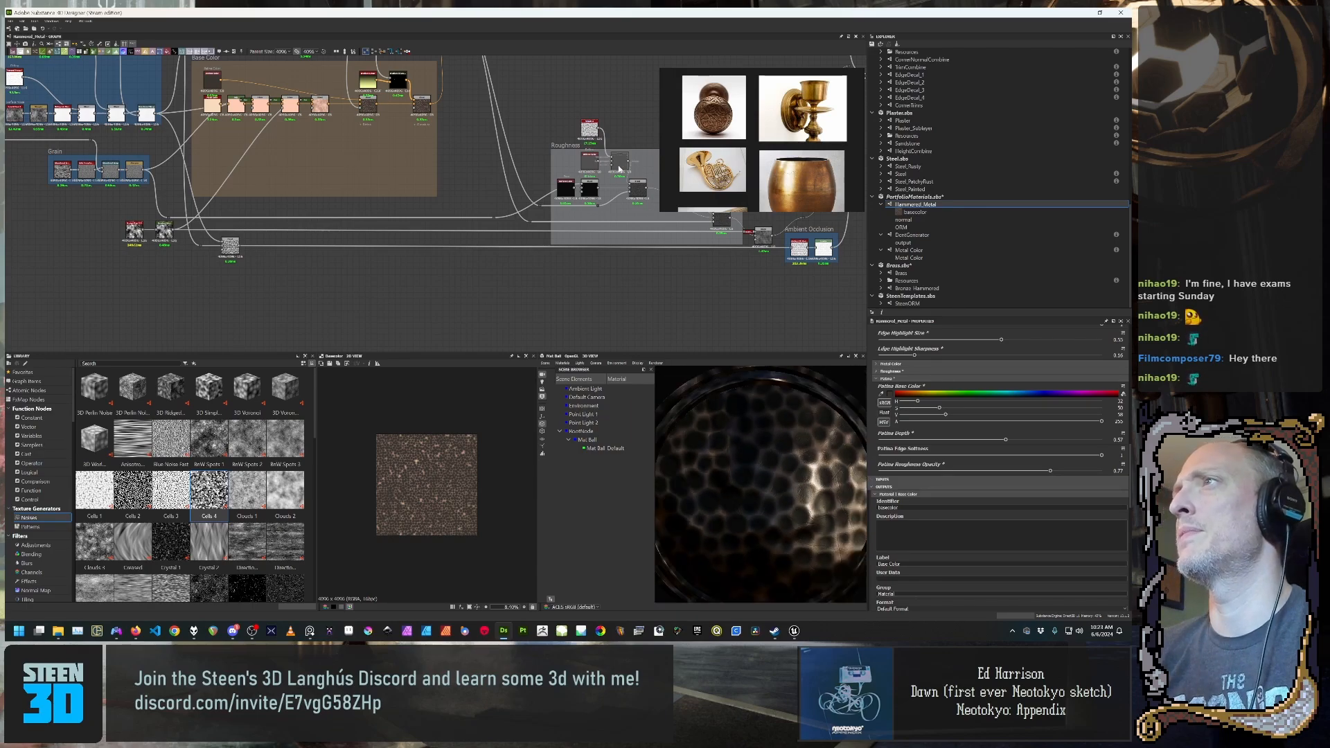
# Step: Show the output of the base color metallic validation node in the Preview frame and examine its map
pyautogui.moveTo(618, 158); pyautogui.dragTo(346, 236, button='middle')
pyautogui.scroll(3, 487, 216)
pyautogui.moveTo(487, 216); pyautogui.dragTo(254, 307, button='middle')
pyautogui.moveTo(475, 192); pyautogui.dragTo(298, 238, button='middle')
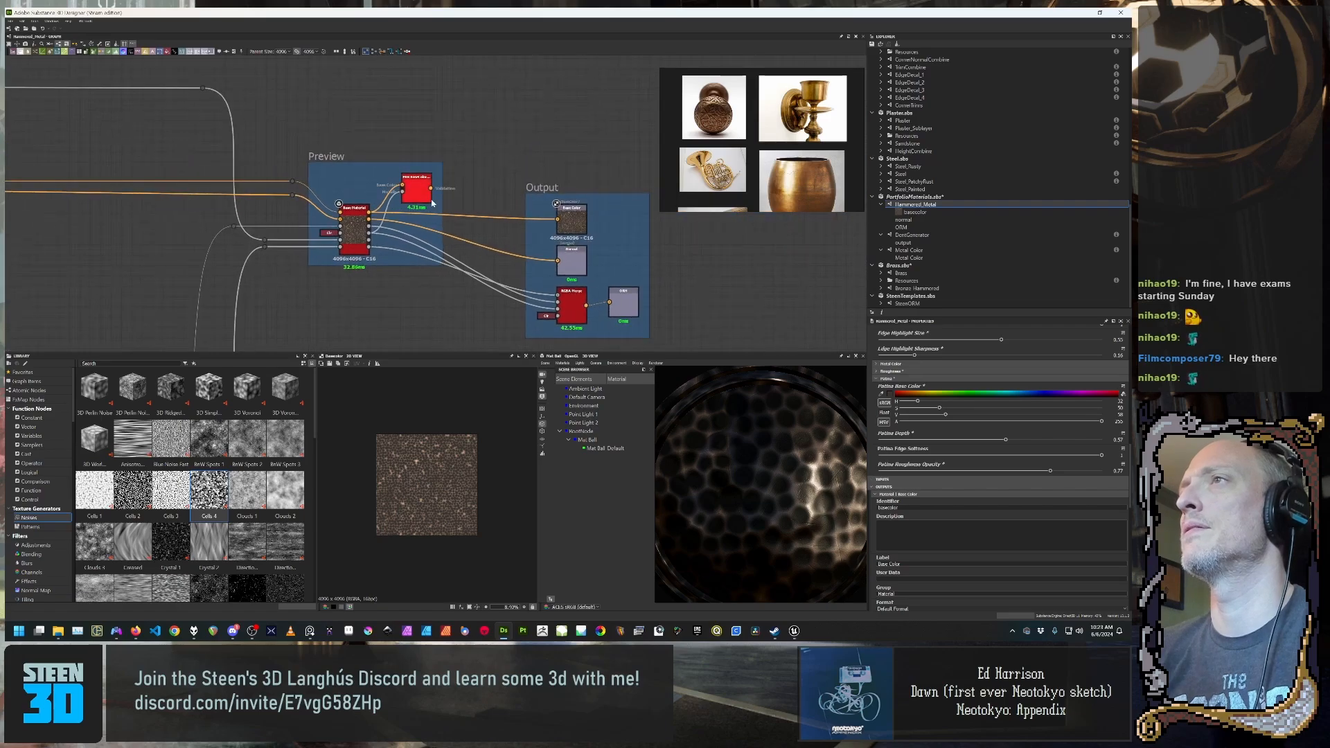
pyautogui.doubleClick(417, 191)
pyautogui.scroll(2, 455, 541)
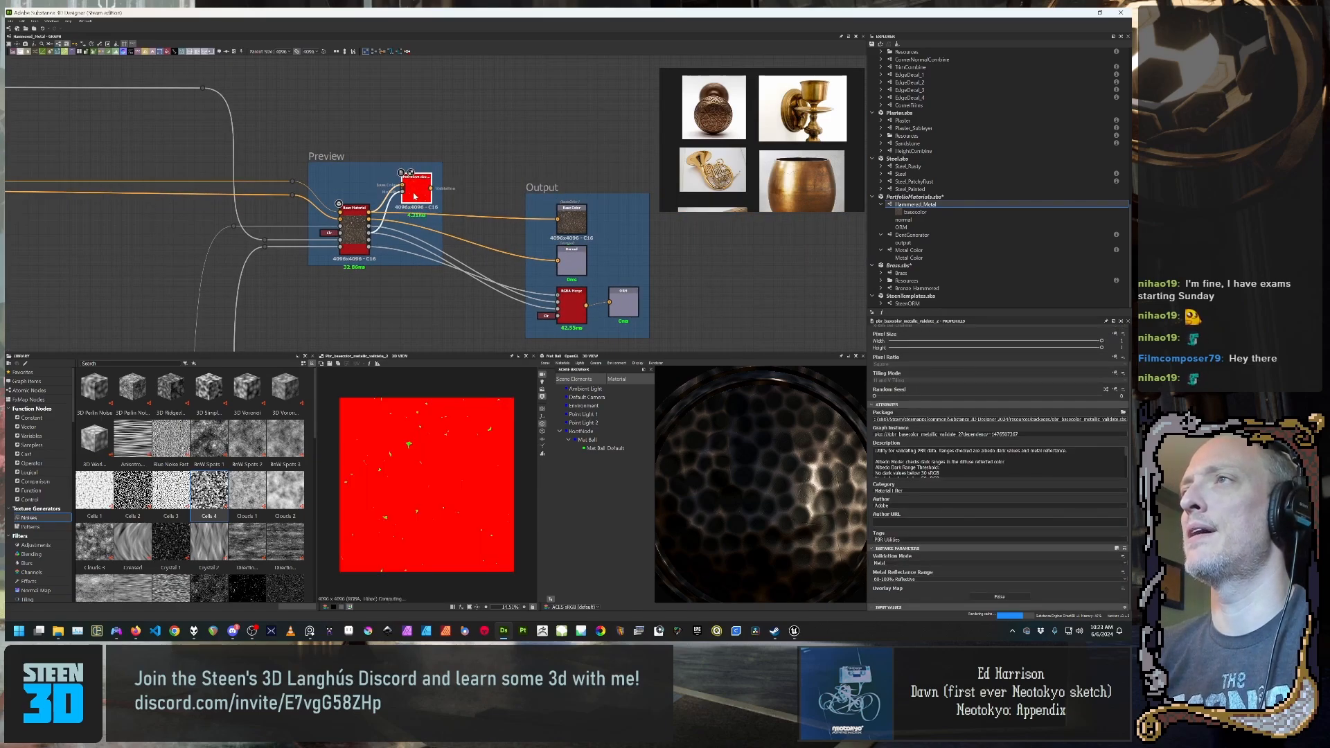
pyautogui.scroll(2, 399, 400)
pyautogui.scroll(-4, 513, 513)
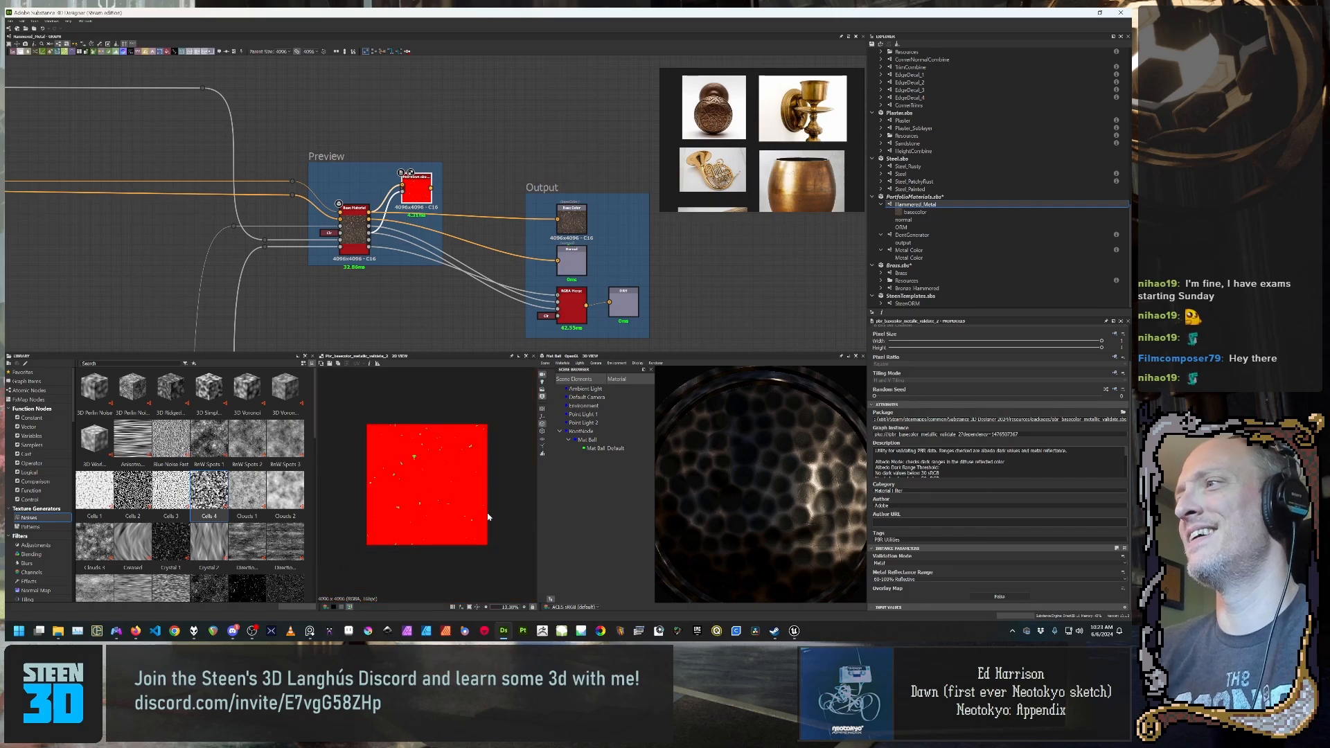
# Step: Examine the patina on the whole mat ball and up close, and look over the graph's Roughness, Preview and Output frames
pyautogui.moveTo(741, 476)
pyautogui.mouseDown()
pyautogui.moveTo(791, 466)
pyautogui.moveTo(762, 484)
pyautogui.mouseUp()
pyautogui.scroll(3, 761, 483)
pyautogui.moveTo(421, 279); pyautogui.dragTo(503, 219, button='middle')
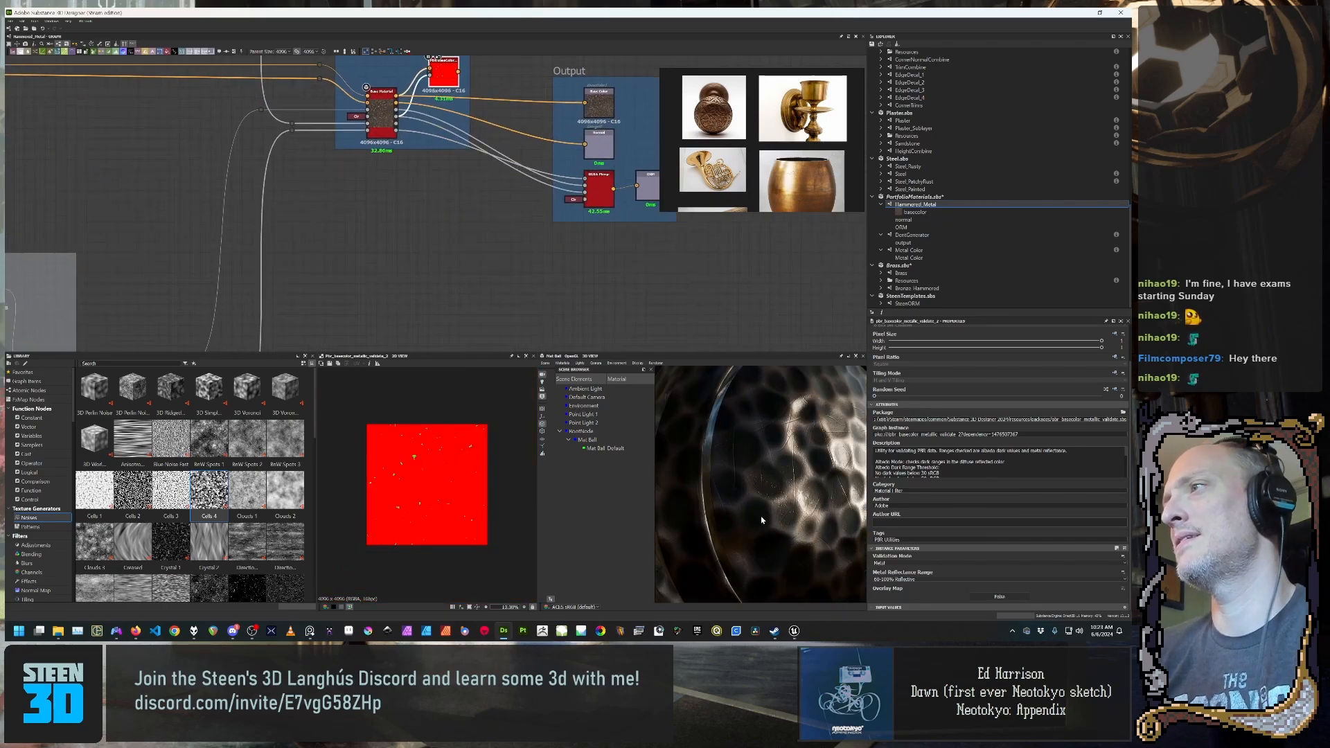
pyautogui.scroll(-5, 761, 519)
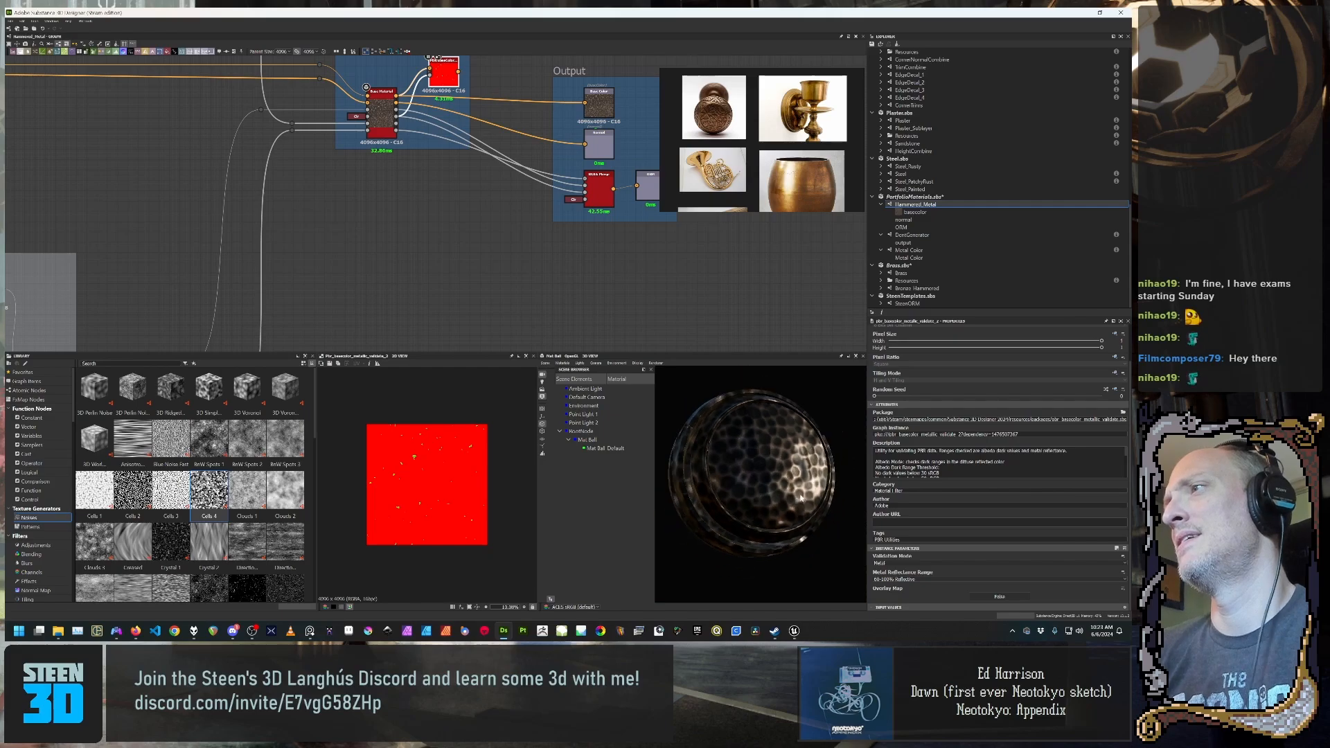
pyautogui.moveTo(801, 498); pyautogui.dragTo(807, 494)
pyautogui.moveTo(413, 255); pyautogui.dragTo(421, 259, button='middle')
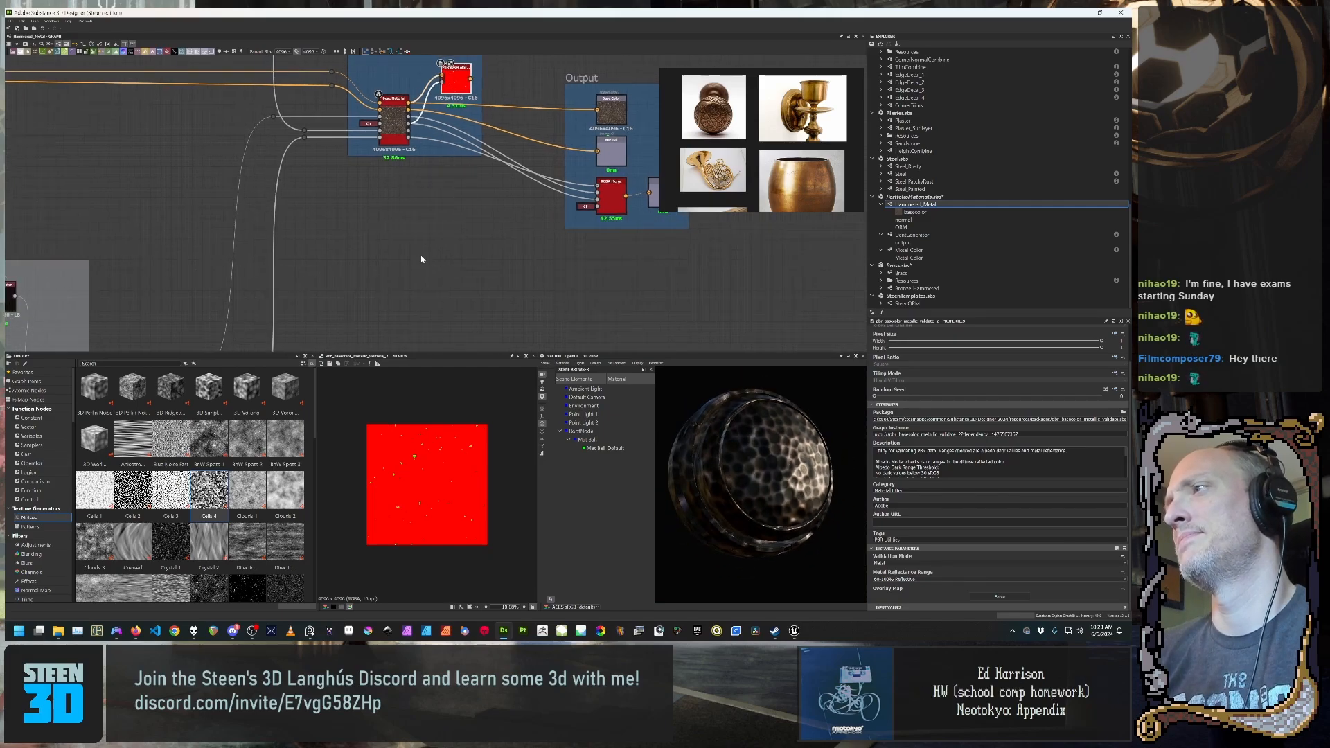
pyautogui.scroll(-3, 421, 259)
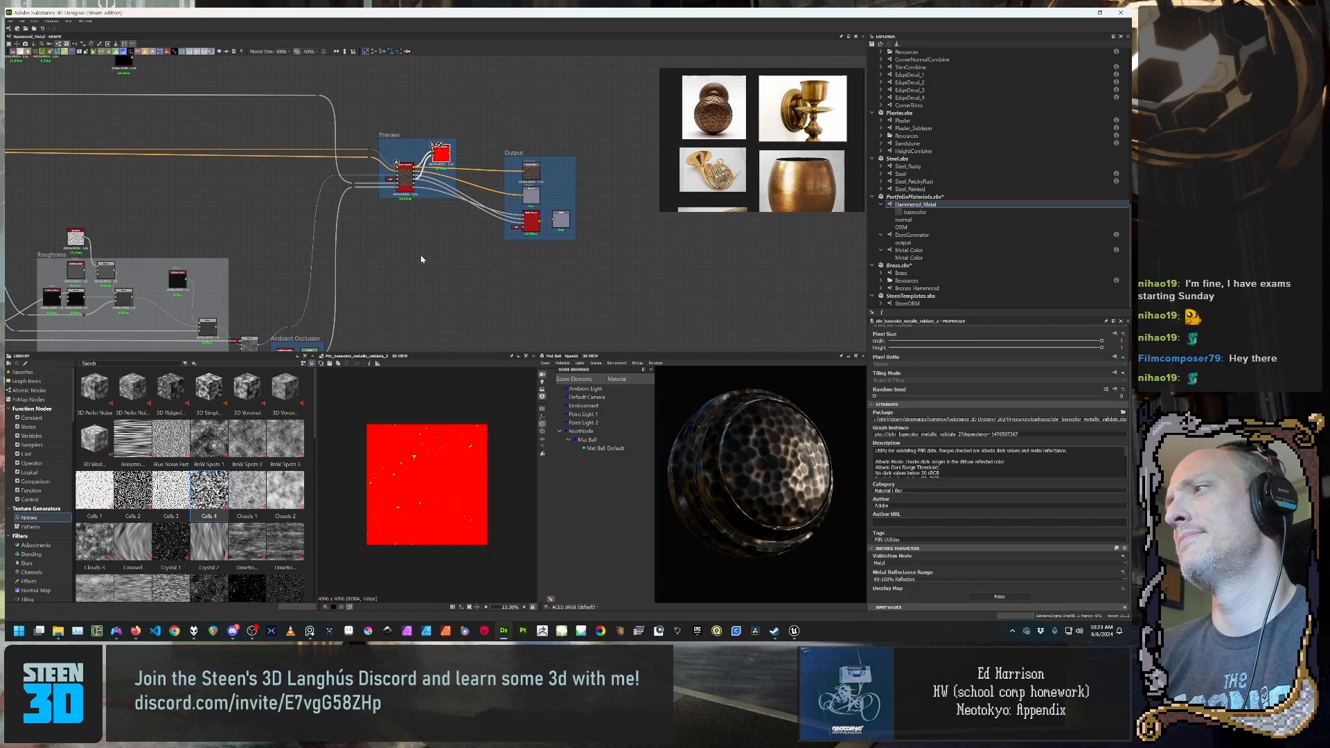
pyautogui.moveTo(366, 280); pyautogui.dragTo(533, 251, button='middle')
pyautogui.moveTo(658, 303); pyautogui.dragTo(481, 271, button='middle')
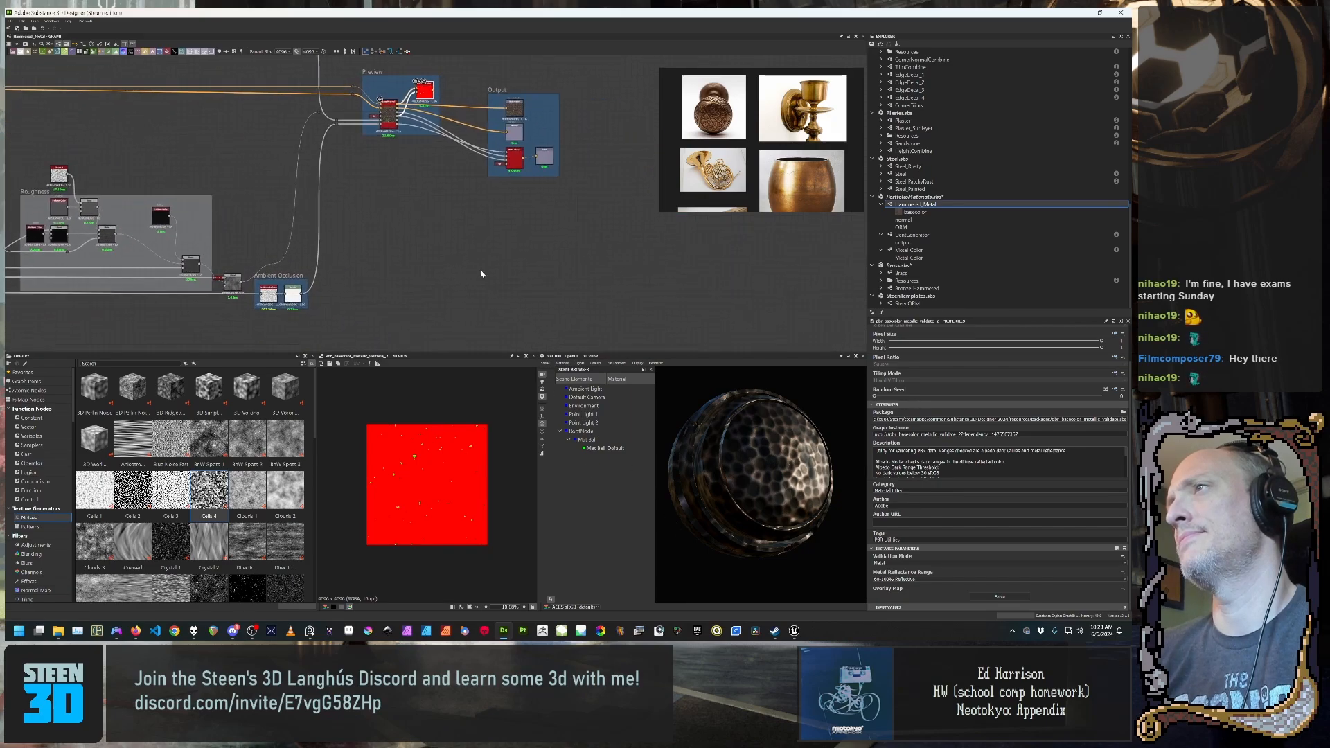
# Step: Return to the Hammered_Metal graph's Patina parameters and set the Patina Base Color's alpha to 122
pyautogui.click(584, 268)
pyautogui.moveTo(759, 324); pyautogui.dragTo(594, 281, button='middle')
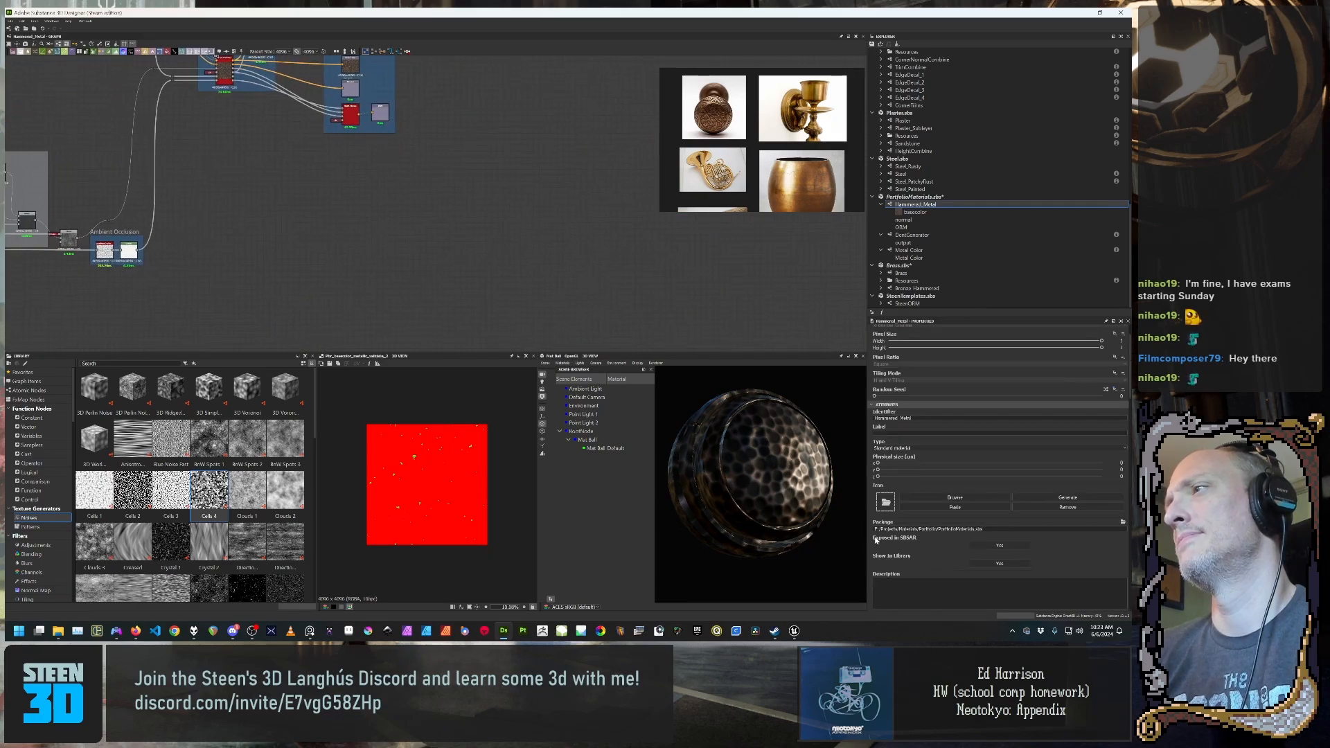
pyautogui.scroll(-8, 876, 541)
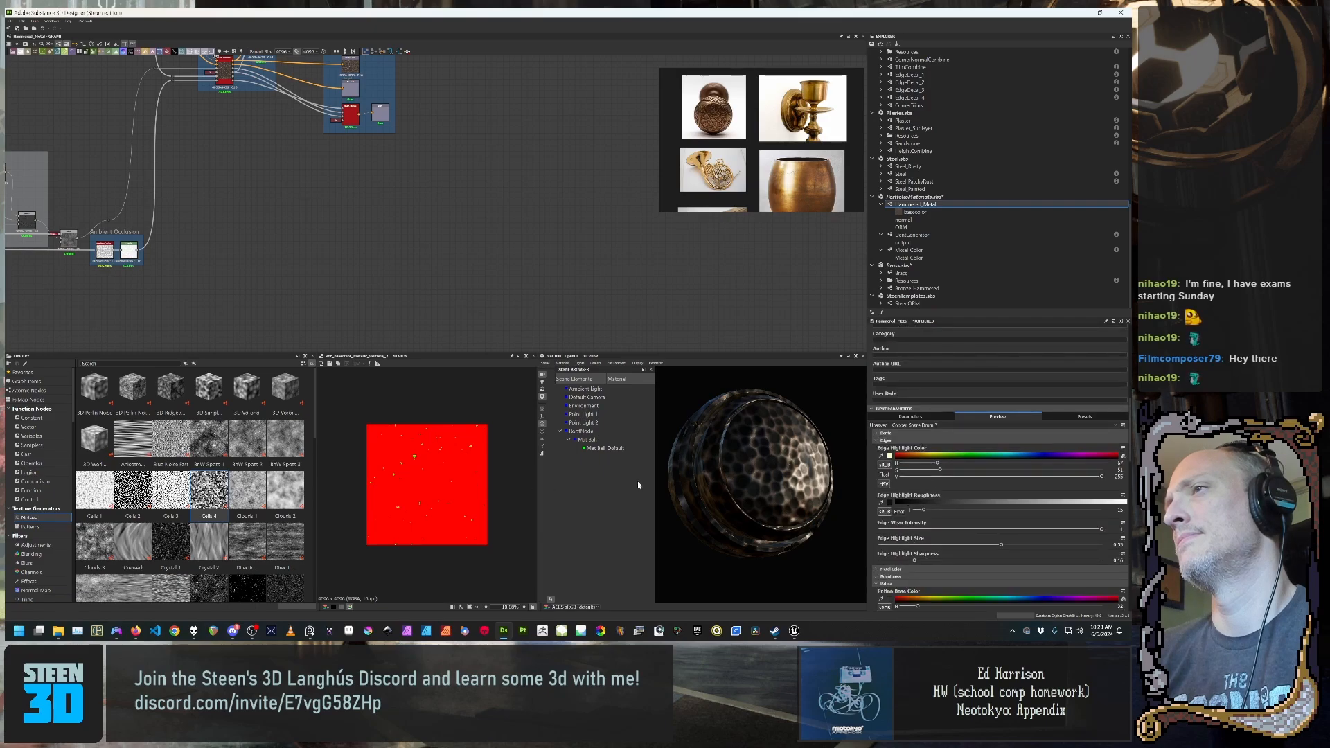
pyautogui.scroll(-1, 973, 525)
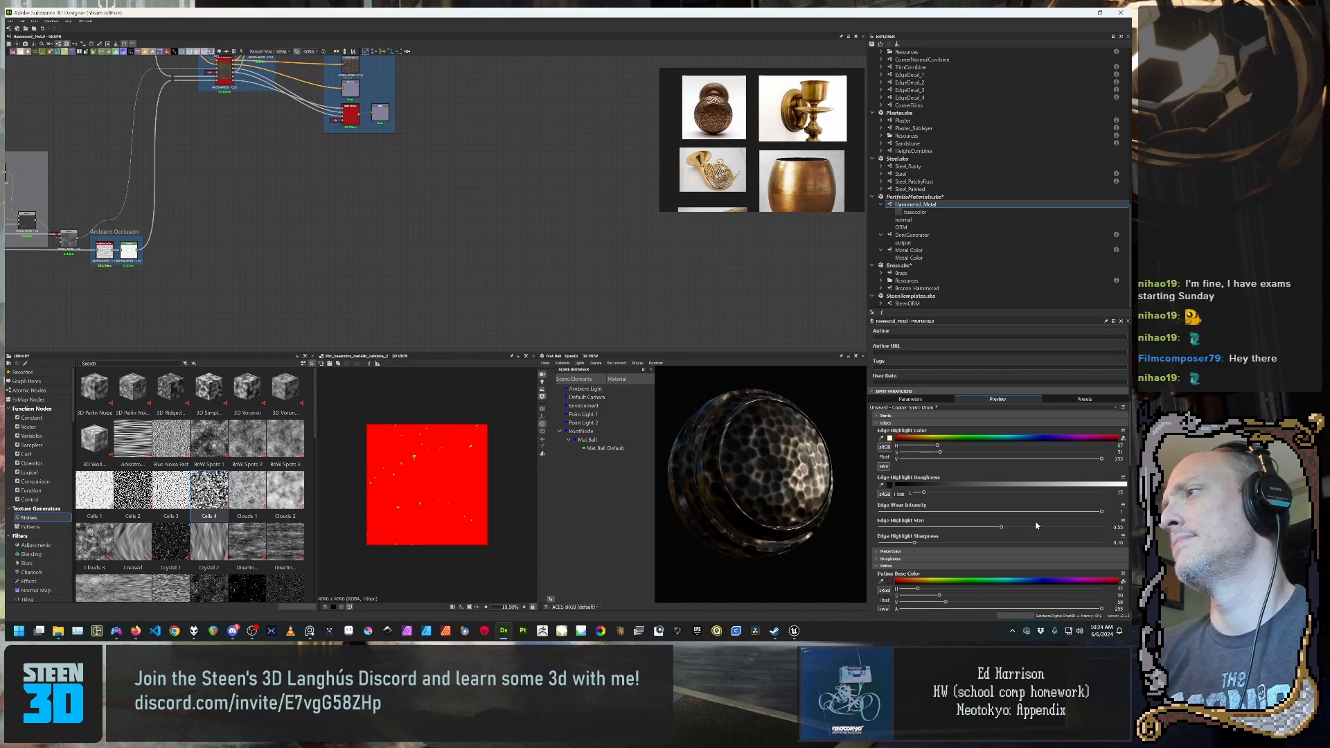
pyautogui.scroll(-6, 1036, 526)
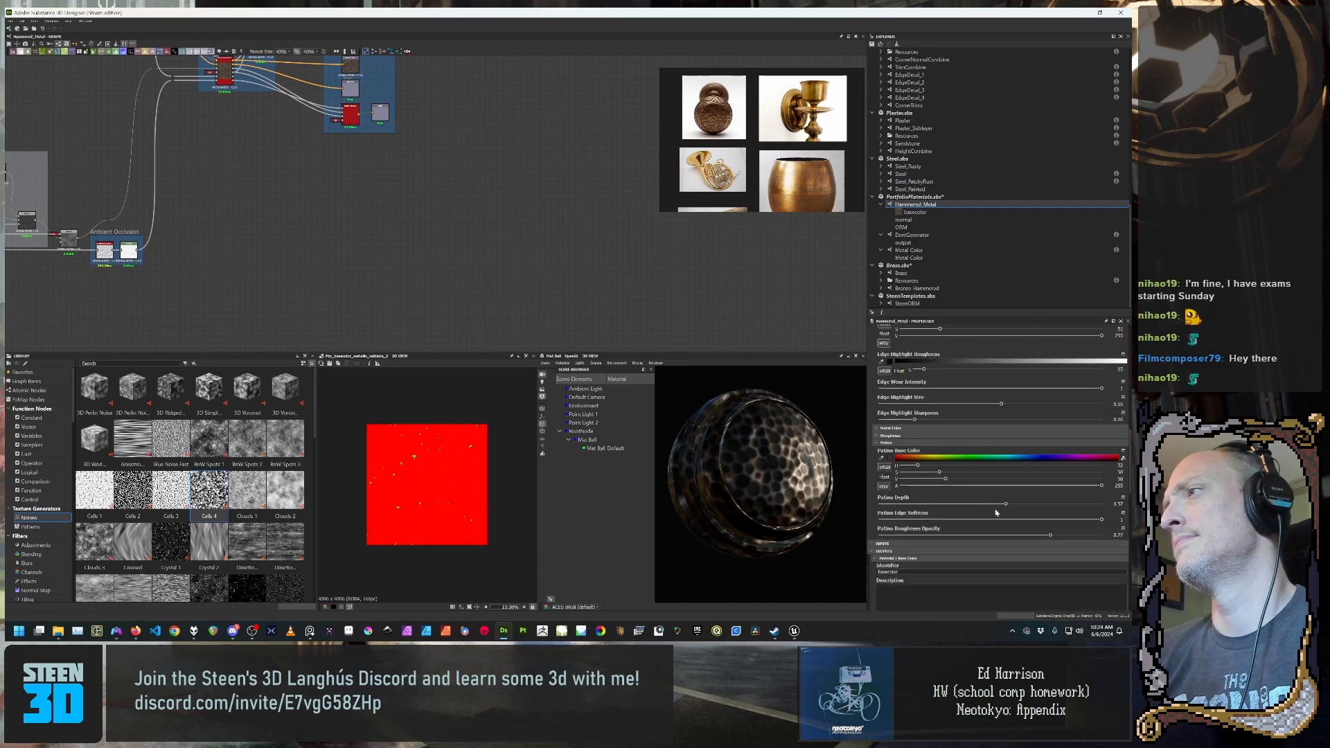
pyautogui.moveTo(1004, 506); pyautogui.dragTo(1006, 506)
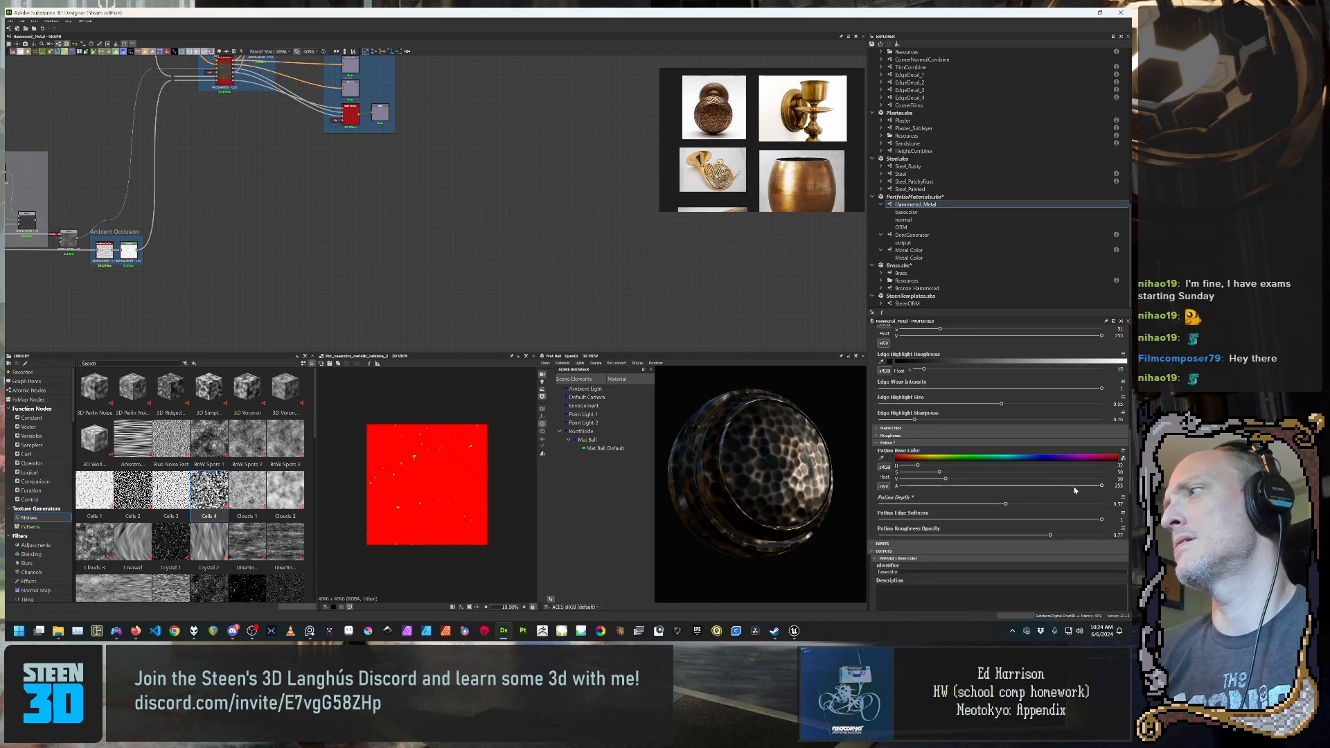
pyautogui.moveTo(1074, 486); pyautogui.dragTo(993, 491)
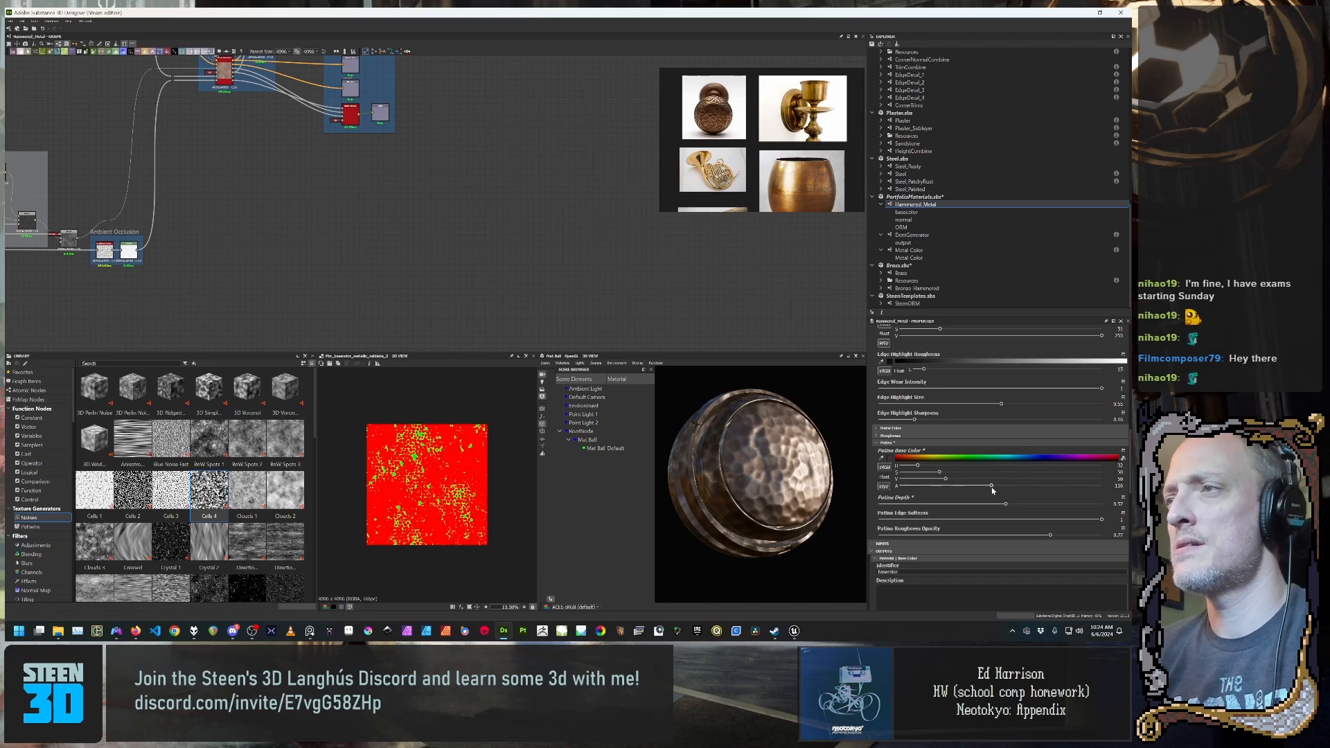
pyautogui.moveTo(992, 489); pyautogui.dragTo(997, 487)
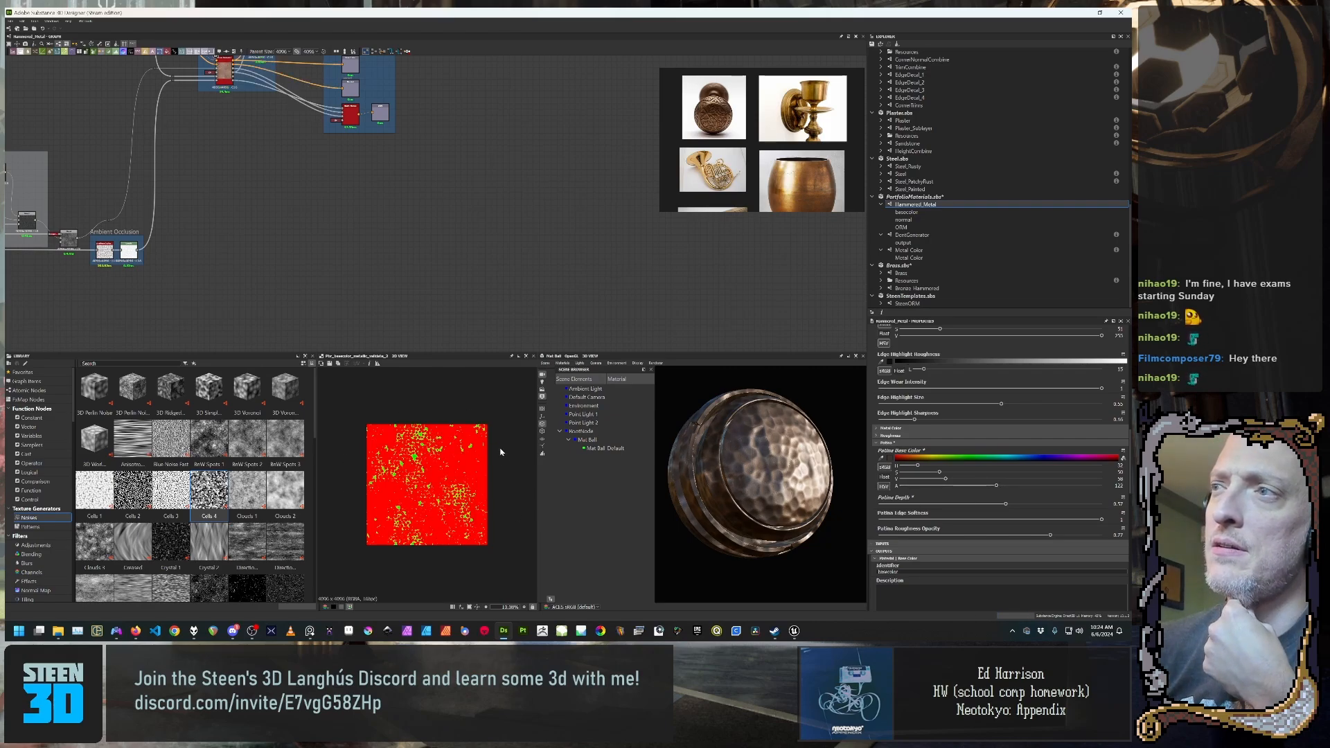
# Step: Compare the metallic validation map's cell pattern up close with the patina between the dents on the mat ball
pyautogui.moveTo(786, 487); pyautogui.dragTo(769, 512)
pyautogui.scroll(5, 752, 499)
pyautogui.scroll(-3, 756, 510)
pyautogui.scroll(3, 455, 491)
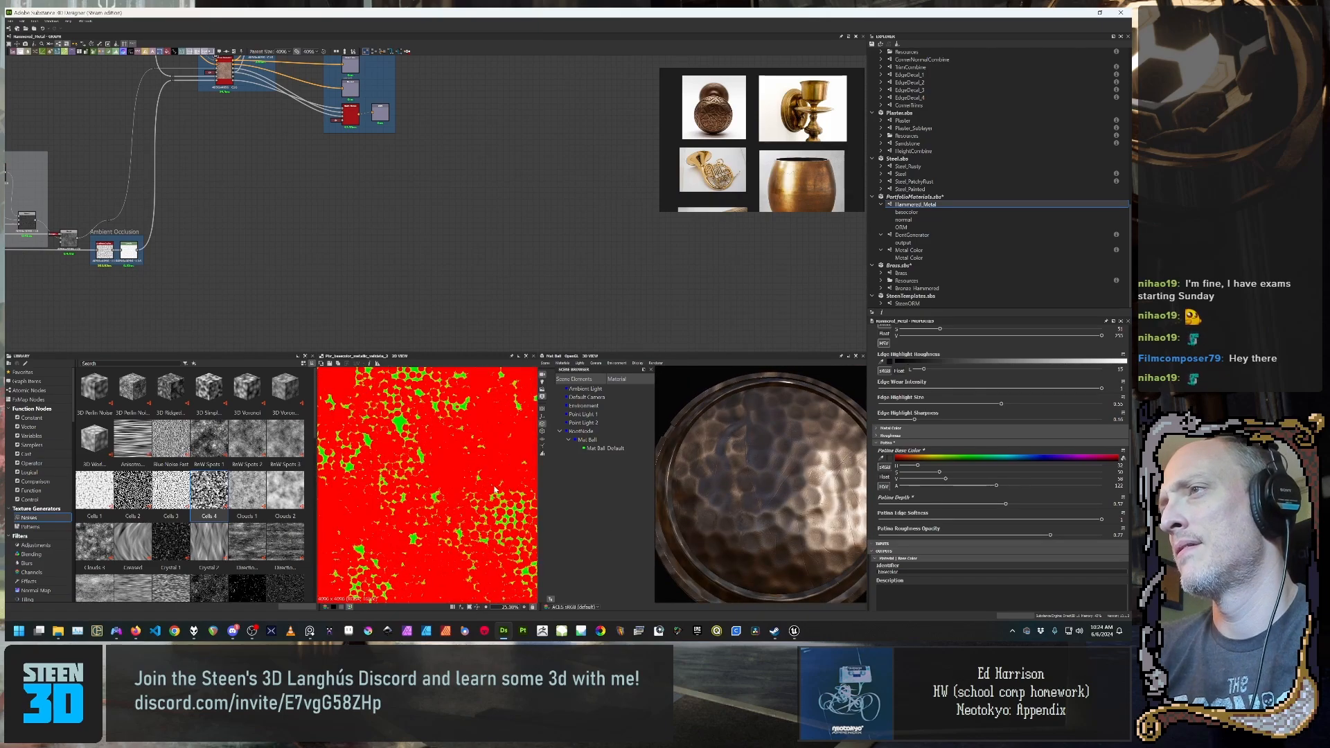
pyautogui.scroll(2, 453, 487)
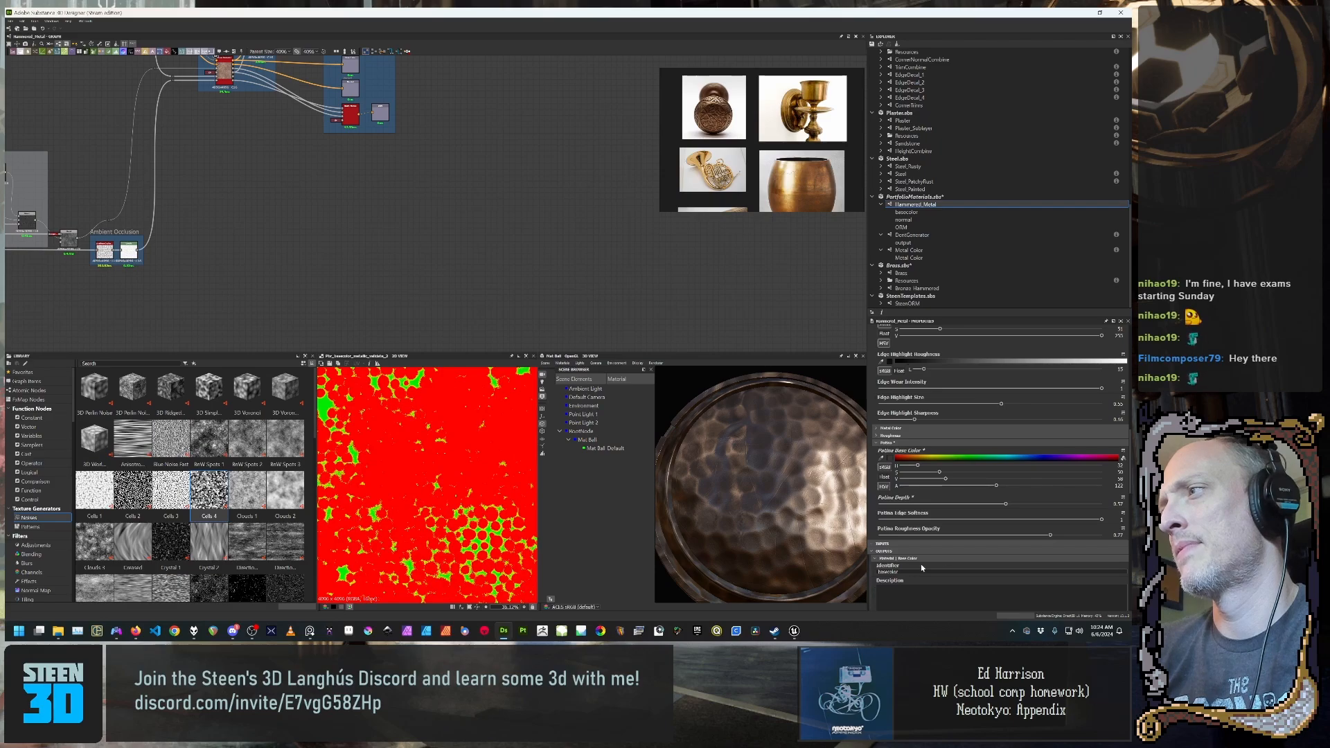
pyautogui.moveTo(838, 560); pyautogui.dragTo(824, 567)
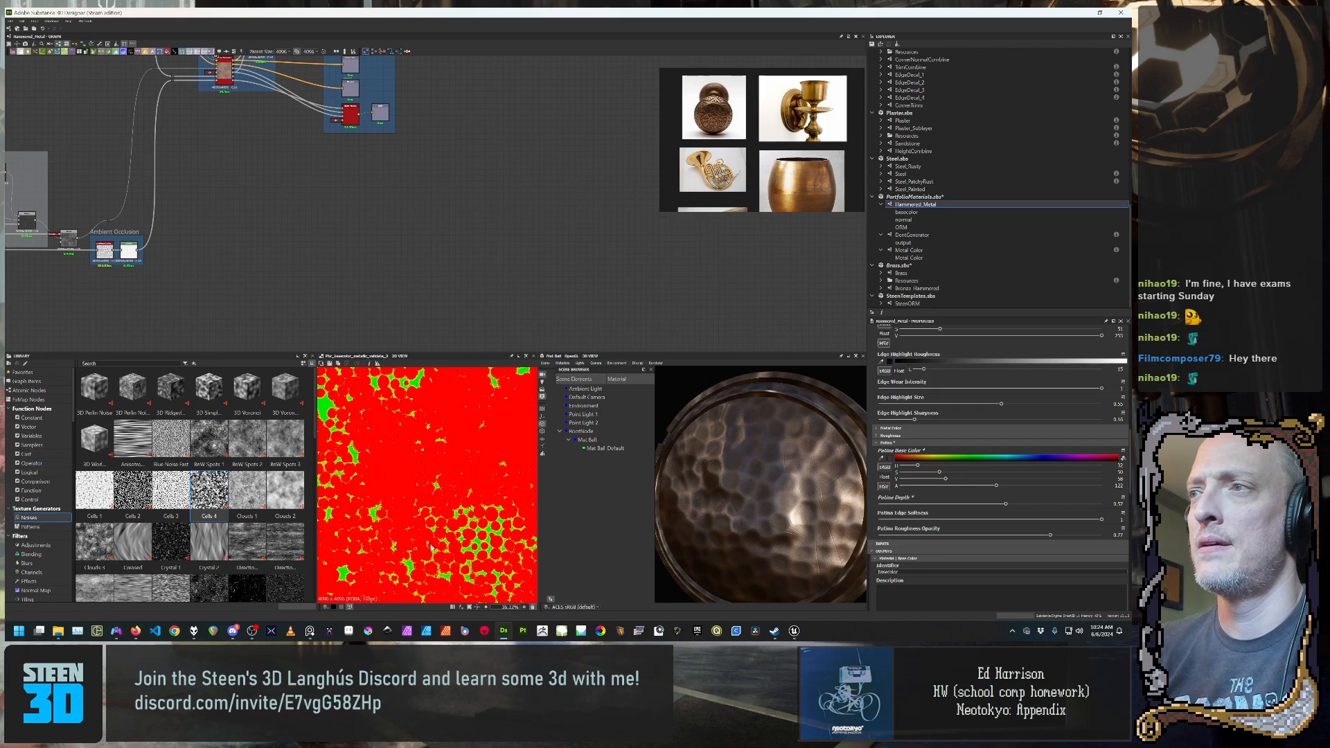
pyautogui.scroll(5, 475, 512)
pyautogui.scroll(-2, 474, 512)
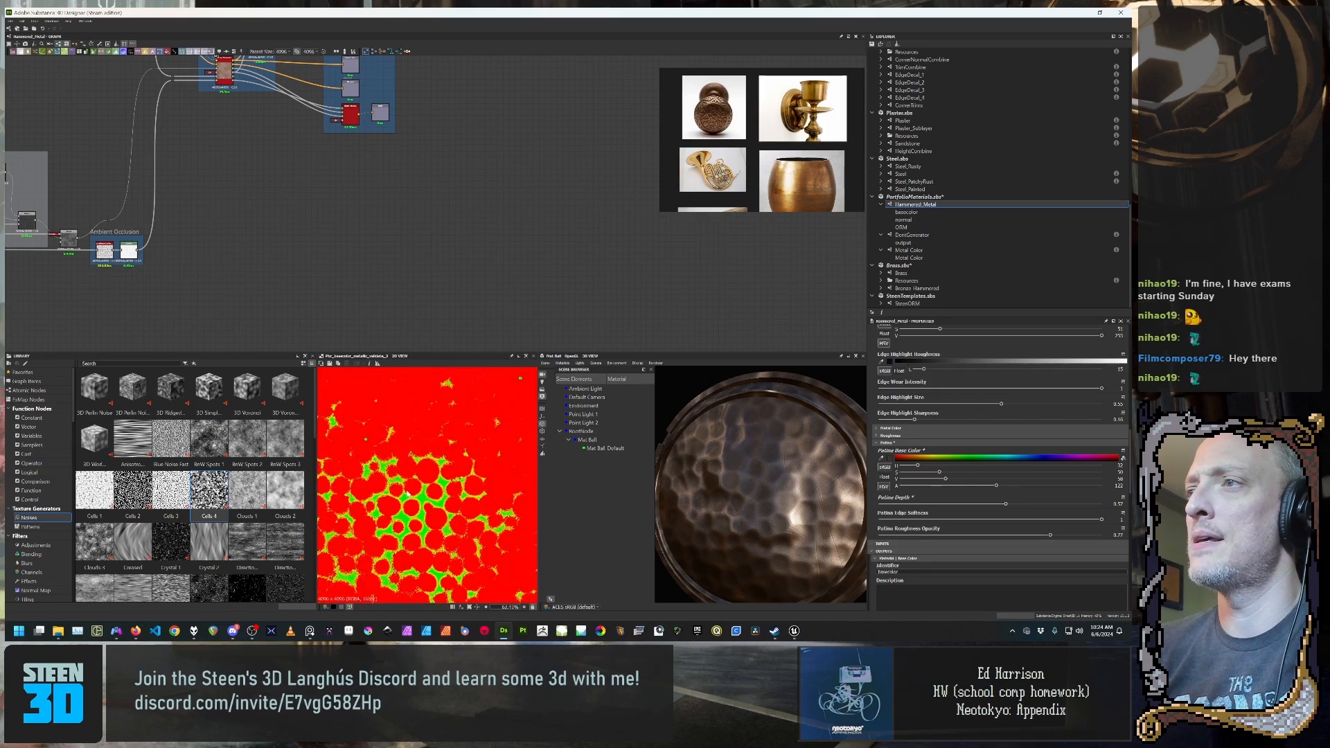
pyautogui.scroll(-2, 424, 504)
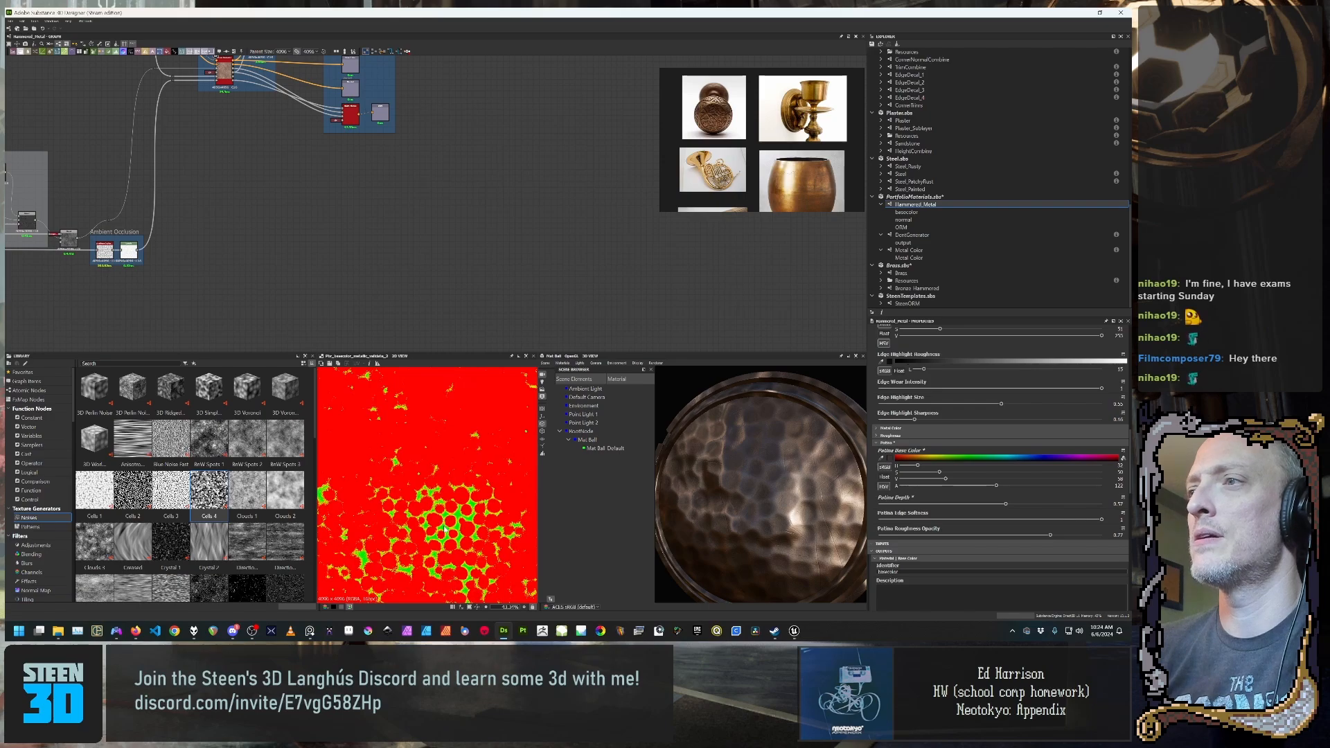
pyautogui.scroll(-3, 441, 554)
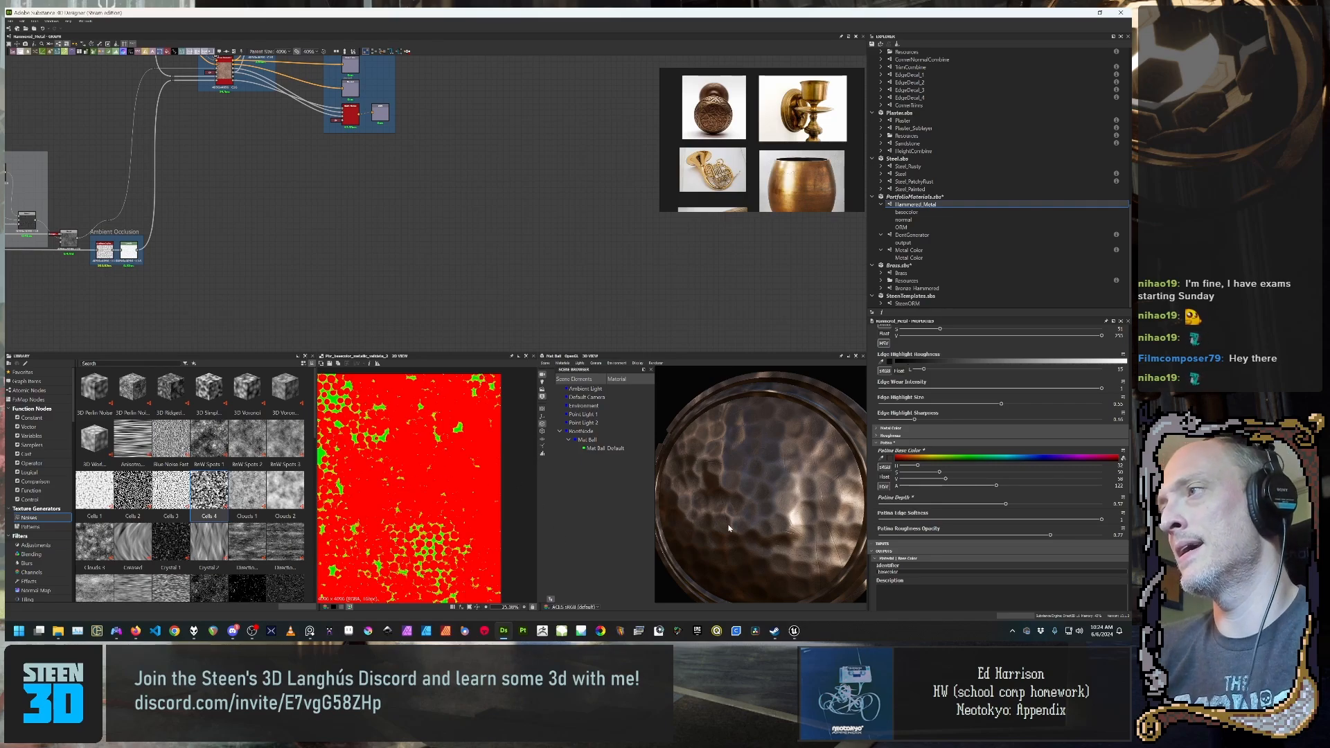
# Step: Inspect the mat ball's patina and hammered dents from several angles and distances, checking against the full validation map
pyautogui.moveTo(728, 528)
pyautogui.mouseDown()
pyautogui.moveTo(721, 519)
pyautogui.moveTo(800, 514)
pyautogui.moveTo(720, 519)
pyautogui.mouseUp()
pyautogui.scroll(-3, 720, 520)
pyautogui.scroll(4, 716, 519)
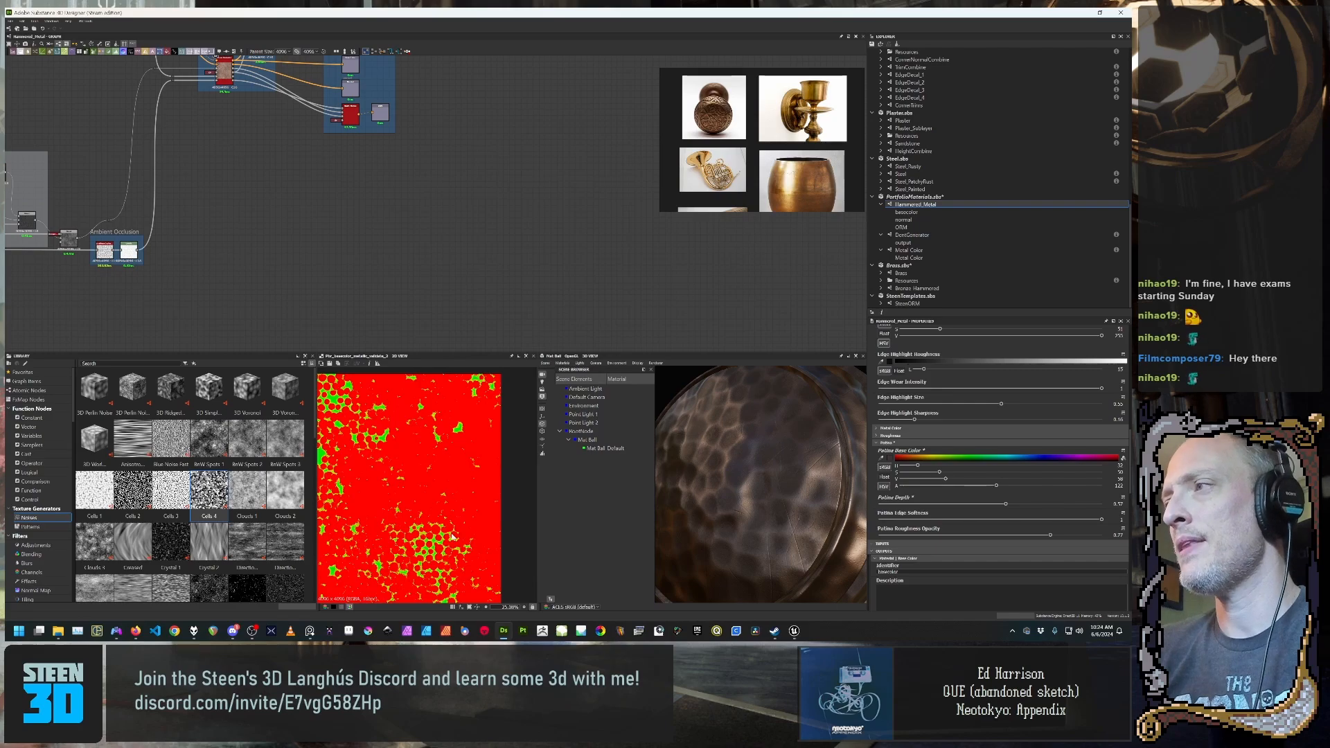
pyautogui.scroll(-2, 452, 537)
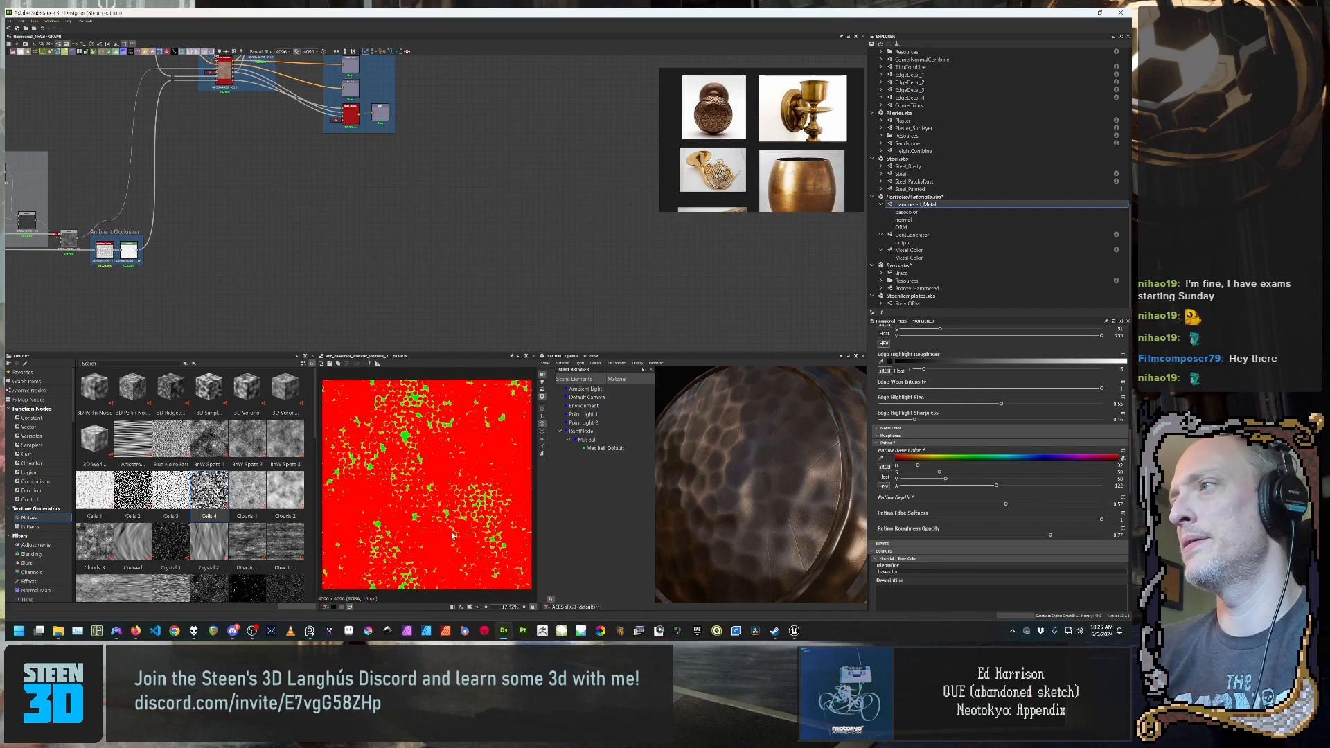
pyautogui.scroll(-1, 452, 535)
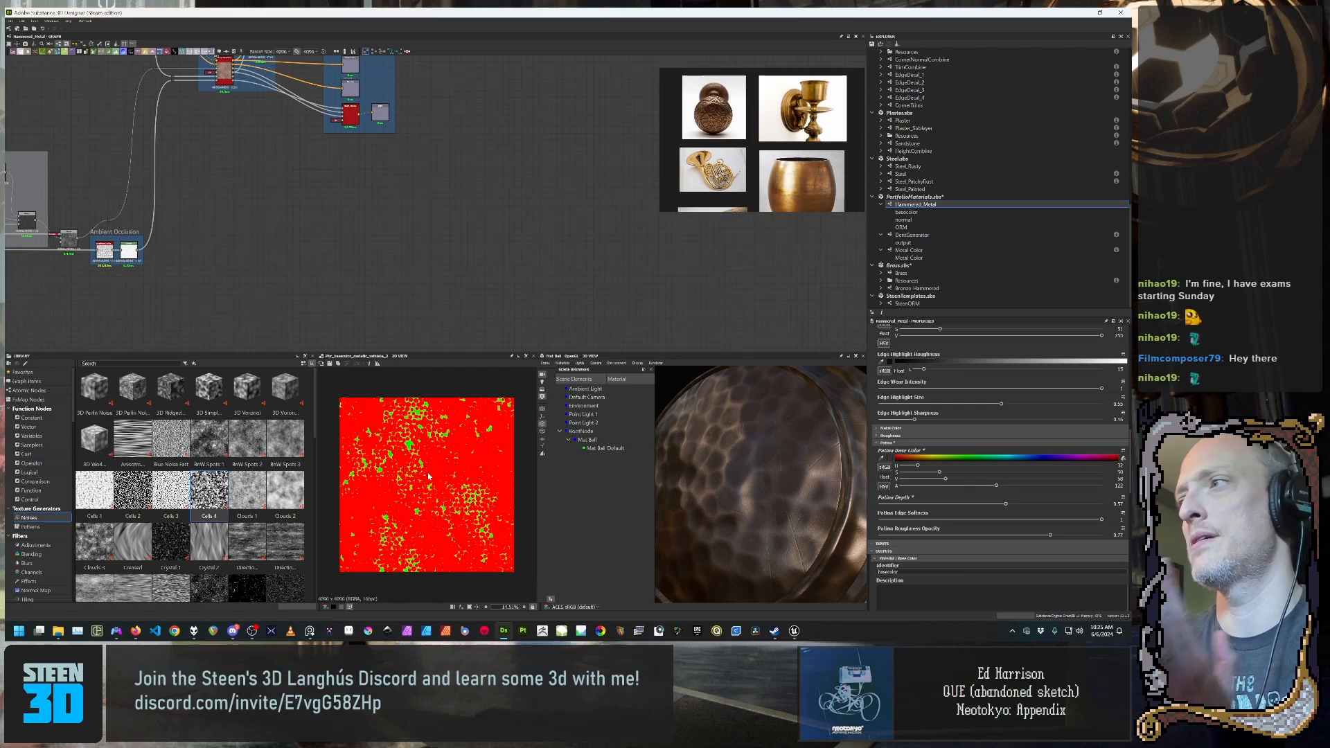
pyautogui.moveTo(692, 450); pyautogui.dragTo(805, 523)
pyautogui.scroll(-5, 787, 502)
pyautogui.scroll(3, 805, 523)
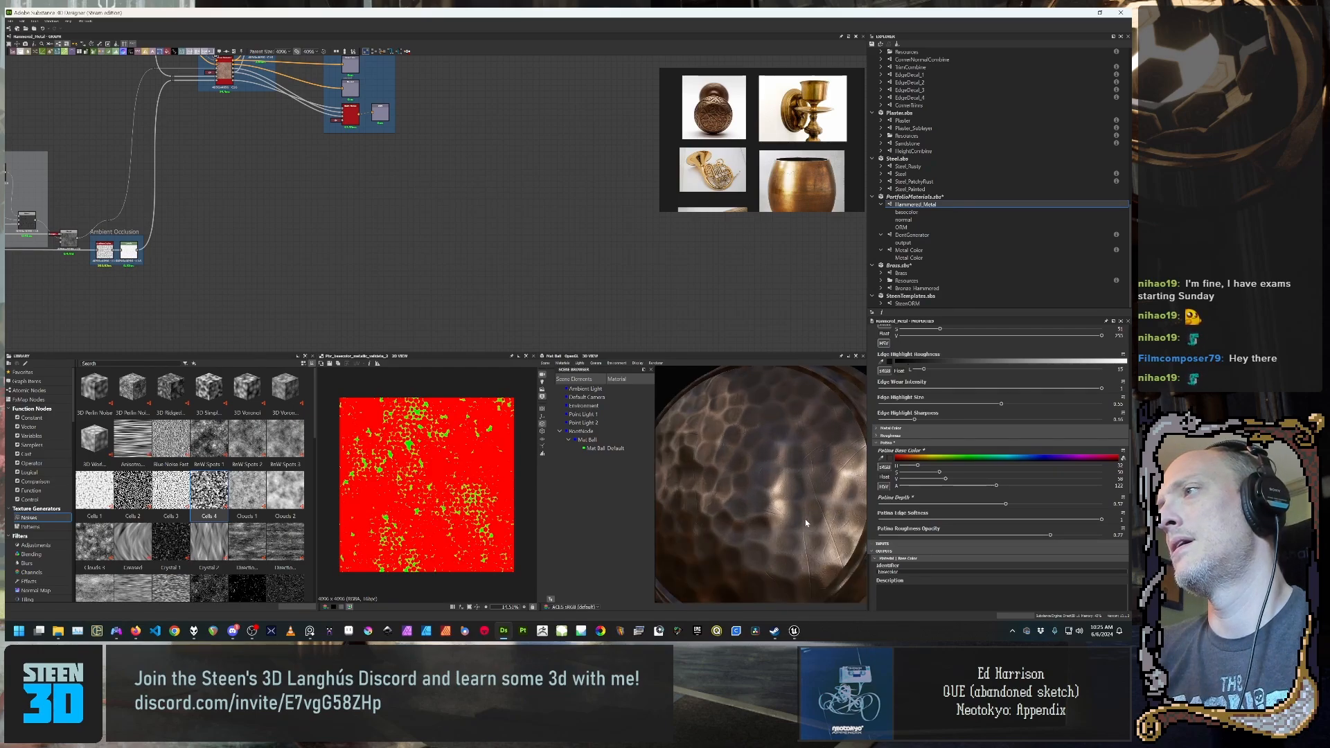
pyautogui.scroll(-1, 923, 478)
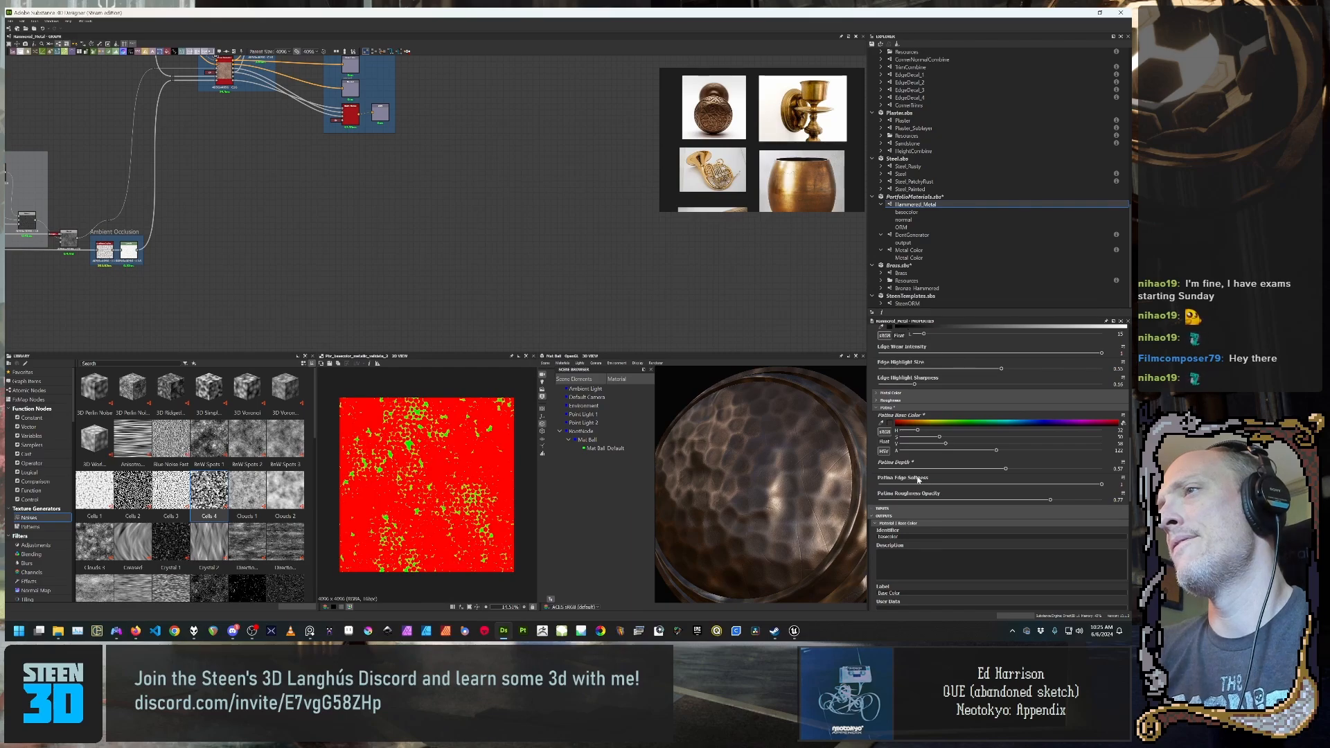
pyautogui.moveTo(751, 486)
pyautogui.mouseDown()
pyautogui.moveTo(772, 485)
pyautogui.moveTo(756, 503)
pyautogui.mouseUp()
pyautogui.scroll(5, 756, 503)
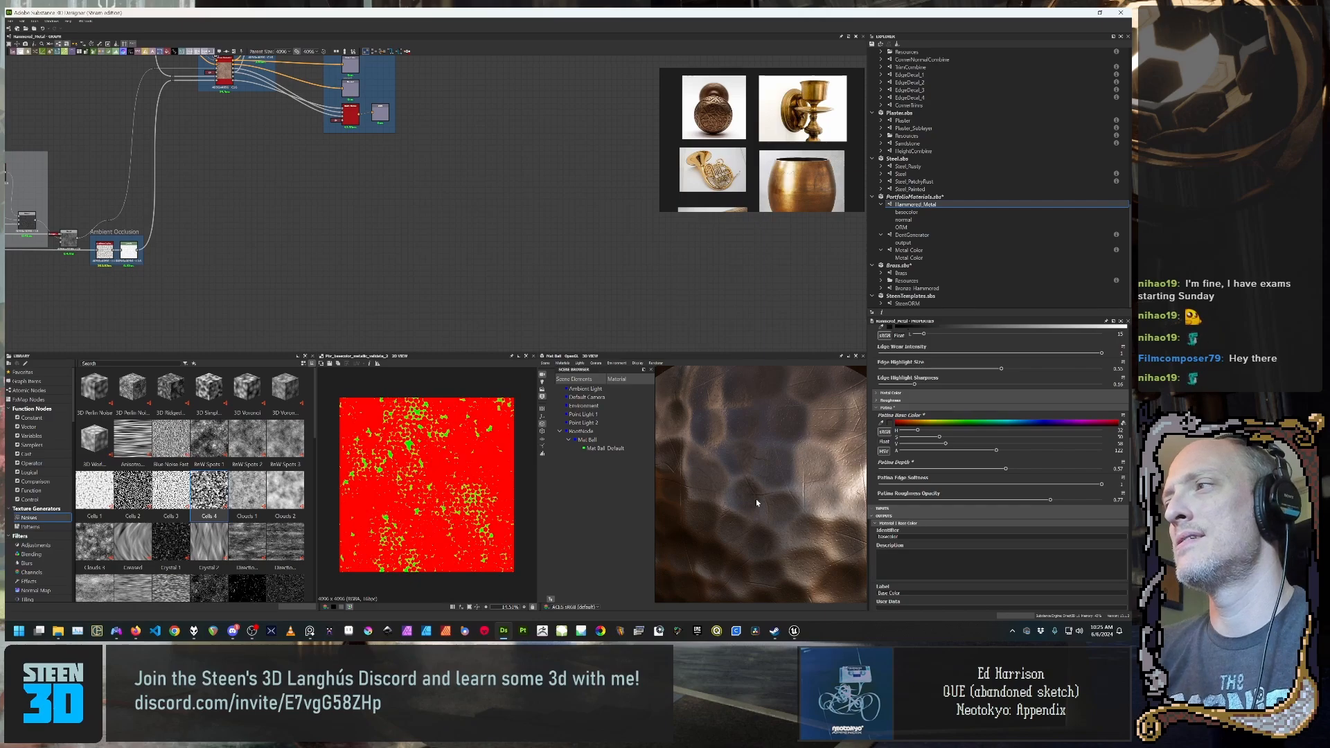
pyautogui.scroll(-5, 765, 511)
pyautogui.moveTo(765, 511); pyautogui.dragTo(806, 534)
pyautogui.scroll(2, 806, 535)
pyautogui.scroll(2, 796, 535)
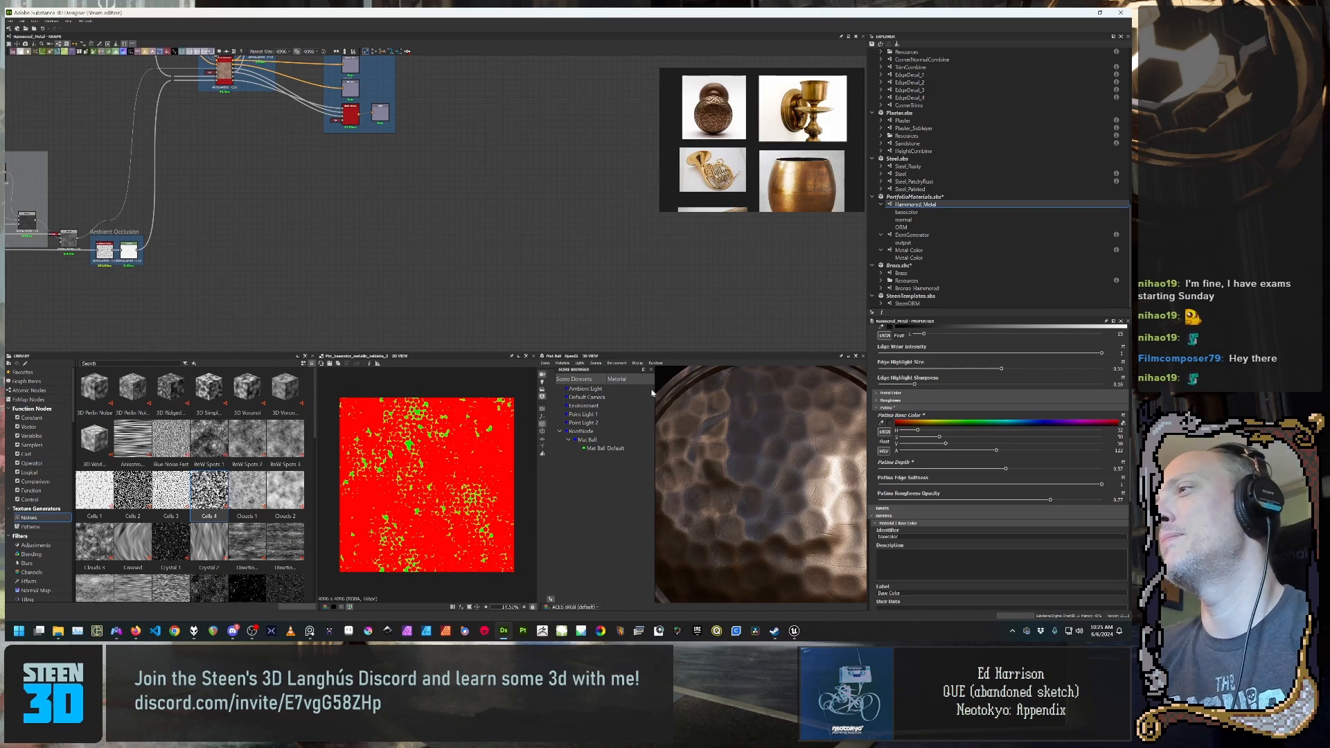
# Step: Examine the patina and hammered dents on the mat ball, alternating close-ups with whole-ball views from different angles
pyautogui.moveTo(658, 401); pyautogui.dragTo(707, 506)
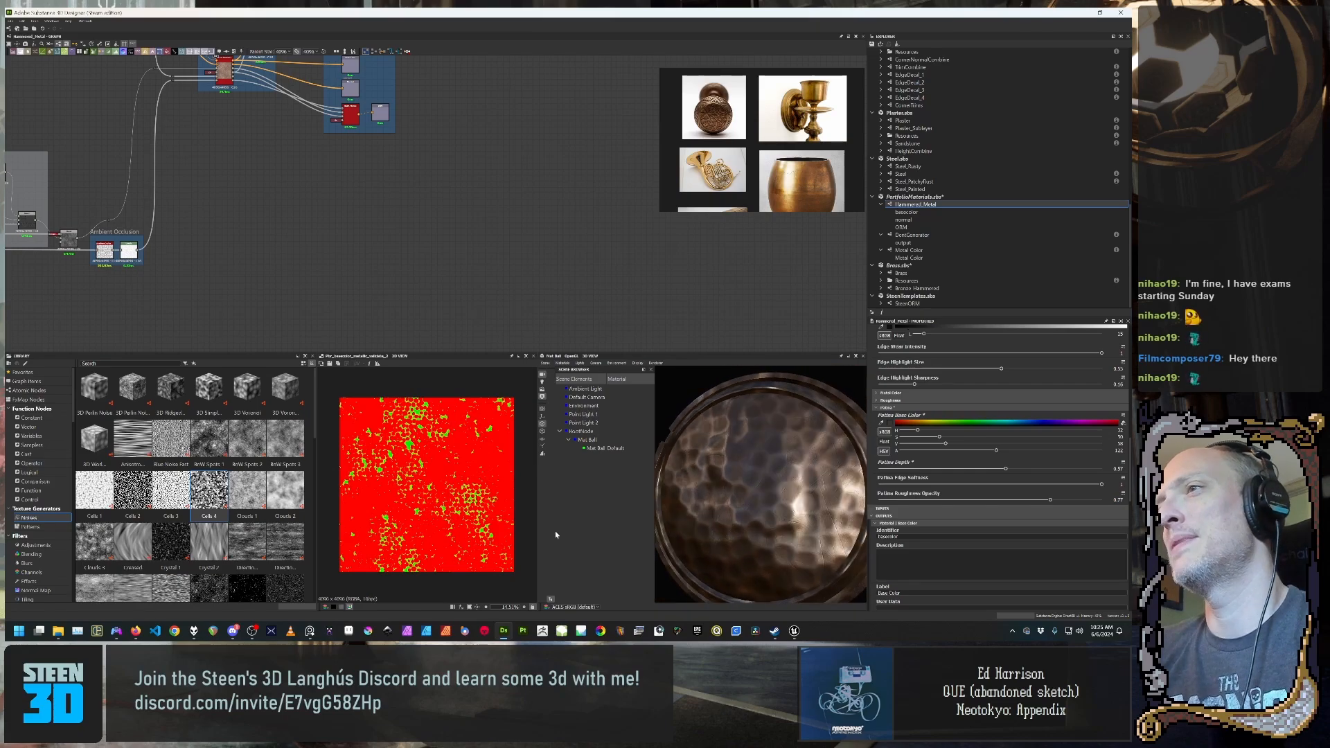
pyautogui.scroll(1, 501, 507)
pyautogui.moveTo(807, 516)
pyautogui.mouseDown()
pyautogui.moveTo(785, 507)
pyautogui.moveTo(798, 516)
pyautogui.mouseUp()
pyautogui.scroll(5, 797, 517)
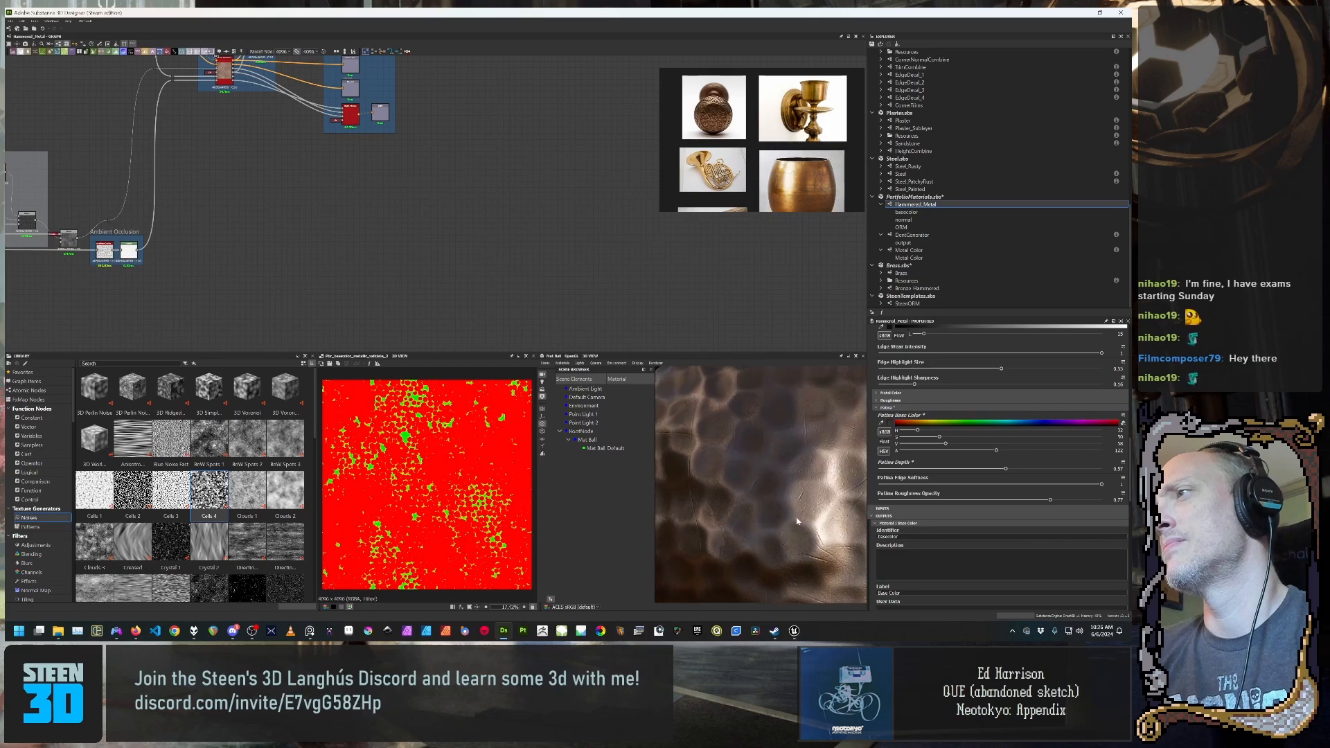
pyautogui.scroll(-3, 796, 521)
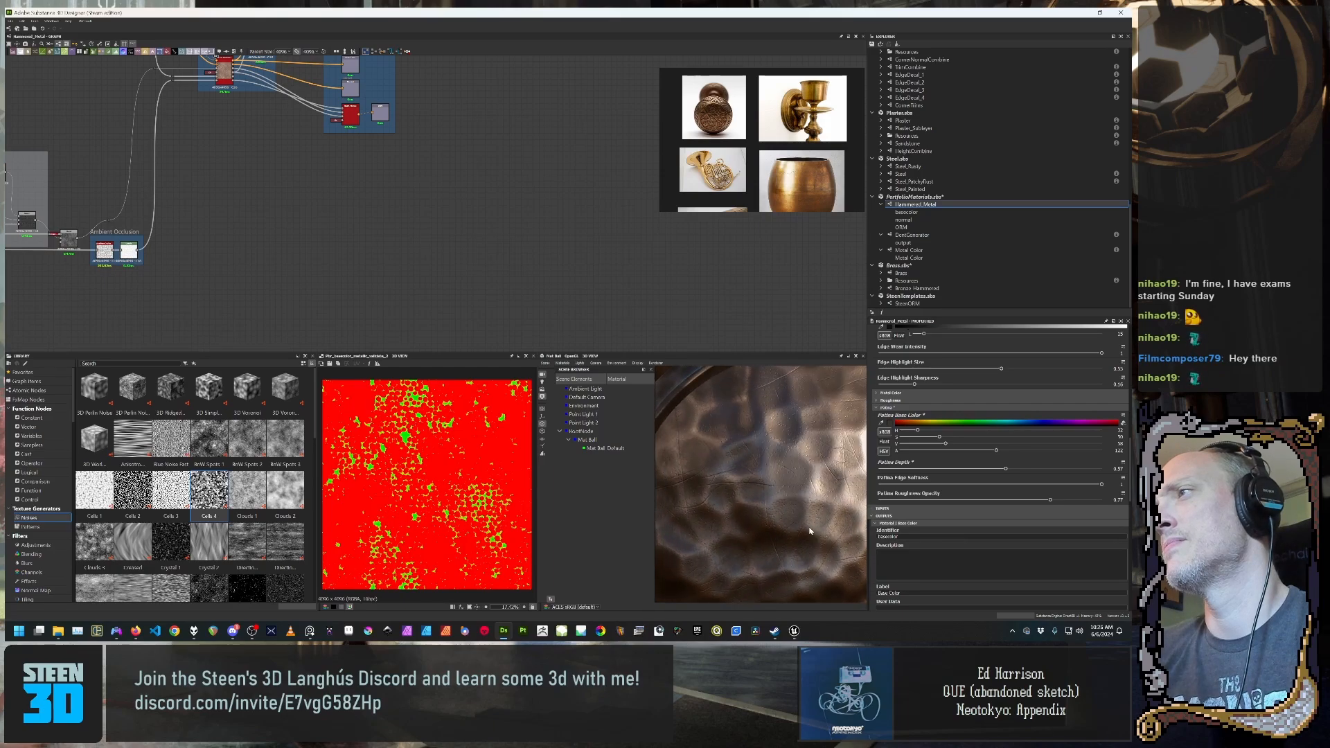
pyautogui.moveTo(807, 536); pyautogui.dragTo(786, 516)
pyautogui.scroll(5, 784, 516)
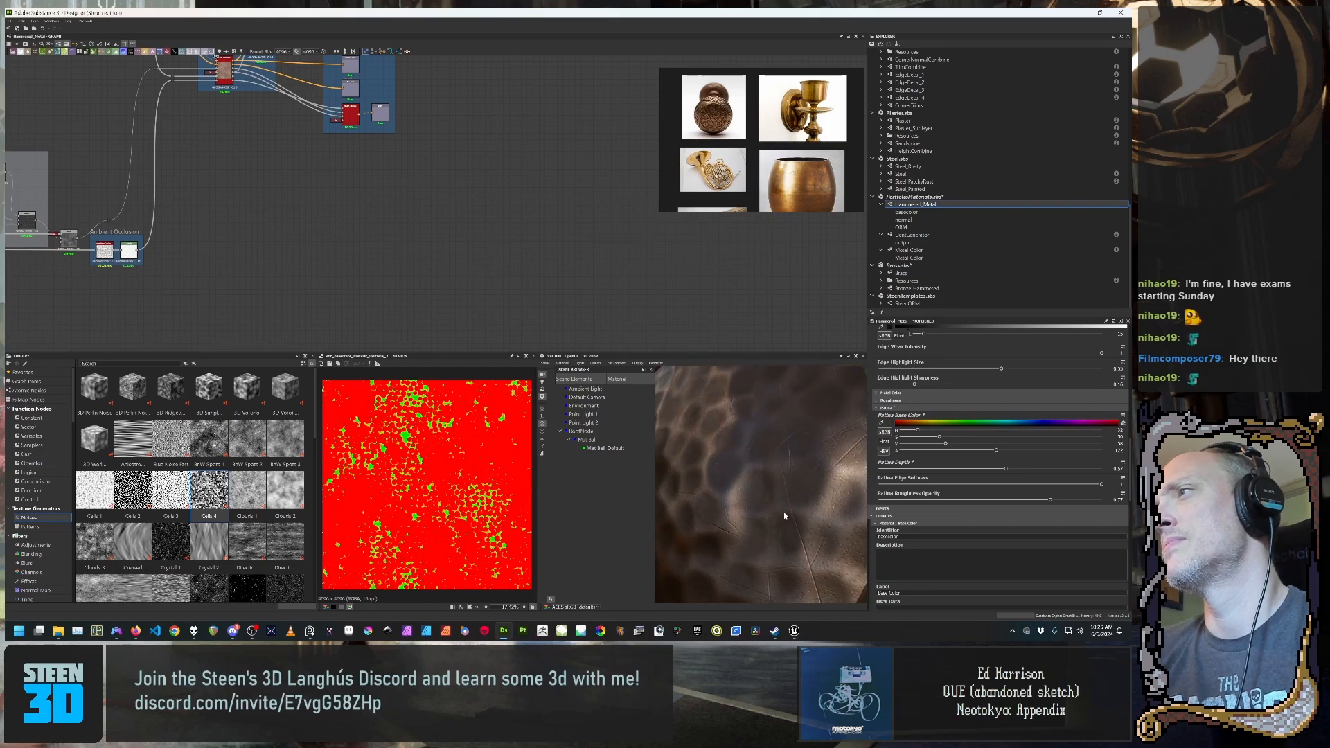
pyautogui.scroll(-3, 791, 525)
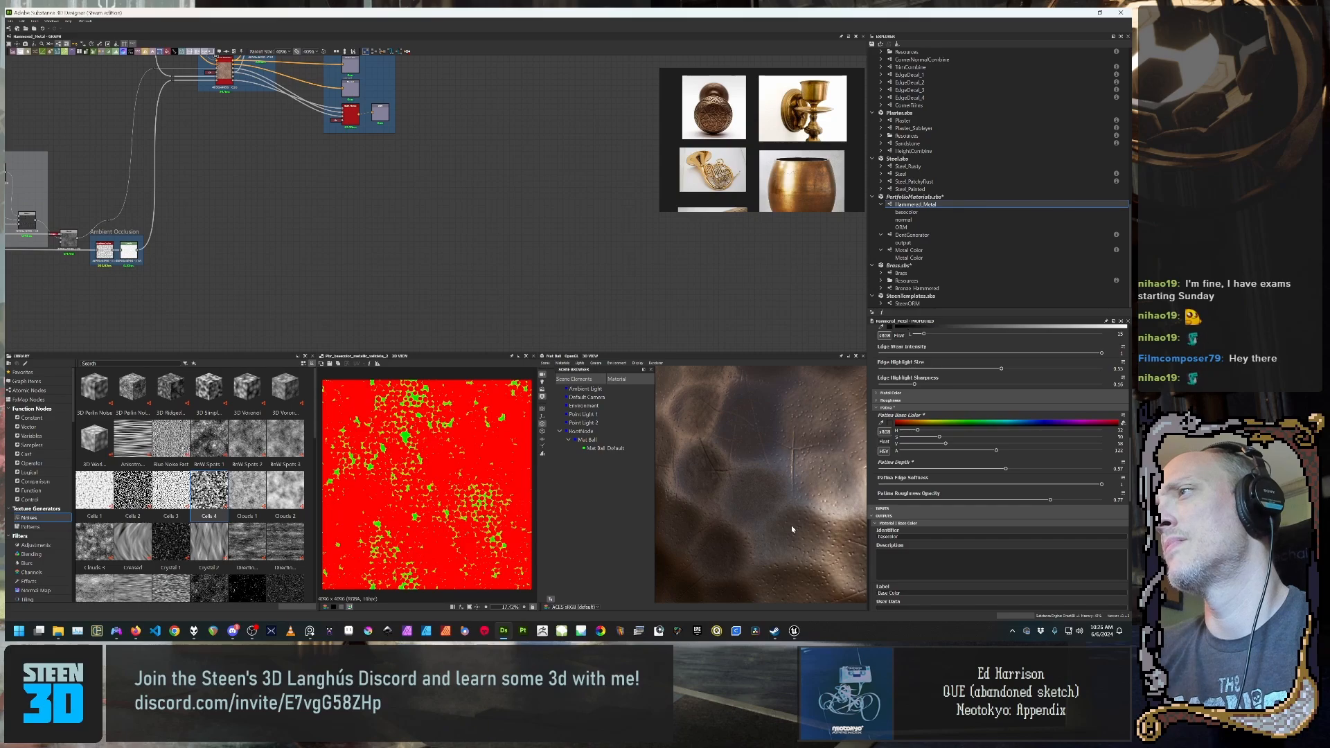
pyautogui.scroll(-3, 795, 528)
pyautogui.scroll(-6, 800, 531)
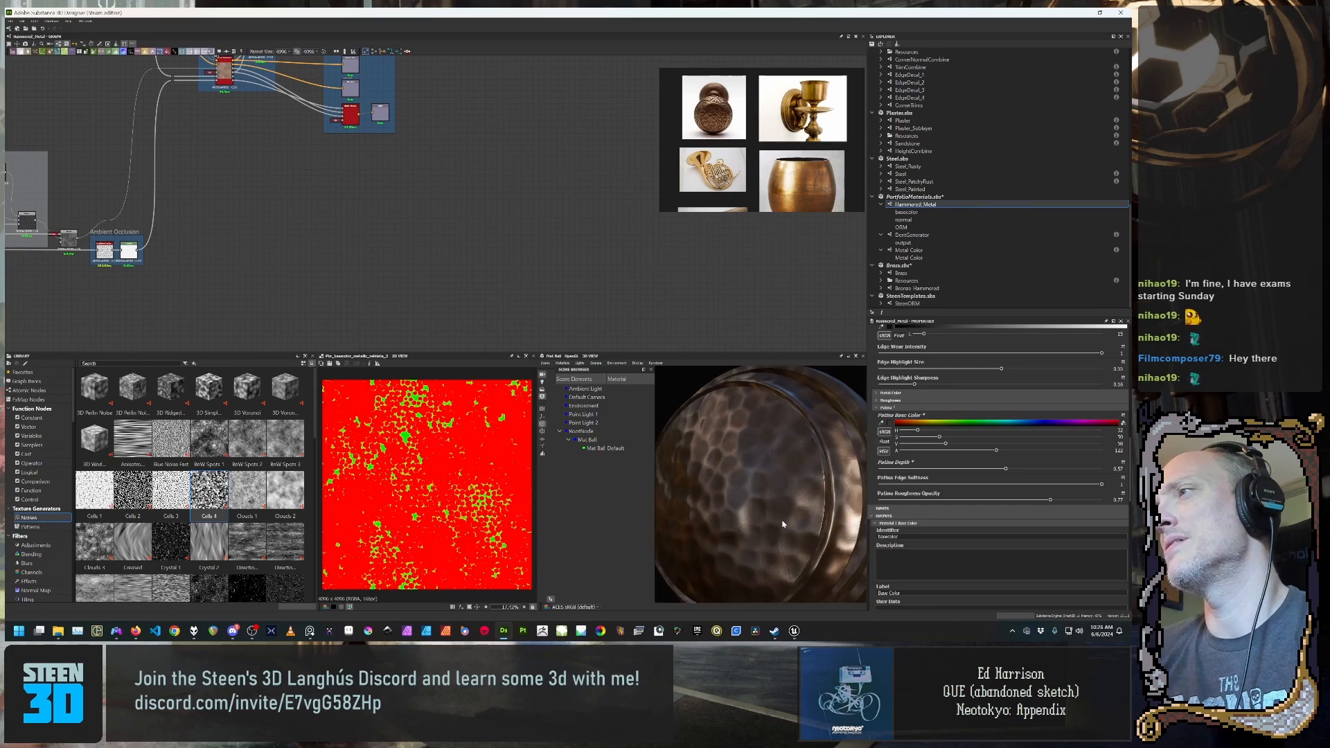
pyautogui.moveTo(796, 529); pyautogui.dragTo(786, 460)
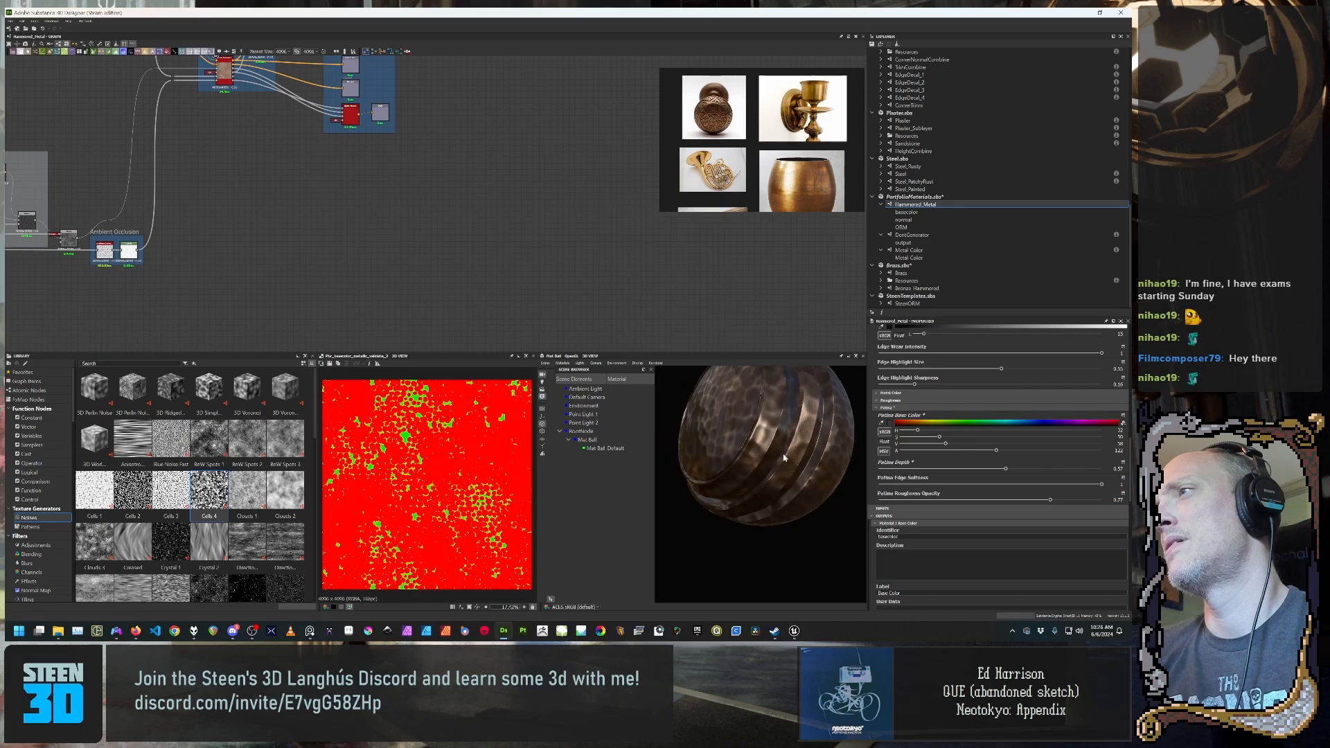
pyautogui.moveTo(786, 459); pyautogui.dragTo(794, 493, button='middle')
pyautogui.scroll(5, 788, 500)
pyautogui.moveTo(786, 498); pyautogui.dragTo(795, 514)
pyautogui.scroll(4, 795, 514)
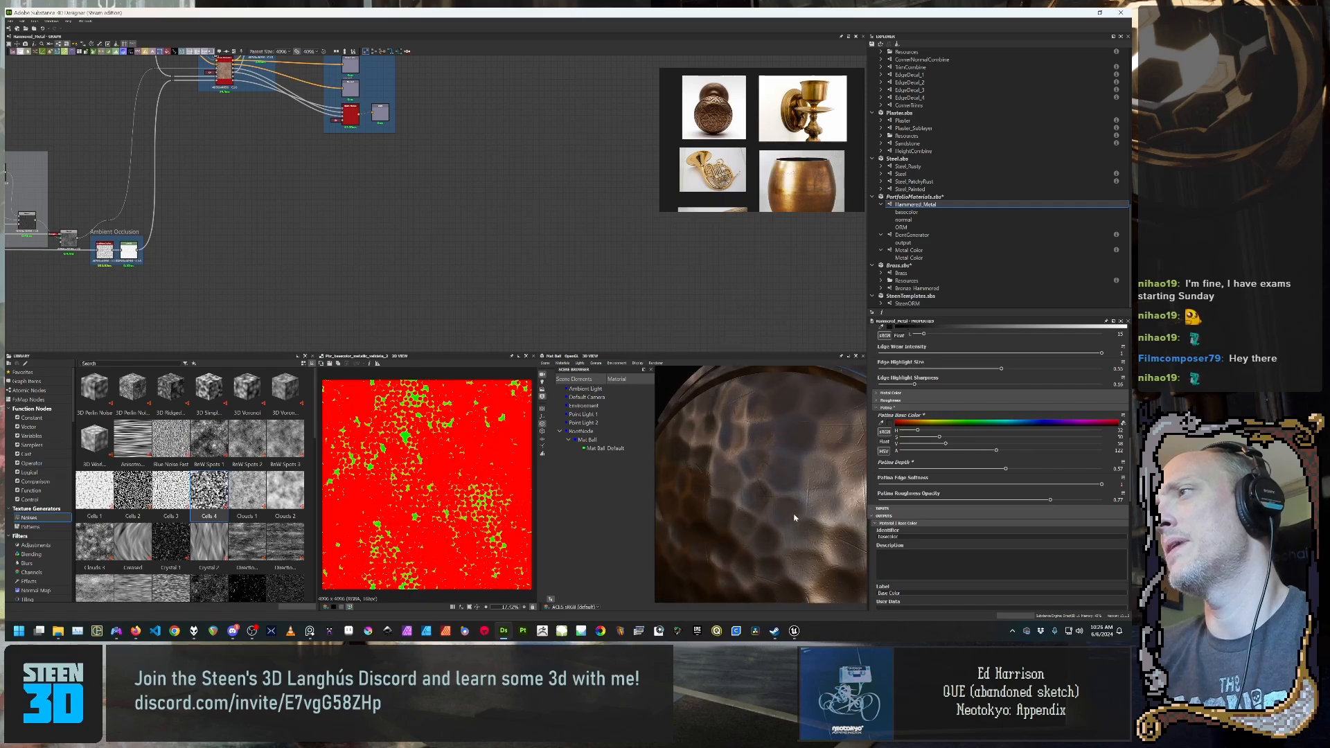
# Step: Set the Patina Roughness Opacity to 1 and check the dents on the mat ball
pyautogui.scroll(-2, 1004, 485)
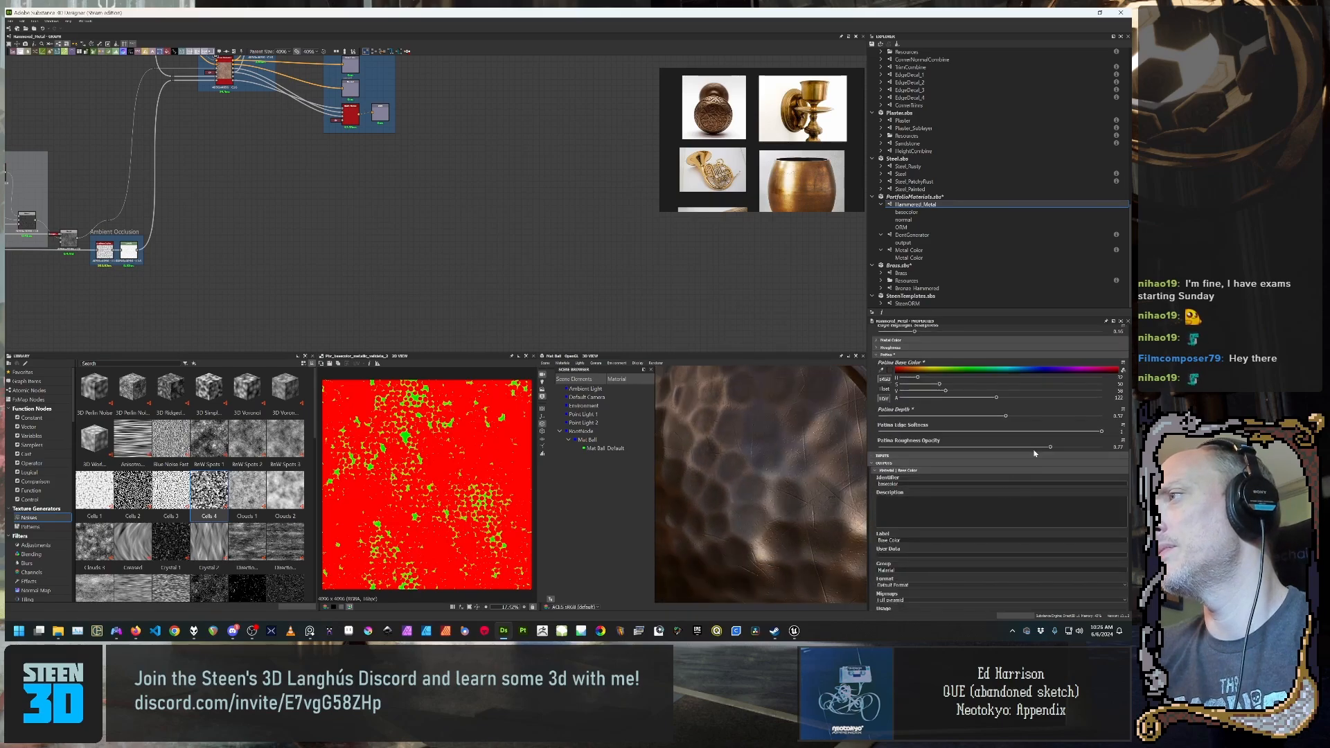
pyautogui.moveTo(1050, 446); pyautogui.dragTo(1077, 448)
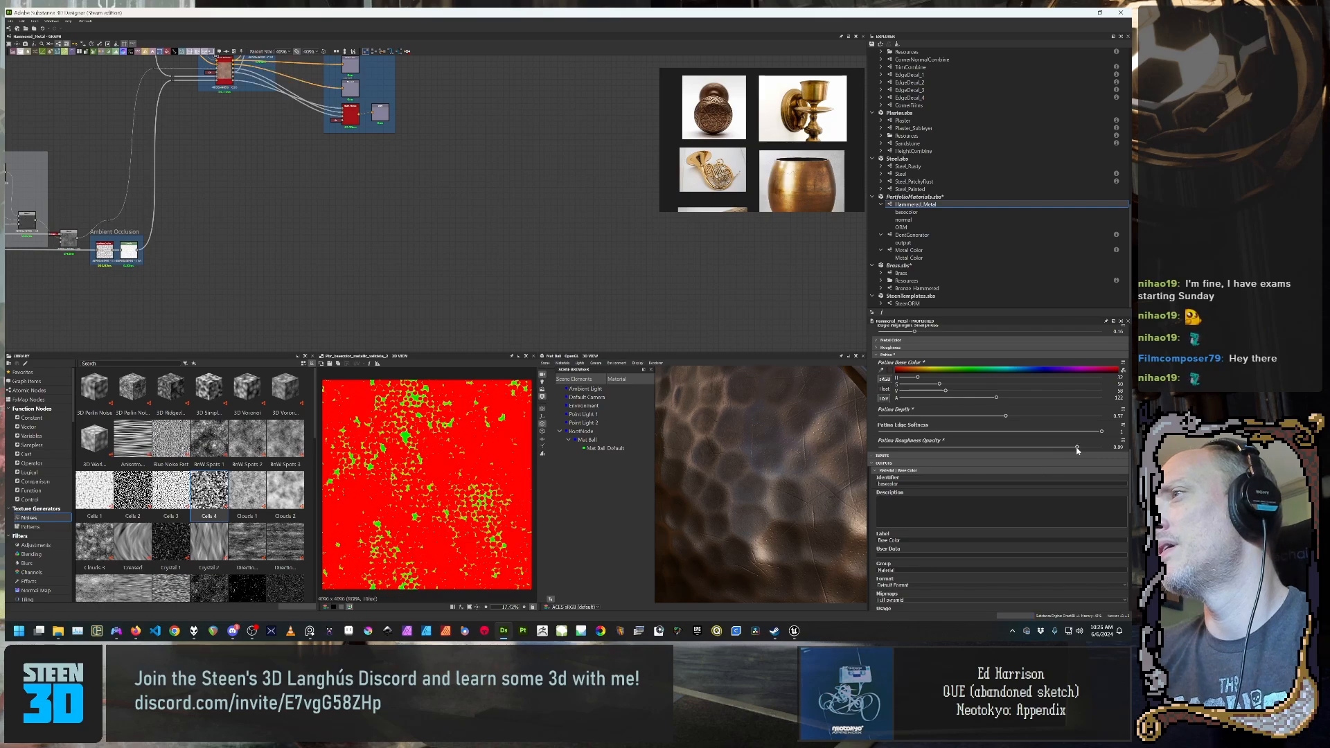
pyautogui.moveTo(1076, 448); pyautogui.dragTo(1111, 451)
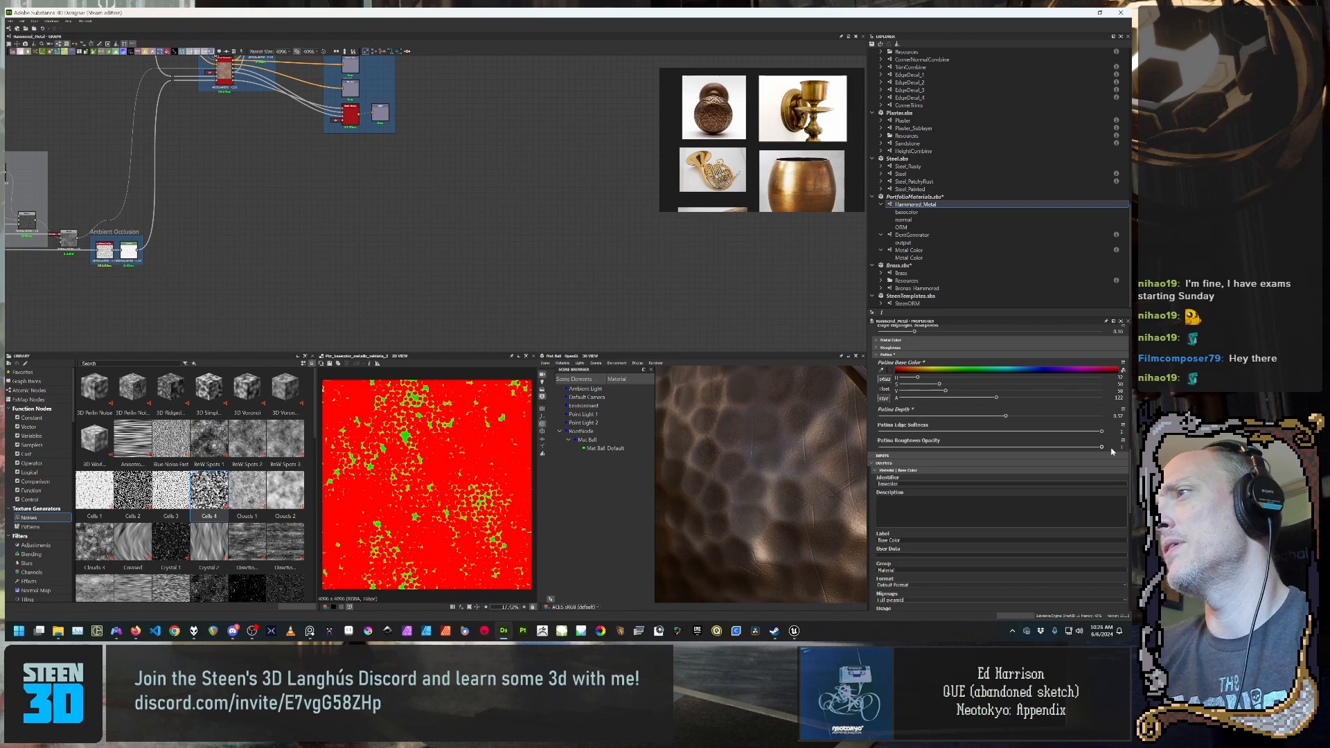
pyautogui.moveTo(704, 543); pyautogui.dragTo(781, 504)
pyautogui.scroll(-4, 728, 498)
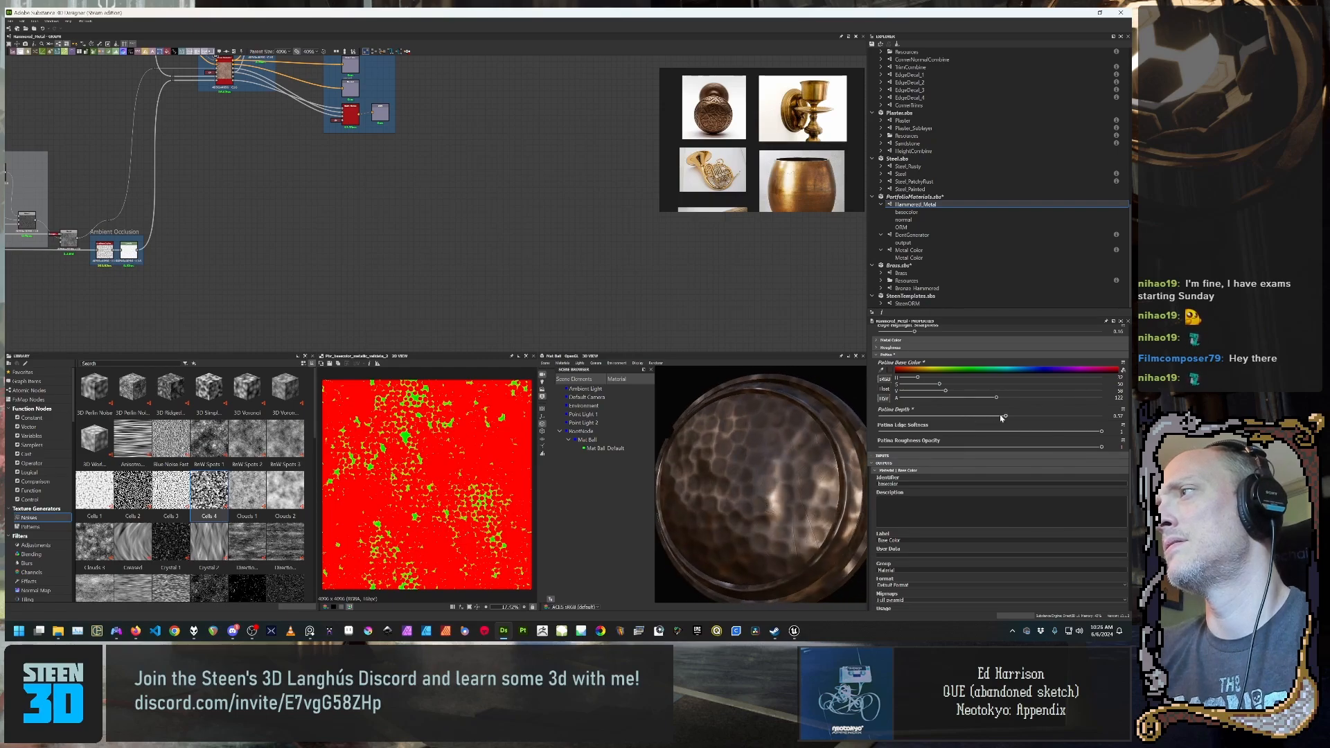
# Step: Set the Patina Depth to 0.87 using the validation map and mat ball as feedback
pyautogui.moveTo(1004, 416); pyautogui.dragTo(1057, 418)
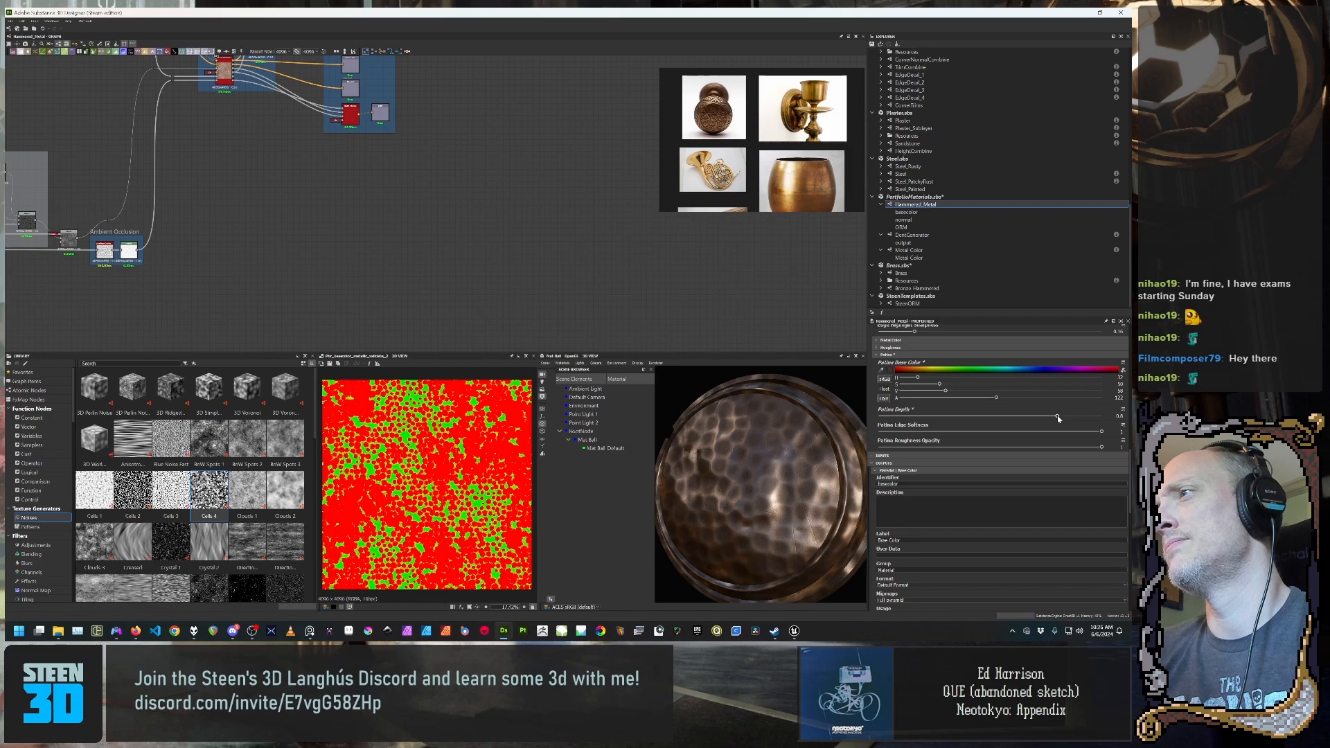
pyautogui.moveTo(1058, 418); pyautogui.dragTo(1080, 418)
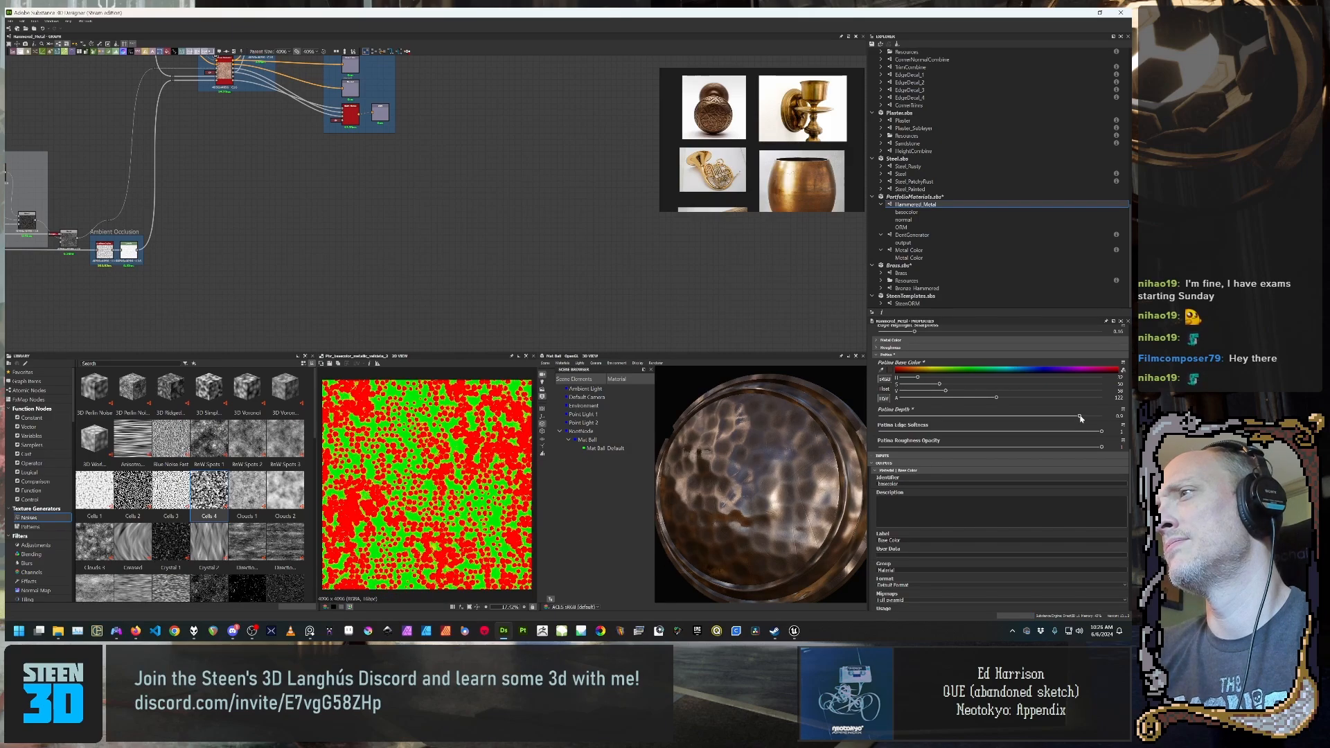
pyautogui.moveTo(1080, 418); pyautogui.dragTo(1073, 417)
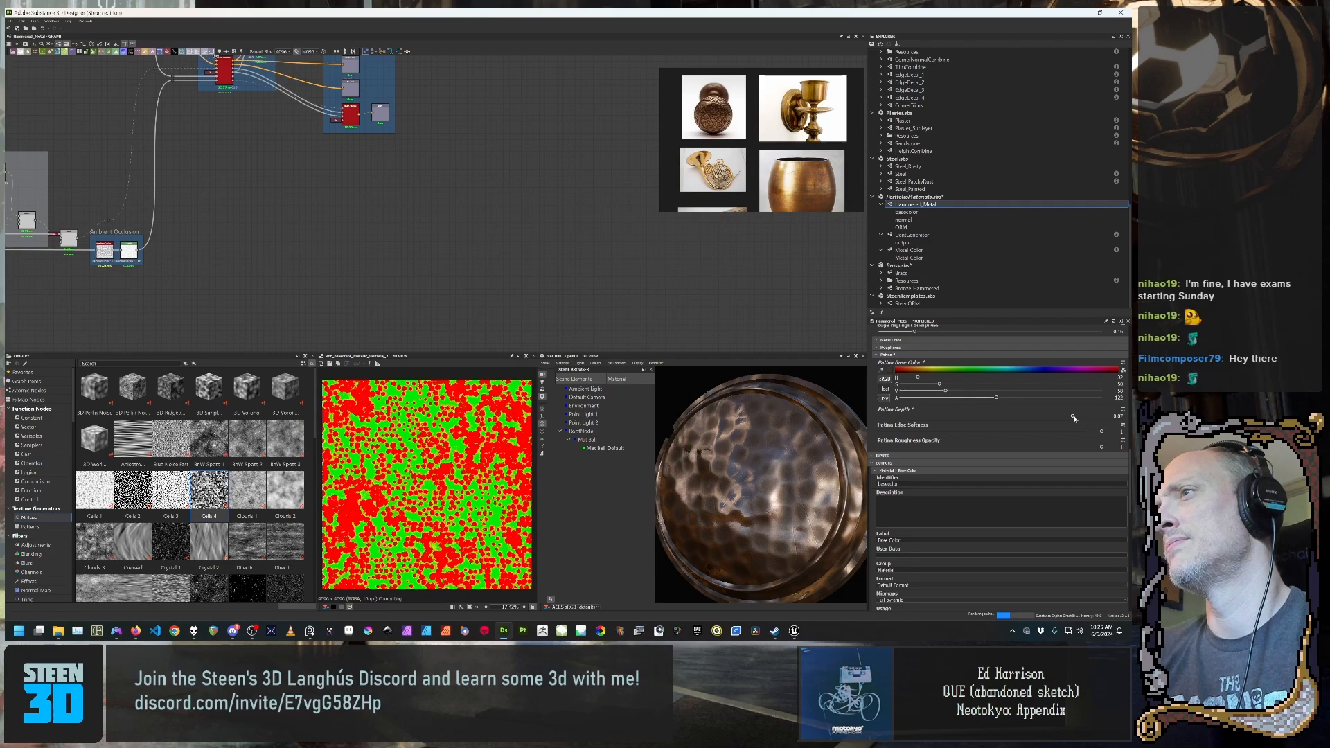
# Step: Inspect the deepened patina on the mat ball, from the whole shape down to the scratches between the dents
pyautogui.moveTo(811, 493); pyautogui.dragTo(783, 483)
pyautogui.scroll(-5, 765, 481)
pyautogui.scroll(10, 782, 483)
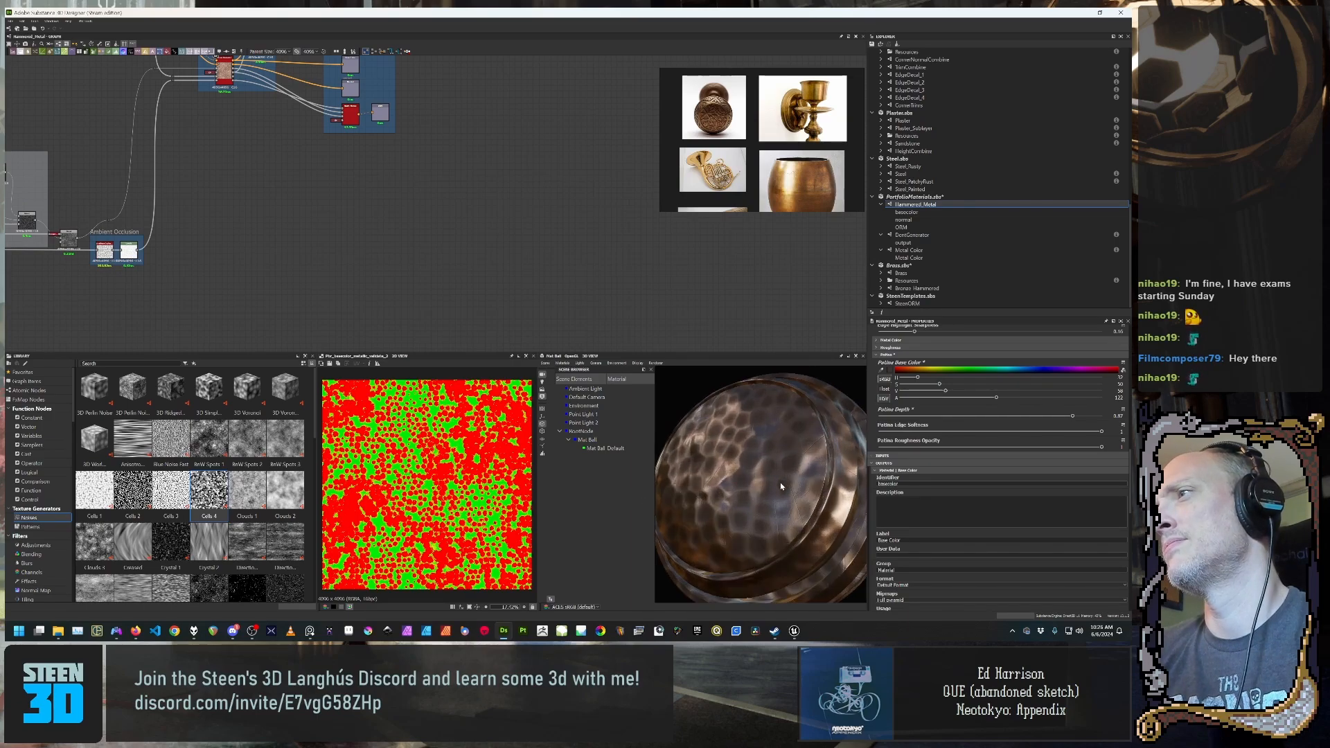
pyautogui.scroll(5, 818, 500)
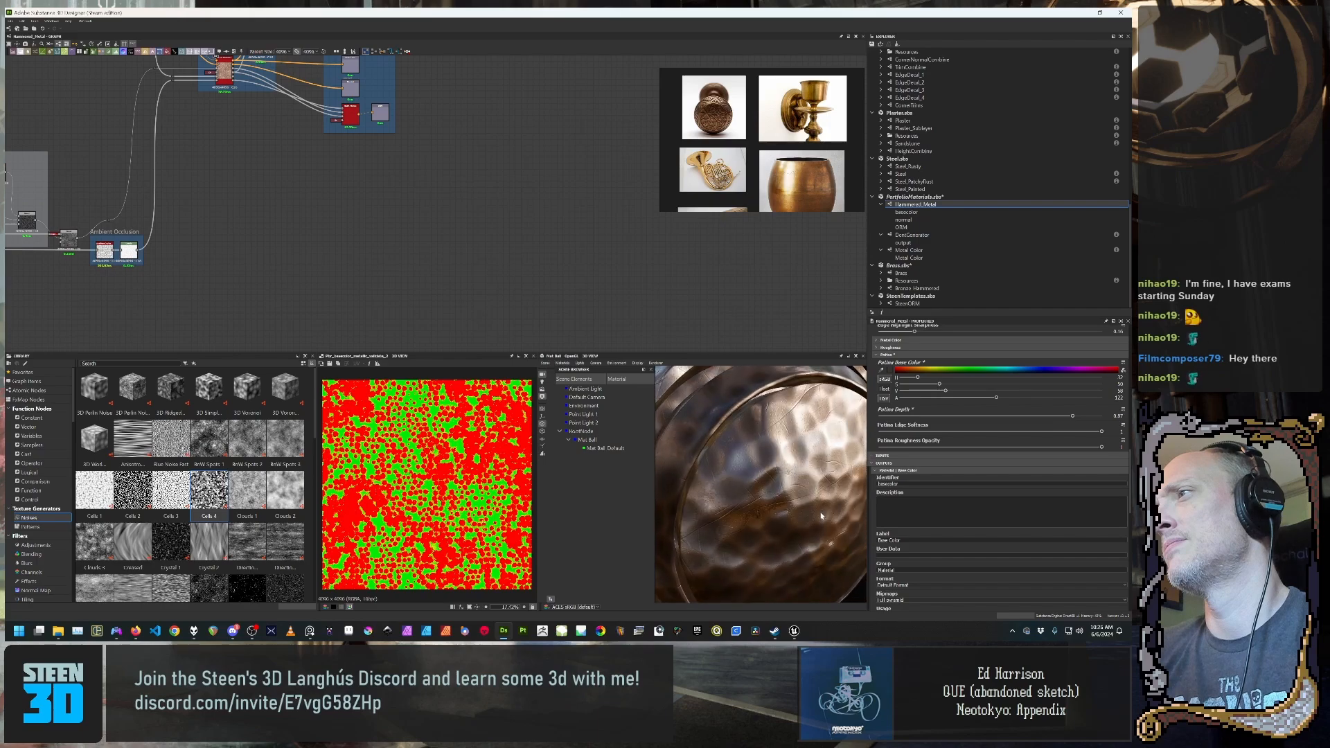
pyautogui.scroll(-5, 806, 494)
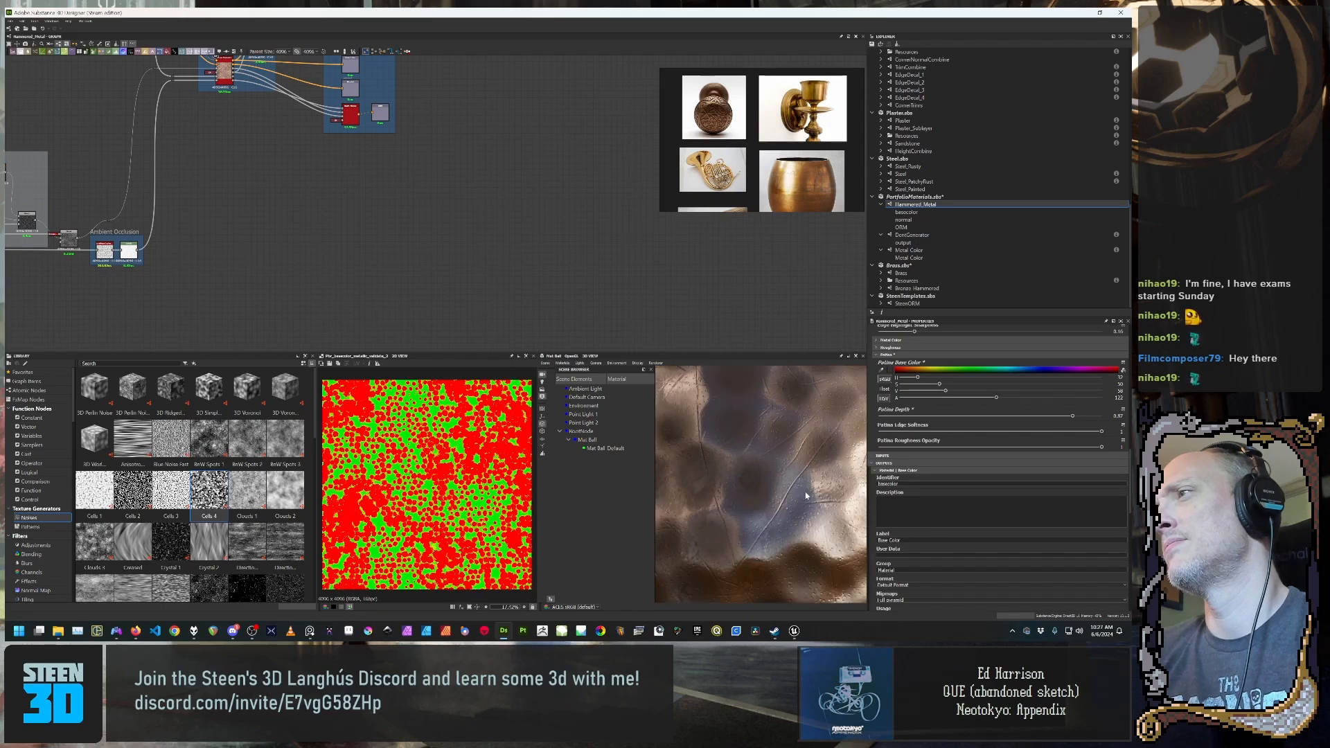
pyautogui.moveTo(818, 511); pyautogui.dragTo(828, 512)
pyautogui.moveTo(822, 520)
pyautogui.mouseDown()
pyautogui.moveTo(760, 511)
pyautogui.moveTo(808, 509)
pyautogui.mouseUp()
pyautogui.scroll(-3, 804, 507)
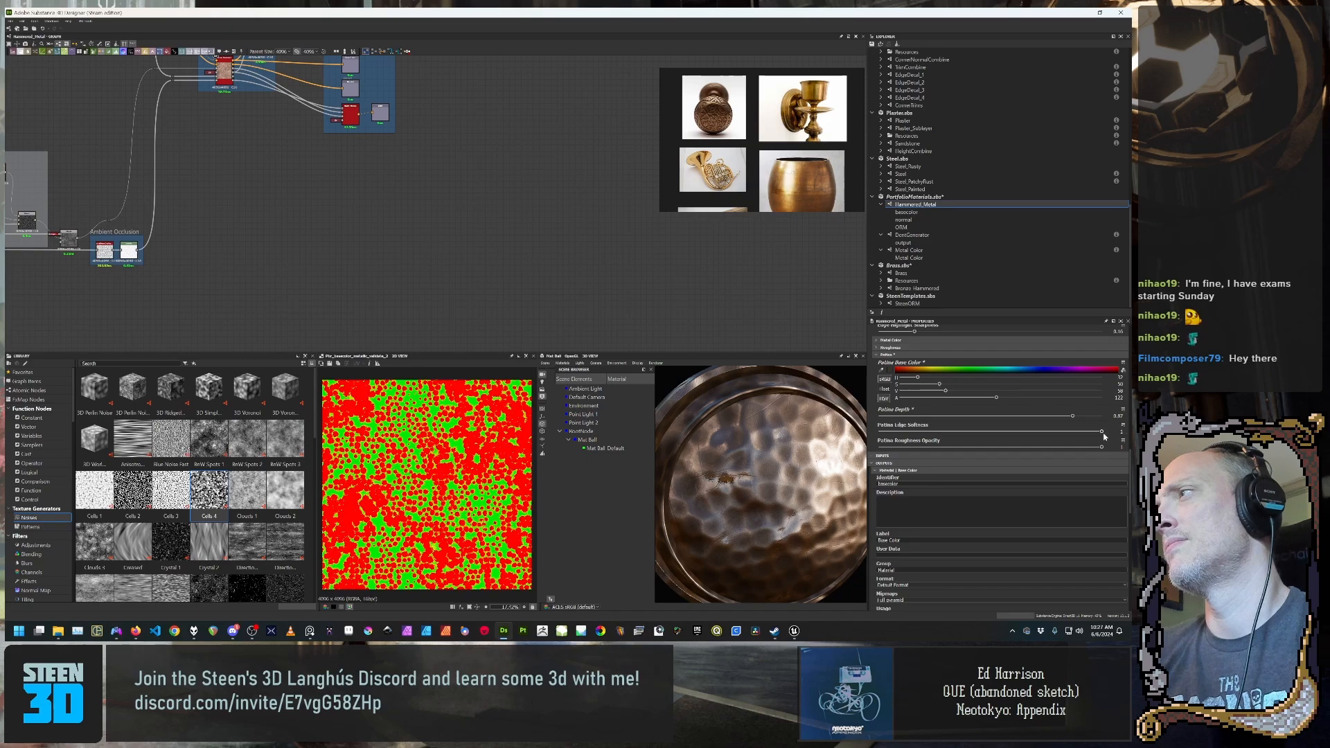
# Step: Set the Patina Edge Softness to 0.64 and check the patina edges on the mat ball
pyautogui.moveTo(1103, 434); pyautogui.dragTo(935, 435)
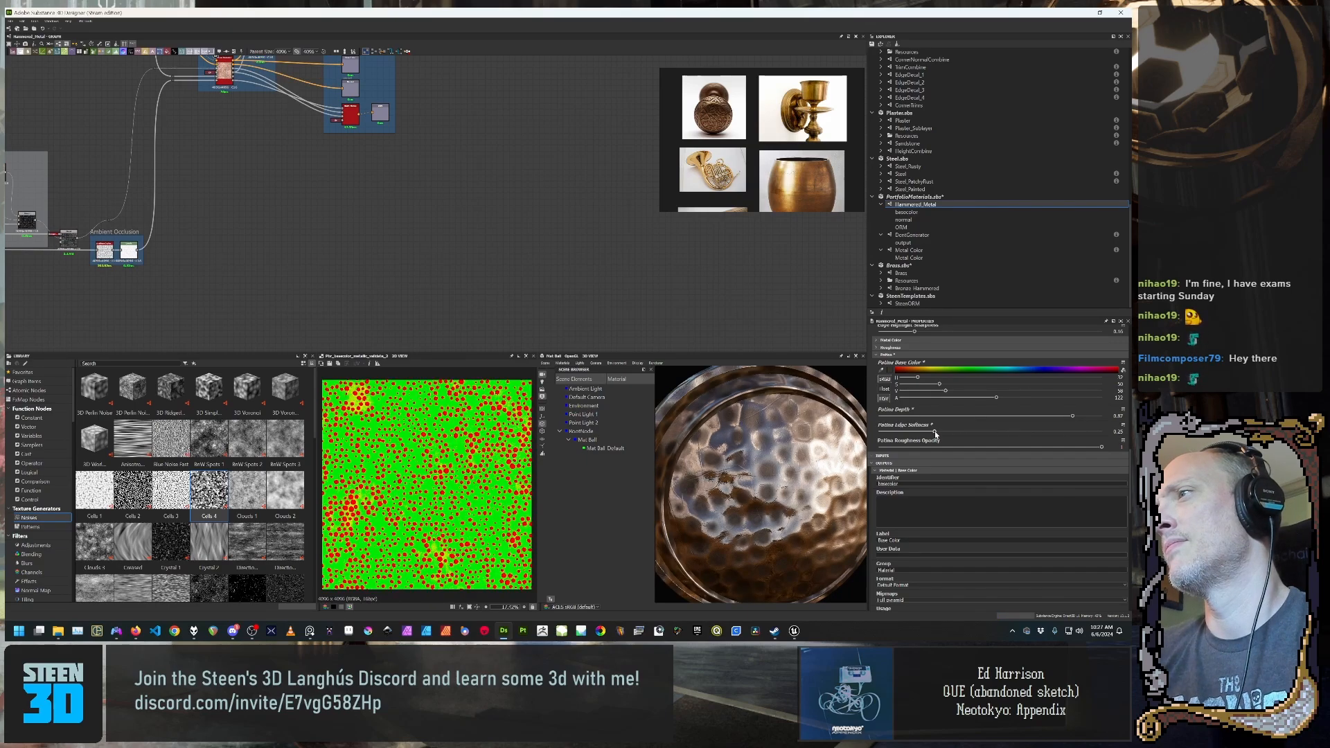
pyautogui.moveTo(935, 434); pyautogui.dragTo(1020, 430)
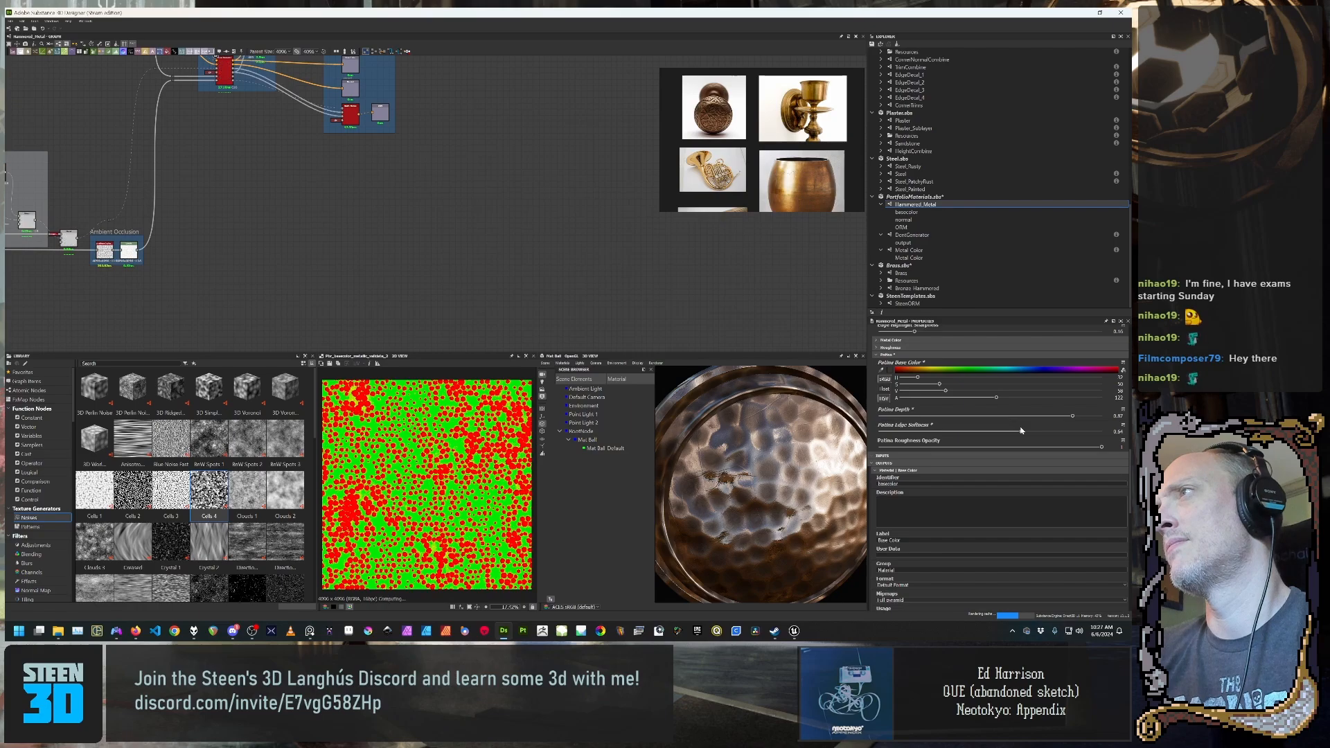
pyautogui.moveTo(740, 526); pyautogui.dragTo(794, 544)
pyautogui.scroll(-5, 759, 533)
# Step: Compare the patina transitions around individual dents with the overall look of the mat ball
pyautogui.scroll(5, 759, 517)
pyautogui.scroll(-4, 820, 527)
pyautogui.scroll(-4, 777, 549)
pyautogui.scroll(5, 784, 534)
pyautogui.scroll(4, 776, 523)
pyautogui.scroll(-5, 795, 544)
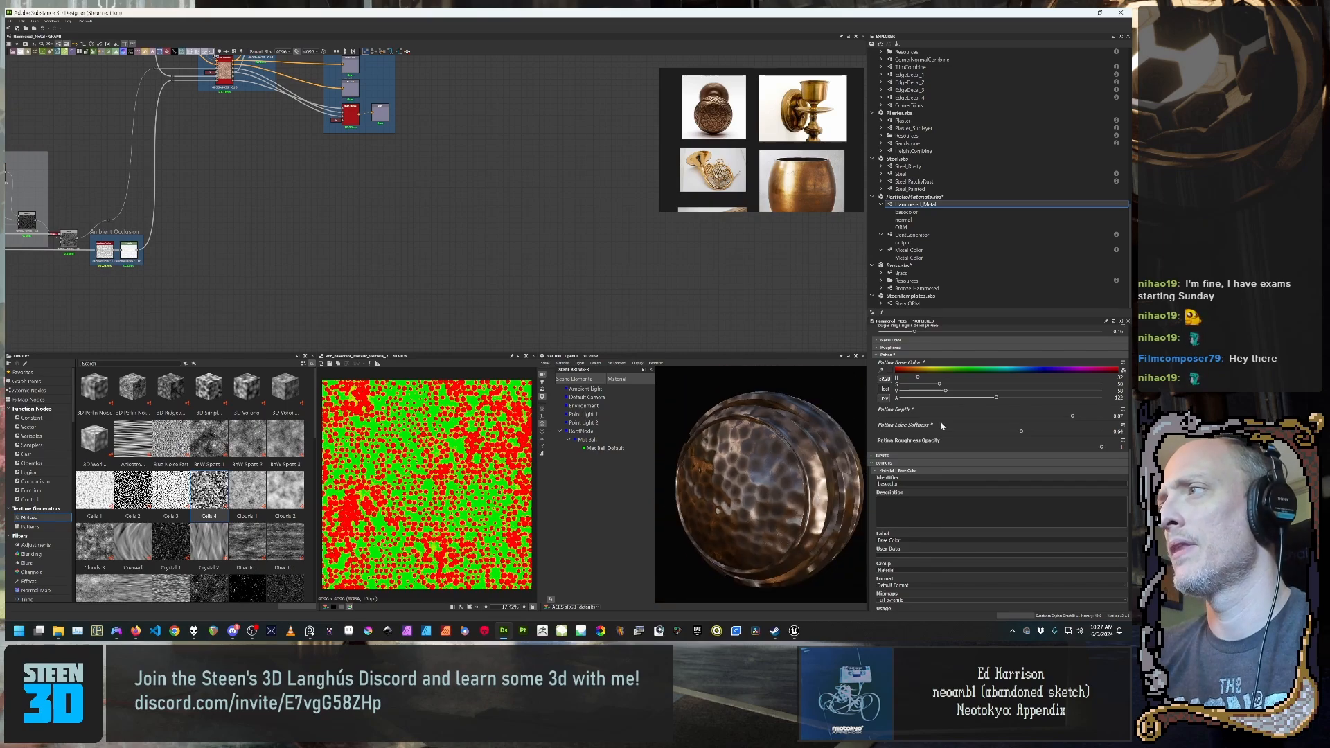
pyautogui.scroll(-5, 941, 425)
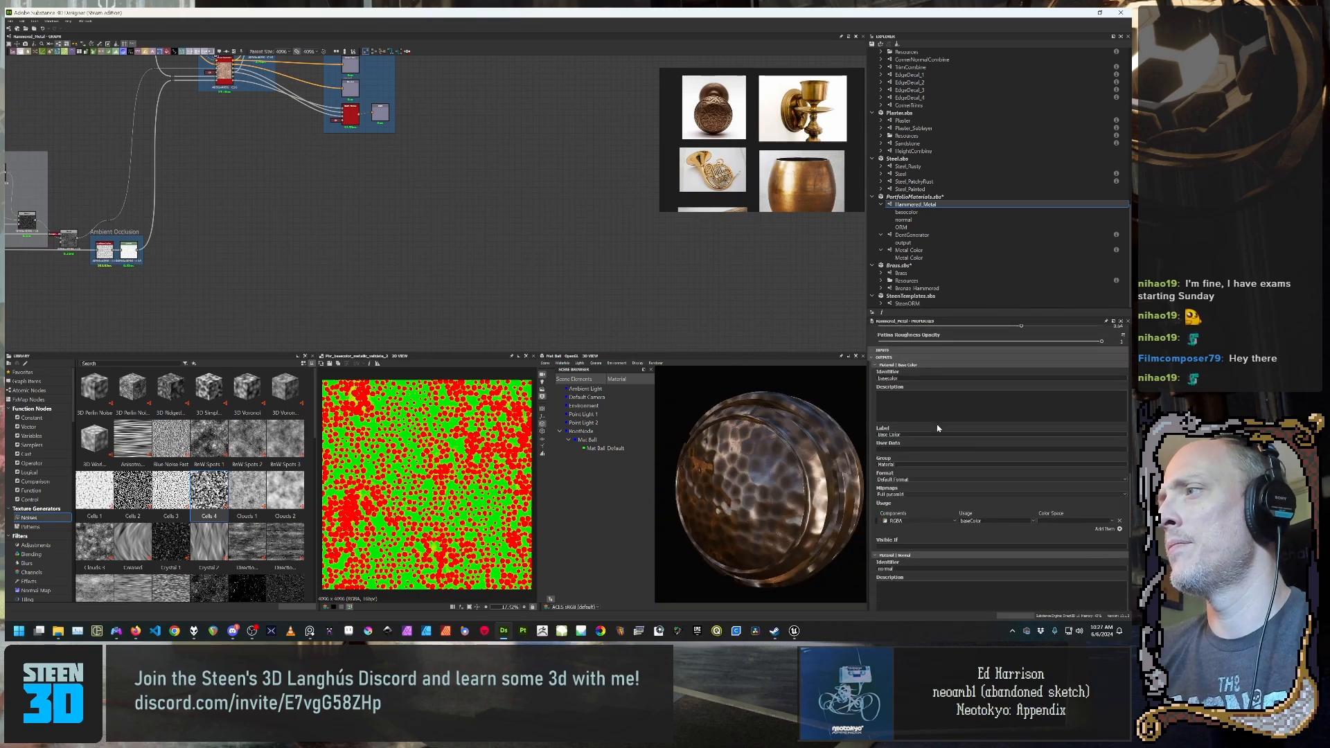
pyautogui.scroll(2, 937, 428)
pyautogui.moveTo(762, 484); pyautogui.dragTo(772, 478)
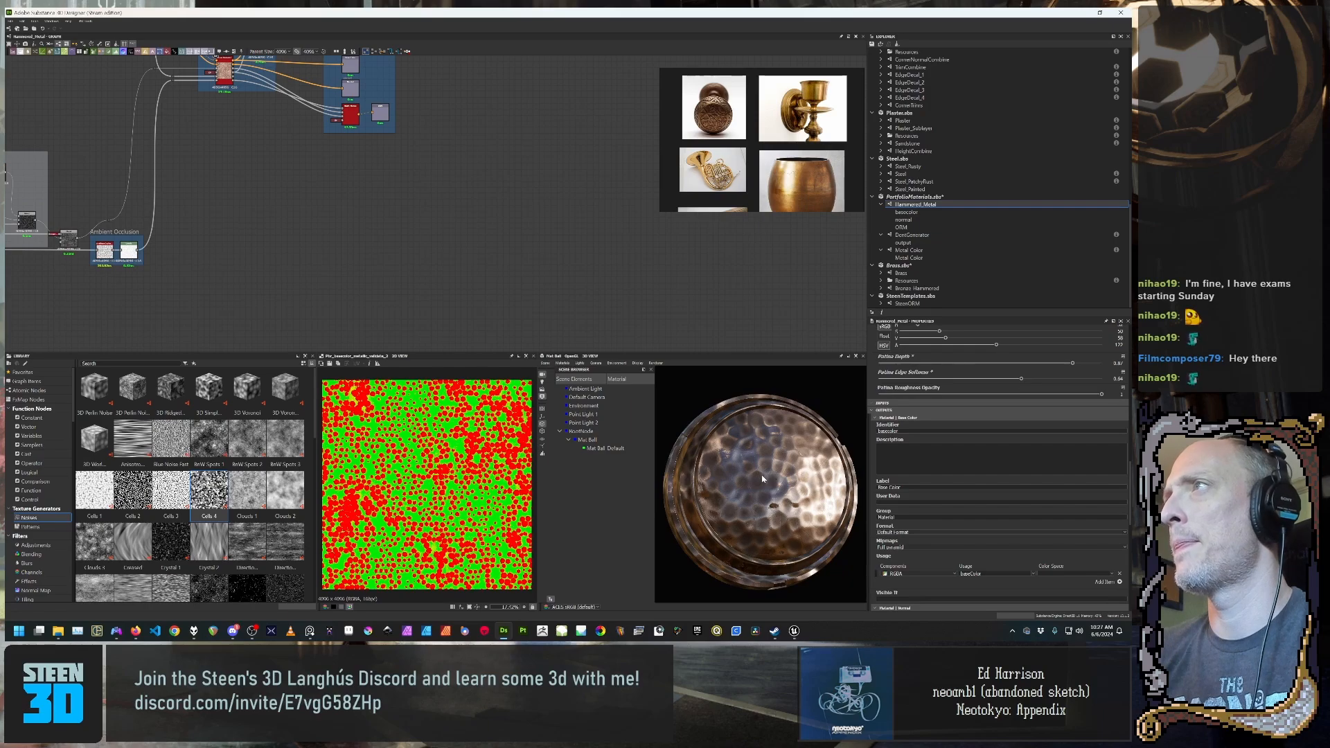
pyautogui.scroll(5, 745, 478)
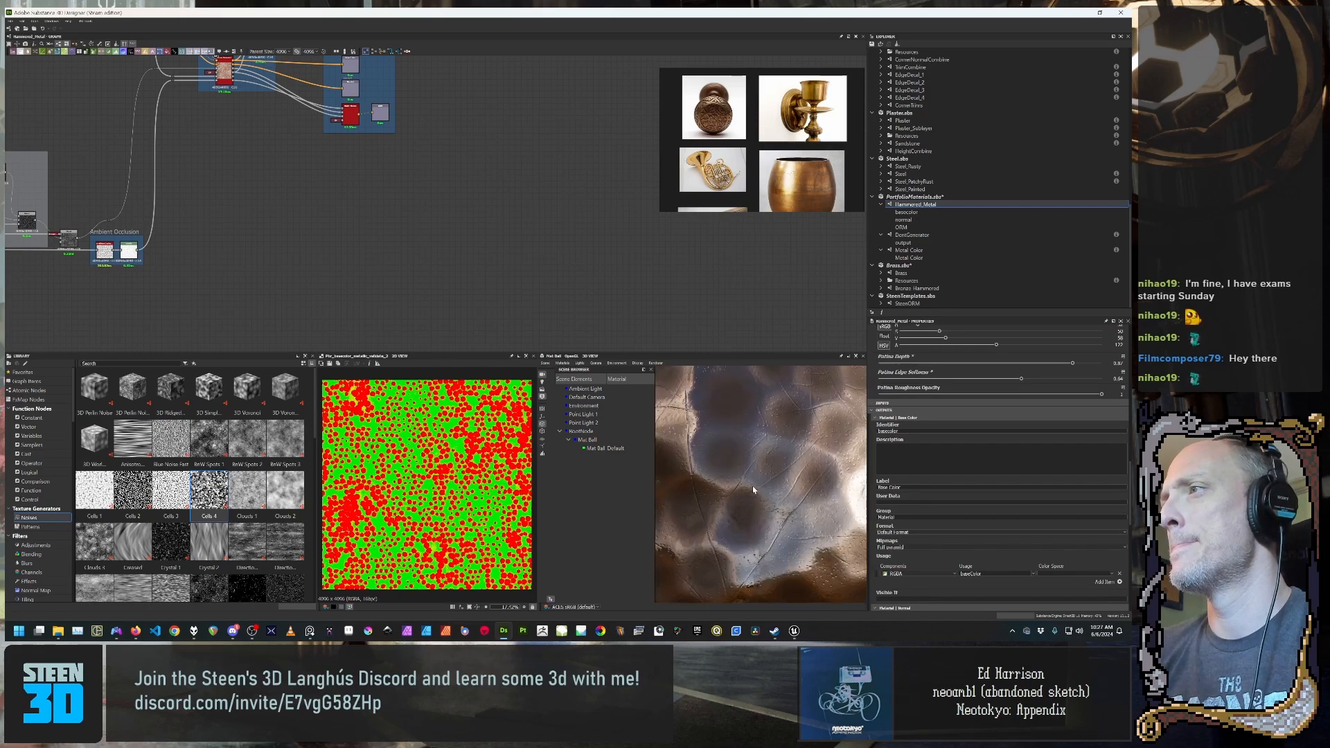
pyautogui.moveTo(756, 488)
pyautogui.mouseDown()
pyautogui.moveTo(802, 486)
pyautogui.moveTo(779, 504)
pyautogui.moveTo(789, 537)
pyautogui.moveTo(802, 508)
pyautogui.moveTo(764, 508)
pyautogui.mouseUp()
pyautogui.scroll(-10, 769, 506)
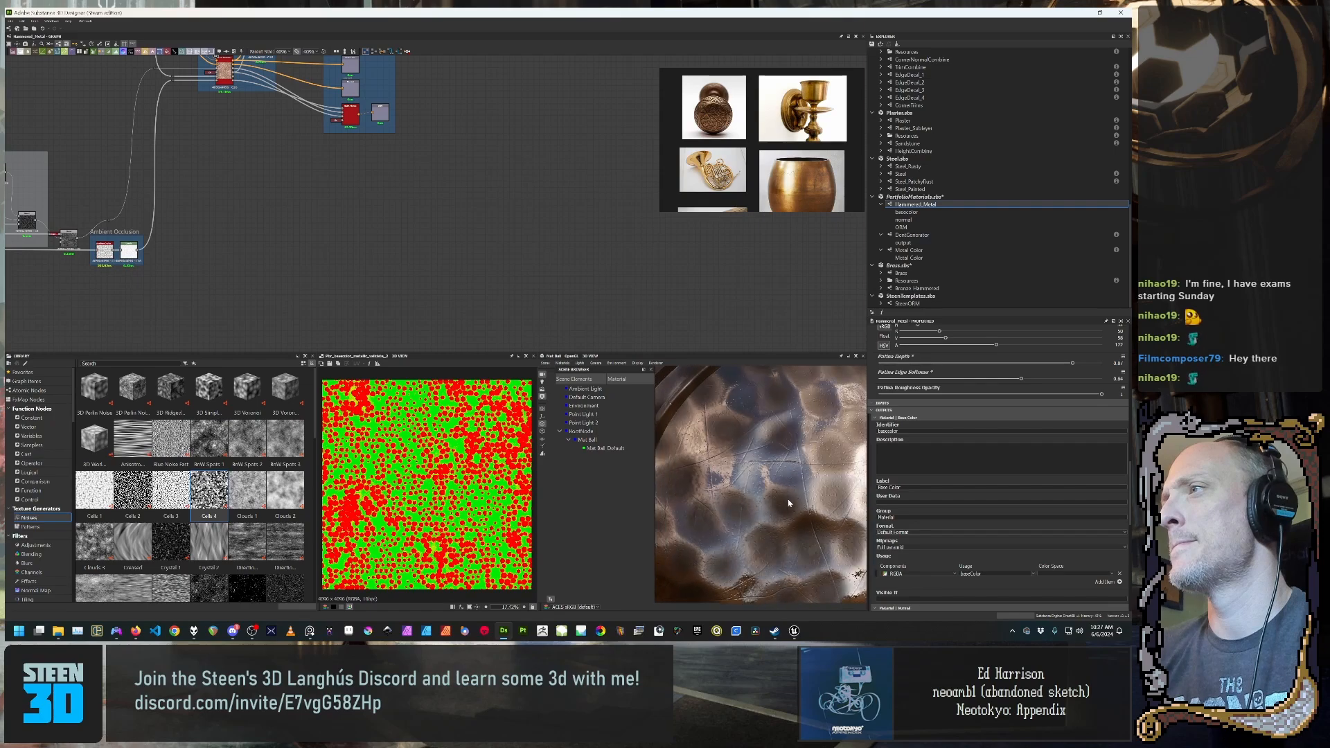
# Step: Look back through the graph's Grain, Base Color, Patina Mask and Edge Highlights frames to the Macro Dents and Dent Generation frames
pyautogui.moveTo(425, 231); pyautogui.dragTo(589, 310, button='middle')
pyautogui.scroll(-2, 589, 310)
pyautogui.moveTo(388, 270); pyautogui.dragTo(593, 288, button='middle')
pyautogui.moveTo(205, 174); pyautogui.dragTo(339, 182, button='middle')
pyautogui.scroll(2, 339, 181)
pyautogui.moveTo(259, 171); pyautogui.dragTo(413, 139, button='middle')
pyautogui.moveTo(291, 281); pyautogui.dragTo(423, 203, button='middle')
pyautogui.scroll(2, 425, 218)
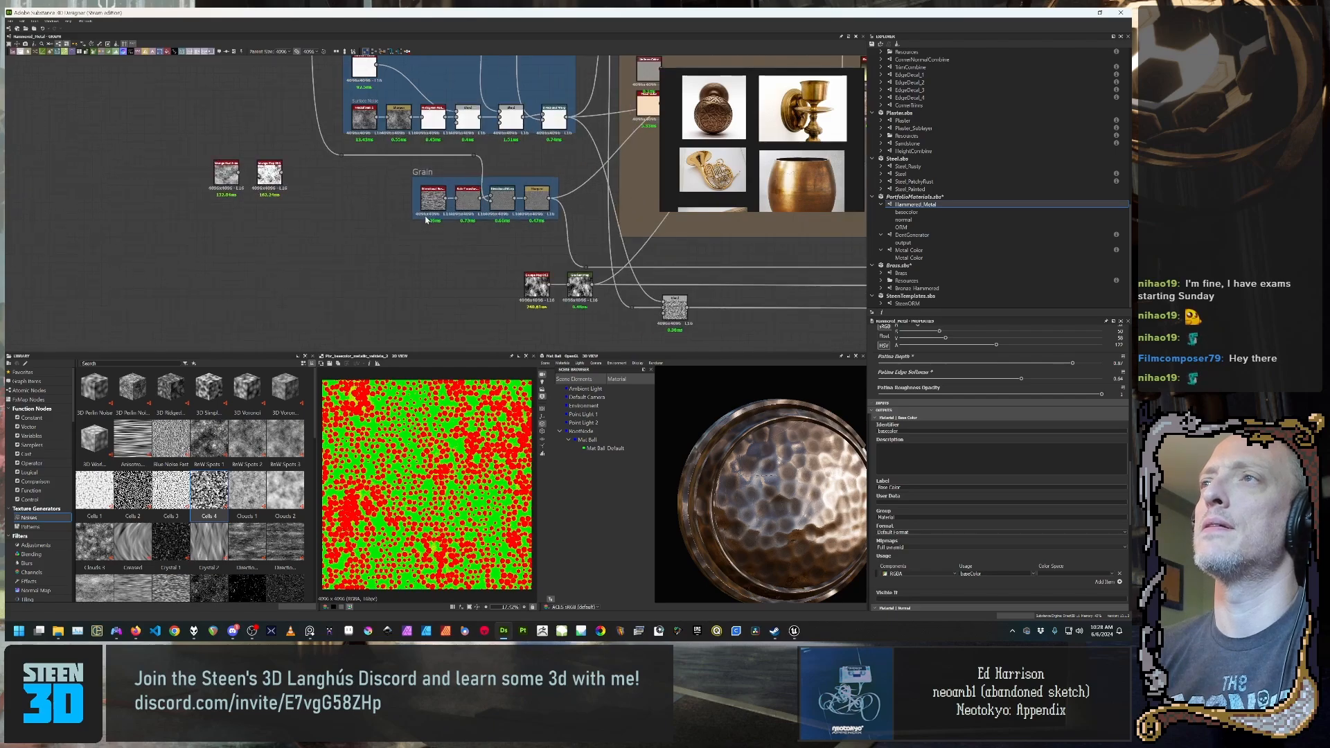
pyautogui.moveTo(519, 199)
pyautogui.mouseDown(button='middle')
pyautogui.moveTo(368, 254)
pyautogui.moveTo(362, 238)
pyautogui.moveTo(344, 248)
pyautogui.mouseUp(button='middle')
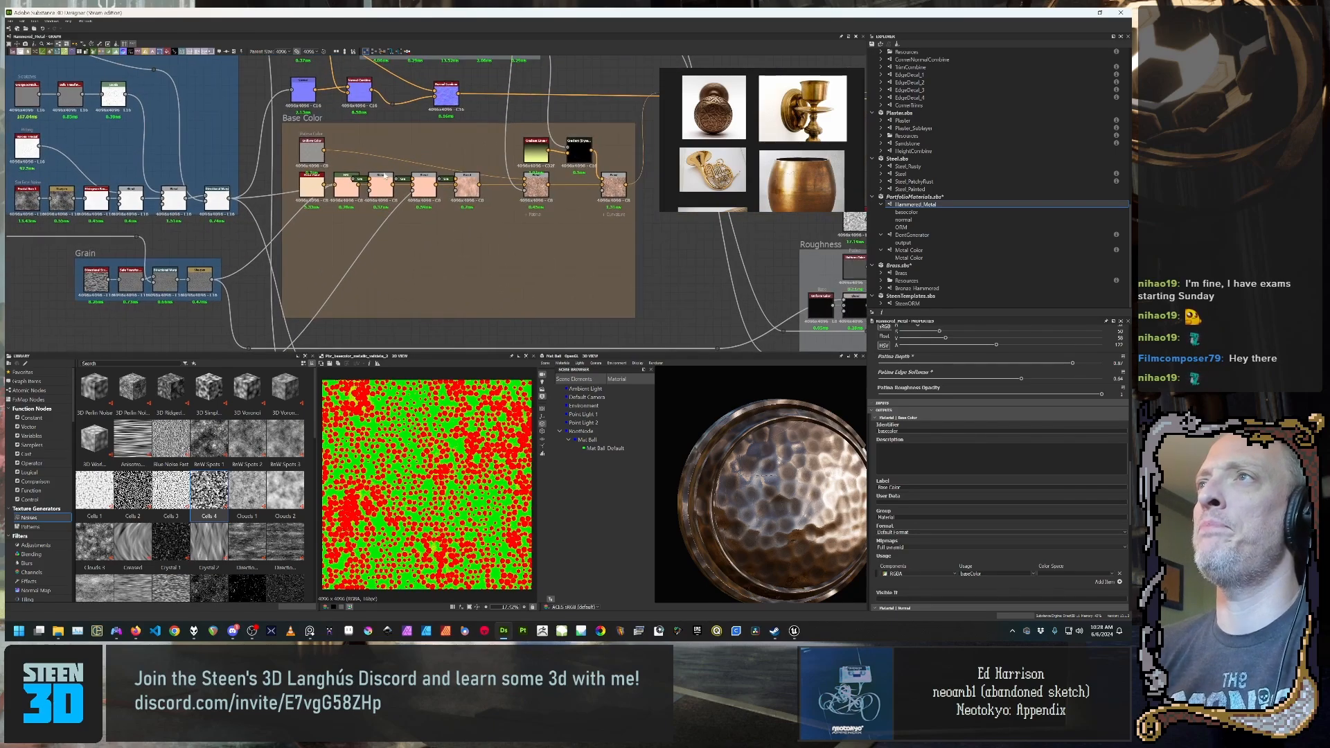
pyautogui.moveTo(390, 167); pyautogui.dragTo(366, 296, button='middle')
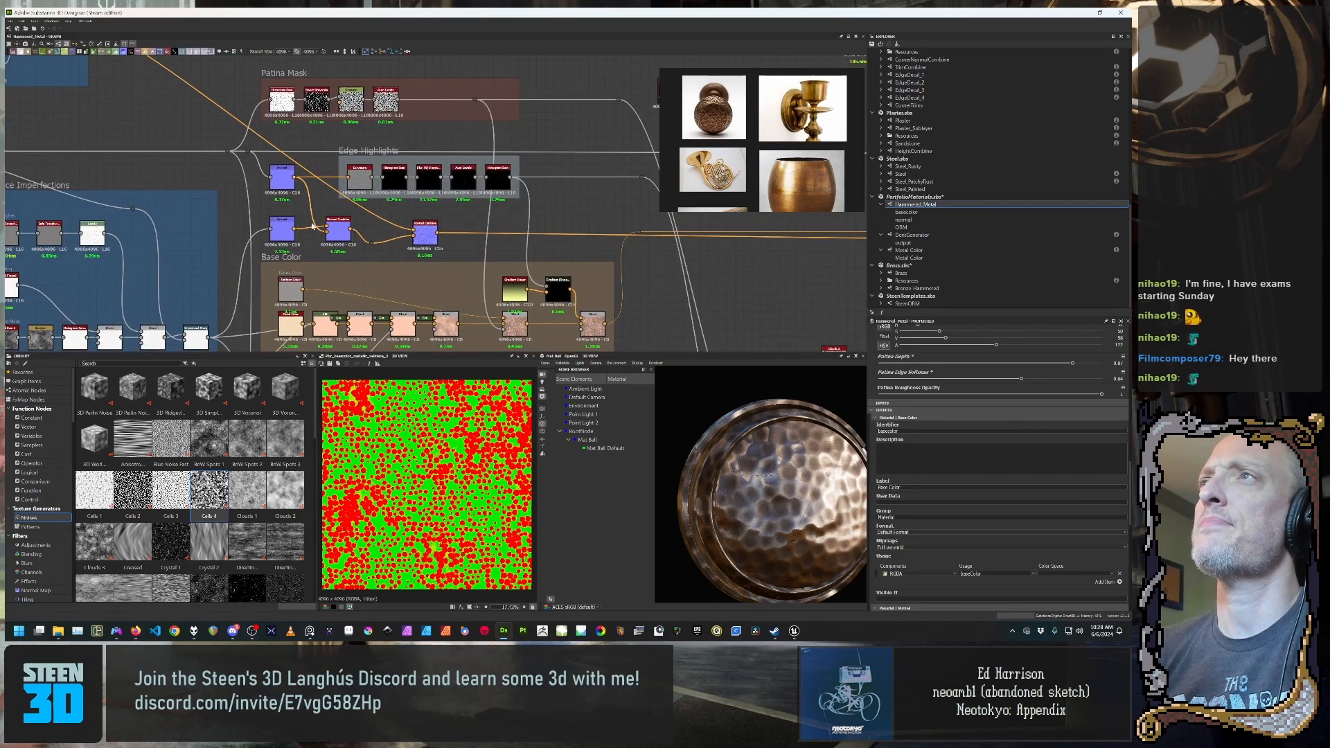
pyautogui.moveTo(313, 226); pyautogui.dragTo(411, 288, button='middle')
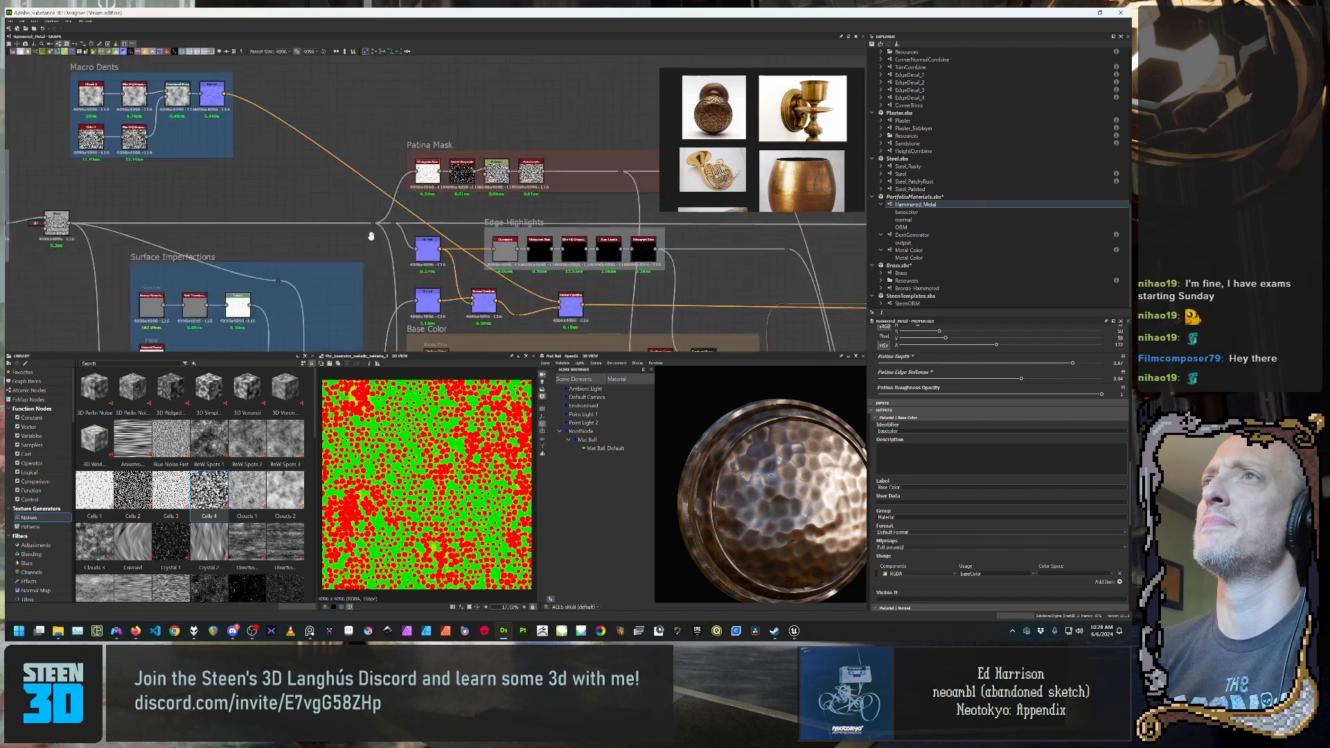
pyautogui.moveTo(224, 236); pyautogui.dragTo(461, 245, button='middle')
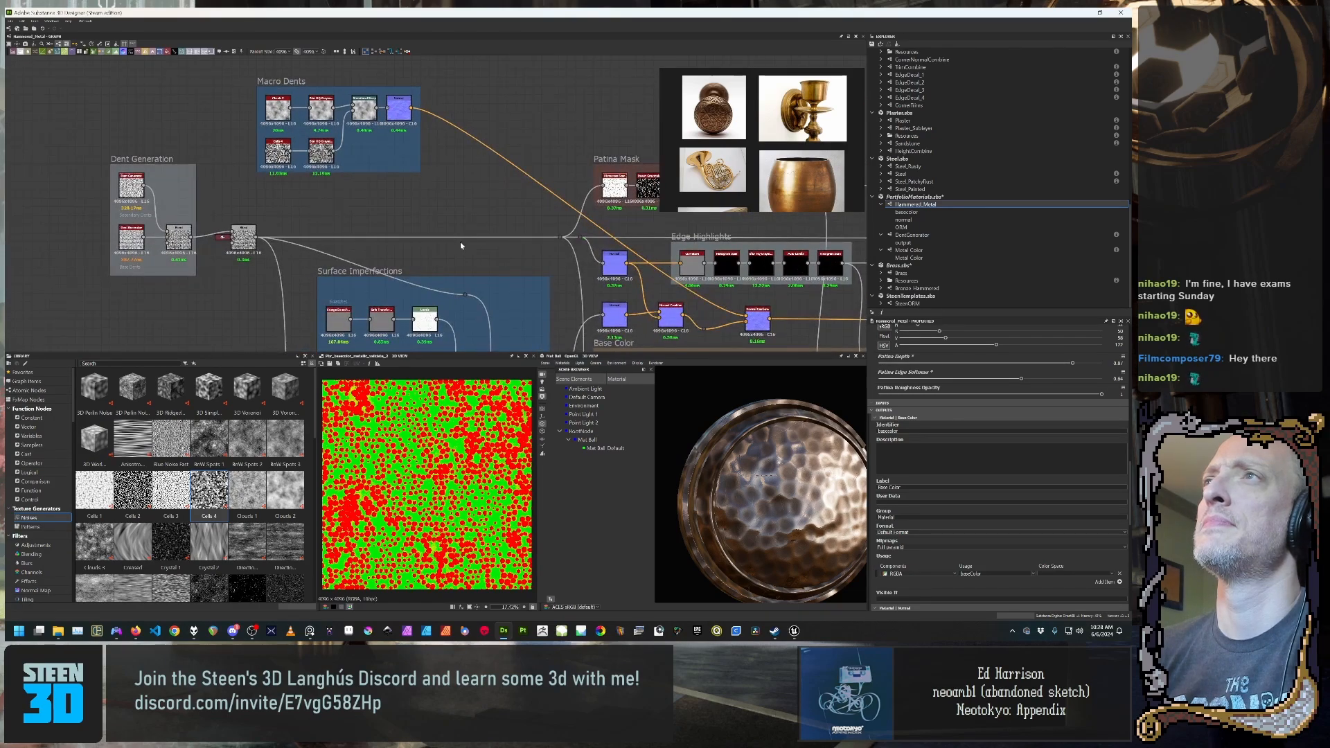
# Step: Show the Macro Dents frame's Normal node in the 2D view and compare its surface with the mat ball
pyautogui.click(397, 111)
pyautogui.moveTo(757, 604); pyautogui.dragTo(585, 459)
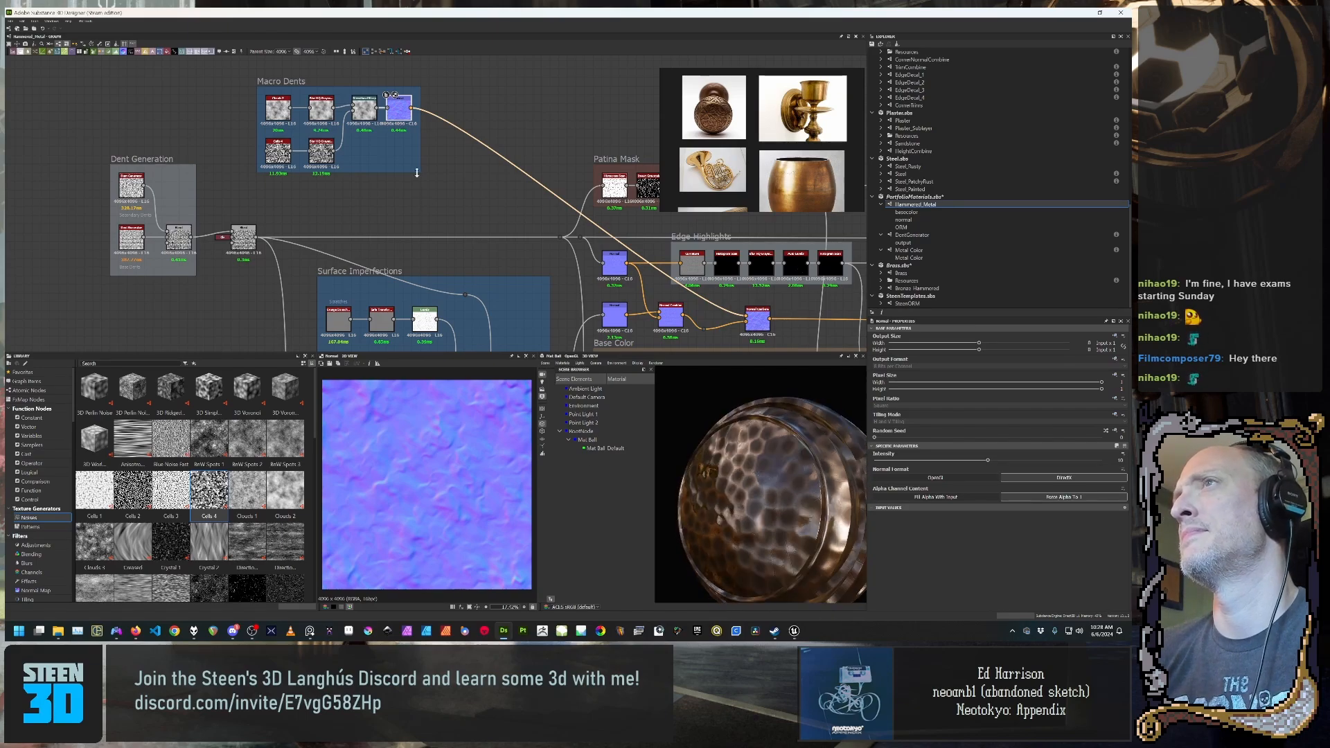
pyautogui.scroll(6, 304, 129)
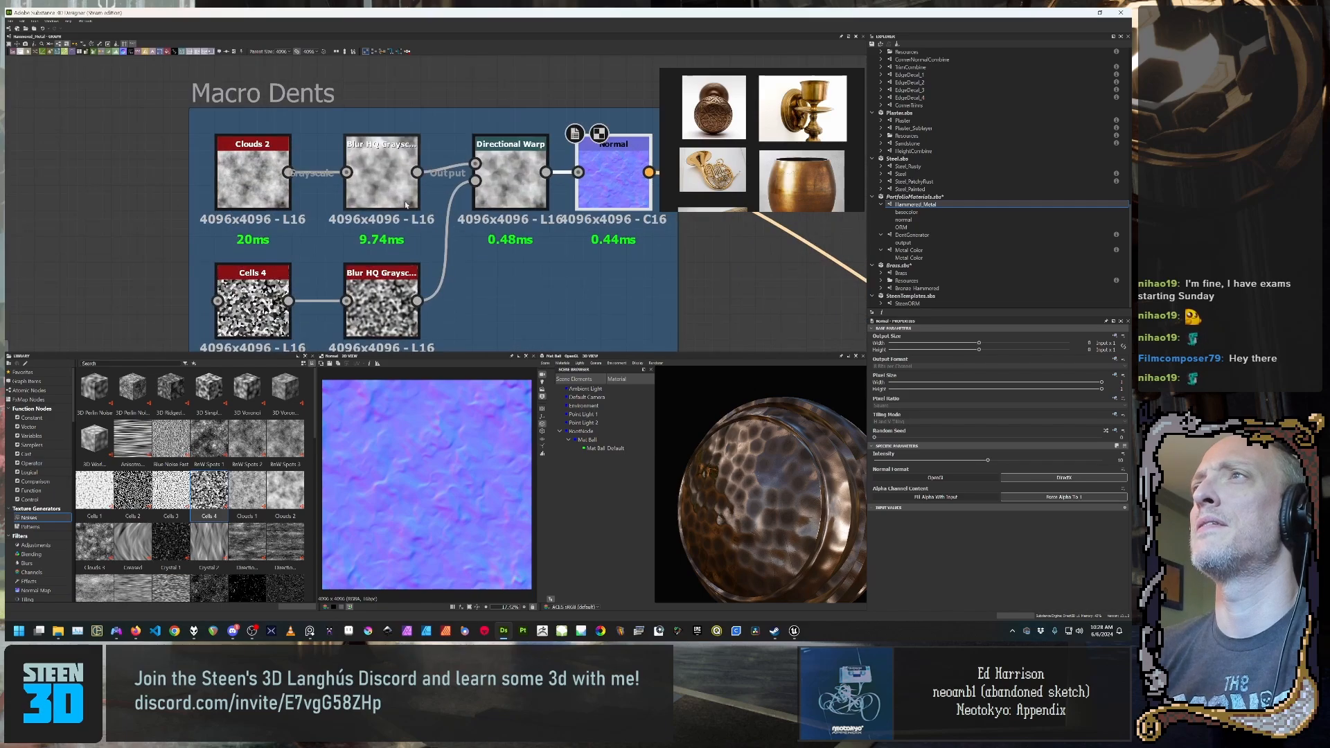
# Step: Move the Directional Warp, Clouds 2 and Cells 4 nodes closer to the two Blur HQ nodes in the Macro Dents frame
pyautogui.click(384, 176)
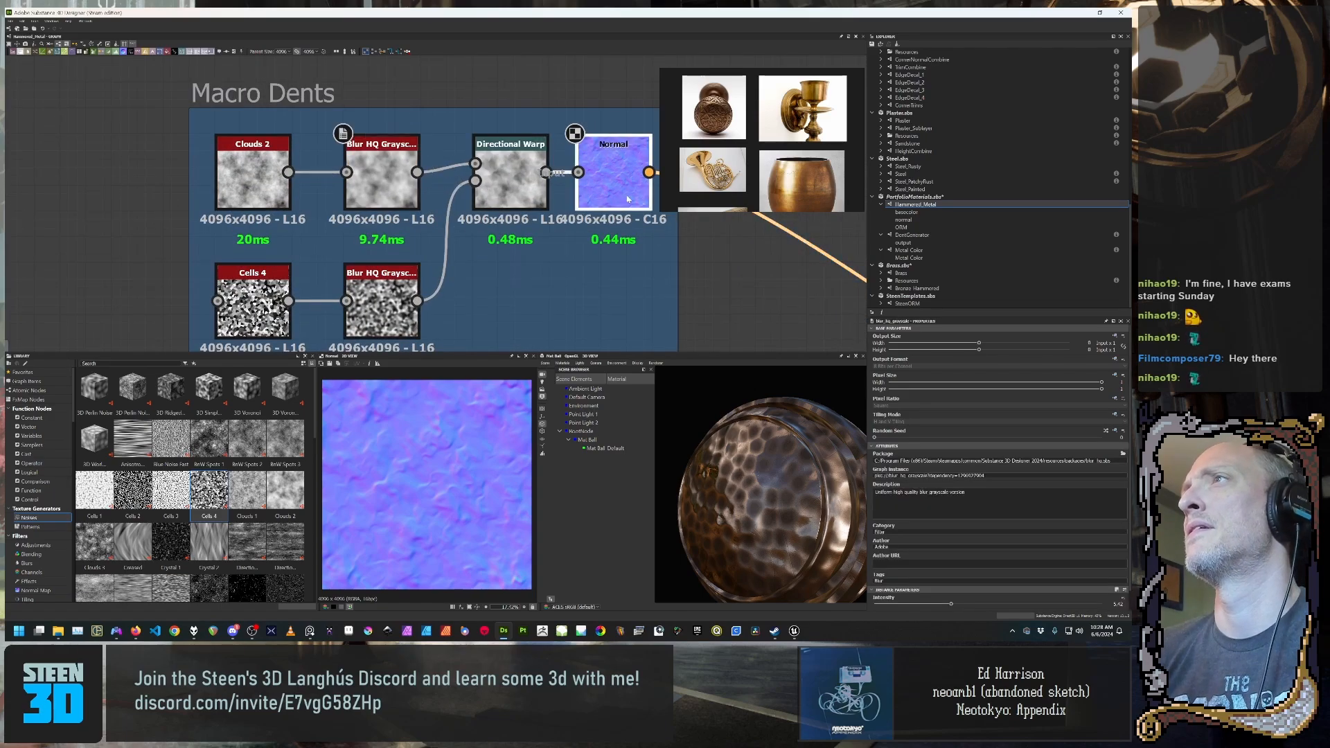
pyautogui.moveTo(609, 196)
pyautogui.mouseDown()
pyautogui.moveTo(635, 198)
pyautogui.moveTo(610, 197)
pyautogui.mouseUp()
pyautogui.moveTo(513, 191); pyautogui.dragTo(486, 192)
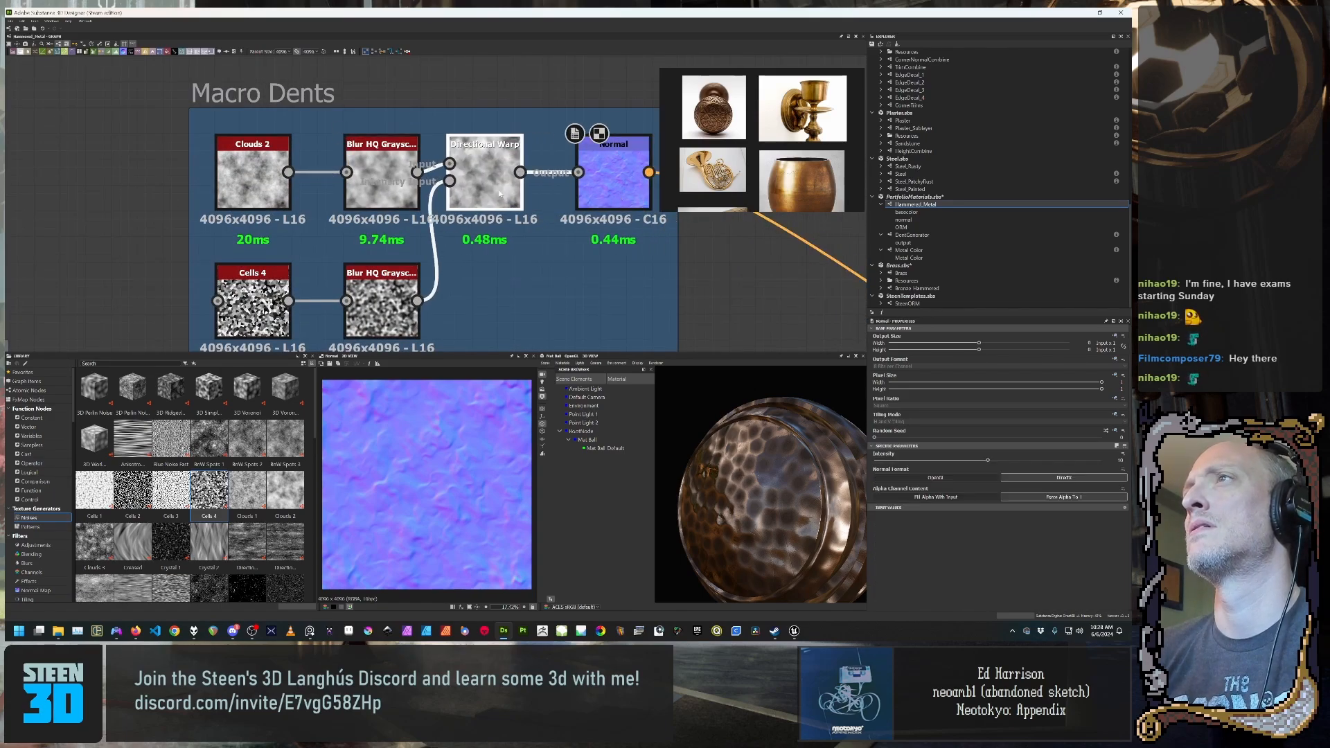
pyautogui.click(384, 309)
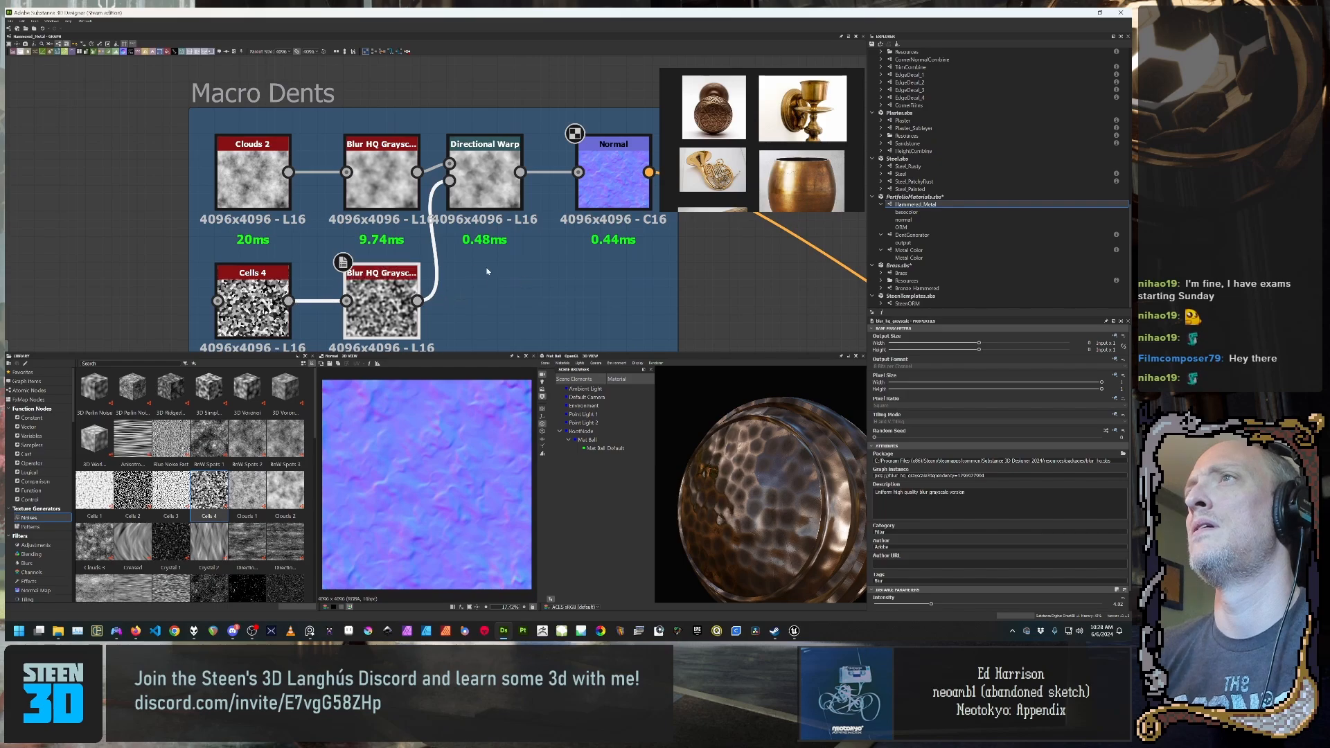
pyautogui.moveTo(268, 181); pyautogui.dragTo(294, 182)
pyautogui.click(253, 305)
pyautogui.moveTo(253, 305); pyautogui.dragTo(278, 305)
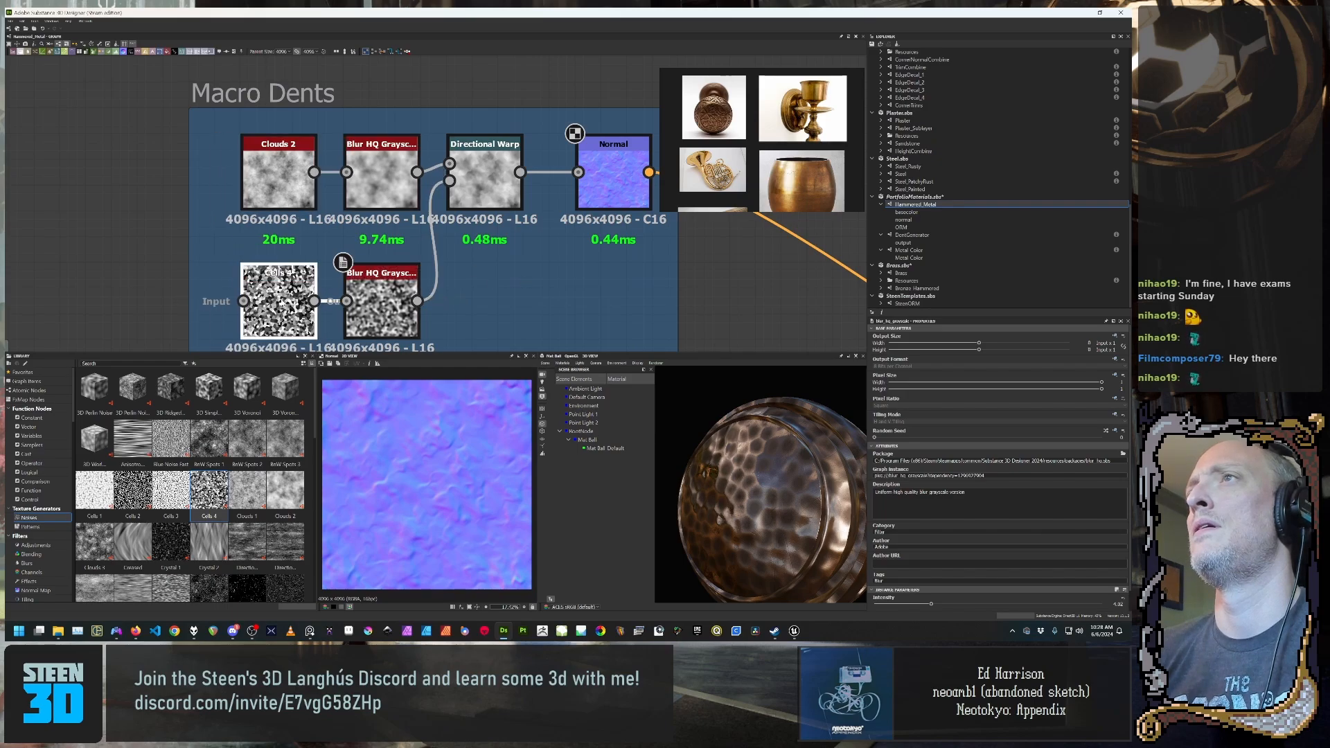
# Step: Move the Normal node closer to the Directional Warp and narrow the Macro Dents frame on both sides to fit its nodes
pyautogui.moveTo(190, 256); pyautogui.dragTo(215, 257)
pyautogui.moveTo(517, 247); pyautogui.dragTo(407, 181, button='middle')
pyautogui.scroll(-1, 408, 182)
pyautogui.moveTo(487, 121); pyautogui.dragTo(465, 121)
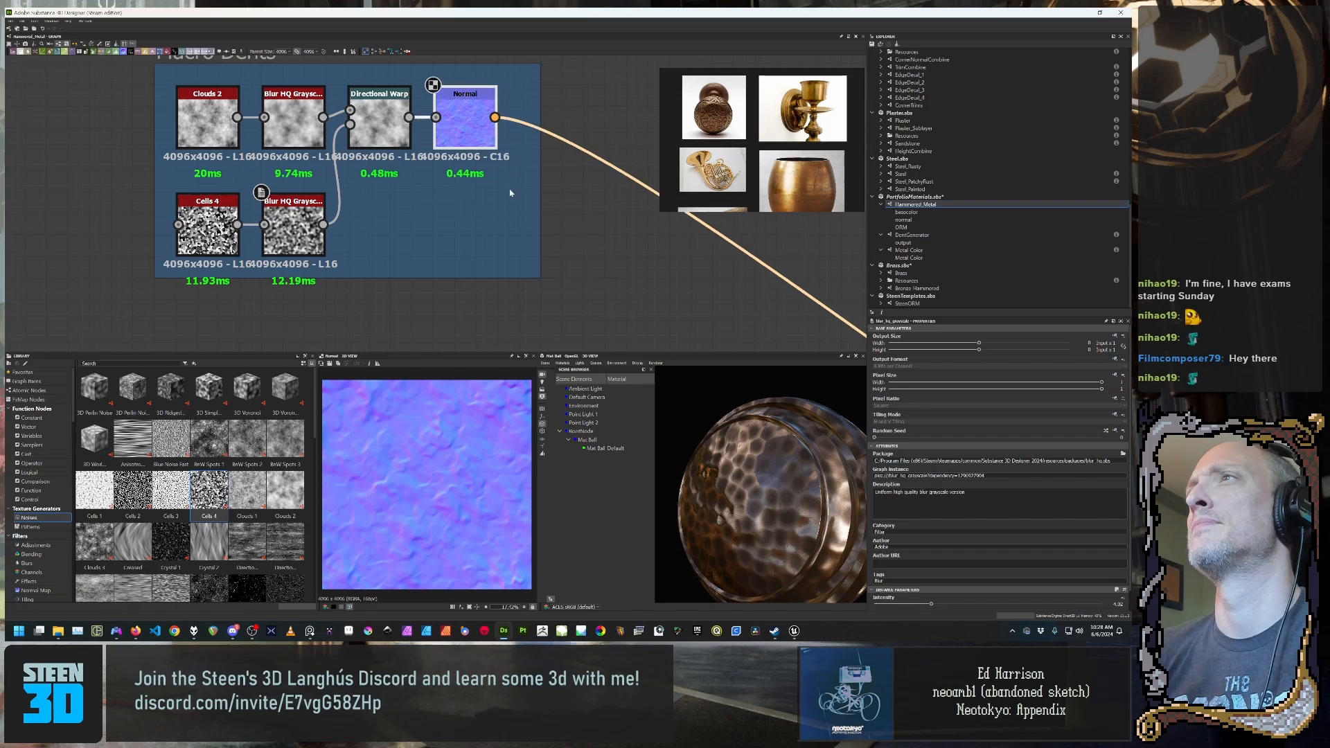
pyautogui.moveTo(540, 193); pyautogui.dragTo(519, 192)
pyautogui.scroll(-2, 562, 281)
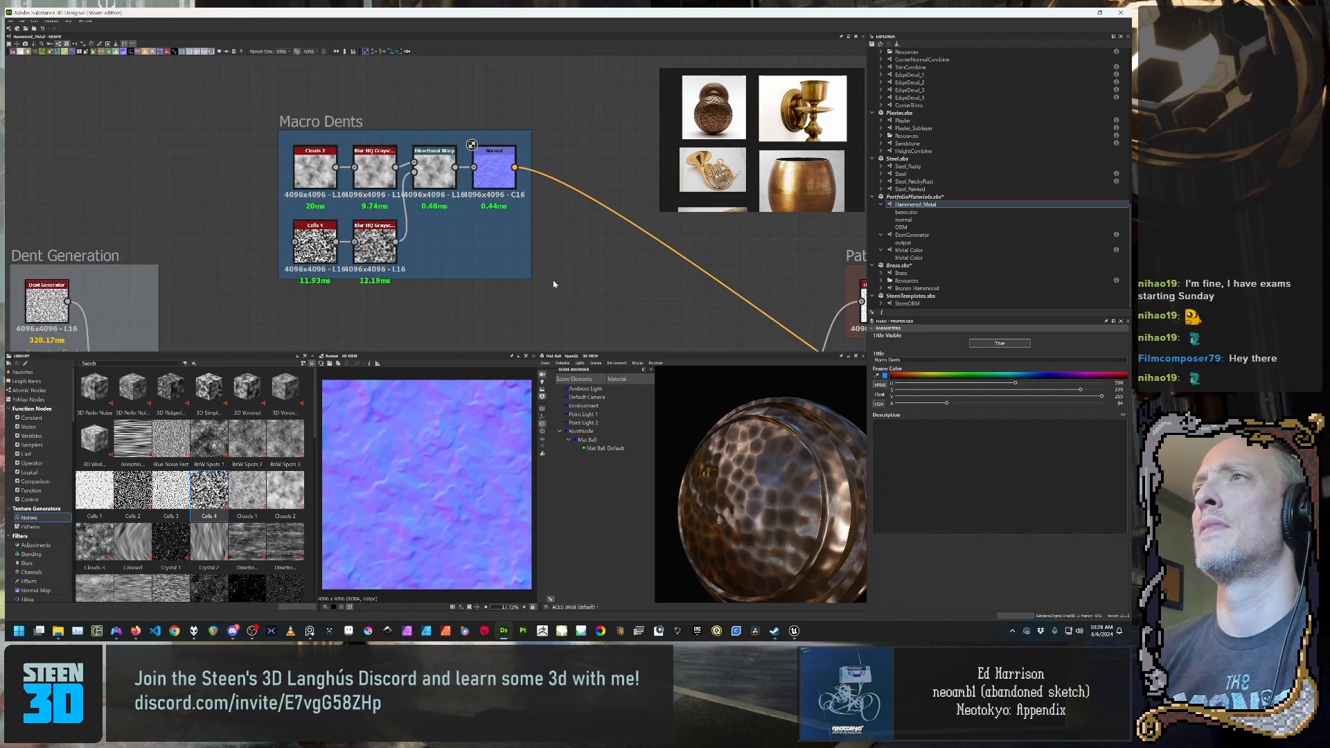
pyautogui.scroll(1, 478, 270)
pyautogui.moveTo(446, 267); pyautogui.dragTo(279, 212, button='middle')
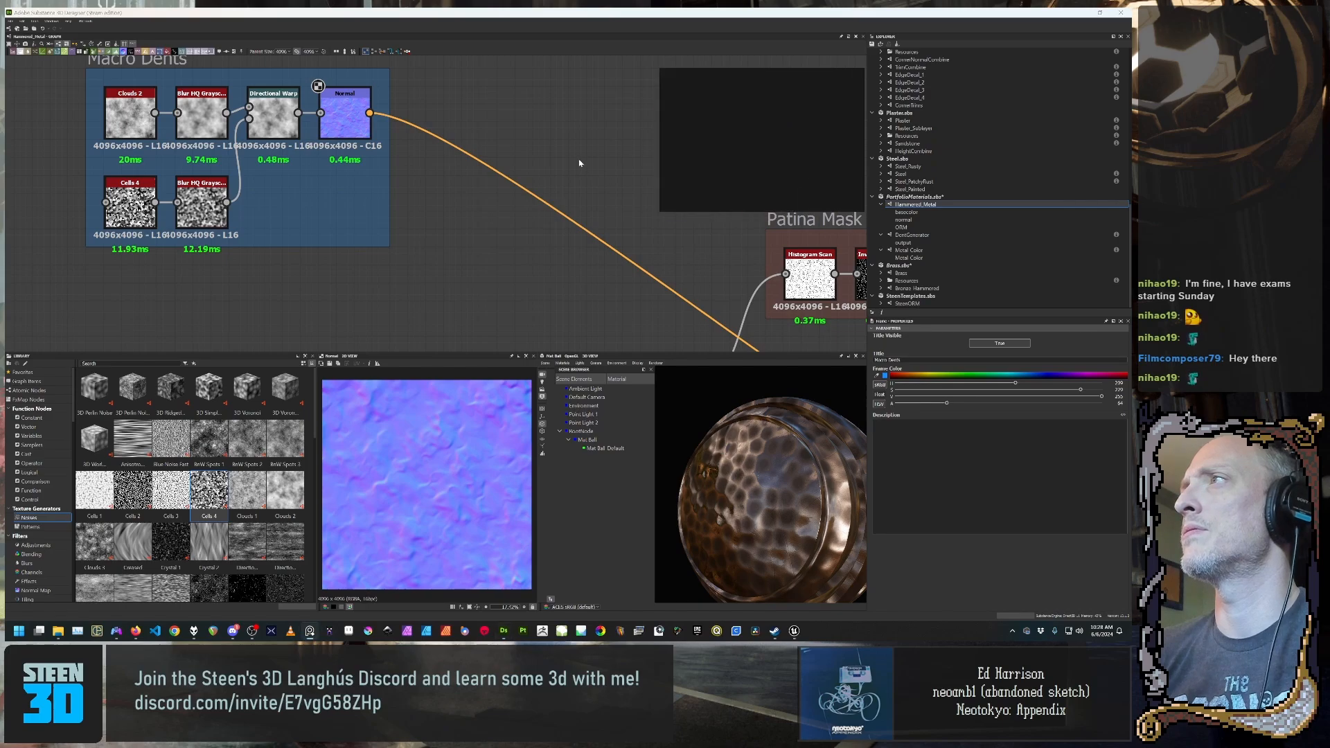
# Step: Move the reference board to the Hammered Bronze group and show its crumpled copper surface image
pyautogui.moveTo(677, 142); pyautogui.dragTo(870, 119, button='middle')
pyautogui.scroll(-1, 866, 122)
pyautogui.moveTo(714, 139); pyautogui.dragTo(805, 129, button='middle')
pyautogui.scroll(-4, 806, 129)
pyautogui.scroll(3, 809, 146)
pyautogui.moveTo(737, 165); pyautogui.dragTo(809, 116, button='middle')
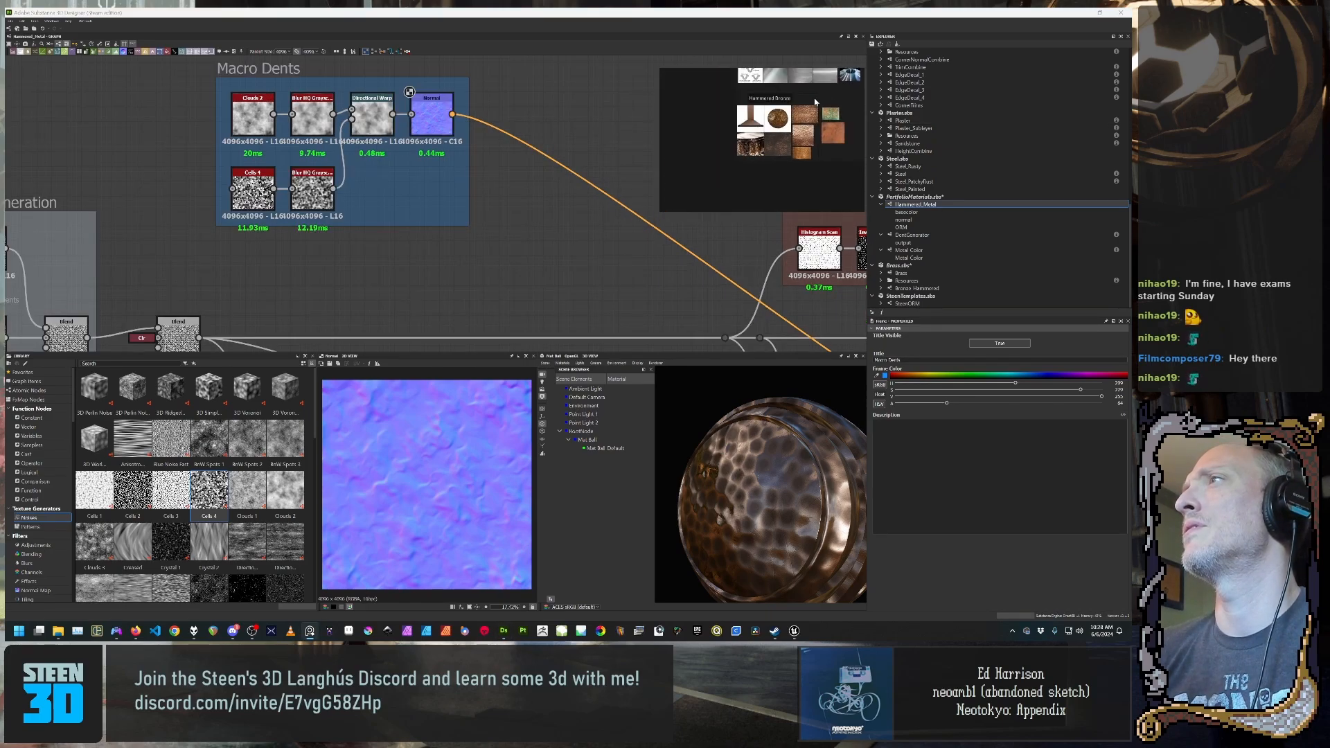
pyautogui.scroll(1, 810, 114)
pyautogui.scroll(5, 809, 115)
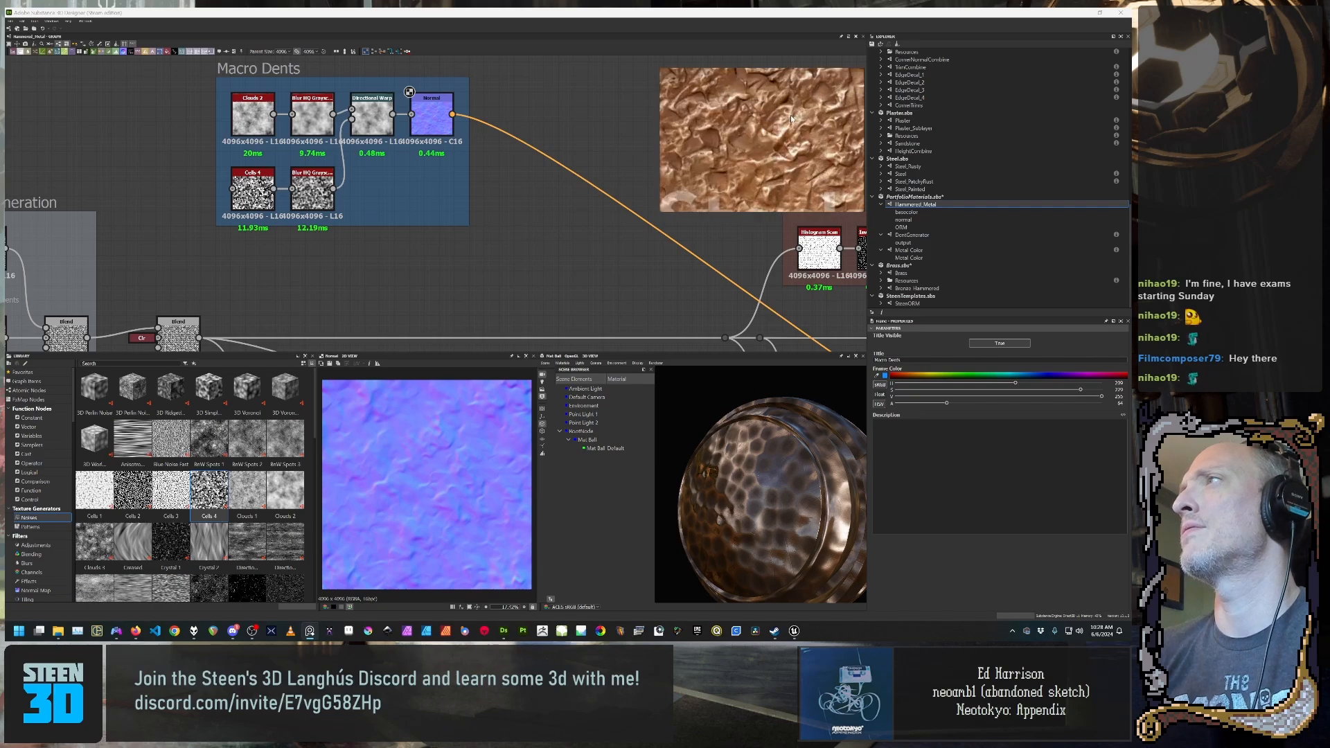
pyautogui.scroll(-1, 813, 138)
pyautogui.scroll(-2, 786, 153)
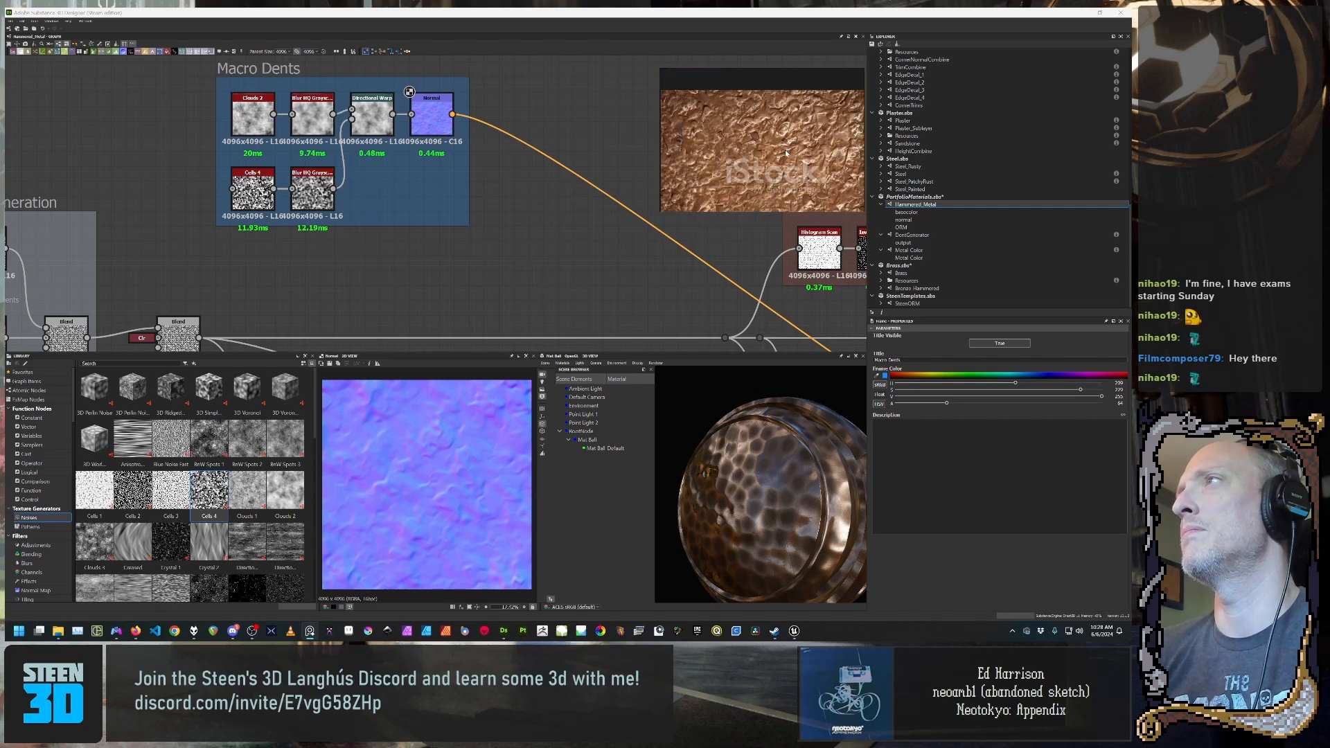
pyautogui.moveTo(721, 144); pyautogui.dragTo(743, 134, button='middle')
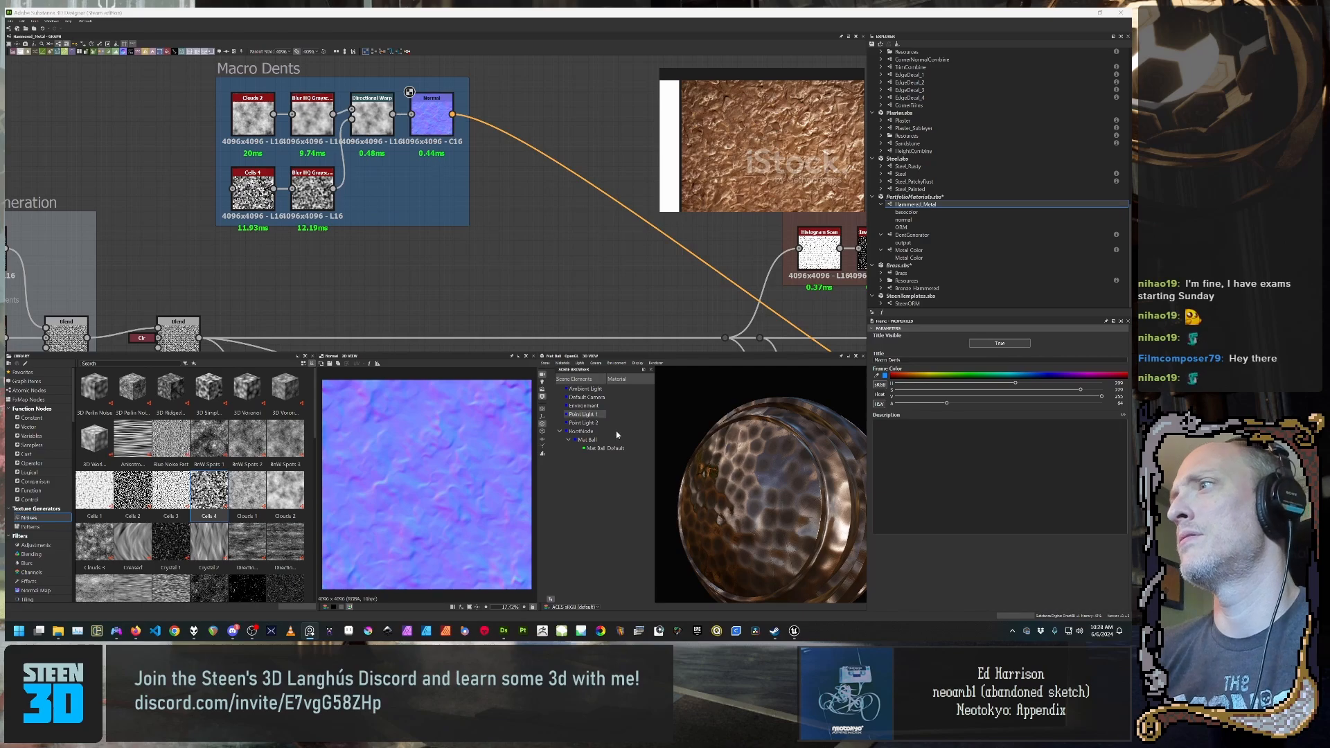
# Step: Turn the mat ball to its front face and compare its dents and reflections with the copper reference image
pyautogui.moveTo(795, 504); pyautogui.dragTo(835, 496)
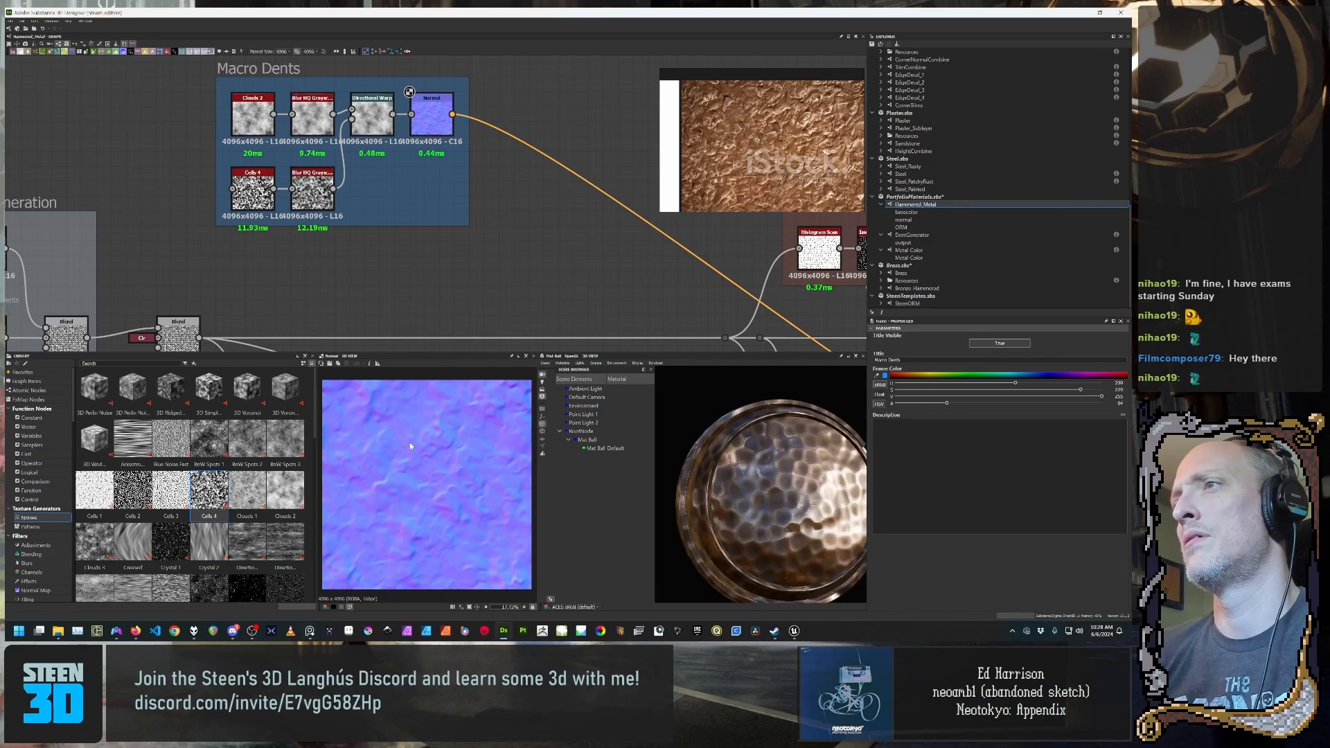
pyautogui.moveTo(593, 221); pyautogui.dragTo(556, 196, button='middle')
pyautogui.moveTo(791, 556); pyautogui.dragTo(655, 410)
pyautogui.scroll(-3, 762, 505)
pyautogui.moveTo(590, 379); pyautogui.dragTo(800, 513)
pyautogui.scroll(3, 829, 507)
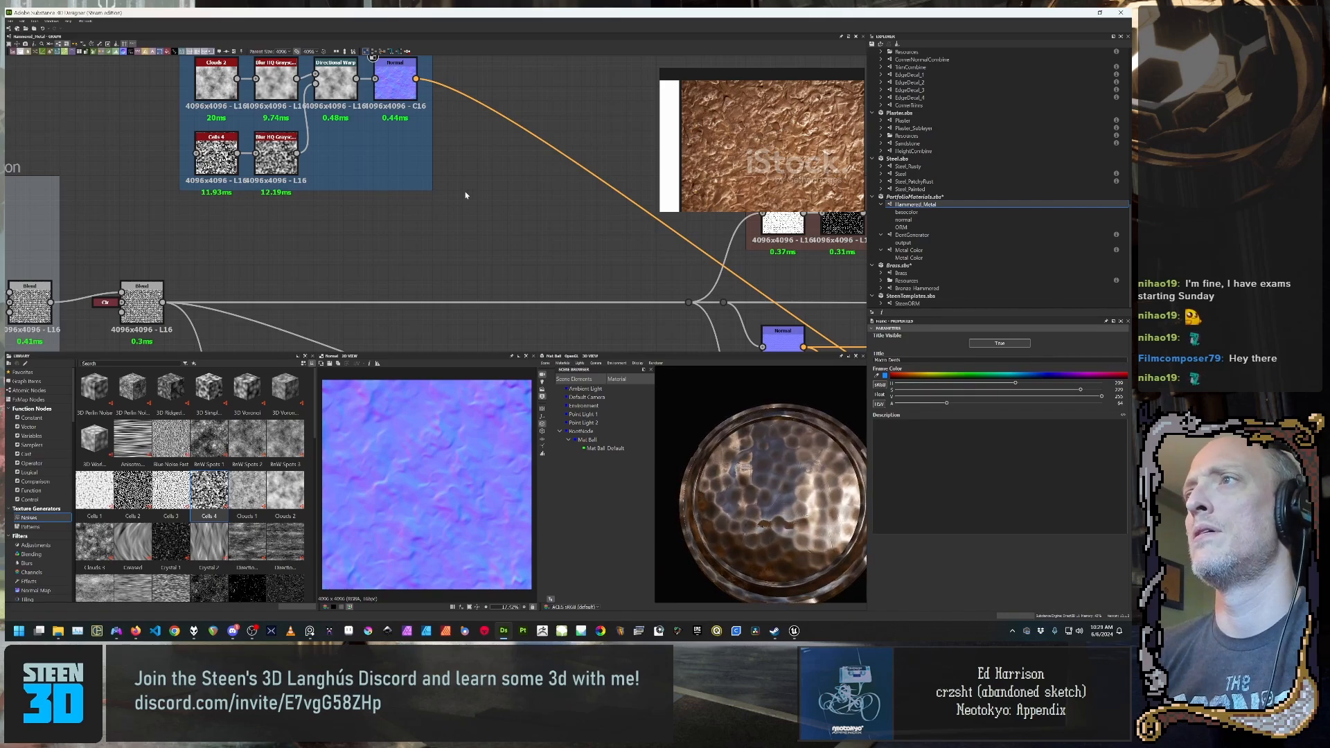
# Step: Look over the whole graph, from the Macro Dents and Dent Generation frames to the Surface Imperfections, Base Color and Roughness frames
pyautogui.moveTo(502, 221); pyautogui.dragTo(281, 140, button='middle')
pyautogui.scroll(-3, 311, 150)
pyautogui.moveTo(493, 193); pyautogui.dragTo(239, 109, button='middle')
pyautogui.scroll(-1, 336, 157)
pyautogui.scroll(-2, 341, 160)
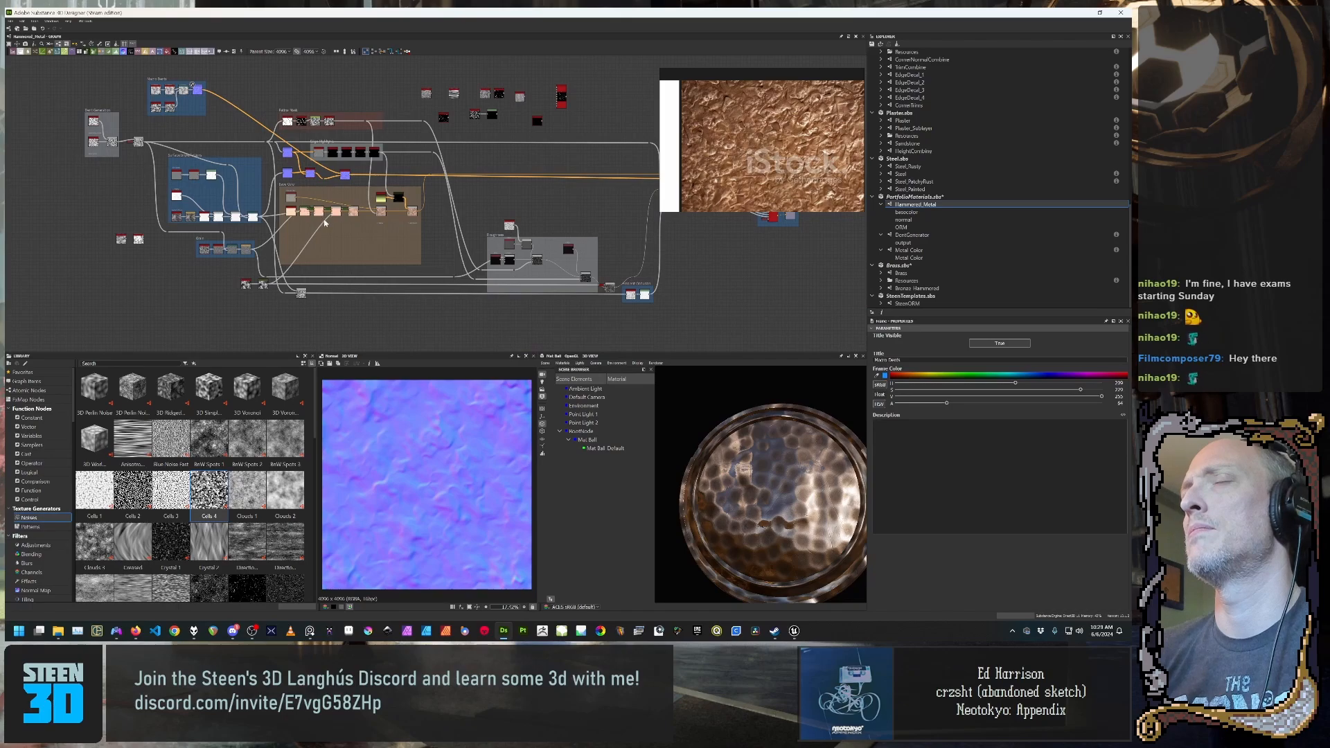
pyautogui.scroll(1, 324, 224)
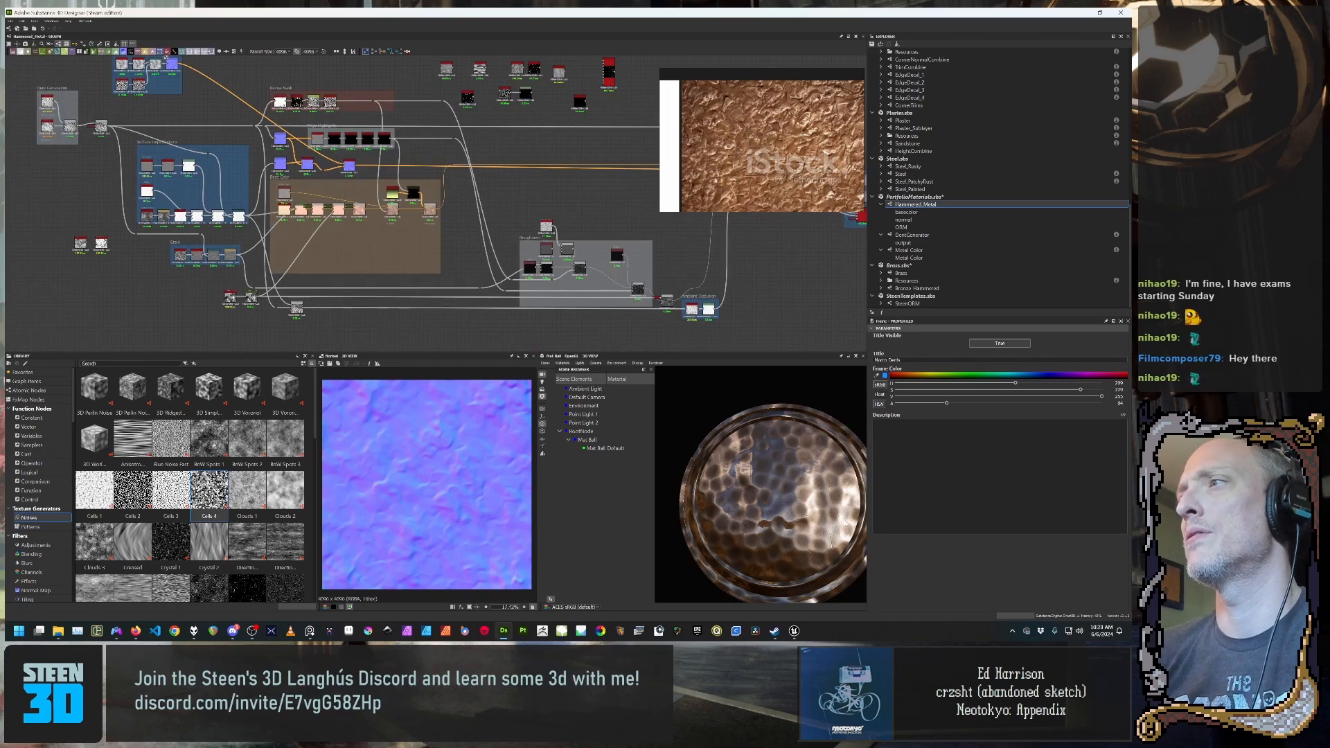
pyautogui.moveTo(819, 527)
pyautogui.mouseDown()
pyautogui.moveTo(842, 532)
pyautogui.moveTo(807, 532)
pyautogui.mouseUp()
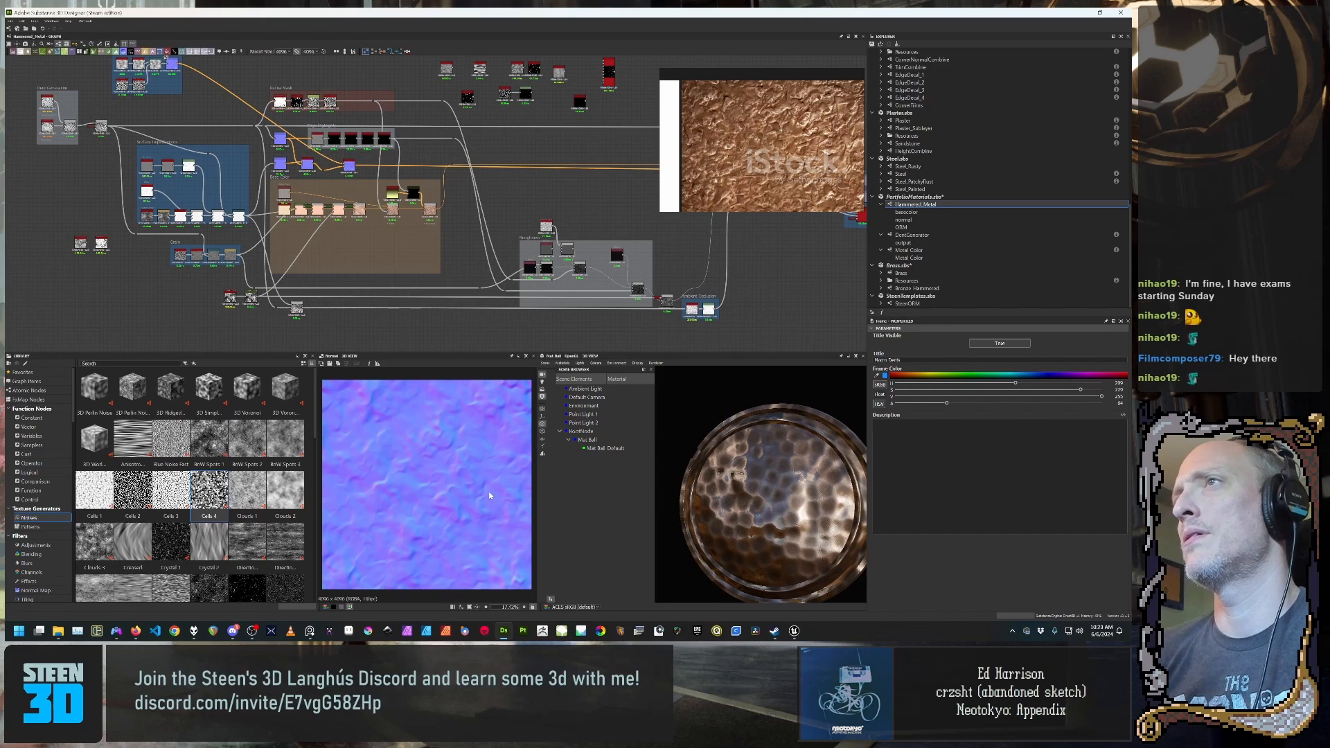
pyautogui.scroll(1, 489, 496)
pyautogui.moveTo(391, 297); pyautogui.dragTo(528, 344, button='middle')
pyautogui.scroll(2, 528, 344)
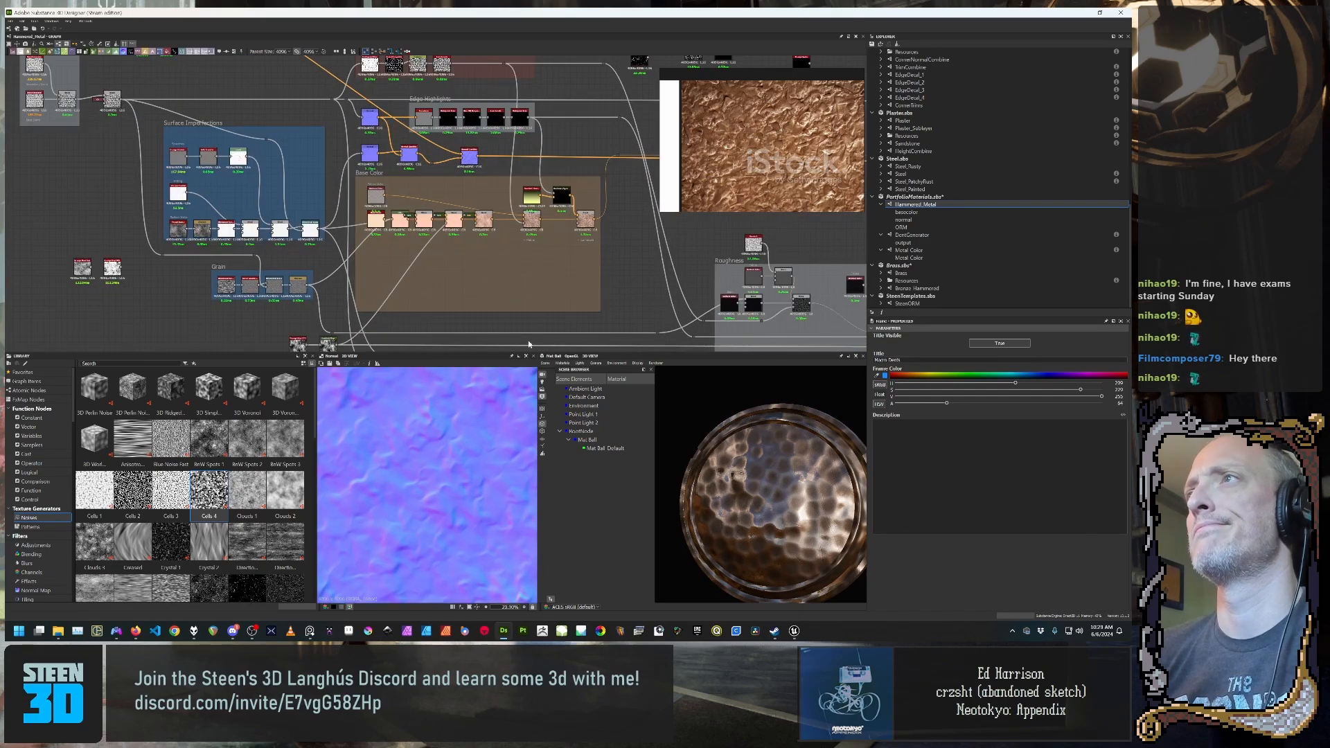
pyautogui.moveTo(507, 265); pyautogui.dragTo(567, 330, button='middle')
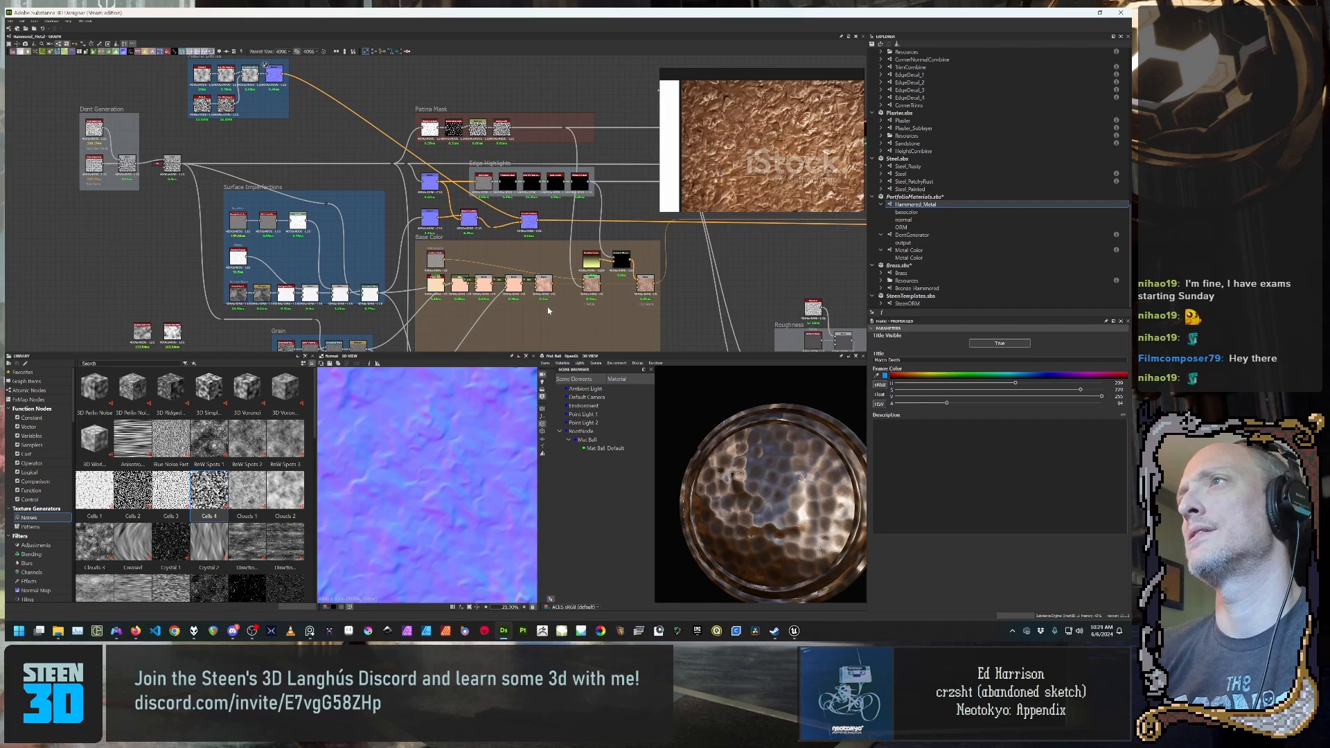
# Step: Show the Base Color frame's Blend node just before the Patina blend in the 2D view and examine its color variation up close
pyautogui.scroll(-2, 548, 310)
pyautogui.moveTo(548, 311); pyautogui.dragTo(494, 292, button='middle')
pyautogui.scroll(5, 543, 232)
pyautogui.scroll(3, 498, 288)
pyautogui.doubleClick(585, 166)
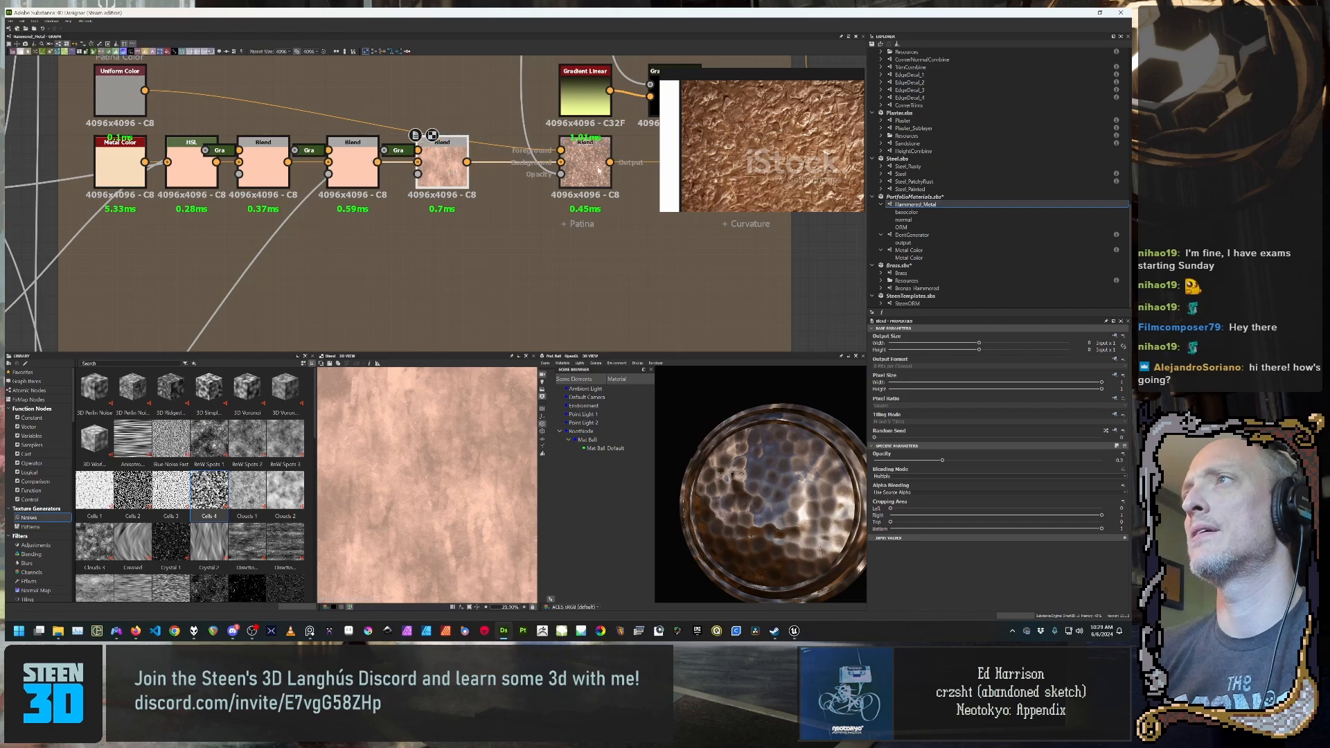
pyautogui.doubleClick(451, 174)
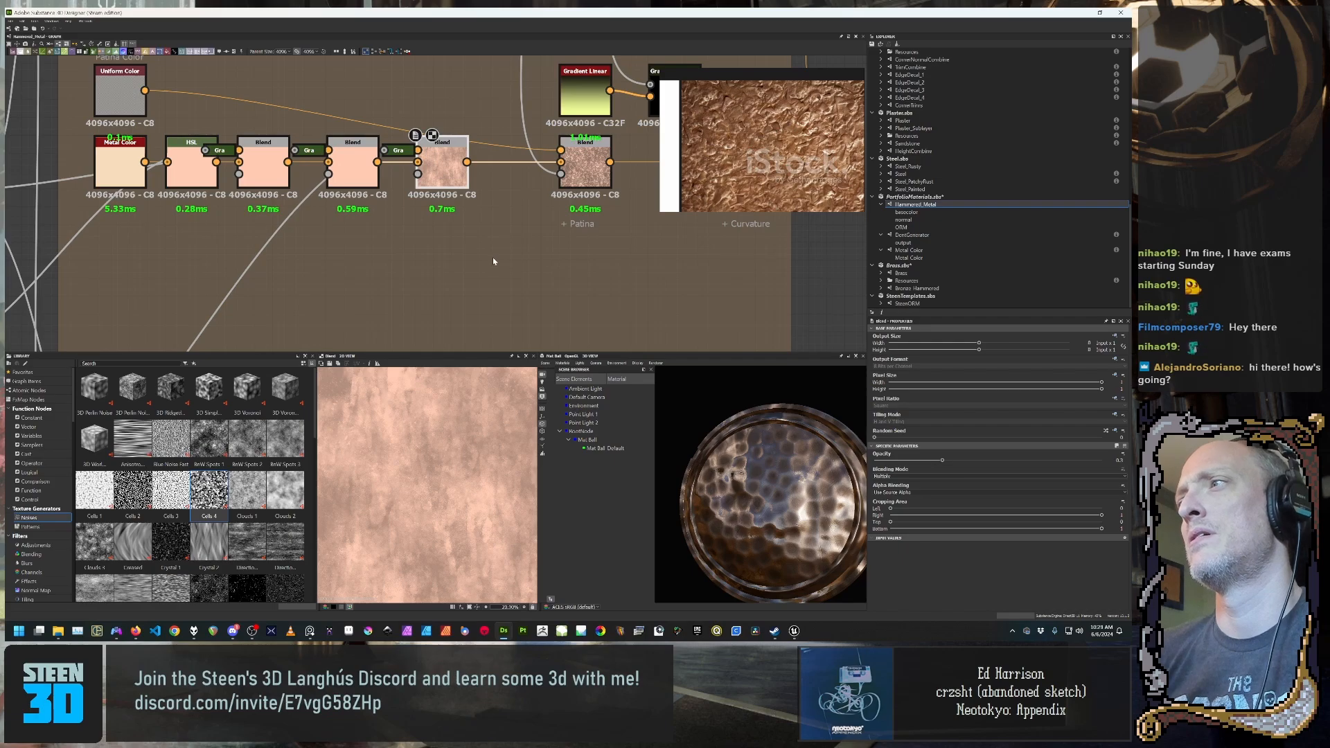
pyautogui.scroll(-3, 454, 416)
pyautogui.scroll(5, 453, 460)
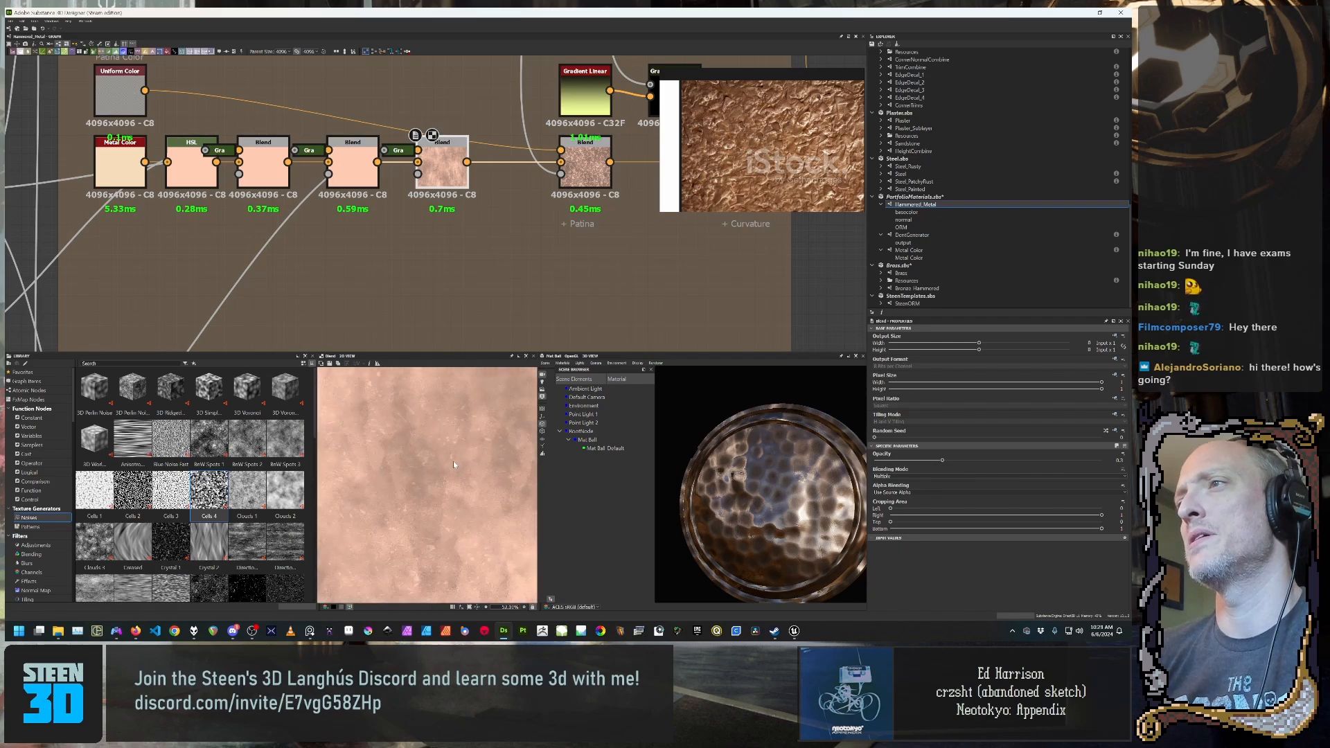
pyautogui.scroll(-5, 423, 476)
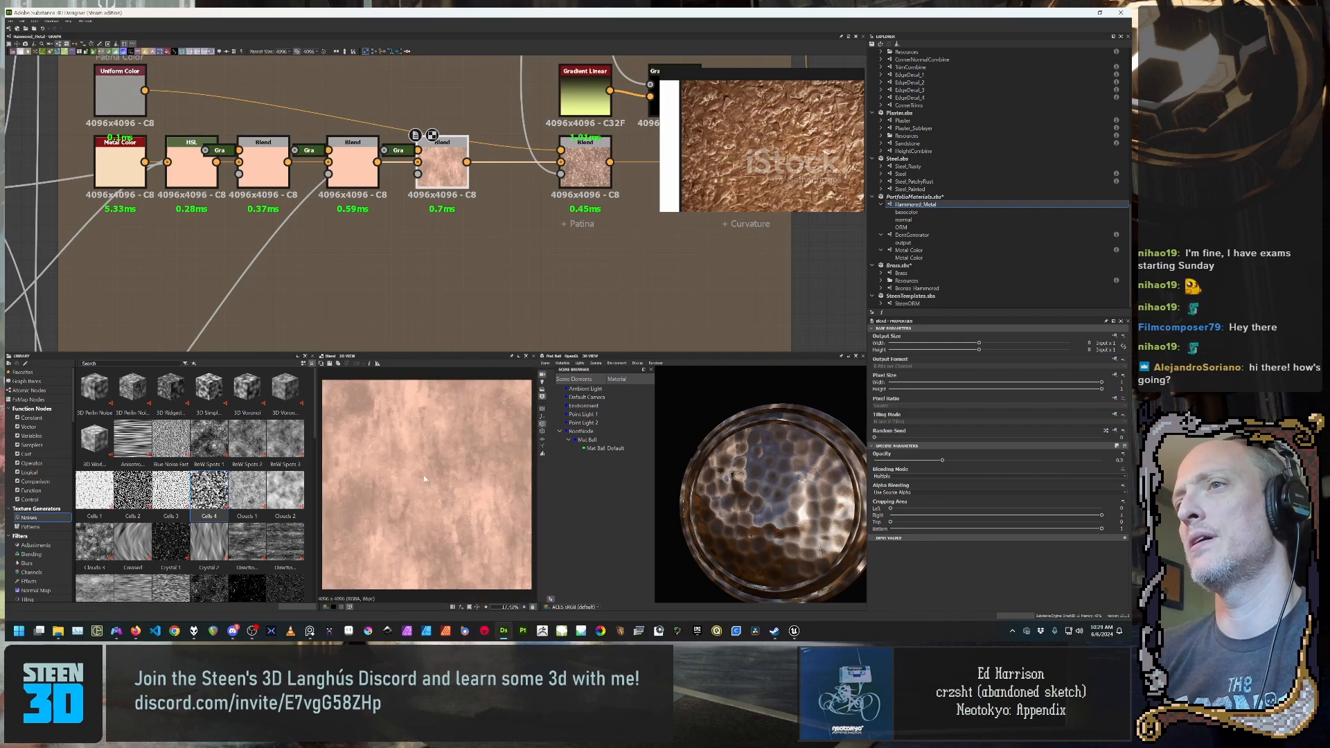
pyautogui.scroll(2, 474, 465)
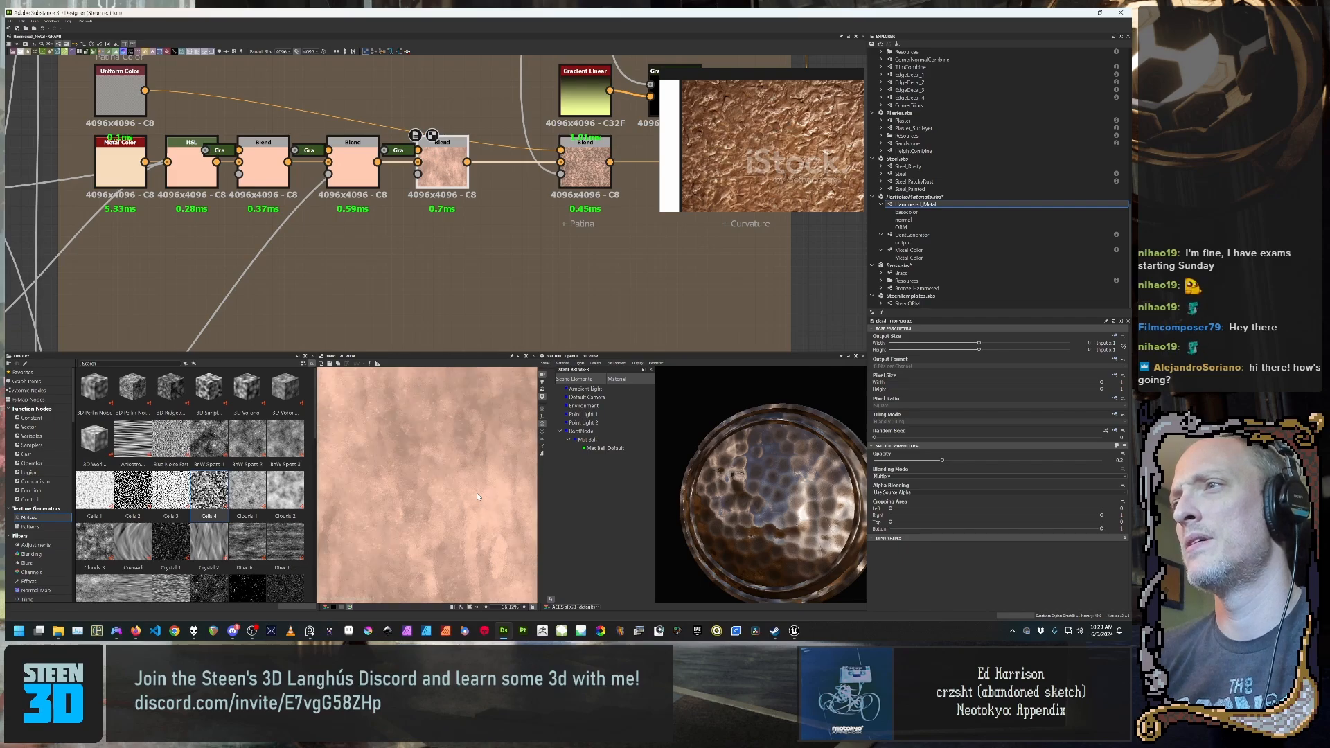
pyautogui.scroll(2, 486, 458)
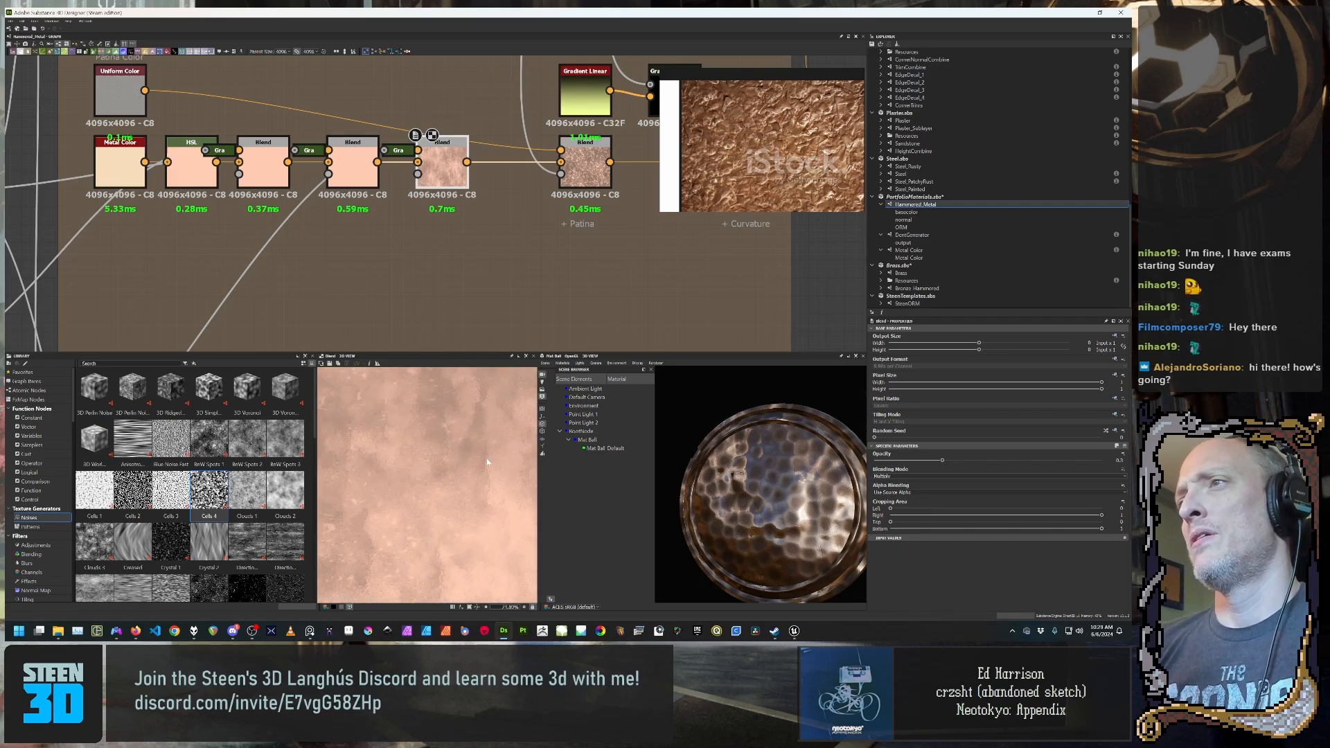
pyautogui.moveTo(437, 459); pyautogui.dragTo(472, 518, button='middle')
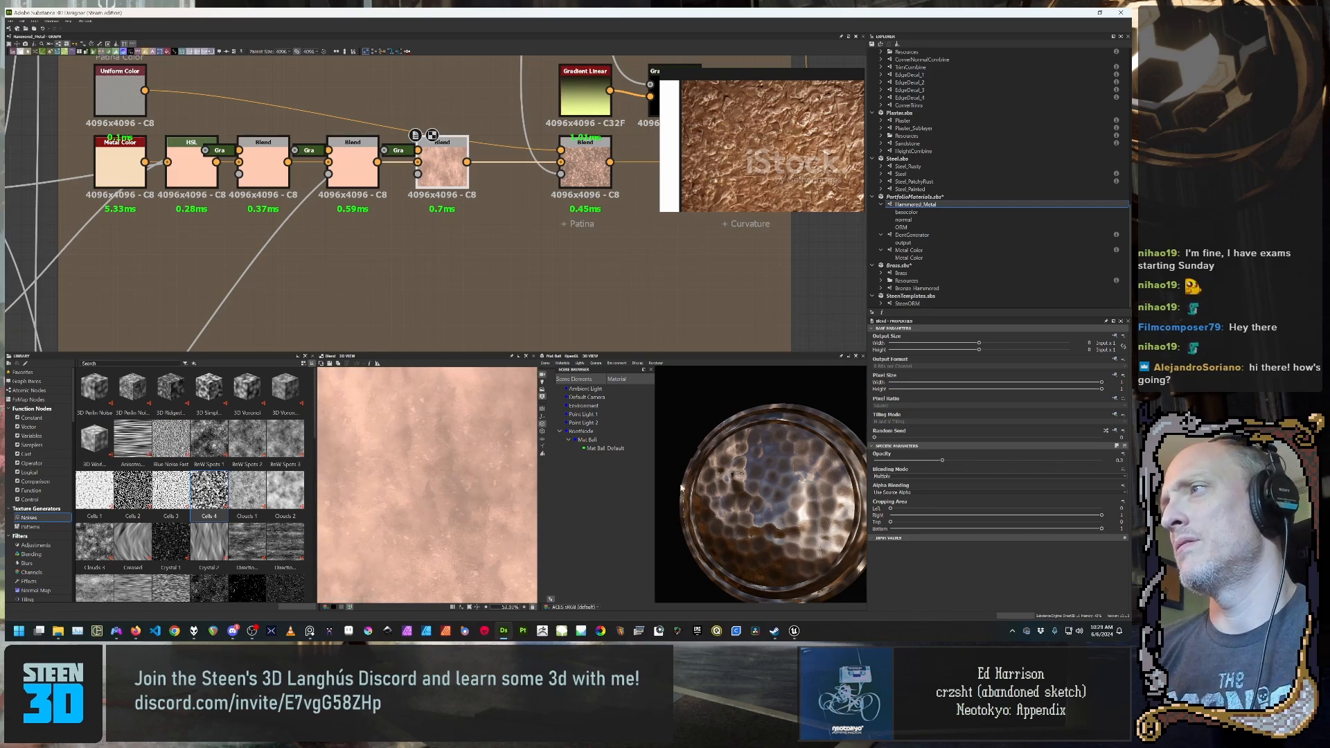
# Step: Examine the mat ball from several angles and distances to judge how the base color reads on the dented surface
pyautogui.moveTo(738, 494); pyautogui.dragTo(775, 479)
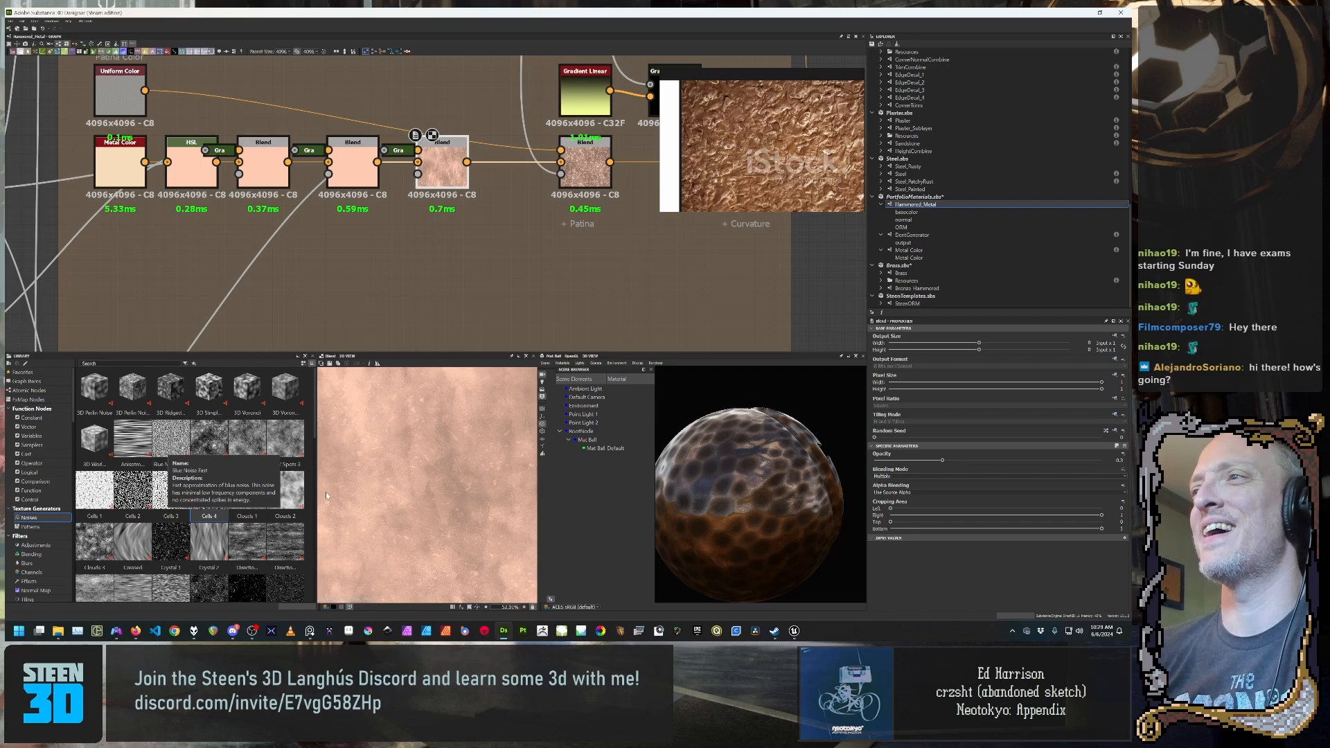
pyautogui.moveTo(784, 509); pyautogui.dragTo(743, 536)
pyautogui.scroll(2, 743, 535)
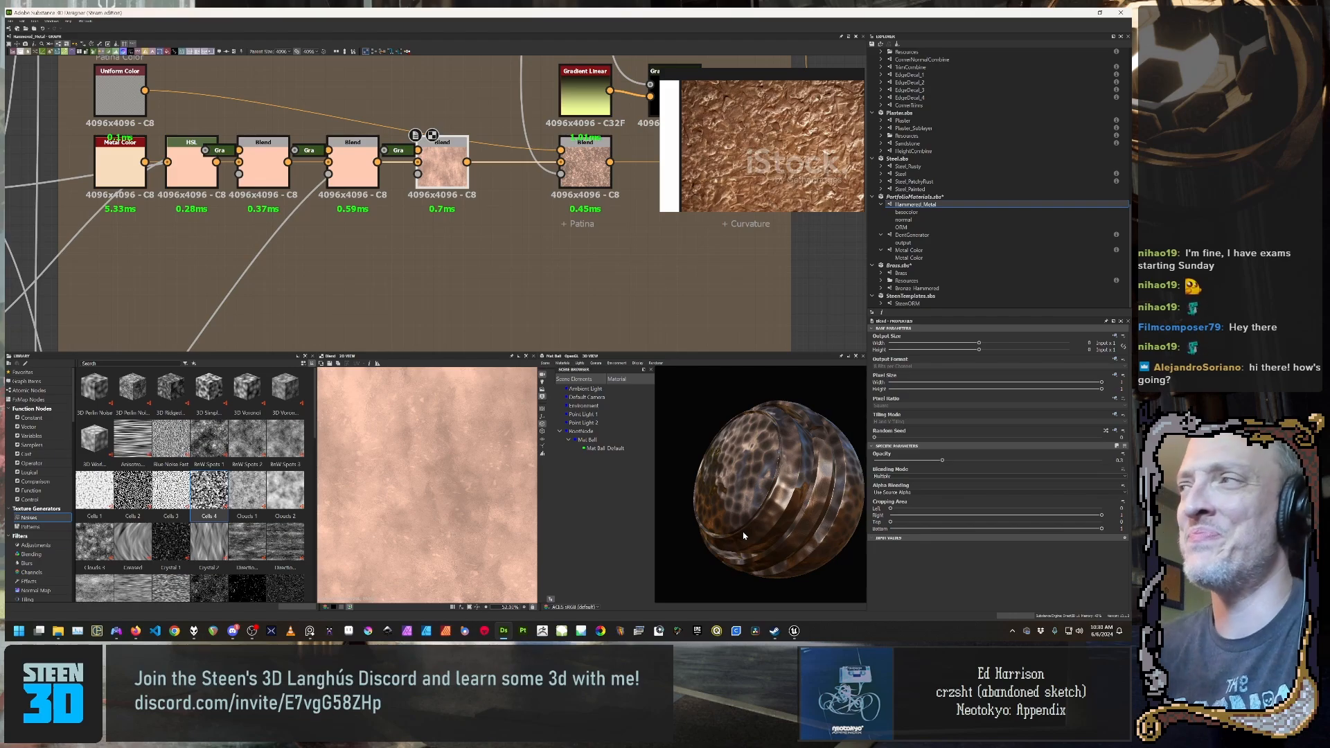
pyautogui.moveTo(760, 471)
pyautogui.mouseDown()
pyautogui.moveTo(770, 442)
pyautogui.moveTo(786, 455)
pyautogui.moveTo(758, 463)
pyautogui.moveTo(824, 451)
pyautogui.moveTo(781, 466)
pyautogui.moveTo(805, 483)
pyautogui.moveTo(706, 480)
pyautogui.moveTo(810, 479)
pyautogui.moveTo(776, 472)
pyautogui.mouseUp()
pyautogui.scroll(3, 817, 458)
pyautogui.scroll(3, 799, 475)
pyautogui.scroll(-3, 772, 481)
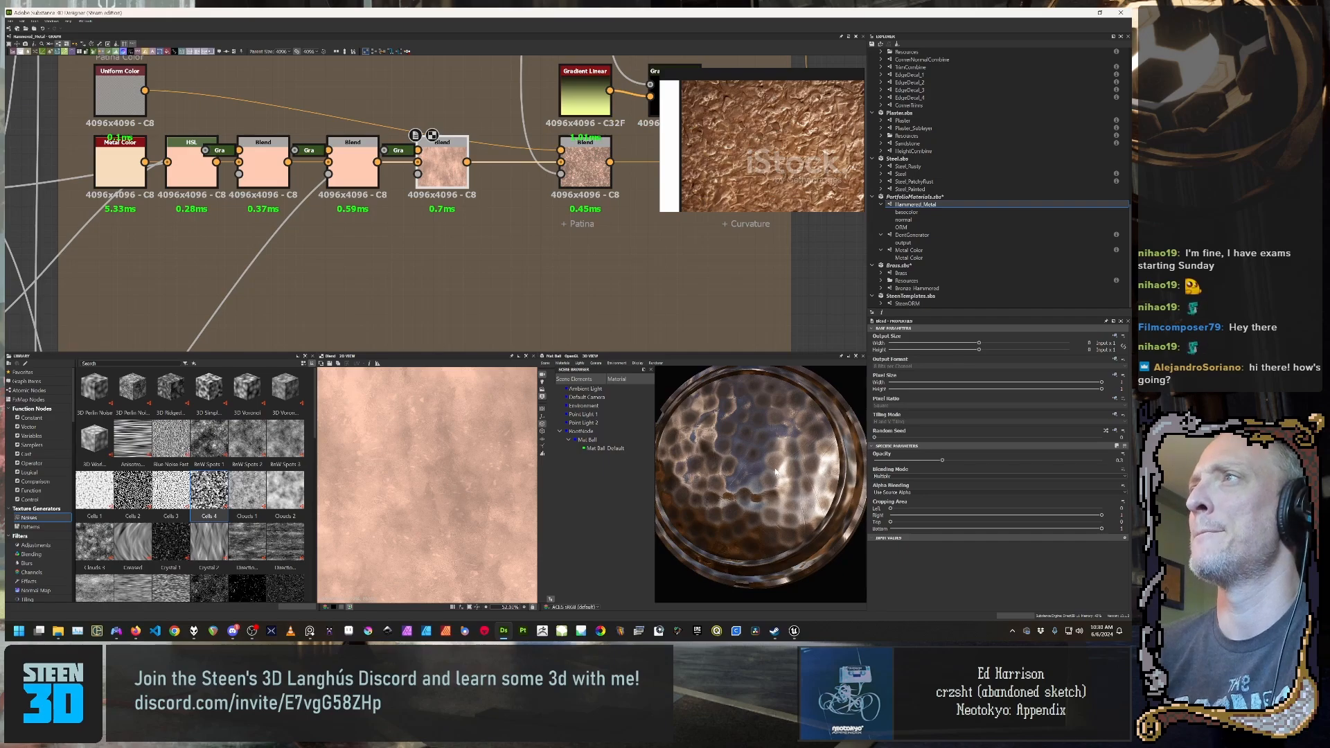
# Step: Compare the Base Color frame and its neighboring frames with the mat ball's surface under changing reflections
pyautogui.scroll(-3, 412, 208)
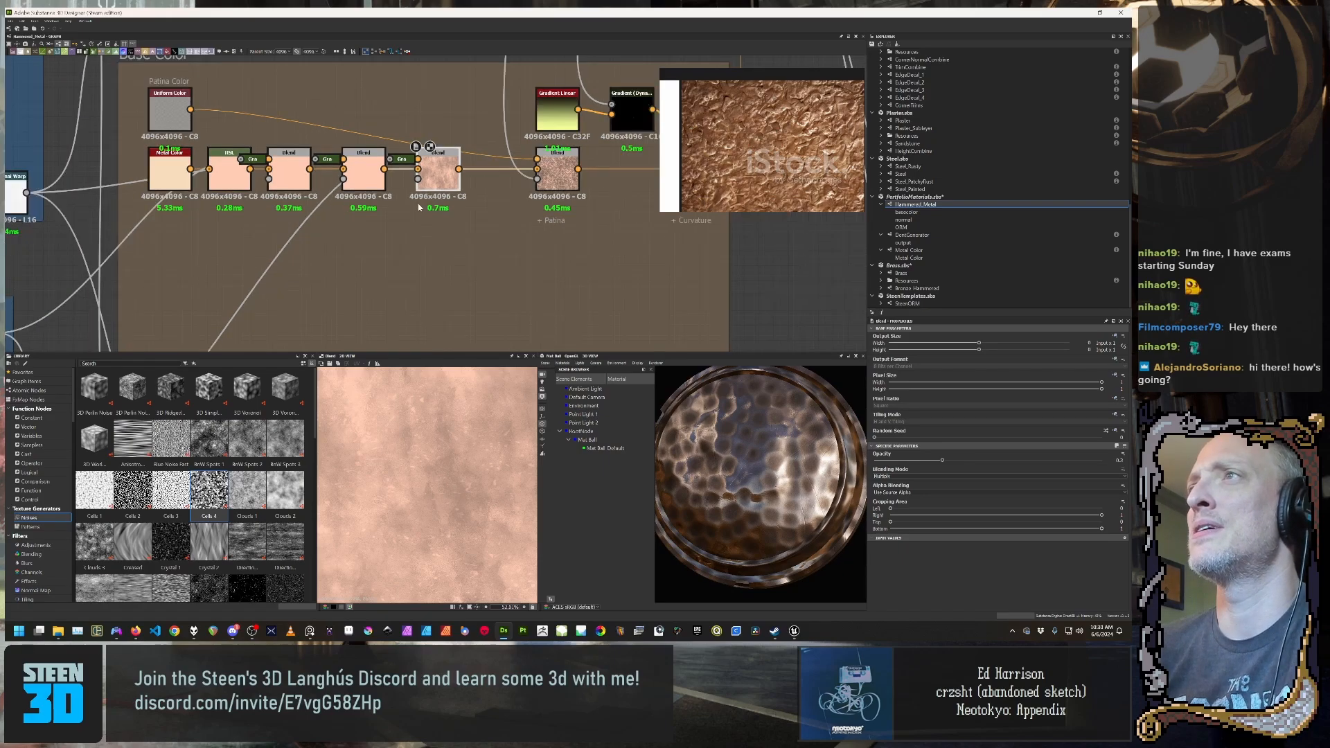
pyautogui.moveTo(737, 471)
pyautogui.mouseDown()
pyautogui.moveTo(797, 483)
pyautogui.moveTo(741, 473)
pyautogui.mouseUp()
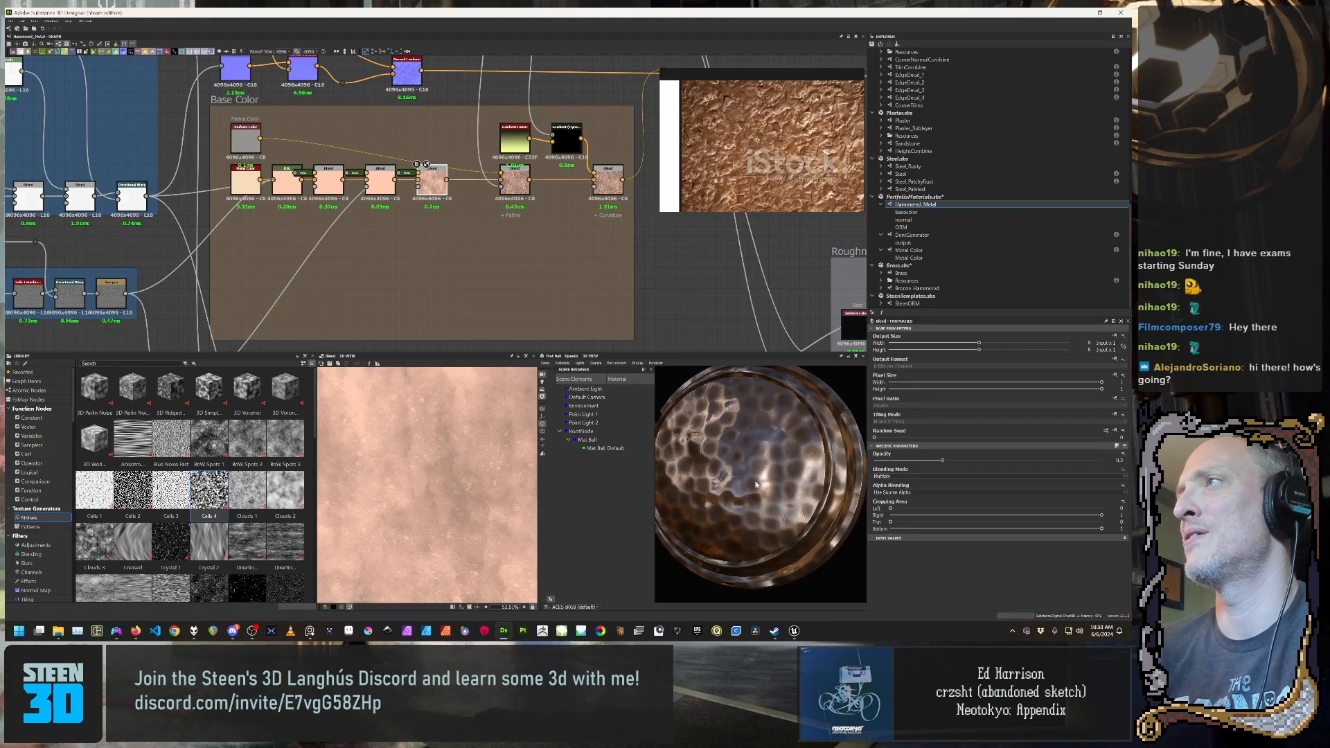
pyautogui.scroll(-2, 671, 259)
pyautogui.scroll(-1, 704, 264)
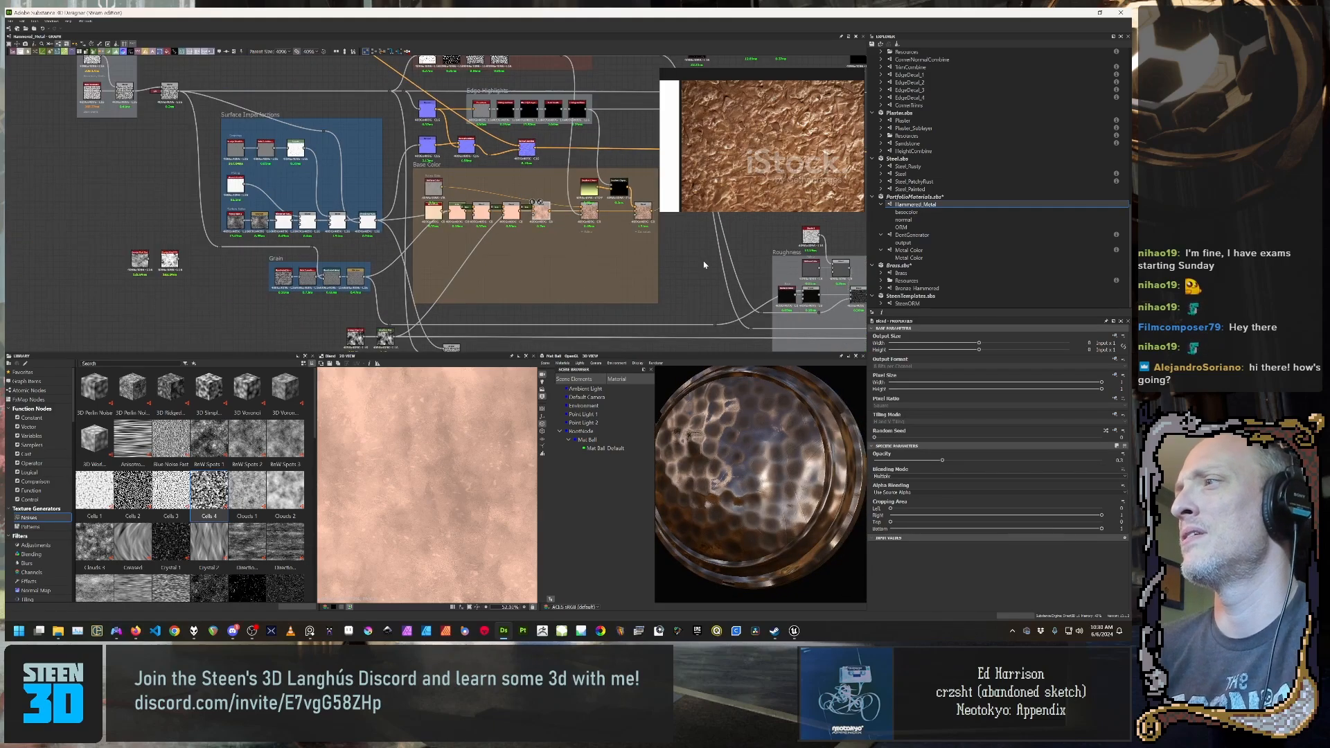
pyautogui.scroll(1, 731, 315)
pyautogui.moveTo(732, 315); pyautogui.dragTo(605, 300, button='middle')
pyautogui.moveTo(778, 487)
pyautogui.mouseDown()
pyautogui.moveTo(739, 484)
pyautogui.moveTo(779, 484)
pyautogui.moveTo(764, 481)
pyautogui.mouseUp()
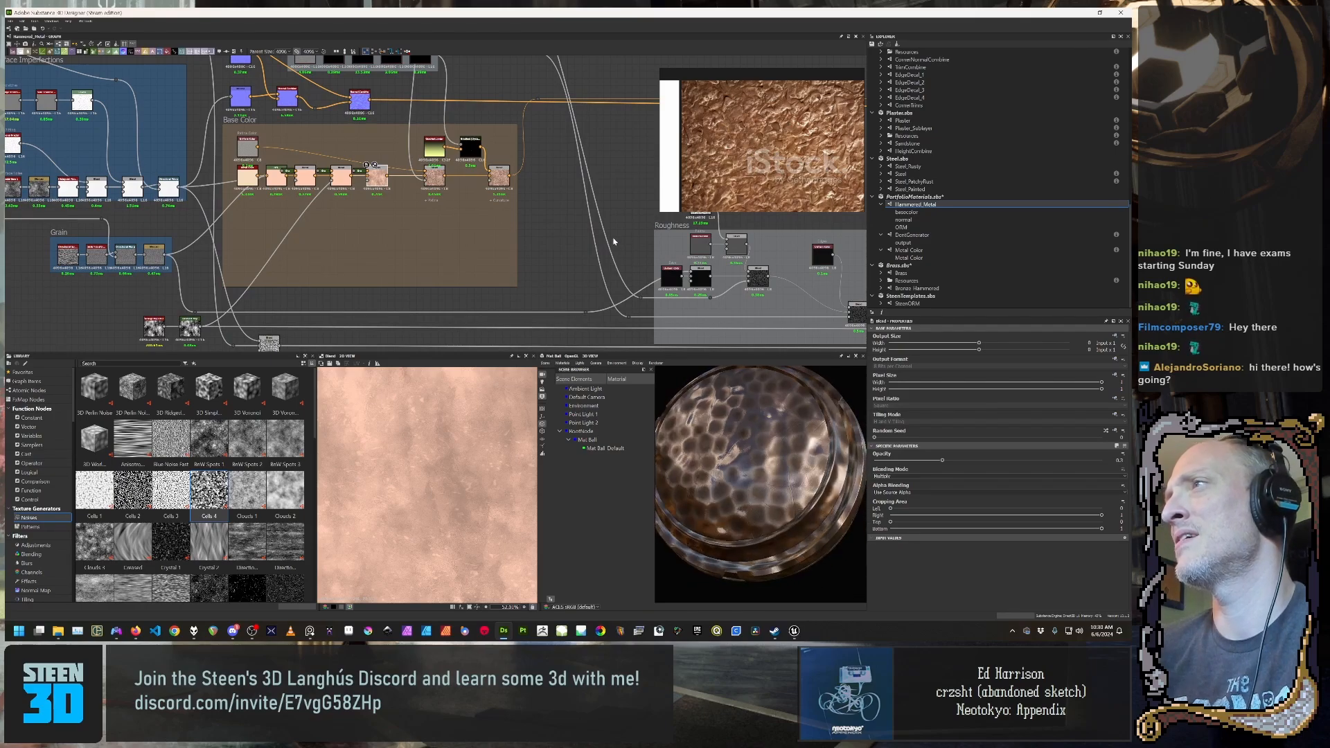
# Step: Examine the Roughness frame alongside the whole mat ball, and open the Hammered_Metal graph's properties
pyautogui.moveTo(566, 244); pyautogui.dragTo(346, 128, button='middle')
pyautogui.scroll(4, 461, 220)
pyautogui.scroll(-2, 460, 221)
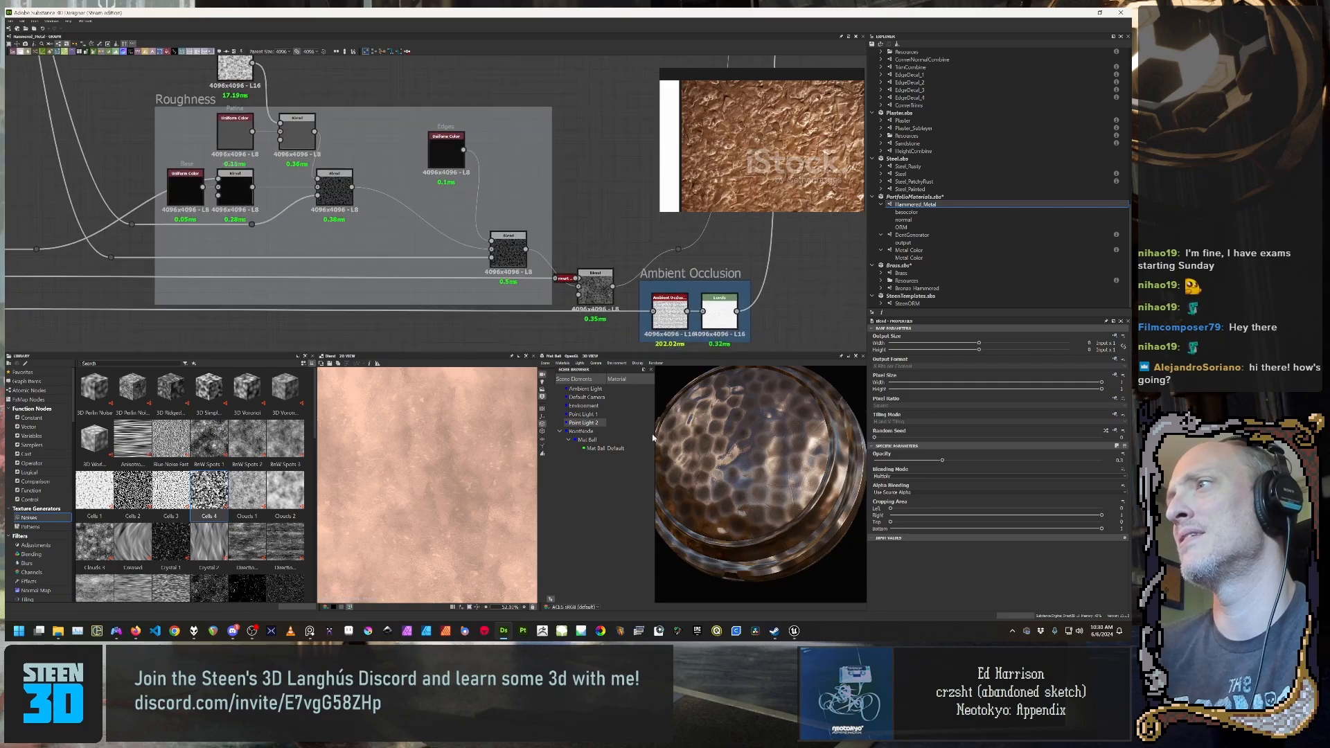
pyautogui.moveTo(727, 477); pyautogui.dragTo(768, 413)
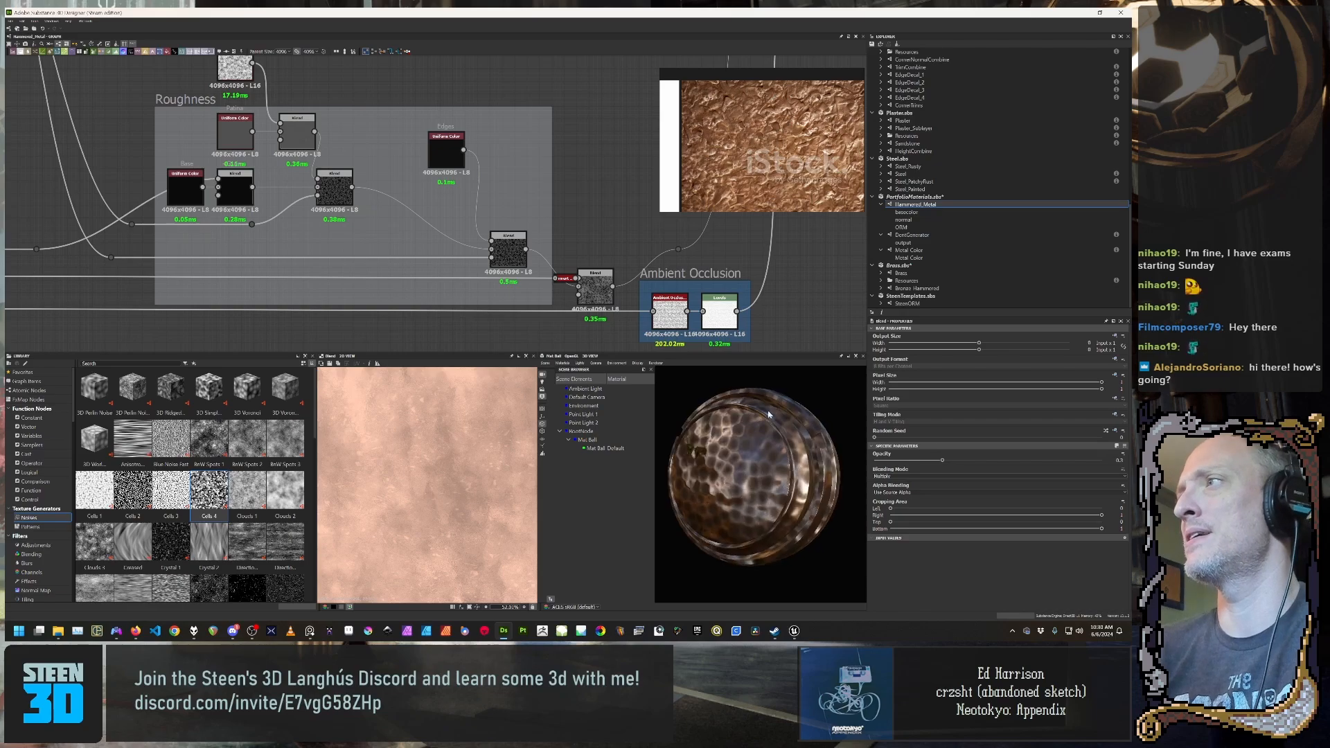
pyautogui.click(802, 291)
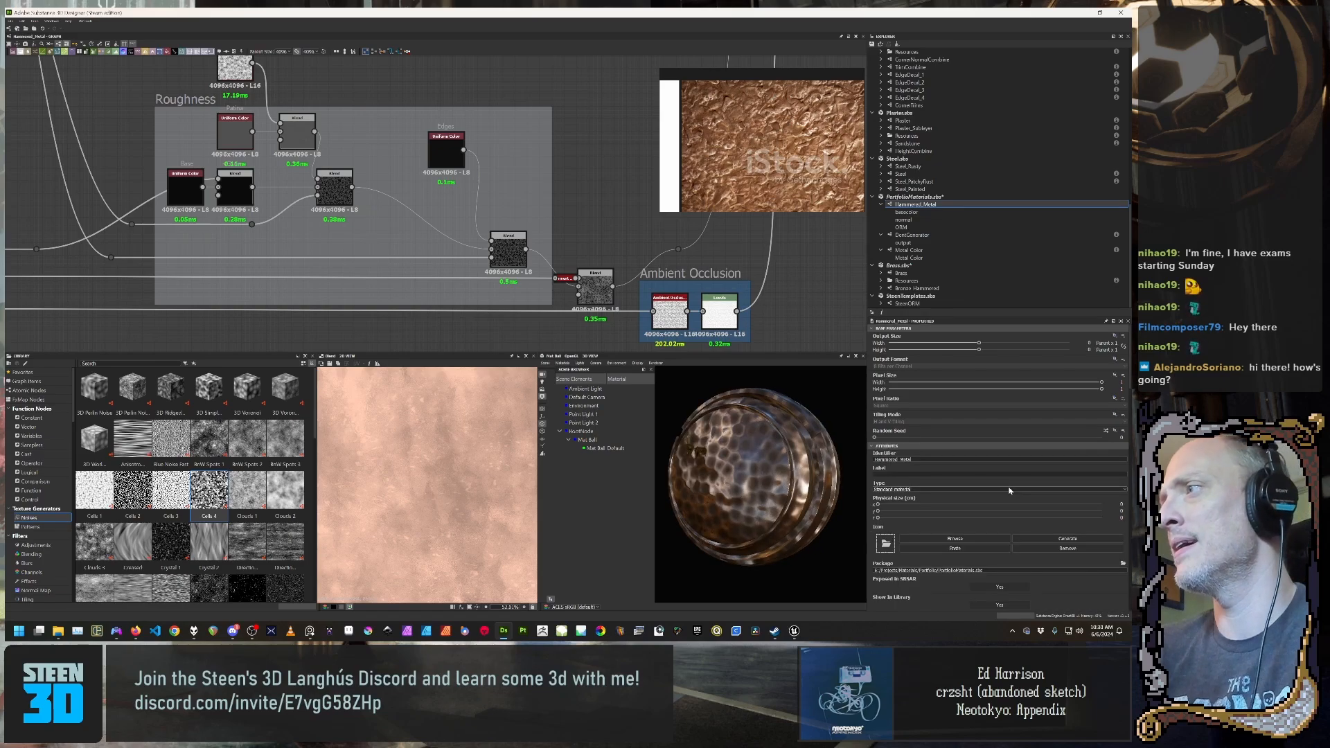
# Step: Review the Hammered_Metal graph's exposed parameters, expanding the Dents group above the Edges settings
pyautogui.scroll(3, 1011, 480)
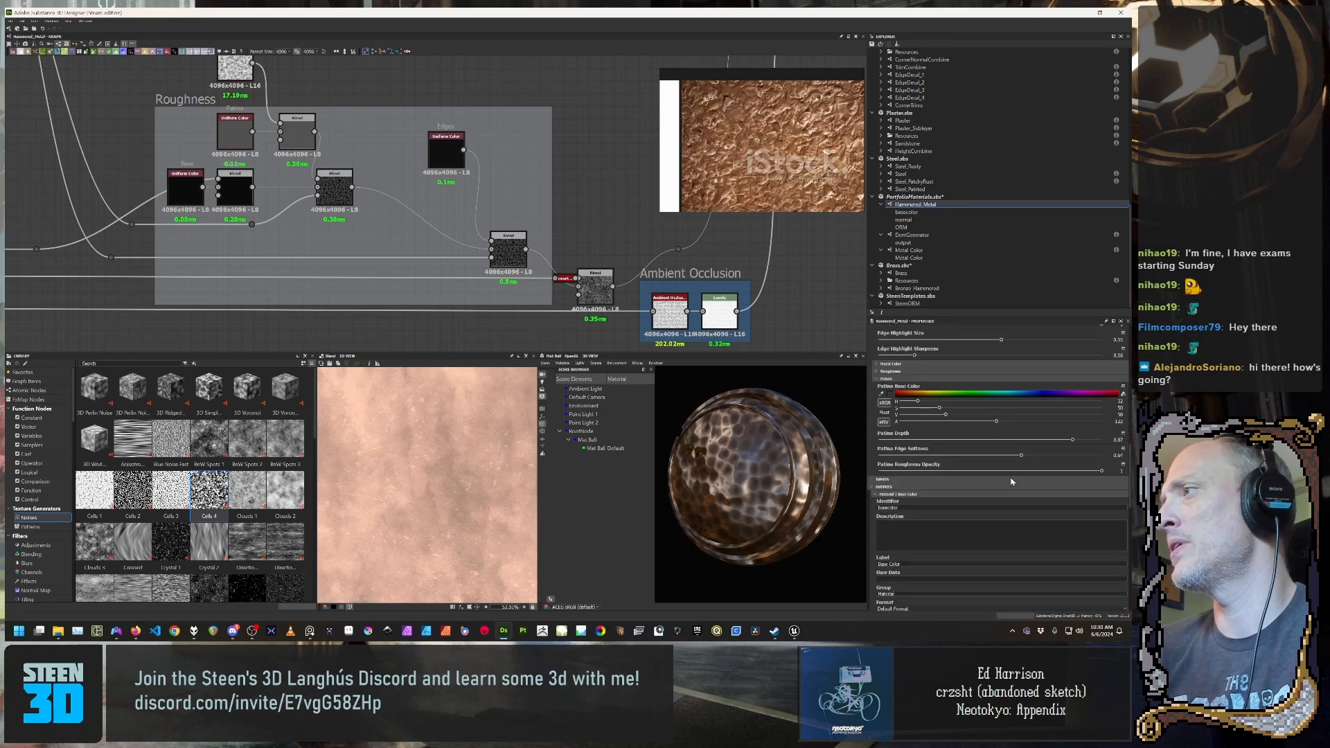
pyautogui.scroll(1, 1064, 433)
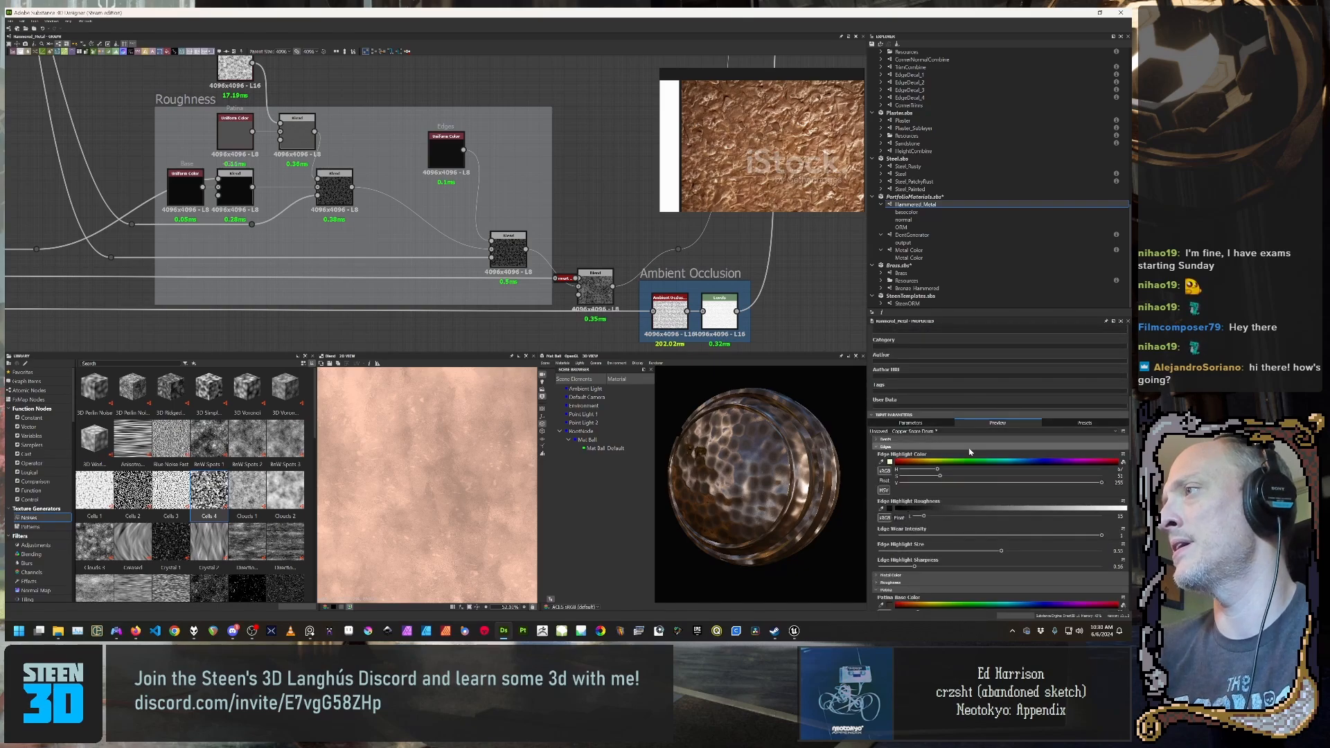
pyautogui.scroll(-3, 891, 453)
pyautogui.click(899, 388)
pyautogui.scroll(-1, 1011, 416)
pyautogui.scroll(-2, 1010, 416)
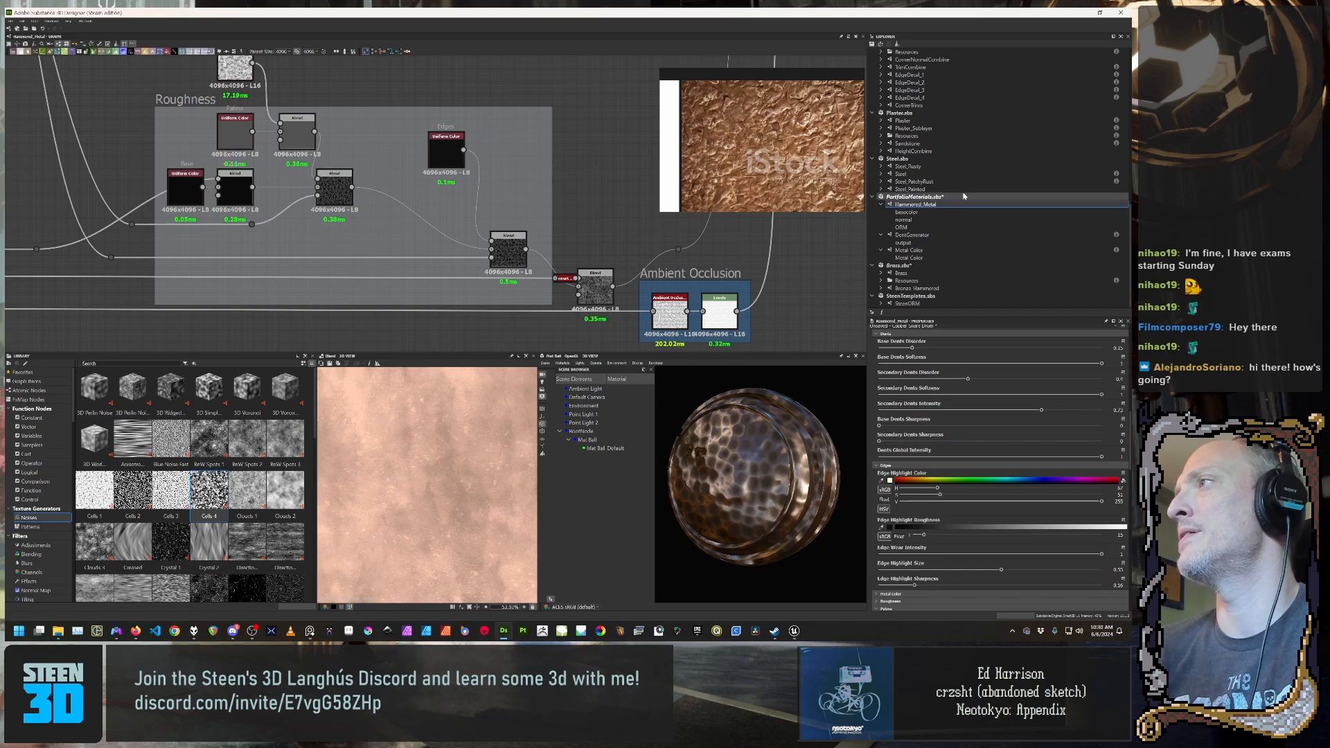
# Step: Look through the loaded packages and their graphs in the explorer, and check the mat ball from another angle
pyautogui.scroll(4, 957, 269)
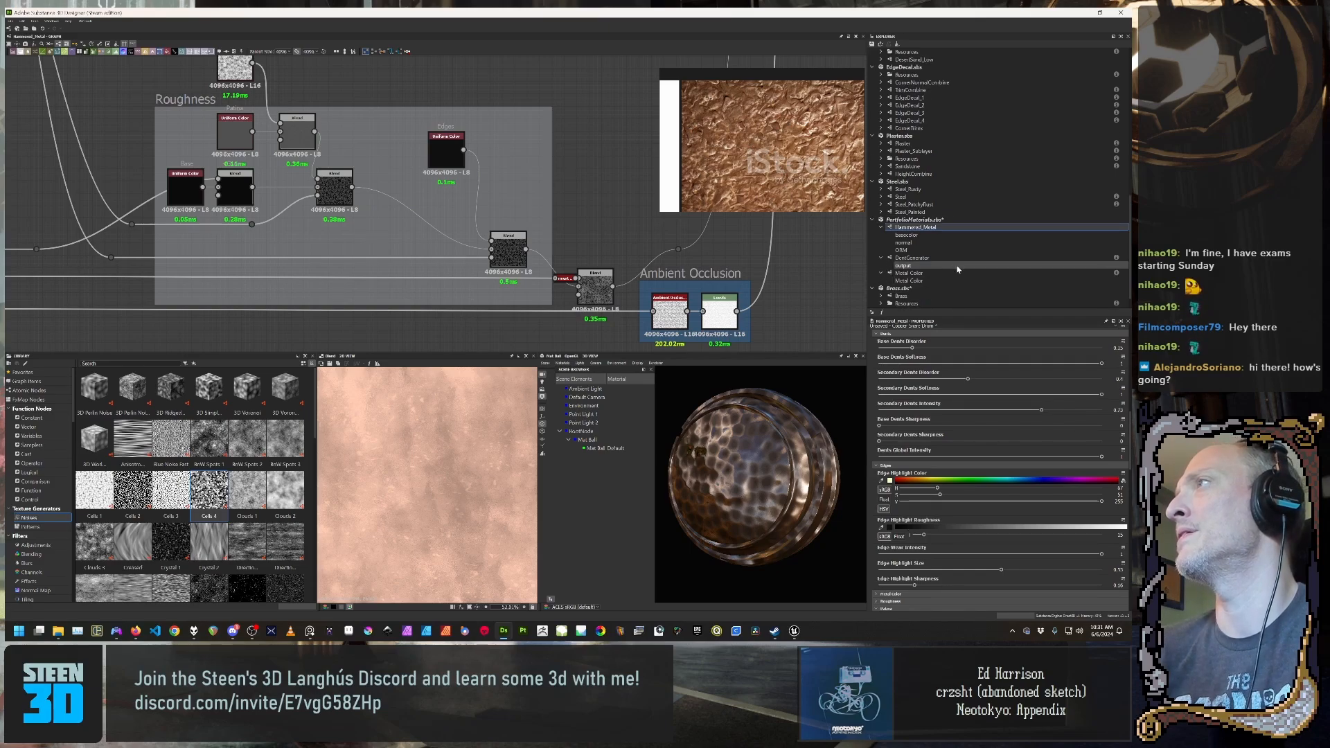
pyautogui.scroll(10, 957, 269)
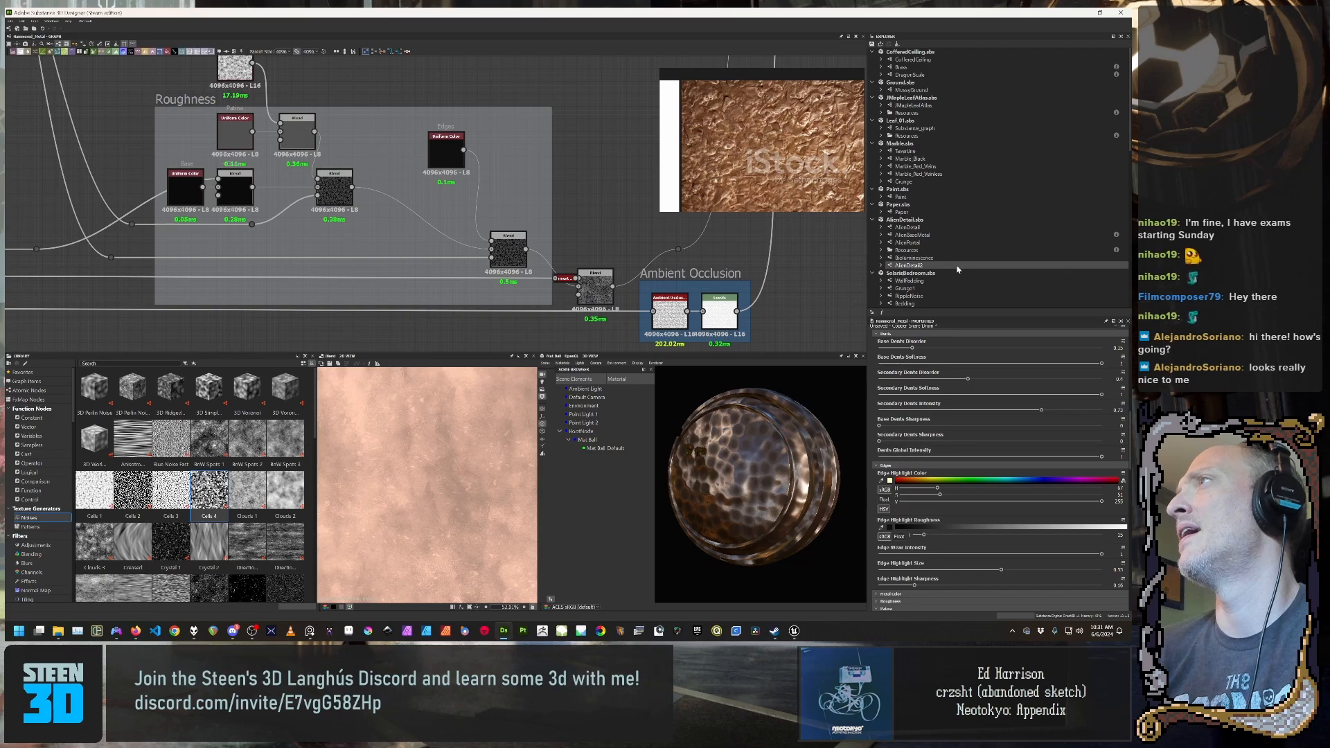
pyautogui.scroll(-5, 957, 269)
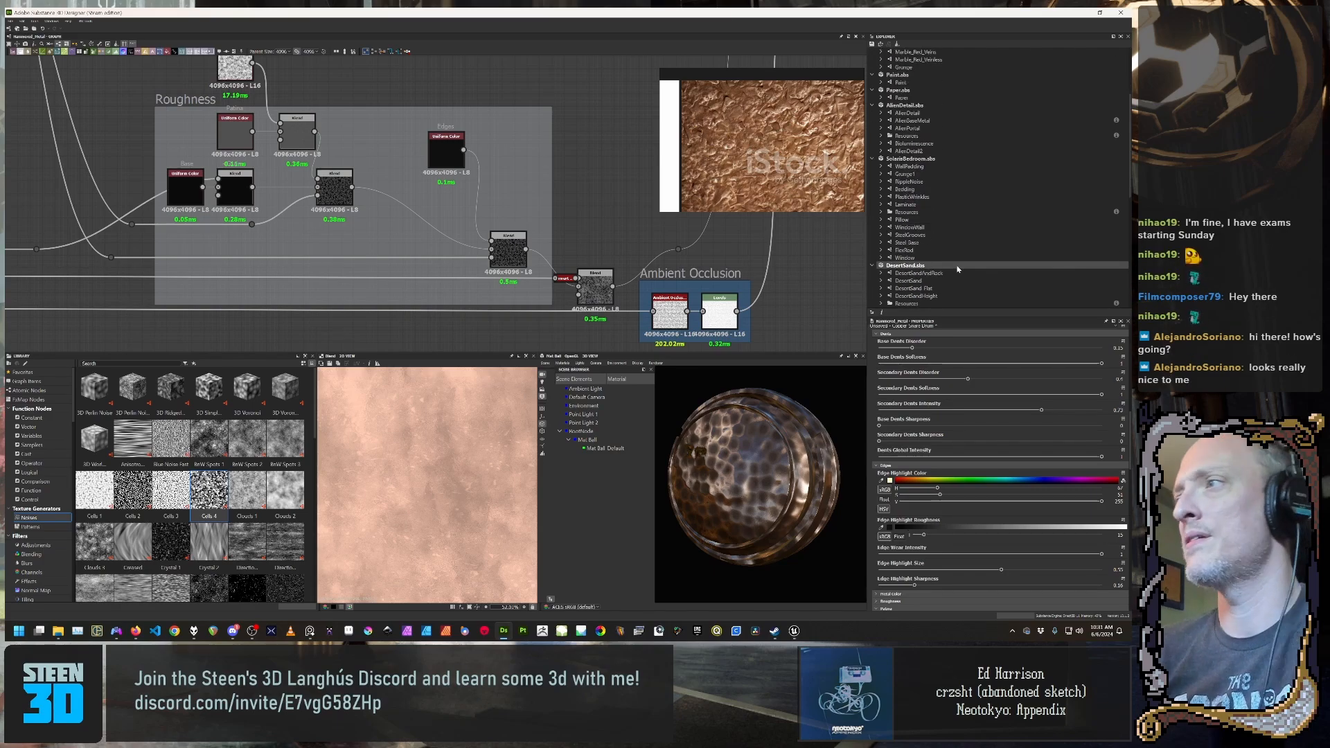
pyautogui.scroll(-1, 957, 269)
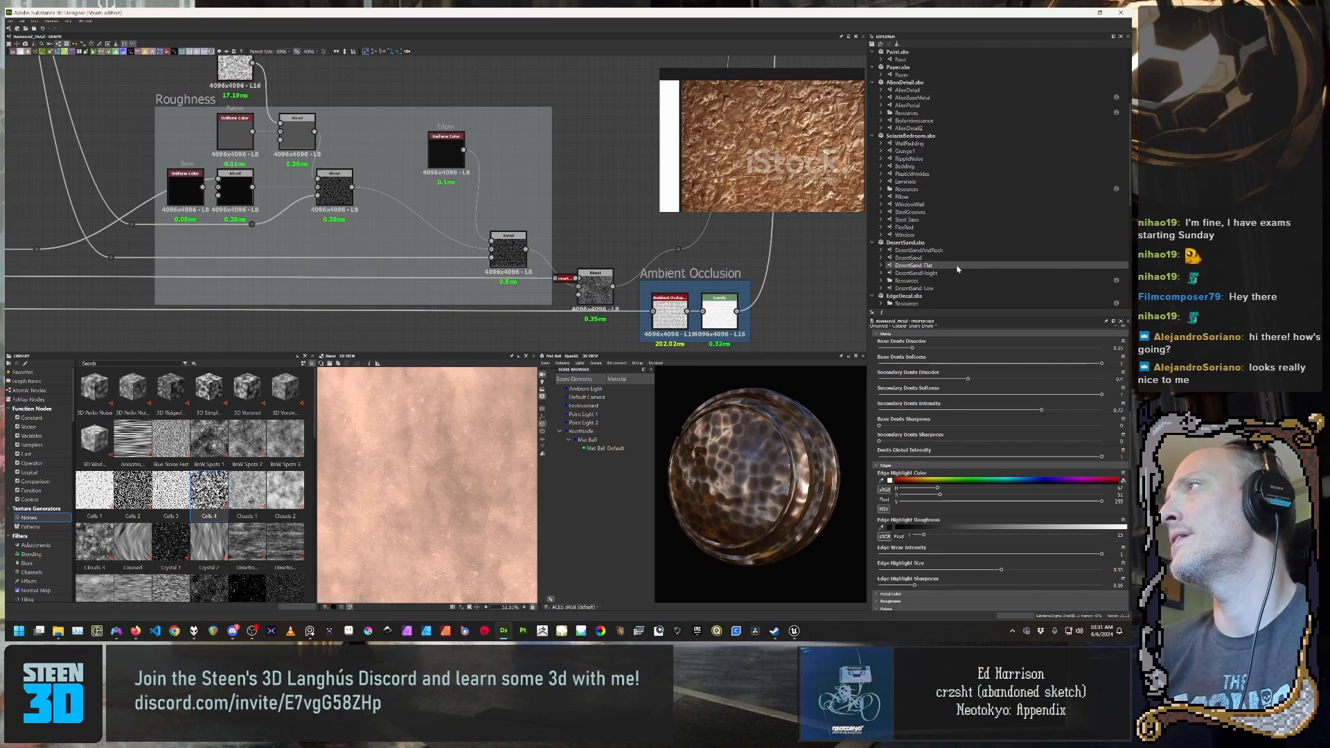
pyautogui.scroll(-3, 957, 269)
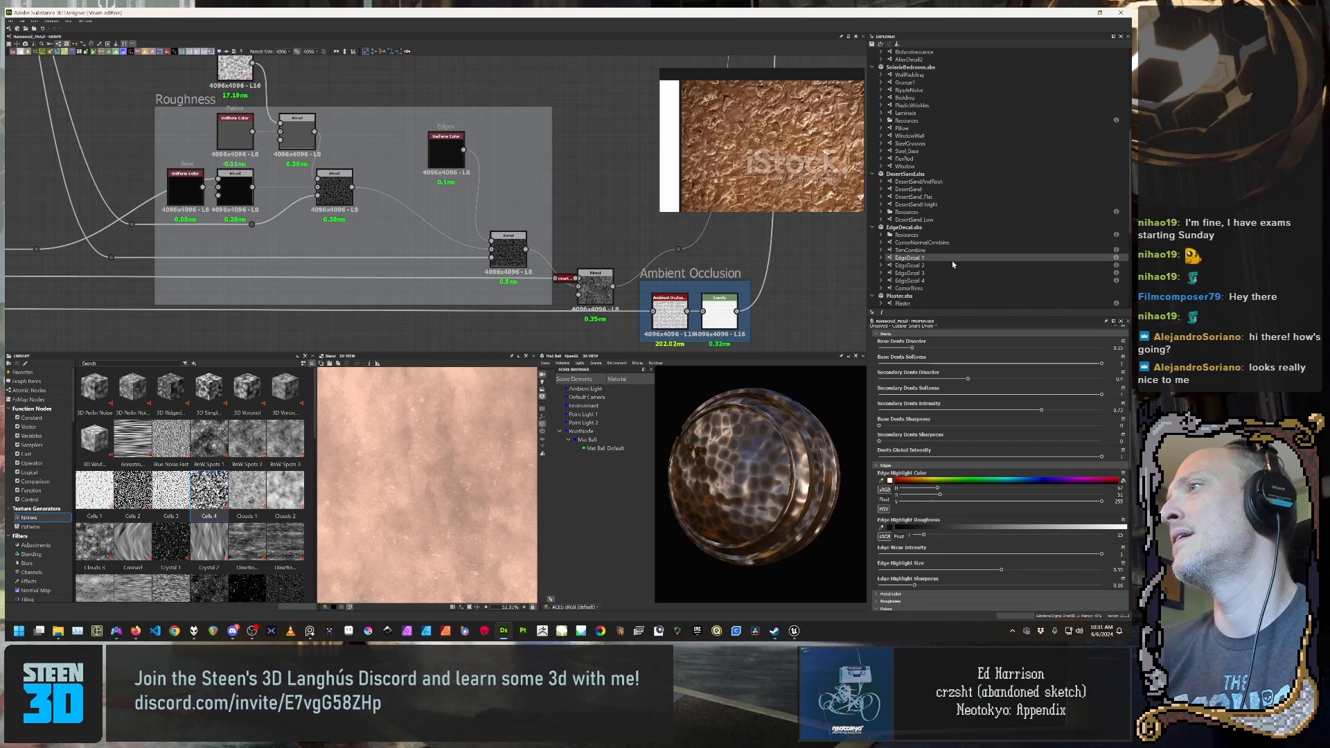
pyautogui.moveTo(741, 446); pyautogui.dragTo(799, 455)
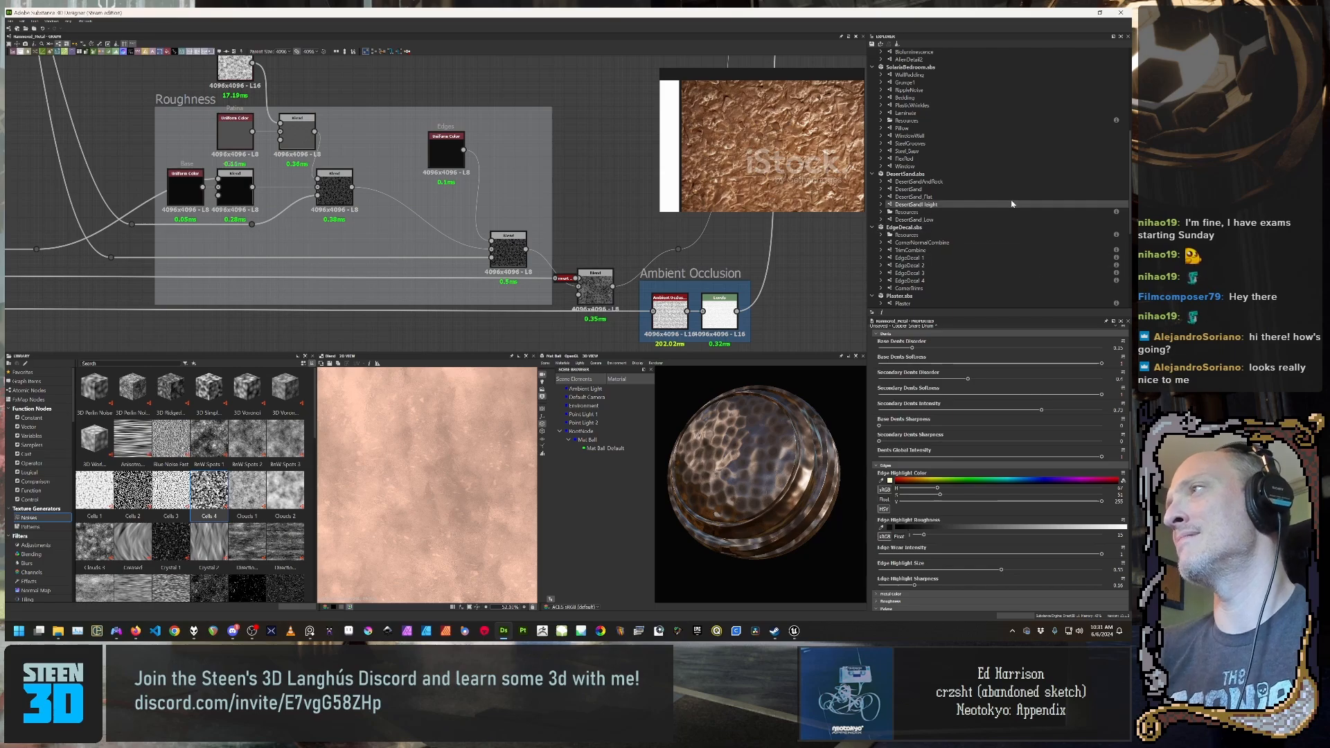
pyautogui.scroll(-1, 1009, 204)
pyautogui.scroll(-6, 1008, 204)
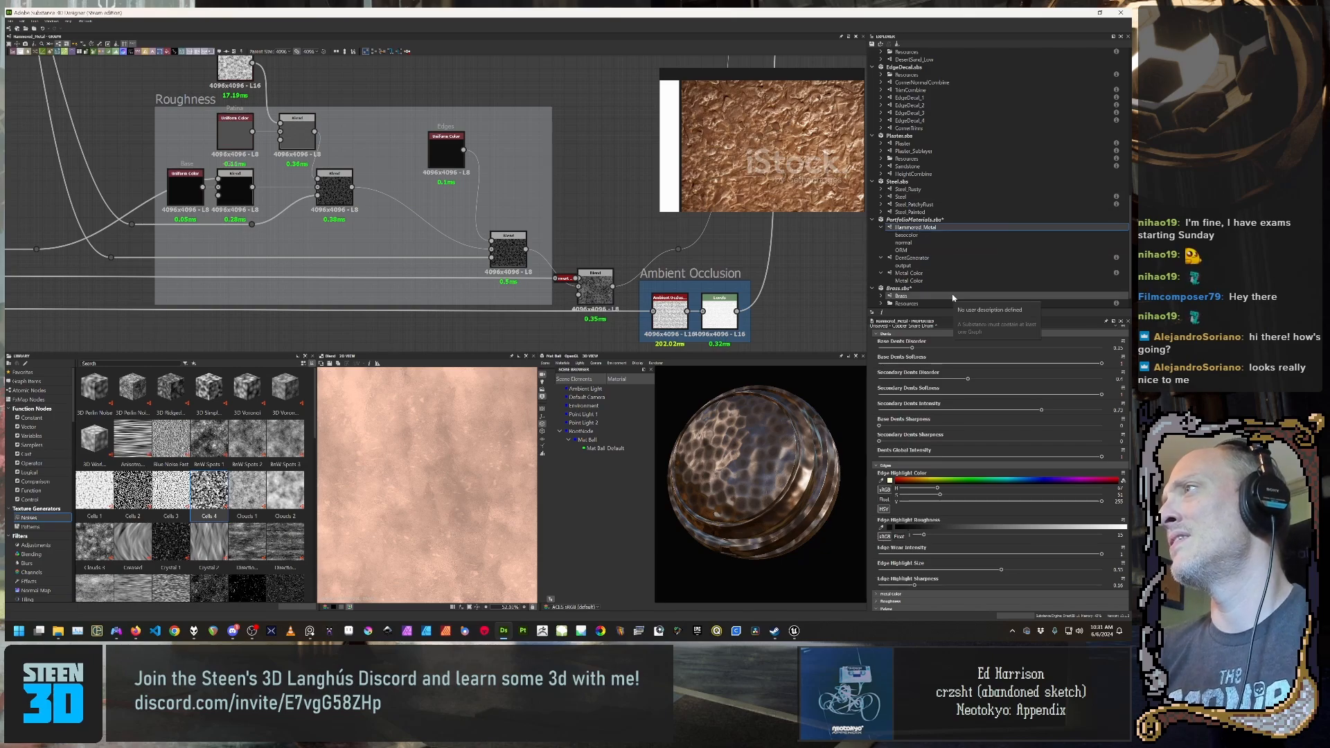
pyautogui.scroll(-1, 1030, 236)
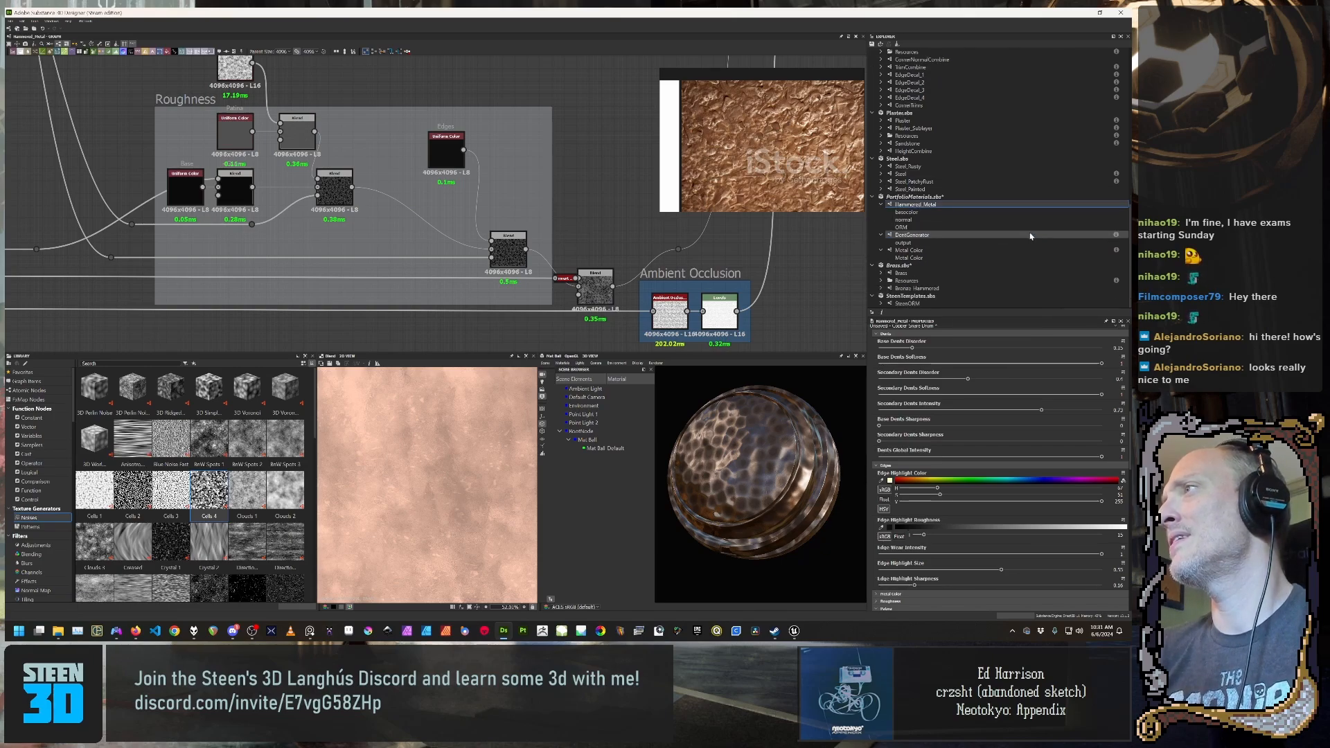
pyautogui.scroll(5, 940, 270)
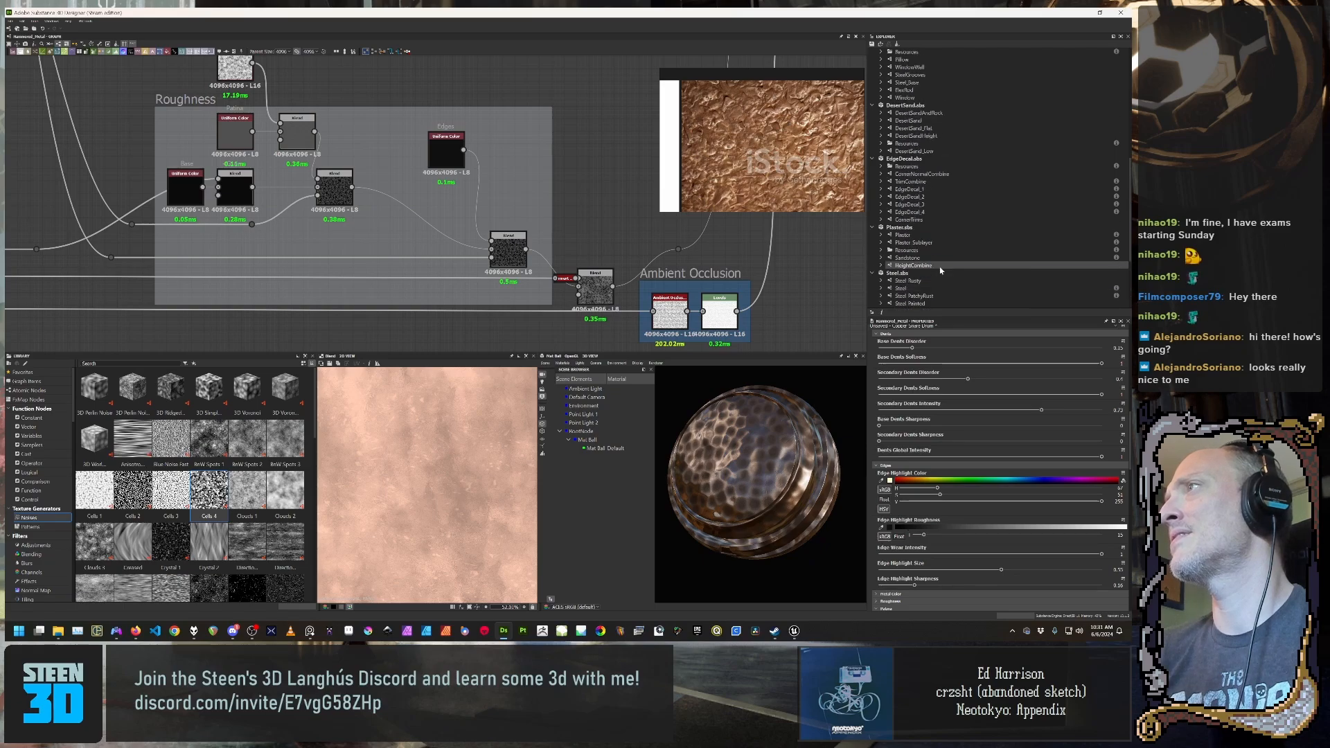
pyautogui.scroll(2, 942, 269)
pyautogui.scroll(-7, 946, 263)
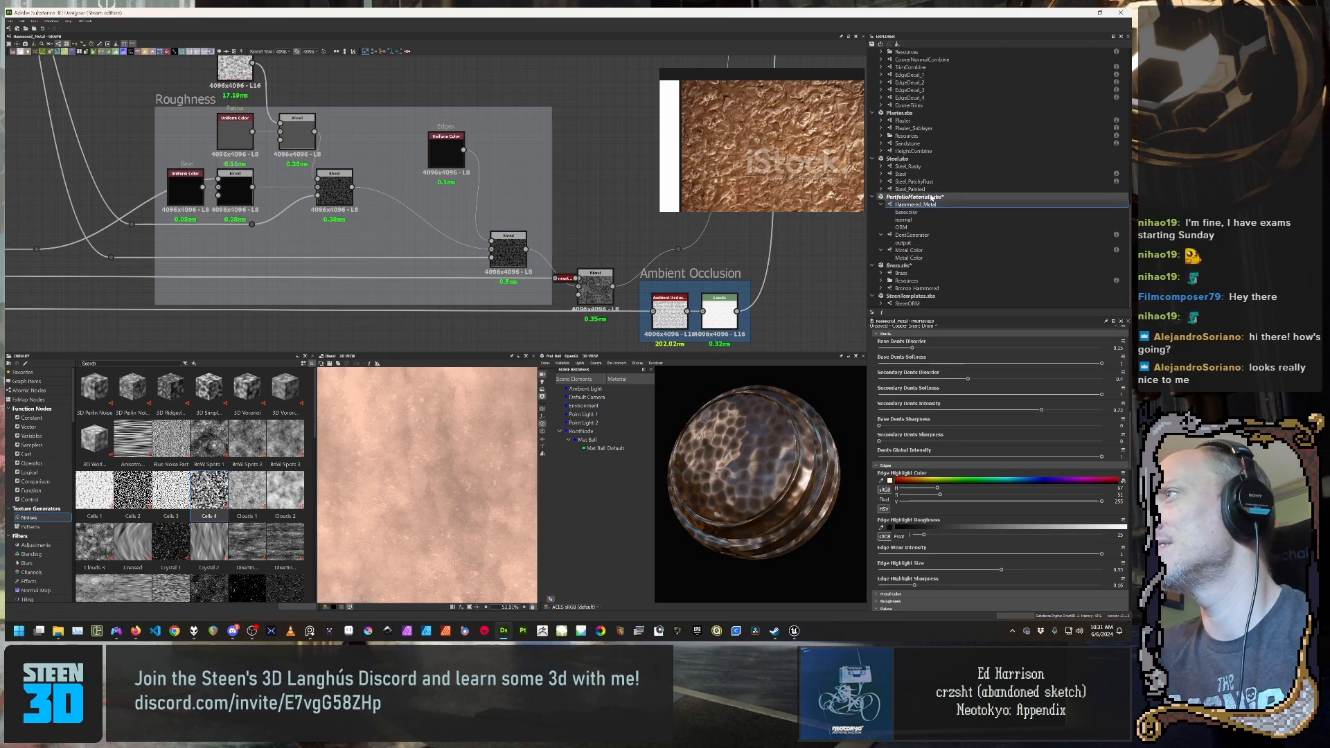
# Step: Collapse the Metal Color, DentGenerator and Hammered_Metal entries in the PortfolioMaterials package
pyautogui.click(881, 251)
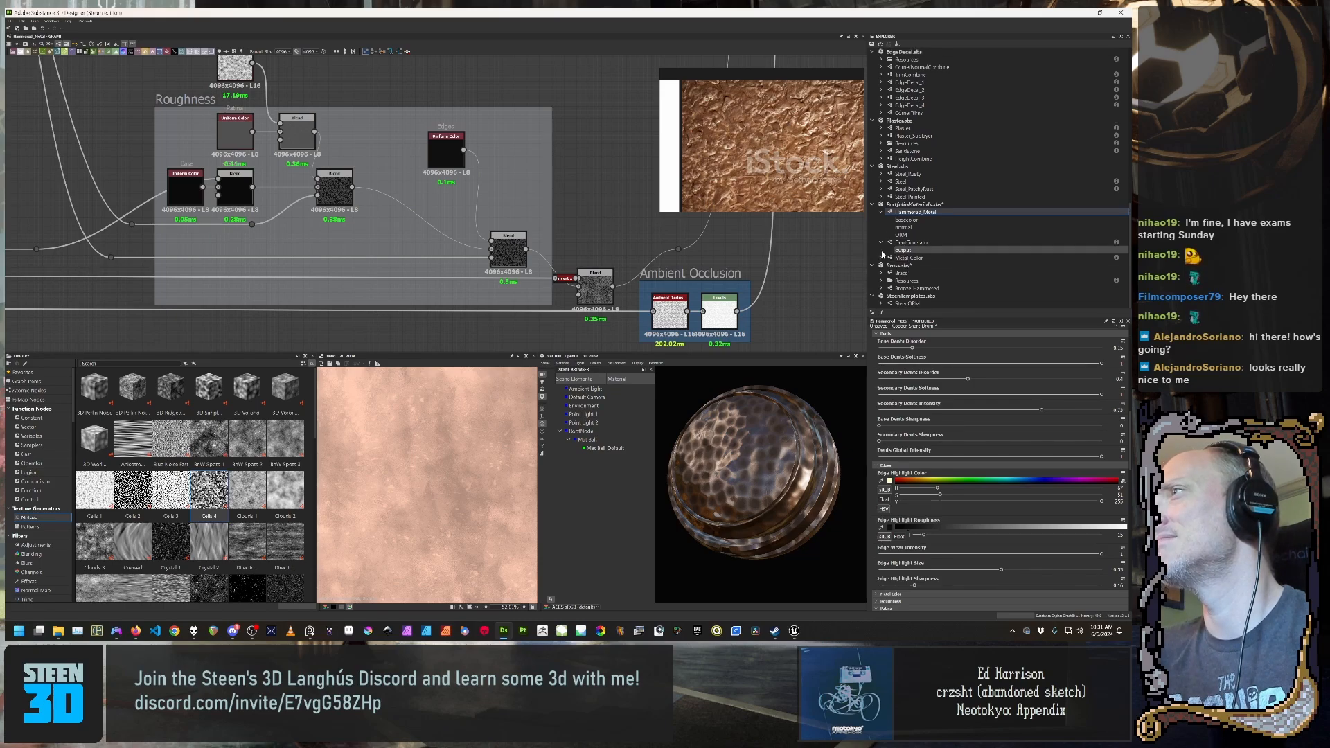
pyautogui.click(880, 242)
pyautogui.click(880, 220)
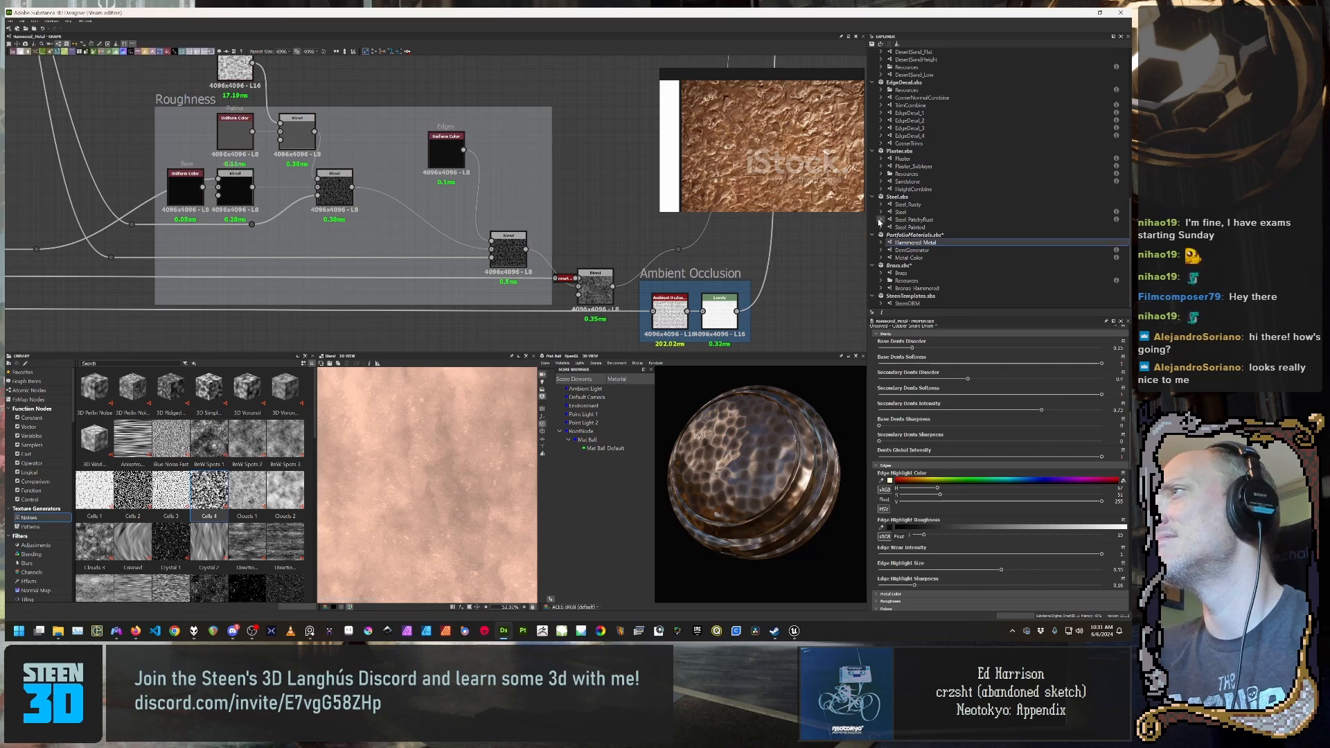
# Step: Create a new Substance graph in the PortfolioMaterials package from the SteenORM template, keeping the default name
pyautogui.rightClick(949, 236)
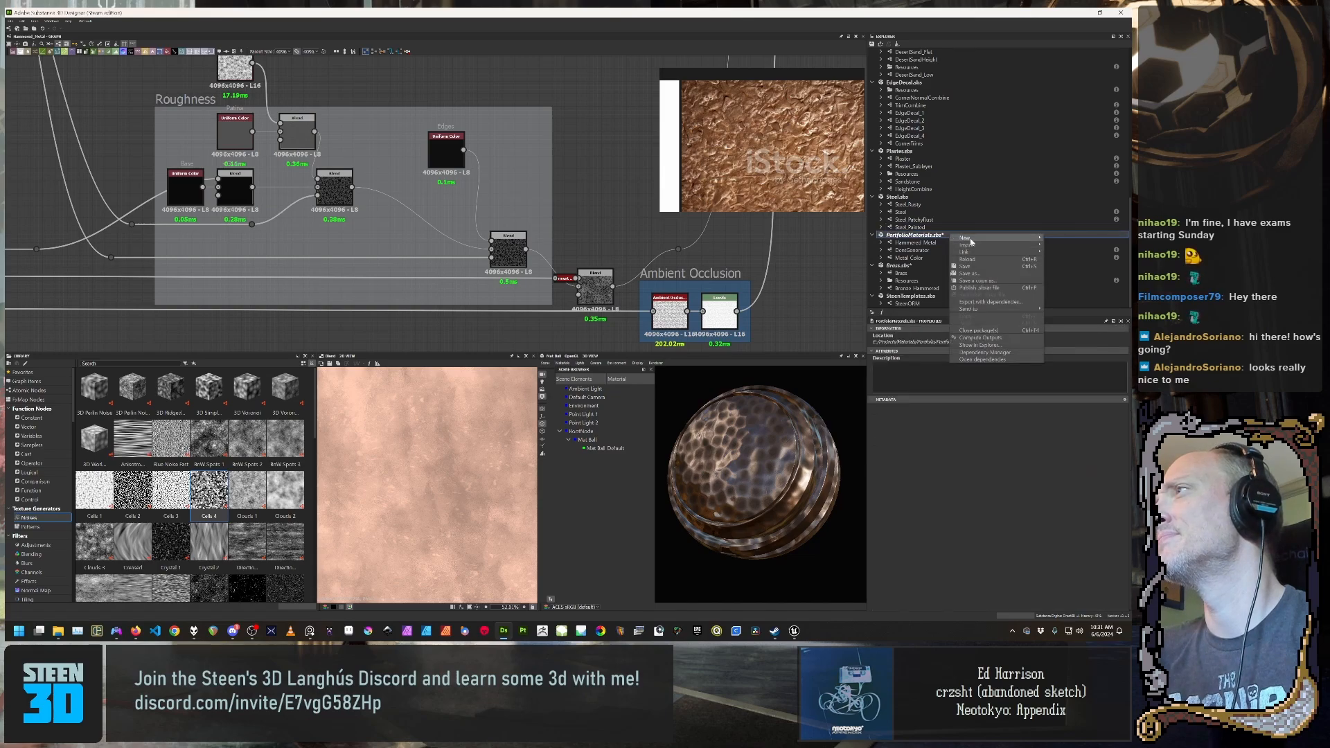
pyautogui.moveTo(980, 241)
pyautogui.click(1072, 237)
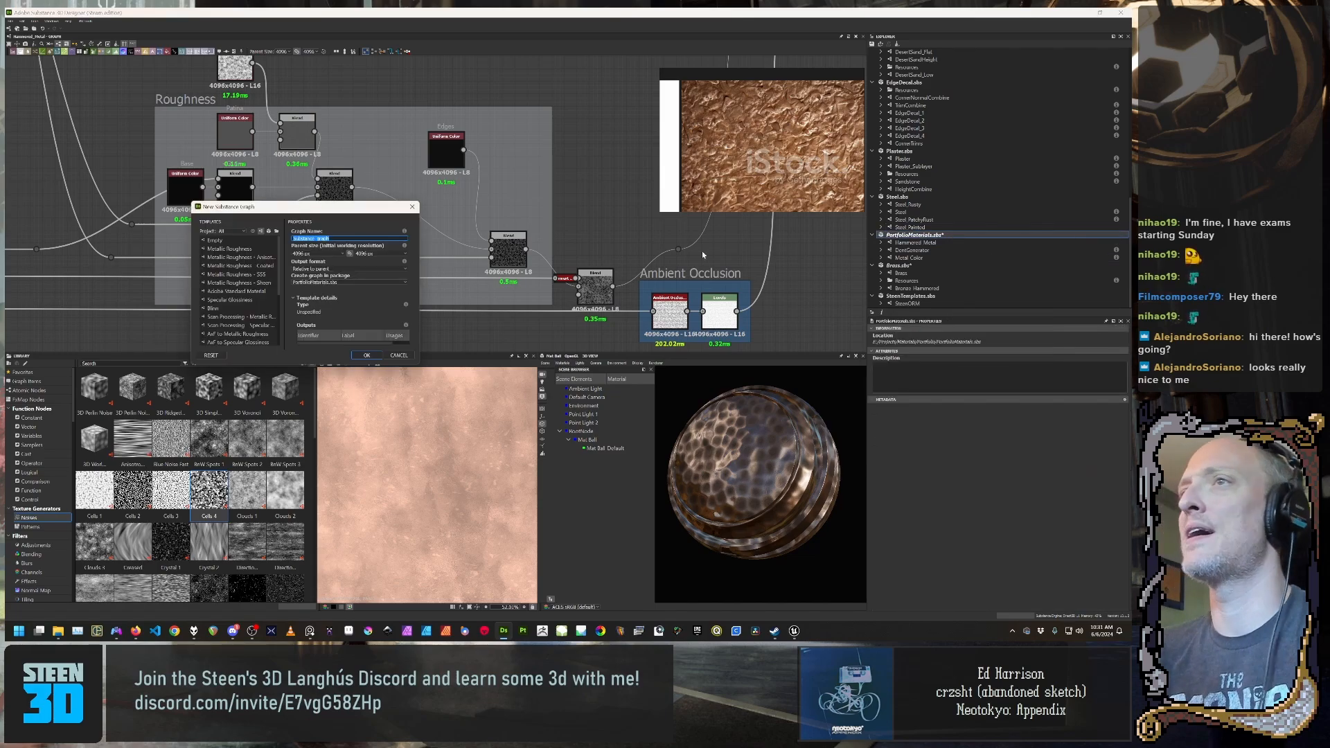
pyautogui.scroll(-4, 232, 293)
pyautogui.click(220, 334)
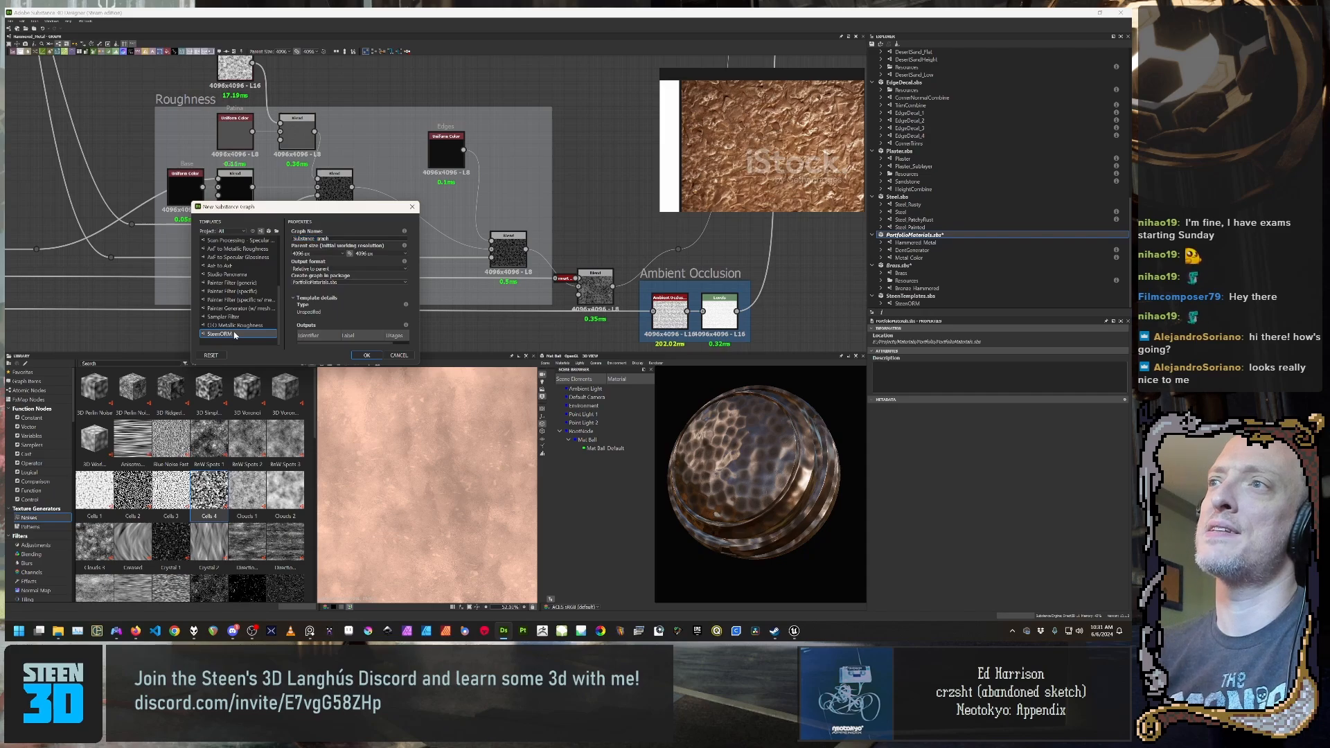
pyautogui.click(367, 355)
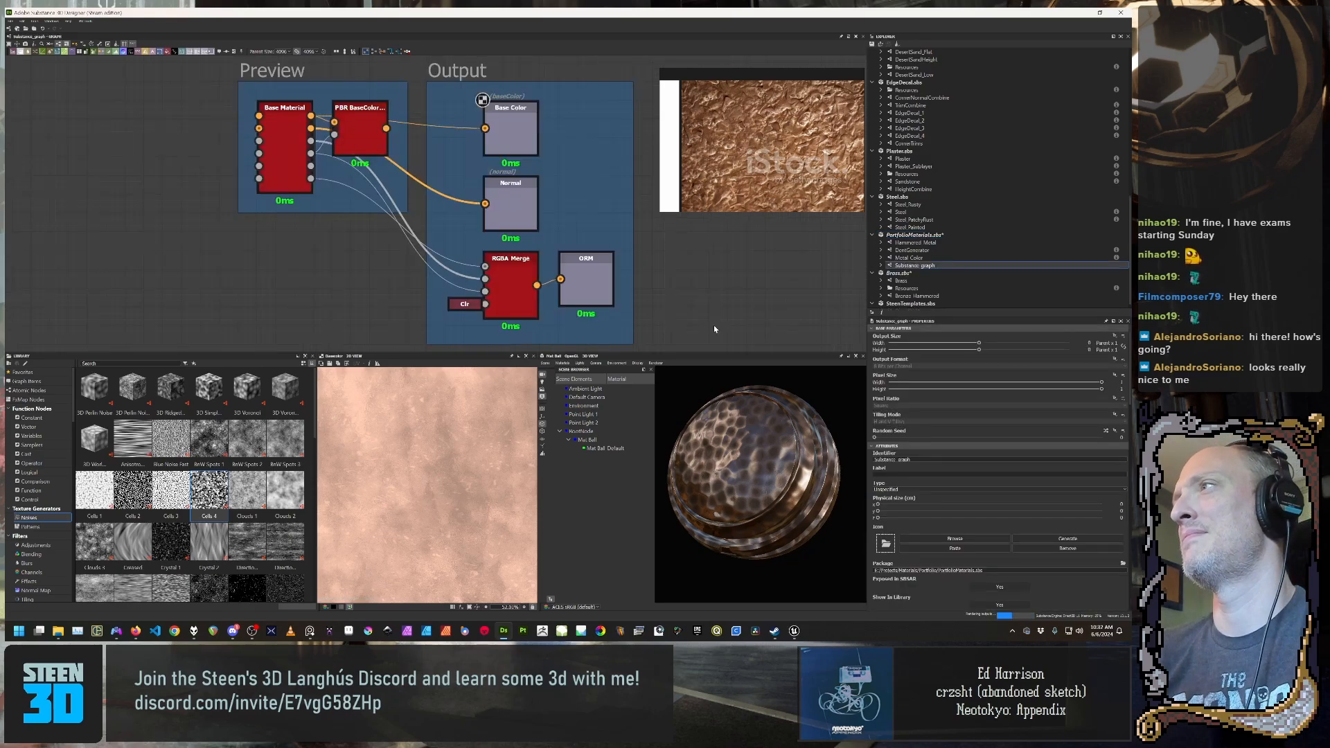
# Step: Place an instance of the Hammered_Metal graph in the new graph, in the empty area before the Preview frame
pyautogui.scroll(-3, 503, 237)
pyautogui.scroll(-1, 503, 237)
pyautogui.moveTo(410, 251)
pyautogui.mouseDown(button='middle')
pyautogui.moveTo(474, 270)
pyautogui.moveTo(407, 235)
pyautogui.mouseUp(button='middle')
pyautogui.scroll(3, 451, 268)
pyautogui.scroll(-3, 482, 223)
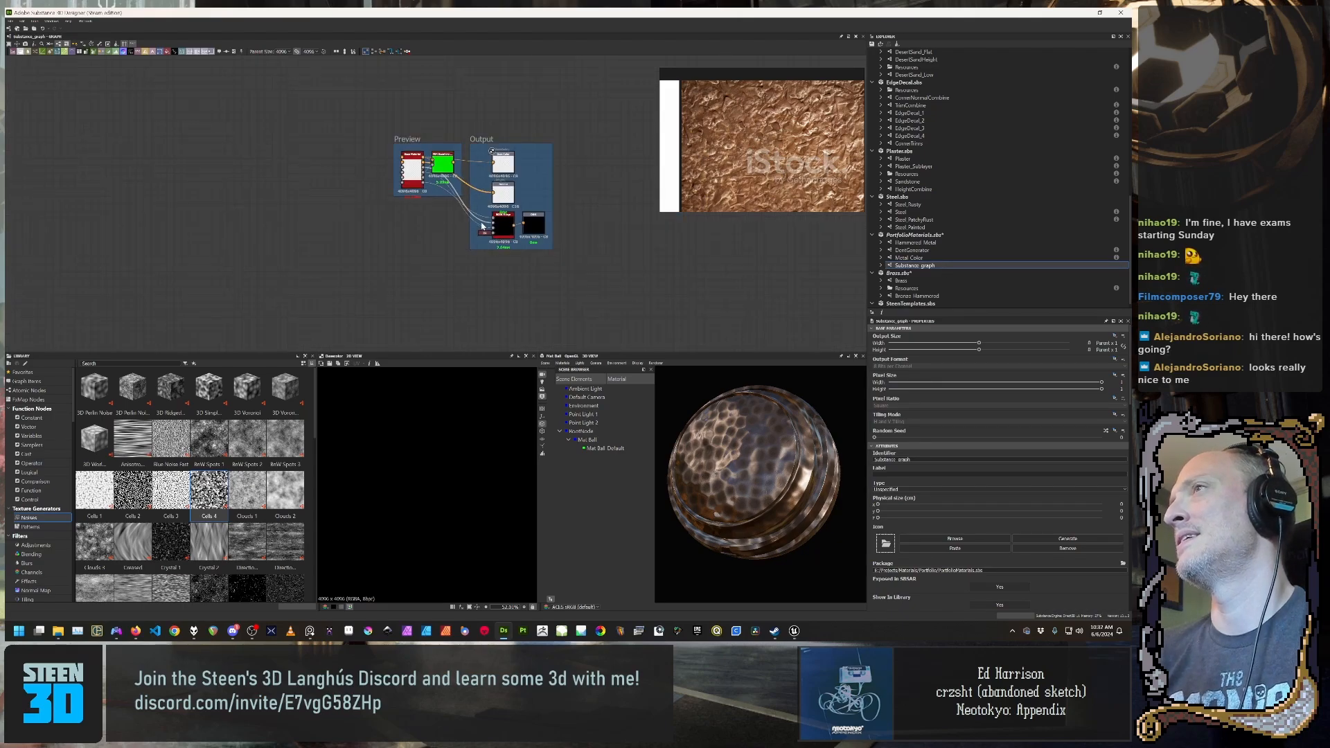
pyautogui.click(899, 244)
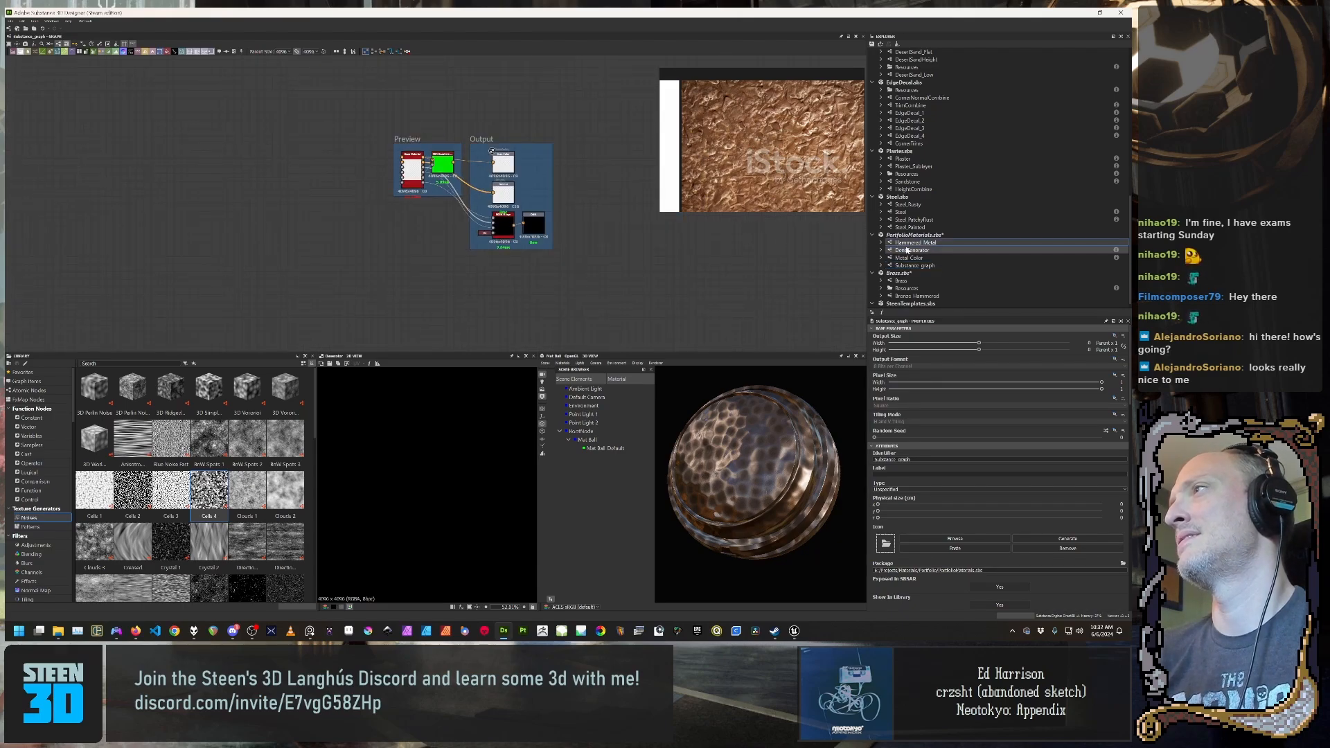
pyautogui.moveTo(908, 243); pyautogui.dragTo(275, 177)
pyautogui.scroll(5, 331, 214)
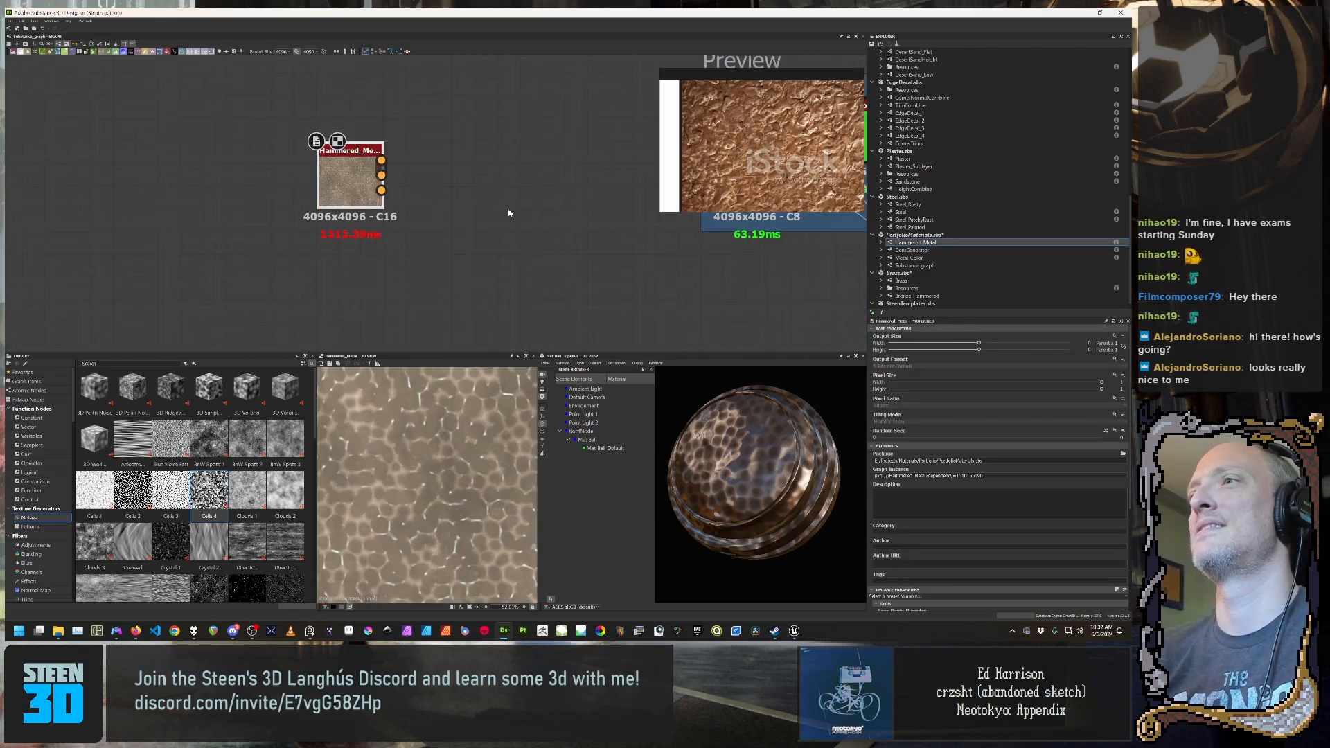
# Step: Reposition the Hammered_Metal instance node in the new graph and review its exposed dent parameters
pyautogui.scroll(1, 508, 214)
pyautogui.moveTo(460, 232); pyautogui.dragTo(431, 236, button='middle')
pyautogui.moveTo(302, 194); pyautogui.dragTo(337, 167)
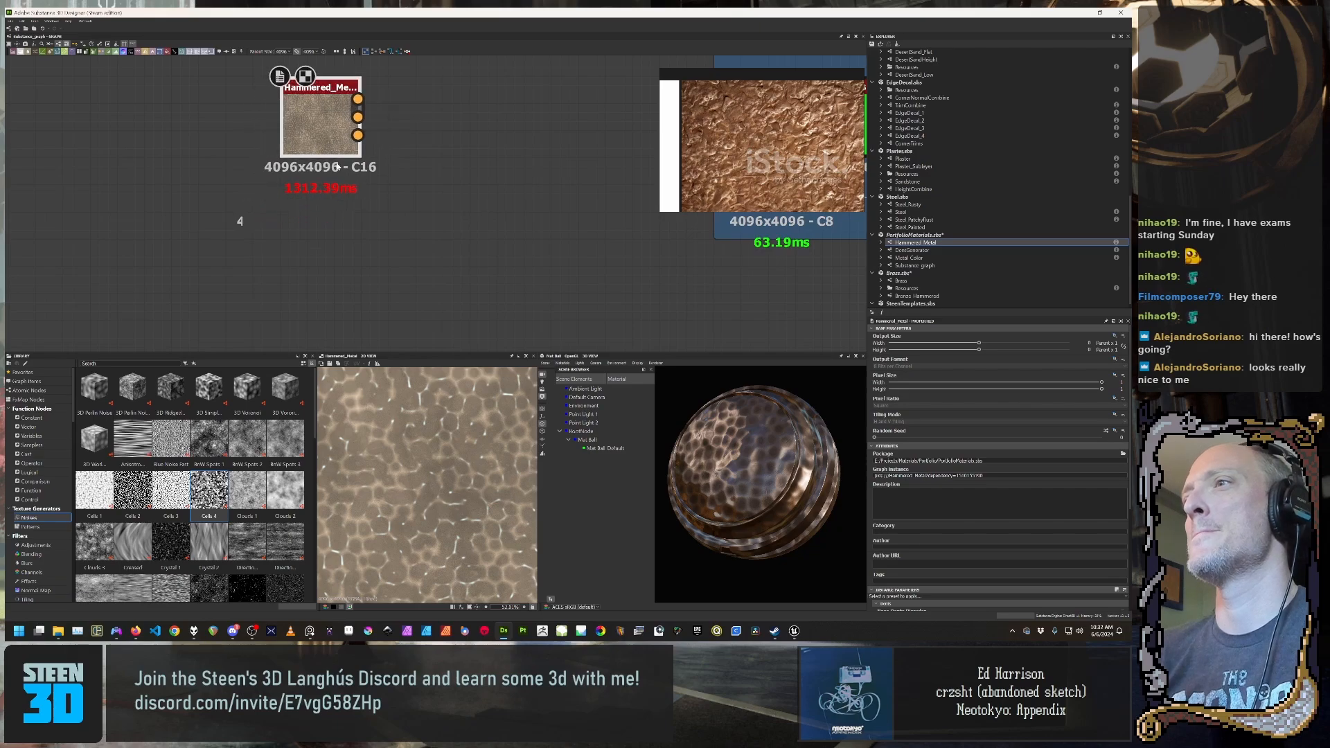
pyautogui.scroll(-2, 456, 235)
pyautogui.scroll(-2, 905, 467)
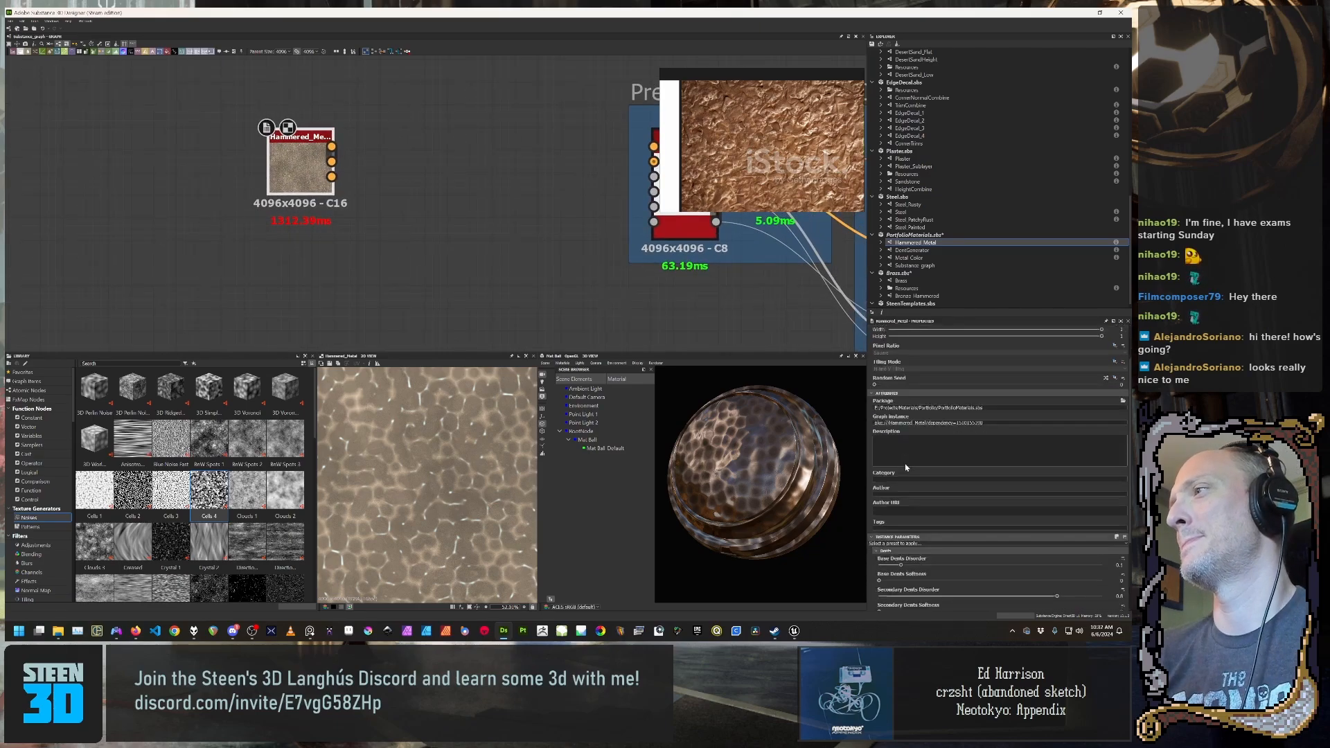
pyautogui.scroll(-2, 906, 467)
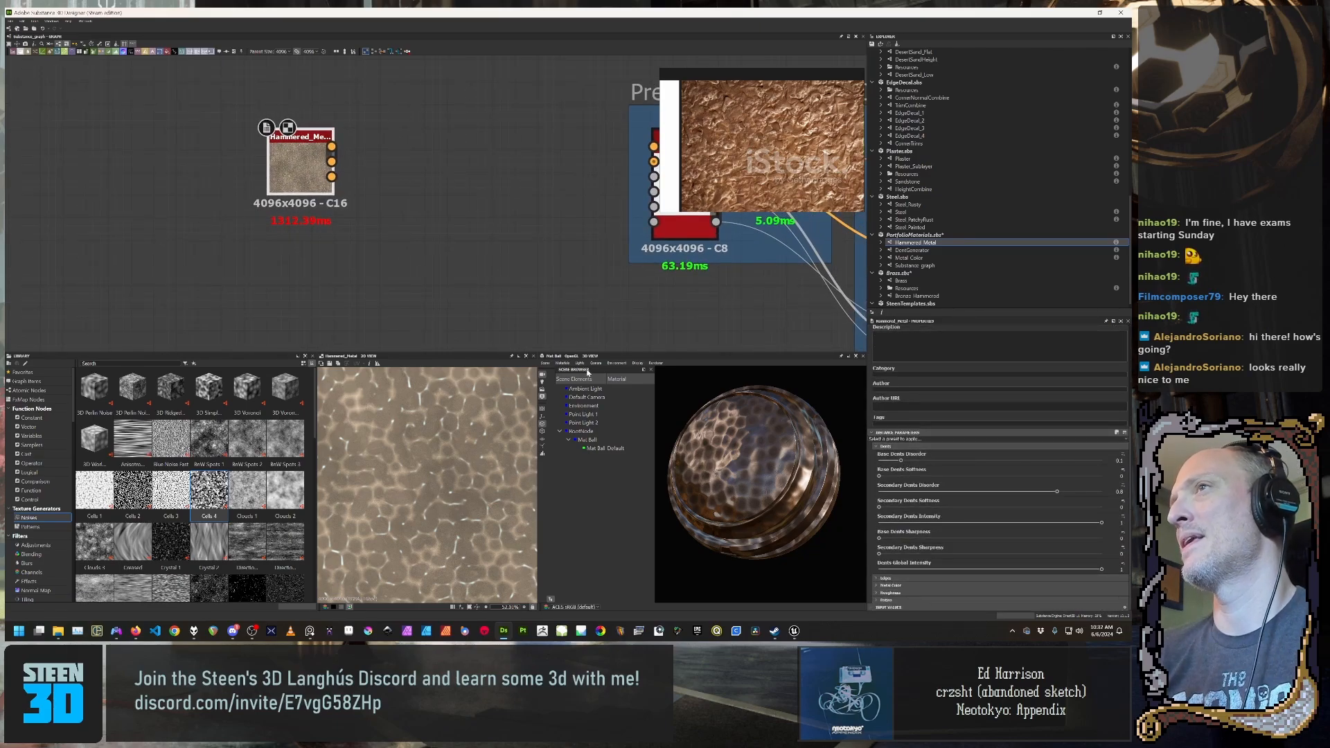
pyautogui.moveTo(331, 185); pyautogui.dragTo(286, 163)
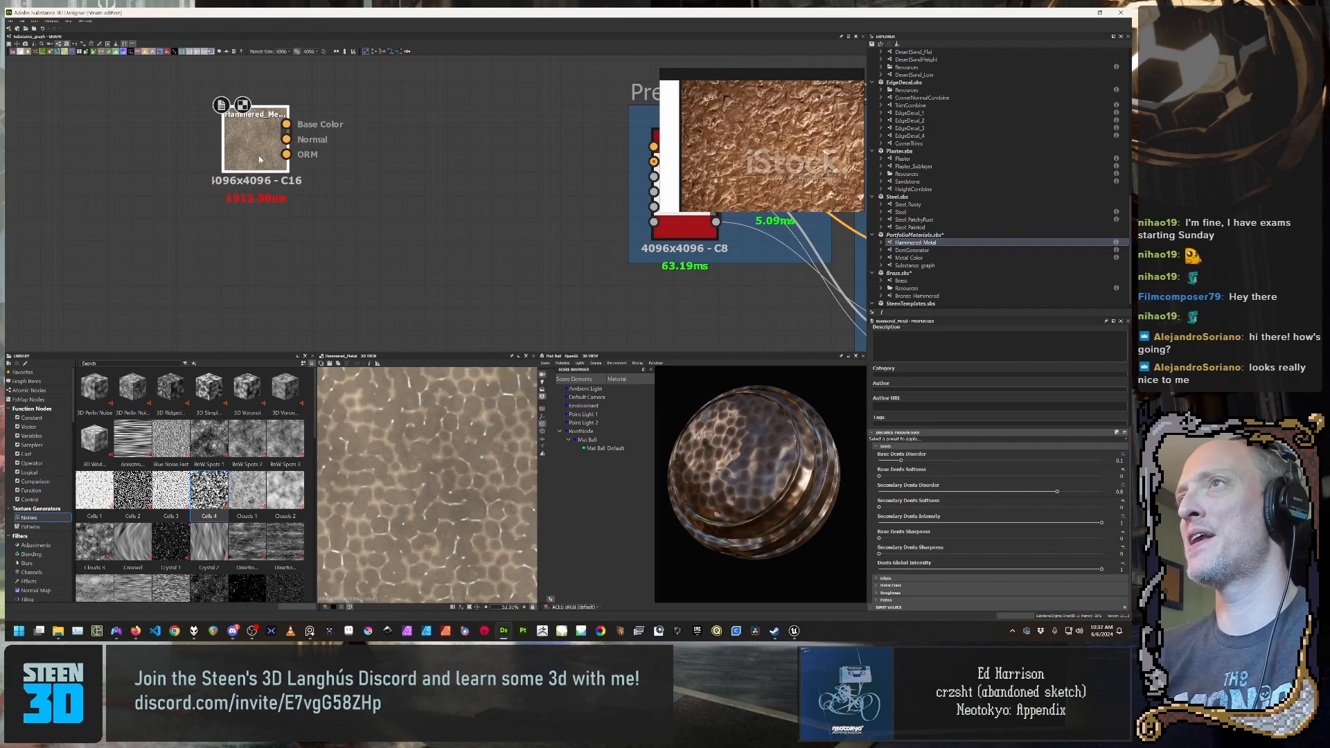
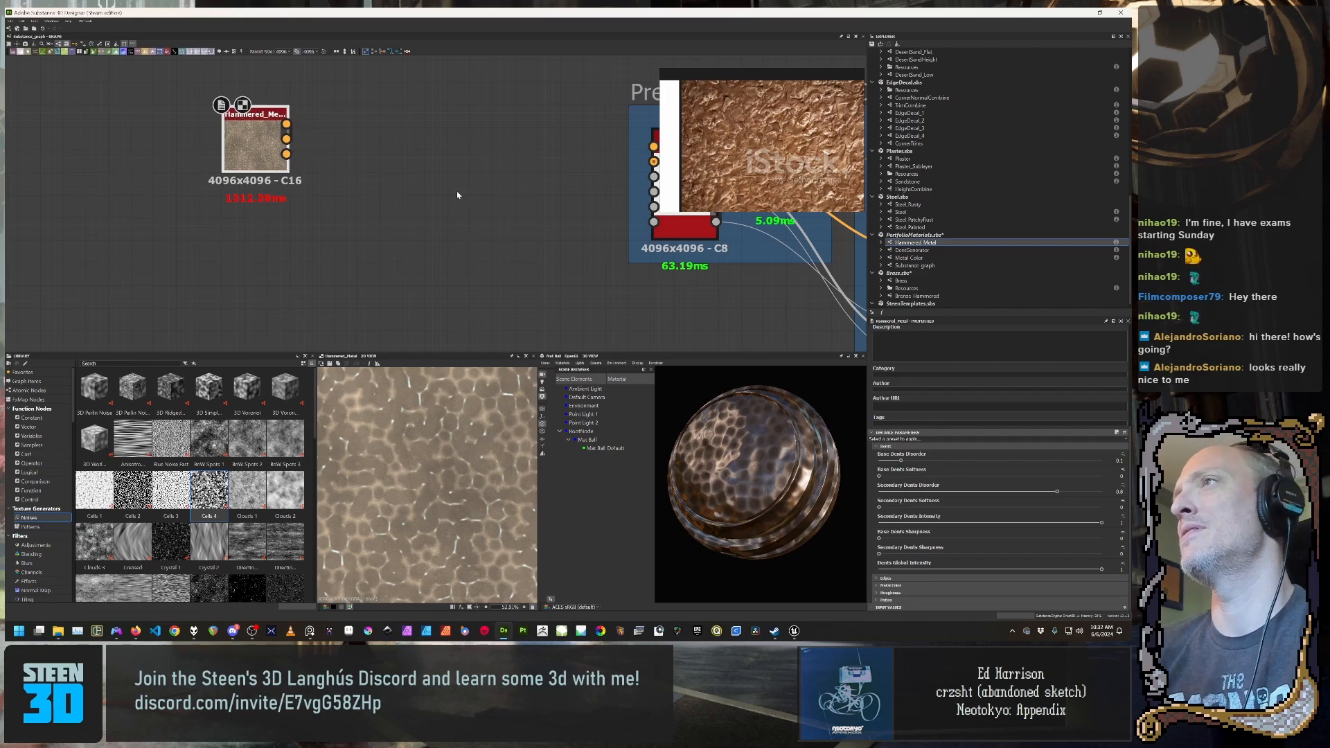
# Step: Examine the Hammered_Metal instance alongside the new graph's Preview and Output frames to compare their connections
pyautogui.scroll(-5, 528, 190)
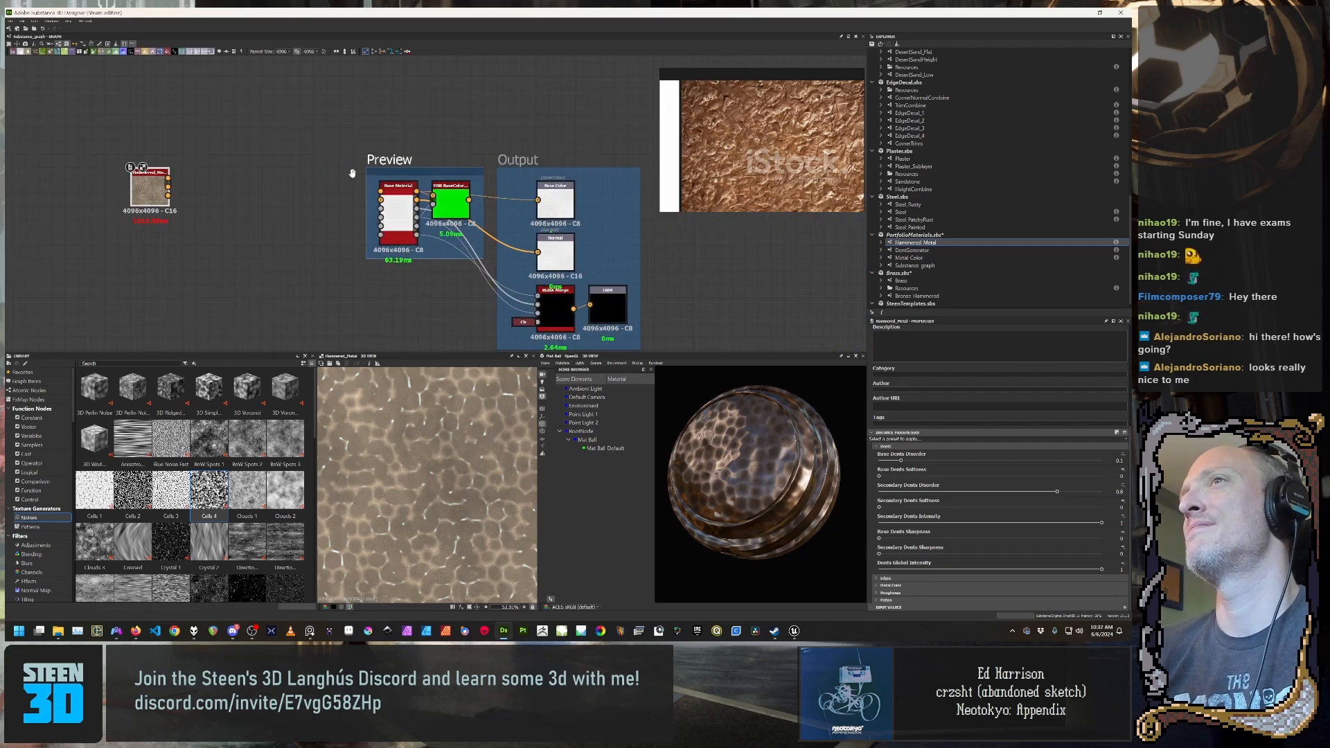
pyautogui.scroll(4, 288, 242)
pyautogui.moveTo(156, 203); pyautogui.dragTo(299, 209, button='middle')
pyautogui.moveTo(412, 179); pyautogui.dragTo(317, 181, button='middle')
pyautogui.scroll(-3, 319, 180)
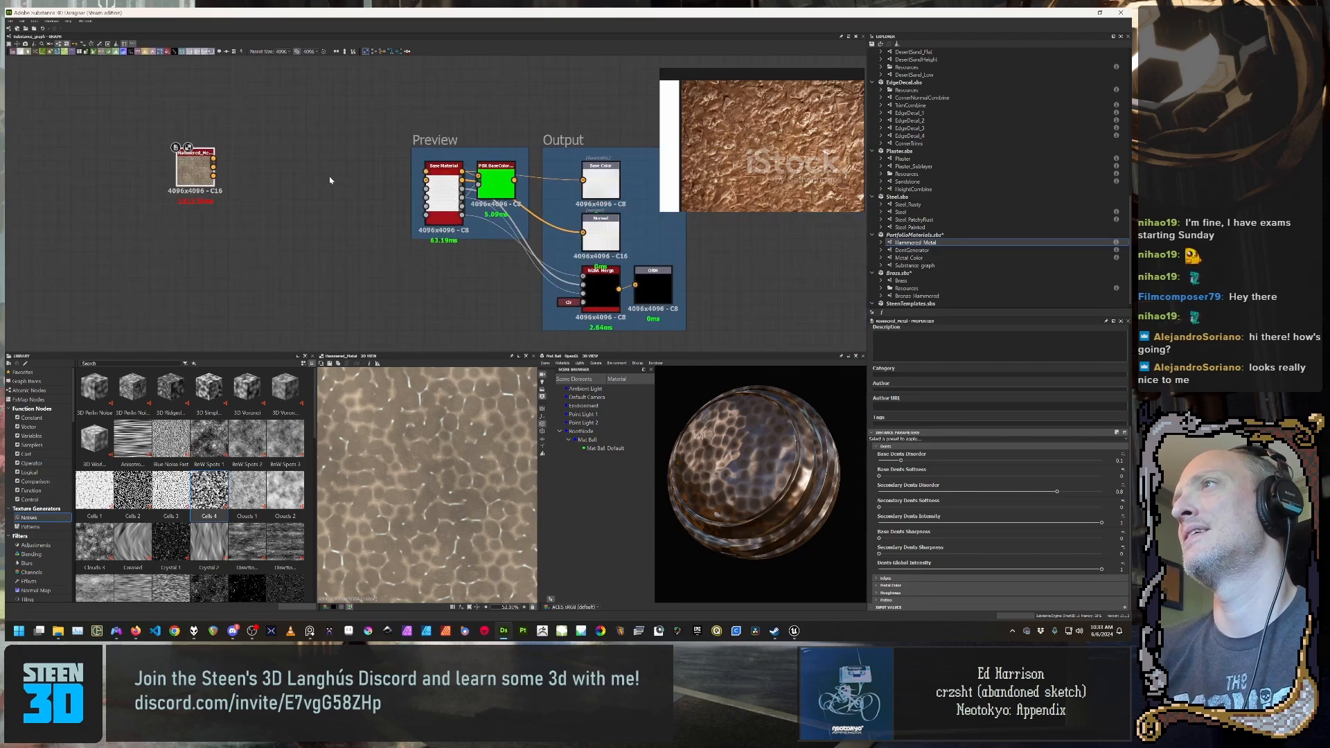
pyautogui.moveTo(543, 235); pyautogui.dragTo(451, 229, button='middle')
pyautogui.moveTo(285, 232); pyautogui.dragTo(307, 226, button='middle')
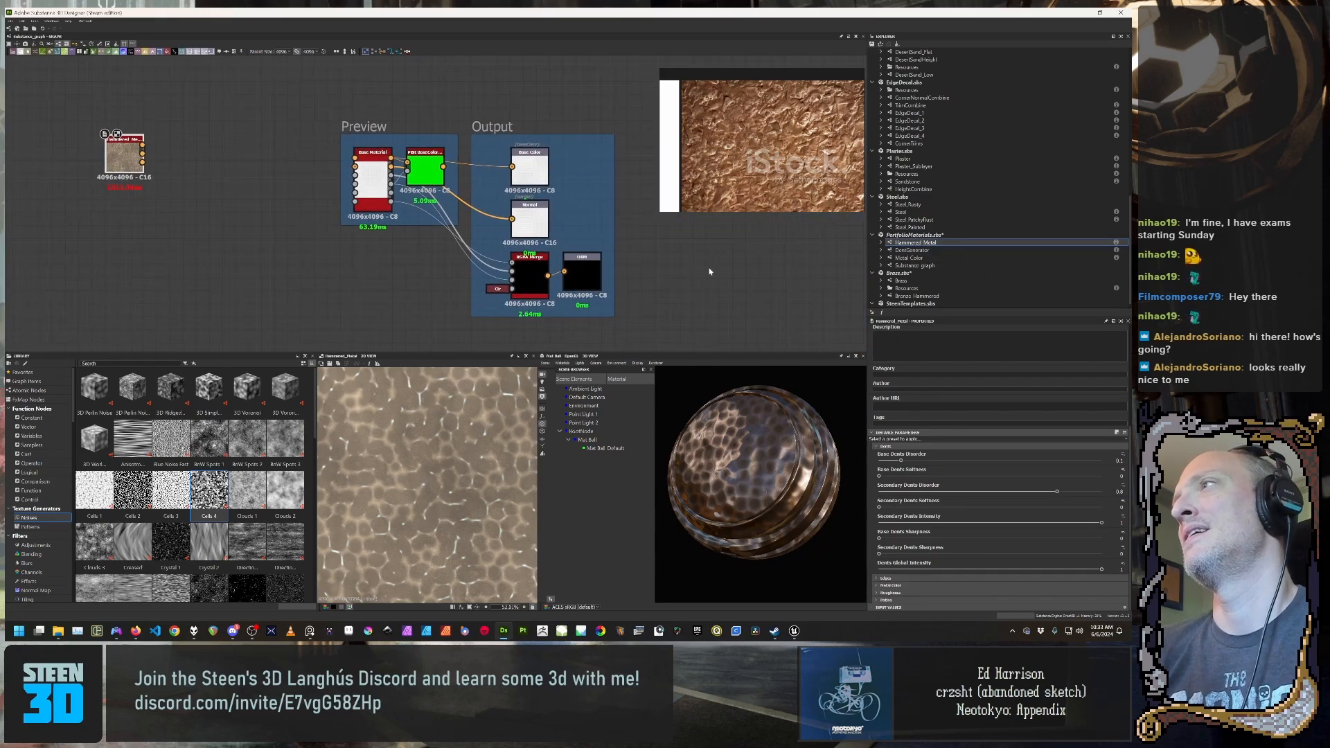
# Step: Reopen the Hammered_Metal graph and examine how its Base Material node feeds the Base Color, Normal and ORM outputs
pyautogui.click(914, 235)
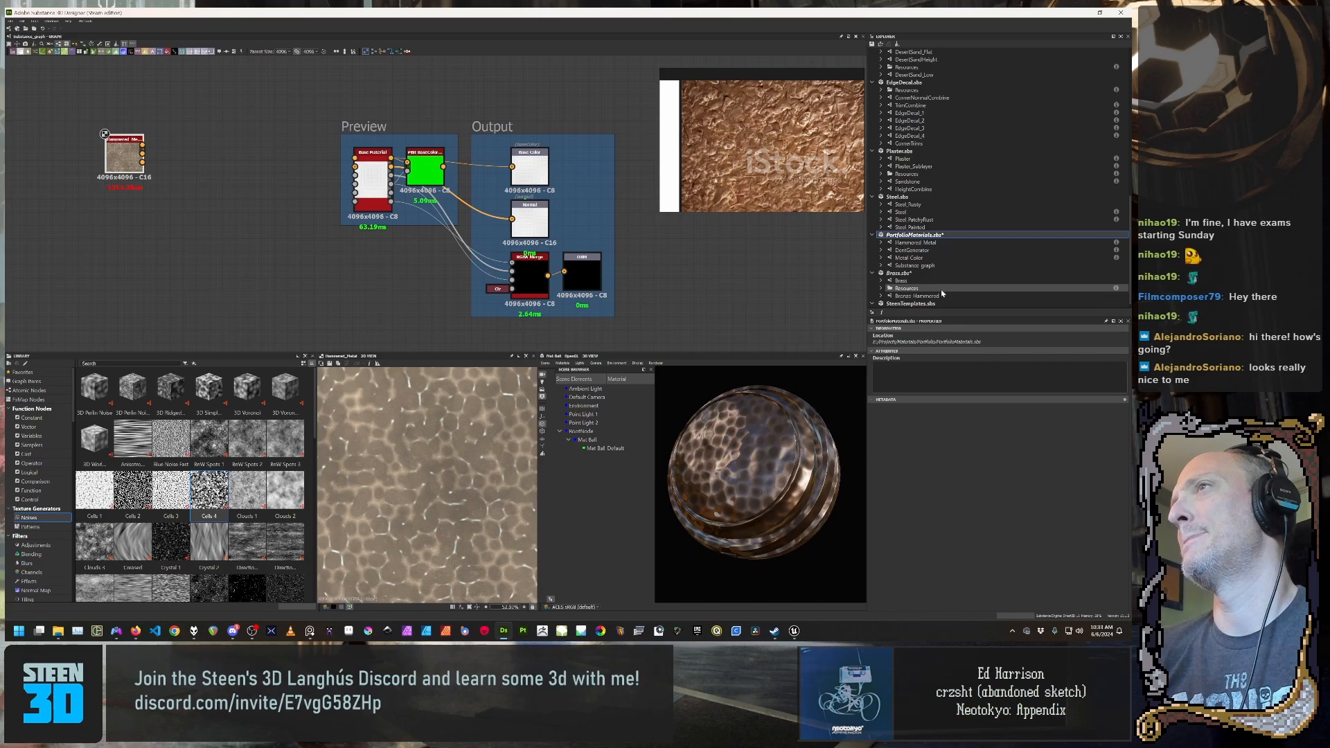
pyautogui.click(914, 242)
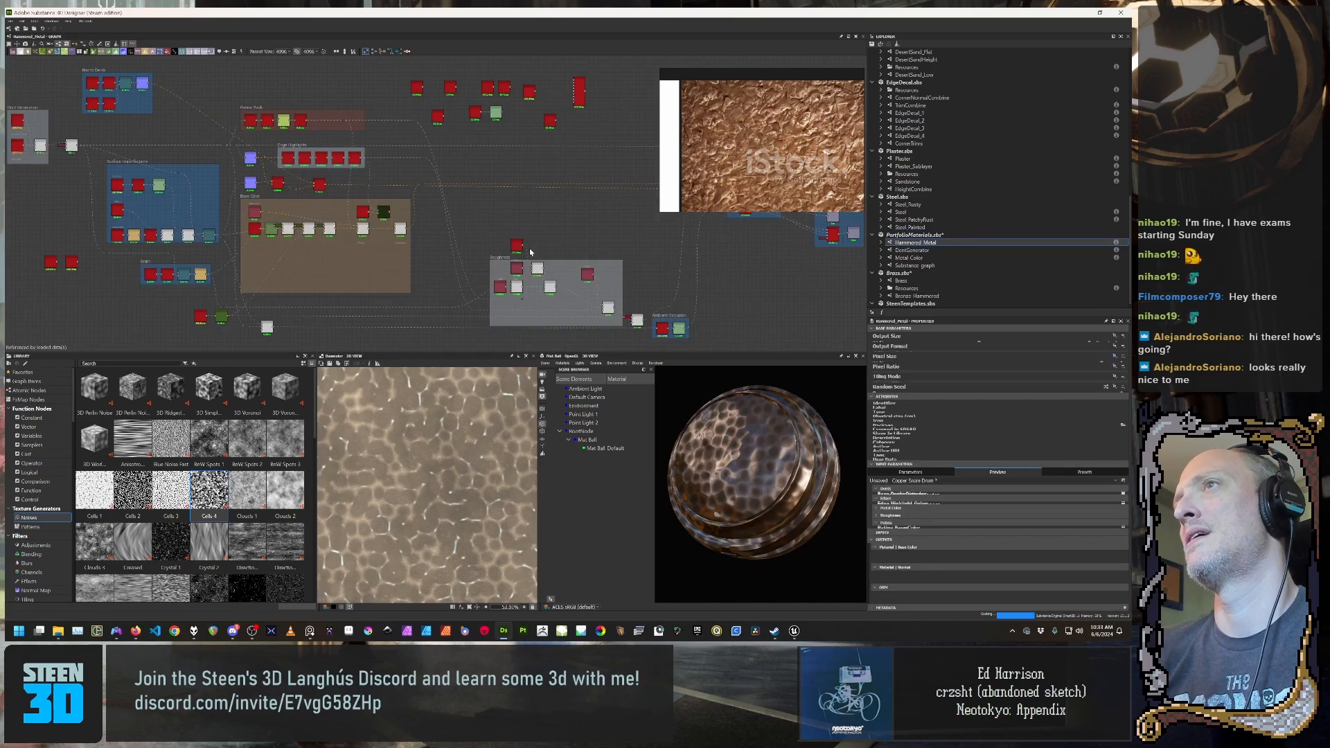
pyautogui.moveTo(623, 245); pyautogui.dragTo(225, 236, button='middle')
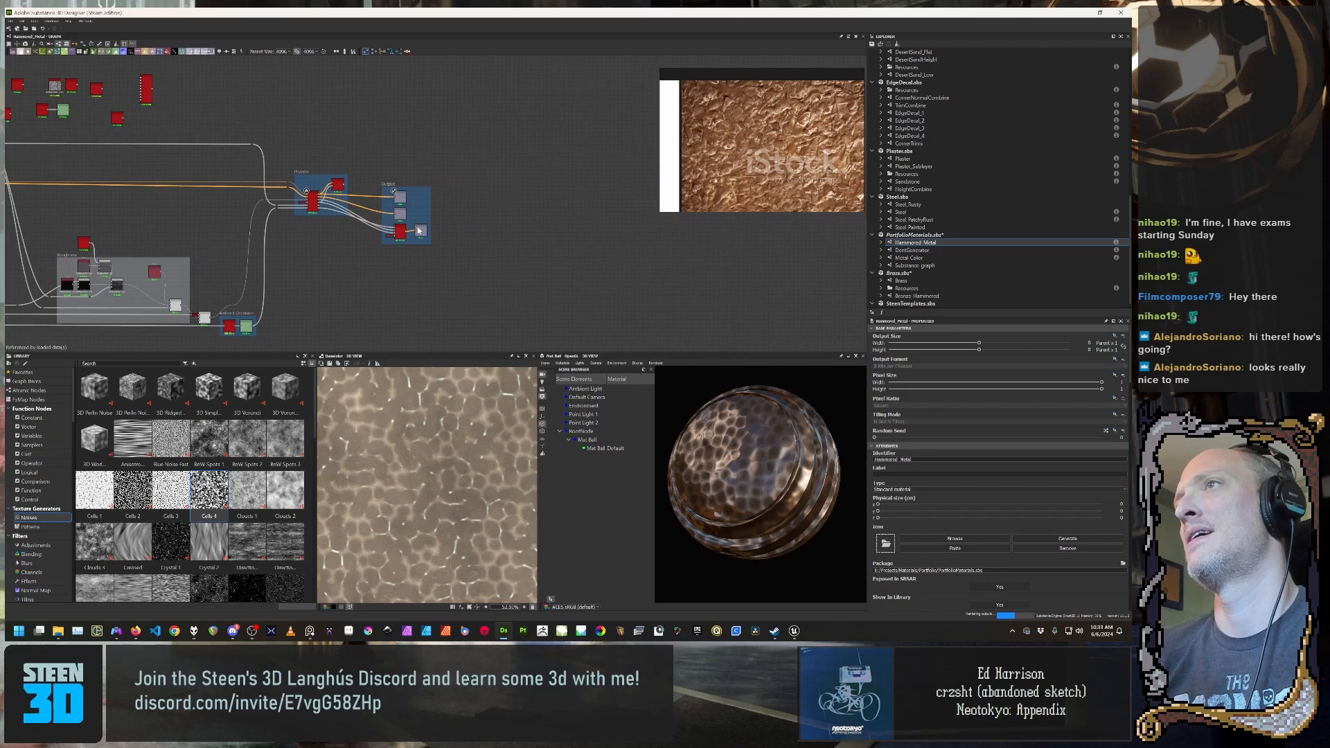
pyautogui.scroll(5, 439, 213)
pyautogui.scroll(3, 603, 220)
pyautogui.moveTo(395, 225); pyautogui.dragTo(434, 257, button='middle')
pyautogui.scroll(-3, 416, 216)
pyautogui.scroll(-1, 435, 257)
pyautogui.moveTo(184, 217); pyautogui.dragTo(333, 143, button='middle')
pyautogui.scroll(4, 332, 142)
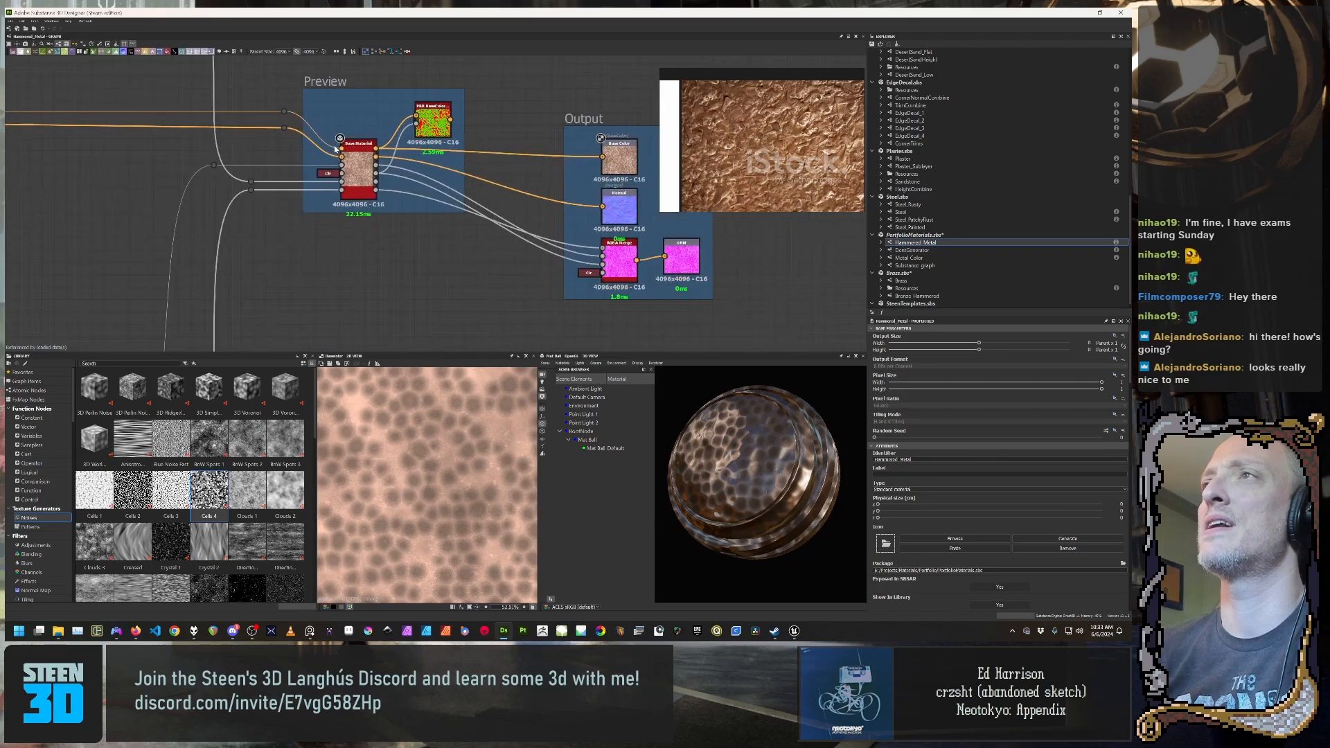
pyautogui.moveTo(388, 182); pyautogui.dragTo(193, 174, button='middle')
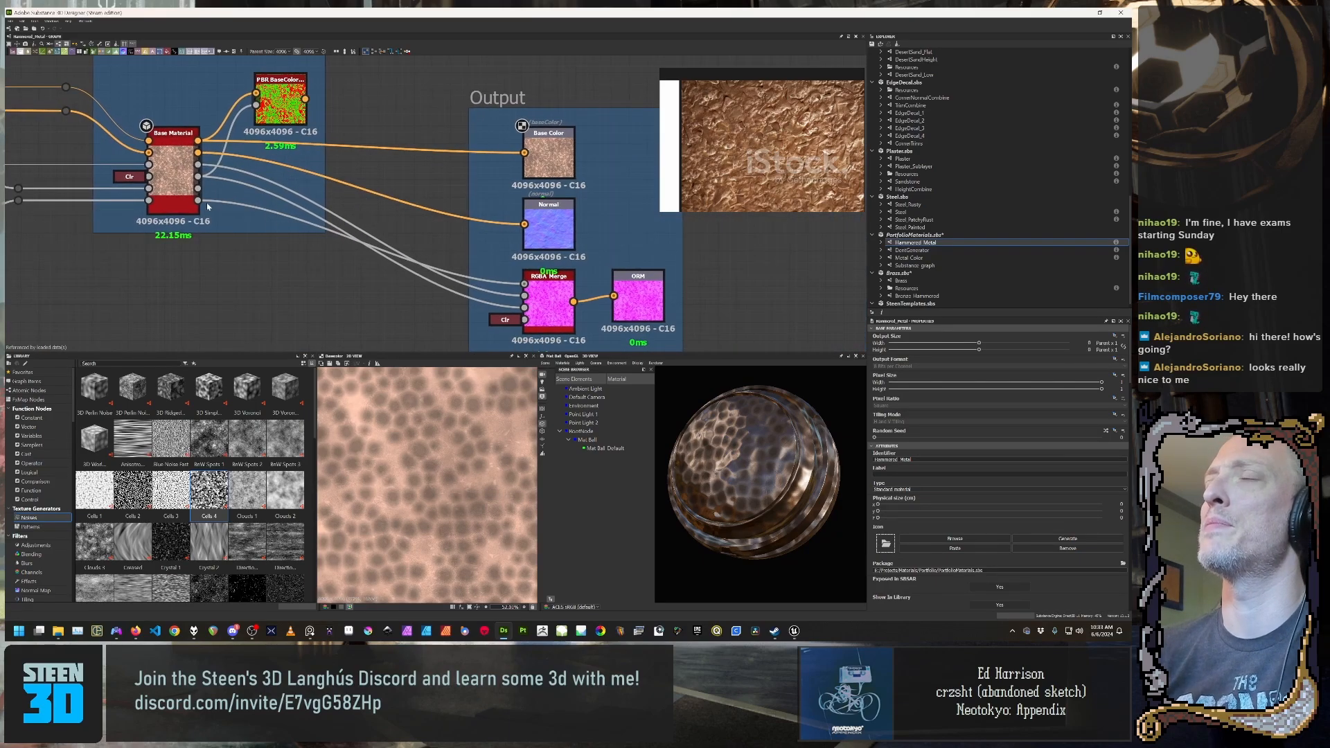
# Step: Delete the RGBA Merge node and the ORM output node from the Output frame
pyautogui.moveTo(565, 242); pyautogui.dragTo(521, 152, button='middle')
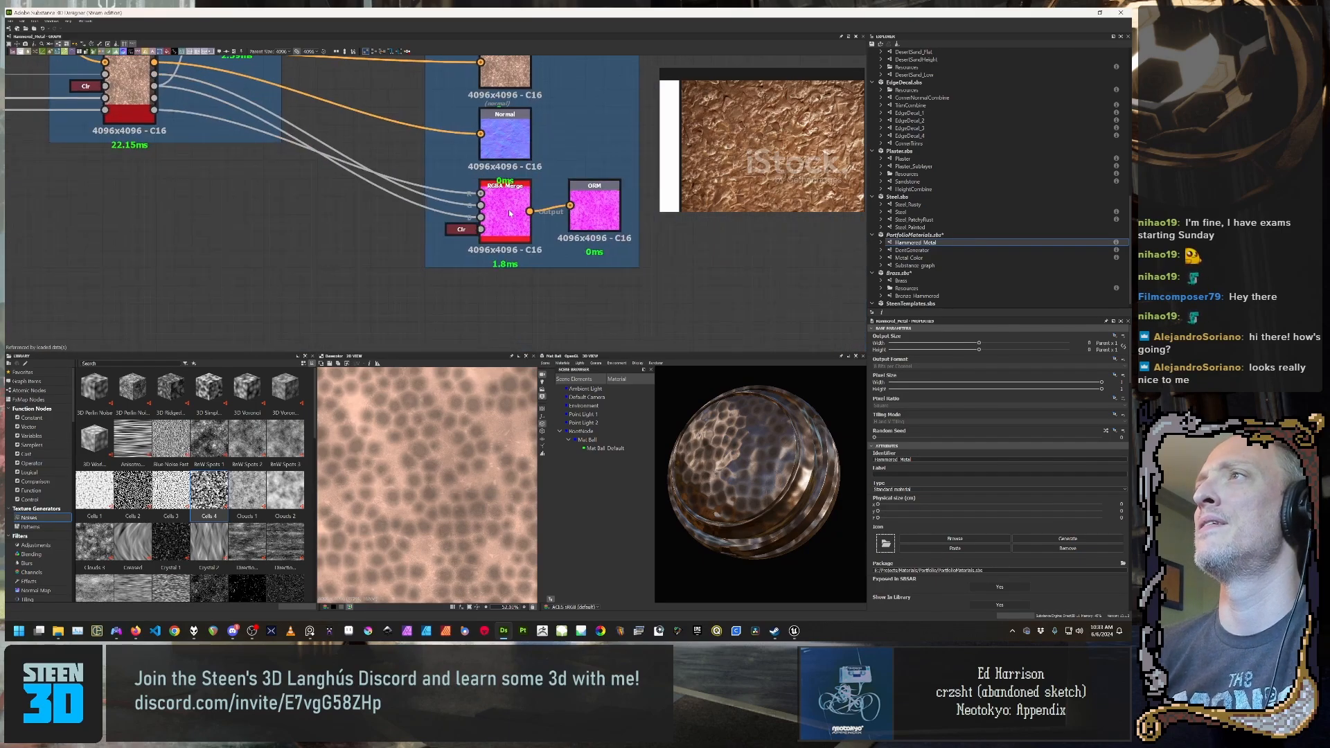
pyautogui.click(505, 207)
pyautogui.click(600, 213)
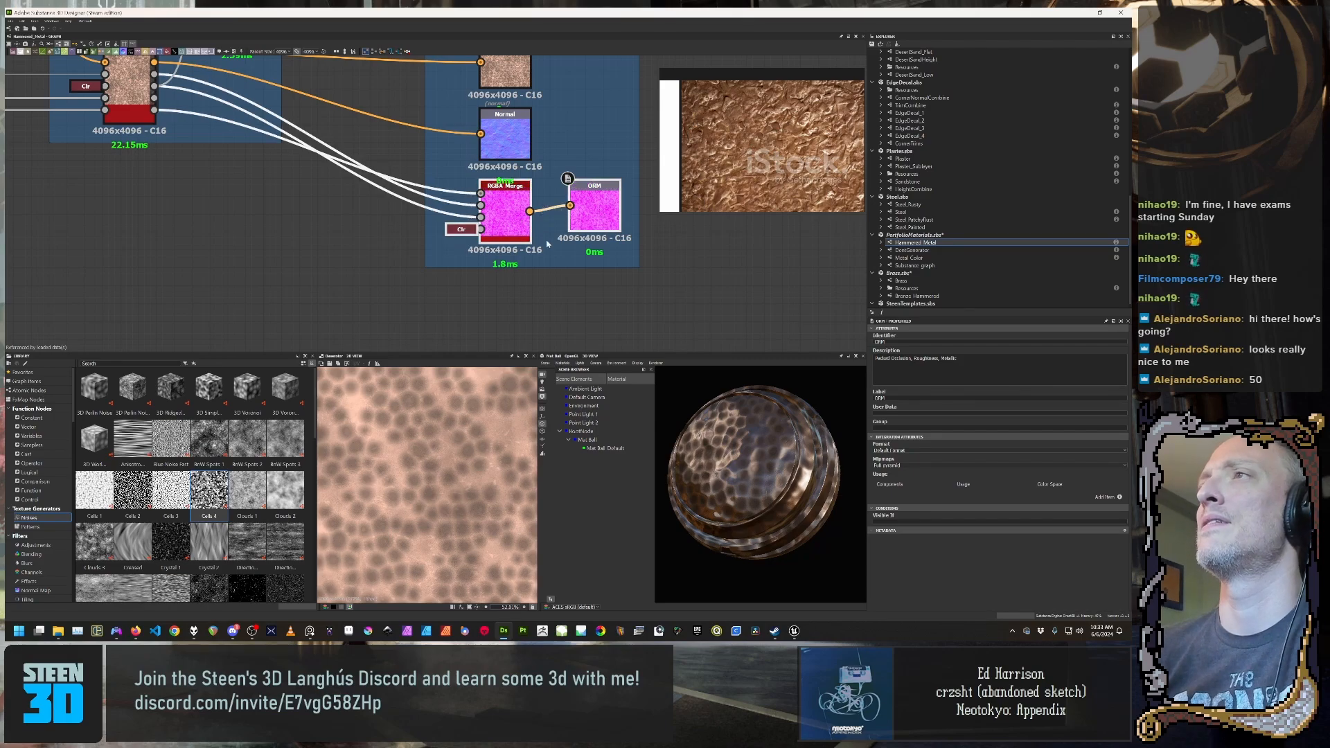
pyautogui.press('Delete')
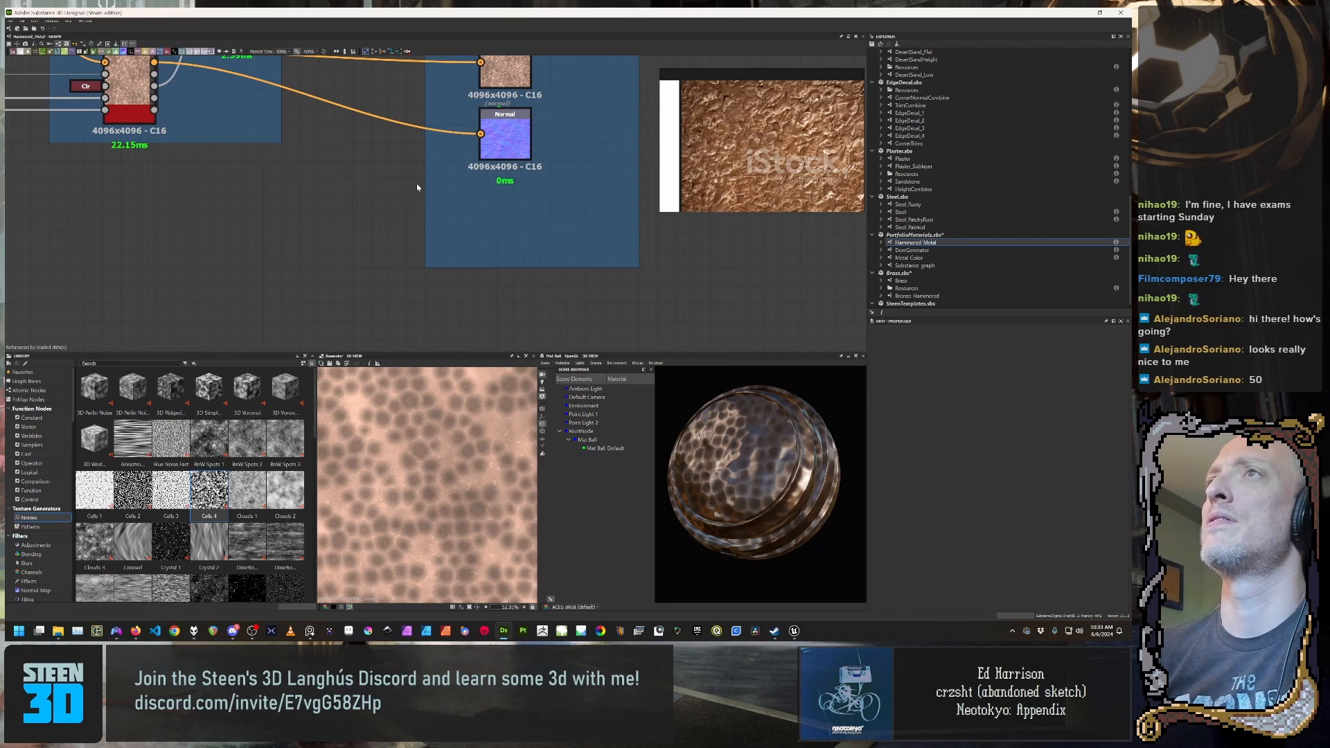
# Step: Move the Output frame with its Base Color and Normal nodes closer to the Preview frame
pyautogui.scroll(-3, 452, 189)
pyautogui.moveTo(478, 186); pyautogui.dragTo(479, 256, button='middle')
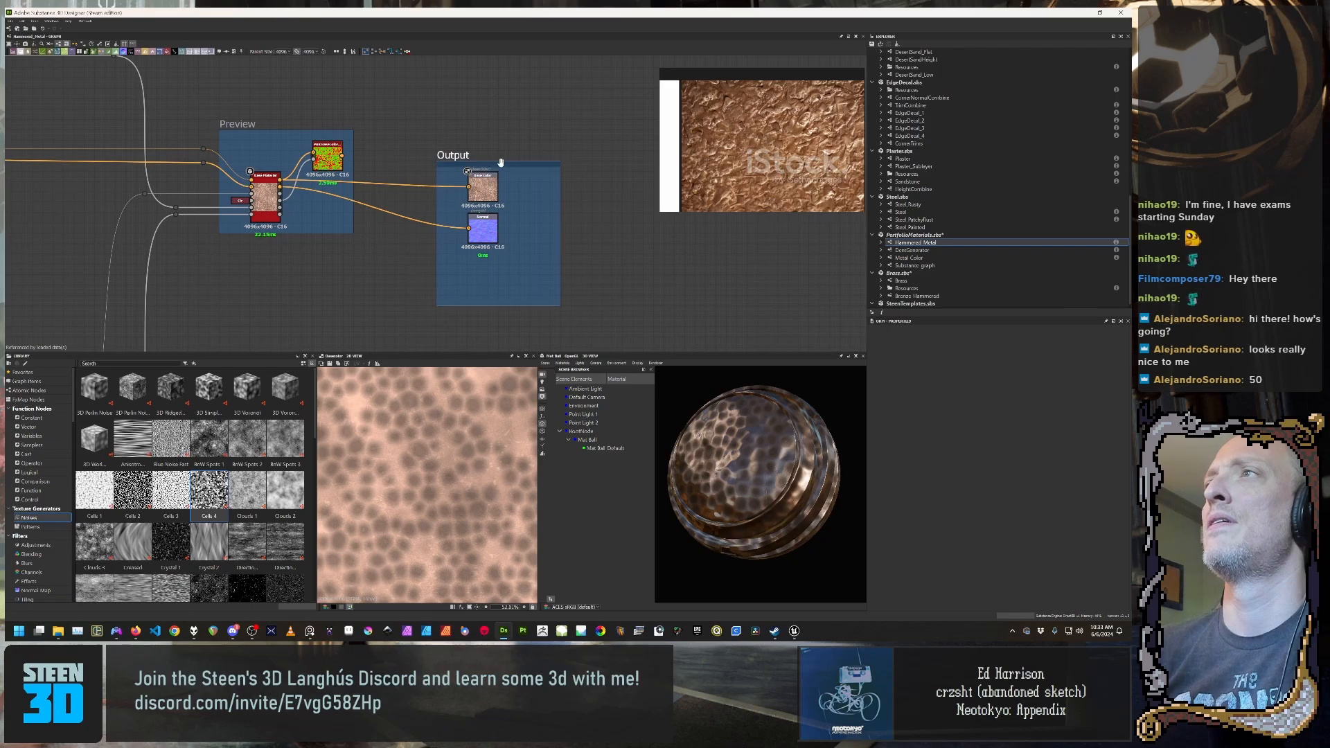
pyautogui.moveTo(500, 163); pyautogui.dragTo(446, 128)
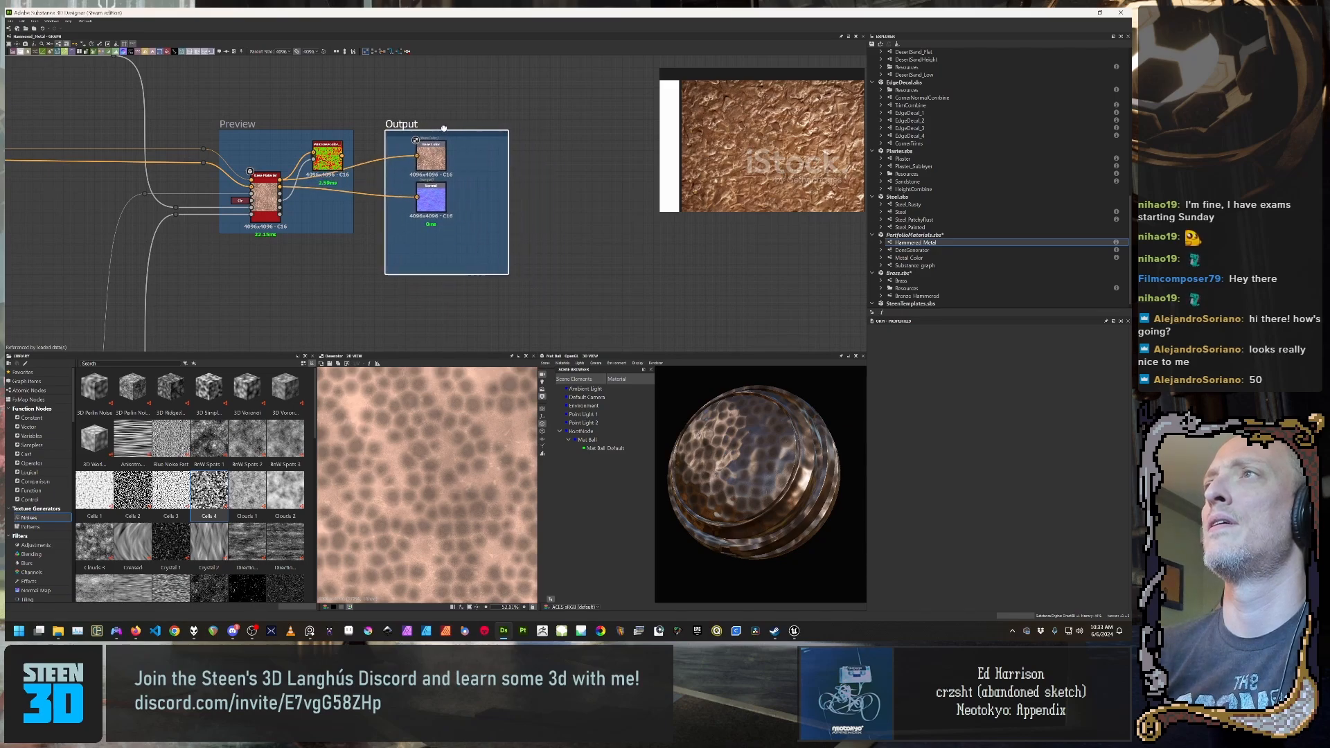
pyautogui.scroll(3, 350, 229)
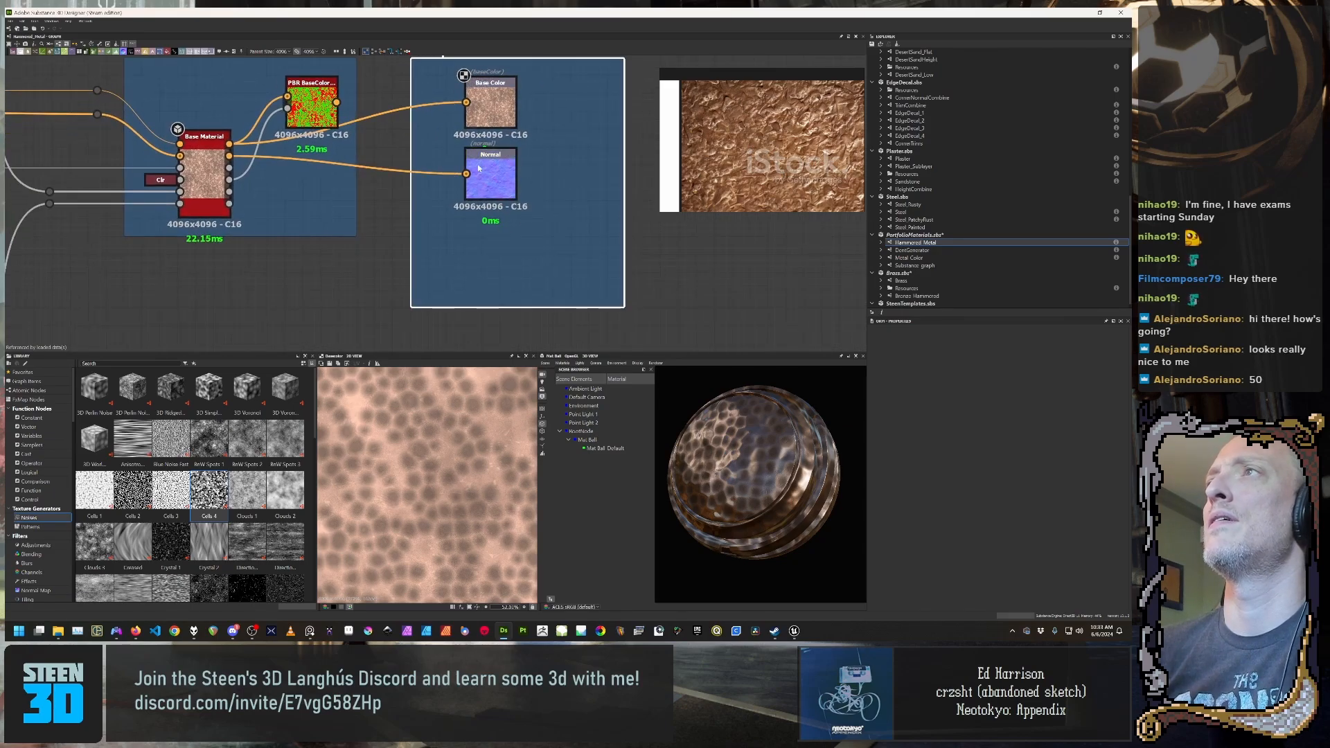
pyautogui.click(497, 243)
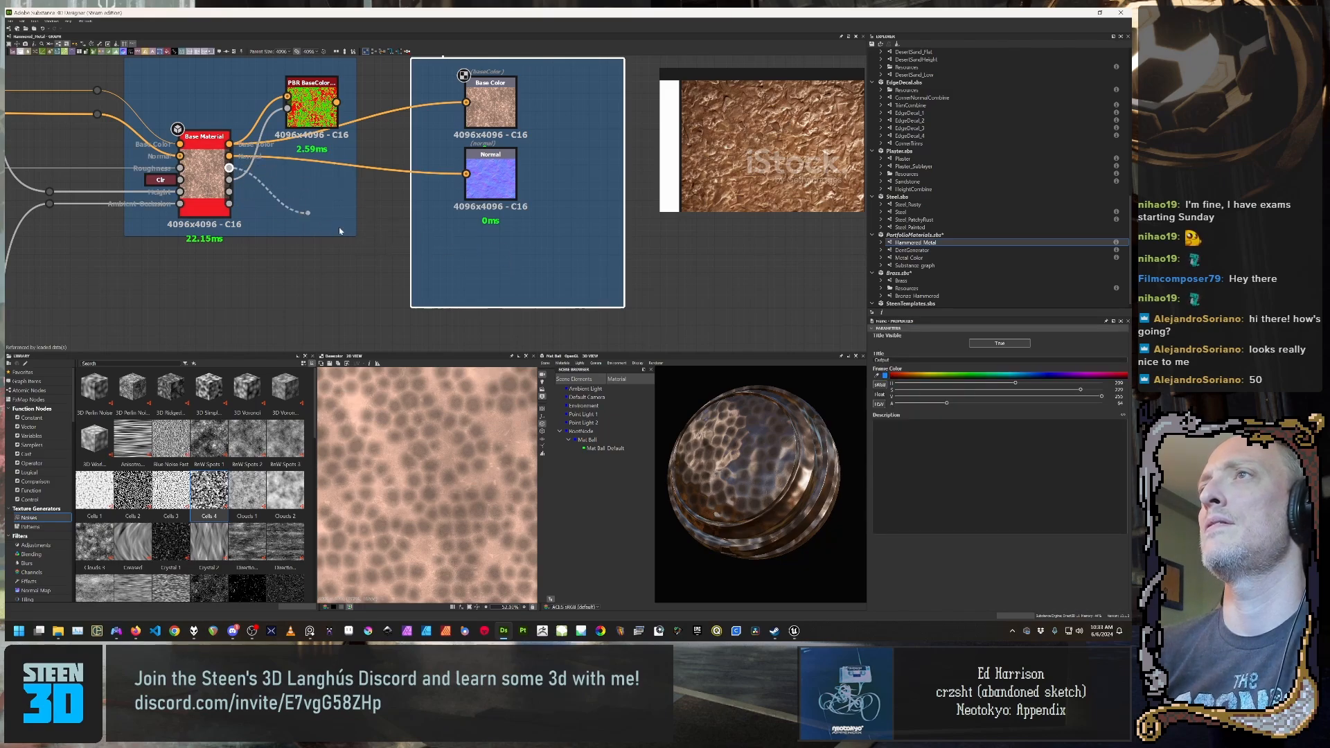
# Step: Add an output node fed by Base Material's Roughness output below the Normal node and set its identifier to Roughness
pyautogui.moveTo(234, 168); pyautogui.dragTo(392, 239)
pyautogui.write('output')
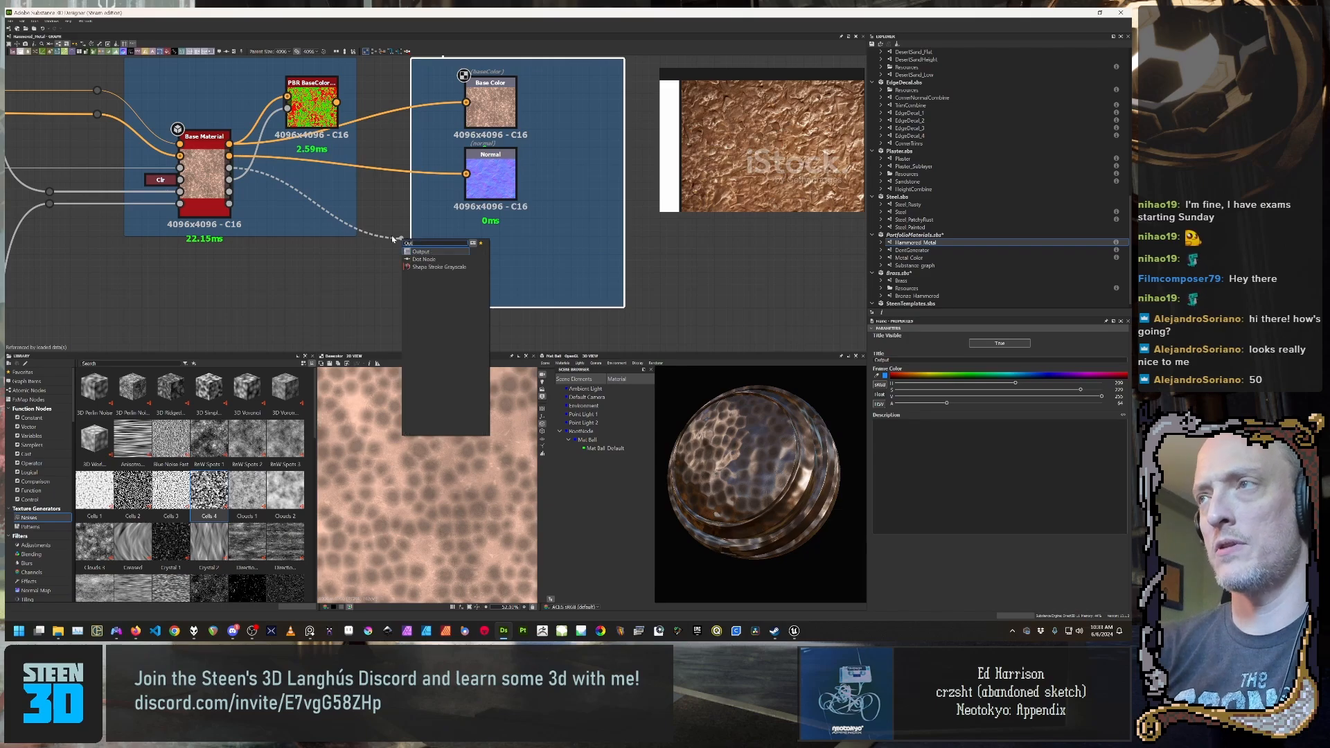
pyautogui.press('Return')
pyautogui.moveTo(449, 272); pyautogui.dragTo(502, 272)
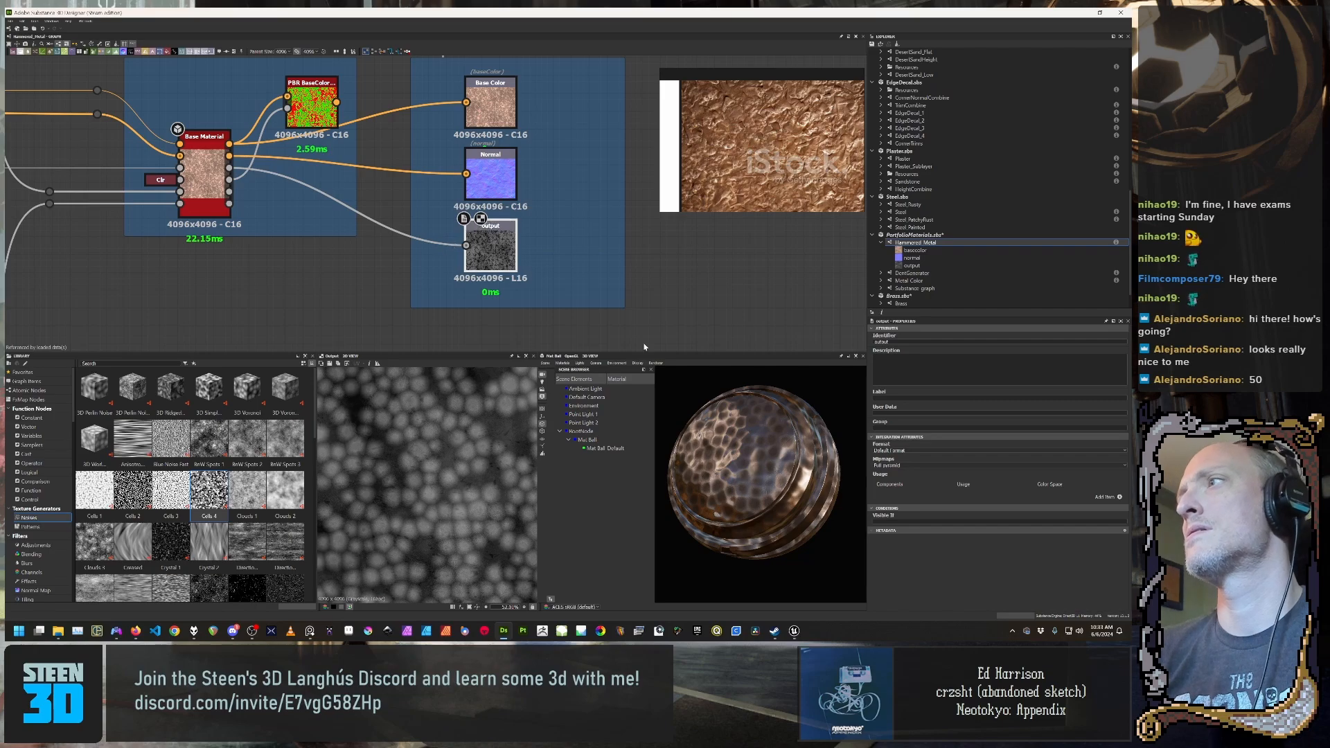
pyautogui.doubleClick(885, 342)
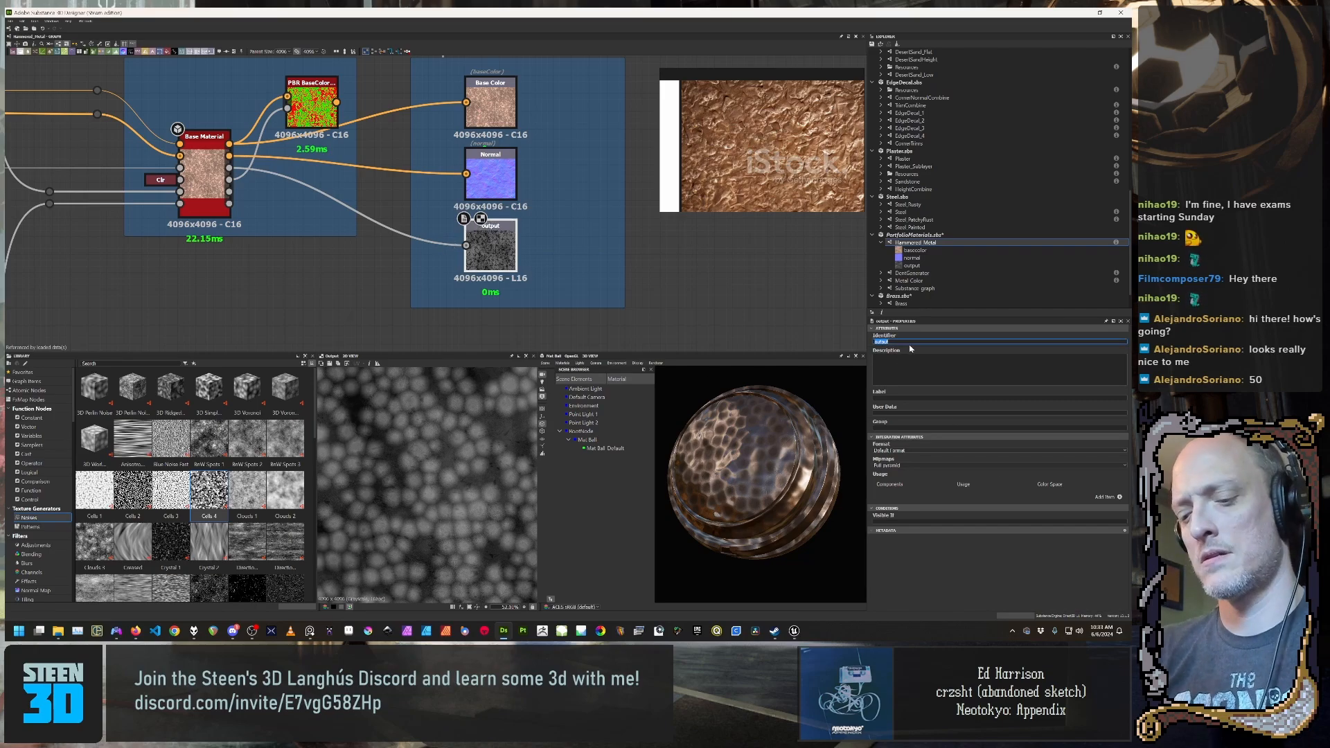
pyautogui.write('Roughness')
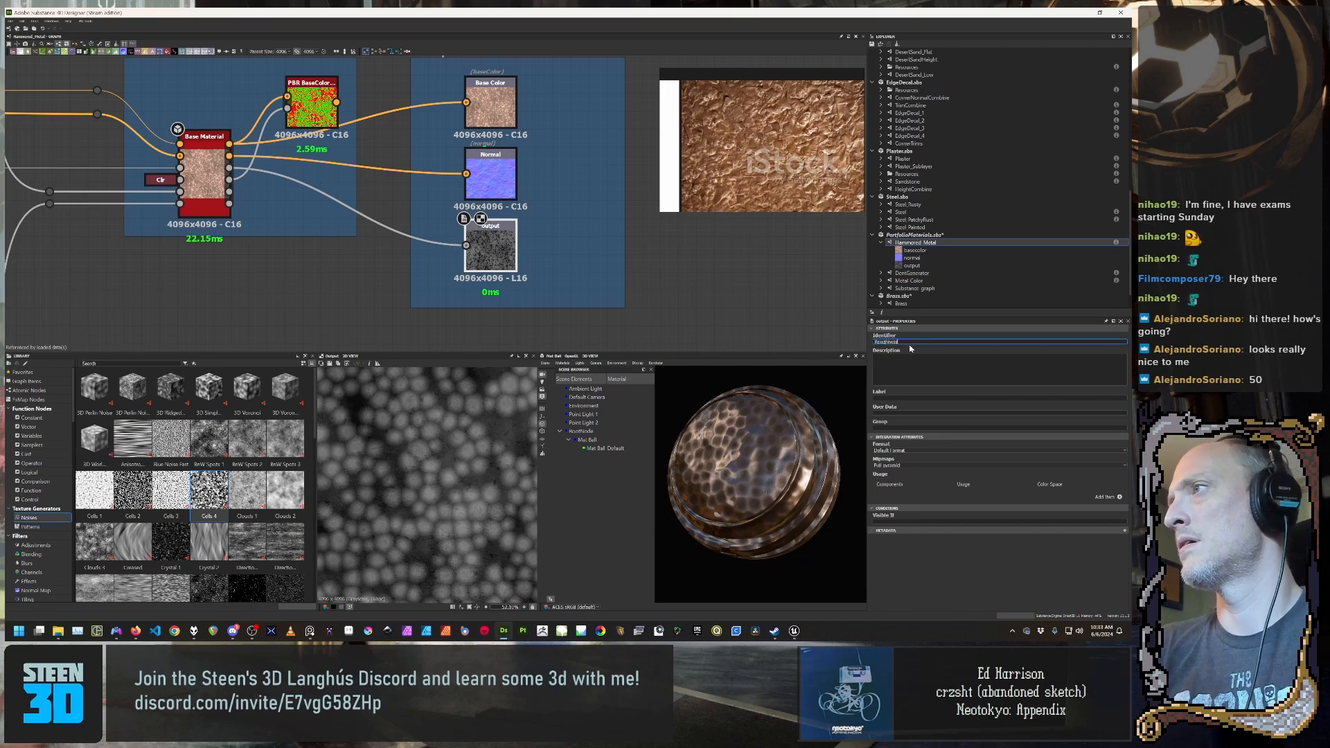
pyautogui.click(454, 320)
# Step: Extend the lower edge of the Output frame to make room for more output nodes
pyautogui.moveTo(608, 307); pyautogui.dragTo(609, 252, button='middle')
pyautogui.scroll(-1, 608, 253)
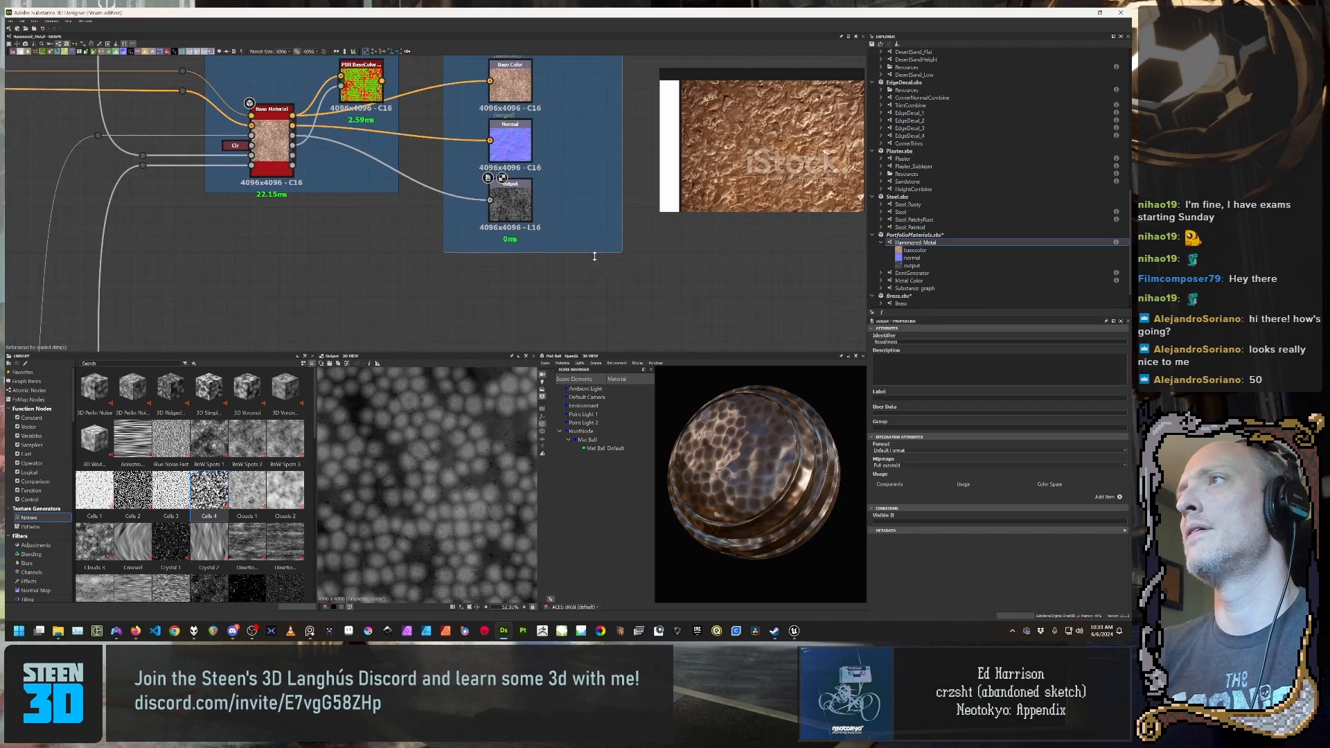
pyautogui.moveTo(594, 255); pyautogui.dragTo(598, 350)
# Step: Add an output node fed by Base Material's Metallic output, below the Roughness output node
pyautogui.moveTo(580, 266); pyautogui.dragTo(620, 290, button='middle')
pyautogui.scroll(-1, 620, 293)
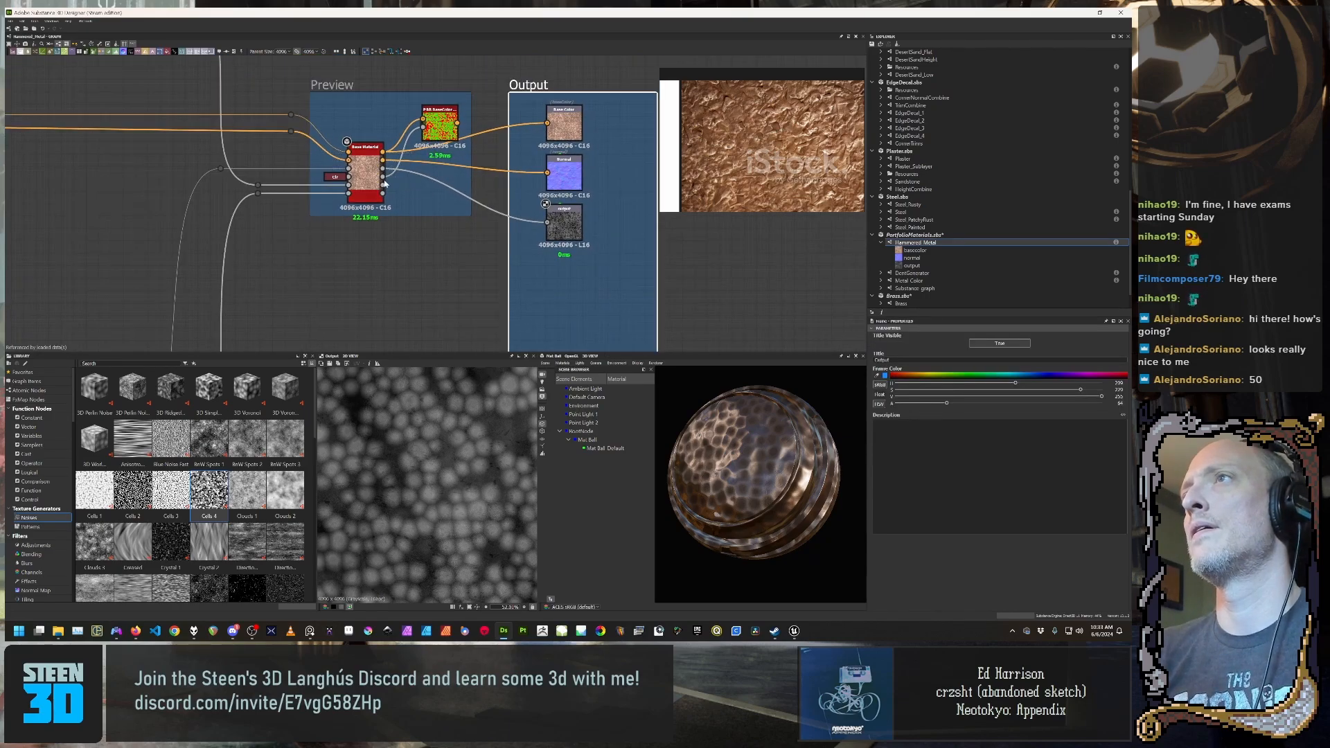
pyautogui.moveTo(383, 178); pyautogui.dragTo(544, 288)
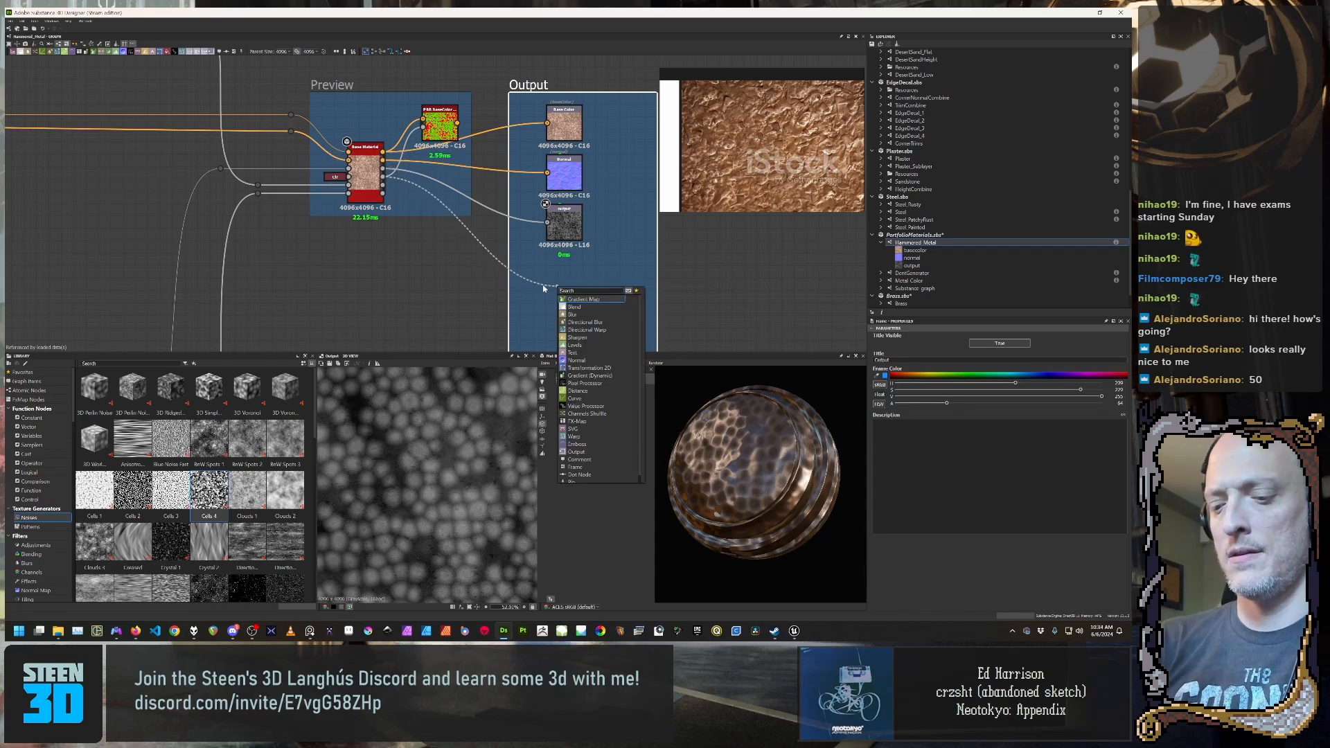
pyautogui.write('Output')
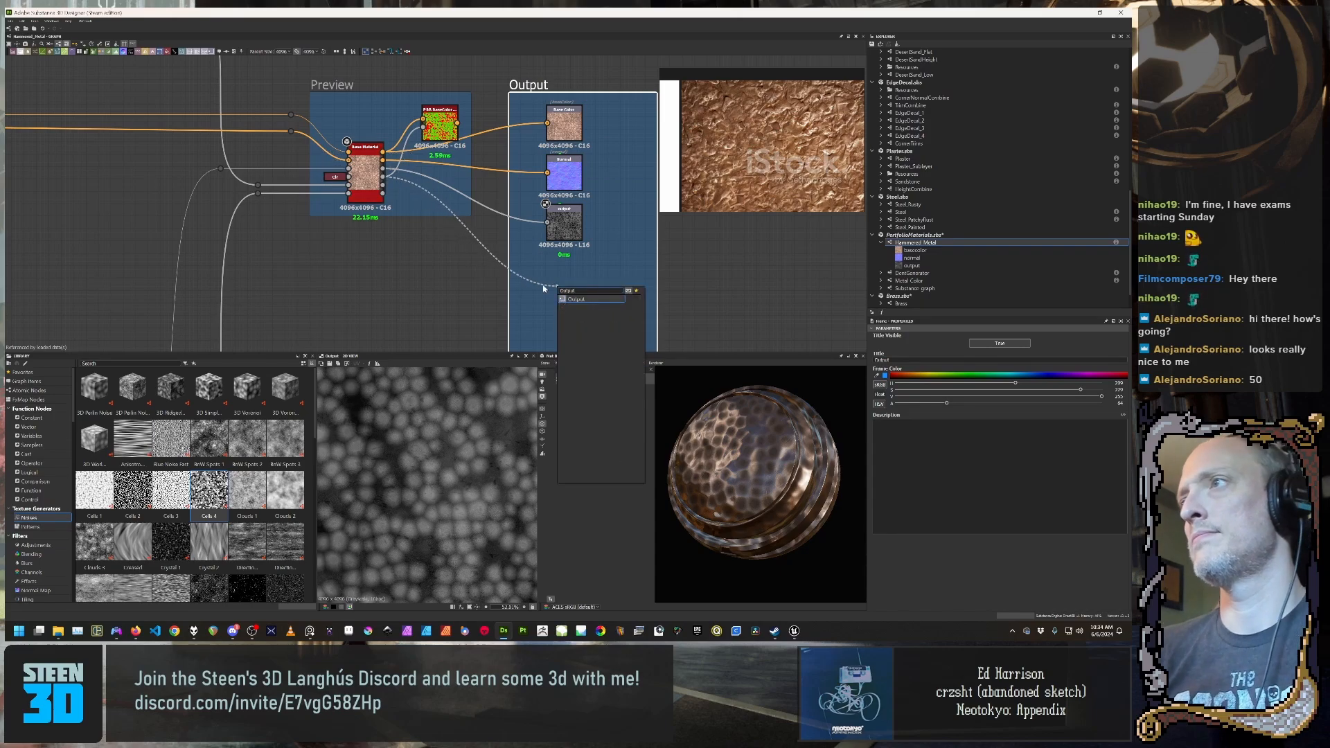
pyautogui.click(581, 300)
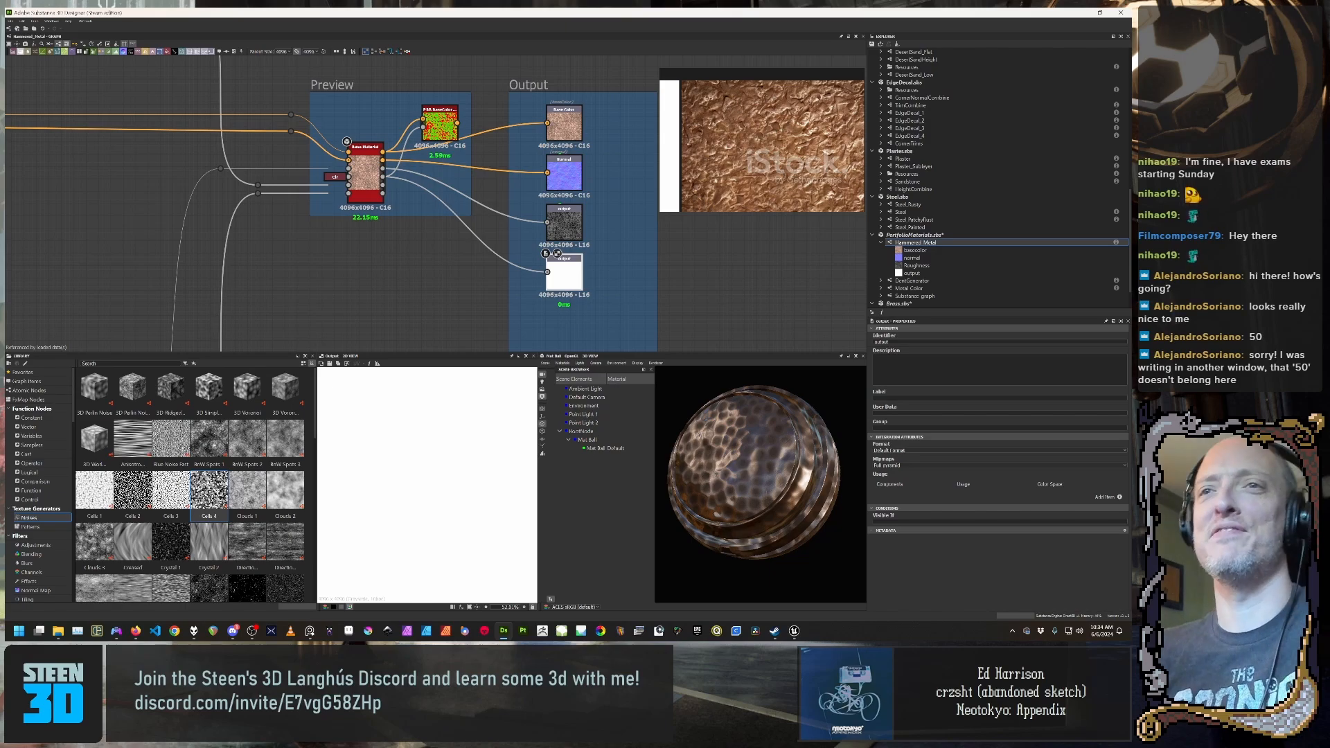
# Step: Set the identifier of the new output node below Roughness to Metallic
pyautogui.scroll(2, 607, 196)
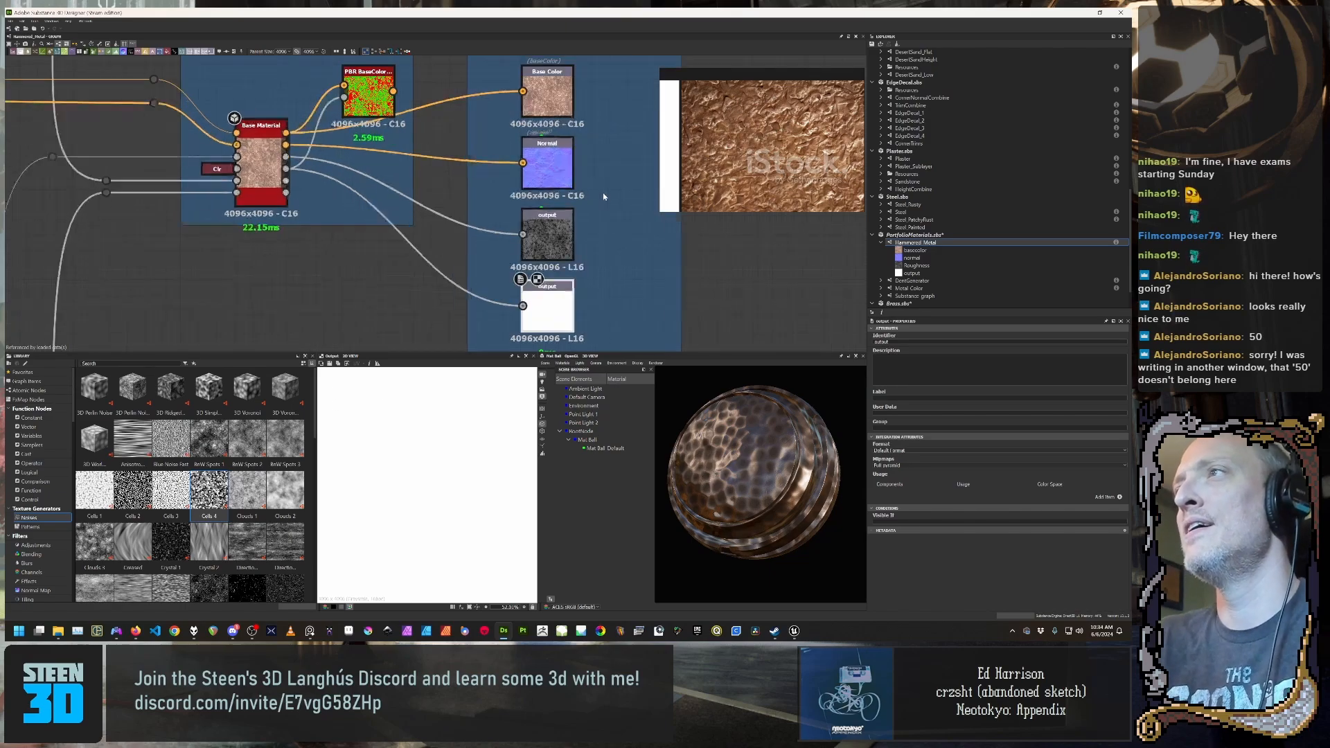
pyautogui.doubleClick(549, 237)
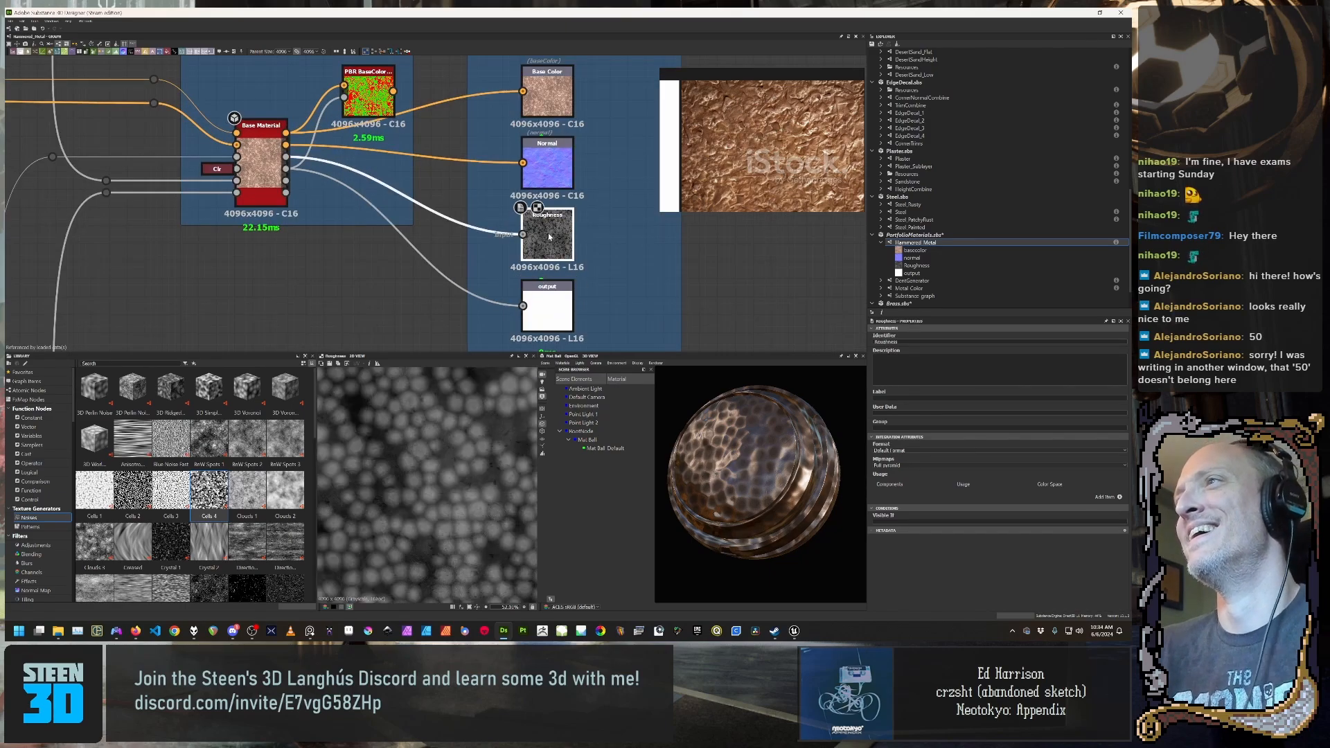
pyautogui.doubleClick(544, 294)
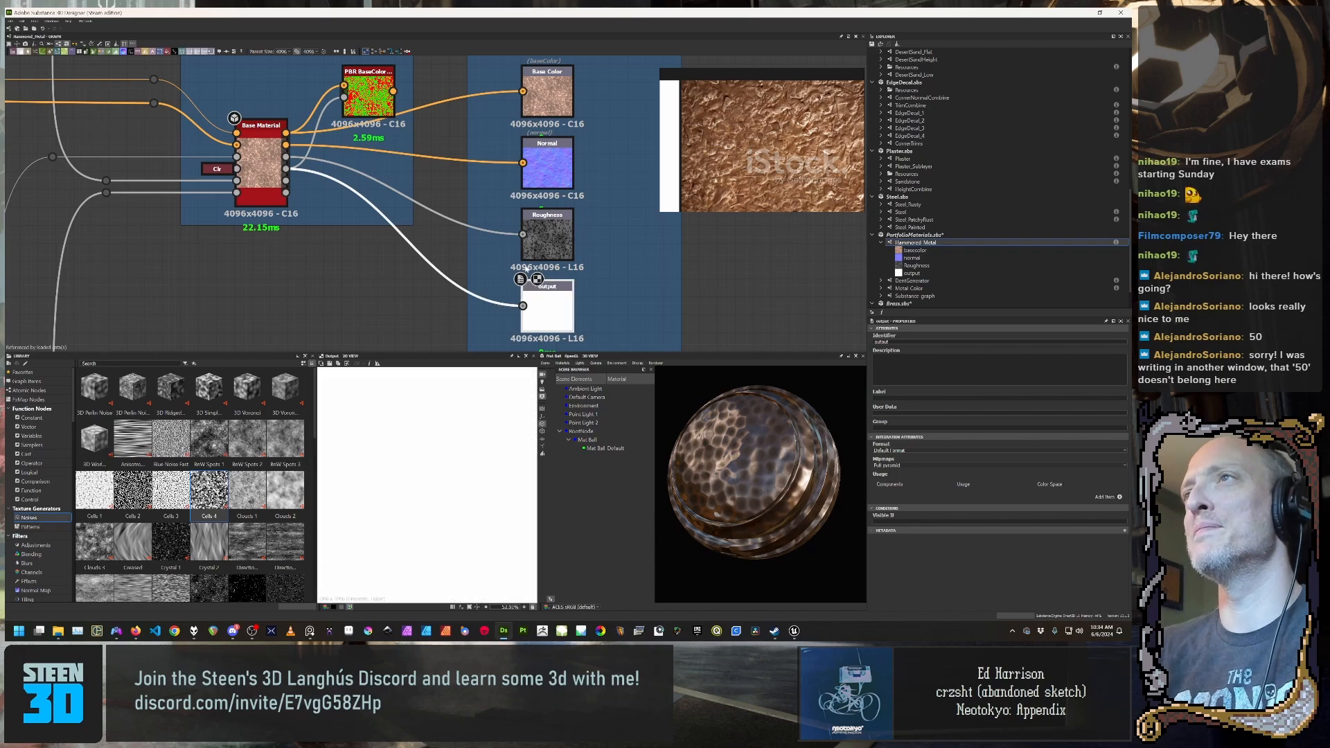
pyautogui.moveTo(639, 228); pyautogui.dragTo(569, 182, button='middle')
pyautogui.doubleClick(890, 342)
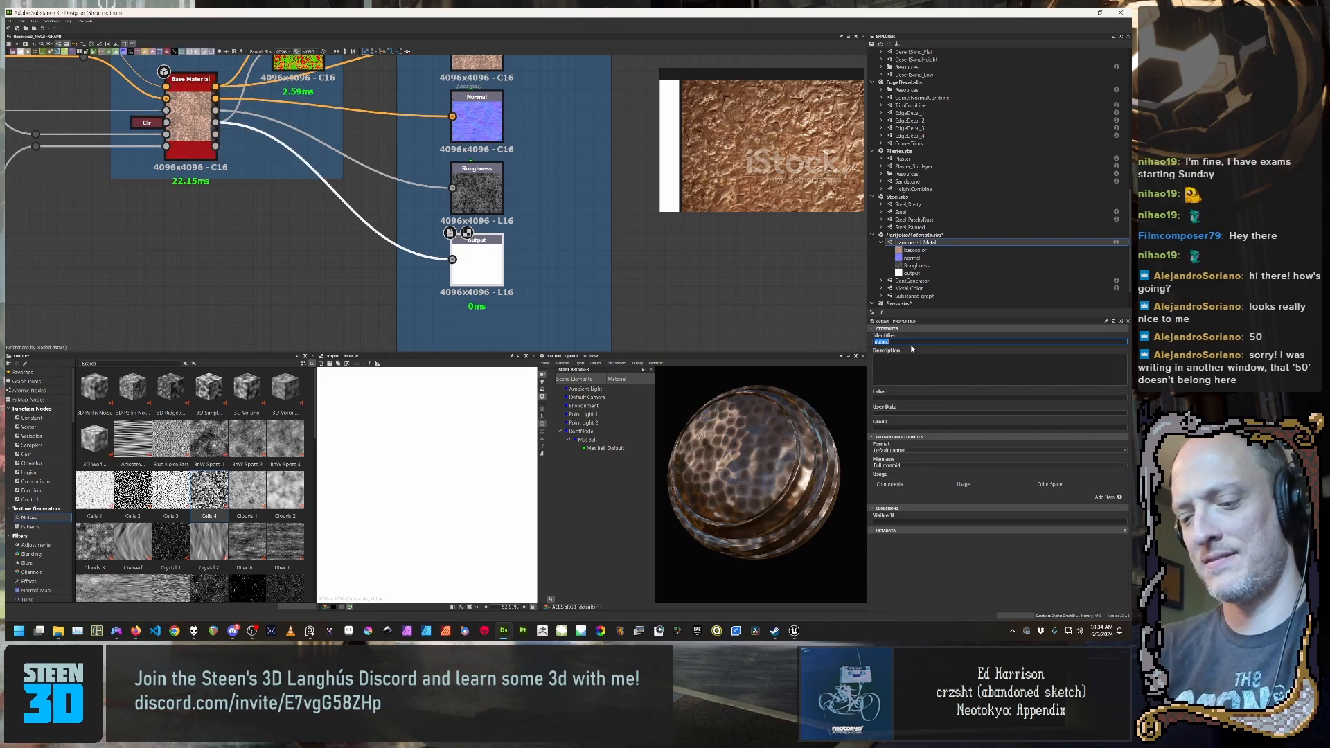
pyautogui.write('Height')
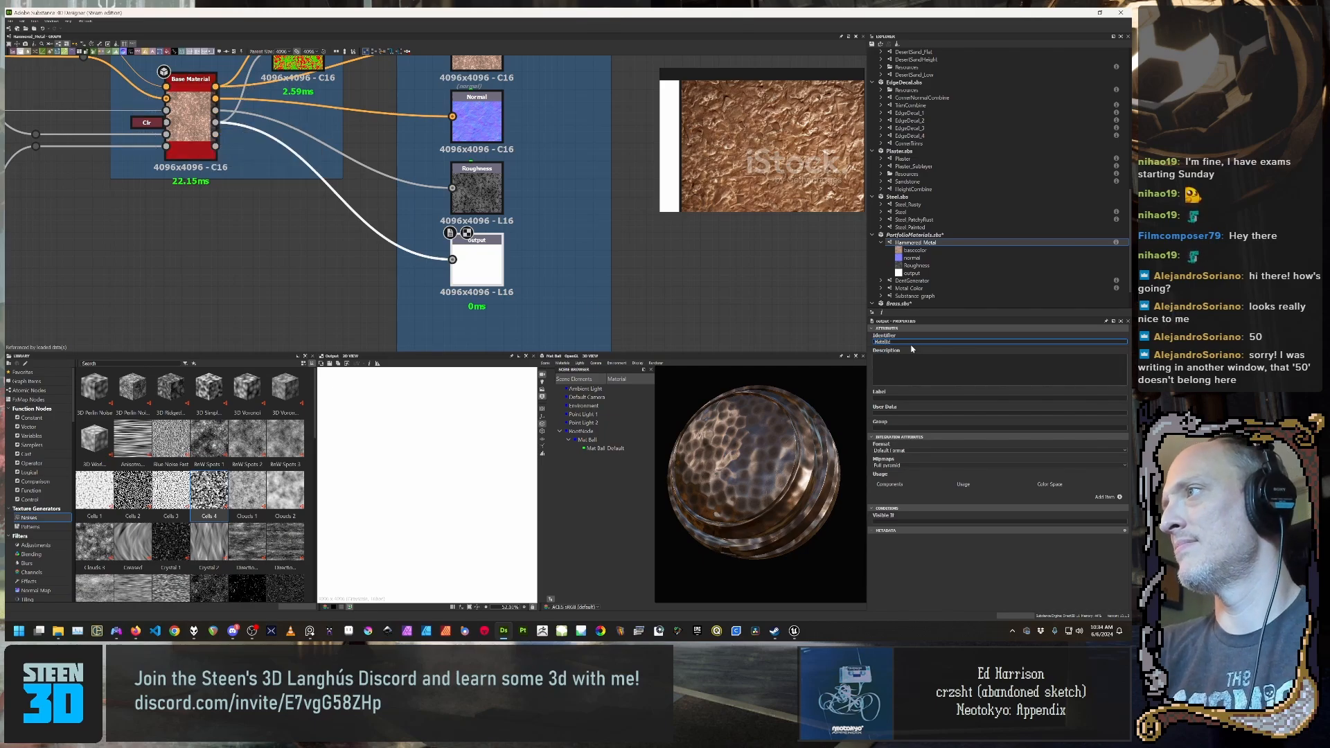
pyautogui.press('Return')
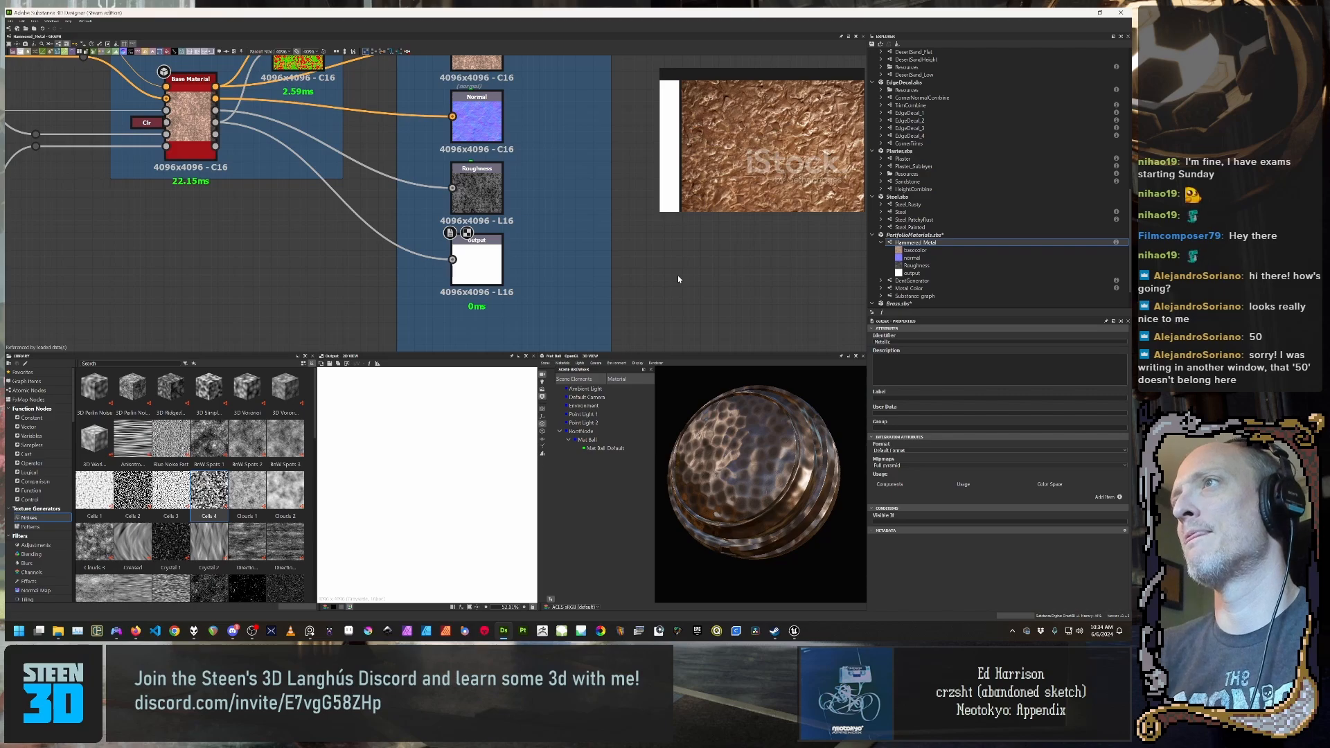
pyautogui.scroll(-2, 642, 291)
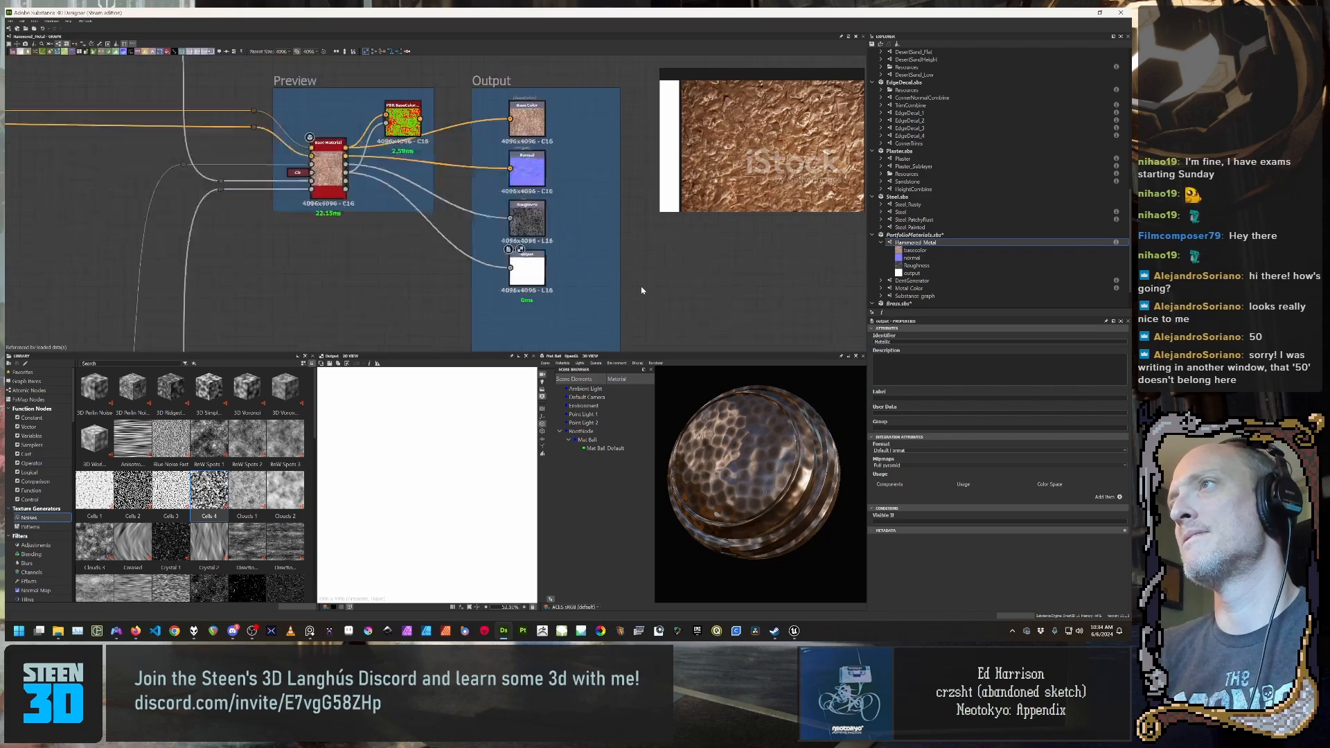
pyautogui.moveTo(605, 294); pyautogui.dragTo(598, 277, button='middle')
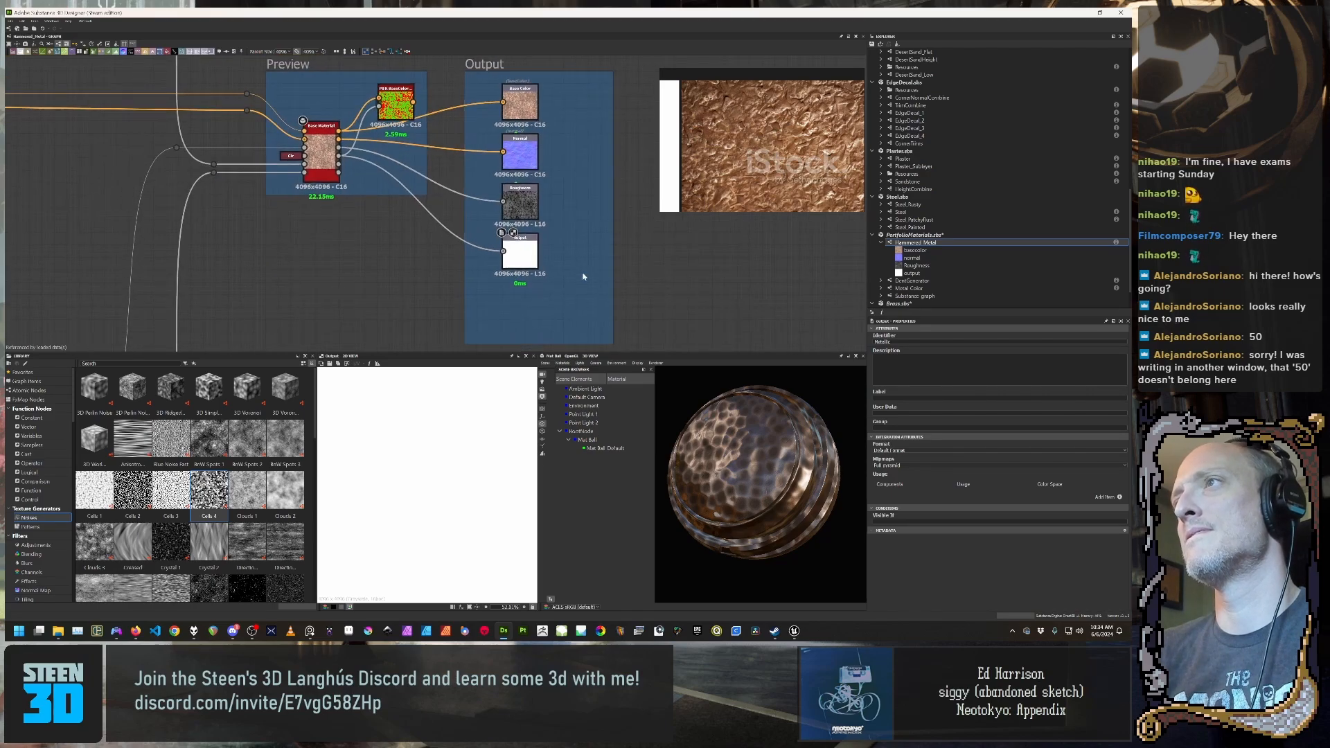
pyautogui.doubleClick(528, 258)
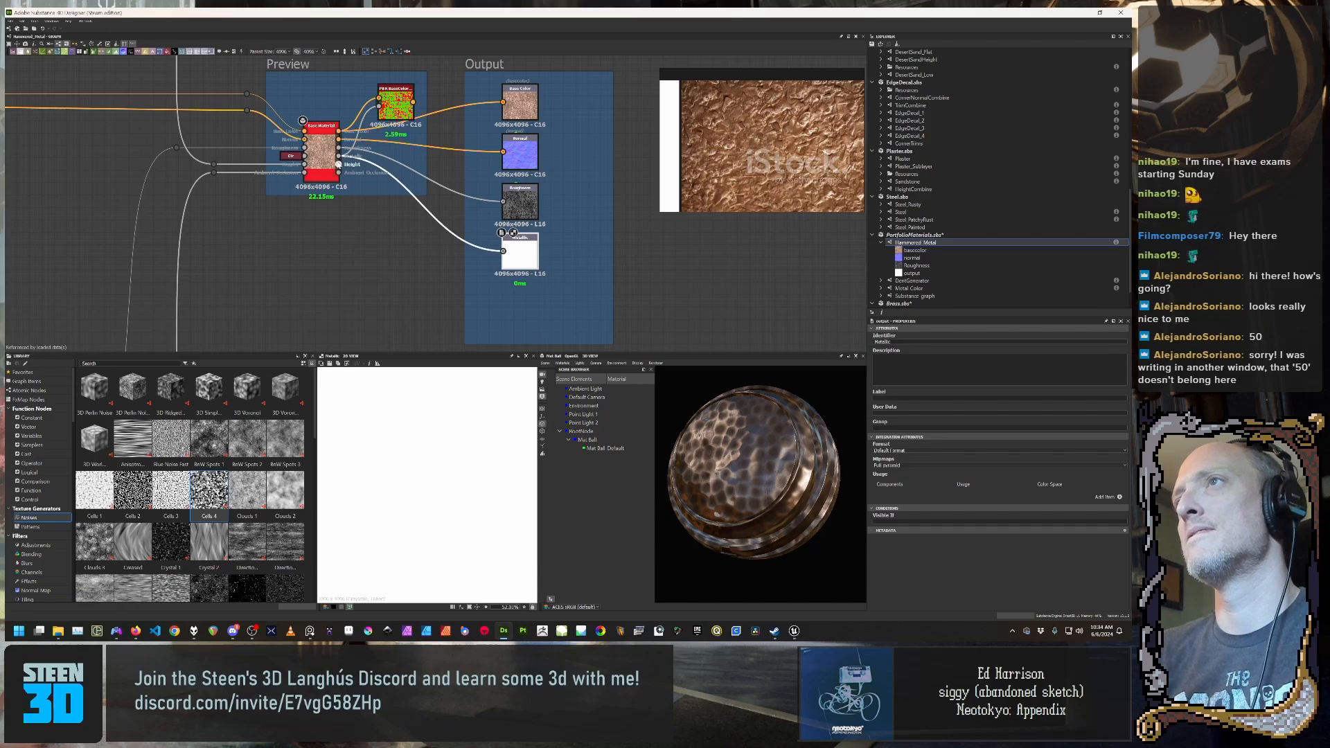
# Step: Extend the Output frame further down to leave space below the Metallic output node
pyautogui.moveTo(348, 212); pyautogui.dragTo(304, 167, button='middle')
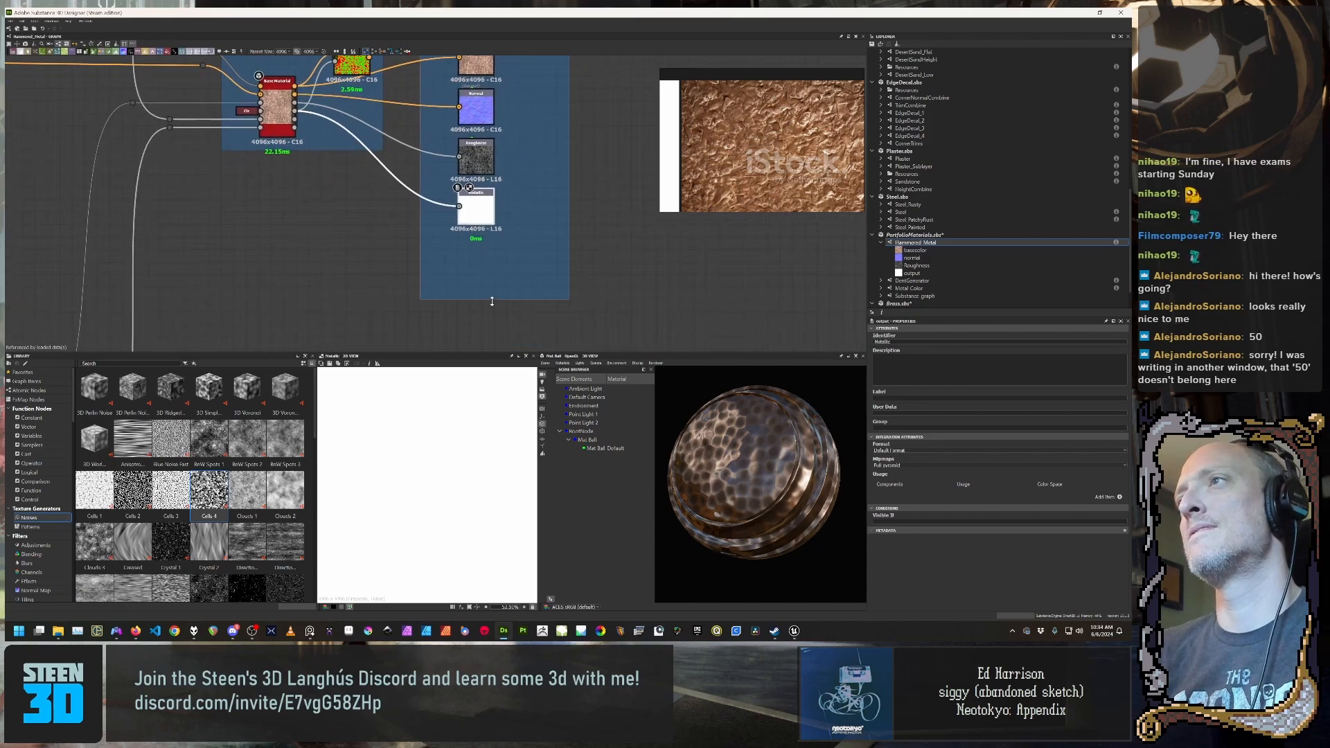
pyautogui.moveTo(485, 302); pyautogui.dragTo(485, 341)
pyautogui.moveTo(430, 277); pyautogui.dragTo(428, 303, button='middle')
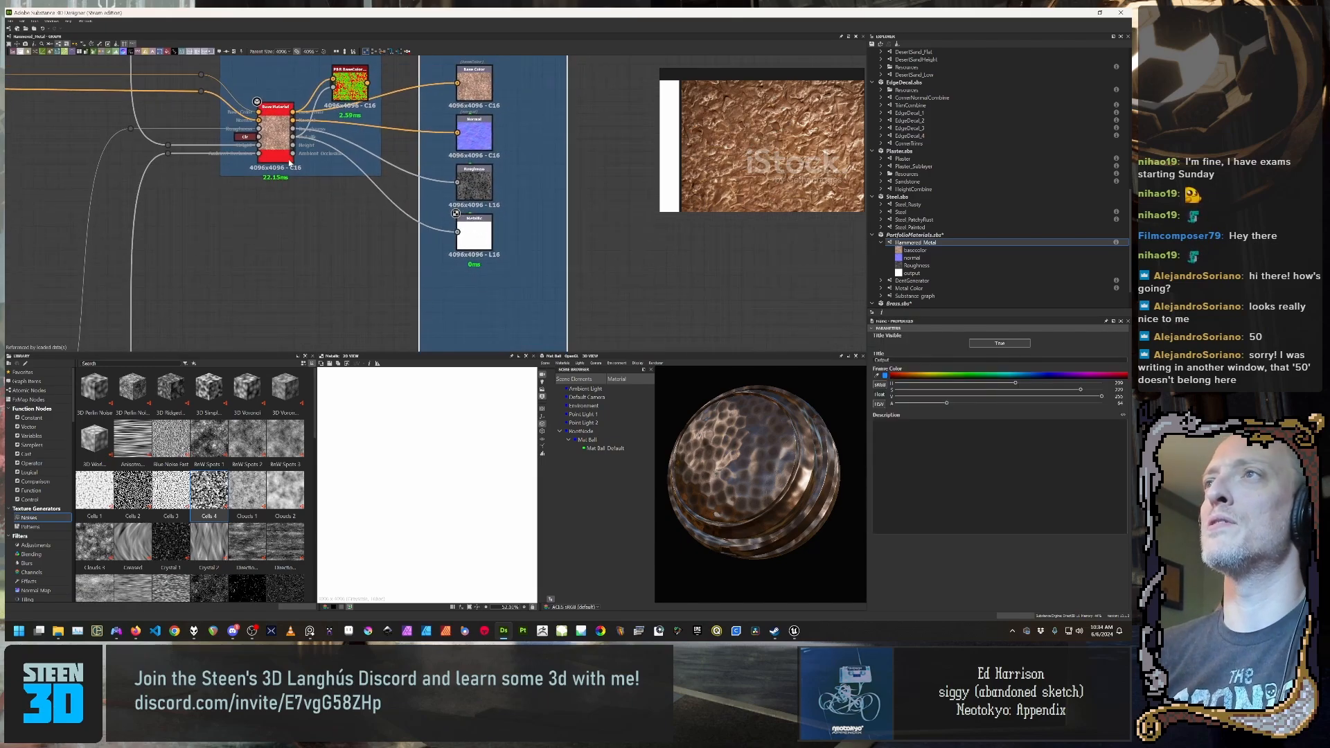
pyautogui.moveTo(292, 145); pyautogui.dragTo(455, 298)
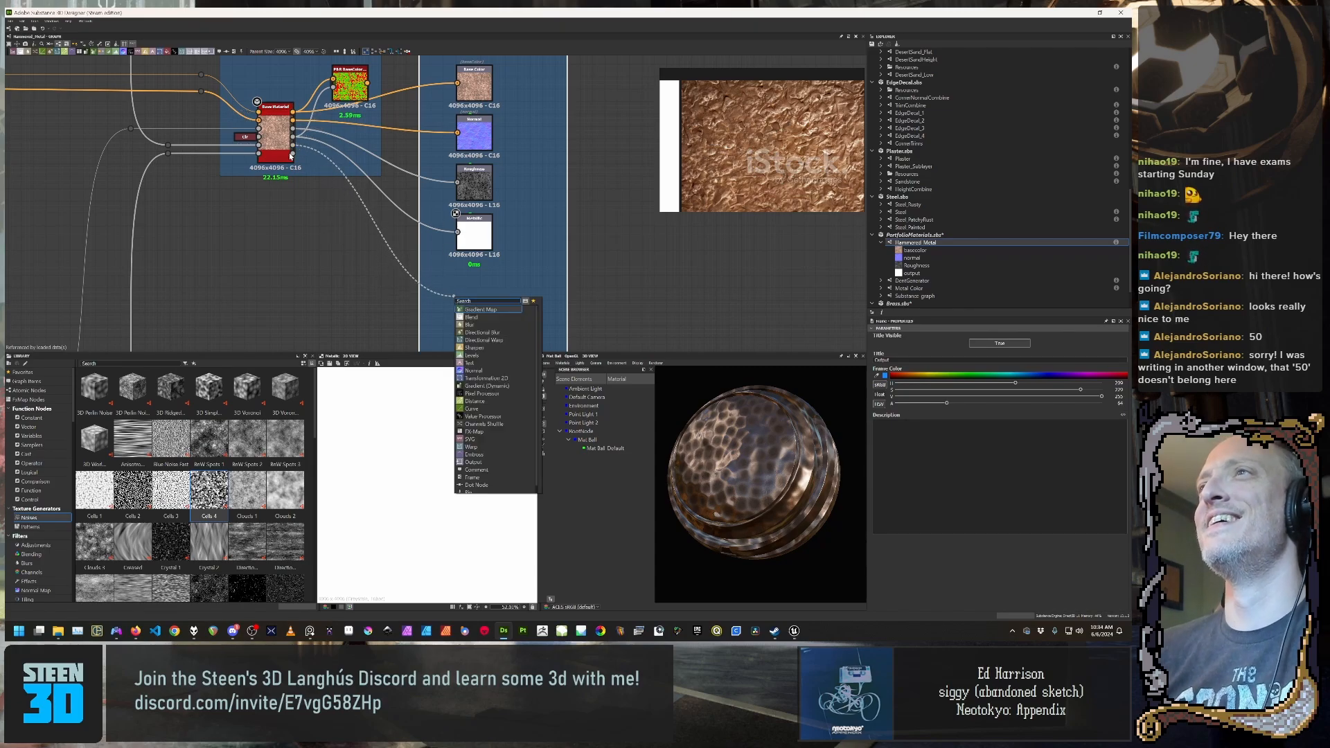
pyautogui.click(461, 288)
pyautogui.scroll(2, 311, 199)
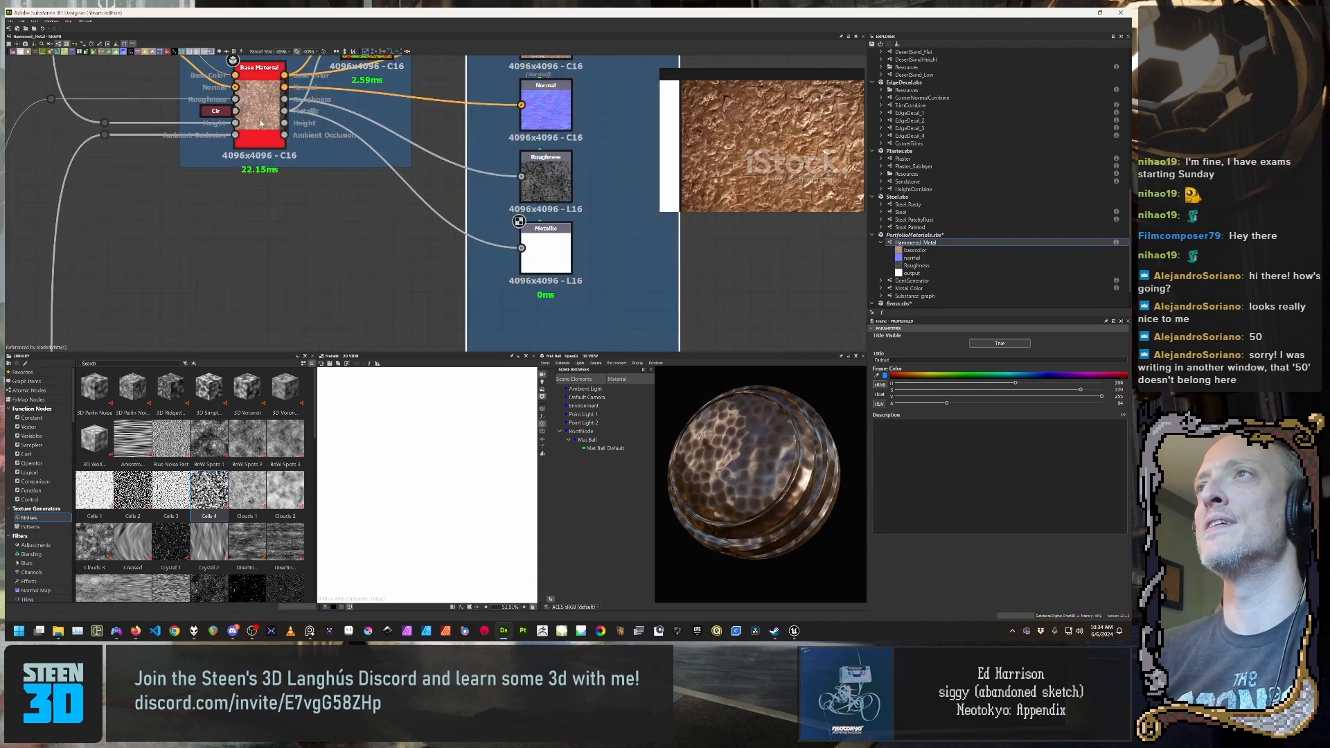
pyautogui.moveTo(300, 146); pyautogui.dragTo(250, 100, button='middle')
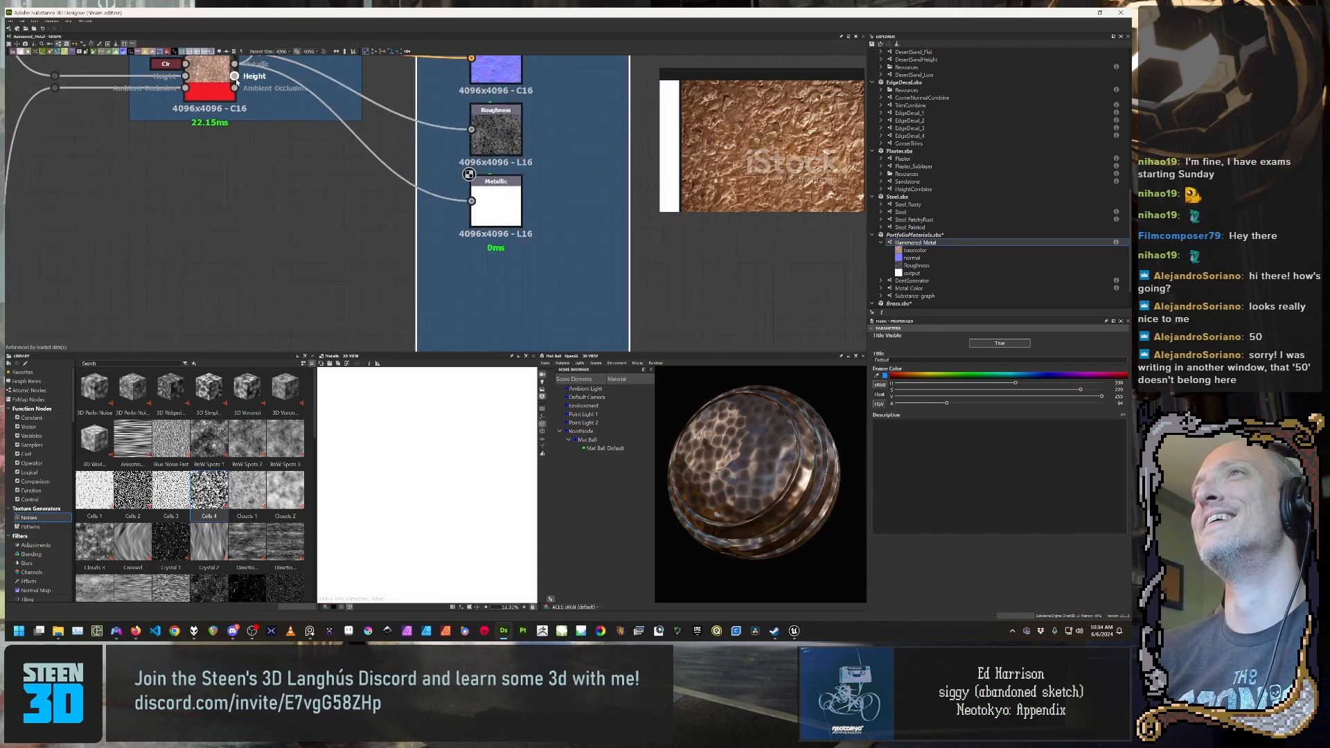
pyautogui.moveTo(234, 75); pyautogui.dragTo(491, 286)
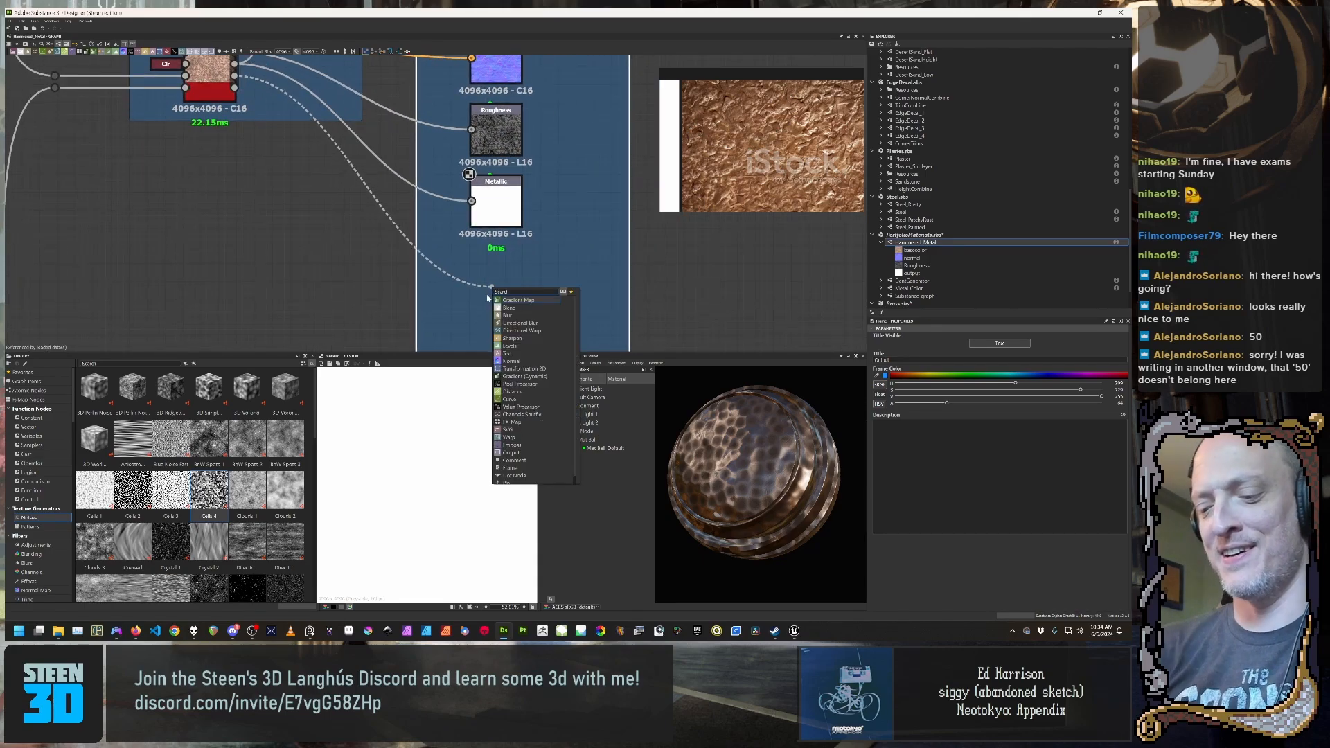
pyautogui.write('Height')
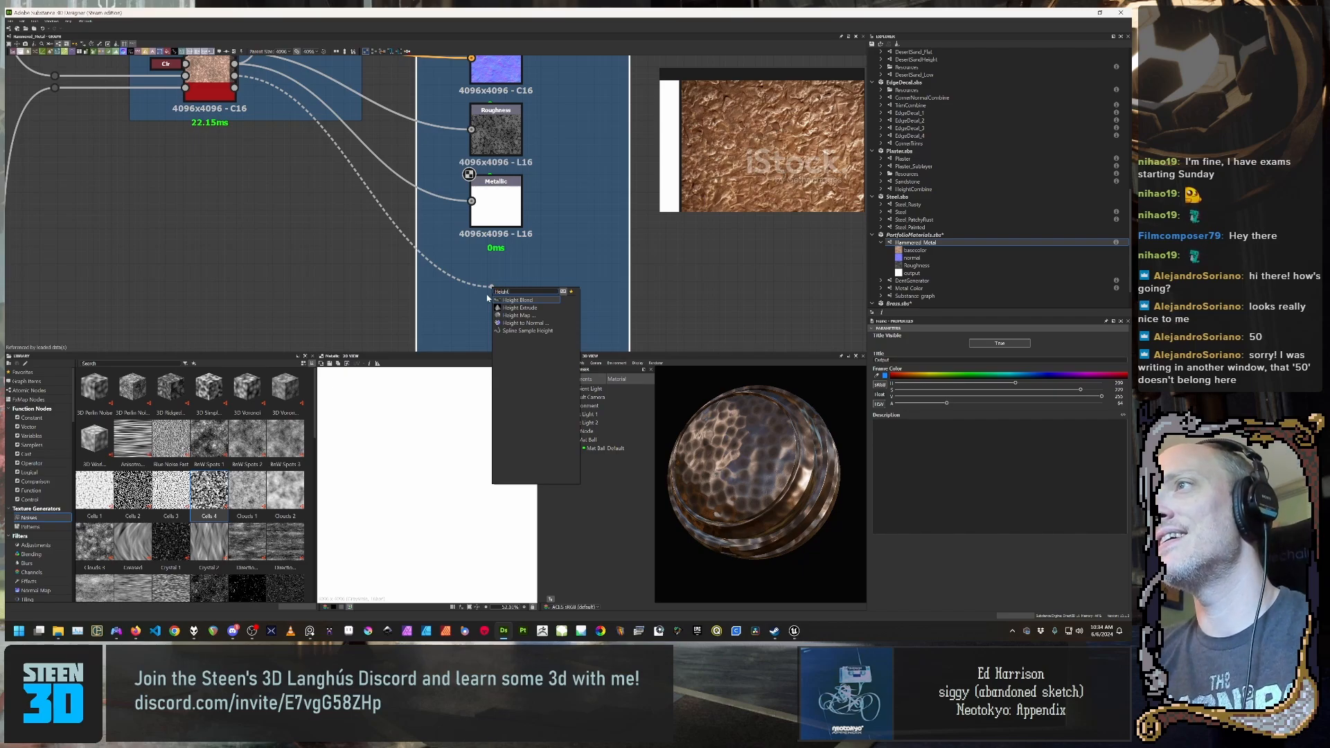
pyautogui.press('Escape')
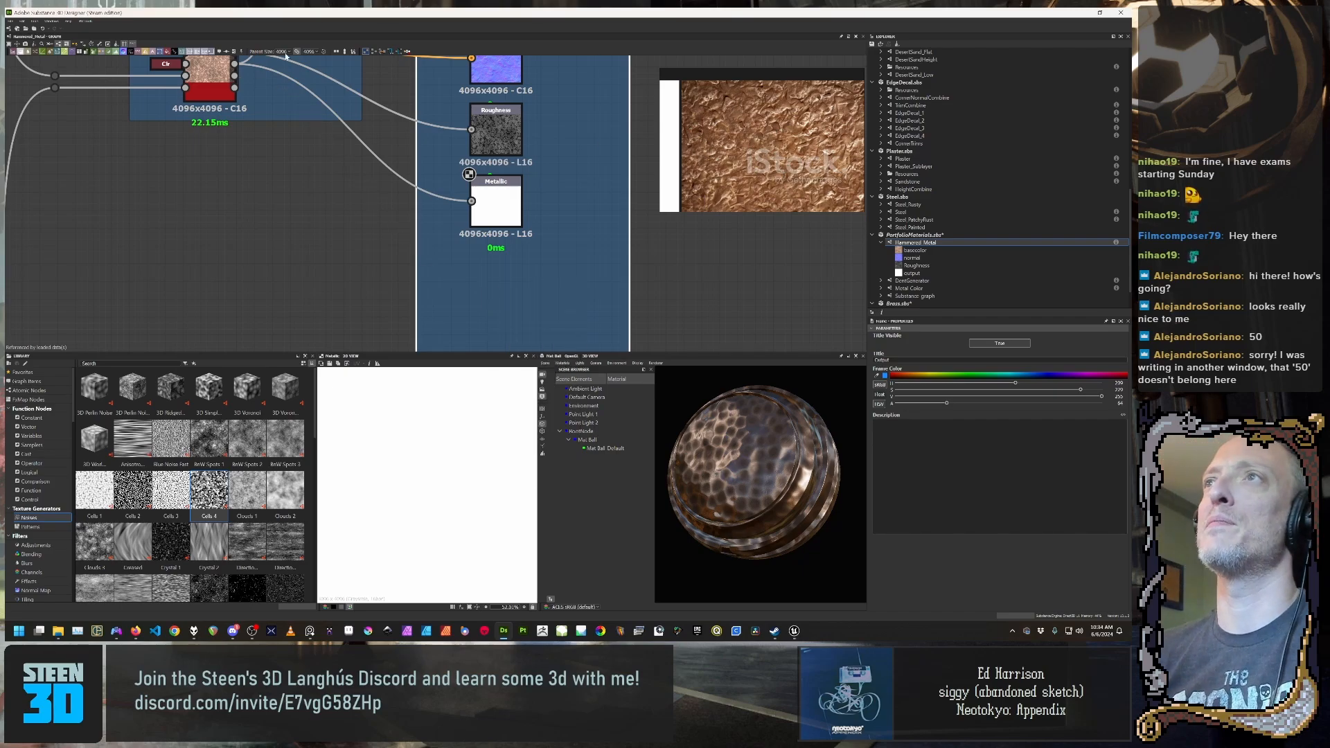
# Step: Add an output node fed by Base Material's Height output, below the Metallic output node
pyautogui.moveTo(235, 76); pyautogui.dragTo(453, 269)
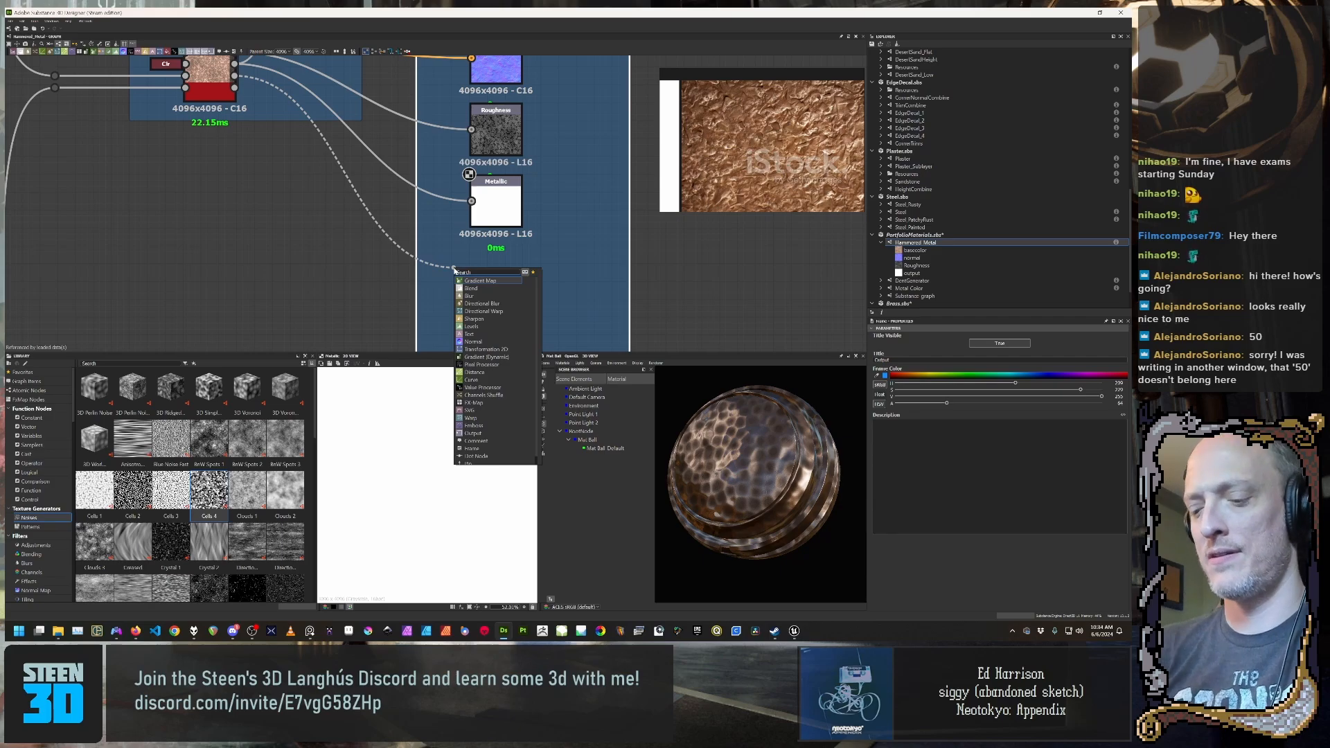
pyautogui.write('output')
pyautogui.press('Return')
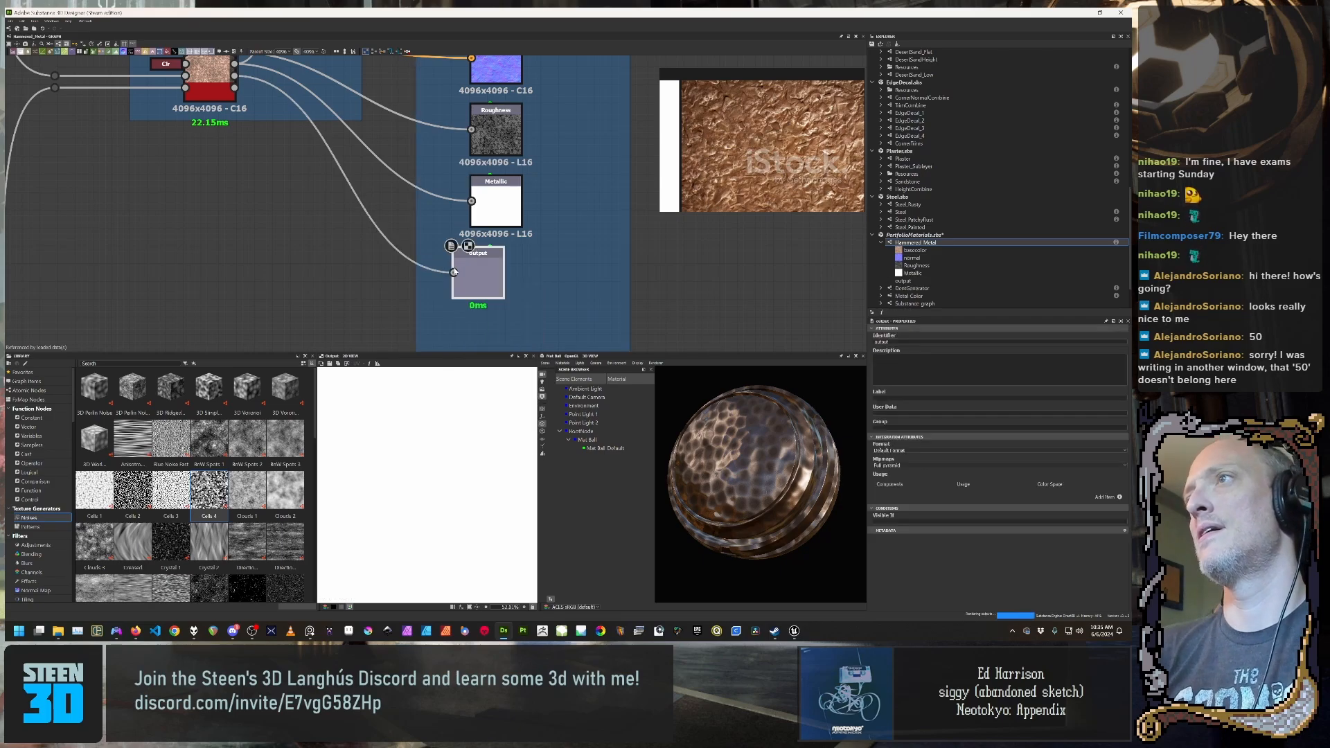
# Step: Align the new output node under Metallic and set its identifier to Height
pyautogui.moveTo(476, 283)
pyautogui.mouseDown()
pyautogui.moveTo(494, 300)
pyautogui.moveTo(493, 285)
pyautogui.mouseUp()
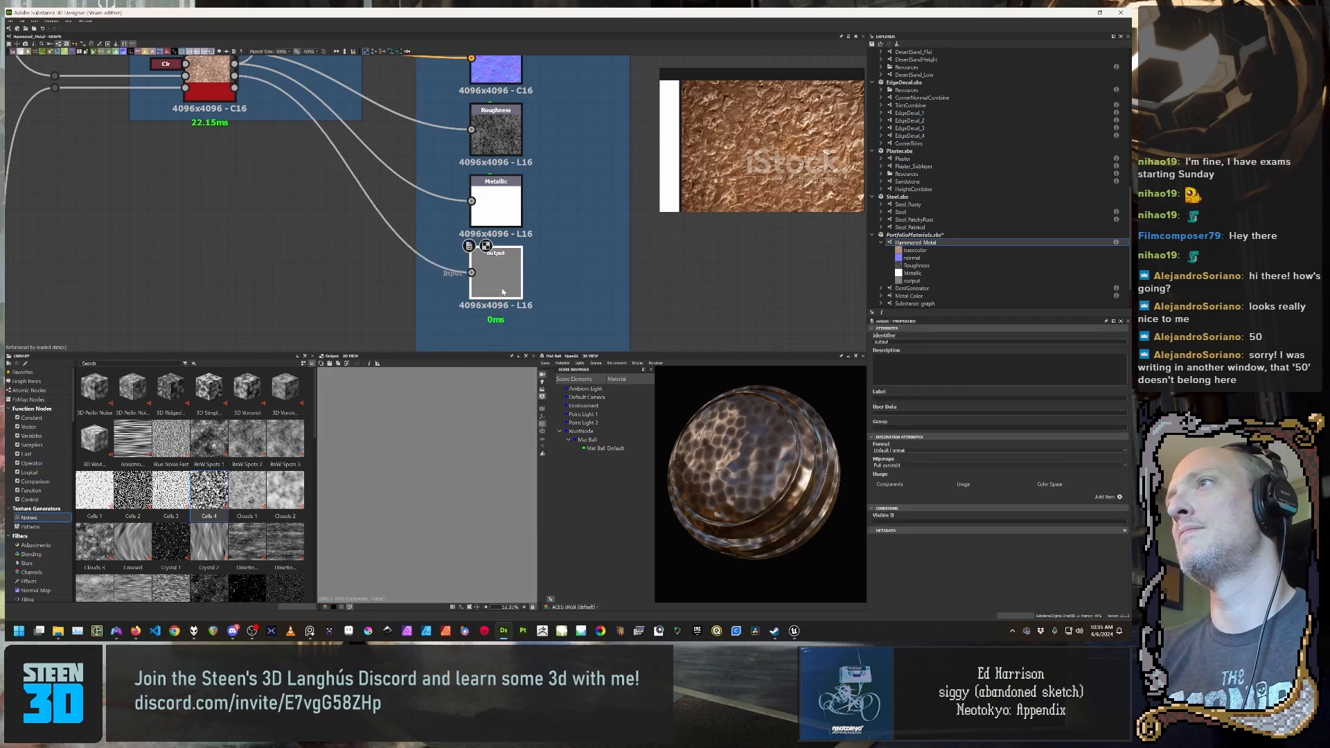
pyautogui.doubleClick(882, 341)
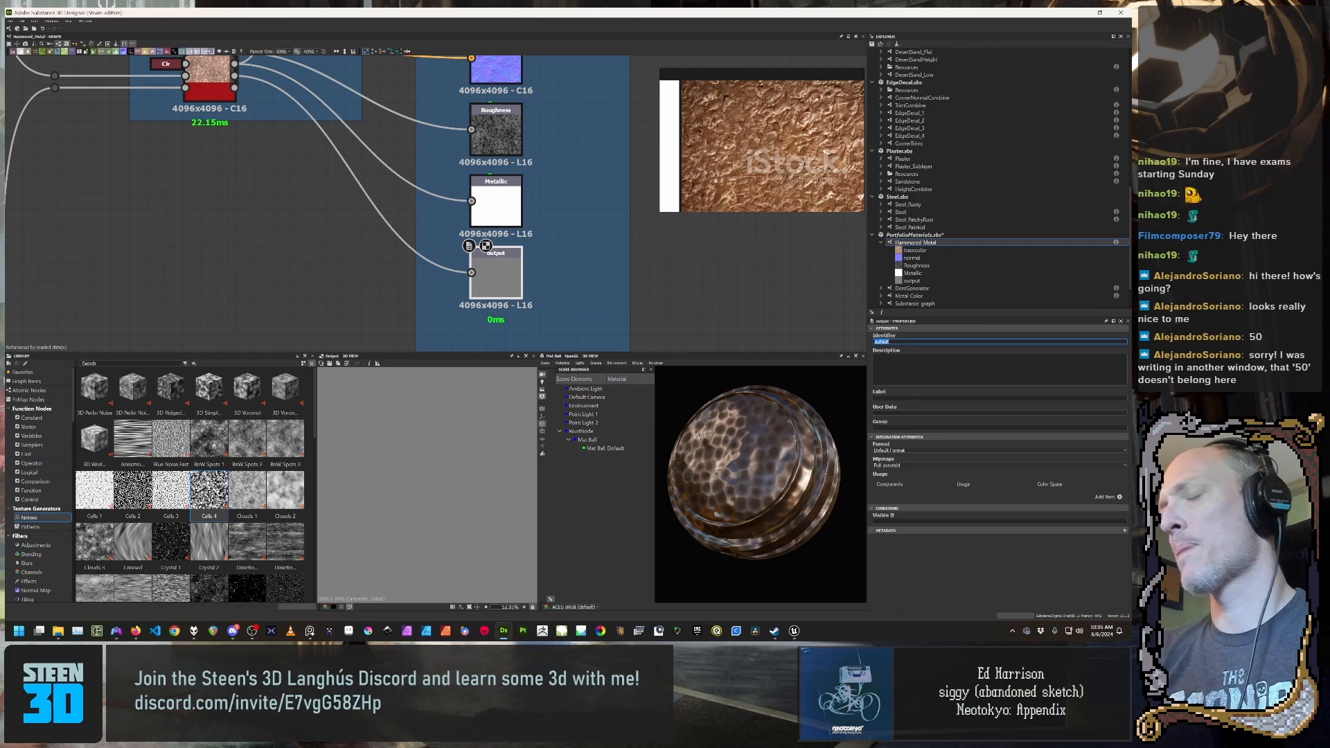
pyautogui.write('Height')
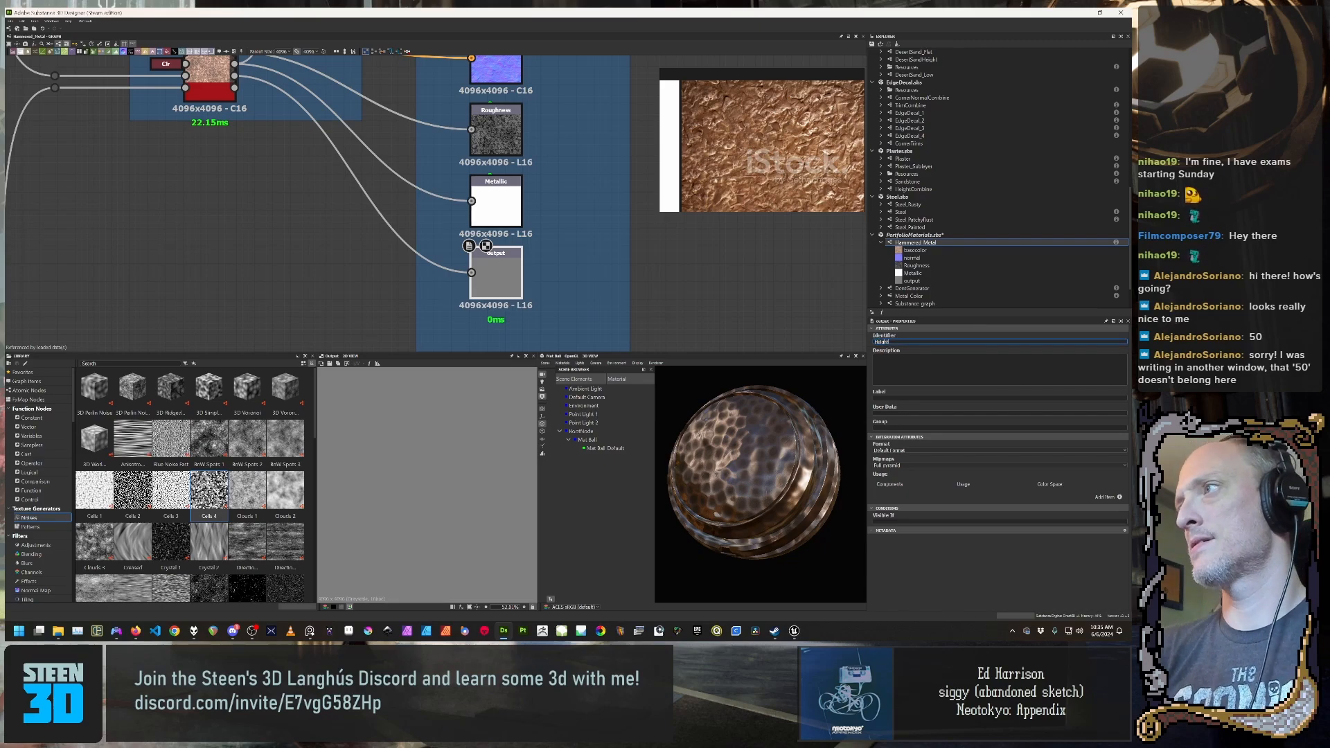
pyautogui.press('Return')
# Step: Add an output node fed by Base Material's ambient occlusion output, aligned below the Height output node
pyautogui.scroll(-3, 644, 300)
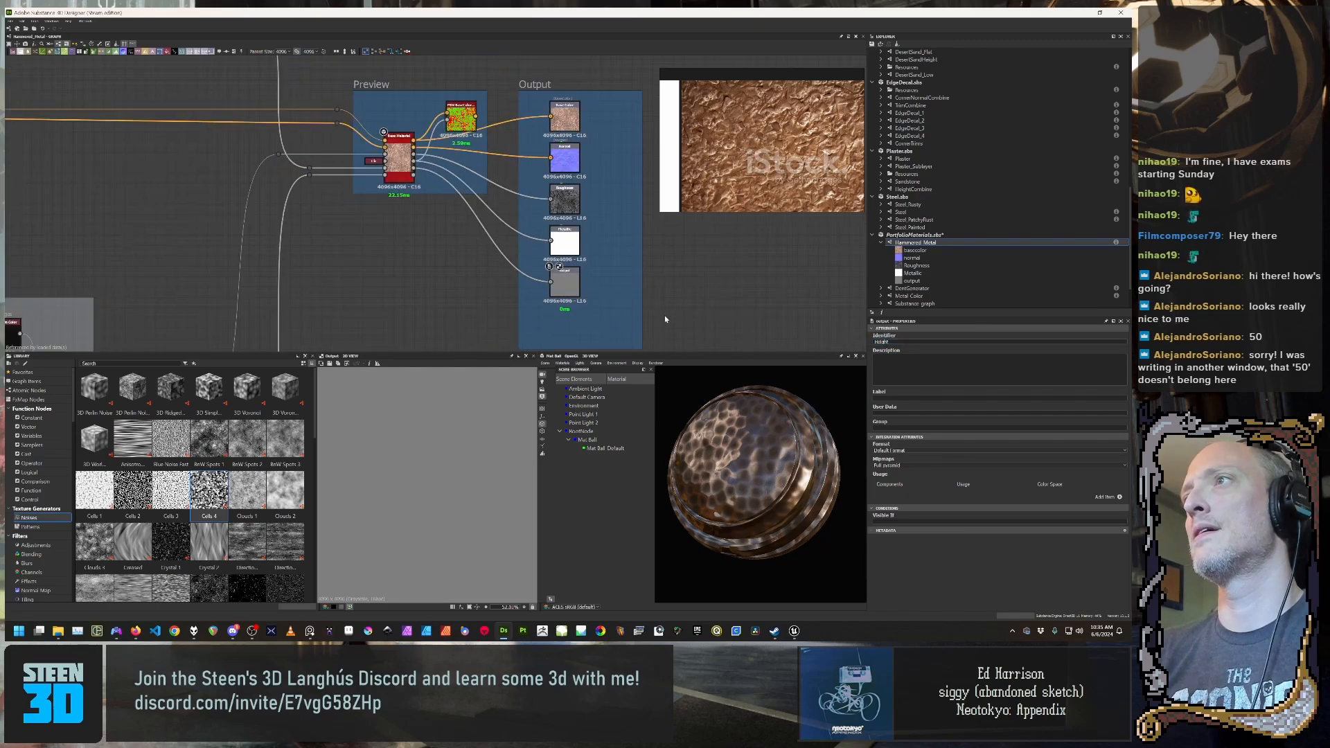
pyautogui.click(400, 163)
pyautogui.moveTo(416, 175); pyautogui.dragTo(580, 334)
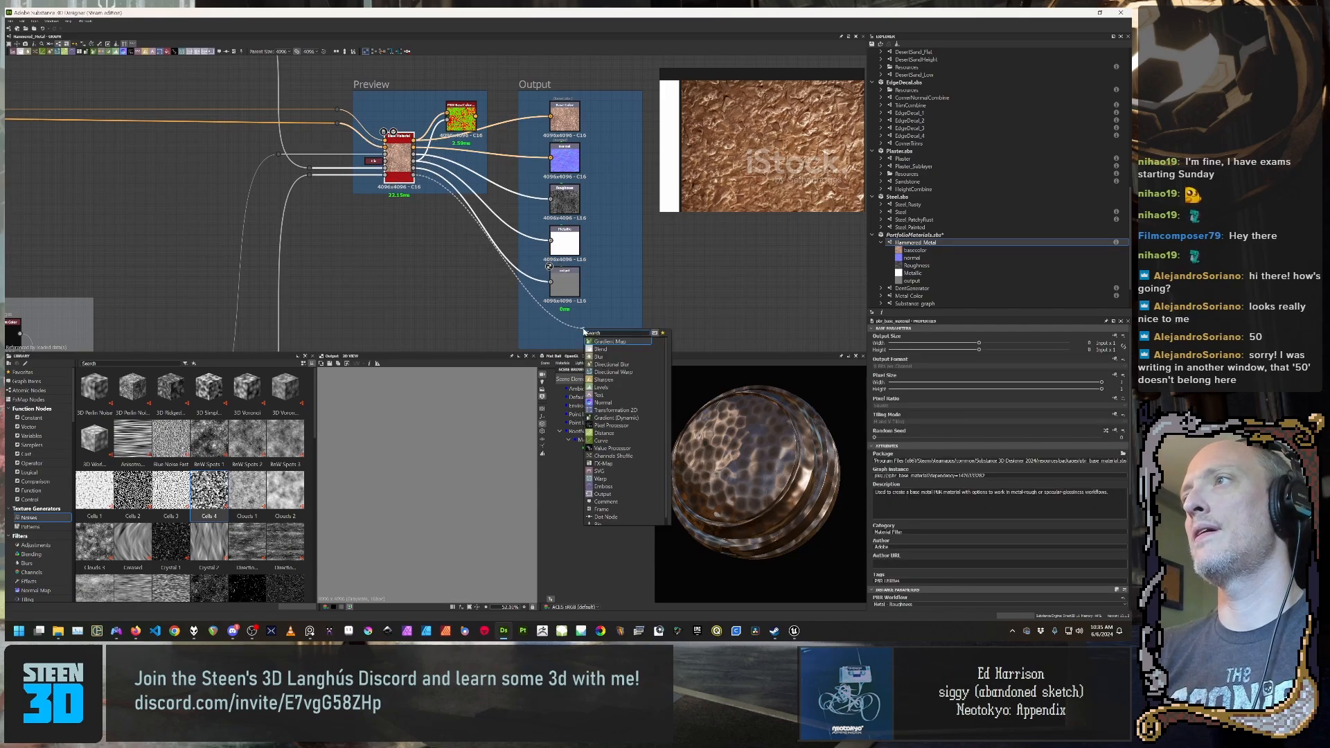
pyautogui.write('Output')
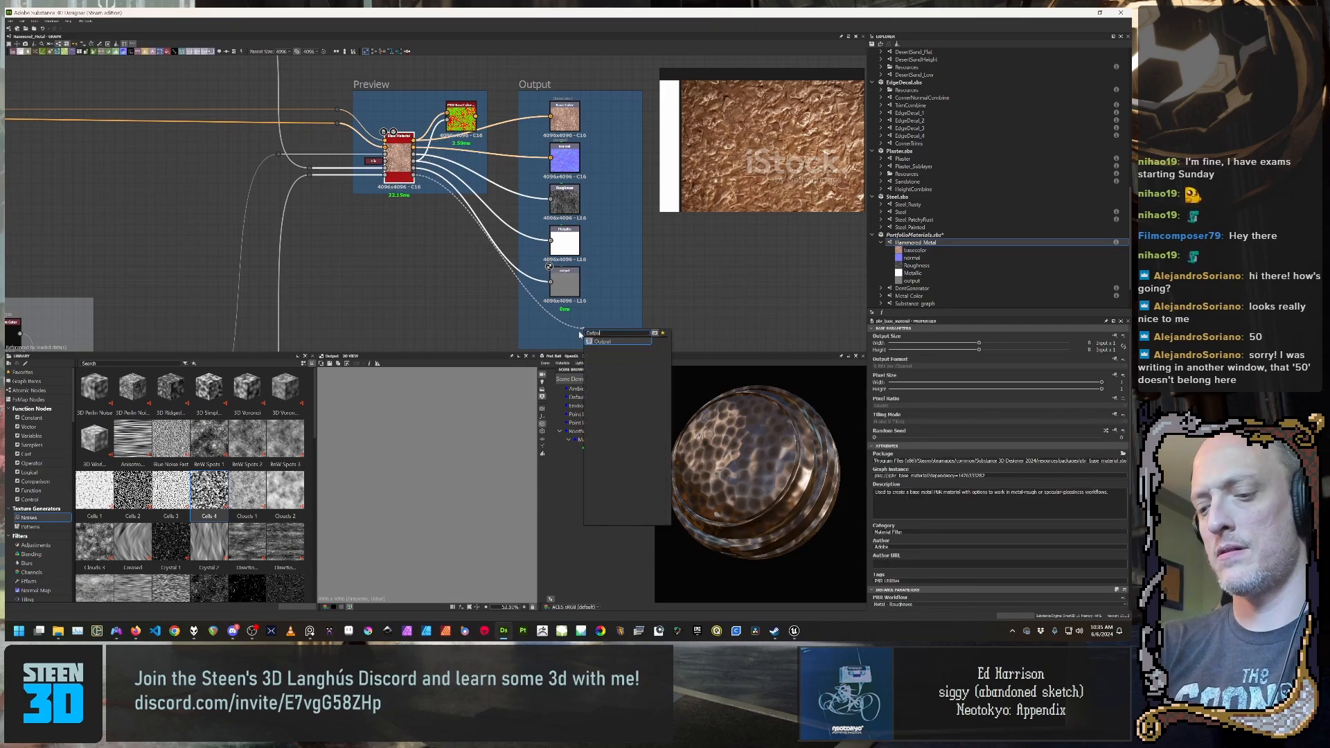
pyautogui.press('Return')
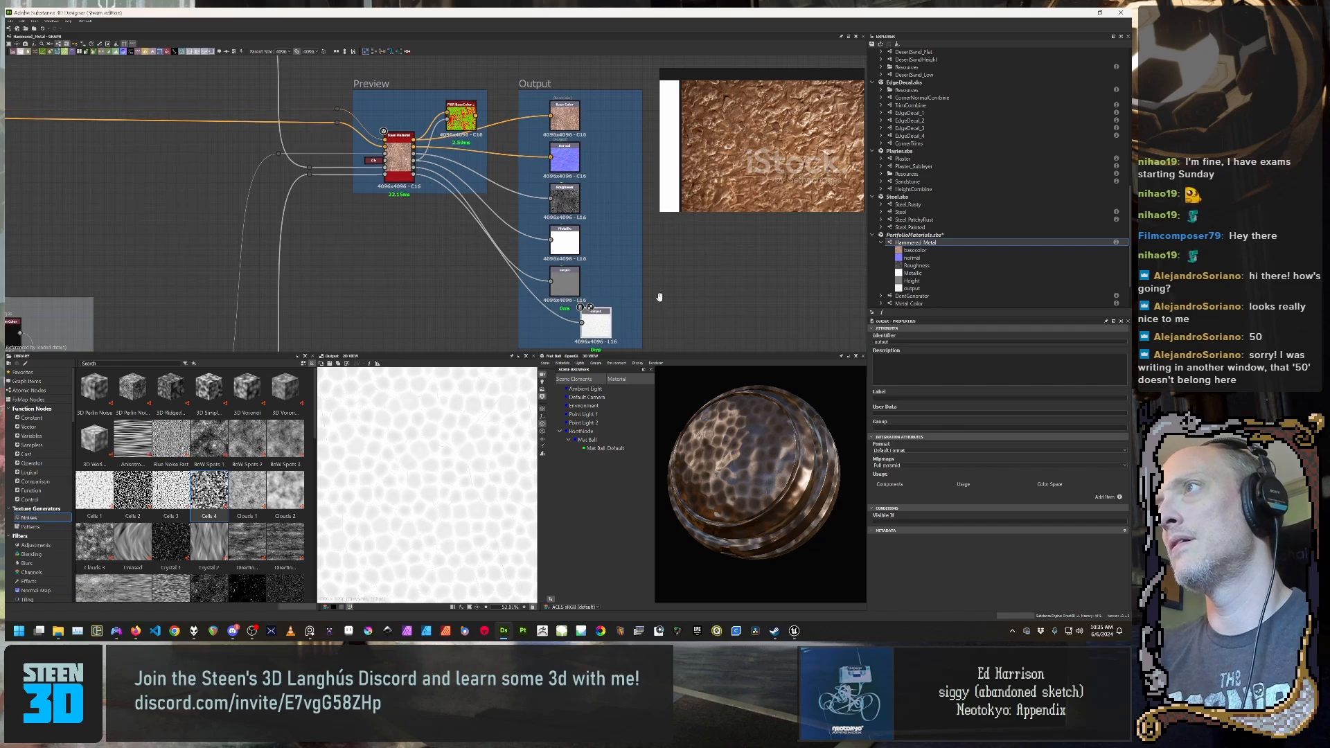
pyautogui.moveTo(625, 301); pyautogui.dragTo(613, 270, button='middle')
pyautogui.moveTo(587, 273); pyautogui.dragTo(554, 275)
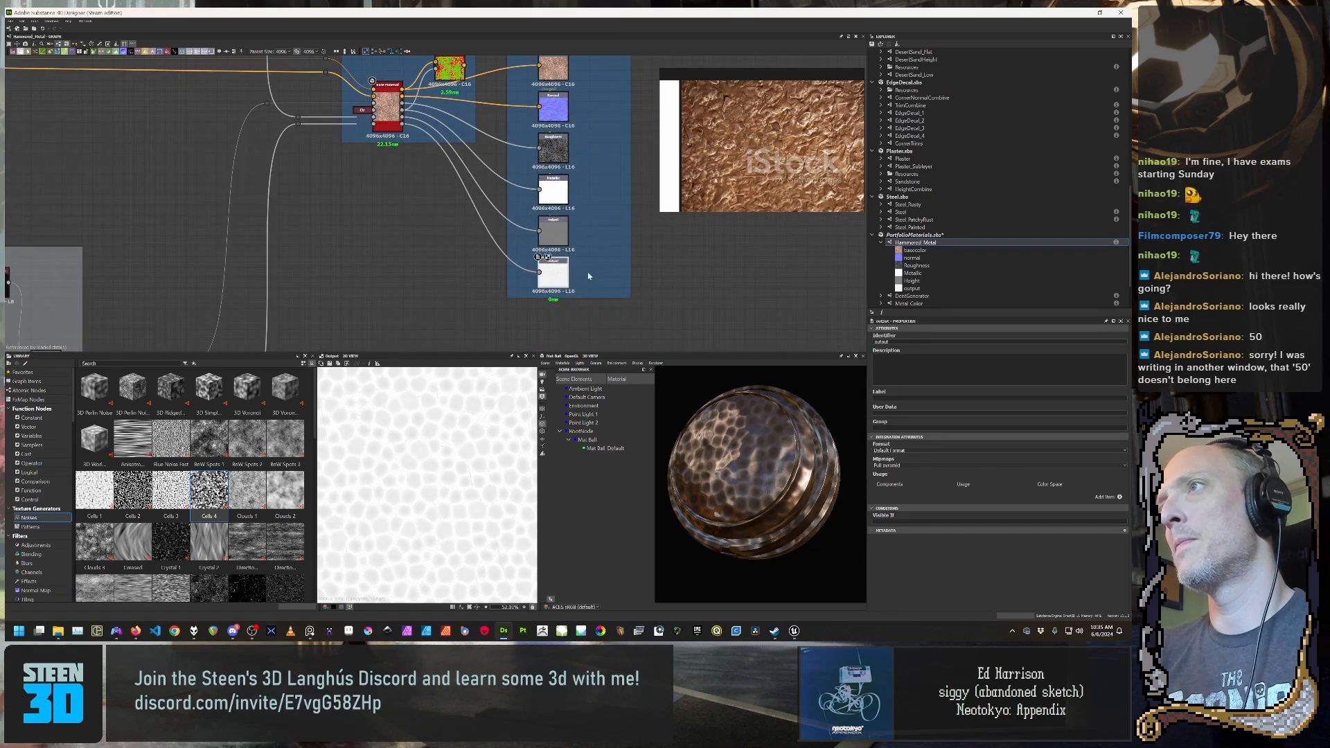
# Step: Set the identifier of the new output node below Height to Ambient Occlusion
pyautogui.doubleClick(552, 232)
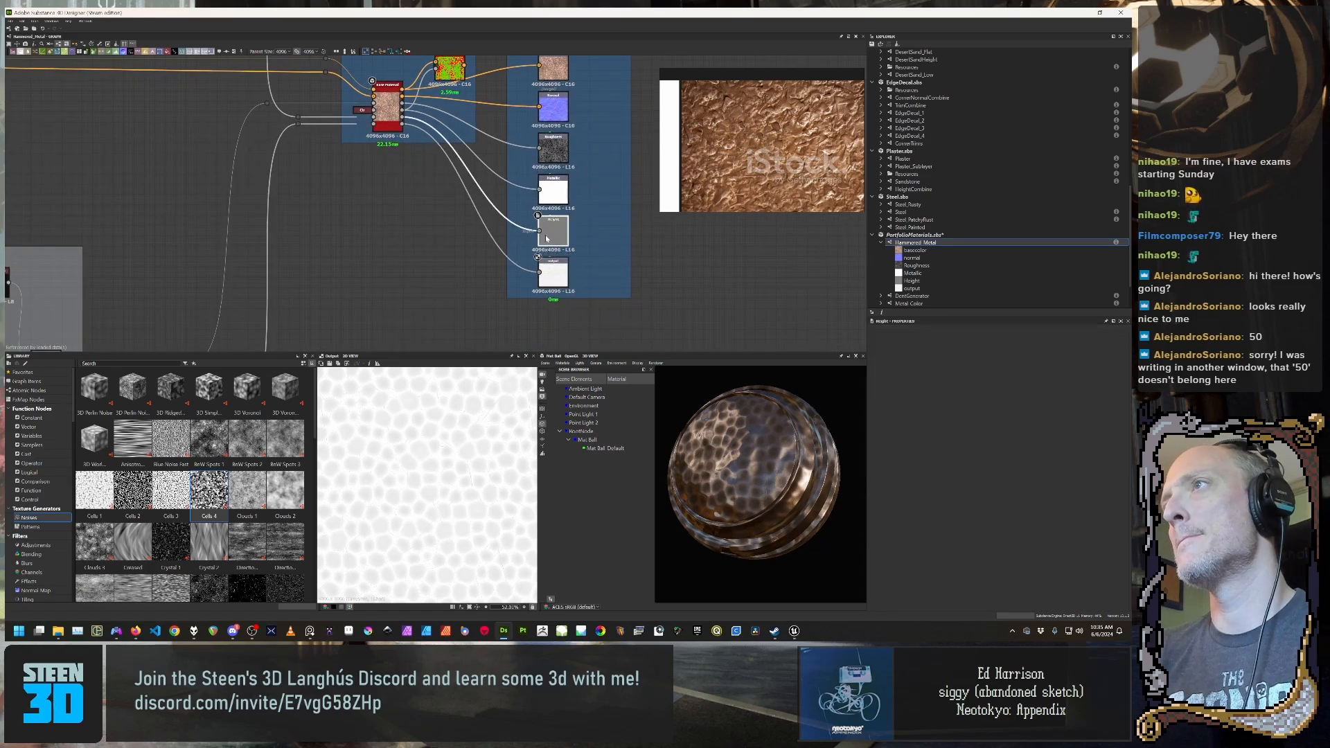
pyautogui.doubleClick(553, 273)
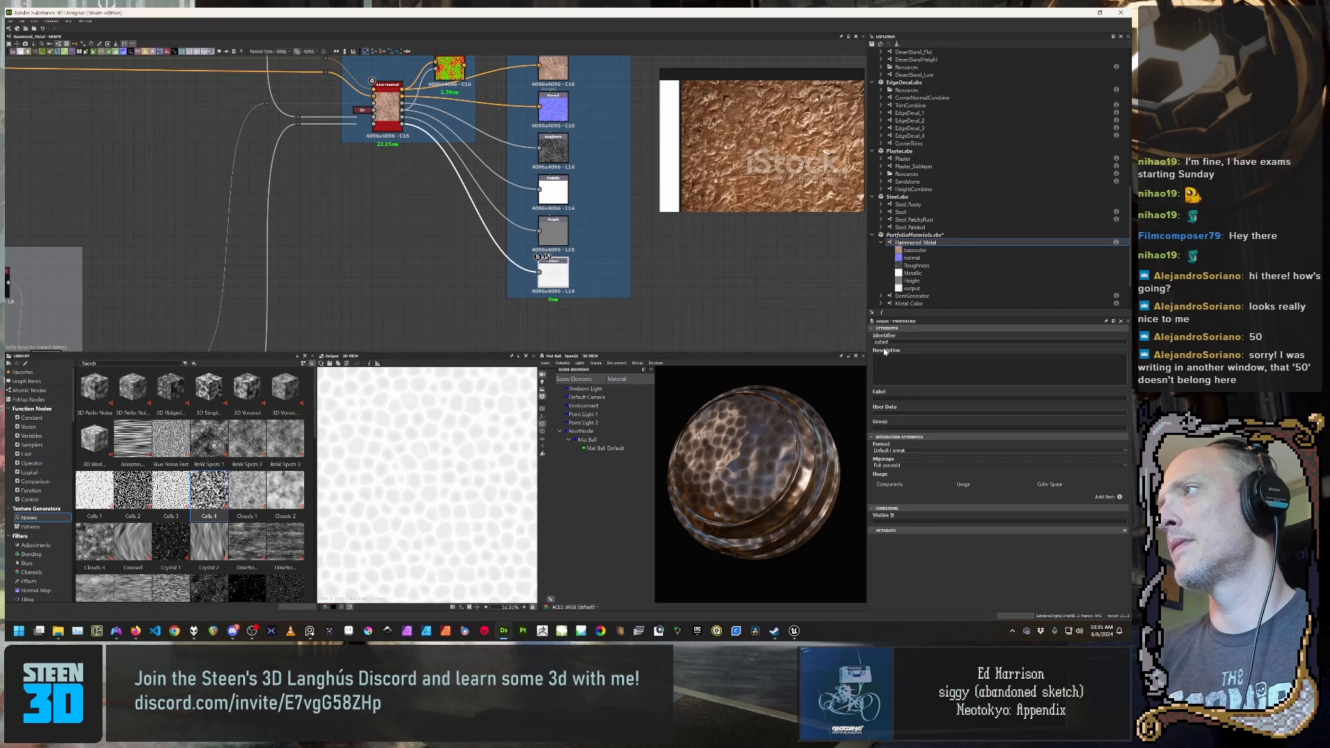
pyautogui.click(930, 342)
pyautogui.write('A')
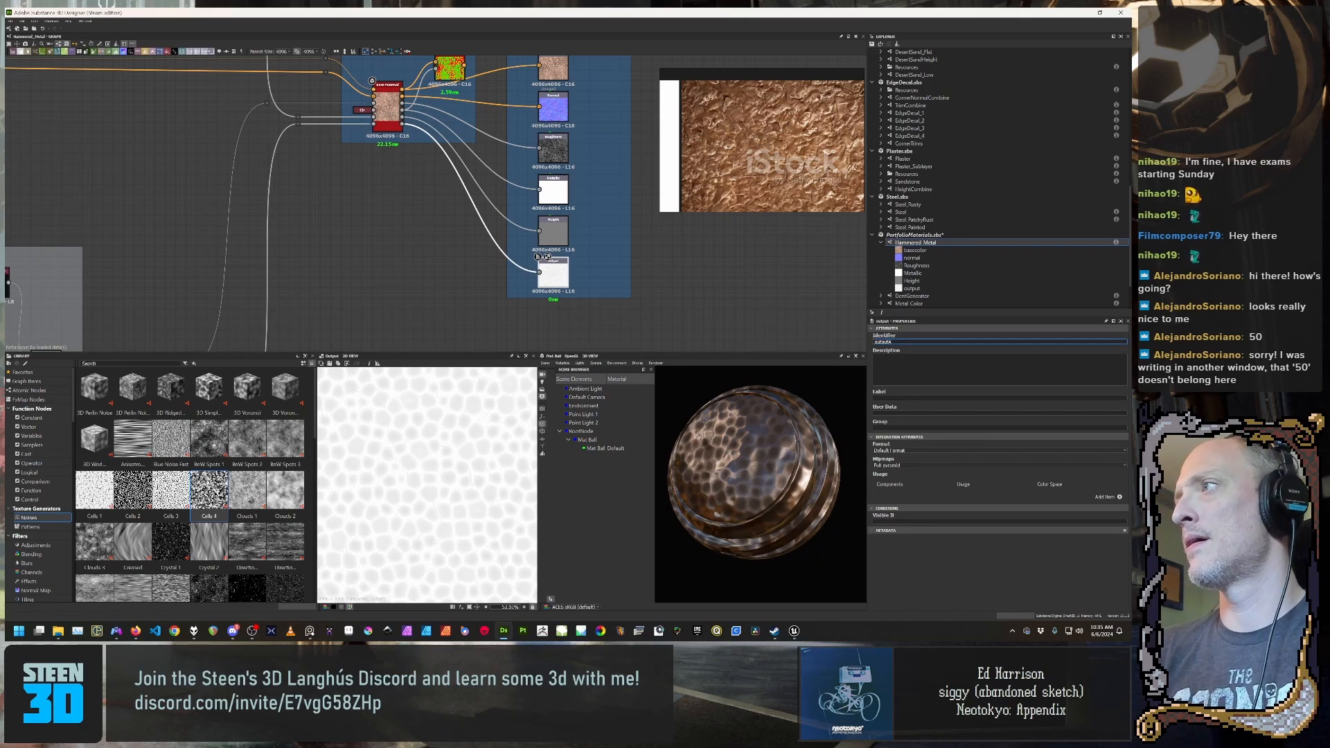
pyautogui.hotkey('ctrl', 'a')
pyautogui.write('A')
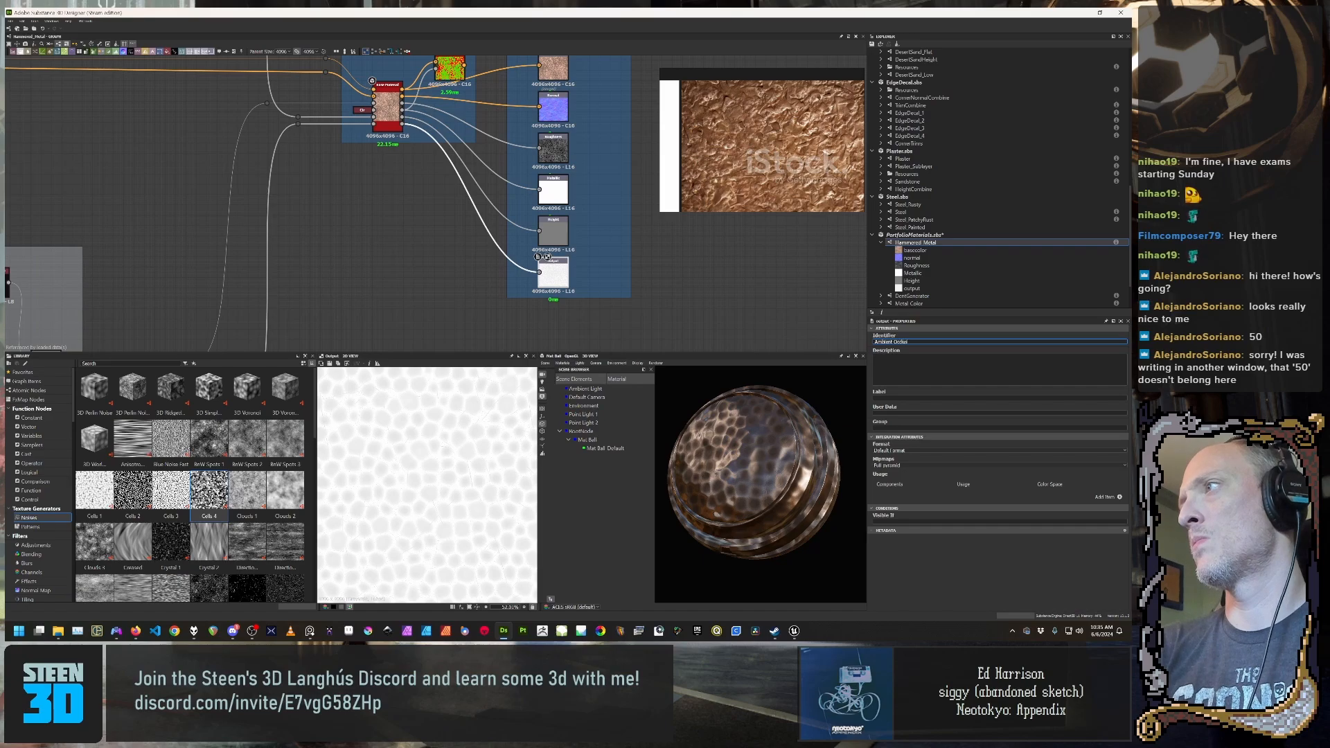
pyautogui.press('Return')
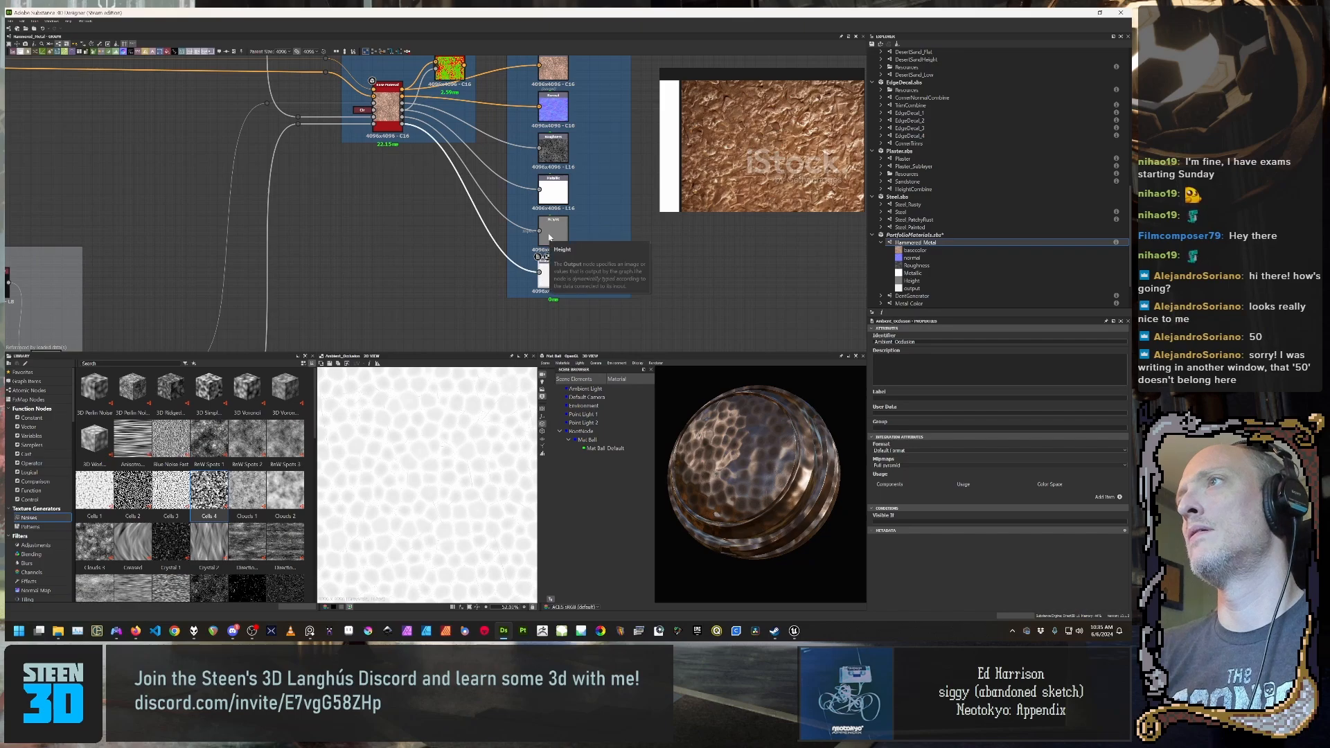
# Step: Try to re-enter the bottom output node's identifier as Ambient Occlusion with a space between the words
pyautogui.moveTo(550, 156); pyautogui.dragTo(527, 230, button='middle')
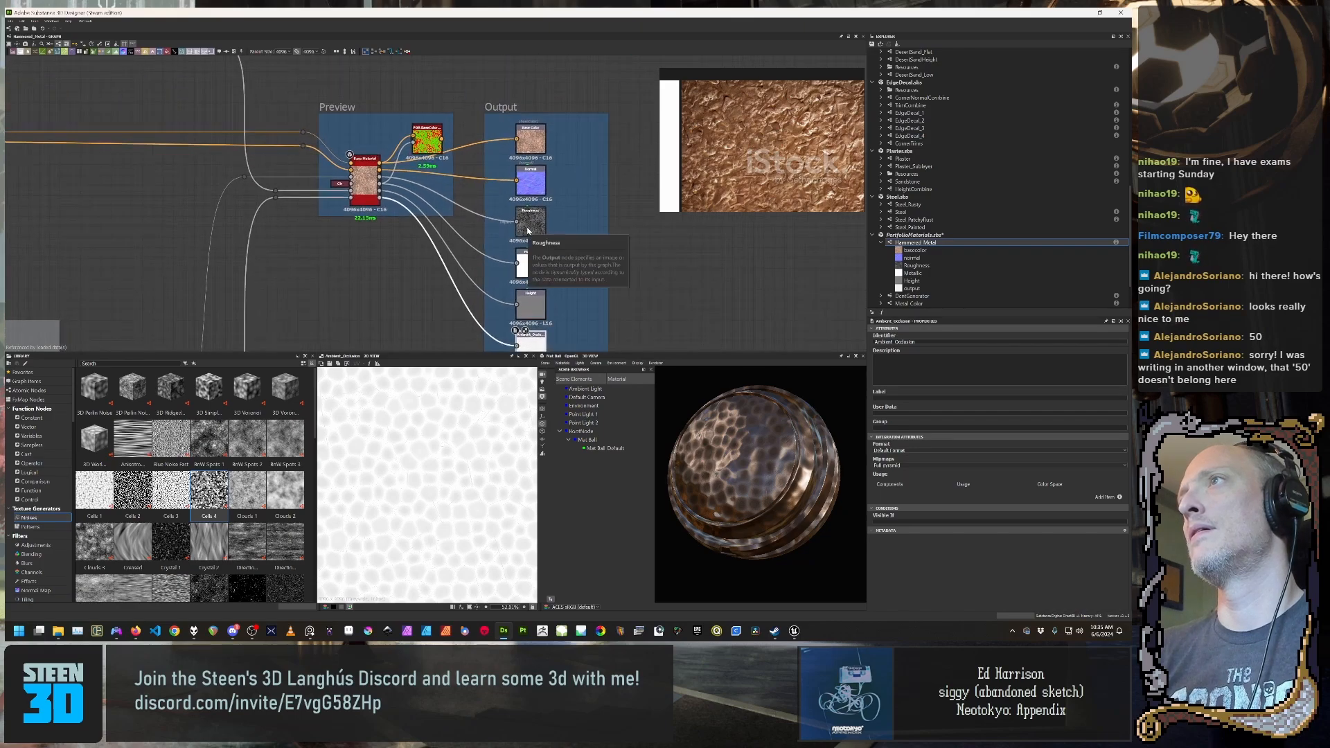
pyautogui.scroll(1, 528, 231)
pyautogui.moveTo(584, 329); pyautogui.dragTo(579, 205, button='middle')
pyautogui.scroll(1, 579, 205)
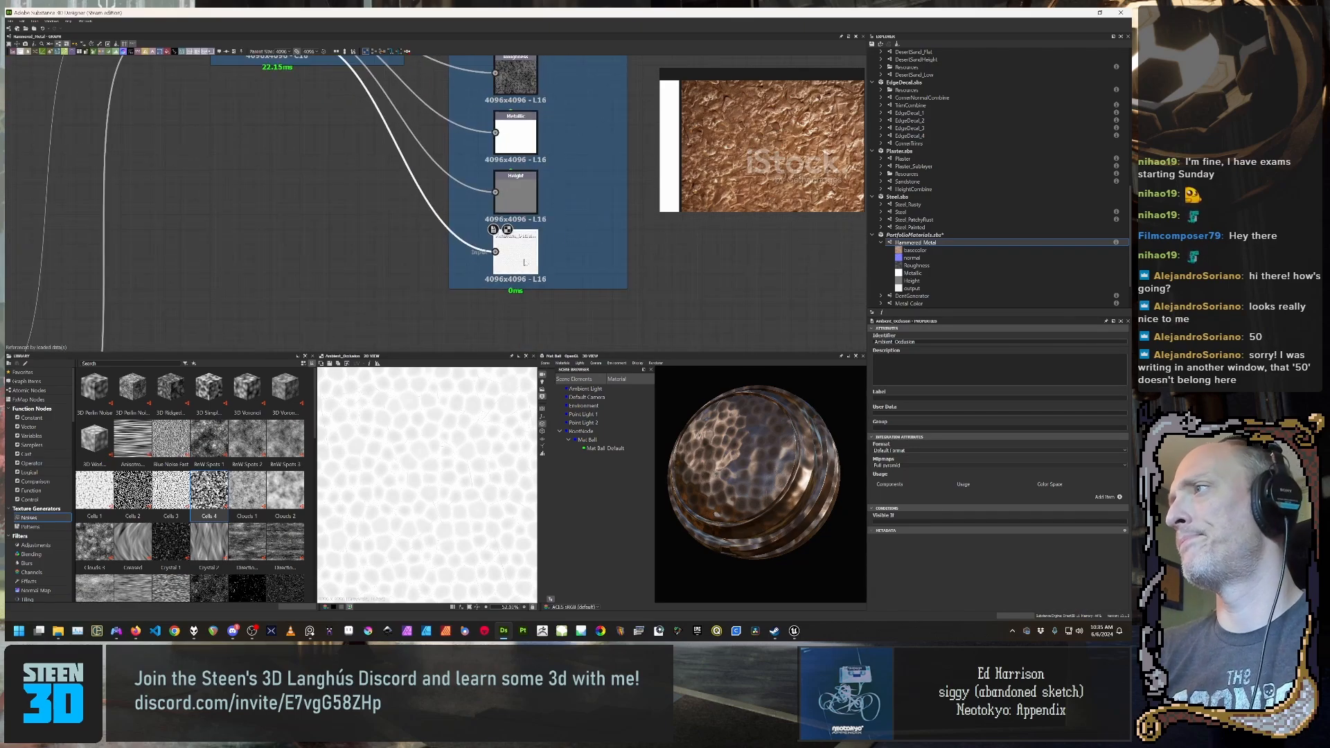
pyautogui.click(925, 342)
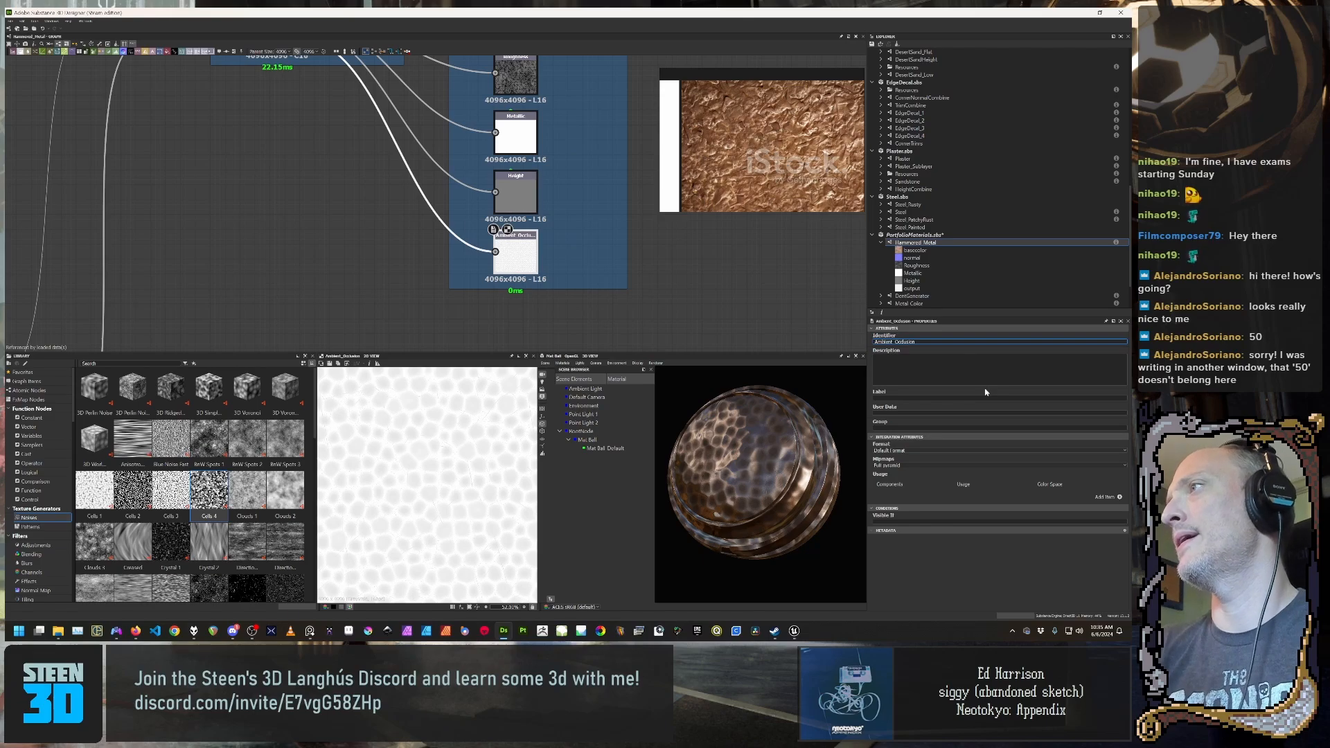
pyautogui.press('BackSpace')
pyautogui.press('Return')
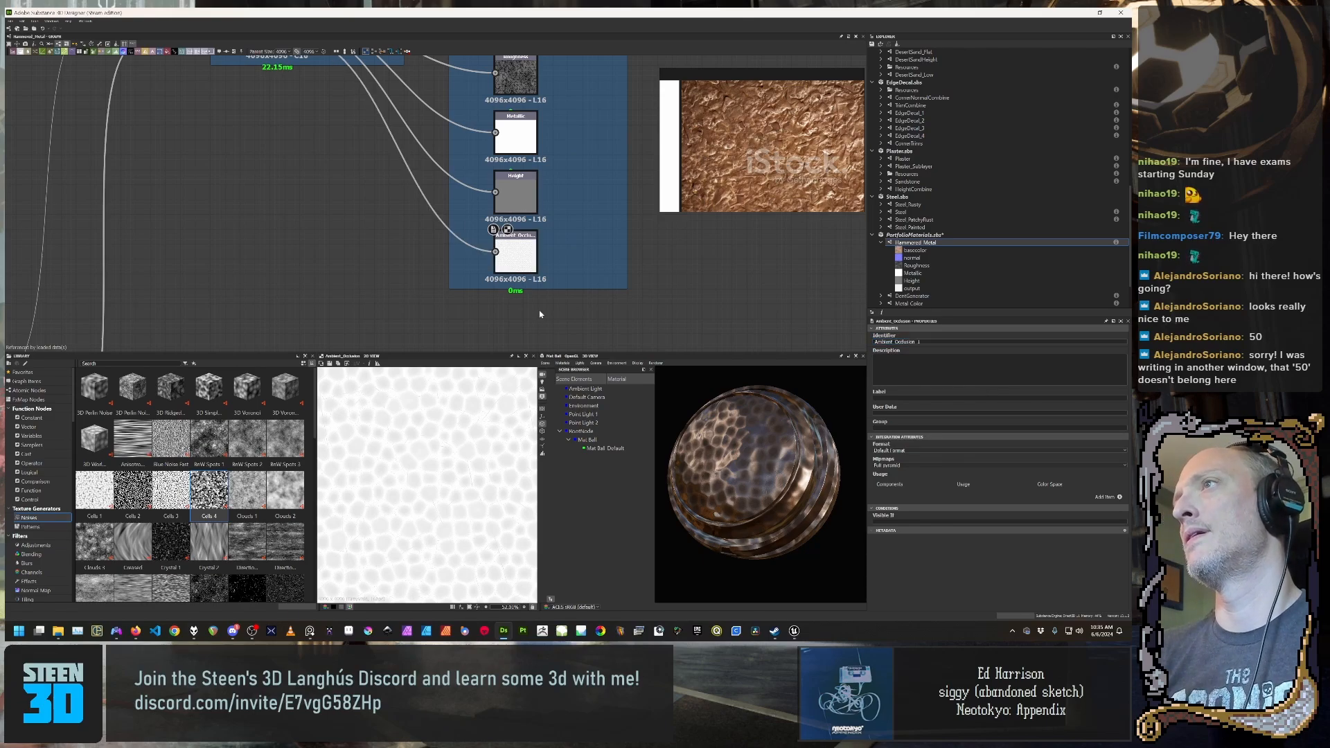
pyautogui.click(699, 308)
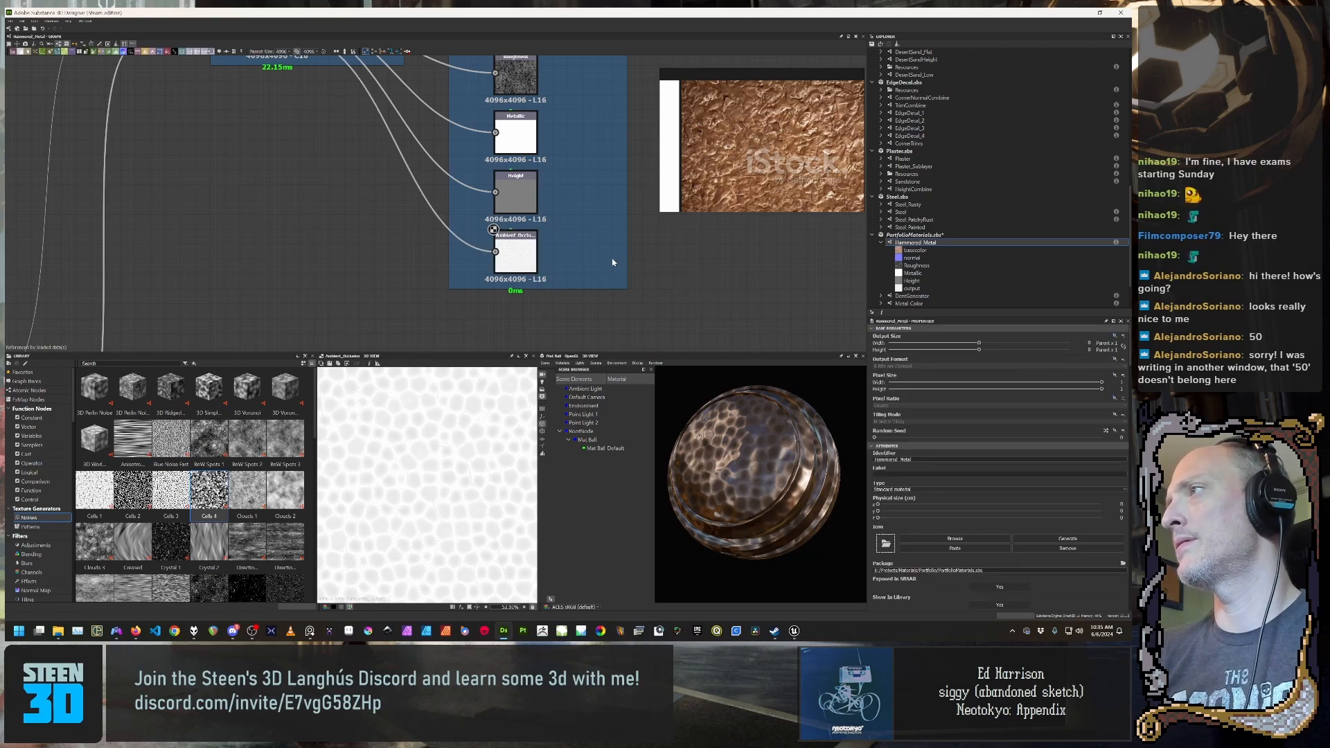
pyautogui.click(516, 255)
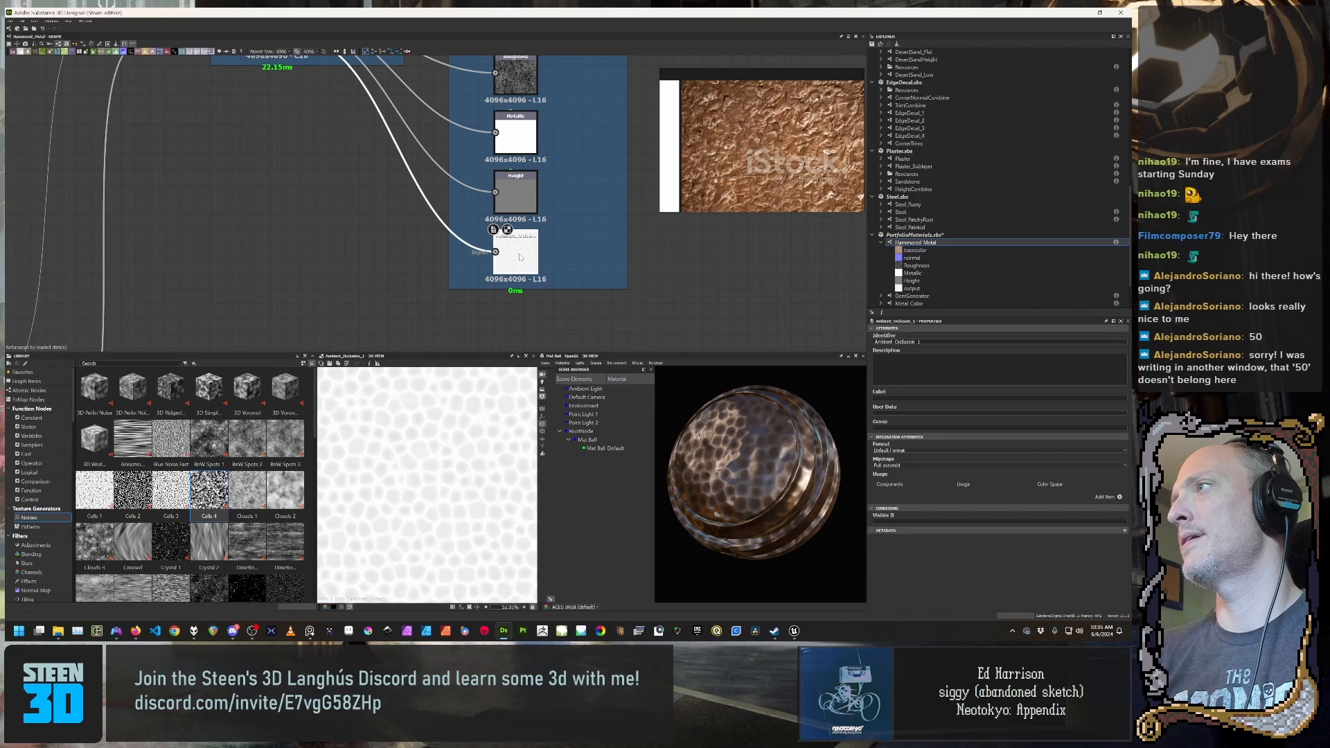
pyautogui.click(921, 341)
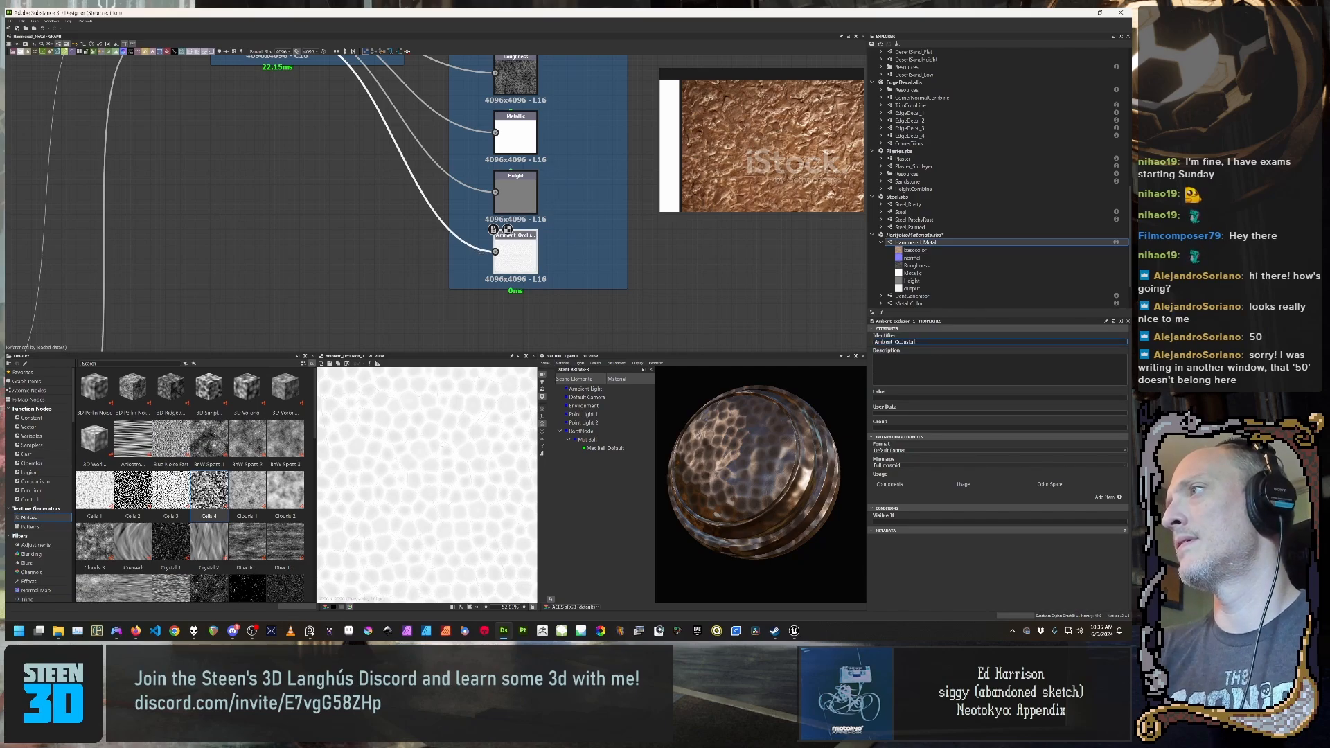
pyautogui.click(516, 194)
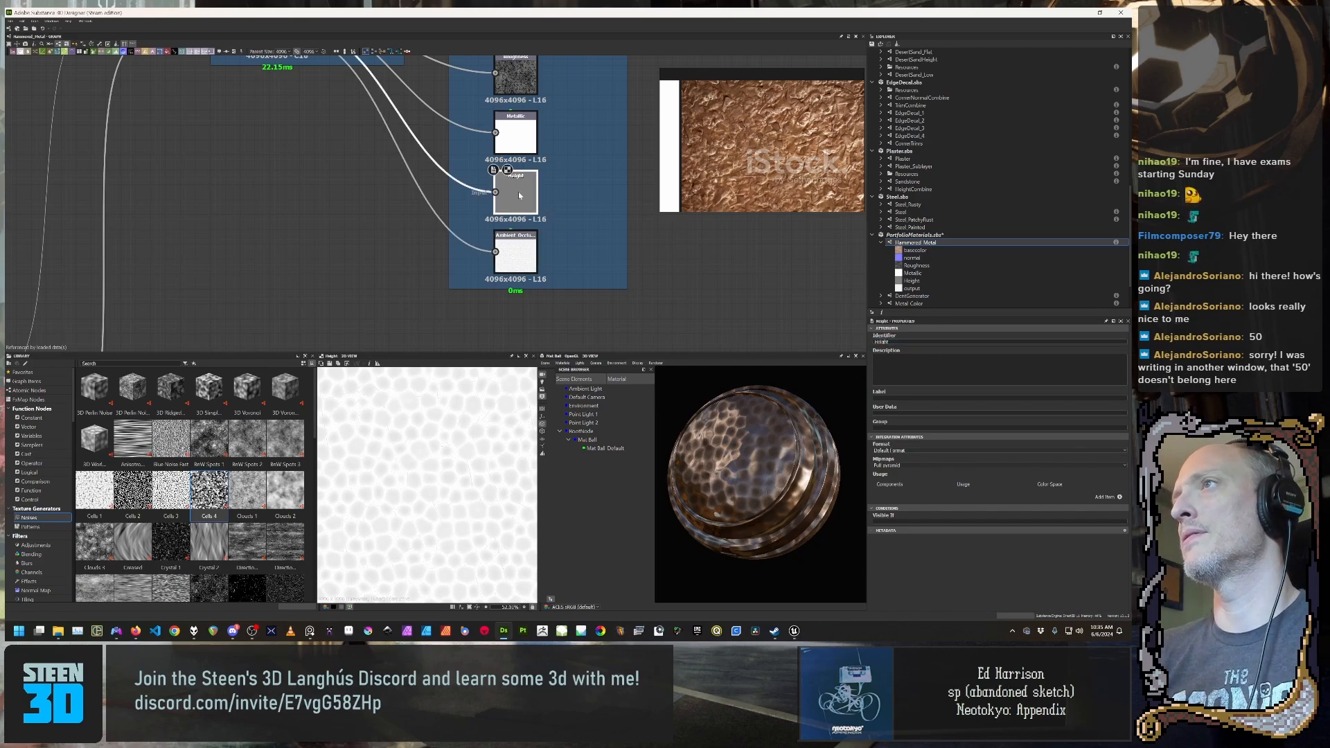
# Step: Check the Base Color output's attributes for reference and set the Ambient Occlusion output's label to AO
pyautogui.moveTo(563, 163); pyautogui.dragTo(555, 236, button='middle')
pyautogui.moveTo(566, 138); pyautogui.dragTo(562, 193, button='middle')
pyautogui.moveTo(529, 110); pyautogui.dragTo(539, 237, button='middle')
pyautogui.click(516, 198)
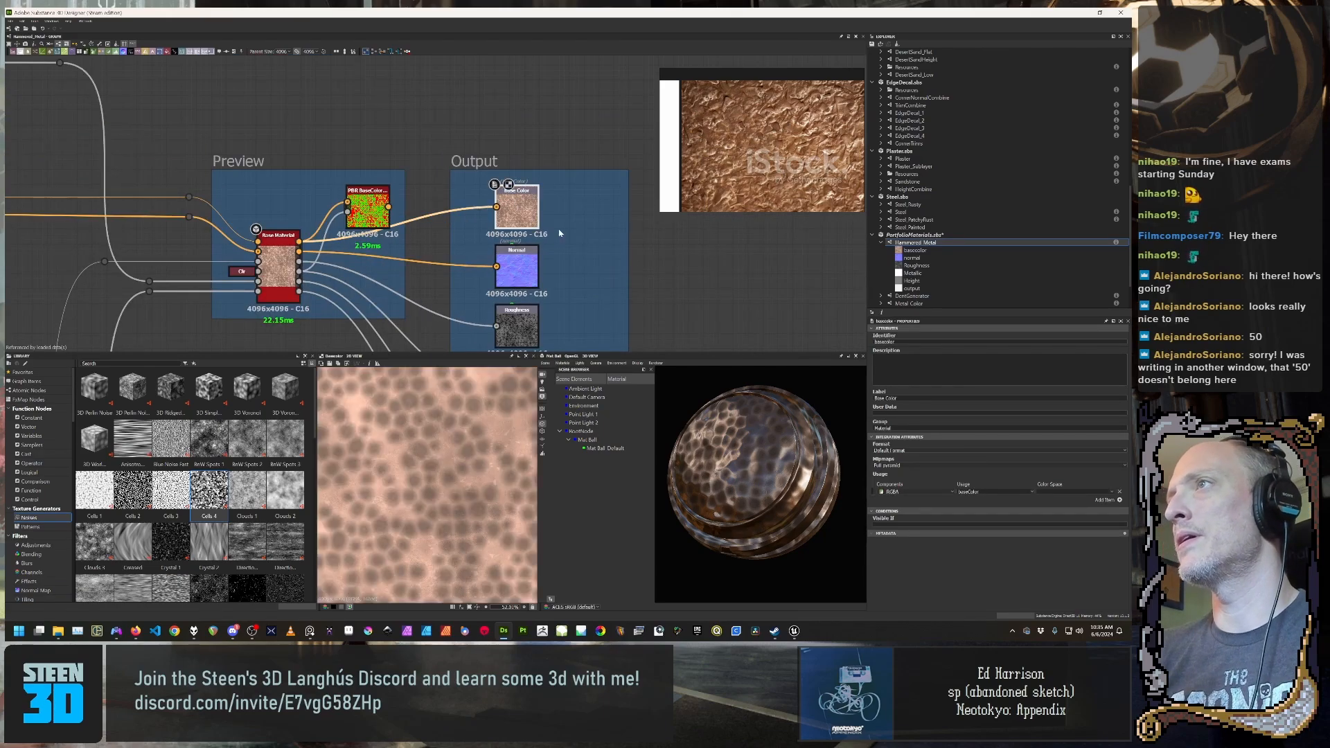
pyautogui.scroll(-2, 578, 263)
pyautogui.moveTo(604, 336); pyautogui.dragTo(577, 102, button='middle')
pyautogui.doubleClick(510, 192)
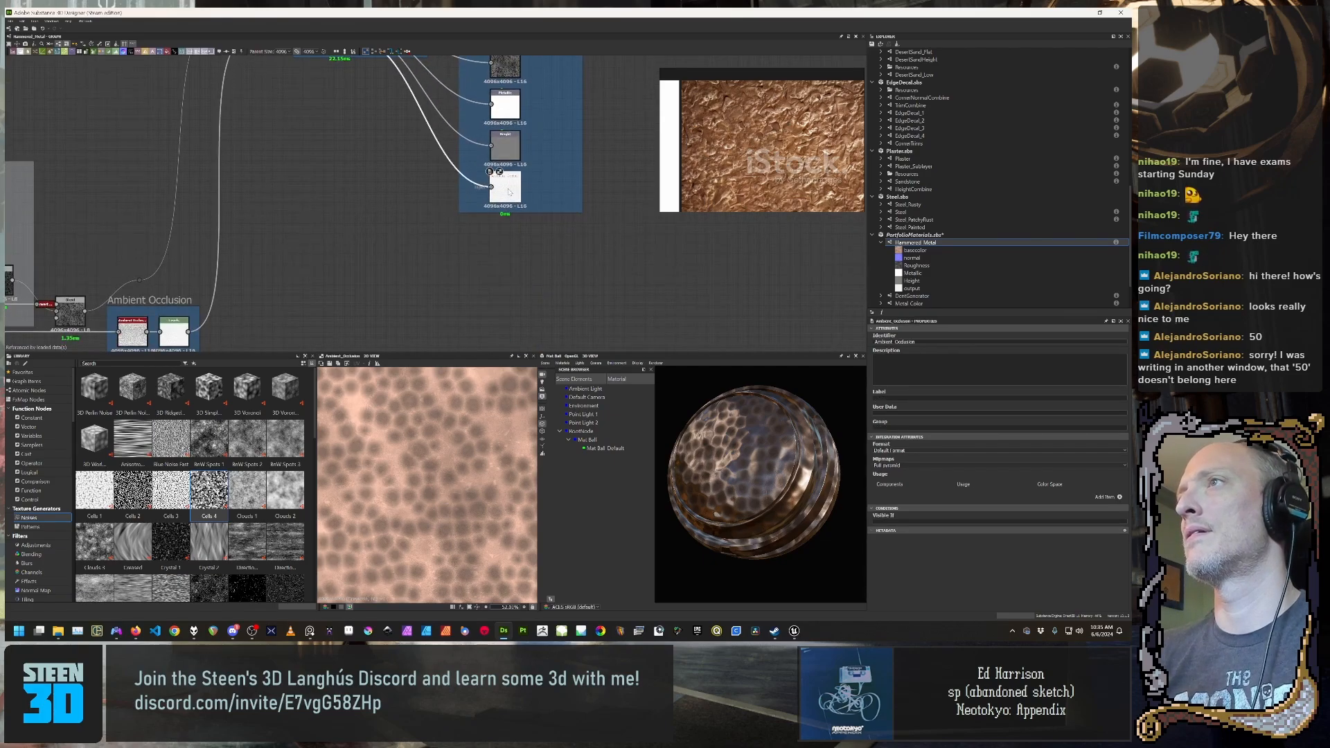
pyautogui.doubleClick(914, 341)
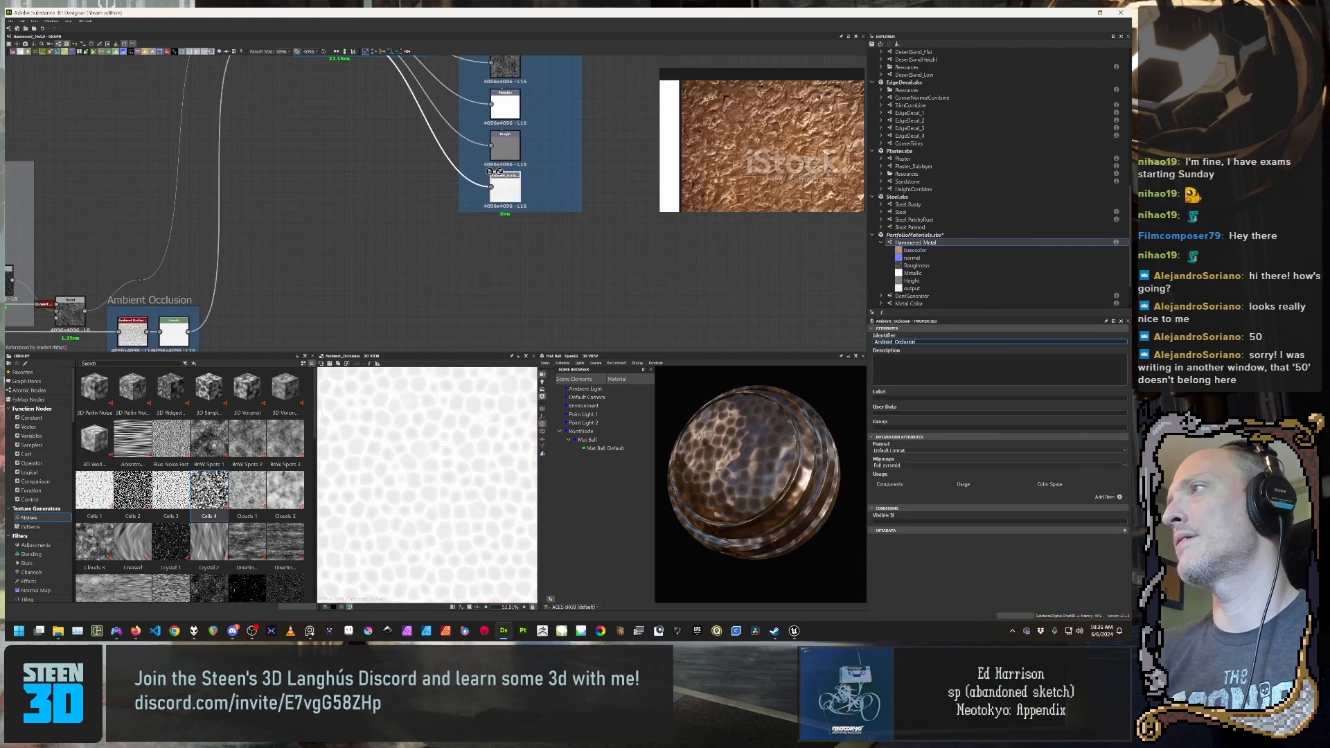
pyautogui.click(892, 398)
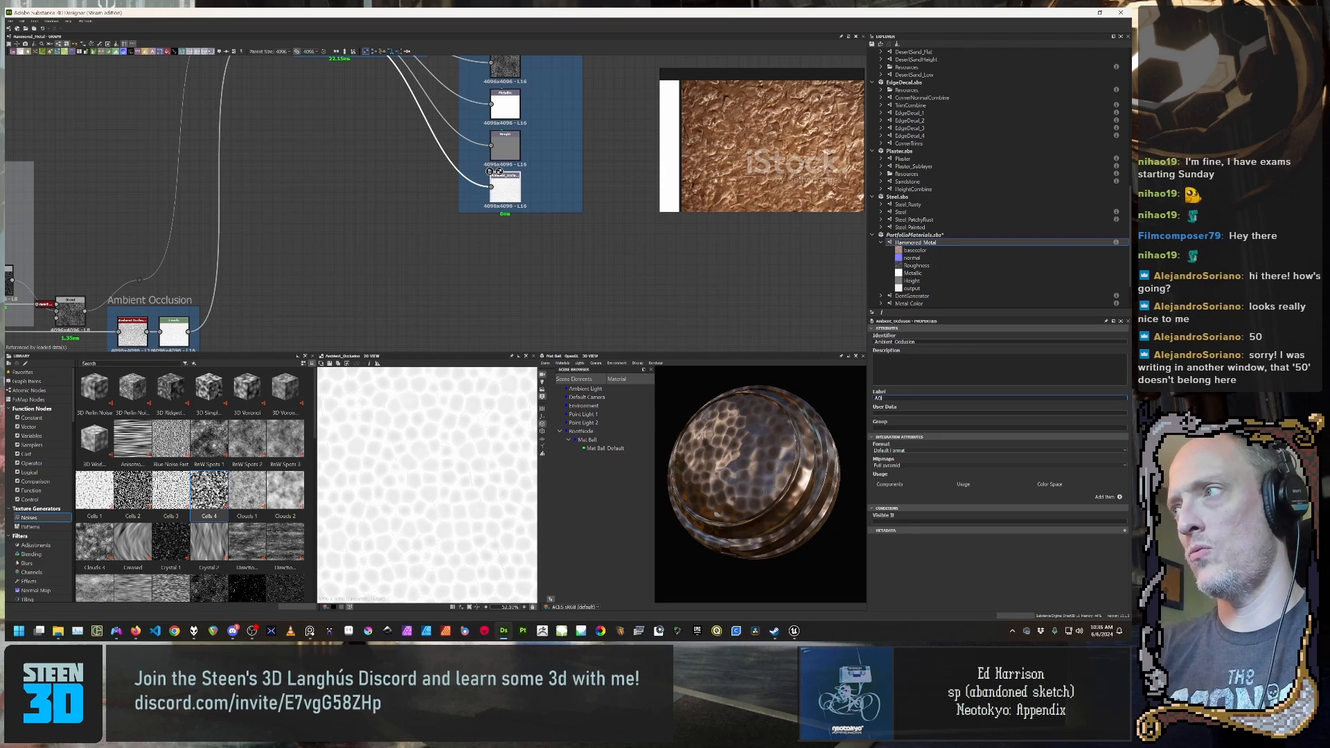
pyautogui.click(627, 255)
# Step: Narrow the Output frame to fit its column of nodes and move it closer to the Preview frame
pyautogui.moveTo(442, 201); pyautogui.dragTo(469, 243, button='middle')
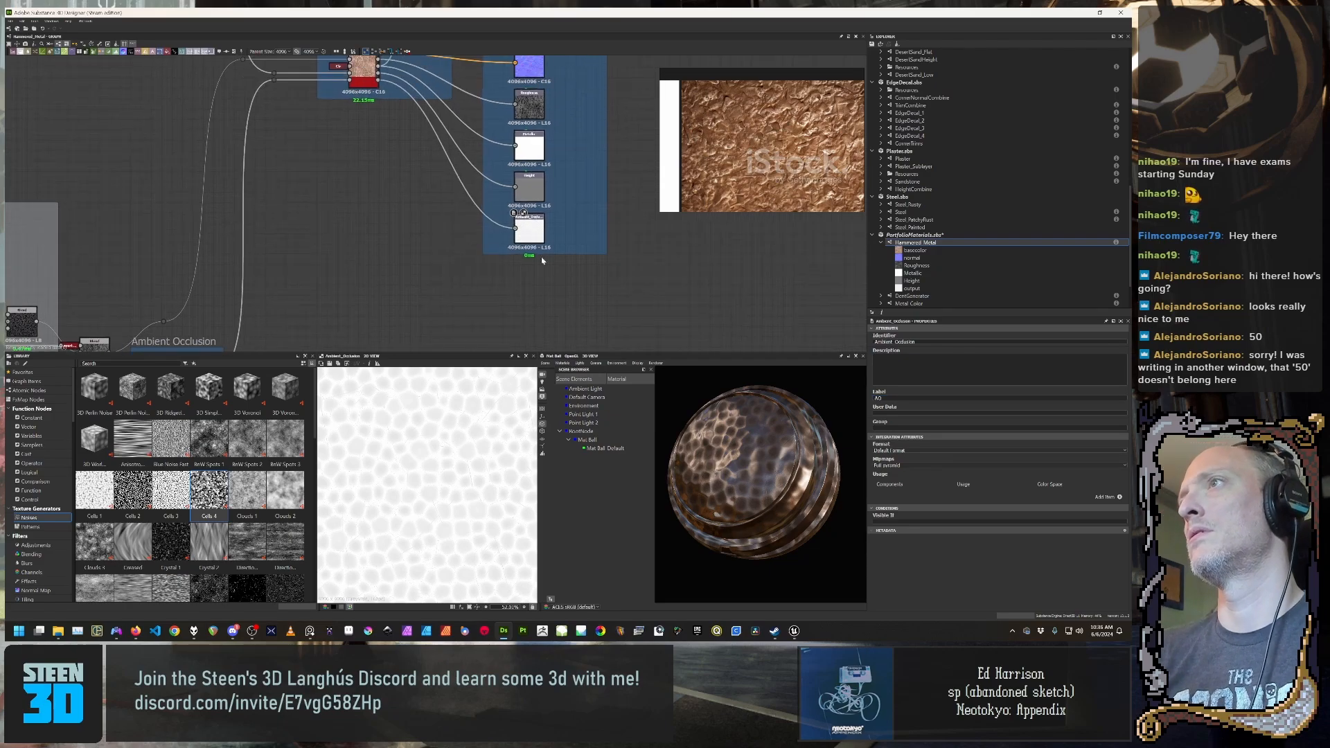
pyautogui.scroll(-1, 469, 242)
pyautogui.scroll(1, 529, 256)
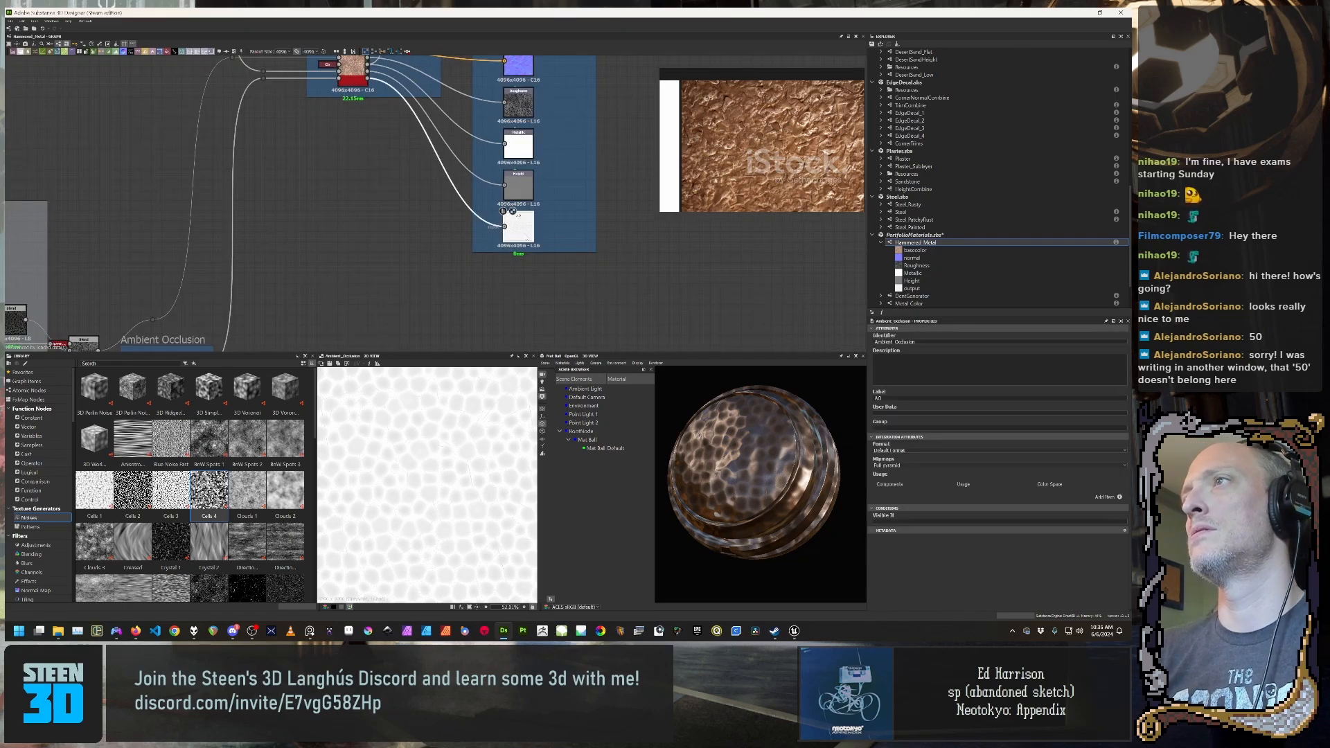
pyautogui.scroll(-4, 592, 267)
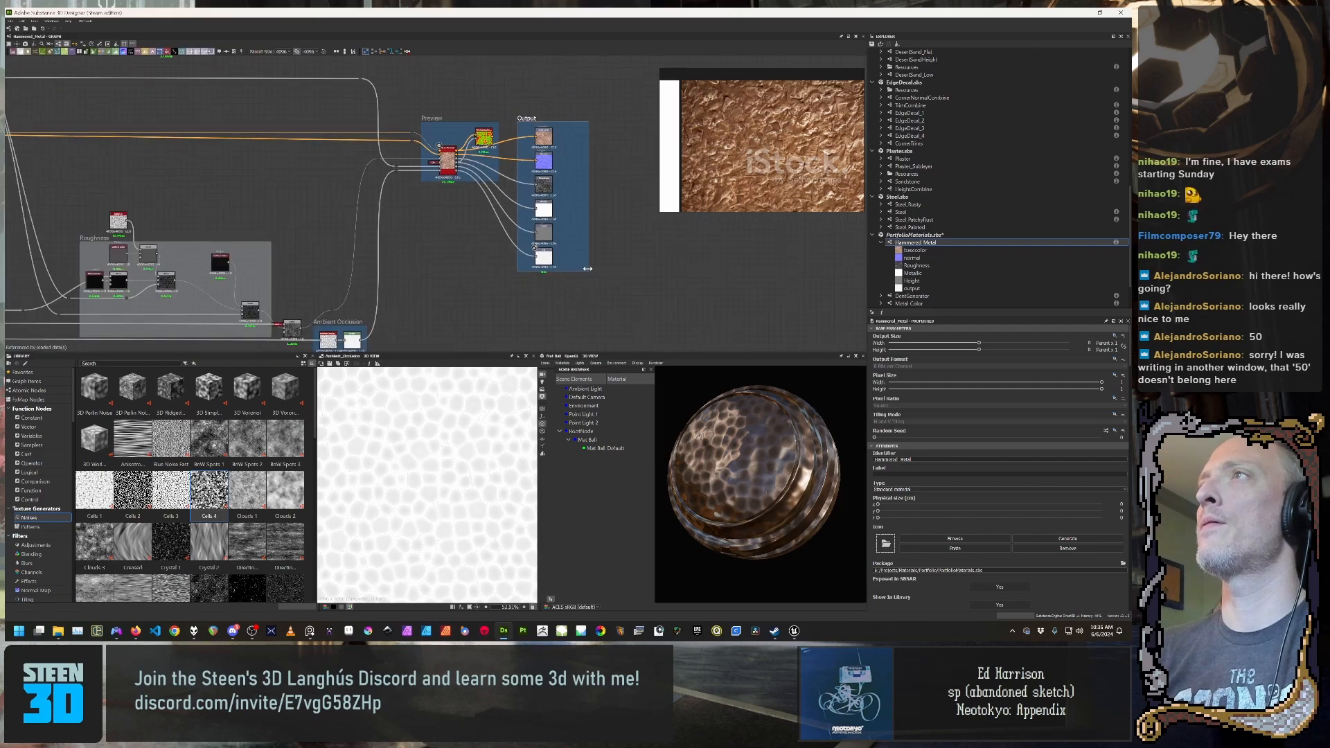
pyautogui.moveTo(589, 239); pyautogui.dragTo(529, 216)
pyautogui.moveTo(547, 129); pyautogui.dragTo(522, 129)
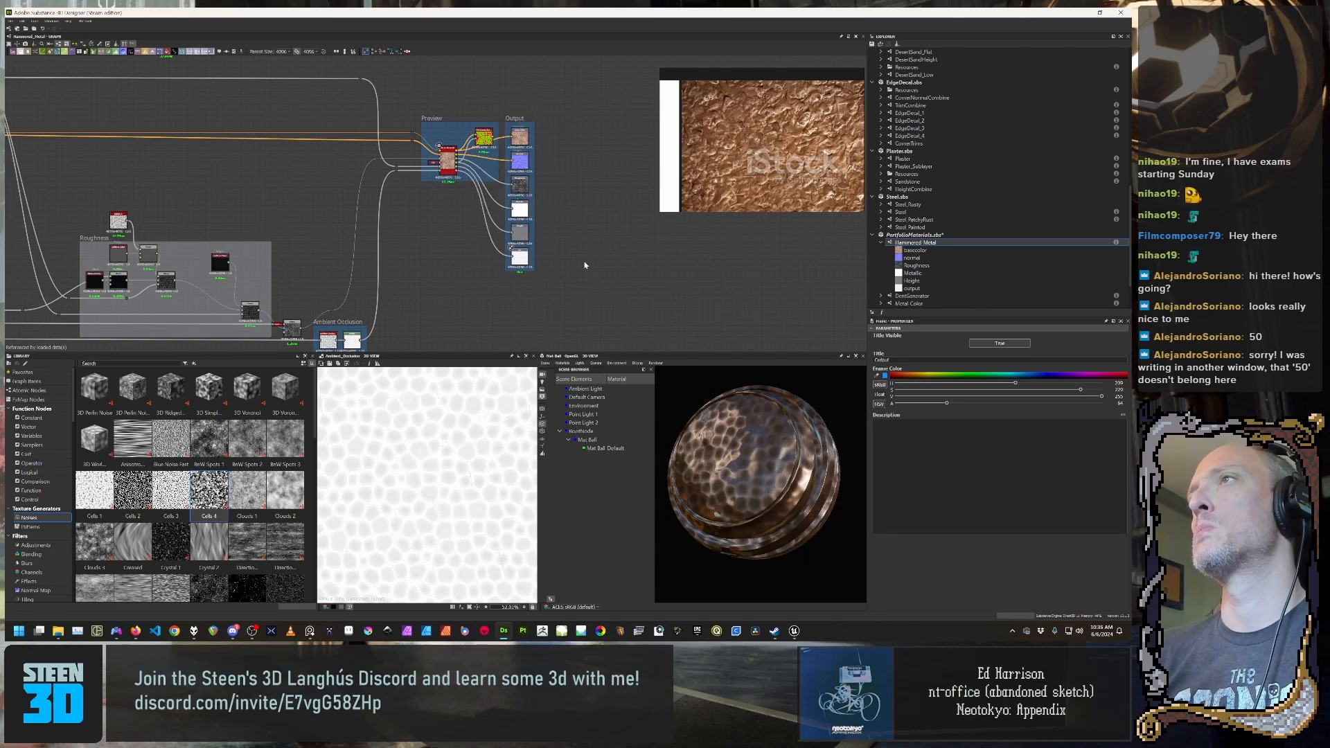
# Step: Open the Substance_graph in the PortfolioMaterials package, where Hammered_Metal is placed as an instance
pyautogui.moveTo(589, 260); pyautogui.dragTo(584, 236, button='middle')
pyautogui.scroll(-1, 584, 236)
pyautogui.moveTo(693, 266); pyautogui.dragTo(583, 237, button='middle')
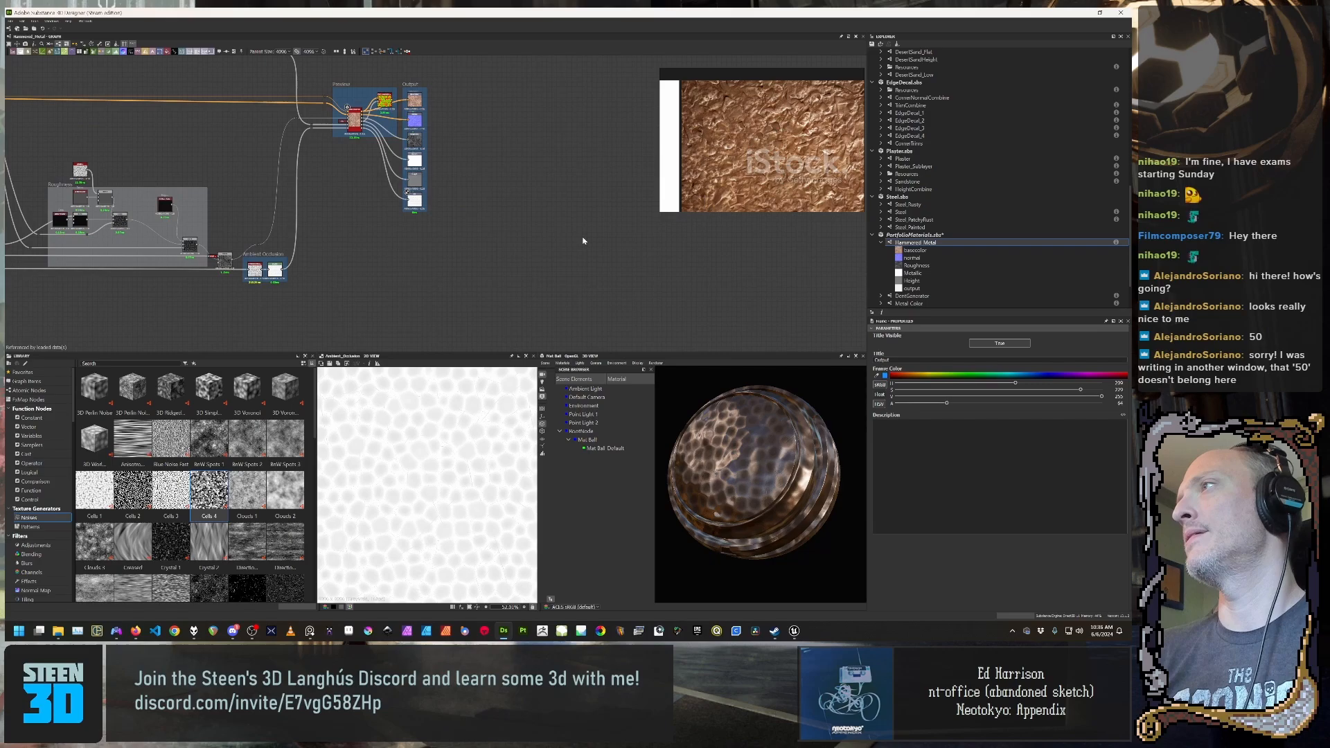
pyautogui.click(915, 238)
pyautogui.scroll(-2, 1000, 270)
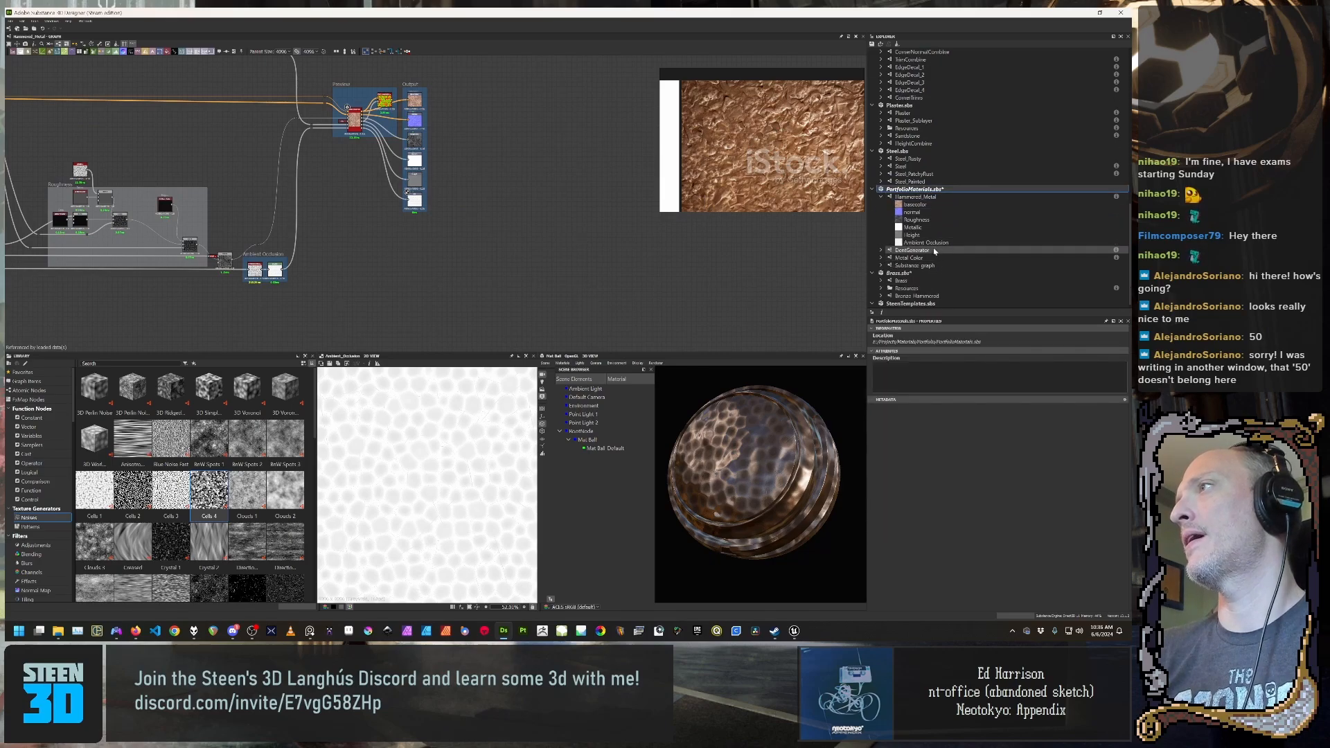
pyautogui.scroll(1, 948, 195)
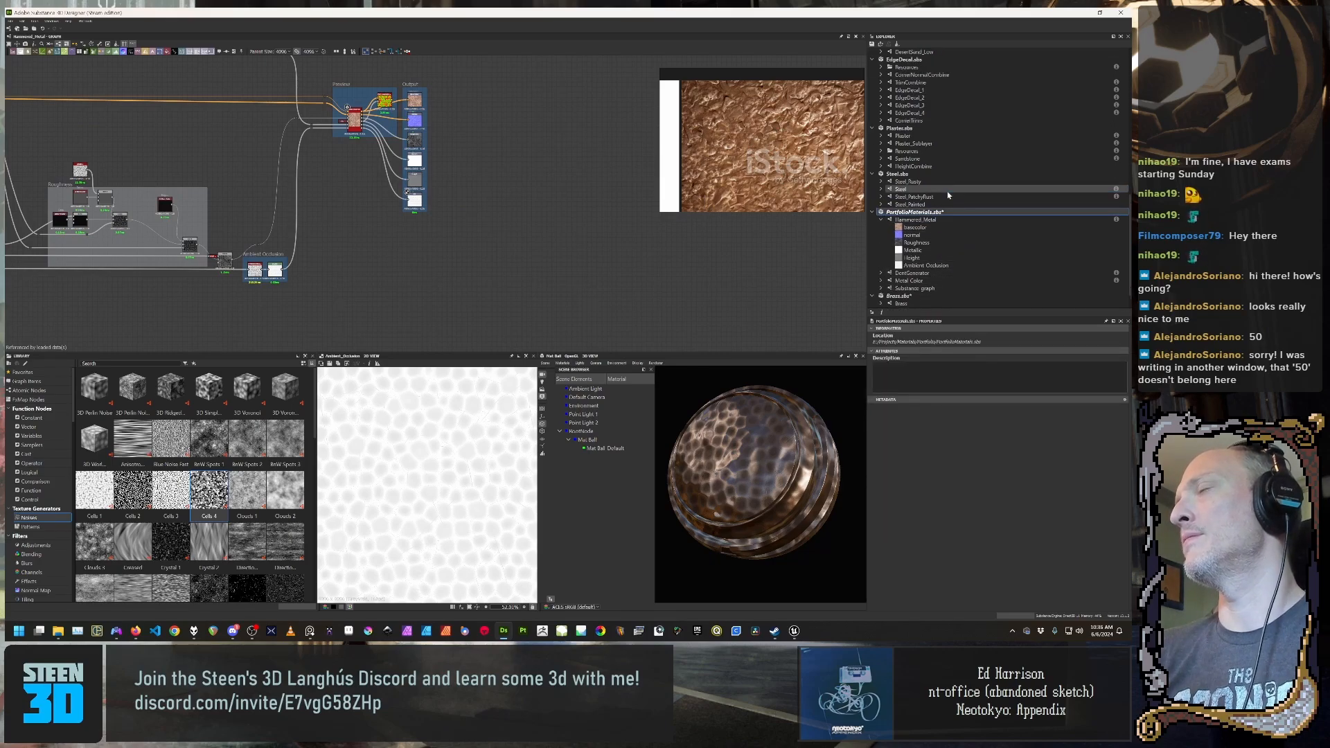
pyautogui.scroll(-1, 948, 195)
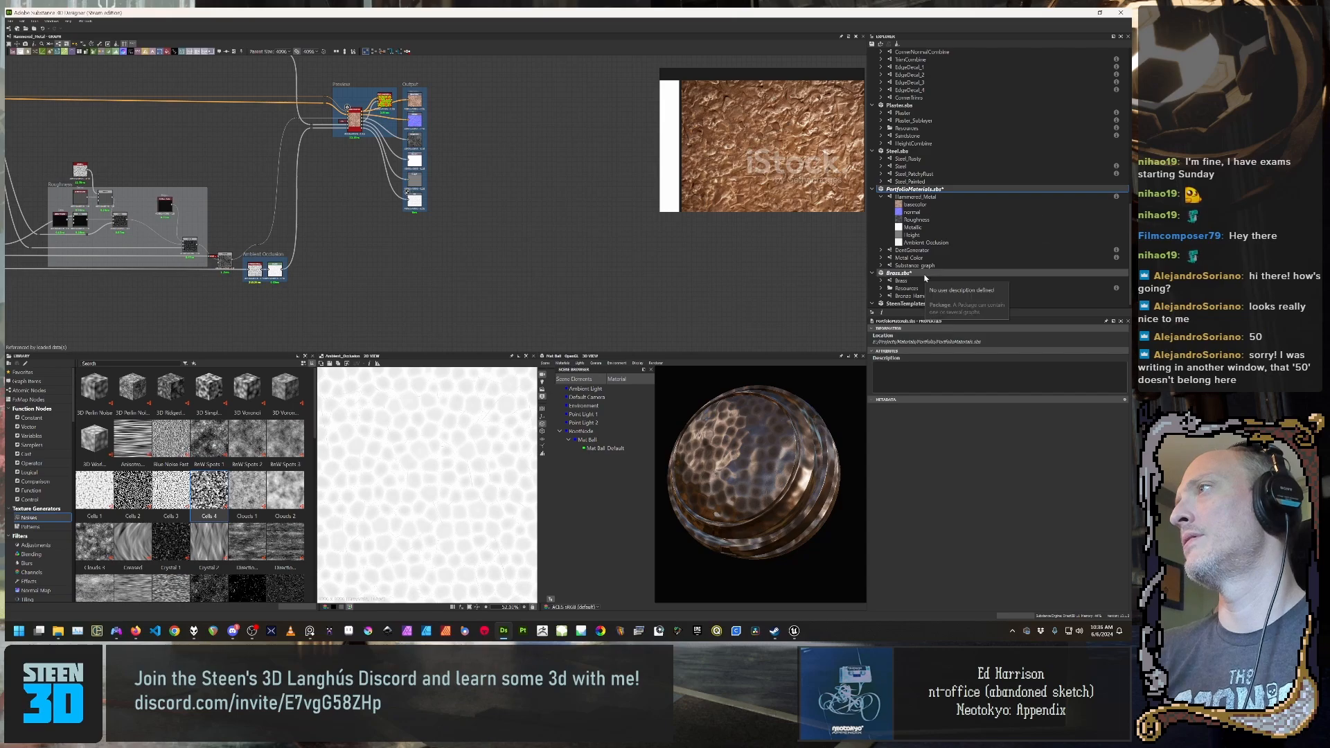
pyautogui.scroll(-1, 952, 244)
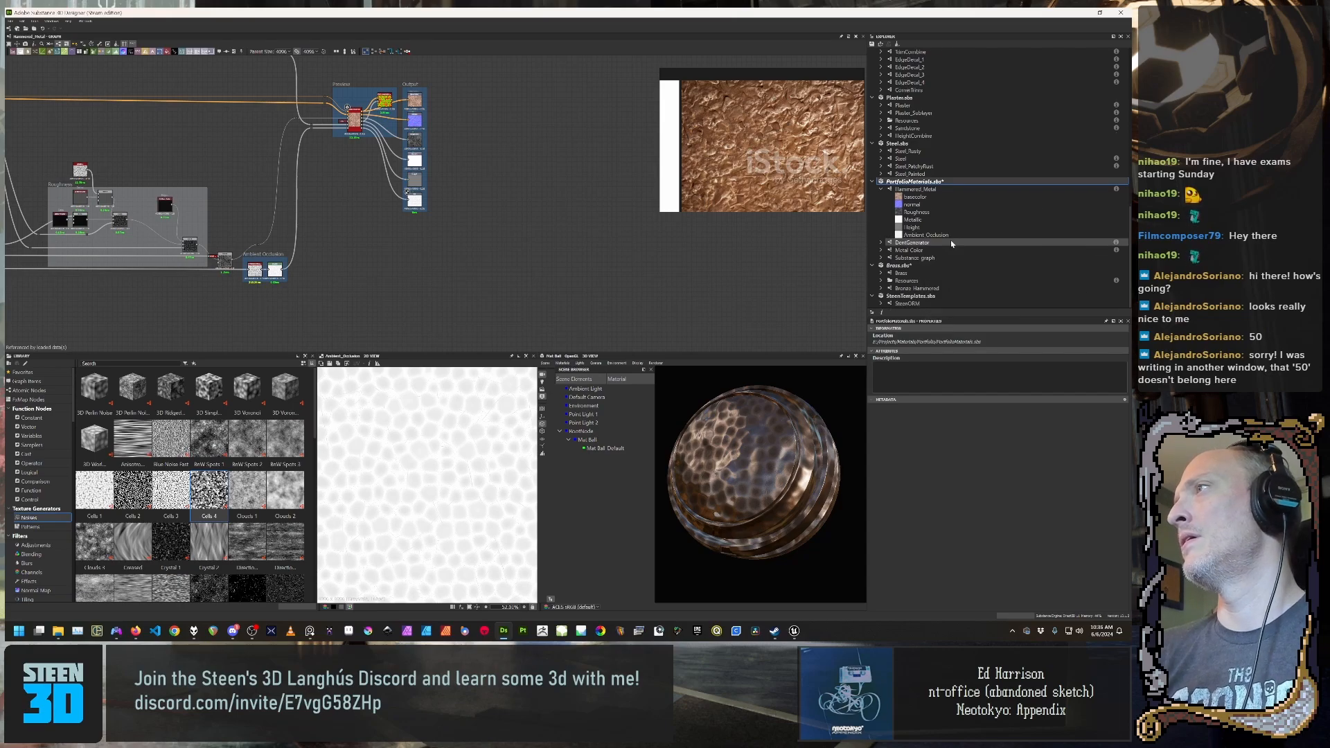
pyautogui.click(911, 257)
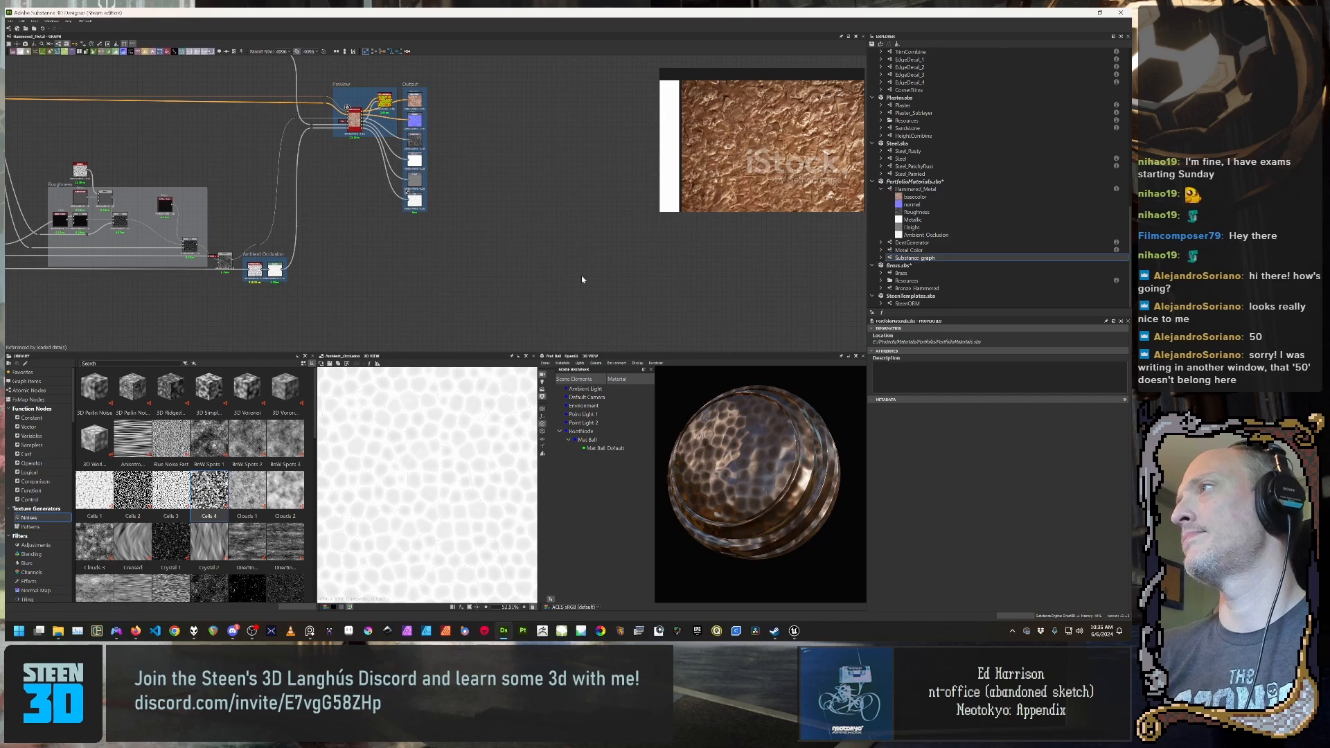
# Step: Move the Hammered_Metal instance node closer to the Preview frame
pyautogui.moveTo(340, 204); pyautogui.dragTo(349, 260, button='middle')
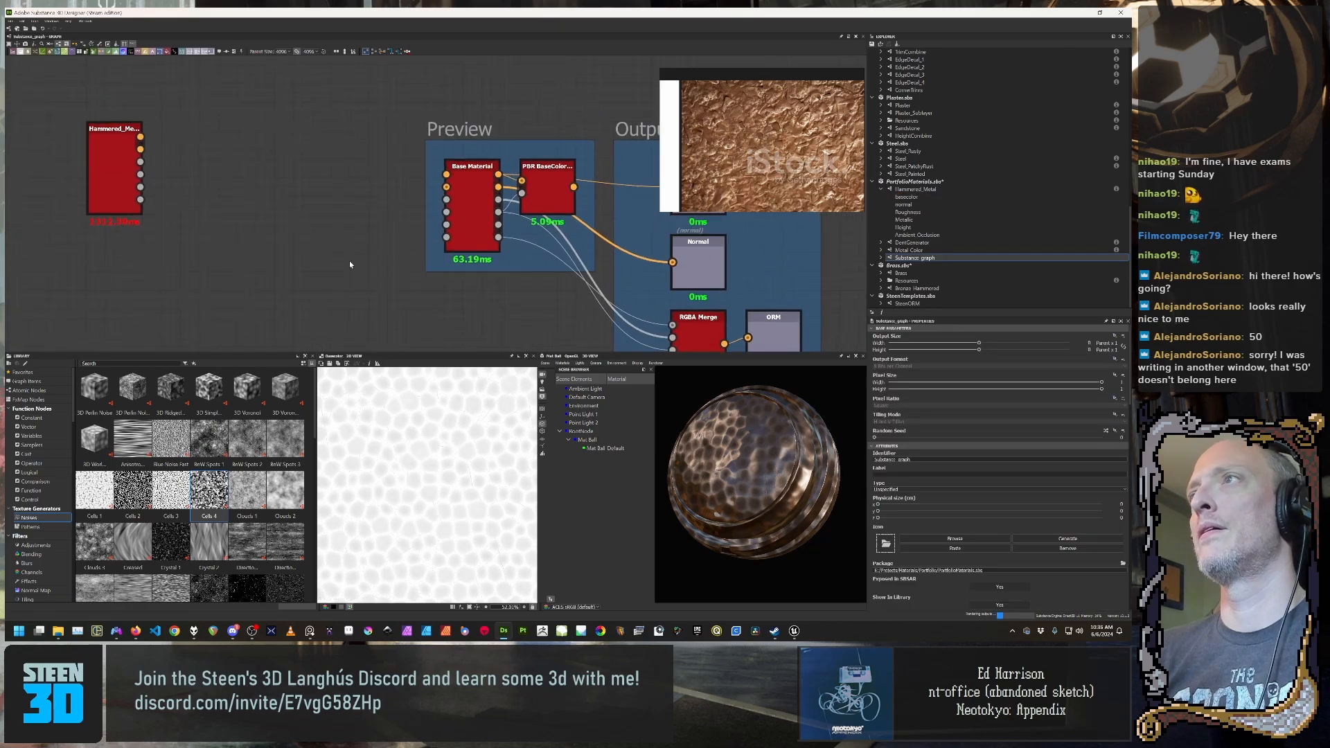
pyautogui.scroll(-2, 349, 260)
pyautogui.moveTo(174, 196); pyautogui.dragTo(305, 222)
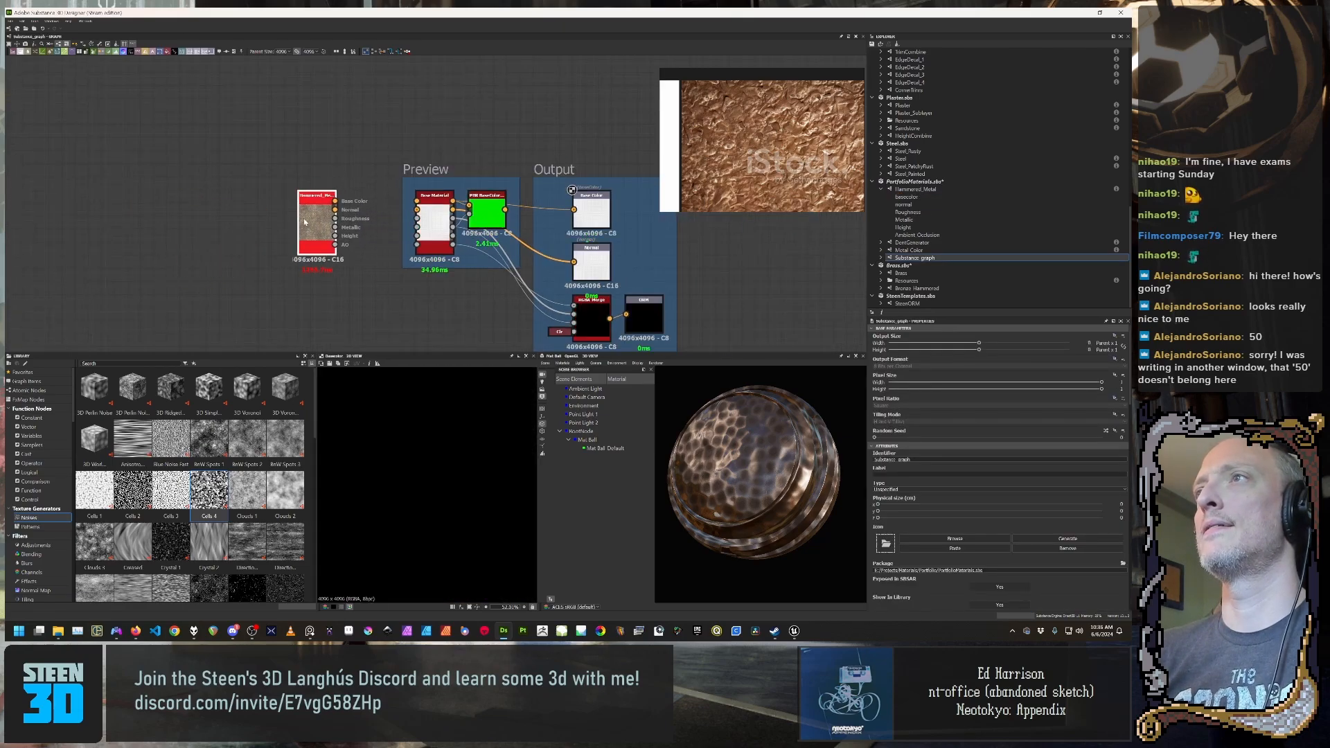
# Step: Check the graph view's option menus for a mode that links several node outputs at once
pyautogui.scroll(4, 323, 237)
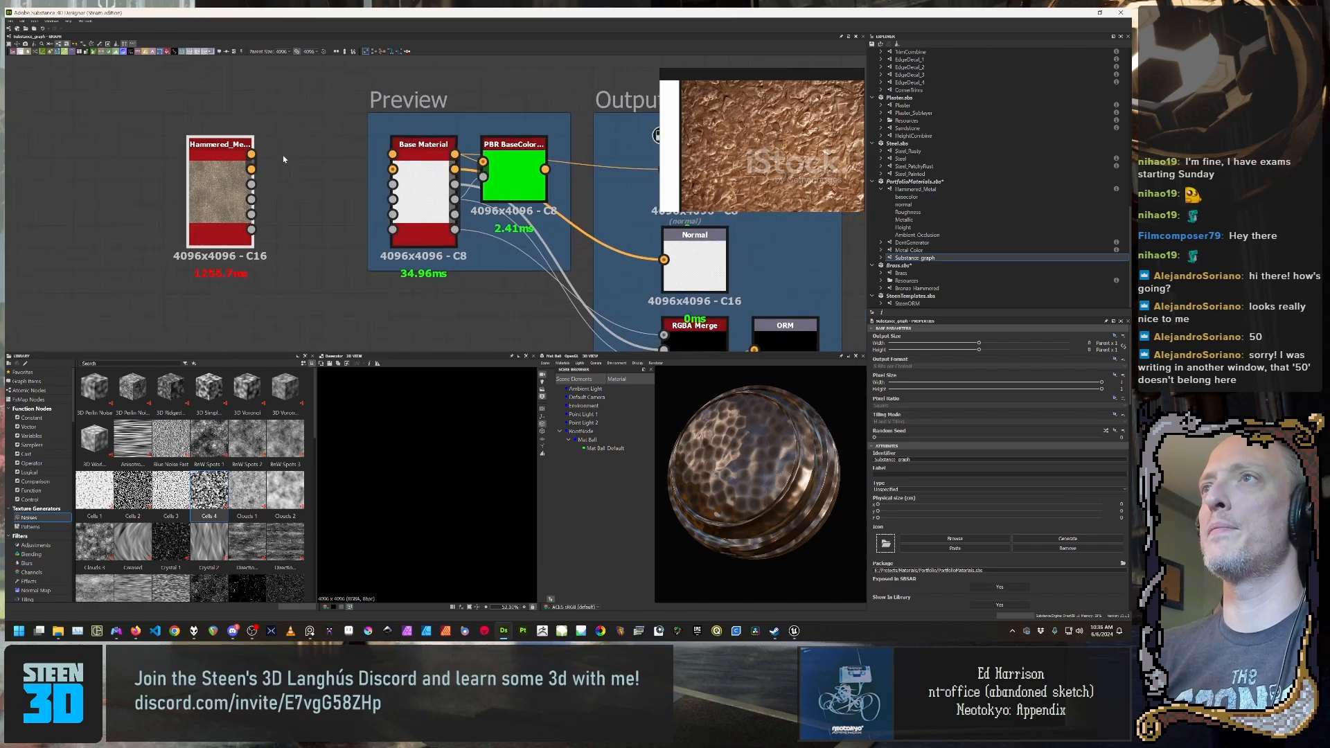
pyautogui.moveTo(252, 154); pyautogui.dragTo(210, 50)
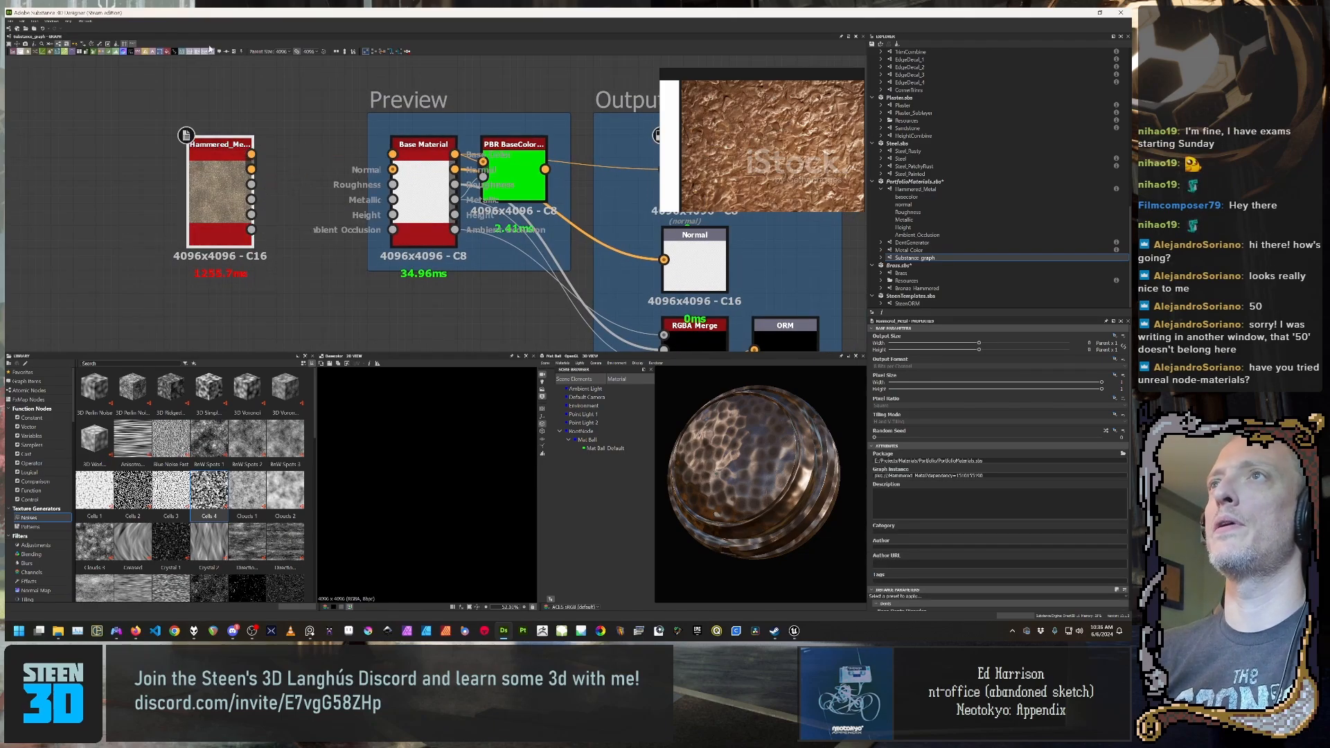
pyautogui.click(100, 45)
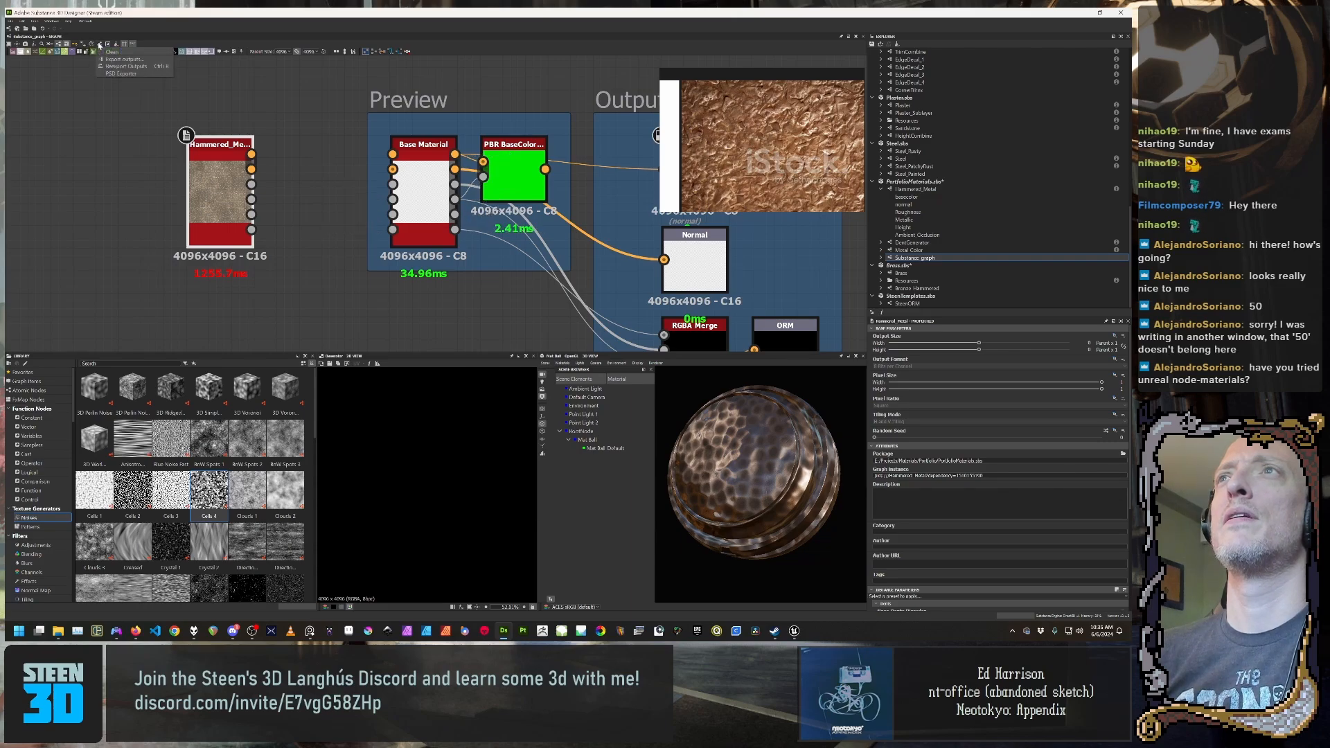
pyautogui.click(100, 45)
pyautogui.click(115, 44)
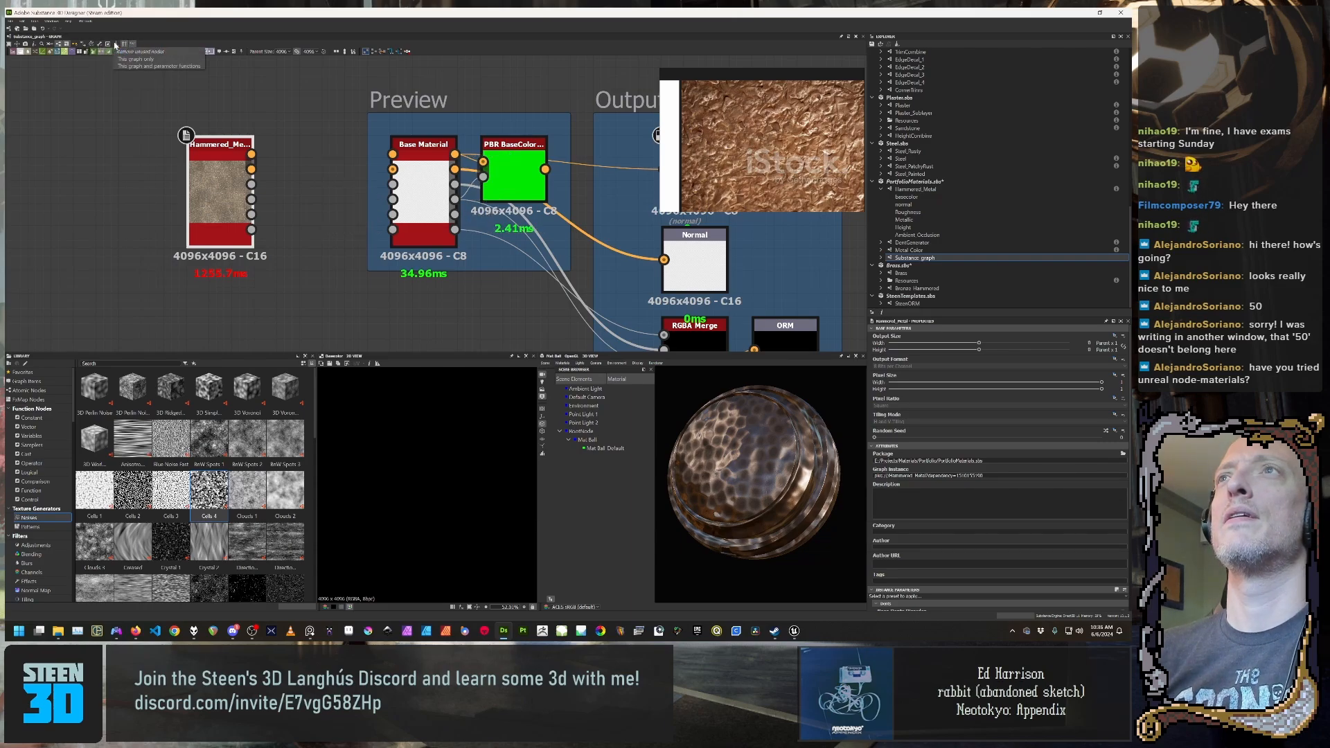
pyautogui.click(116, 45)
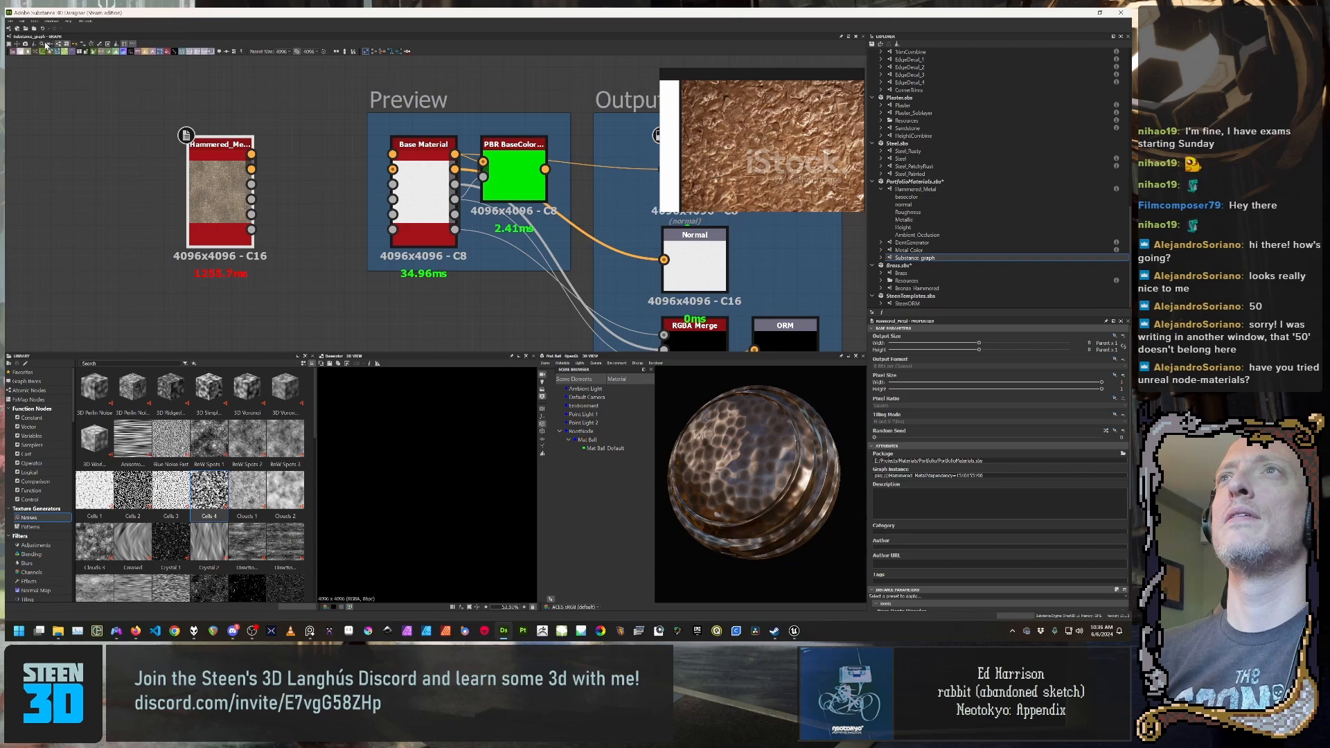
pyautogui.click(50, 45)
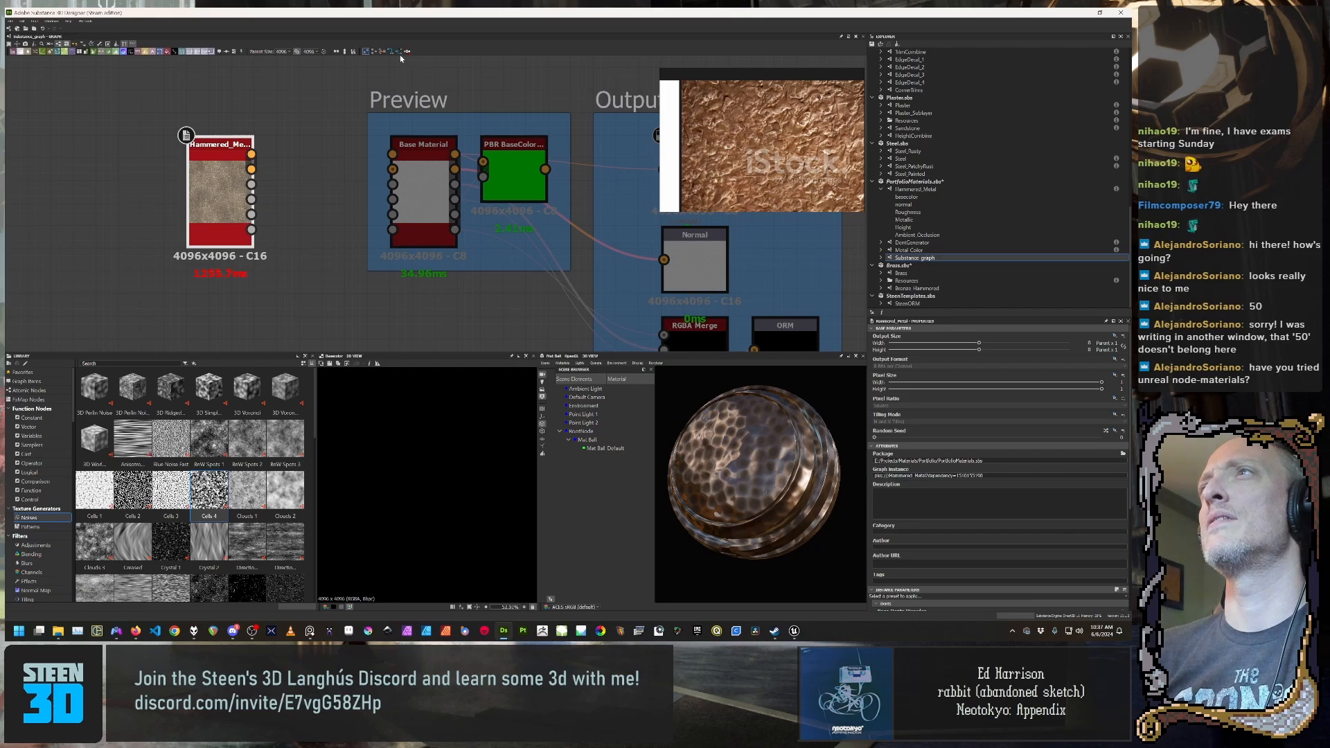
pyautogui.click(235, 52)
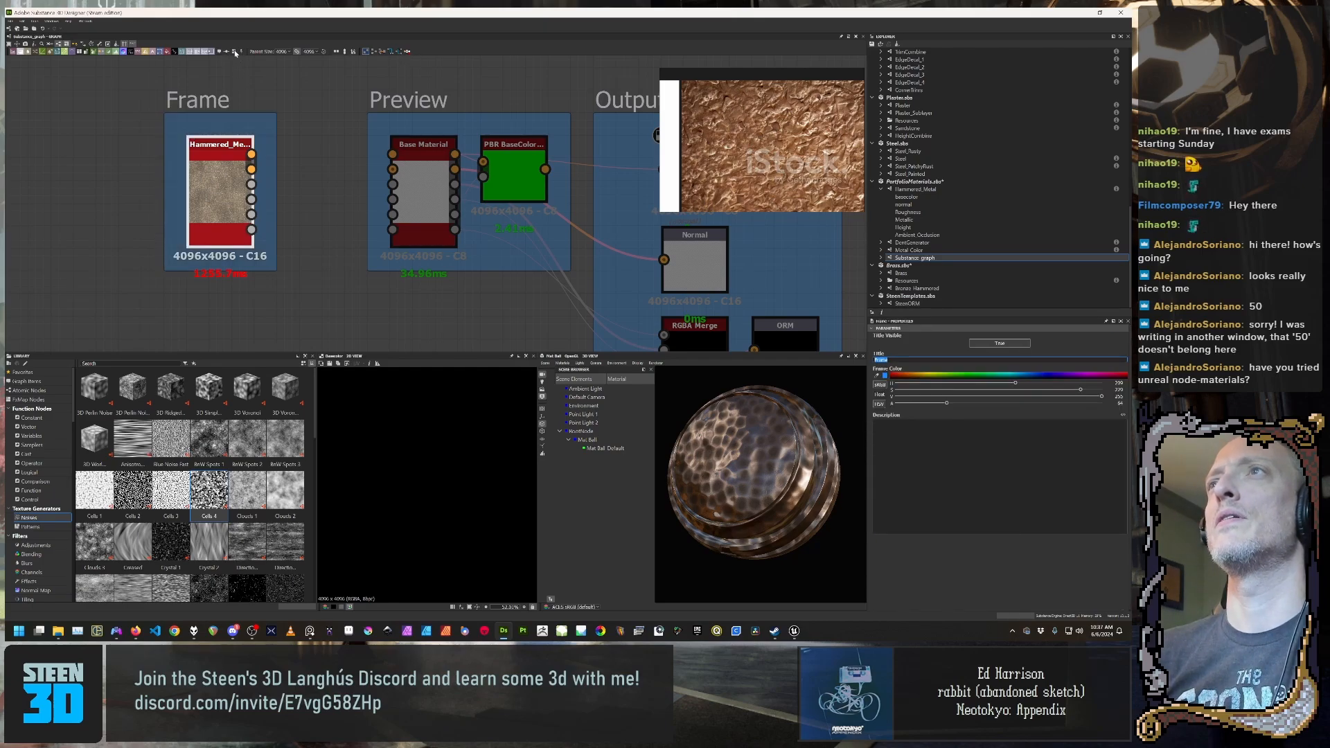
pyautogui.moveTo(251, 154); pyautogui.dragTo(272, 155)
pyautogui.click(287, 109)
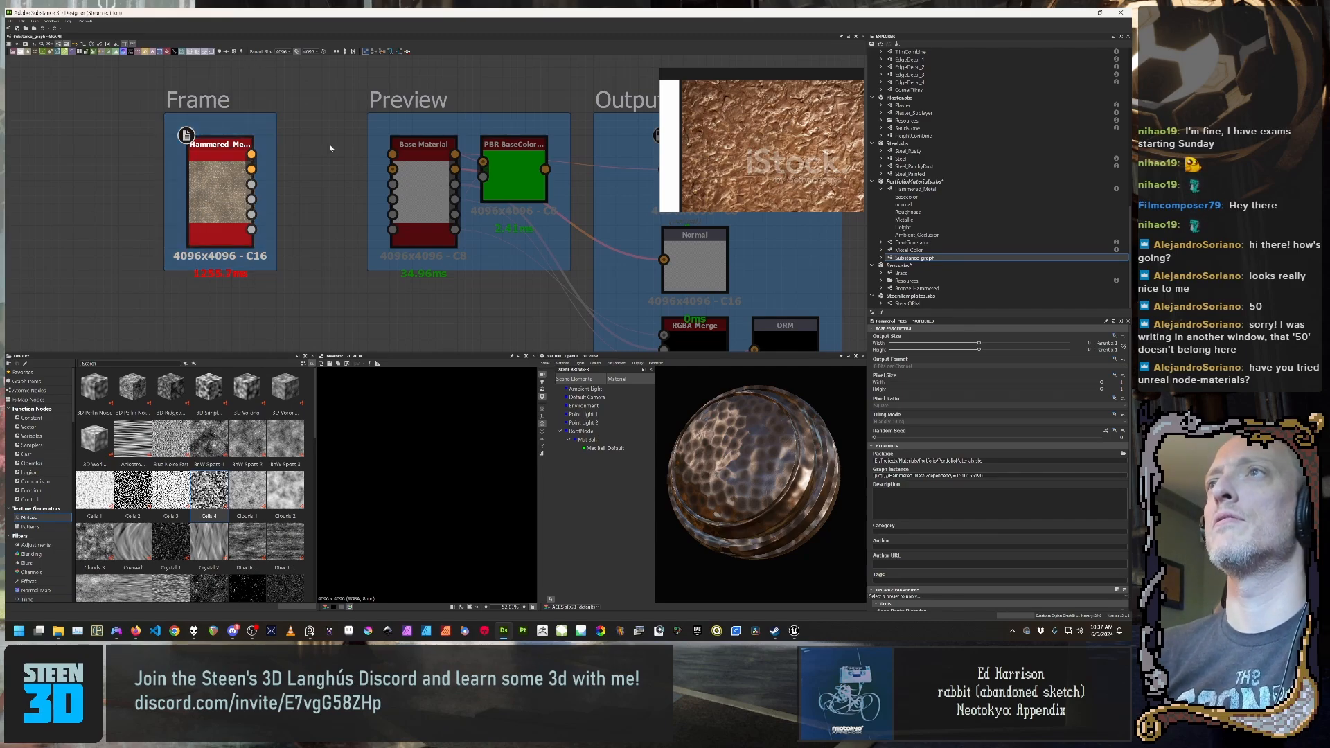
pyautogui.hotkey('ctrl', 'z')
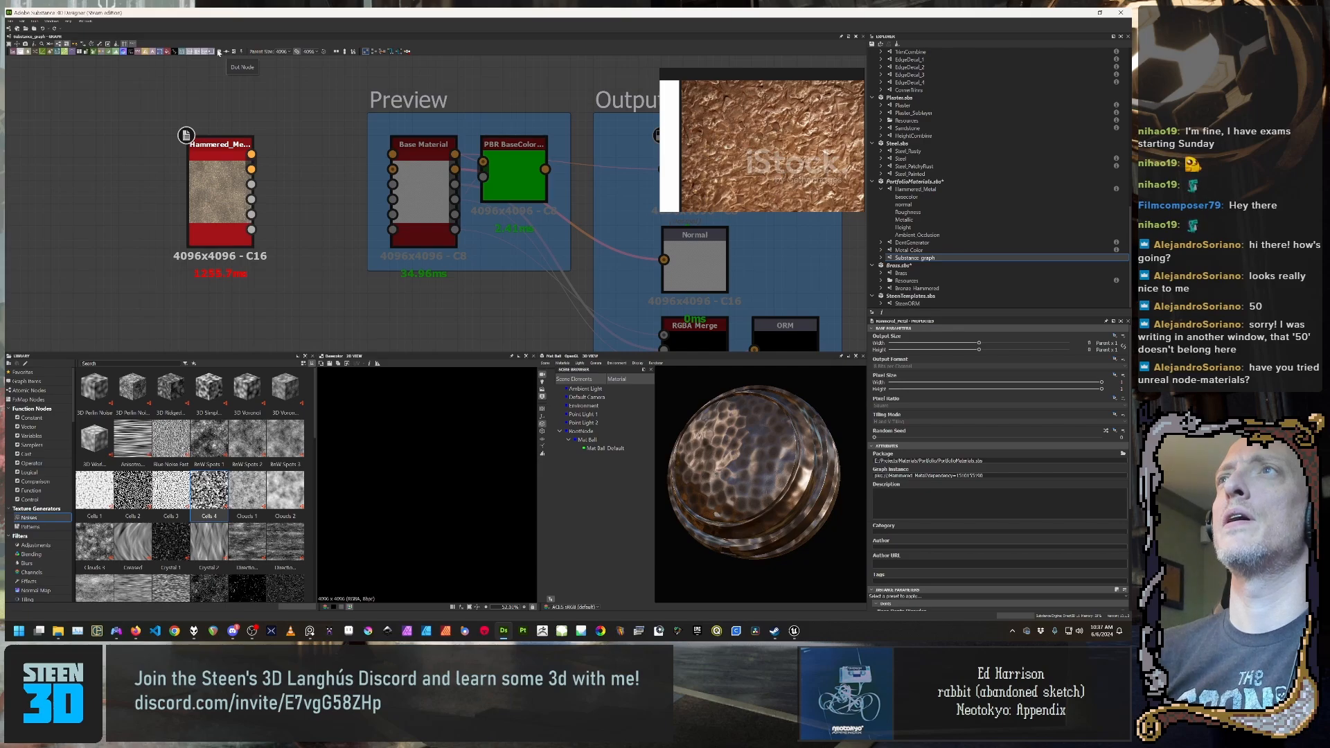
# Step: Switch link creation to Material mode and connect Hammered_Metal's Base Color output to the Base Material node's matching input
pyautogui.click(99, 44)
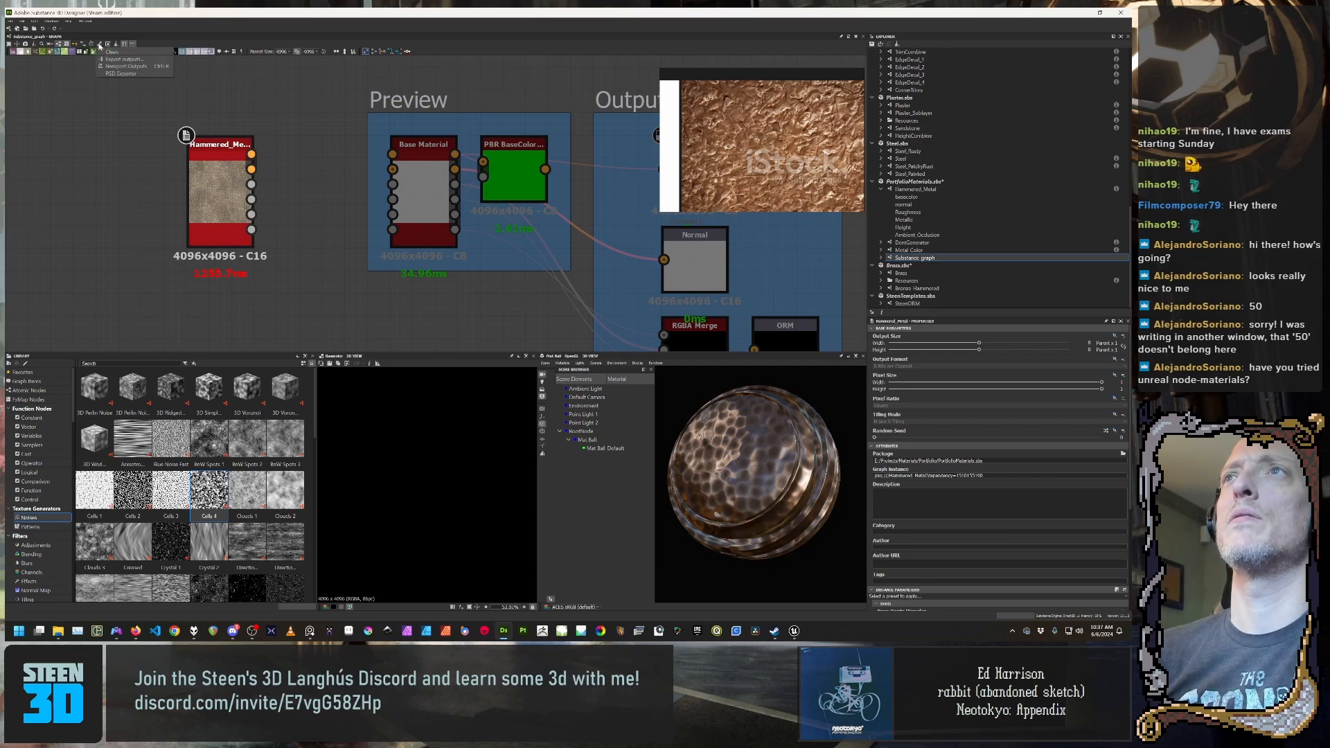
pyautogui.click(100, 45)
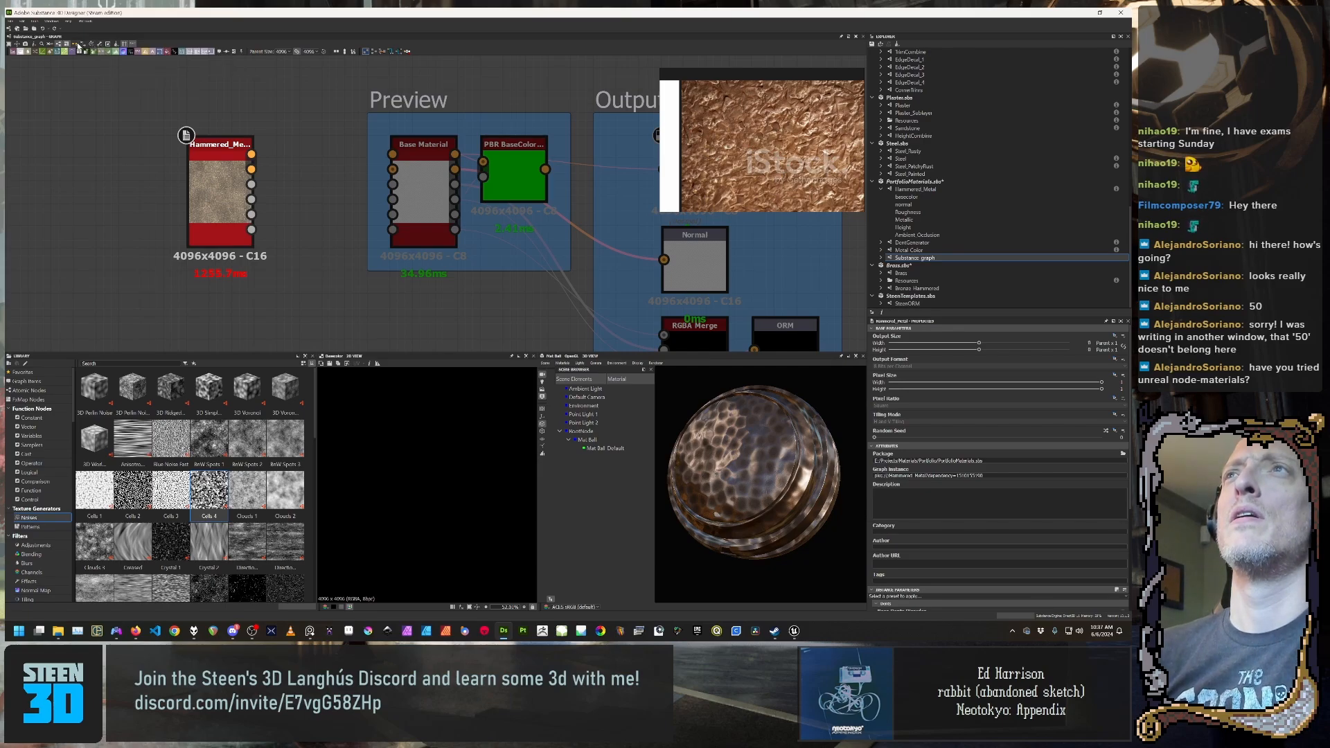
pyautogui.click(75, 45)
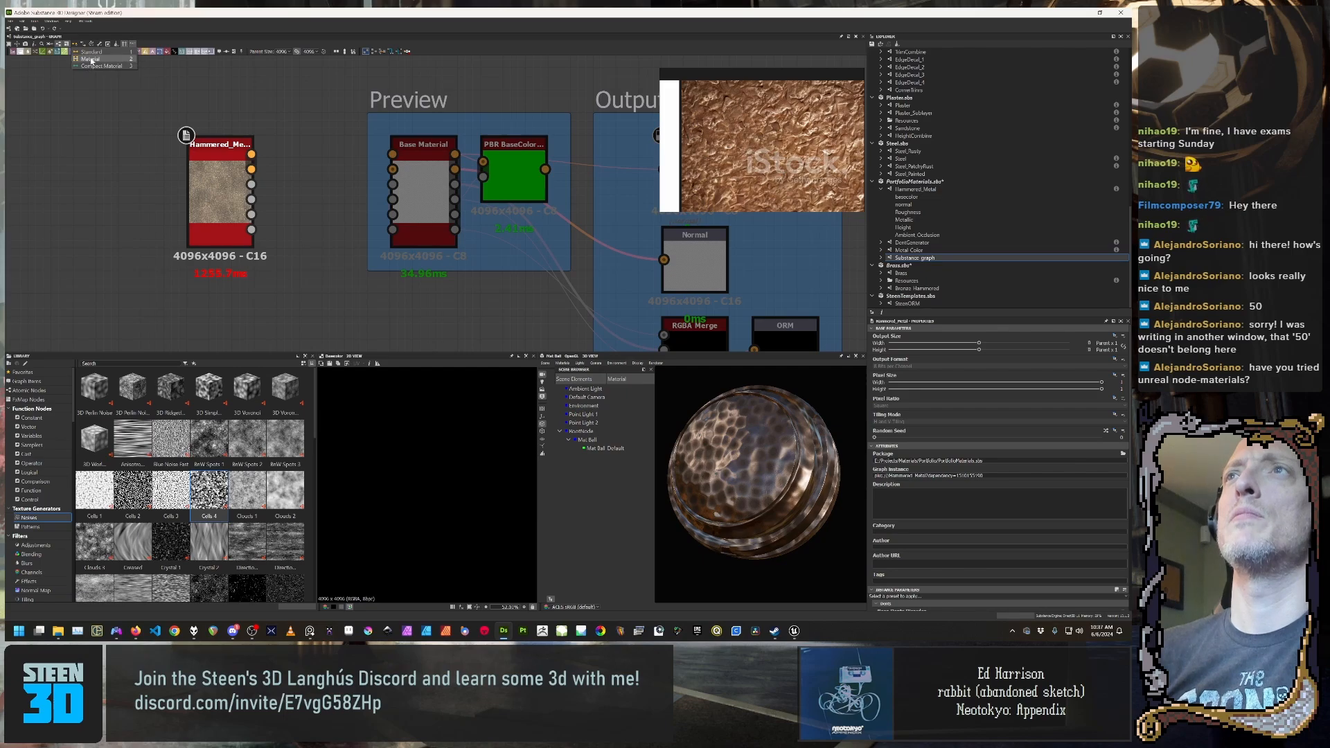
pyautogui.click(90, 59)
pyautogui.moveTo(251, 154); pyautogui.dragTo(392, 154)
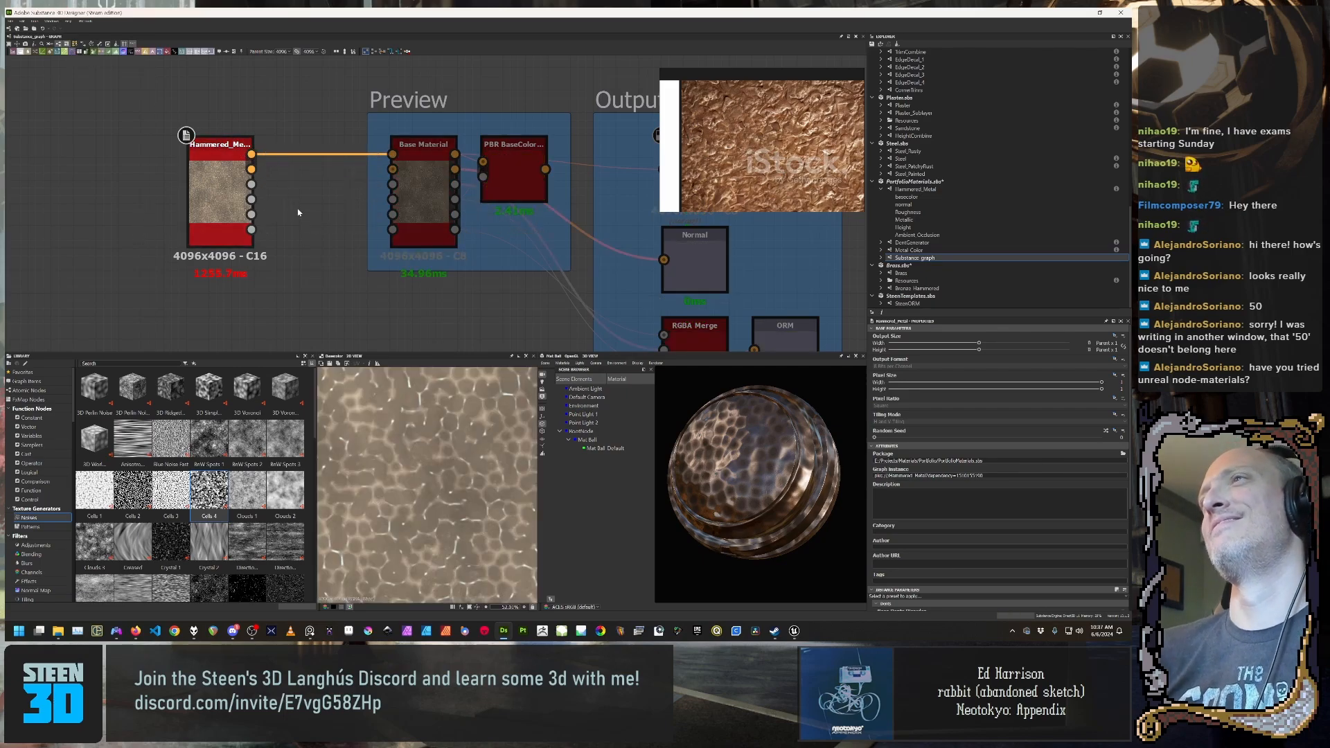
# Step: Connect Hammered_Metal's Normal, Roughness, Metallic, Height and AO outputs to the corresponding inputs of the Base Material node
pyautogui.click(329, 236)
pyautogui.scroll(1, 325, 235)
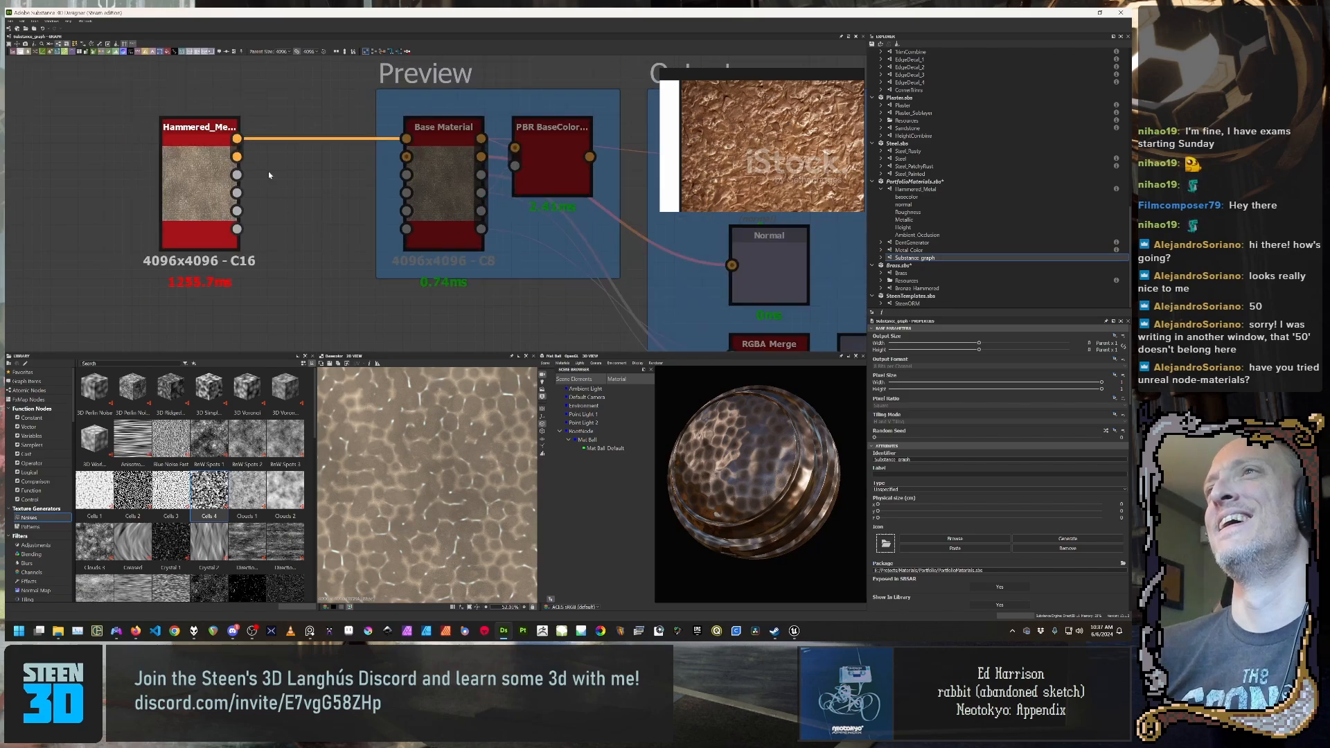
pyautogui.click(76, 44)
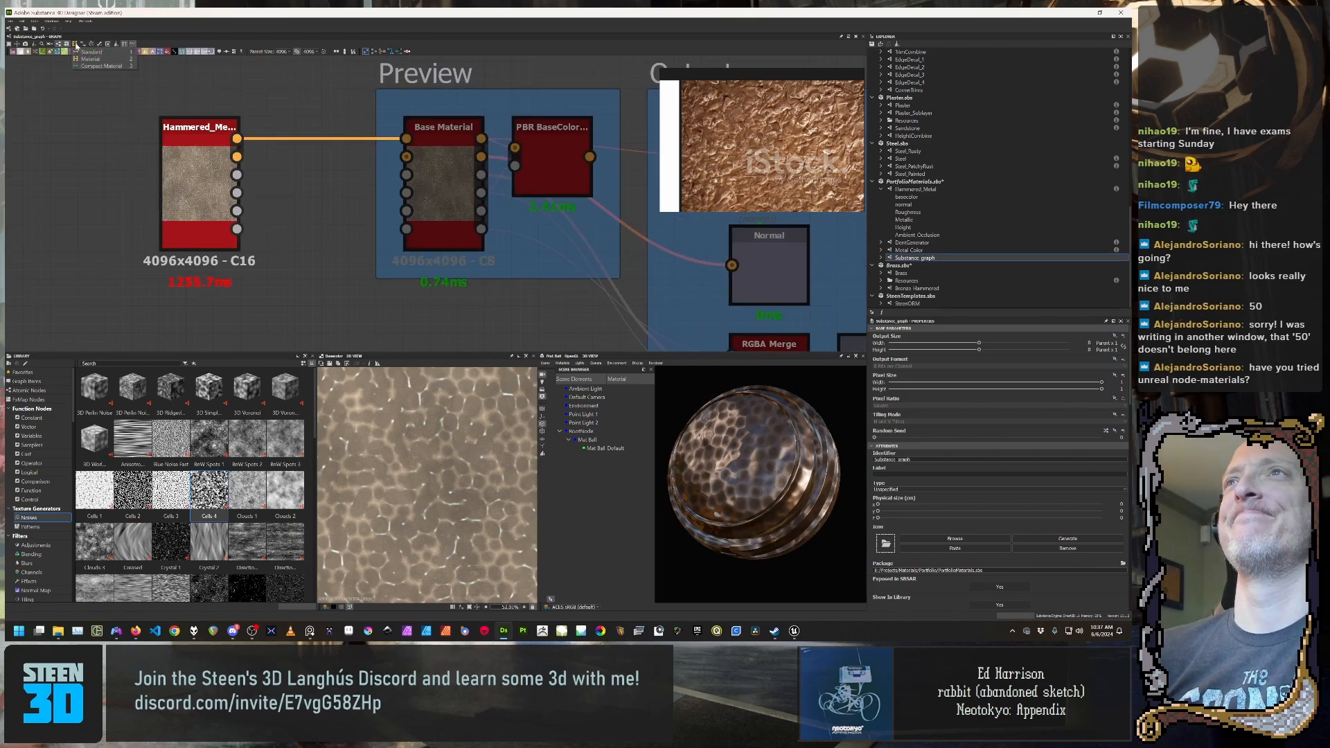
pyautogui.click(115, 60)
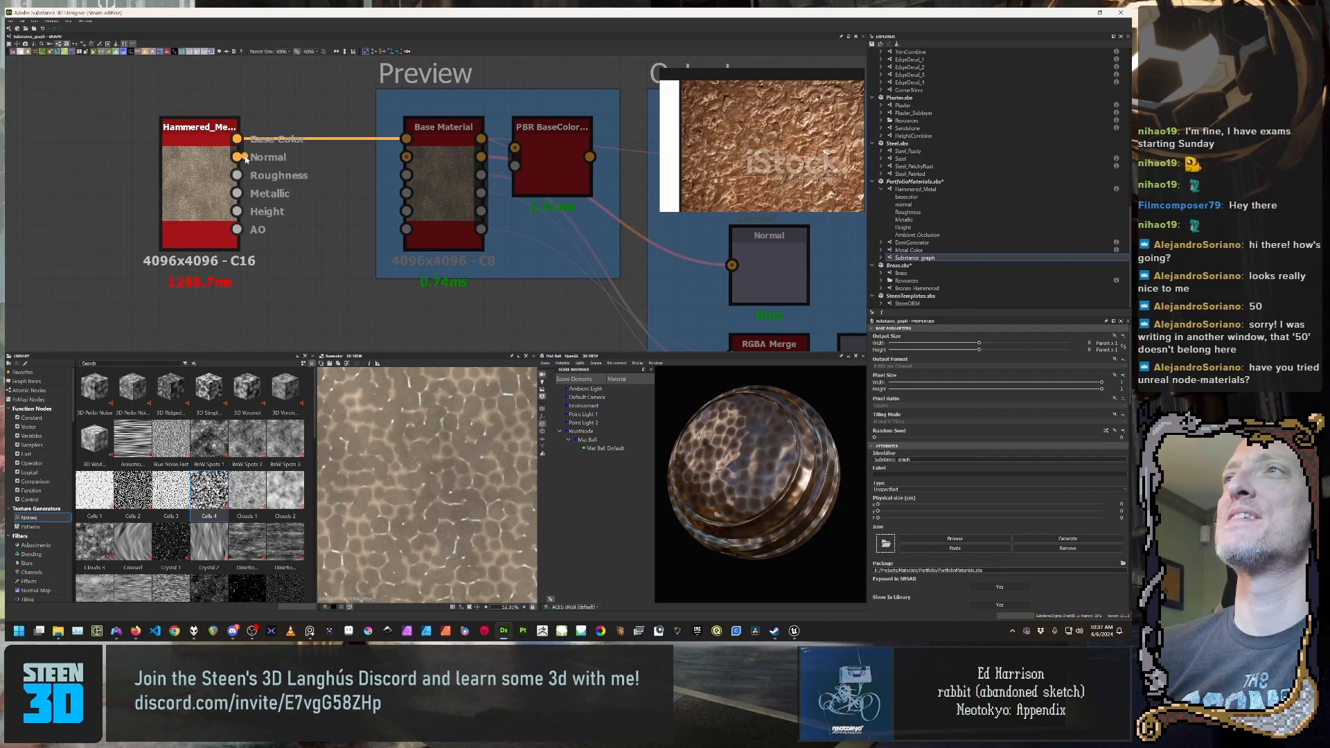
pyautogui.moveTo(237, 157); pyautogui.dragTo(406, 157)
pyautogui.moveTo(237, 175); pyautogui.dragTo(406, 175)
pyautogui.moveTo(237, 193); pyautogui.dragTo(405, 192)
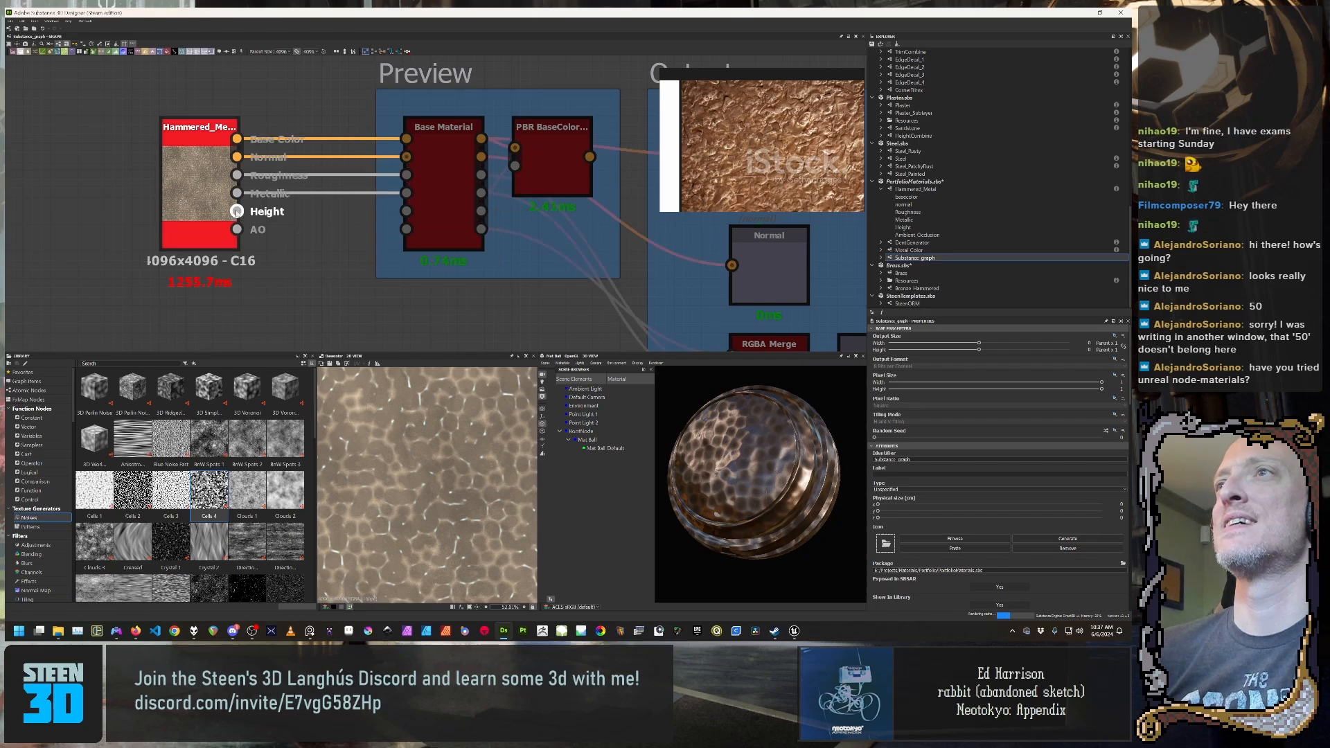
pyautogui.moveTo(236, 210)
pyautogui.mouseDown()
pyautogui.moveTo(406, 210)
pyautogui.moveTo(238, 230)
pyautogui.mouseUp()
# Step: Inspect the ORM output, the Base Color output and the PBR BaseColor validation node in the 2D view
pyautogui.scroll(-3, 356, 231)
pyautogui.moveTo(509, 225); pyautogui.dragTo(205, 121, button='middle')
pyautogui.scroll(-1, 326, 222)
pyautogui.doubleClick(375, 207)
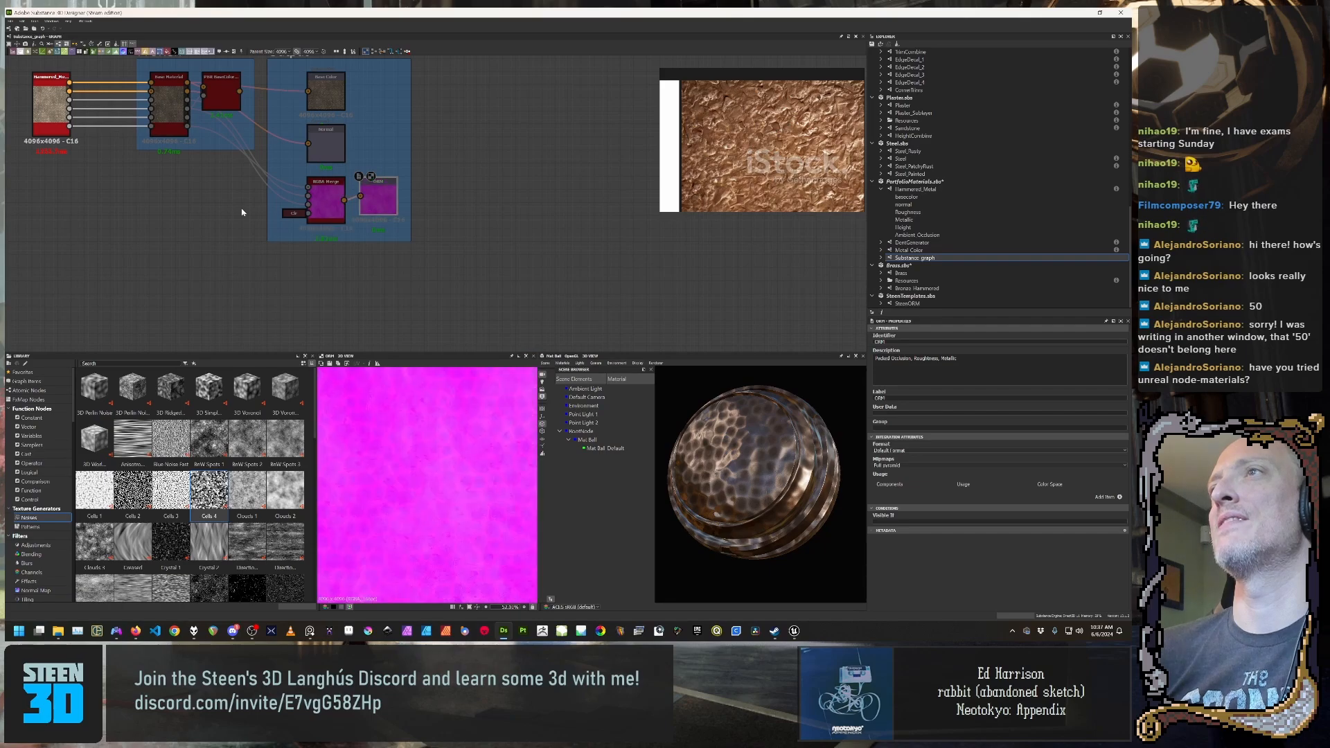
pyautogui.moveTo(171, 193); pyautogui.dragTo(207, 242, button='middle')
pyautogui.doubleClick(374, 131)
pyautogui.scroll(3, 276, 148)
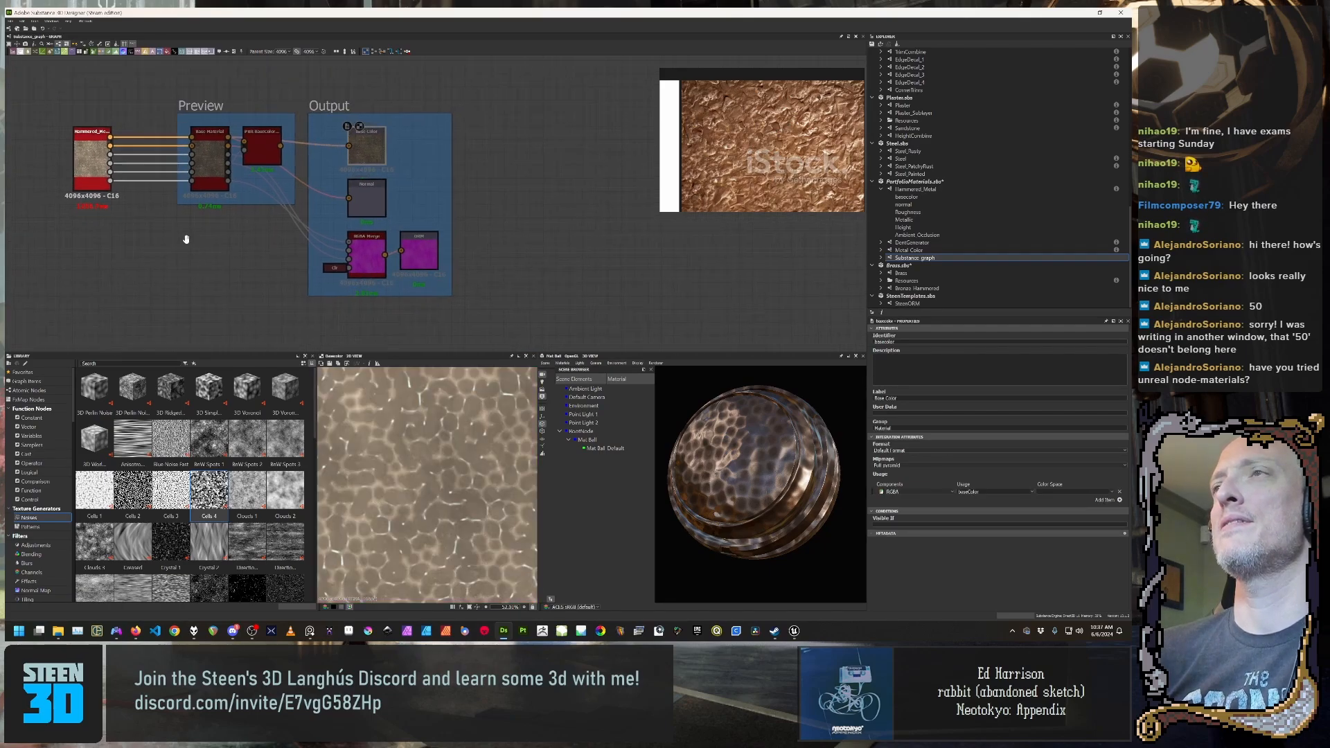
pyautogui.doubleClick(388, 148)
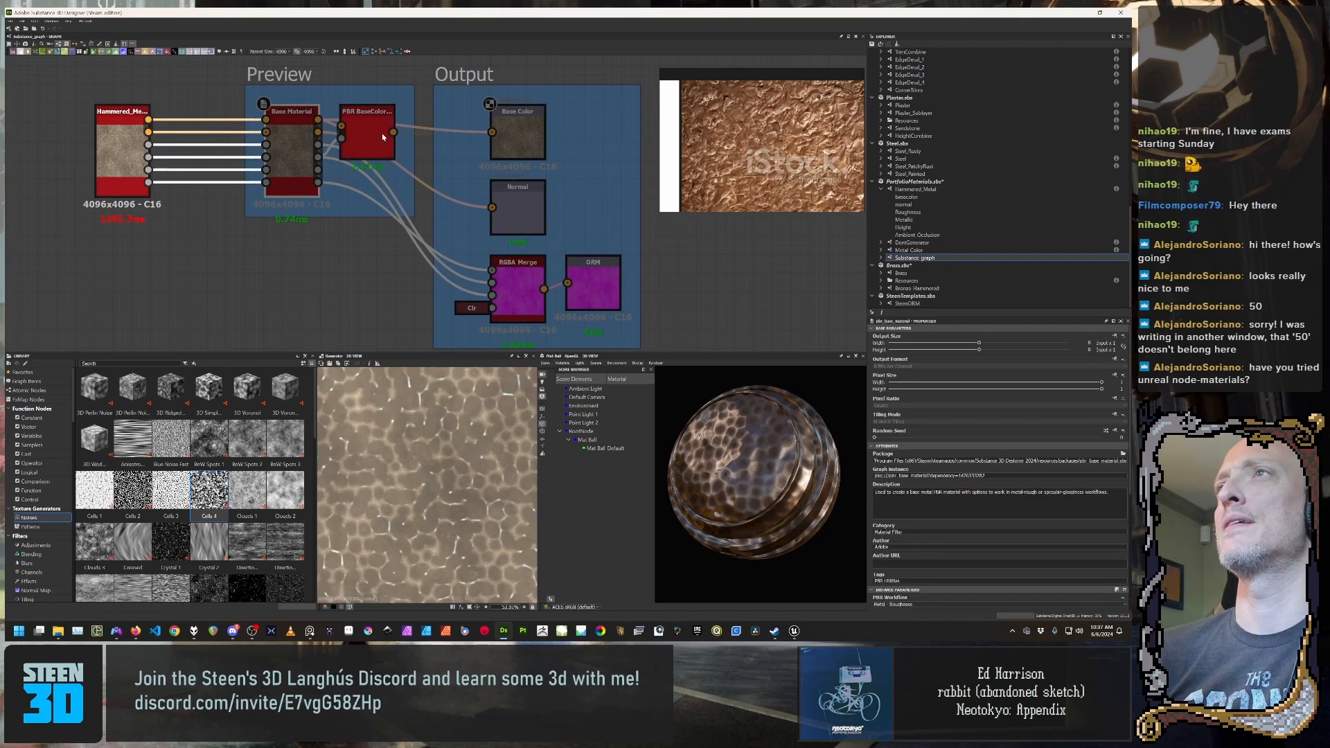
pyautogui.scroll(-3, 397, 159)
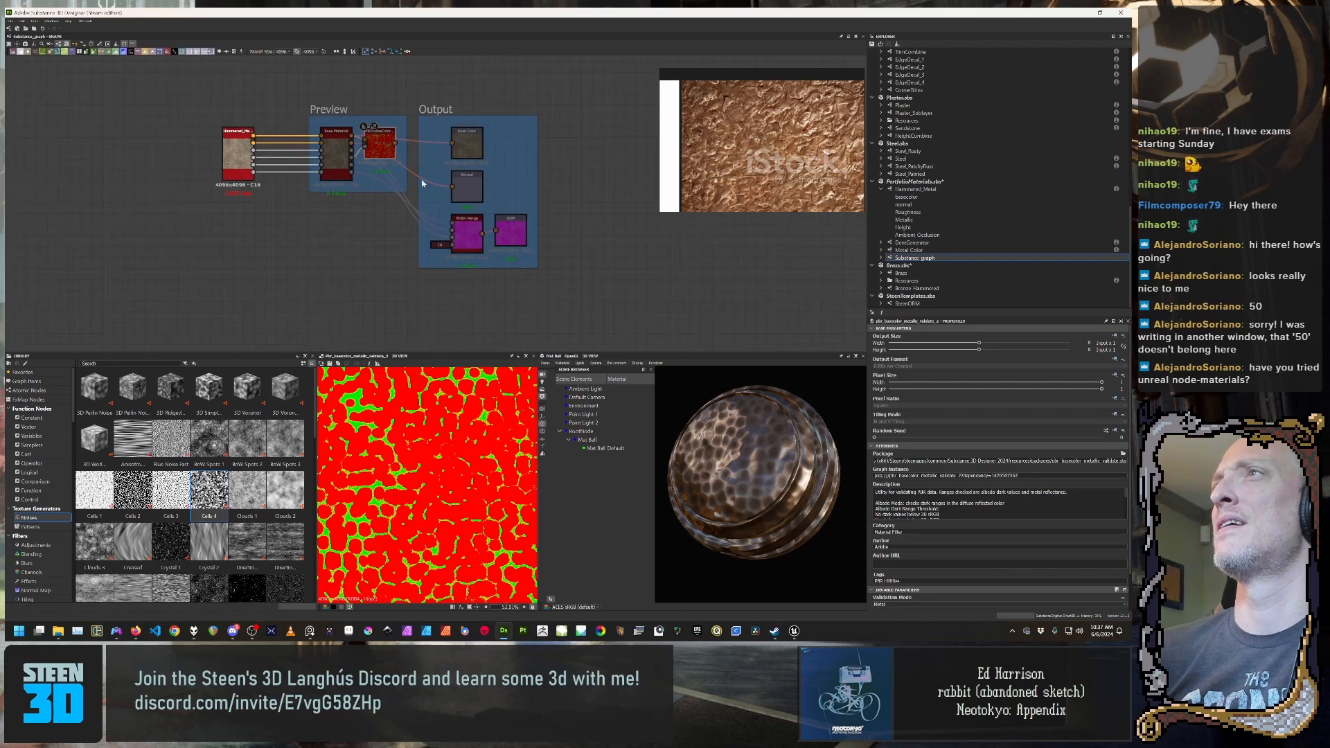
pyautogui.click(535, 211)
pyautogui.click(579, 223)
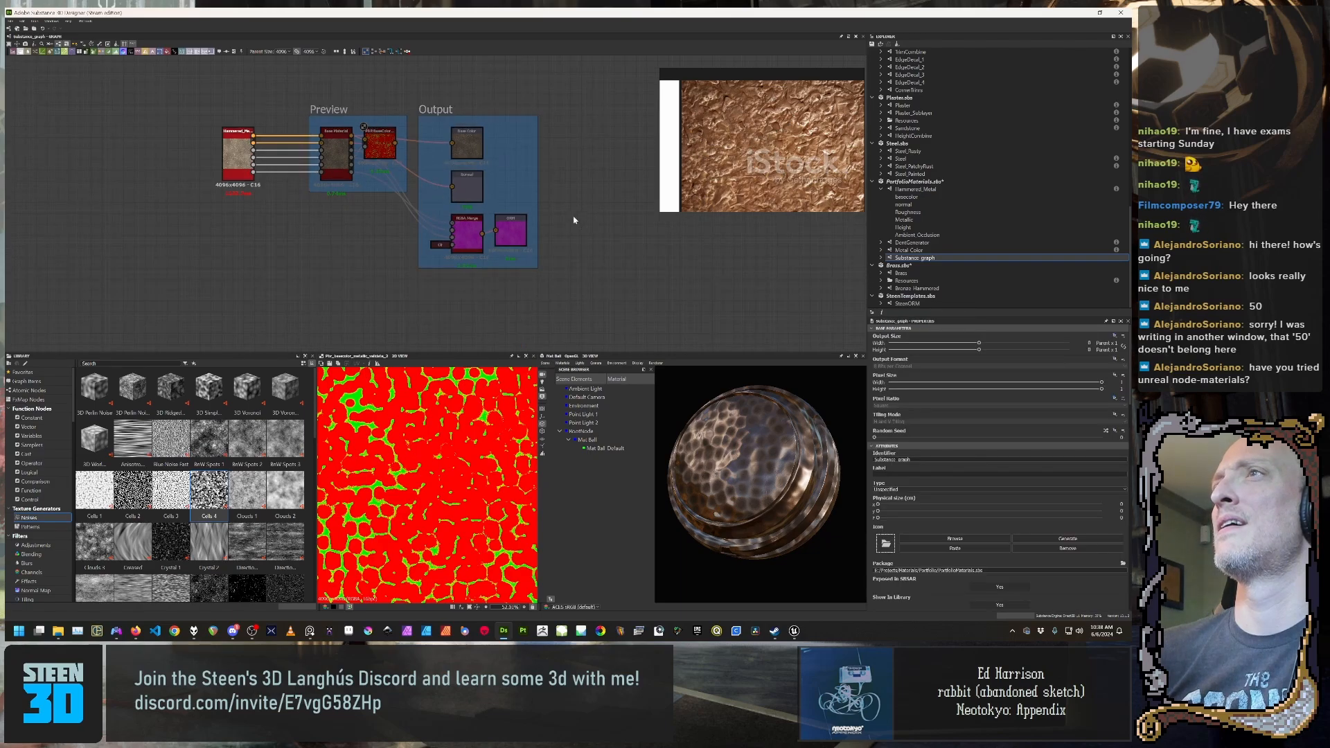
# Step: Display the Base Color output in the 2D view again and look over the connected Preview and Output frames
pyautogui.scroll(3, 321, 201)
pyautogui.scroll(-3, 323, 201)
pyautogui.moveTo(371, 181); pyautogui.dragTo(303, 212, button='middle')
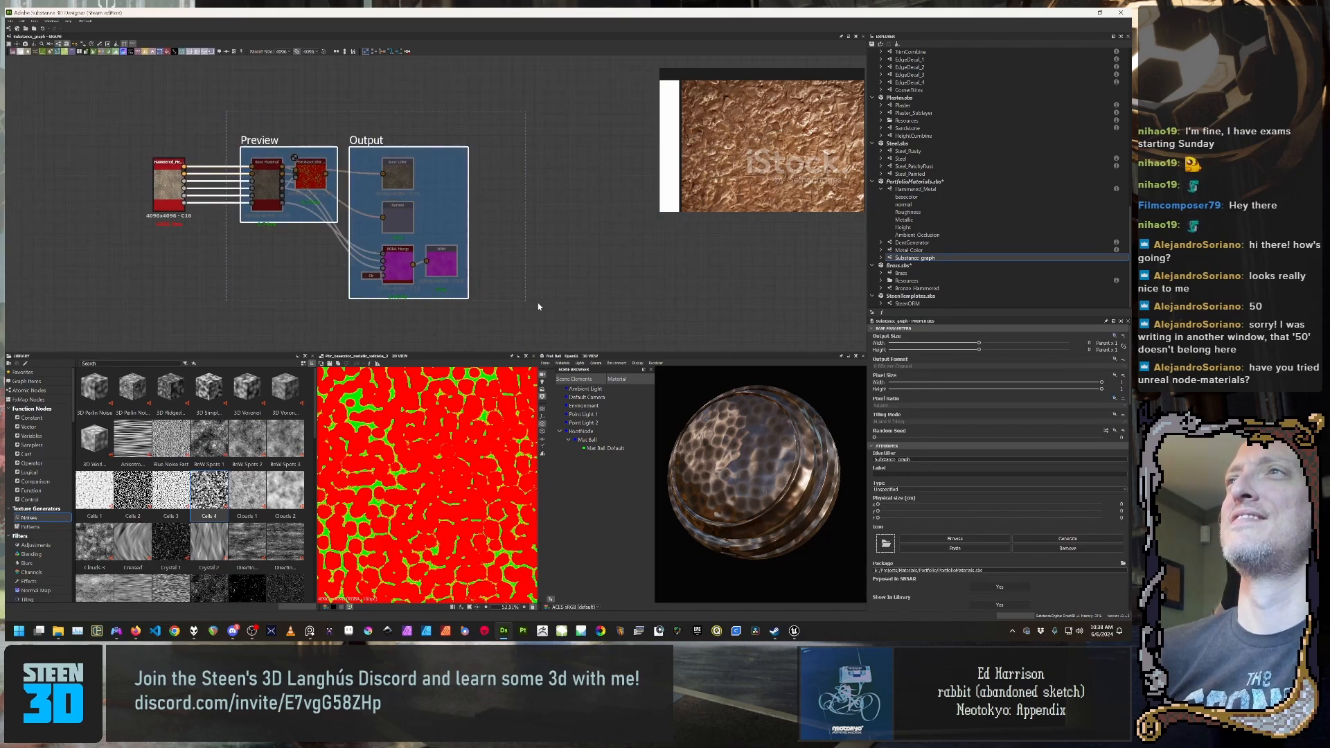
pyautogui.click(403, 185)
pyautogui.doubleClick(403, 185)
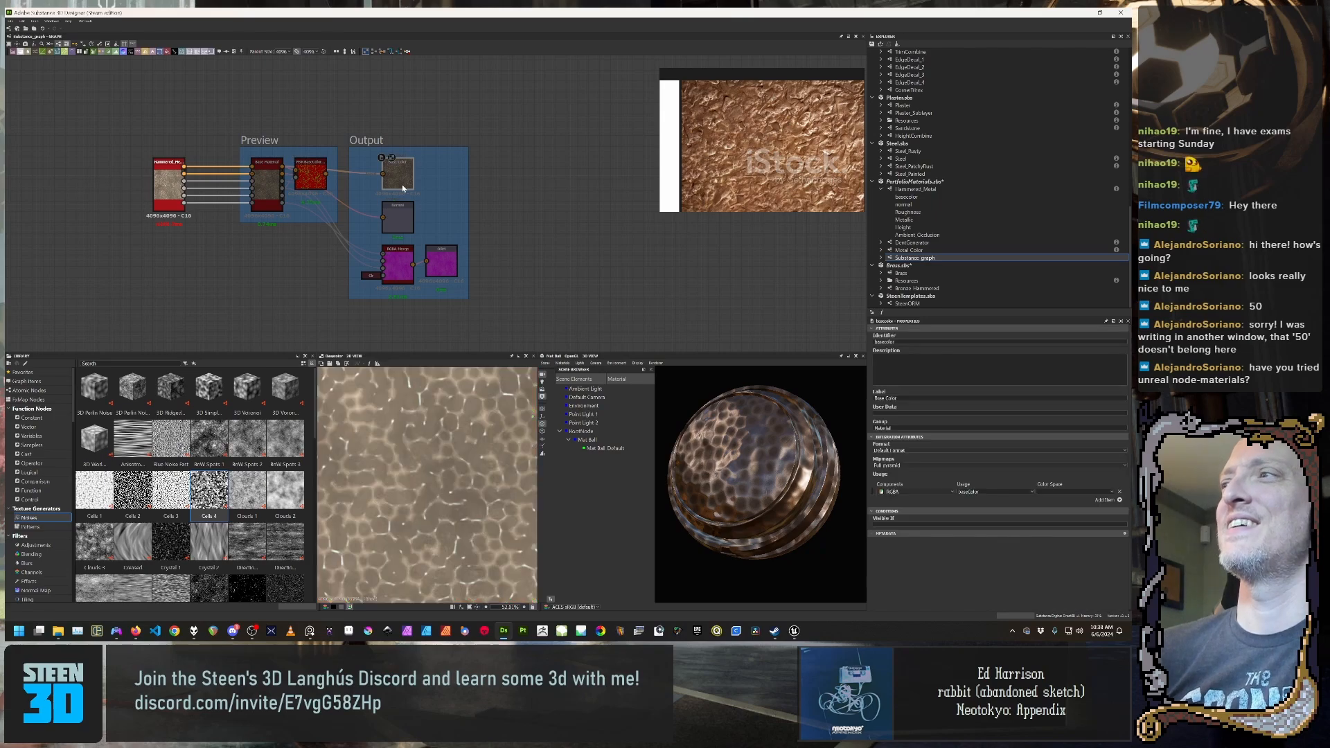
pyautogui.scroll(3, 579, 318)
pyautogui.click(487, 246)
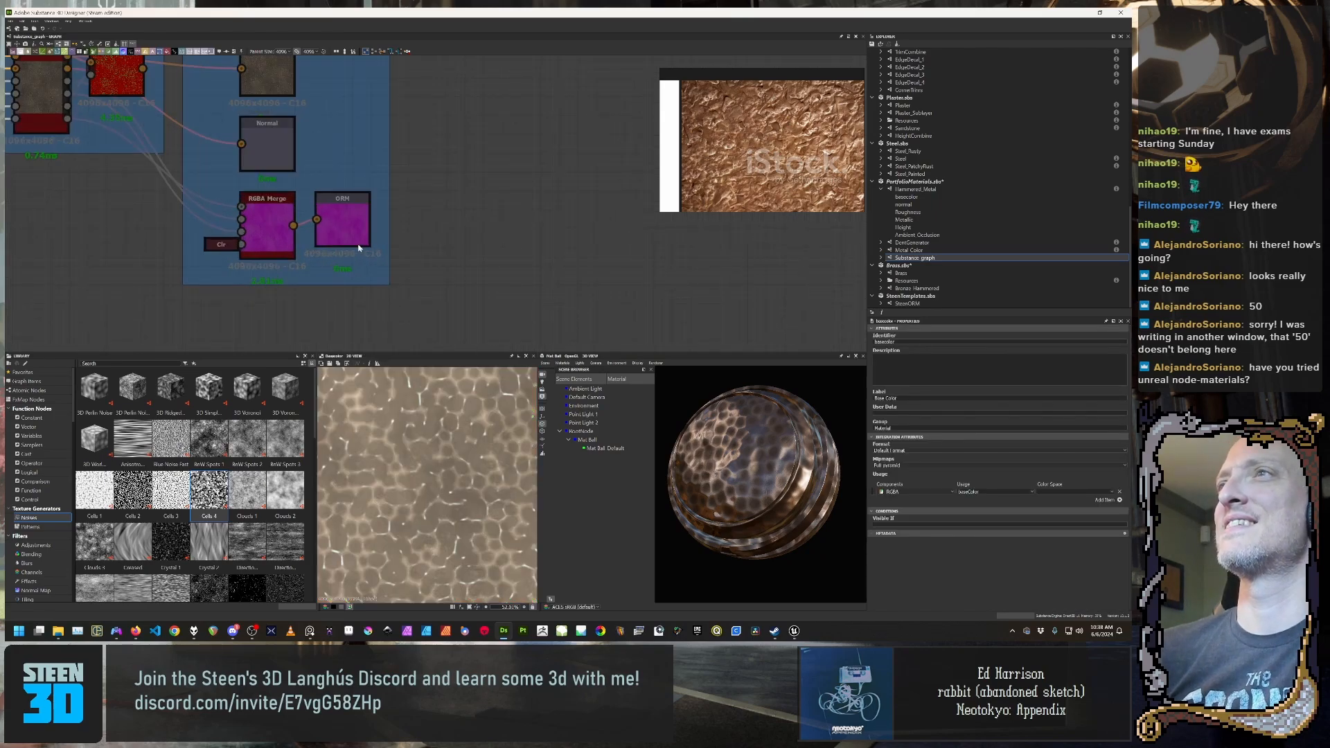
pyautogui.scroll(-3, 376, 239)
pyautogui.moveTo(425, 227); pyautogui.dragTo(529, 248, button='middle')
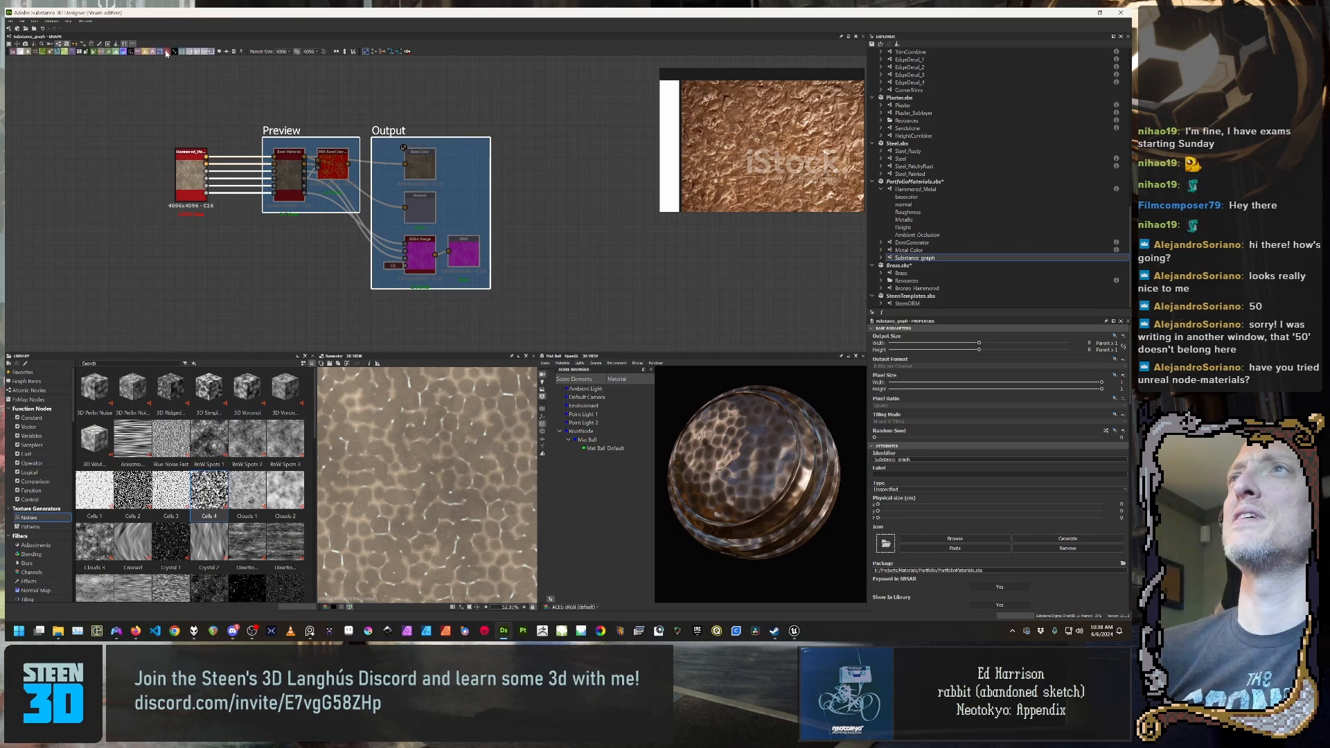
pyautogui.click(229, 108)
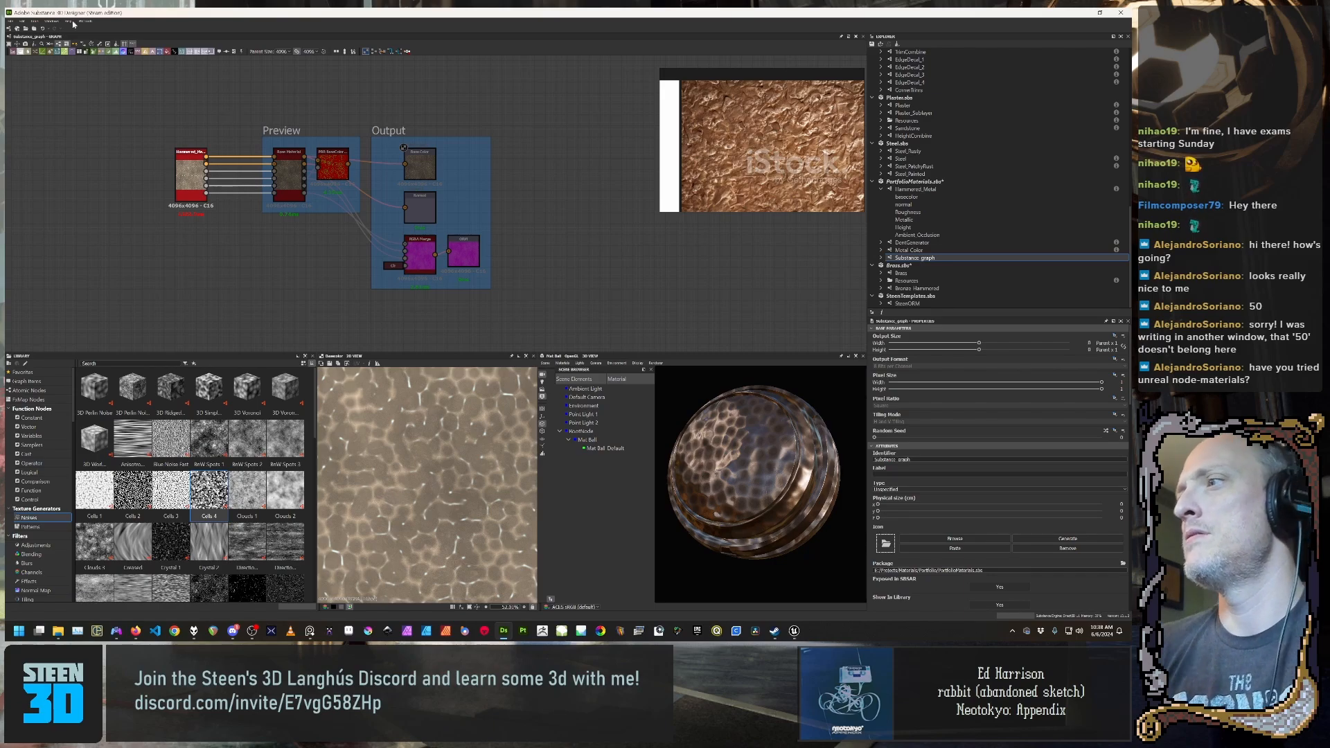
# Step: Switch to Unreal Editor and examine the node graph of M_Bronze_Hammered from the Materials folder
pyautogui.click(794, 631)
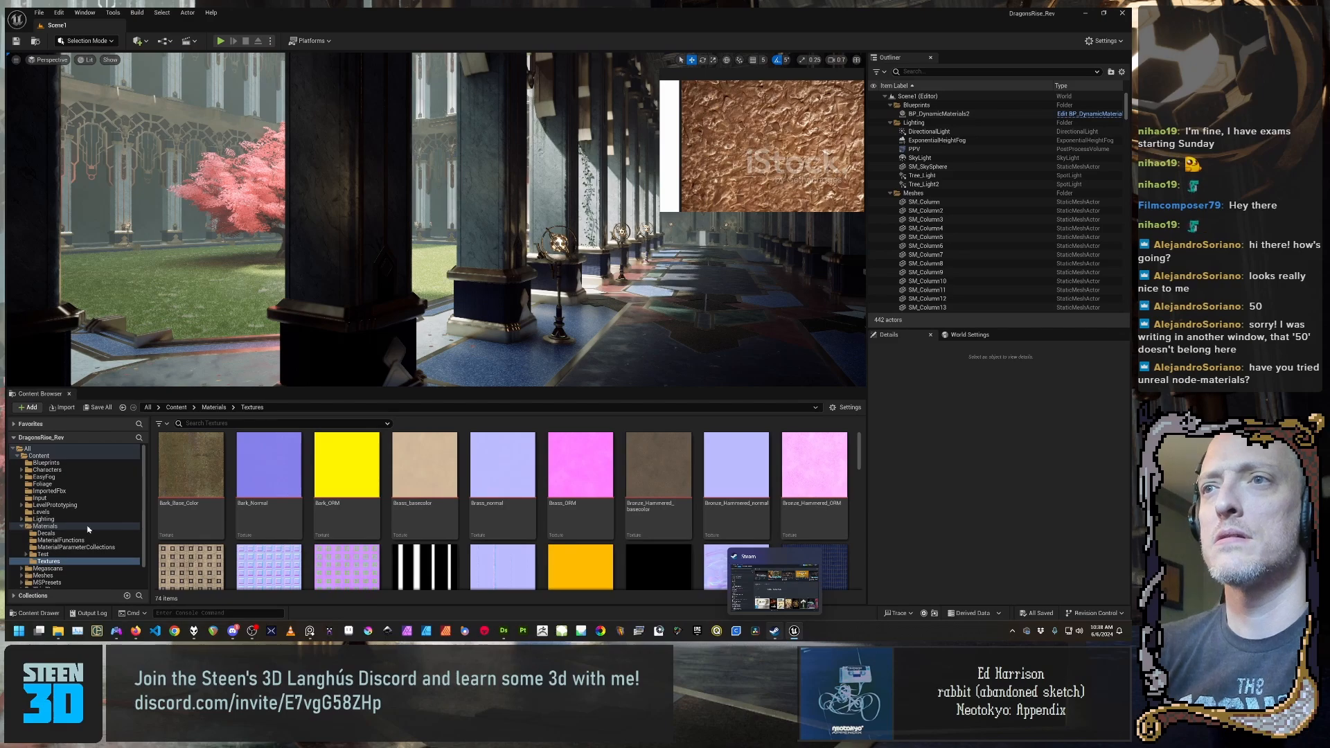
pyautogui.click(43, 539)
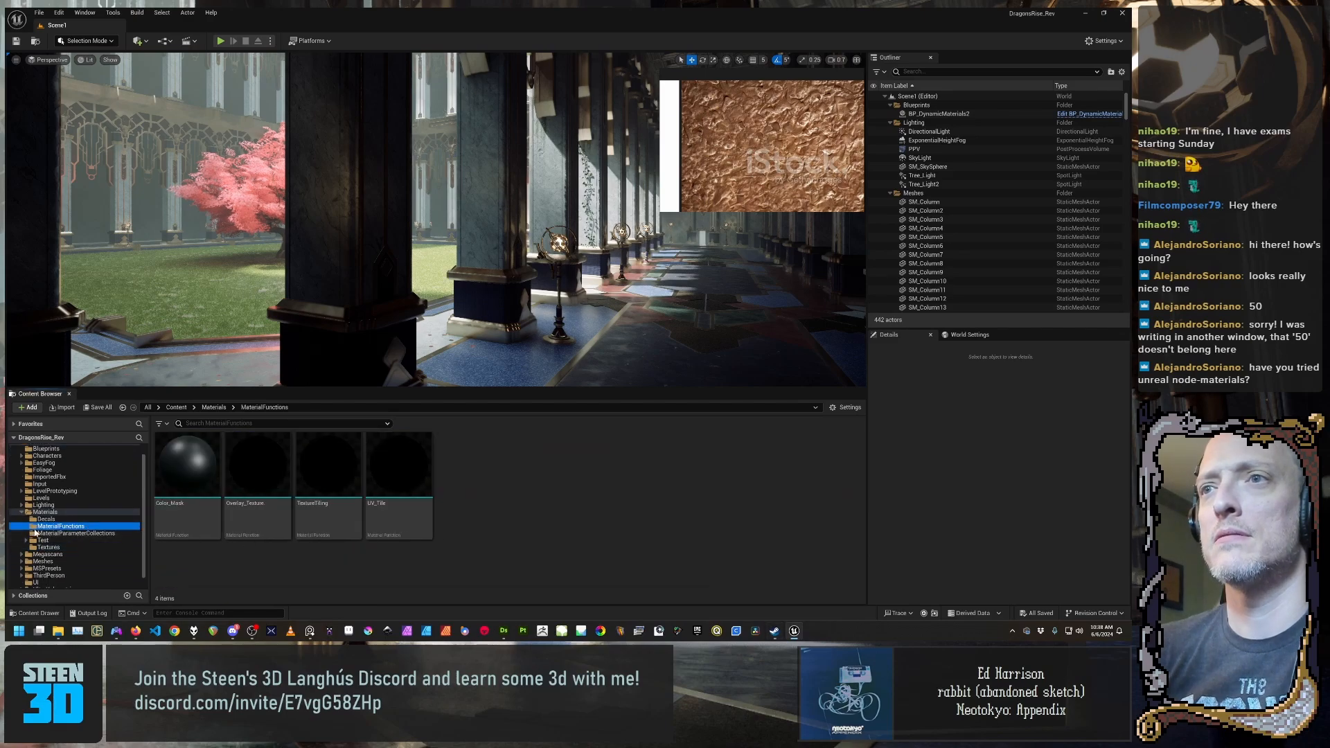
pyautogui.scroll(2, 63, 516)
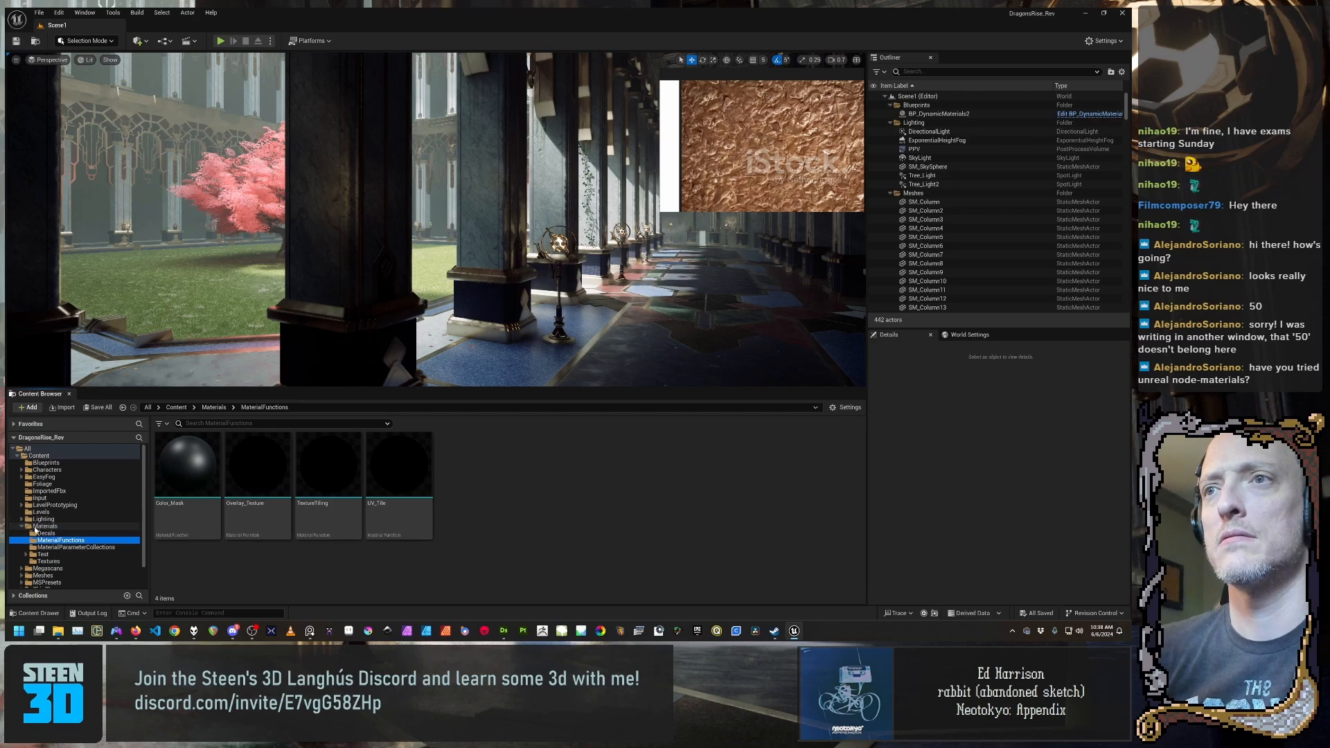
pyautogui.click(36, 527)
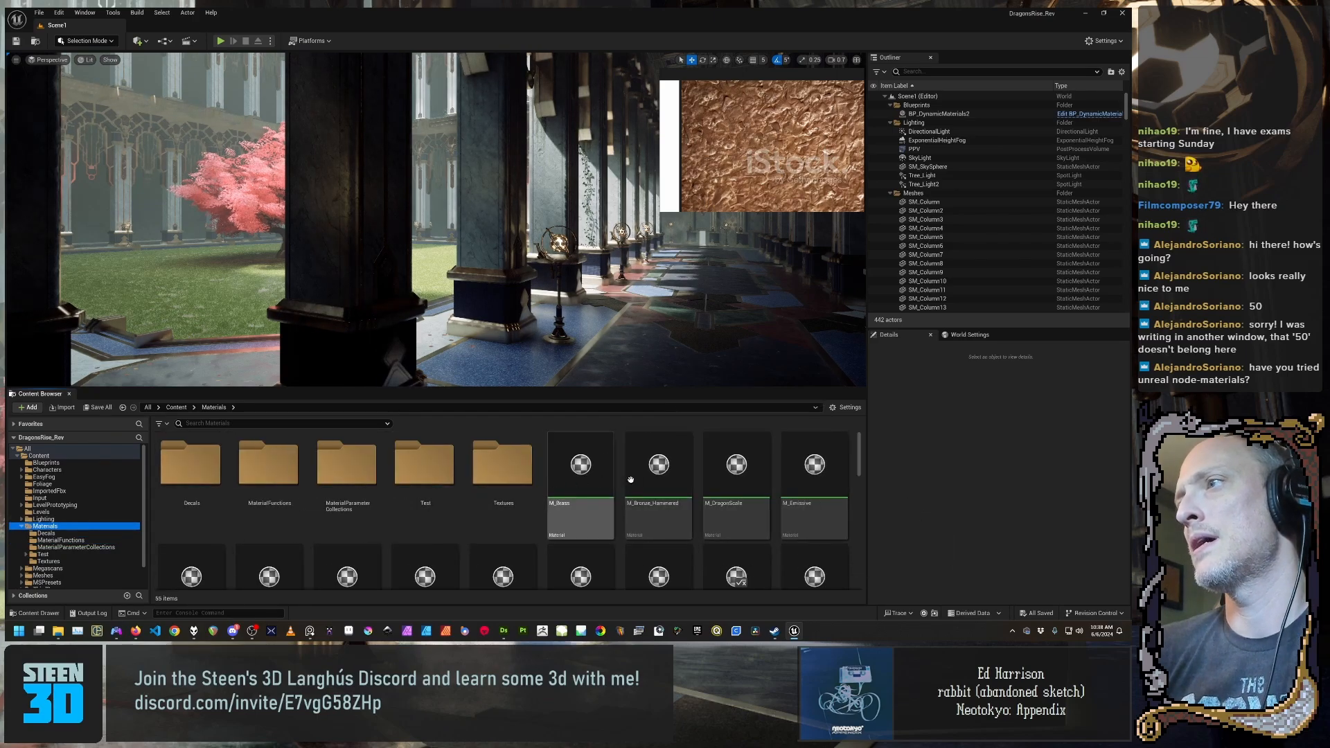
pyautogui.doubleClick(656, 479)
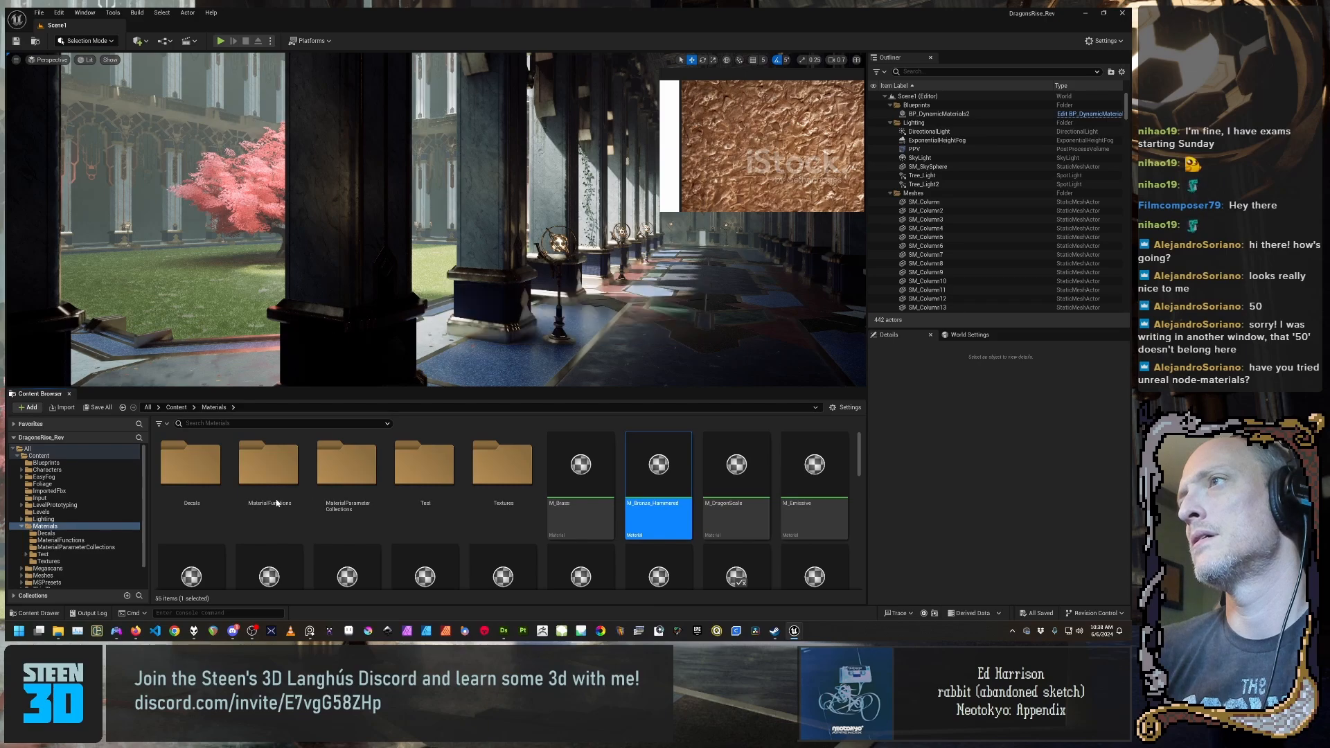
pyautogui.scroll(-3, 882, 351)
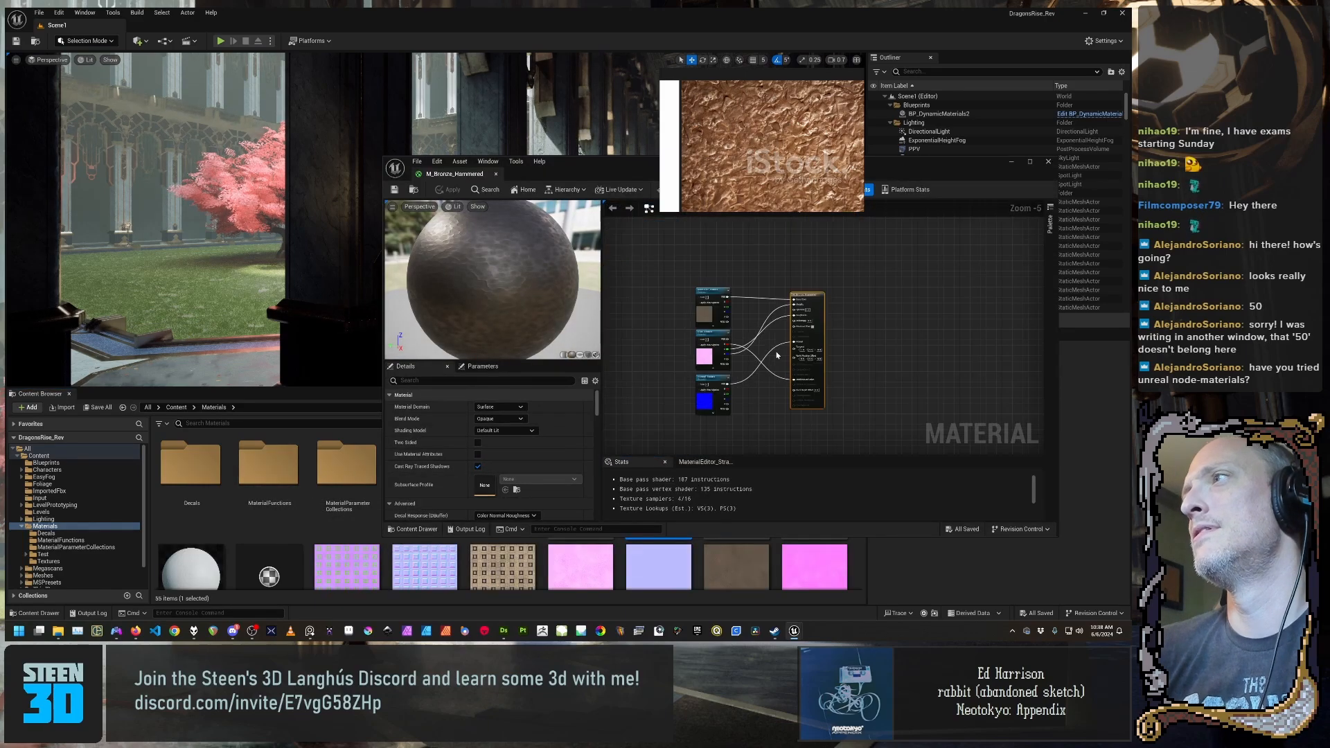
pyautogui.scroll(1, 876, 332)
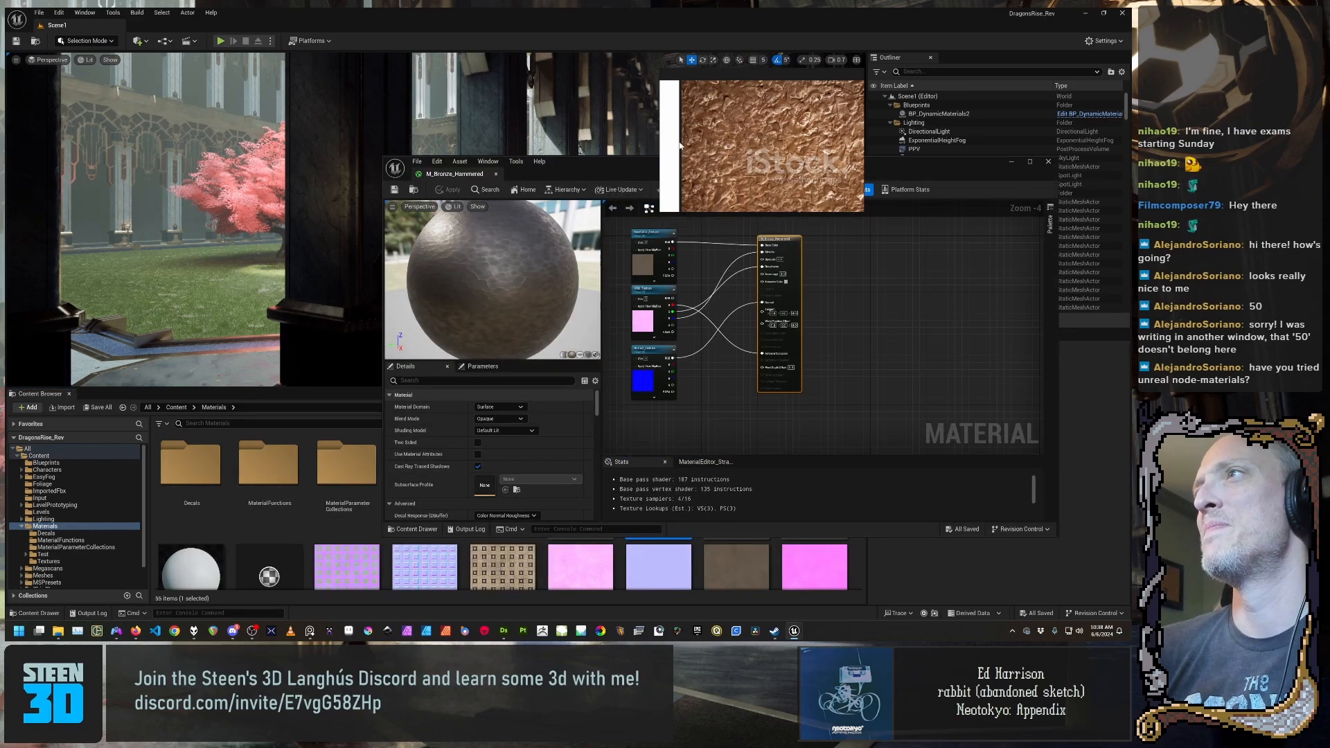
pyautogui.moveTo(638, 167); pyautogui.dragTo(312, 212)
pyautogui.moveTo(495, 202); pyautogui.dragTo(501, 220)
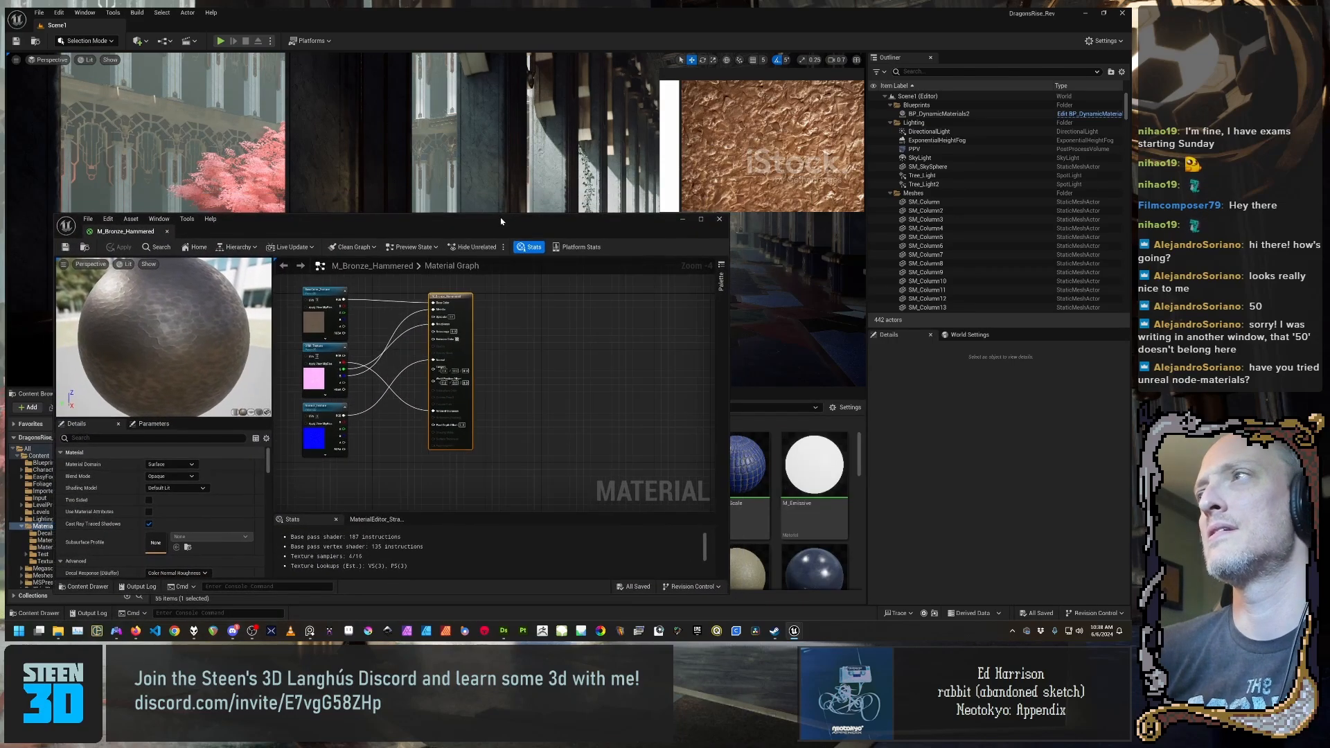
pyautogui.click(718, 220)
# Step: Open the M_Master material from the Materials folder and examine how its node graph is built
pyautogui.scroll(-3, 498, 478)
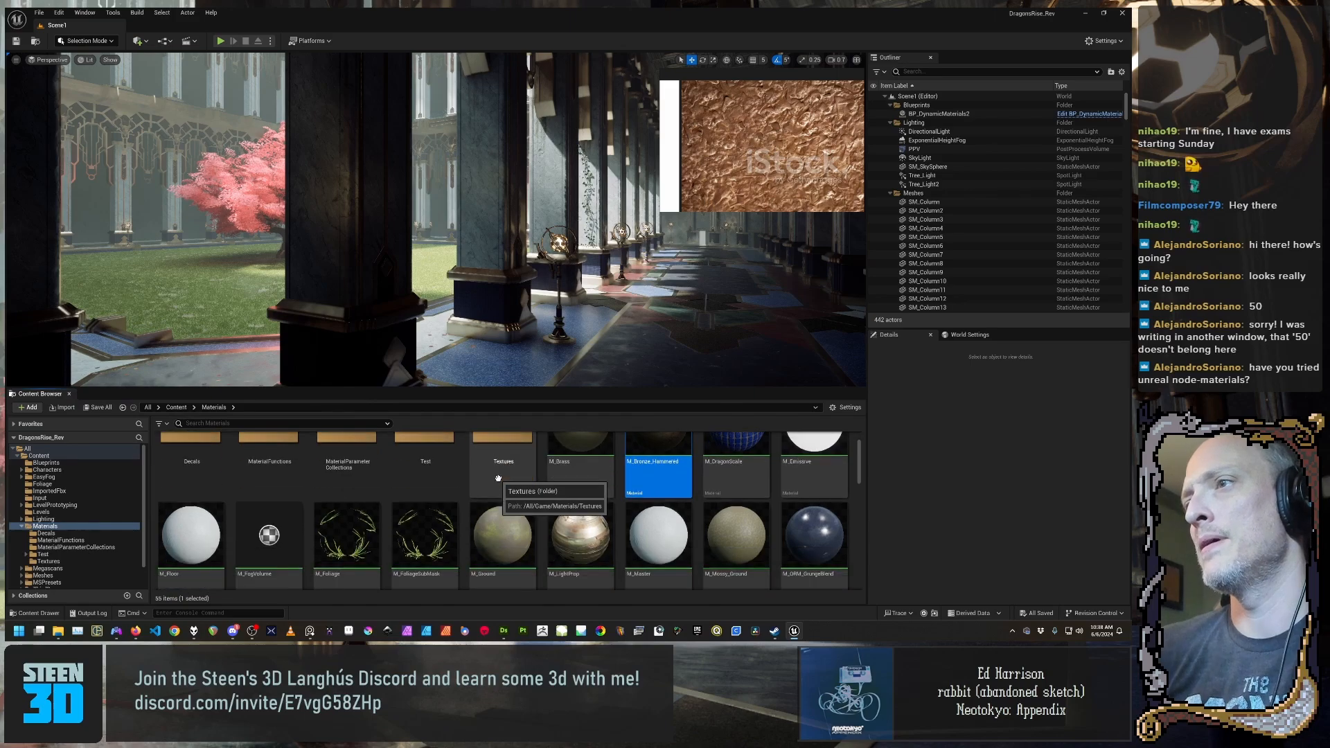
pyautogui.scroll(-1, 498, 477)
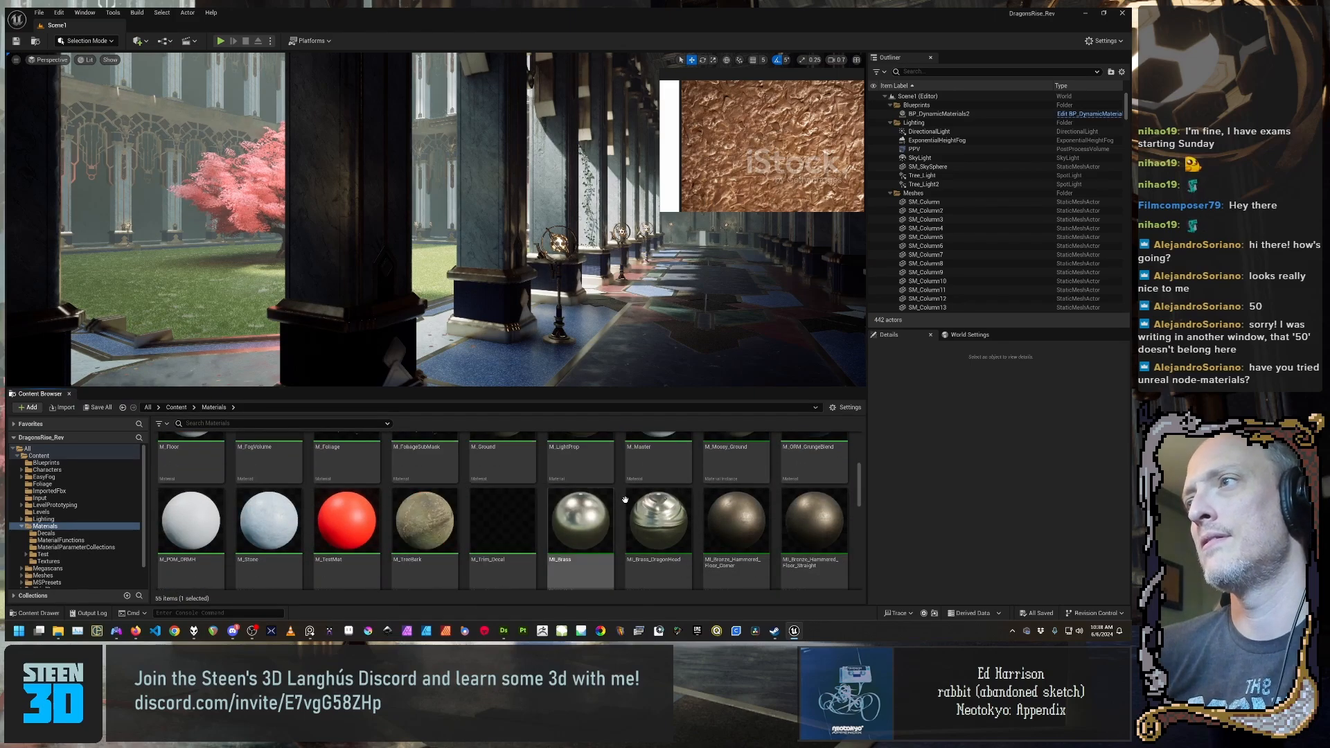
pyautogui.scroll(1, 624, 498)
pyautogui.click(669, 528)
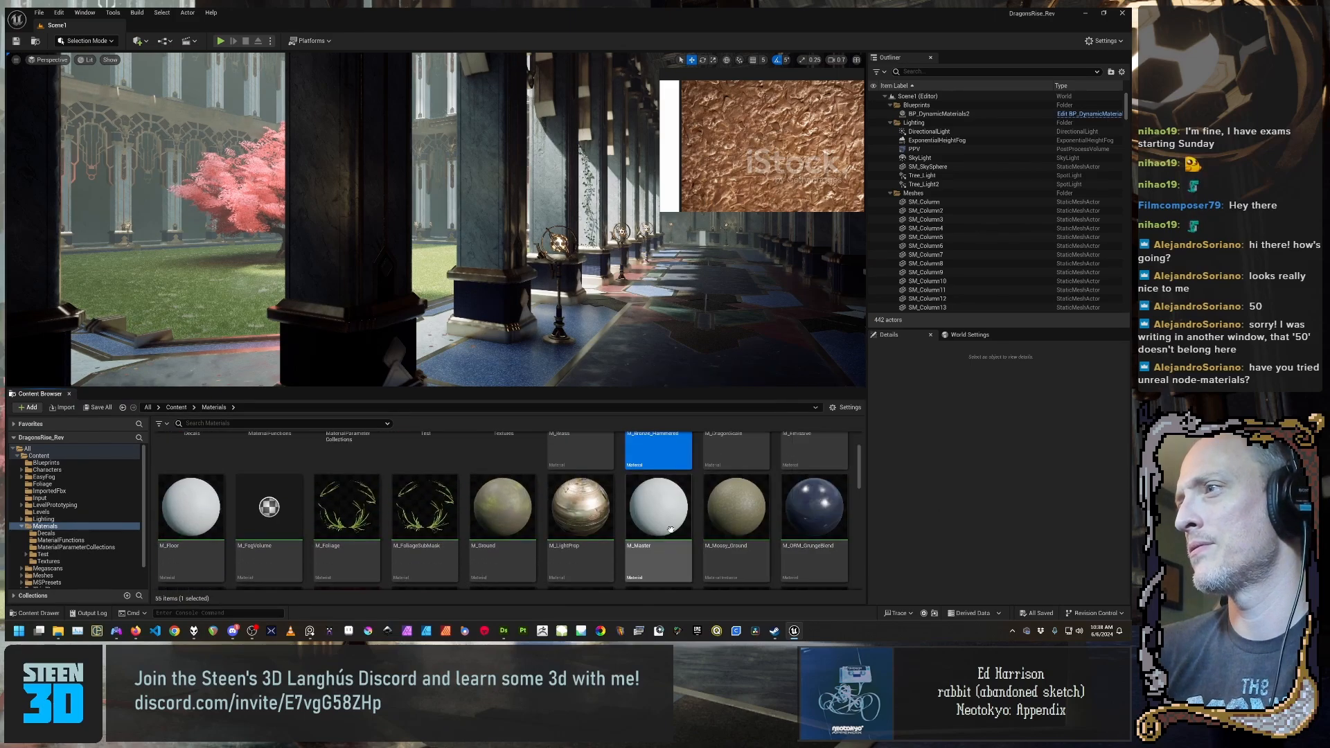
pyautogui.doubleClick(670, 530)
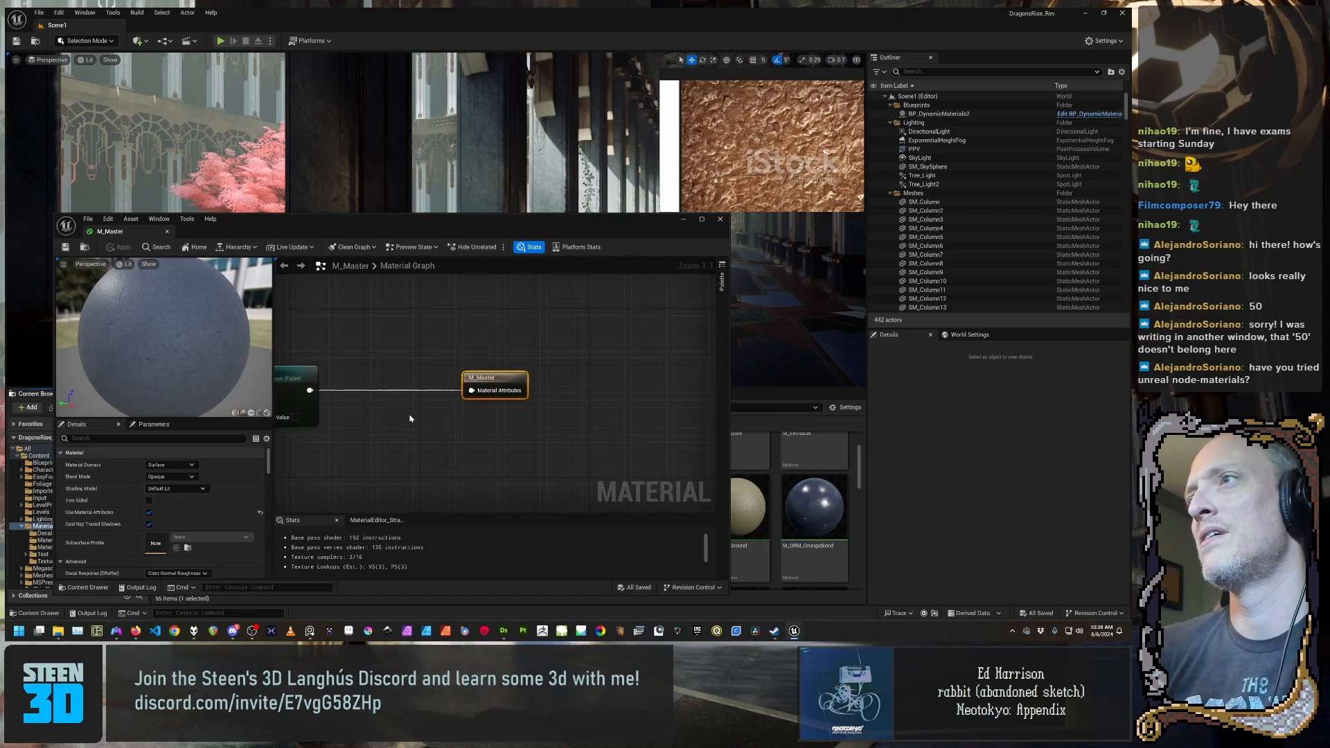
pyautogui.scroll(-1, 410, 418)
pyautogui.moveTo(395, 434); pyautogui.dragTo(716, 364, button='right')
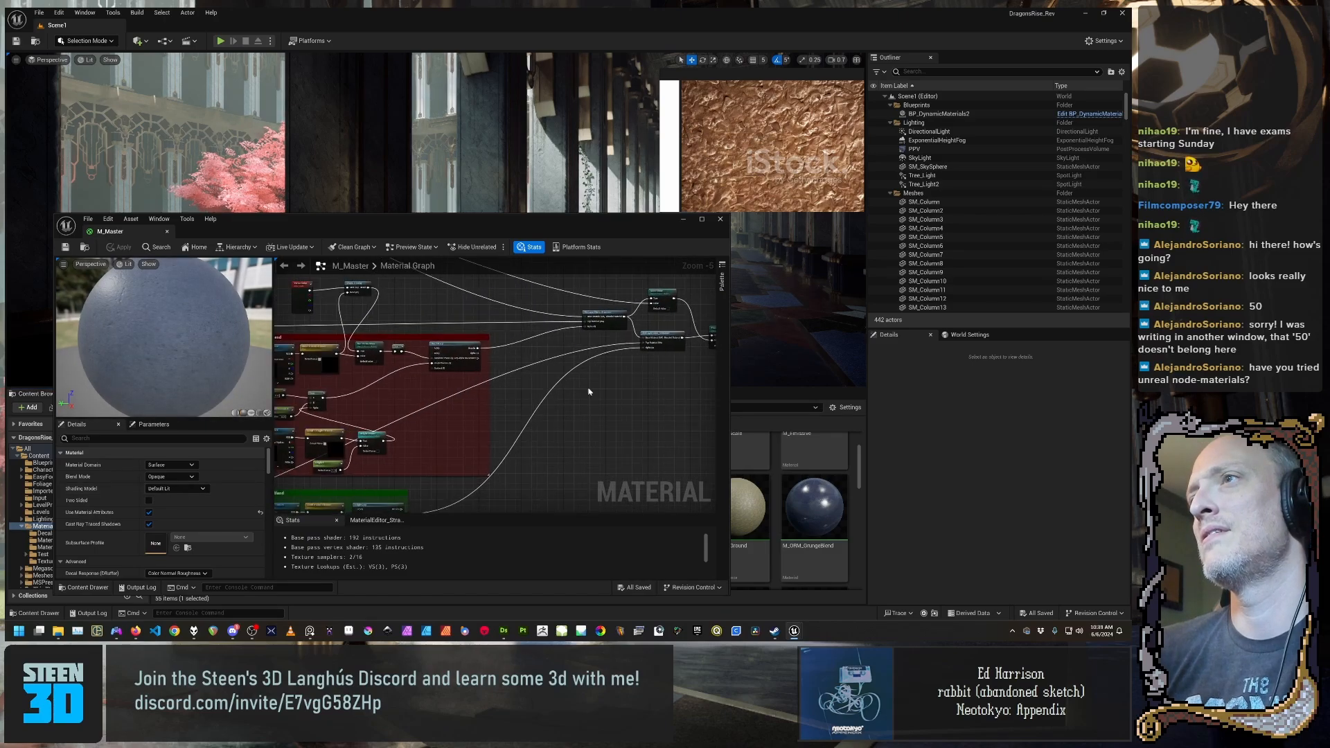
pyautogui.scroll(-3, 516, 385)
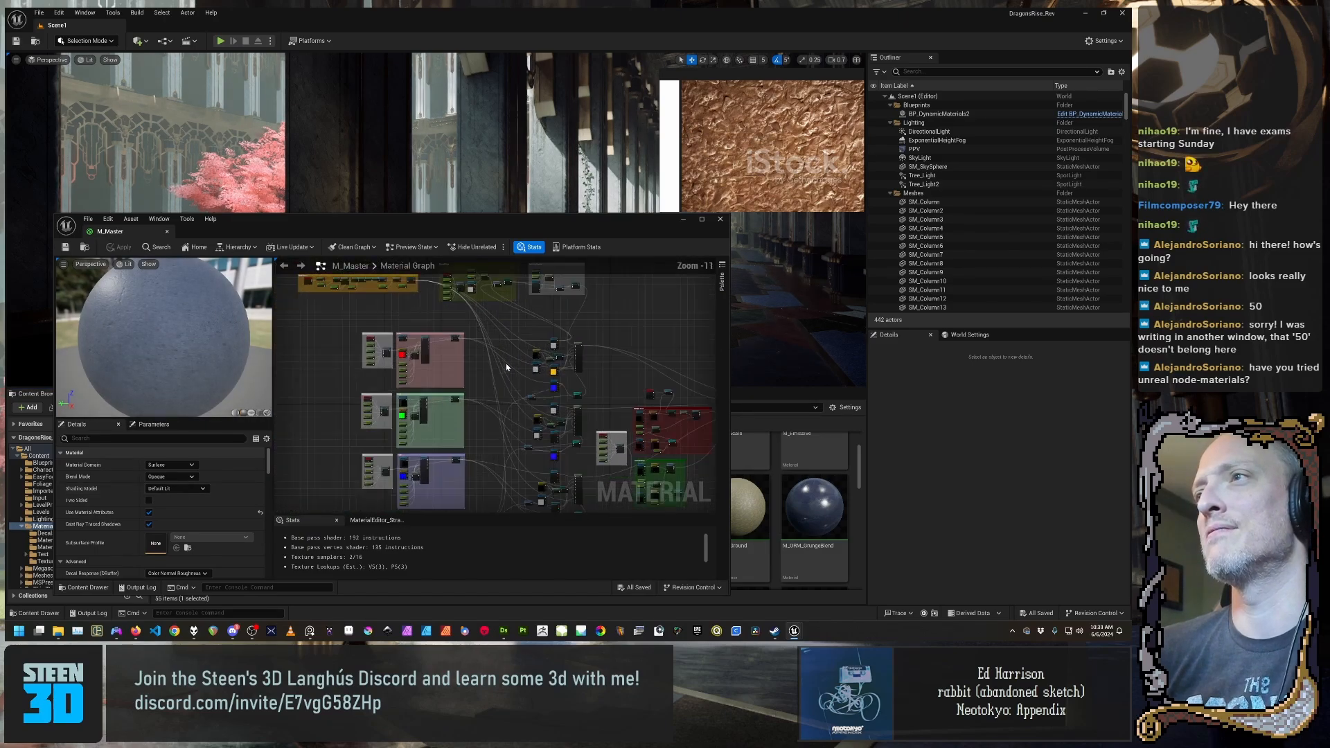
pyautogui.moveTo(443, 331); pyautogui.dragTo(613, 276, button='right')
pyautogui.scroll(4, 413, 362)
pyautogui.scroll(-6, 547, 397)
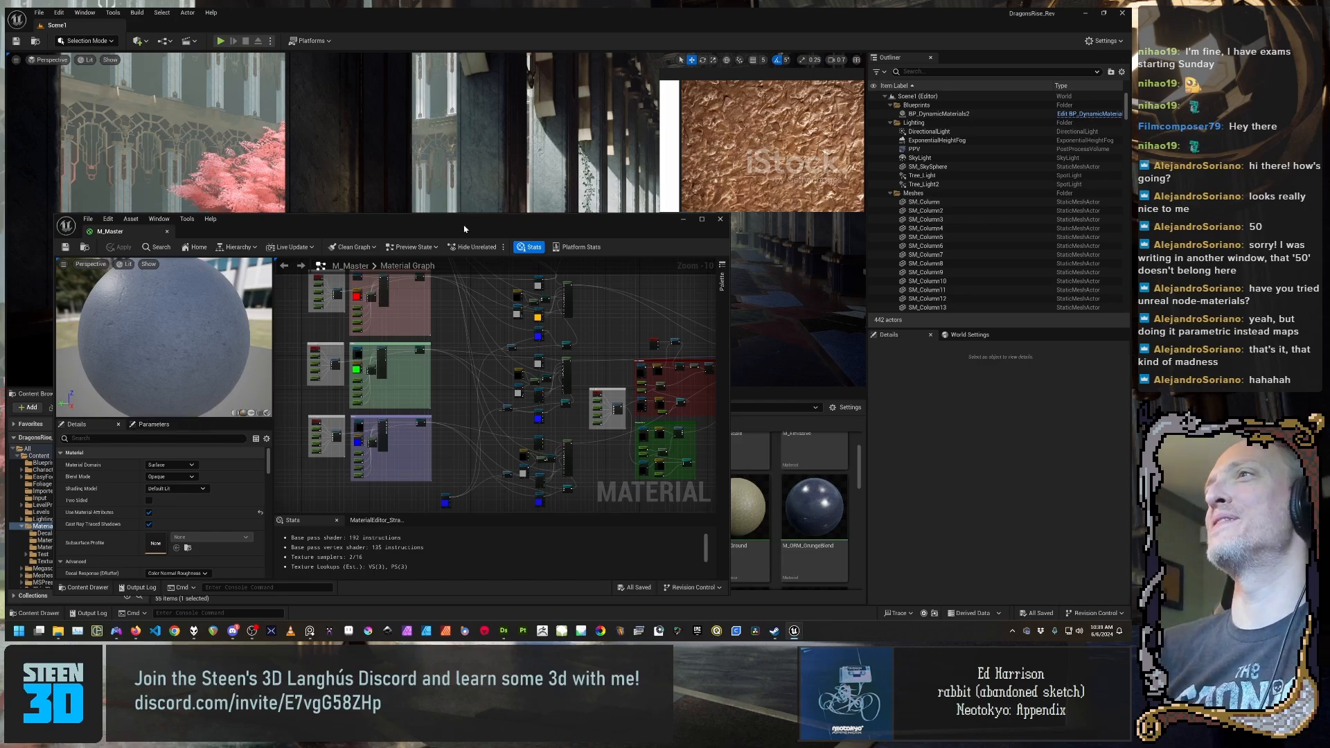
pyautogui.moveTo(462, 235)
pyautogui.mouseDown()
pyautogui.moveTo(440, 226)
pyautogui.moveTo(455, 248)
pyautogui.moveTo(471, 242)
pyautogui.mouseUp()
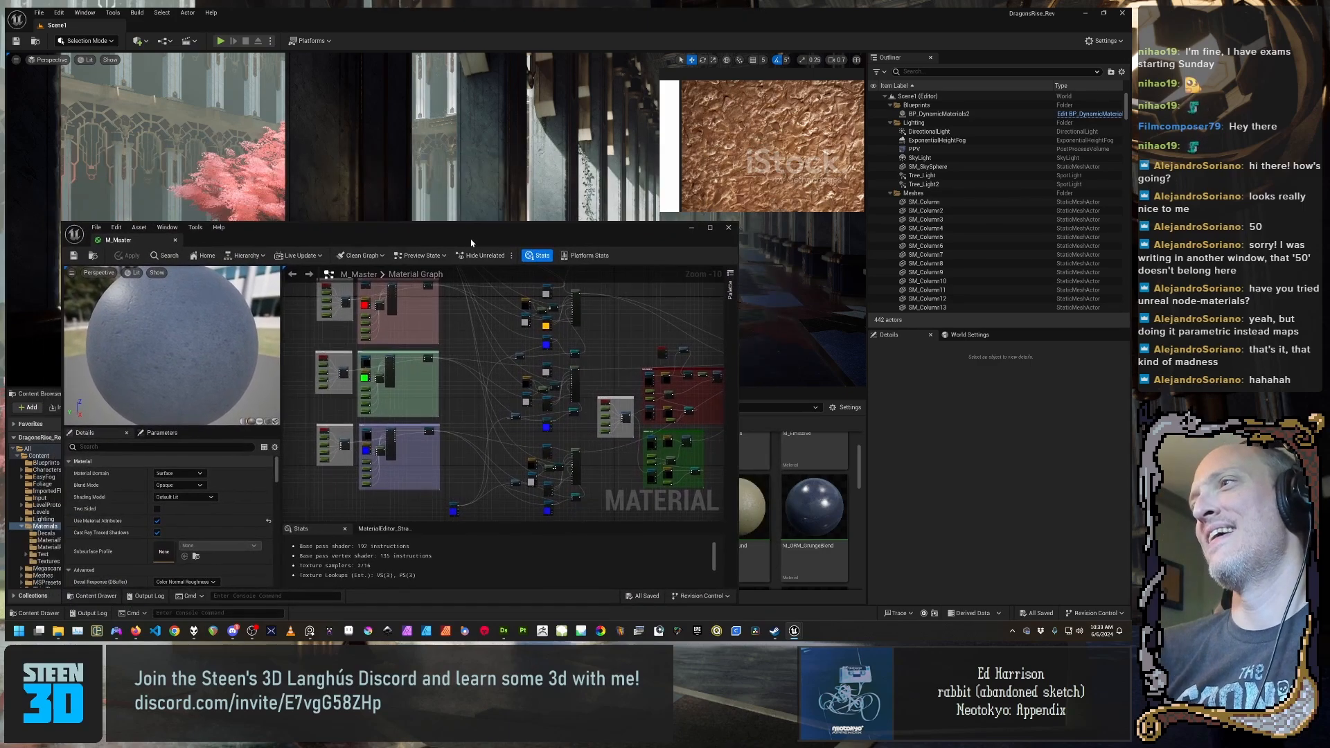
pyautogui.moveTo(664, 231); pyautogui.dragTo(682, 234)
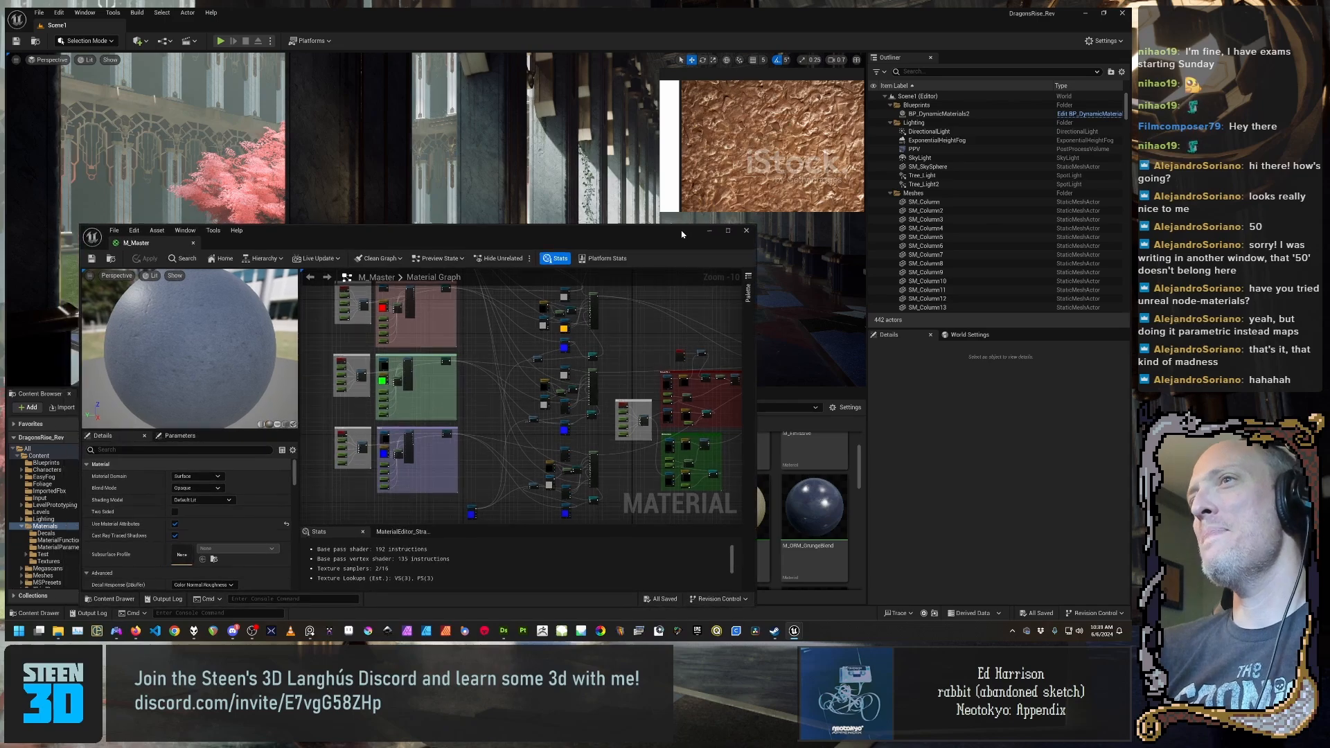
pyautogui.click(747, 230)
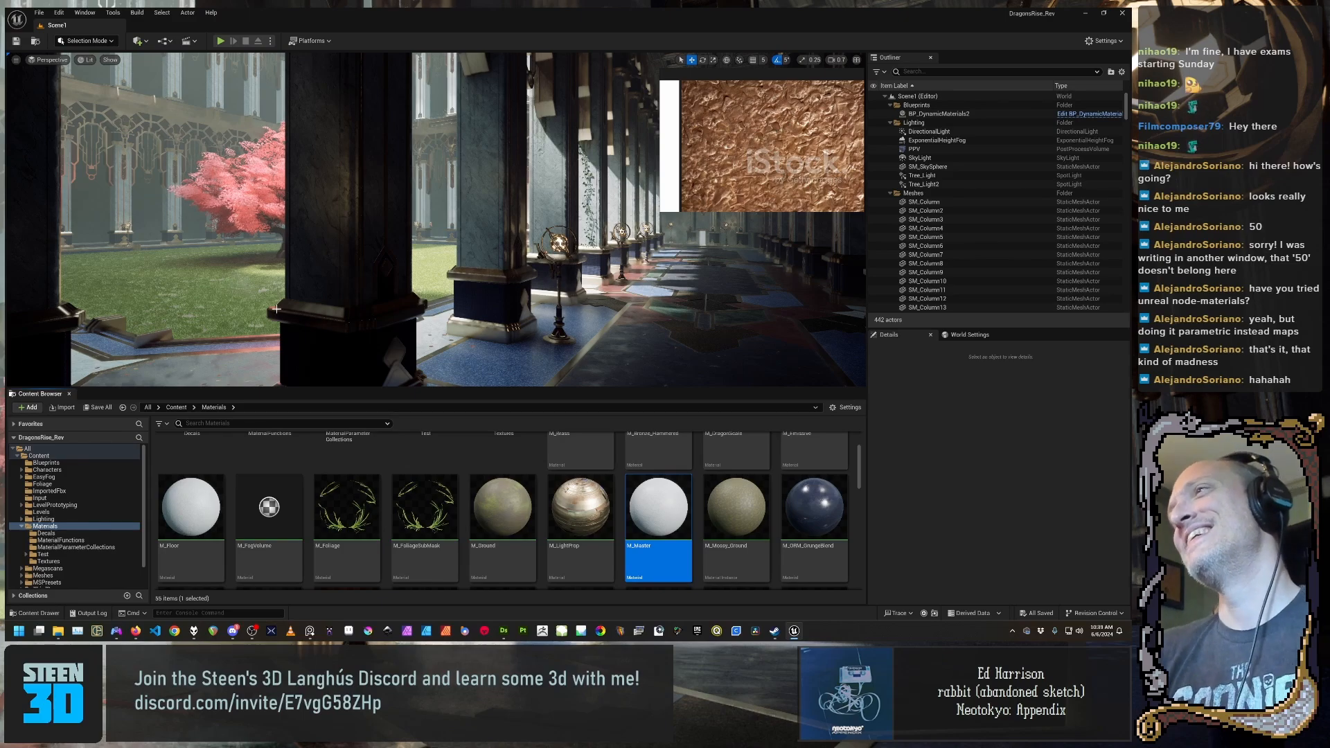
# Step: Fly through the Scene1 level to view the hall's columns, lamps and pink tree from another angle
pyautogui.moveTo(415, 208); pyautogui.dragTo(826, 364, button='right')
pyautogui.press('w')
pyautogui.scroll(2, 415, 208)
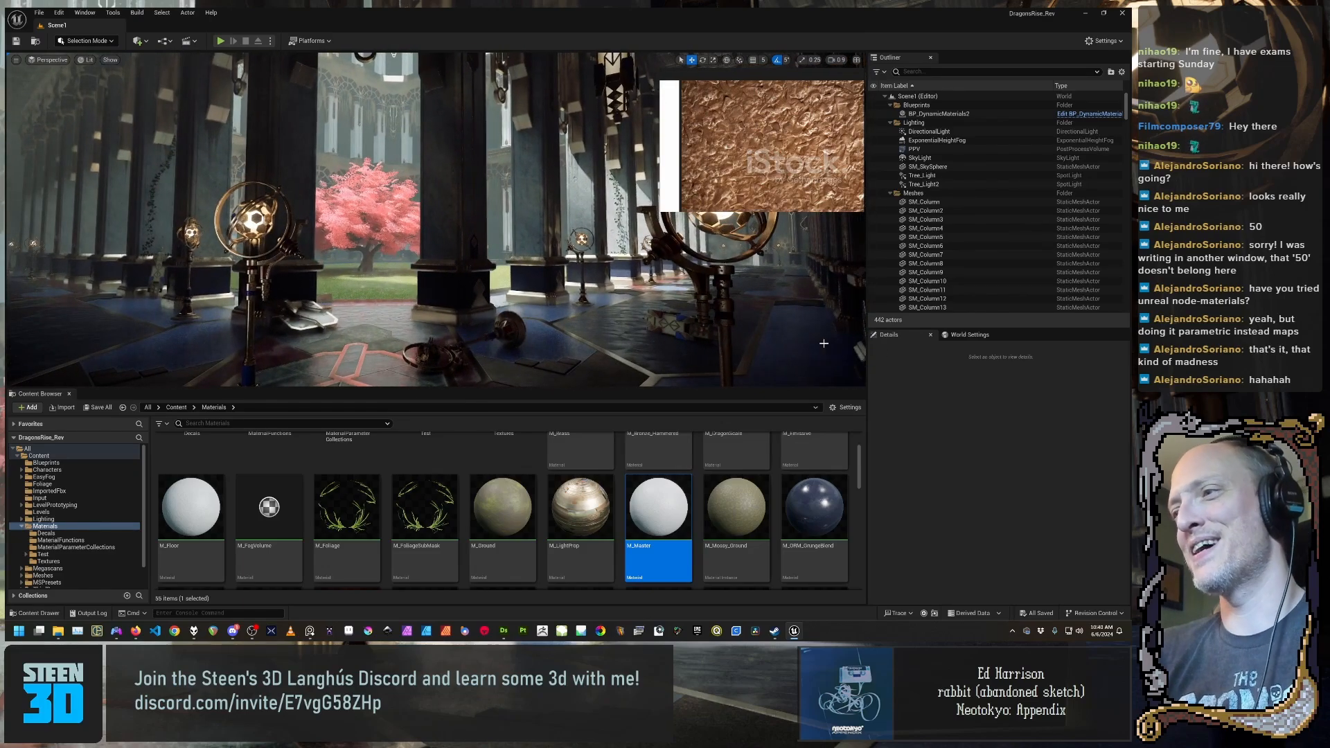
# Step: Switch back to Substance 3D Designer and display the ORM output in the 2D view
pyautogui.click(504, 630)
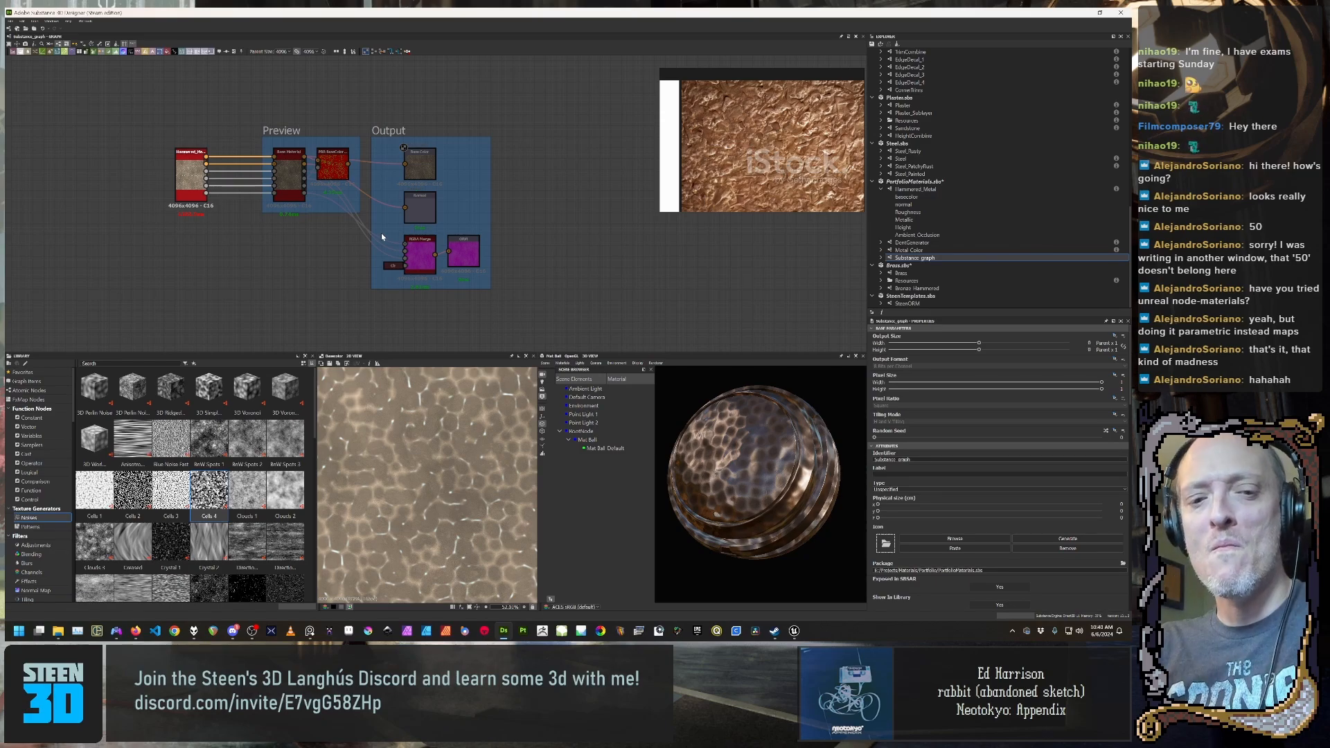
pyautogui.moveTo(525, 274); pyautogui.dragTo(513, 276, button='middle')
pyautogui.scroll(3, 426, 197)
pyautogui.click(483, 295)
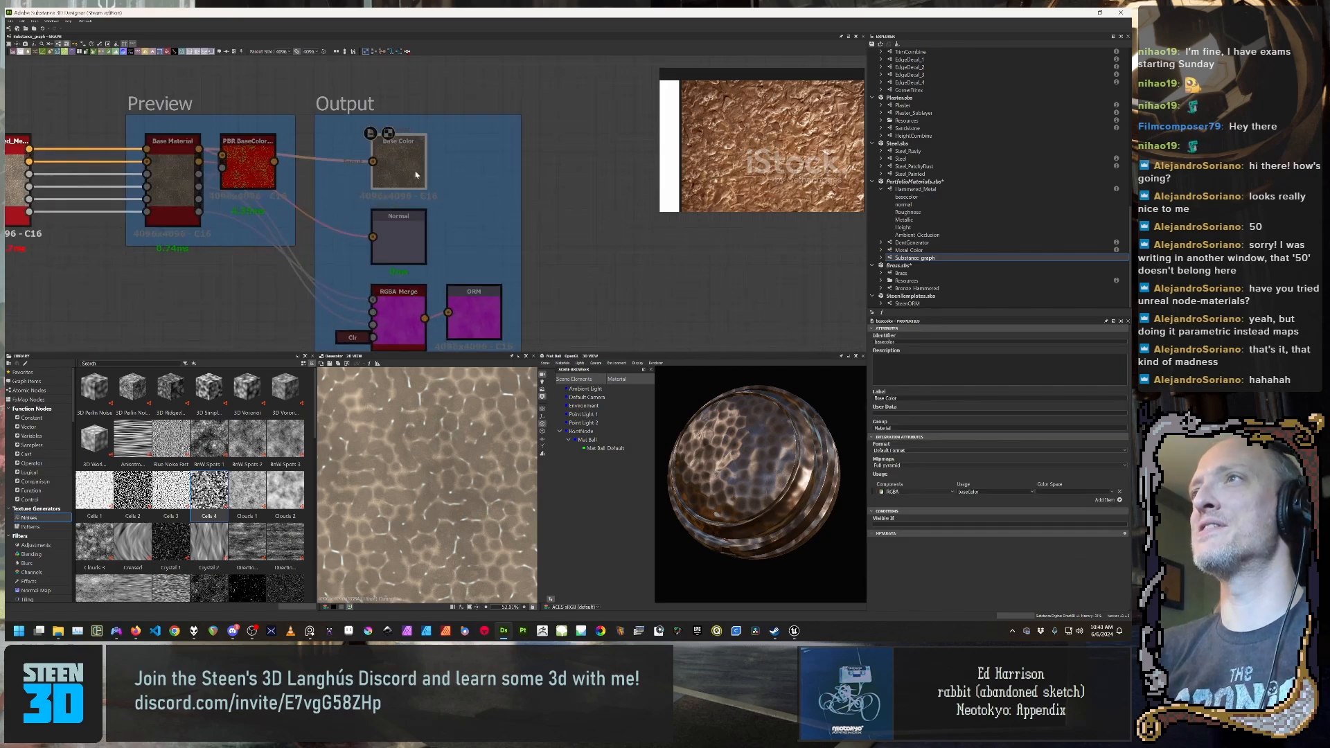
pyautogui.doubleClick(485, 295)
pyautogui.scroll(-5, 607, 251)
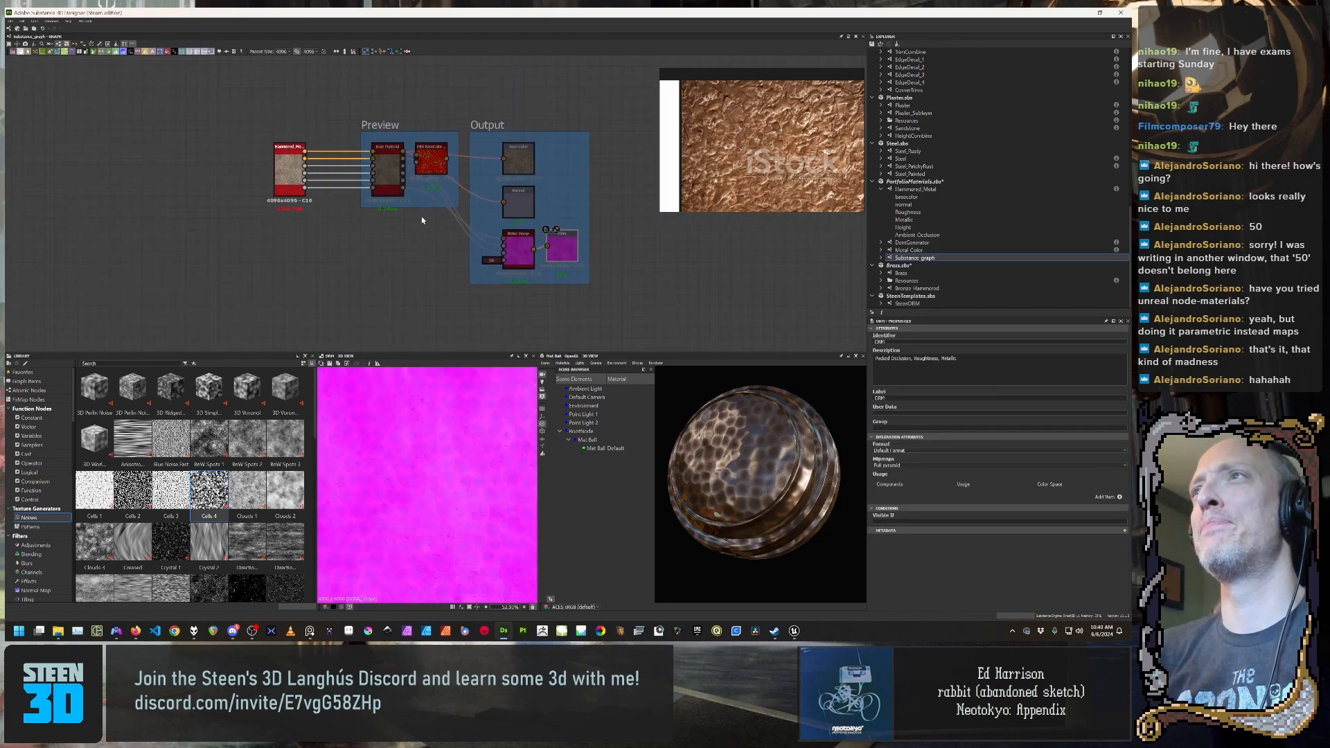
pyautogui.moveTo(607, 251); pyautogui.dragTo(537, 250, button='middle')
pyautogui.scroll(1, 535, 255)
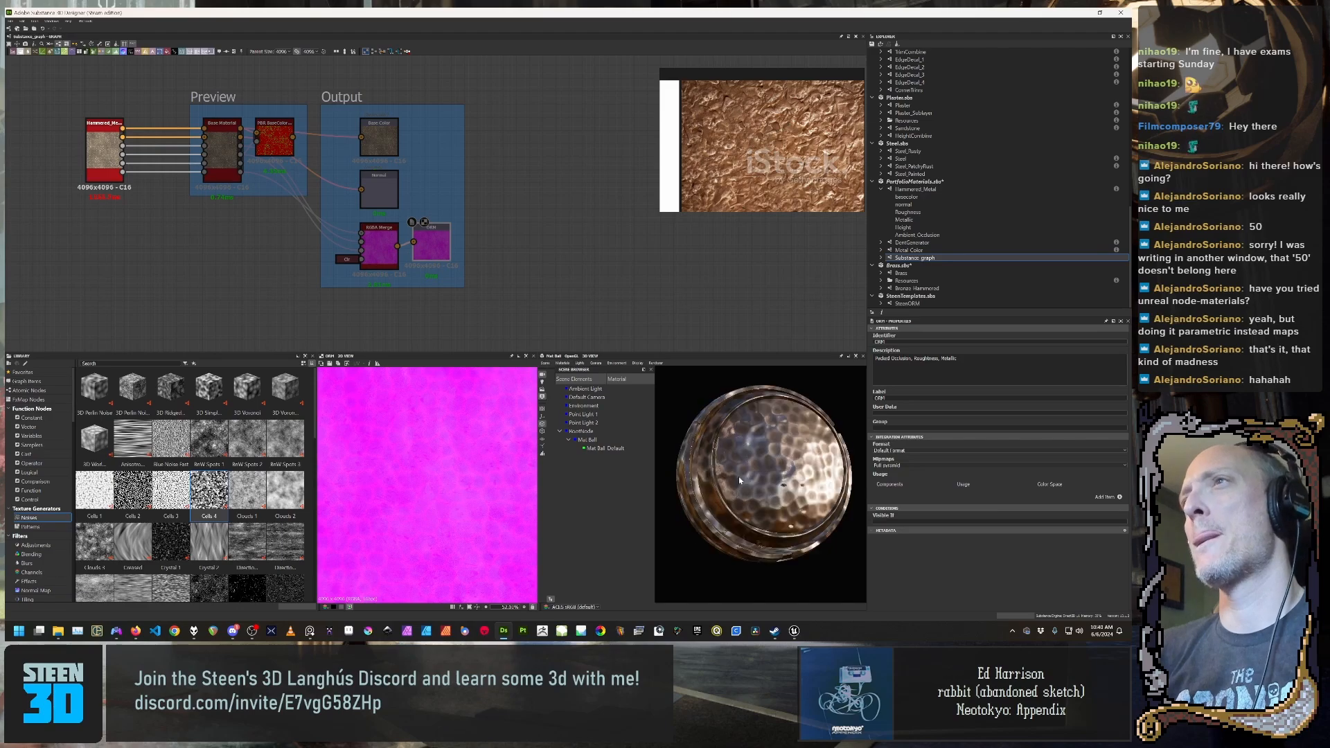
# Step: Show the Base Material node's outputs on the mat ball in the 3D view and inspect the surface
pyautogui.click(534, 257)
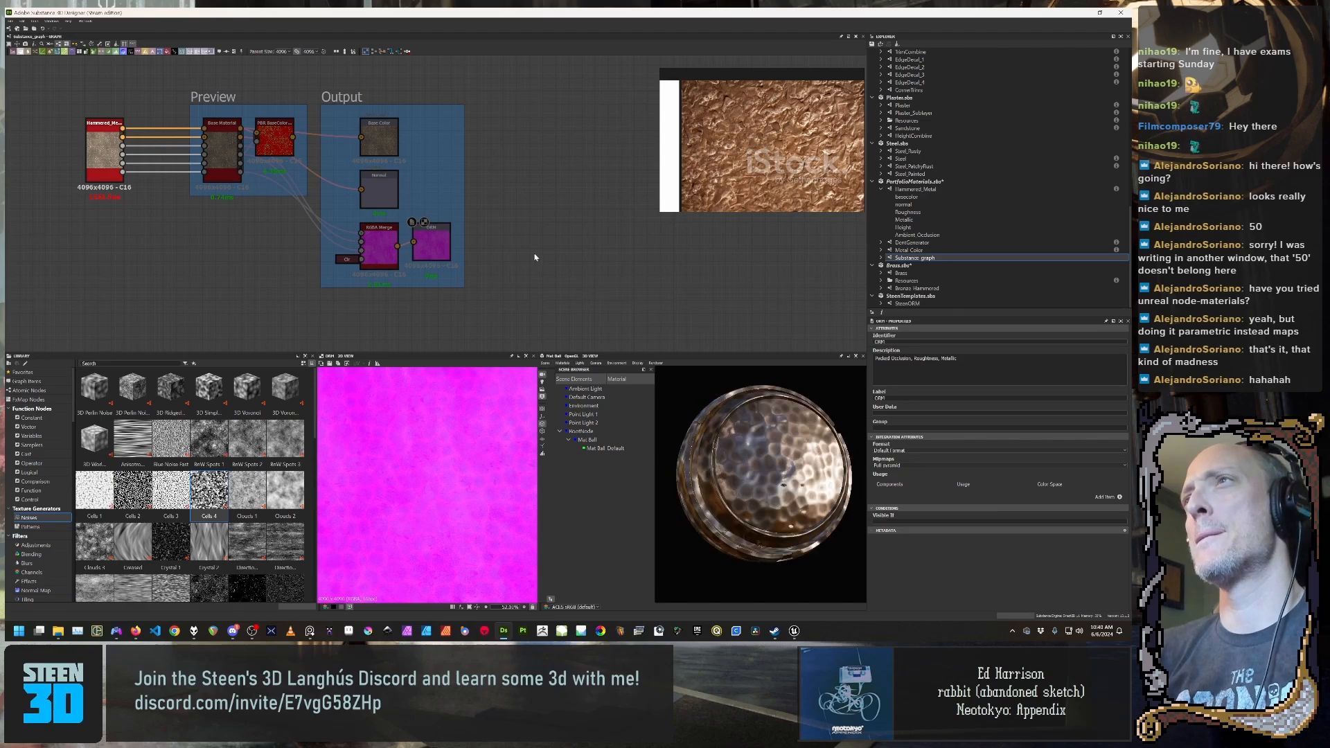
pyautogui.click(230, 155)
pyautogui.rightClick(230, 156)
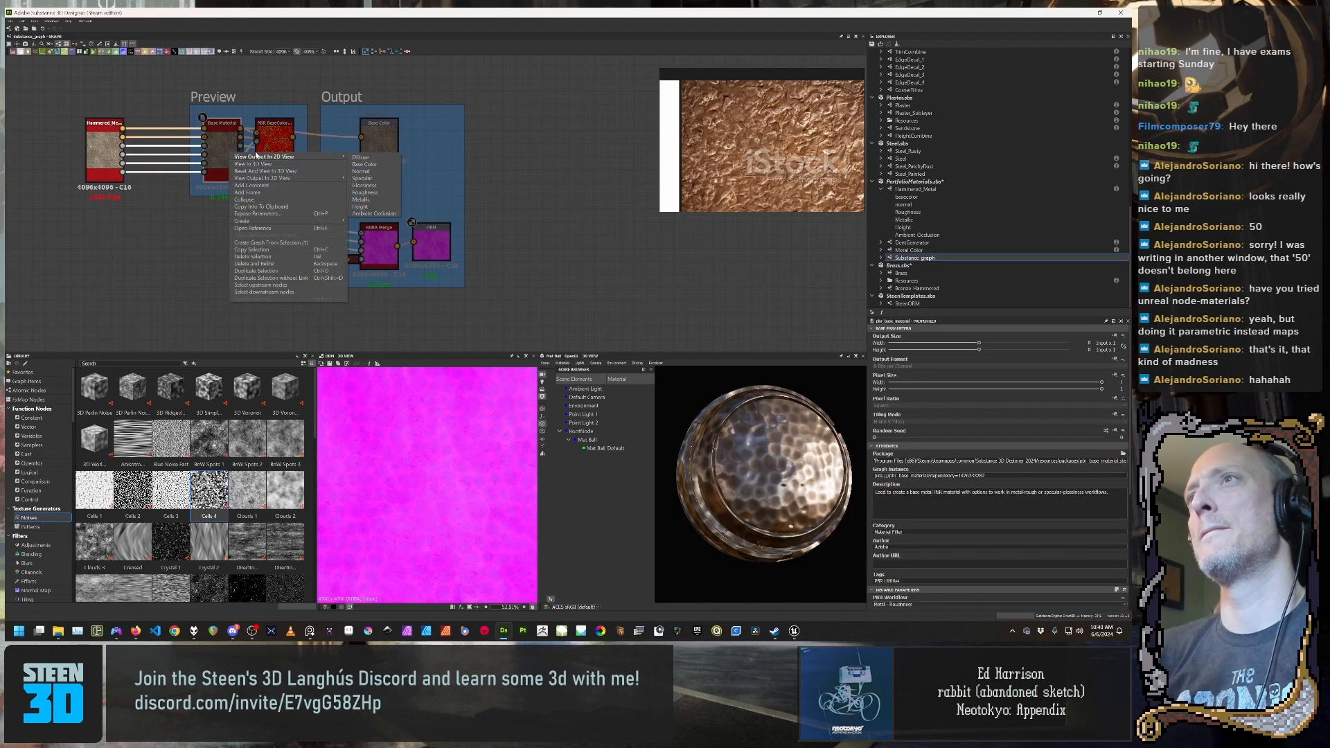
pyautogui.click(256, 164)
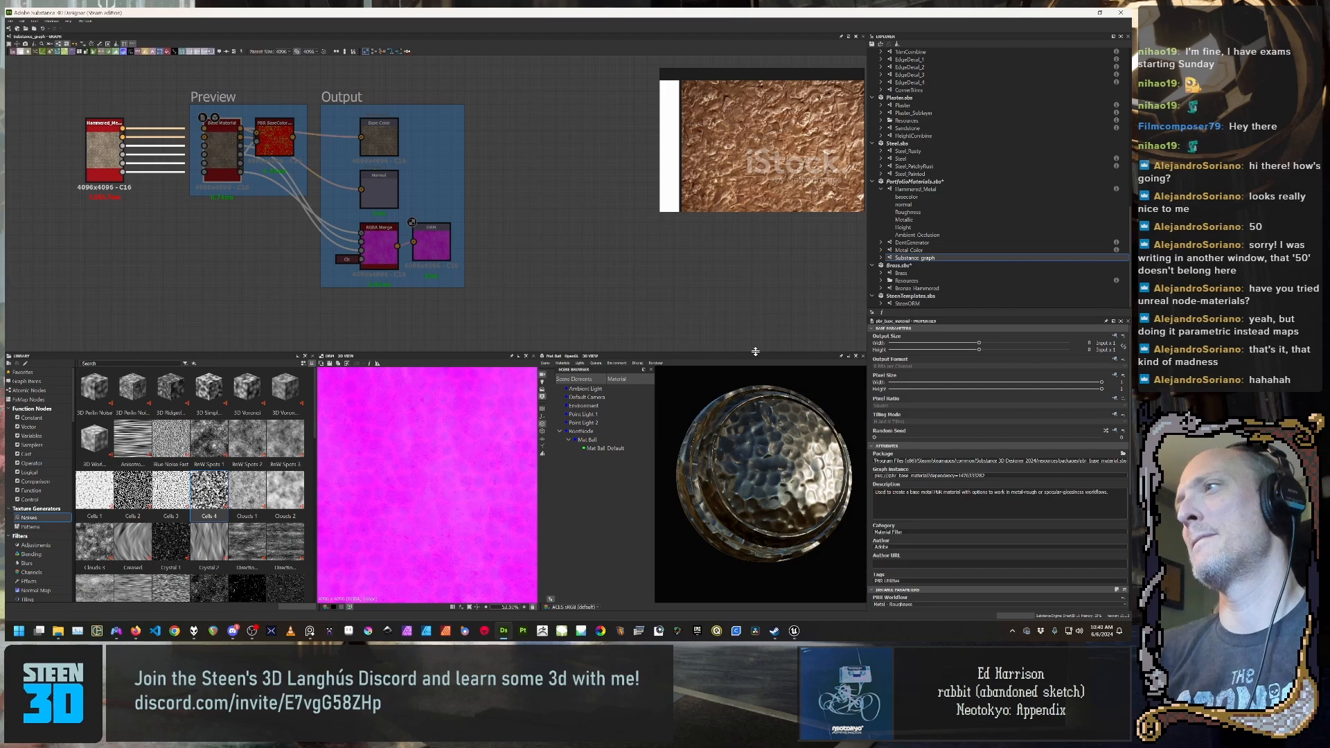
pyautogui.moveTo(756, 370); pyautogui.dragTo(758, 498)
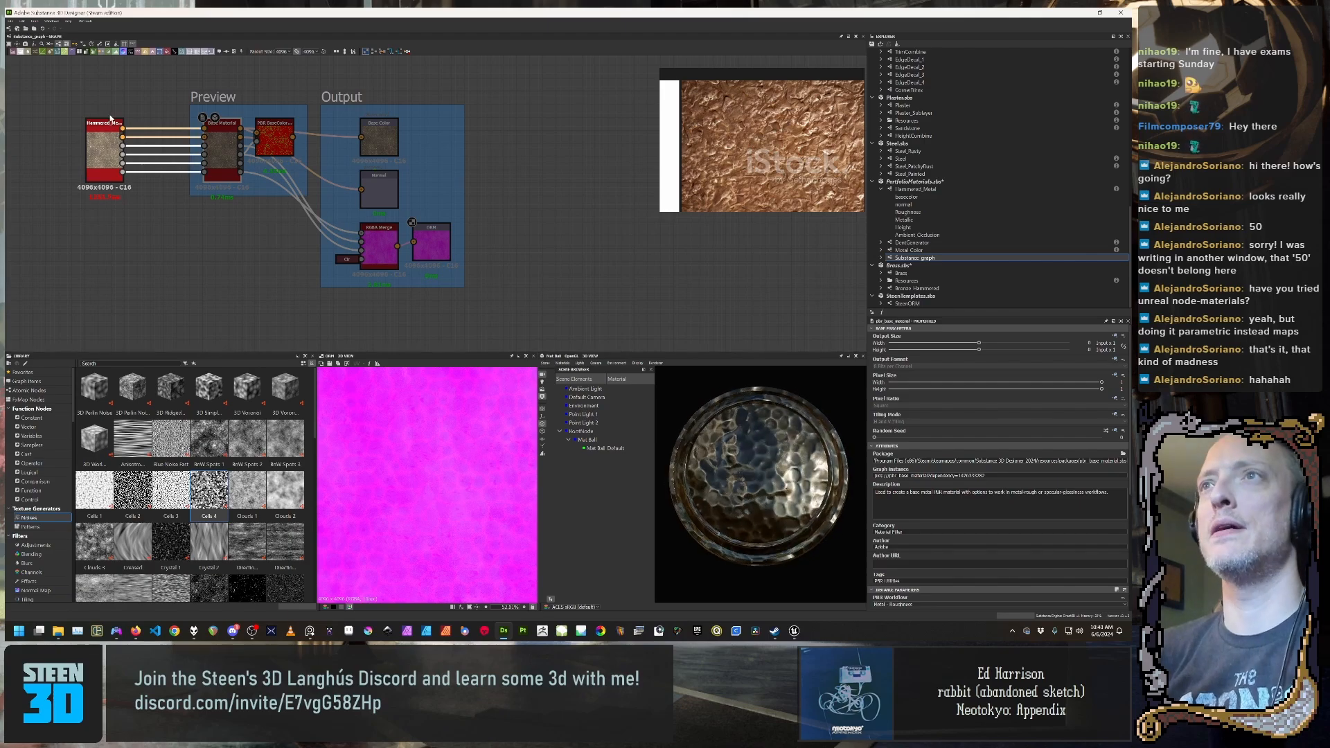
# Step: Select the Hammered_Metal instance, display it in the 2D view and bring up its instance parameter presets
pyautogui.click(99, 150)
pyautogui.doubleClick(99, 149)
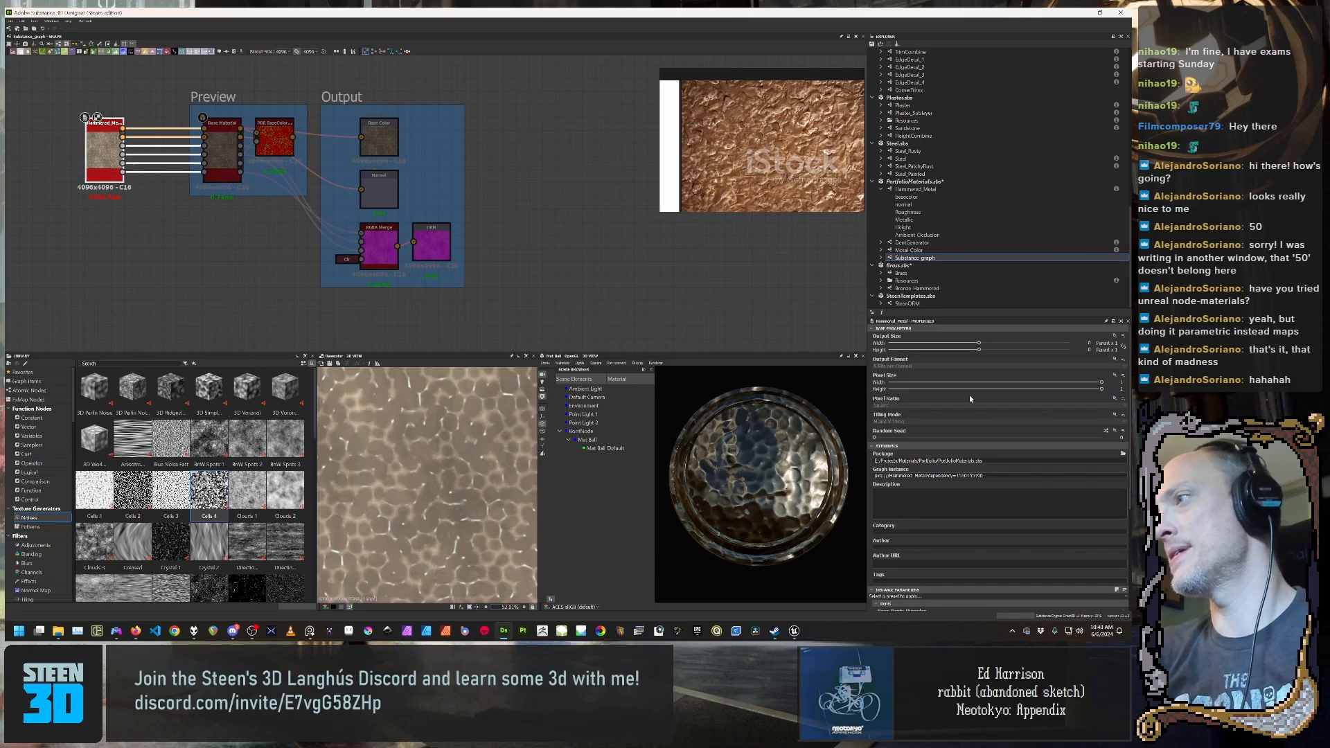
pyautogui.scroll(-2, 970, 415)
pyautogui.click(955, 533)
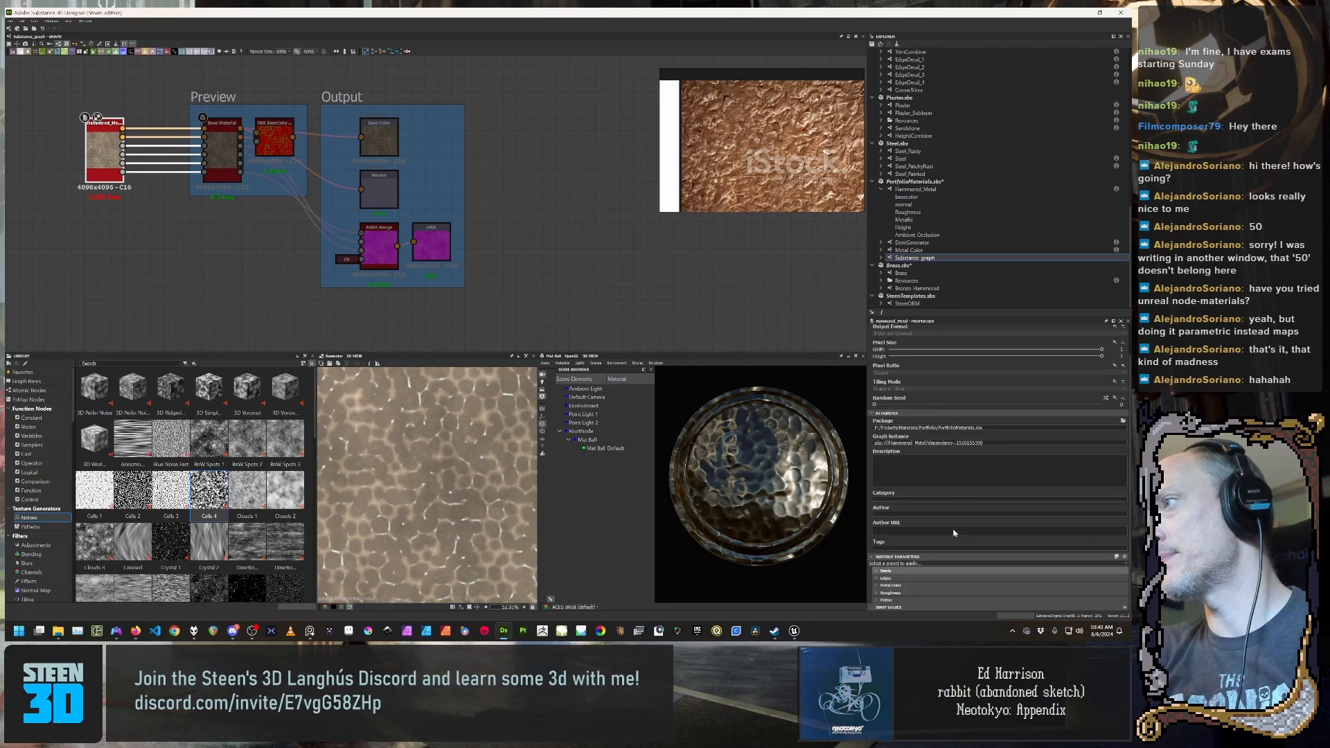
# Step: Try the copper preset listed just before the hammered copper one on the Hammered_Metal instance
pyautogui.click(955, 563)
pyautogui.click(955, 564)
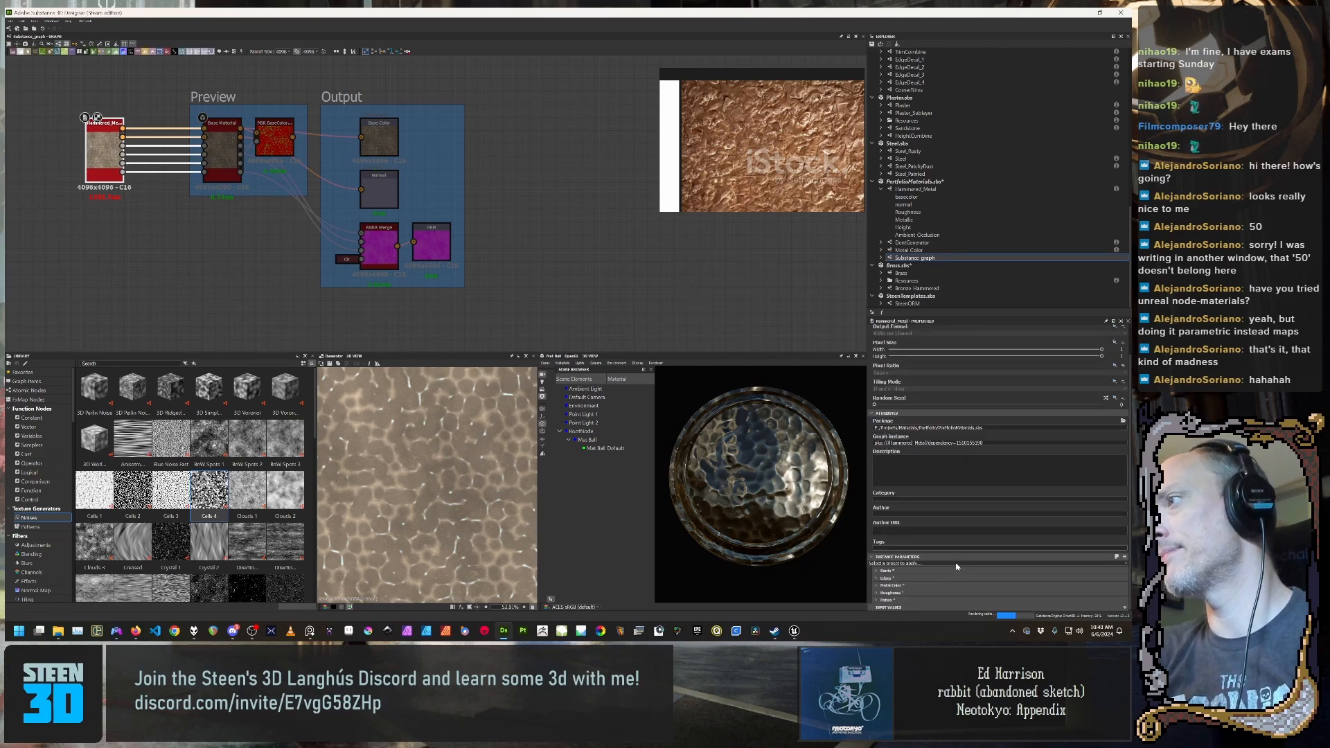
pyautogui.click(955, 564)
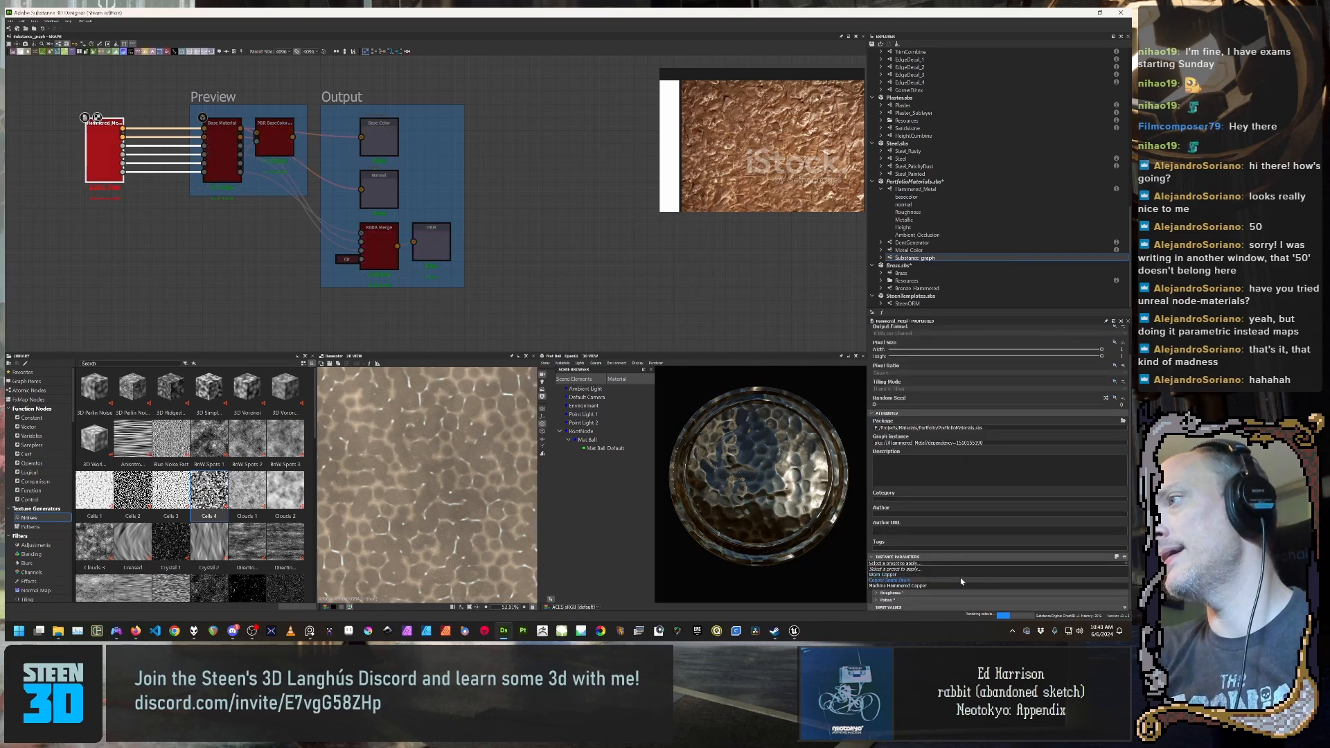
pyautogui.click(961, 580)
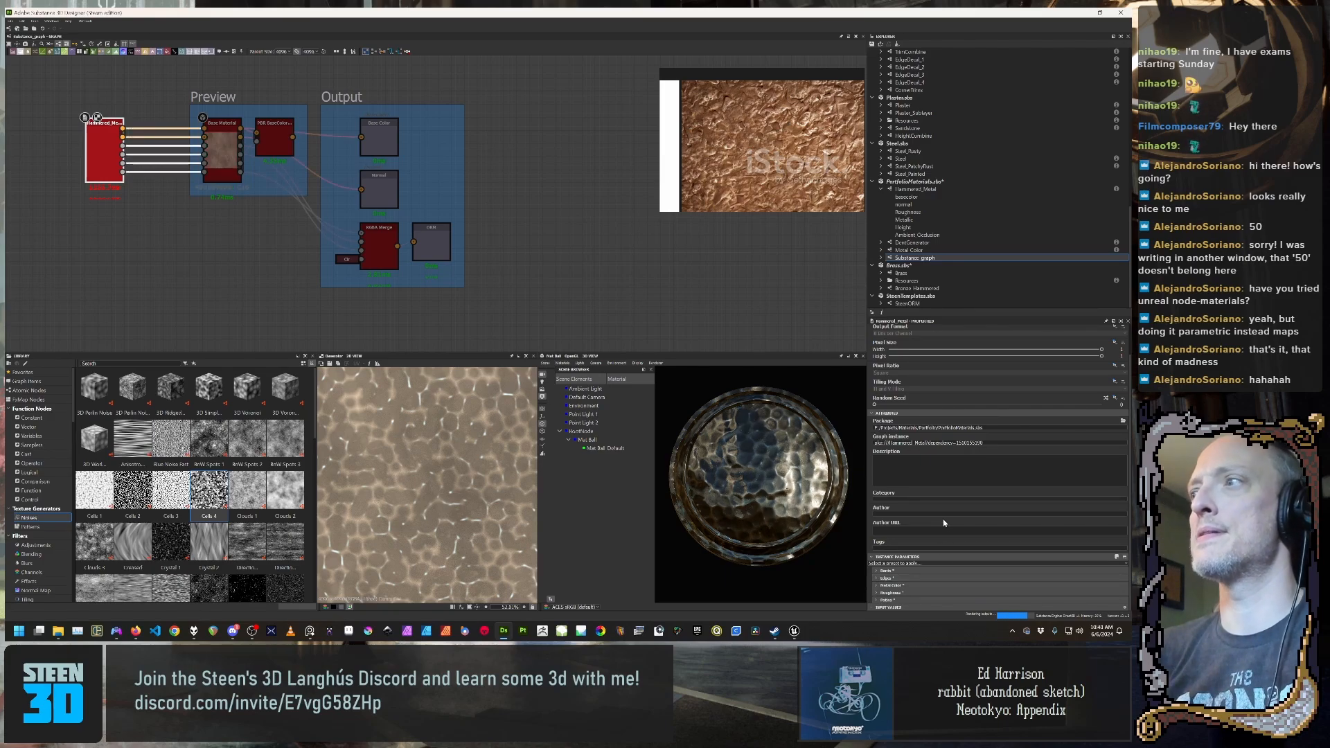
# Step: Apply the hammered copper preset, the last one listed, to the Hammered_Metal instance
pyautogui.moveTo(816, 500); pyautogui.dragTo(744, 490)
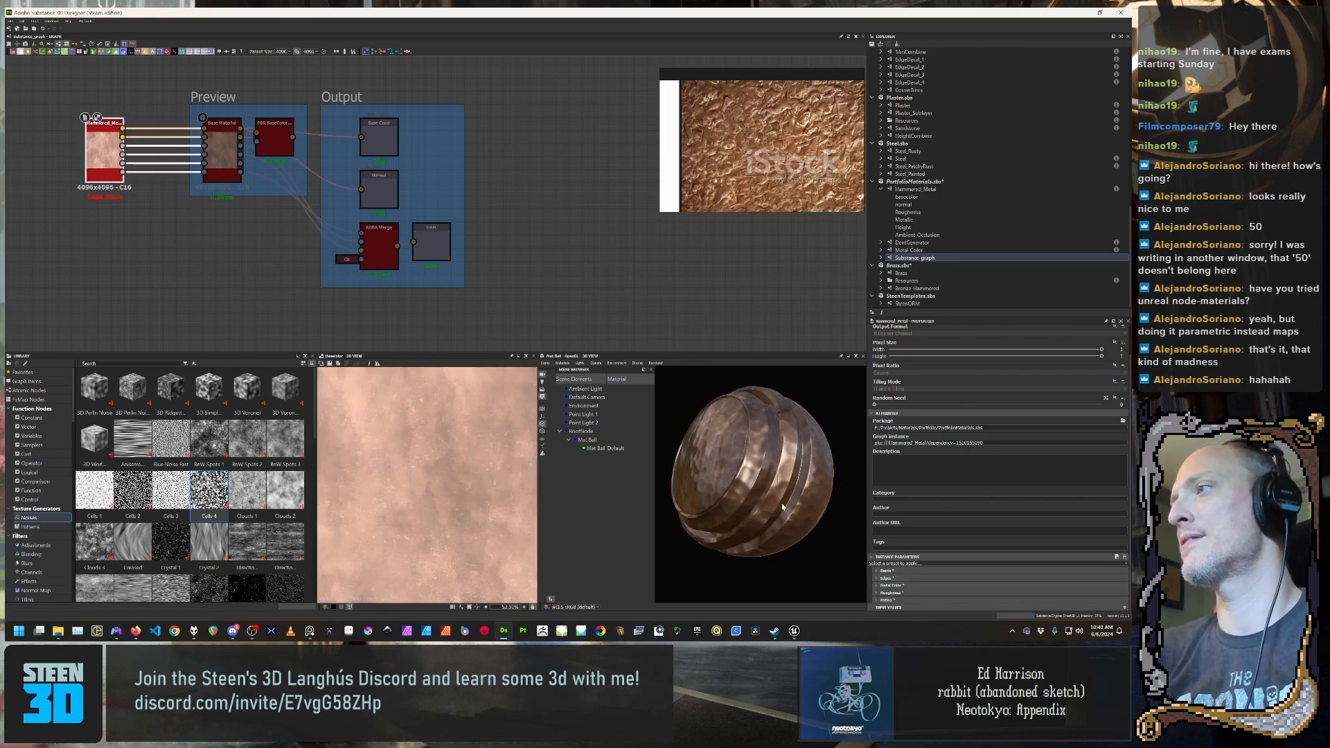
pyautogui.click(903, 562)
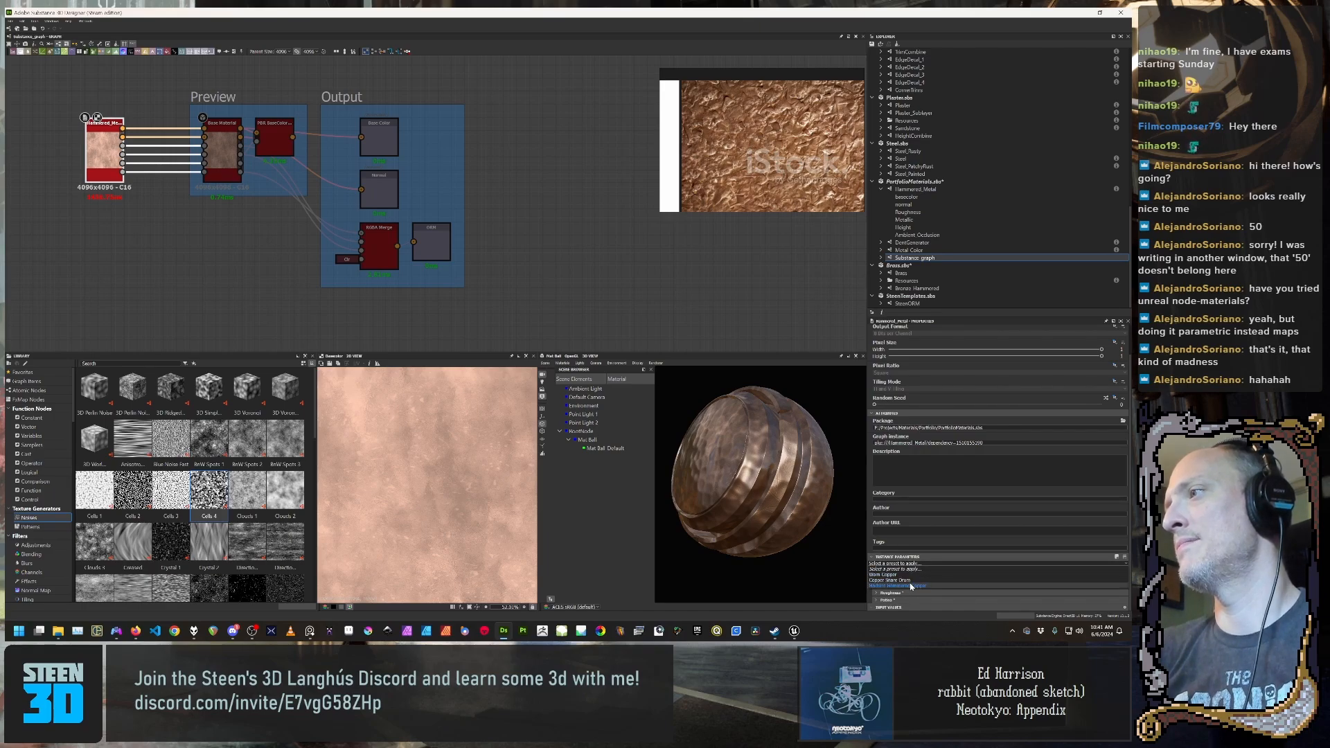
pyautogui.click(911, 586)
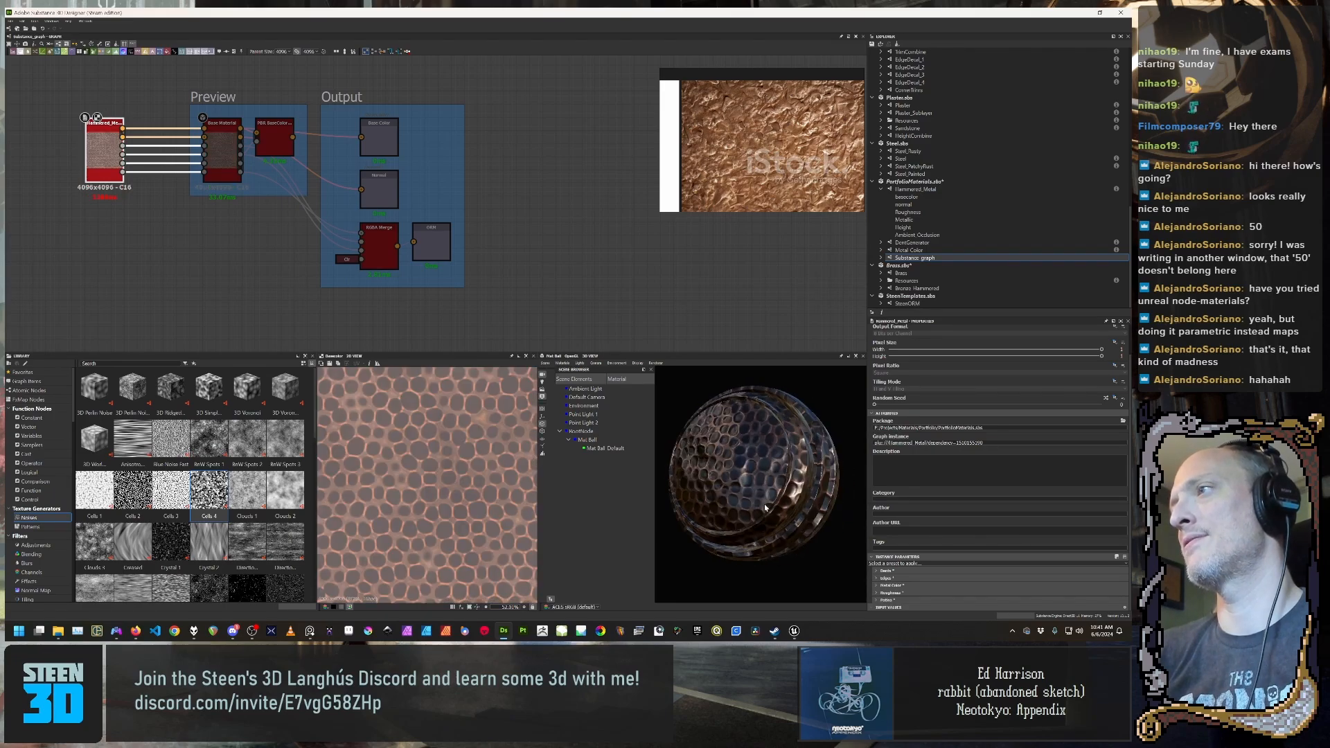
# Step: Inspect the hammered copper surface on the mat ball in the 3D view from several angles and distances
pyautogui.scroll(5, 771, 511)
pyautogui.scroll(-5, 771, 511)
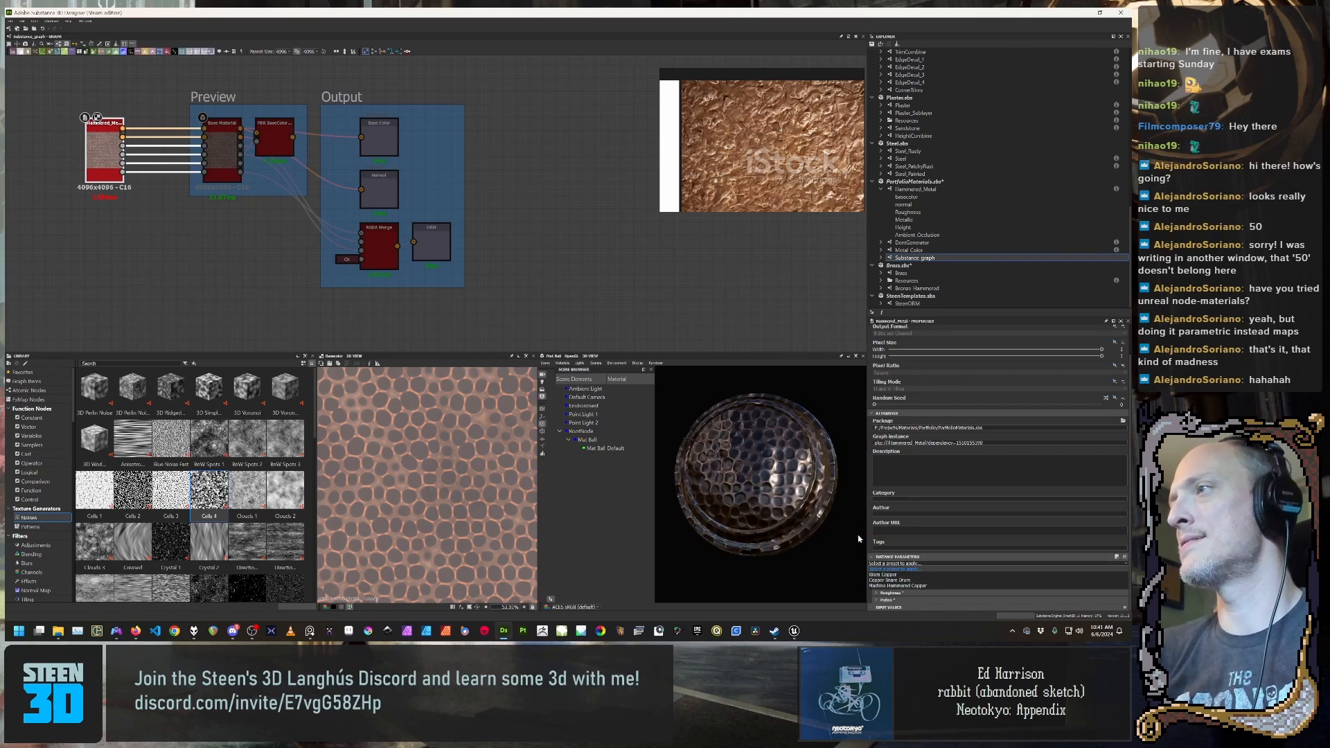
pyautogui.moveTo(817, 500); pyautogui.dragTo(786, 504)
pyautogui.scroll(2, 785, 506)
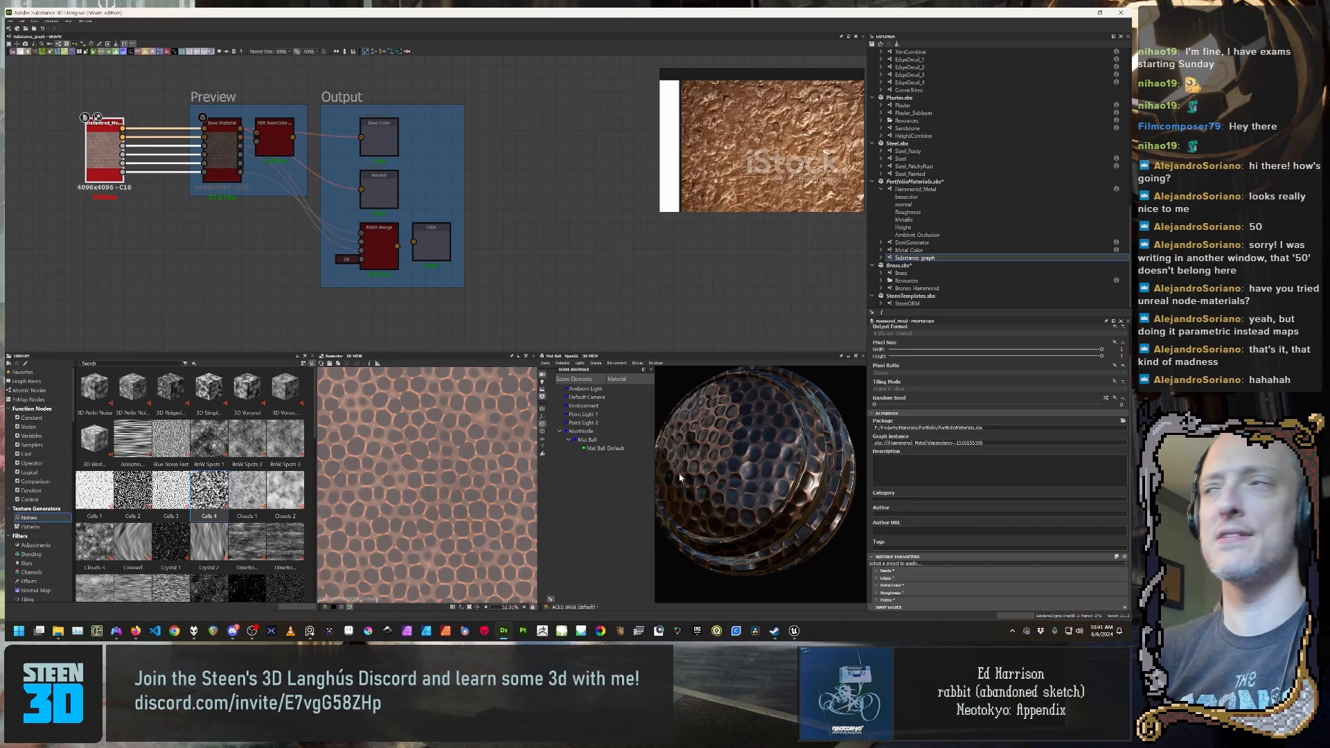
pyautogui.moveTo(536, 525); pyautogui.dragTo(772, 509)
pyautogui.scroll(-3, 735, 504)
pyautogui.scroll(-3, 800, 119)
# Step: Enlarge the reference board window and compare the close-up of the Hammered Bronze range hood with the mat ball
pyautogui.moveTo(805, 157); pyautogui.dragTo(805, 150, button='right')
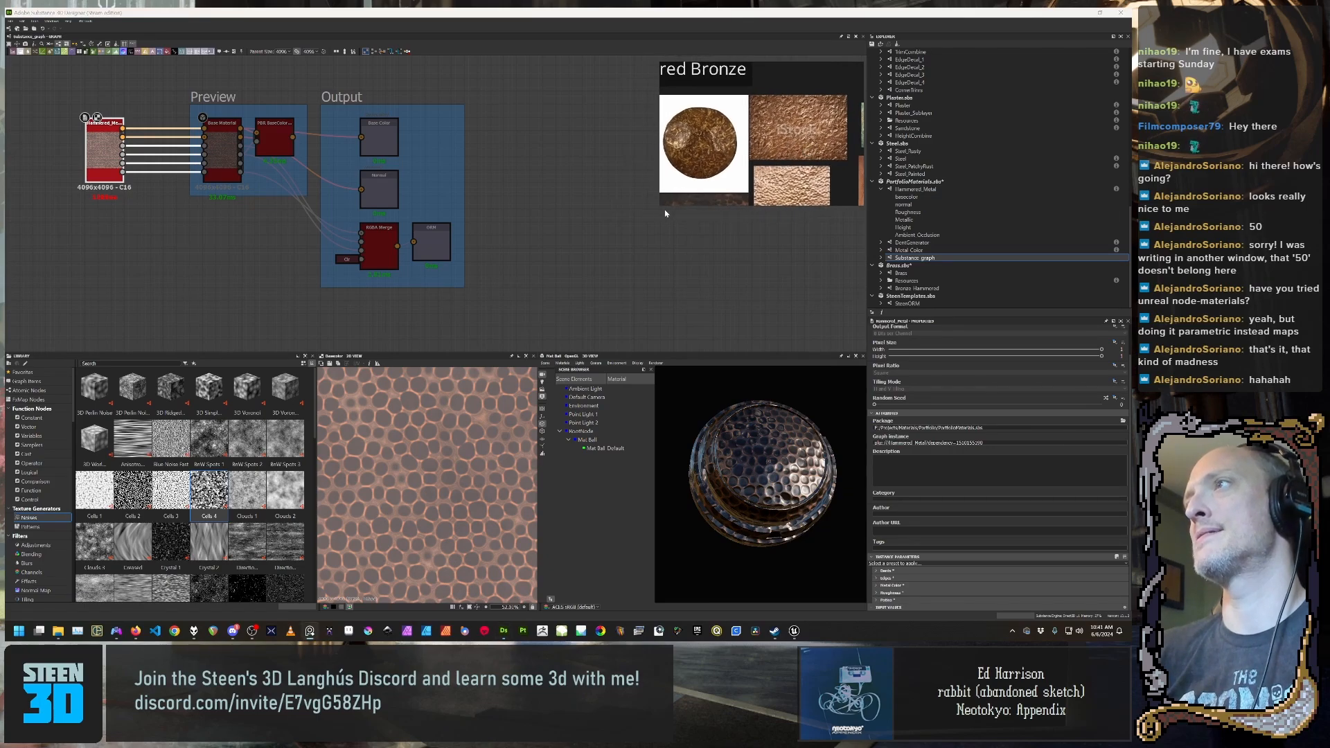
pyautogui.moveTo(658, 205); pyautogui.dragTo(567, 296)
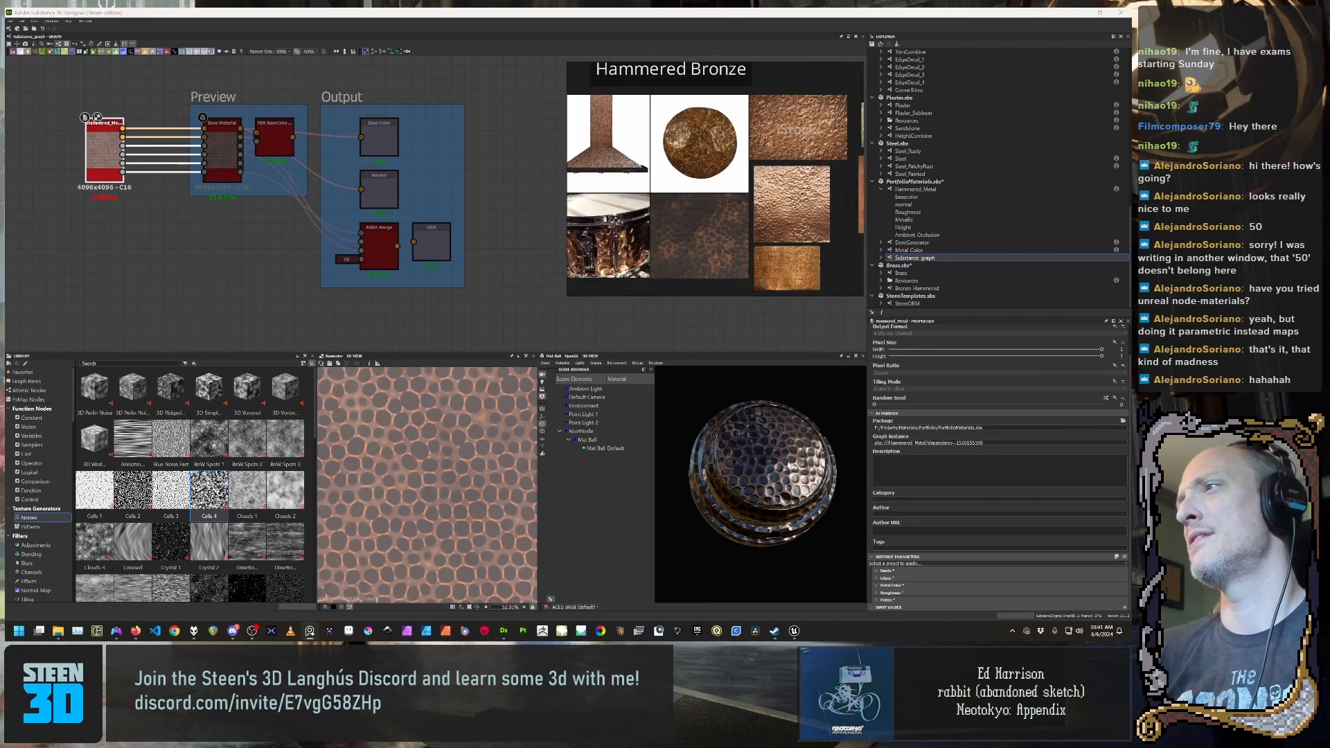
pyautogui.scroll(10, 608, 101)
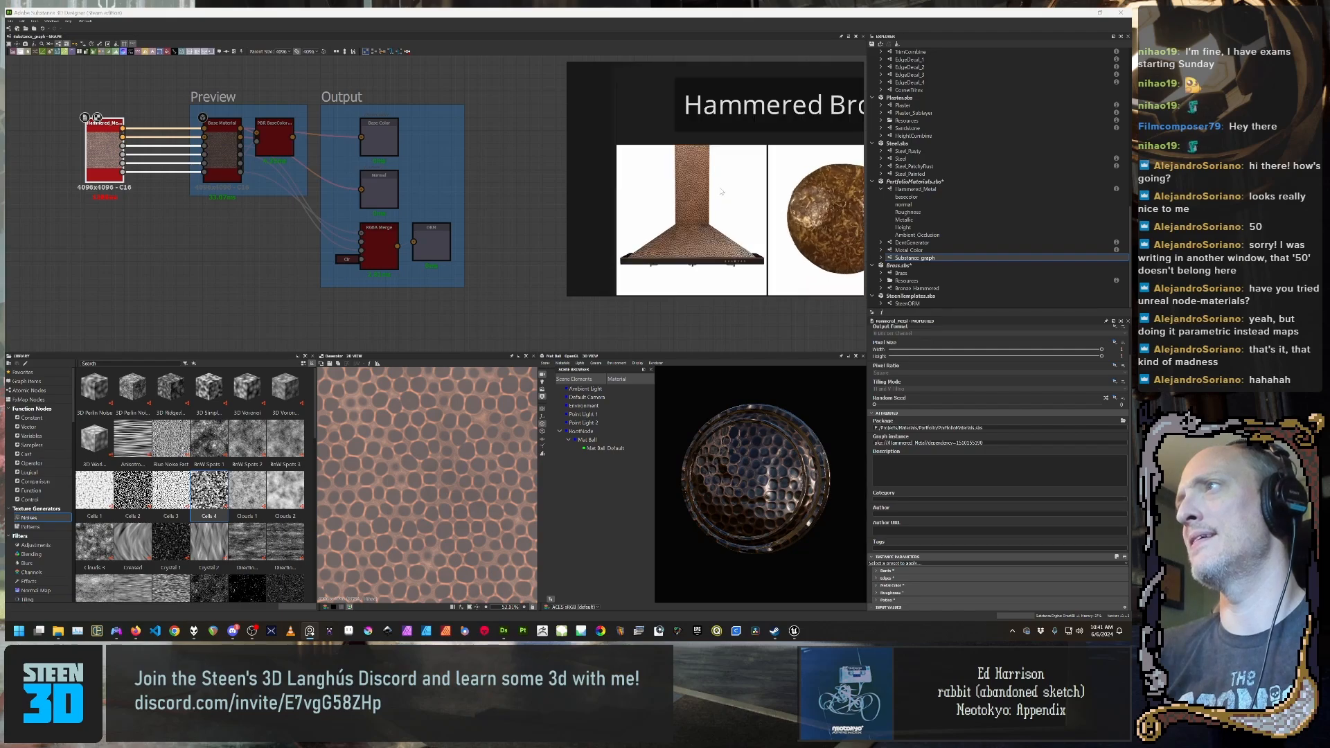
pyautogui.moveTo(863, 188); pyautogui.dragTo(923, 125, button='middle')
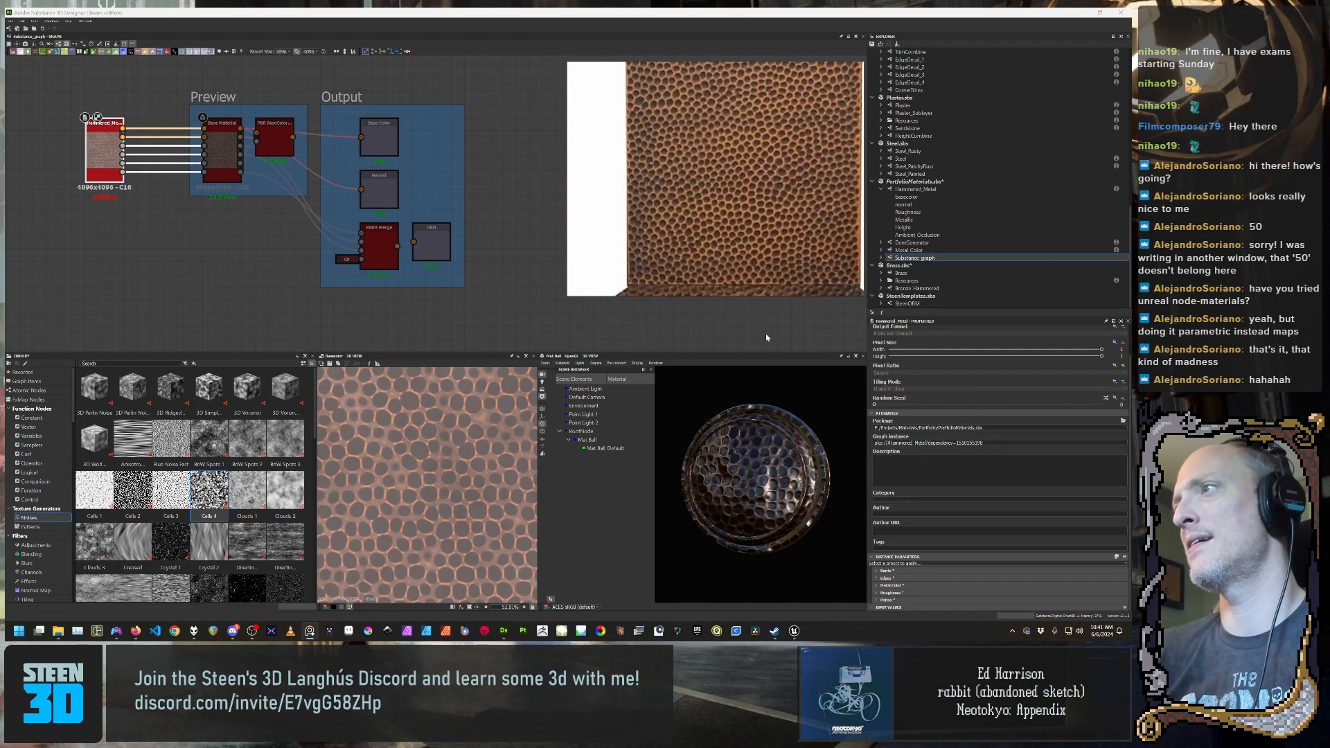
pyautogui.moveTo(760, 502); pyautogui.dragTo(806, 487)
pyautogui.scroll(3, 806, 488)
pyautogui.scroll(-4, 795, 482)
pyautogui.scroll(-4, 736, 246)
pyautogui.scroll(-5, 735, 246)
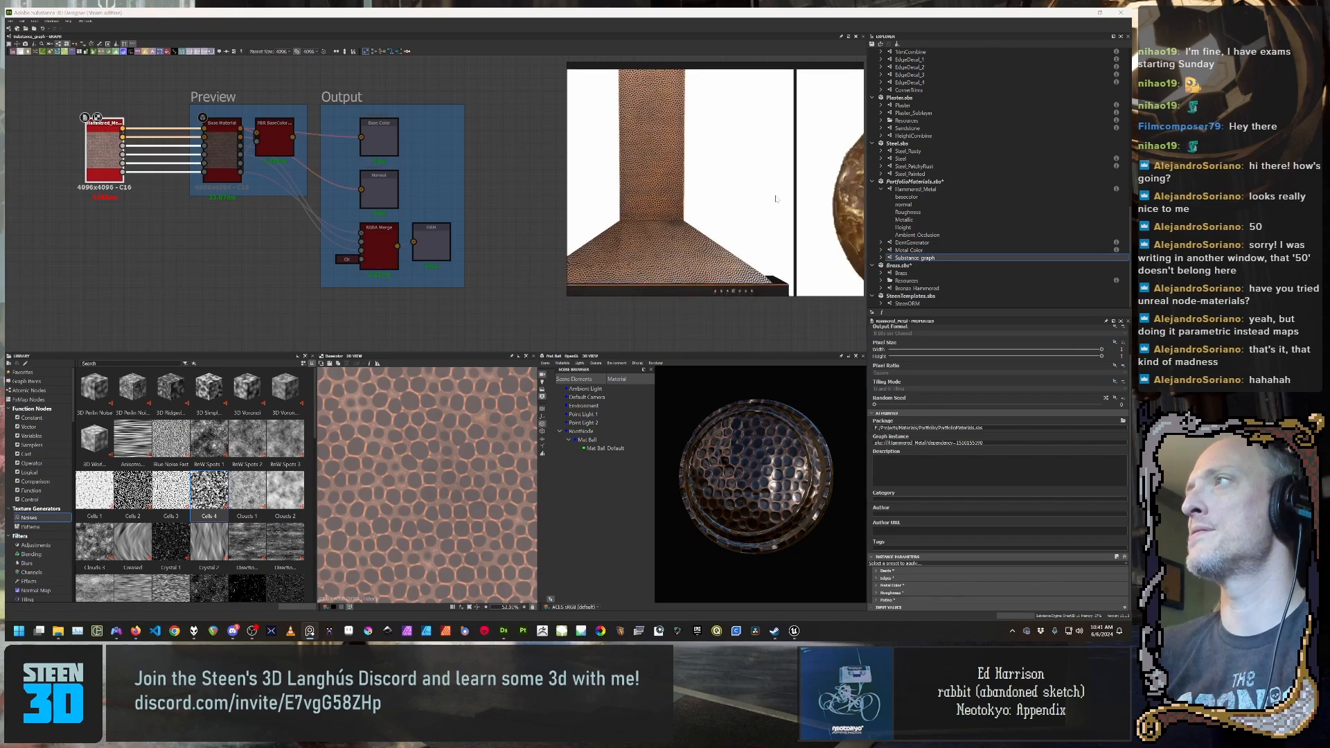
# Step: Examine the remaining Hammered Bronze reference images, including the dimpled sheets and the worn golden plate
pyautogui.moveTo(804, 242); pyautogui.dragTo(726, 183, button='middle')
pyautogui.scroll(-3, 762, 196)
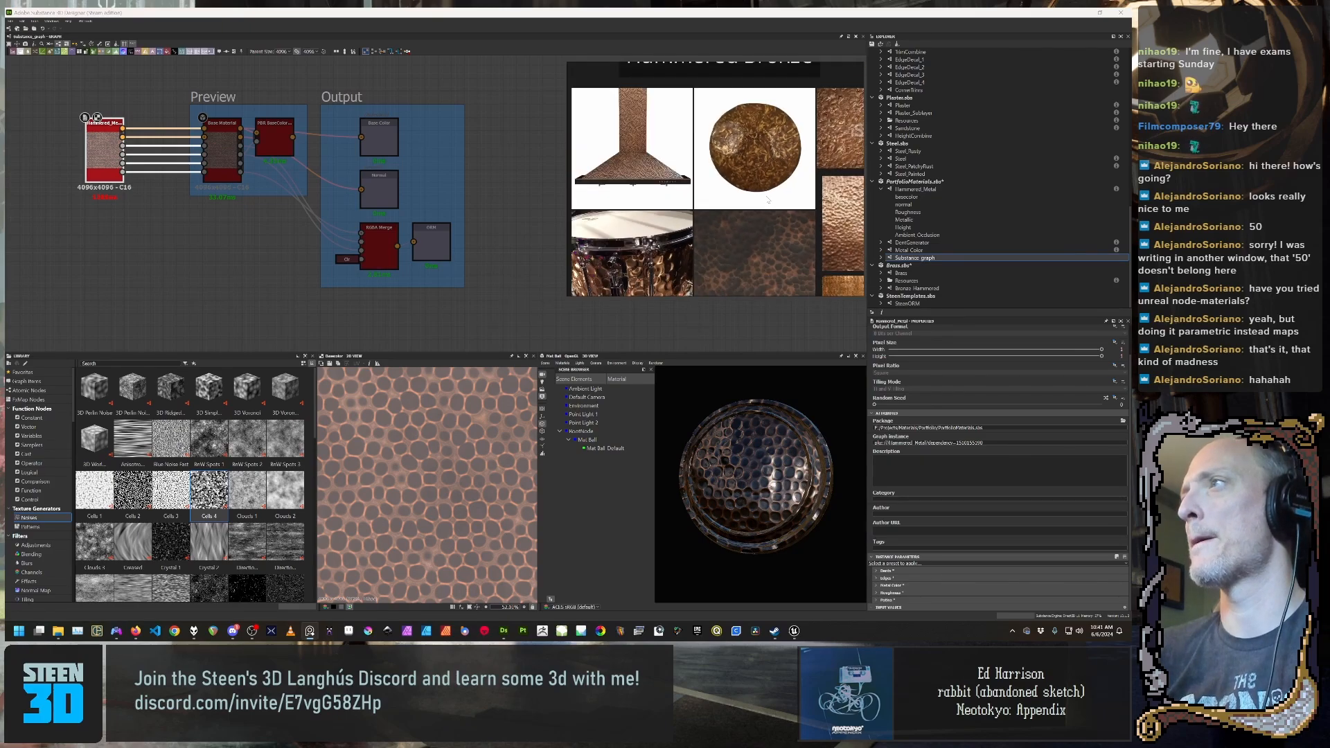
pyautogui.moveTo(691, 255); pyautogui.dragTo(651, 175, button='middle')
pyautogui.scroll(2, 783, 163)
pyautogui.moveTo(833, 182); pyautogui.dragTo(689, 186, button='middle')
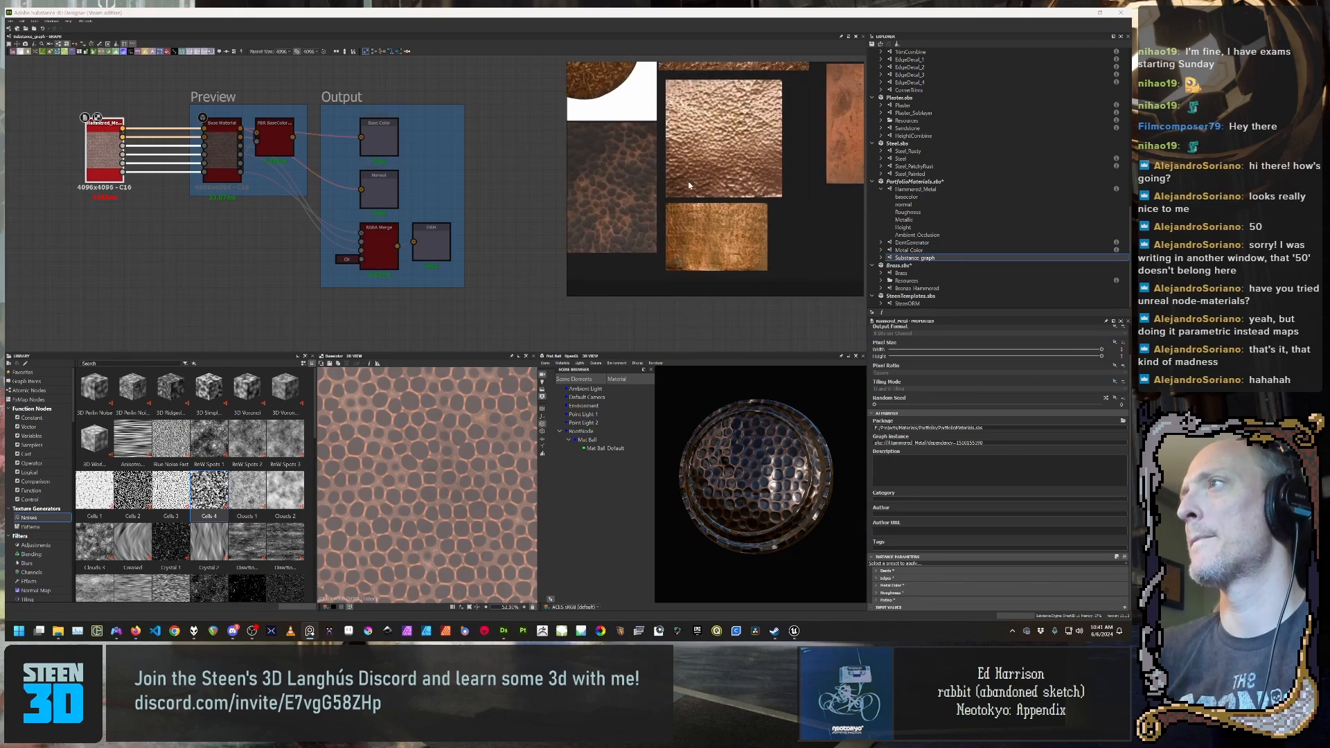
pyautogui.moveTo(780, 169); pyautogui.dragTo(774, 194, button='middle')
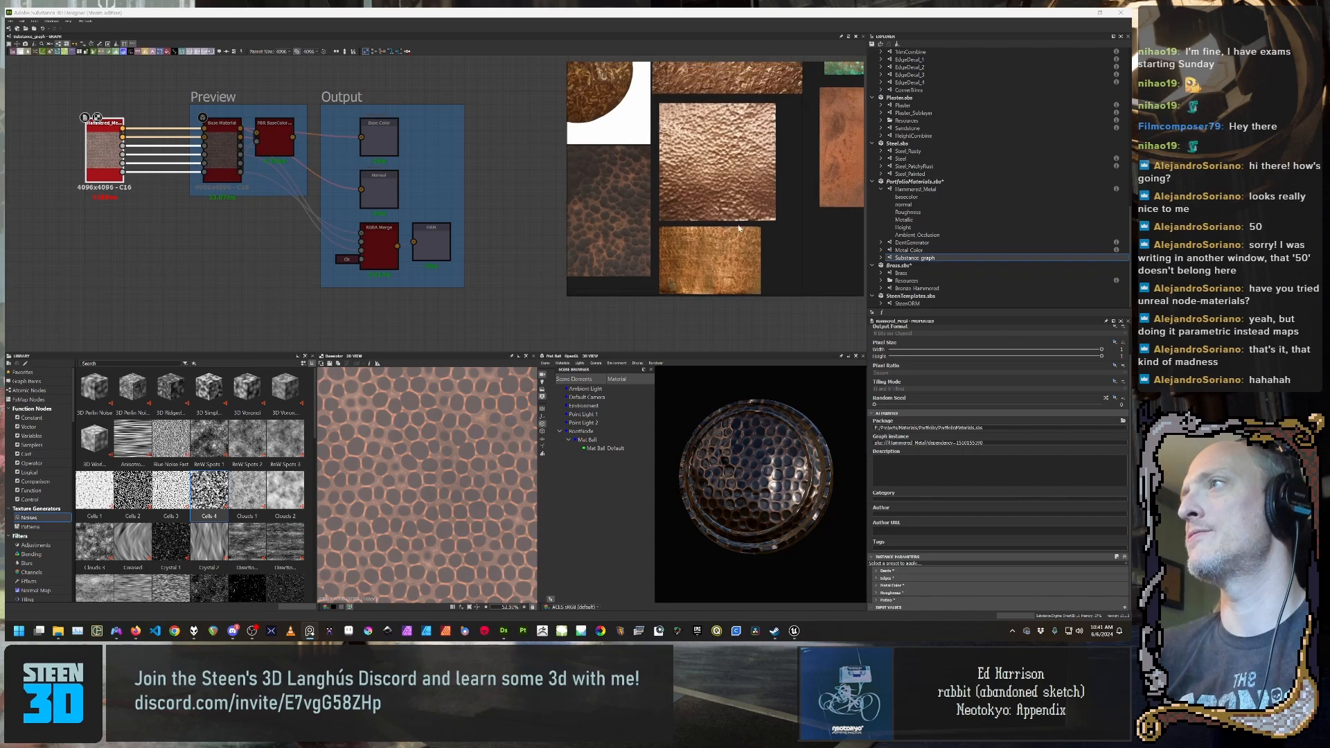
pyautogui.scroll(3, 768, 220)
pyautogui.moveTo(725, 270); pyautogui.dragTo(762, 178, button='middle')
pyautogui.scroll(3, 761, 179)
pyautogui.scroll(-2, 755, 181)
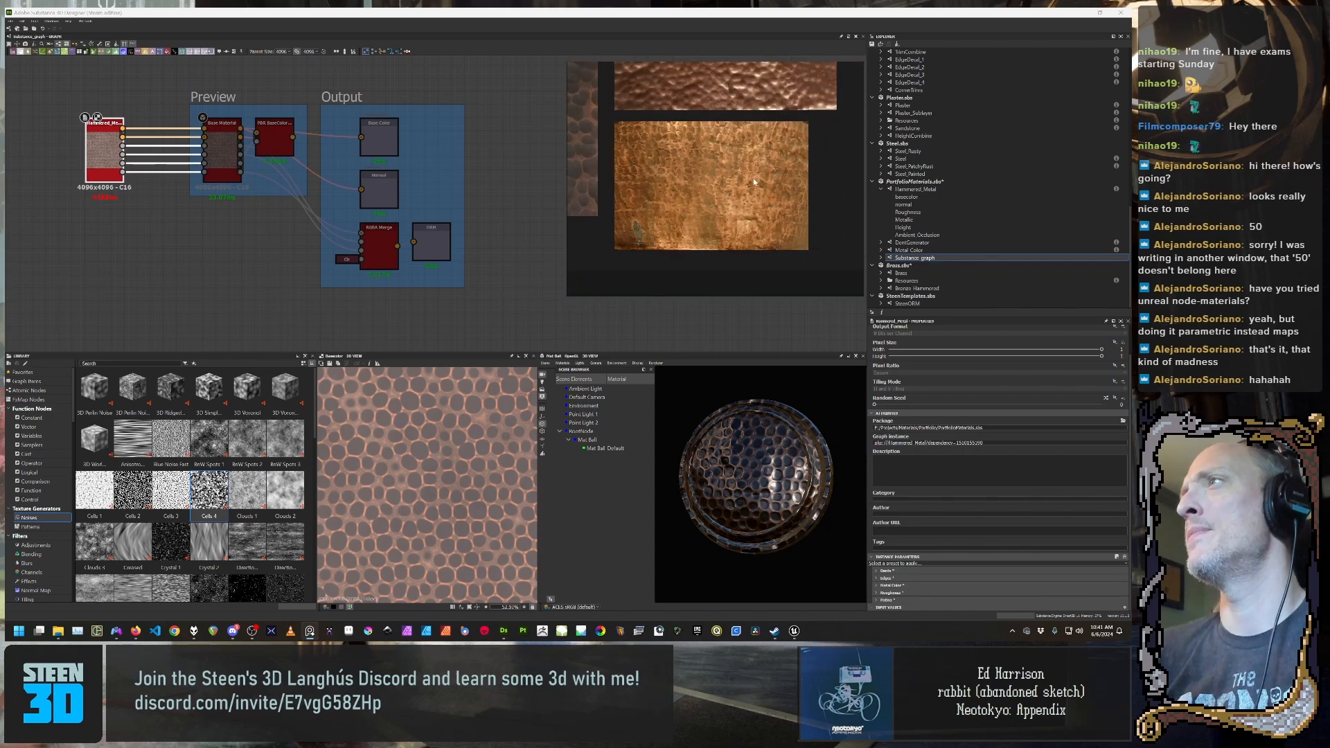
pyautogui.scroll(-4, 724, 176)
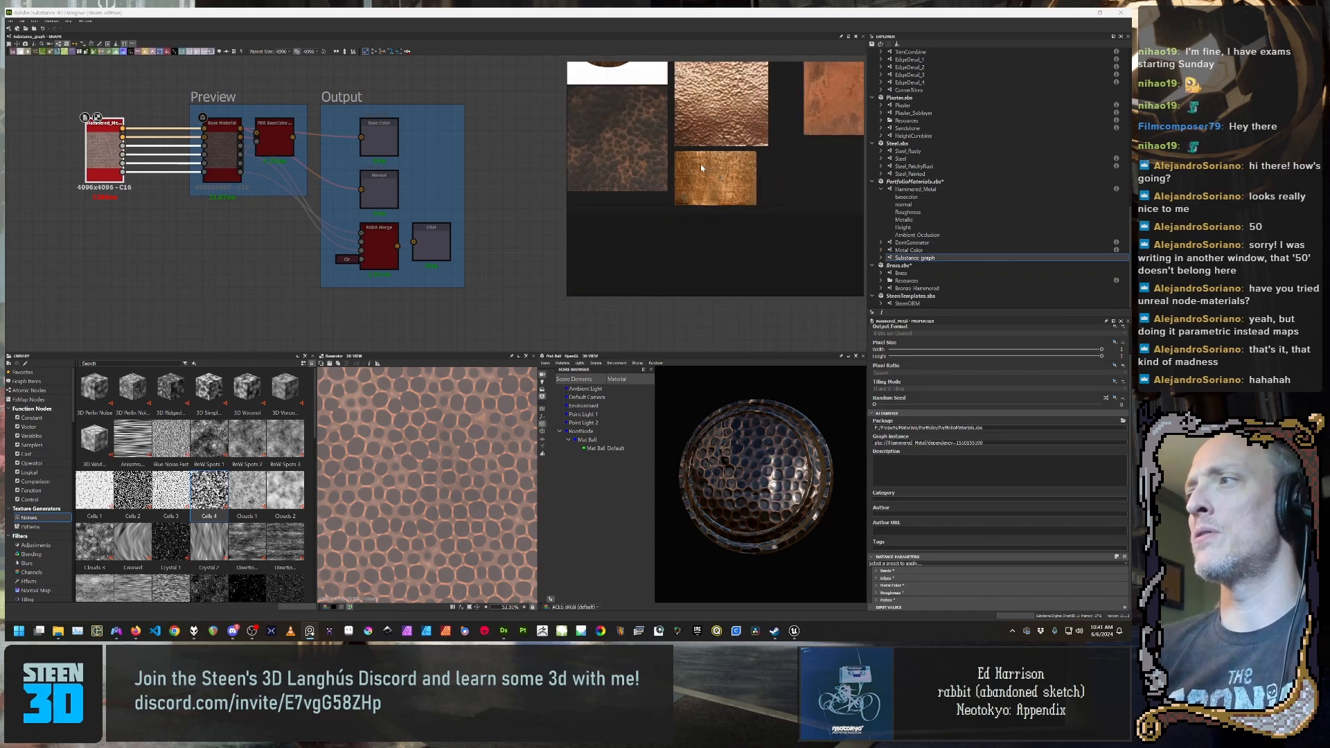
pyautogui.scroll(-3, 782, 153)
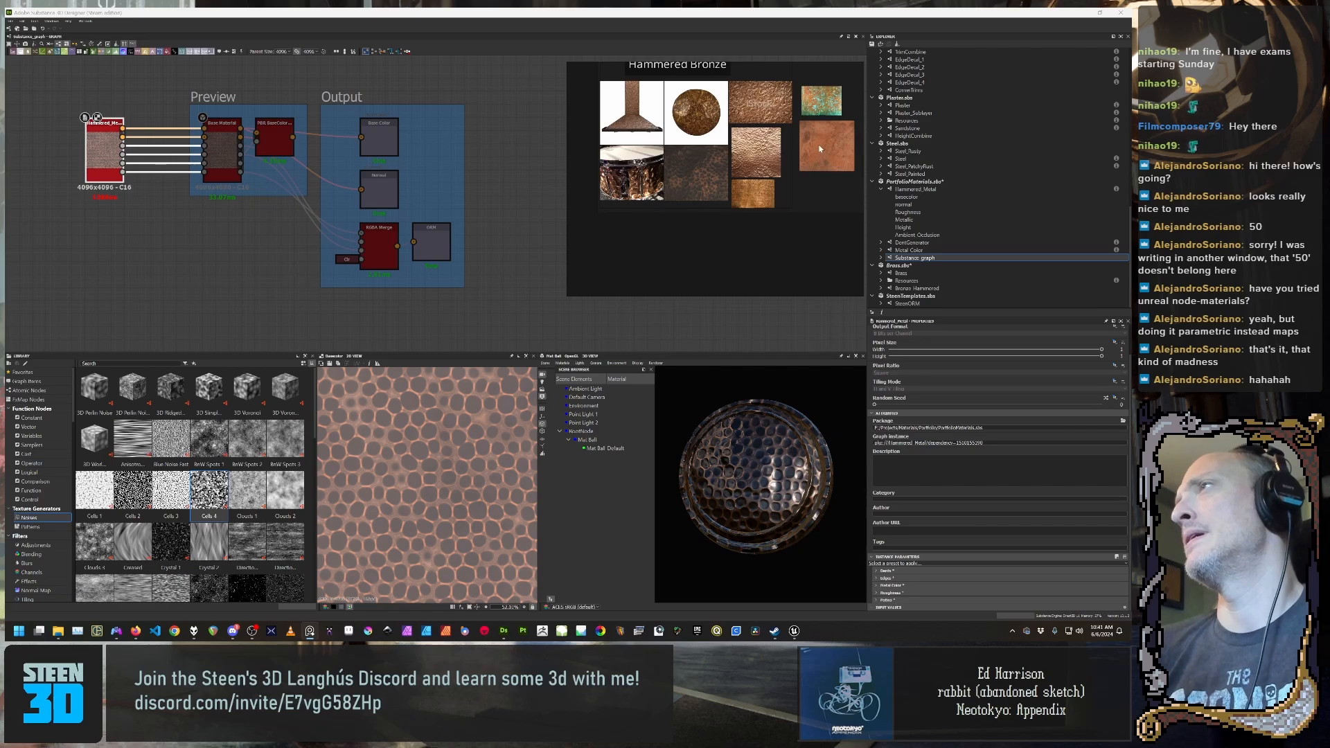
# Step: Examine the Patina reference images, looking closely at the silver jewellery, the dark metal hood and the watch case
pyautogui.scroll(-3, 718, 189)
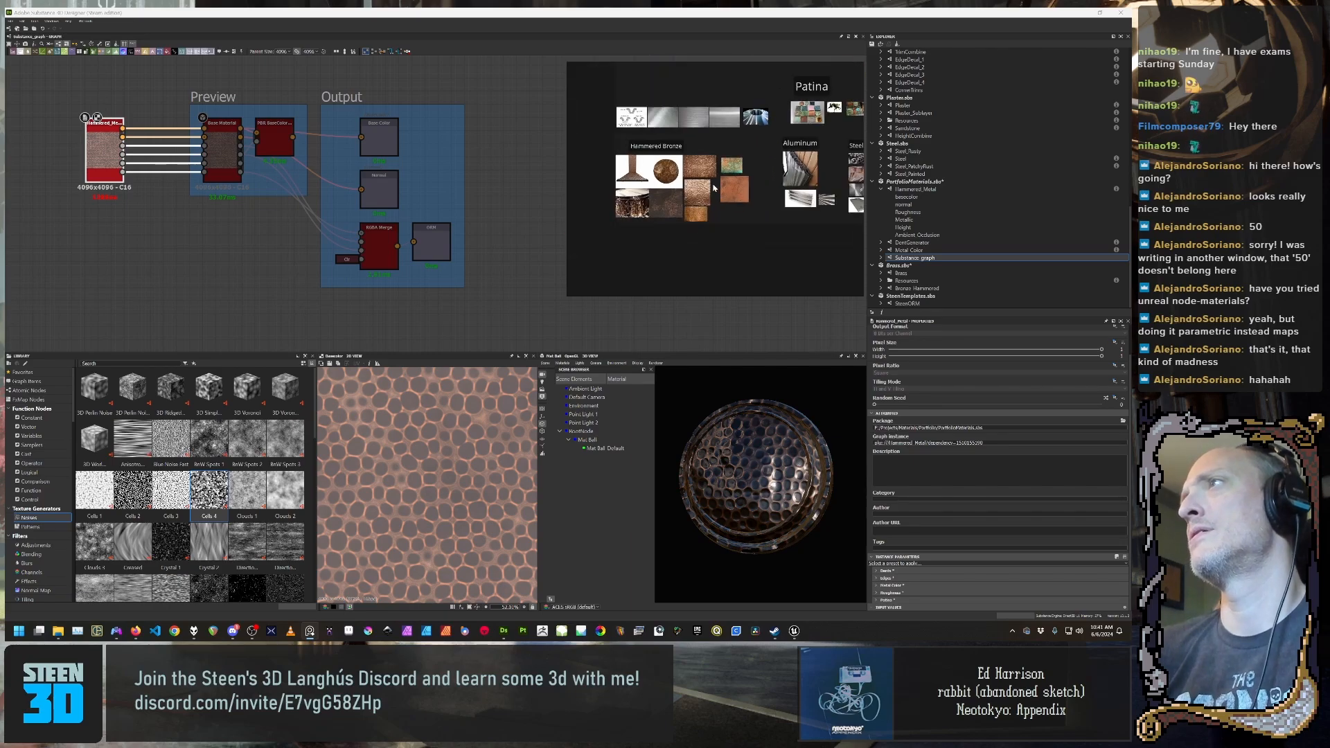
pyautogui.moveTo(702, 186); pyautogui.dragTo(639, 206, button='middle')
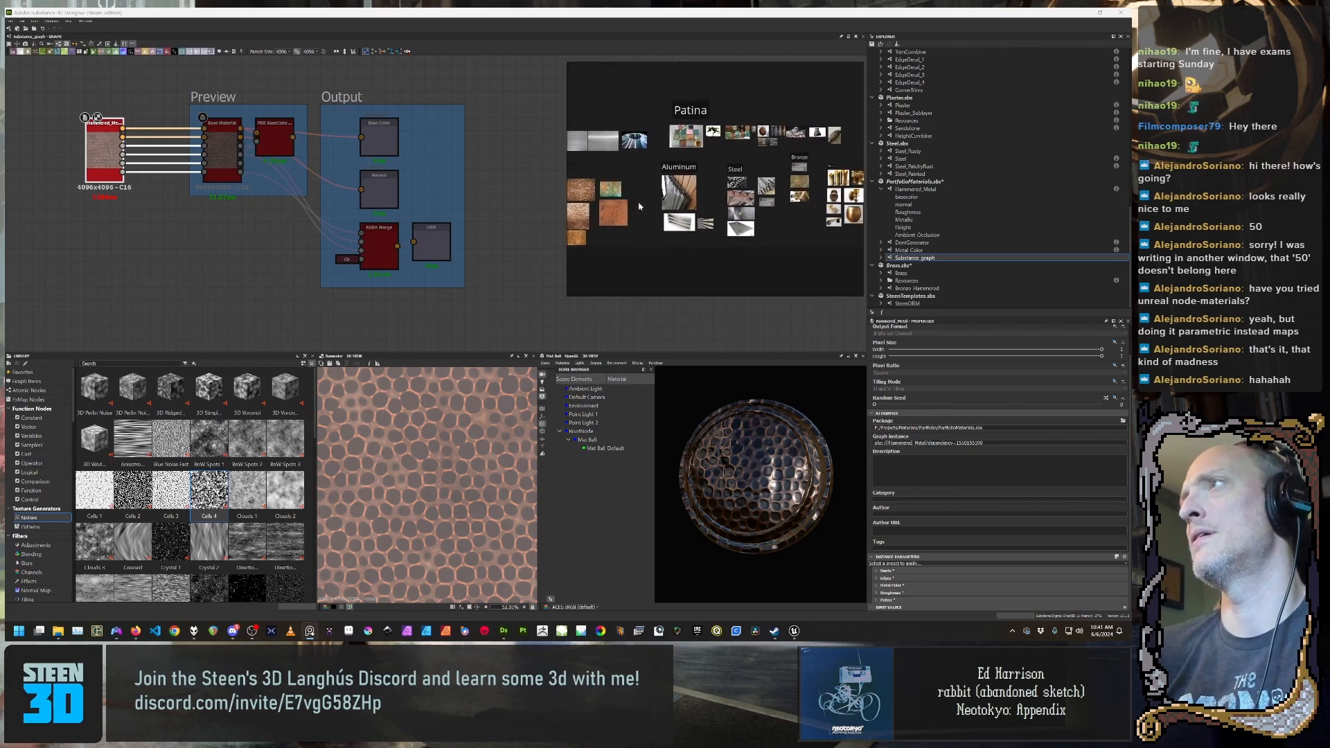
pyautogui.scroll(3, 771, 153)
pyautogui.moveTo(771, 153); pyautogui.dragTo(694, 205, button='middle')
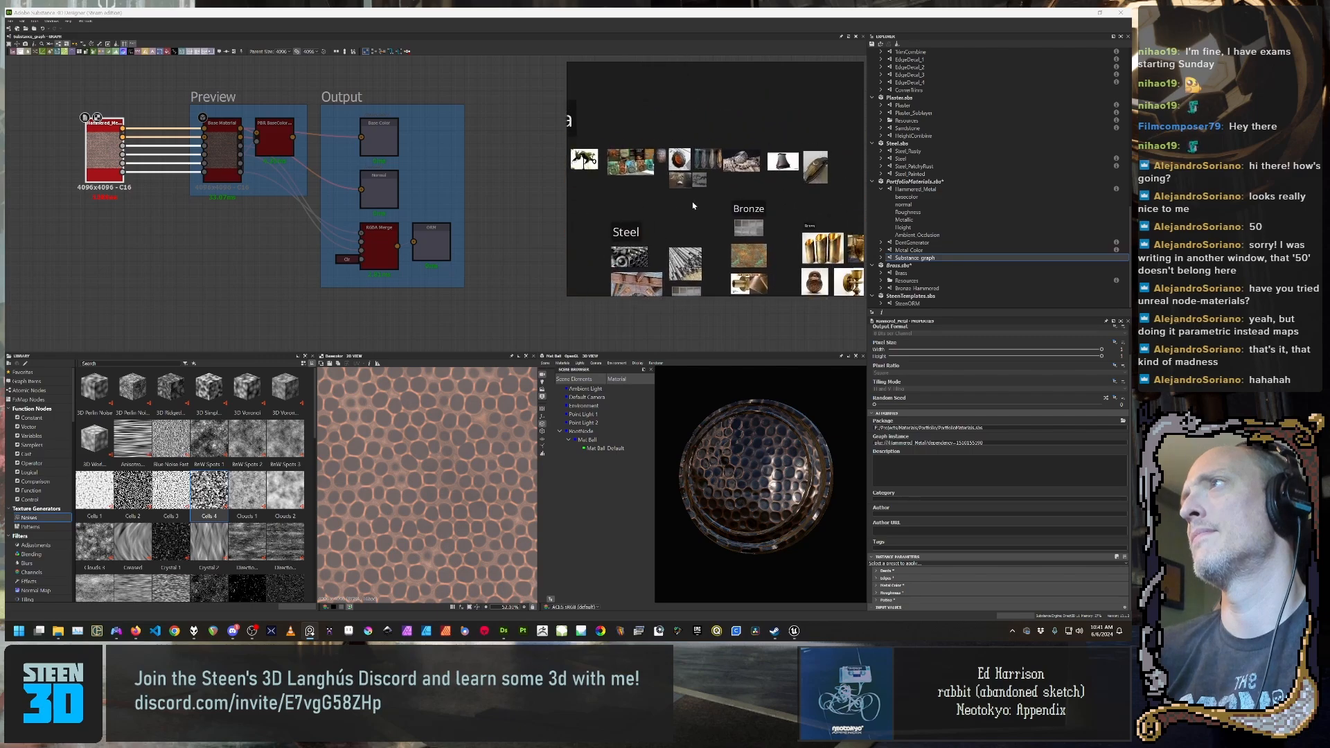
pyautogui.scroll(4, 695, 212)
pyautogui.moveTo(780, 151); pyautogui.dragTo(687, 196, button='middle')
pyautogui.scroll(1, 687, 196)
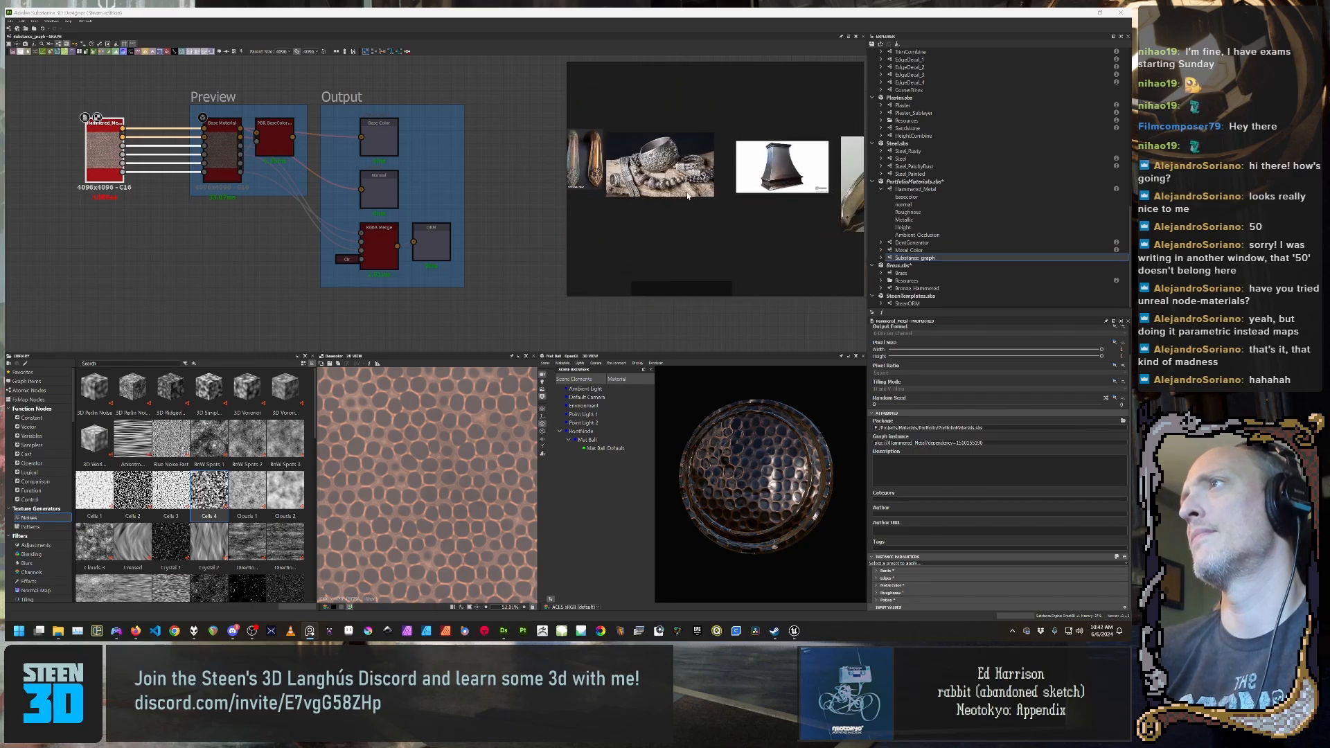
pyautogui.scroll(5, 687, 196)
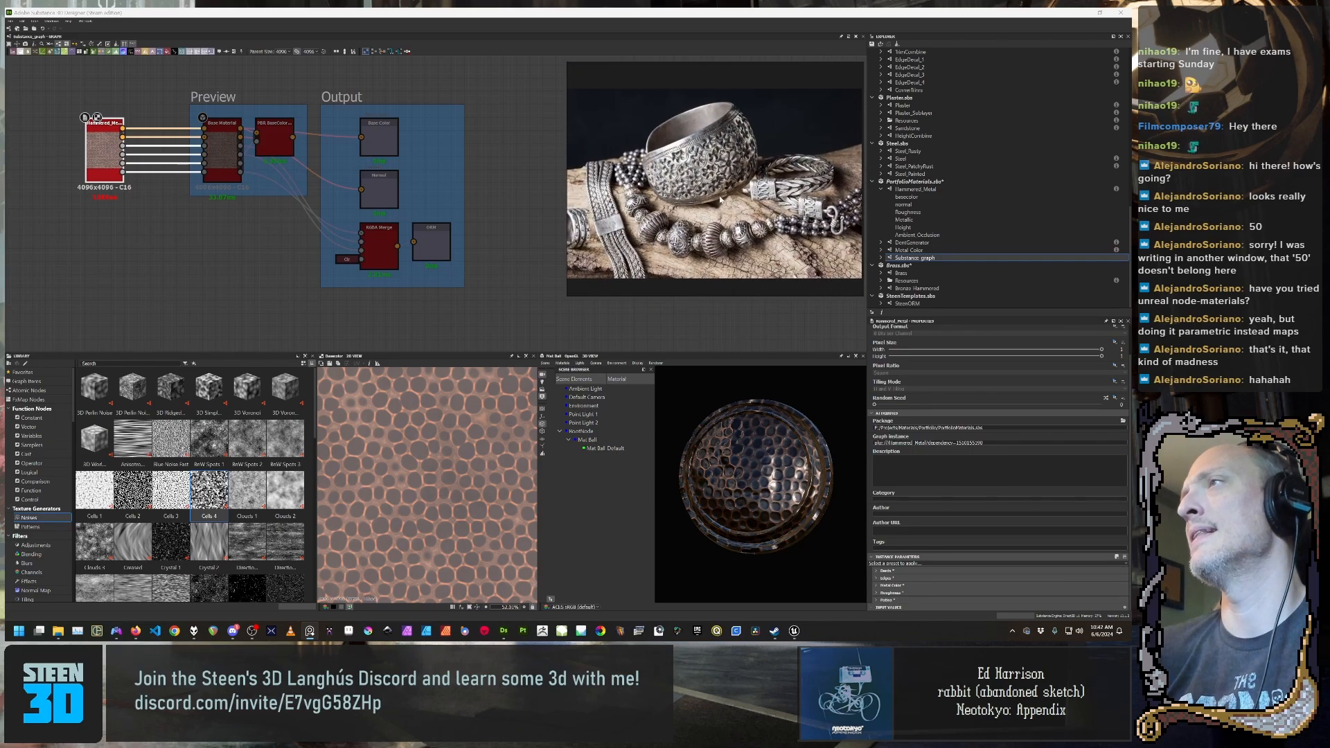
pyautogui.scroll(-4, 732, 185)
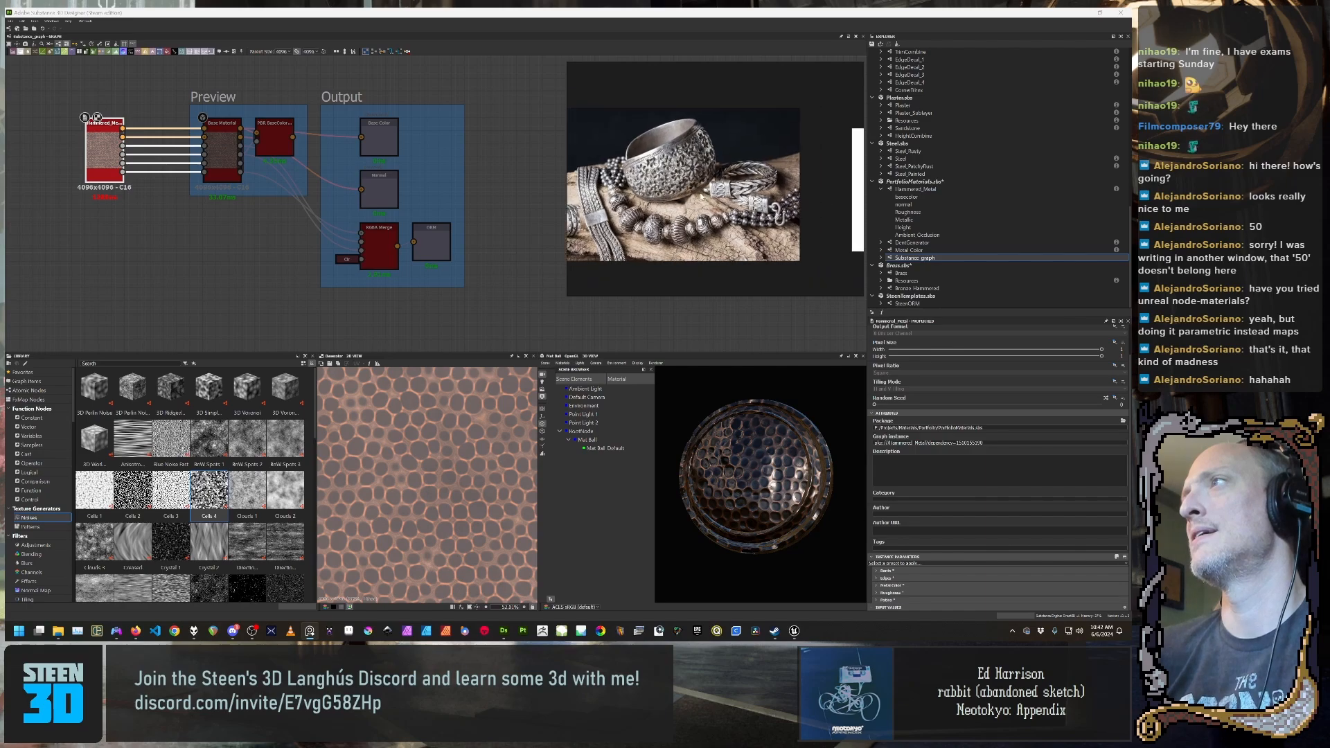
pyautogui.scroll(4, 802, 198)
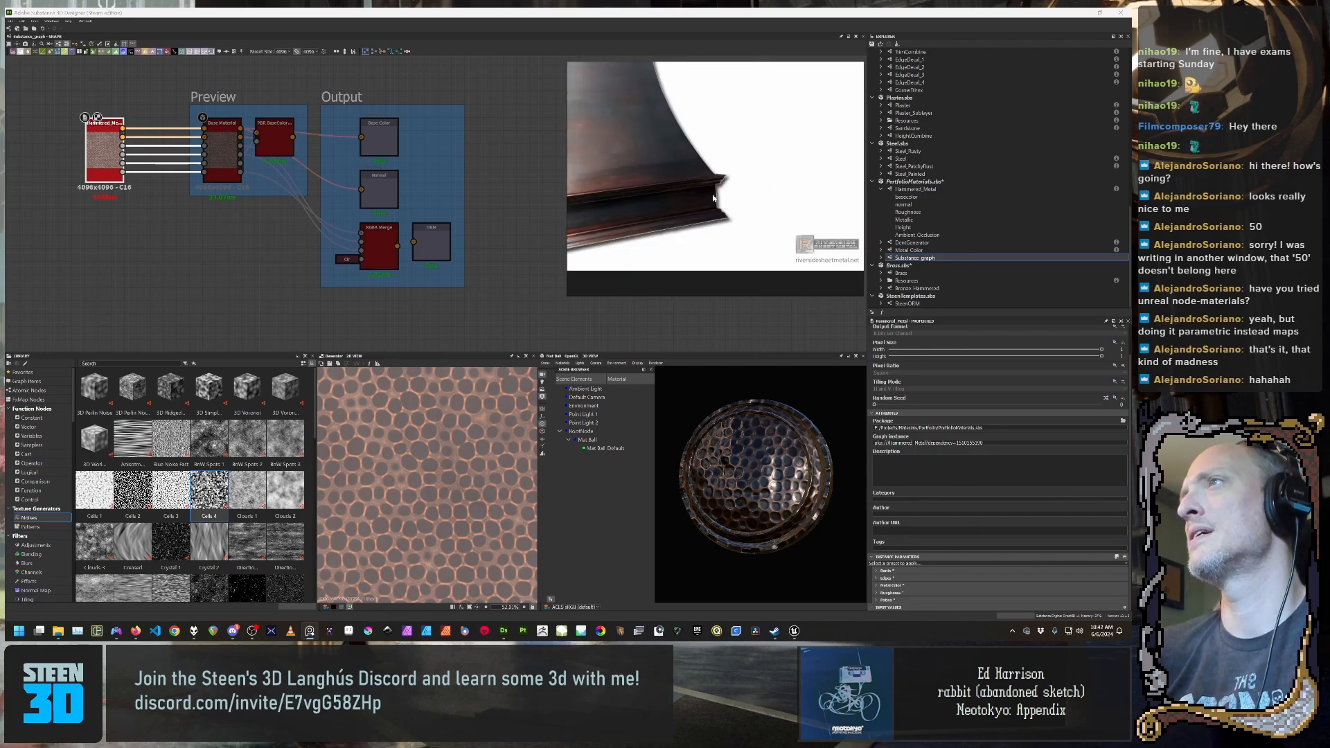
pyautogui.scroll(-5, 723, 235)
pyautogui.moveTo(807, 197); pyautogui.dragTo(707, 181, button='middle')
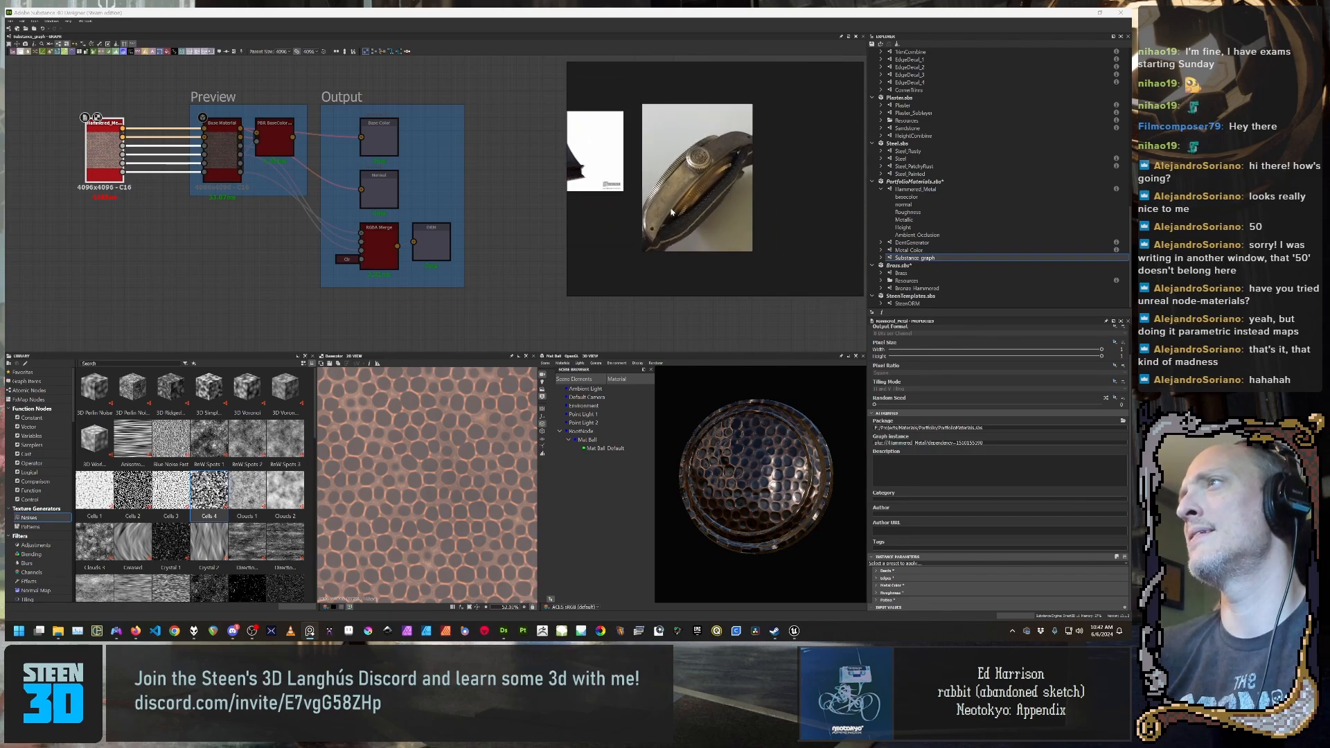
pyautogui.scroll(3, 701, 163)
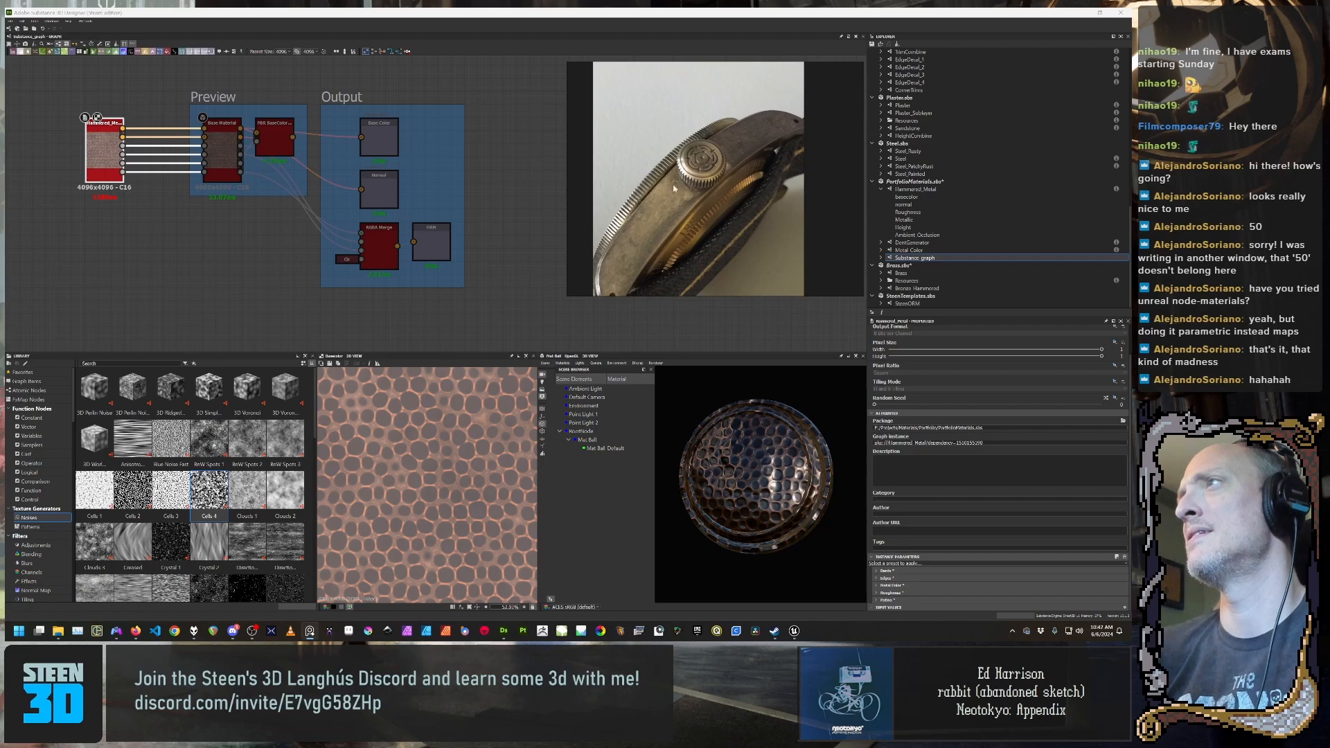
pyautogui.scroll(-8, 701, 204)
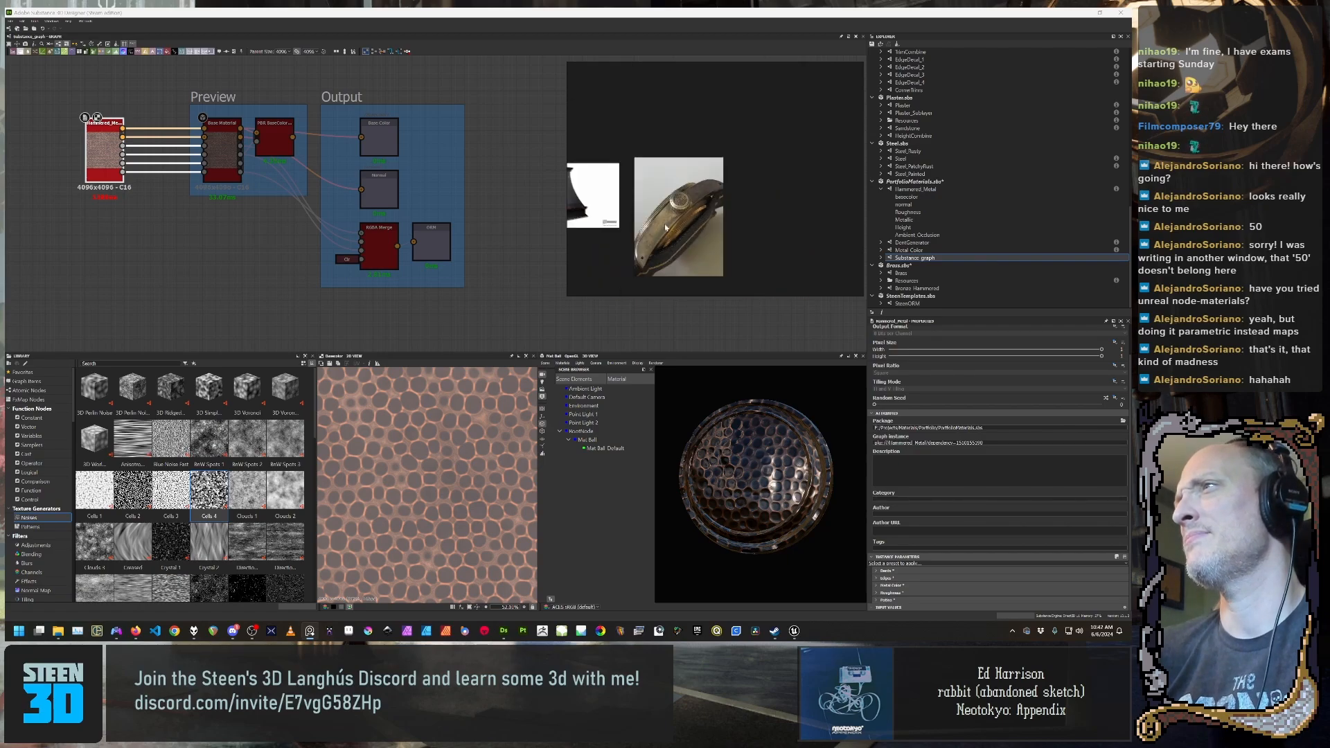
pyautogui.scroll(8, 664, 185)
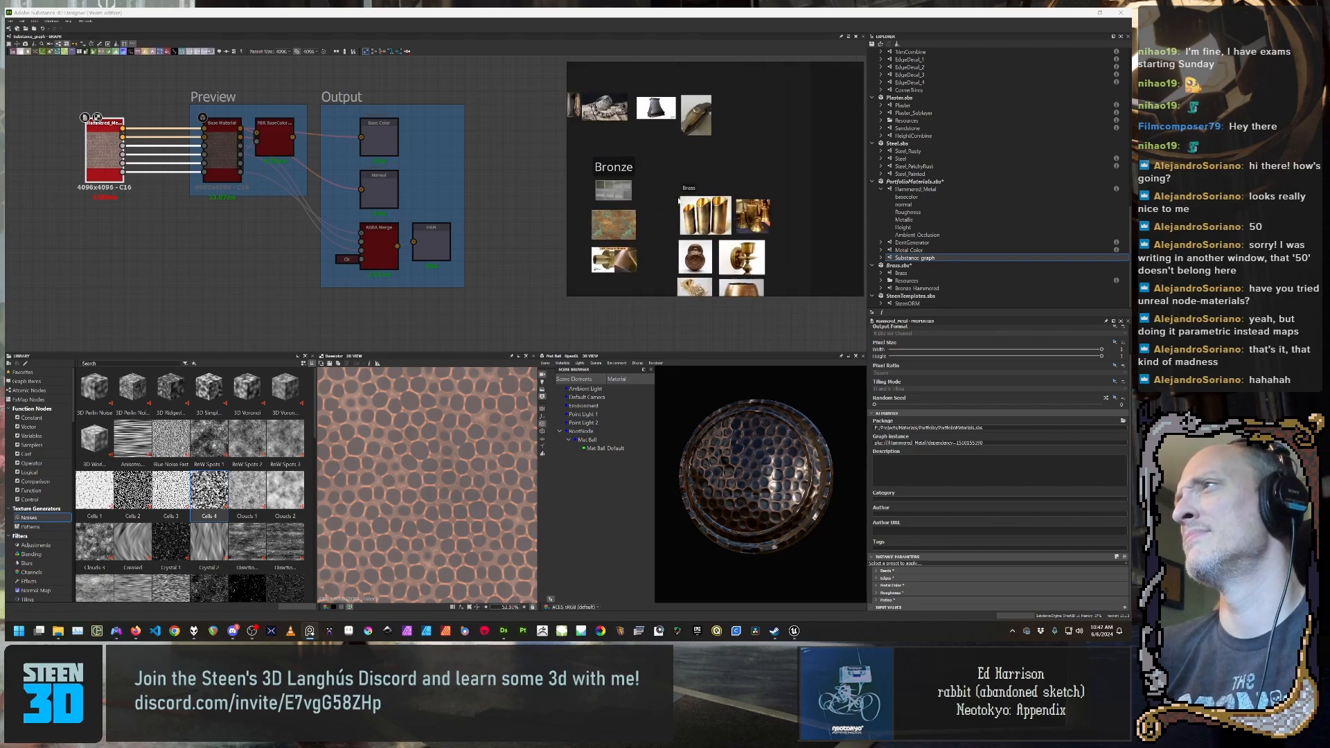
# Step: Examine the Brass reference images, from the cylindrical vases and bells to the knob, candle sconce, horn and round pot
pyautogui.moveTo(661, 179); pyautogui.dragTo(735, 207, button='middle')
pyautogui.scroll(-2, 671, 220)
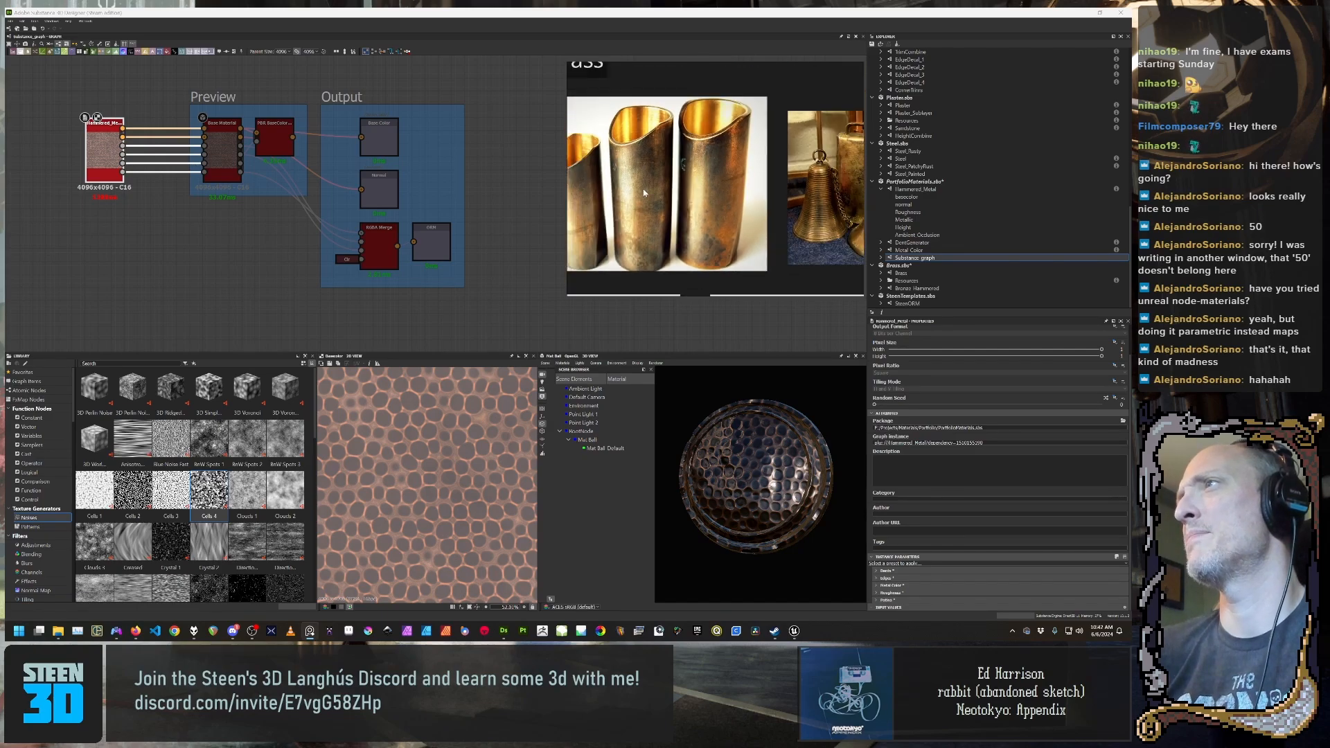
pyautogui.scroll(2, 659, 213)
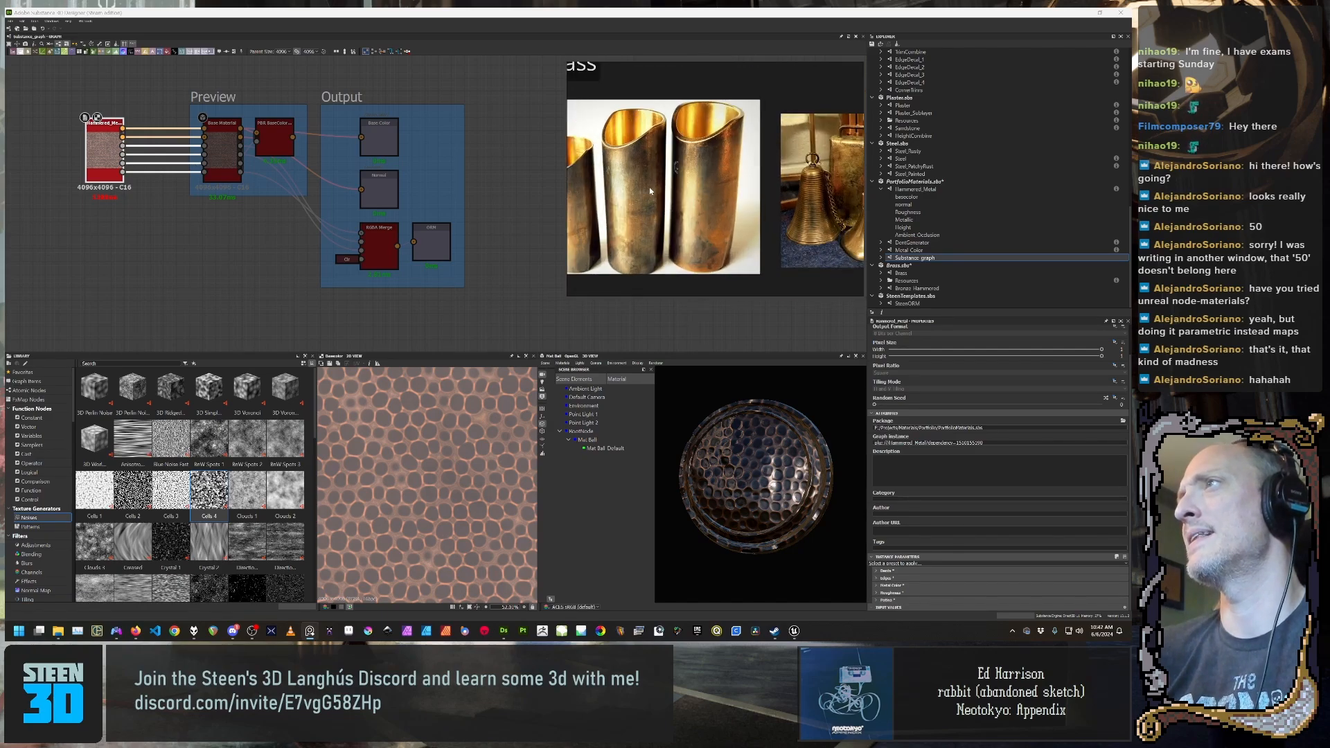
pyautogui.scroll(-2, 650, 191)
pyautogui.moveTo(733, 275); pyautogui.dragTo(769, 202, button='middle')
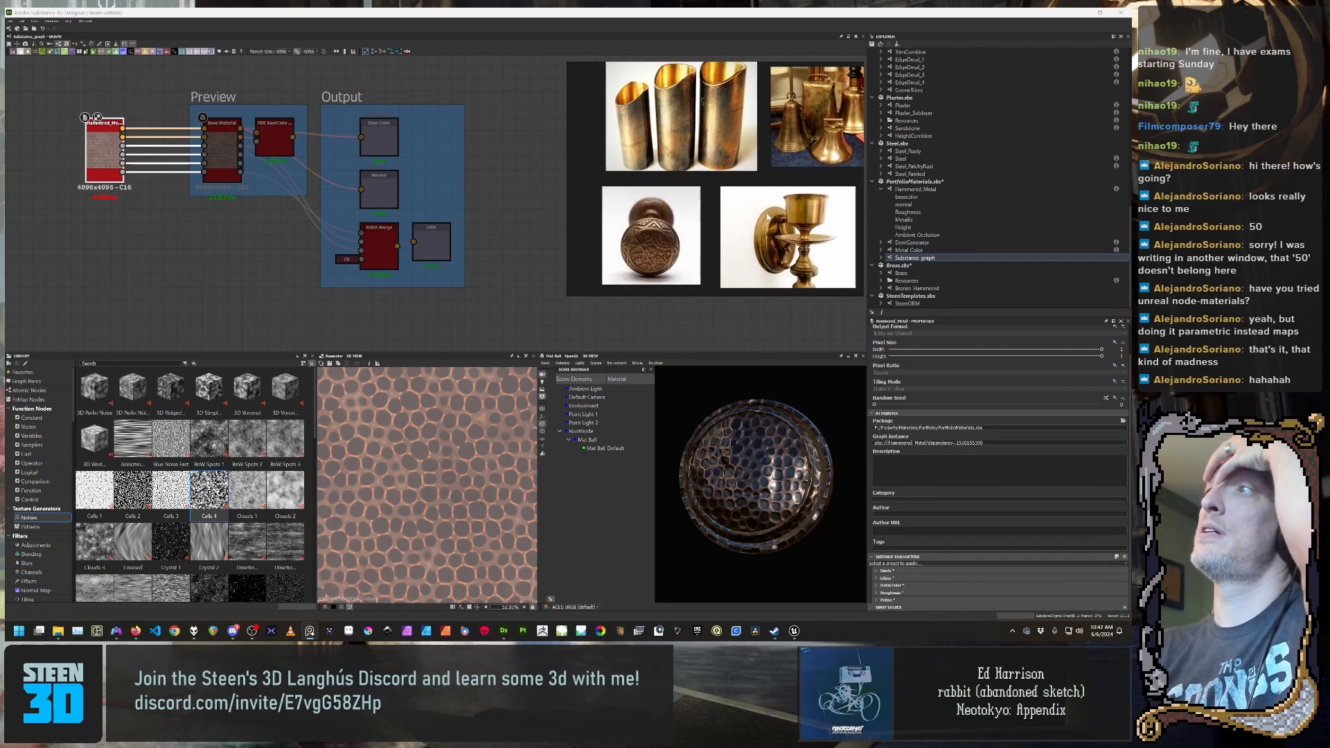
pyautogui.scroll(-2, 787, 216)
pyautogui.moveTo(766, 288); pyautogui.dragTo(754, 156, button='middle')
pyautogui.scroll(2, 746, 223)
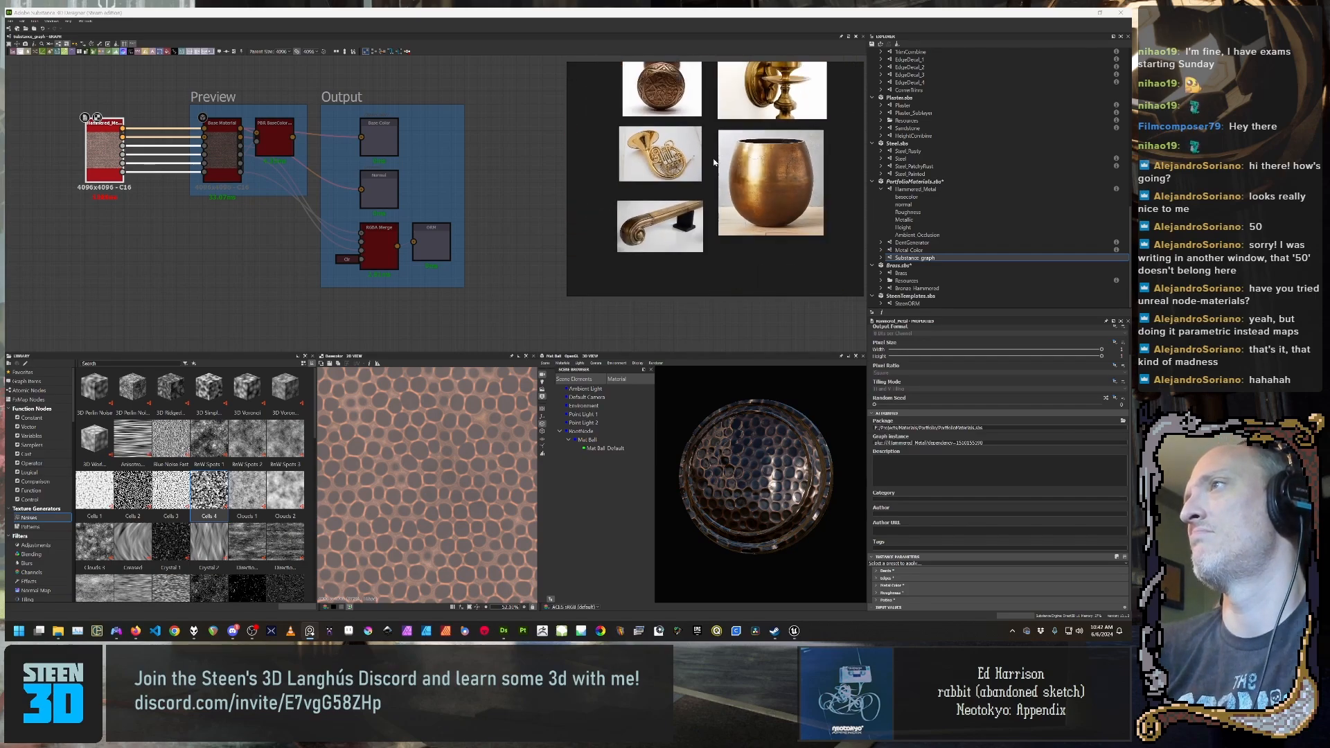
# Step: Examine the Bronze reference images, including the green-stained sheet and the DZR Brass vs Bronze comparison
pyautogui.scroll(-2, 727, 256)
pyautogui.moveTo(621, 213); pyautogui.dragTo(681, 248, button='middle')
pyautogui.scroll(-2, 657, 217)
pyautogui.scroll(3, 683, 218)
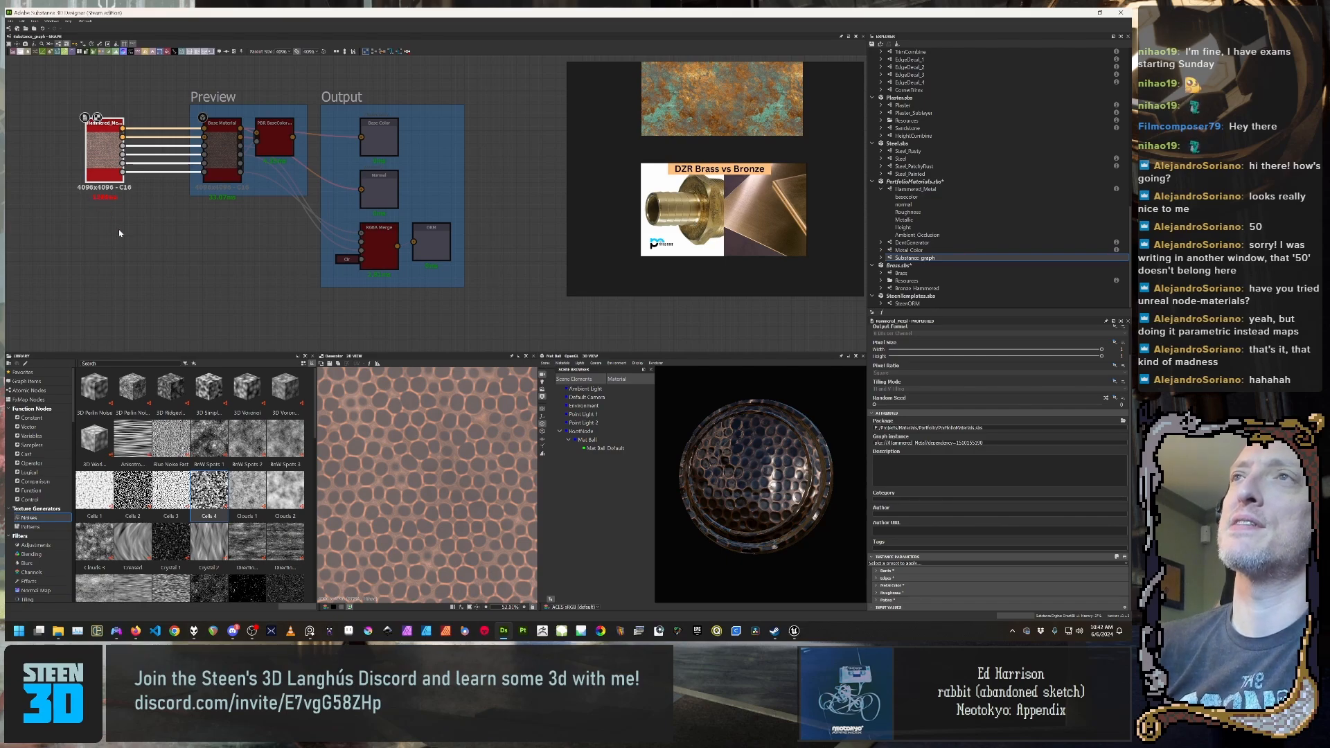
pyautogui.scroll(-5, 667, 211)
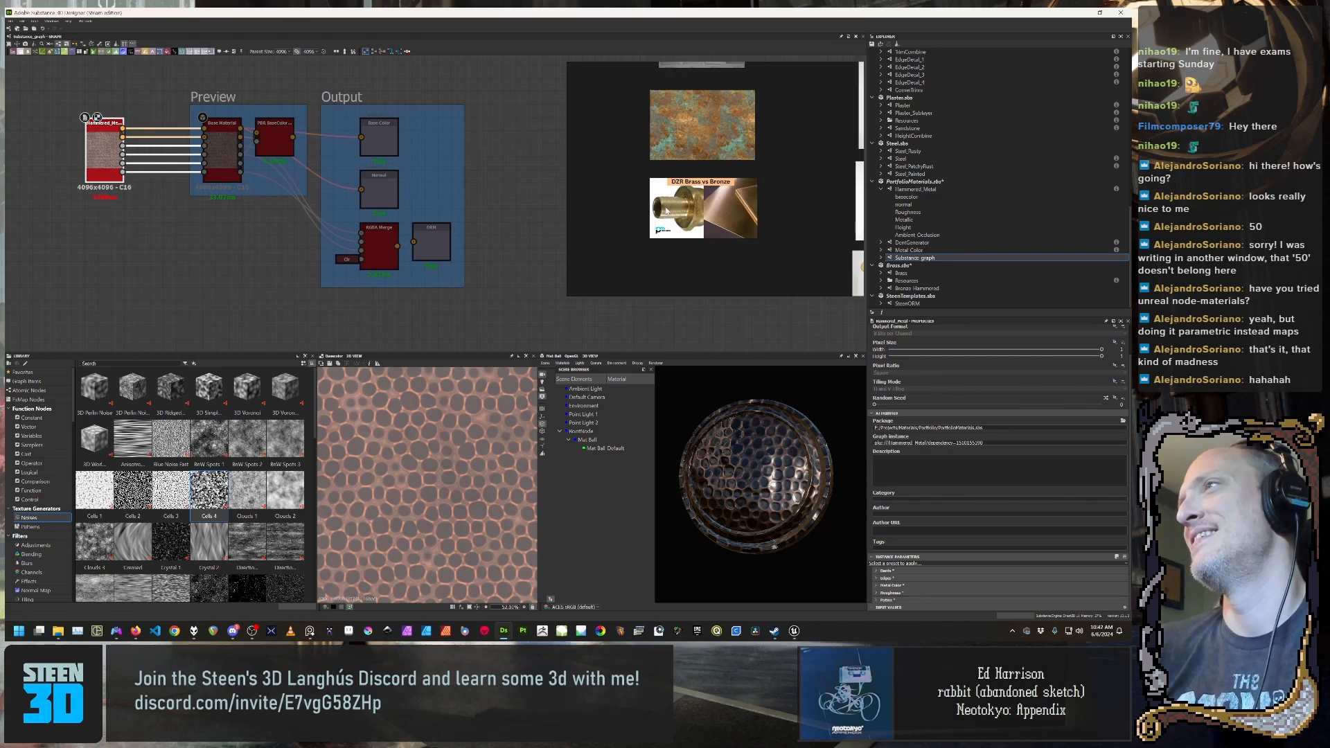
# Step: Examine the brass bell, candle holder and French horn photos on the reference board up close for surface wear and color
pyautogui.moveTo(843, 232); pyautogui.dragTo(649, 181, button='middle')
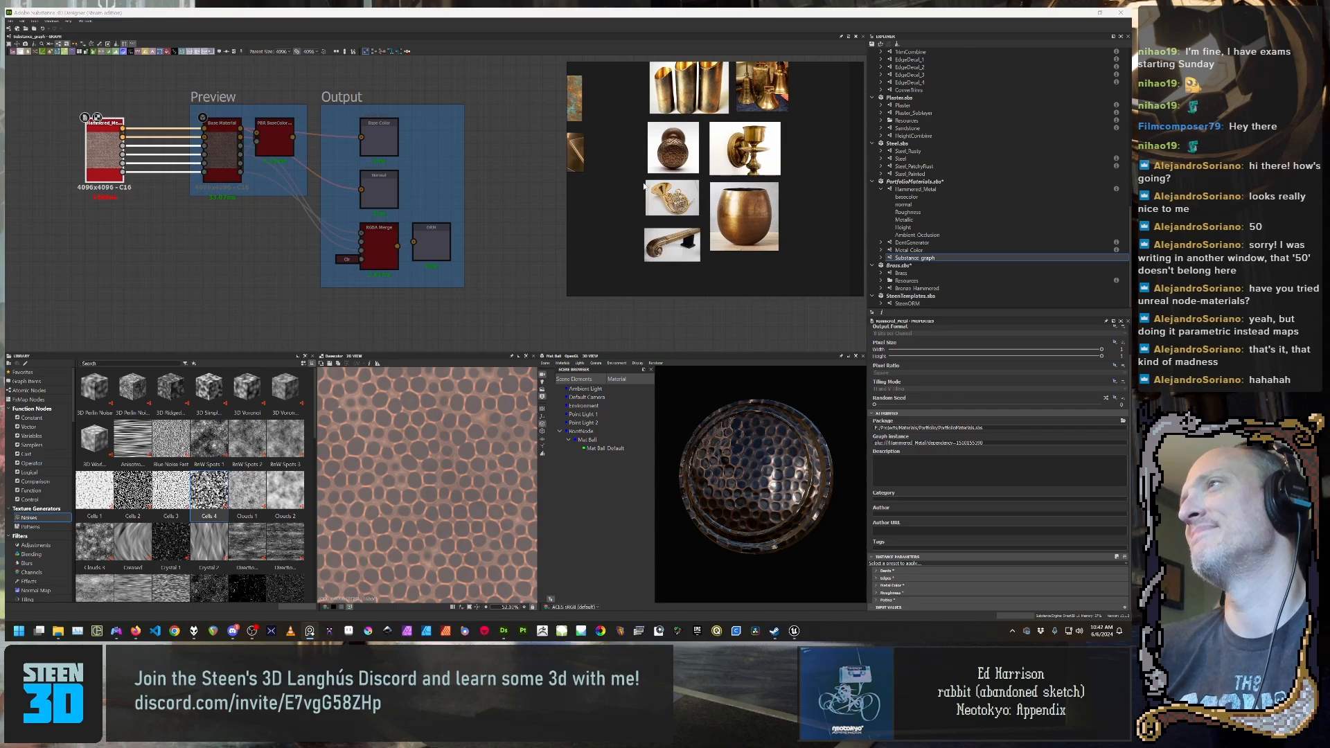
pyautogui.scroll(3, 699, 224)
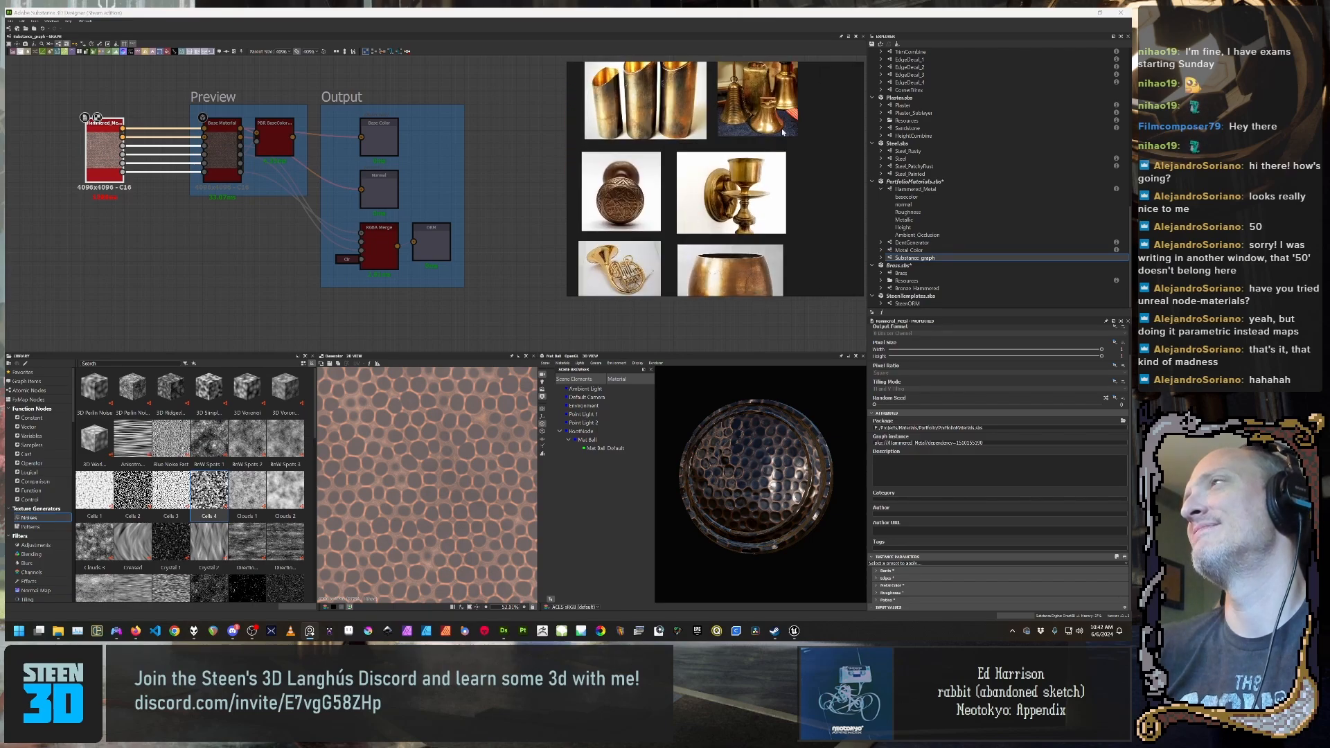
pyautogui.doubleClick(783, 132)
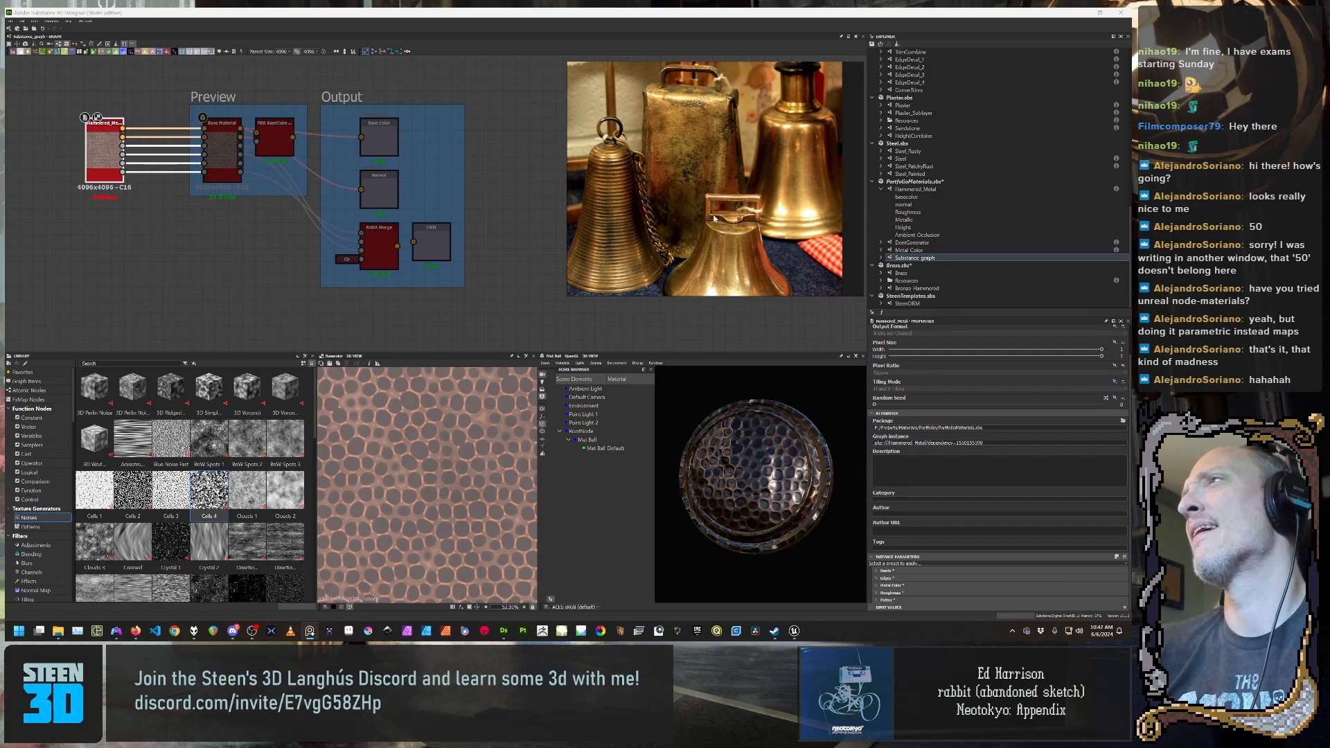
pyautogui.scroll(5, 675, 140)
pyautogui.scroll(-4, 698, 121)
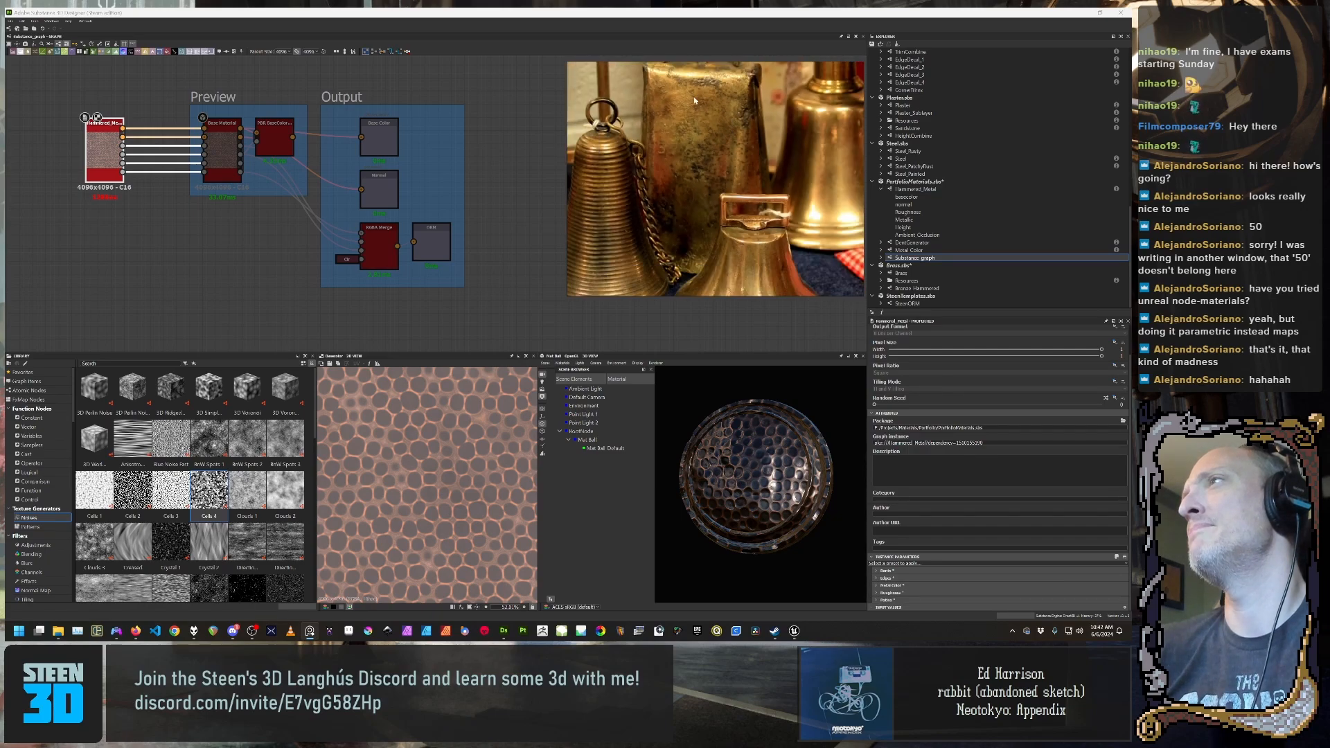
pyautogui.scroll(-3, 730, 126)
pyautogui.scroll(1, 718, 136)
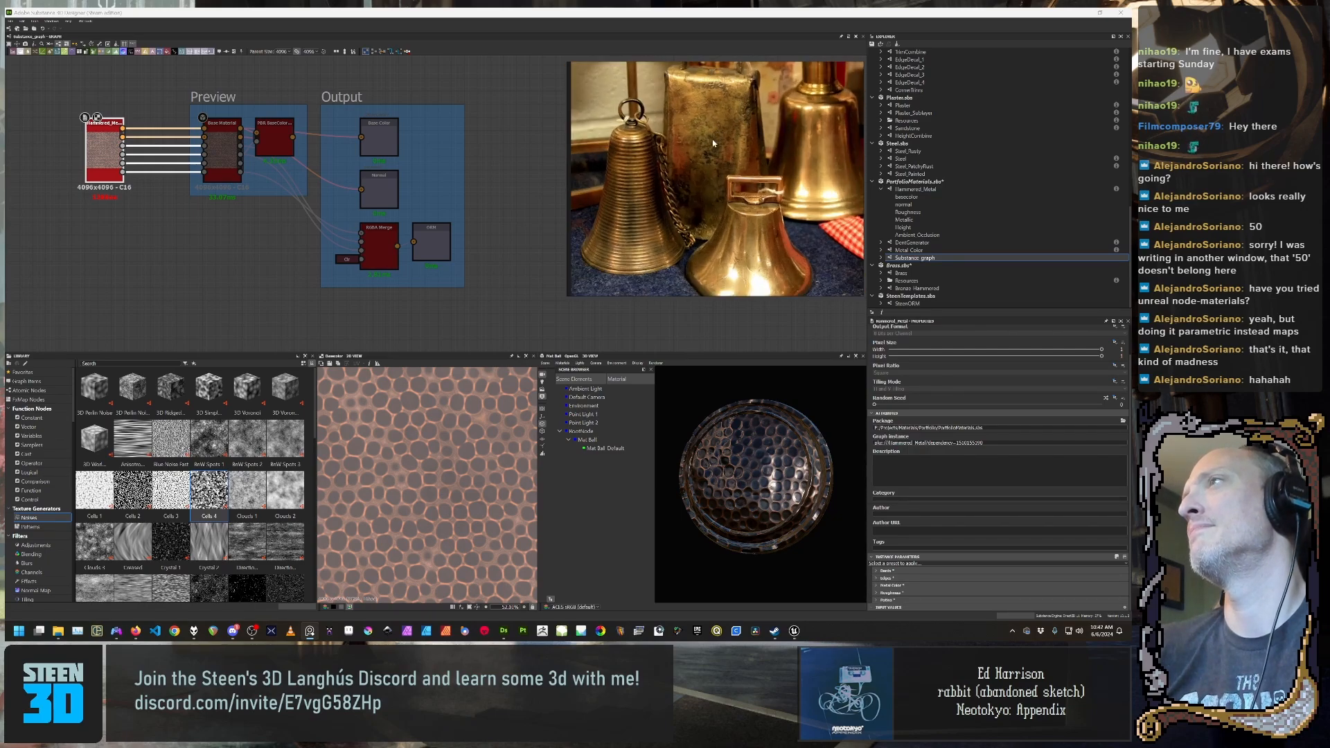
pyautogui.scroll(-6, 717, 146)
pyautogui.moveTo(715, 171); pyautogui.dragTo(768, 121, button='middle')
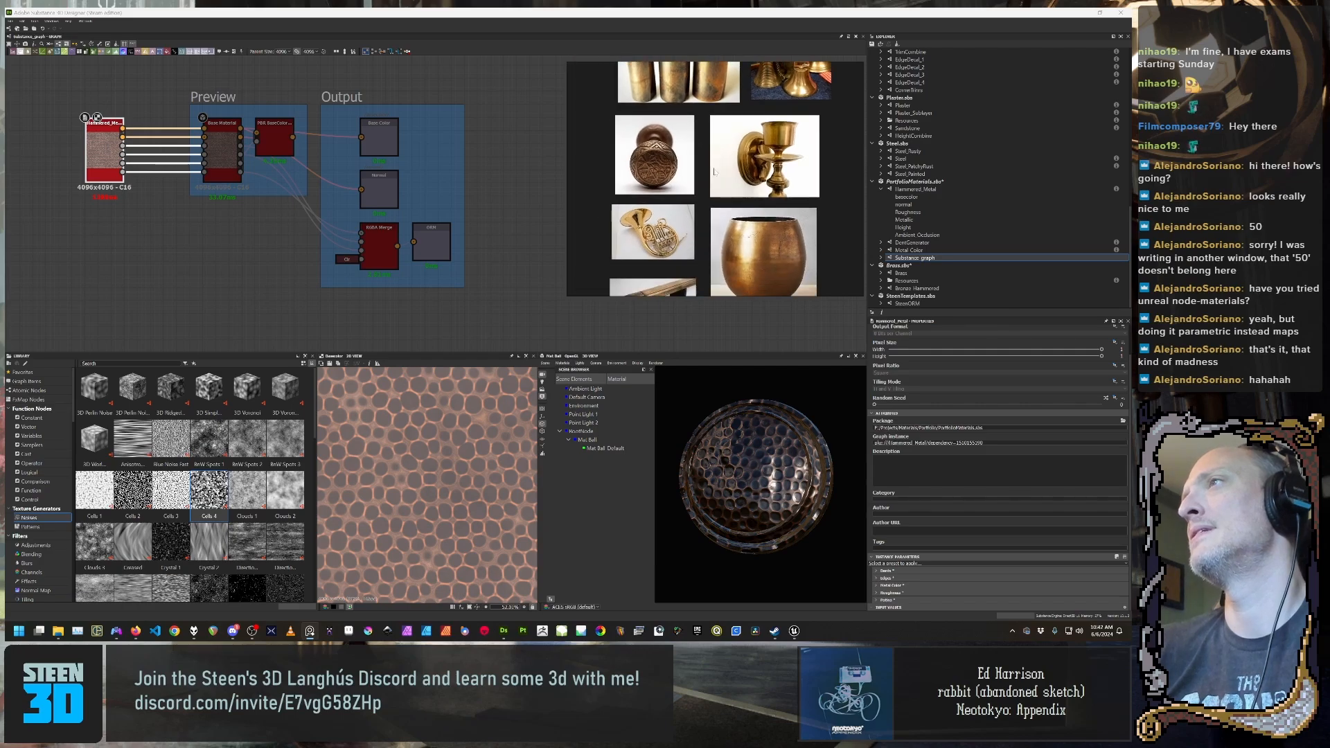
pyautogui.moveTo(702, 191); pyautogui.dragTo(756, 118, button='middle')
pyautogui.scroll(4, 735, 203)
pyautogui.scroll(-3, 708, 180)
pyautogui.scroll(3, 706, 205)
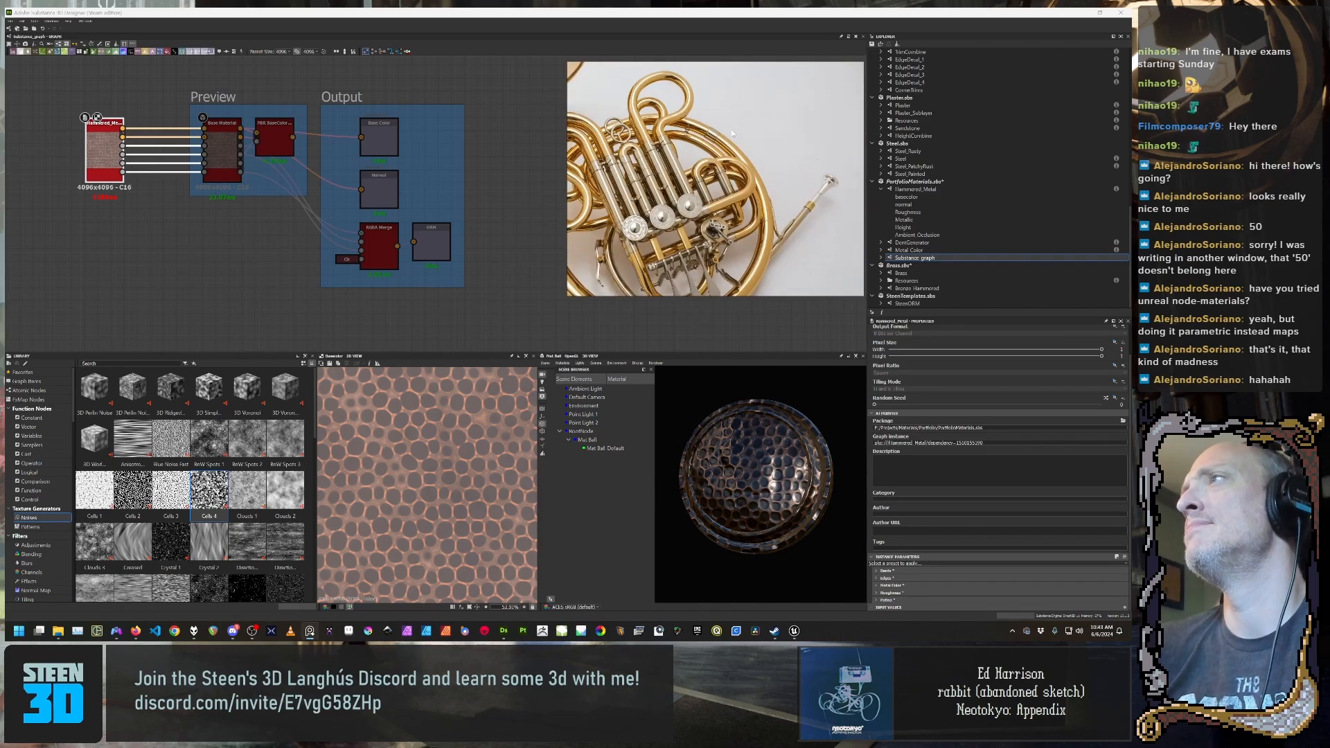
# Step: Examine the steel plate, brushed steel comparison and rusted steel beam photos in the Steel reference group
pyautogui.scroll(-3, 696, 193)
pyautogui.moveTo(695, 192); pyautogui.dragTo(768, 166, button='middle')
pyautogui.scroll(-5, 768, 166)
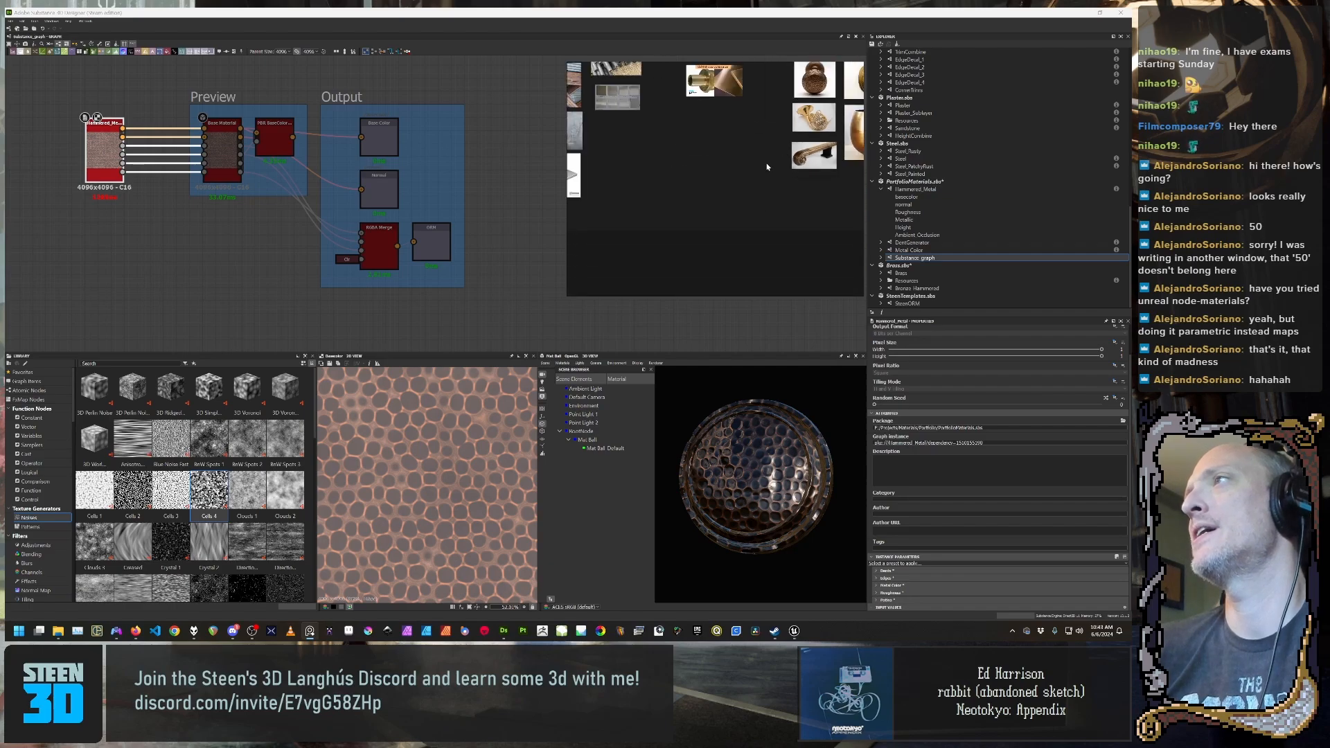
pyautogui.scroll(2, 677, 184)
pyautogui.moveTo(677, 184); pyautogui.dragTo(798, 229, button='middle')
pyautogui.scroll(4, 746, 202)
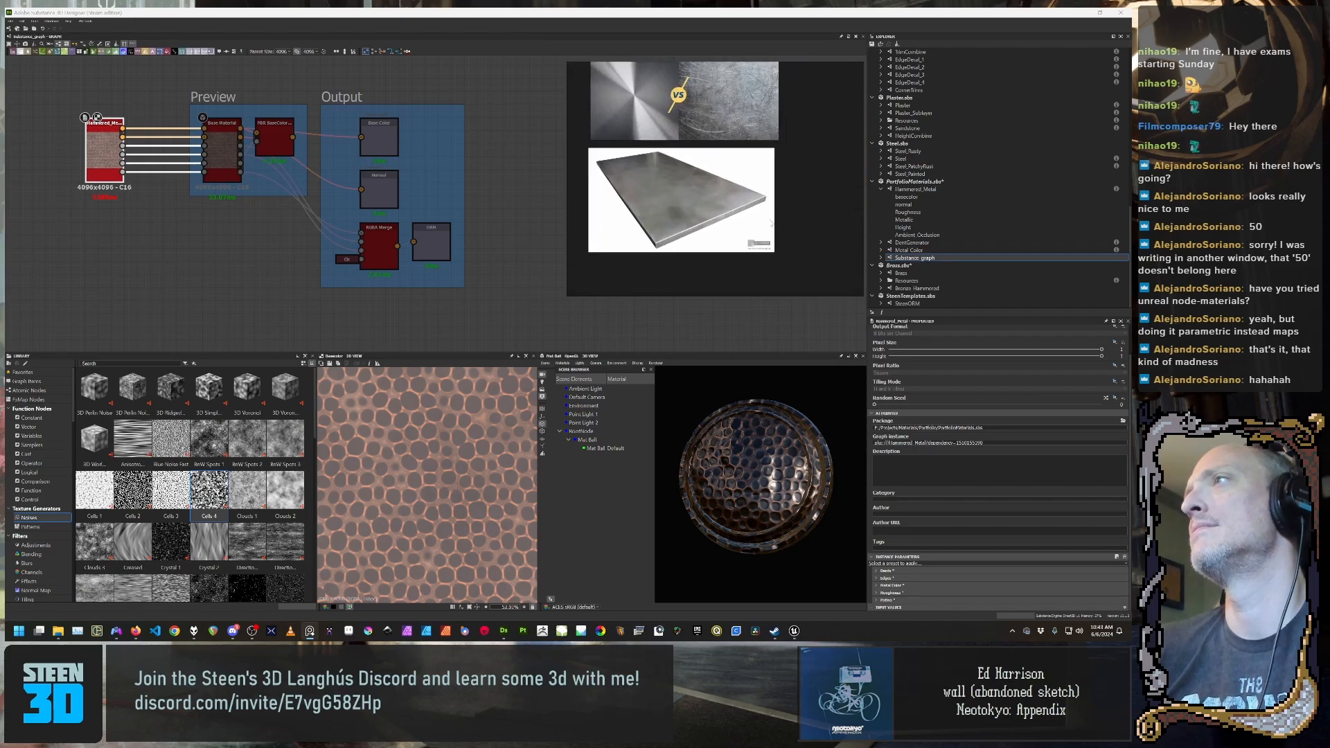
pyautogui.scroll(3, 751, 202)
pyautogui.moveTo(675, 197); pyautogui.dragTo(698, 250, button='middle')
pyautogui.scroll(-2, 691, 104)
pyautogui.moveTo(691, 104); pyautogui.dragTo(731, 236, button='middle')
pyautogui.scroll(4, 715, 208)
pyautogui.scroll(-3, 611, 214)
pyautogui.scroll(2, 638, 183)
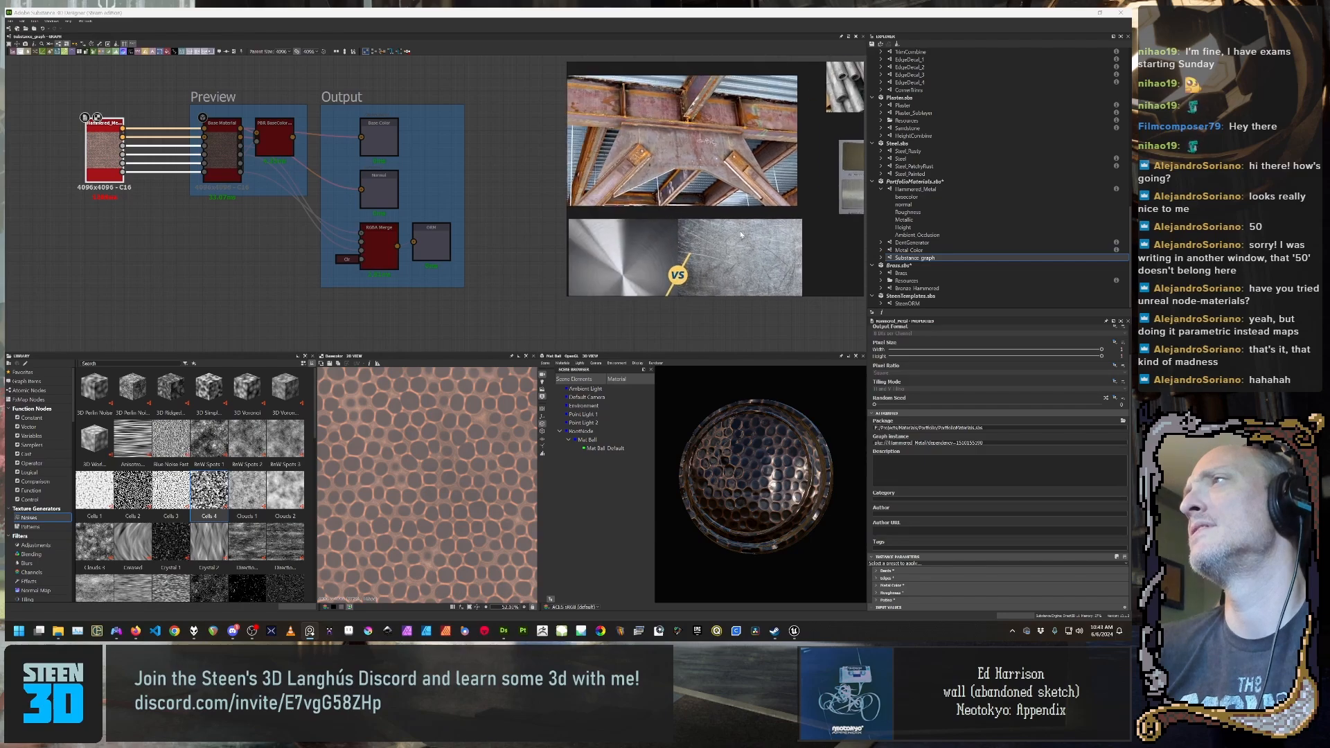
pyautogui.scroll(-4, 731, 232)
pyautogui.scroll(6, 712, 164)
pyautogui.scroll(2, 712, 165)
pyautogui.moveTo(715, 167); pyautogui.dragTo(701, 236, button='middle')
pyautogui.scroll(-4, 675, 211)
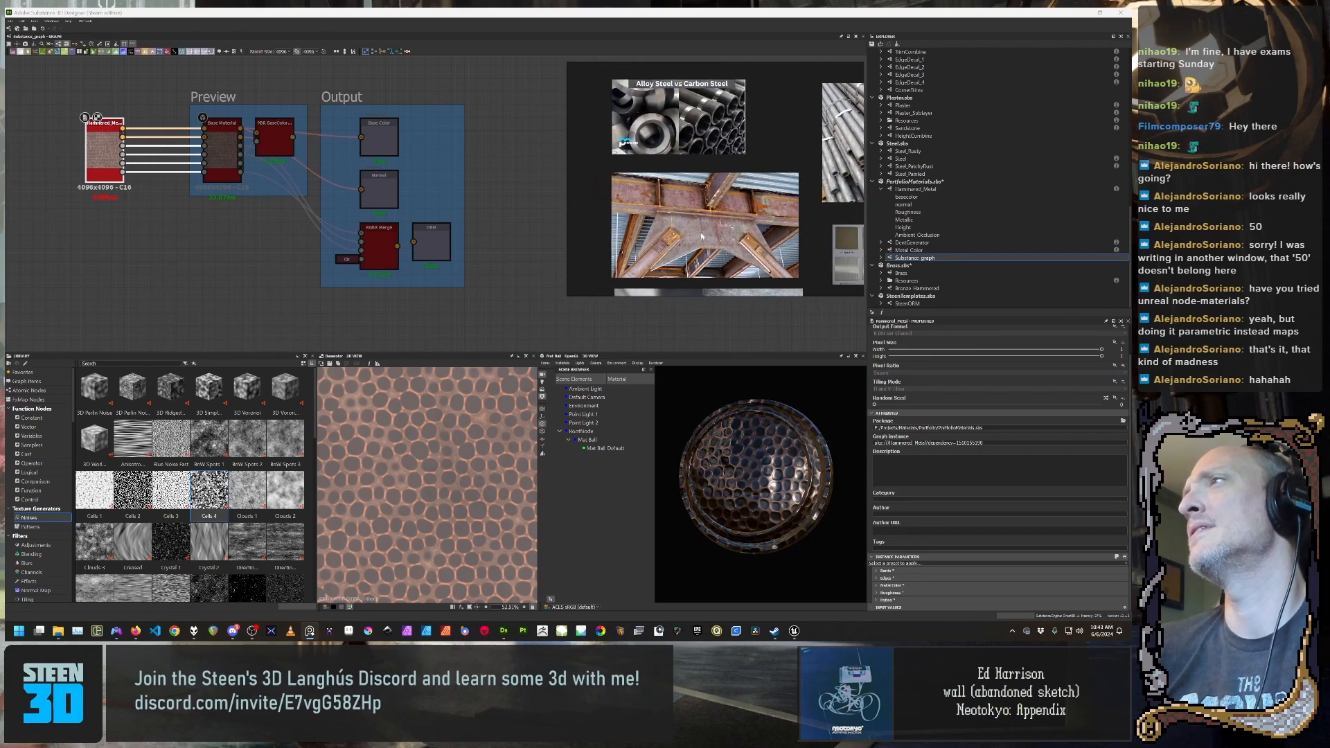
pyautogui.scroll(5, 655, 230)
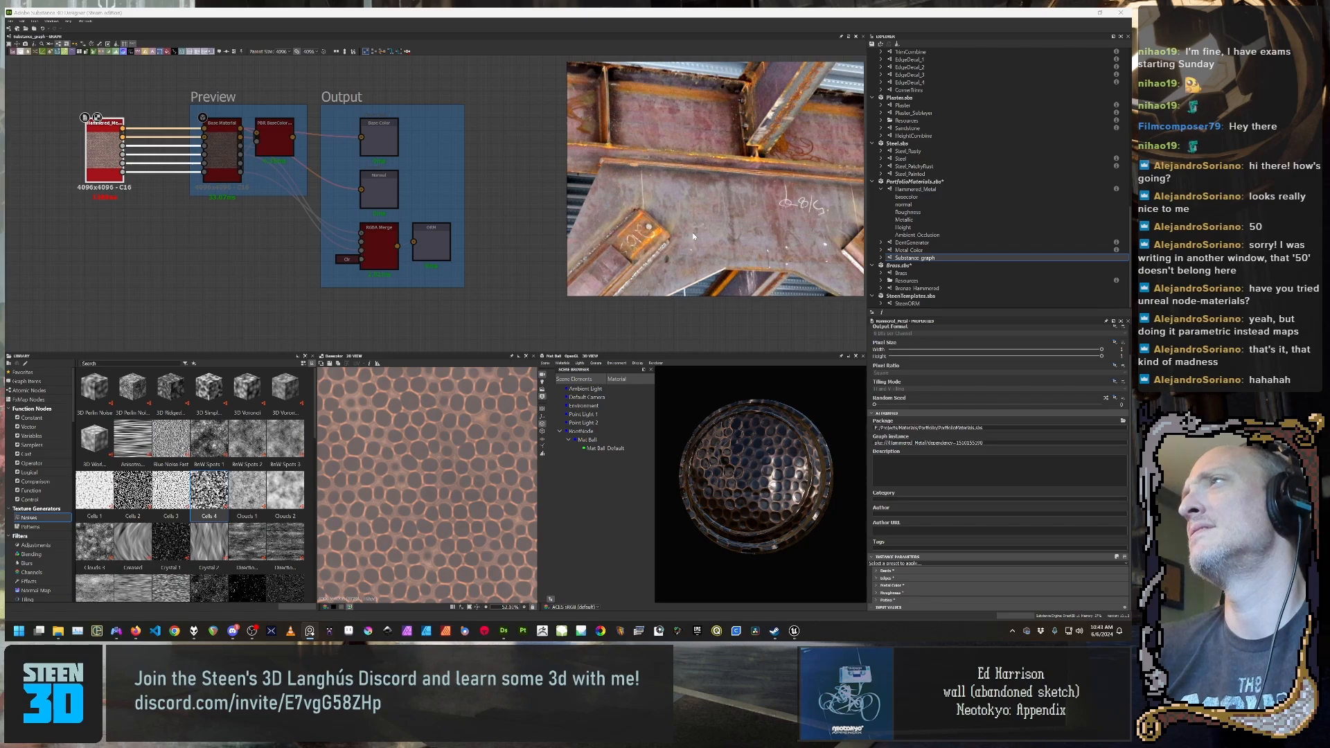
pyautogui.scroll(-5, 692, 231)
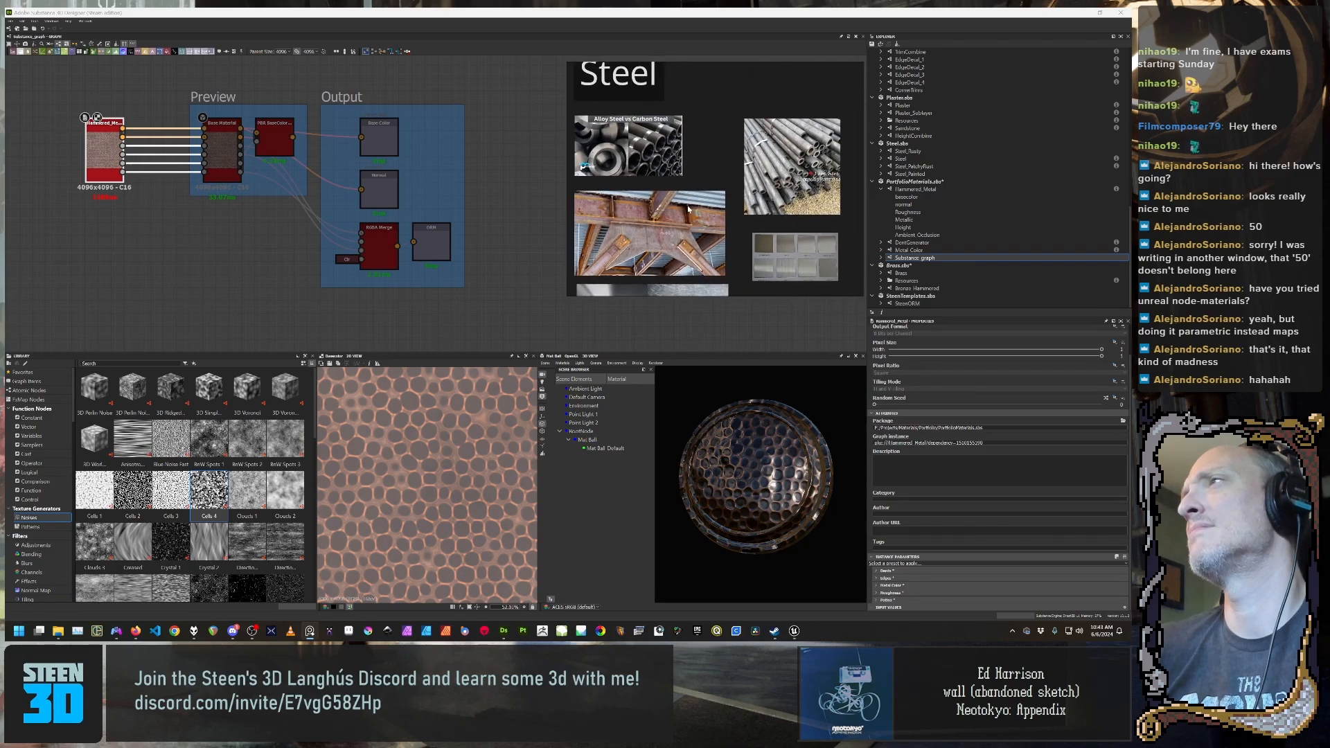
# Step: Examine the alloy and carbon steel pipe photos and frame the Hammered Bronze, Patina and Aluminum groups on the reference board
pyautogui.scroll(5, 609, 142)
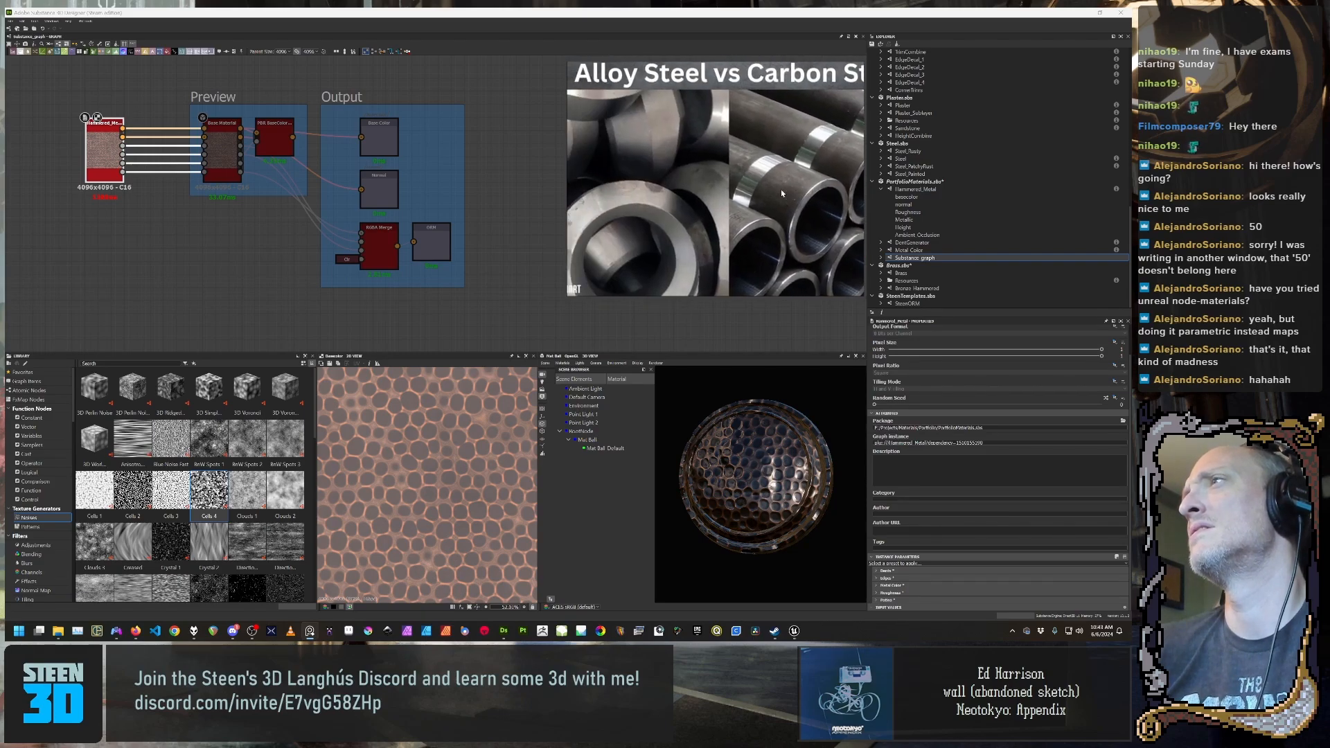
pyautogui.moveTo(782, 193); pyautogui.dragTo(720, 241, button='middle')
pyautogui.scroll(-6, 756, 231)
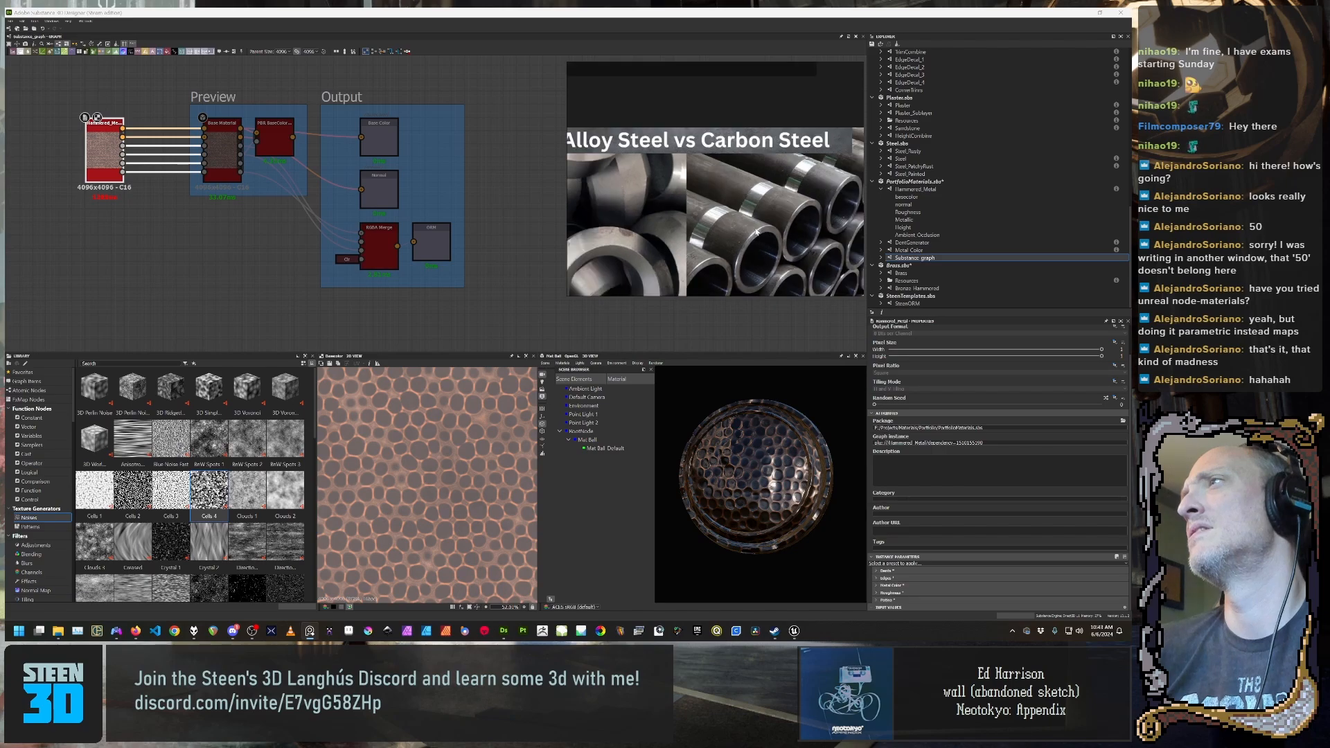
pyautogui.moveTo(790, 211); pyautogui.dragTo(689, 207, button='middle')
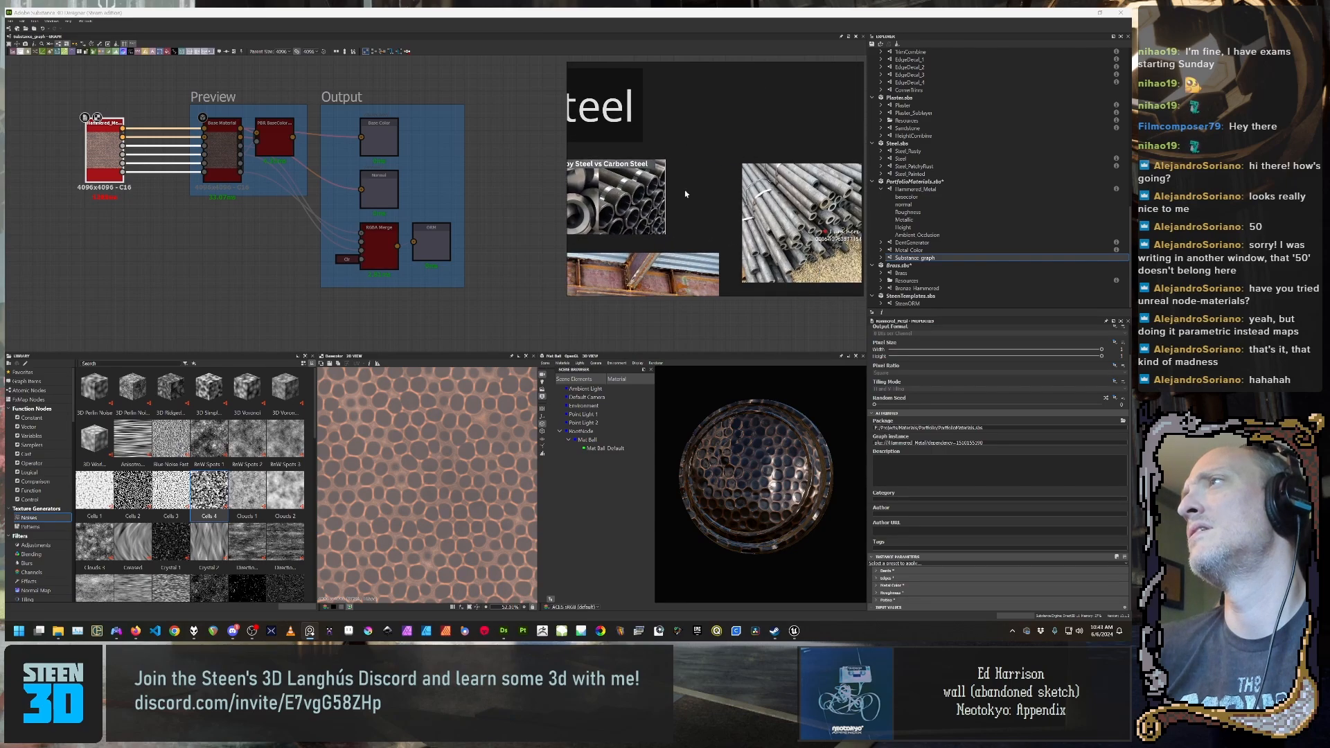
pyautogui.scroll(5, 717, 201)
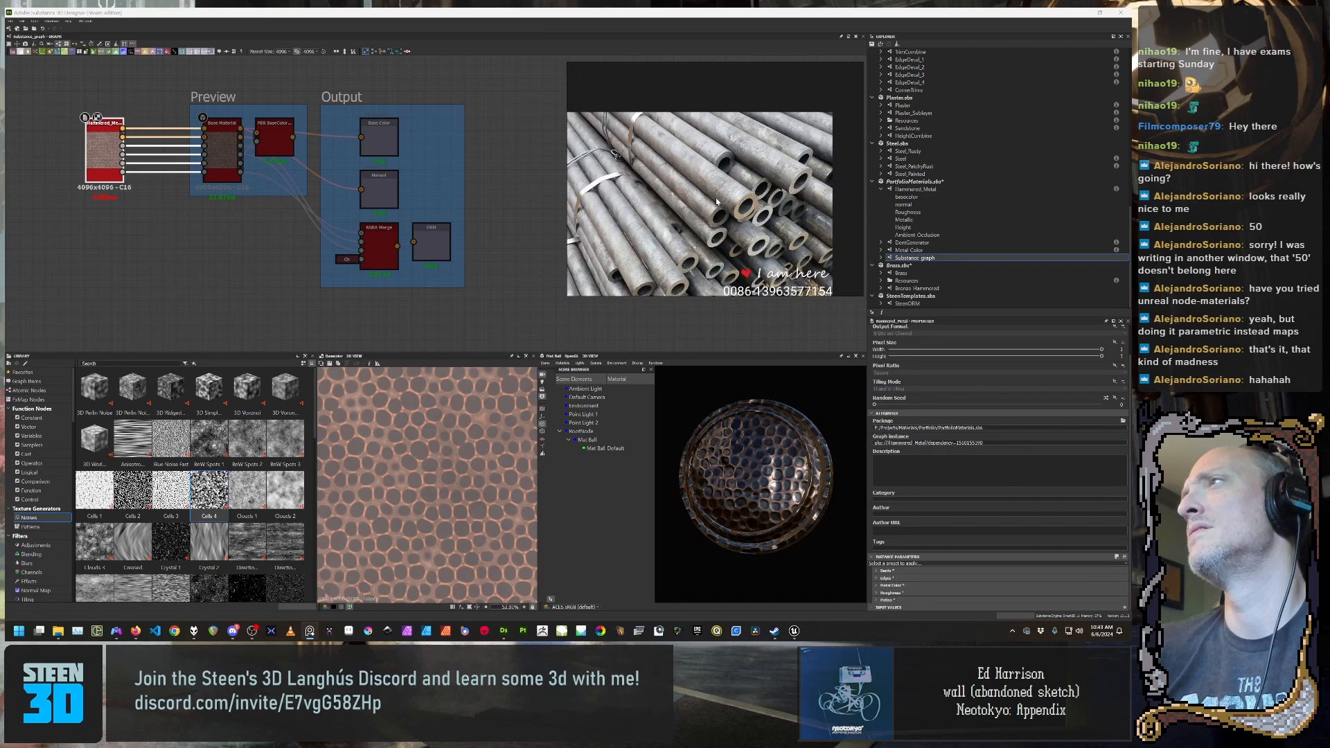
pyautogui.scroll(3, 717, 201)
pyautogui.scroll(-10, 717, 202)
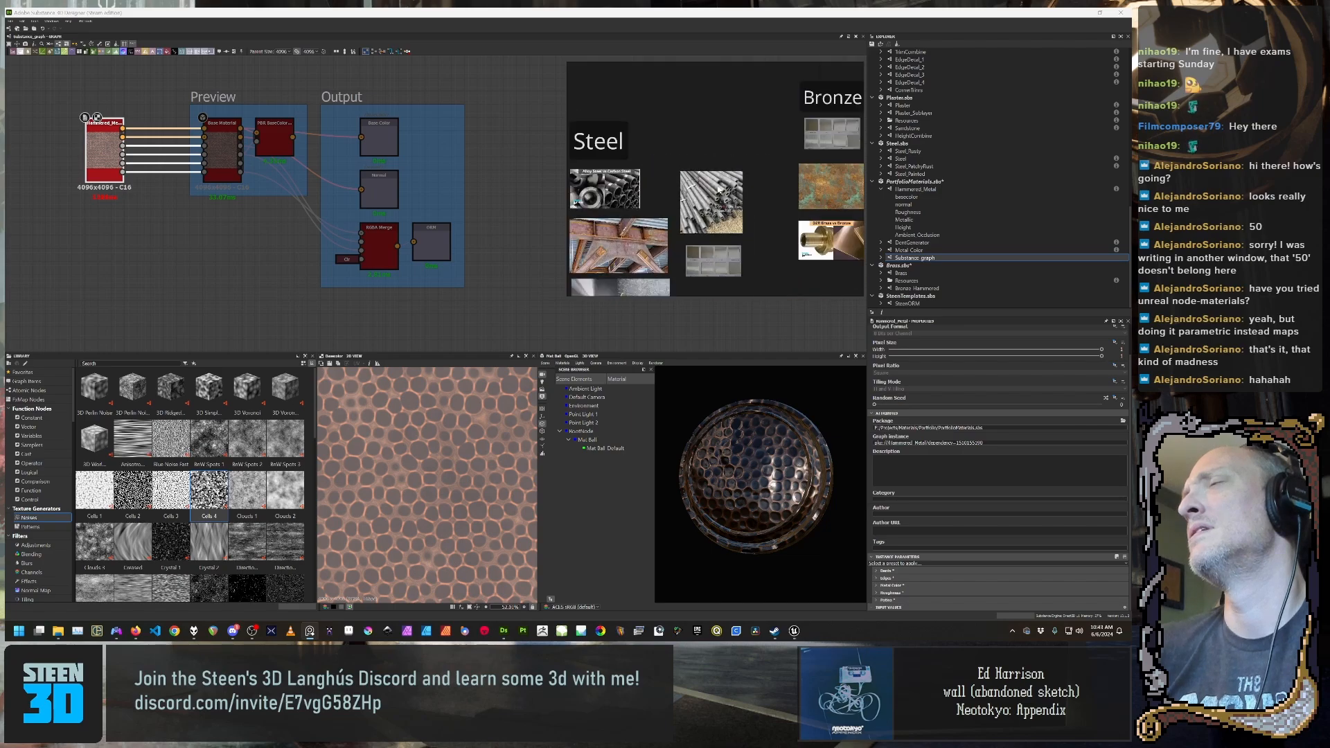
pyautogui.moveTo(717, 202); pyautogui.dragTo(796, 164, button='middle')
pyautogui.scroll(4, 796, 163)
pyautogui.scroll(-4, 714, 211)
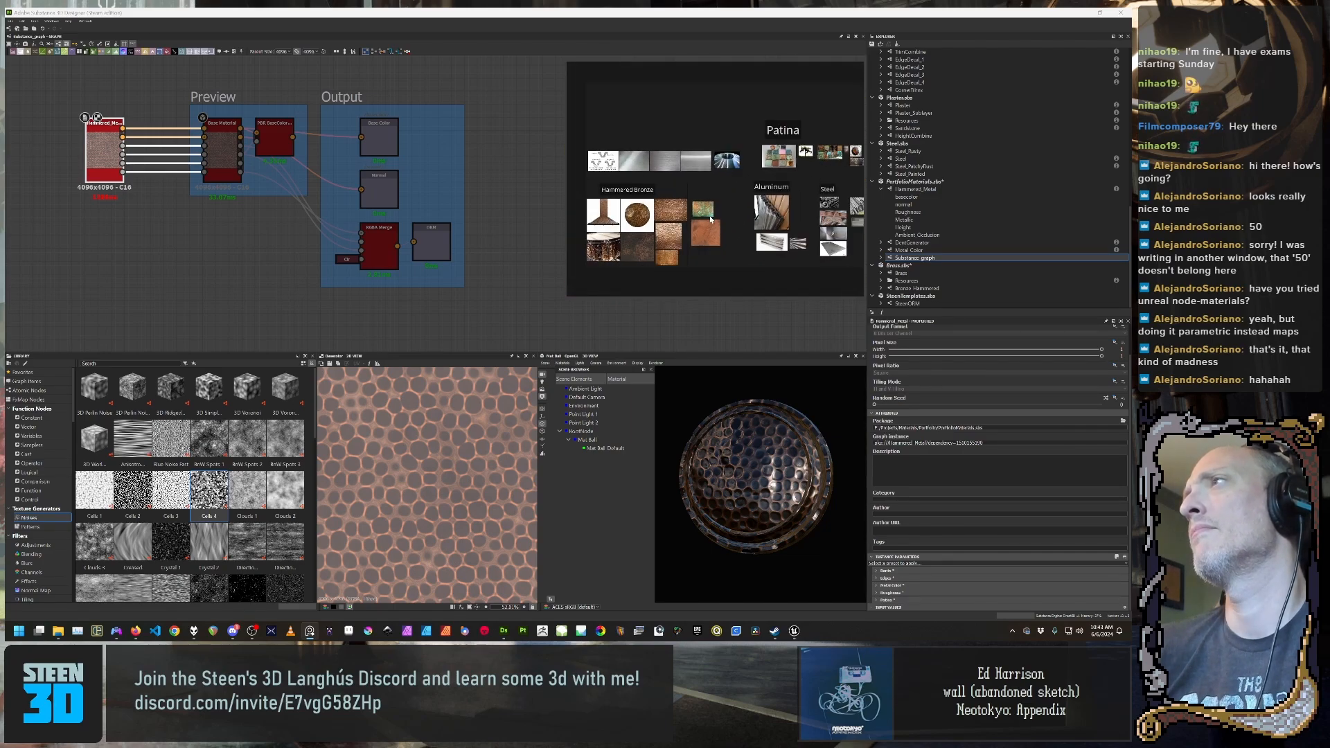
pyautogui.moveTo(711, 219); pyautogui.dragTo(724, 219, button='middle')
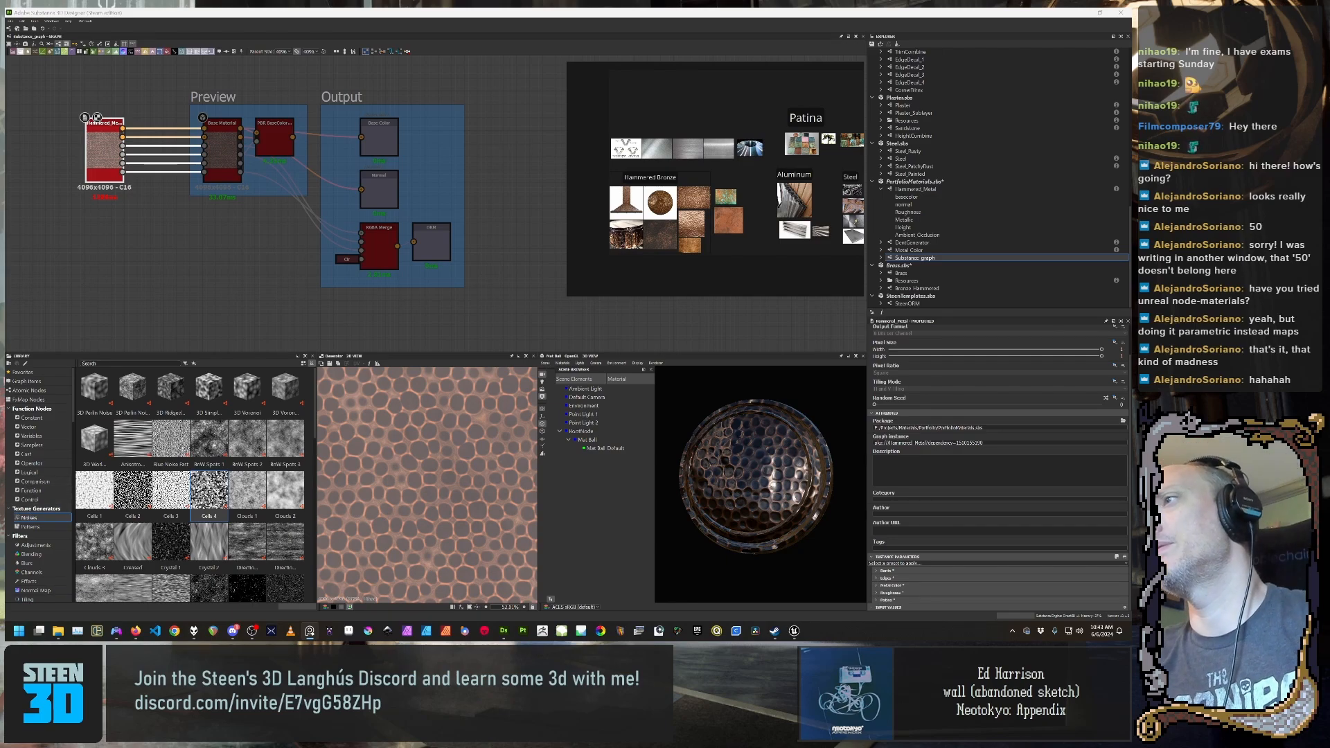
# Step: Inspect the hammered metal material on the Mat Ball preview from several angles and close up on the dents
pyautogui.moveTo(759, 554); pyautogui.dragTo(729, 512)
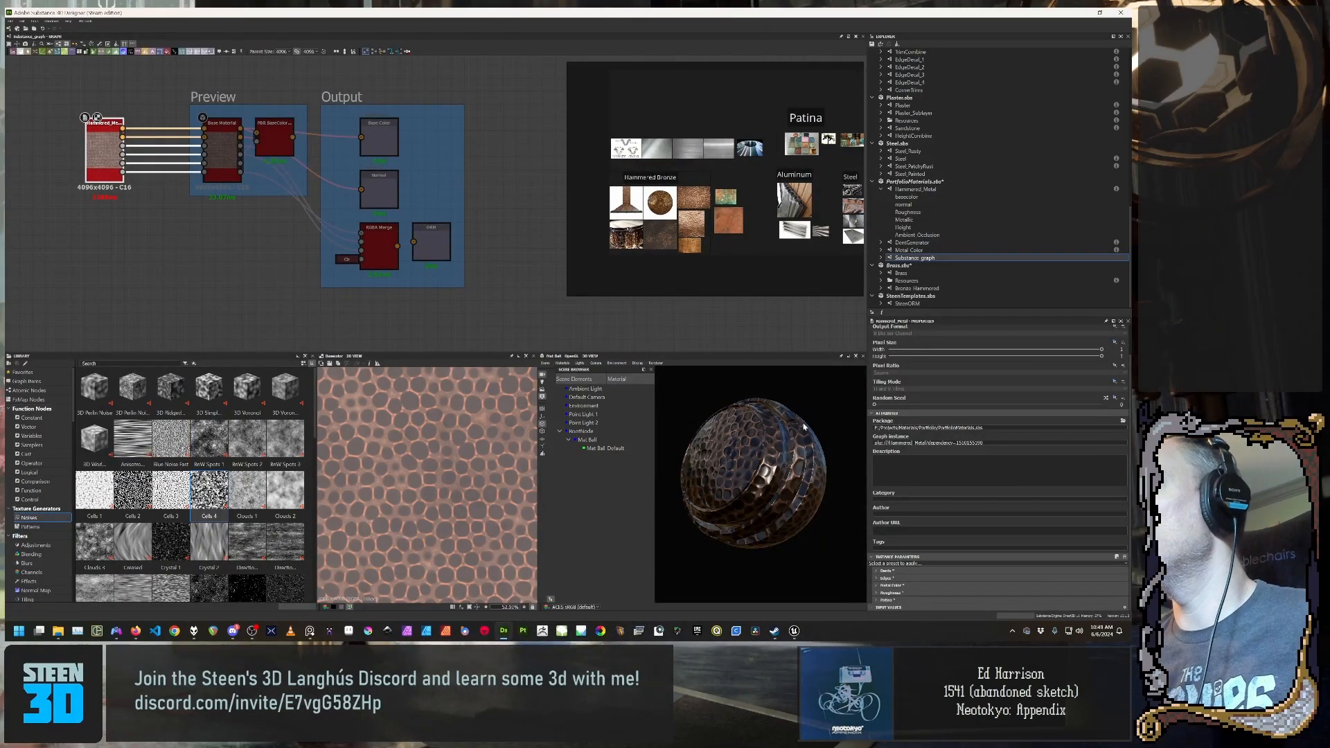
pyautogui.moveTo(749, 443); pyautogui.dragTo(766, 498)
pyautogui.scroll(3, 766, 498)
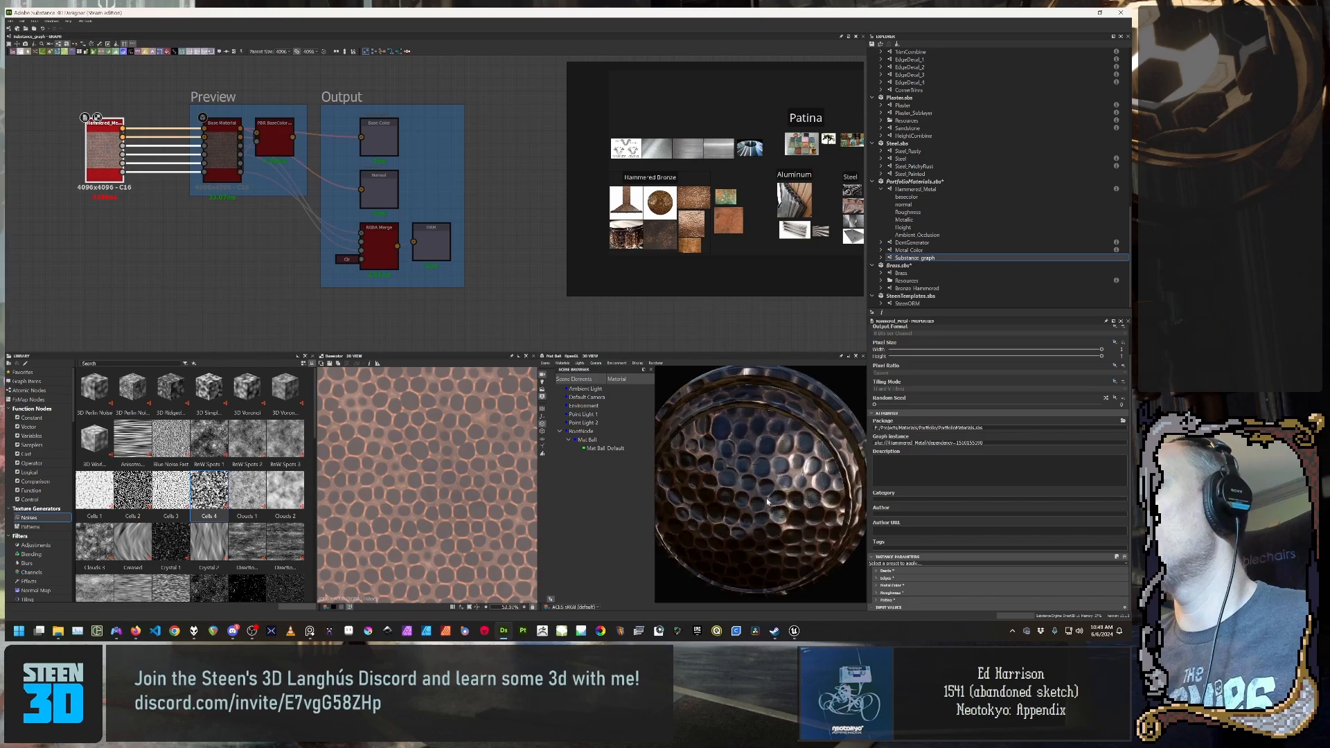
pyautogui.scroll(5, 766, 494)
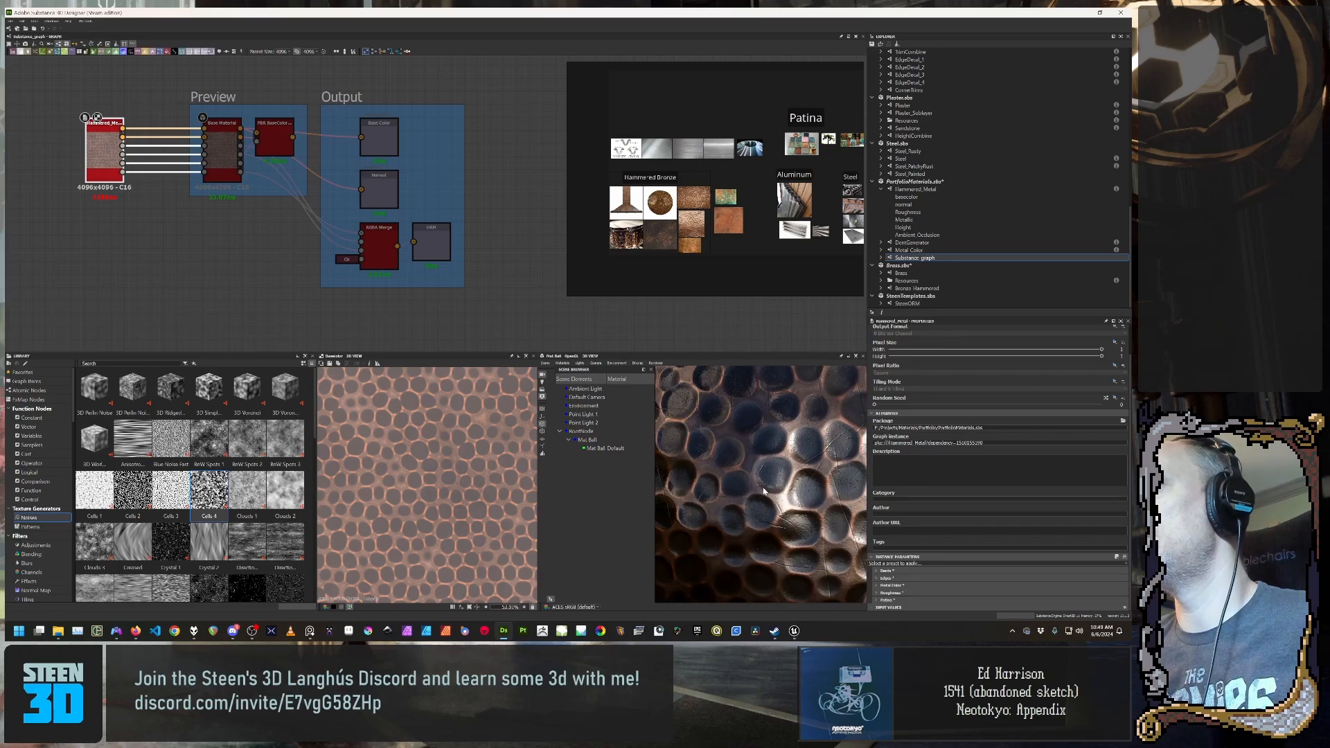
pyautogui.moveTo(764, 491); pyautogui.dragTo(780, 489)
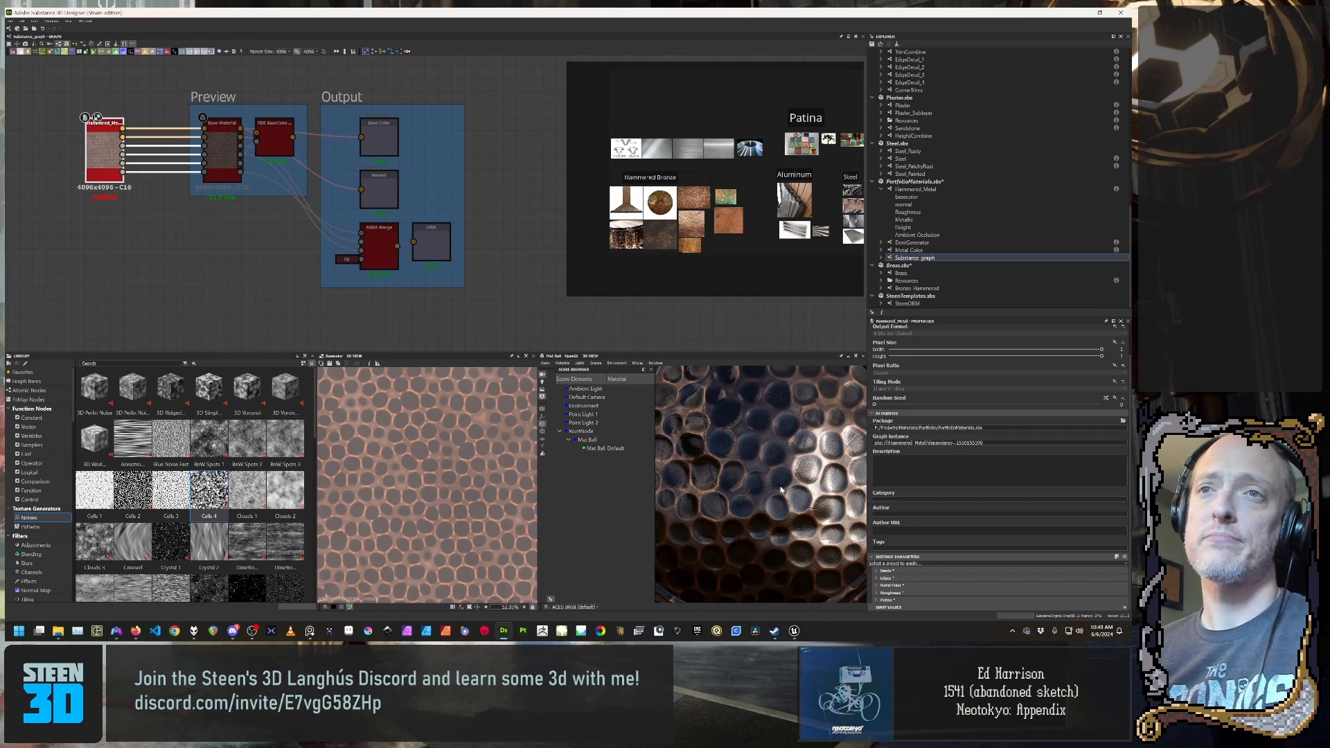
pyautogui.moveTo(821, 509); pyautogui.dragTo(790, 511)
pyautogui.scroll(3, 789, 500)
# Step: Open the Hammered_Metal graph from the PortfolioMaterials package for editing
pyautogui.moveTo(338, 146); pyautogui.dragTo(342, 219, button='middle')
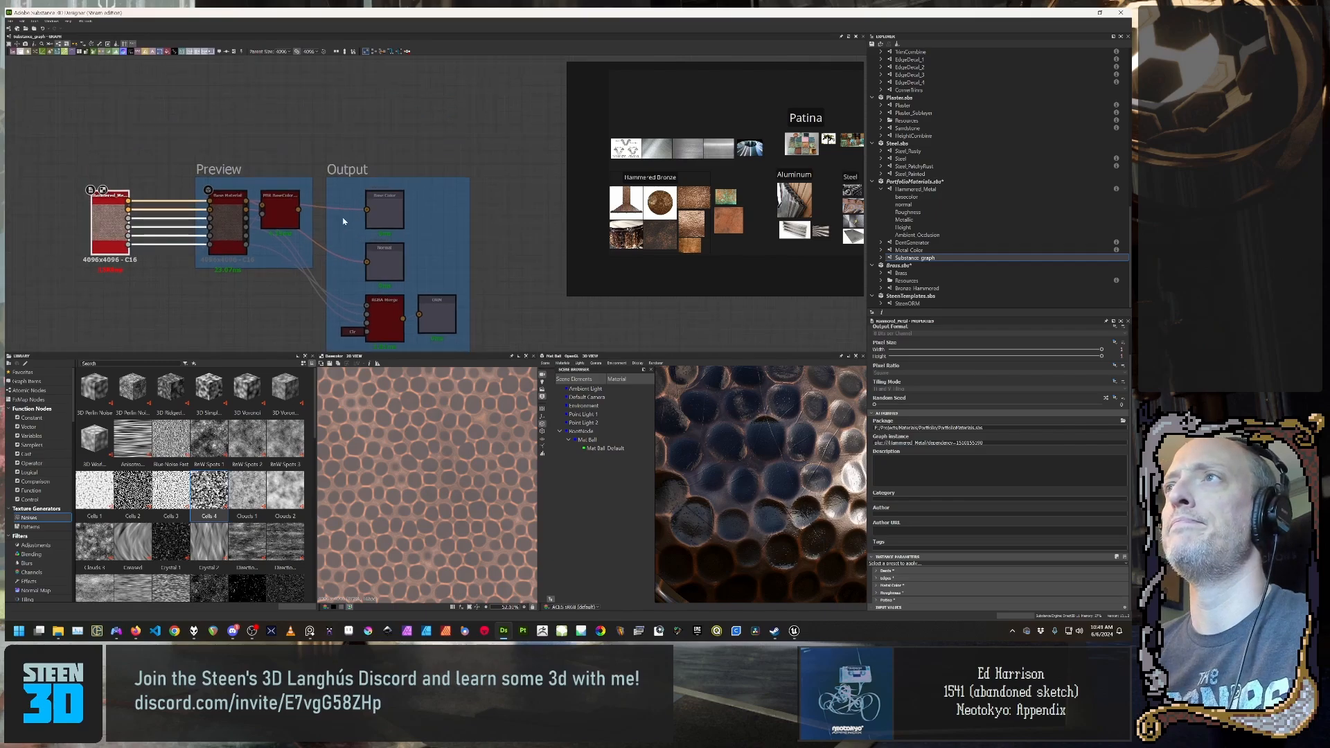
pyautogui.scroll(-4, 347, 213)
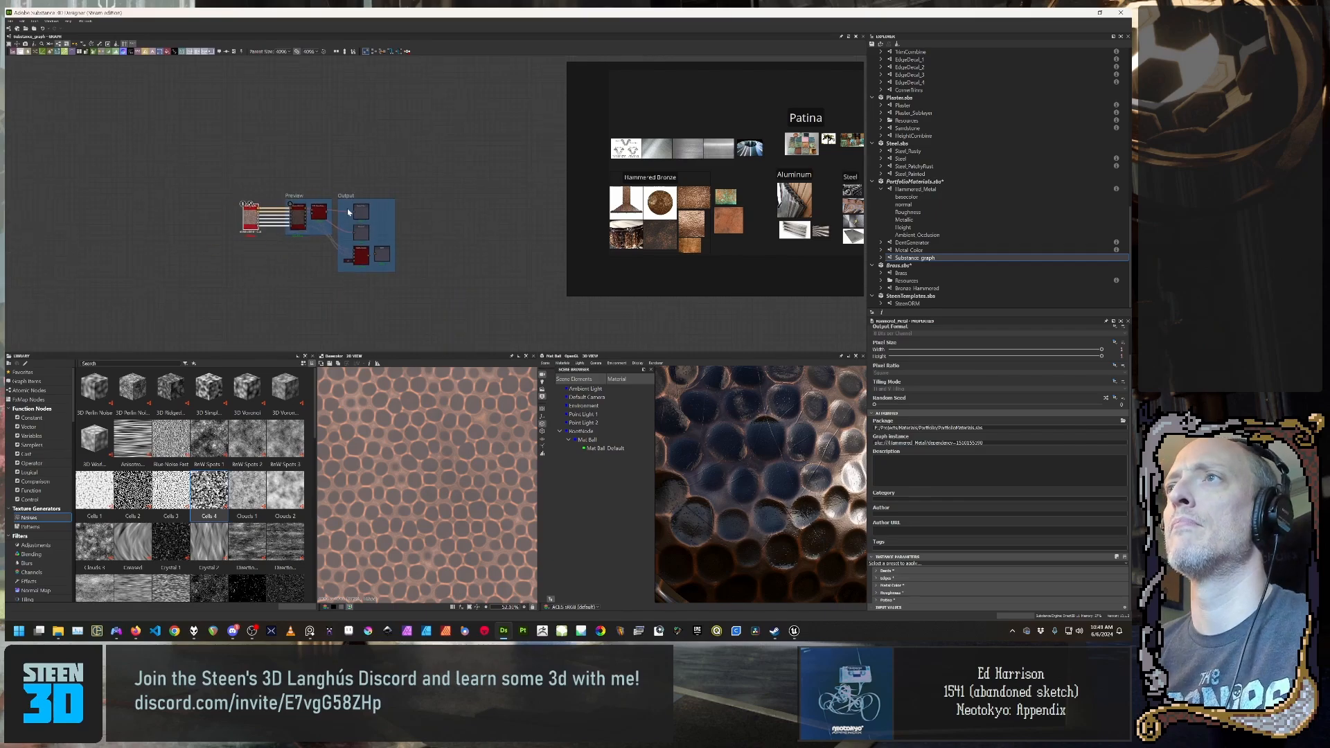
pyautogui.click(914, 189)
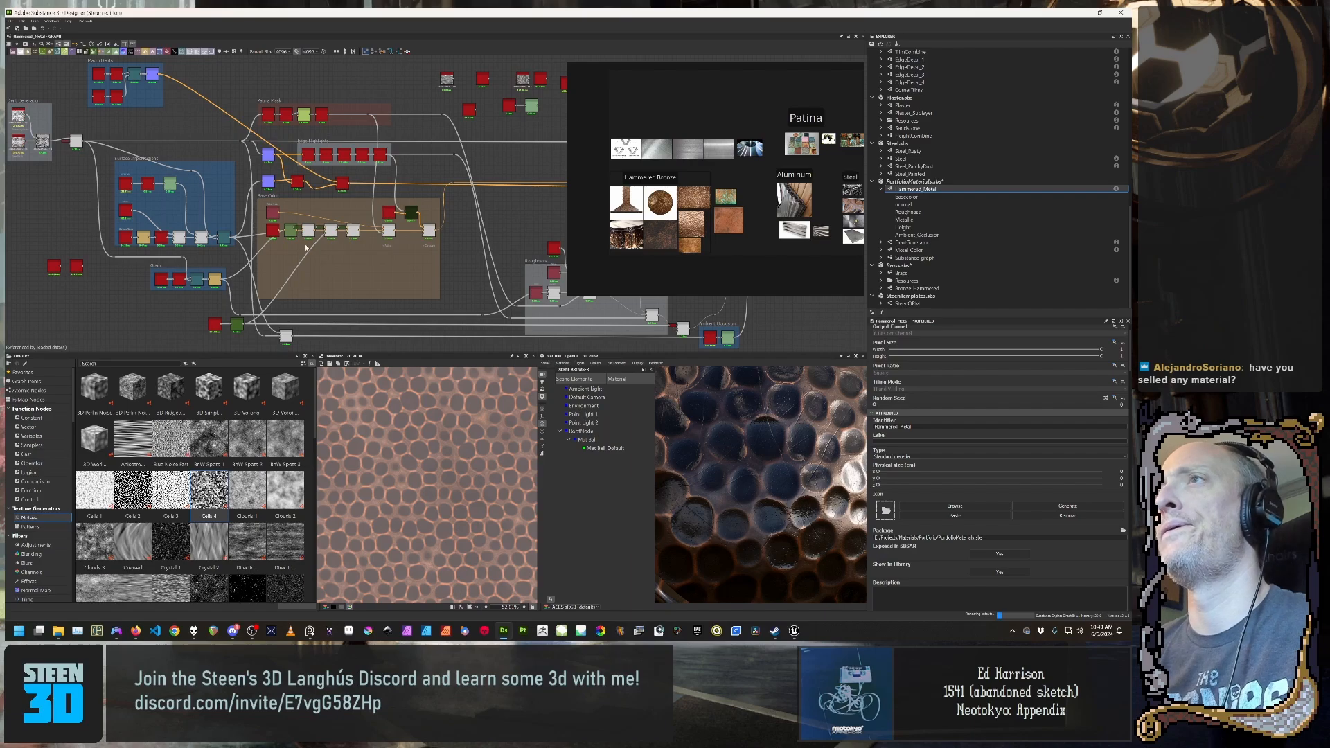
# Step: Examine how the Macro Dents and surface normals feed the Normal Combine nodes beside the Edge Highlights frame
pyautogui.scroll(5, 306, 248)
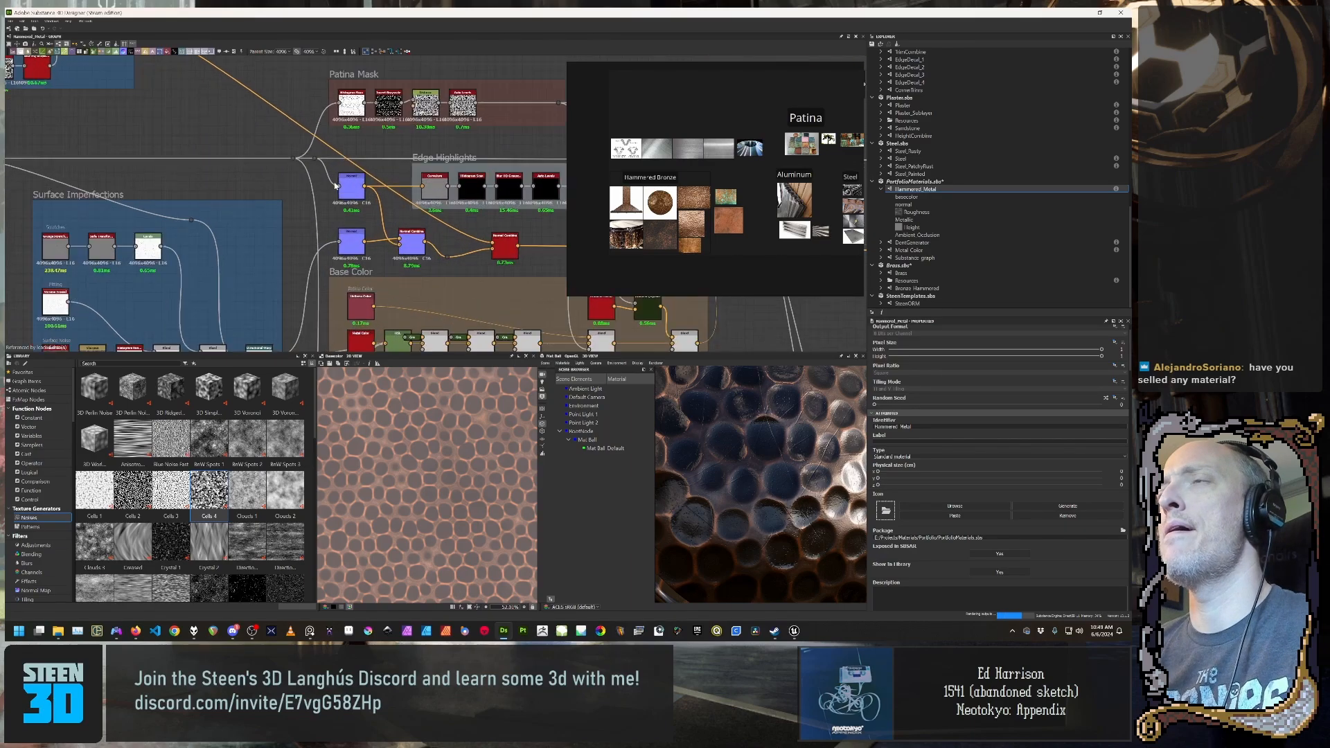
pyautogui.moveTo(306, 138); pyautogui.dragTo(335, 232, button='middle')
pyautogui.scroll(-2, 325, 216)
pyautogui.moveTo(234, 173); pyautogui.dragTo(330, 235, button='middle')
pyautogui.scroll(2, 326, 256)
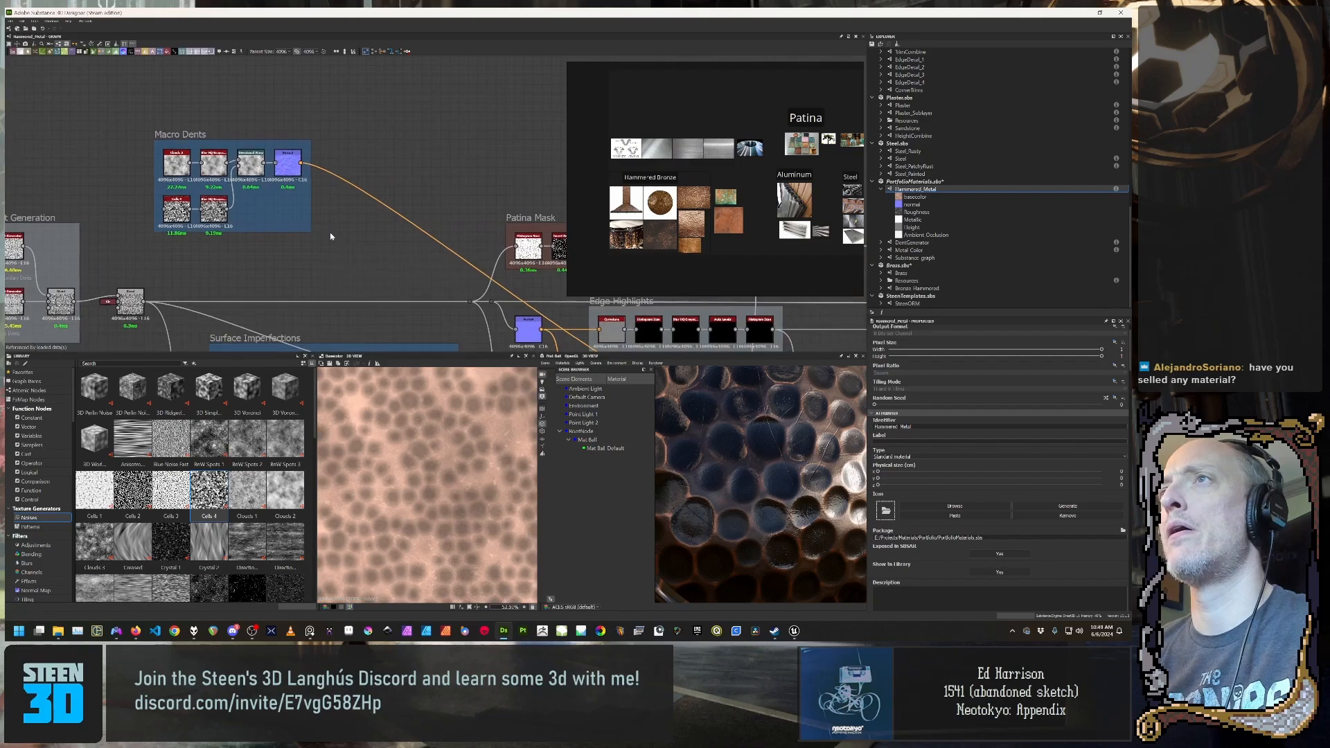
pyautogui.moveTo(438, 291); pyautogui.dragTo(314, 208, button='middle')
pyautogui.scroll(-1, 313, 208)
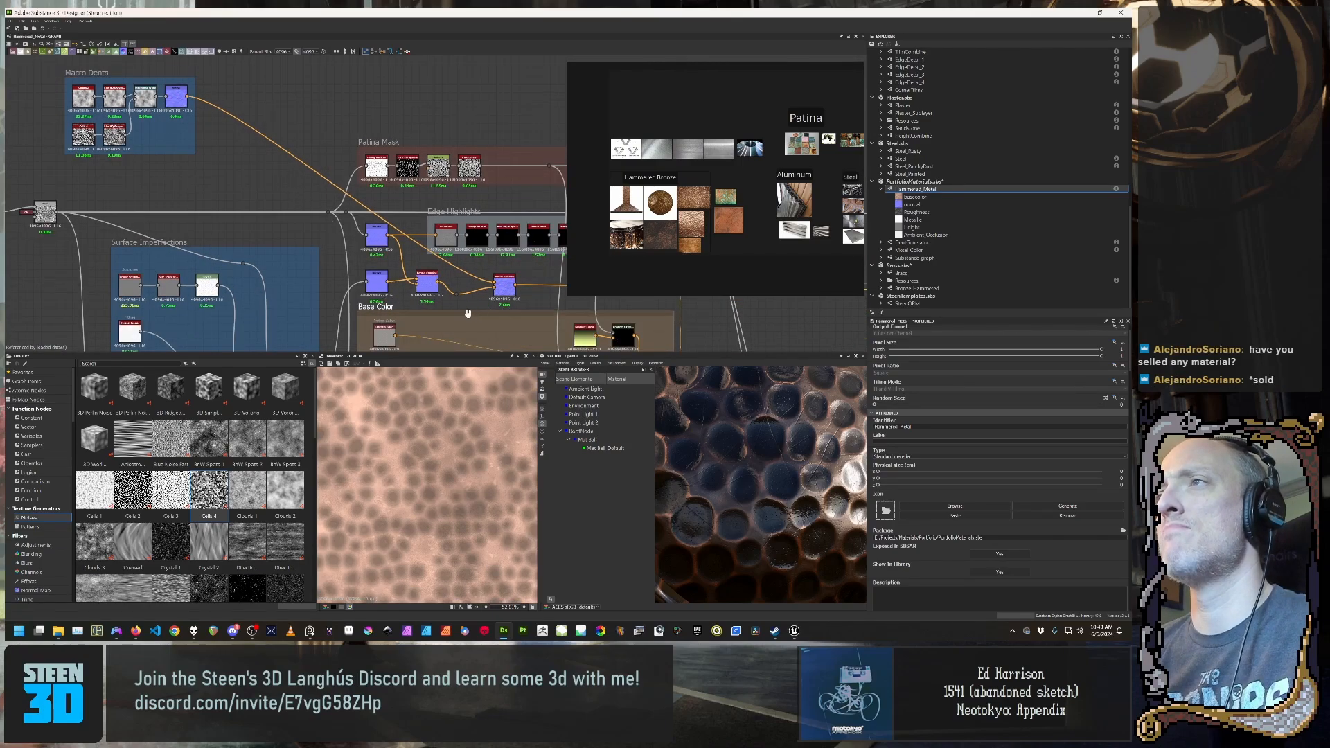
pyautogui.scroll(2, 443, 314)
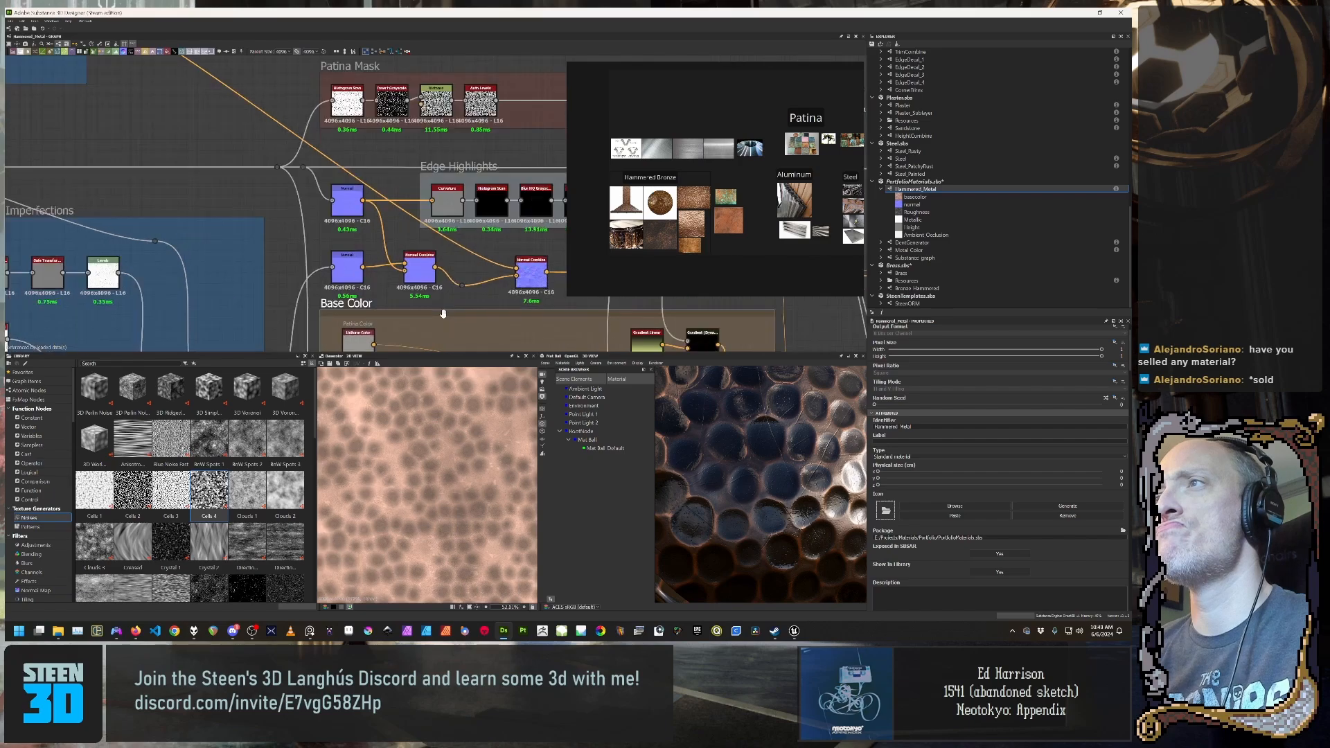
pyautogui.scroll(4, 443, 314)
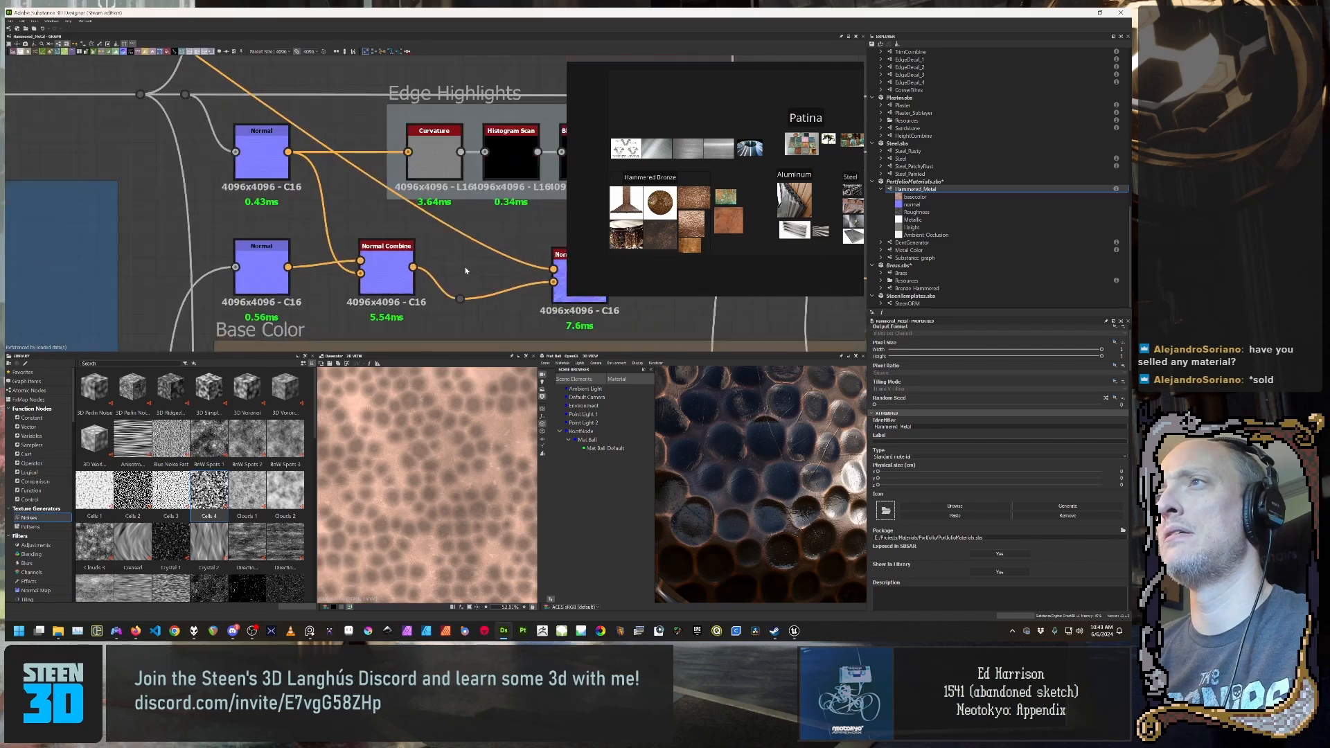
pyautogui.scroll(2, 416, 263)
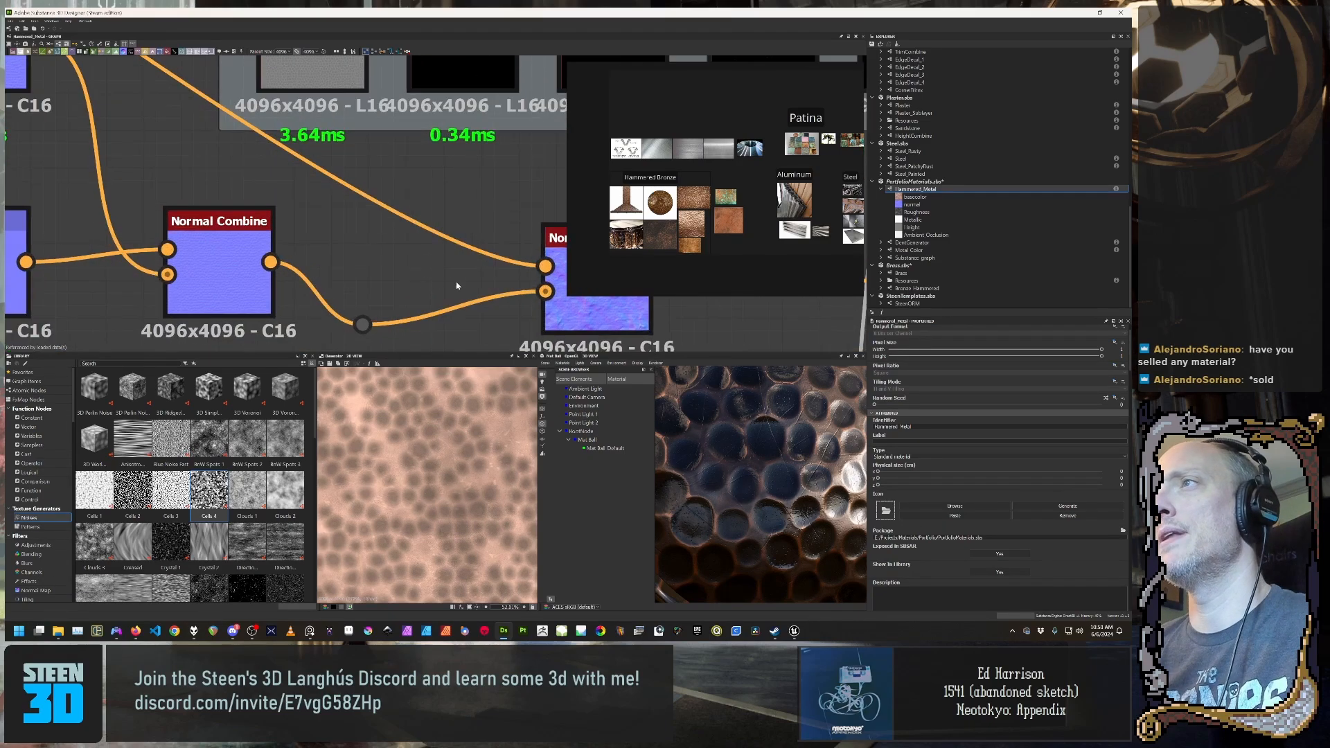
pyautogui.moveTo(460, 288); pyautogui.dragTo(232, 274, button='middle')
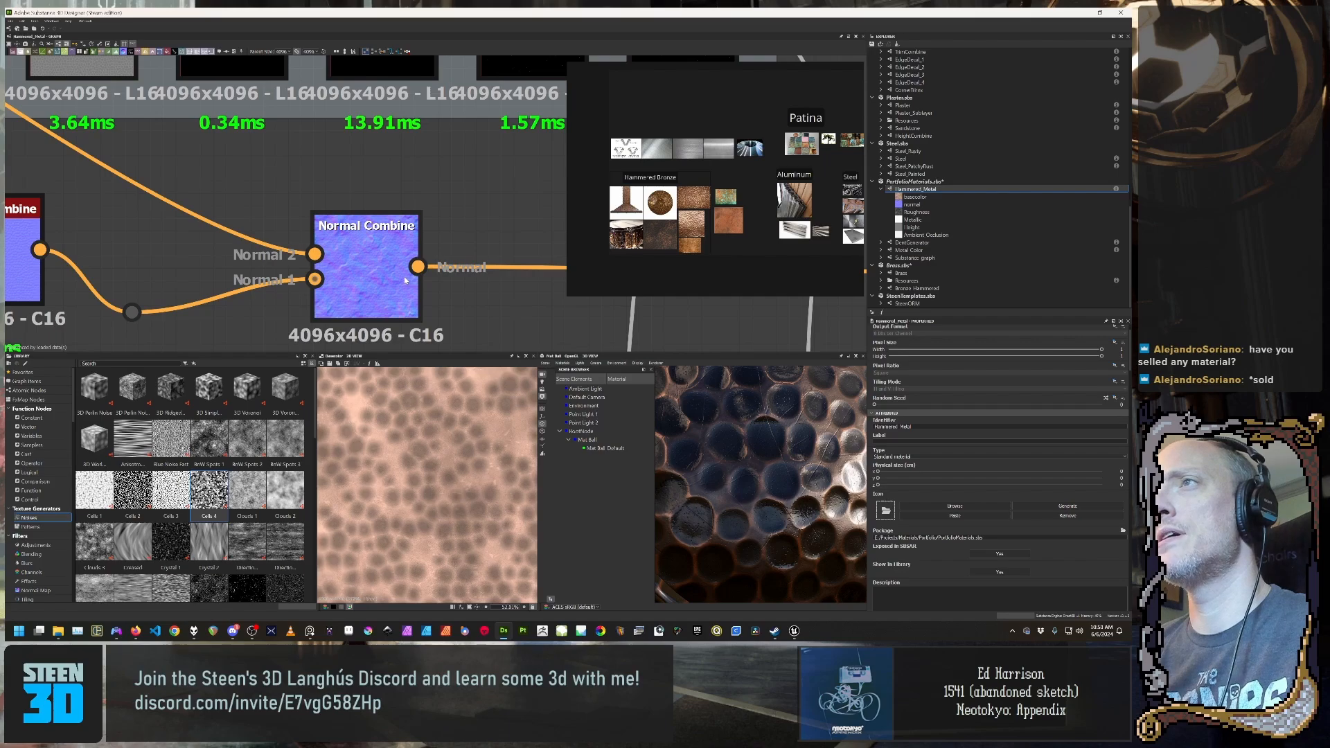
pyautogui.scroll(-4, 404, 278)
pyautogui.moveTo(291, 267); pyautogui.dragTo(483, 259, button='middle')
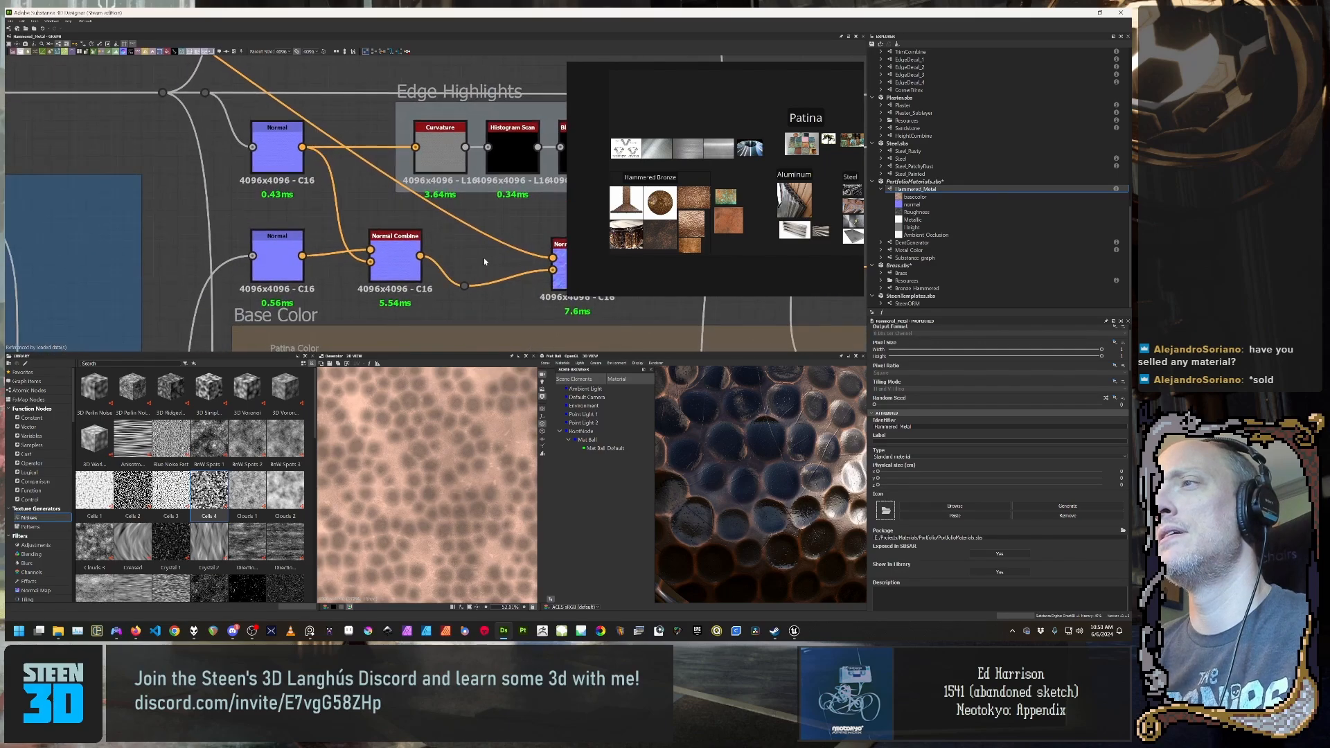
# Step: Preview the first Normal Combine and the surface Normal feeding it, and trace their links from the Surface Imperfections frame
pyautogui.scroll(-1, 484, 258)
pyautogui.moveTo(311, 255); pyautogui.dragTo(373, 282, button='middle')
pyautogui.scroll(-2, 373, 281)
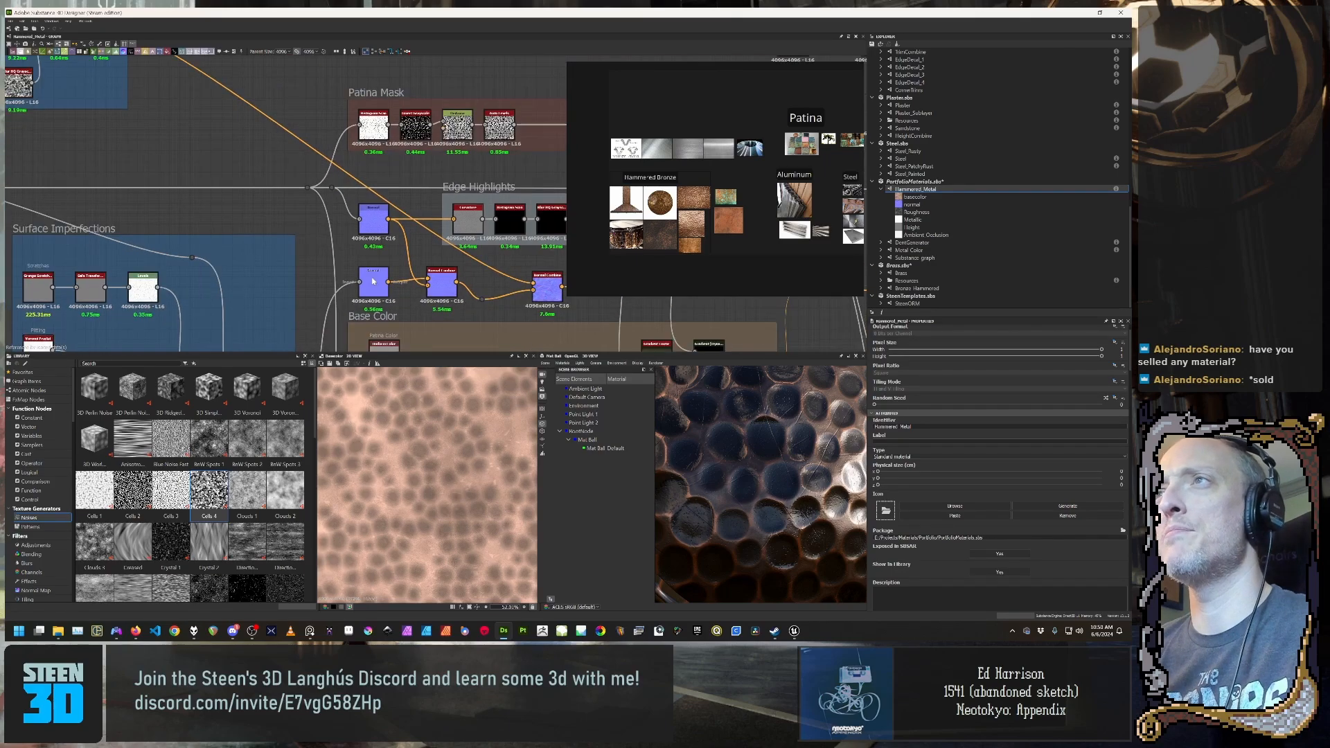
pyautogui.scroll(-2, 373, 281)
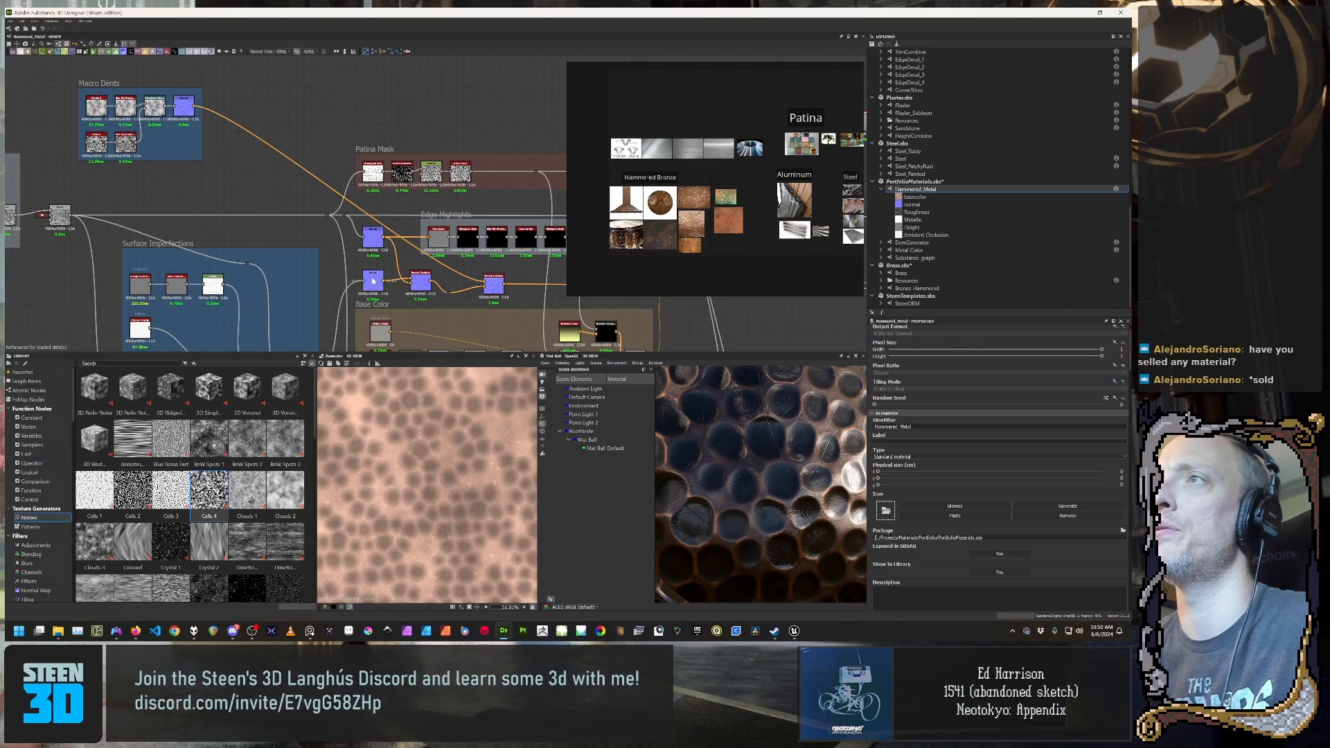
pyautogui.moveTo(411, 199); pyautogui.dragTo(458, 135, button='middle')
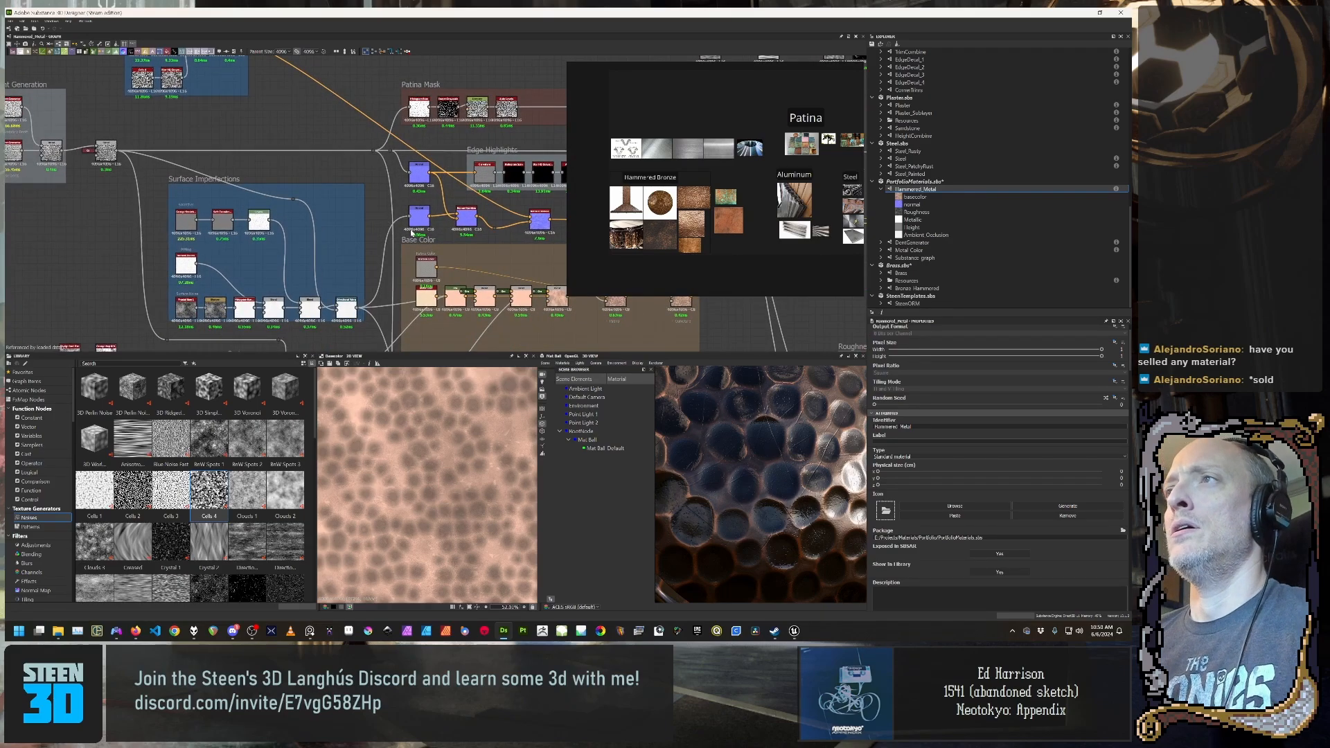
pyautogui.moveTo(312, 192); pyautogui.dragTo(250, 264, button='middle')
pyautogui.doubleClick(411, 291)
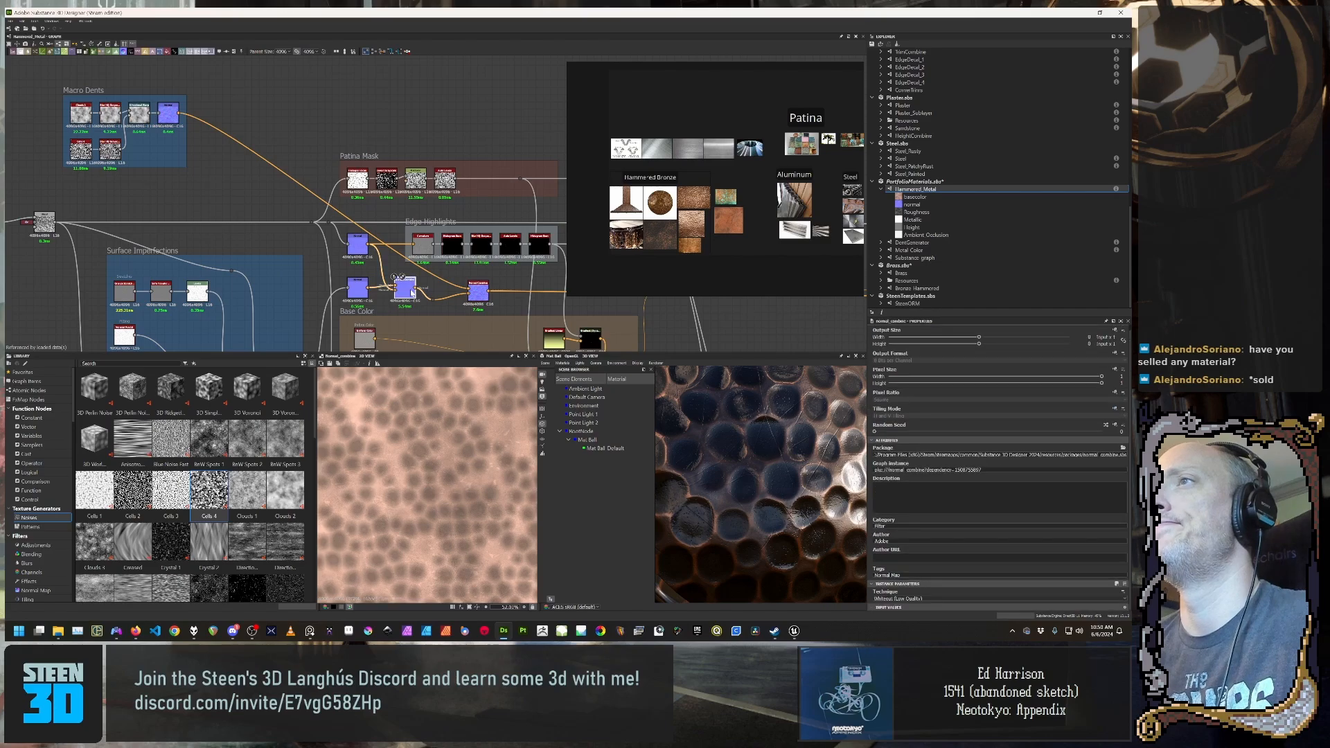
pyautogui.doubleClick(357, 286)
pyautogui.scroll(2, 441, 473)
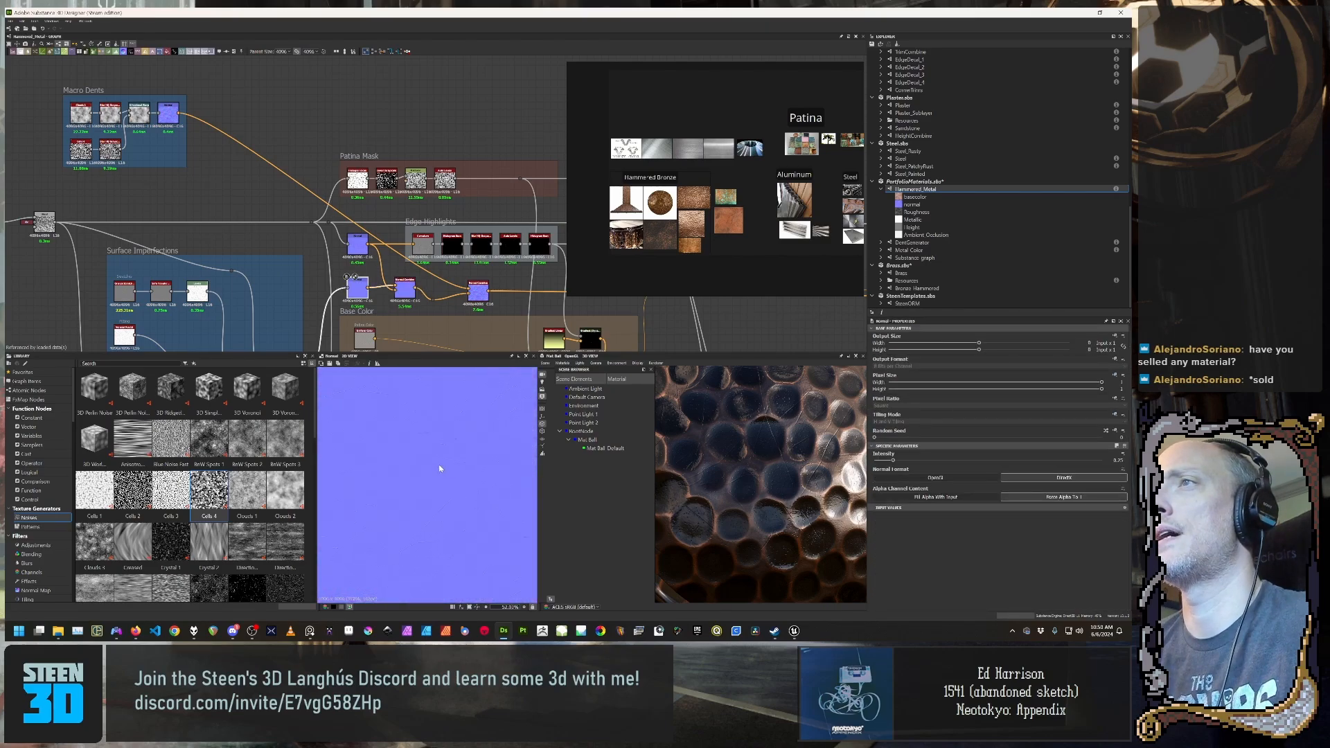
# Step: Inspect the first Normal Combine's output close up to check the dents and fine scratches
pyautogui.doubleClick(405, 288)
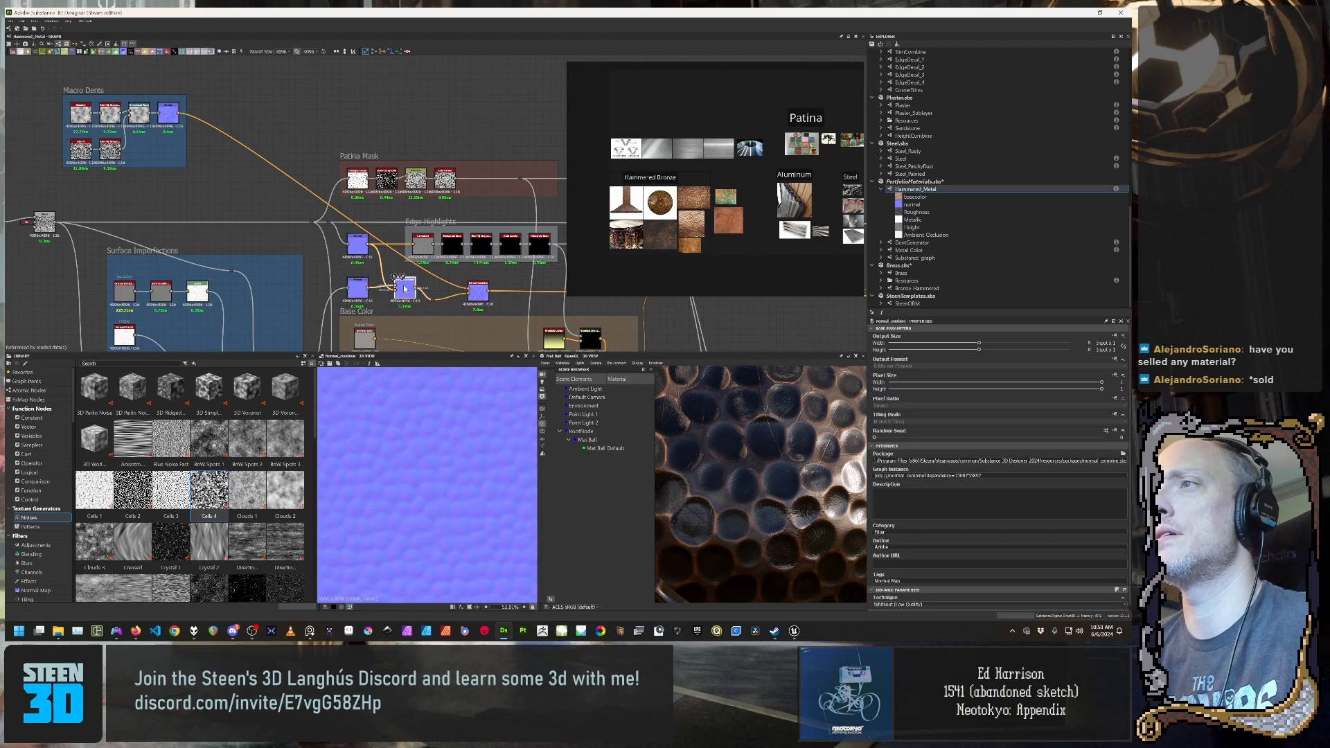
pyautogui.scroll(-1, 405, 288)
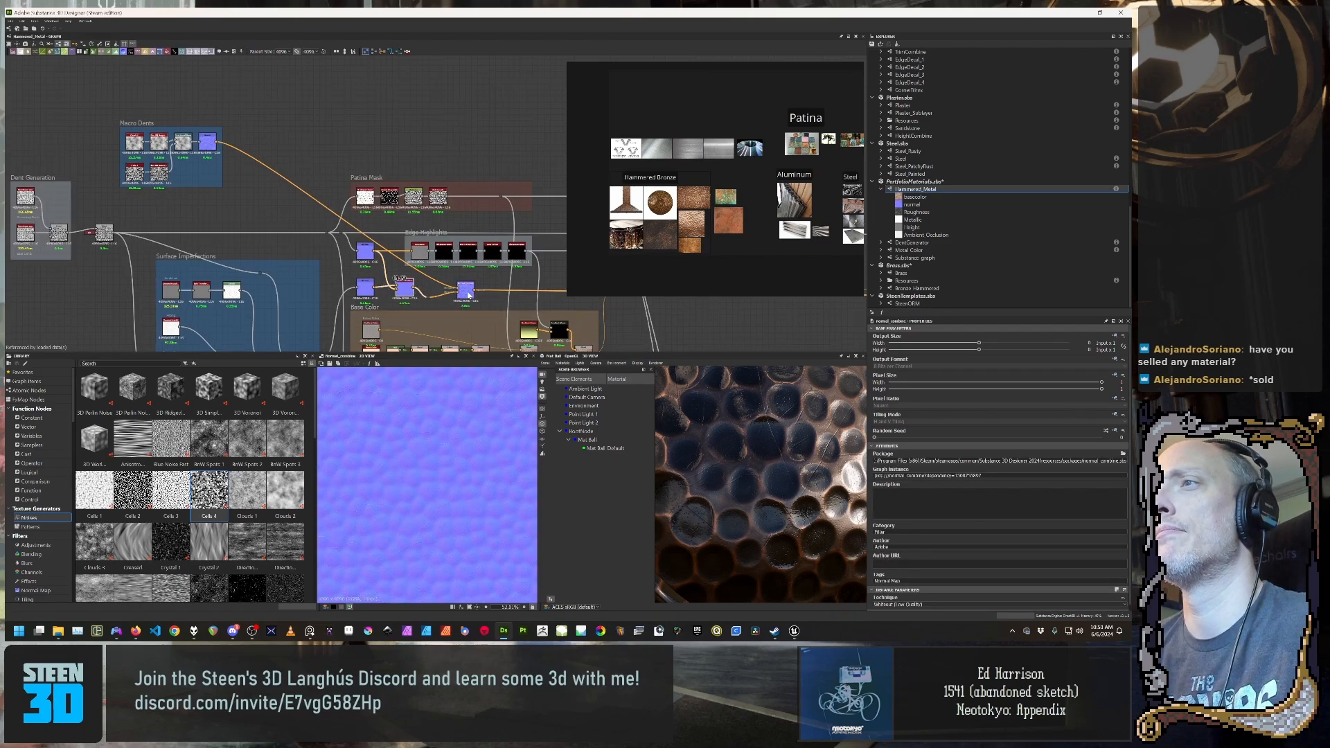
pyautogui.scroll(2, 464, 405)
pyautogui.scroll(3, 464, 405)
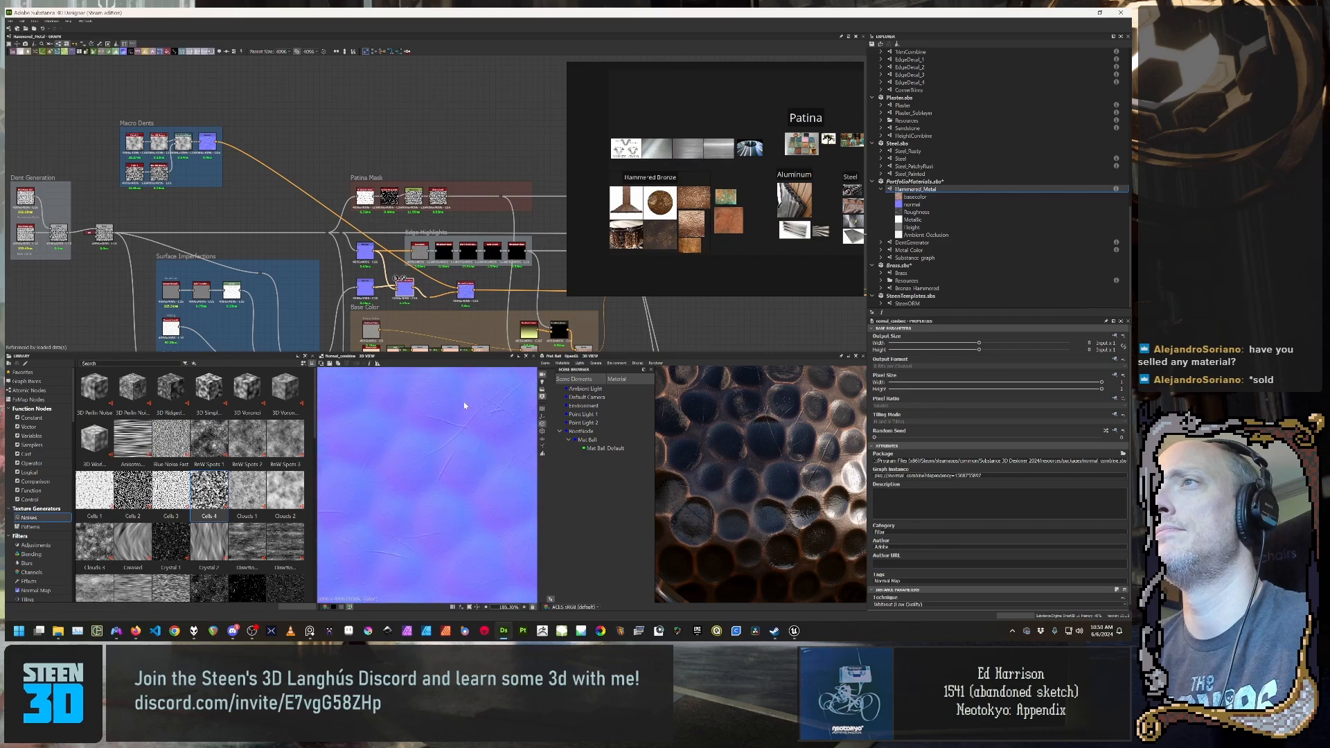
pyautogui.scroll(-2, 464, 406)
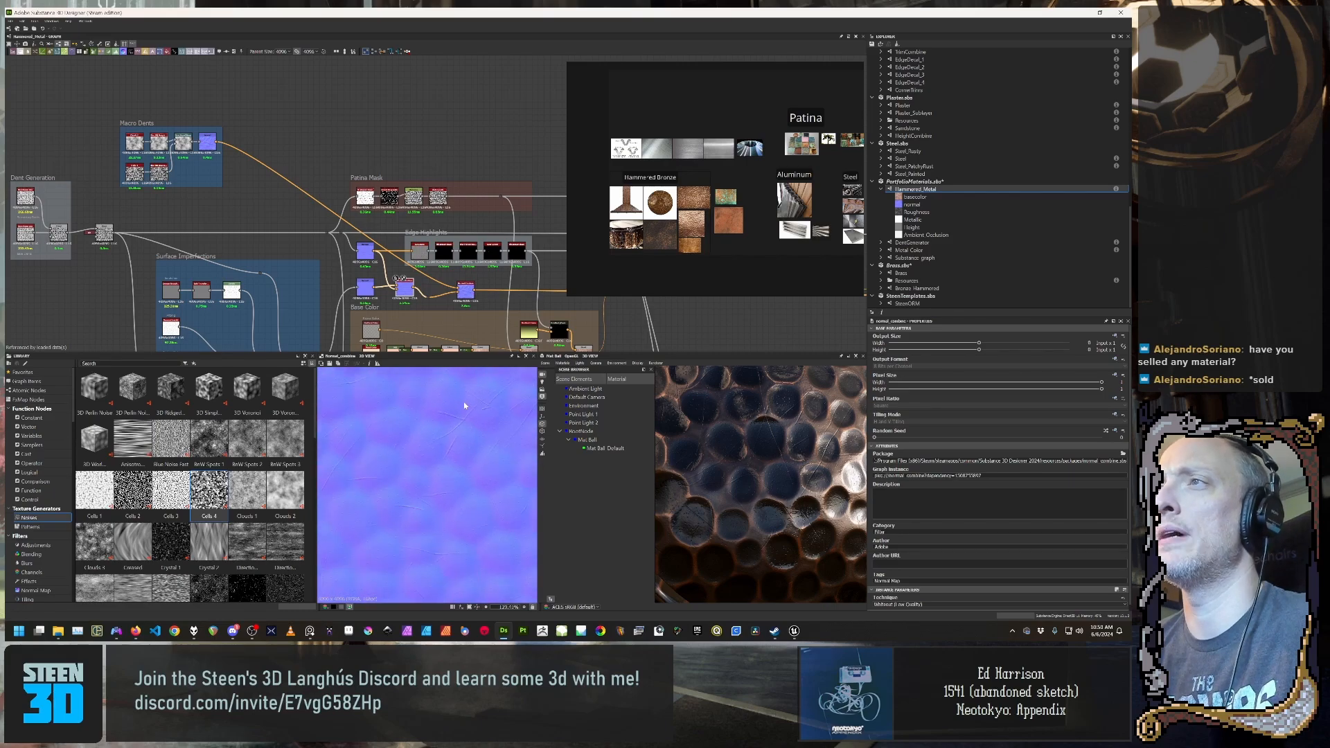
pyautogui.moveTo(282, 309); pyautogui.dragTo(390, 201, button='middle')
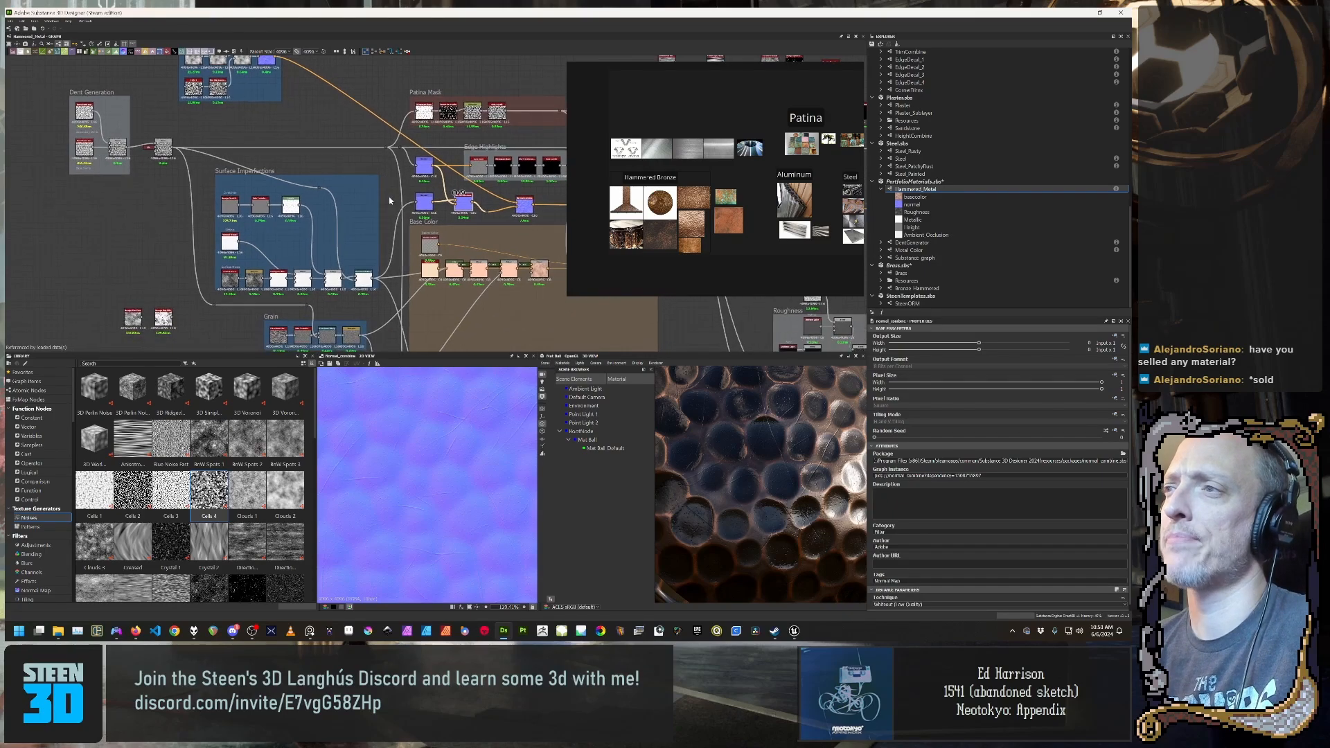
pyautogui.scroll(-1, 427, 478)
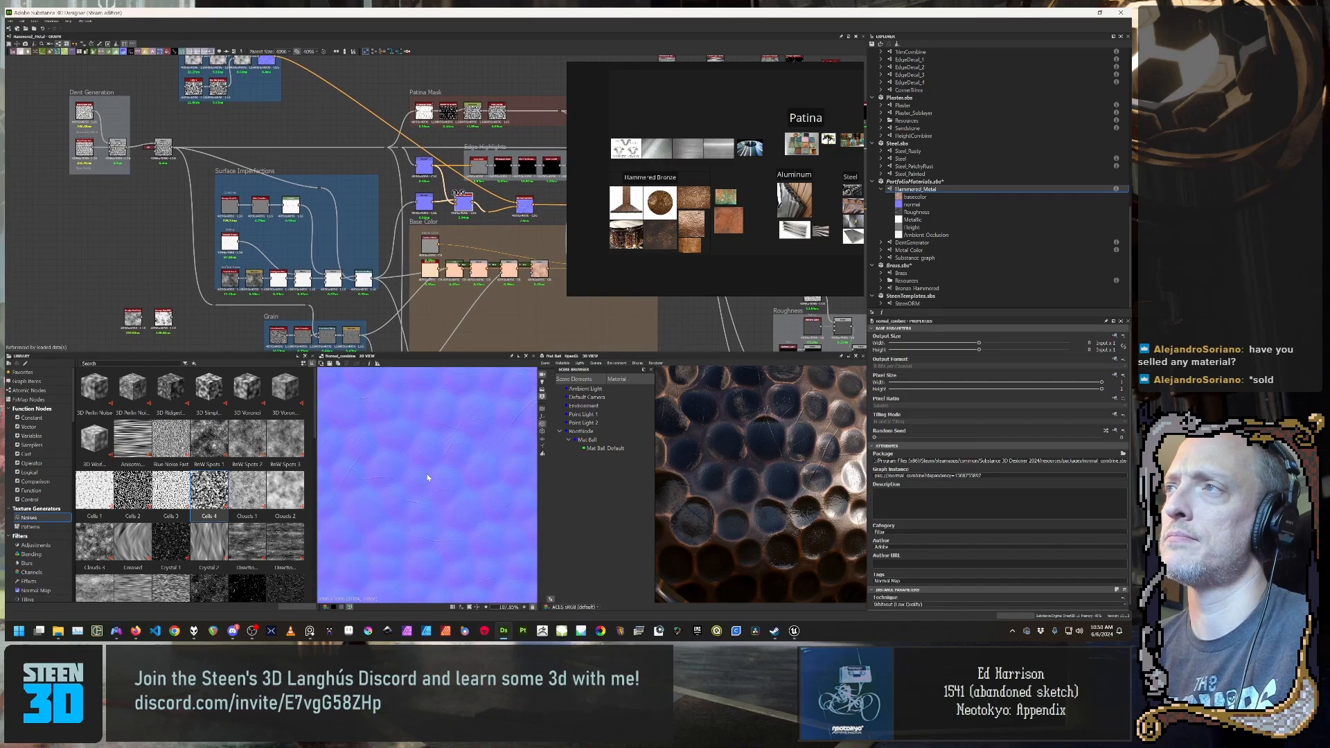
# Step: Preview the final Normal Combine that merges in the Macro Dents, both close up and as a whole tile
pyautogui.doubleClick(524, 204)
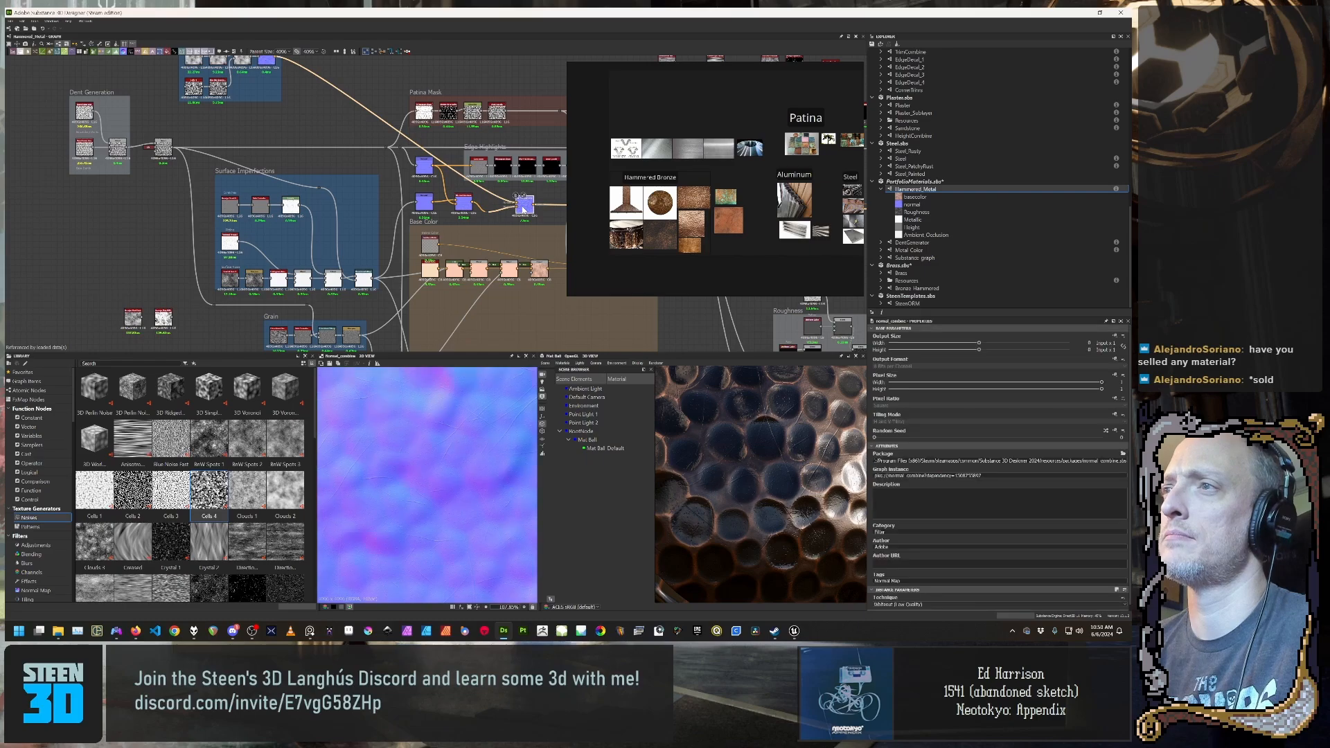
pyautogui.scroll(1, 399, 441)
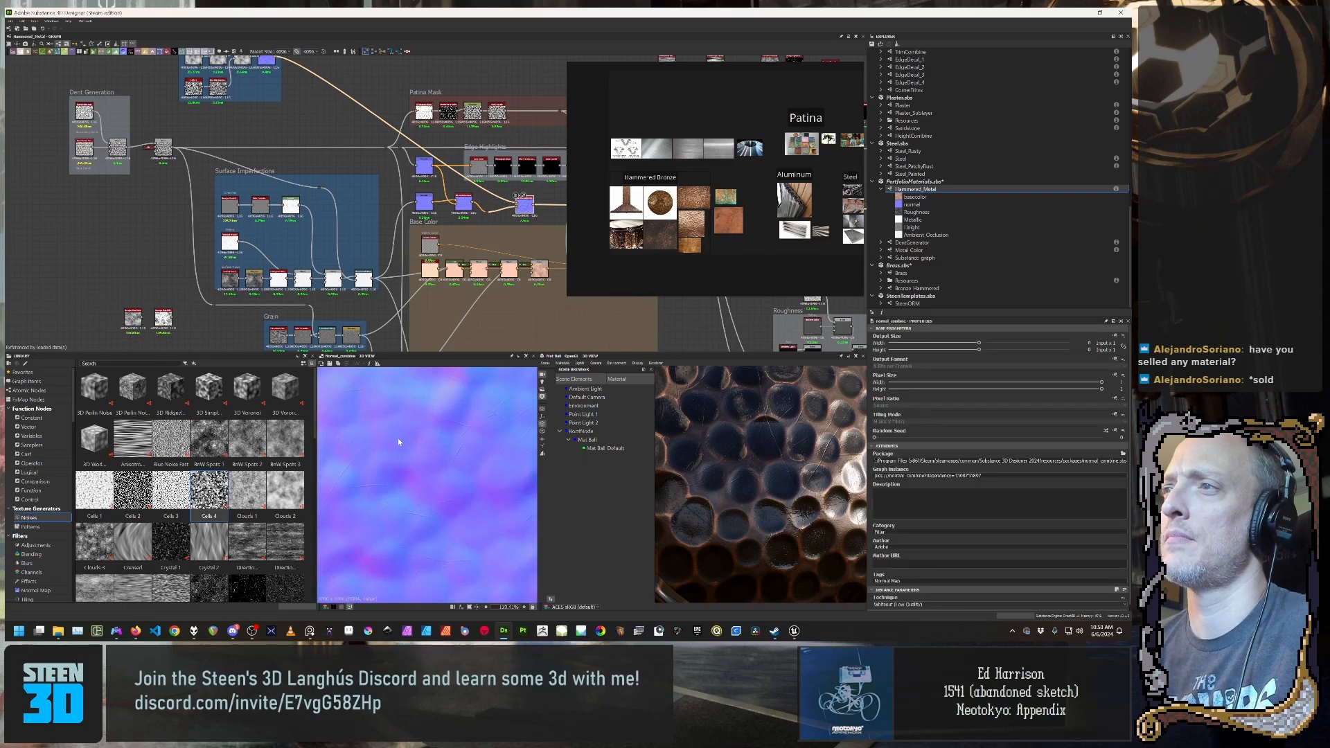
pyautogui.scroll(3, 398, 441)
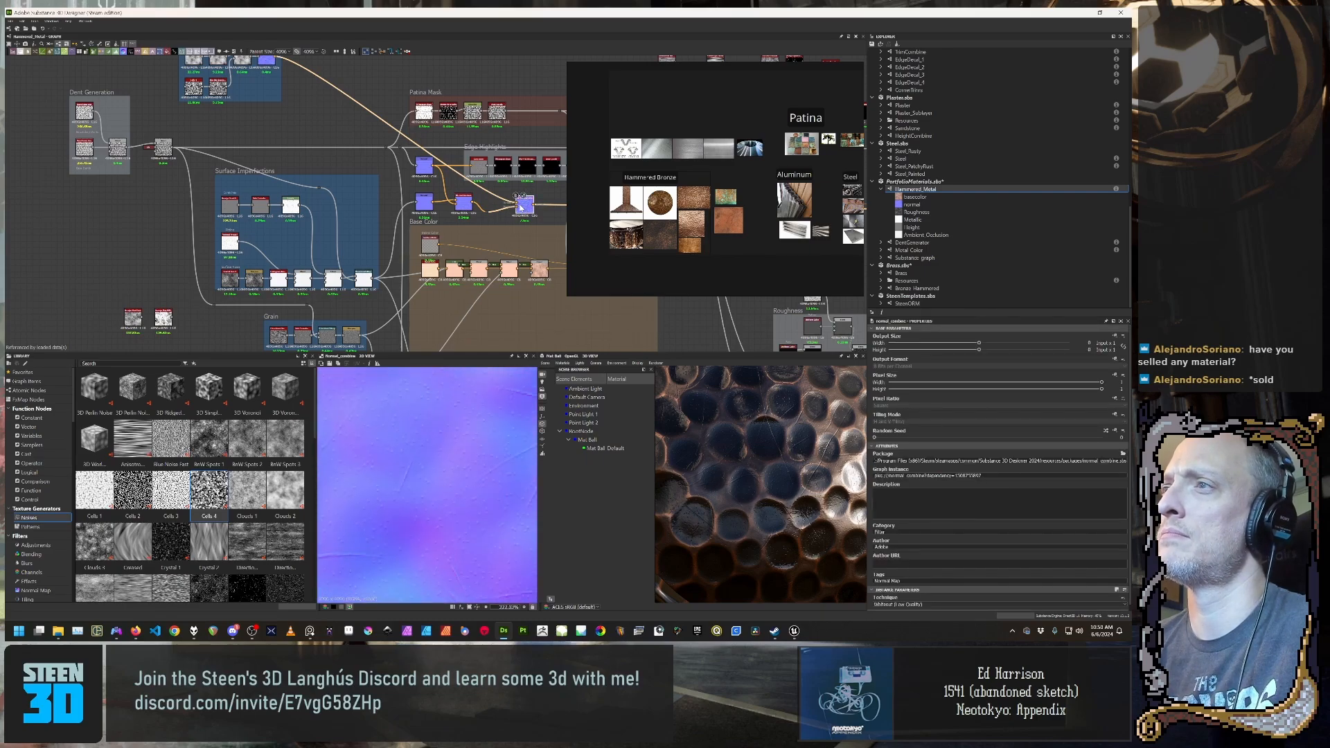
pyautogui.scroll(-10, 409, 453)
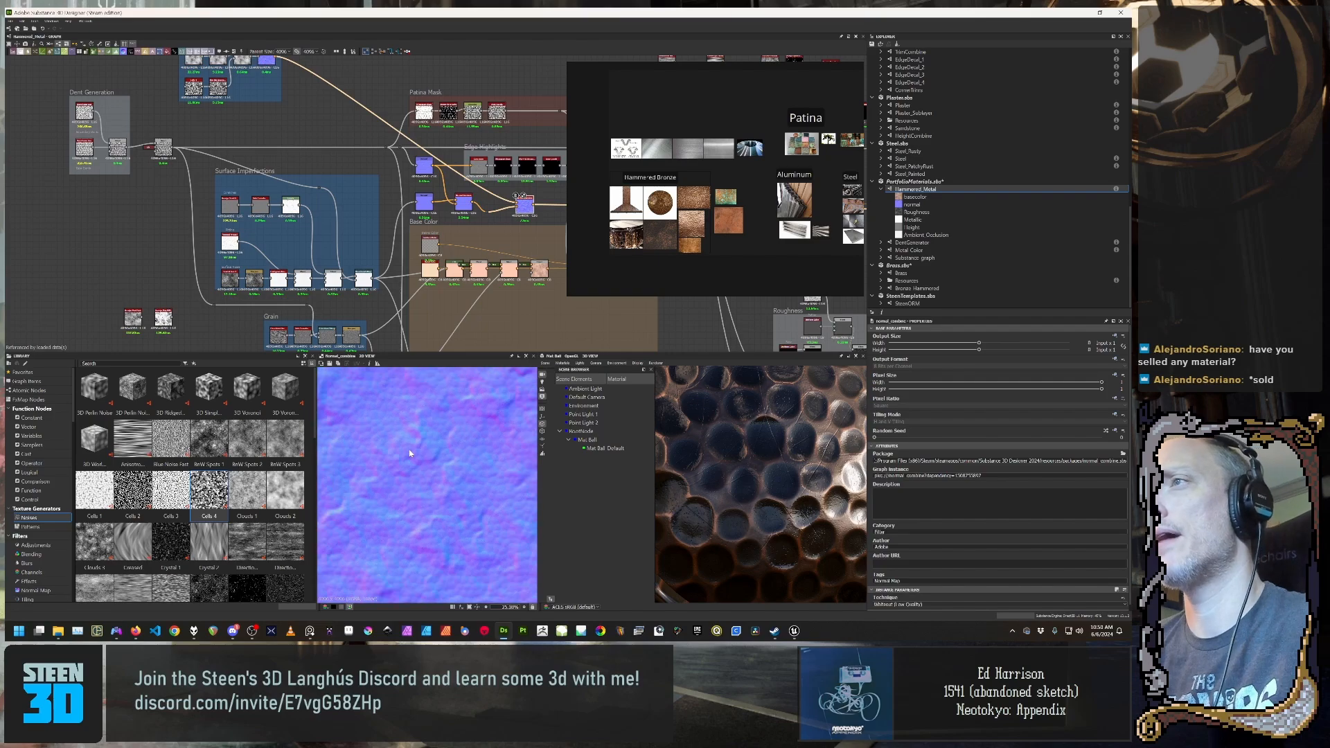
pyautogui.scroll(-2, 409, 453)
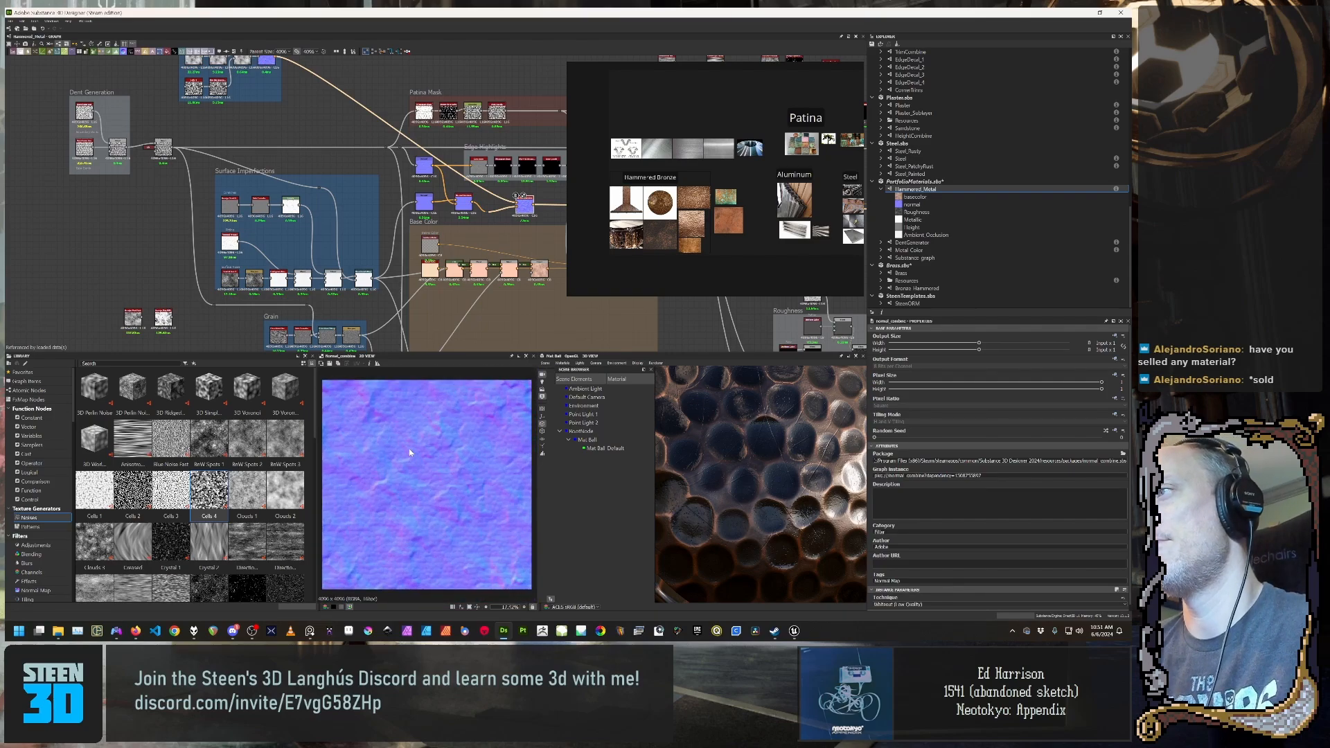
# Step: Check the dents on the Mat Ball and preview the Normal and Directional Warp nodes in the Macro Dents frame
pyautogui.moveTo(840, 487); pyautogui.dragTo(740, 481)
pyautogui.scroll(-4, 801, 480)
pyautogui.moveTo(358, 154); pyautogui.dragTo(381, 277, button='middle')
pyautogui.scroll(5, 374, 243)
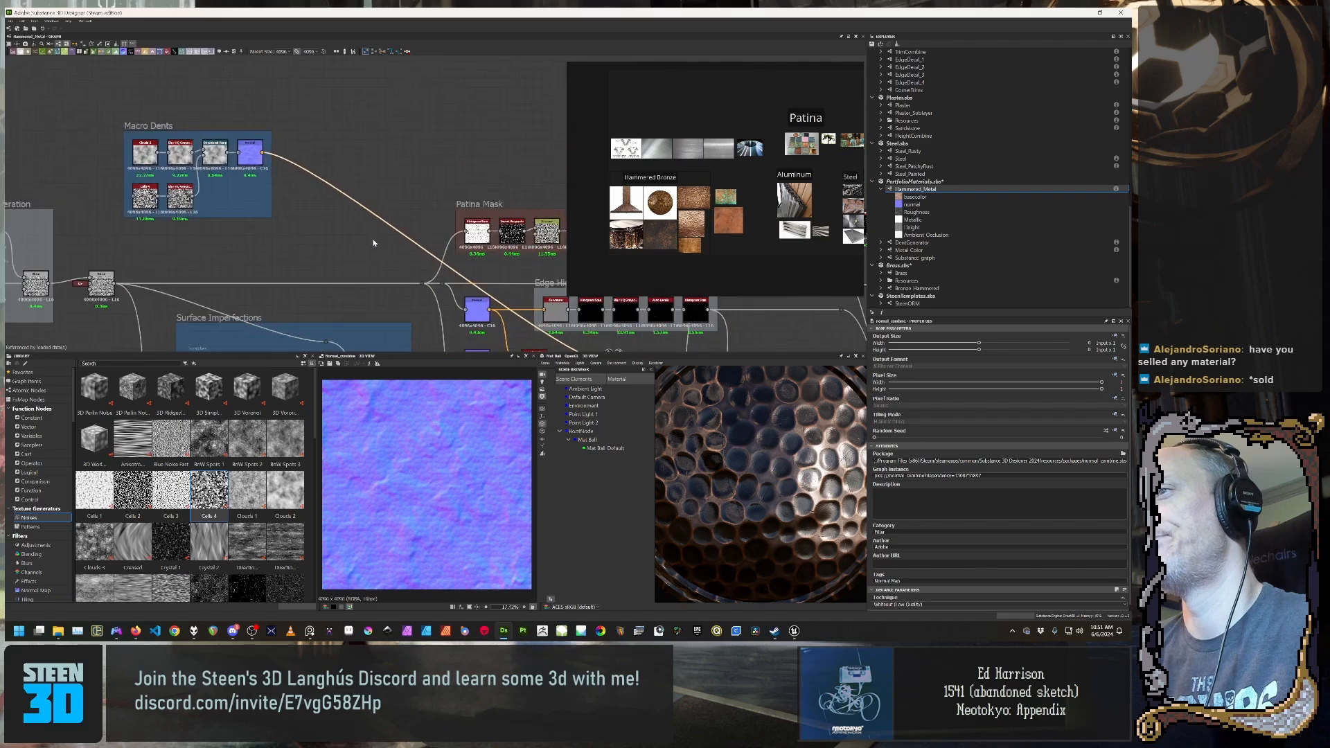
pyautogui.moveTo(355, 225); pyautogui.dragTo(422, 277, button='middle')
pyautogui.click(222, 137)
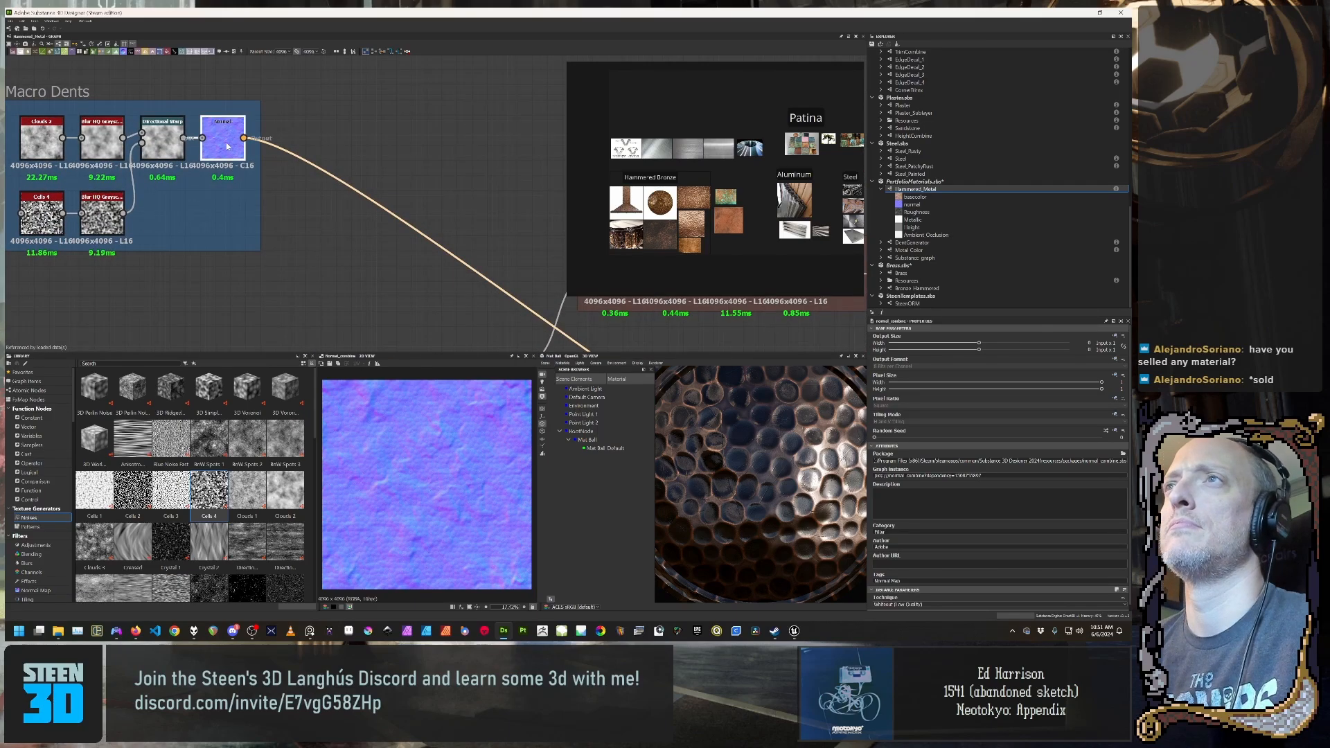
pyautogui.moveTo(226, 191); pyautogui.dragTo(297, 197, button='middle')
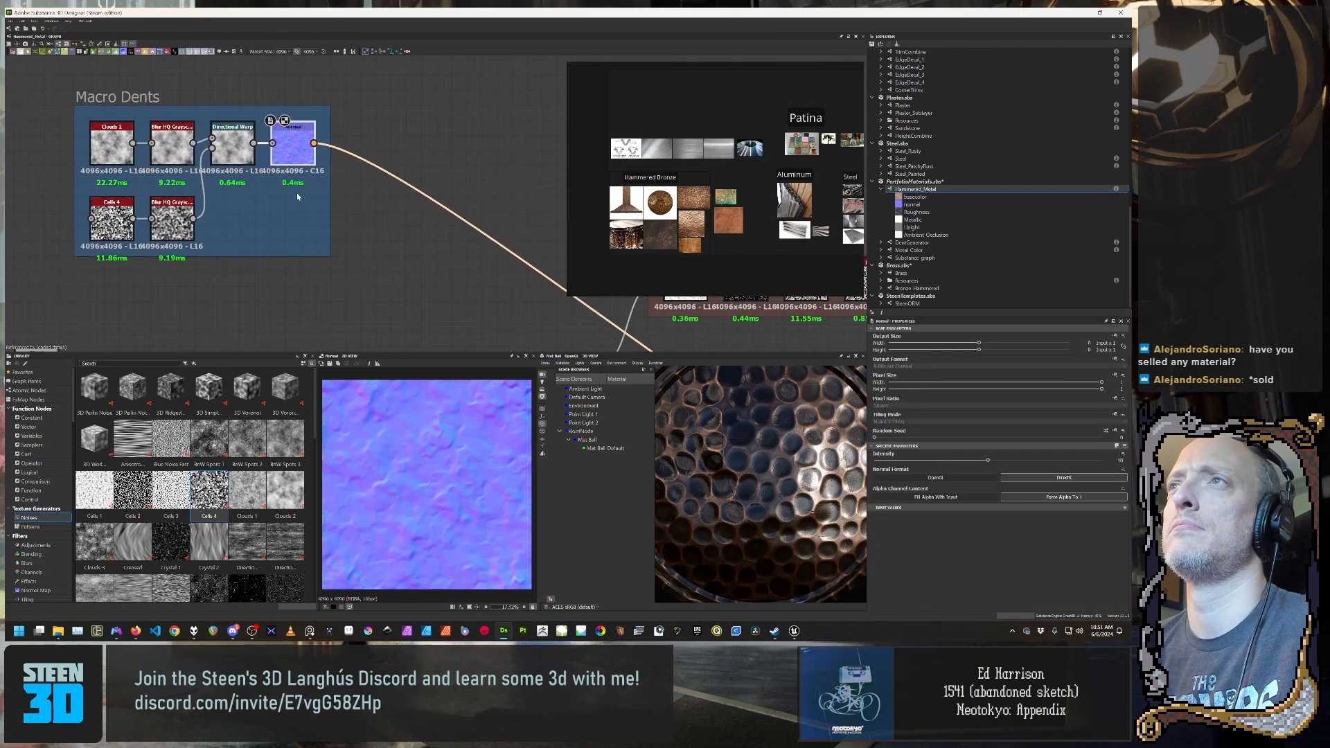
pyautogui.doubleClick(232, 143)
pyautogui.moveTo(362, 228); pyautogui.dragTo(235, 121, button='middle')
pyautogui.scroll(-3, 263, 140)
pyautogui.scroll(-2, 267, 158)
pyautogui.moveTo(267, 168); pyautogui.dragTo(302, 119, button='middle')
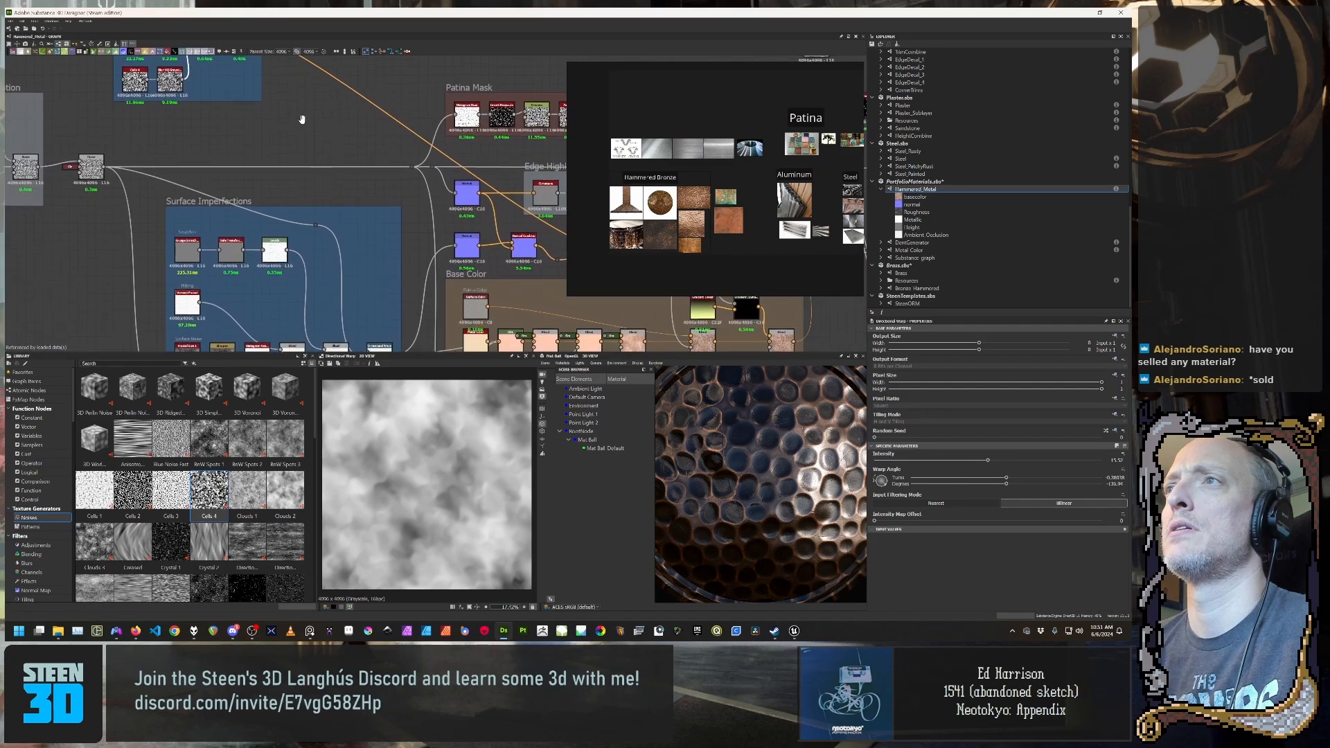
# Step: Preview the Normal node fed by the Surface Imperfections frame
pyautogui.scroll(-2, 302, 119)
pyautogui.moveTo(414, 191)
pyautogui.mouseDown(button='middle')
pyautogui.moveTo(398, 185)
pyautogui.moveTo(422, 213)
pyautogui.mouseUp(button='middle')
pyautogui.doubleClick(448, 226)
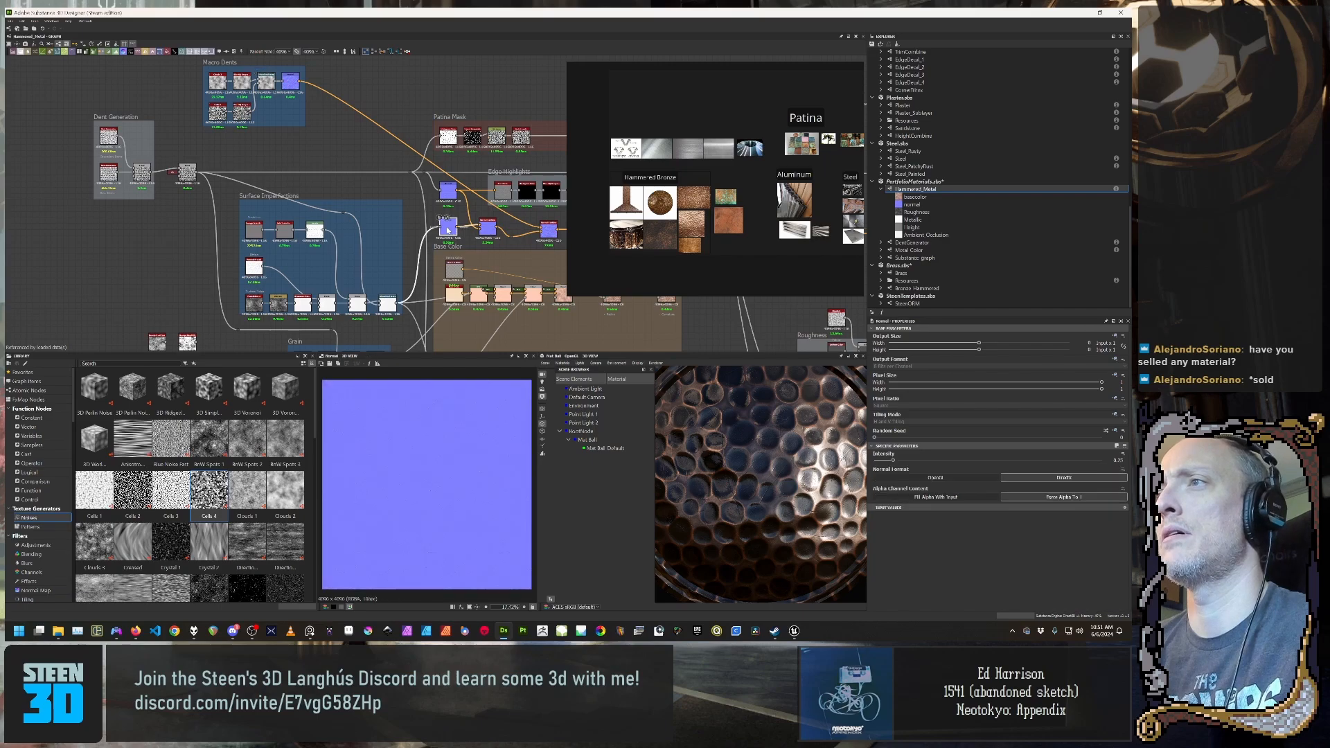
# Step: Try to branch a Blend node off the Surface Imperfections output, and undo the Blend nodes added beside the Normal nodes
pyautogui.moveTo(439, 219); pyautogui.dragTo(382, 82)
pyautogui.write('blend')
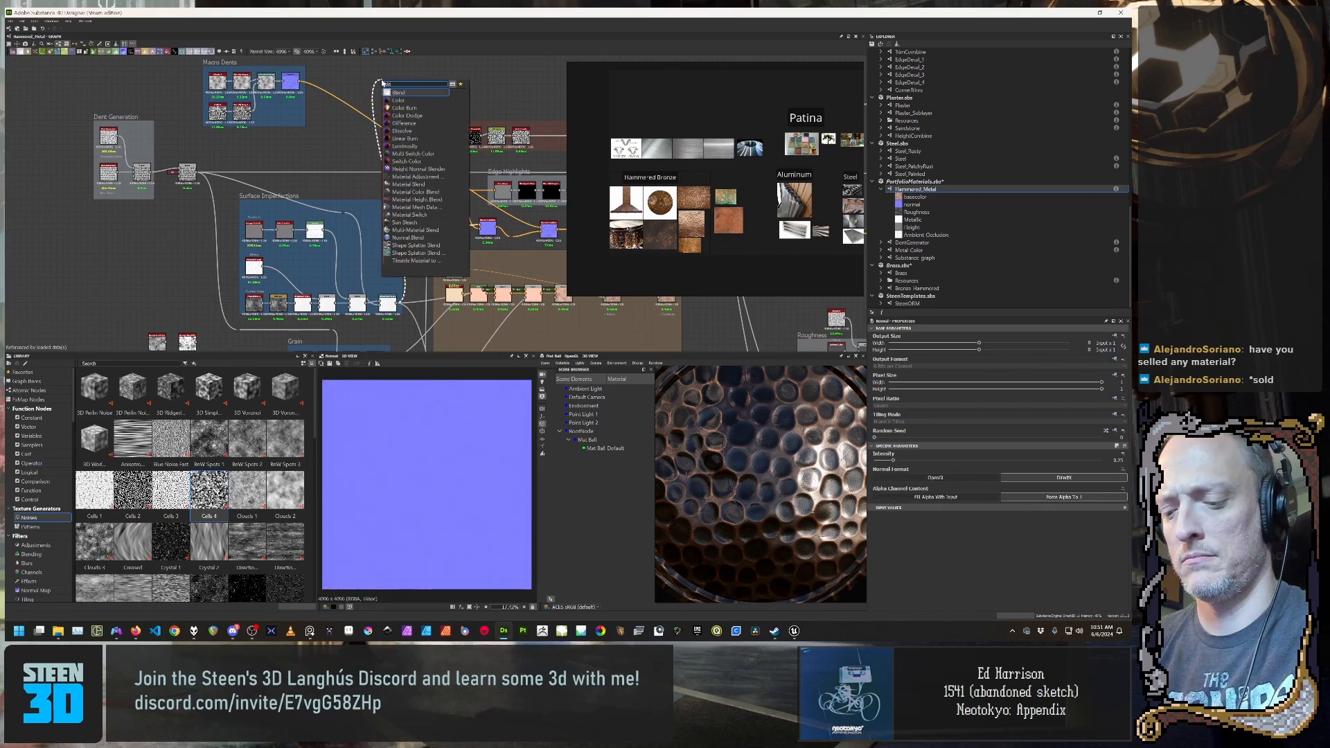
pyautogui.press('Return')
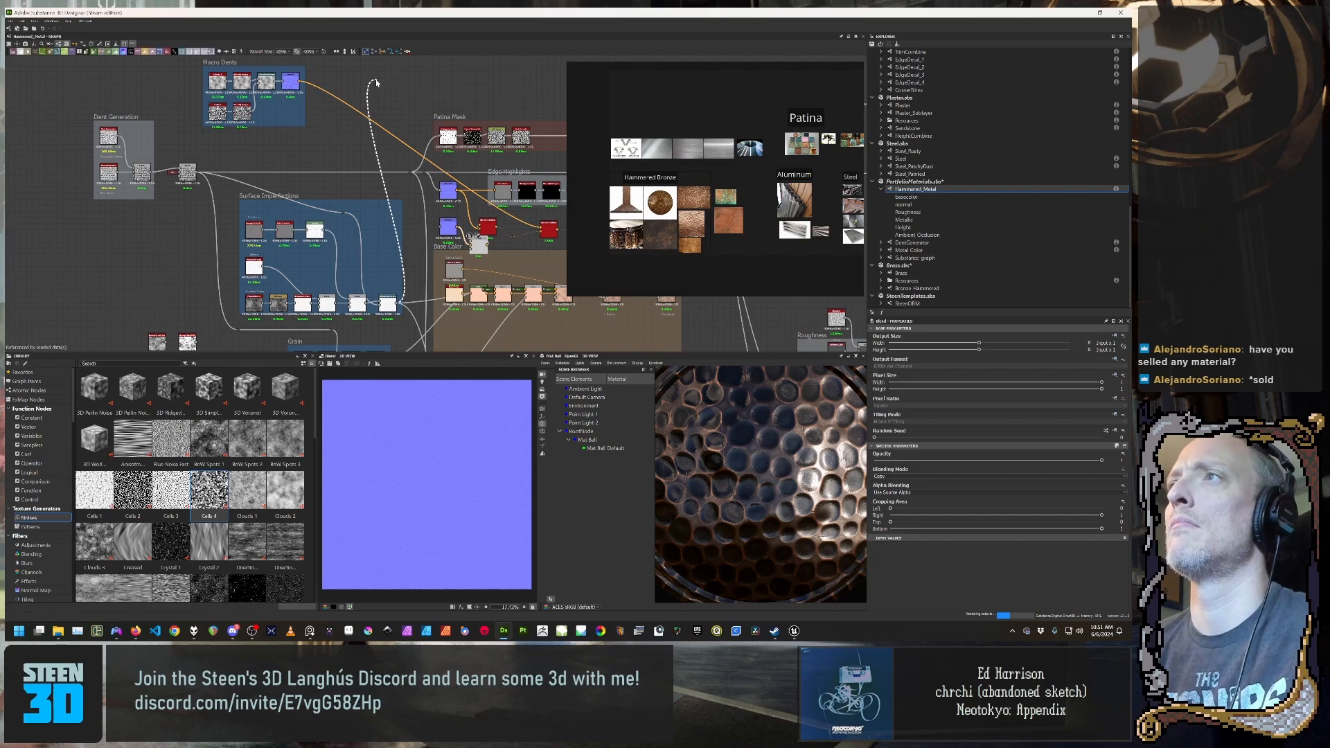
pyautogui.moveTo(376, 83); pyautogui.dragTo(393, 90)
pyautogui.write('blend')
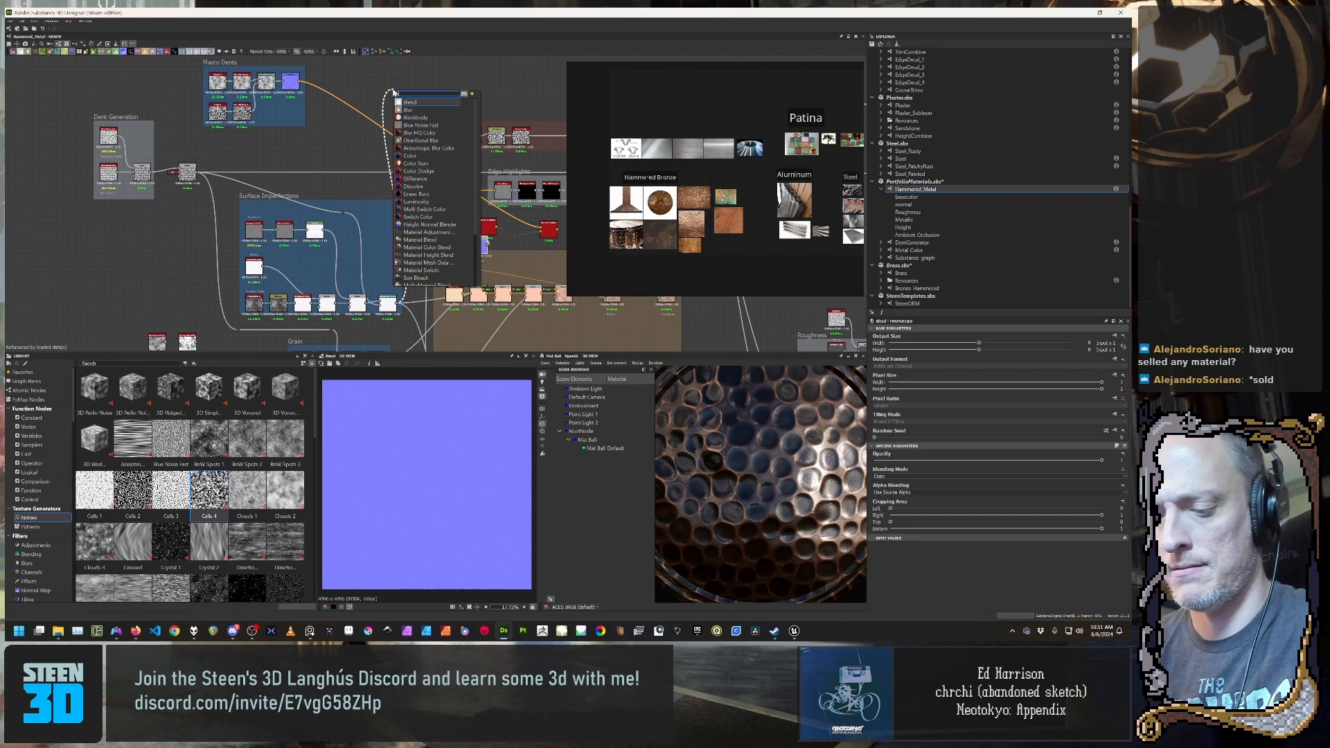
pyautogui.press('Return')
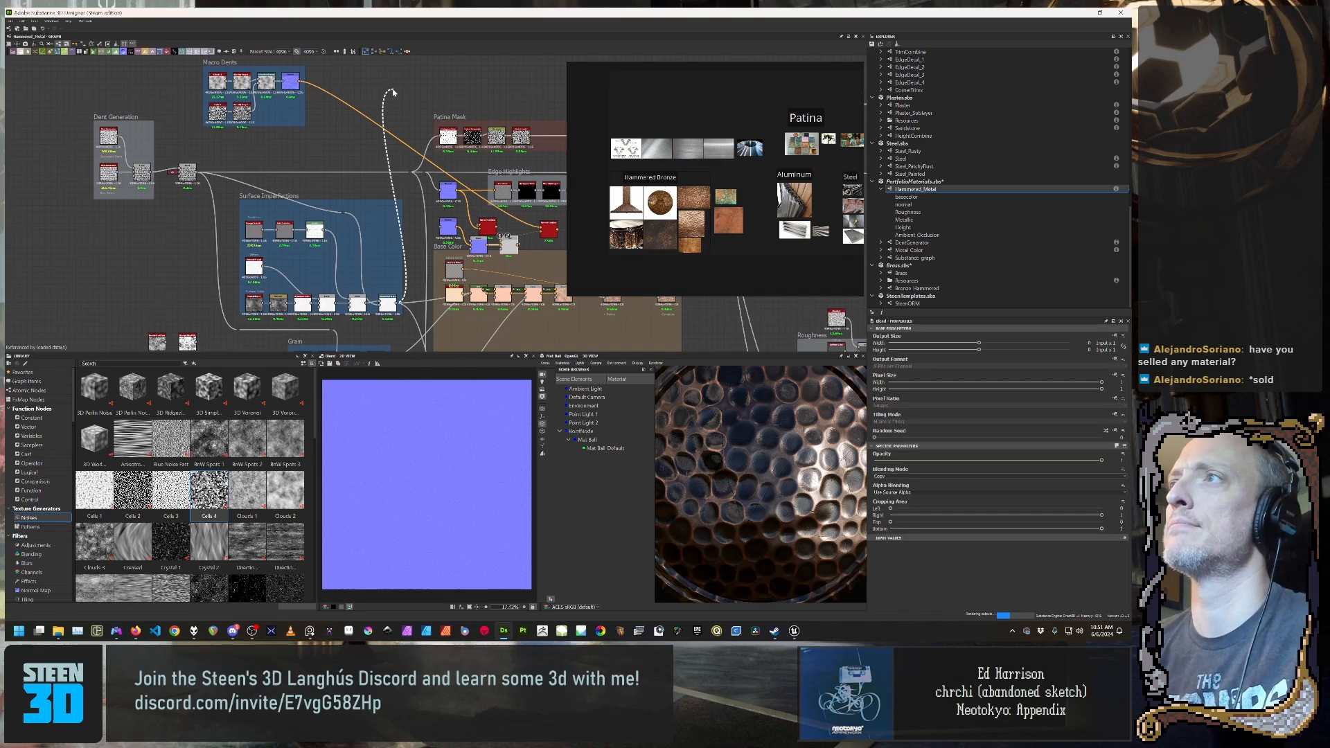
pyautogui.moveTo(367, 234); pyautogui.dragTo(380, 178)
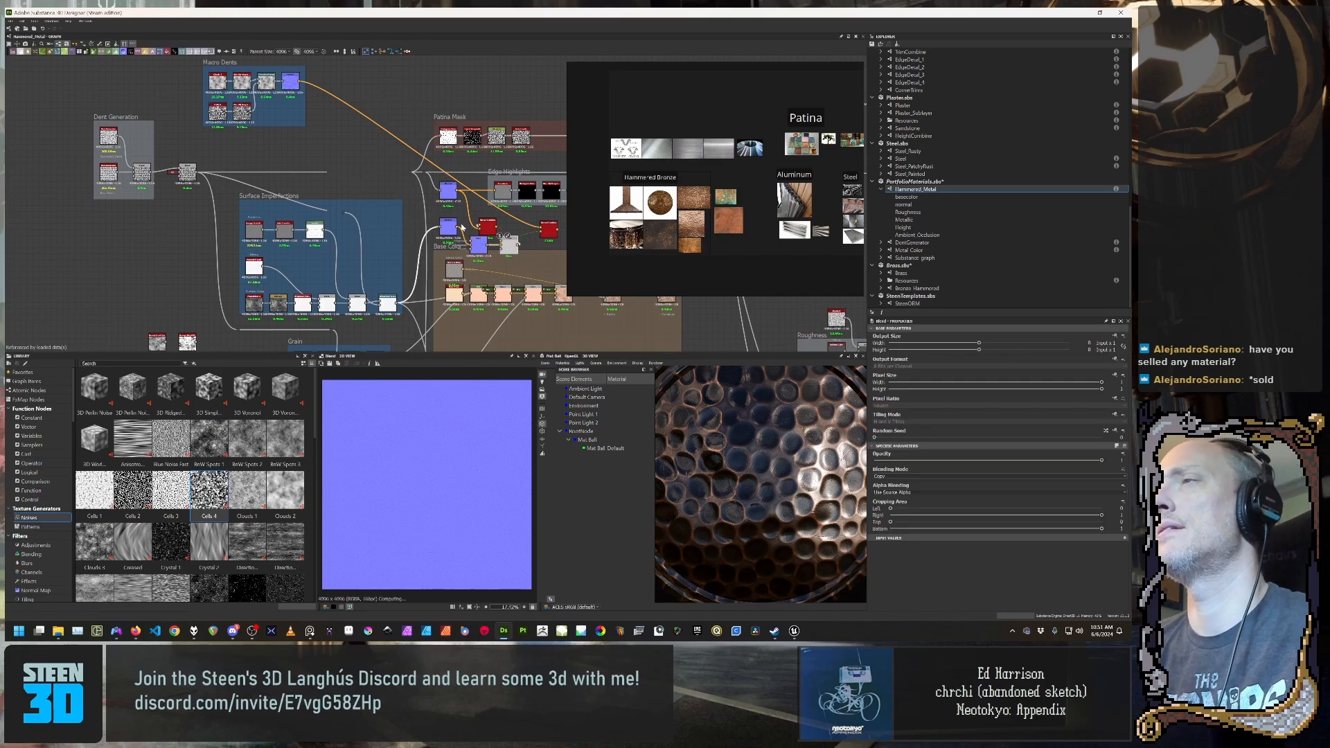
pyautogui.hotkey('ctrl', 'z')
pyautogui.hotkey('ctrl', 'z')
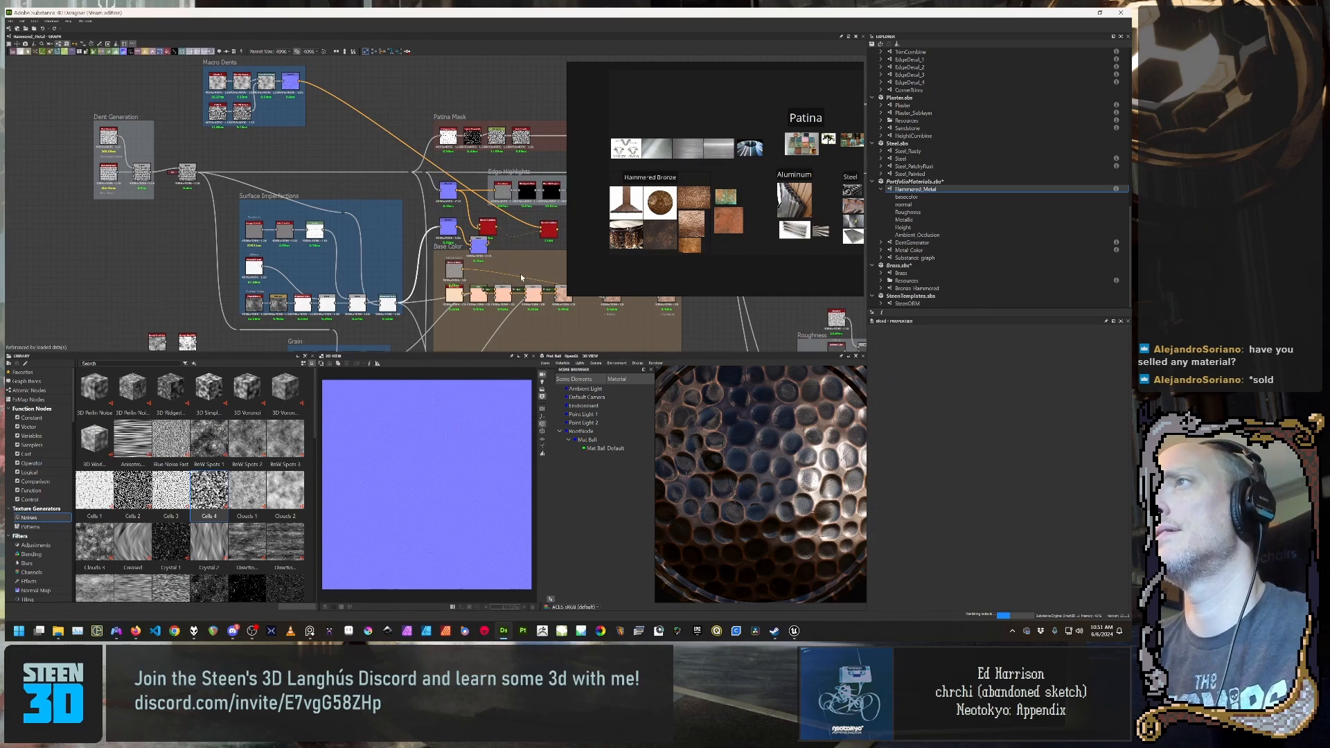
# Step: Add a Blend node fed by the Macro Dents frame's Directional Warp and place it above the Patina Mask frame
pyautogui.scroll(-2, 368, 153)
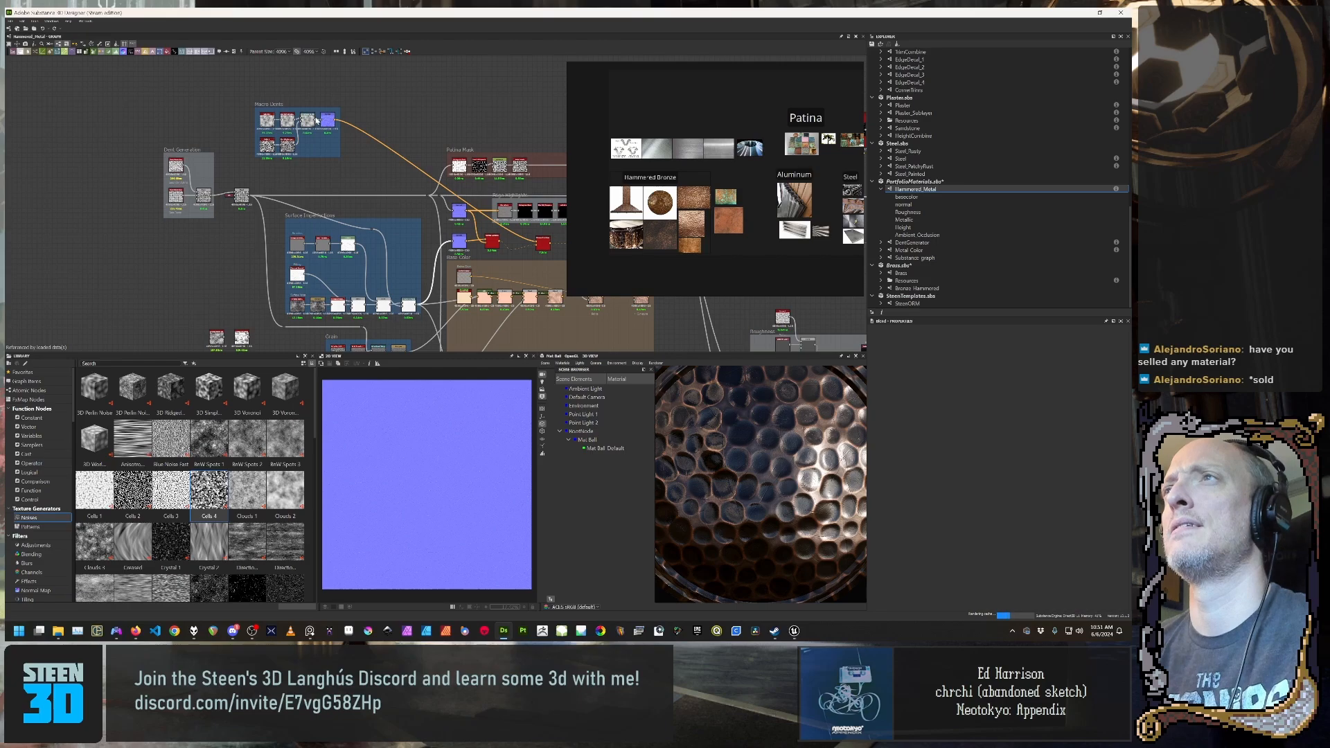
pyautogui.moveTo(337, 119); pyautogui.dragTo(402, 93)
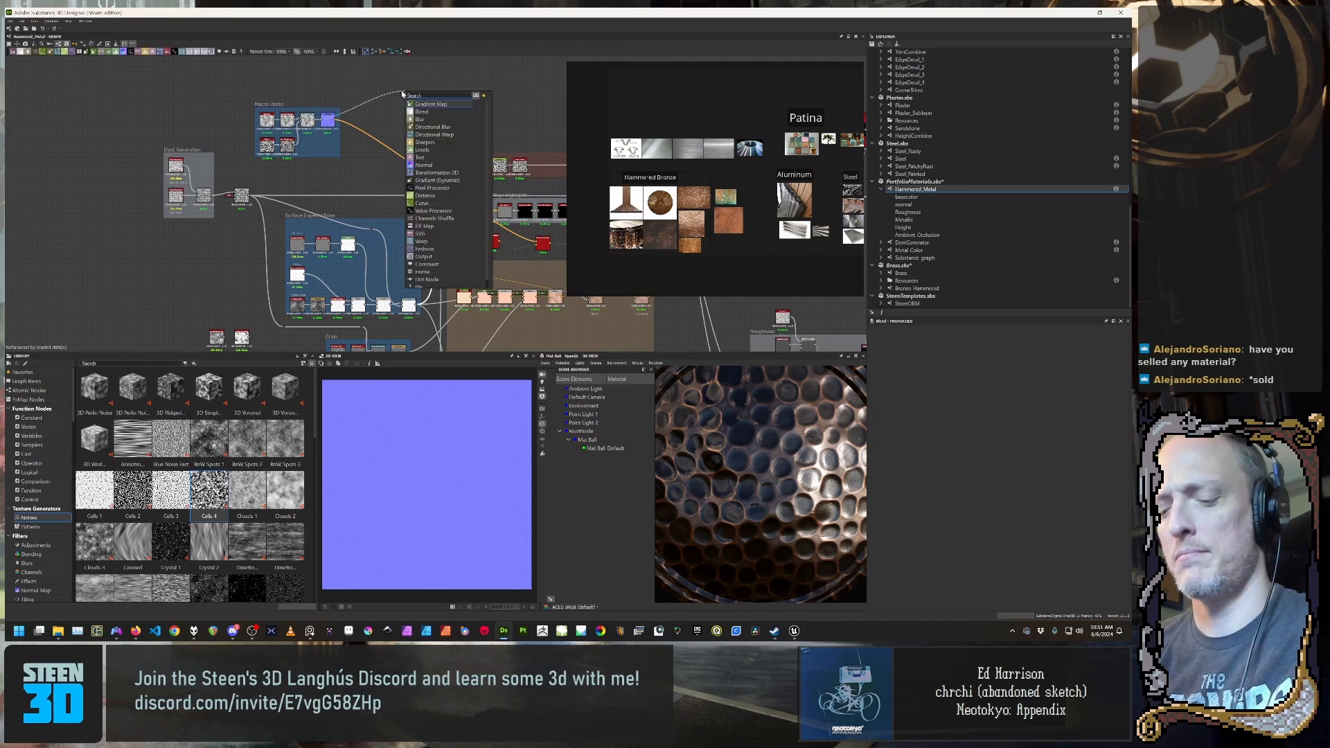
pyautogui.write('blend')
pyautogui.press('Return')
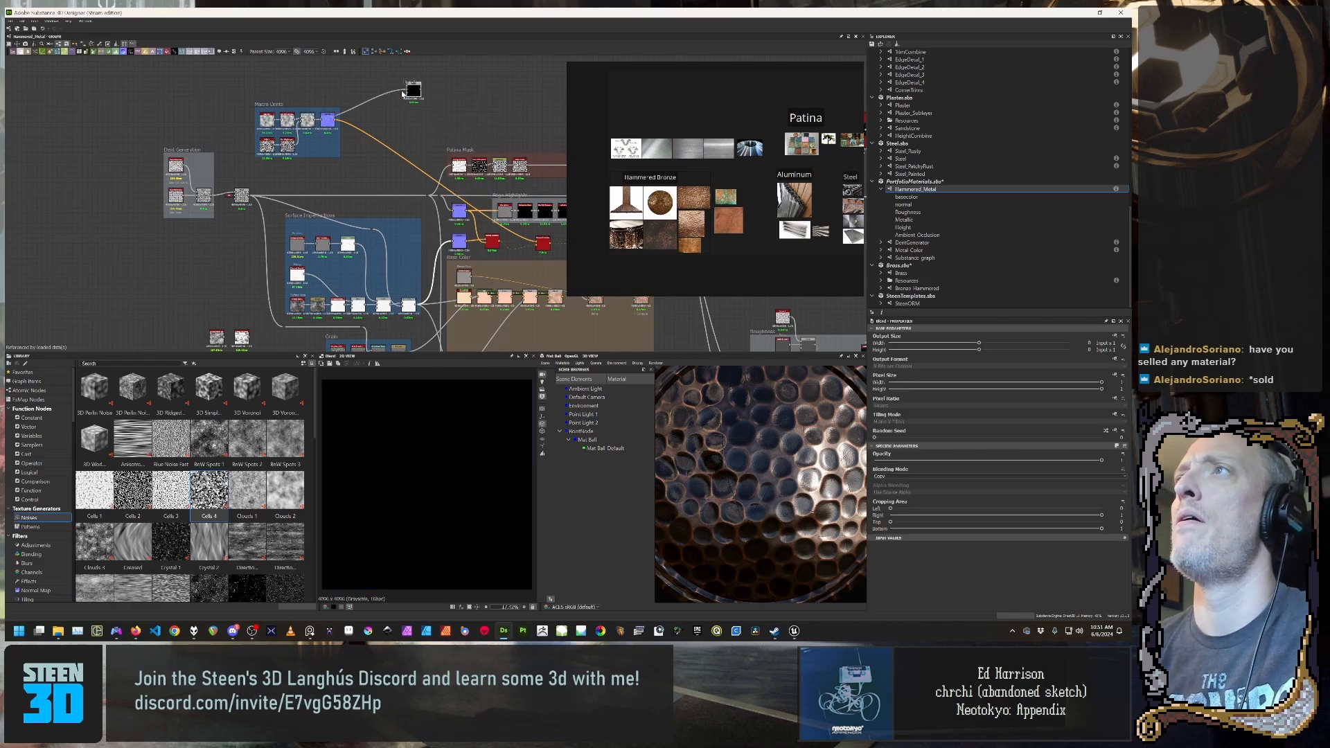
pyautogui.moveTo(404, 94); pyautogui.dragTo(387, 124, button='middle')
pyautogui.moveTo(398, 121); pyautogui.dragTo(435, 126)
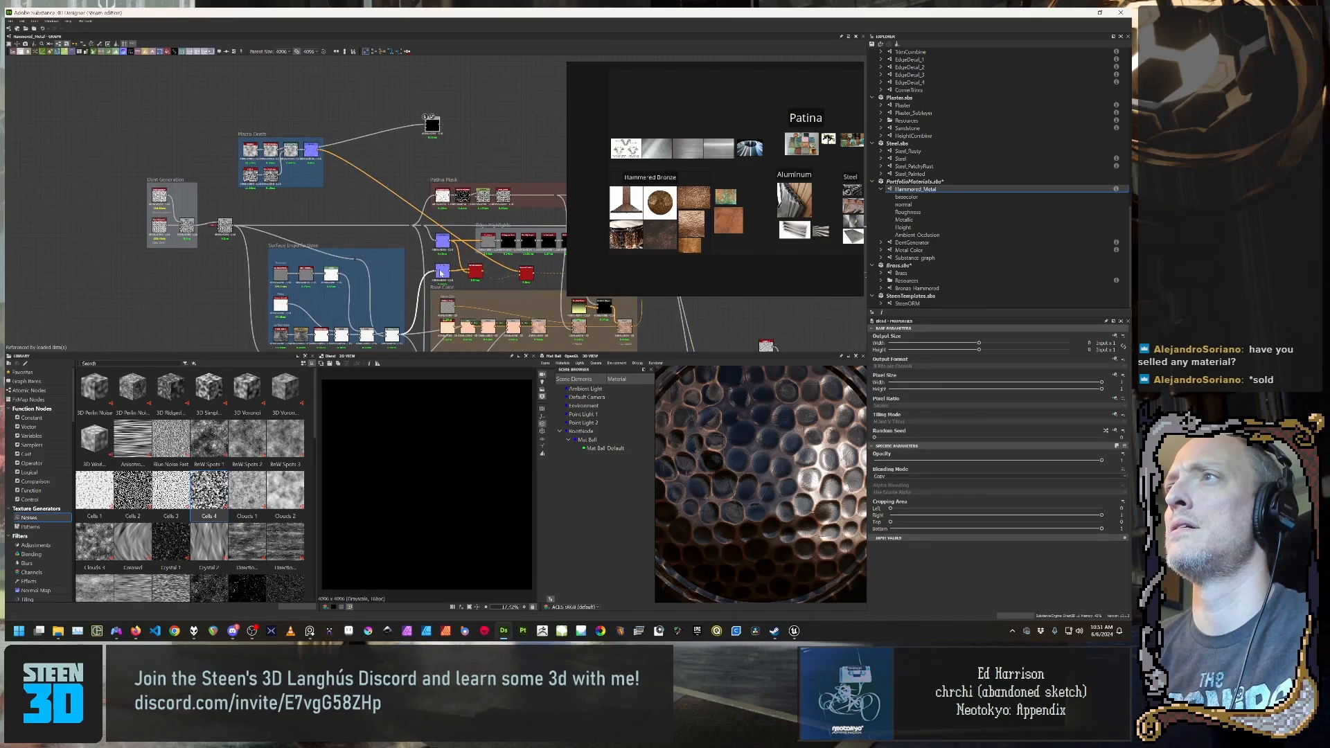
# Step: Preview the Directional Warp that ends the Surface Imperfections chain and examine how it feeds the surface Normal
pyautogui.doubleClick(441, 272)
pyautogui.moveTo(442, 272); pyautogui.dragTo(467, 209, button='middle')
pyautogui.doubleClick(418, 272)
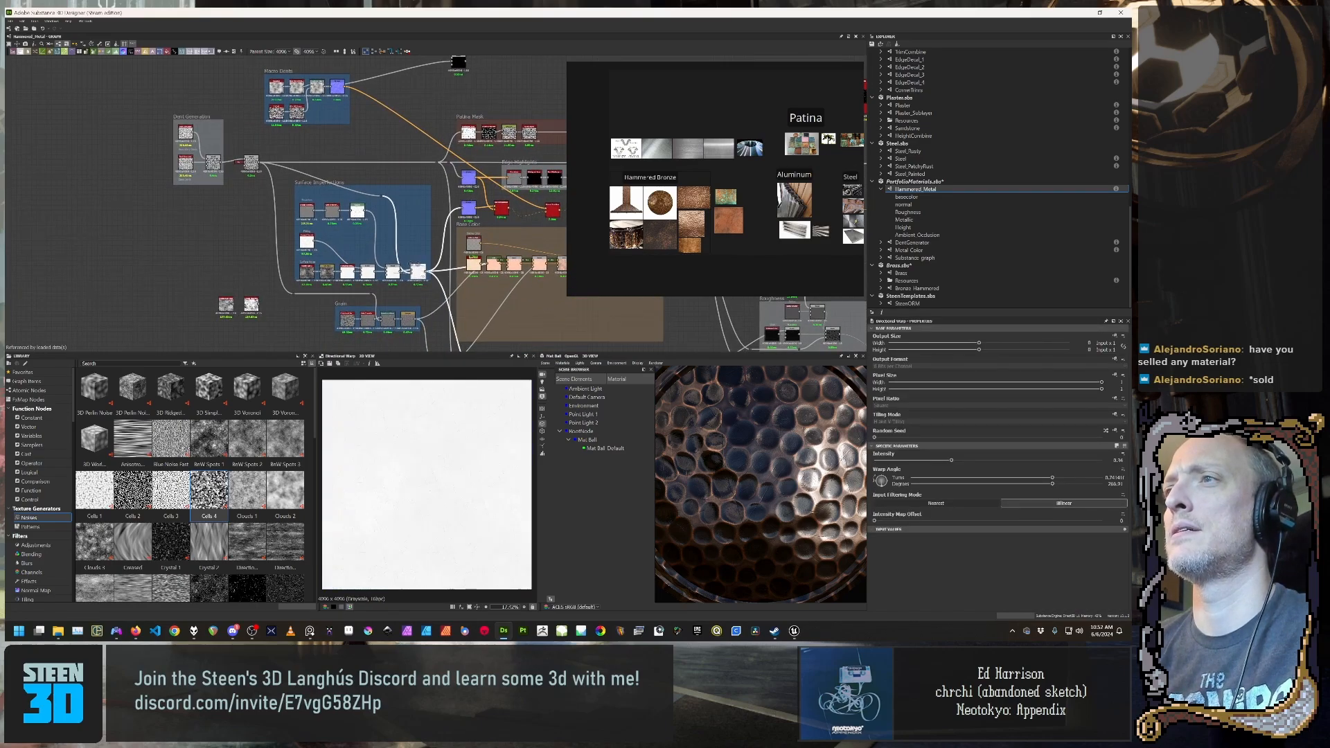
pyautogui.scroll(4, 385, 246)
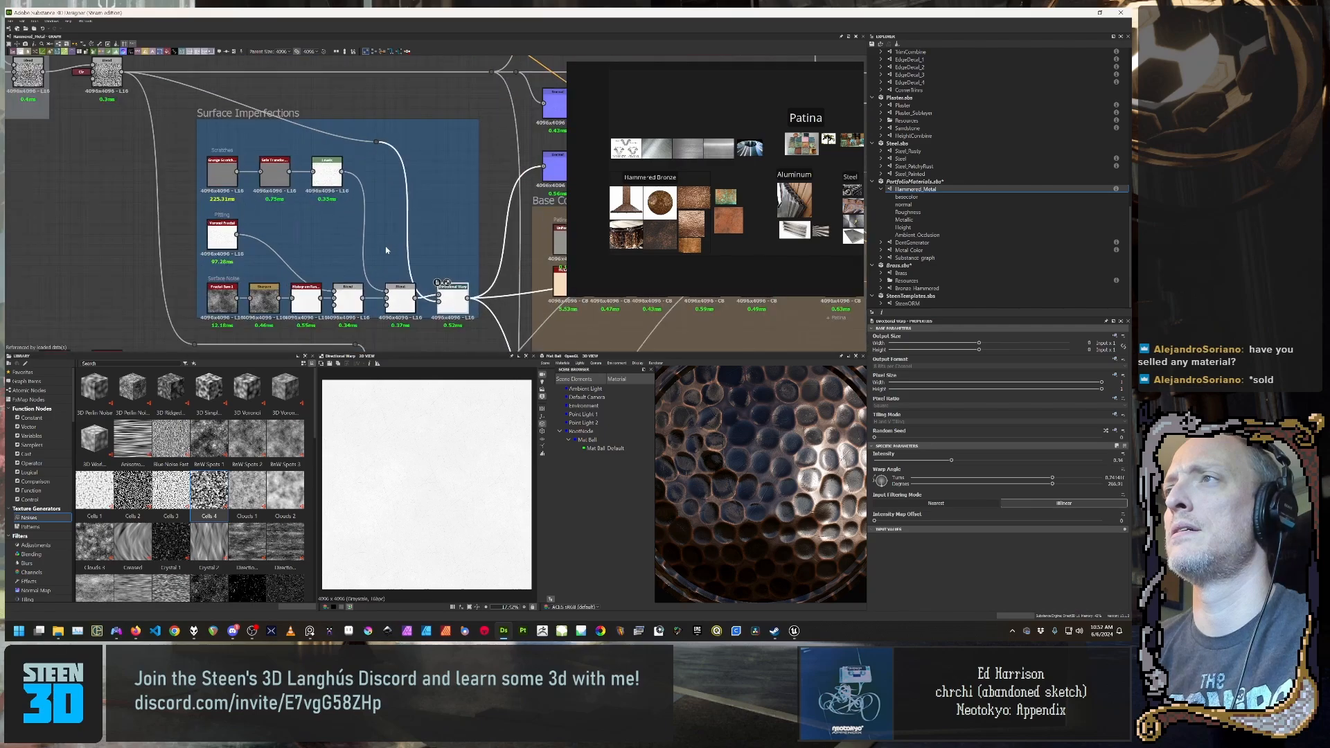
pyautogui.scroll(-1, 449, 246)
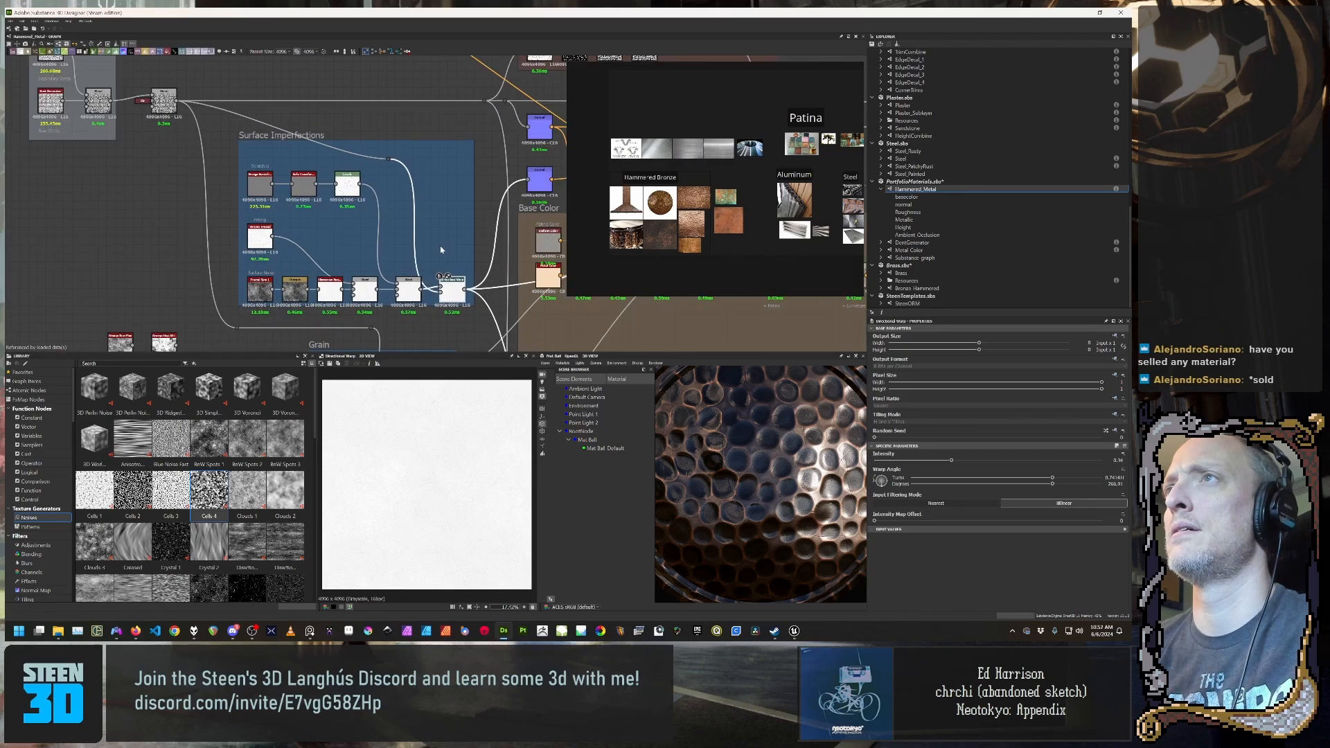
pyautogui.moveTo(458, 258); pyautogui.dragTo(390, 266, button='middle')
pyautogui.scroll(-2, 390, 267)
pyautogui.scroll(-1, 392, 268)
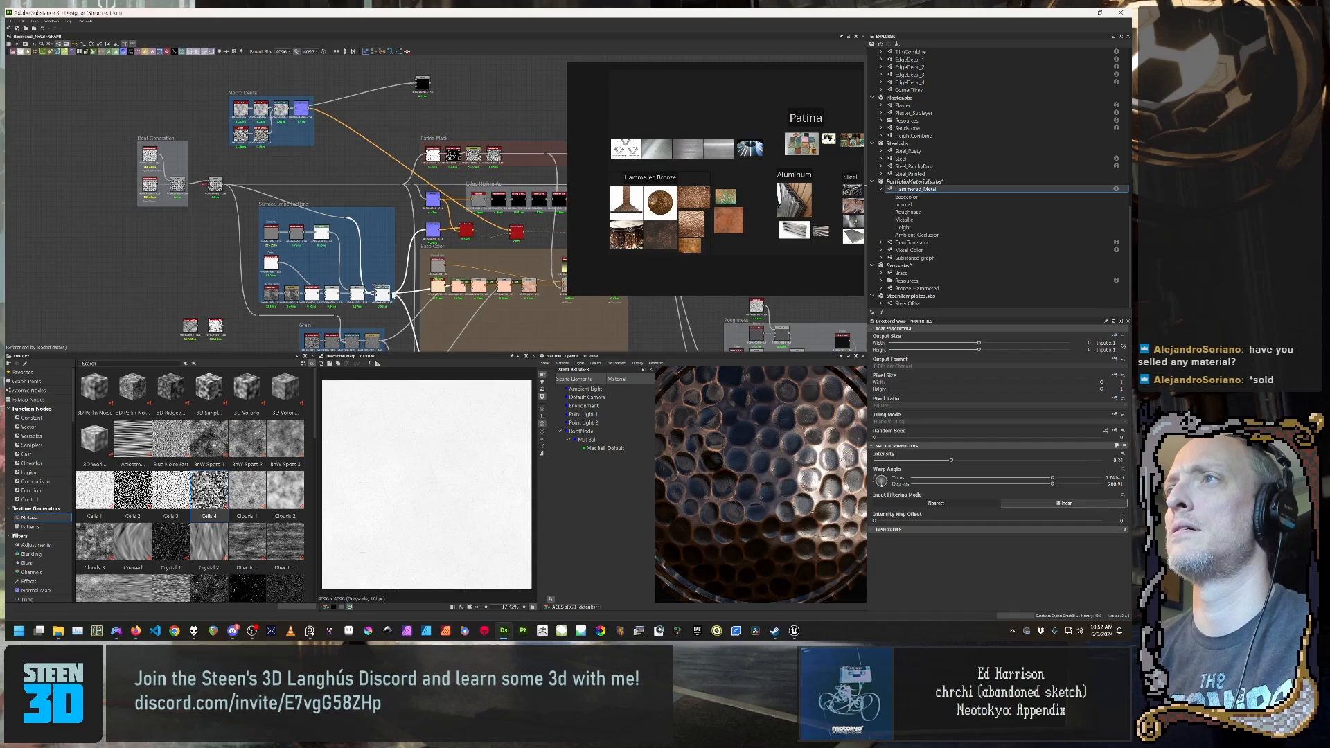
# Step: Preview the Normal node fed by Surface Imperfections and inspect its scratch detail up close
pyautogui.press('space')
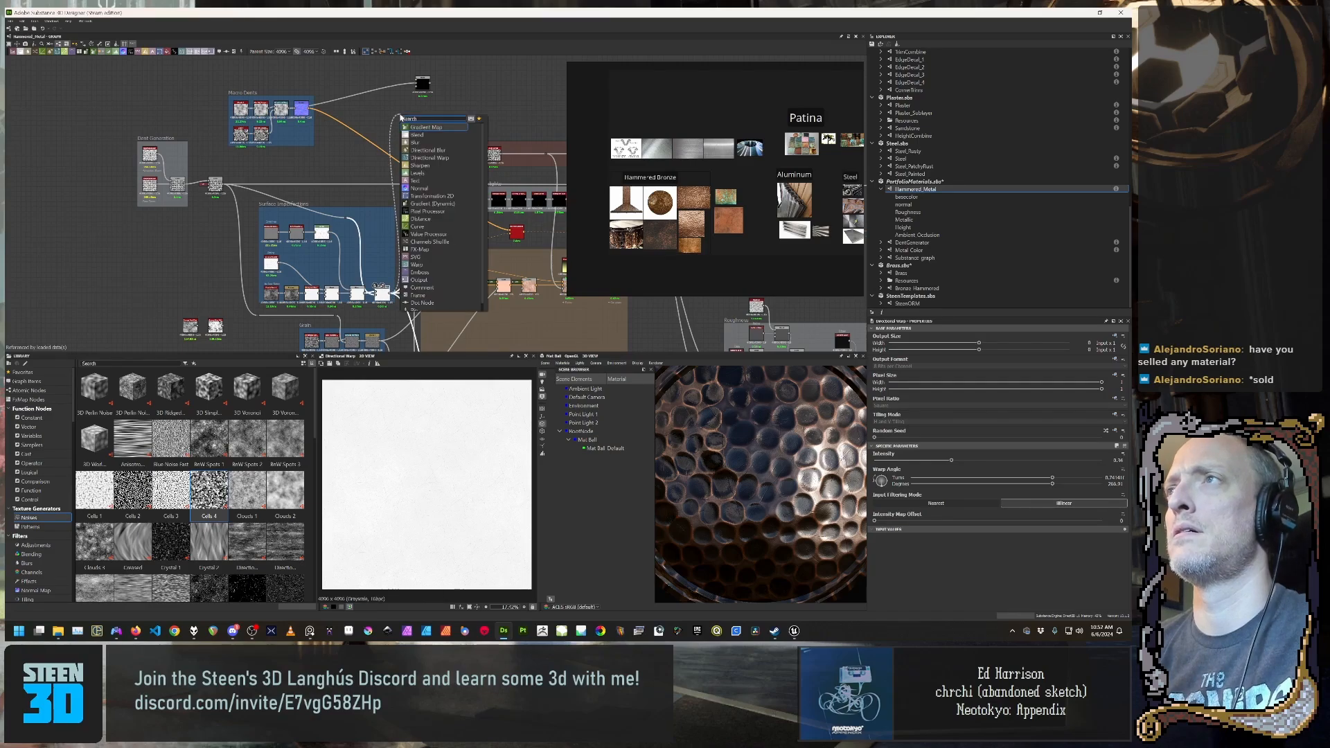
pyautogui.press('Escape')
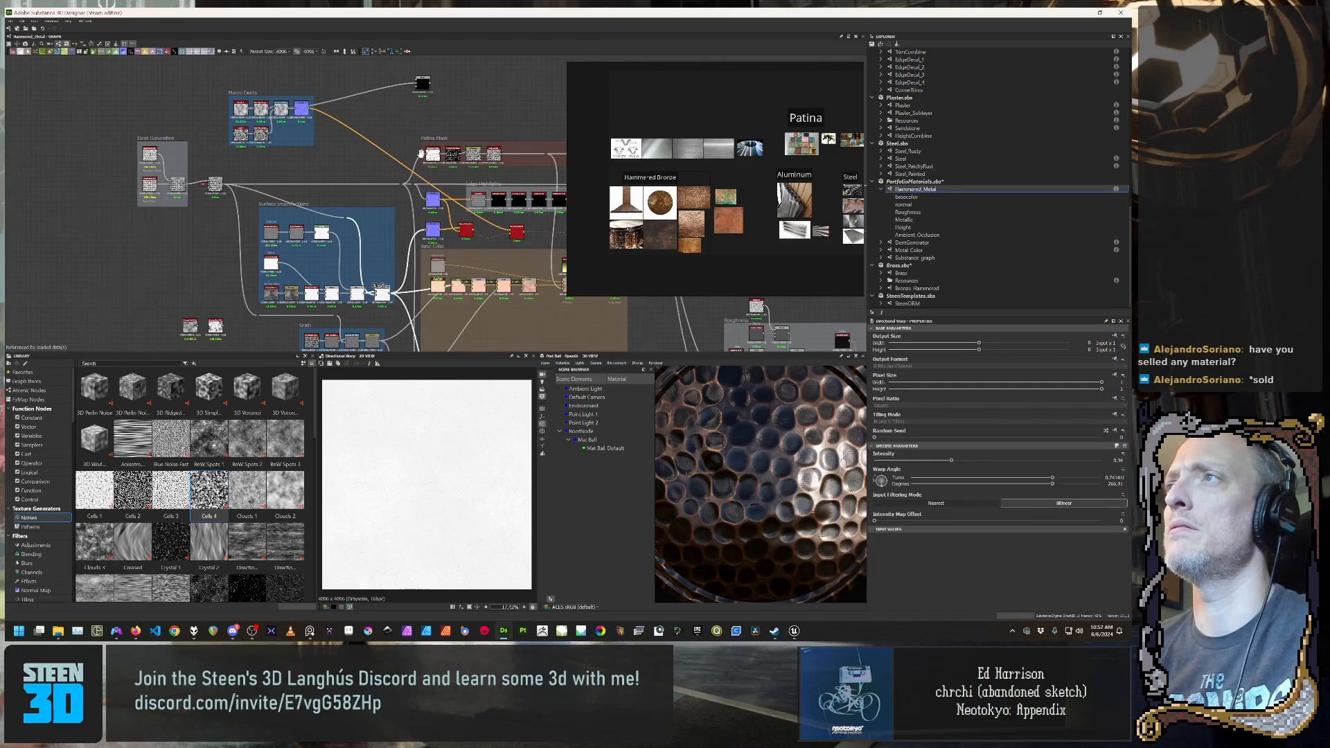
pyautogui.scroll(3, 421, 152)
pyautogui.moveTo(403, 281); pyautogui.dragTo(400, 232, button='middle')
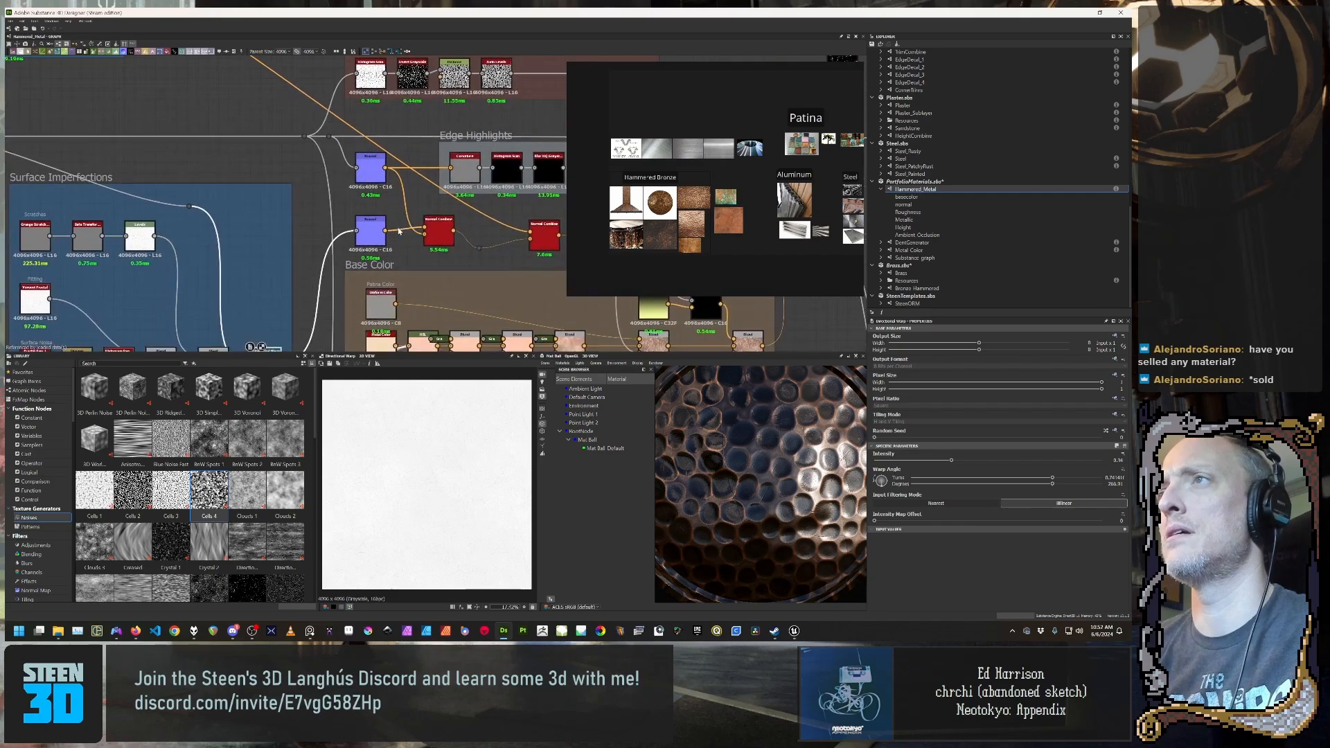
pyautogui.click(363, 230)
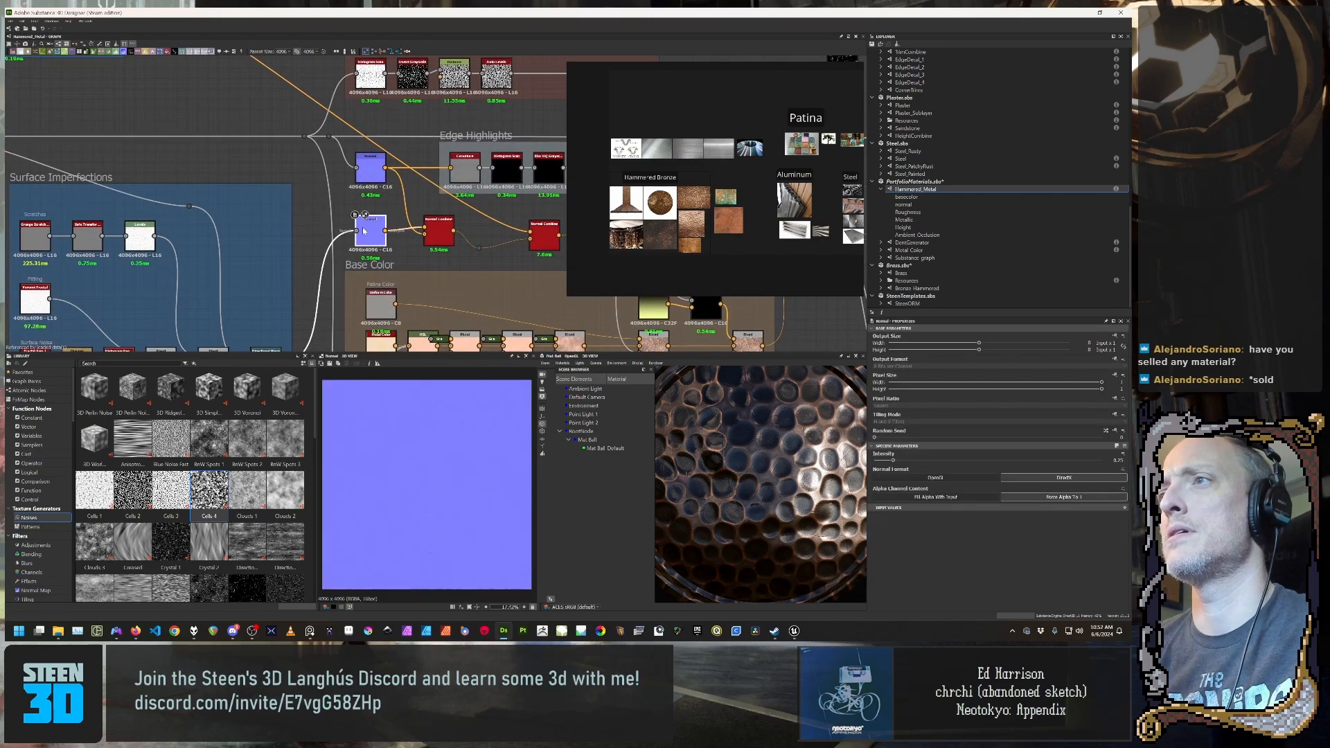
pyautogui.scroll(2, 404, 478)
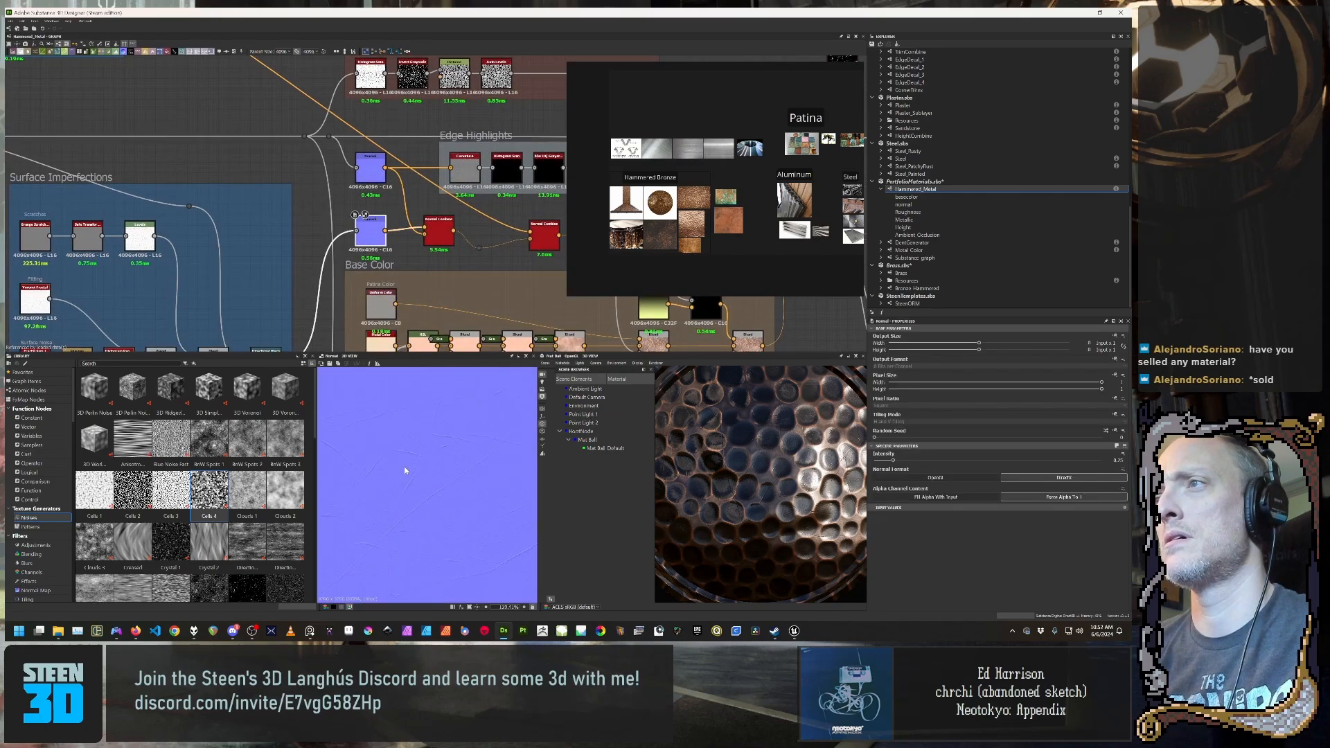
pyautogui.scroll(5, 405, 459)
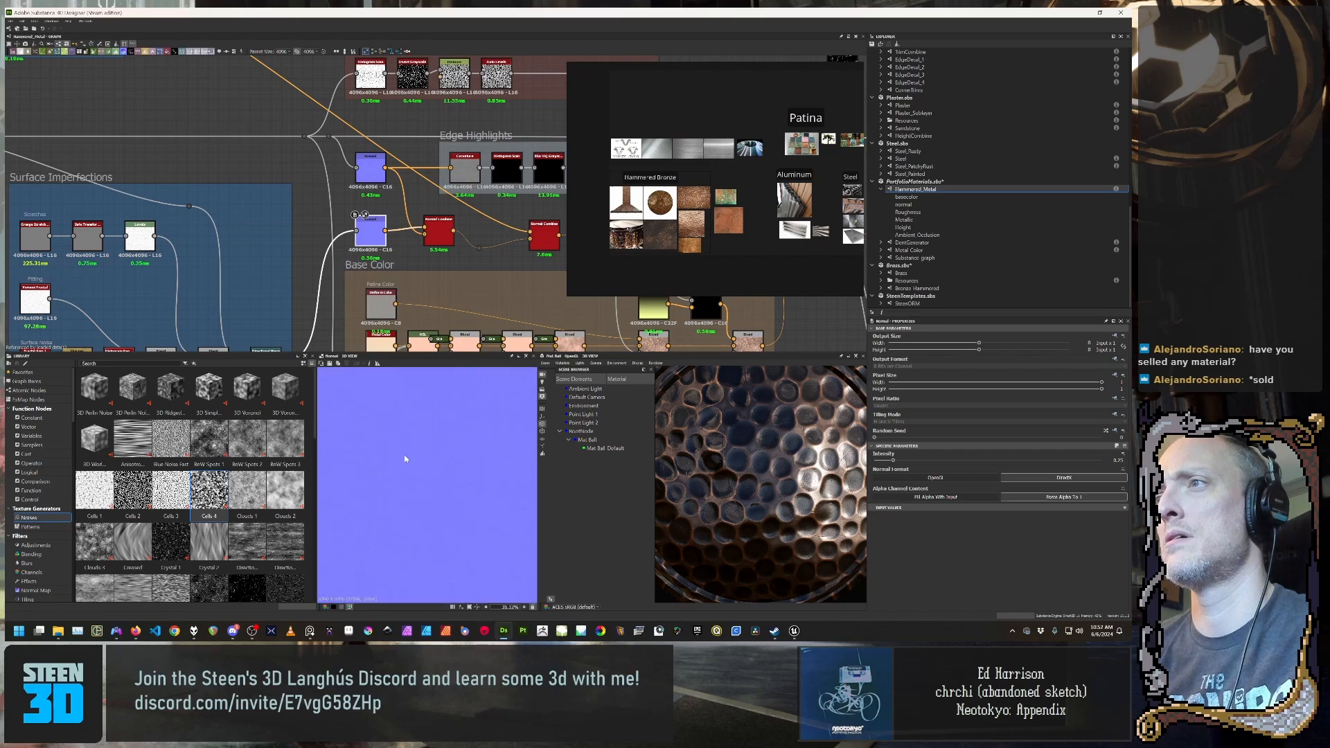
pyautogui.scroll(-2, 405, 454)
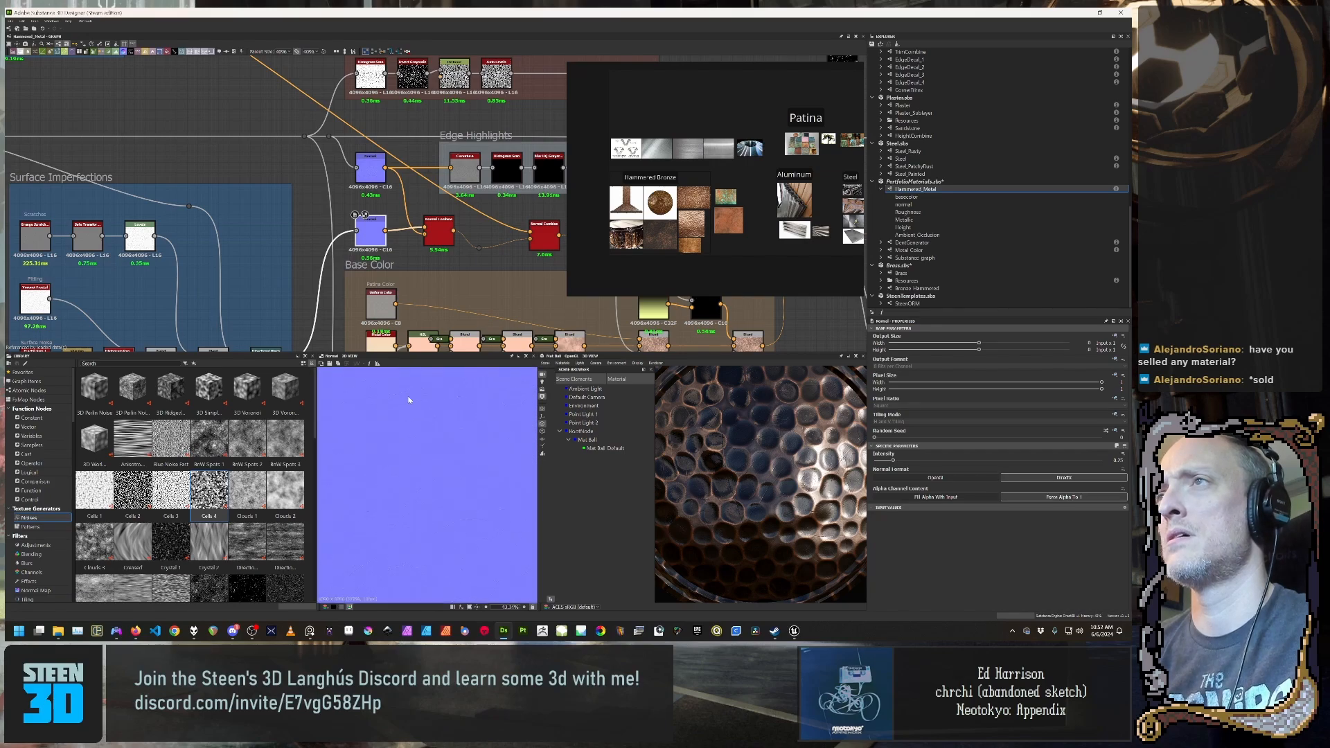
# Step: Feed the Blend node above the Patina Mask frame from the Surface Imperfections output instead of Macro Dents, reposition it and preview it
pyautogui.scroll(-4, 370, 208)
pyautogui.scroll(-2, 353, 294)
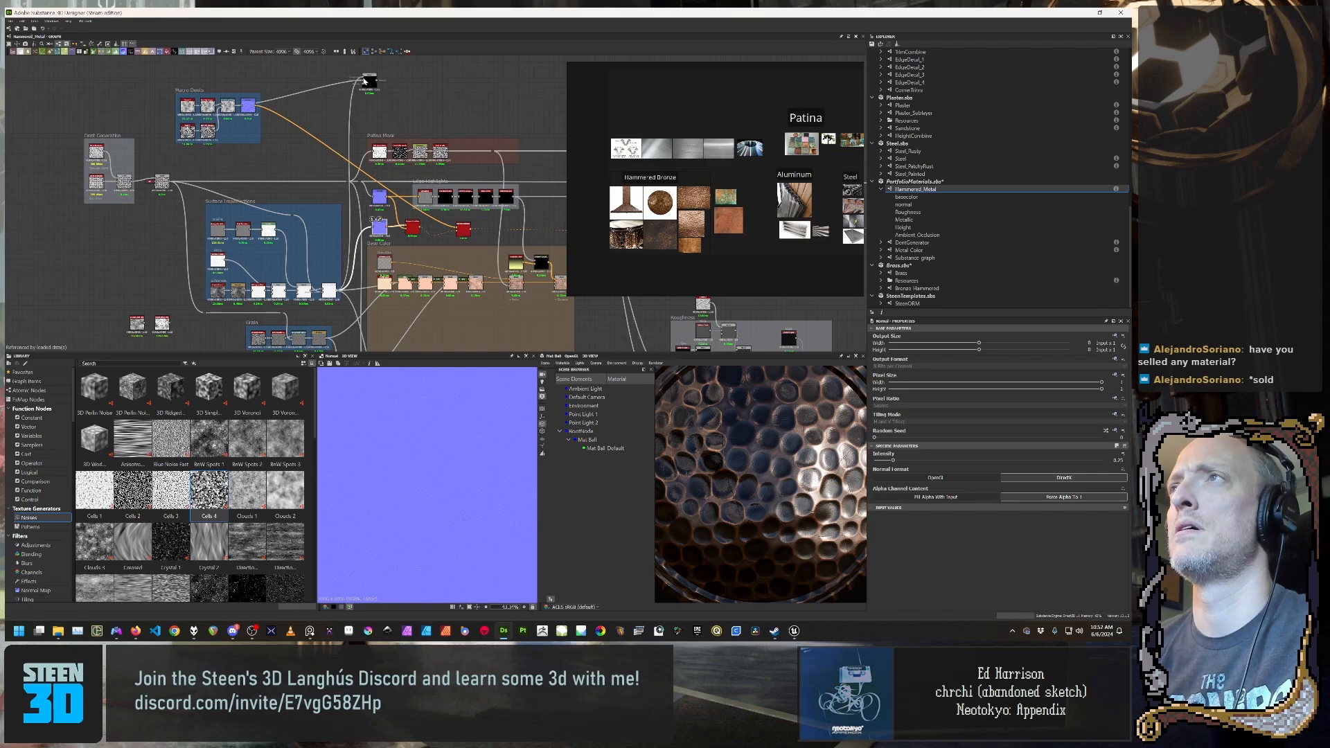
pyautogui.moveTo(367, 81); pyautogui.dragTo(359, 105)
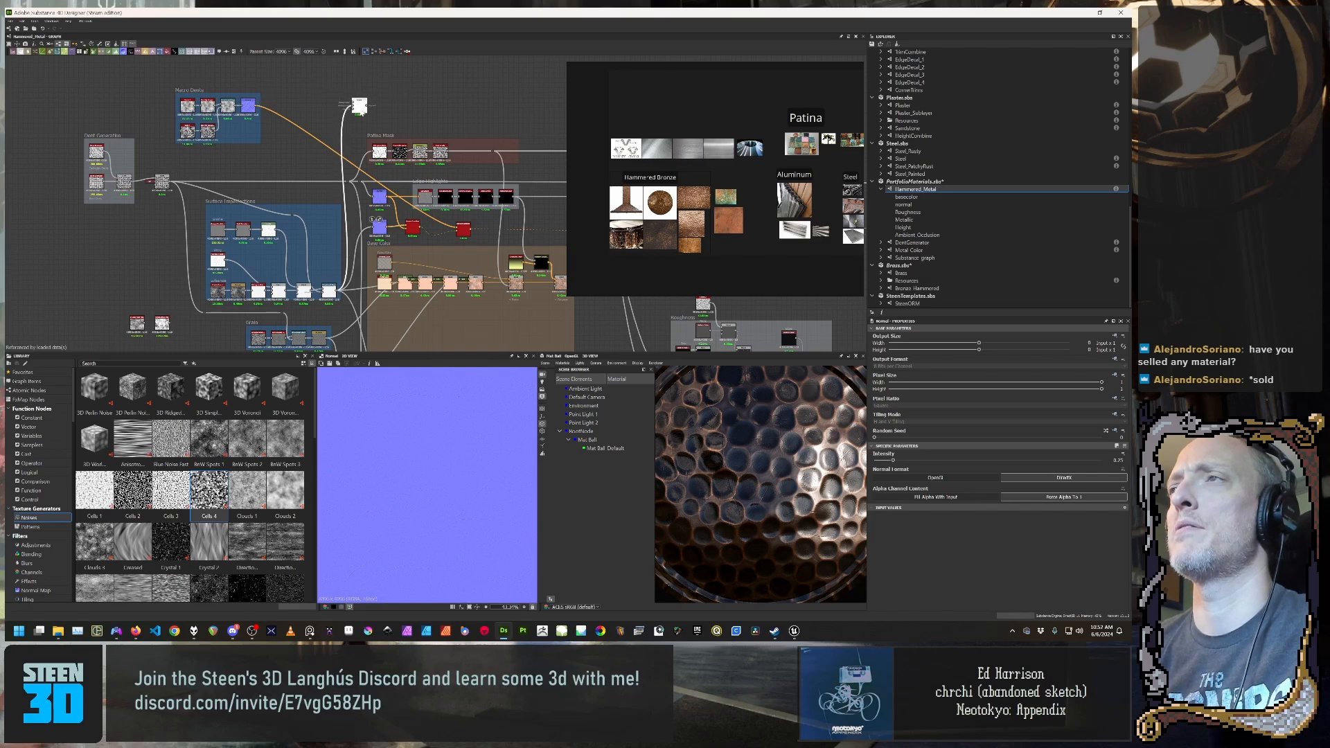
pyautogui.doubleClick(358, 105)
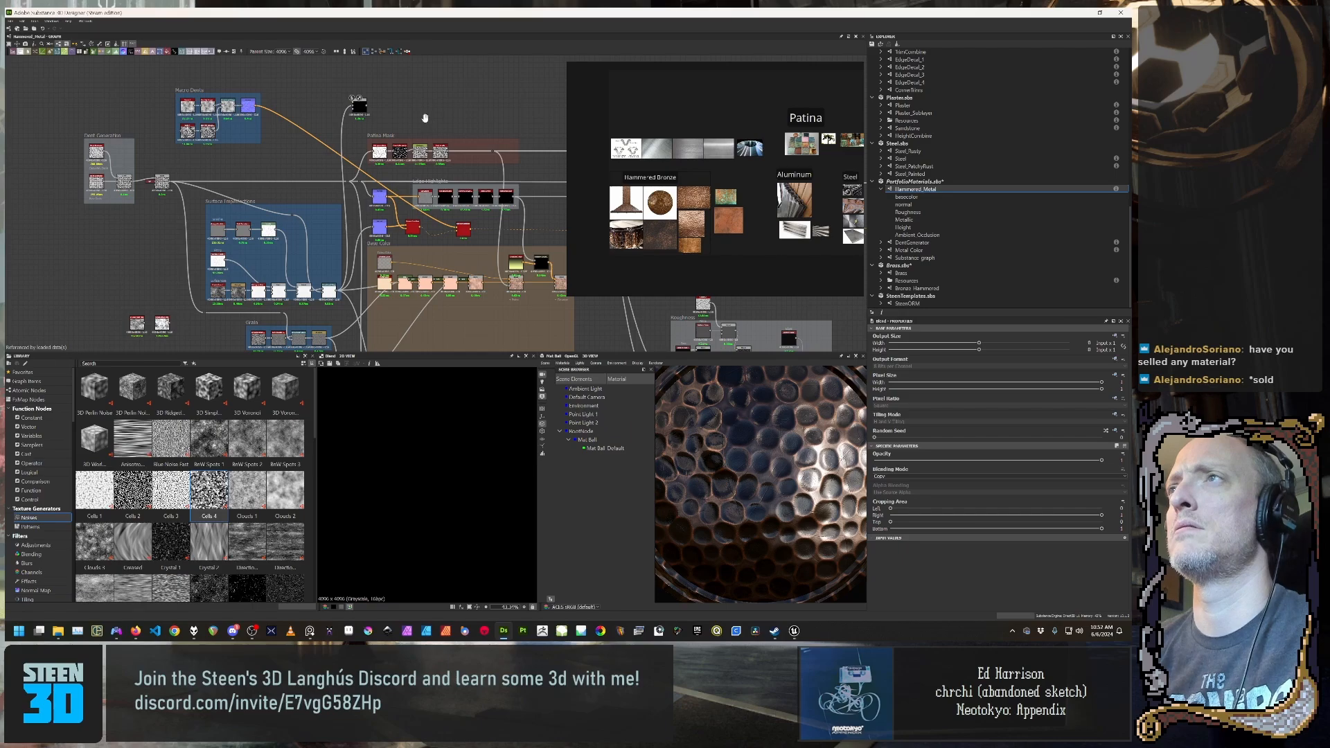
# Step: Preview the first Normal Combine node, which merges the dent and surface imperfection normals
pyautogui.moveTo(425, 118); pyautogui.dragTo(430, 91, button='middle')
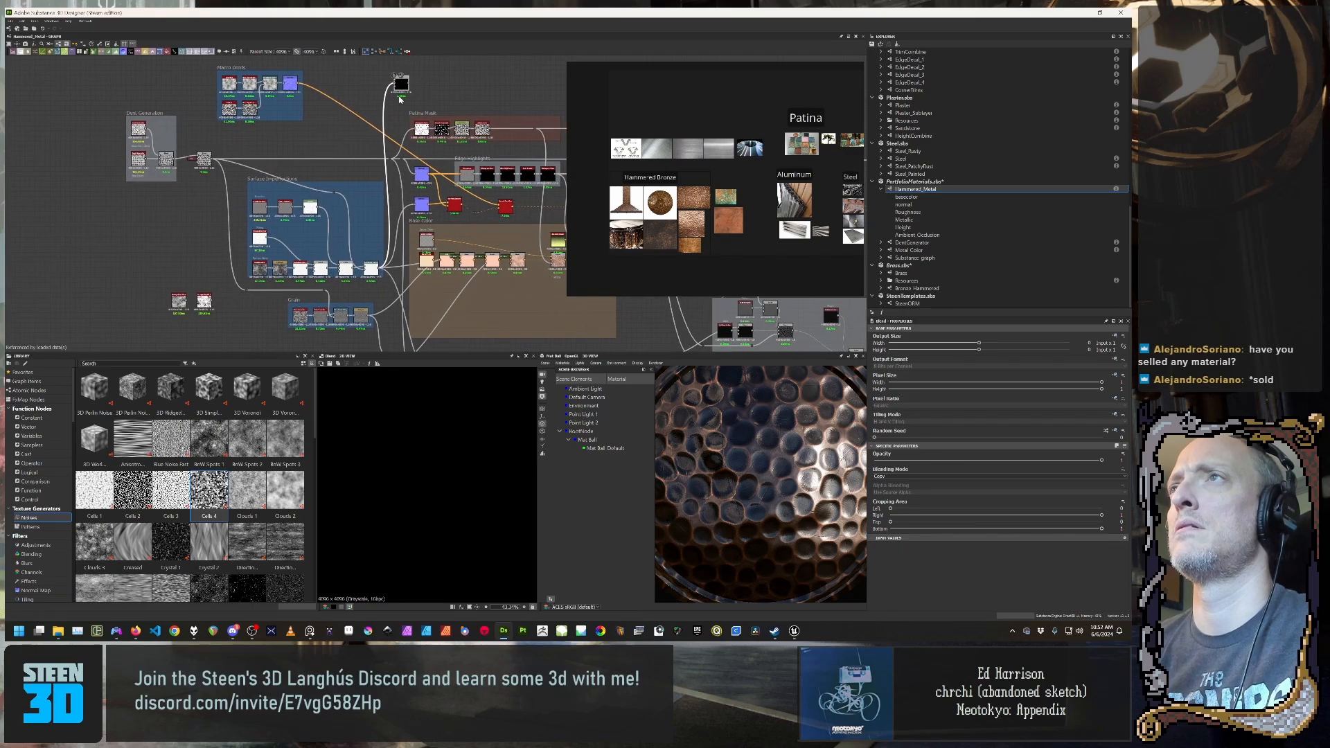
pyautogui.scroll(3, 408, 149)
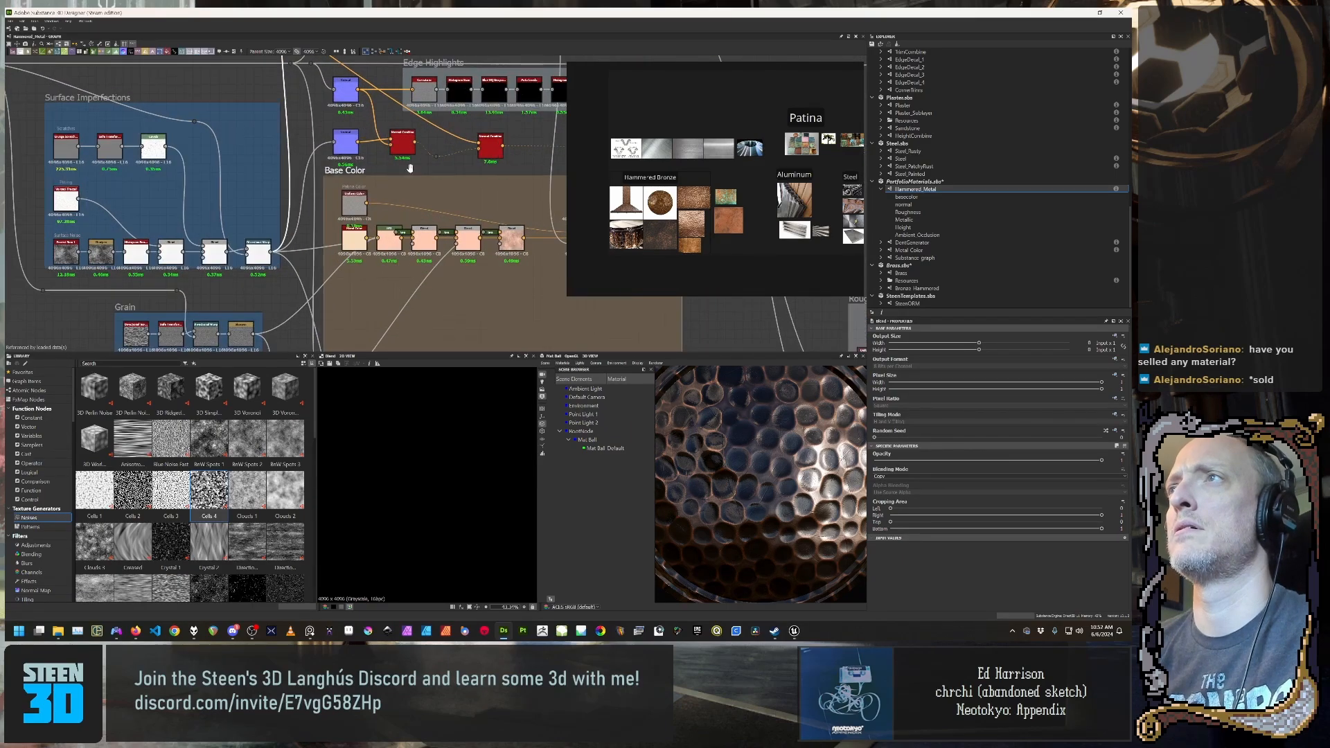
pyautogui.click(407, 148)
pyautogui.doubleClick(407, 148)
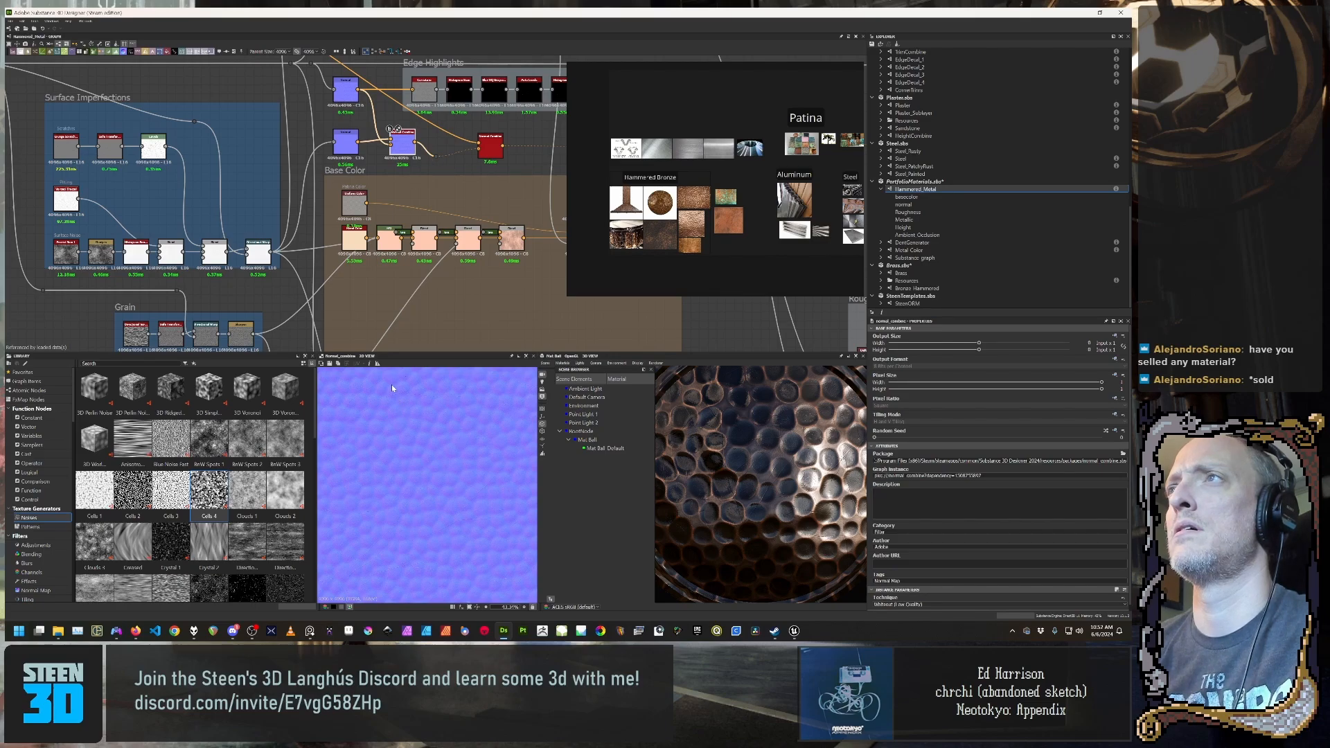
# Step: Connect the dent height output after the Dent Generation frame to the Blend node and append a second Blend node
pyautogui.moveTo(325, 121); pyautogui.dragTo(385, 284, button='middle')
pyautogui.scroll(-1, 370, 197)
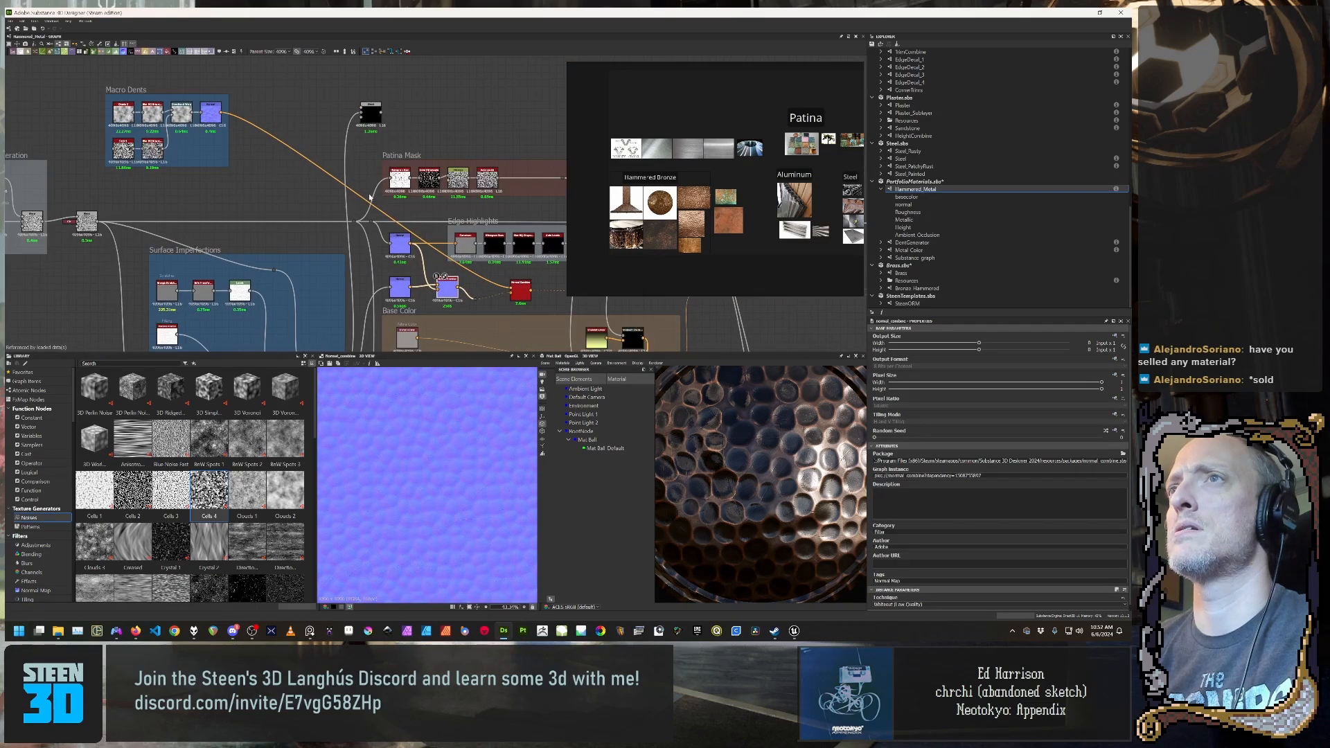
pyautogui.moveTo(98, 221); pyautogui.dragTo(361, 114)
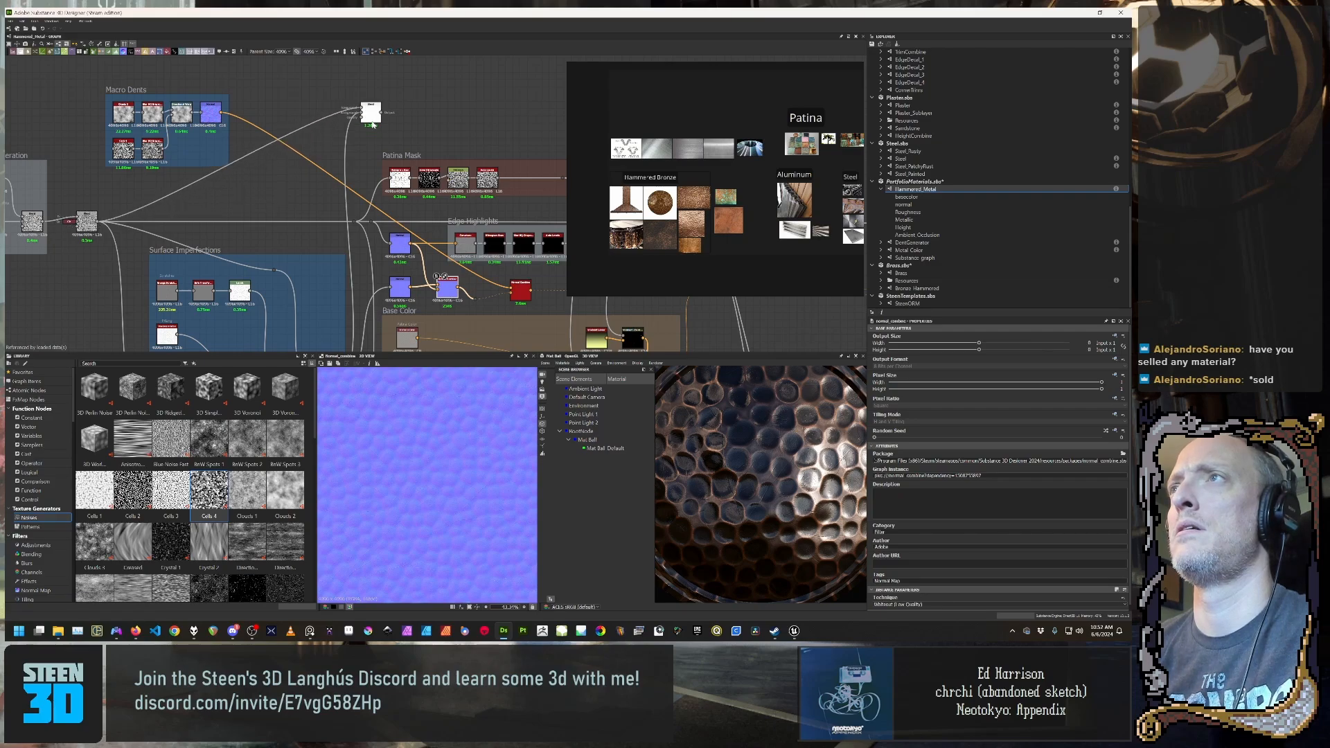
pyautogui.click(372, 119)
pyautogui.press('space')
pyautogui.write('blend')
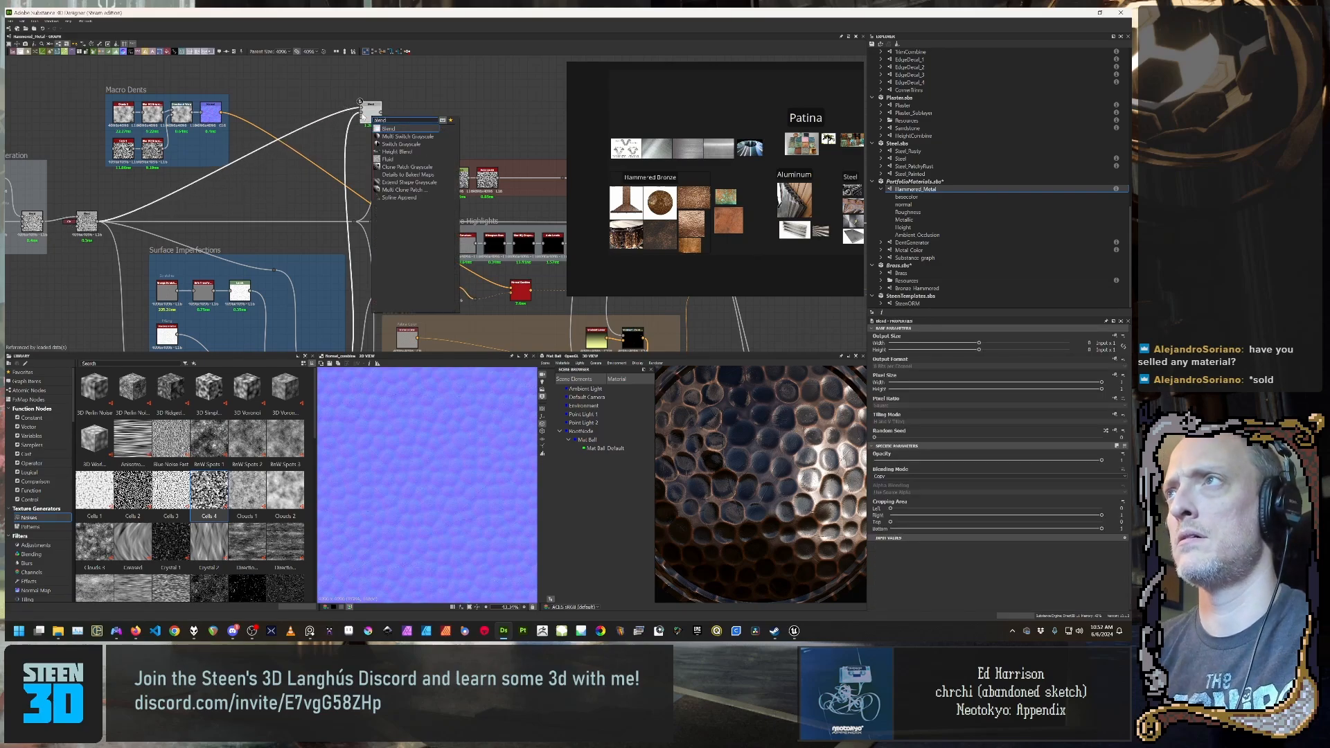
pyautogui.press('Return')
# Step: Connect the Macro Dents frame's Directional Warp output to the second Blend node
pyautogui.moveTo(310, 261); pyautogui.dragTo(236, 187, button='middle')
pyautogui.scroll(2, 271, 198)
pyautogui.scroll(1, 270, 199)
pyautogui.moveTo(208, 117); pyautogui.dragTo(275, 237, button='middle')
pyautogui.scroll(-2, 191, 173)
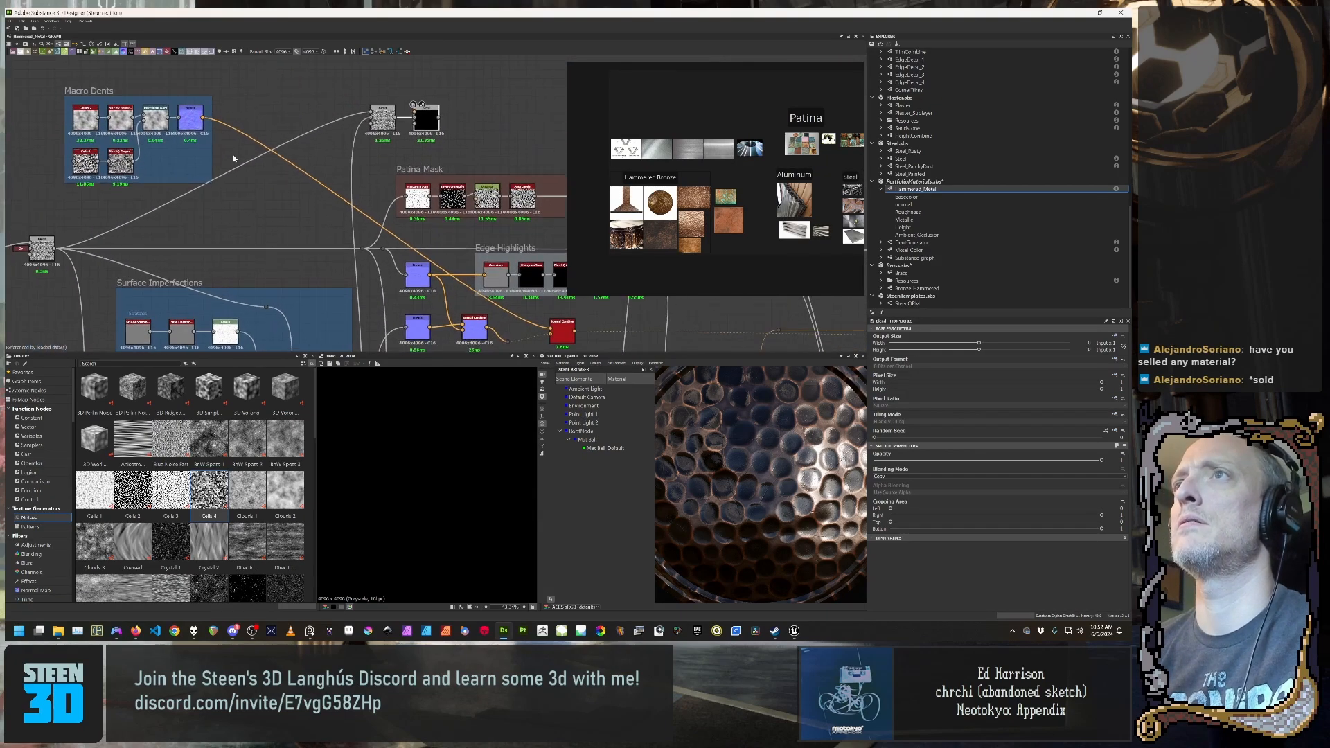
pyautogui.moveTo(202, 117); pyautogui.dragTo(413, 118)
pyautogui.moveTo(461, 167); pyautogui.dragTo(450, 128, button='middle')
pyautogui.scroll(-1, 481, 454)
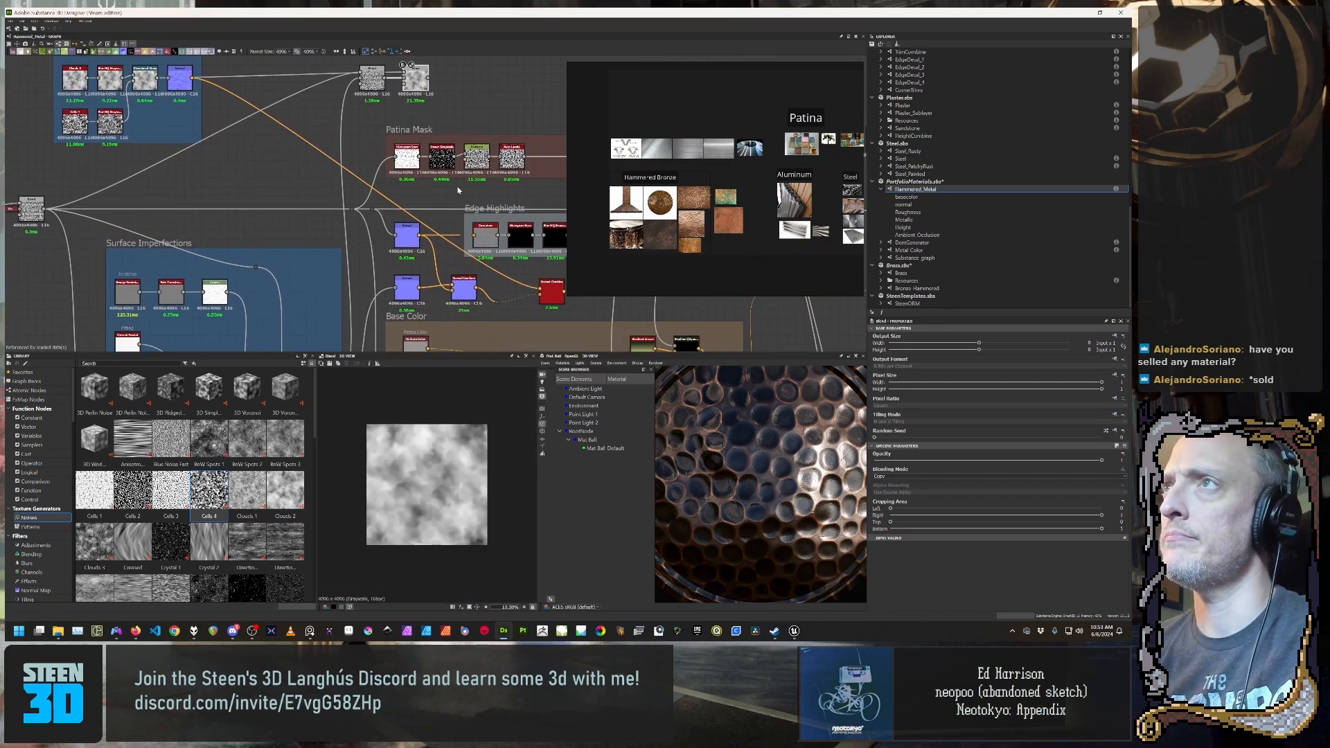
# Step: Review the two chained Blend nodes and check the settings of the Normal node fed by Surface Imperfections
pyautogui.scroll(-3, 445, 236)
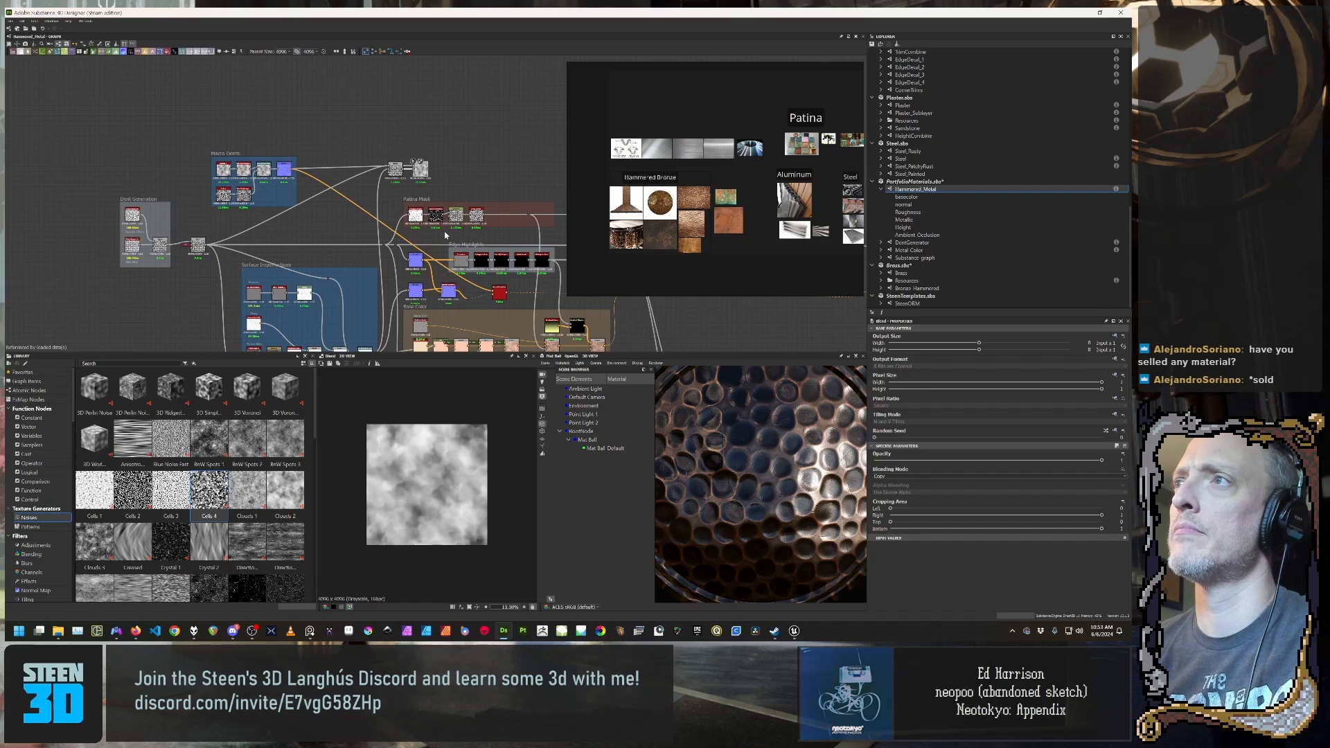
pyautogui.scroll(2, 445, 235)
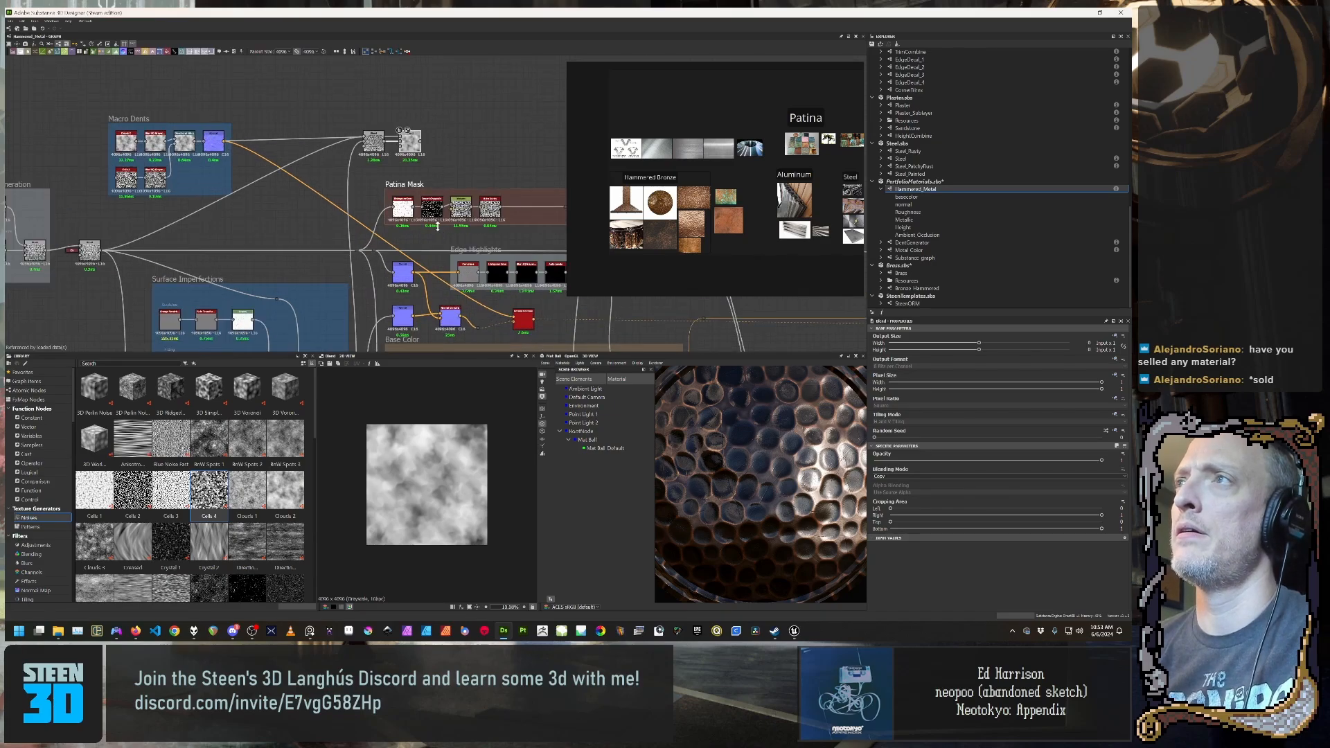
pyautogui.scroll(1, 379, 148)
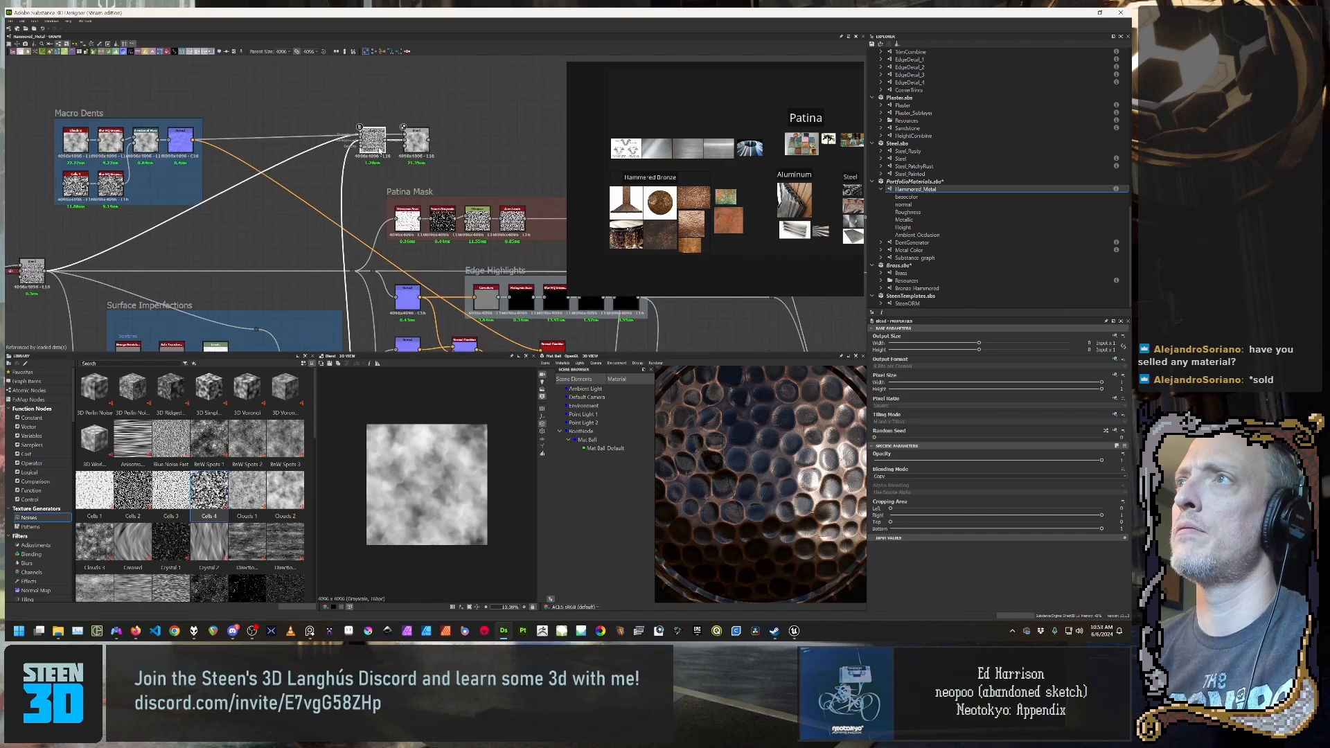
pyautogui.click(419, 148)
pyautogui.moveTo(419, 166); pyautogui.dragTo(389, 102, button='middle')
pyautogui.moveTo(383, 290); pyautogui.dragTo(341, 176, button='middle')
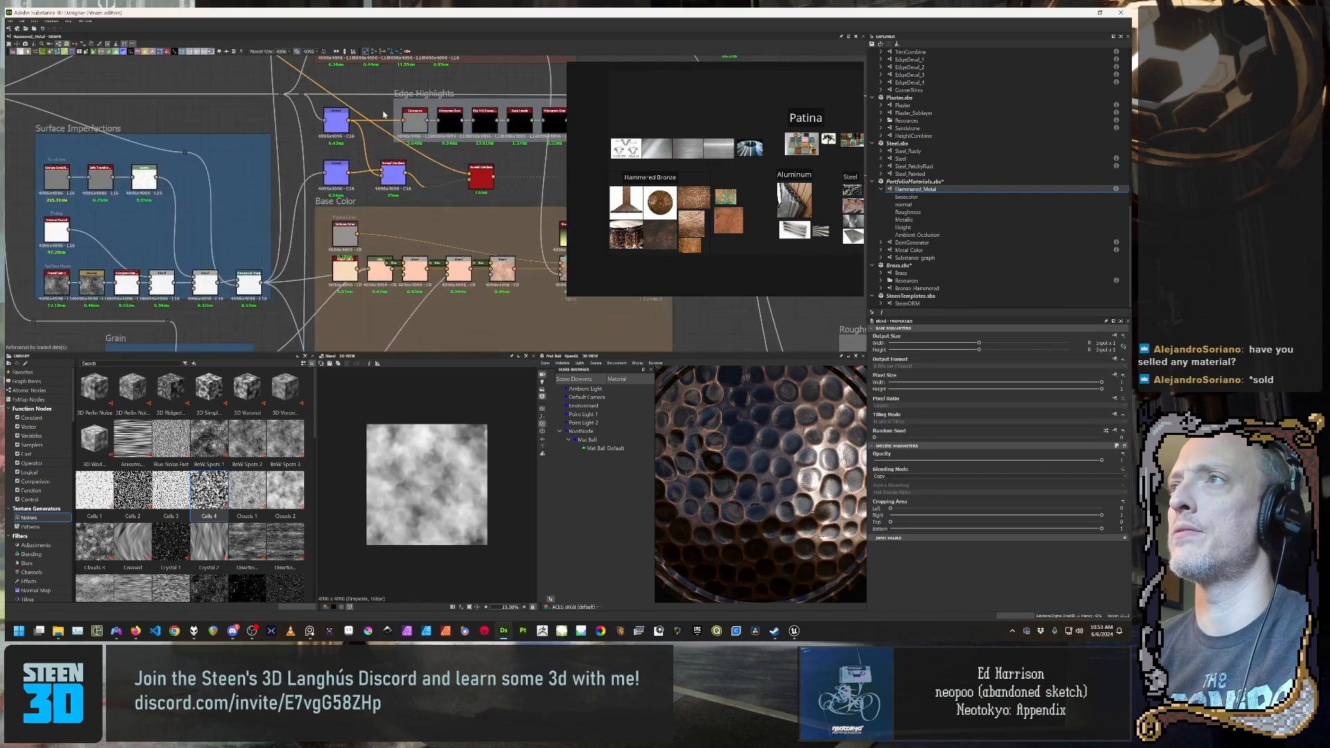
pyautogui.click(342, 176)
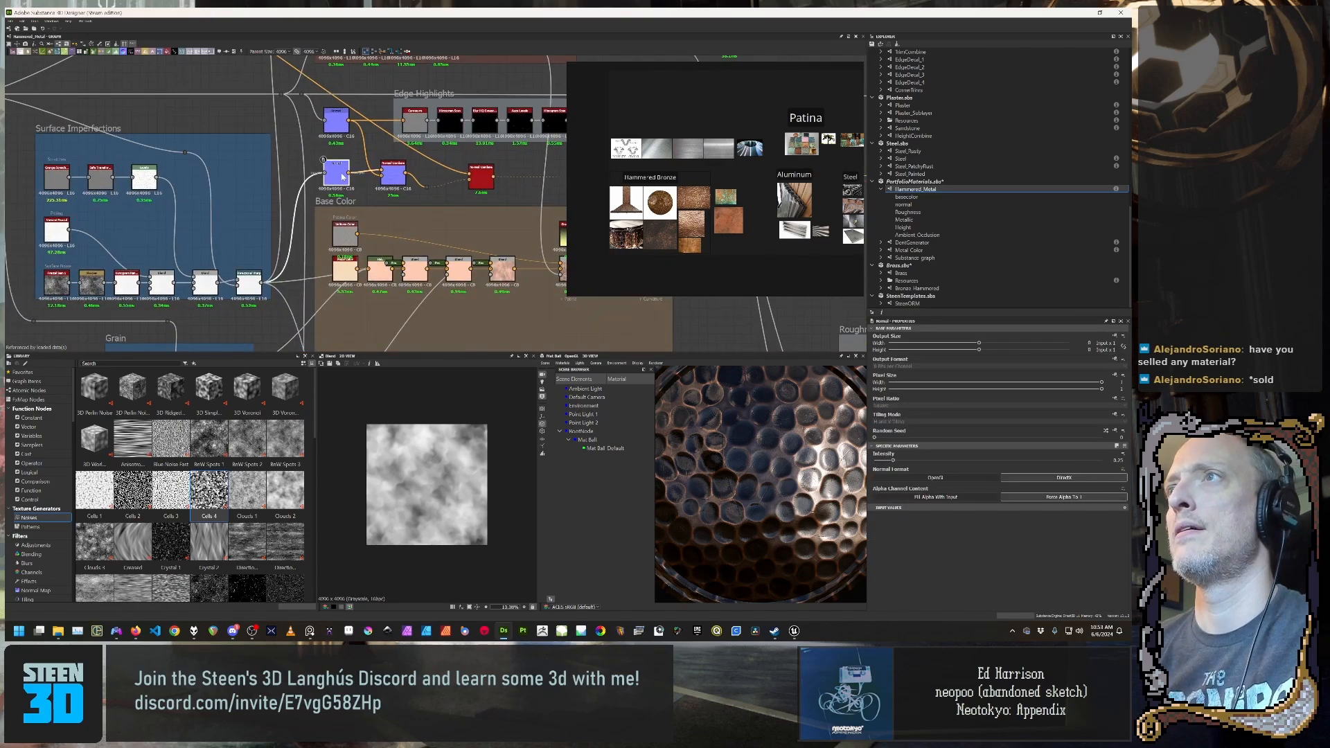
pyautogui.scroll(2, 342, 176)
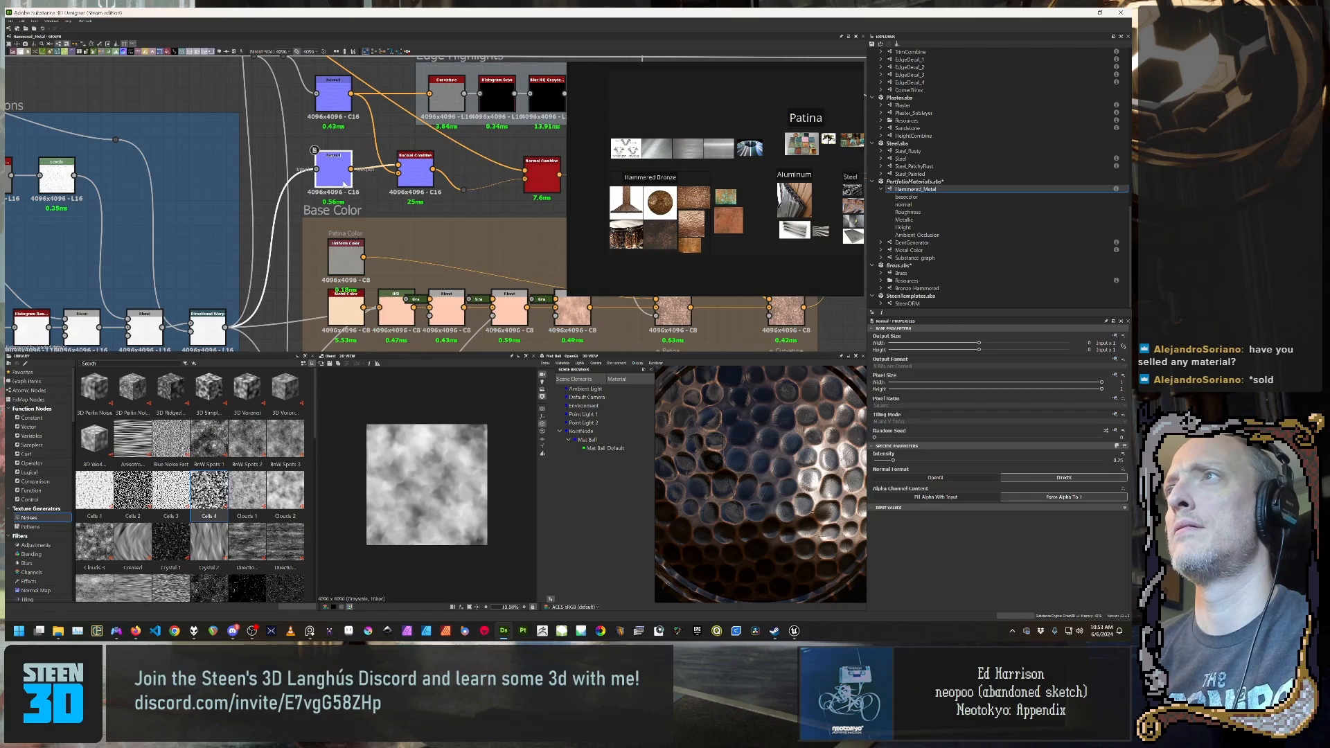
# Step: Preview the second Normal Combine node and compare it with the first Normal Combine
pyautogui.click(414, 156)
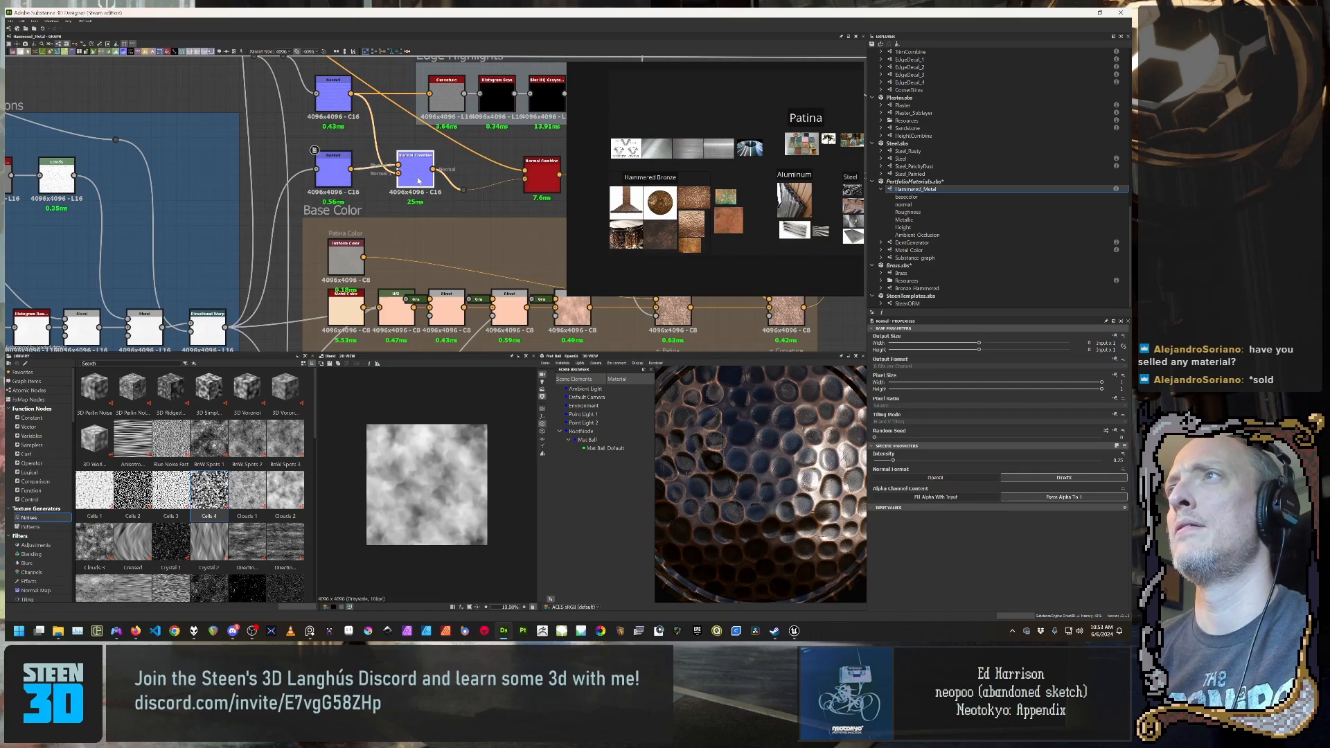
pyautogui.moveTo(414, 156); pyautogui.dragTo(339, 152, button='middle')
pyautogui.click(468, 173)
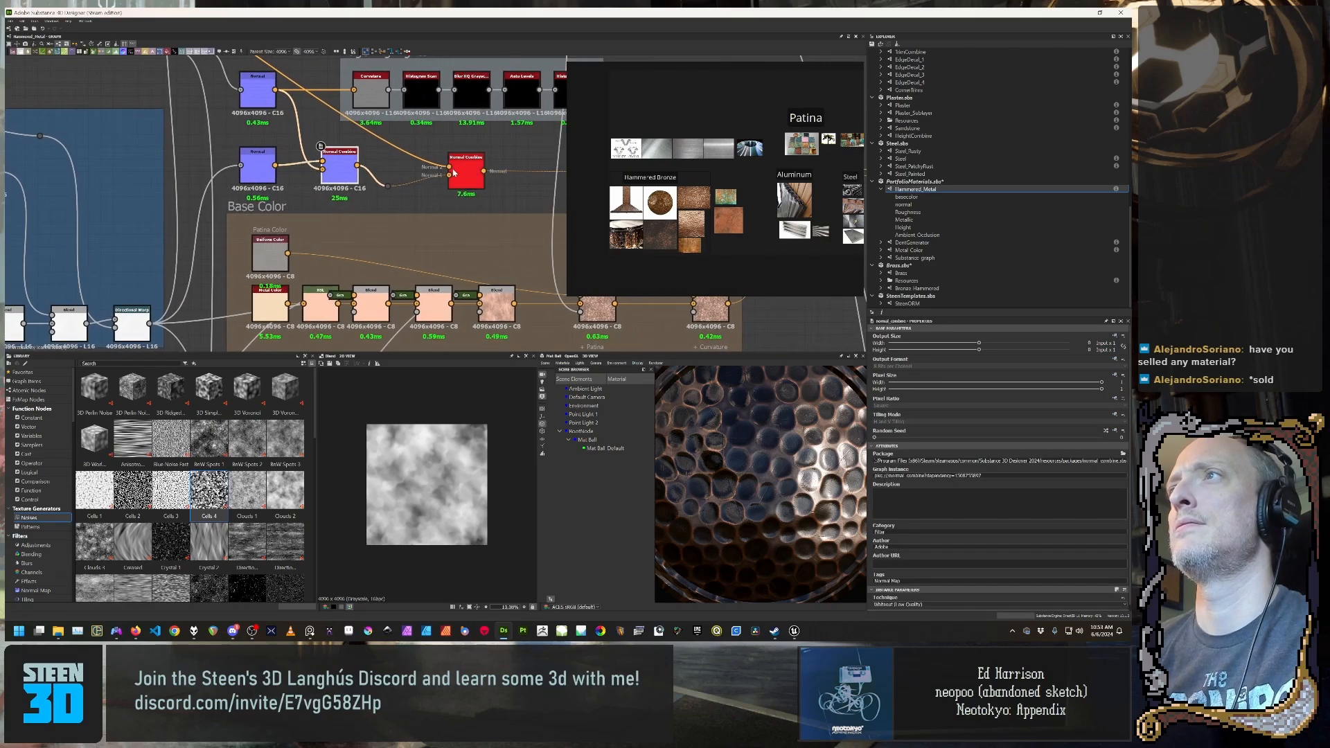
pyautogui.doubleClick(468, 173)
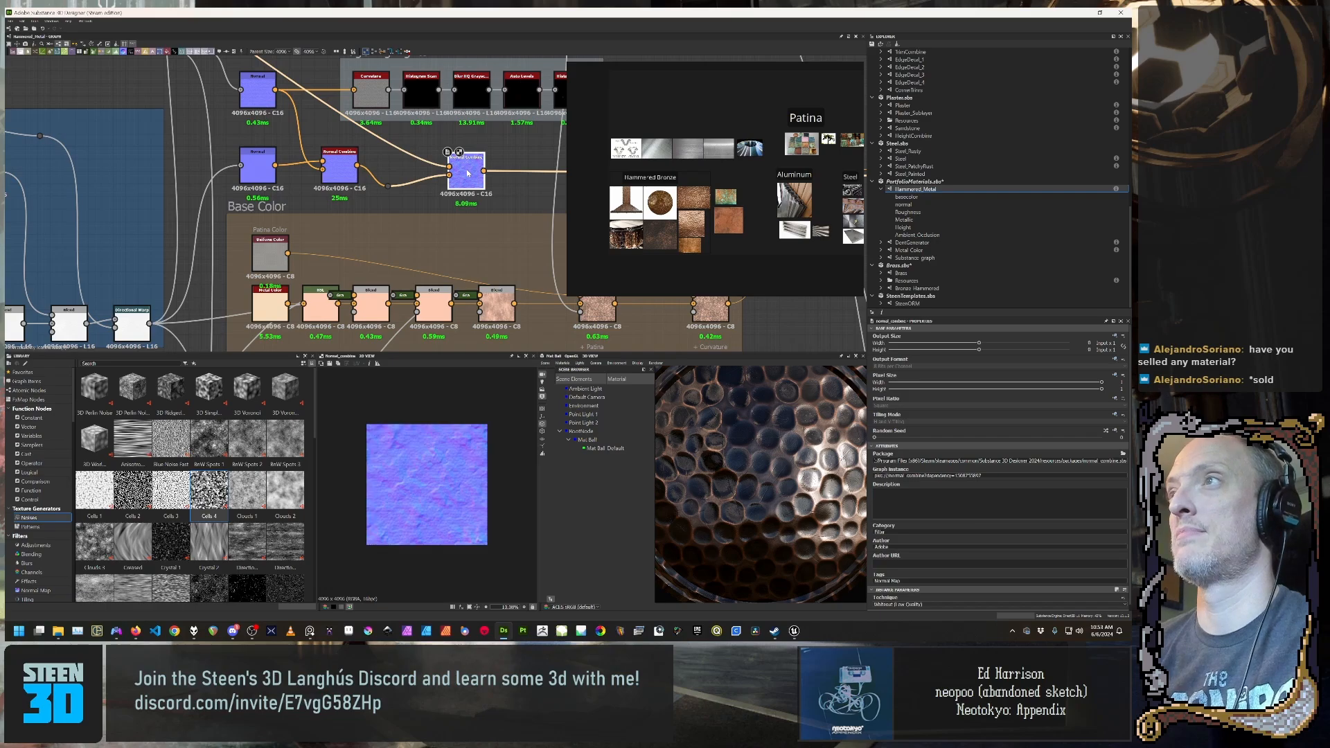
pyautogui.scroll(-5, 467, 173)
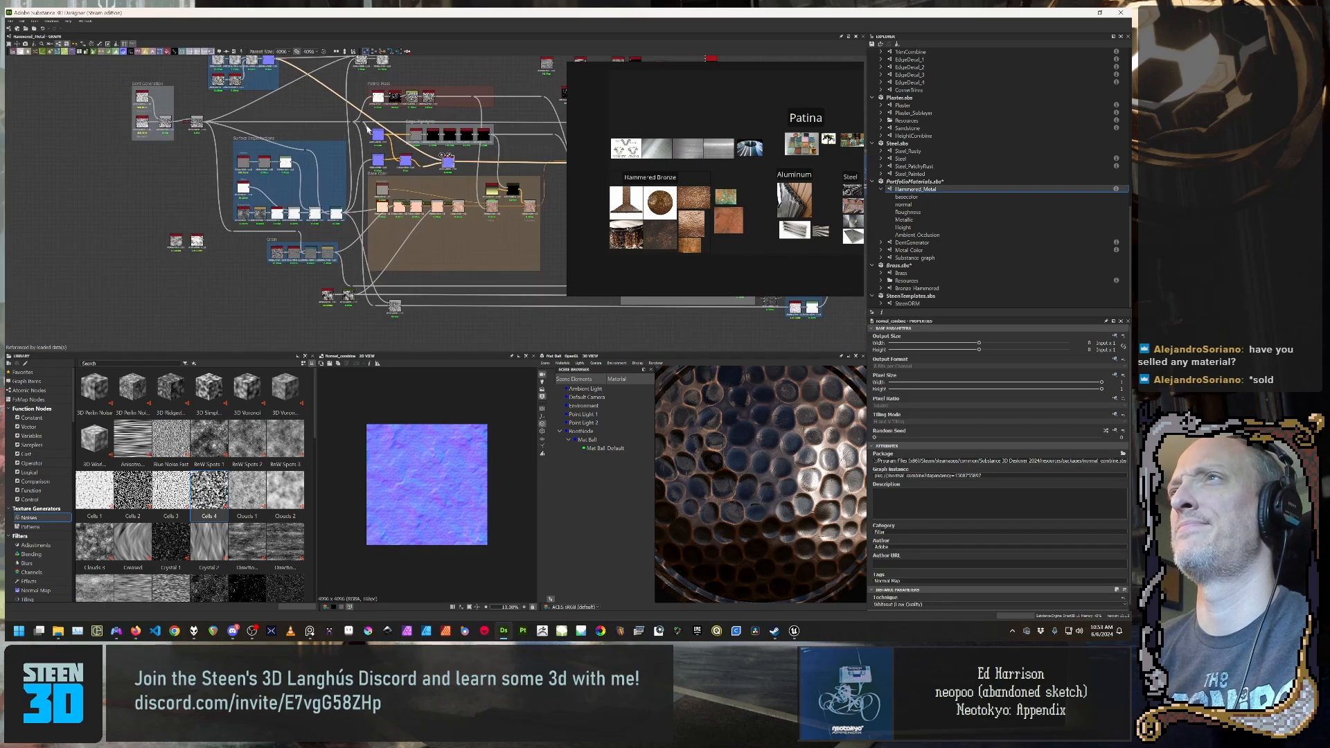
pyautogui.scroll(3, 410, 143)
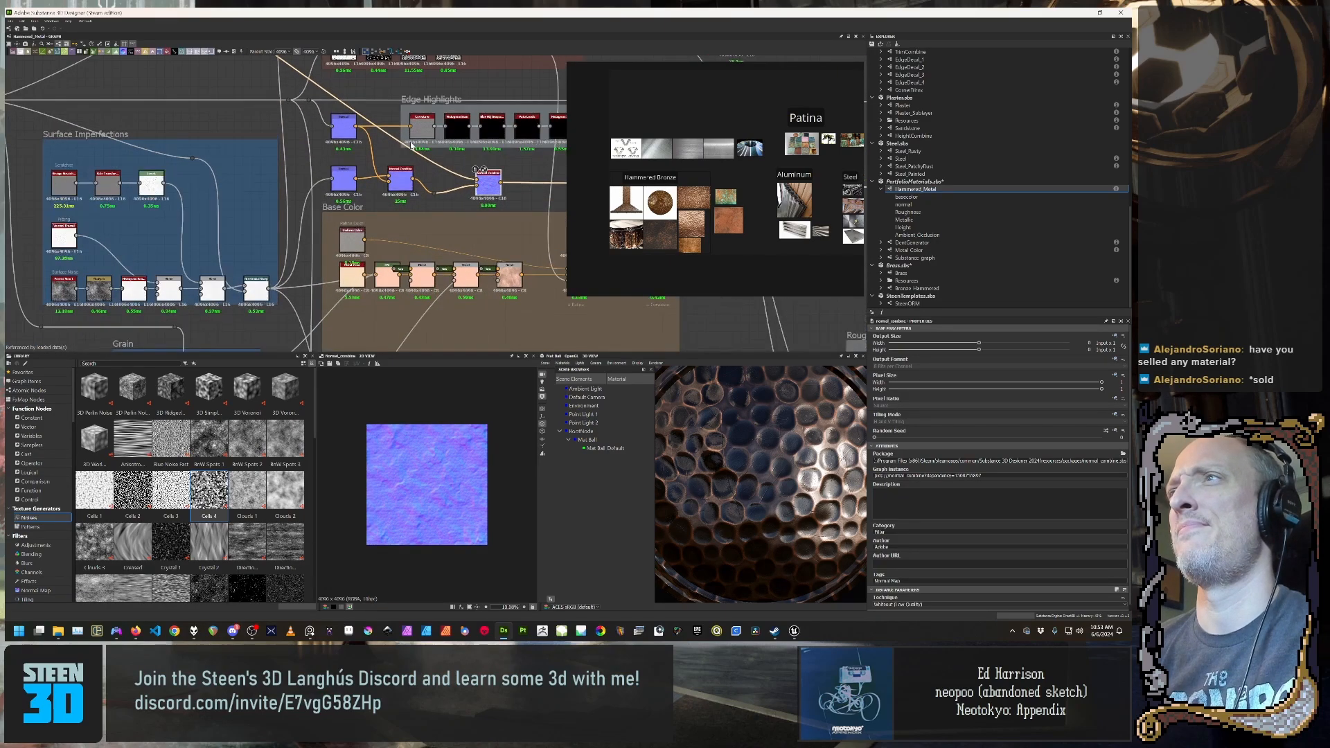
pyautogui.doubleClick(402, 183)
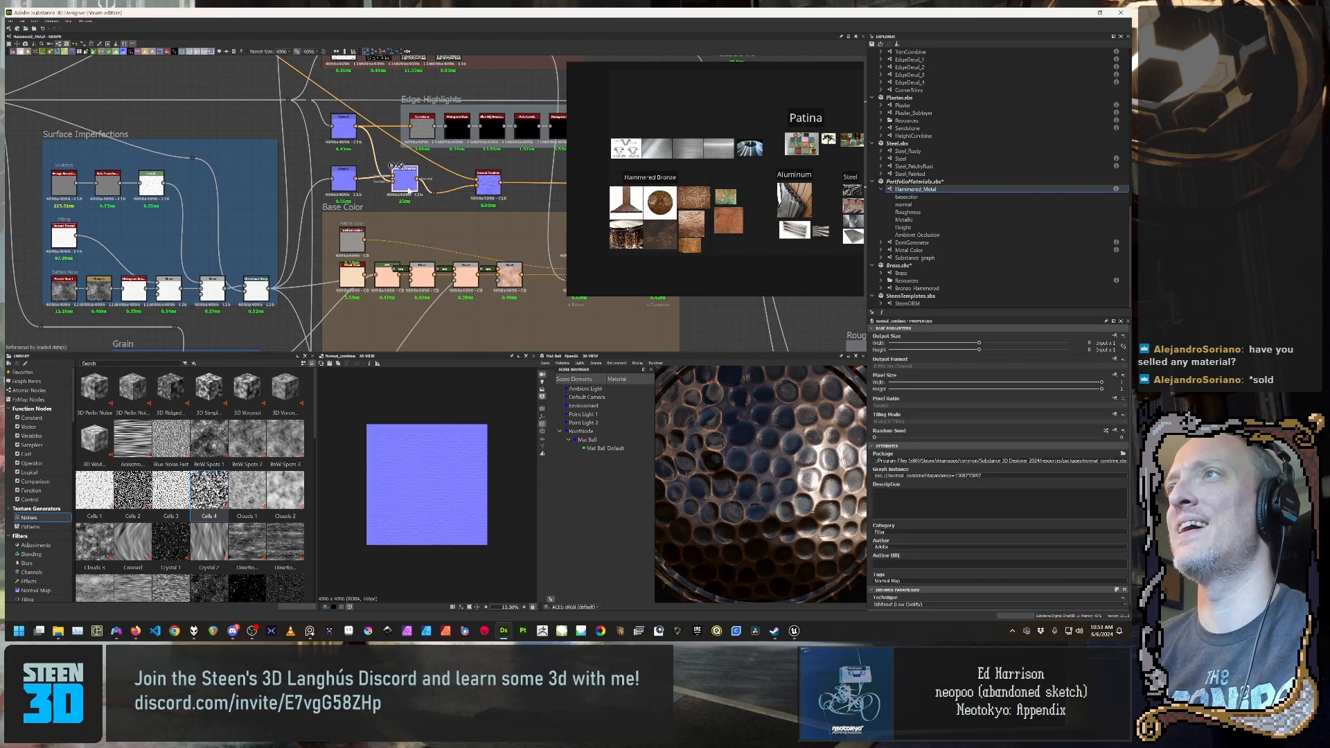
pyautogui.doubleClick(494, 186)
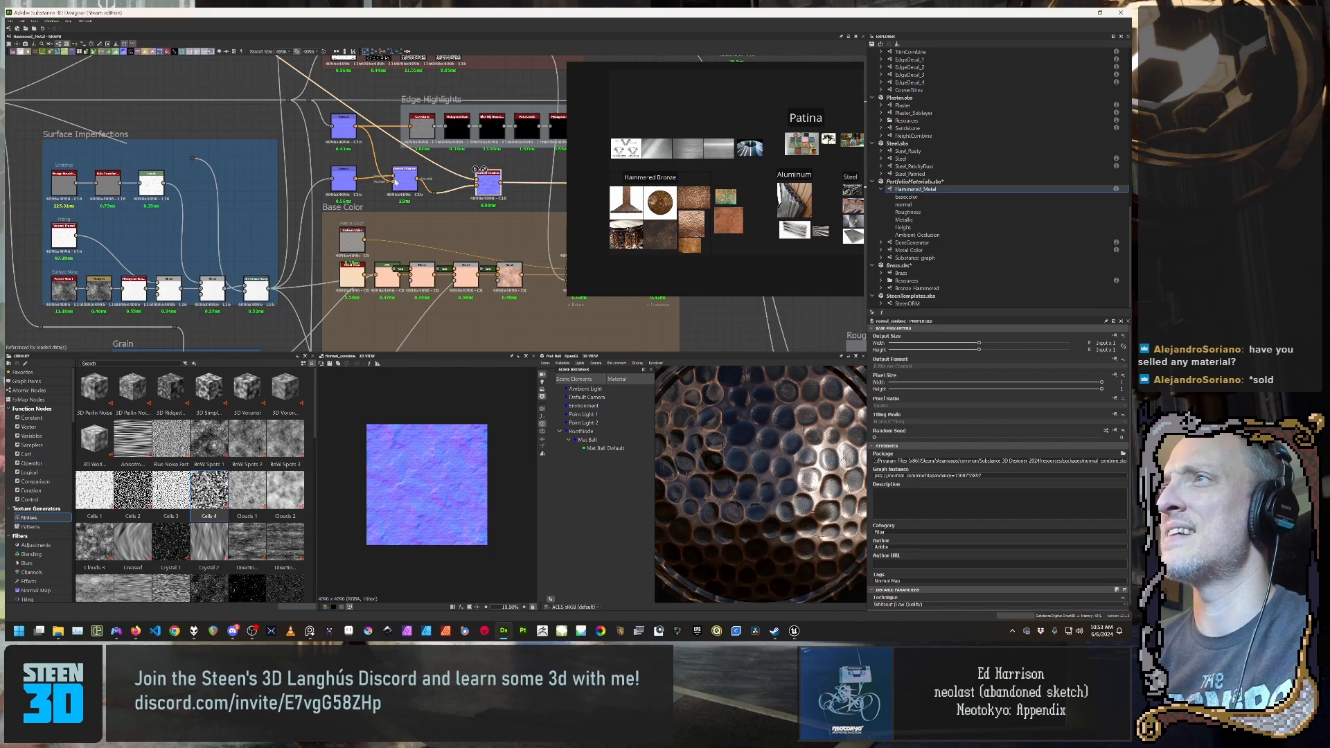
# Step: Compare the second Blend node's height preview with the first Normal Combine's normal preview
pyautogui.scroll(-3, 387, 181)
pyautogui.moveTo(274, 118); pyautogui.dragTo(400, 243, button='middle')
pyautogui.scroll(3, 386, 198)
pyautogui.moveTo(386, 198); pyautogui.dragTo(166, 173, button='middle')
pyautogui.doubleClick(344, 143)
pyautogui.moveTo(418, 156); pyautogui.dragTo(408, 35, button='middle')
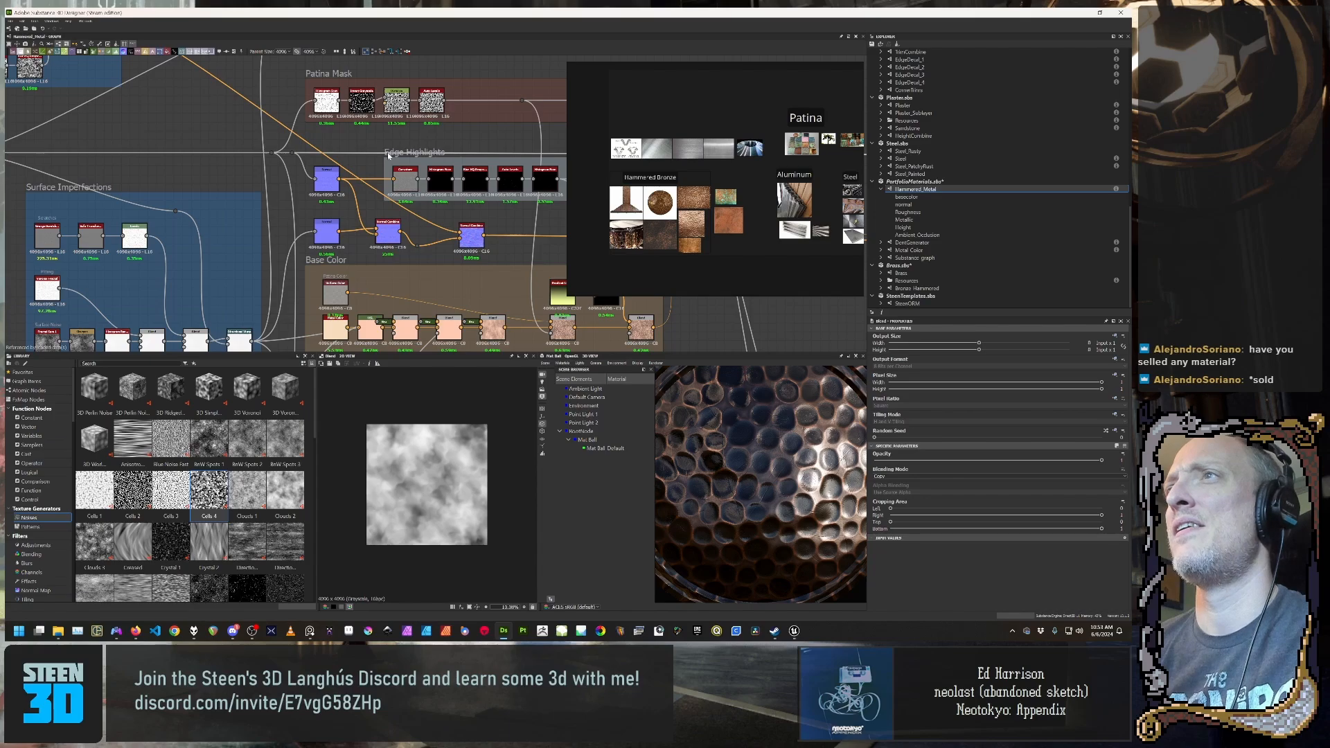
pyautogui.moveTo(355, 135); pyautogui.dragTo(408, 198, button='middle')
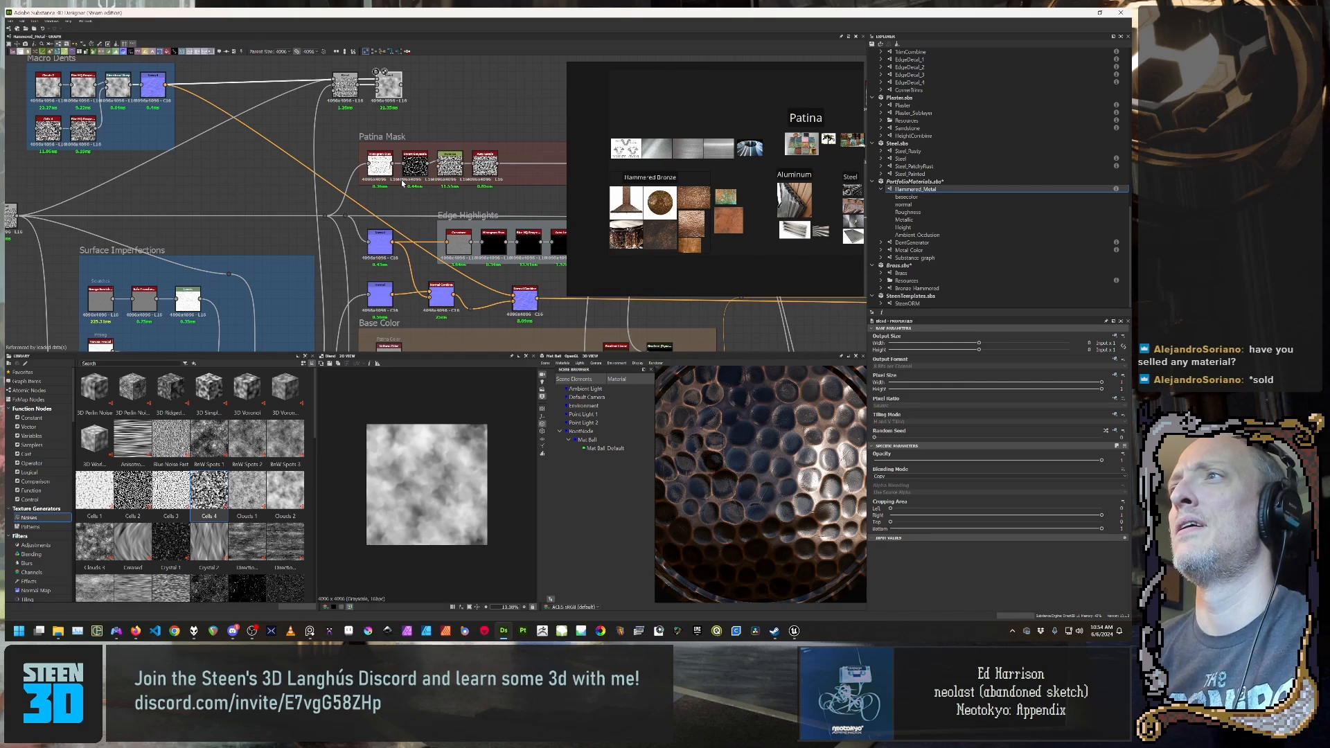
pyautogui.moveTo(455, 117); pyautogui.dragTo(457, 73, button='middle')
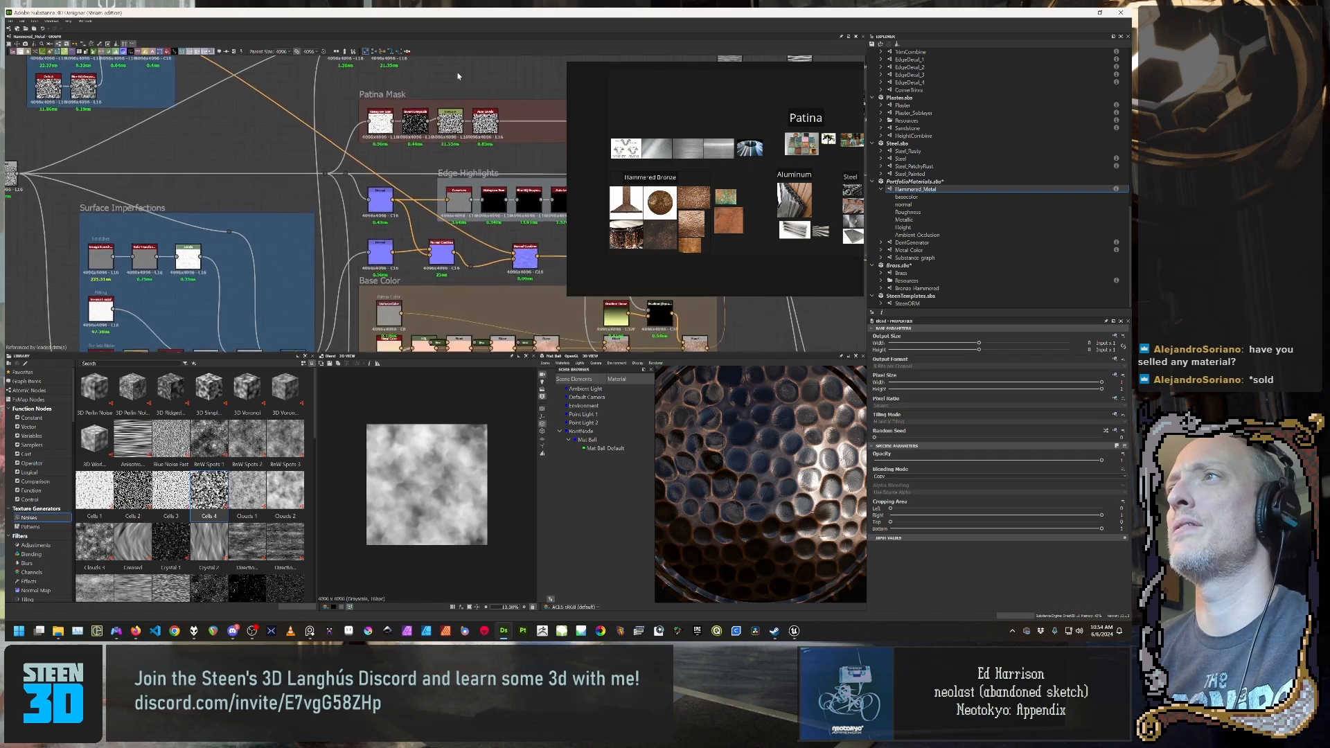
pyautogui.doubleClick(442, 260)
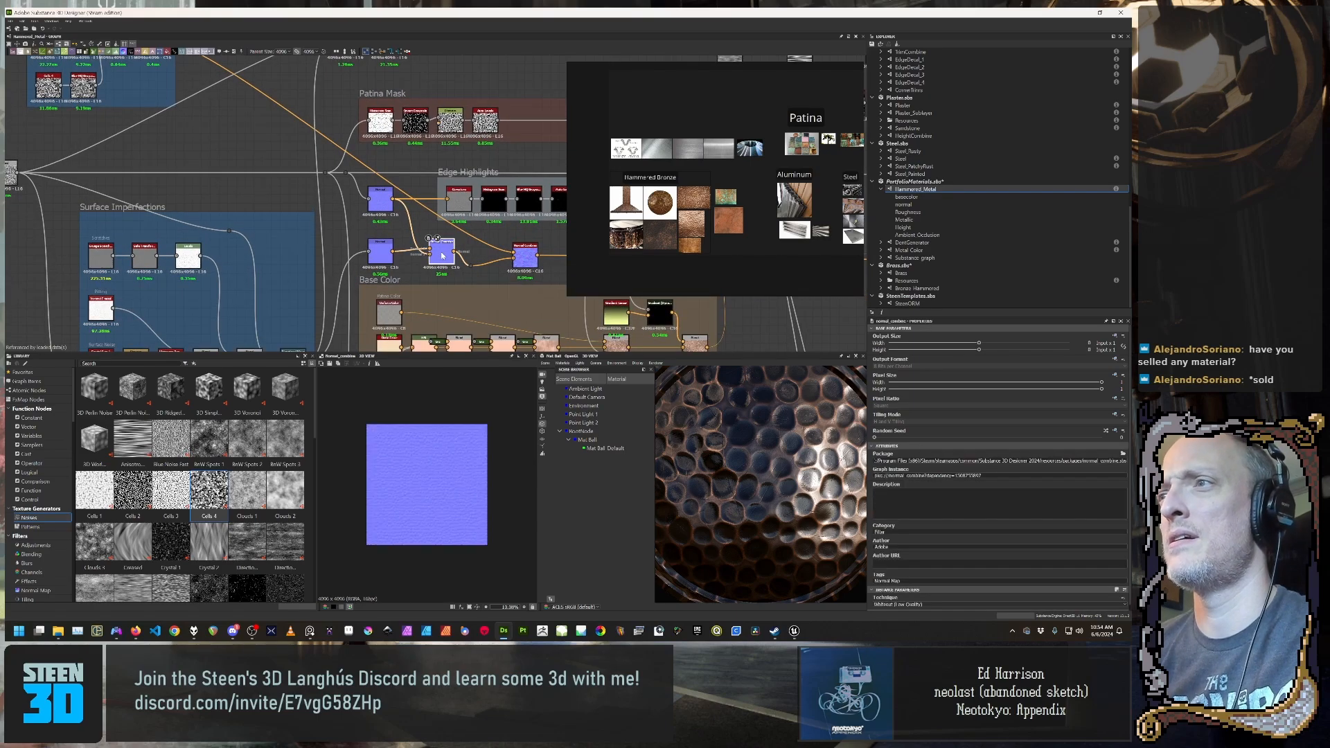
# Step: Compare the preview of the Normal node fed by Surface Imperfections with the first Normal Combine's preview
pyautogui.scroll(2, 426, 525)
pyautogui.scroll(3, 438, 493)
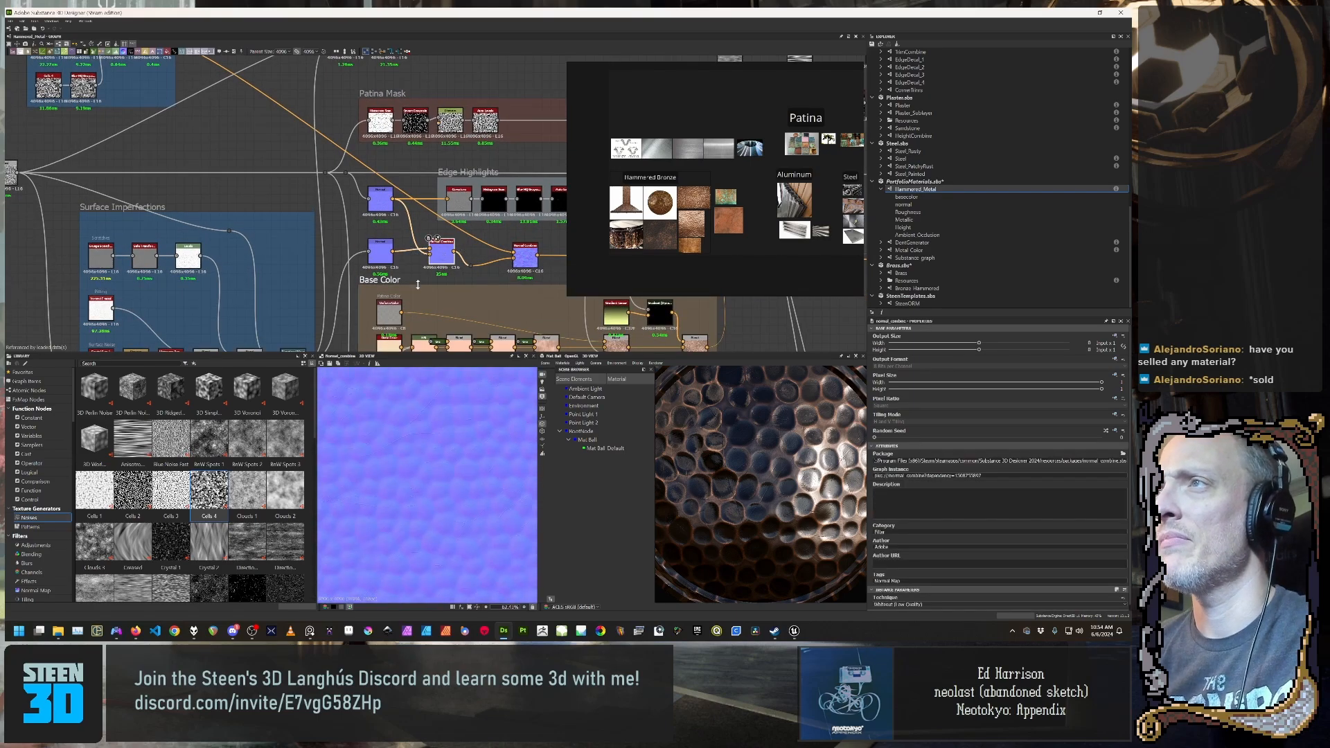
pyautogui.moveTo(382, 263); pyautogui.dragTo(435, 215, button='middle')
pyautogui.doubleClick(435, 212)
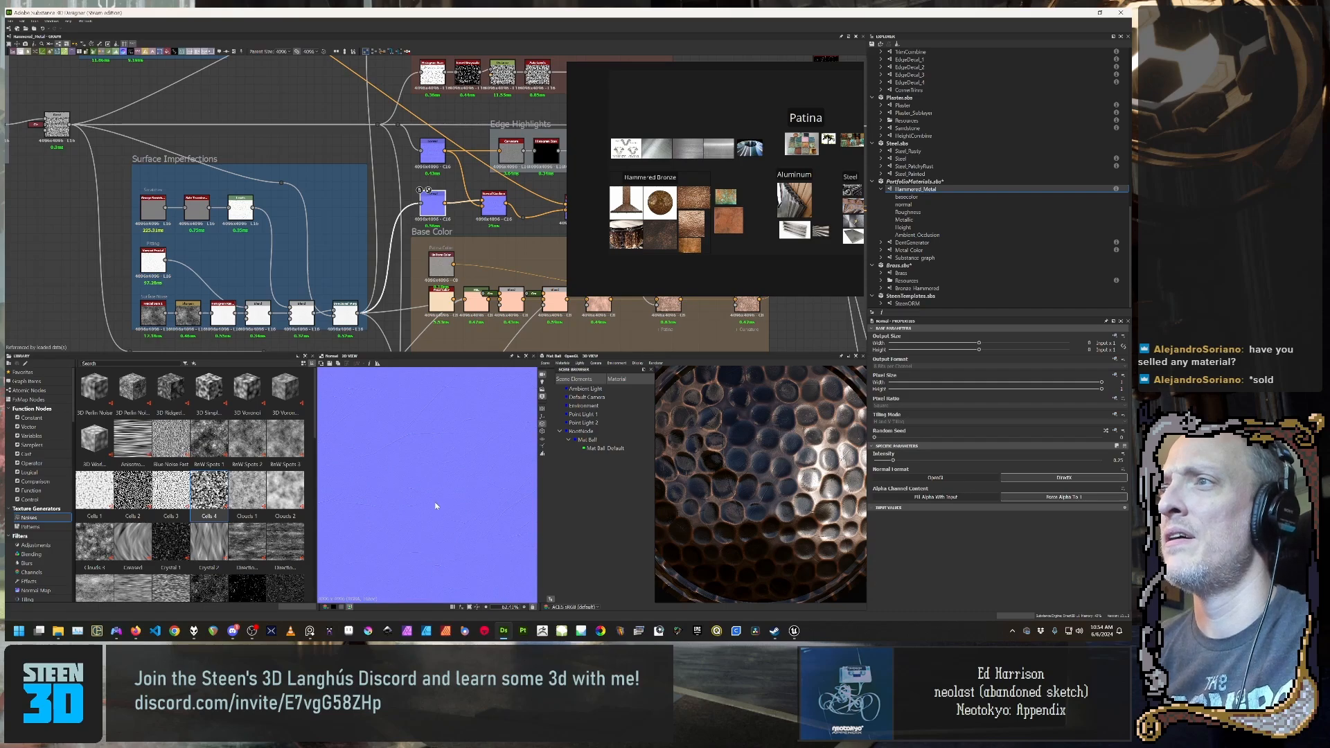
pyautogui.moveTo(478, 203); pyautogui.dragTo(416, 222, button='middle')
pyautogui.doubleClick(431, 224)
pyautogui.doubleClick(372, 230)
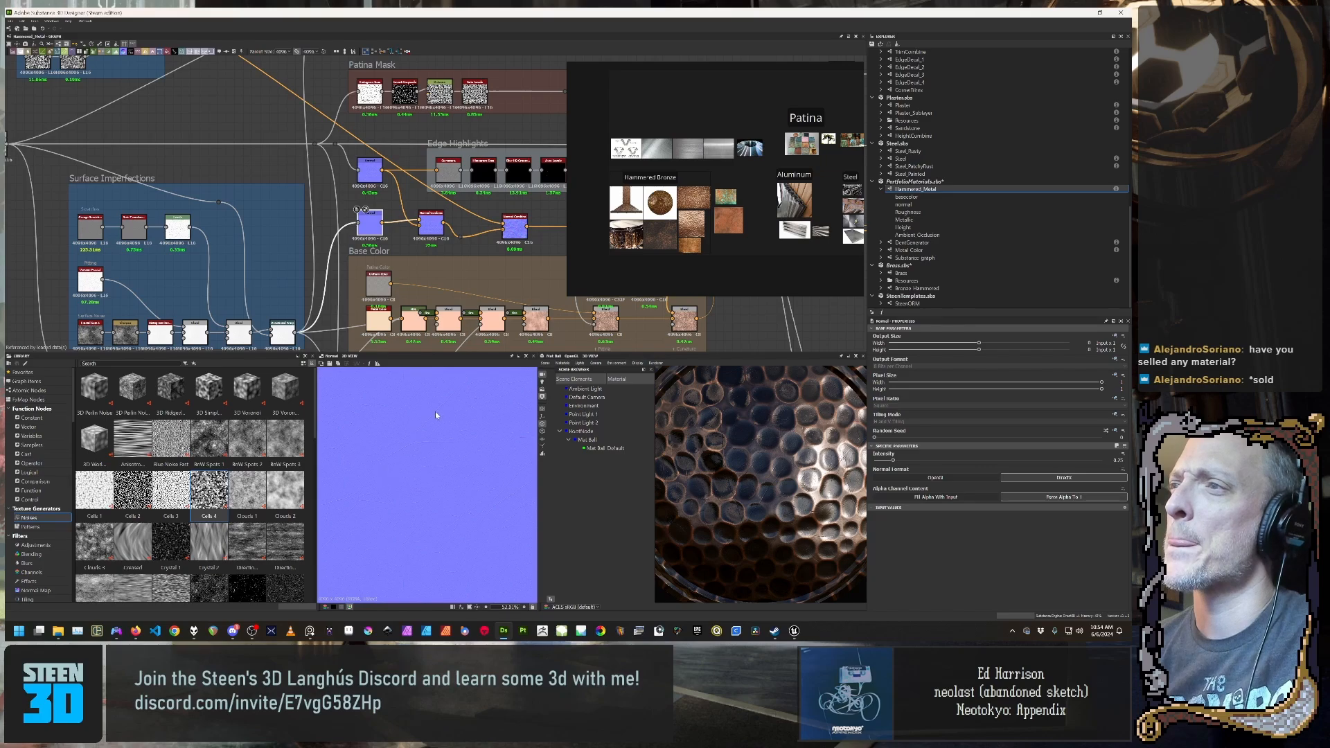
pyautogui.doubleClick(437, 223)
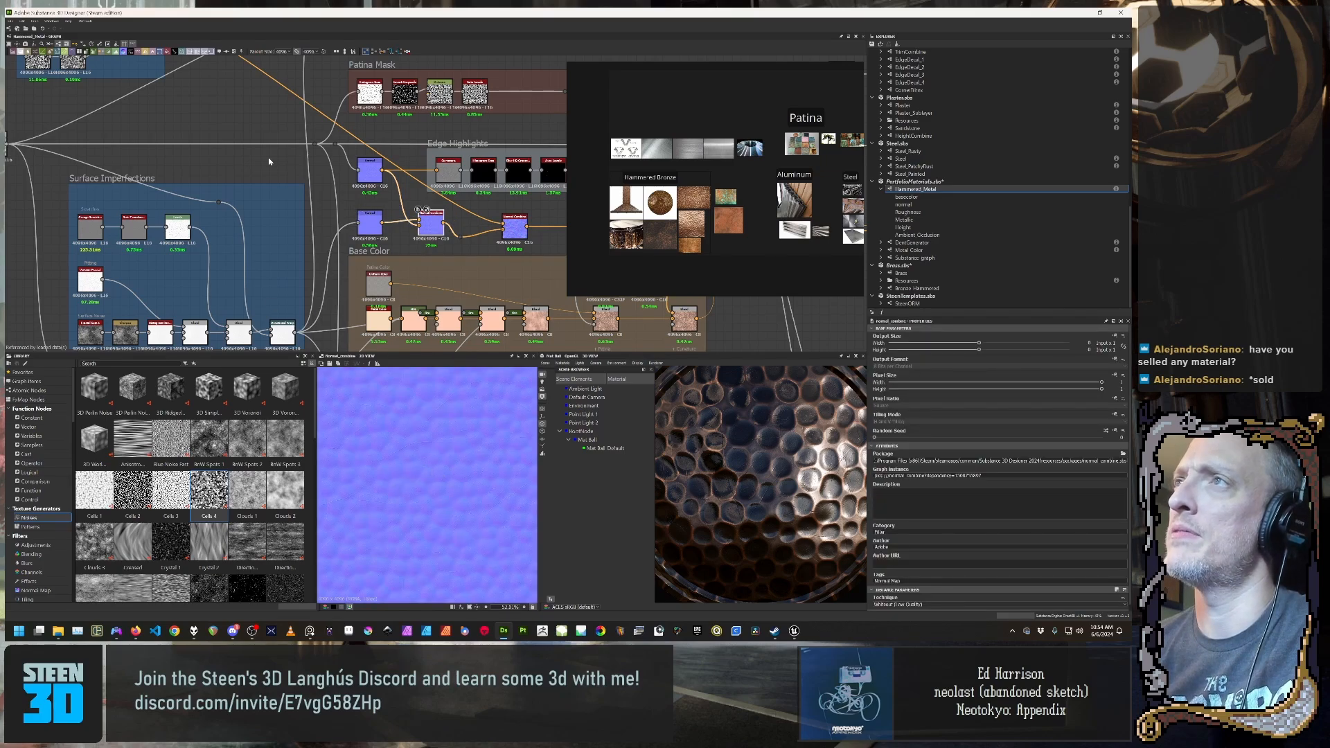
# Step: Preview the first Blend node above the Patina Mask frame and inspect its height pattern up close
pyautogui.moveTo(271, 161); pyautogui.dragTo(351, 354, button='middle')
pyautogui.scroll(6, 393, 212)
pyautogui.moveTo(407, 273); pyautogui.dragTo(372, 274, button='middle')
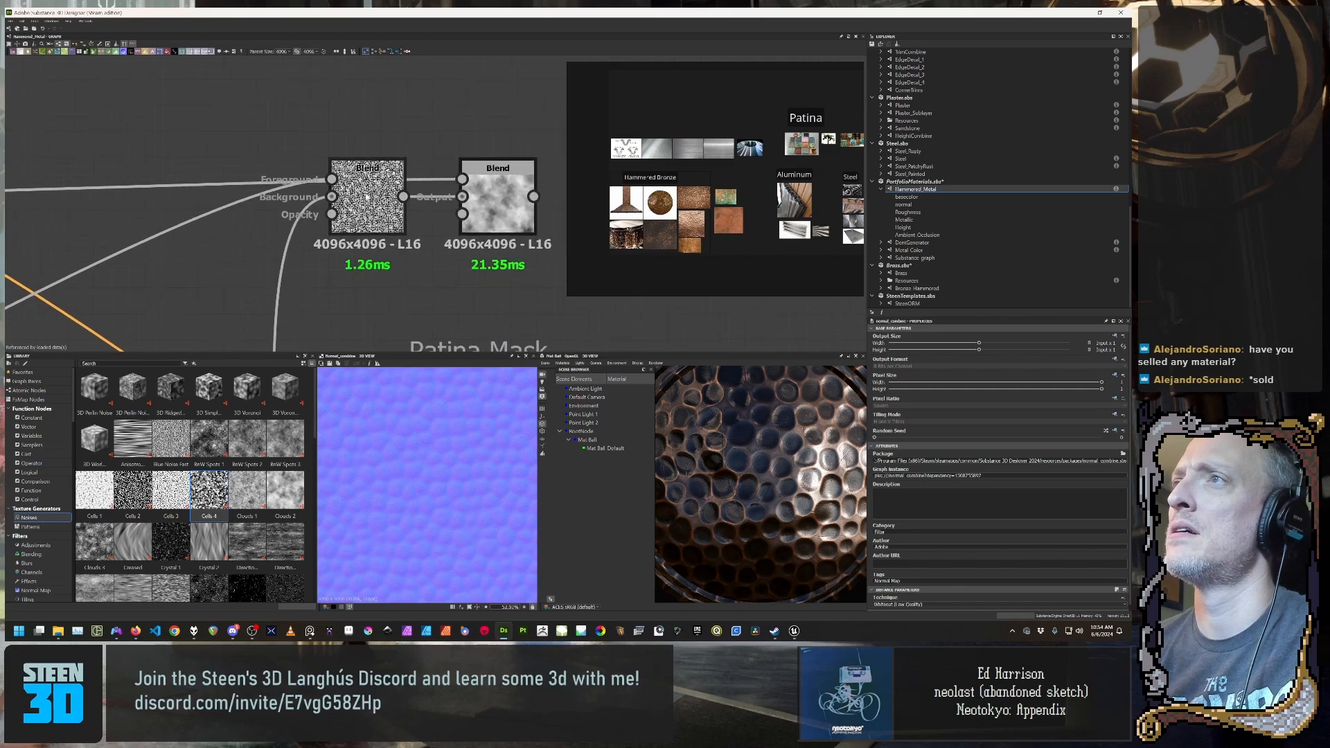
pyautogui.doubleClick(367, 196)
pyautogui.scroll(5, 452, 428)
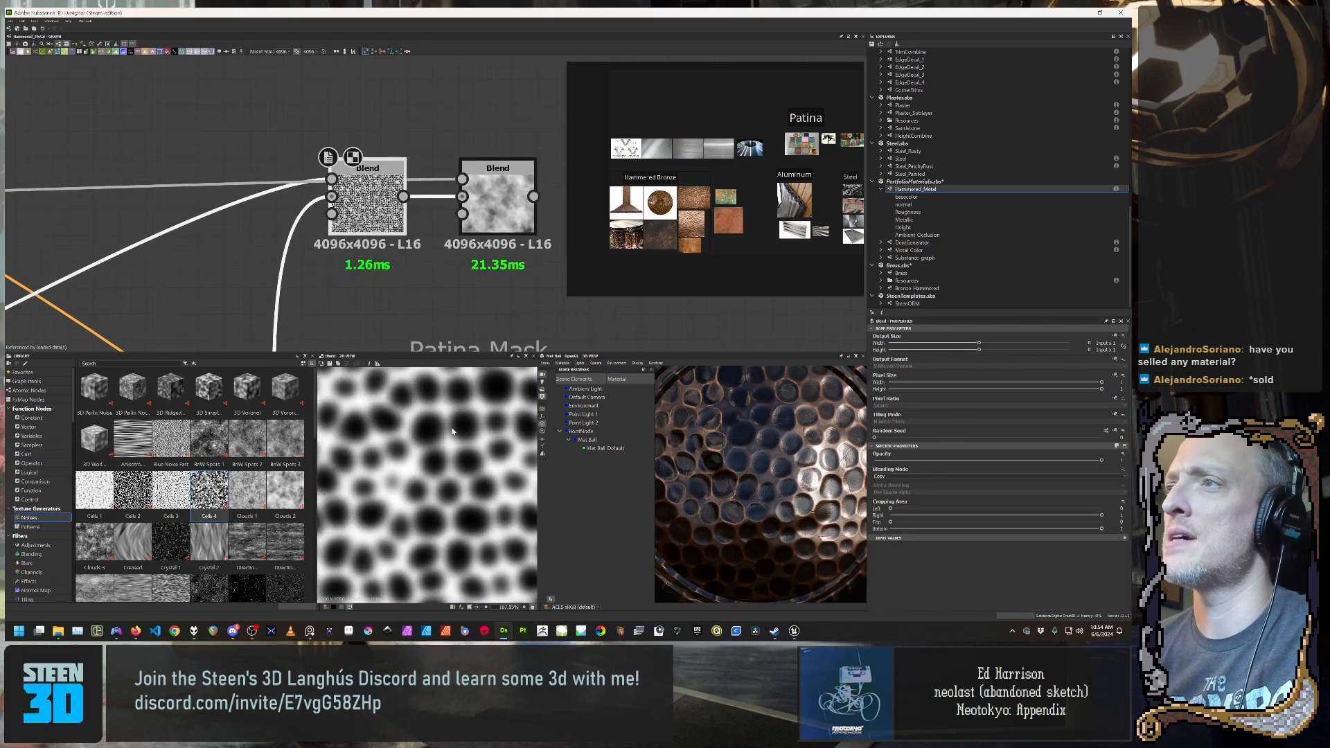
pyautogui.scroll(-3, 452, 428)
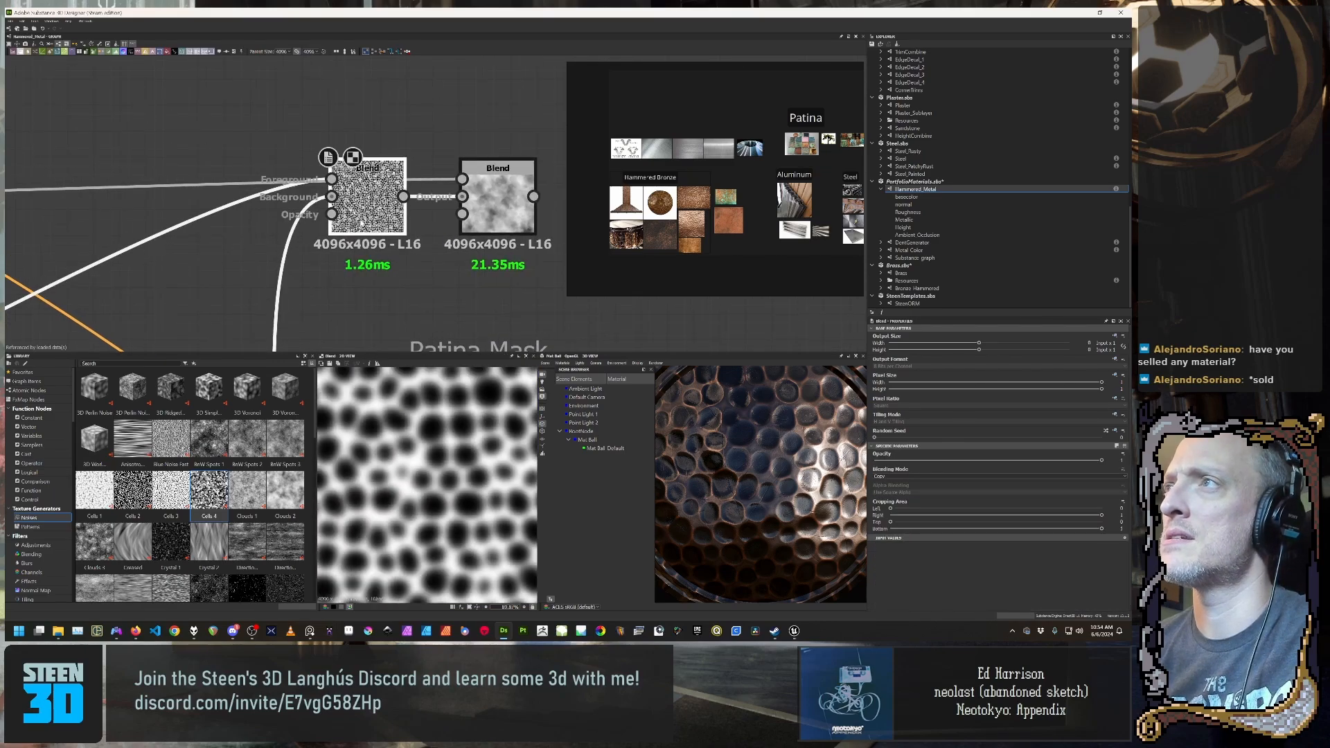
# Step: Compare the images feeding the first Blend node's background and foreground inputs
pyautogui.moveTo(364, 273); pyautogui.dragTo(471, 182, button='middle')
pyautogui.scroll(-3, 472, 182)
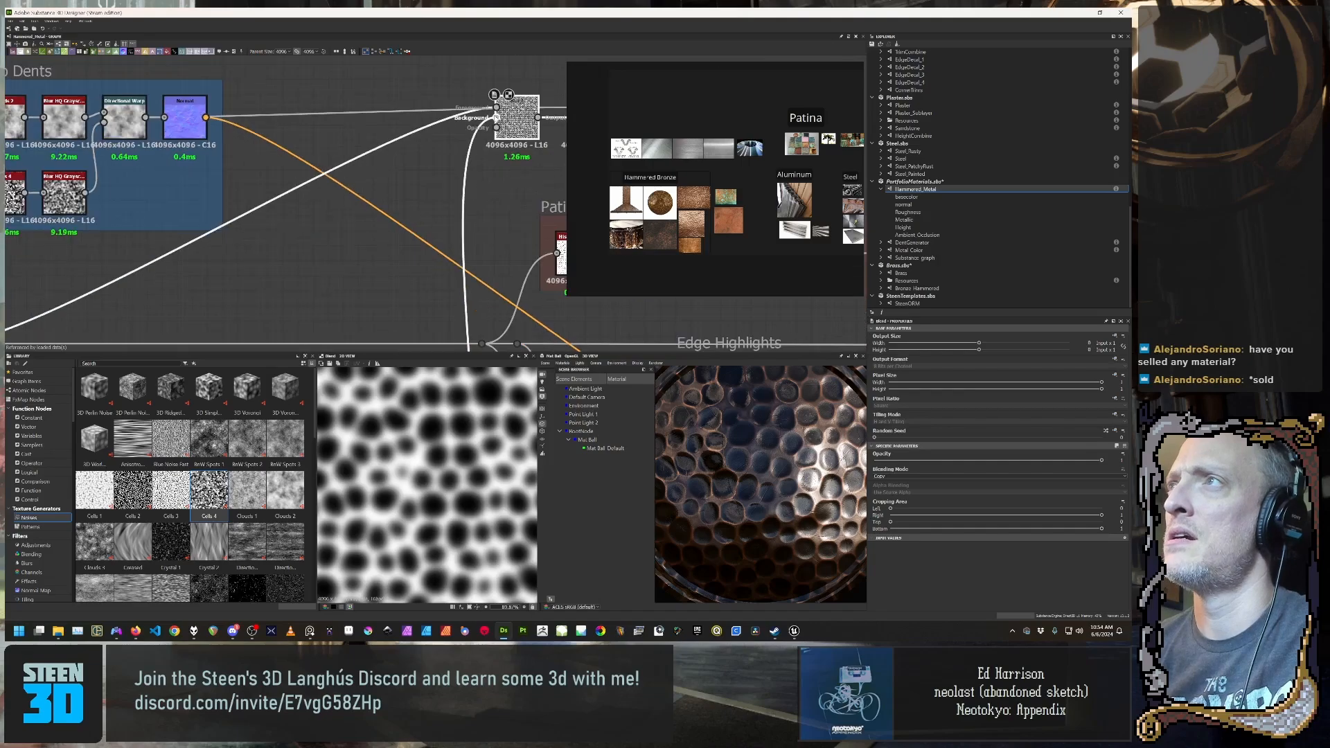
pyautogui.doubleClick(498, 119)
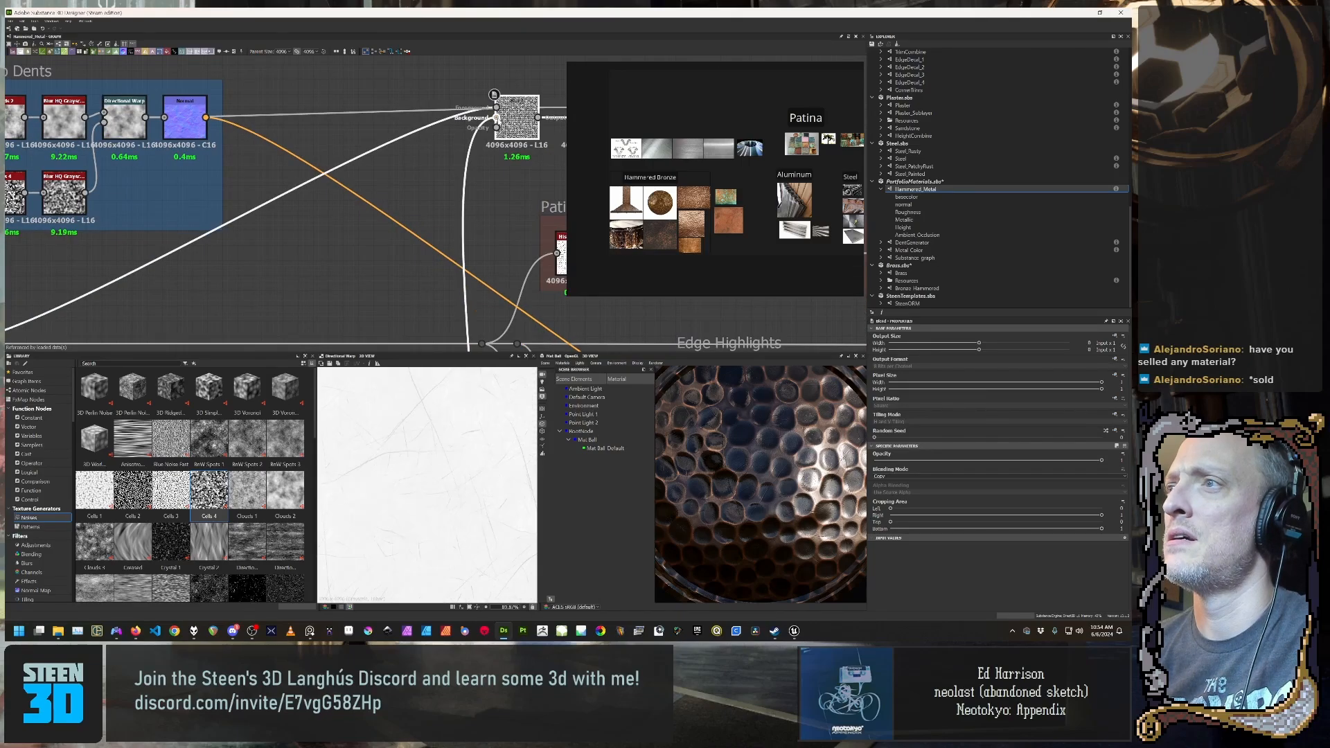
pyautogui.doubleClick(497, 108)
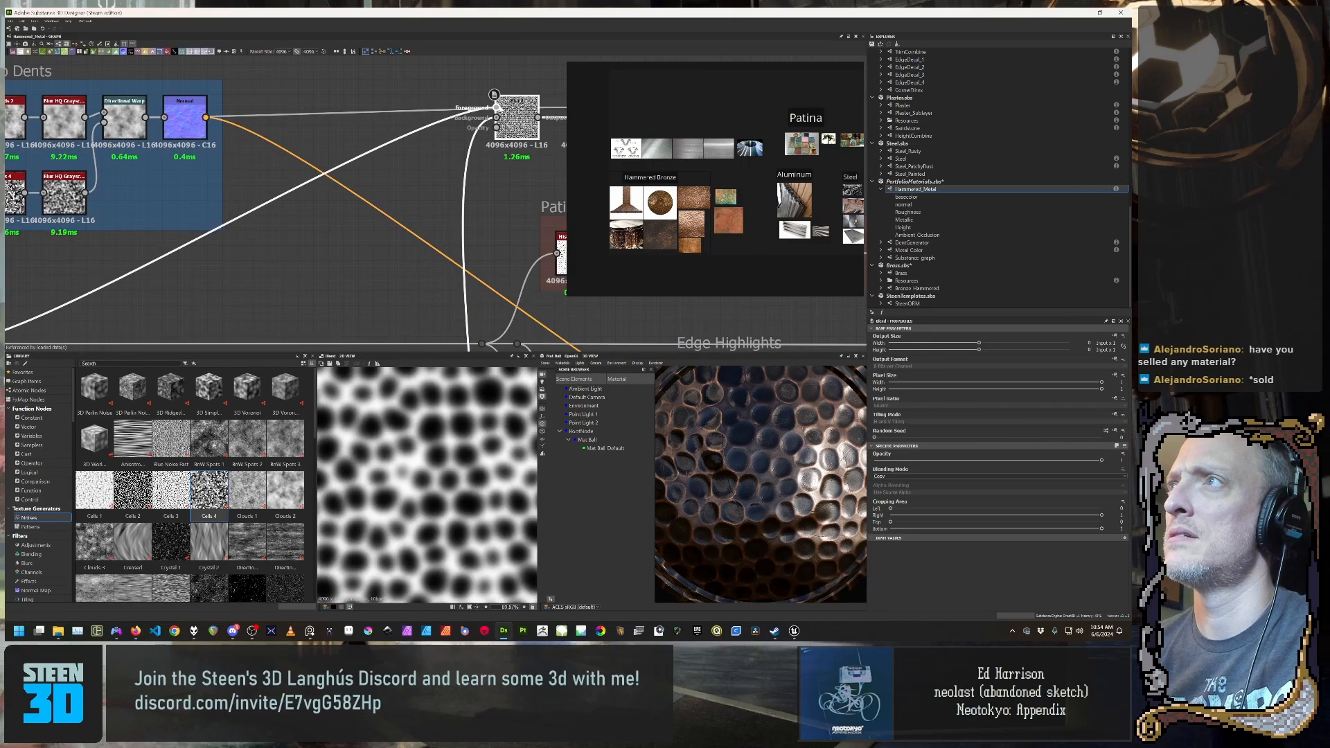
pyautogui.doubleClick(497, 119)
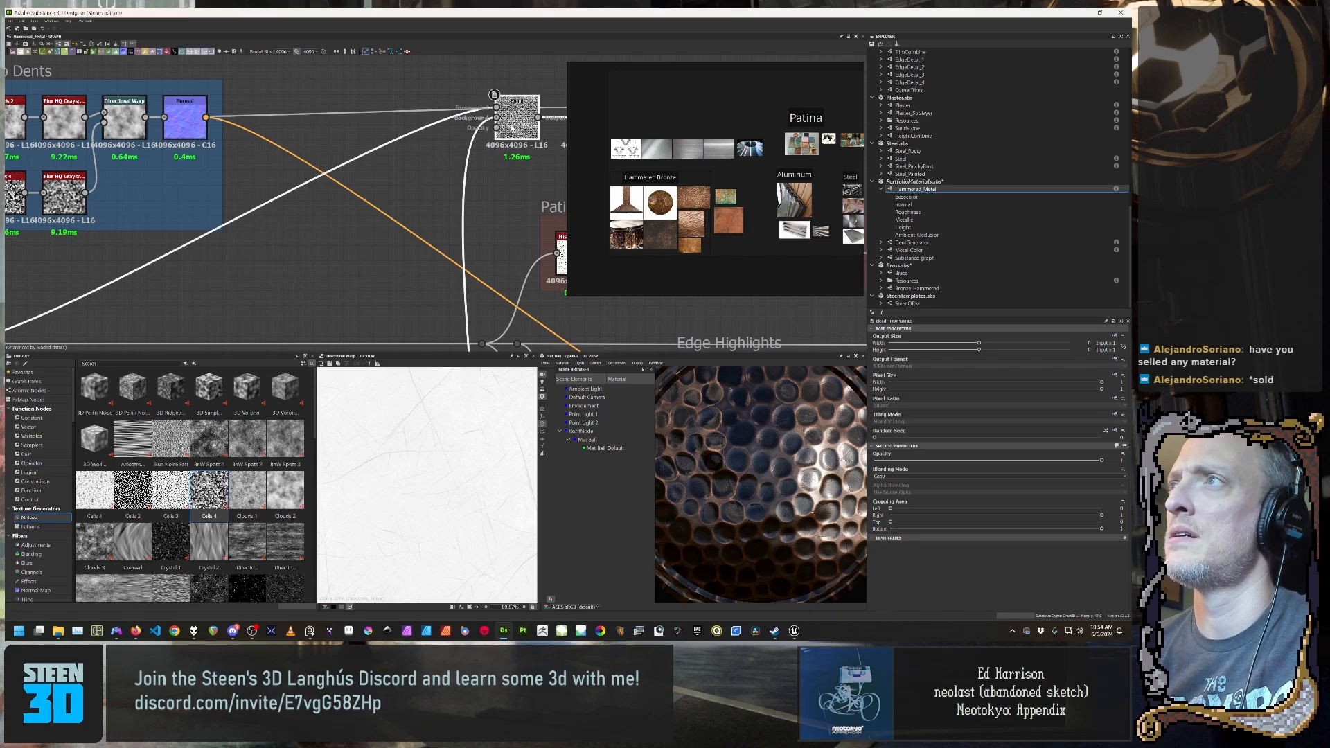
# Step: Preview the first Blend node's output again and check it for surface imperfection detail at several magnifications
pyautogui.scroll(-3, 415, 146)
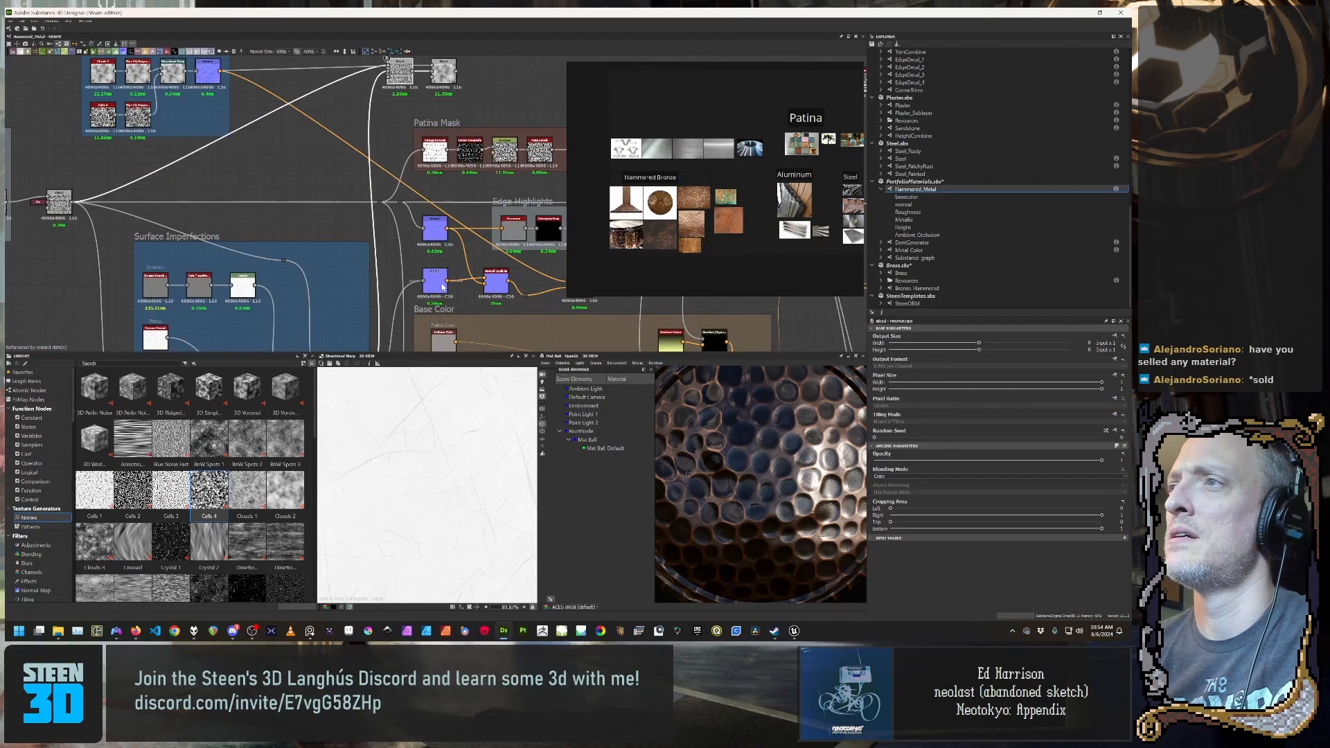
pyautogui.moveTo(383, 130); pyautogui.dragTo(373, 160, button='middle')
pyautogui.doubleClick(387, 106)
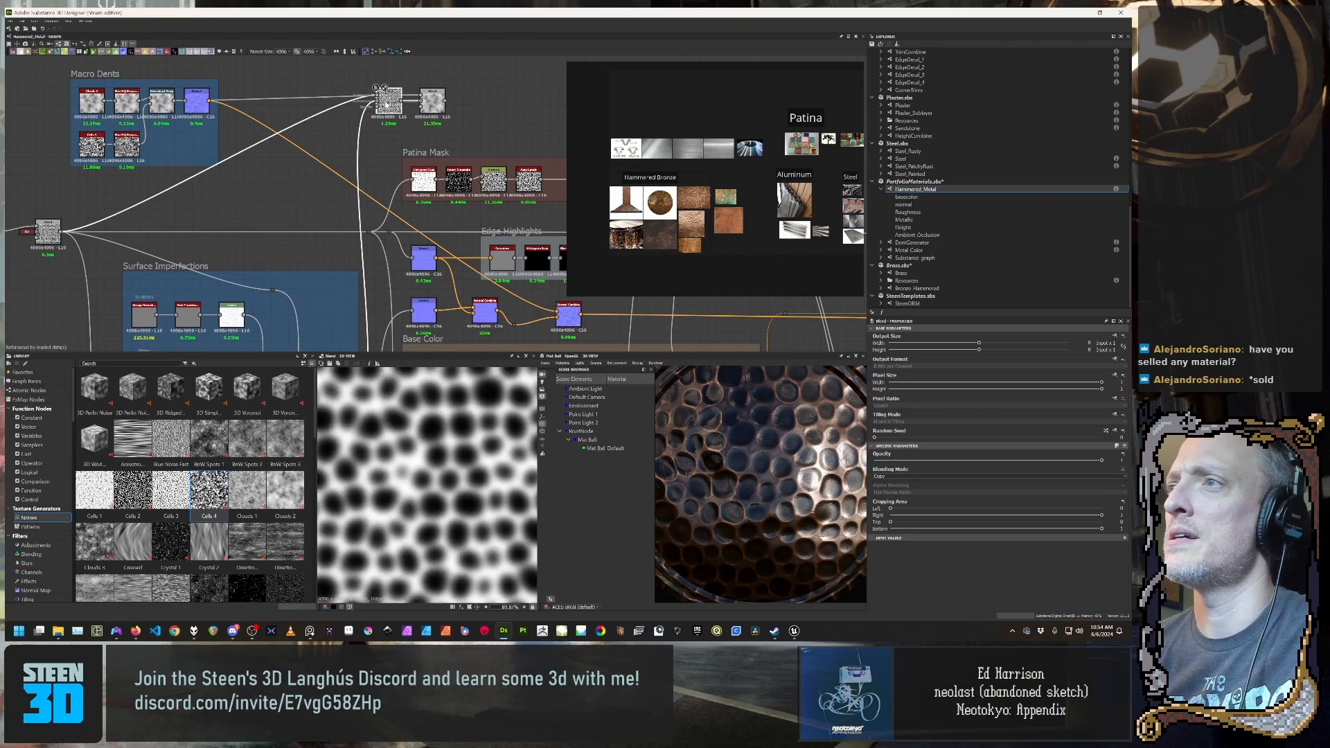
pyautogui.scroll(8, 414, 385)
pyautogui.scroll(-5, 414, 385)
pyautogui.scroll(-4, 415, 389)
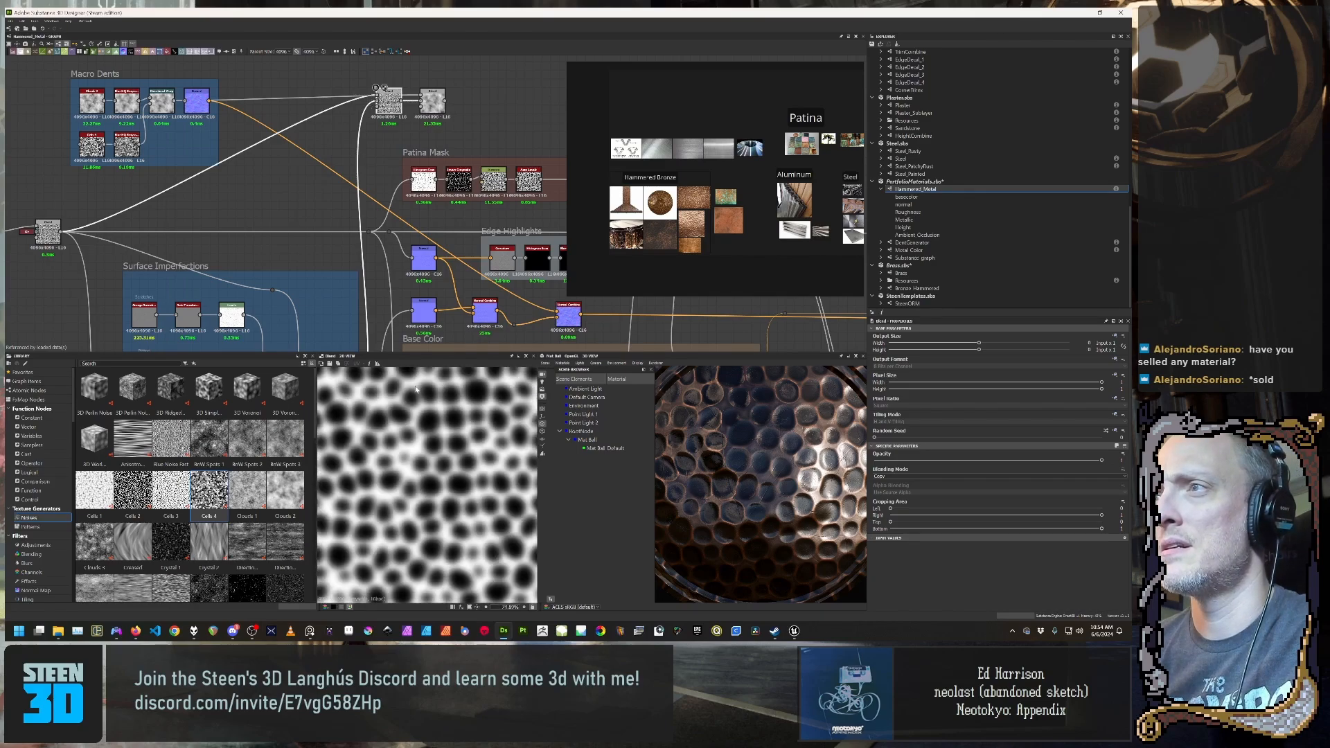
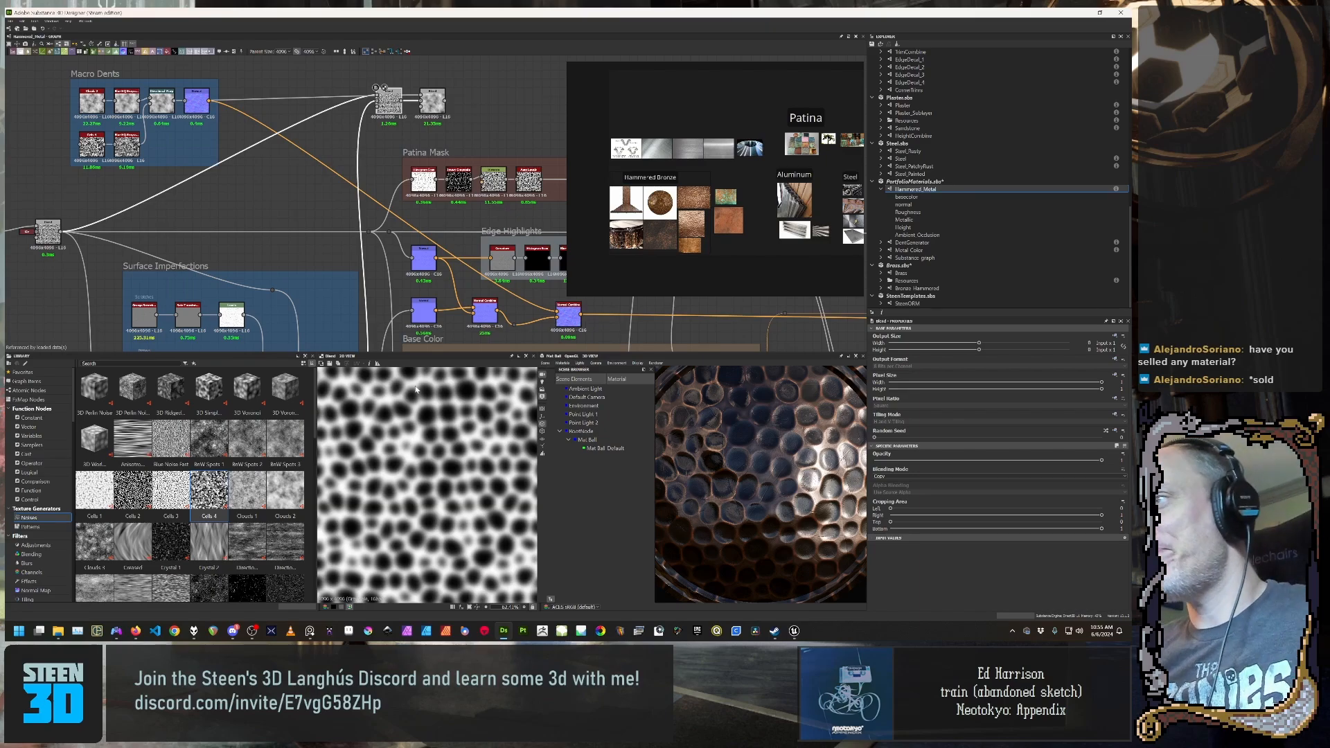
pyautogui.scroll(-3, 412, 204)
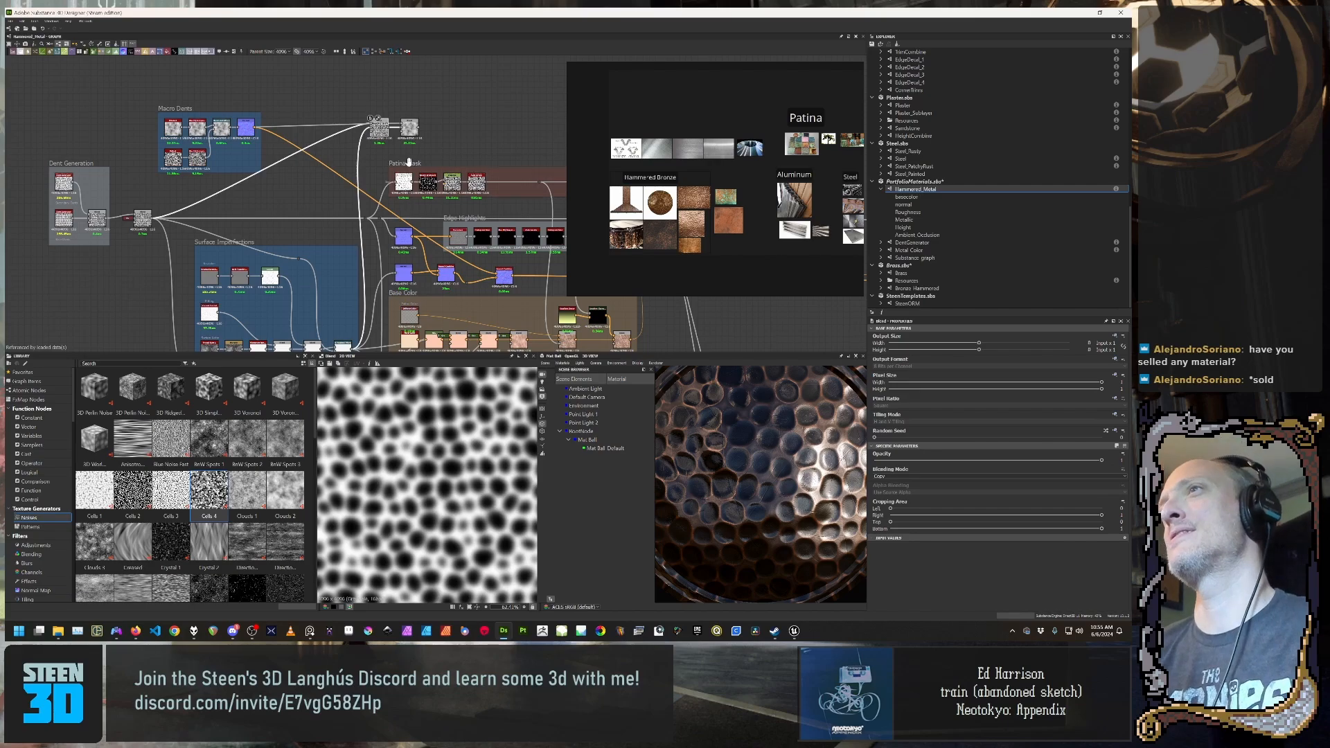
pyautogui.scroll(3, 408, 202)
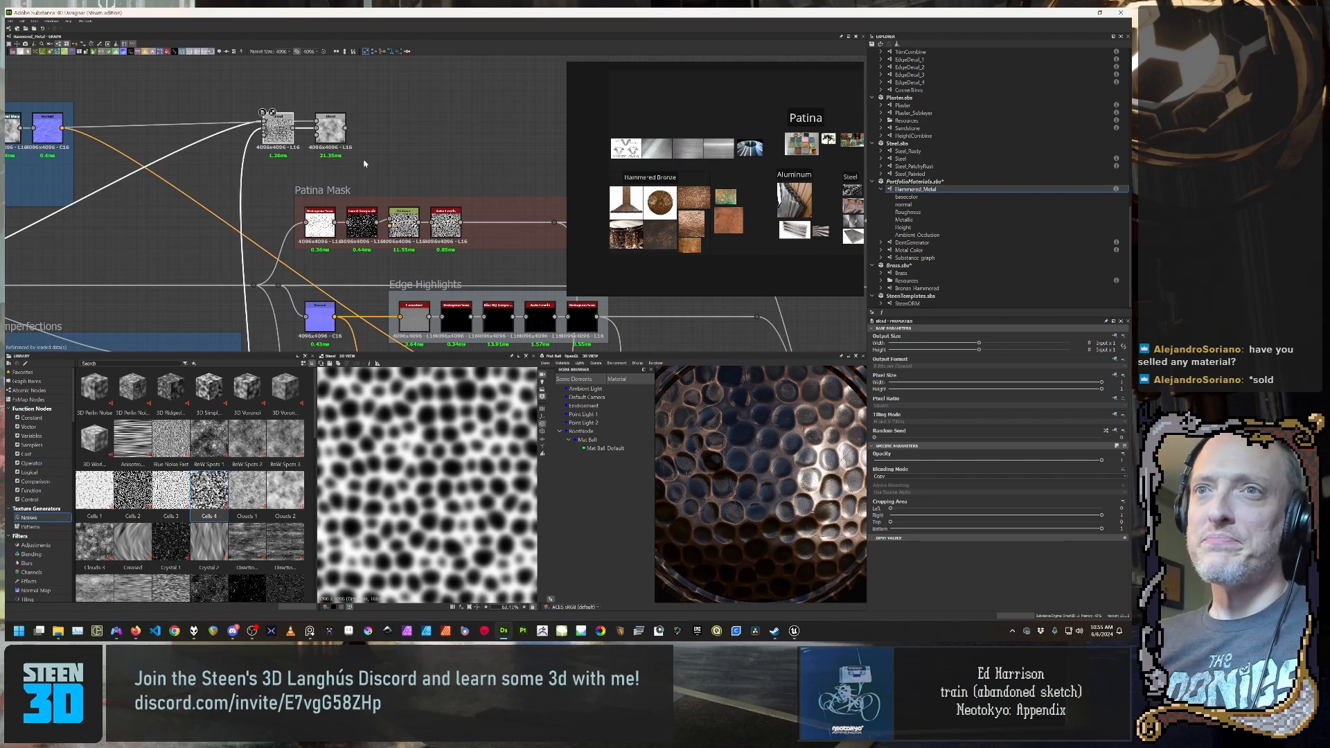
pyautogui.scroll(4, 364, 163)
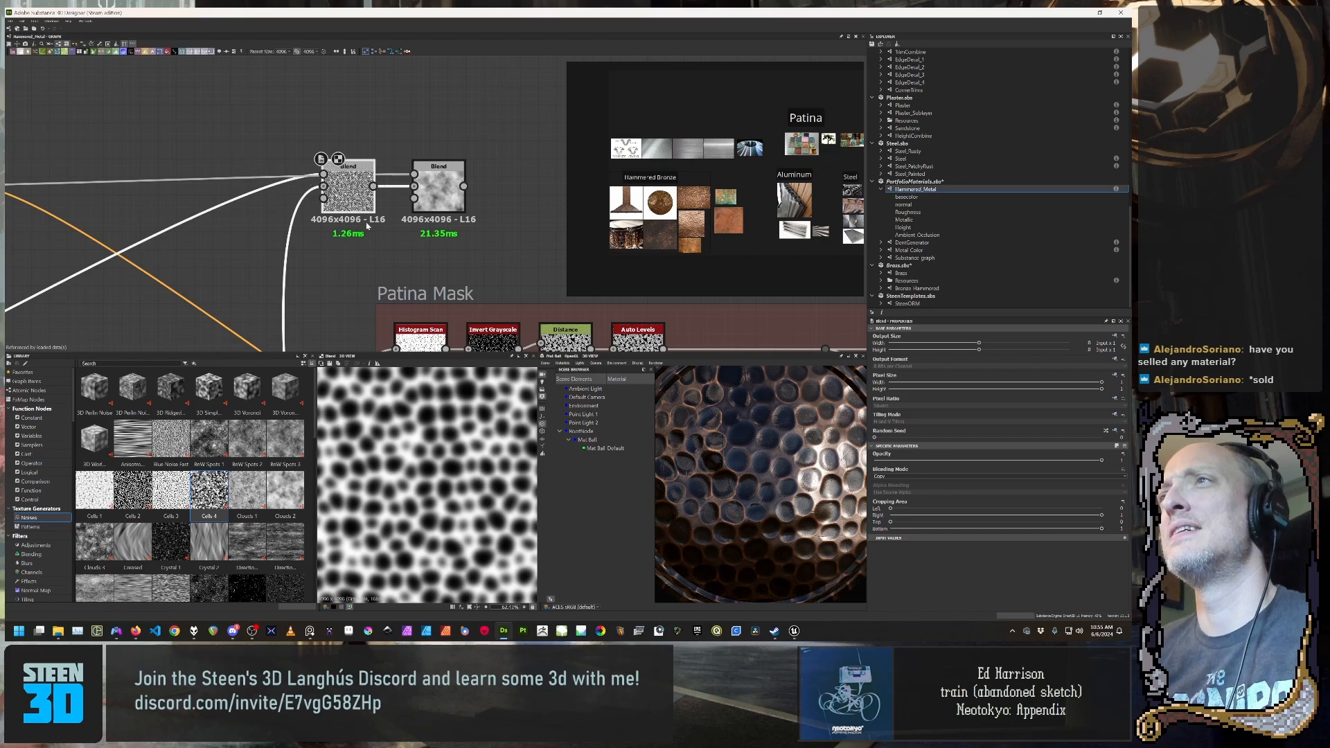
pyautogui.scroll(-4, 371, 230)
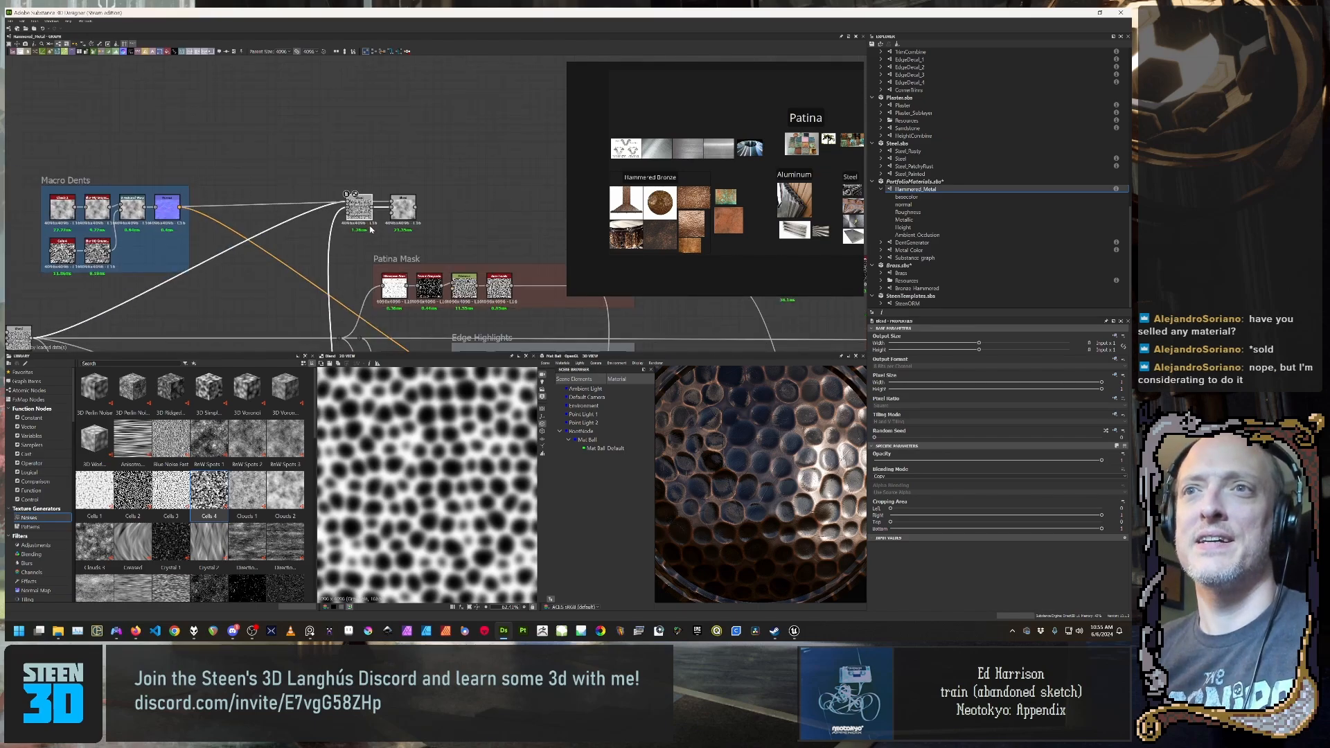
pyautogui.scroll(-3, 380, 228)
pyautogui.moveTo(427, 263); pyautogui.dragTo(455, 152, button='middle')
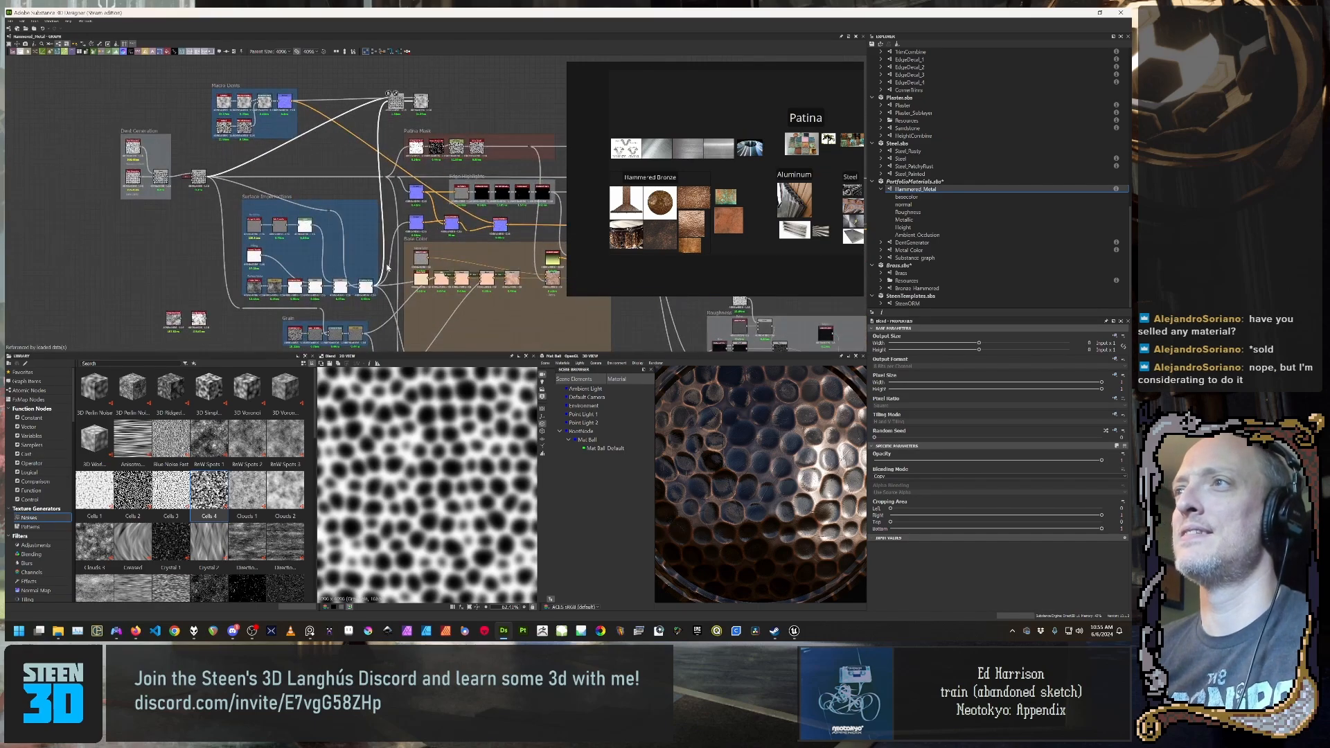
pyautogui.moveTo(387, 267); pyautogui.dragTo(398, 216, button='middle')
pyautogui.scroll(4, 405, 256)
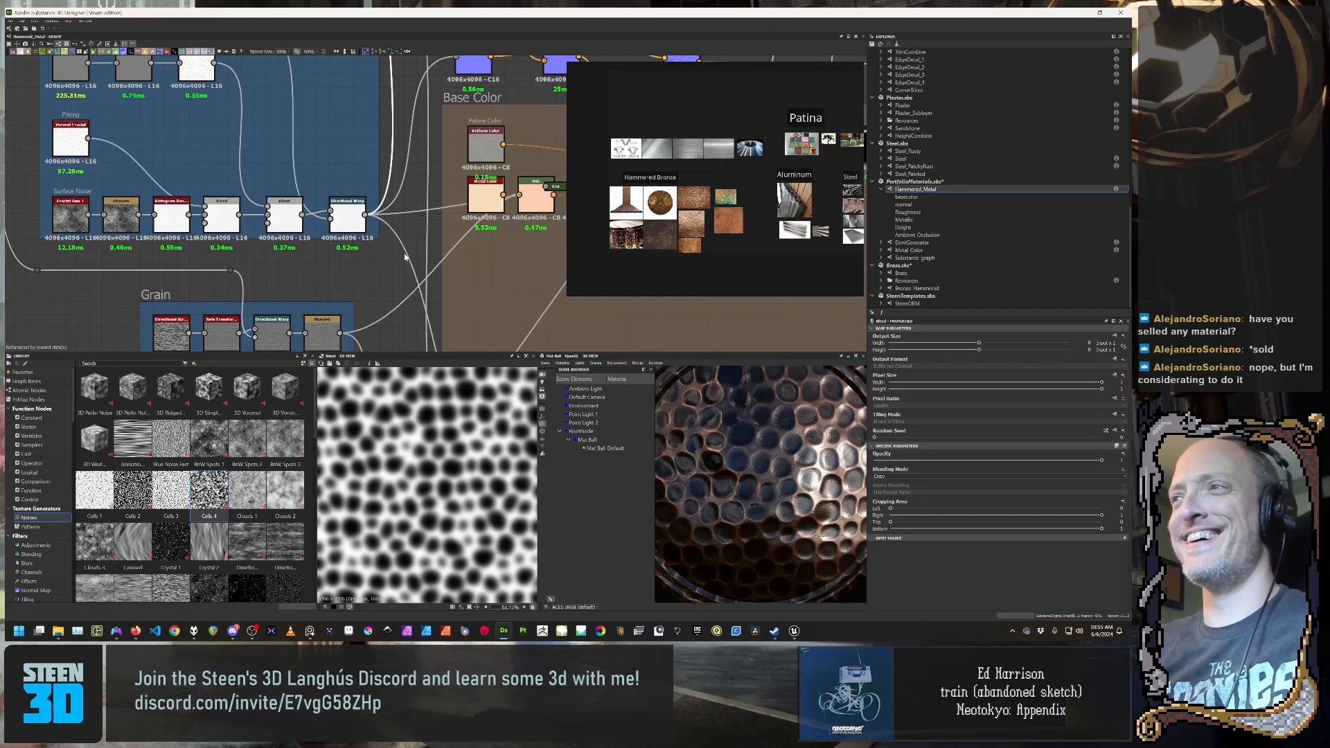
pyautogui.scroll(-1, 466, 267)
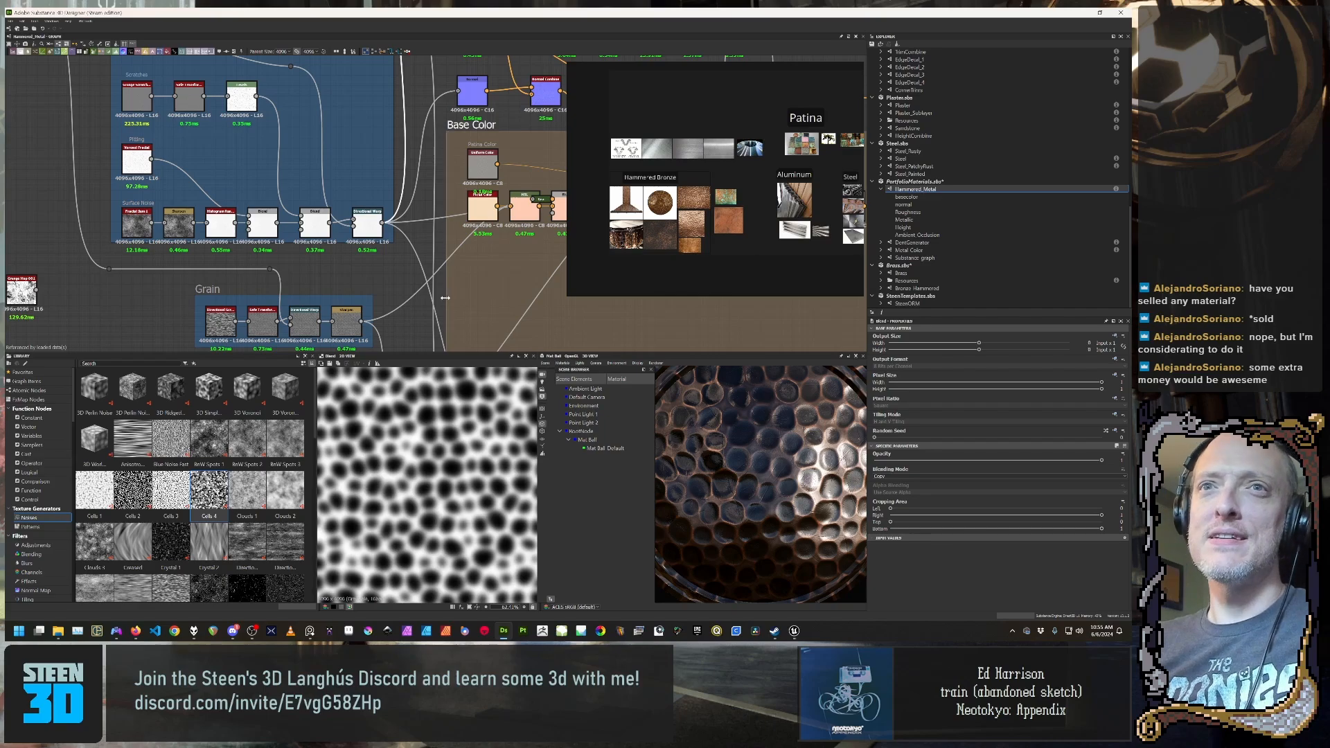
pyautogui.scroll(-1, 441, 191)
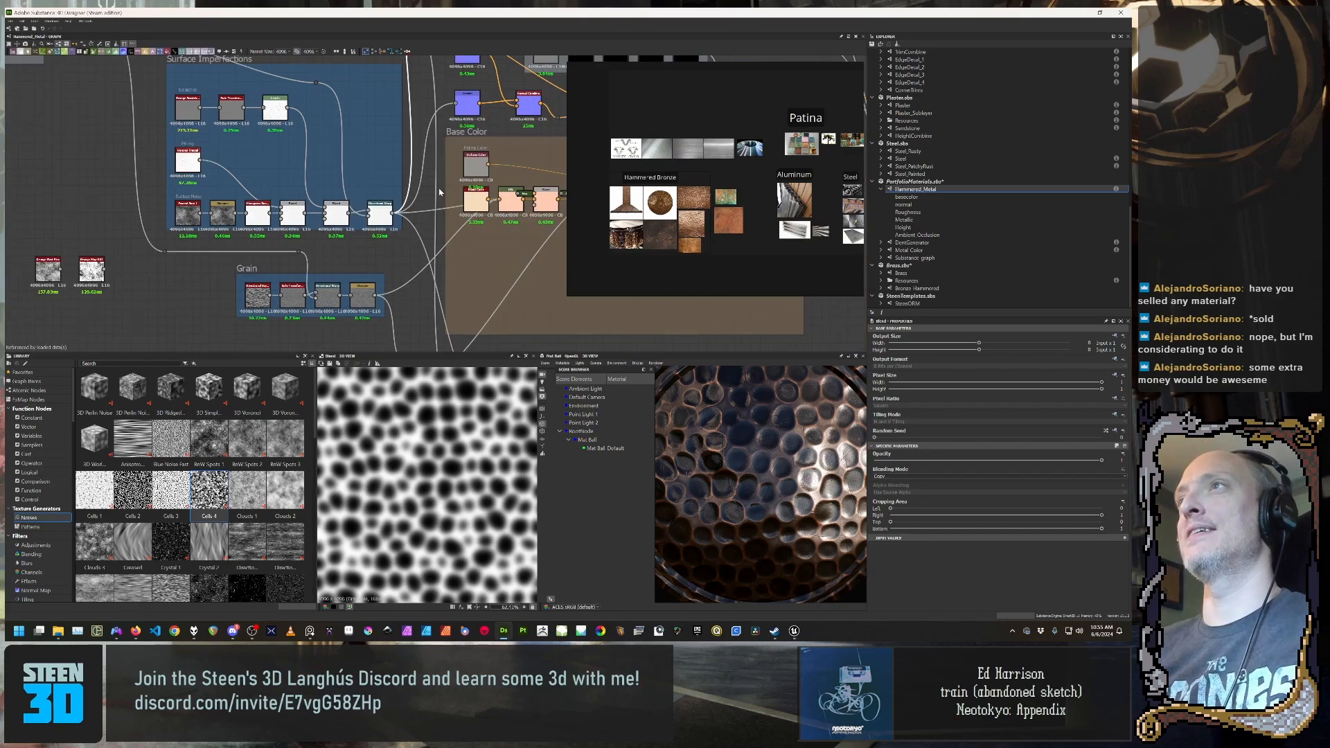
# Step: Preview the first Blend node's background input and move the second Blend node higher, clear of the first one's connections
pyautogui.moveTo(441, 150); pyautogui.dragTo(426, 248, button='middle')
pyautogui.moveTo(410, 183); pyautogui.dragTo(395, 302, button='middle')
pyautogui.scroll(3, 385, 200)
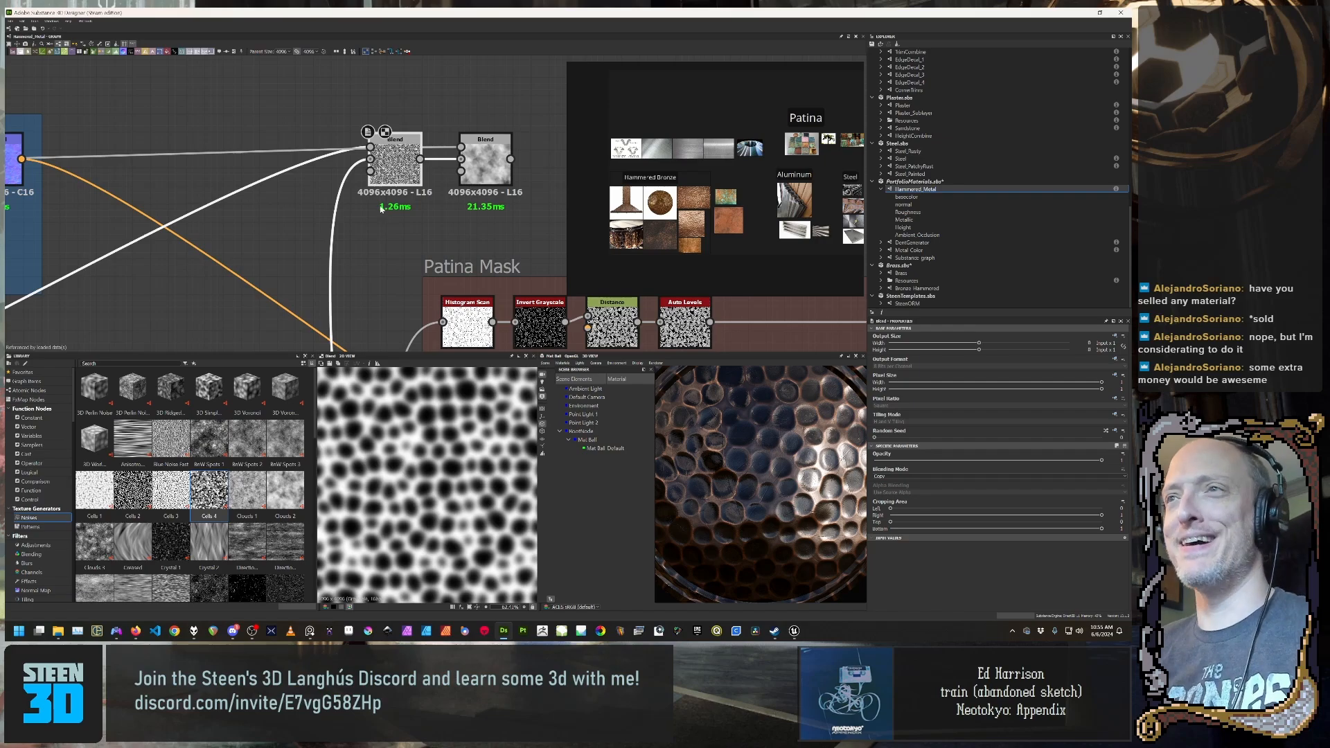
pyautogui.moveTo(386, 213); pyautogui.dragTo(345, 235, button='middle')
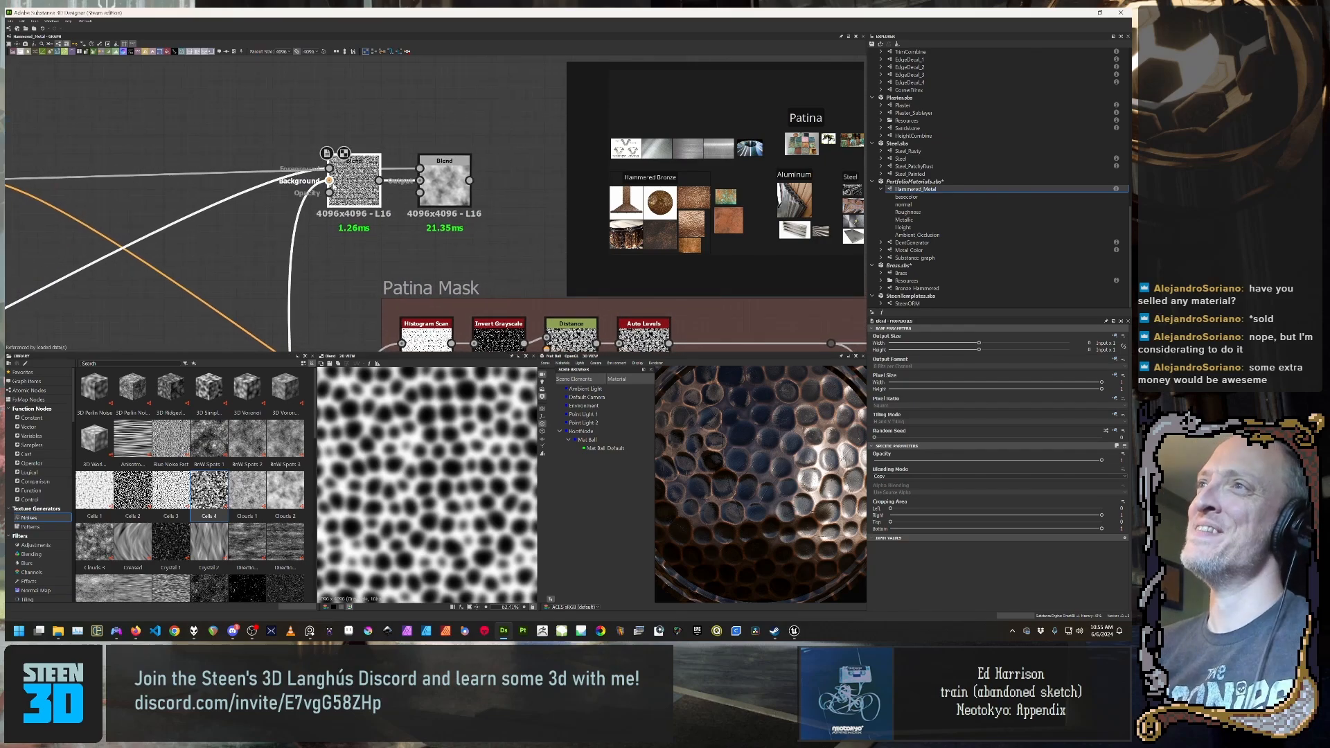
pyautogui.doubleClick(329, 181)
pyautogui.moveTo(368, 164)
pyautogui.mouseDown()
pyautogui.moveTo(358, 147)
pyautogui.moveTo(369, 164)
pyautogui.mouseUp()
pyautogui.click(449, 199)
pyautogui.moveTo(449, 198); pyautogui.dragTo(447, 156)
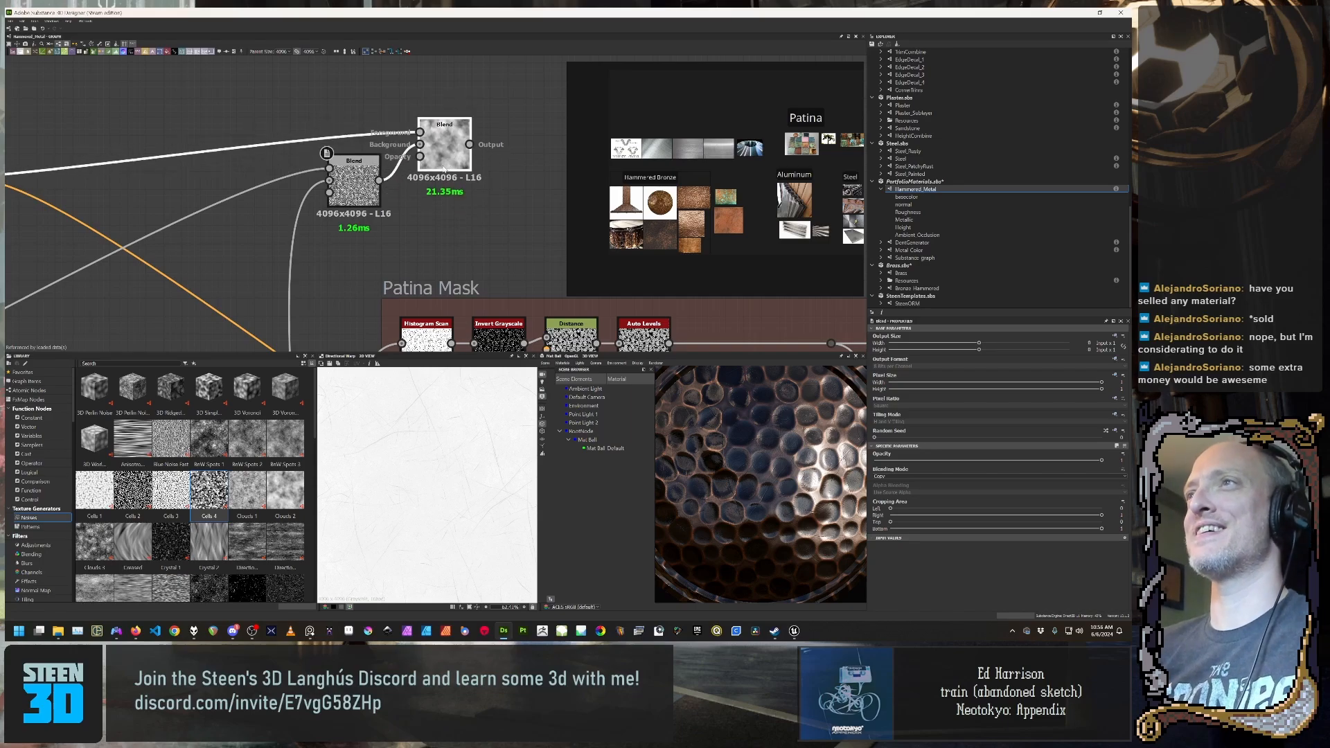
pyautogui.scroll(-2, 441, 222)
pyautogui.moveTo(440, 223); pyautogui.dragTo(466, 222, button='middle')
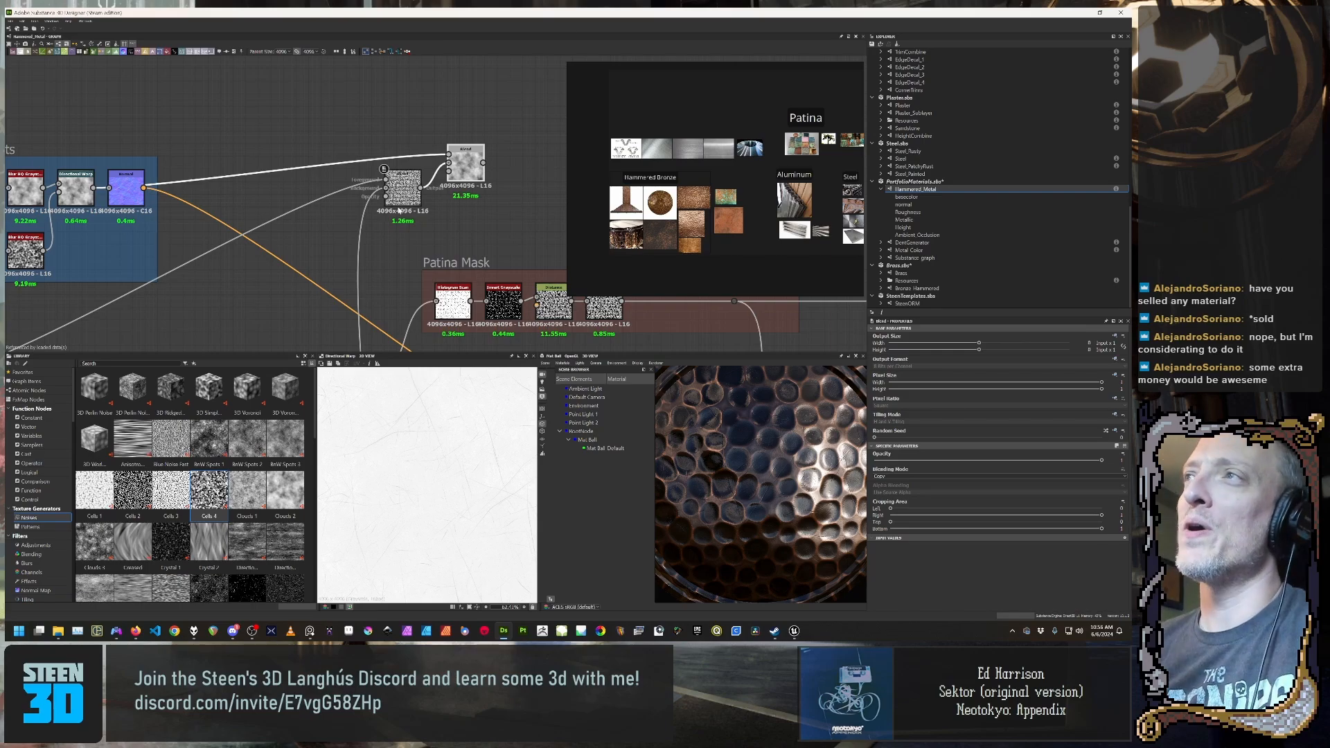
# Step: Preview the first Blend node's combined output and examine the dents closely for scratches
pyautogui.scroll(-2, 381, 193)
pyautogui.moveTo(412, 176); pyautogui.dragTo(186, 144, button='middle')
pyautogui.scroll(4, 364, 161)
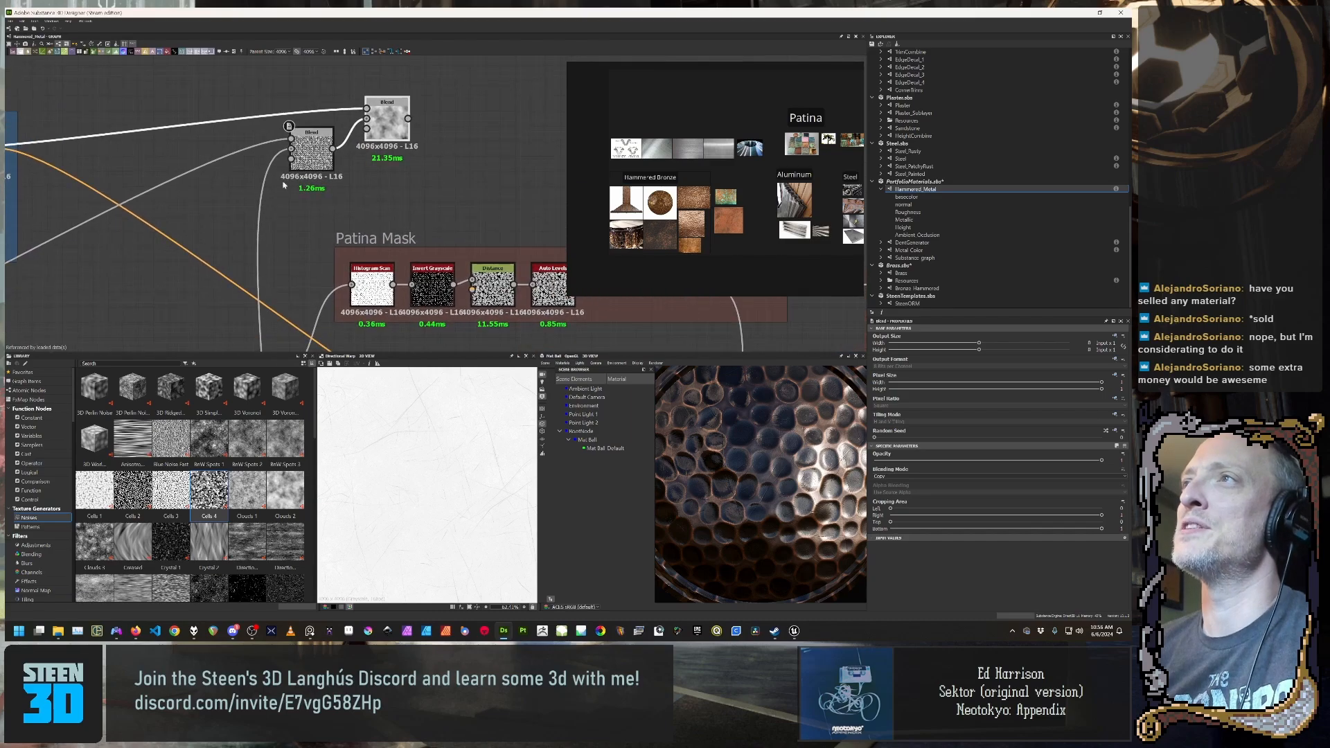
pyautogui.scroll(-2, 290, 183)
pyautogui.scroll(2, 312, 180)
pyautogui.doubleClick(314, 166)
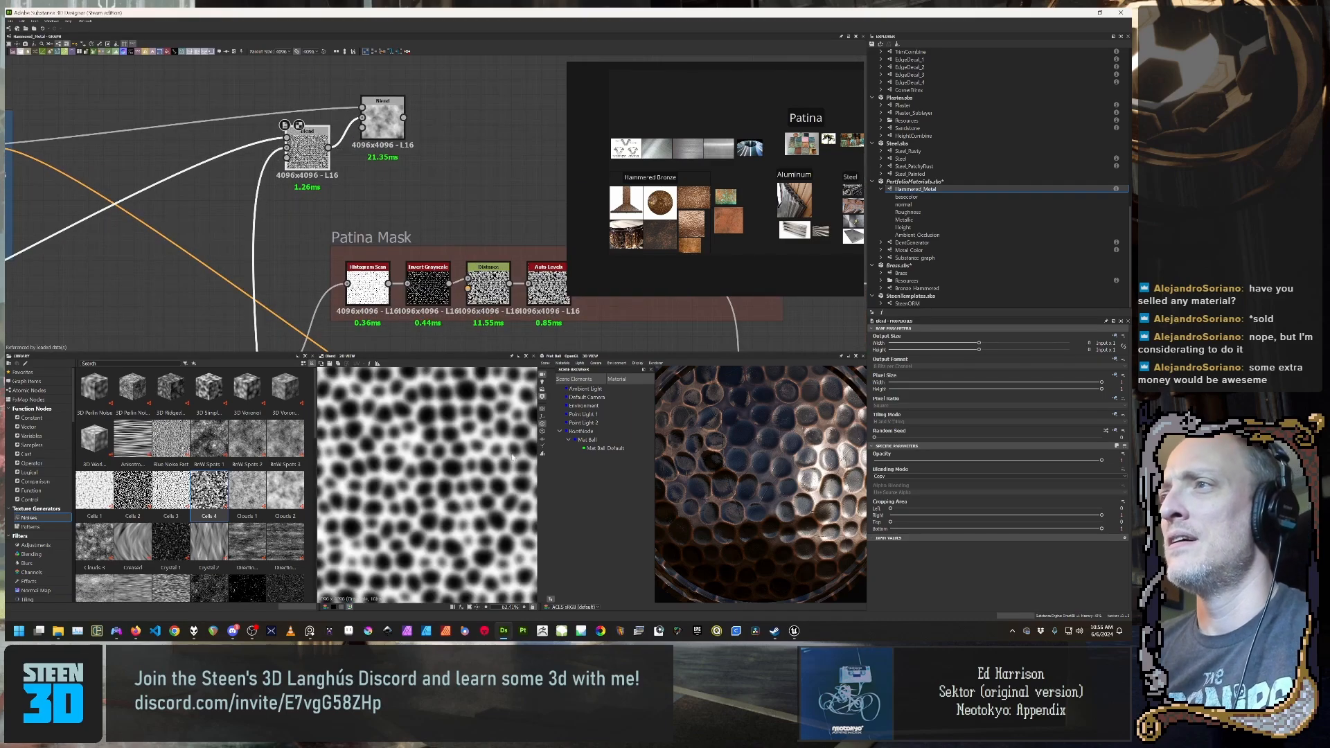
pyautogui.scroll(3, 431, 468)
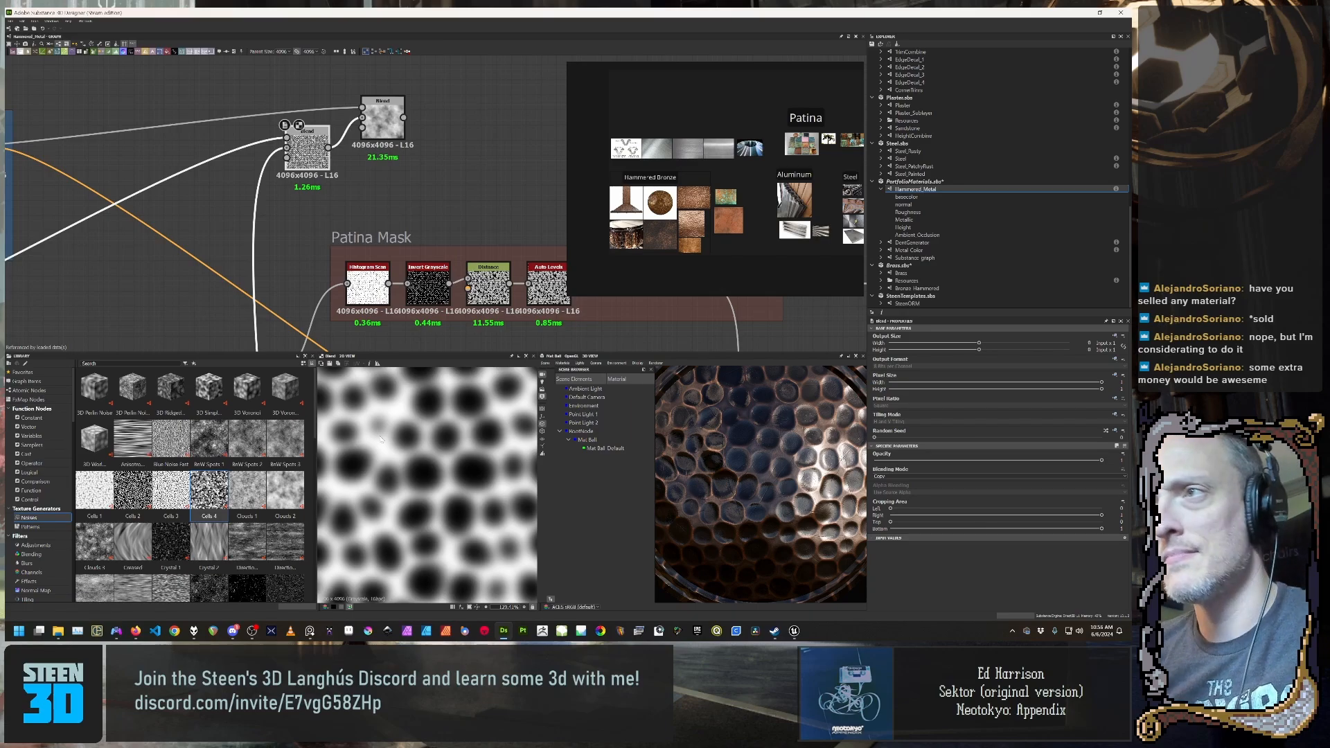
# Step: Preview the first Normal Combine node and examine the scratches across the dents up close
pyautogui.scroll(-3, 339, 192)
pyautogui.moveTo(341, 195); pyautogui.dragTo(307, 87, button='middle')
pyautogui.scroll(4, 348, 266)
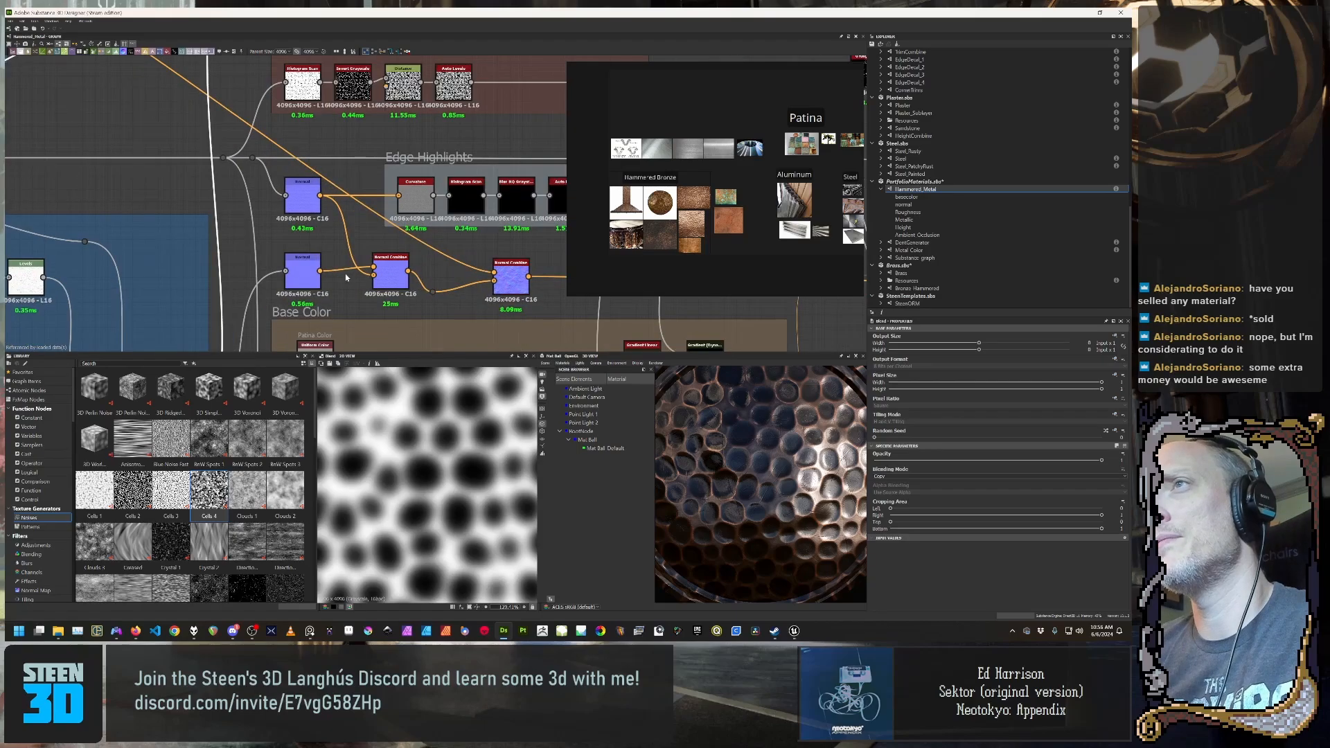
pyautogui.scroll(5, 347, 266)
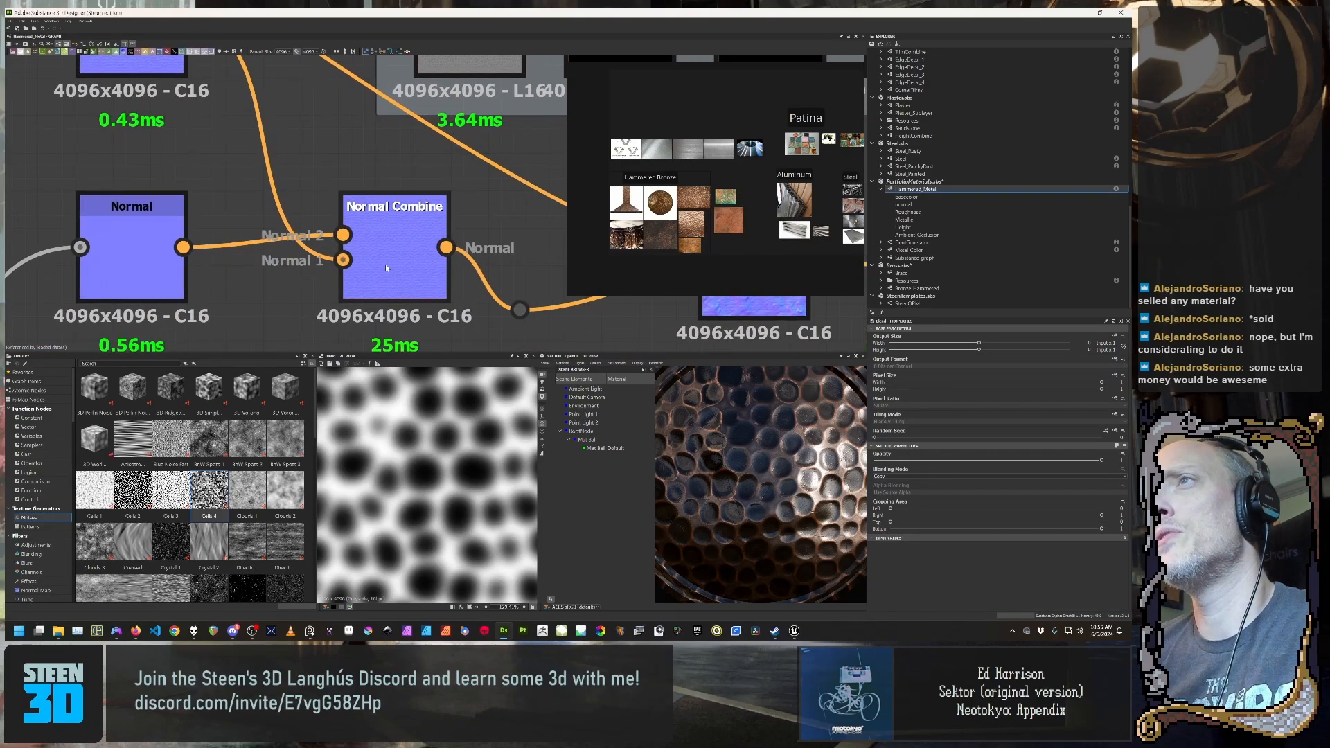
pyautogui.click(385, 264)
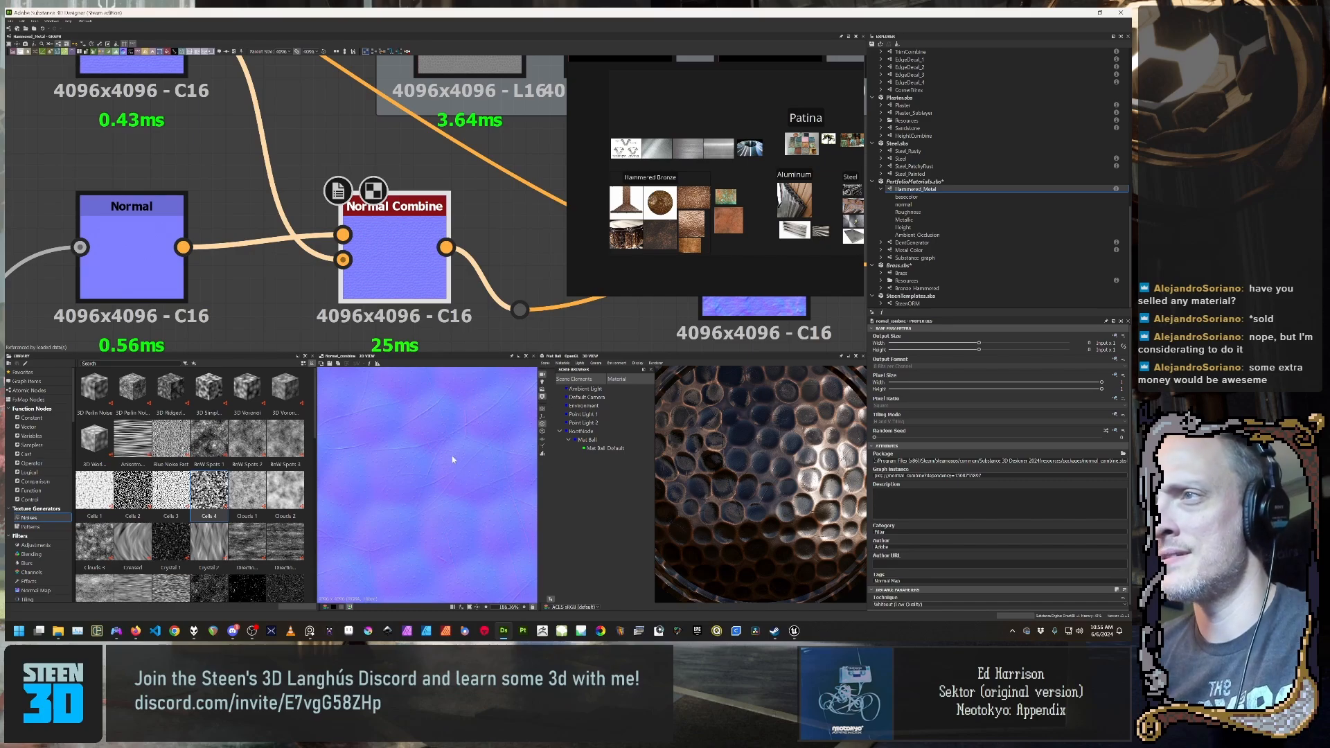
pyautogui.scroll(2, 463, 505)
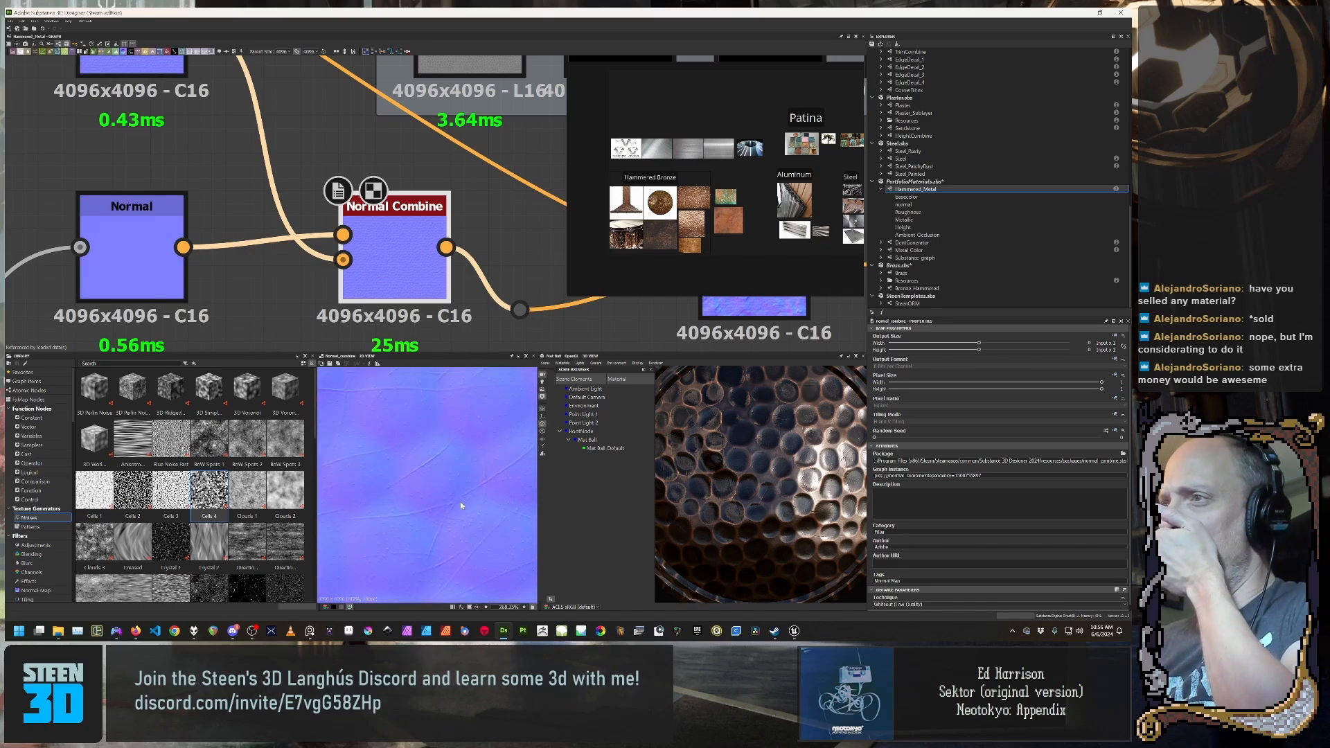
pyautogui.scroll(1, 443, 485)
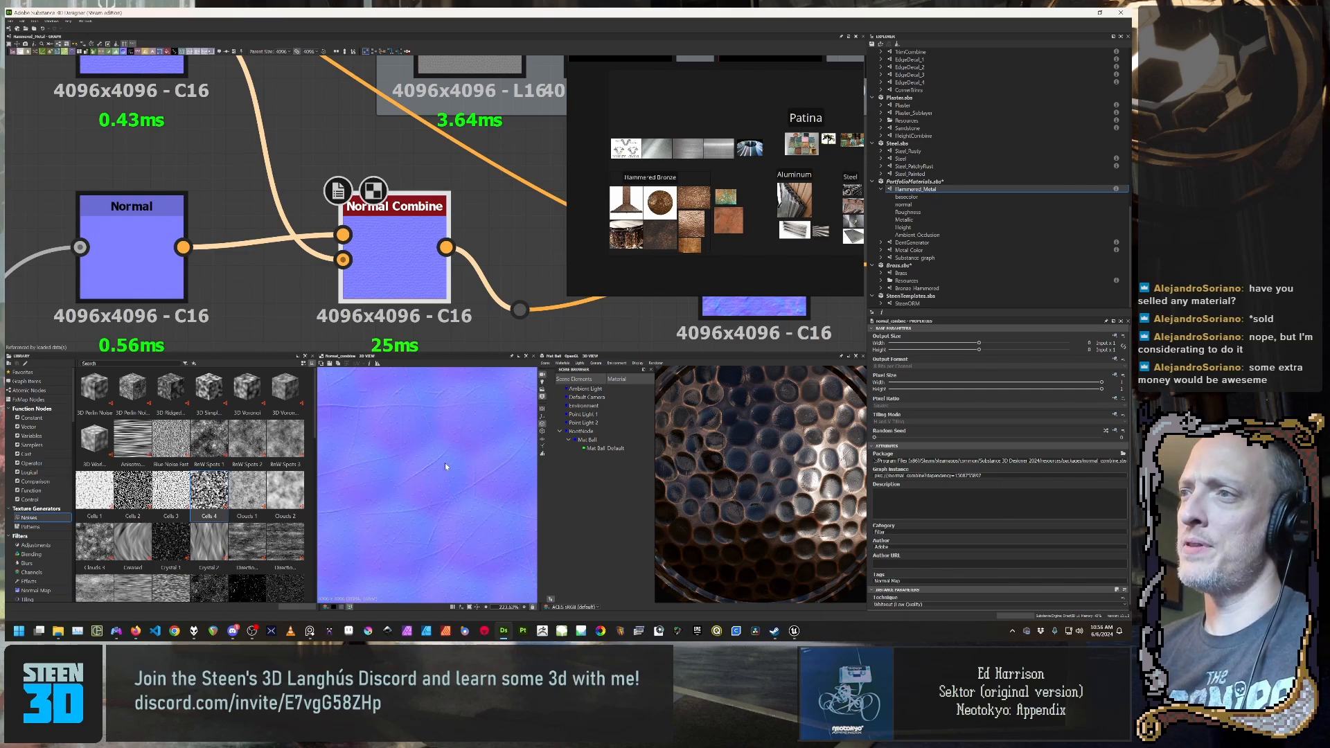
# Step: Compare the first Normal Combine node's dents and scratches with the height outputs of the first and second Blend nodes
pyautogui.scroll(-5, 432, 466)
pyautogui.scroll(3, 423, 469)
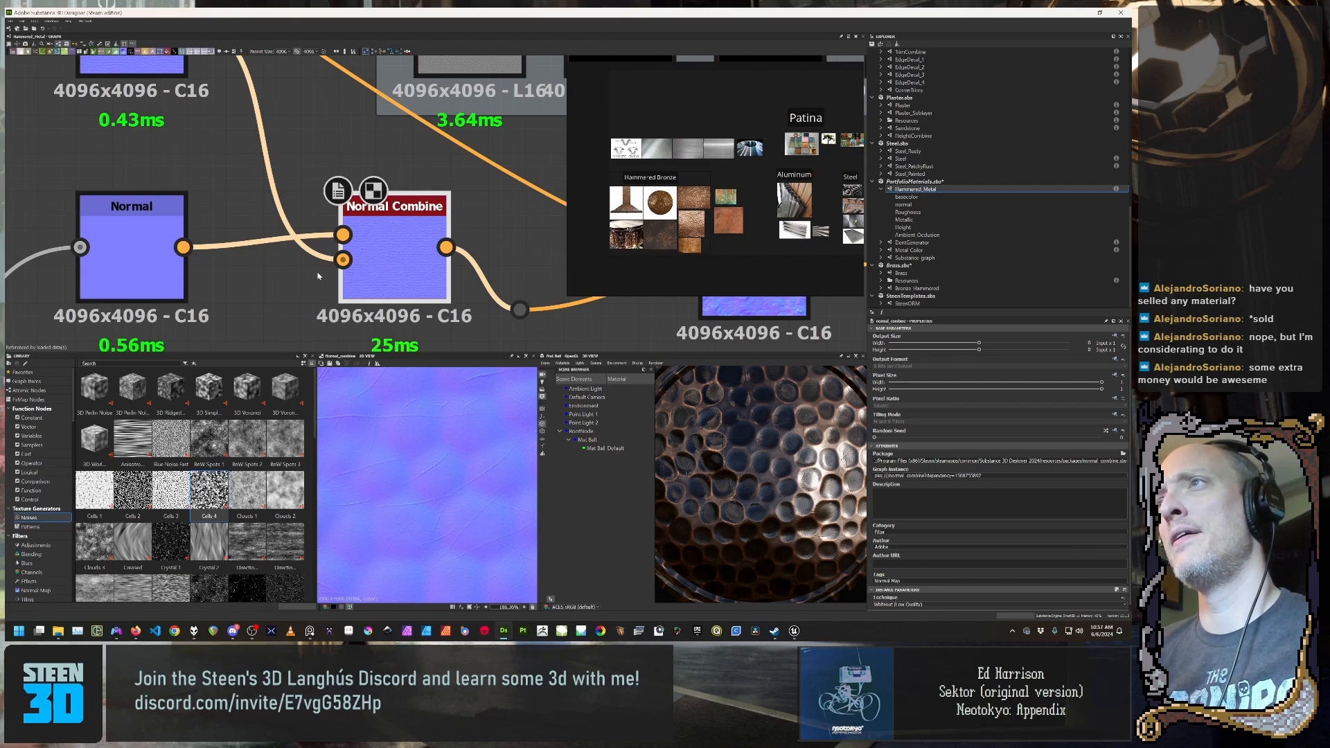
pyautogui.scroll(-5, 318, 276)
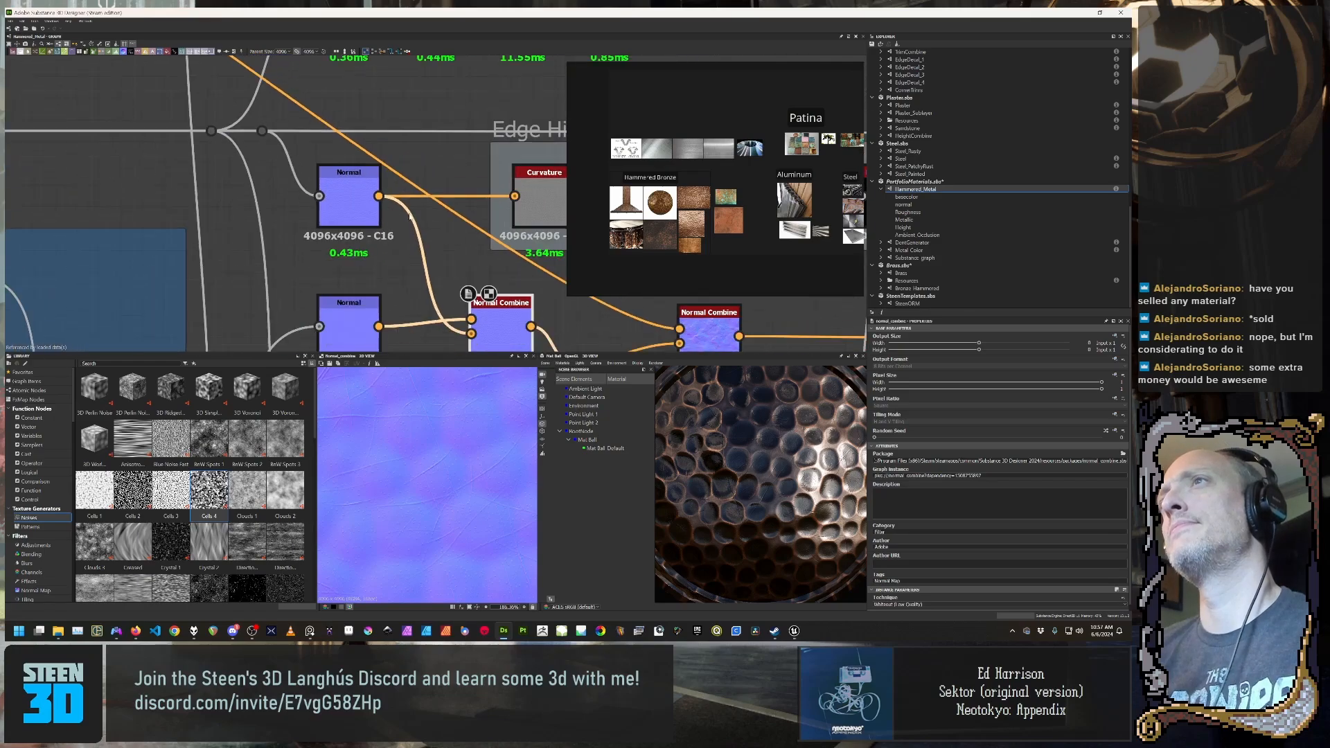
pyautogui.moveTo(363, 194); pyautogui.dragTo(493, 227, button='middle')
pyautogui.scroll(-3, 494, 227)
pyautogui.moveTo(353, 138); pyautogui.dragTo(415, 225, button='middle')
pyautogui.moveTo(316, 157); pyautogui.dragTo(111, 179, button='middle')
pyautogui.moveTo(415, 162); pyautogui.dragTo(279, 176, button='middle')
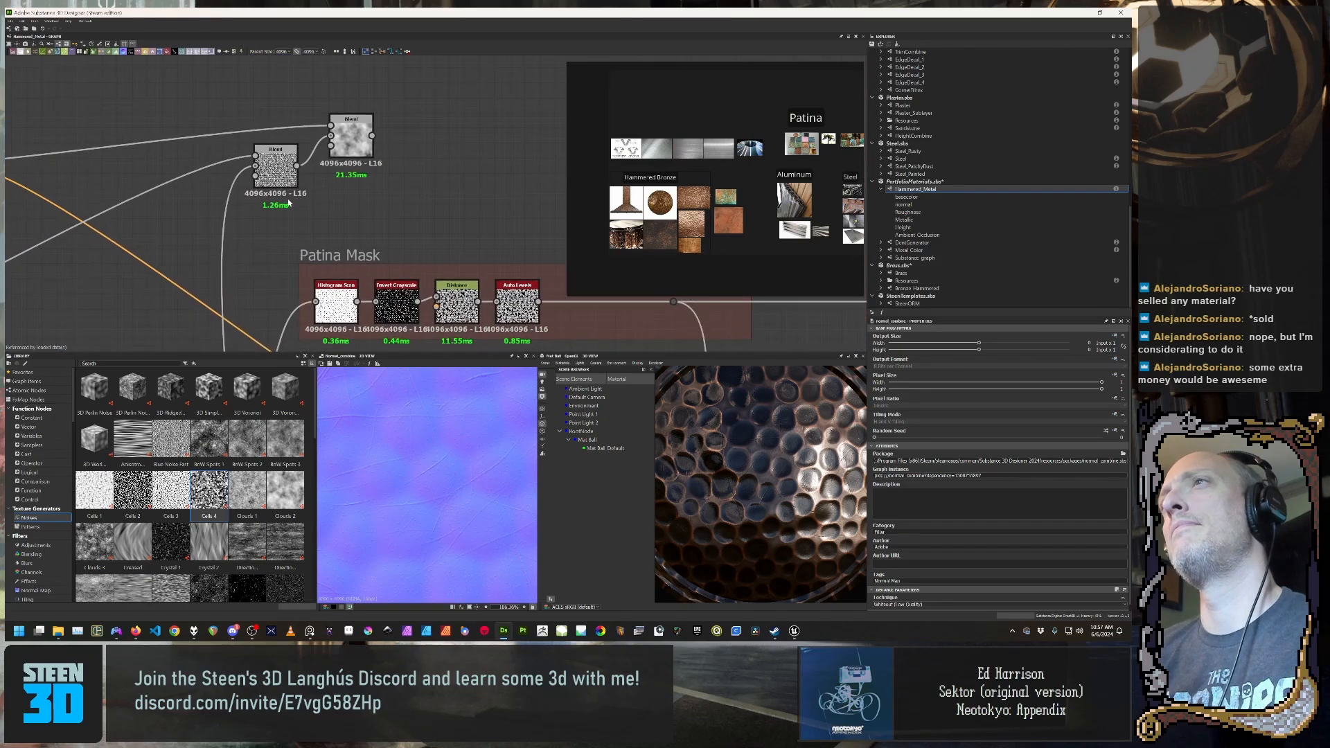
pyautogui.click(279, 177)
pyautogui.click(350, 139)
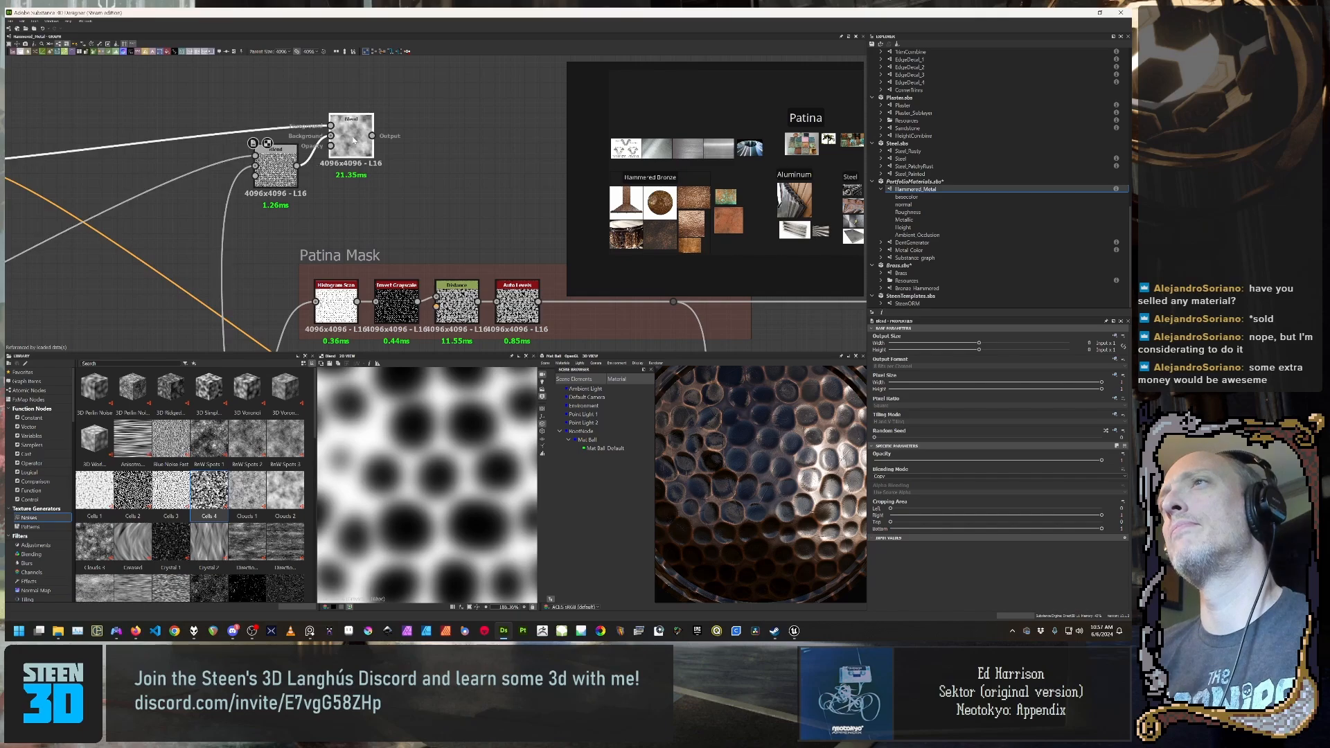
pyautogui.scroll(-3, 476, 469)
pyautogui.scroll(-3, 477, 469)
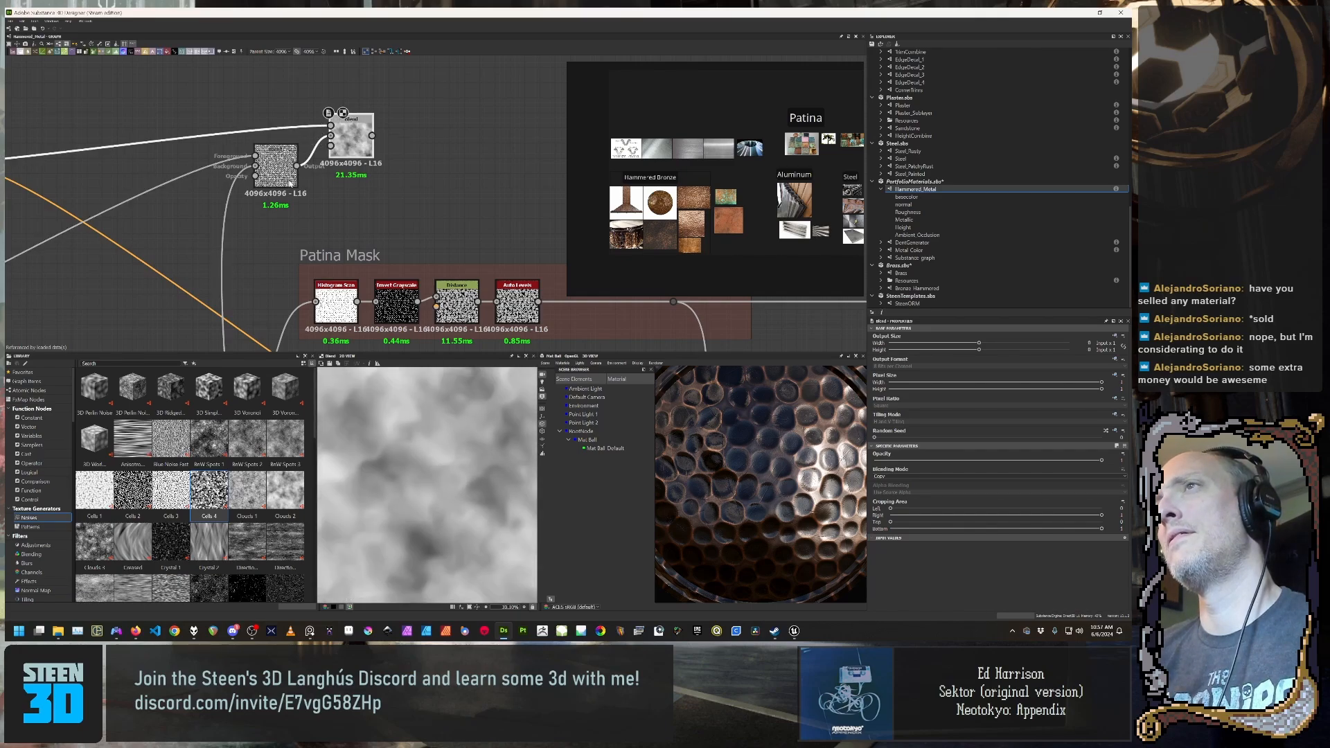
# Step: Move the second Blend node farther away and add a Normal node fed by the first Blend node's output
pyautogui.moveTo(351, 142); pyautogui.dragTo(463, 97)
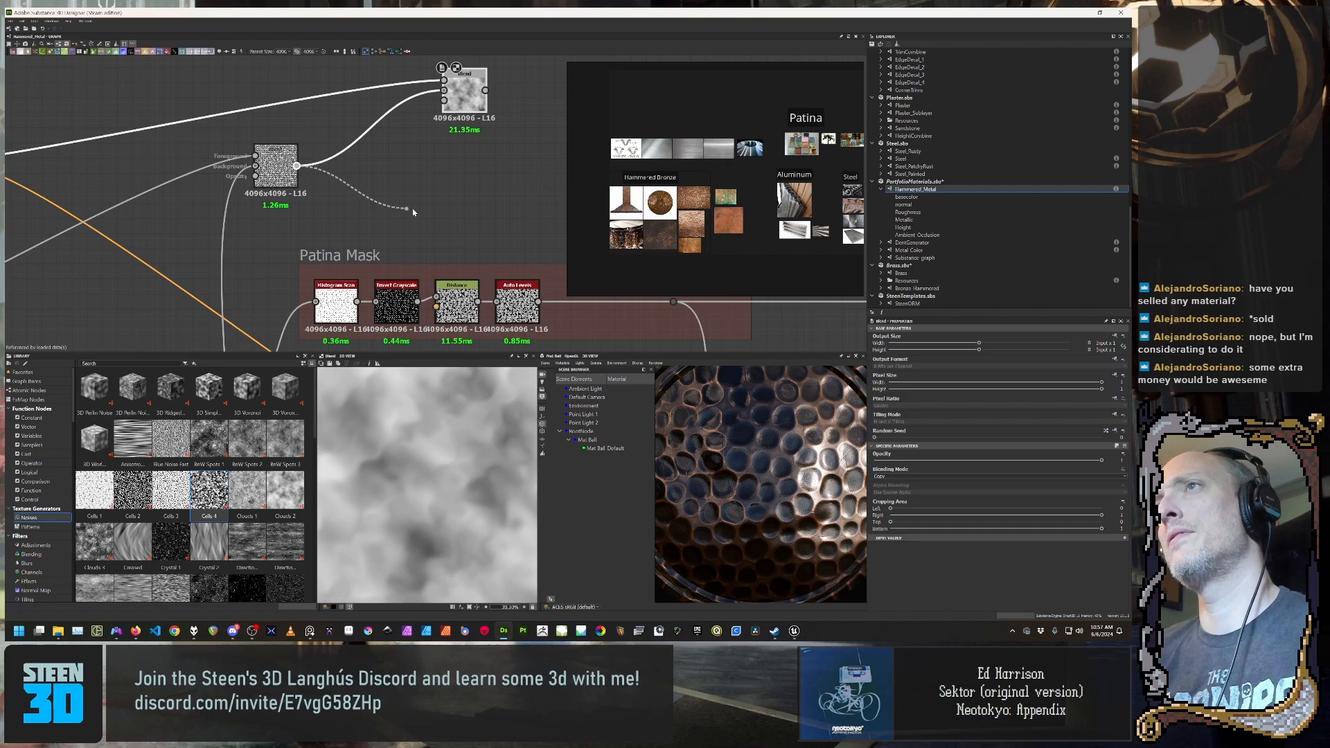
pyautogui.moveTo(297, 166); pyautogui.dragTo(429, 201)
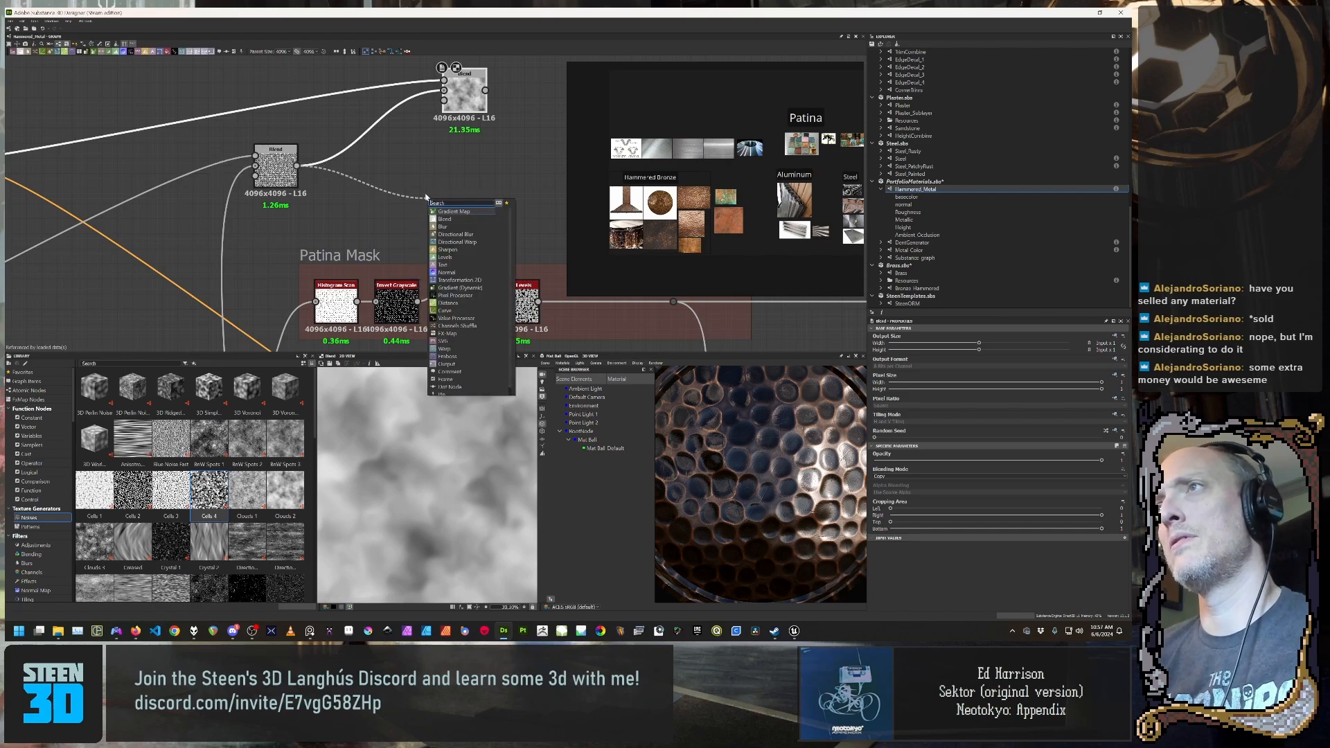
pyautogui.click(455, 273)
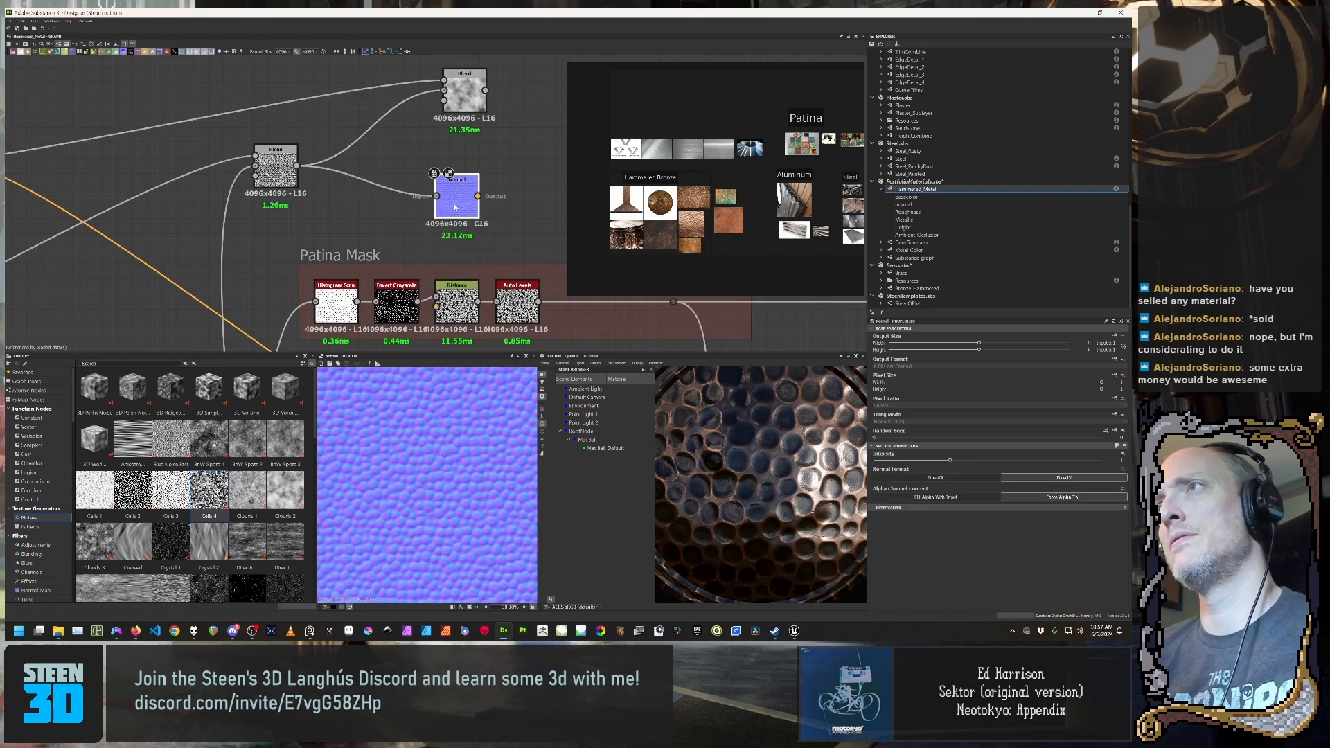
pyautogui.moveTo(453, 202); pyautogui.dragTo(419, 201)
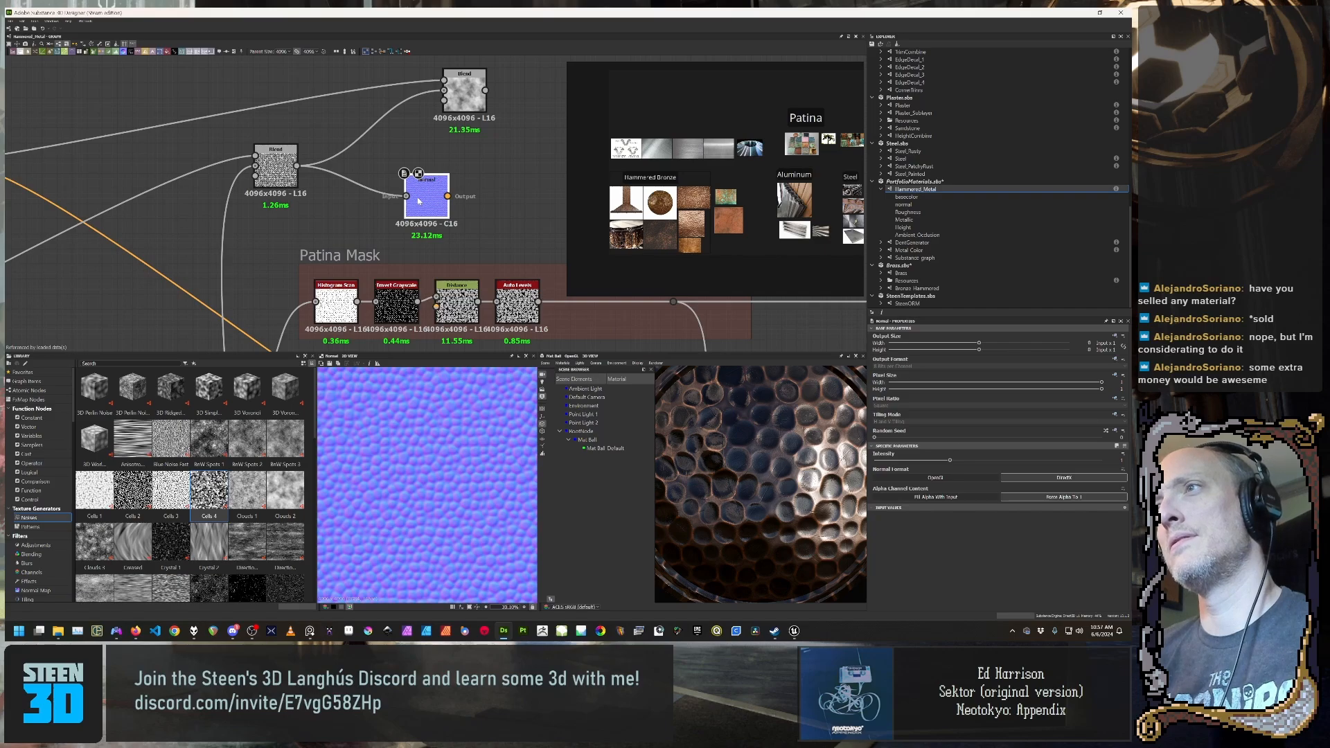
pyautogui.scroll(10, 443, 484)
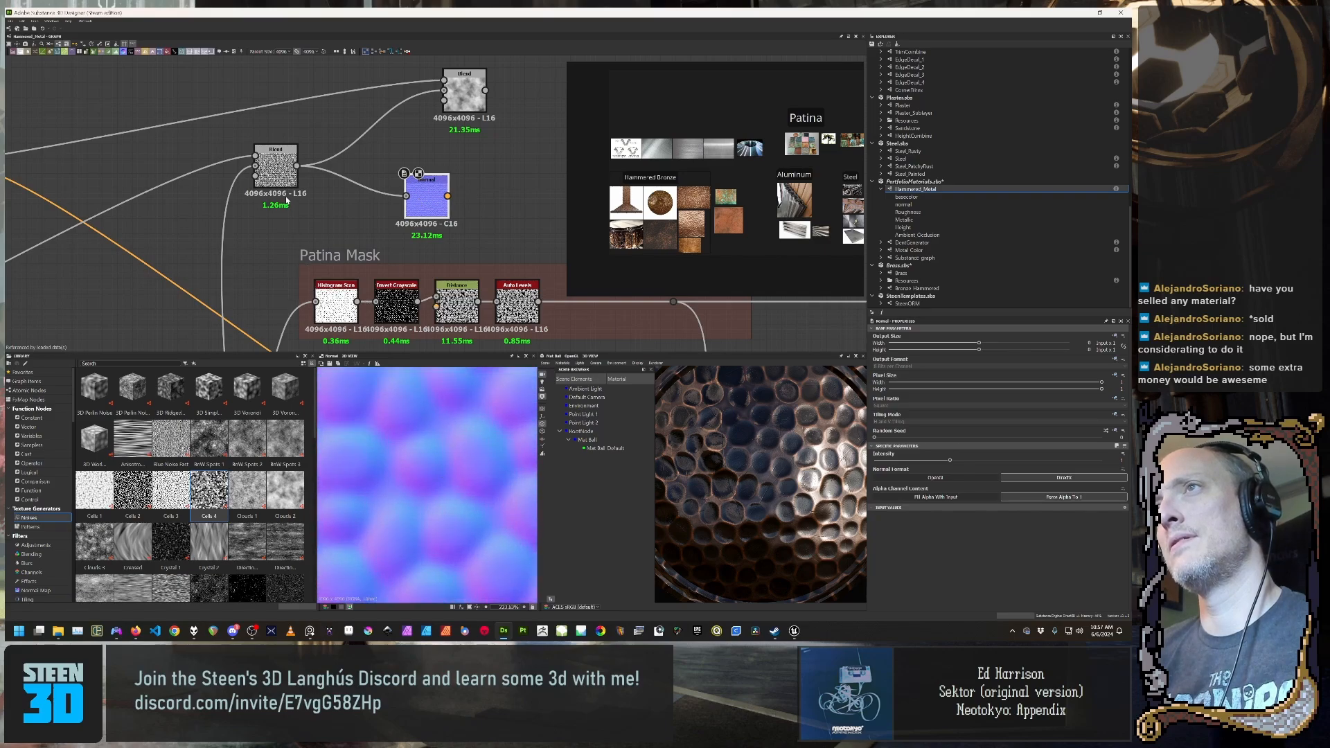
# Step: Set the first Blend node's blending mode to Overlay
pyautogui.doubleClick(277, 170)
pyautogui.click(931, 476)
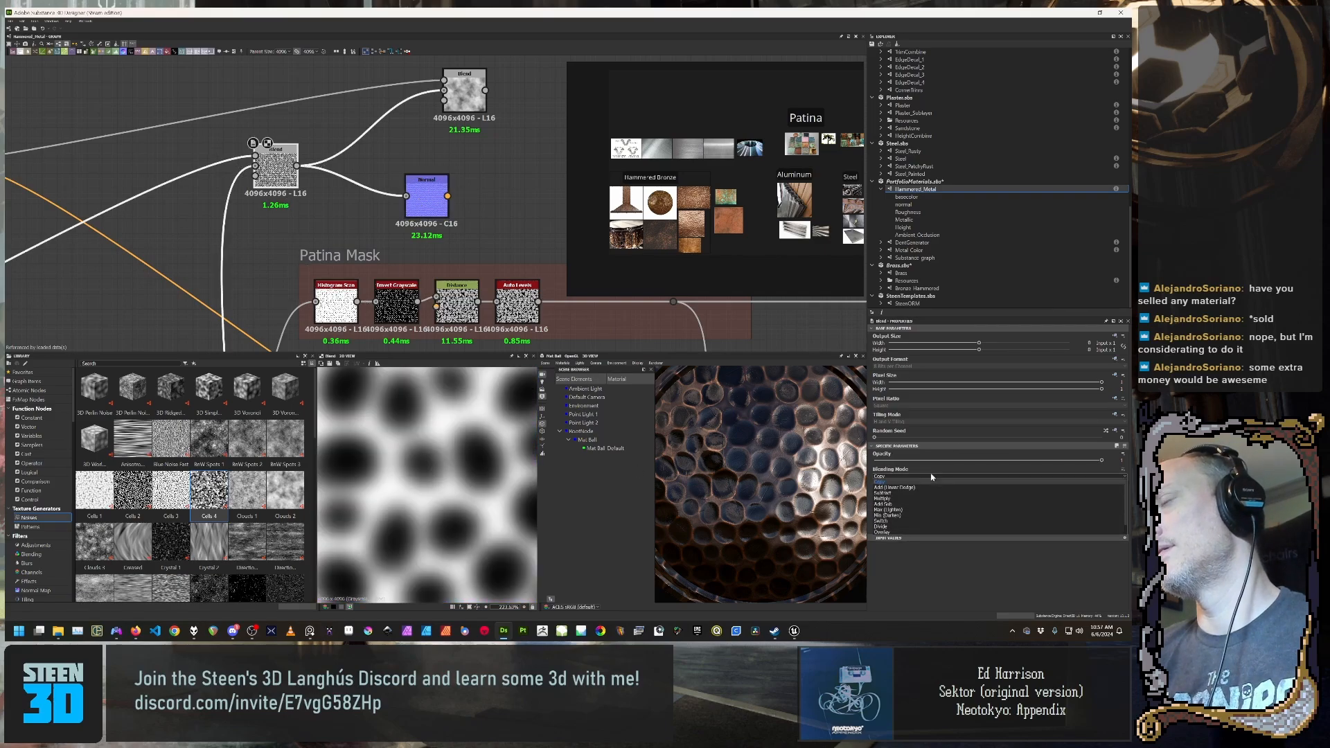
pyautogui.scroll(-1, 932, 485)
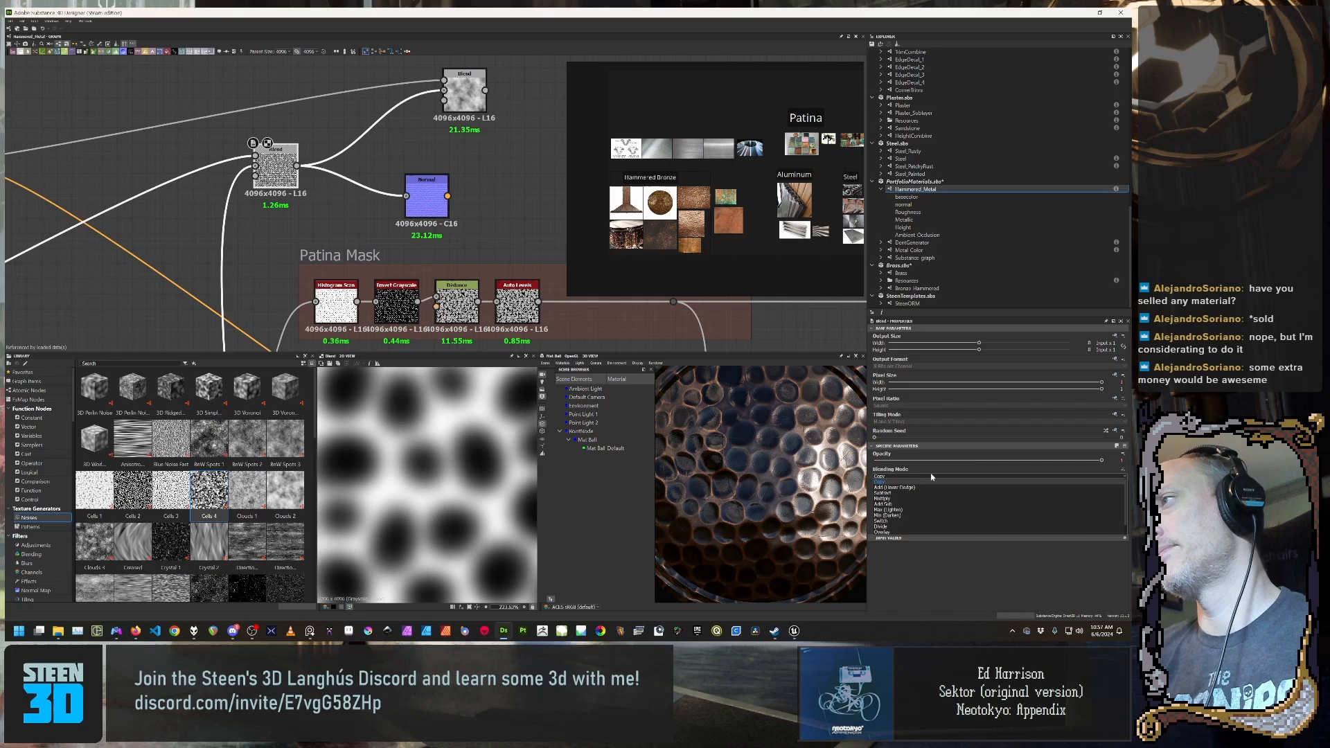
pyautogui.click(943, 521)
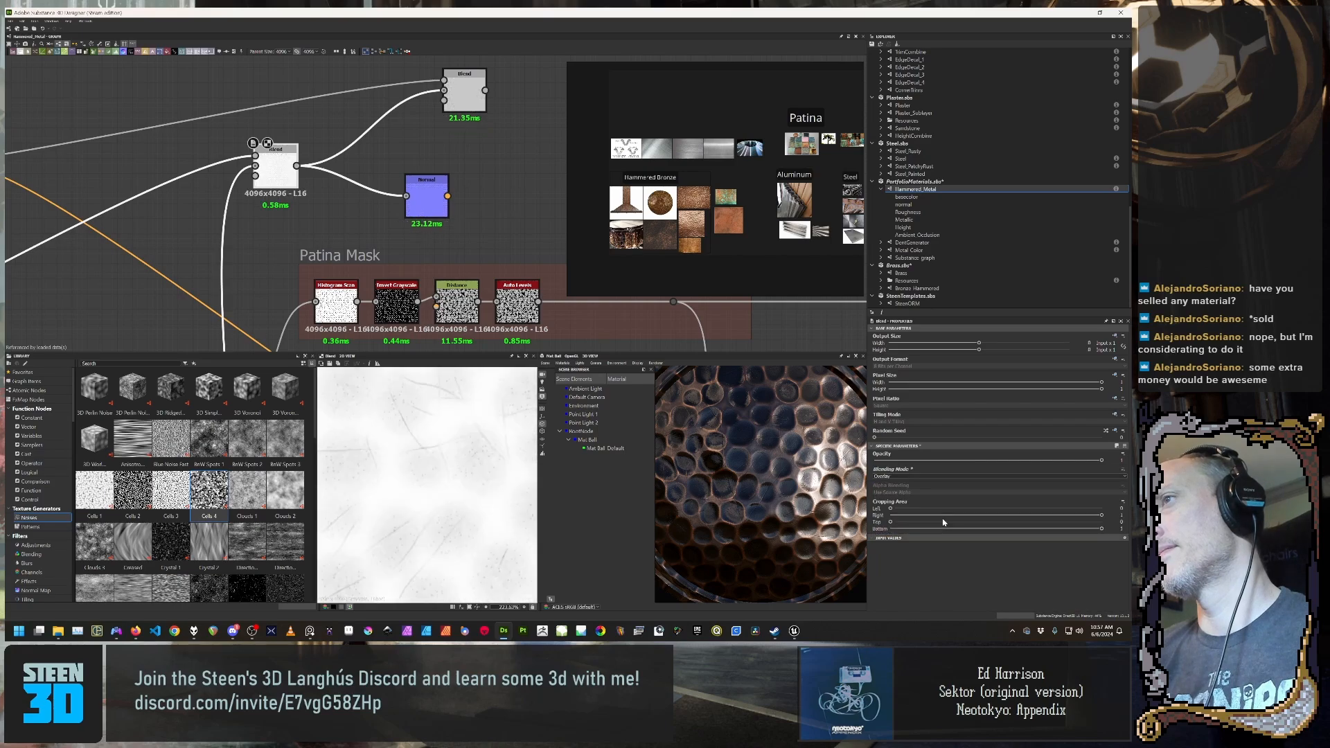
# Step: Inspect the Overlay blend result and preview the new Normal node connected to it
pyautogui.scroll(-8, 458, 454)
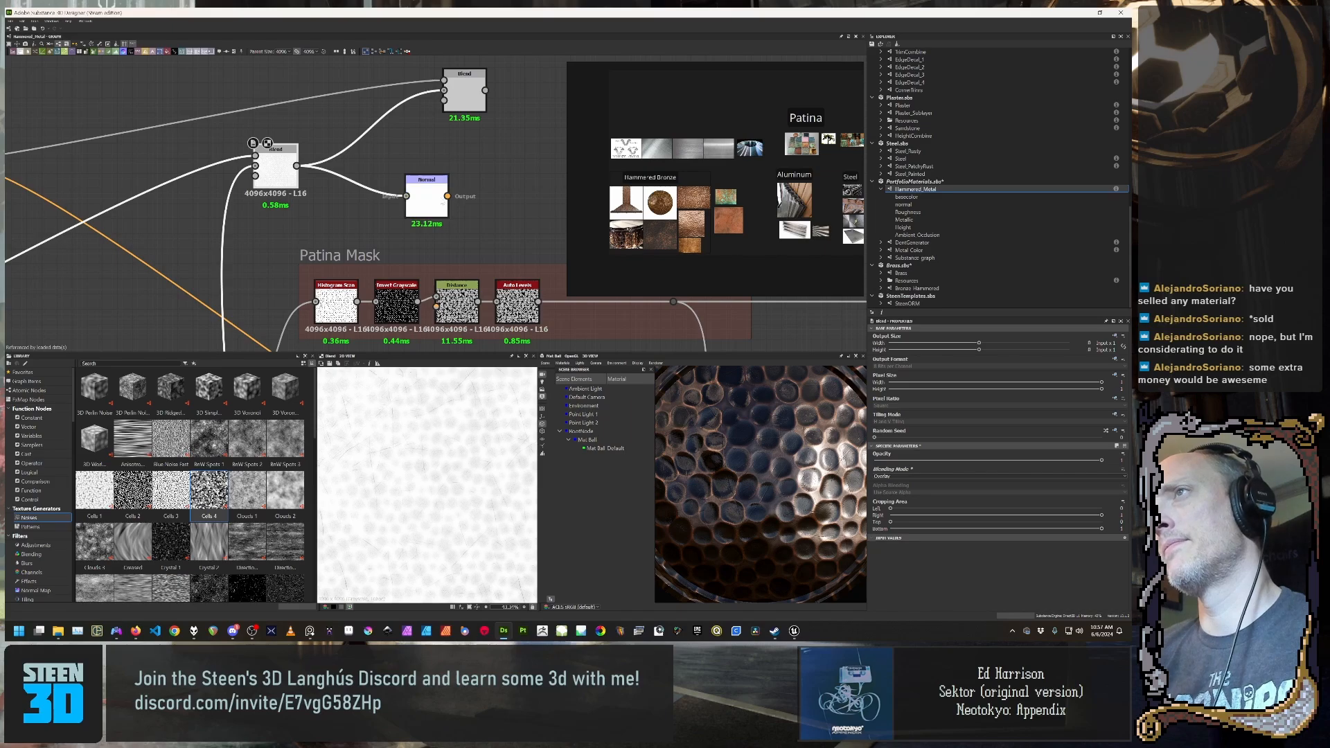
pyautogui.doubleClick(427, 196)
pyautogui.scroll(-3, 434, 447)
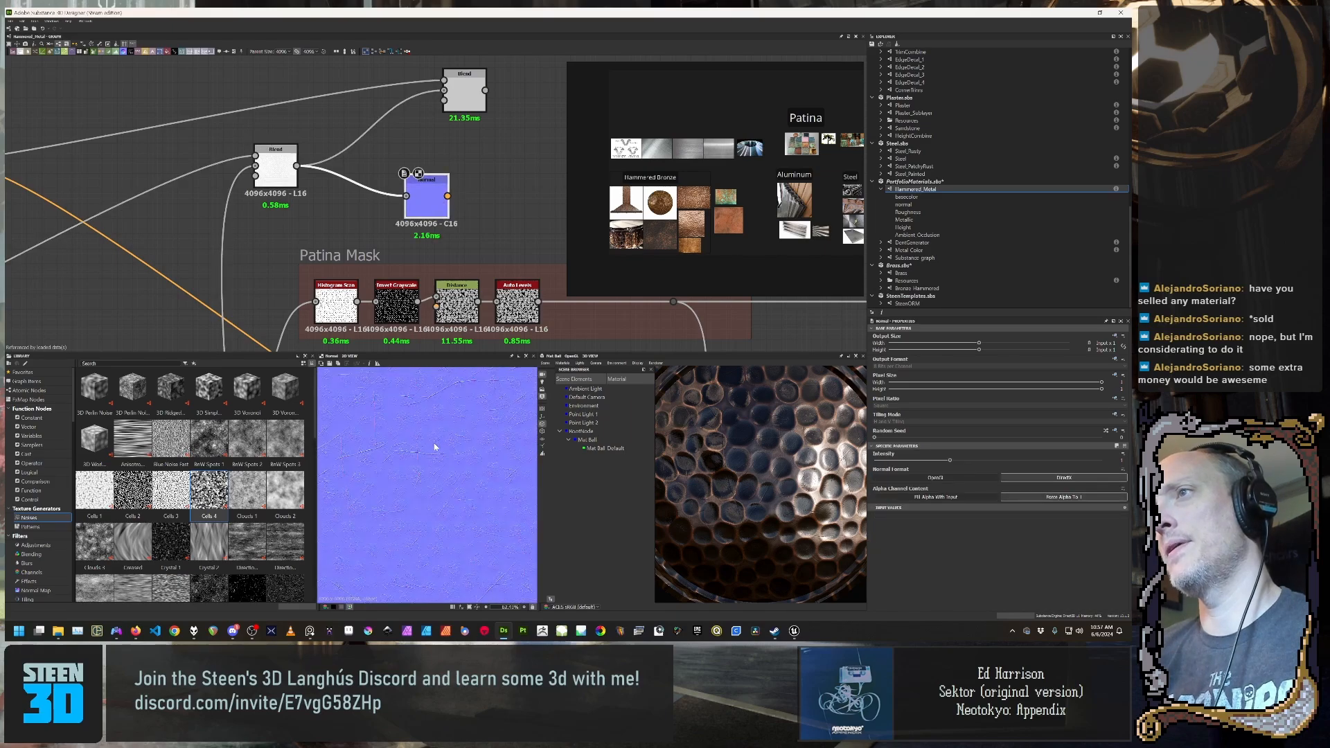
pyautogui.scroll(-3, 410, 225)
# Step: Examine how the Normal and Normal Combine nodes are wired around the Edge Highlights, Patina Mask and Surface Imperfections frames
pyautogui.moveTo(409, 225)
pyautogui.mouseDown(button='middle')
pyautogui.moveTo(431, 128)
pyautogui.moveTo(420, 217)
pyautogui.mouseUp(button='middle')
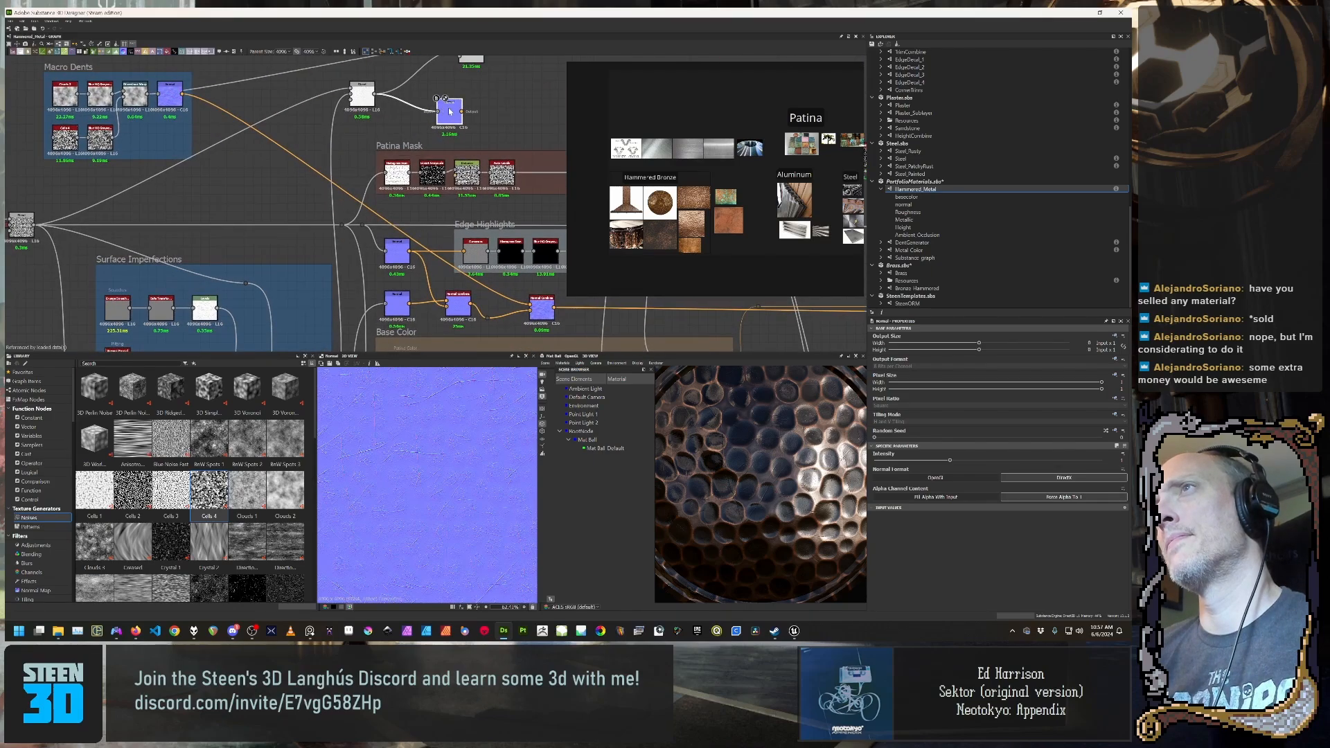
pyautogui.scroll(-1, 450, 136)
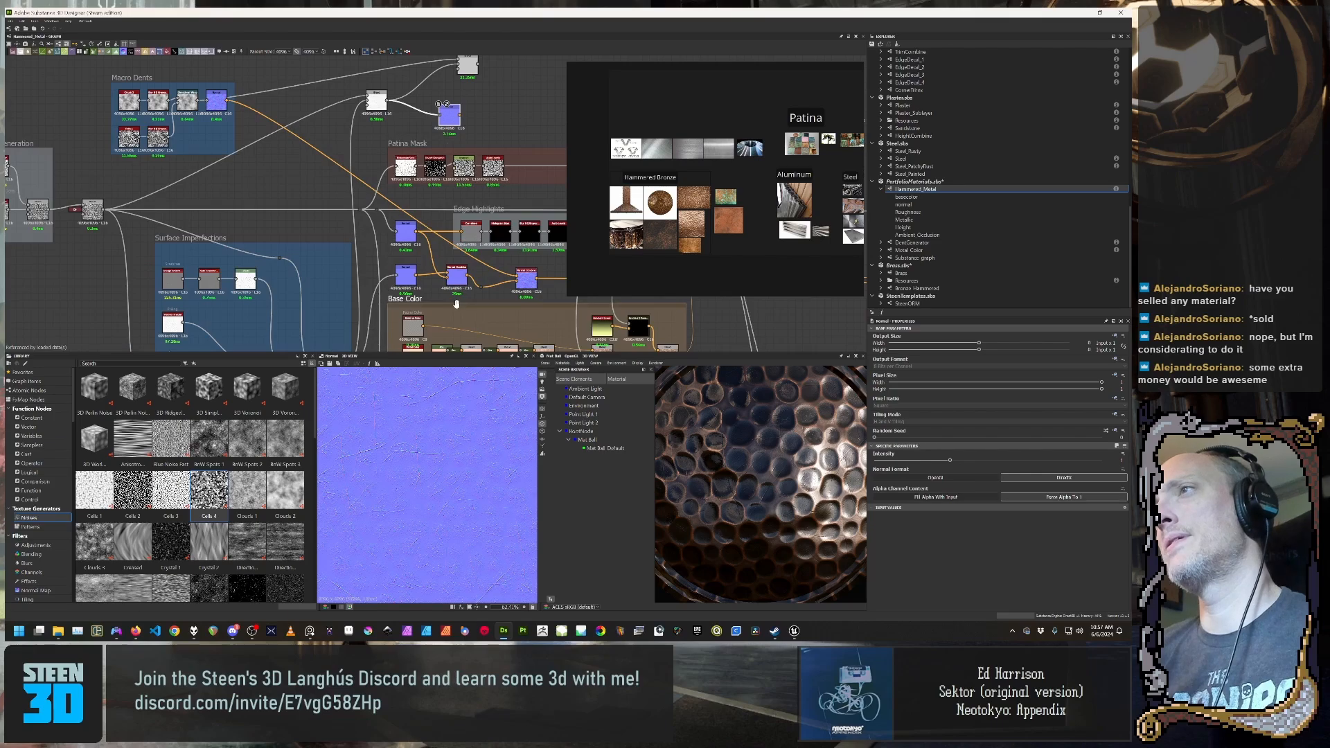
pyautogui.moveTo(453, 300); pyautogui.dragTo(405, 183, button='middle')
pyautogui.scroll(4, 405, 180)
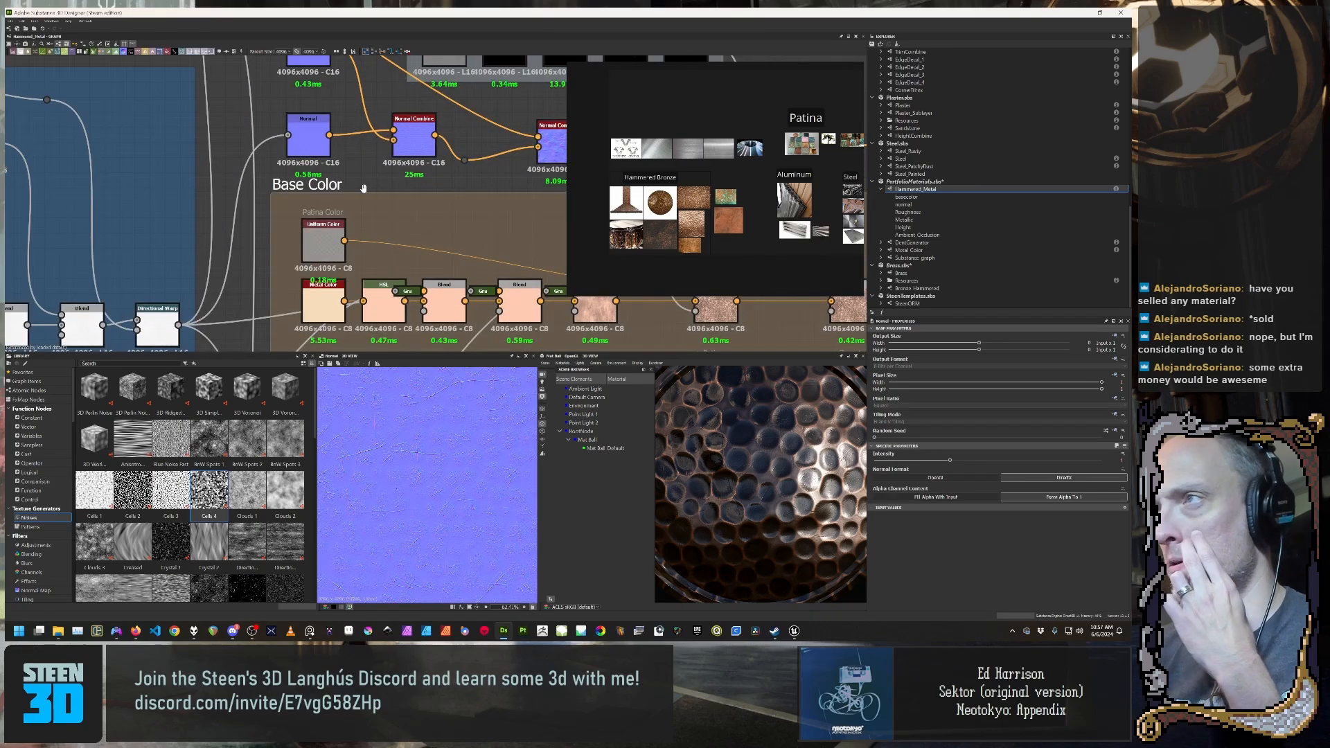
pyautogui.moveTo(366, 117); pyautogui.dragTo(305, 245, button='middle')
pyautogui.scroll(-2, 361, 204)
pyautogui.scroll(1, 366, 175)
pyautogui.scroll(-1, 355, 211)
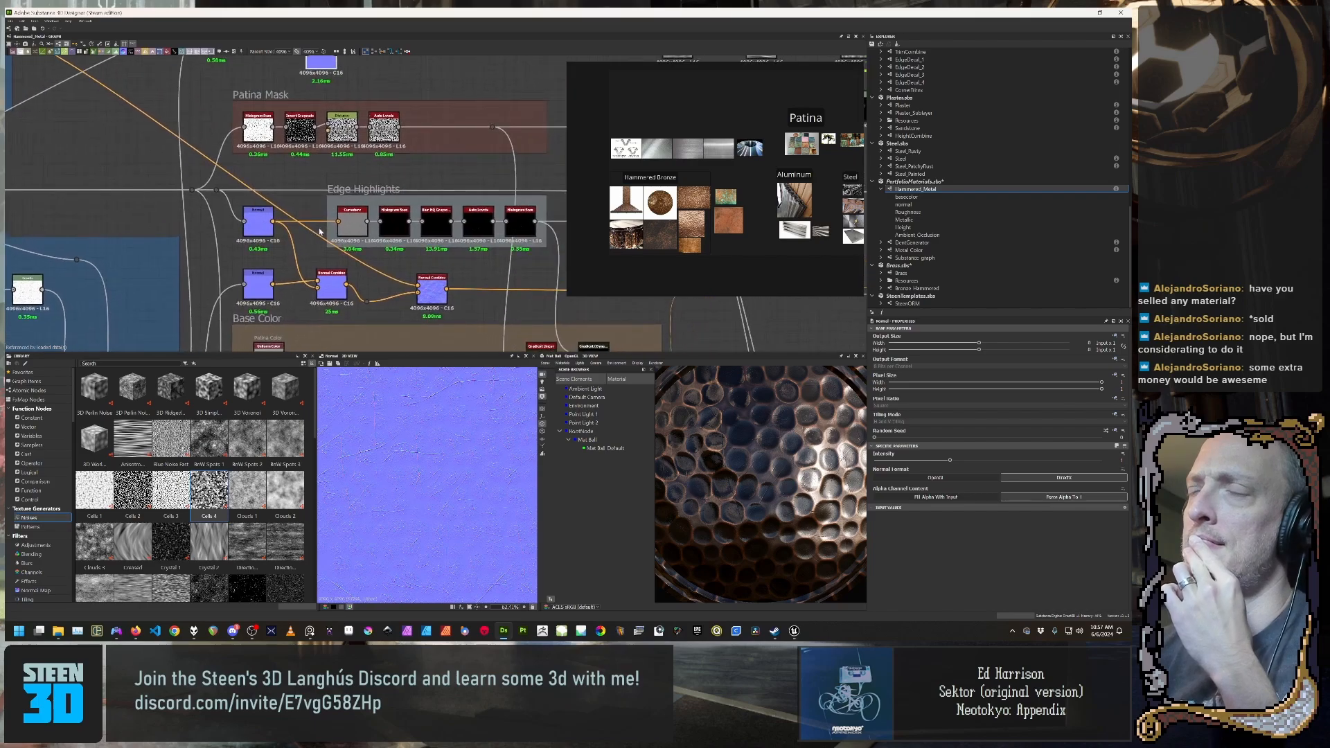
pyautogui.moveTo(308, 189); pyautogui.dragTo(300, 219, button='middle')
pyautogui.scroll(-1, 301, 220)
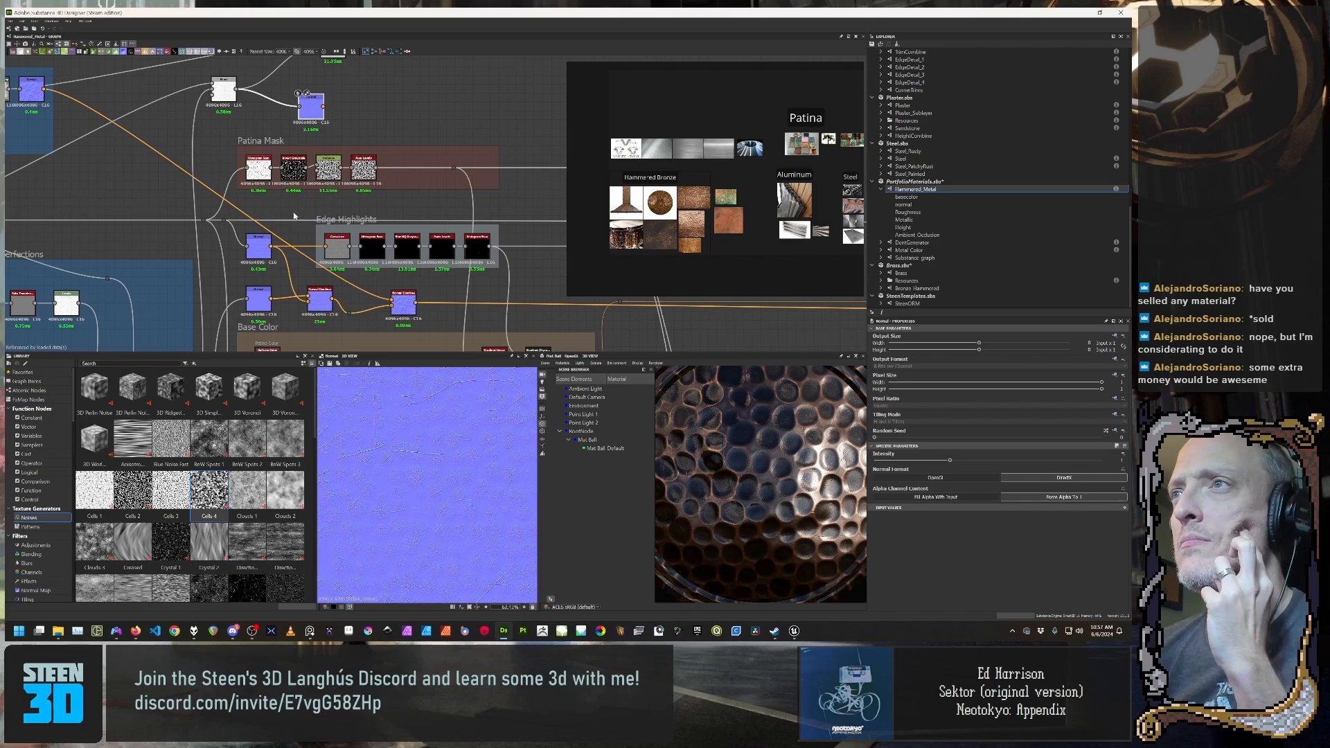
pyautogui.moveTo(336, 142); pyautogui.dragTo(400, 177, button='middle')
pyautogui.scroll(-1, 381, 176)
pyautogui.scroll(1, 392, 213)
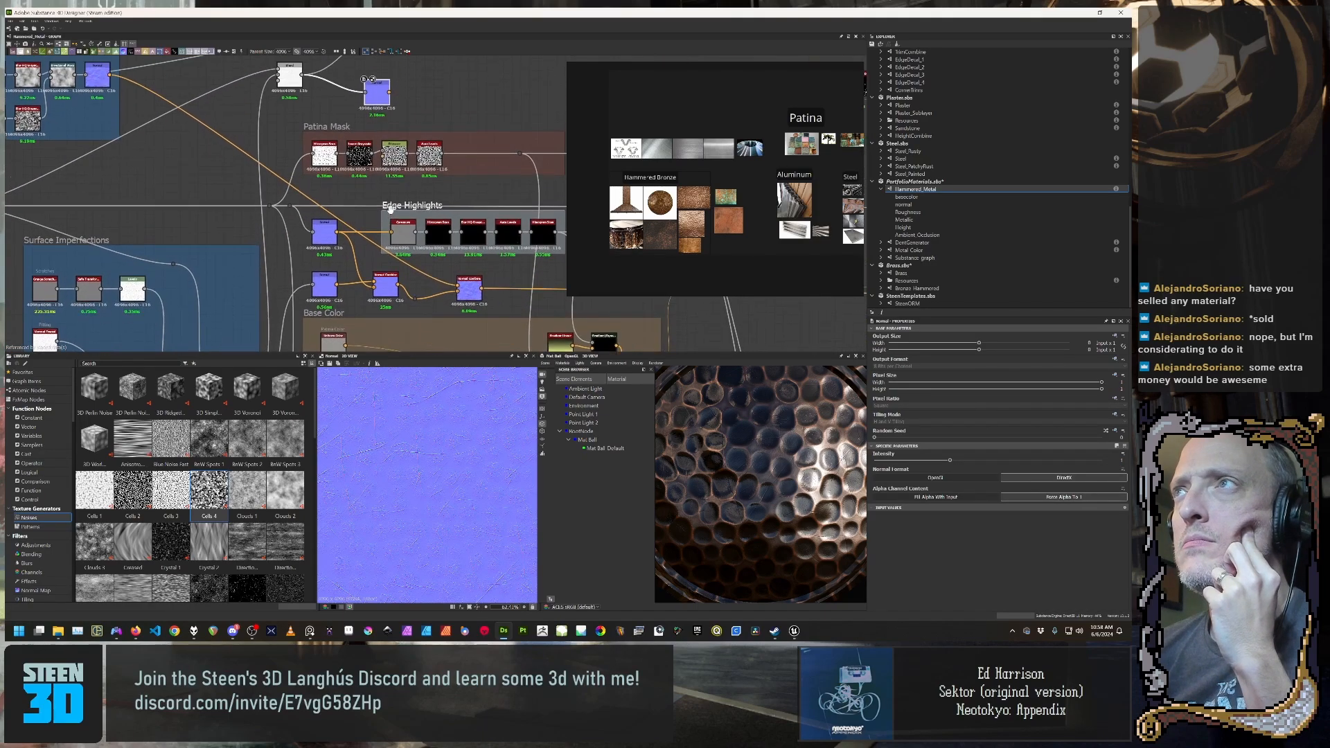
# Step: Preview the lower Normal node and both Normal Combine nodes in turn to compare their dent and scratch detail
pyautogui.doubleClick(324, 282)
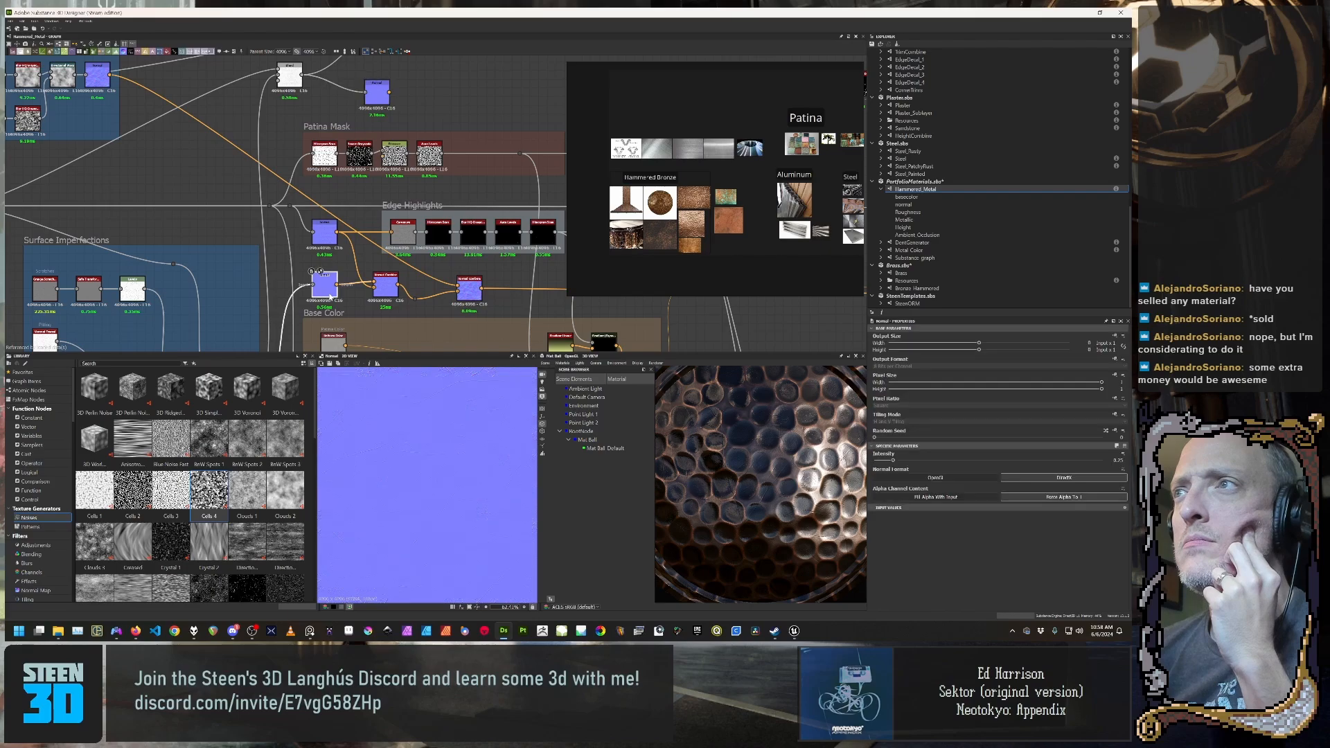
pyautogui.doubleClick(387, 289)
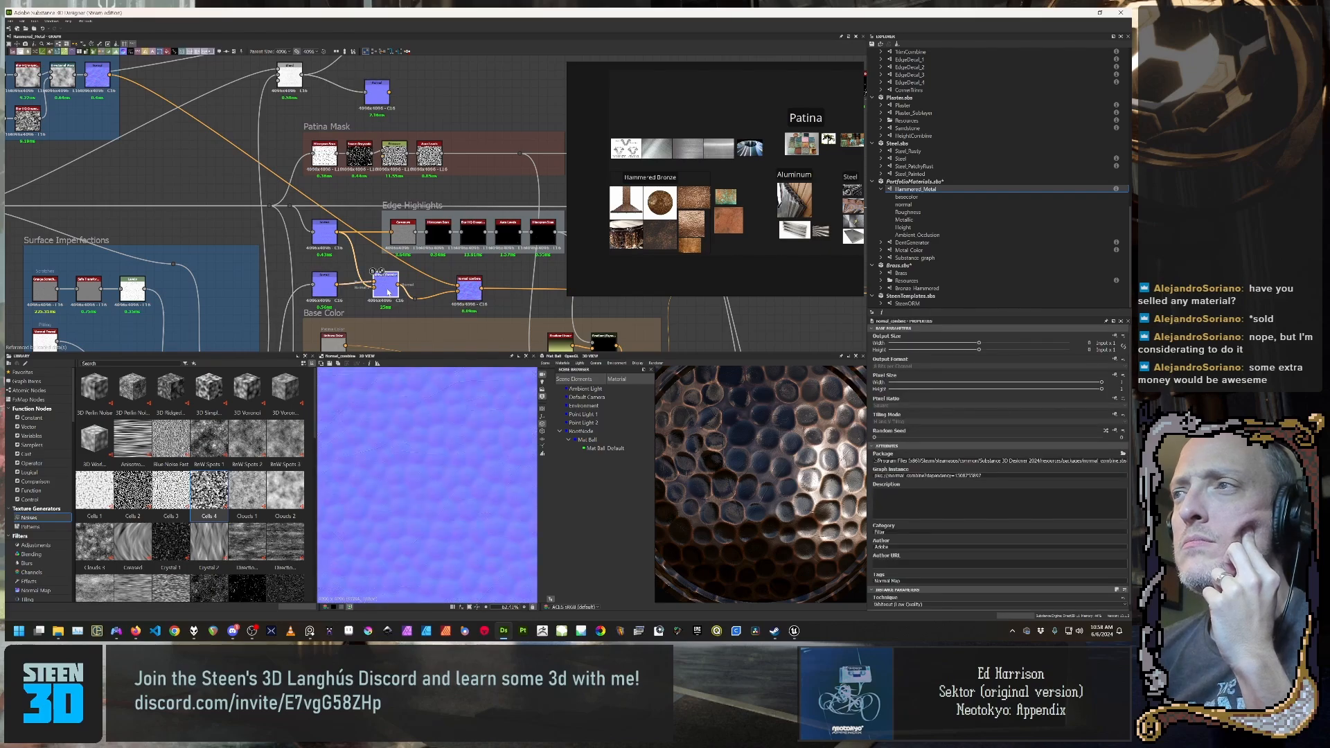
pyautogui.doubleClick(468, 288)
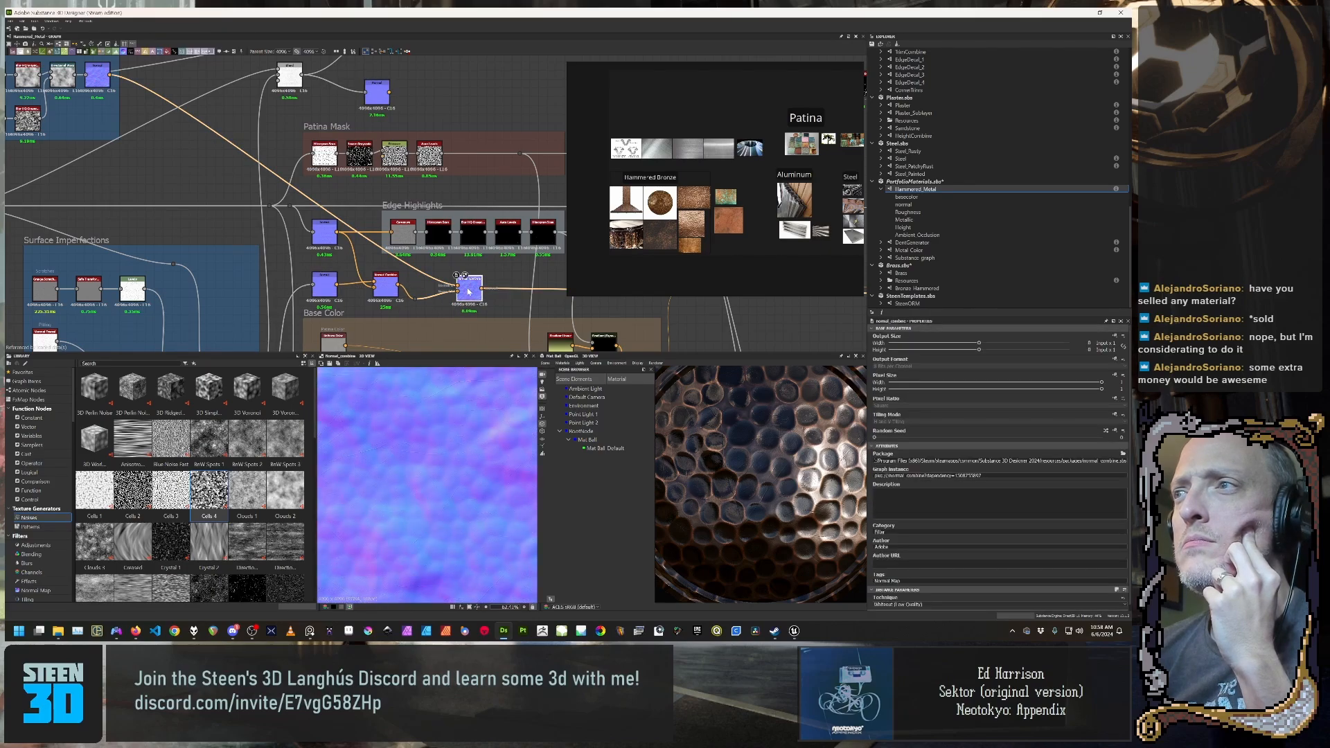
pyautogui.doubleClick(389, 291)
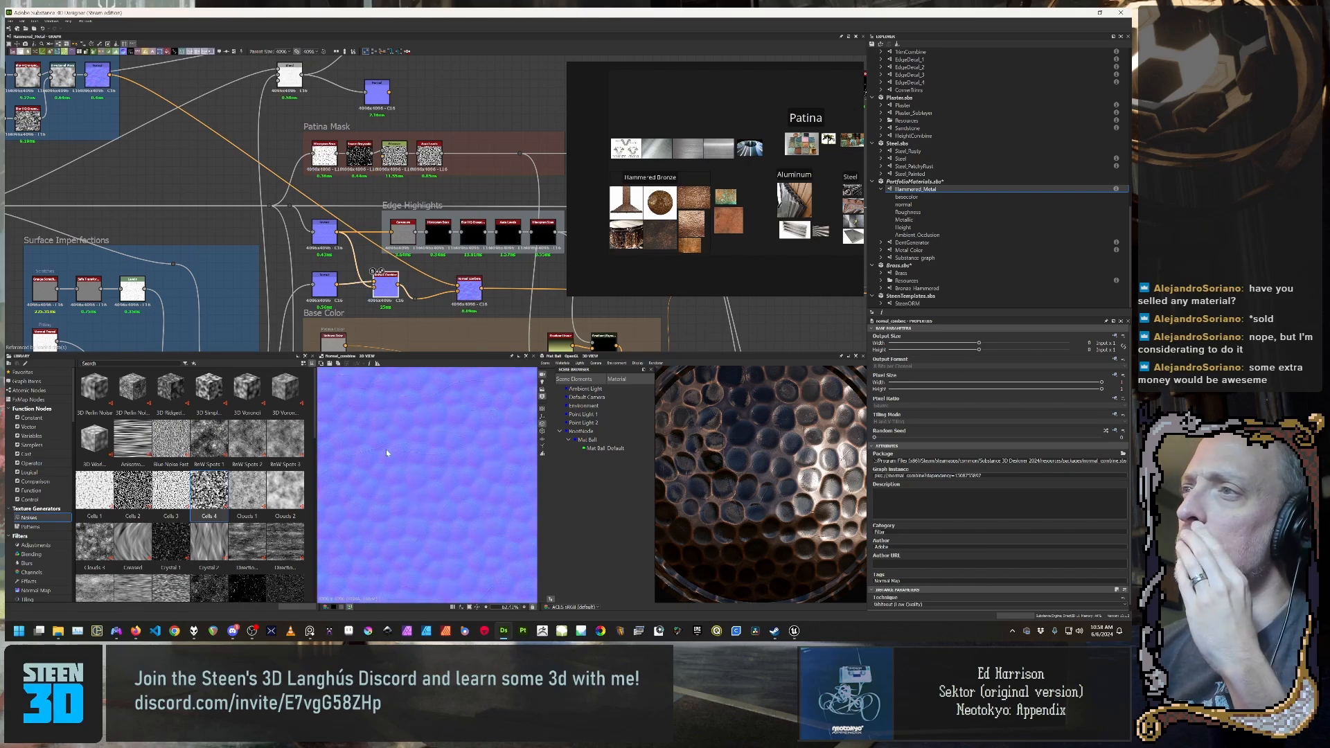
pyautogui.scroll(5, 382, 461)
pyautogui.scroll(-3, 381, 457)
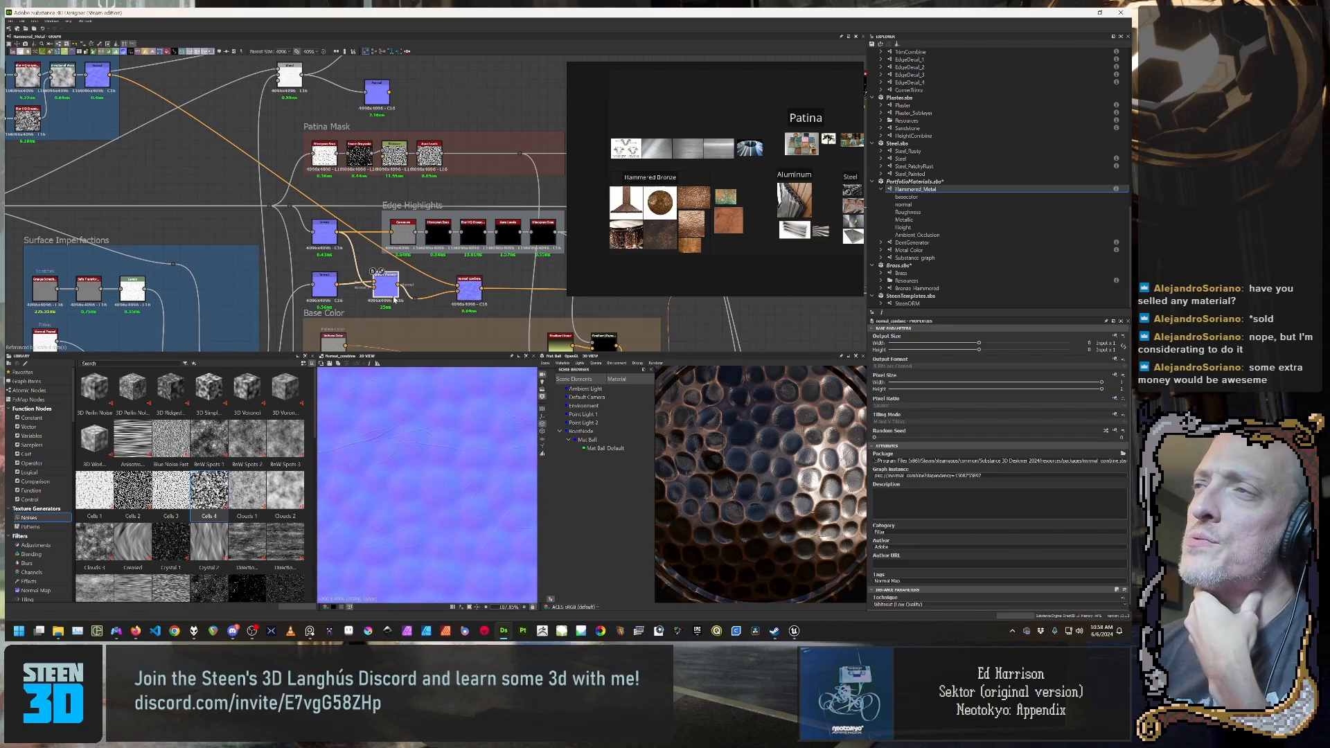
pyautogui.doubleClick(469, 291)
pyautogui.doubleClick(386, 293)
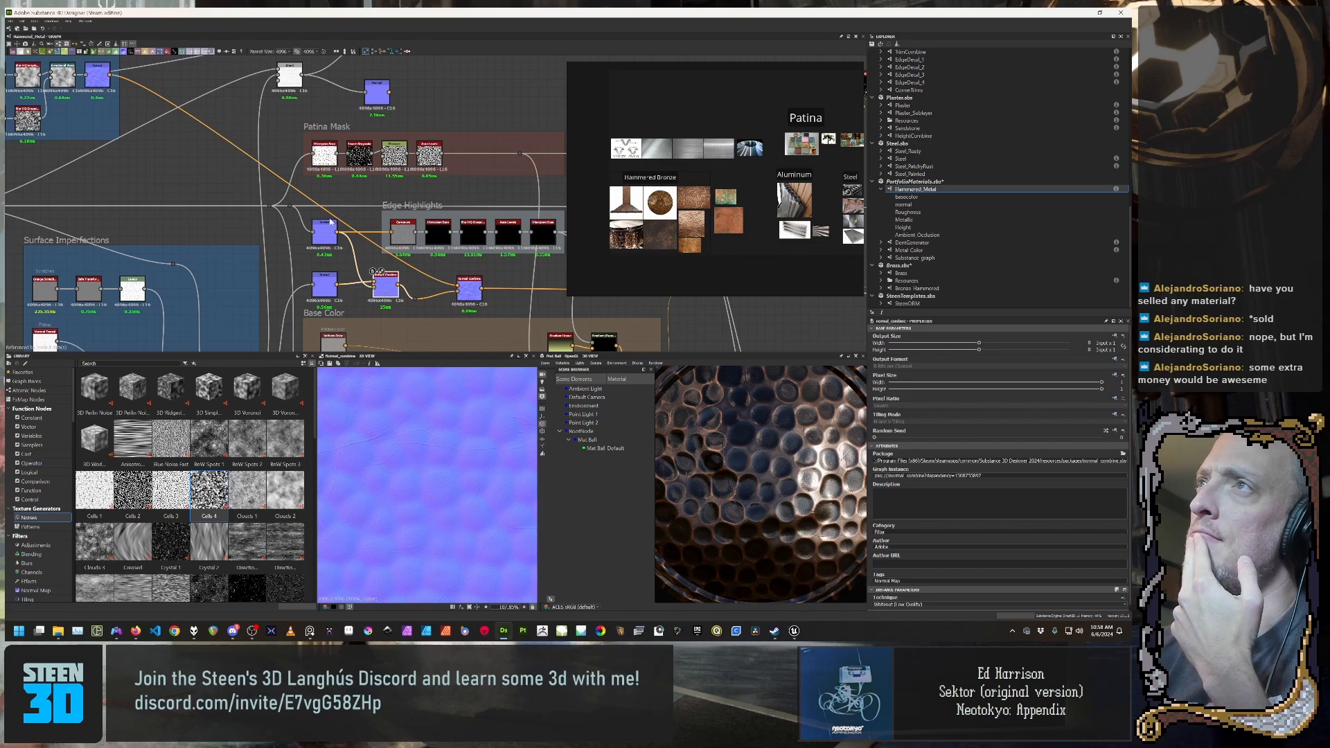
# Step: Preview the first Blend node's Overlay output and the Normal node generated from it
pyautogui.moveTo(286, 67); pyautogui.dragTo(376, 199, button='middle')
pyautogui.doubleClick(380, 226)
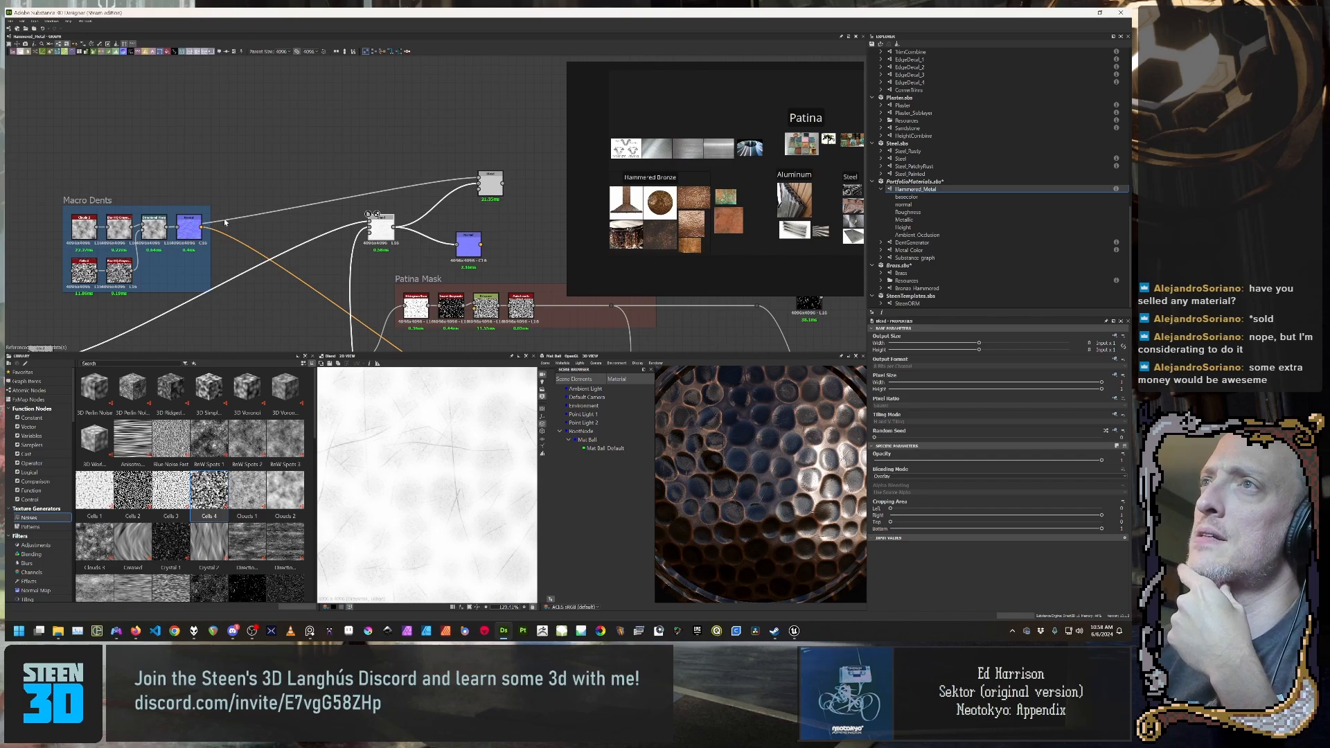
pyautogui.moveTo(406, 251); pyautogui.dragTo(305, 222, button='middle')
pyautogui.scroll(2, 305, 222)
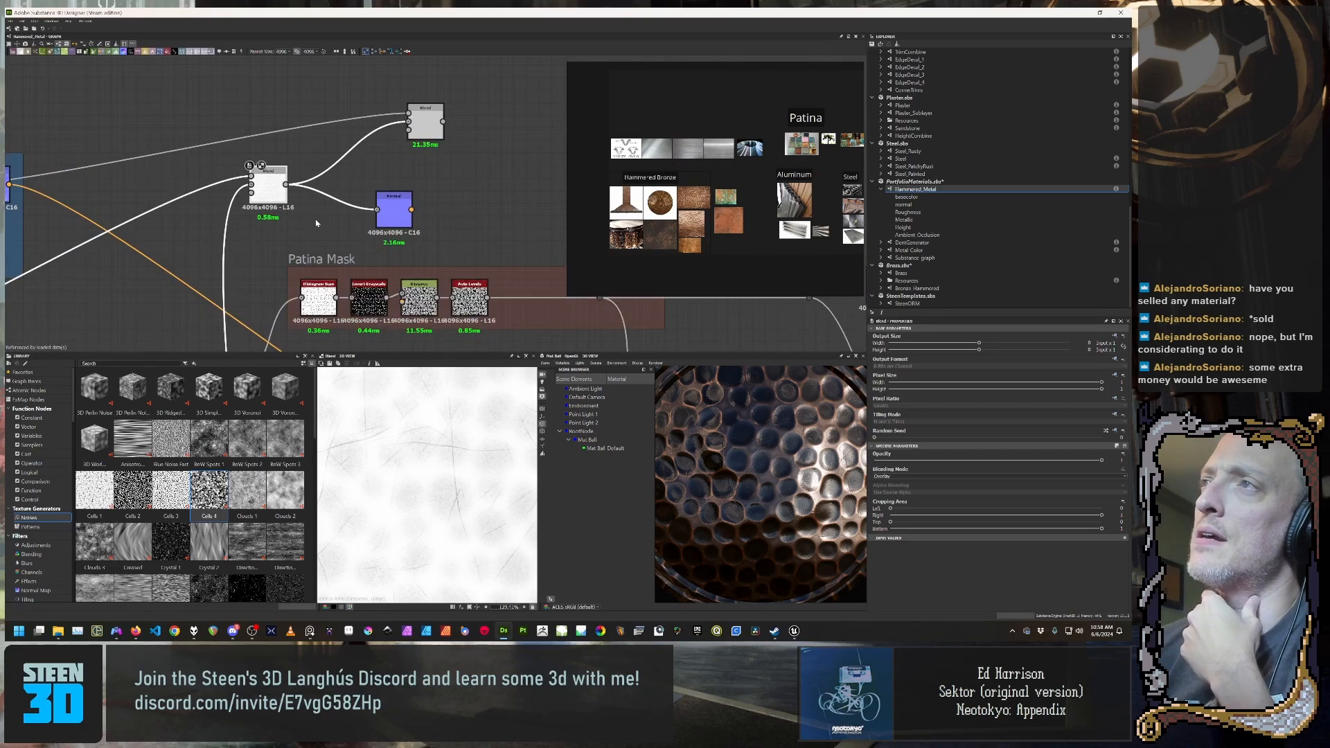
pyautogui.doubleClick(397, 217)
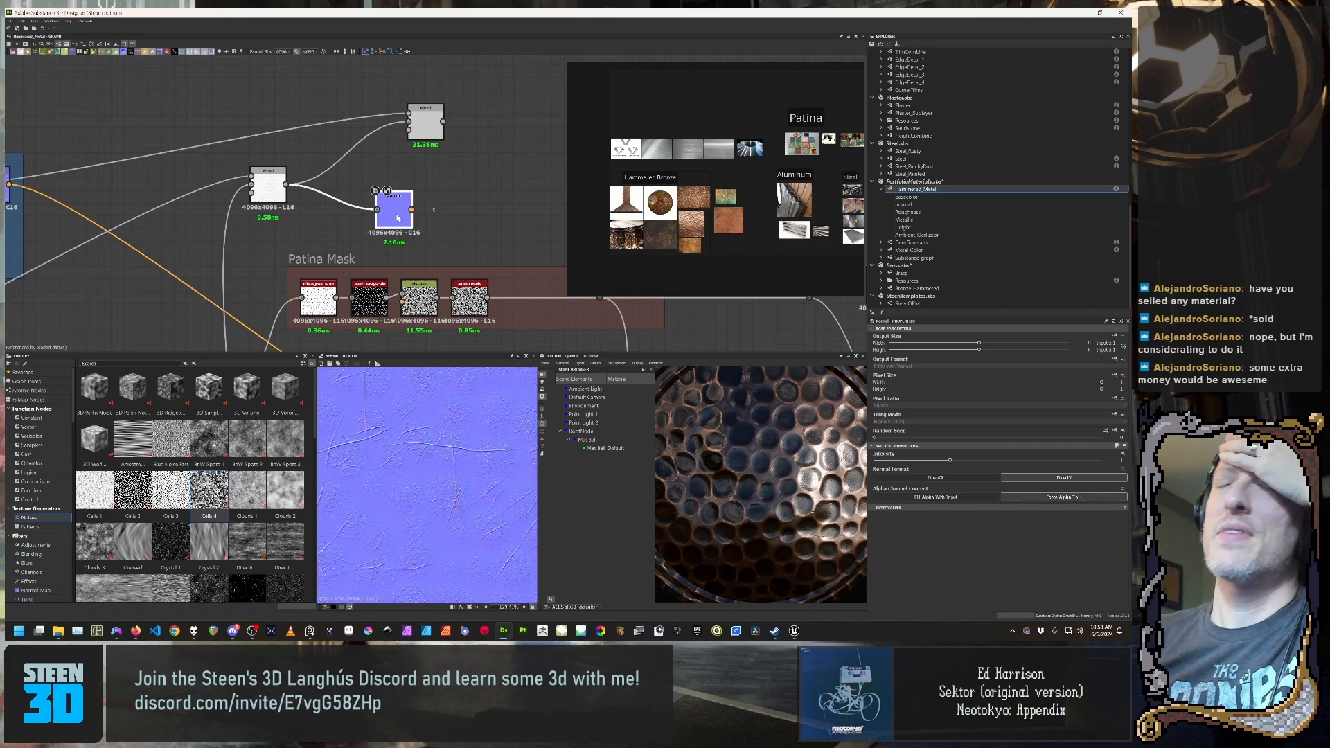
# Step: Move the new Normal node slightly farther from the first Blend node
pyautogui.moveTo(259, 158); pyautogui.dragTo(353, 131, button='middle')
pyautogui.scroll(3, 354, 131)
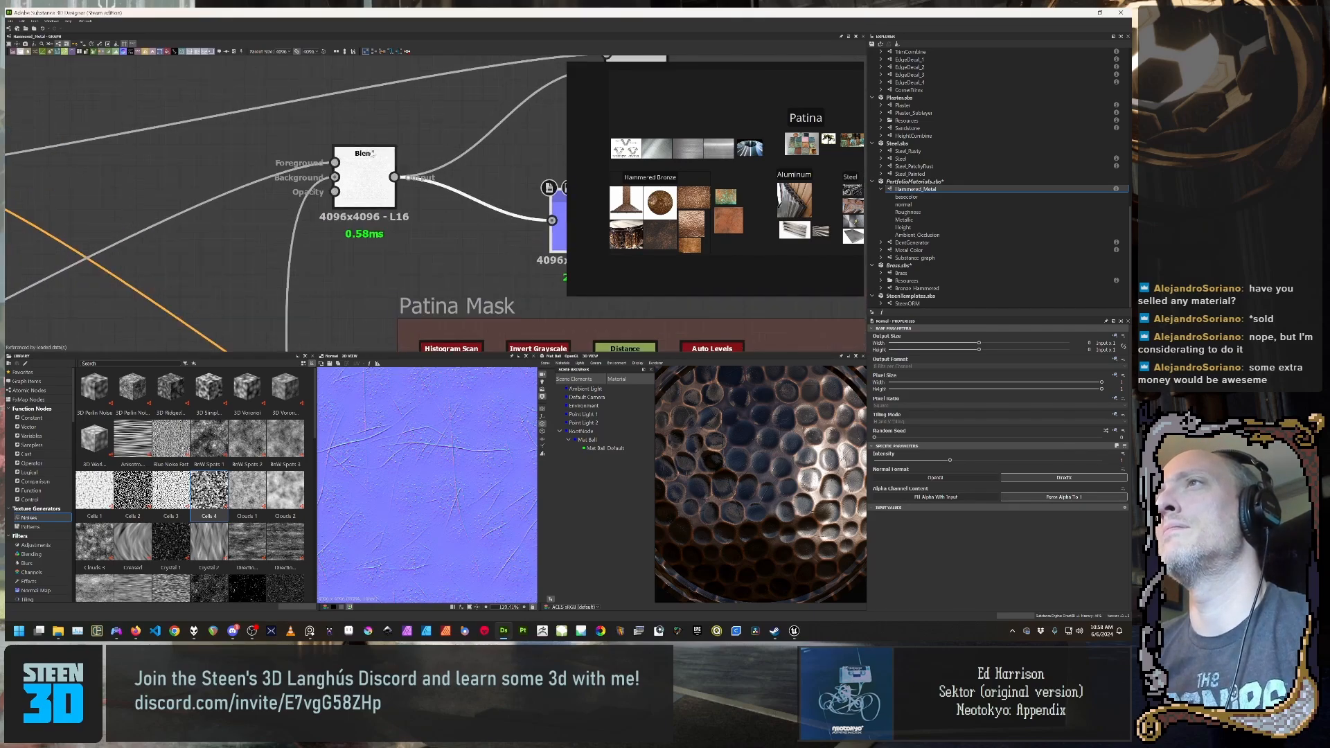
pyautogui.moveTo(431, 176); pyautogui.dragTo(268, 166, button='middle')
pyautogui.scroll(-2, 268, 165)
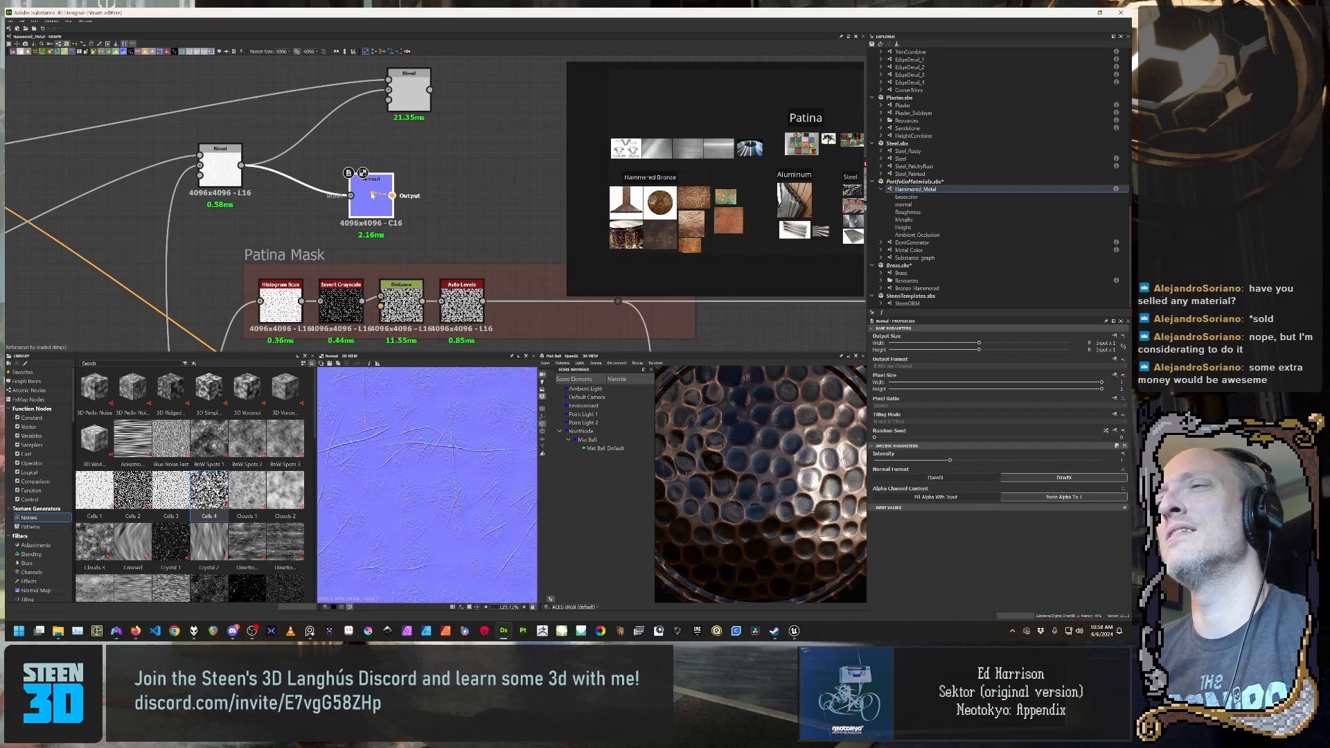
pyautogui.moveTo(368, 198); pyautogui.dragTo(412, 199)
# Step: Preview the first Normal Combine node and its lower Normal input as a reference for the blended height
pyautogui.scroll(-1, 413, 199)
pyautogui.moveTo(417, 293); pyautogui.dragTo(425, 152, button='middle')
pyautogui.moveTo(436, 266); pyautogui.dragTo(423, 196, button='middle')
pyautogui.scroll(1, 423, 190)
pyautogui.moveTo(388, 303); pyautogui.dragTo(422, 196, button='middle')
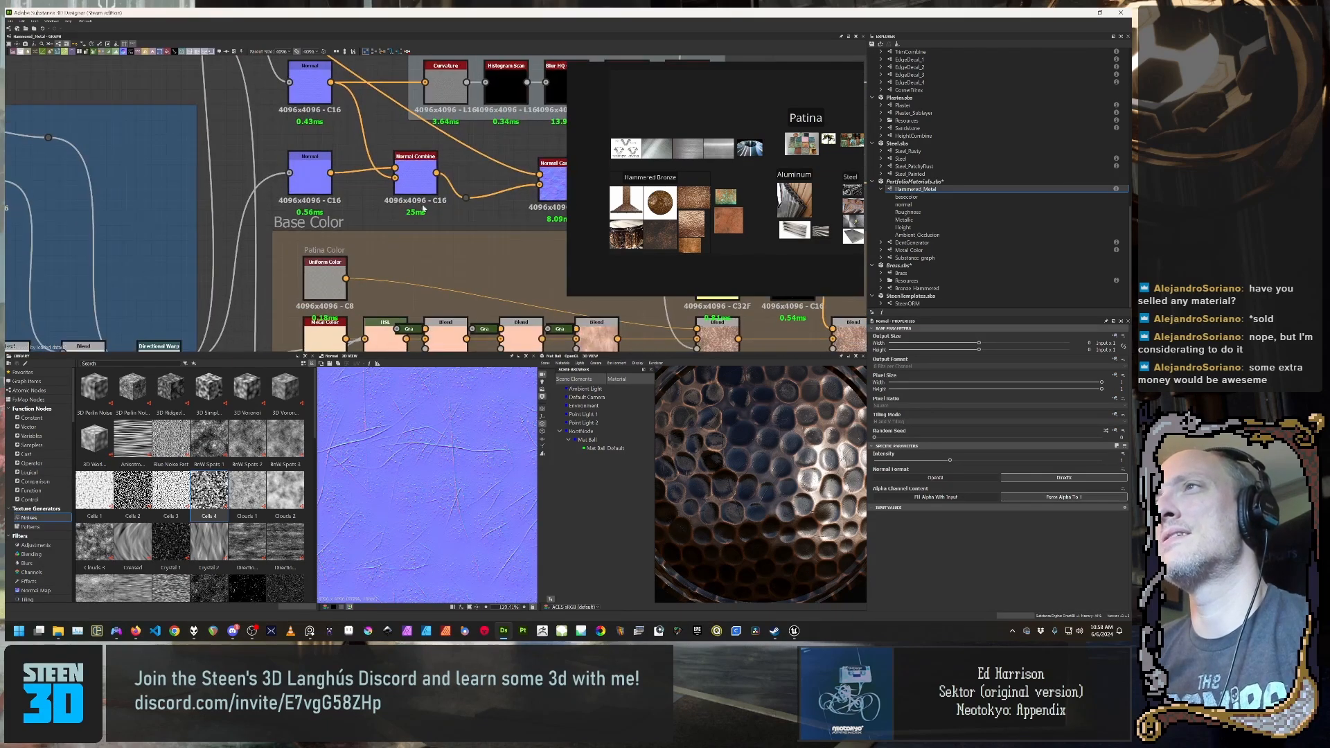
pyautogui.click(417, 186)
pyautogui.doubleClick(418, 186)
pyautogui.doubleClick(309, 175)
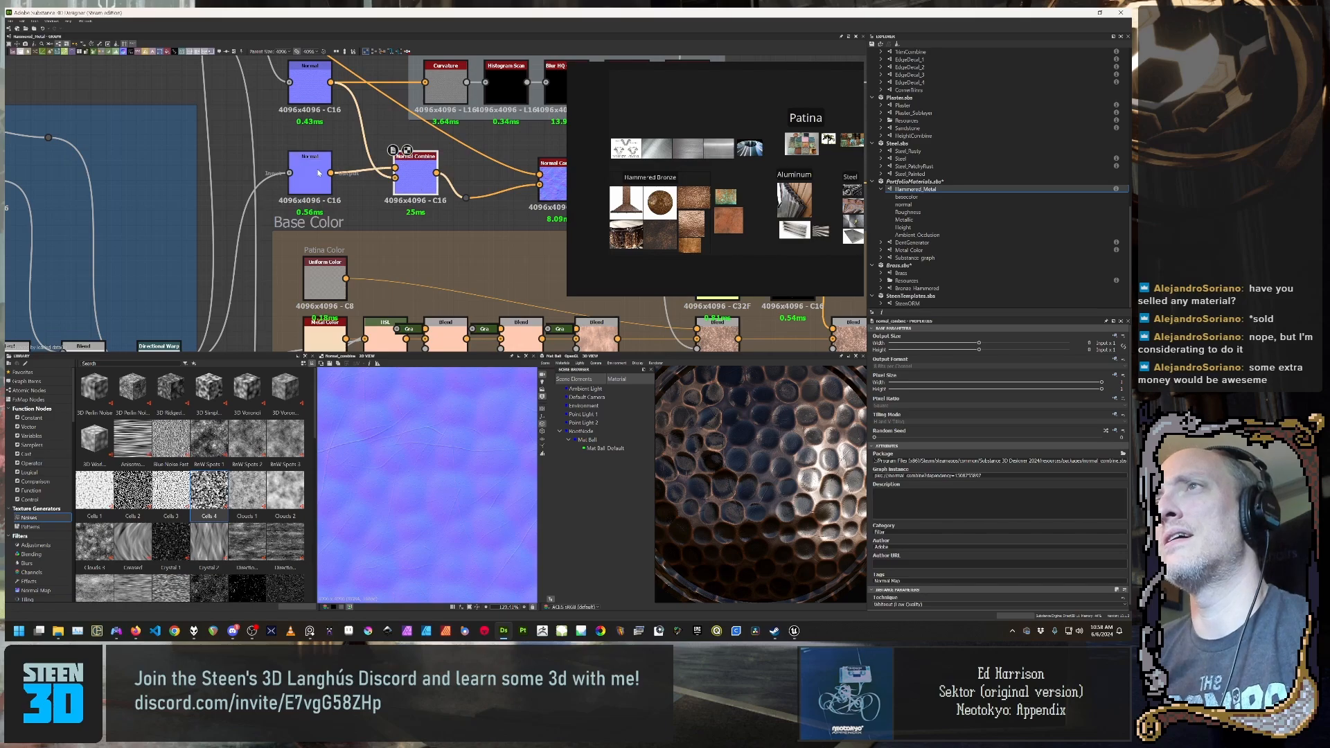
pyautogui.doubleClick(407, 183)
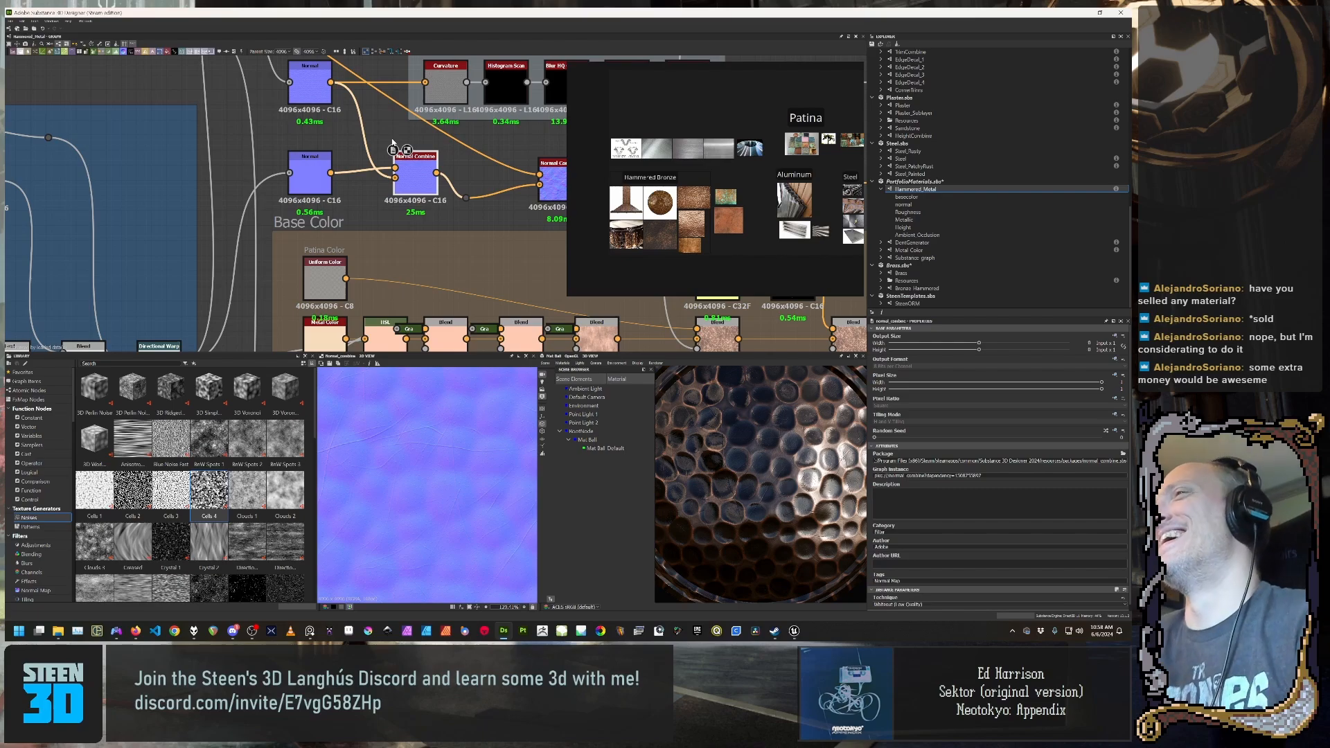
# Step: Check the technique options of the first Normal Combine node, keeping Whiteout (Low Quality)
pyautogui.scroll(-1, 1046, 486)
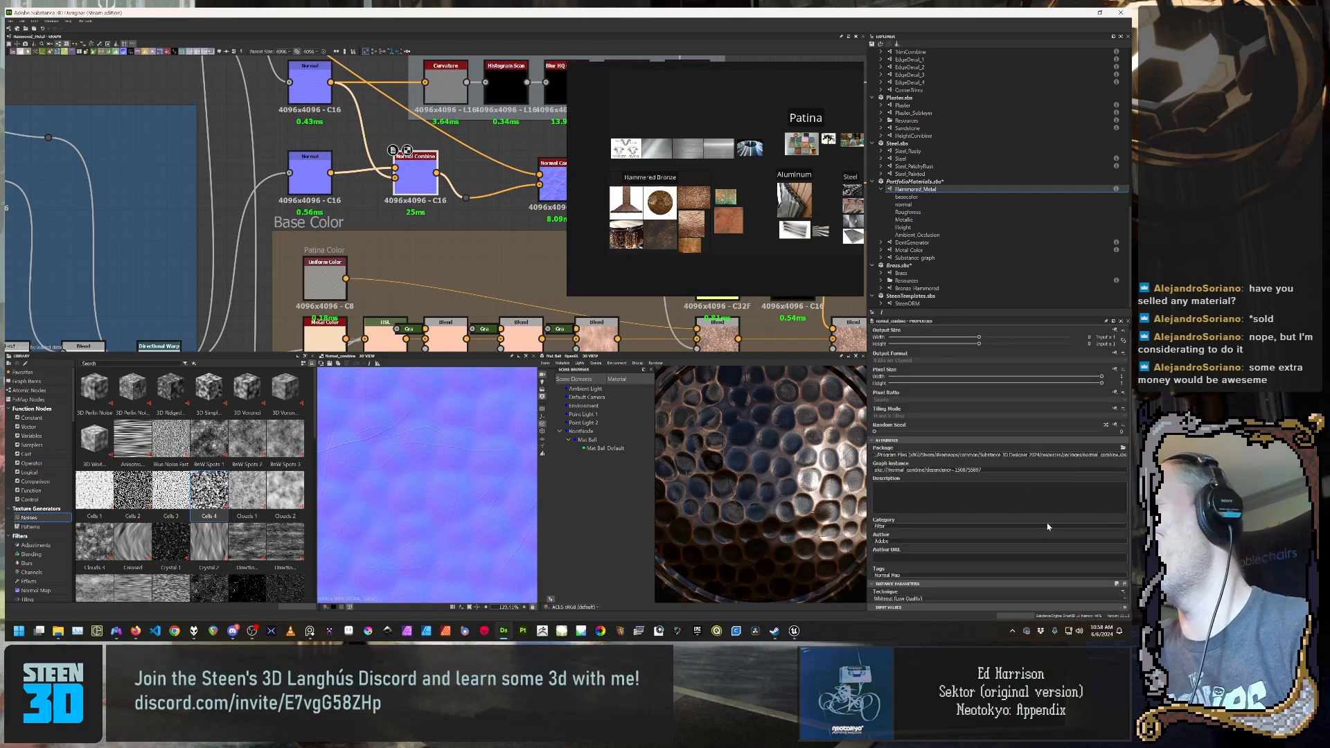
pyautogui.click(971, 596)
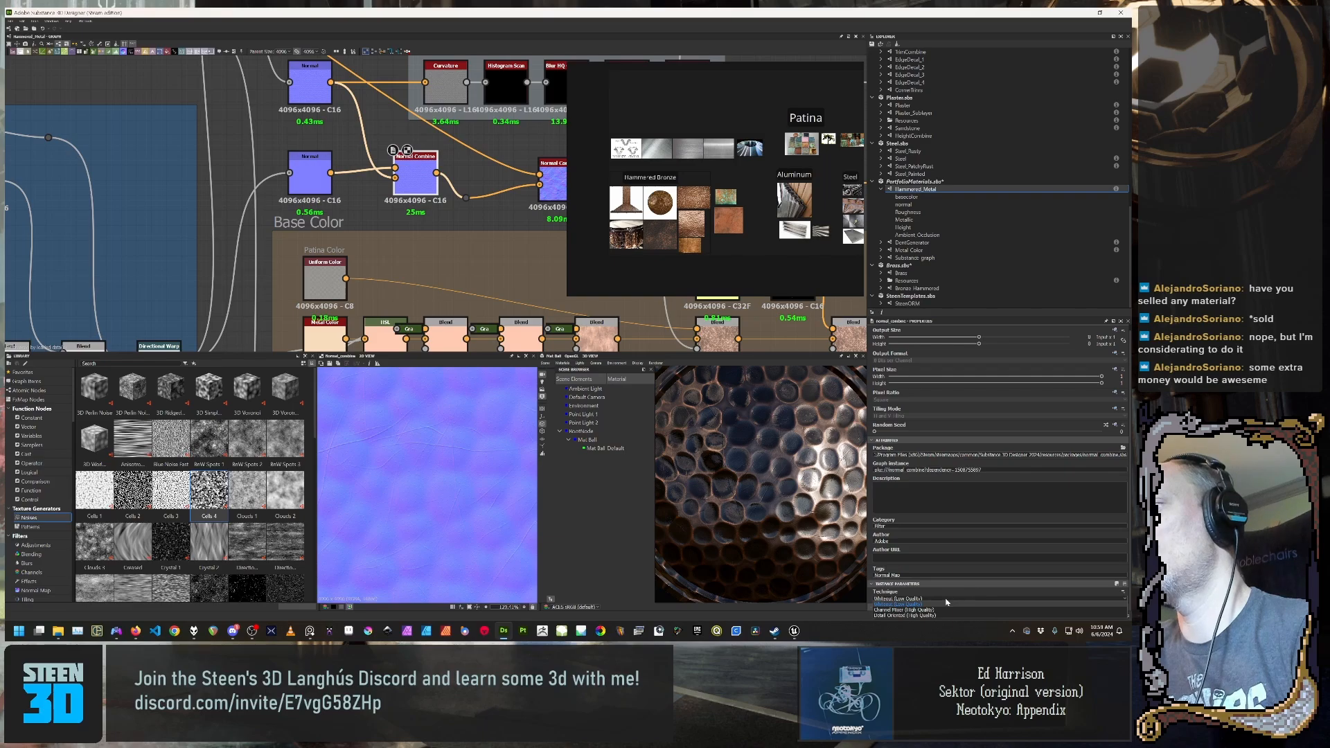
pyautogui.click(943, 605)
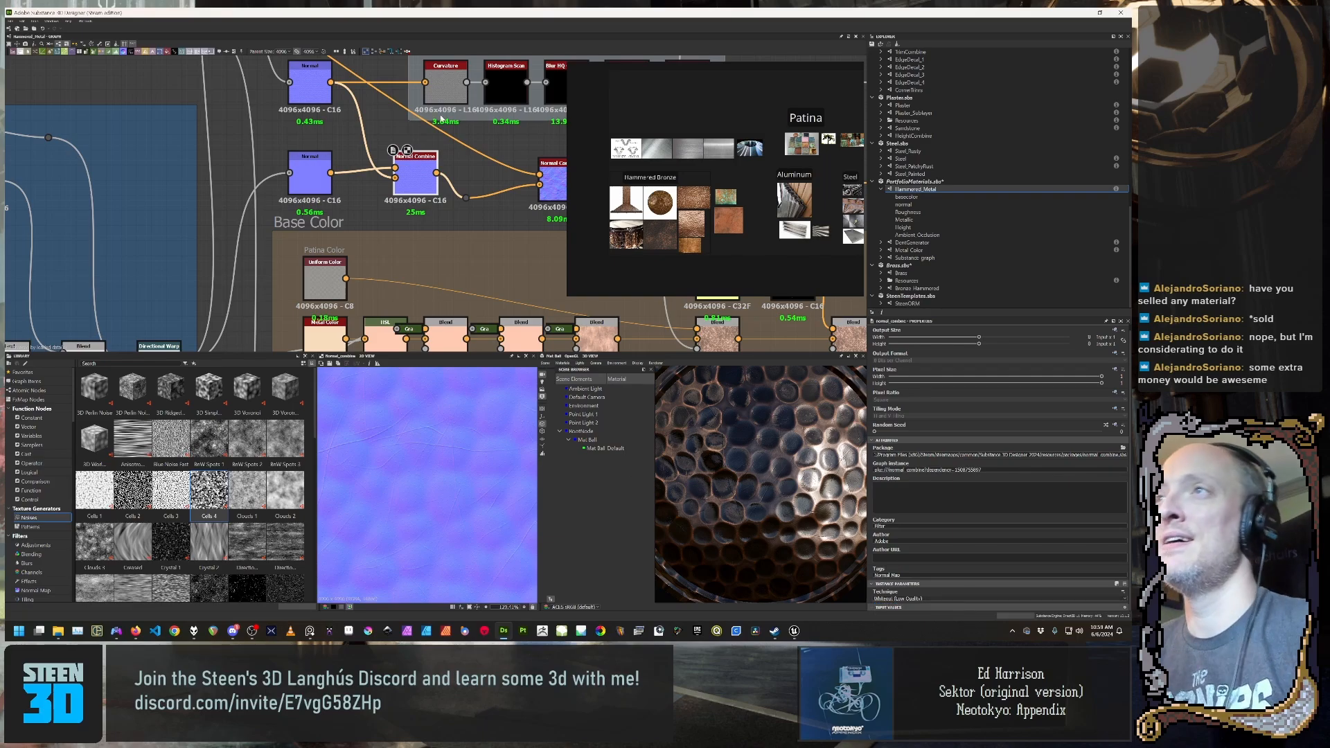
# Step: Examine how the dent and macro dent branches feed the two Blend nodes and the Normal node above the Patina Mask
pyautogui.moveTo(439, 106); pyautogui.dragTo(411, 228, button='middle')
pyautogui.scroll(-3, 411, 227)
pyautogui.scroll(4, 411, 227)
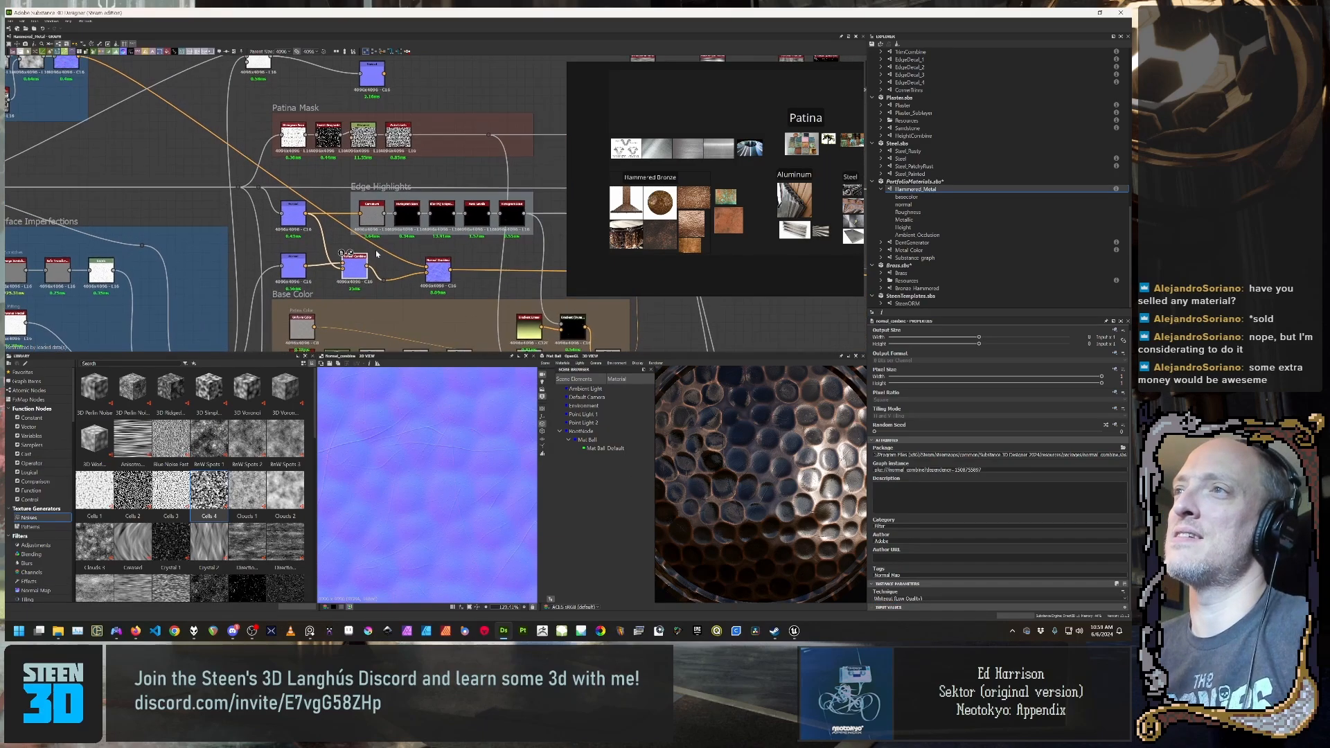
pyautogui.scroll(-5, 366, 212)
pyautogui.moveTo(230, 149); pyautogui.dragTo(309, 159, button='middle')
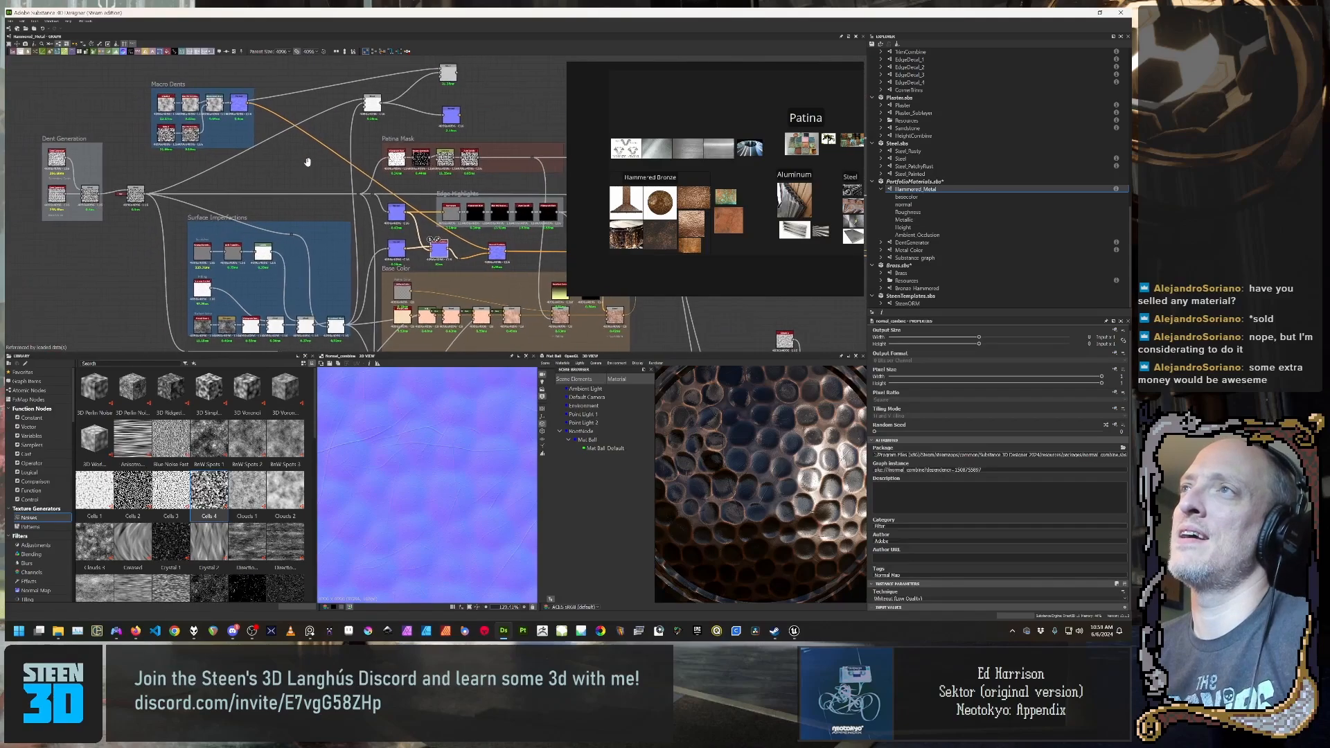
pyautogui.scroll(2, 341, 142)
pyautogui.moveTo(464, 102); pyautogui.dragTo(363, 250, button='middle')
pyautogui.scroll(4, 362, 247)
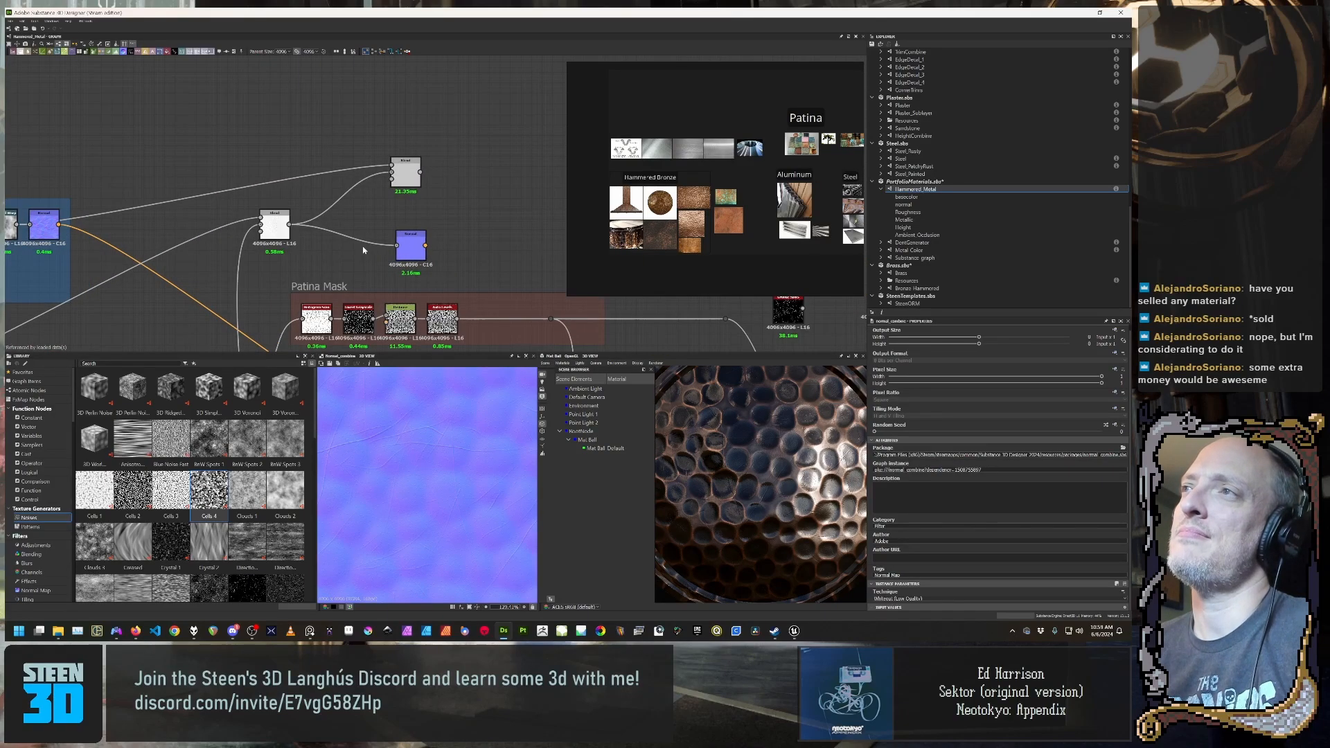
pyautogui.moveTo(239, 275); pyautogui.dragTo(322, 225, button='middle')
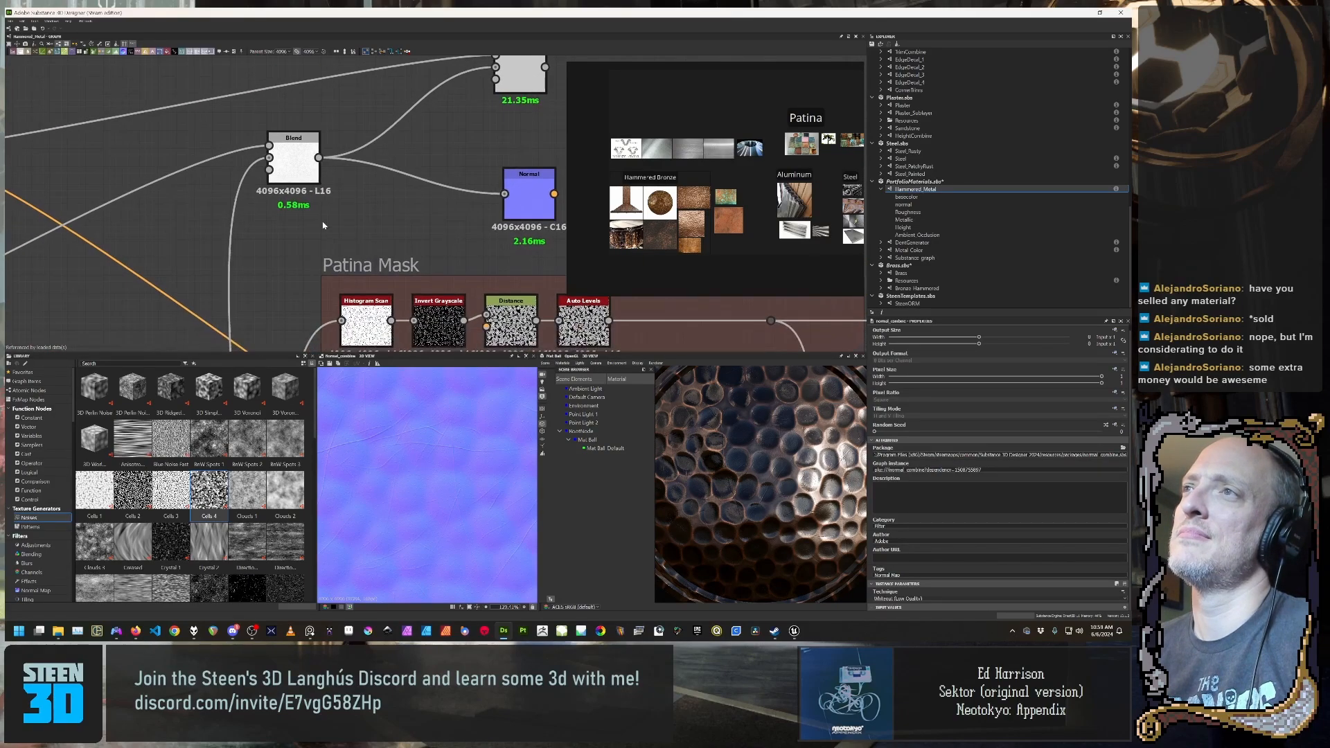
pyautogui.scroll(-3, 385, 251)
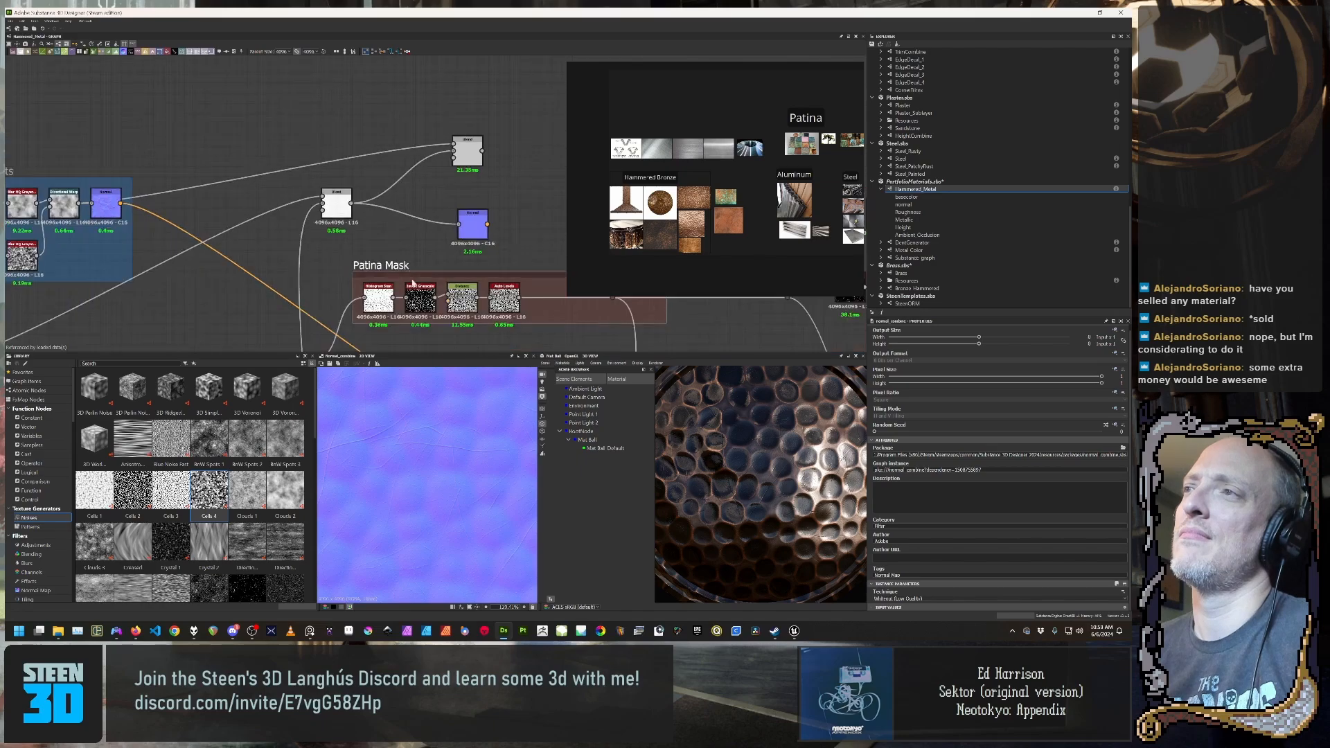
# Step: Try the Channel Mixer (High Quality) technique on the first Normal Combine node and switch back to Whiteout (Low Quality)
pyautogui.moveTo(439, 345); pyautogui.dragTo(413, 74, button='middle')
pyautogui.scroll(3, 436, 171)
pyautogui.scroll(2, 429, 235)
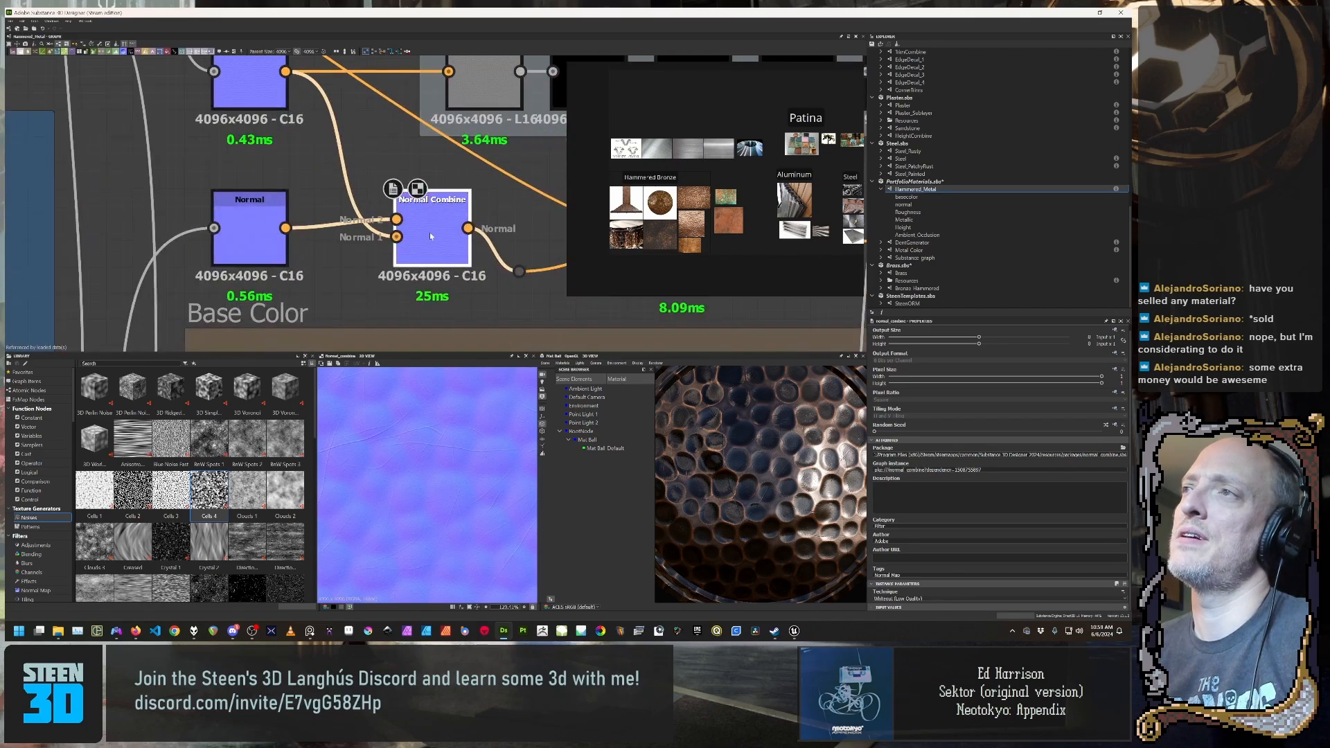
pyautogui.scroll(1, 467, 499)
pyautogui.scroll(2, 468, 499)
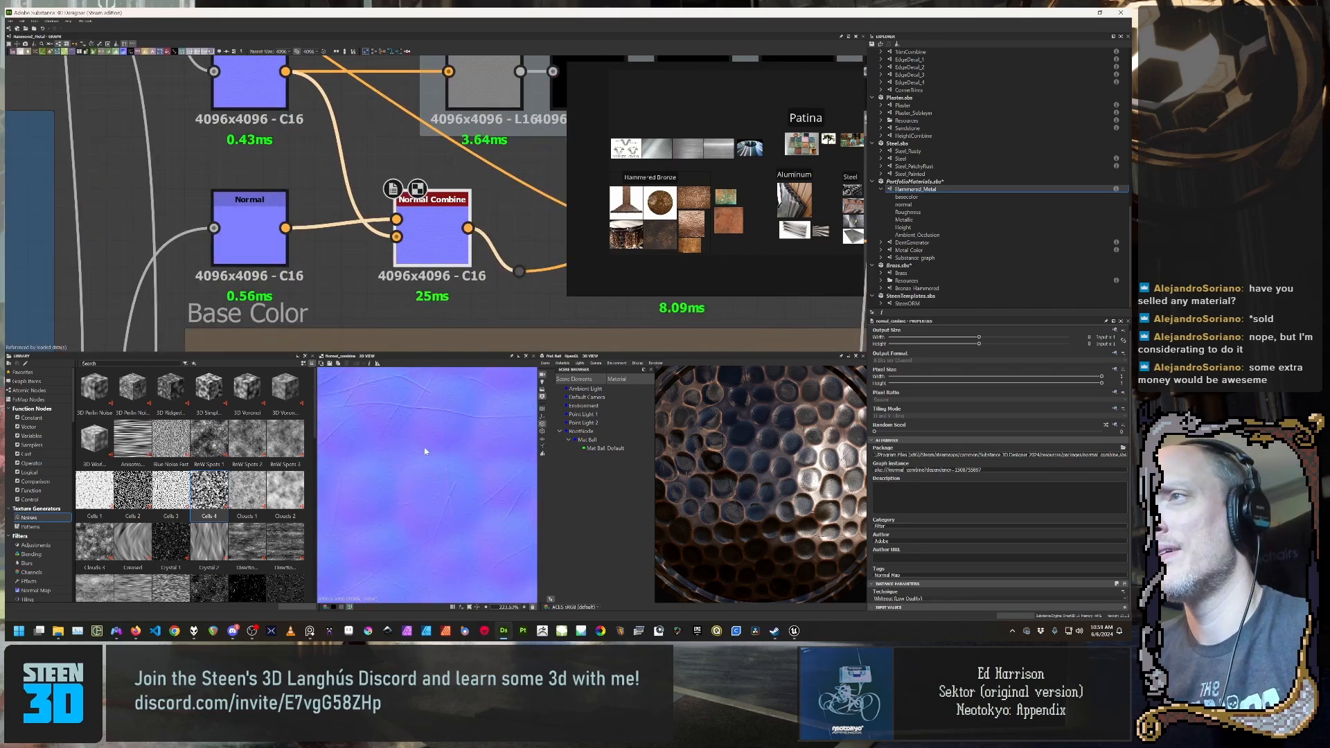
pyautogui.click(931, 600)
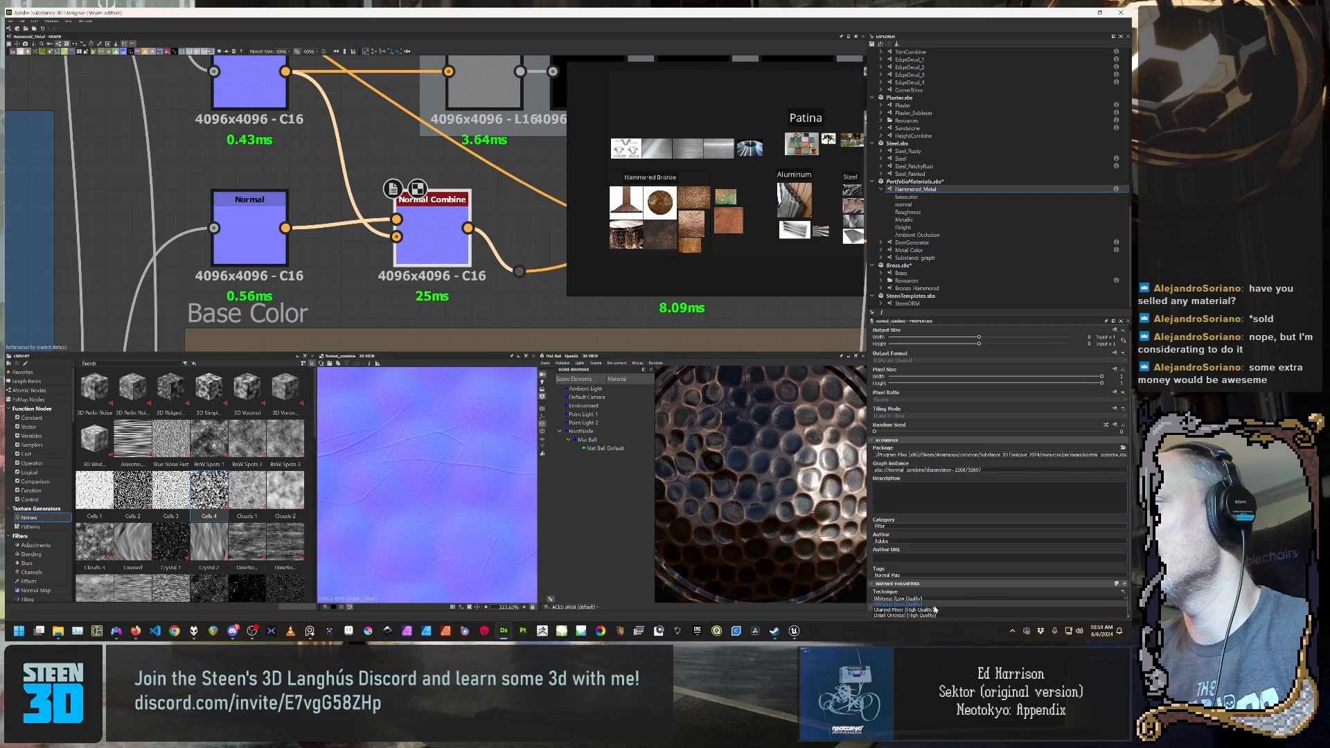
pyautogui.click(934, 610)
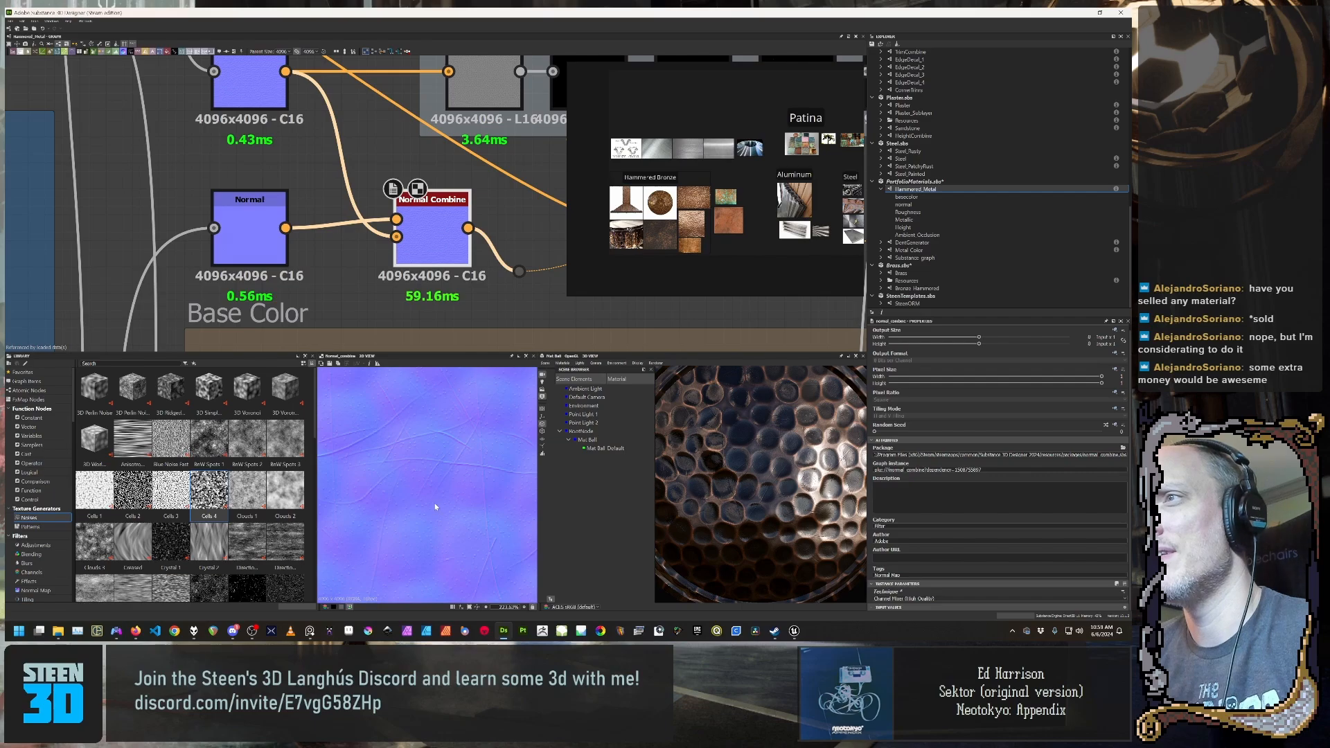
pyautogui.click(942, 599)
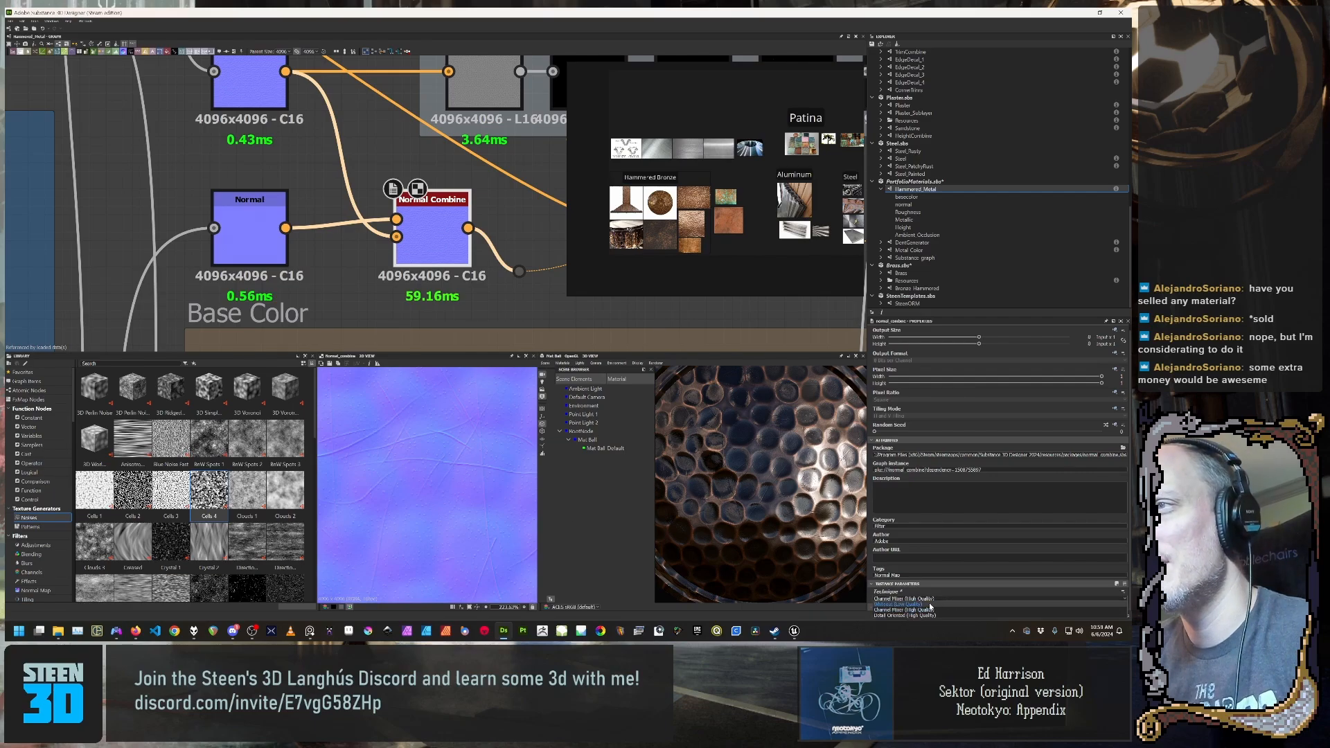
pyautogui.click(929, 603)
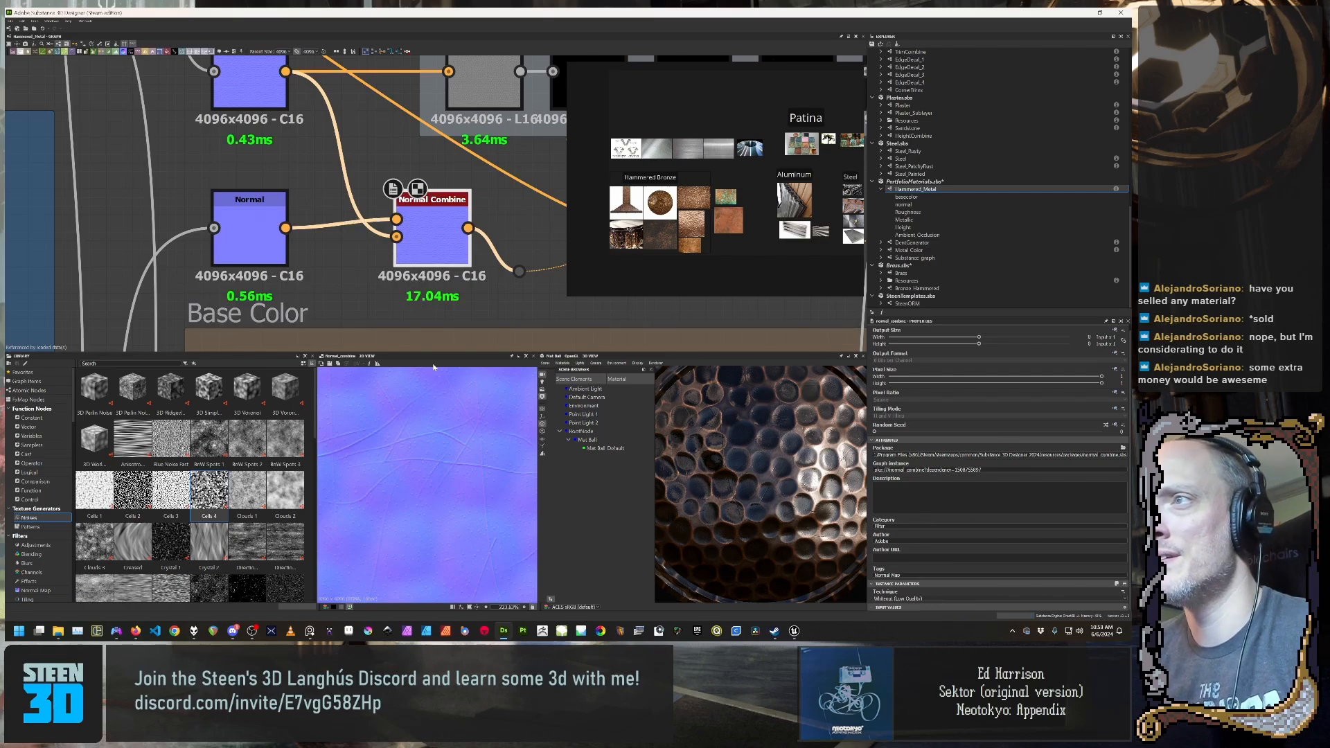
# Step: Try Channel Mixer and Detail Oriented (High Quality) on the first Normal Combine node, checking the scratch detail up close
pyautogui.click(961, 600)
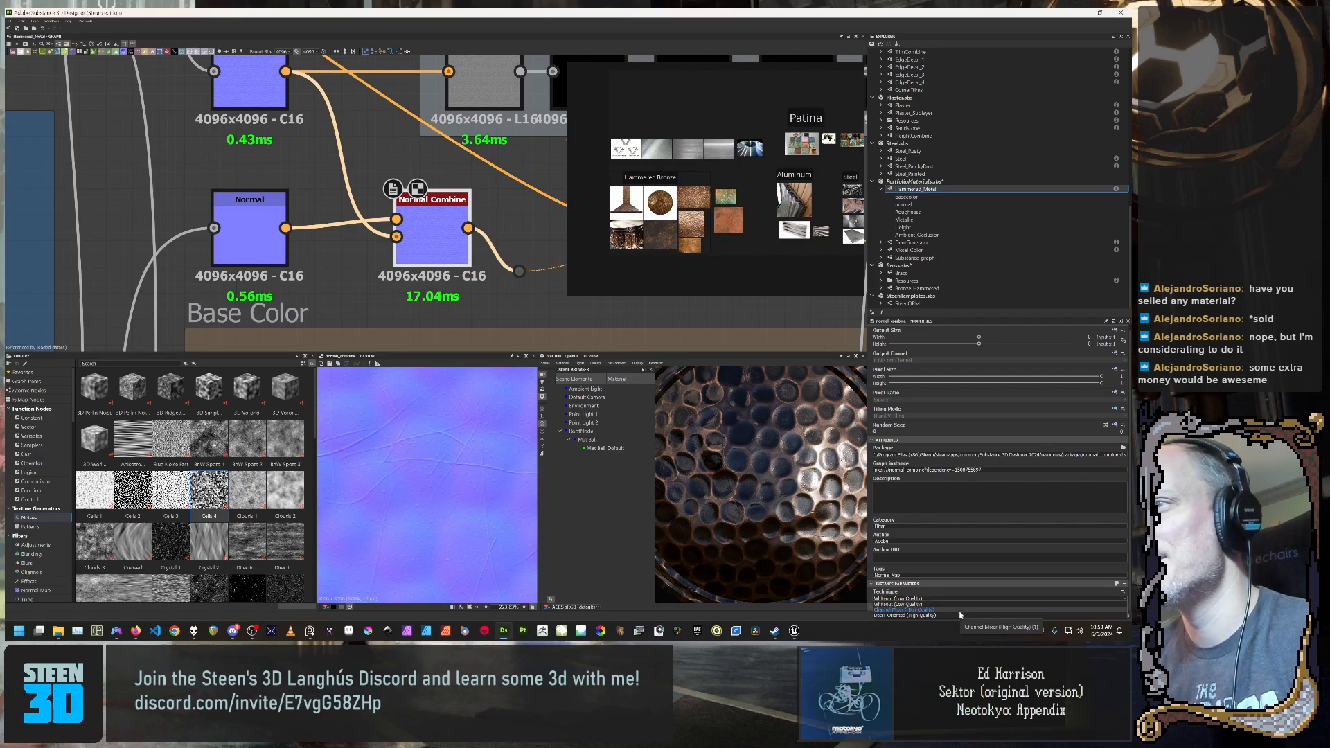
pyautogui.click(960, 613)
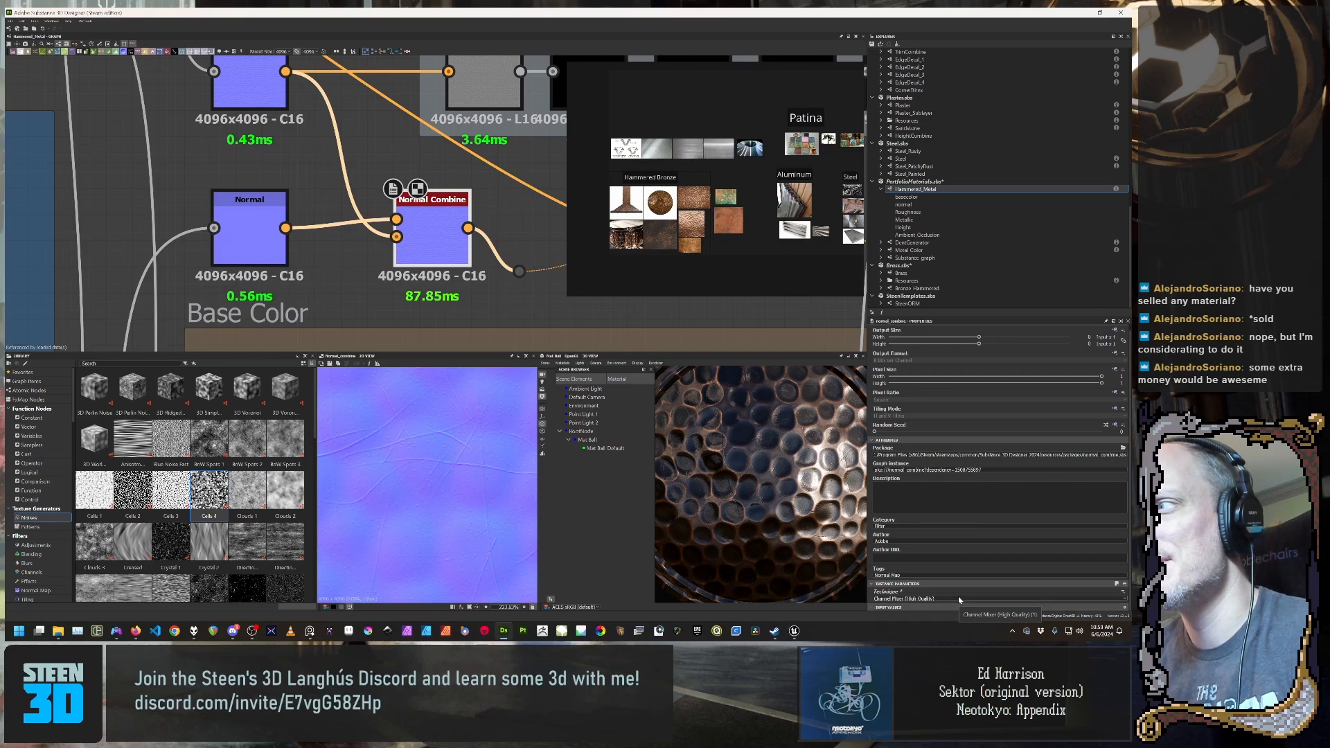
pyautogui.click(959, 599)
pyautogui.click(952, 614)
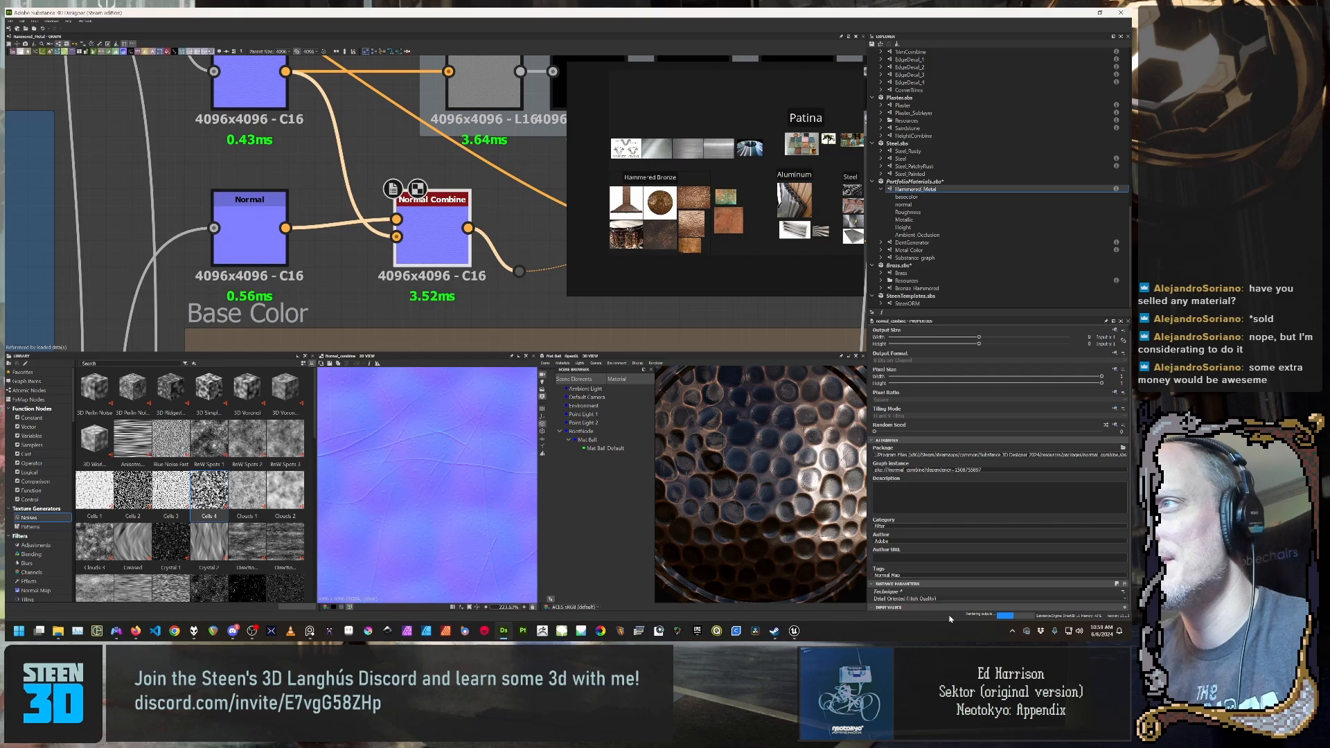
pyautogui.scroll(1, 417, 459)
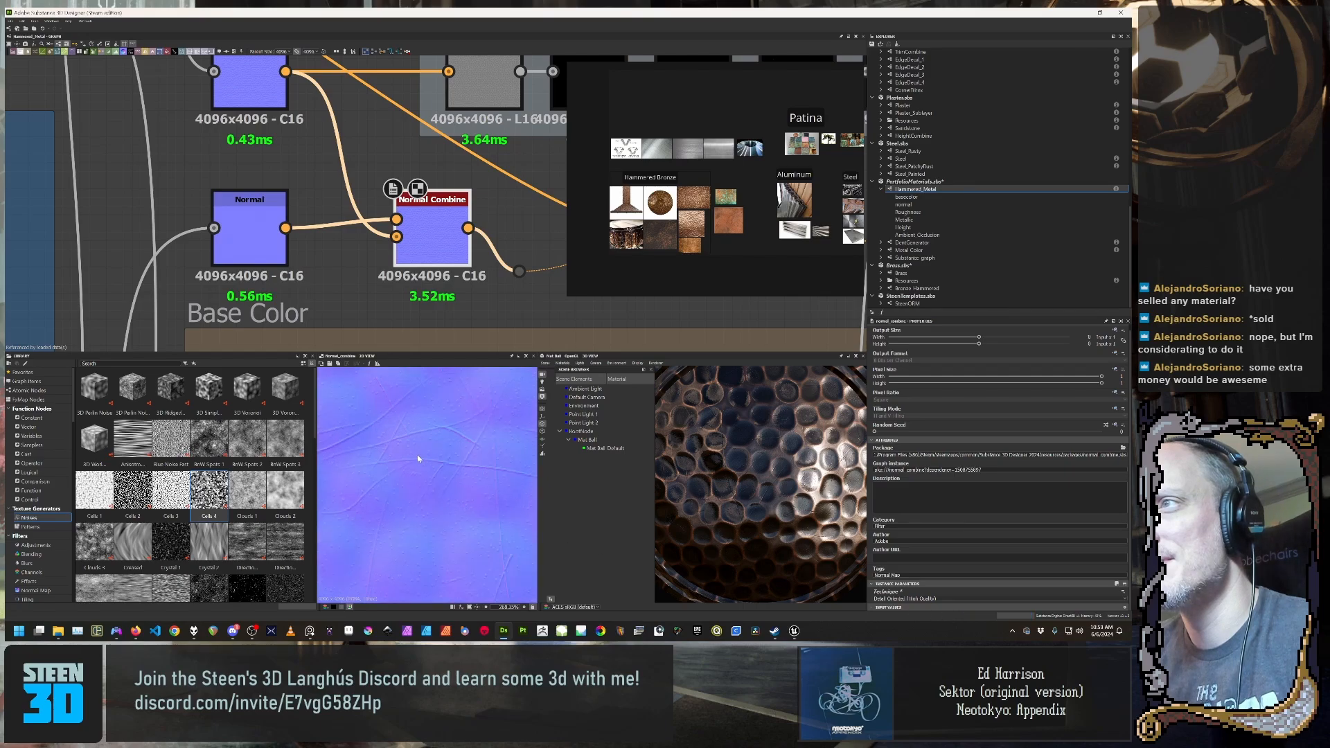
pyautogui.scroll(2, 417, 458)
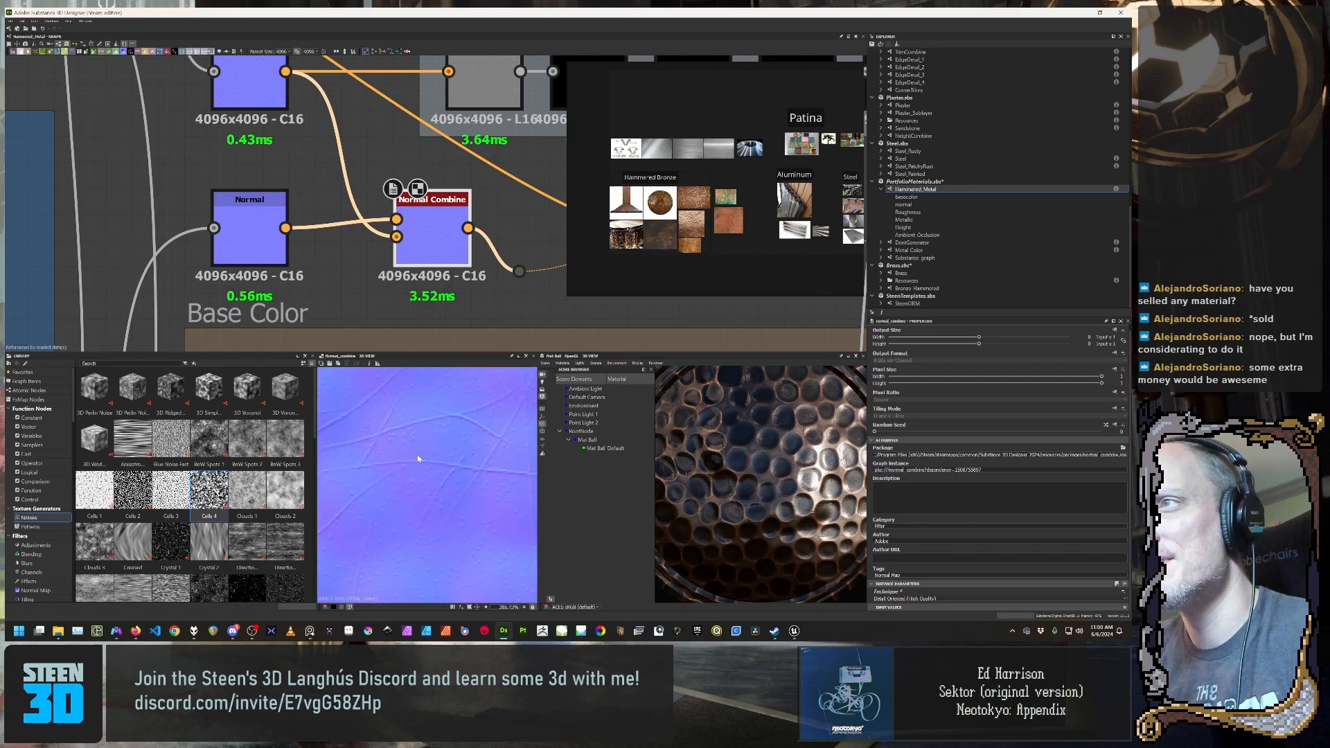
# Step: Cycle the first Normal Combine technique through Whiteout, Channel Mixer and Detail Oriented to compare the scratch detail again
pyautogui.click(906, 598)
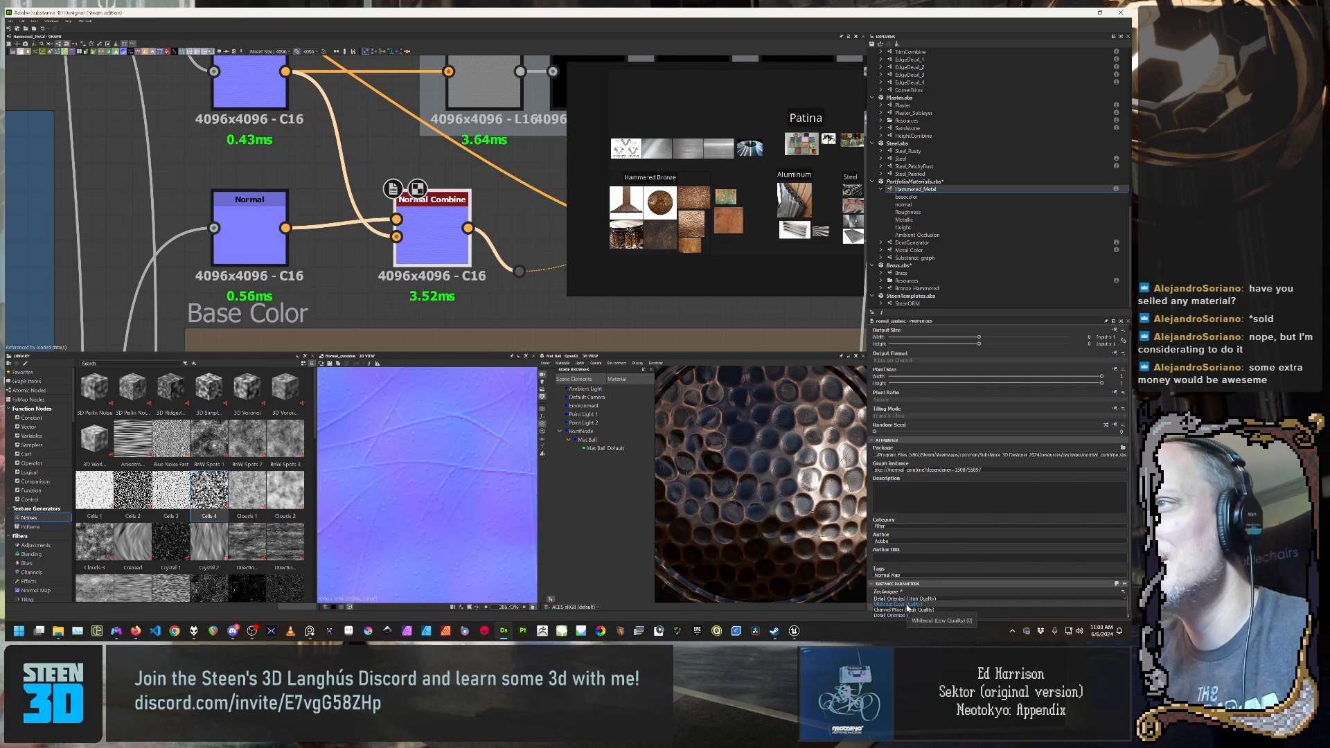
pyautogui.click(907, 607)
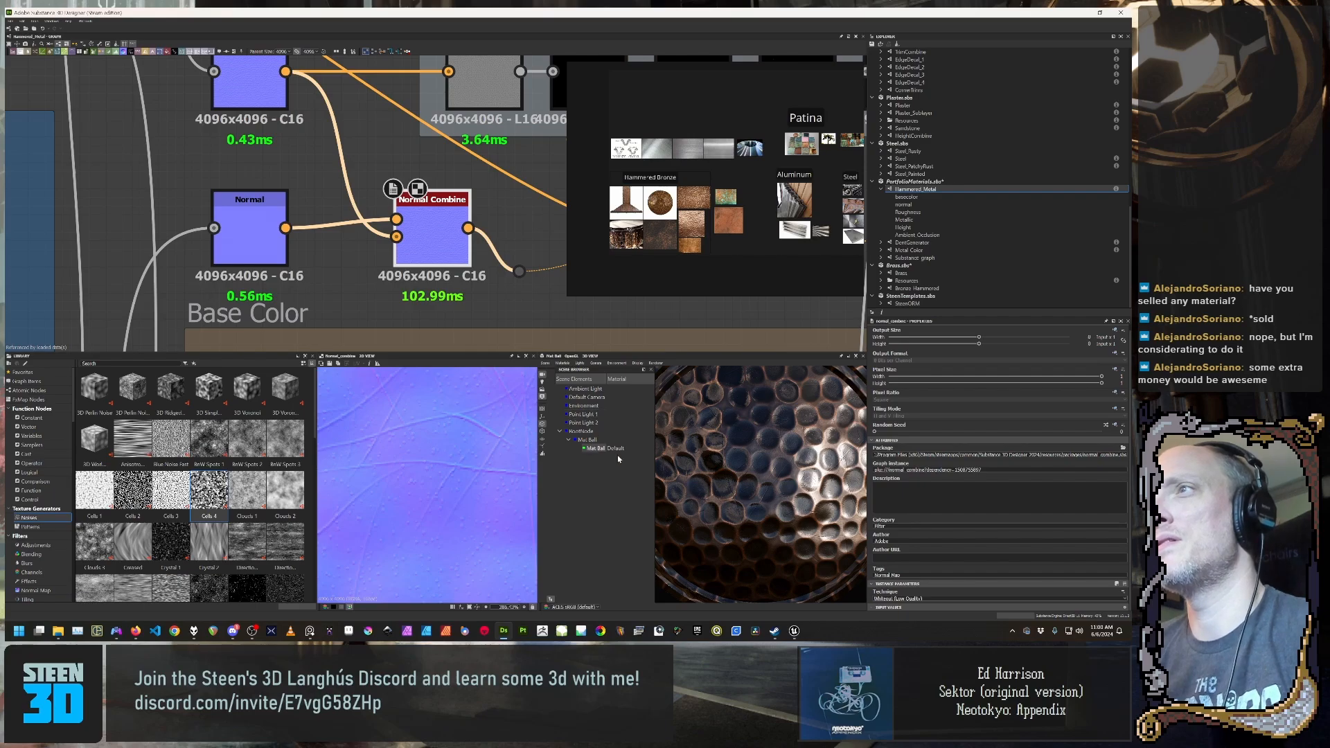
pyautogui.click(913, 599)
pyautogui.click(908, 609)
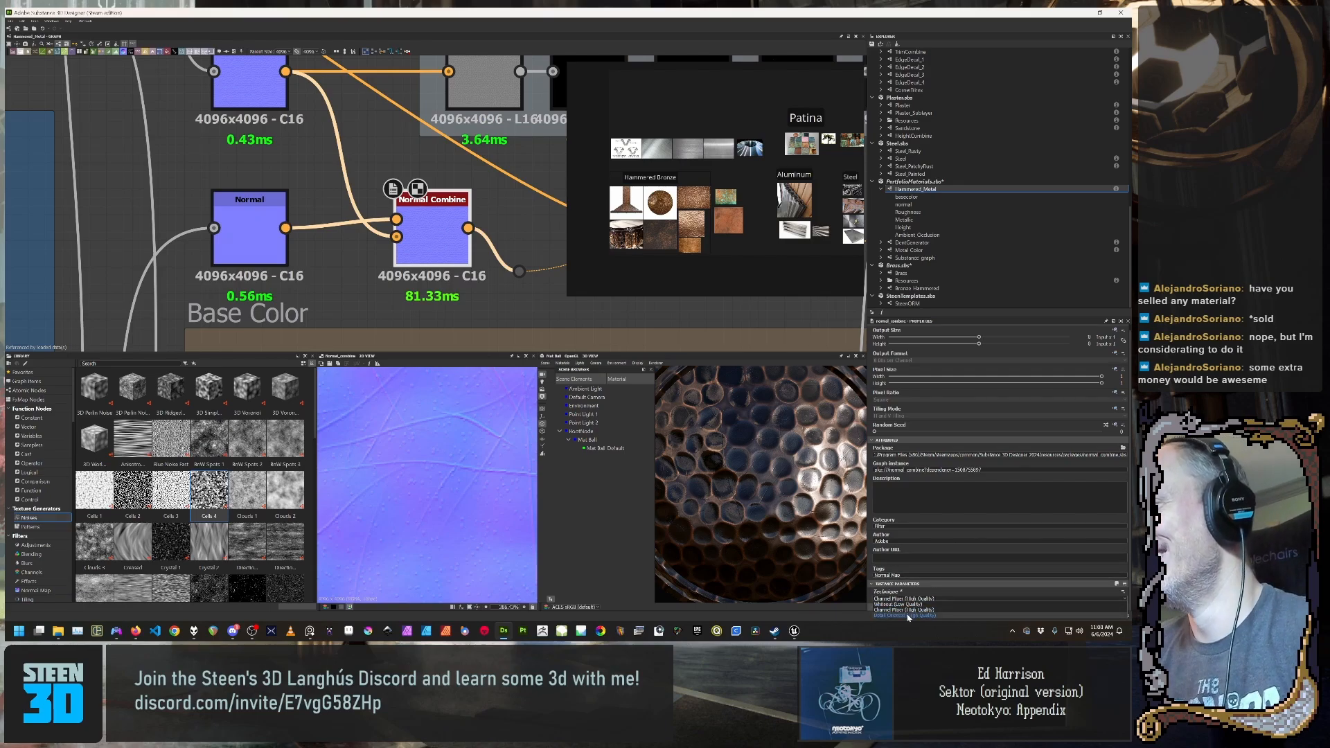
pyautogui.click(908, 617)
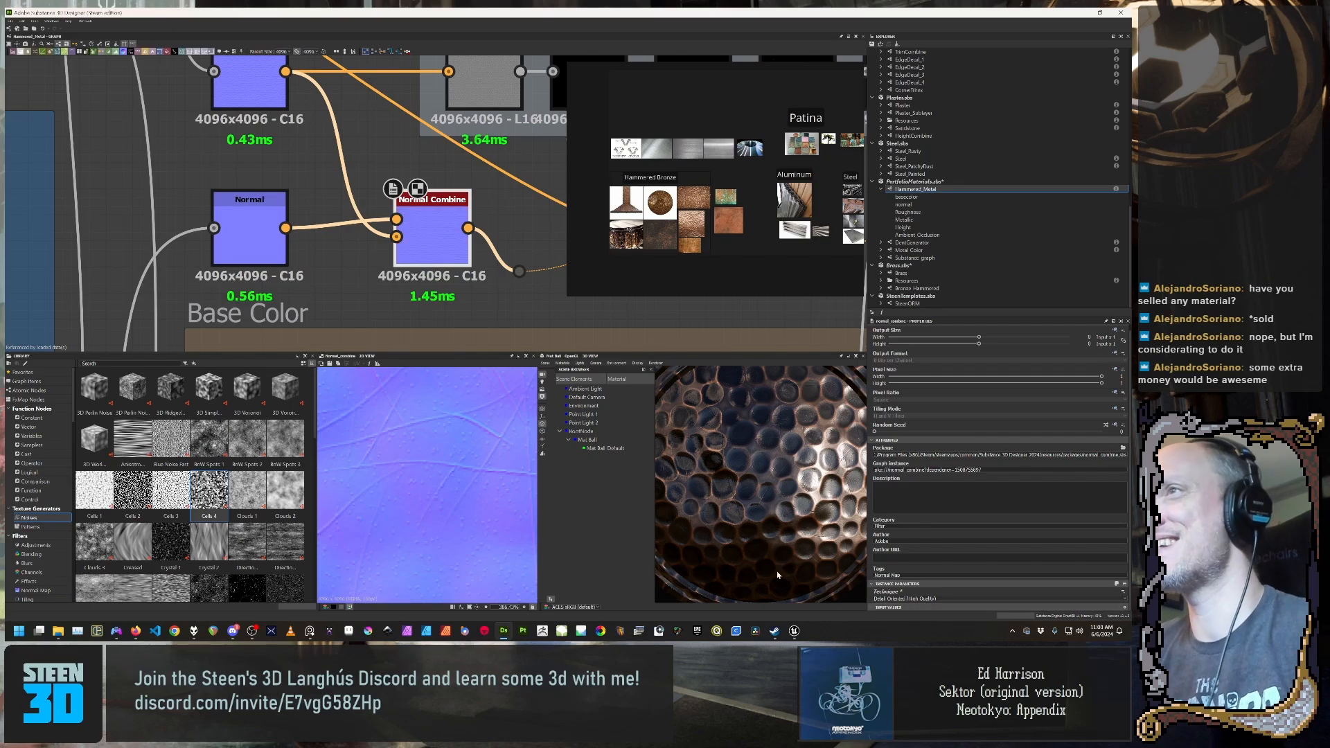
# Step: Compare Whiteout once more and set the first Normal Combine node's technique to Detail Oriented (High Quality)
pyautogui.click(463, 302)
pyautogui.click(453, 246)
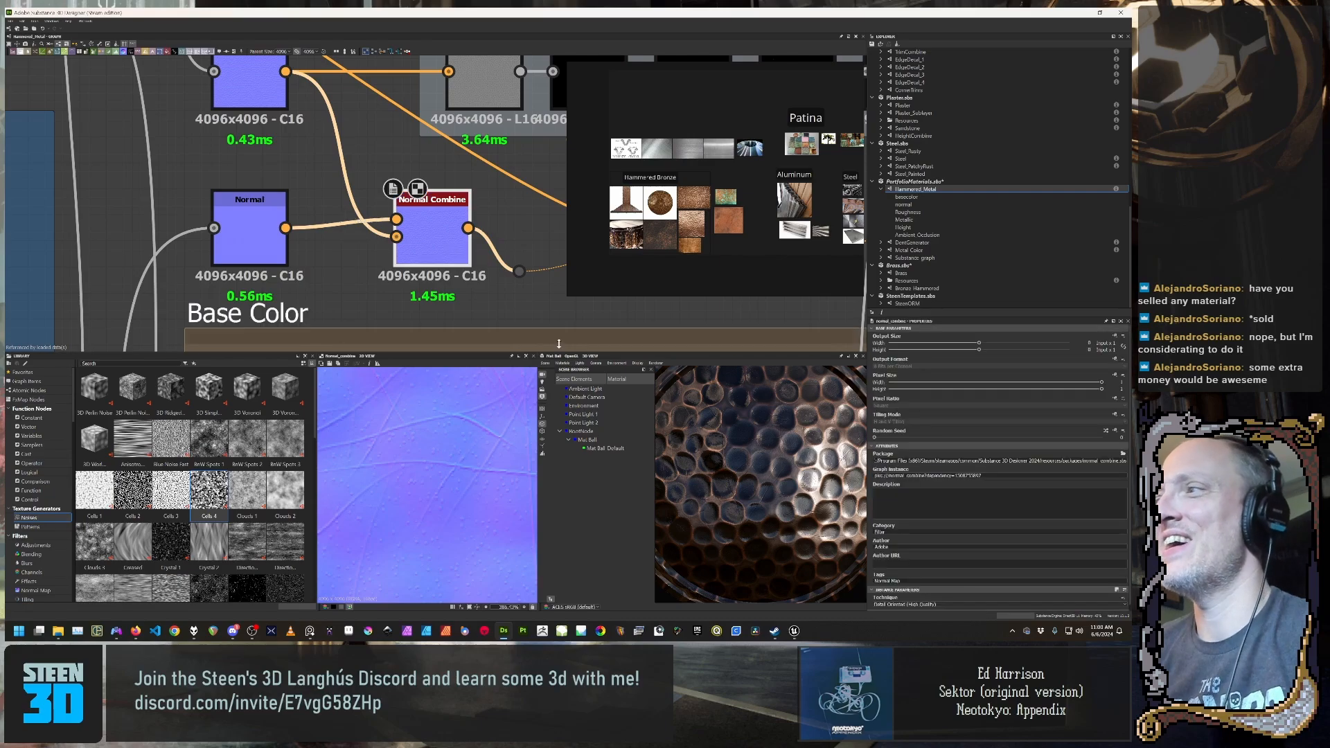
pyautogui.scroll(2, 940, 607)
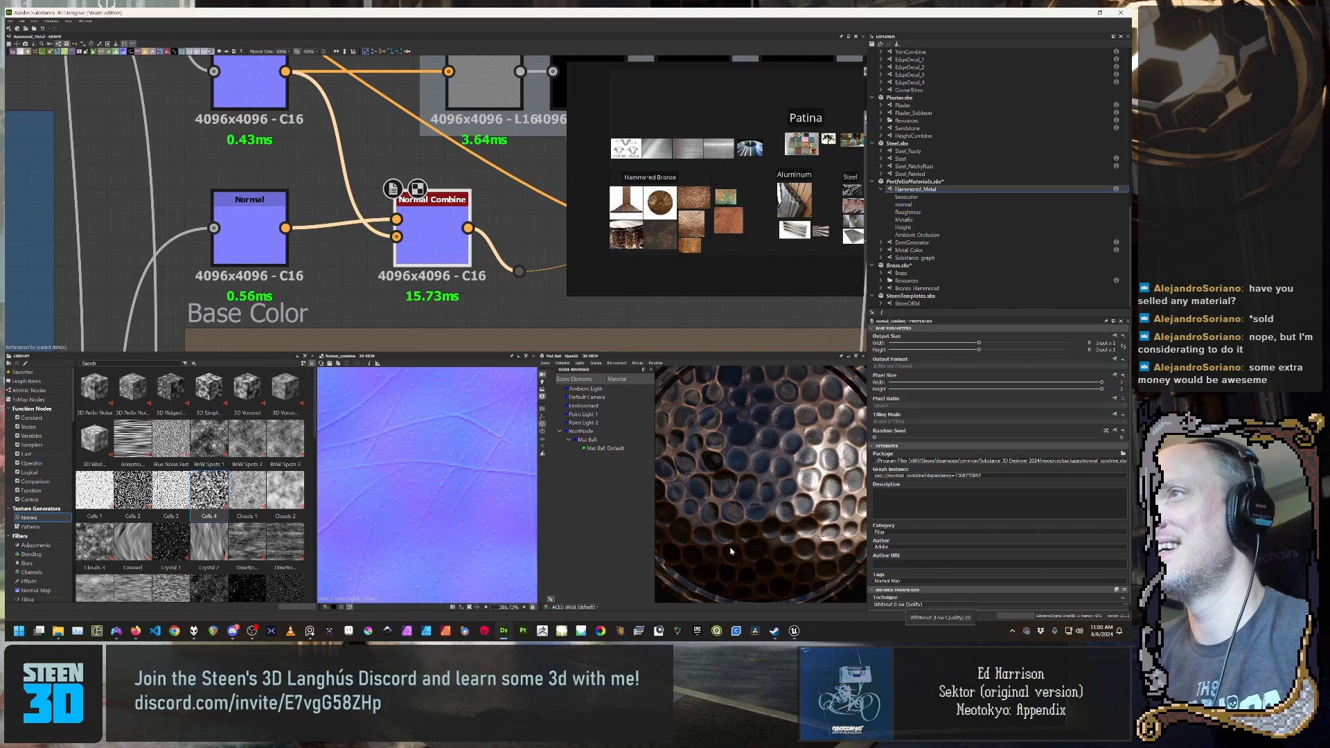
pyautogui.scroll(-2, 480, 242)
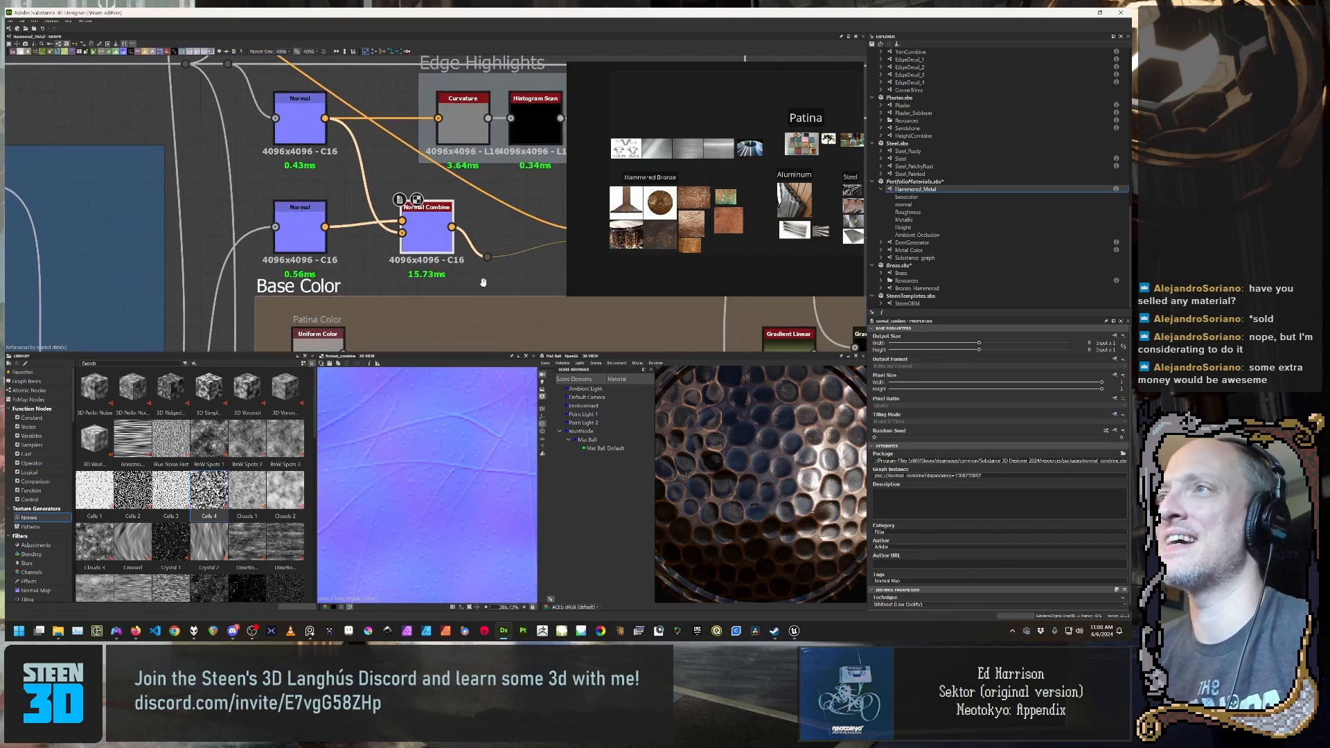
pyautogui.click(895, 604)
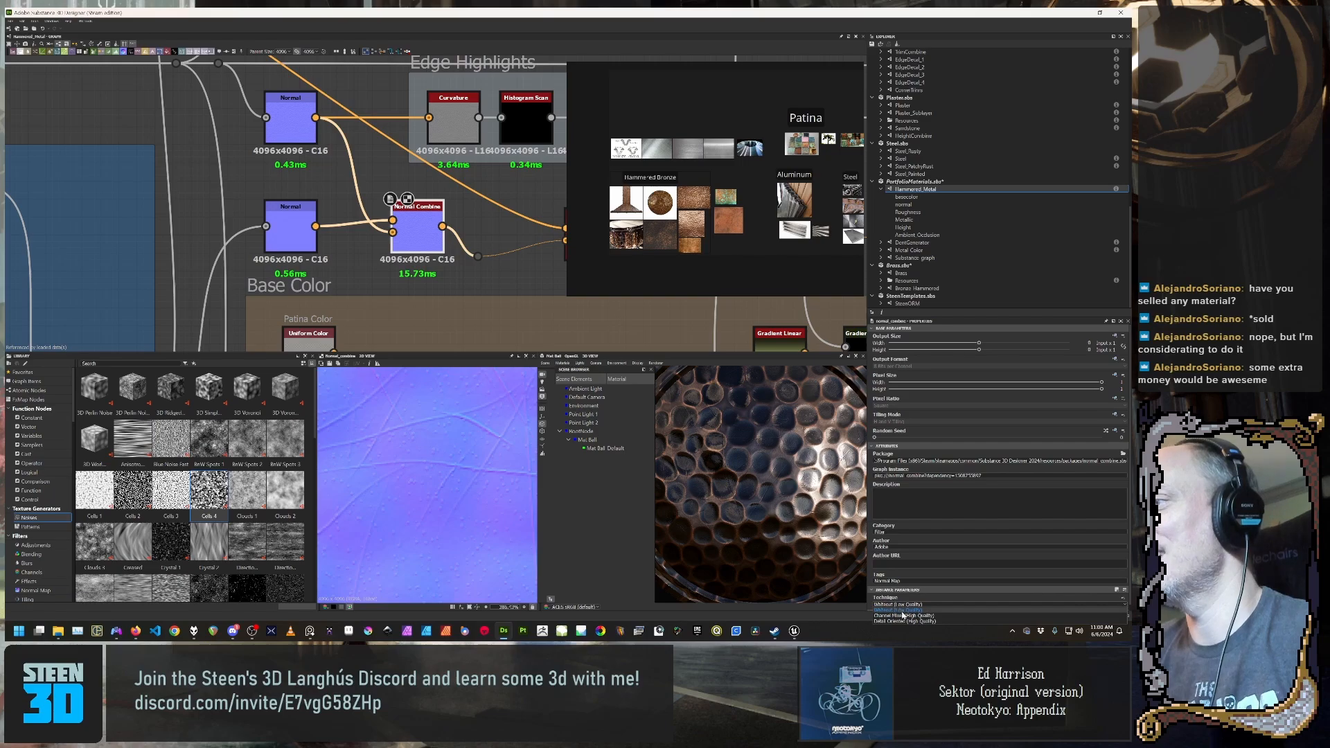
pyautogui.click(902, 621)
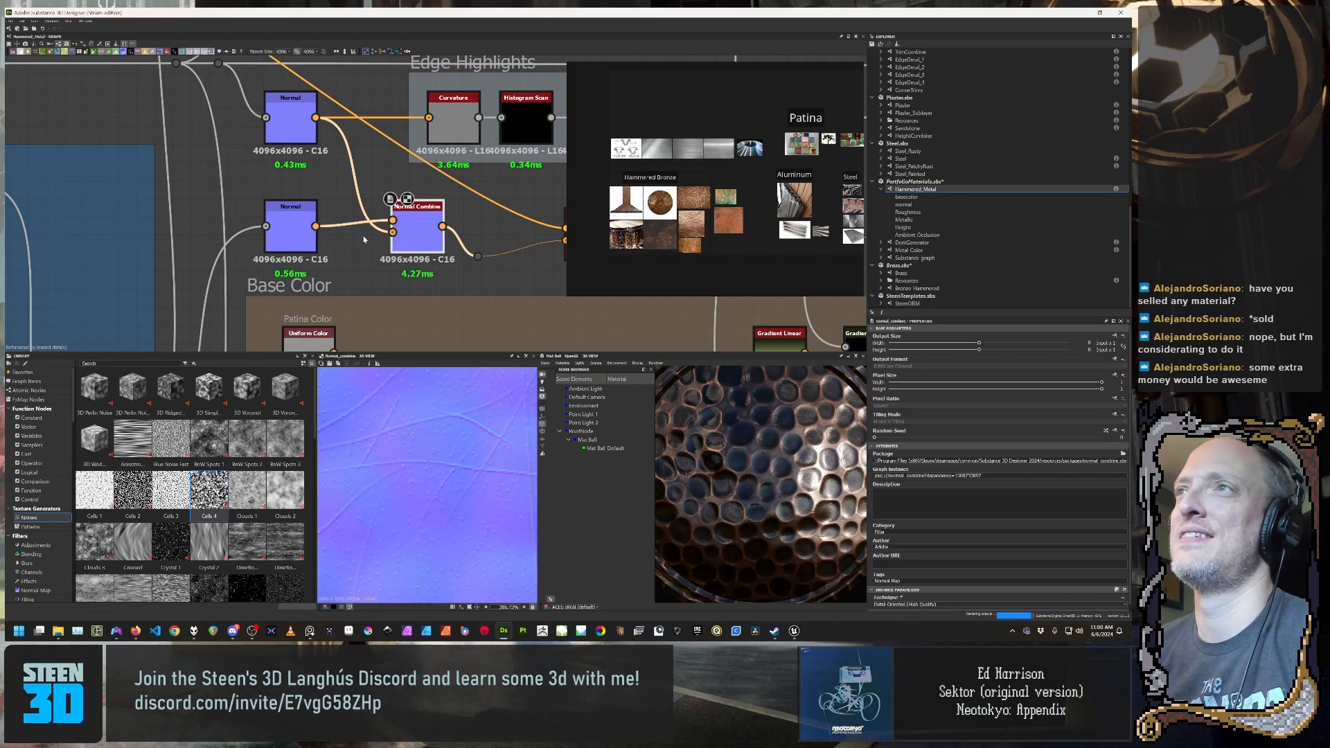
# Step: Delete the two test Blend nodes and the Normal node above the Patina Mask frame
pyautogui.scroll(-6, 385, 248)
pyautogui.moveTo(354, 128); pyautogui.dragTo(411, 157, button='middle')
pyautogui.scroll(1, 410, 158)
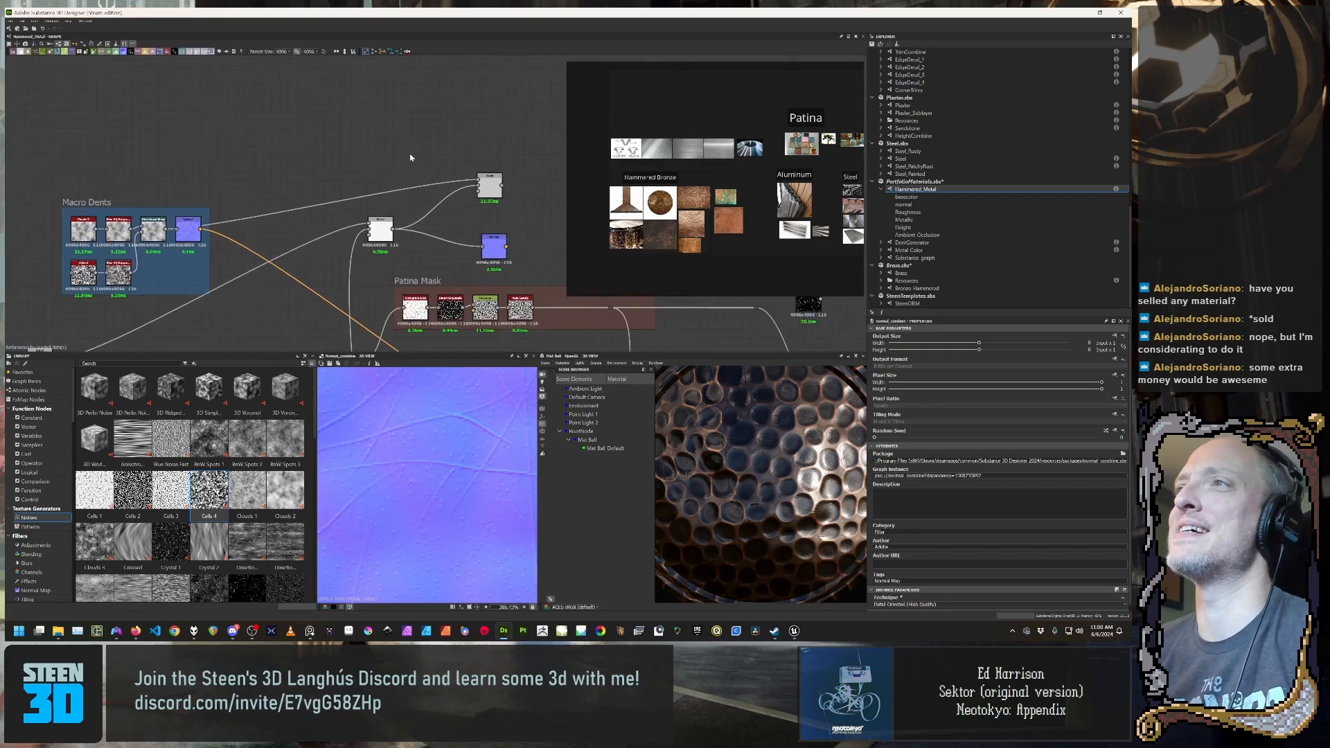
pyautogui.moveTo(448, 220); pyautogui.dragTo(430, 108, button='middle')
pyautogui.scroll(1, 430, 108)
pyautogui.scroll(-3, 433, 112)
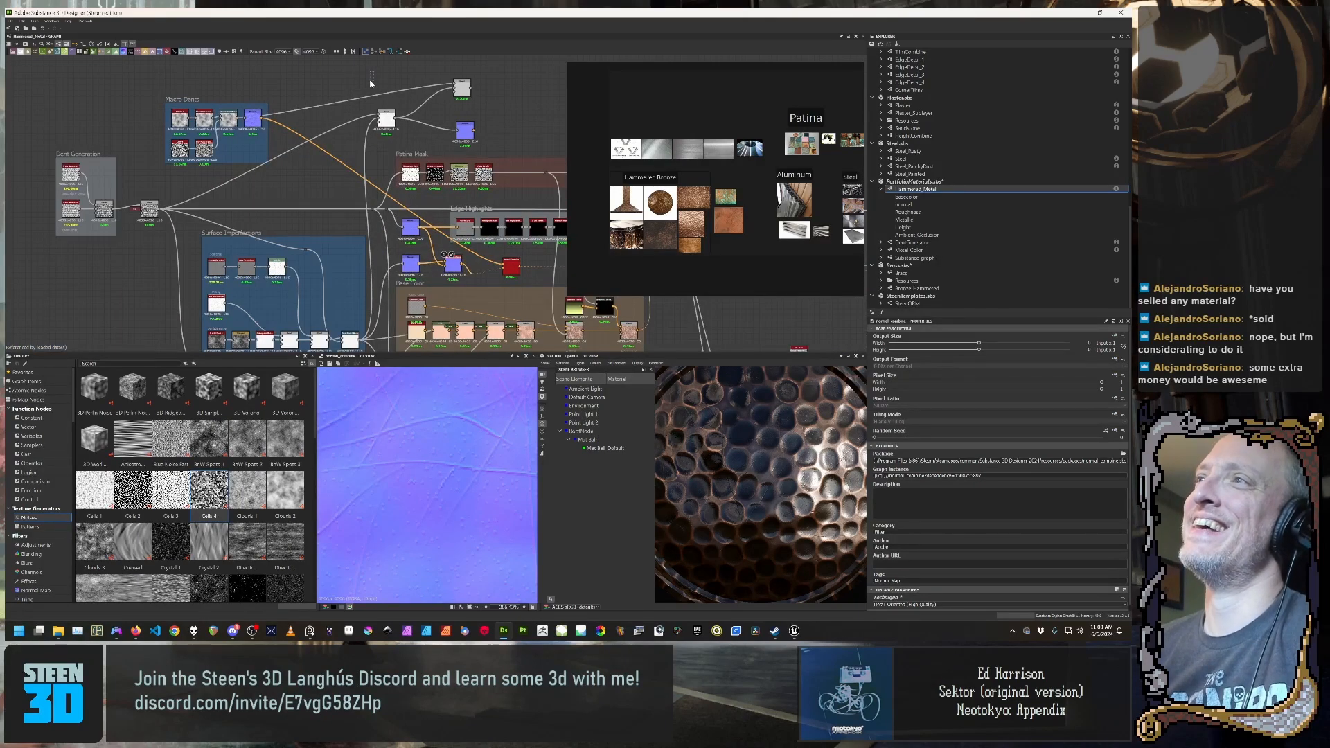
pyautogui.moveTo(374, 71); pyautogui.dragTo(494, 131)
pyautogui.press('Delete')
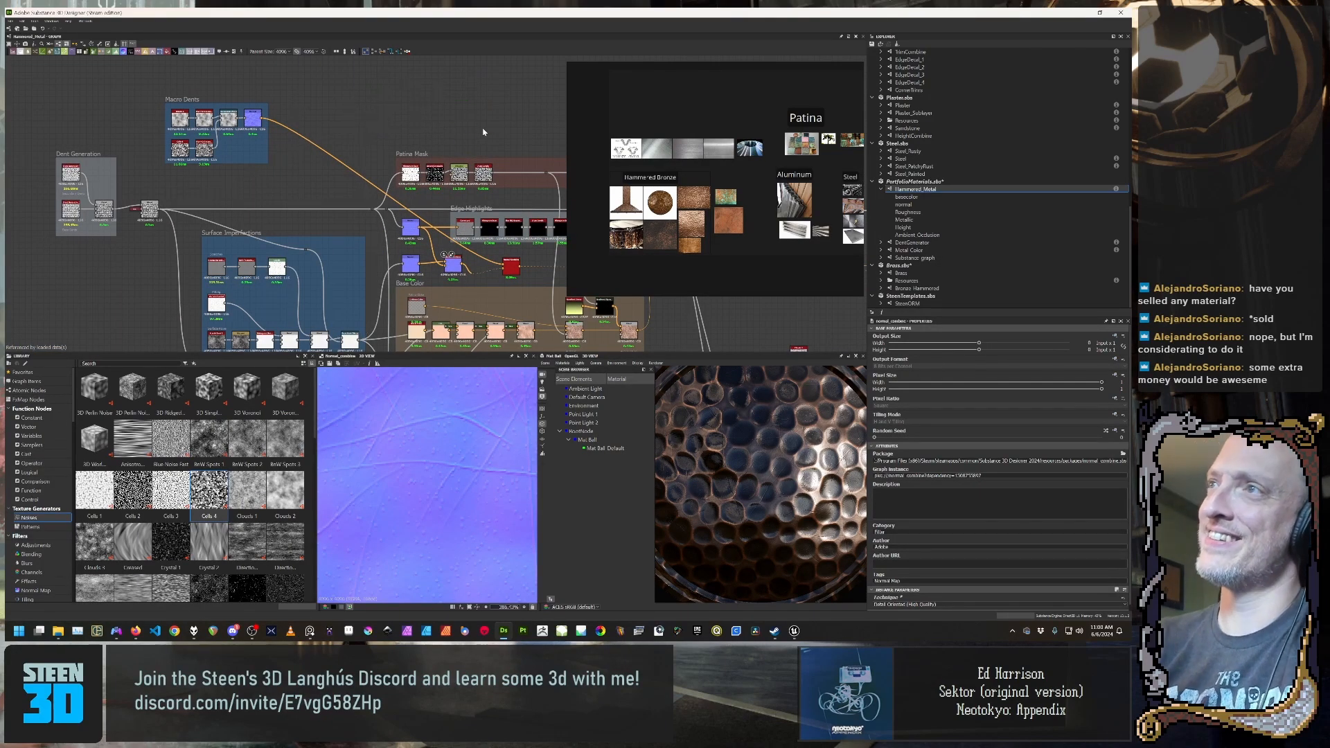
# Step: Examine the Normal Combine chain, the Edge Highlights frame and the nodes further downstream in the graph
pyautogui.scroll(2, 449, 183)
pyautogui.moveTo(525, 315); pyautogui.dragTo(525, 218, button='middle')
pyautogui.click(474, 171)
pyautogui.scroll(-2, 519, 216)
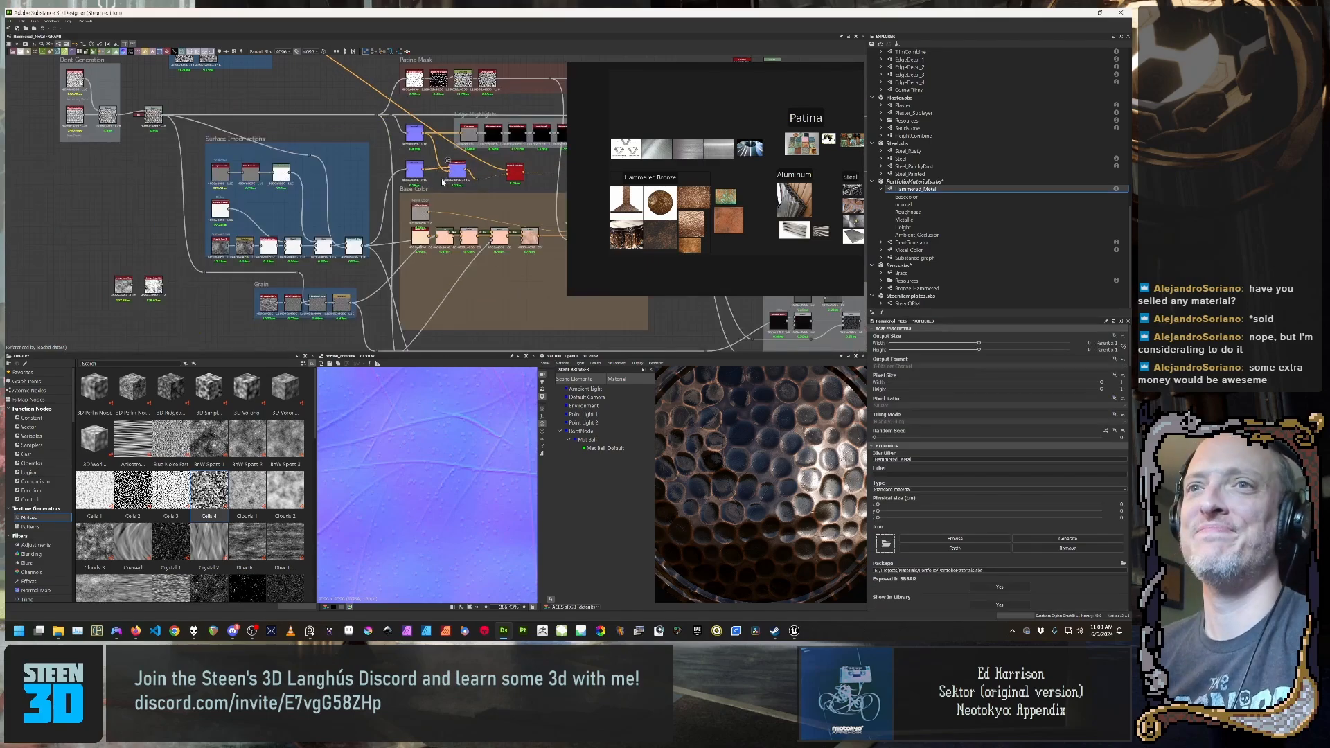
pyautogui.scroll(3, 433, 185)
pyautogui.moveTo(398, 184); pyautogui.dragTo(350, 182, button='middle')
pyautogui.scroll(-1, 312, 238)
pyautogui.scroll(1, 350, 182)
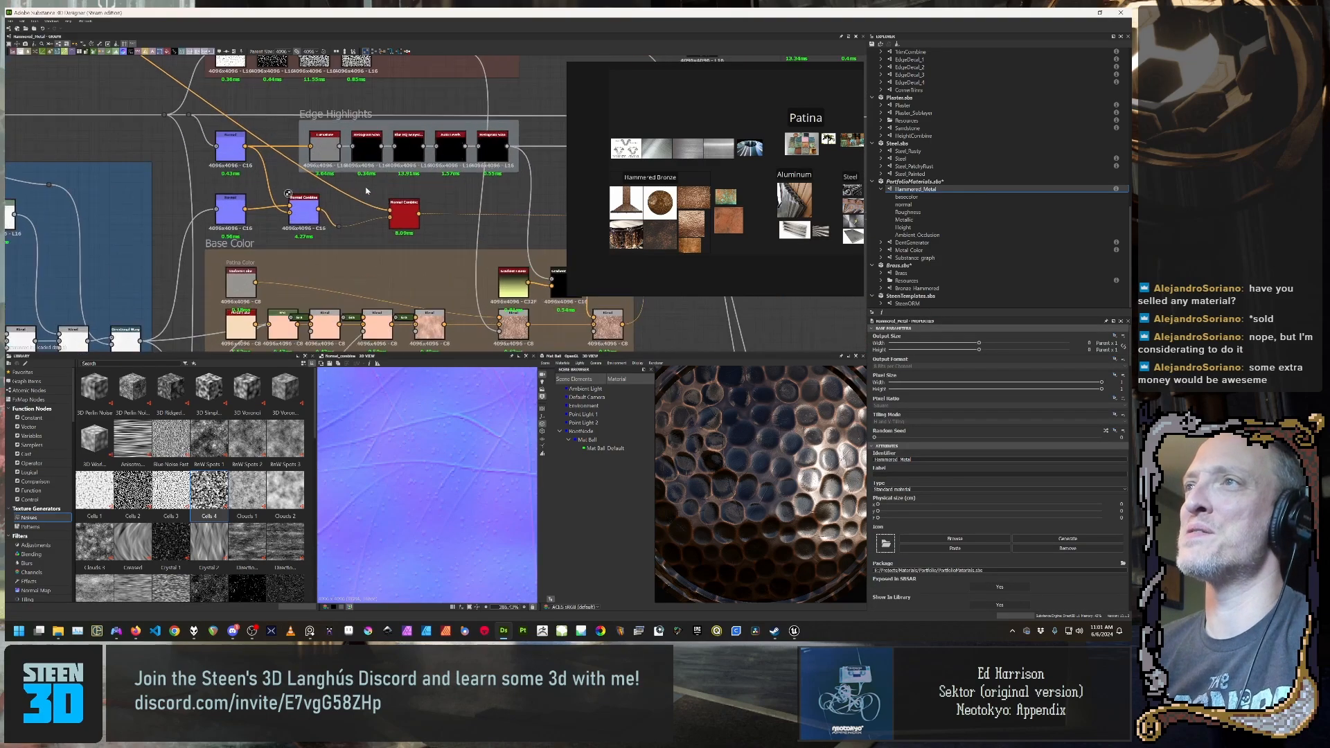
pyautogui.scroll(2, 346, 183)
pyautogui.moveTo(220, 213); pyautogui.dragTo(339, 257, button='middle')
pyautogui.scroll(-3, 275, 193)
pyautogui.scroll(-4, 438, 246)
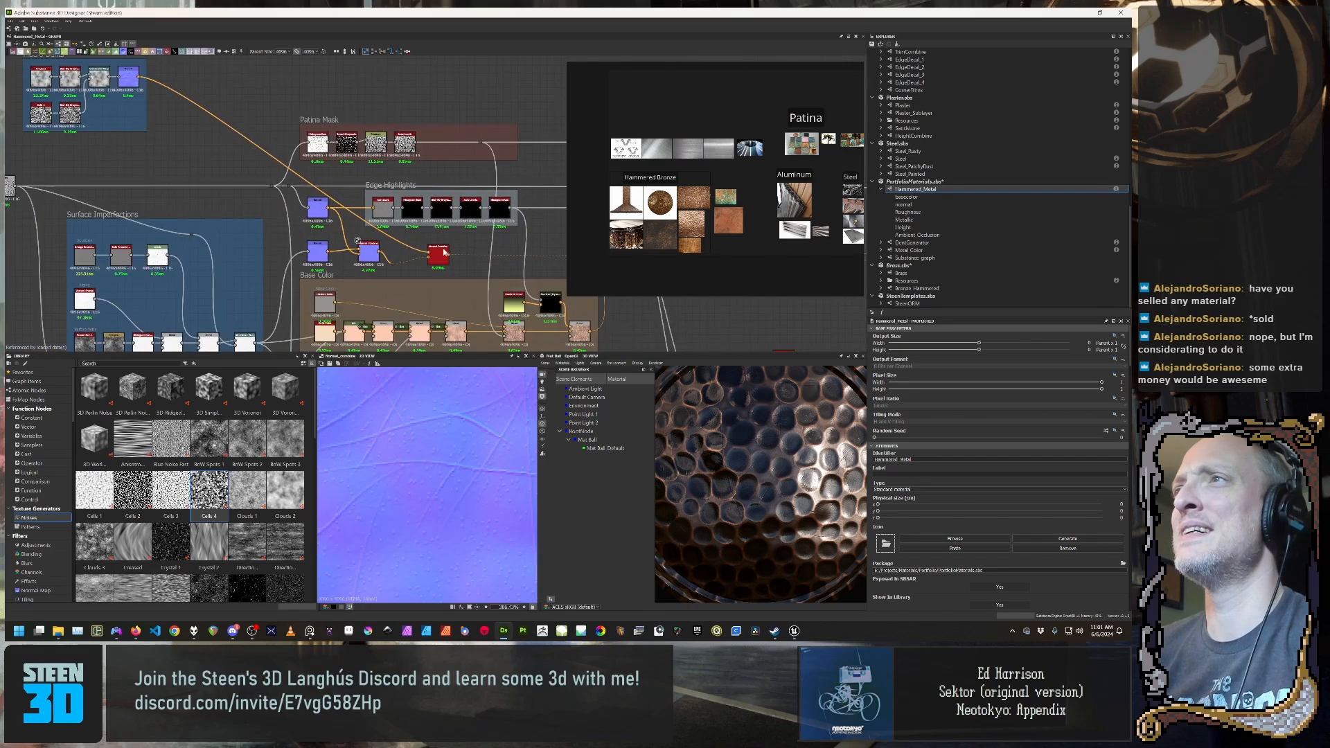
pyautogui.scroll(-2, 479, 241)
pyautogui.moveTo(479, 242); pyautogui.dragTo(321, 205, button='middle')
pyautogui.scroll(-1, 525, 161)
pyautogui.moveTo(514, 118); pyautogui.dragTo(451, 166, button='middle')
pyautogui.scroll(1, 451, 166)
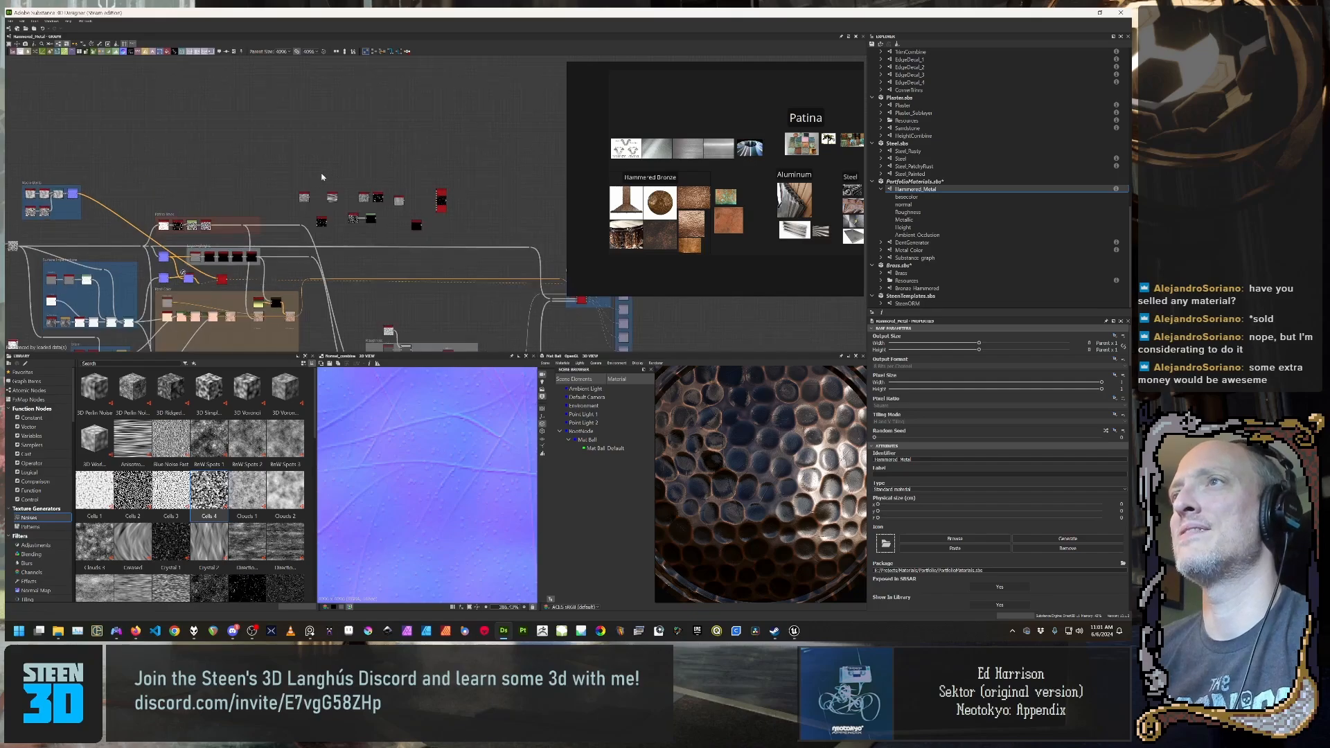
# Step: Delete the leftover loose test nodes in the empty area above and beside the Patina Mask frame
pyautogui.moveTo(312, 175); pyautogui.dragTo(466, 231)
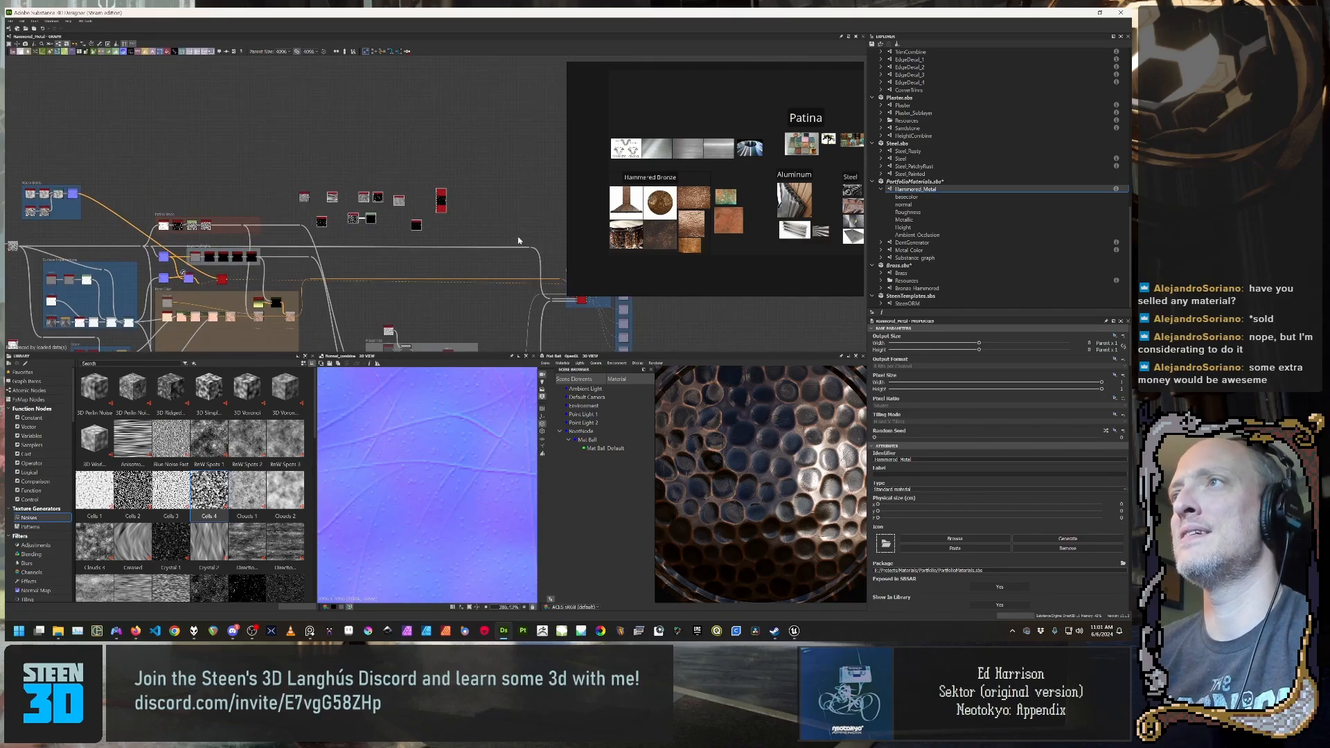
pyautogui.press('Delete')
pyautogui.click(304, 197)
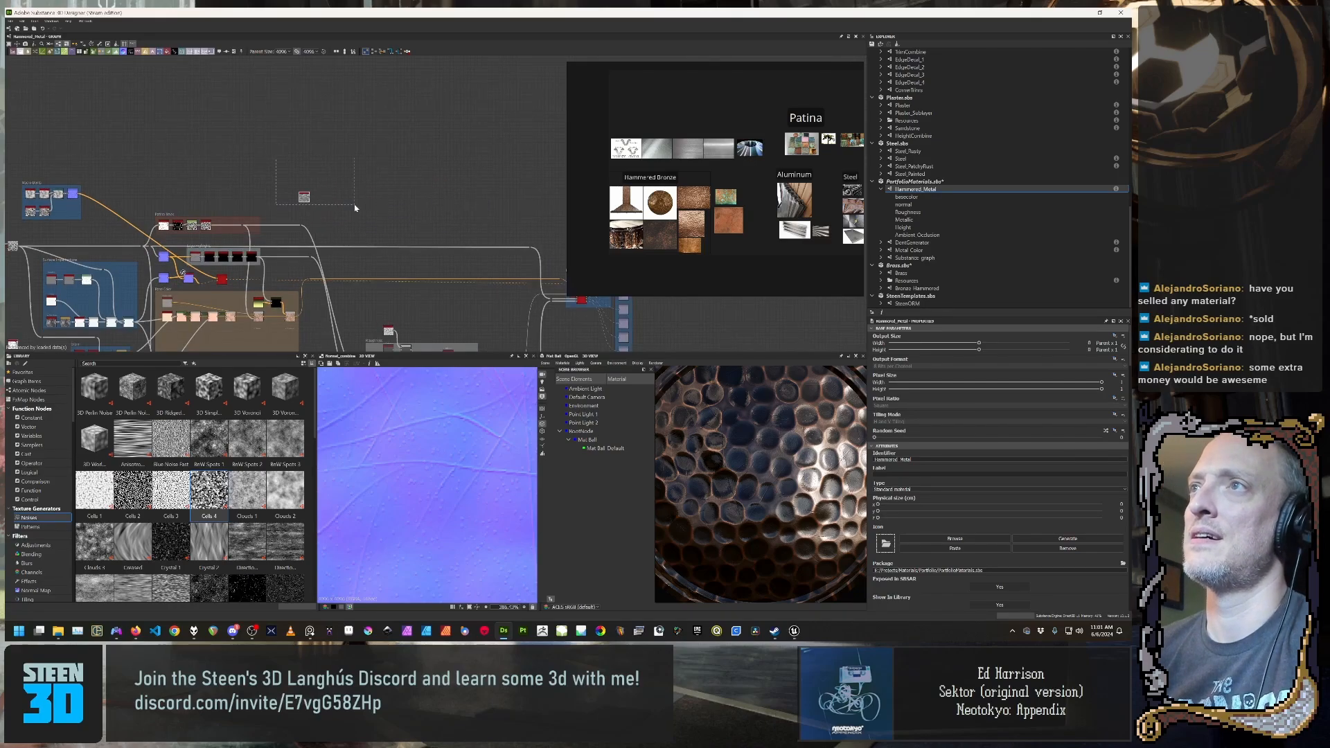
pyautogui.press('Delete')
# Step: Move the Patina Mask frame with its nodes higher, leaving free space above the Edge Highlights frame
pyautogui.scroll(-1, 347, 227)
pyautogui.moveTo(164, 201); pyautogui.dragTo(264, 173, button='middle')
pyautogui.scroll(4, 339, 156)
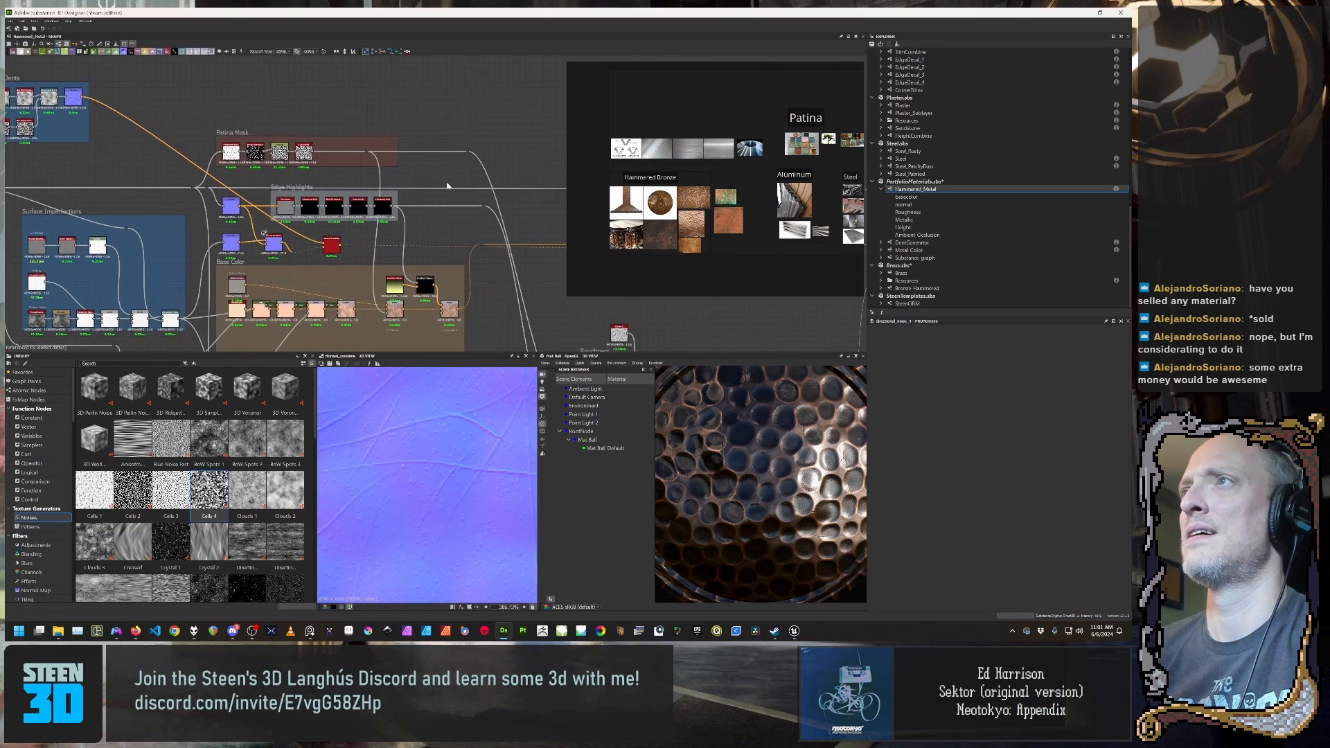
pyautogui.moveTo(279, 140); pyautogui.dragTo(279, 69)
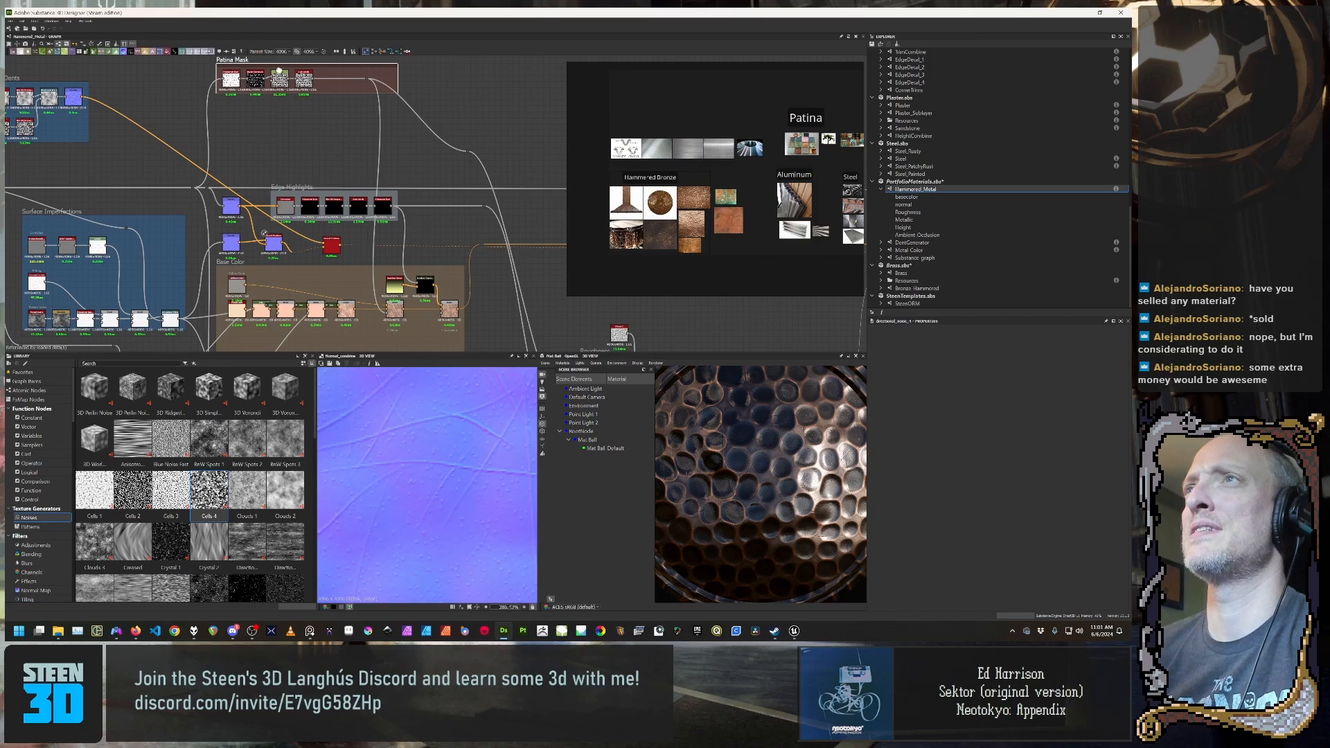
pyautogui.scroll(-4, 381, 76)
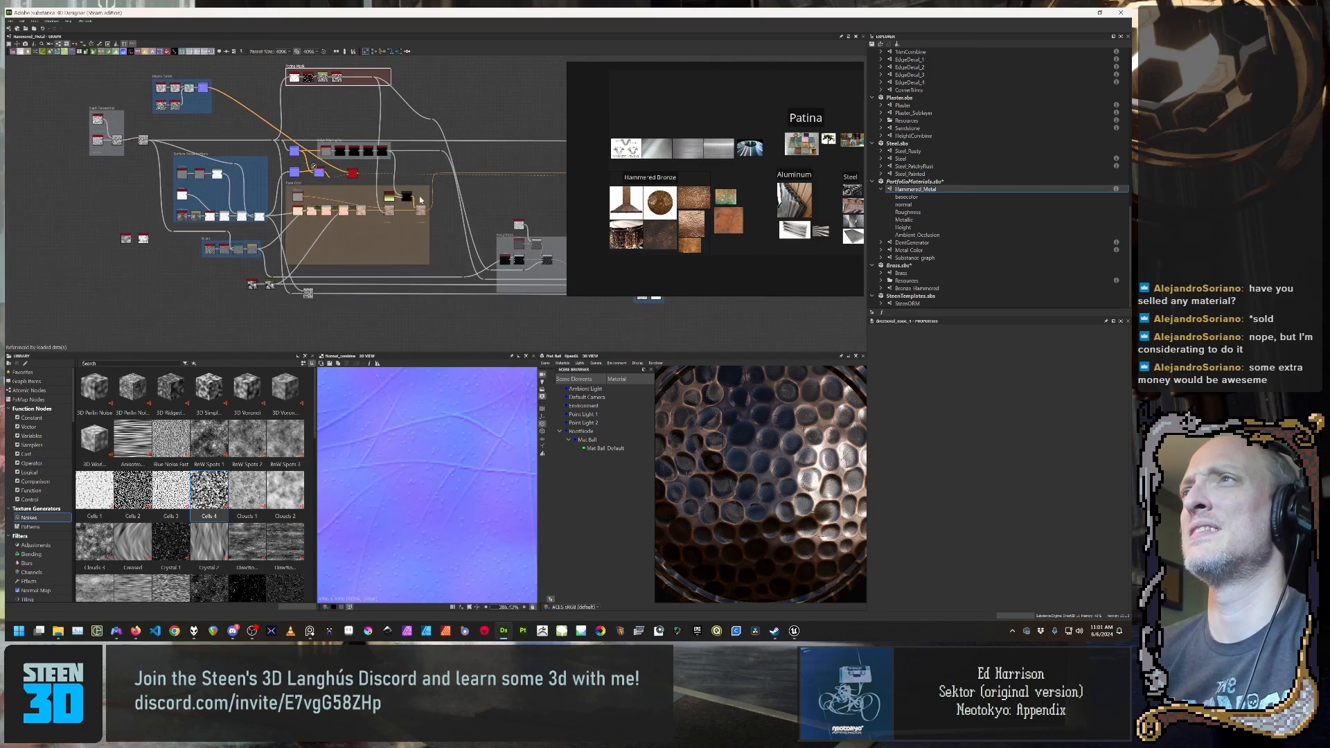
pyautogui.moveTo(368, 166); pyautogui.dragTo(379, 197, button='middle')
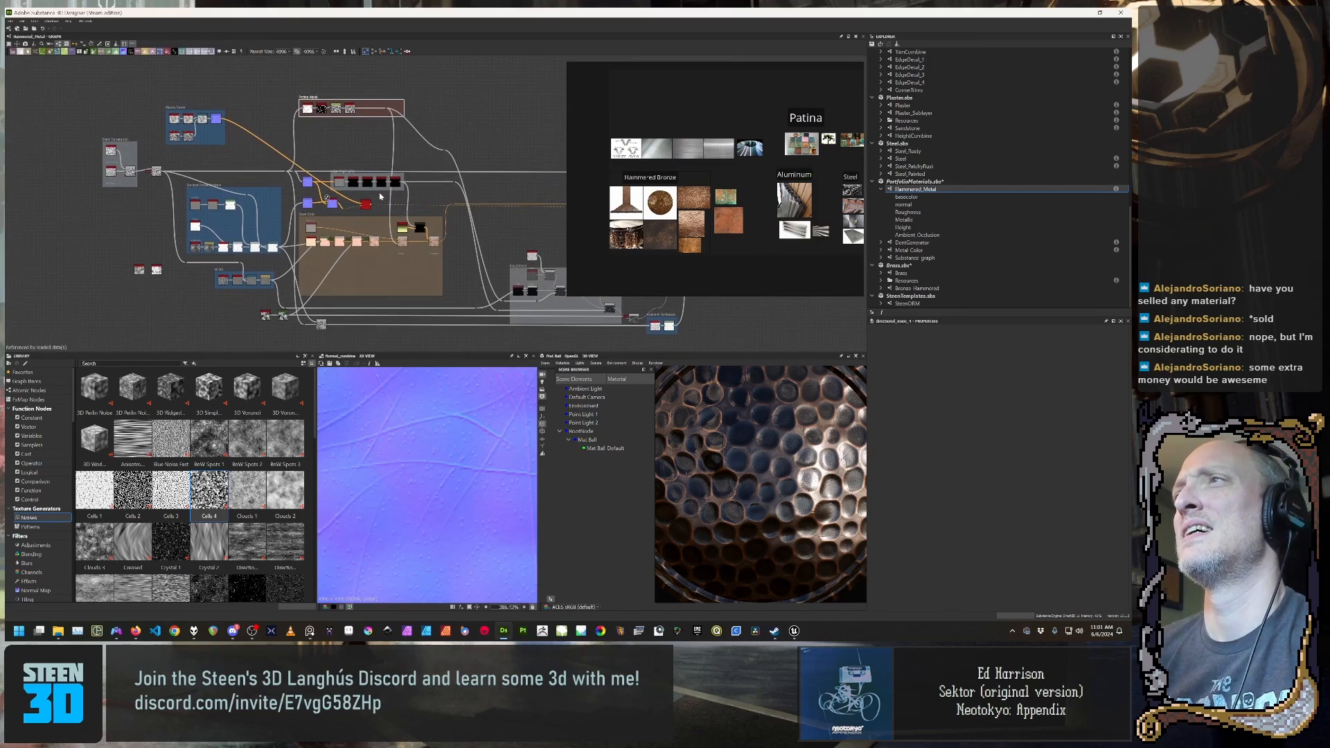
# Step: Inspect the Normal node beside Edge Highlights and preview the first Normal Combine node's output
pyautogui.scroll(4, 380, 197)
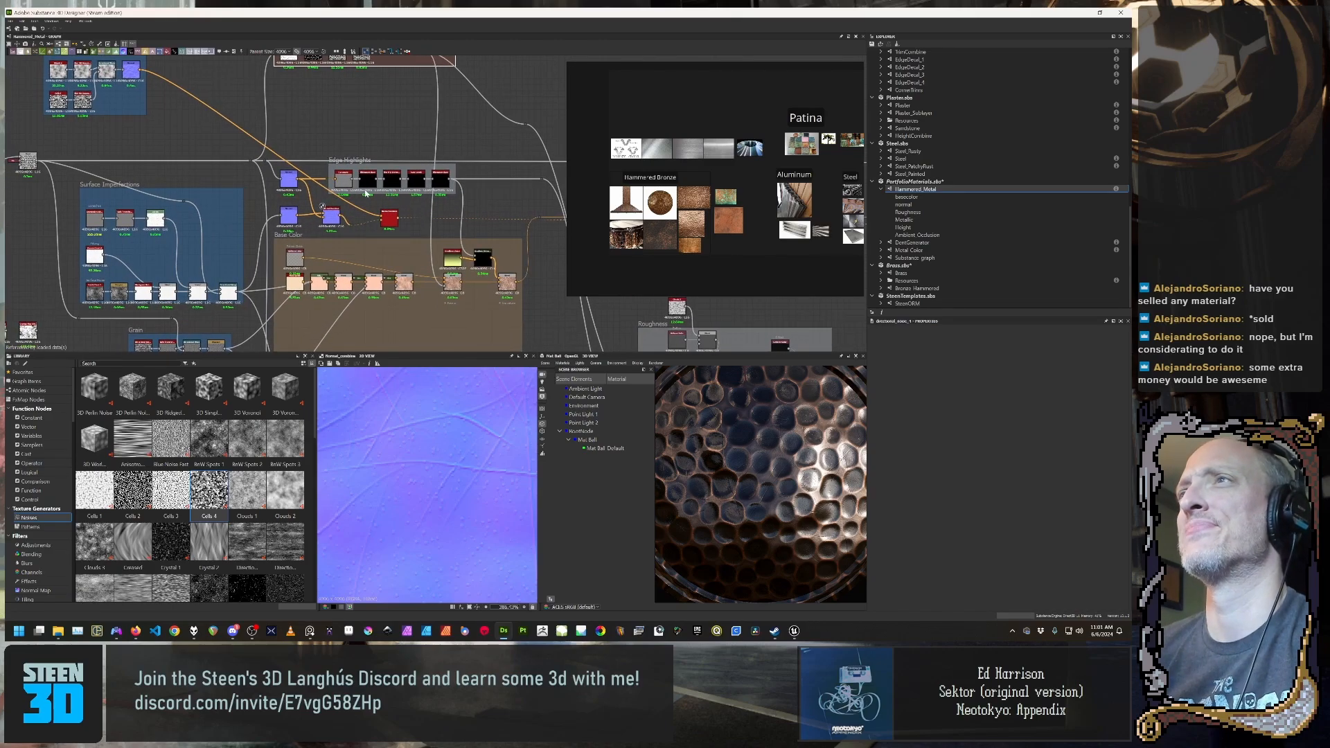
pyautogui.doubleClick(289, 179)
pyautogui.doubleClick(330, 215)
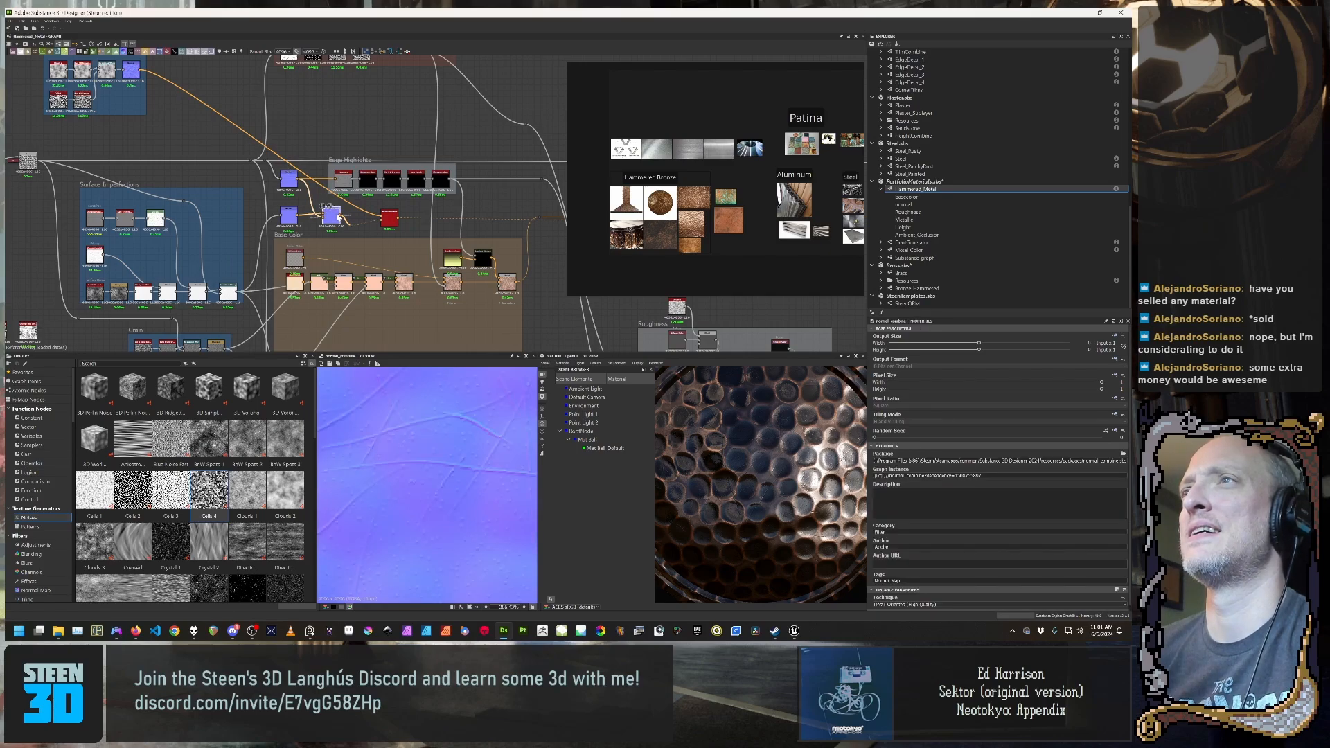
# Step: Reposition the routing dot on the Patina Mask output wire level with the mask nodes and farther along the graph
pyautogui.moveTo(444, 224); pyautogui.dragTo(164, 194, button='middle')
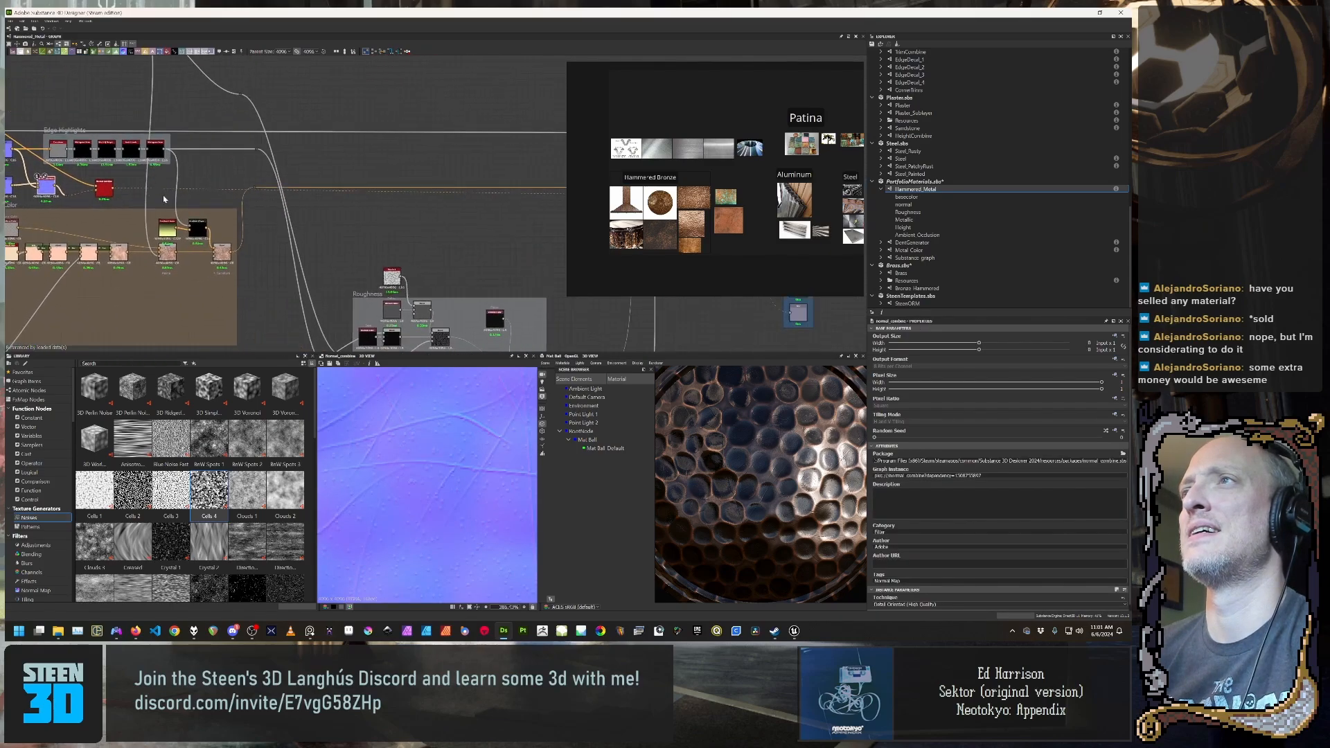
pyautogui.scroll(-3, 165, 194)
pyautogui.moveTo(329, 187); pyautogui.dragTo(345, 246, button='middle')
pyautogui.scroll(-1, 307, 177)
pyautogui.scroll(3, 305, 196)
pyautogui.click(313, 184)
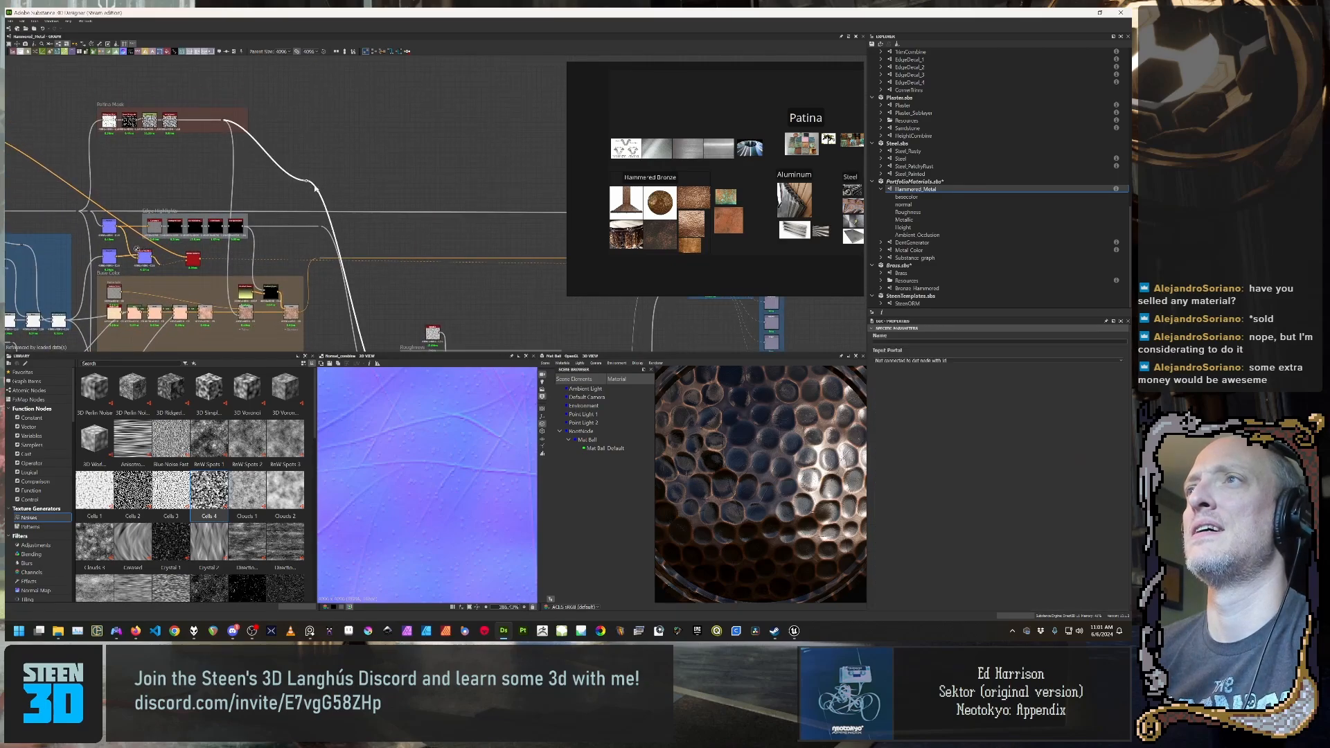
pyautogui.moveTo(306, 181); pyautogui.dragTo(389, 122)
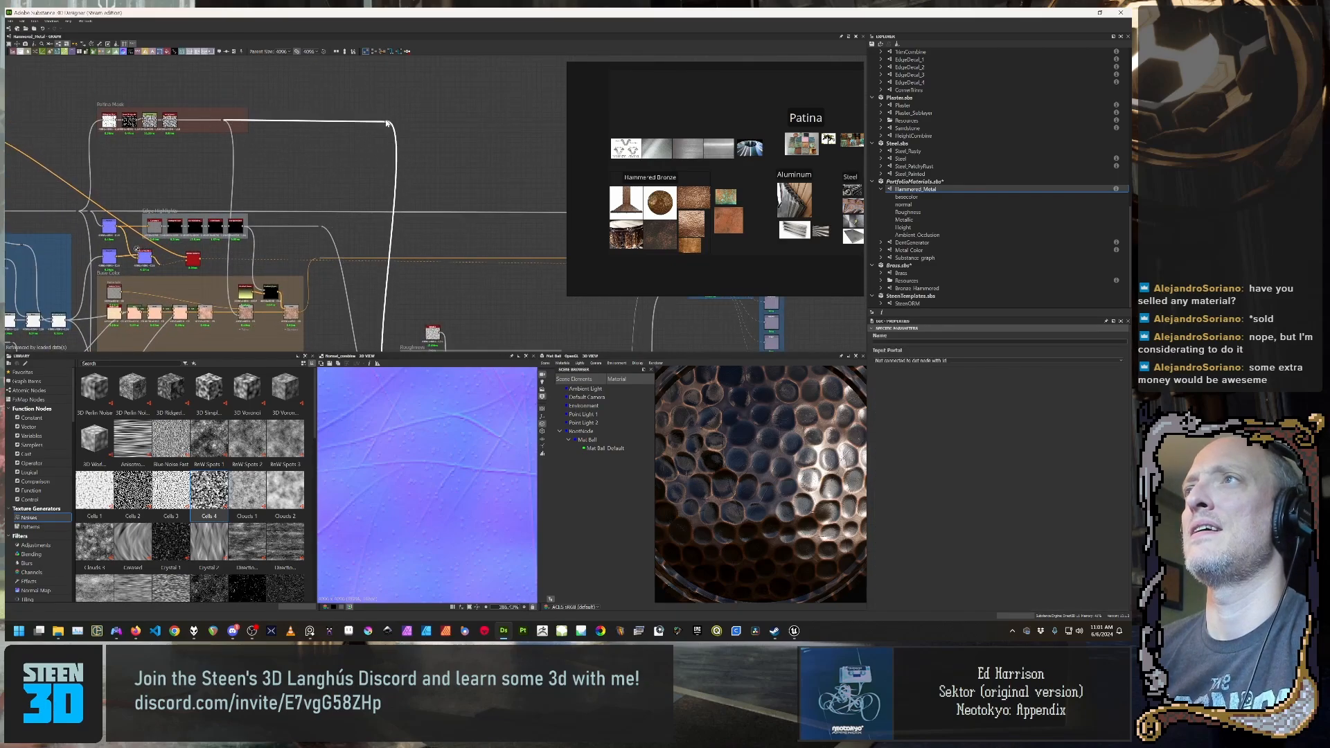
# Step: Shift the routing dot on the Edge Highlights output wire farther from its frame, along the same line
pyautogui.moveTo(445, 151); pyautogui.dragTo(484, 90, button='middle')
pyautogui.scroll(1, 414, 188)
pyautogui.moveTo(414, 188)
pyautogui.mouseDown(button='middle')
pyautogui.moveTo(418, 127)
pyautogui.moveTo(402, 192)
pyautogui.mouseUp(button='middle')
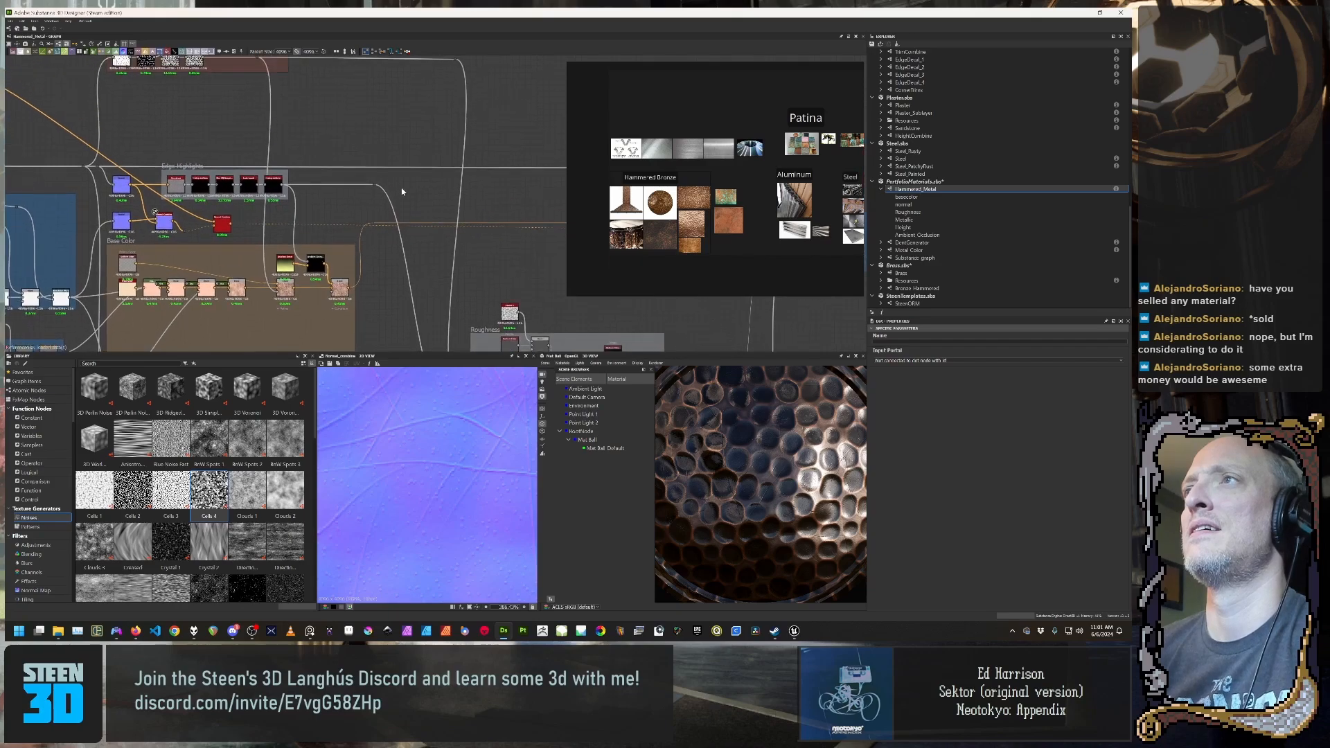
pyautogui.moveTo(374, 187); pyautogui.dragTo(417, 187)
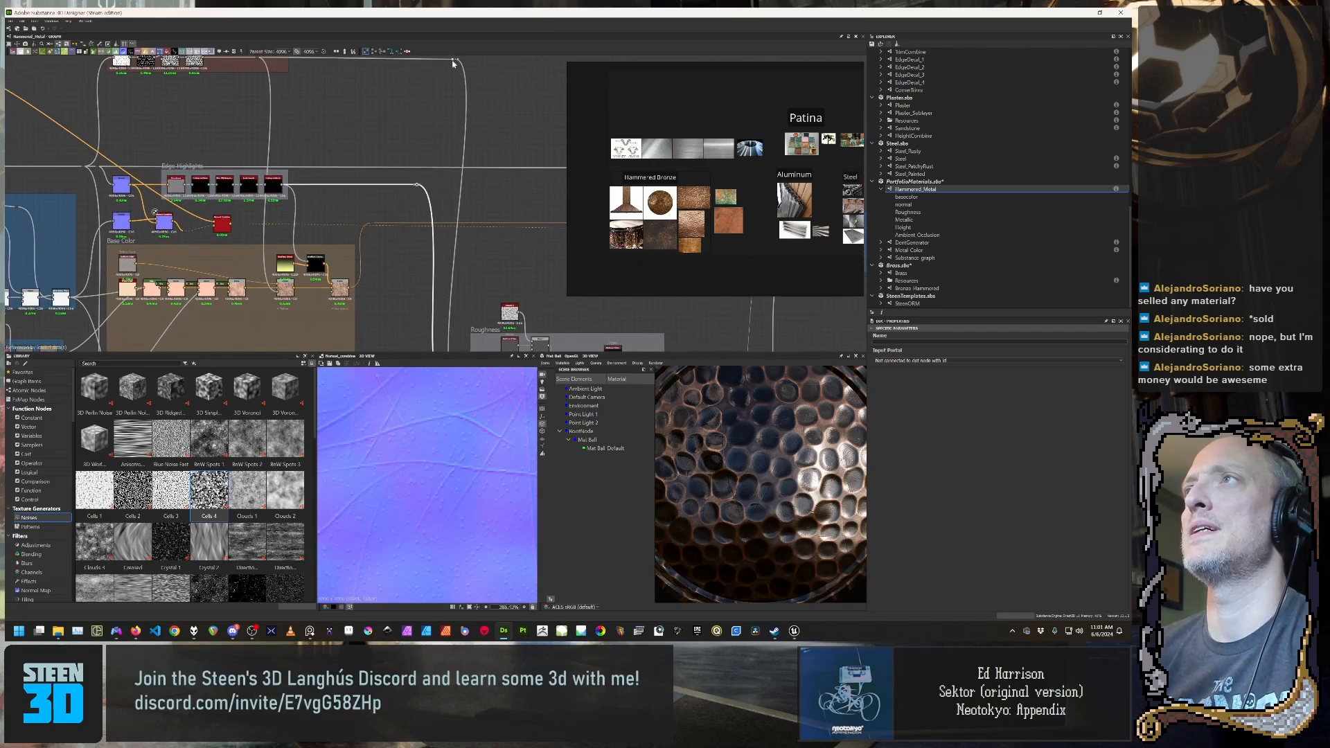
# Step: Preview the last two Blend nodes before the patina blend in the Base Color frame
pyautogui.scroll(-3, 439, 136)
pyautogui.scroll(4, 342, 180)
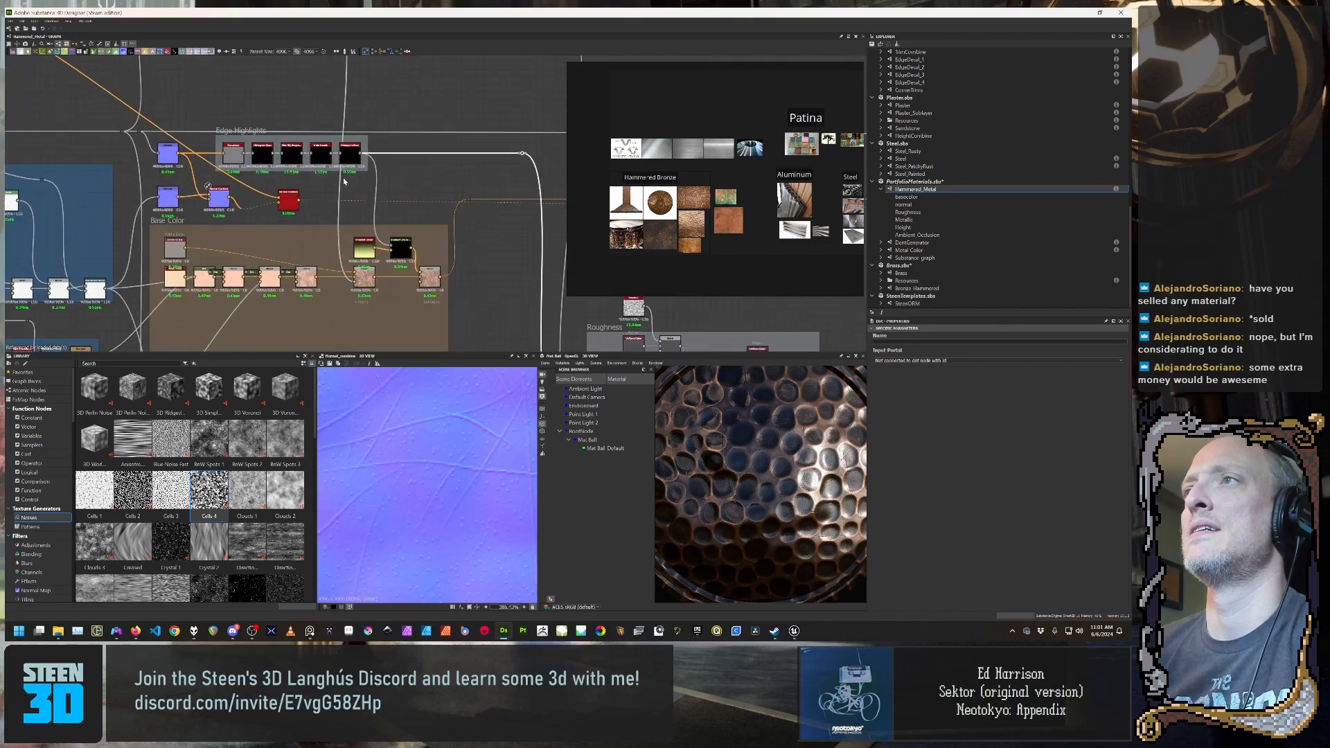
pyautogui.scroll(4, 344, 182)
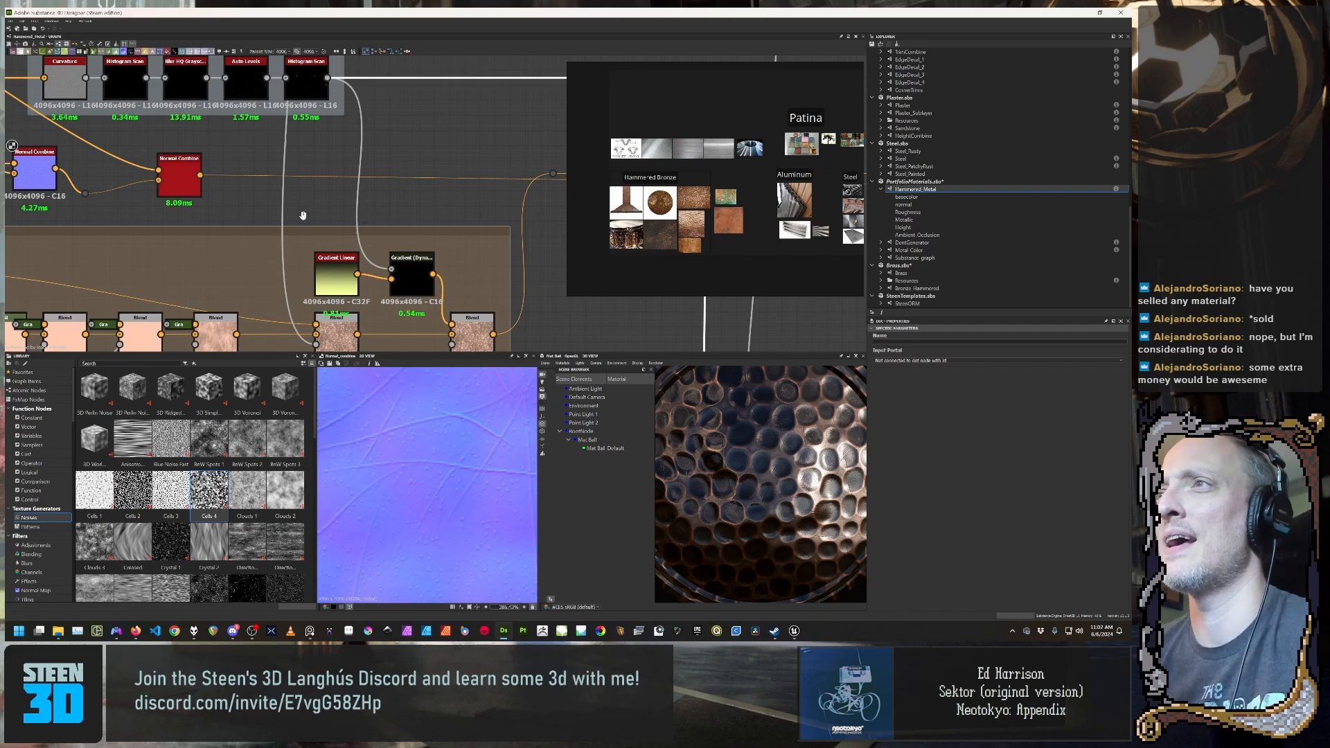
pyautogui.scroll(-2, 295, 232)
pyautogui.moveTo(271, 286); pyautogui.dragTo(438, 247, button='middle')
pyautogui.scroll(-2, 438, 246)
pyautogui.scroll(1, 328, 248)
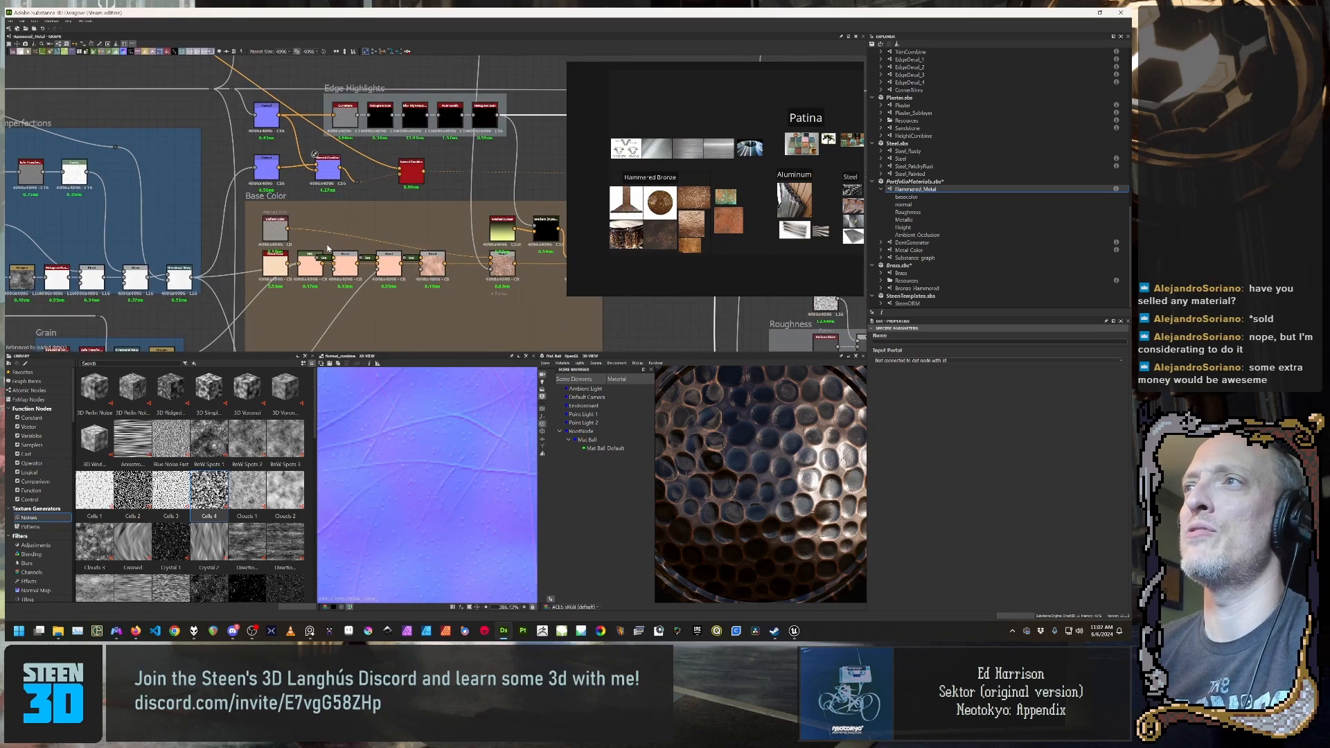
pyautogui.scroll(2, 328, 249)
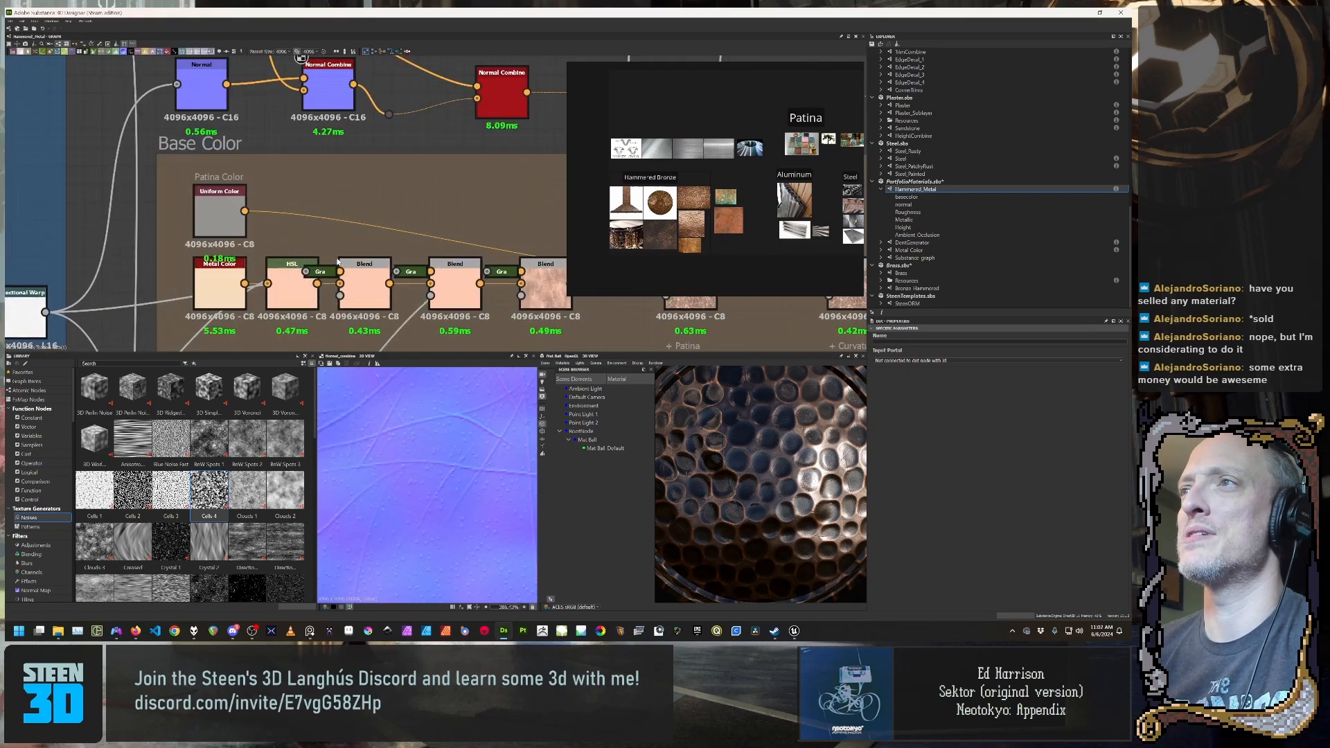
pyautogui.doubleClick(500, 272)
pyautogui.doubleClick(532, 287)
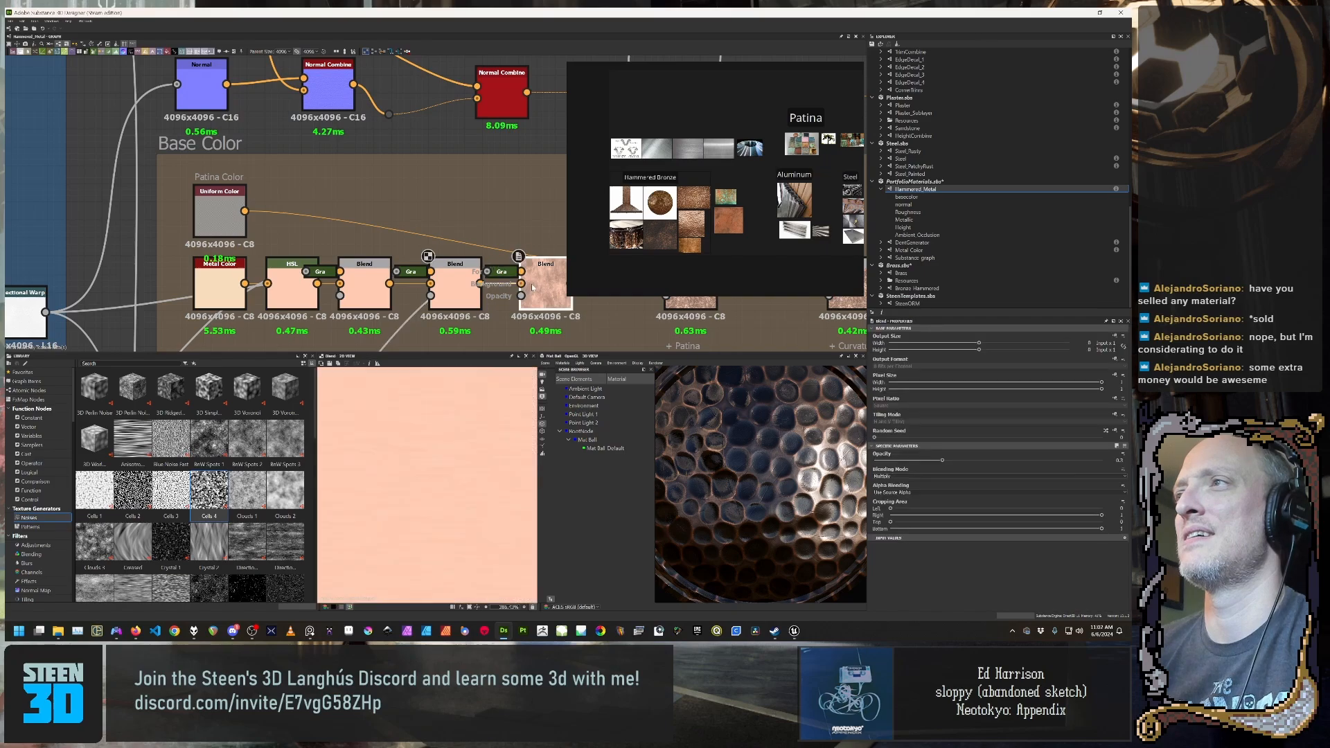
# Step: Examine the Surface Imperfections, Grain, Edge Highlights and Base Color frames and the wires between them
pyautogui.scroll(-4, 534, 289)
pyautogui.moveTo(347, 263); pyautogui.dragTo(388, 195, button='middle')
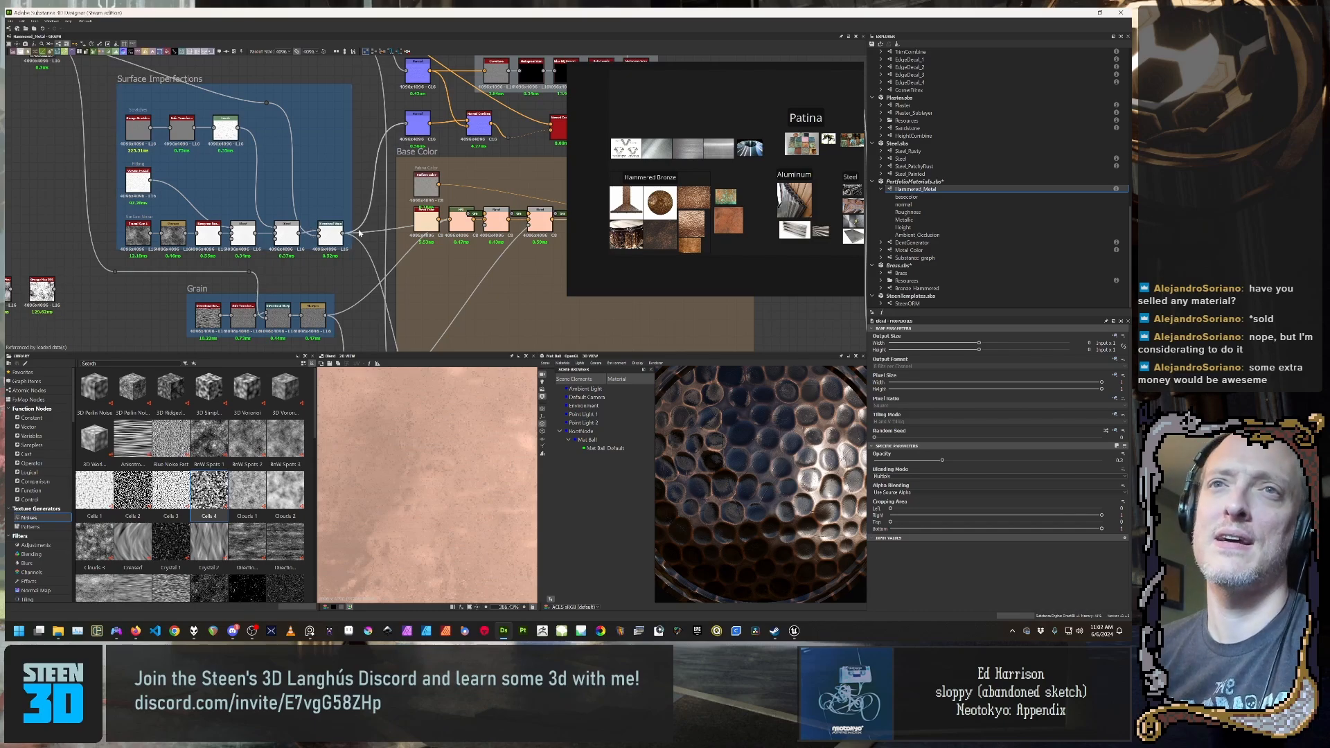
pyautogui.moveTo(409, 249); pyautogui.dragTo(265, 261, button='middle')
pyautogui.moveTo(84, 236); pyautogui.dragTo(264, 204, button='middle')
pyautogui.scroll(-2, 205, 290)
pyautogui.scroll(2, 361, 273)
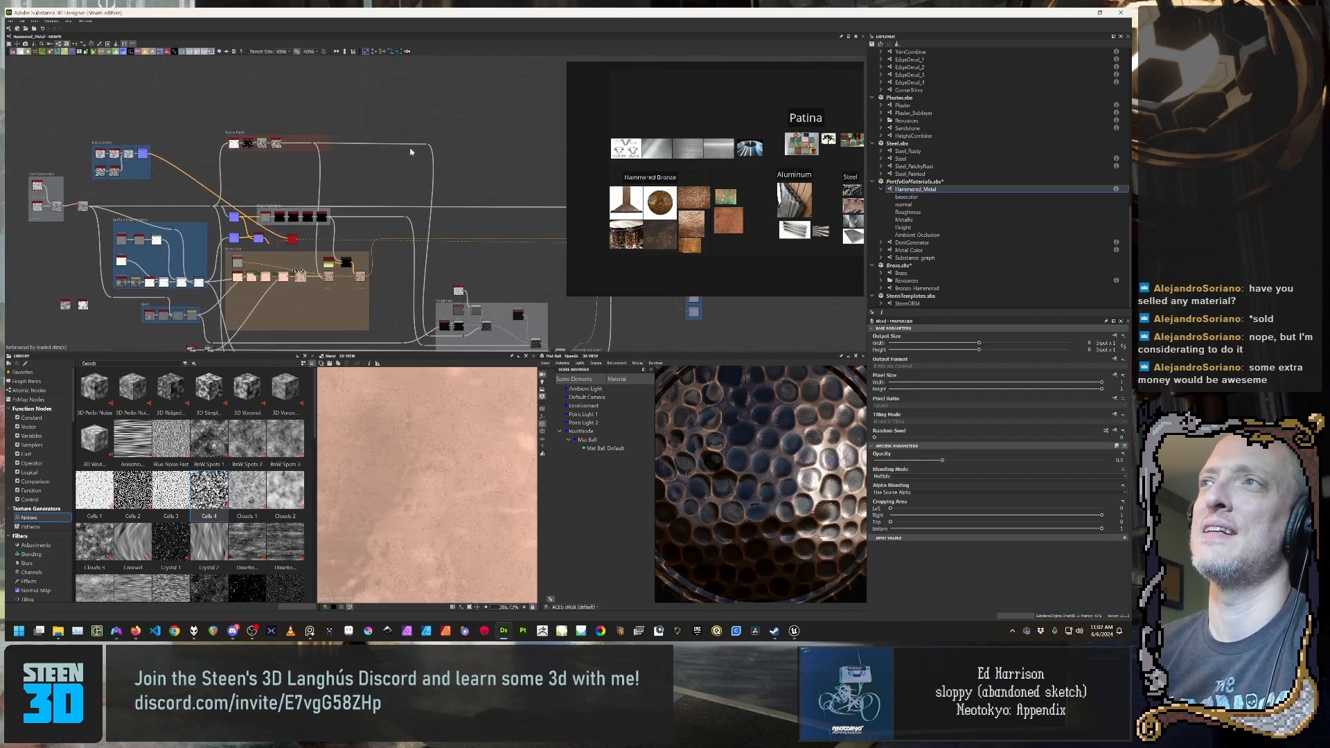
pyautogui.scroll(1, 408, 205)
pyautogui.scroll(1, 520, 173)
pyautogui.scroll(2, 485, 183)
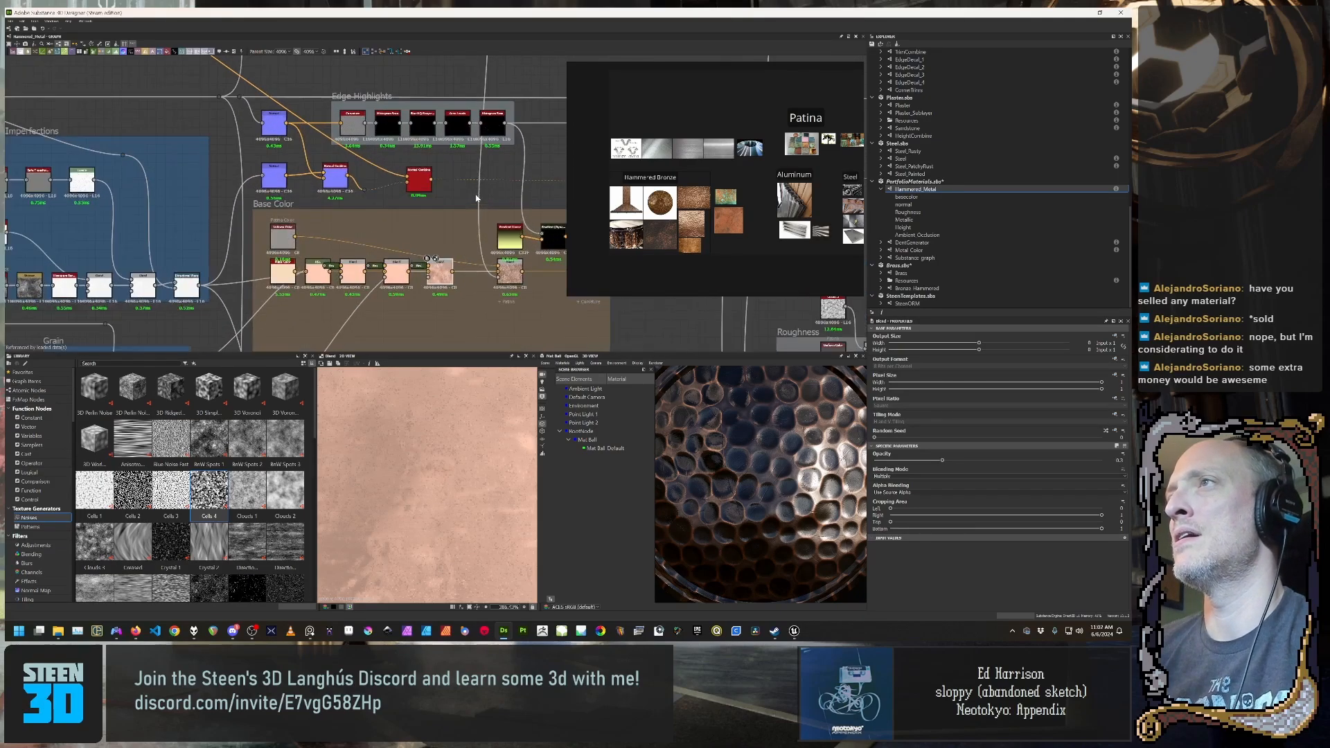
pyautogui.scroll(2, 420, 197)
pyautogui.scroll(-2, 419, 197)
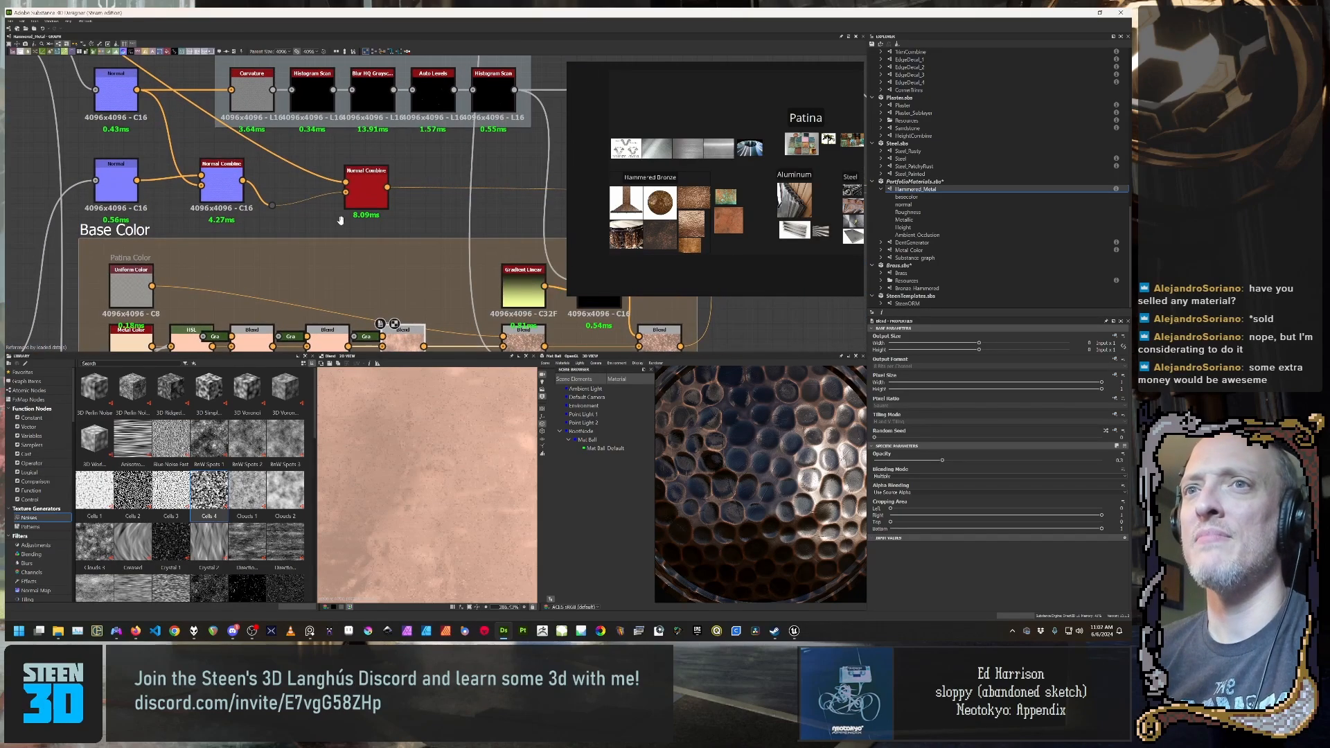
pyautogui.scroll(-2, 233, 256)
pyautogui.moveTo(233, 257); pyautogui.dragTo(356, 250, button='middle')
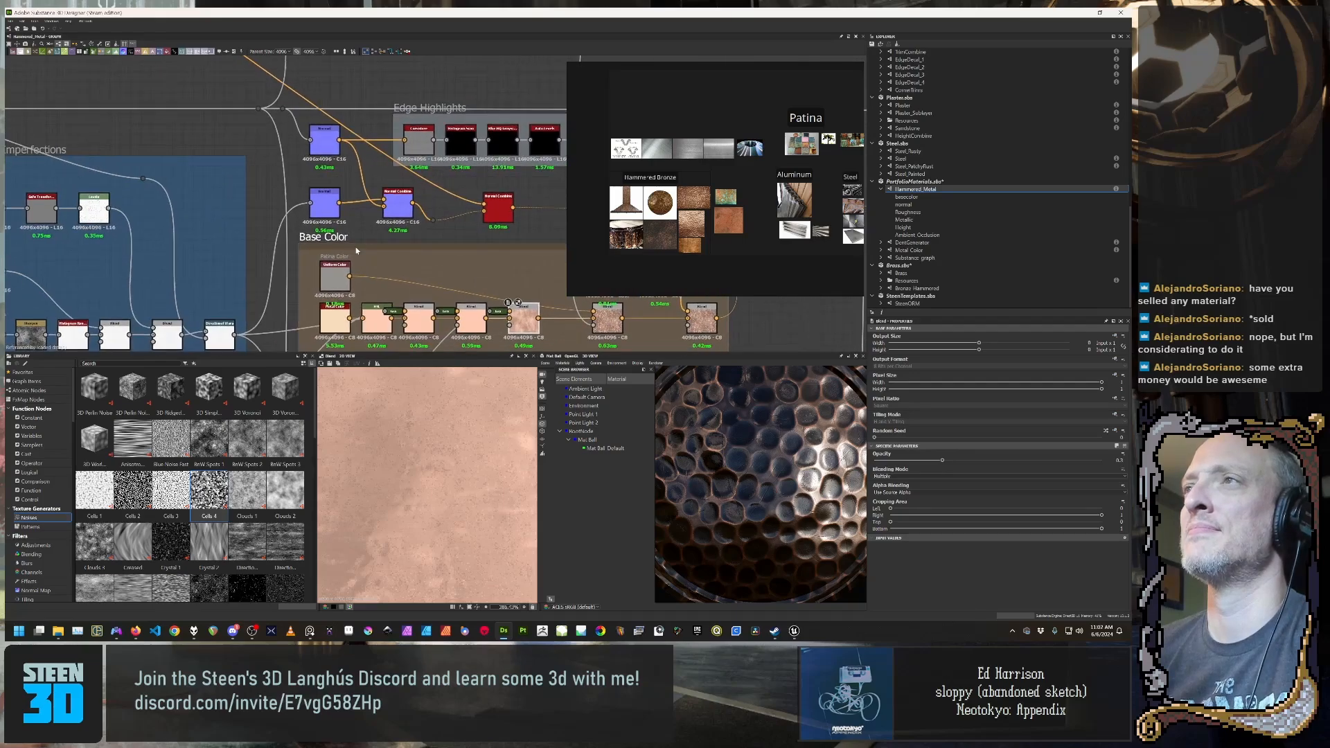
# Step: Remove the routing dot between the two Normal Combine nodes and connect the first directly to the second's lower input
pyautogui.scroll(1, 356, 248)
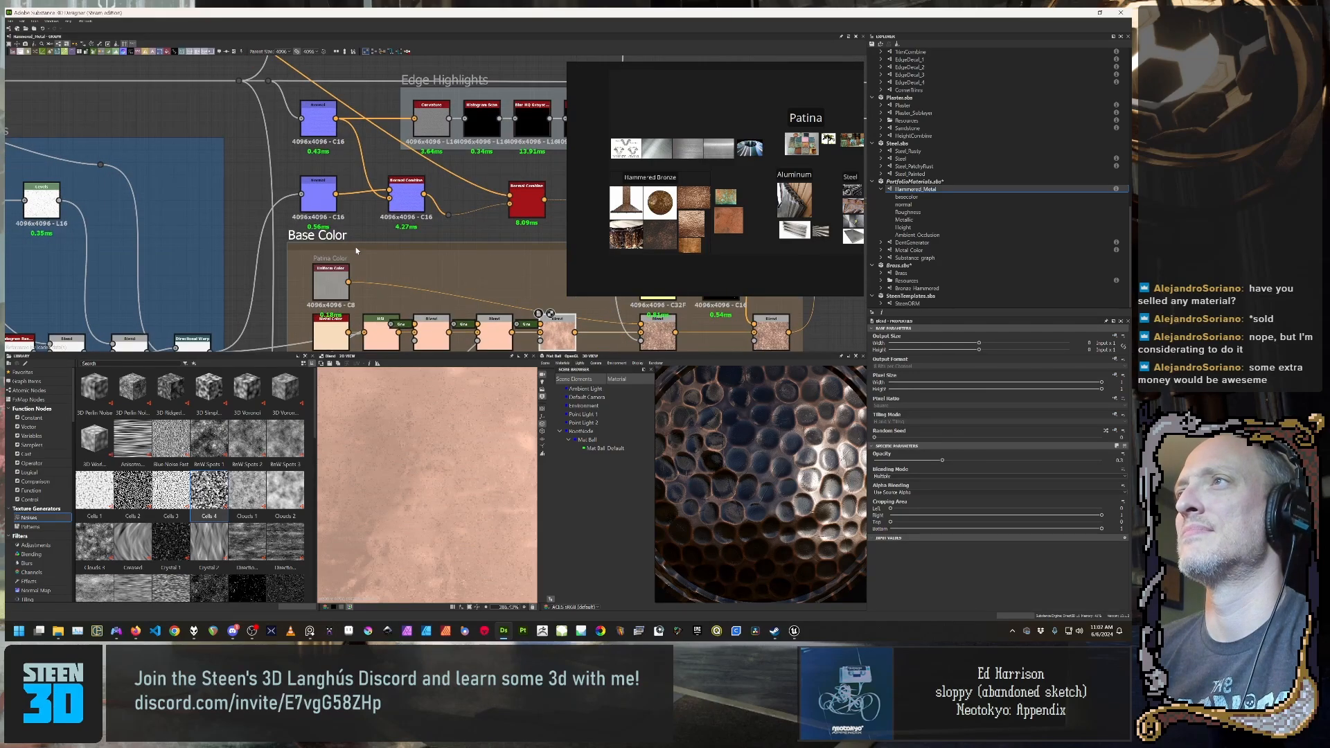
pyautogui.scroll(2, 413, 222)
pyautogui.click(413, 219)
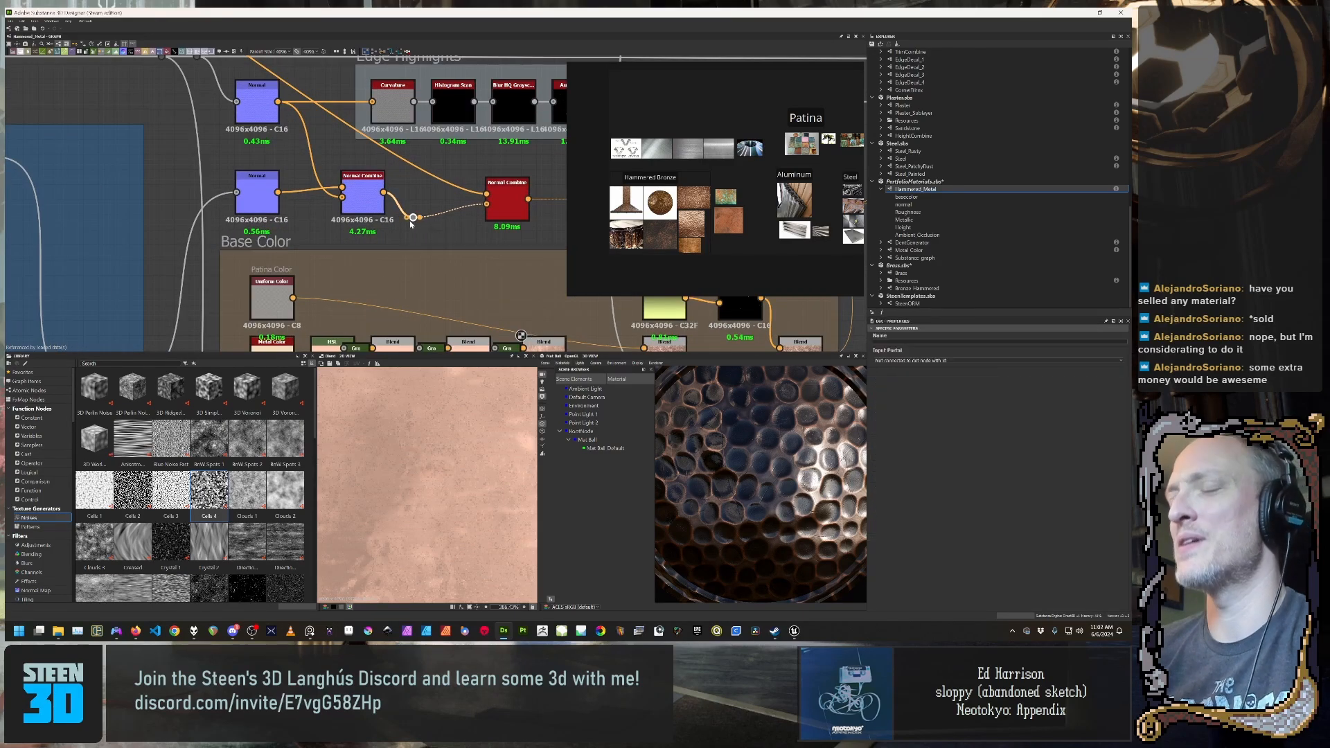
pyautogui.press('Delete')
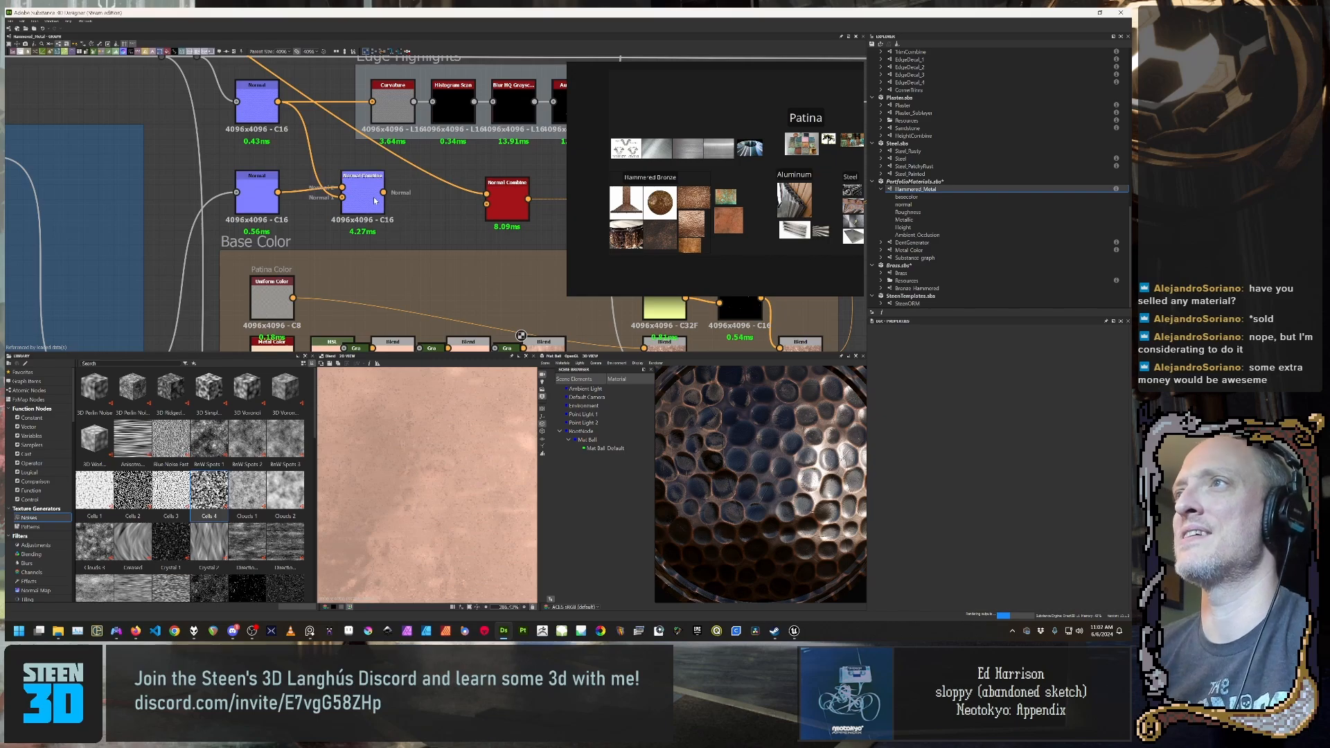
pyautogui.moveTo(385, 193); pyautogui.dragTo(503, 207)
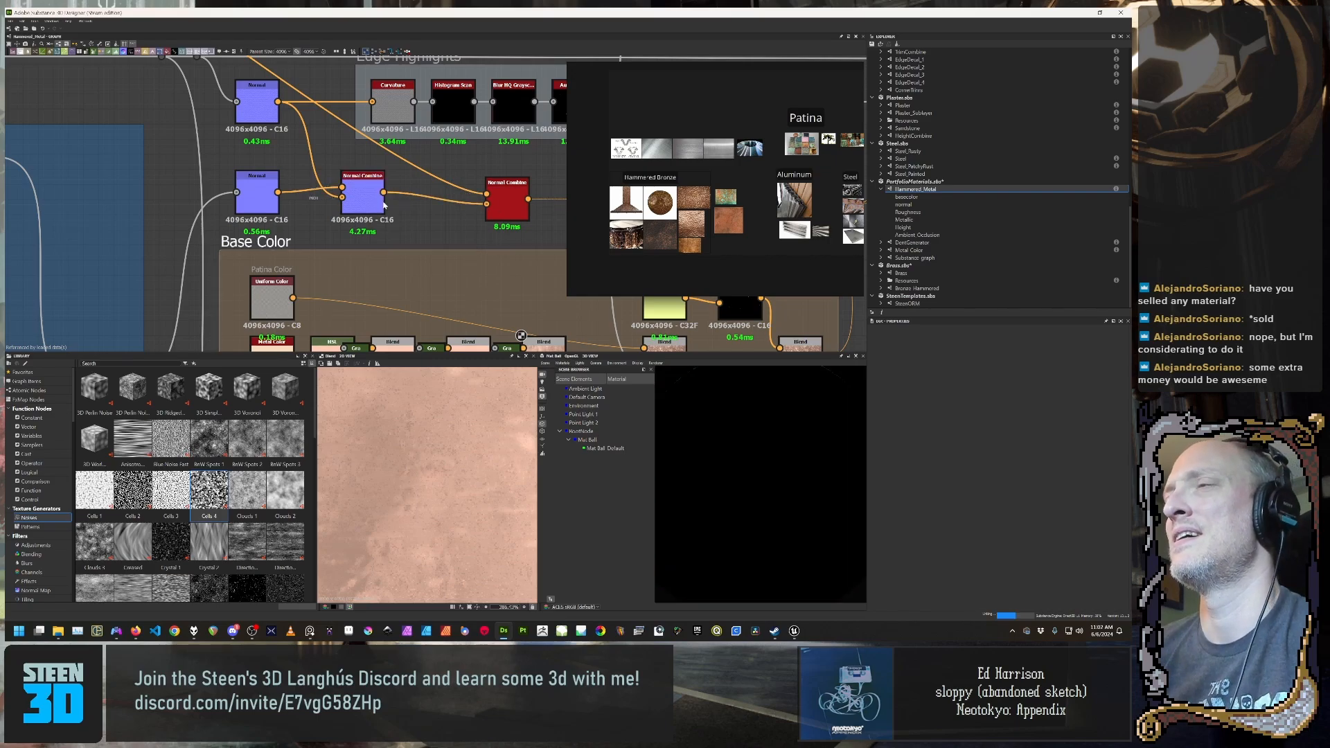
# Step: Preview the second Normal Combine node's full tiling and inspect the hammered surface from another angle on the material ball
pyautogui.click(513, 208)
pyautogui.scroll(-6, 398, 236)
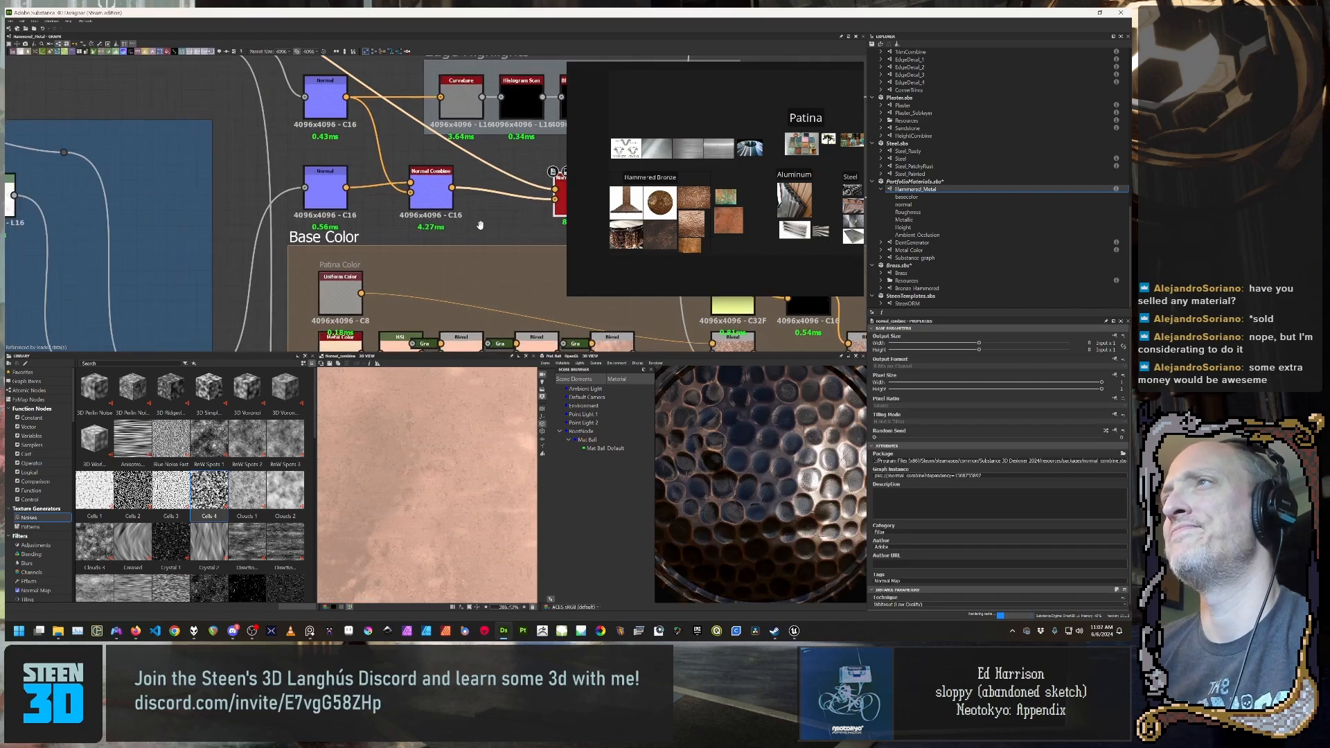
pyautogui.moveTo(477, 186); pyautogui.dragTo(427, 158, button='middle')
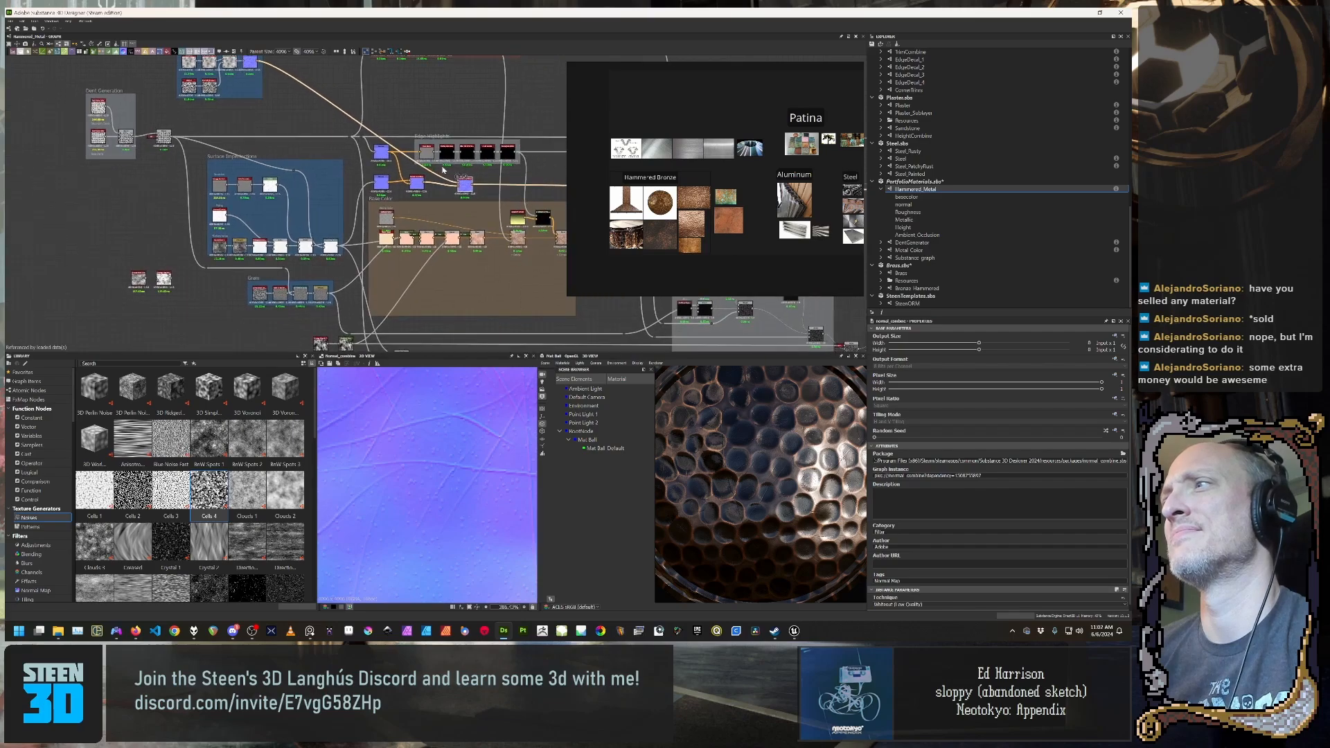
pyautogui.moveTo(693, 458)
pyautogui.mouseDown()
pyautogui.moveTo(764, 453)
pyautogui.moveTo(699, 443)
pyautogui.mouseUp()
pyautogui.scroll(-7, 502, 430)
pyautogui.scroll(-5, 502, 430)
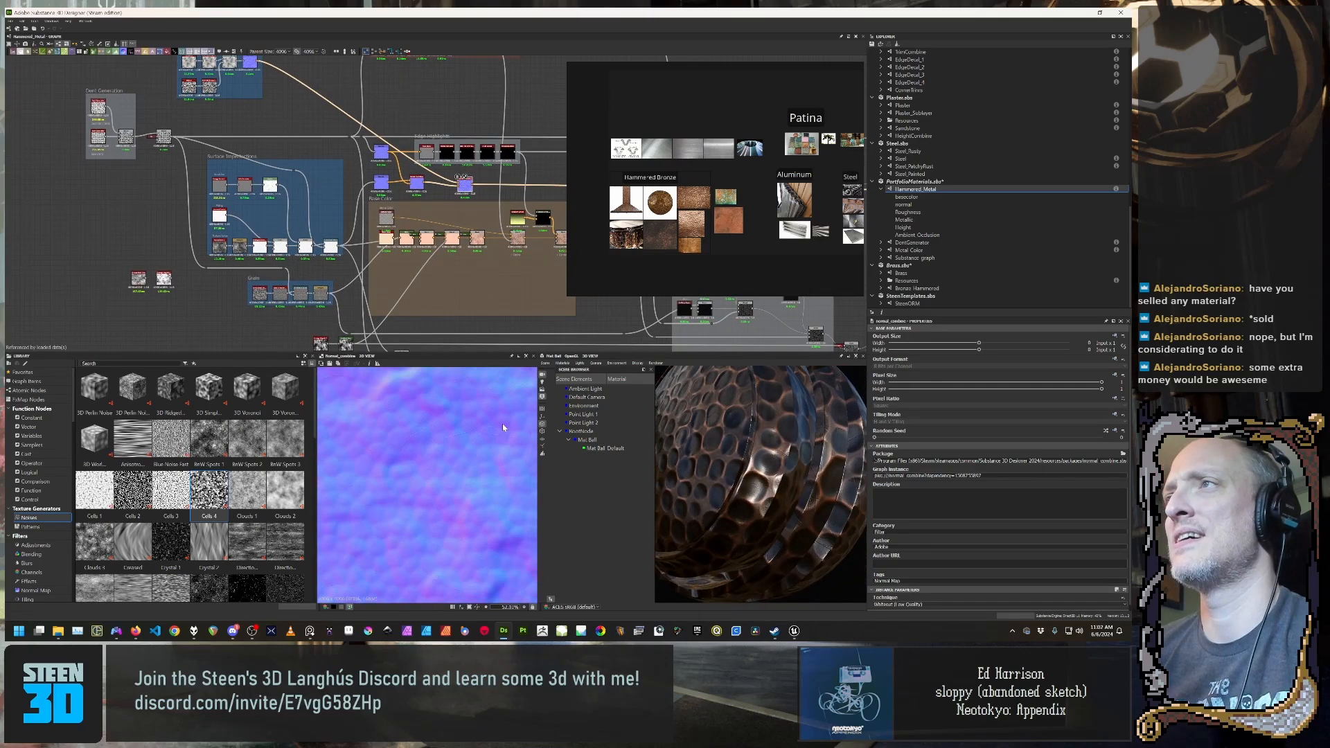
# Step: Move the routing dot on the wire feeding the Blend node below the Grain frame slightly closer to that node
pyautogui.moveTo(435, 199); pyautogui.dragTo(381, 146, button='middle')
pyautogui.scroll(4, 297, 246)
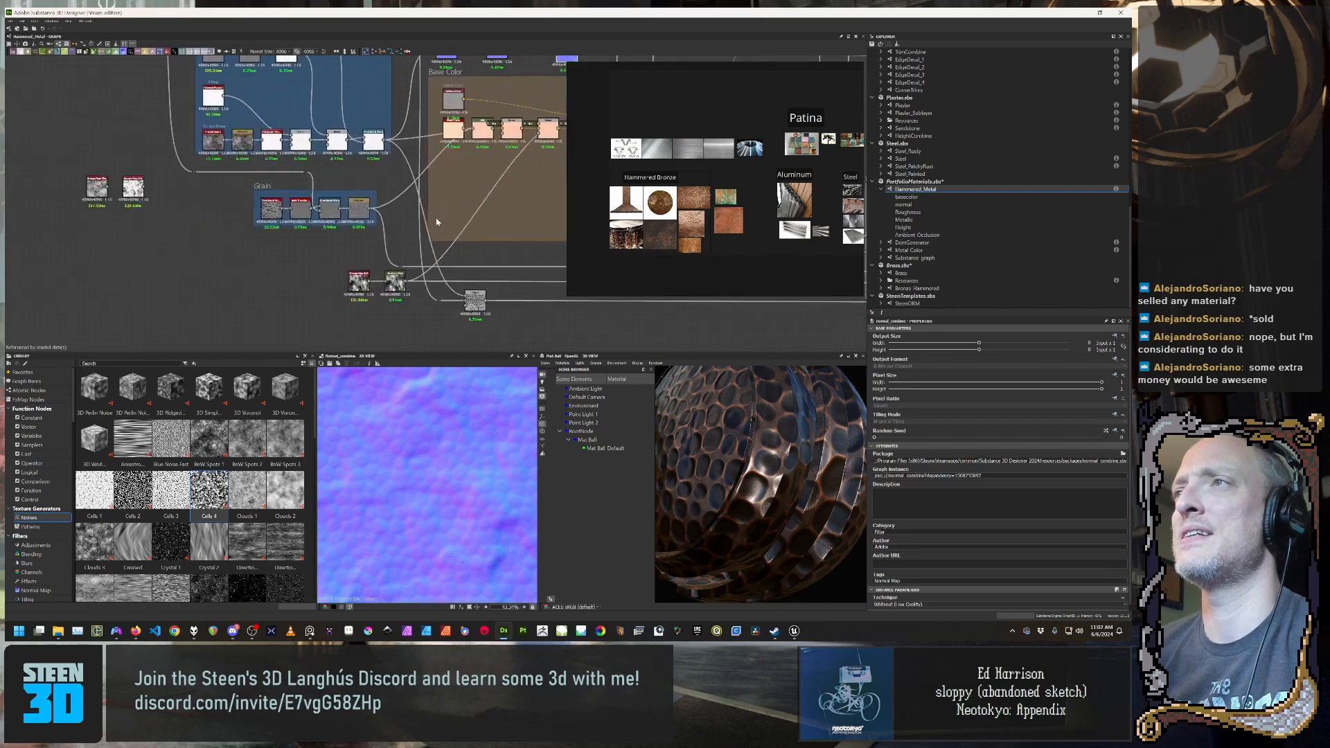
pyautogui.moveTo(275, 250); pyautogui.dragTo(322, 193, button='middle')
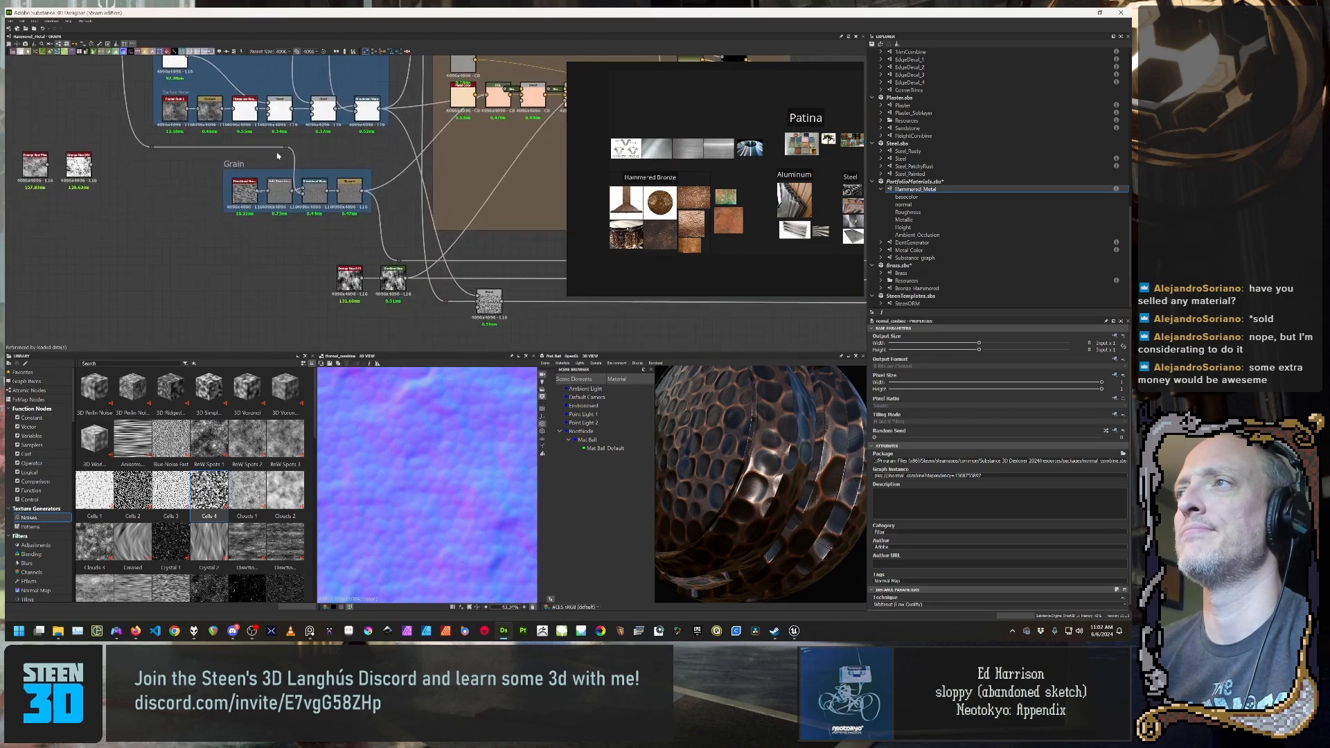
pyautogui.scroll(5, 297, 227)
pyautogui.moveTo(424, 283); pyautogui.dragTo(408, 249, button='middle')
pyautogui.scroll(-6, 301, 232)
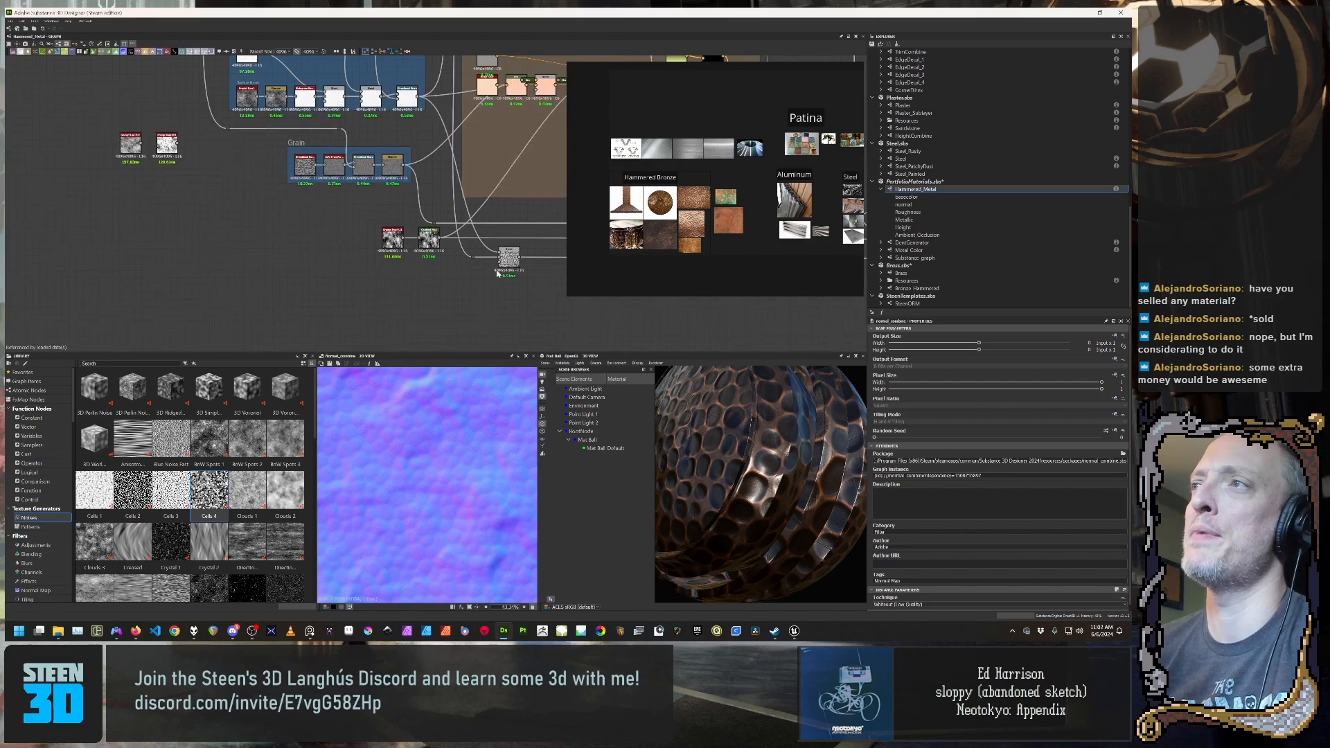
pyautogui.scroll(5, 497, 274)
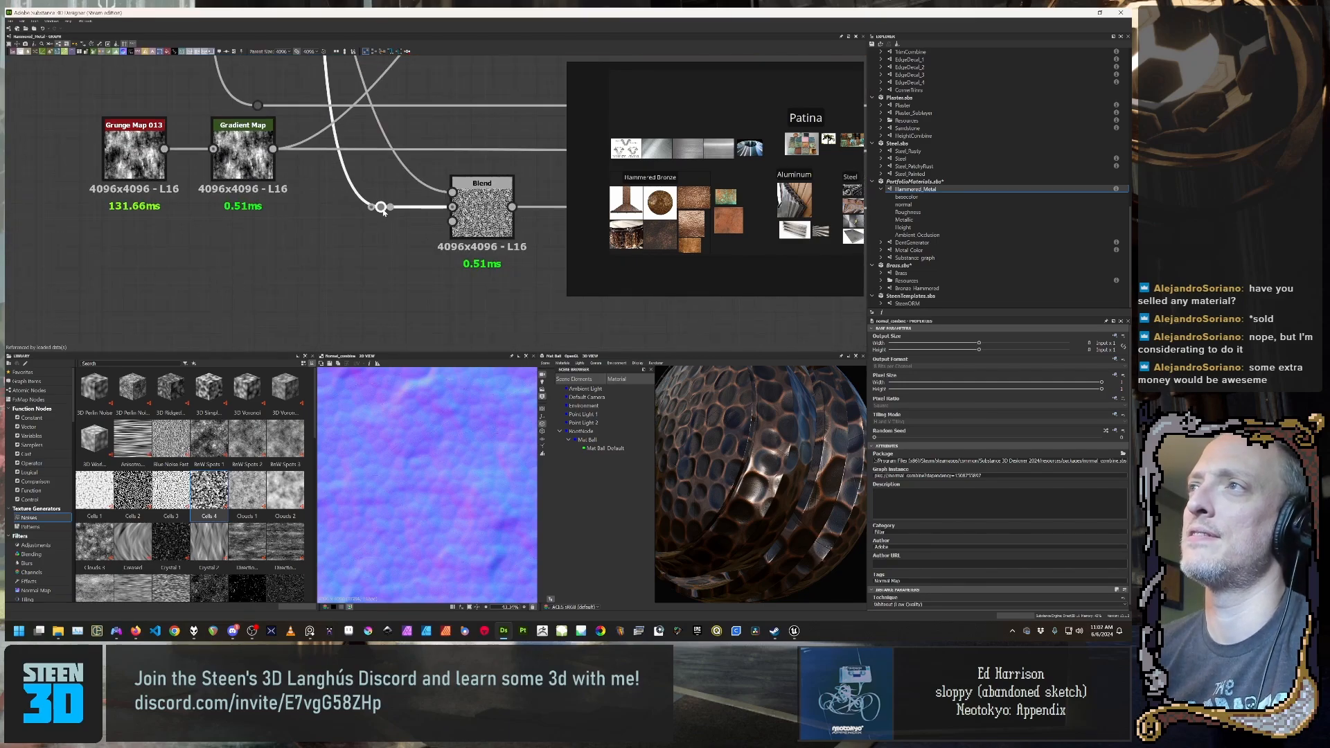
pyautogui.moveTo(383, 211); pyautogui.dragTo(403, 209)
pyautogui.scroll(-2, 400, 212)
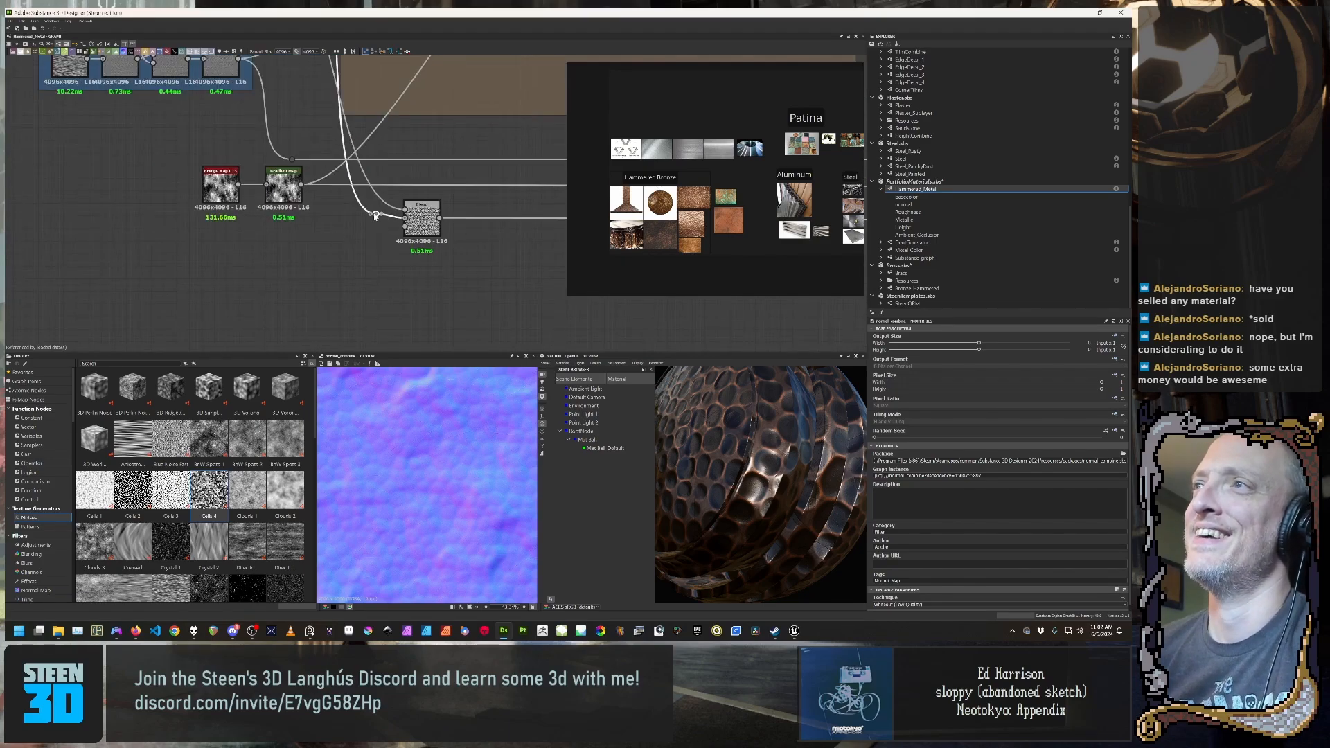
# Step: Nudge the routing dot on the wire feeding the Blend node below the Grain frame slightly downward, and check the loose Grunge nodes
pyautogui.moveTo(375, 218); pyautogui.dragTo(375, 222)
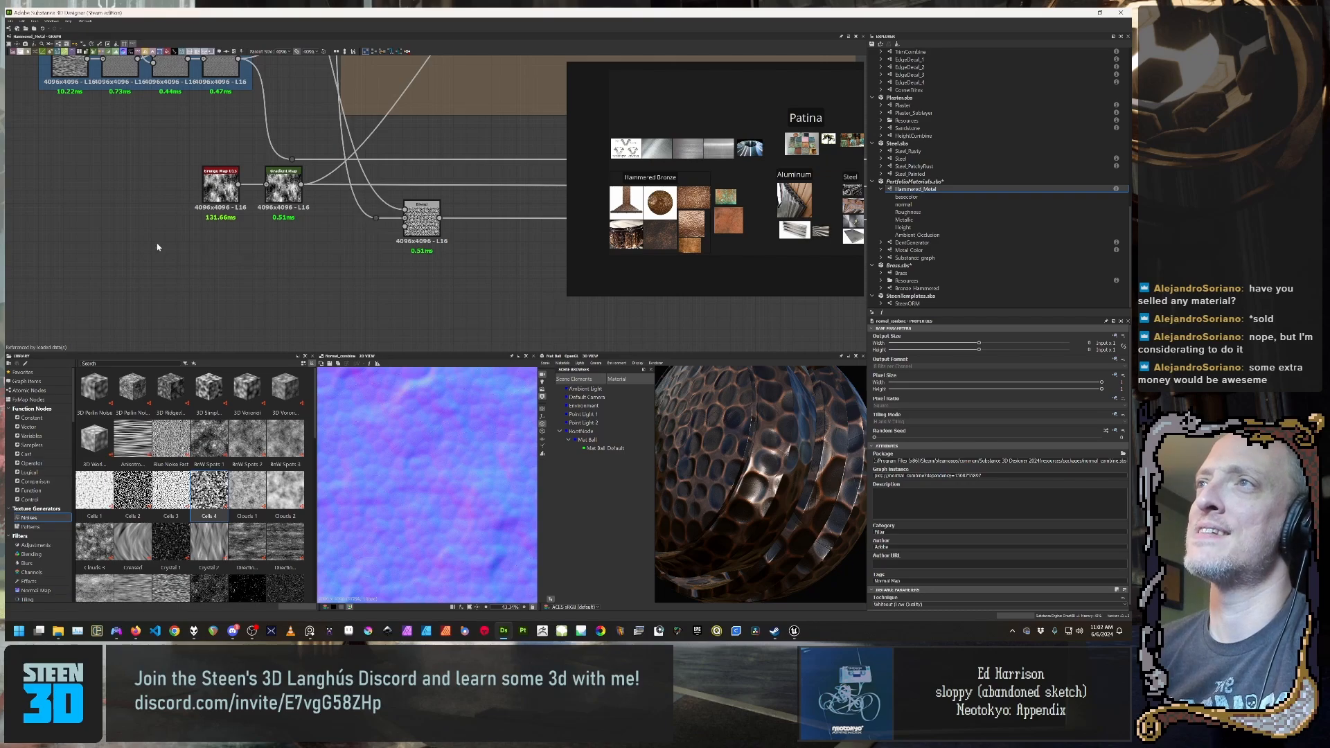
pyautogui.moveTo(157, 247); pyautogui.dragTo(339, 293, button='middle')
pyautogui.scroll(-3, 222, 162)
pyautogui.moveTo(219, 159); pyautogui.dragTo(446, 243, button='middle')
pyautogui.scroll(5, 360, 249)
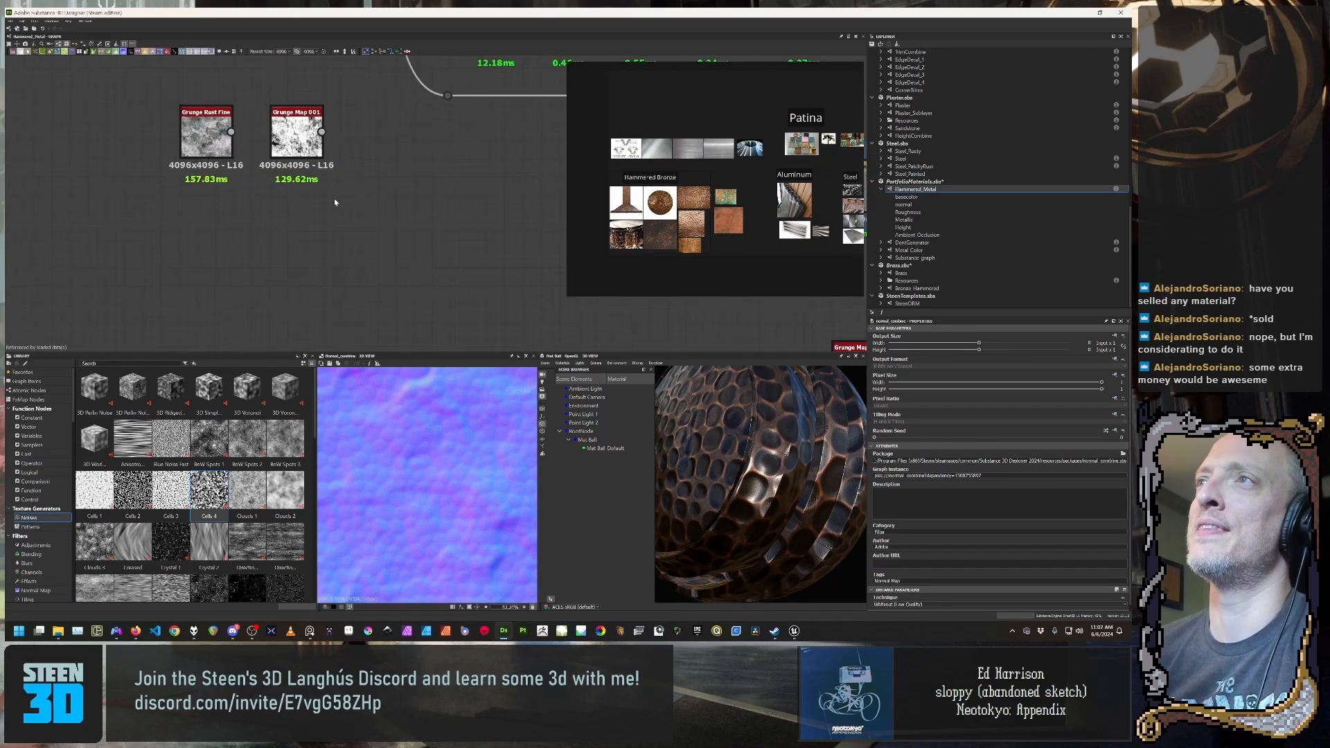
pyautogui.moveTo(249, 209); pyautogui.dragTo(255, 238, button='middle')
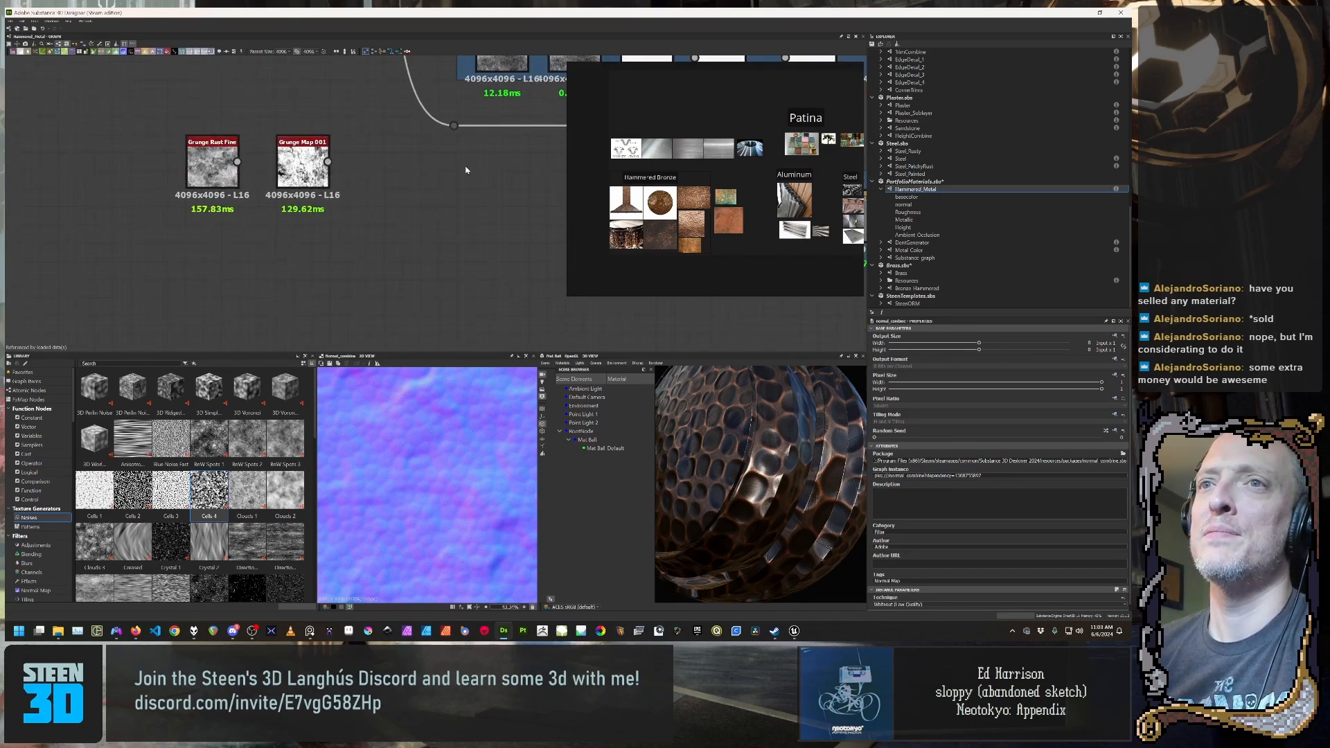
pyautogui.scroll(-5, 466, 170)
# Step: Inspect individual dents close up on the material ball and view the whole hammered surface from a different angle
pyautogui.moveTo(765, 416); pyautogui.dragTo(809, 452)
pyautogui.scroll(8, 844, 453)
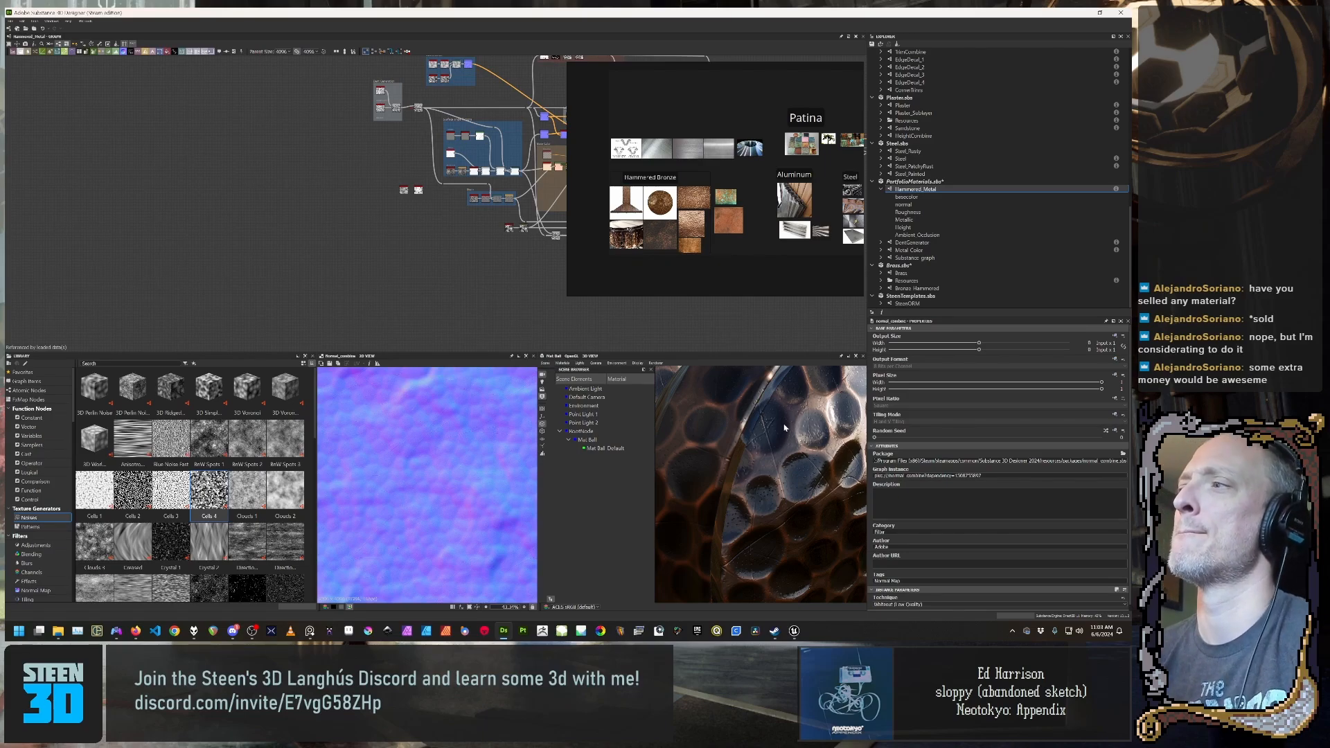
pyautogui.moveTo(785, 427); pyautogui.dragTo(823, 354, button='right')
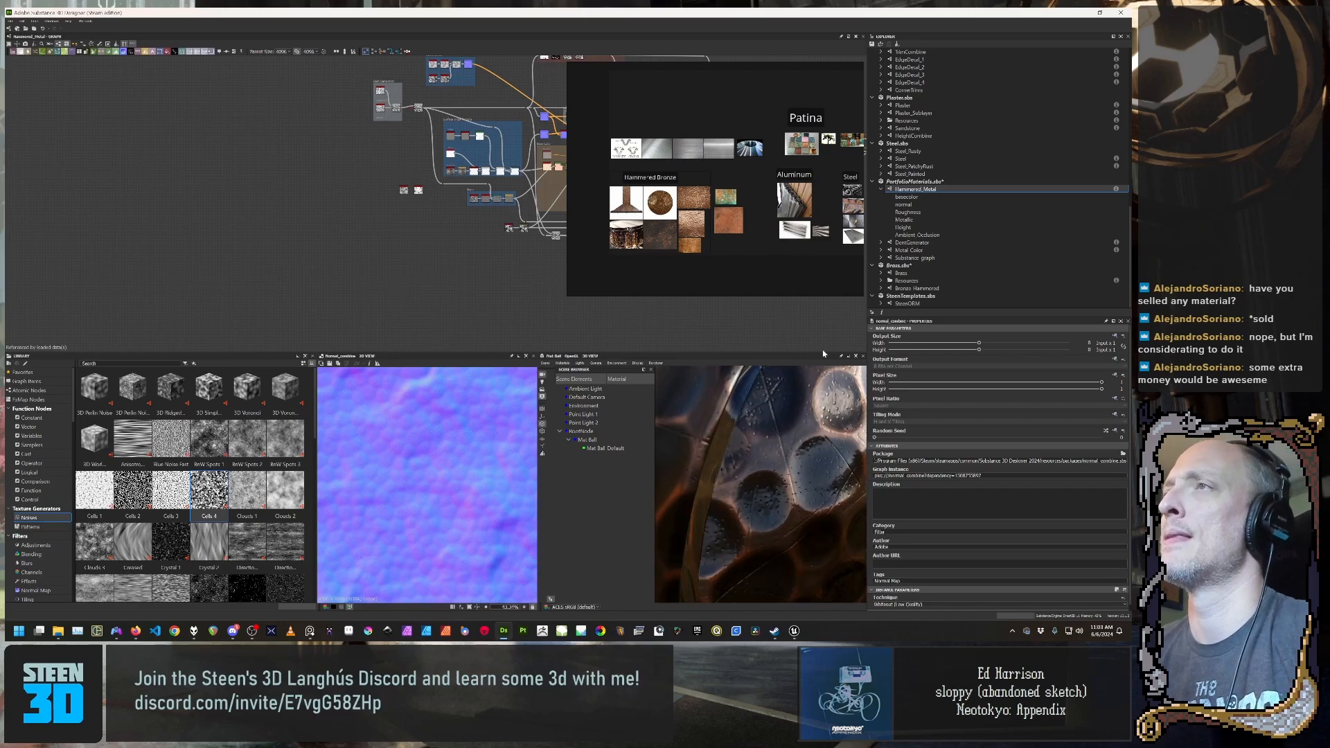
pyautogui.scroll(1, 440, 171)
pyautogui.scroll(-5, 752, 507)
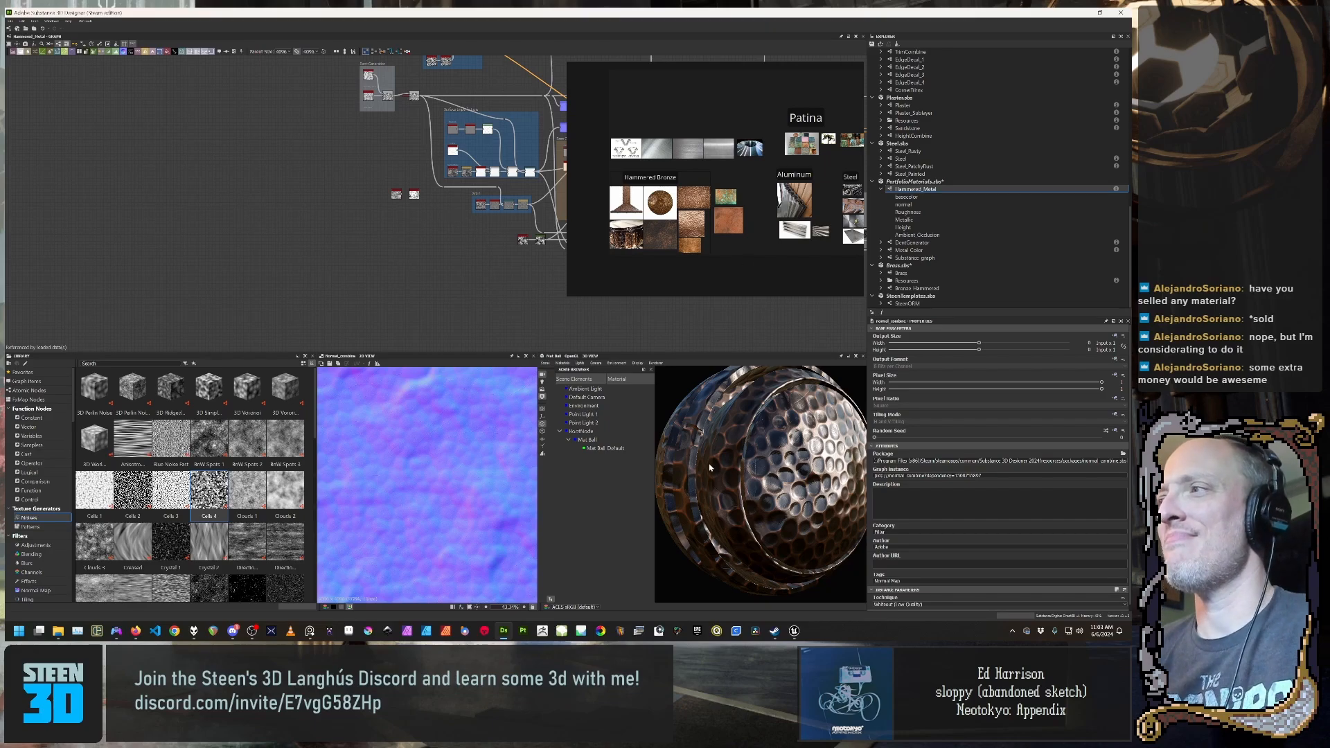
pyautogui.moveTo(767, 464)
pyautogui.mouseDown()
pyautogui.moveTo(803, 460)
pyautogui.moveTo(779, 474)
pyautogui.mouseUp()
# Step: Examine the graph from the Macro Dents and Dent Generation frames through to the Normal Combine chain and Base Color frame
pyautogui.moveTo(334, 202); pyautogui.dragTo(324, 240, button='middle')
pyautogui.scroll(-2, 323, 240)
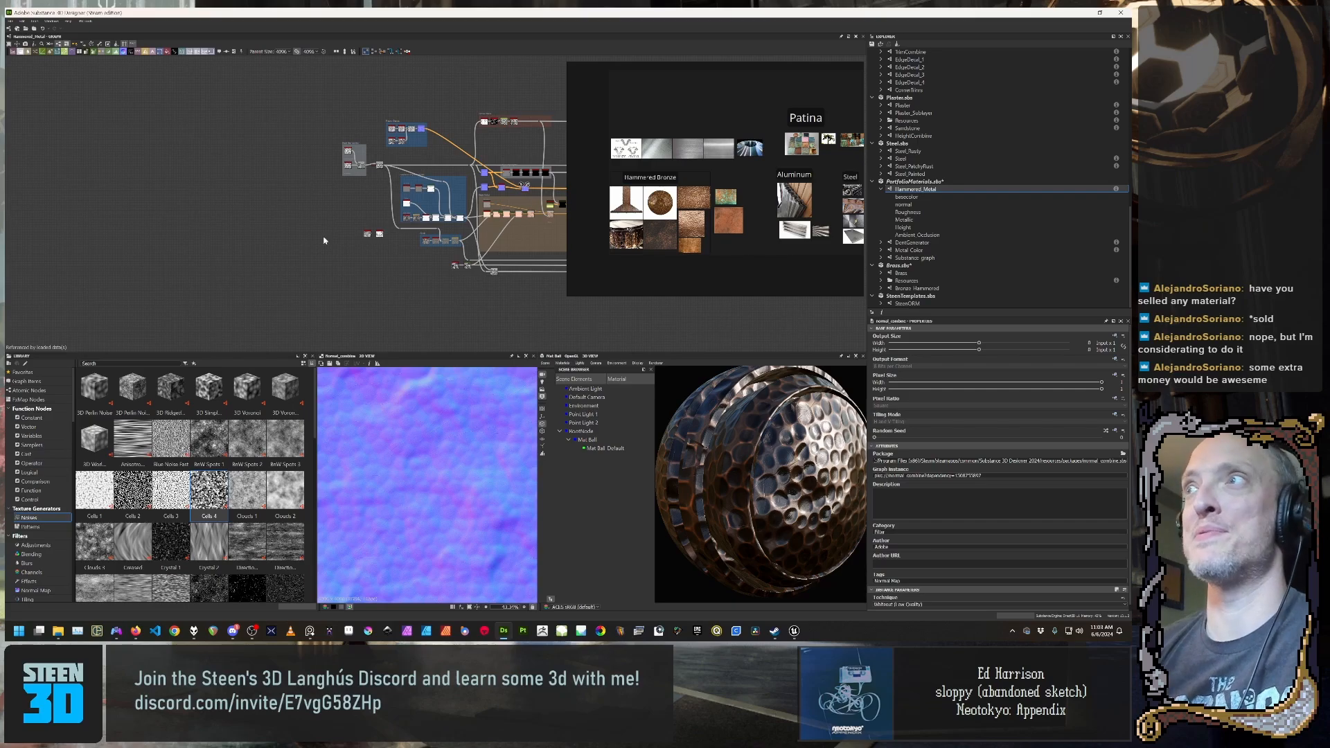
pyautogui.scroll(6, 399, 90)
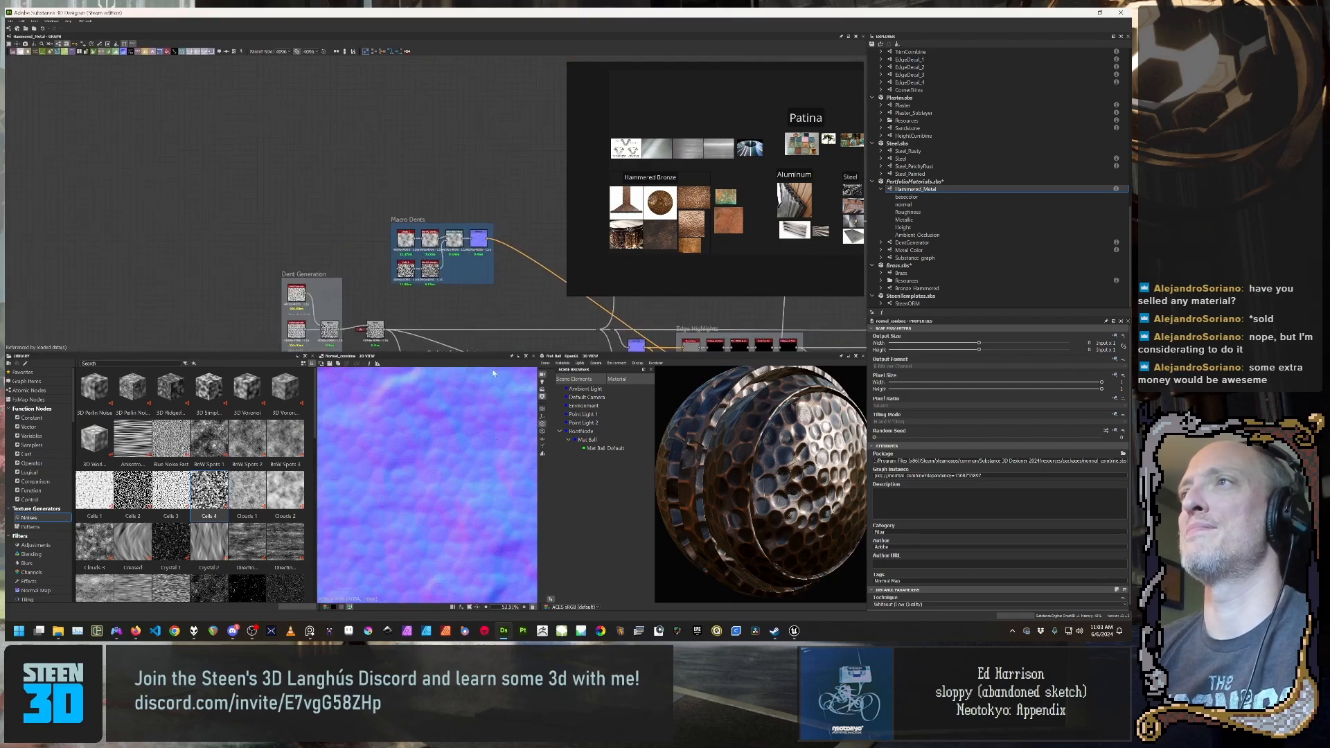
pyautogui.scroll(1, 485, 304)
pyautogui.moveTo(484, 305); pyautogui.dragTo(452, 195, button='middle')
pyautogui.scroll(-1, 459, 262)
pyautogui.scroll(-2, 460, 263)
pyautogui.moveTo(480, 281); pyautogui.dragTo(372, 200, button='middle')
pyautogui.scroll(-1, 485, 260)
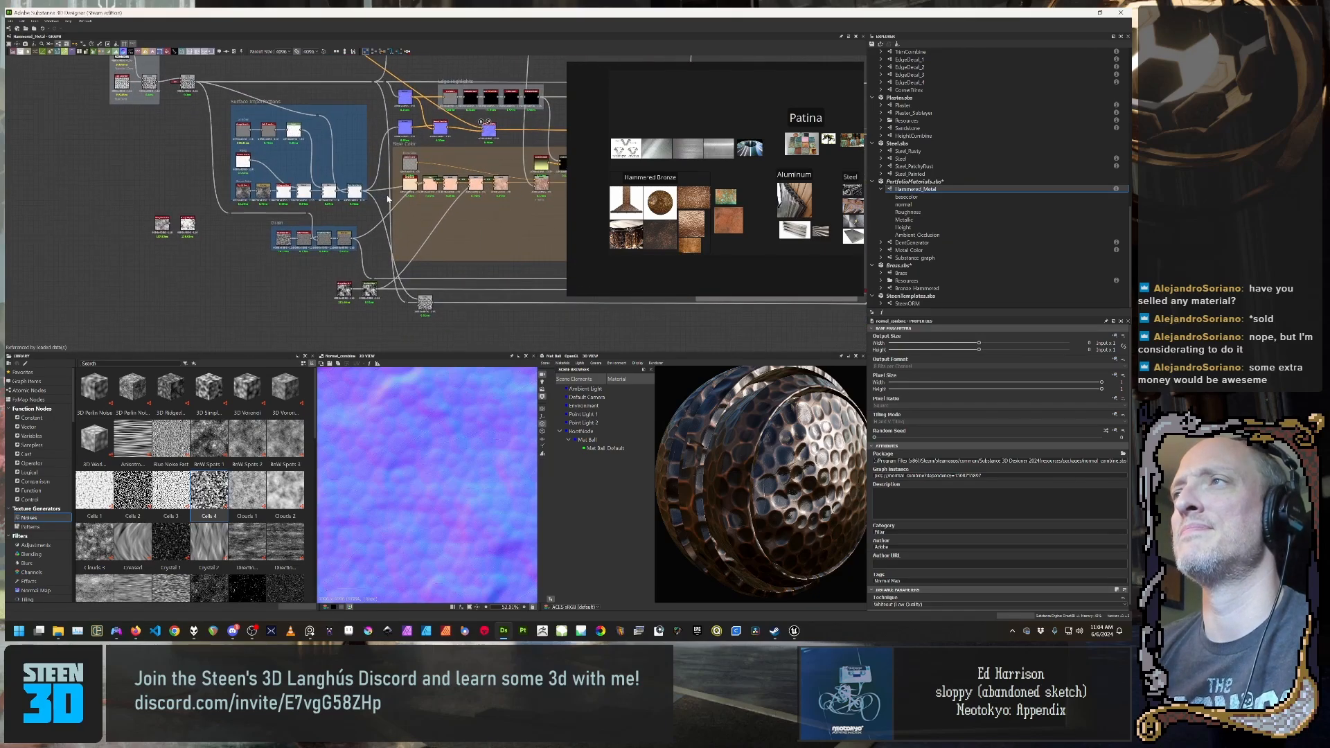
pyautogui.scroll(5, 387, 200)
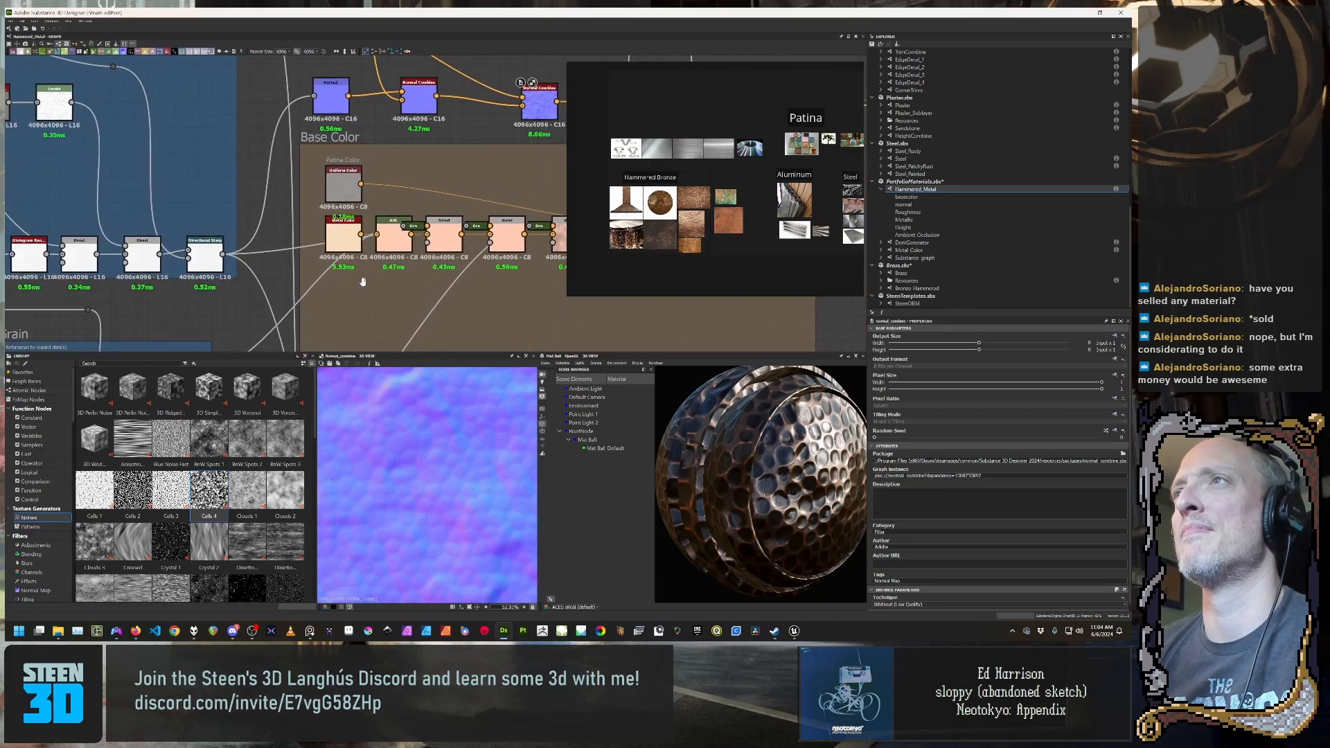
pyautogui.scroll(-1, 359, 277)
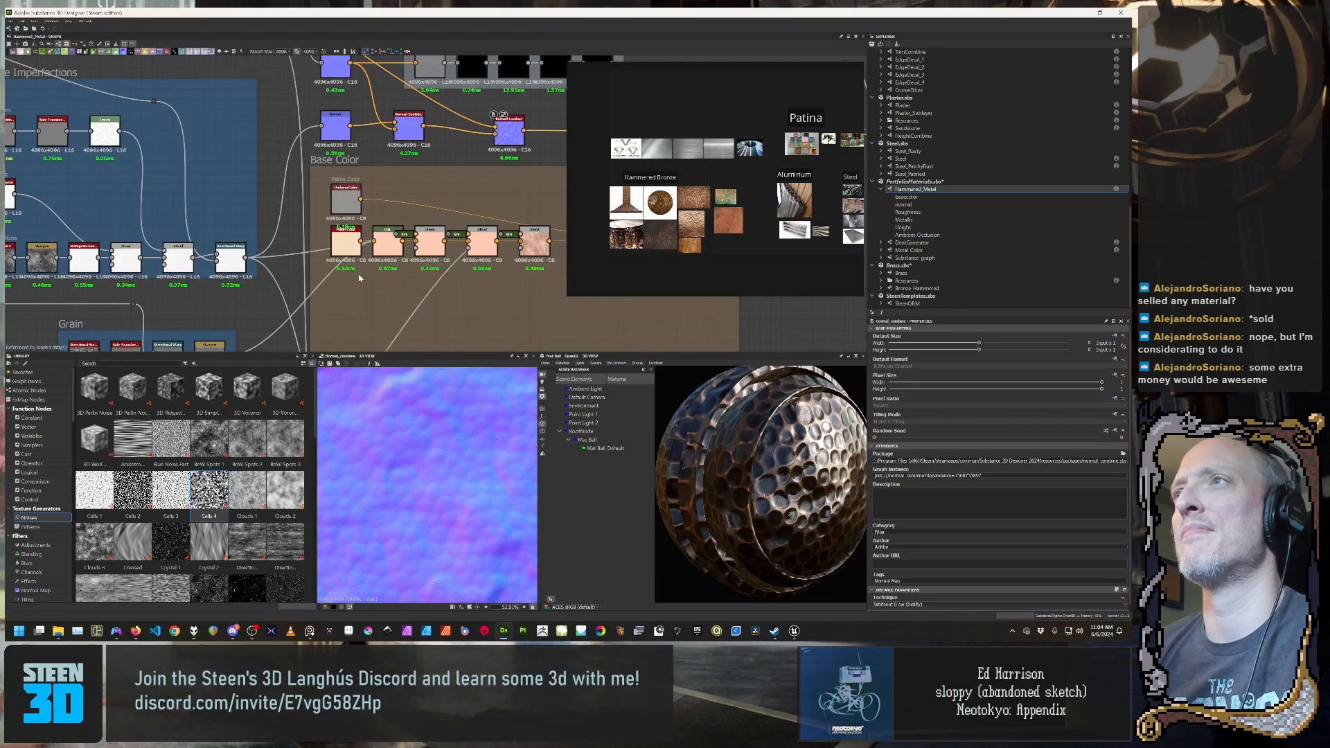
pyautogui.moveTo(484, 317); pyautogui.dragTo(407, 308, button='middle')
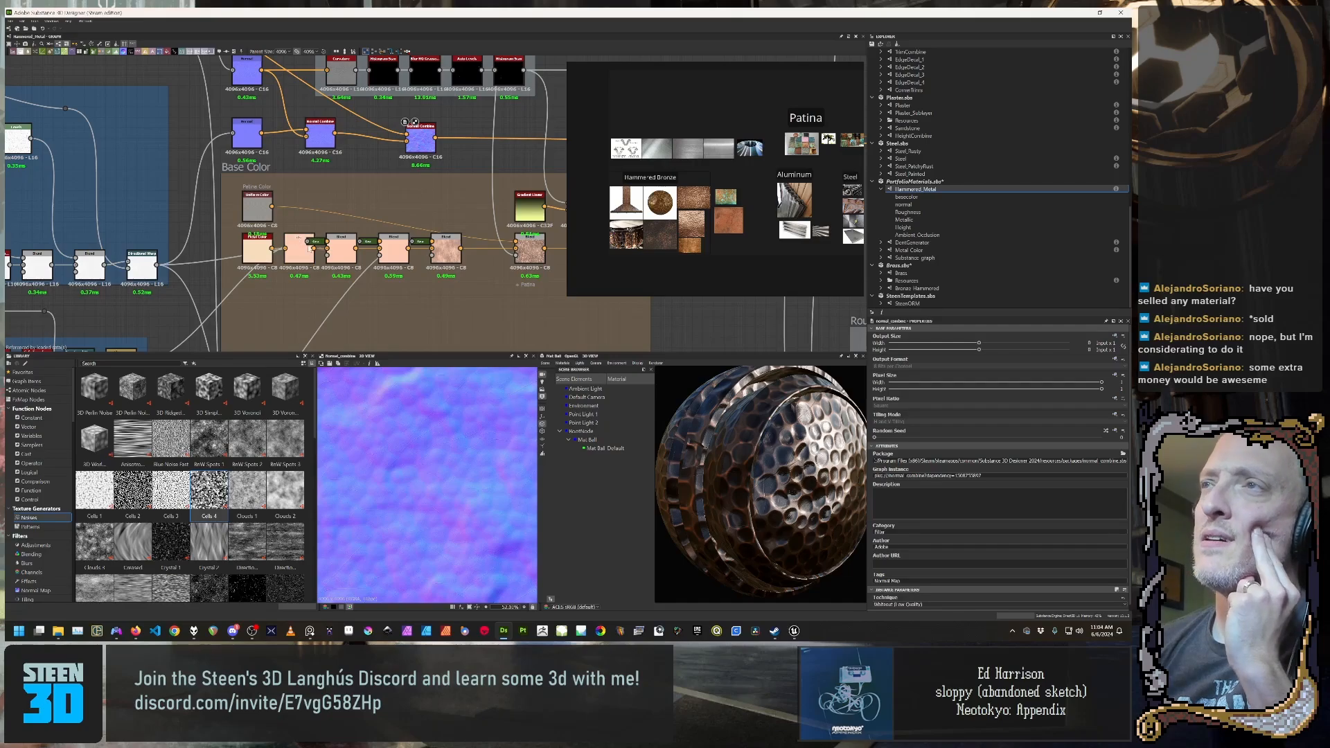
# Step: Preview the HSL, Blend and Gradient Map nodes in the Base Color frame to trace which masks drive the color variation
pyautogui.scroll(2, 341, 275)
pyautogui.scroll(2, 341, 274)
pyautogui.click(164, 232)
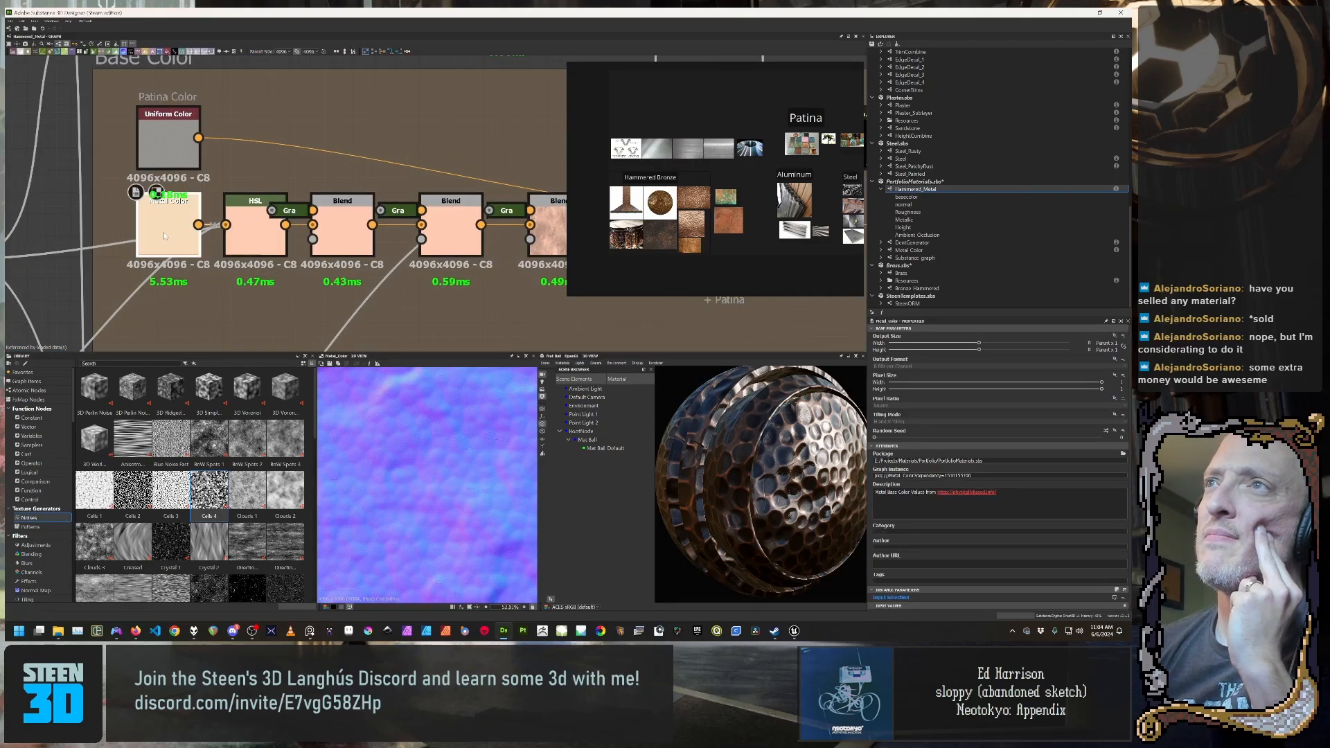
pyautogui.click(255, 237)
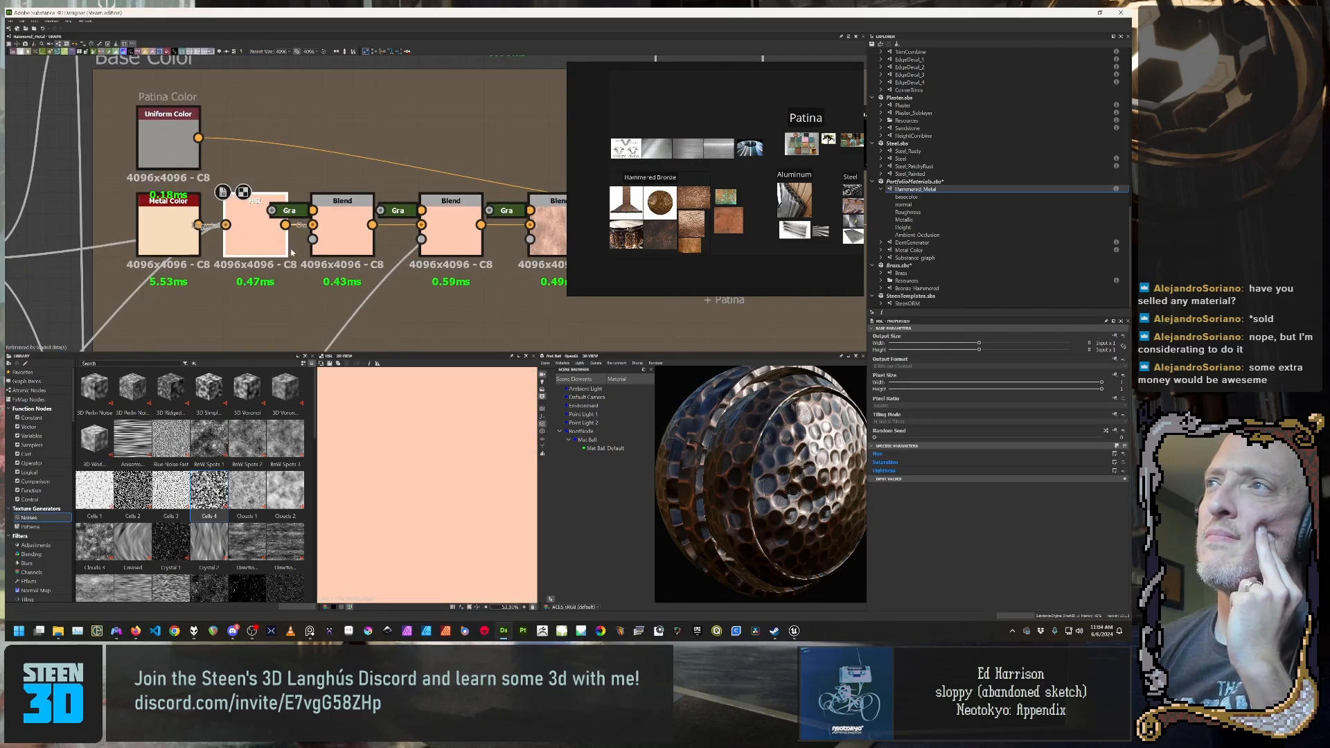
pyautogui.click(457, 239)
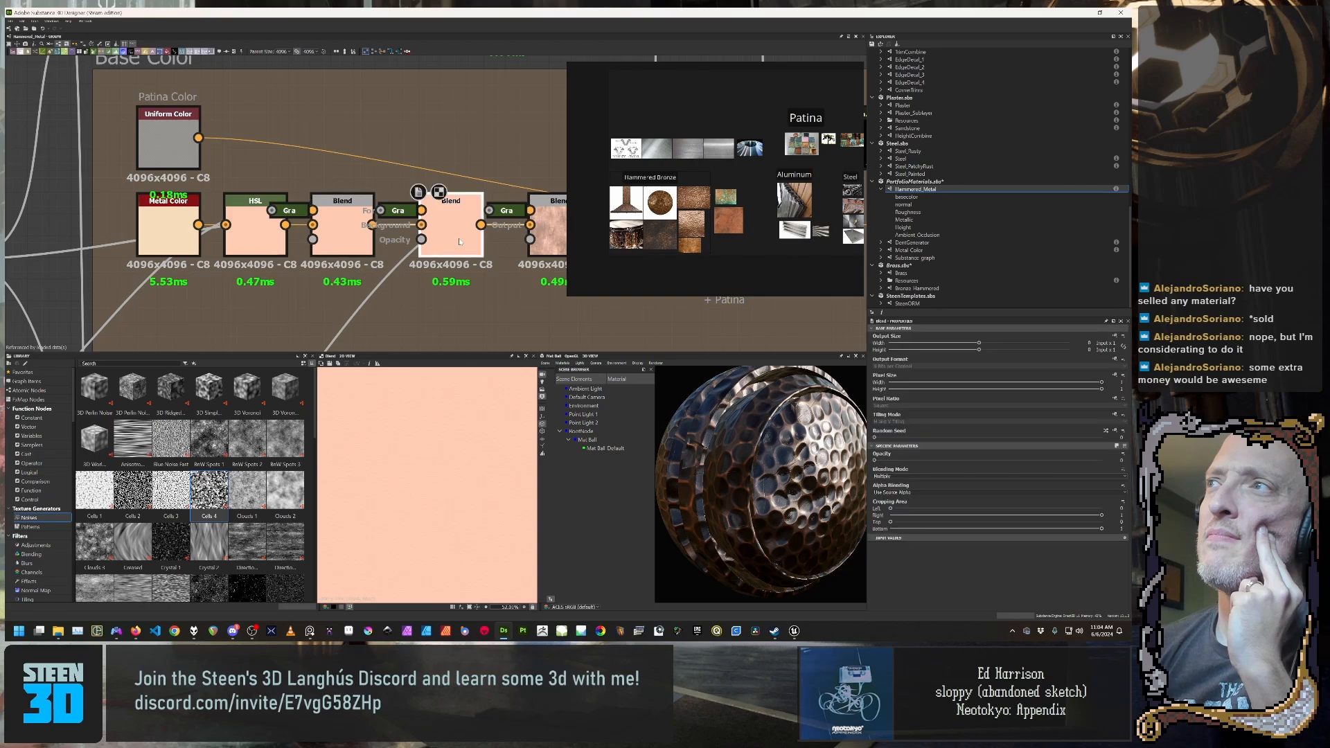
pyautogui.moveTo(415, 228); pyautogui.dragTo(439, 194, button='middle')
pyautogui.click(385, 226)
pyautogui.scroll(-4, 387, 230)
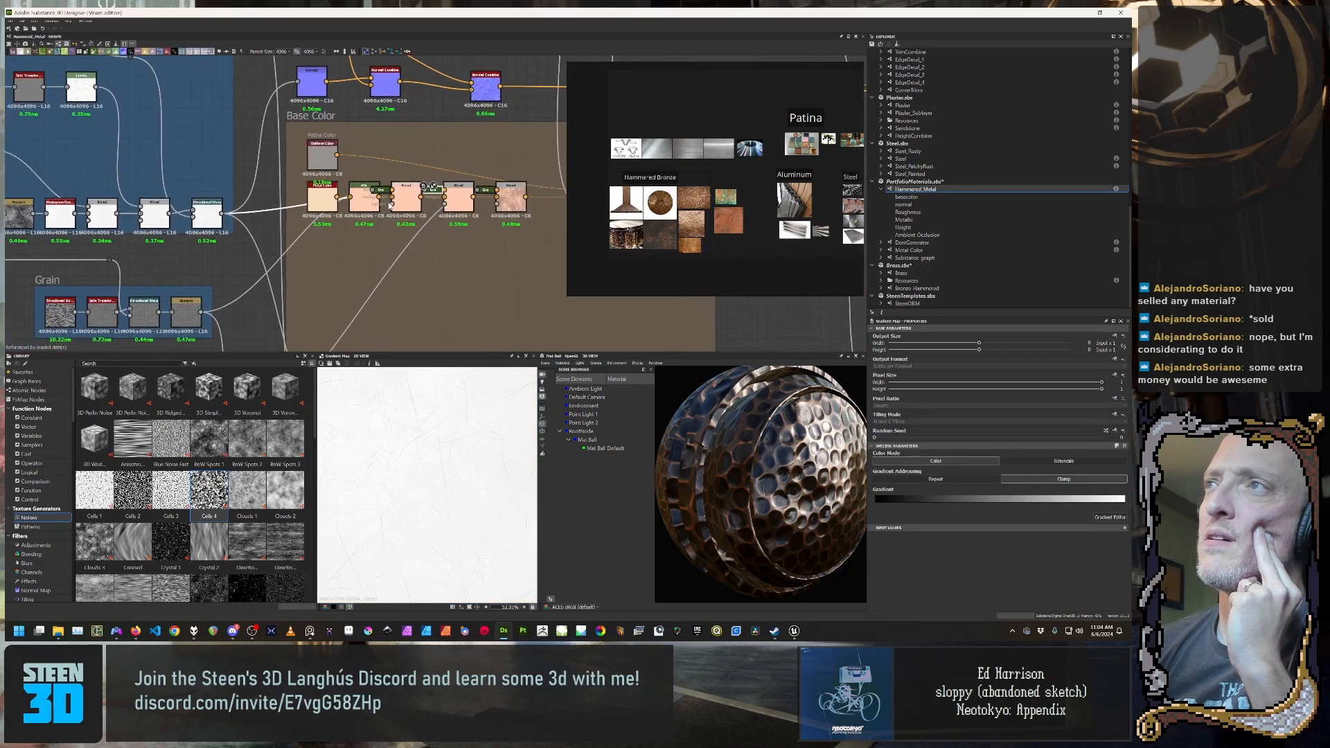
pyautogui.doubleClick(381, 190)
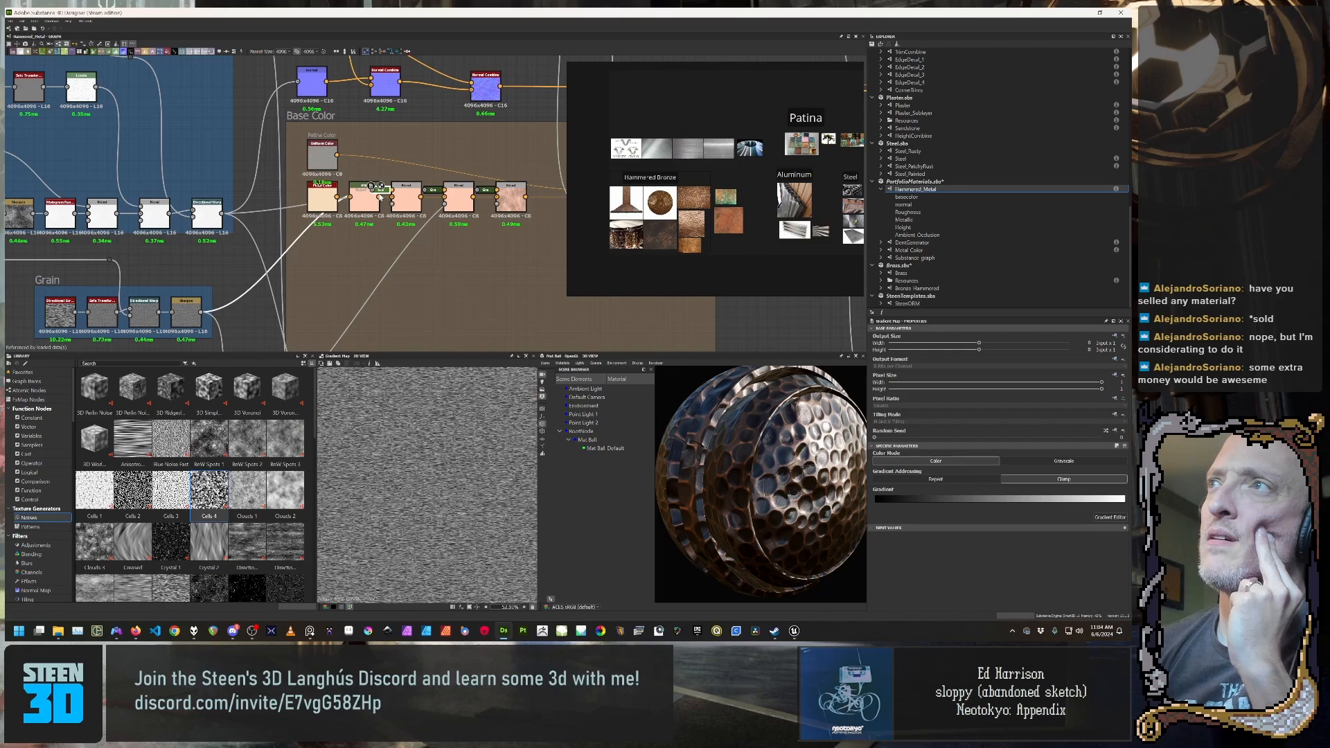
pyautogui.doubleClick(483, 191)
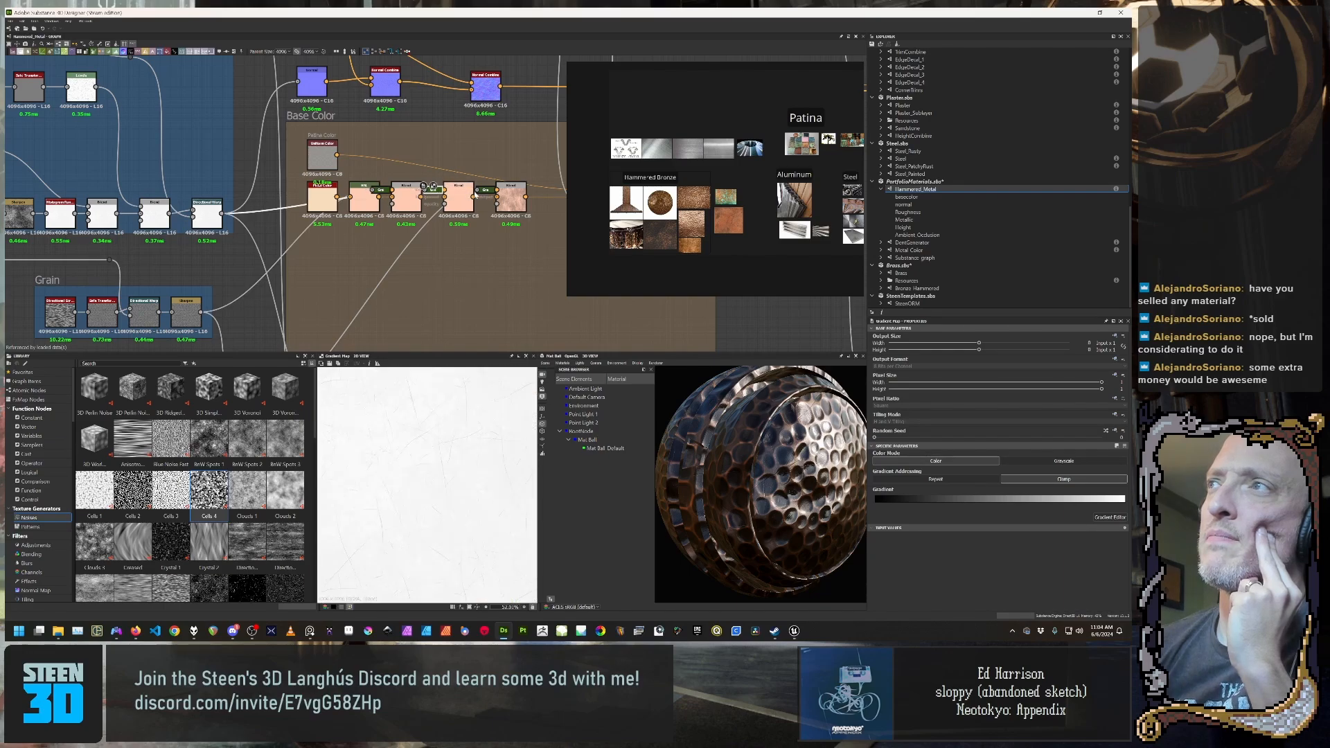
# Step: Examine the Grain frame, the grunge nodes below it and their wires into the Base Color frame
pyautogui.scroll(-5, 458, 216)
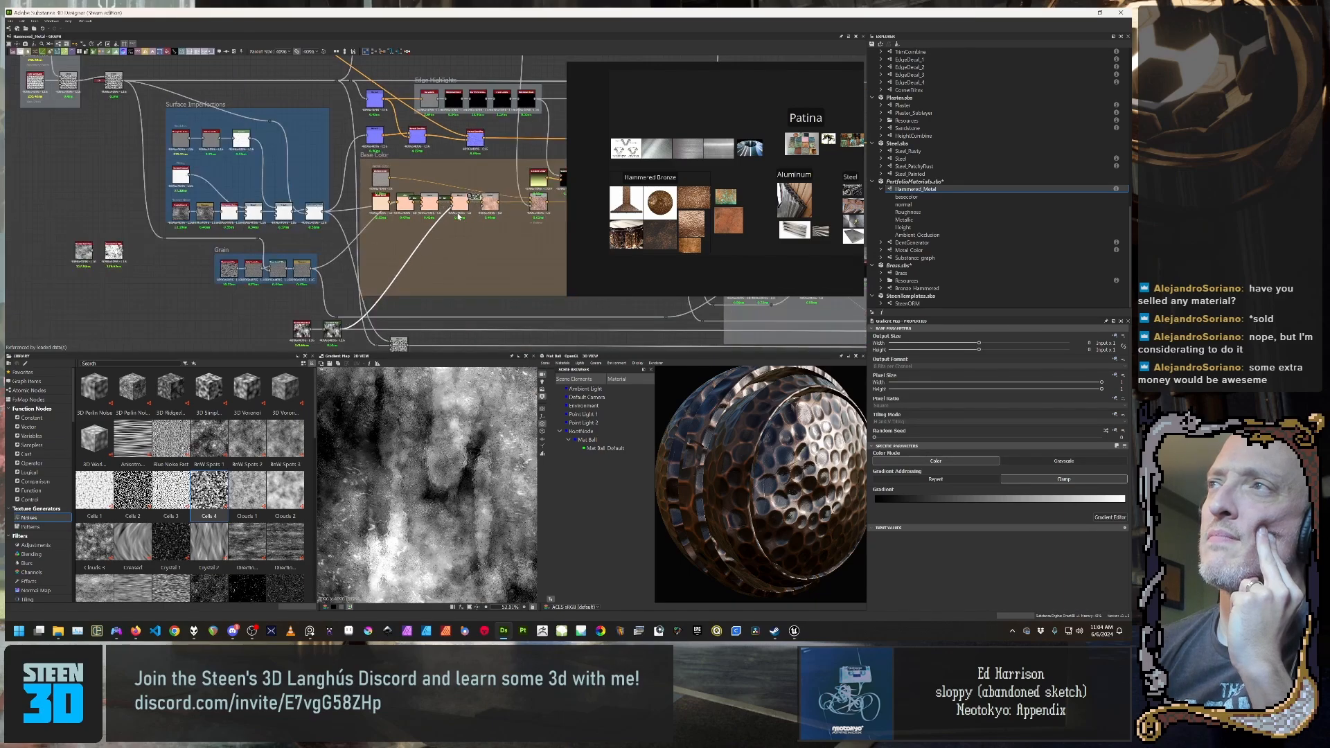
pyautogui.scroll(-1, 458, 216)
pyautogui.moveTo(462, 240)
pyautogui.mouseDown(button='middle')
pyautogui.moveTo(419, 248)
pyautogui.moveTo(467, 215)
pyautogui.mouseUp(button='middle')
pyautogui.scroll(3, 419, 249)
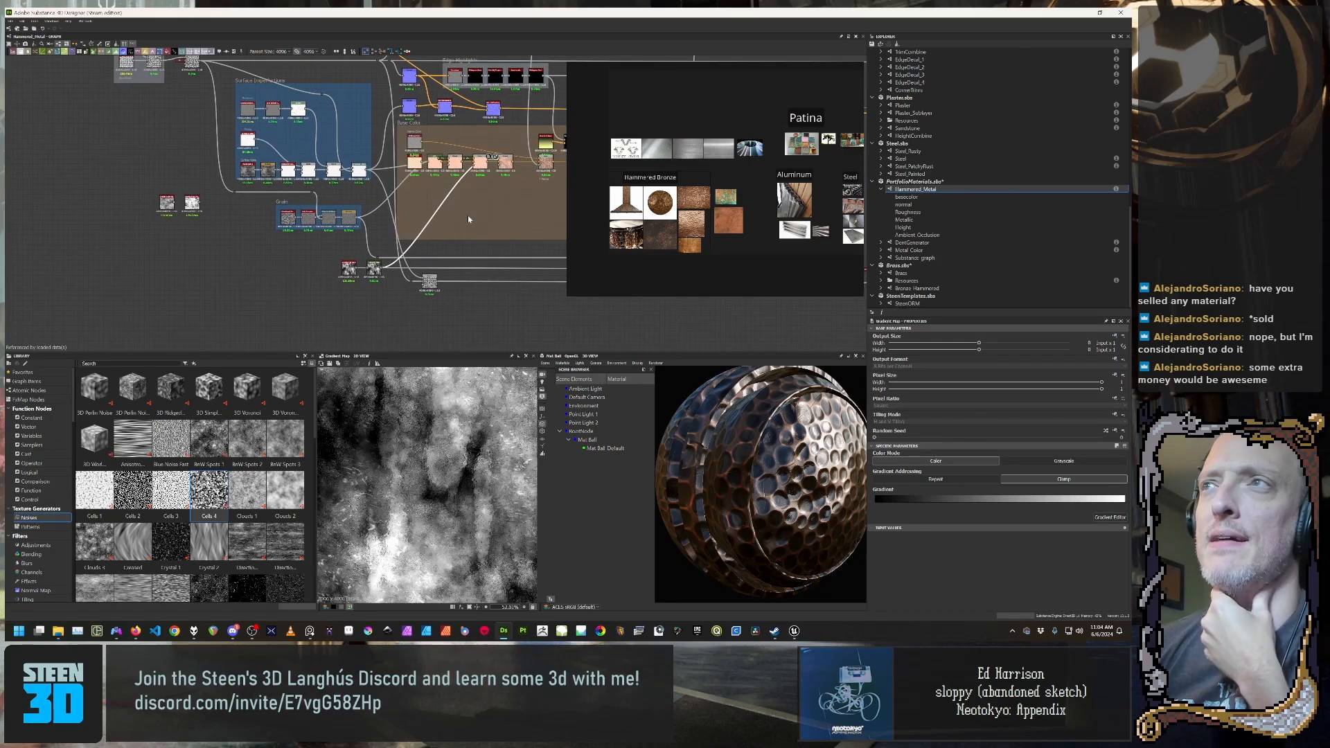
pyautogui.scroll(-1, 468, 219)
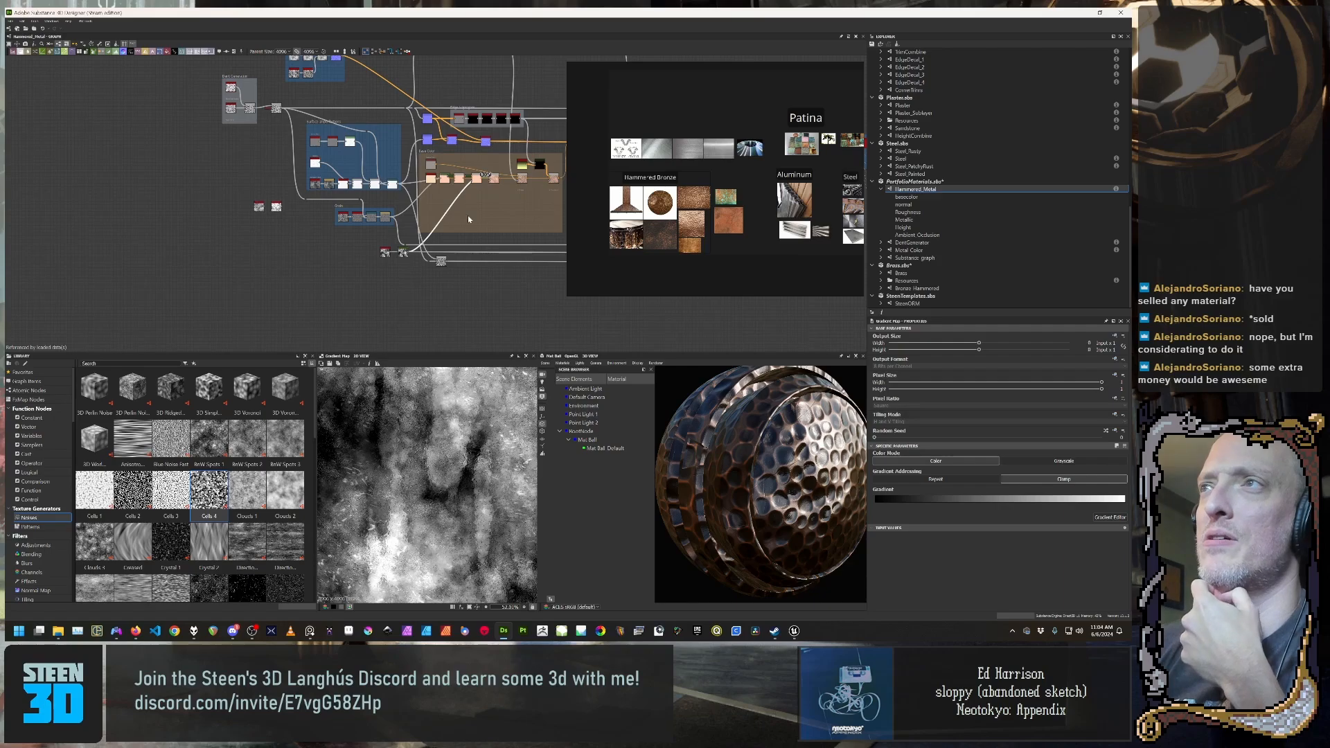
pyautogui.scroll(3, 465, 216)
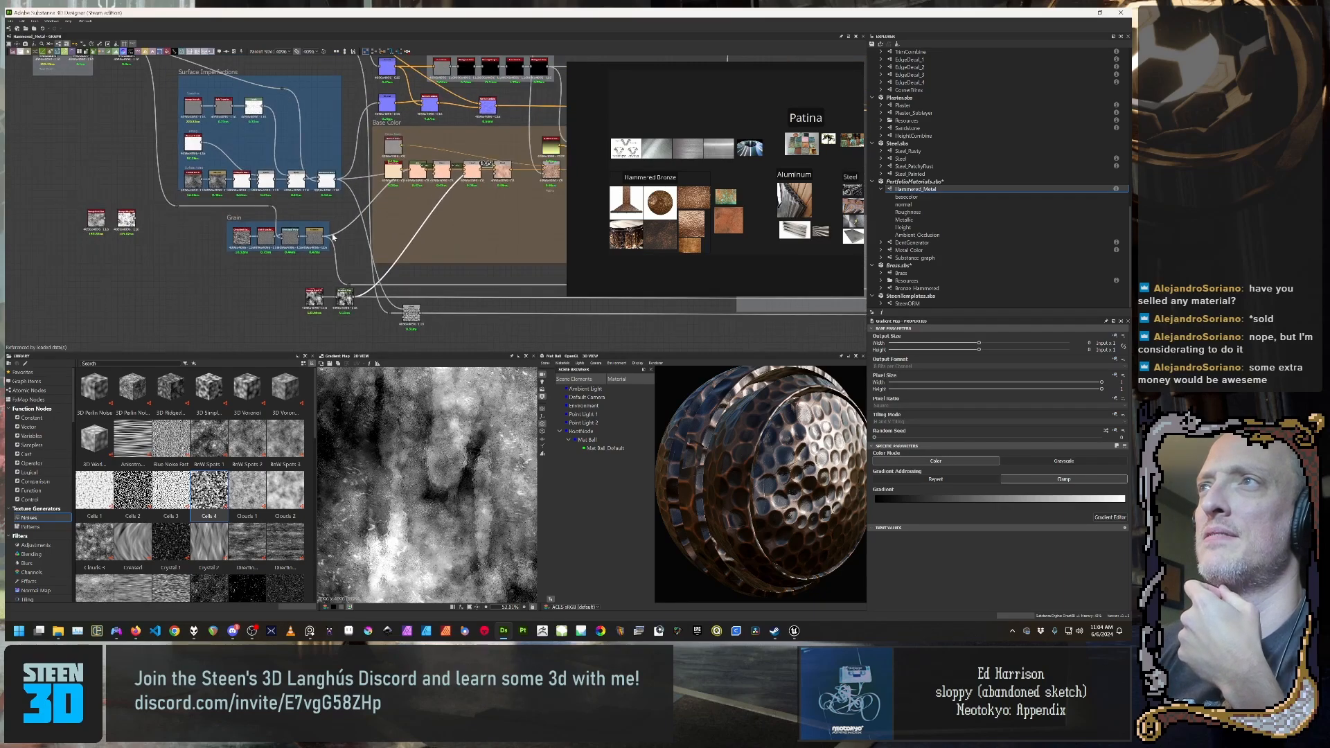
pyautogui.scroll(2, 333, 237)
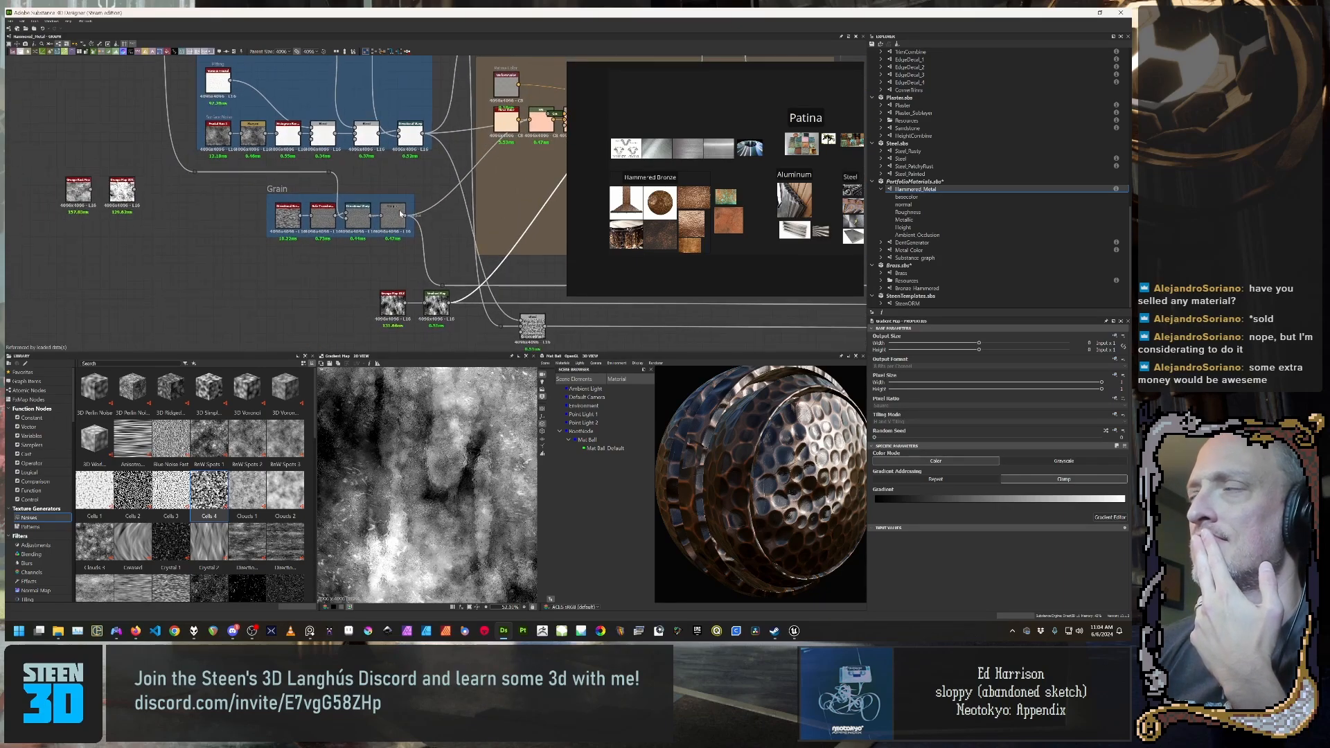
pyautogui.scroll(1, 400, 213)
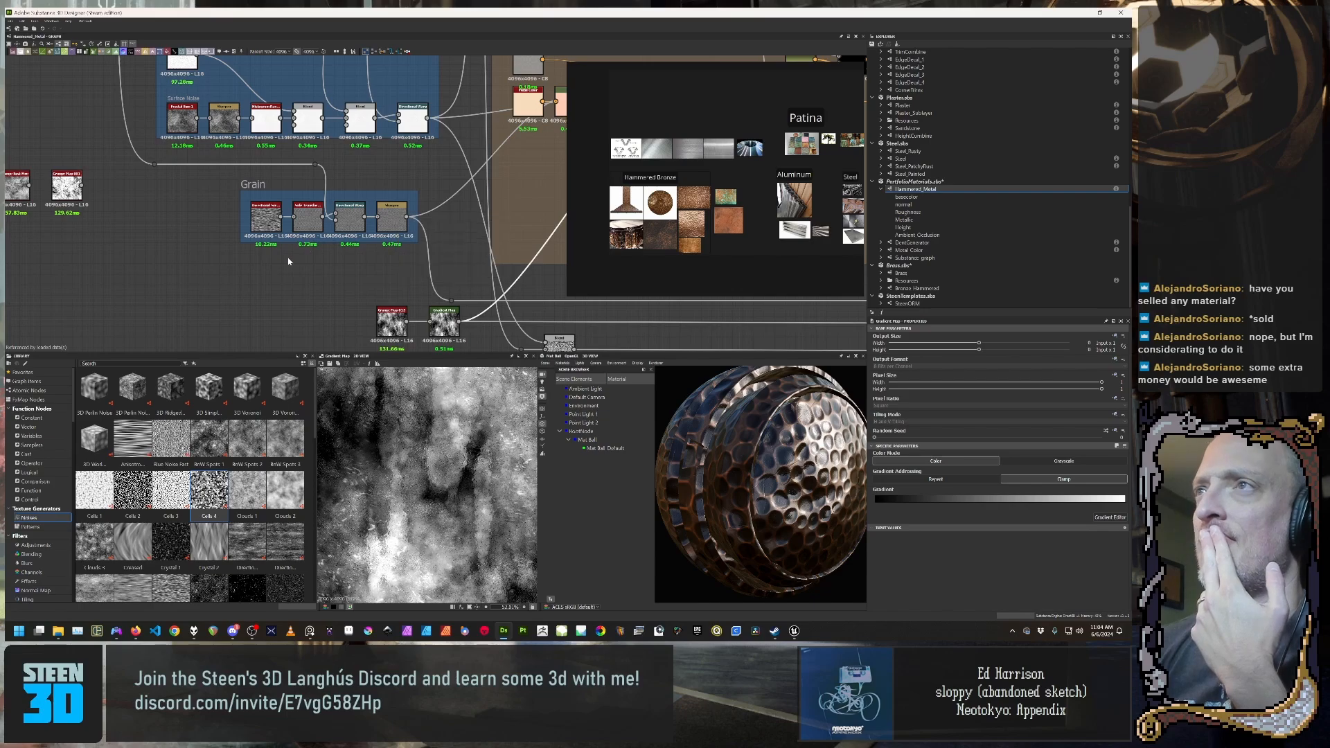
pyautogui.scroll(1, 288, 261)
pyautogui.moveTo(347, 260); pyautogui.dragTo(255, 301, button='middle')
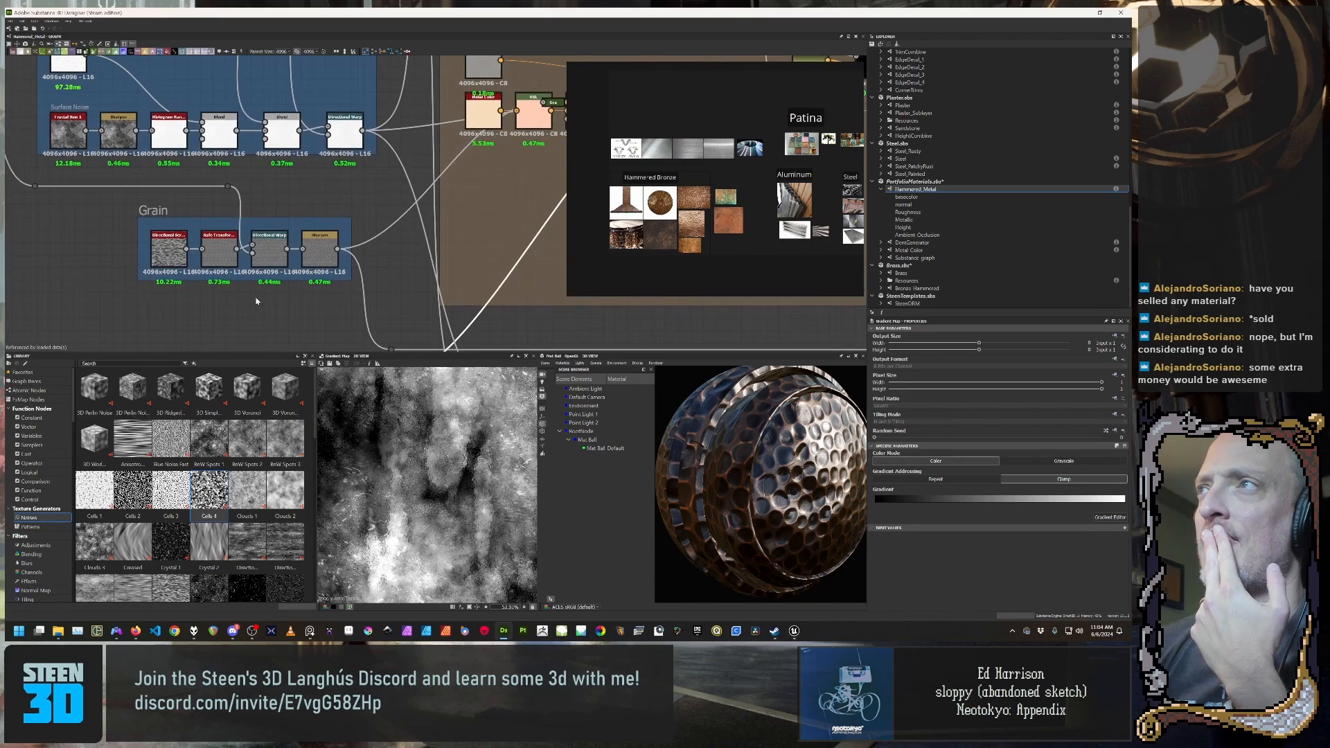
pyautogui.scroll(-1, 256, 301)
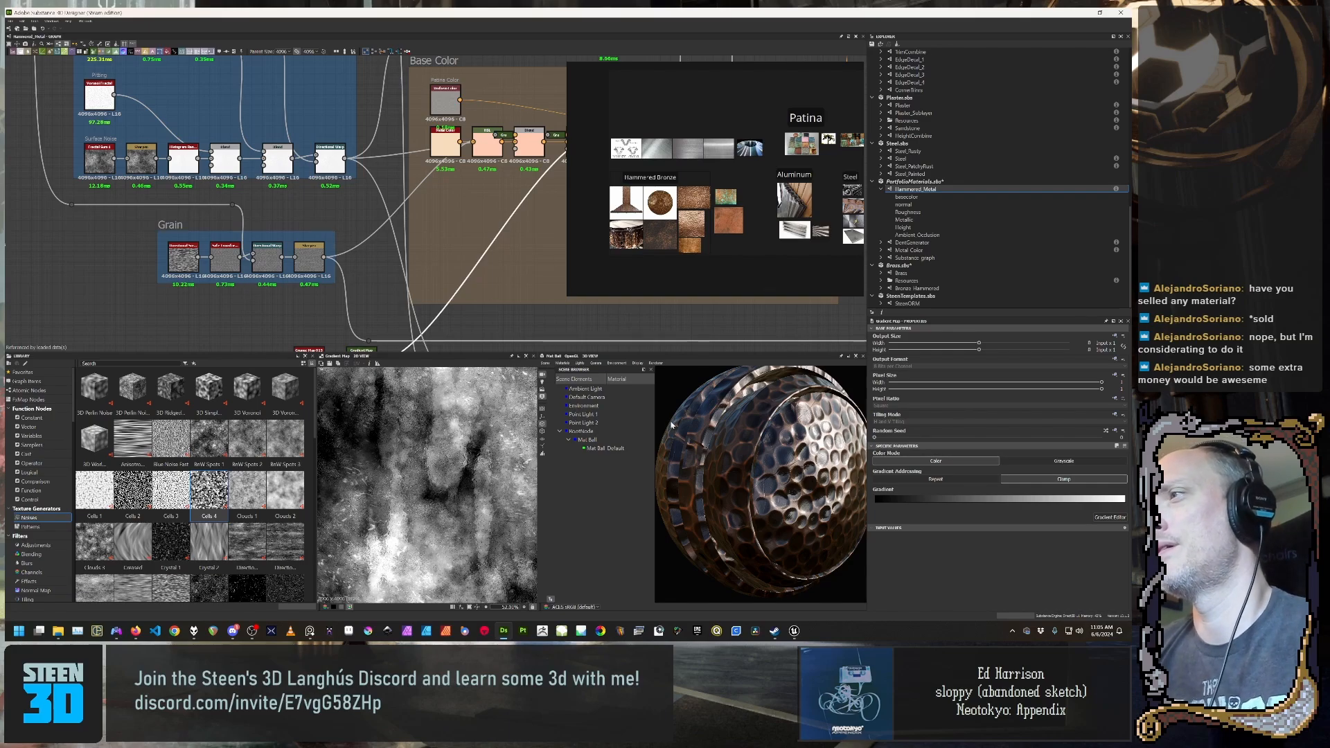
# Step: Compare the hammered surface on the material ball up close and from a distance
pyautogui.moveTo(783, 492)
pyautogui.mouseDown()
pyautogui.moveTo(729, 475)
pyautogui.moveTo(762, 473)
pyautogui.moveTo(792, 499)
pyautogui.moveTo(777, 497)
pyautogui.mouseUp()
pyautogui.scroll(4, 767, 474)
pyautogui.scroll(-5, 772, 507)
pyautogui.scroll(3, 778, 497)
pyautogui.moveTo(777, 497); pyautogui.dragTo(808, 516, button='middle')
pyautogui.moveTo(796, 514); pyautogui.dragTo(771, 504)
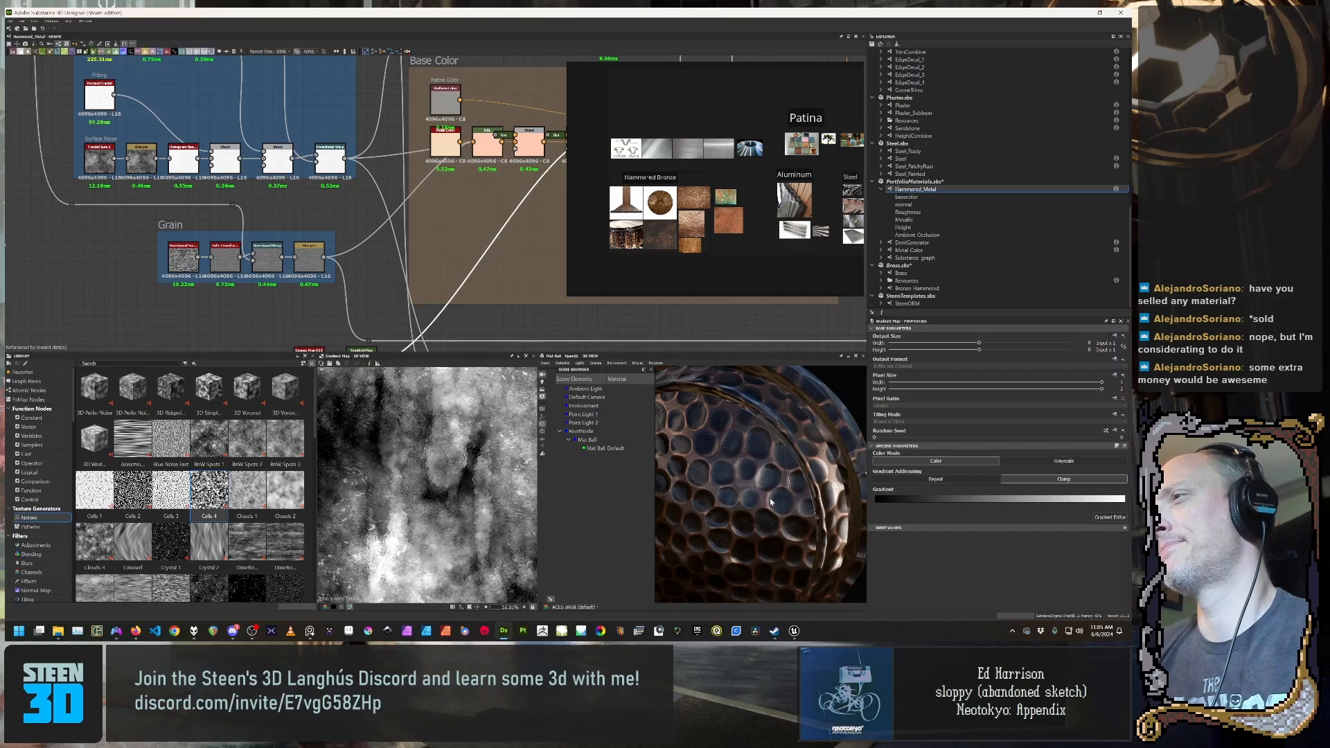
pyautogui.scroll(-5, 771, 501)
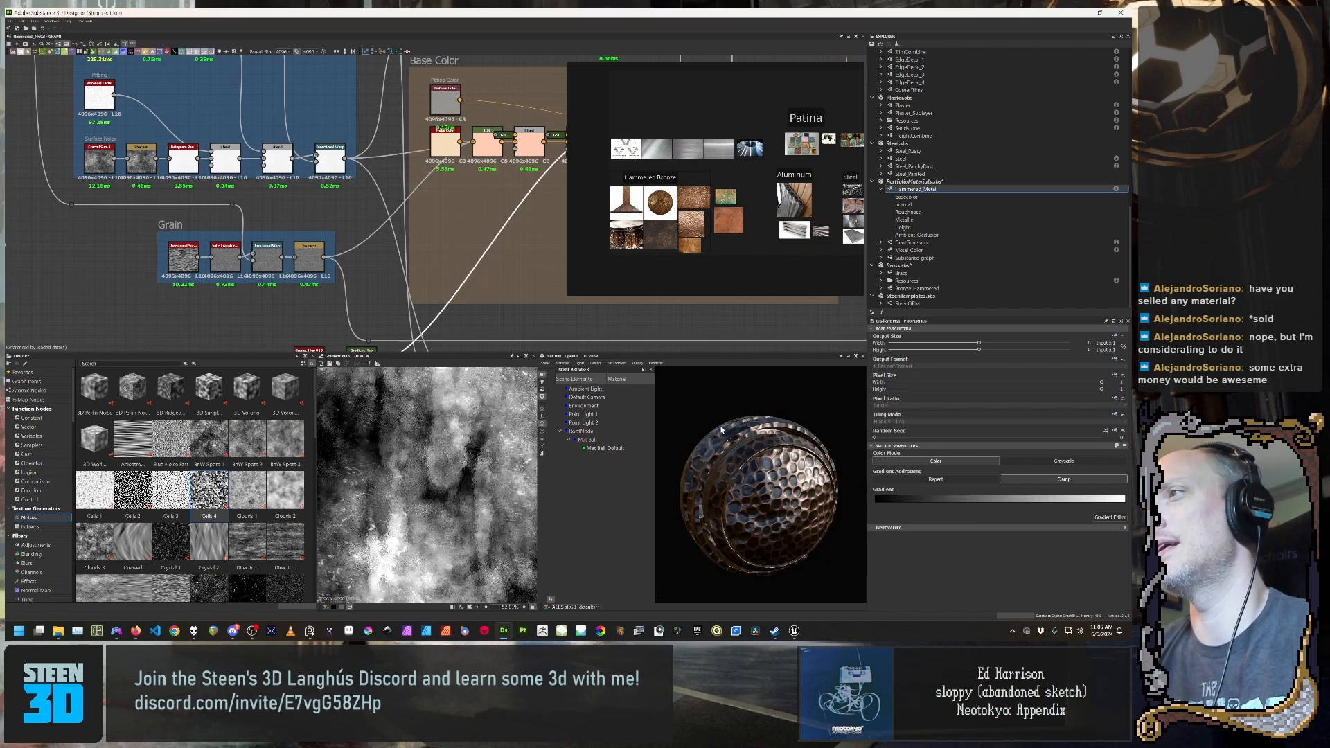
pyautogui.scroll(5, 782, 514)
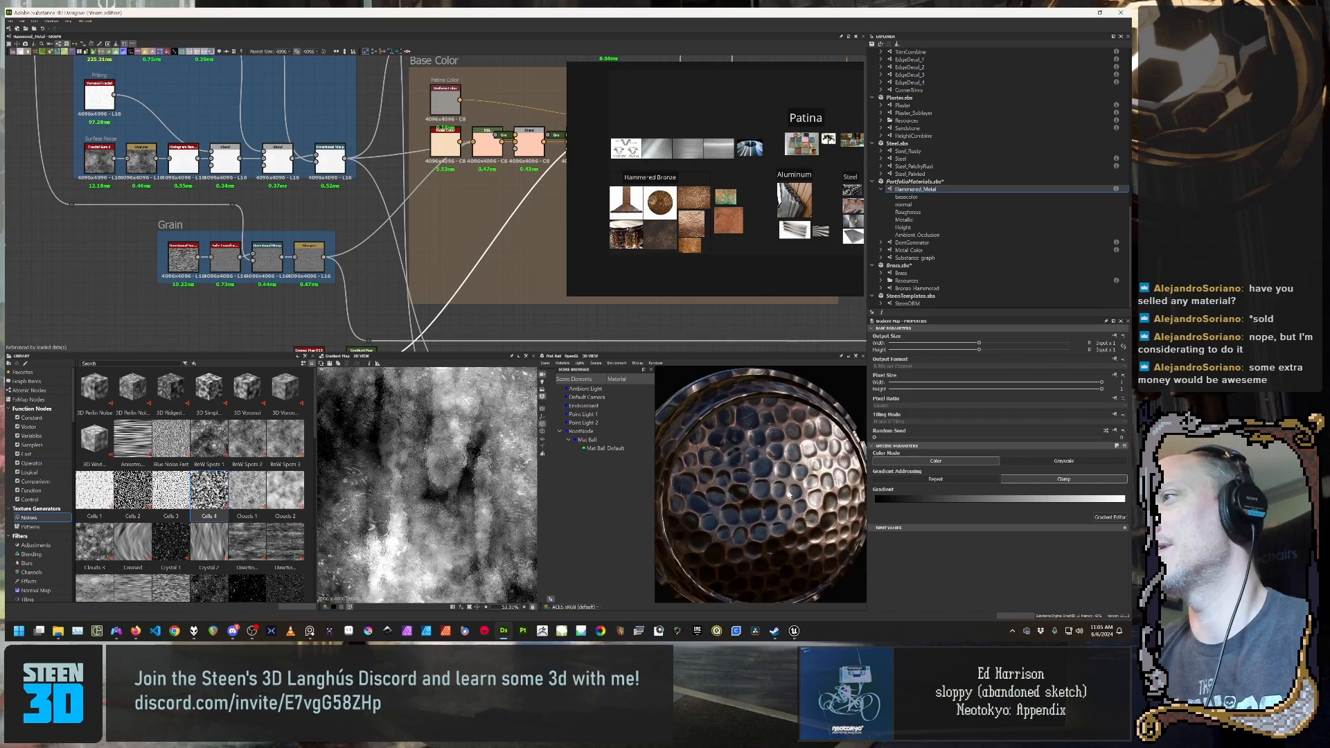
pyautogui.scroll(2, 787, 493)
# Step: Inspect the material ball's dents, rims and reflections from several angles, and check the overall graph layout
pyautogui.moveTo(768, 494); pyautogui.dragTo(770, 512)
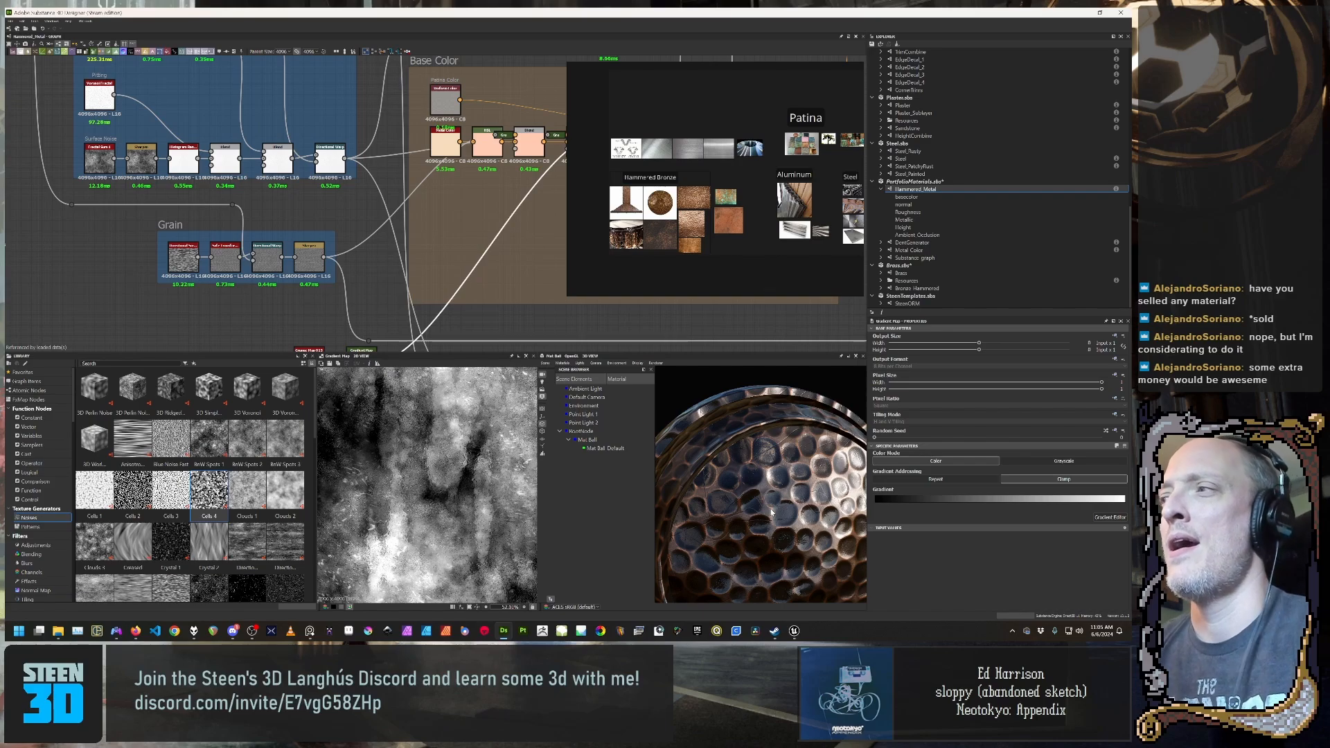
pyautogui.moveTo(822, 518)
pyautogui.mouseDown()
pyautogui.moveTo(831, 554)
pyautogui.moveTo(824, 514)
pyautogui.moveTo(818, 526)
pyautogui.mouseUp()
pyautogui.scroll(3, 824, 515)
pyautogui.scroll(-3, 825, 515)
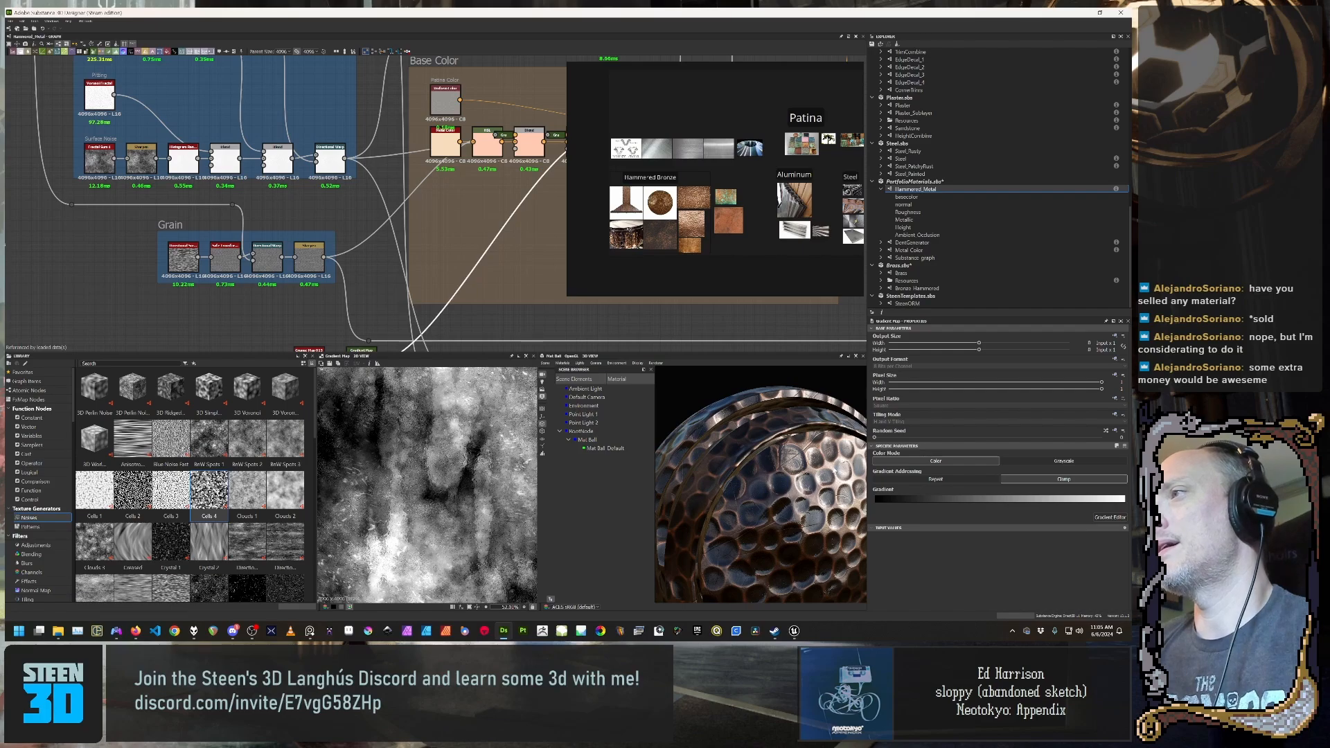
pyautogui.moveTo(796, 463); pyautogui.dragTo(756, 496)
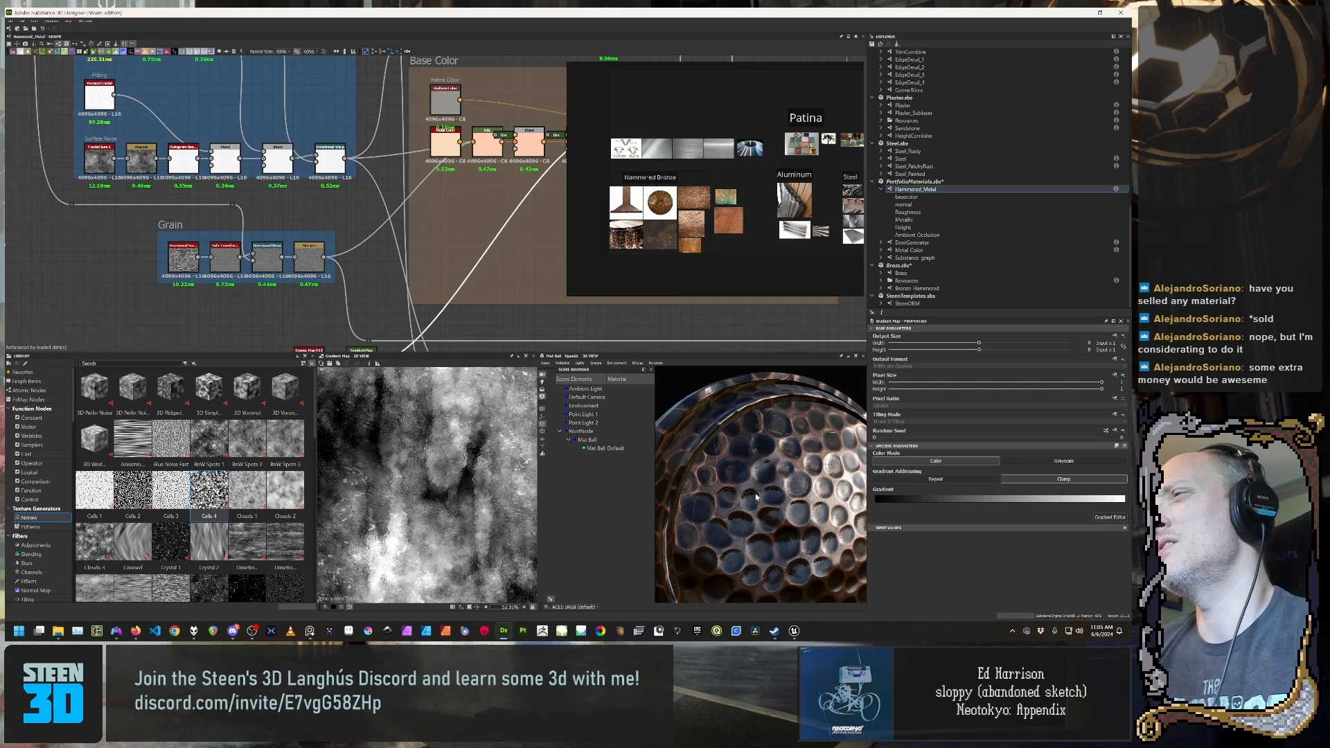
pyautogui.scroll(-3, 273, 286)
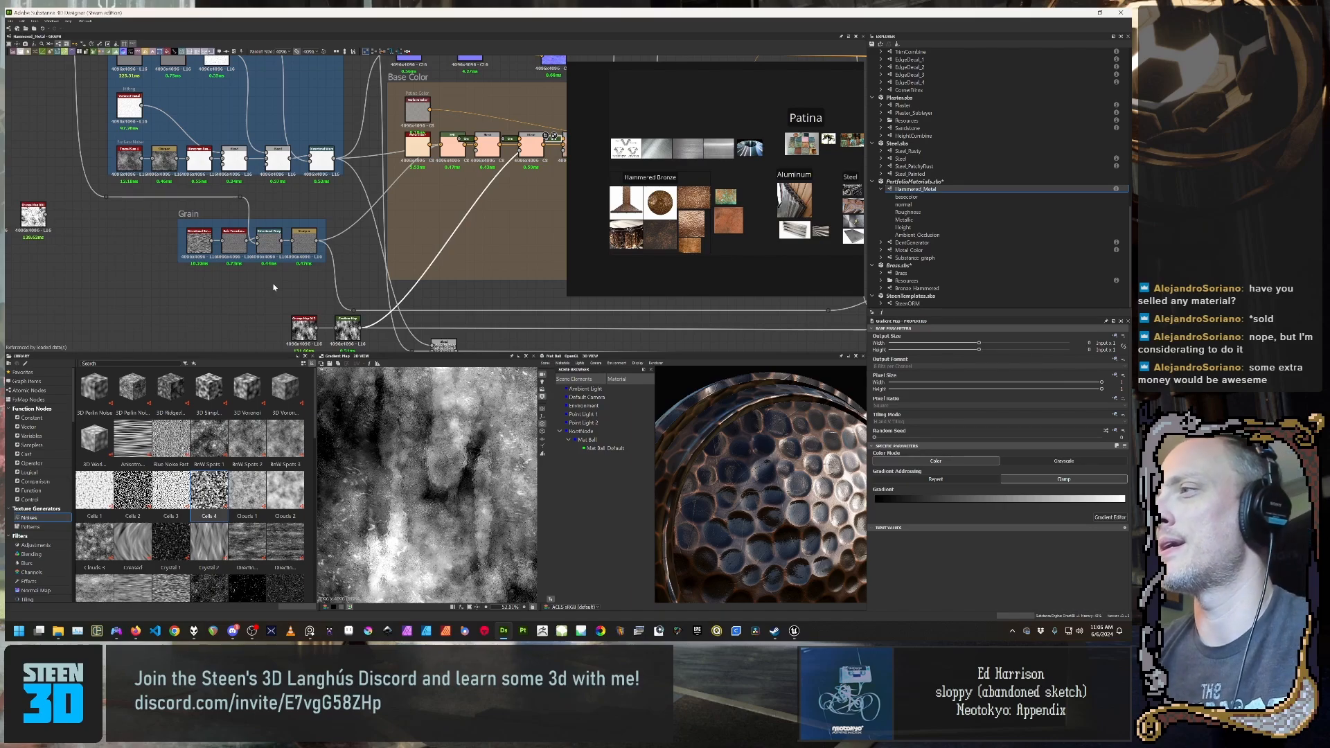
pyautogui.moveTo(698, 435); pyautogui.dragTo(772, 454)
pyautogui.scroll(-3, 738, 435)
pyautogui.scroll(4, 773, 449)
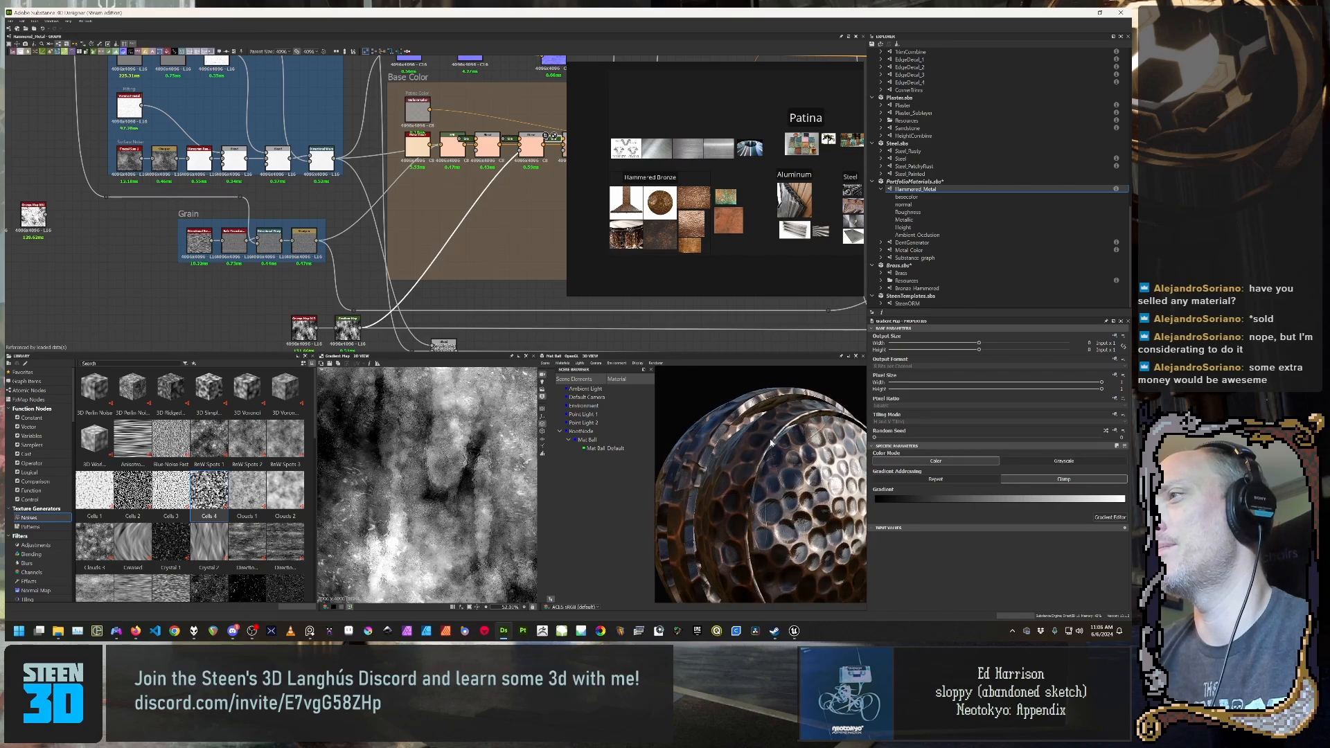
pyautogui.scroll(-2, 774, 440)
pyautogui.scroll(-4, 340, 262)
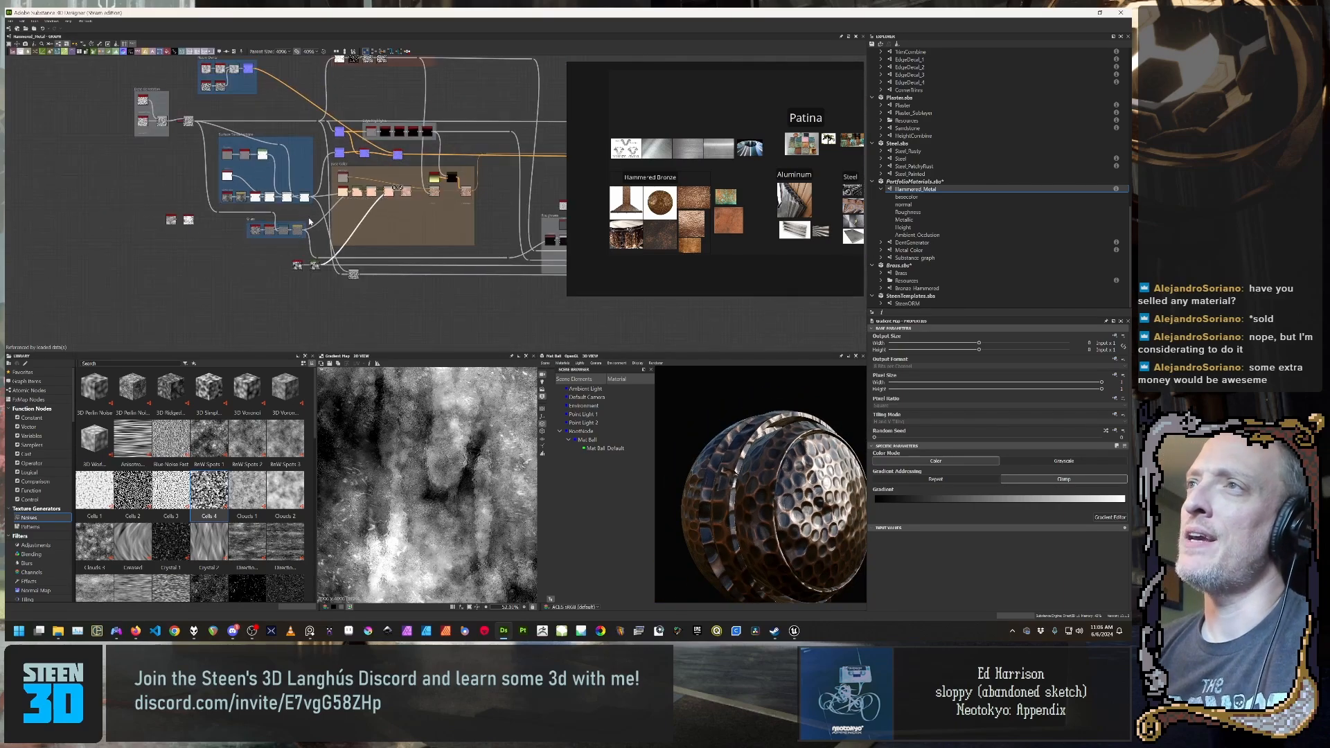
# Step: Preview the Gradient Linear and dynamic gradient nodes that feed the Curvature blend in the Base Color frame
pyautogui.scroll(5, 340, 261)
pyautogui.moveTo(409, 247); pyautogui.dragTo(312, 301, button='middle')
pyautogui.scroll(-1, 305, 311)
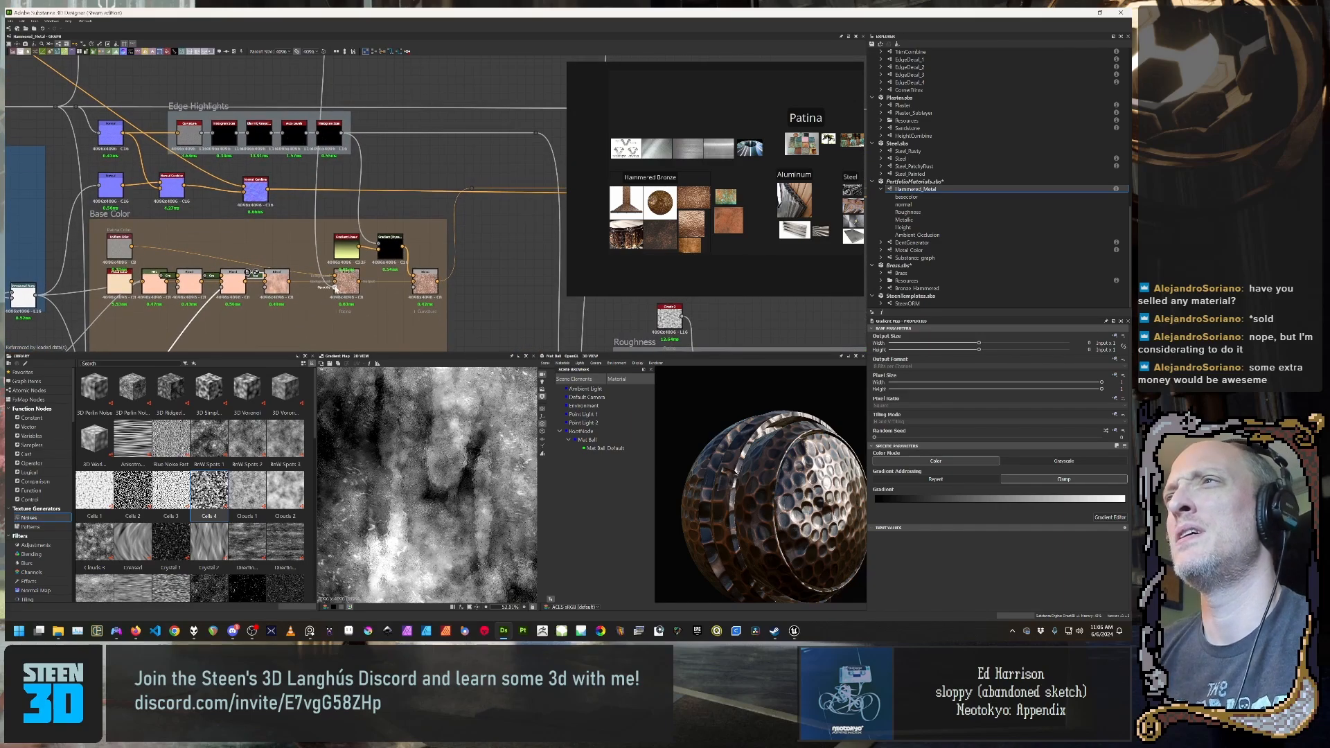
pyautogui.scroll(3, 335, 284)
pyautogui.scroll(2, 335, 281)
pyautogui.doubleClick(370, 187)
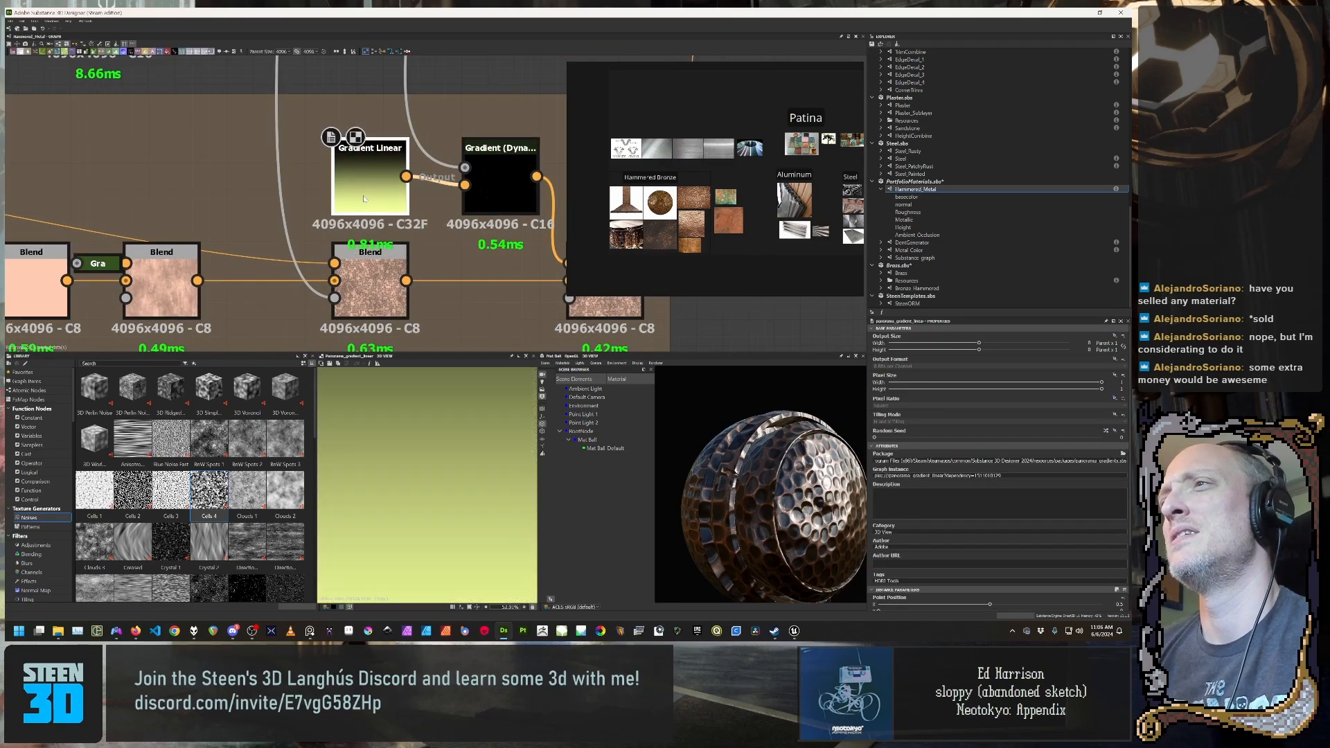
pyautogui.doubleClick(499, 187)
pyautogui.moveTo(499, 187); pyautogui.dragTo(465, 156, button='middle')
pyautogui.scroll(-2, 409, 435)
pyautogui.scroll(-3, 409, 436)
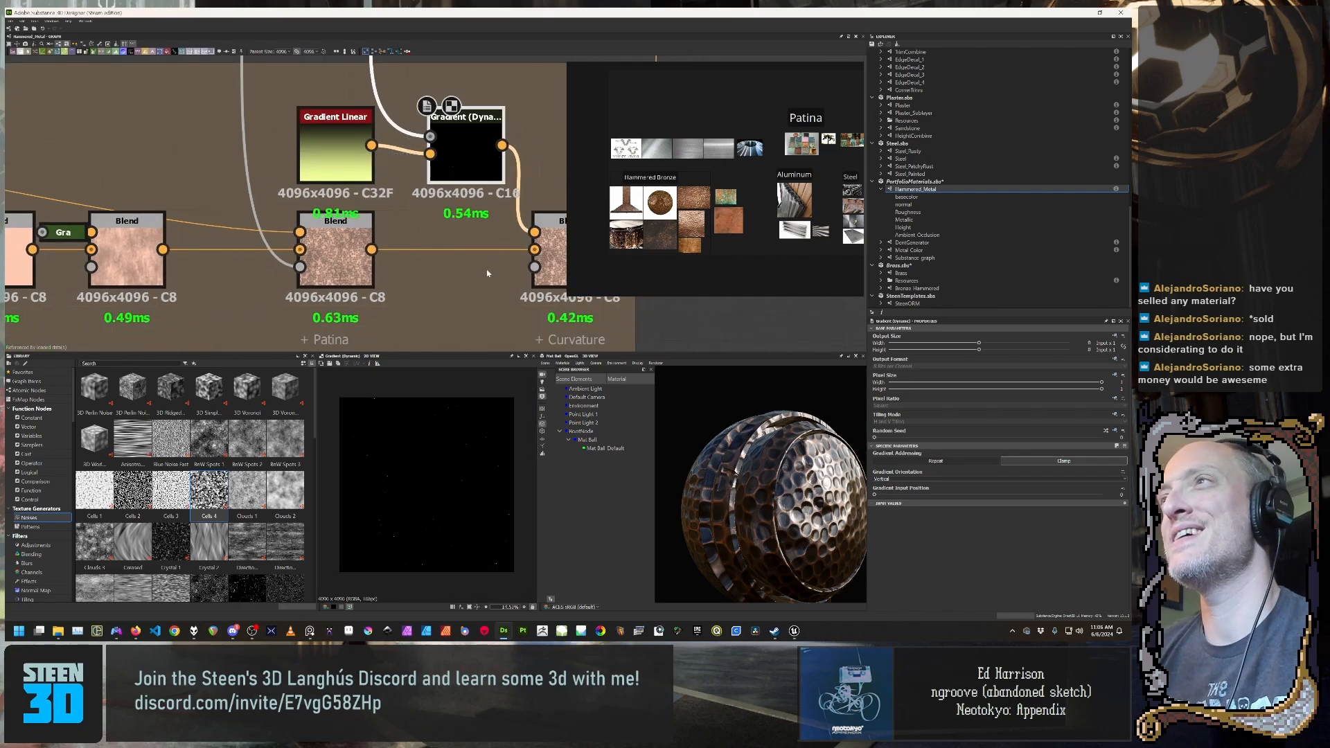
pyautogui.moveTo(487, 273); pyautogui.dragTo(356, 261, button='middle')
pyautogui.scroll(-3, 356, 261)
# Step: Turn the material ball to face its round hammered side and inspect the Curvature blend's color output up close
pyautogui.moveTo(714, 500); pyautogui.dragTo(687, 493)
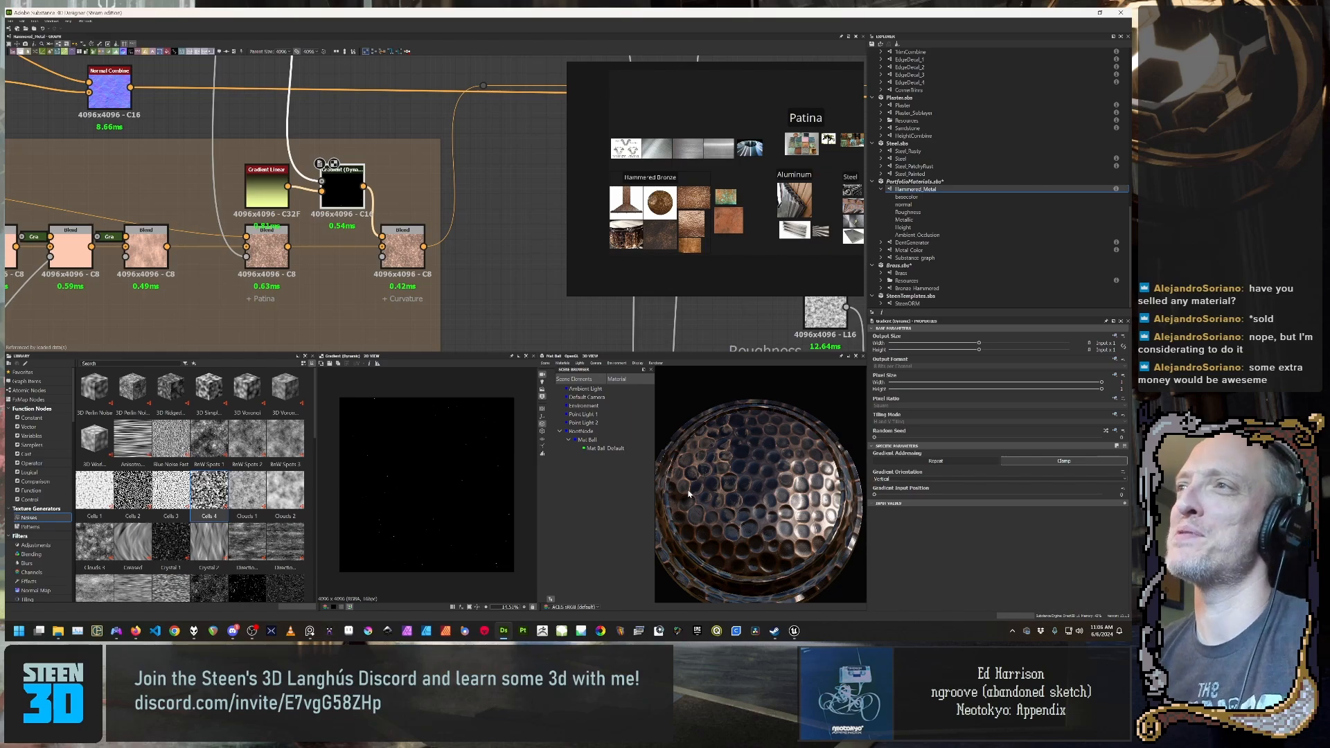
pyautogui.scroll(-2, 251, 251)
pyautogui.moveTo(259, 248)
pyautogui.mouseDown(button='middle')
pyautogui.moveTo(280, 245)
pyautogui.moveTo(268, 239)
pyautogui.mouseUp(button='middle')
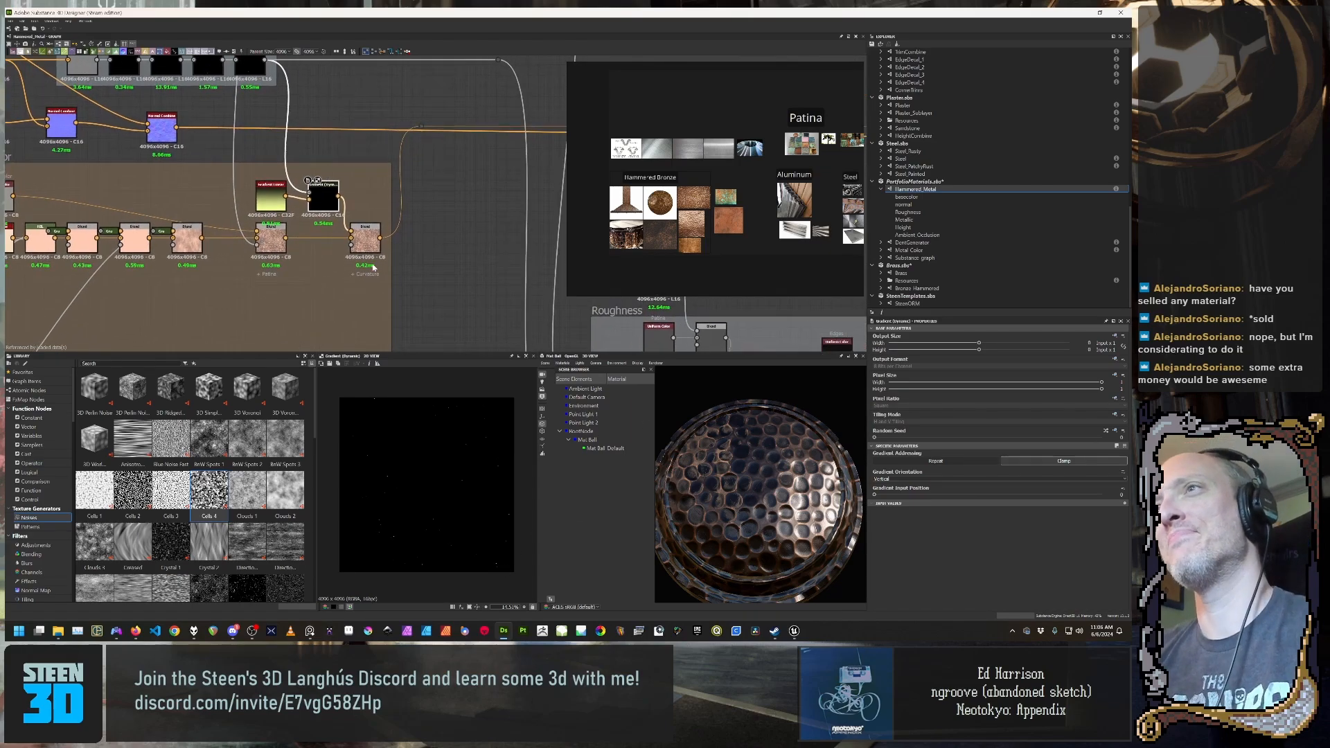
pyautogui.click(369, 247)
pyautogui.doubleClick(368, 248)
pyautogui.scroll(3, 401, 501)
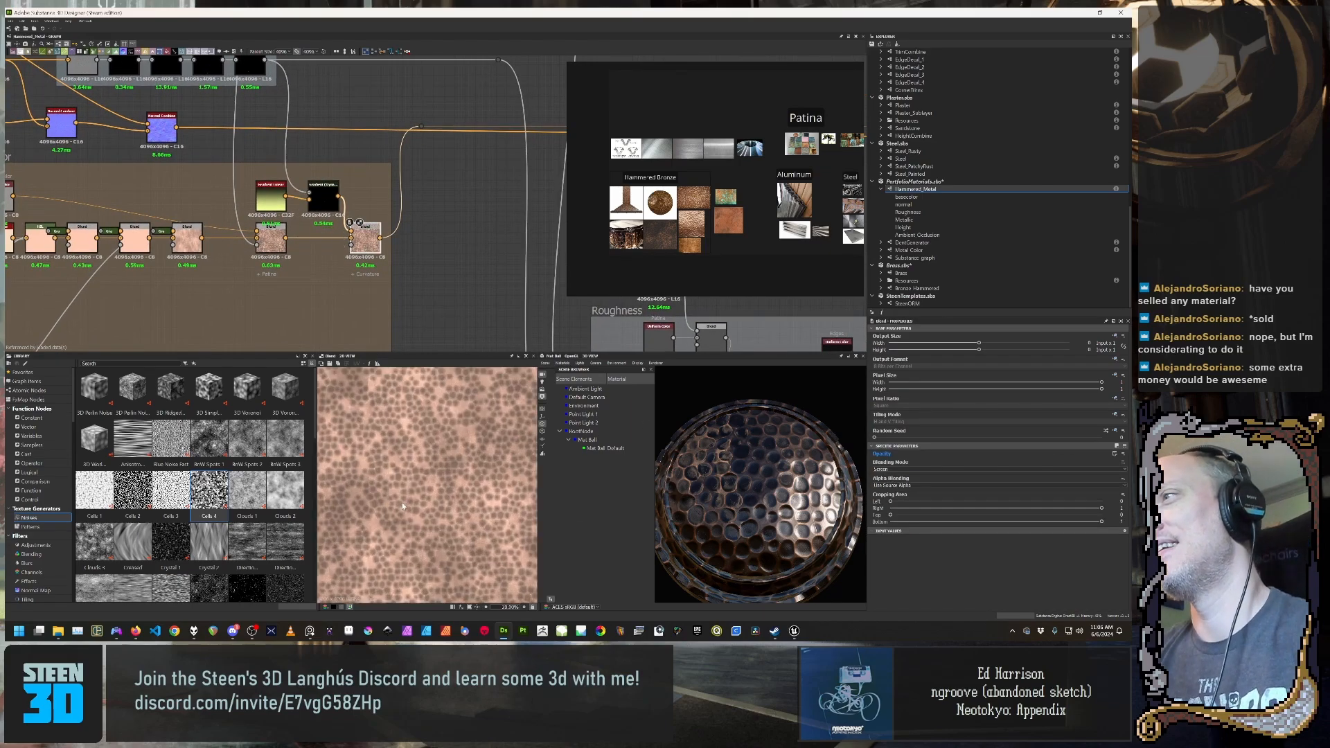
pyautogui.scroll(3, 400, 500)
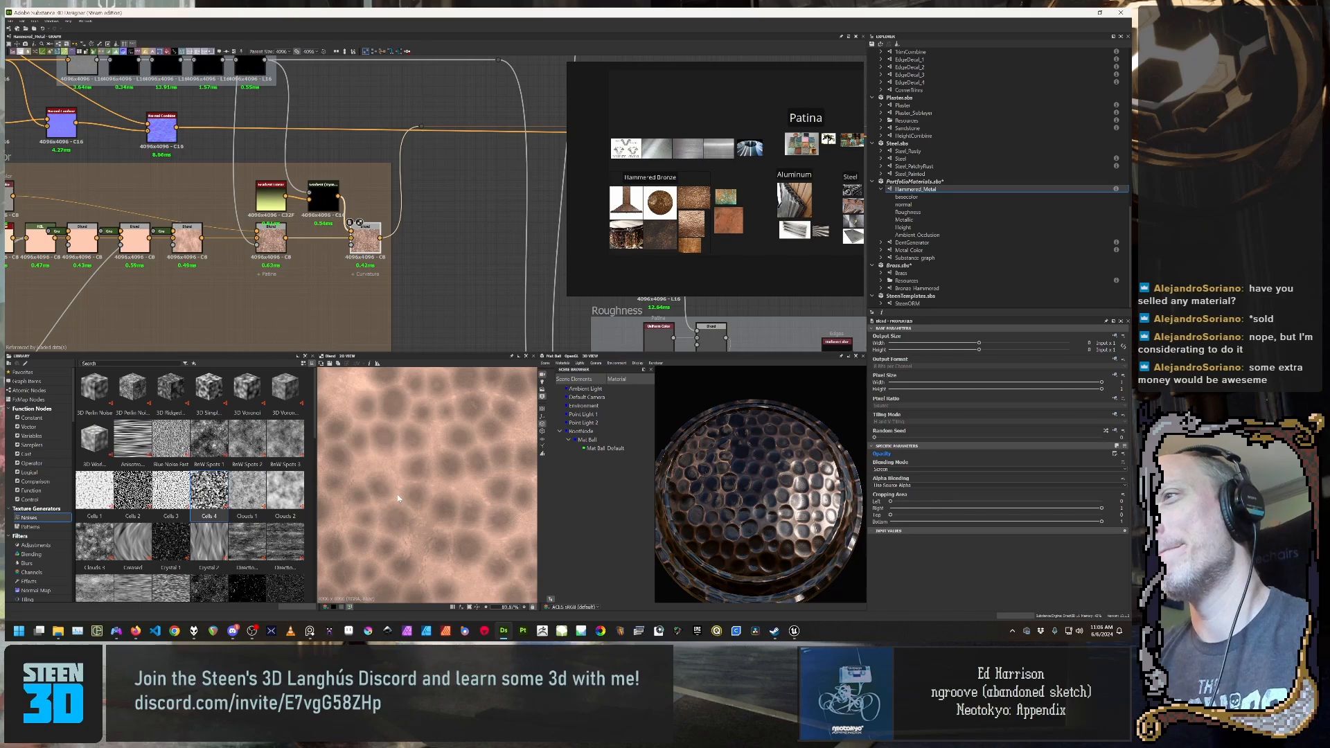
pyautogui.scroll(-2, 374, 478)
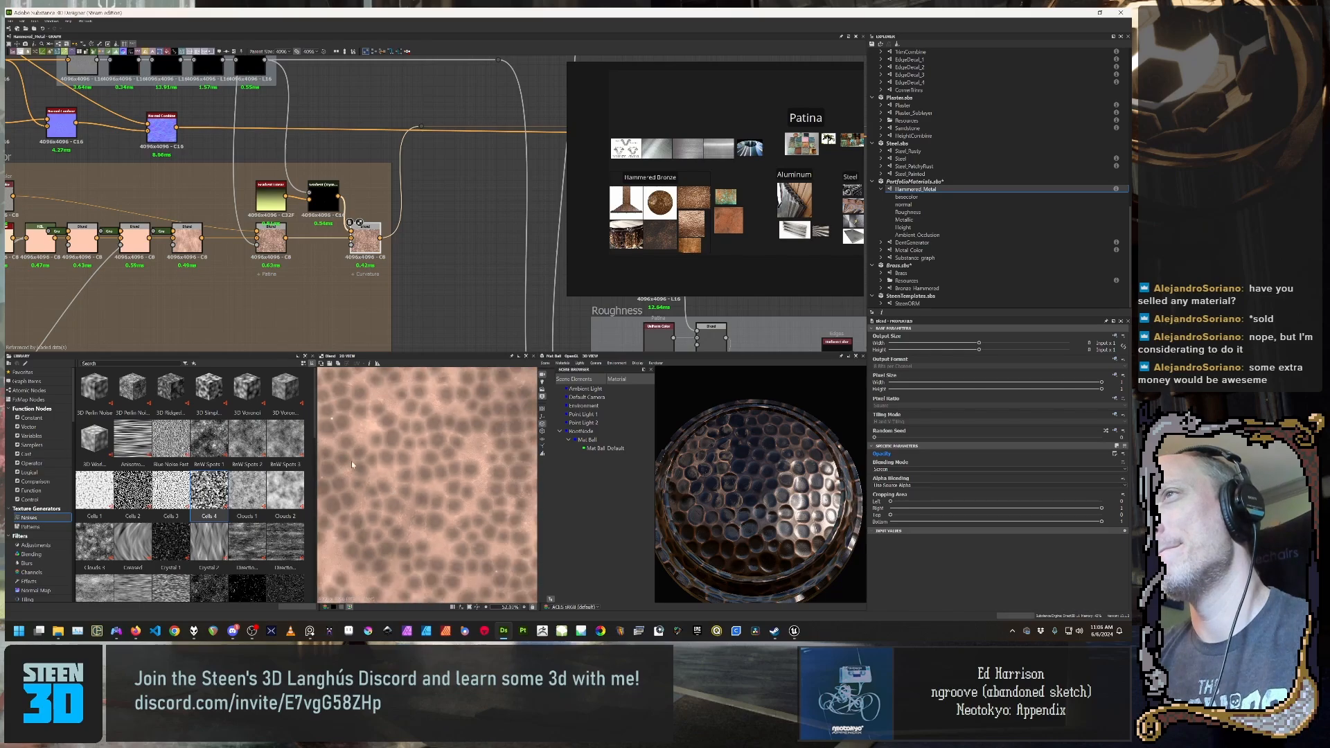
# Step: Trace the Base Color chain backward from the Patina blend through the earlier blends and HSL node to the metal and patina color sources
pyautogui.moveTo(279, 304); pyautogui.dragTo(401, 288, button='middle')
pyautogui.click(422, 239)
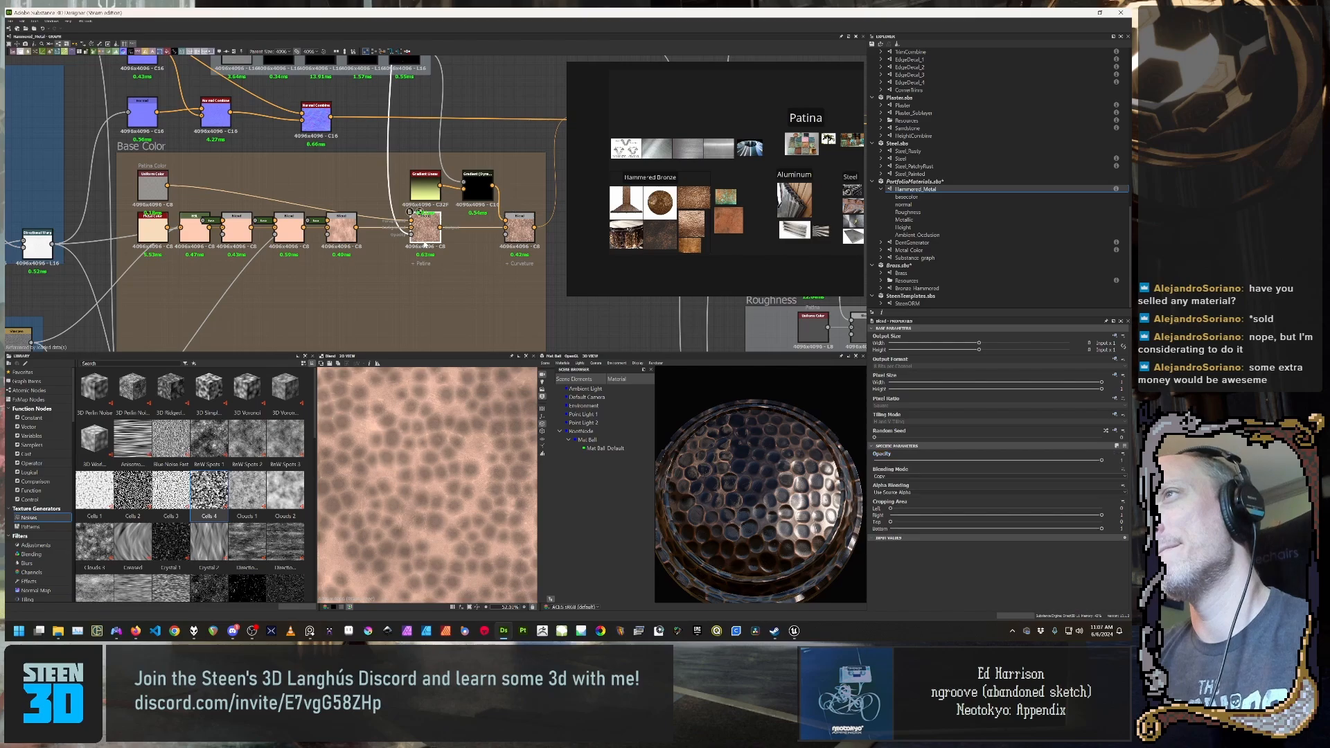
pyautogui.scroll(1, 425, 236)
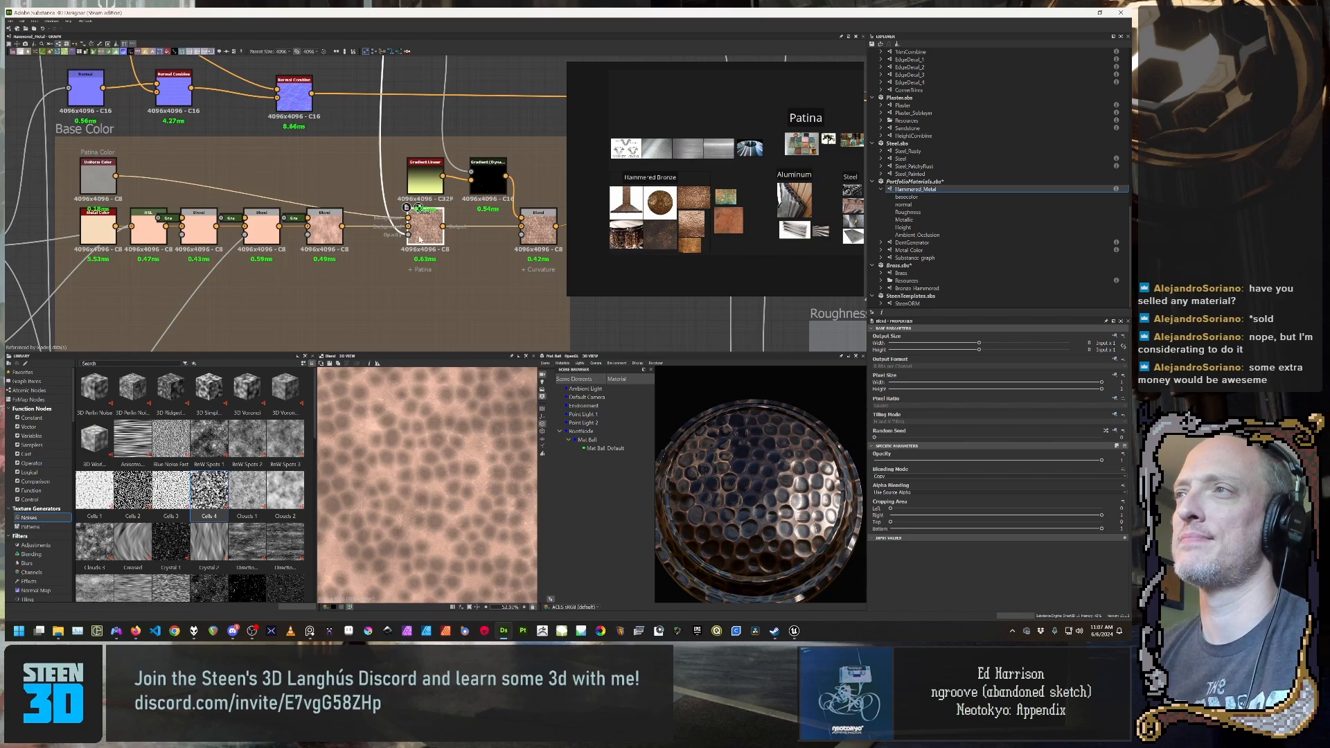
pyautogui.click(326, 236)
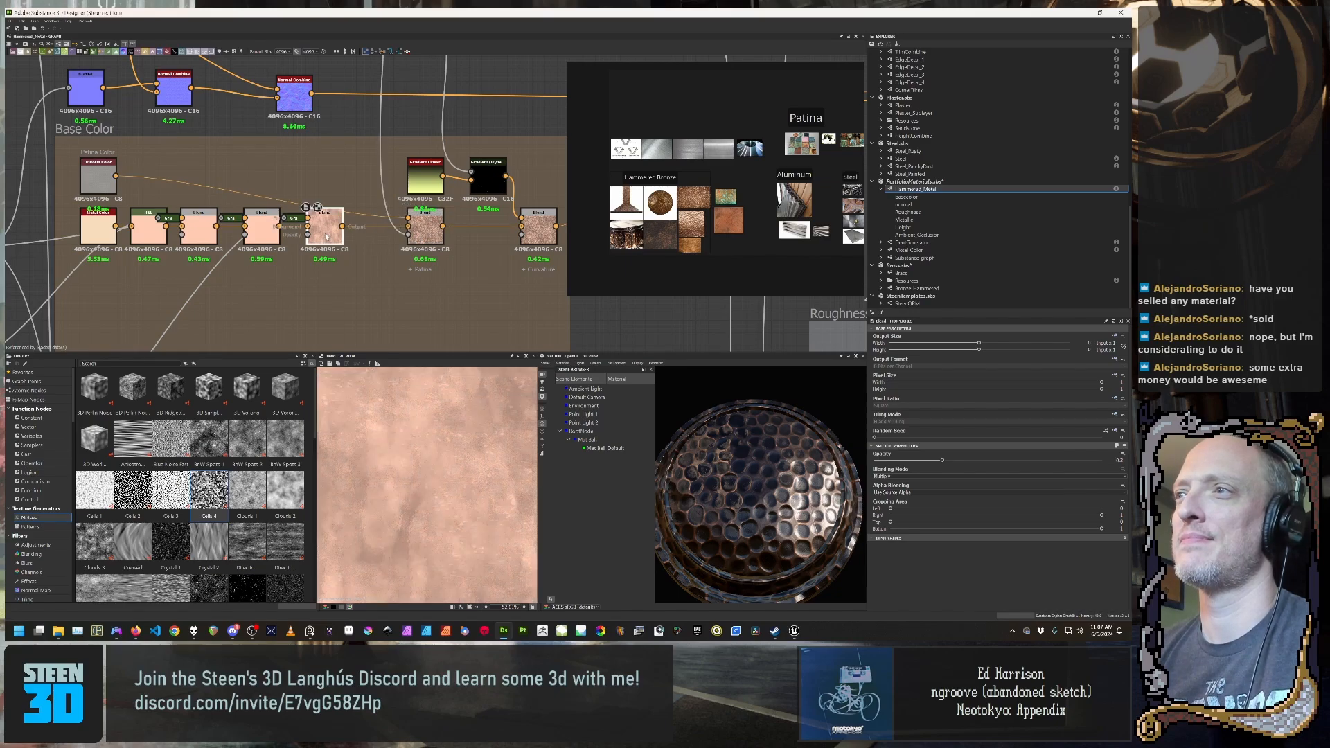
pyautogui.click(274, 237)
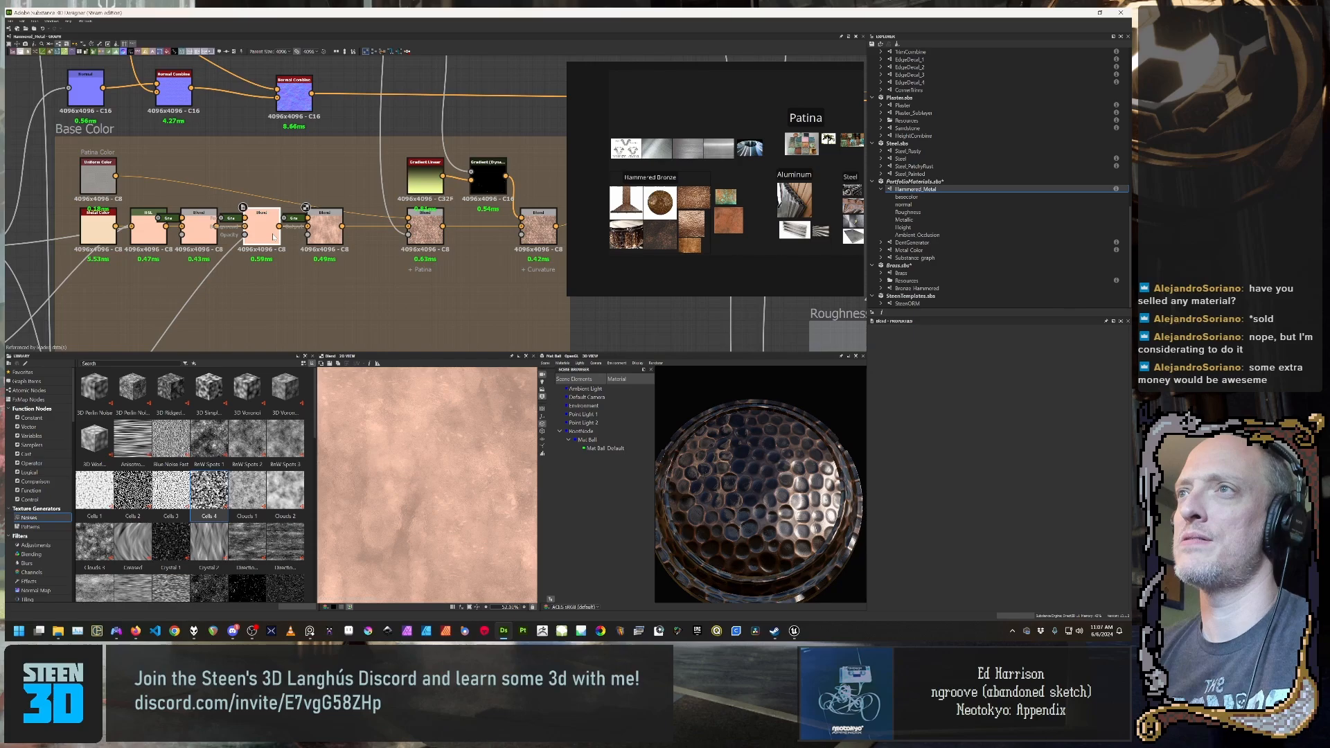
pyautogui.doubleClick(202, 234)
pyautogui.click(153, 233)
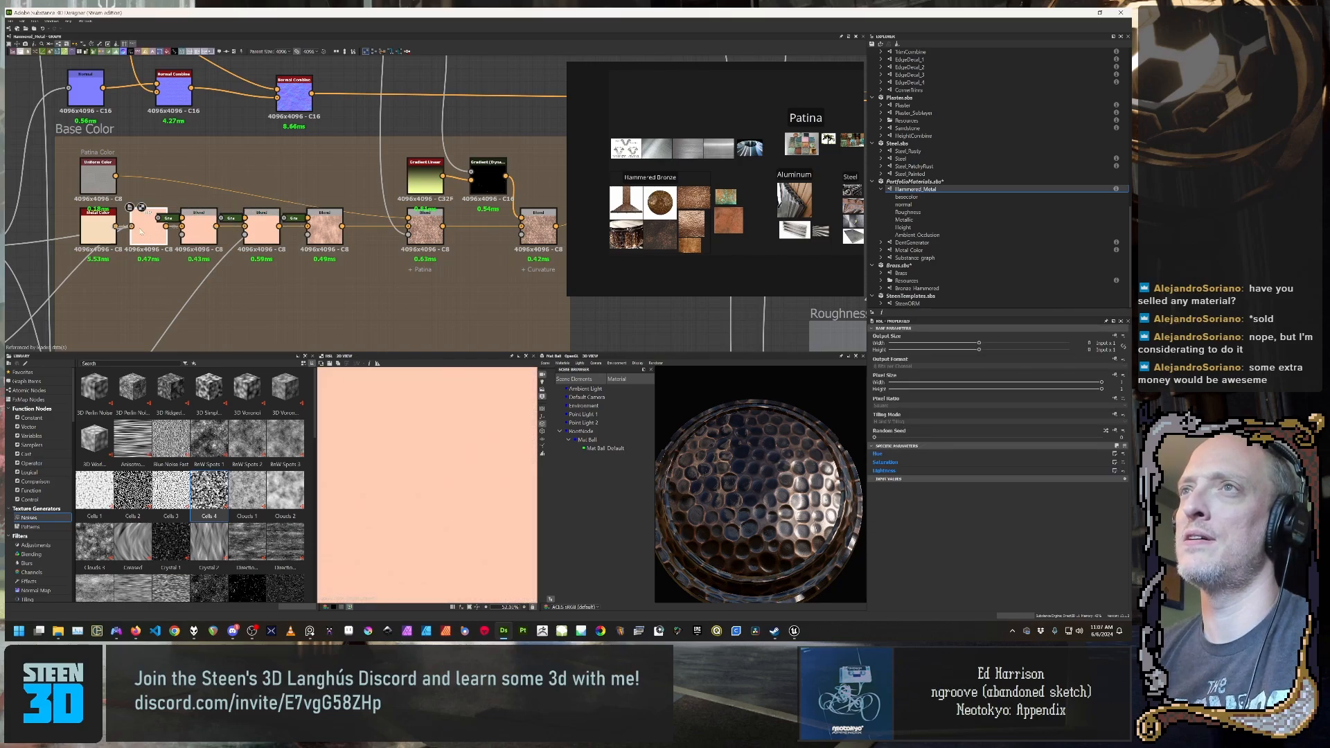
pyautogui.doubleClick(97, 229)
pyautogui.doubleClick(106, 182)
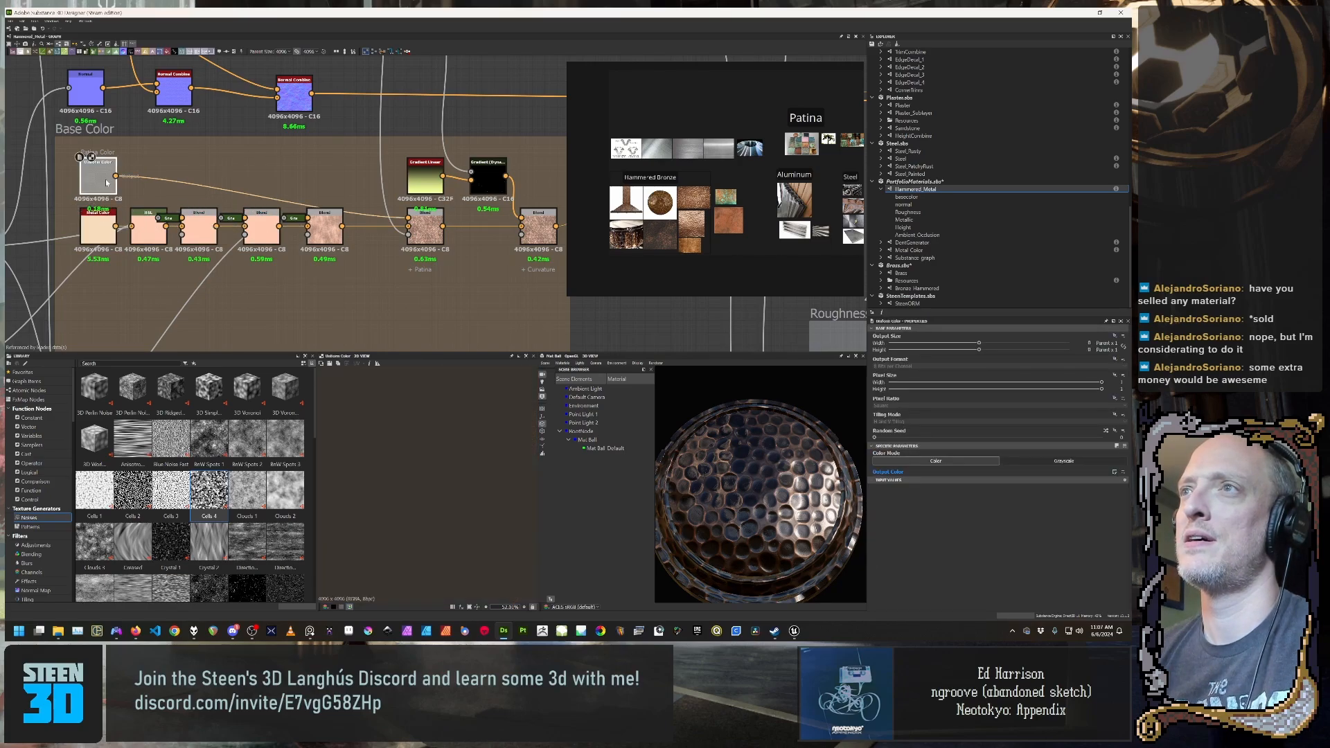
pyautogui.scroll(-5, 344, 253)
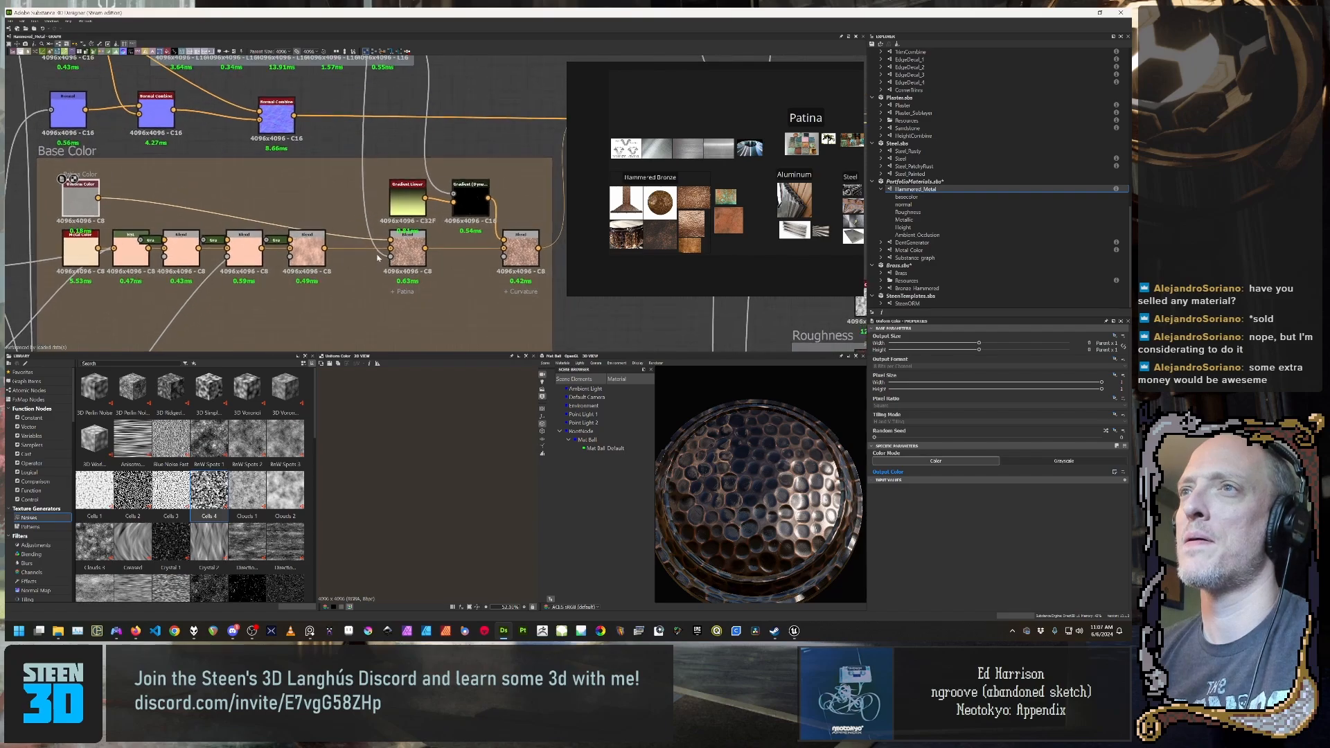
# Step: Check the wiring between the Surface Imperfections, Grain and Base Color frames, and view the material ball from another side
pyautogui.moveTo(332, 261); pyautogui.dragTo(404, 202, button='middle')
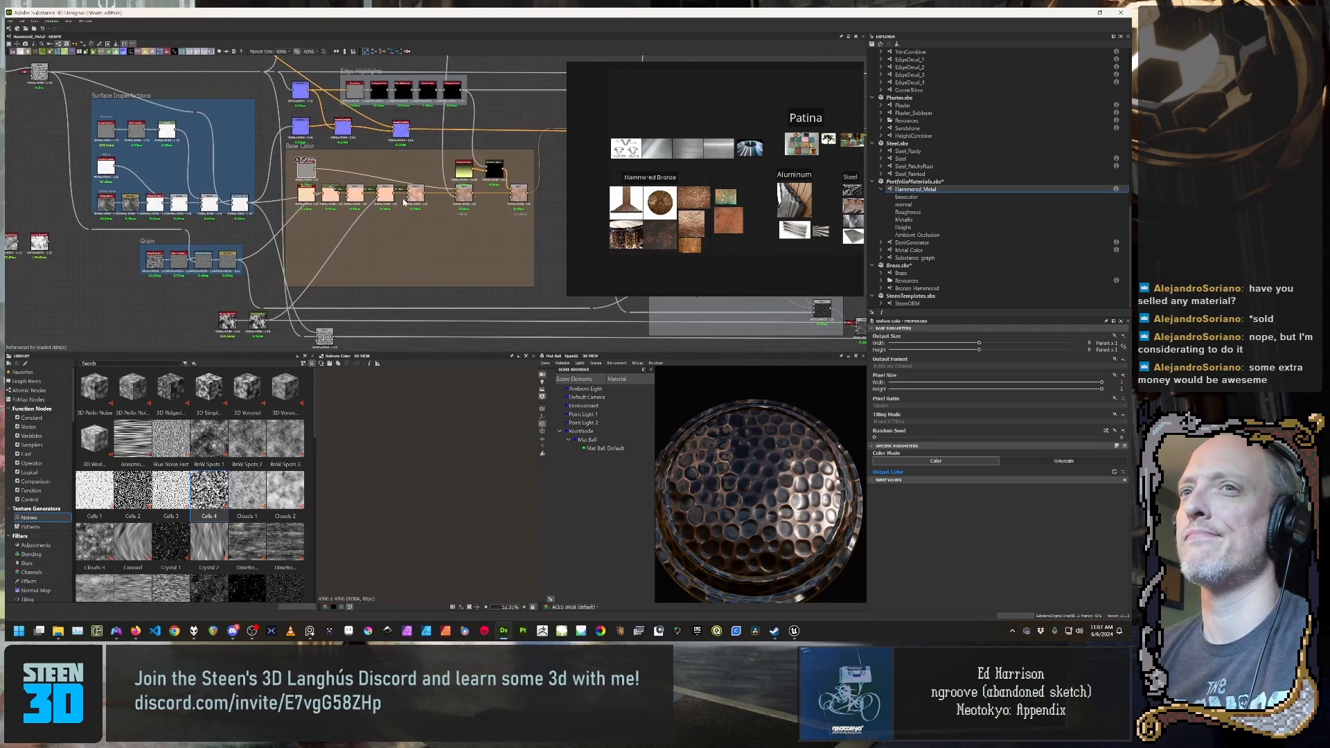
pyautogui.scroll(3, 405, 199)
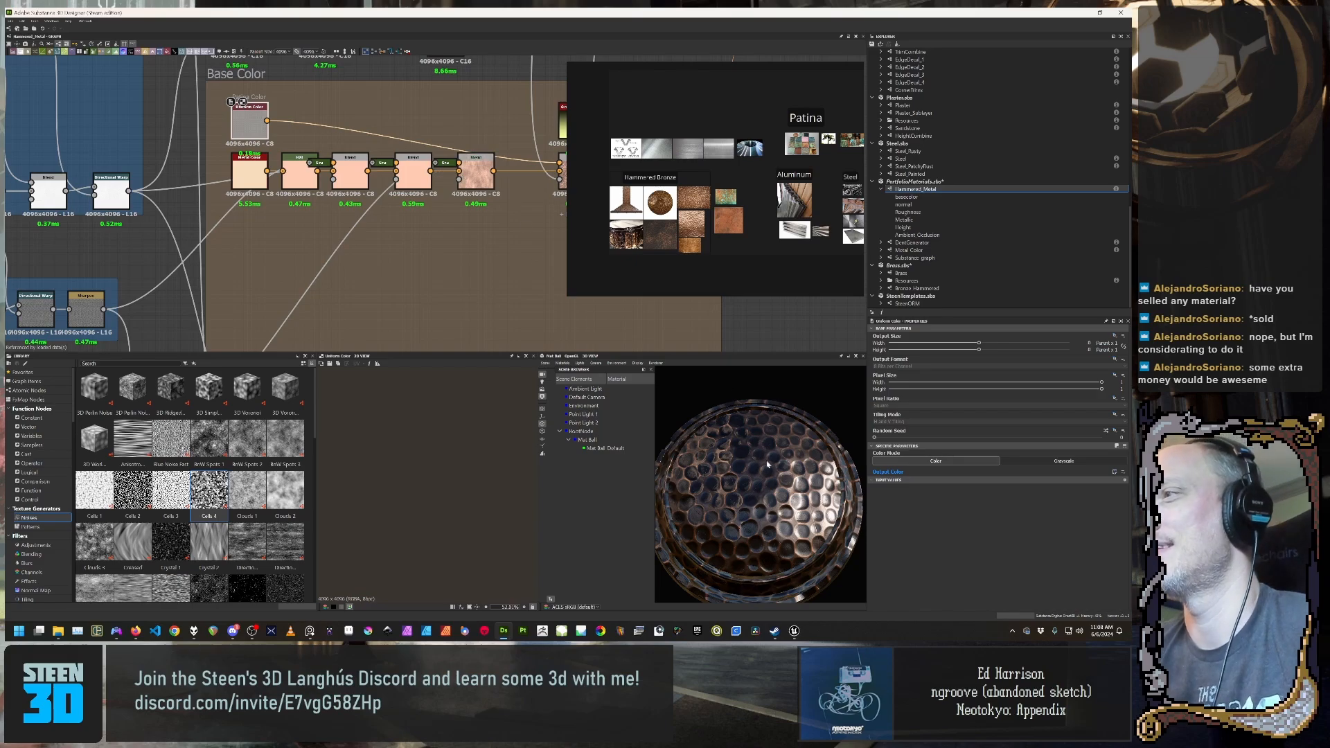
pyautogui.moveTo(766, 464); pyautogui.dragTo(800, 522)
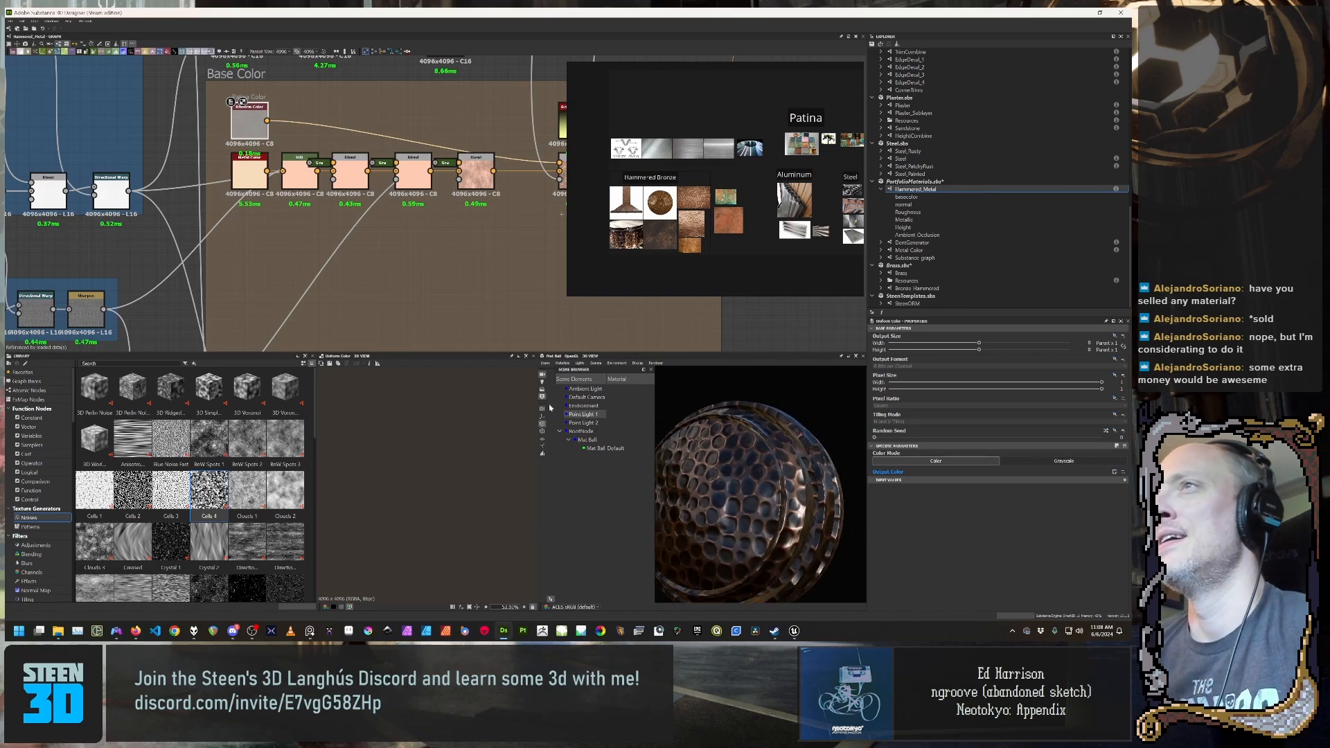
pyautogui.scroll(-5, 367, 244)
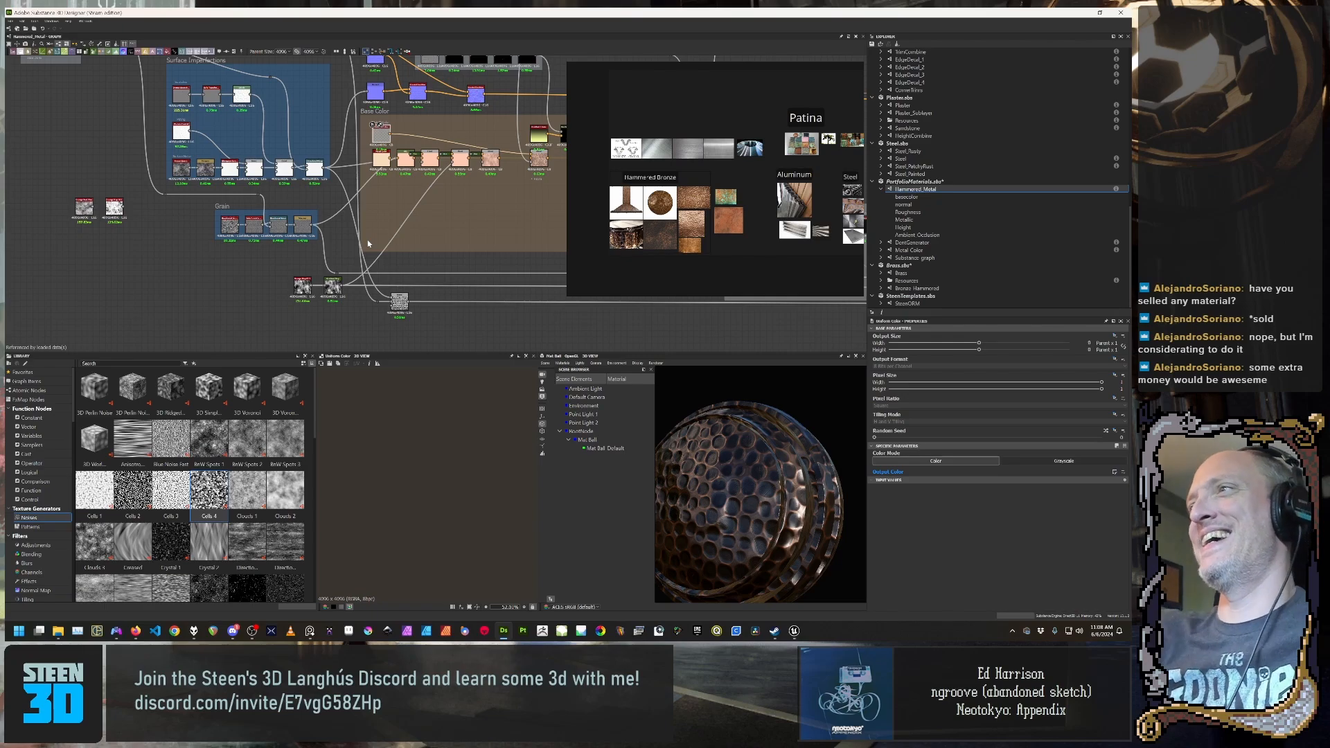
pyautogui.scroll(-2, 419, 223)
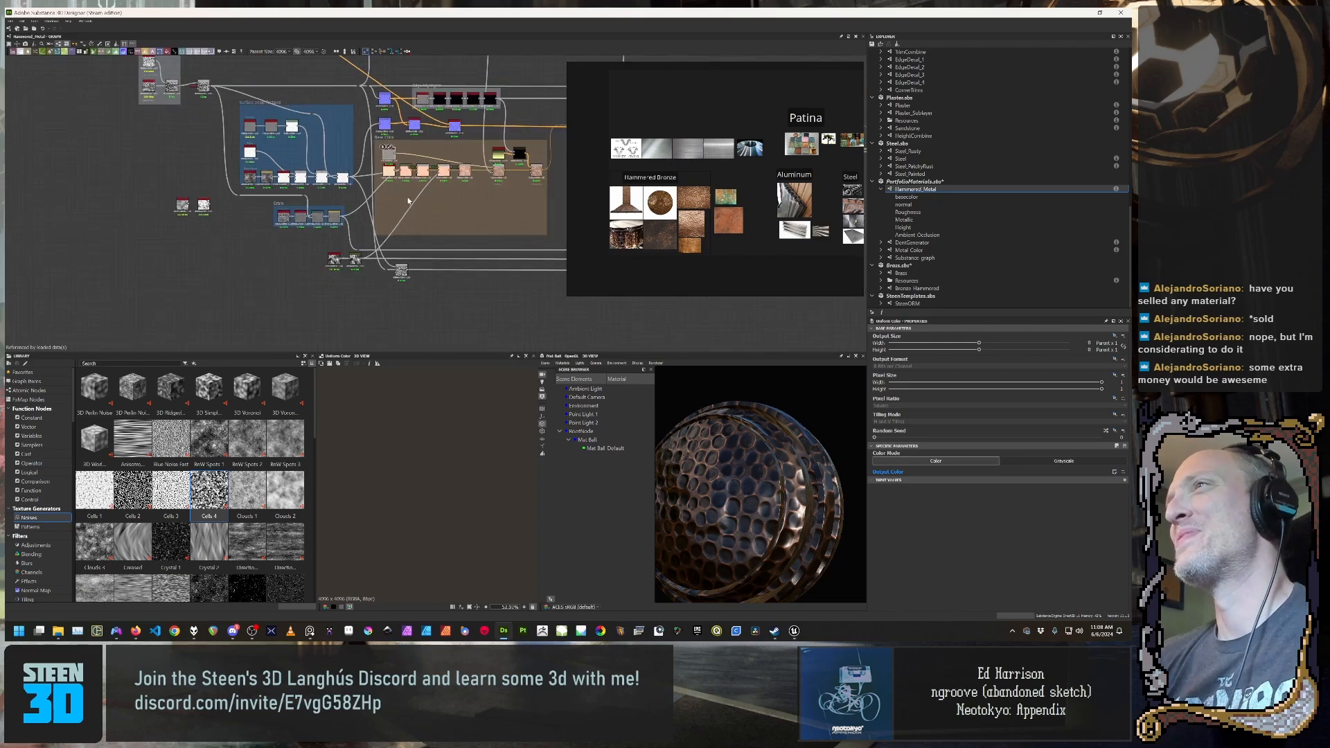
# Step: Tighten the normal chain above the Base Color frame by moving the last Normal Combine and the lower Normal node closer to the first combine
pyautogui.moveTo(421, 222); pyautogui.dragTo(338, 314, button='middle')
pyautogui.scroll(4, 354, 232)
pyautogui.scroll(2, 400, 208)
pyautogui.scroll(-2, 337, 315)
pyautogui.moveTo(377, 219); pyautogui.dragTo(329, 234, button='middle')
pyautogui.scroll(1, 347, 206)
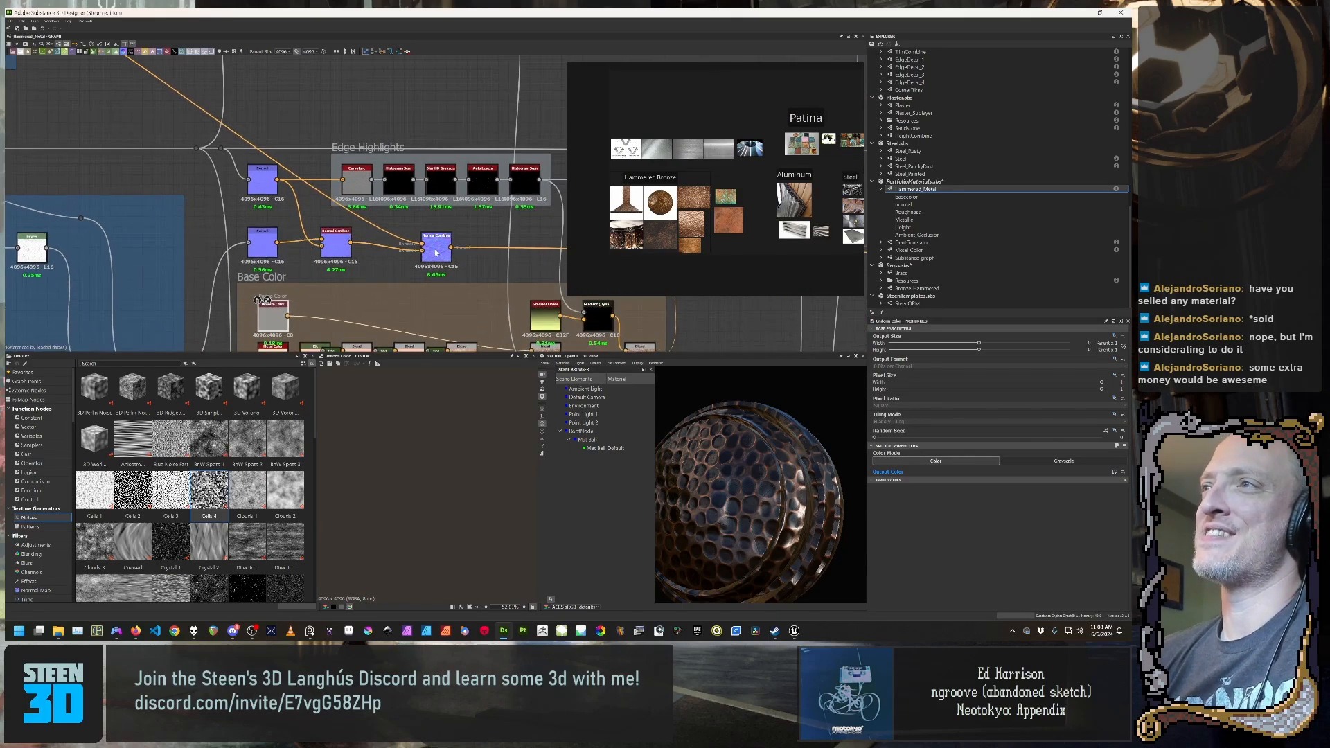
pyautogui.moveTo(436, 250); pyautogui.dragTo(390, 245)
pyautogui.moveTo(263, 239); pyautogui.dragTo(284, 237)
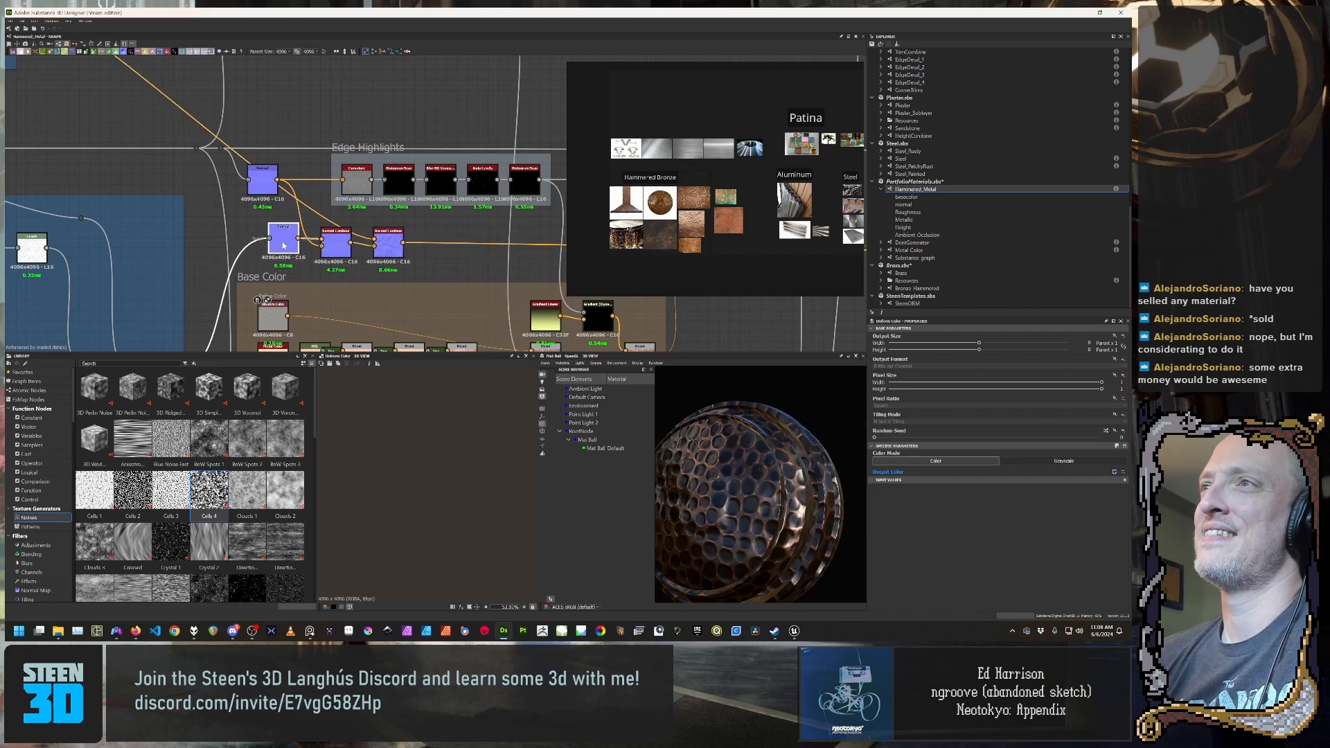
# Step: Review the overall graph layout around the normal nodes, the Surface Imperfections and Grain frames, and the loose grunge nodes below
pyautogui.scroll(-4, 362, 196)
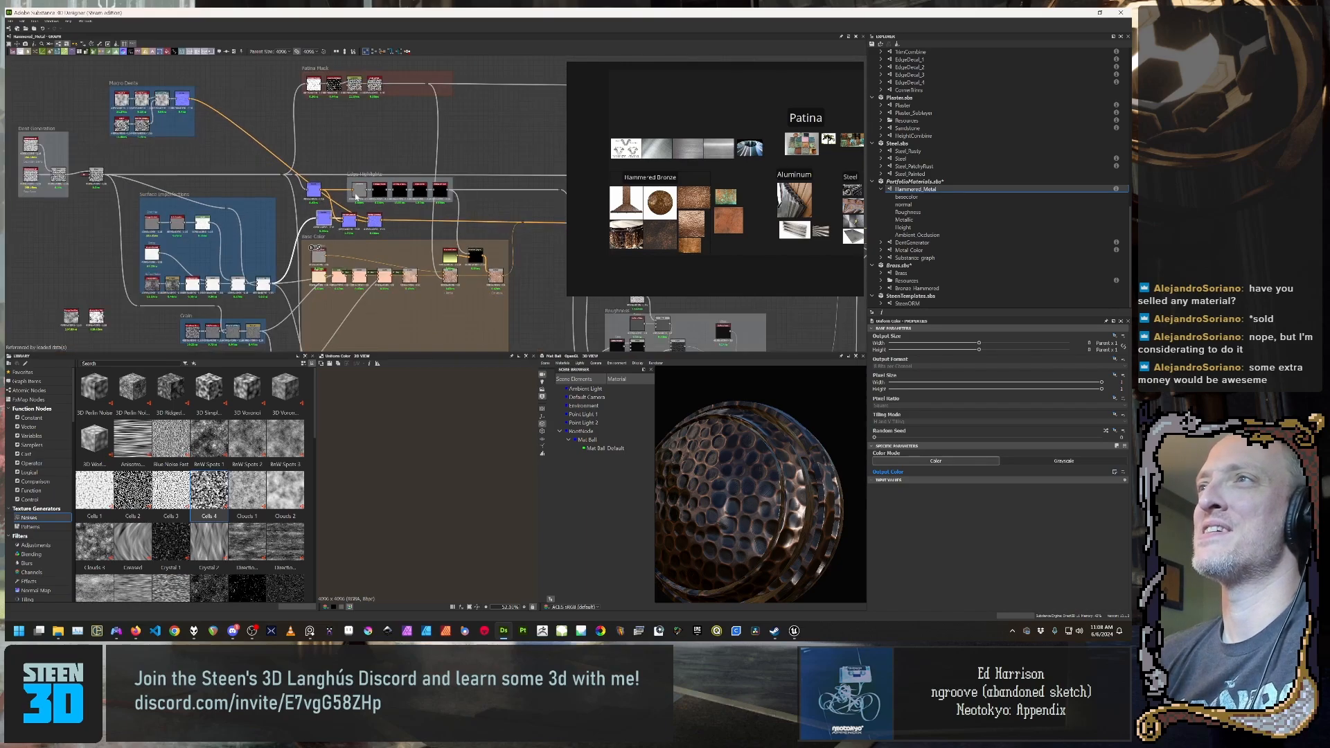
pyautogui.moveTo(403, 124); pyautogui.dragTo(538, 216, button='middle')
pyautogui.scroll(4, 414, 210)
pyautogui.scroll(-4, 261, 201)
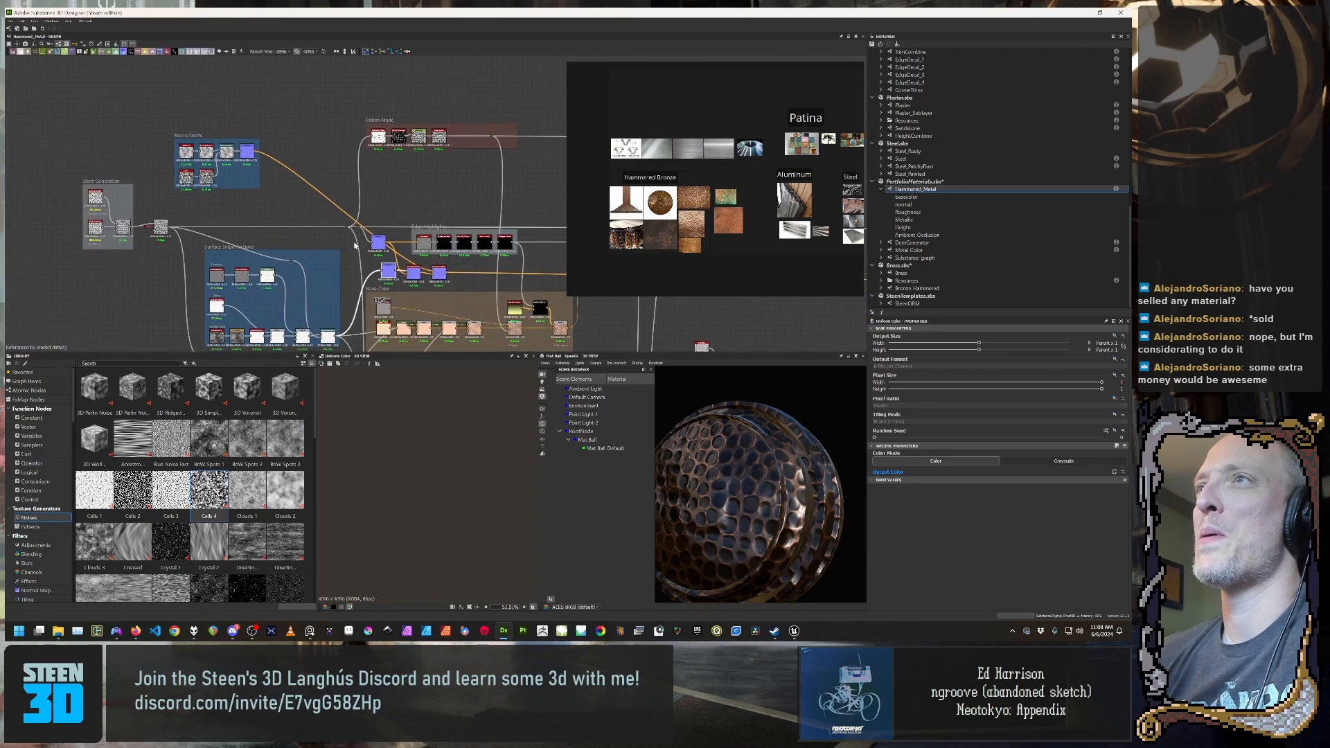
pyautogui.scroll(3, 351, 220)
pyautogui.moveTo(399, 185); pyautogui.dragTo(326, 168, button='middle')
pyautogui.scroll(-1, 321, 246)
pyautogui.scroll(-2, 315, 193)
pyautogui.scroll(-3, 315, 196)
pyautogui.scroll(5, 325, 167)
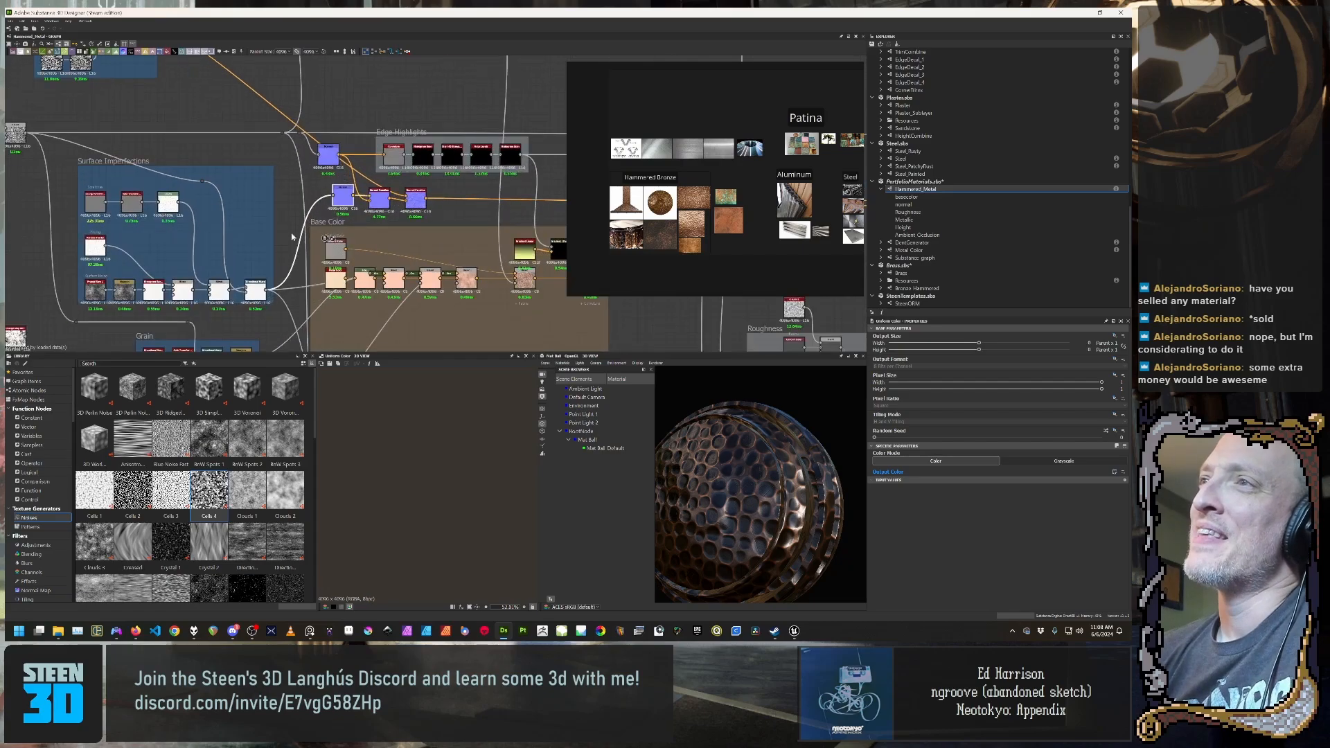
pyautogui.moveTo(279, 263); pyautogui.dragTo(360, 88, button='middle')
pyautogui.scroll(-2, 346, 99)
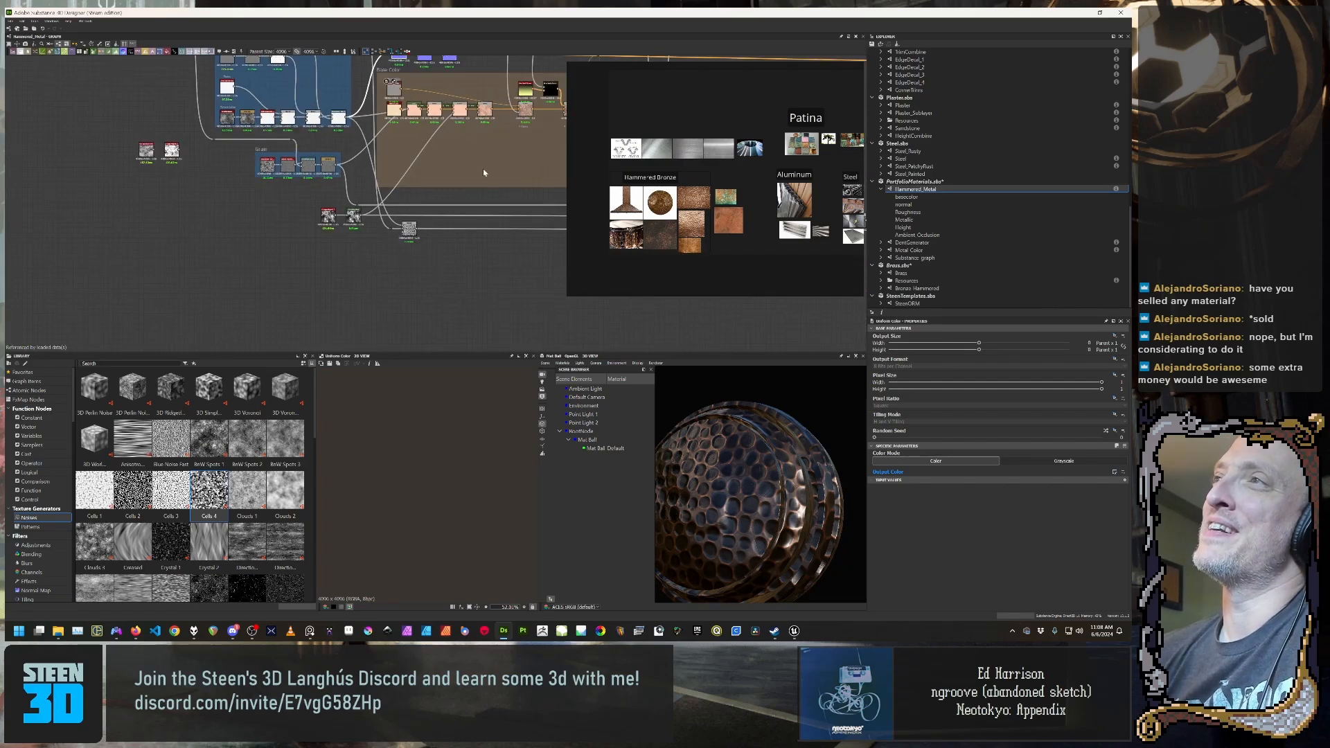
pyautogui.moveTo(483, 168); pyautogui.dragTo(383, 278, button='middle')
pyautogui.scroll(-2, 330, 241)
pyautogui.scroll(2, 331, 228)
pyautogui.scroll(3, 266, 153)
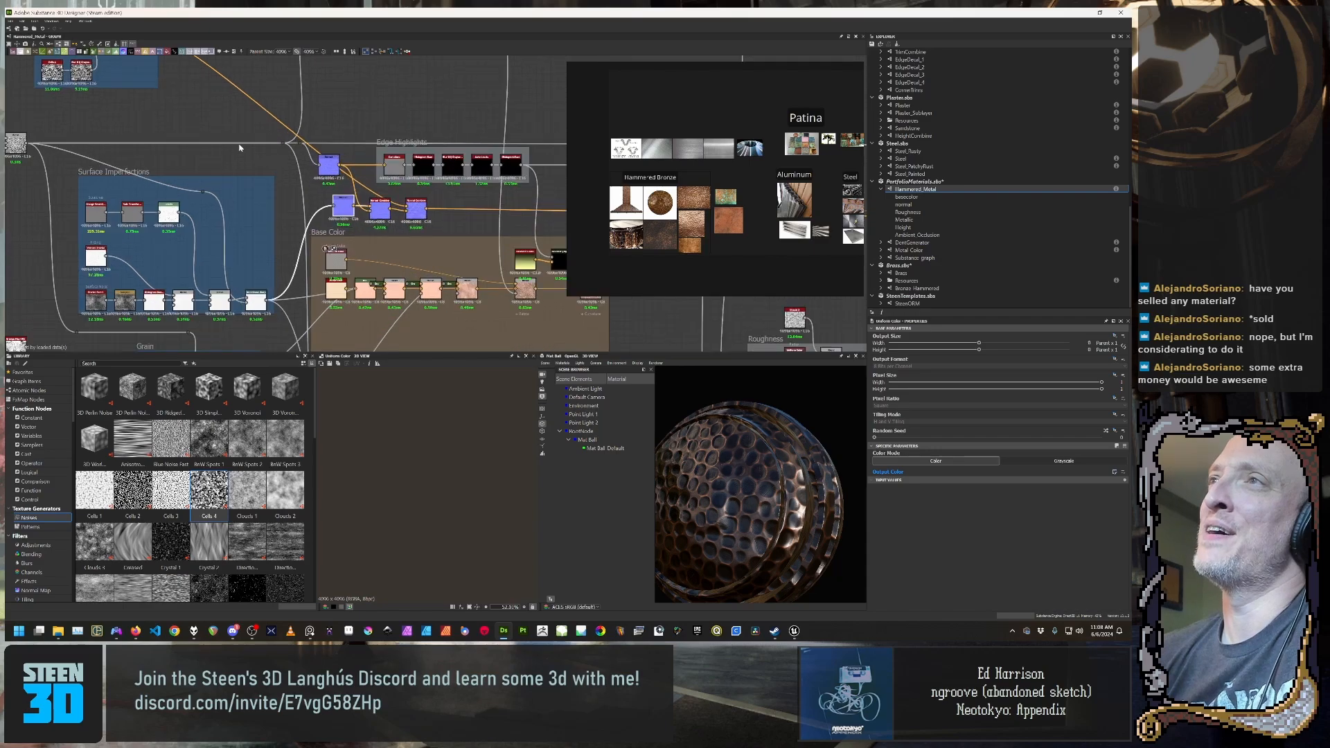
# Step: Examine the Macro Dents, Patina Mask and Surface Imperfections frames, and check the dents on the material ball
pyautogui.moveTo(243, 151); pyautogui.dragTo(316, 271, button='middle')
pyautogui.moveTo(454, 196); pyautogui.dragTo(262, 202, button='middle')
pyautogui.moveTo(280, 182); pyautogui.dragTo(462, 209, button='middle')
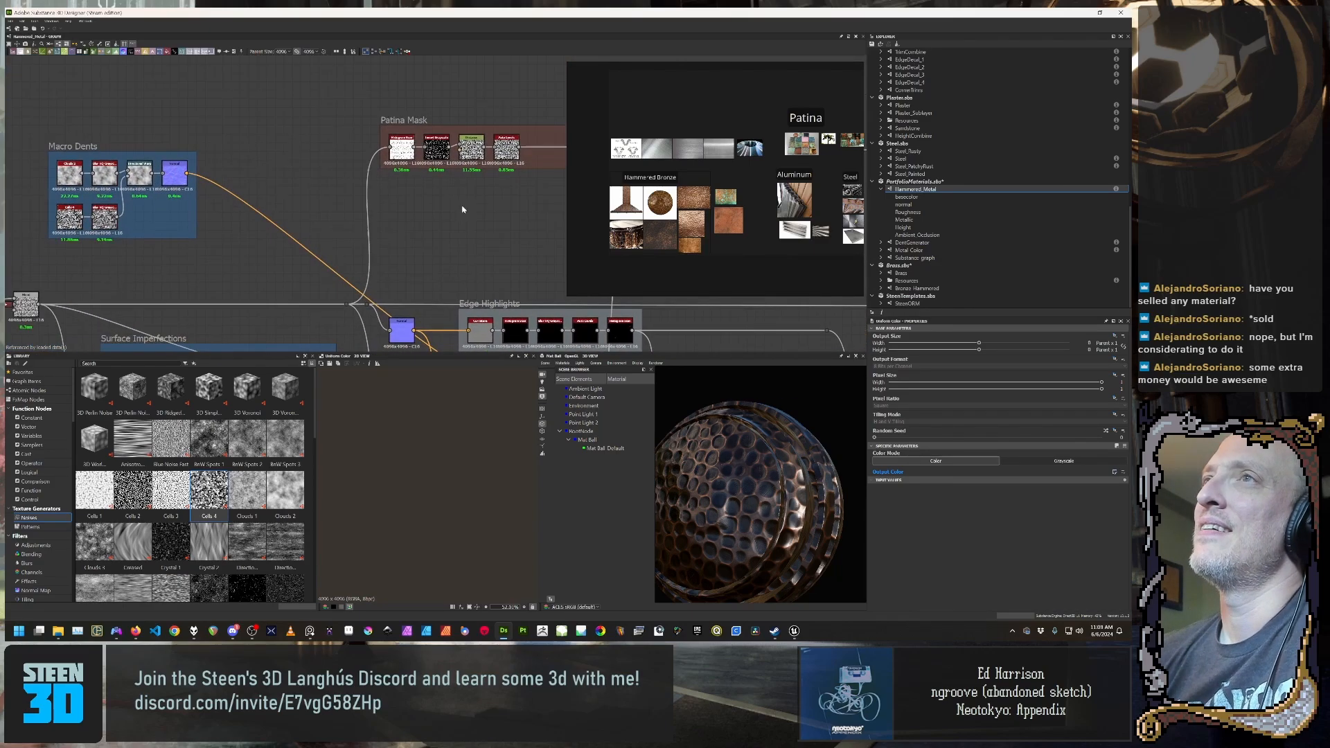
pyautogui.moveTo(344, 195); pyautogui.dragTo(371, 193, button='middle')
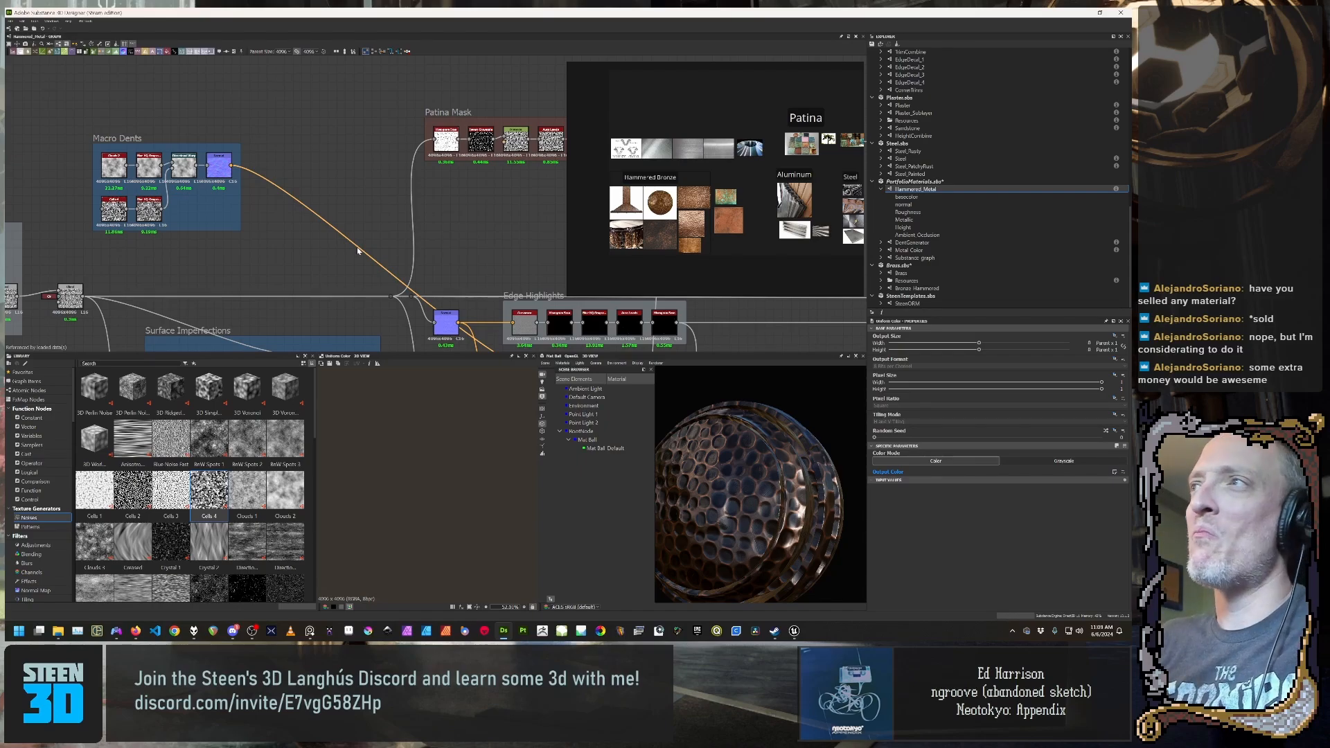
pyautogui.moveTo(714, 496)
pyautogui.mouseDown()
pyautogui.moveTo(784, 496)
pyautogui.moveTo(712, 500)
pyautogui.mouseUp()
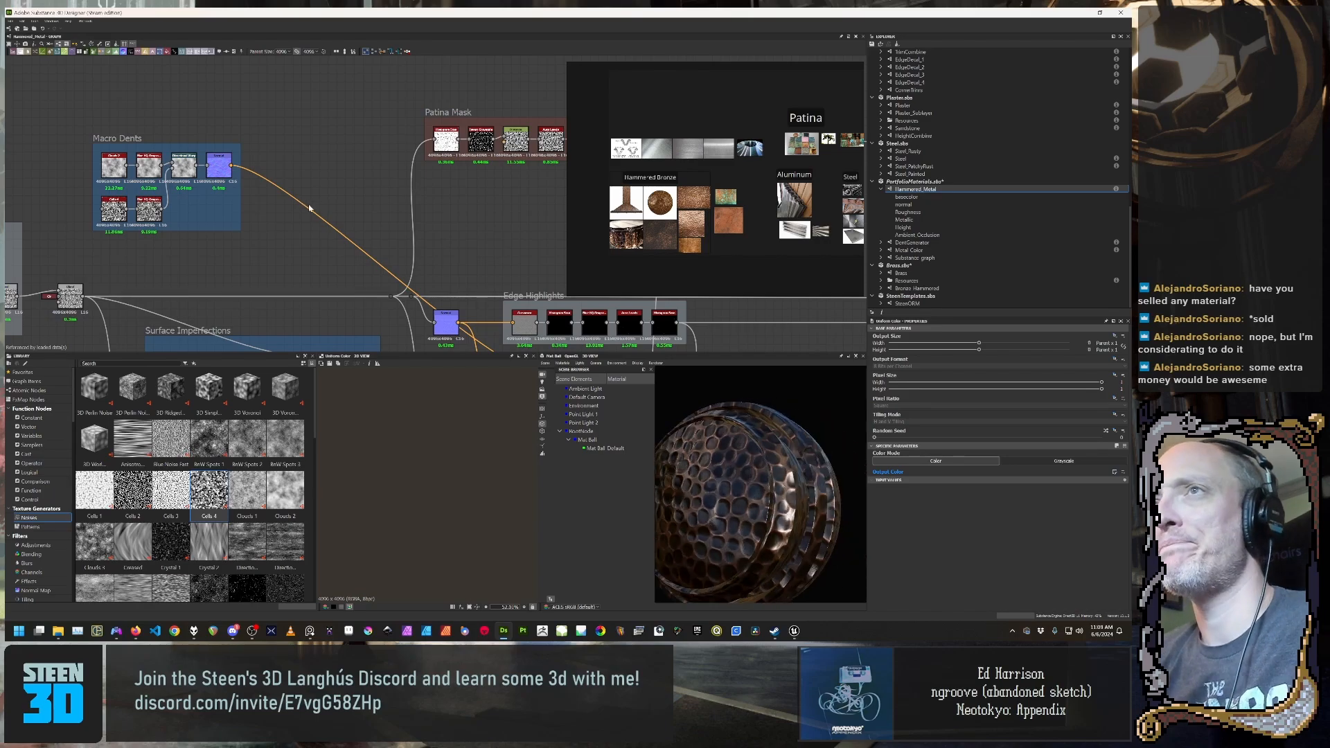
pyautogui.scroll(-2, 313, 221)
pyautogui.moveTo(338, 265); pyautogui.dragTo(361, 167, button='middle')
pyautogui.scroll(2, 342, 232)
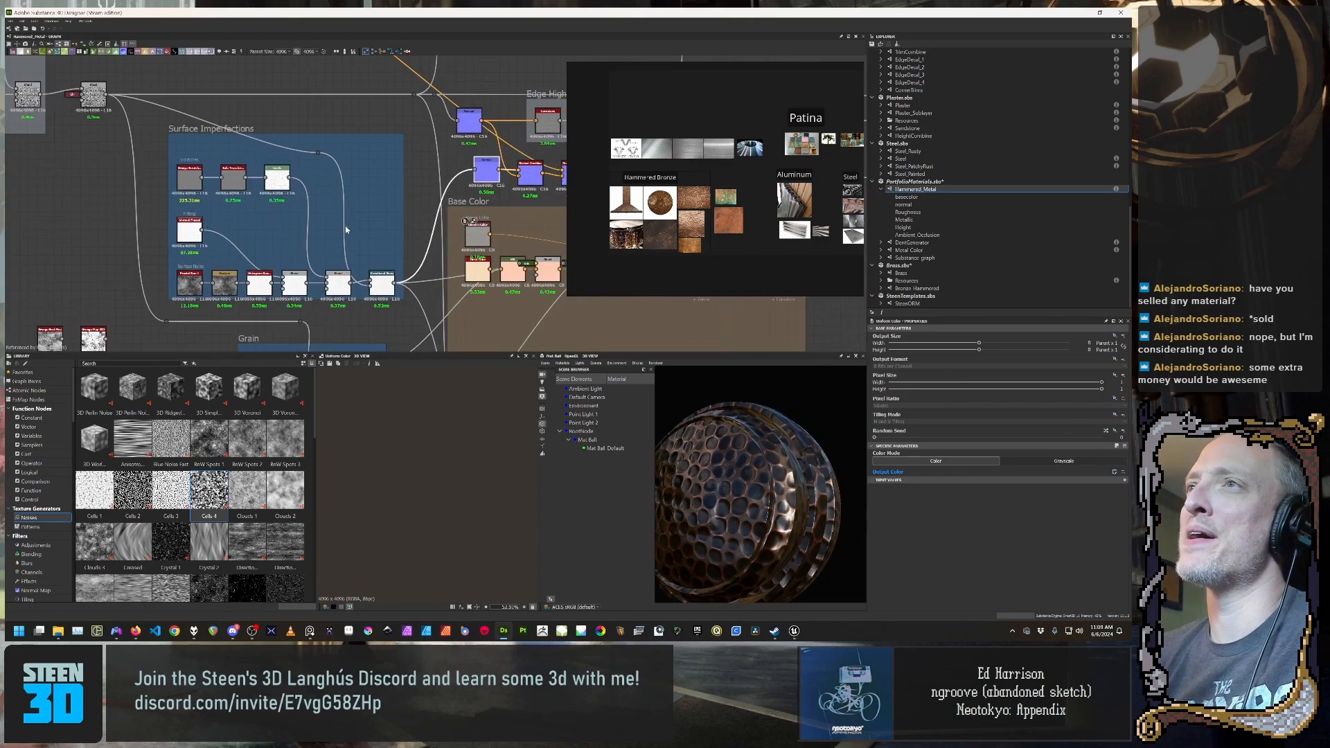
pyautogui.moveTo(293, 237); pyautogui.dragTo(314, 179, button='middle')
pyautogui.scroll(-1, 313, 178)
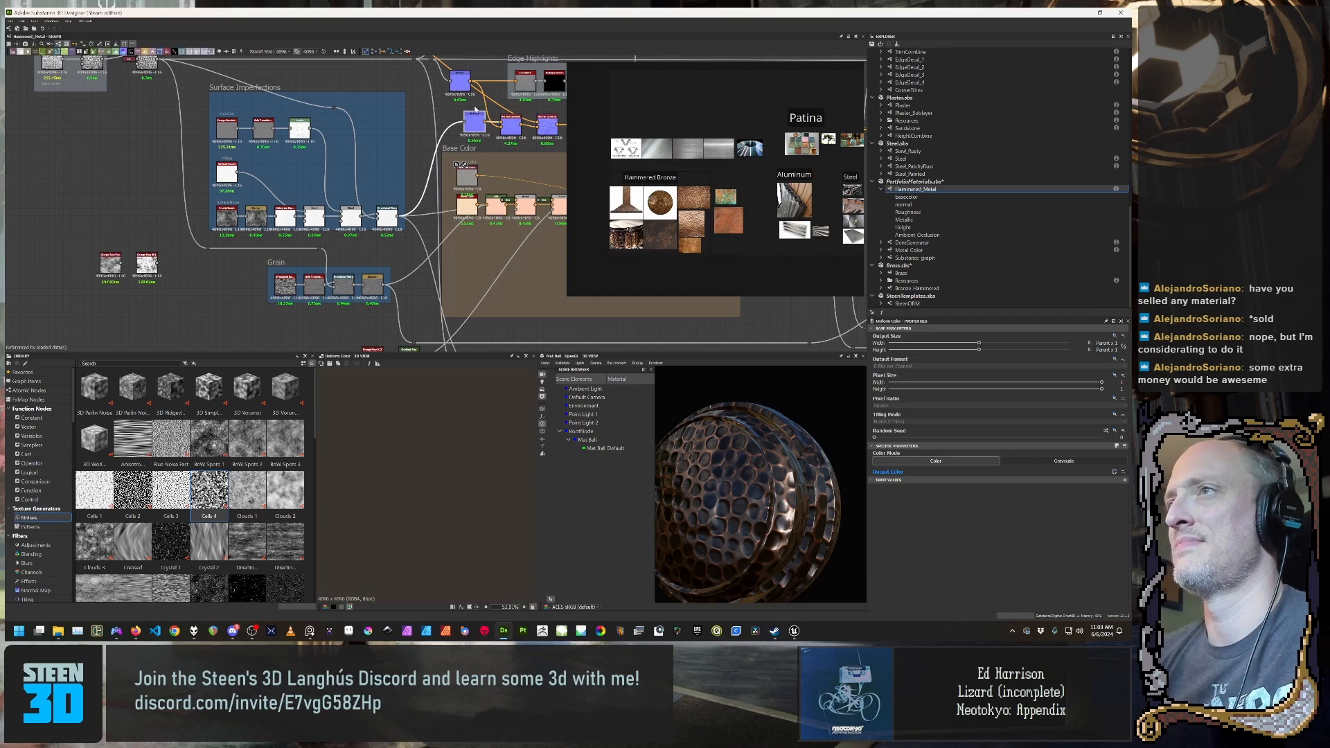
# Step: Preview the Patina blend node's color output and blend settings in the Base Color frame
pyautogui.scroll(3, 421, 163)
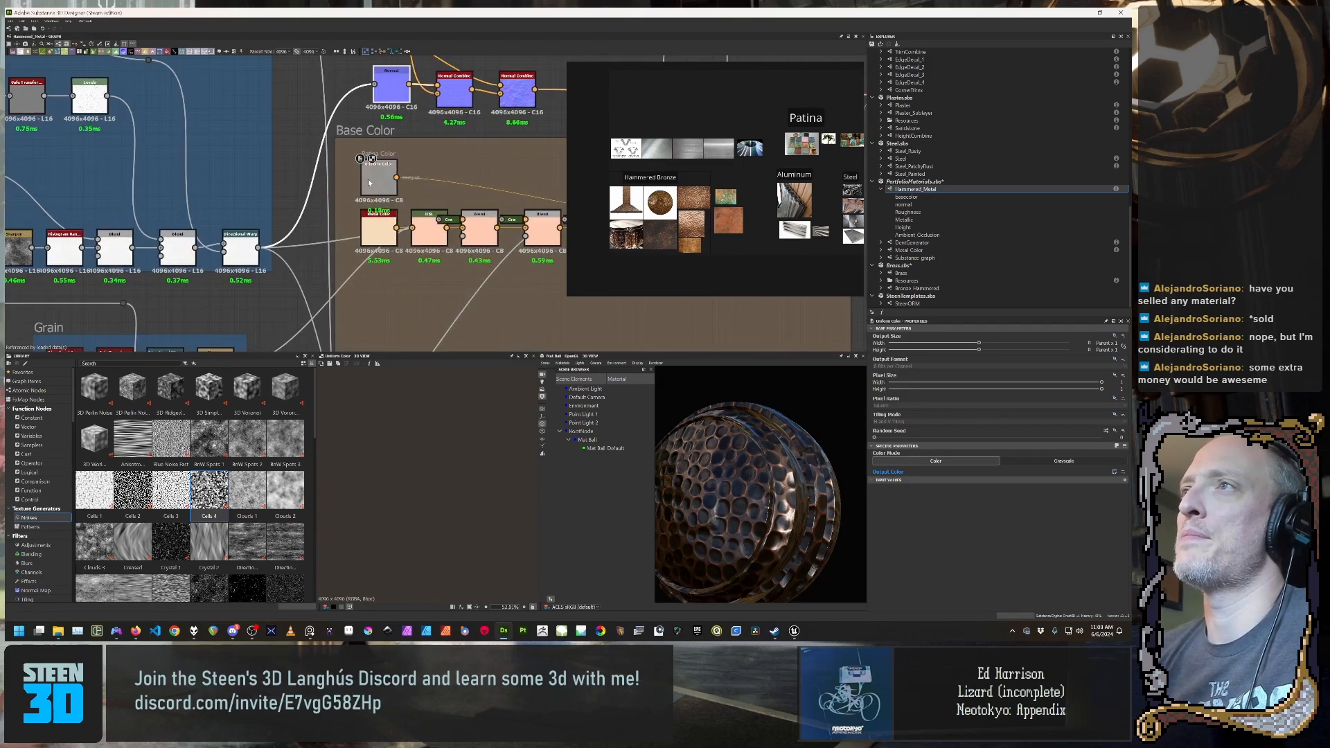
pyautogui.scroll(-3, 424, 252)
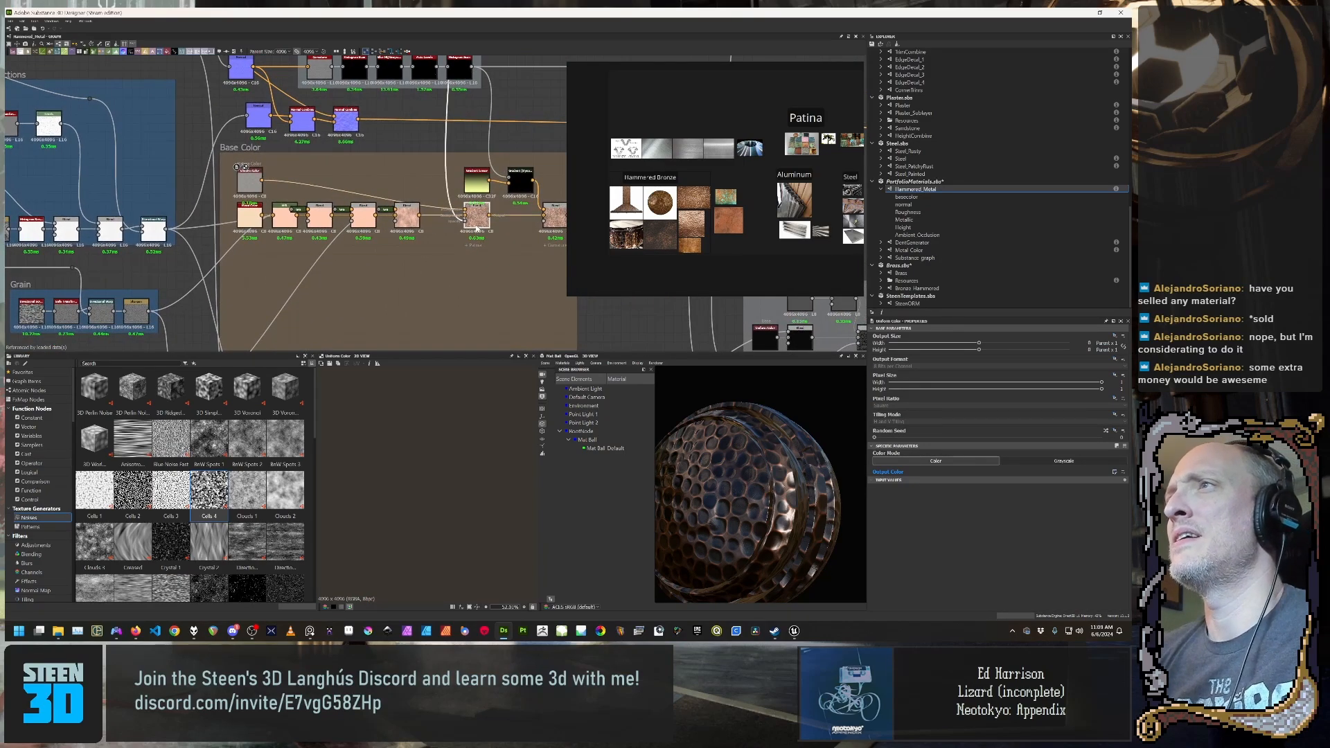
pyautogui.click(476, 228)
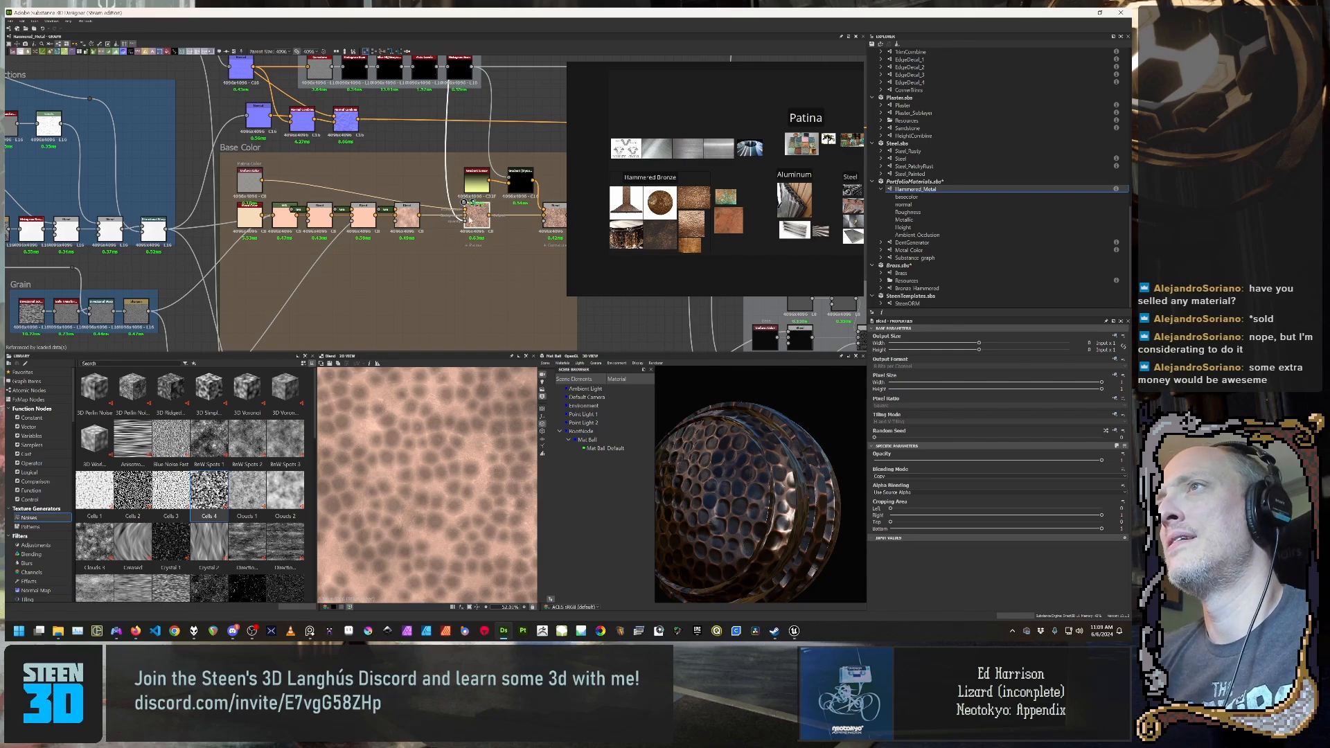
# Step: Create a new graph named "Base Metal" from the metal color, HSL, blend and patina color nodes in the Base Color frame
pyautogui.scroll(-2, 473, 203)
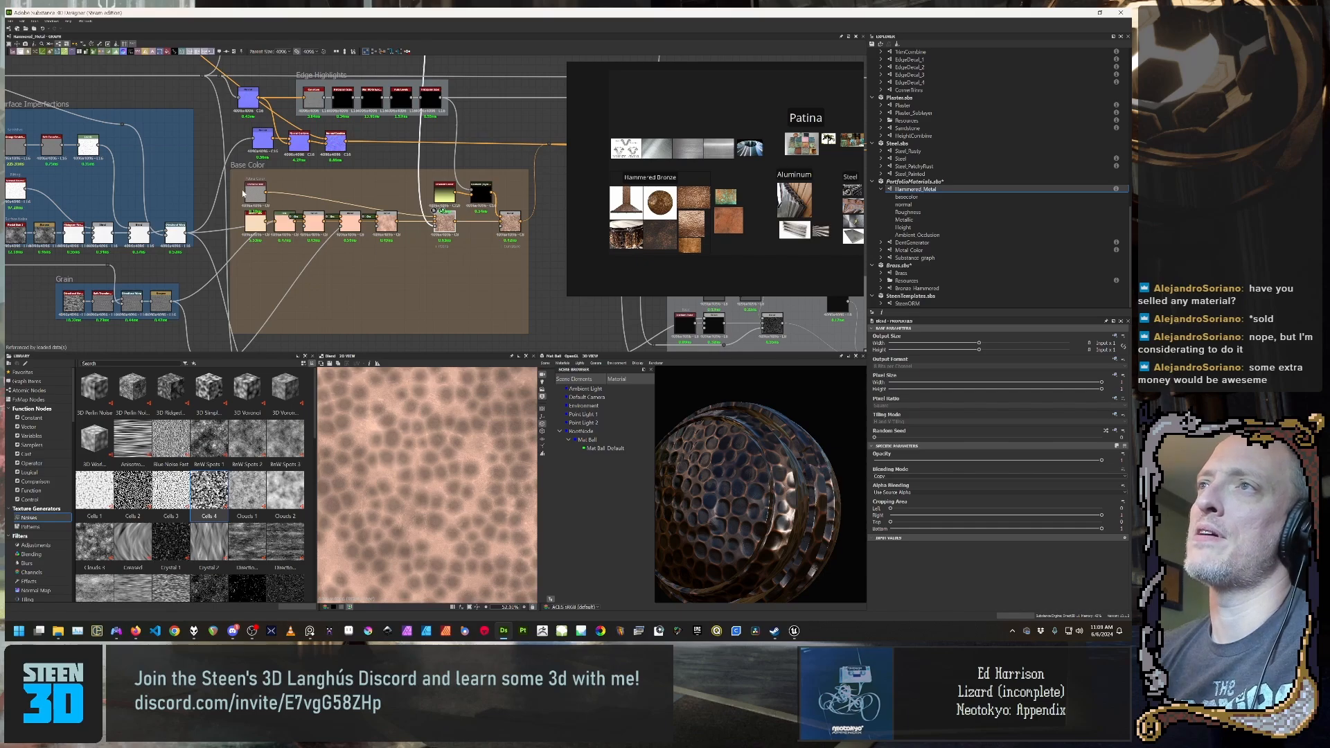
pyautogui.moveTo(238, 180); pyautogui.dragTo(406, 244)
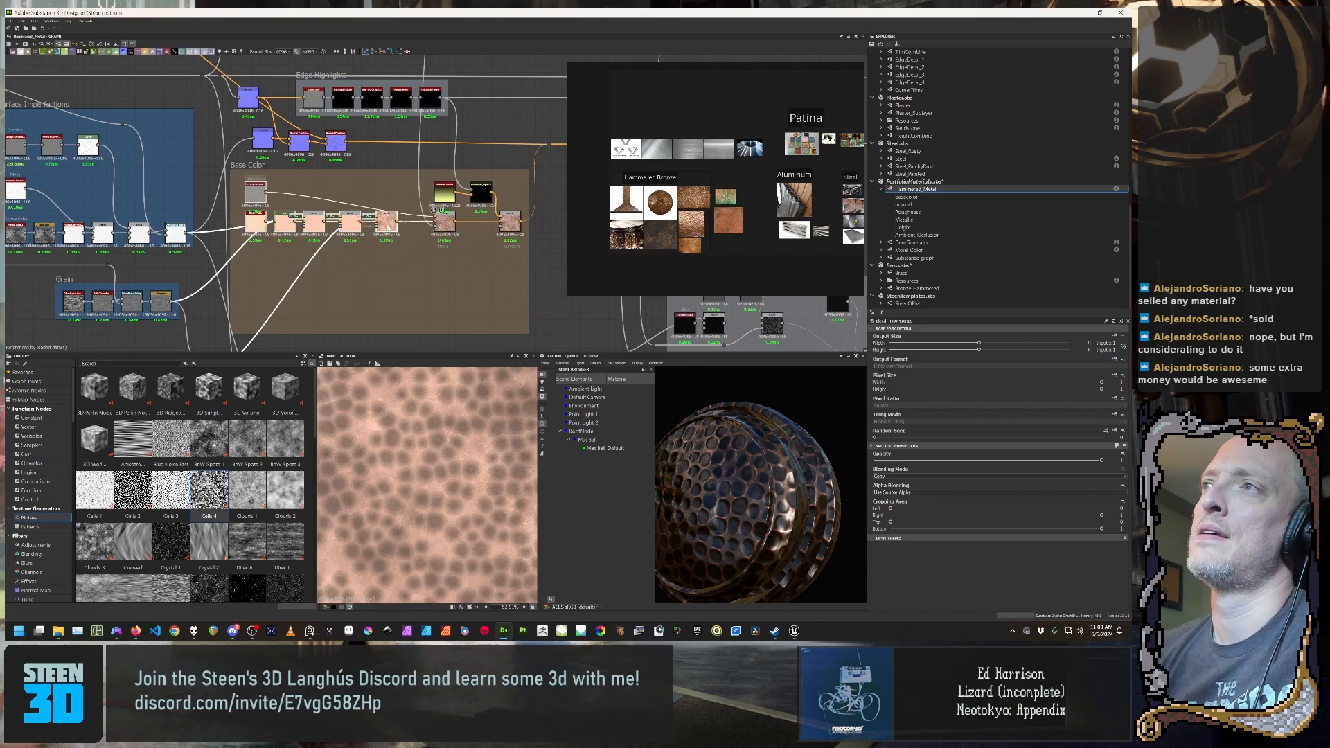
pyautogui.rightClick(389, 226)
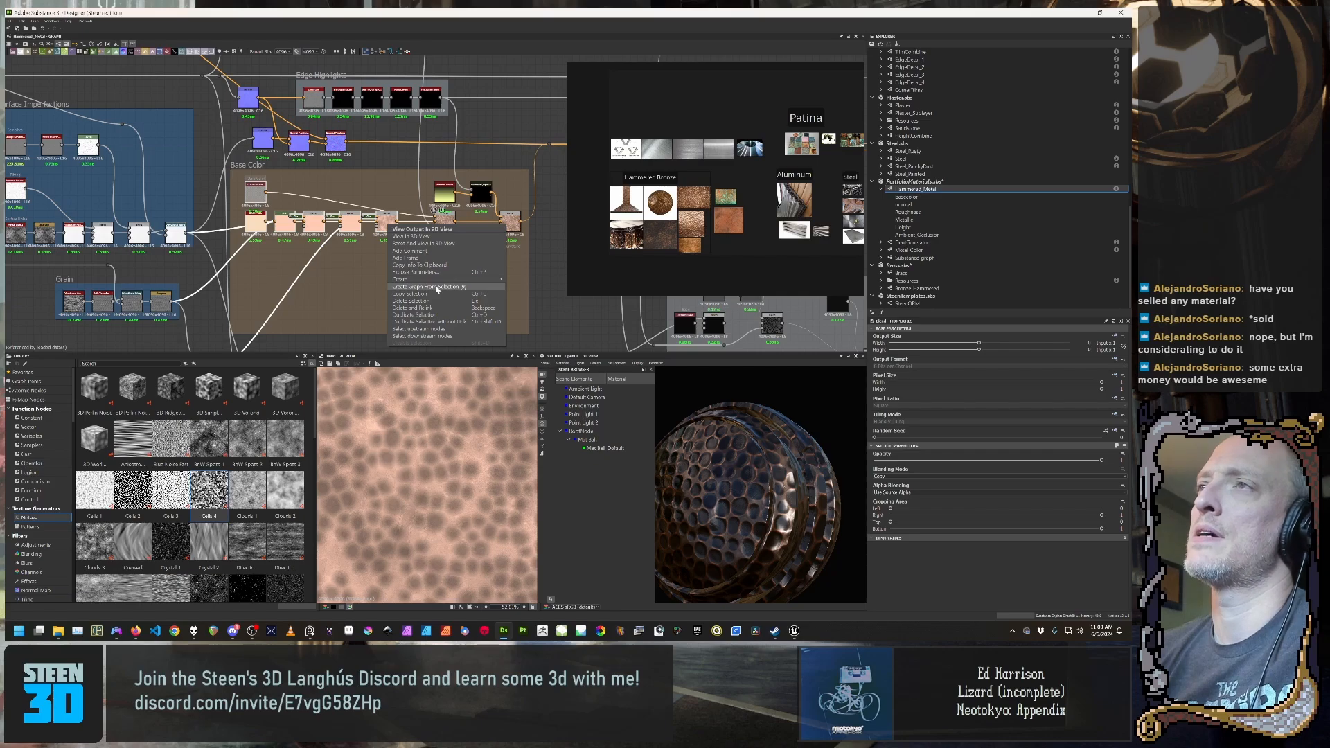
pyautogui.click(437, 287)
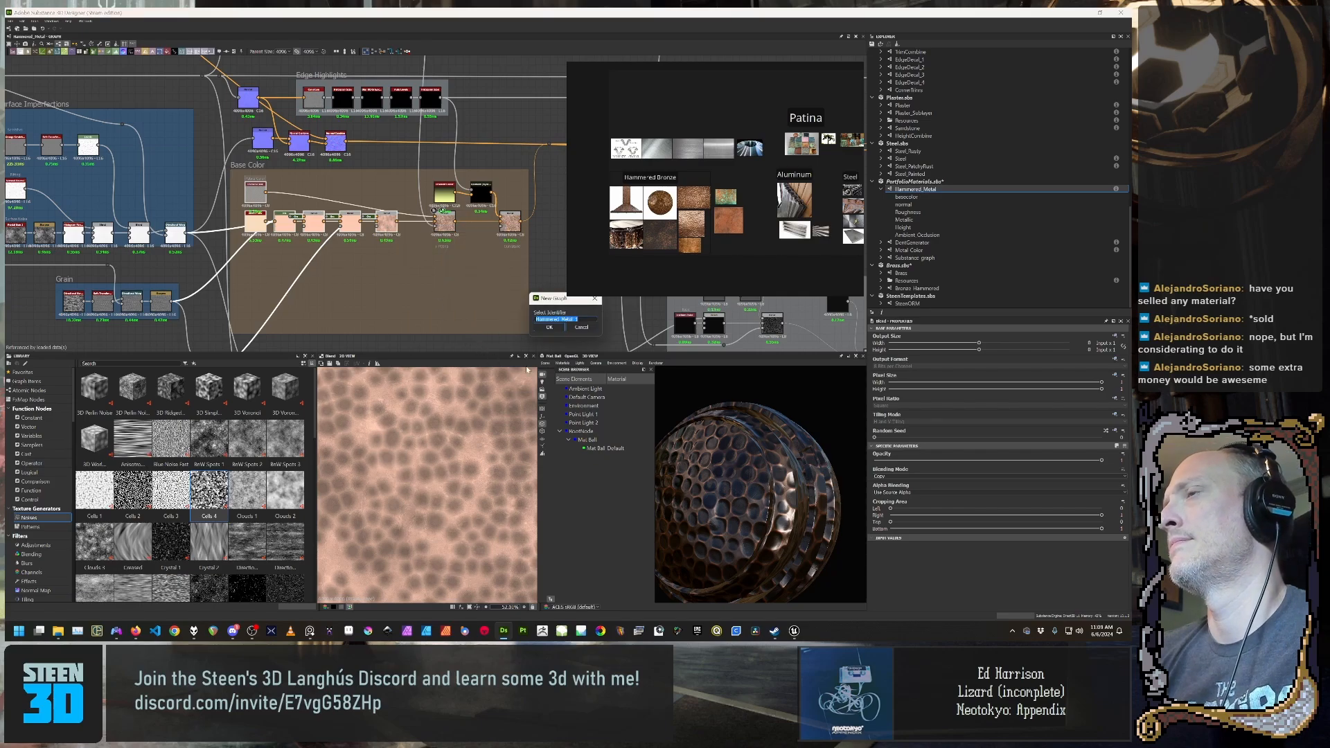
pyautogui.write('Base Metal')
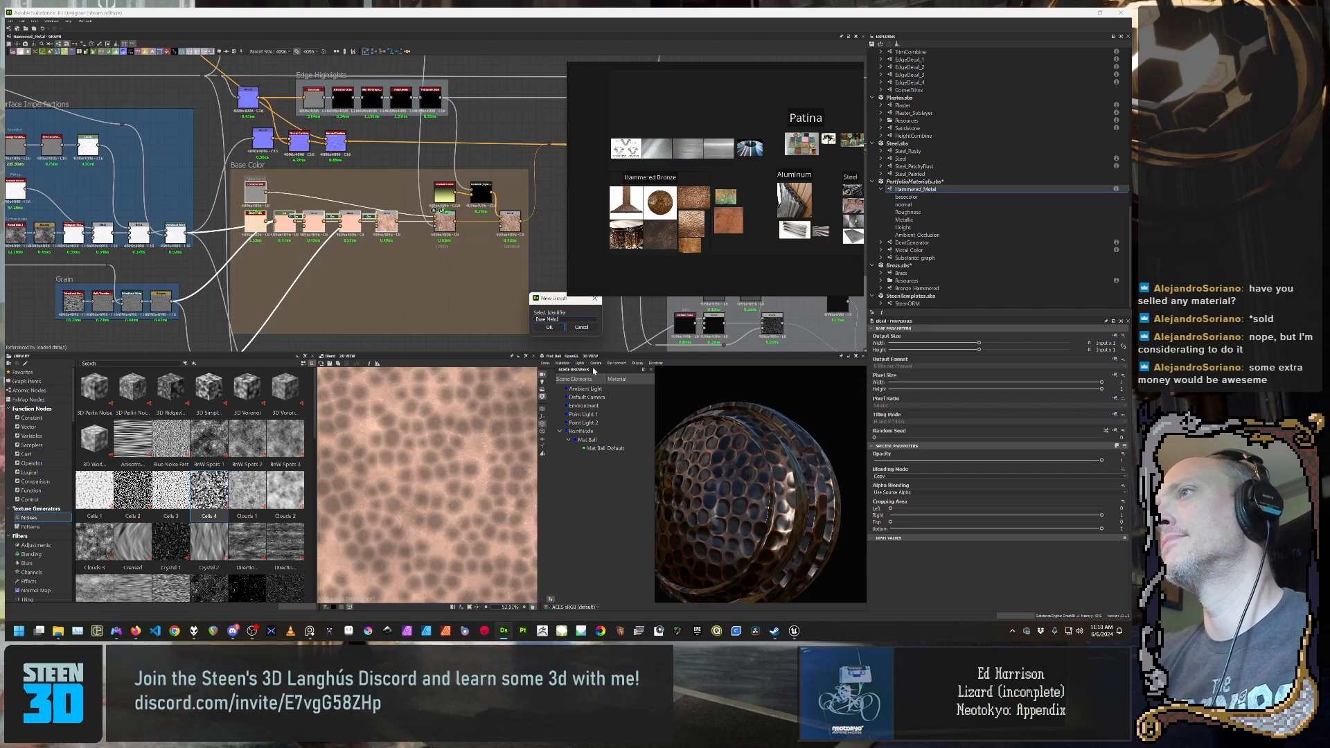
pyautogui.click(564, 329)
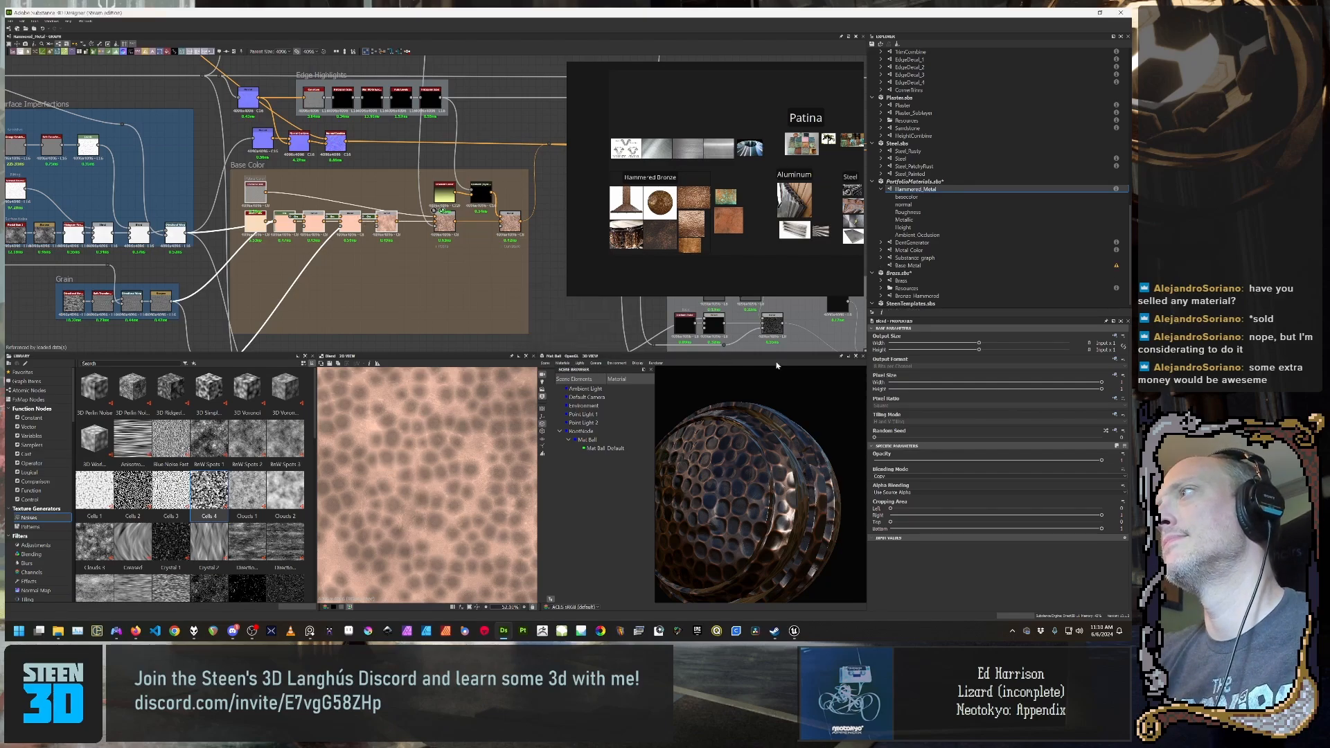
# Step: Open the Base Metal graph and examine its chain of metal color, HSL and blend nodes
pyautogui.click(946, 264)
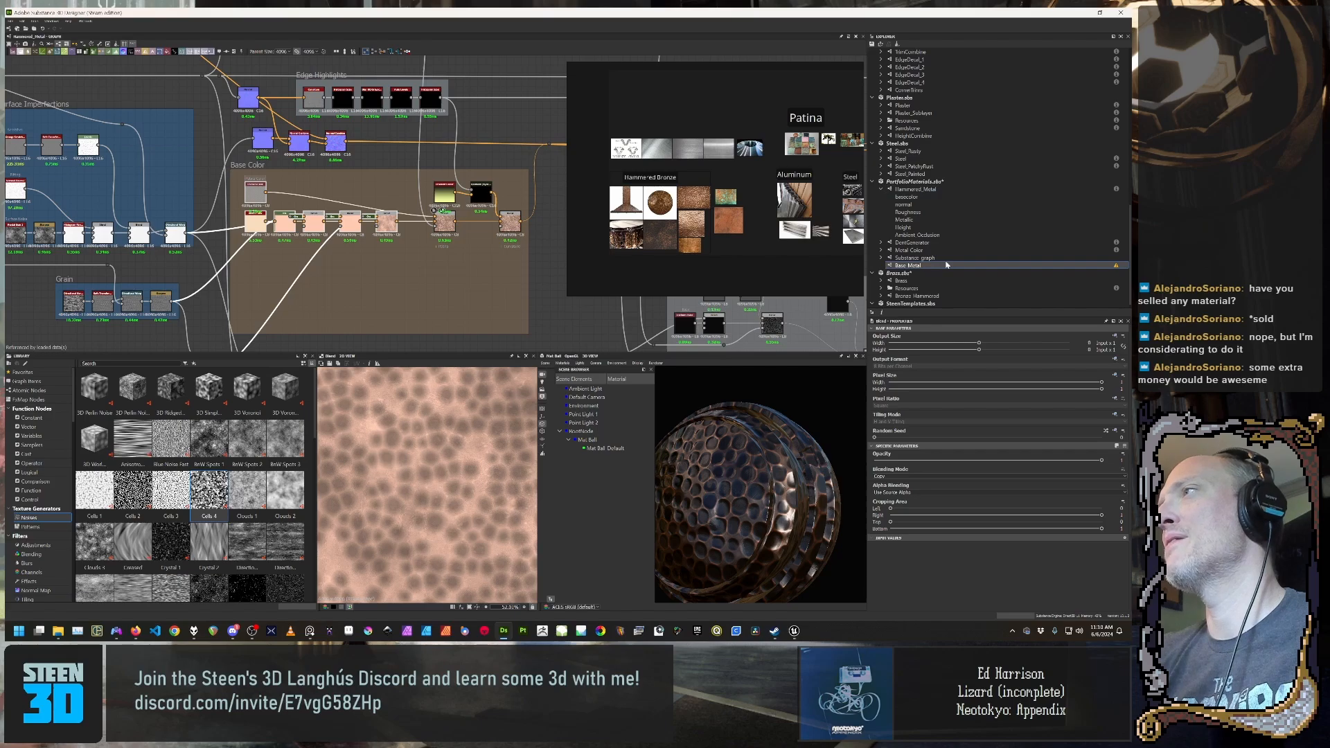
pyautogui.doubleClick(945, 264)
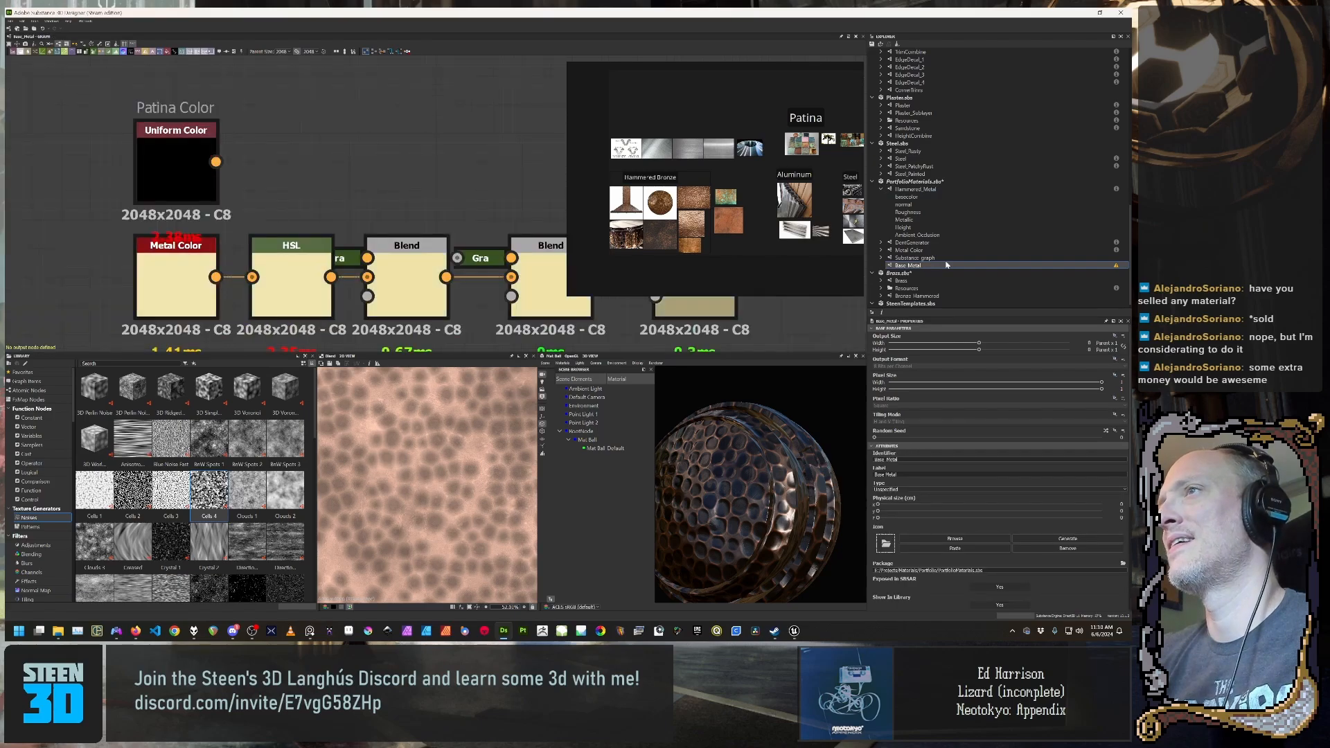
pyautogui.scroll(-2, 279, 128)
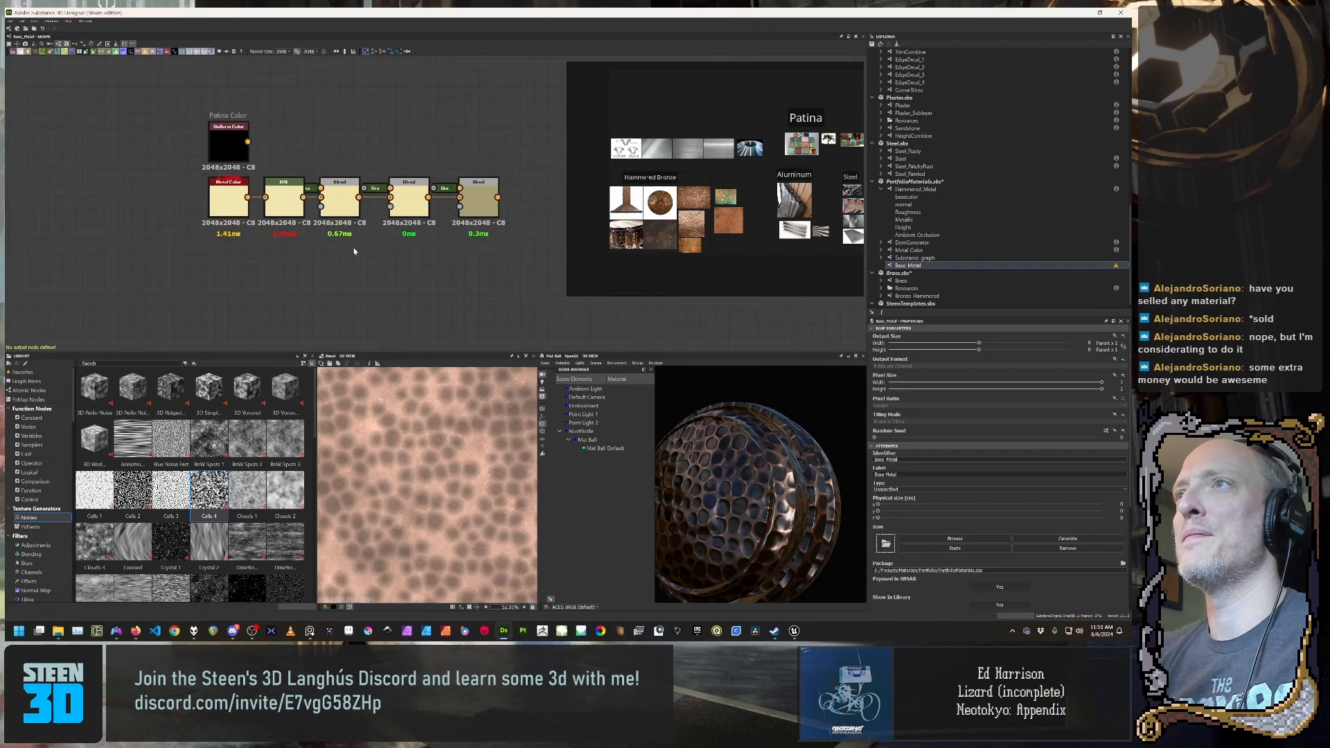
pyautogui.scroll(1, 342, 254)
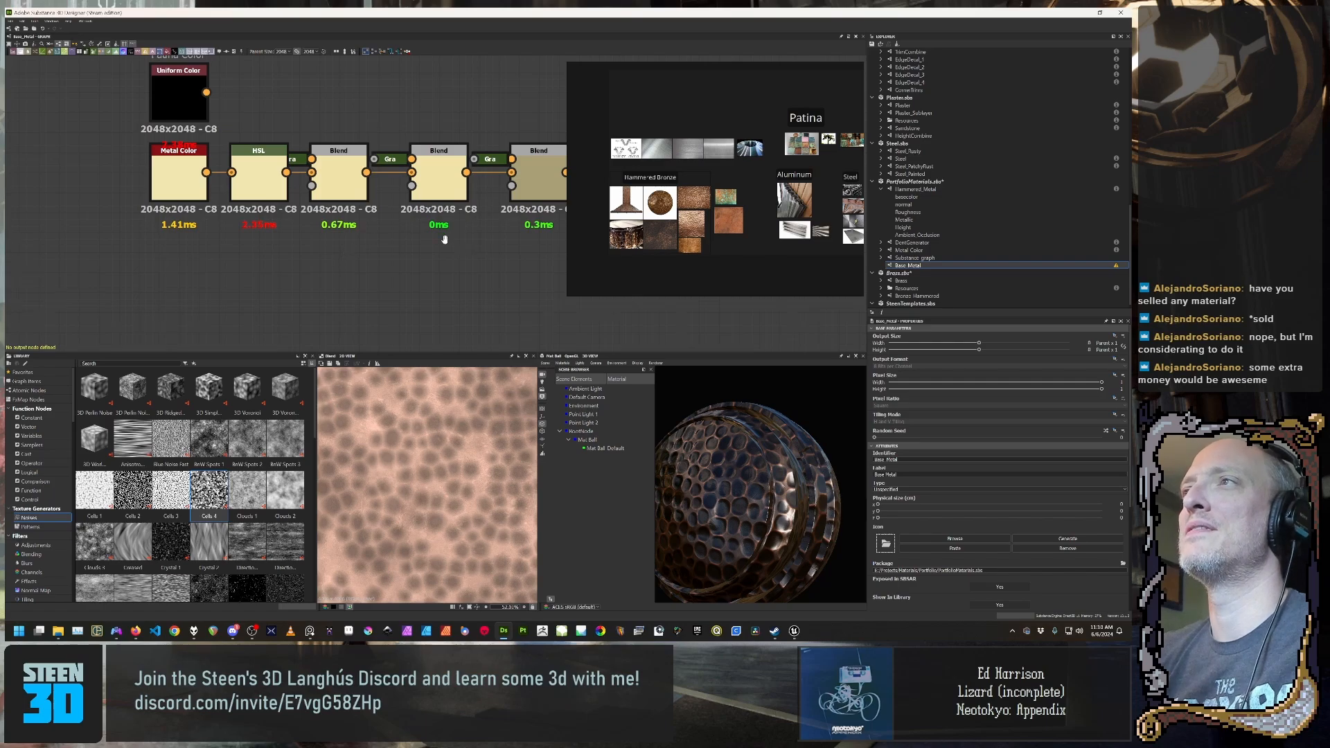
pyautogui.moveTo(458, 222); pyautogui.dragTo(403, 287, button='middle')
pyautogui.scroll(-2, 402, 286)
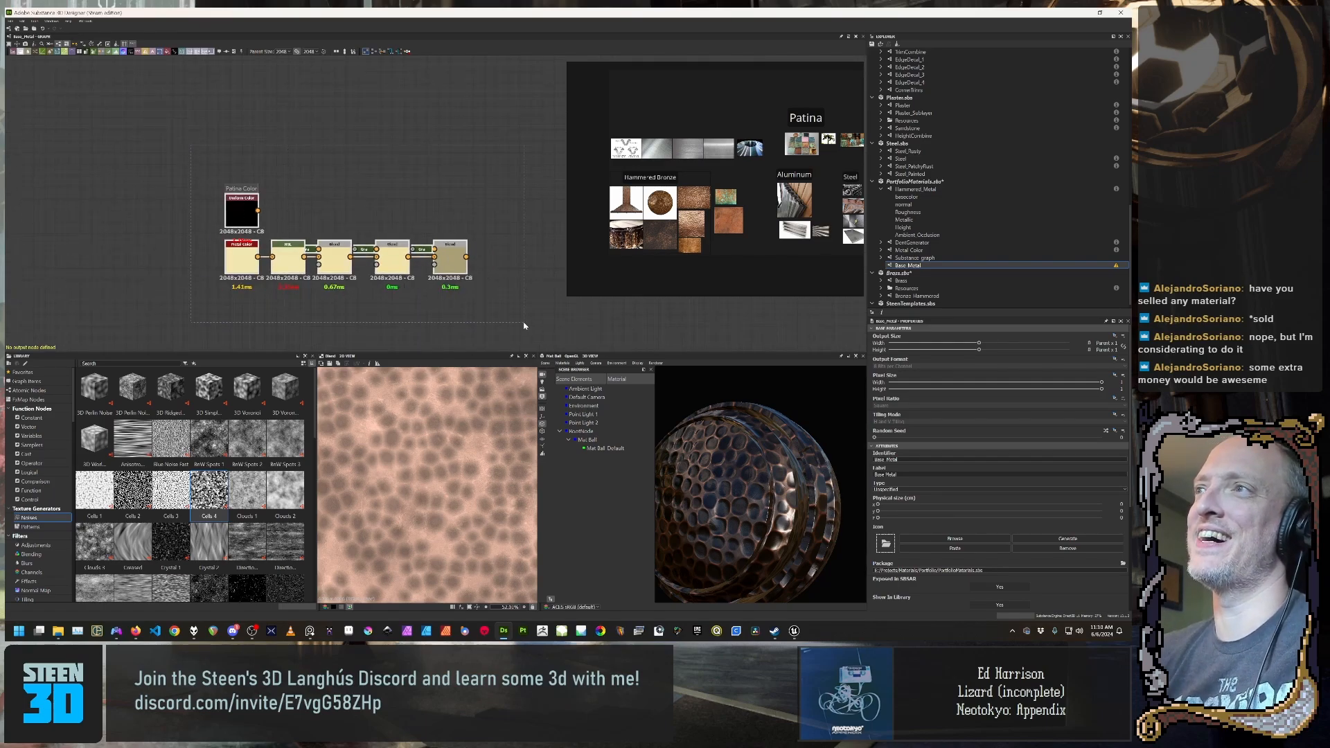
# Step: Return to the Hammered_Metal graph and examine its overall layout, the loose grunge nodes and the Base Color frame
pyautogui.click(930, 191)
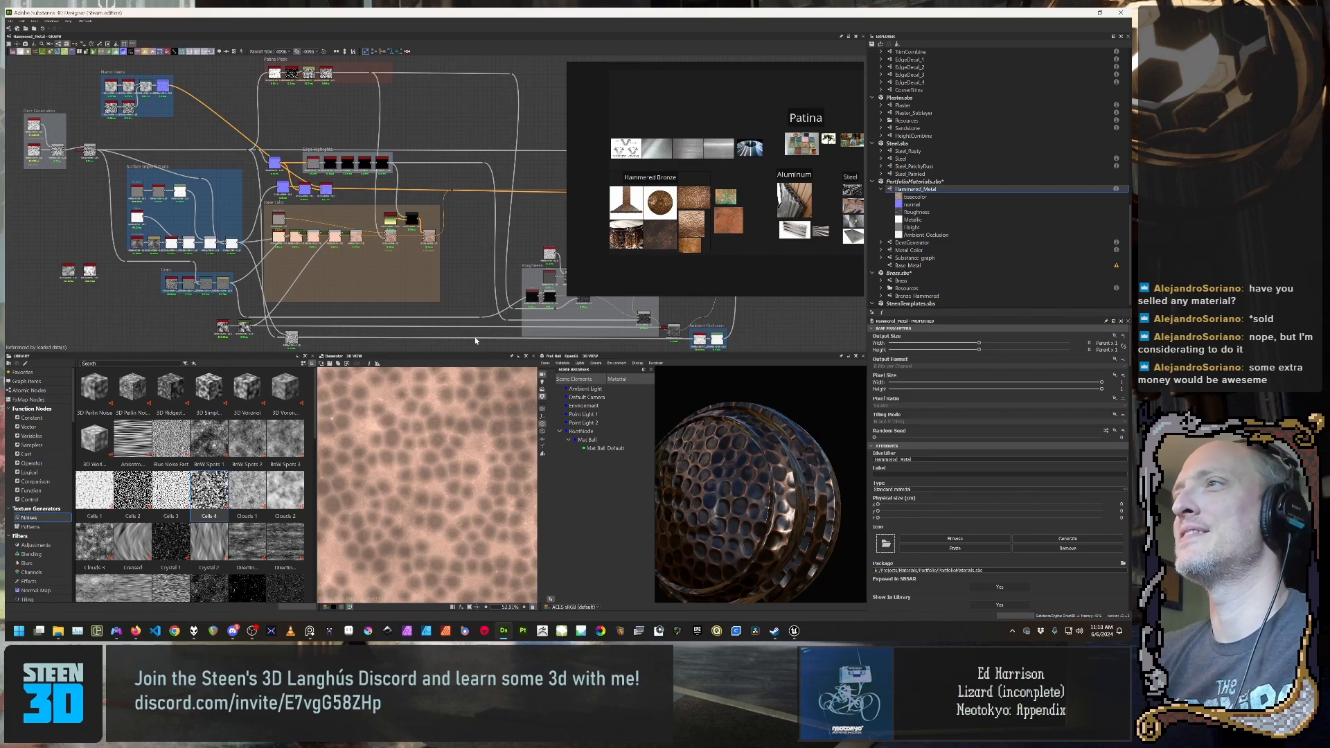
pyautogui.scroll(-5, 501, 482)
pyautogui.scroll(-3, 388, 259)
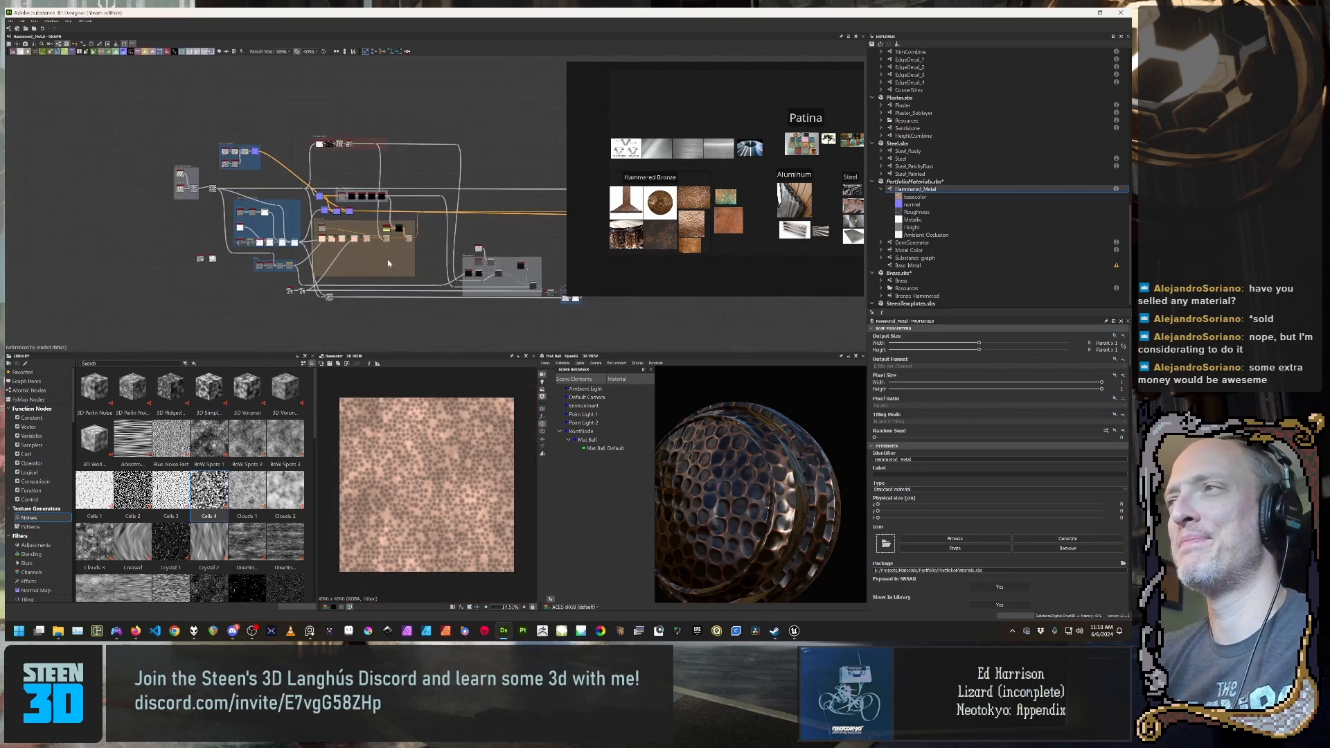
pyautogui.moveTo(466, 322); pyautogui.dragTo(439, 270, button='middle')
pyautogui.scroll(5, 439, 271)
pyautogui.moveTo(291, 230); pyautogui.dragTo(450, 179, button='middle')
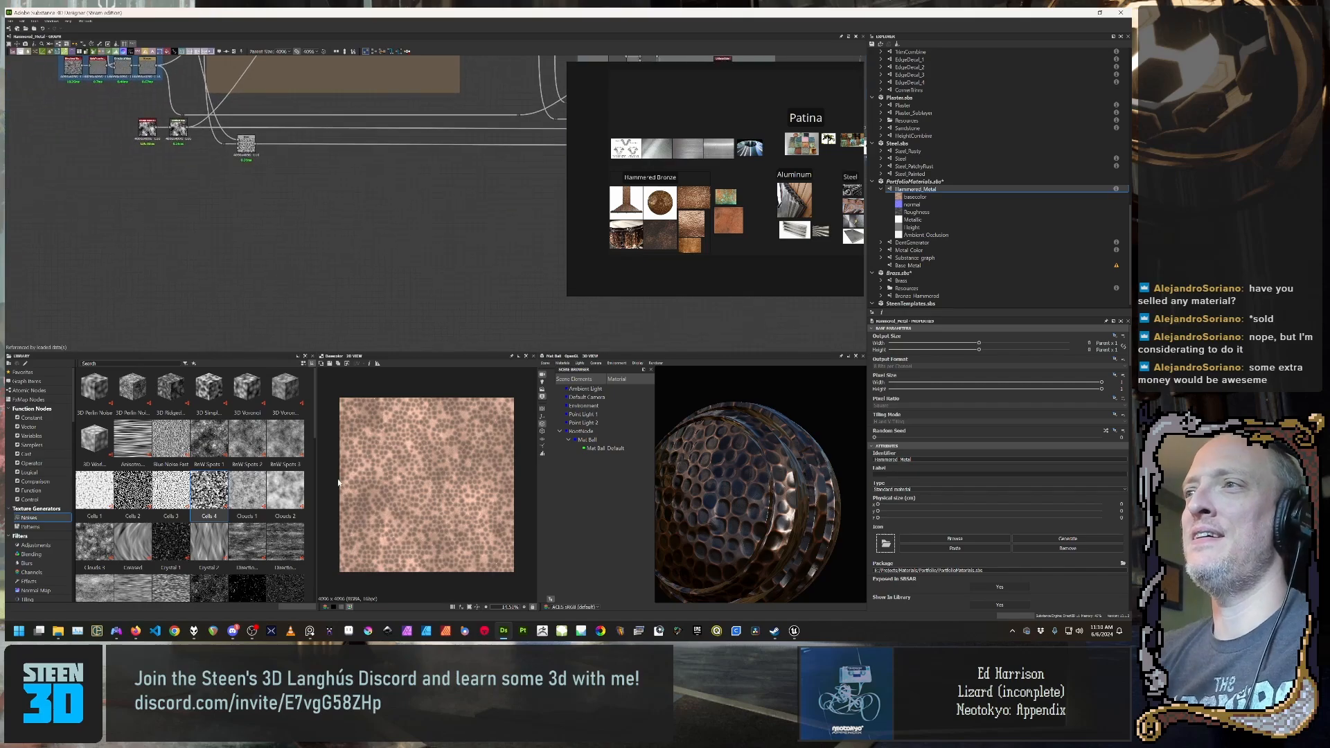
pyautogui.scroll(-3, 415, 517)
pyautogui.scroll(4, 415, 517)
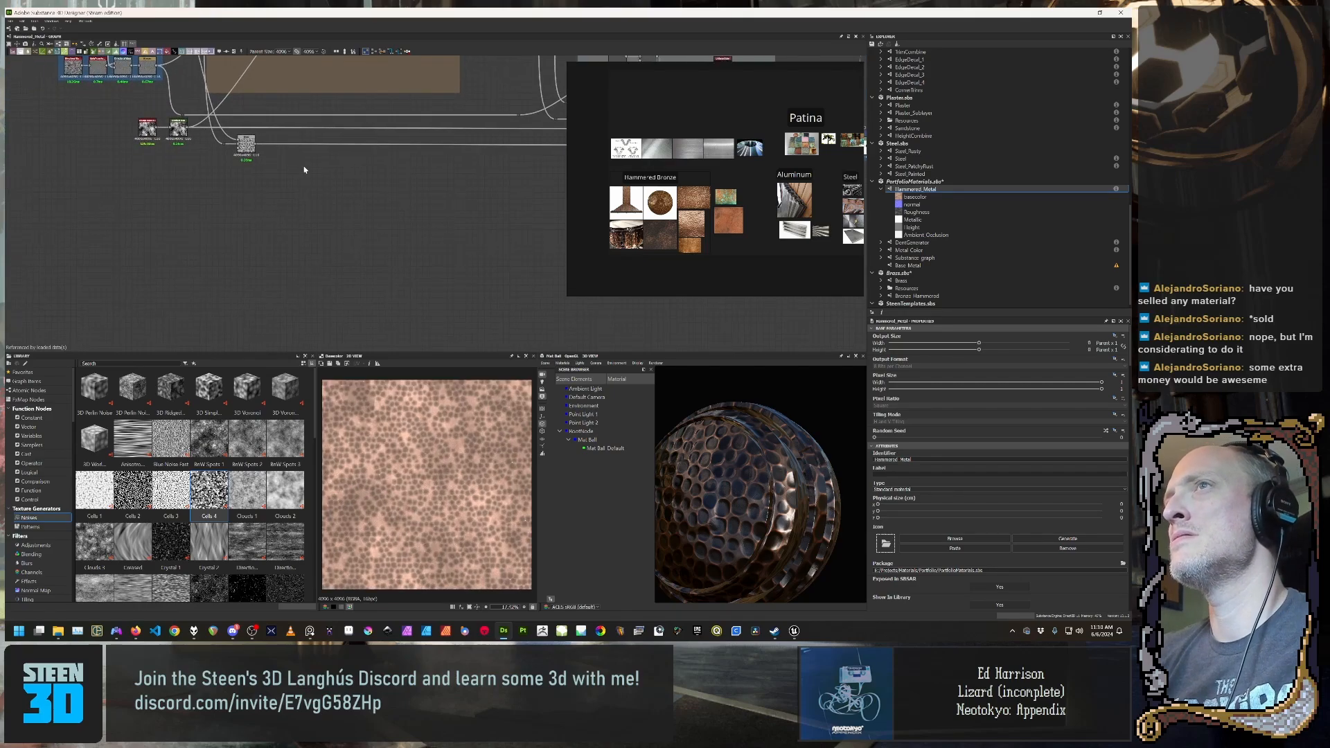
pyautogui.moveTo(286, 134); pyautogui.dragTo(298, 254, button='middle')
pyautogui.moveTo(318, 202); pyautogui.dragTo(297, 276, button='middle')
pyautogui.scroll(1, 342, 272)
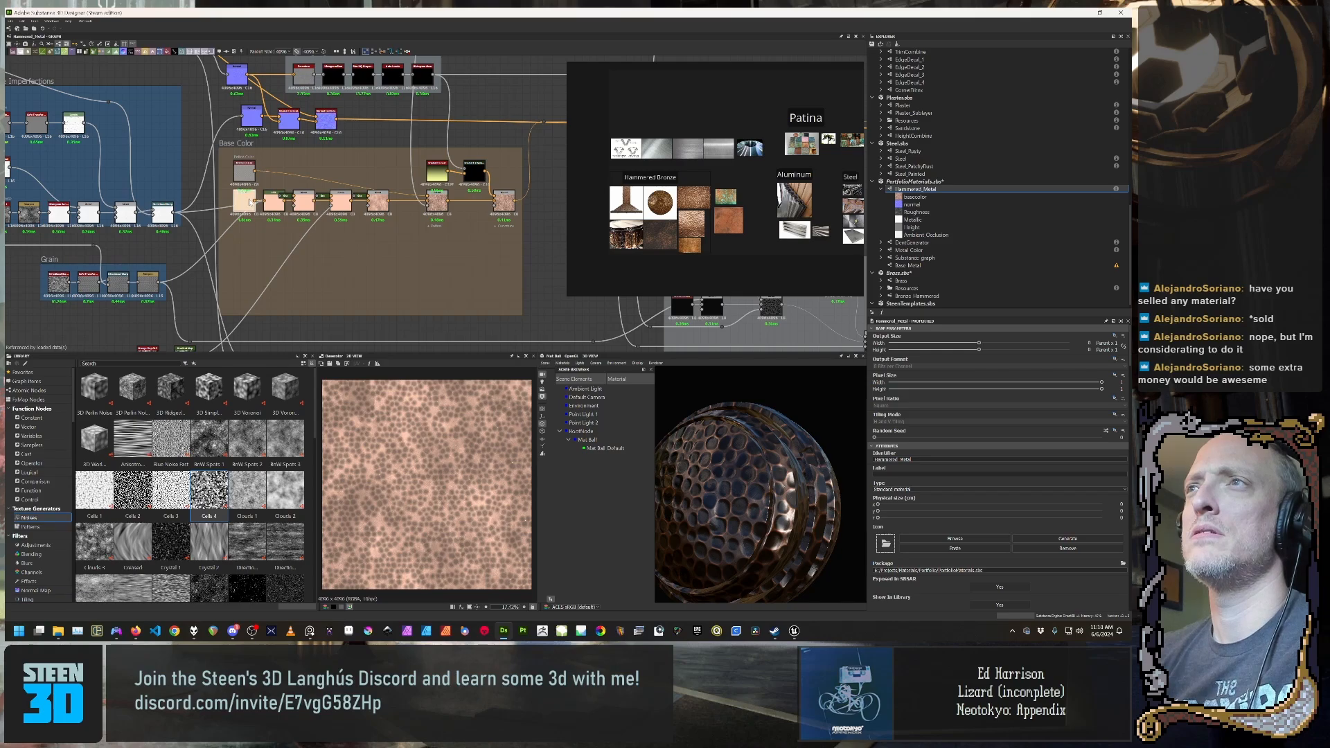
# Step: Inspect the HSL node in the Base Color frame and trace the wiring from the loose grunge nodes into the frame
pyautogui.click(248, 202)
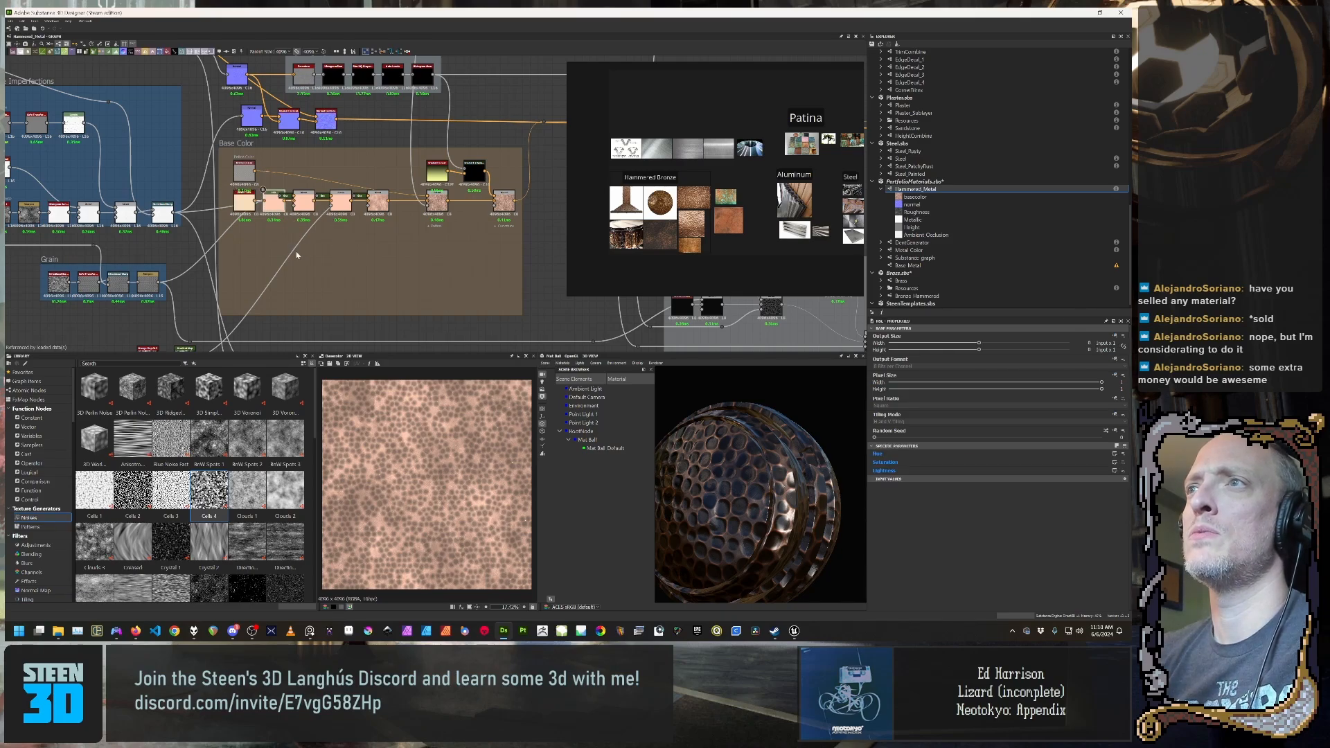
pyautogui.moveTo(302, 286); pyautogui.dragTo(331, 205, button='middle')
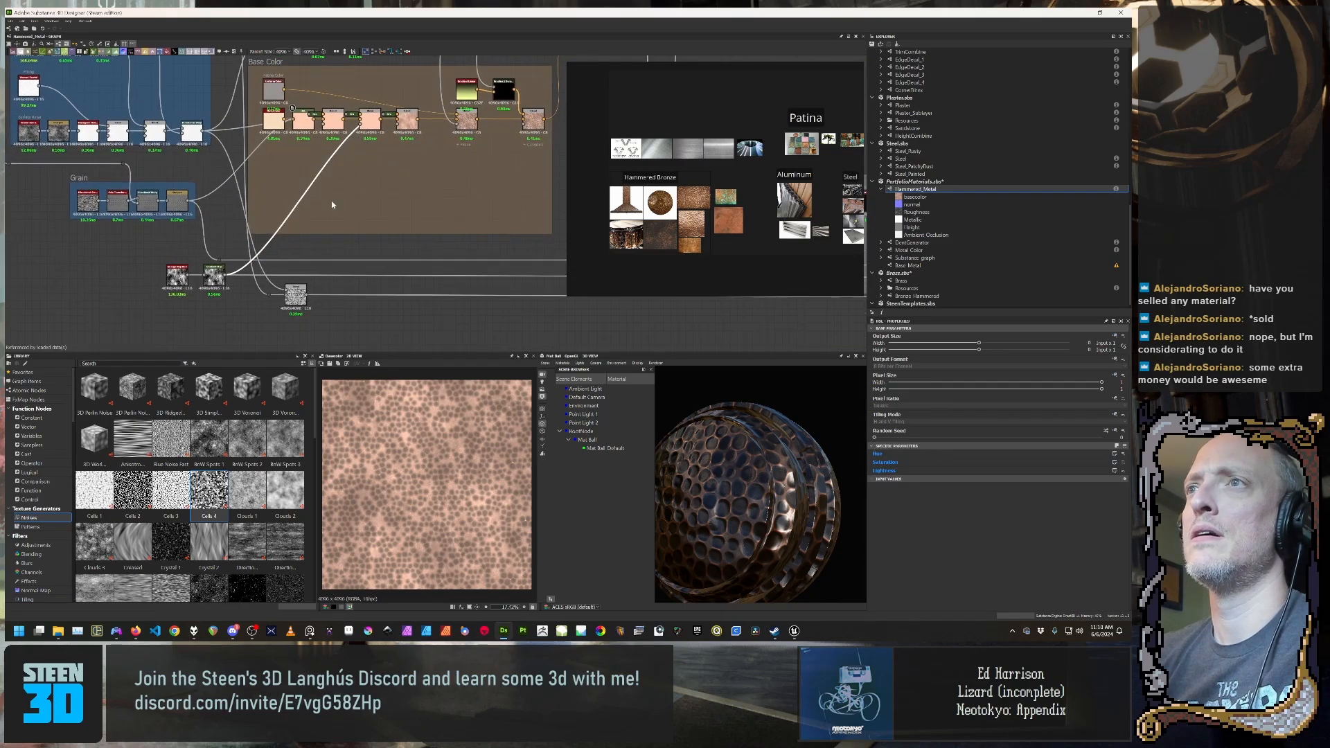
pyautogui.scroll(-3, 304, 272)
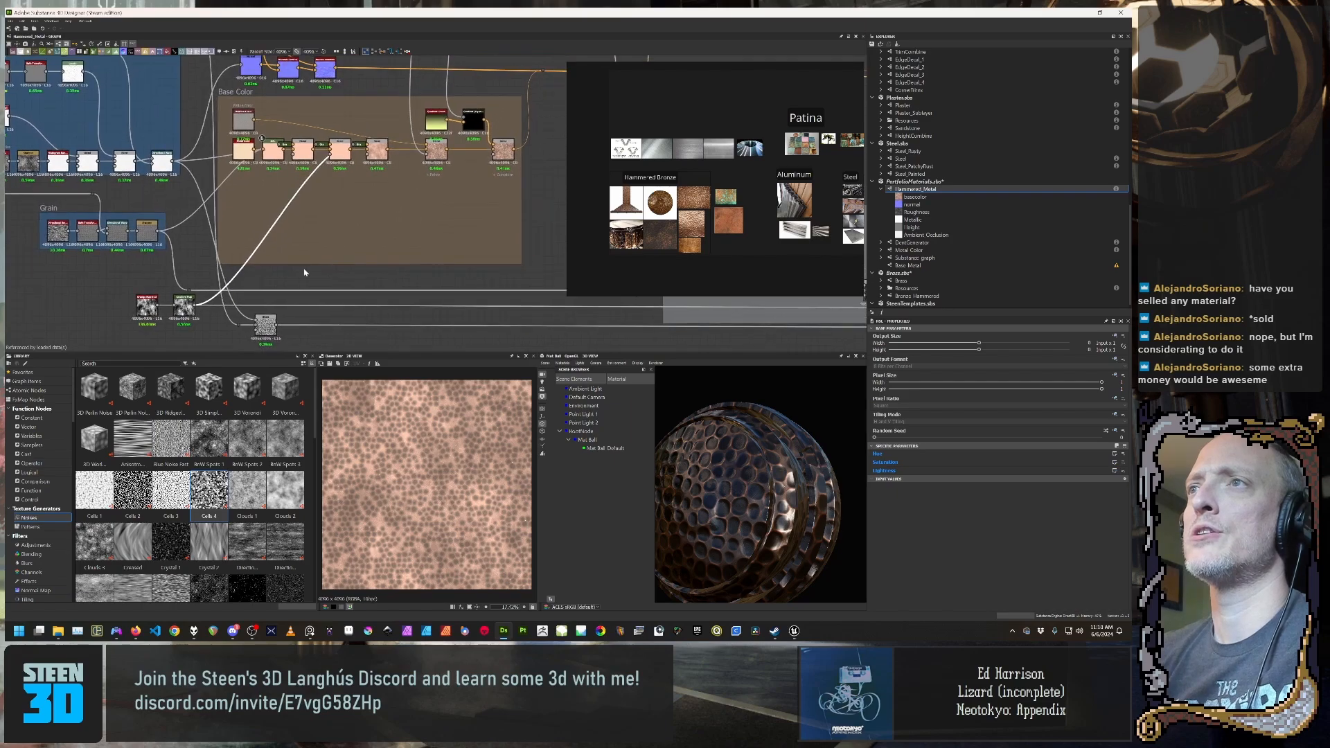
pyautogui.scroll(-1, 304, 272)
pyautogui.moveTo(386, 291); pyautogui.dragTo(264, 283, button='middle')
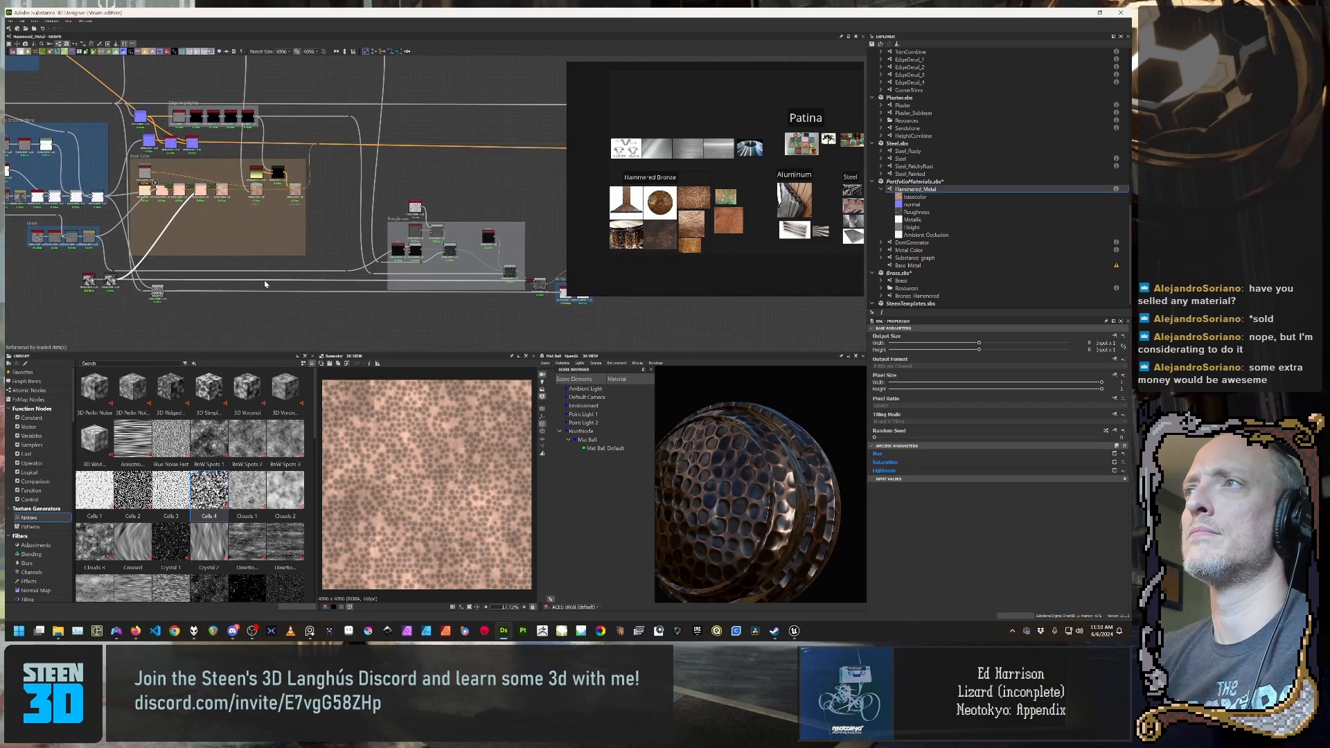
pyautogui.scroll(1, 159, 288)
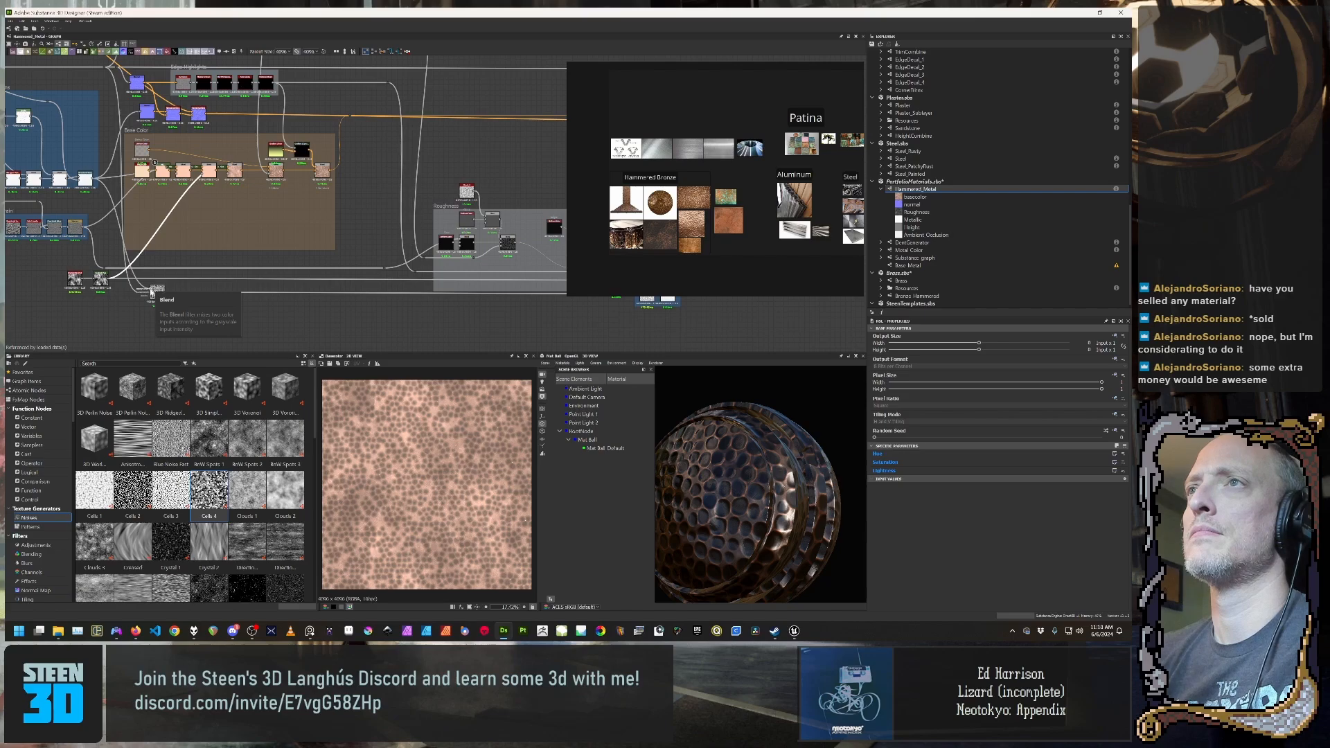
pyautogui.moveTo(157, 291); pyautogui.dragTo(260, 298, button='middle')
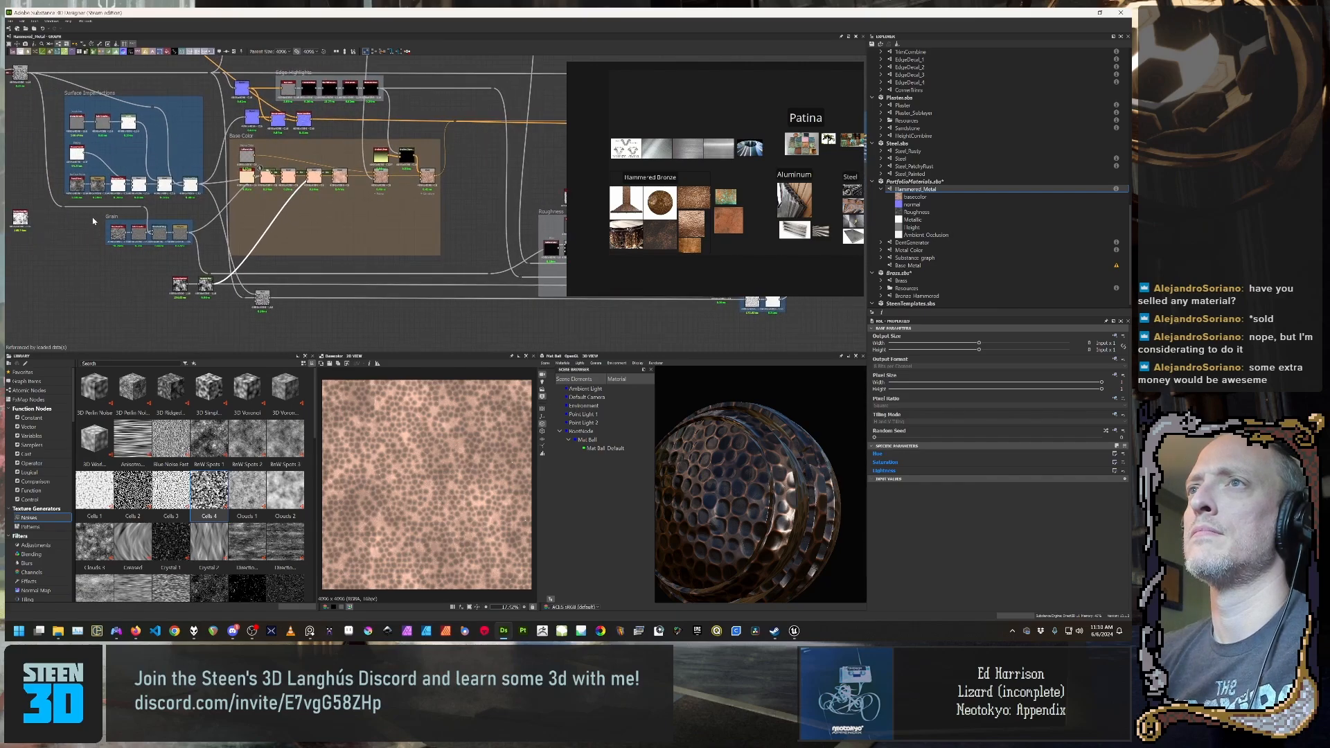
# Step: Look over the Grain and Macro Dents node groups and their connections in the Hammered_Metal graph
pyautogui.moveTo(93, 221); pyautogui.dragTo(196, 252)
pyautogui.moveTo(195, 250); pyautogui.dragTo(240, 234, button='middle')
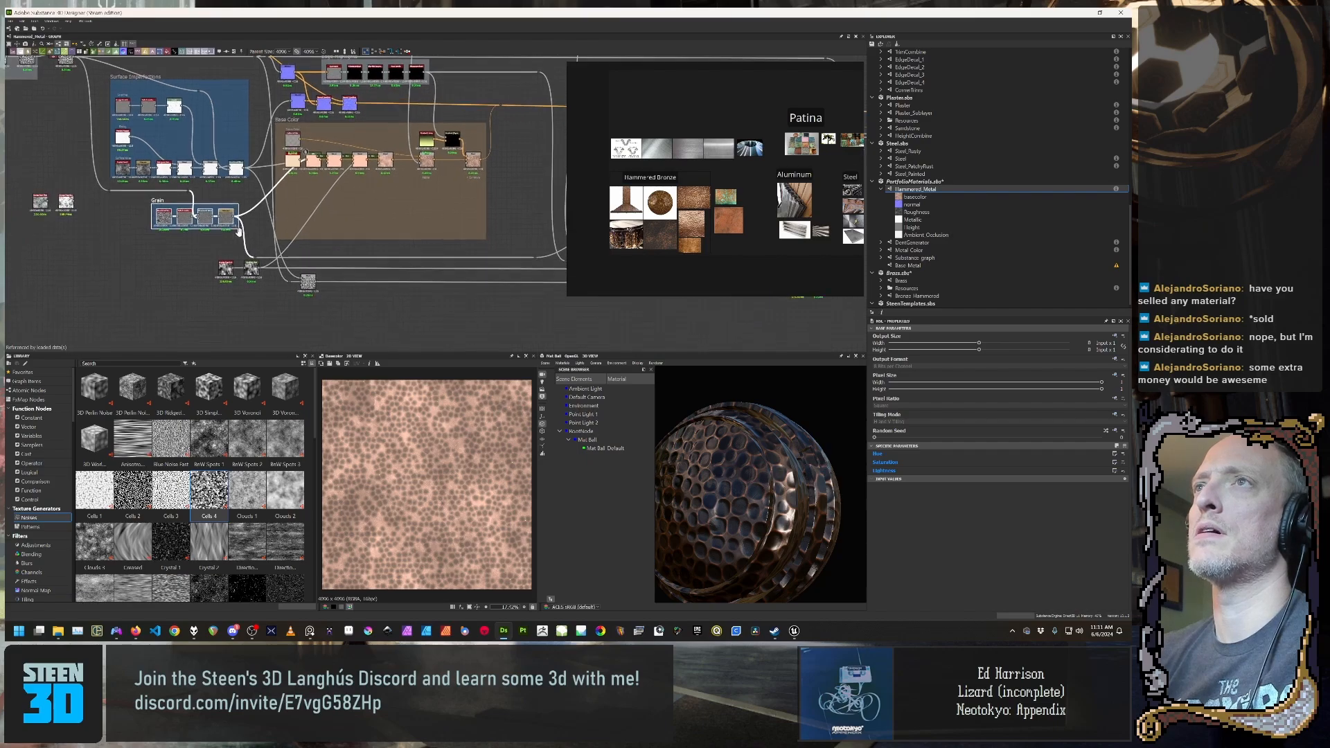
pyautogui.scroll(-1, 240, 234)
pyautogui.moveTo(159, 244); pyautogui.dragTo(133, 283, button='middle')
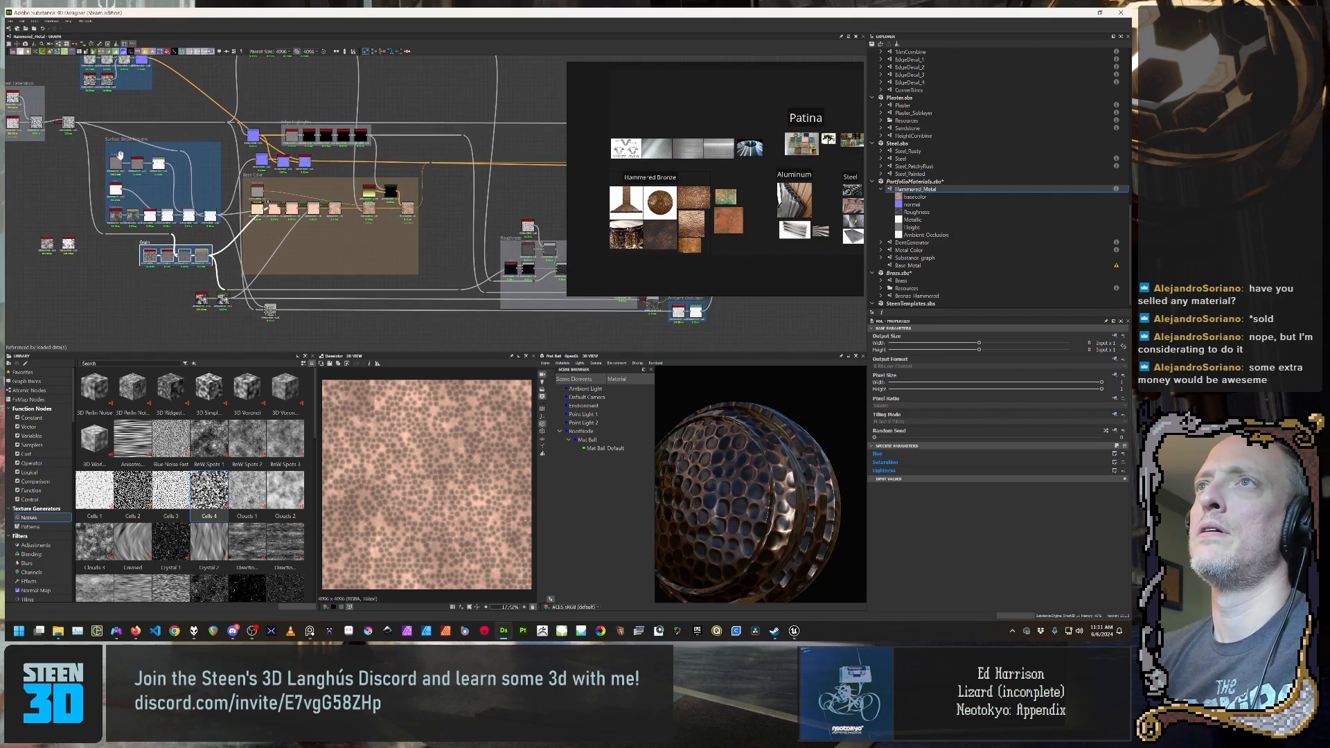
pyautogui.moveTo(121, 154); pyautogui.dragTo(129, 230, button='middle')
pyautogui.moveTo(73, 108); pyautogui.dragTo(184, 174)
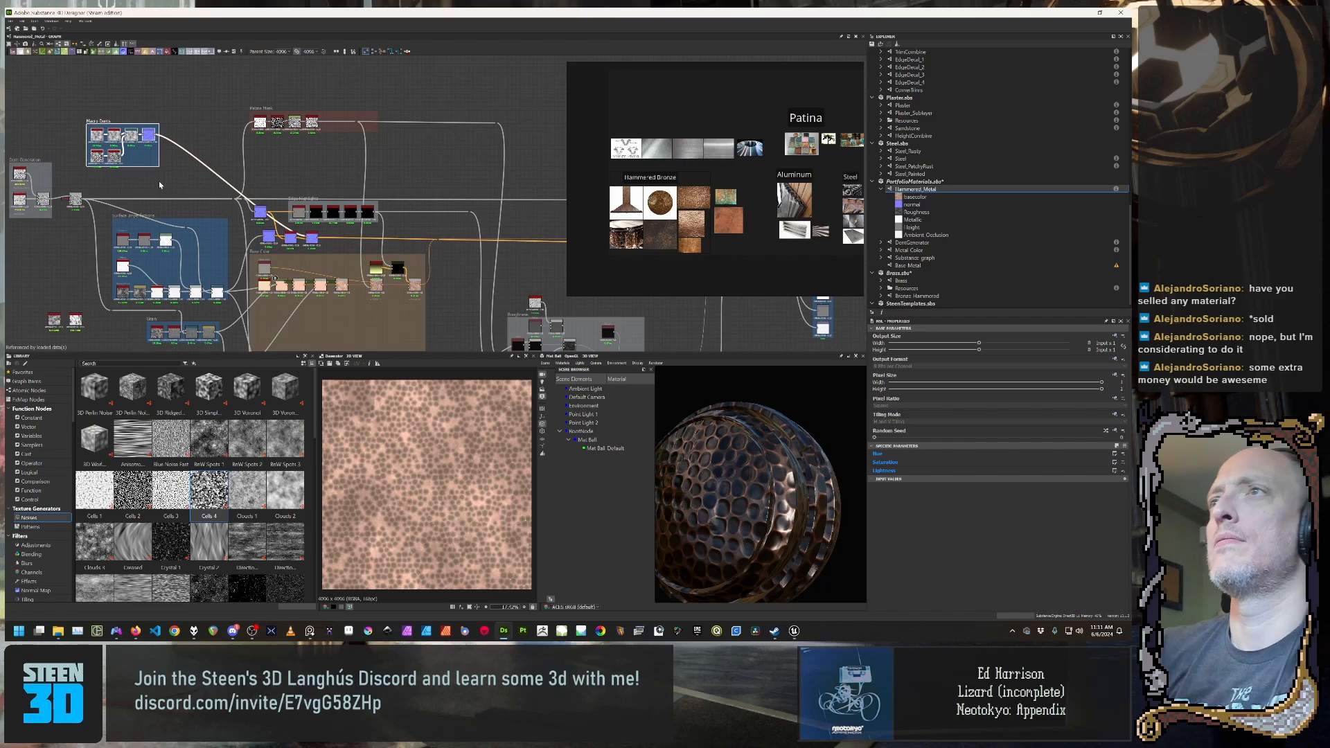
pyautogui.scroll(1, 324, 239)
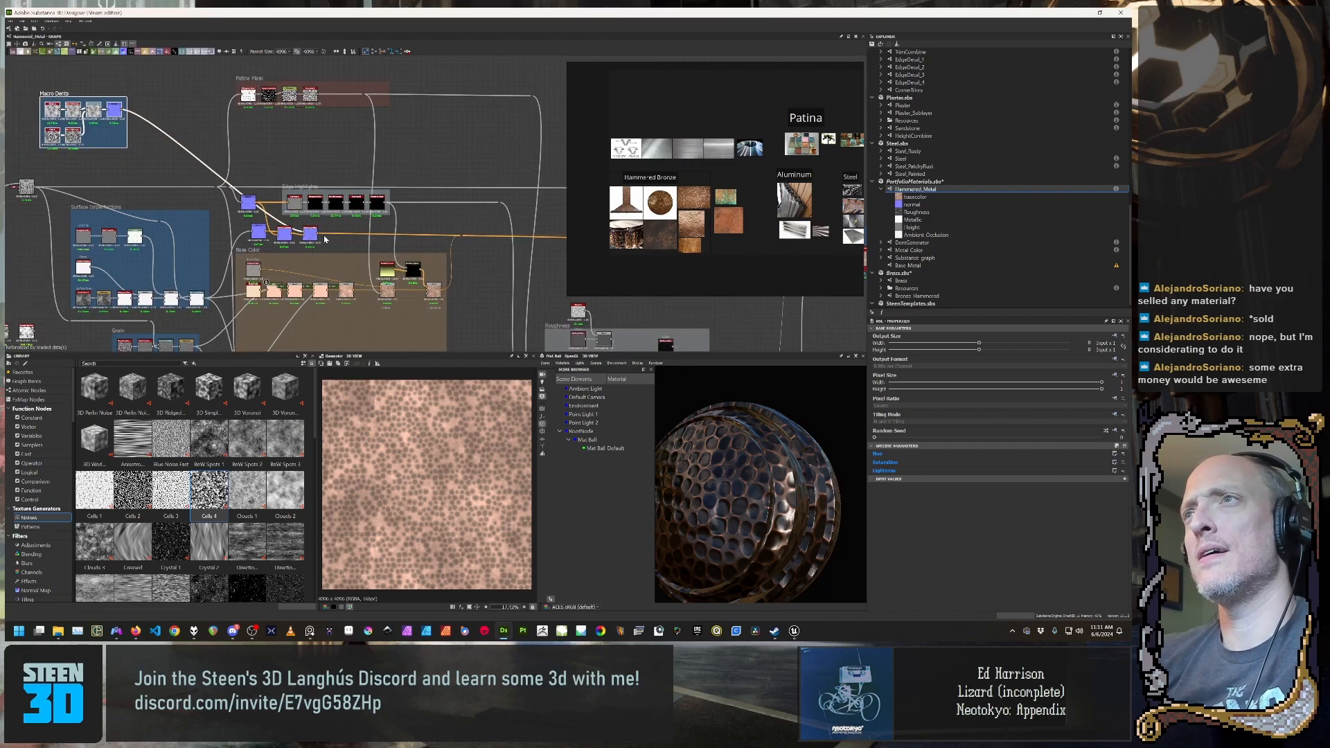
pyautogui.moveTo(339, 266); pyautogui.dragTo(393, 213, button='middle')
pyautogui.scroll(-1, 394, 214)
pyautogui.moveTo(267, 253); pyautogui.dragTo(321, 244, button='middle')
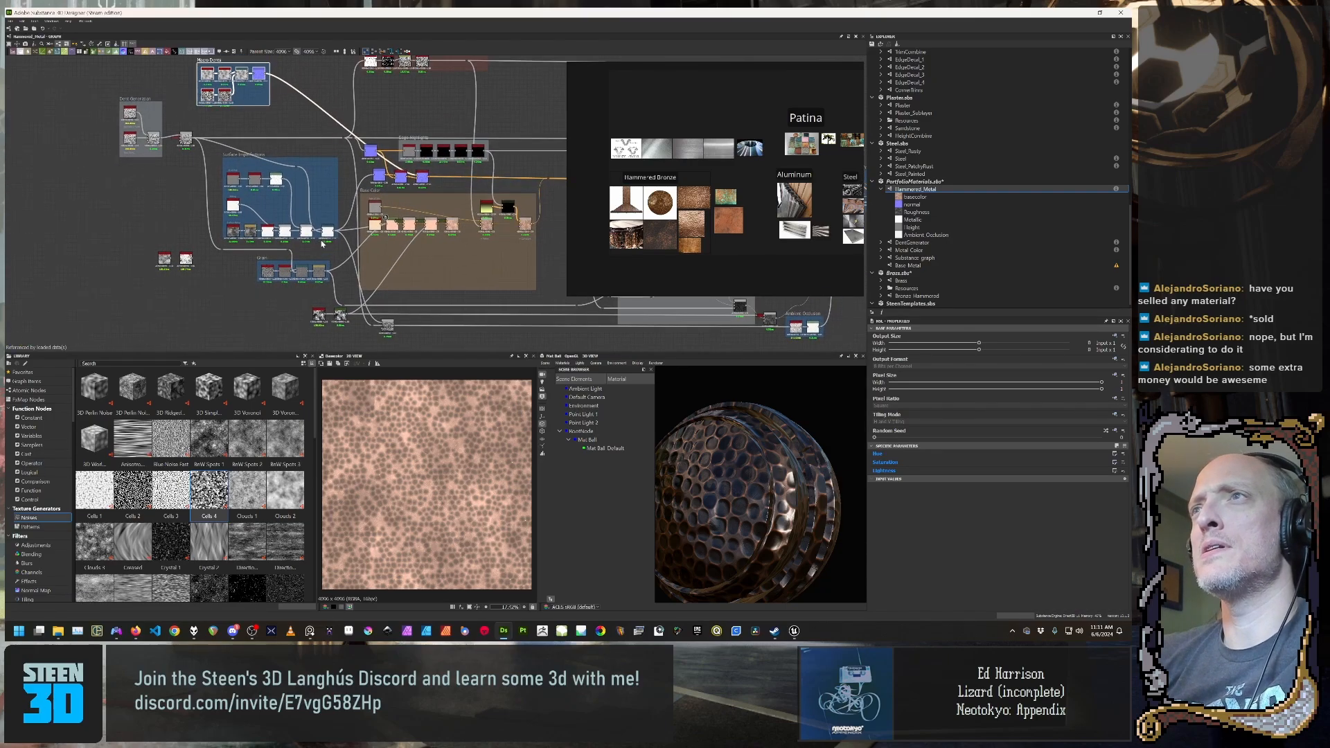
# Step: Select the Surface Imperfections group with all its nodes and add the Grain group to the selection
pyautogui.click(243, 155)
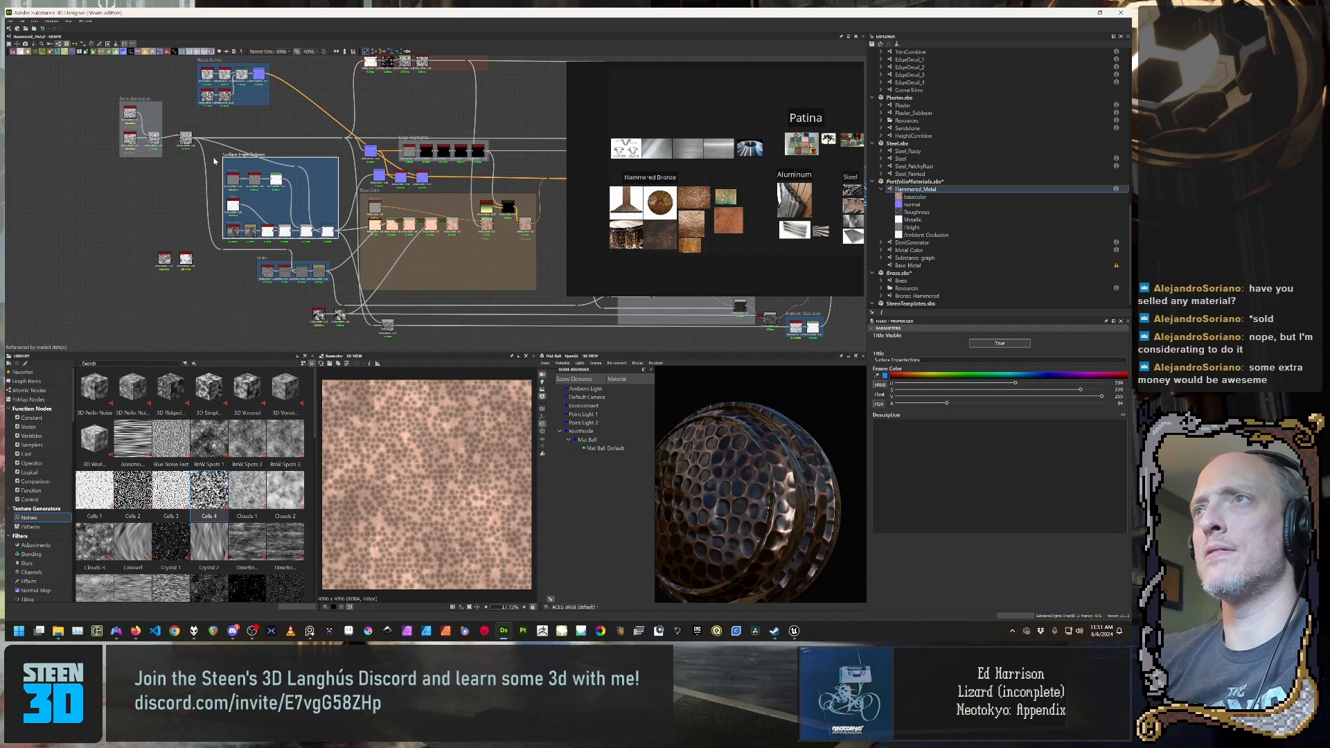
pyautogui.moveTo(214, 152); pyautogui.dragTo(345, 240)
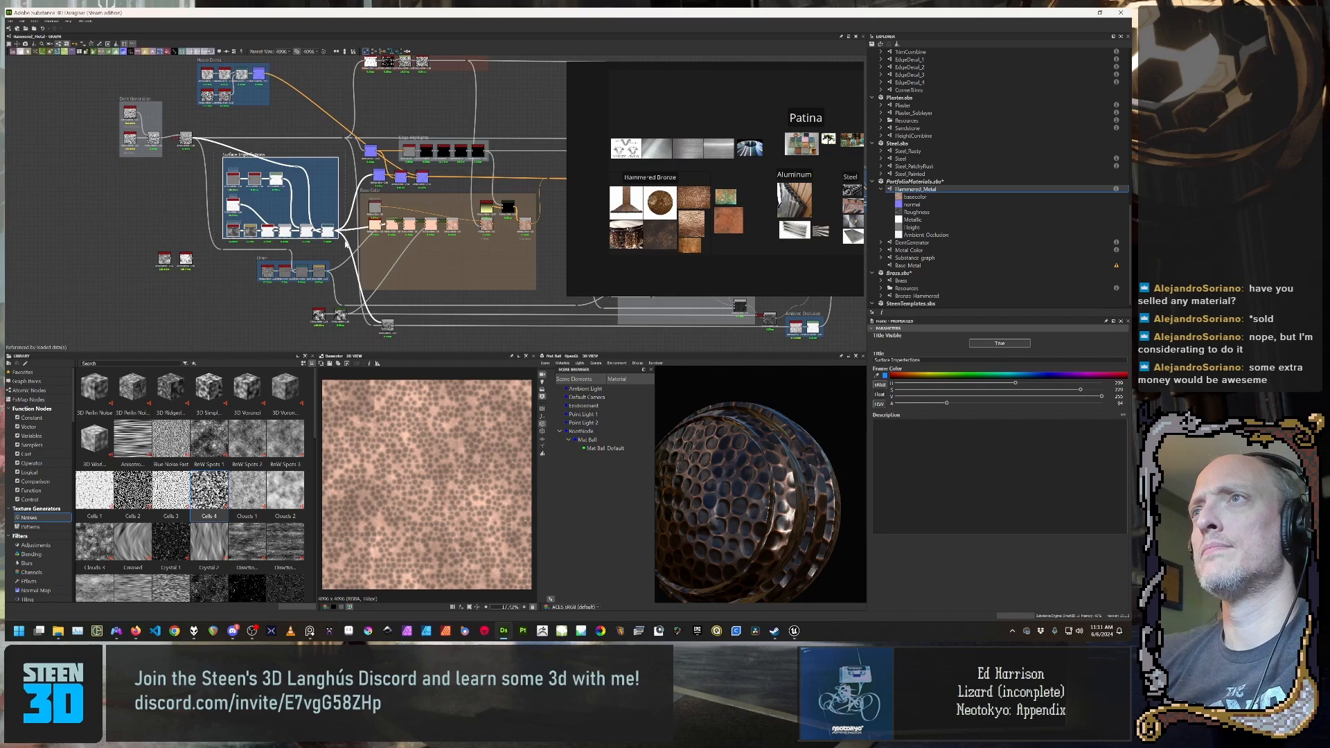
pyautogui.moveTo(338, 309); pyautogui.dragTo(326, 255, button='middle')
pyautogui.scroll(2, 327, 255)
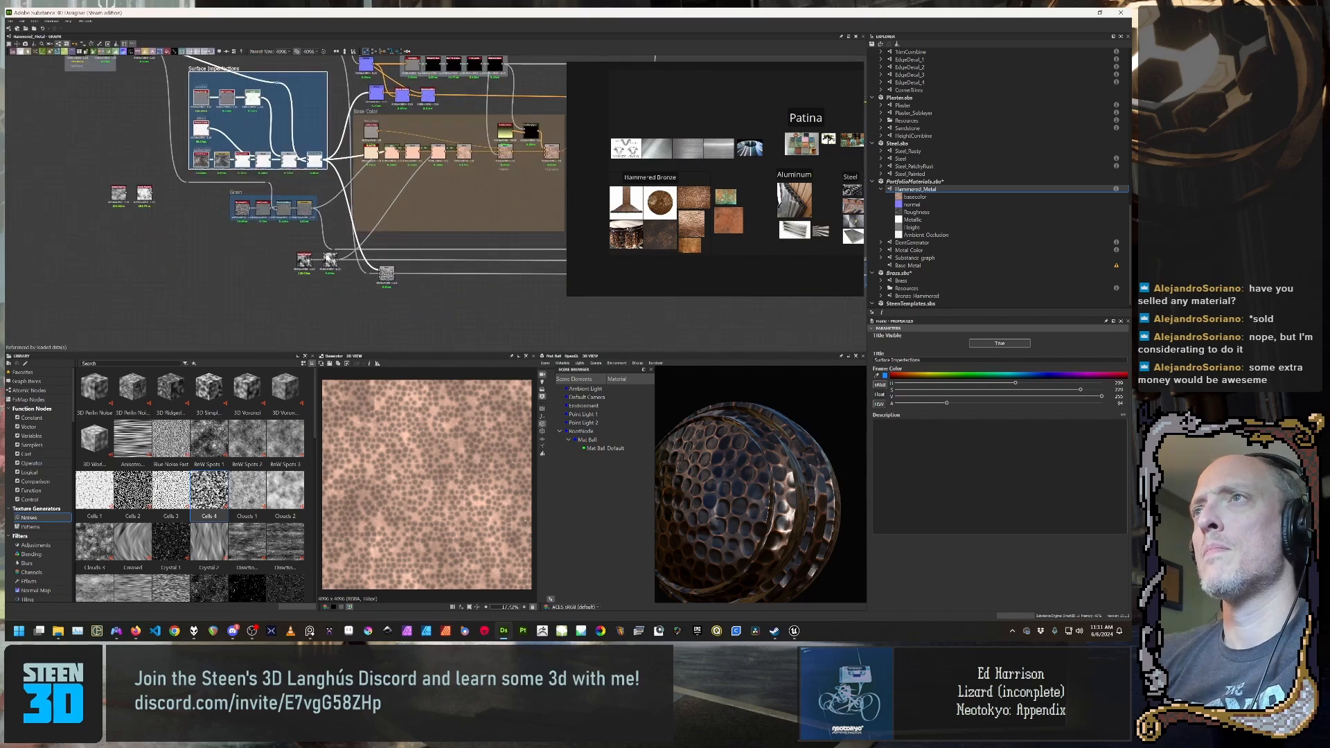
pyautogui.moveTo(336, 209); pyautogui.dragTo(279, 242, button='middle')
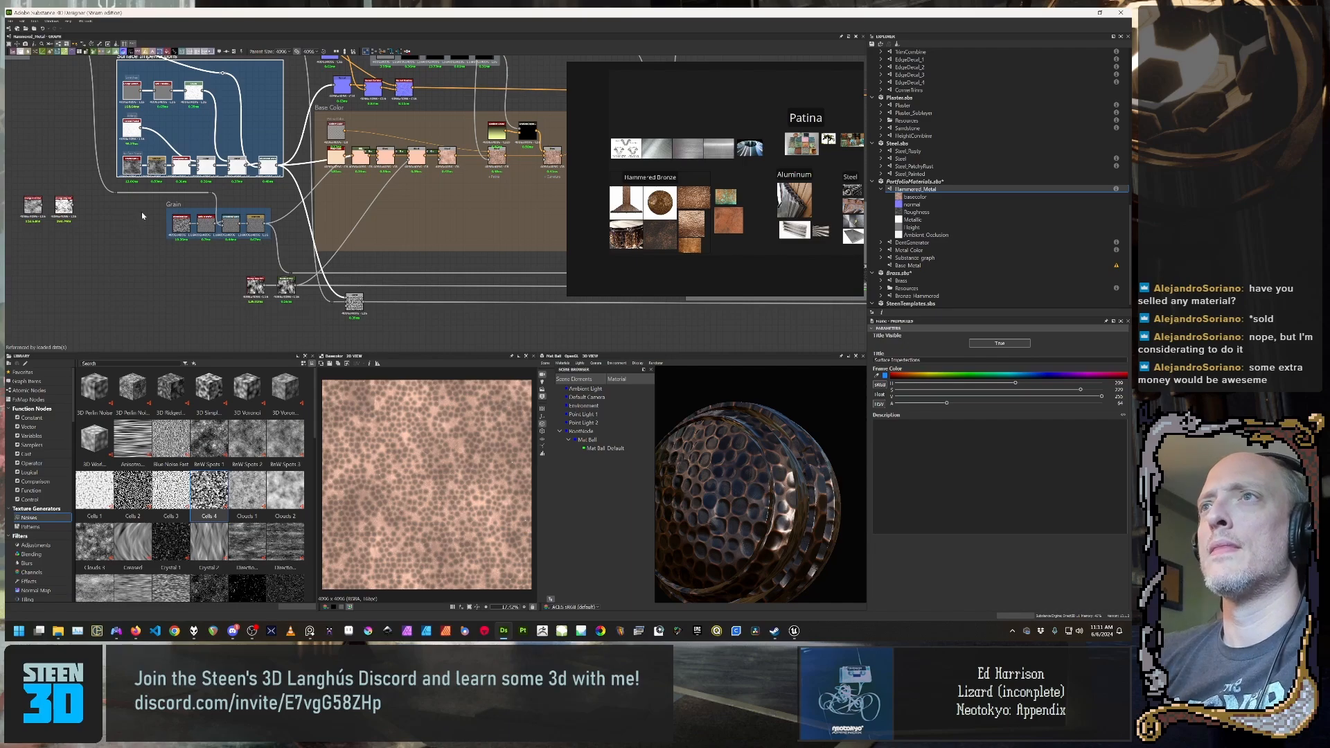
pyautogui.moveTo(145, 202); pyautogui.dragTo(246, 305, button='middle')
pyautogui.scroll(5, 322, 203)
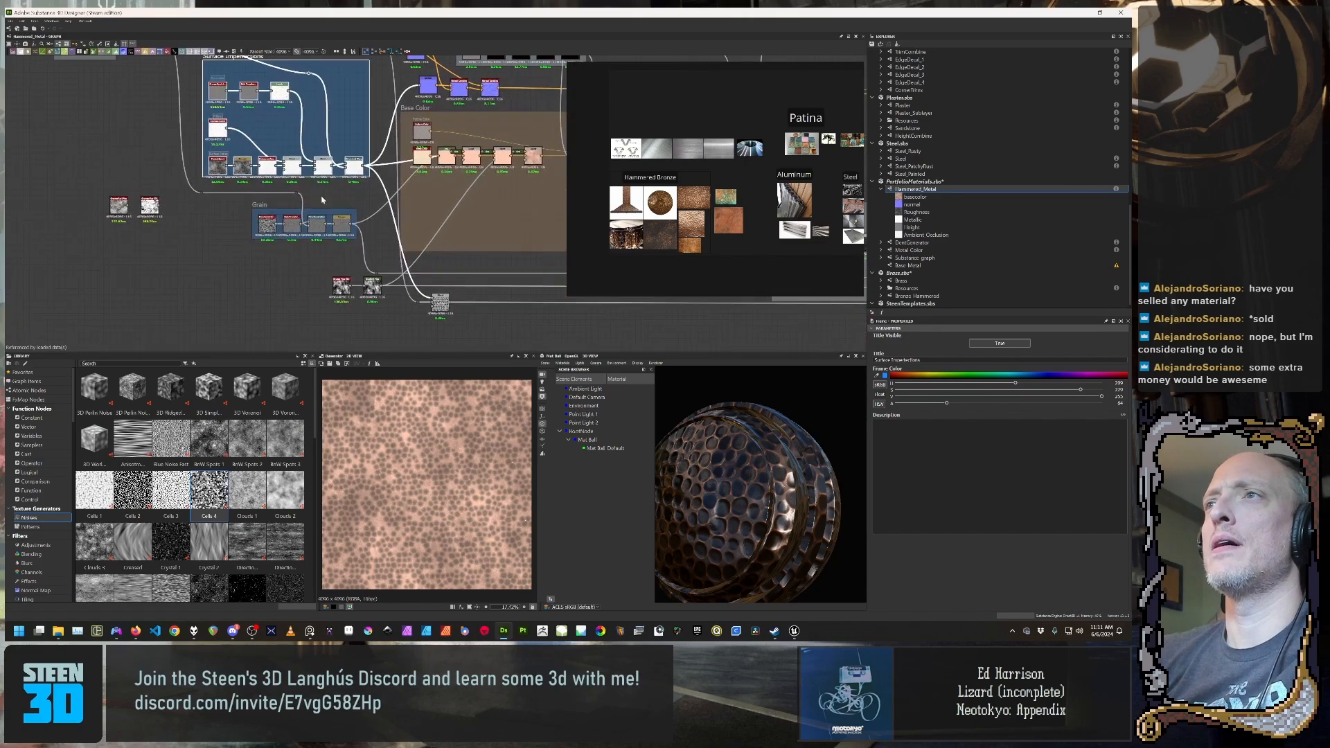
pyautogui.scroll(-2, 321, 208)
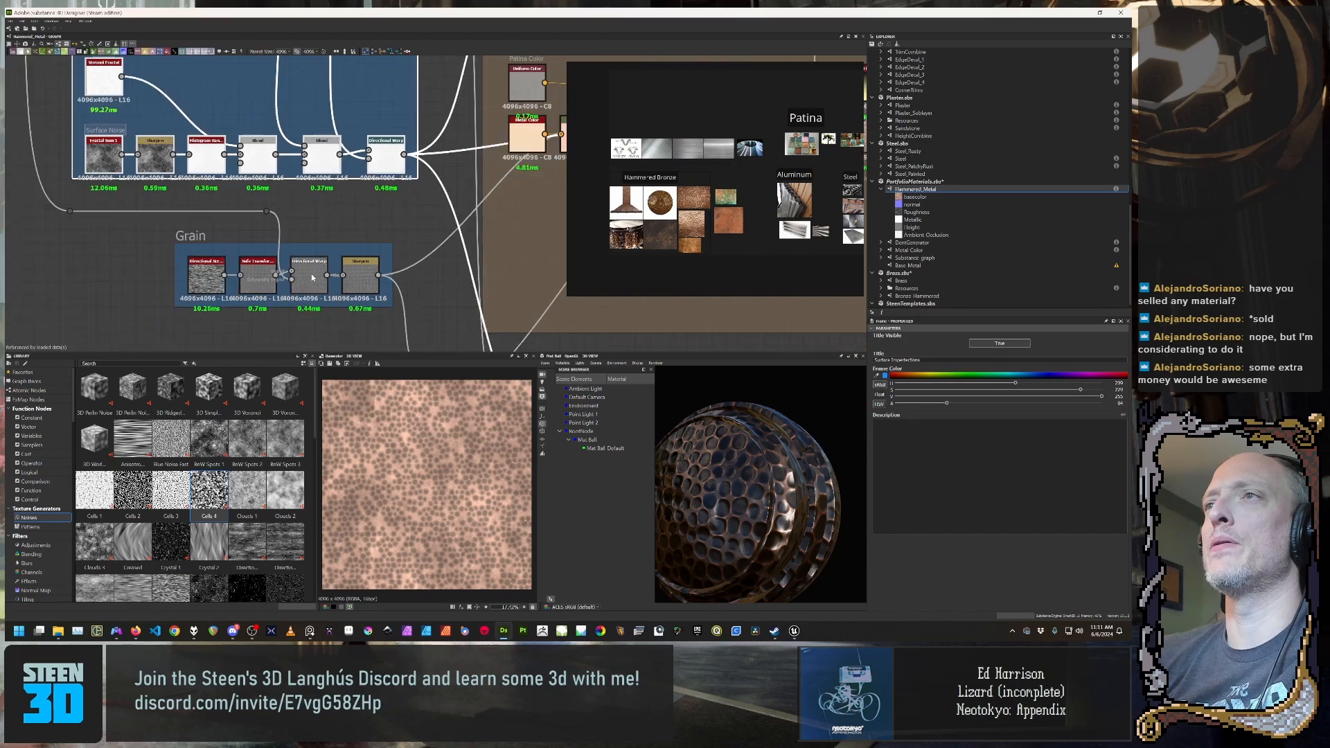
pyautogui.moveTo(327, 221); pyautogui.dragTo(308, 249, button='middle')
pyautogui.scroll(-3, 309, 249)
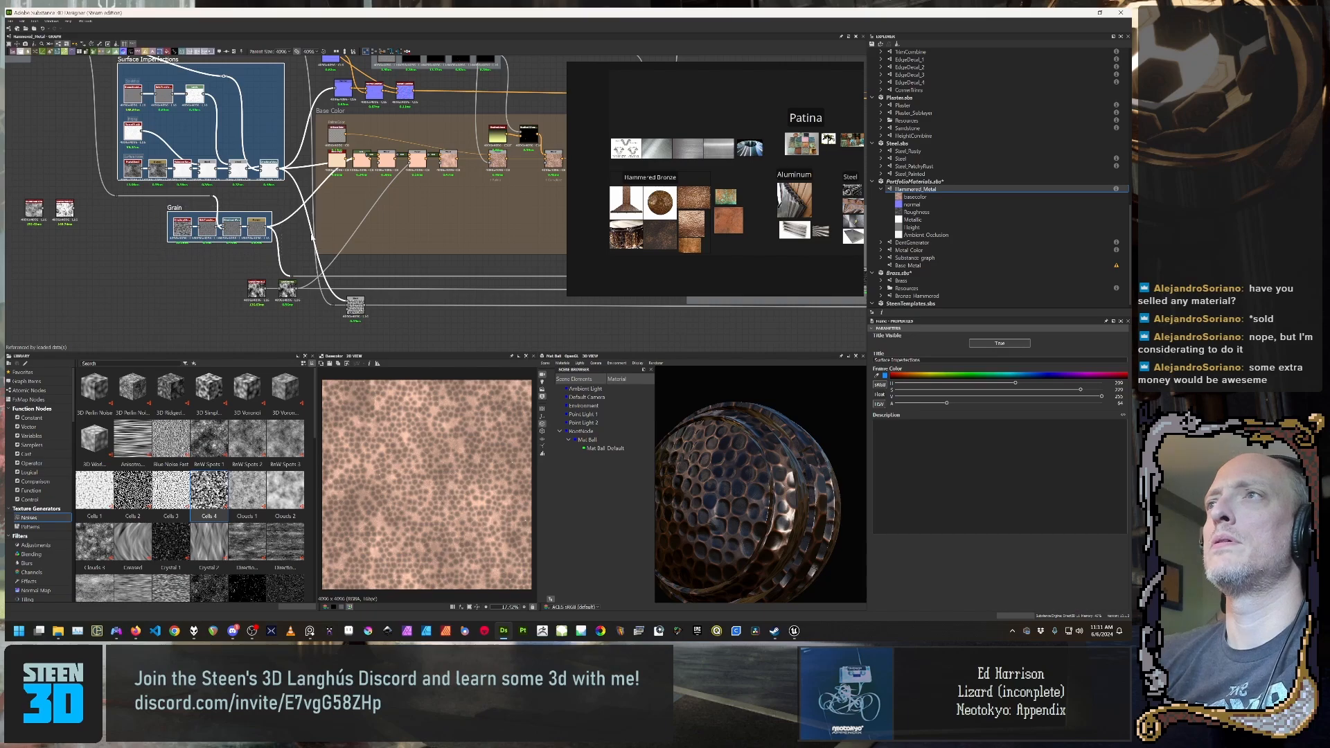
# Step: Add the Base Color frame with its metal color chain and the Grunge Map and Gradient Map pair to the selection and copy everything
pyautogui.moveTo(312, 237); pyautogui.dragTo(193, 261, button='middle')
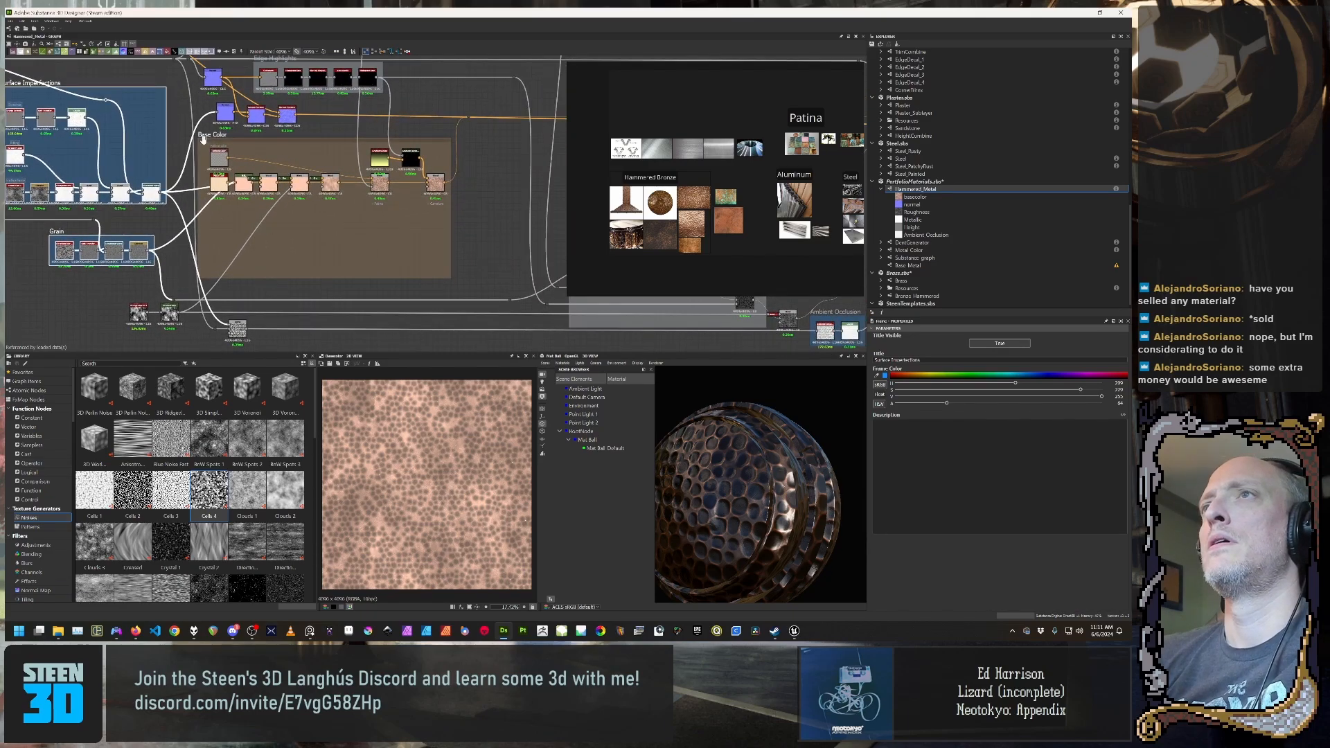
pyautogui.moveTo(203, 139)
pyautogui.mouseDown(button='middle')
pyautogui.moveTo(216, 164)
pyautogui.moveTo(202, 132)
pyautogui.mouseUp(button='middle')
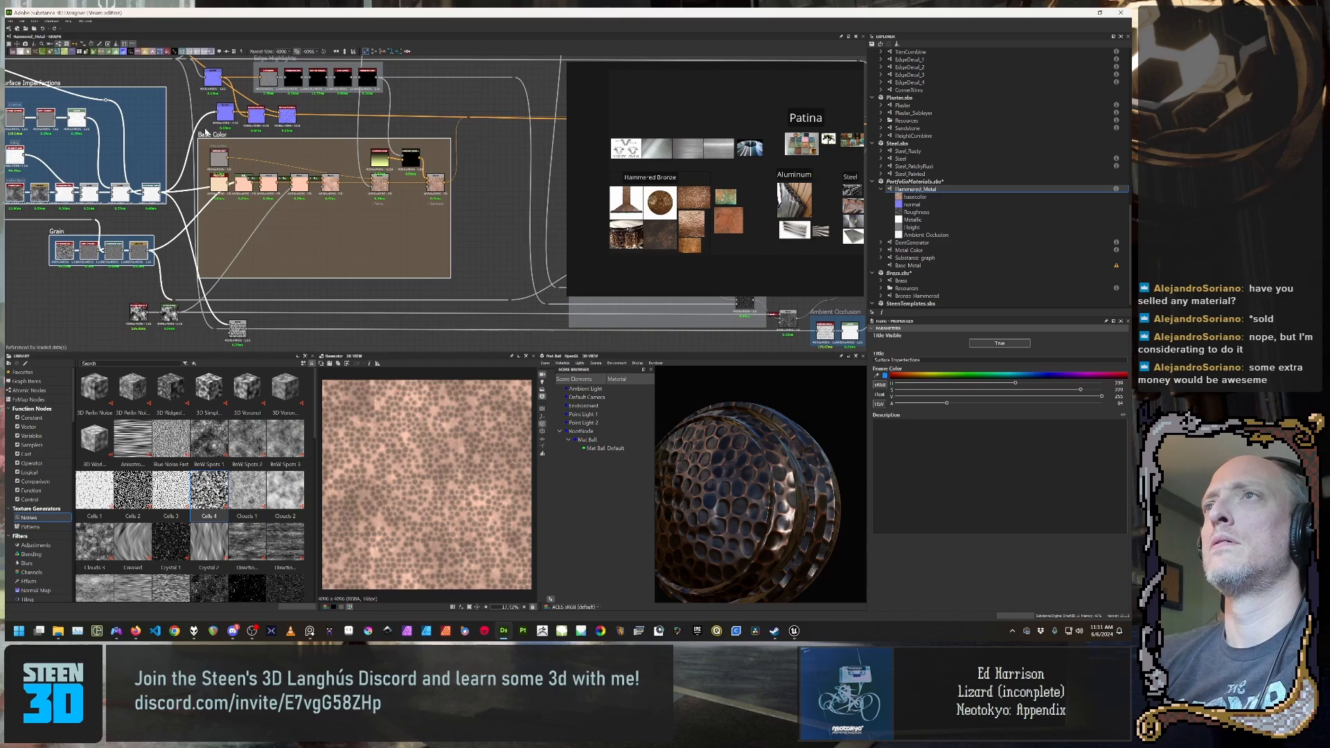
pyautogui.moveTo(206, 133); pyautogui.dragTo(347, 219)
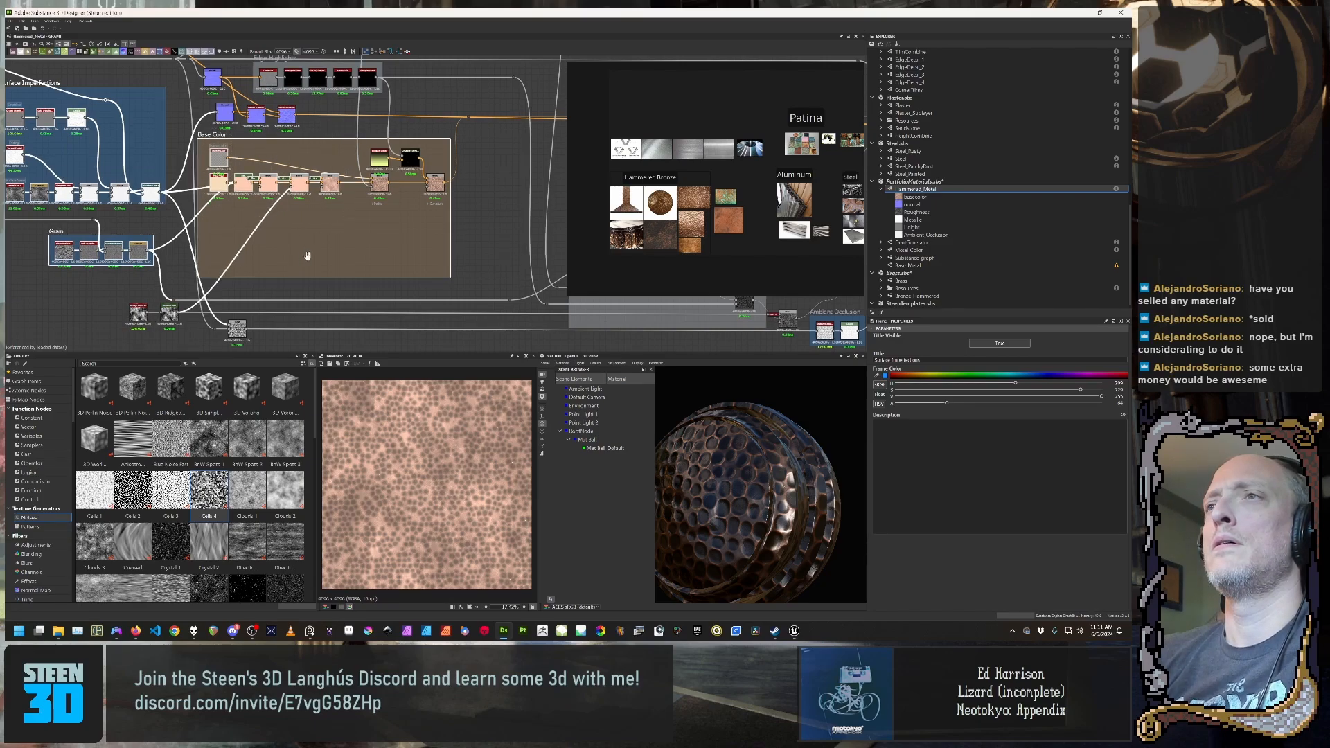
pyautogui.moveTo(280, 277); pyautogui.dragTo(324, 207, button='middle')
pyautogui.moveTo(222, 255); pyautogui.dragTo(232, 238)
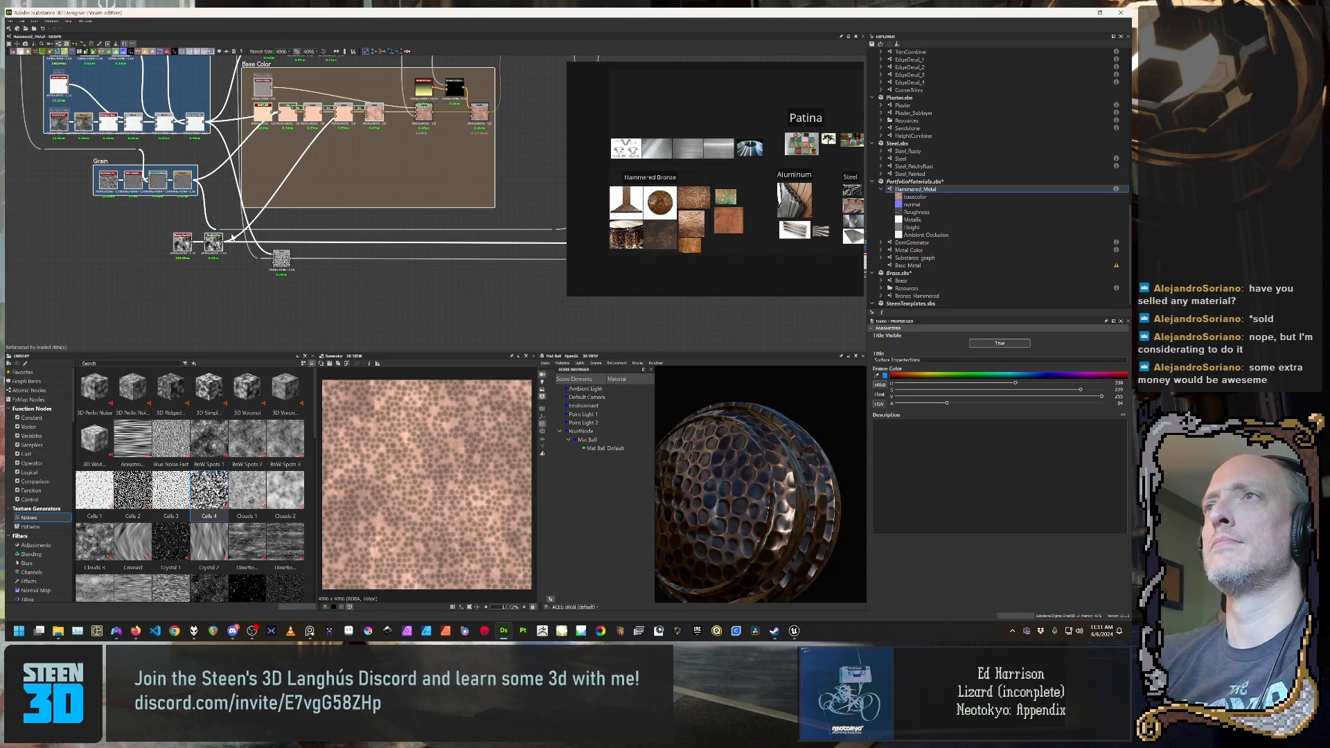
pyautogui.scroll(-3, 232, 237)
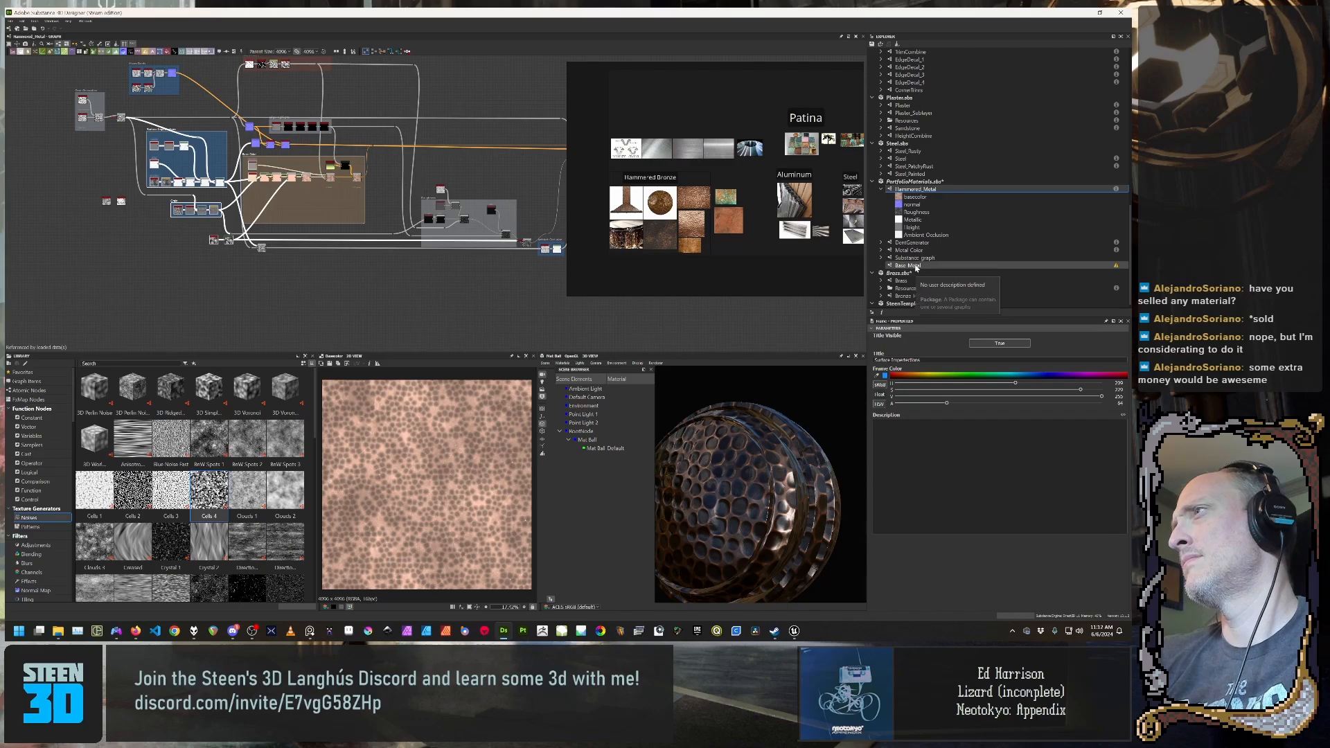
# Step: Open the Base Metal graph and delete all its existing nodes
pyautogui.click(916, 266)
pyautogui.doubleClick(916, 266)
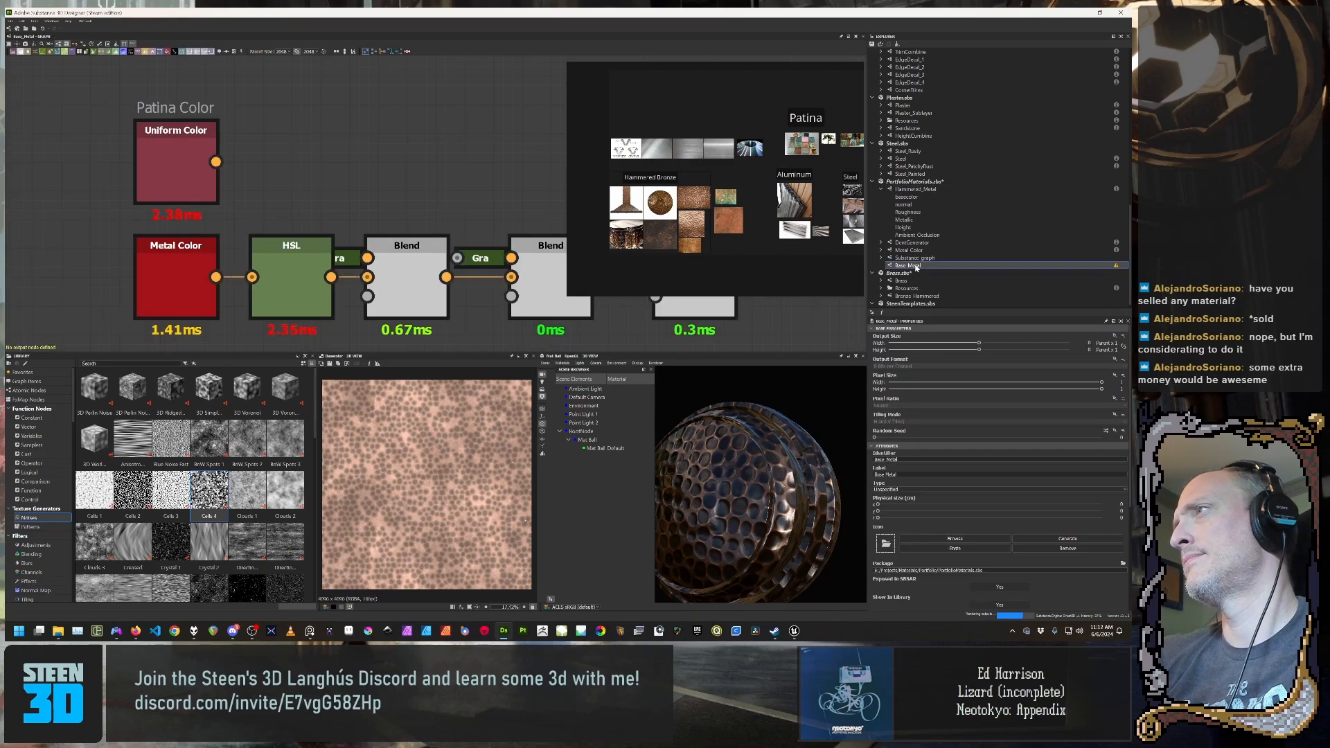
pyautogui.scroll(-3, 477, 187)
pyautogui.moveTo(485, 263); pyautogui.dragTo(319, 281, button='middle')
pyautogui.moveTo(448, 282); pyautogui.dragTo(110, 141)
pyautogui.press('Delete')
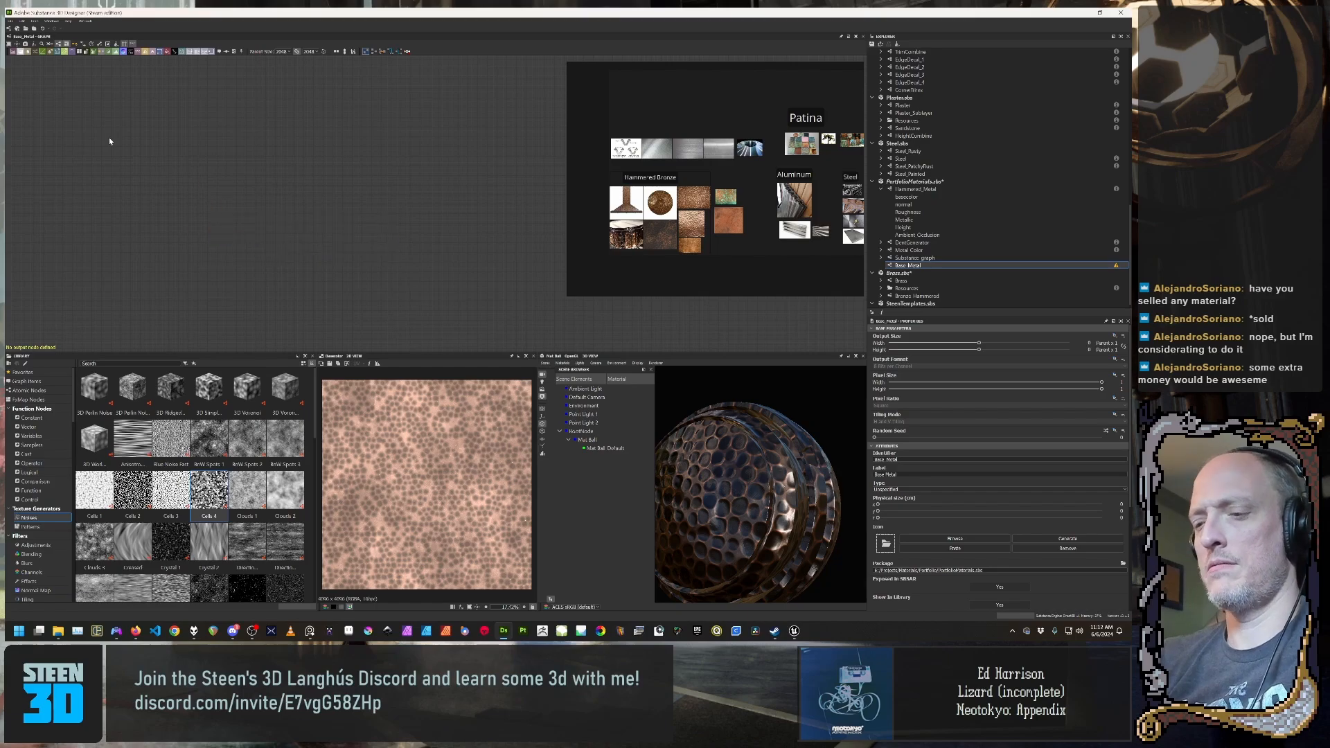
# Step: Paste the copied Surface Imperfections, Grain and Base Color groups with their linked nodes into the Base Metal graph
pyautogui.hotkey('ctrl', 'v')
pyautogui.scroll(-6, 221, 182)
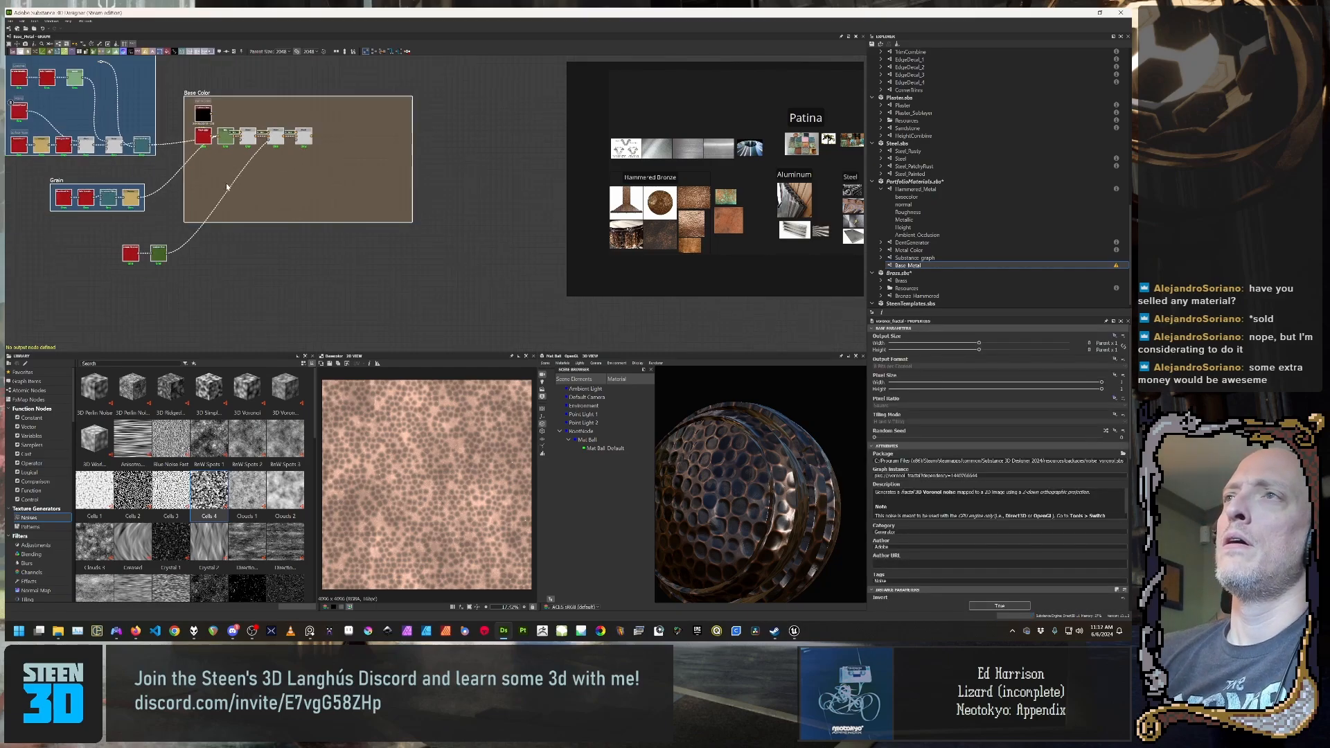
pyautogui.moveTo(216, 192); pyautogui.dragTo(189, 242, button='middle')
pyautogui.scroll(2, 381, 209)
pyautogui.click(296, 247)
pyautogui.moveTo(308, 252); pyautogui.dragTo(390, 286, button='middle')
pyautogui.click(248, 255)
pyautogui.scroll(-1, 361, 283)
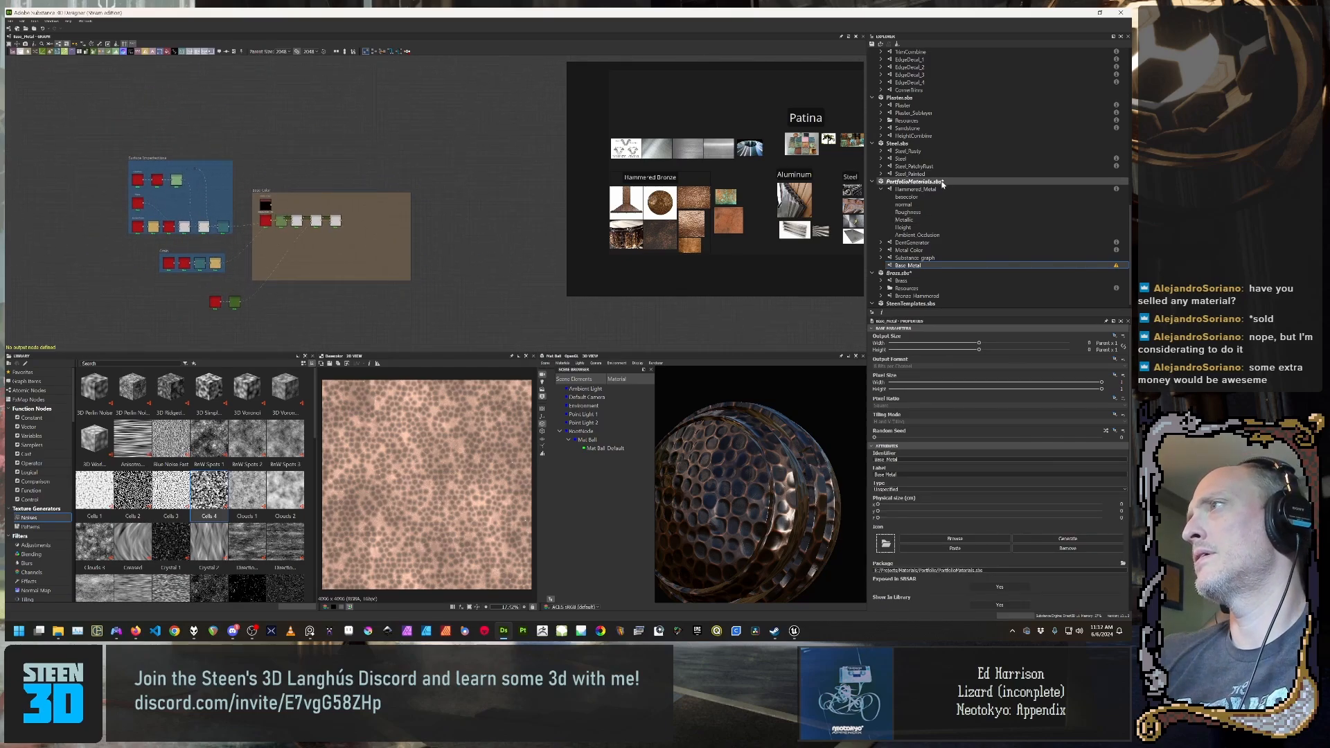
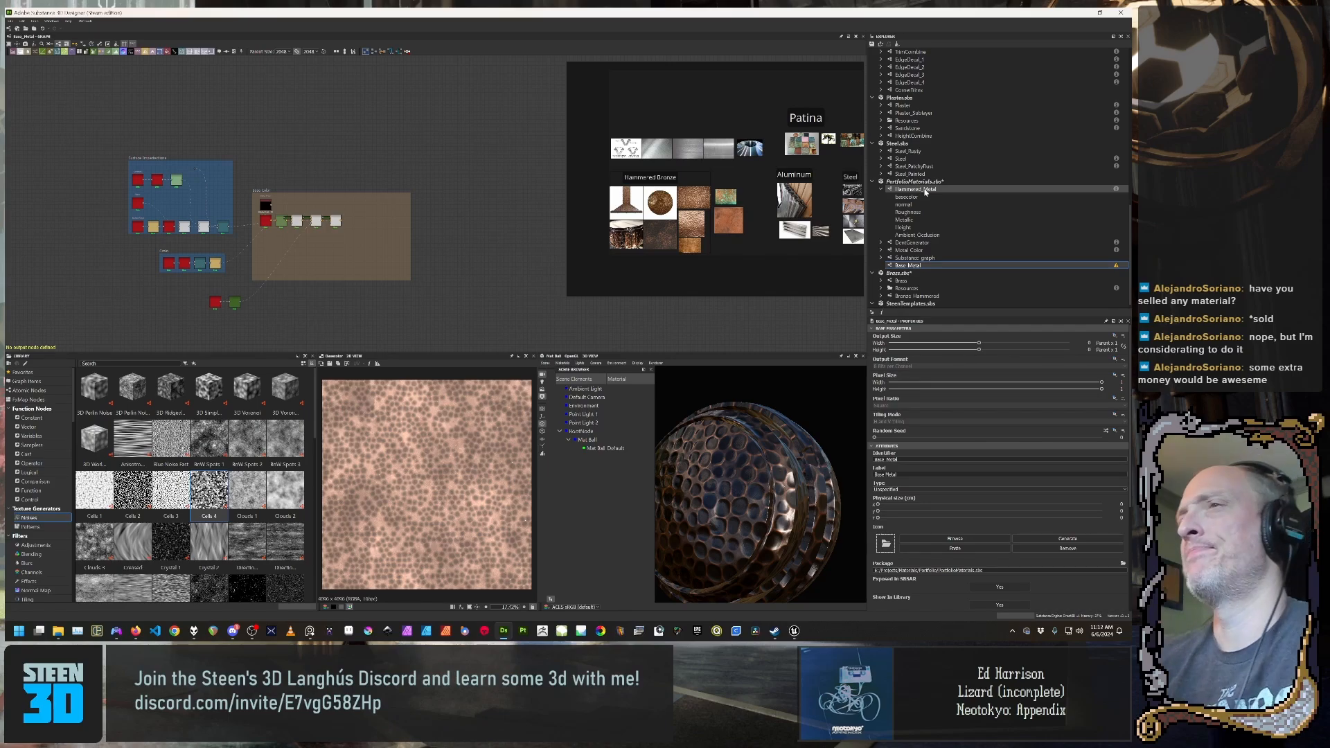
# Step: Preview the Surface Imperfections group's Directional Warp and move the unconnected dot node that feeds it above the frame
pyautogui.scroll(3, 325, 203)
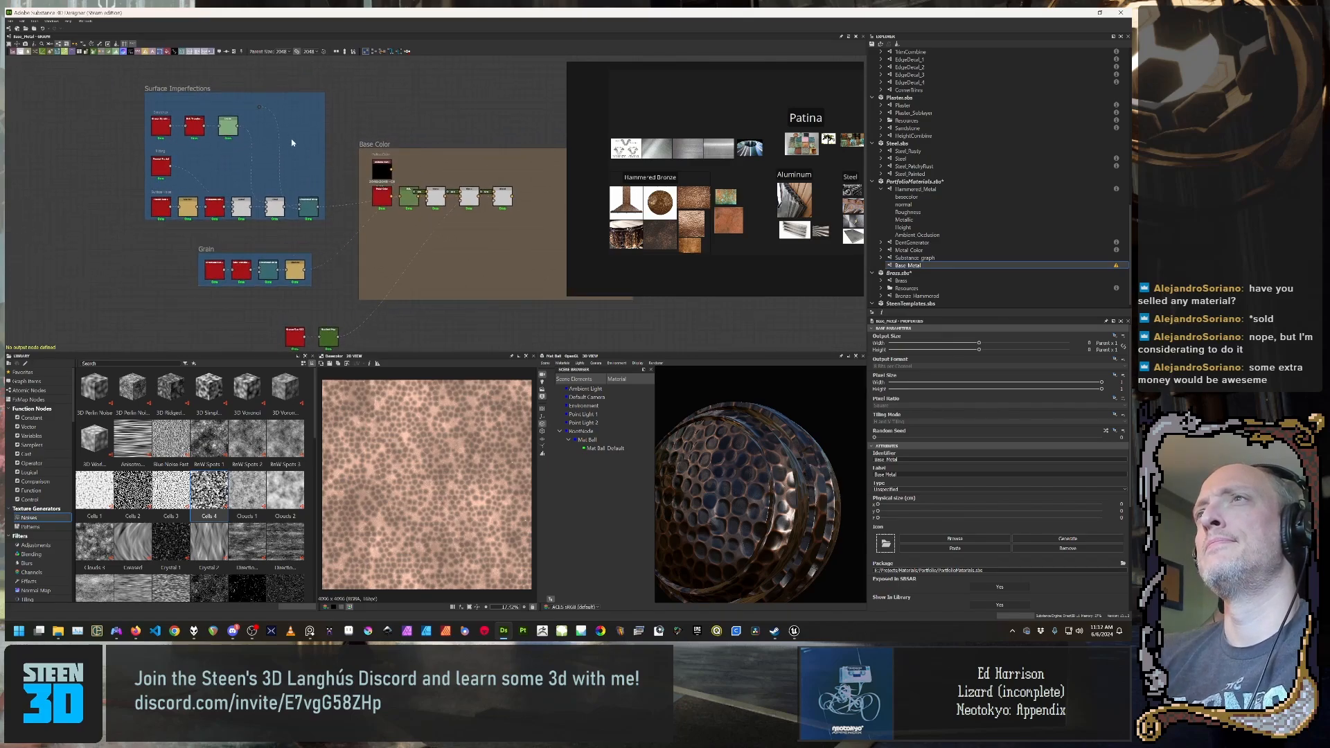
pyautogui.click(308, 207)
pyautogui.scroll(3, 307, 211)
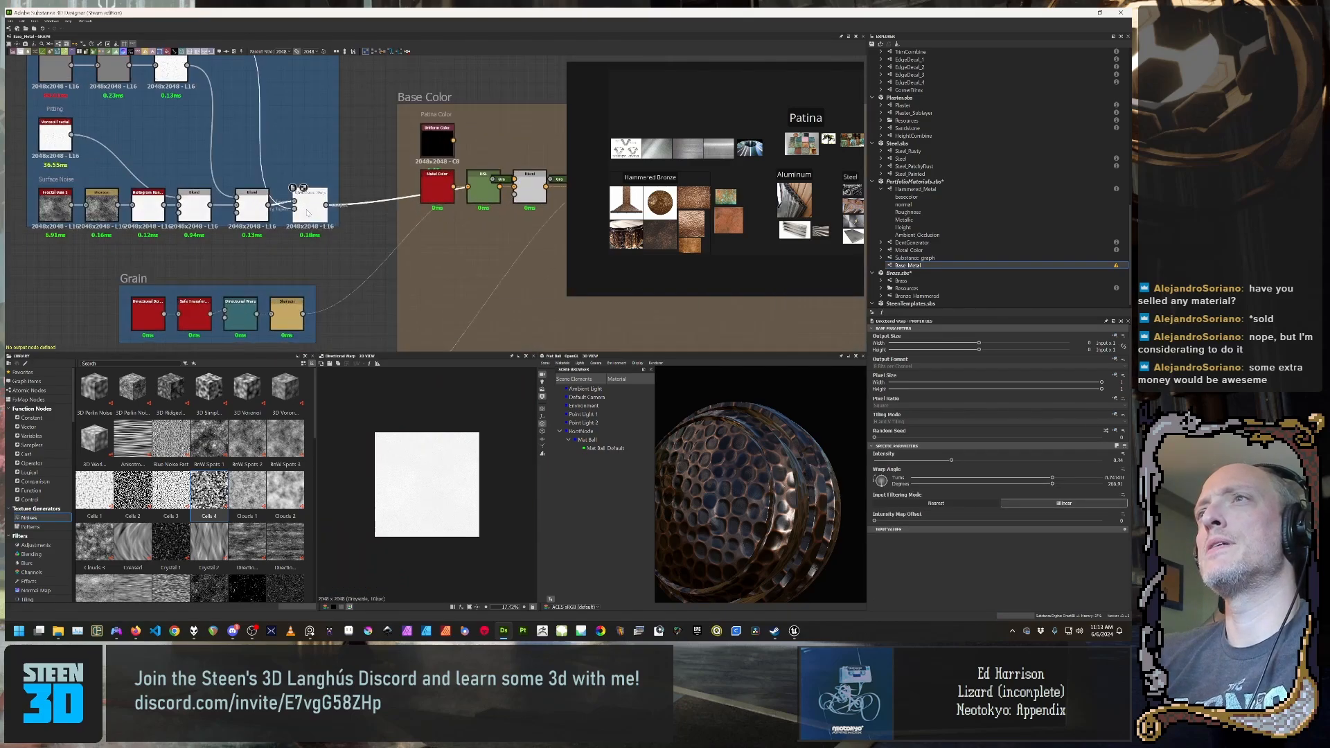
pyautogui.scroll(-4, 307, 211)
pyautogui.moveTo(292, 198); pyautogui.dragTo(290, 254, button='middle')
pyautogui.scroll(3, 304, 243)
pyautogui.moveTo(265, 146); pyautogui.dragTo(293, 84)
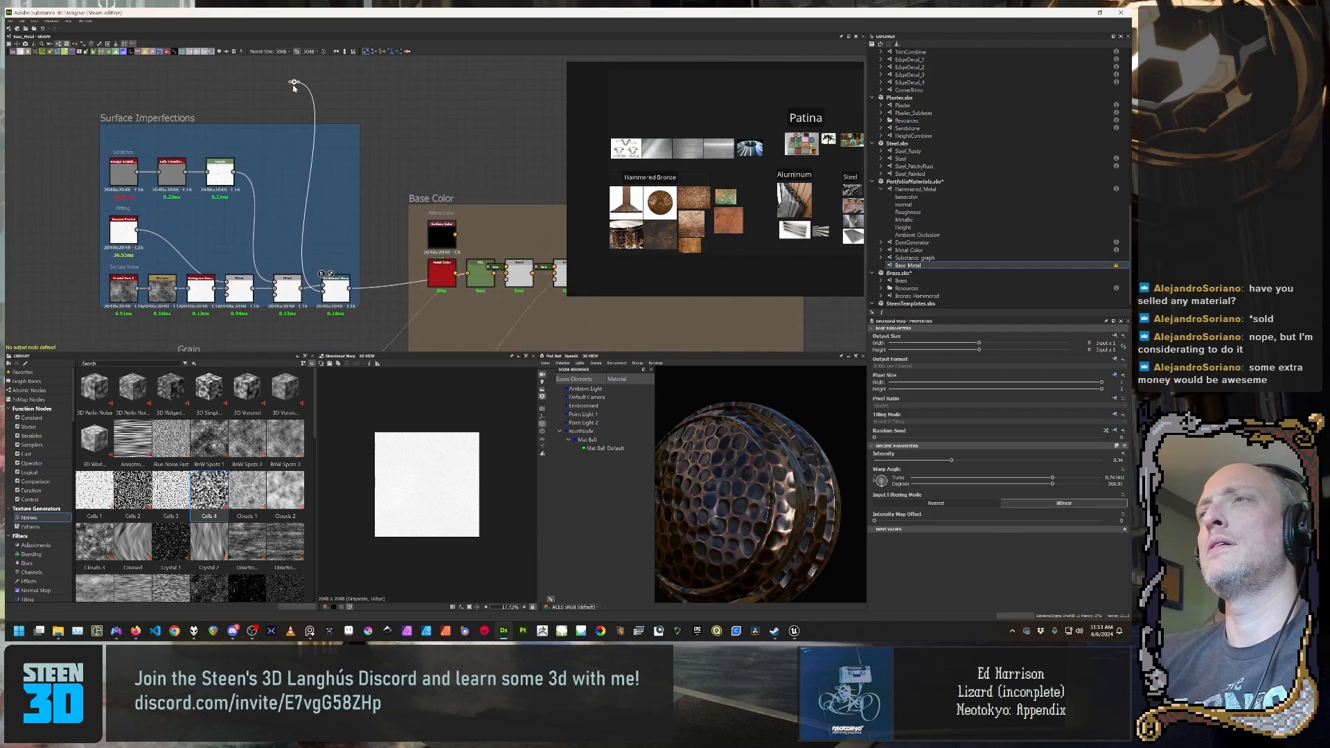
pyautogui.scroll(-3, 303, 190)
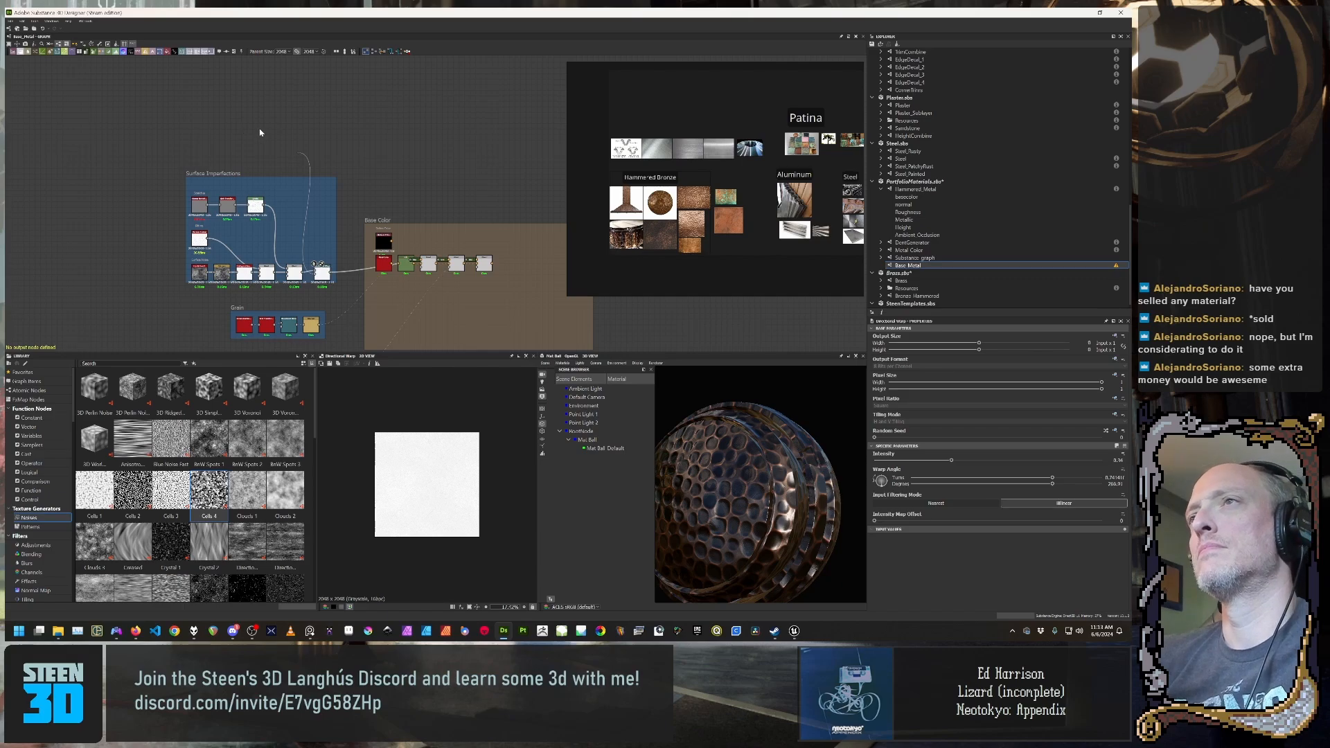
# Step: Add an Input Grayscale node above the Surface Imperfections frame
pyautogui.press('space')
pyautogui.write('input')
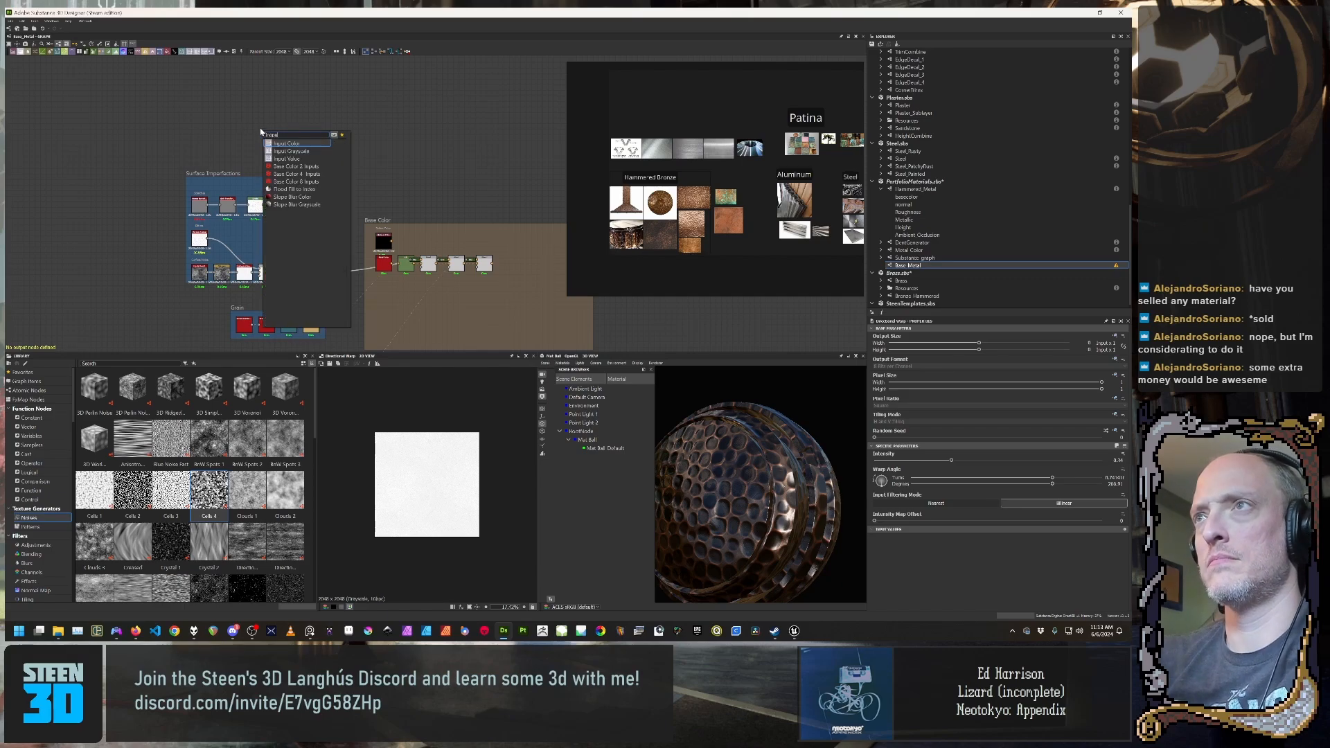
pyautogui.press('Down')
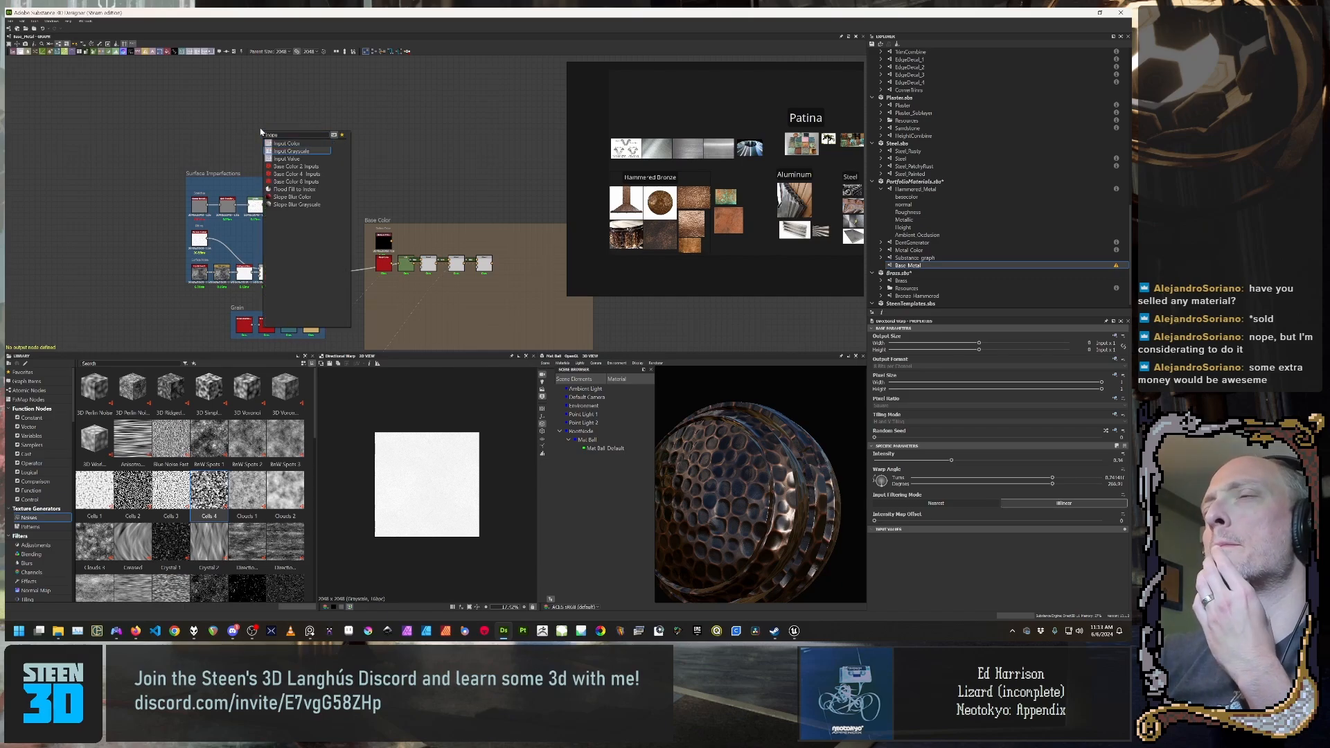
pyautogui.press('Return')
pyautogui.scroll(3, 262, 128)
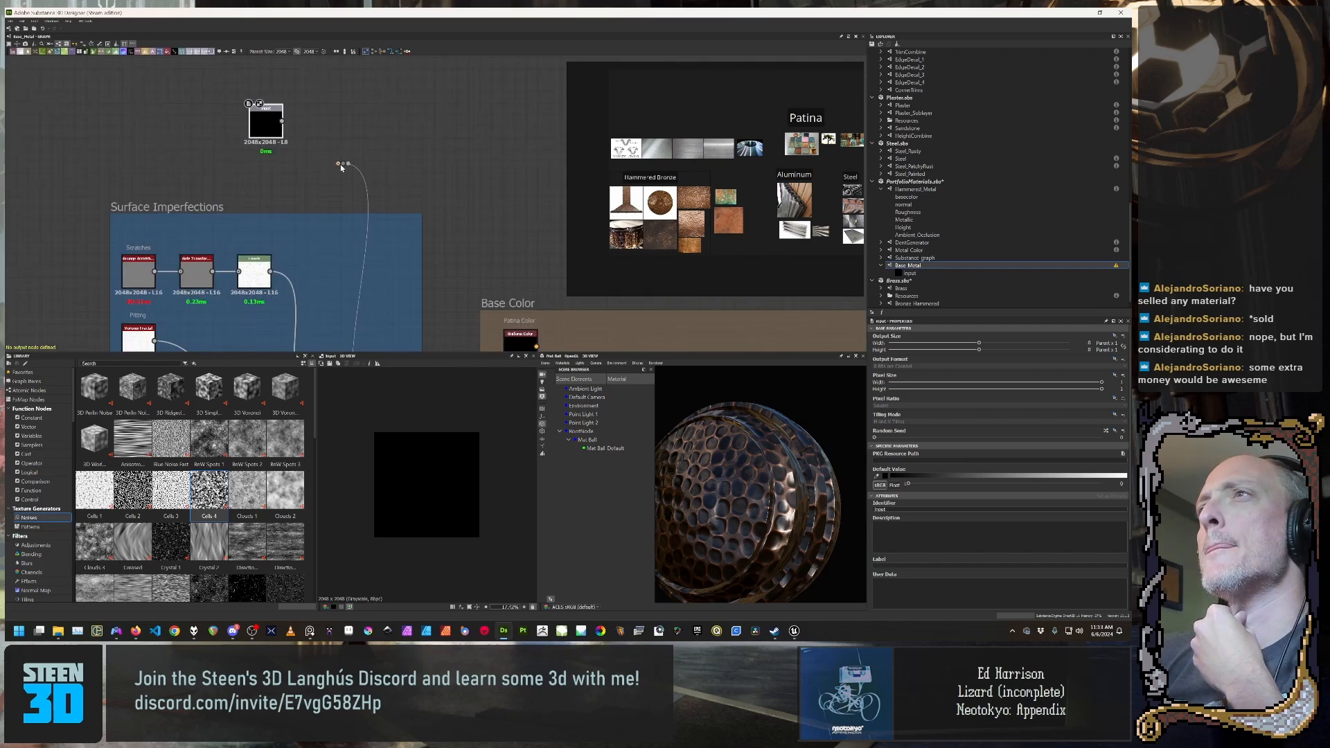
# Step: Connect the grayscale input node to the dot node leading to the Directional Warp and line the two up
pyautogui.moveTo(340, 165); pyautogui.dragTo(282, 122)
pyautogui.click(344, 123)
pyautogui.click(268, 128)
pyautogui.moveTo(342, 163); pyautogui.dragTo(360, 117, button='middle')
pyautogui.scroll(-3, 342, 151)
pyautogui.moveTo(424, 253); pyautogui.dragTo(457, 404, button='middle')
pyautogui.scroll(3, 439, 206)
pyautogui.click(449, 166)
pyautogui.click(269, 100)
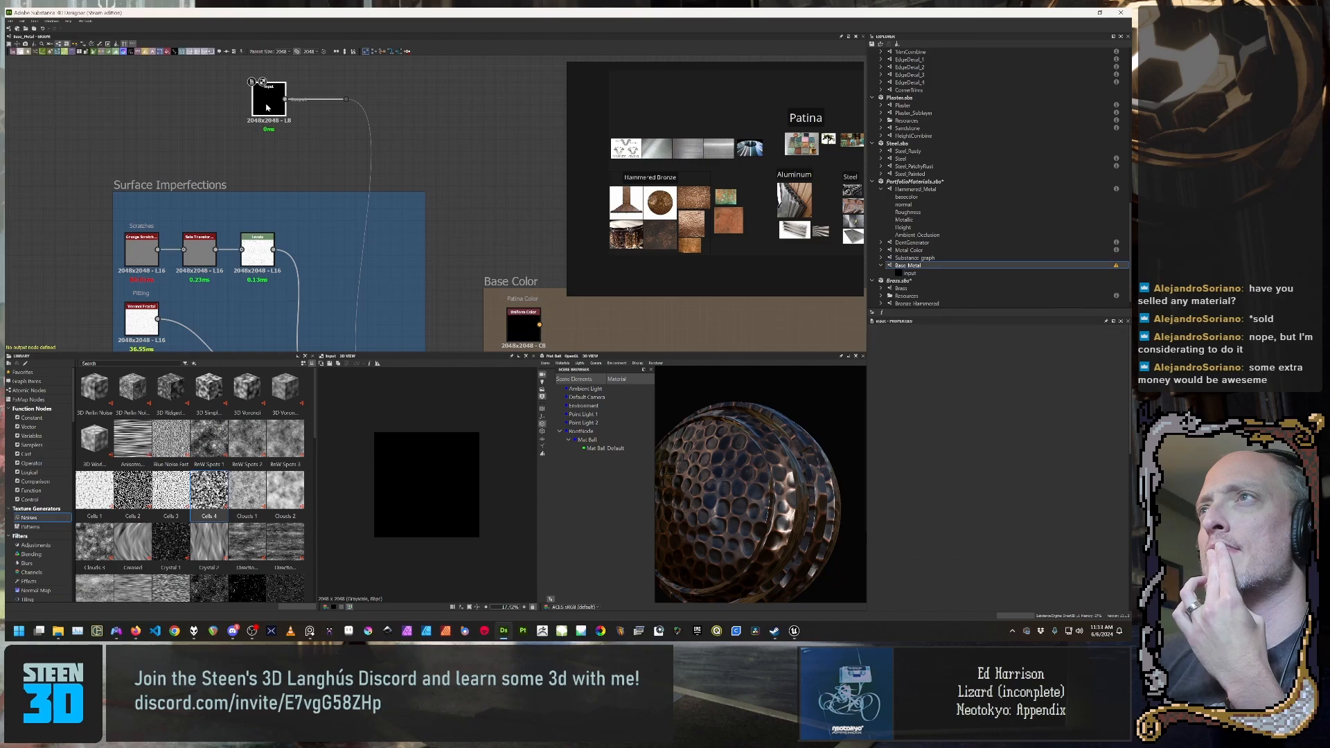
# Step: Move the grayscale input node farther away from the dot node and shift the dot slightly back toward it
pyautogui.scroll(-3, 506, 153)
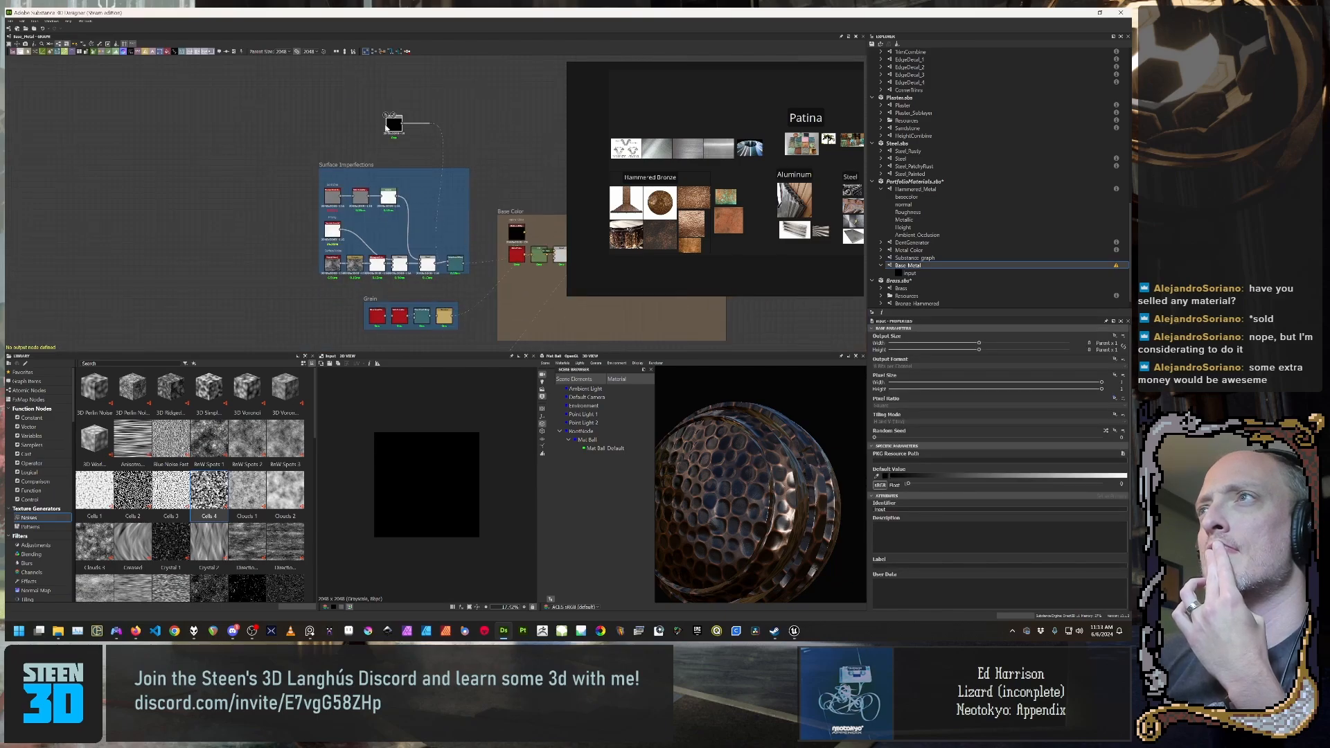
pyautogui.moveTo(392, 126); pyautogui.dragTo(237, 124)
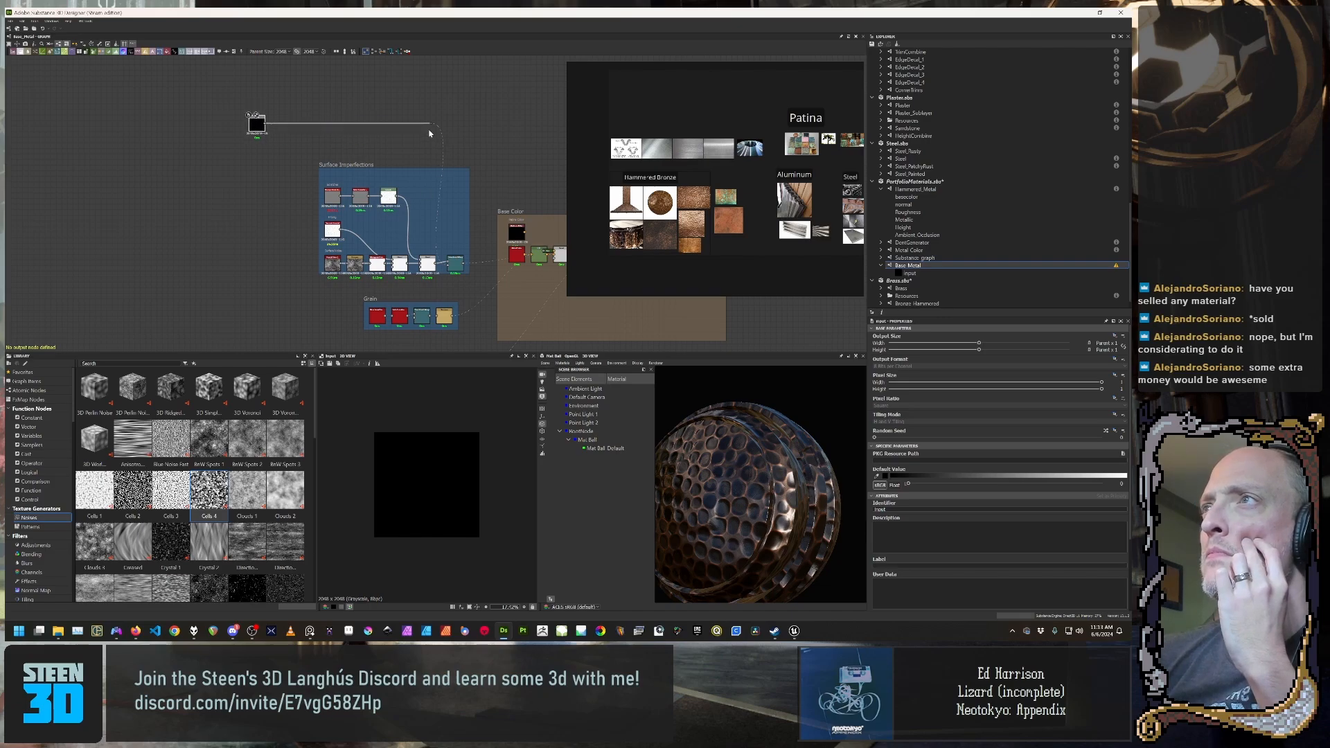
pyautogui.moveTo(433, 124); pyautogui.dragTo(409, 127)
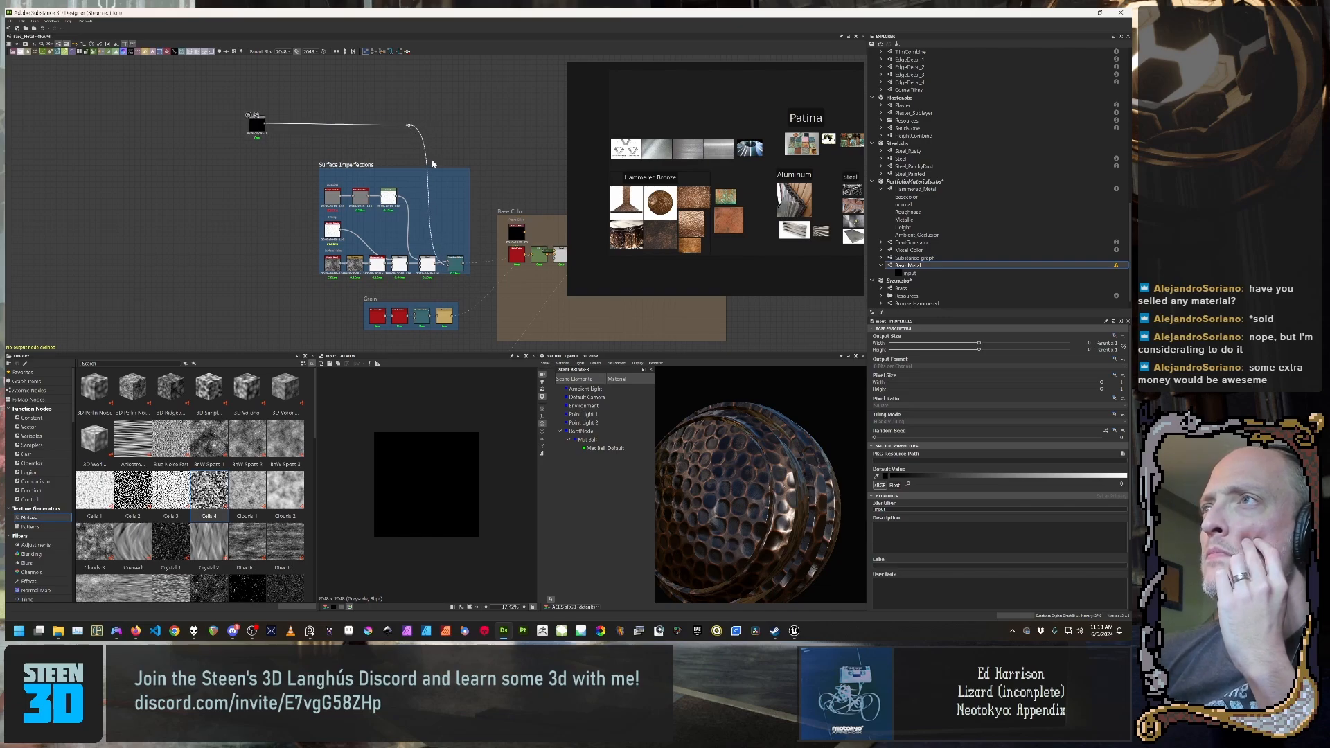
pyautogui.click(469, 155)
# Step: Preview the Directional Warp node in the Grain group
pyautogui.moveTo(451, 242); pyautogui.dragTo(501, 193, button='middle')
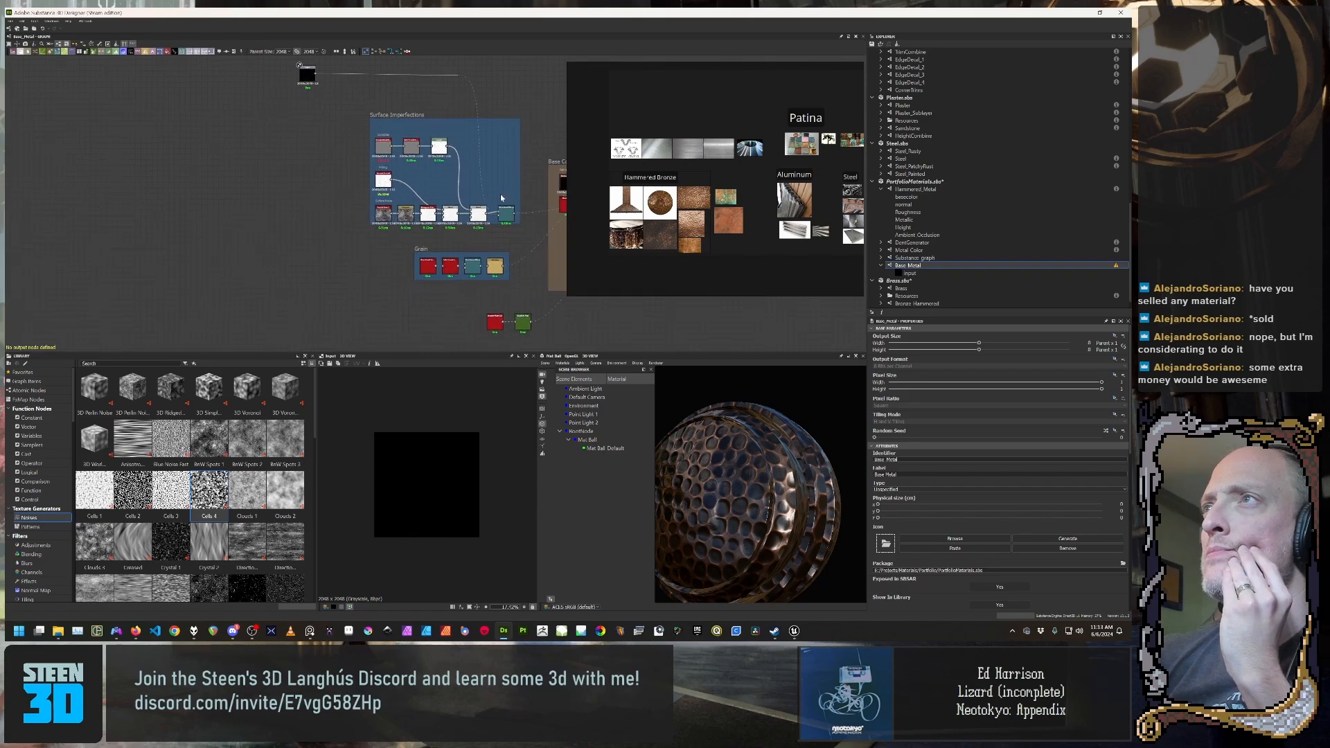
pyautogui.moveTo(488, 272); pyautogui.dragTo(458, 204, button='middle')
pyautogui.scroll(4, 453, 196)
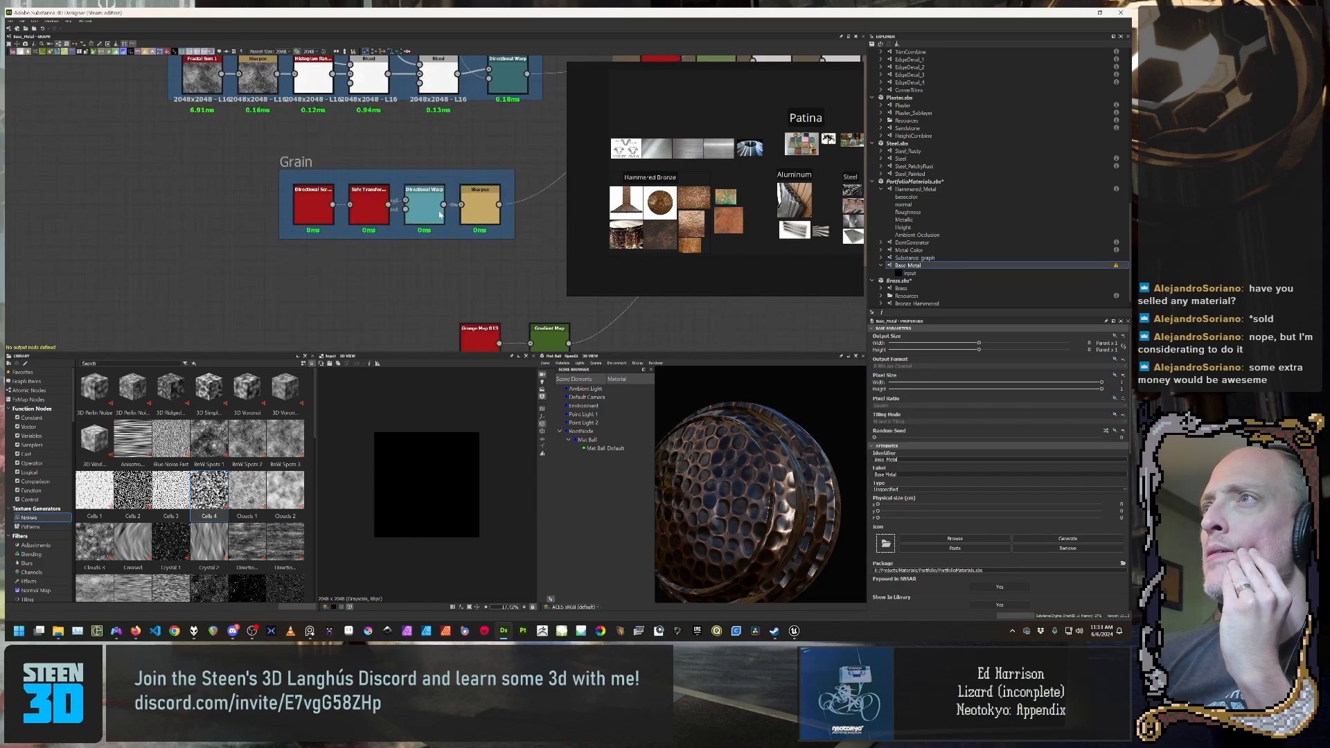
pyautogui.doubleClick(431, 208)
# Step: Connect the grayscale input node to the Grain group's Directional Warp and nudge the input node slightly toward the frames
pyautogui.moveTo(351, 227); pyautogui.dragTo(371, 263, button='middle')
pyautogui.scroll(-3, 372, 263)
pyautogui.moveTo(350, 205); pyautogui.dragTo(402, 409, button='middle')
pyautogui.scroll(-1, 402, 409)
pyautogui.moveTo(353, 266); pyautogui.dragTo(346, 122, button='middle')
pyautogui.scroll(-2, 346, 122)
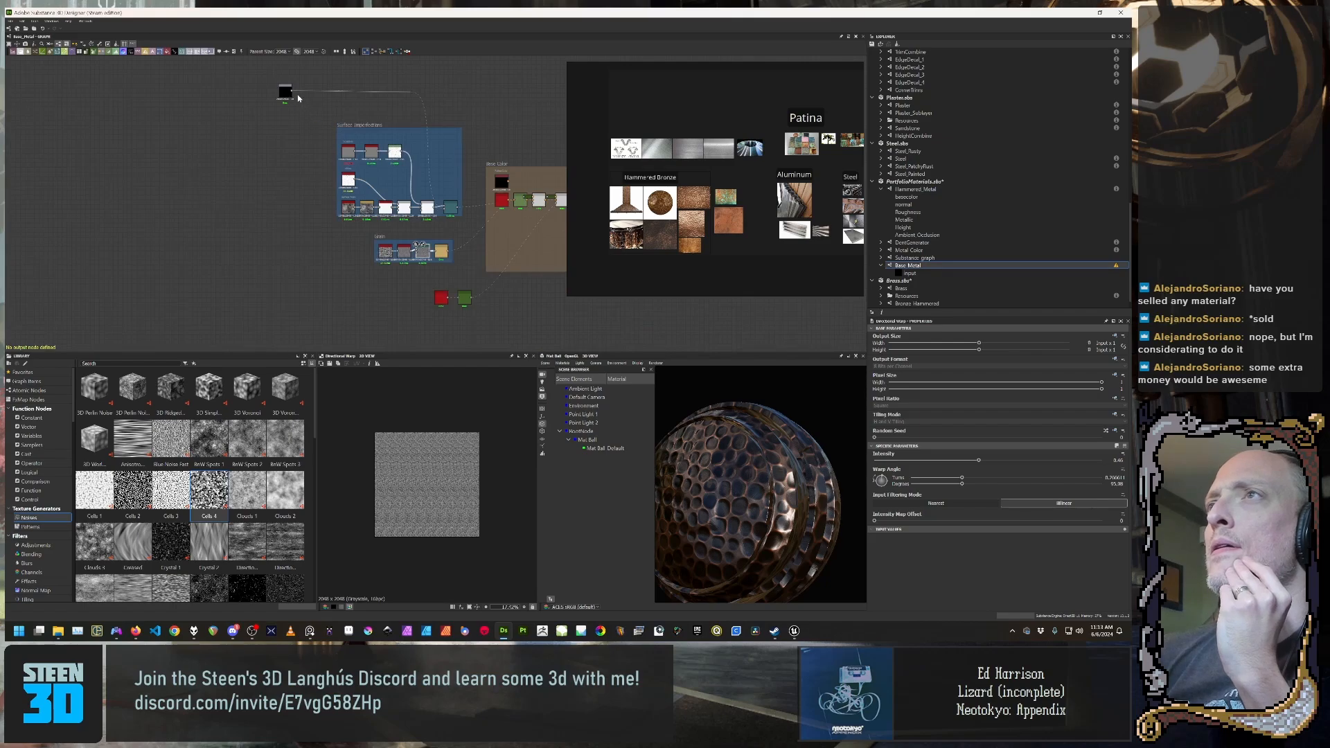
pyautogui.moveTo(294, 204); pyautogui.dragTo(416, 255)
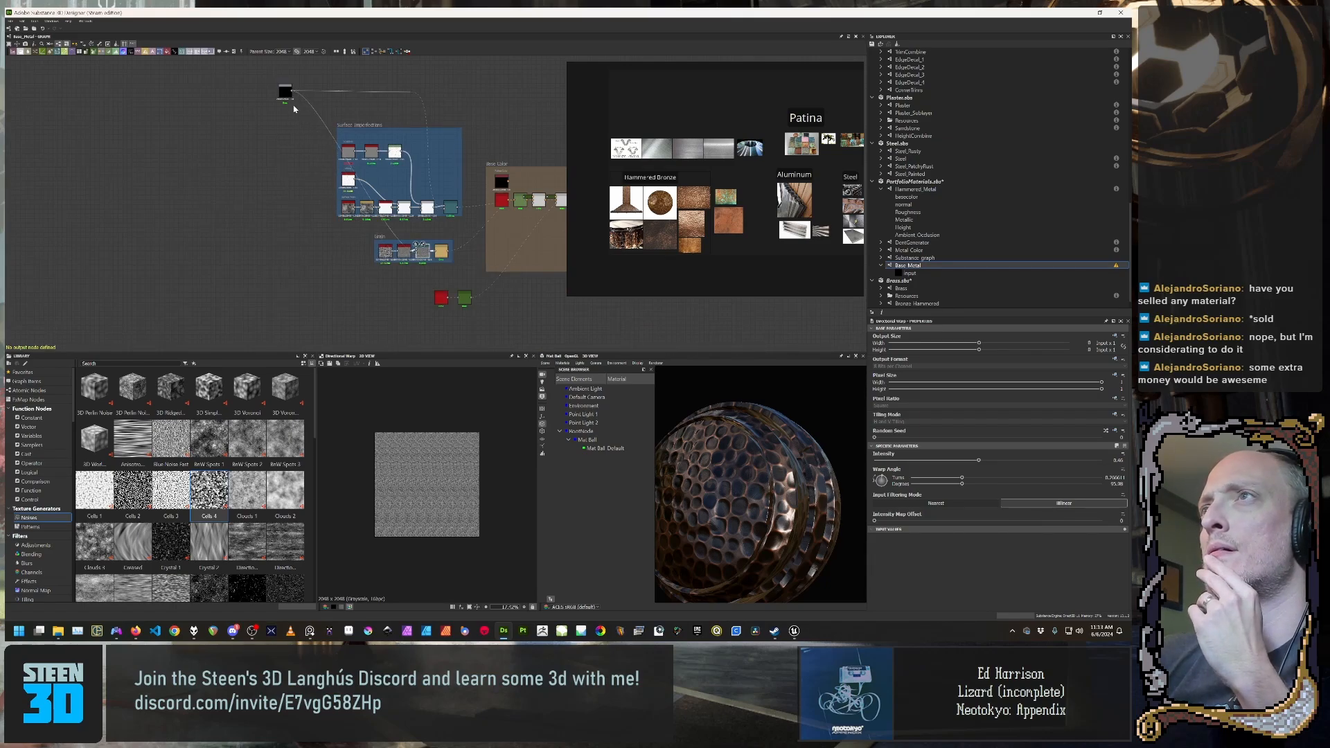
pyautogui.moveTo(286, 93); pyautogui.dragTo(291, 93)
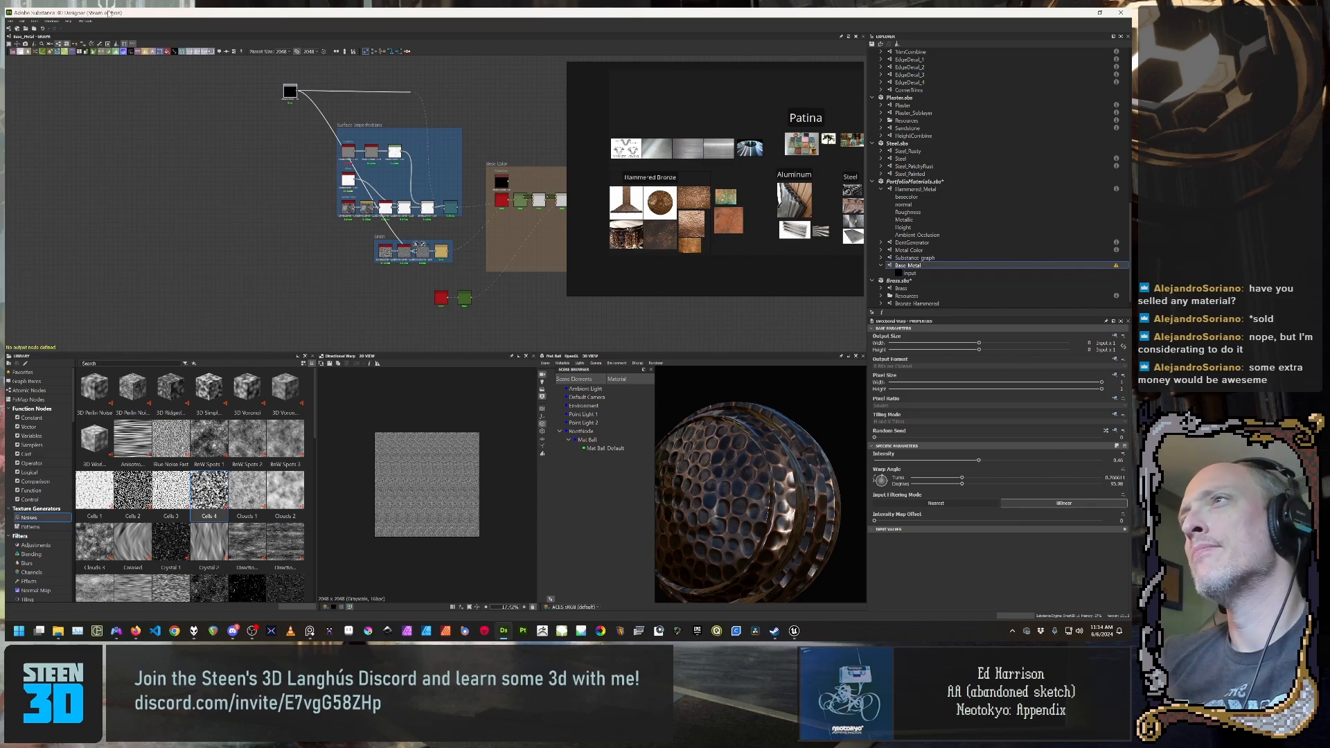
# Step: Preview the grayscale input node and fine-tune its position above the Surface Imperfections frame
pyautogui.moveTo(345, 113); pyautogui.dragTo(508, 157, button='middle')
pyautogui.scroll(5, 356, 211)
pyautogui.doubleClick(319, 172)
pyautogui.moveTo(319, 173); pyautogui.dragTo(313, 166)
pyautogui.moveTo(352, 158); pyautogui.dragTo(222, 144, button='middle')
pyautogui.scroll(-4, 104, 141)
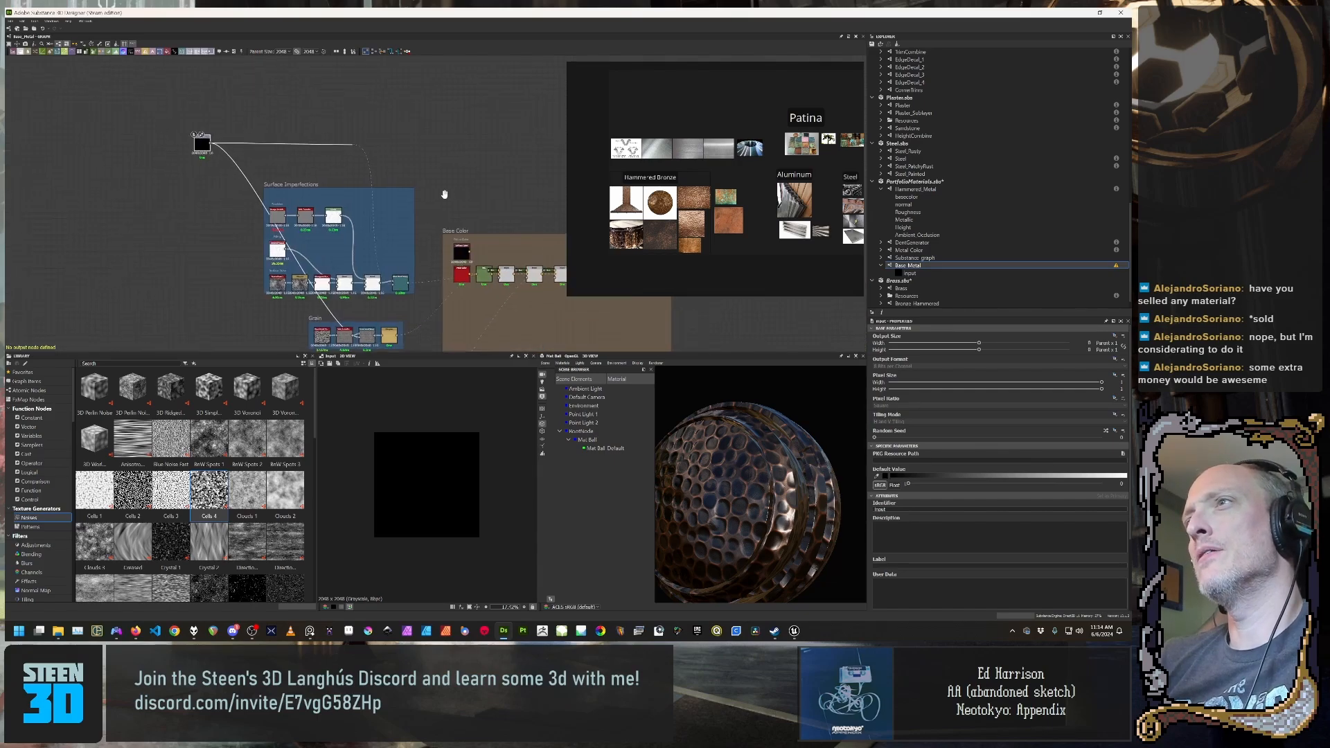
# Step: Set the Base Metal graph's parent size to 4096 by 4096
pyautogui.click(281, 51)
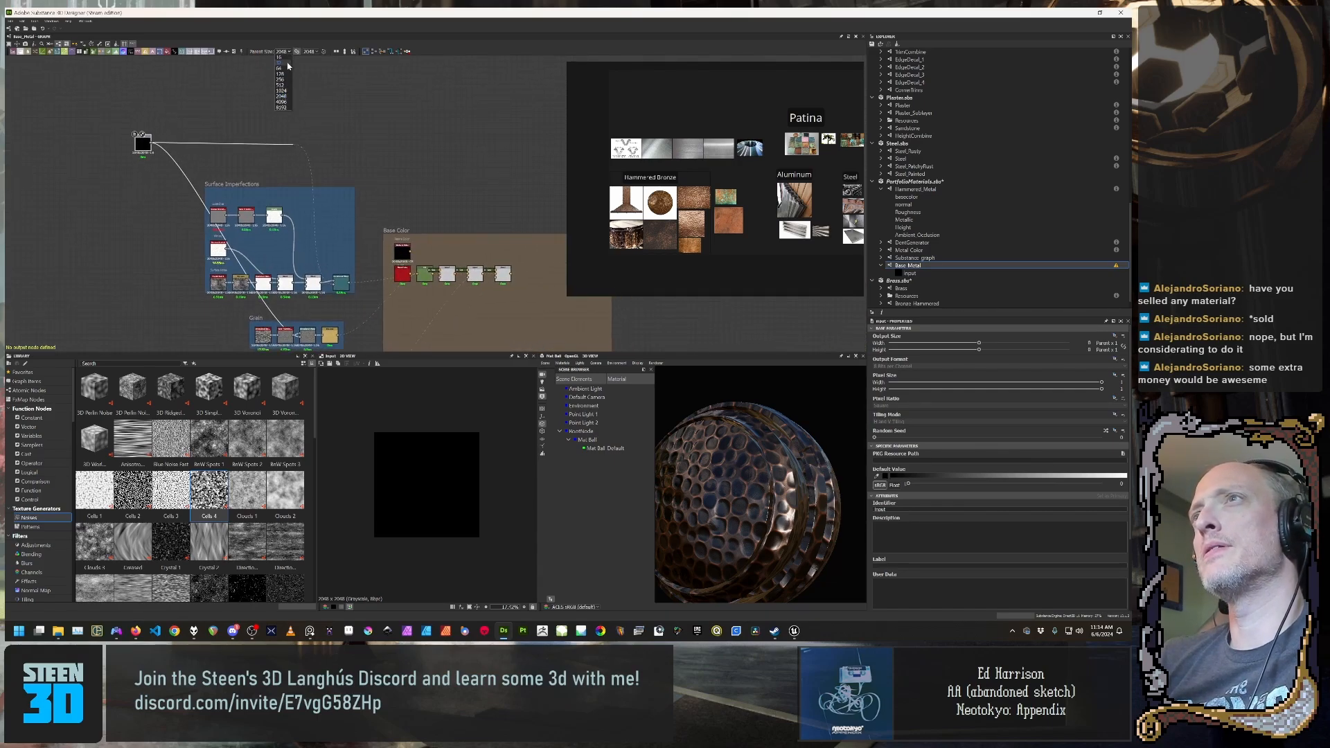
pyautogui.click(335, 123)
pyautogui.click(336, 123)
pyautogui.click(315, 52)
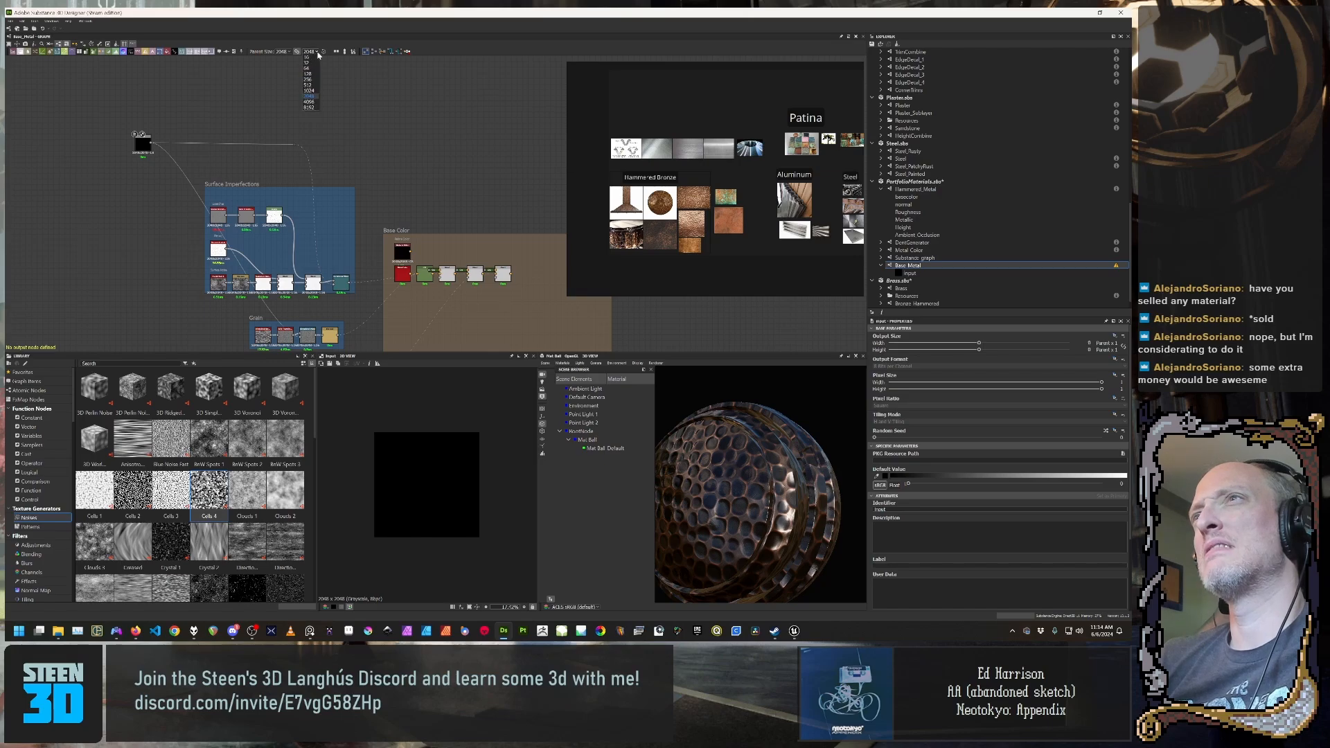
pyautogui.click(311, 101)
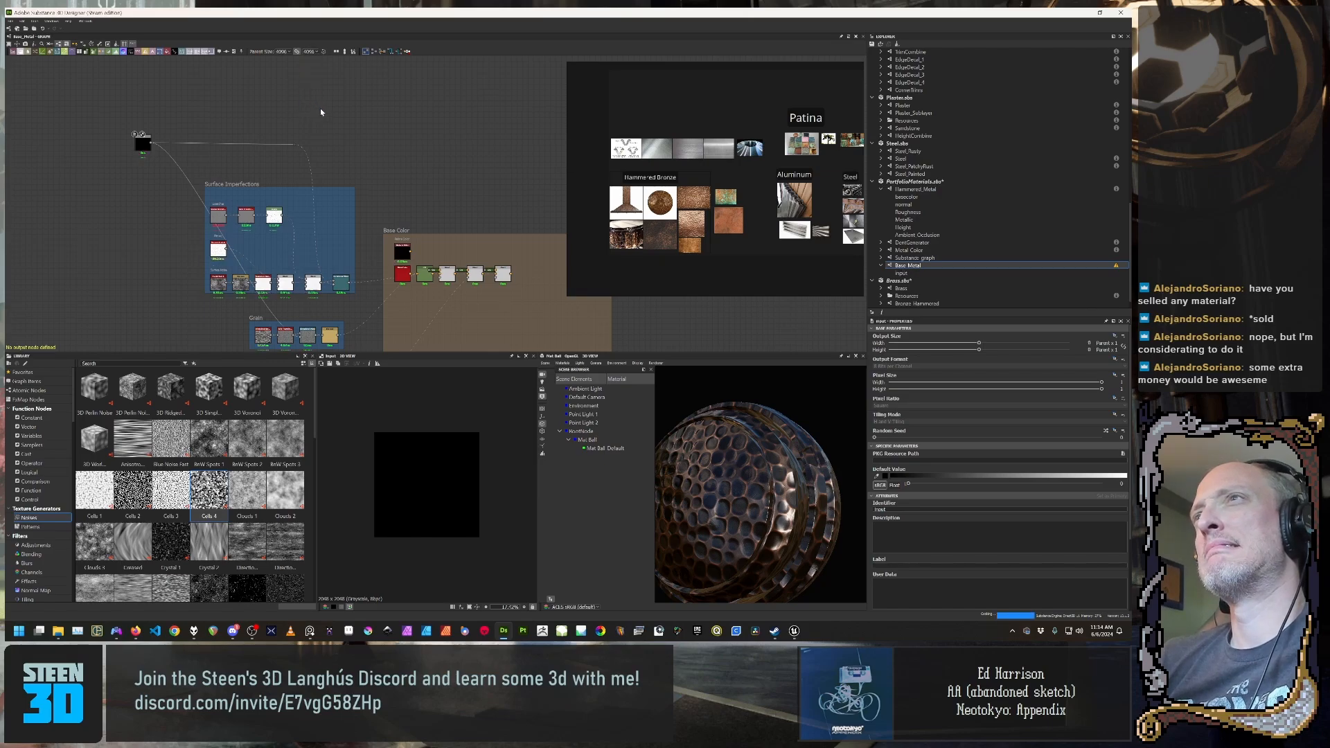
pyautogui.click(370, 150)
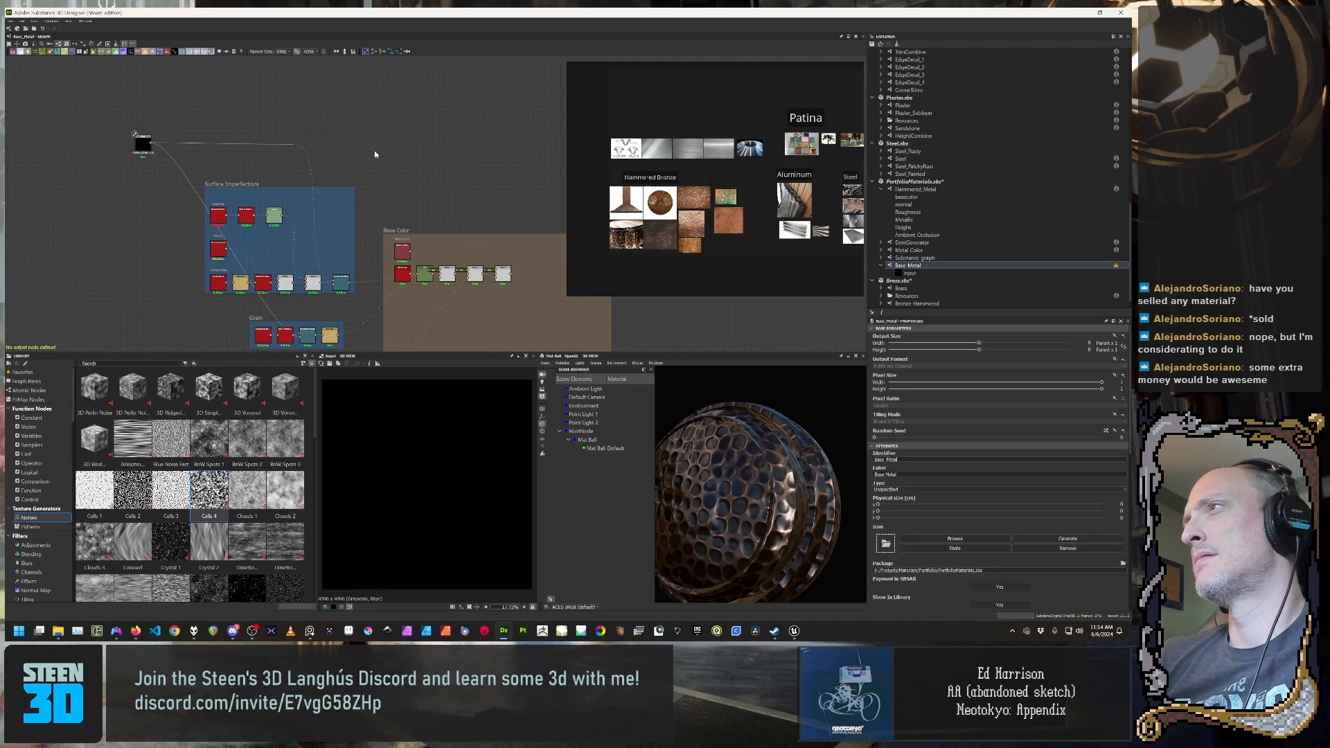
# Step: Open the Hammered_Metal and DentGenerator graphs to check them, and return to the Base Metal graph
pyautogui.doubleClick(914, 191)
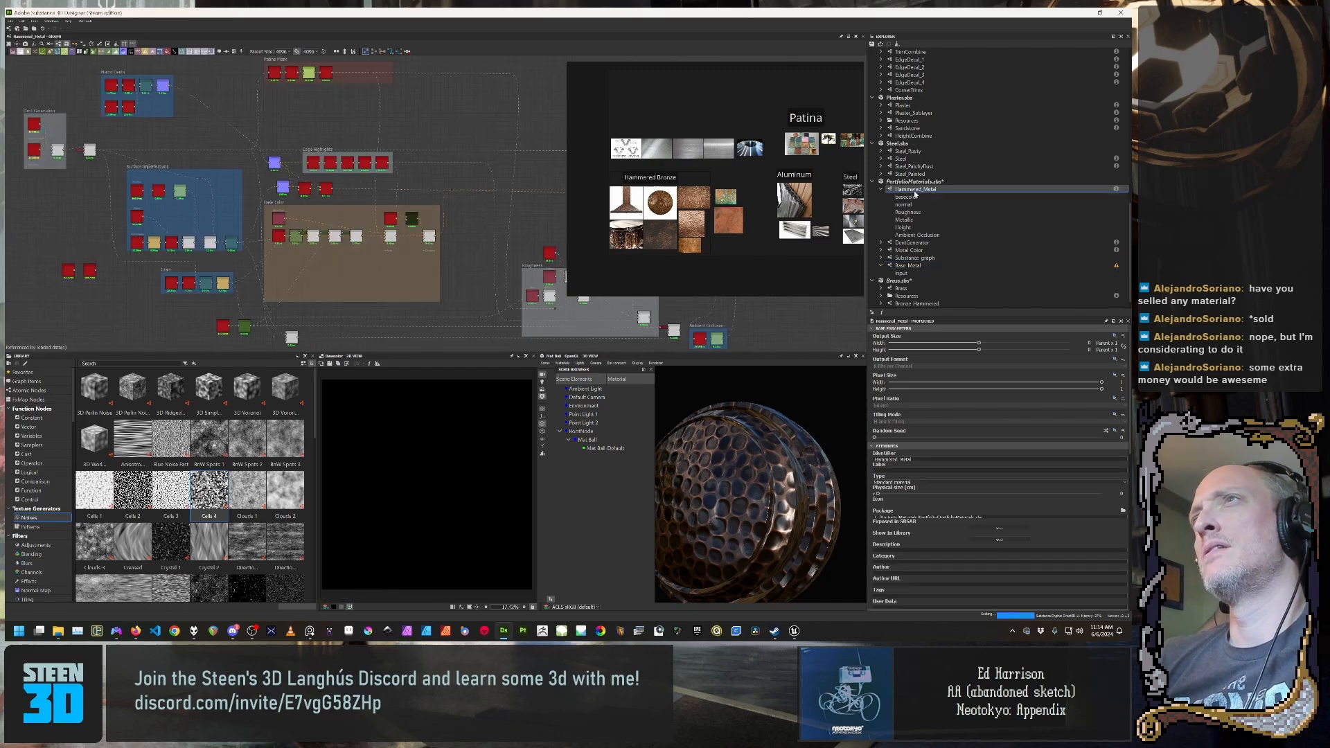
pyautogui.doubleClick(923, 243)
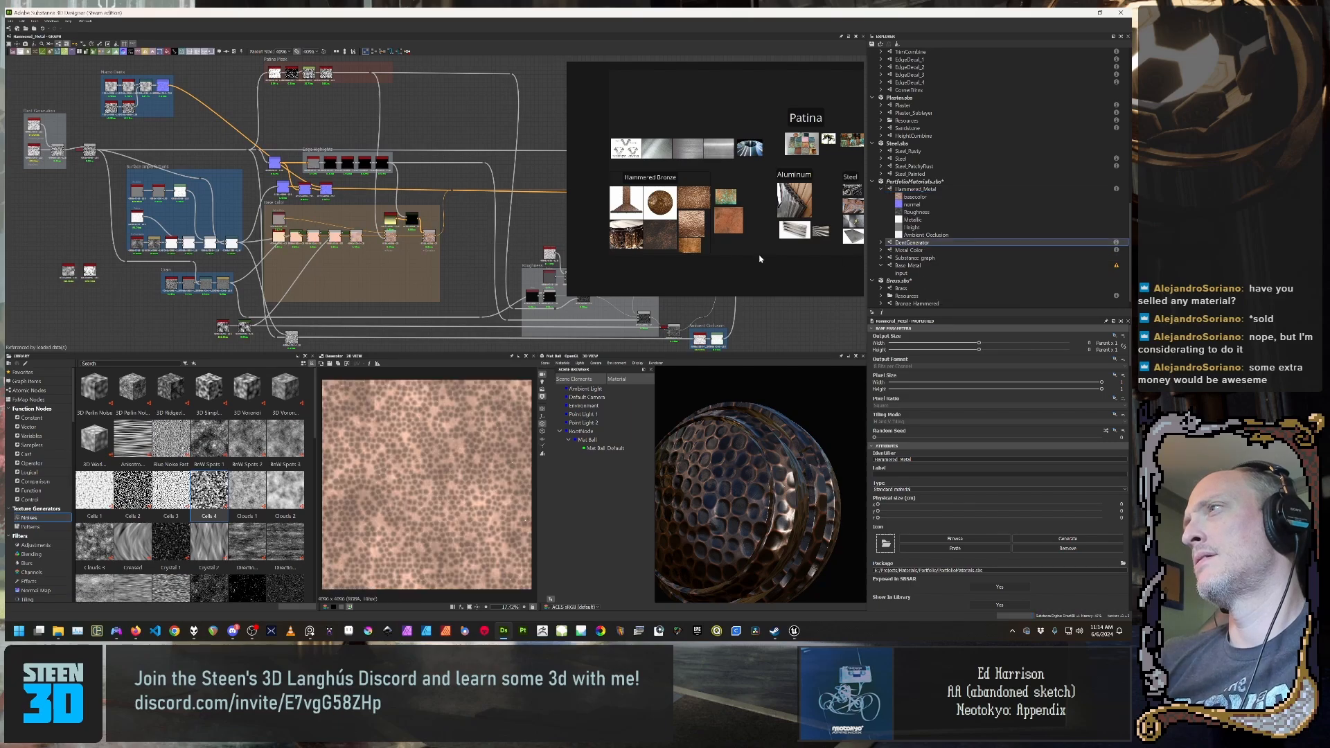
pyautogui.click(915, 266)
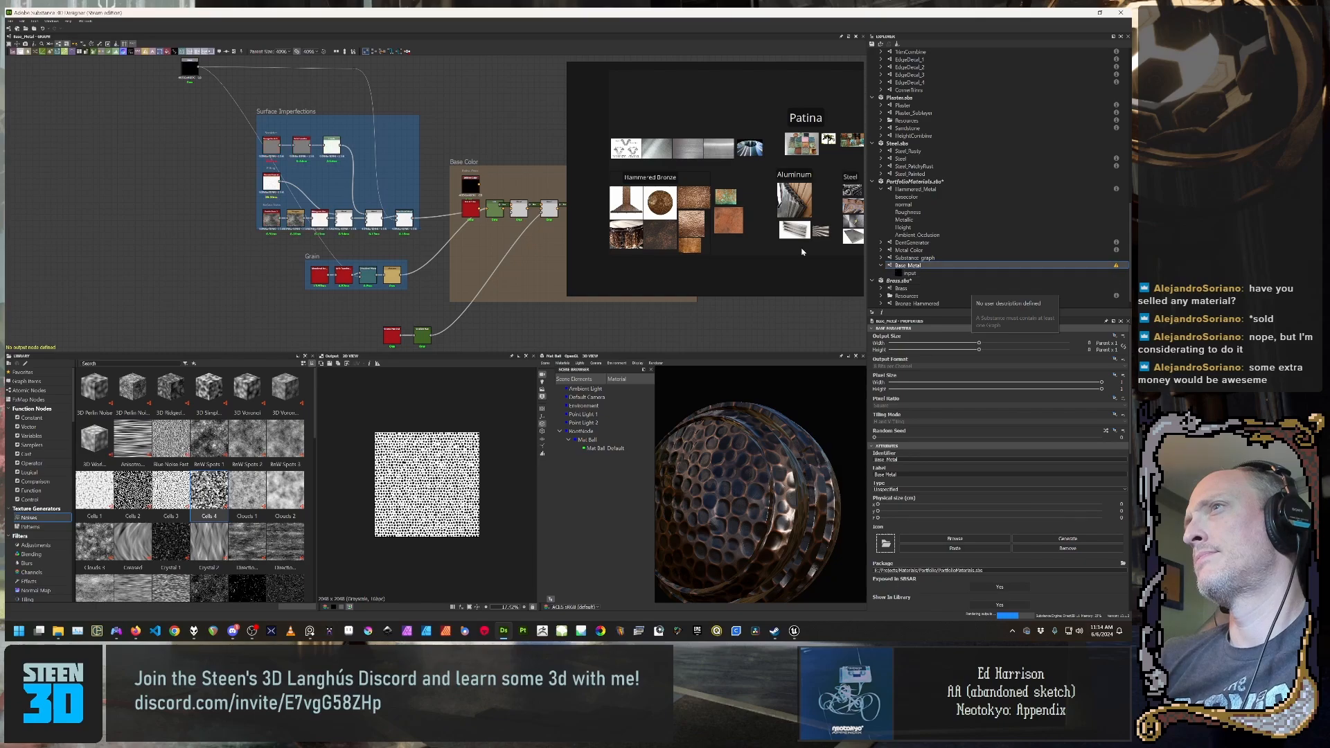
pyautogui.scroll(-3, 364, 184)
pyautogui.scroll(4, 419, 275)
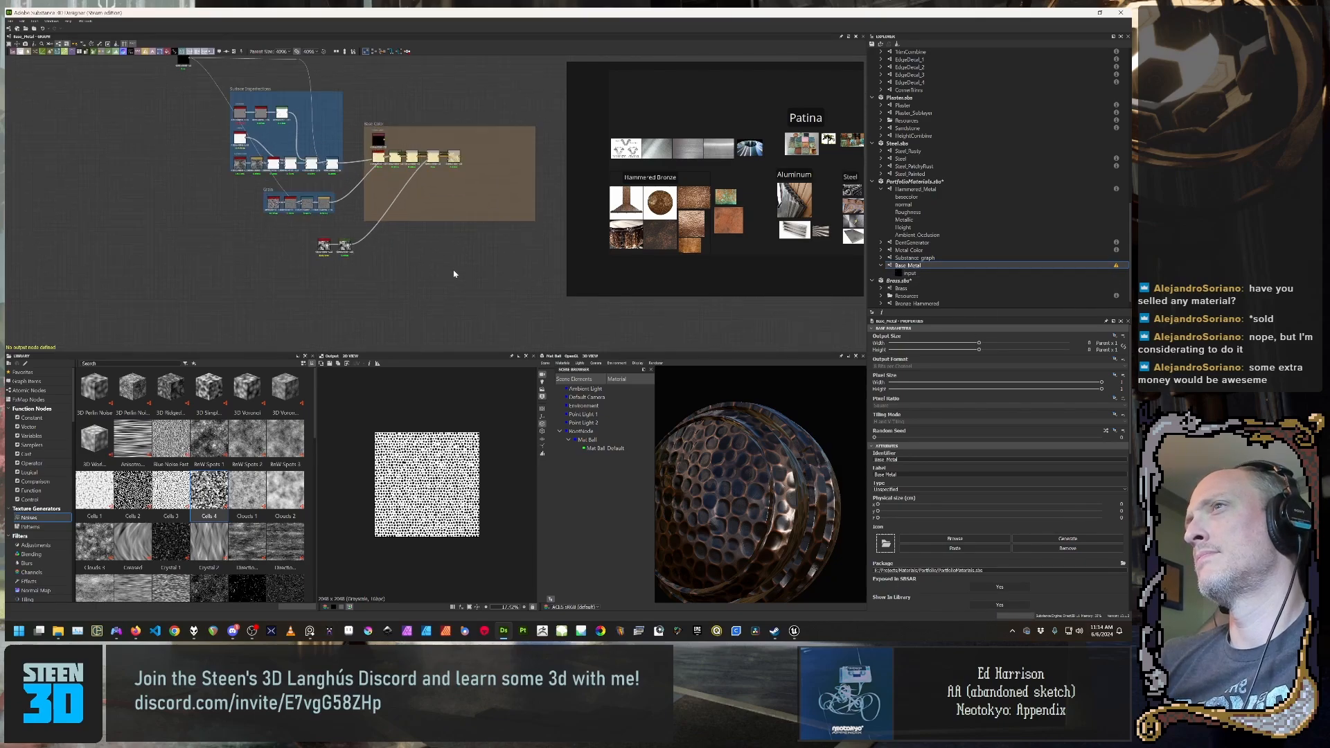
pyautogui.moveTo(323, 153); pyautogui.dragTo(368, 280, button='middle')
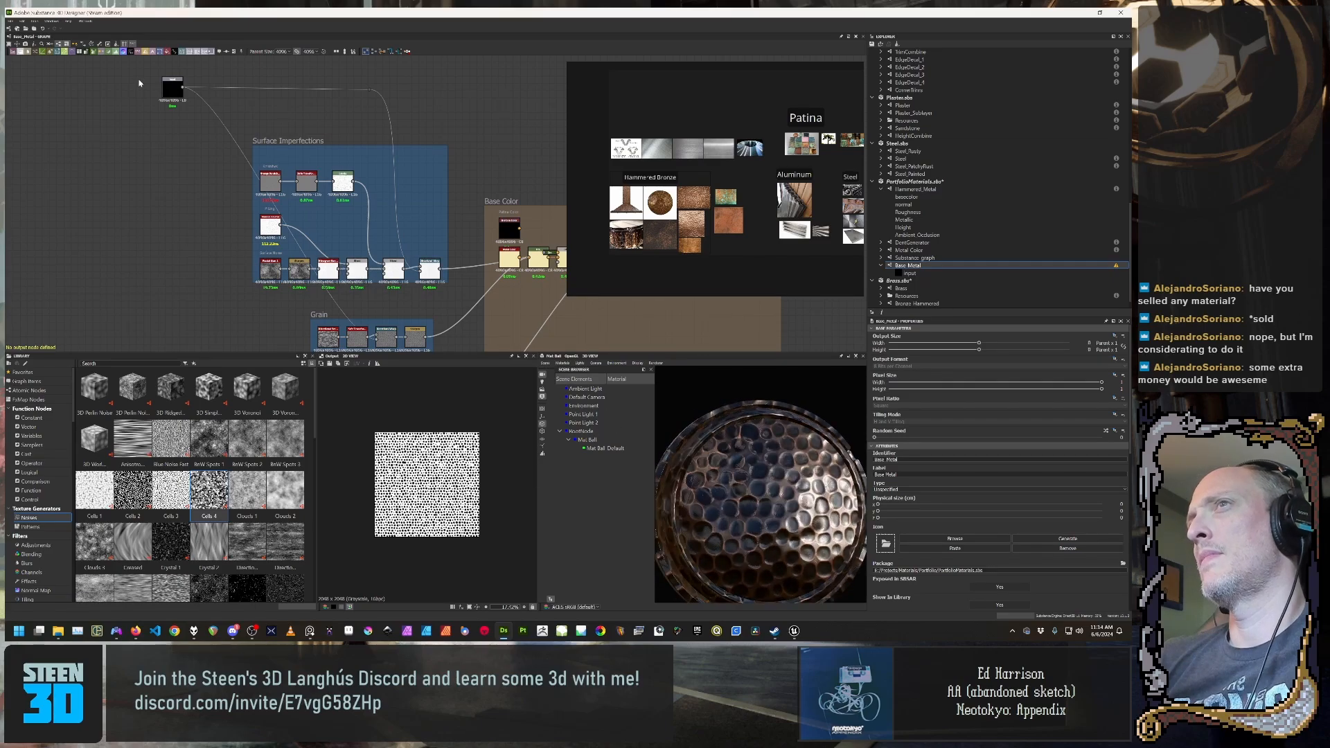
# Step: Review the grayscale input node's properties and the links it feeds into the Surface Imperfections and Grain groups
pyautogui.moveTo(138, 82); pyautogui.dragTo(163, 153, button='middle')
pyautogui.click(196, 158)
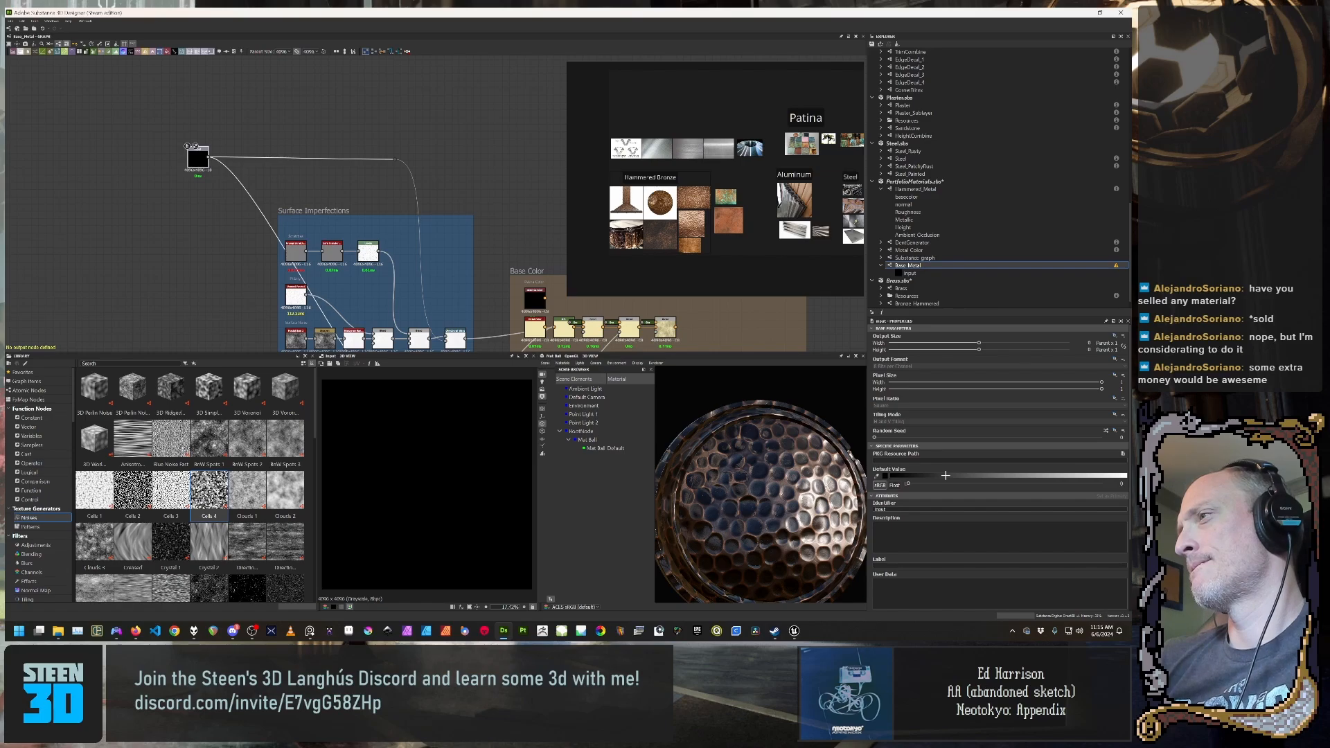
pyautogui.scroll(-3, 945, 475)
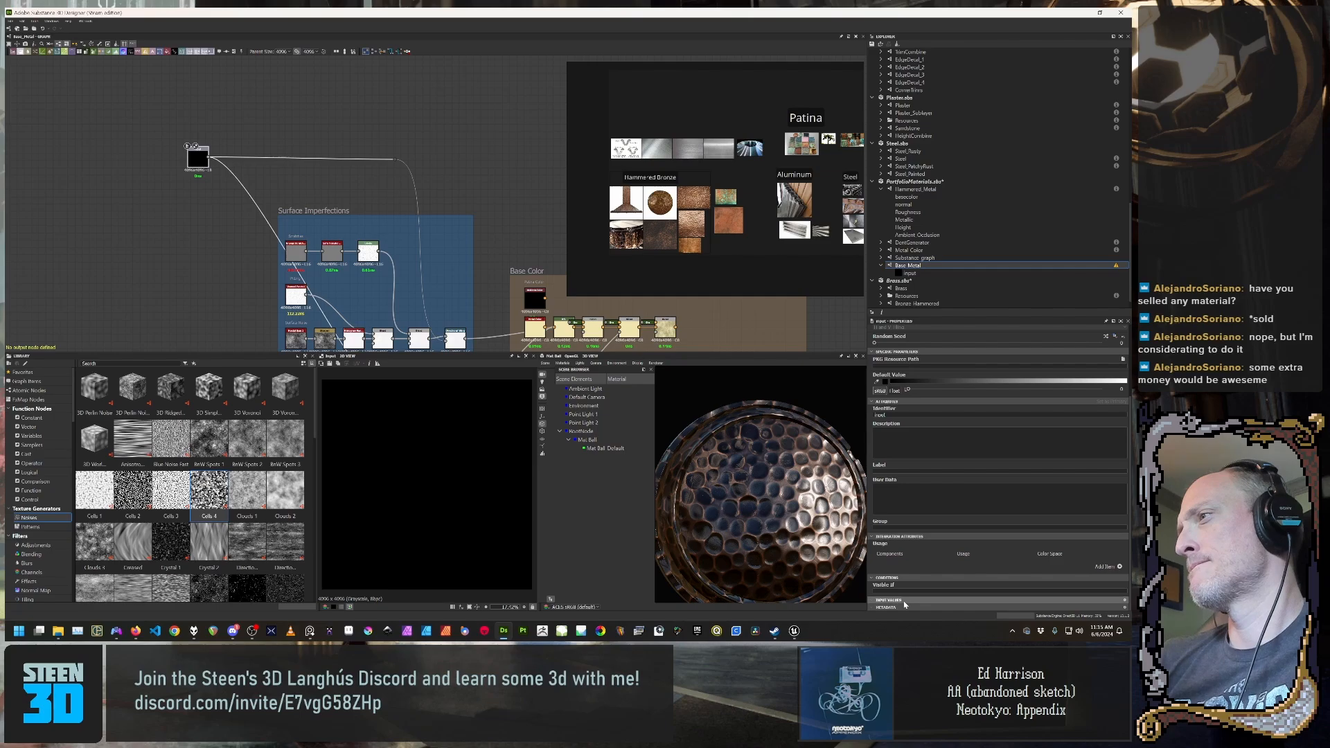
pyautogui.scroll(2, 937, 513)
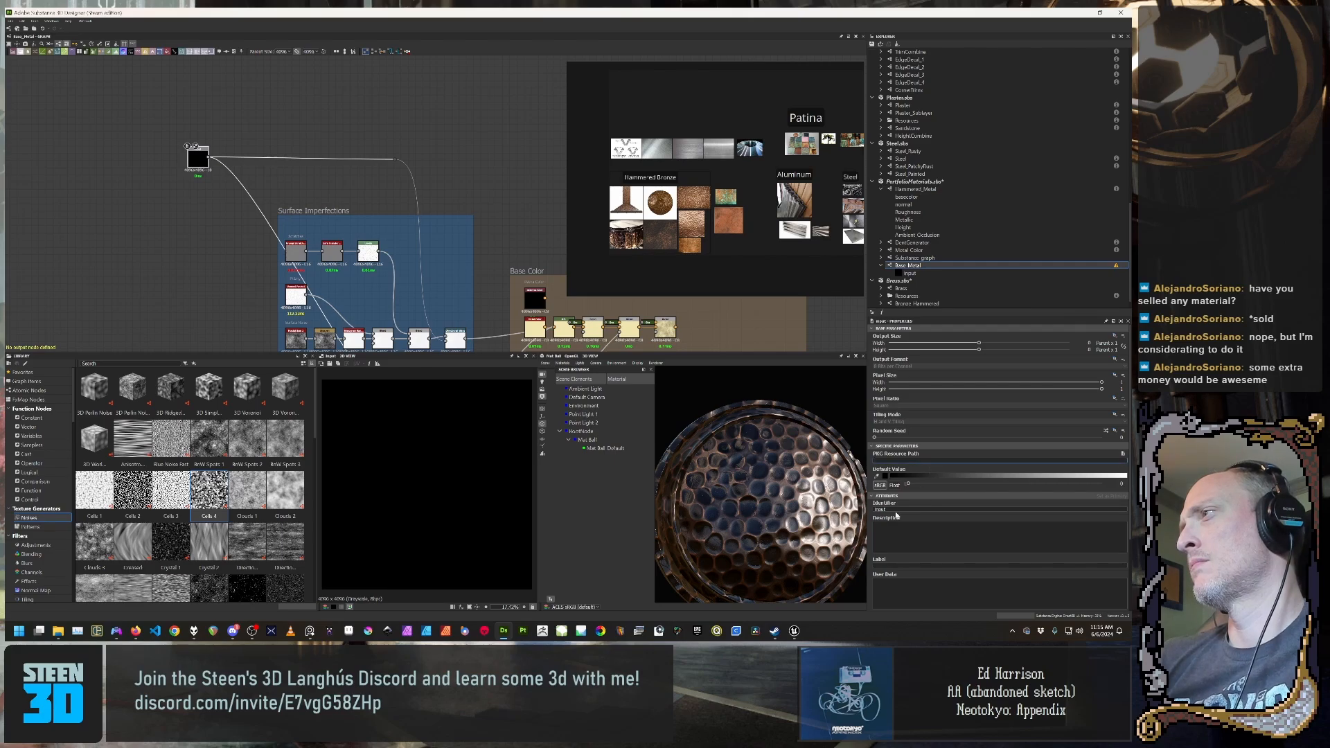
pyautogui.moveTo(147, 257); pyautogui.dragTo(184, 299, button='middle')
pyautogui.scroll(4, 184, 299)
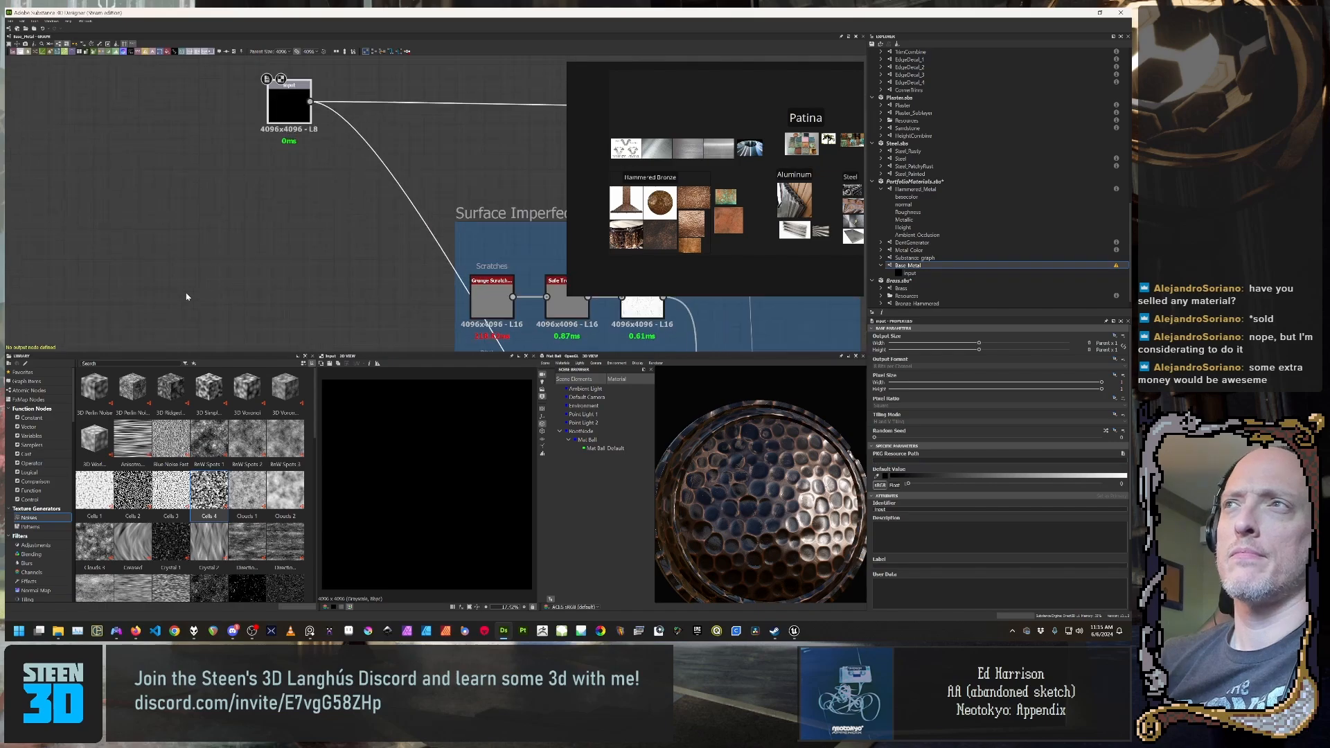
pyautogui.moveTo(347, 309); pyautogui.dragTo(12, 202, button='middle')
pyautogui.scroll(-5, 12, 202)
pyautogui.moveTo(192, 297); pyautogui.dragTo(298, 214, button='middle')
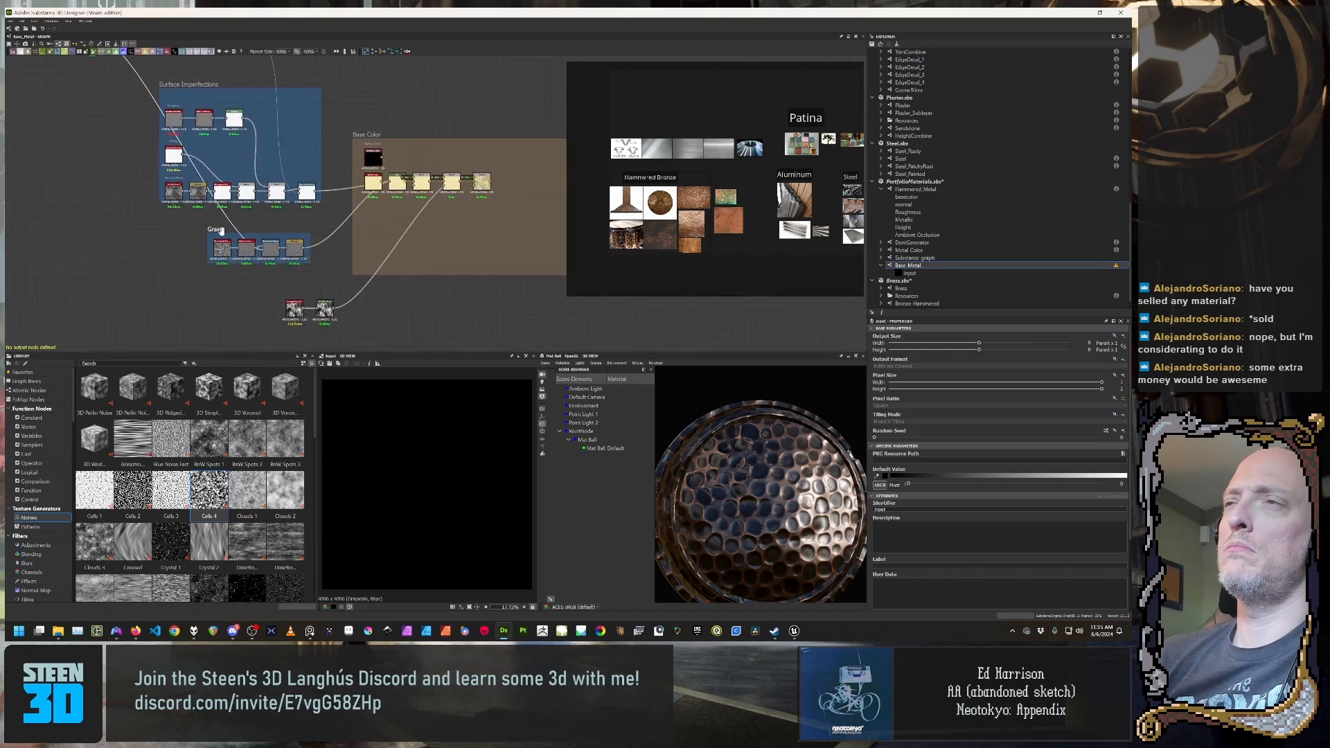
pyautogui.moveTo(180, 248); pyautogui.dragTo(284, 312, button='middle')
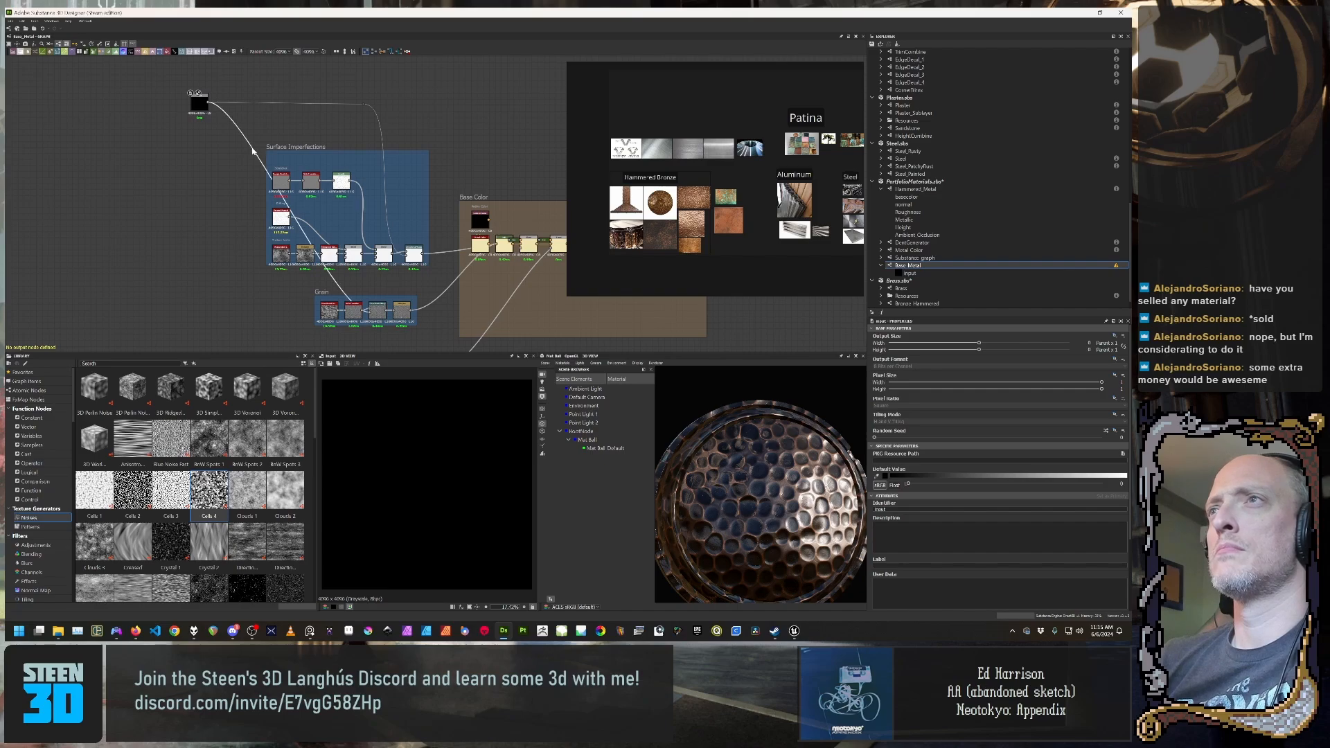
# Step: Route the link from the grayscale input to the Grain group's Directional Warp around the frames, using dot nodes placed below Grain
pyautogui.press('space')
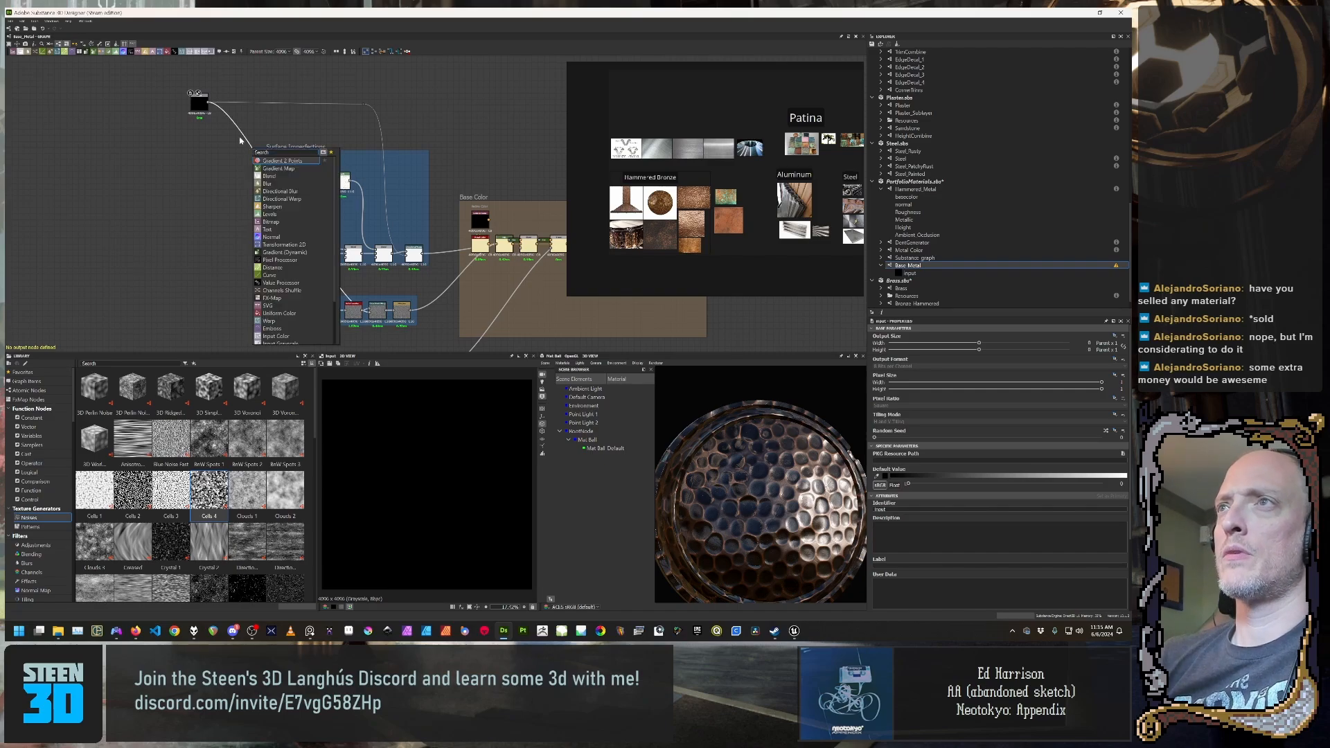
pyautogui.click(240, 141)
pyautogui.keyDown('alt'); pyautogui.moveTo(250, 148); pyautogui.dragTo(275, 281); pyautogui.keyUp('alt')
pyautogui.moveTo(331, 262); pyautogui.dragTo(364, 339)
pyautogui.keyDown('alt'); pyautogui.click(314, 341); pyautogui.keyUp('alt')
pyautogui.moveTo(425, 279); pyautogui.dragTo(328, 240, button='middle')
pyautogui.scroll(-1, 328, 241)
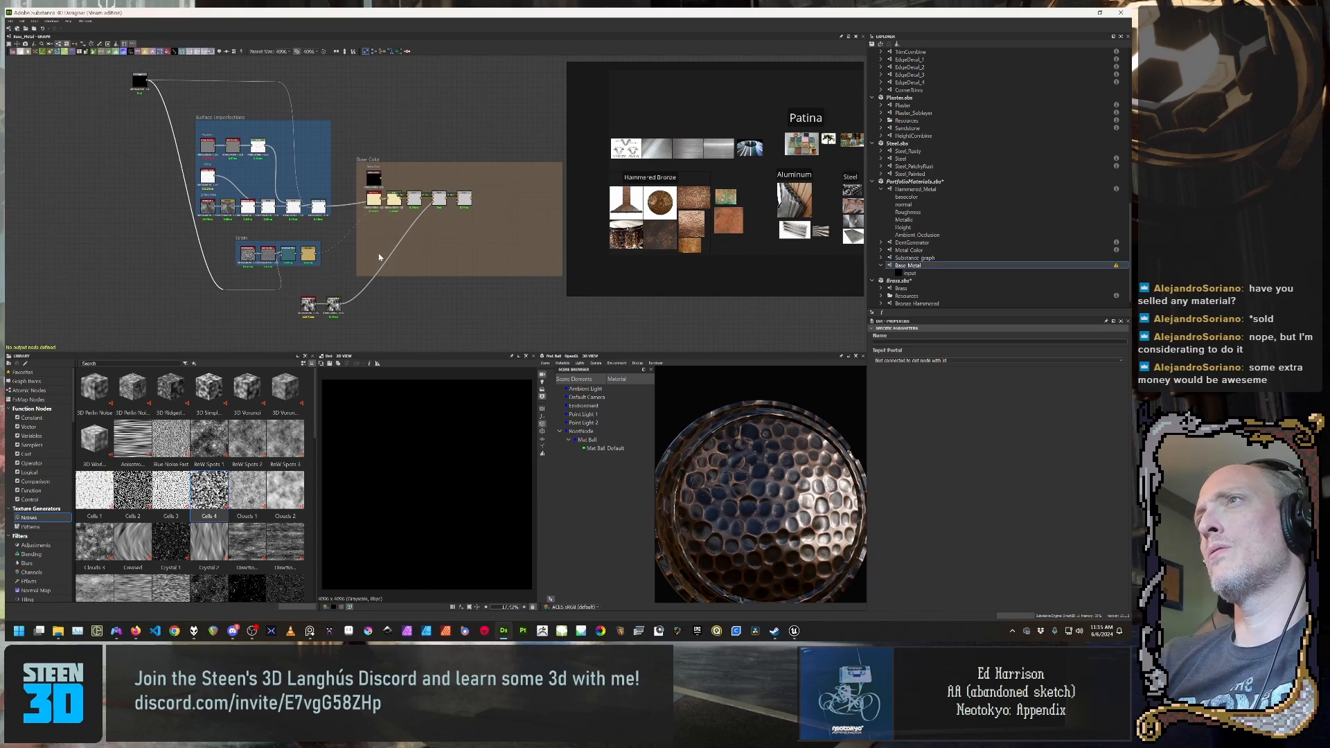
# Step: Give the grayscale input node a descriptive identifier in its attributes
pyautogui.scroll(4, 354, 230)
pyautogui.scroll(1, 354, 236)
pyautogui.moveTo(355, 244); pyautogui.dragTo(334, 324, button='middle')
pyautogui.scroll(-3, 331, 289)
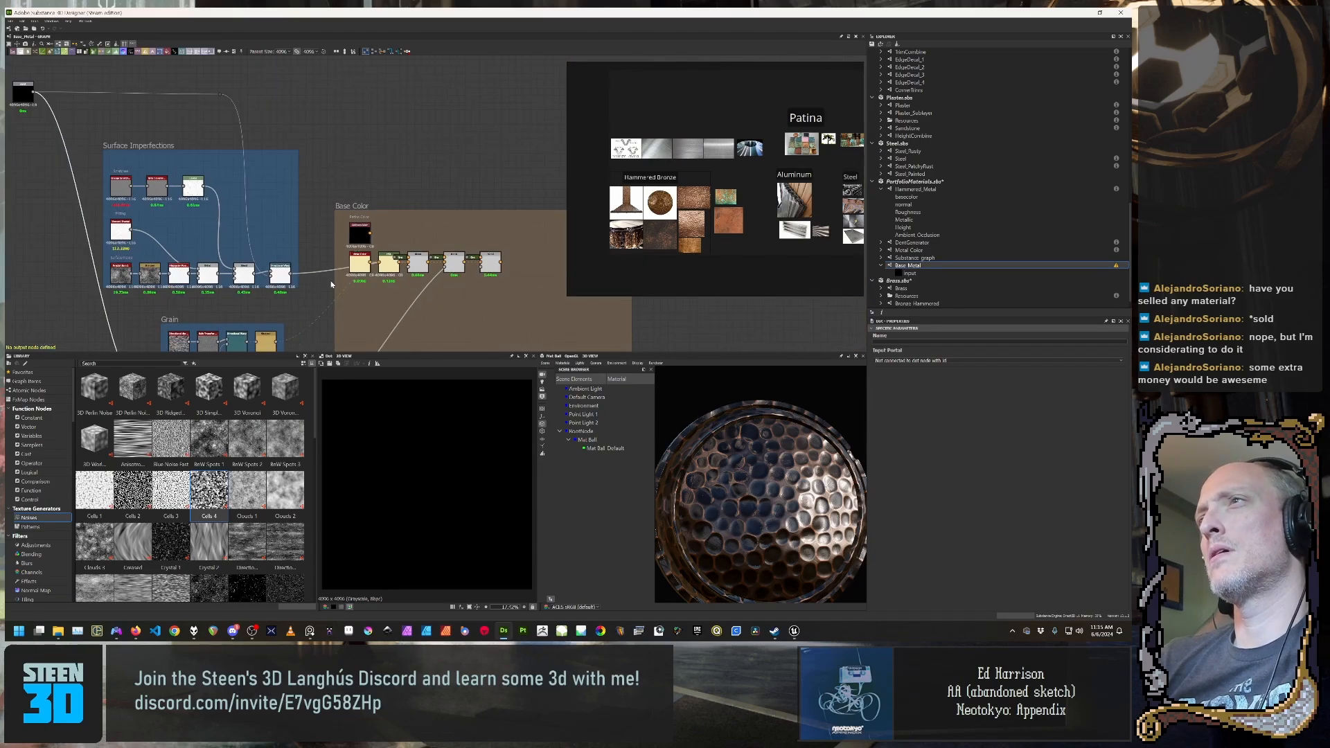
pyautogui.moveTo(158, 166); pyautogui.dragTo(361, 161, button='middle')
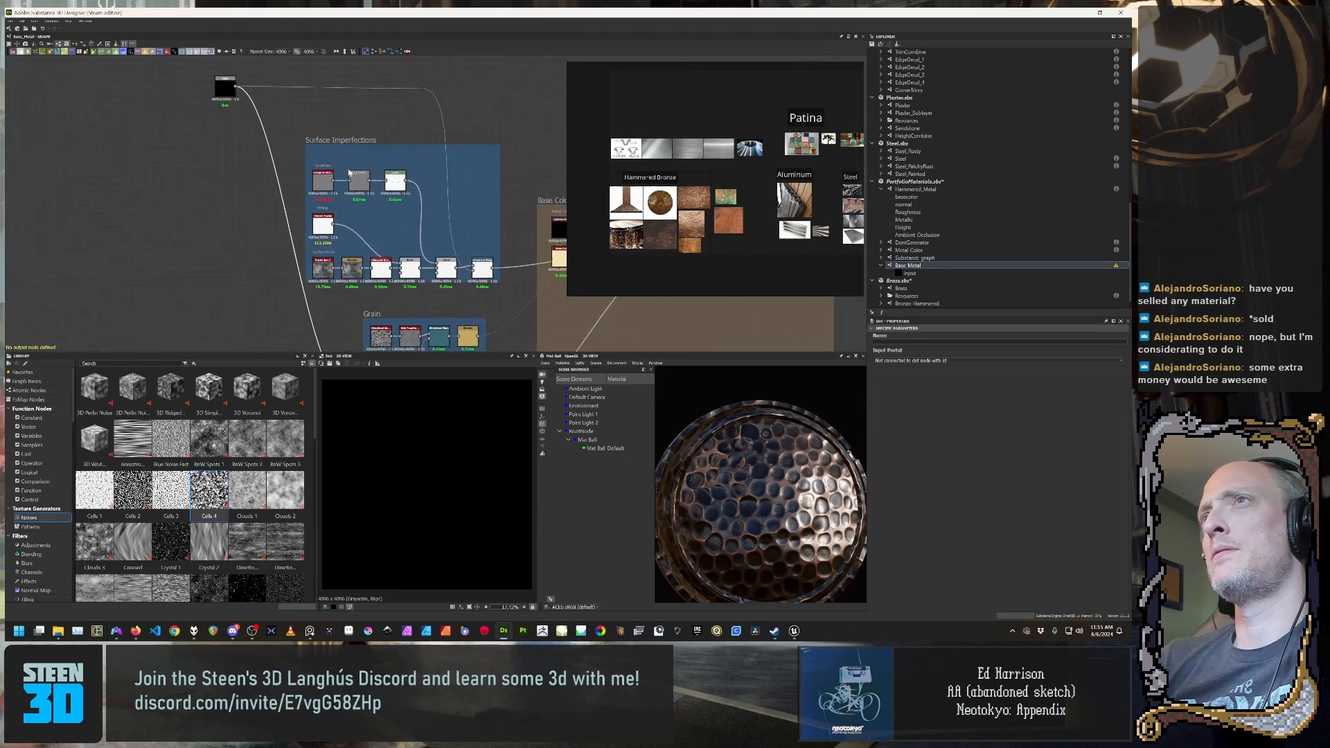
pyautogui.click(225, 88)
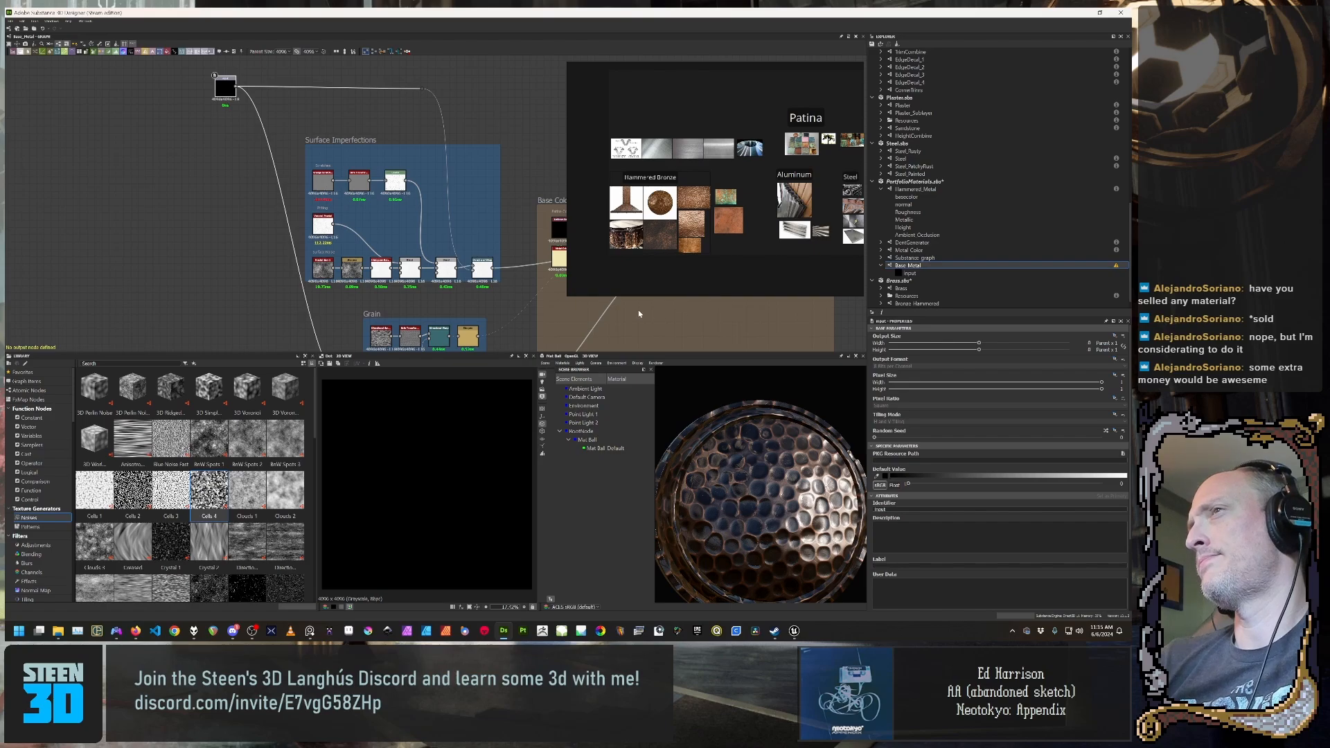
pyautogui.scroll(-2, 292, 188)
pyautogui.moveTo(405, 220); pyautogui.dragTo(307, 204, button='middle')
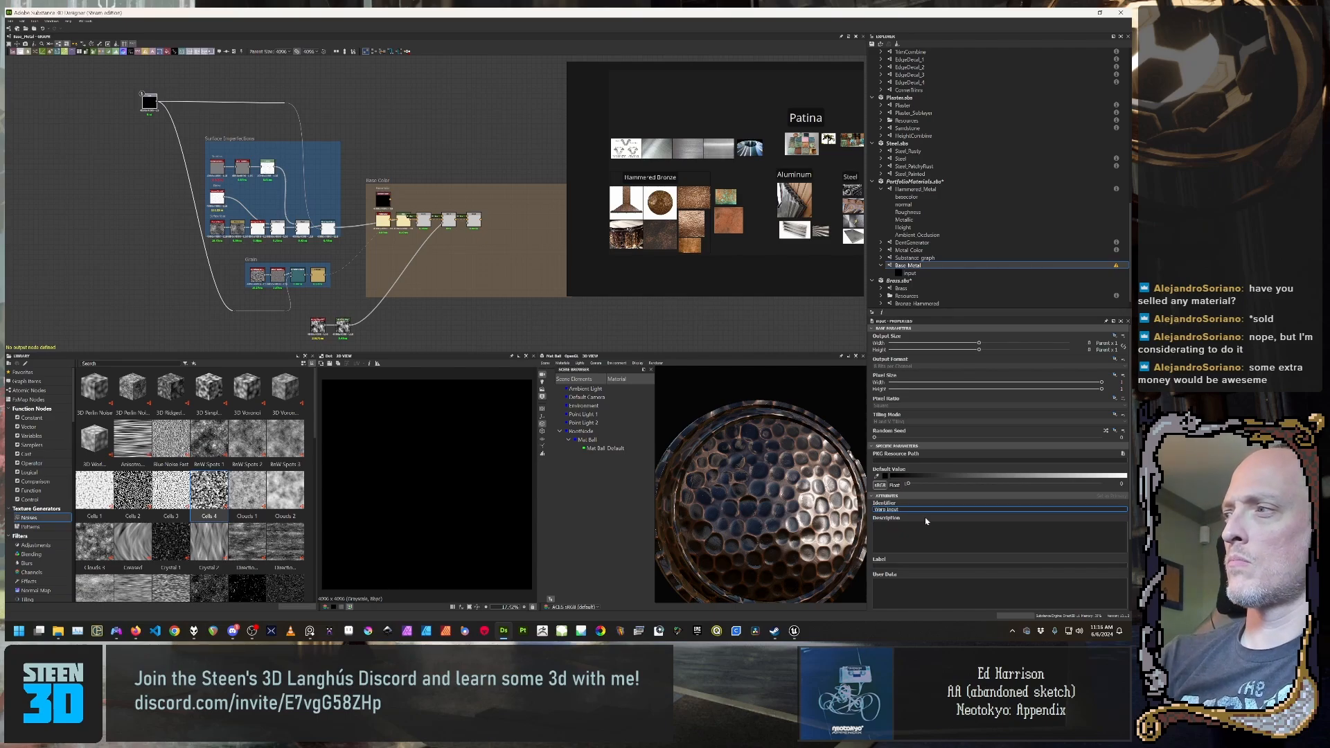
pyautogui.click(134, 209)
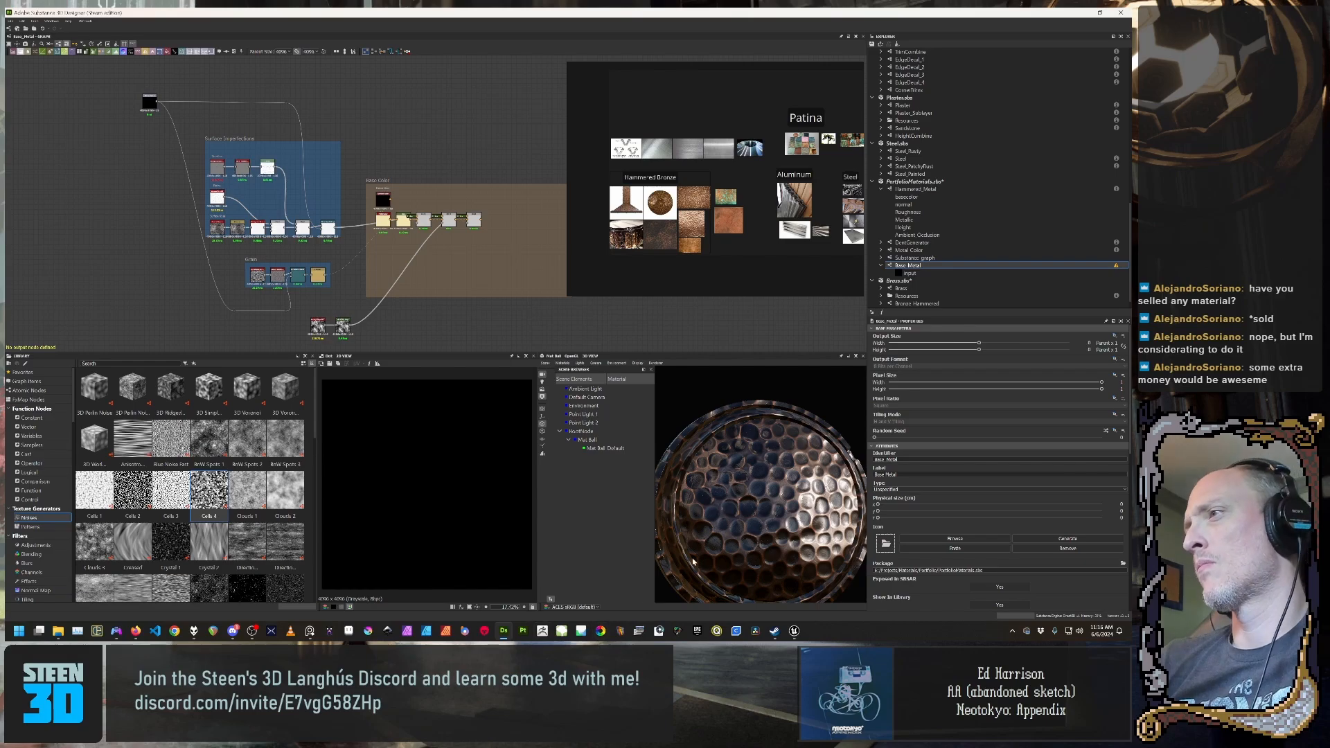
# Step: Preview the Grain group's Directional Warp and lower its Intensity
pyautogui.moveTo(692, 552)
pyautogui.mouseDown()
pyautogui.moveTo(751, 551)
pyautogui.moveTo(700, 554)
pyautogui.moveTo(714, 553)
pyautogui.mouseUp()
pyautogui.scroll(3, 700, 553)
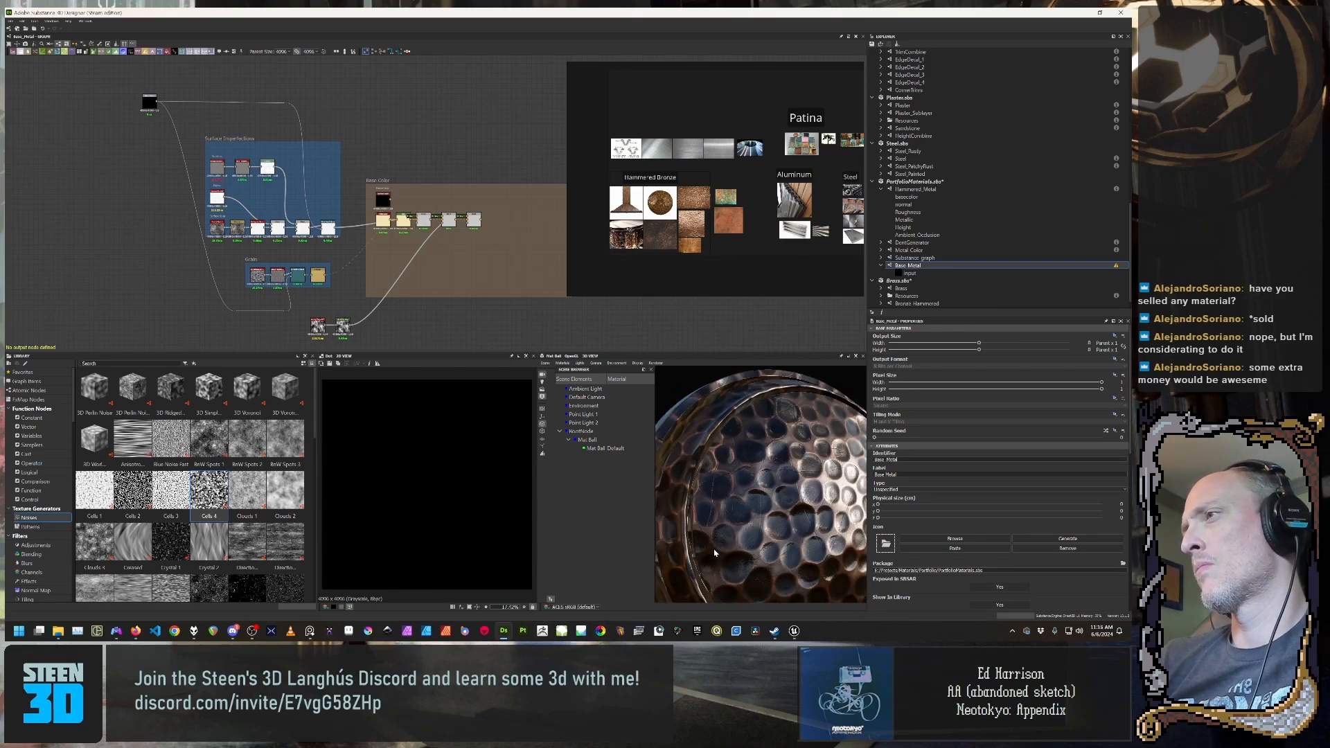
pyautogui.scroll(-2, 291, 307)
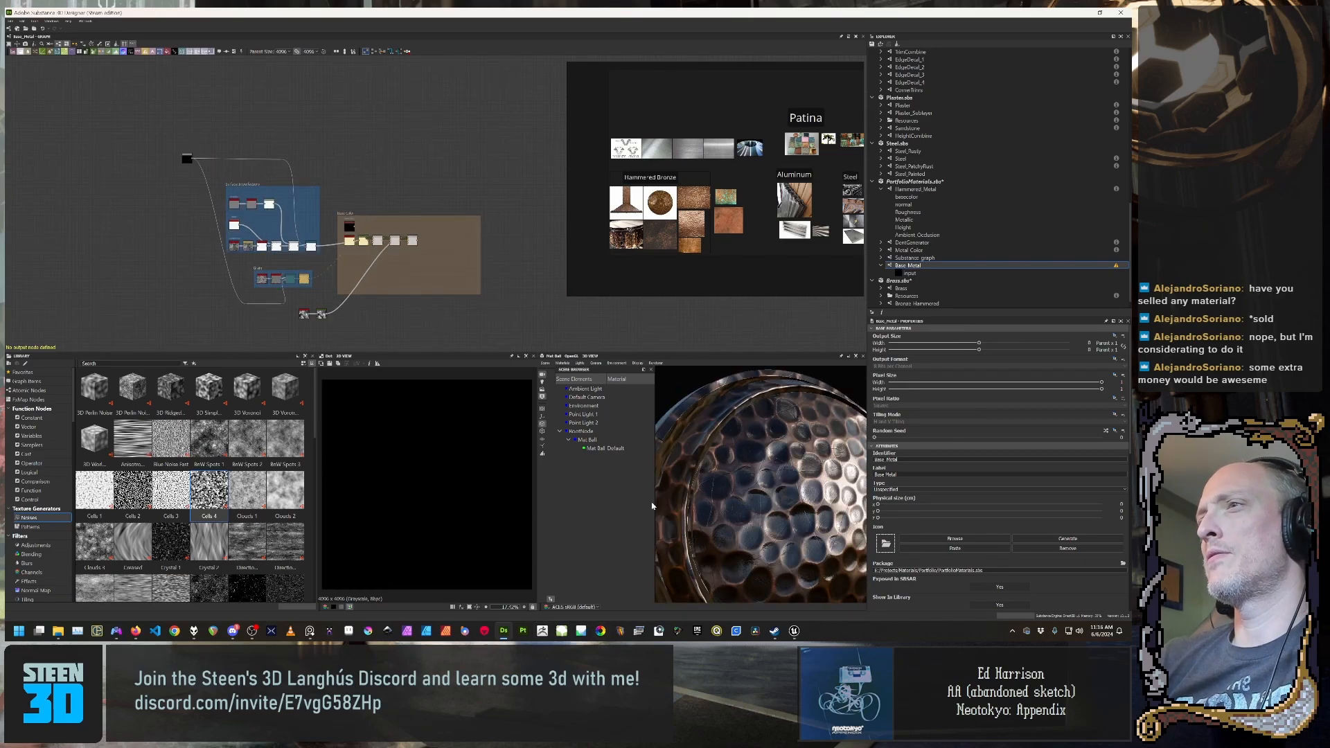
pyautogui.scroll(3, 379, 326)
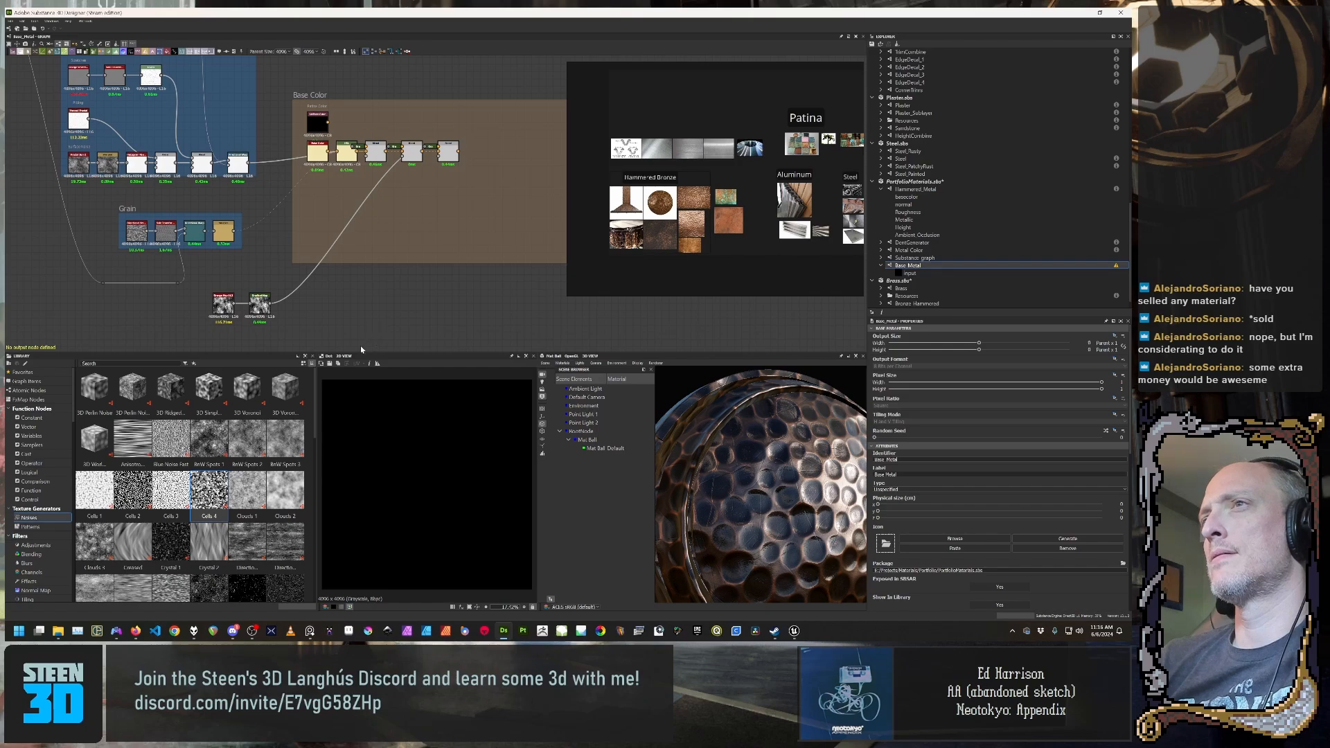
pyautogui.doubleClick(194, 230)
pyautogui.scroll(4, 406, 520)
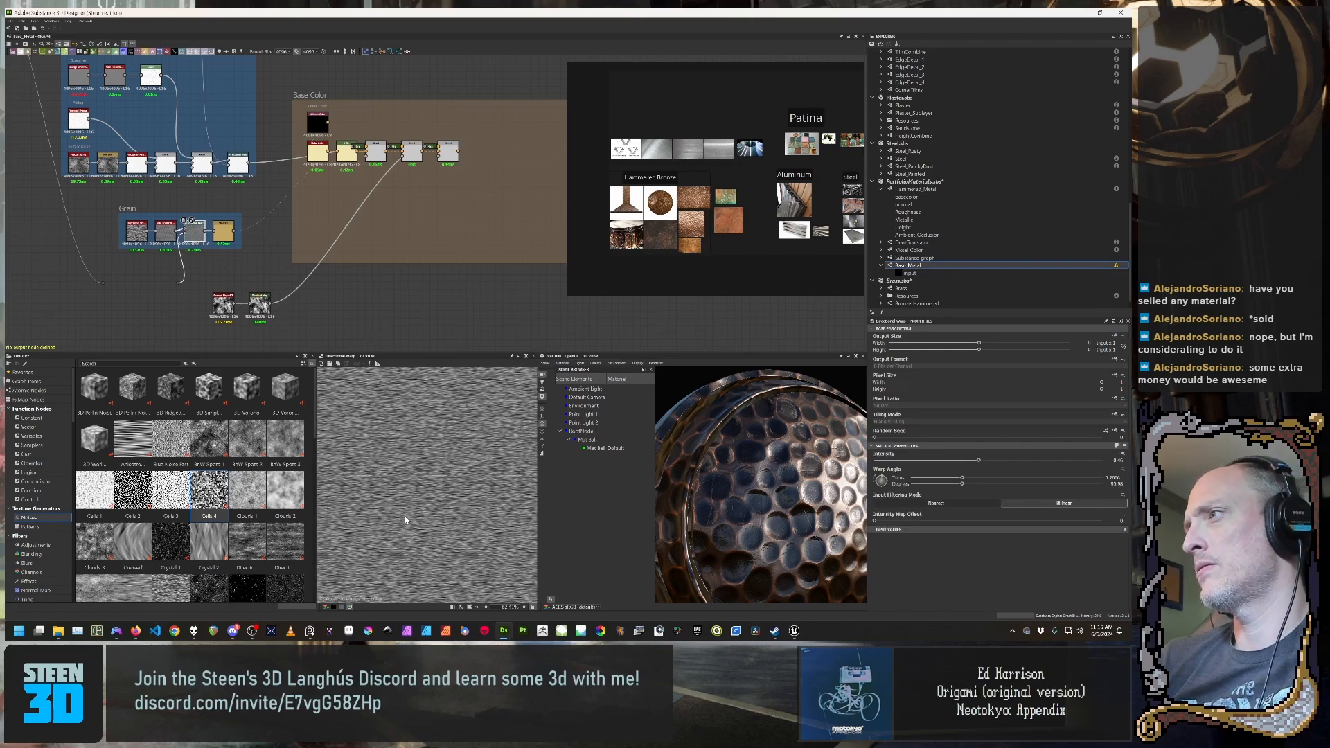
pyautogui.scroll(3, 404, 517)
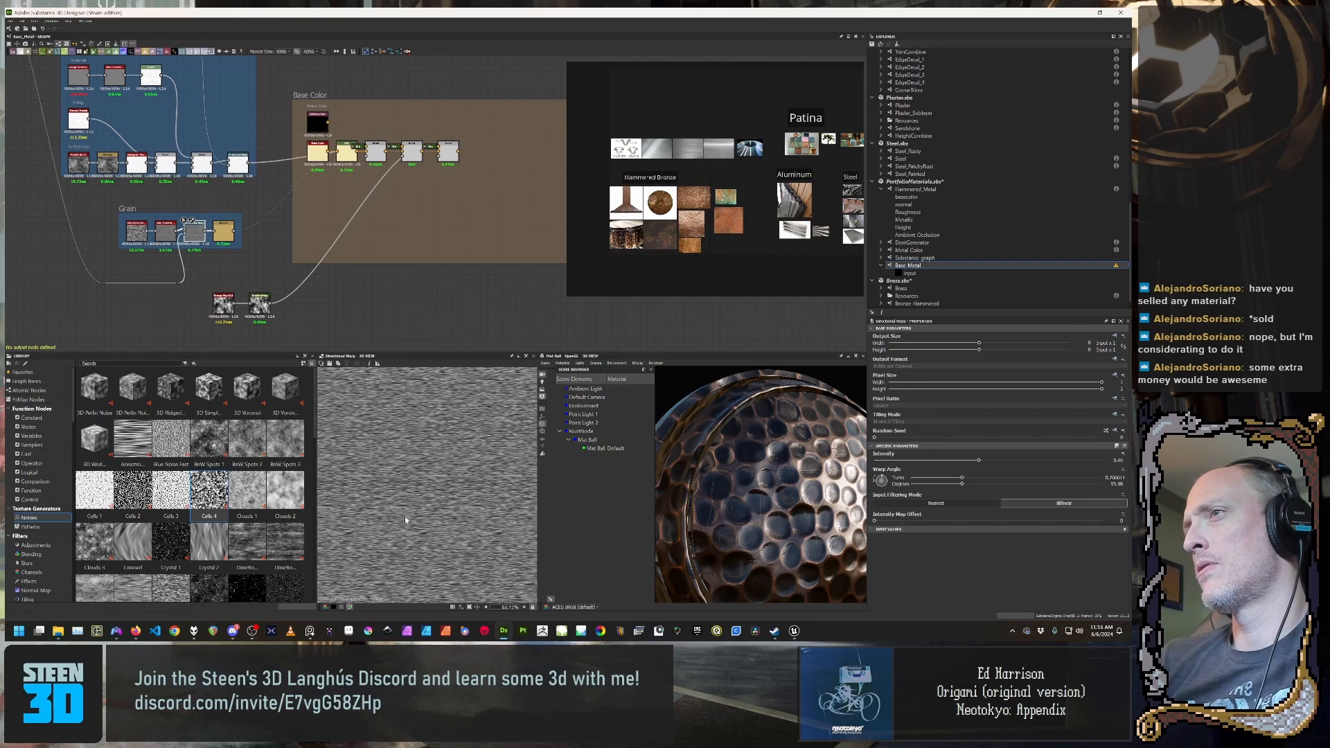
pyautogui.scroll(-6, 404, 516)
pyautogui.scroll(-1, 468, 537)
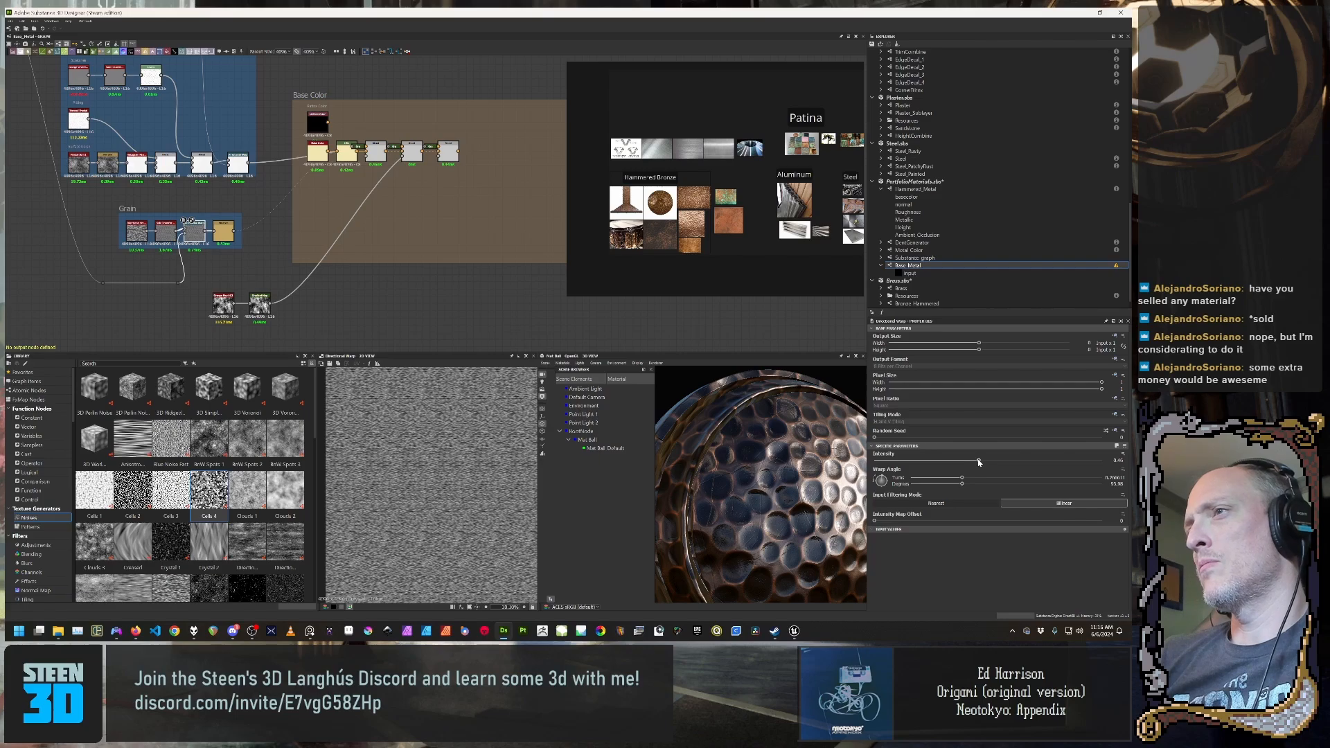
pyautogui.moveTo(978, 462); pyautogui.dragTo(944, 460)
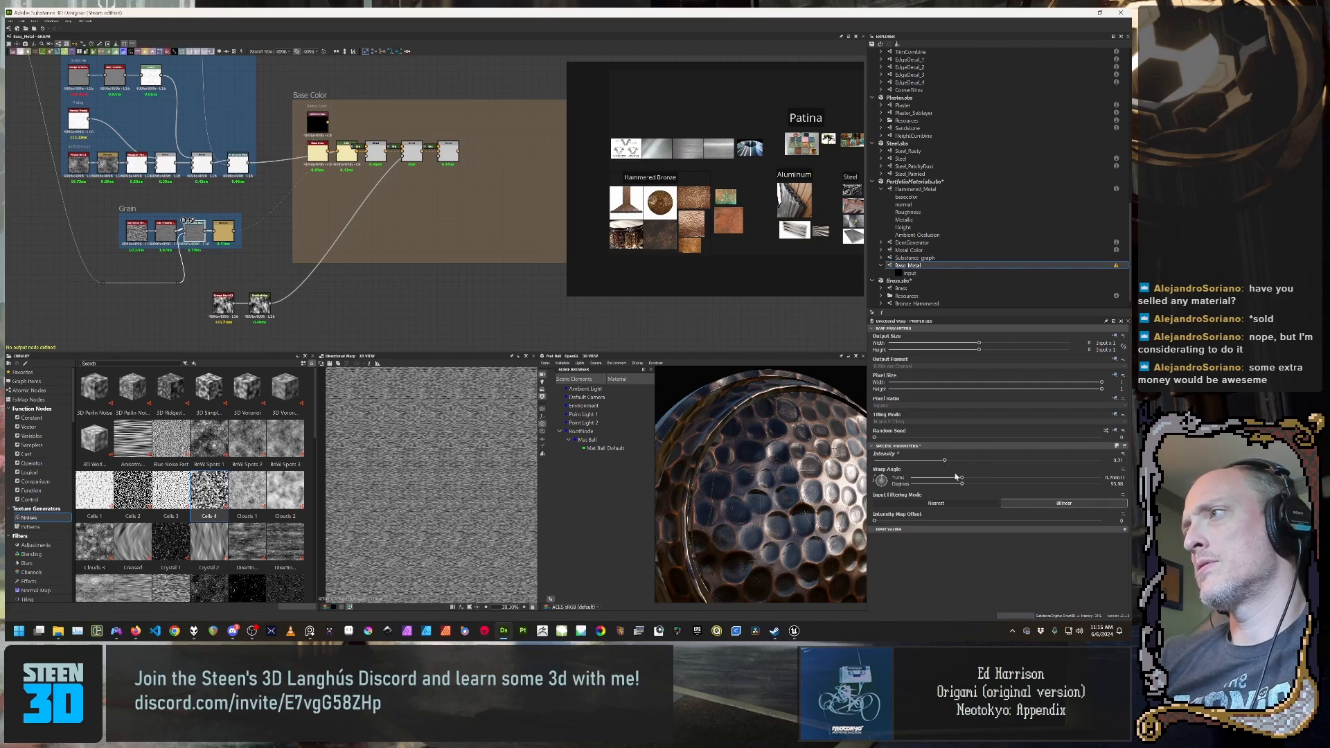
# Step: Undo the last Intensity change on the Grain group's Directional Warp
pyautogui.hotkey('ctrl', 'z')
pyautogui.scroll(-5, 291, 229)
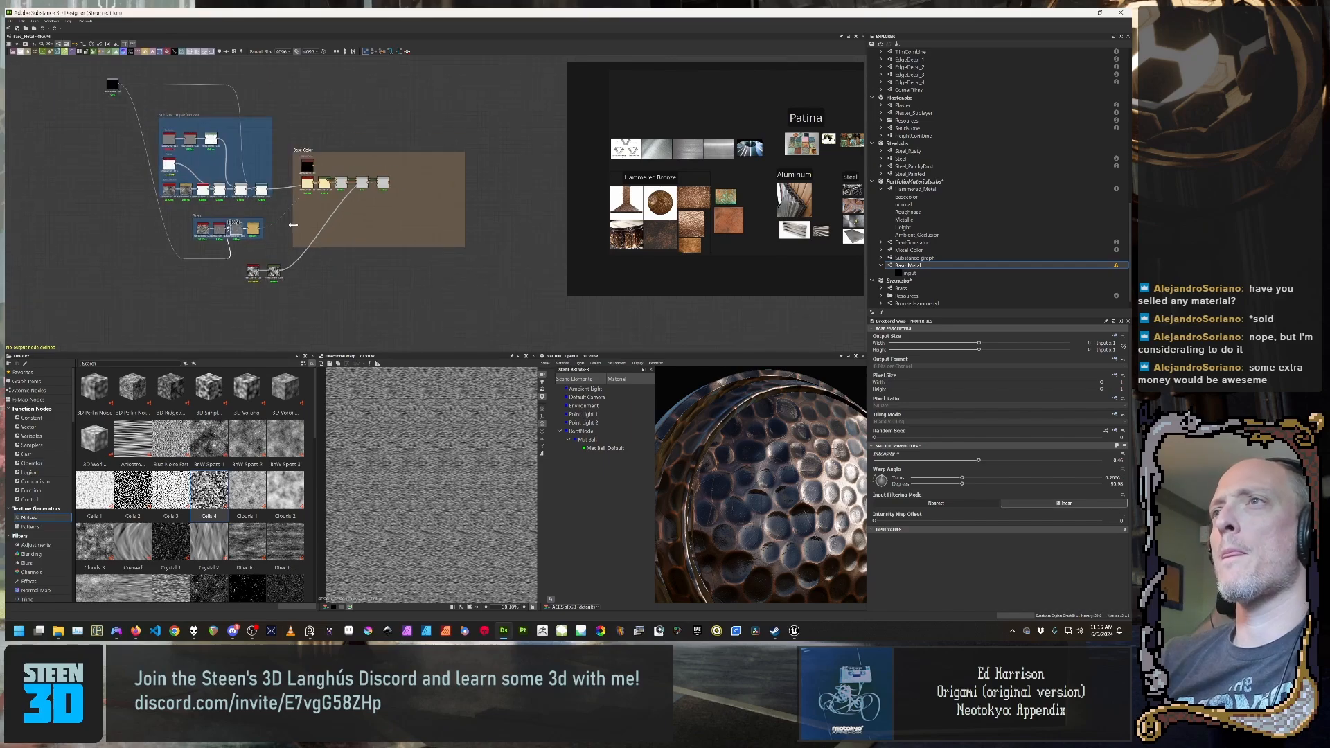
pyautogui.moveTo(272, 286); pyautogui.dragTo(384, 328, button='middle')
pyautogui.scroll(3, 384, 328)
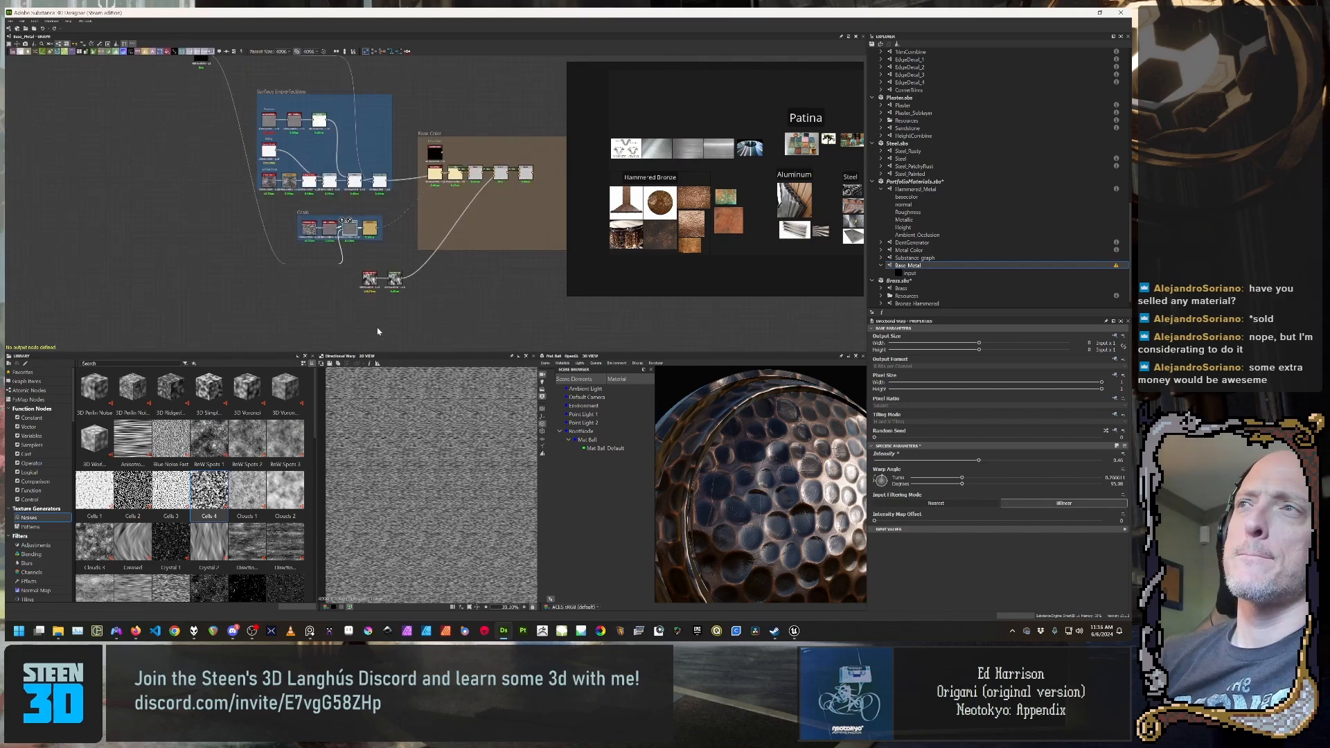
# Step: Preview the last Blend node in the Base Color group and inspect the resulting metal color
pyautogui.moveTo(414, 275); pyautogui.dragTo(241, 312, button='middle')
pyautogui.doubleClick(354, 213)
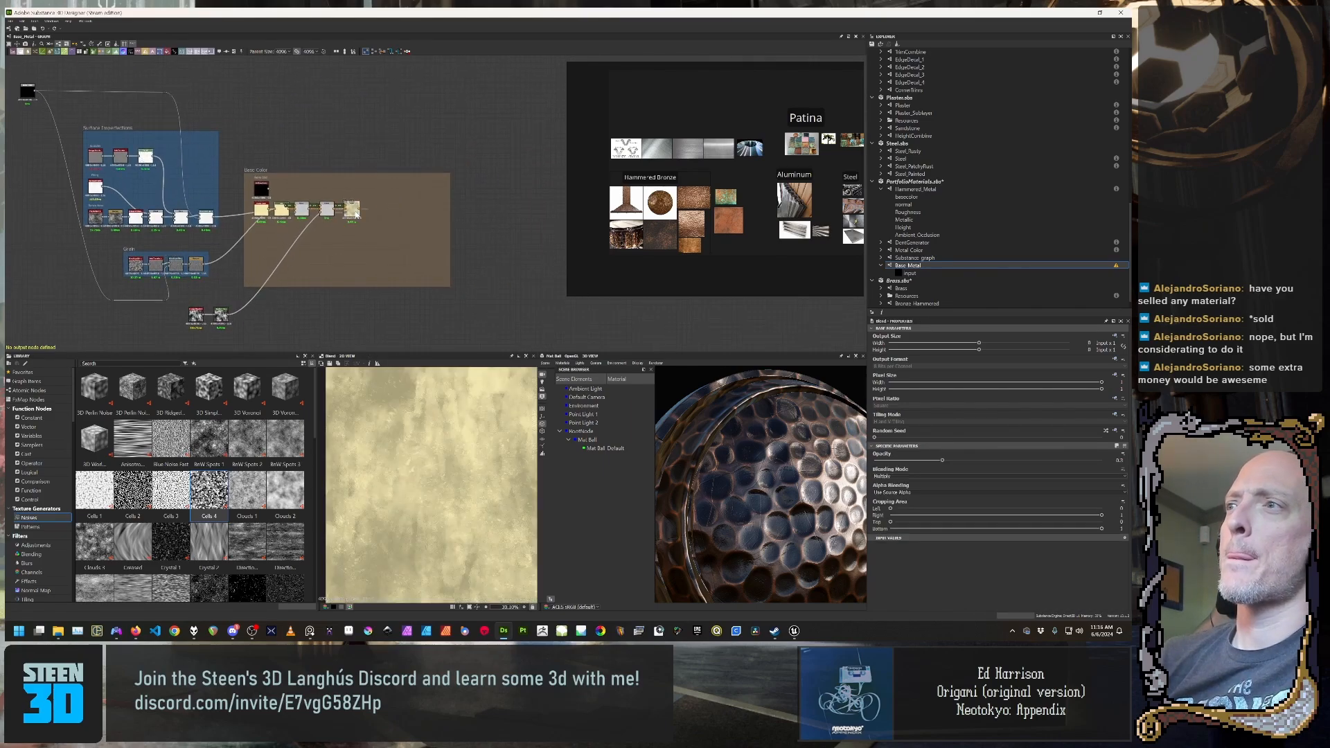
pyautogui.scroll(-2, 424, 487)
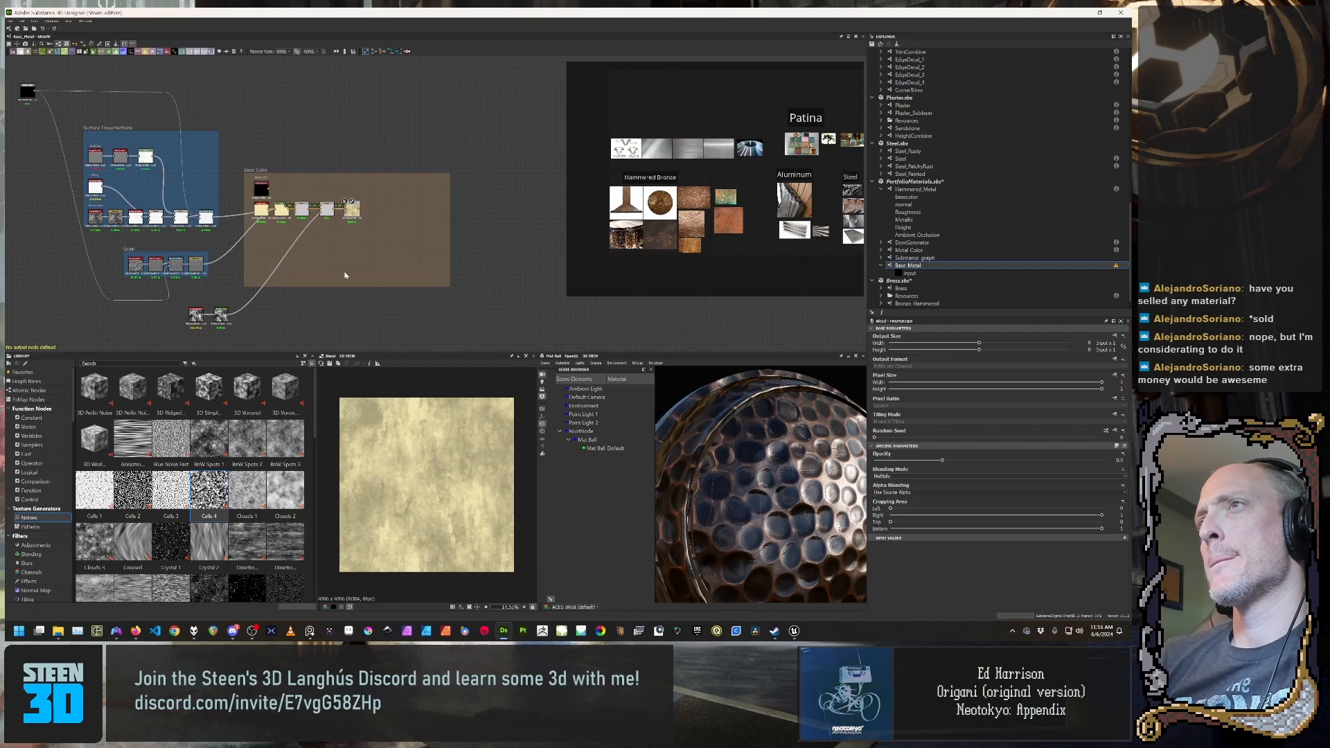
pyautogui.scroll(3, 341, 247)
pyautogui.moveTo(342, 249); pyautogui.dragTo(313, 324, button='middle')
pyautogui.scroll(-1, 312, 324)
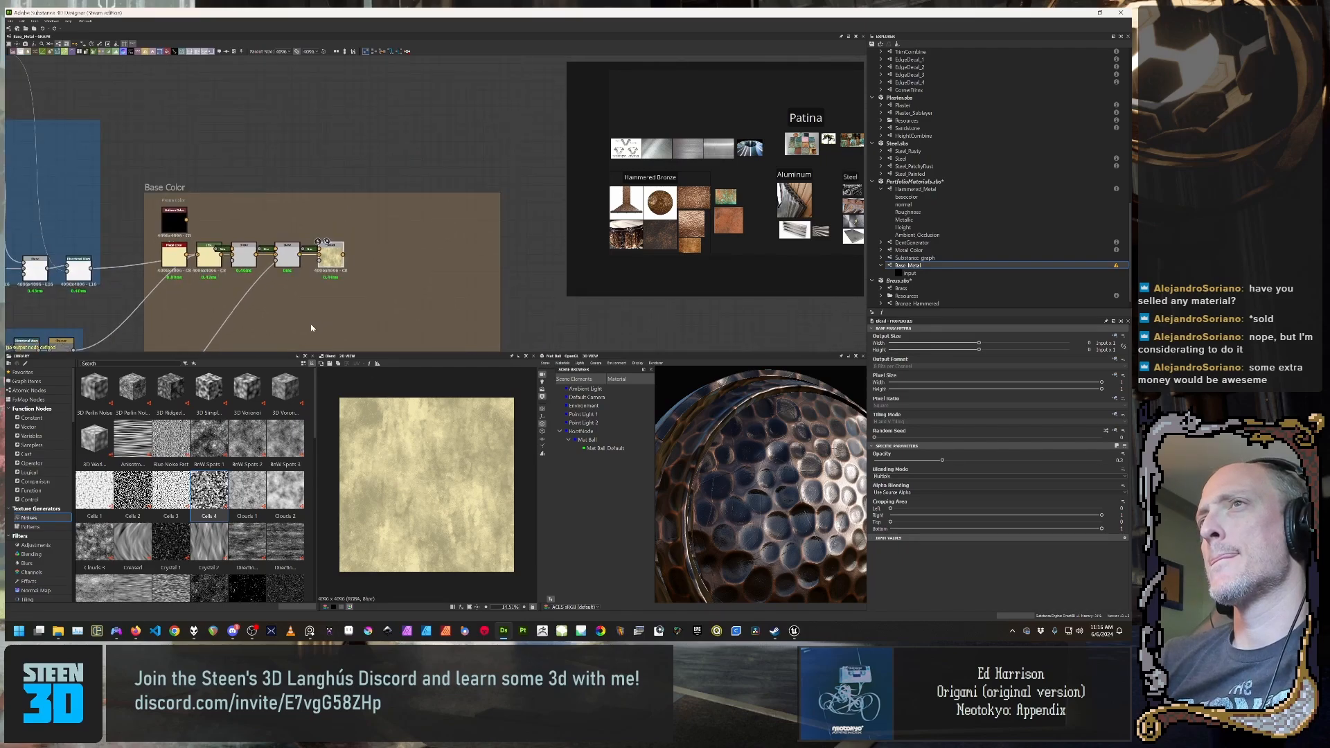
pyautogui.scroll(-2, 435, 245)
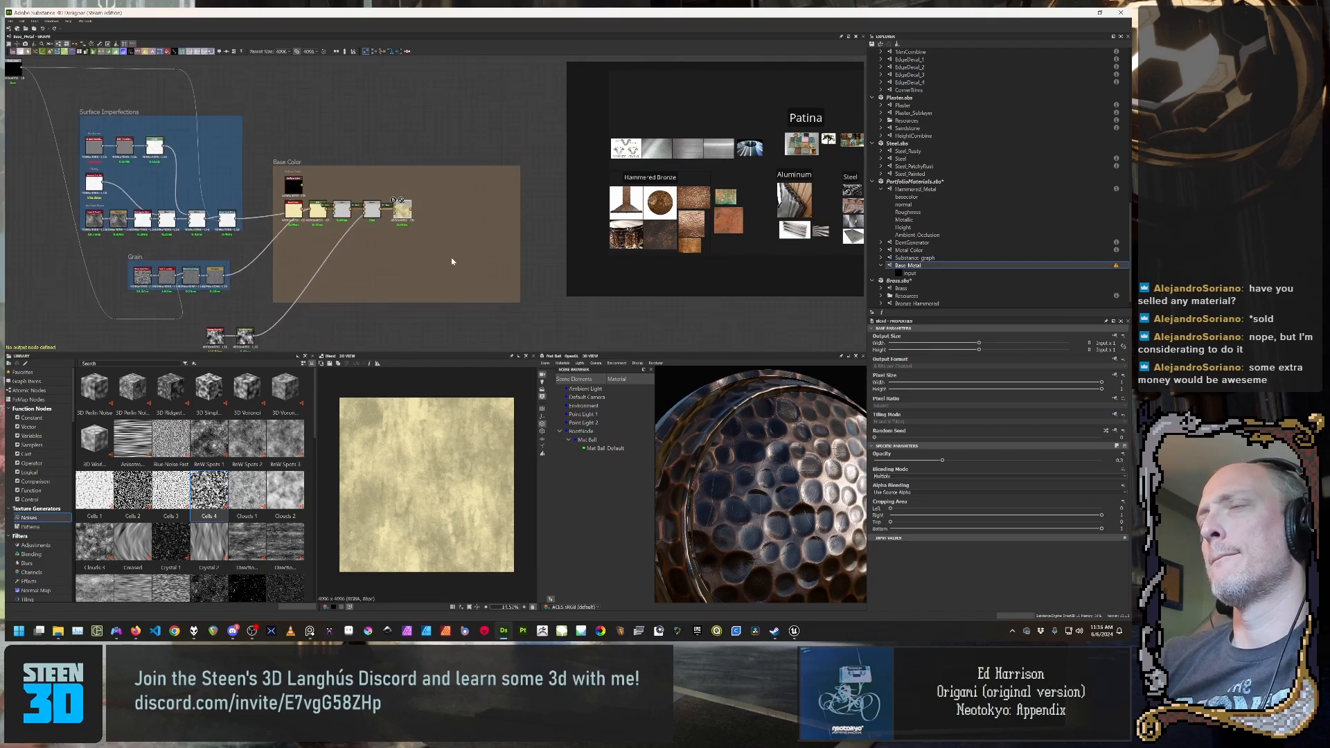
pyautogui.moveTo(452, 263); pyautogui.dragTo(405, 285, button='middle')
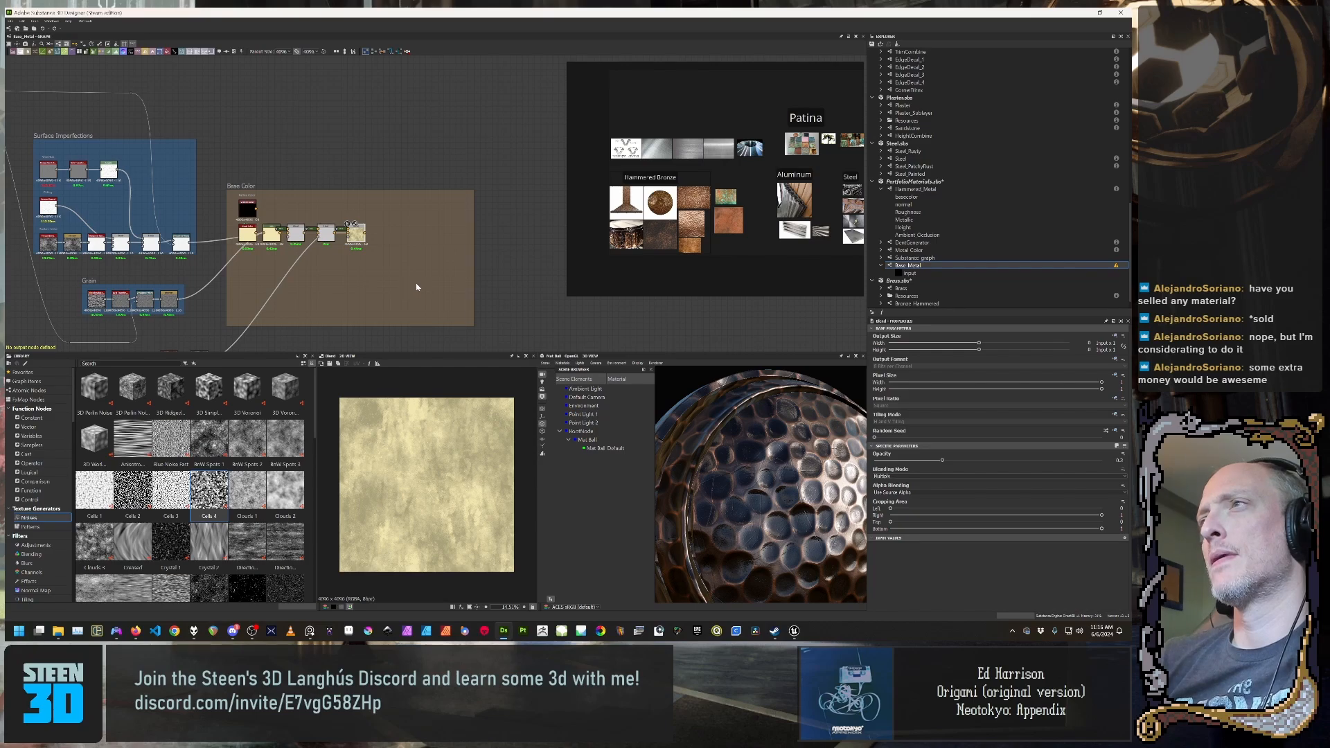
# Step: Add a Base Material node in the empty area beyond the Base Color frame
pyautogui.moveTo(448, 281); pyautogui.dragTo(391, 280, button='middle')
pyautogui.press('space')
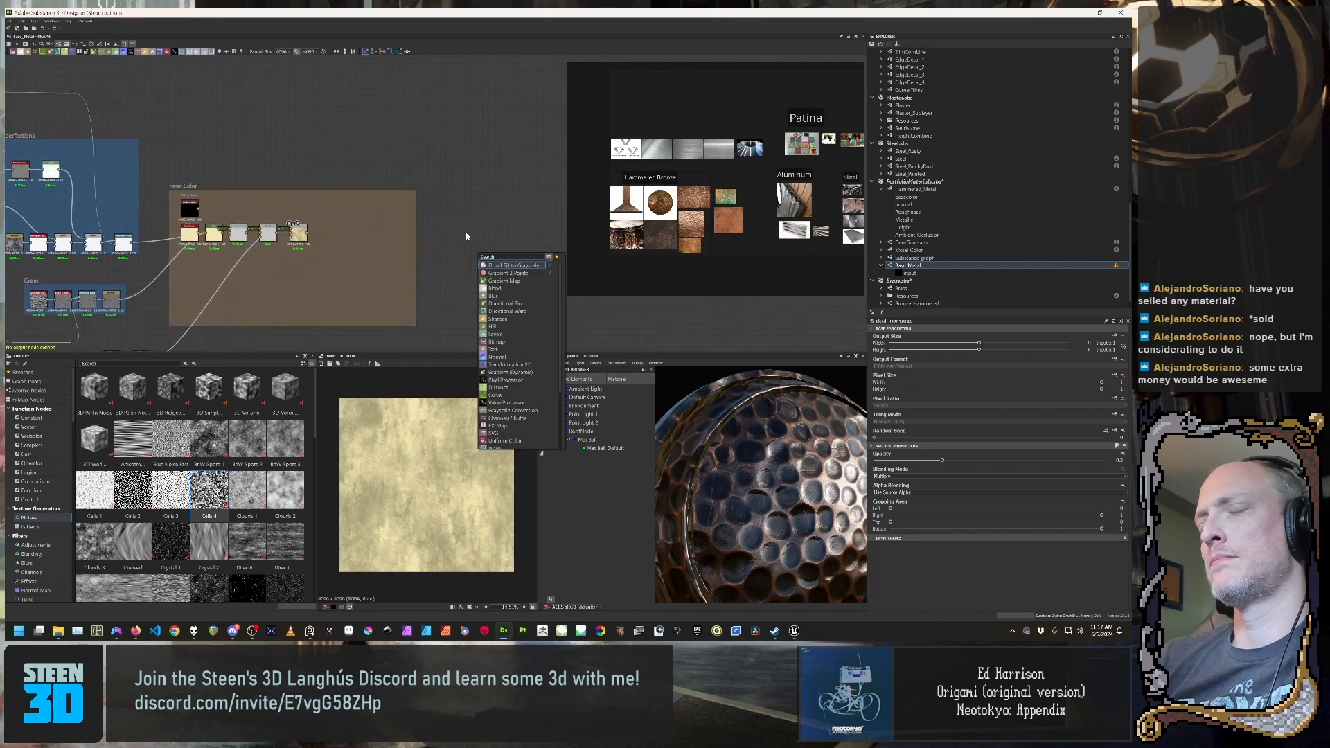
pyautogui.write('materi')
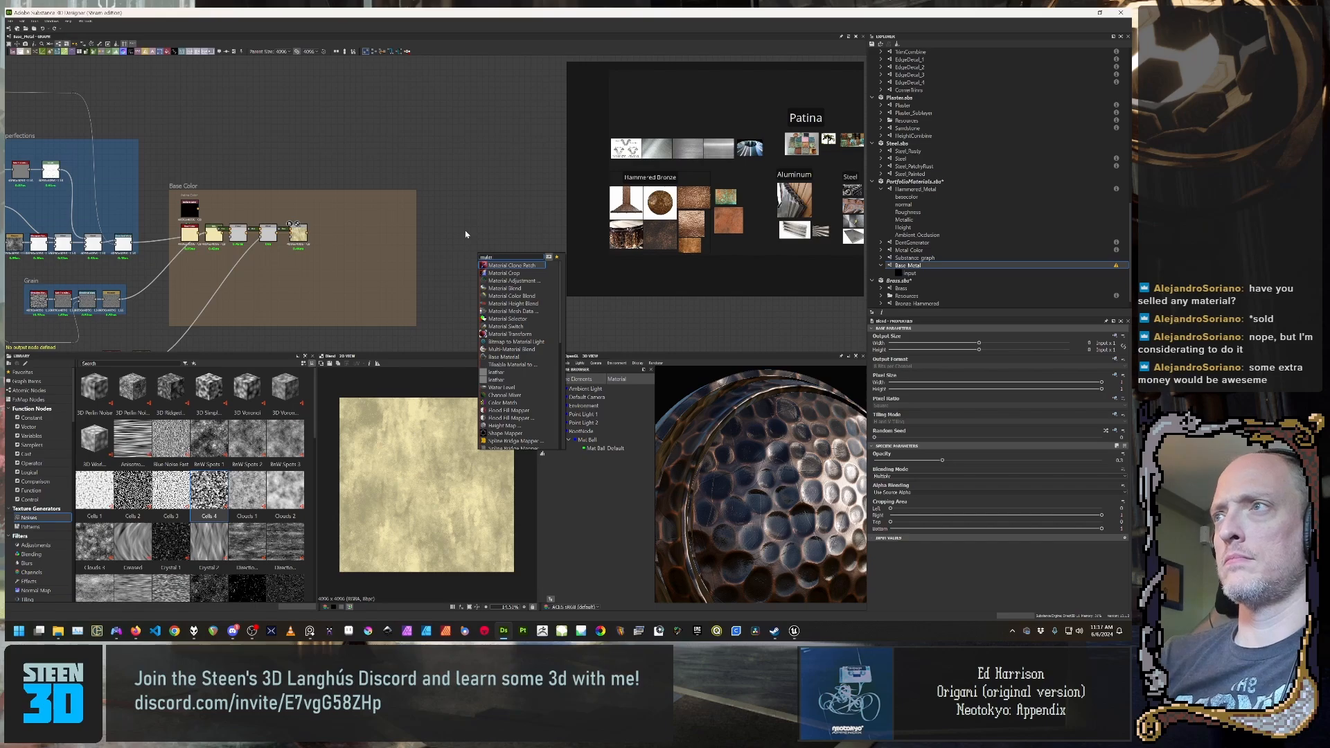
pyautogui.press('BackSpace')
pyautogui.press('BackSpace')
pyautogui.press('BackSpace')
pyautogui.press('BackSpace')
pyautogui.press('BackSpace')
pyautogui.press('BackSpace')
pyautogui.write('base')
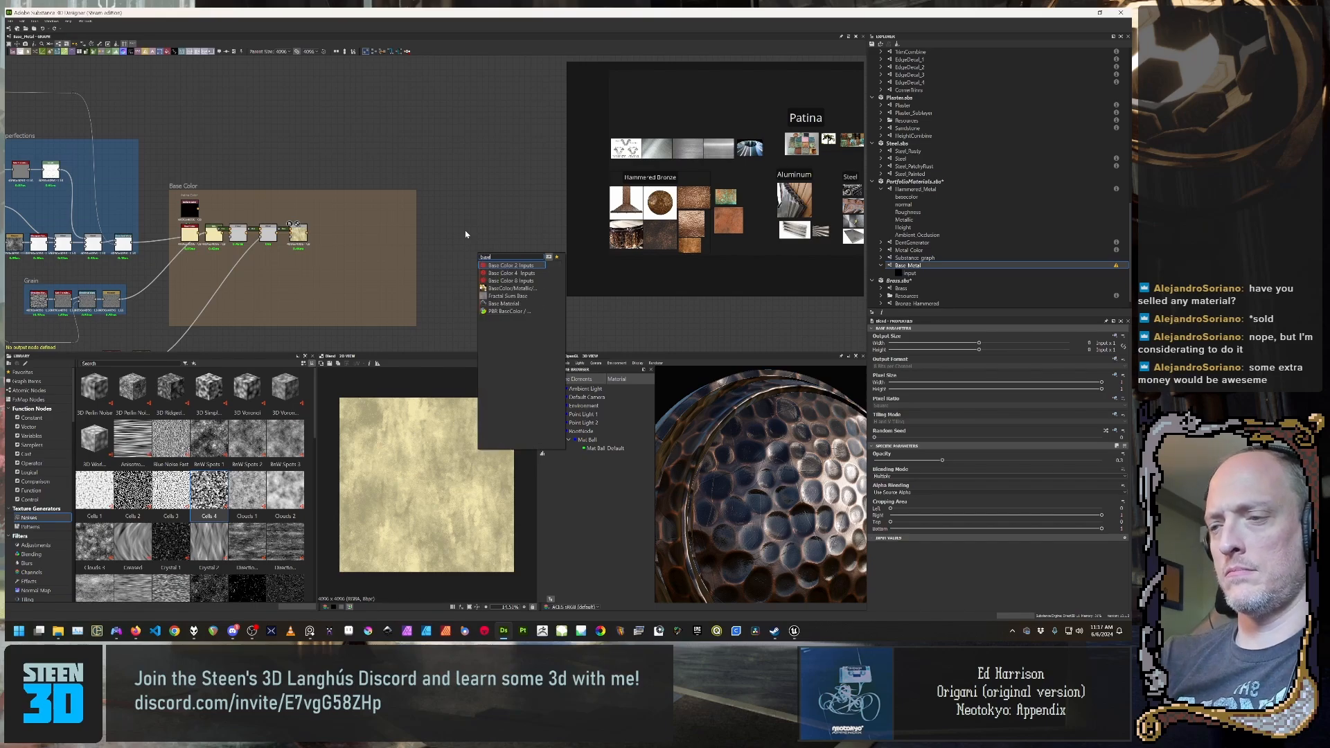
pyautogui.press('Down')
pyautogui.press('Down')
pyautogui.press('Down')
pyautogui.press('Down')
pyautogui.press('Down')
pyautogui.press('Return')
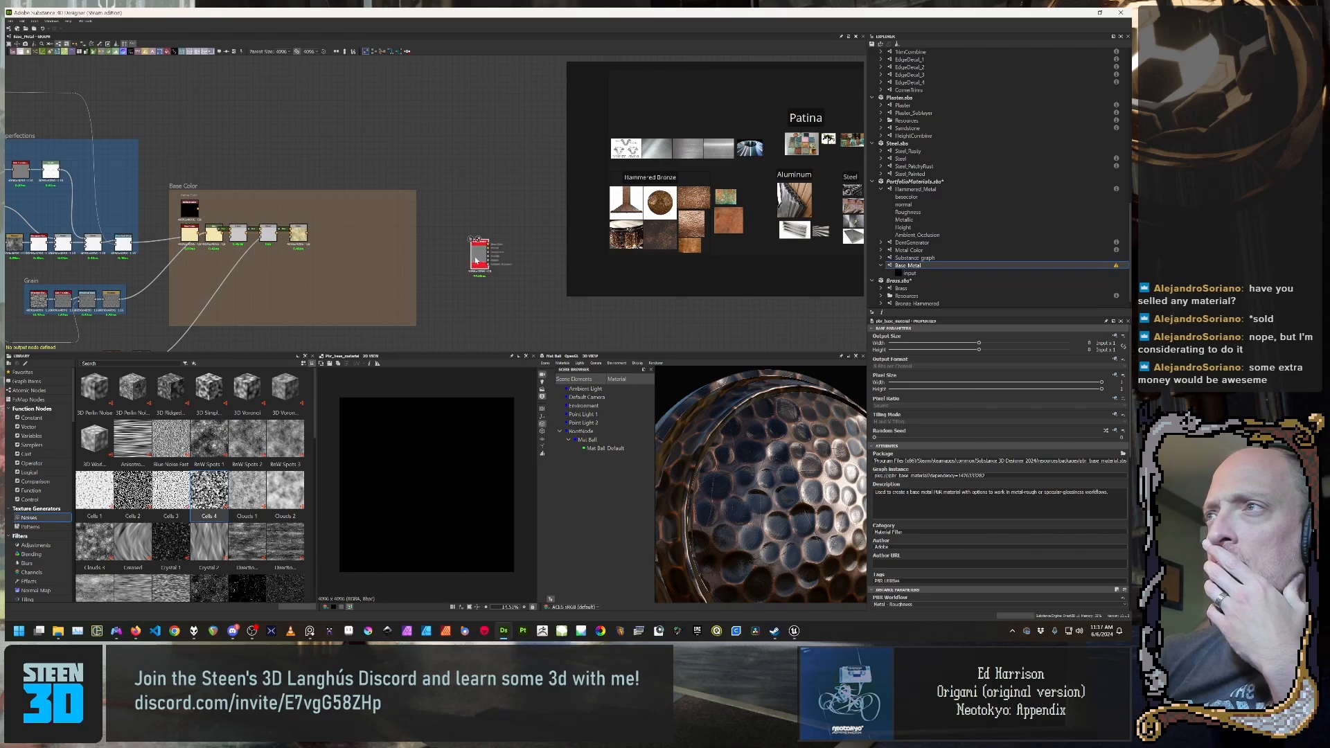
# Step: Enable the Base Material node's user-defined Base Color, Normal, Roughness, Metallic, Ambient Occlusion and Height maps
pyautogui.scroll(-10, 947, 409)
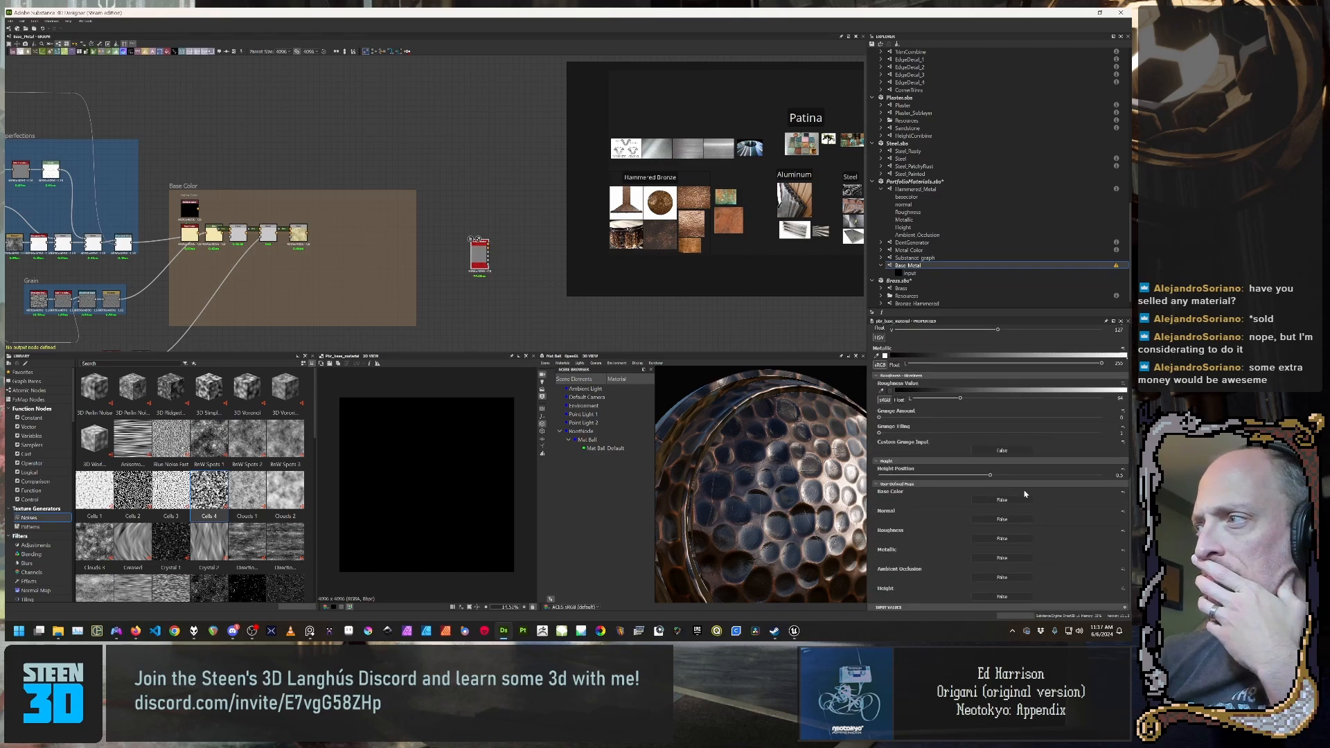
pyautogui.click(992, 501)
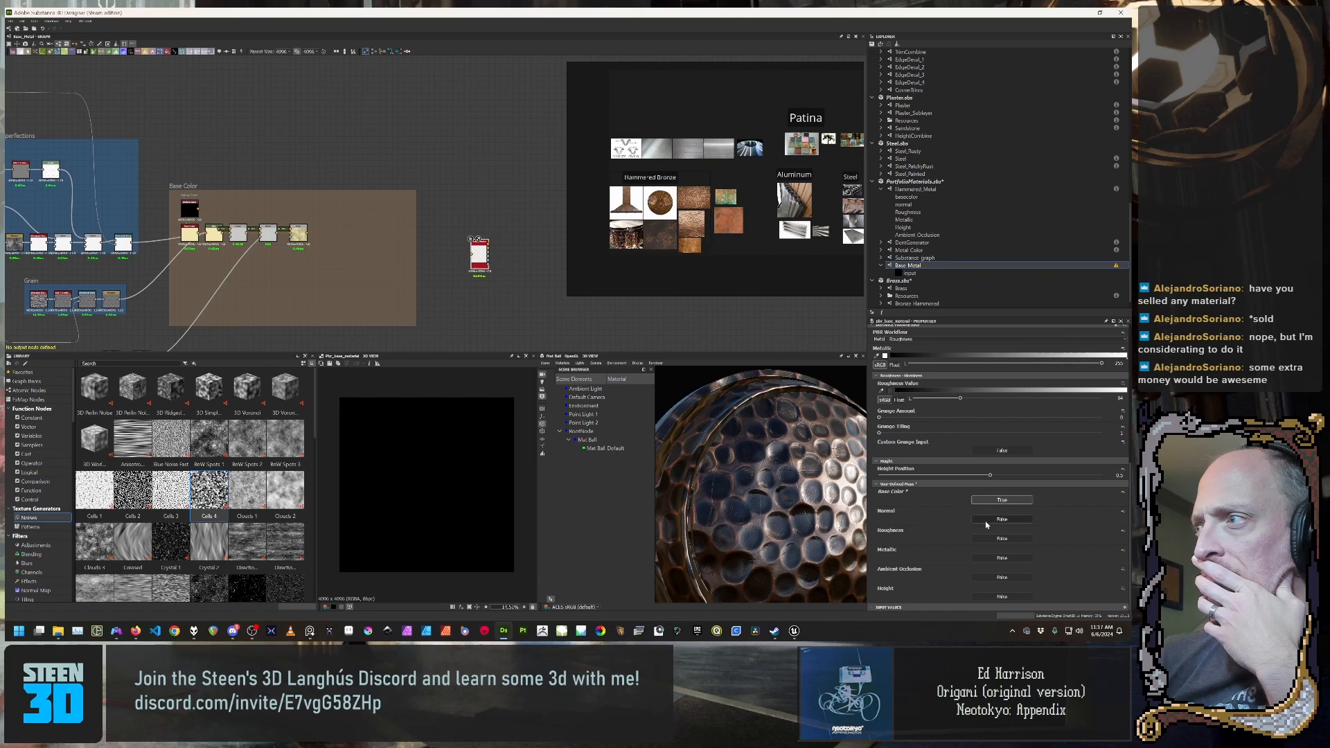
pyautogui.click(989, 519)
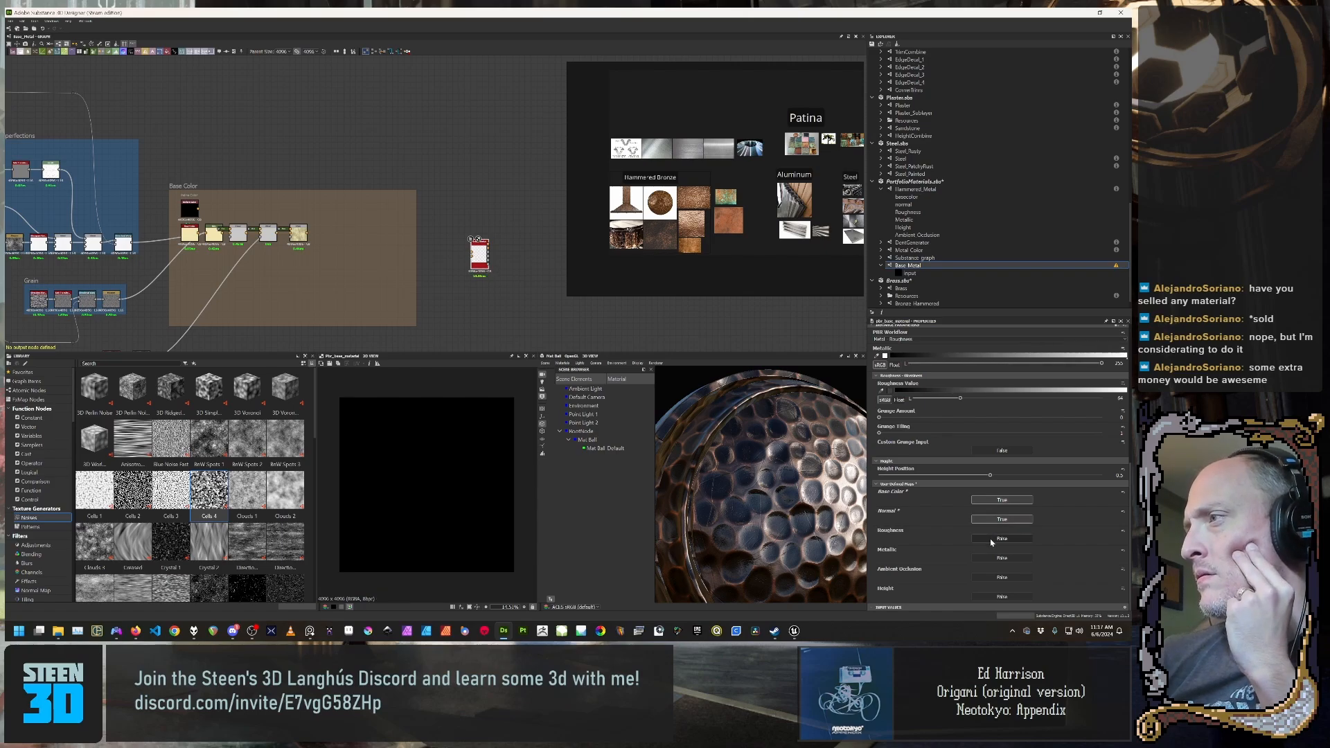
pyautogui.click(991, 539)
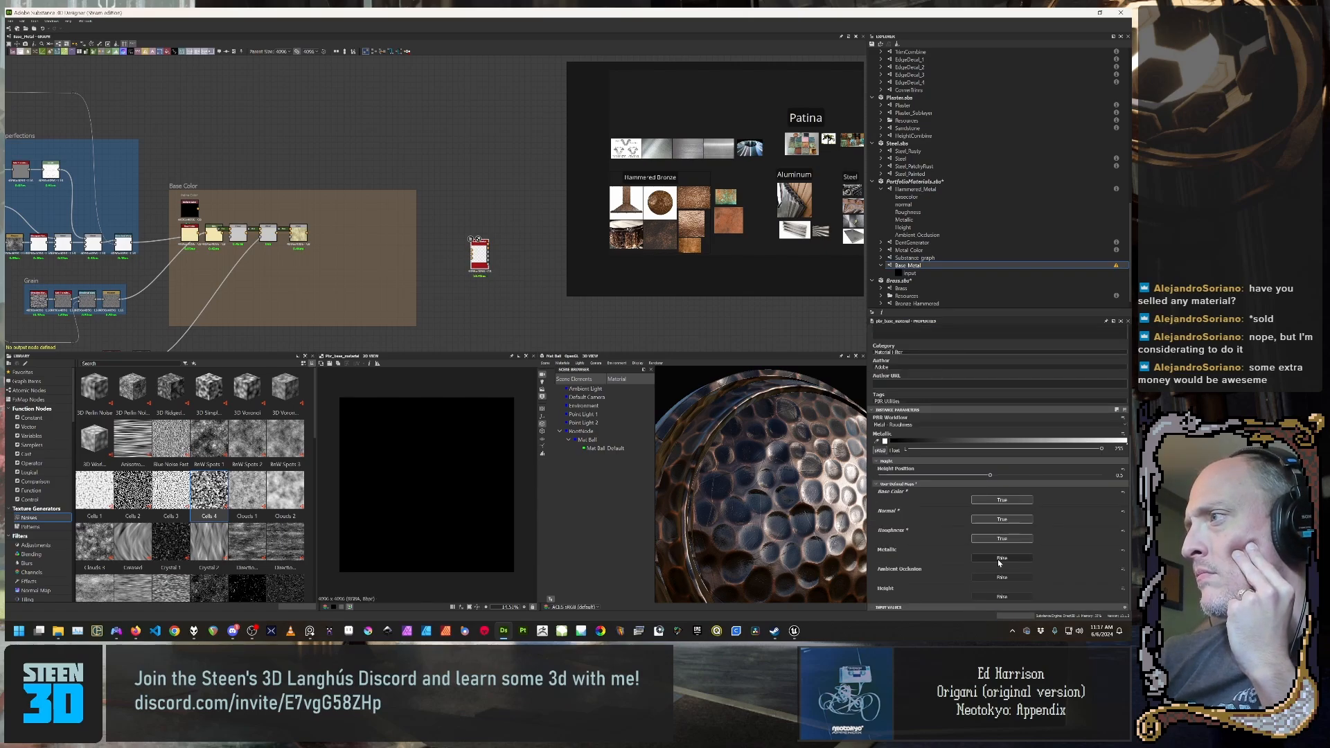
pyautogui.click(998, 560)
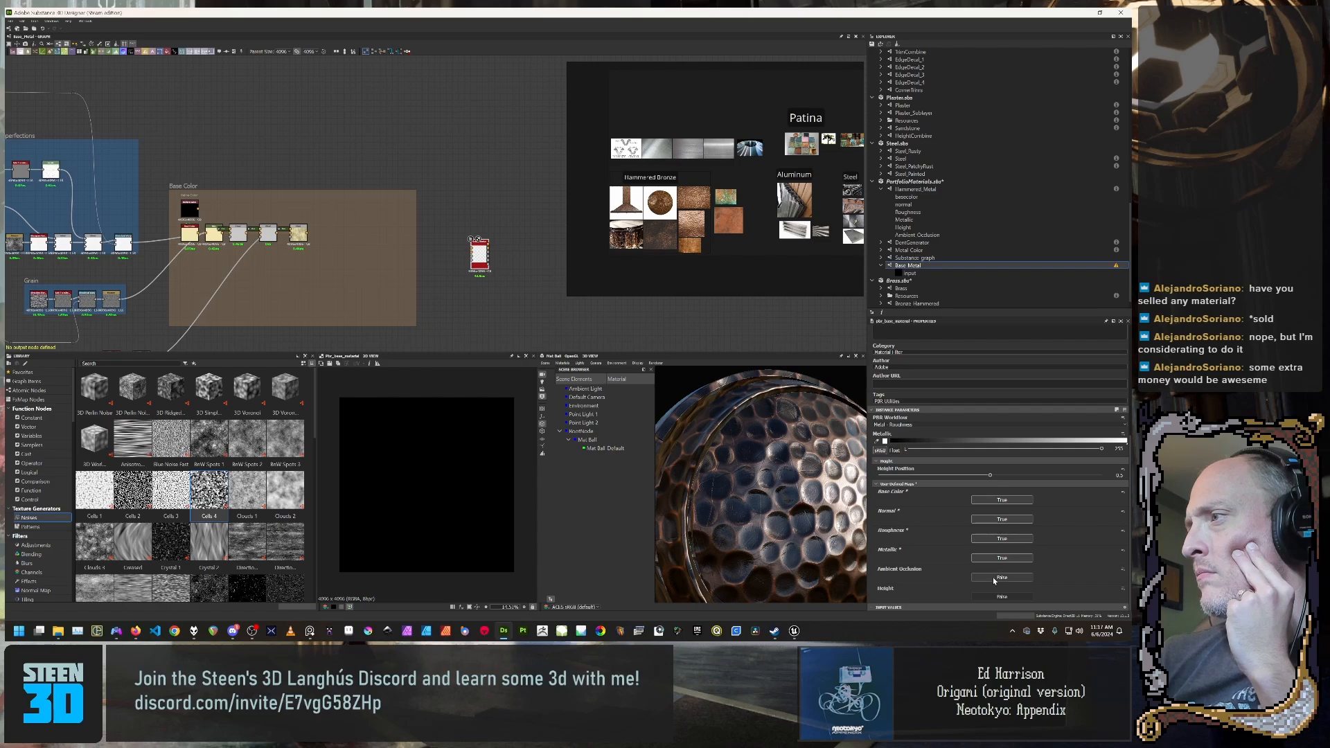
pyautogui.click(994, 579)
pyautogui.click(997, 597)
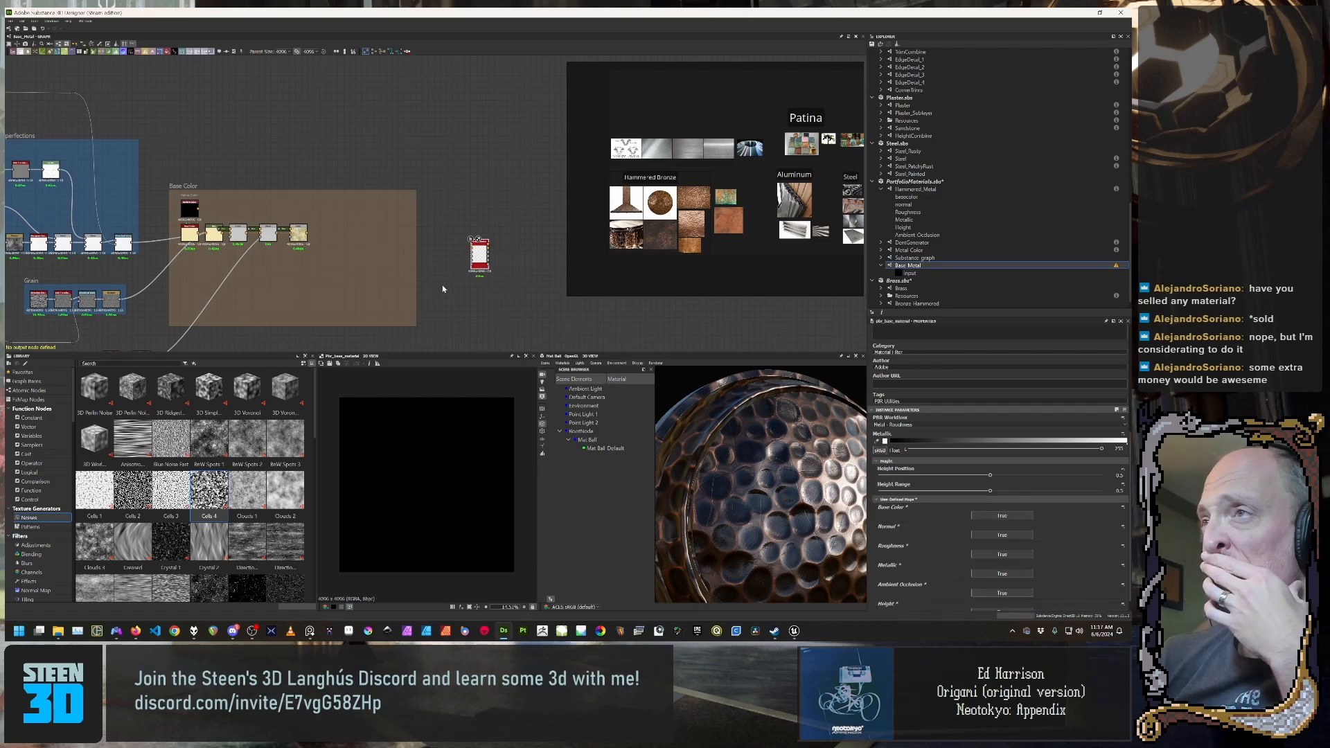
# Step: Delete the Base Material node from the Base Metal graph
pyautogui.scroll(3, 471, 277)
pyautogui.scroll(-2, 480, 270)
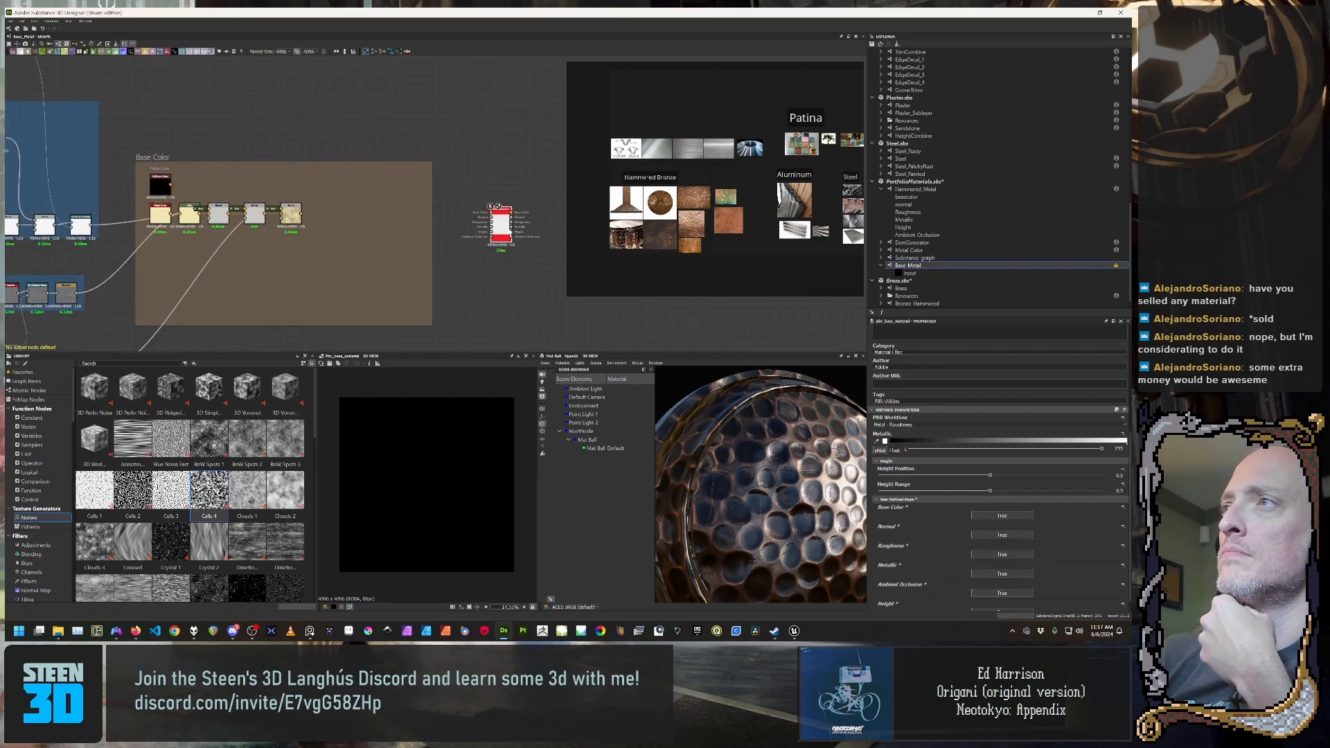
pyautogui.moveTo(510, 233); pyautogui.dragTo(500, 231)
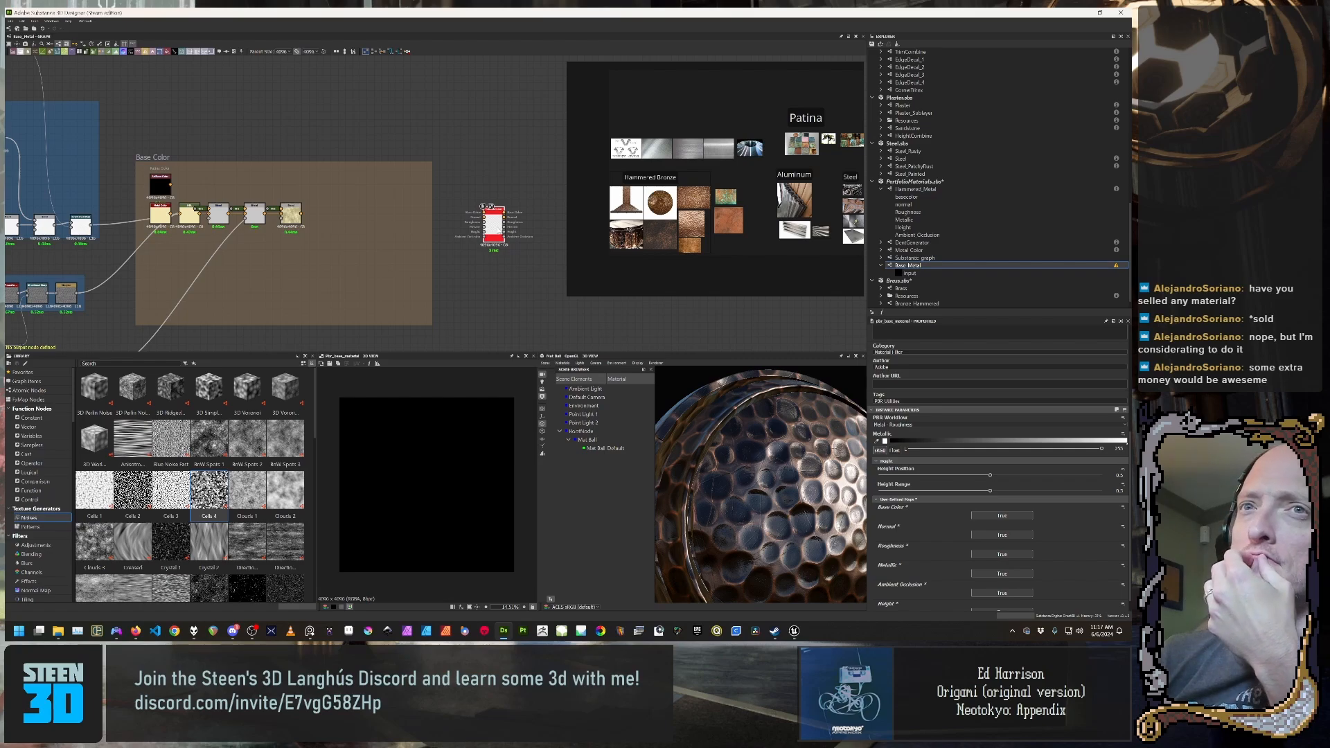
pyautogui.moveTo(505, 272); pyautogui.dragTo(409, 261, button='middle')
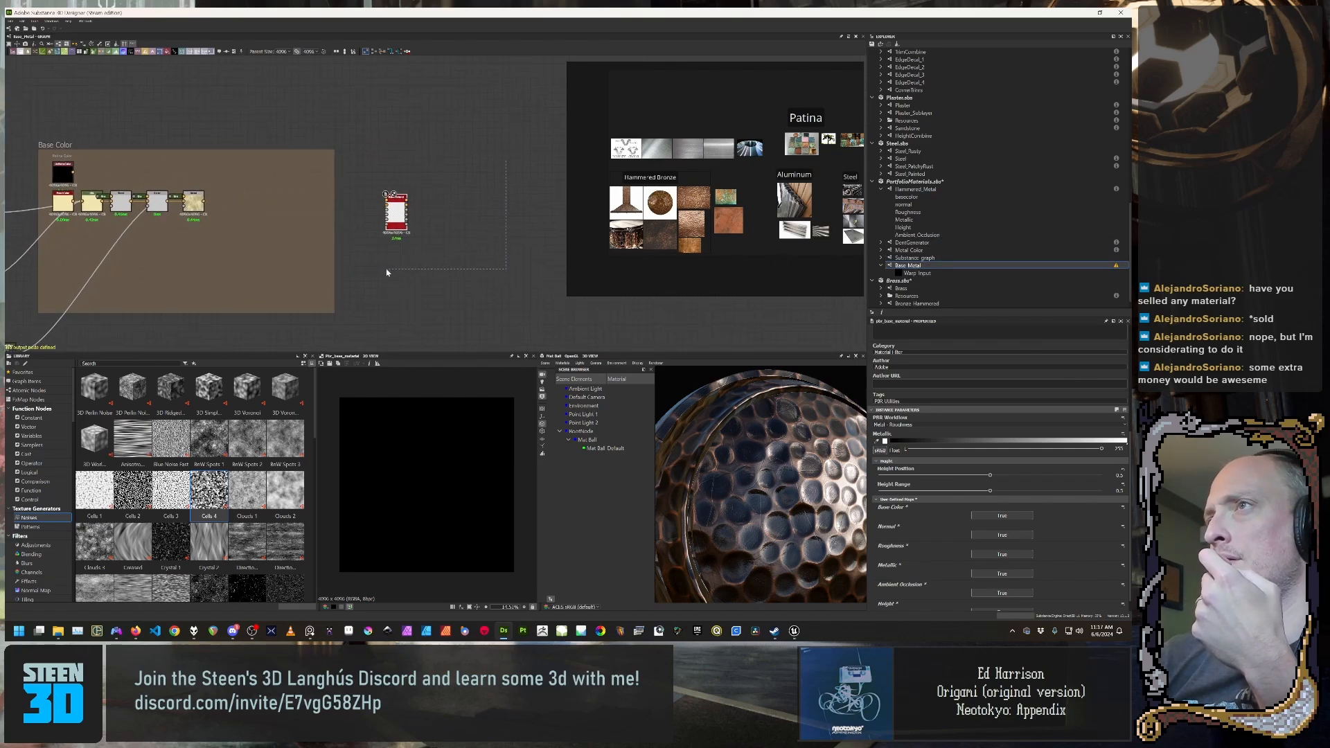
pyautogui.press('Delete')
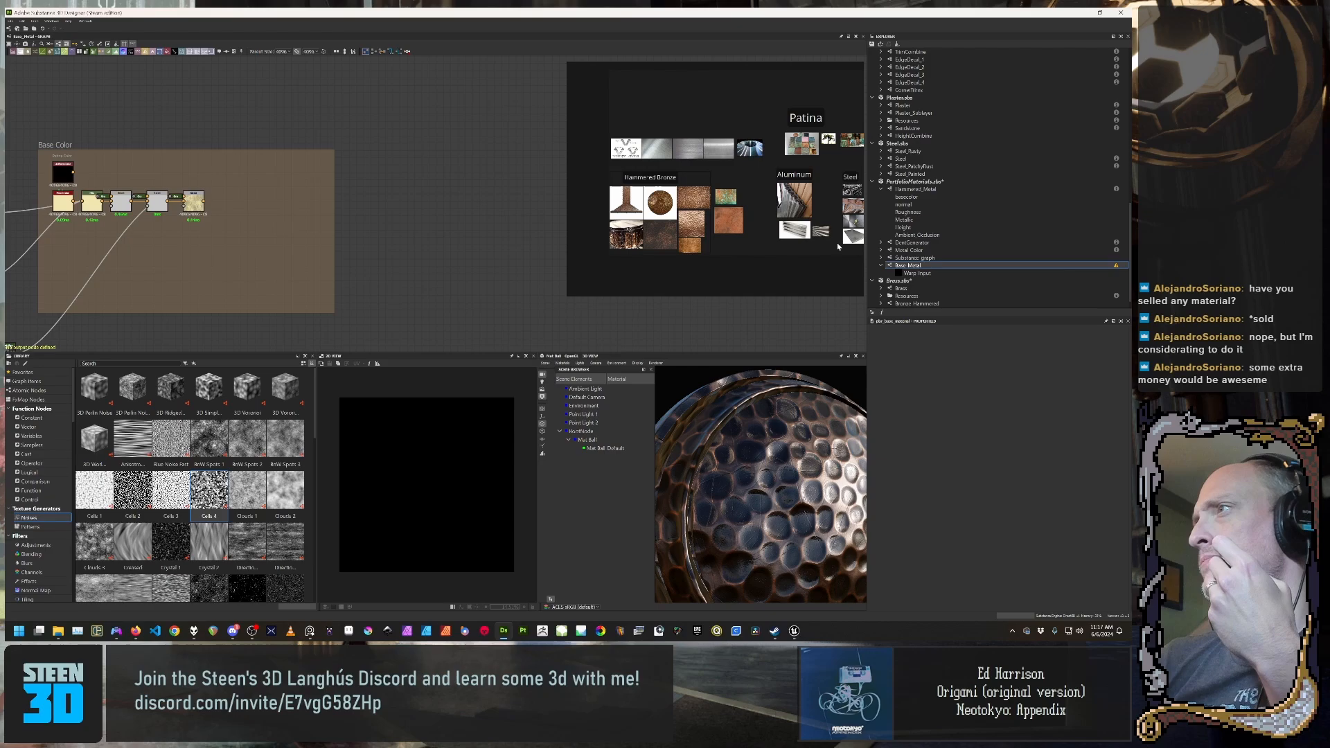
# Step: Open the Metal Color graph and examine its uniform color nodes and how they feed the Multi Switch node
pyautogui.click(924, 251)
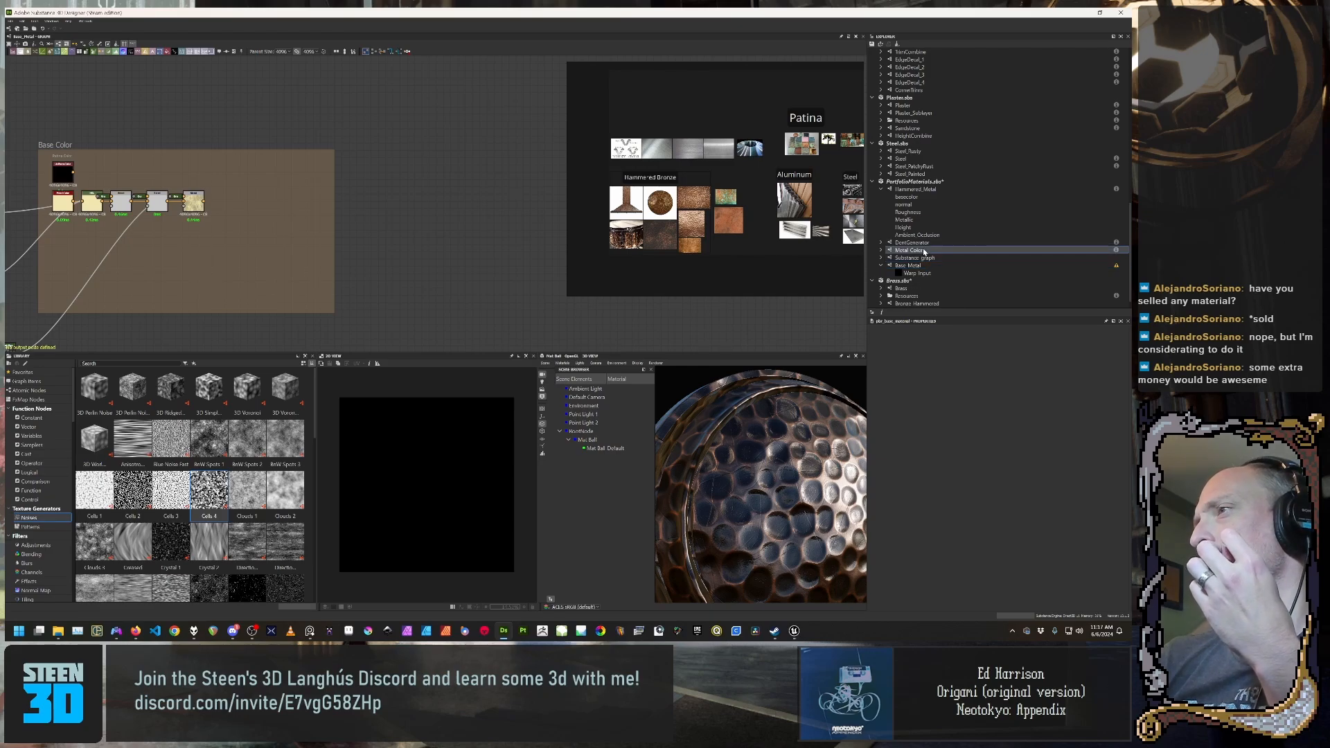
pyautogui.doubleClick(924, 251)
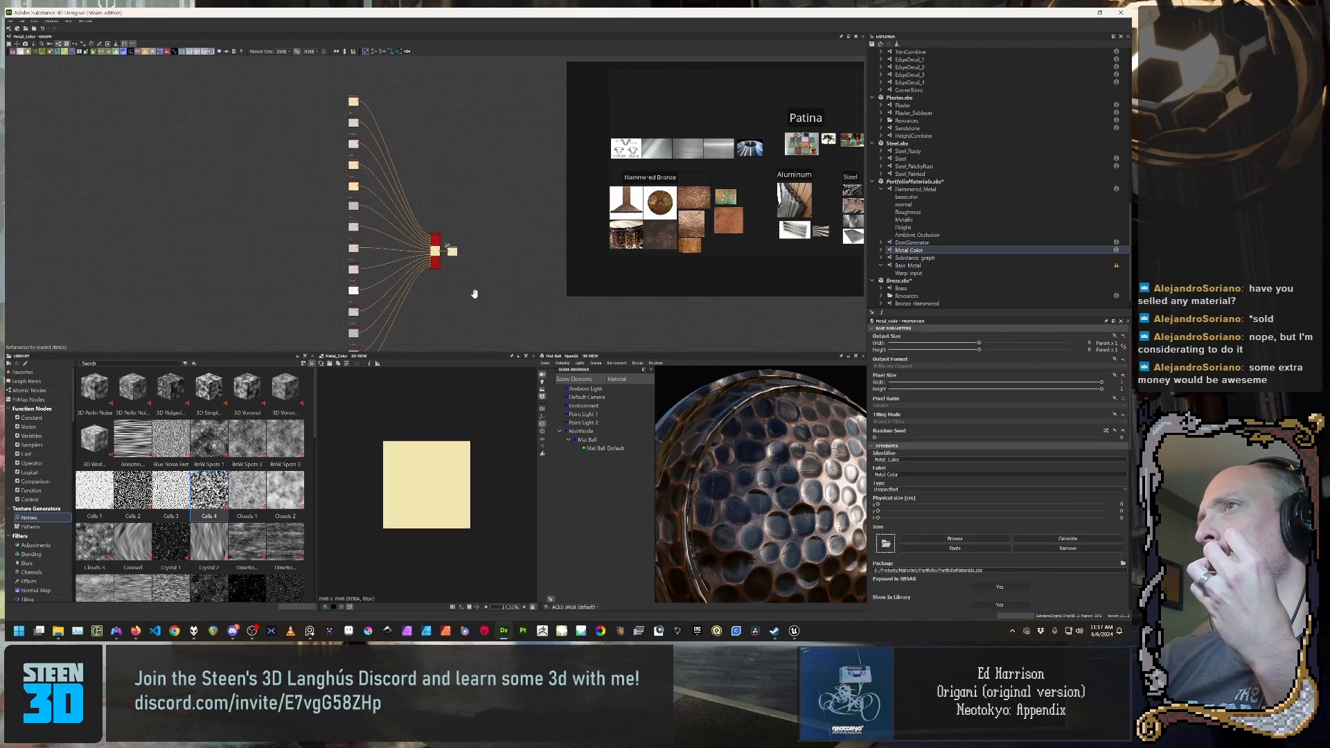
pyautogui.scroll(2, 471, 302)
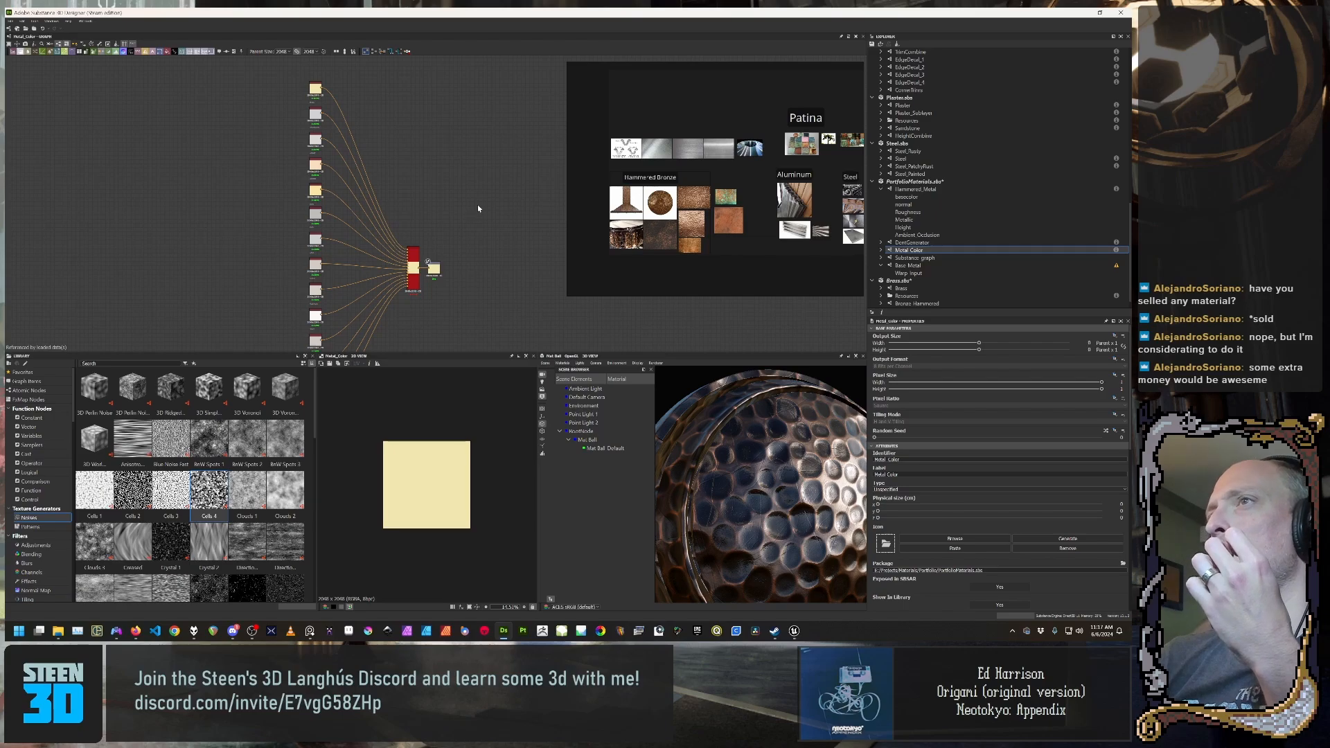
pyautogui.scroll(-3, 450, 266)
pyautogui.scroll(2, 448, 249)
pyautogui.scroll(3, 453, 169)
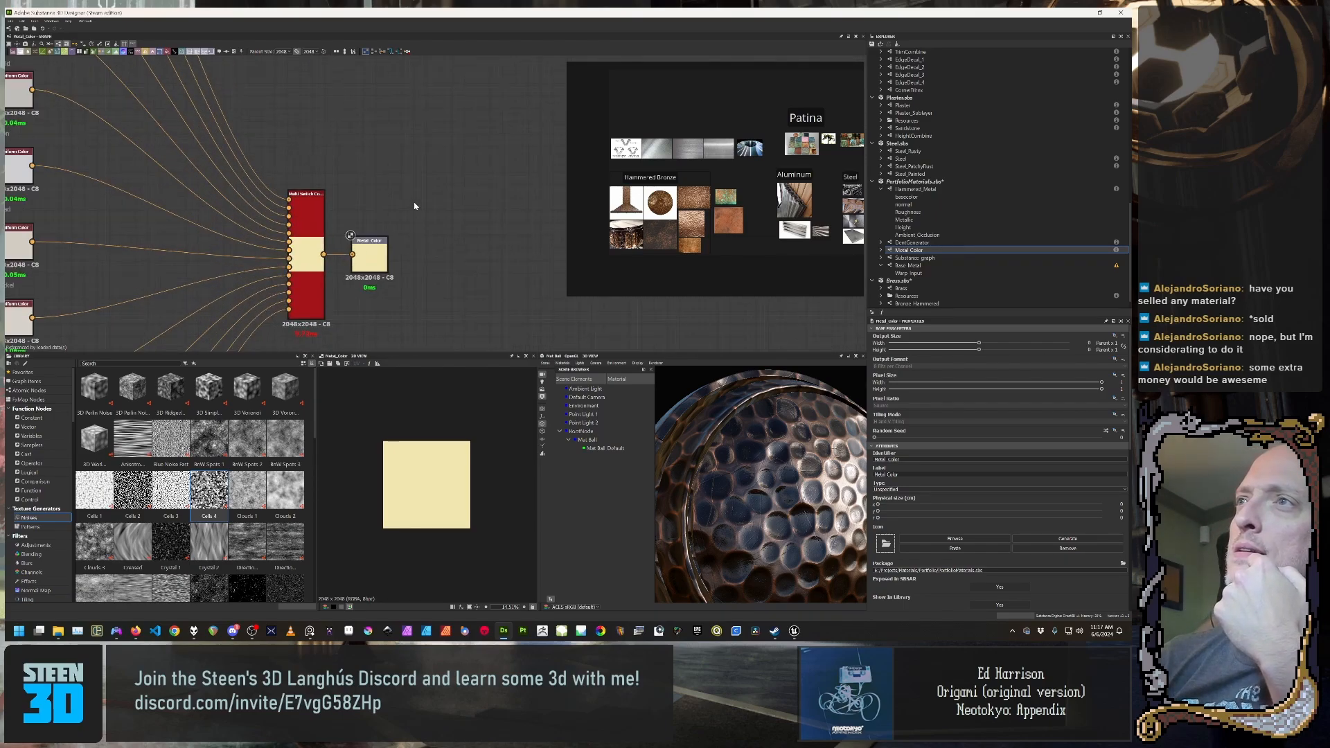
pyautogui.moveTo(349, 143); pyautogui.dragTo(570, 266, button='middle')
pyautogui.scroll(-2, 417, 156)
pyautogui.moveTo(417, 157); pyautogui.dragTo(409, 247, button='middle')
pyautogui.scroll(2, 409, 244)
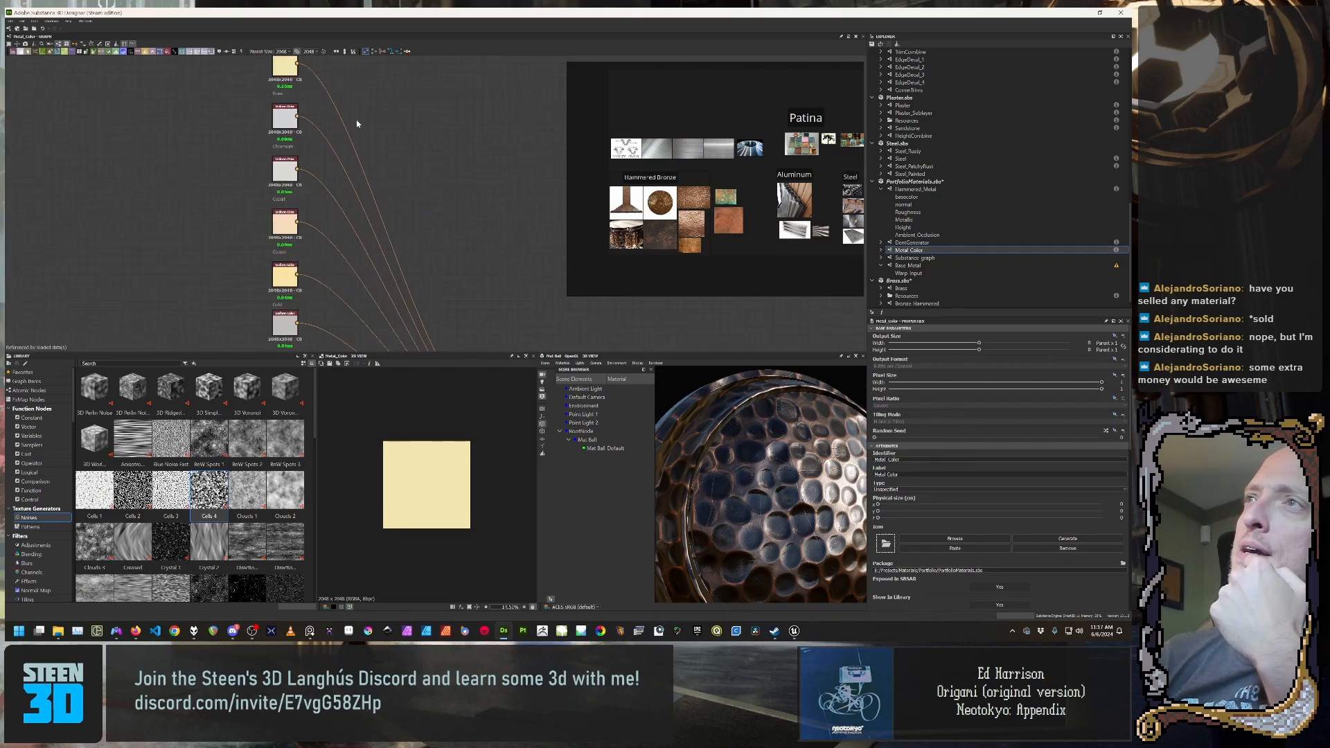
pyautogui.moveTo(367, 126); pyautogui.dragTo(399, 238, button='middle')
pyautogui.scroll(6, 397, 235)
pyautogui.moveTo(257, 169); pyautogui.dragTo(381, 200, button='middle')
pyautogui.scroll(-2, 454, 247)
pyautogui.scroll(-6, 381, 206)
pyautogui.moveTo(386, 272); pyautogui.dragTo(426, 155, button='middle')
pyautogui.scroll(-2, 368, 250)
pyautogui.scroll(1, 408, 213)
pyautogui.scroll(4, 425, 156)
pyautogui.moveTo(469, 91); pyautogui.dragTo(458, 321, button='middle')
# Step: Review the Metal Color graph's attributes and description, along with the properties of its output node
pyautogui.scroll(-2, 468, 244)
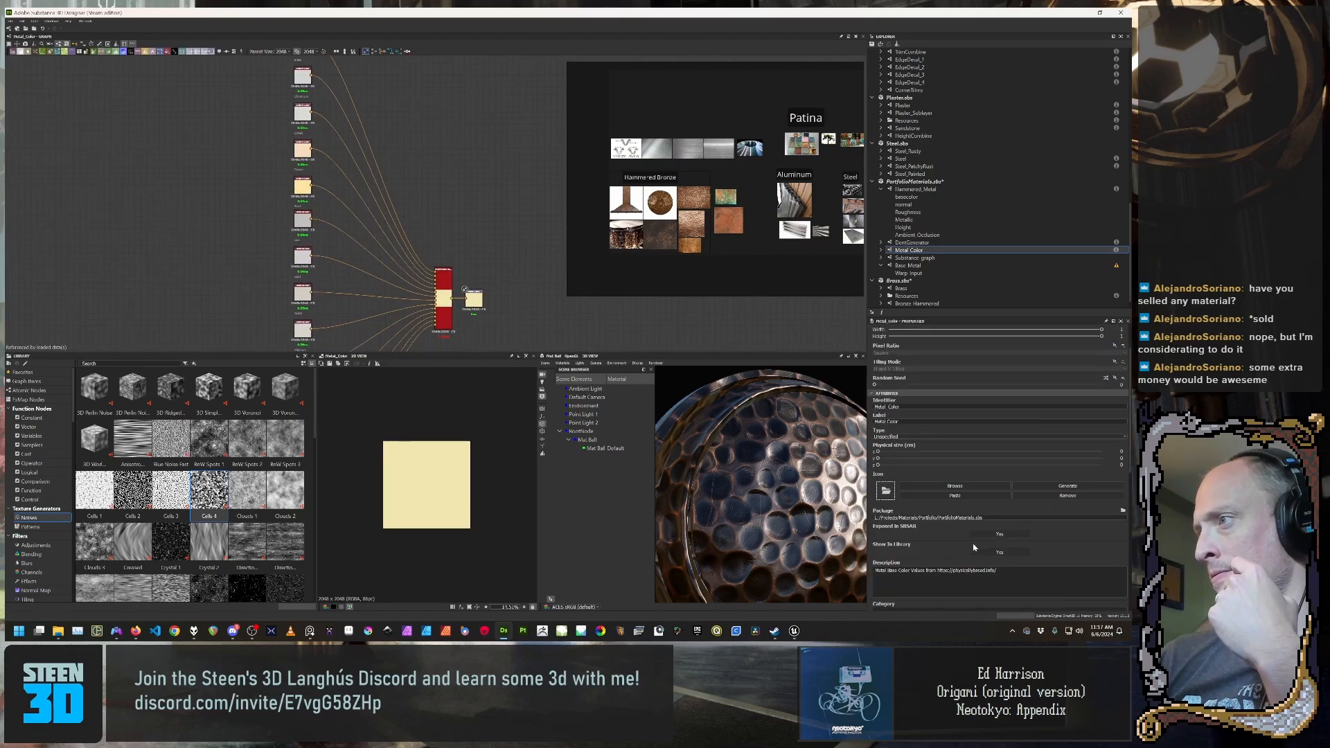
pyautogui.scroll(-2, 928, 542)
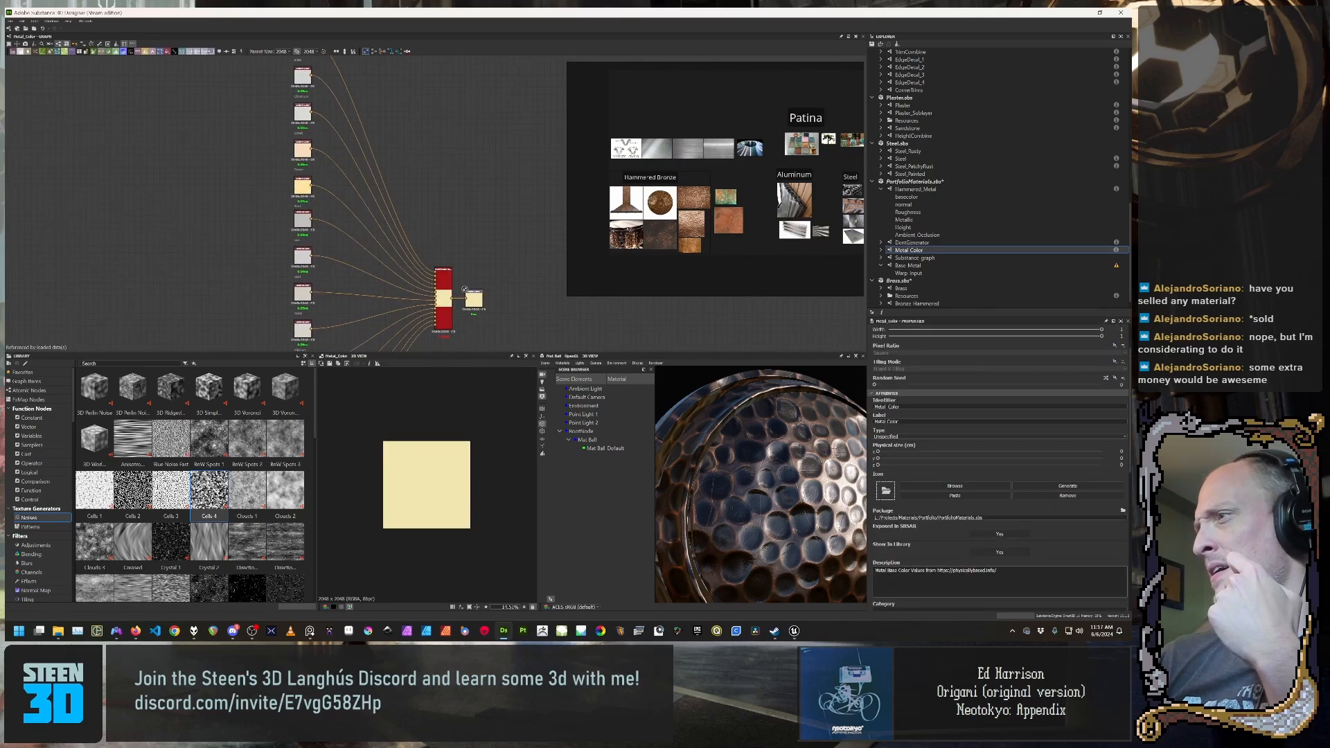
pyautogui.moveTo(501, 164); pyautogui.dragTo(491, 201, button='middle')
pyautogui.scroll(-3, 491, 202)
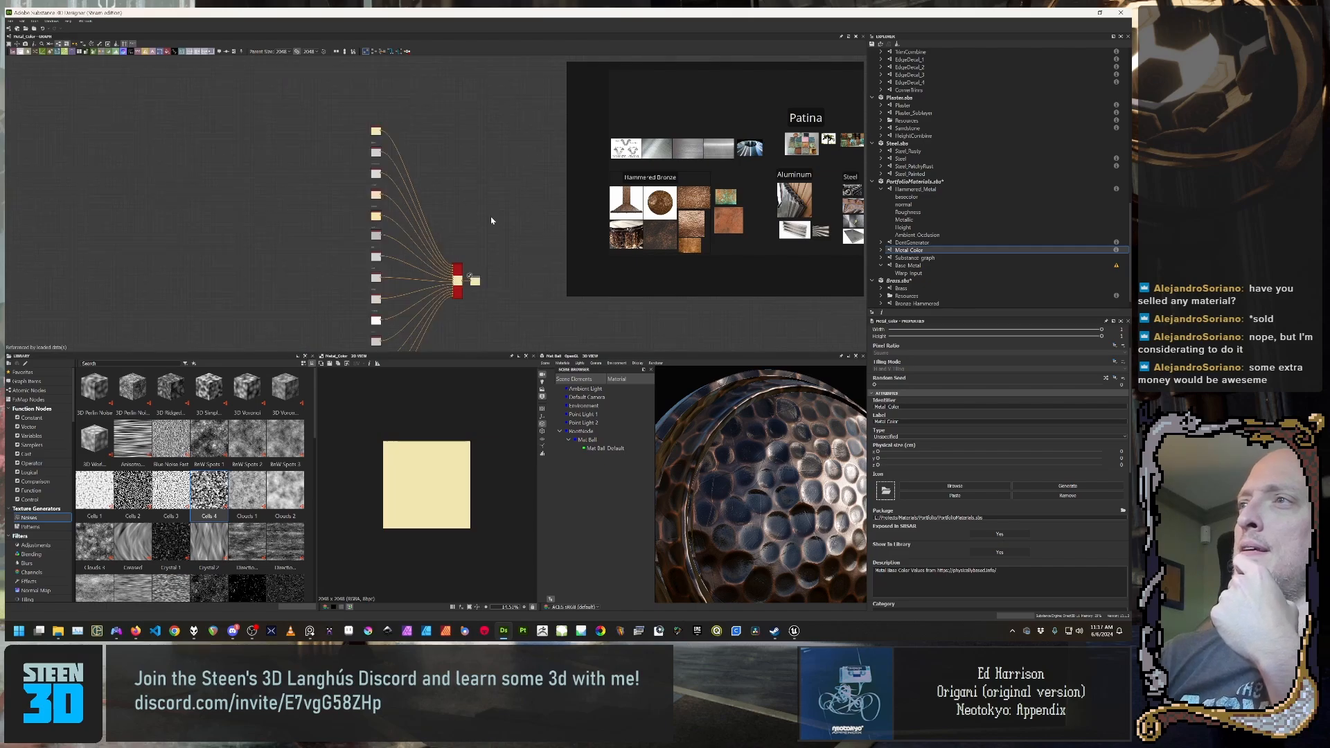
pyautogui.scroll(-1, 492, 220)
pyautogui.moveTo(489, 287); pyautogui.dragTo(529, 295, button='middle')
pyautogui.scroll(2, 495, 239)
pyautogui.scroll(3, 453, 238)
pyautogui.scroll(-3, 455, 262)
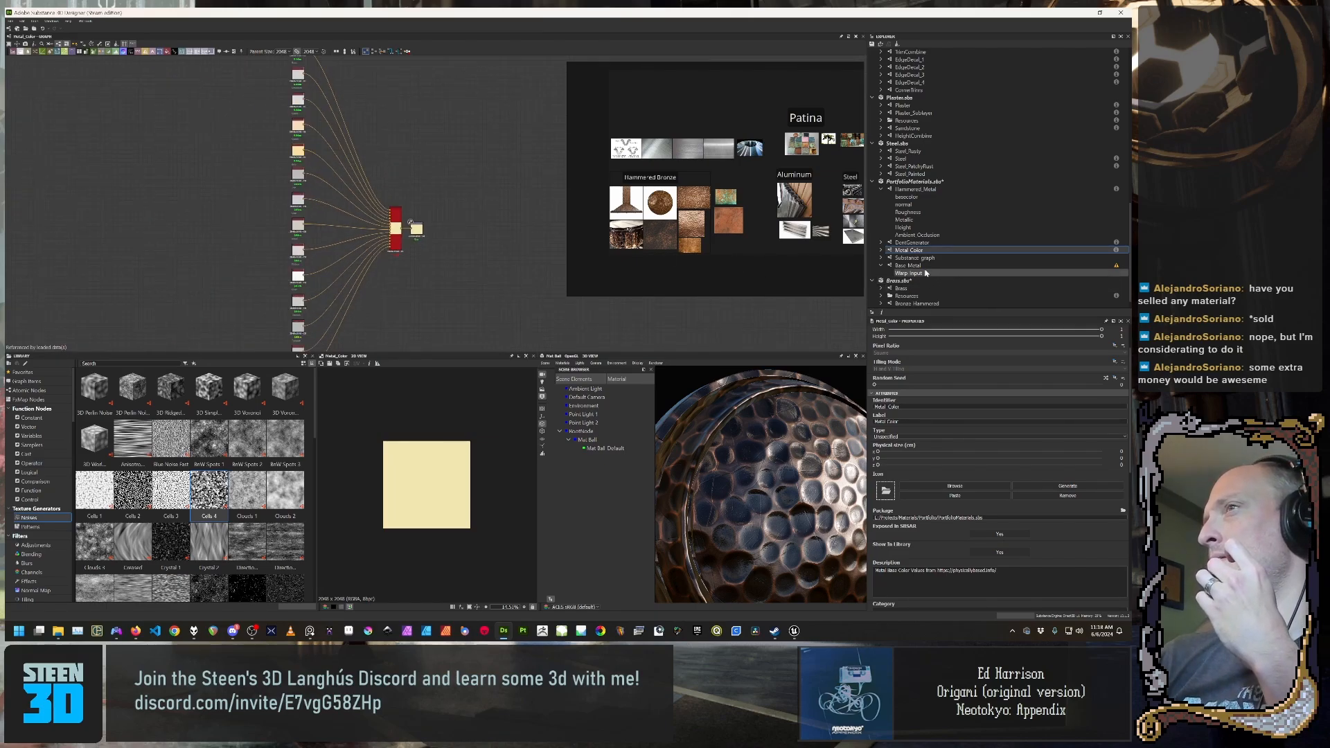
pyautogui.scroll(3, 409, 206)
pyautogui.click(447, 308)
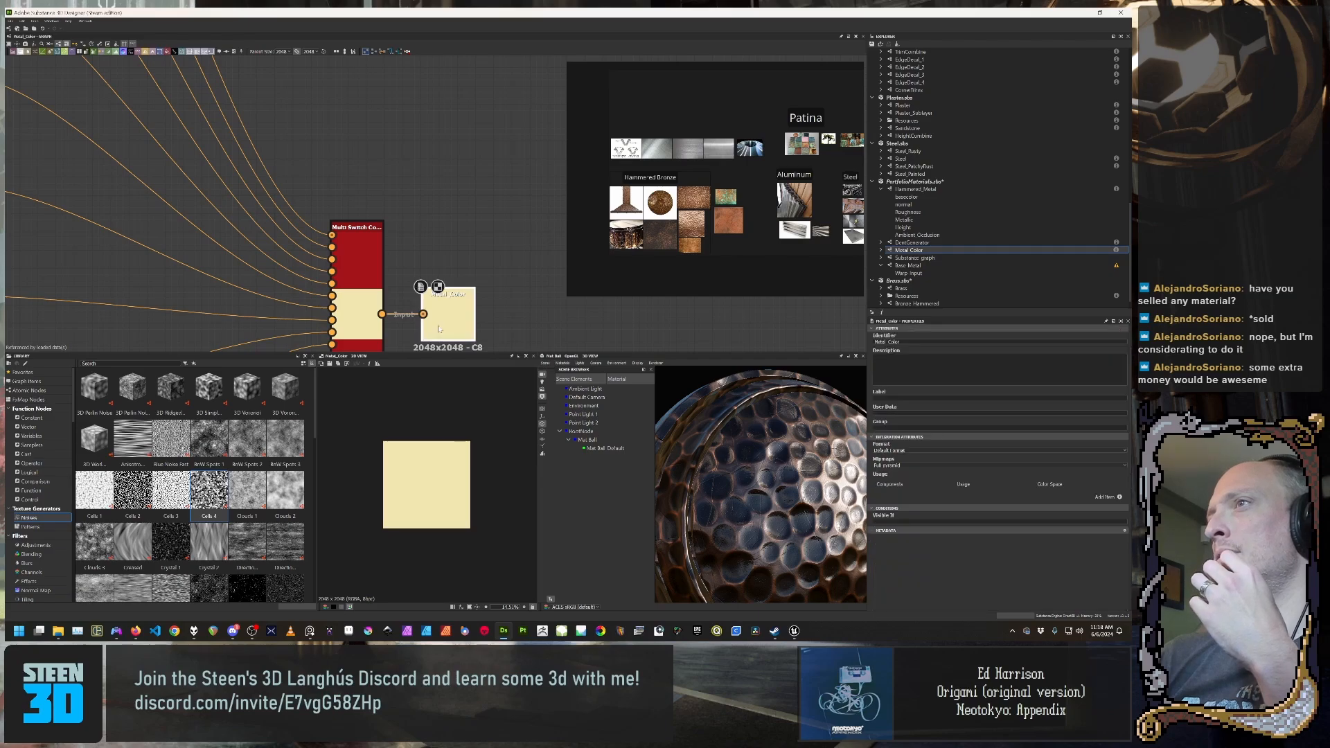
pyautogui.scroll(-3, 455, 220)
pyautogui.scroll(-2, 453, 221)
# Step: Reopen the Base Metal graph and inspect its node groups and the hammered surface in the 3D preview
pyautogui.doubleClick(907, 265)
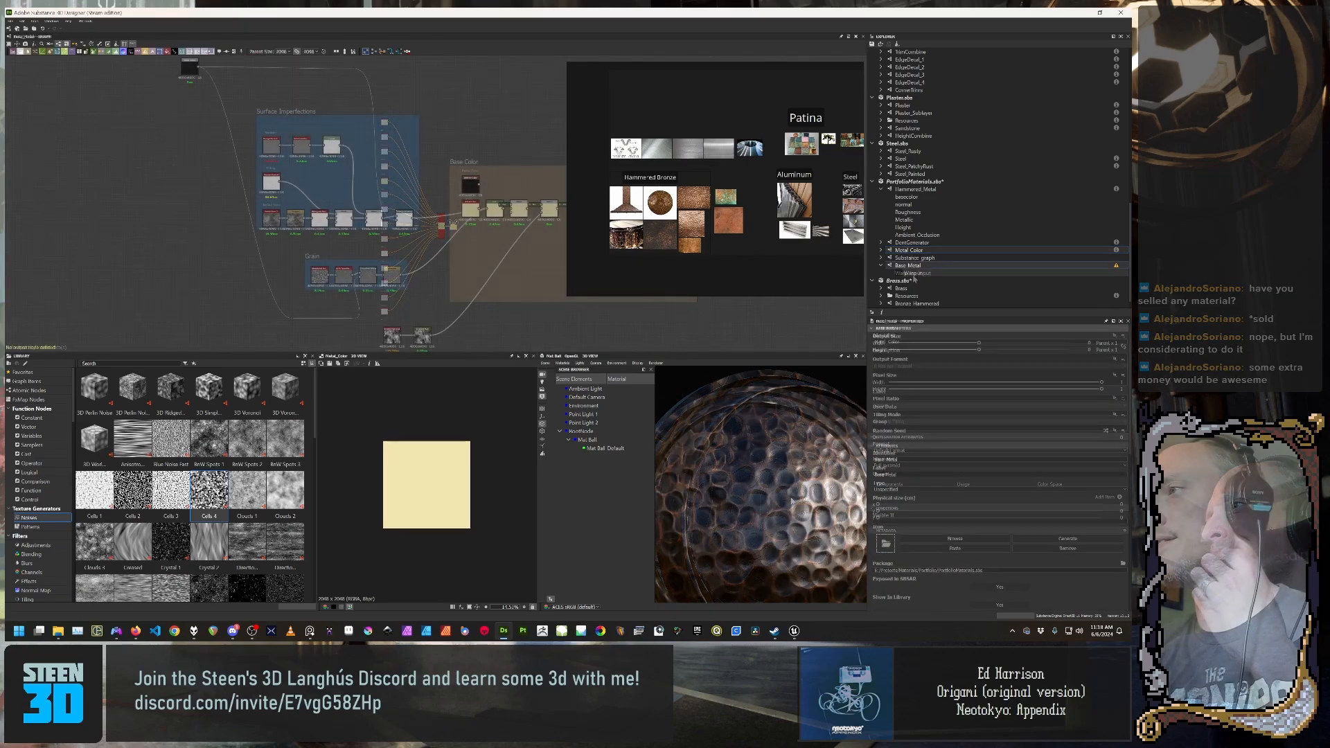
pyautogui.scroll(3, 776, 507)
pyautogui.moveTo(775, 507); pyautogui.dragTo(671, 497)
pyautogui.moveTo(418, 261); pyautogui.dragTo(383, 267, button='middle')
pyautogui.scroll(1, 418, 277)
pyautogui.scroll(-1, 419, 278)
pyautogui.scroll(-2, 239, 261)
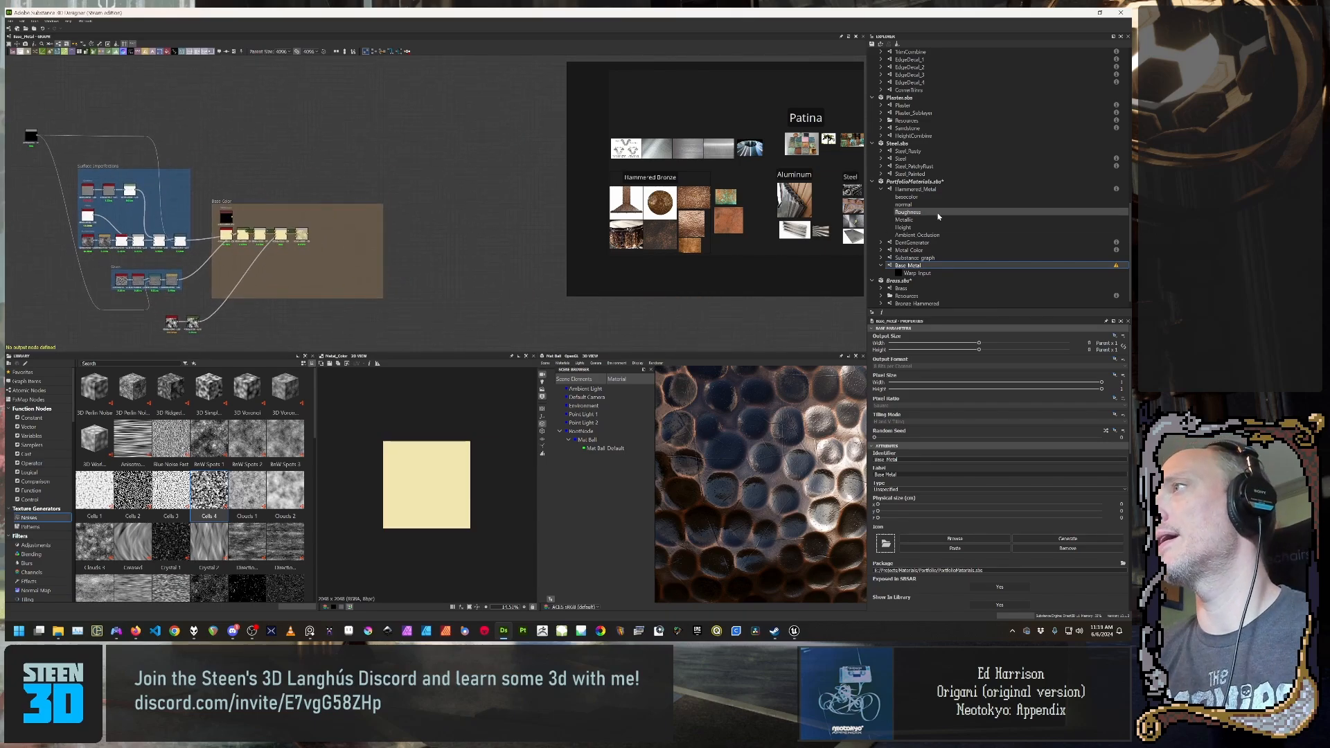
# Step: Open the Hammered_Metal graph and bring its output nodes into view
pyautogui.click(944, 191)
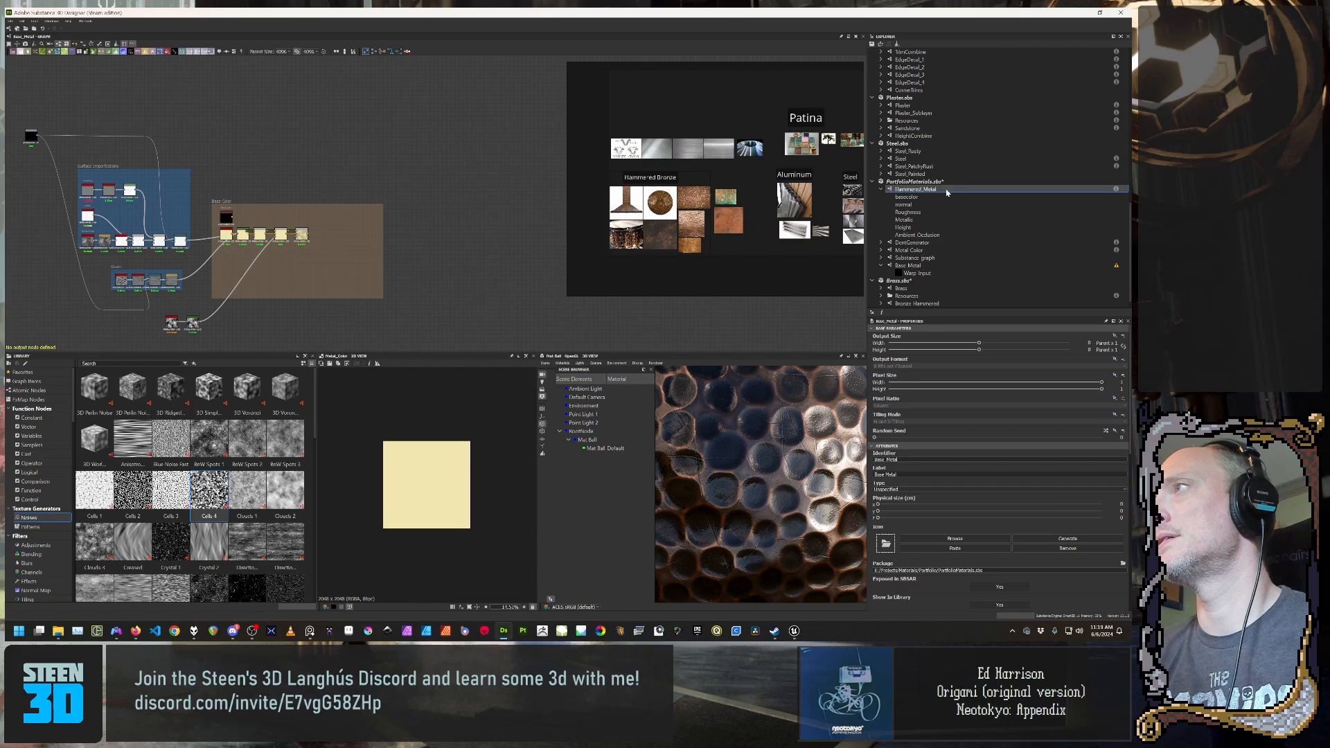
pyautogui.doubleClick(946, 192)
pyautogui.moveTo(175, 154); pyautogui.dragTo(31, 209, button='middle')
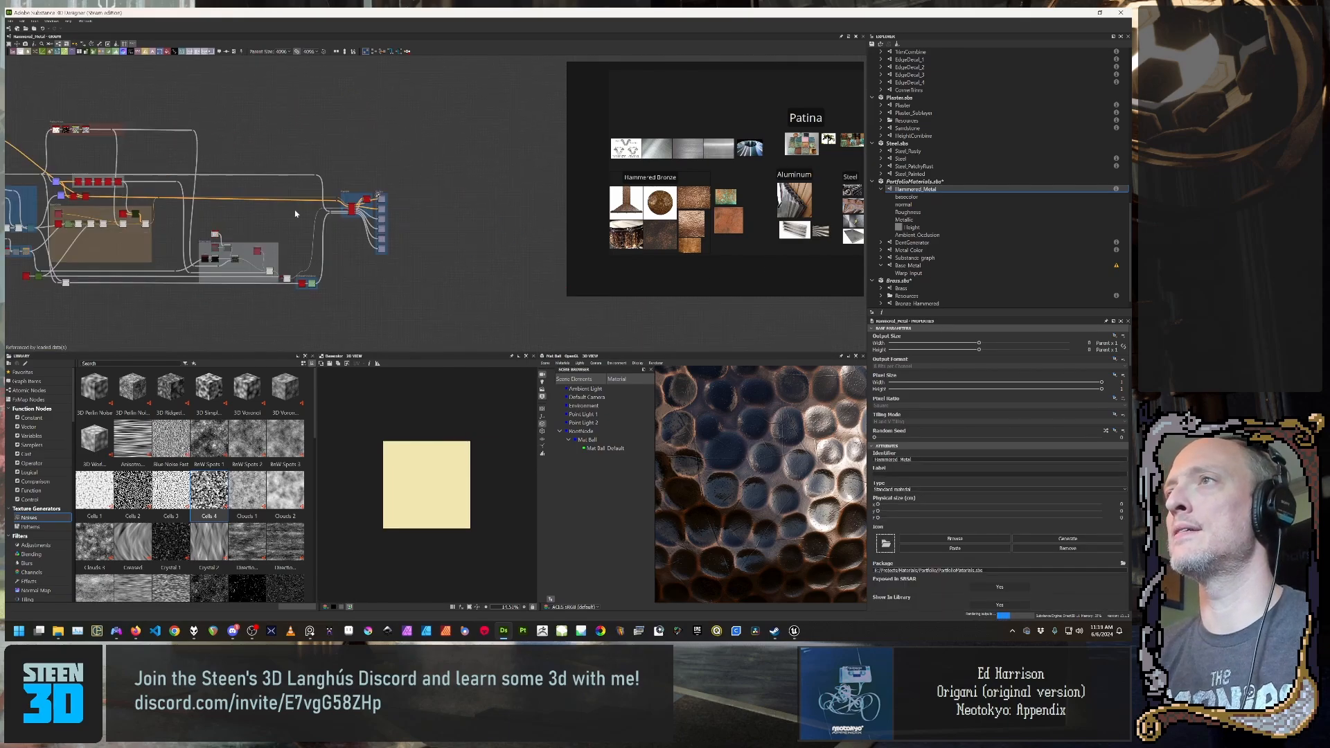
# Step: Copy the Preview group from the Hammered_Metal graph into the Base Metal graph, beyond the Base Color group
pyautogui.scroll(4, 302, 214)
pyautogui.scroll(4, 385, 239)
pyautogui.moveTo(410, 244); pyautogui.dragTo(391, 251, button='middle')
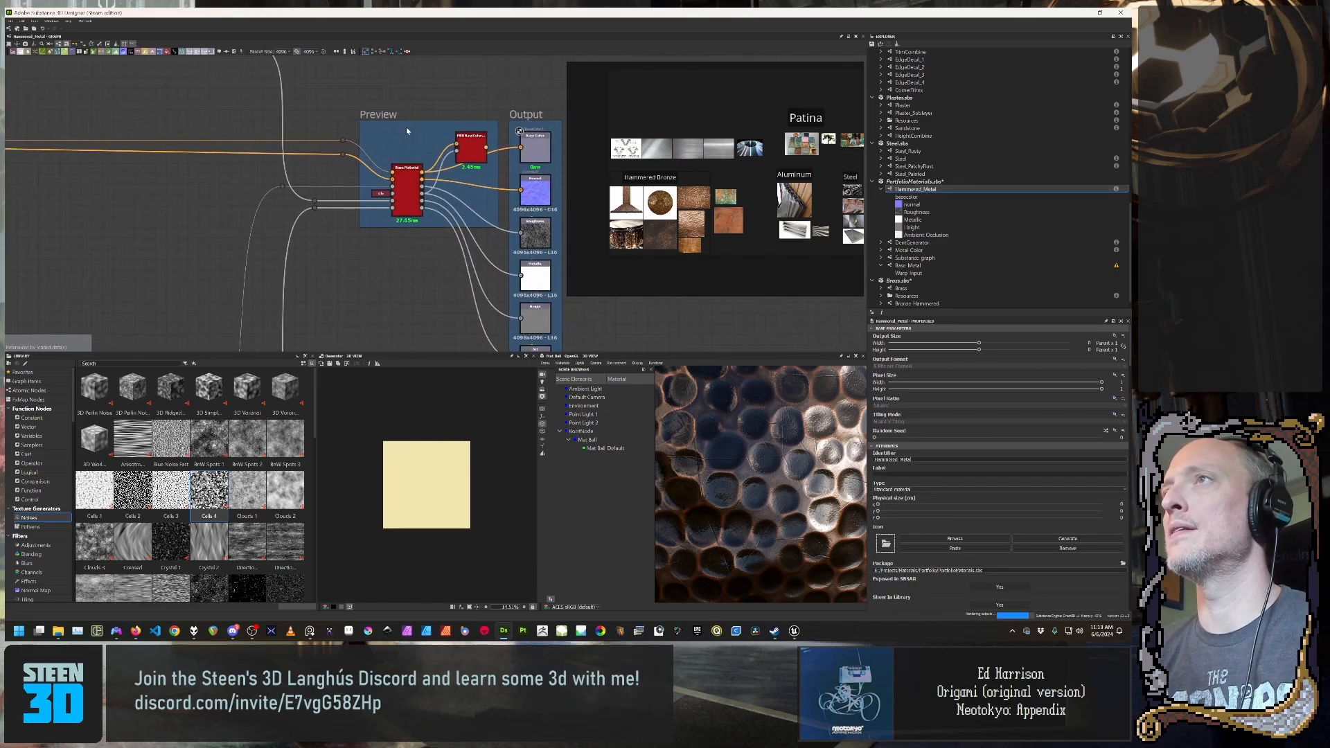
pyautogui.moveTo(381, 101); pyautogui.dragTo(499, 237)
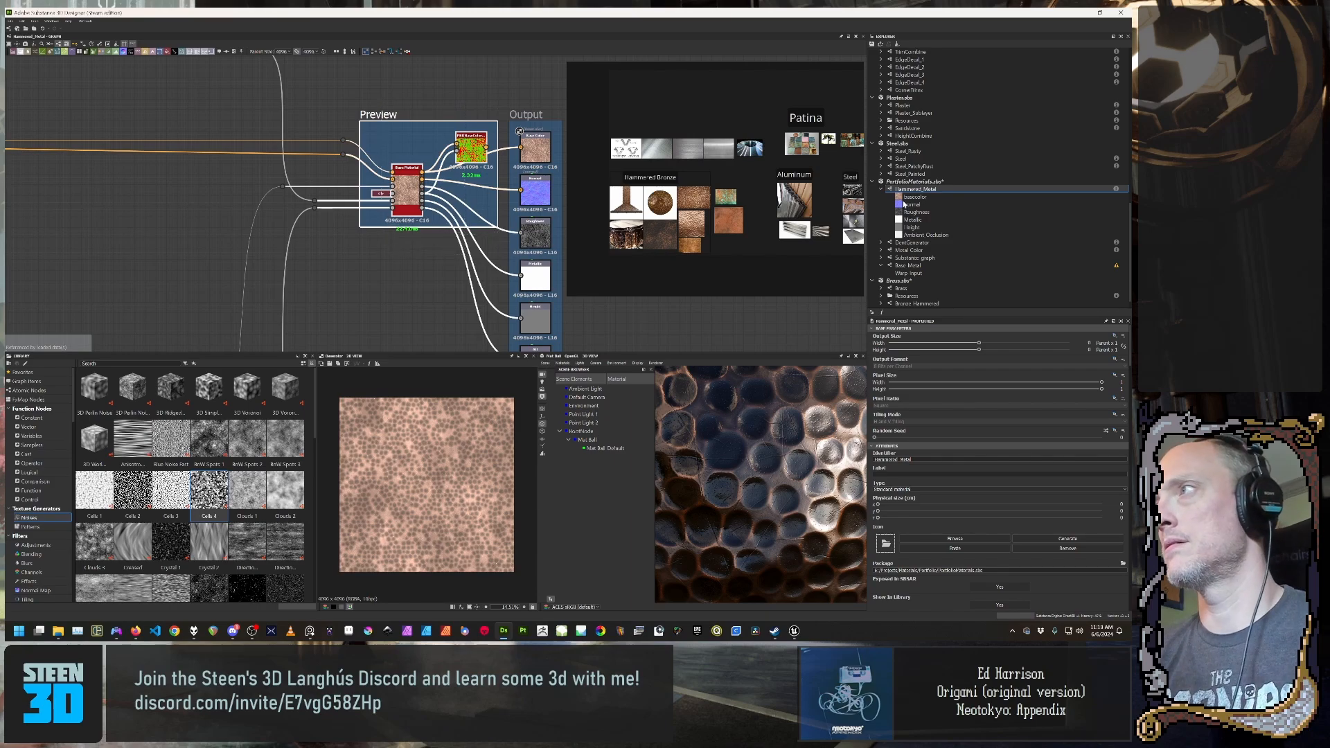
pyautogui.click(963, 266)
pyautogui.doubleClick(963, 266)
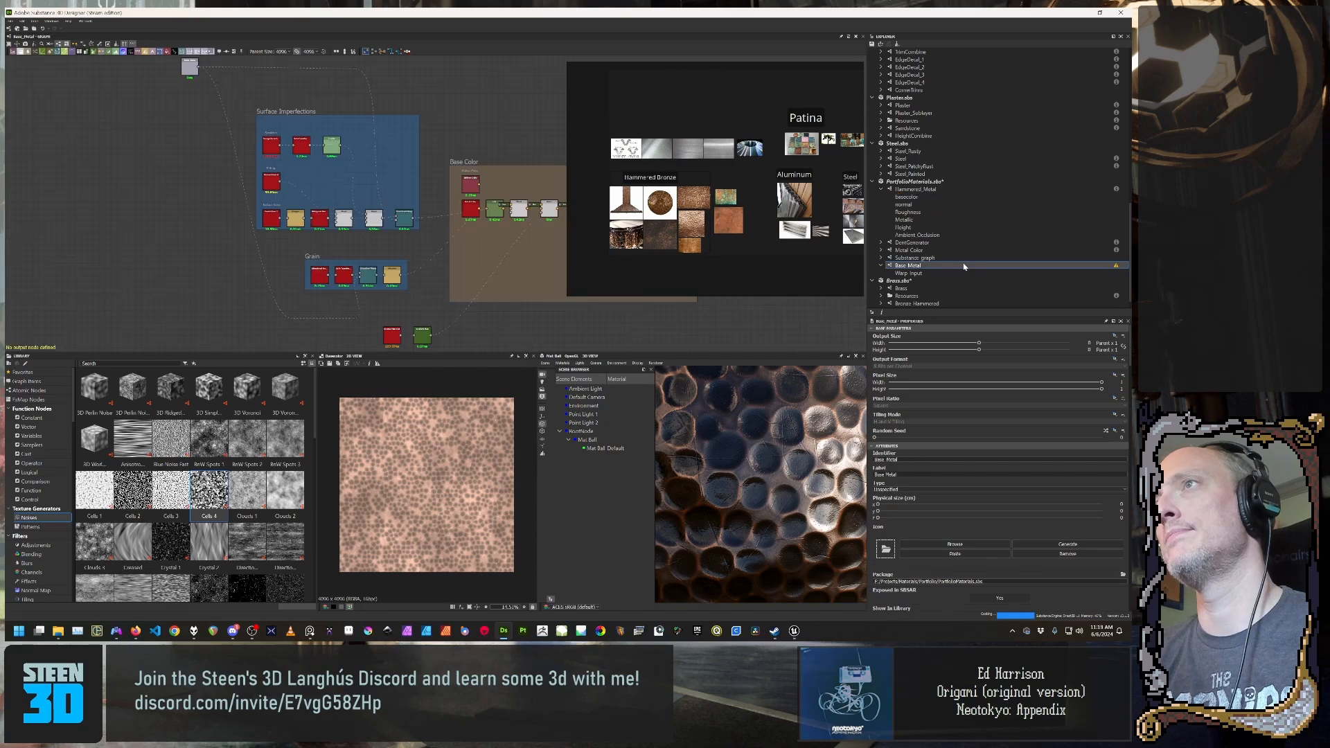
pyautogui.scroll(-1, 294, 209)
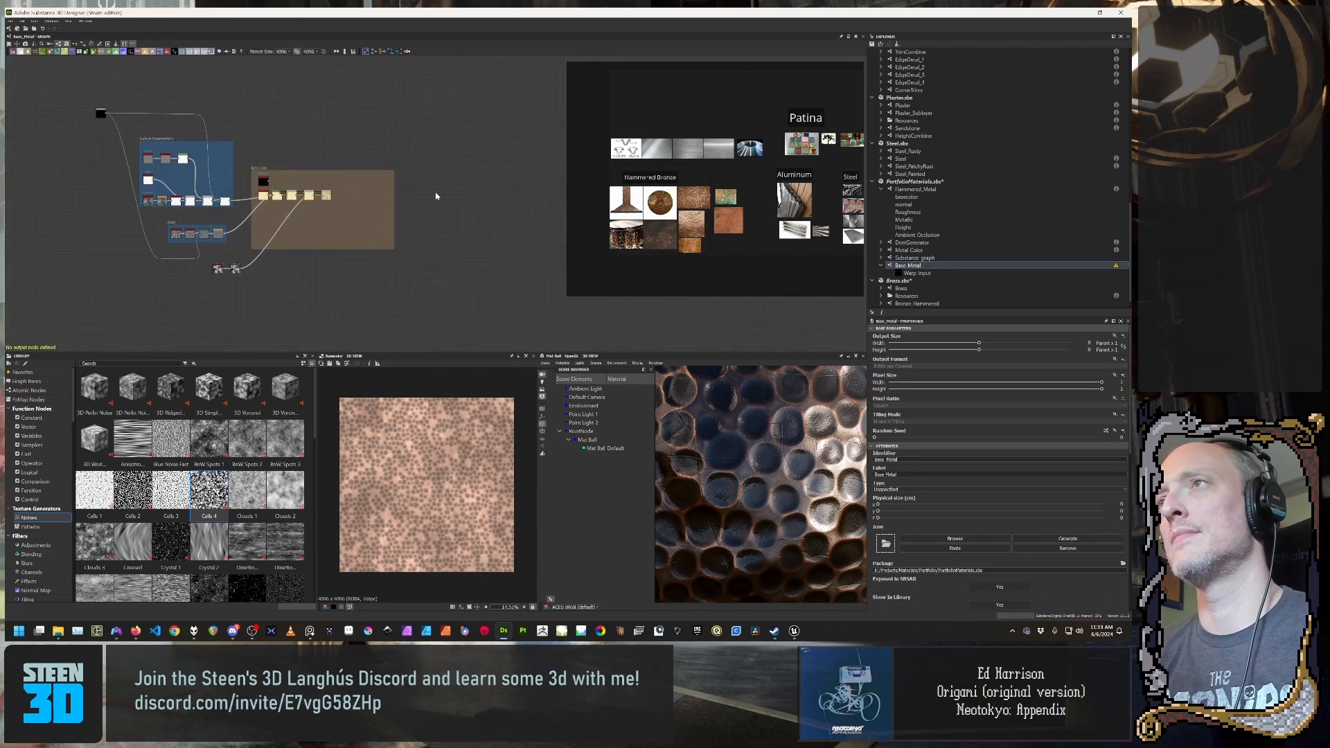
pyautogui.scroll(2, 435, 196)
pyautogui.hotkey('ctrl', 'v')
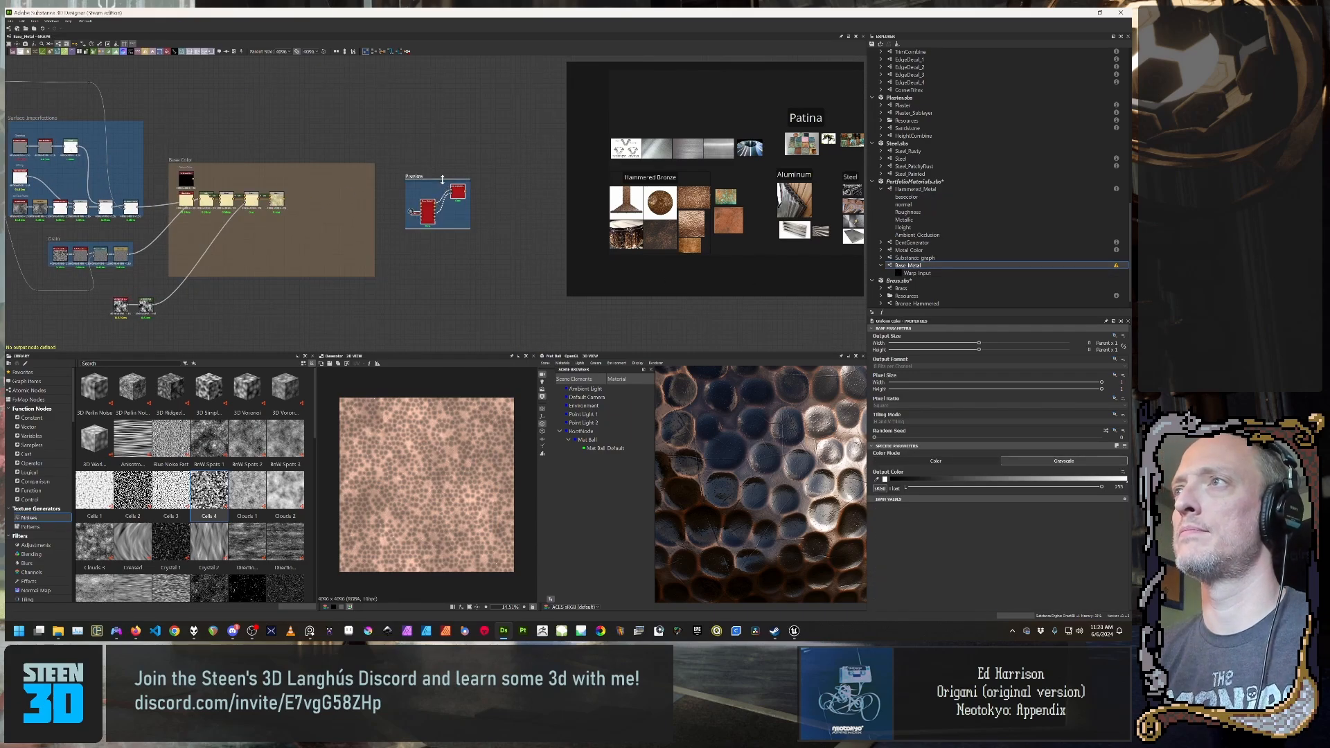
pyautogui.moveTo(443, 180); pyautogui.dragTo(438, 165)
pyautogui.click(434, 241)
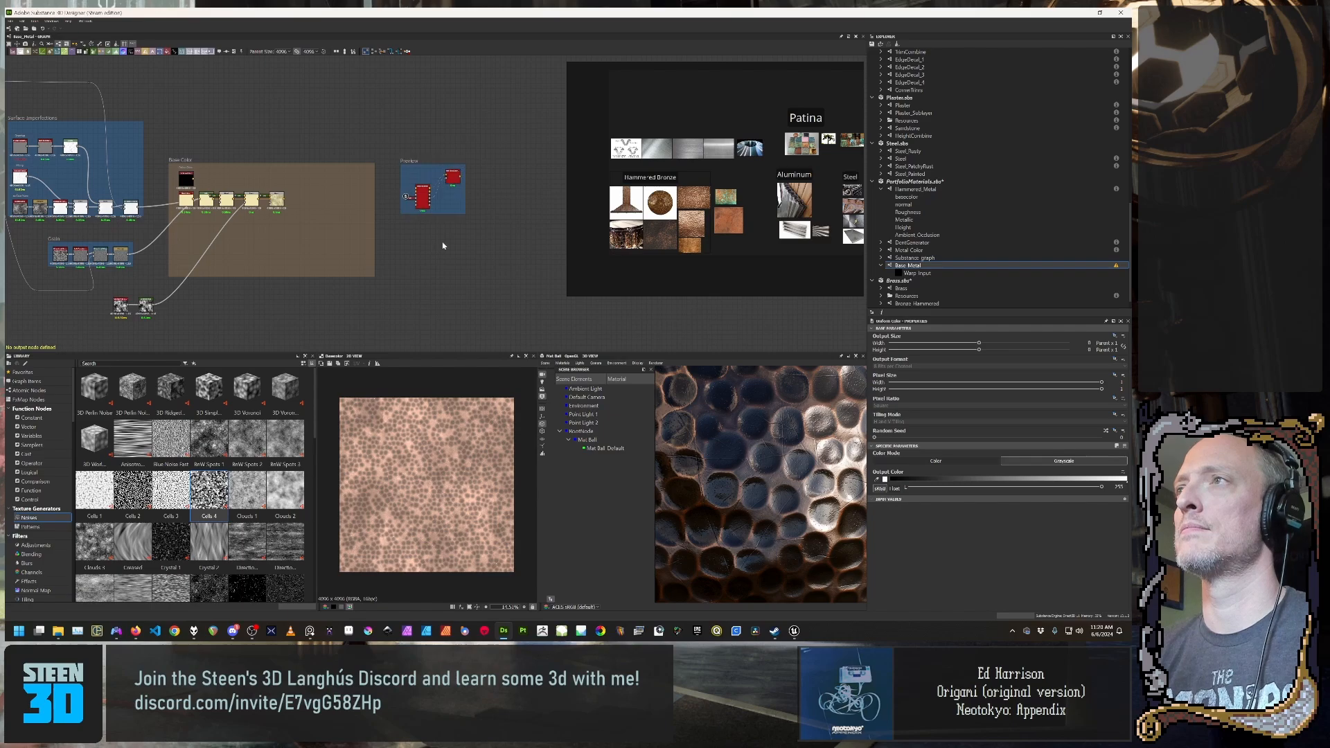
# Step: View the output of the pasted PBR validation node, and delete the pasted Preview group from the Base Metal graph
pyautogui.scroll(3, 438, 230)
pyautogui.moveTo(438, 231); pyautogui.dragTo(422, 256, button='middle')
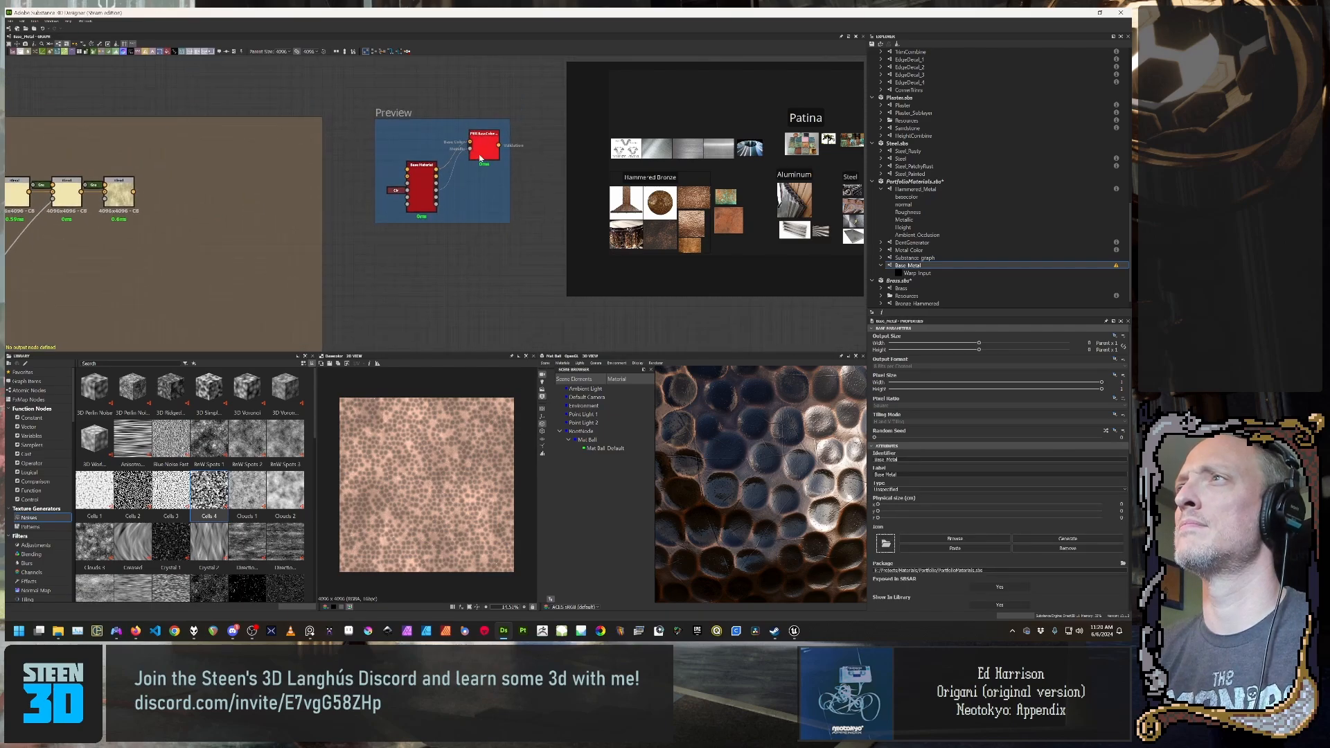
pyautogui.doubleClick(485, 147)
pyautogui.click(455, 215)
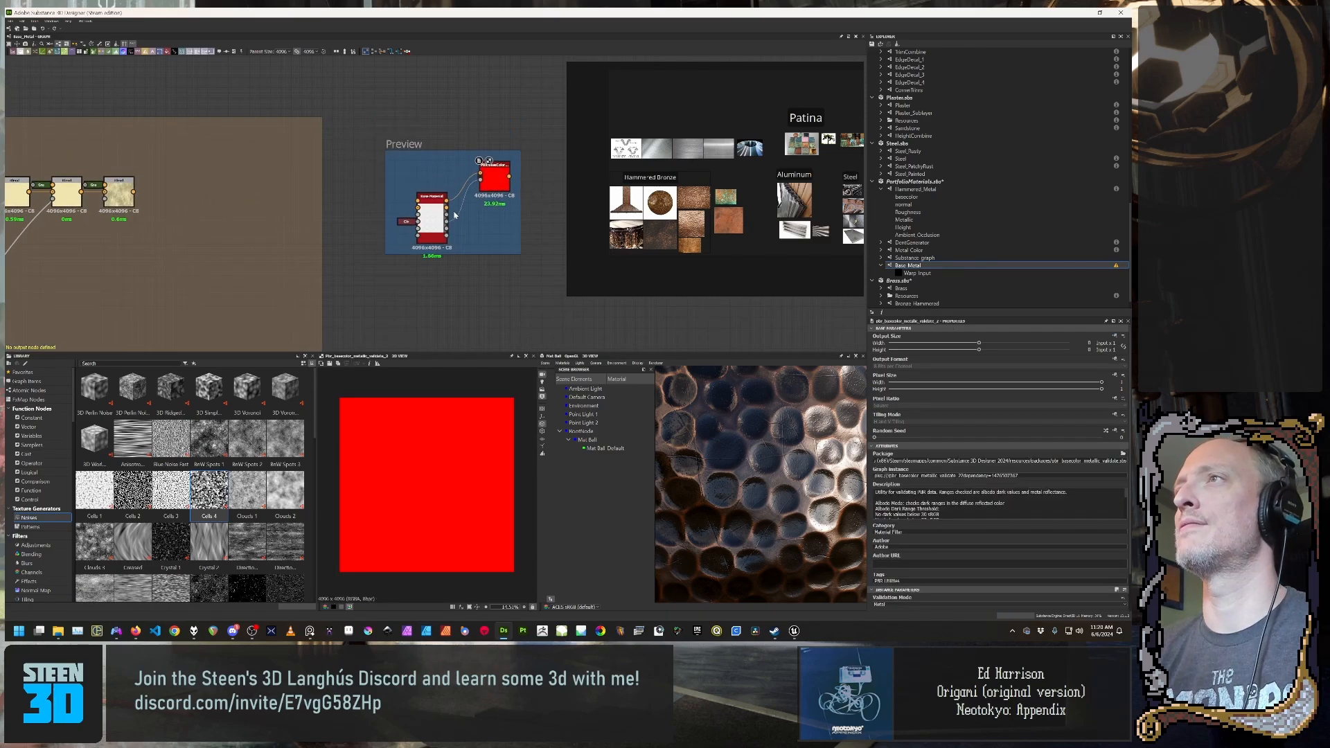
pyautogui.press('Delete')
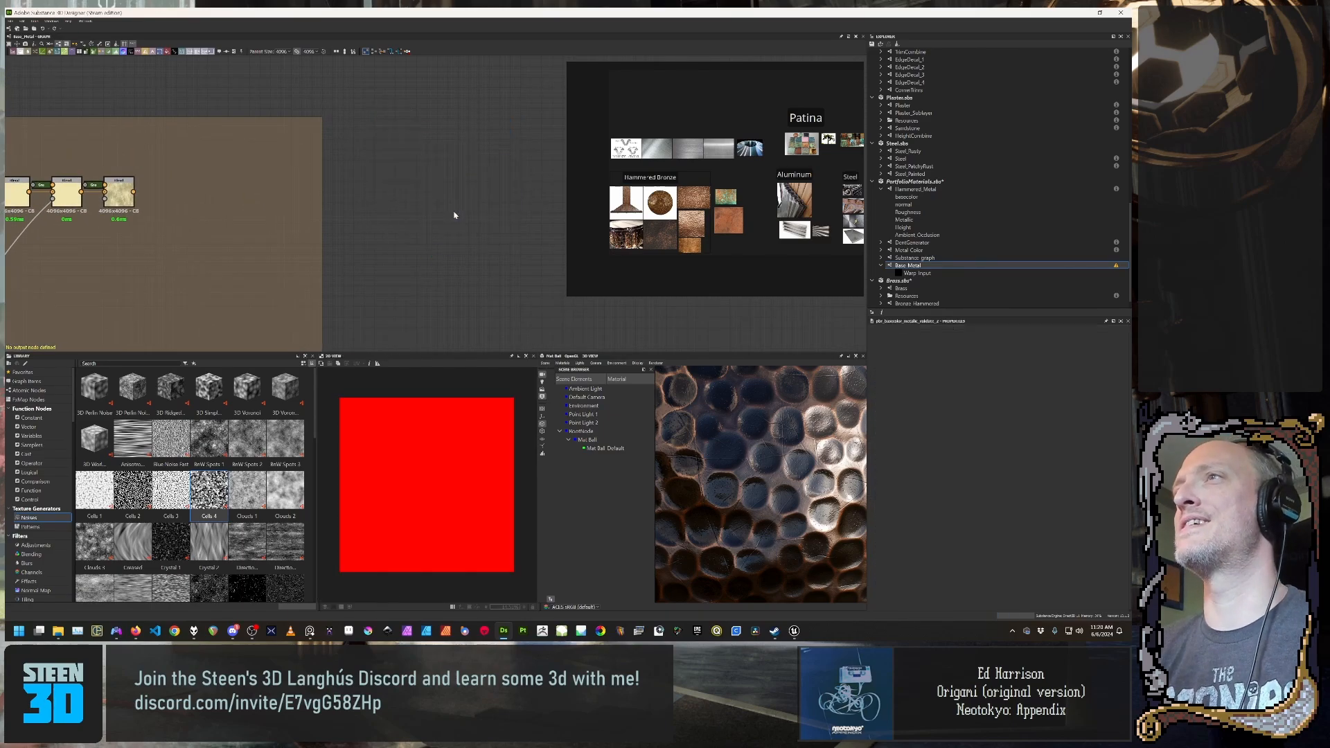
# Step: Reopen the Hammered_Metal graph and copy its Preview and Output groups together
pyautogui.click(913, 191)
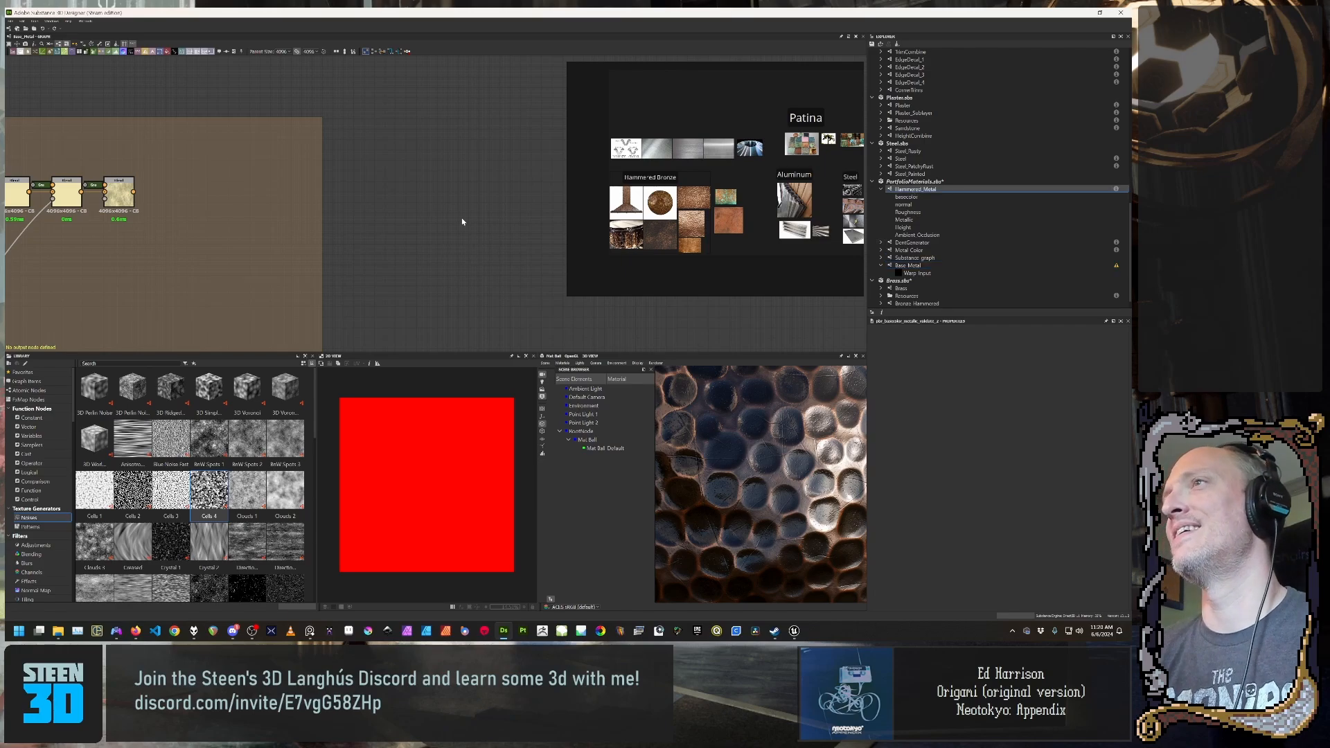
pyautogui.scroll(-4, 457, 220)
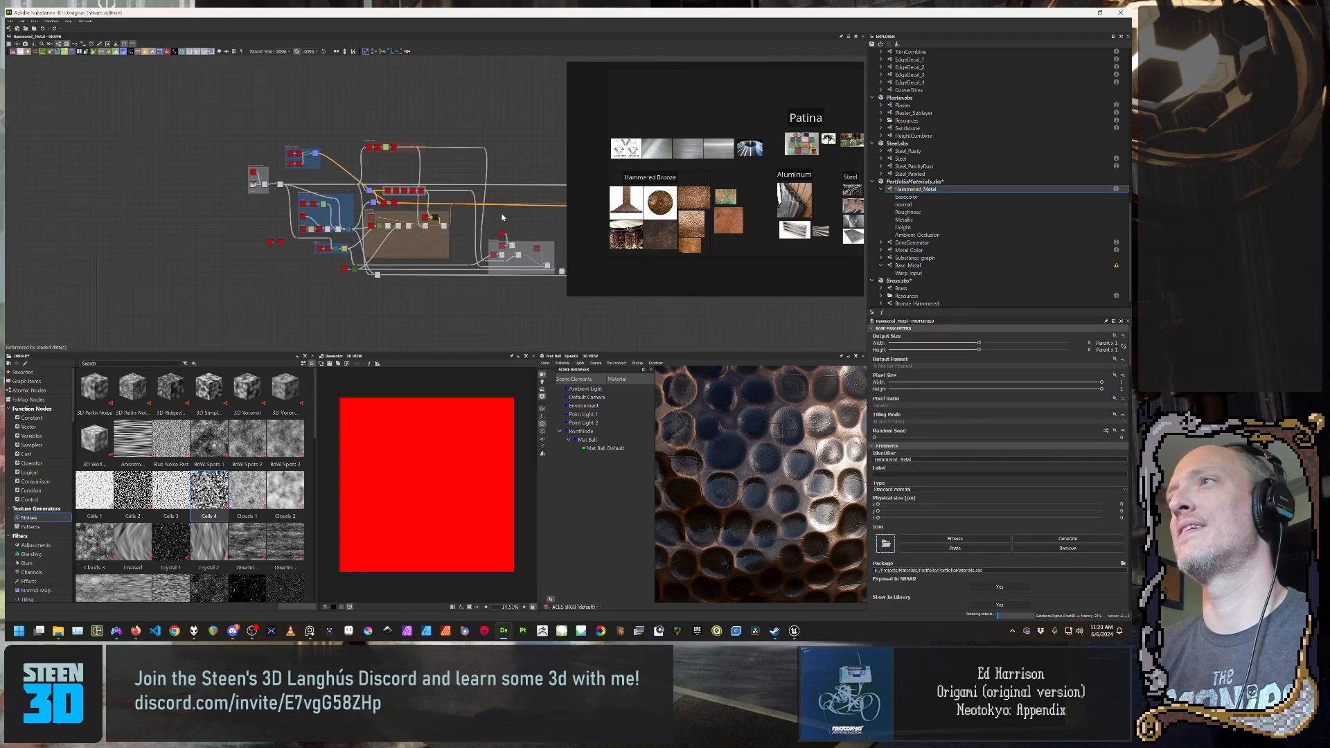
pyautogui.moveTo(523, 218); pyautogui.dragTo(216, 208, button='middle')
pyautogui.scroll(4, 216, 208)
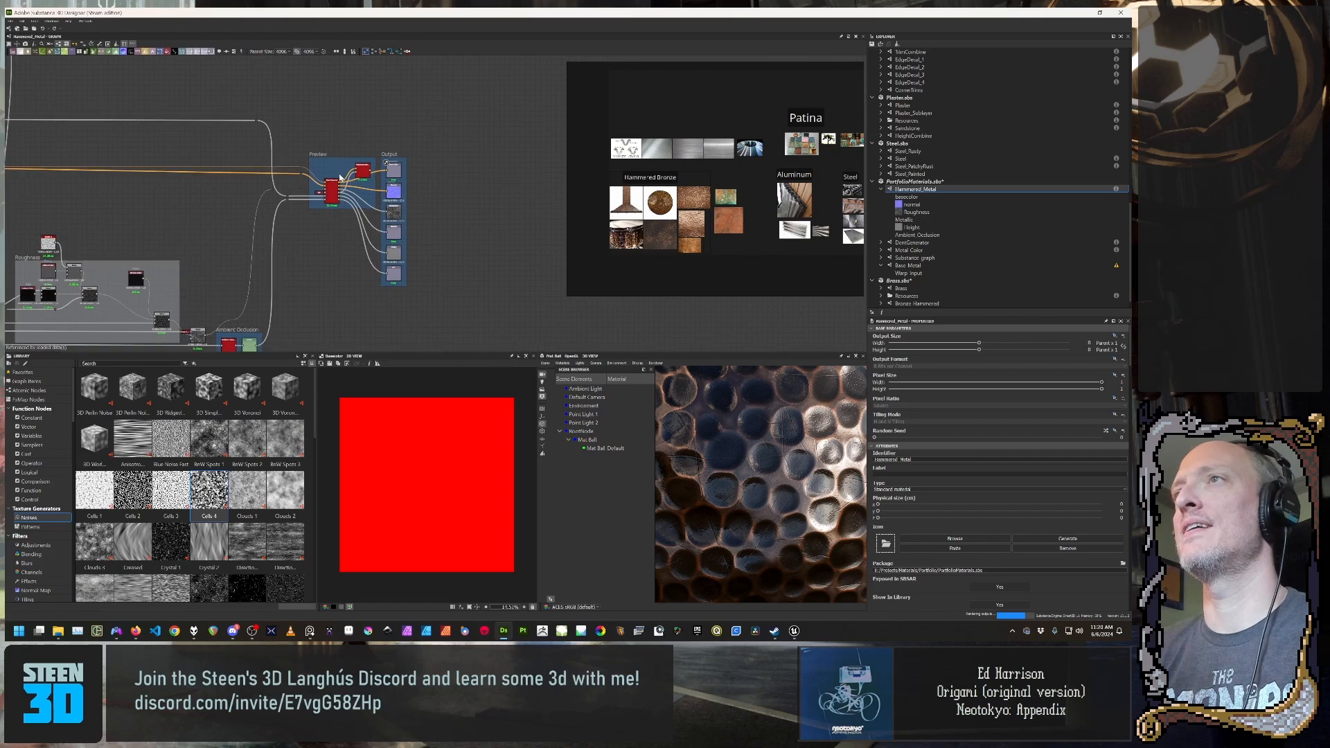
pyautogui.moveTo(313, 151); pyautogui.dragTo(419, 304)
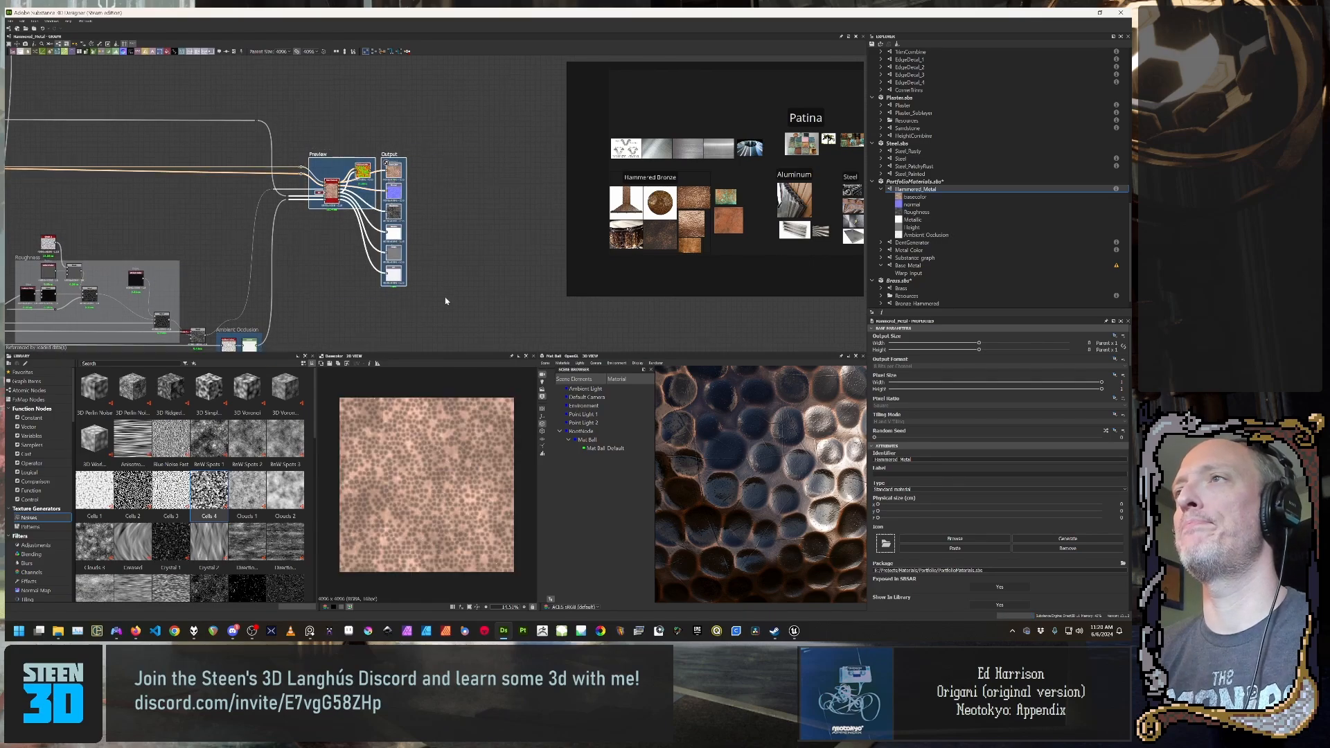
# Step: Paste the Preview and Output groups into the Base Metal graph and place them beyond the Base Color group
pyautogui.click(947, 266)
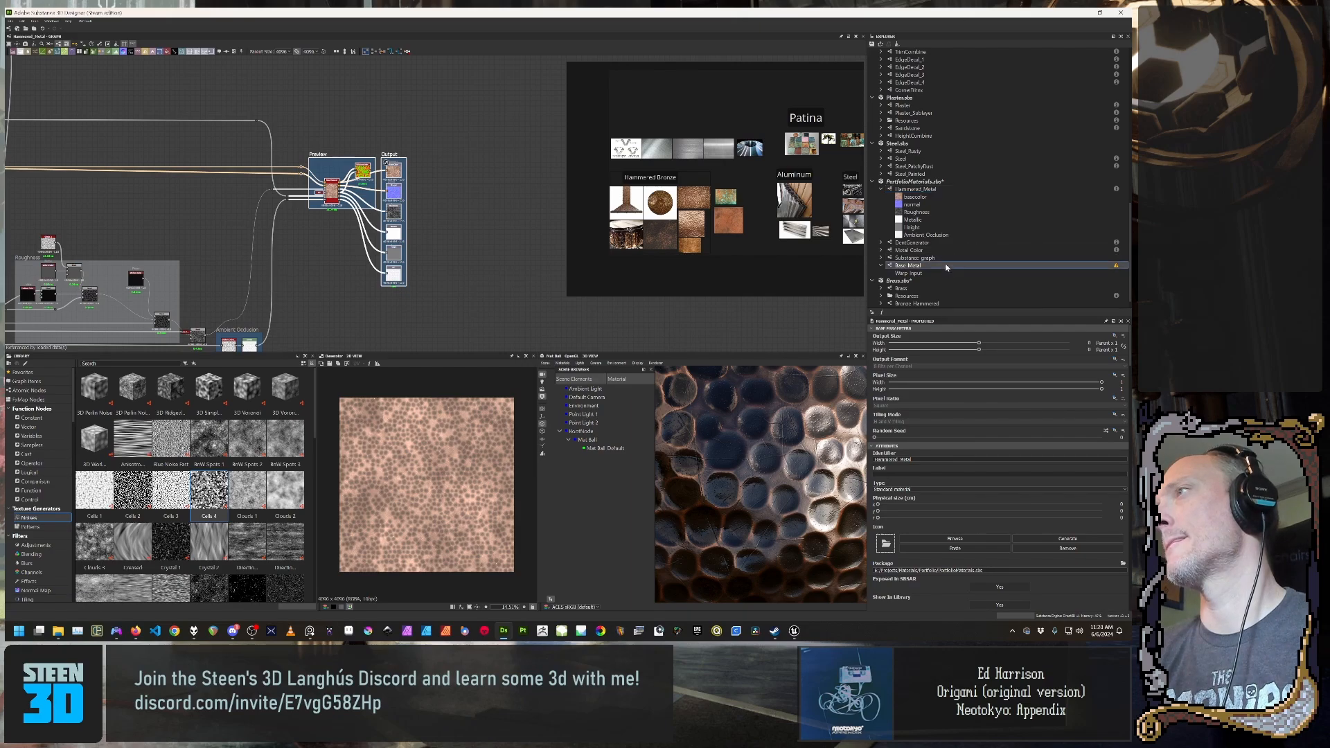
pyautogui.doubleClick(946, 268)
pyautogui.scroll(-4, 441, 213)
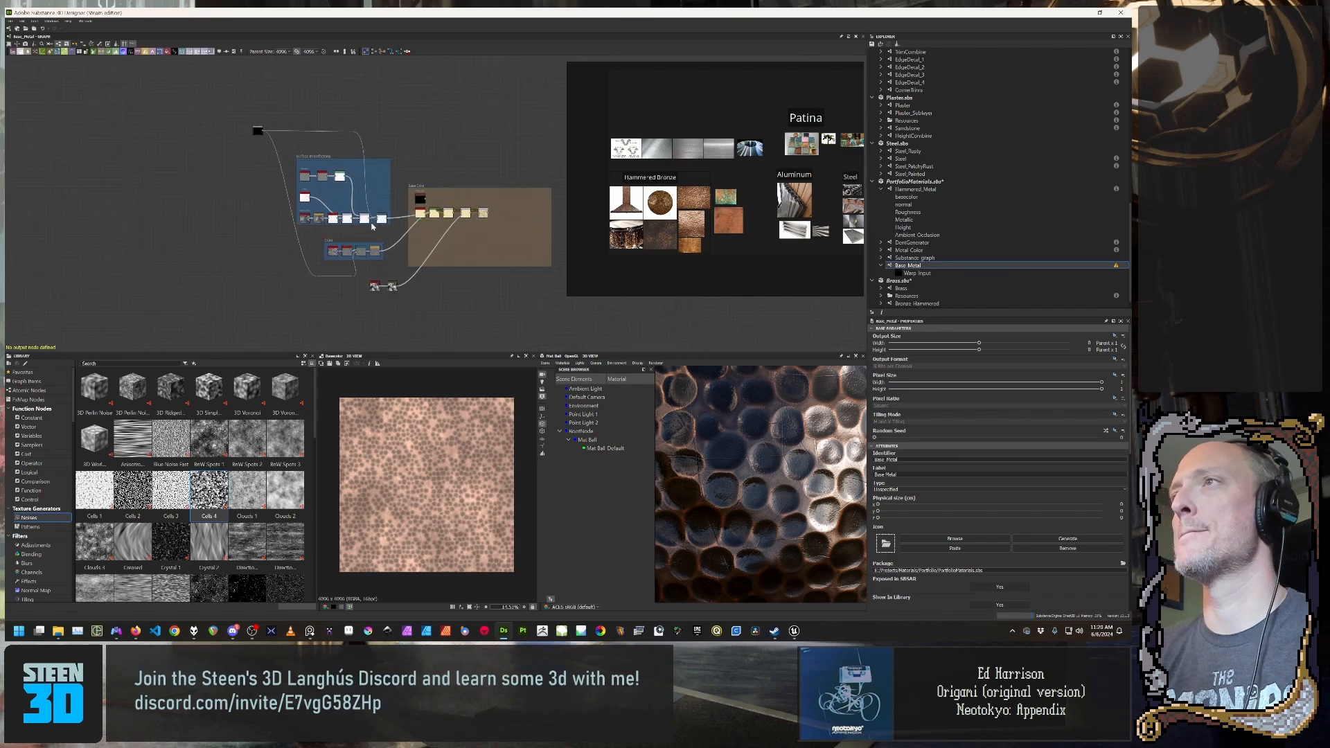
pyautogui.scroll(4, 430, 205)
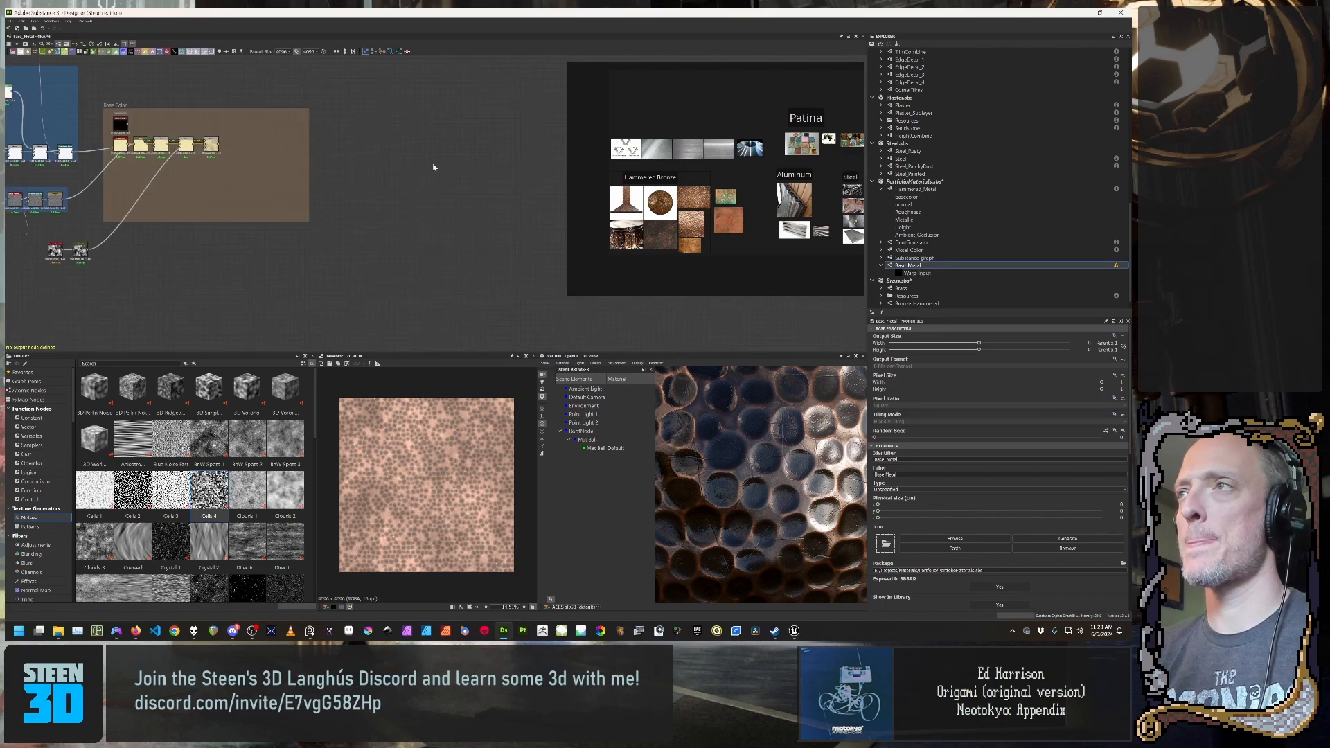
pyautogui.hotkey('ctrl', 'v')
pyautogui.moveTo(381, 186); pyautogui.dragTo(396, 253, button='middle')
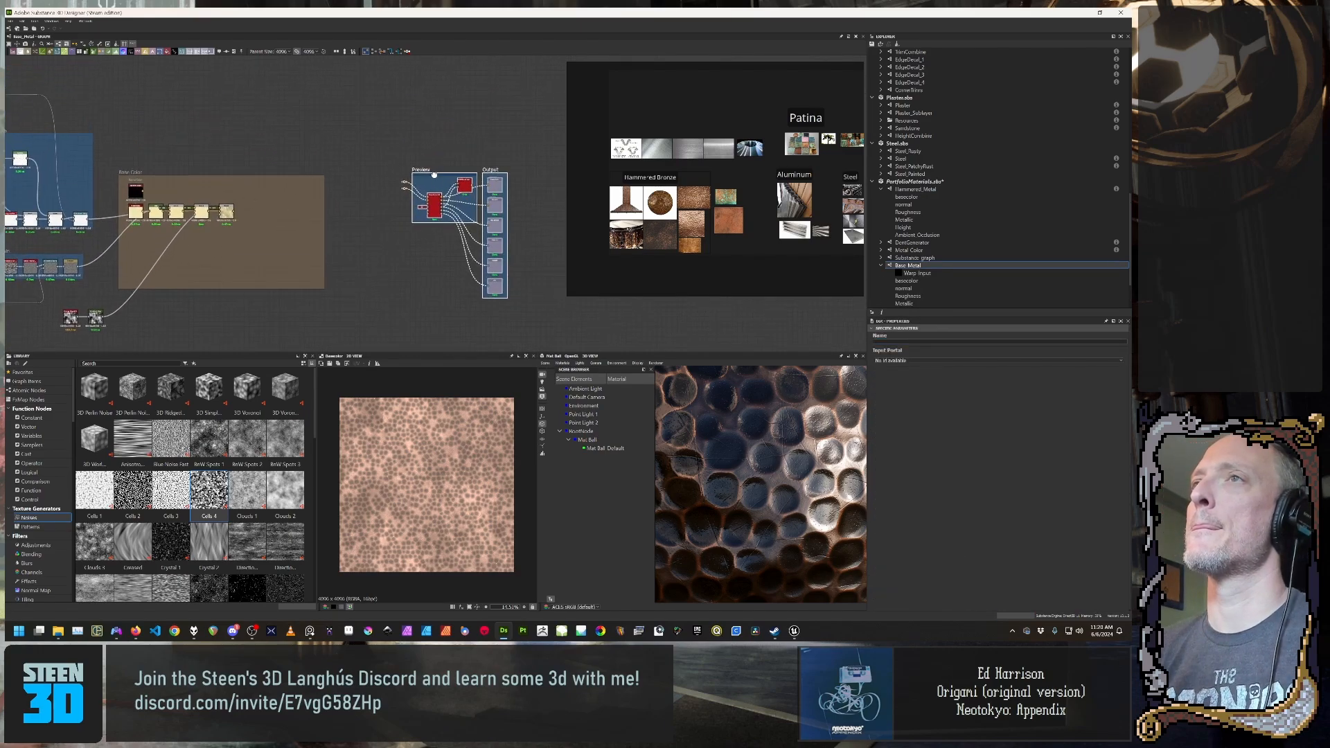
pyautogui.moveTo(433, 174); pyautogui.dragTo(388, 139)
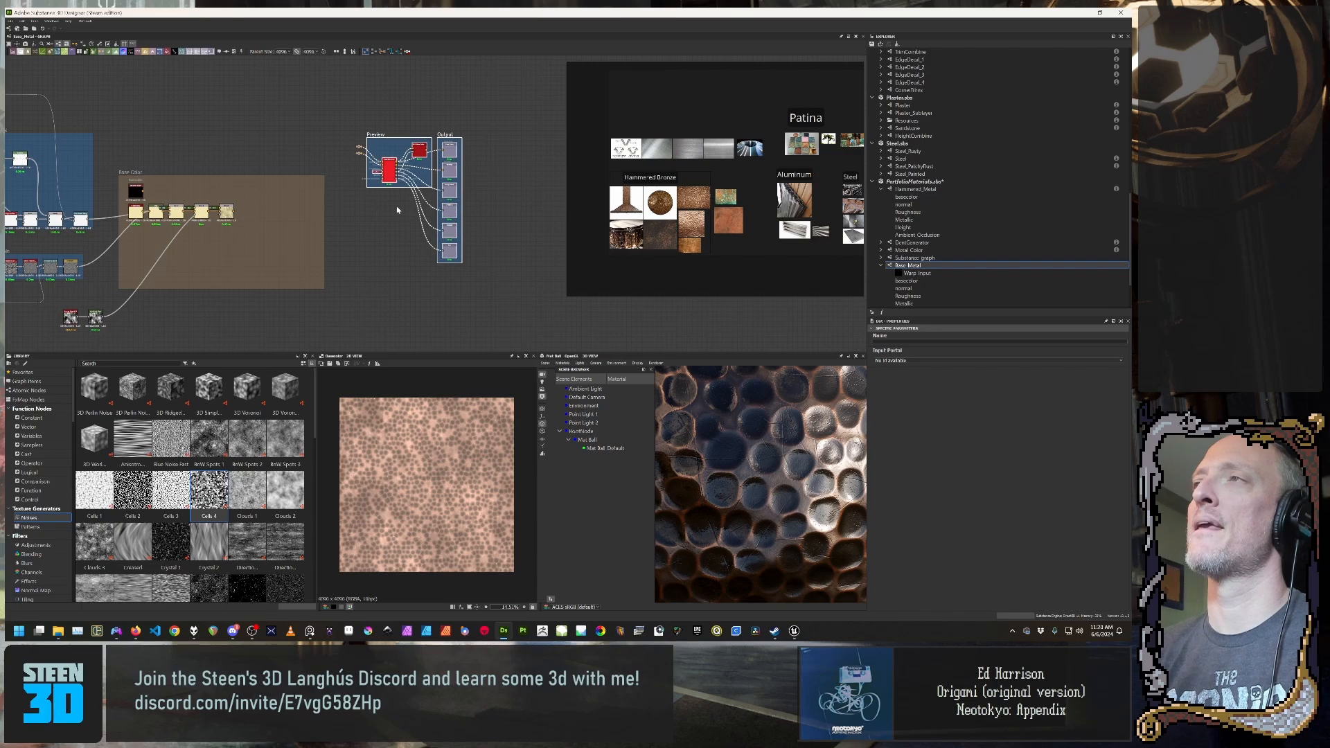
# Step: Connect the last blend of the Base Color group to the upper dot node feeding the Preview group's Base Material node
pyautogui.scroll(2, 419, 273)
pyautogui.moveTo(393, 260); pyautogui.dragTo(432, 306, button='middle')
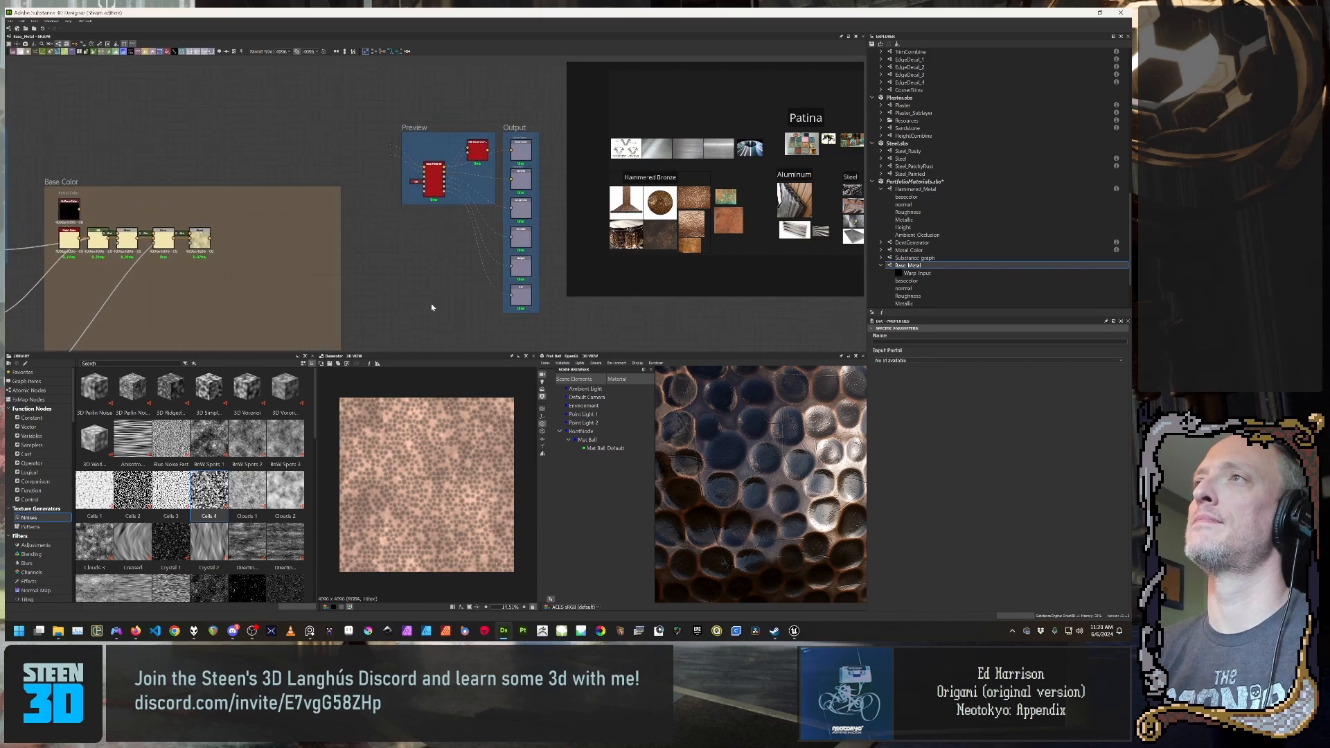
pyautogui.scroll(-3, 378, 285)
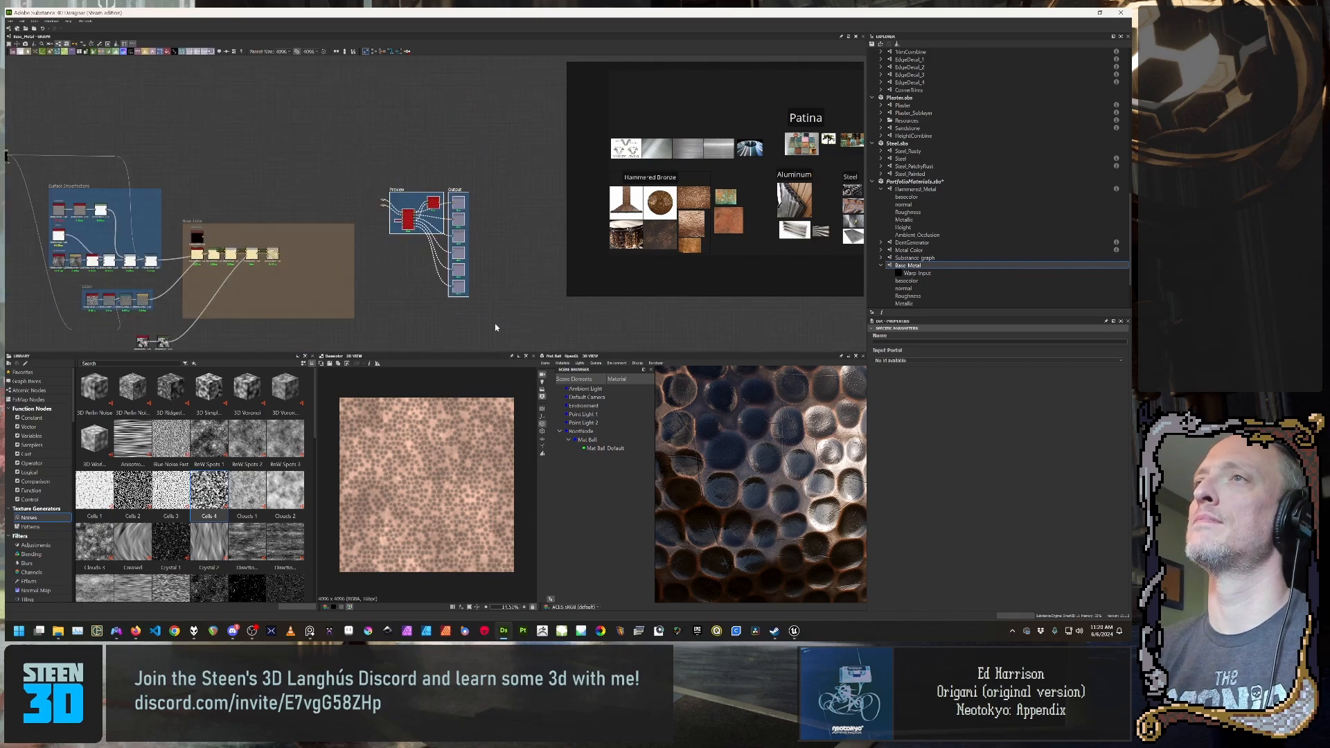
pyautogui.moveTo(424, 229); pyautogui.dragTo(433, 194, button='middle')
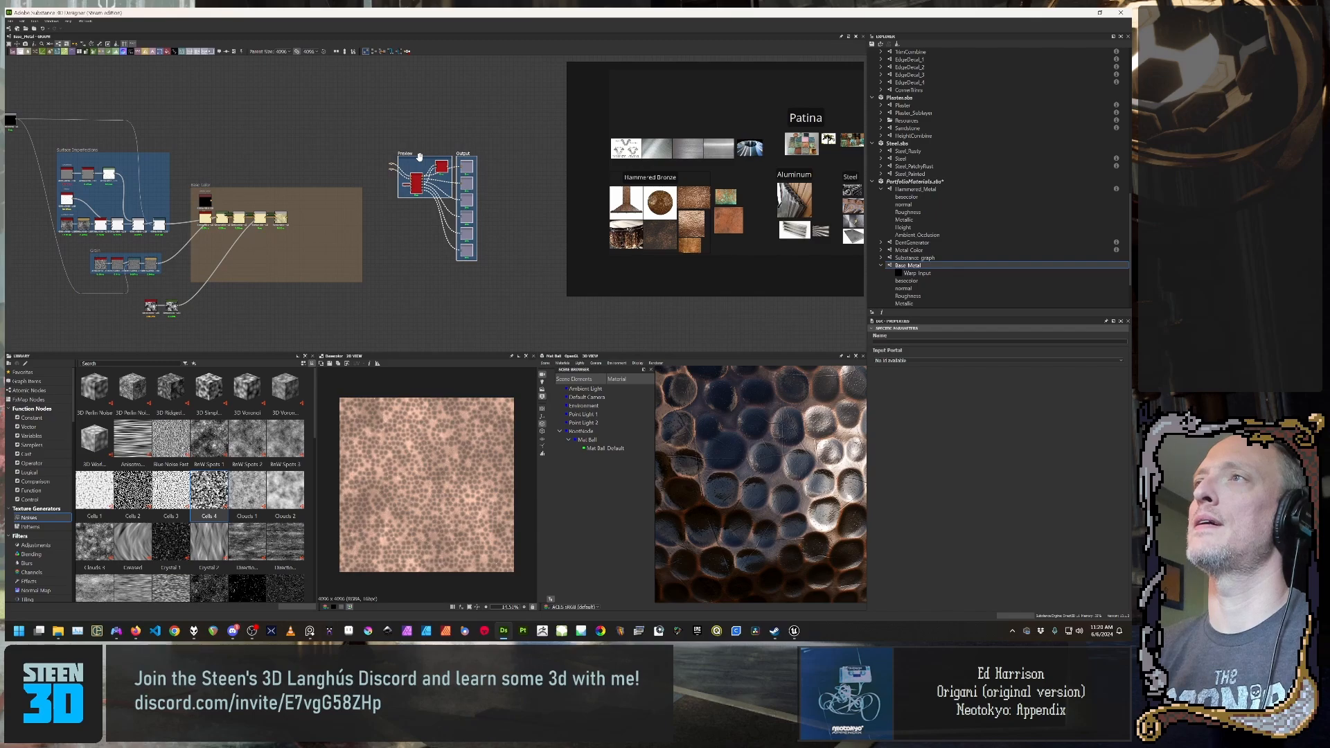
pyautogui.scroll(2, 405, 209)
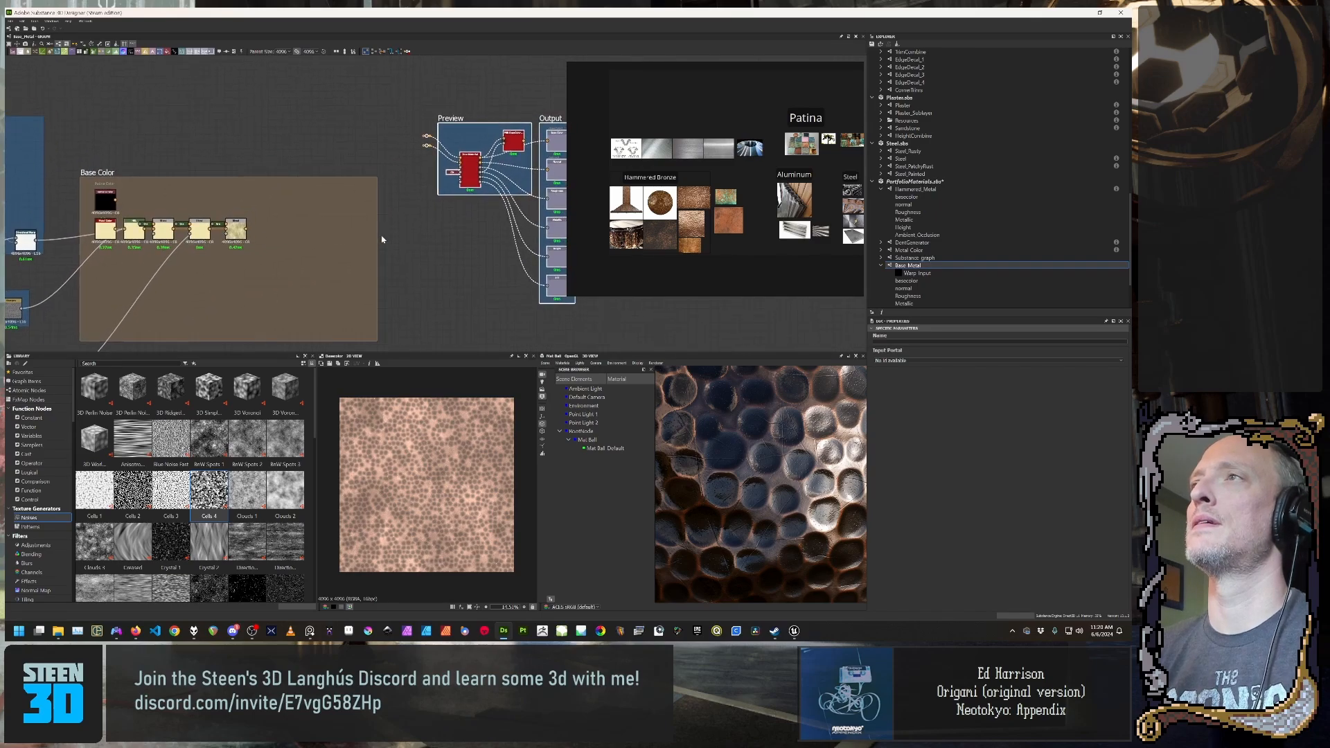
pyautogui.click(382, 238)
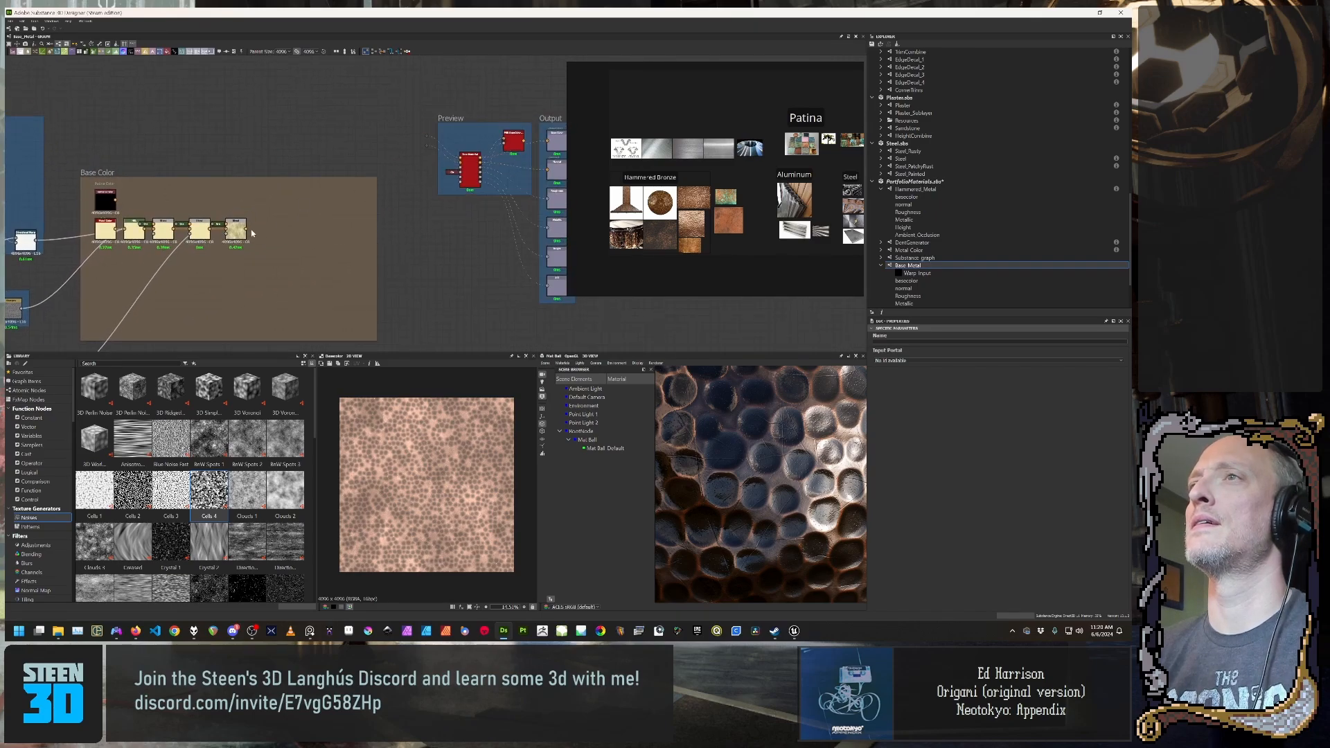
pyautogui.moveTo(414, 139); pyautogui.dragTo(425, 137)
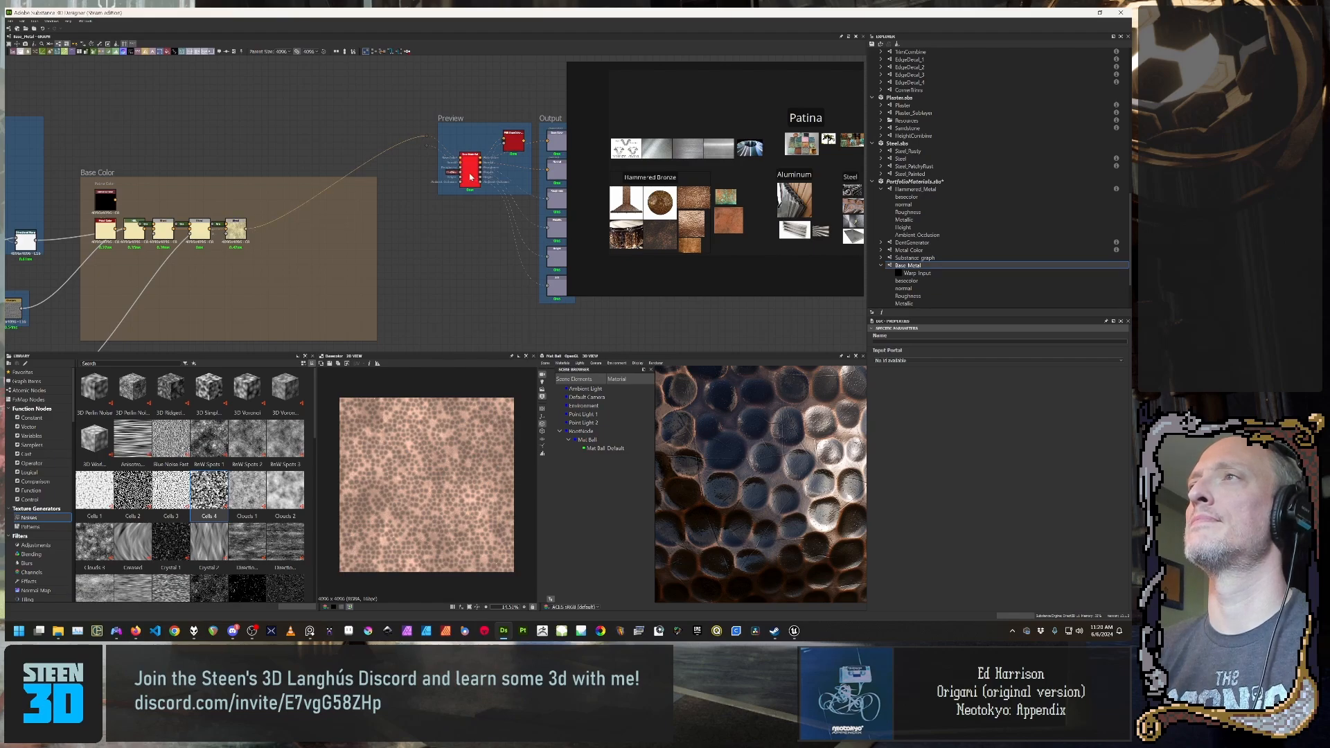
# Step: Shrink the Base Color frame so that it fits more closely around its nodes
pyautogui.scroll(-4, 305, 258)
pyautogui.moveTo(241, 297); pyautogui.dragTo(312, 258, button='middle')
pyautogui.scroll(4, 319, 257)
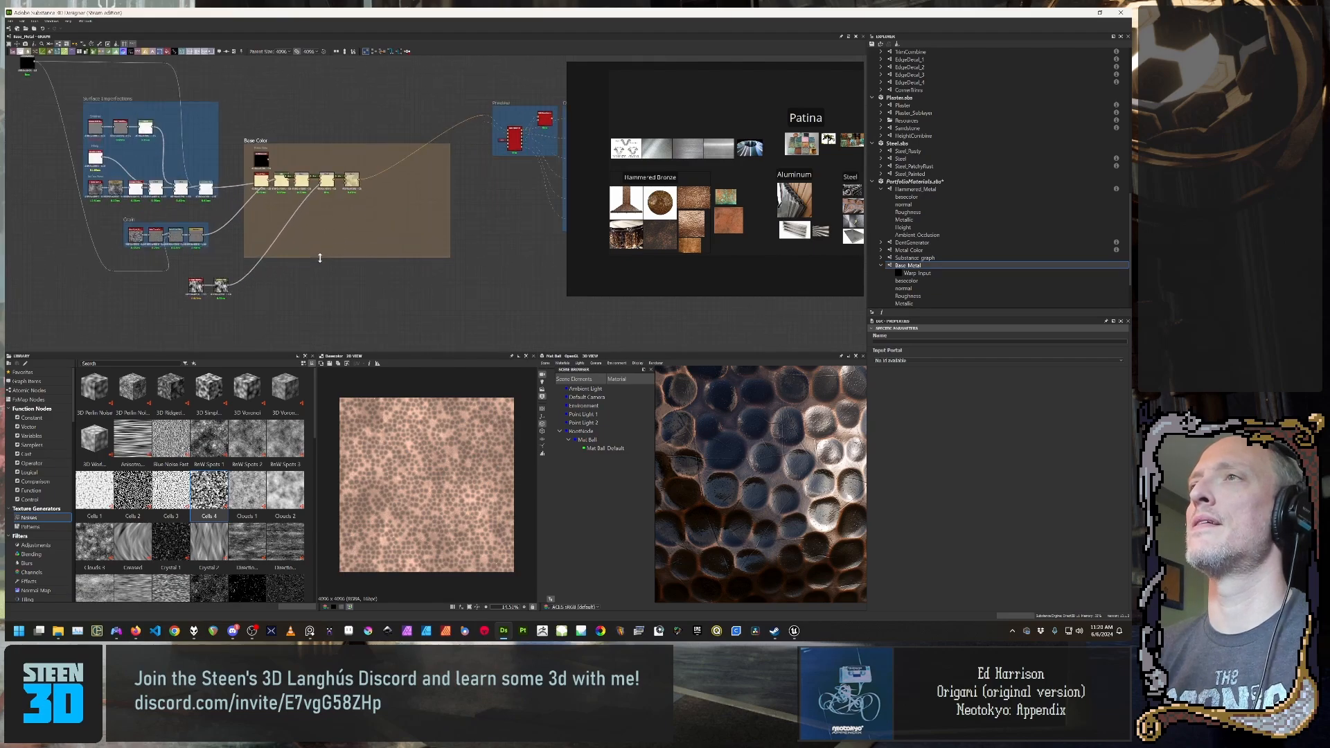
pyautogui.moveTo(420, 297); pyautogui.dragTo(390, 364, button='middle')
pyautogui.scroll(-3, 398, 326)
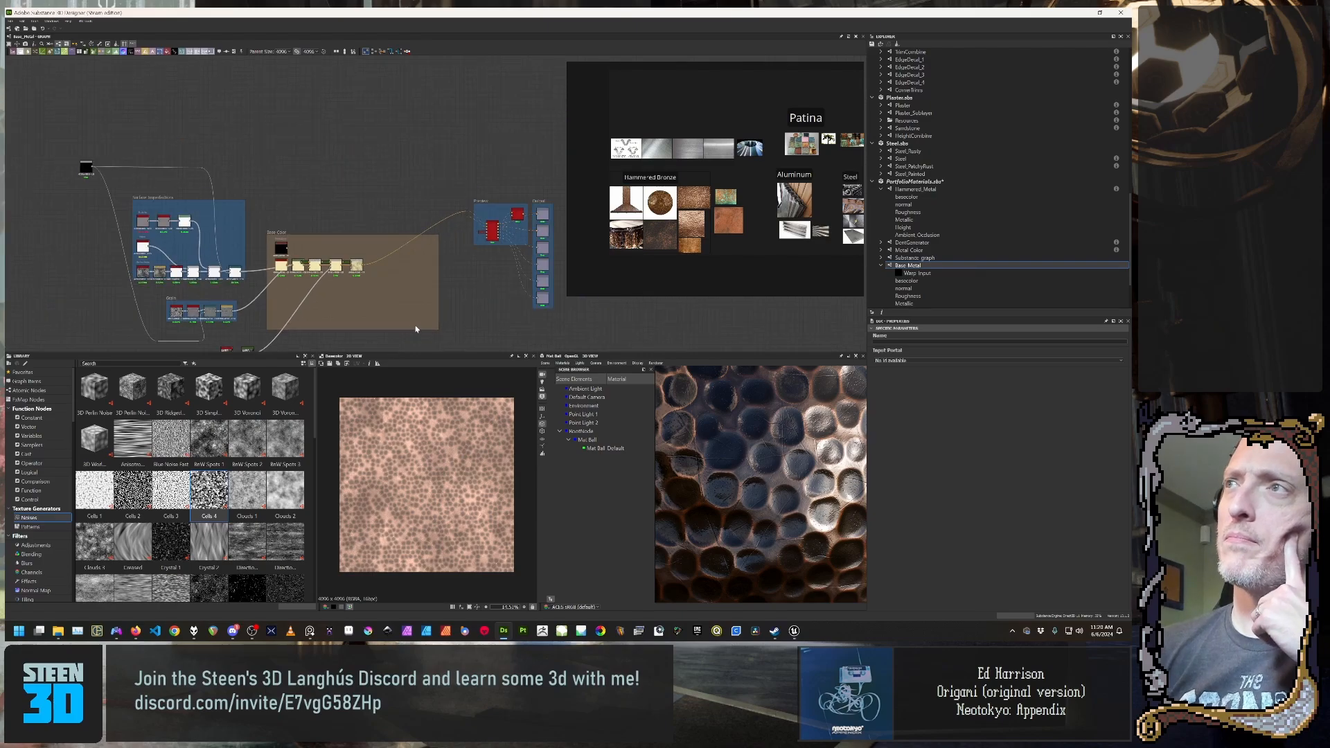
pyautogui.moveTo(441, 328); pyautogui.dragTo(372, 282)
pyautogui.scroll(2, 360, 317)
pyautogui.moveTo(360, 317); pyautogui.dragTo(380, 276, button='middle')
pyautogui.scroll(3, 378, 276)
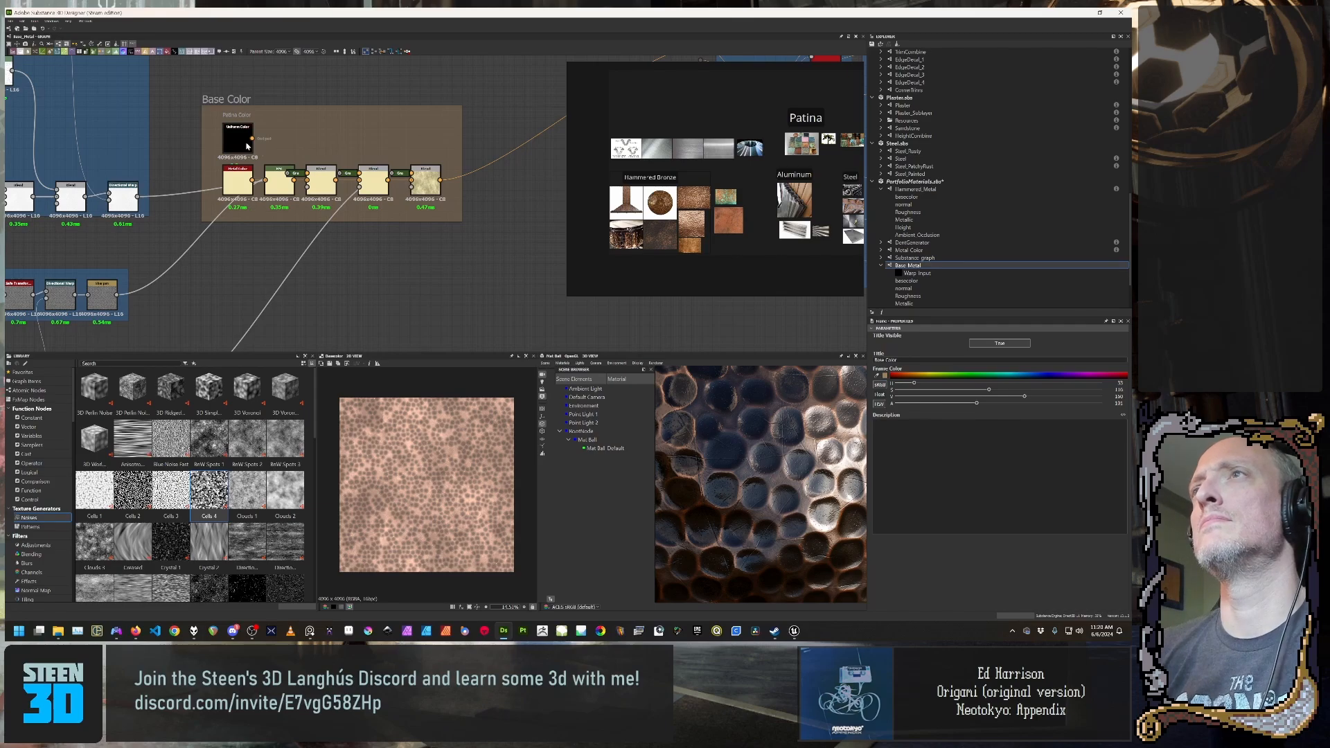
# Step: Delete the unconnected Uniform Color node from the Base Color group and lower the frame's upper edge to fit the remaining nodes
pyautogui.click(246, 143)
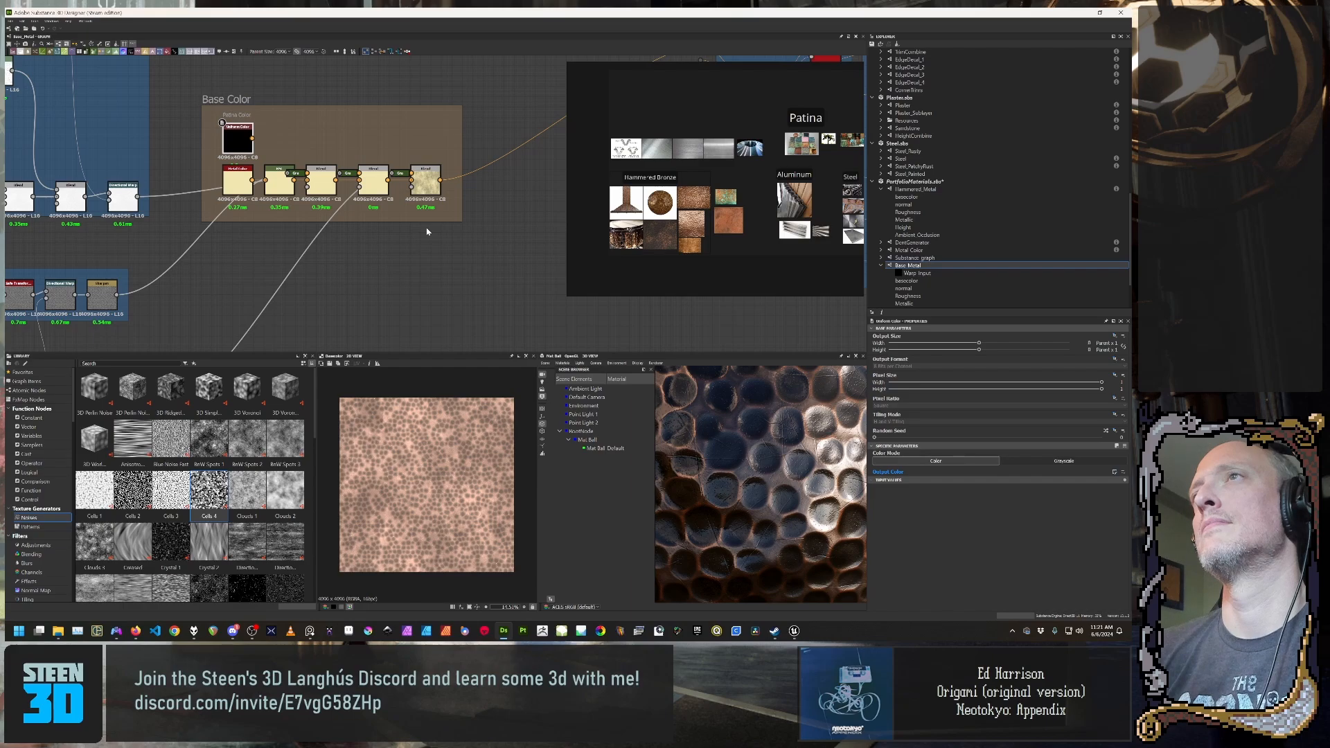
pyautogui.moveTo(398, 239); pyautogui.dragTo(370, 300, button='middle')
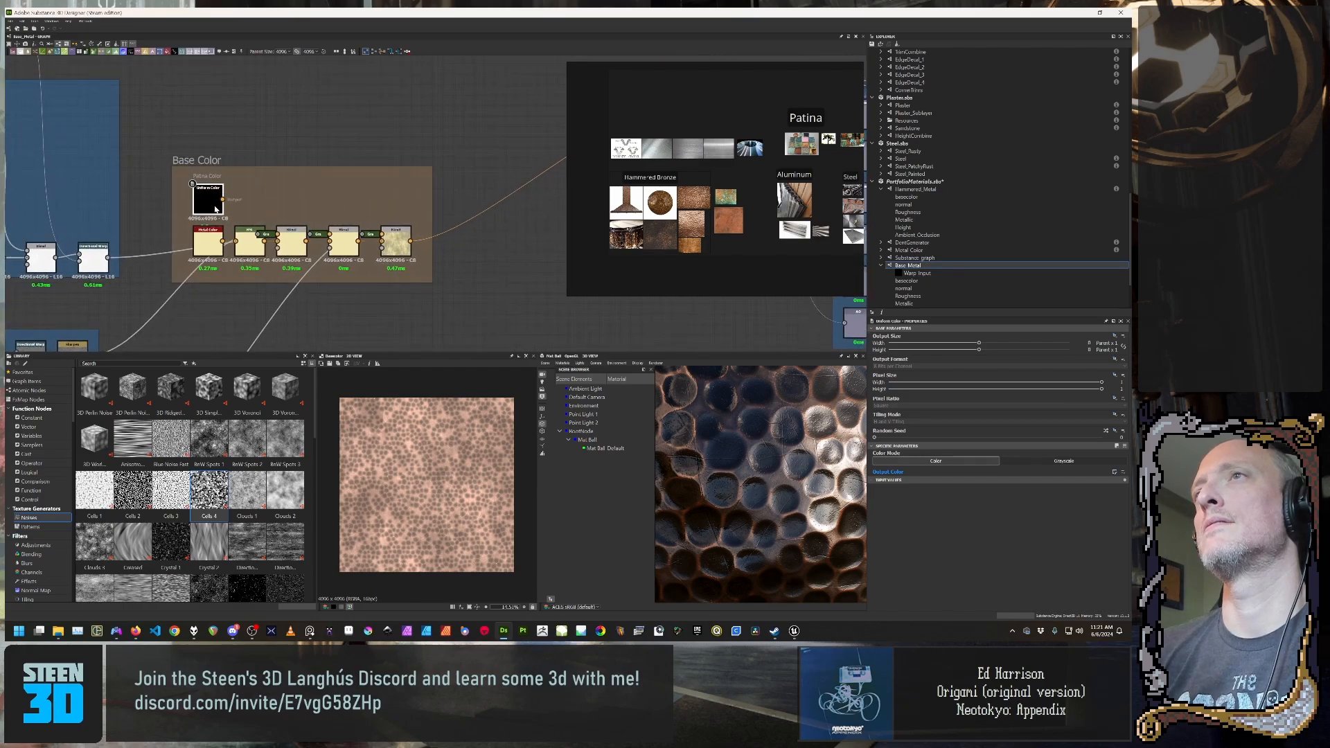
pyautogui.press('Delete')
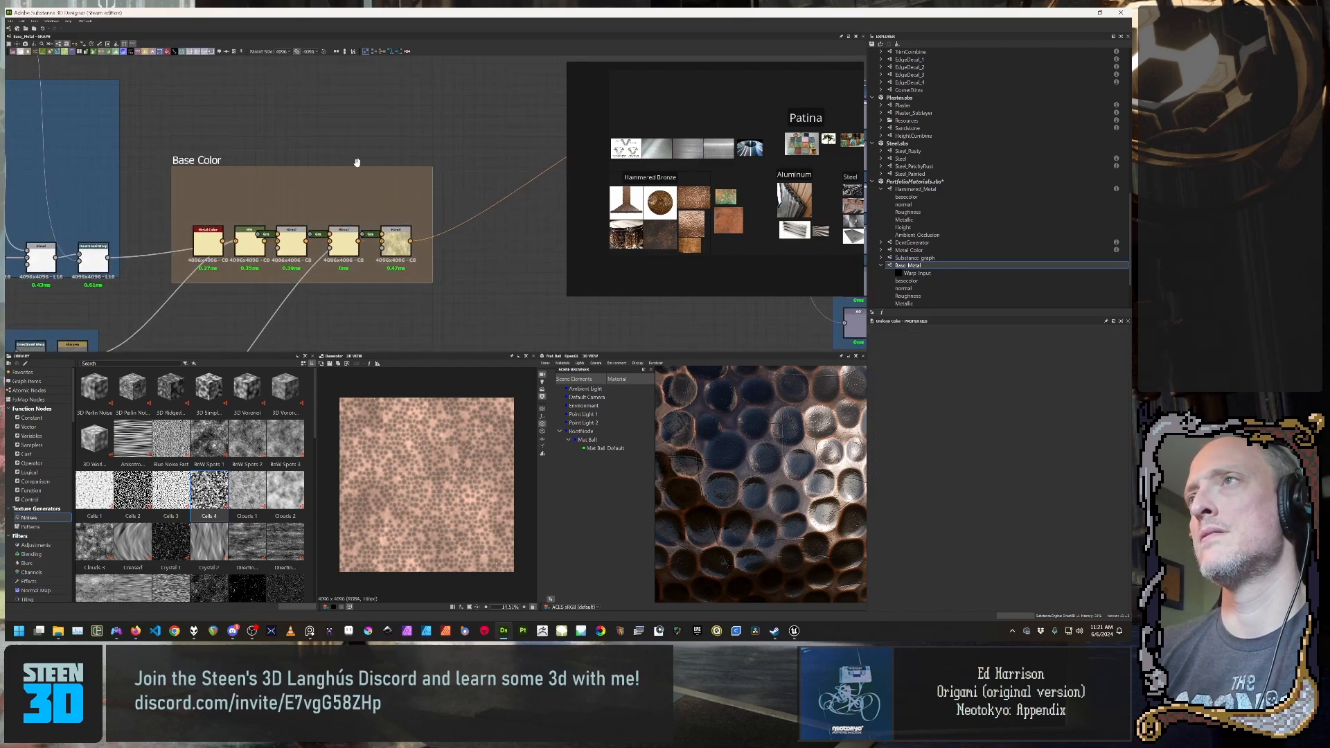
pyautogui.moveTo(354, 167); pyautogui.dragTo(357, 201)
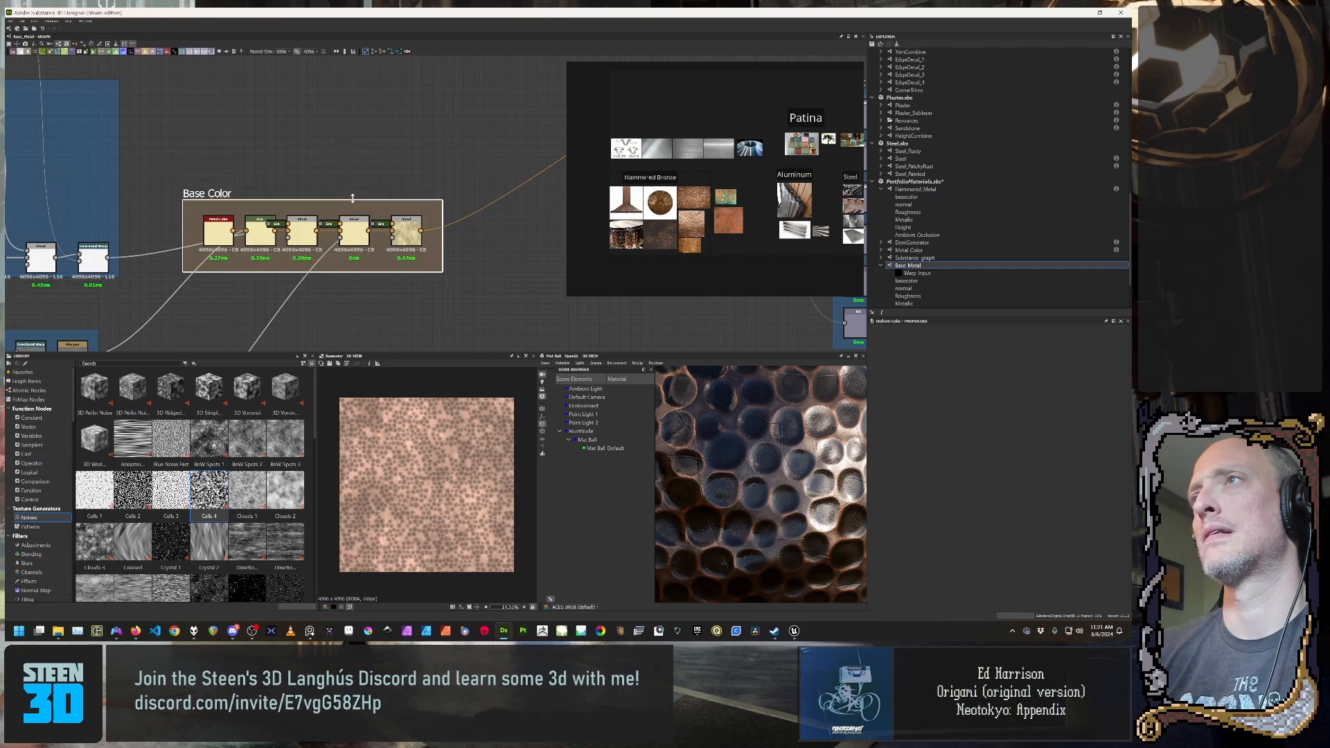
# Step: Examine how the Base Metal graph's imperfection, grain and base color groups lead to the Preview and Output groups
pyautogui.scroll(-4, 331, 253)
pyautogui.moveTo(331, 253); pyautogui.dragTo(182, 256, button='middle')
pyautogui.scroll(2, 182, 256)
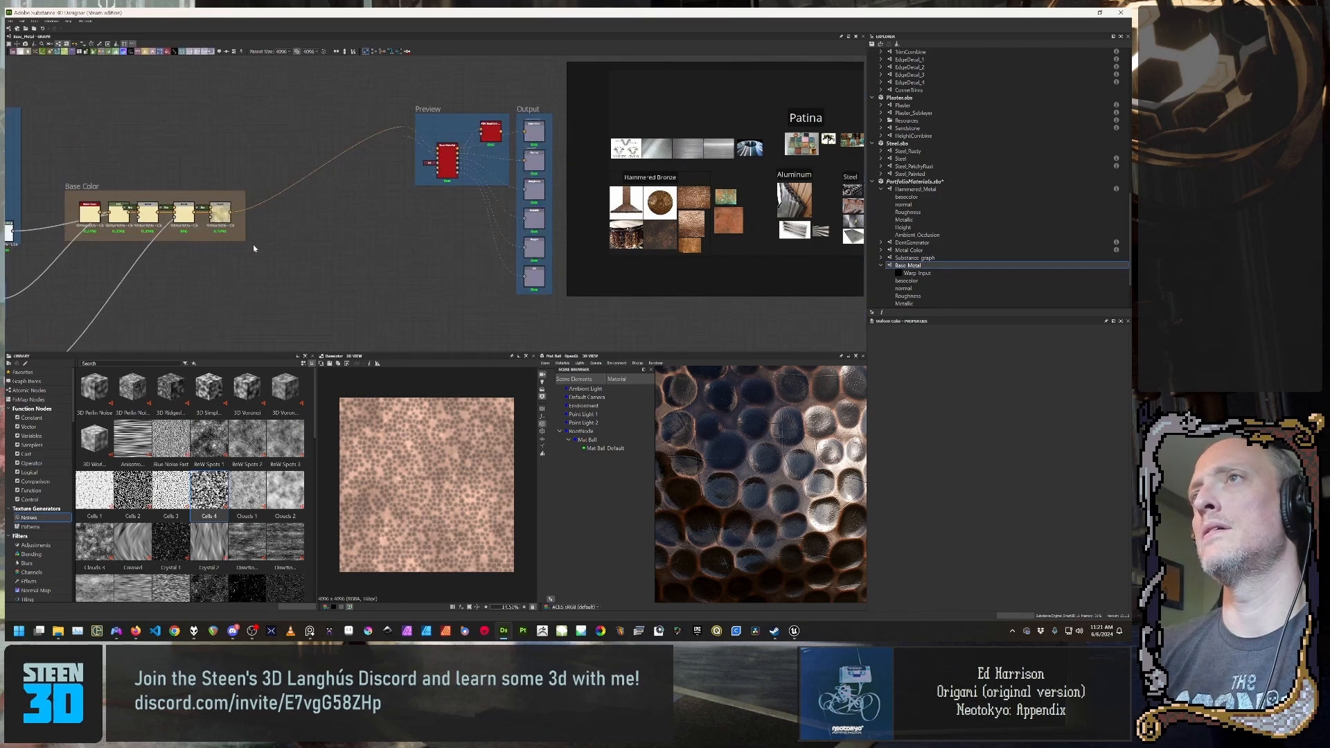
pyautogui.moveTo(294, 240); pyautogui.dragTo(458, 157, button='middle')
pyautogui.moveTo(259, 304); pyautogui.dragTo(366, 243, button='middle')
pyautogui.moveTo(451, 114); pyautogui.dragTo(322, 235, button='middle')
pyautogui.scroll(1, 240, 258)
pyautogui.moveTo(240, 258); pyautogui.dragTo(295, 259, button='middle')
pyautogui.scroll(-2, 298, 254)
pyautogui.scroll(-3, 259, 262)
pyautogui.scroll(2, 298, 261)
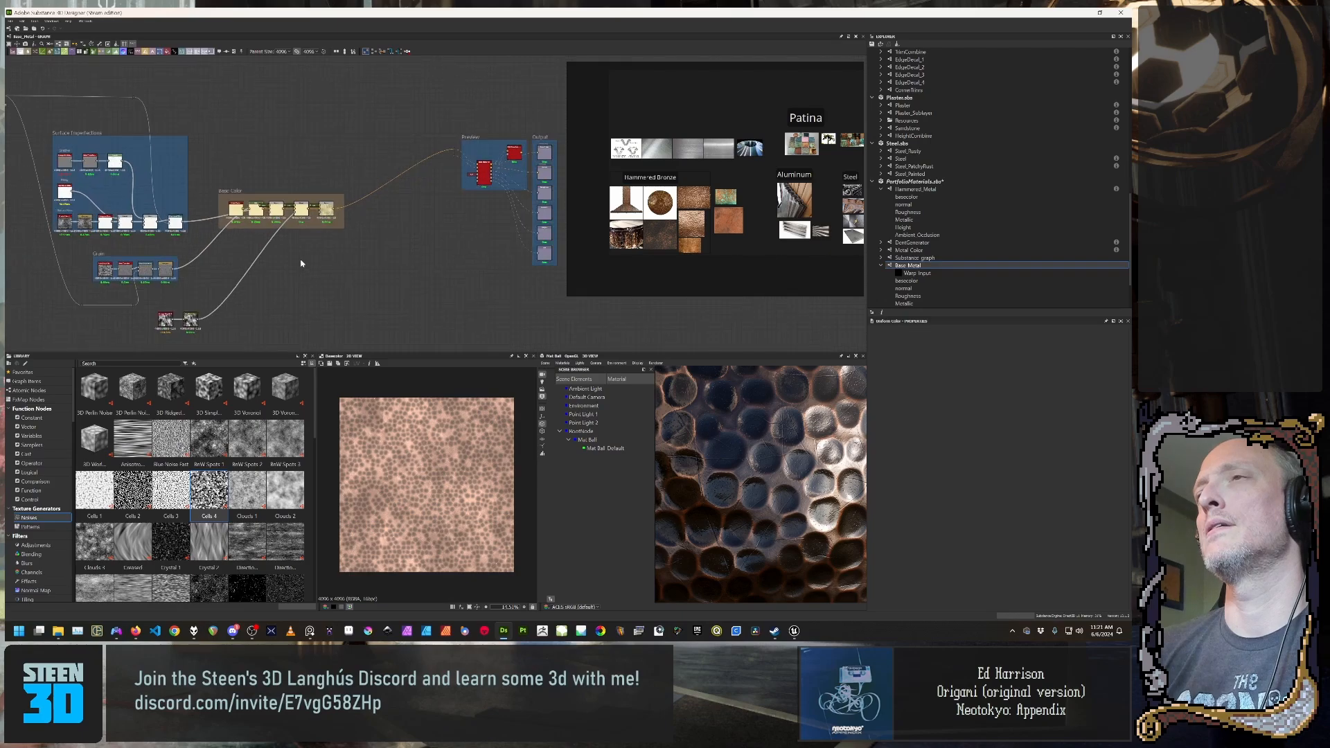
# Step: Open the Hammered_Metal graph and preview the final Blend node between its Roughness and Ambient Occlusion groups
pyautogui.click(911, 190)
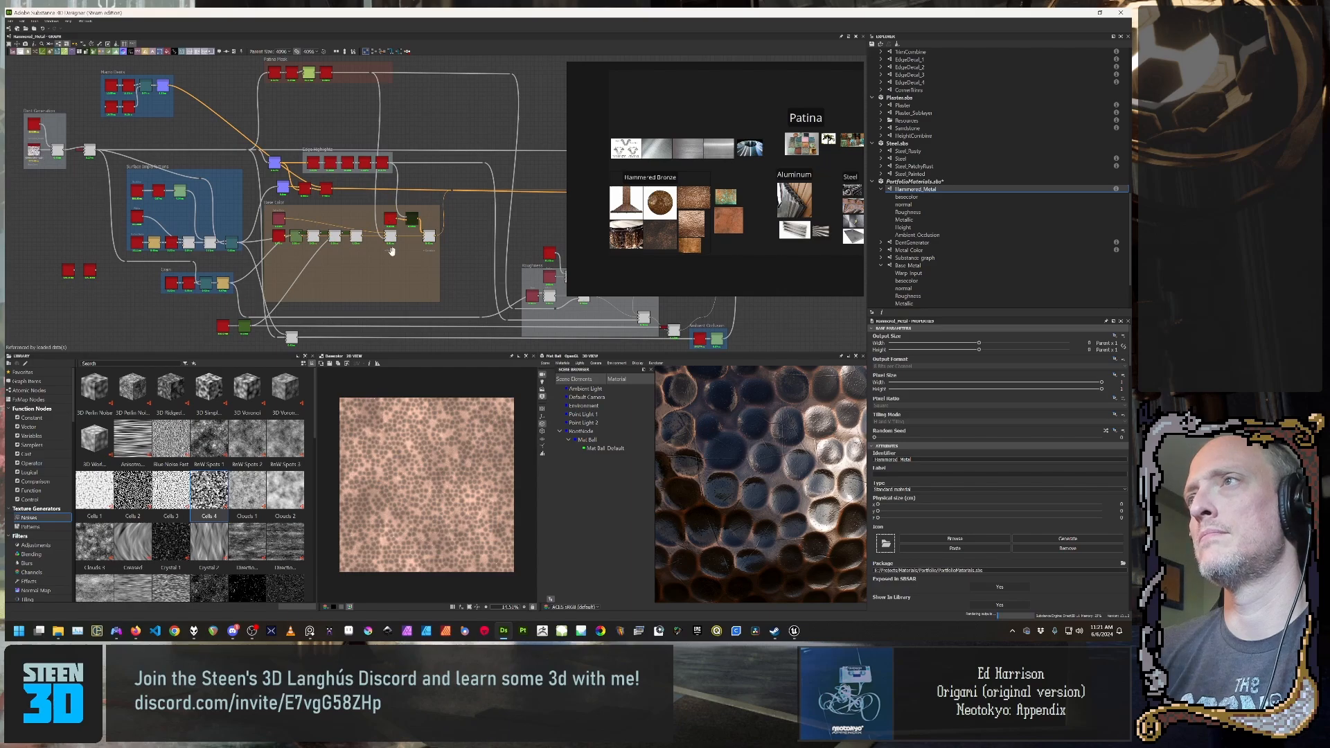
pyautogui.moveTo(267, 207); pyautogui.dragTo(55, 131, button='middle')
pyautogui.scroll(1, 378, 222)
pyautogui.moveTo(333, 194); pyautogui.dragTo(326, 234, button='middle')
pyautogui.scroll(4, 327, 234)
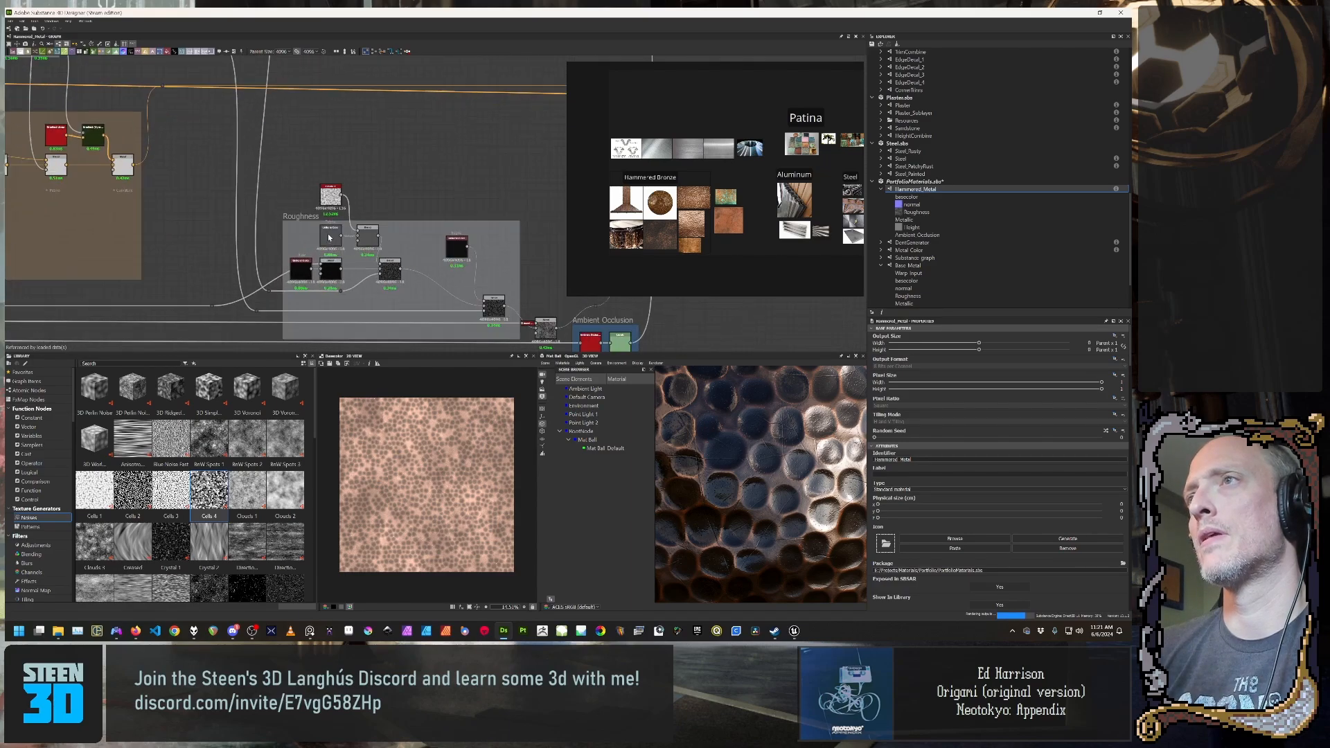
pyautogui.moveTo(433, 268); pyautogui.dragTo(276, 183, button='middle')
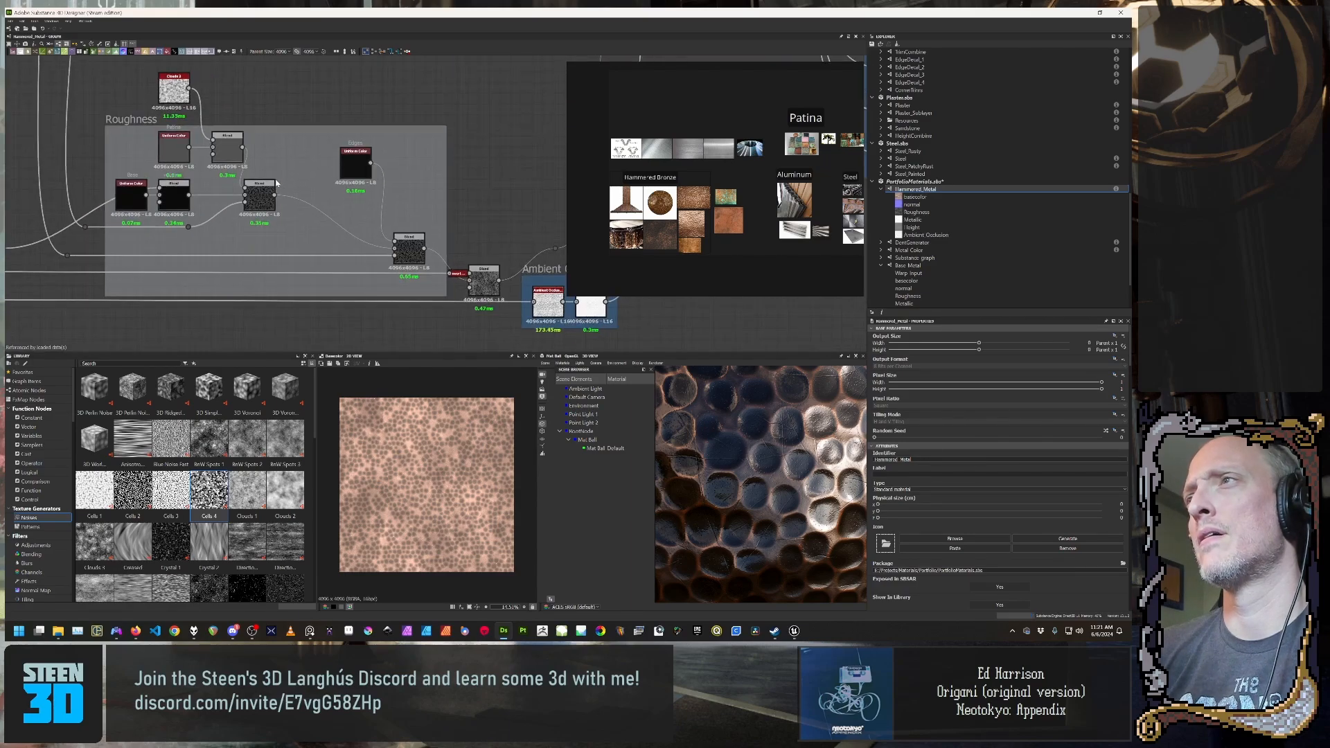
pyautogui.moveTo(485, 285); pyautogui.dragTo(438, 269, button='middle')
pyautogui.click(439, 268)
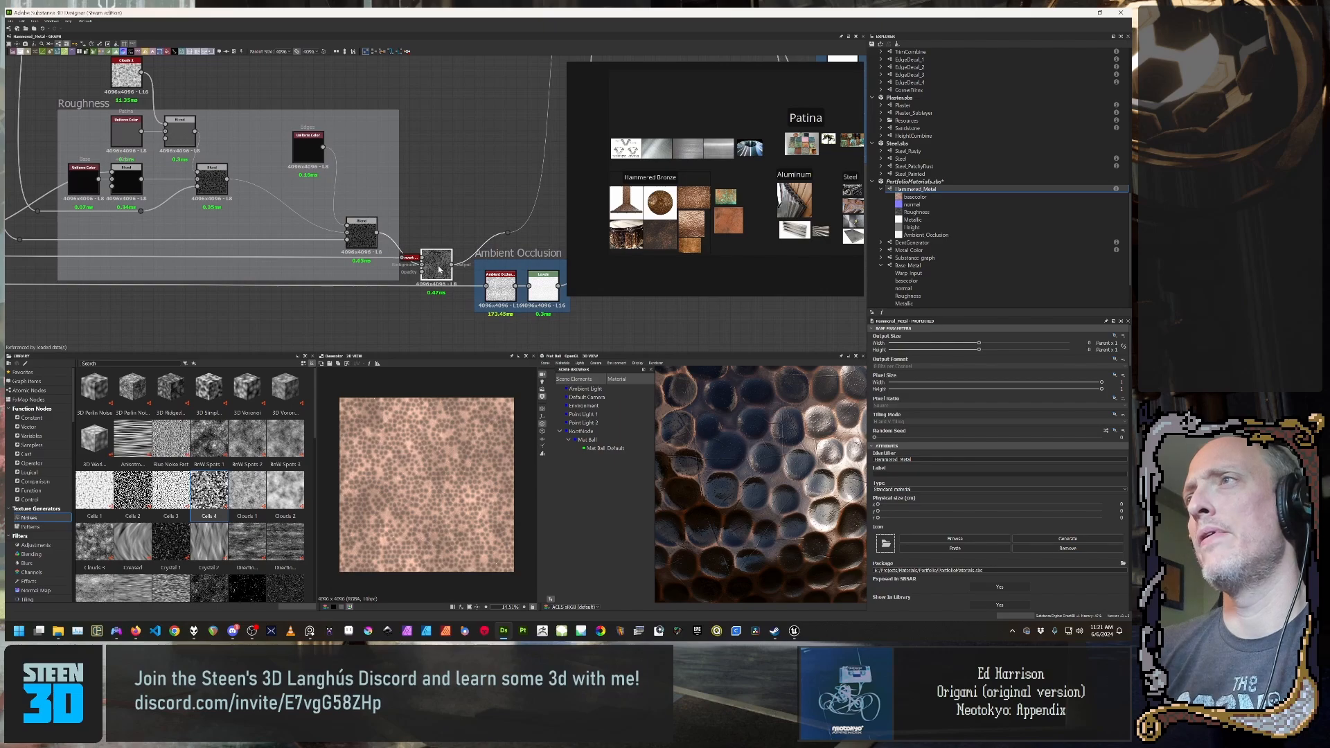
pyautogui.doubleClick(439, 269)
pyautogui.scroll(5, 440, 431)
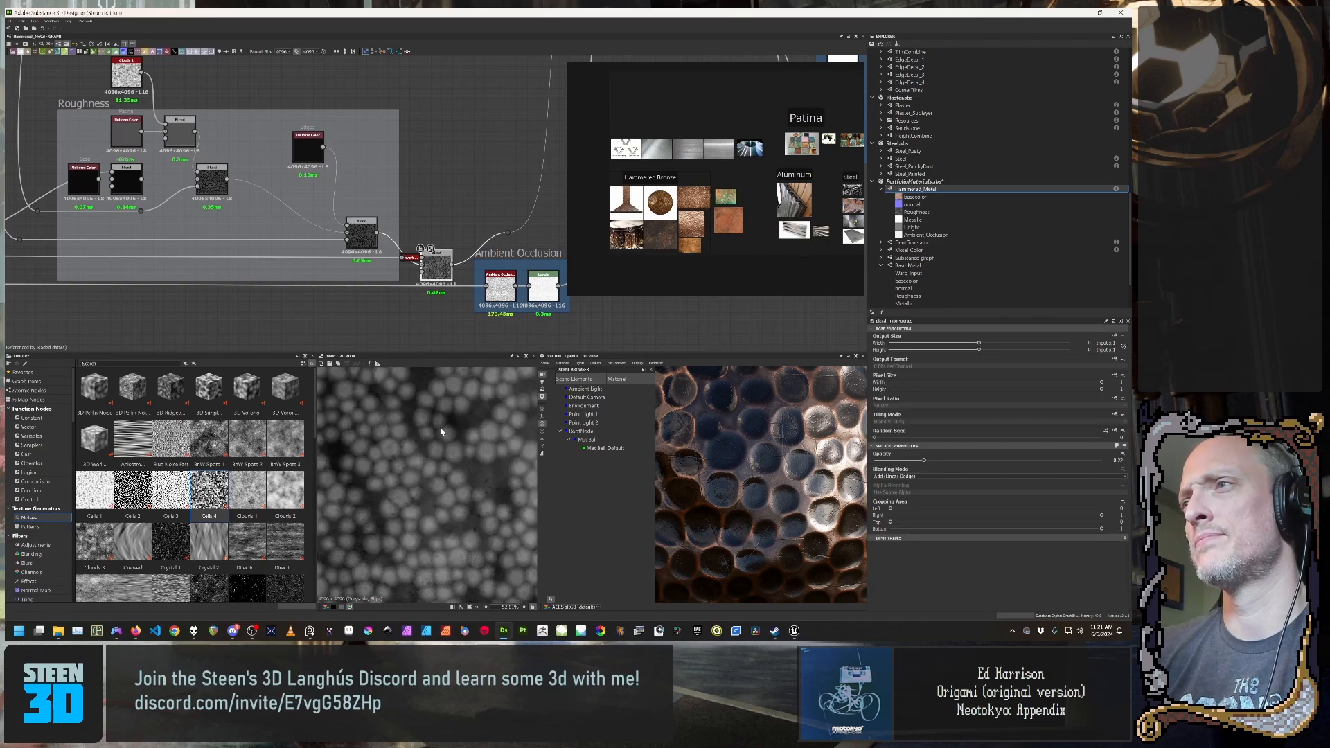
# Step: Compare the last Blend inside the Roughness group with the final Blend that follows it
pyautogui.doubleClick(372, 236)
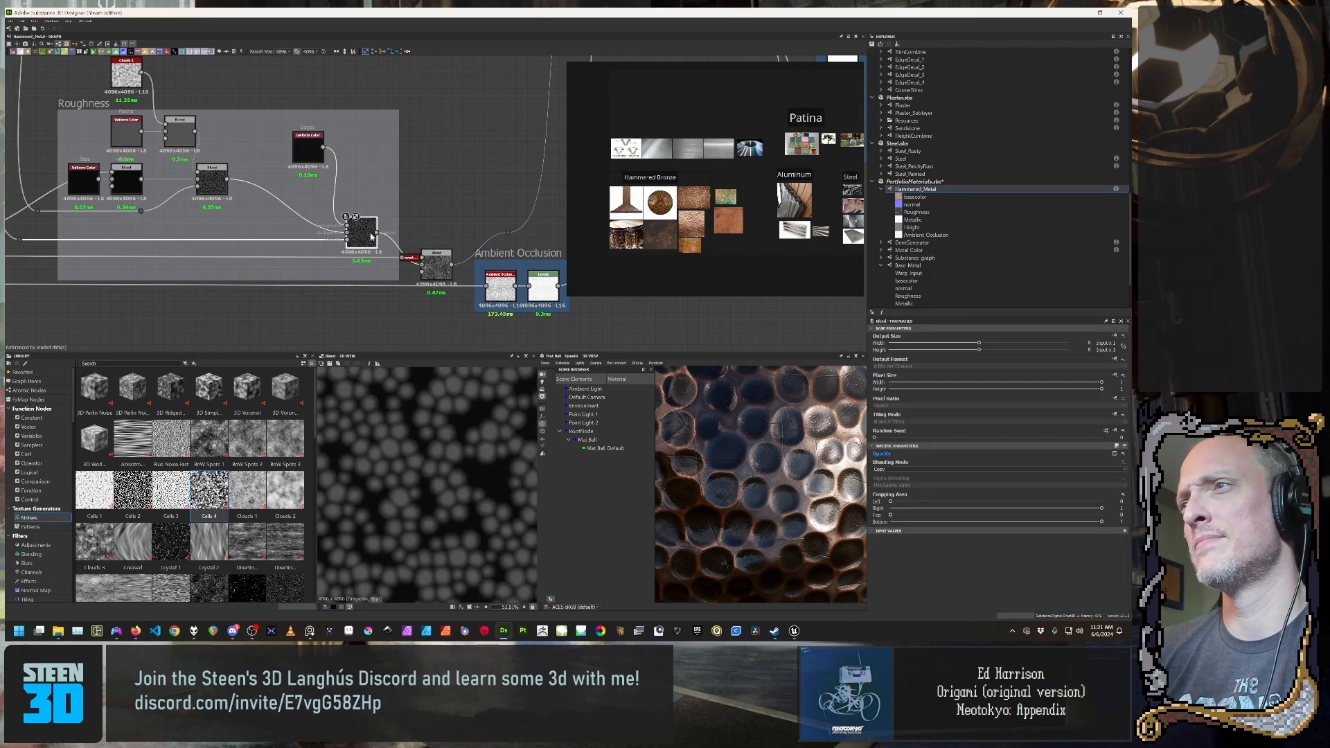
pyautogui.scroll(6, 392, 430)
pyautogui.scroll(-4, 392, 430)
pyautogui.click(433, 271)
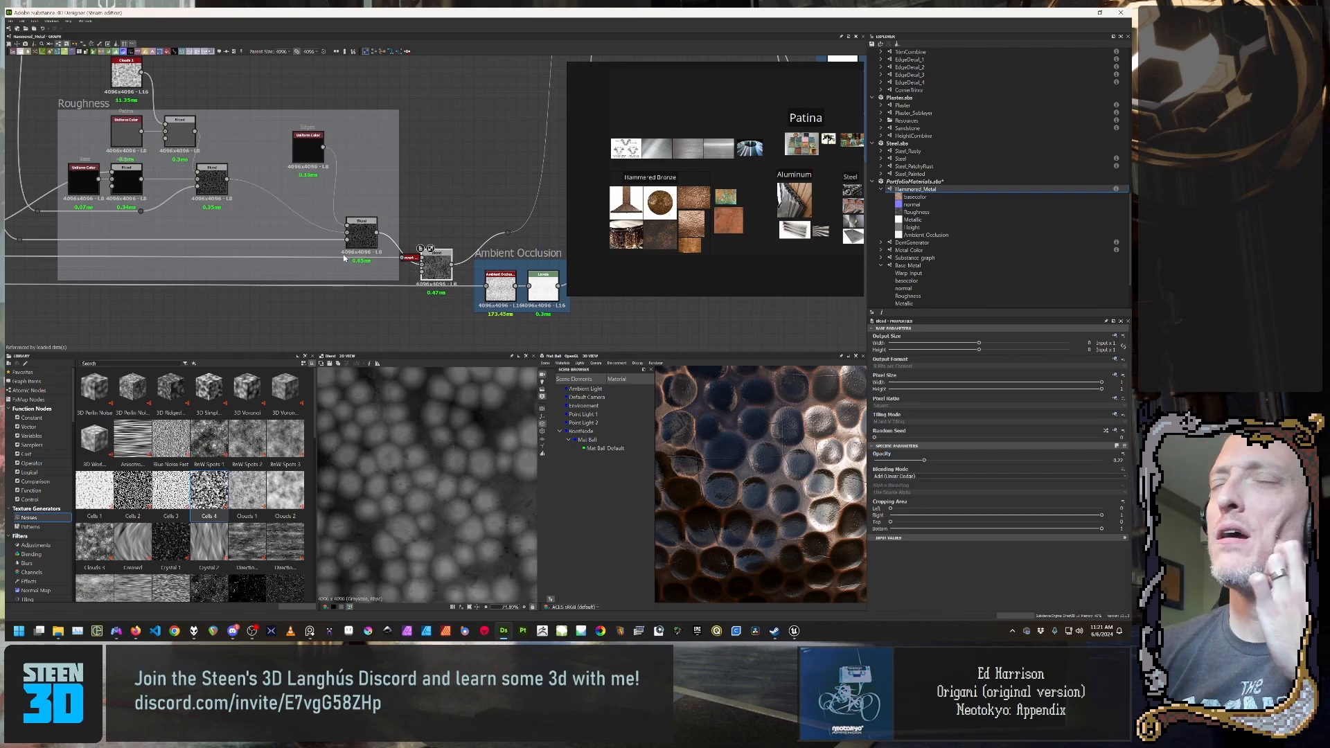
pyautogui.scroll(-3, 345, 141)
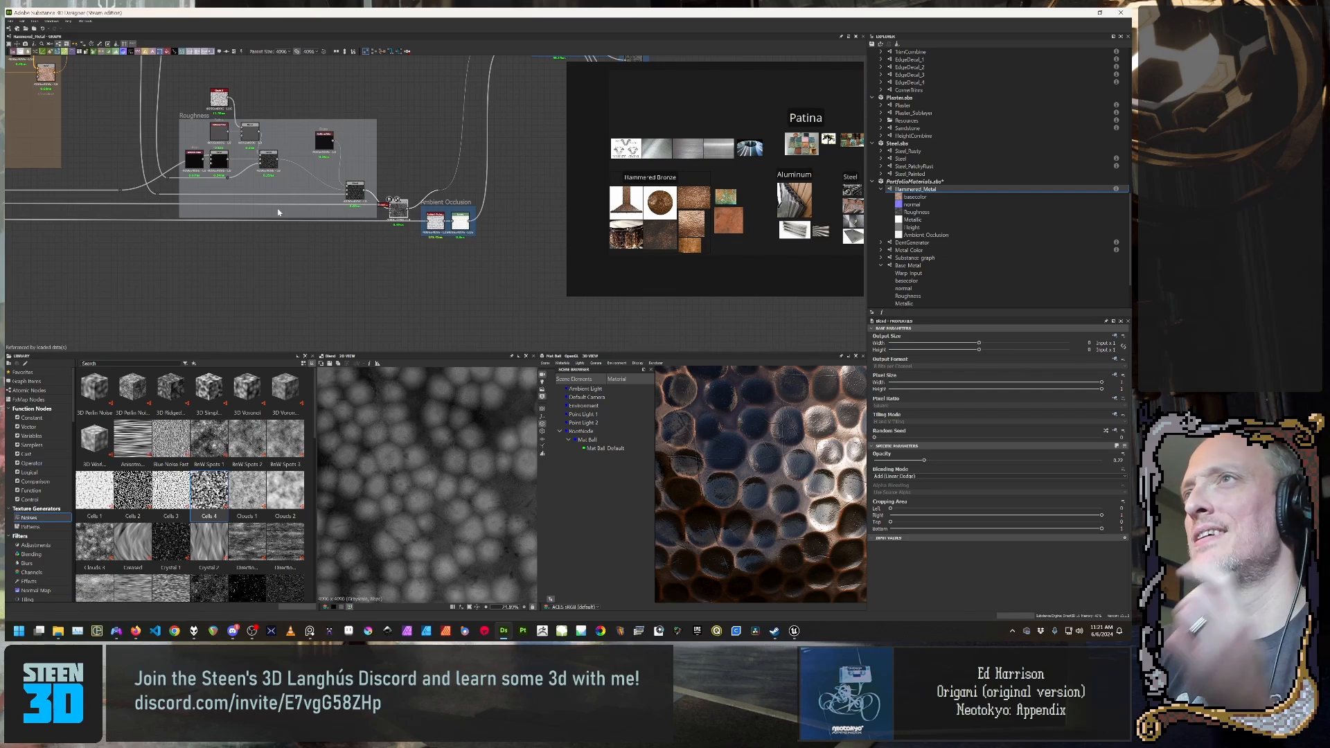
# Step: Inspect the Roughness group's Base Uniform Color, its adjoining Blend and the Blend that combines them with the patina
pyautogui.moveTo(230, 212); pyautogui.dragTo(317, 245, button='middle')
pyautogui.scroll(-2, 289, 234)
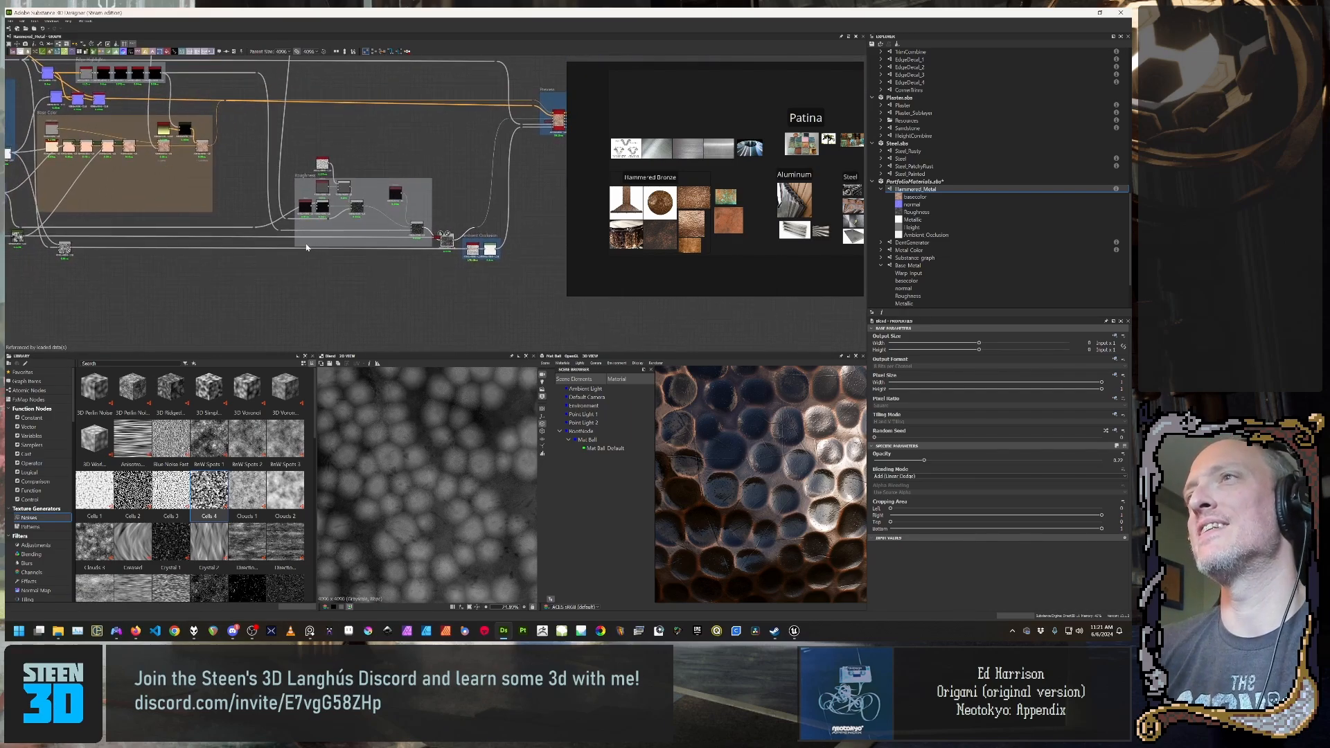
pyautogui.scroll(2, 306, 247)
pyautogui.moveTo(436, 208); pyautogui.dragTo(401, 237, button='middle')
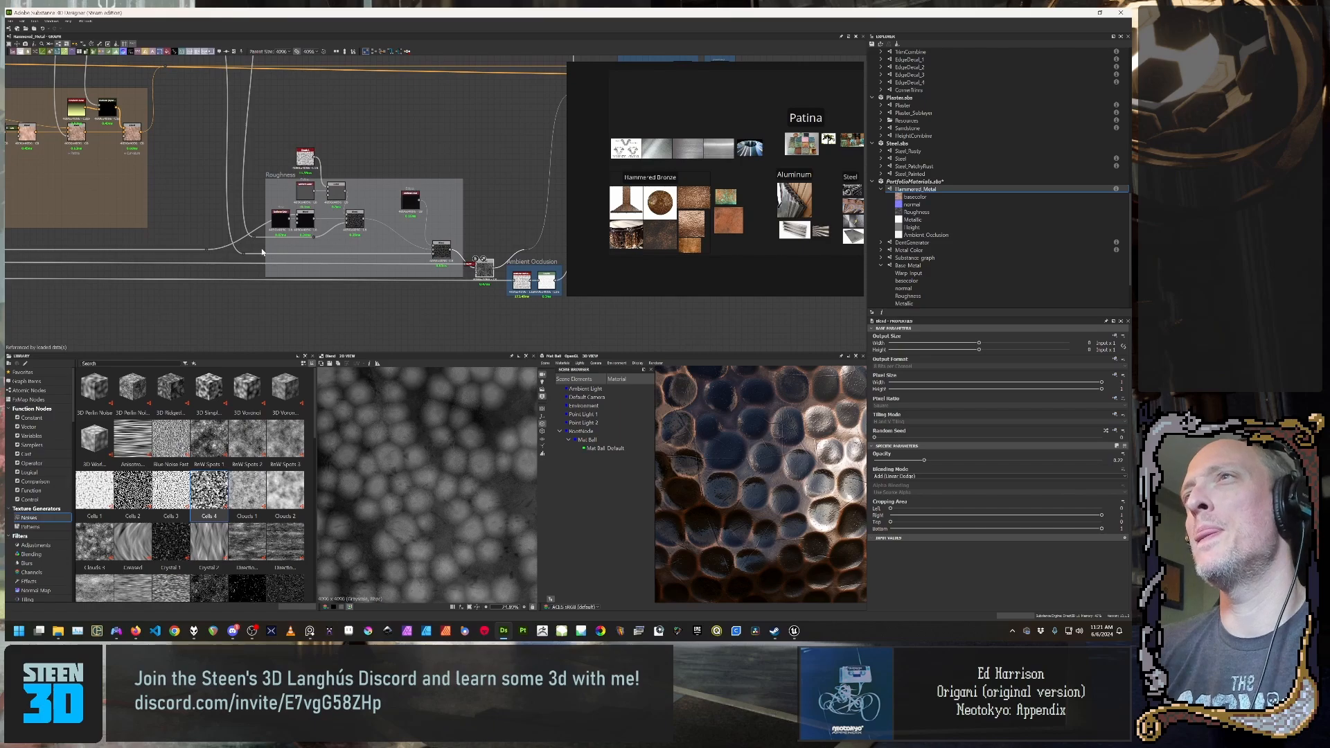
pyautogui.scroll(4, 330, 236)
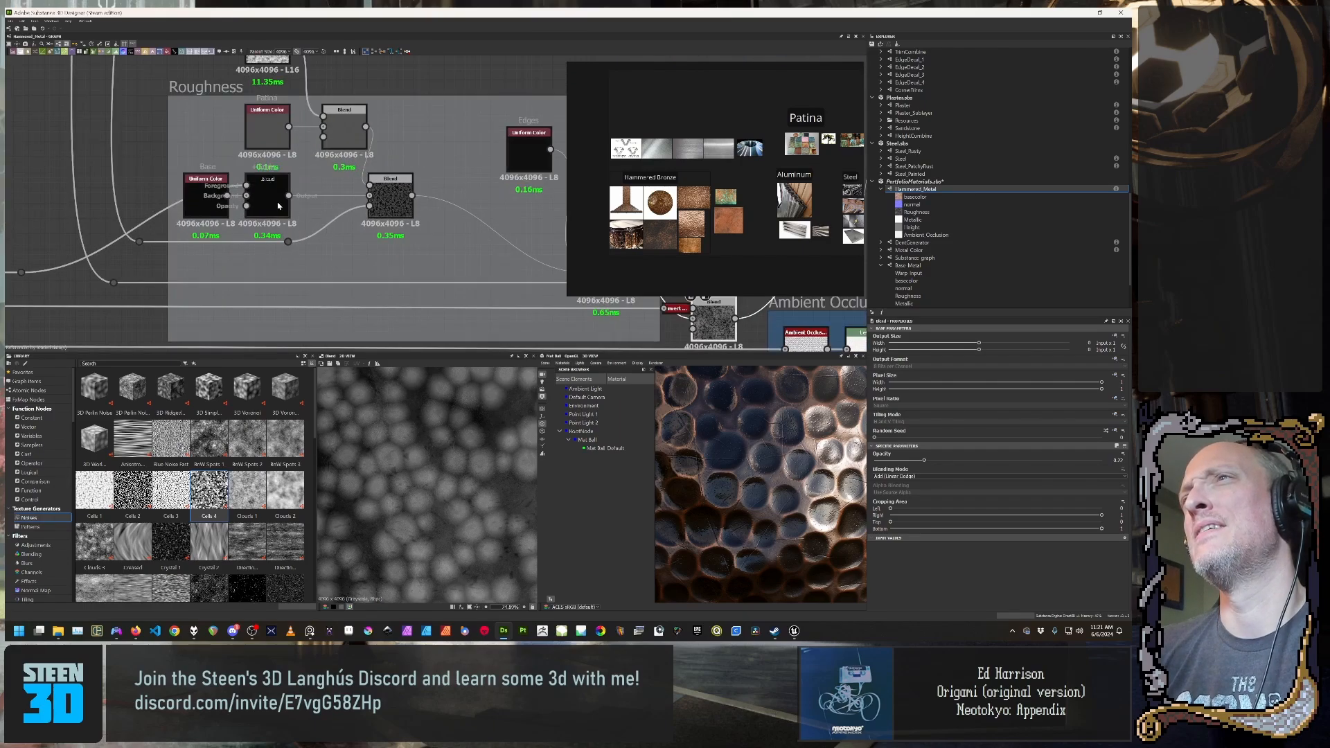
pyautogui.click(274, 206)
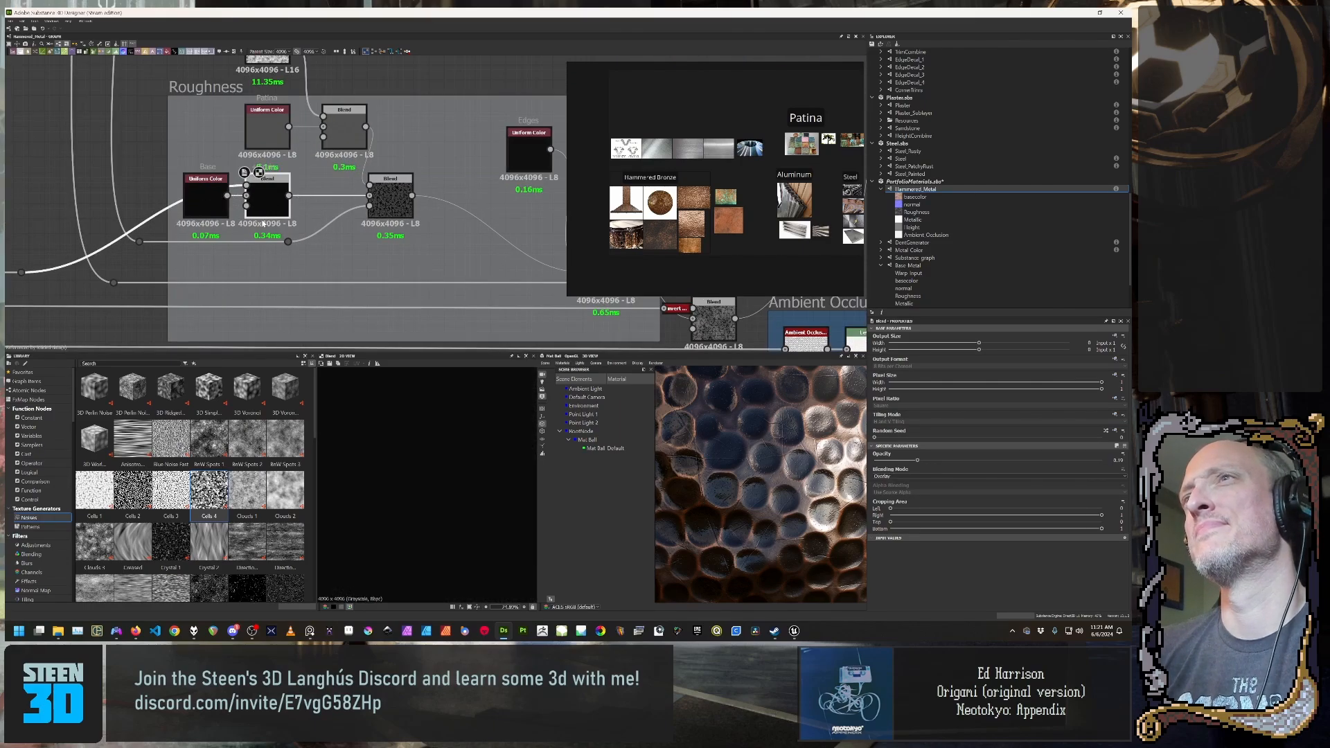
pyautogui.moveTo(261, 216); pyautogui.dragTo(265, 237, button='middle')
pyautogui.doubleClick(202, 221)
pyautogui.click(279, 221)
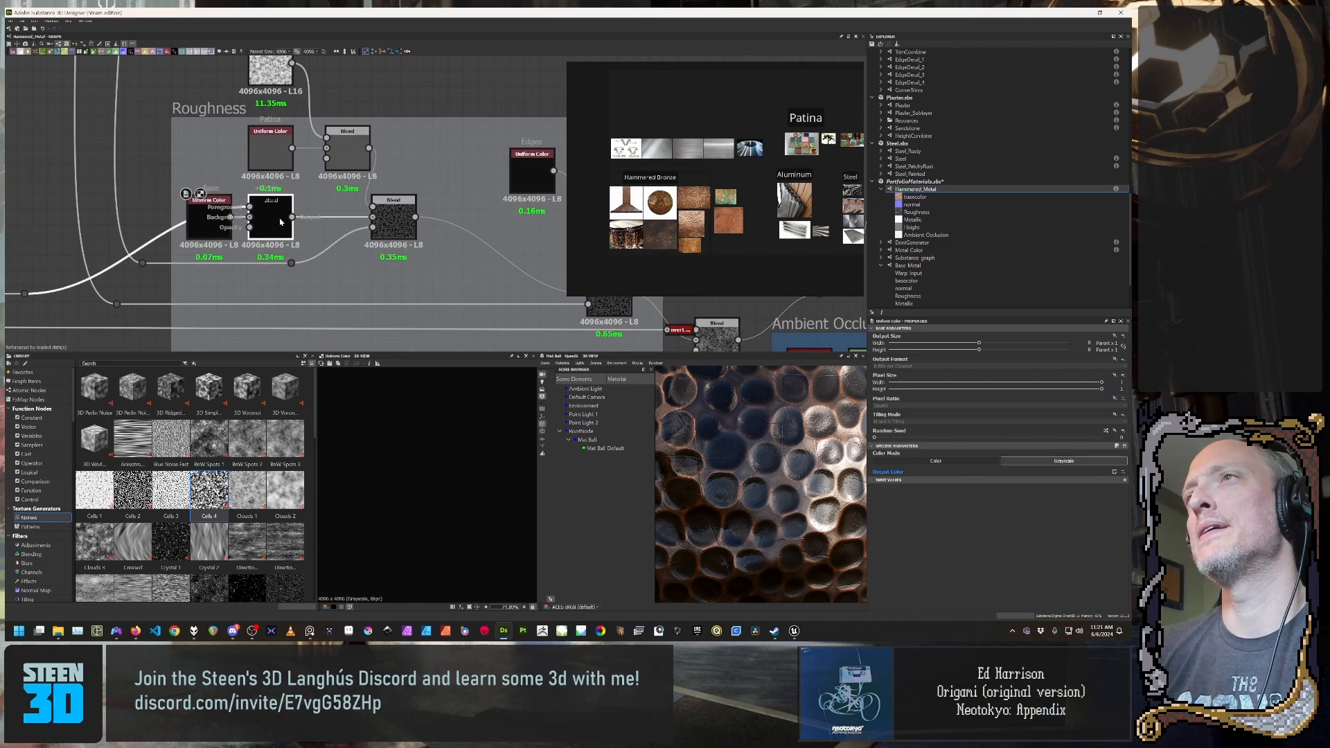
pyautogui.doubleClick(393, 221)
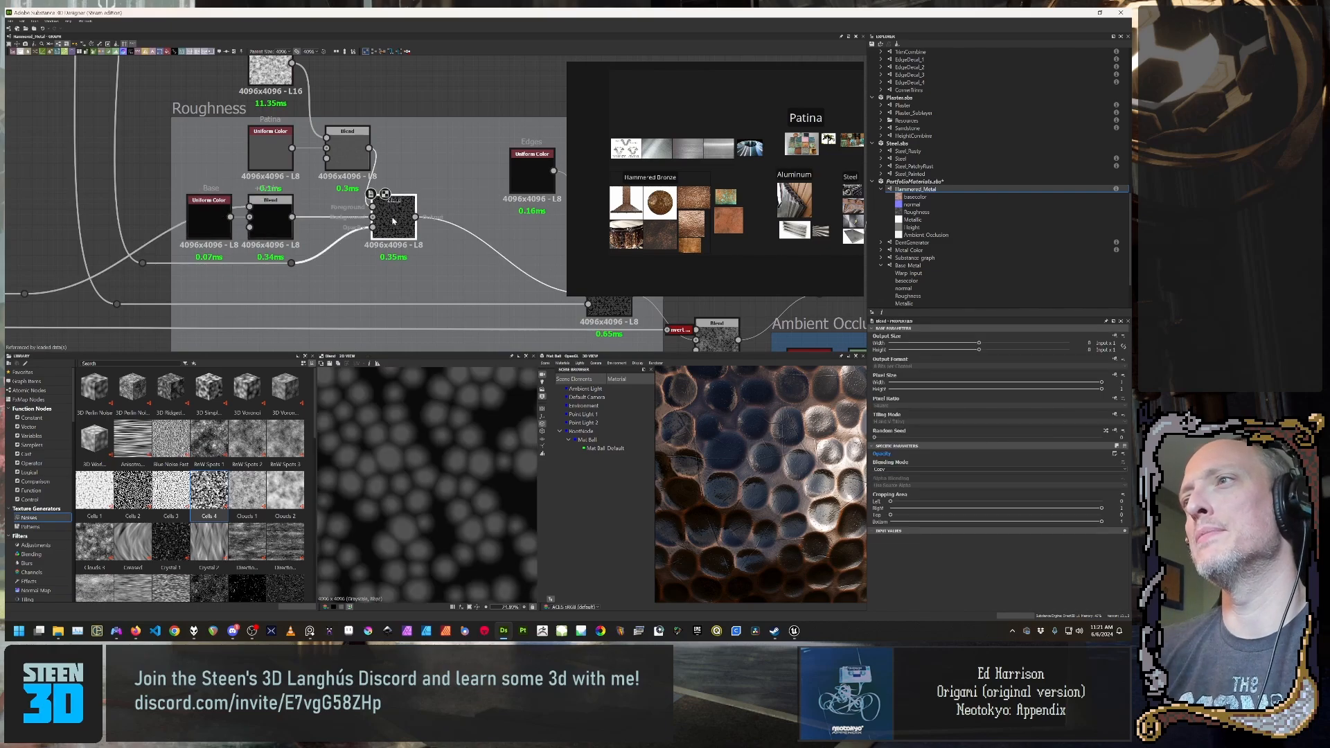
pyautogui.scroll(3, 347, 263)
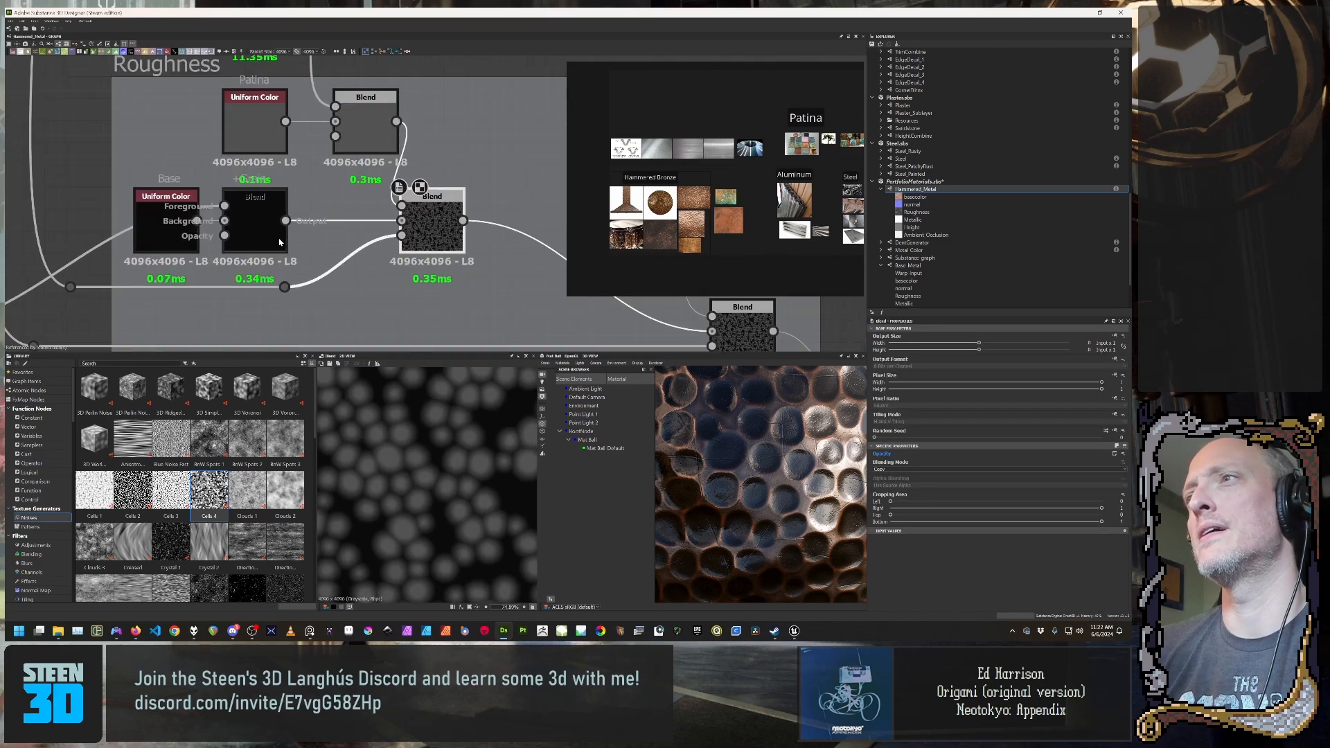
# Step: Compare the Patina Uniform Color with the Base Uniform Color and its Blend in the Roughness group
pyautogui.moveTo(279, 241); pyautogui.dragTo(300, 321, button='middle')
pyautogui.doubleClick(299, 222)
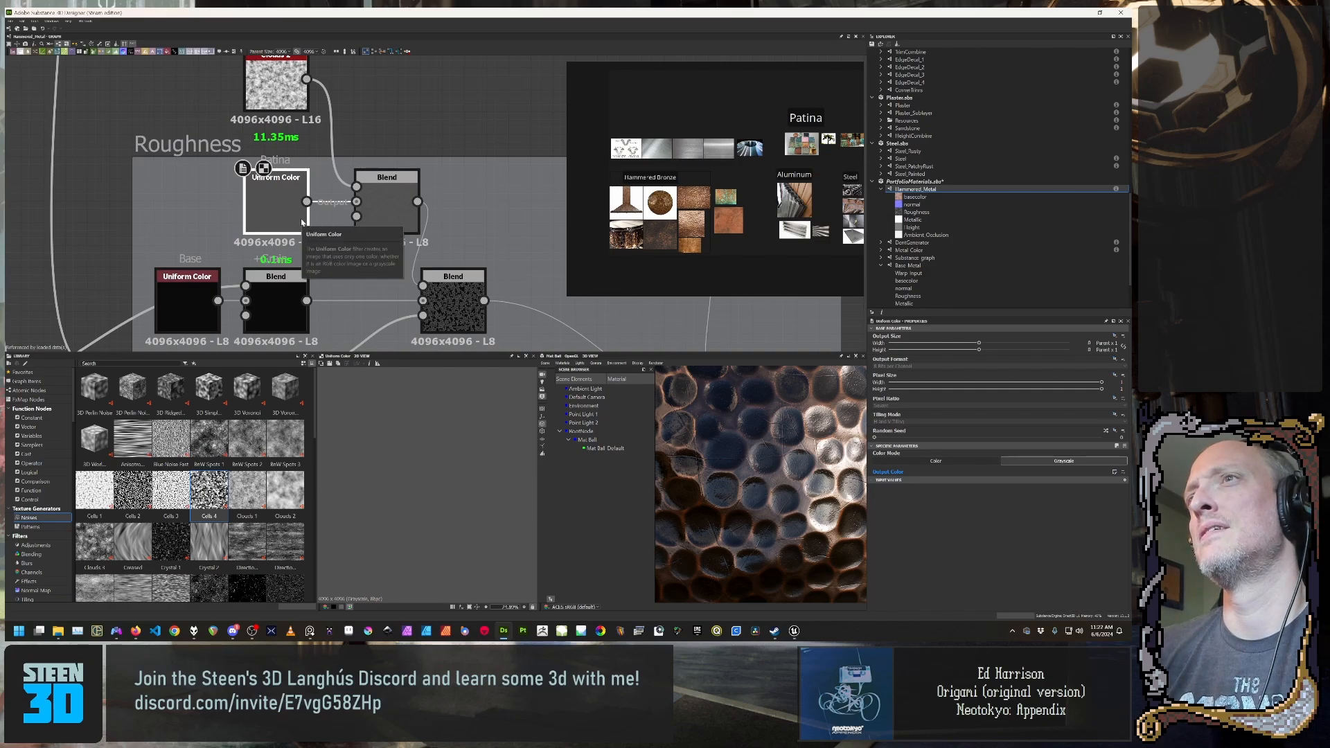
pyautogui.doubleClick(198, 328)
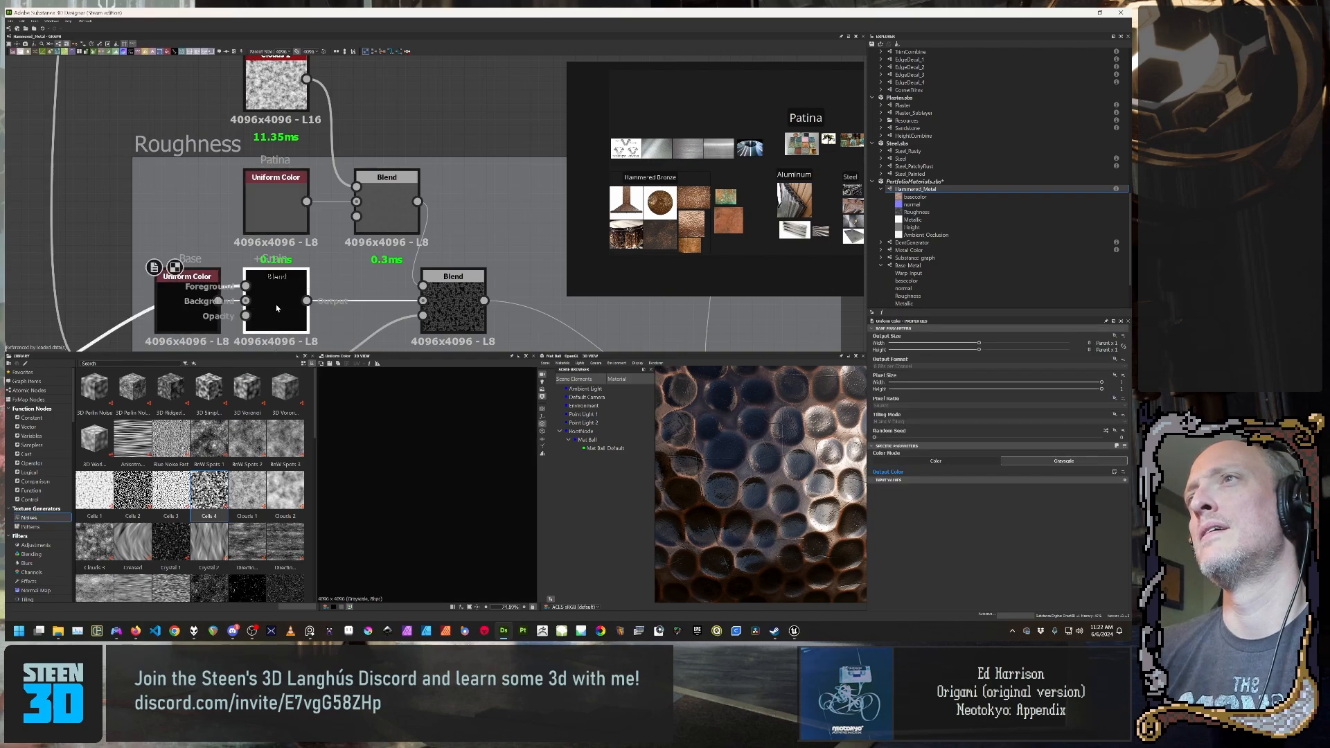
pyautogui.doubleClick(277, 308)
pyautogui.doubleClick(196, 317)
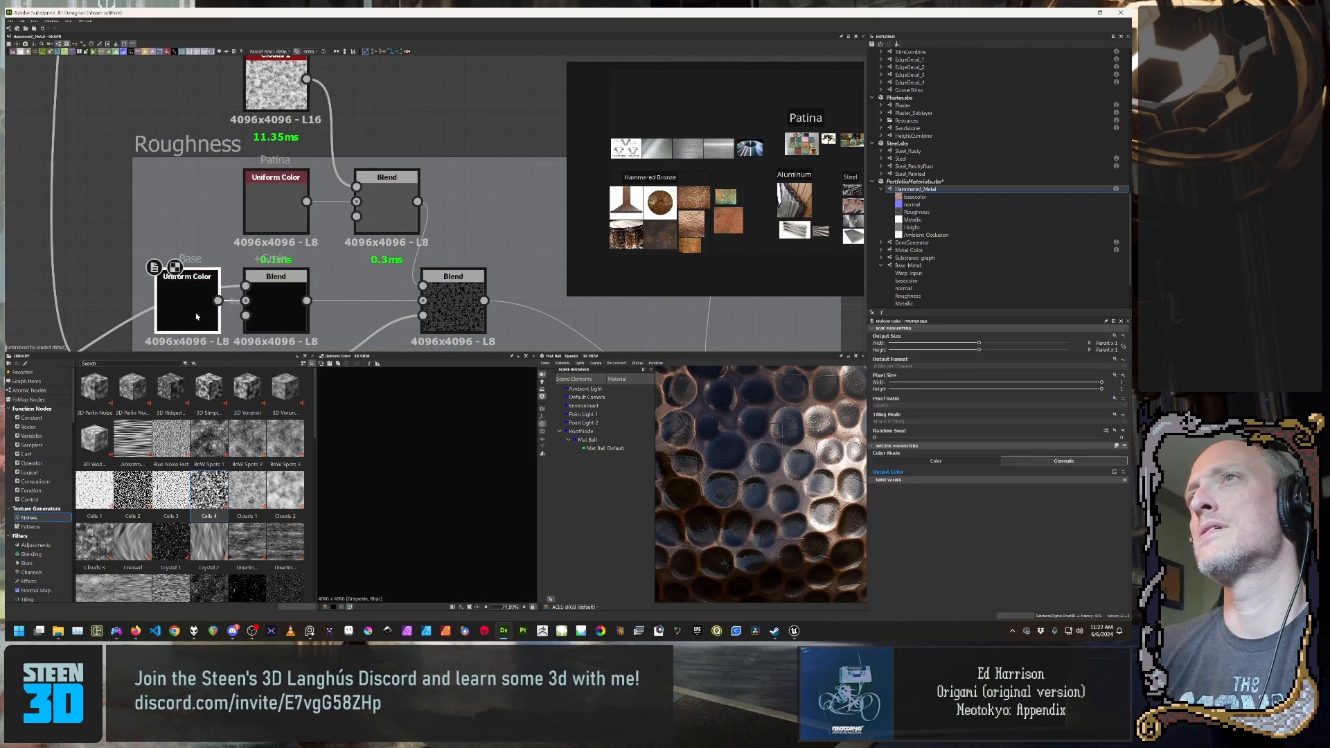
pyautogui.doubleClick(280, 313)
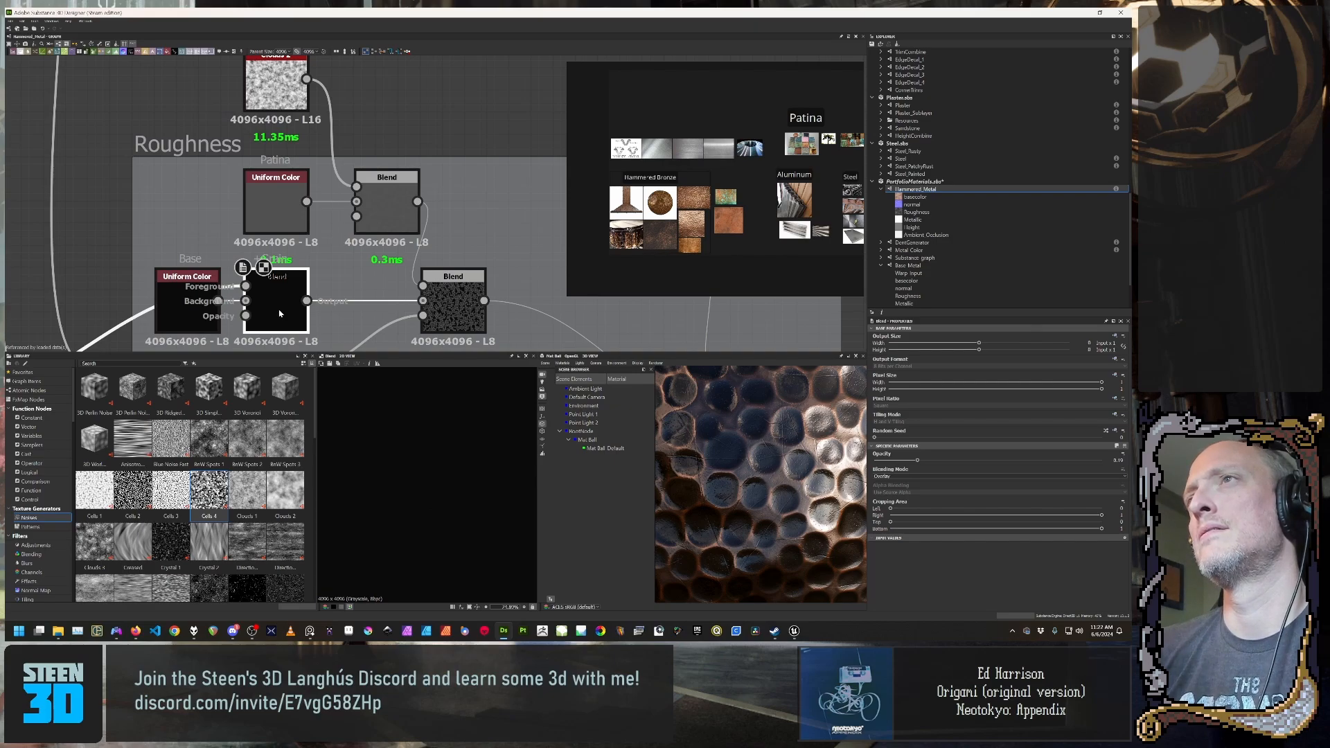
# Step: Copy the Base Uniform Color and its Blend from Hammered_Metal's Roughness group into Base Metal, placing them below the Base Color group
pyautogui.scroll(-2, 440, 280)
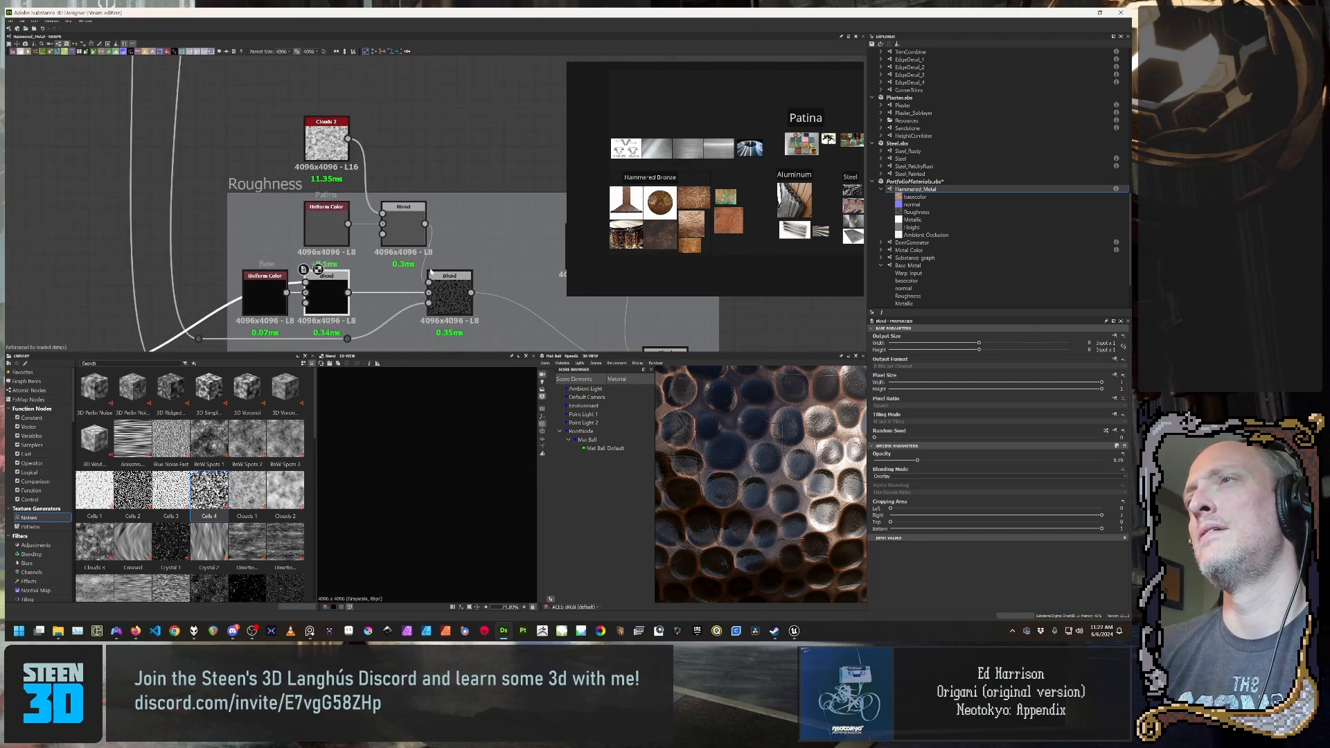
pyautogui.moveTo(348, 224); pyautogui.dragTo(400, 141, button='middle')
pyautogui.click(317, 207)
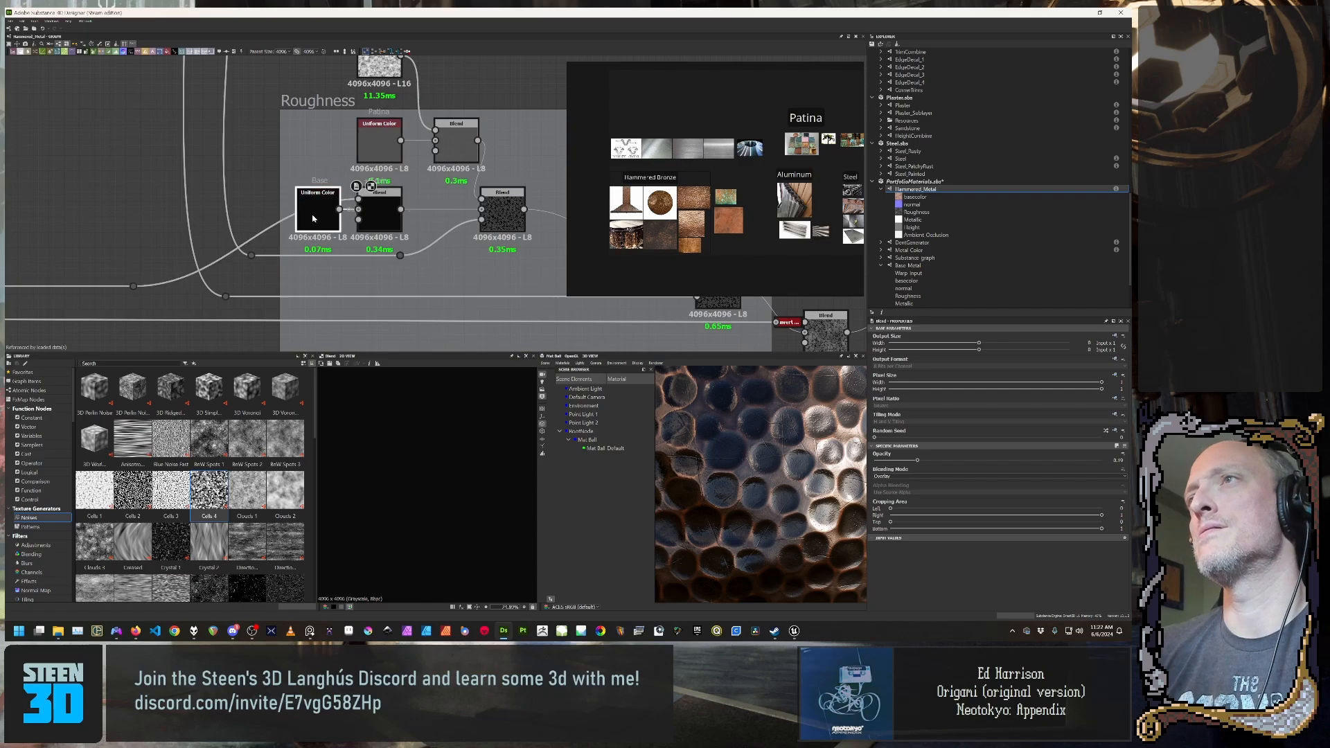
pyautogui.click(383, 220)
pyautogui.moveTo(382, 219); pyautogui.dragTo(329, 230, button='middle')
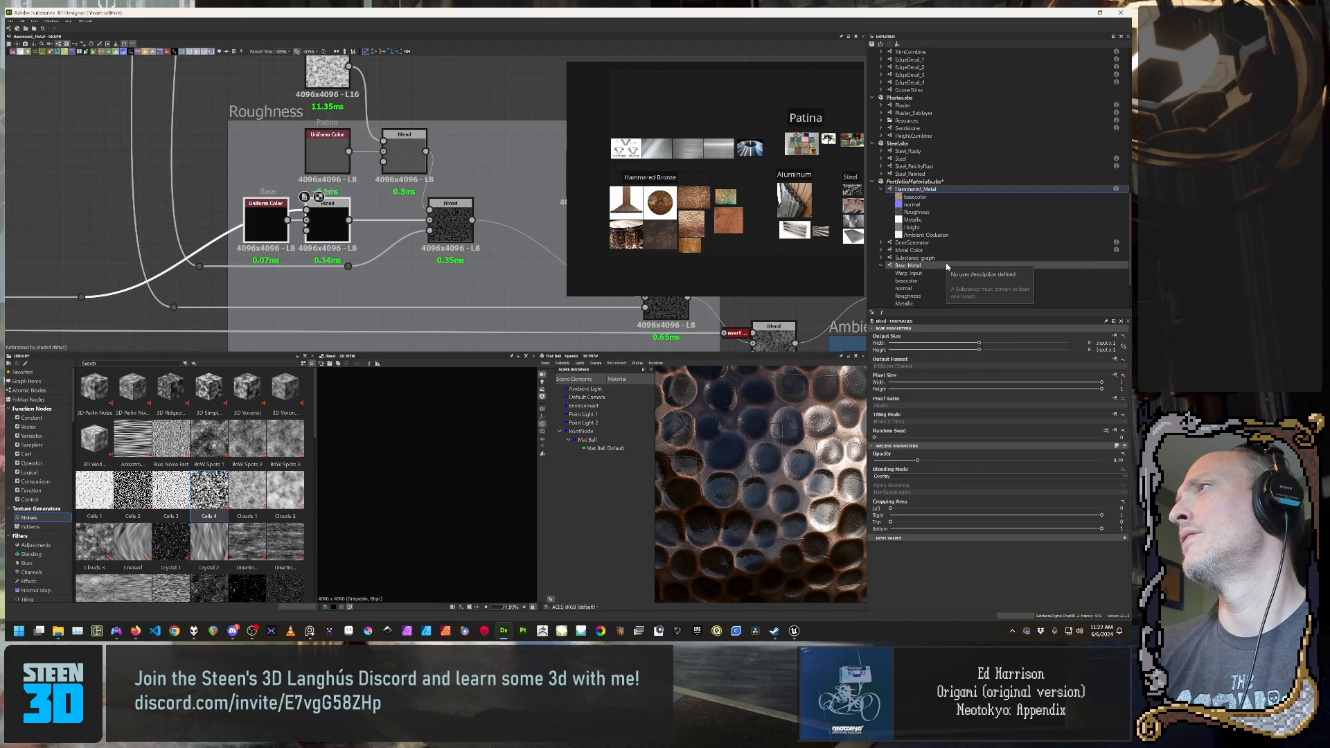
pyautogui.scroll(-1, 950, 284)
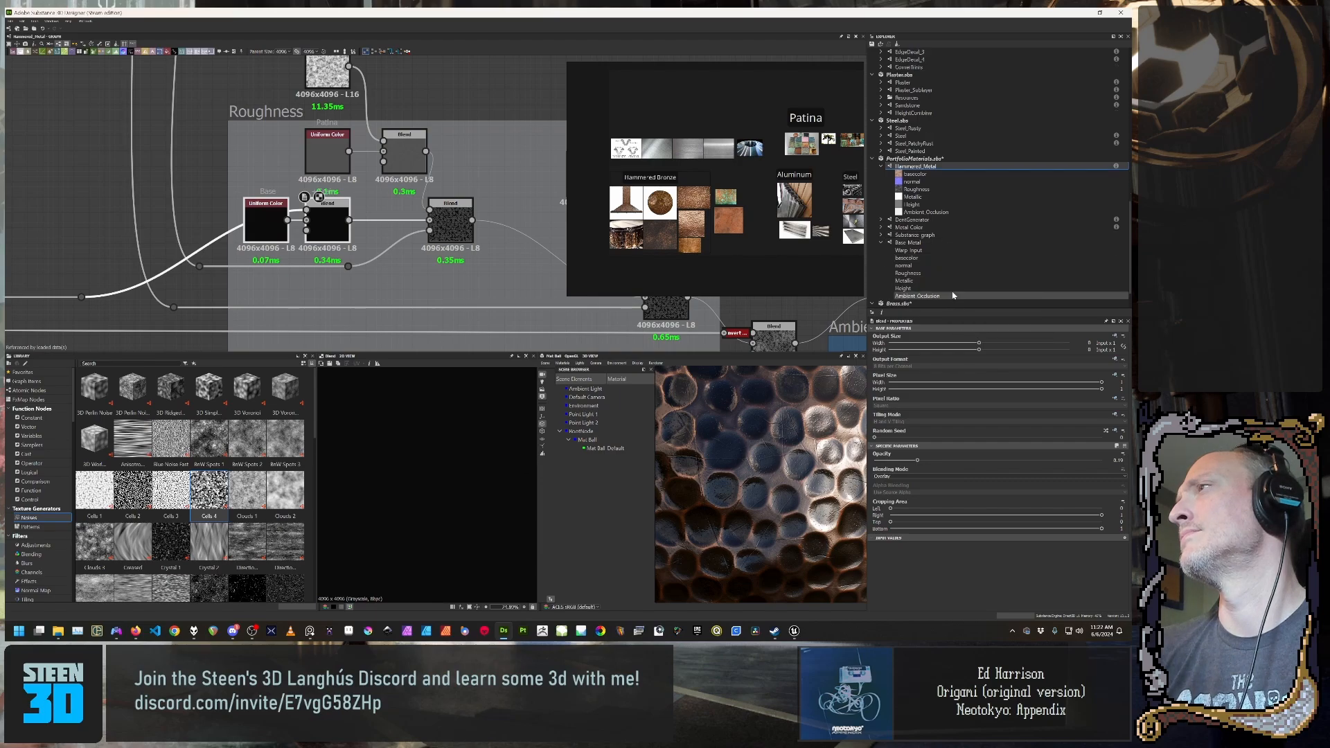
pyautogui.click(953, 244)
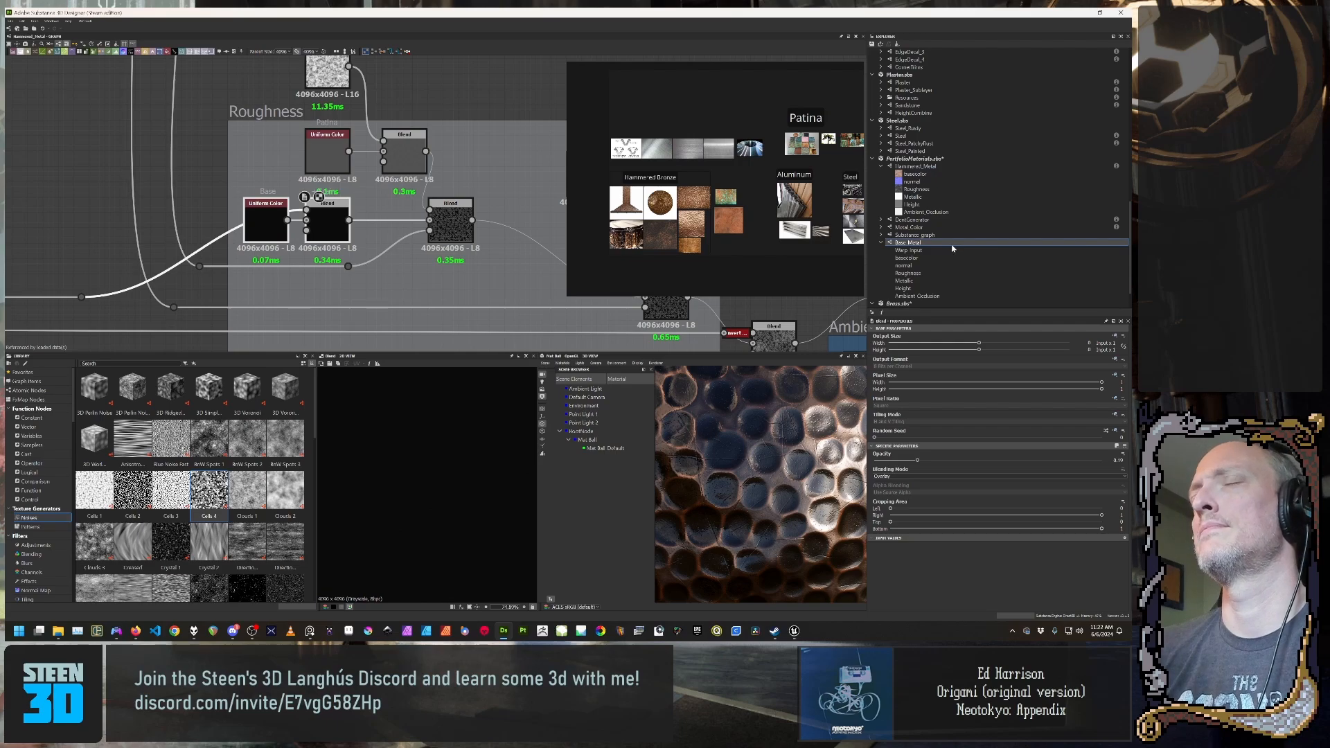
pyautogui.doubleClick(953, 244)
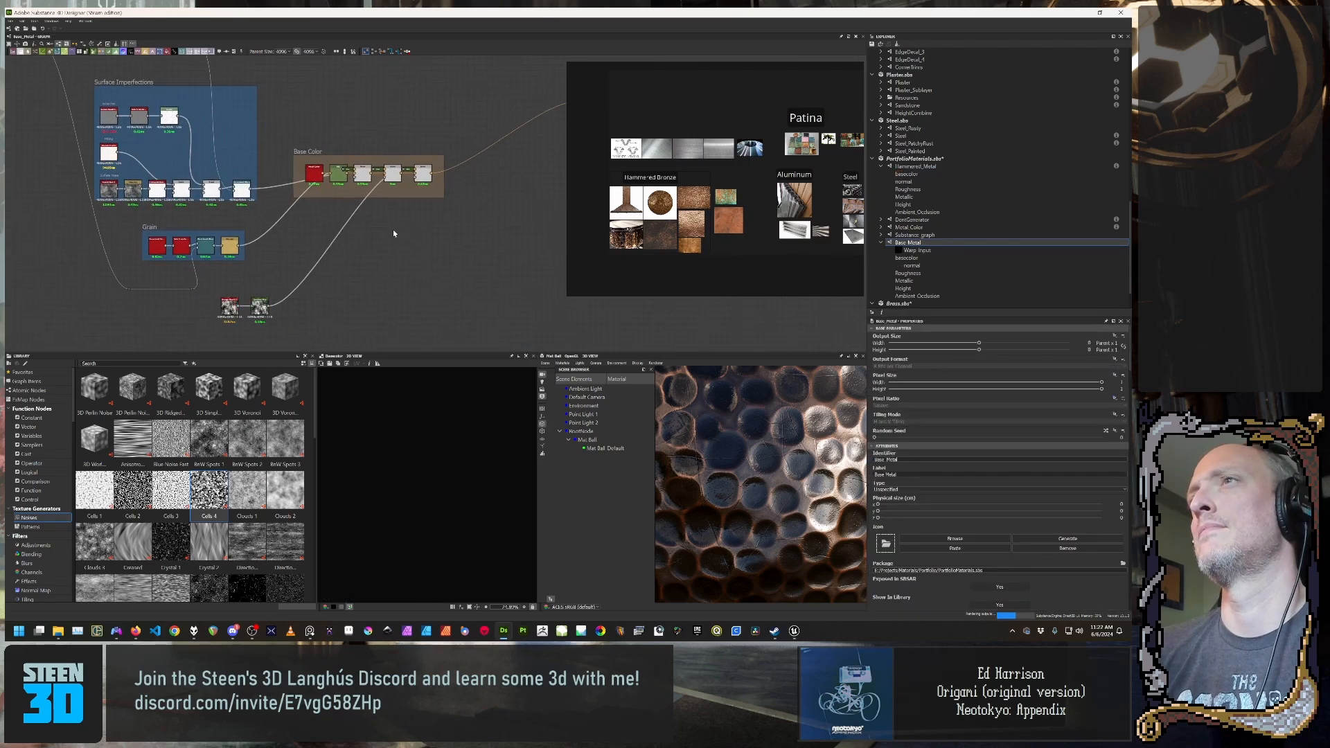
pyautogui.scroll(3, 393, 233)
pyautogui.hotkey('ctrl', 'v')
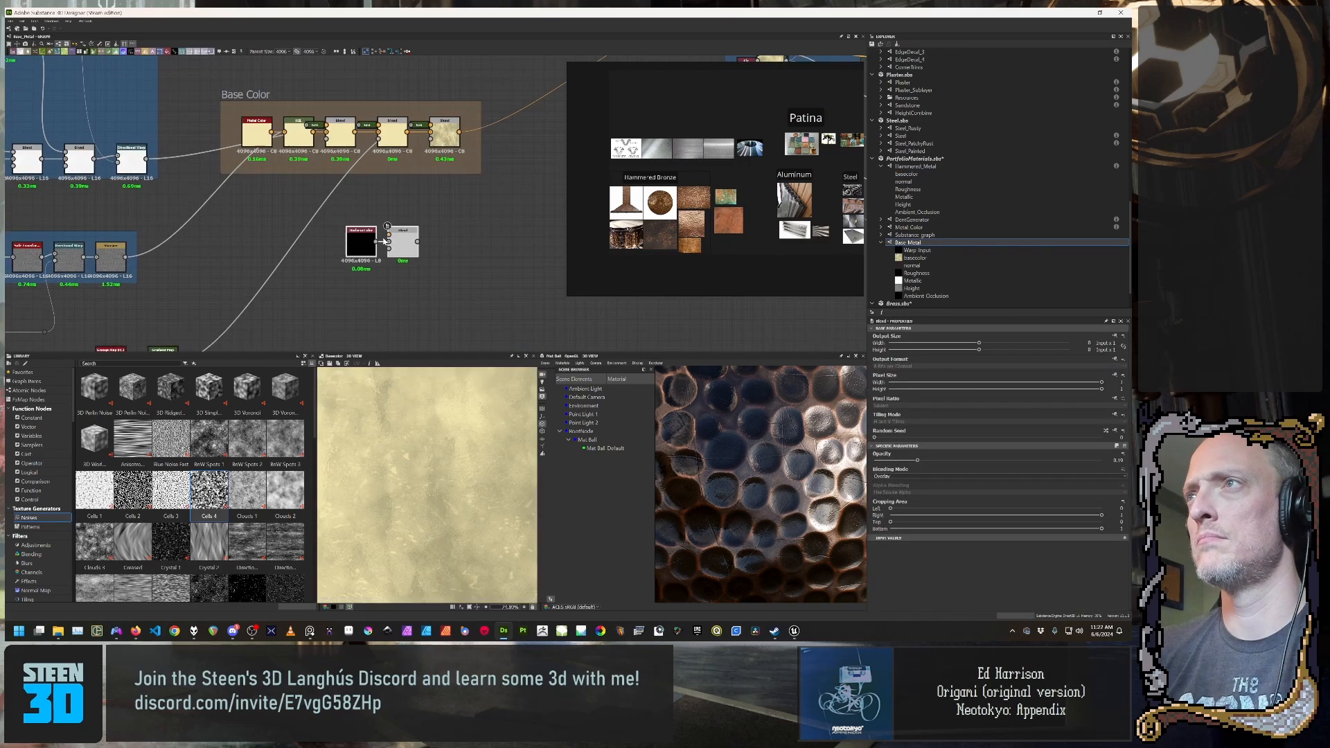
pyautogui.moveTo(377, 243); pyautogui.dragTo(397, 298)
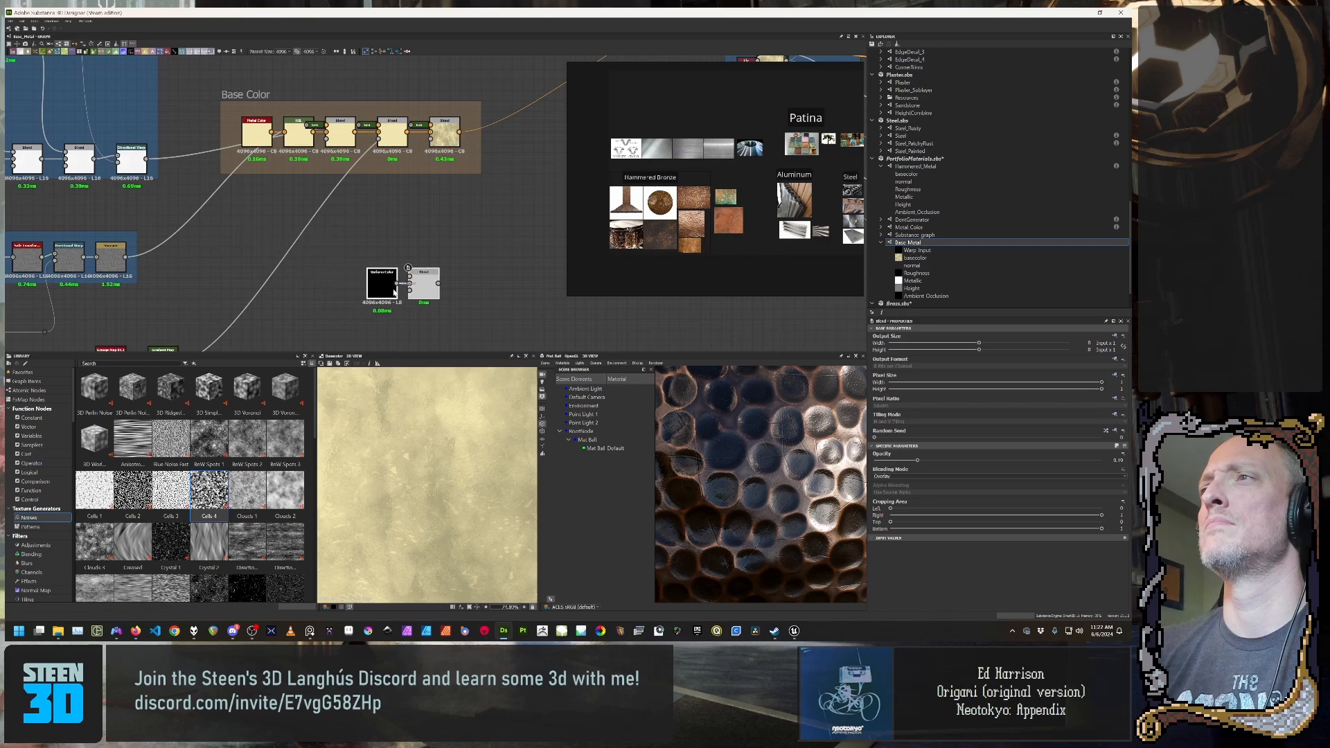
pyautogui.click(351, 277)
# Step: Add a frame around the pasted Uniform Color and Blend nodes and title it Roughness
pyautogui.moveTo(351, 277); pyautogui.dragTo(327, 229, button='middle')
pyautogui.moveTo(312, 206); pyautogui.dragTo(427, 299)
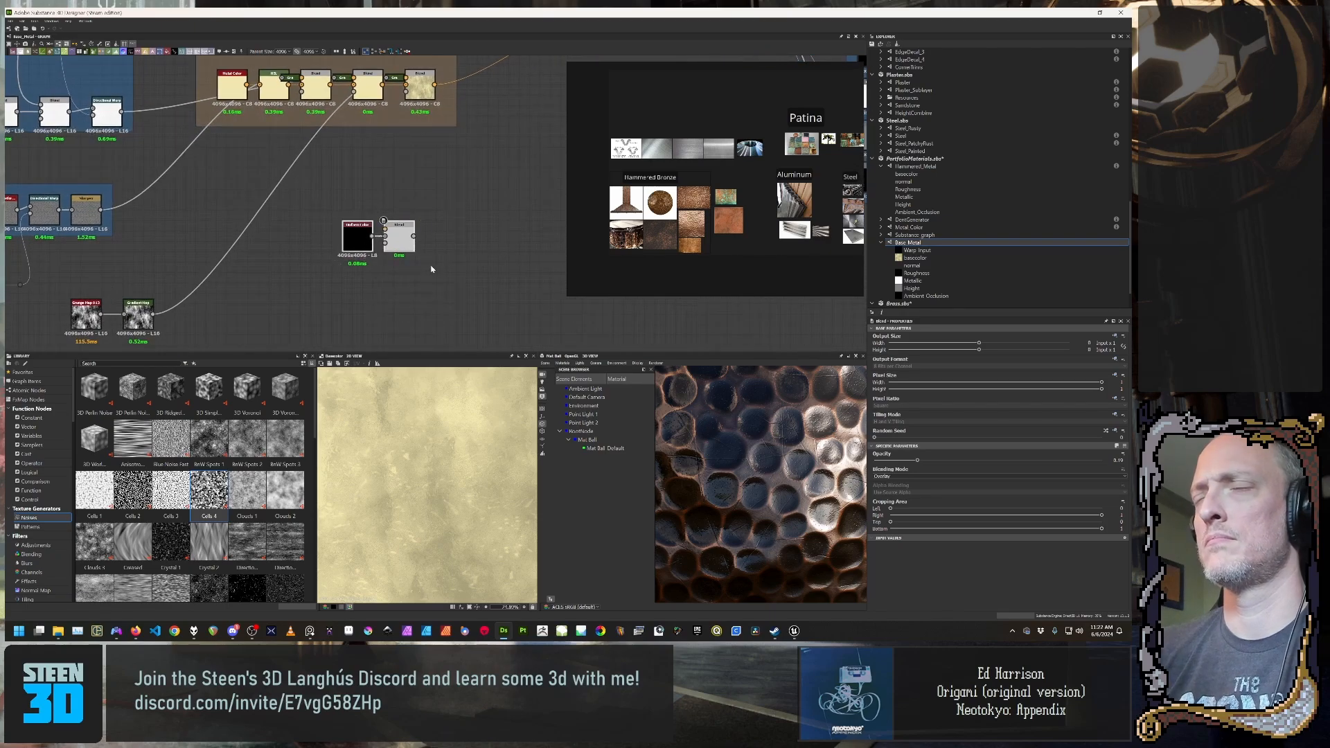
pyautogui.rightClick(434, 274)
pyautogui.click(445, 288)
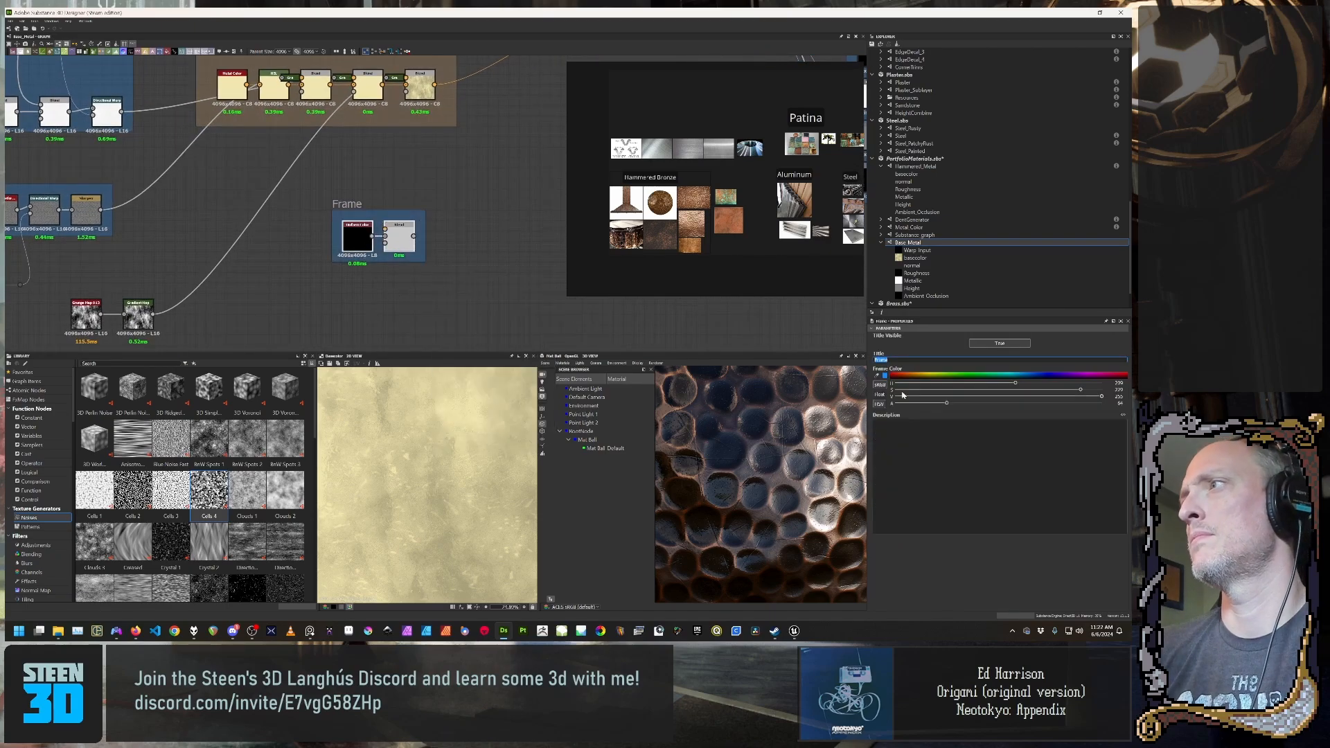
pyautogui.doubleClick(885, 359)
pyautogui.write('Roughness')
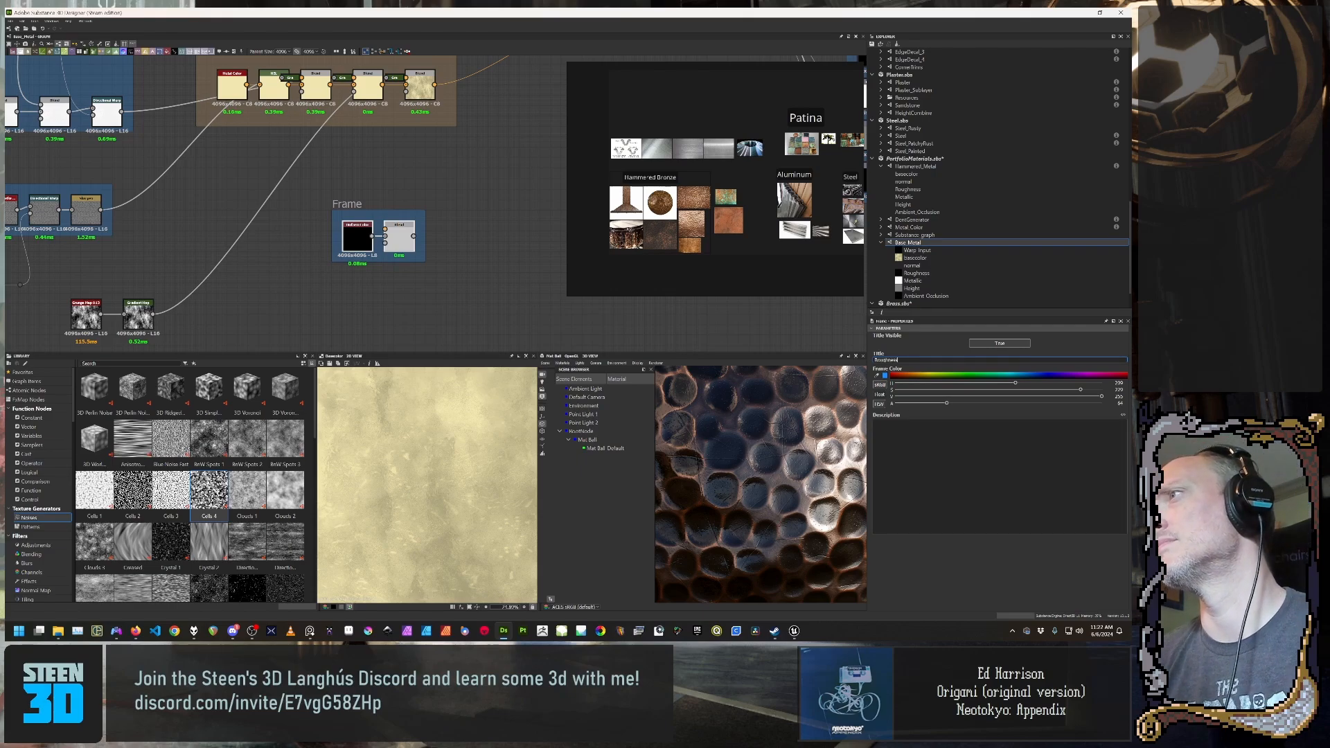
pyautogui.press('Return')
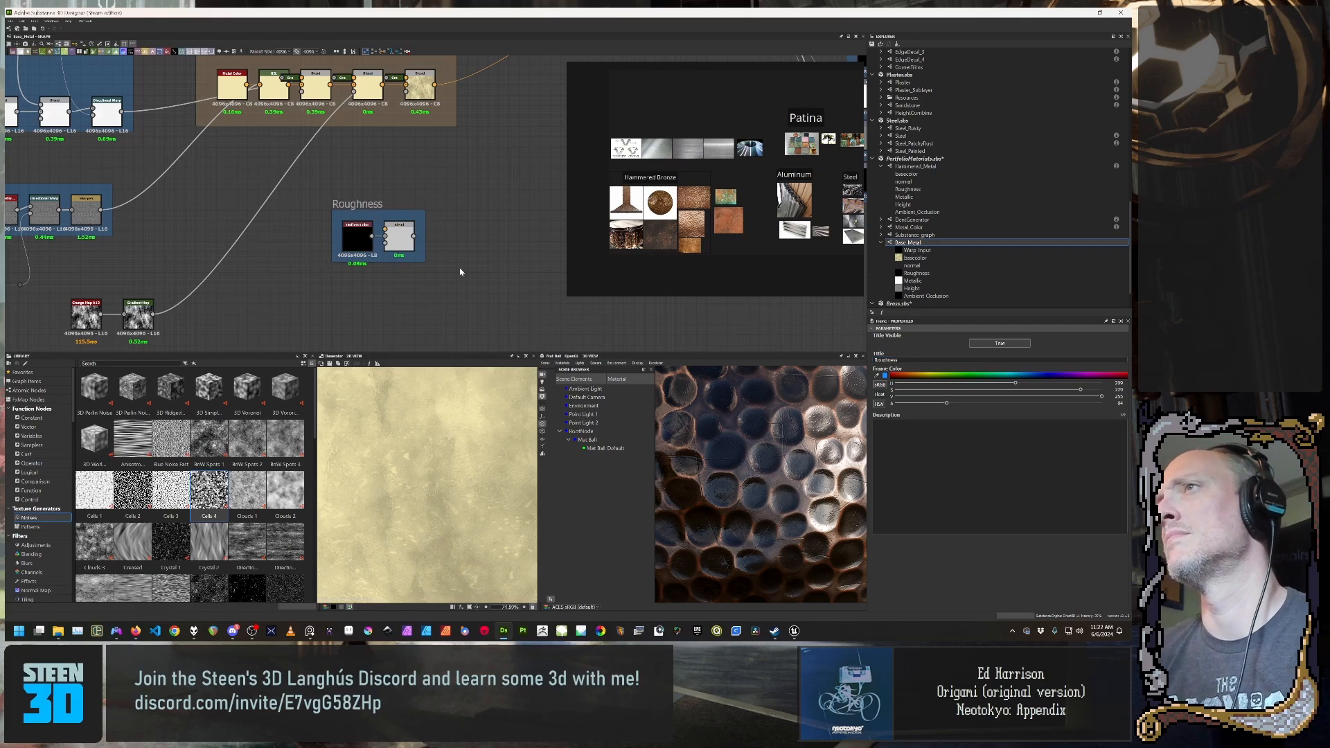
# Step: Examine the Surface Imperfections, Grain and grunge nodes for outputs that could feed the Roughness group
pyautogui.moveTo(460, 231); pyautogui.dragTo(386, 253, button='middle')
pyautogui.scroll(-3, 413, 258)
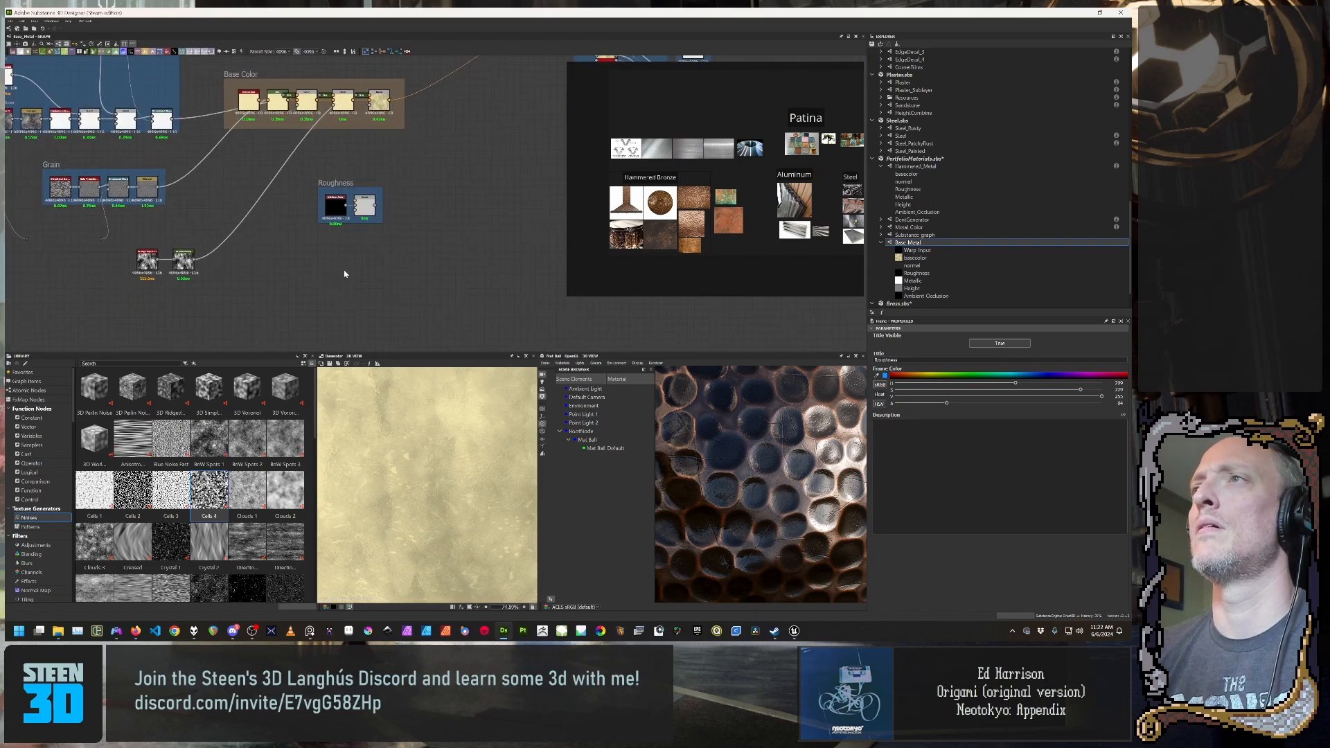
pyautogui.scroll(2, 253, 312)
pyautogui.moveTo(286, 302); pyautogui.dragTo(414, 316, button='middle')
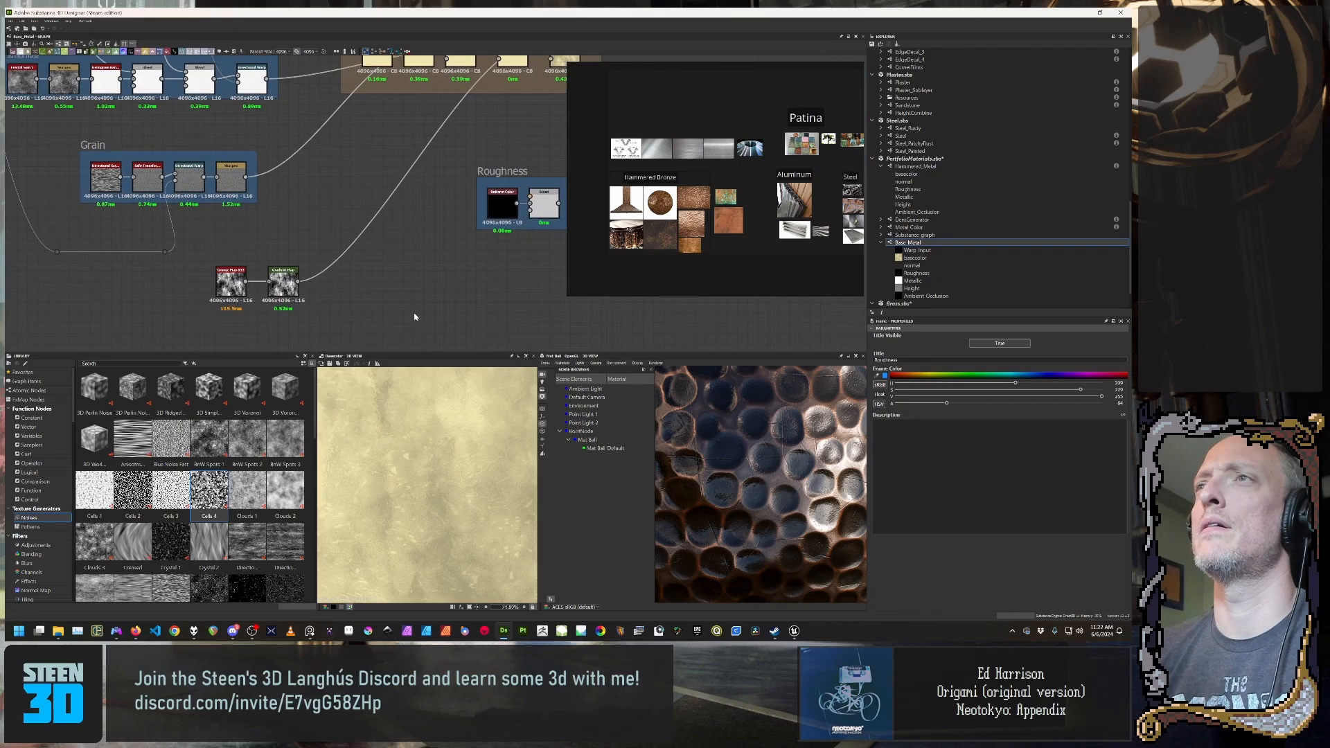
pyautogui.scroll(-2, 336, 193)
pyautogui.moveTo(336, 199); pyautogui.dragTo(480, 195, button='middle')
pyautogui.moveTo(299, 172); pyautogui.dragTo(284, 362, button='middle')
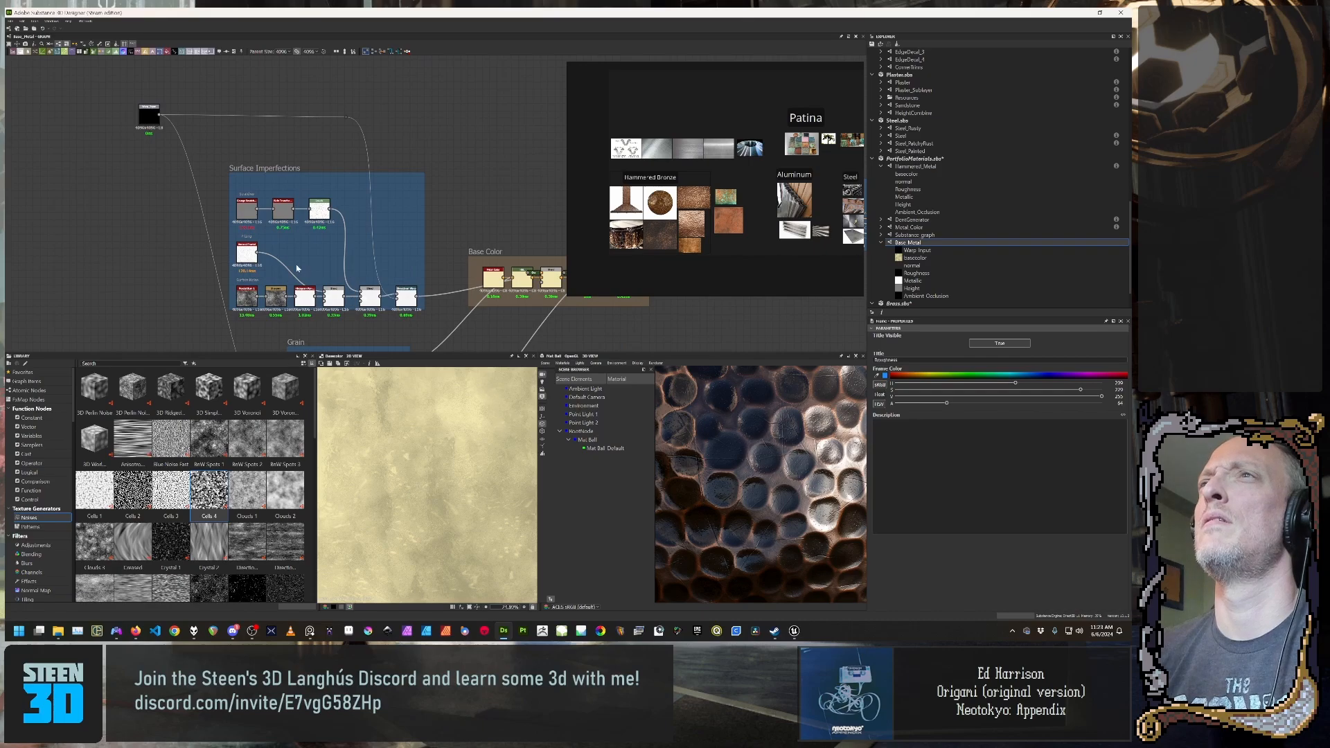
pyautogui.moveTo(417, 324); pyautogui.dragTo(324, 231, button='middle')
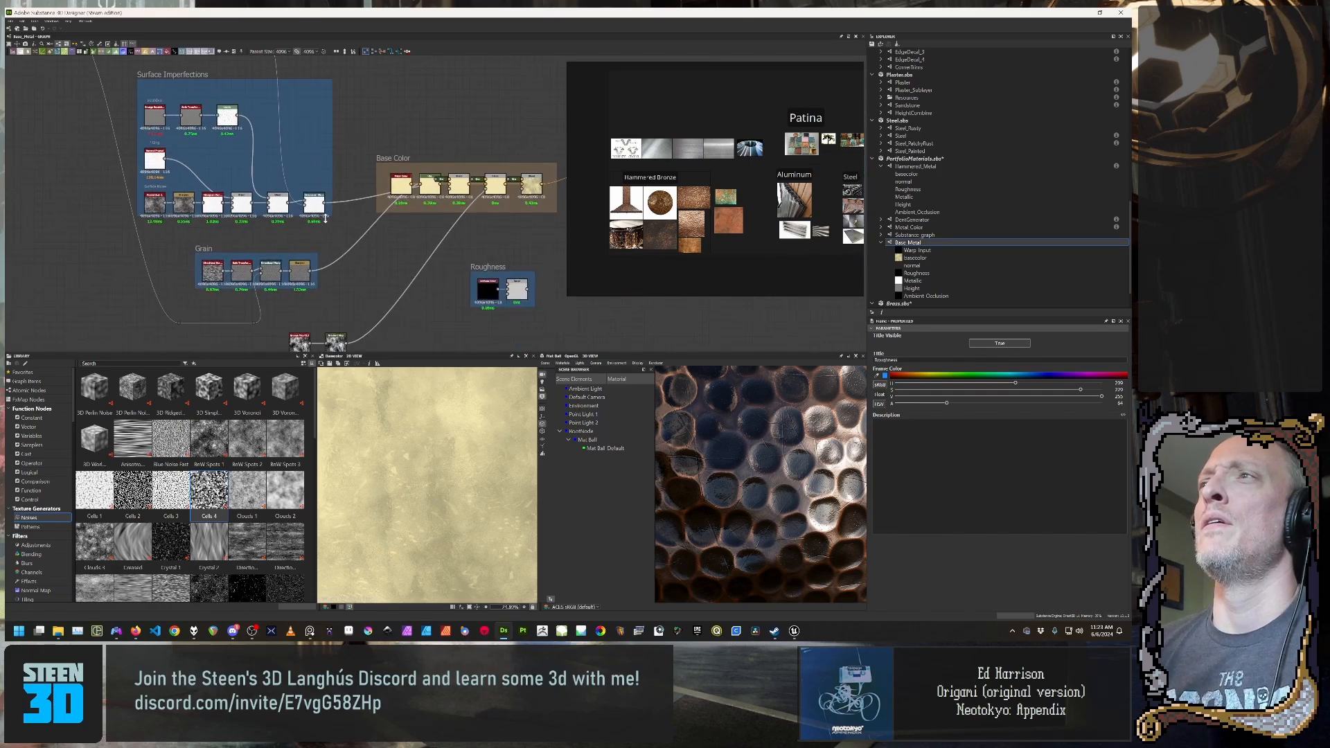
# Step: Look over the Grain, Surface Imperfections and Base Color groups in Base Metal for a source to drive the Roughness Blend
pyautogui.scroll(2, 326, 219)
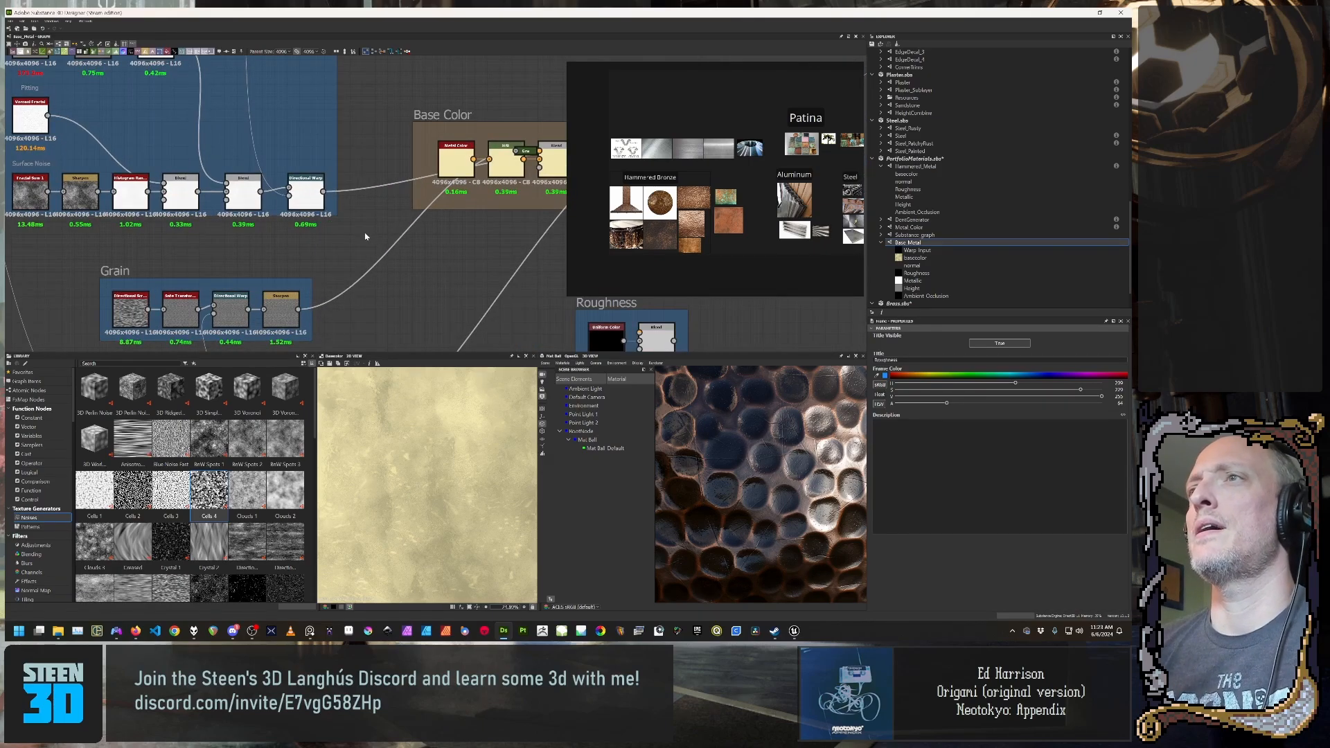
pyautogui.scroll(-1, 365, 236)
pyautogui.scroll(2, 357, 279)
pyautogui.moveTo(417, 244); pyautogui.dragTo(326, 205, button='middle')
pyautogui.moveTo(296, 291); pyautogui.dragTo(419, 209, button='middle')
pyautogui.moveTo(242, 259); pyautogui.dragTo(231, 296, button='middle')
pyautogui.scroll(-3, 416, 205)
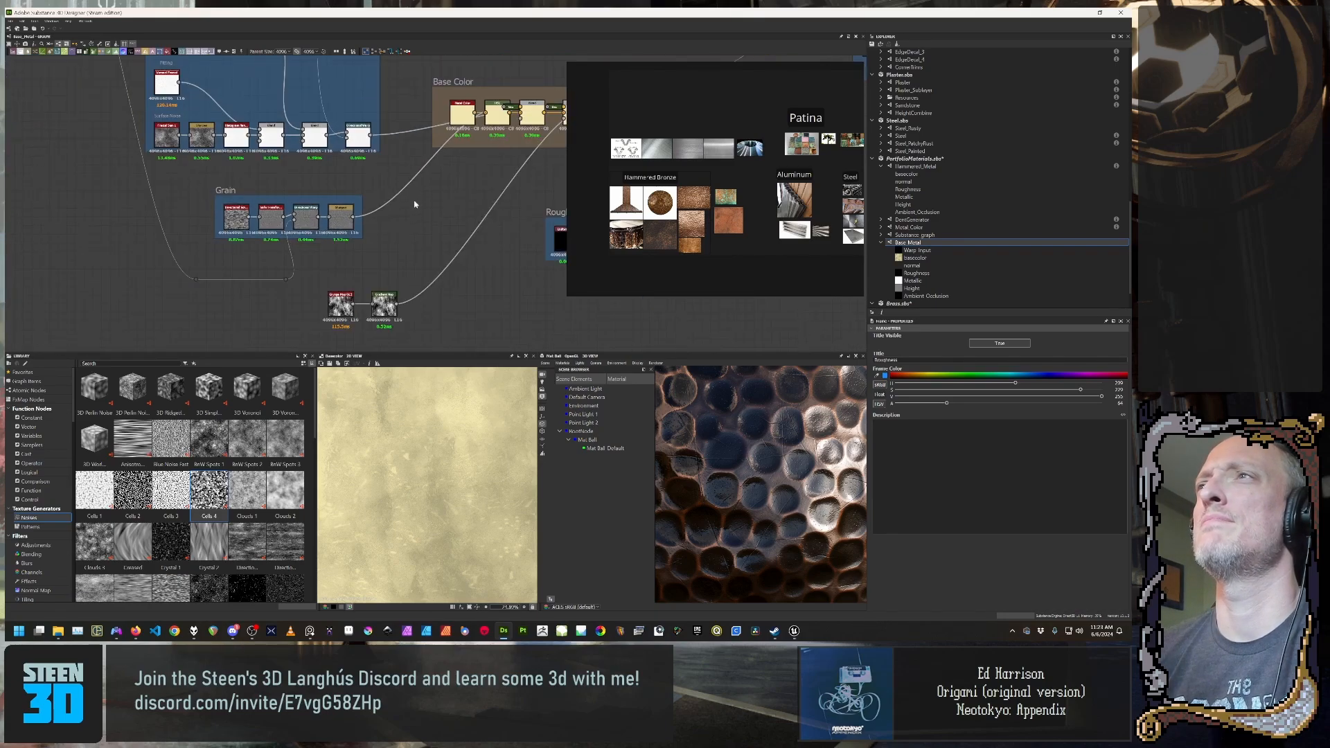
pyautogui.moveTo(432, 175); pyautogui.dragTo(444, 260, button='middle')
pyautogui.scroll(4, 444, 259)
pyautogui.scroll(-3, 444, 260)
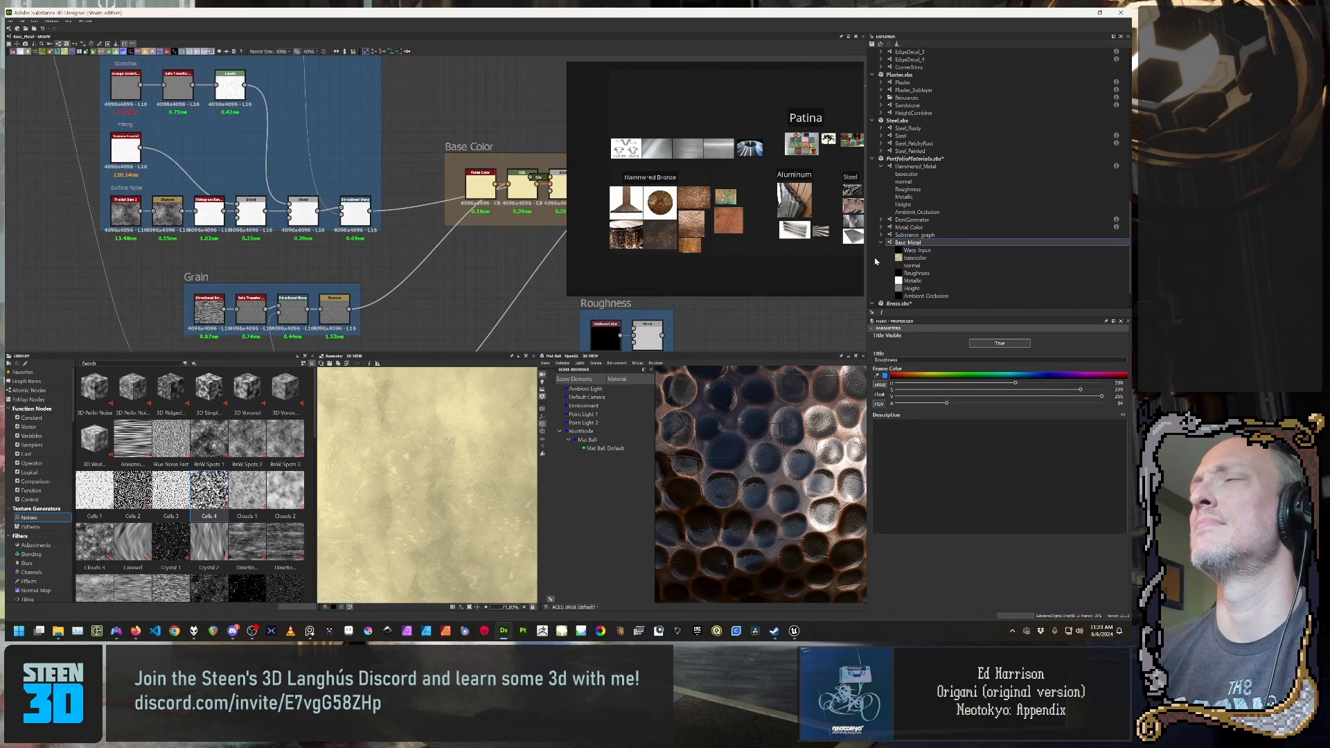
# Step: Open Hammered_Metal and trace the second input of the Roughness group's base Blend back to its source node
pyautogui.click(964, 168)
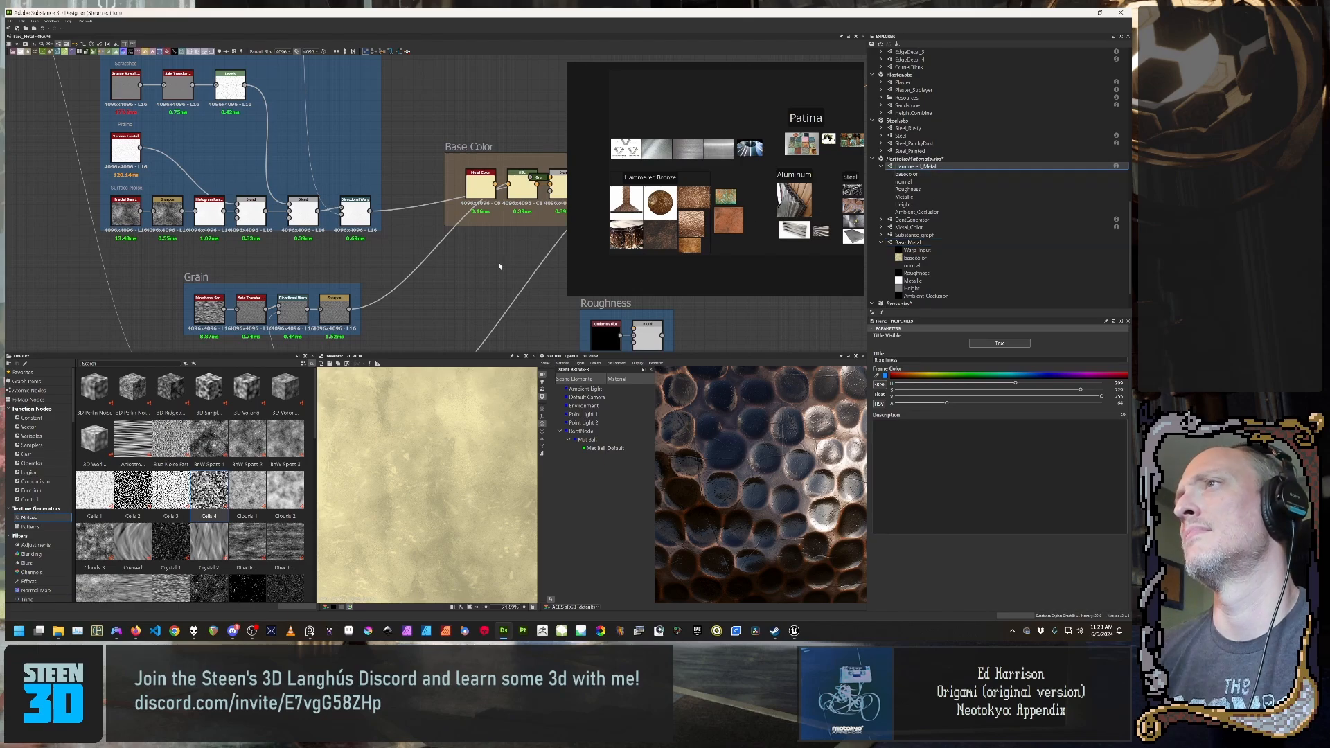
pyautogui.scroll(5, 498, 266)
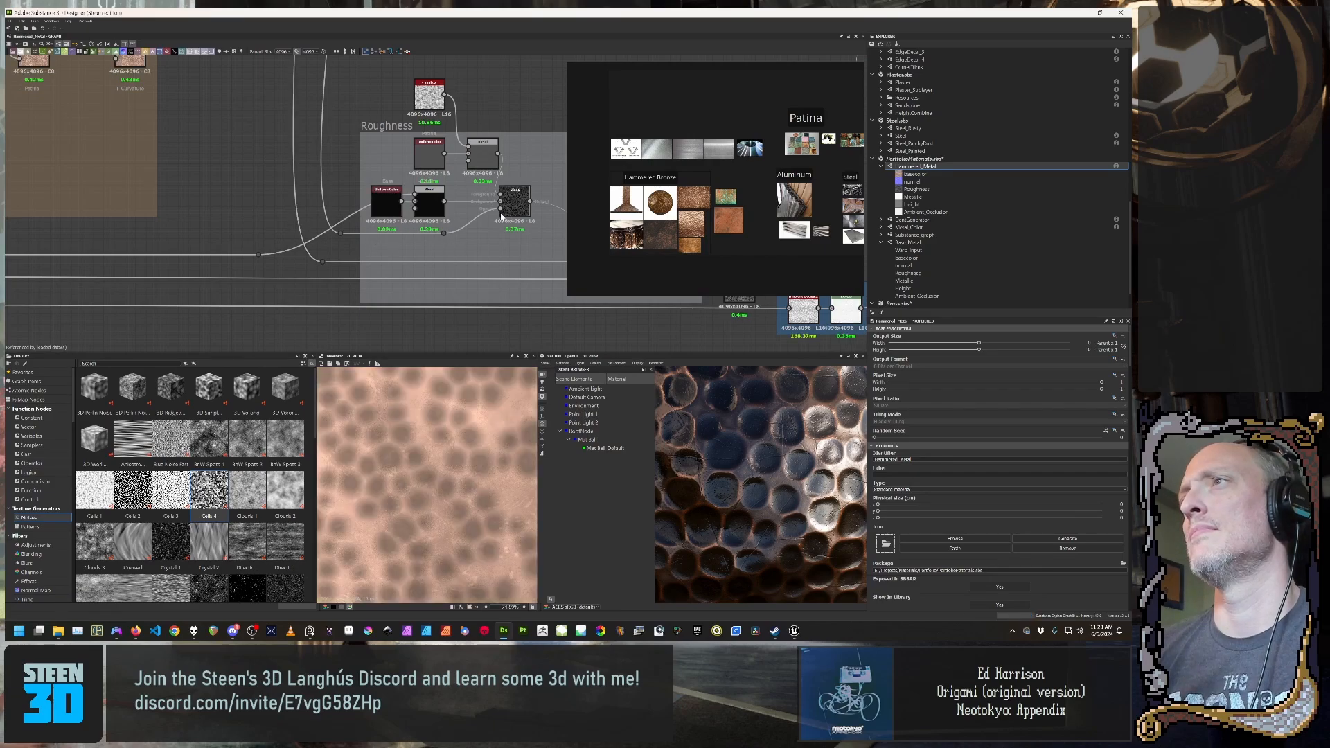
pyautogui.scroll(-1, 454, 232)
pyautogui.click(435, 206)
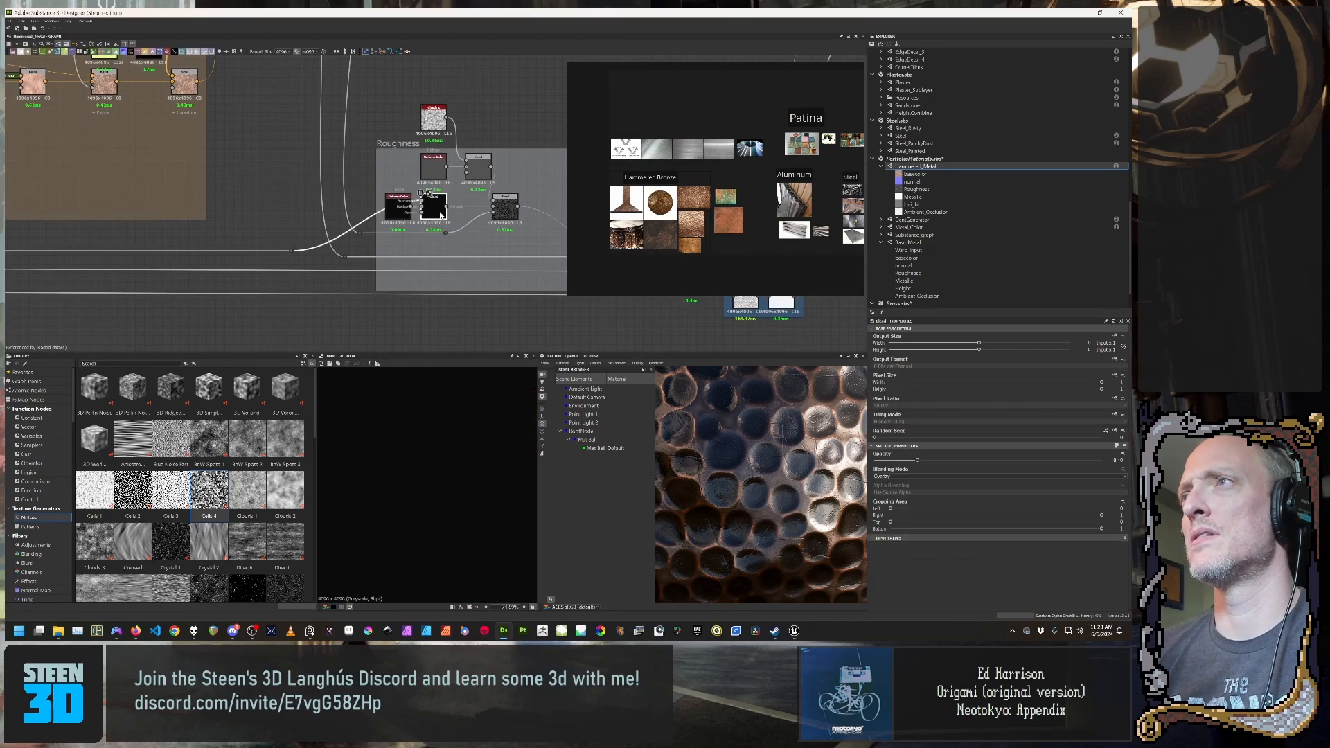
pyautogui.doubleClick(422, 202)
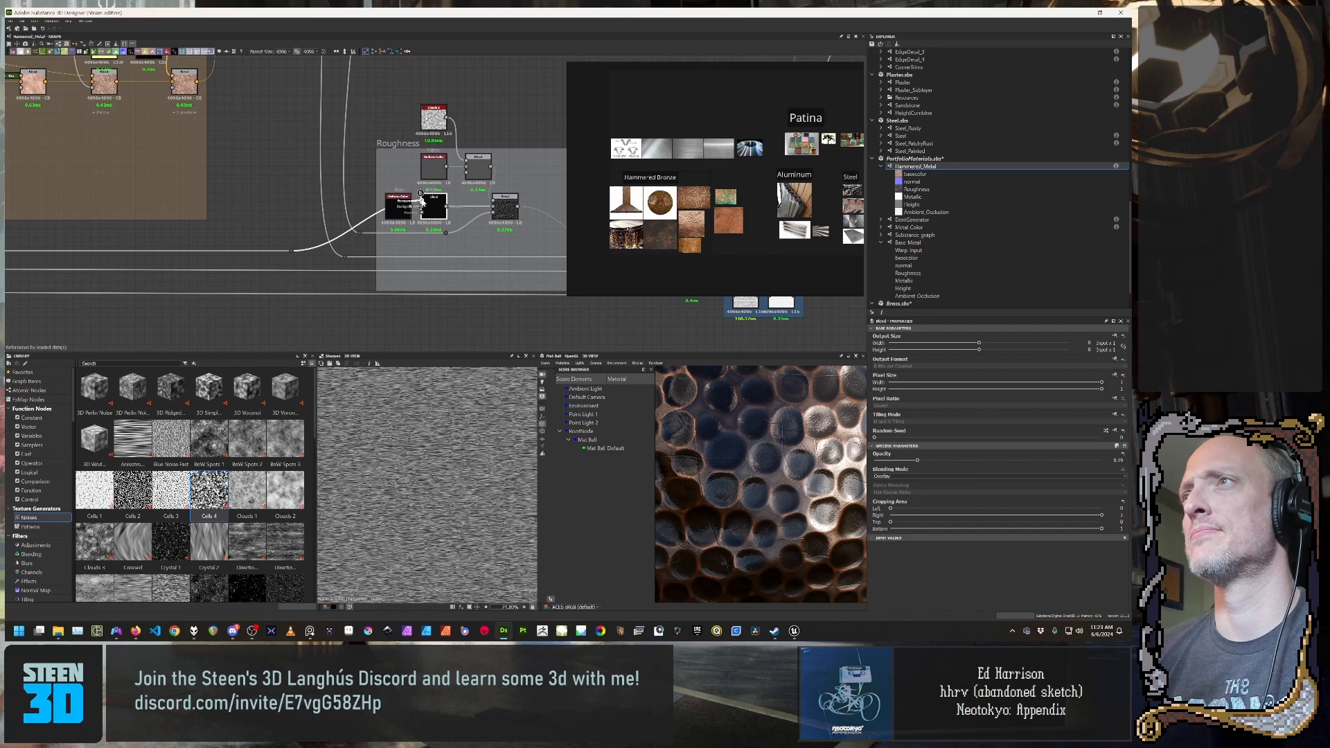
pyautogui.click(422, 201)
pyautogui.moveTo(142, 223); pyautogui.dragTo(379, 235, button='middle')
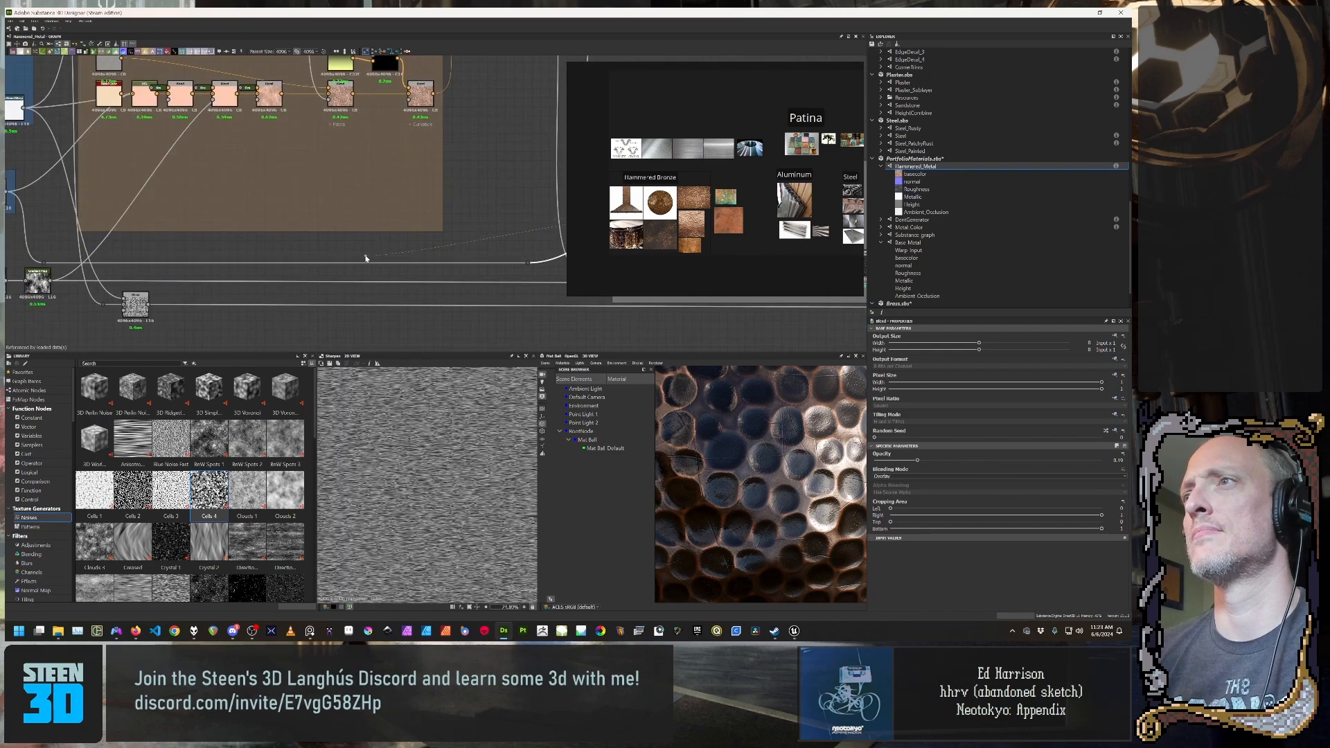
pyautogui.moveTo(166, 246); pyautogui.dragTo(386, 241, button='middle')
pyautogui.scroll(2, 312, 248)
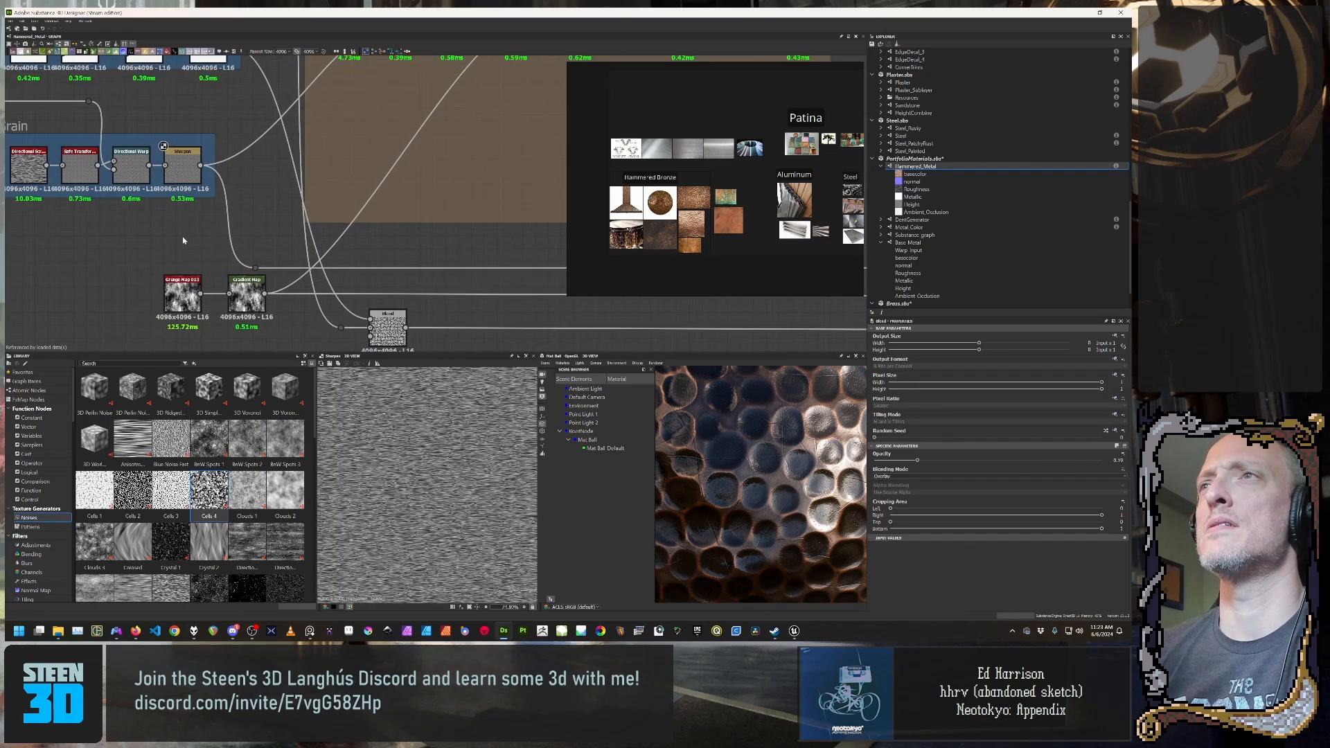
pyautogui.moveTo(173, 237); pyautogui.dragTo(331, 275, button='middle')
pyautogui.scroll(1, 368, 272)
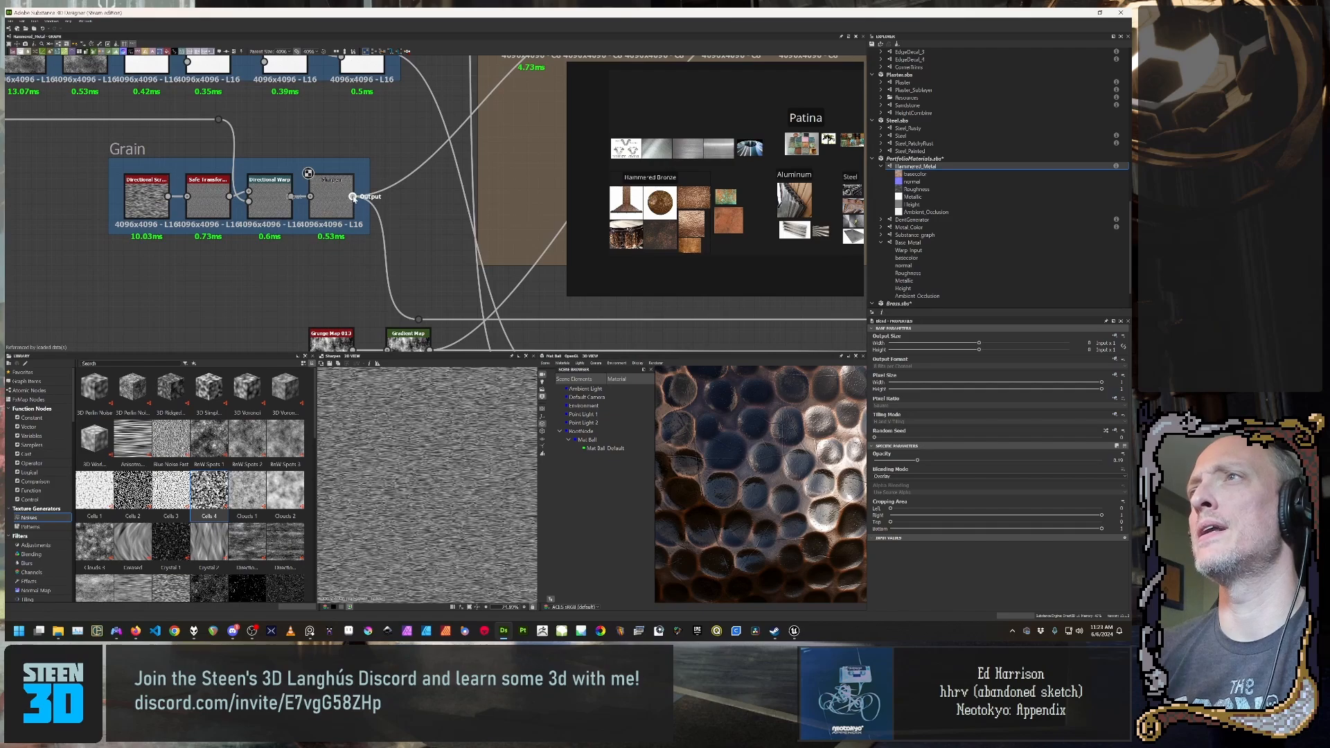
pyautogui.moveTo(418, 211); pyautogui.dragTo(318, 234, button='middle')
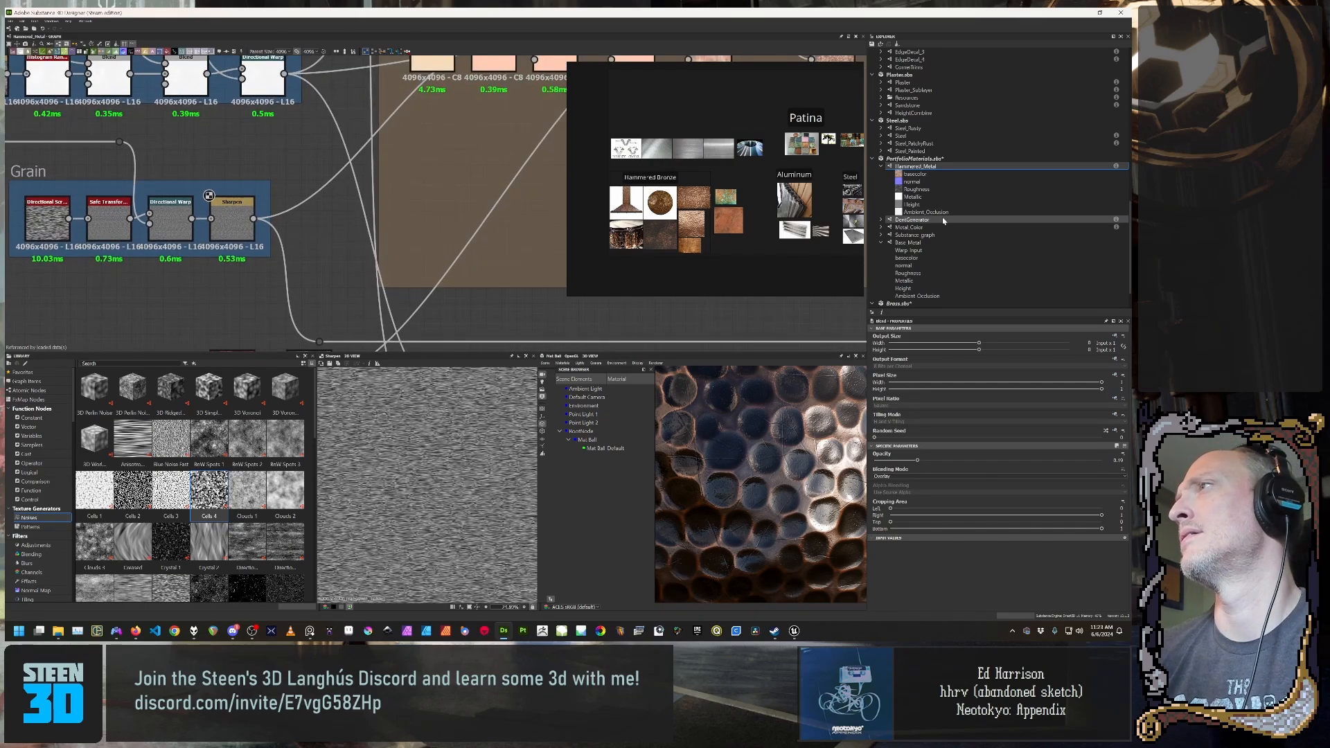
# Step: In Base Metal, connect the output of the Grain group's Sharpen node to the Blend in the Roughness group
pyautogui.click(921, 242)
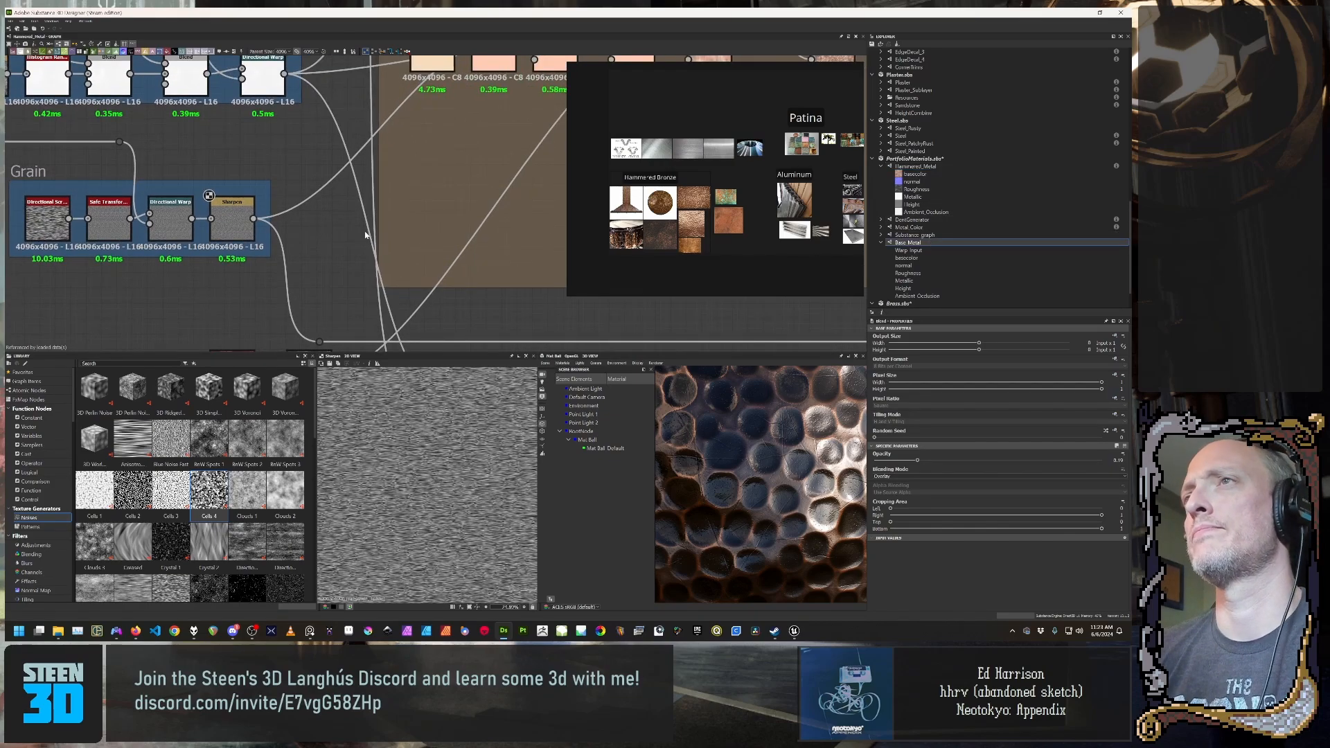
pyautogui.moveTo(432, 233); pyautogui.dragTo(436, 184, button='middle')
pyautogui.scroll(2, 435, 185)
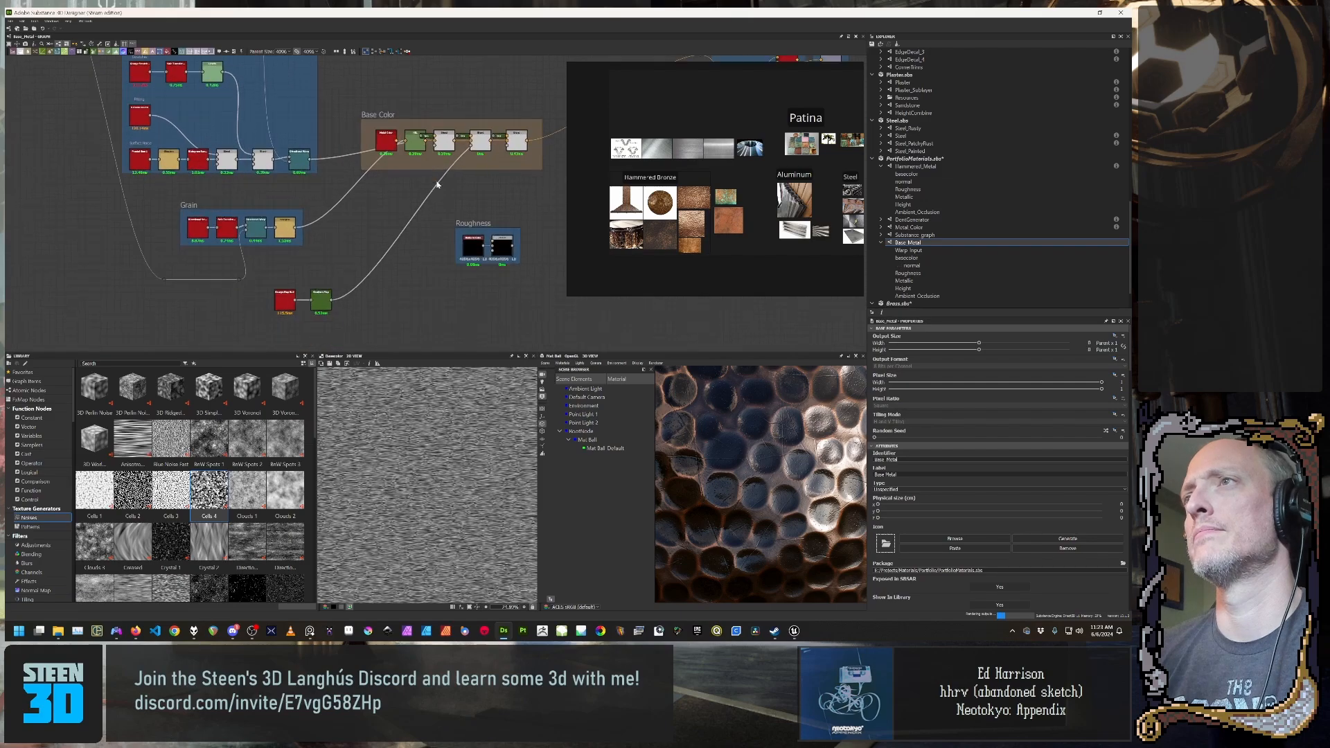
pyautogui.scroll(1, 339, 280)
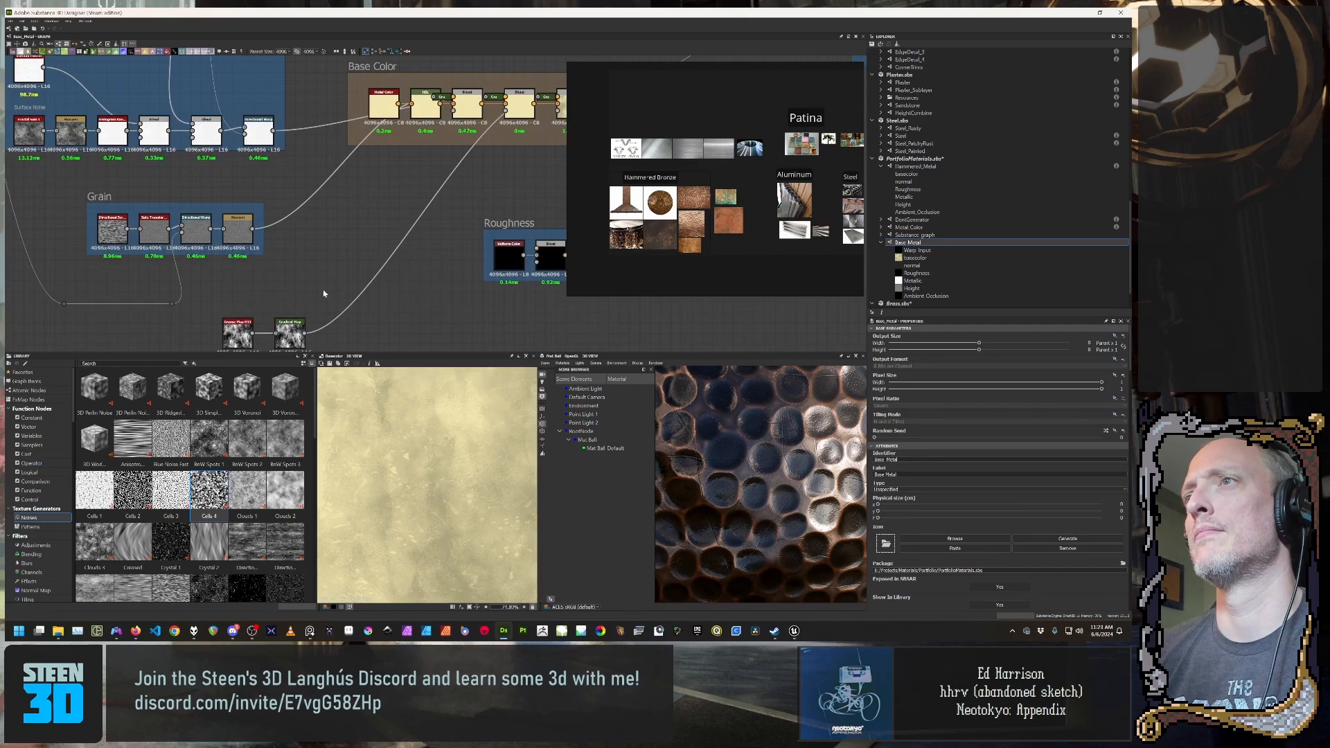
pyautogui.moveTo(334, 216); pyautogui.dragTo(207, 259, button='middle')
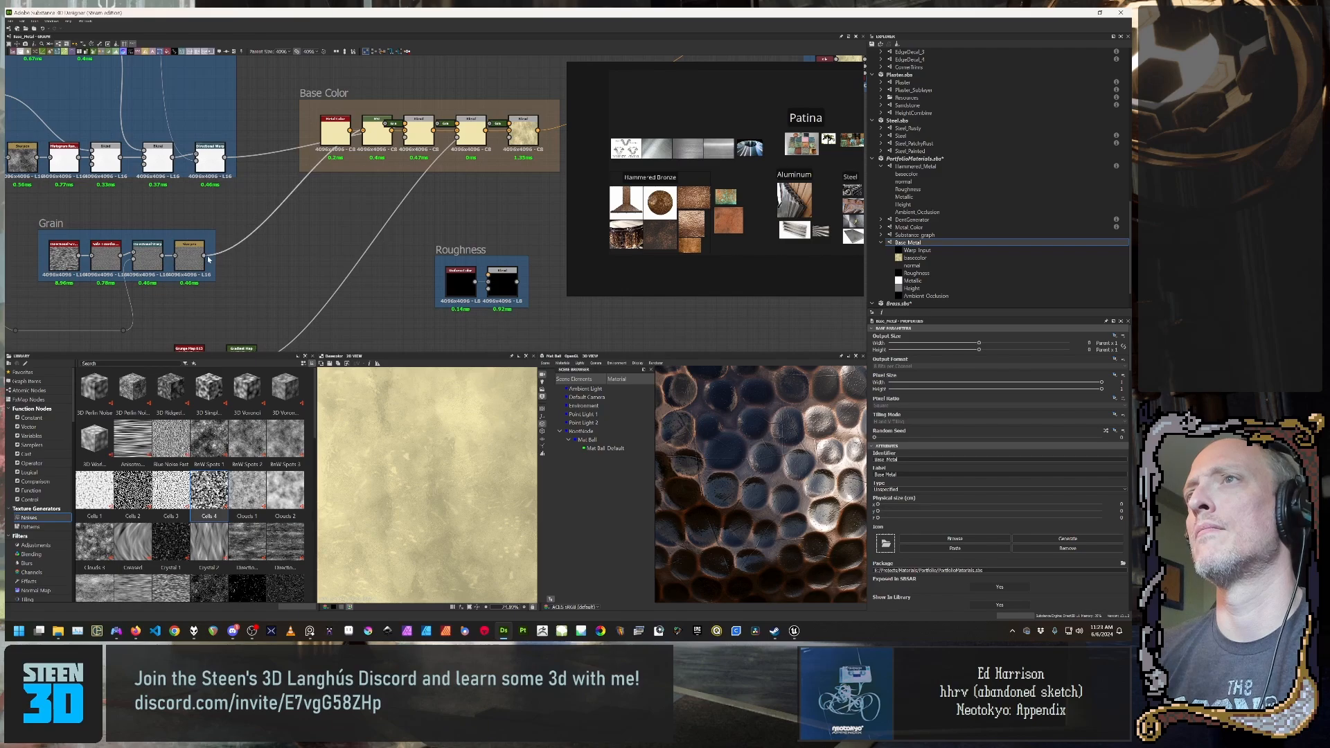
pyautogui.moveTo(203, 256); pyautogui.dragTo(488, 275)
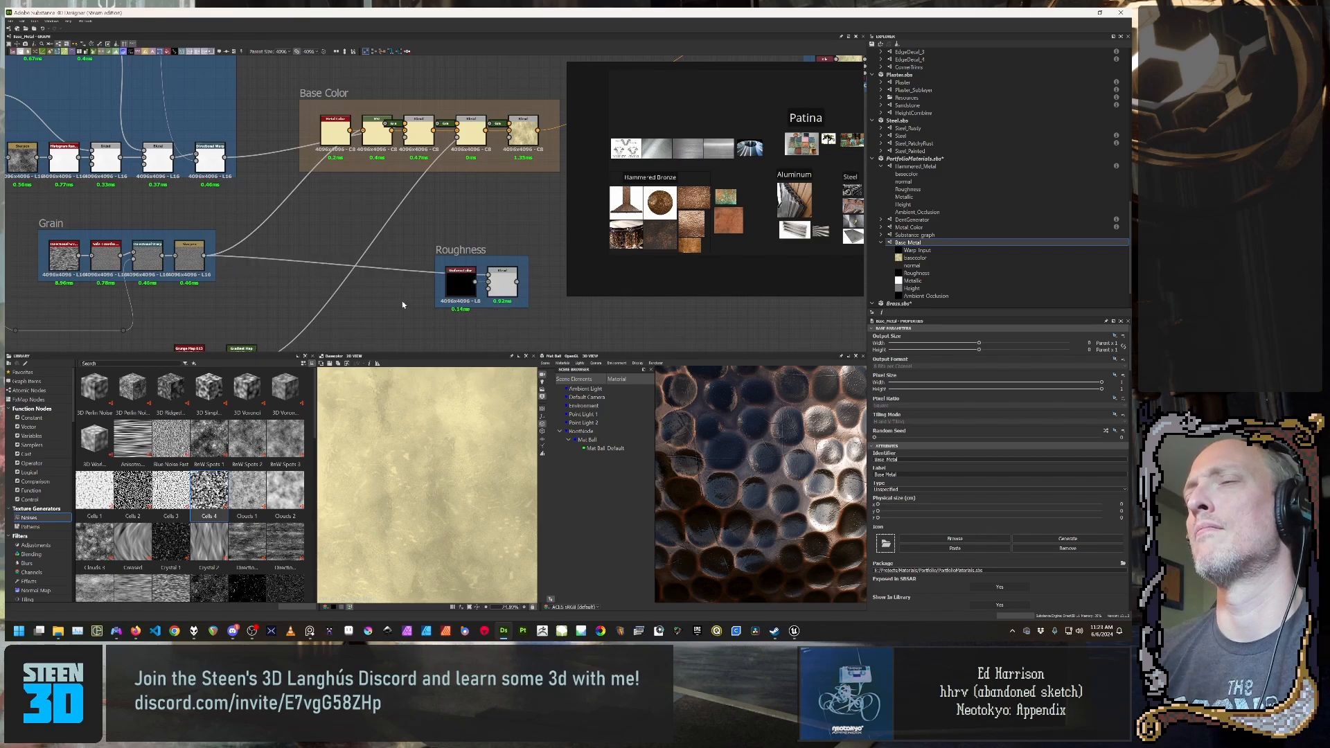
pyautogui.click(464, 284)
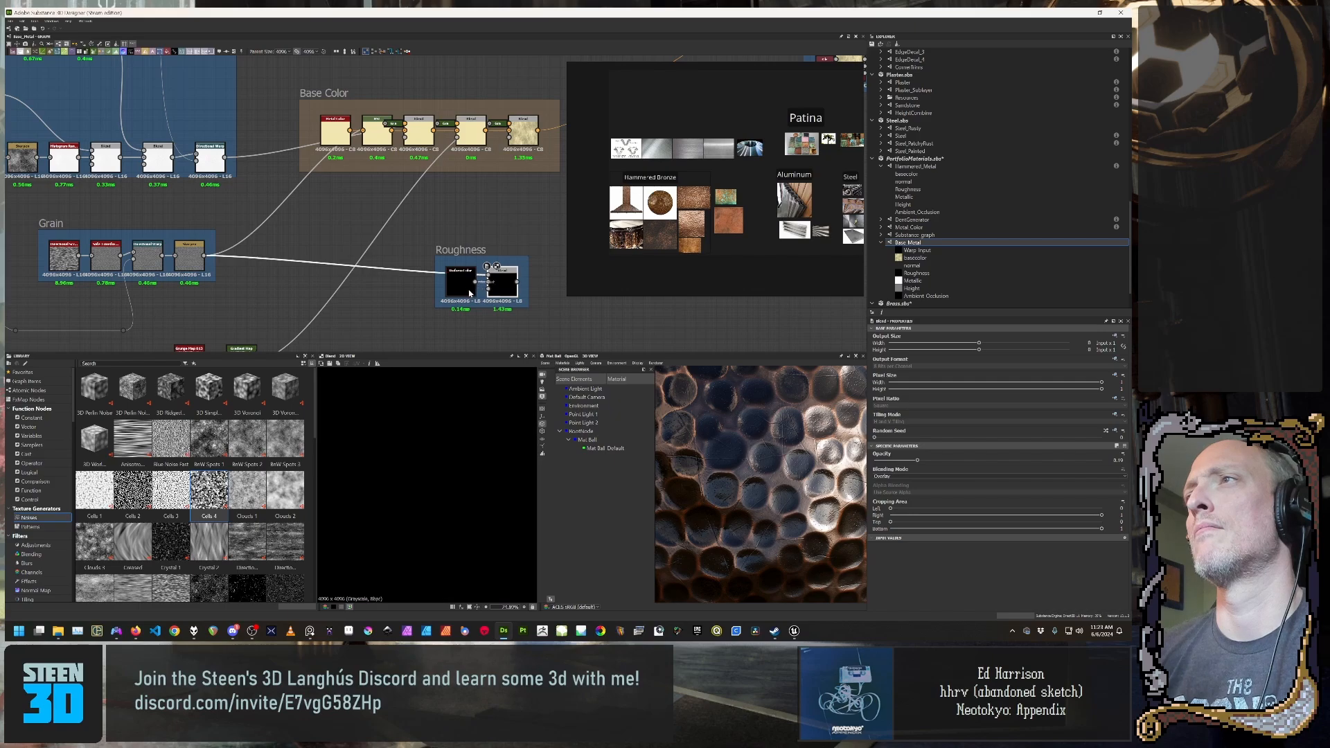
pyautogui.moveTo(483, 286); pyautogui.dragTo(388, 219, button='middle')
# Step: Inspect the Roughness Uniform Color's settings and Base Metal's graph attributes, input parameters and their preview
pyautogui.click(402, 263)
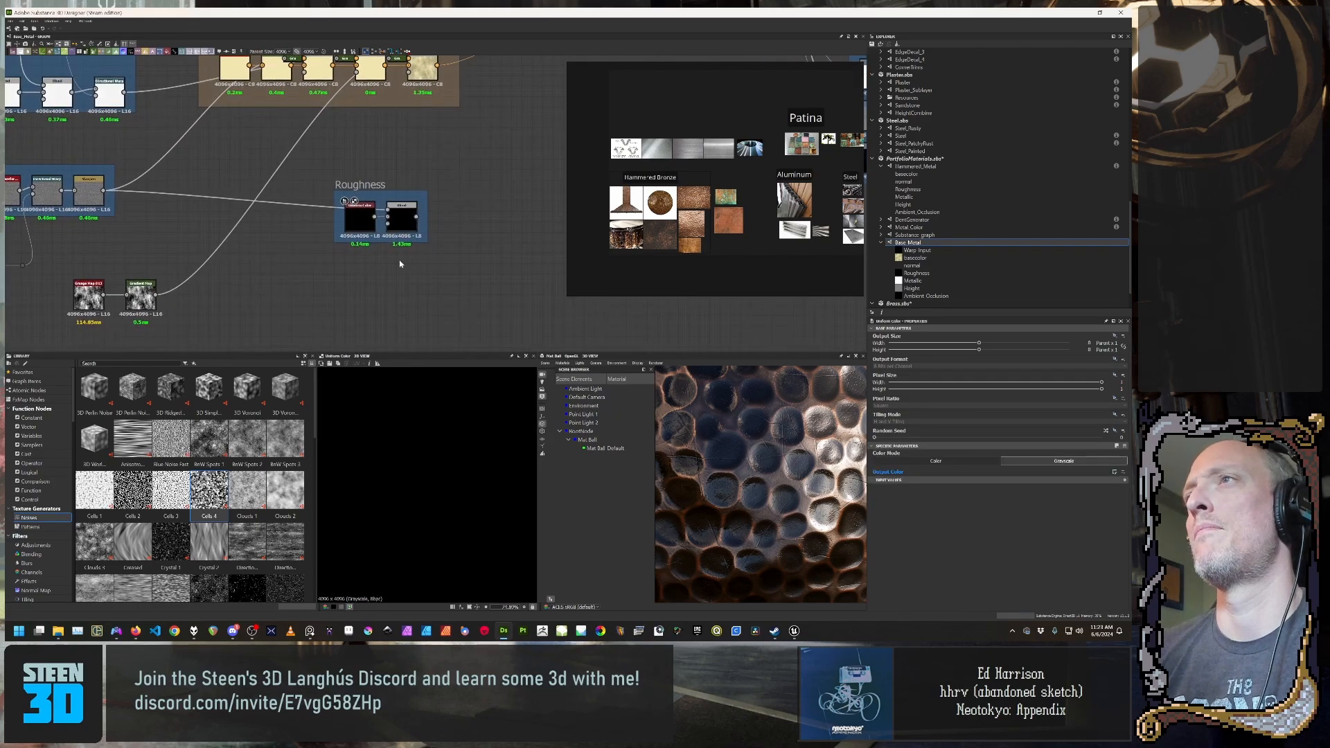
pyautogui.click(360, 224)
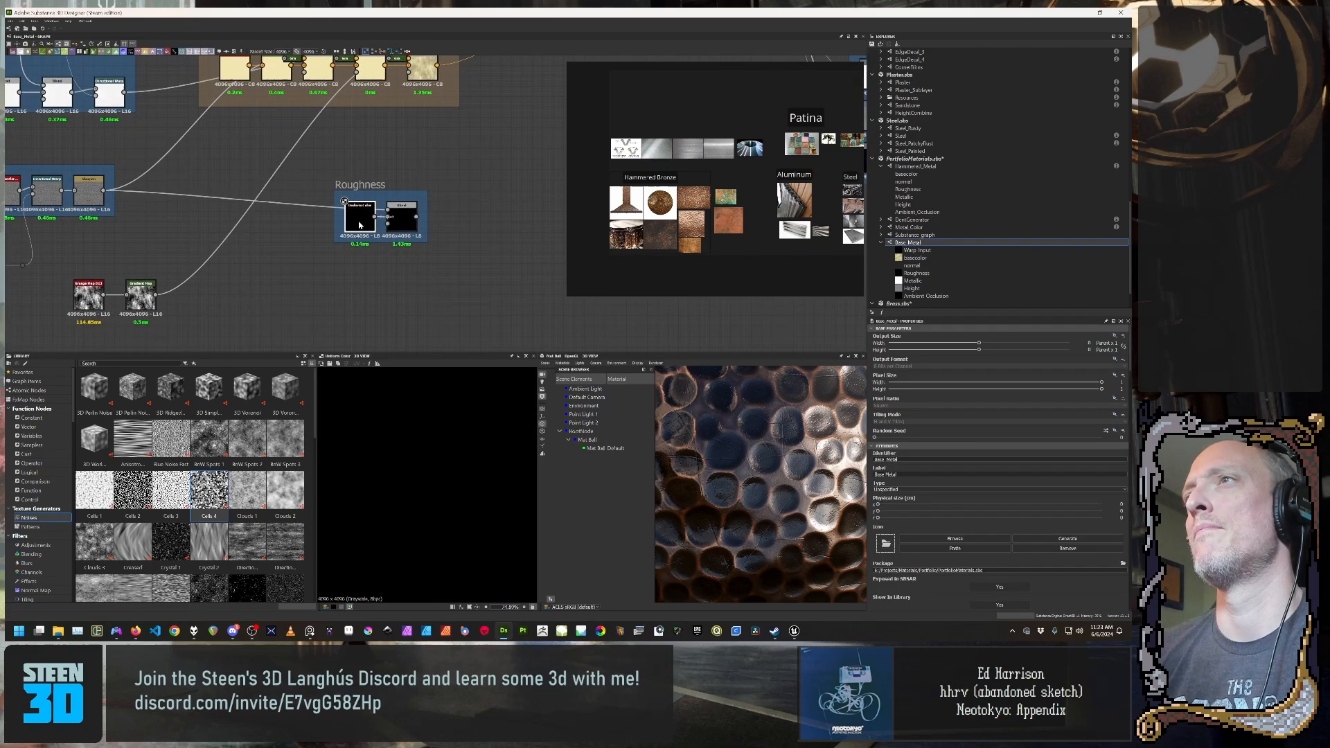
pyautogui.click(443, 250)
pyautogui.scroll(-10, 971, 476)
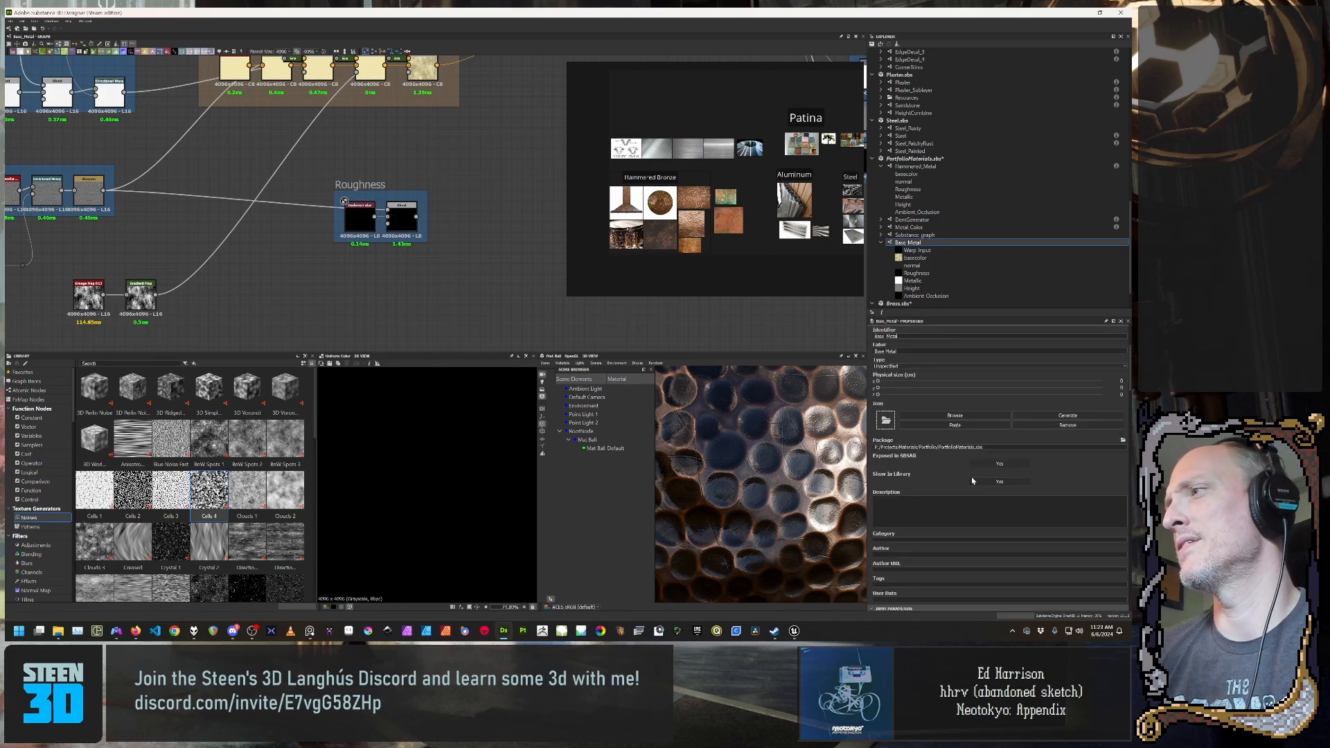
pyautogui.scroll(-5, 972, 480)
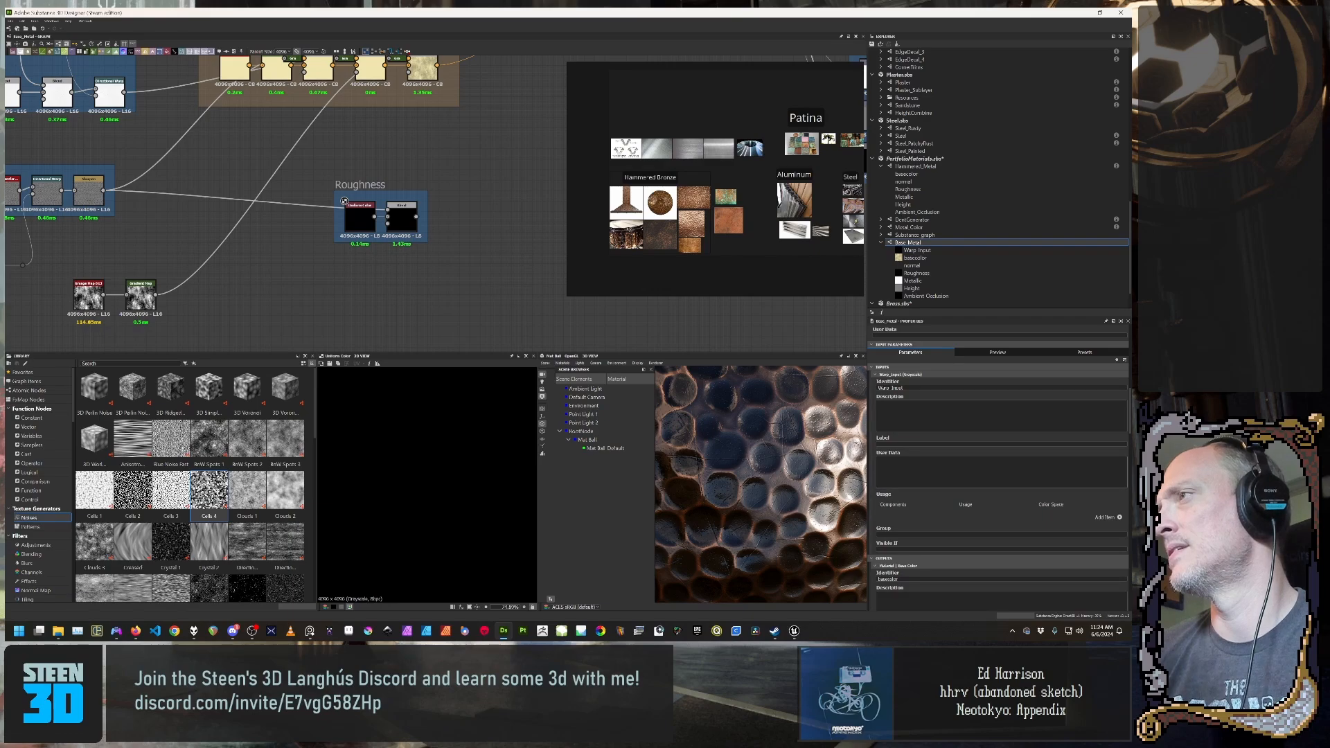
pyautogui.scroll(2, 909, 432)
pyautogui.click(996, 406)
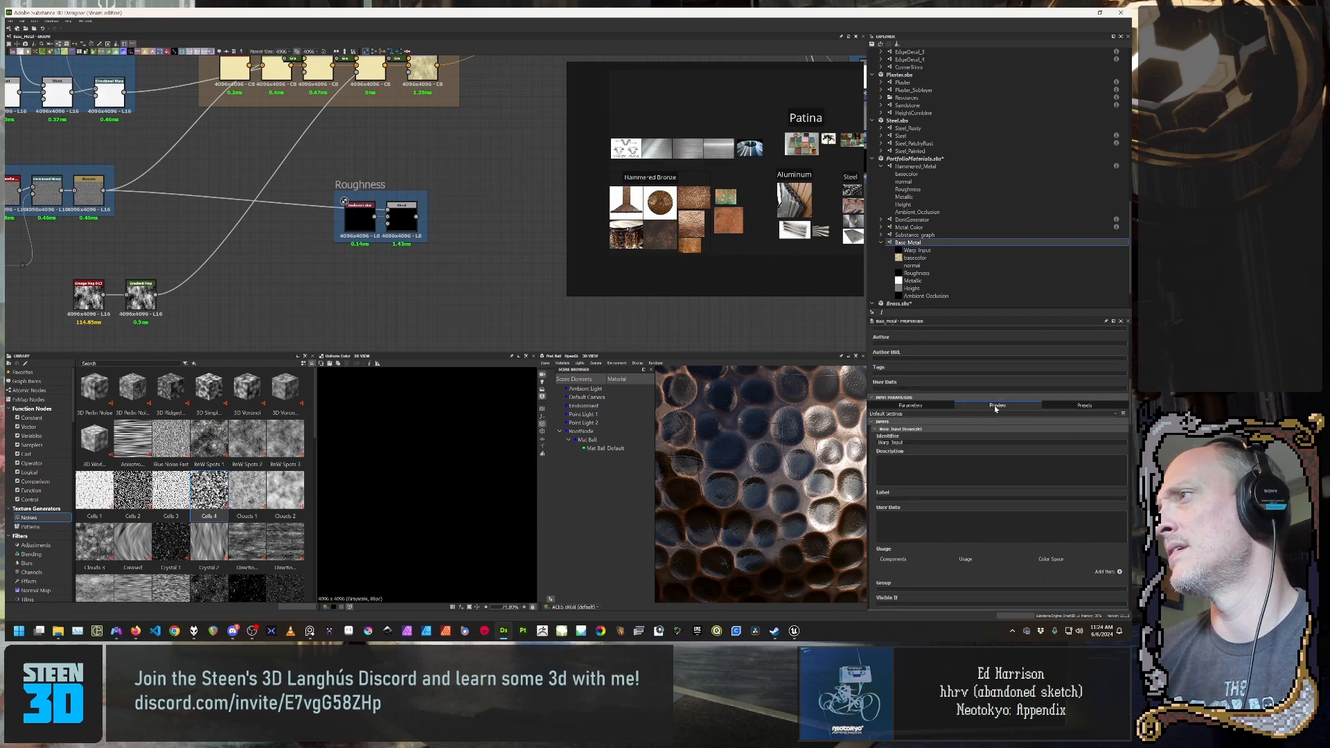
pyautogui.scroll(-6, 922, 472)
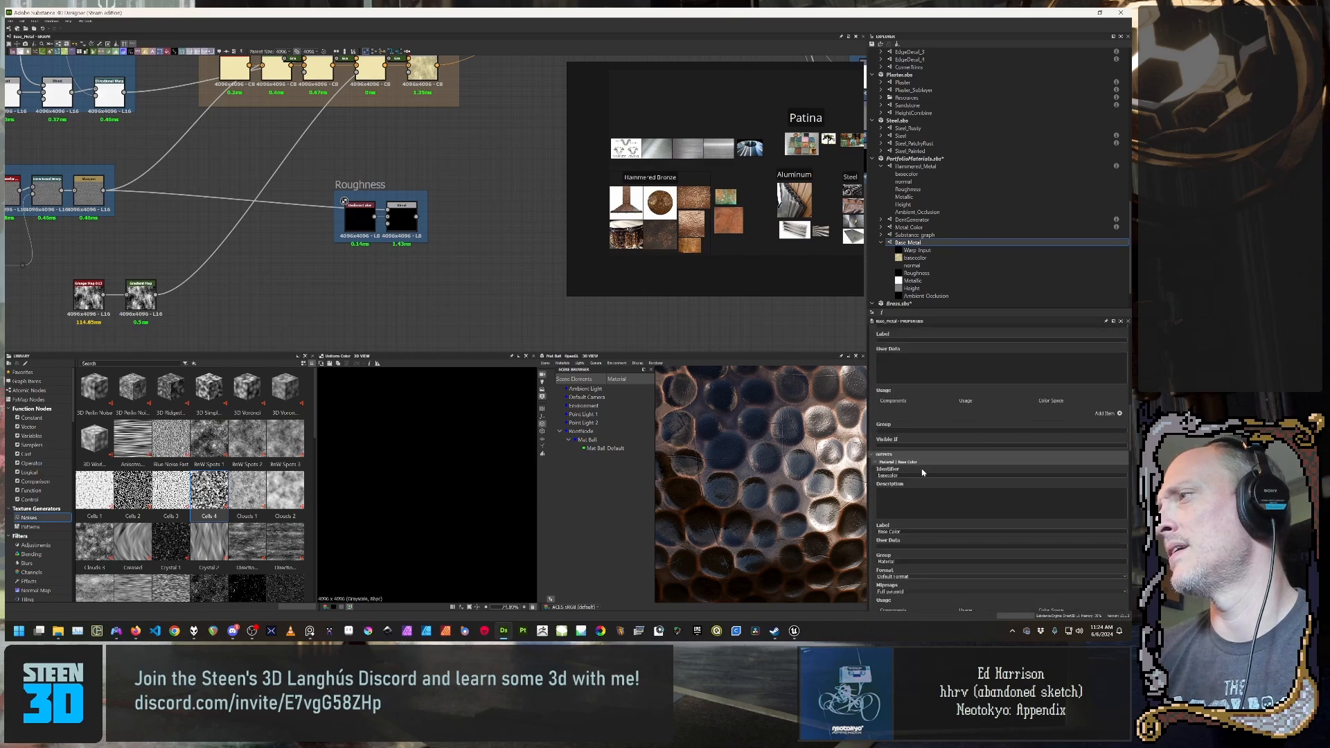
pyautogui.scroll(-10, 922, 472)
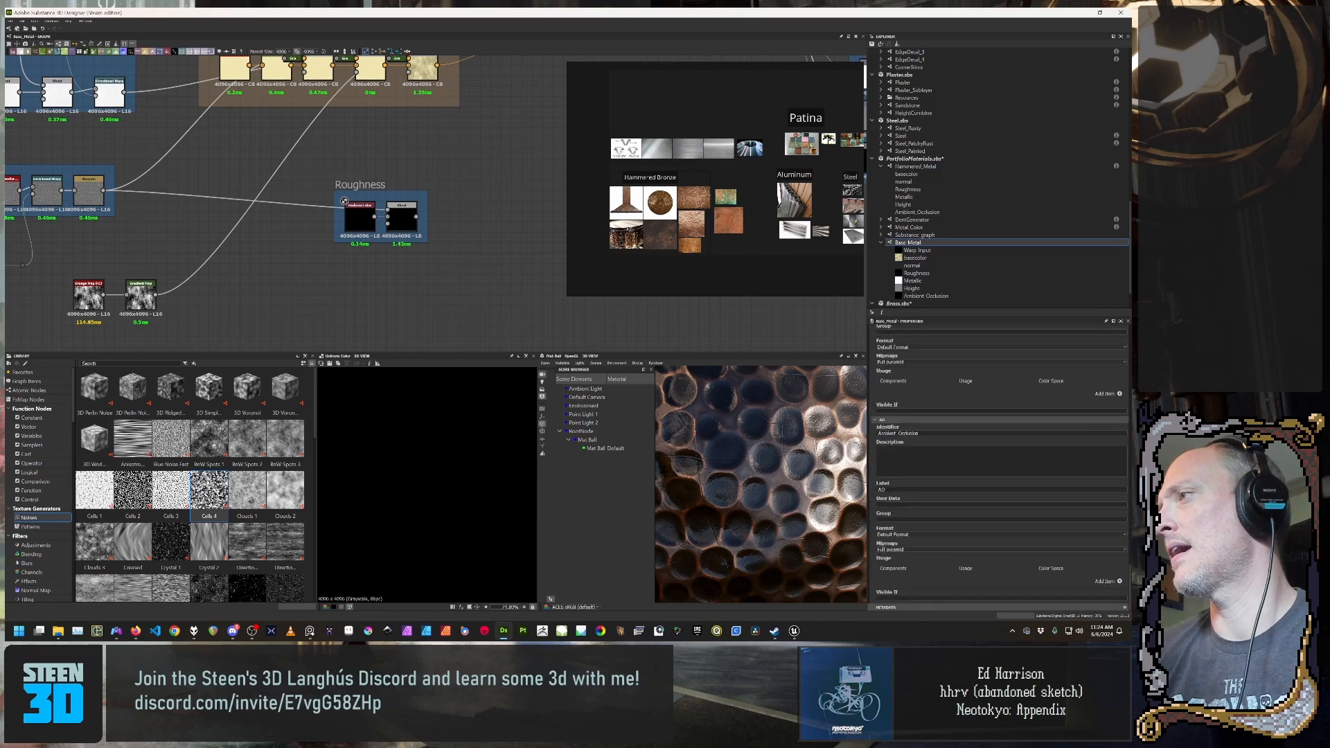
pyautogui.scroll(15, 921, 454)
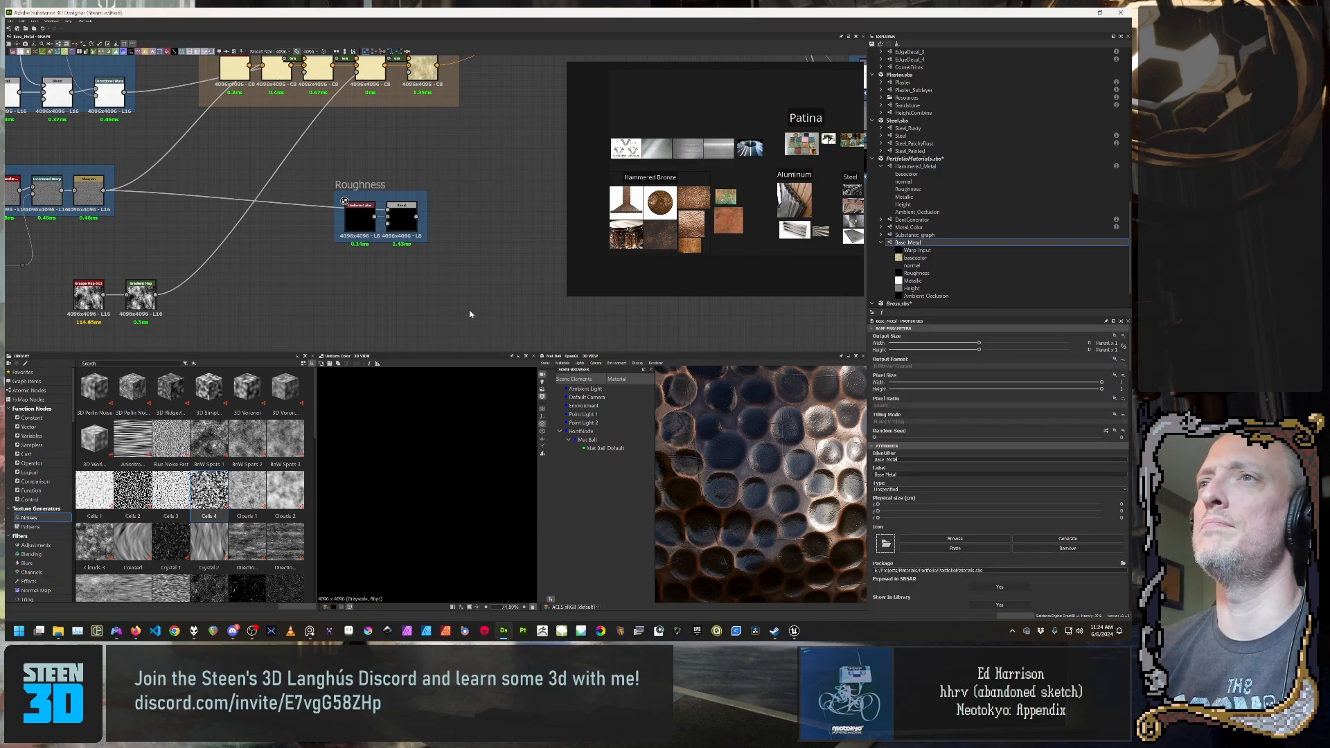
# Step: Reset the Output Color of the Roughness group's Uniform Color, removing its link to the exposed graph input
pyautogui.moveTo(353, 281); pyautogui.dragTo(370, 360, button='middle')
pyautogui.click(377, 296)
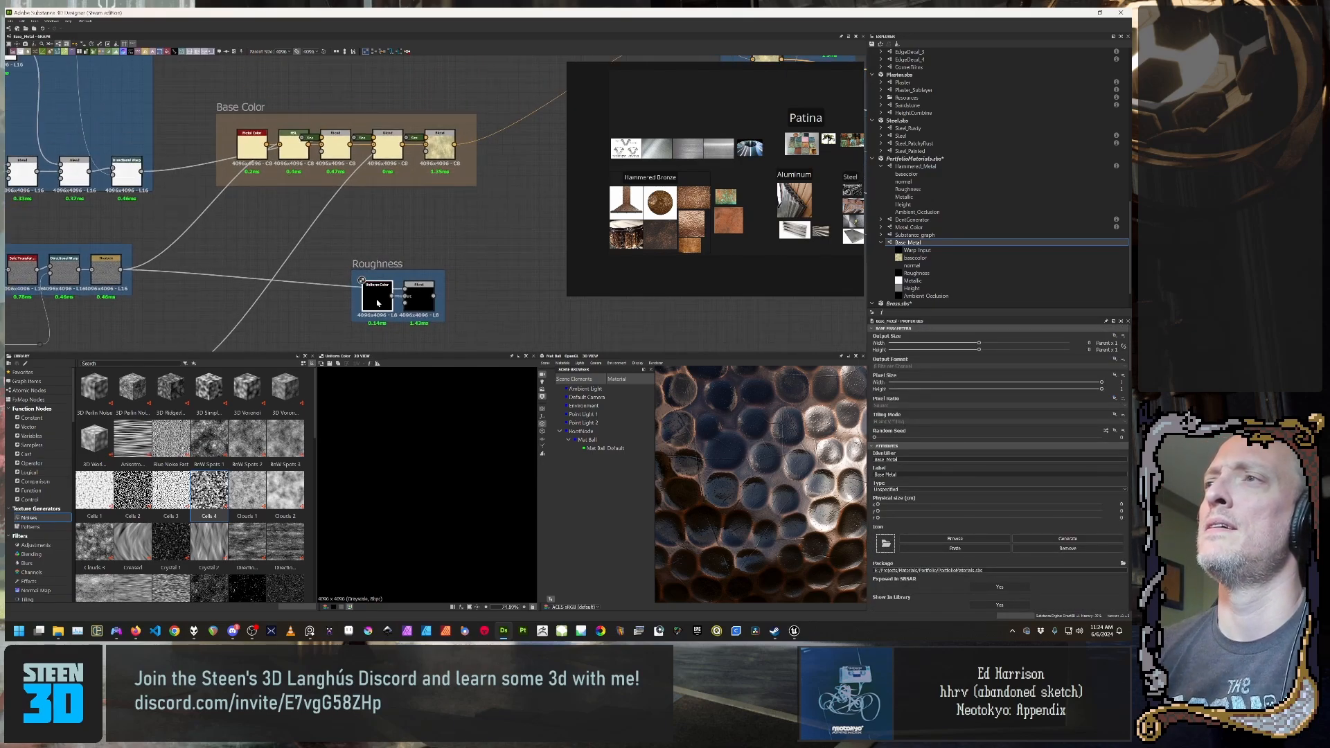
pyautogui.click(415, 300)
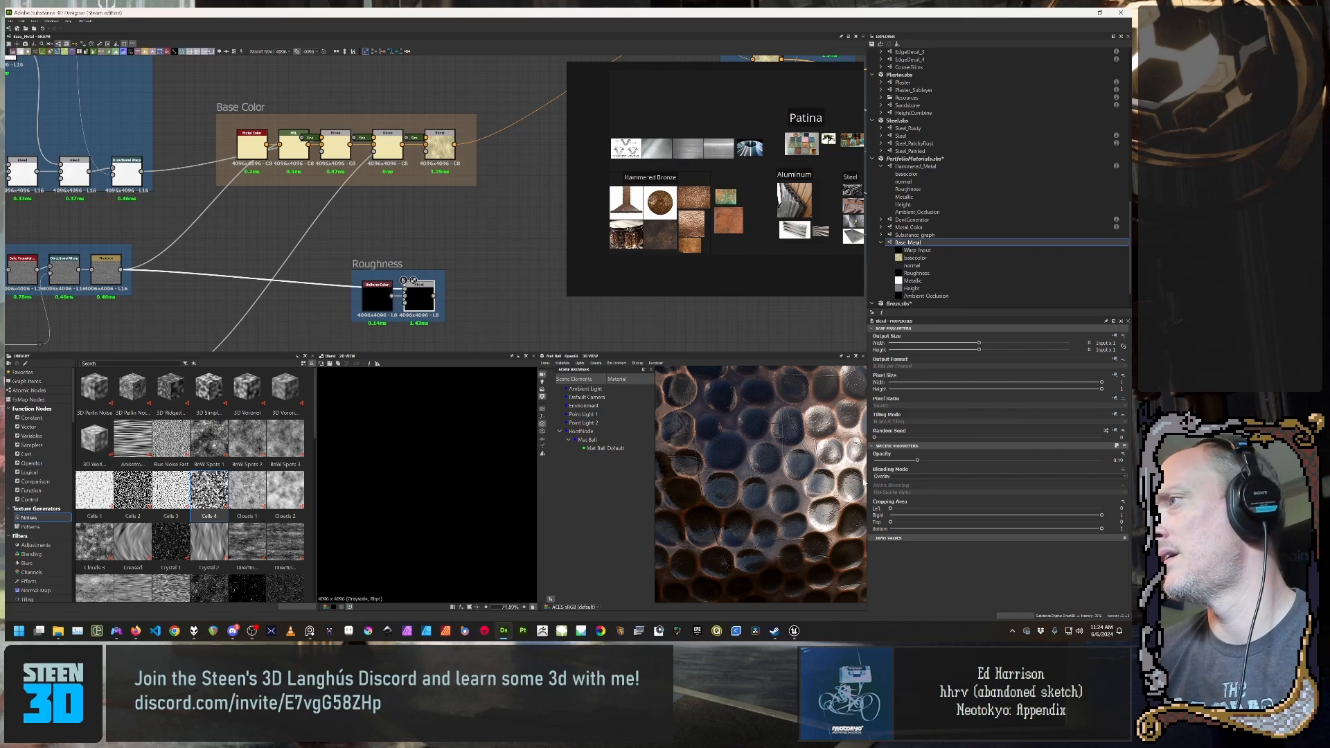
pyautogui.click(377, 298)
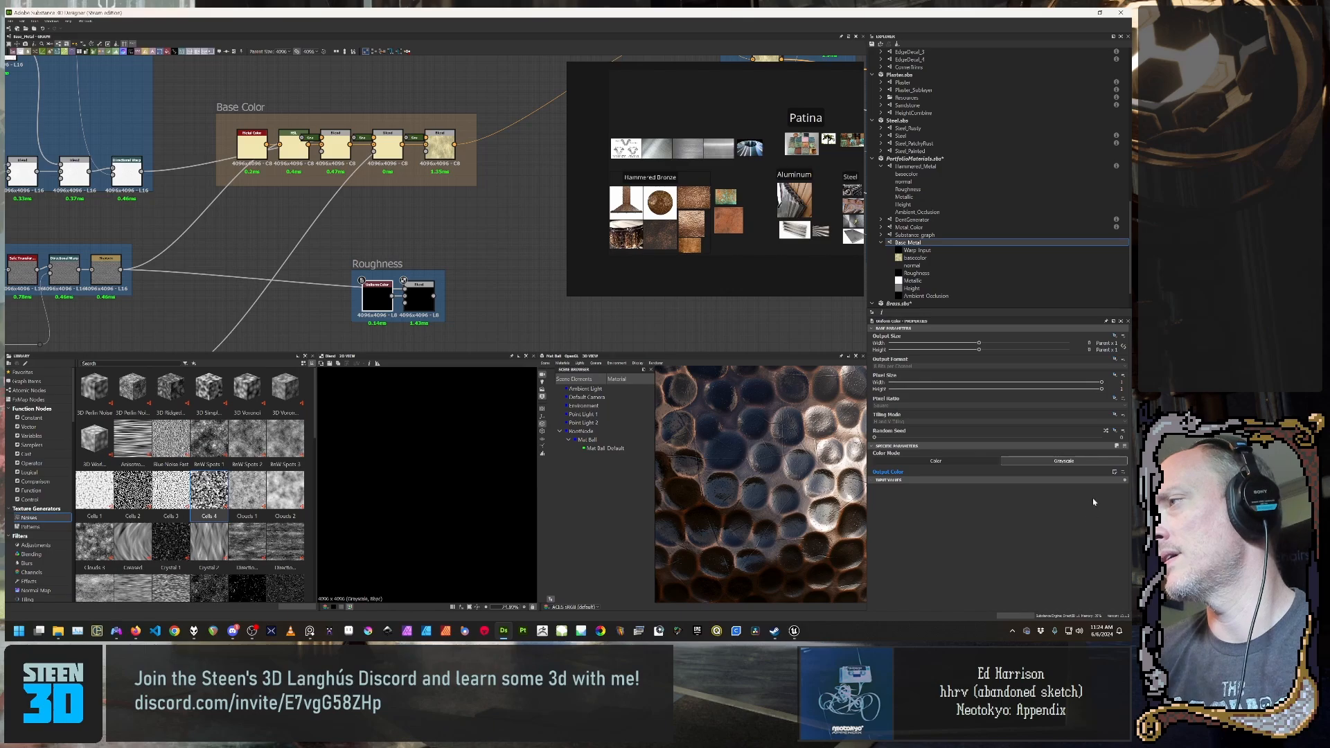
pyautogui.click(1124, 472)
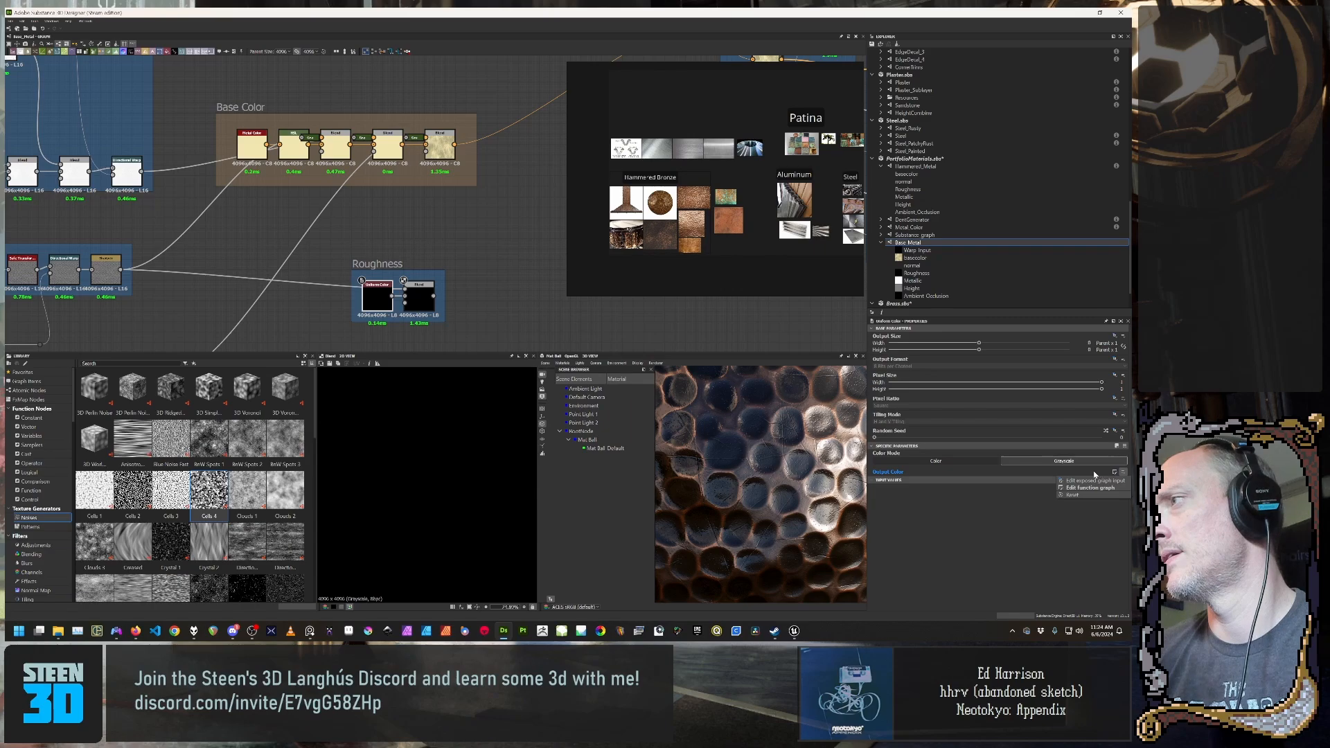
pyautogui.click(1079, 495)
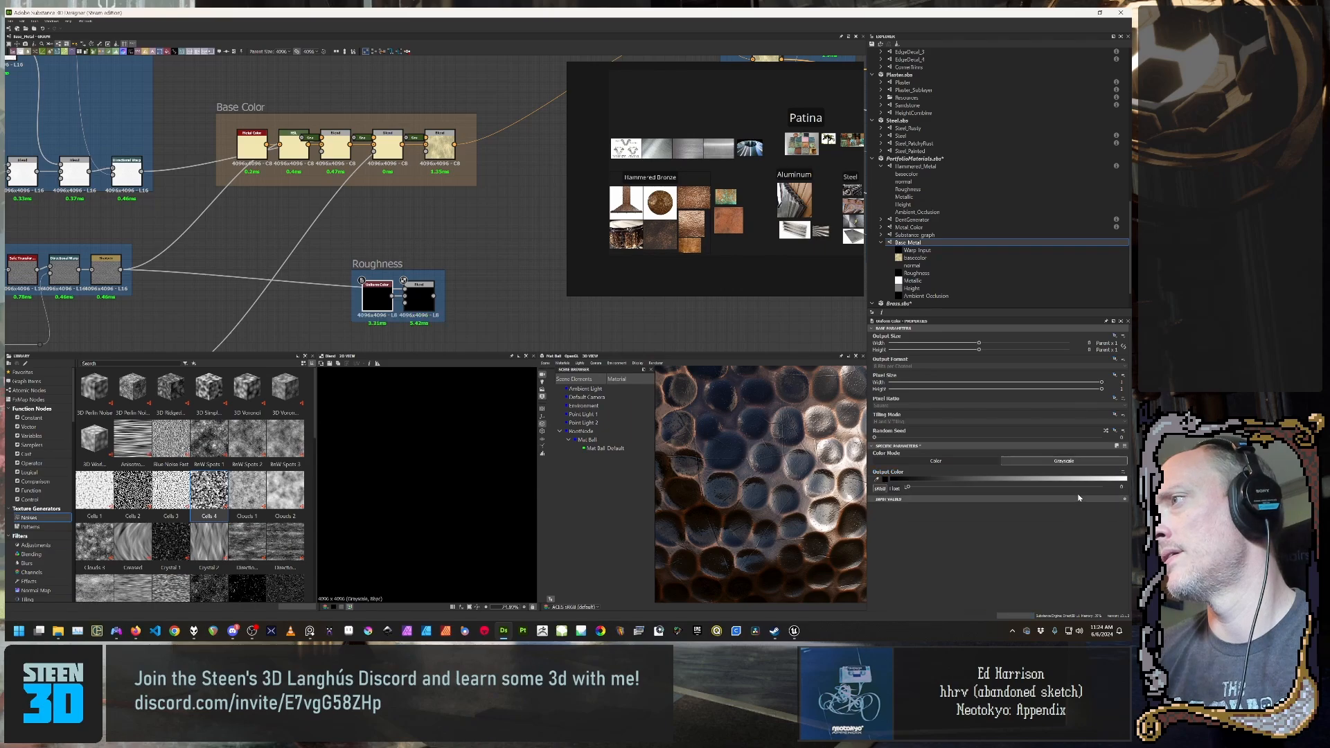
pyautogui.doubleClick(372, 297)
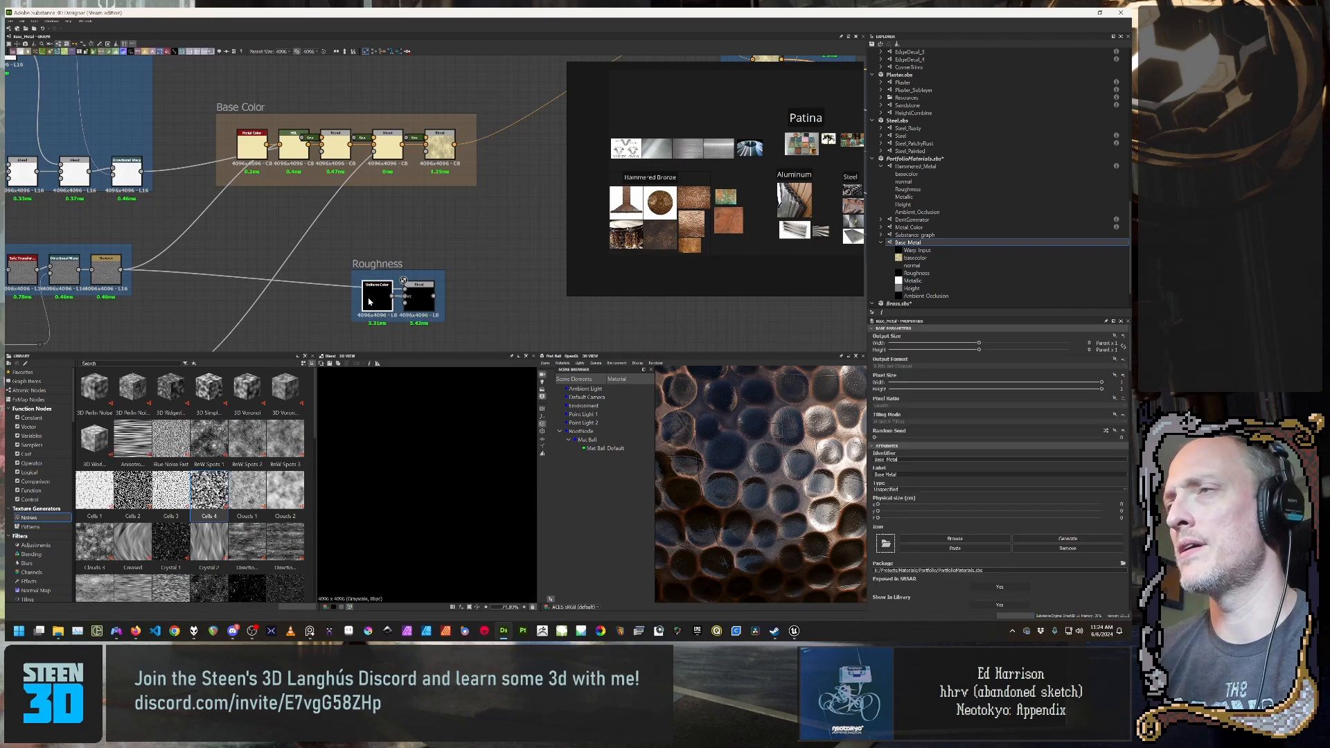
pyautogui.moveTo(482, 309); pyautogui.dragTo(478, 309, button='middle')
pyautogui.scroll(-5, 457, 298)
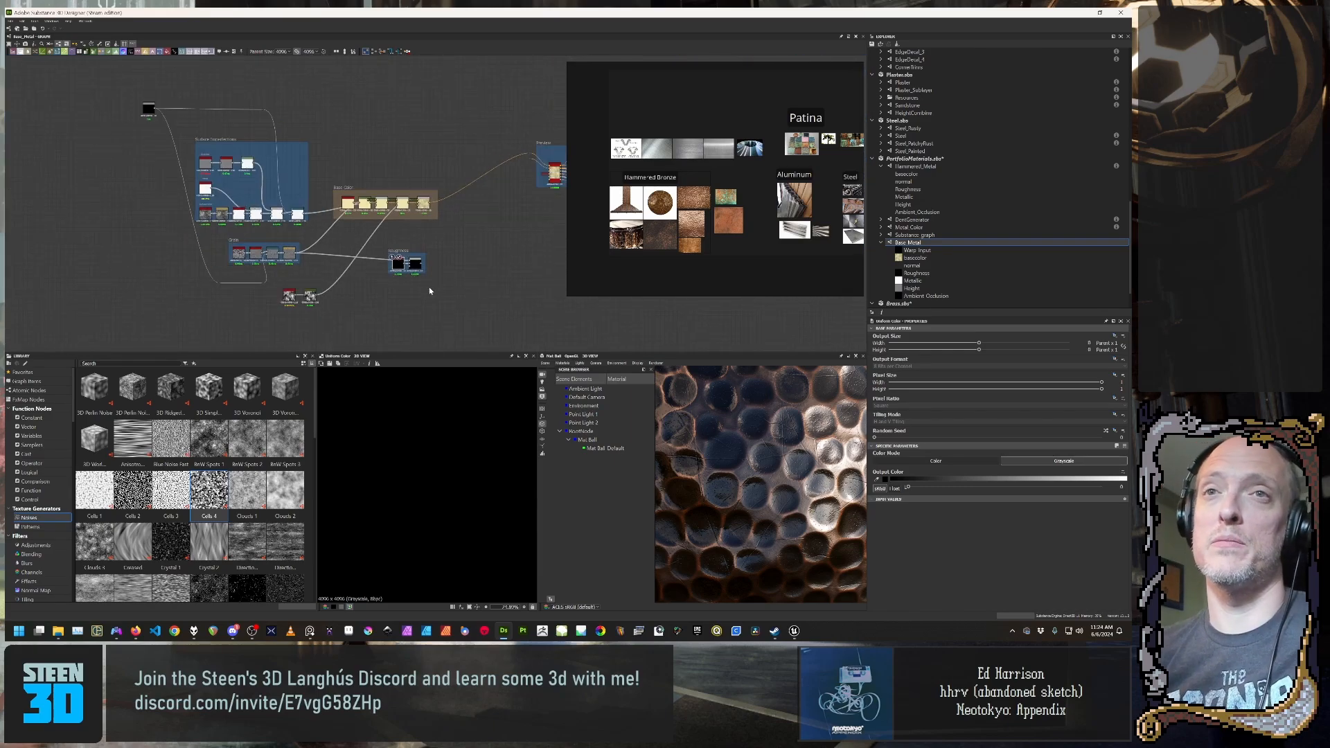
pyautogui.scroll(5, 429, 291)
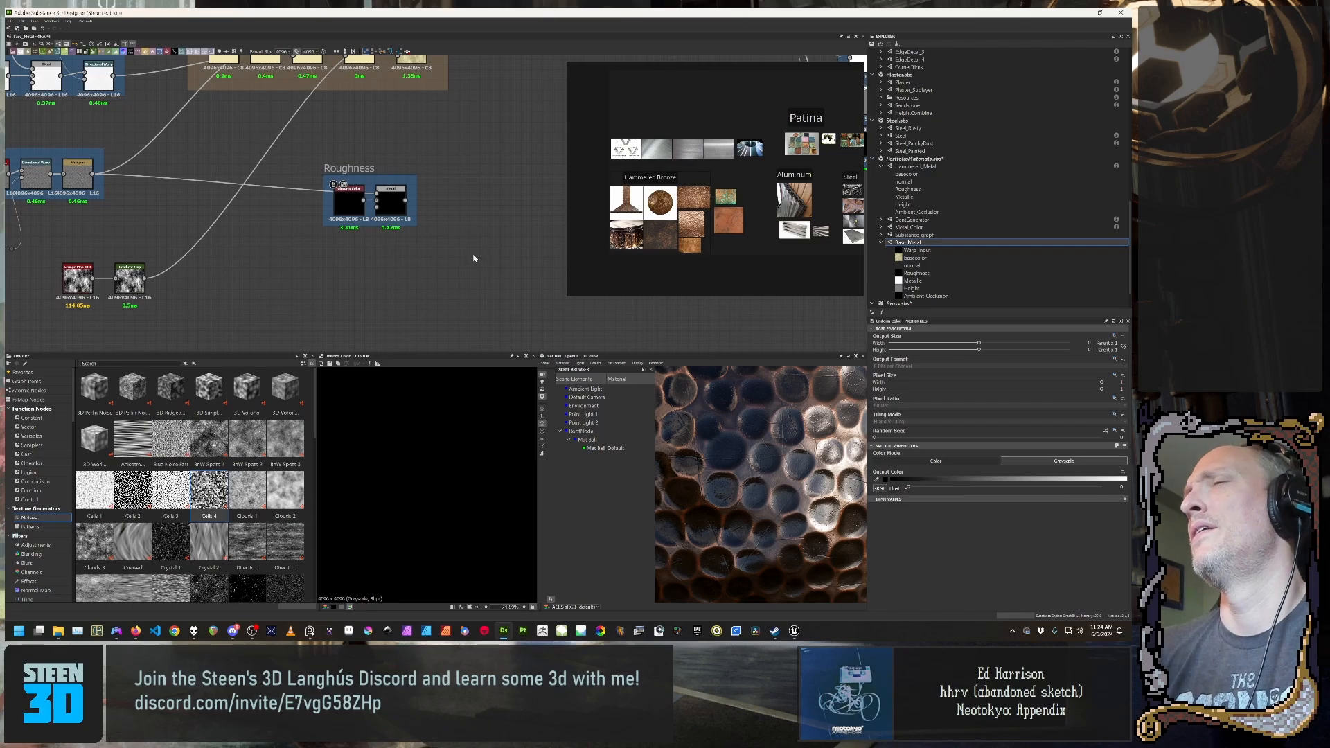
pyautogui.moveTo(460, 267); pyautogui.dragTo(452, 245, button='middle')
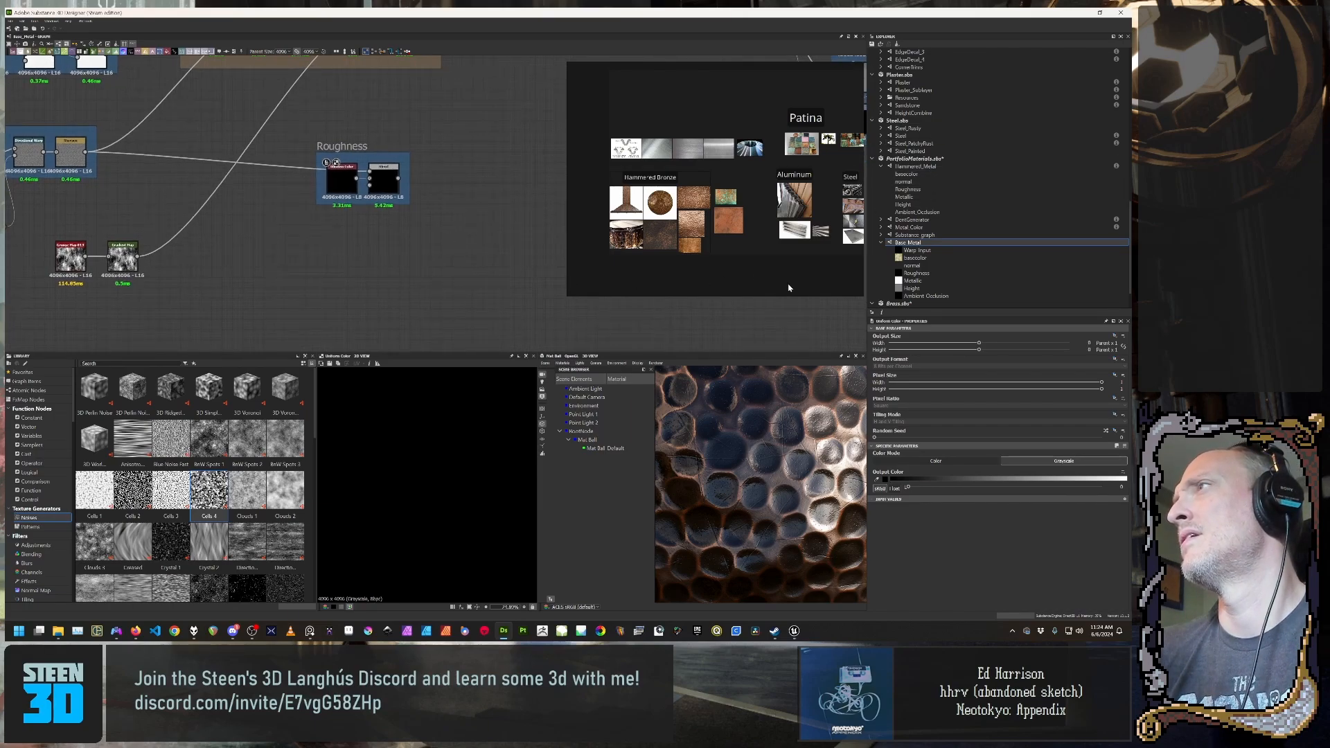
pyautogui.scroll(-2, 494, 284)
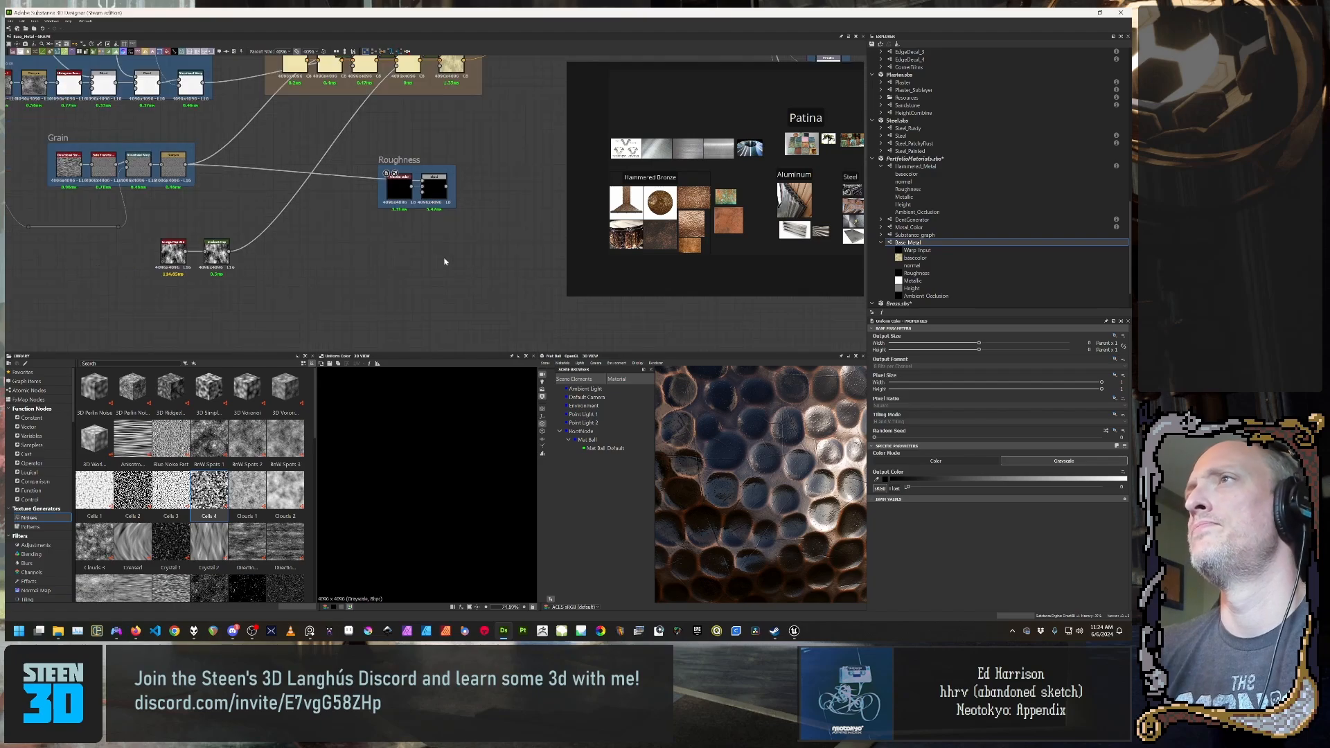
# Step: Expose the Output Color of the Roughness group's Uniform Color as a new graph input with the identifier Base Roughness
pyautogui.rightClick(408, 192)
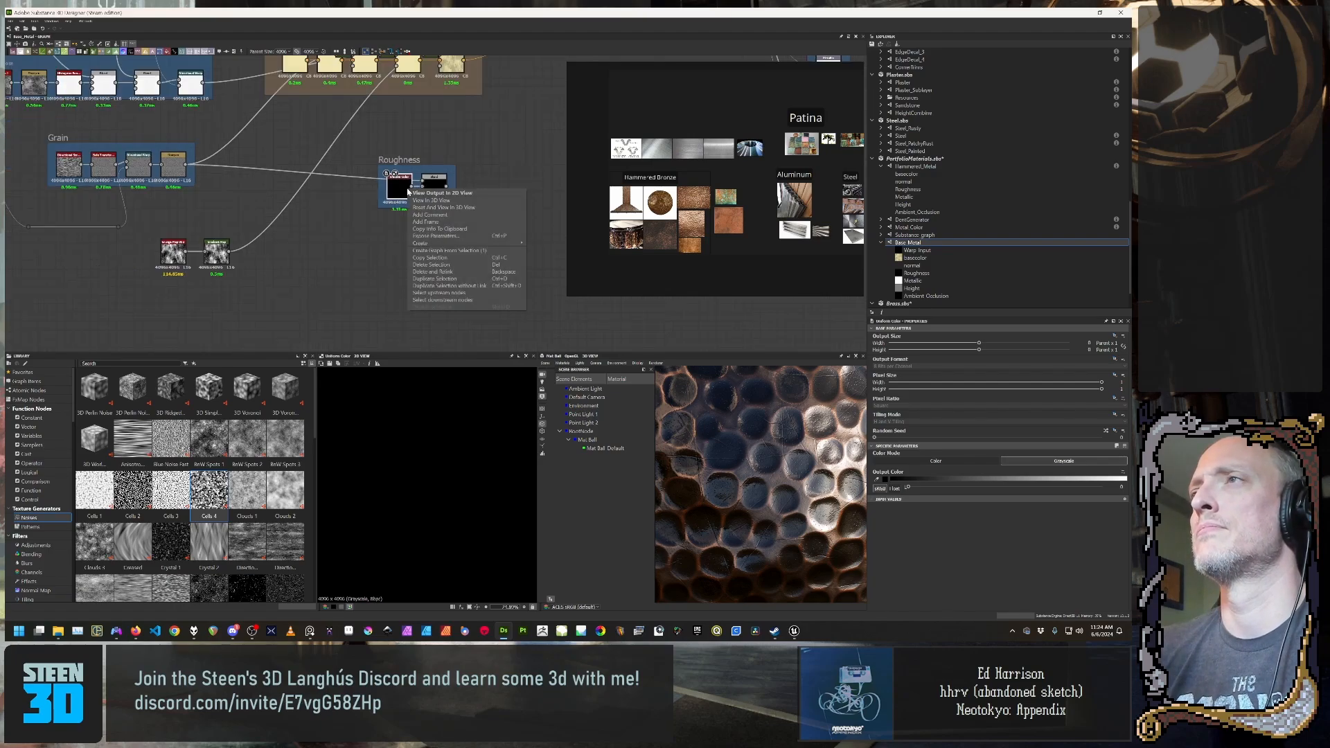
pyautogui.click(440, 222)
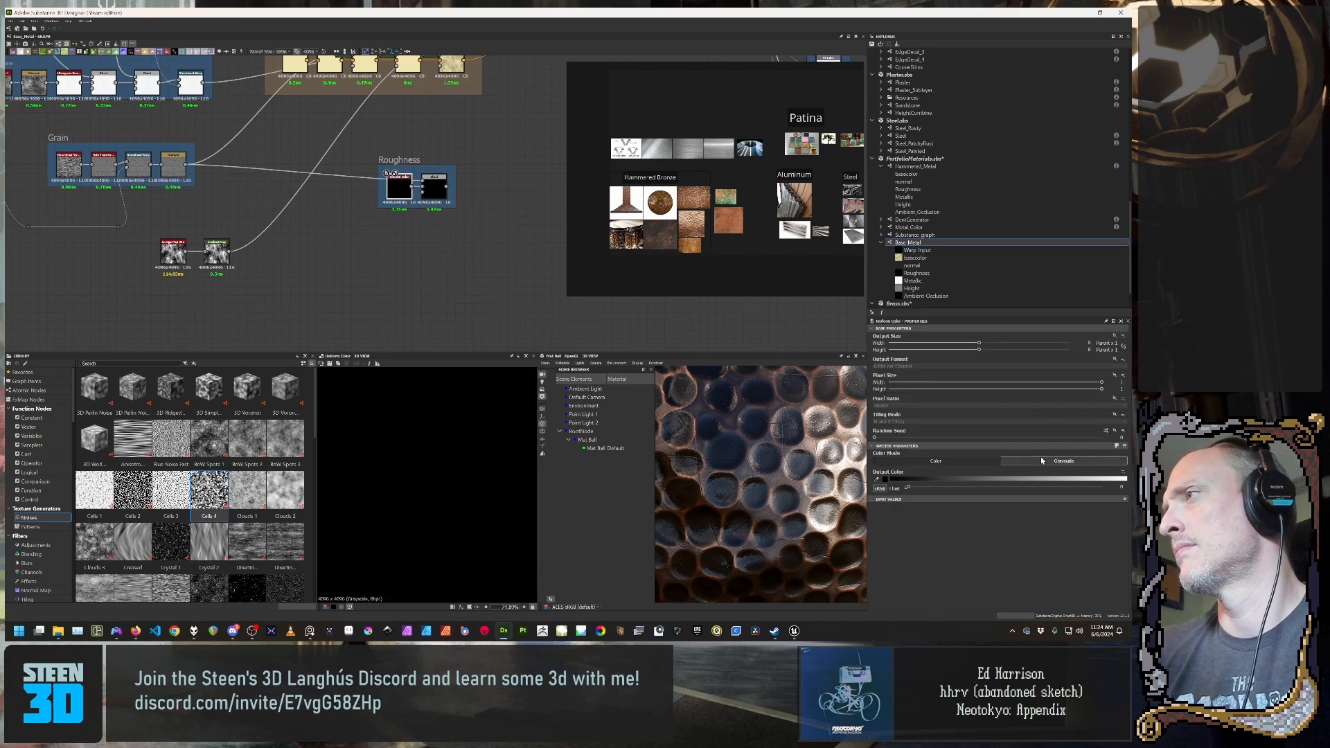
pyautogui.click(1123, 472)
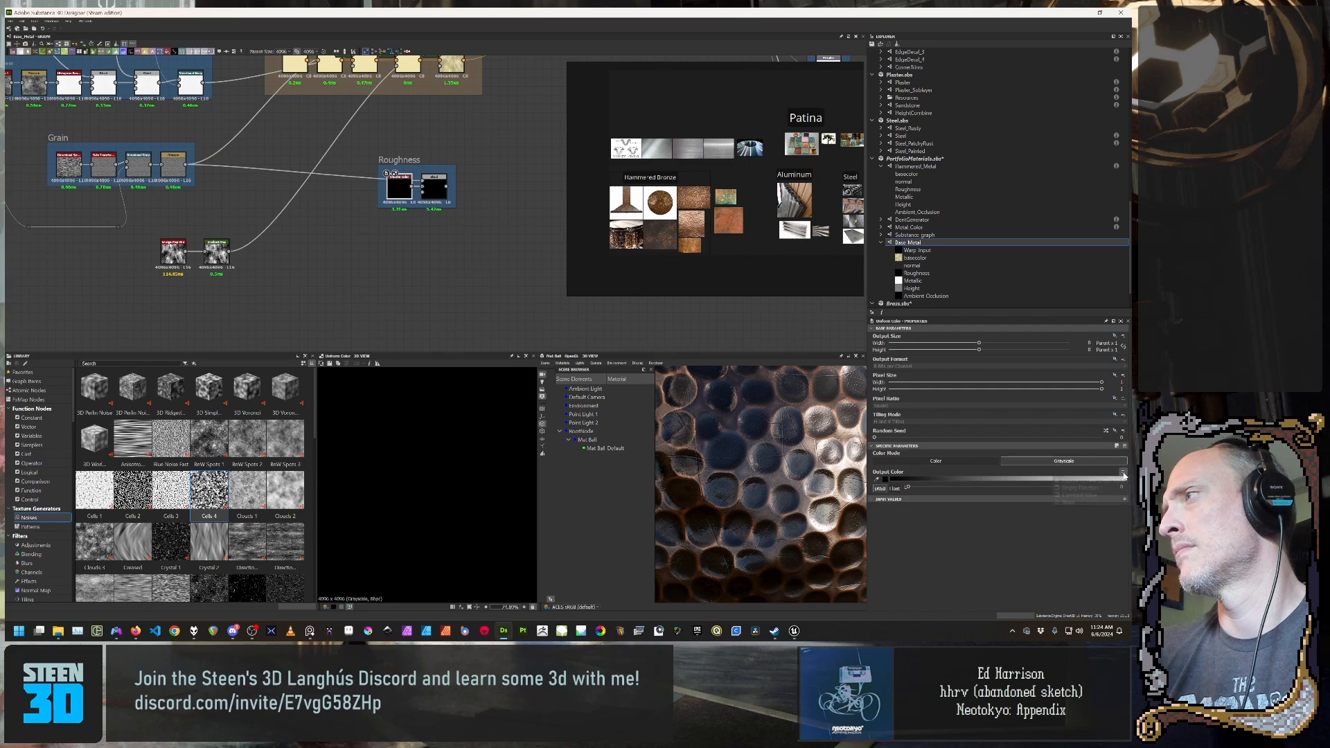
pyautogui.click(1091, 480)
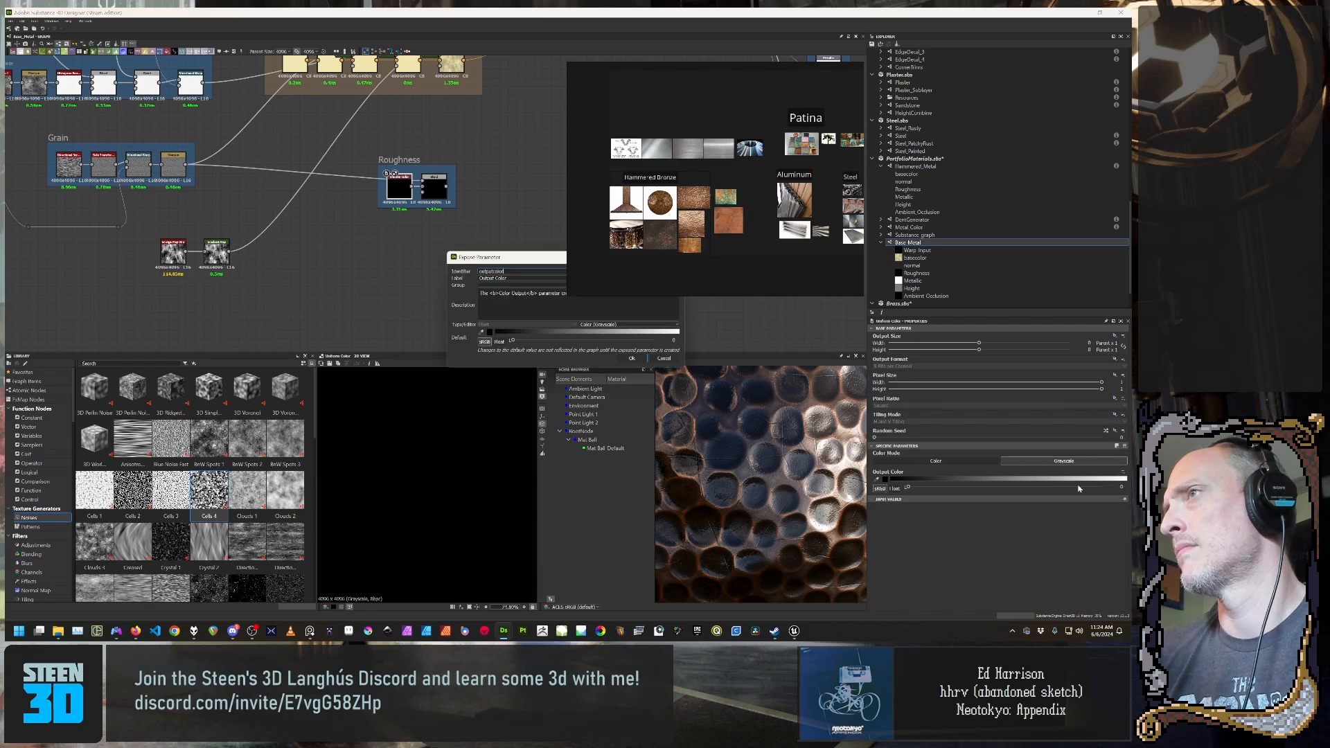
pyautogui.moveTo(531, 259); pyautogui.dragTo(307, 289)
pyautogui.doubleClick(269, 302)
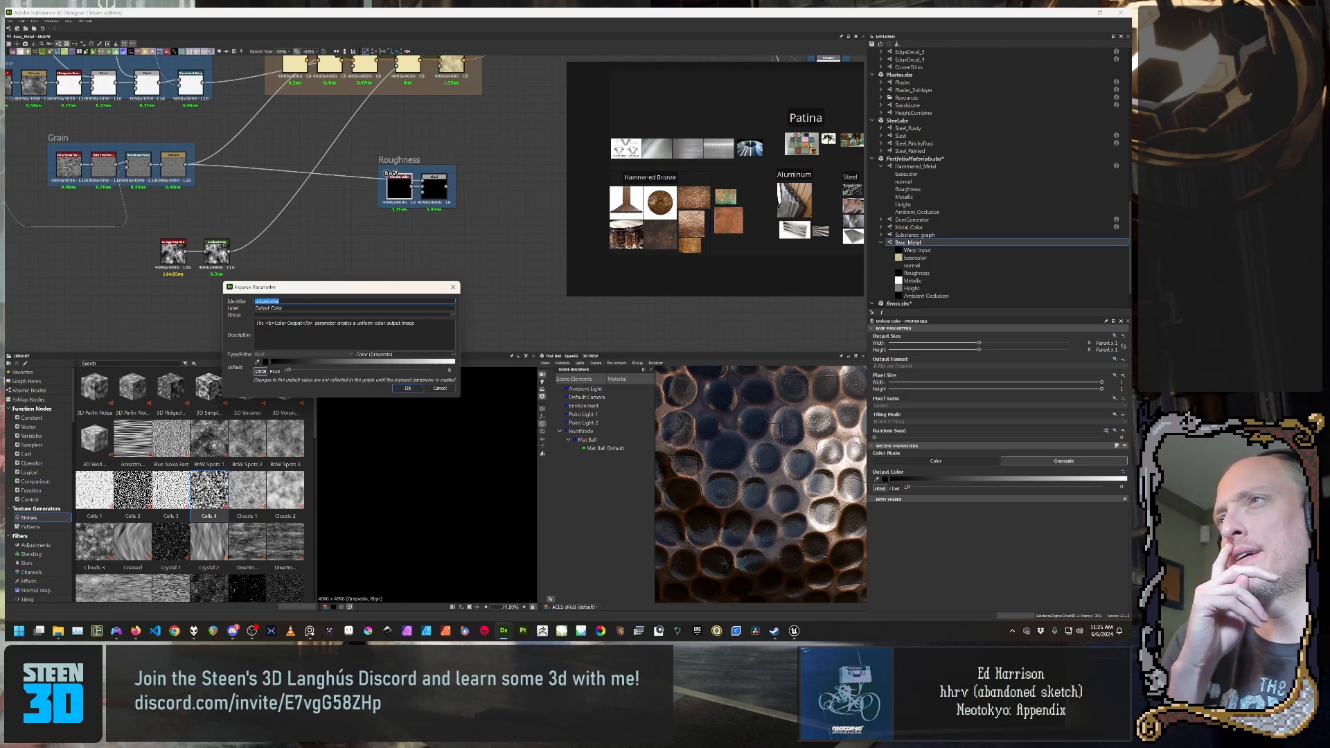
pyautogui.write('Base Roughness')
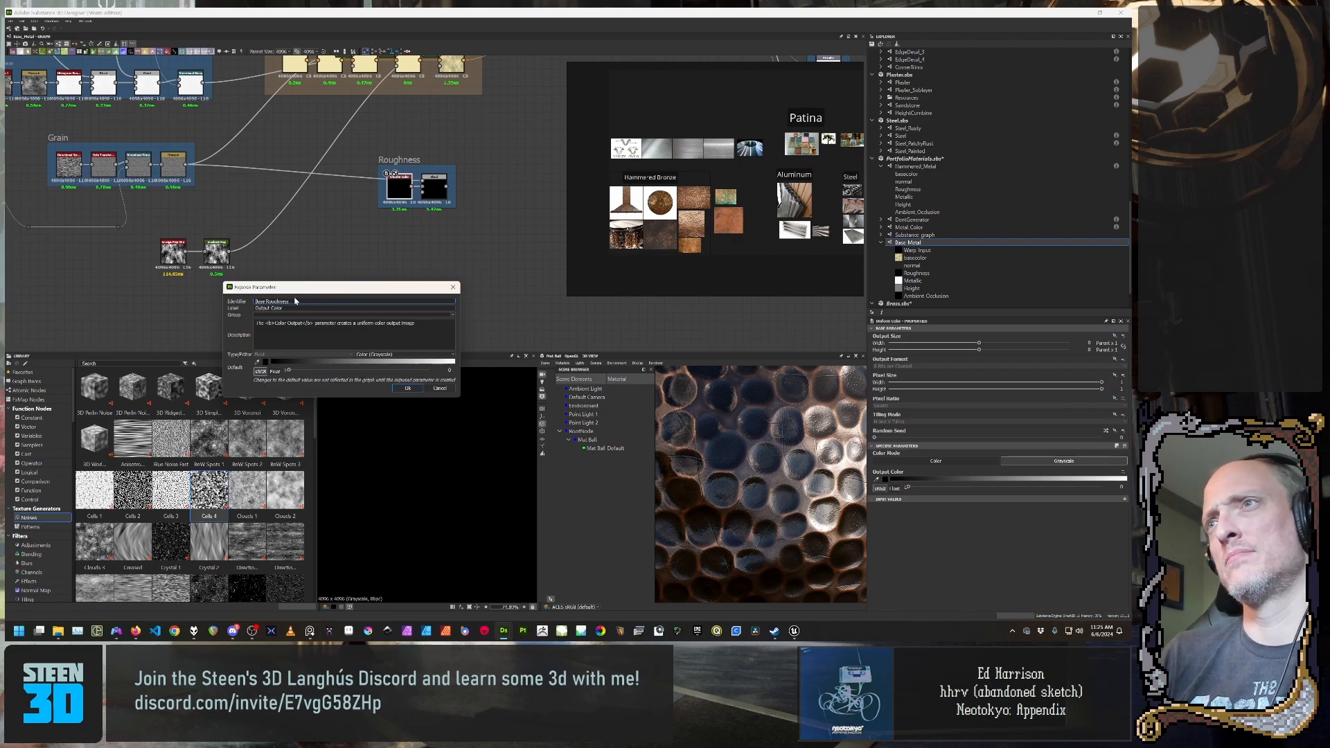
# Step: Label the exposed parameter Base Roughness, clear its description and create it
pyautogui.hotkey('ctrl', 'a')
pyautogui.hotkey('ctrl', 'c')
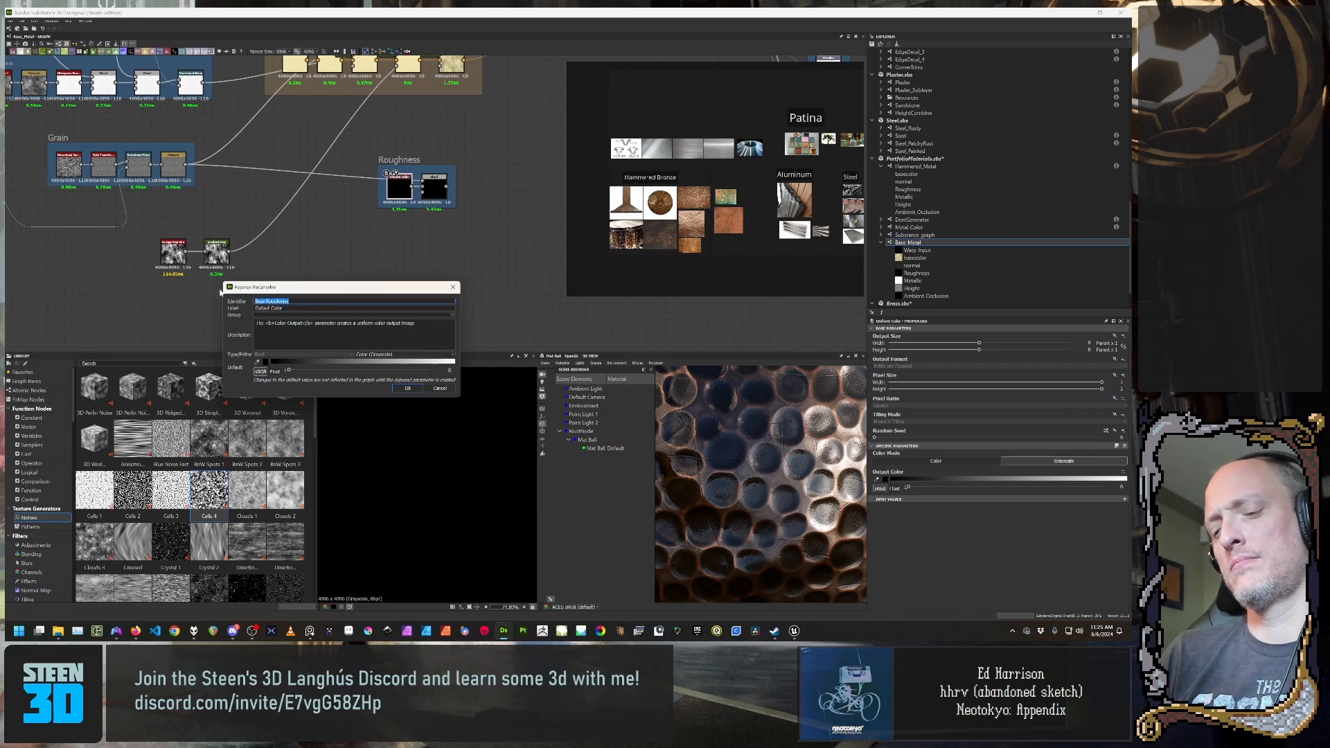
pyautogui.press('Tab')
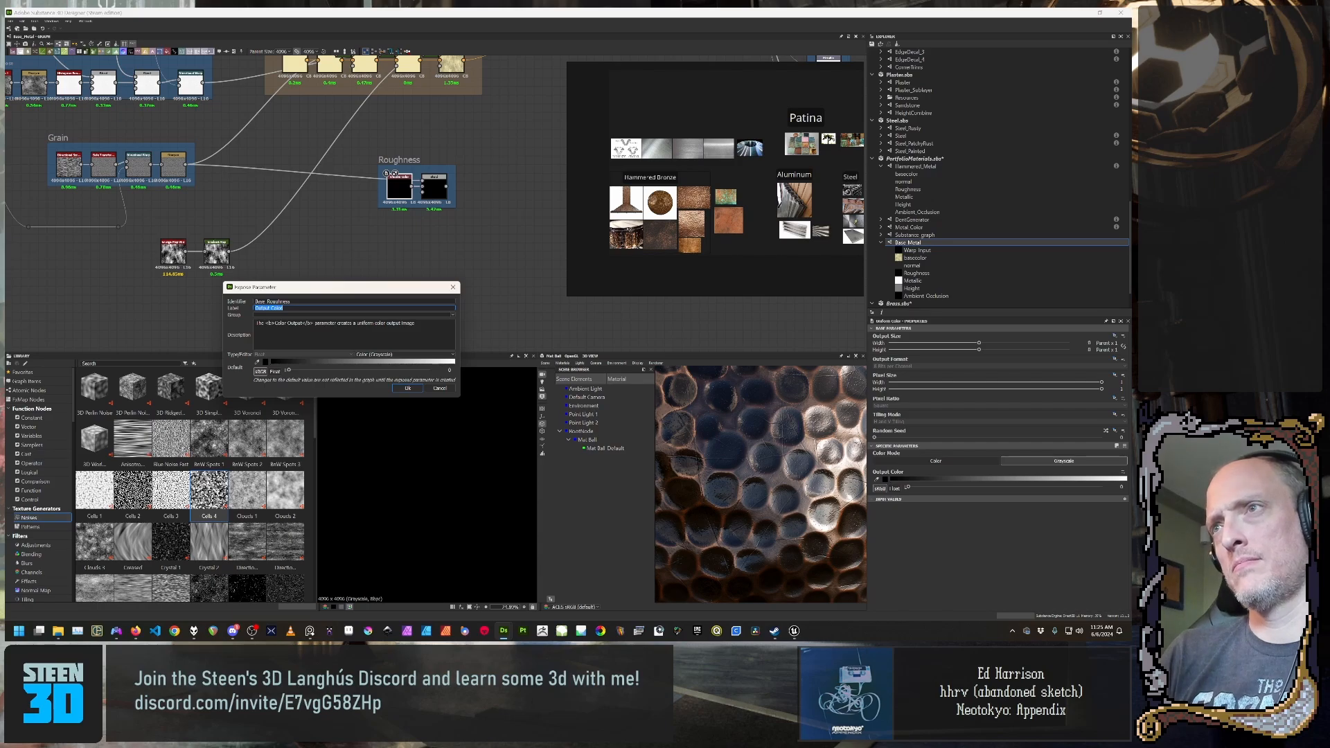
pyautogui.hotkey('ctrl', 'v')
pyautogui.press('Tab')
pyautogui.hotkey('ctrl', 'a')
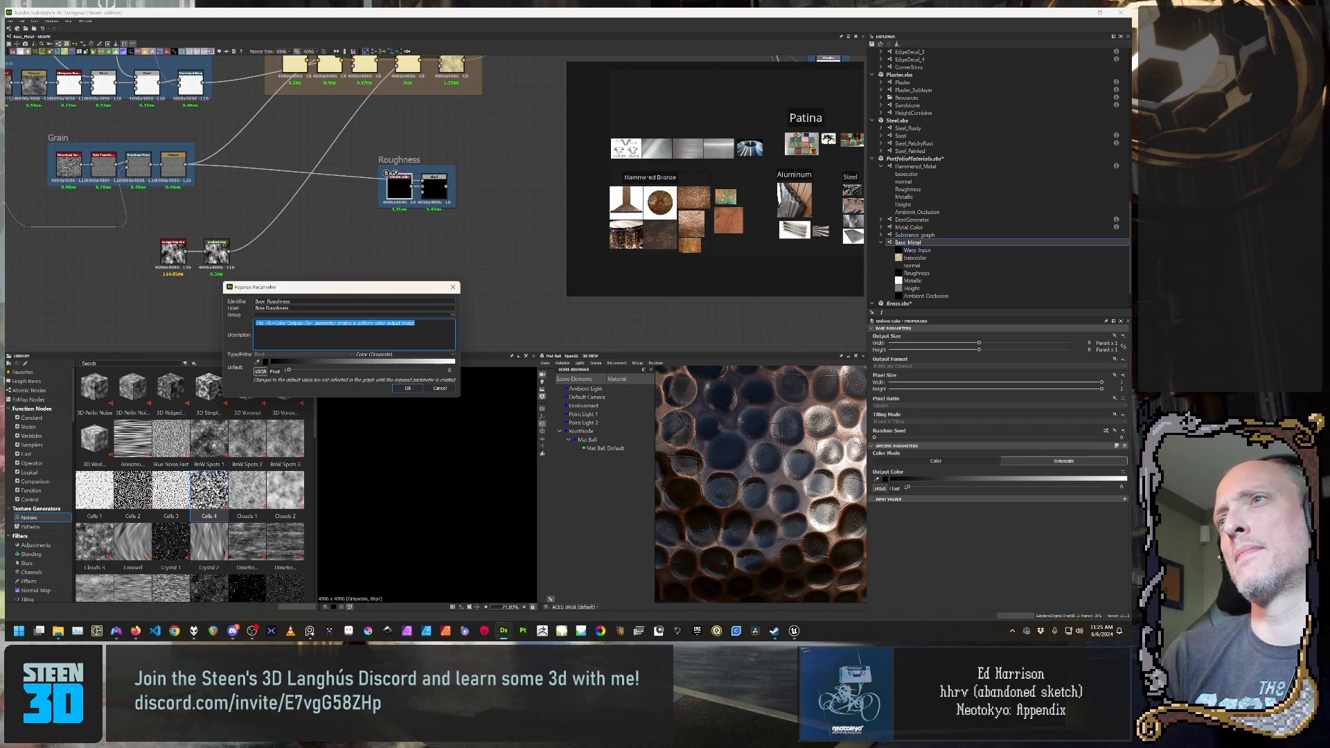
pyautogui.press('BackSpace')
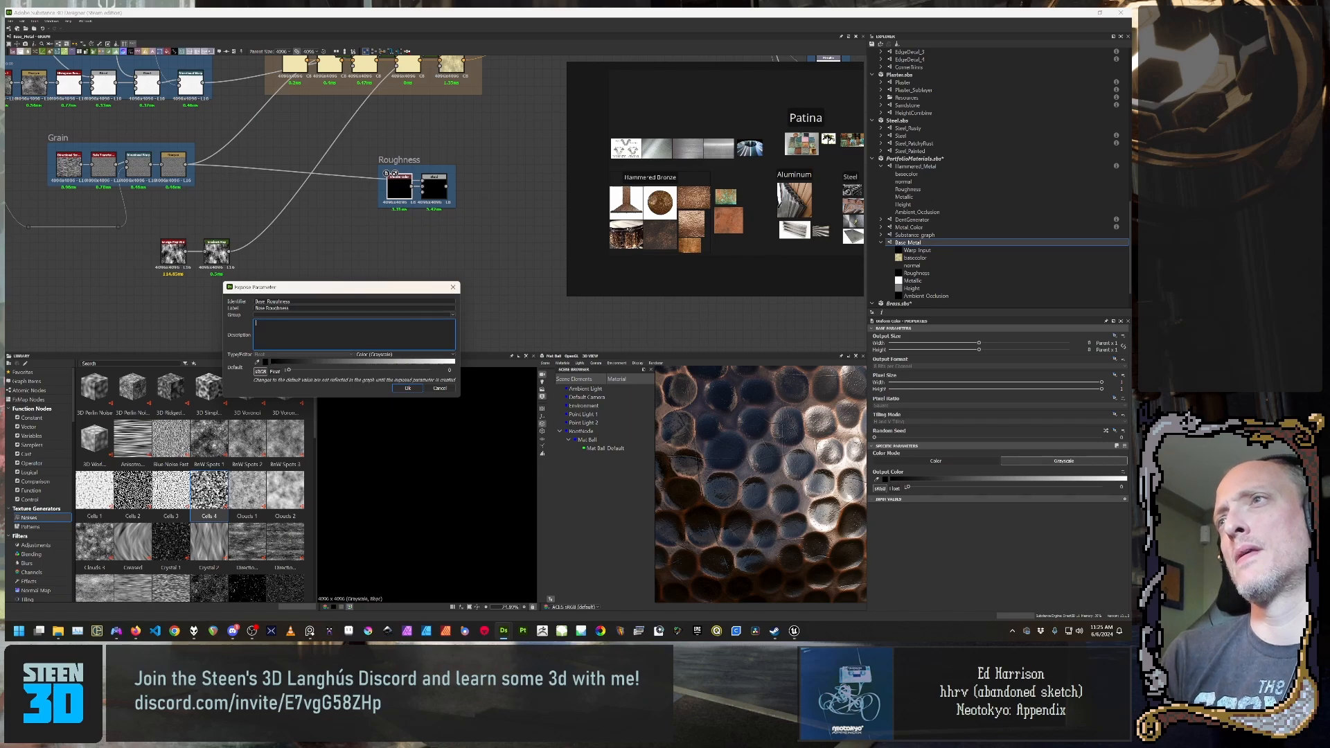
pyautogui.click(408, 388)
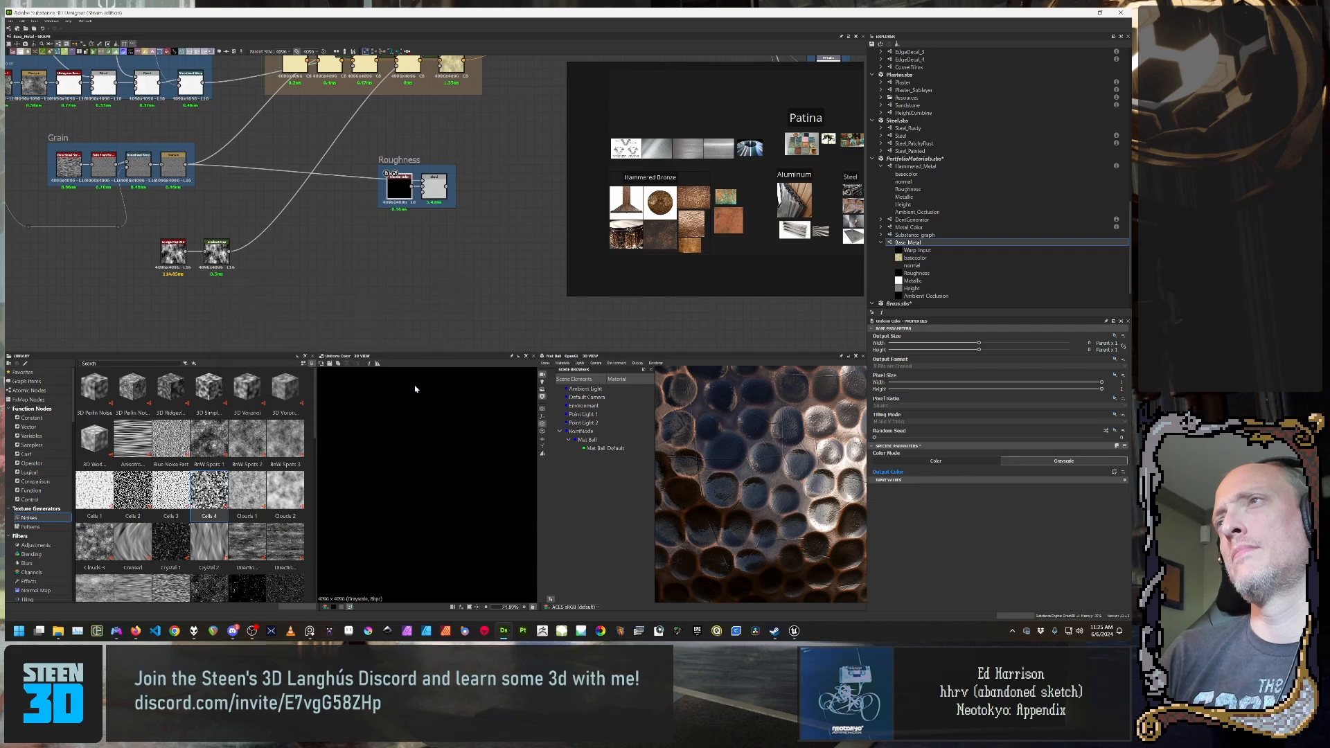
# Step: Connect the Roughness group's Blend output to the Roughness input of the Base Material node in the Preview group
pyautogui.click(436, 187)
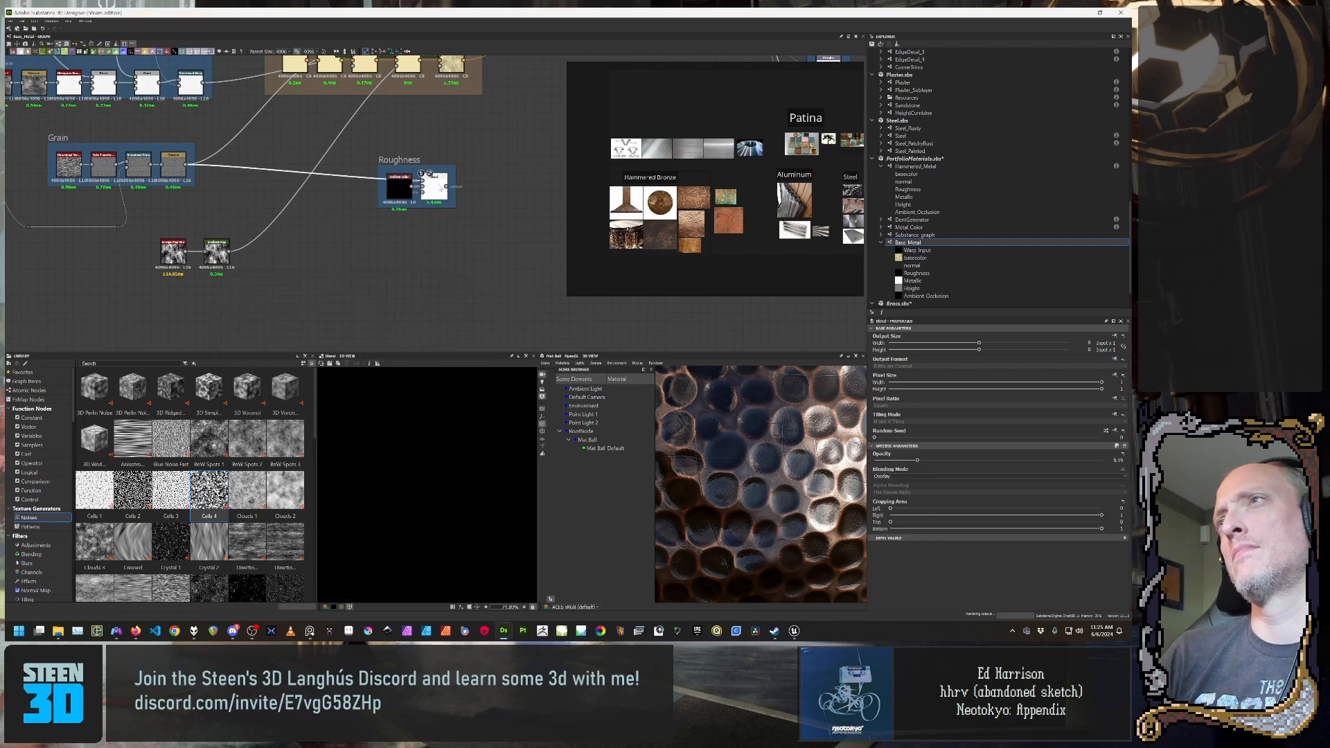
pyautogui.click(399, 188)
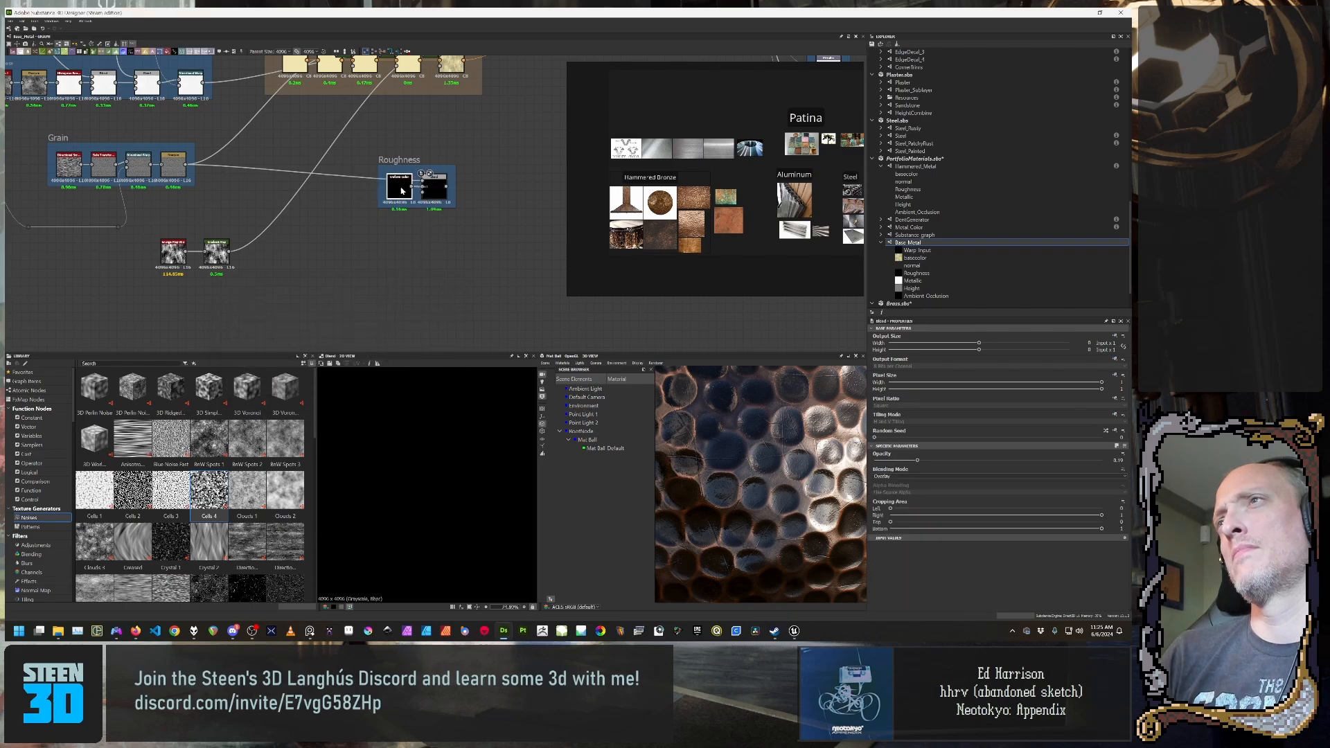
pyautogui.click(432, 192)
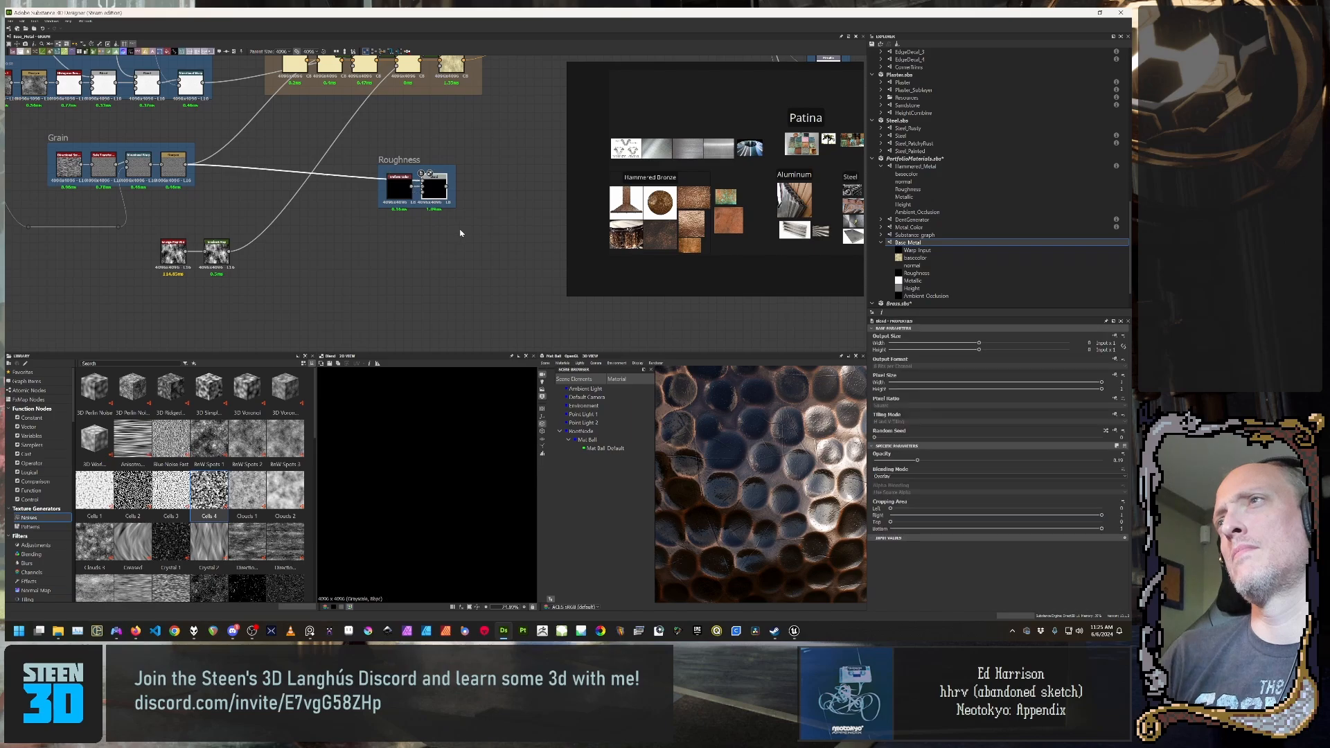
pyautogui.moveTo(460, 231); pyautogui.dragTo(183, 268, button='middle')
pyautogui.scroll(-3, 409, 265)
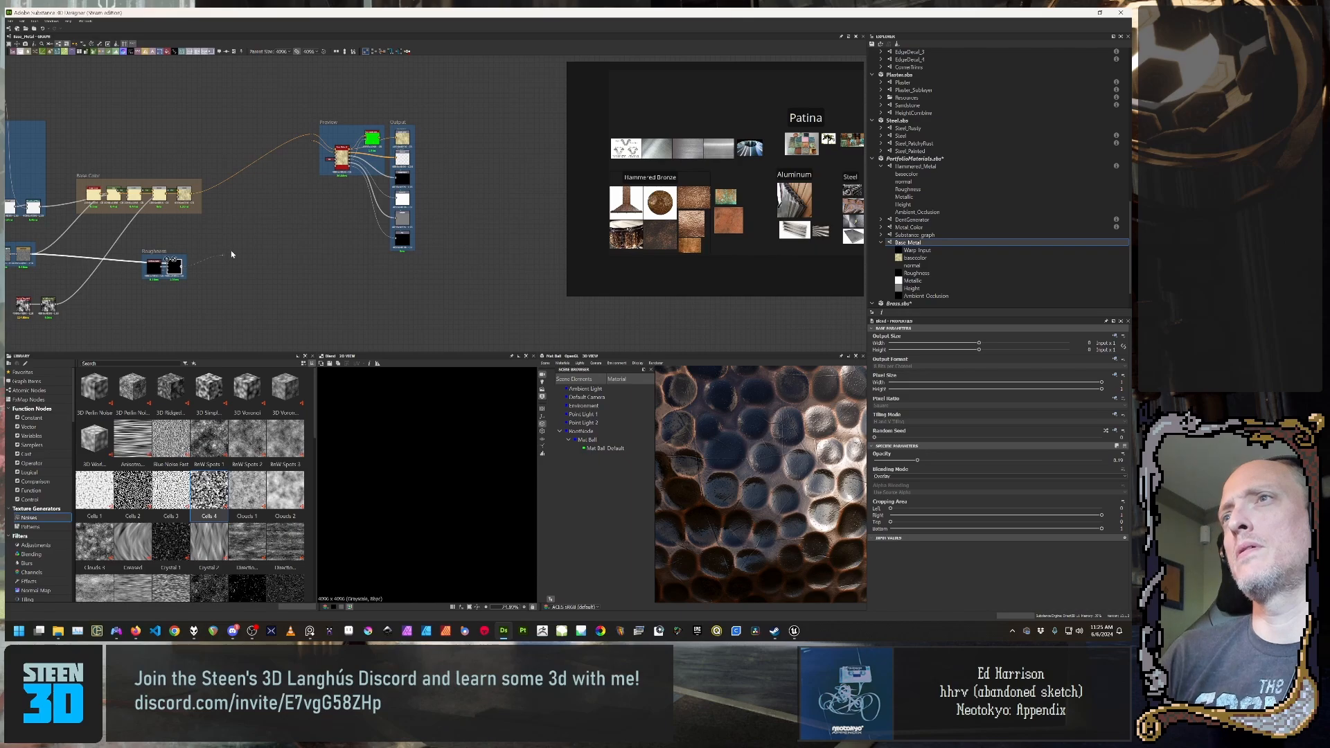
pyautogui.scroll(2, 236, 247)
pyautogui.scroll(3, 242, 244)
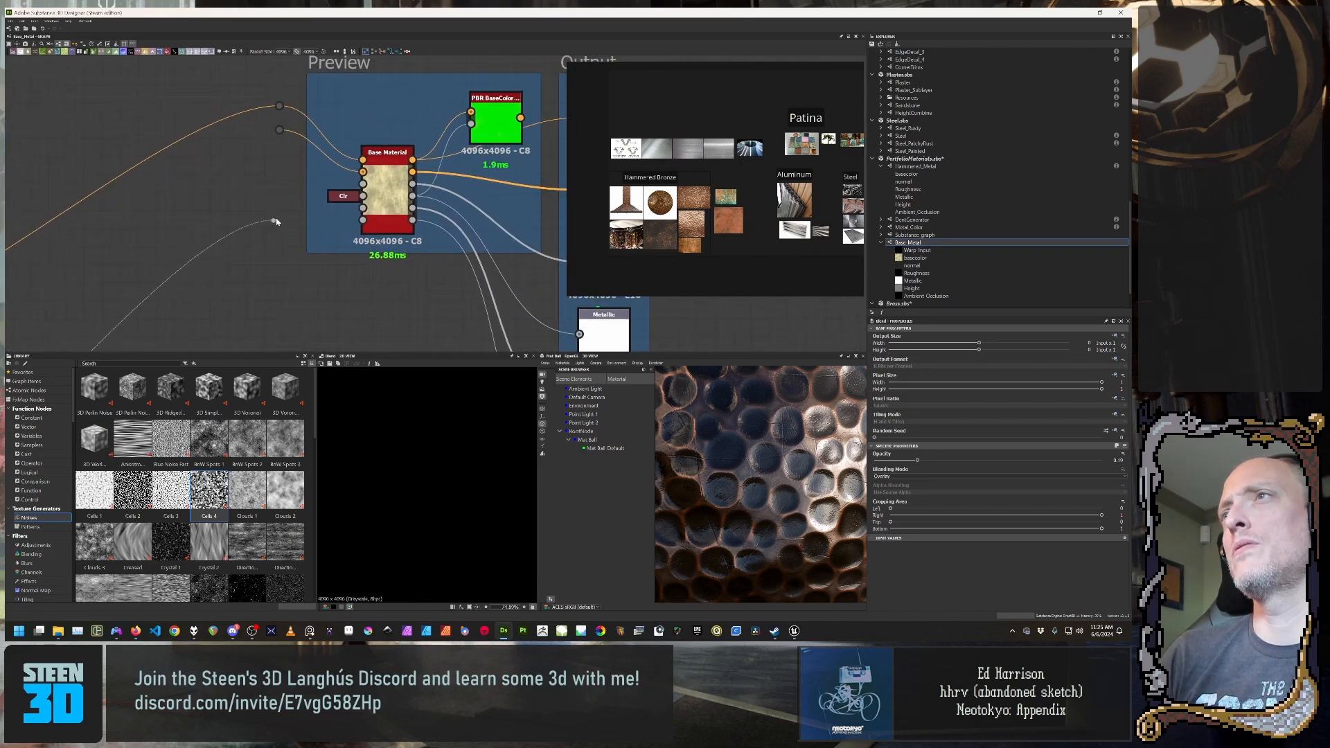
pyautogui.click(363, 182)
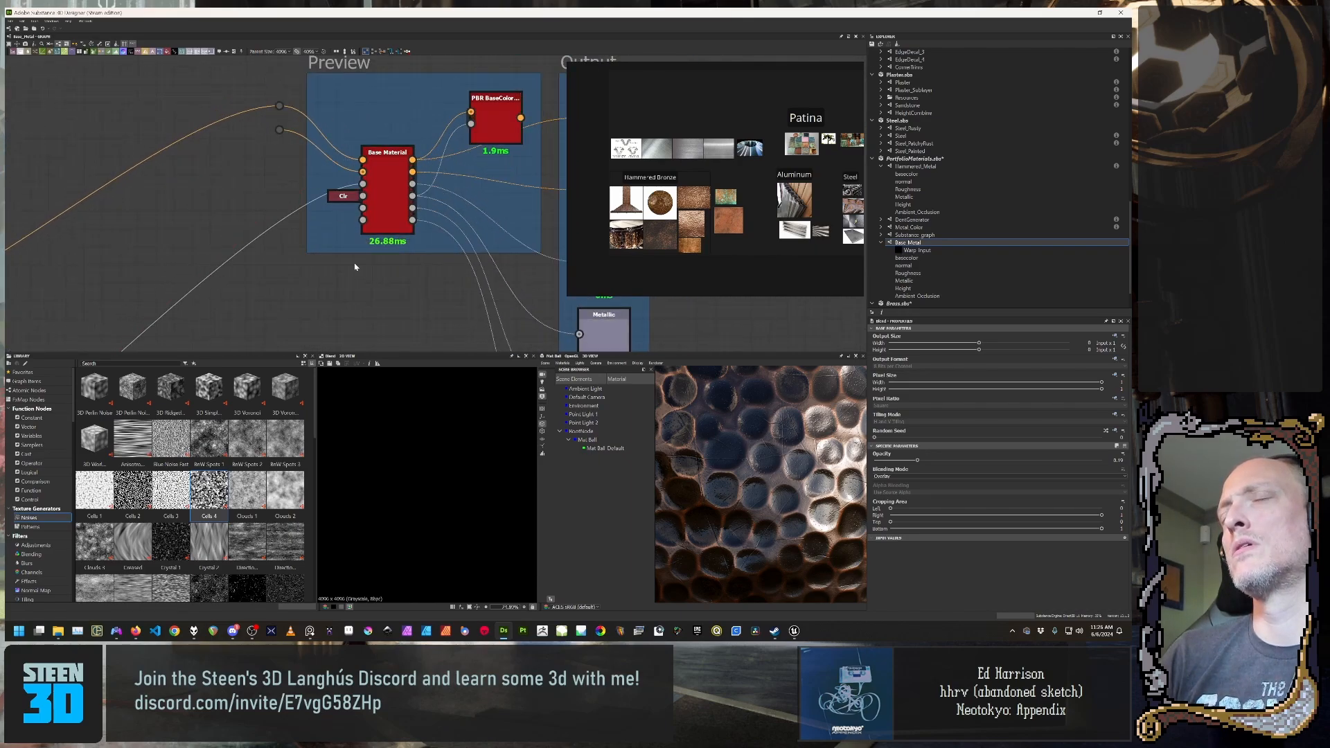
# Step: Compare the outputs of the Surface Imperfections group's final Directional Warp and the Grain group's Sharpen in the 2D view
pyautogui.scroll(-5, 305, 305)
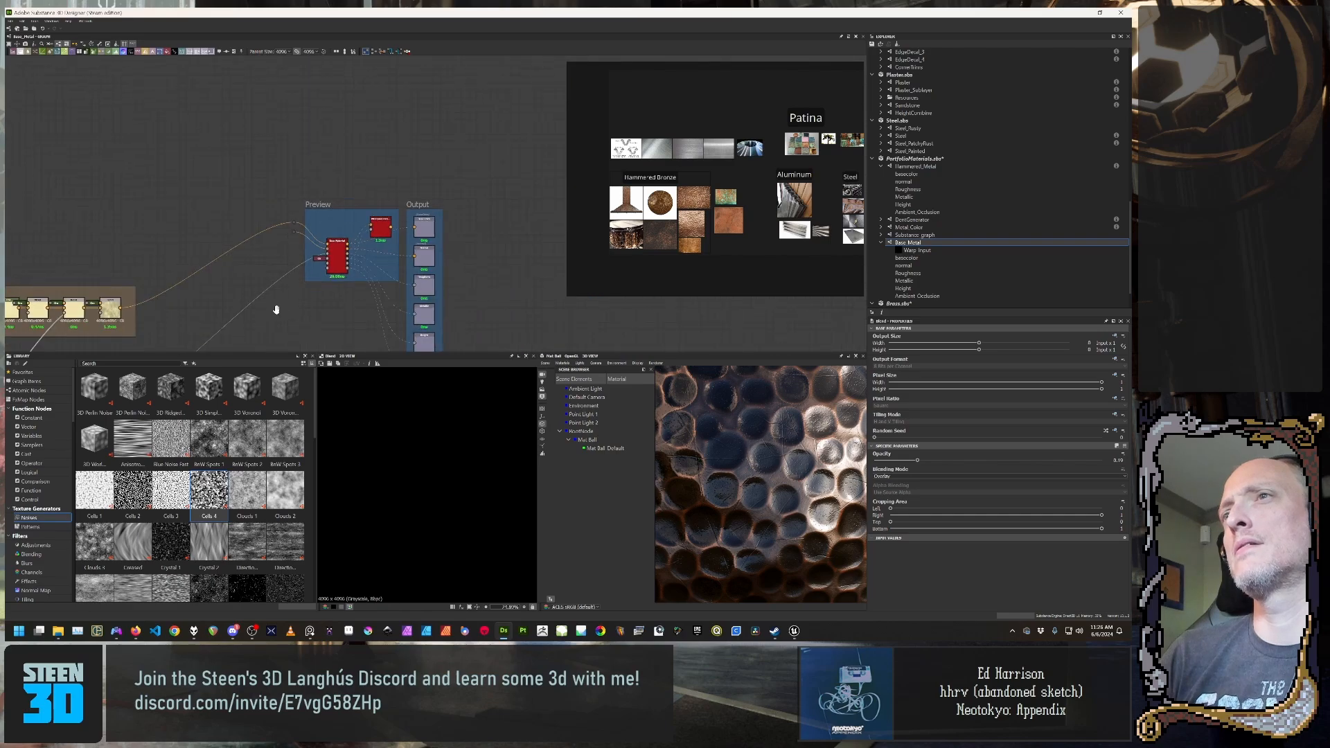
pyautogui.moveTo(276, 308); pyautogui.dragTo(367, 173, button='middle')
pyautogui.scroll(1, 374, 205)
pyautogui.scroll(2, 359, 229)
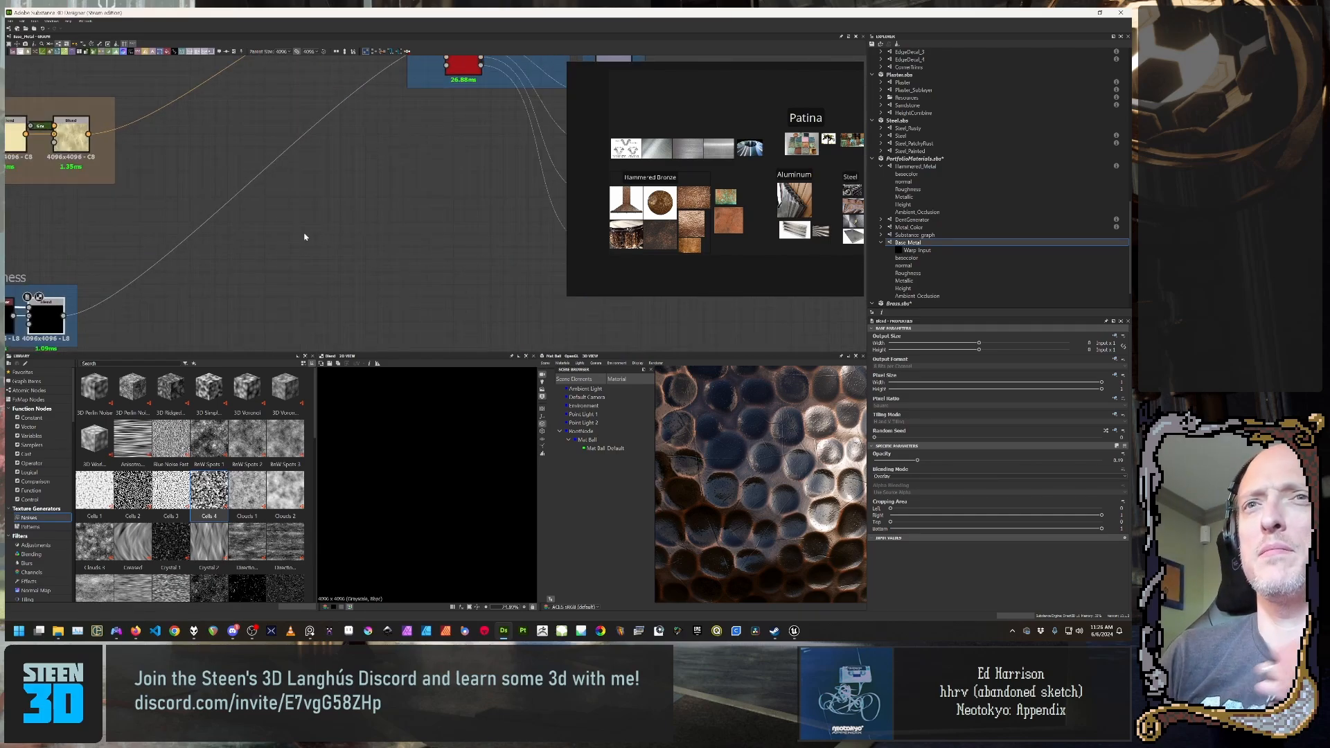
pyautogui.scroll(-3, 220, 247)
pyautogui.moveTo(160, 257); pyautogui.dragTo(280, 247, button='middle')
pyautogui.scroll(2, 263, 256)
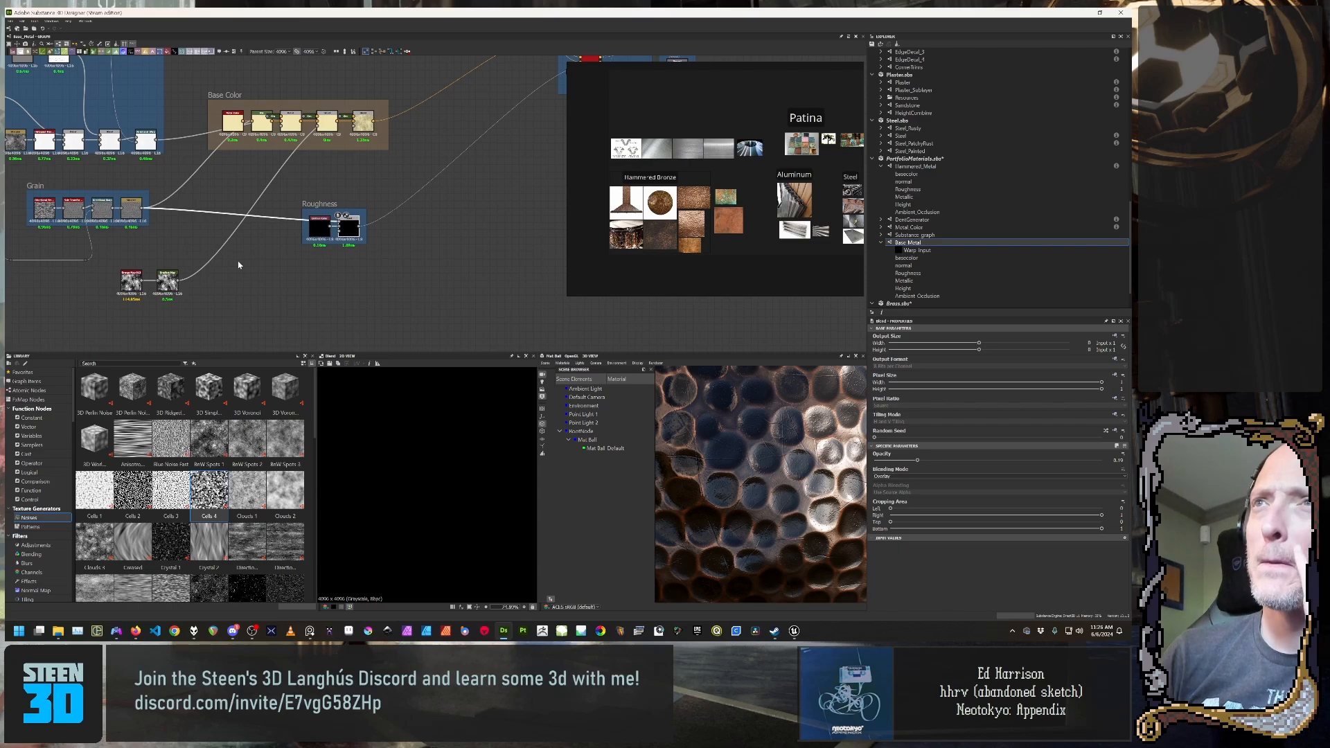
pyautogui.scroll(-2, 216, 208)
pyautogui.moveTo(211, 216); pyautogui.dragTo(198, 242, button='middle')
pyautogui.doubleClick(156, 190)
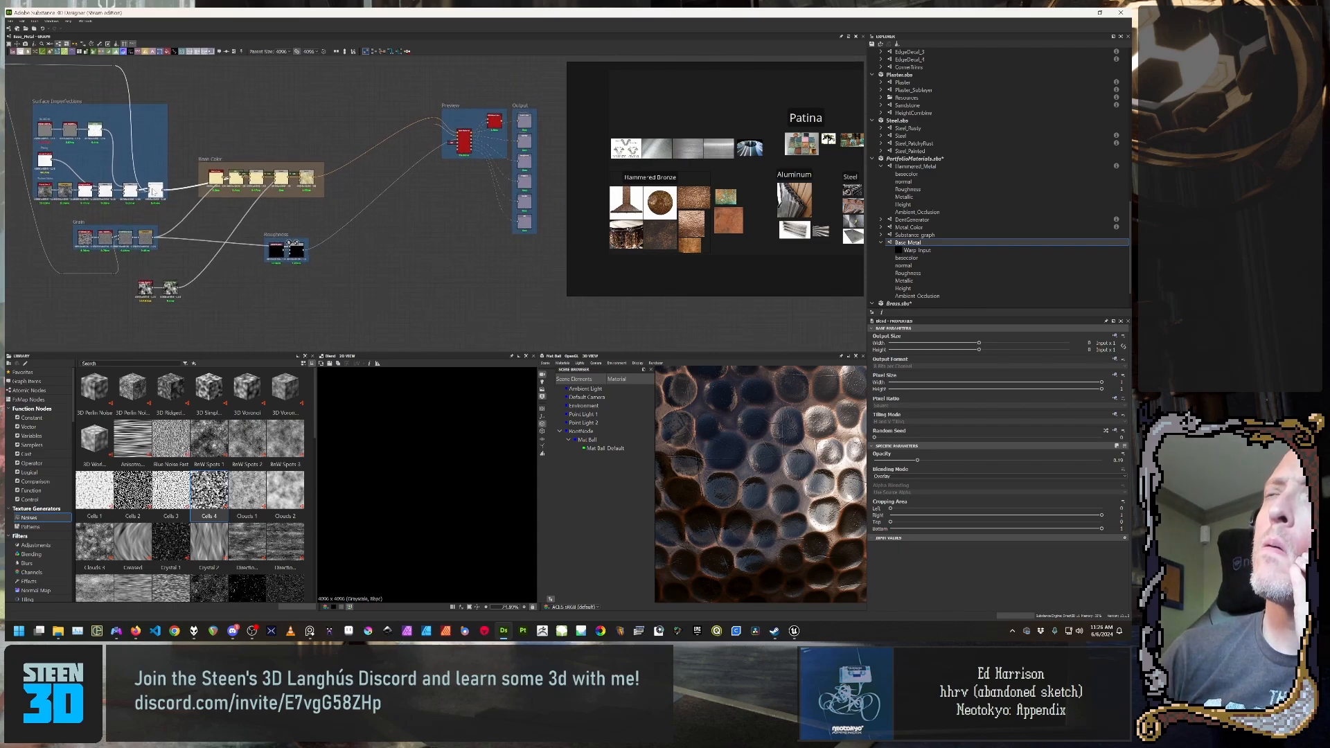
pyautogui.scroll(4, 402, 425)
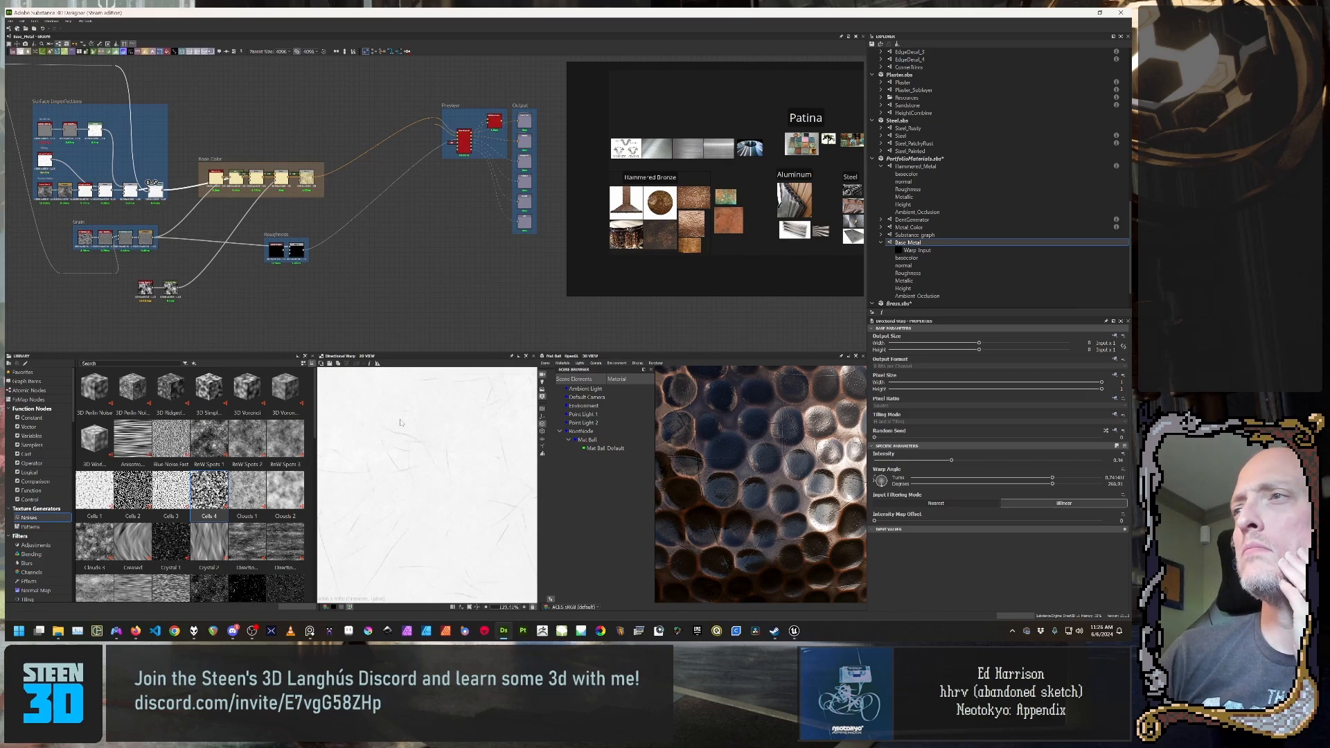
pyautogui.doubleClick(148, 240)
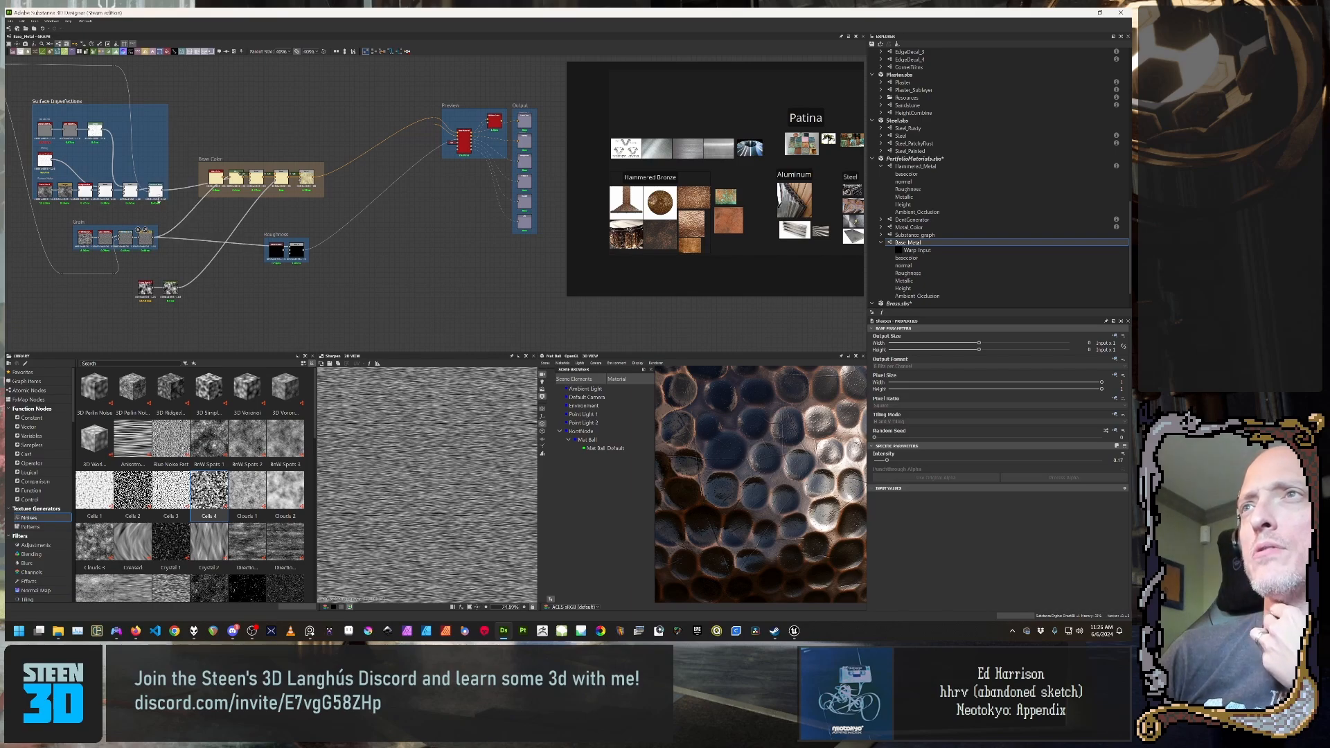
pyautogui.doubleClick(158, 194)
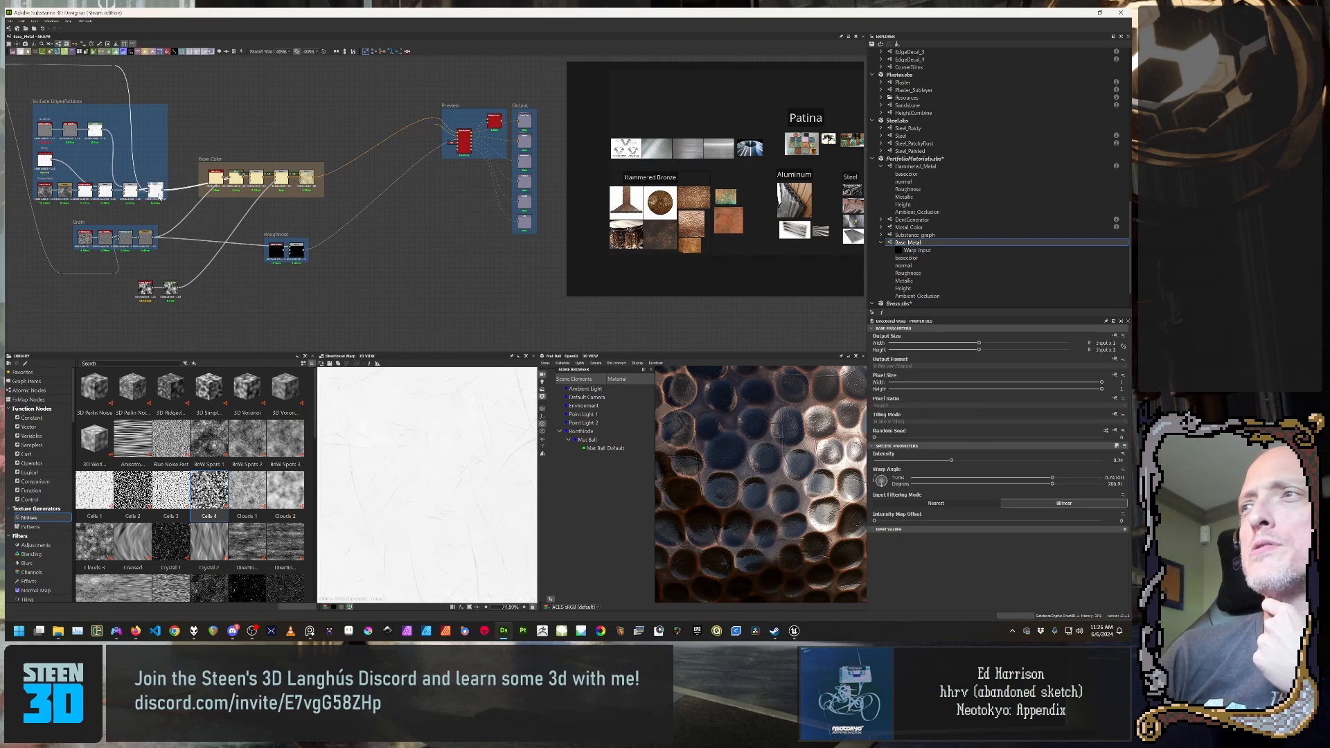
# Step: Examine the Surface Imperfections Directional Warp's scratch detail in the 2D view, both close up and as a whole
pyautogui.moveTo(205, 229); pyautogui.dragTo(299, 240, button='middle')
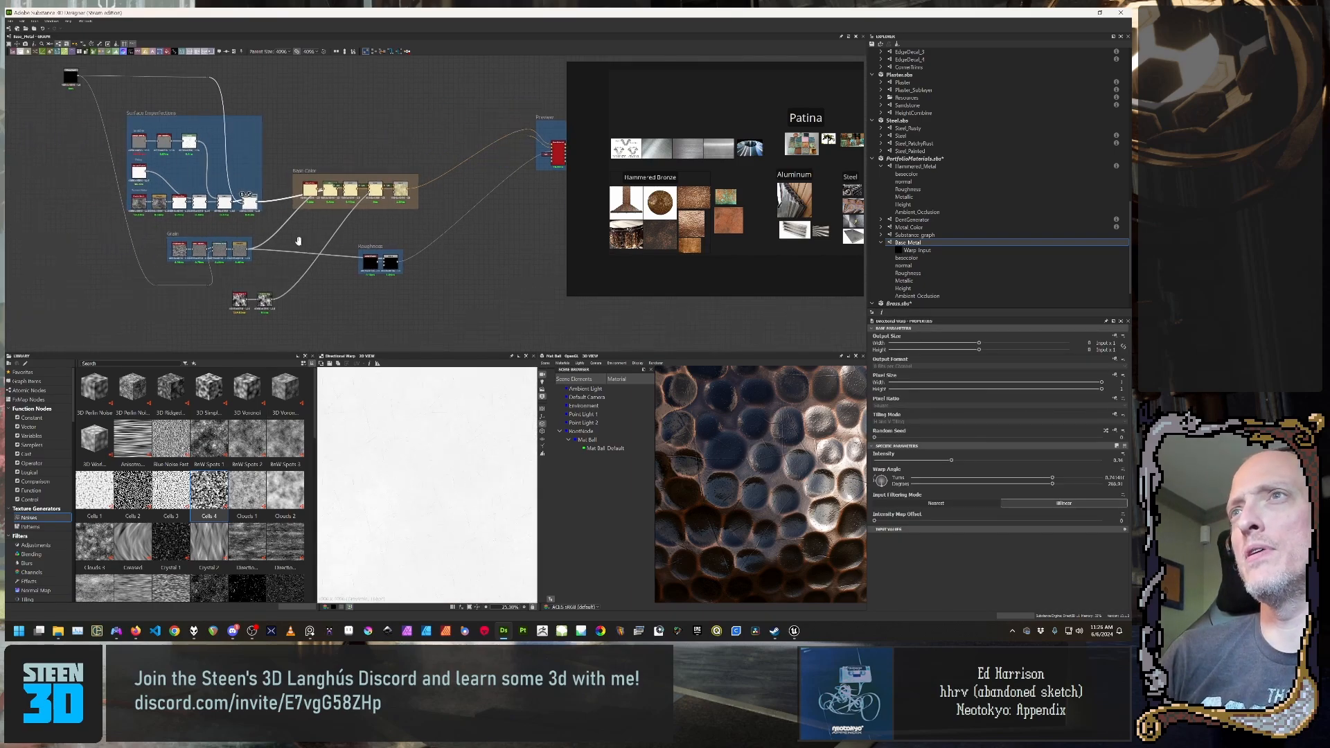
pyautogui.scroll(4, 299, 241)
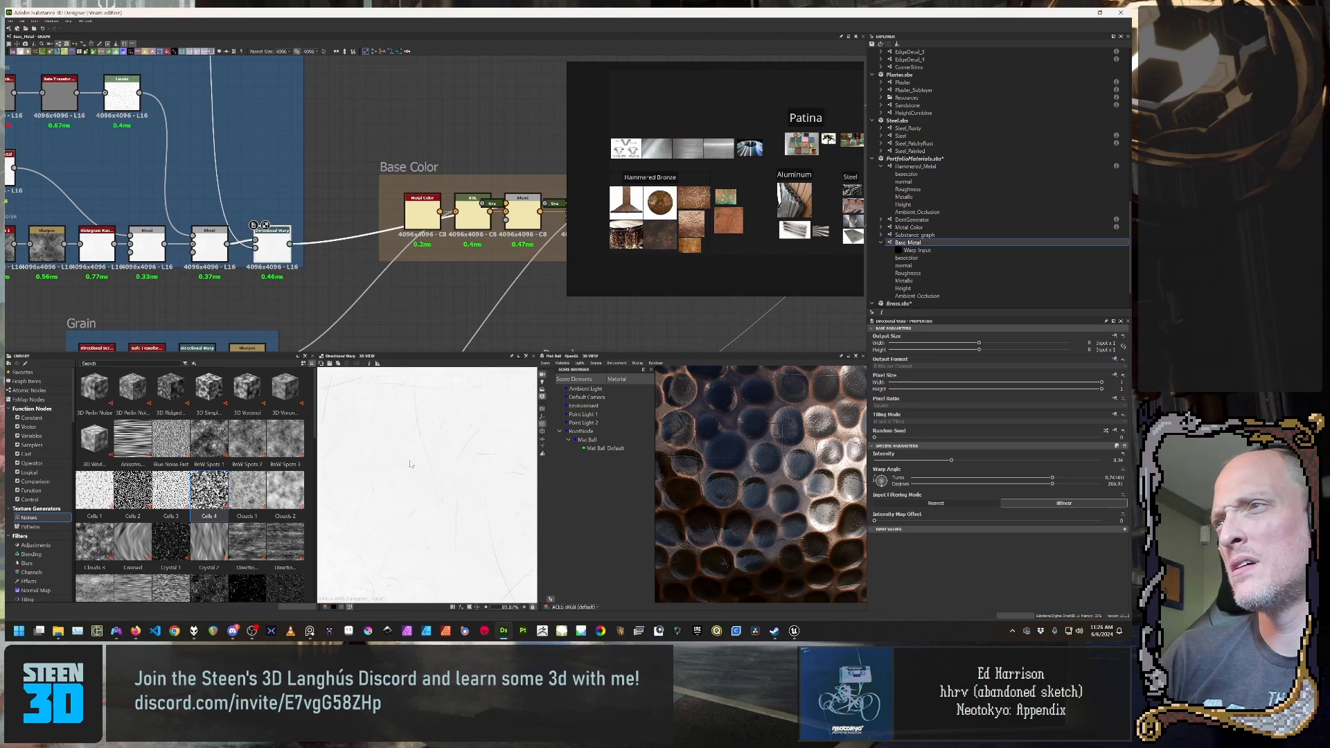
pyautogui.scroll(10, 409, 453)
pyautogui.scroll(-4, 409, 454)
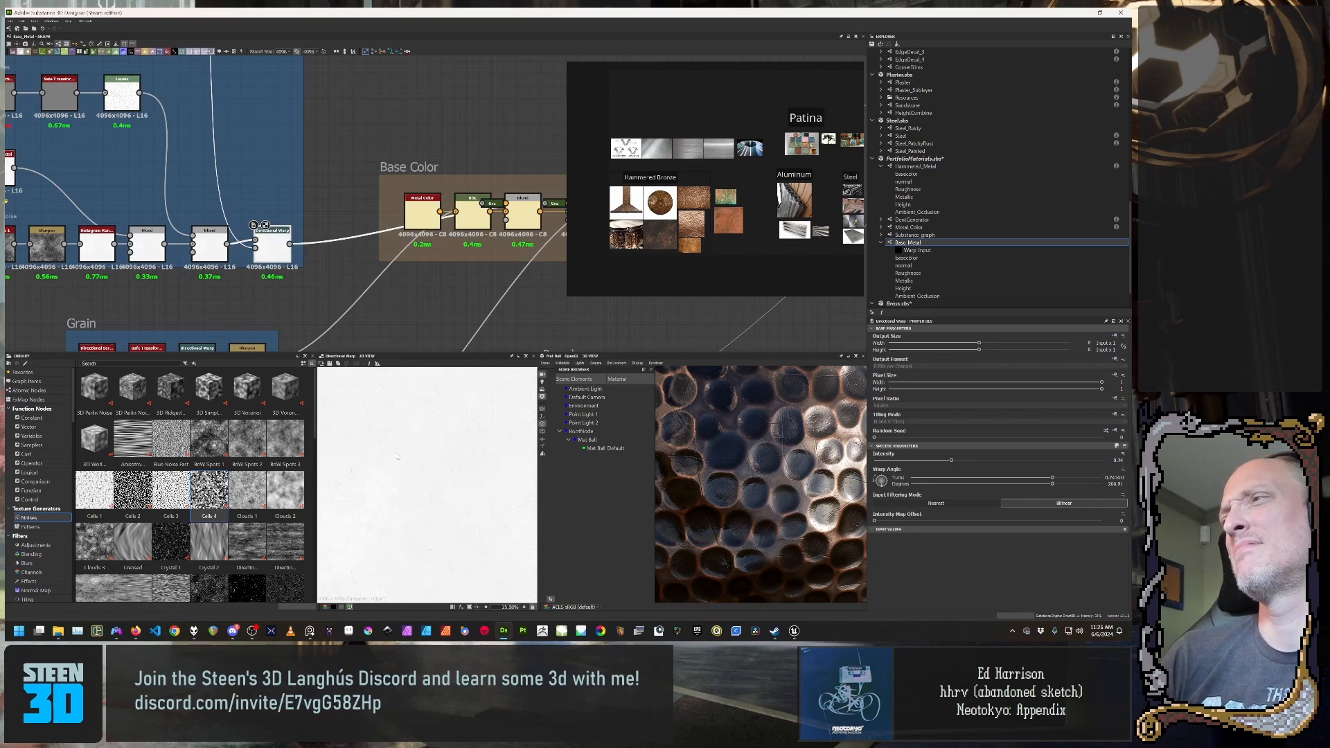
pyautogui.scroll(-2, 397, 457)
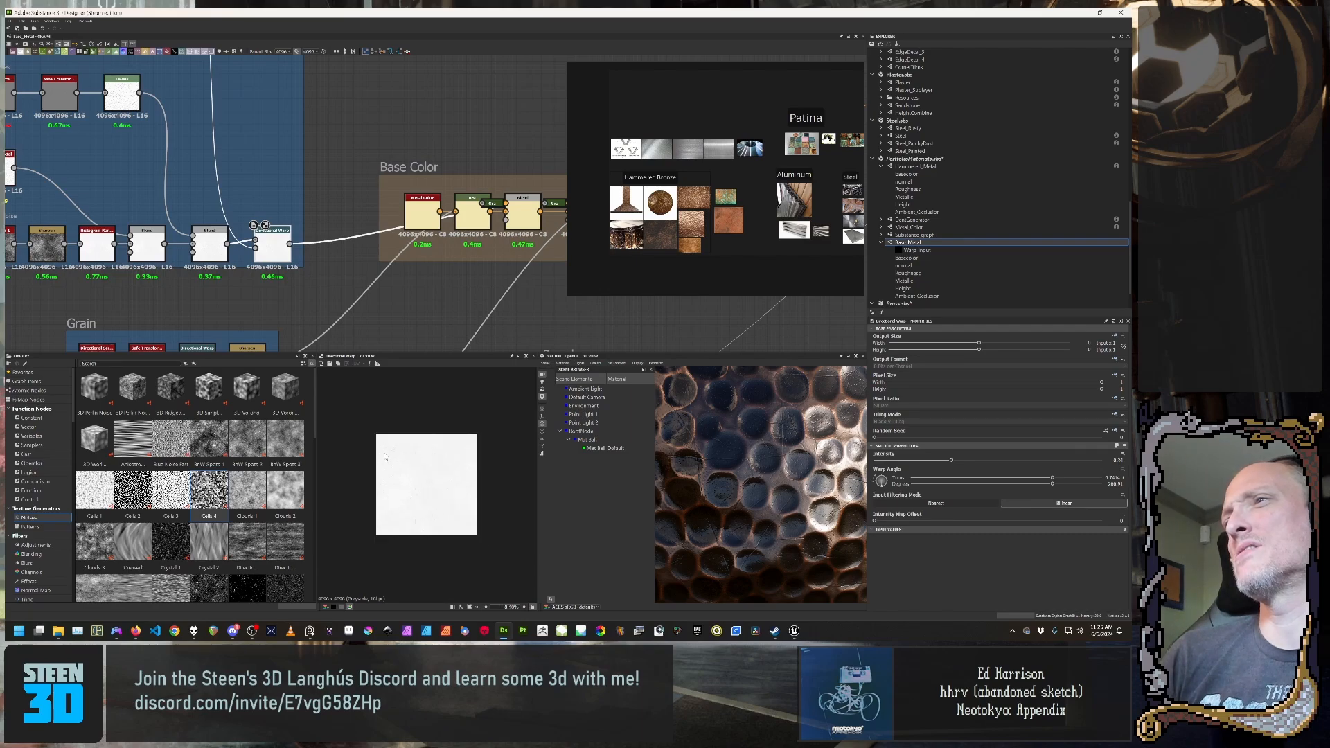
pyautogui.scroll(1, 385, 456)
pyautogui.scroll(1, 385, 456)
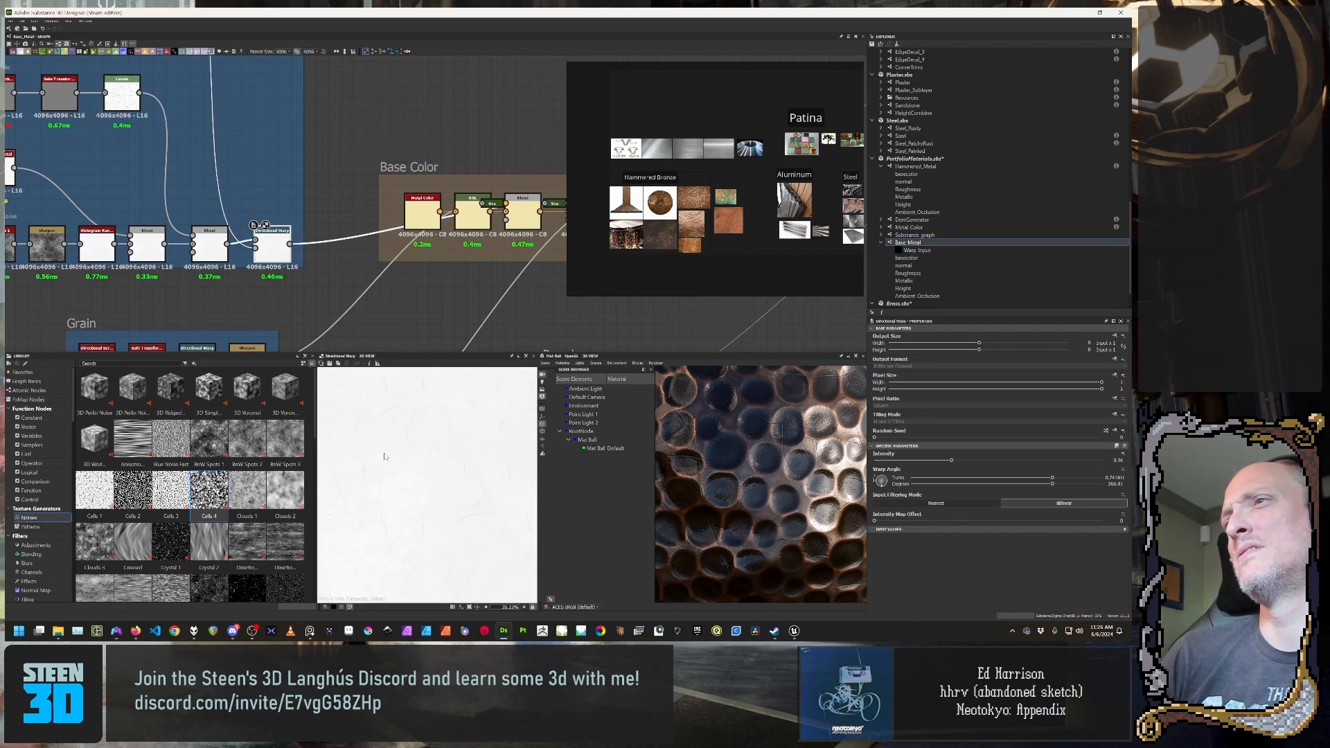
pyautogui.scroll(-10, 385, 456)
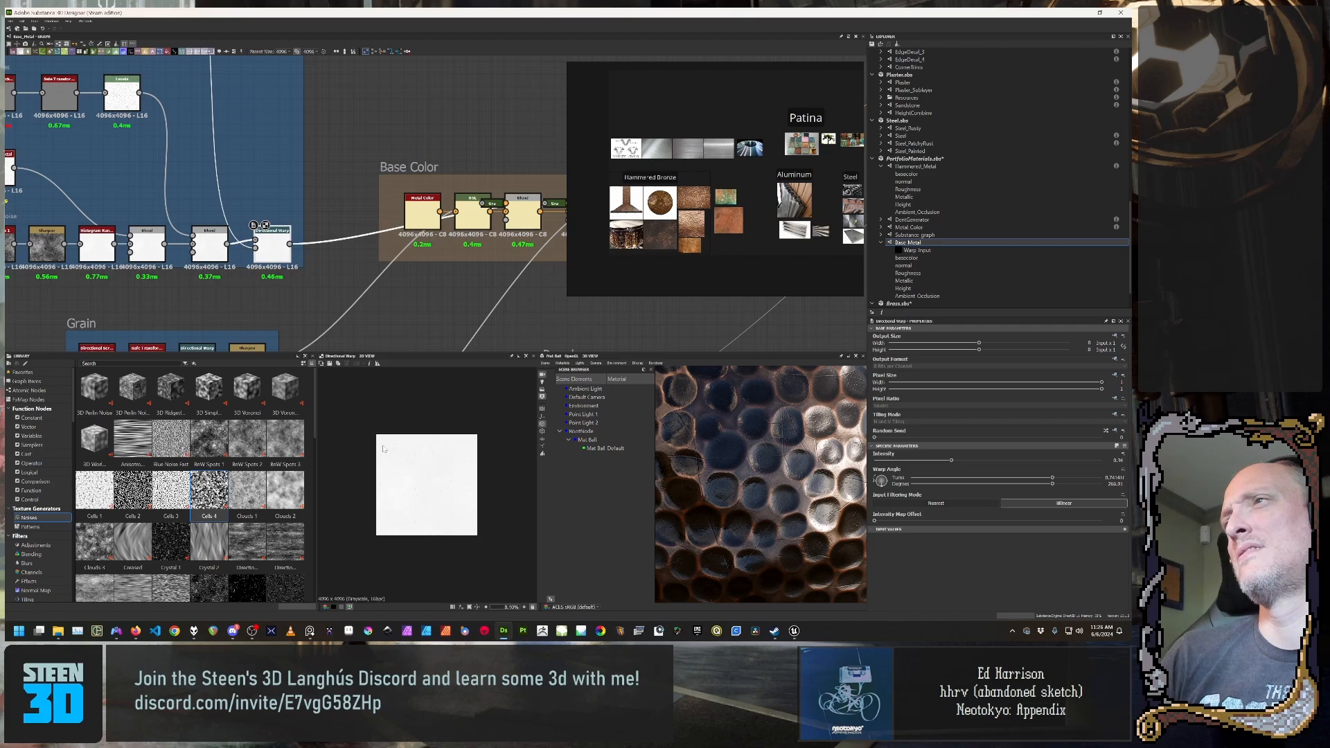
# Step: Connect the output of the Surface Imperfections group's final Directional Warp to the Height input of the Base Material node
pyautogui.moveTo(363, 281); pyautogui.dragTo(170, 272, button='middle')
pyautogui.scroll(-3, 213, 275)
pyautogui.scroll(-4, 240, 226)
pyautogui.moveTo(263, 272); pyautogui.dragTo(206, 249, button='middle')
pyautogui.moveTo(154, 228); pyautogui.dragTo(416, 150)
pyautogui.scroll(5, 403, 194)
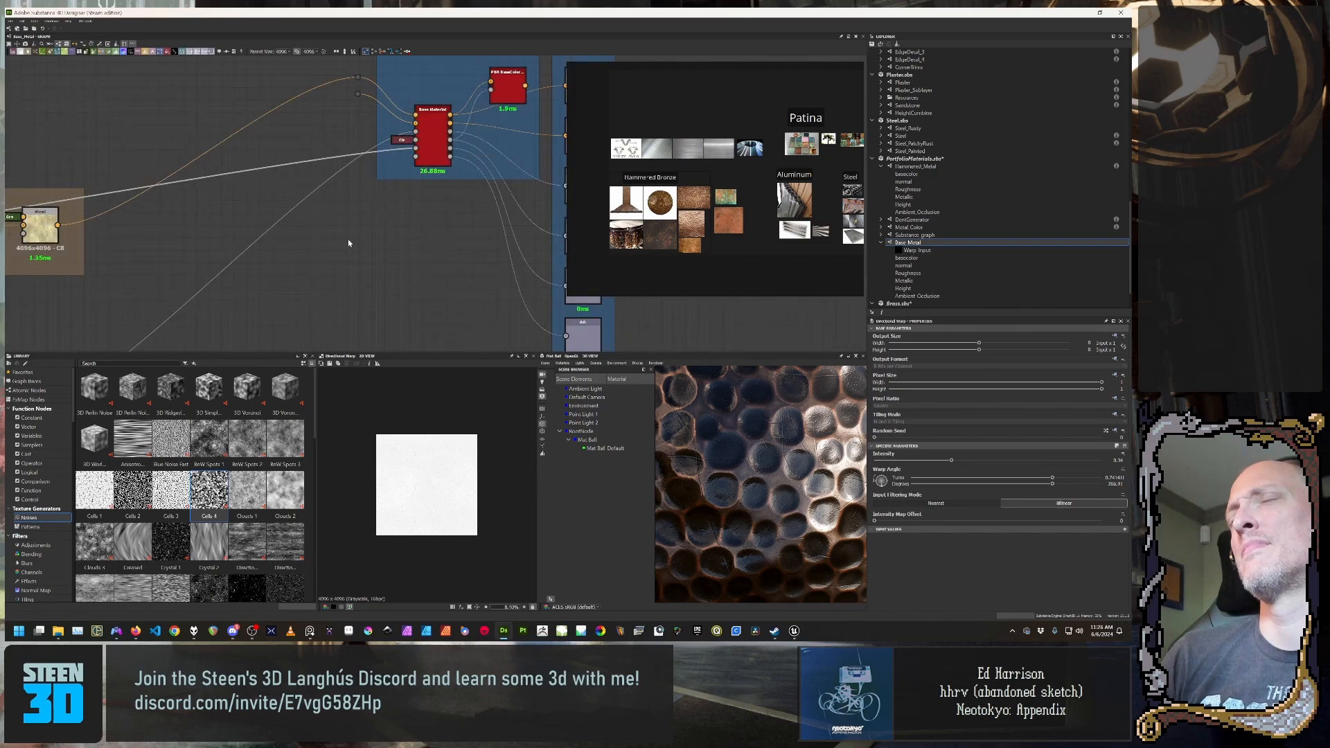
pyautogui.scroll(-6, 346, 243)
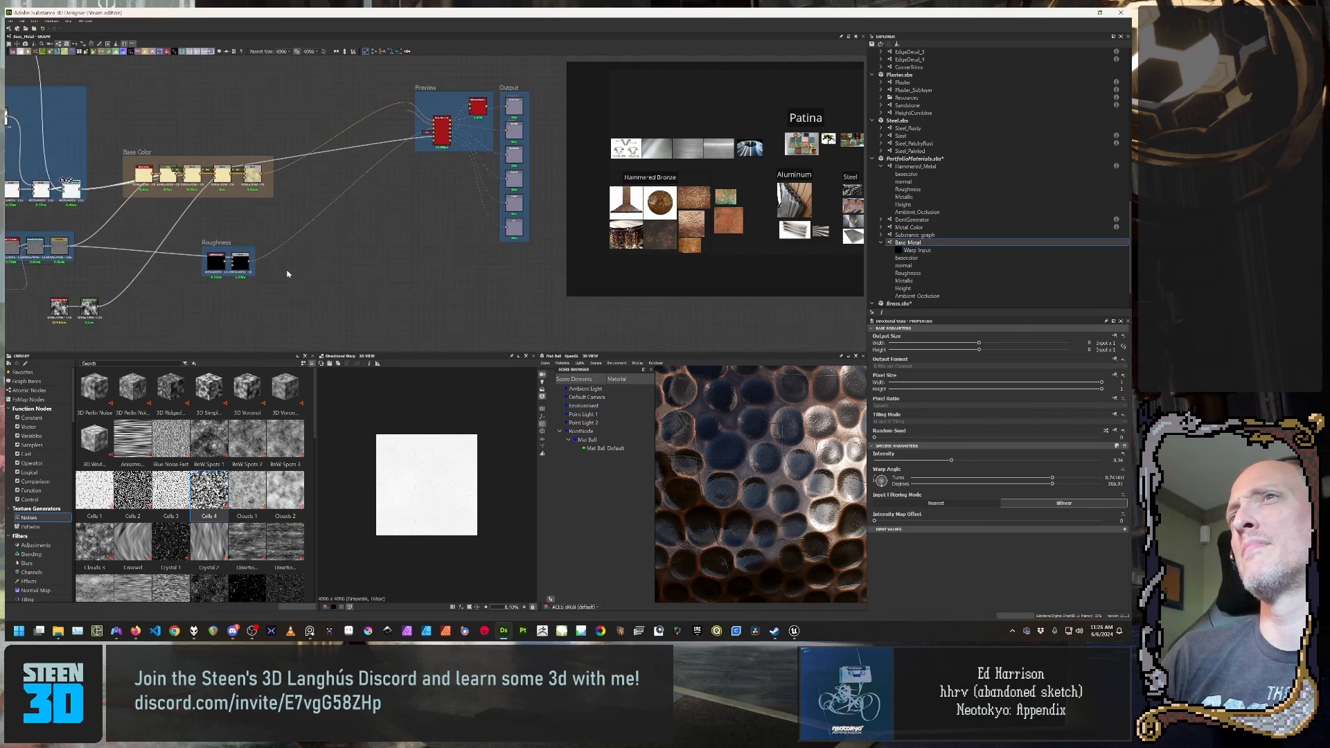
# Step: Add an Ambient Occlusion filter node to the graph and place it between the Roughness and Preview groups
pyautogui.moveTo(287, 274); pyautogui.dragTo(365, 249, button='middle')
pyautogui.click(370, 242)
pyautogui.press('space')
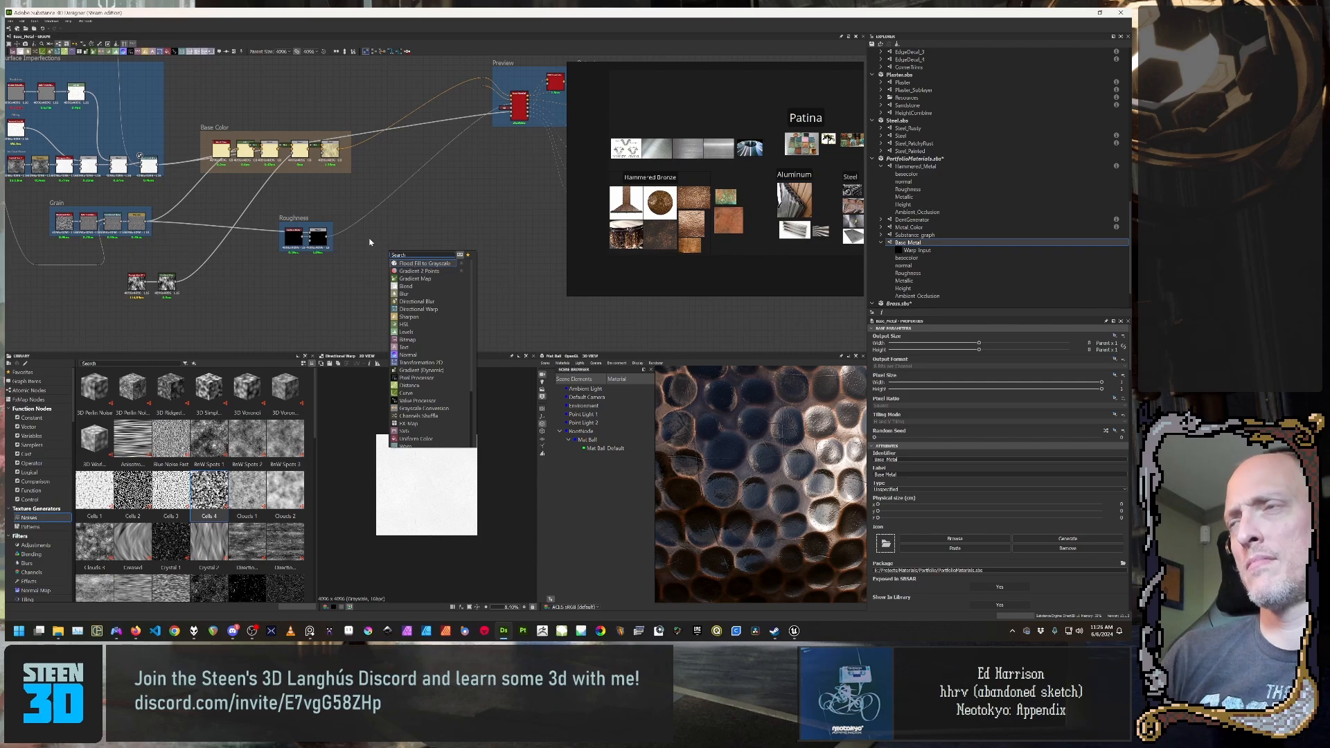
pyautogui.write('am')
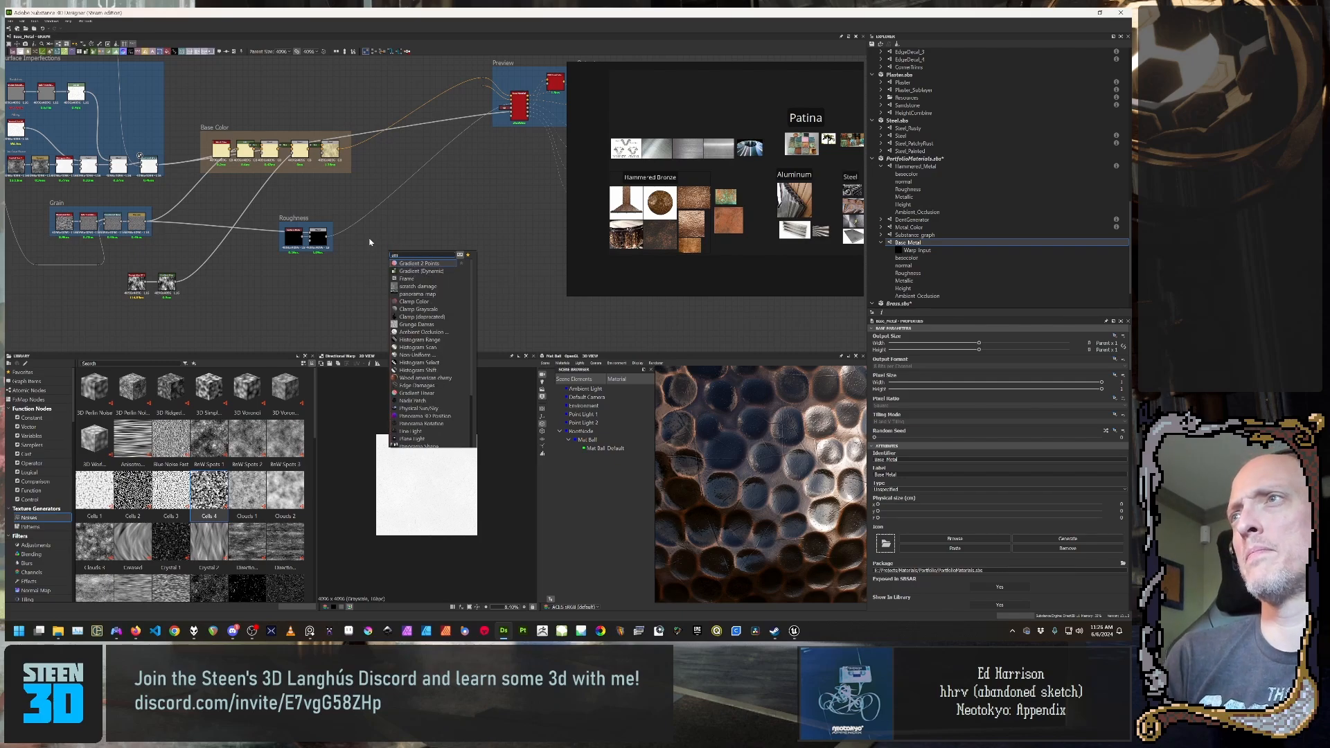
pyautogui.write('bi')
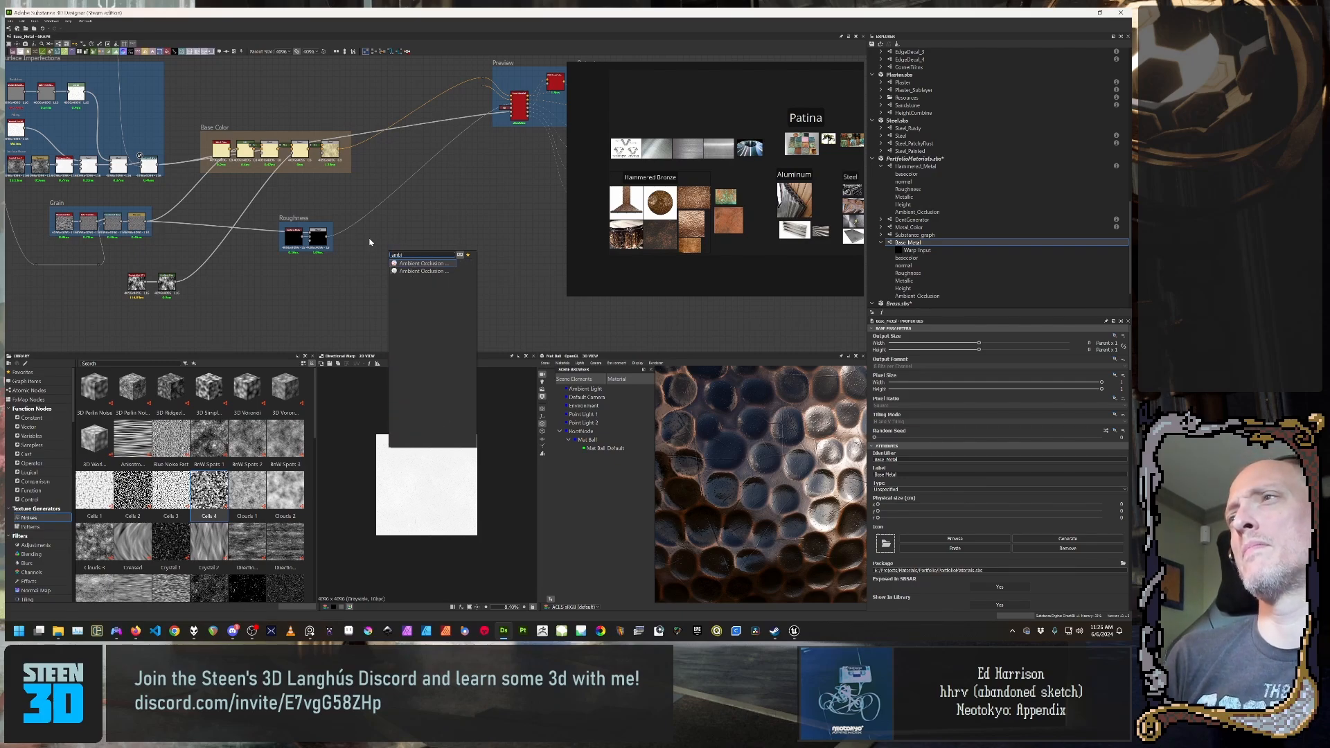
pyautogui.click(440, 266)
pyautogui.moveTo(388, 244); pyautogui.dragTo(444, 208)
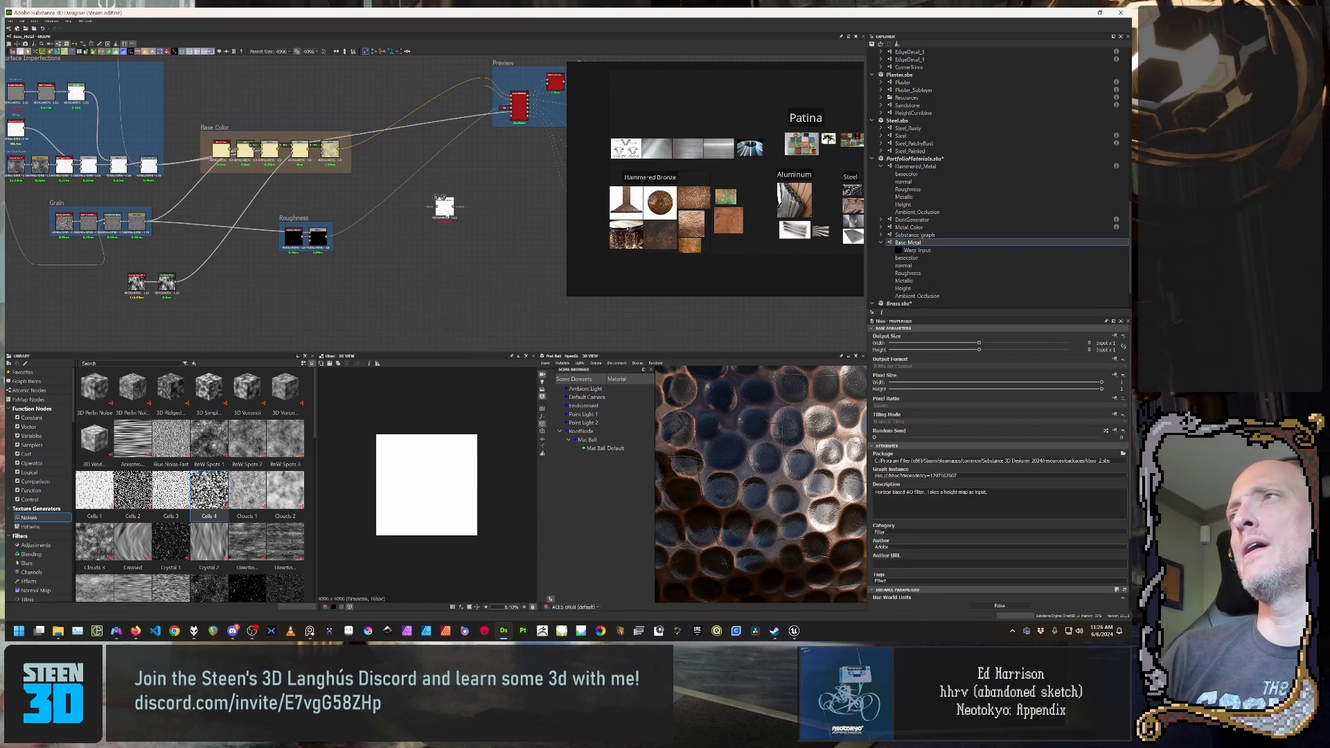
# Step: Connect the Surface Imperfections group's final Directional Warp to the Ambient Occlusion node's input and check the result in the 2D view
pyautogui.moveTo(288, 239); pyautogui.dragTo(320, 288, button='middle')
pyautogui.scroll(3, 236, 281)
pyautogui.moveTo(340, 237); pyautogui.dragTo(239, 256, button='middle')
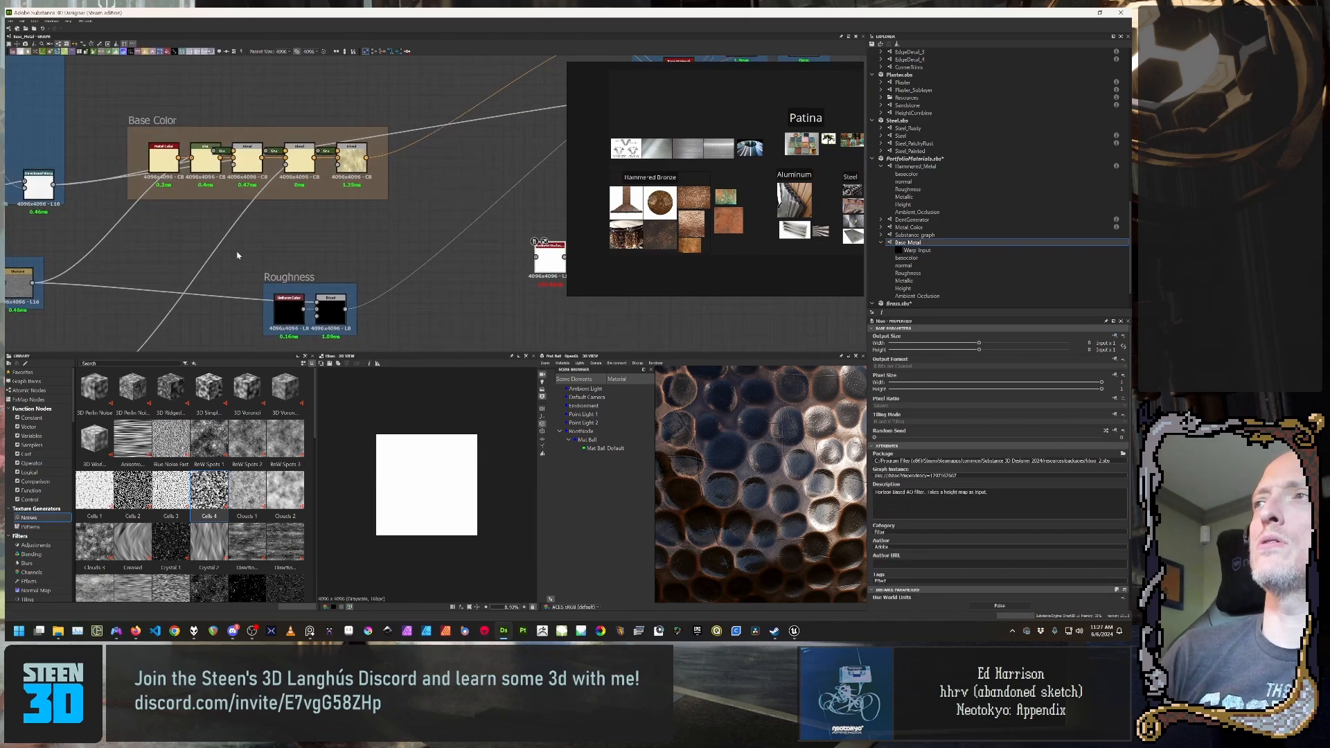
pyautogui.scroll(-1, 238, 255)
pyautogui.moveTo(83, 197); pyautogui.dragTo(473, 256)
pyautogui.scroll(13, 441, 510)
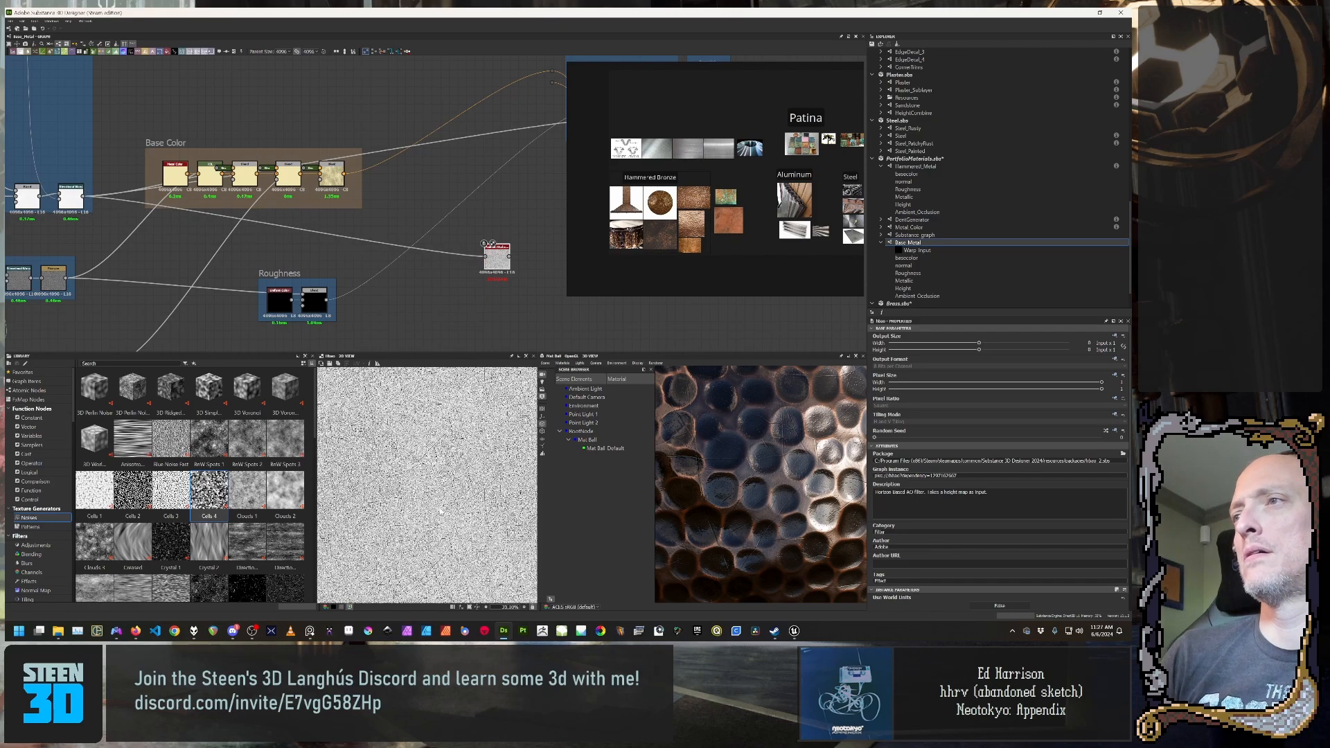
pyautogui.scroll(-5, 441, 512)
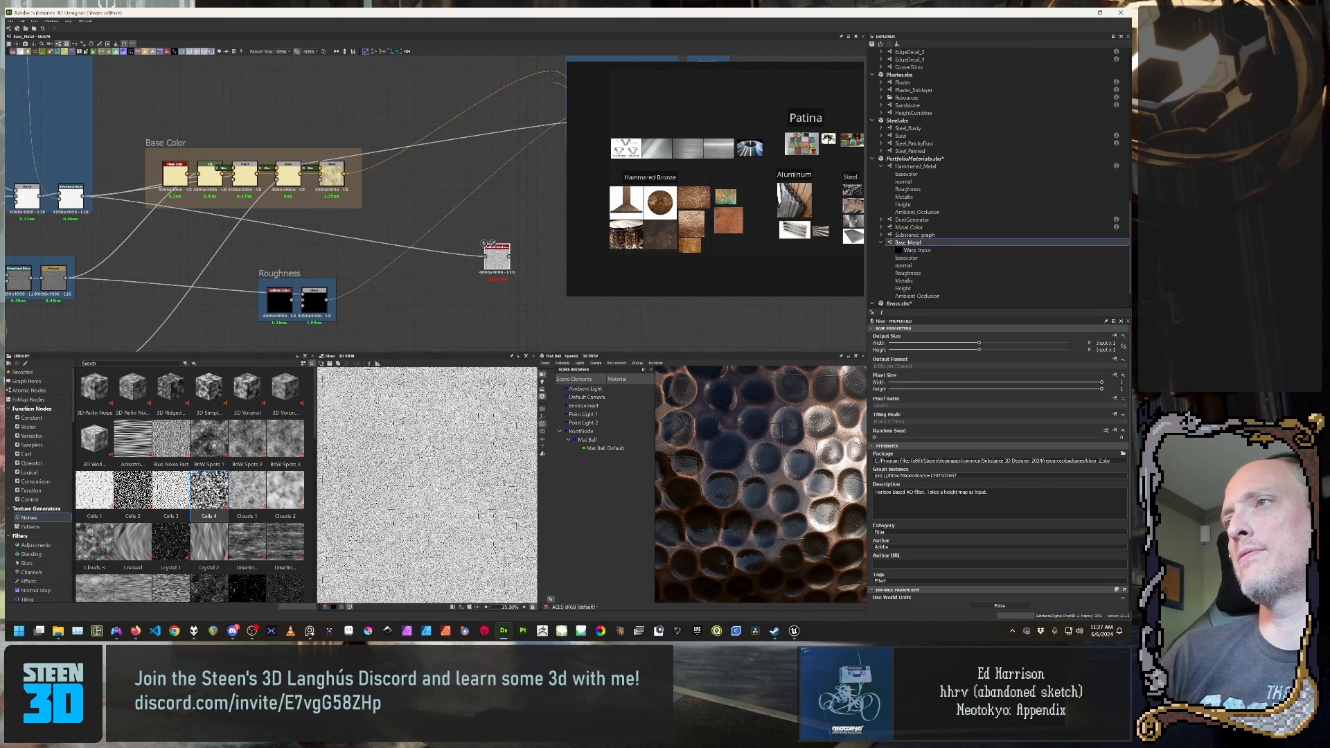
# Step: Connect the Ambient Occlusion node's output to the ambient occlusion input of the Base Material node
pyautogui.scroll(3, 428, 485)
pyautogui.moveTo(427, 223); pyautogui.dragTo(272, 279, button='middle')
pyautogui.moveTo(340, 321); pyautogui.dragTo(393, 243)
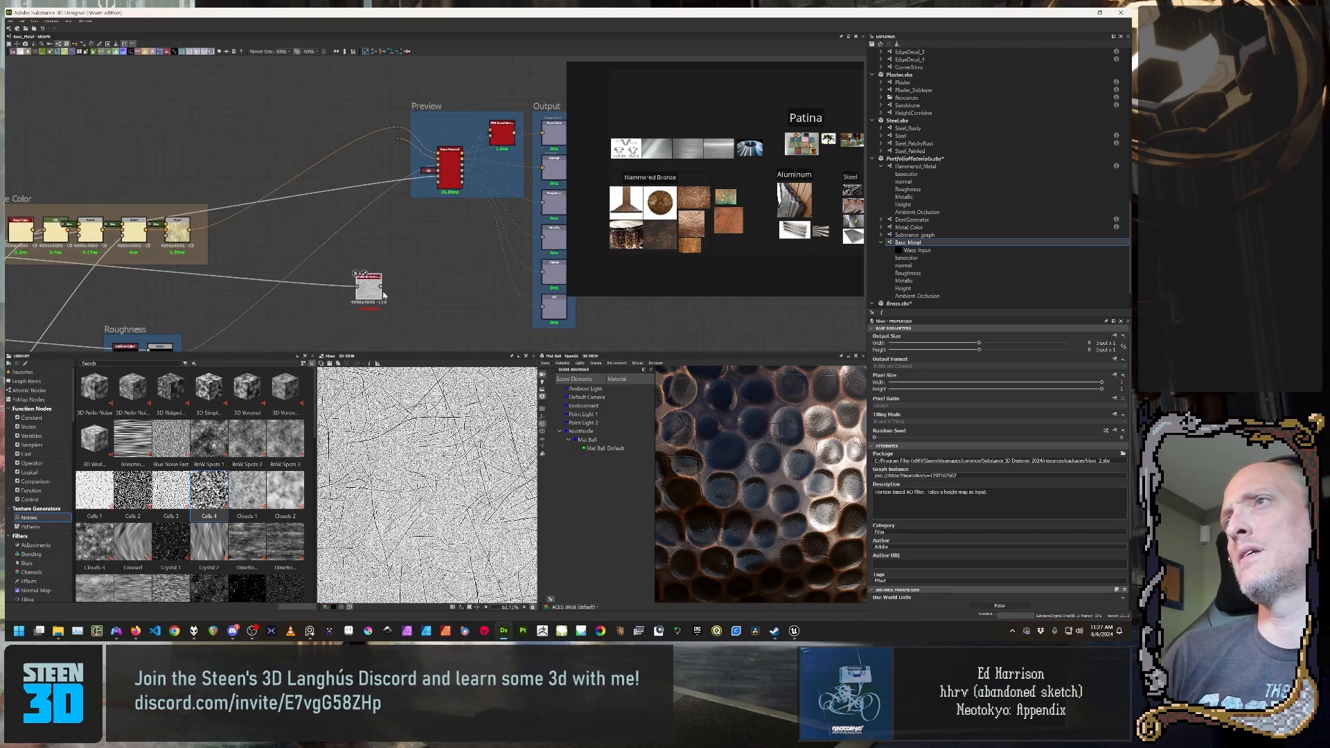
pyautogui.moveTo(430, 173); pyautogui.dragTo(446, 167)
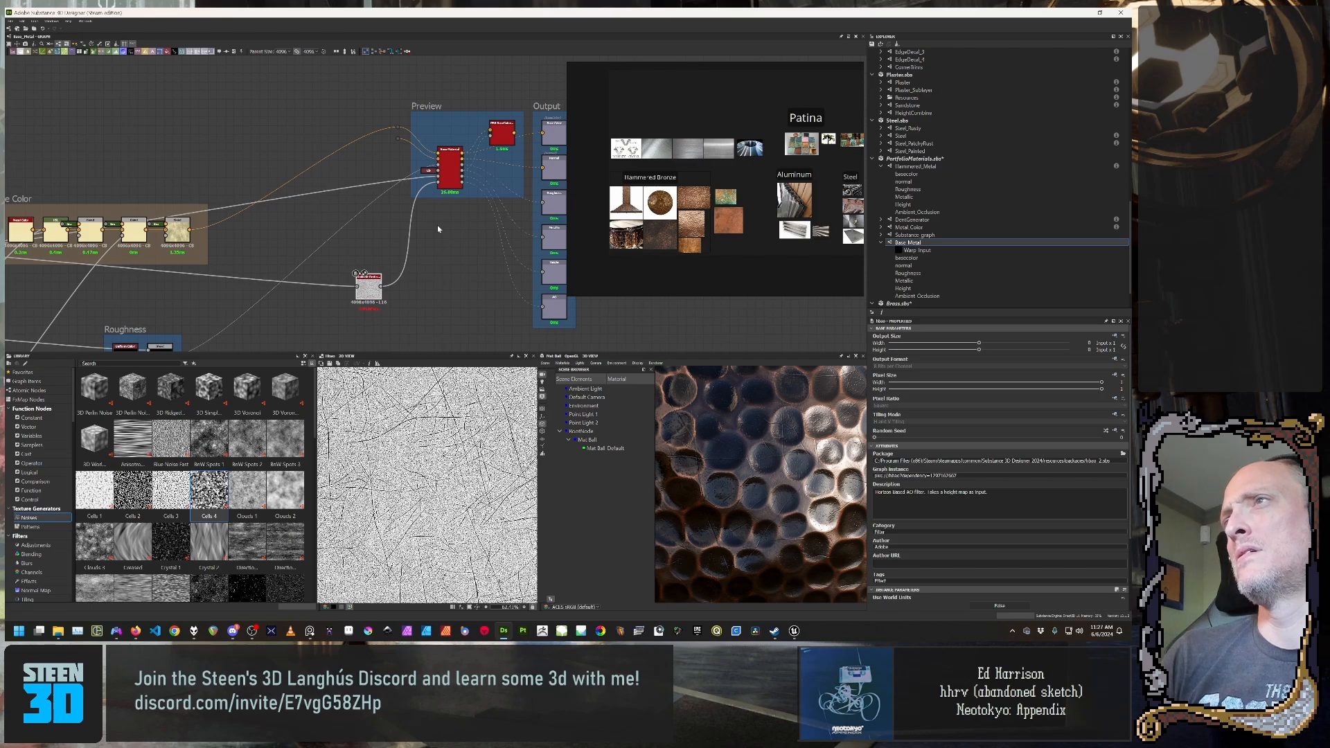
# Step: Display the Base Material node's outputs in the 3D view and check the mat ball from different distances
pyautogui.moveTo(438, 229); pyautogui.dragTo(419, 243, button='middle')
pyautogui.rightClick(431, 180)
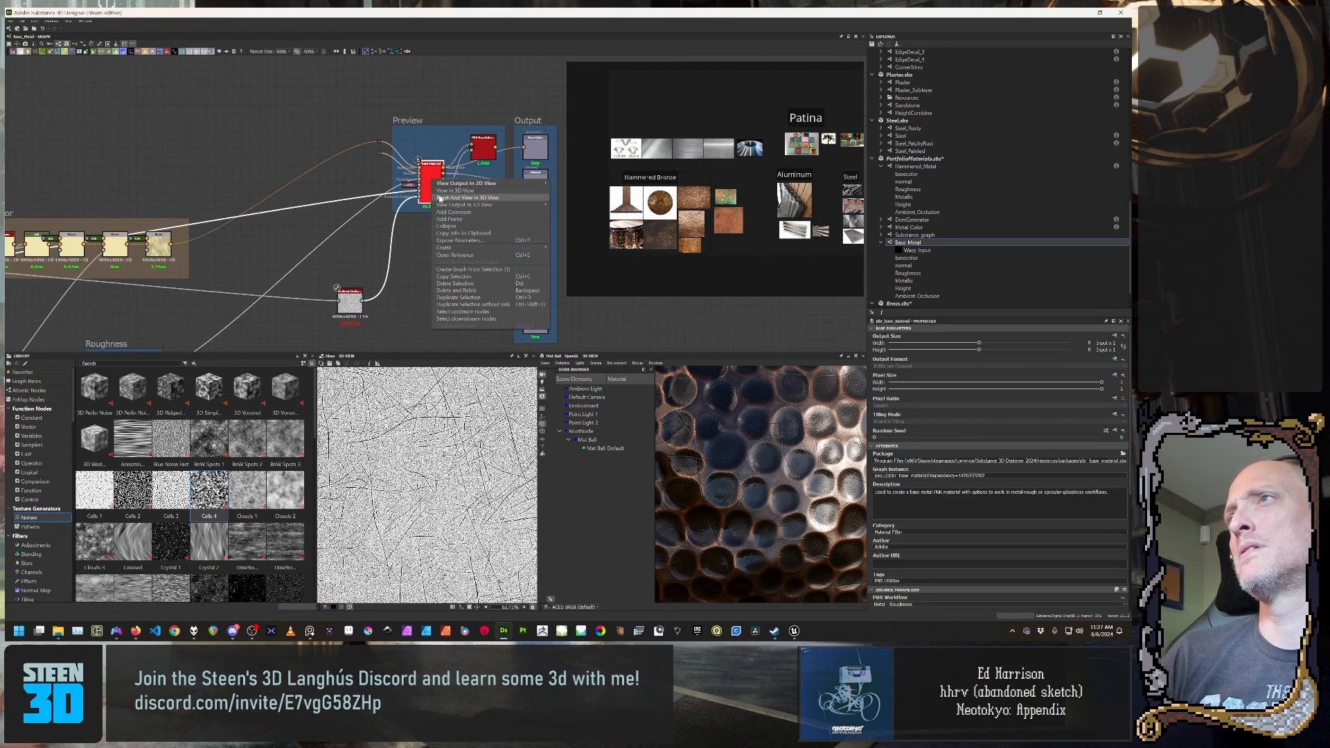
pyautogui.click(460, 191)
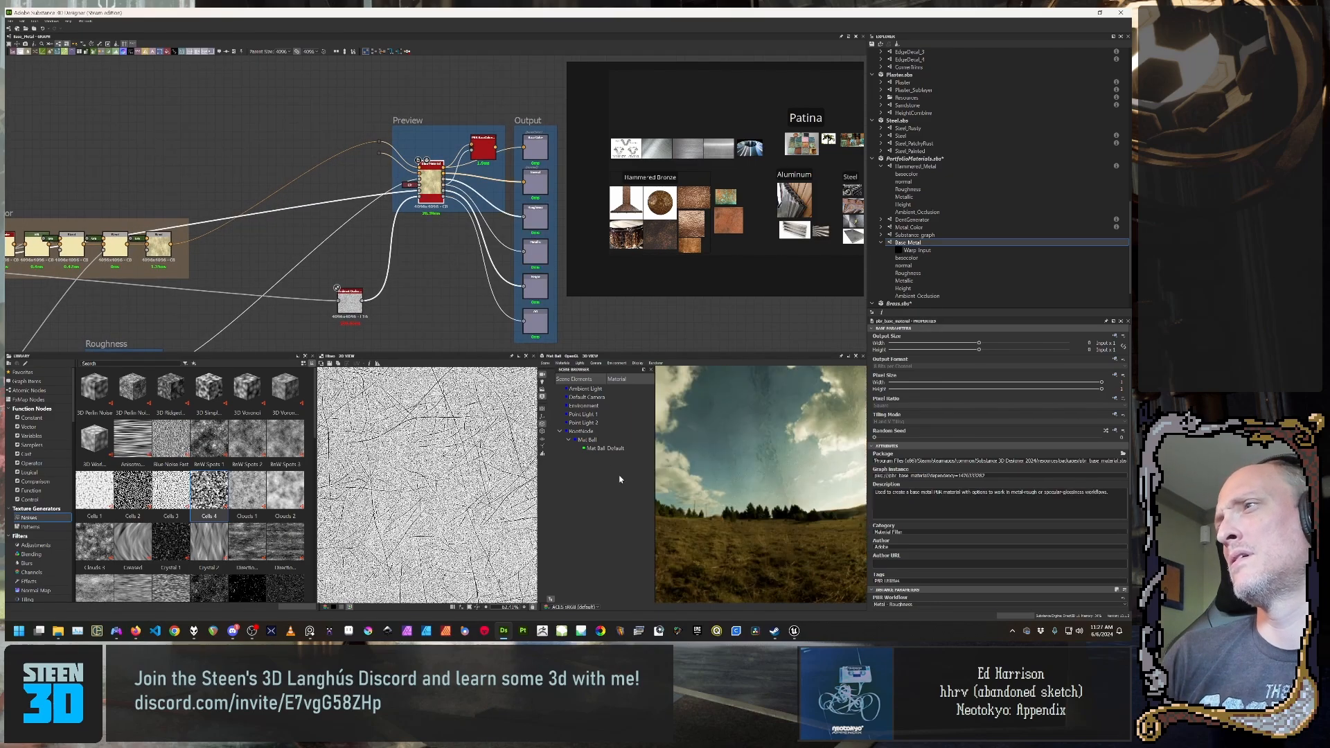
pyautogui.scroll(-5, 707, 527)
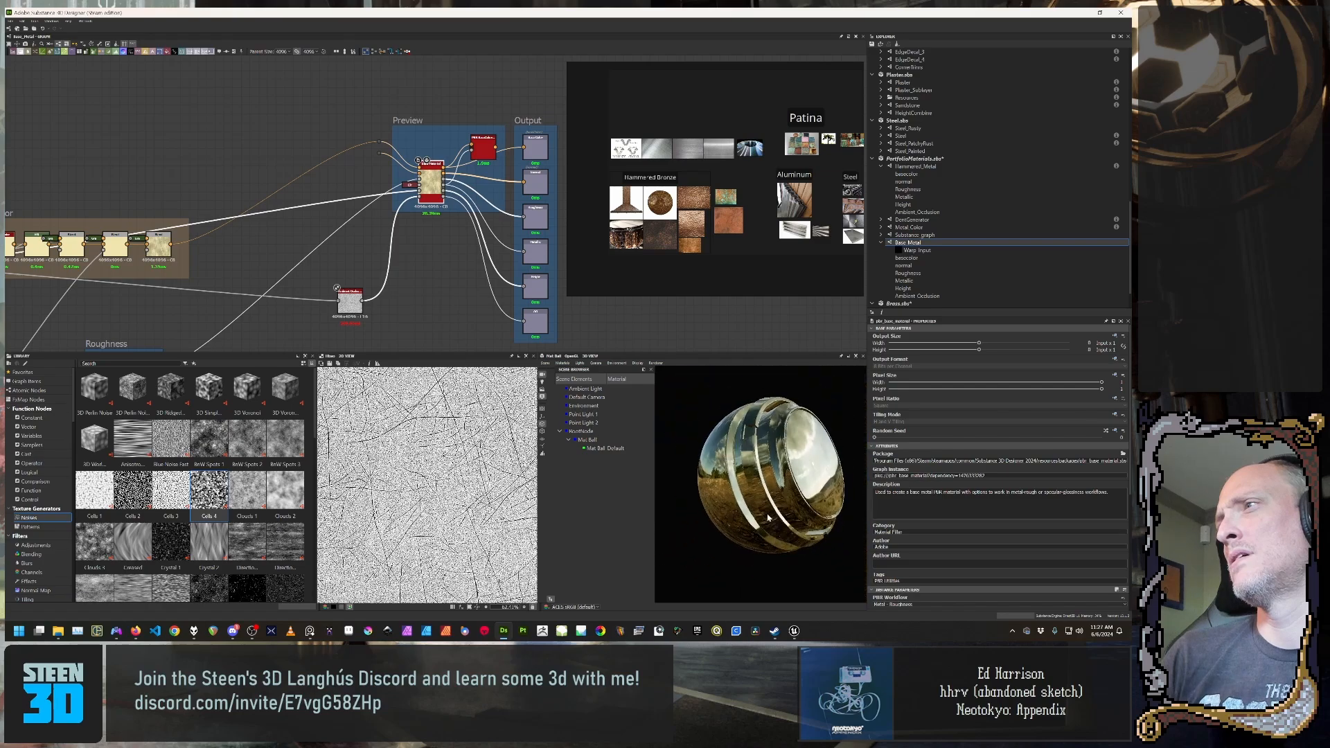
pyautogui.scroll(6, 723, 516)
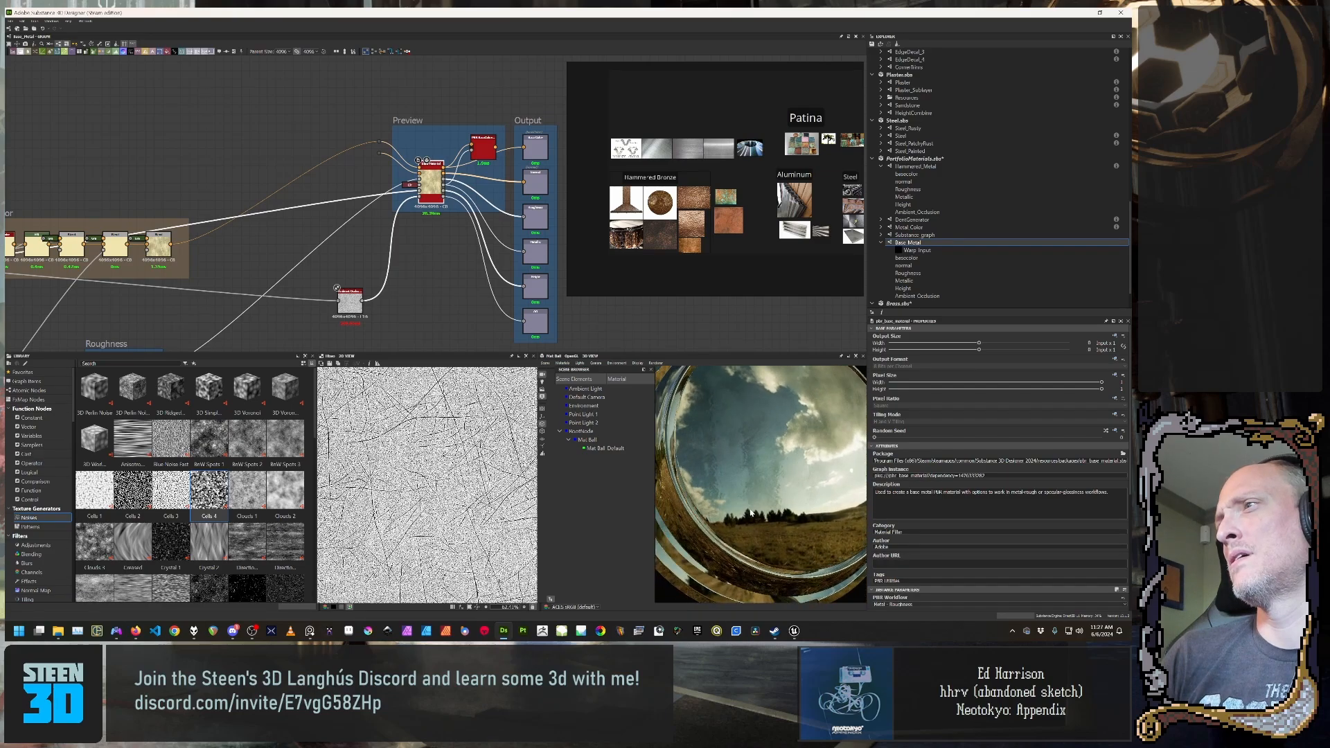
pyautogui.moveTo(756, 513)
pyautogui.mouseDown()
pyautogui.moveTo(780, 501)
pyautogui.moveTo(738, 499)
pyautogui.moveTo(756, 497)
pyautogui.mouseUp()
pyautogui.scroll(-5, 737, 500)
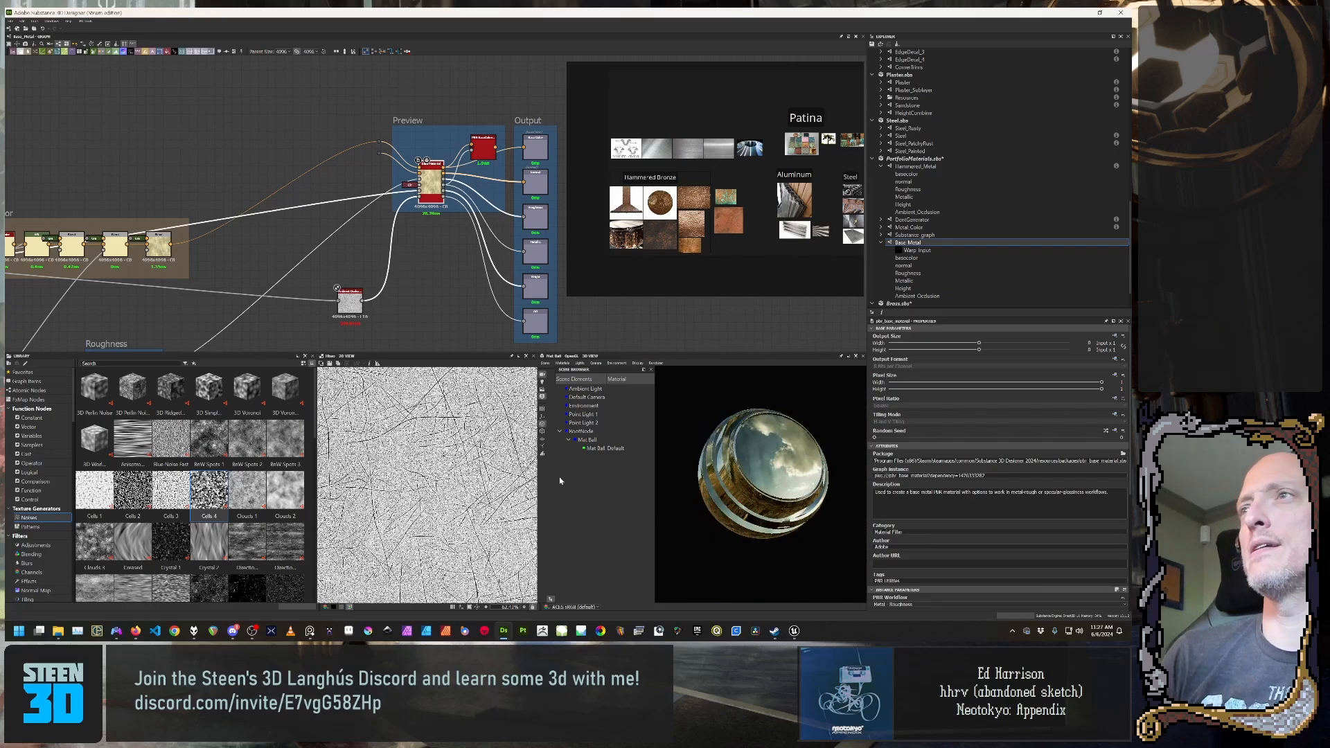
# Step: Raise the Base Roughness preview value slightly in the Base Metal graph's input parameters
pyautogui.scroll(-3, 305, 290)
pyautogui.scroll(-1, 305, 290)
pyautogui.moveTo(304, 289); pyautogui.dragTo(243, 206, button='middle')
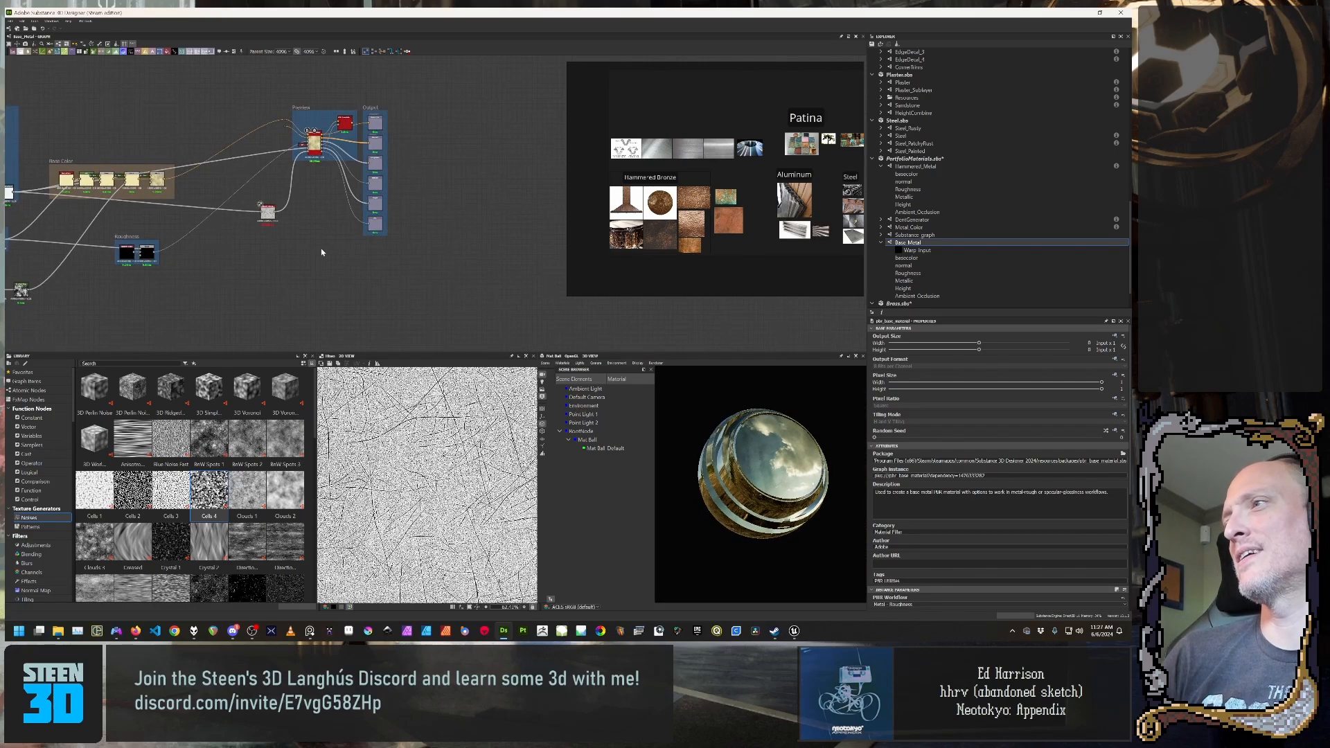
pyautogui.click(321, 252)
pyautogui.scroll(-10, 1023, 548)
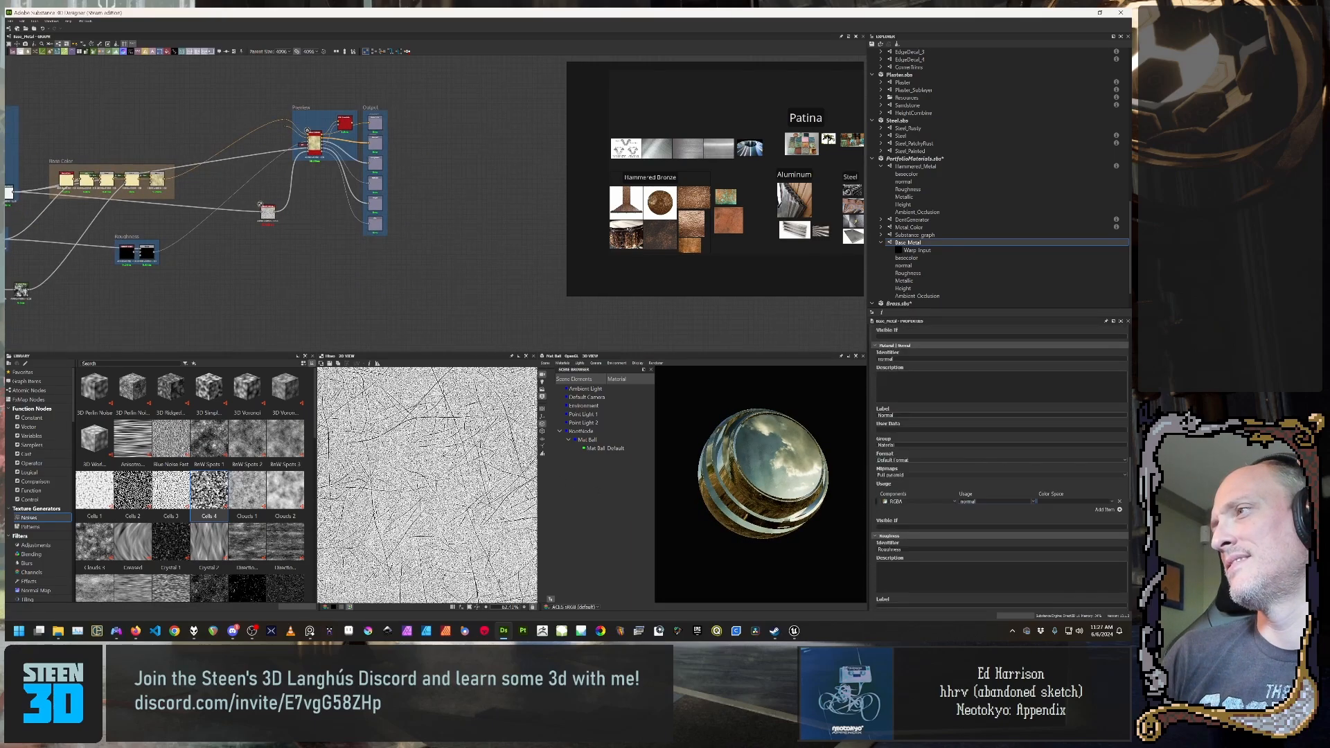
pyautogui.scroll(-8, 997, 464)
pyautogui.scroll(15, 1000, 520)
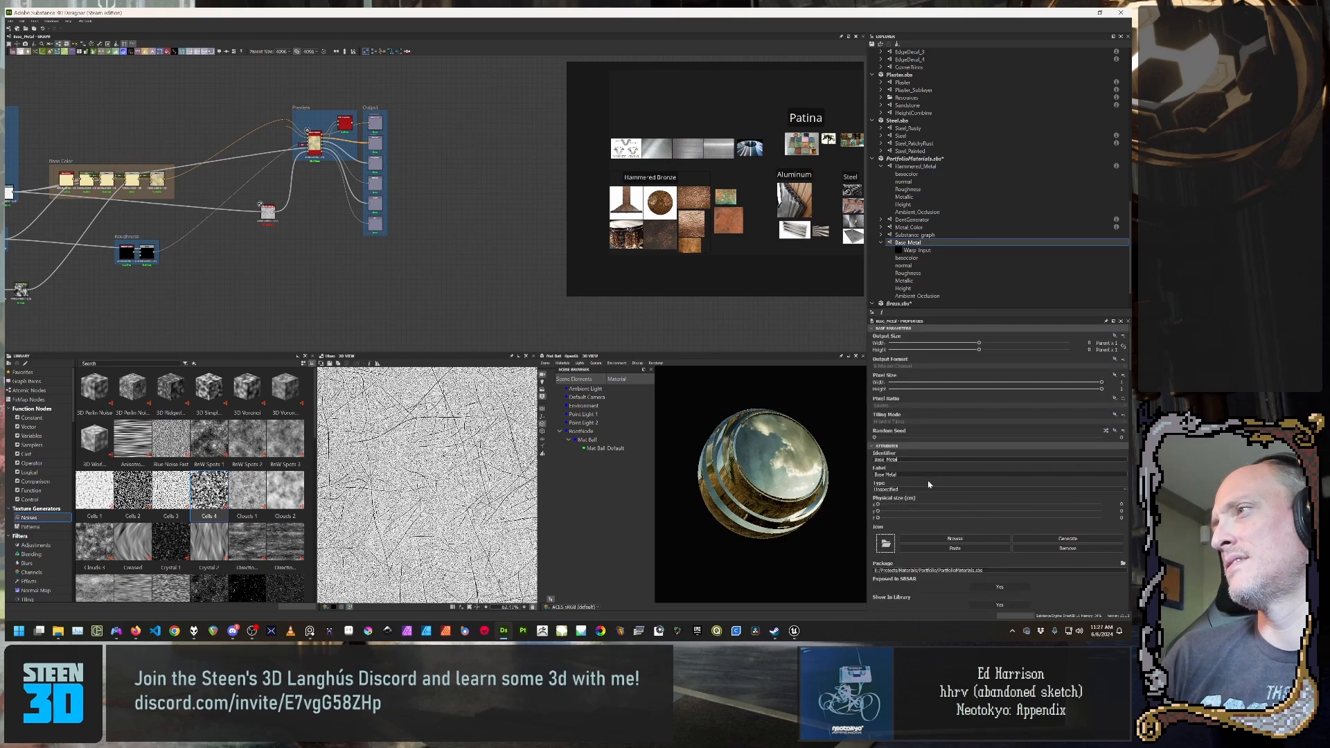
pyautogui.scroll(-1, 929, 484)
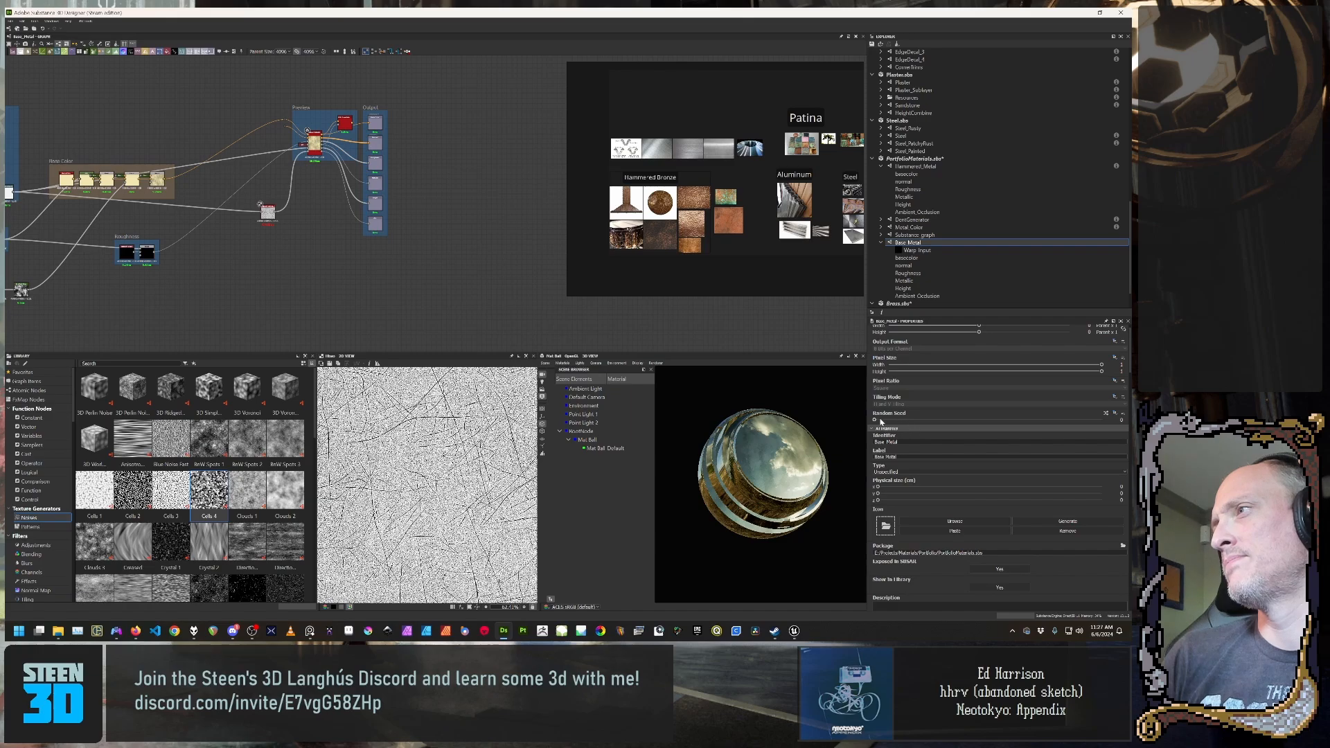
pyautogui.scroll(-10, 880, 421)
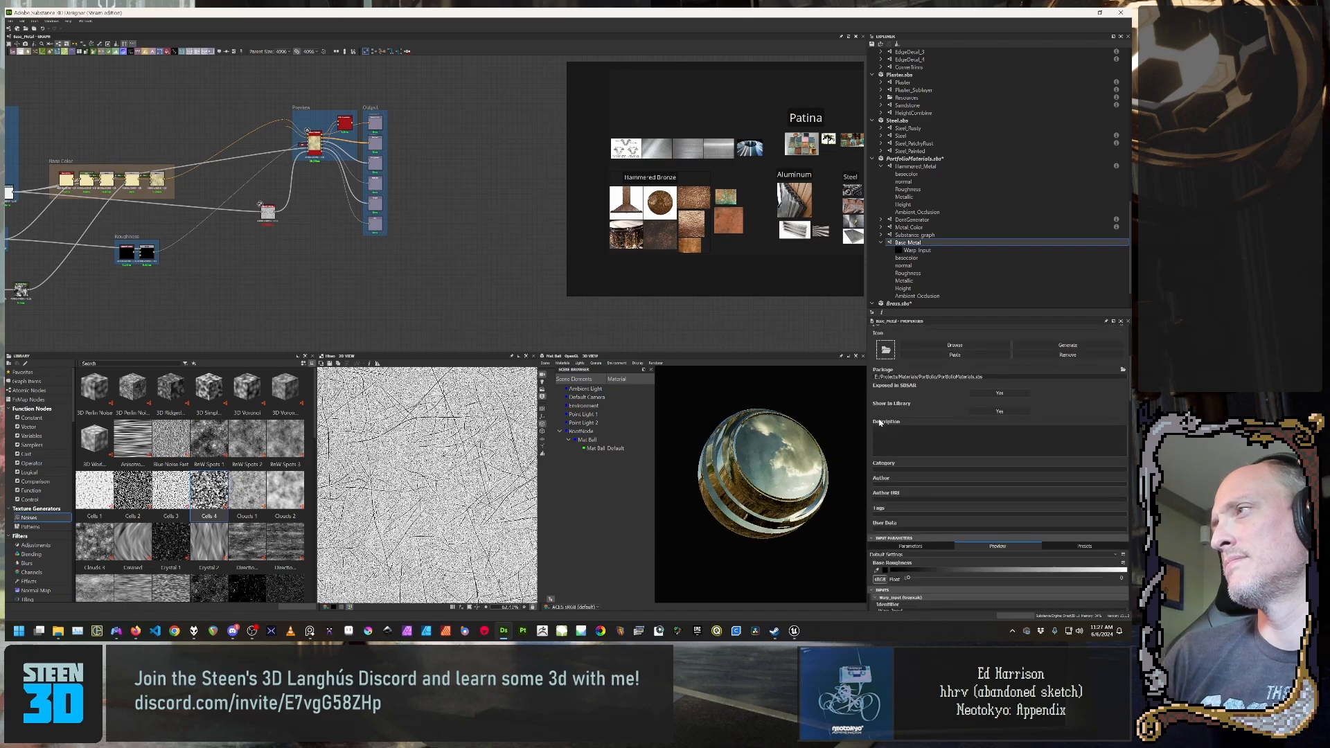
pyautogui.scroll(-4, 880, 421)
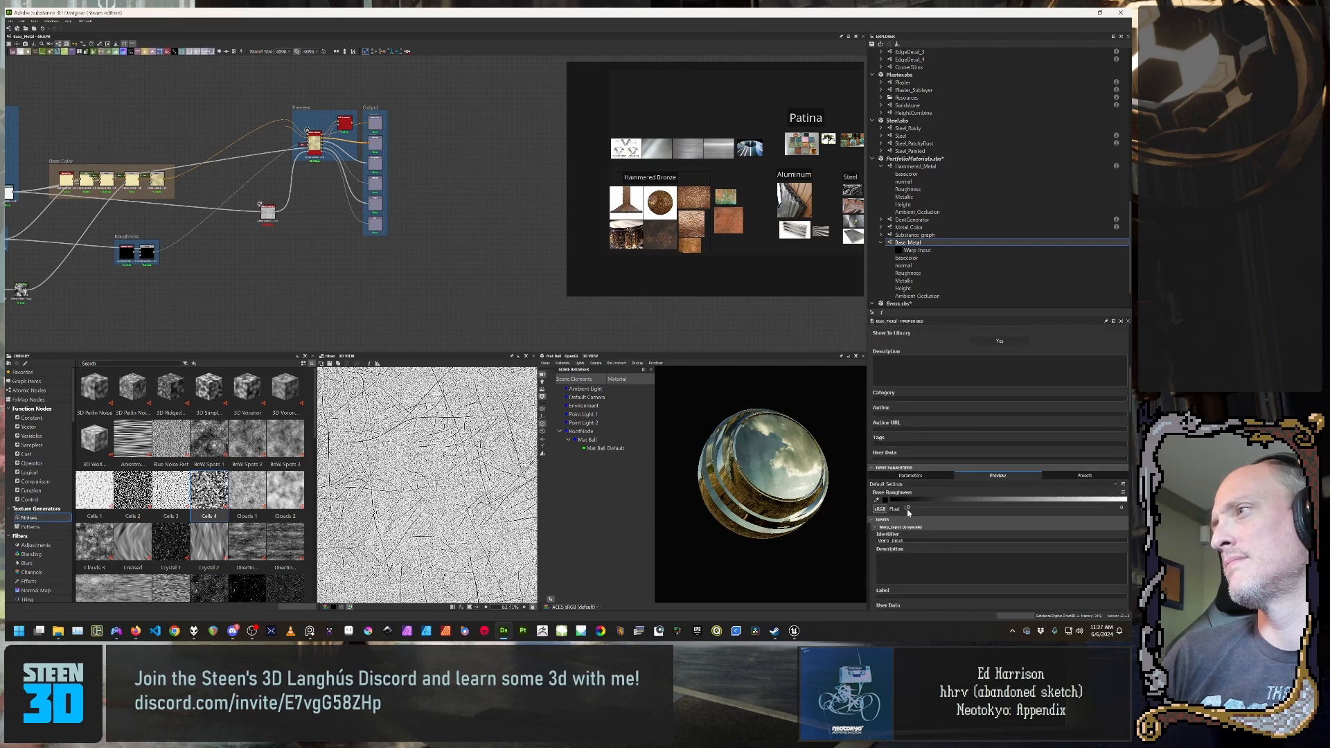
pyautogui.moveTo(908, 508); pyautogui.dragTo(927, 508)
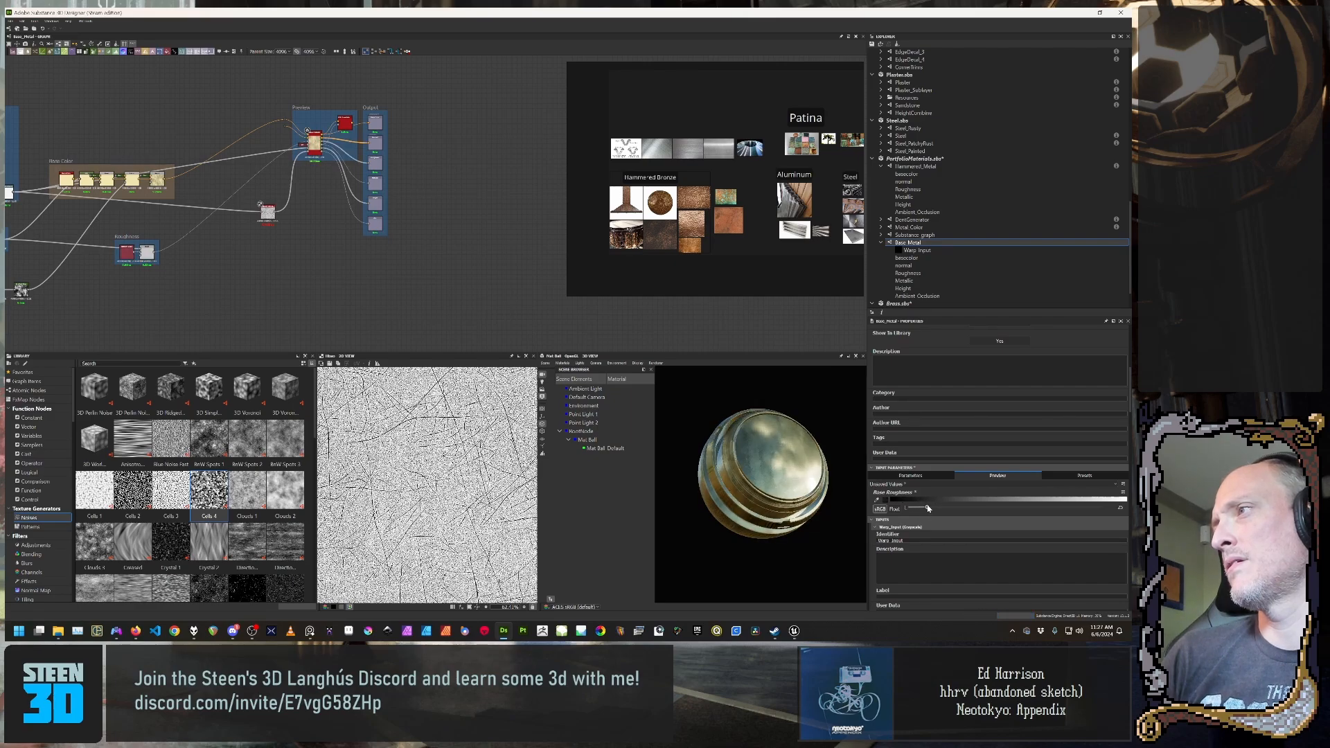
# Step: Examine the mat ball's metal surface in the 3D view, both close up and as a whole
pyautogui.moveTo(717, 485); pyautogui.dragTo(752, 506)
pyautogui.scroll(5, 700, 483)
pyautogui.scroll(-3, 737, 491)
pyautogui.scroll(6, 771, 492)
pyautogui.scroll(-5, 756, 507)
pyautogui.scroll(-6, 739, 500)
pyautogui.scroll(5, 741, 505)
pyautogui.scroll(-5, 741, 504)
pyautogui.scroll(-1, 231, 227)
pyautogui.scroll(5, 245, 261)
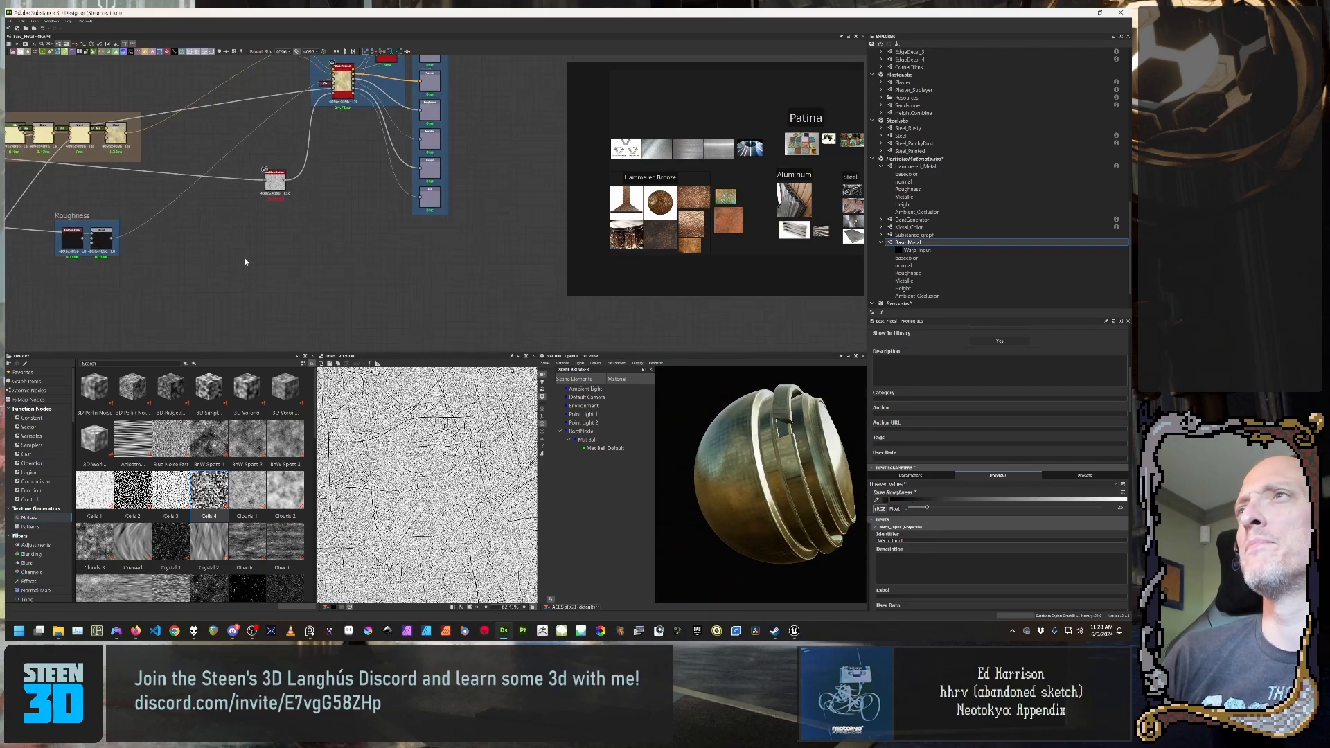
# Step: Review the Base Material node's parameters, and examine the Ambient Occlusion node's parameters and output up close
pyautogui.moveTo(321, 164); pyautogui.dragTo(314, 282, button='middle')
pyautogui.click(374, 135)
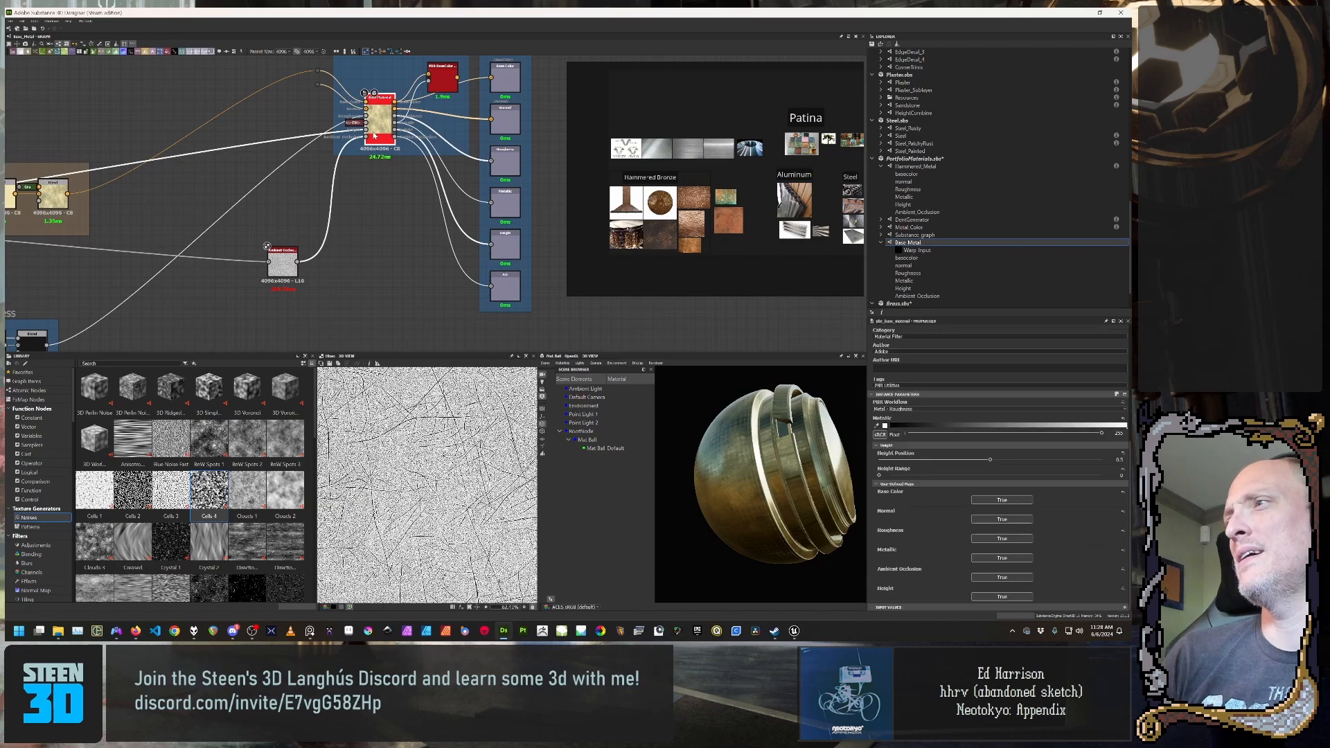
pyautogui.moveTo(283, 267); pyautogui.dragTo(360, 196, button='middle')
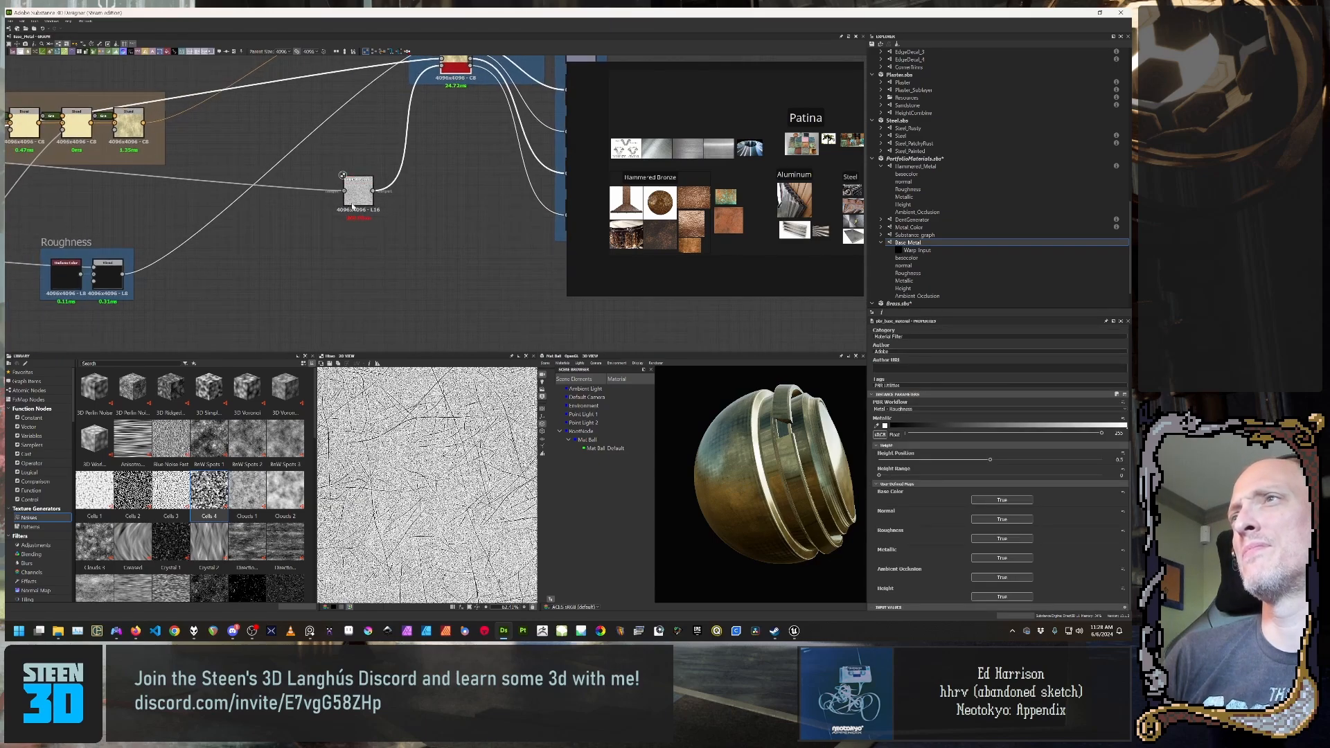
pyautogui.click(360, 196)
pyautogui.scroll(7, 431, 474)
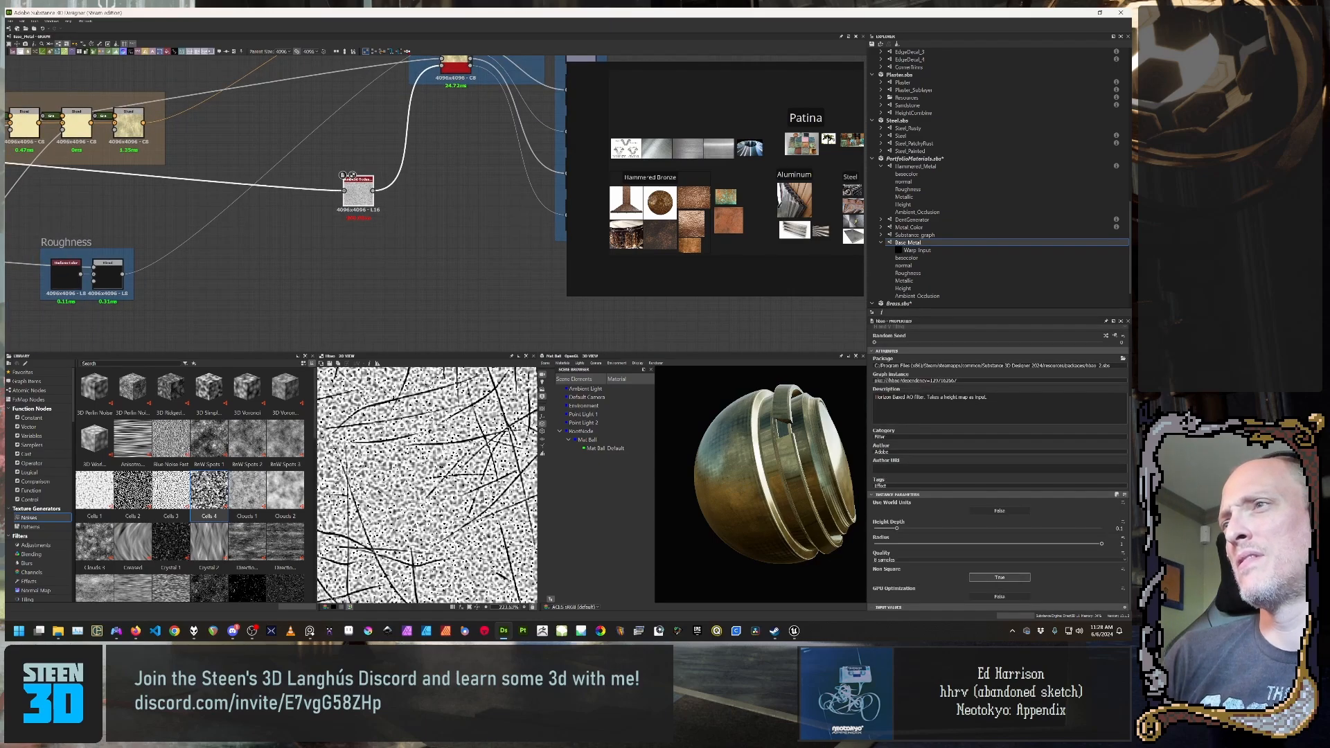
pyautogui.scroll(3, 440, 442)
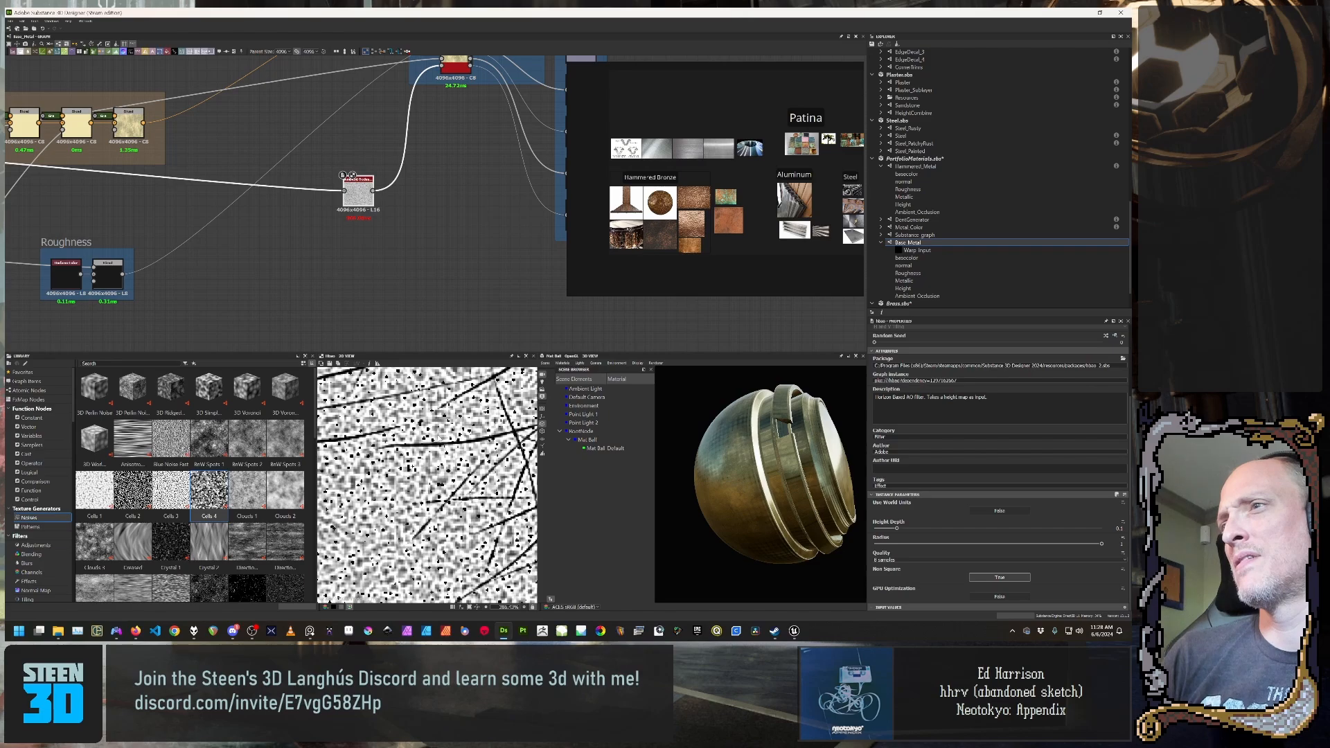
pyautogui.scroll(-6, 439, 439)
# Step: Examine the output and blend parameters of the Roughness group's Blend node in the 2D view
pyautogui.moveTo(307, 229); pyautogui.dragTo(579, 189, button='middle')
pyautogui.scroll(-3, 427, 247)
pyautogui.moveTo(408, 322); pyautogui.dragTo(425, 276, button='middle')
pyautogui.scroll(1, 425, 276)
pyautogui.doubleClick(461, 197)
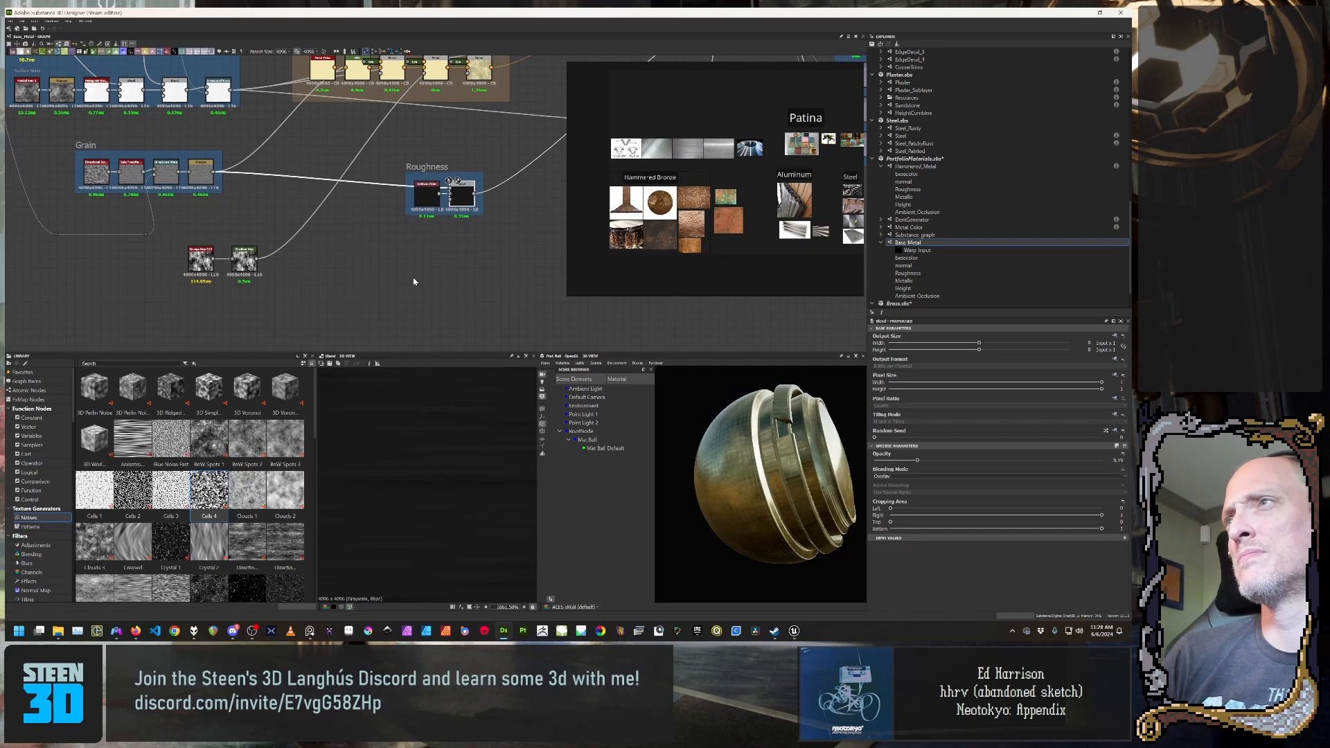
pyautogui.scroll(3, 414, 281)
pyautogui.scroll(2, 410, 509)
pyautogui.moveTo(428, 137); pyautogui.dragTo(342, 196, button='middle')
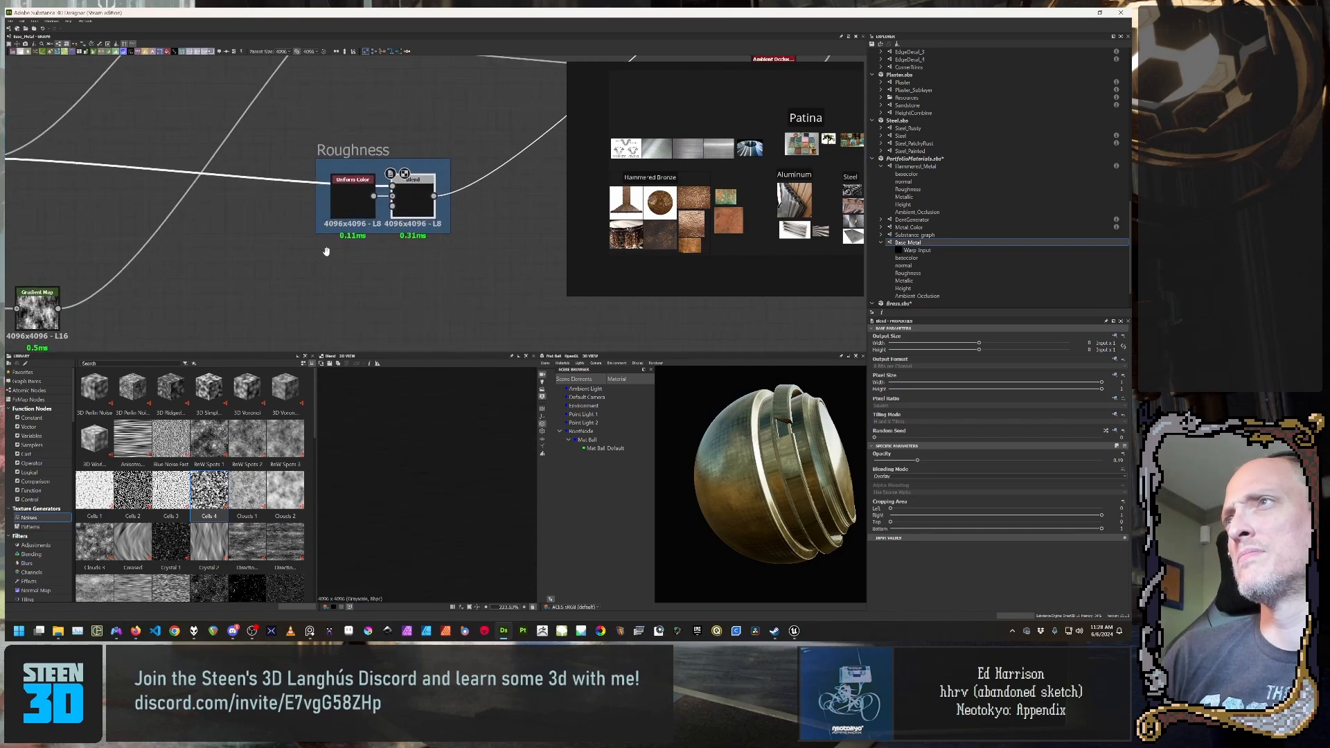
pyautogui.doubleClick(342, 196)
pyautogui.doubleClick(411, 201)
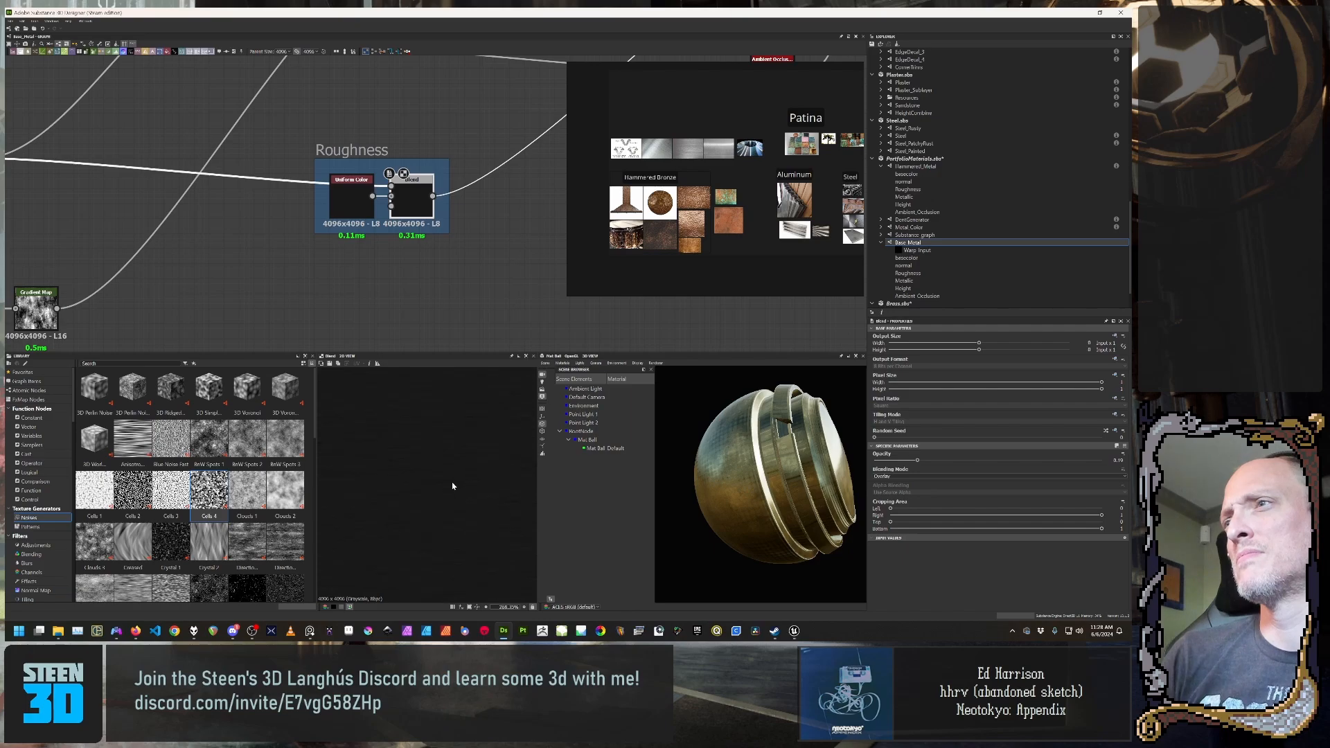
# Step: Compare the outputs of the Grain group's Sharpen node and the grunge Gradient Map in the 2D view
pyautogui.scroll(-3, 283, 282)
pyautogui.moveTo(180, 263); pyautogui.dragTo(354, 211, button='middle')
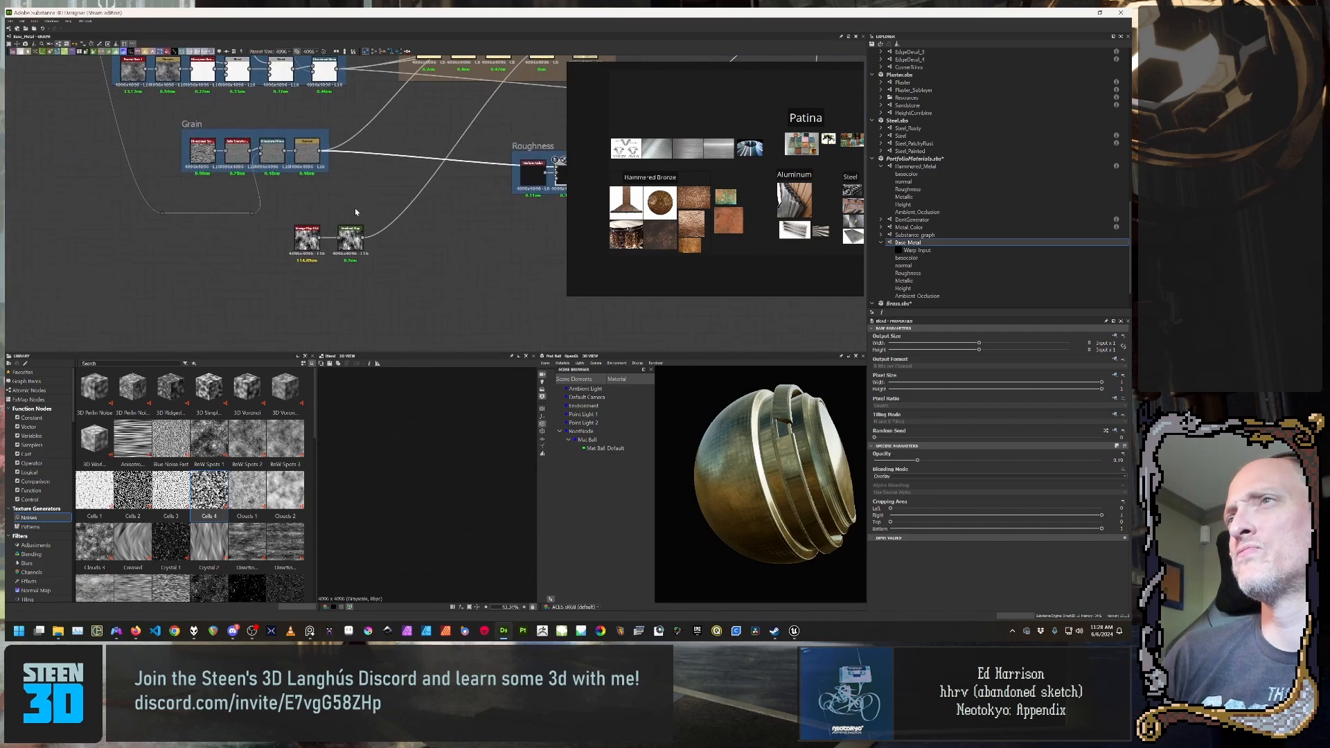
pyautogui.doubleClick(311, 148)
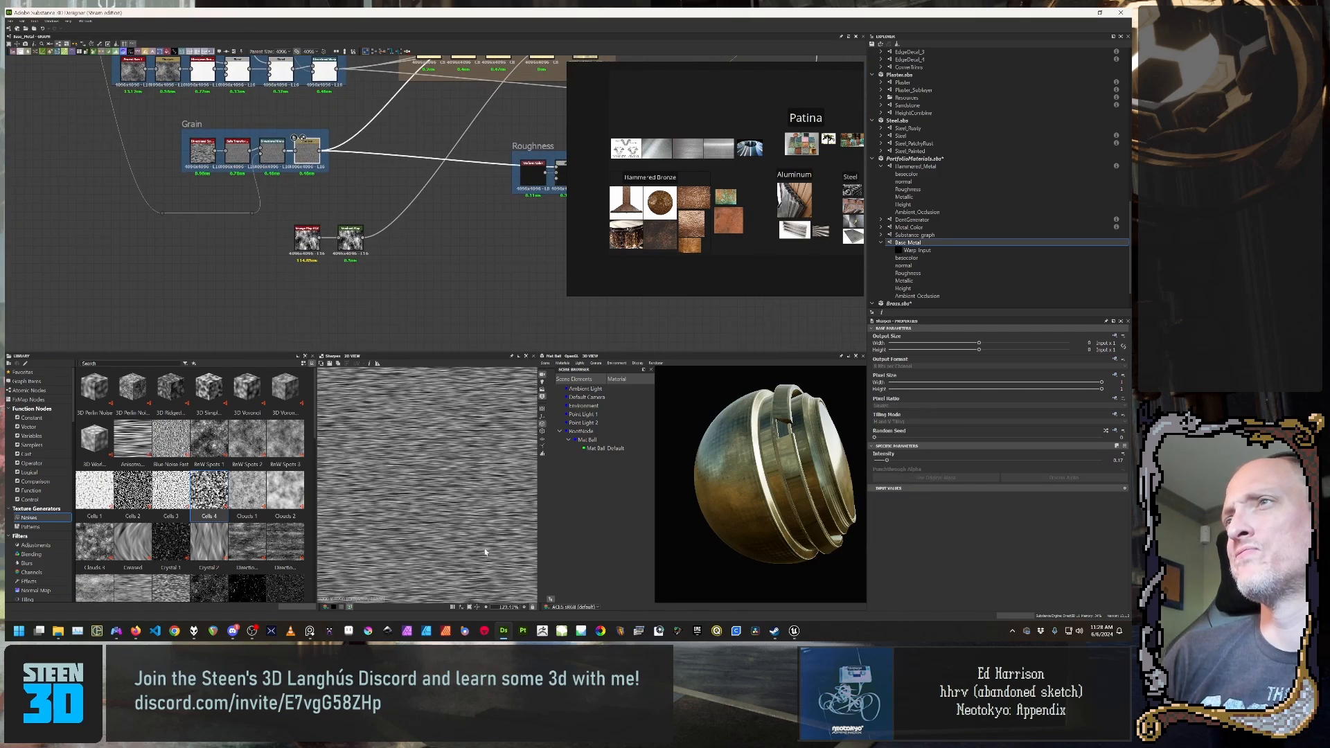
pyautogui.doubleClick(350, 237)
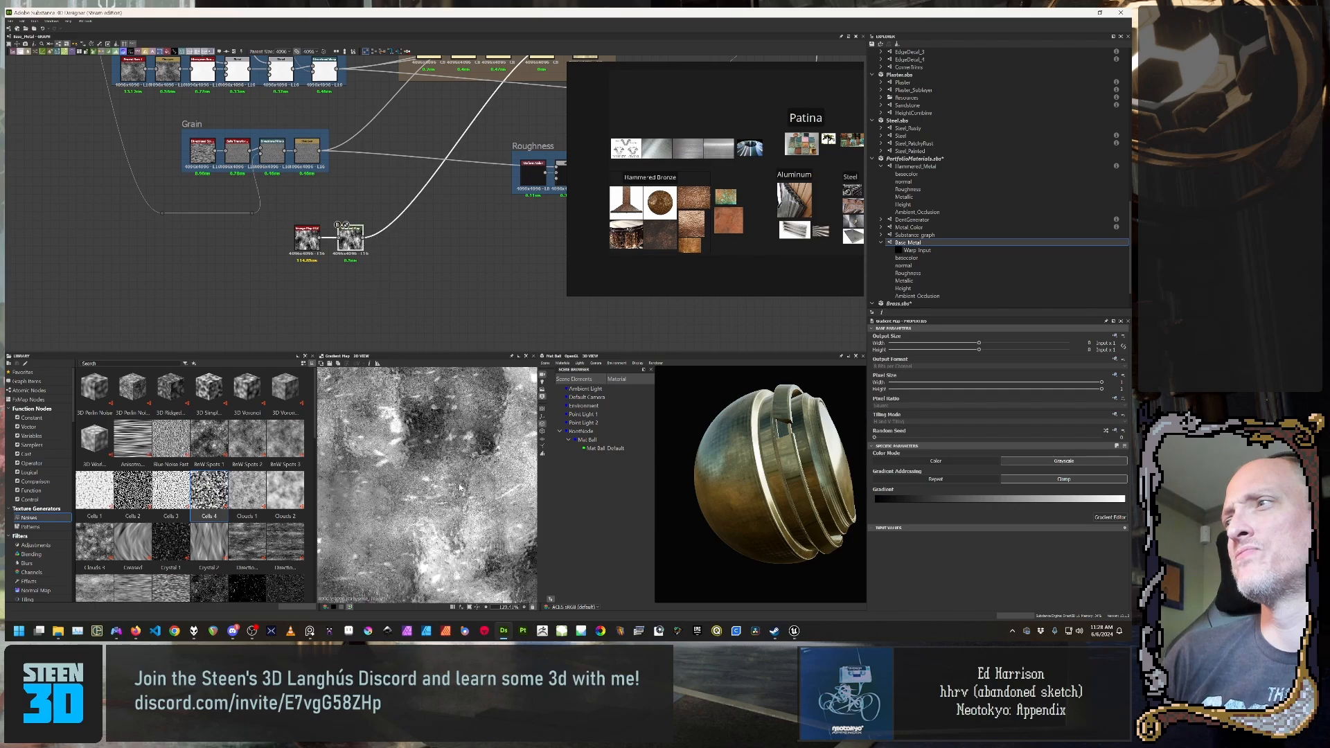
# Step: Preview the Warp Input node and move it farther away from the Surface Imperfections group
pyautogui.scroll(-3, 459, 487)
pyautogui.moveTo(211, 80); pyautogui.dragTo(293, 375, button='middle')
pyautogui.doubleClick(95, 149)
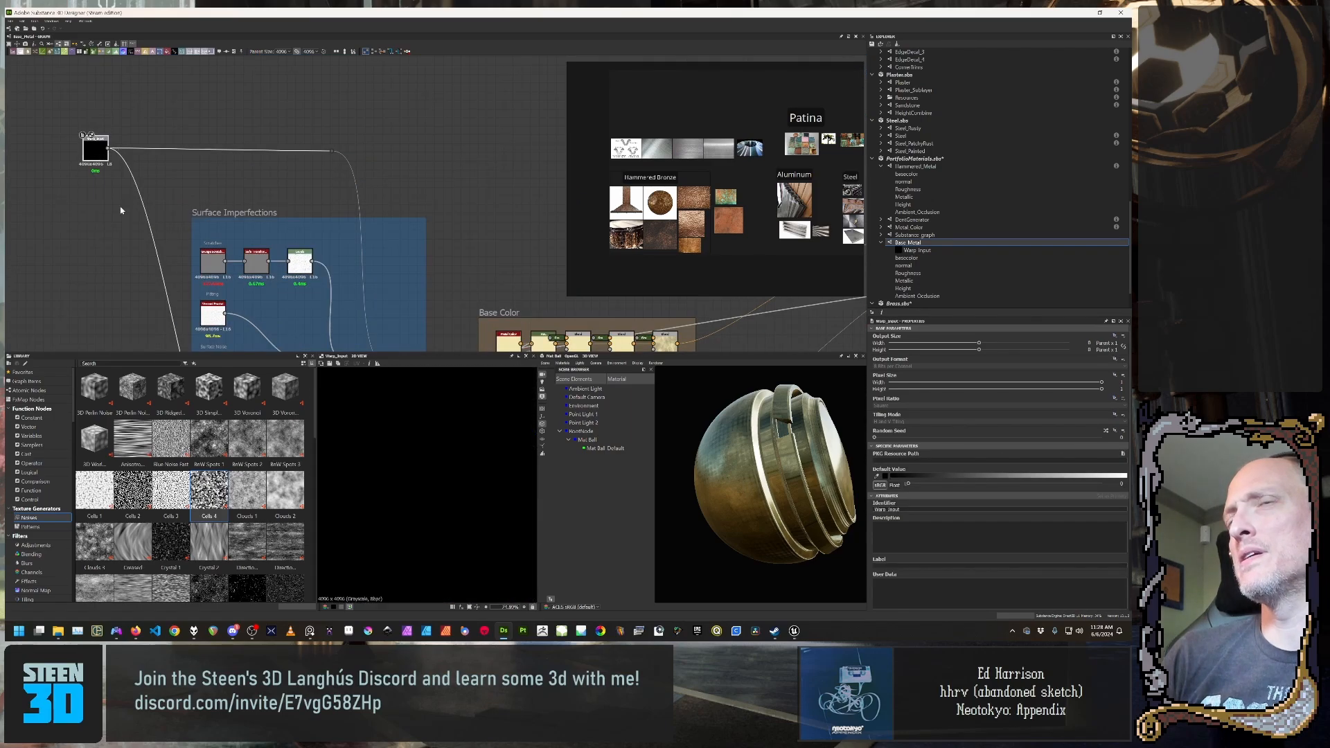
pyautogui.moveTo(138, 232); pyautogui.dragTo(241, 189, button='middle')
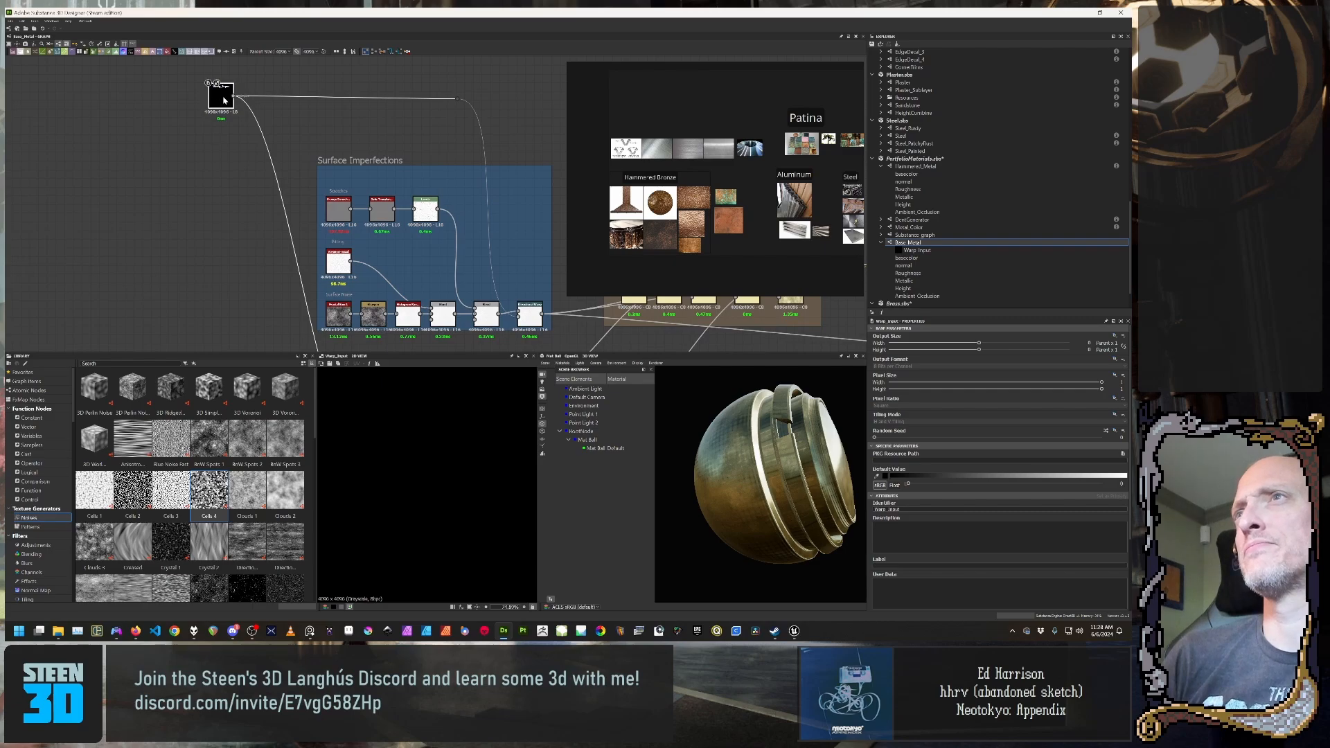
pyautogui.moveTo(224, 100); pyautogui.dragTo(99, 101)
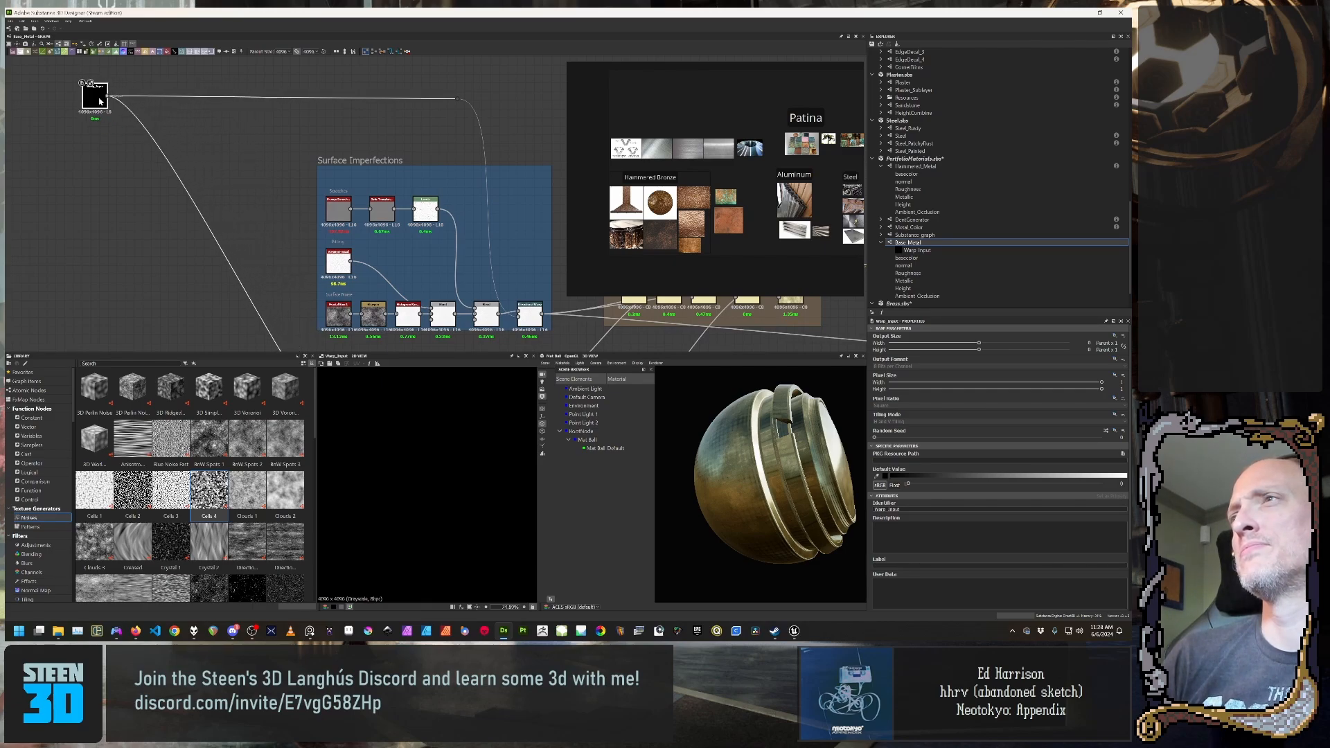
# Step: Examine the metal material on the mat ball from several angles and distances, alongside the Grain and Roughness groups in the graph
pyautogui.scroll(-3, 214, 193)
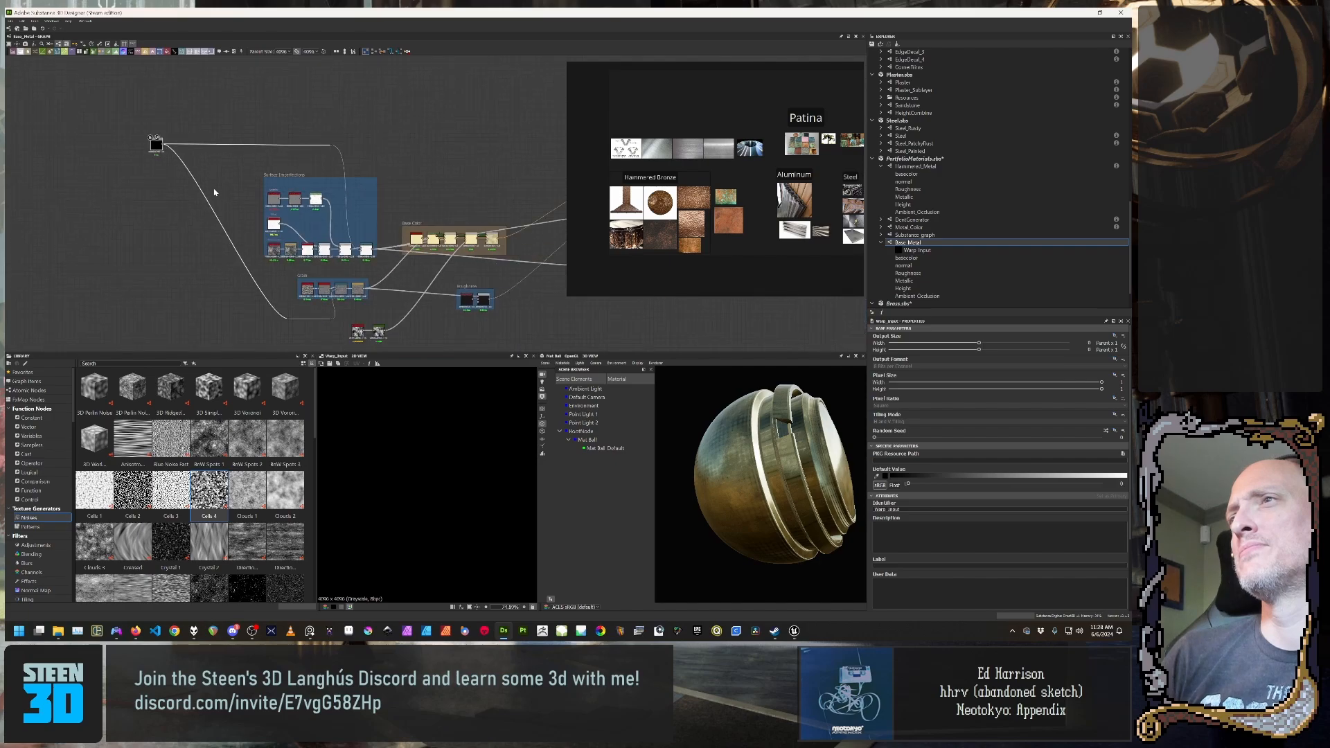
pyautogui.scroll(1, 306, 283)
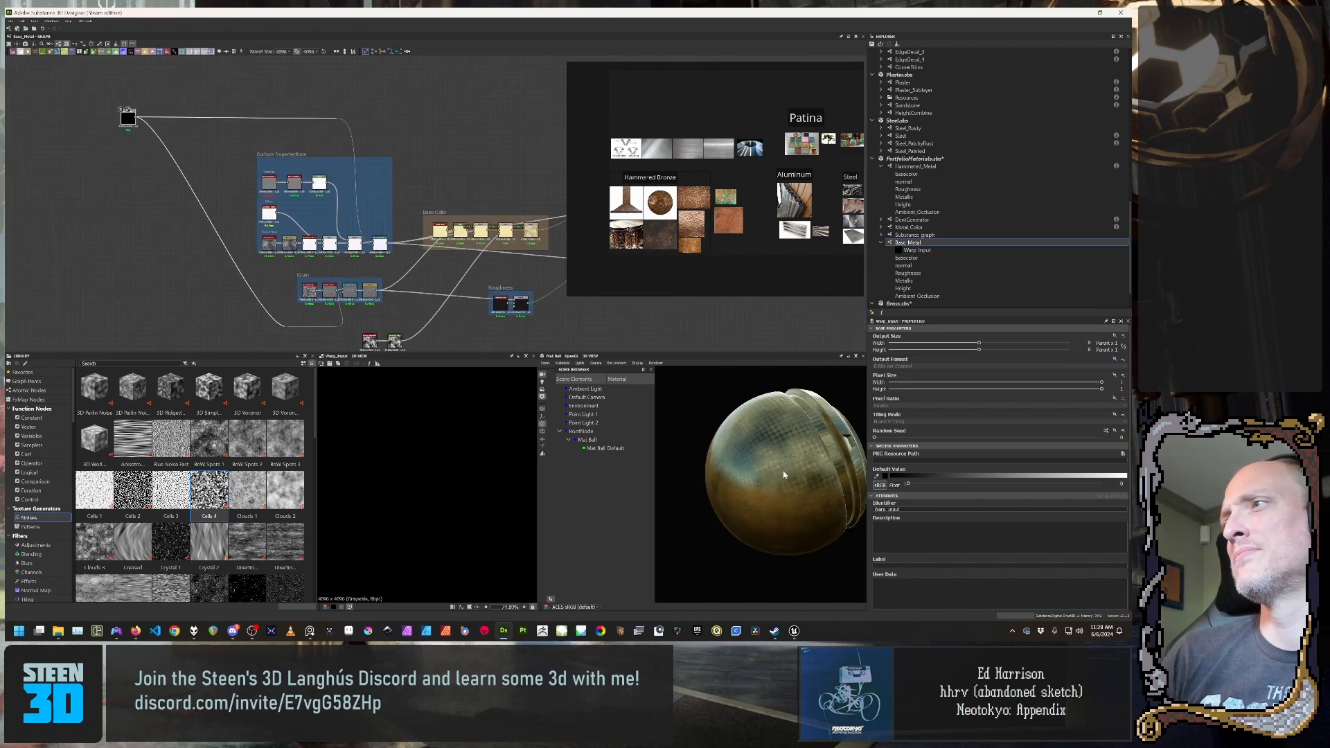
pyautogui.scroll(8, 788, 475)
pyautogui.scroll(-5, 787, 477)
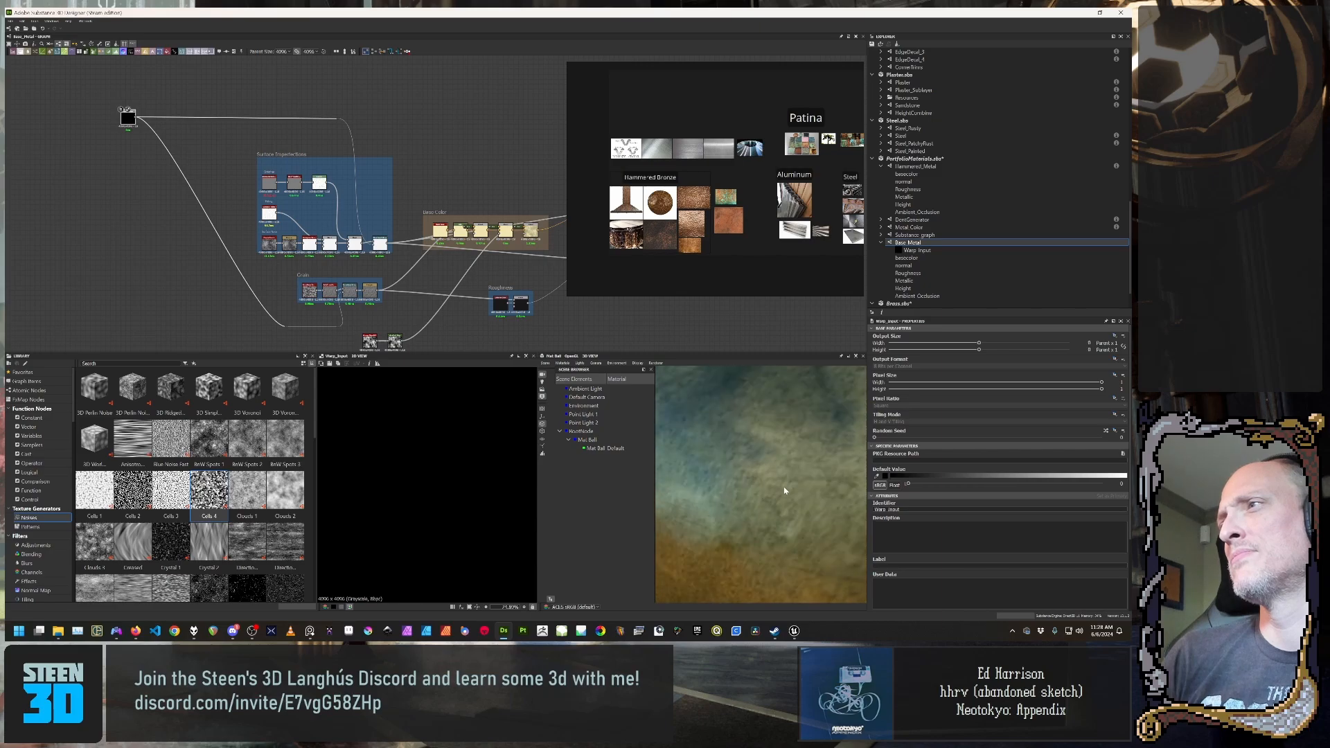
pyautogui.moveTo(785, 491); pyautogui.dragTo(737, 466)
pyautogui.scroll(-5, 737, 466)
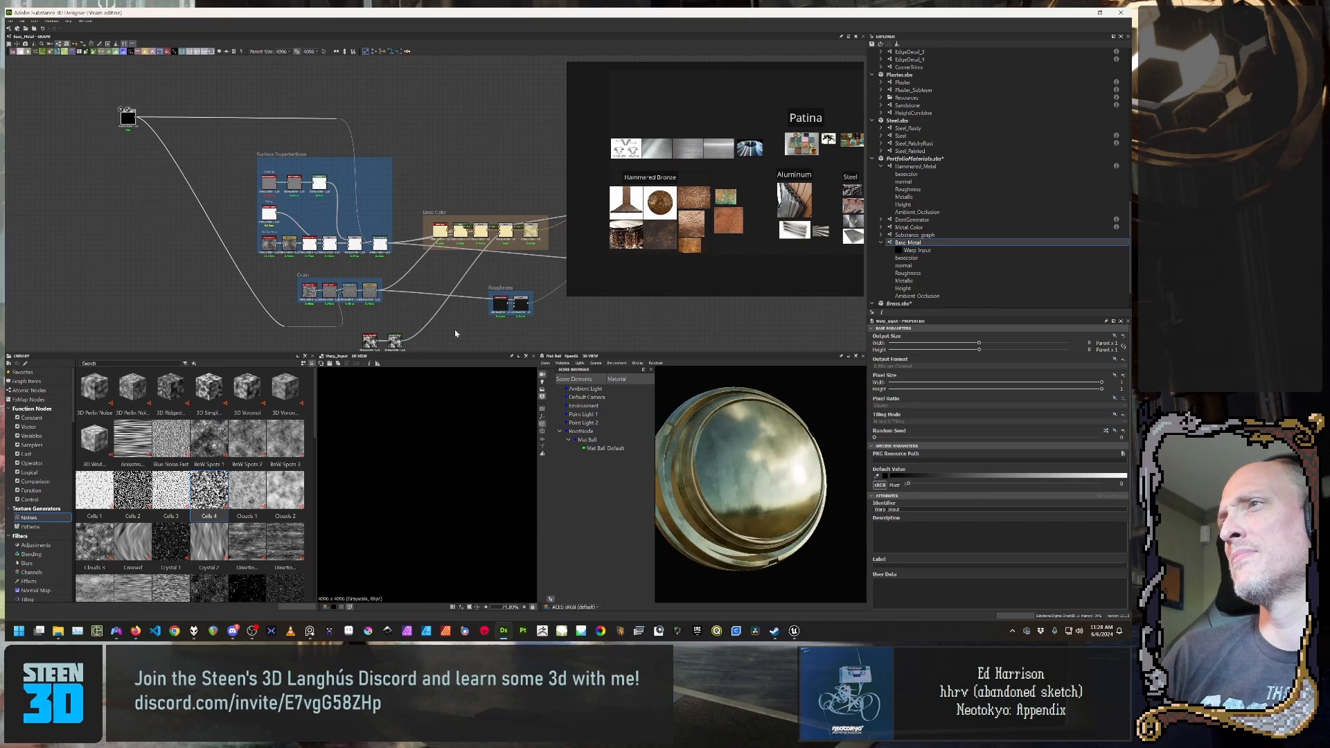
pyautogui.scroll(4, 455, 310)
pyautogui.moveTo(520, 326); pyautogui.dragTo(426, 272, button='middle')
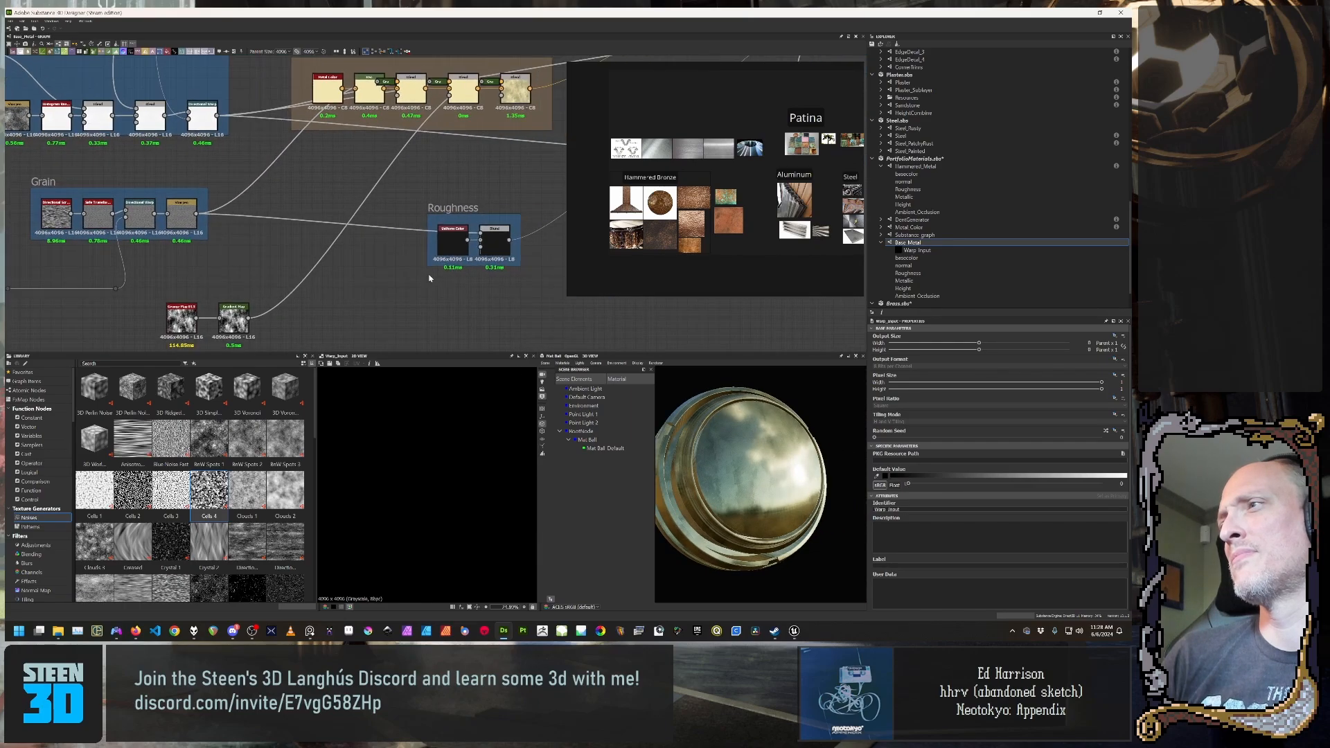
pyautogui.scroll(1, 430, 279)
pyautogui.moveTo(677, 456); pyautogui.dragTo(738, 483)
pyautogui.scroll(3, 731, 477)
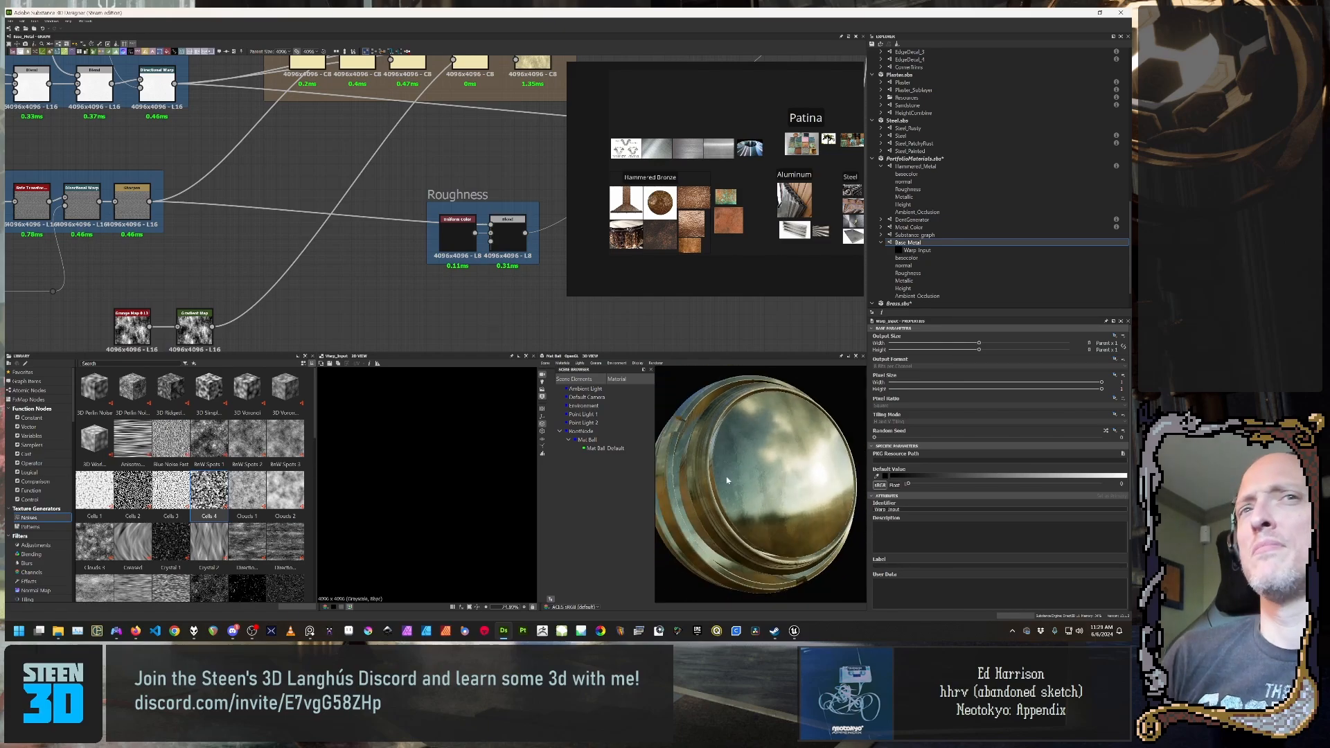
pyautogui.scroll(-4, 478, 263)
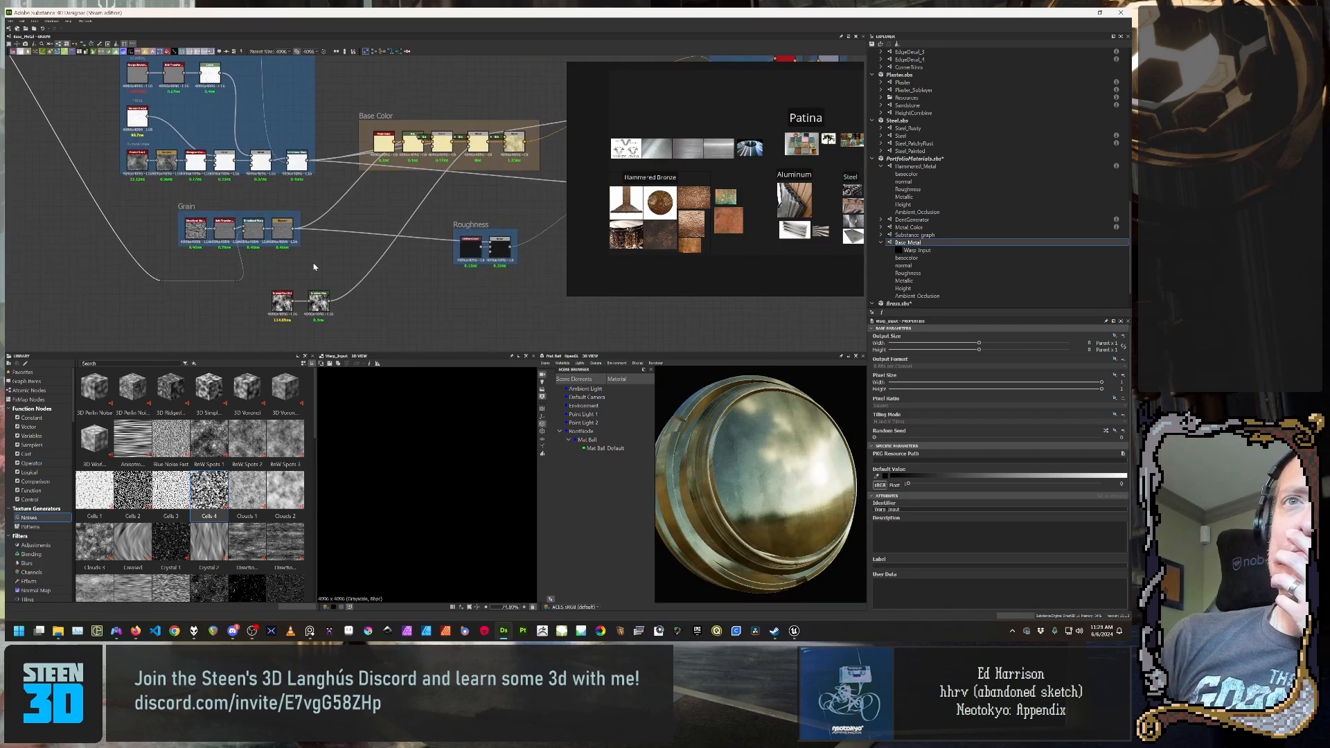
# Step: Shift the reroute point of the Warp Input connection below the Grain group and select the Grain group's Directional Warp node
pyautogui.scroll(3, 314, 266)
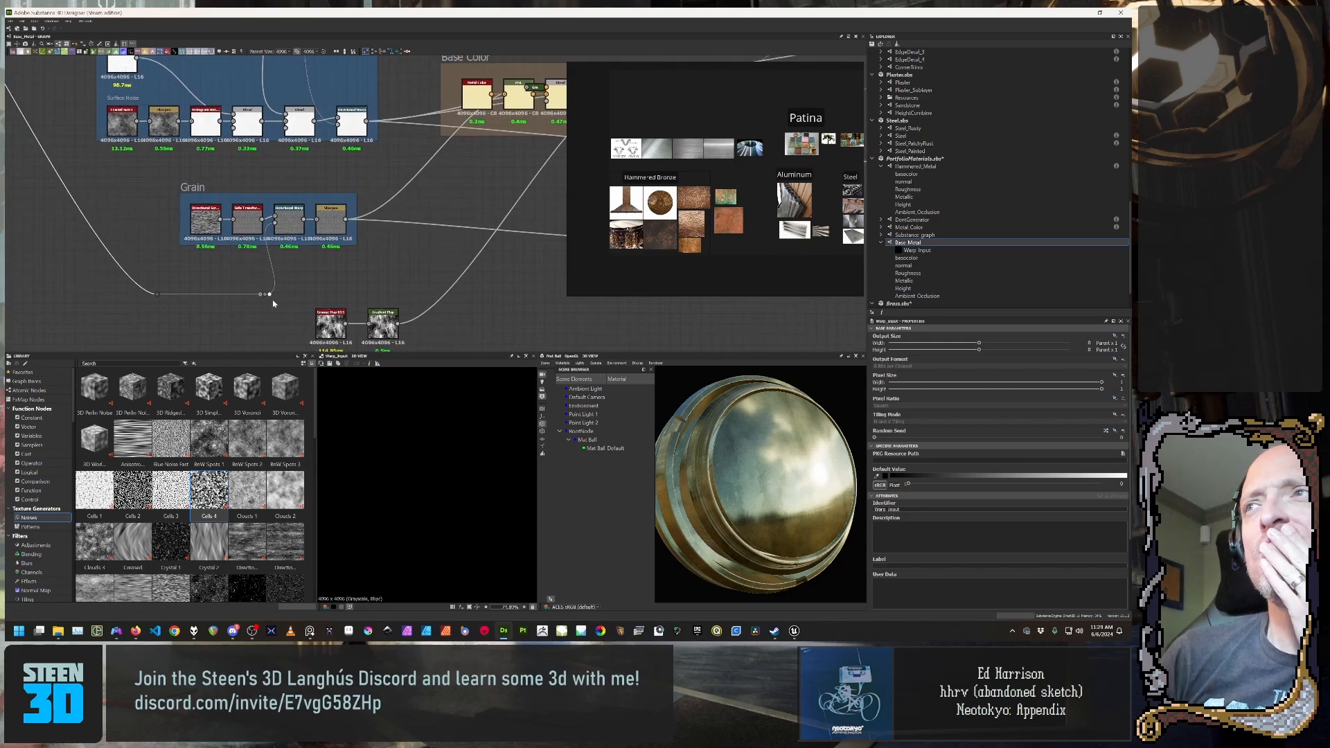
pyautogui.moveTo(263, 298); pyautogui.dragTo(222, 295)
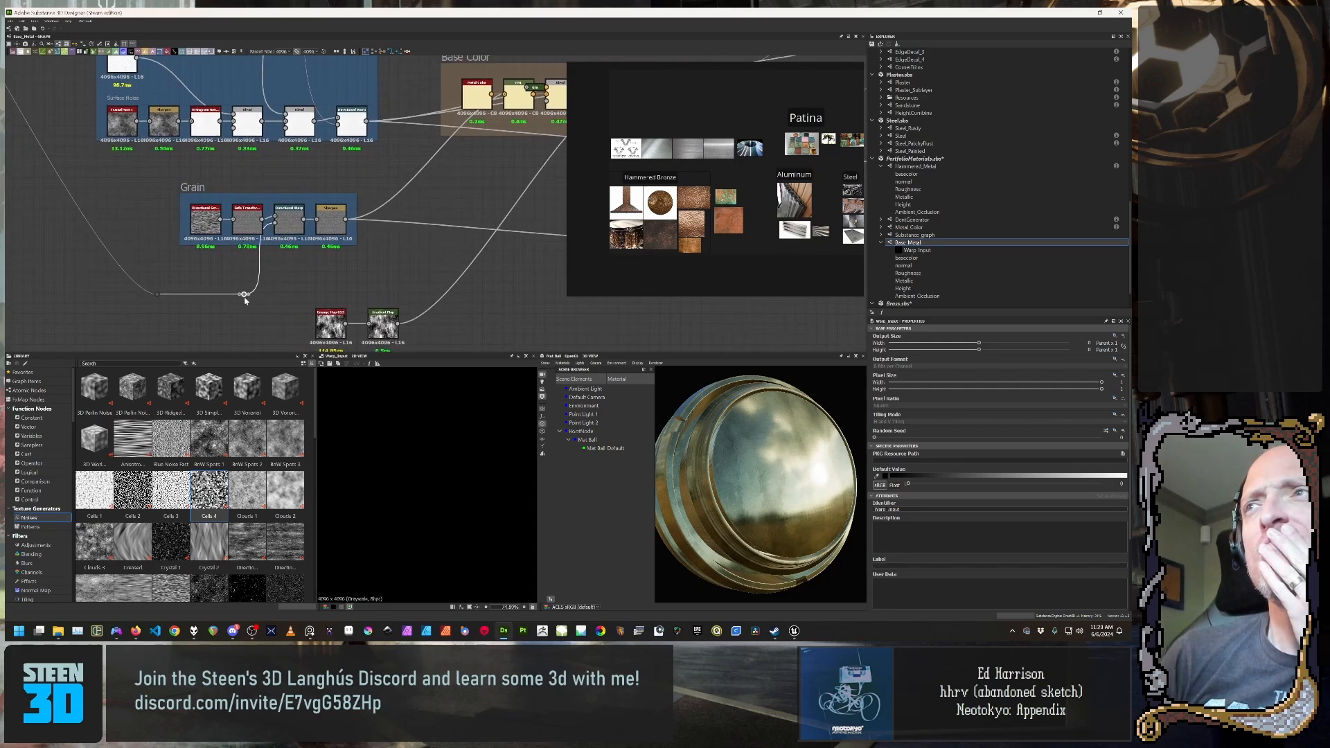
pyautogui.click(279, 238)
# Step: Insert a Blend node directly after the Warp Input node and move Warp Input farther away from it
pyautogui.scroll(-3, 247, 284)
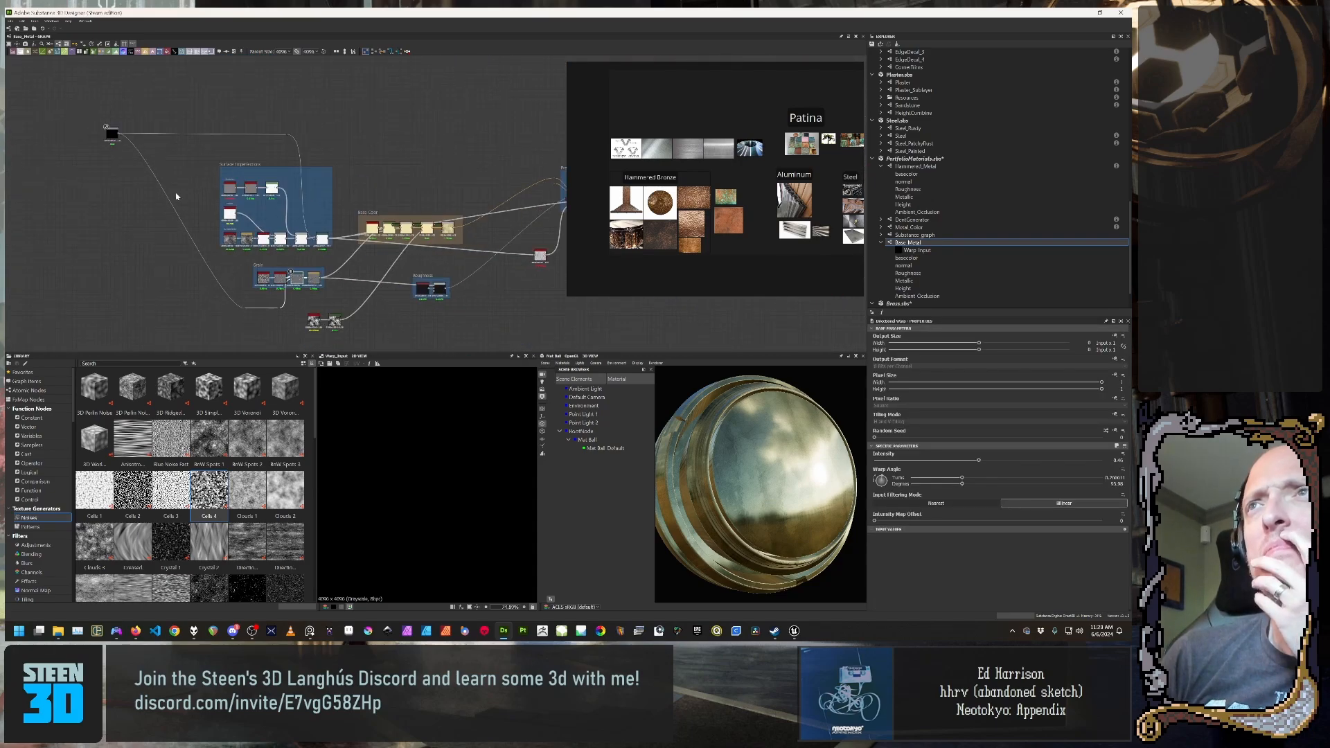
pyautogui.scroll(1, 232, 211)
pyautogui.click(231, 143)
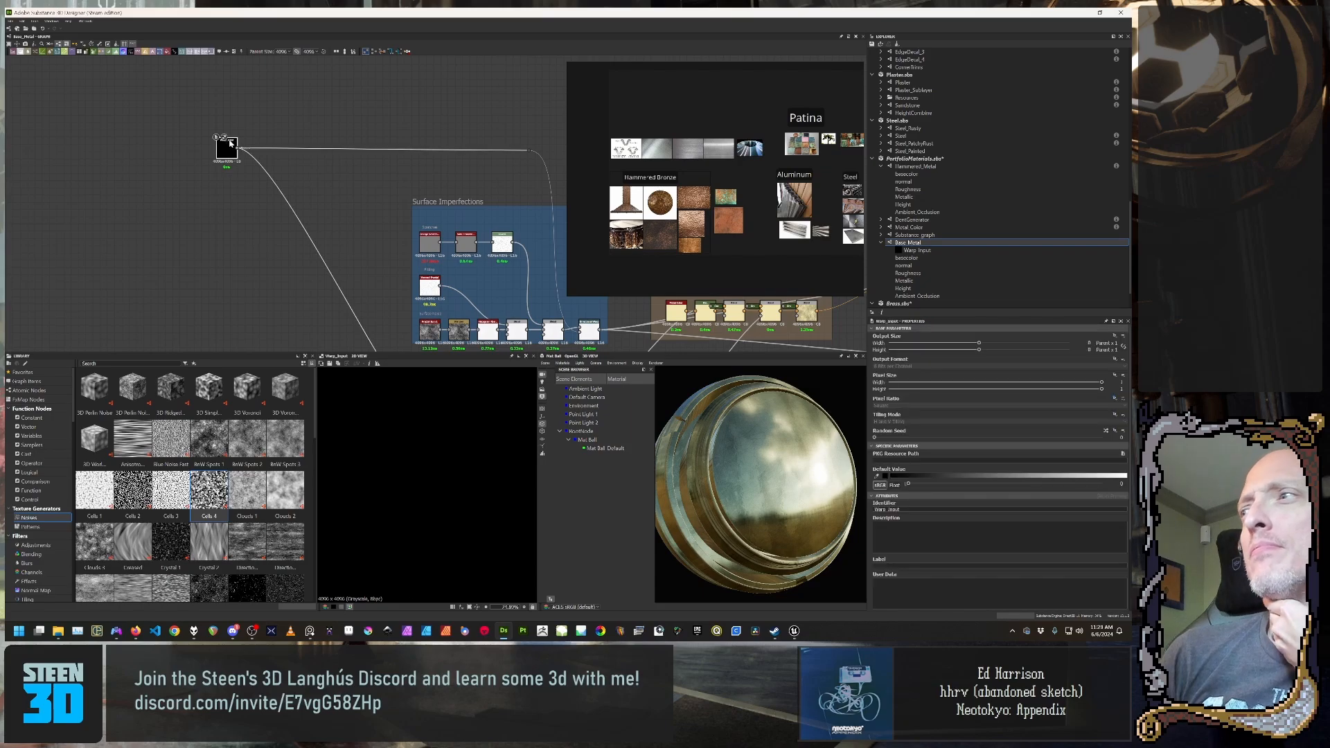
pyautogui.scroll(2, 244, 173)
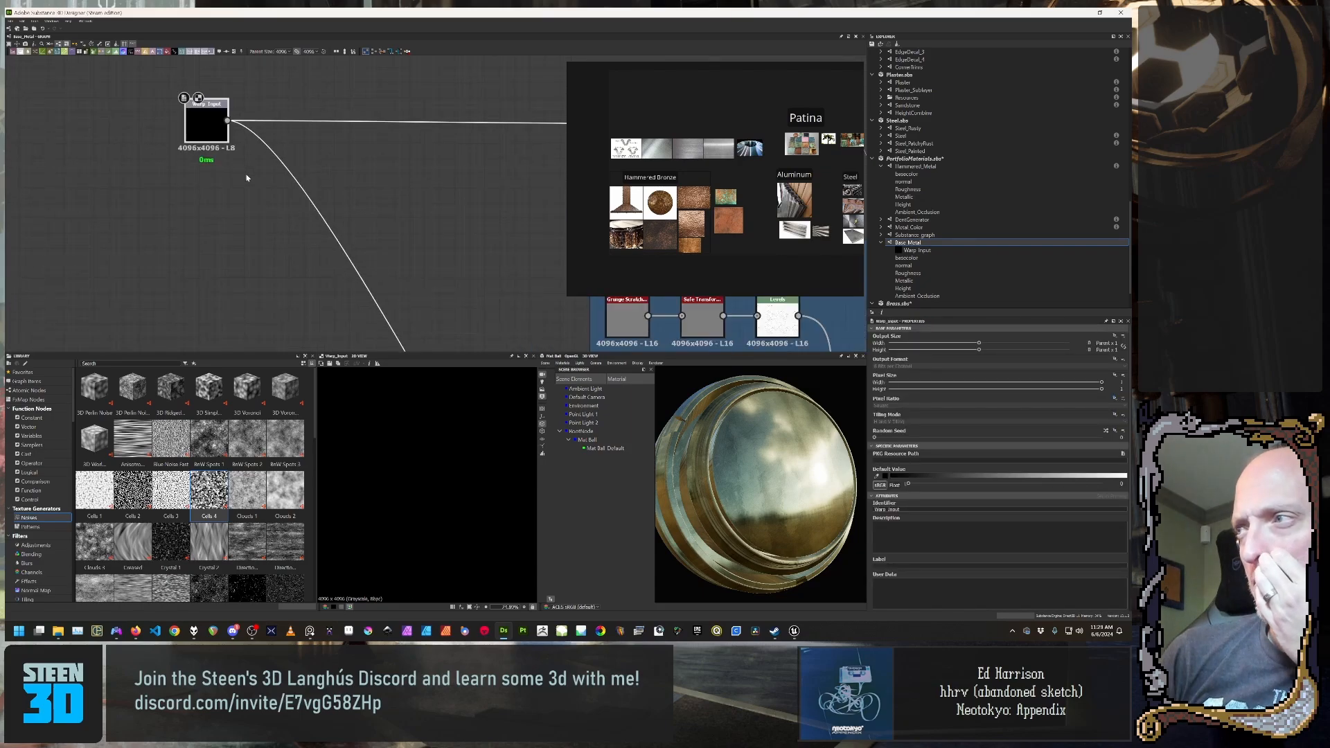
pyautogui.moveTo(248, 136); pyautogui.dragTo(231, 222, button='middle')
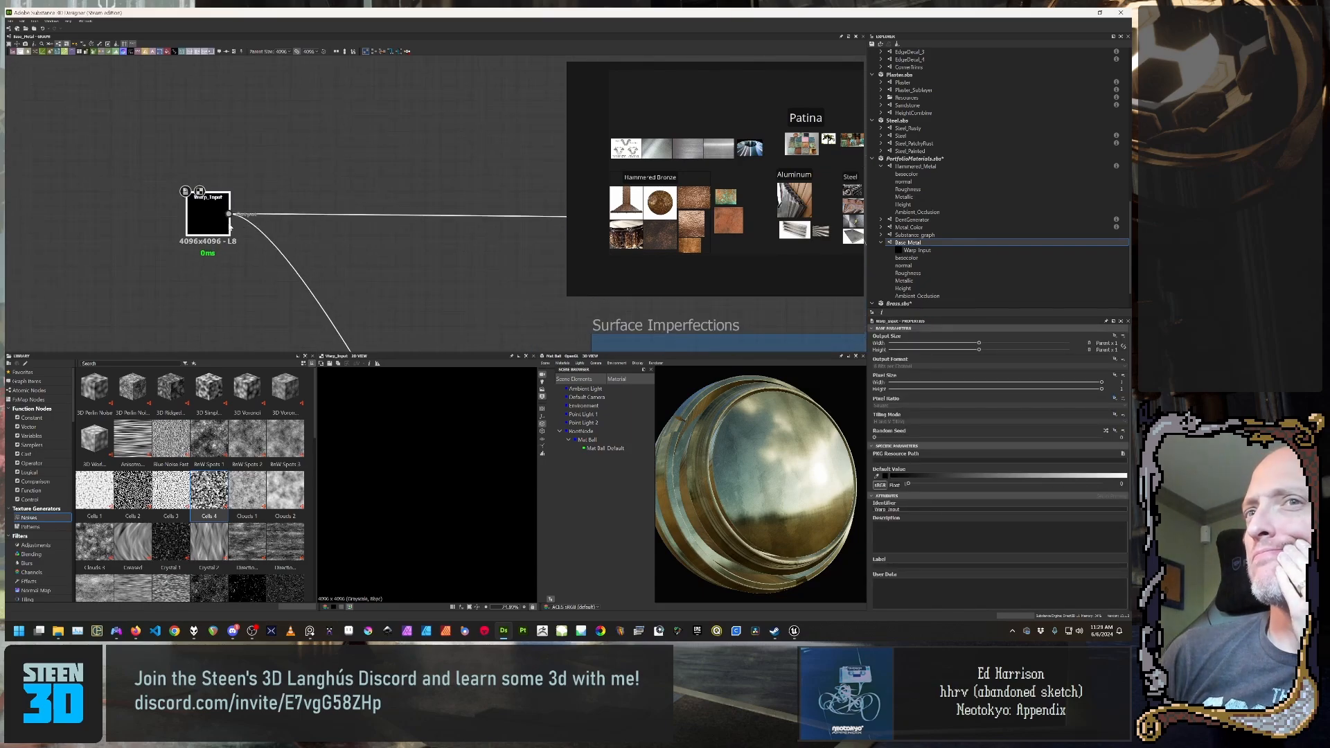
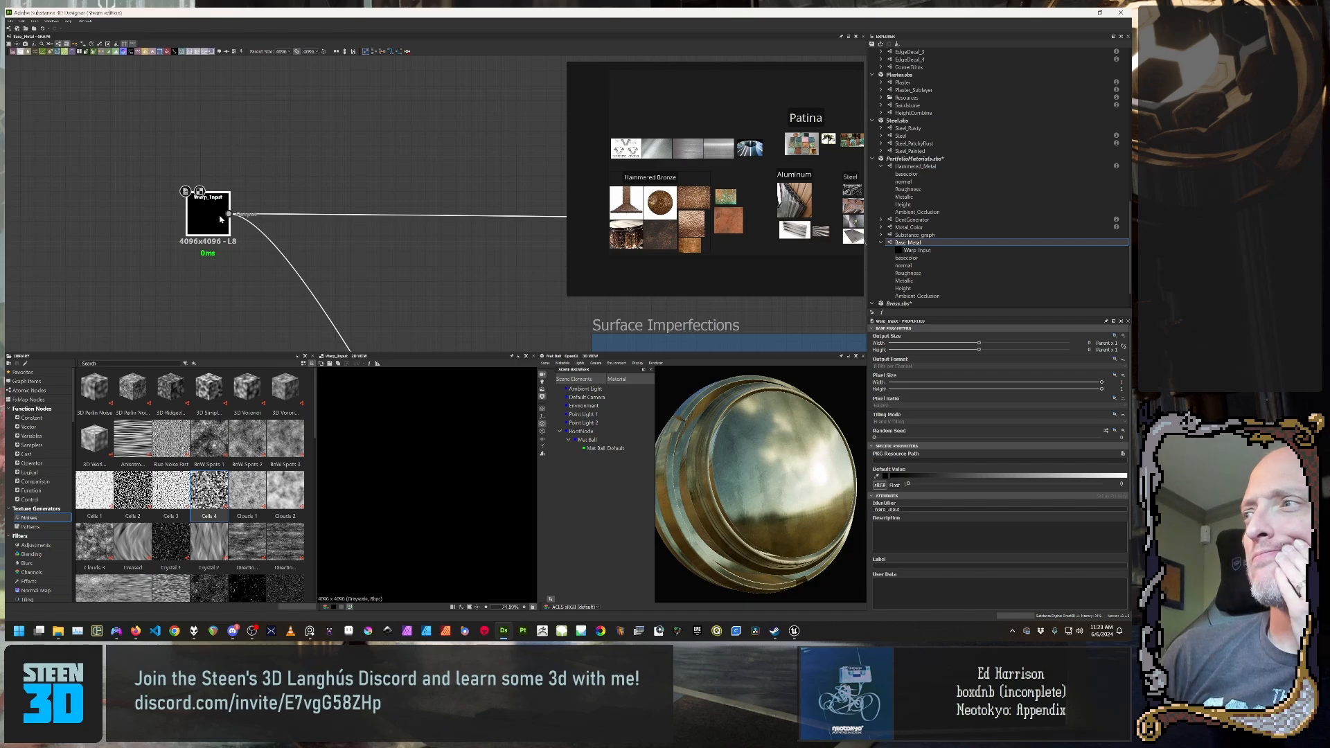
pyautogui.press('space')
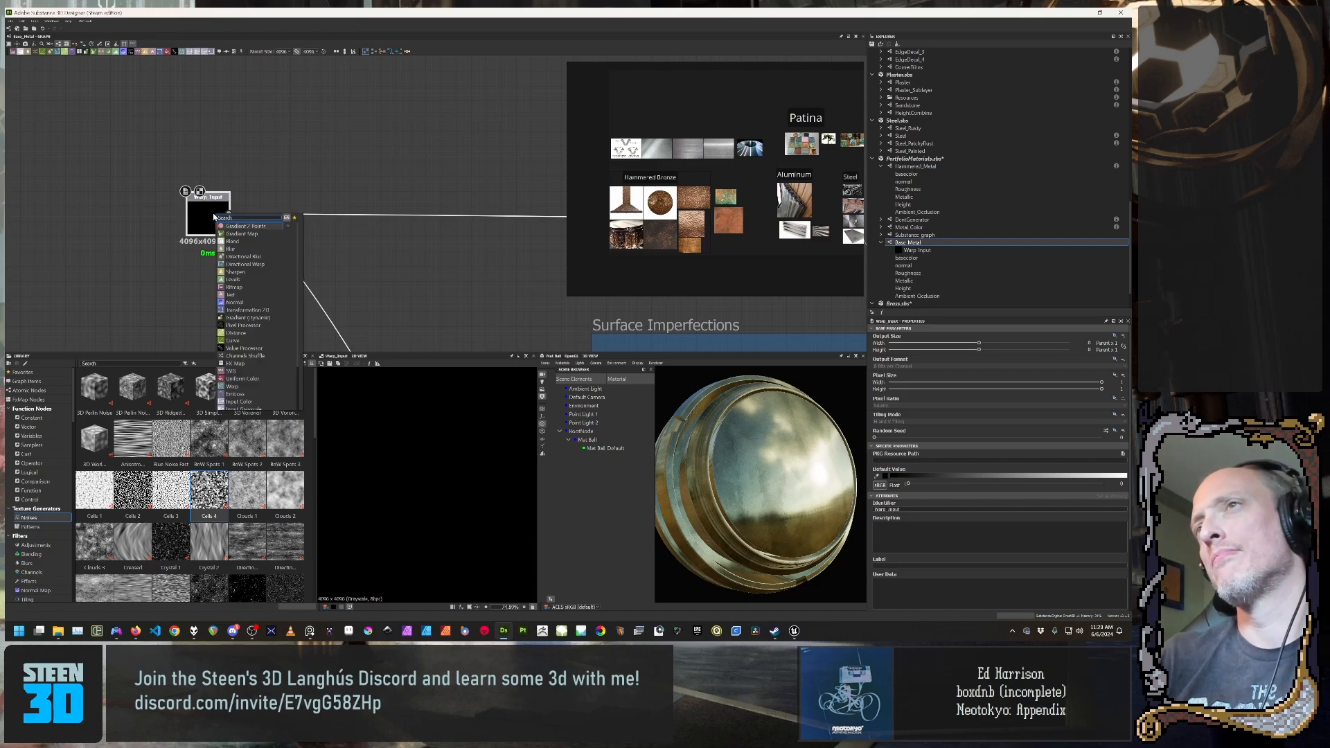
pyautogui.press('Escape')
pyautogui.press('space')
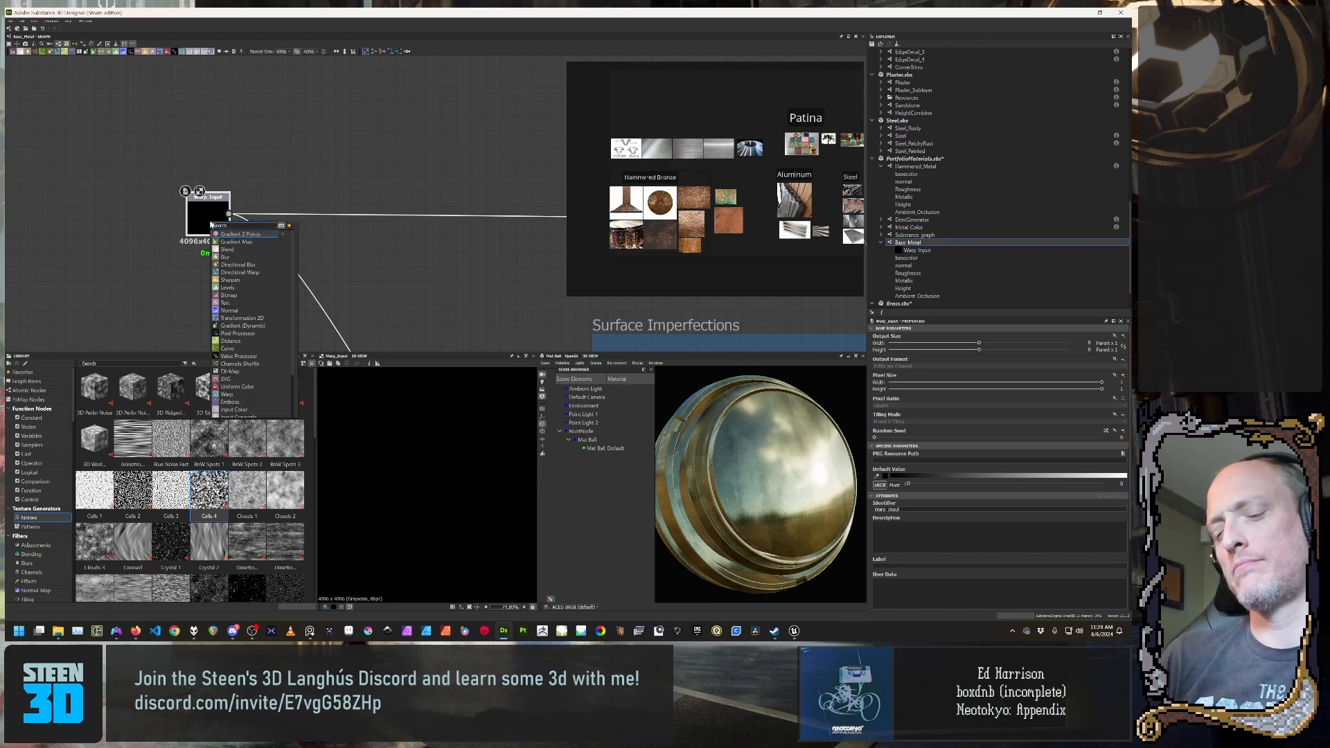
pyautogui.write('blend')
pyautogui.press('Return')
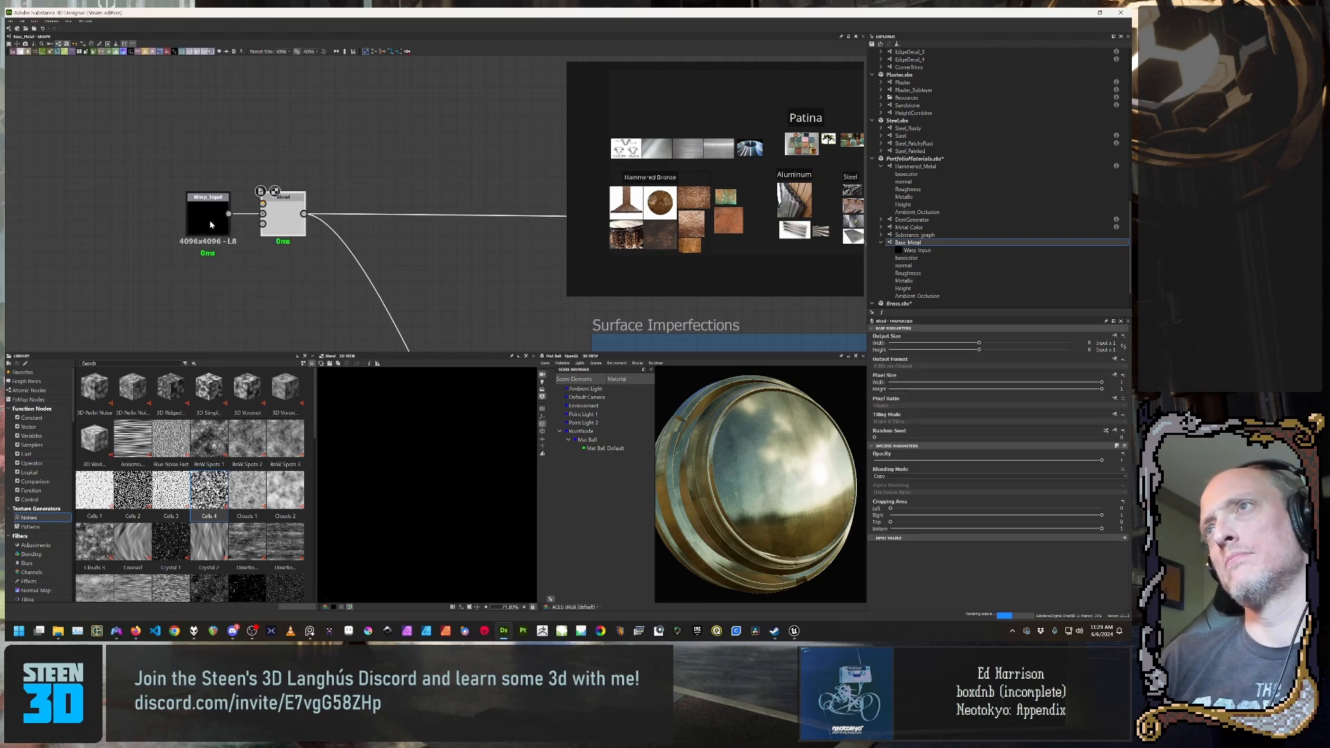
pyautogui.moveTo(280, 261); pyautogui.dragTo(265, 236, button='middle')
pyautogui.moveTo(188, 227); pyautogui.dragTo(158, 227)
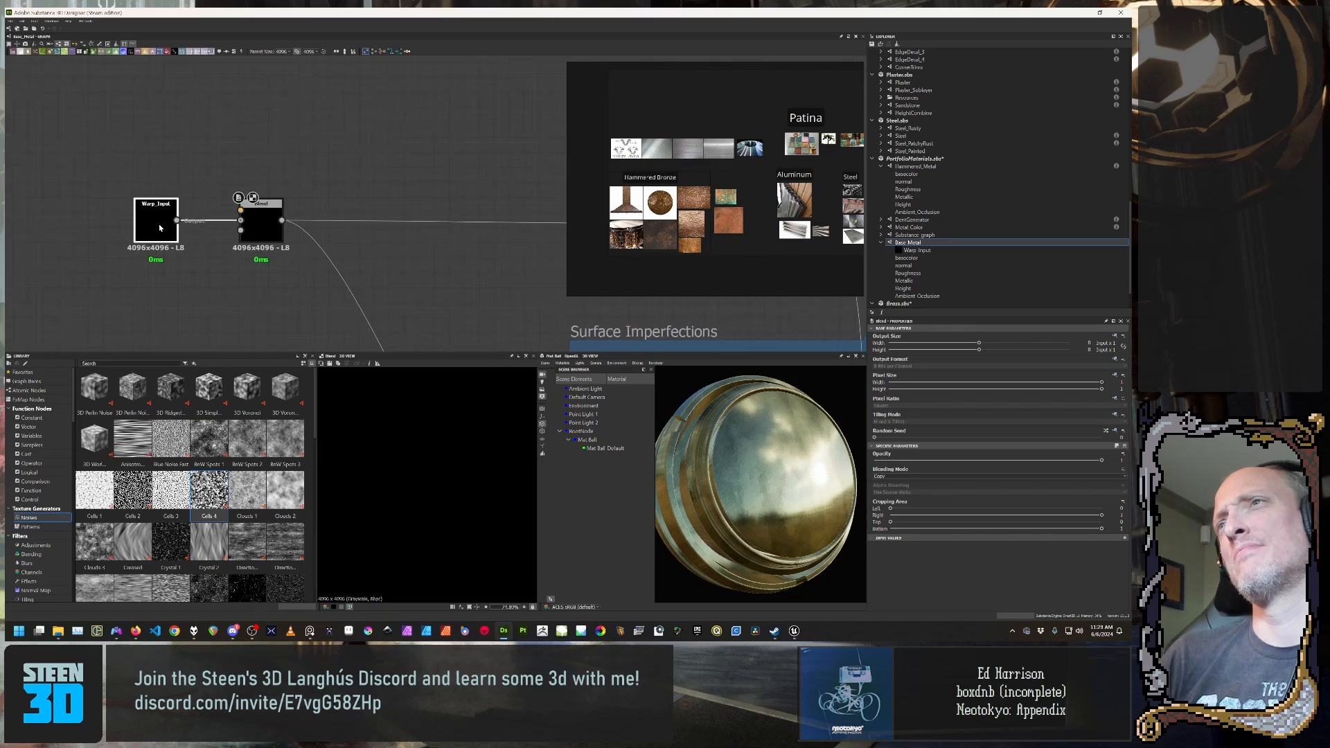
# Step: Add a Uniform Color node above Warp Input, connect it to the Blend's foreground, and set its color mode to Grayscale
pyautogui.click(222, 164)
pyautogui.press('space')
pyautogui.write('uniform')
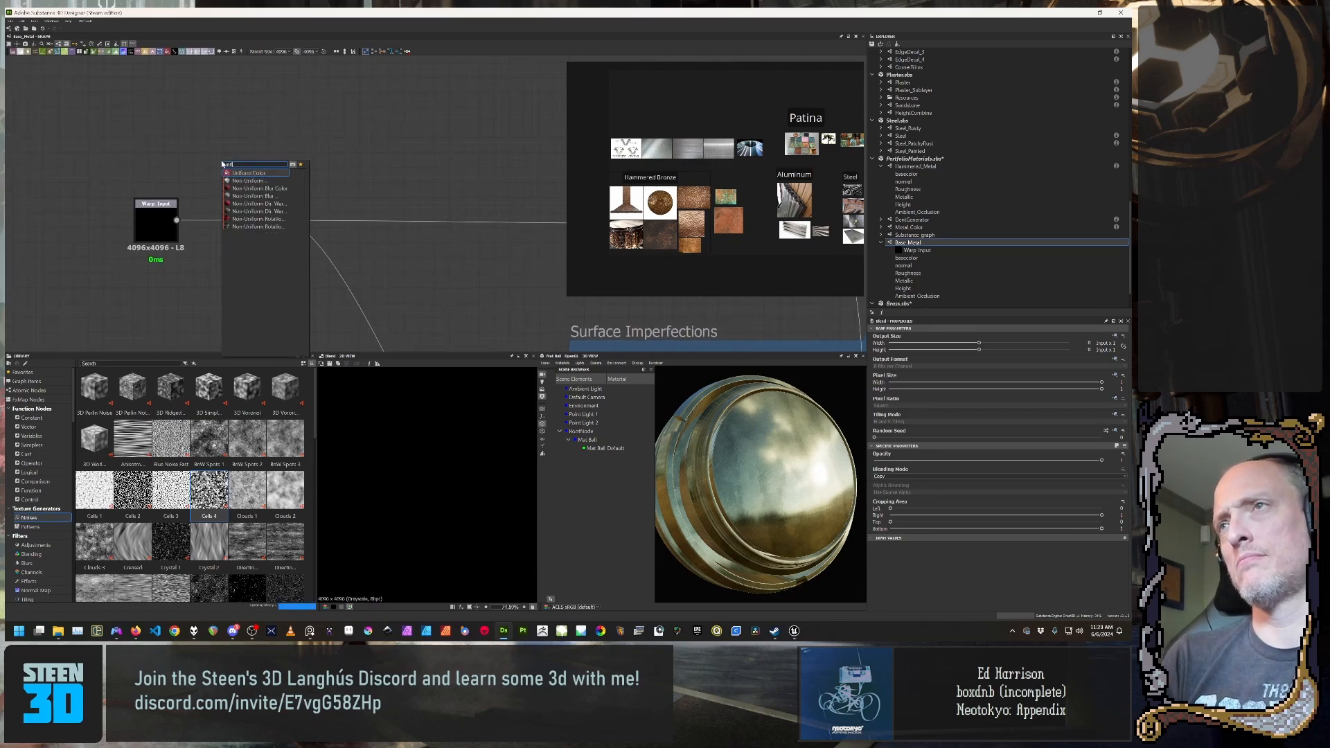
pyautogui.press('Return')
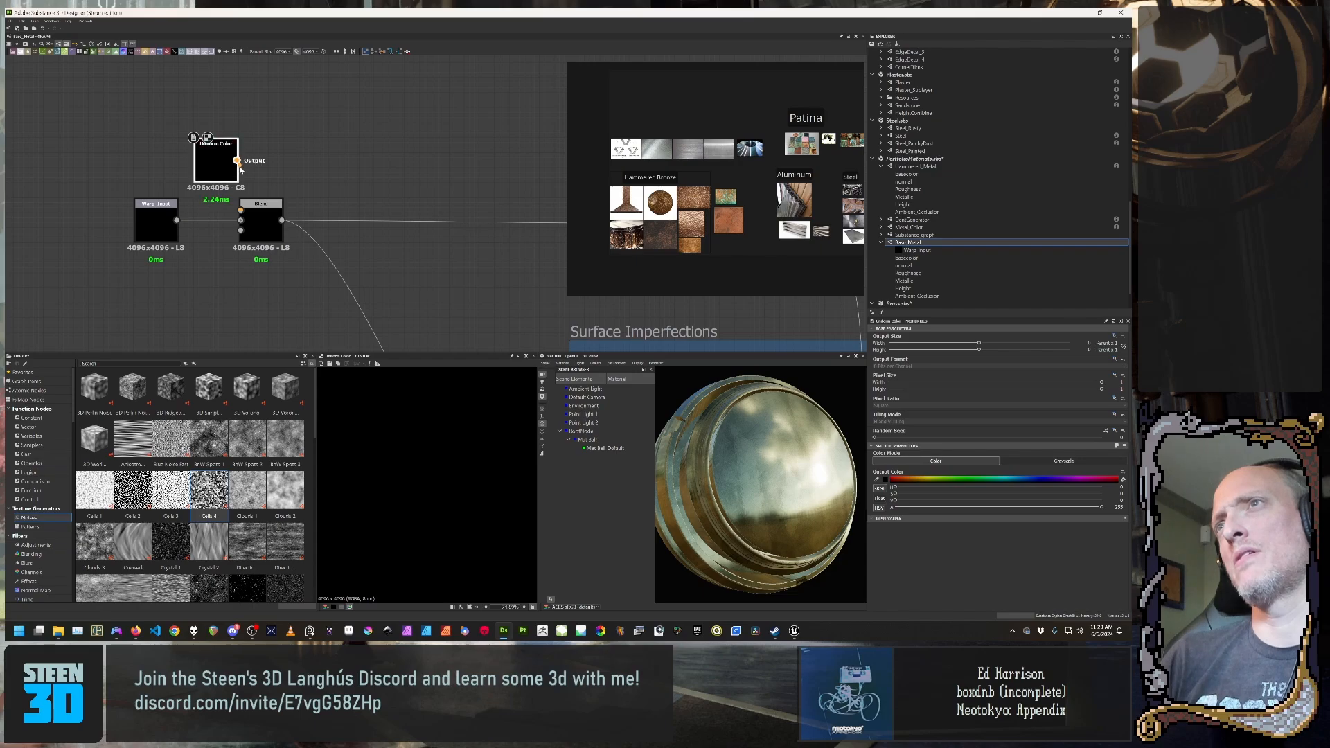
pyautogui.moveTo(249, 213); pyautogui.dragTo(248, 211)
pyautogui.moveTo(218, 163); pyautogui.dragTo(203, 164)
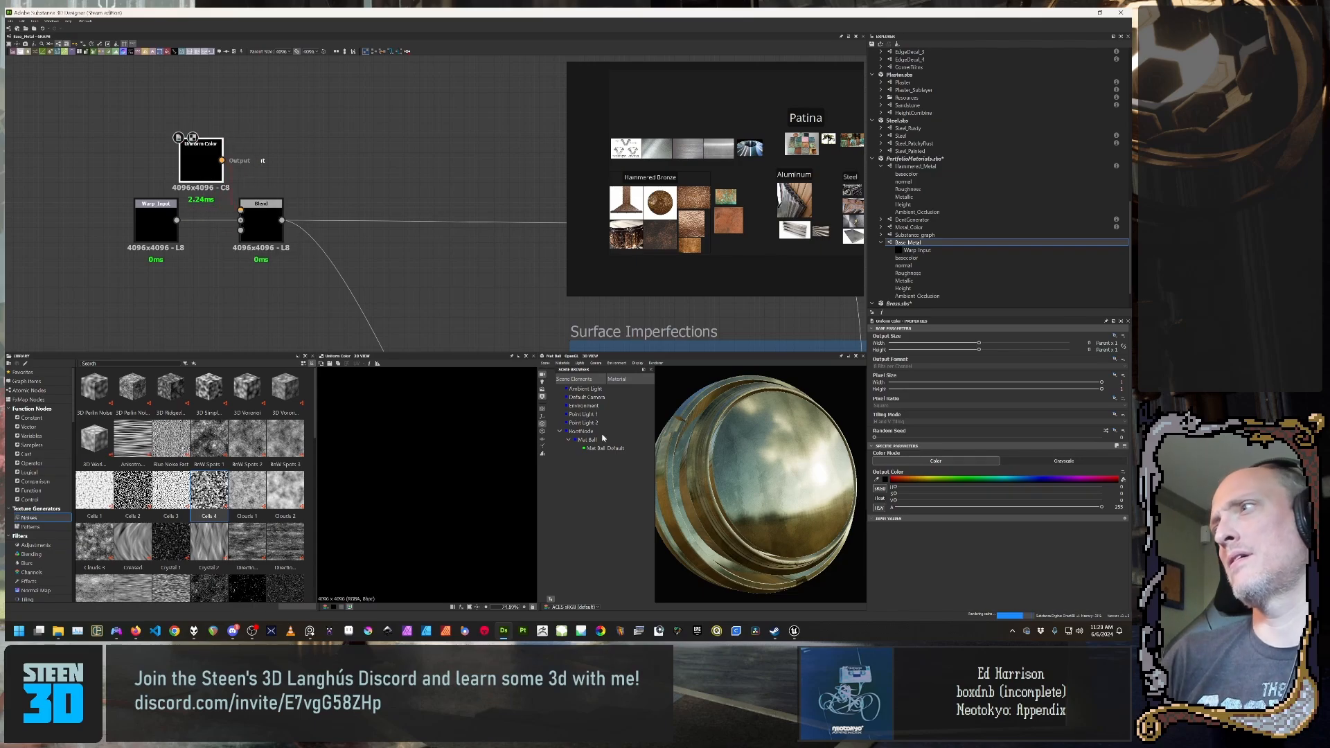
pyautogui.click(1057, 460)
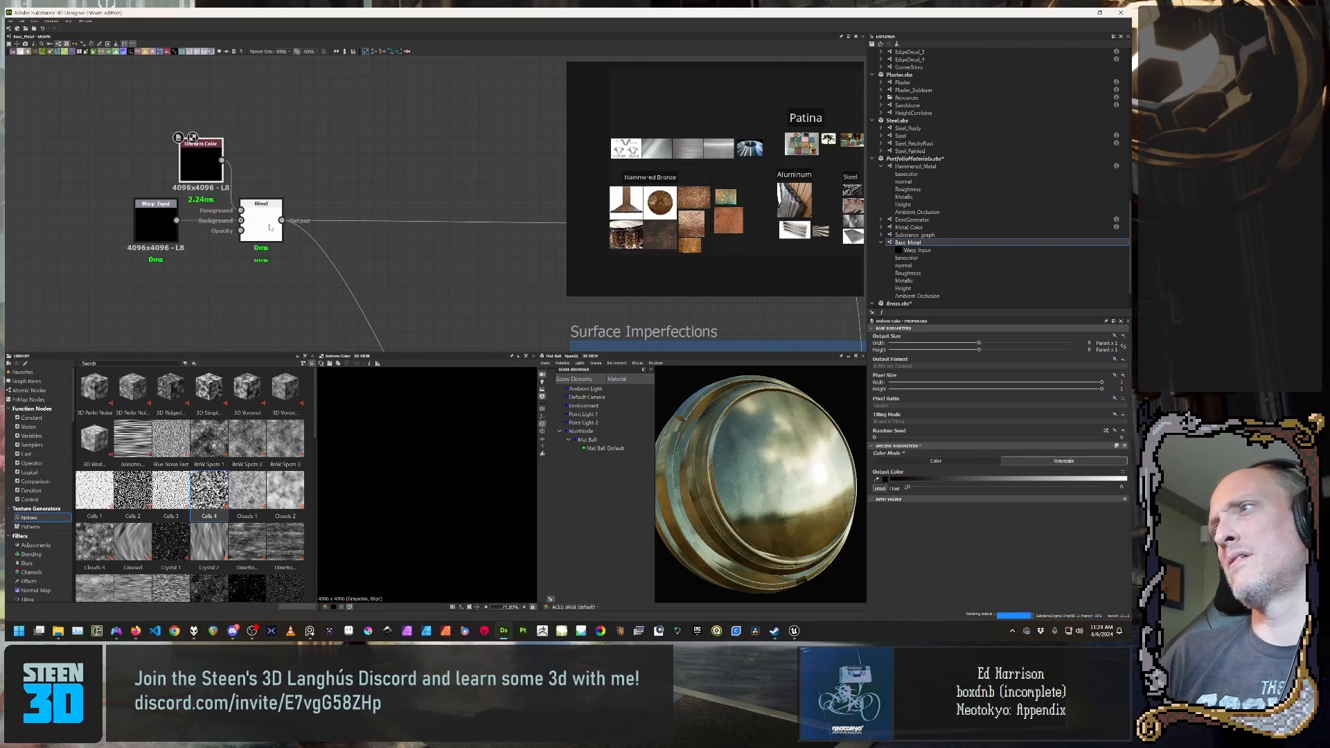
# Step: Preview the new Blend node's output, and set the Uniform Color node's output color to white
pyautogui.doubleClick(261, 223)
pyautogui.moveTo(758, 439); pyautogui.dragTo(824, 436)
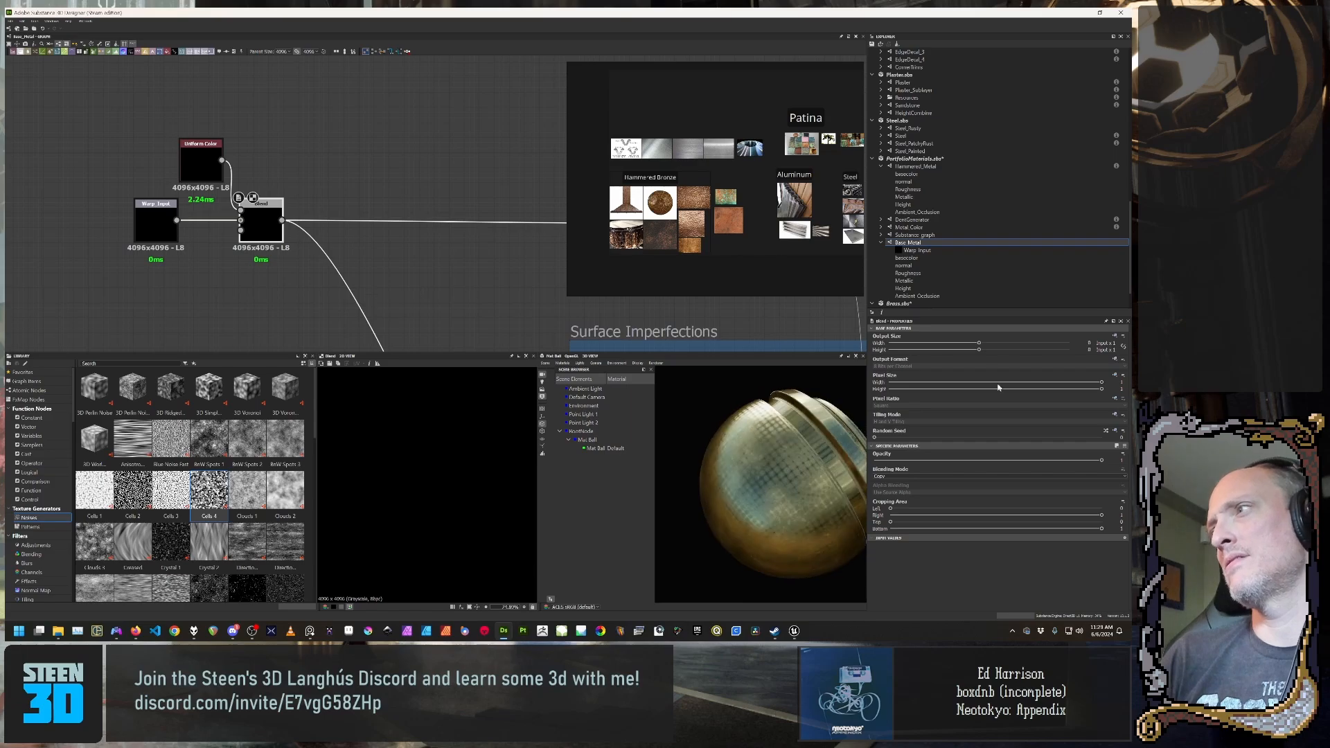
pyautogui.scroll(3, 485, 301)
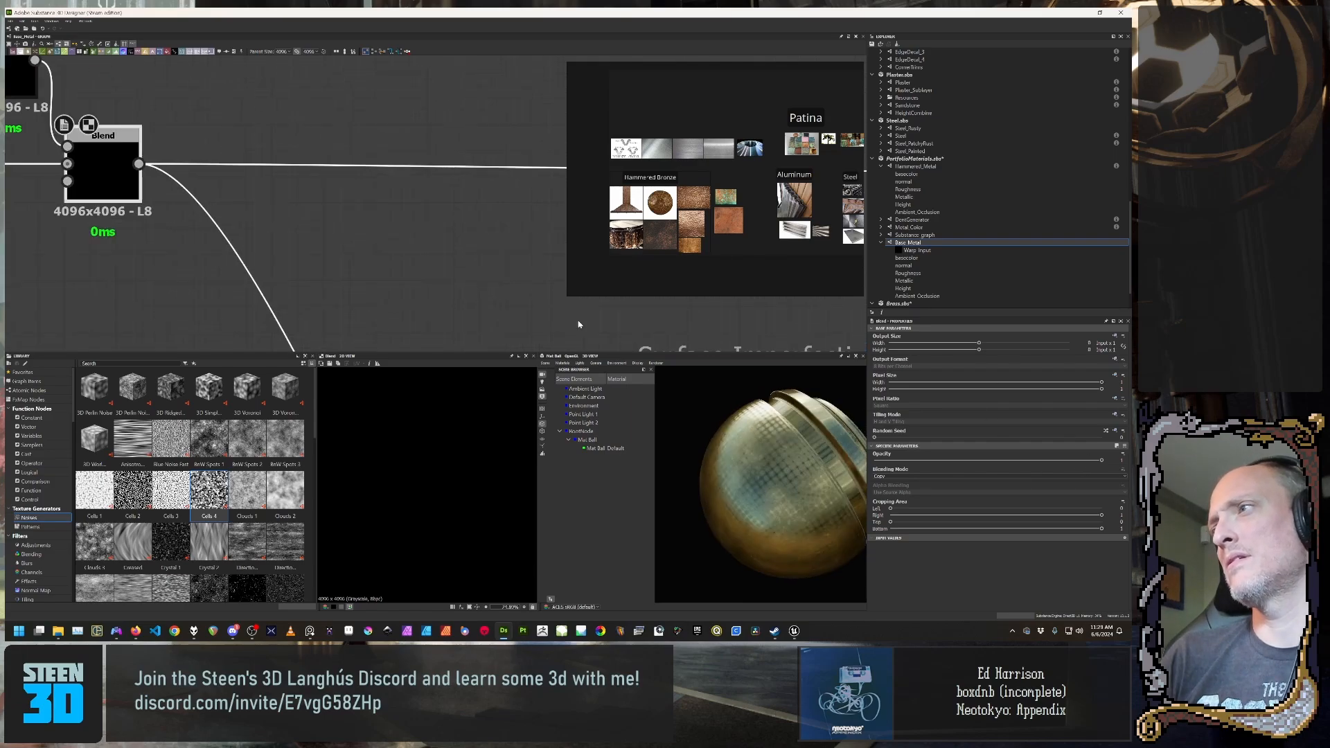
pyautogui.scroll(-2, 369, 288)
pyautogui.click(112, 129)
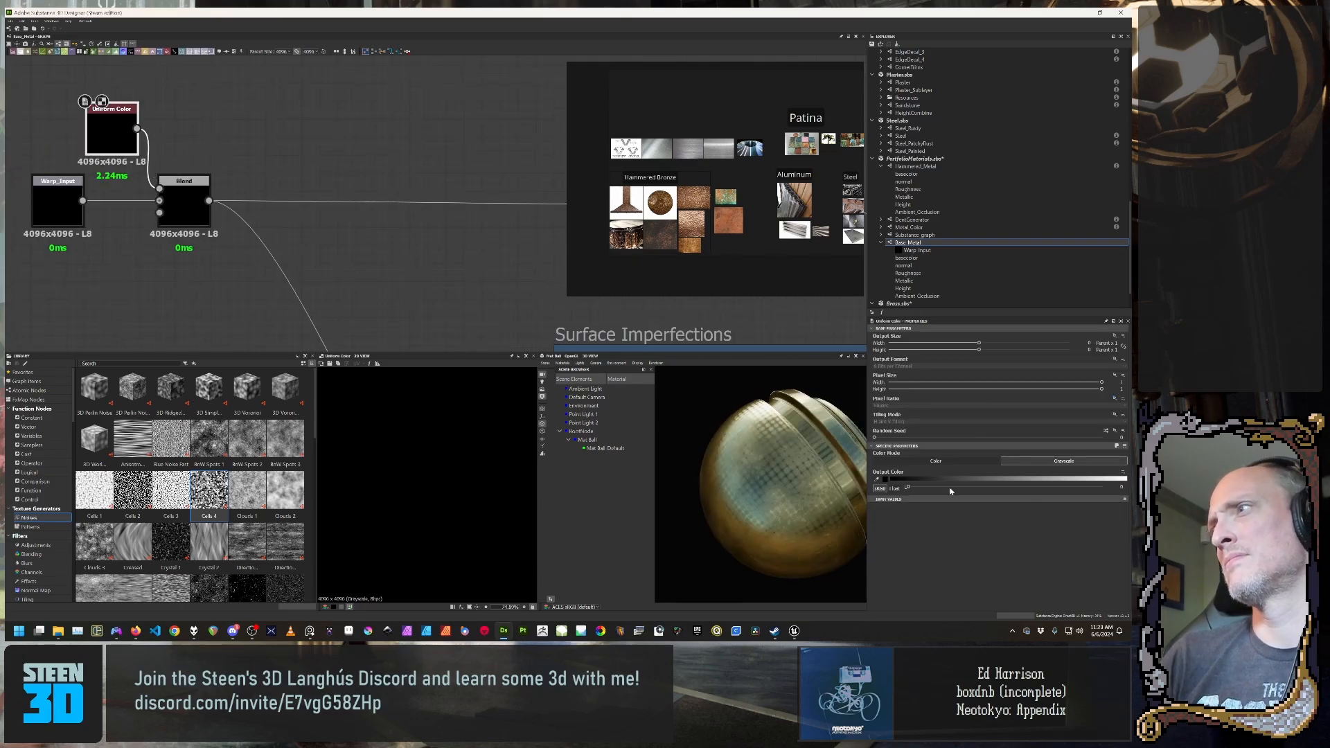
pyautogui.moveTo(1004, 490); pyautogui.dragTo(1134, 492)
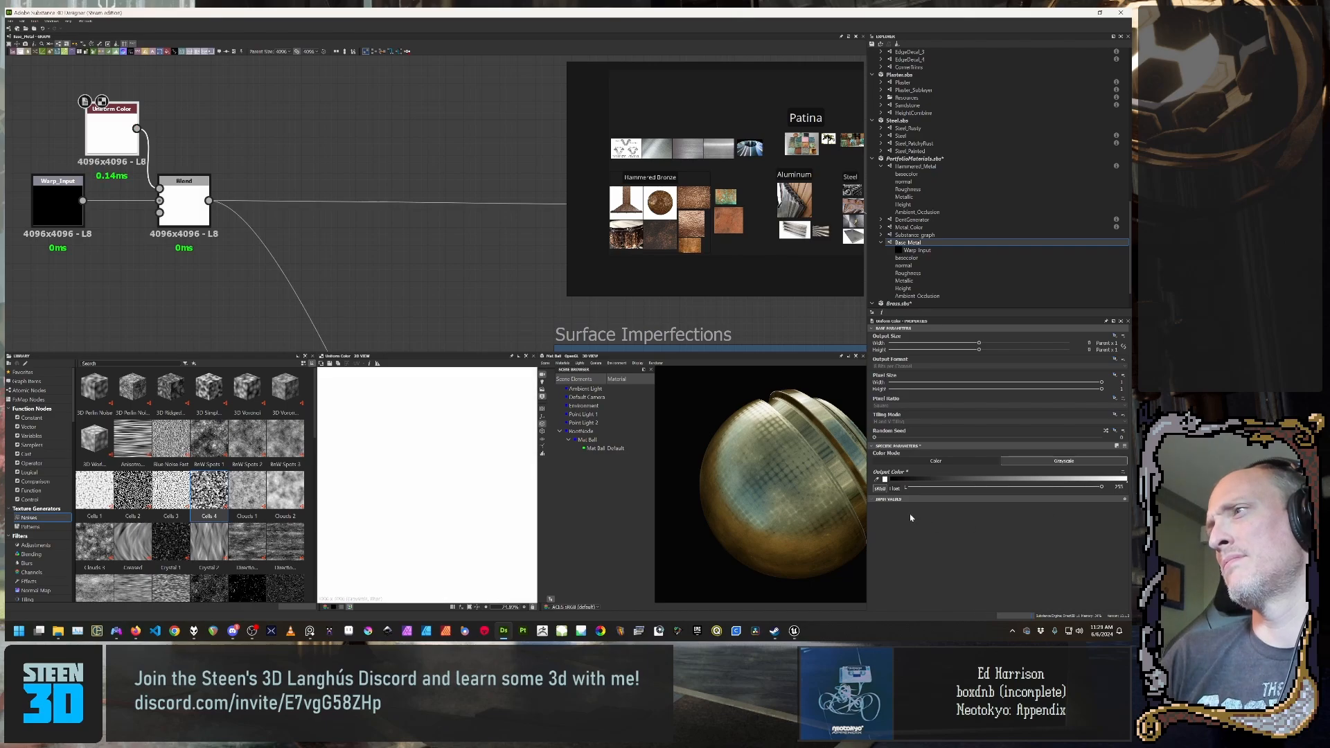
# Step: Inspect the warped material on the mat ball, and preview the Surface Imperfections group's Directional Warp node in the 2D view
pyautogui.moveTo(863, 519); pyautogui.dragTo(759, 511)
pyautogui.scroll(4, 804, 482)
pyautogui.scroll(-5, 759, 511)
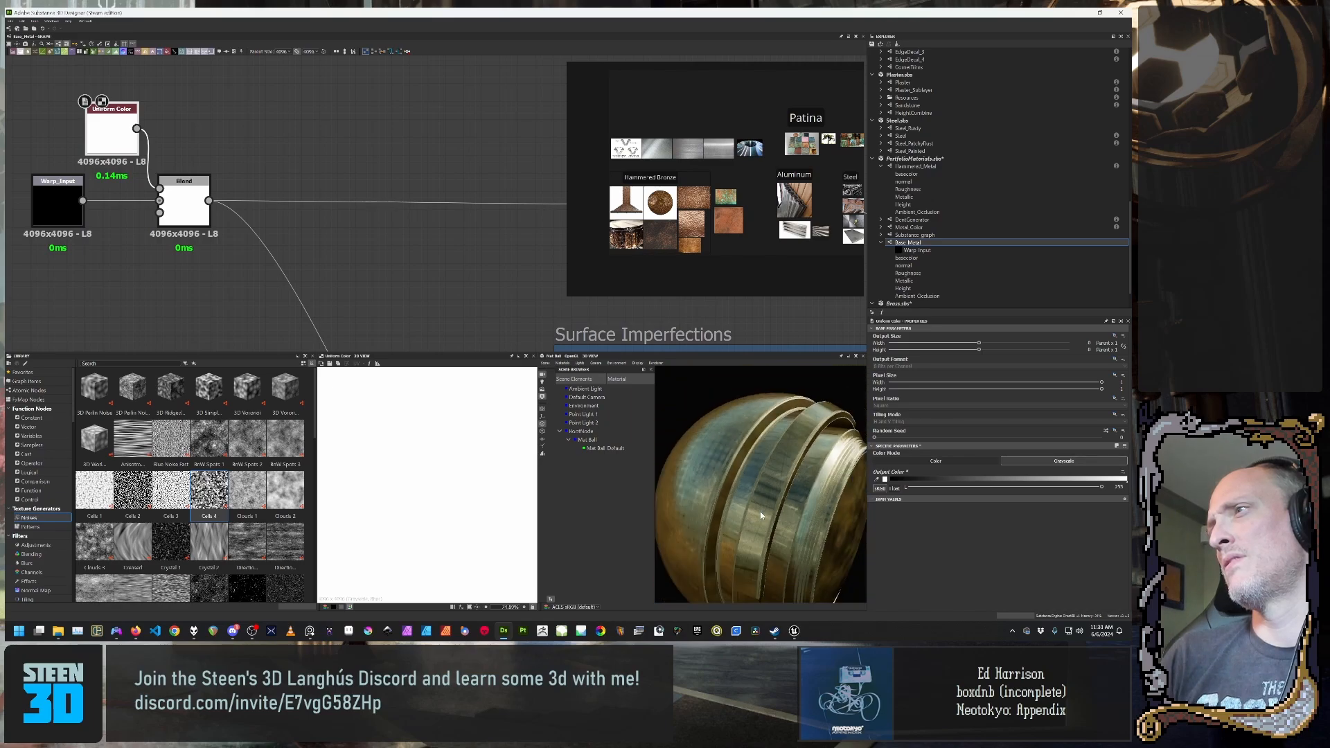
pyautogui.scroll(-3, 362, 277)
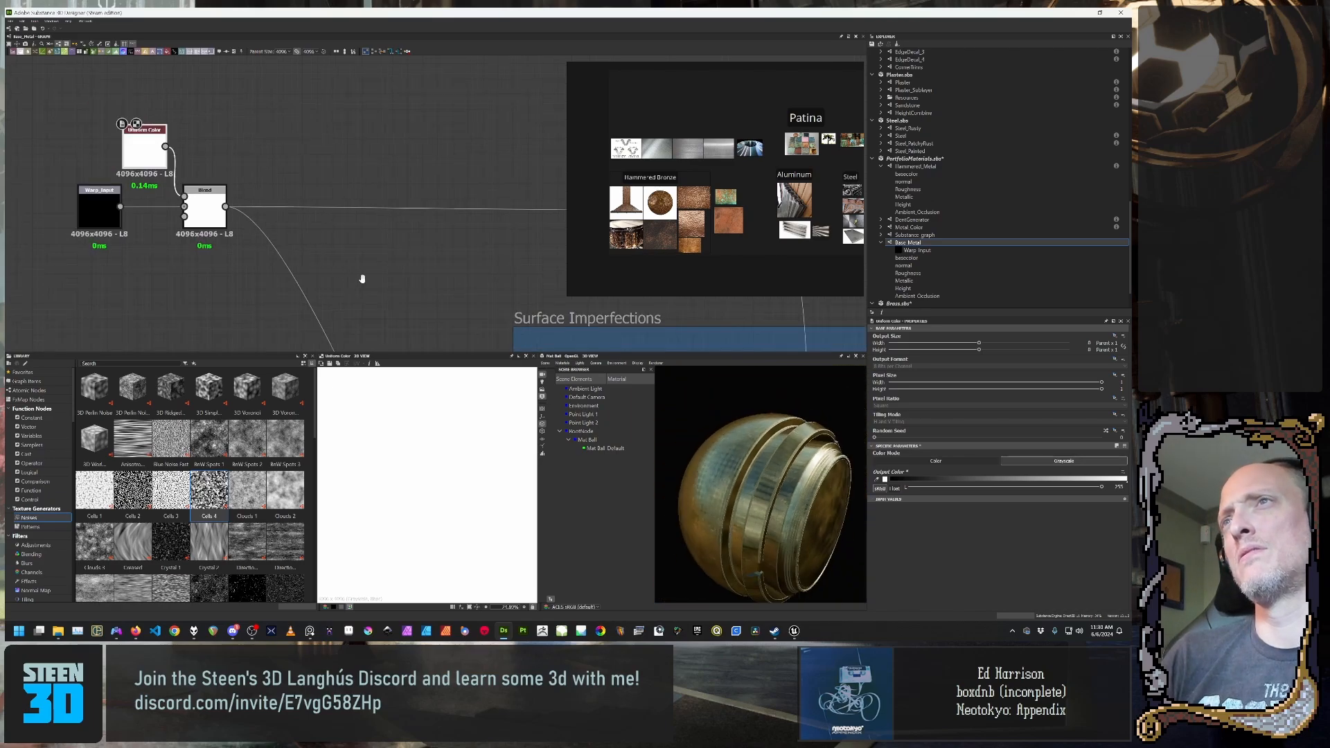
pyautogui.scroll(-1, 388, 272)
pyautogui.moveTo(476, 196); pyautogui.dragTo(253, 40, button='middle')
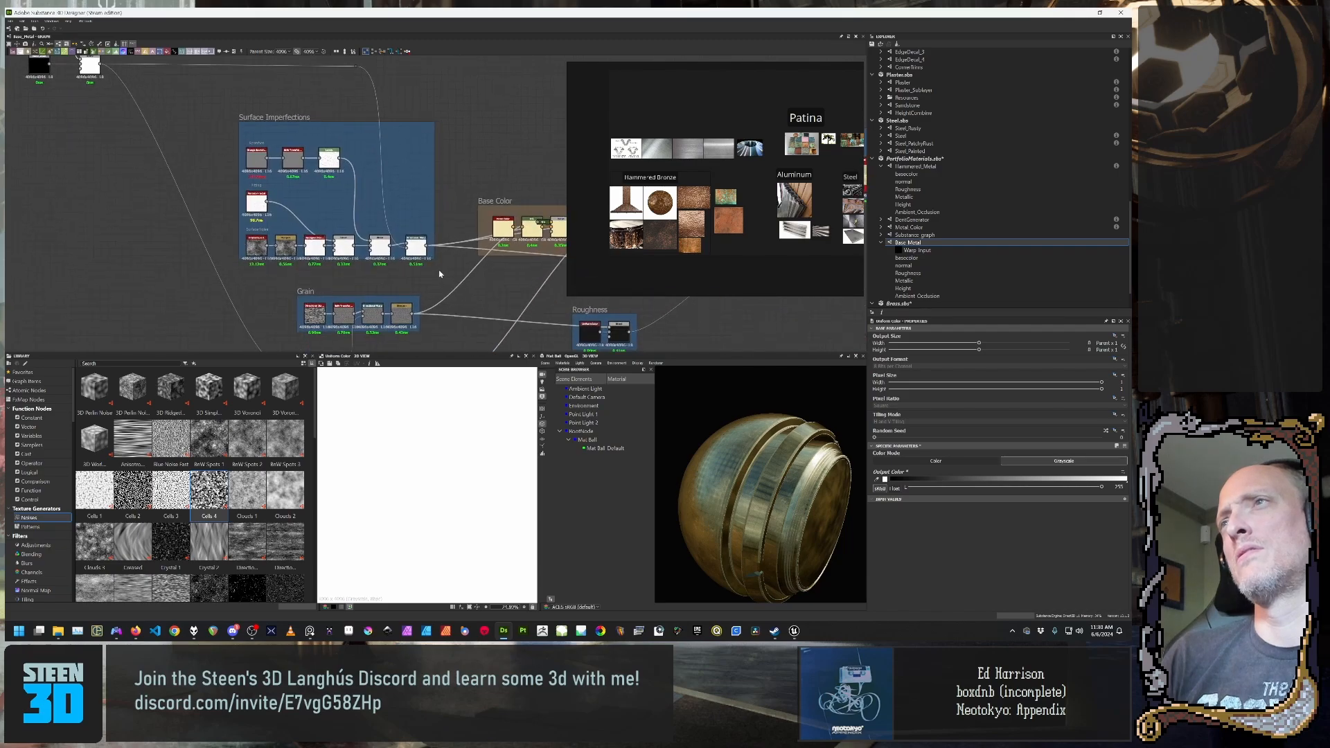
pyautogui.scroll(7, 439, 273)
pyautogui.doubleClick(371, 206)
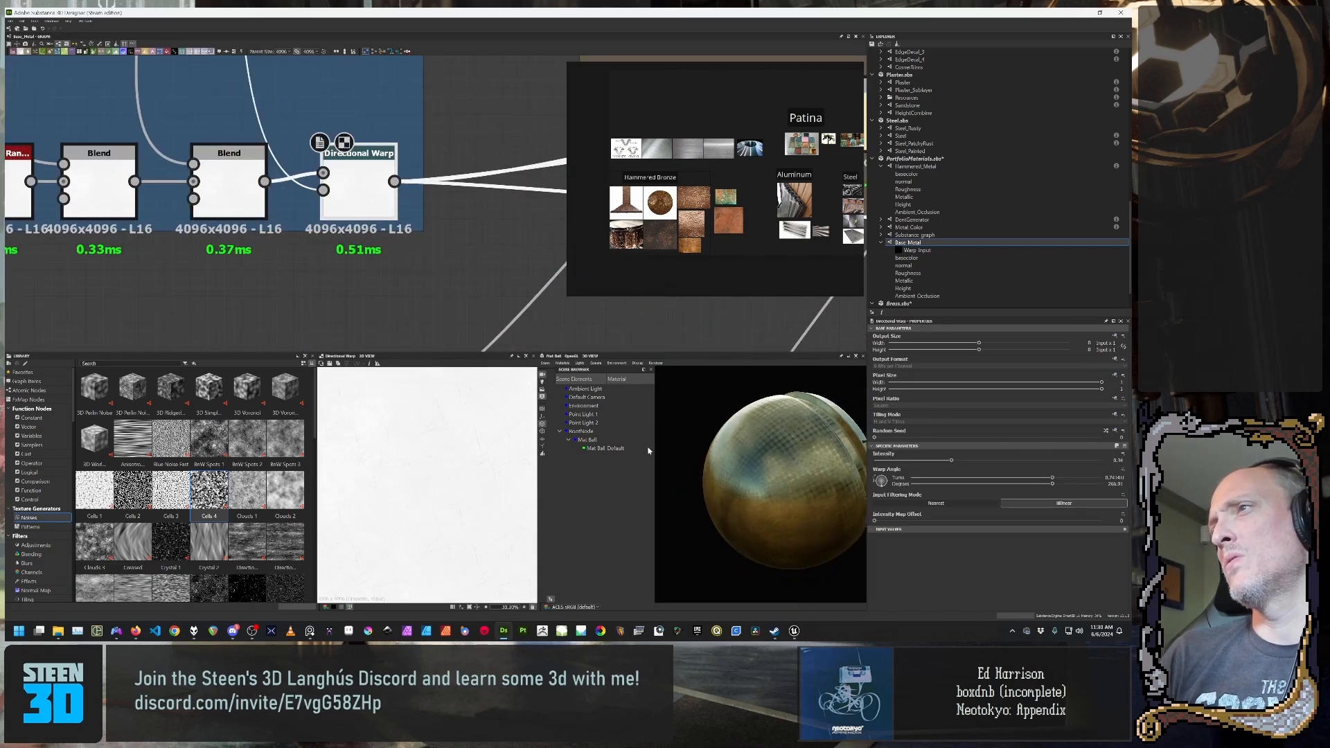
# Step: Switch the 3D preview mesh to Sphere and inspect the striped metal surface at different angles and distances
pyautogui.click(548, 362)
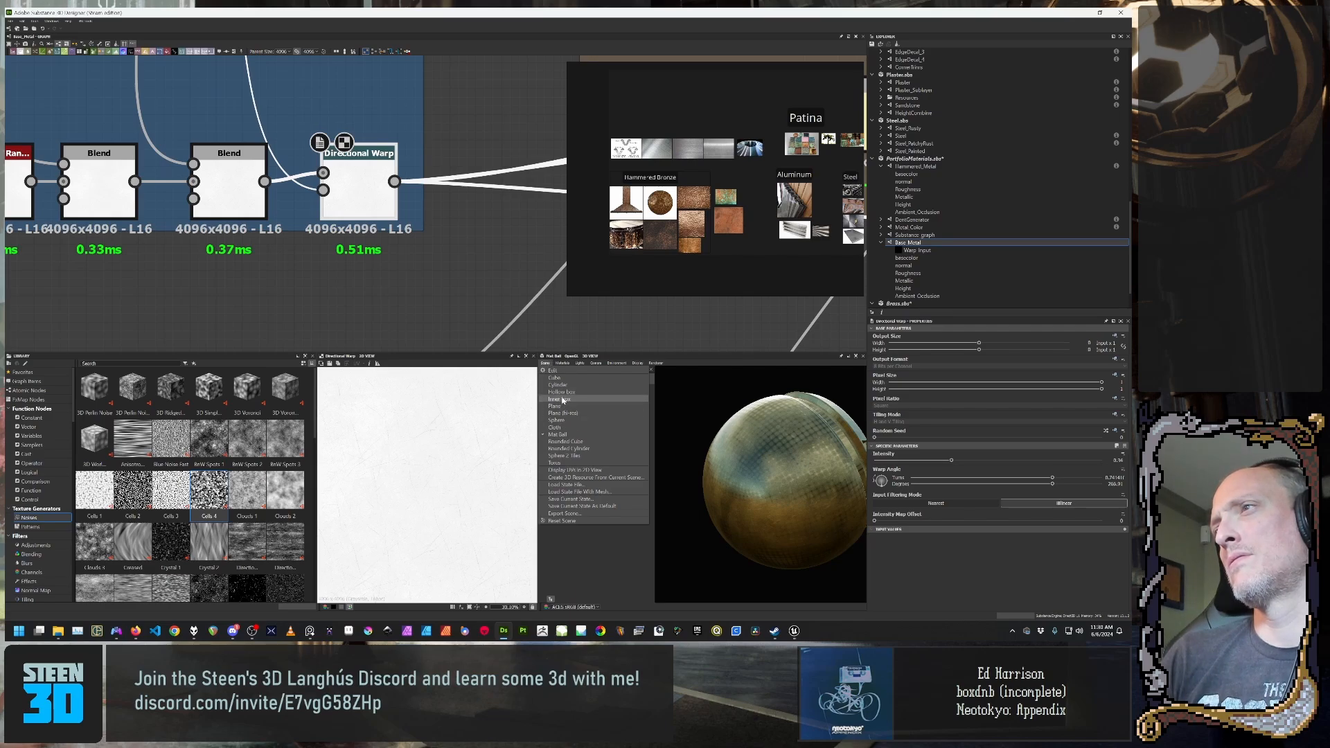
pyautogui.click(569, 422)
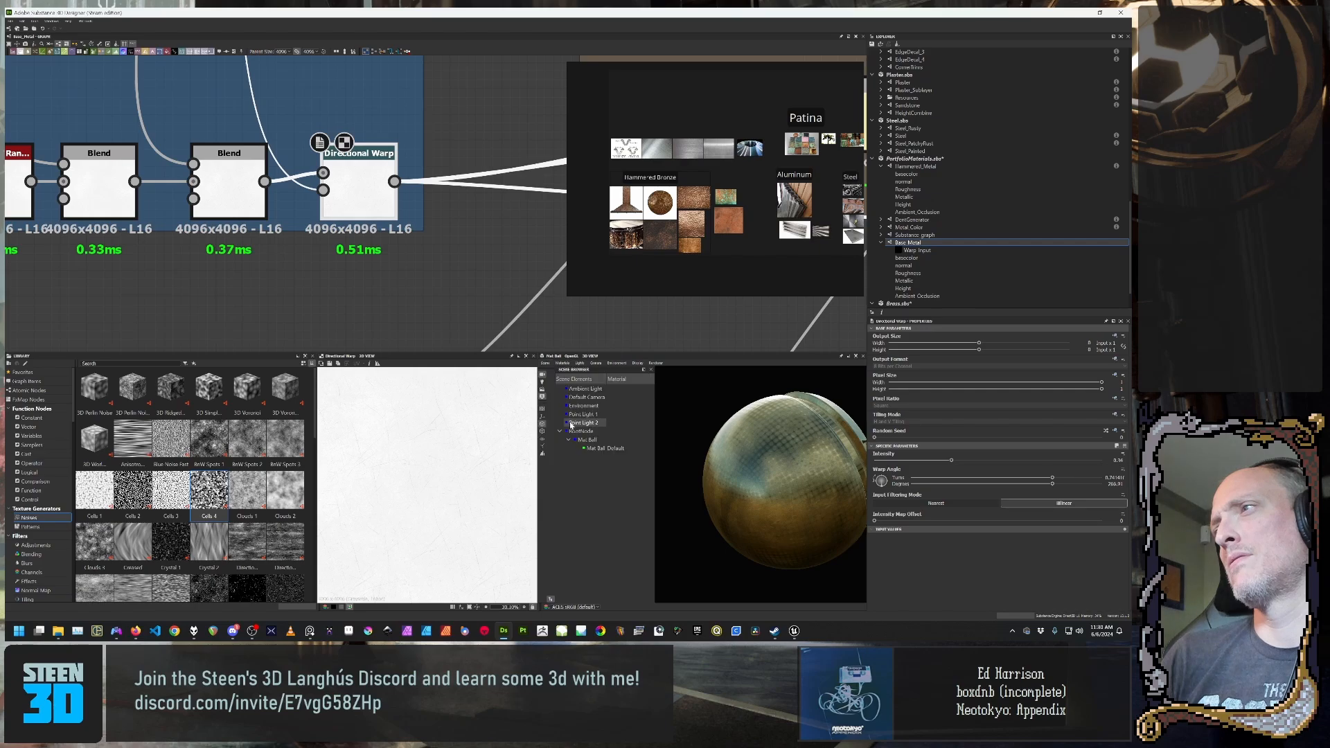
pyautogui.scroll(5, 737, 507)
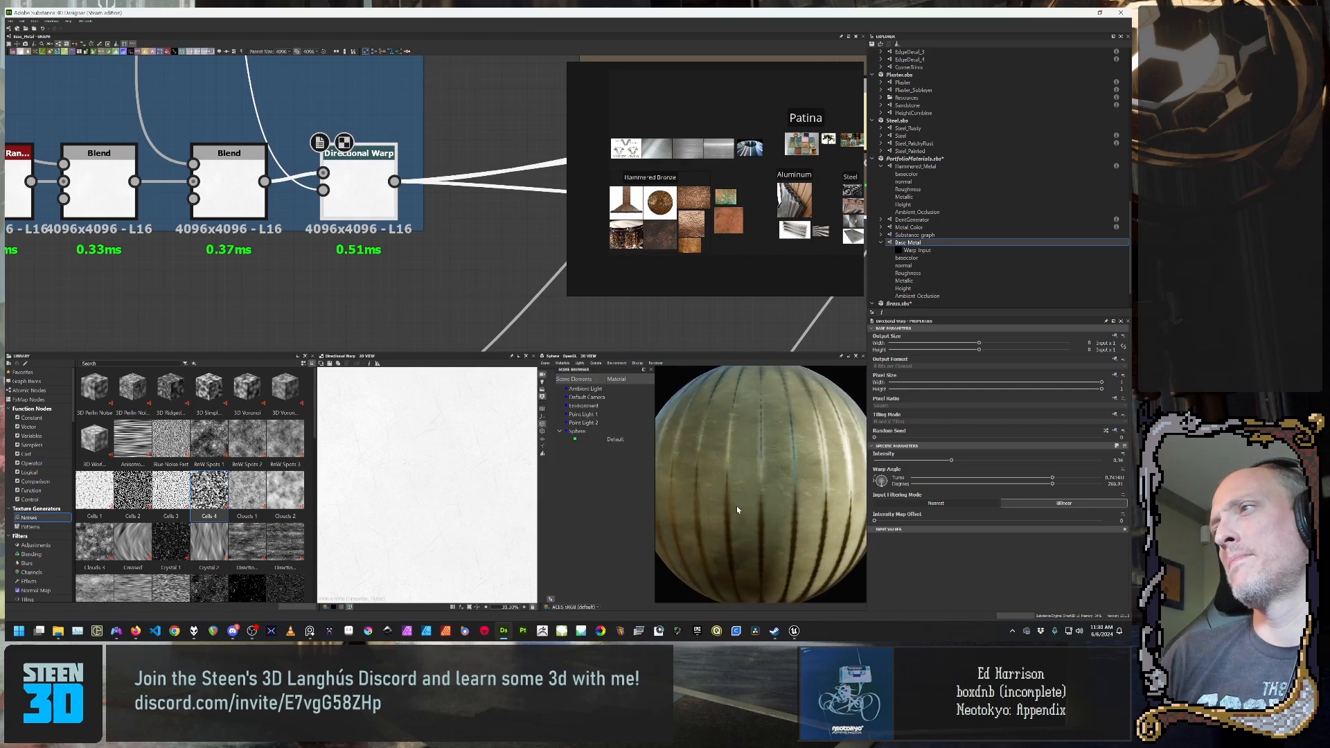
pyautogui.moveTo(737, 507); pyautogui.dragTo(778, 484)
pyautogui.scroll(5, 738, 553)
pyautogui.scroll(-6, 740, 527)
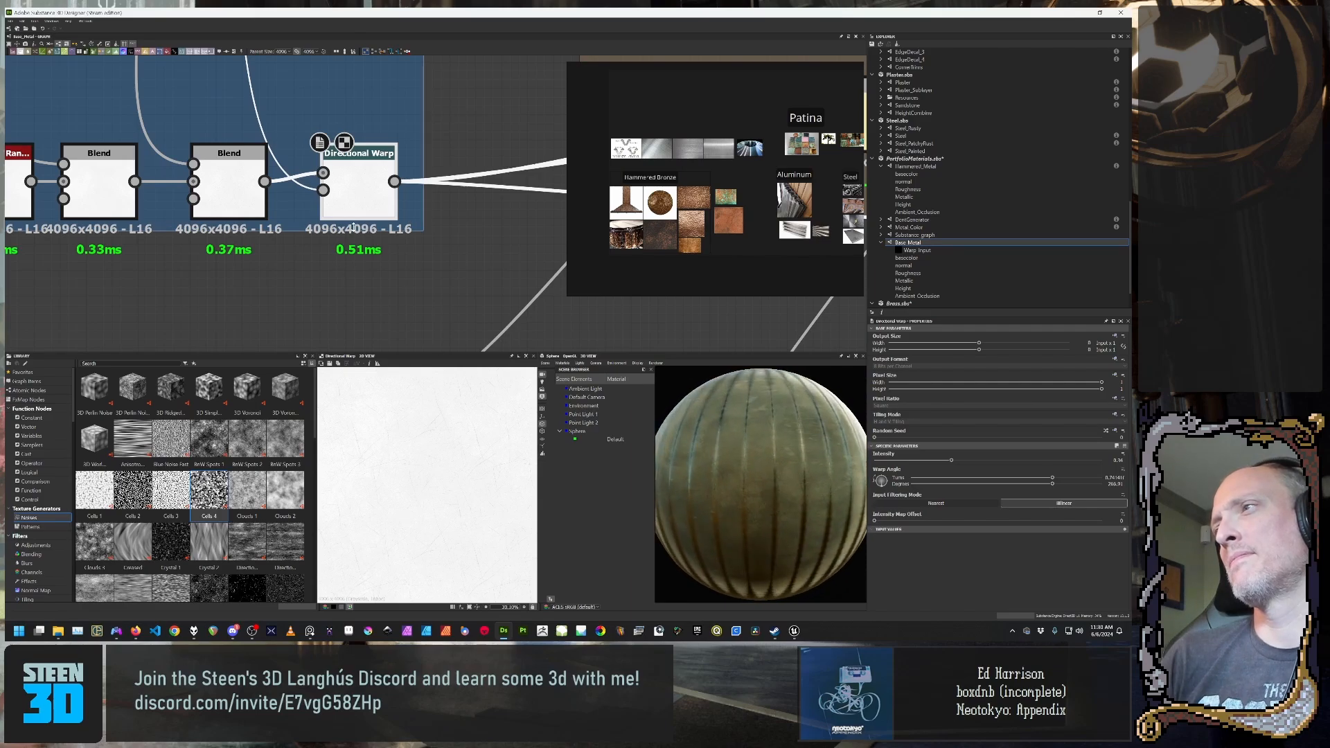
# Step: Preview the outputs of the last two Blend nodes in the Base Color group in the 2D view
pyautogui.scroll(-3, 353, 227)
pyautogui.moveTo(367, 280); pyautogui.dragTo(125, 217, button='middle')
pyautogui.moveTo(290, 129); pyautogui.dragTo(174, 251, button='middle')
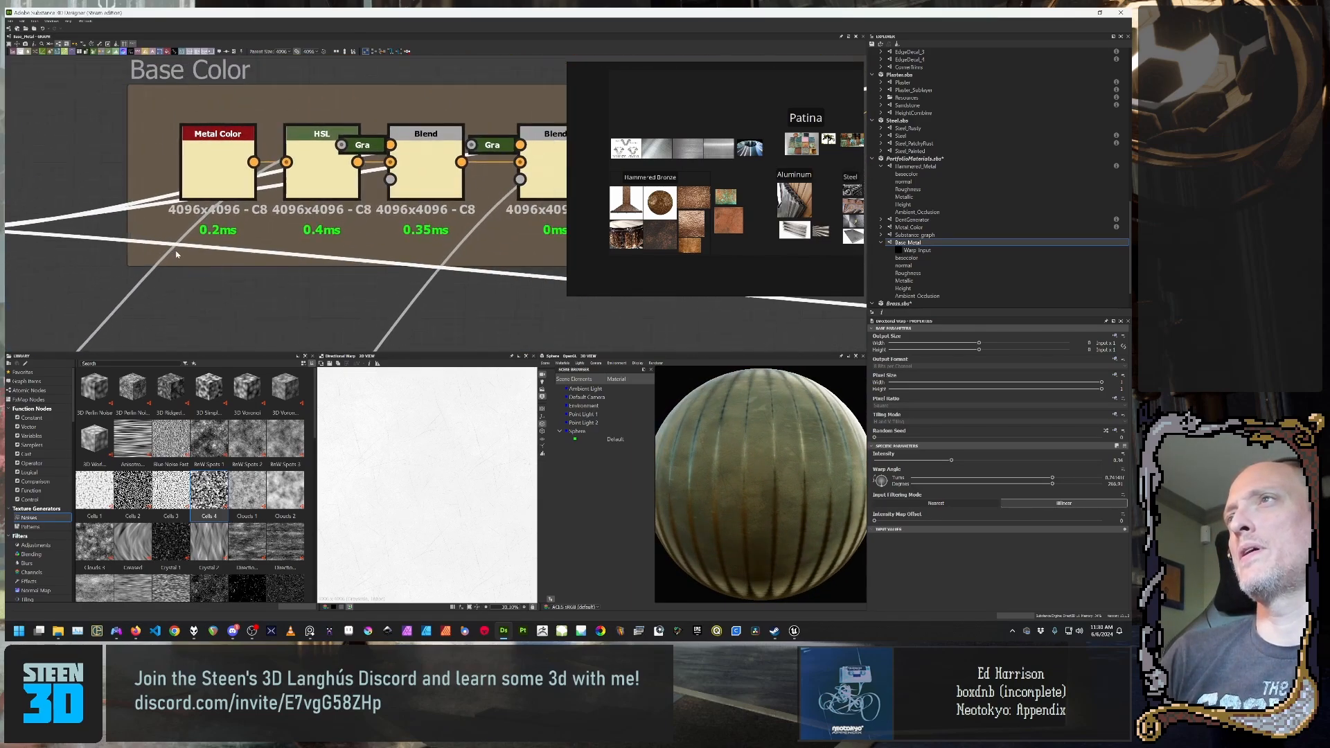
pyautogui.scroll(-2, 174, 252)
pyautogui.scroll(-2, 287, 263)
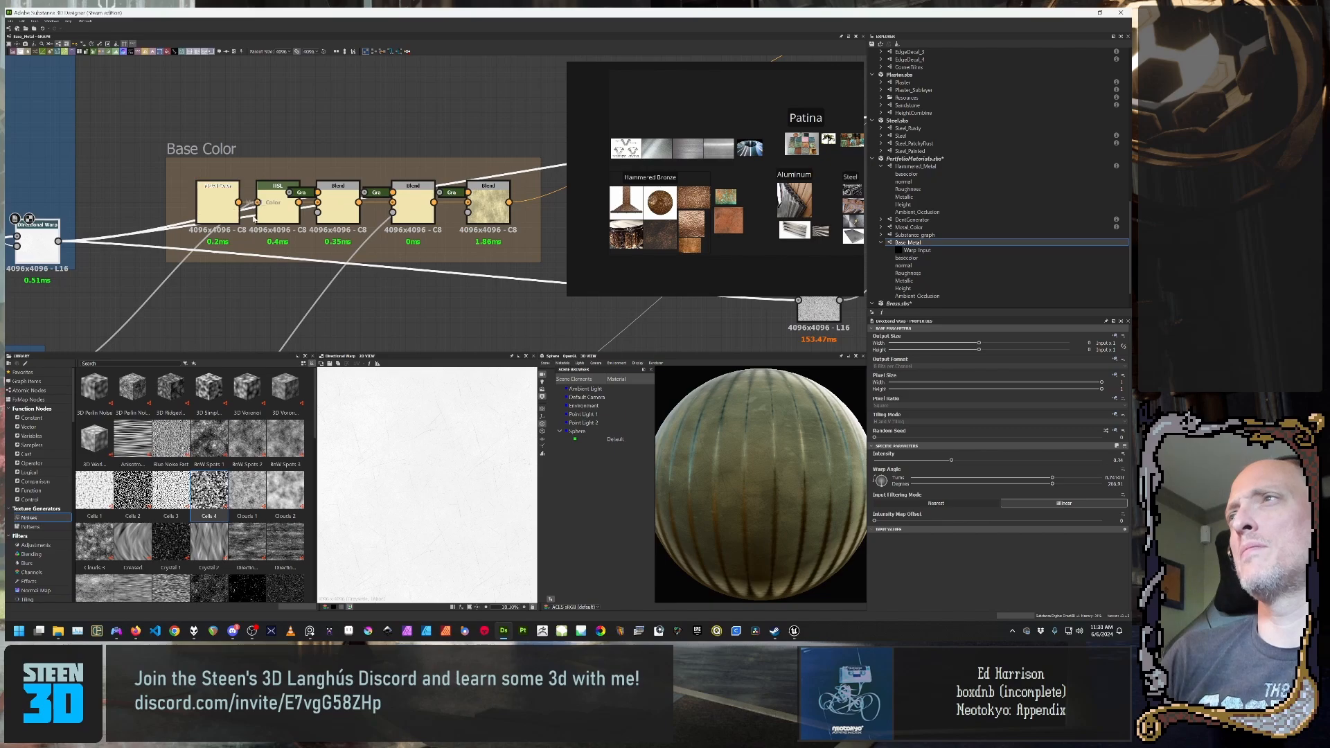
pyautogui.click(424, 216)
pyautogui.click(488, 205)
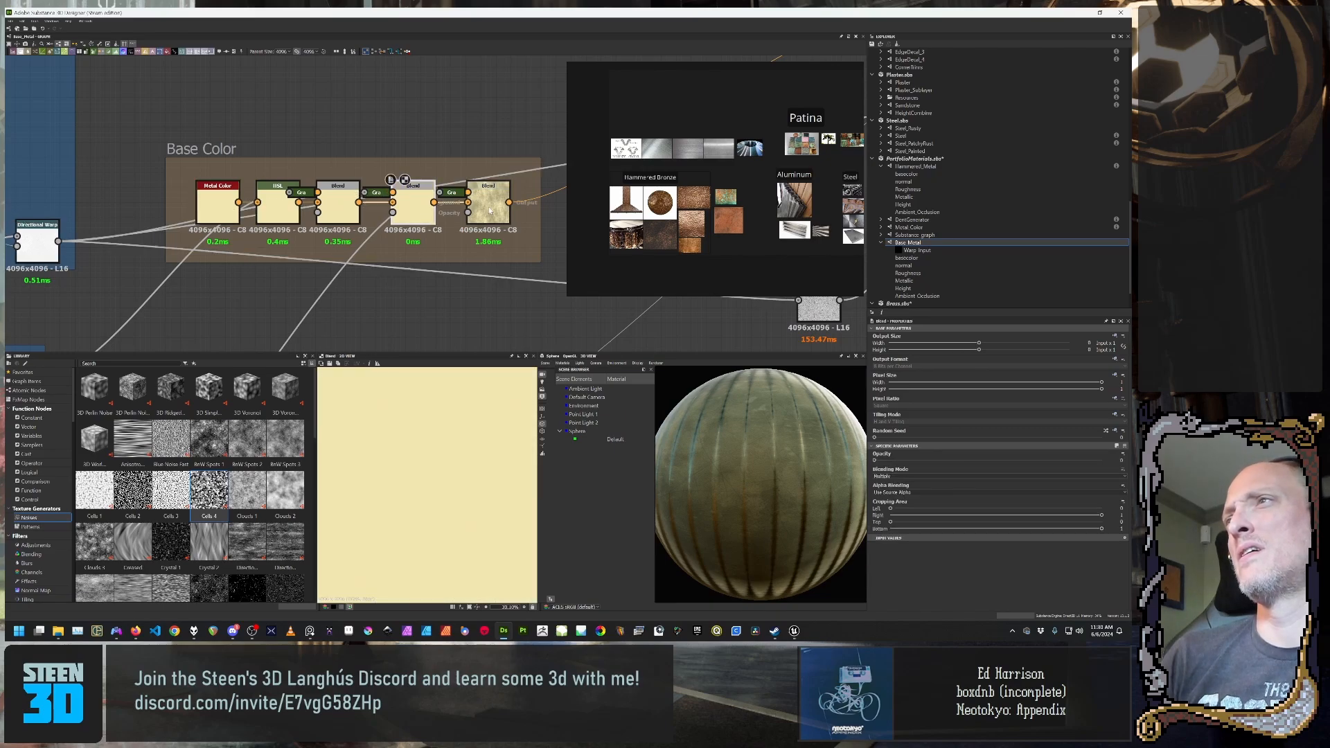
pyautogui.moveTo(366, 220); pyautogui.dragTo(321, 198, button='middle')
pyautogui.scroll(-6, 320, 198)
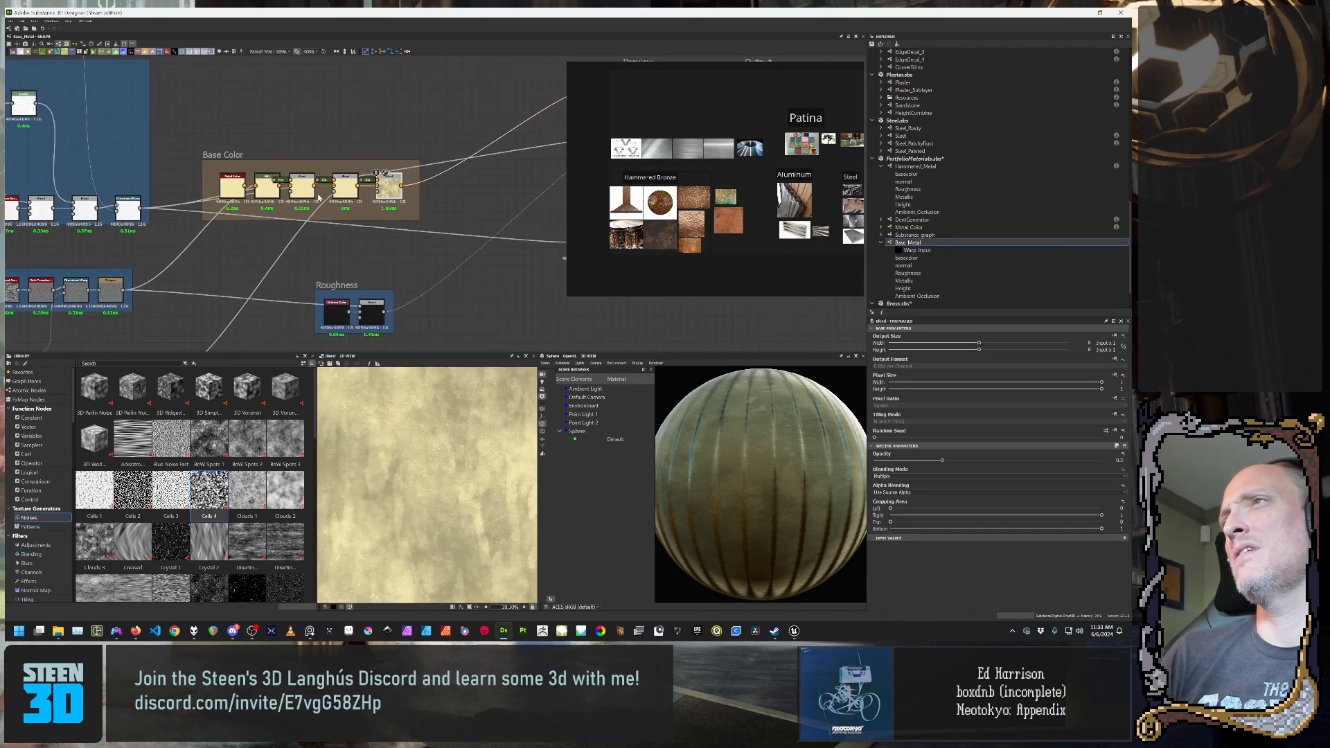
# Step: Preview the Roughness group's Uniform Color node and examine the striped sphere in 3D from a closer, tilted angle
pyautogui.moveTo(389, 258); pyautogui.dragTo(430, 174, button='middle')
pyautogui.scroll(5, 430, 175)
pyautogui.scroll(1, 164, 284)
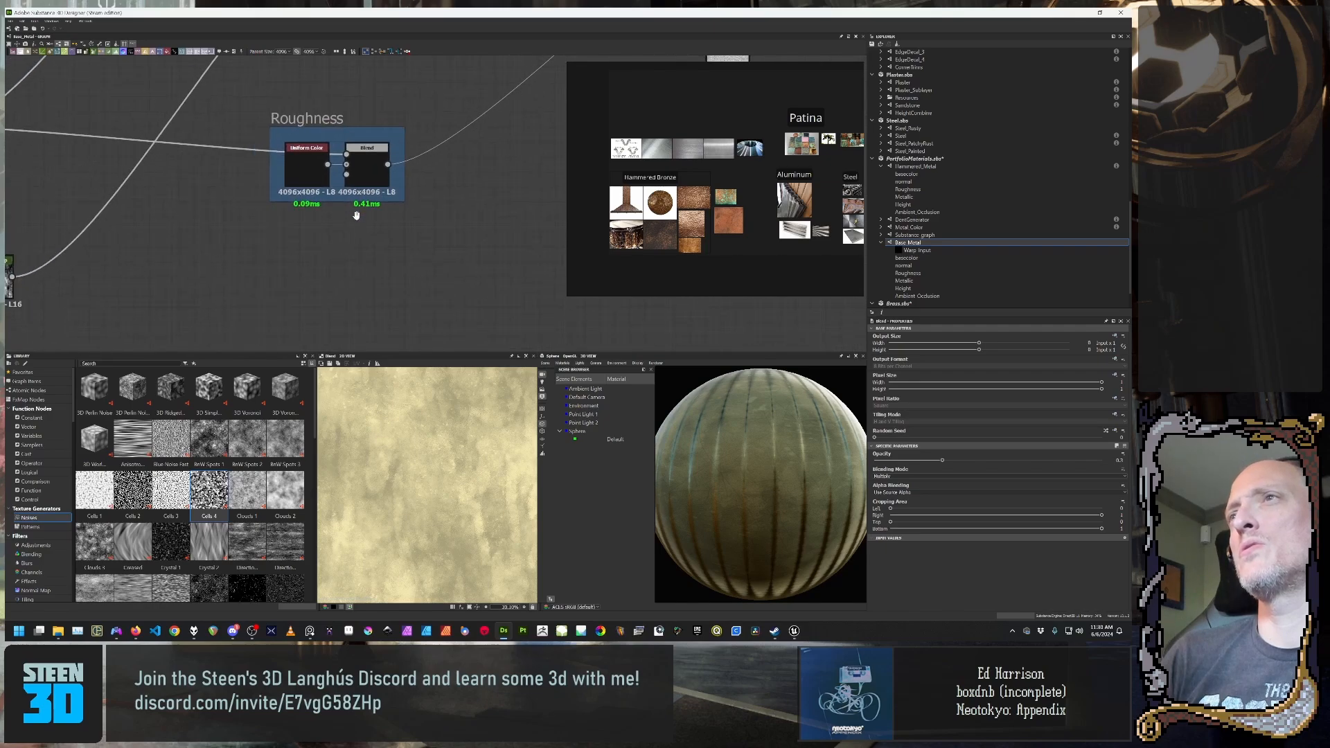
pyautogui.click(307, 170)
pyautogui.moveTo(770, 460); pyautogui.dragTo(824, 494)
pyautogui.scroll(3, 824, 494)
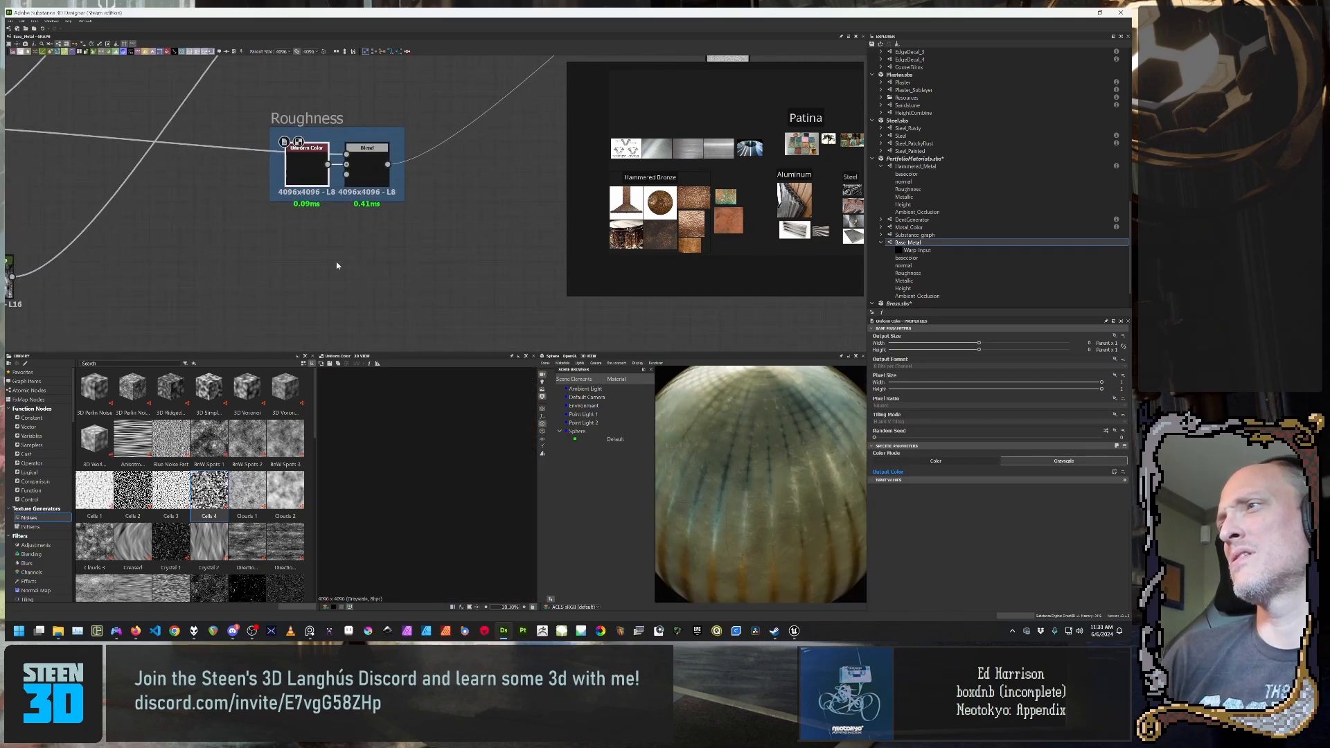
# Step: Preview the Uniform Color feeding the Base Material node's Metallic input and the Blend feeding its Roughness input
pyautogui.scroll(-2, 382, 234)
pyautogui.moveTo(383, 235); pyautogui.dragTo(175, 201, button='middle')
pyautogui.moveTo(418, 166); pyautogui.dragTo(268, 311, button='middle')
pyautogui.moveTo(388, 249); pyautogui.dragTo(365, 377, button='middle')
pyautogui.scroll(5, 395, 309)
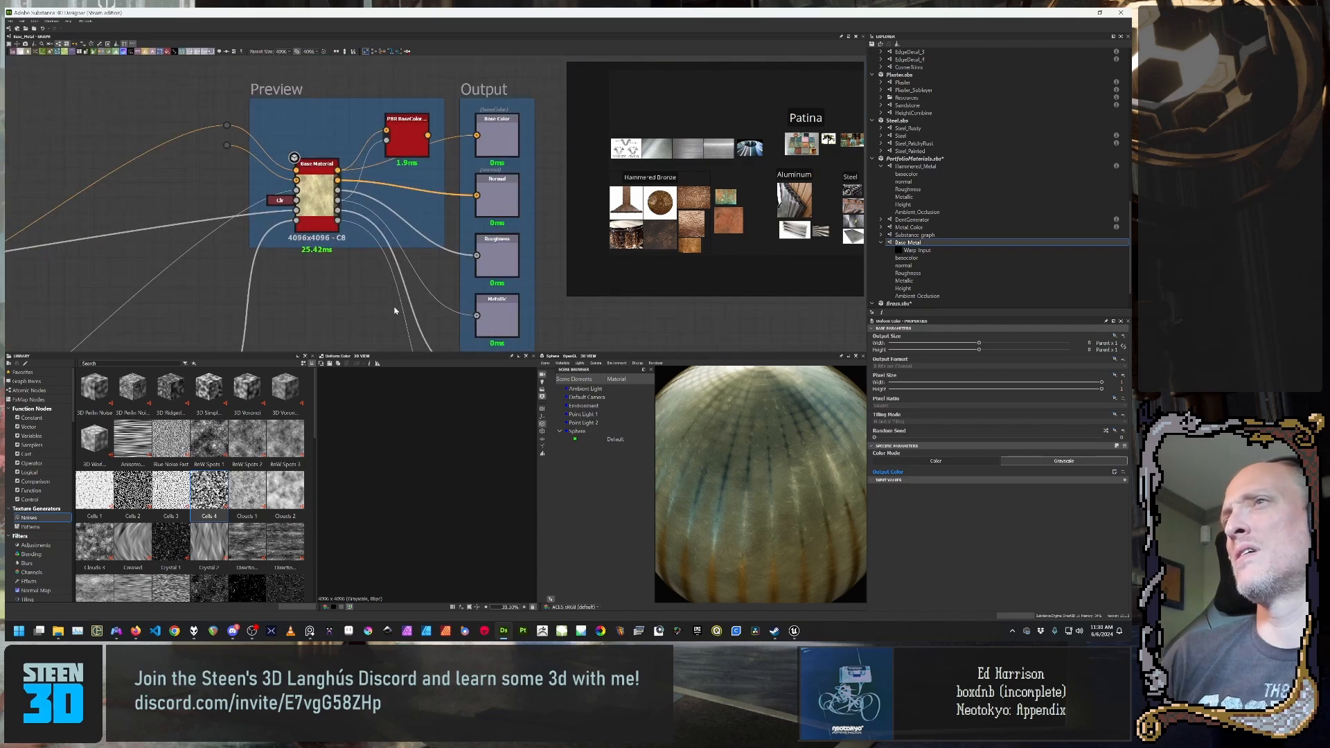
pyautogui.moveTo(287, 249); pyautogui.dragTo(451, 338, button='middle')
pyautogui.scroll(2, 450, 337)
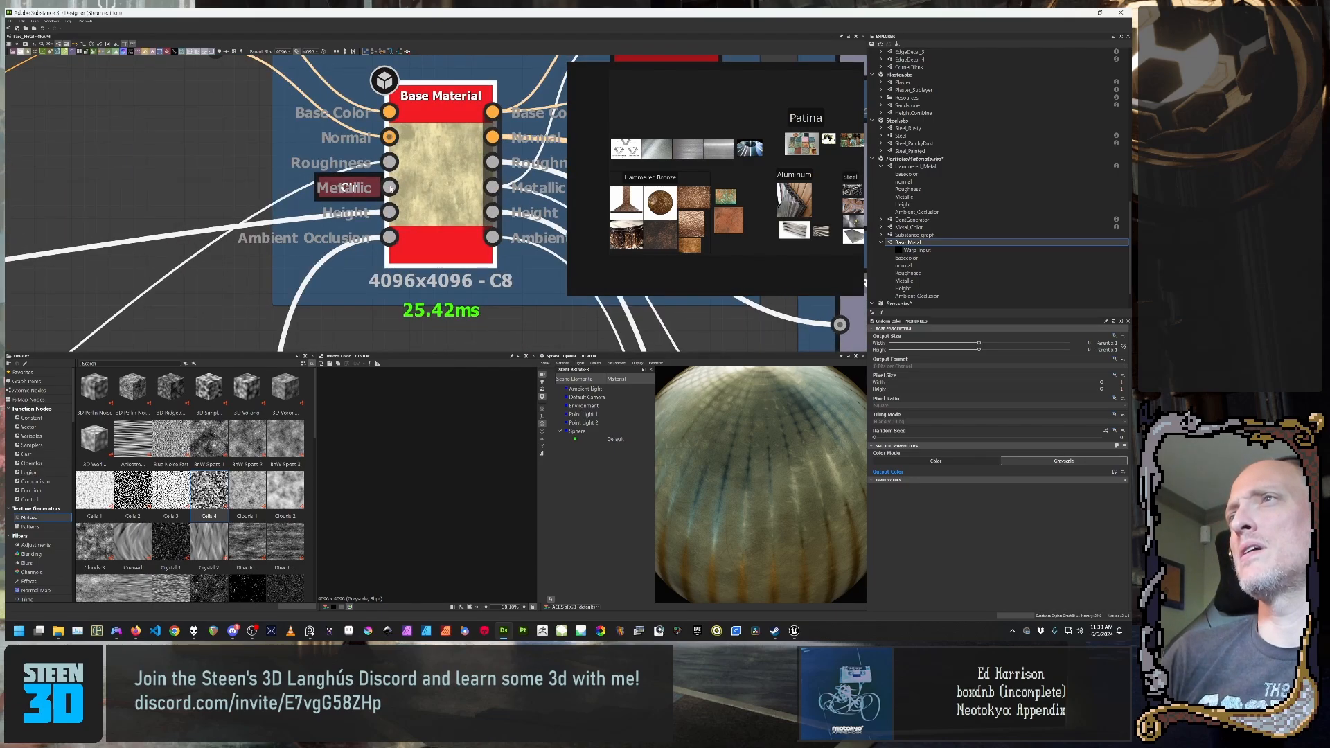
pyautogui.doubleClick(355, 187)
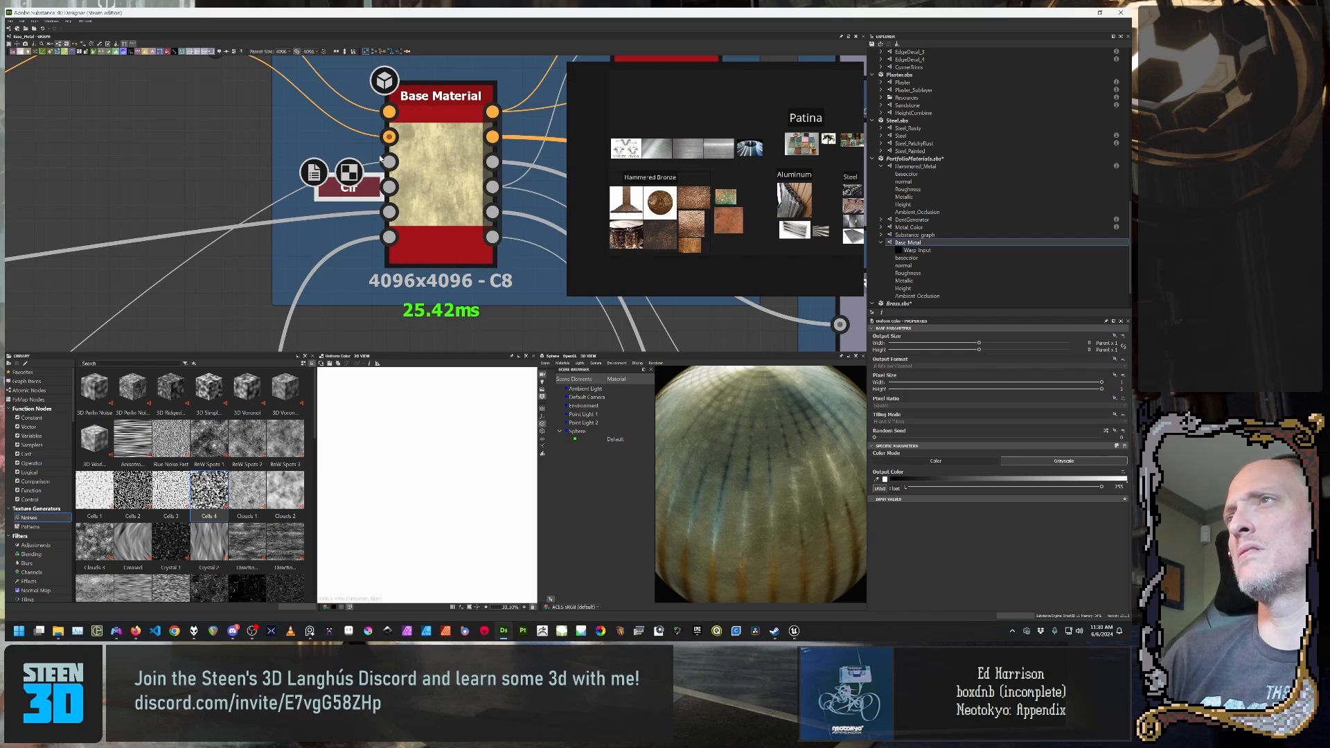
pyautogui.moveTo(352, 158); pyautogui.dragTo(283, 188, button='middle')
pyautogui.doubleClick(327, 195)
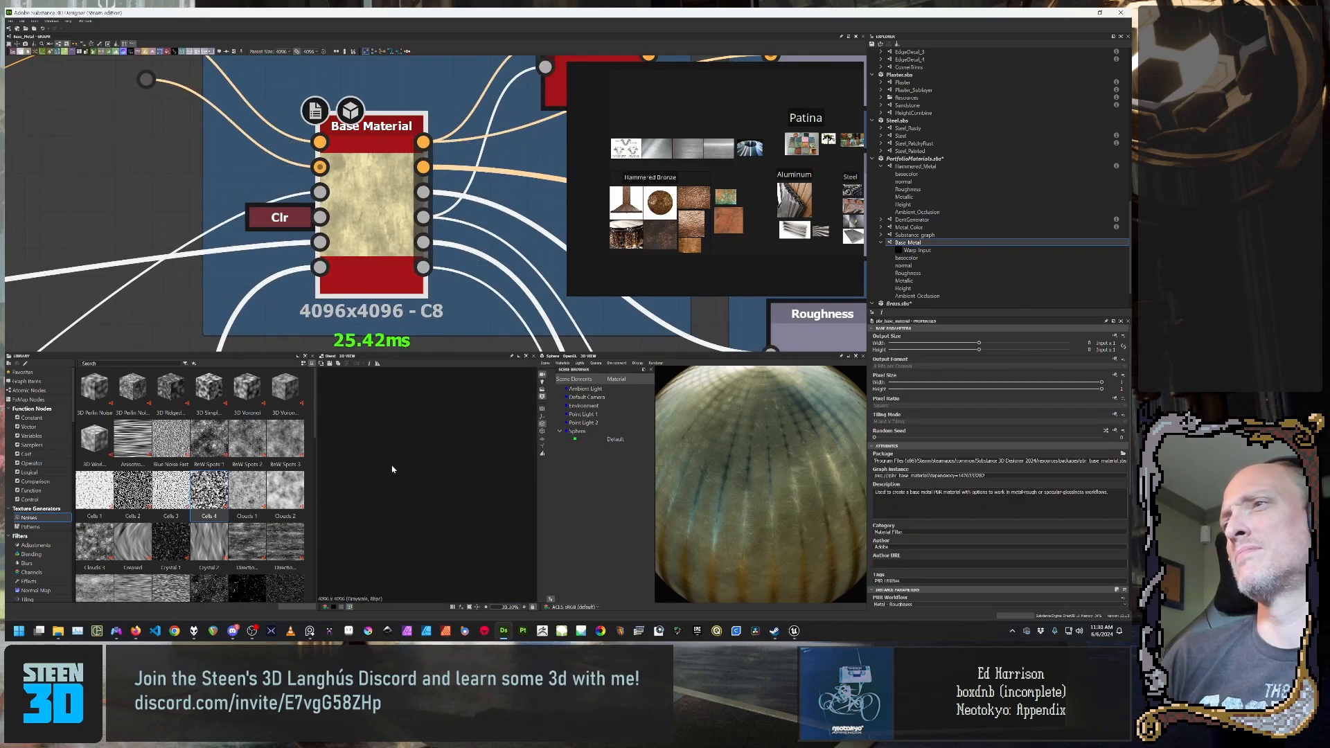
pyautogui.scroll(-4, 417, 463)
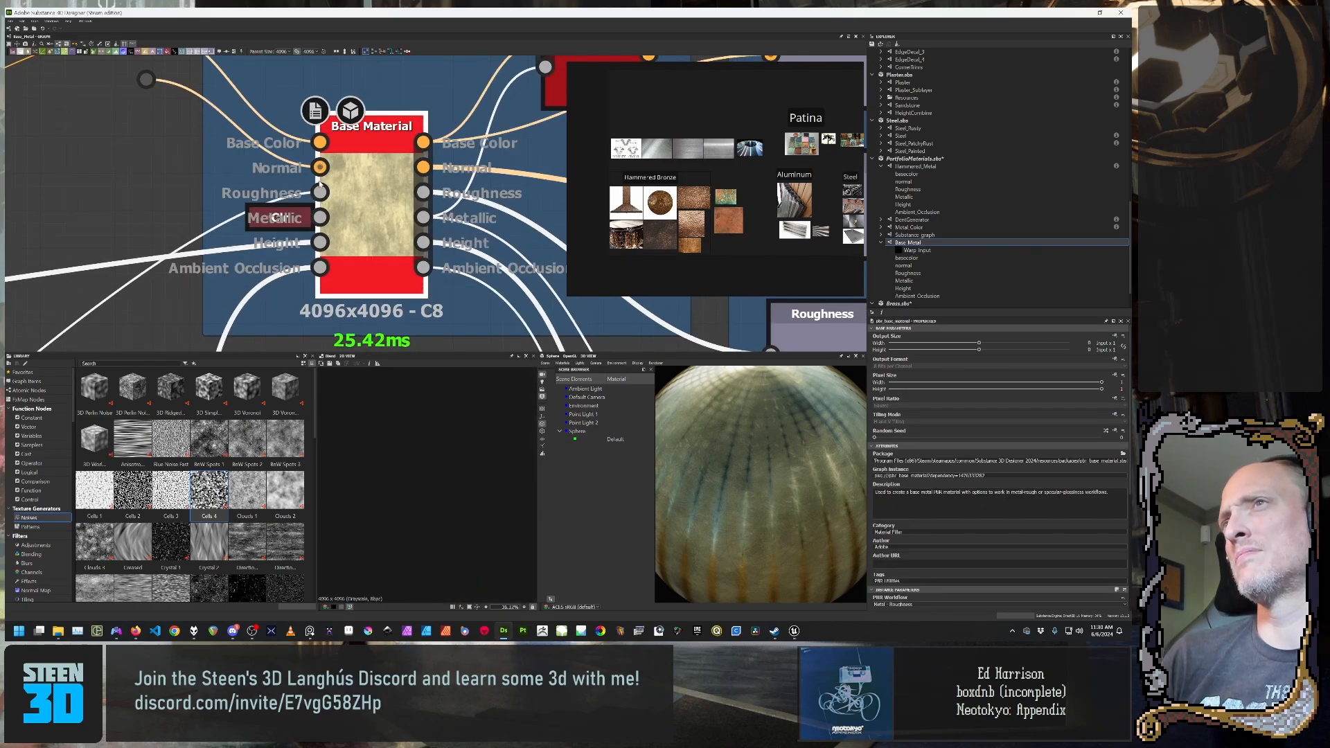
pyautogui.moveTo(216, 156); pyautogui.dragTo(227, 205, button='middle')
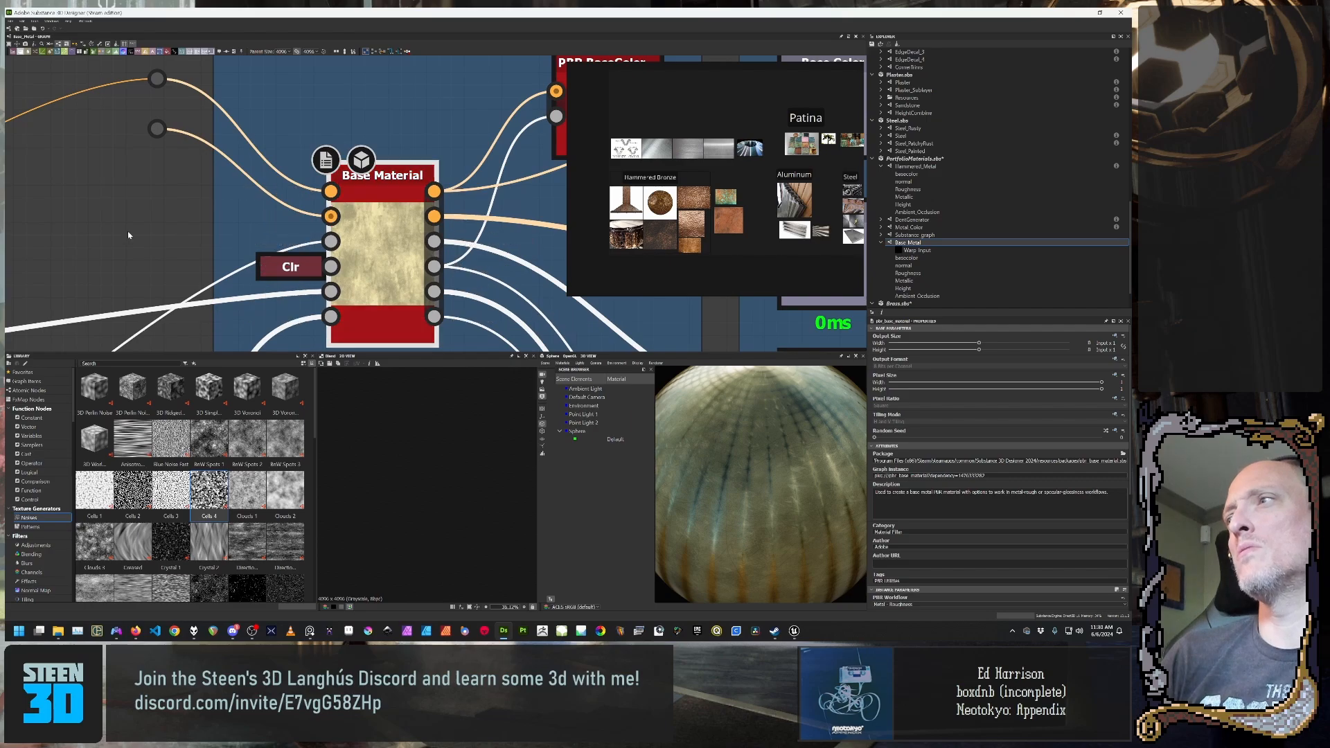
# Step: Trace the connections back through the Roughness and Base Color groups, and preview the Surface Imperfections group's Directional Warp node
pyautogui.scroll(-5, 130, 234)
pyautogui.moveTo(132, 235); pyautogui.dragTo(434, 146, button='middle')
pyautogui.scroll(-3, 478, 190)
pyautogui.moveTo(360, 264); pyautogui.dragTo(369, 109, button='middle')
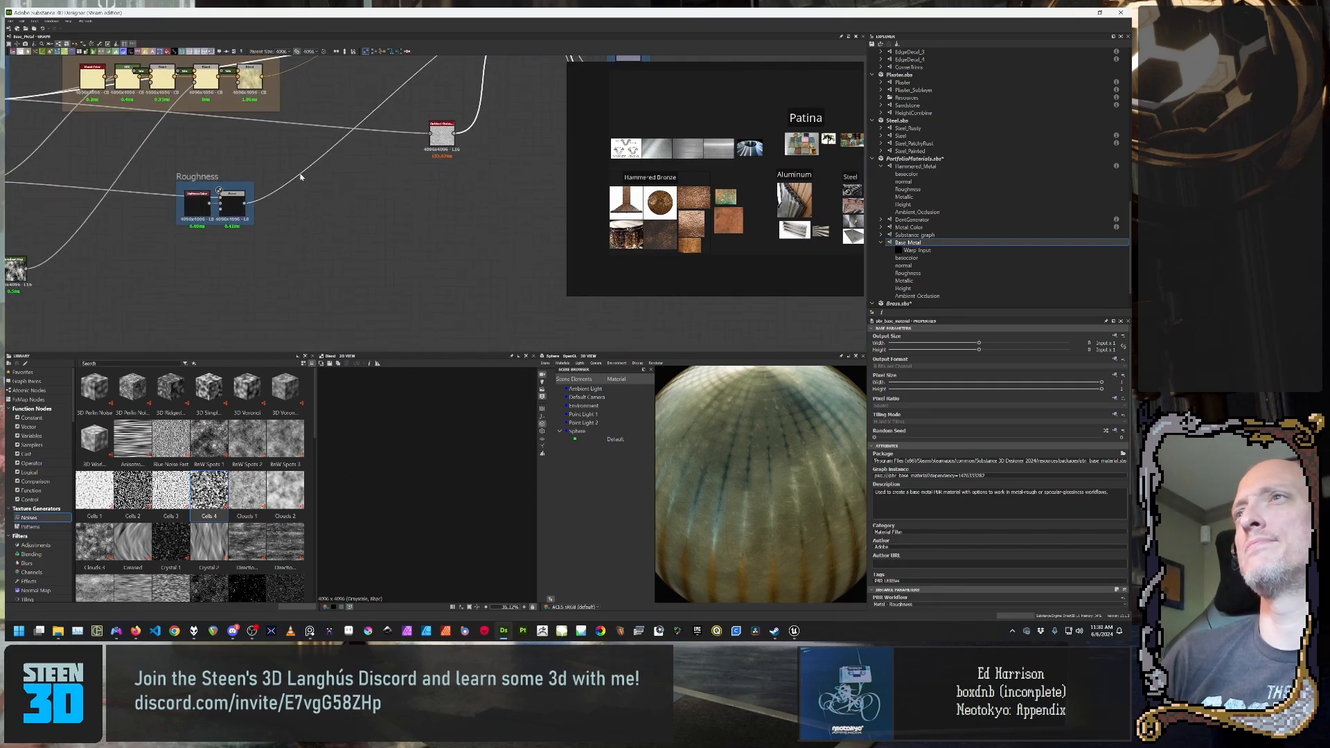
pyautogui.moveTo(293, 243); pyautogui.dragTo(477, 252, button='middle')
pyautogui.moveTo(312, 202); pyautogui.dragTo(347, 252, button='middle')
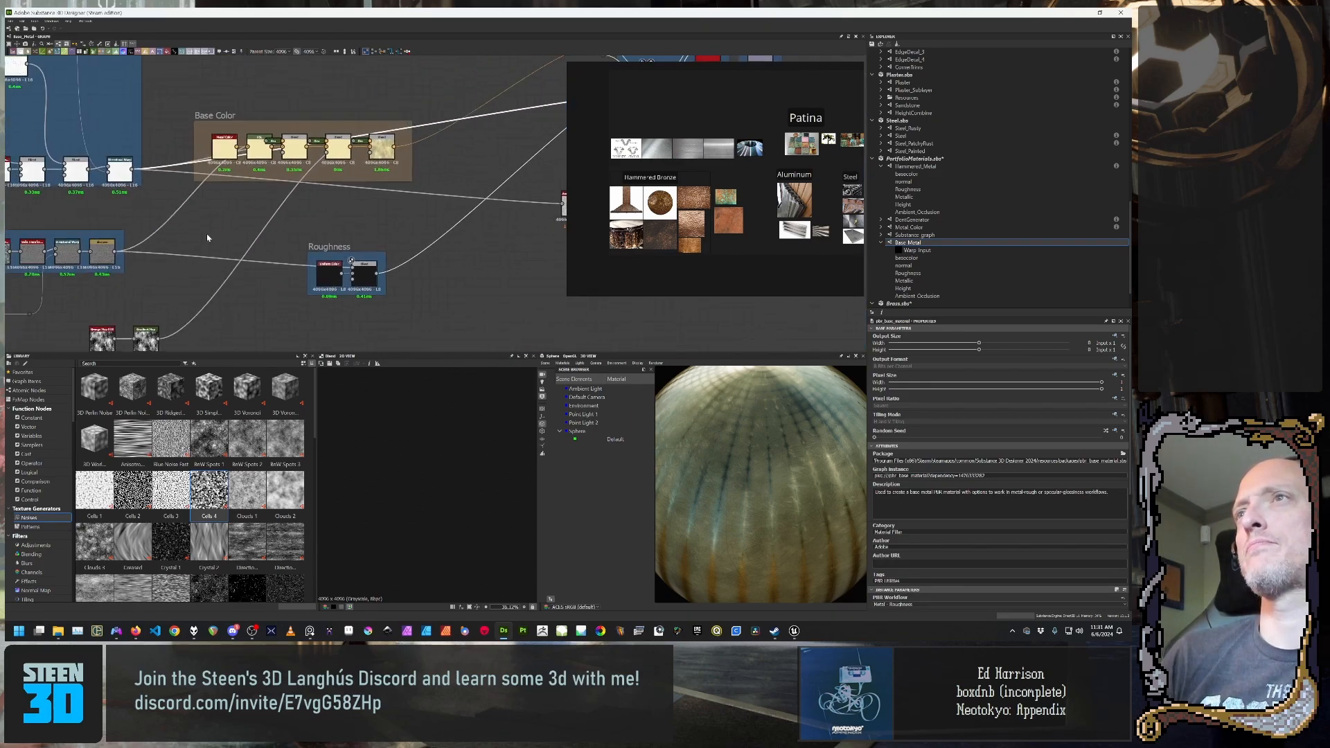
pyautogui.doubleClick(119, 170)
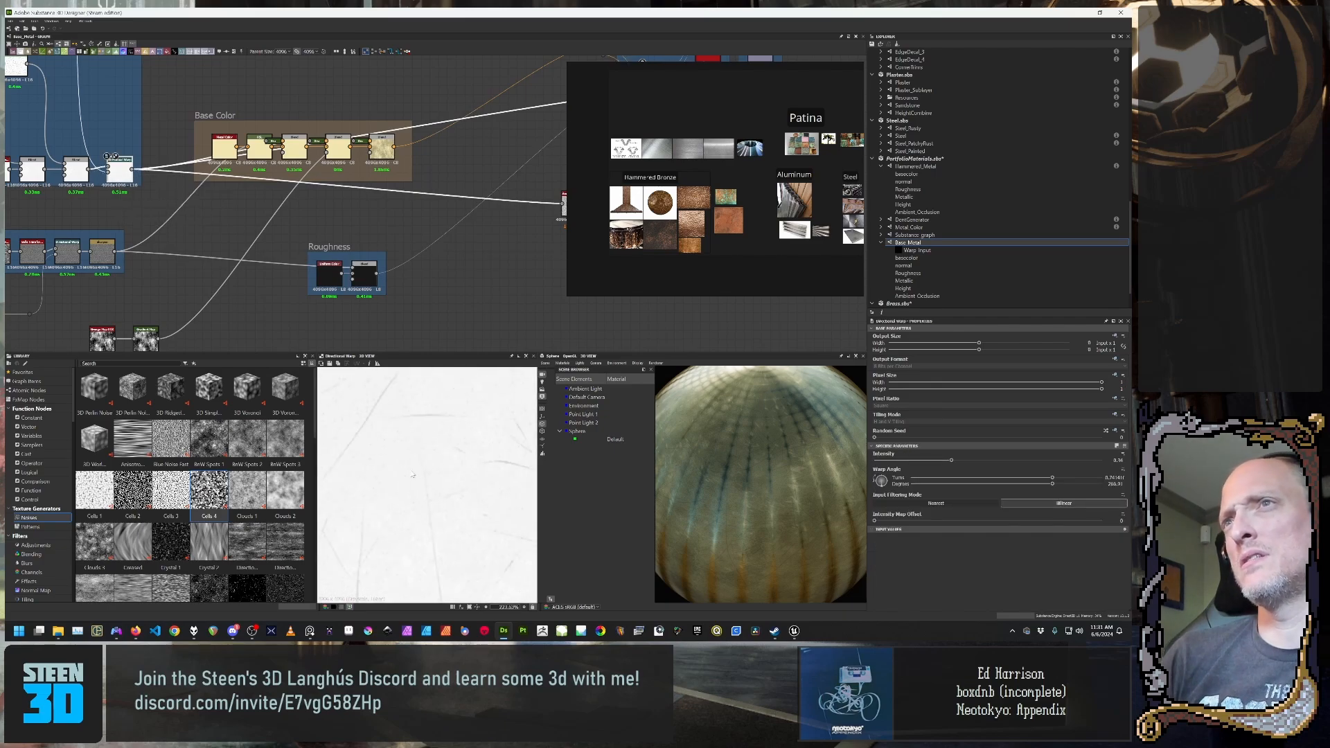
pyautogui.moveTo(137, 257); pyautogui.dragTo(320, 213, button='middle')
pyautogui.moveTo(399, 199); pyautogui.dragTo(316, 240, button='middle')
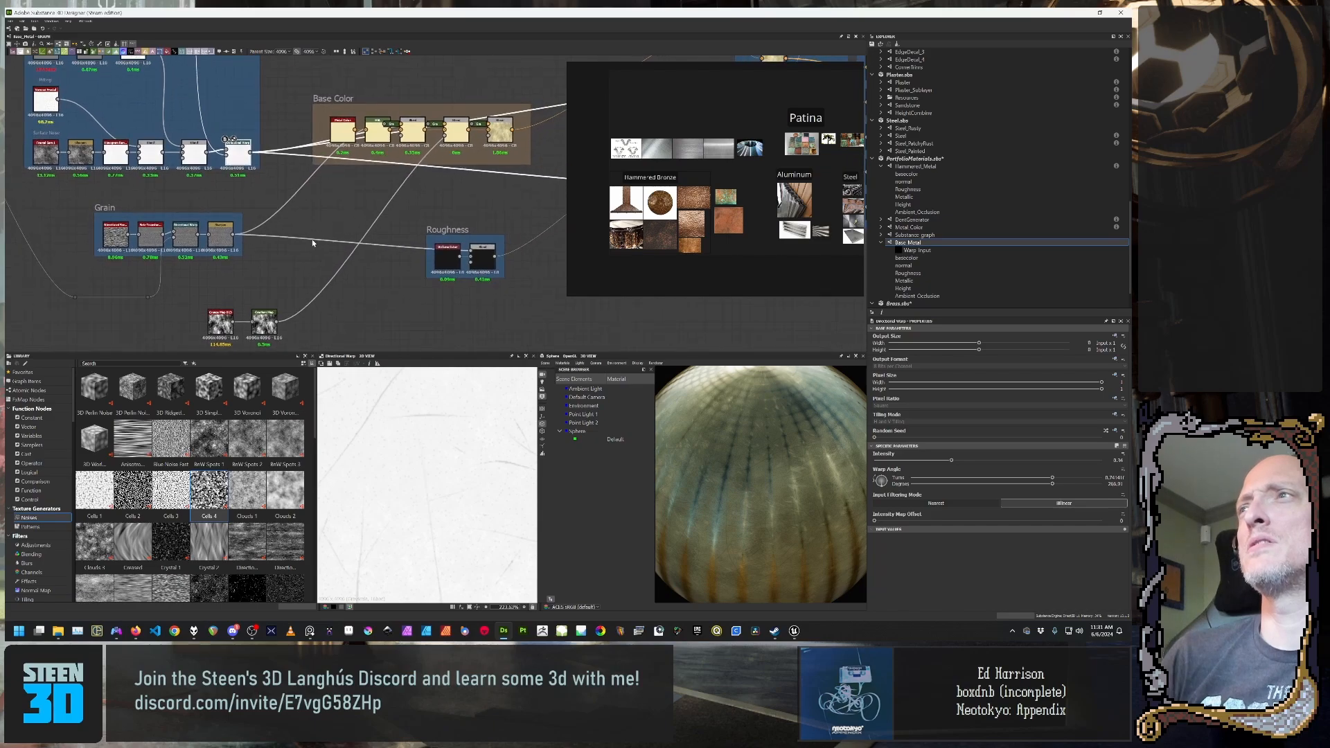
pyautogui.moveTo(403, 268); pyautogui.dragTo(322, 232, button='middle')
pyautogui.moveTo(273, 174); pyautogui.dragTo(216, 260, button='middle')
pyautogui.scroll(-3, 234, 278)
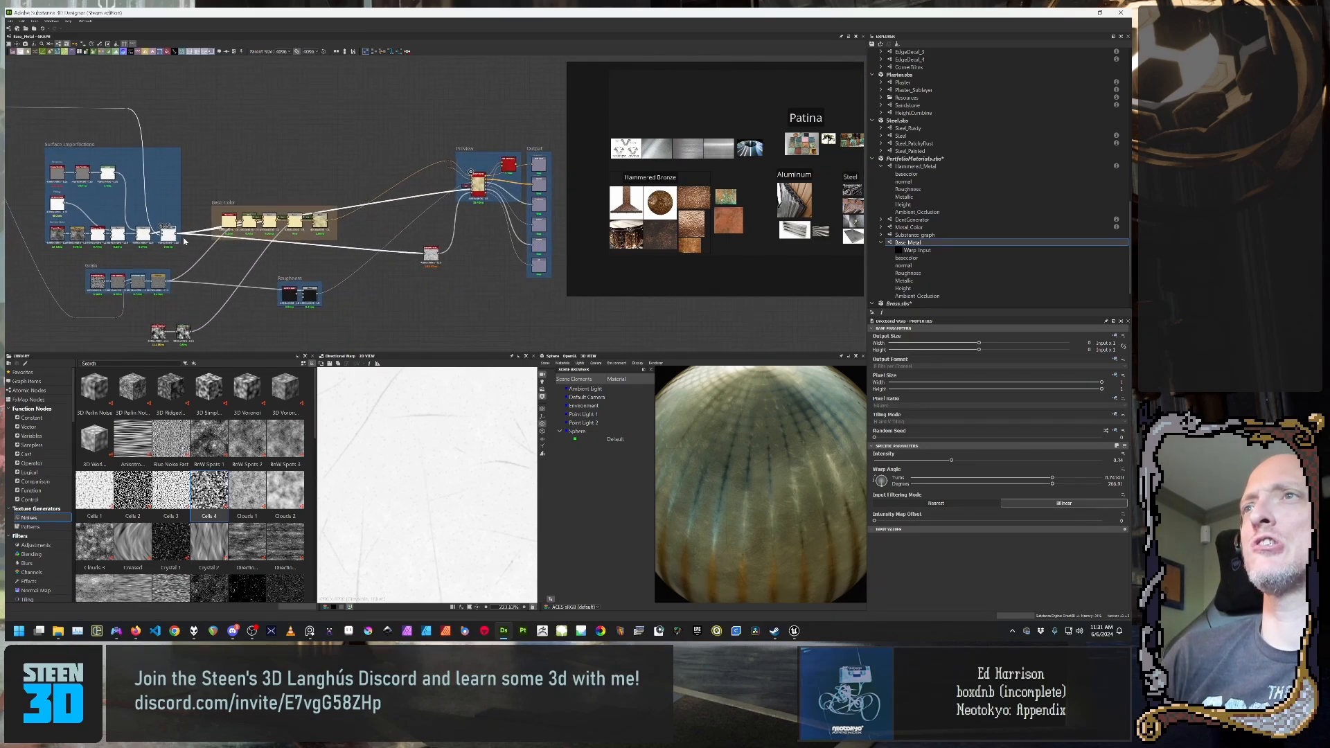
# Step: Add a Normal node fed by the Directional Warp output and connect it to the Base Material node's Normal input
pyautogui.moveTo(280, 144); pyautogui.dragTo(281, 144)
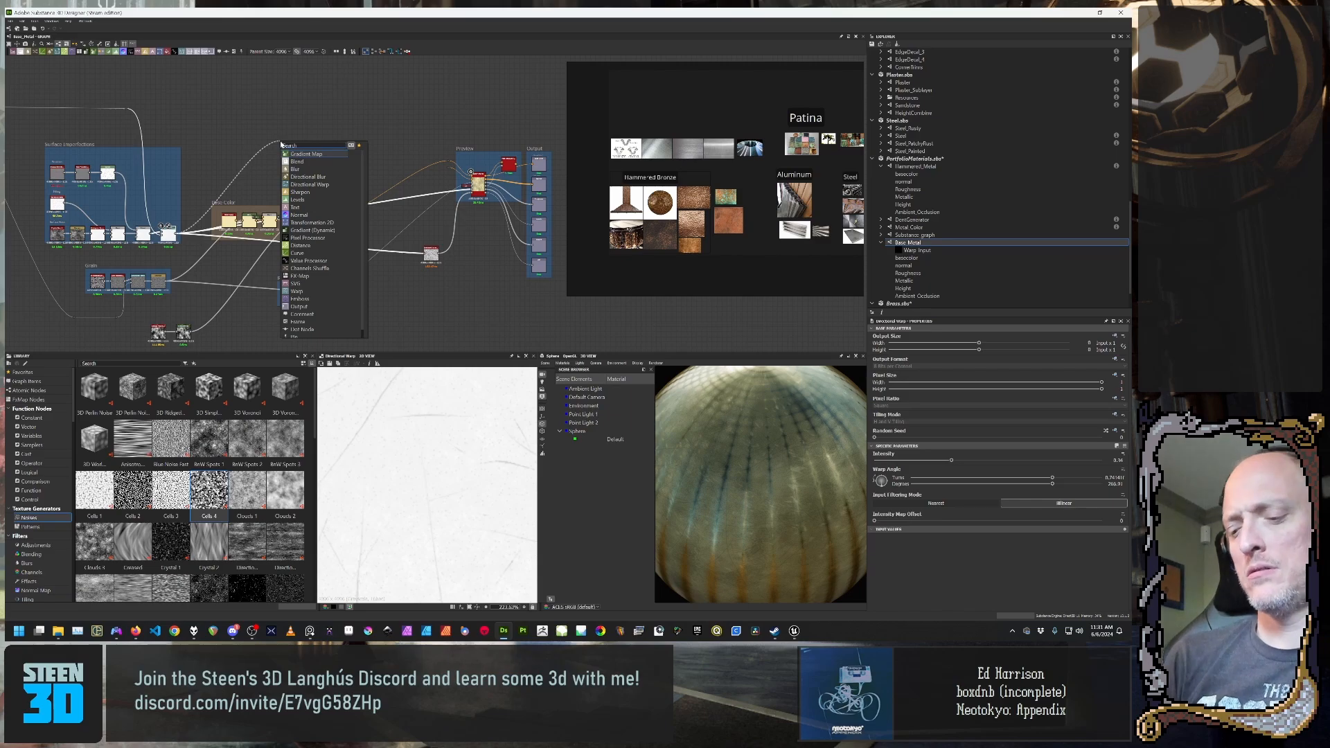
pyautogui.write('normal')
pyautogui.press('Return')
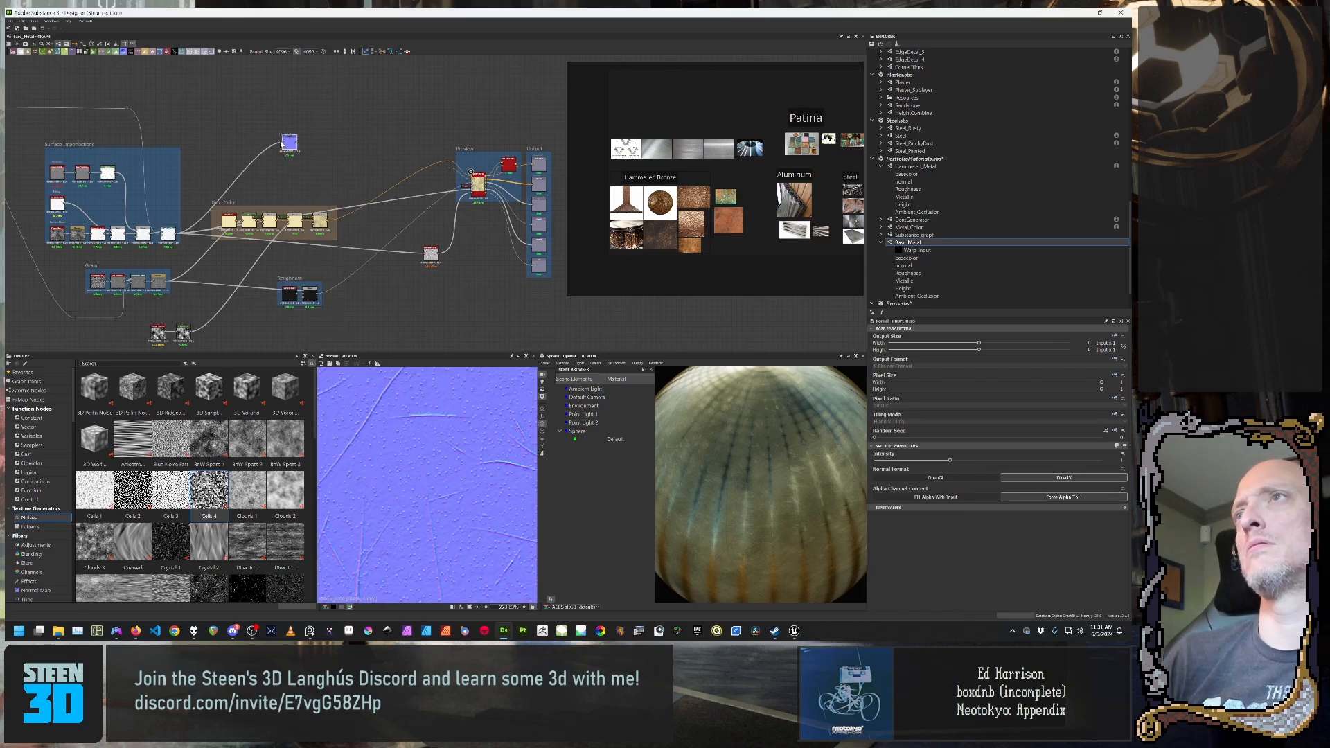
pyautogui.scroll(3, 399, 78)
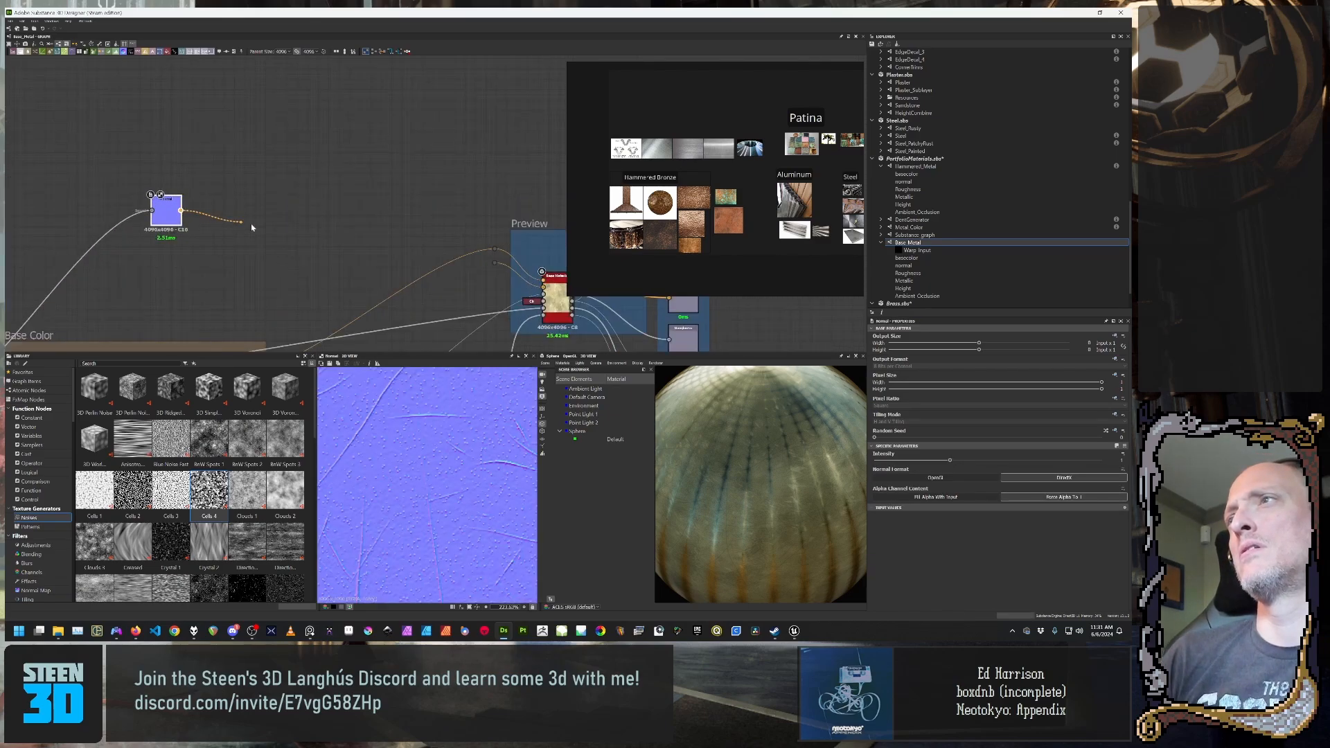
pyautogui.moveTo(252, 227)
pyautogui.mouseDown()
pyautogui.moveTo(459, 279)
pyautogui.moveTo(268, 215)
pyautogui.mouseUp()
pyautogui.click(374, 239)
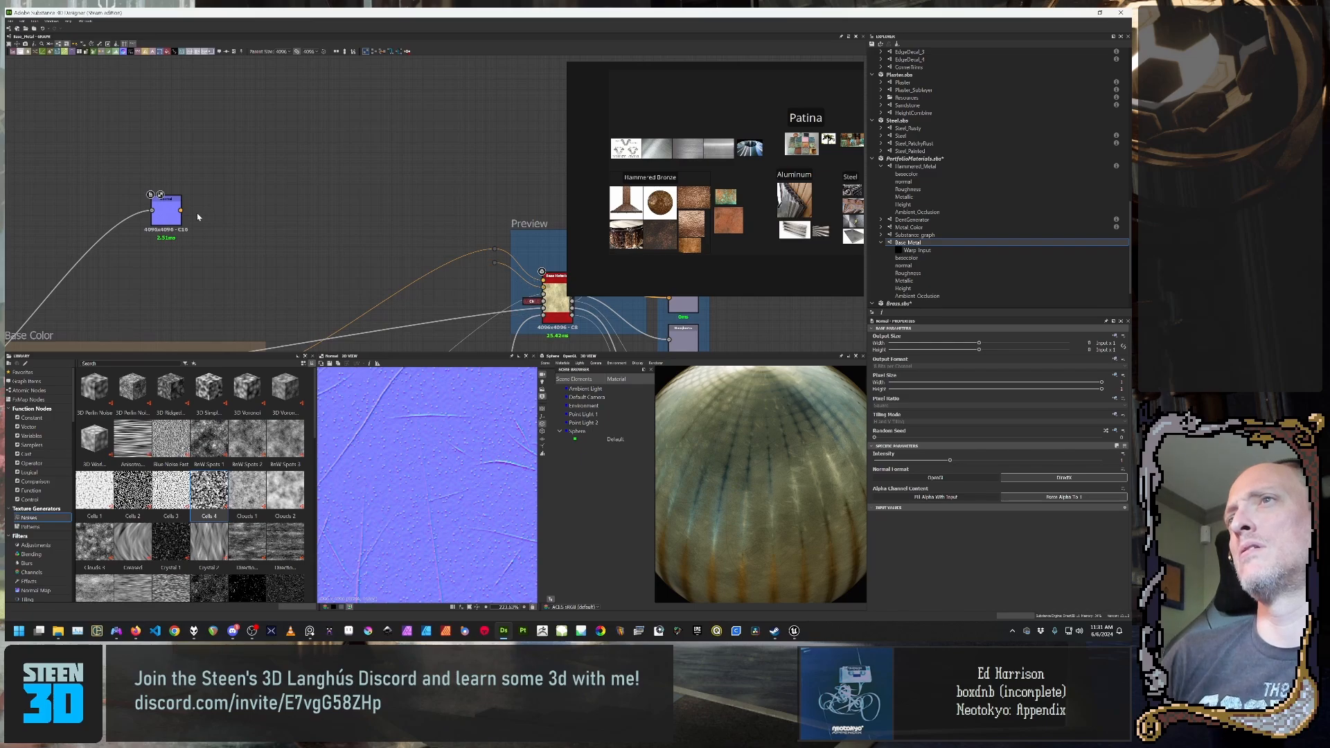
pyautogui.moveTo(204, 225); pyautogui.dragTo(543, 280)
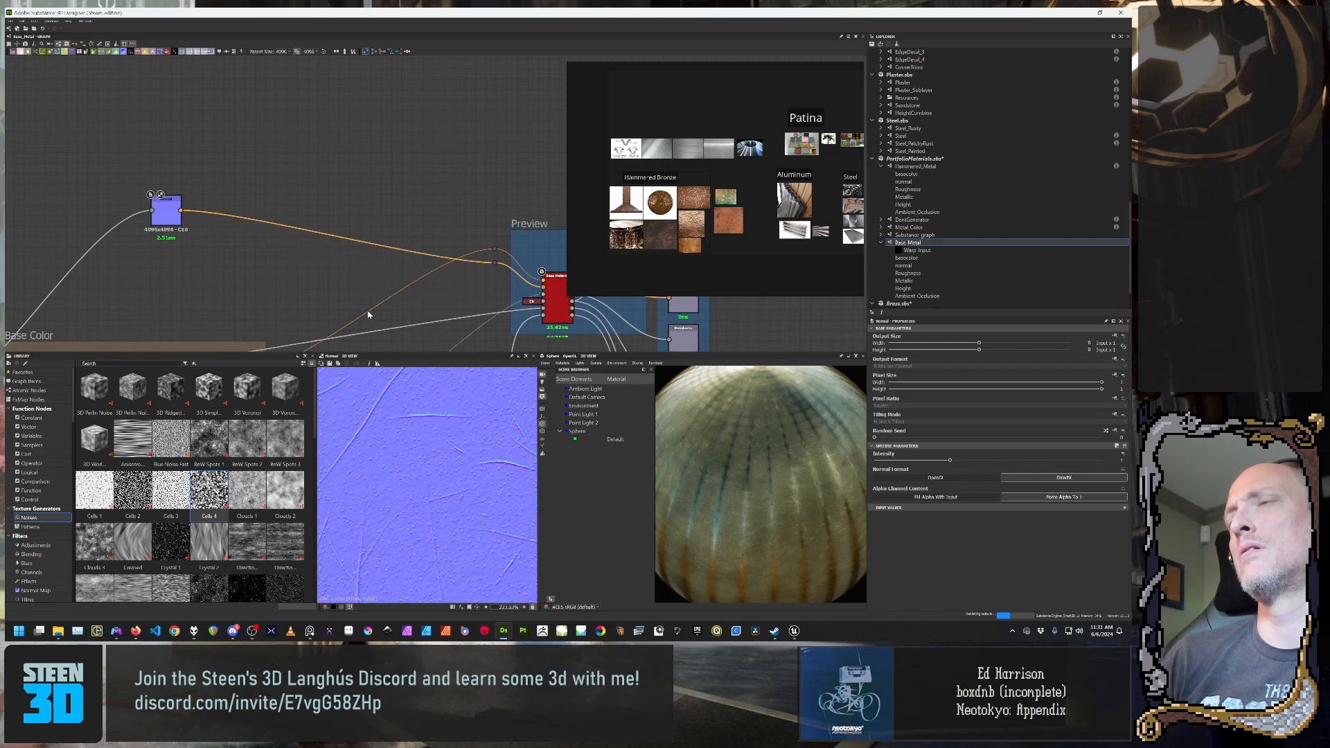
# Step: Inspect the metal surface with the new normal map on the 3D preview sphere
pyautogui.moveTo(713, 478); pyautogui.dragTo(686, 443)
pyautogui.scroll(-5, 731, 441)
pyautogui.scroll(4, 804, 460)
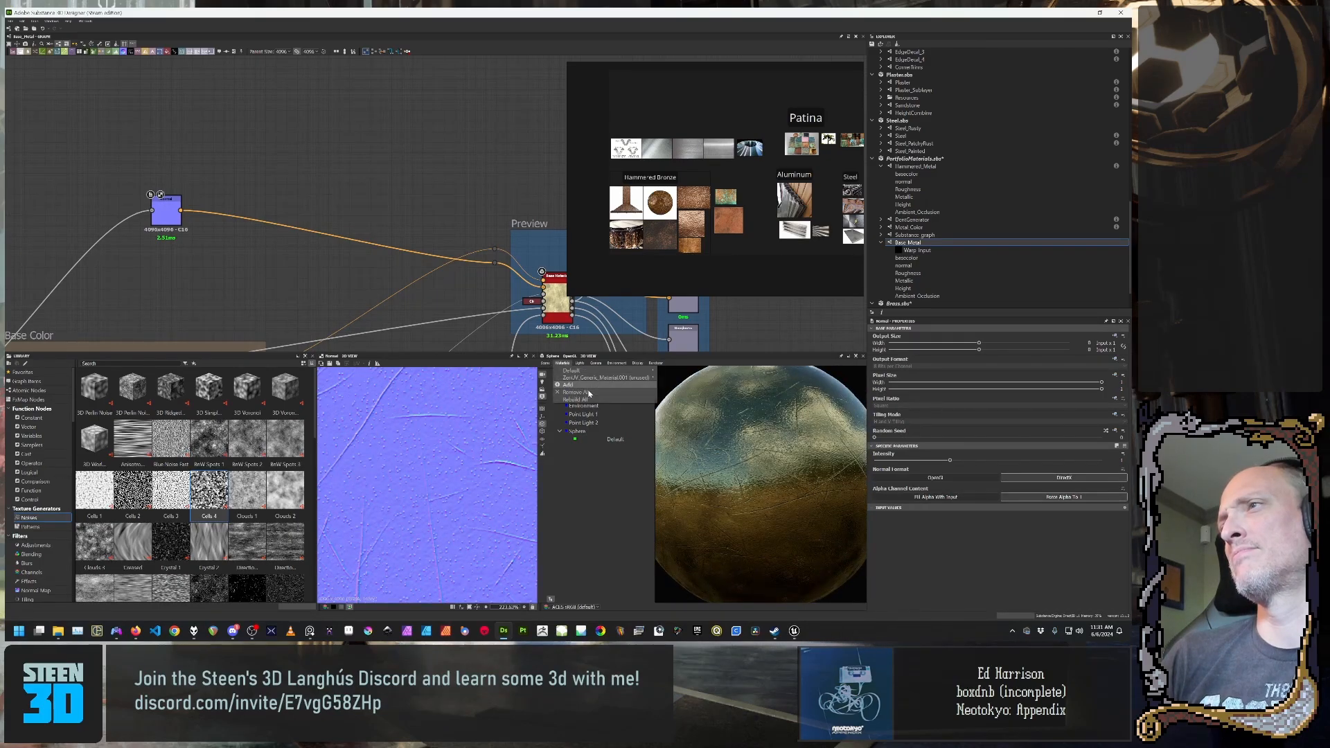
# Step: Switch the 3D preview mesh to Mat Ball and inspect its metal surface from several angles and up close
pyautogui.click(546, 362)
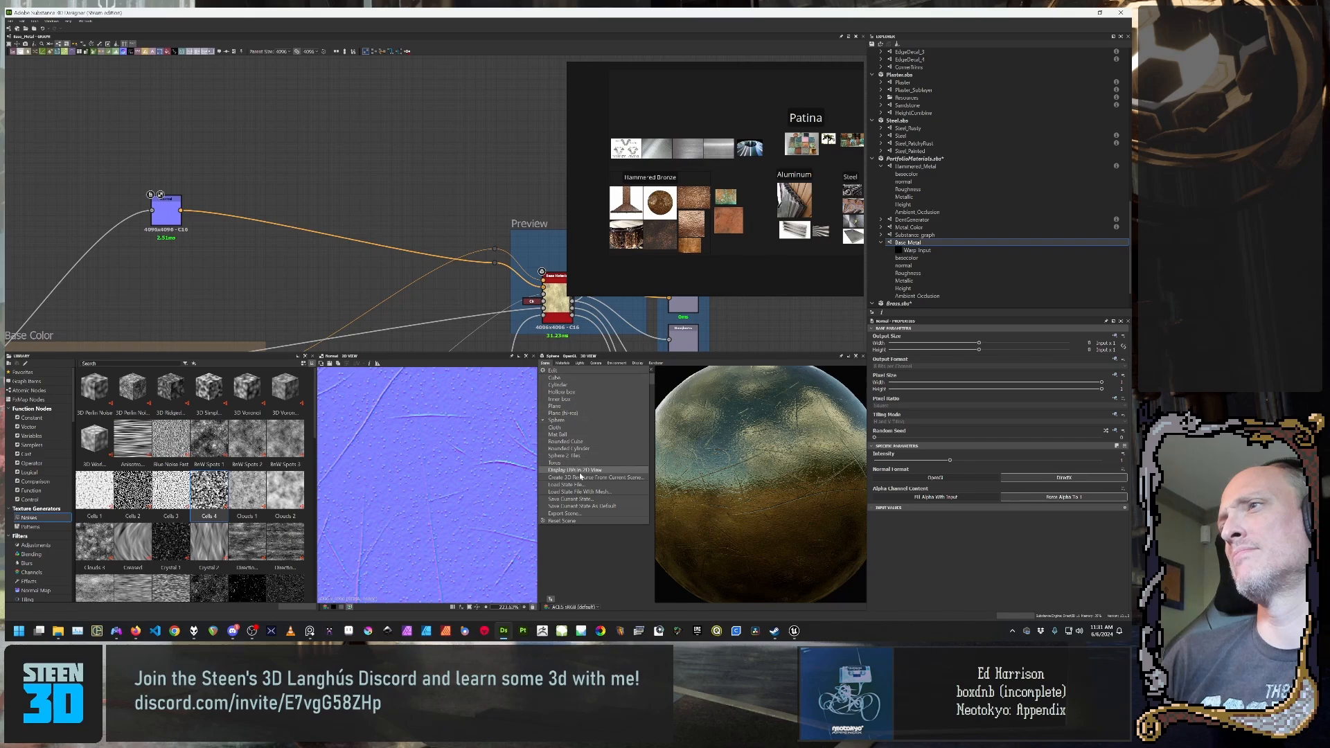
pyautogui.click(557, 434)
pyautogui.scroll(-5, 749, 497)
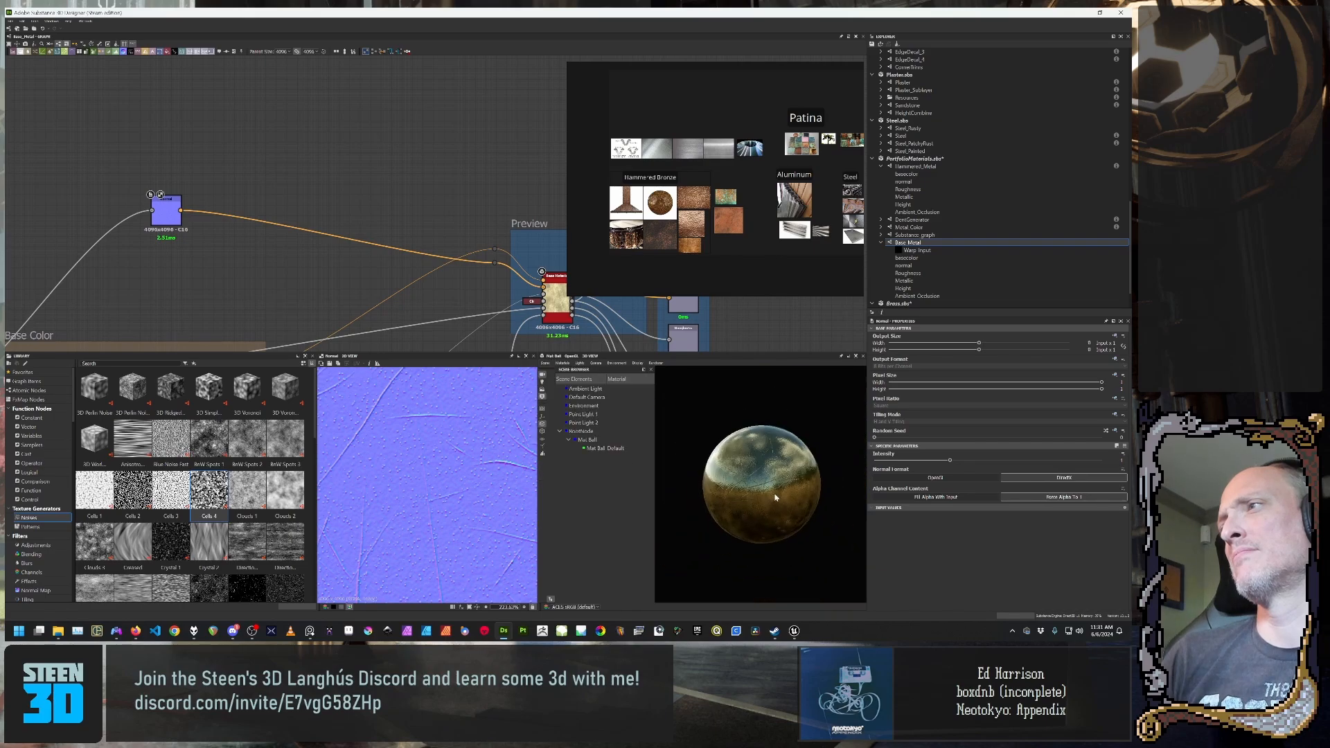
pyautogui.moveTo(778, 496); pyautogui.dragTo(734, 506)
pyautogui.scroll(2, 727, 485)
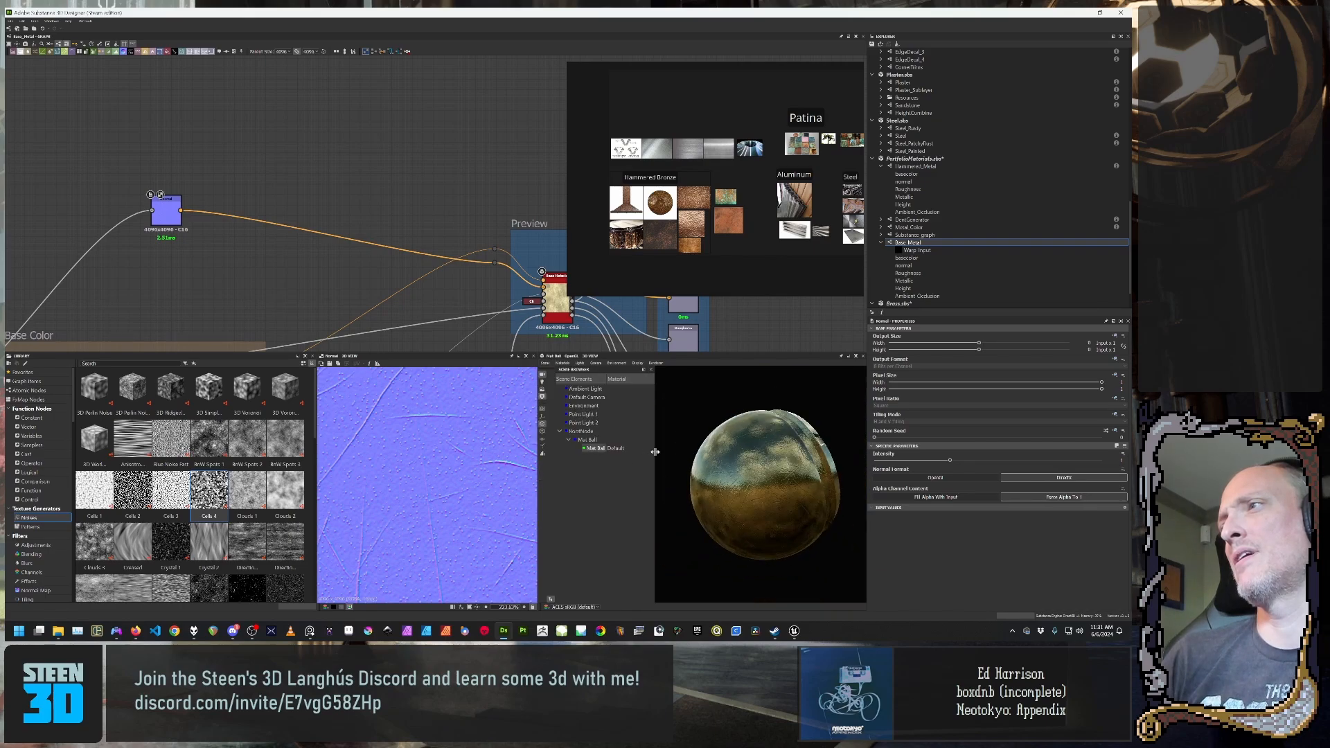
pyautogui.moveTo(666, 457); pyautogui.dragTo(775, 506)
pyautogui.scroll(5, 712, 472)
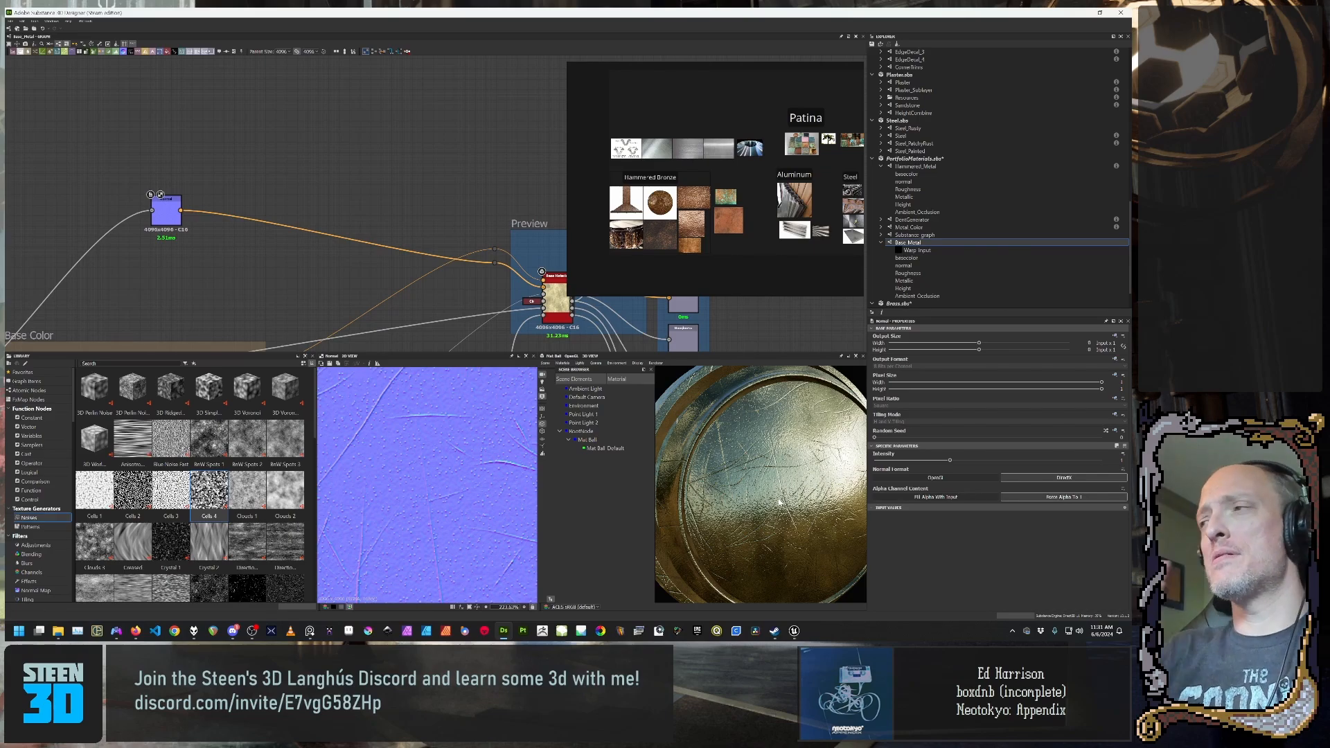
pyautogui.moveTo(776, 478)
pyautogui.mouseDown()
pyautogui.moveTo(779, 443)
pyautogui.moveTo(772, 461)
pyautogui.moveTo(801, 485)
pyautogui.moveTo(765, 463)
pyautogui.mouseUp()
pyautogui.scroll(3, 772, 468)
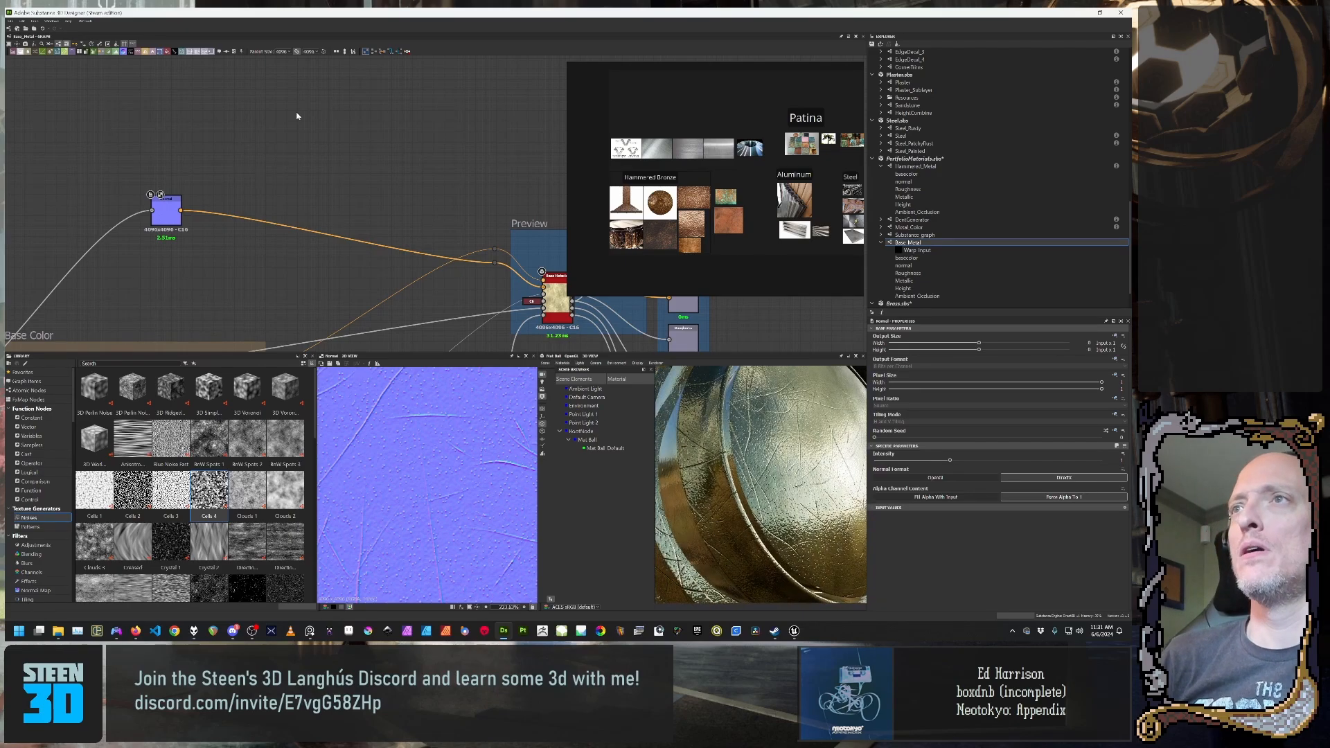
# Step: Move the Normal node closer to the Surface Imperfections group, above the start of the Base Color group
pyautogui.scroll(-3, 297, 116)
pyautogui.press('space')
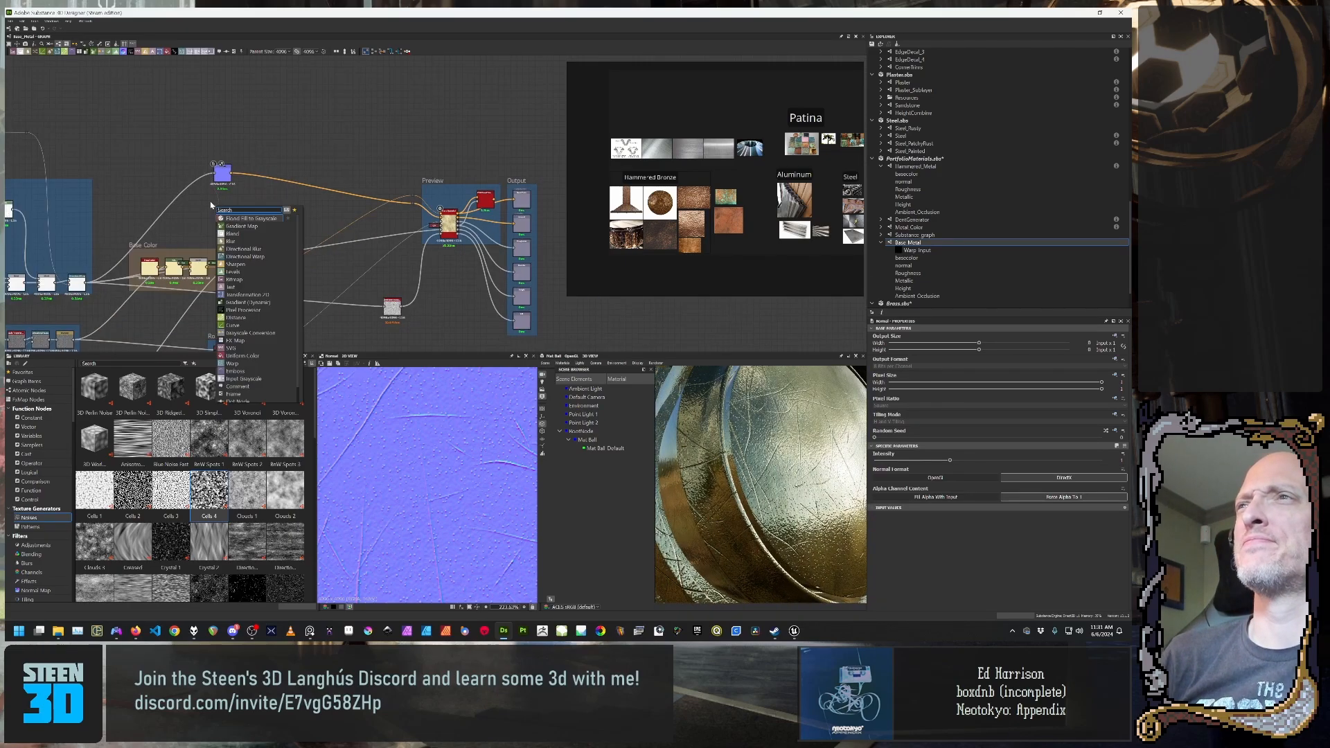
pyautogui.click(212, 204)
pyautogui.moveTo(223, 179); pyautogui.dragTo(156, 209)
pyautogui.moveTo(201, 247); pyautogui.dragTo(345, 294, button='middle')
pyautogui.scroll(5, 339, 273)
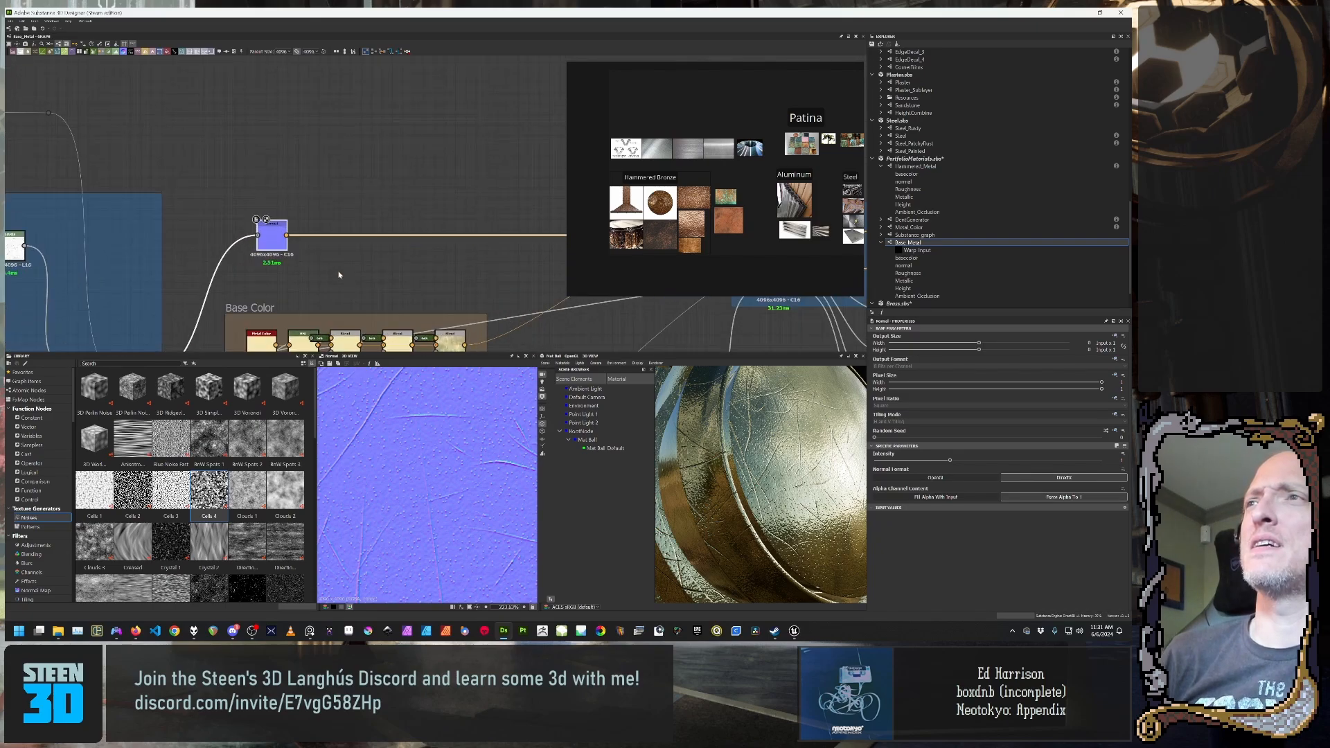
pyautogui.moveTo(331, 245); pyautogui.dragTo(323, 219, button='middle')
pyautogui.scroll(-3, 324, 219)
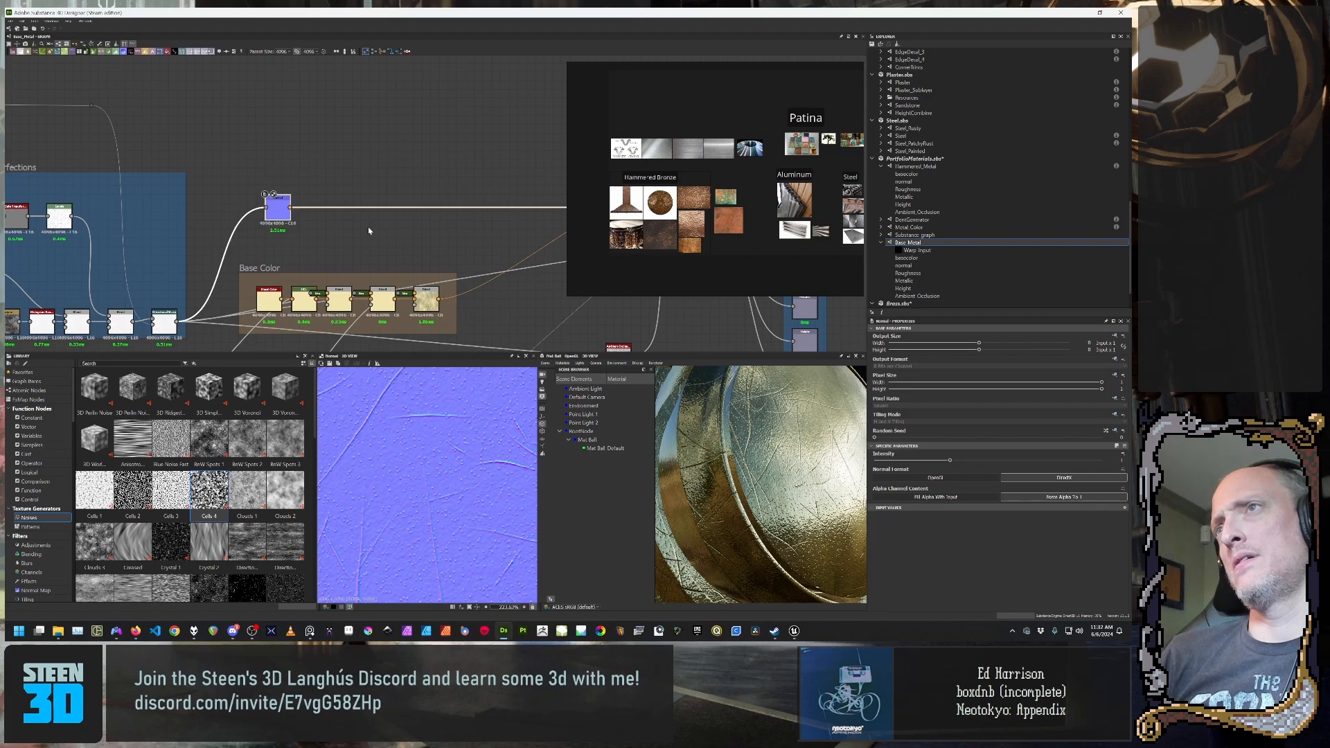
# Step: Move the Normal node closer to the Surface Imperfections frame and enclose it in a frame titled "Normal"
pyautogui.hotkey('ctrl', 'f')
pyautogui.hotkey('ctrl', 'z')
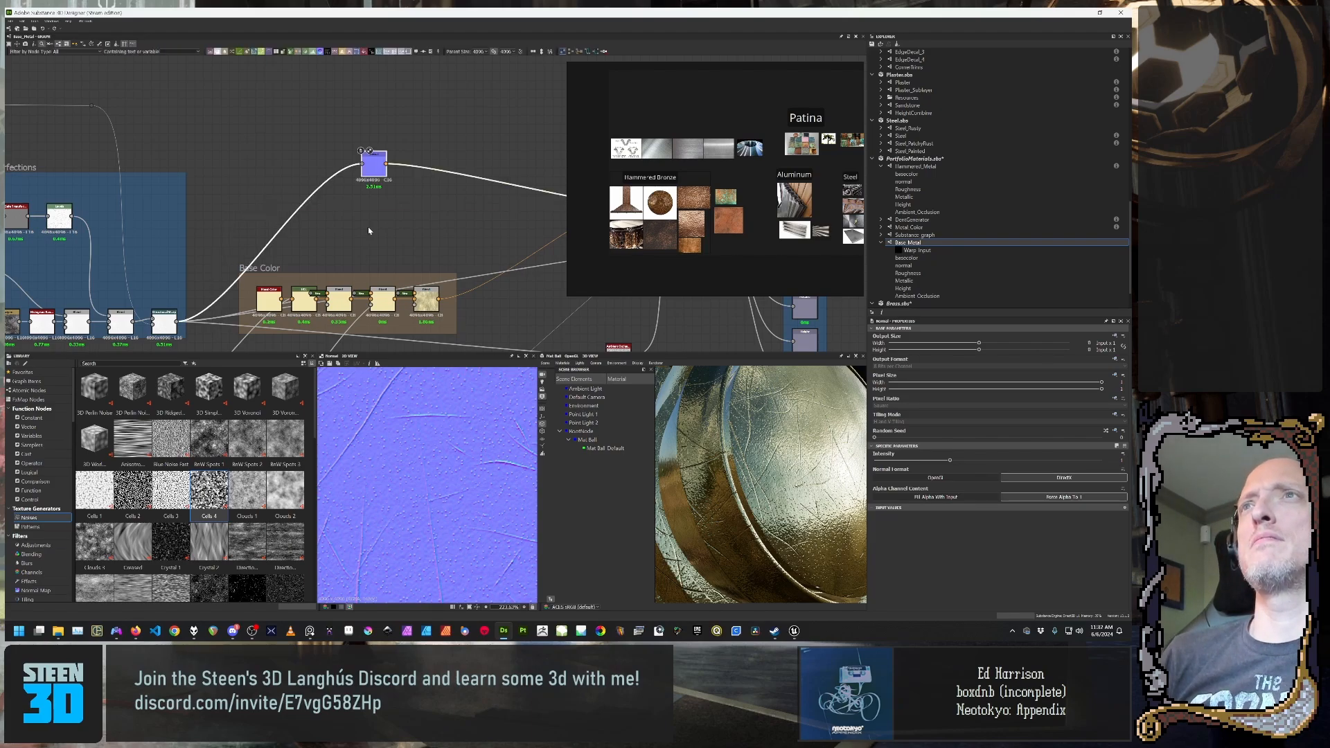
pyautogui.moveTo(373, 162); pyautogui.dragTo(242, 203)
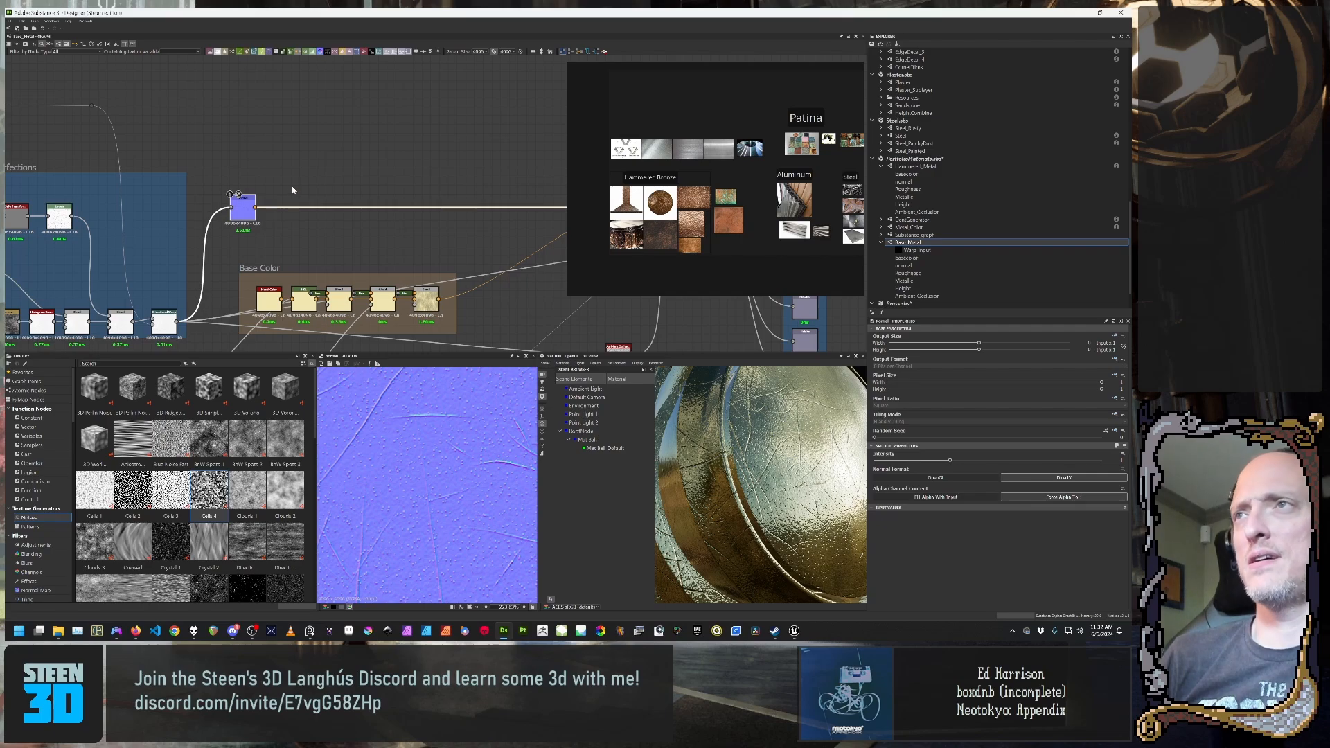
pyautogui.rightClick(249, 207)
pyautogui.click(312, 238)
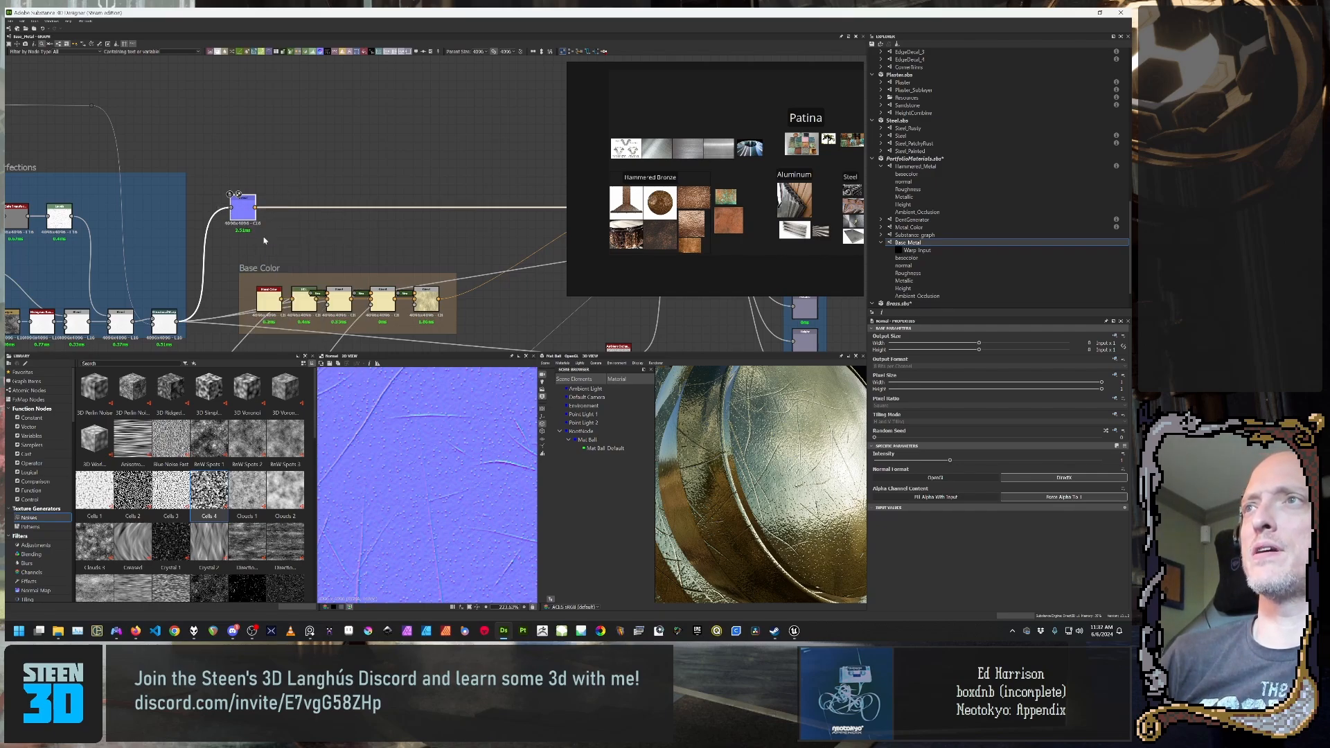
pyautogui.scroll(2, 321, 222)
pyautogui.moveTo(379, 249); pyautogui.dragTo(585, 241, button='middle')
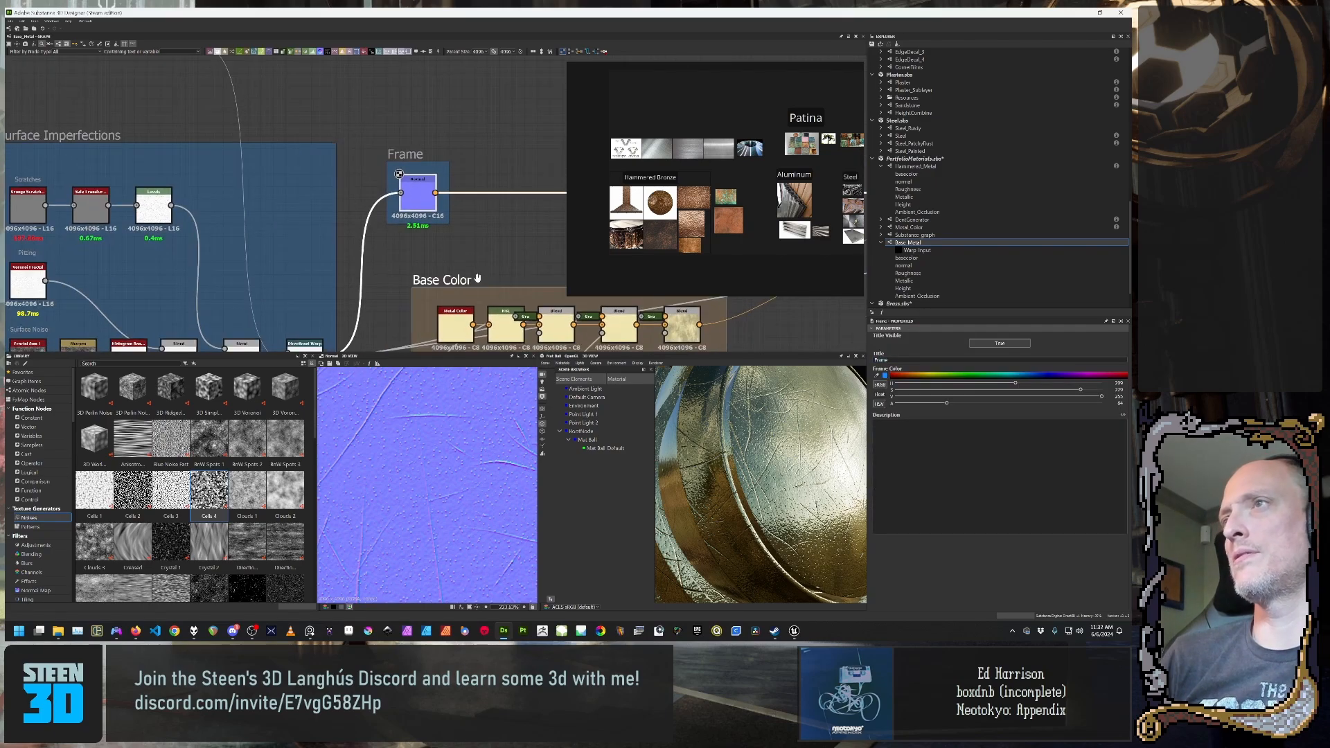
pyautogui.moveTo(478, 279); pyautogui.dragTo(348, 273, button='middle')
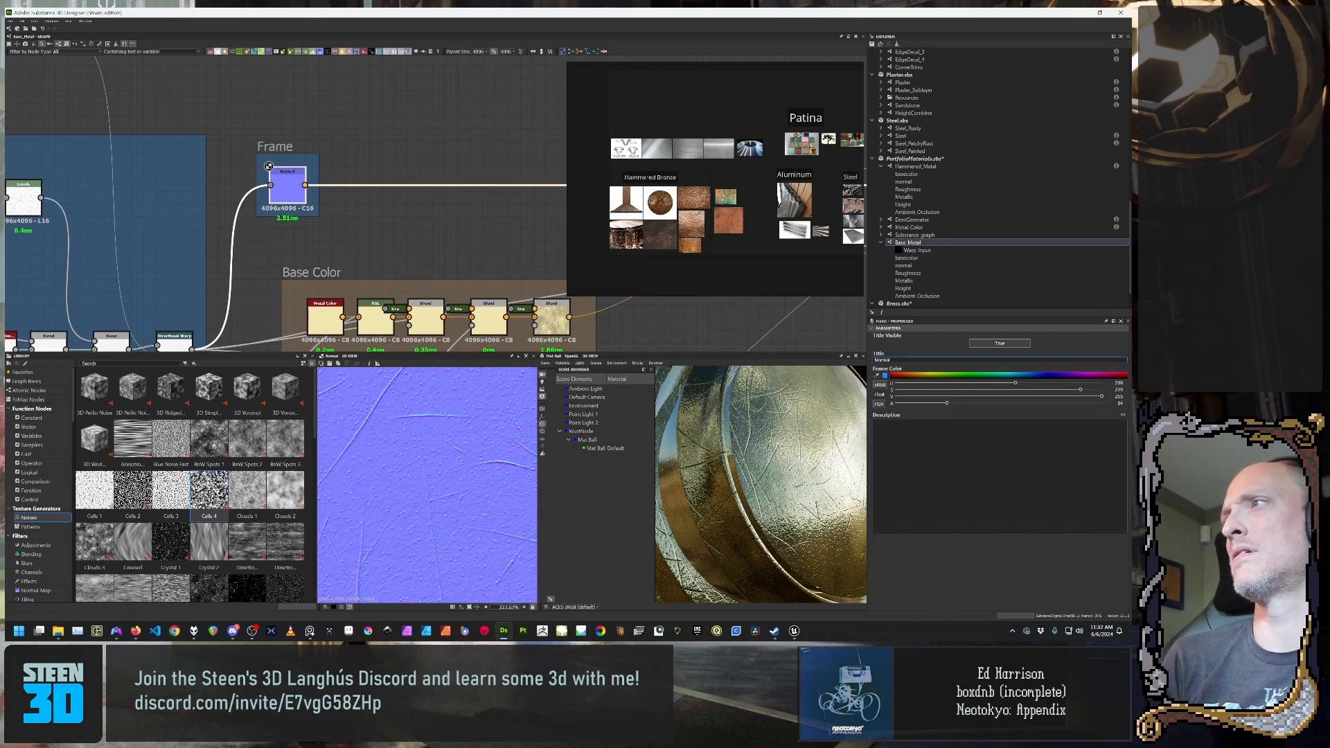
pyautogui.scroll(-3, 687, 310)
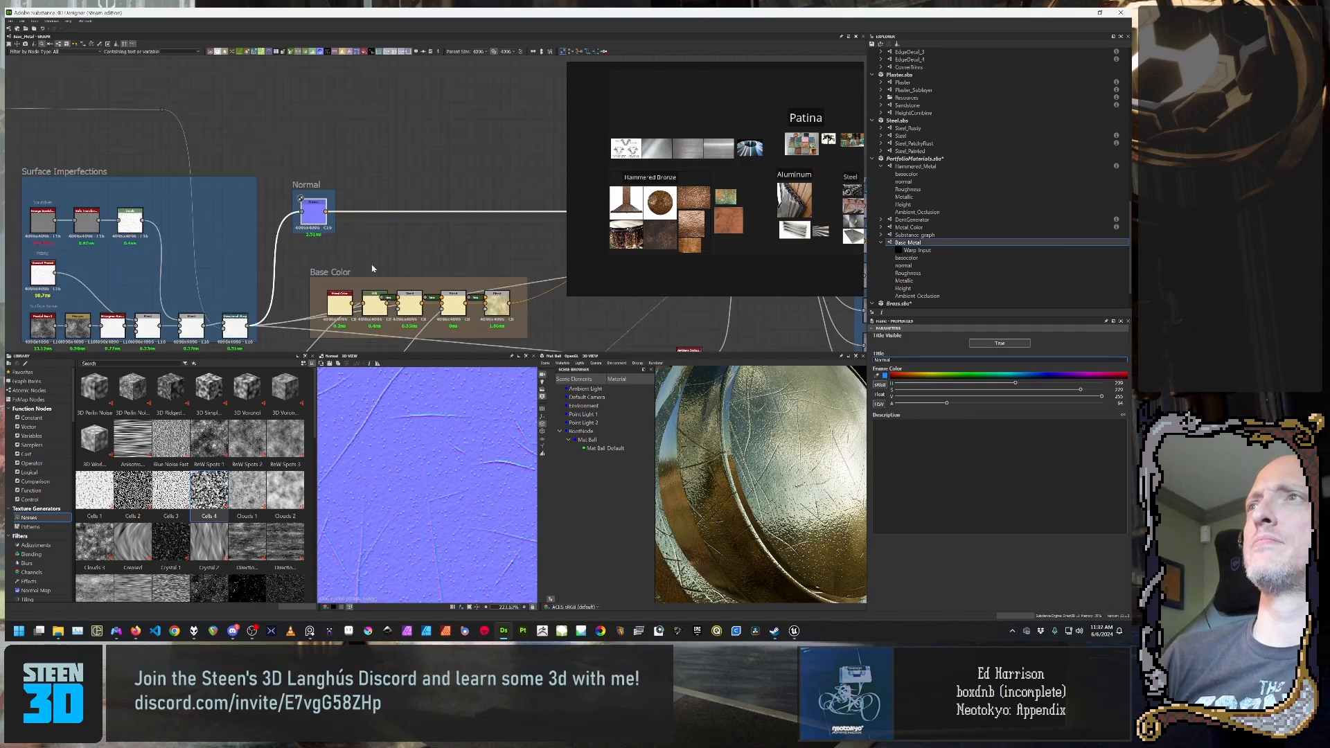
# Step: Give the Normal frame a blue-violet colour matching the normal map, with alpha 255
pyautogui.moveTo(365, 239); pyautogui.dragTo(397, 263, button='middle')
pyautogui.click(344, 220)
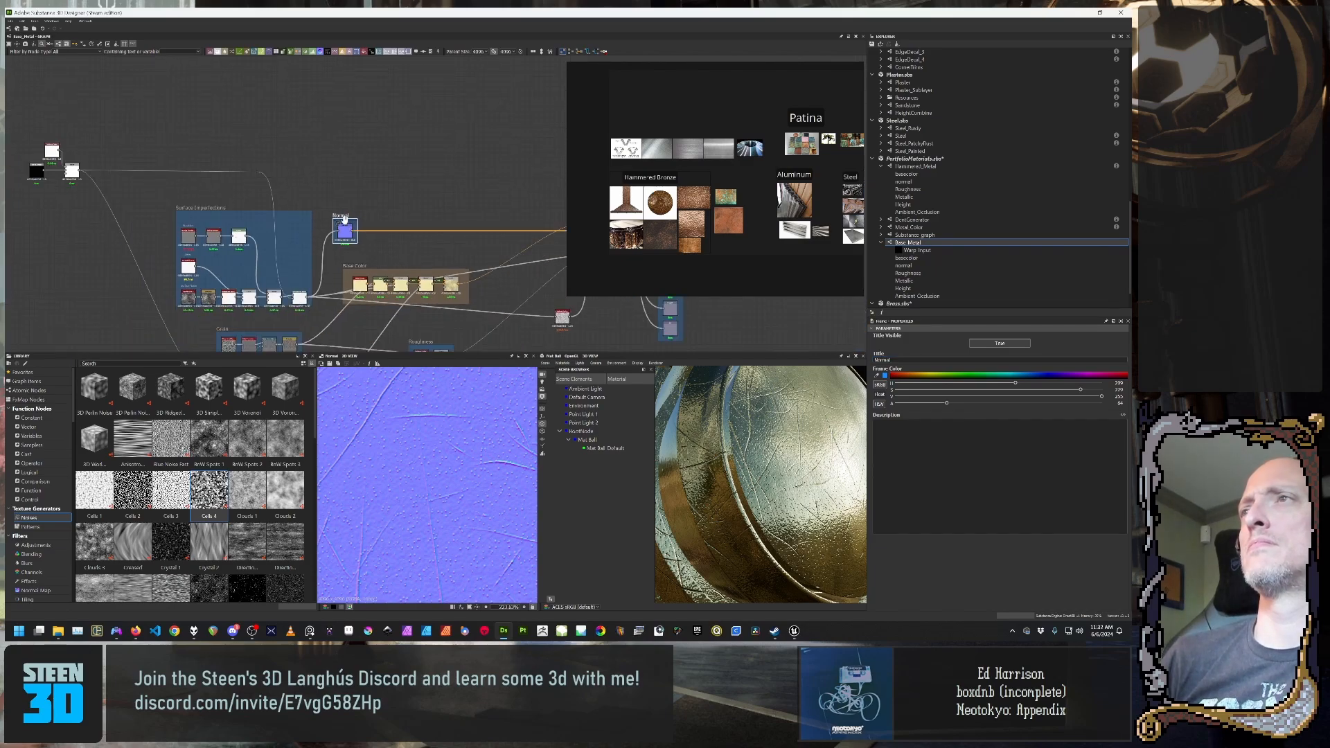
pyautogui.press('f')
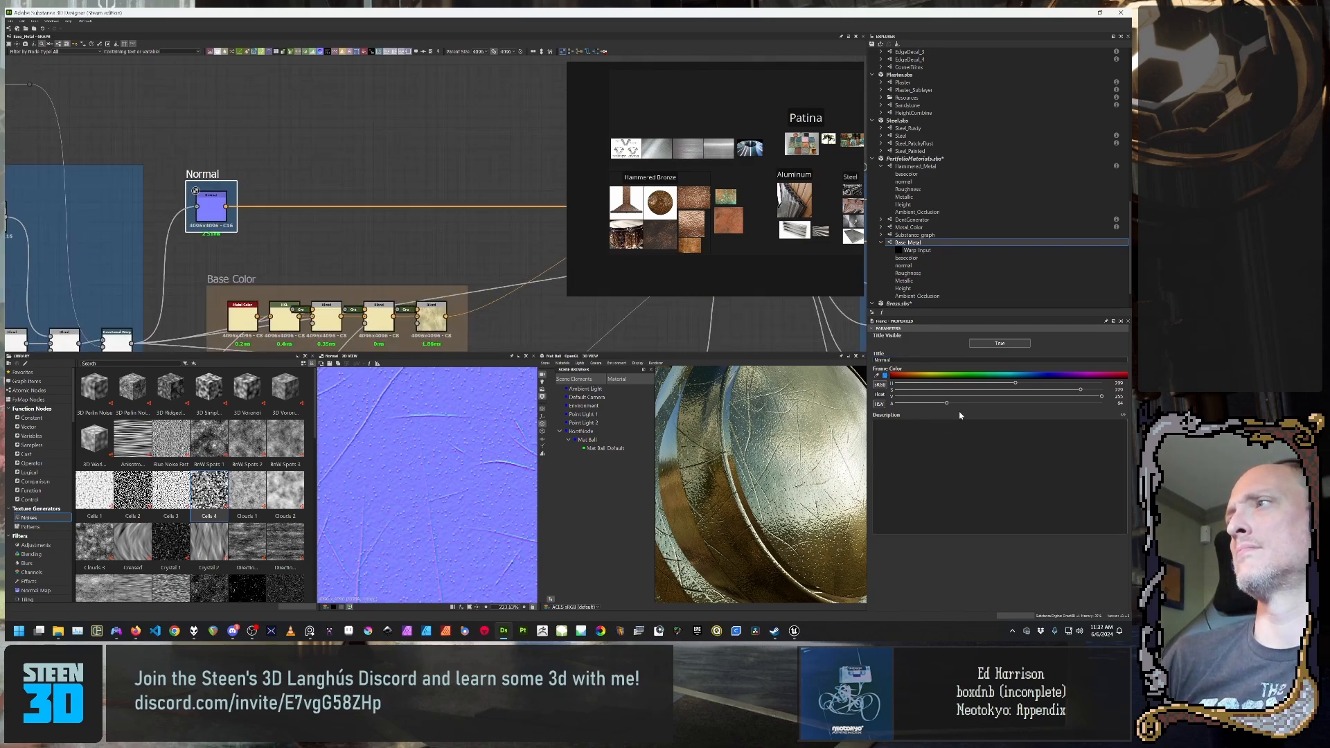
pyautogui.click(214, 215)
pyautogui.scroll(-2, 335, 166)
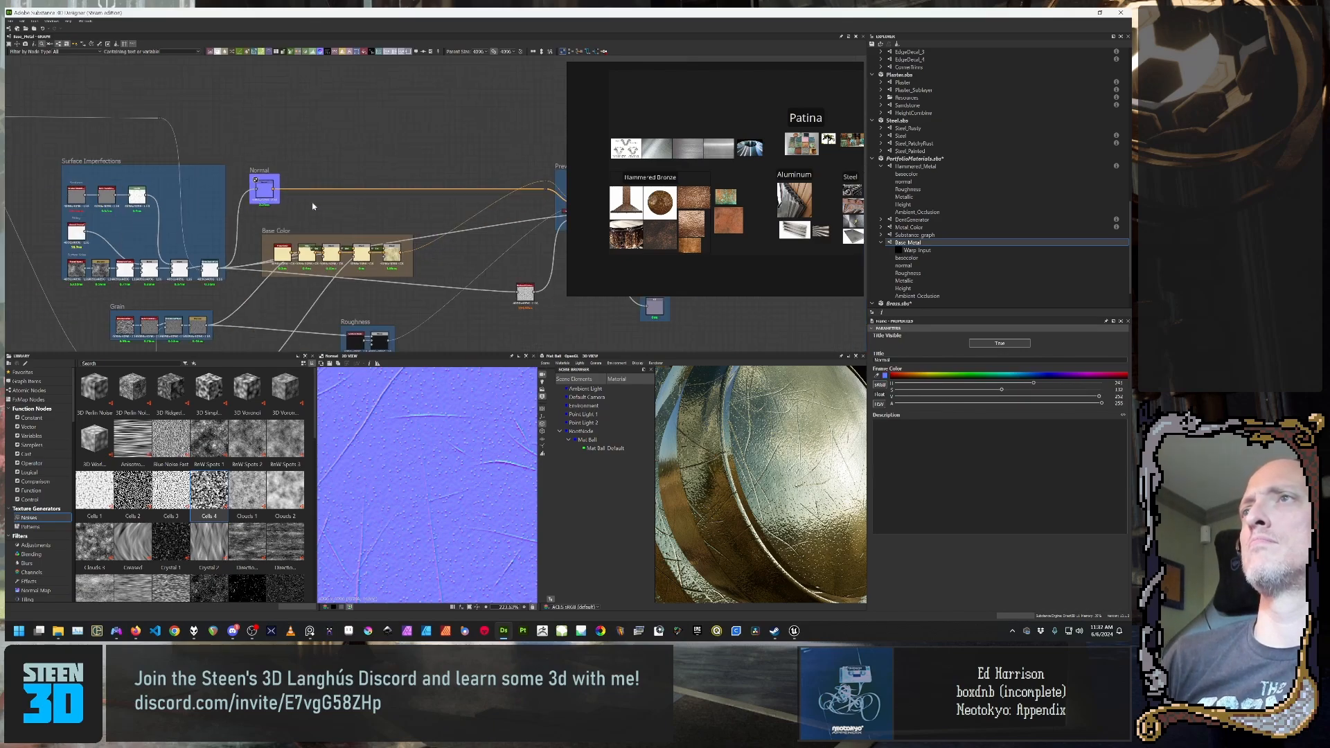
# Step: Examine the Surface Imperfections and Grain groups, and view the output of the Gradient Map node below the Grain frame
pyautogui.scroll(-1, 435, 254)
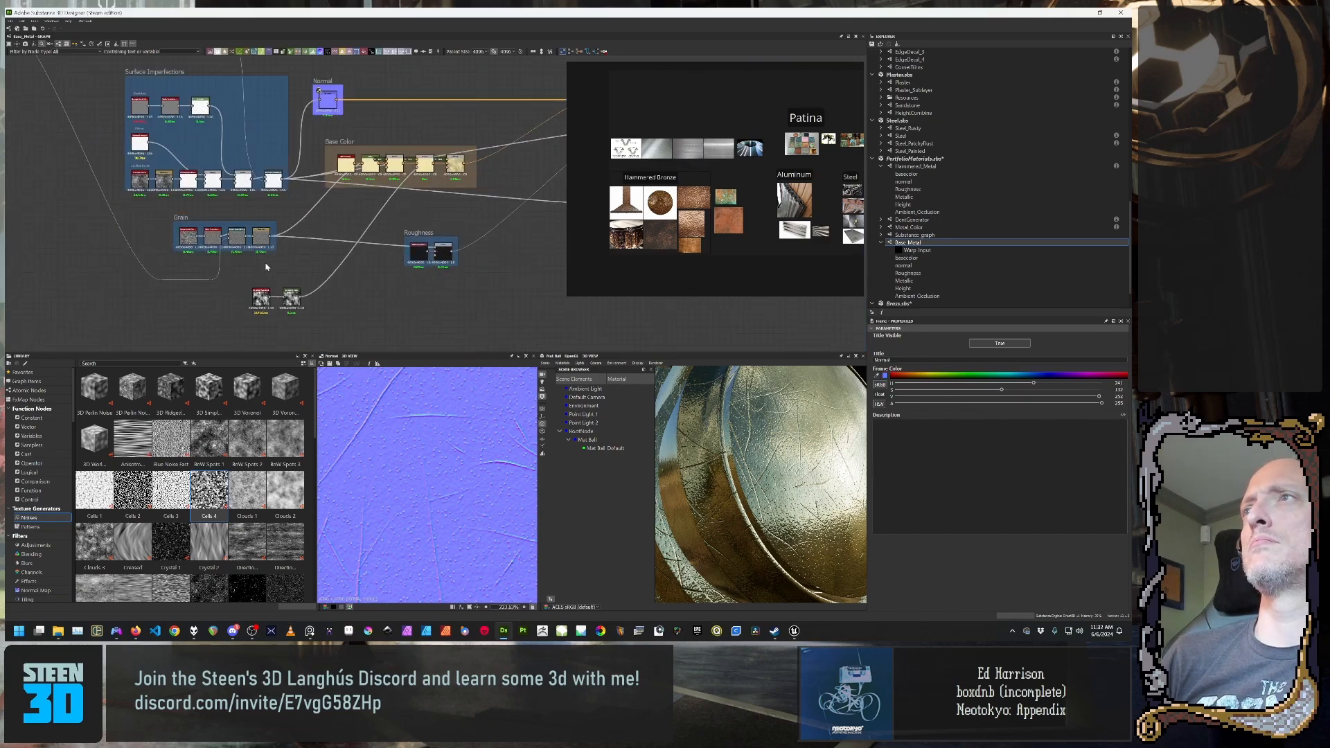
pyautogui.moveTo(265, 266); pyautogui.dragTo(432, 269, button='middle')
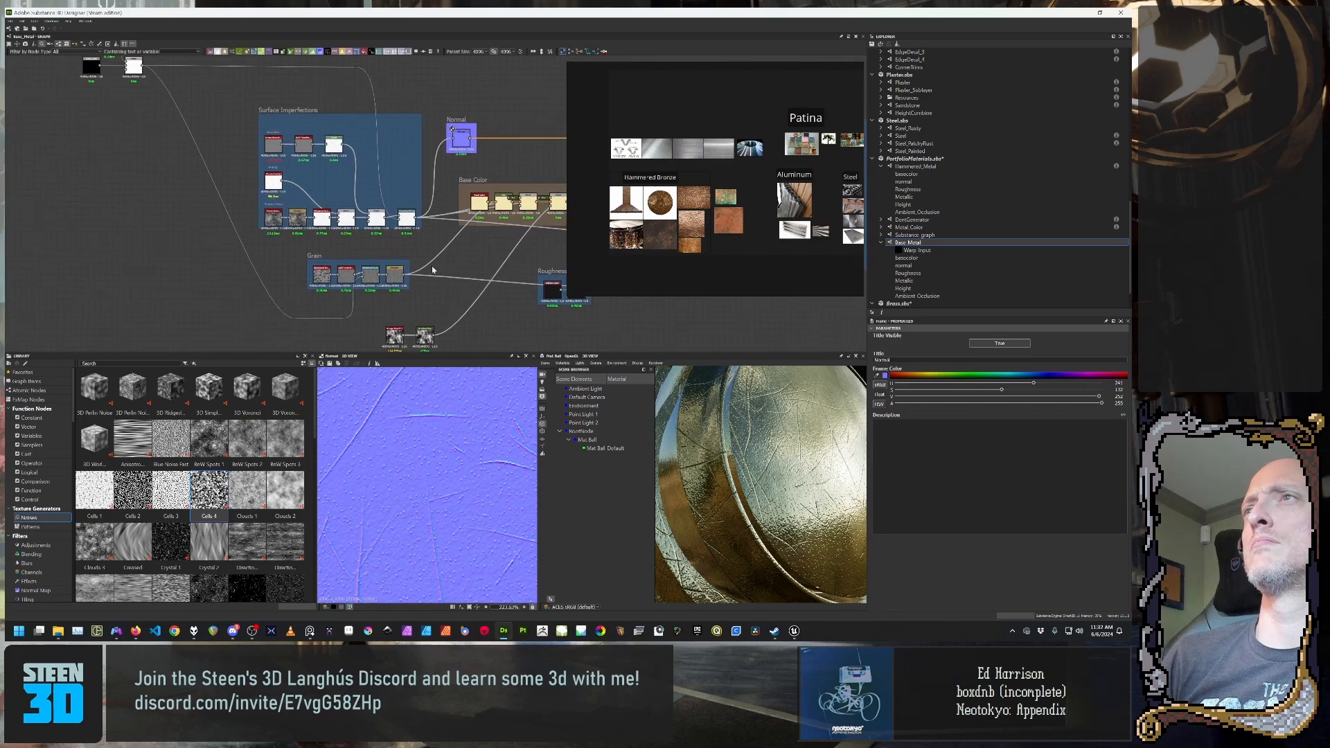
pyautogui.scroll(3, 354, 171)
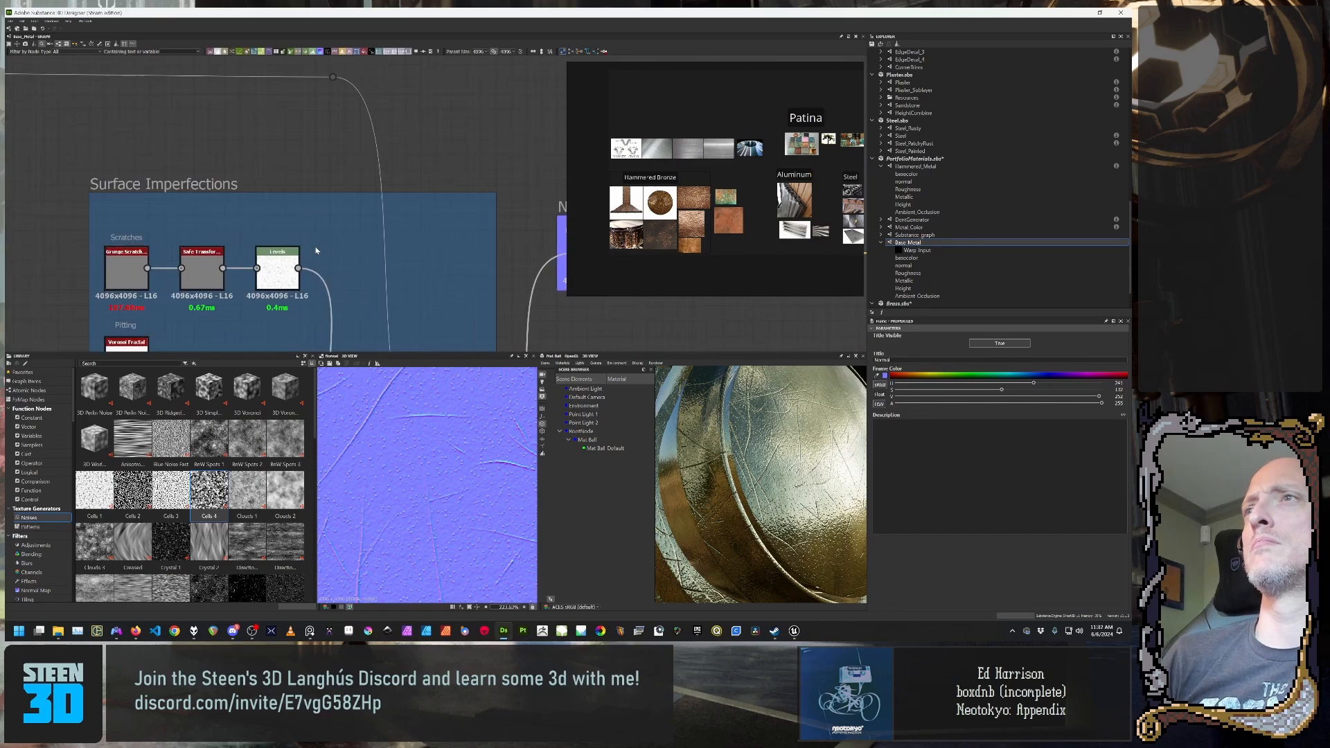
pyautogui.moveTo(348, 321); pyautogui.dragTo(331, 139, button='middle')
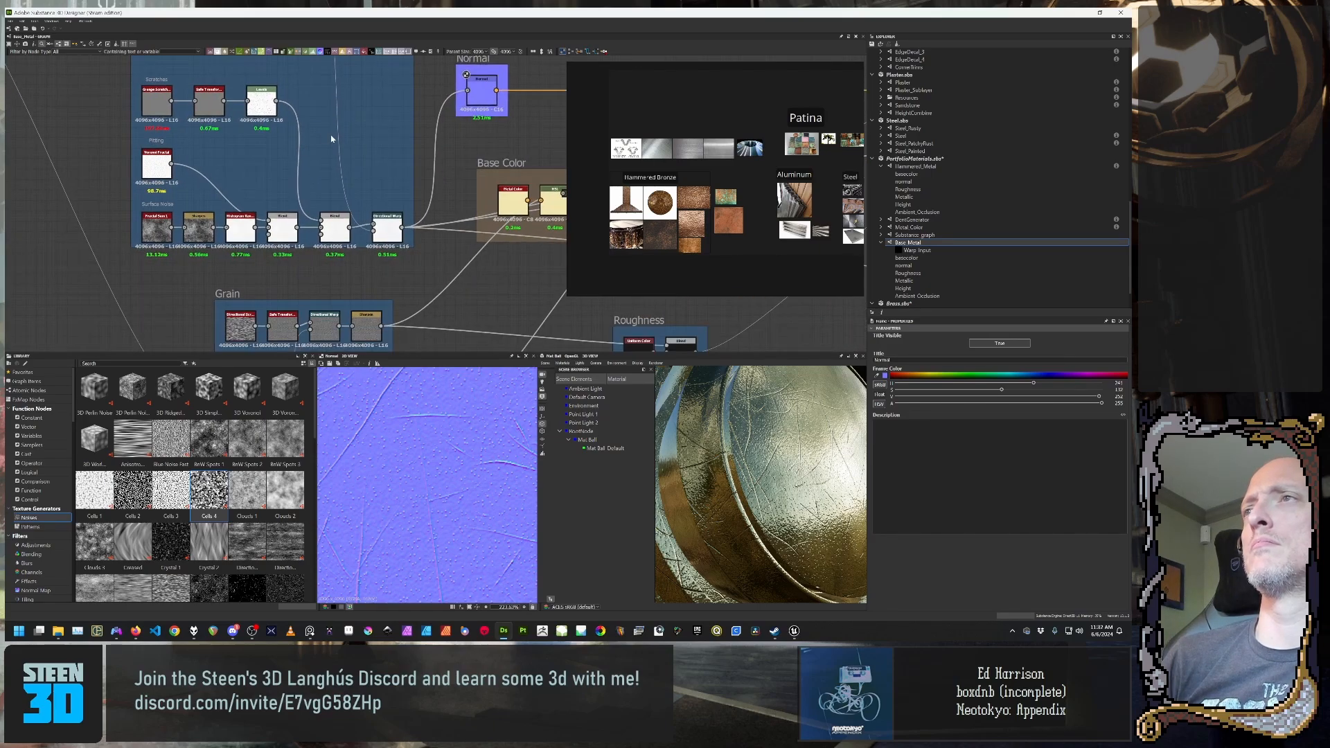
pyautogui.moveTo(428, 307); pyautogui.dragTo(304, 196, button='middle')
pyautogui.scroll(-1, 303, 196)
pyautogui.scroll(2, 295, 280)
pyautogui.moveTo(296, 278); pyautogui.dragTo(408, 253, button='middle')
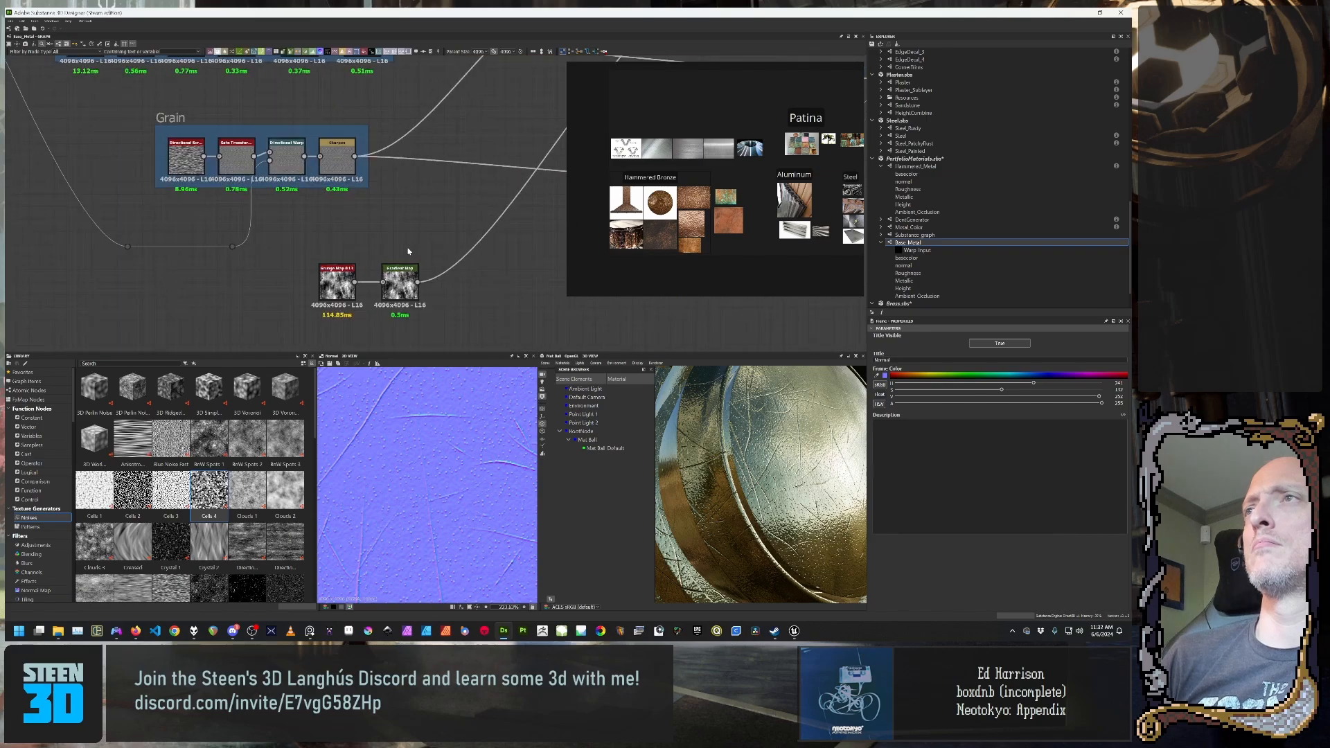
pyautogui.moveTo(234, 289); pyautogui.dragTo(284, 330, button='middle')
pyautogui.scroll(3, 289, 259)
pyautogui.moveTo(427, 227); pyautogui.dragTo(171, 122, button='middle')
pyautogui.scroll(-2, 223, 161)
pyautogui.doubleClick(283, 243)
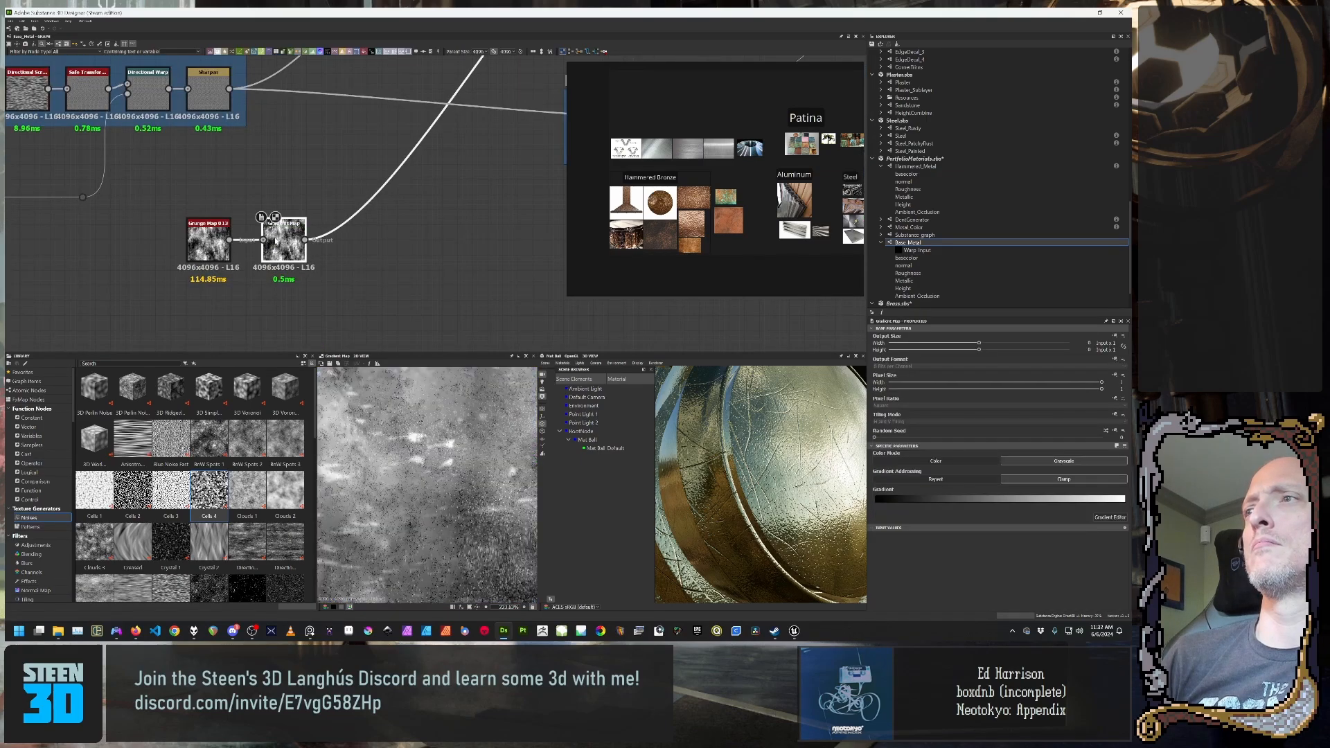
pyautogui.moveTo(712, 519); pyautogui.dragTo(674, 504)
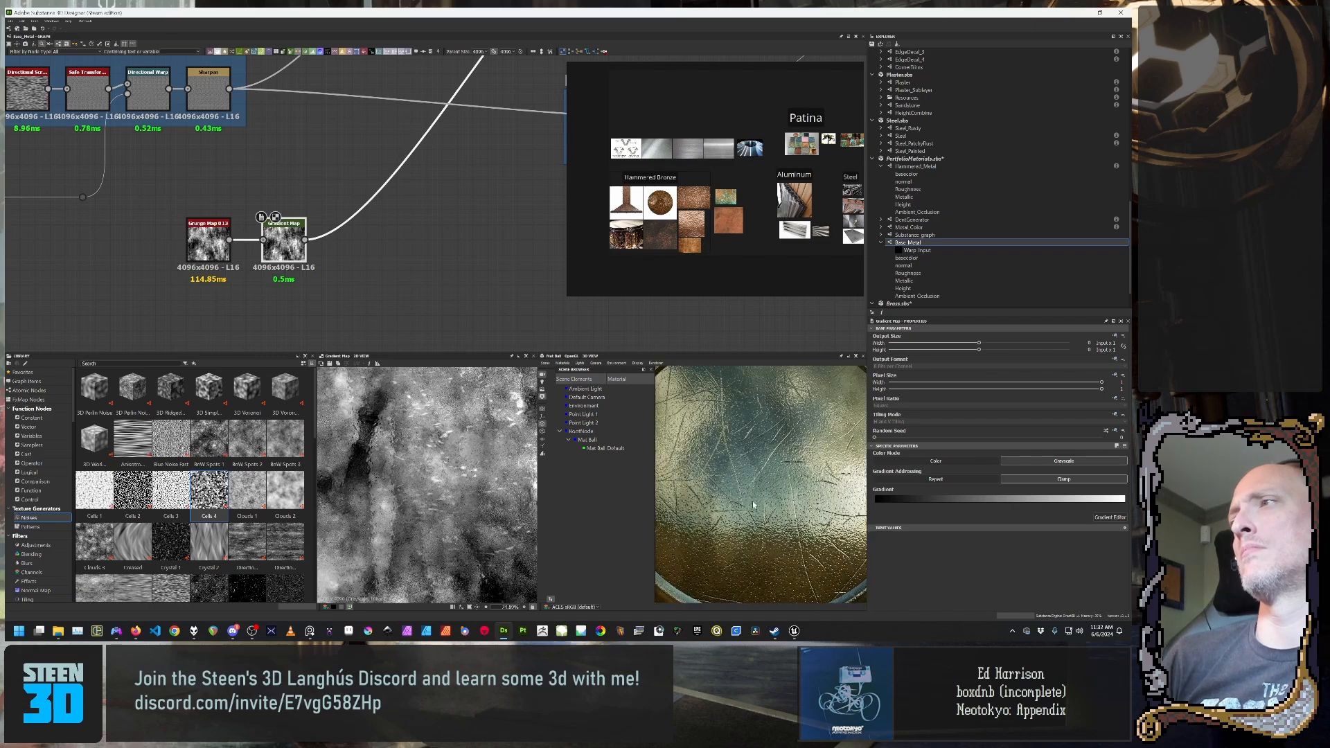
# Step: View the Normal node's output and inspect the scratches up close on the material ball
pyautogui.scroll(-5, 673, 504)
pyautogui.moveTo(306, 156); pyautogui.dragTo(196, 264, button='middle')
pyautogui.scroll(-3, 196, 264)
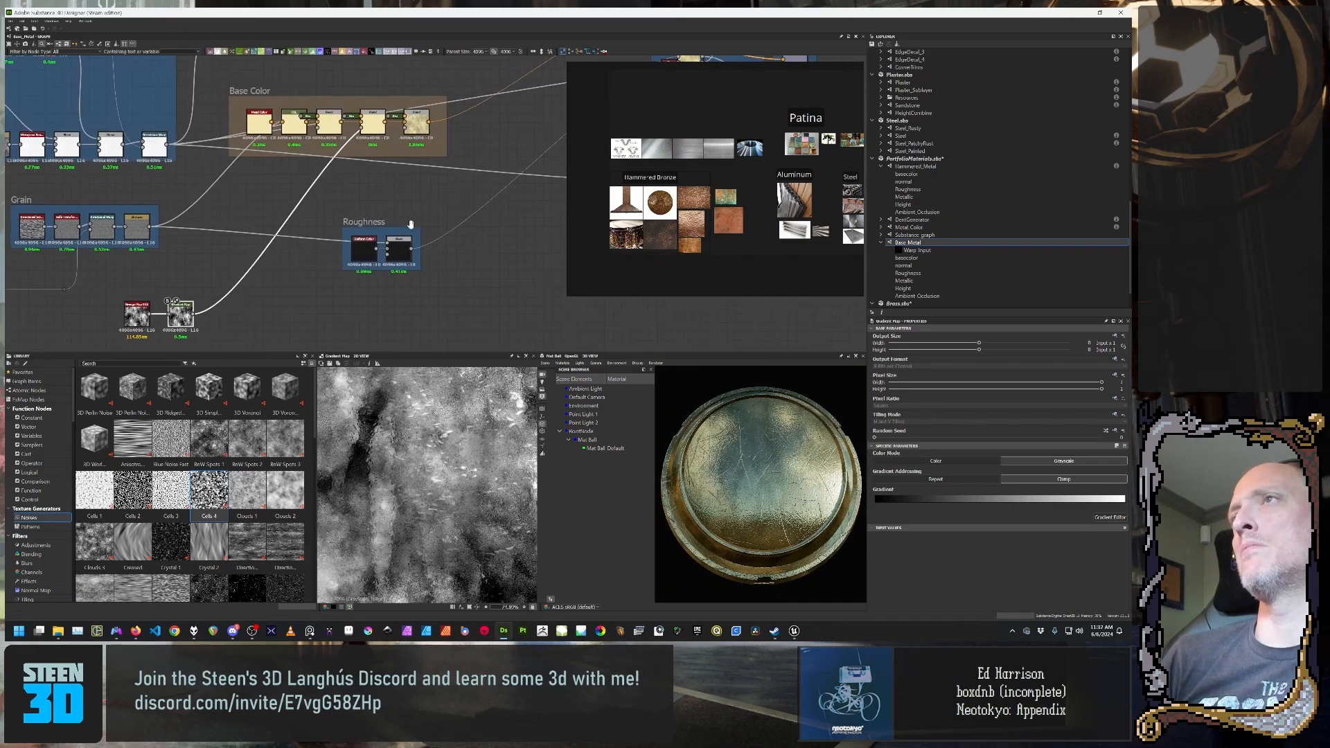
pyautogui.moveTo(413, 226); pyautogui.dragTo(245, 267, button='middle')
pyautogui.scroll(-2, 245, 267)
pyautogui.moveTo(190, 219); pyautogui.dragTo(401, 234, button='middle')
pyautogui.scroll(5, 401, 234)
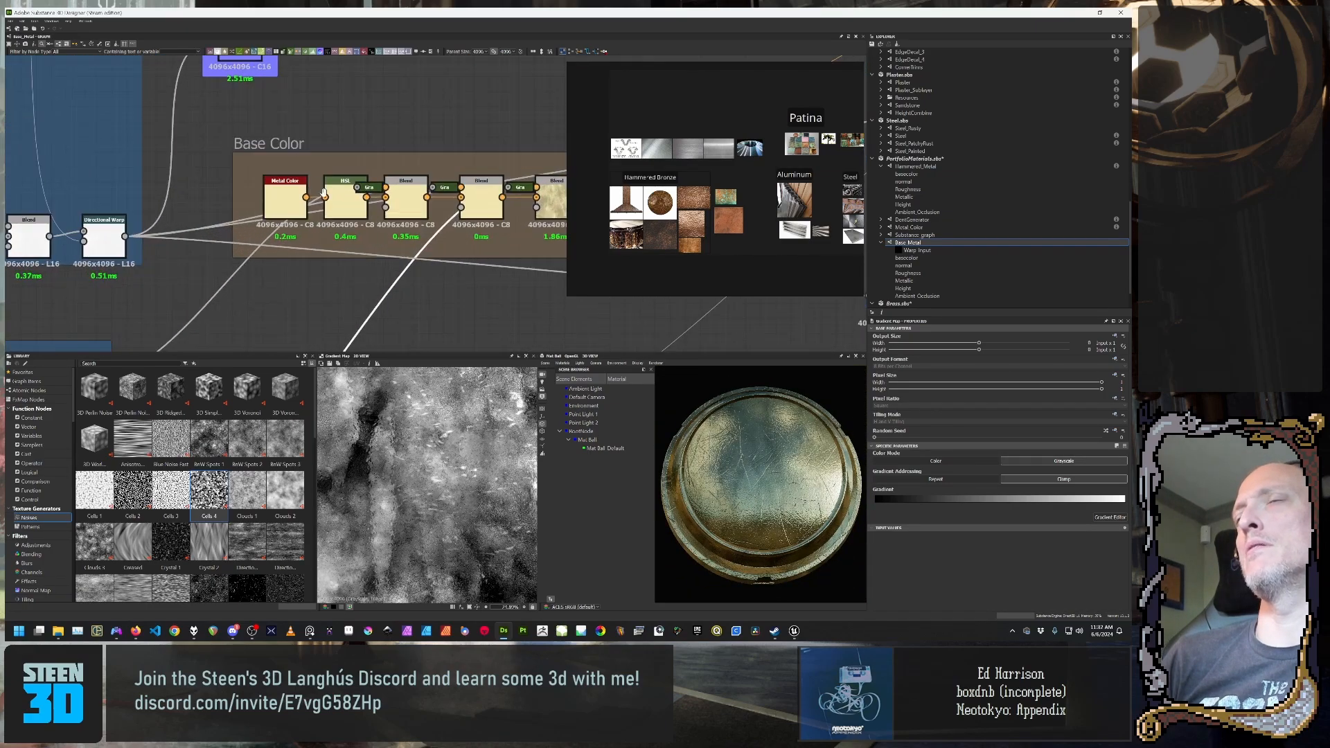
pyautogui.moveTo(324, 191); pyautogui.dragTo(469, 316, button='middle')
pyautogui.click(392, 174)
pyautogui.doubleClick(392, 174)
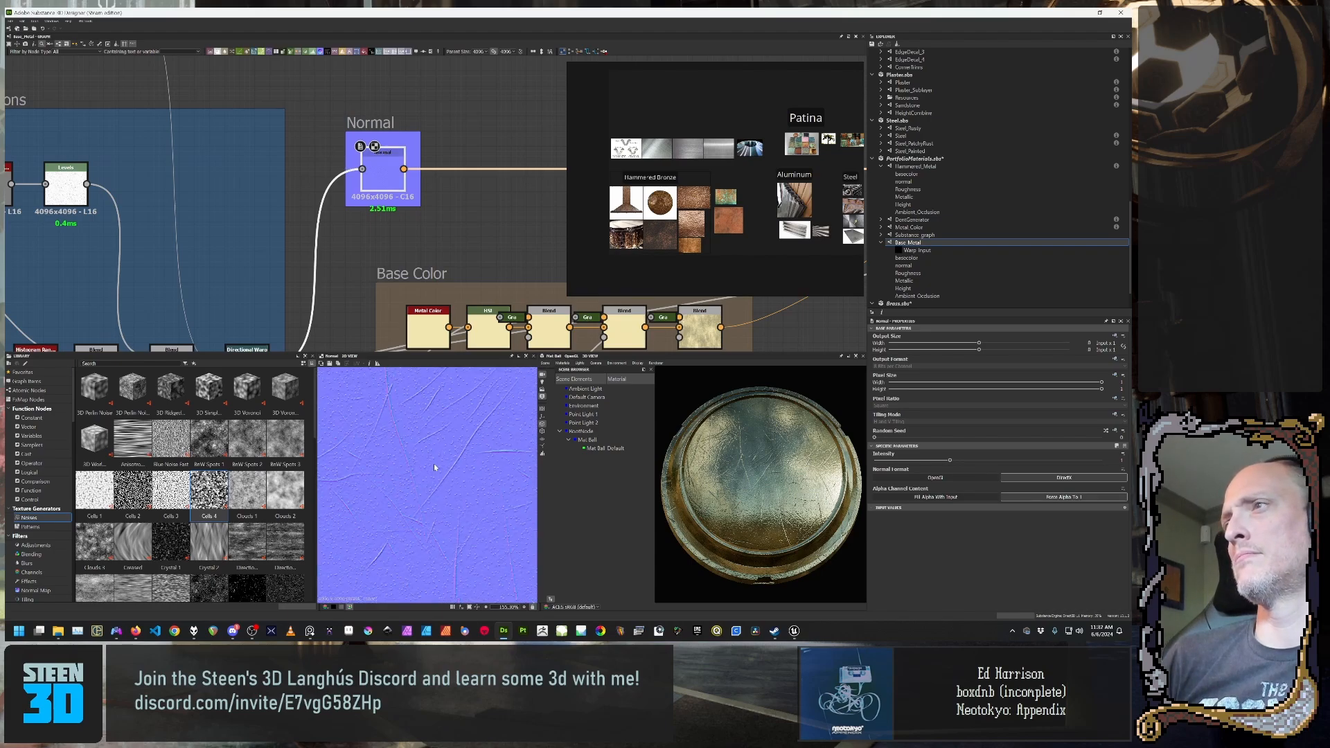
pyautogui.moveTo(720, 489); pyautogui.dragTo(758, 547)
pyautogui.scroll(5, 762, 506)
pyautogui.scroll(-3, 391, 213)
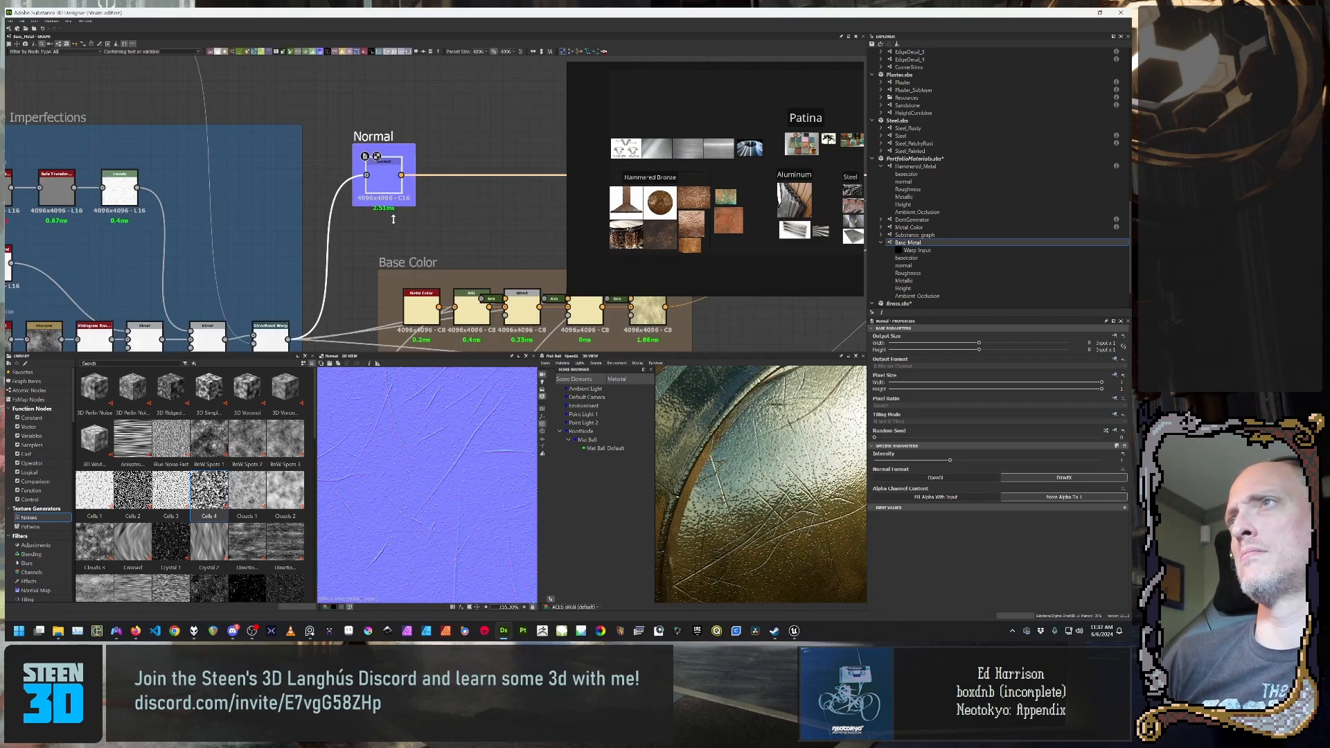
# Step: View the output of the ambient occlusion node feeding the Preview frame and inspect the whole material ball
pyautogui.moveTo(554, 313); pyautogui.dragTo(250, 262, button='middle')
pyautogui.scroll(-1, 506, 247)
pyautogui.scroll(4, 506, 246)
pyautogui.scroll(-3, 506, 247)
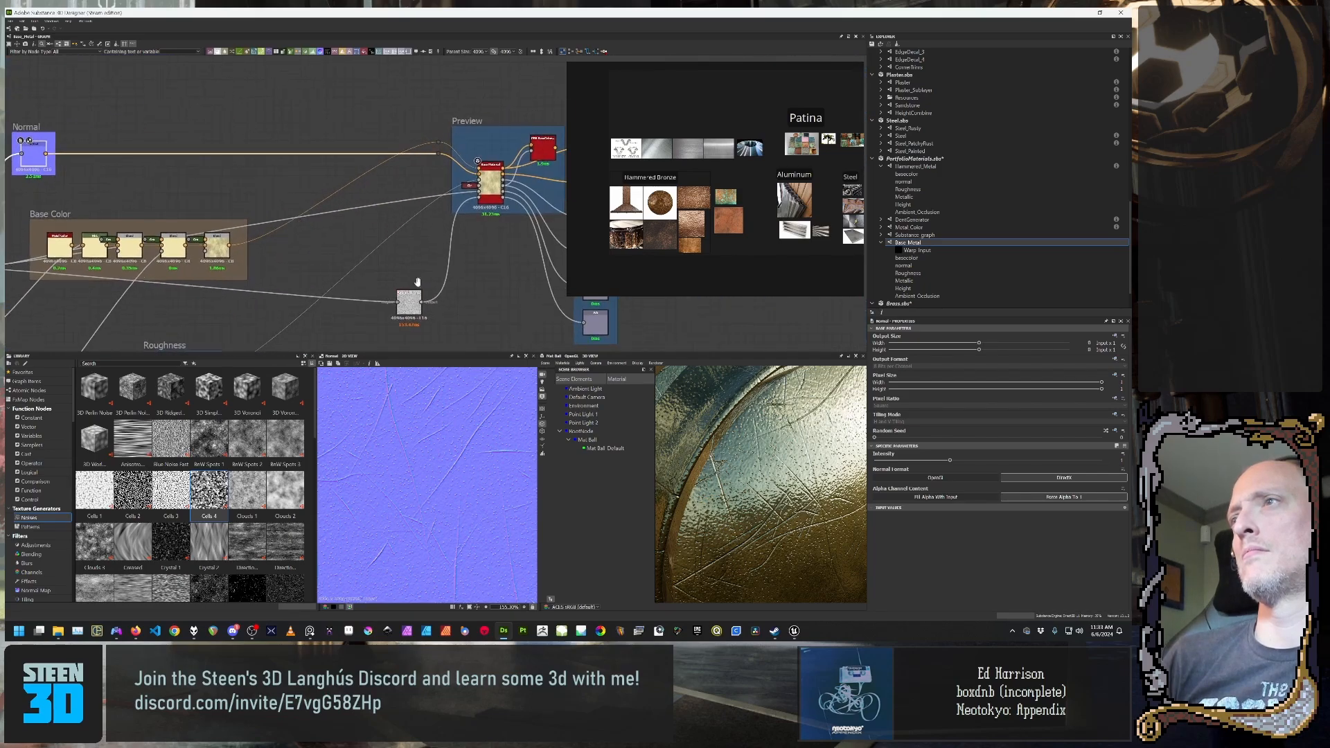
pyautogui.moveTo(375, 250); pyautogui.dragTo(431, 149, button='middle')
pyautogui.doubleClick(477, 206)
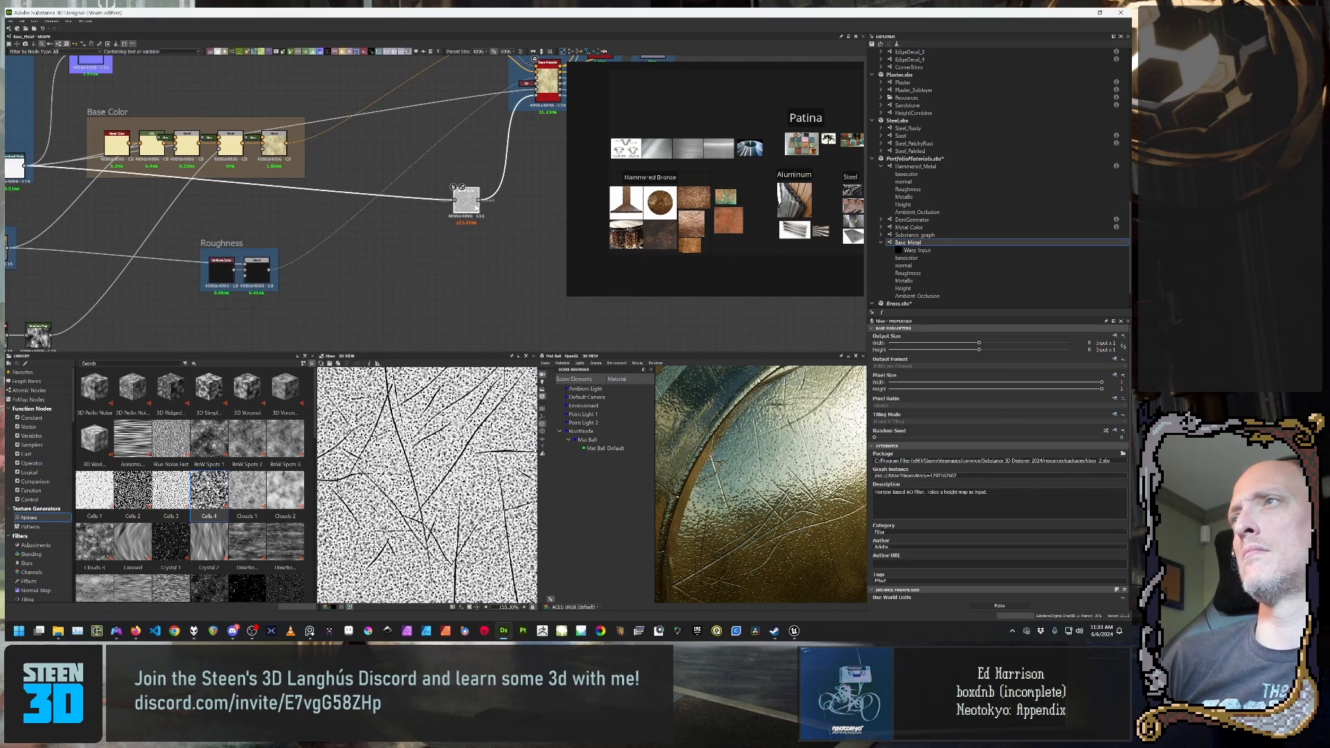
pyautogui.scroll(-2, 449, 447)
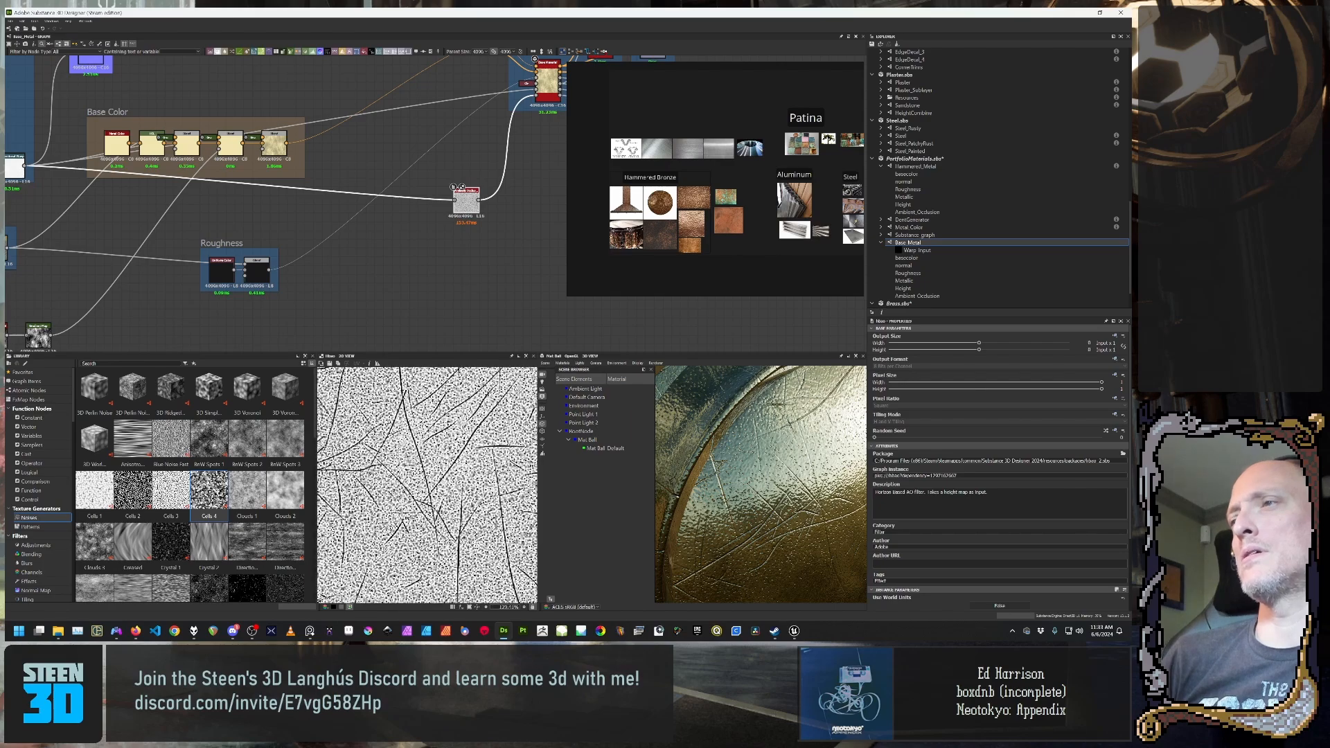
pyautogui.scroll(-2, 448, 451)
pyautogui.moveTo(812, 522); pyautogui.dragTo(838, 516)
pyautogui.keyDown('ctrl'); pyautogui.keyDown('shift'); pyautogui.moveTo(837, 515); pyautogui.dragTo(824, 512, button='right'); pyautogui.keyUp('shift'); pyautogui.keyUp('ctrl')
pyautogui.scroll(2, 358, 213)
# Step: Set the Base Metal graph's Base Roughness preview value to about 40
pyautogui.moveTo(273, 243); pyautogui.dragTo(424, 202, button='middle')
pyautogui.scroll(-2, 424, 202)
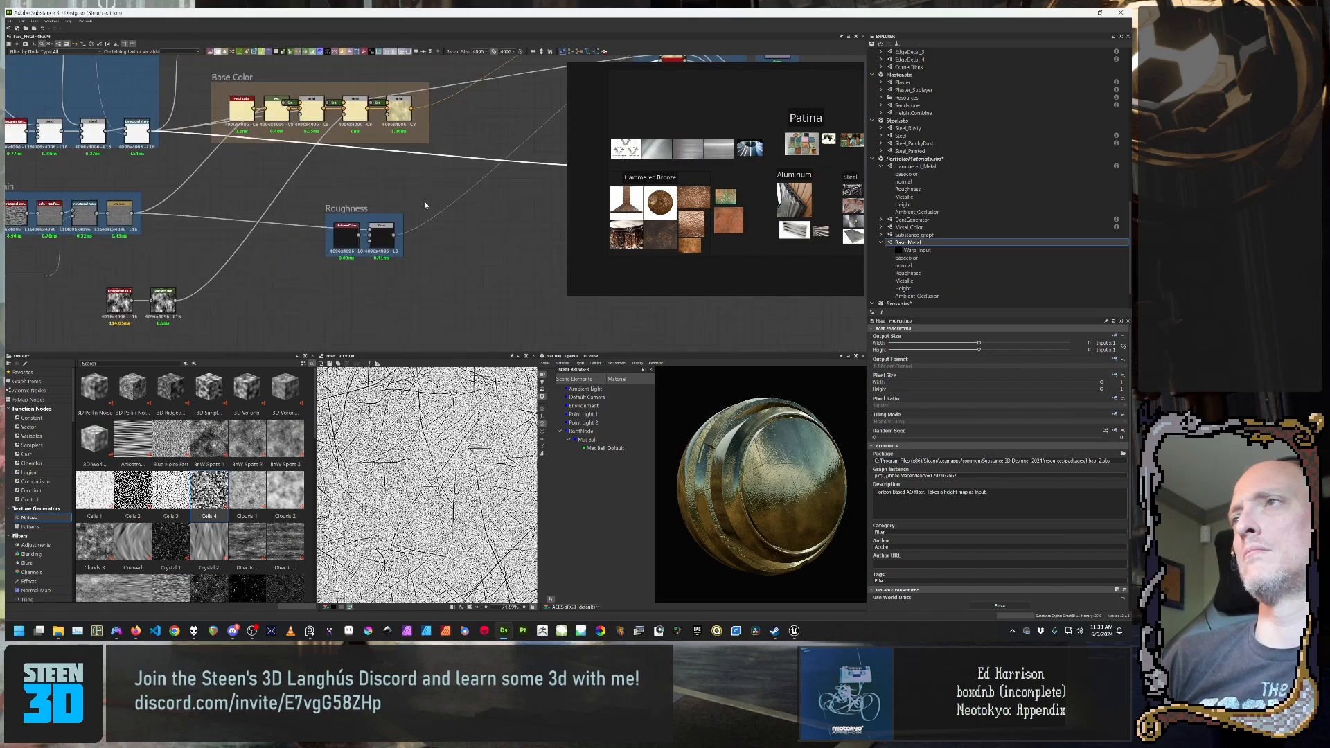
pyautogui.click(381, 238)
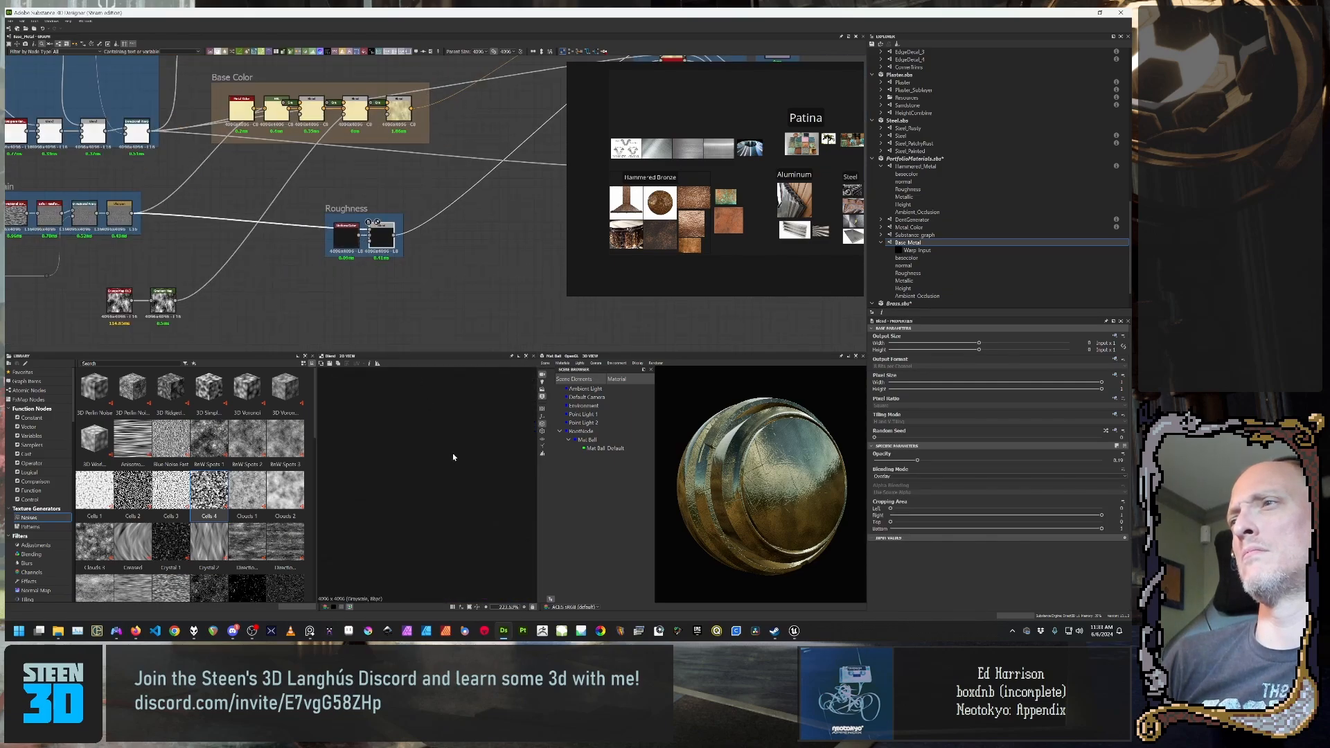
pyautogui.click(354, 245)
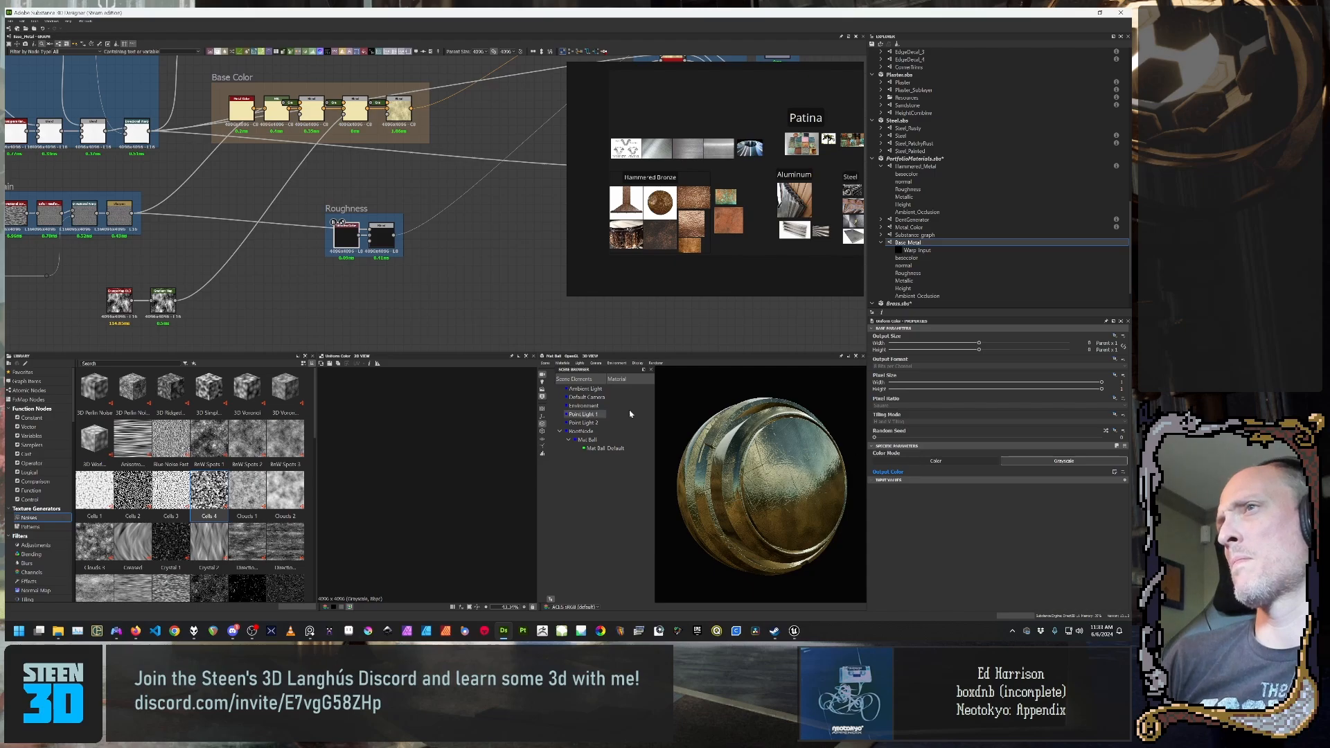
pyautogui.click(538, 298)
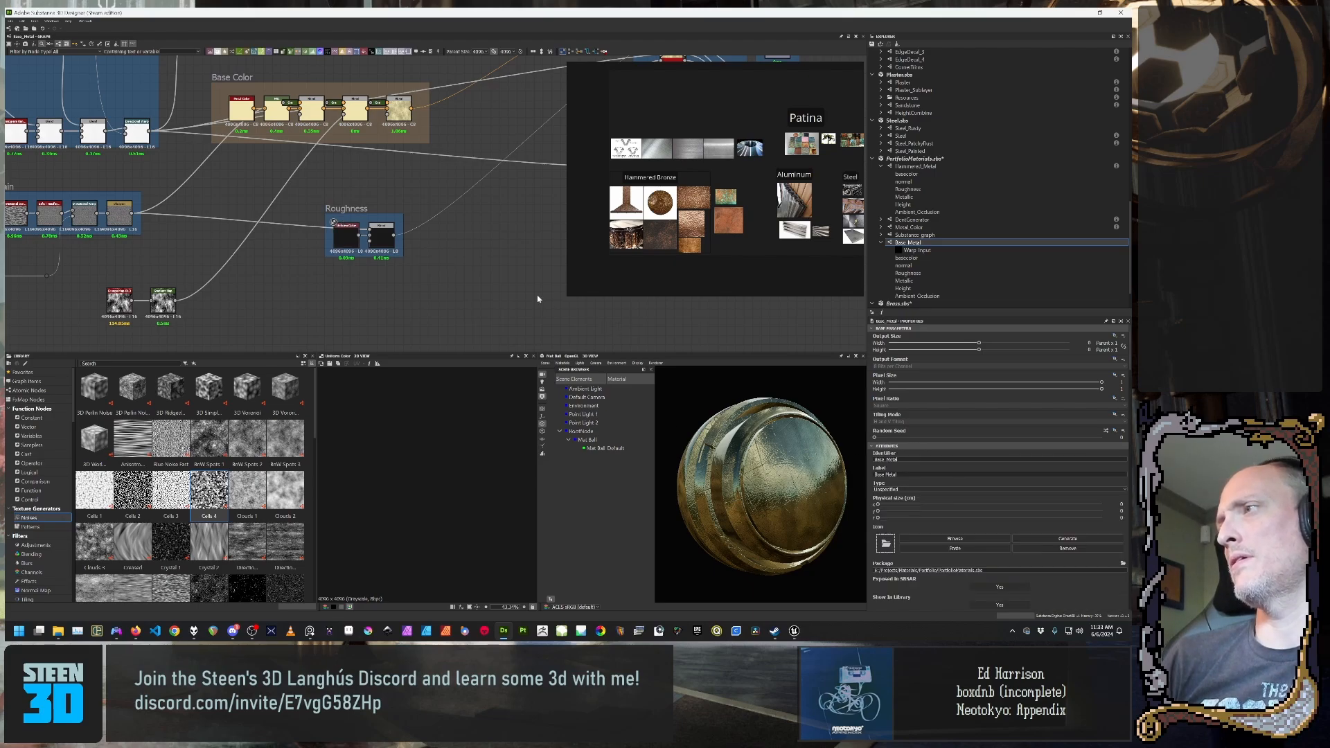
pyautogui.scroll(-3, 999, 499)
pyautogui.scroll(-5, 998, 499)
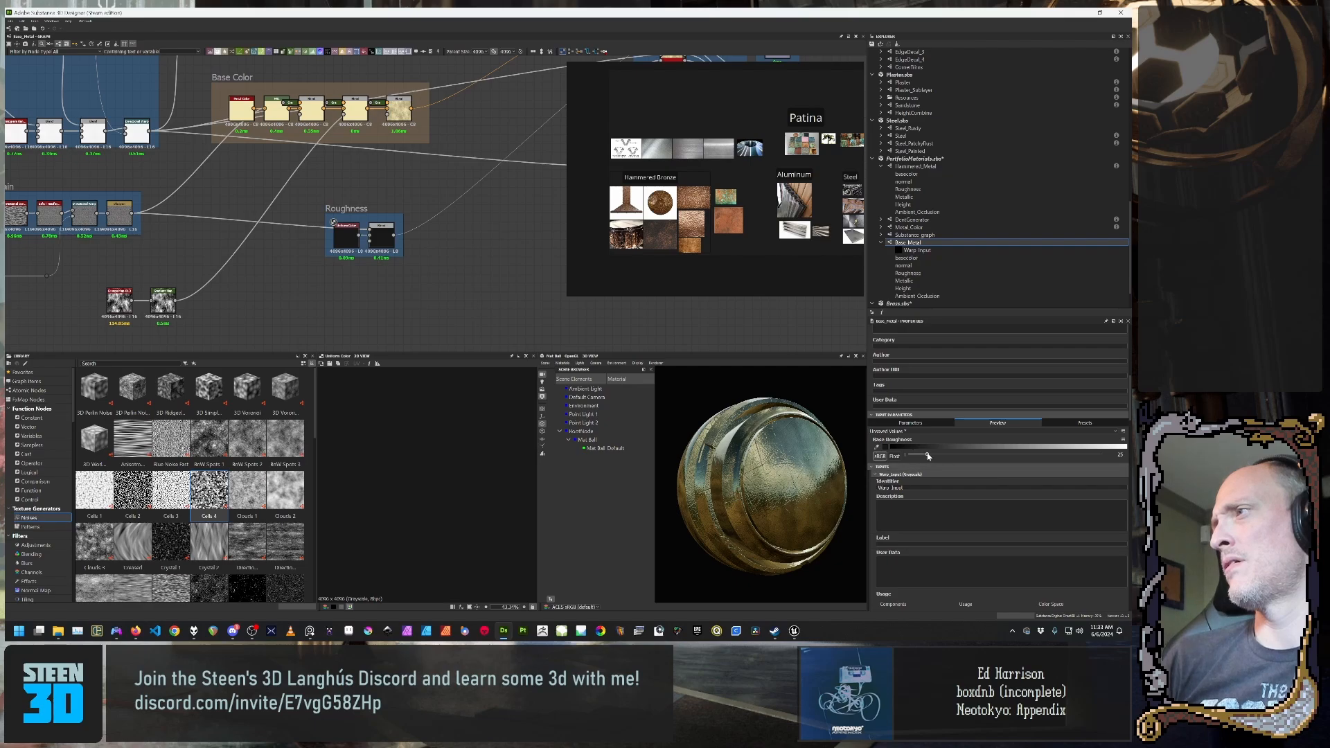
pyautogui.click(941, 455)
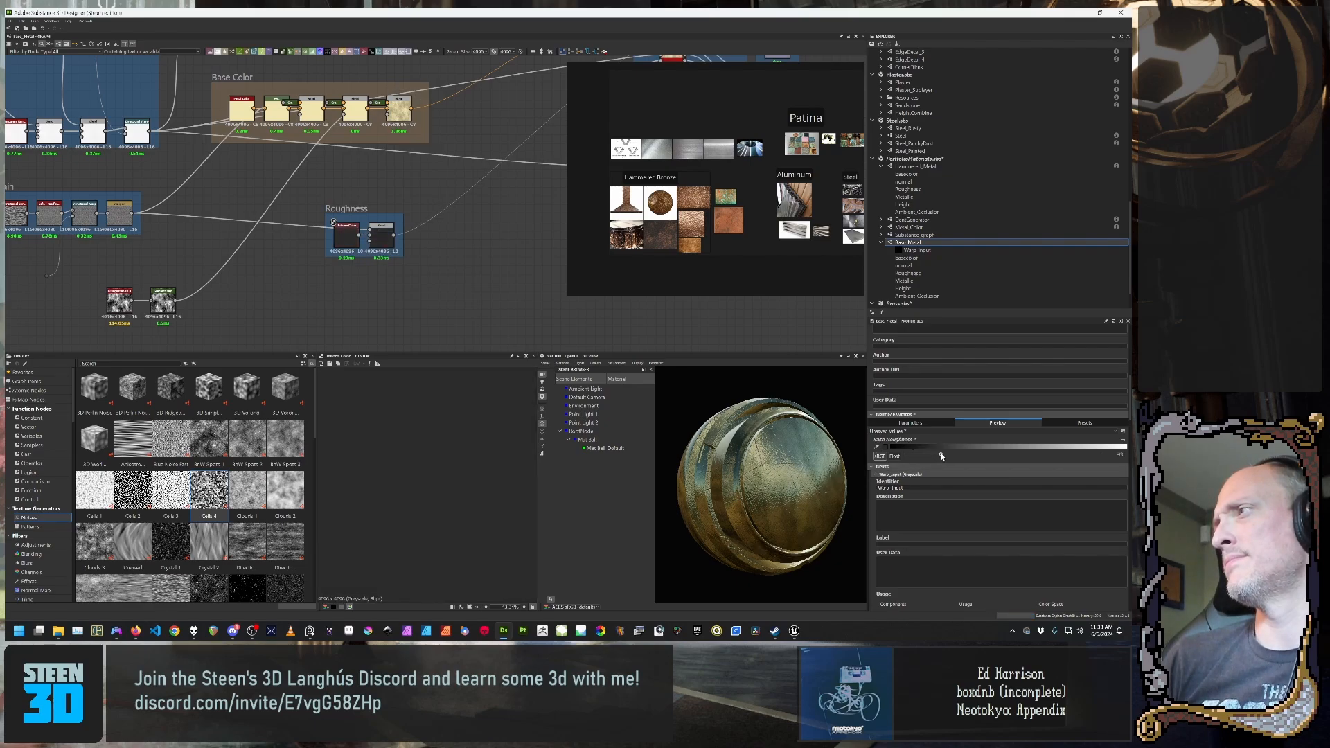
pyautogui.moveTo(941, 455); pyautogui.dragTo(939, 455)
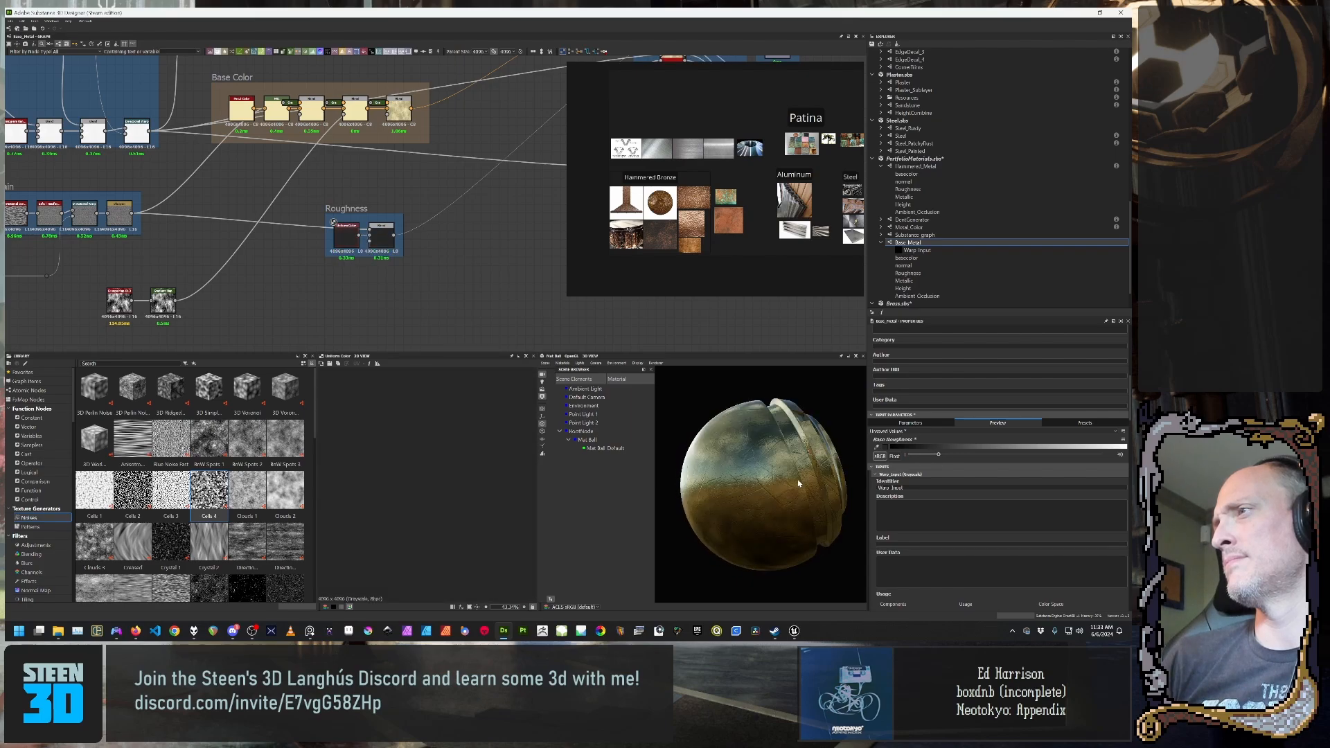
# Step: Examine the surface shine on the material ball and view the output of the Blend node in the Roughness frame
pyautogui.scroll(5, 758, 493)
pyautogui.scroll(-5, 753, 504)
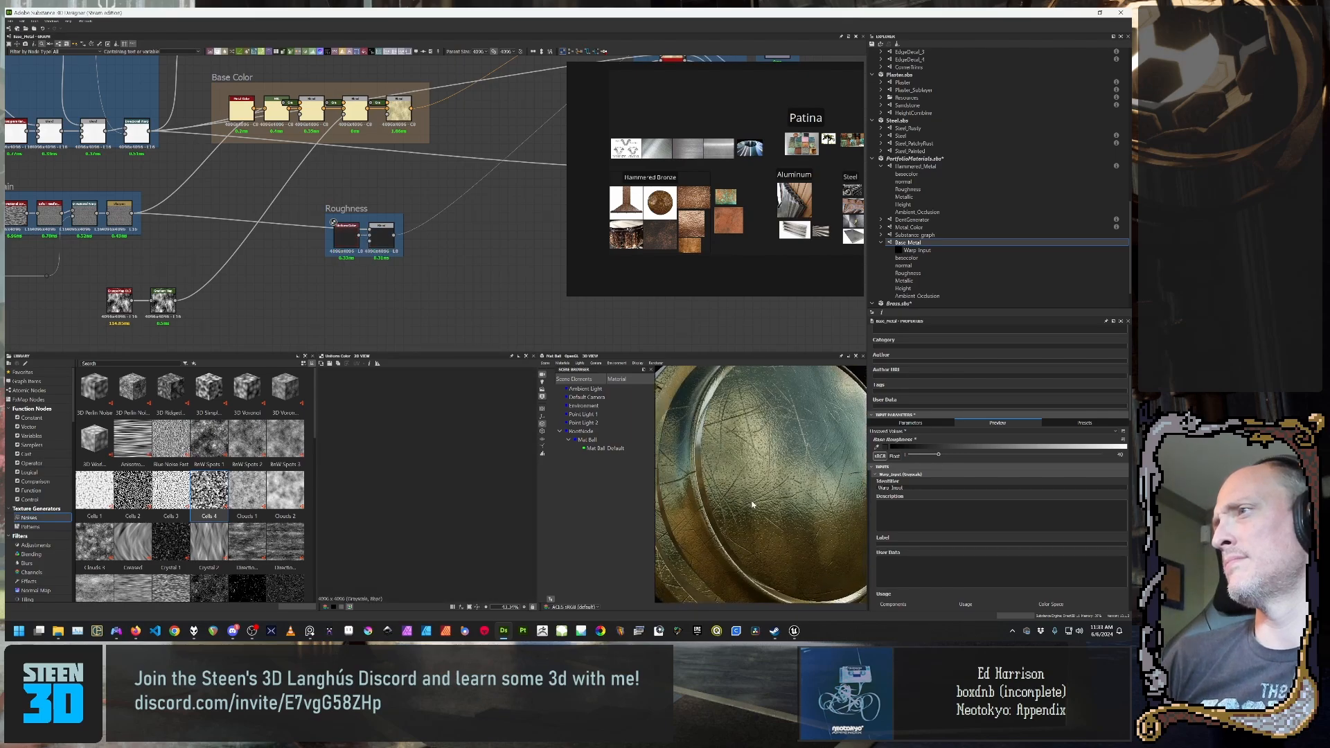
pyautogui.moveTo(749, 506); pyautogui.dragTo(729, 507)
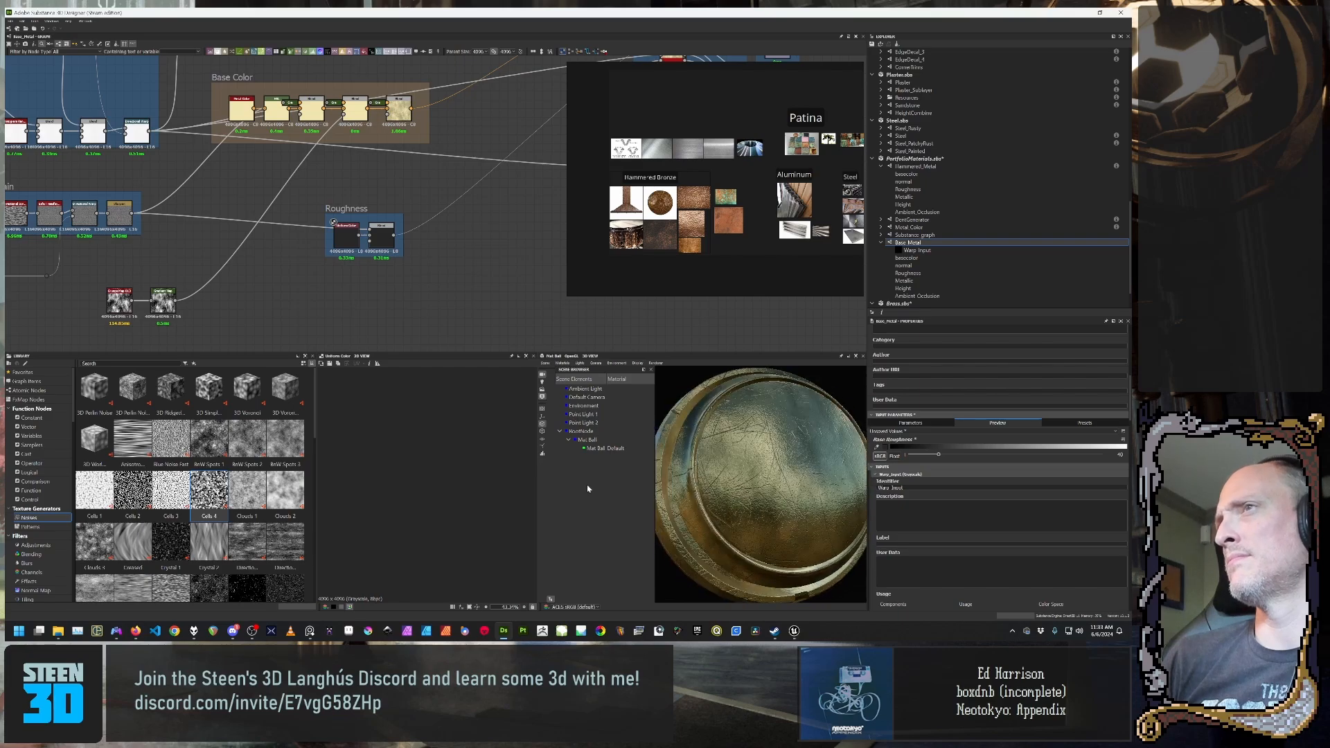
pyautogui.click(383, 241)
pyautogui.doubleClick(383, 242)
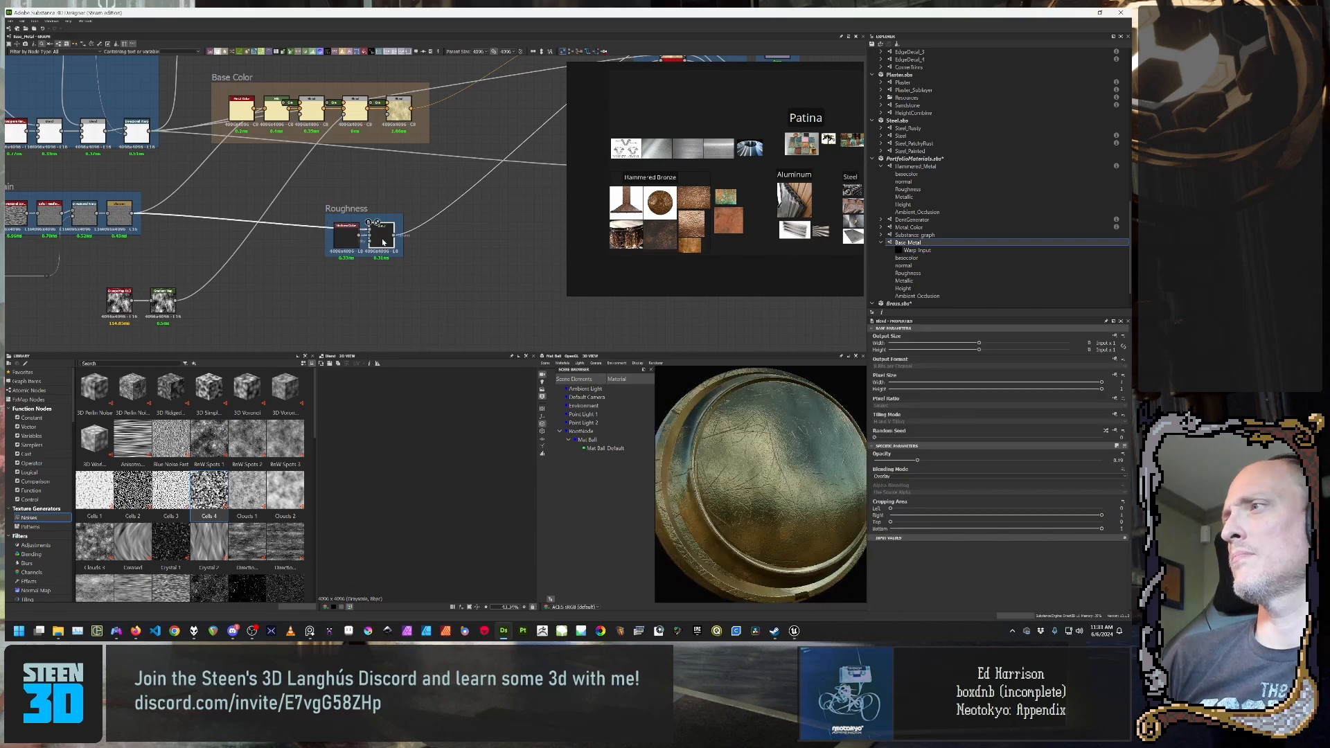
pyautogui.scroll(8, 383, 242)
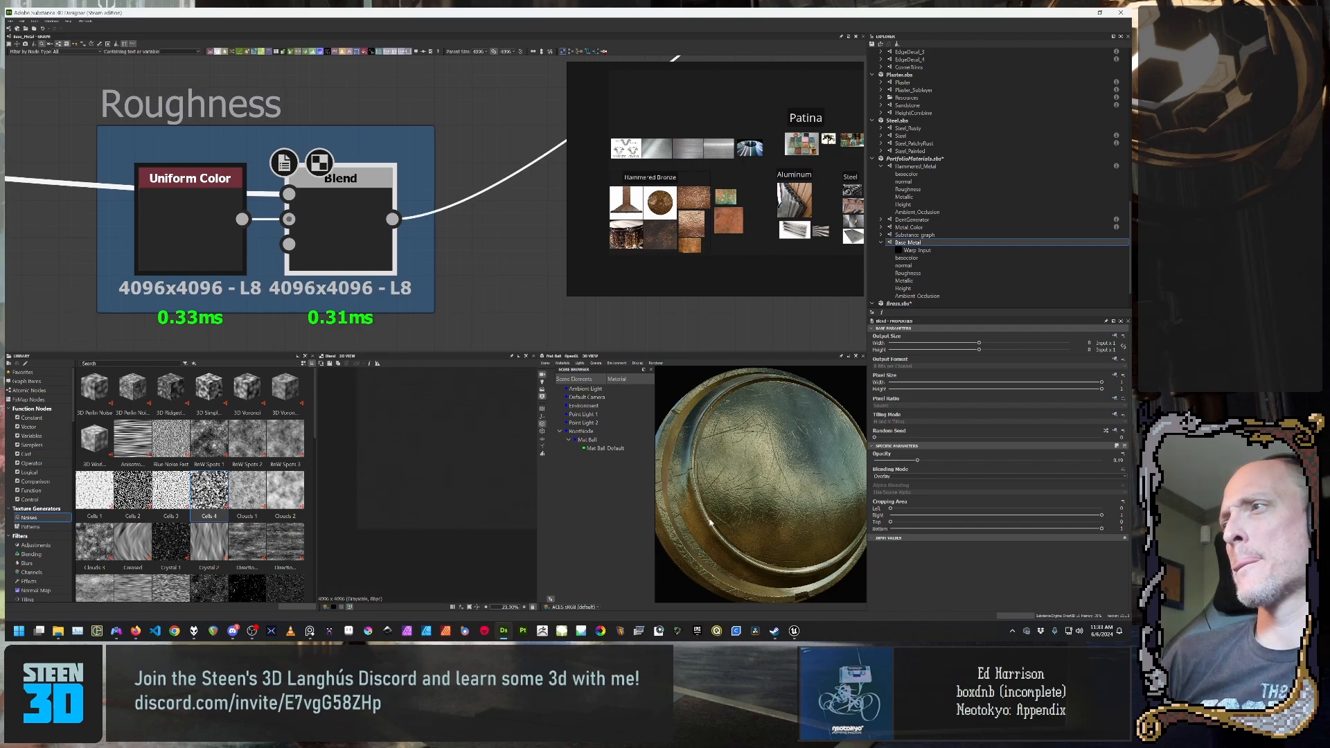
pyautogui.moveTo(710, 522); pyautogui.dragTo(727, 465)
pyautogui.scroll(-8, 307, 219)
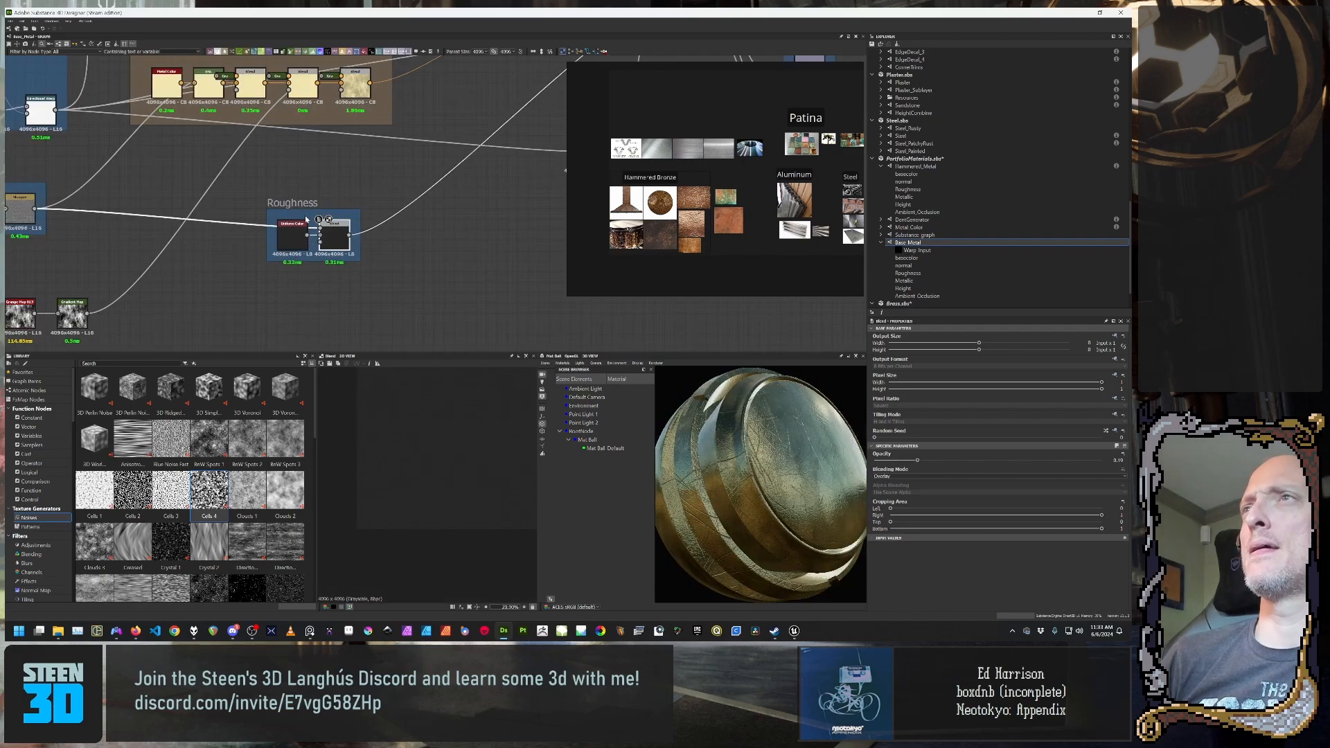
# Step: View the Directional Warp output at the end of the Surface Imperfections frame and examine its scratches up close
pyautogui.moveTo(306, 219); pyautogui.dragTo(465, 287, button='middle')
pyautogui.scroll(-2, 277, 277)
pyautogui.scroll(1, 256, 263)
pyautogui.moveTo(257, 263); pyautogui.dragTo(237, 297, button='middle')
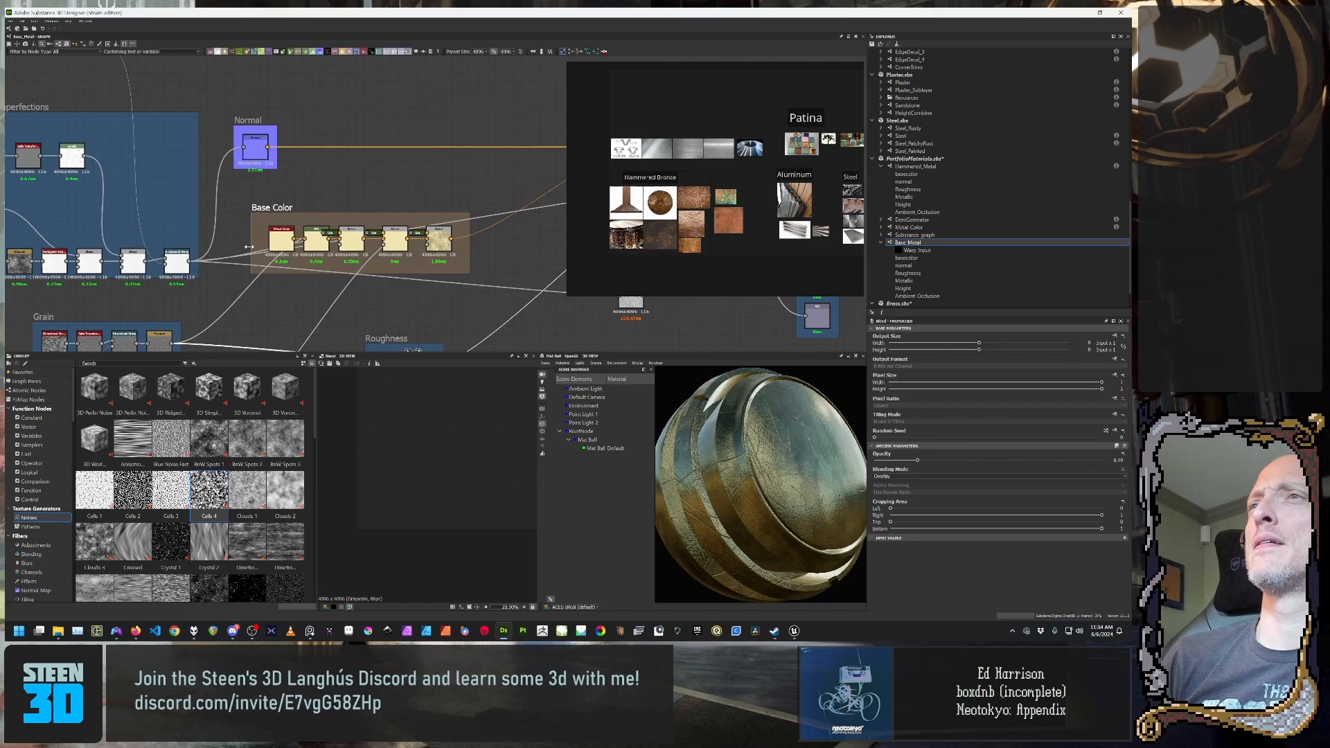
pyautogui.doubleClick(182, 268)
pyautogui.scroll(6, 489, 470)
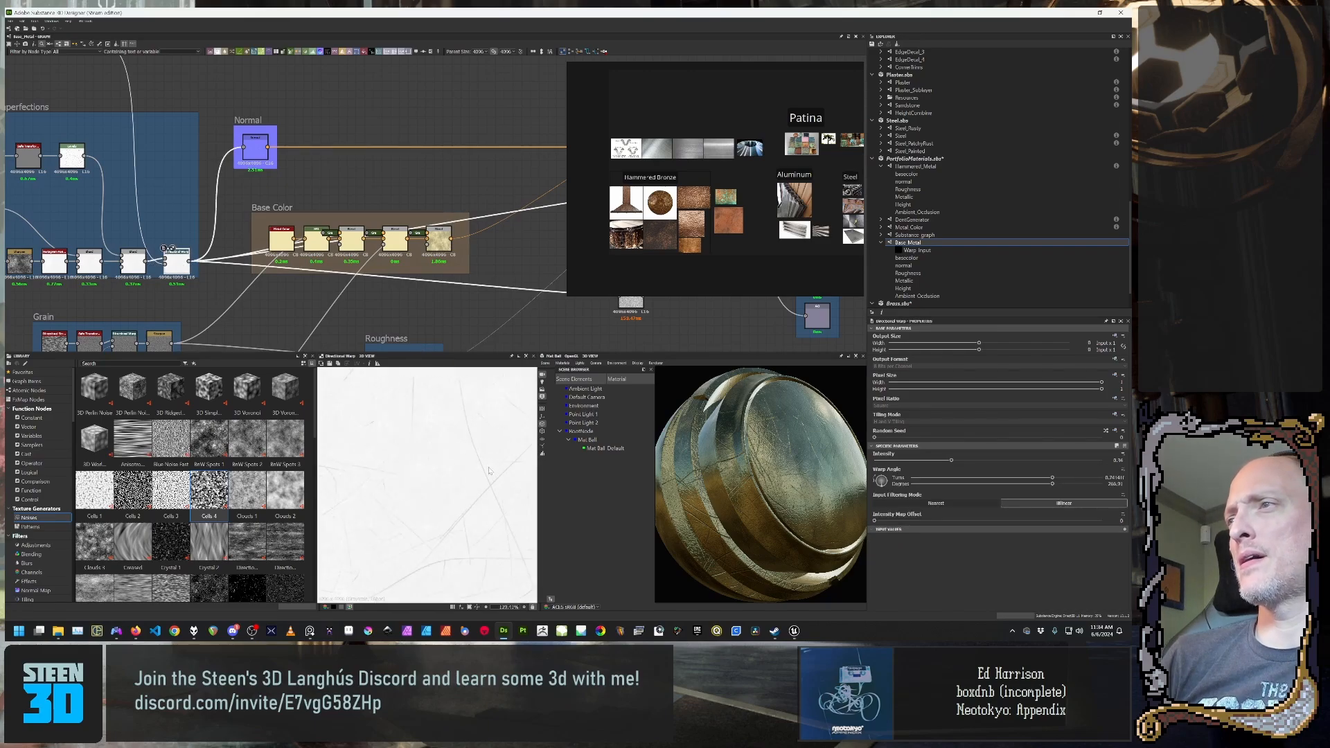
pyautogui.scroll(-8, 489, 470)
pyautogui.scroll(-4, 240, 242)
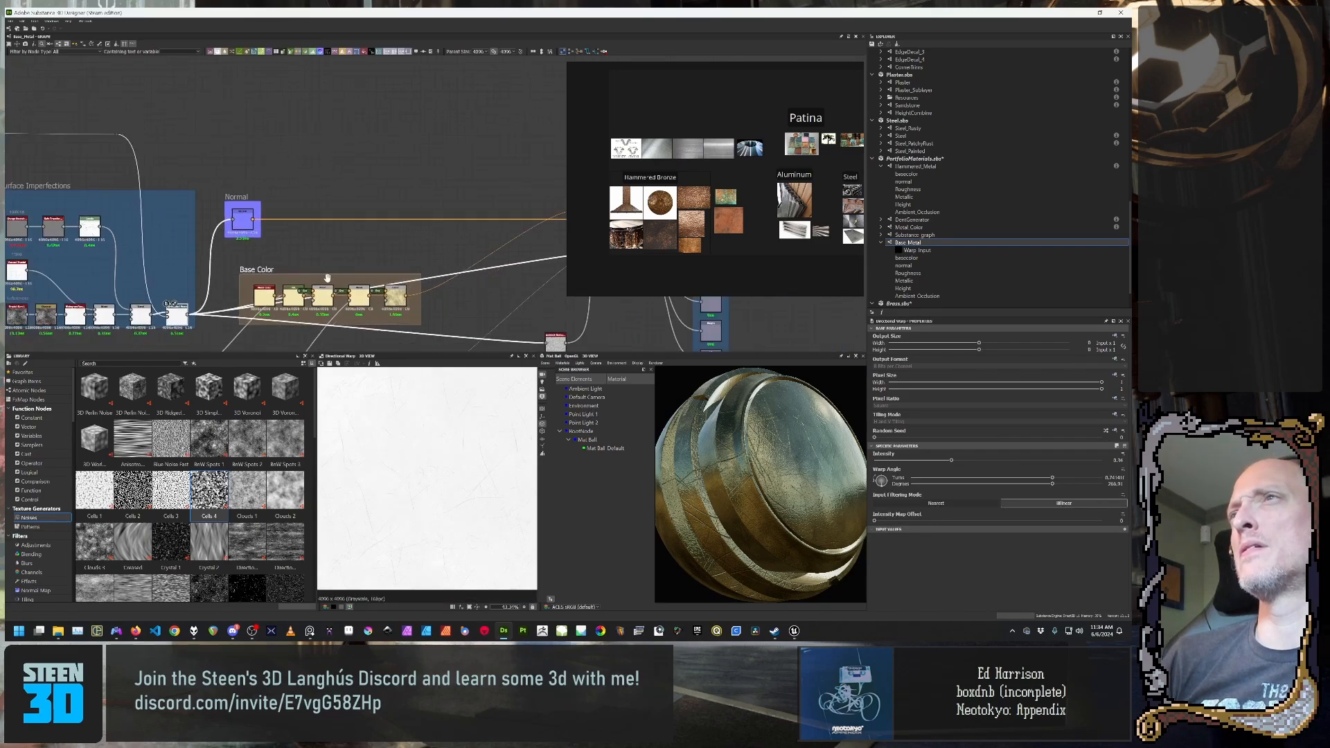
# Step: View the Normal node's output and inspect the surface detail on the banded side of the material ball
pyautogui.click(243, 234)
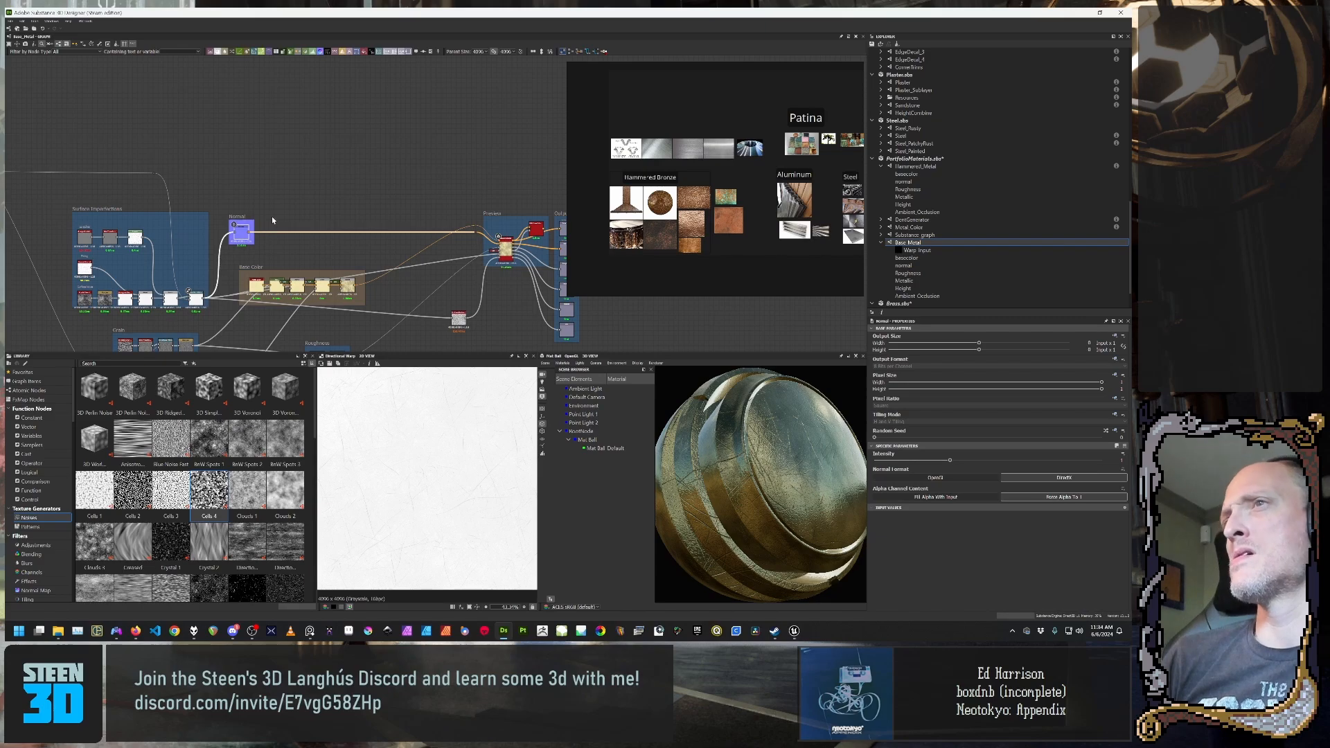
pyautogui.doubleClick(246, 236)
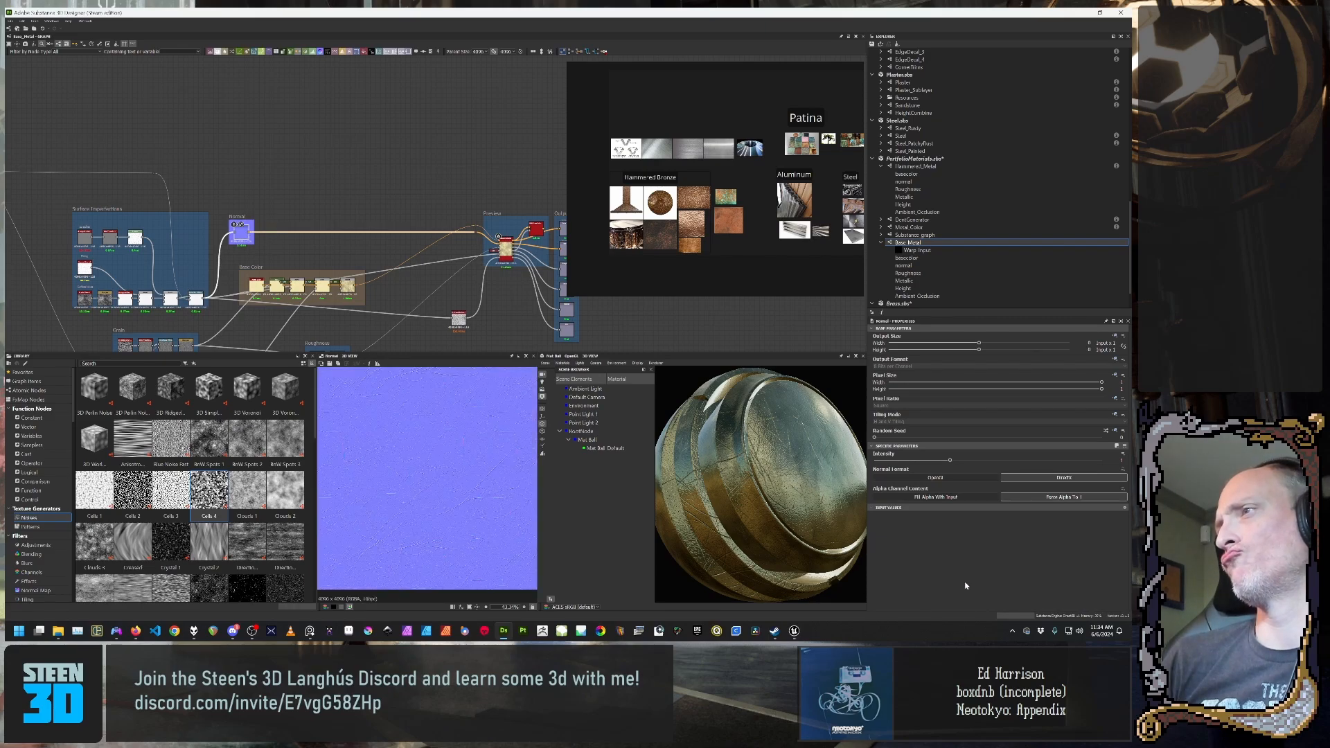
pyautogui.scroll(5, 310, 238)
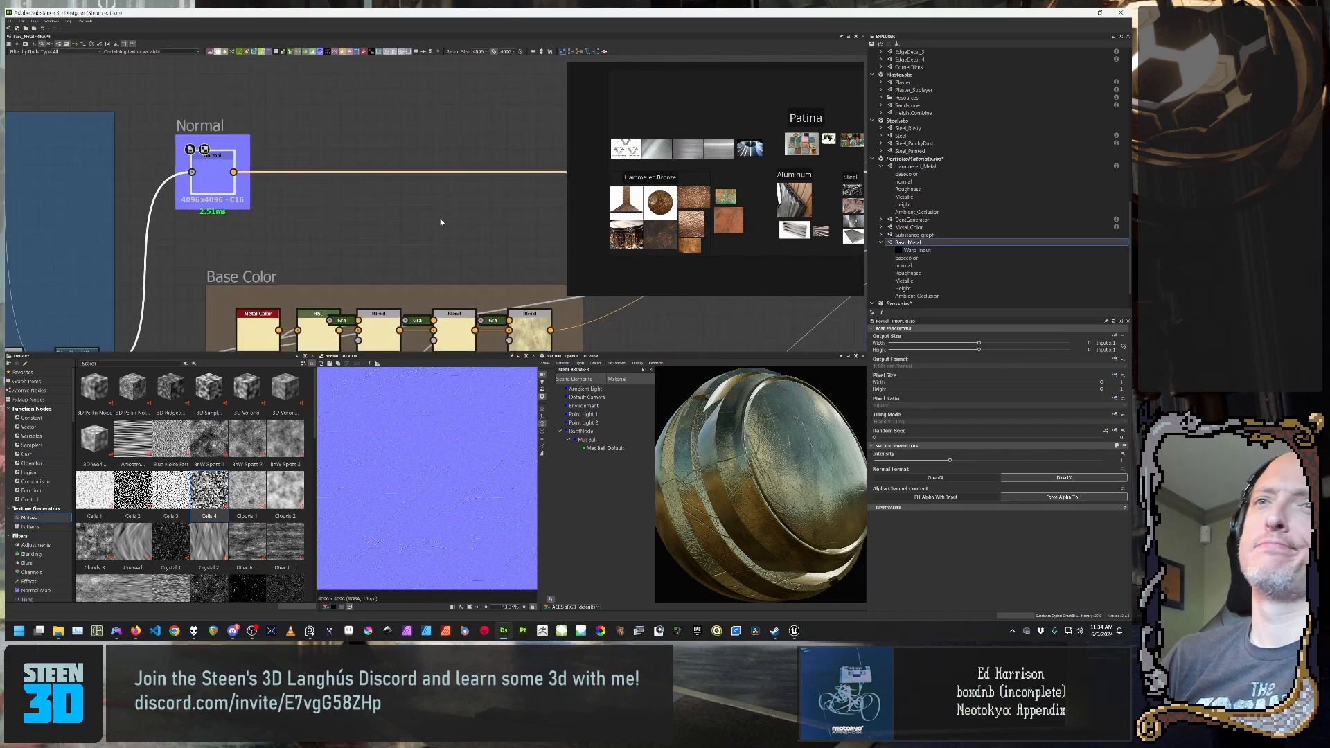
pyautogui.moveTo(769, 416); pyautogui.dragTo(793, 481)
pyautogui.scroll(5, 769, 482)
pyautogui.scroll(2, 773, 483)
pyautogui.scroll(-6, 781, 493)
pyautogui.moveTo(384, 217); pyautogui.dragTo(550, 179, button='middle')
pyautogui.scroll(-2, 467, 219)
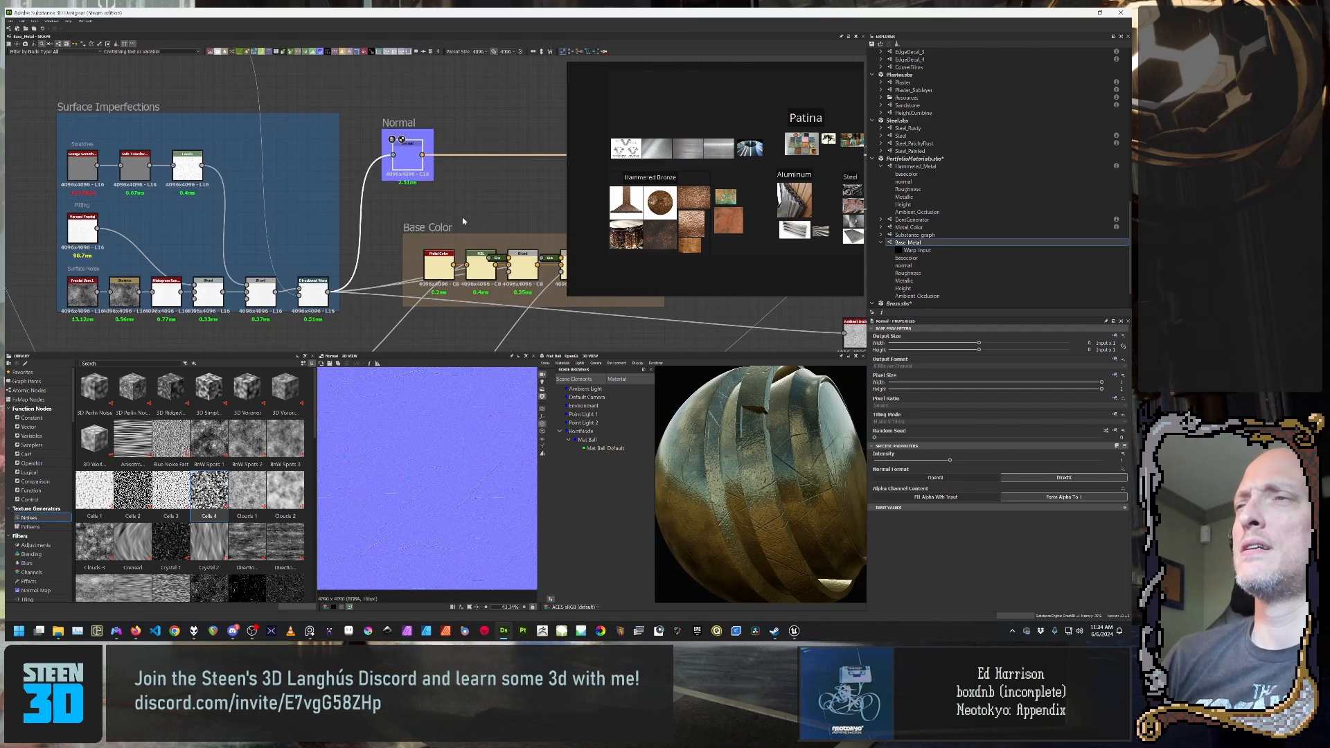
# Step: View the scratches' Levels output and compare the outputs of the second Blend and the Directional Warp in the Surface Imperfections frame
pyautogui.moveTo(293, 283); pyautogui.dragTo(353, 258, button='middle')
pyautogui.click(250, 151)
pyautogui.doubleClick(251, 151)
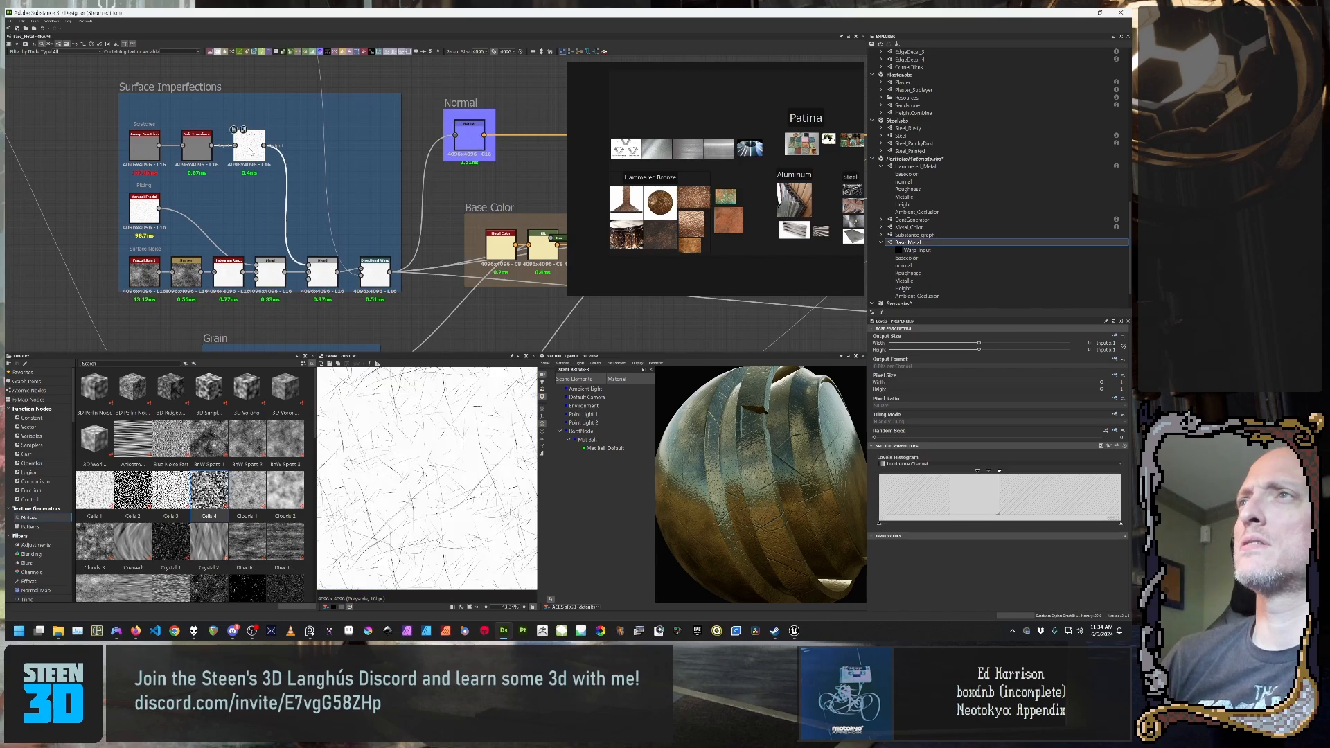
pyautogui.scroll(5, 441, 509)
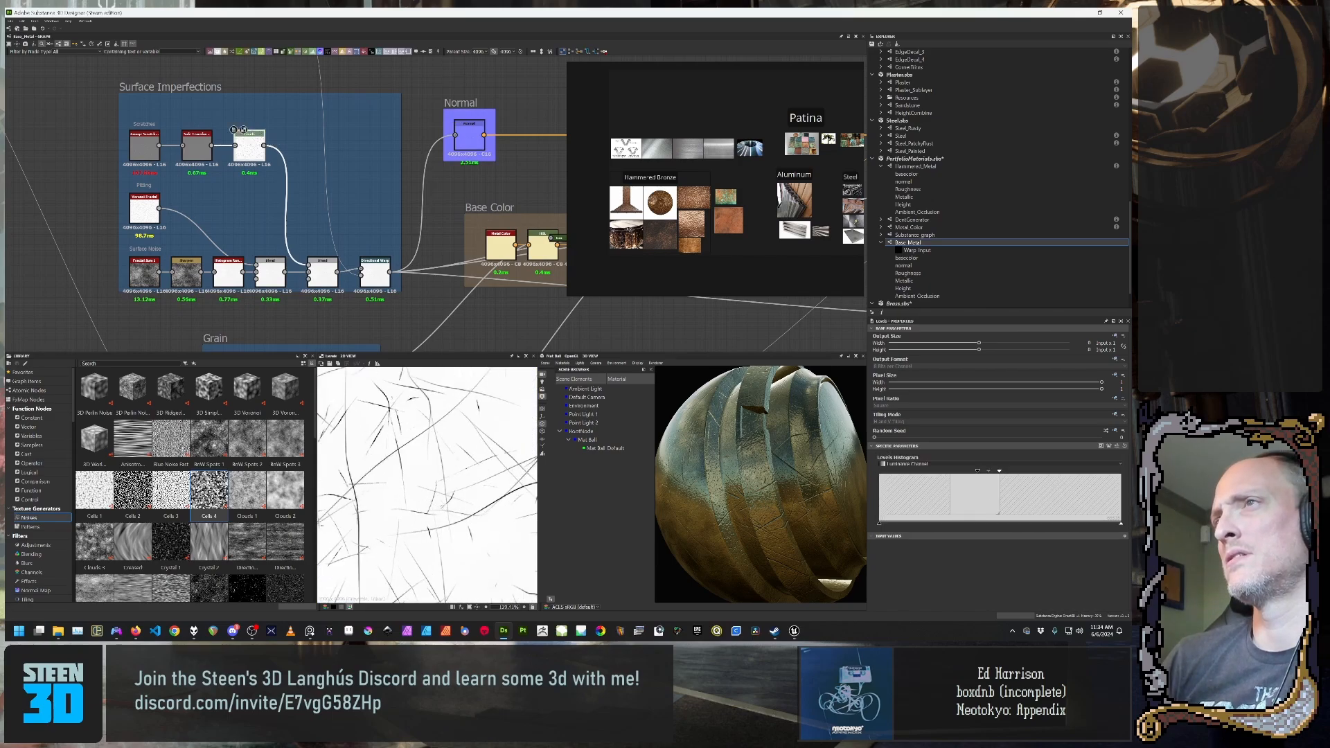
pyautogui.doubleClick(320, 267)
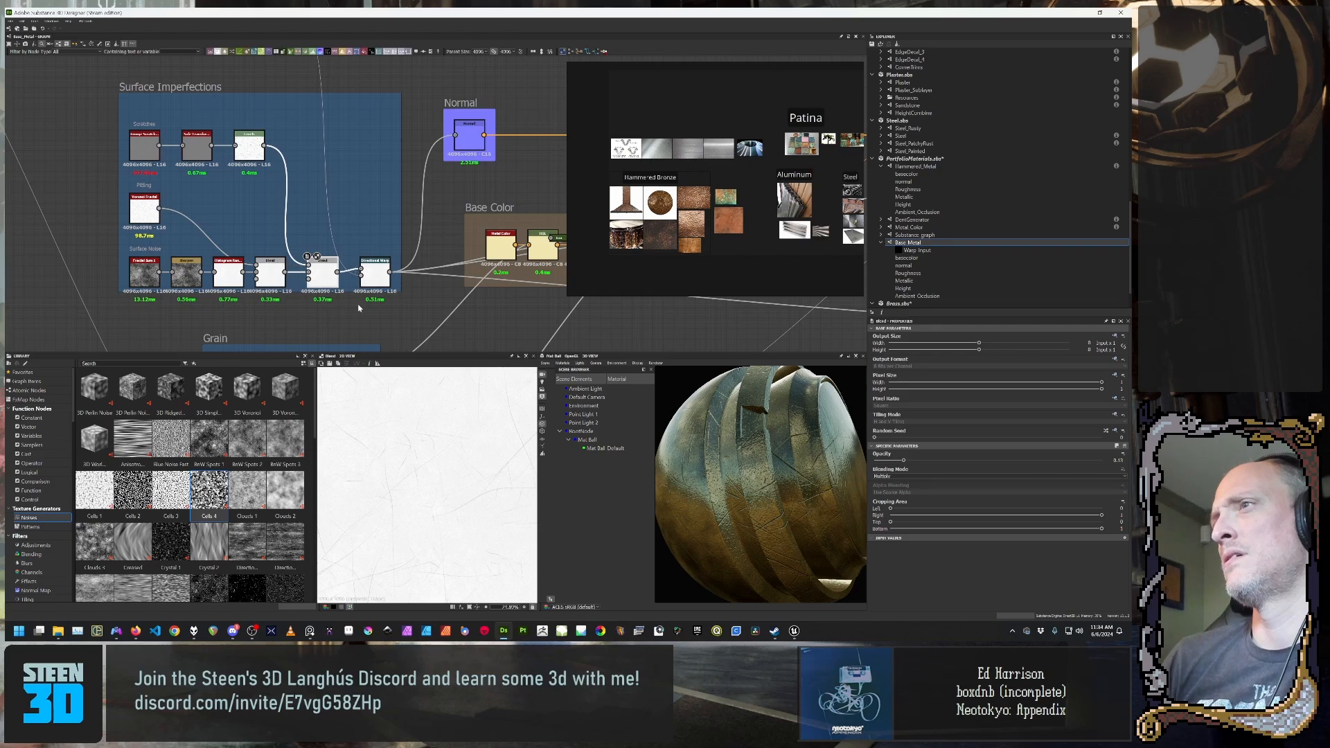
pyautogui.doubleClick(376, 272)
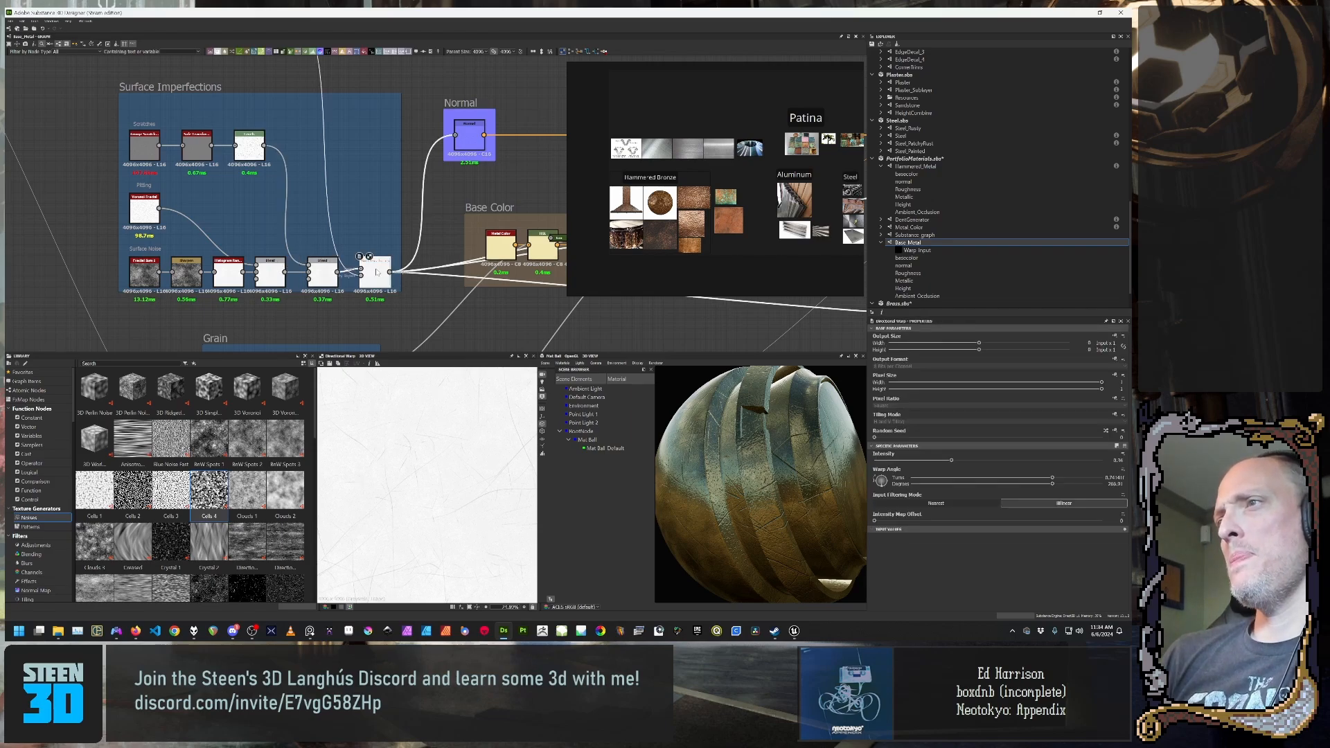
pyautogui.doubleClick(328, 275)
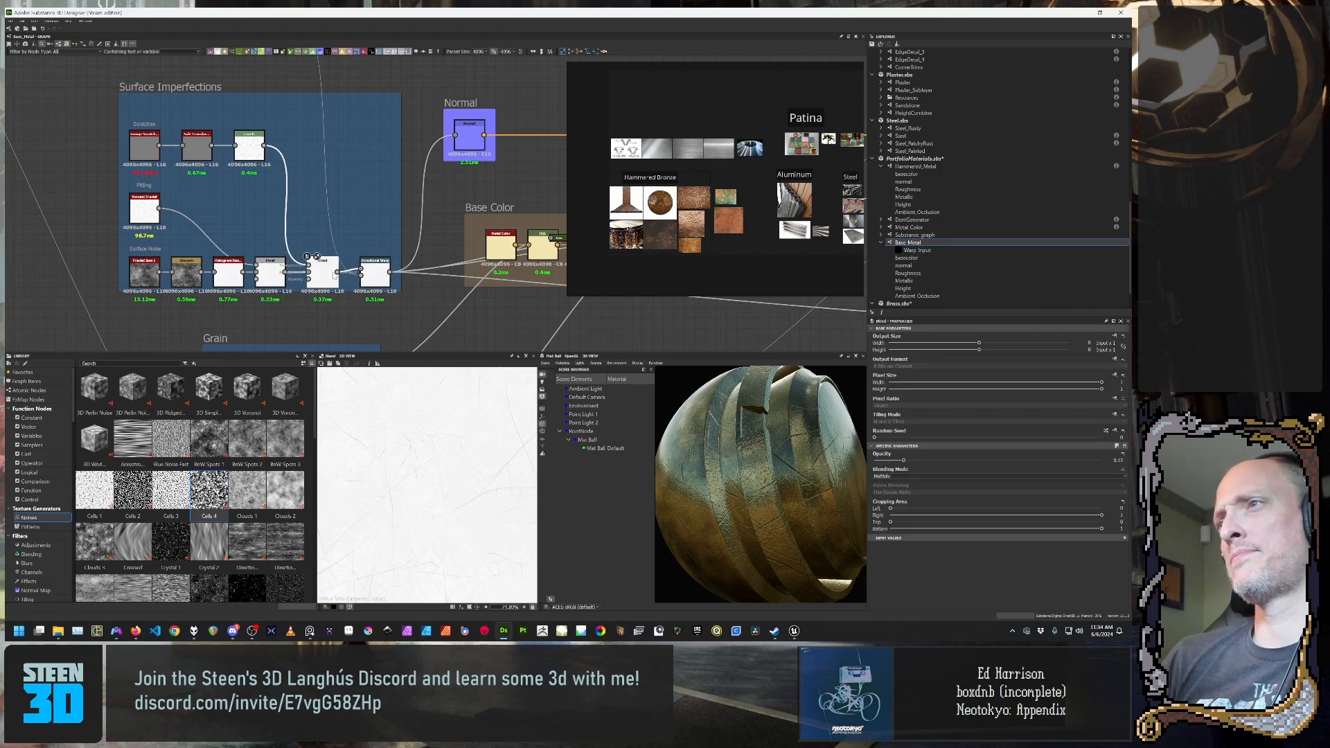
pyautogui.doubleClick(378, 284)
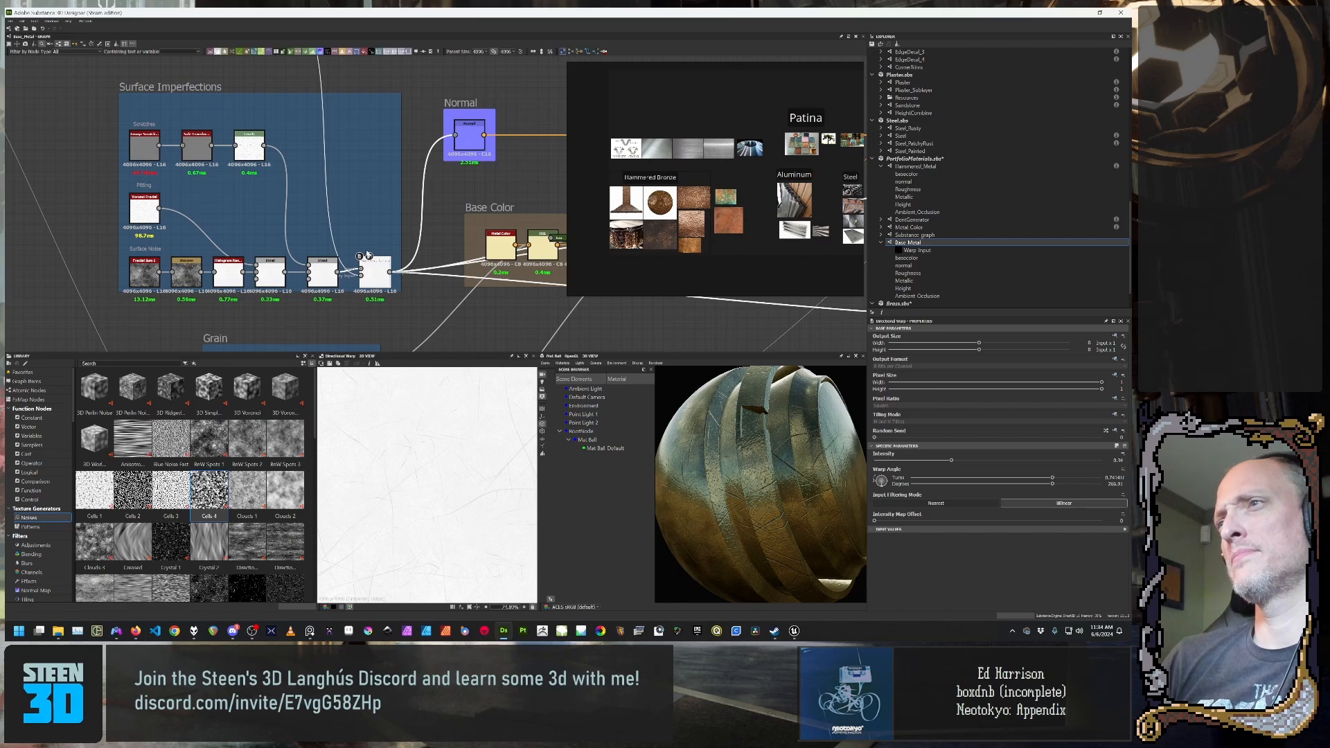
# Step: Set the output color of the Uniform Color node beside the warp input to black
pyautogui.scroll(-3, 344, 190)
pyautogui.moveTo(169, 165); pyautogui.dragTo(224, 201, button='middle')
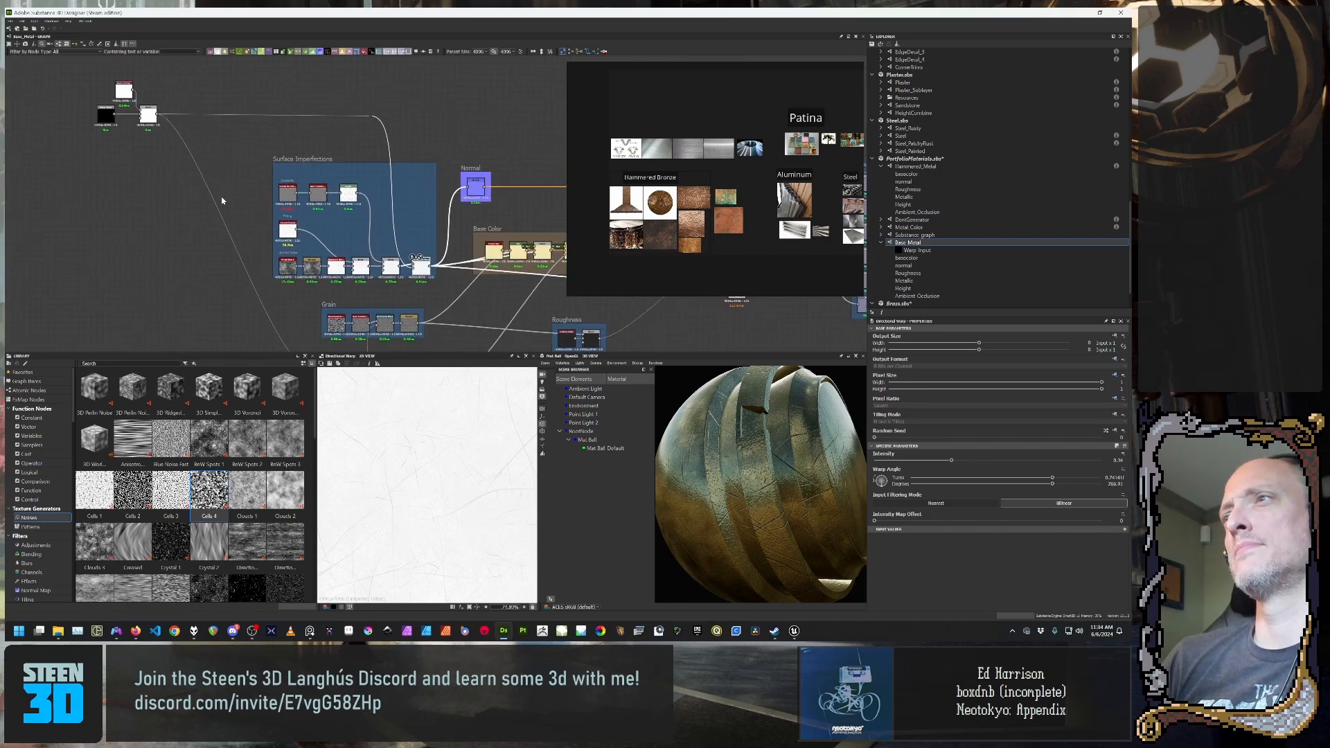
pyautogui.scroll(2, 422, 252)
pyautogui.moveTo(440, 272); pyautogui.dragTo(419, 194, button='middle')
pyautogui.scroll(3, 420, 194)
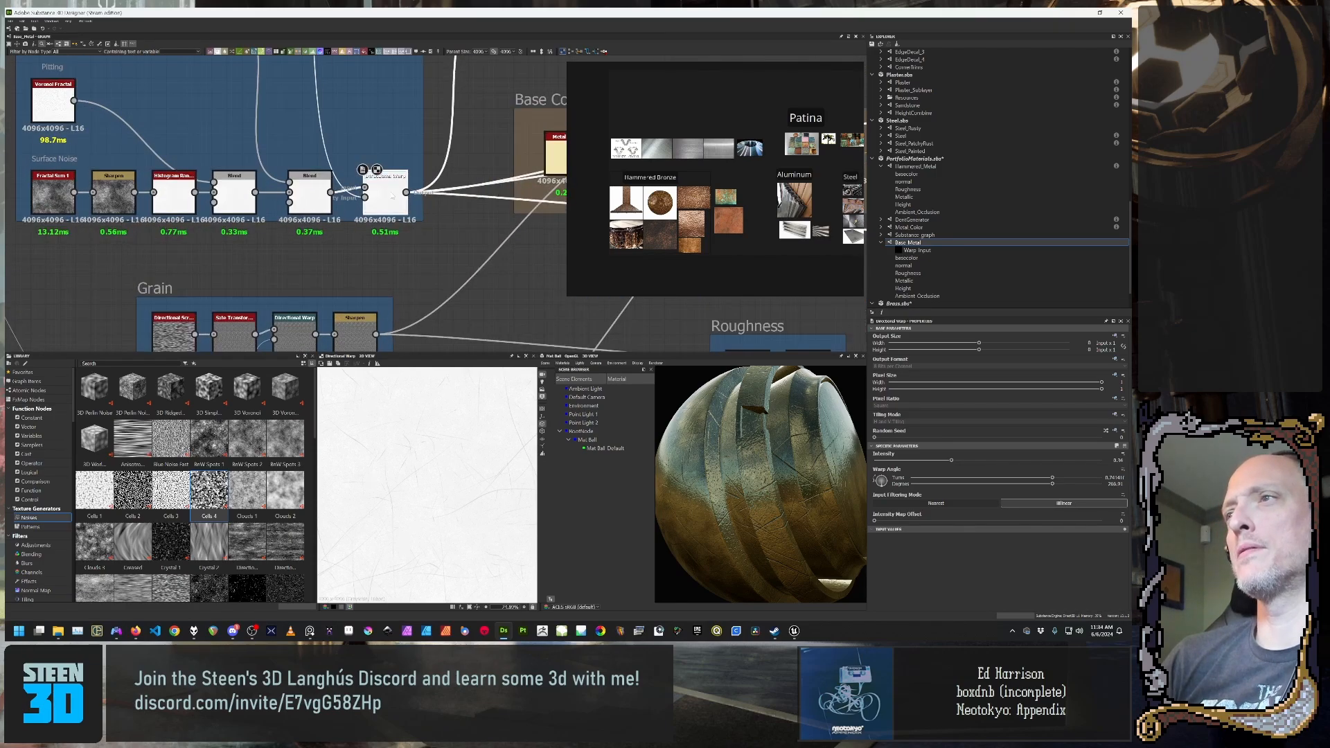
pyautogui.scroll(-5, 271, 107)
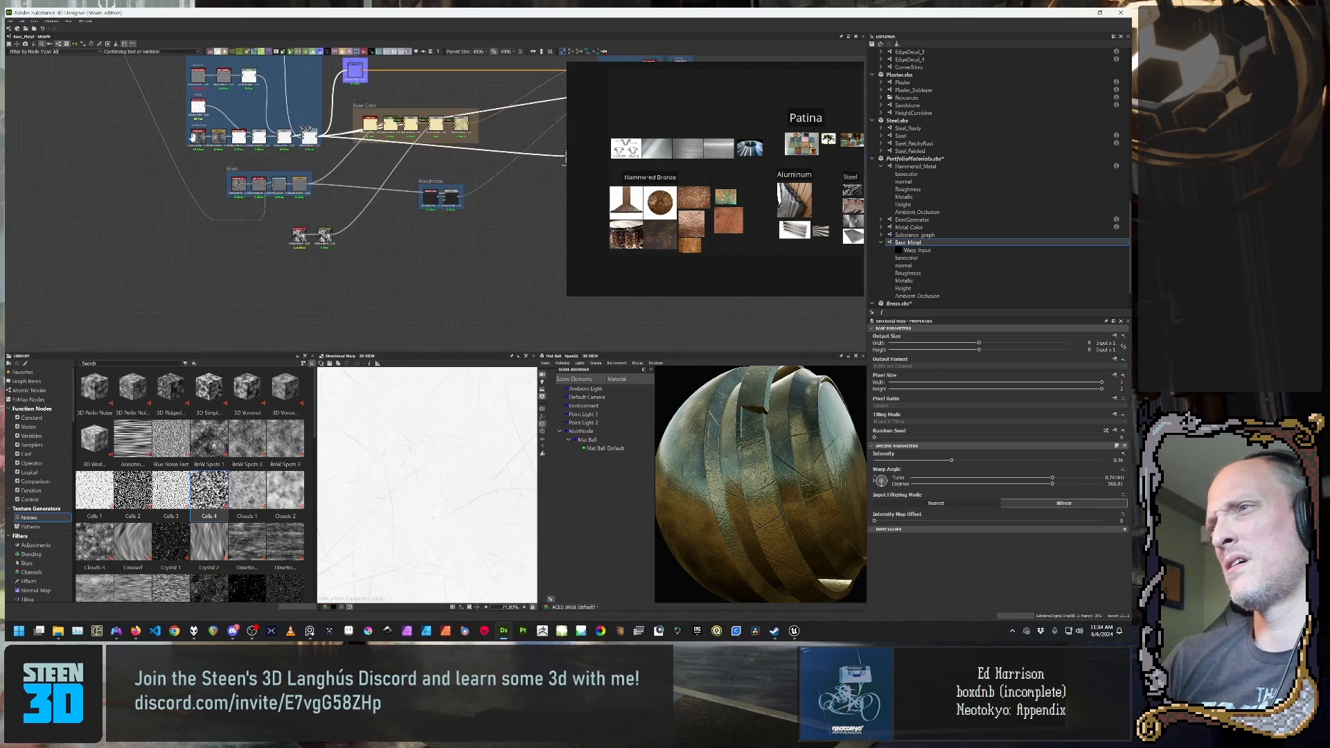
pyautogui.moveTo(191, 134); pyautogui.dragTo(246, 239, button='middle')
pyautogui.click(116, 94)
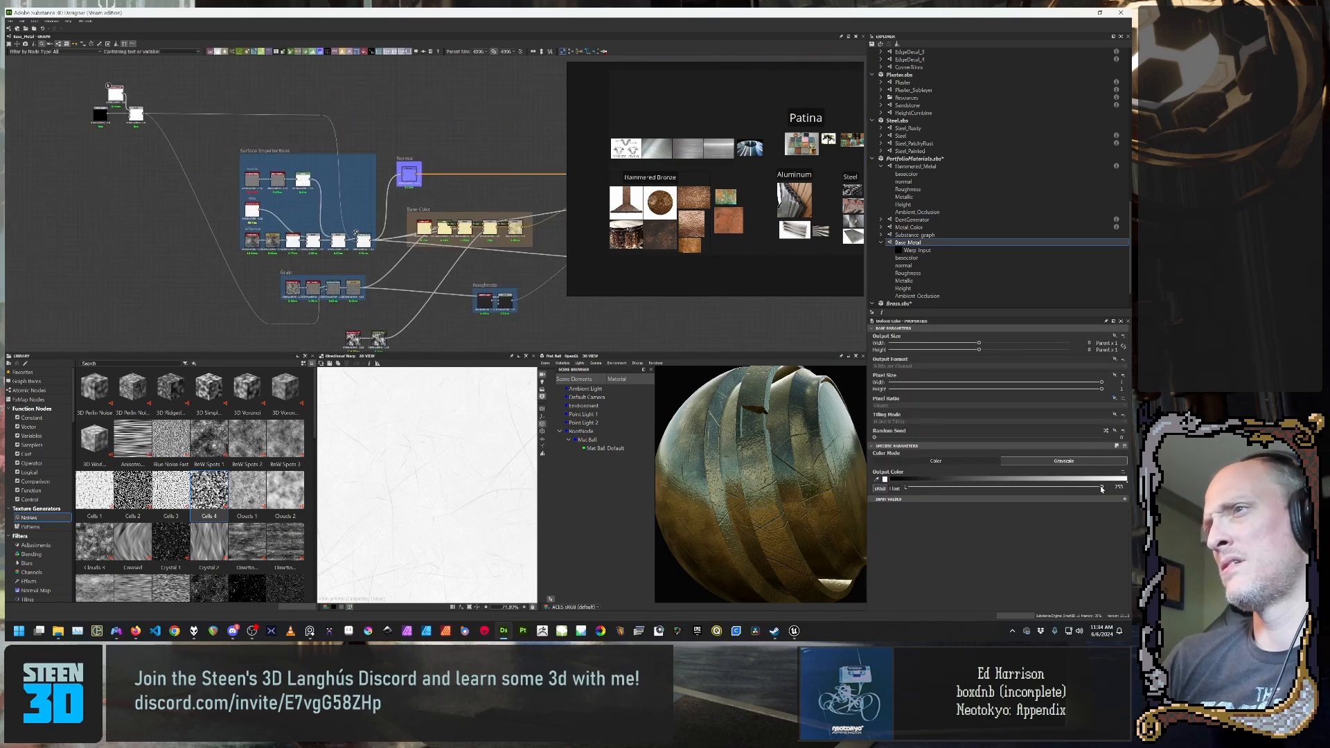
pyautogui.moveTo(1101, 489); pyautogui.dragTo(712, 485)
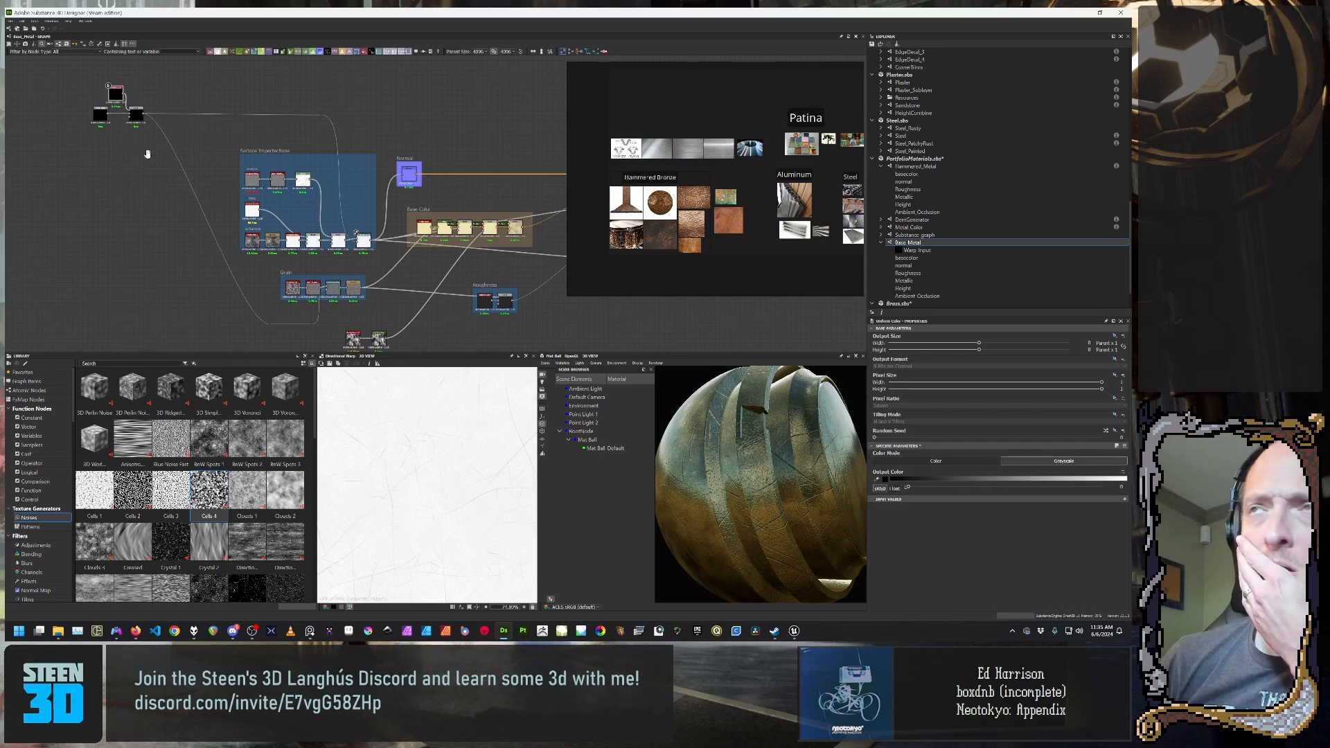
# Step: Delete the Uniform Color node and its Blend node next to the warp input
pyautogui.moveTo(147, 154); pyautogui.dragTo(177, 212, button='middle')
pyautogui.moveTo(334, 299); pyautogui.dragTo(351, 235, button='middle')
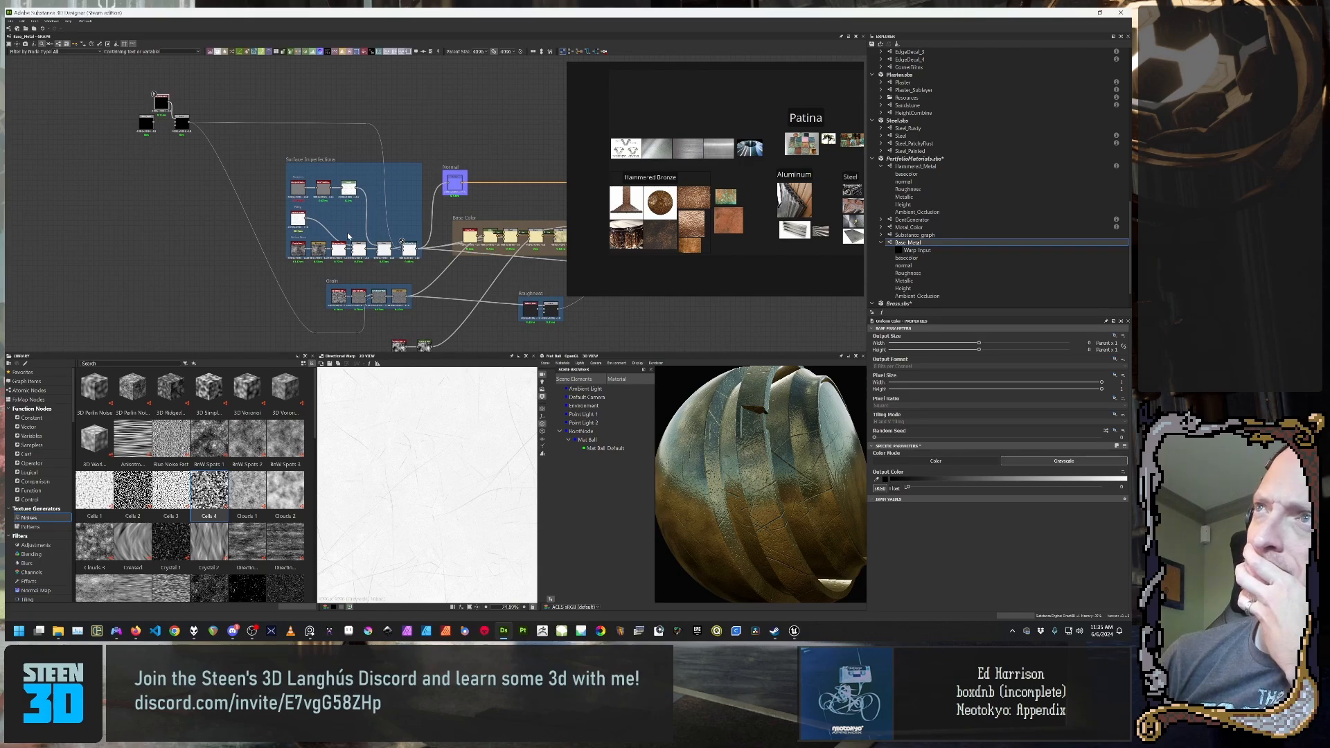
pyautogui.moveTo(193, 162); pyautogui.dragTo(191, 180, button='middle')
pyautogui.moveTo(159, 101); pyautogui.dragTo(184, 153)
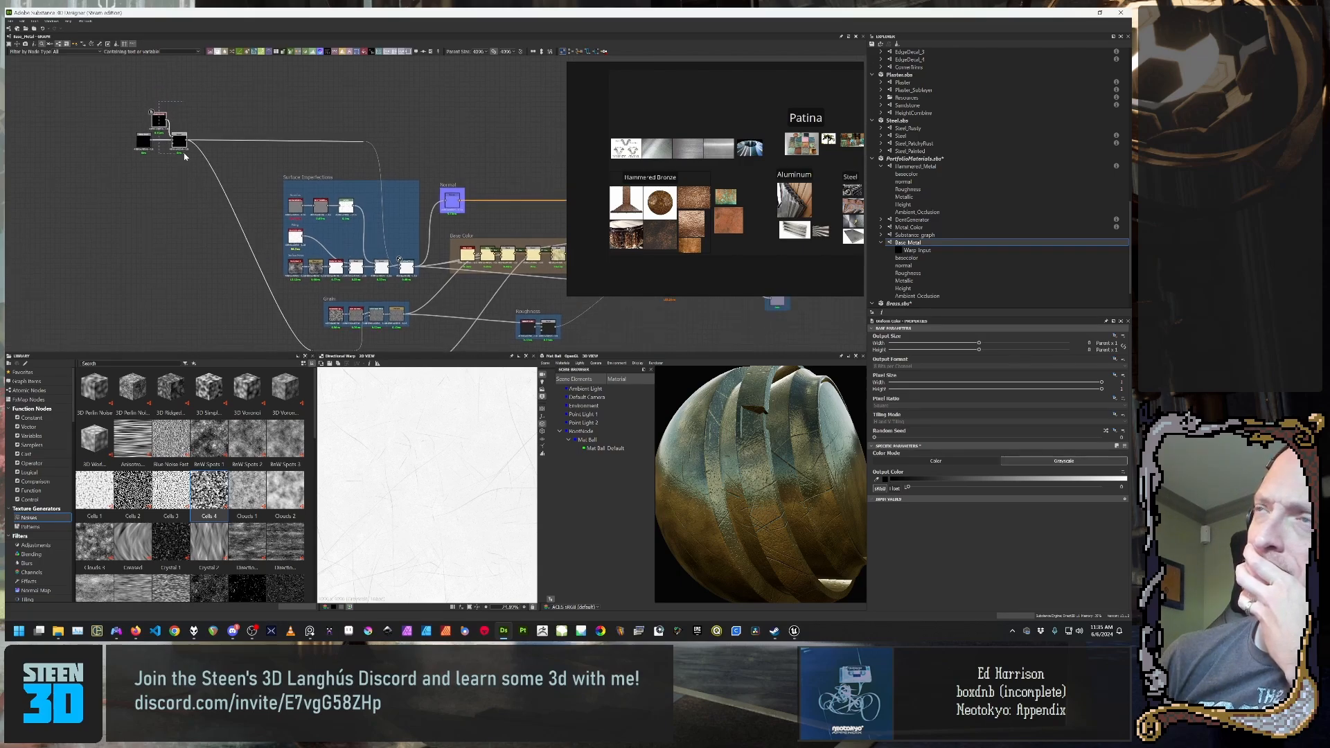
pyautogui.click(182, 174)
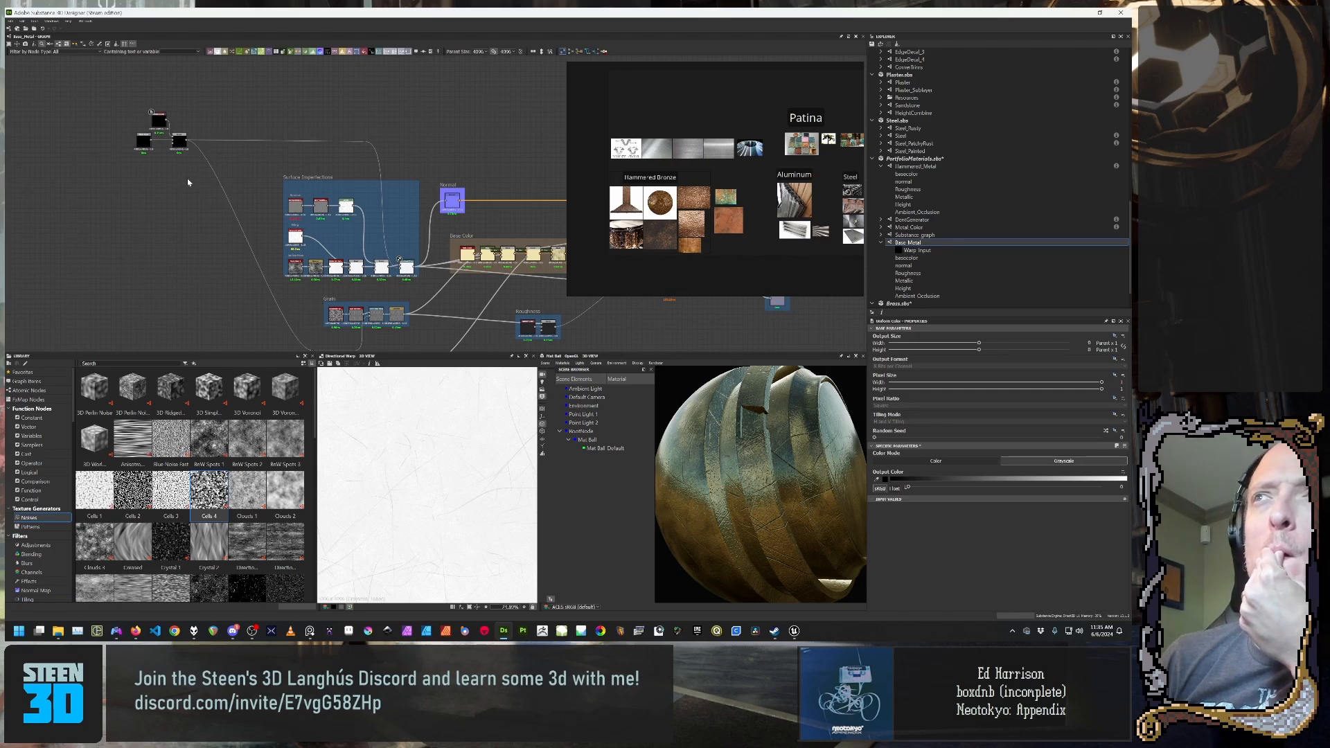
pyautogui.click(169, 140)
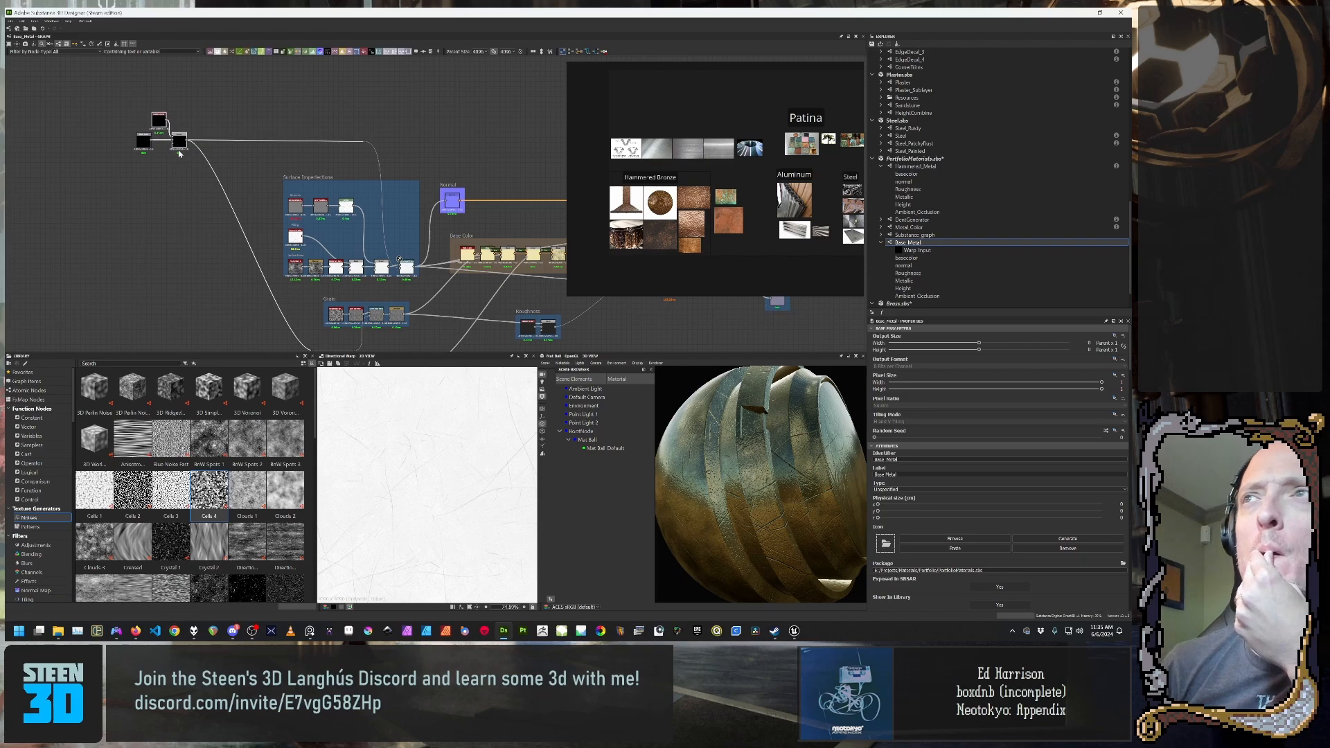
pyautogui.press('BackSpace')
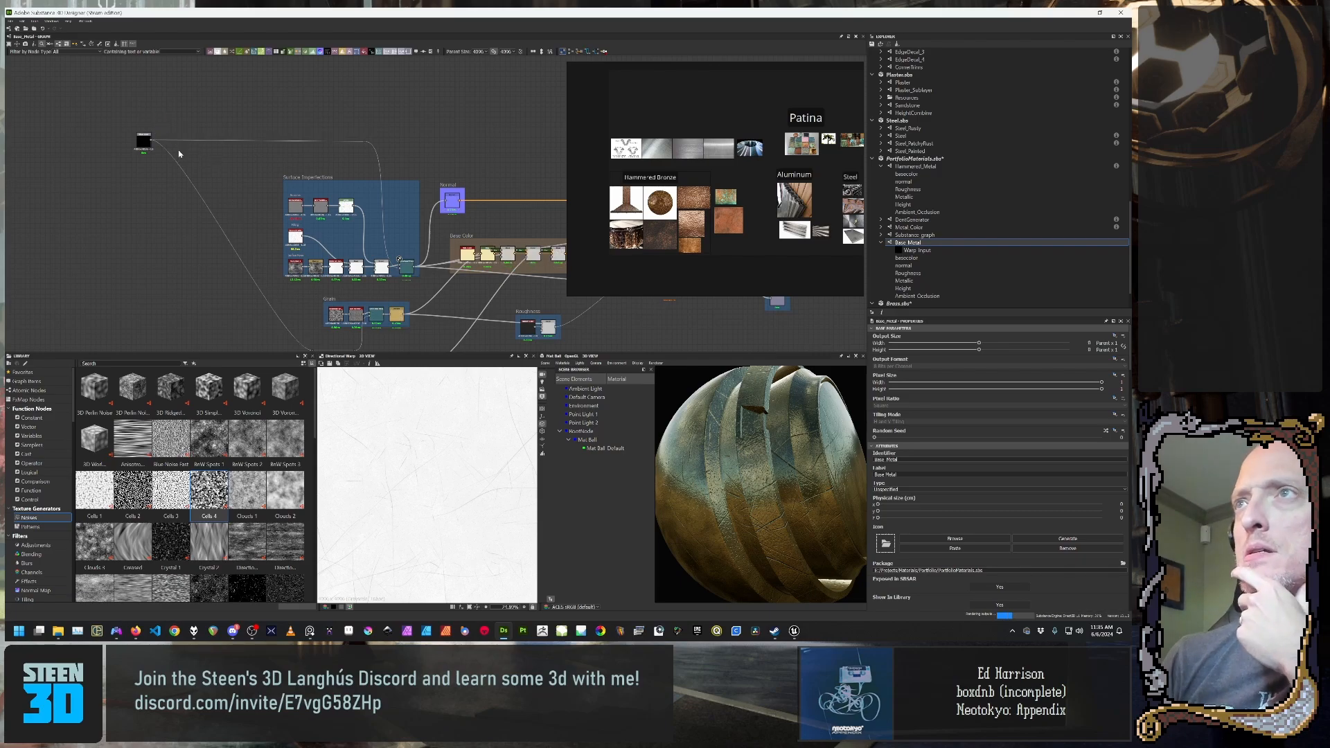
# Step: Examine the Surface Imperfections and Grain frames and inspect the scratches on the round face of the material ball
pyautogui.scroll(-1, 197, 149)
pyautogui.moveTo(317, 229); pyautogui.dragTo(267, 156, button='middle')
pyautogui.scroll(4, 268, 166)
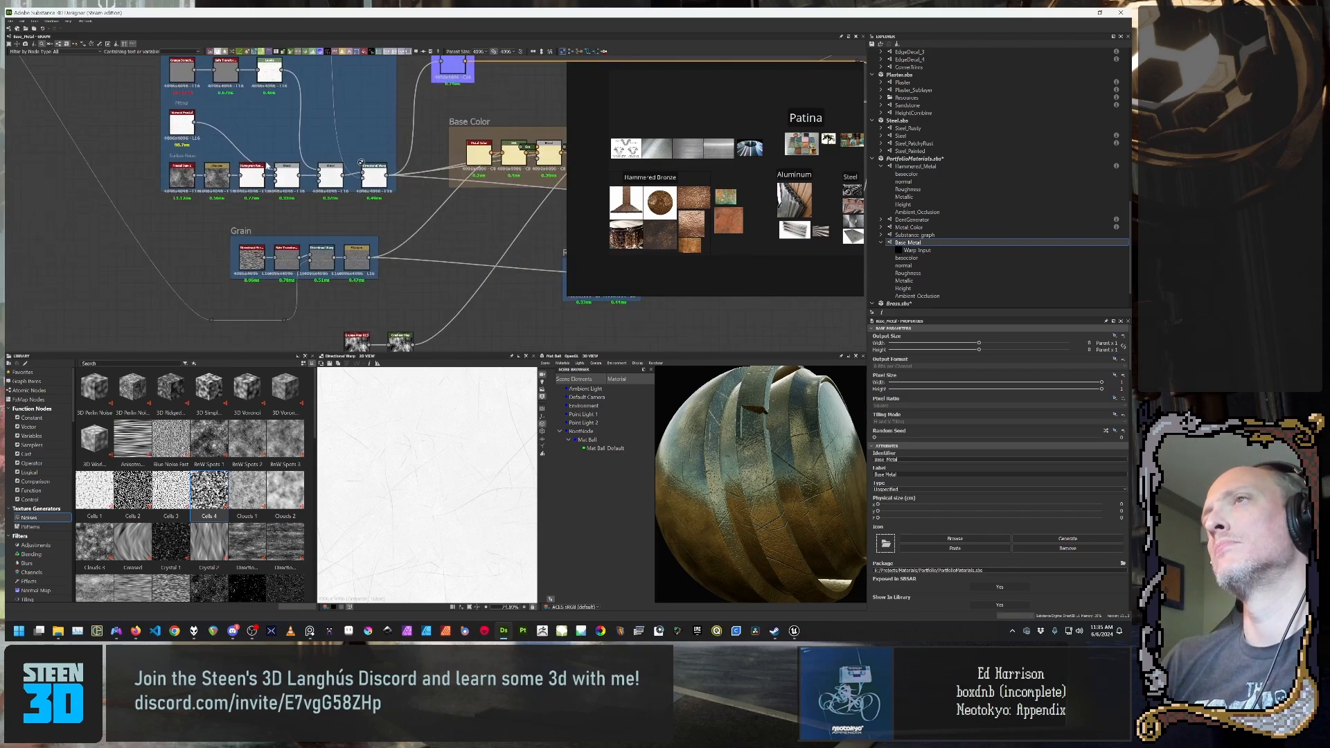
pyautogui.scroll(3, 297, 290)
pyautogui.moveTo(388, 309); pyautogui.dragTo(289, 242, button='middle')
pyautogui.moveTo(696, 545); pyautogui.dragTo(736, 484)
pyautogui.moveTo(418, 223); pyautogui.dragTo(376, 279, button='middle')
pyautogui.scroll(-3, 376, 278)
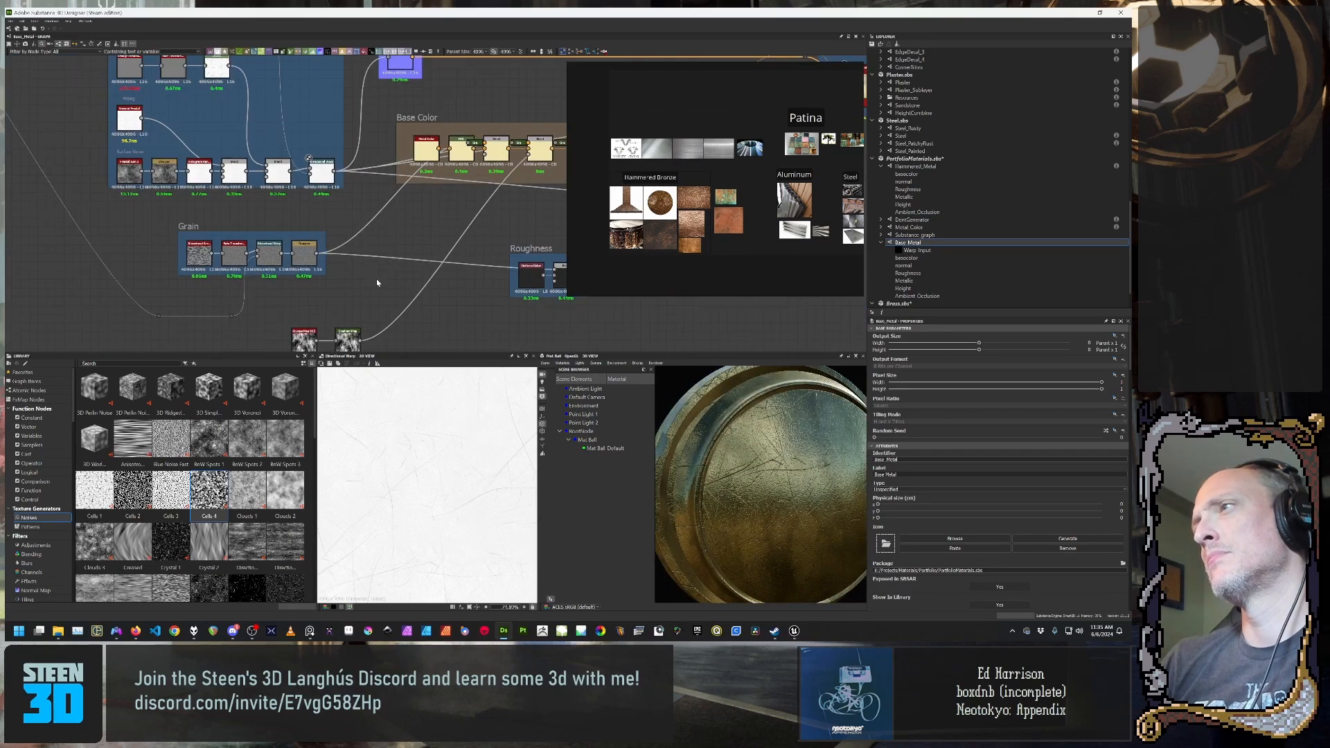
pyautogui.moveTo(324, 175); pyautogui.dragTo(284, 286, button='middle')
pyautogui.scroll(1, 284, 287)
pyautogui.moveTo(386, 280); pyautogui.dragTo(396, 245, button='middle')
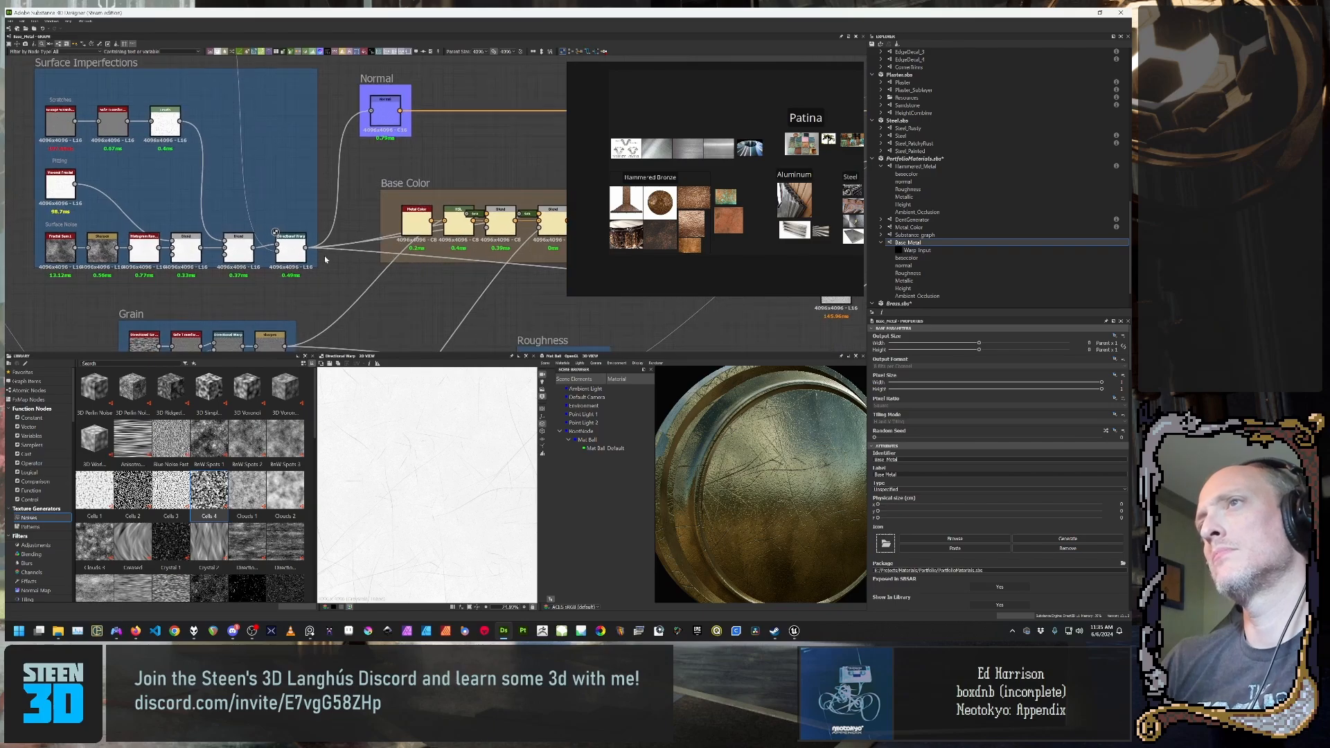
# Step: Move the second Blend and the Directional Warp closer to the preceding nodes so the Surface Noise row is evenly spaced
pyautogui.click(287, 248)
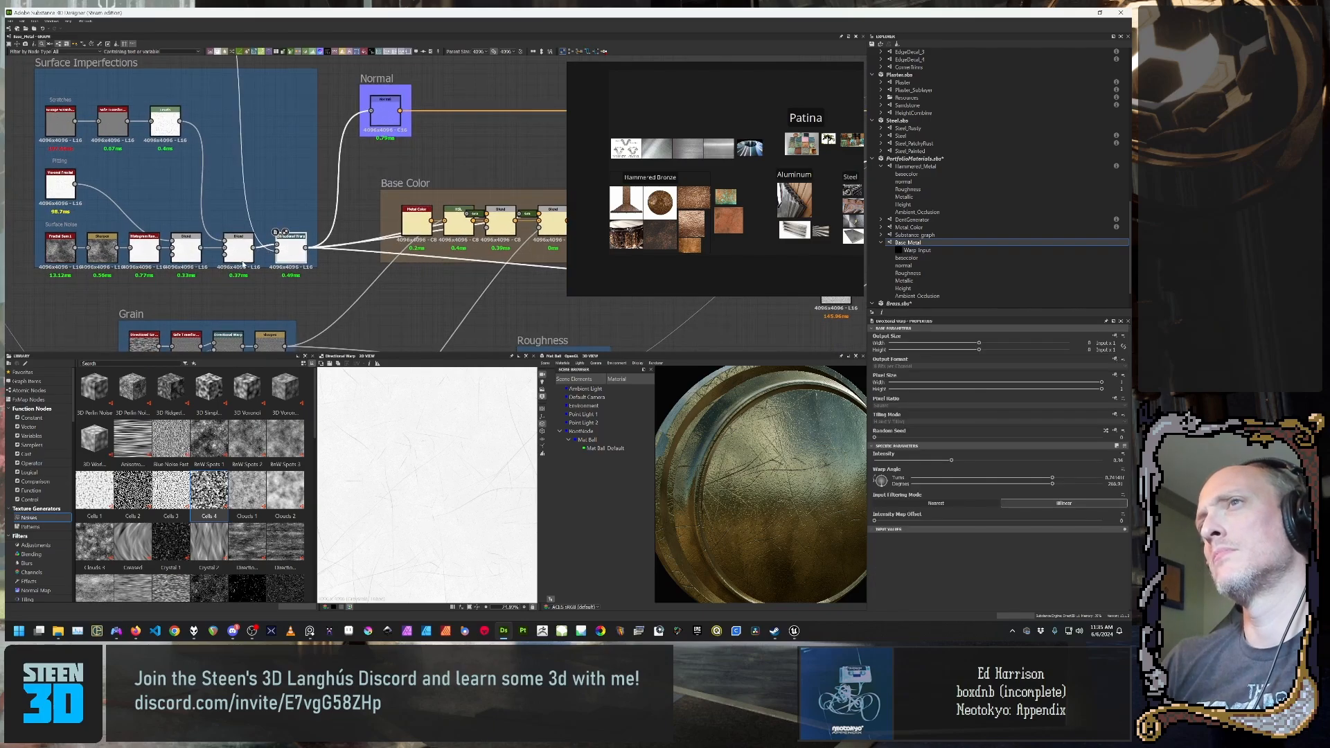
pyautogui.scroll(4, 191, 260)
pyautogui.moveTo(414, 237); pyautogui.dragTo(393, 236)
pyautogui.moveTo(506, 241); pyautogui.dragTo(484, 238)
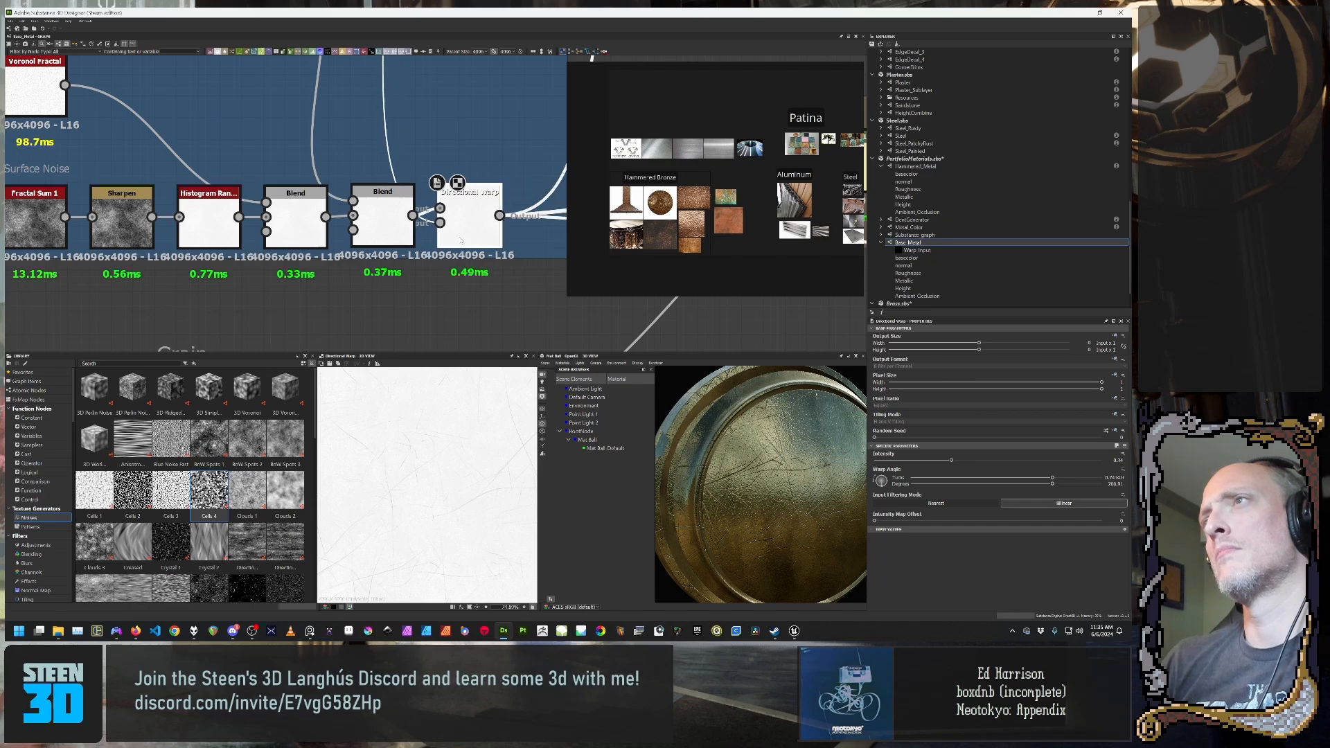
pyautogui.scroll(-5, 409, 293)
pyautogui.scroll(2, 409, 299)
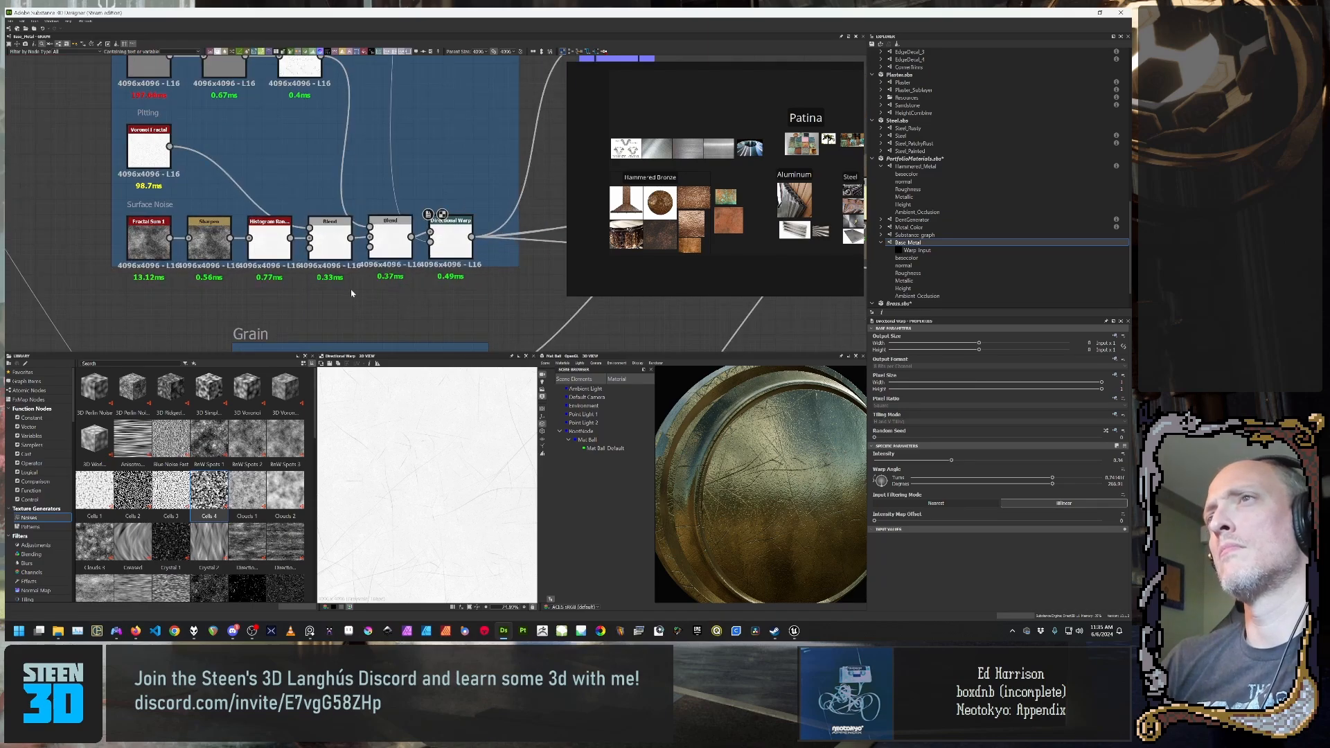
# Step: Examine the Pitting noise's properties and view the outputs of the scratches' Levels node and the second Blend node
pyautogui.moveTo(353, 206); pyautogui.dragTo(364, 268, button='middle')
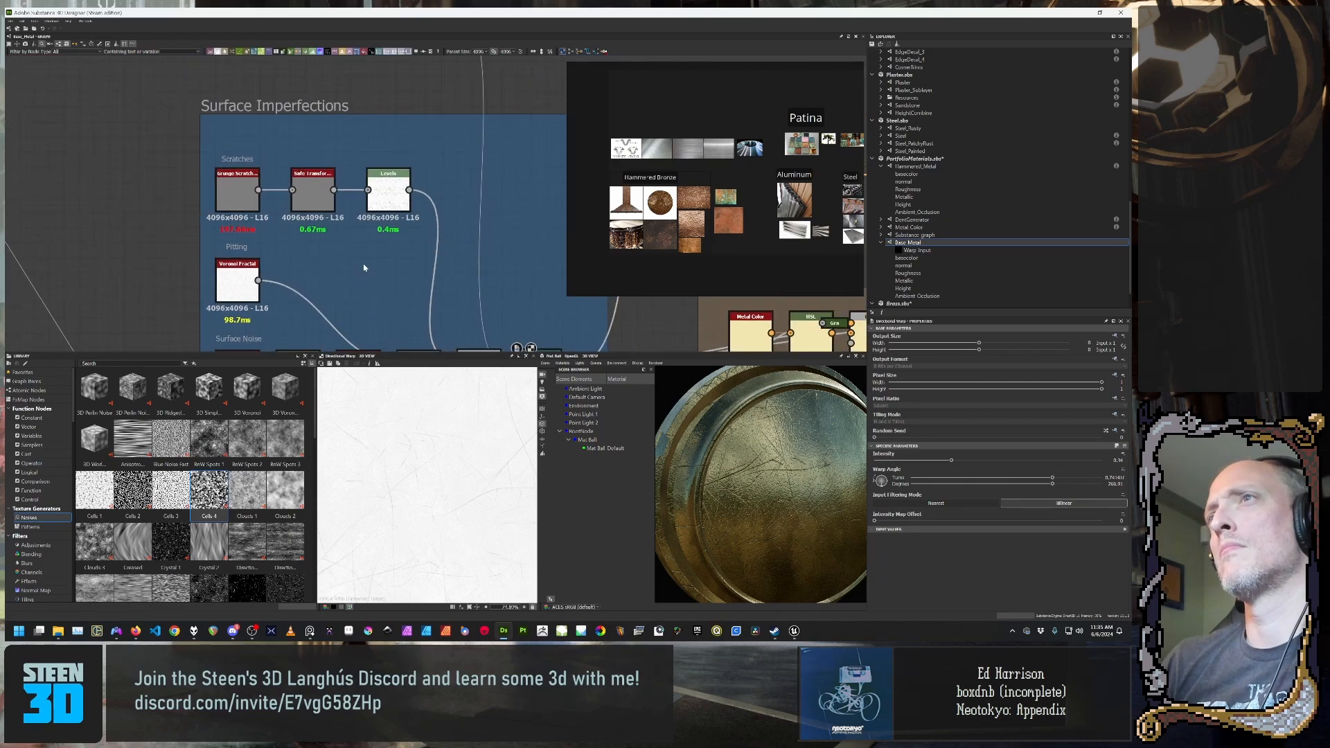
pyautogui.moveTo(412, 306); pyautogui.dragTo(411, 232, button='middle')
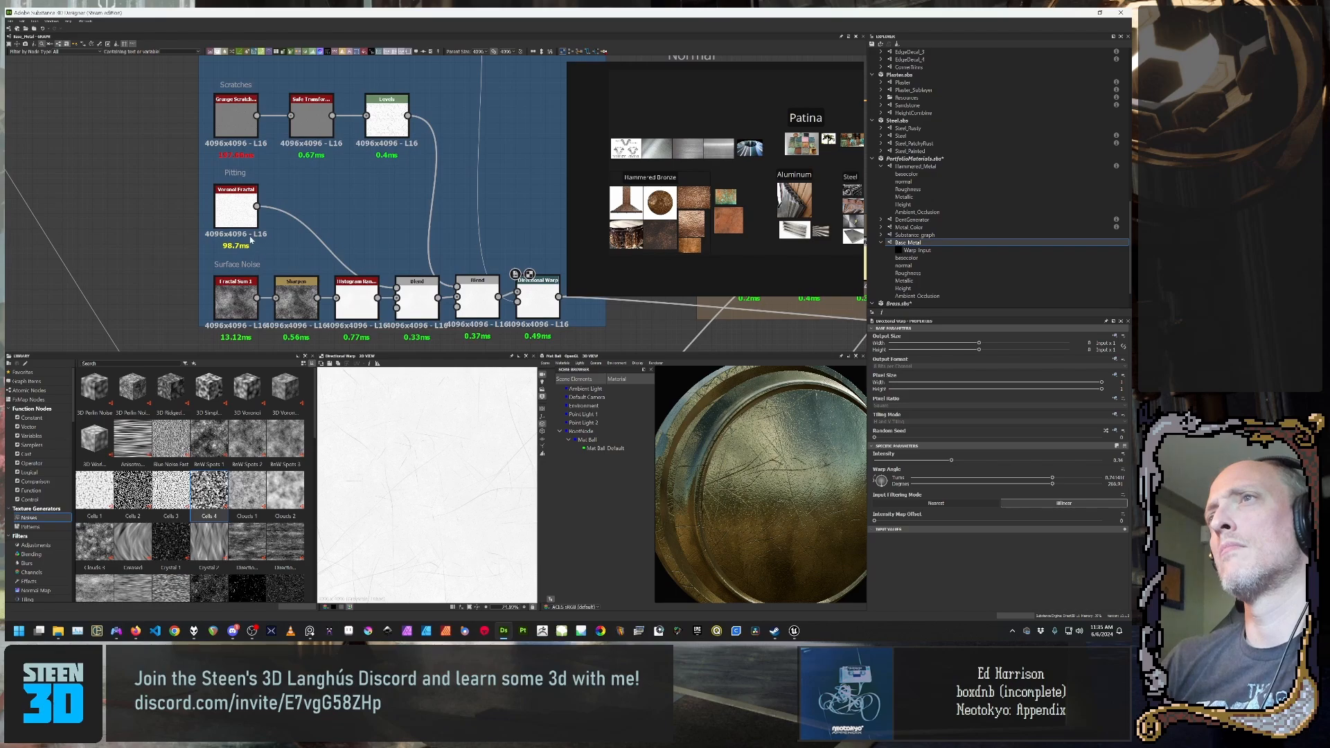
pyautogui.click(239, 208)
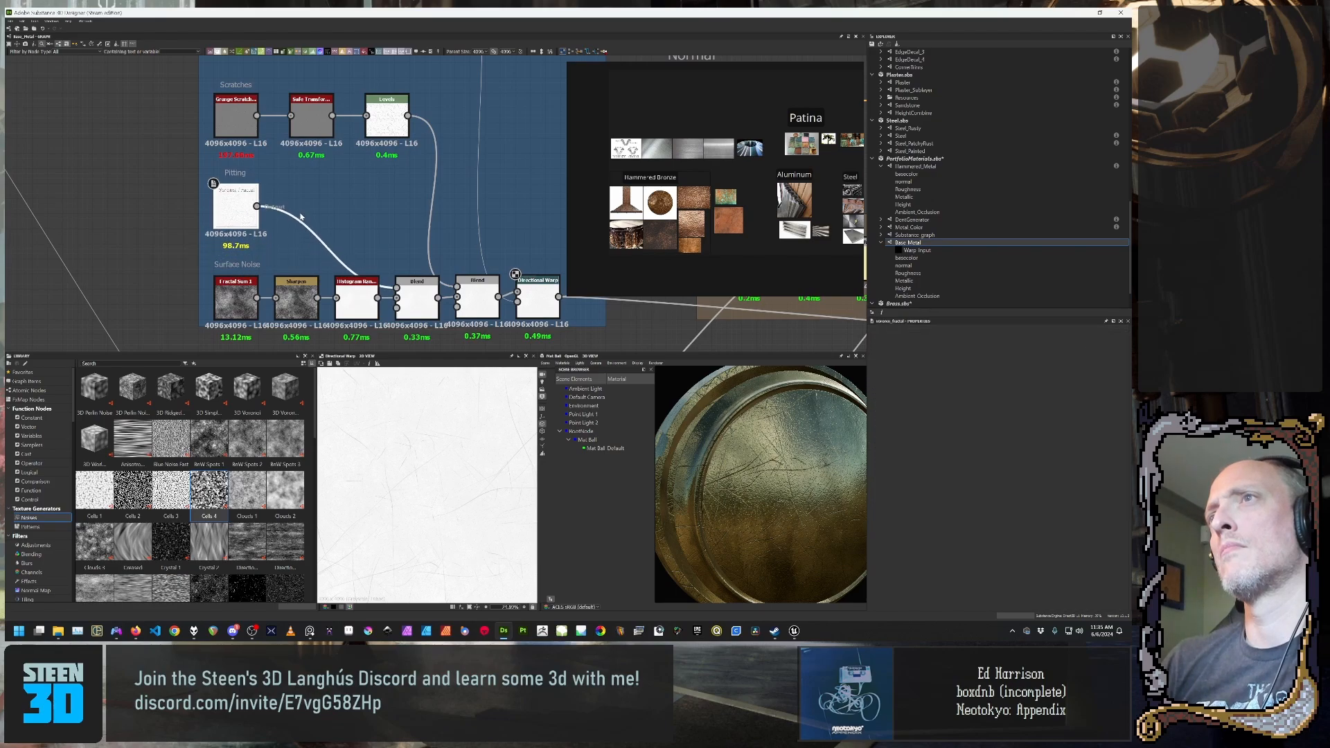
pyautogui.scroll(-1, 451, 262)
pyautogui.moveTo(458, 281); pyautogui.dragTo(336, 278, button='middle')
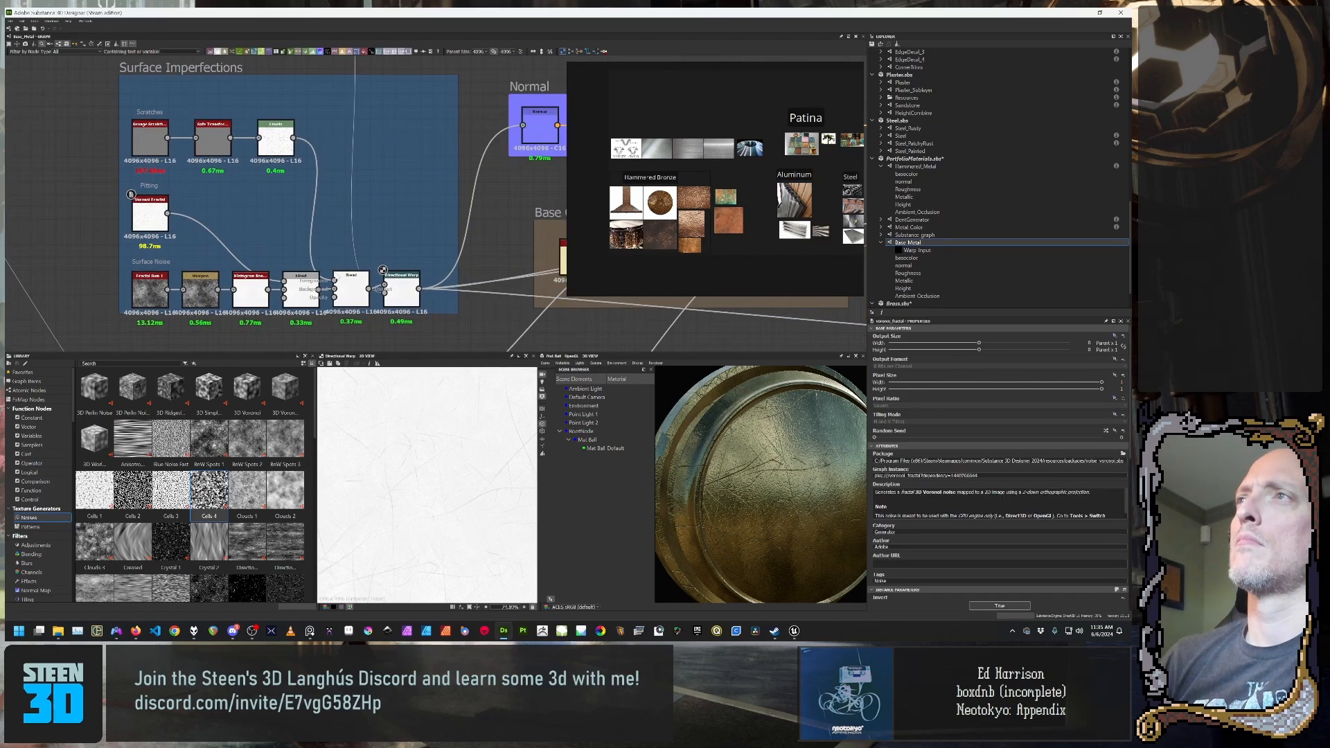
pyautogui.click(282, 144)
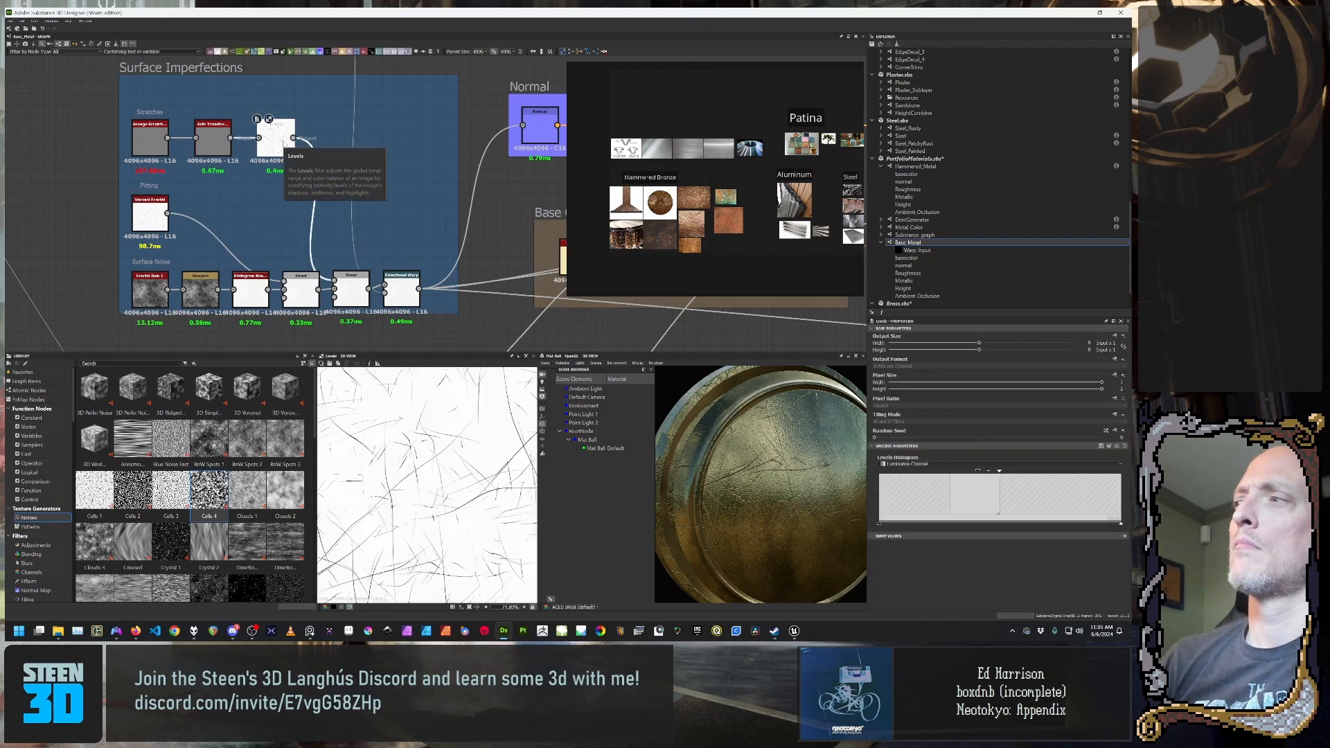
pyautogui.click(350, 298)
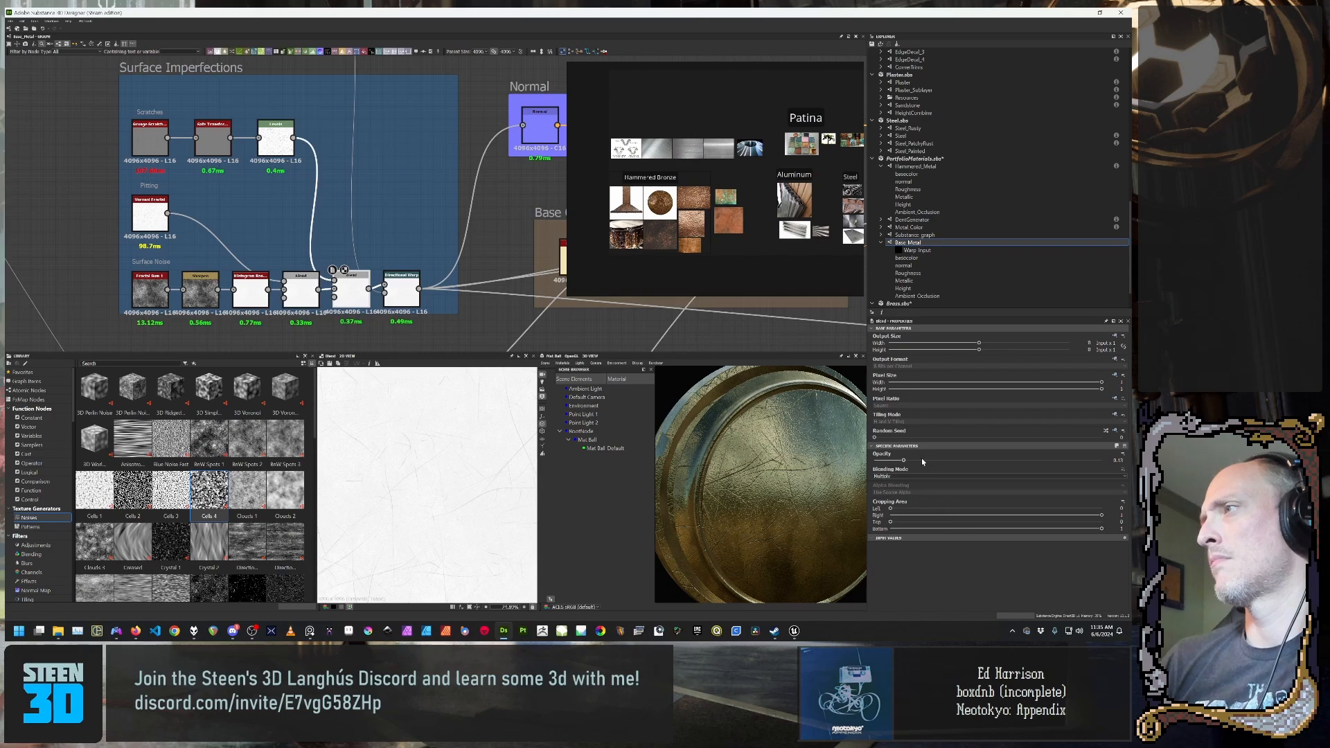
# Step: Try opacity values between 0 and 1 on the scratches' Blend node to compare scratch strength on the material ball
pyautogui.moveTo(904, 462); pyautogui.dragTo(1105, 461)
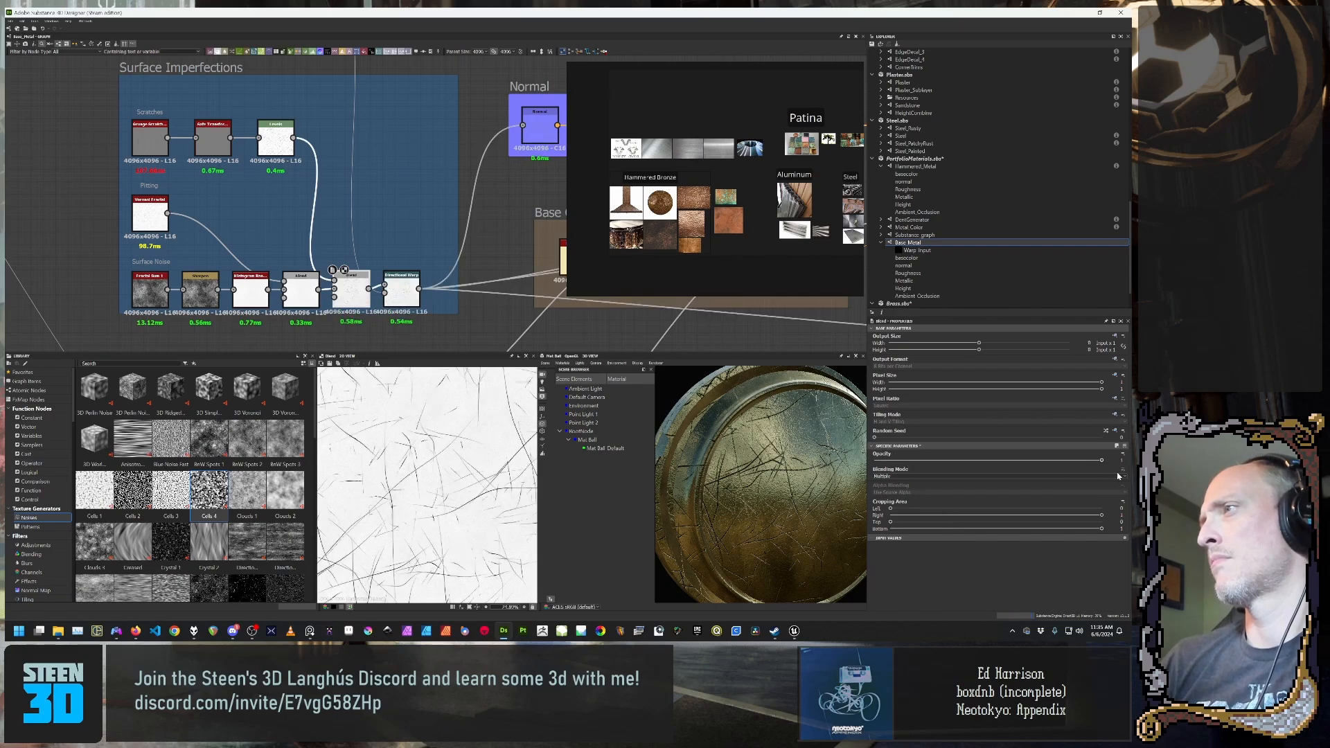
pyautogui.moveTo(1101, 461); pyautogui.dragTo(883, 461)
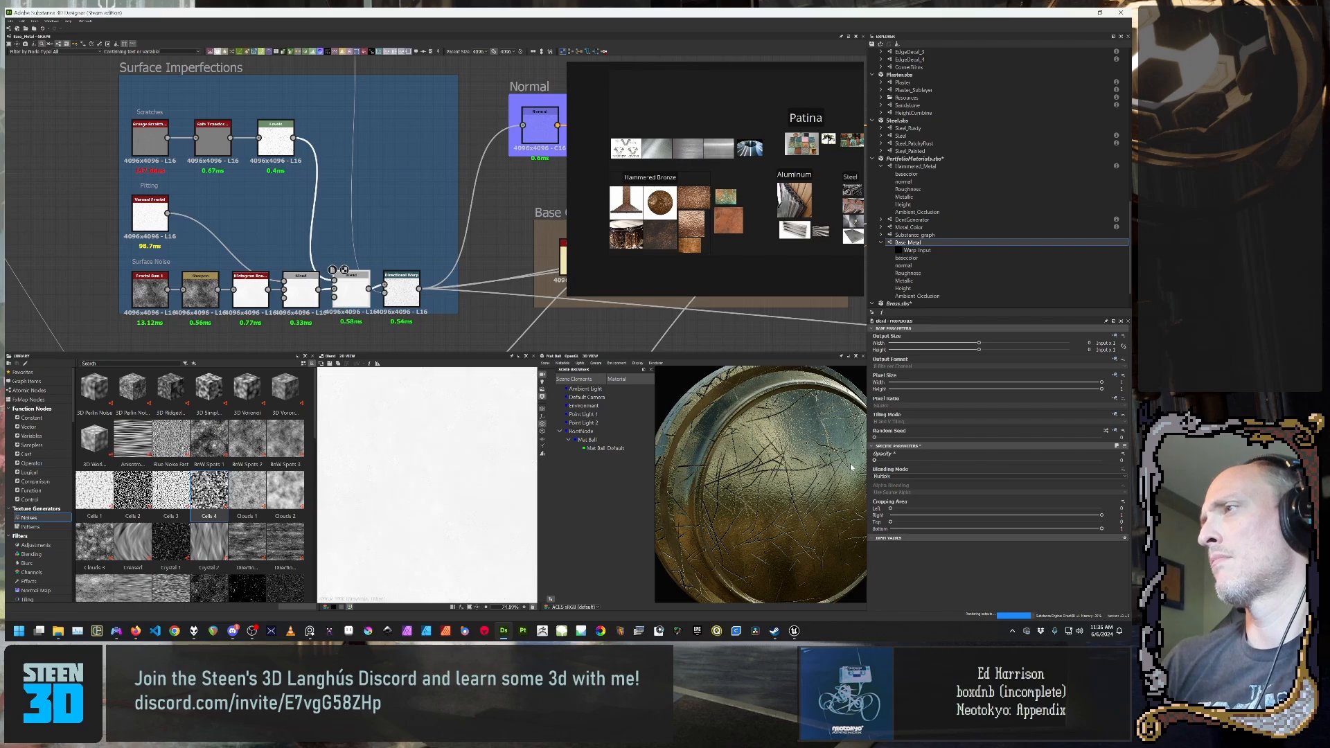
pyautogui.click(880, 460)
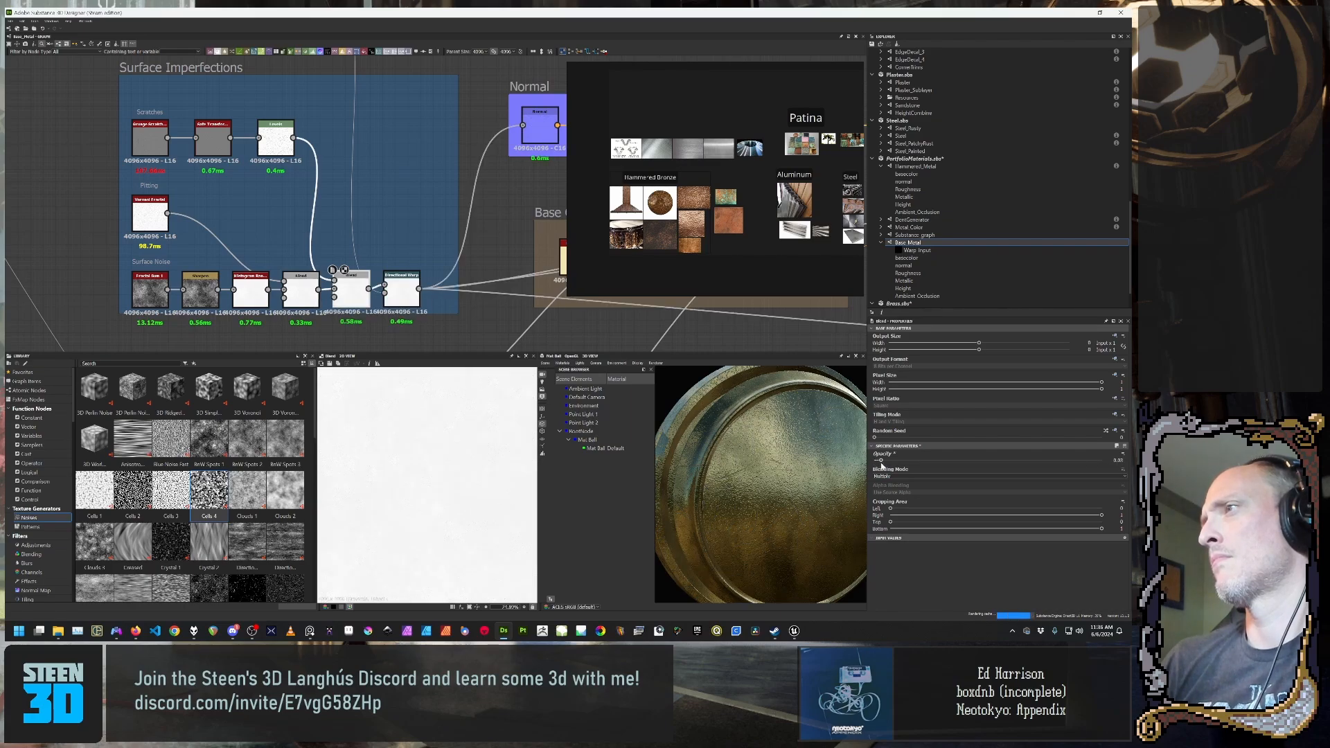
pyautogui.moveTo(880, 460); pyautogui.dragTo(1127, 470)
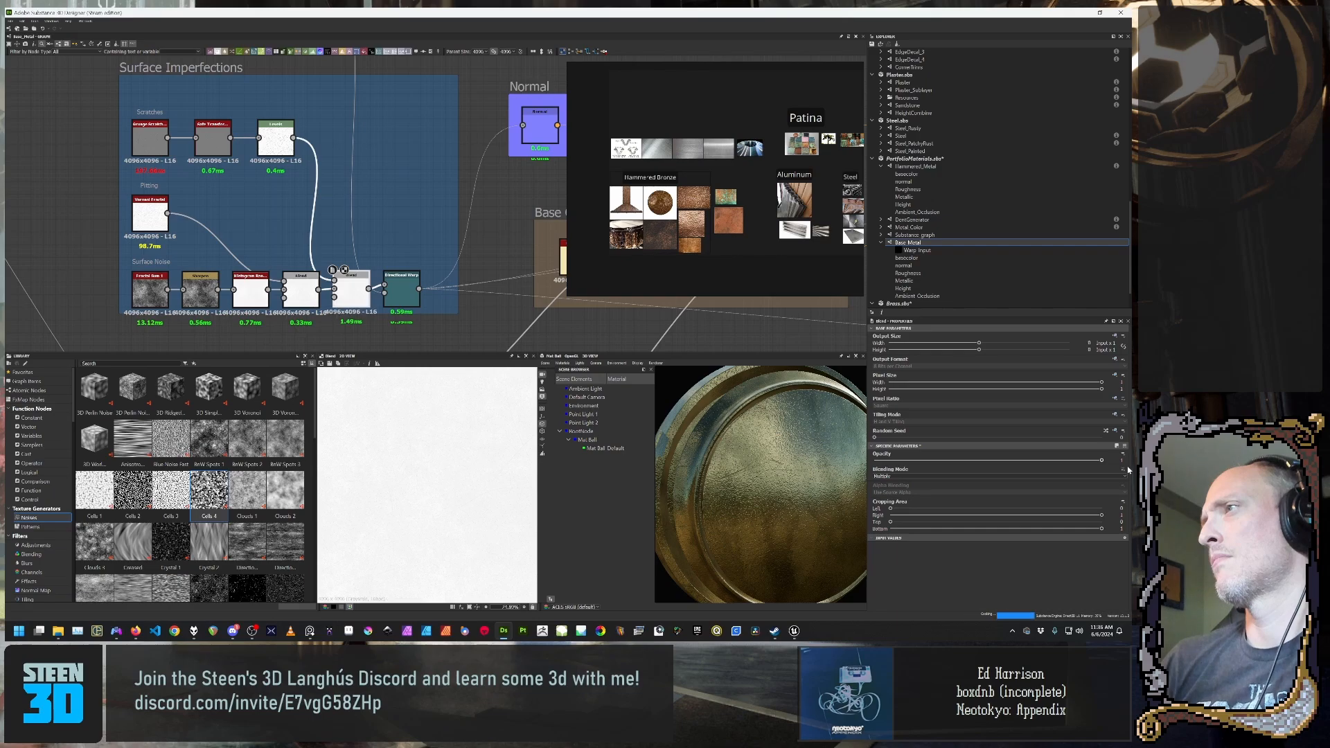
pyautogui.click(880, 460)
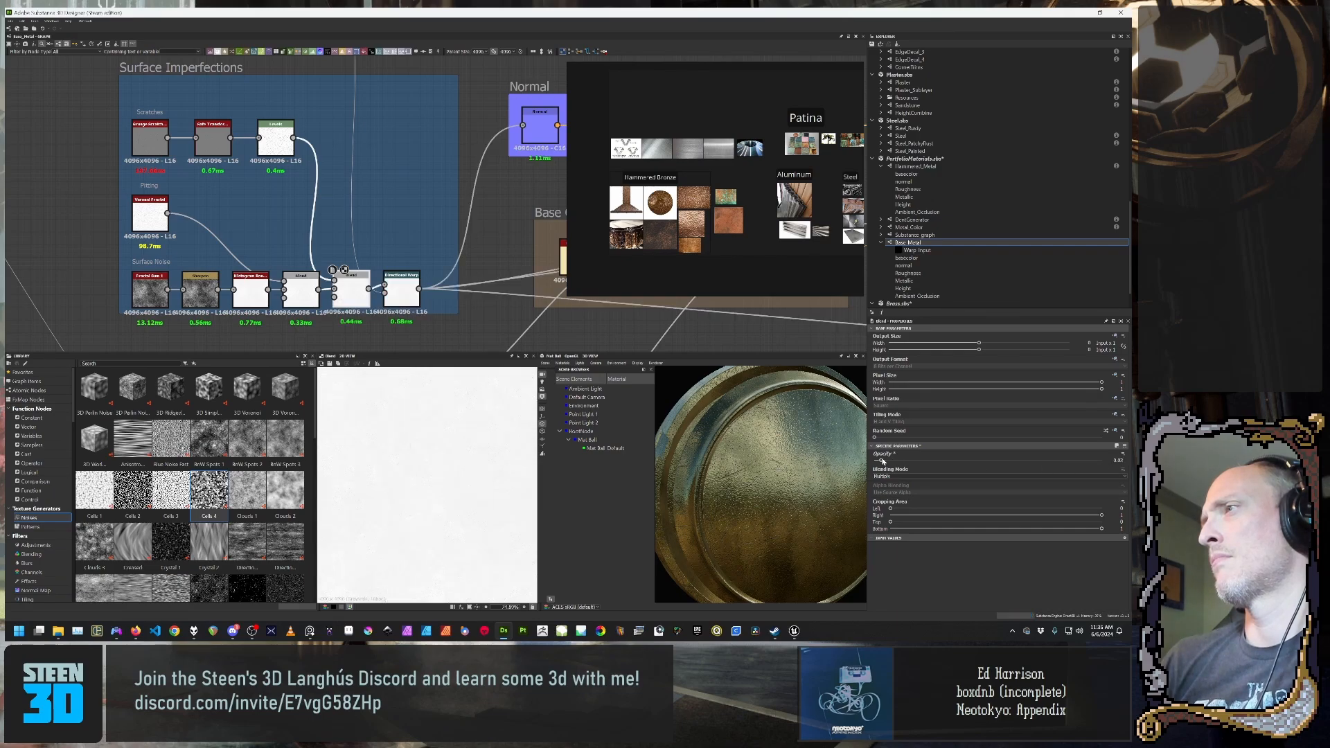
pyautogui.moveTo(884, 461); pyautogui.dragTo(887, 460)
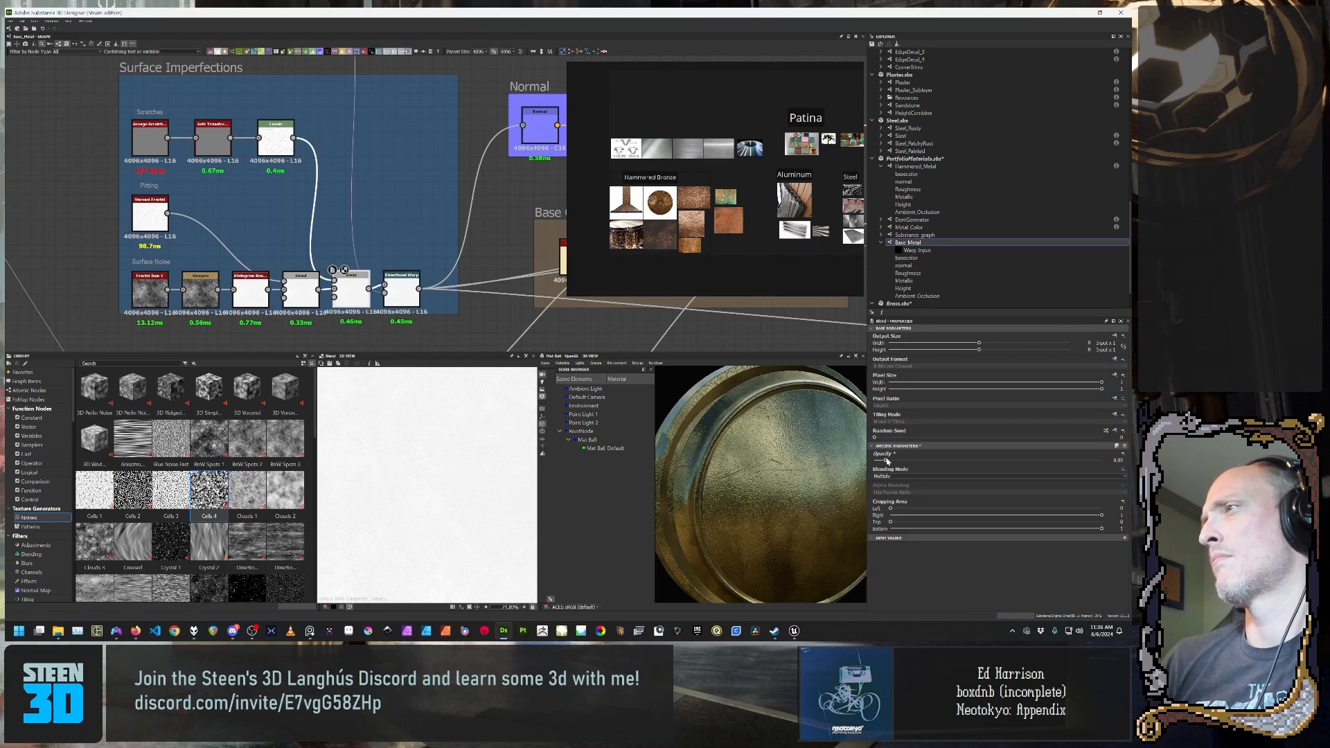
# Step: Set the opacity of the scratches' Blend node to 0.1 and inspect the scratches on the material ball
pyautogui.moveTo(768, 483)
pyautogui.mouseDown()
pyautogui.moveTo(778, 468)
pyautogui.moveTo(762, 479)
pyautogui.moveTo(791, 487)
pyautogui.mouseUp()
pyautogui.scroll(-3, 785, 472)
pyautogui.scroll(-3, 763, 479)
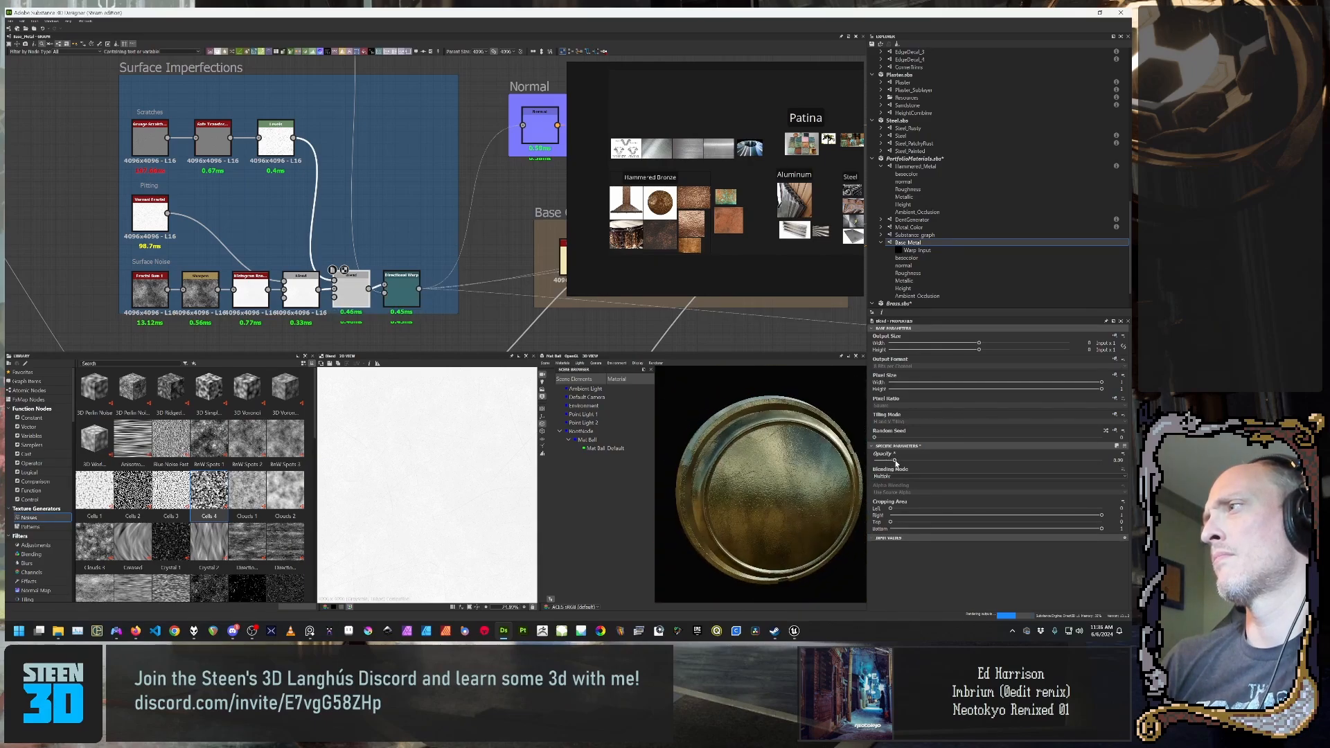
pyautogui.moveTo(887, 461); pyautogui.dragTo(897, 461)
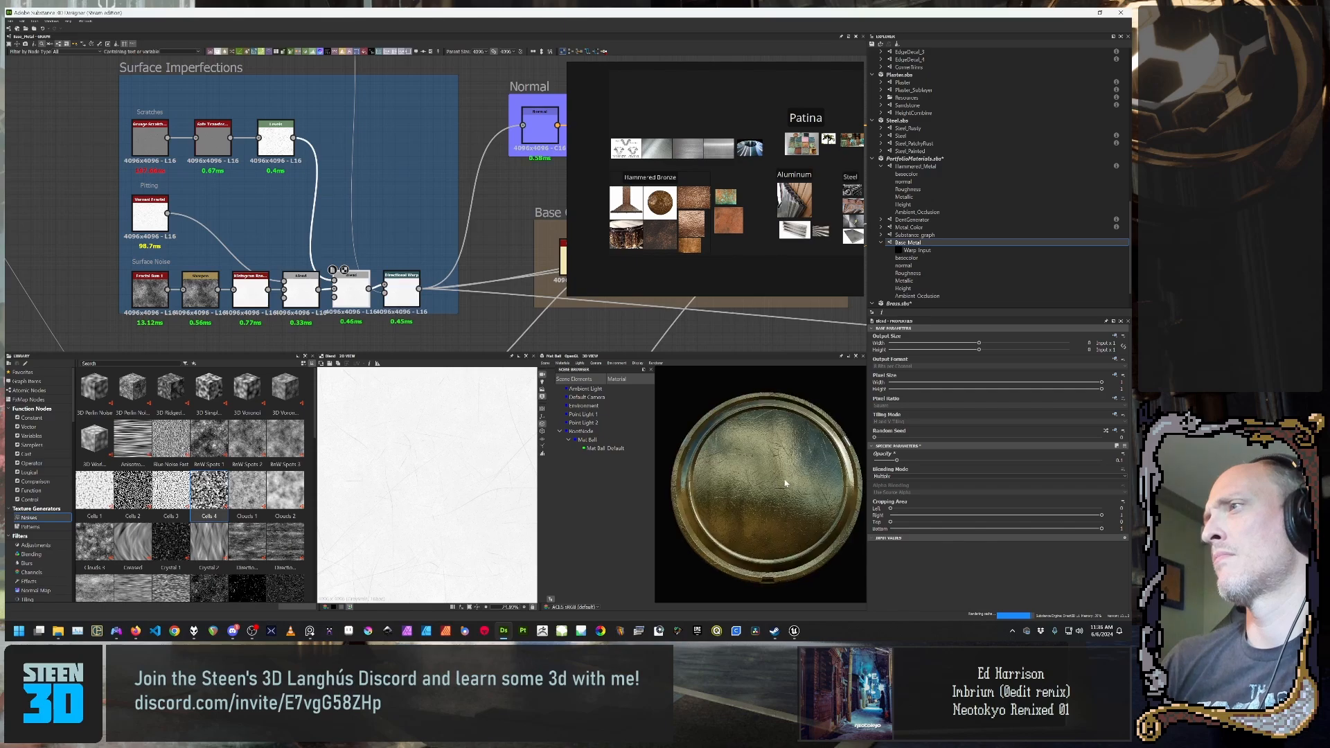
pyautogui.moveTo(785, 484); pyautogui.dragTo(796, 489)
pyautogui.scroll(5, 803, 490)
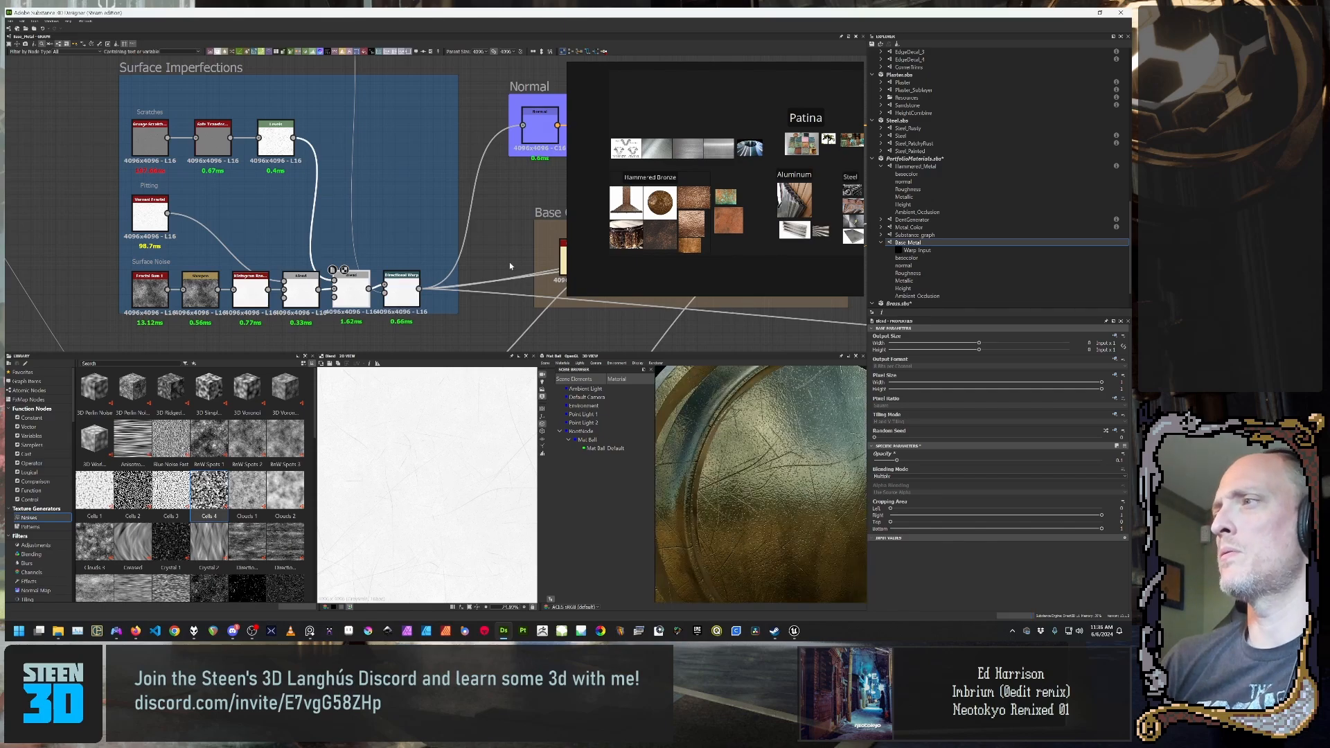
# Step: Expose the scratches' Blend opacity as a new graph input with the identifier Scratch Intensity
pyautogui.scroll(-4, 437, 305)
pyautogui.moveTo(450, 321); pyautogui.dragTo(433, 225, button='middle')
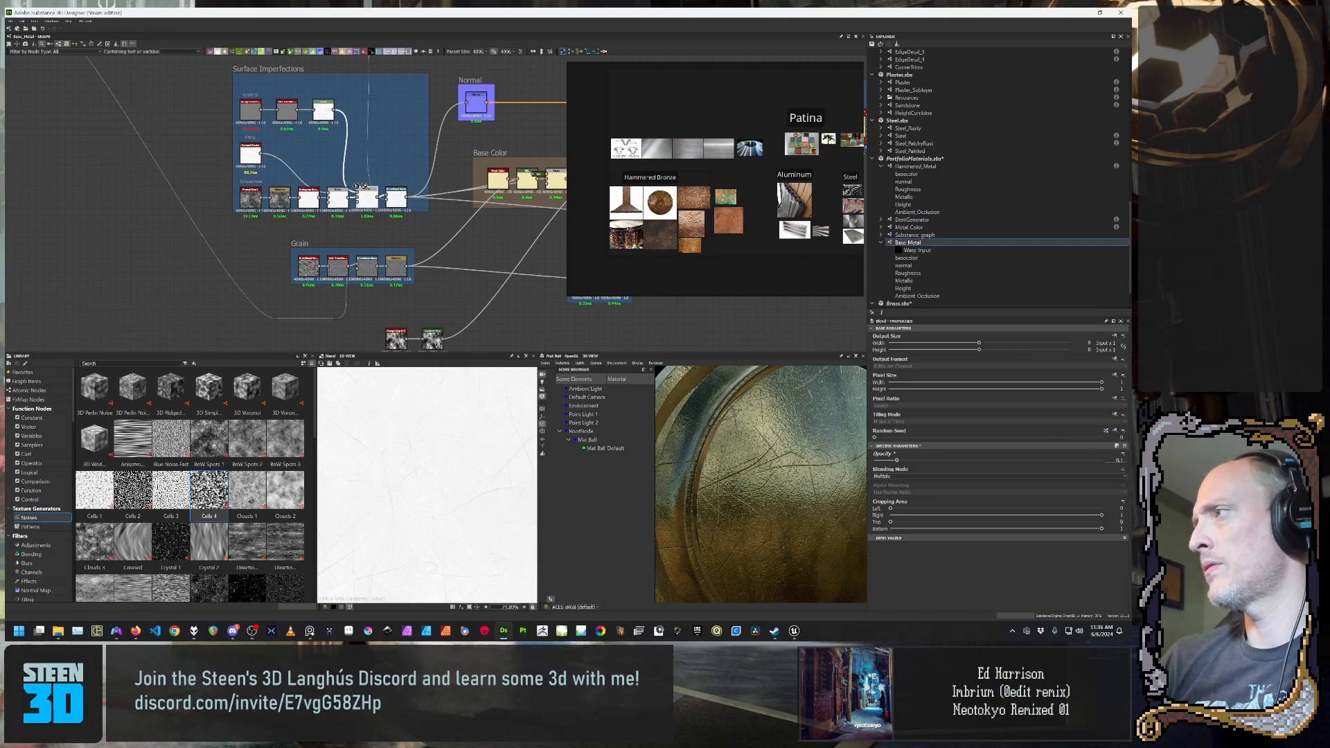
pyautogui.click(1124, 455)
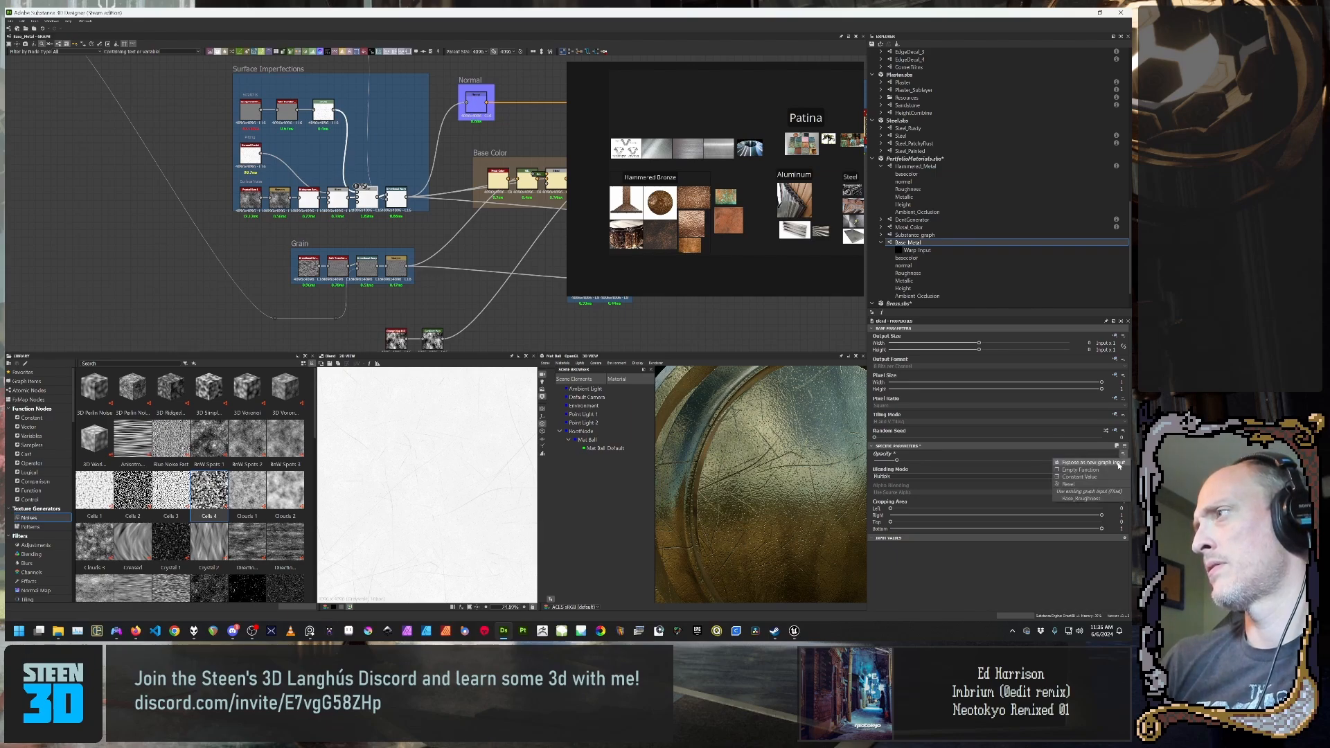
pyautogui.click(1118, 462)
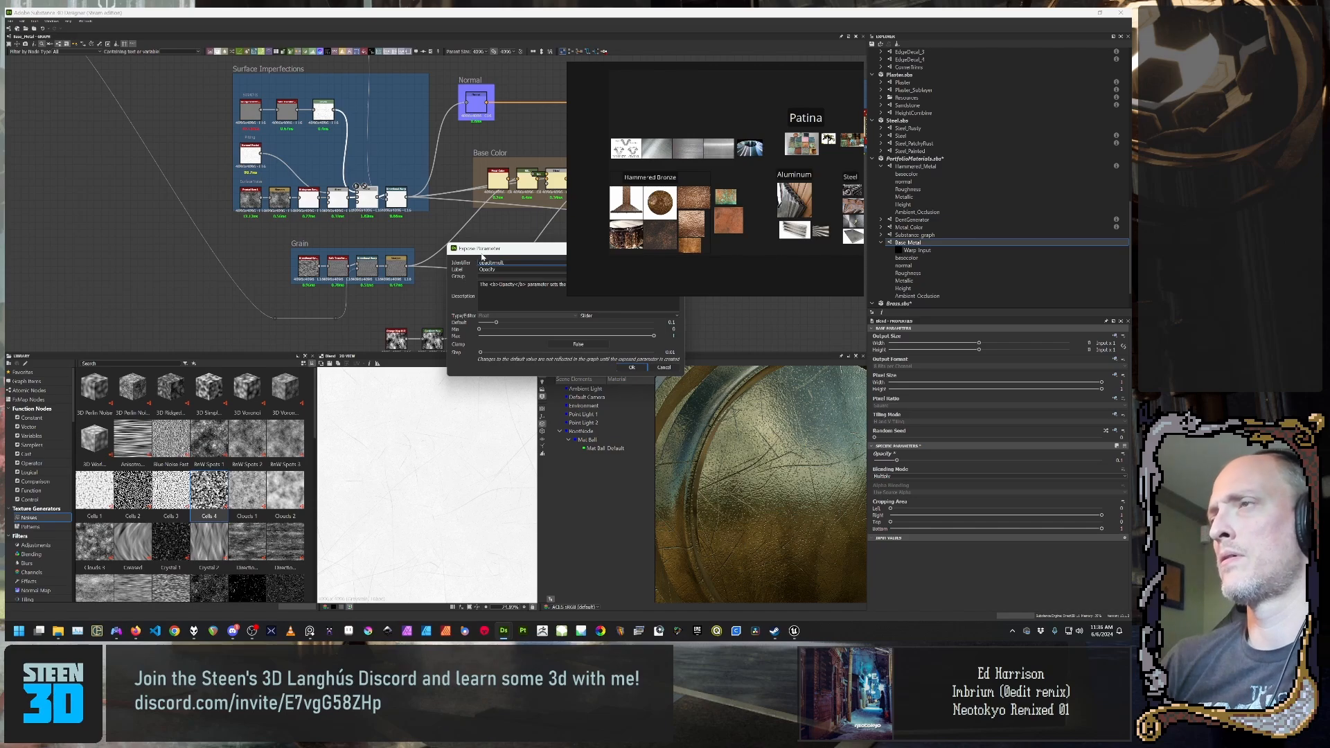
pyautogui.moveTo(481, 253); pyautogui.dragTo(313, 333)
pyautogui.doubleClick(319, 349)
pyautogui.click(326, 342)
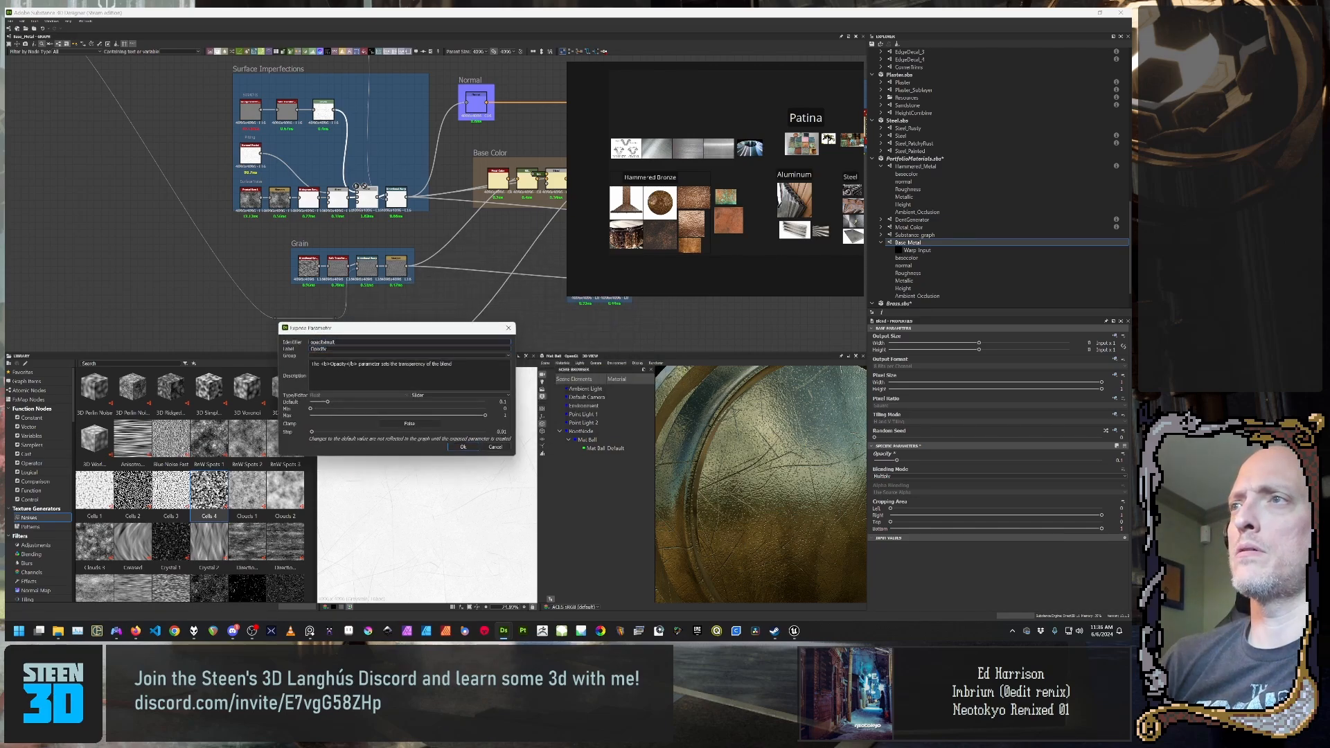
pyautogui.doubleClick(324, 342)
pyautogui.write('s')
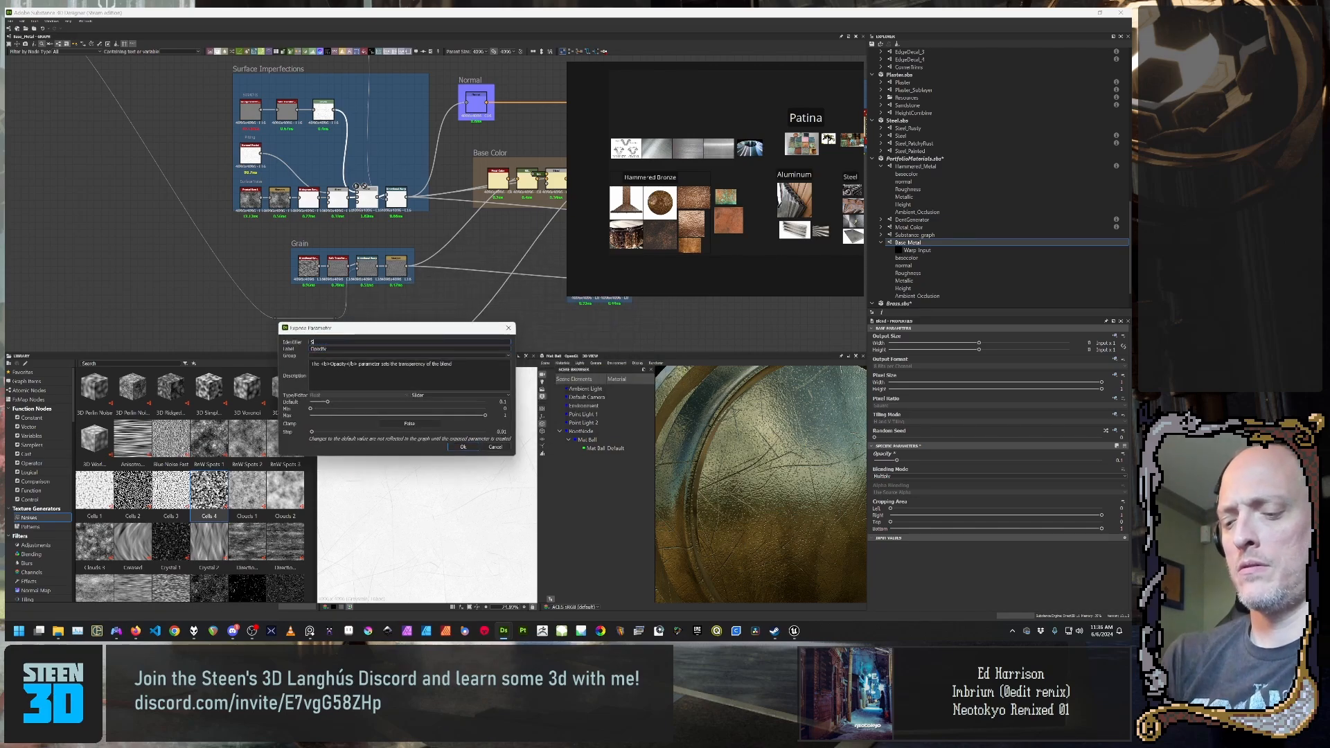
pyautogui.write('cratch')
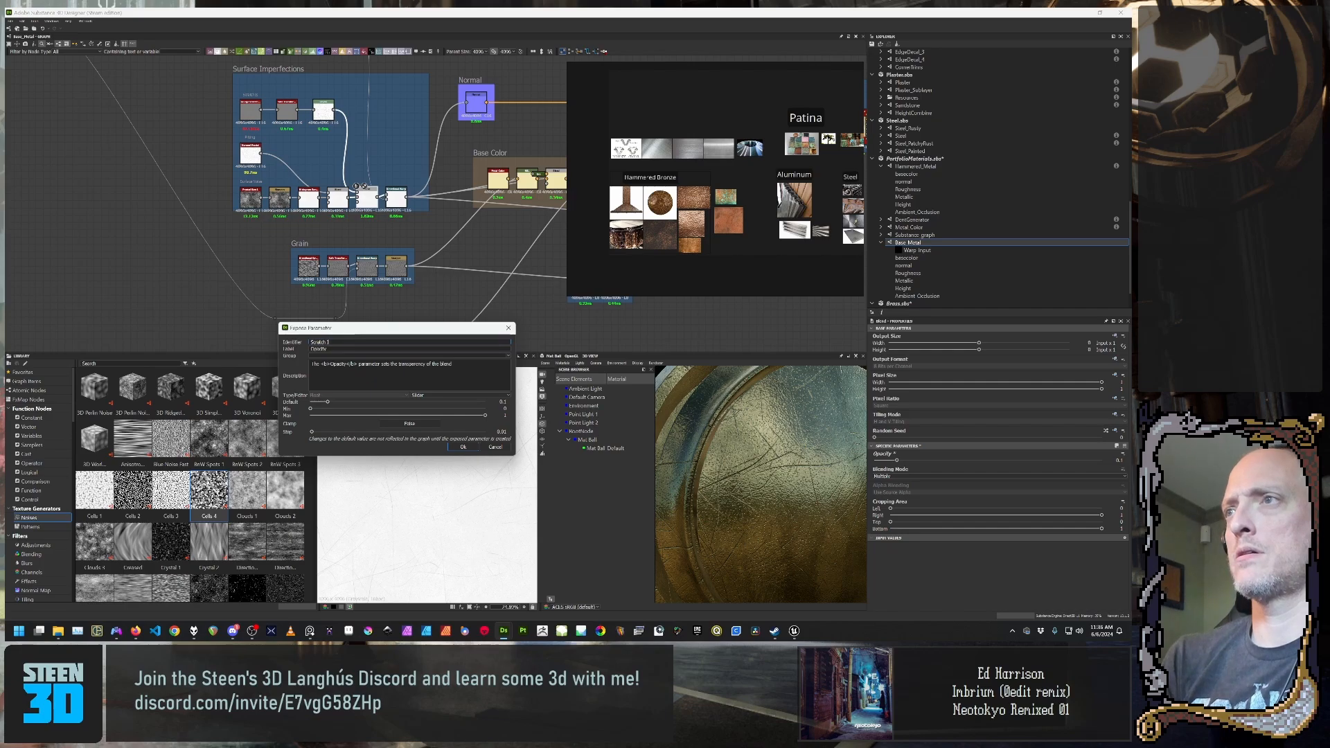
pyautogui.write(' Intens')
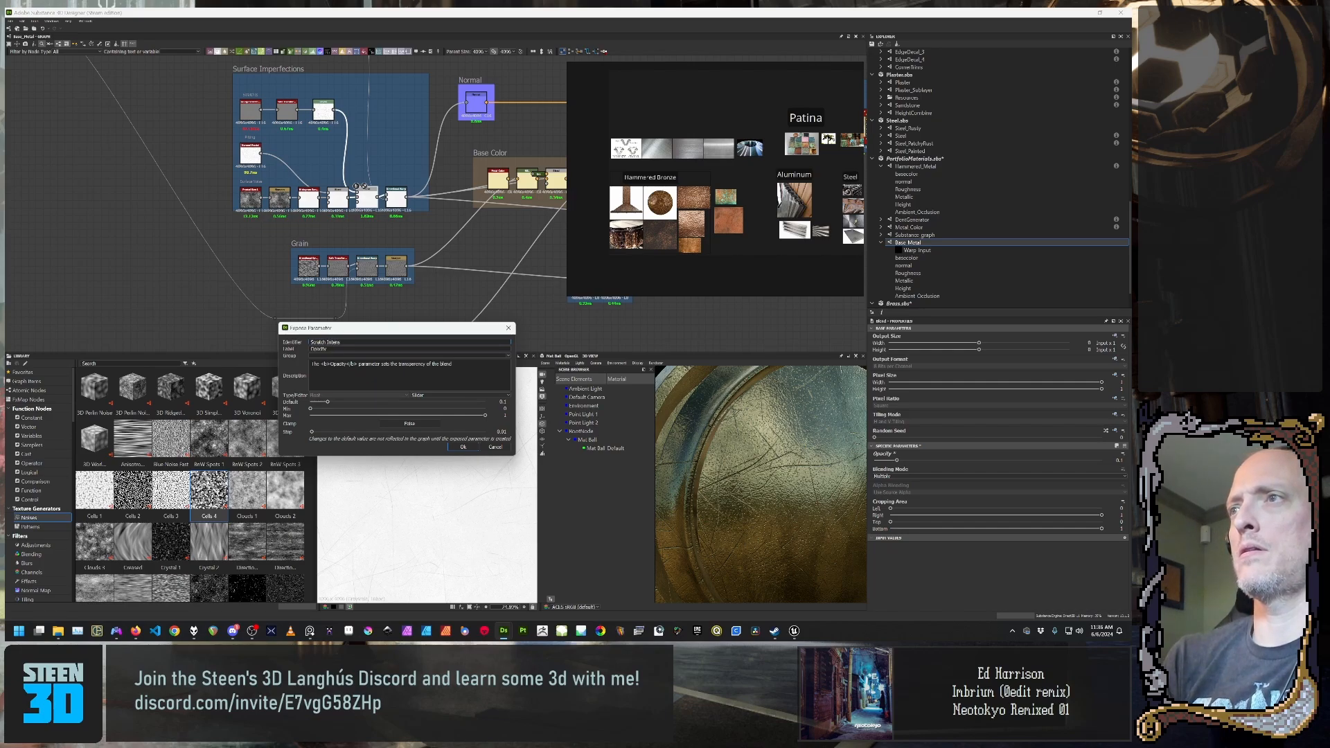
pyautogui.write('ity')
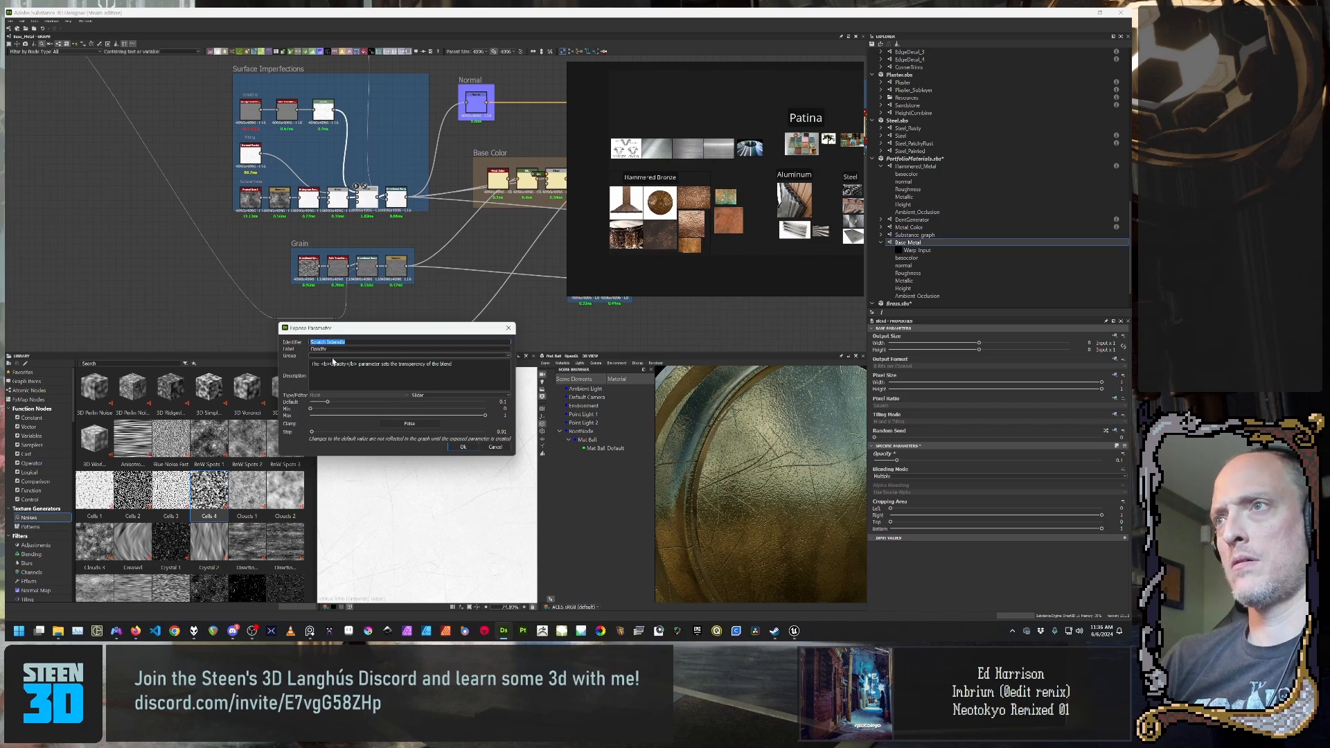
# Step: Label the exposed parameter Scratch Intensity, clear its description and create it
pyautogui.press('Tab')
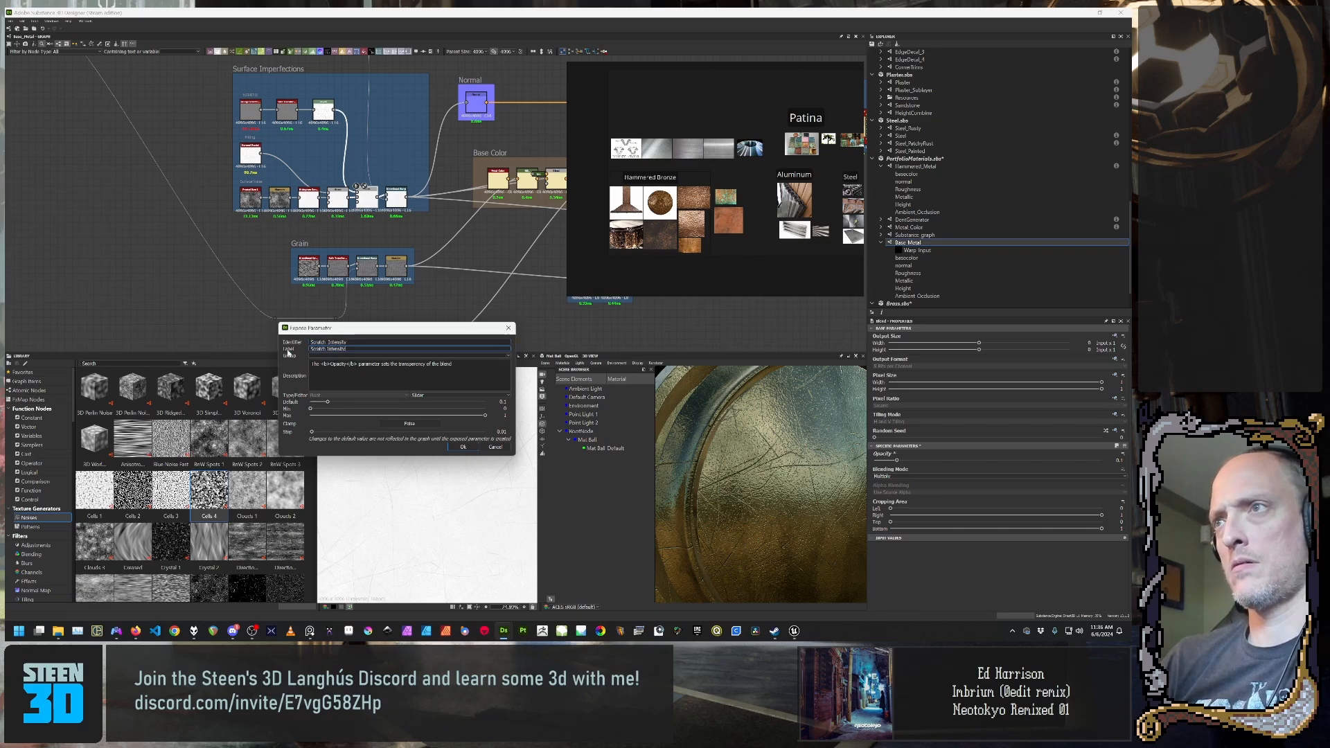
pyautogui.press('Tab')
pyautogui.press('Tab')
pyautogui.hotkey('ctrl', 'a')
pyautogui.press('BackSpace')
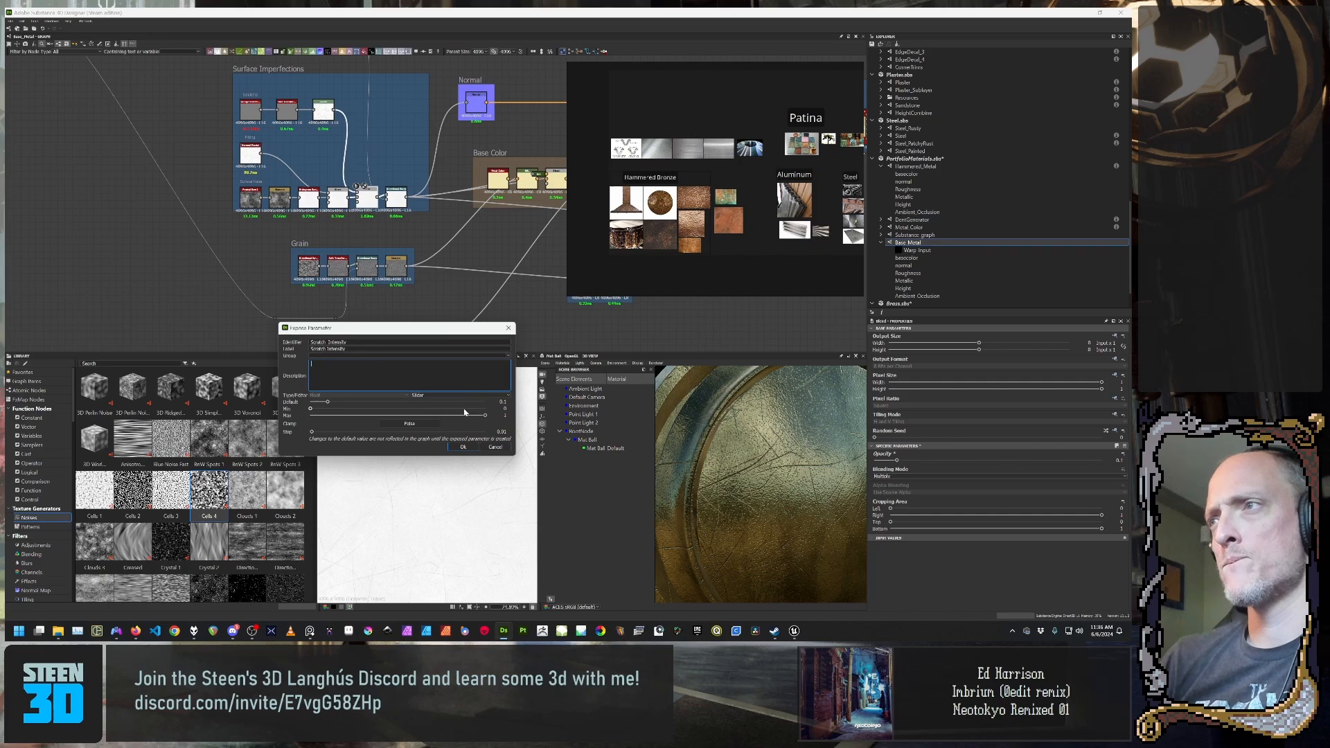
pyautogui.click(458, 447)
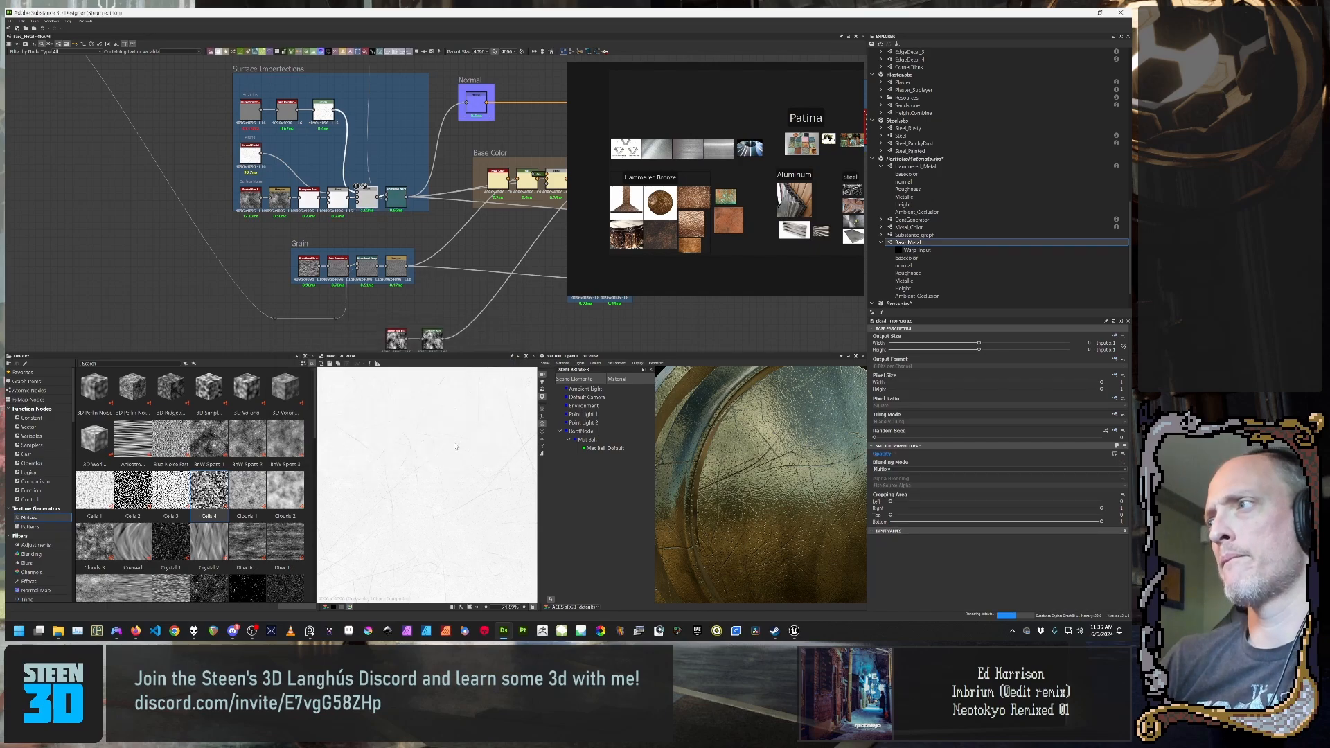
# Step: Add a comment reading "+Scratches" to the second Blend node in the Surface Noise row
pyautogui.moveTo(433, 294); pyautogui.dragTo(389, 312, button='middle')
pyautogui.scroll(6, 378, 276)
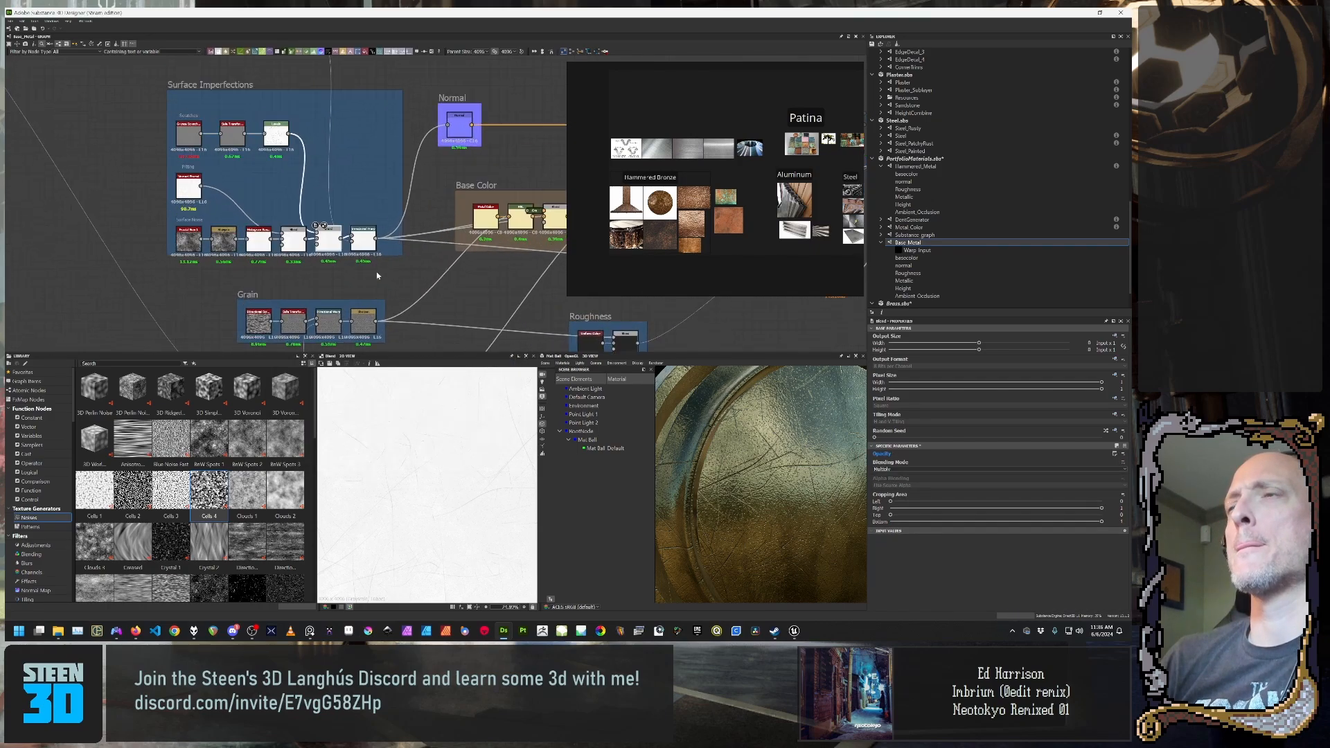
pyautogui.scroll(-1, 260, 289)
pyautogui.moveTo(258, 289); pyautogui.dragTo(324, 345, button='middle')
pyautogui.scroll(-1, 301, 312)
pyautogui.rightClick(325, 305)
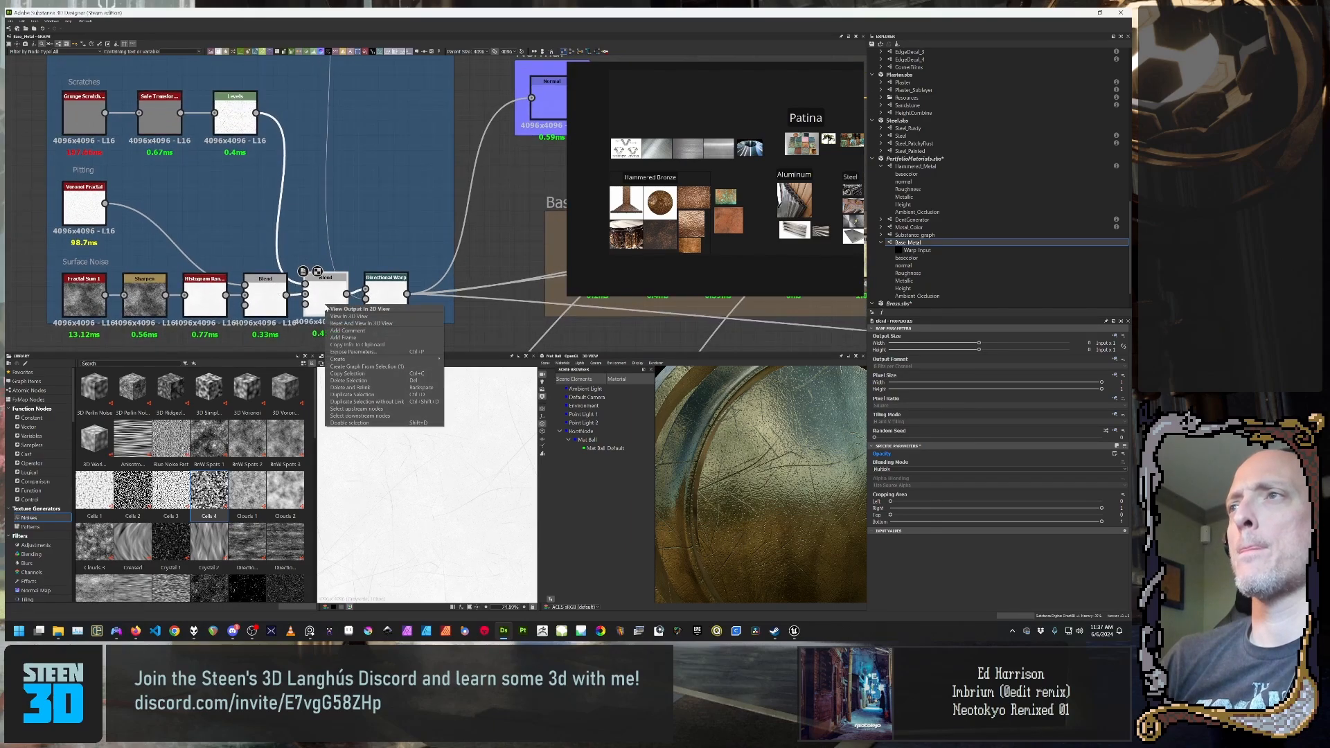
pyautogui.click(350, 332)
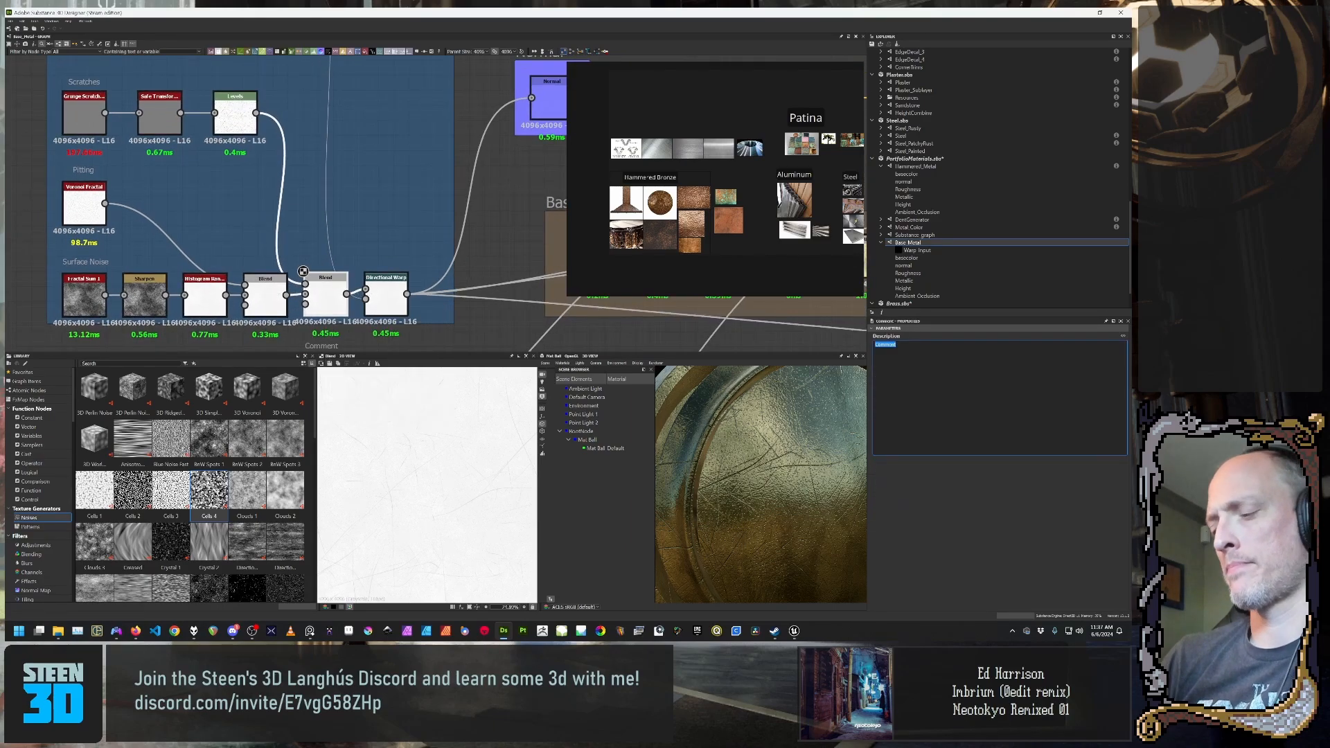
pyautogui.write('+Sc')
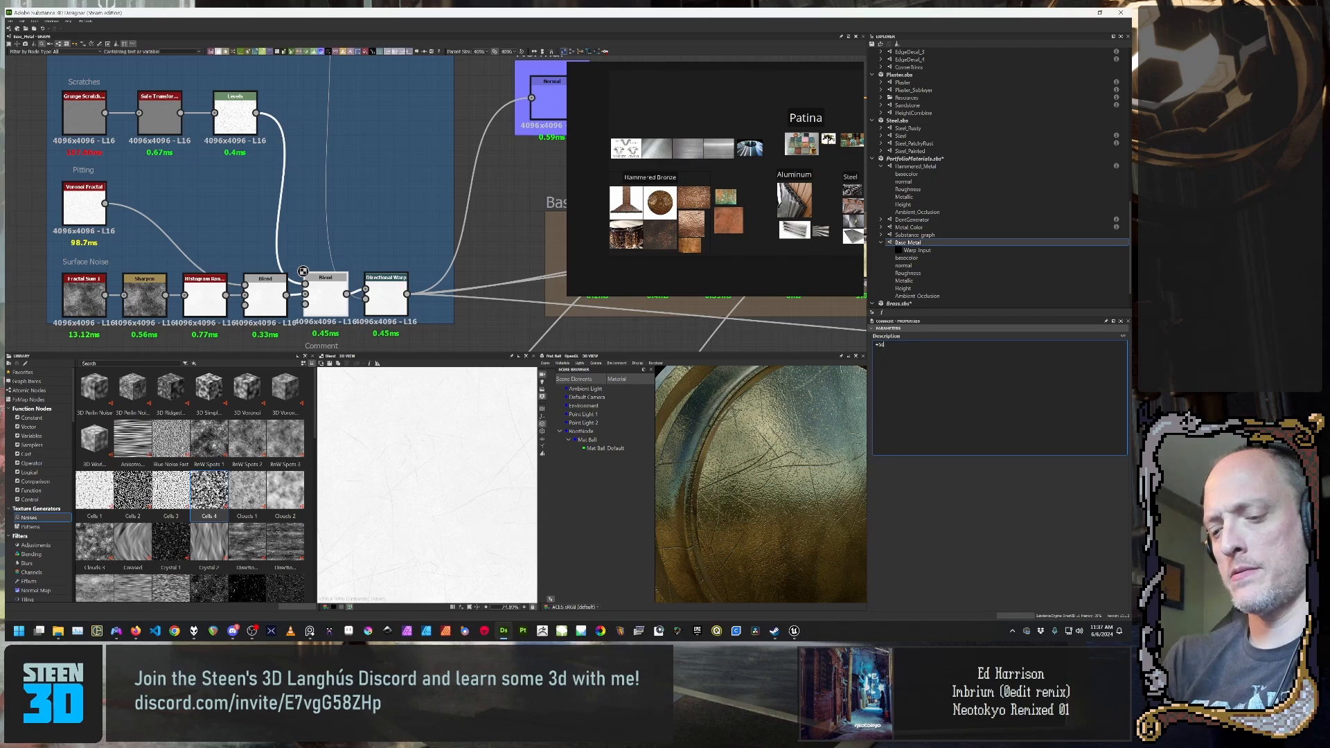
pyautogui.write('ratches')
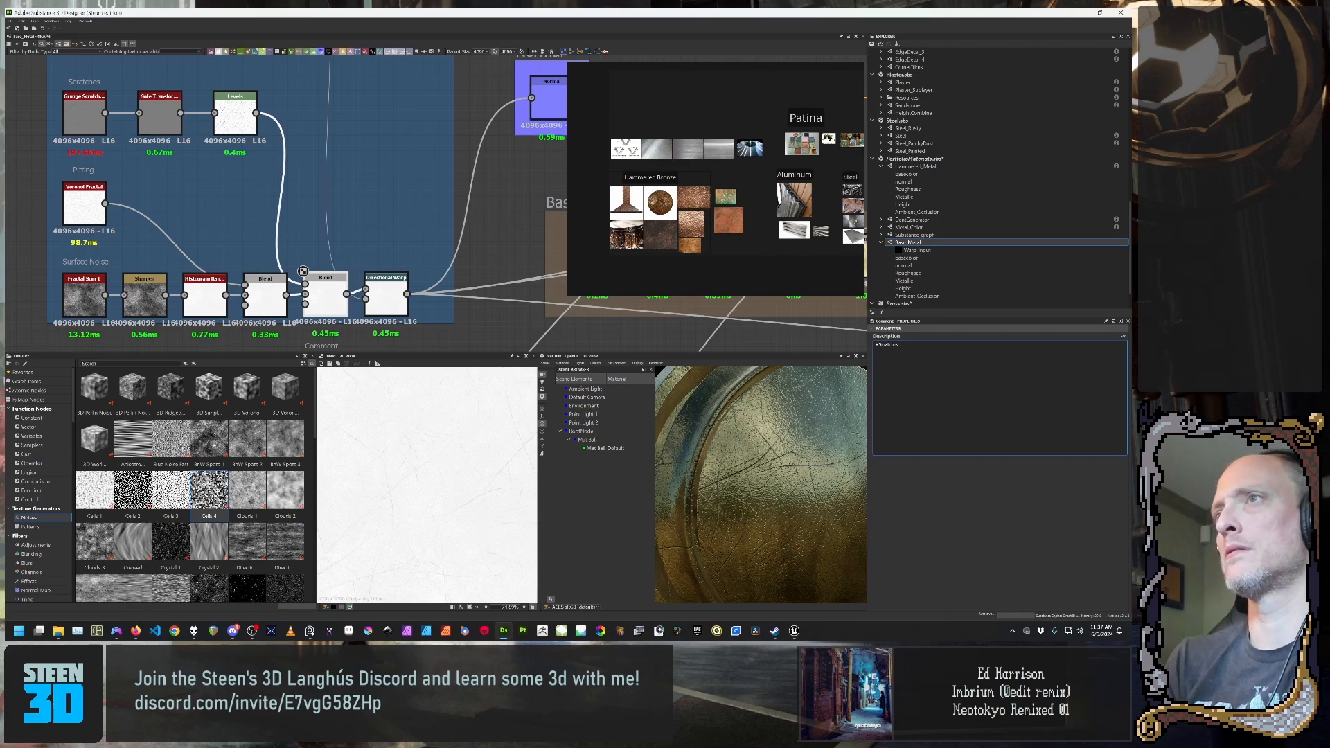
# Step: Move the "+Scratches" comment from below to just above its Blend node
pyautogui.moveTo(404, 268); pyautogui.dragTo(445, 176, button='middle')
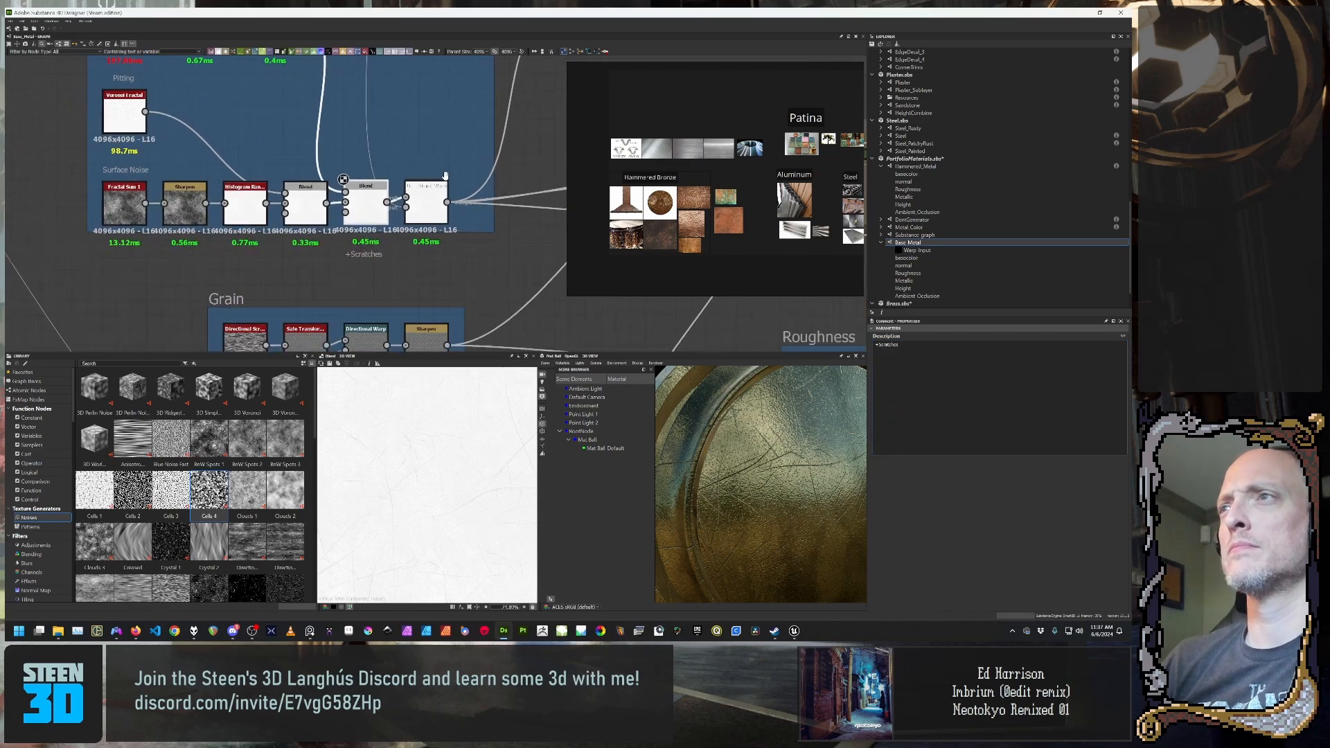
pyautogui.scroll(2, 407, 256)
pyautogui.moveTo(353, 255); pyautogui.dragTo(345, 137)
pyautogui.scroll(-3, 404, 163)
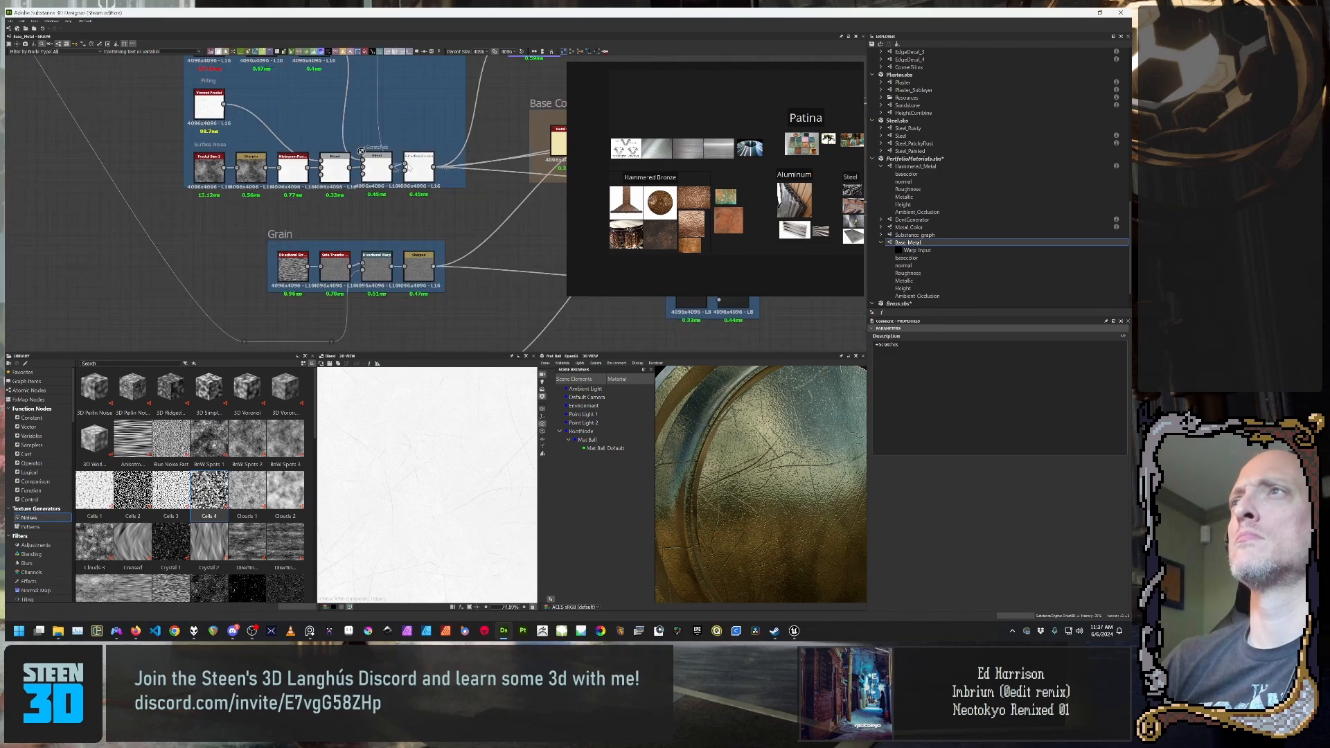
# Step: Add a comment reading "+Pitting" to the first Blend node, which takes the Pitting noise as input
pyautogui.scroll(2, 363, 223)
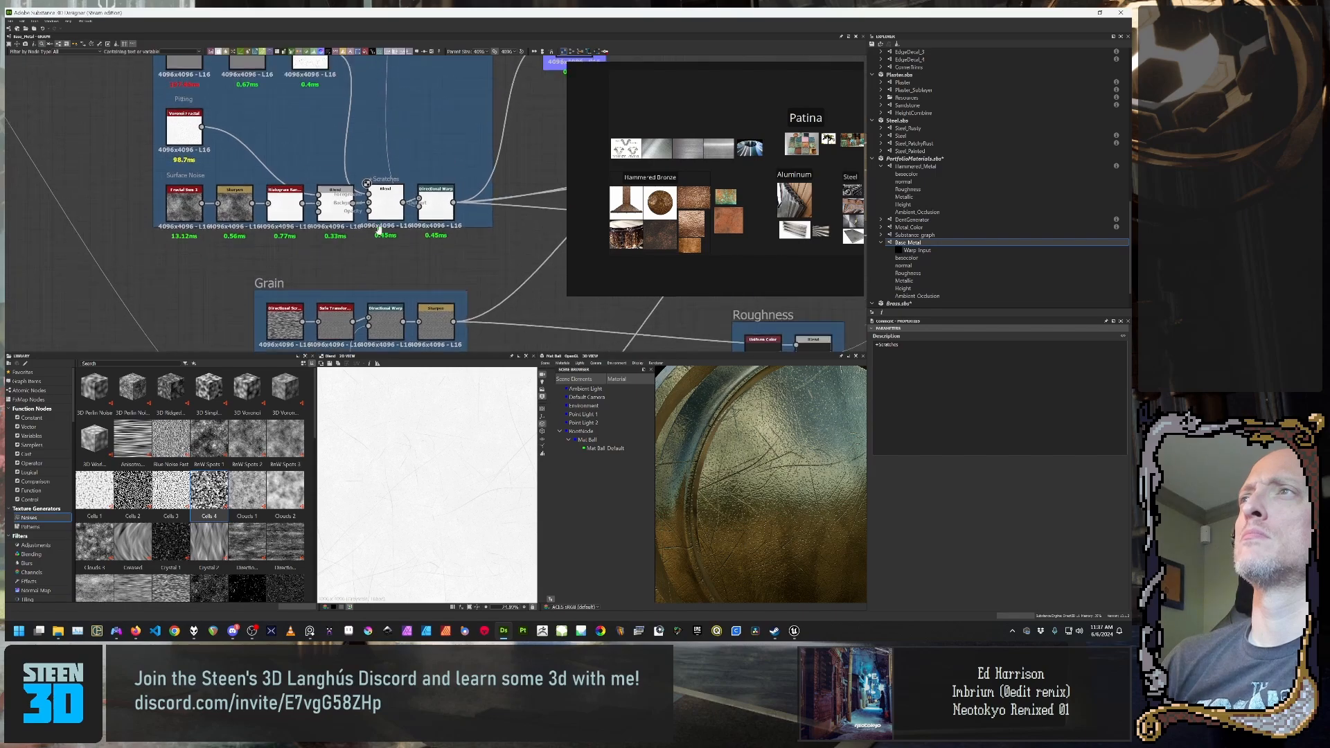
pyautogui.scroll(1, 336, 239)
pyautogui.click(332, 234)
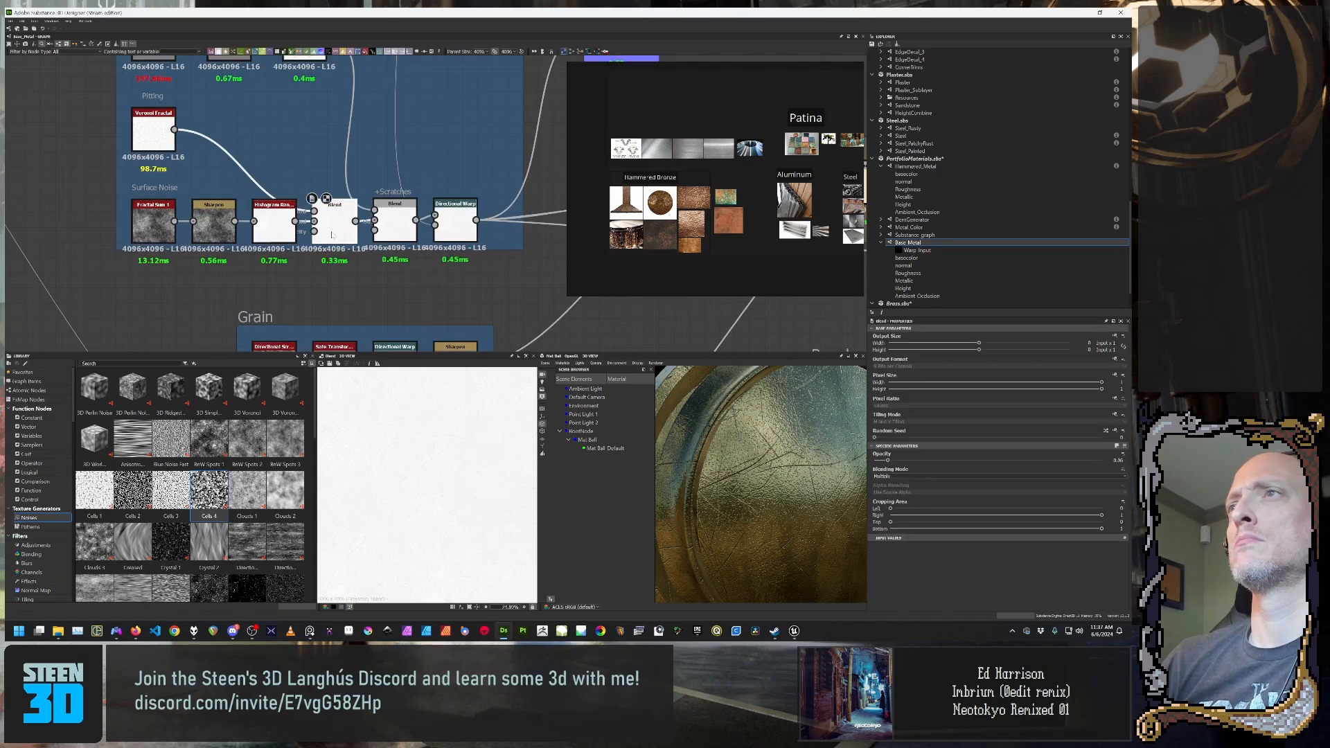
pyautogui.moveTo(331, 235); pyautogui.dragTo(375, 305, button='middle')
pyautogui.click(197, 201)
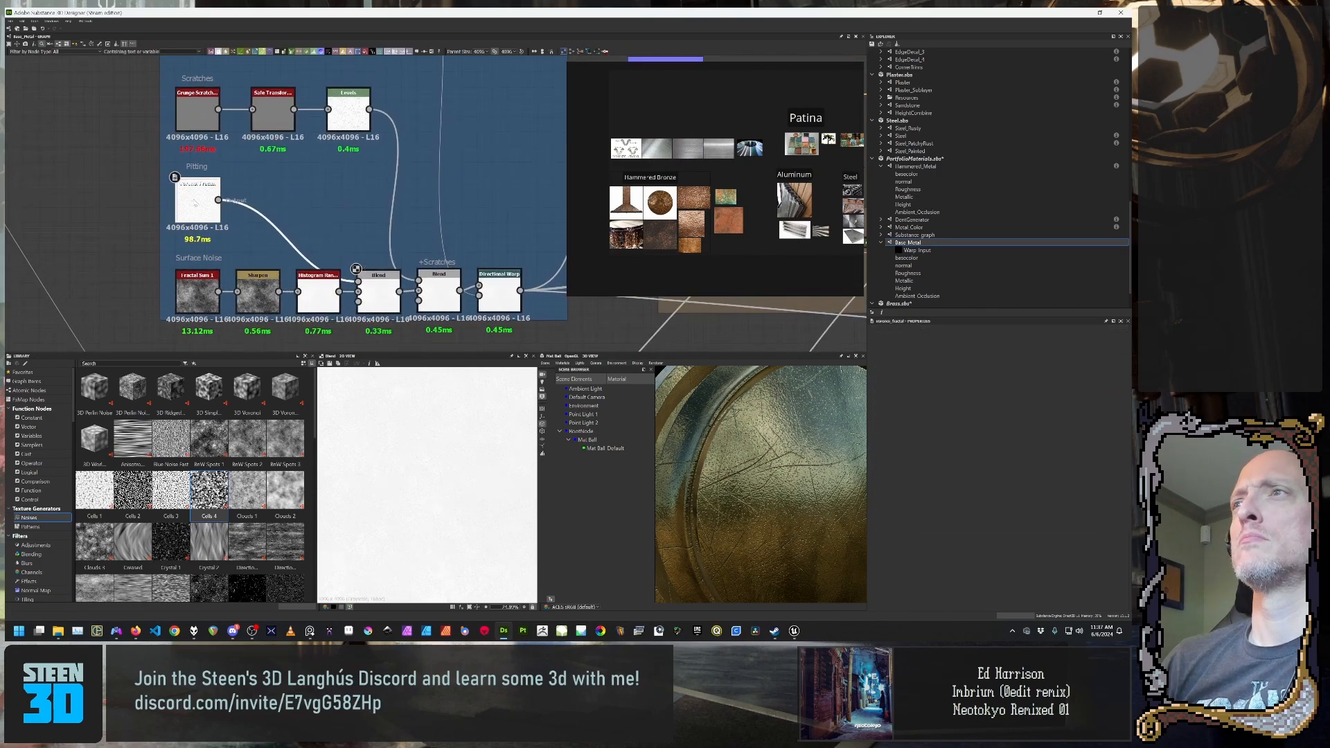
pyautogui.click(376, 303)
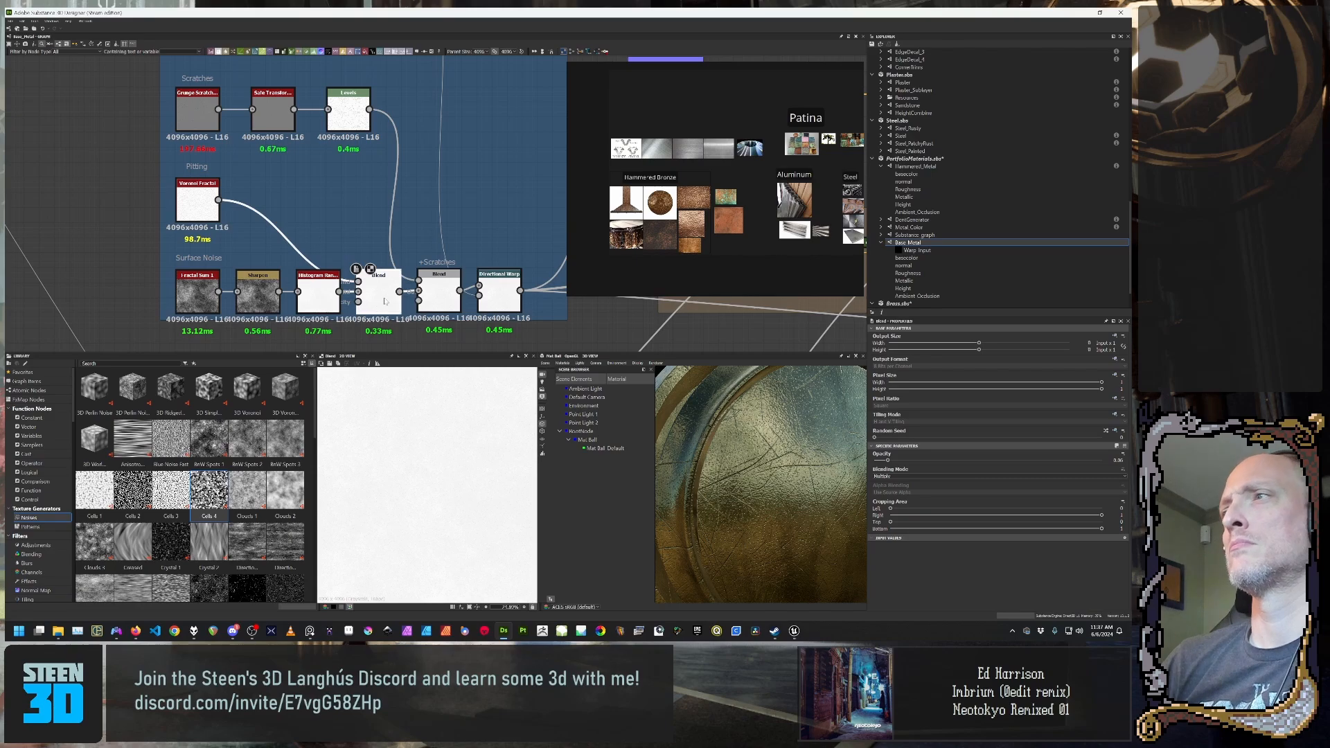
pyautogui.rightClick(385, 300)
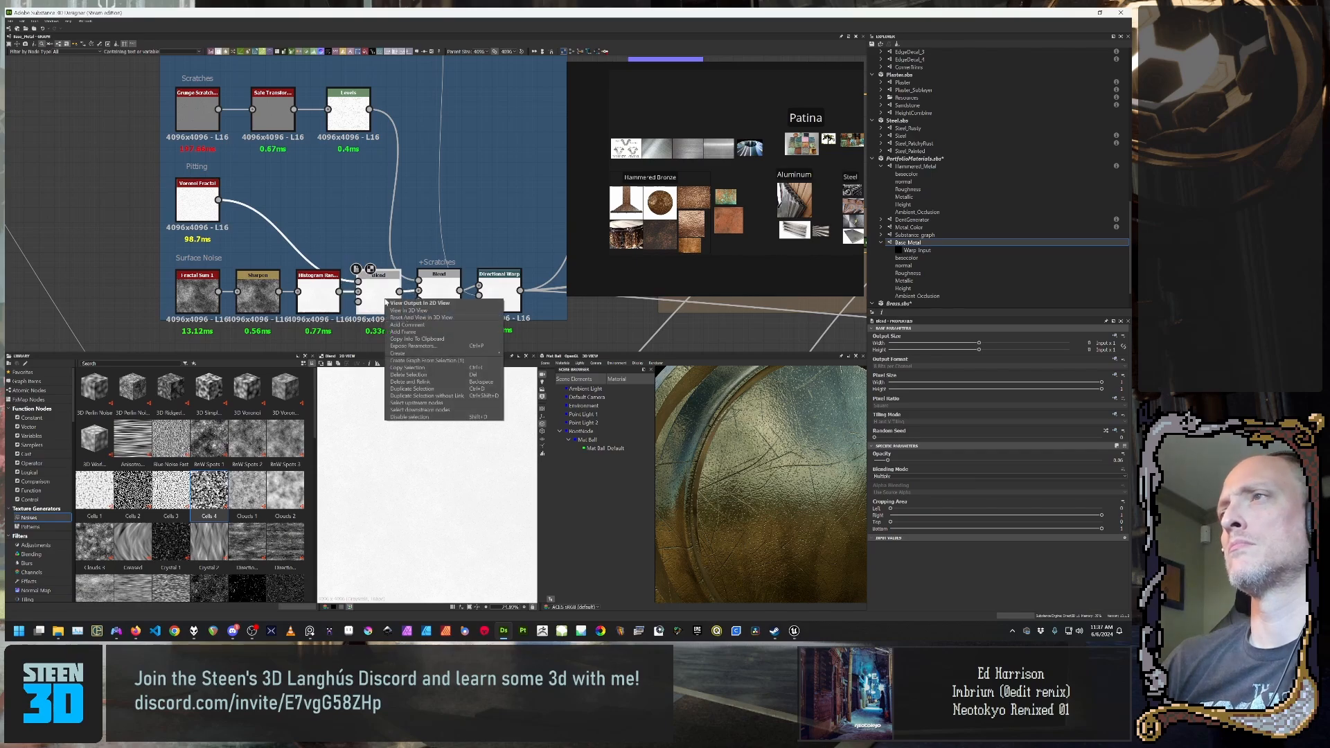
pyautogui.click(423, 325)
pyautogui.press('BackSpace')
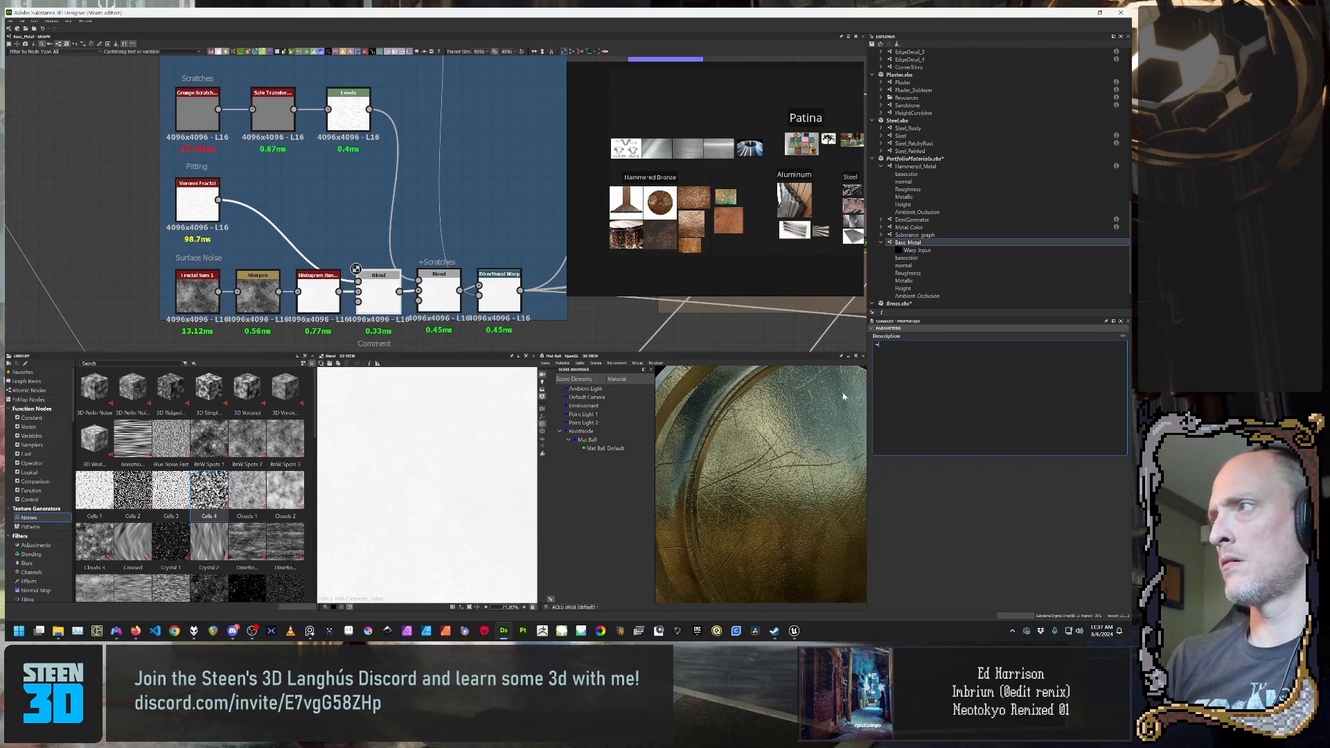
pyautogui.write('+Pitting')
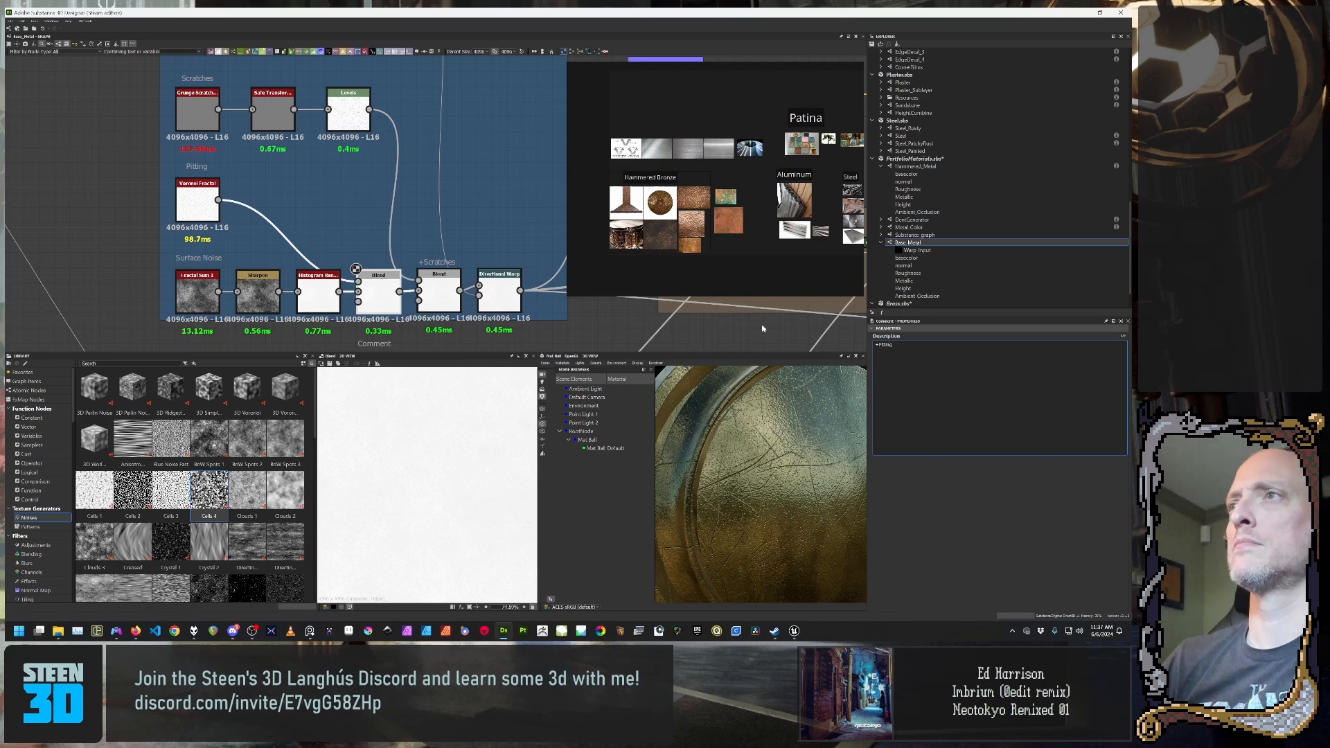
pyautogui.click(440, 243)
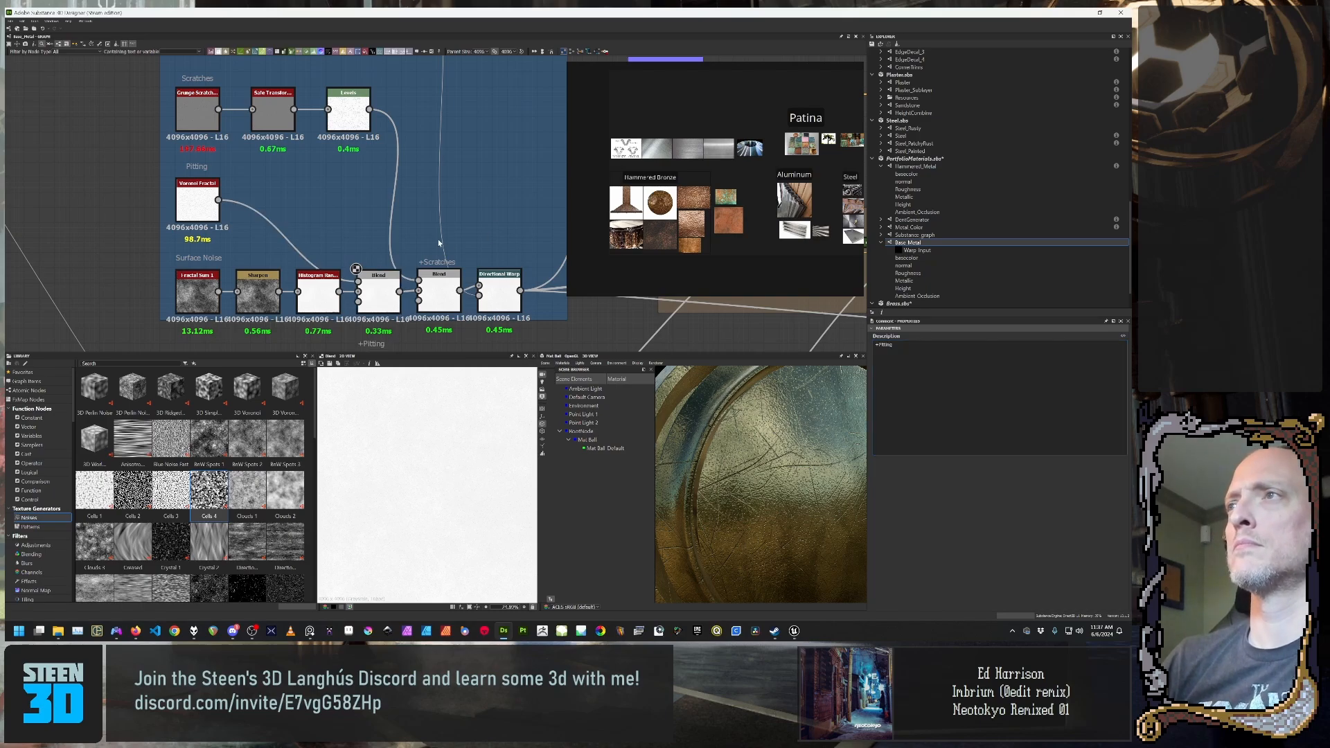
# Step: Move the "+Pitting" comment from below to just above the first Blend node in the Surface Noise row
pyautogui.doubleClick(365, 235)
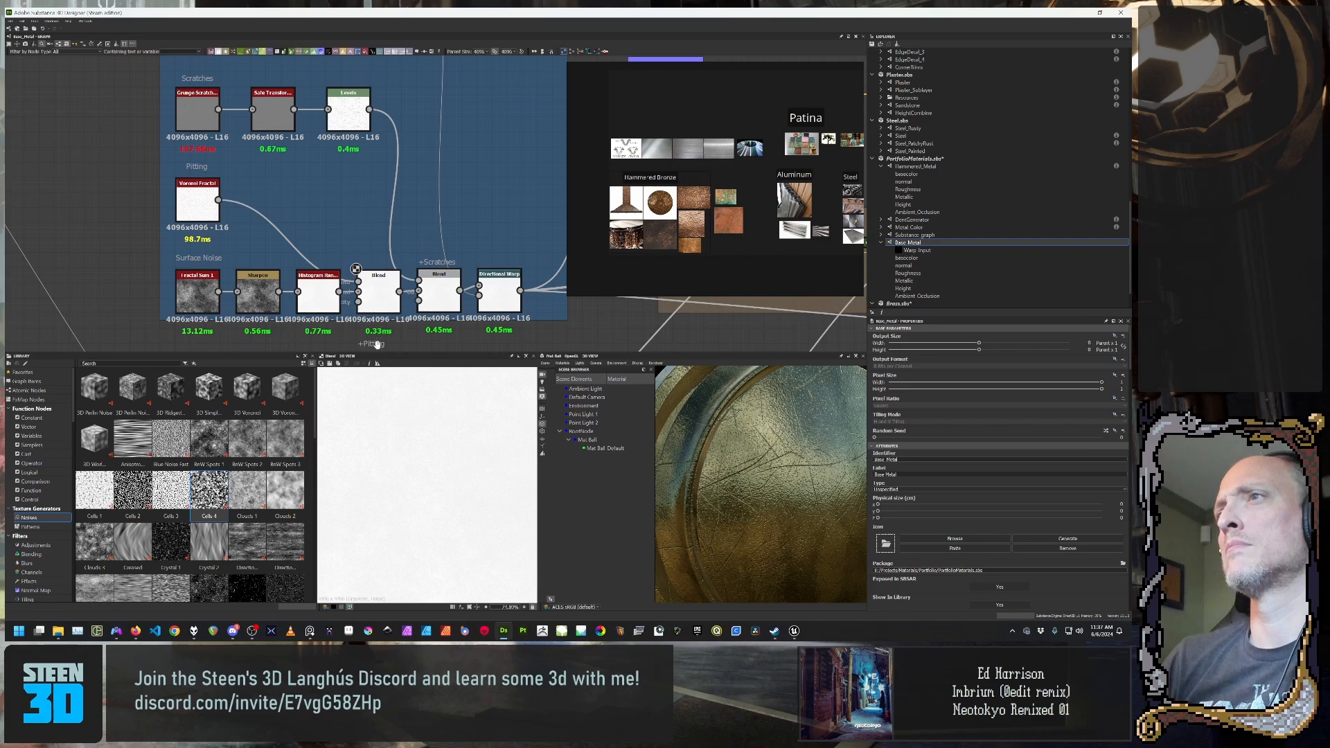
pyautogui.moveTo(377, 344); pyautogui.dragTo(384, 264)
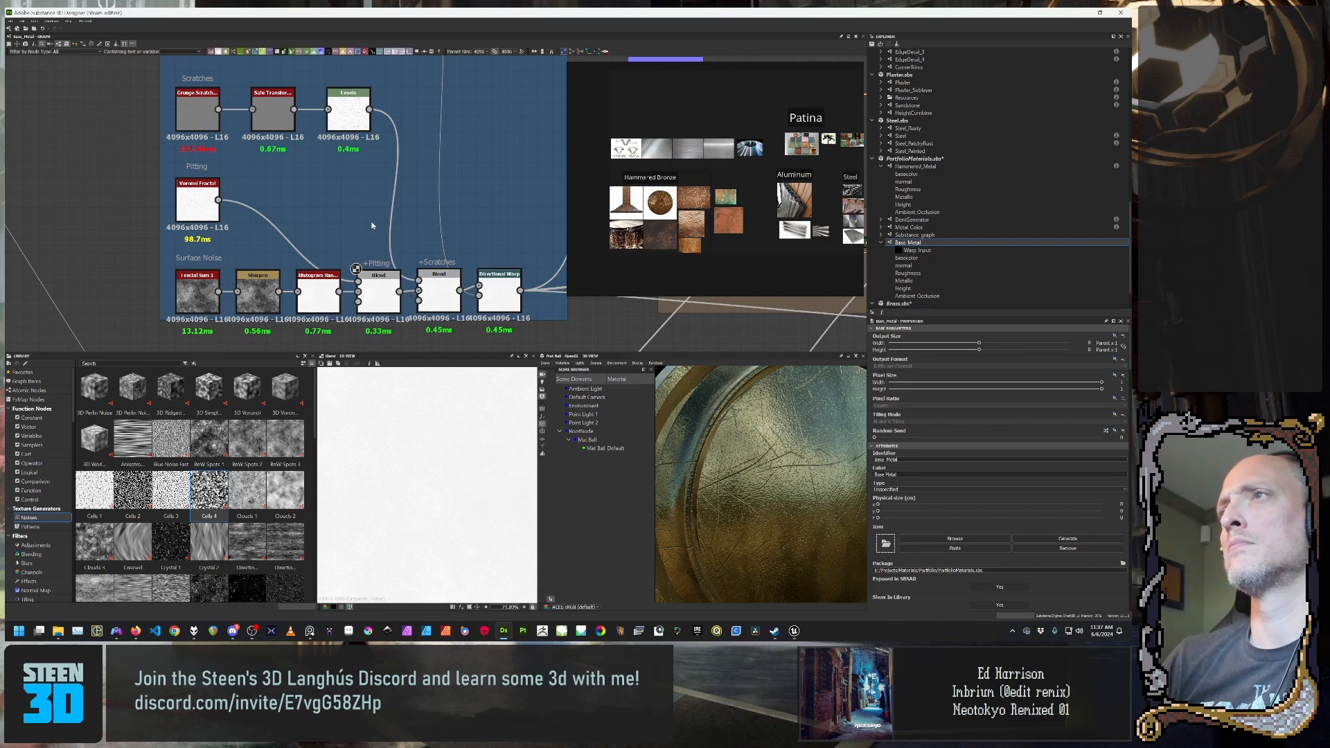
pyautogui.scroll(-2, 457, 288)
# Step: Preview the outputs of the Sharpen and Directional Warp nodes in the Surface Noise row of the Surface Imperfections frame
pyautogui.click(332, 296)
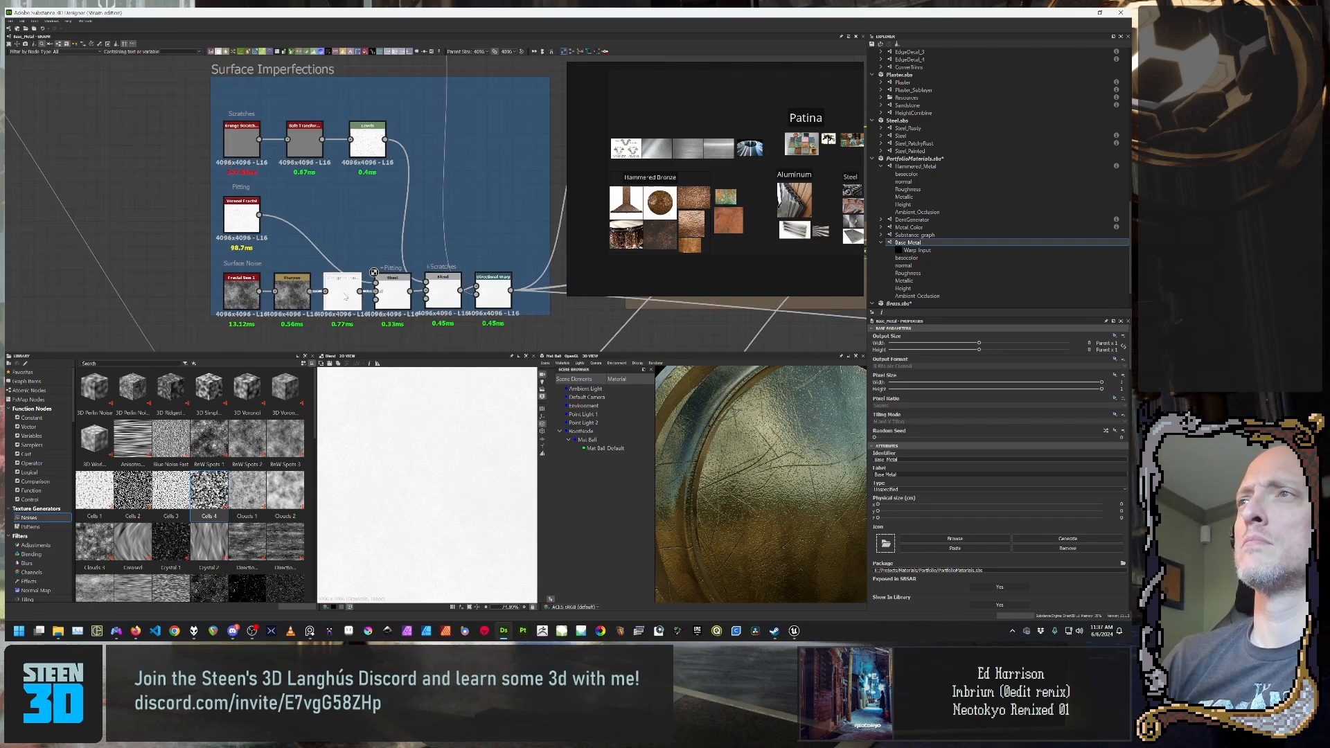
pyautogui.doubleClick(300, 302)
pyautogui.doubleClick(338, 297)
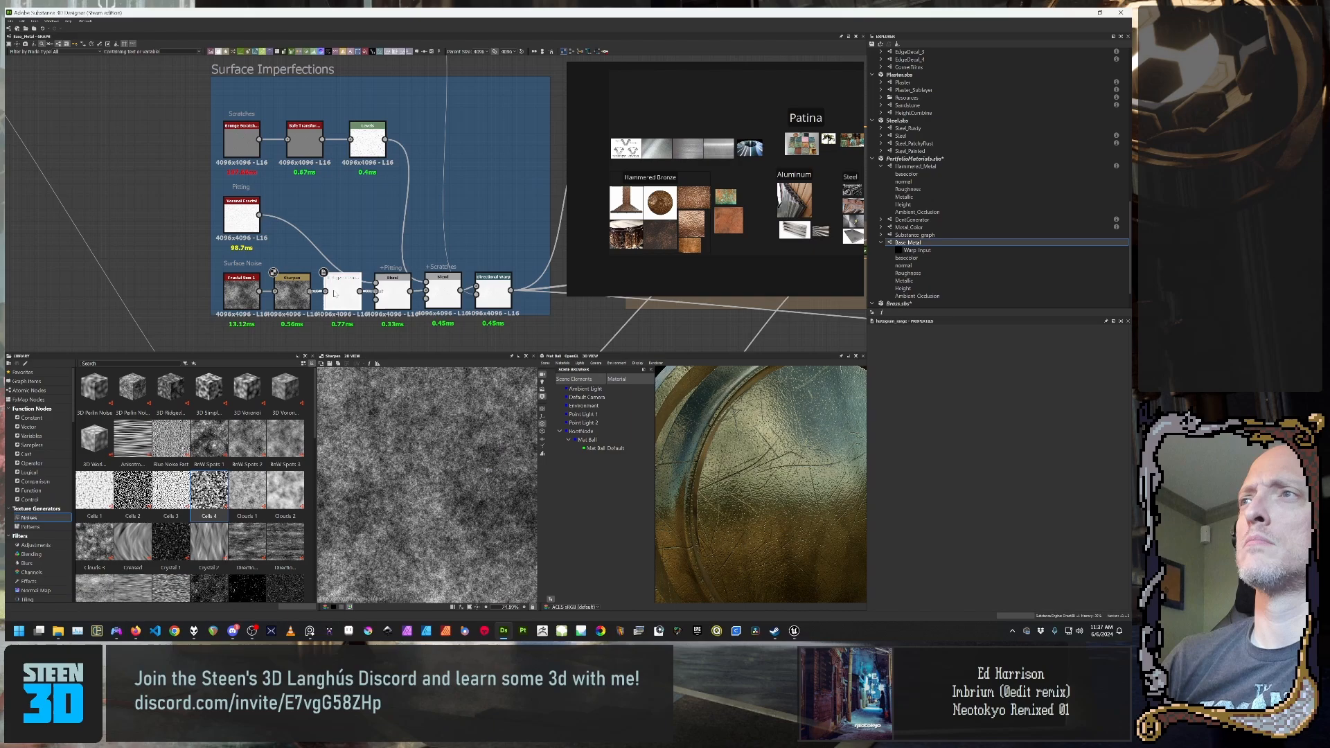
pyautogui.click(446, 292)
pyautogui.moveTo(446, 292); pyautogui.dragTo(318, 264, button='middle')
pyautogui.click(367, 266)
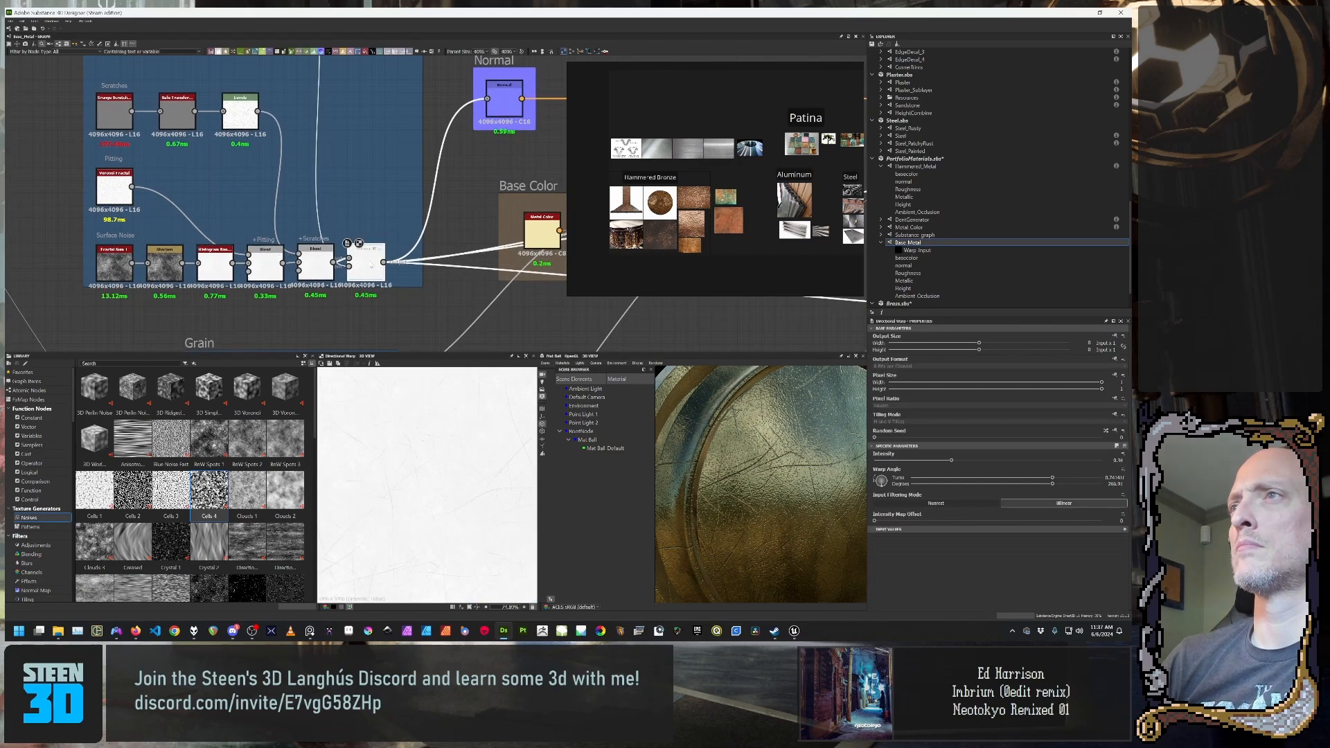
pyautogui.scroll(-2, 370, 265)
pyautogui.scroll(-2, 367, 265)
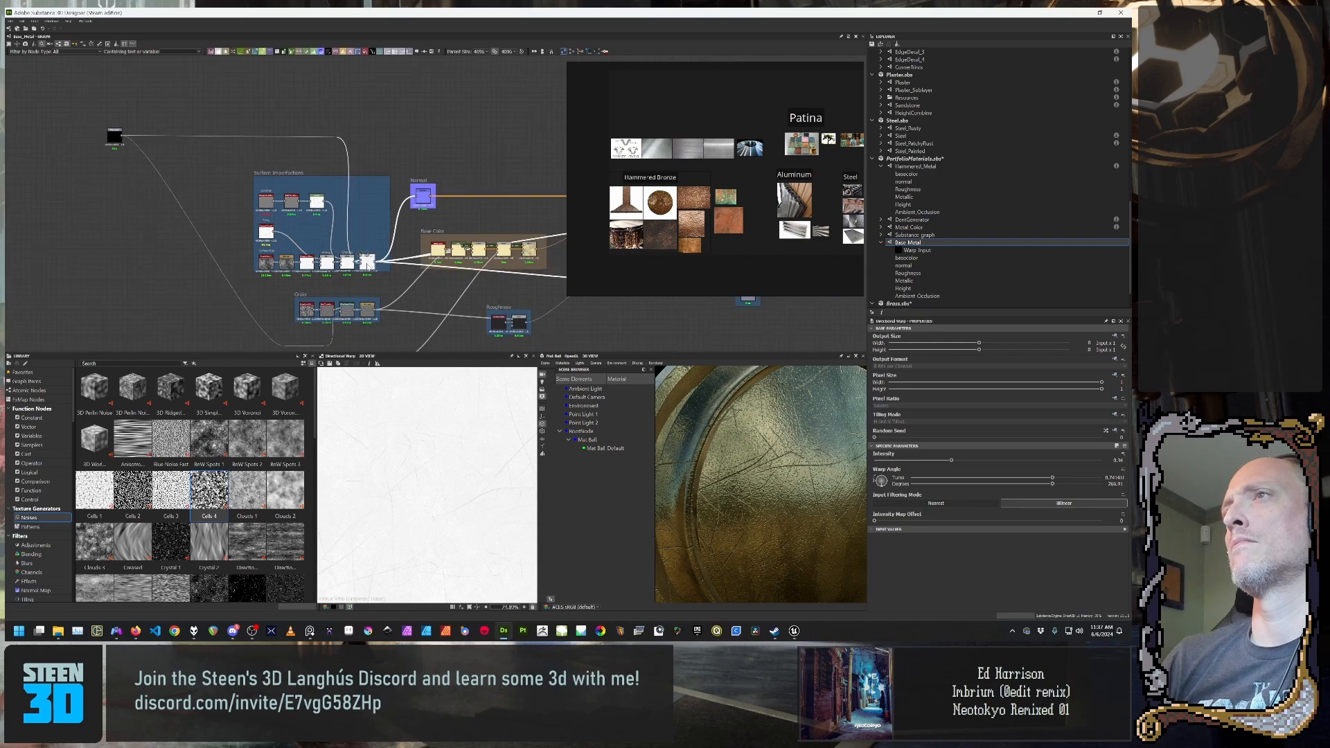
pyautogui.scroll(6, 367, 266)
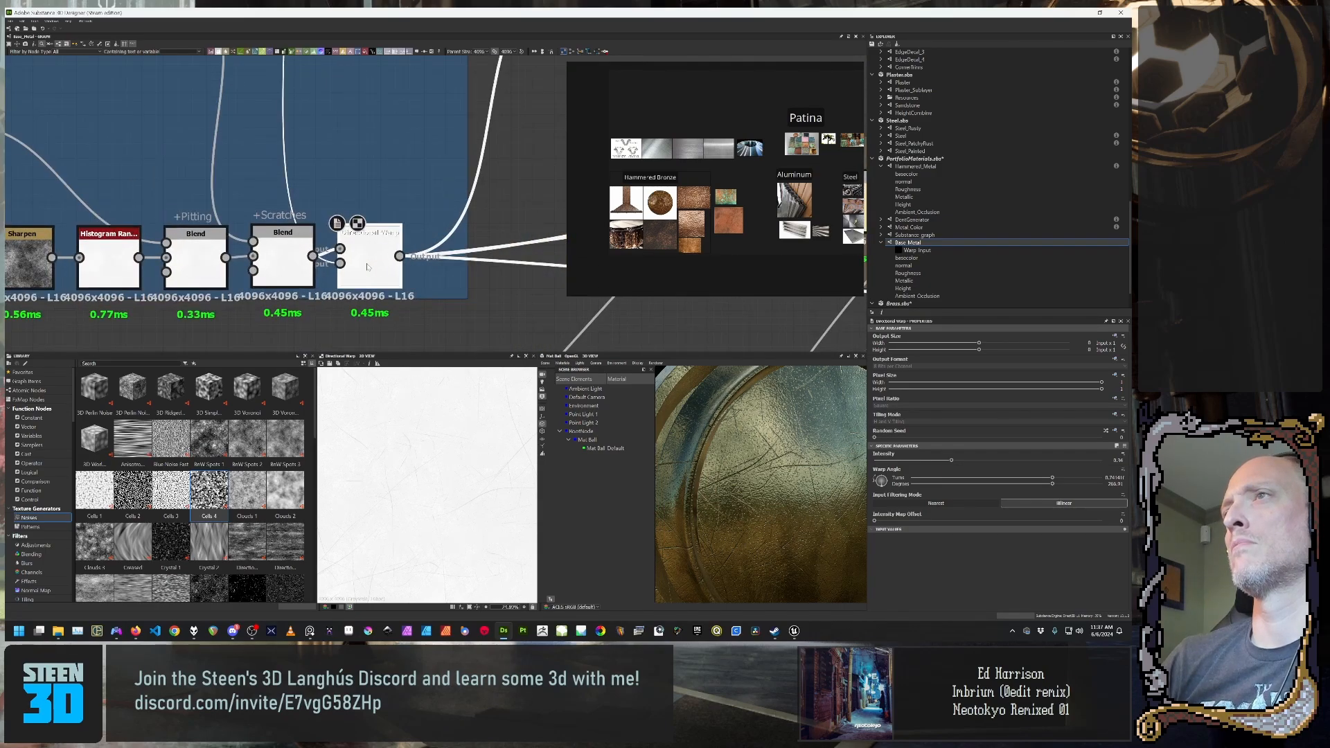
pyautogui.scroll(-1, 367, 266)
pyautogui.scroll(-2, 367, 267)
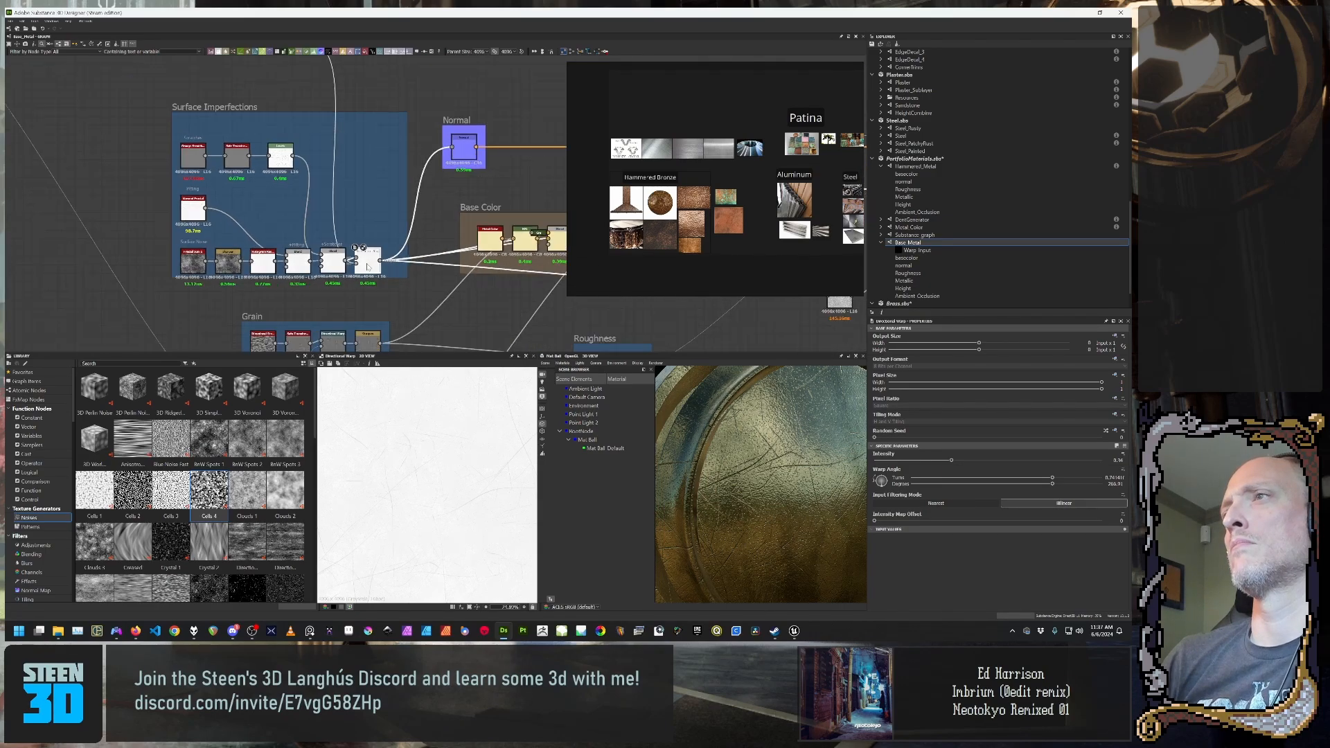
# Step: Slightly raise the Intensity of the Directional Warp node that ends the Surface Noise row
pyautogui.moveTo(367, 265); pyautogui.dragTo(386, 227, button='middle')
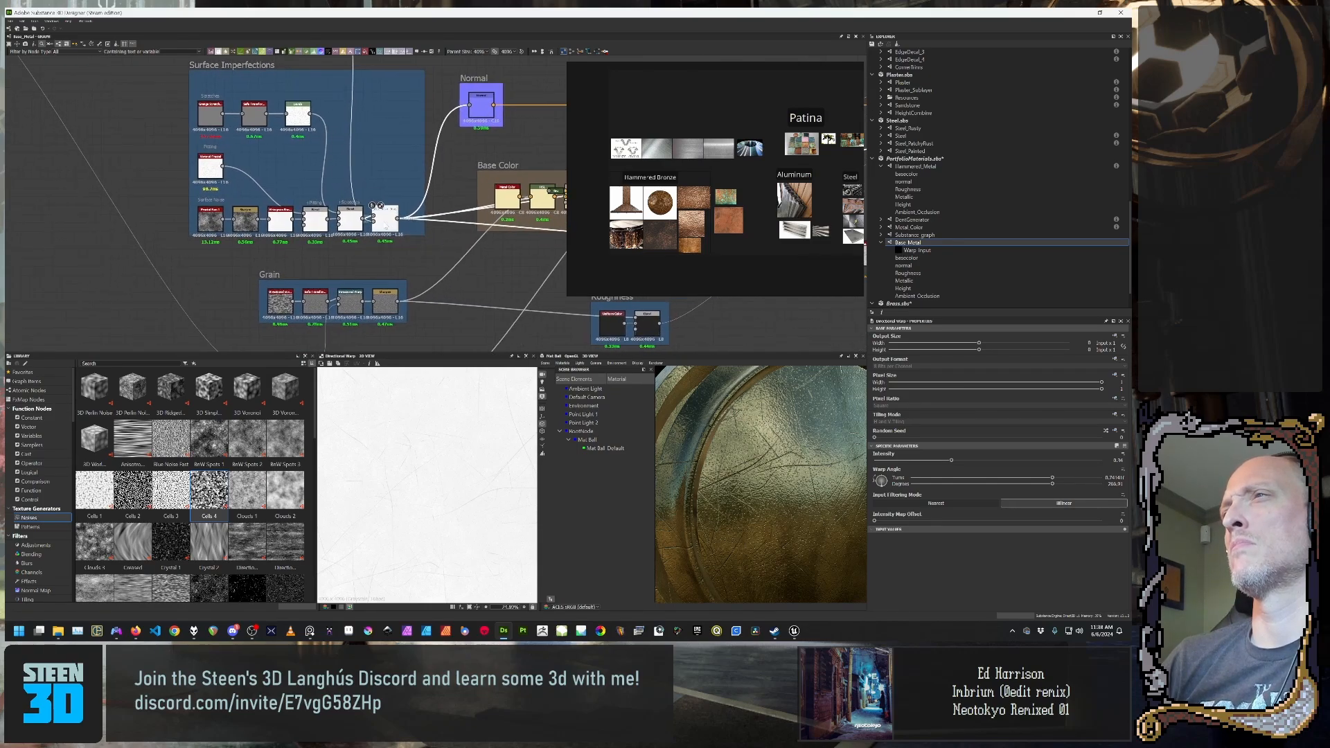
pyautogui.scroll(4, 386, 227)
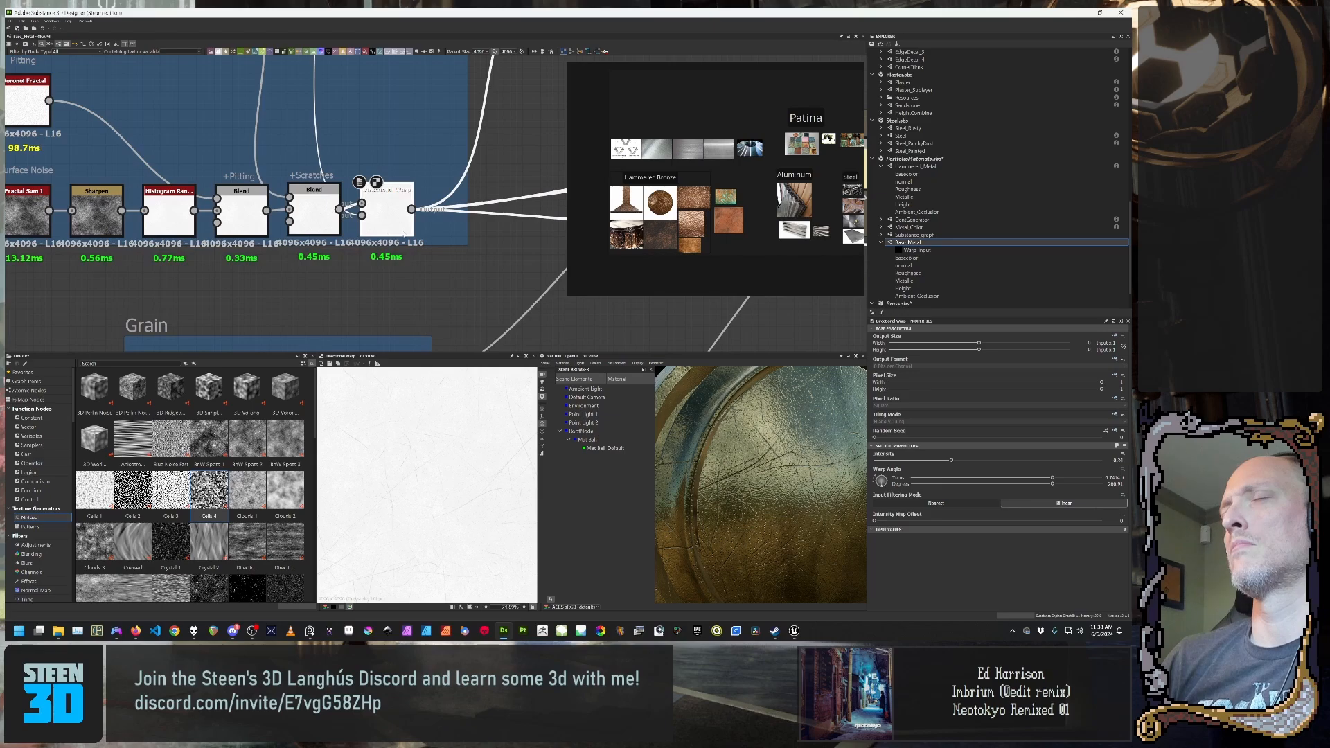
pyautogui.scroll(-3, 449, 268)
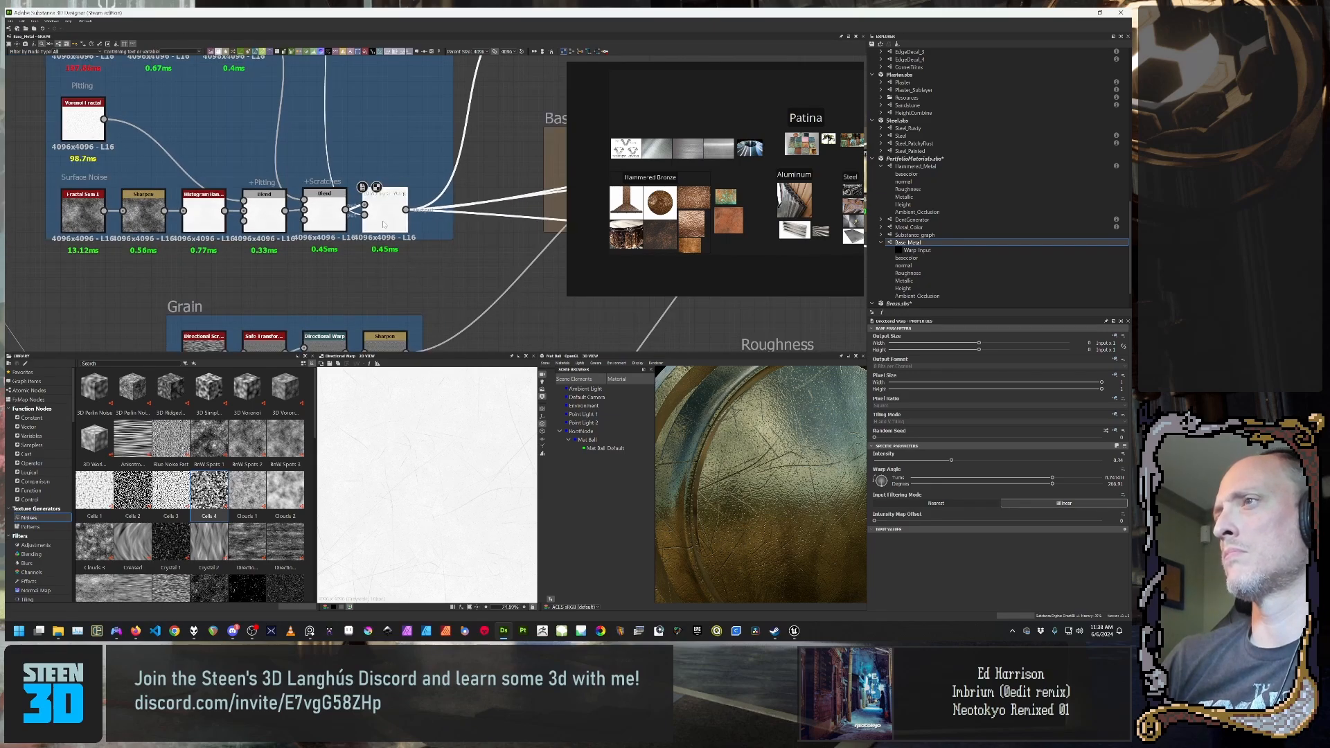
pyautogui.scroll(2, 381, 229)
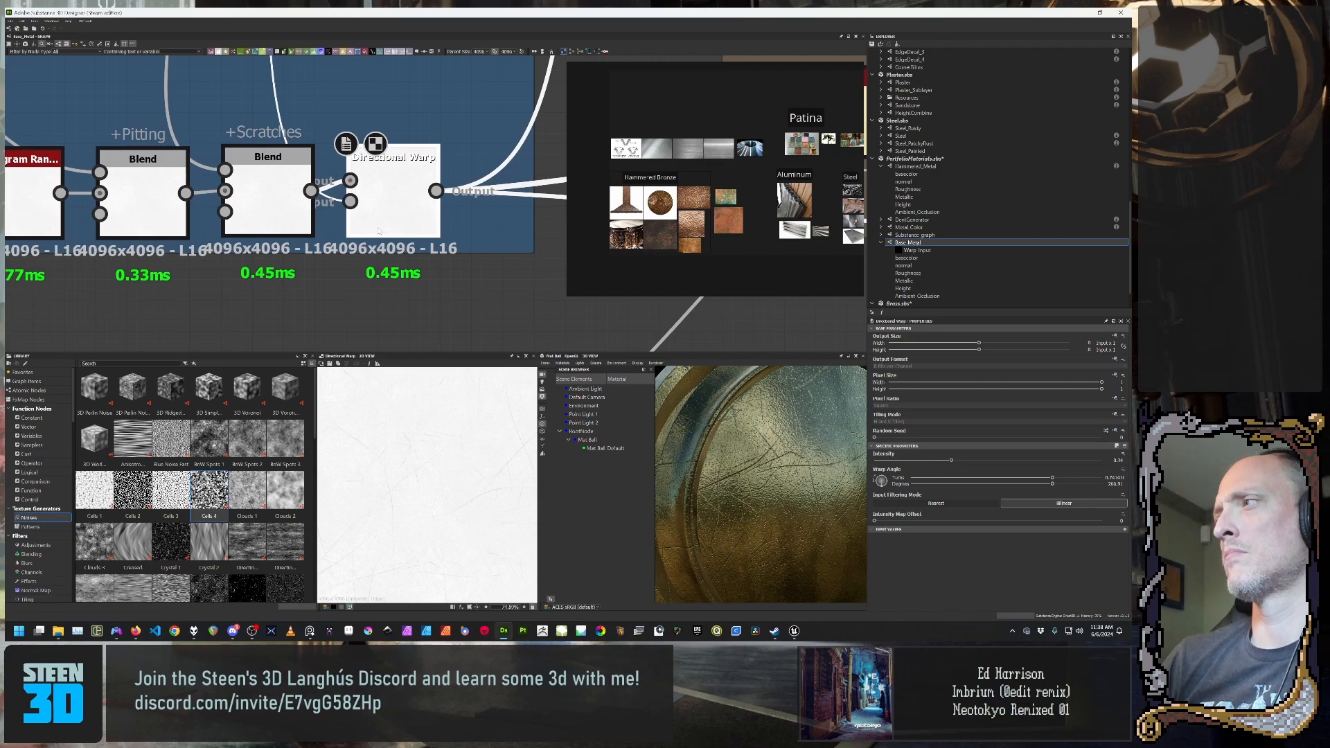
pyautogui.scroll(1, 378, 230)
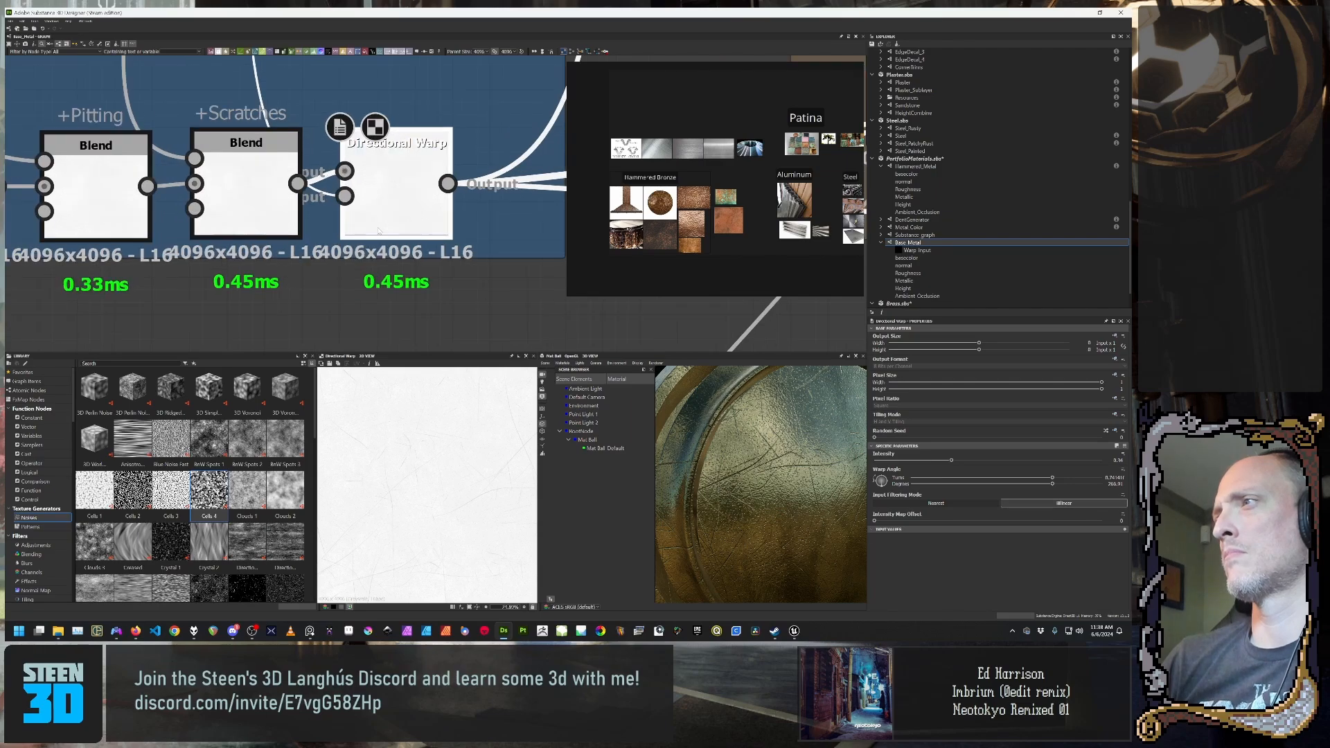
pyautogui.scroll(-1, 378, 231)
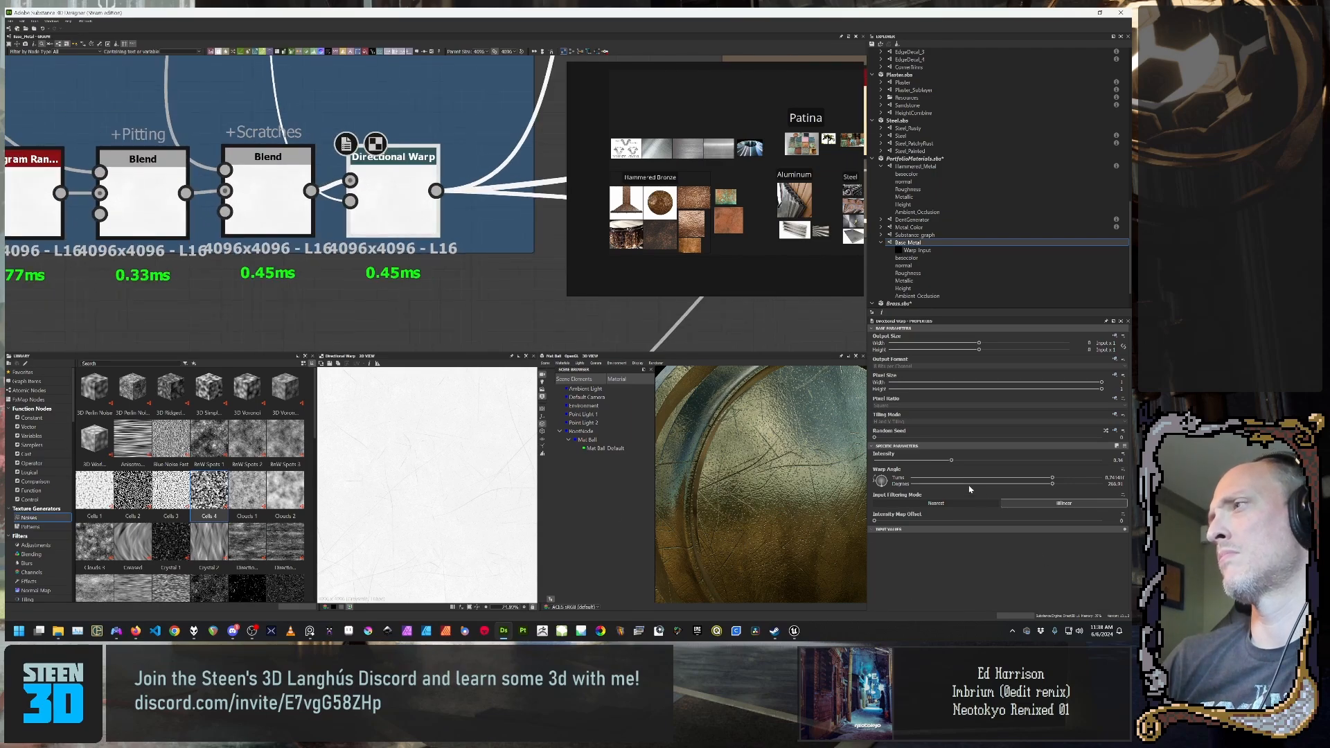
pyautogui.click(951, 461)
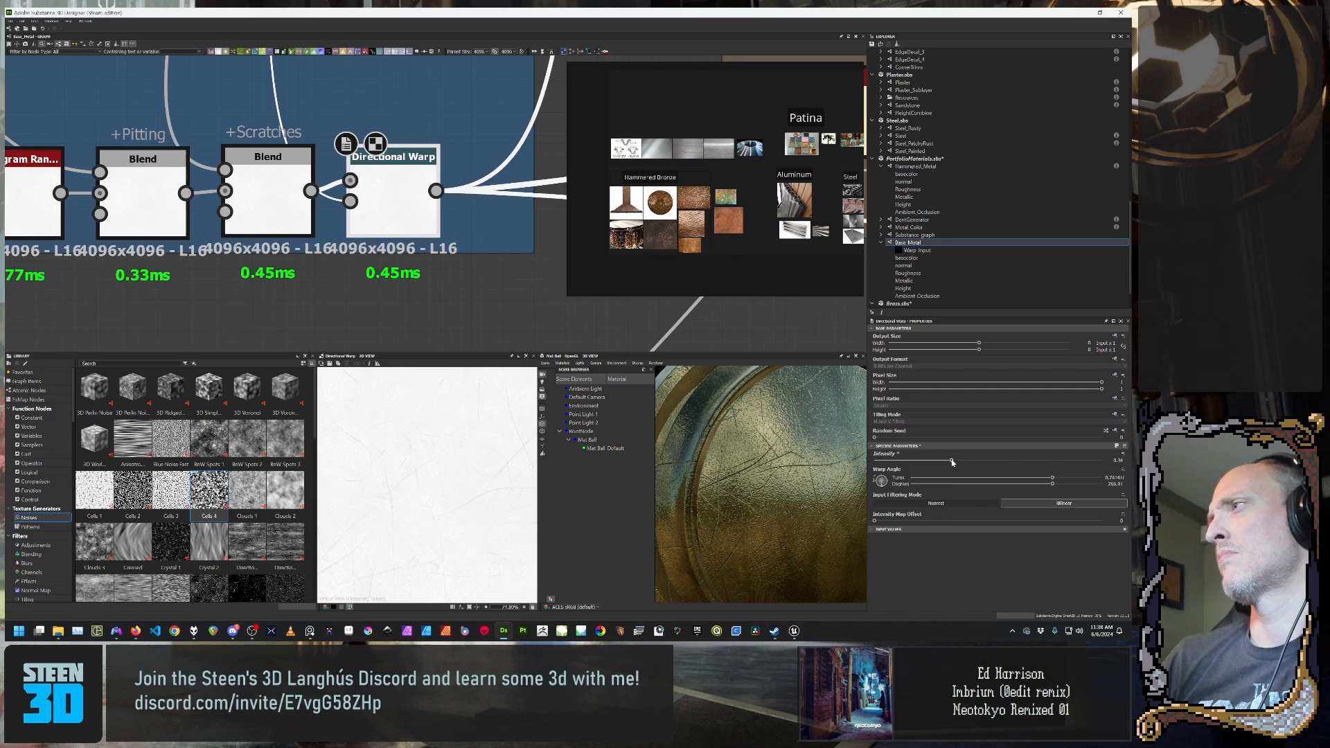
pyautogui.moveTo(950, 461); pyautogui.dragTo(953, 461)
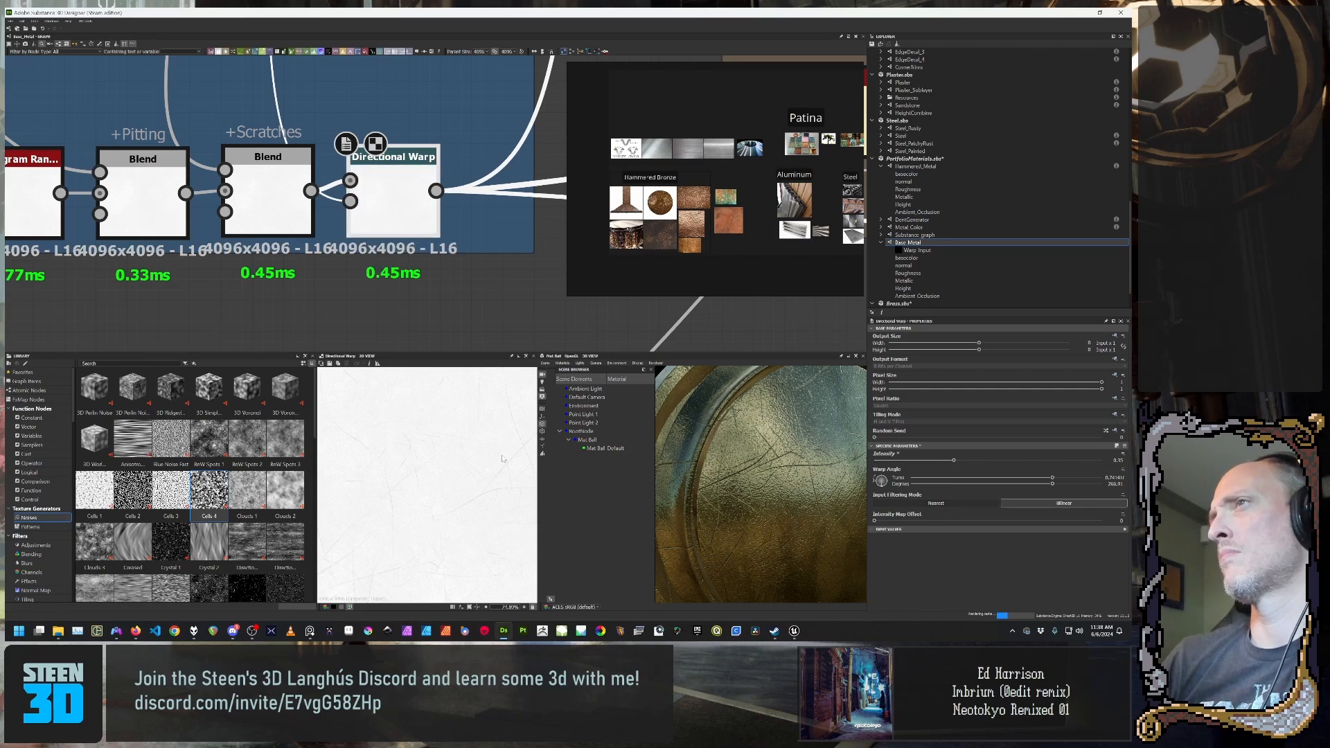
# Step: Preview the Safe Transform and Sharpen node outputs in the Grain frame
pyautogui.scroll(-1, 427, 294)
pyautogui.scroll(-4, 427, 294)
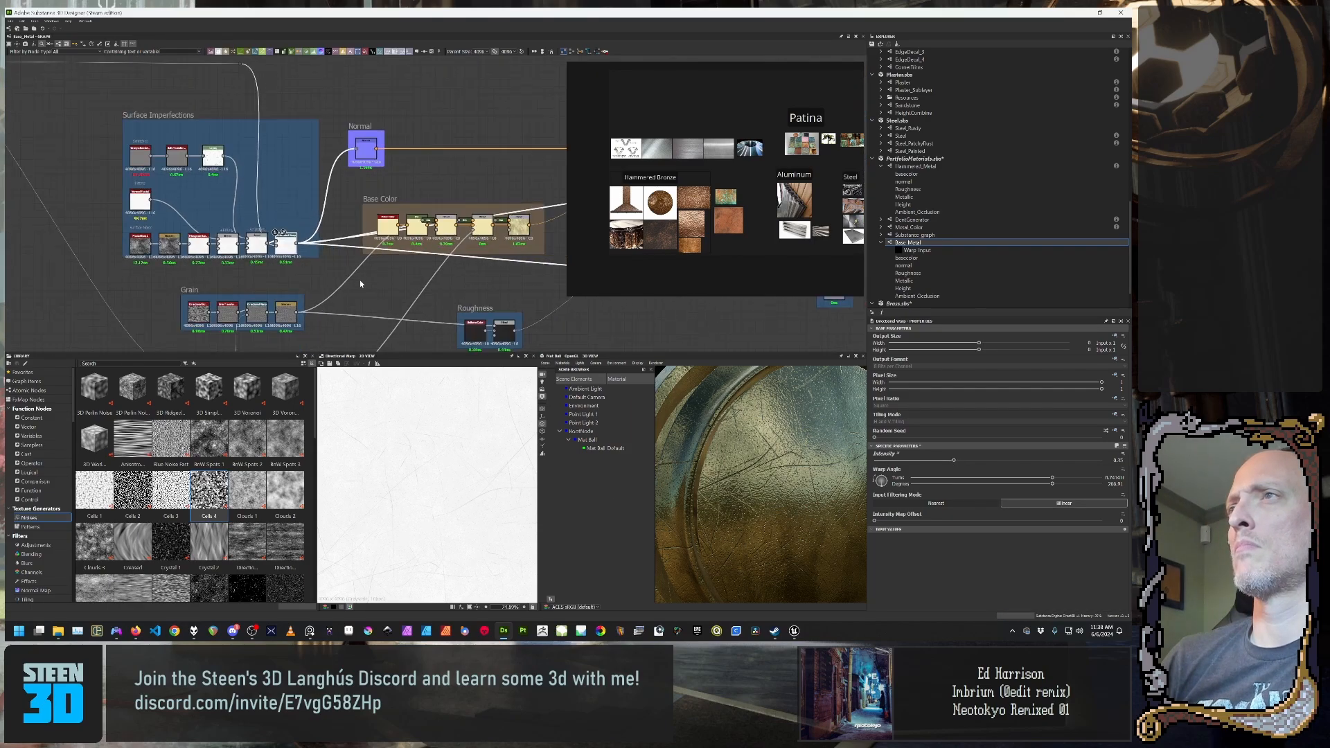
pyautogui.scroll(5, 318, 307)
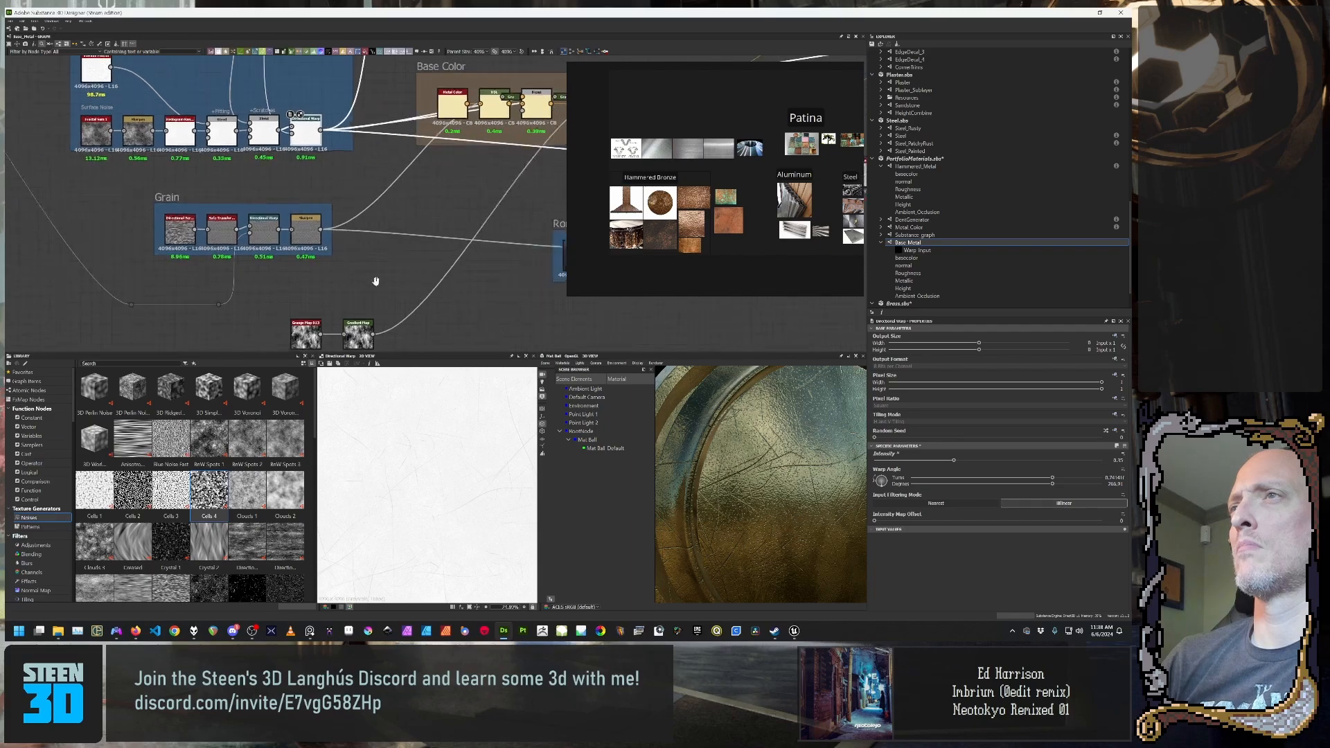
pyautogui.scroll(2, 413, 281)
pyautogui.moveTo(250, 170); pyautogui.dragTo(223, 239, button='middle')
pyautogui.doubleClick(224, 240)
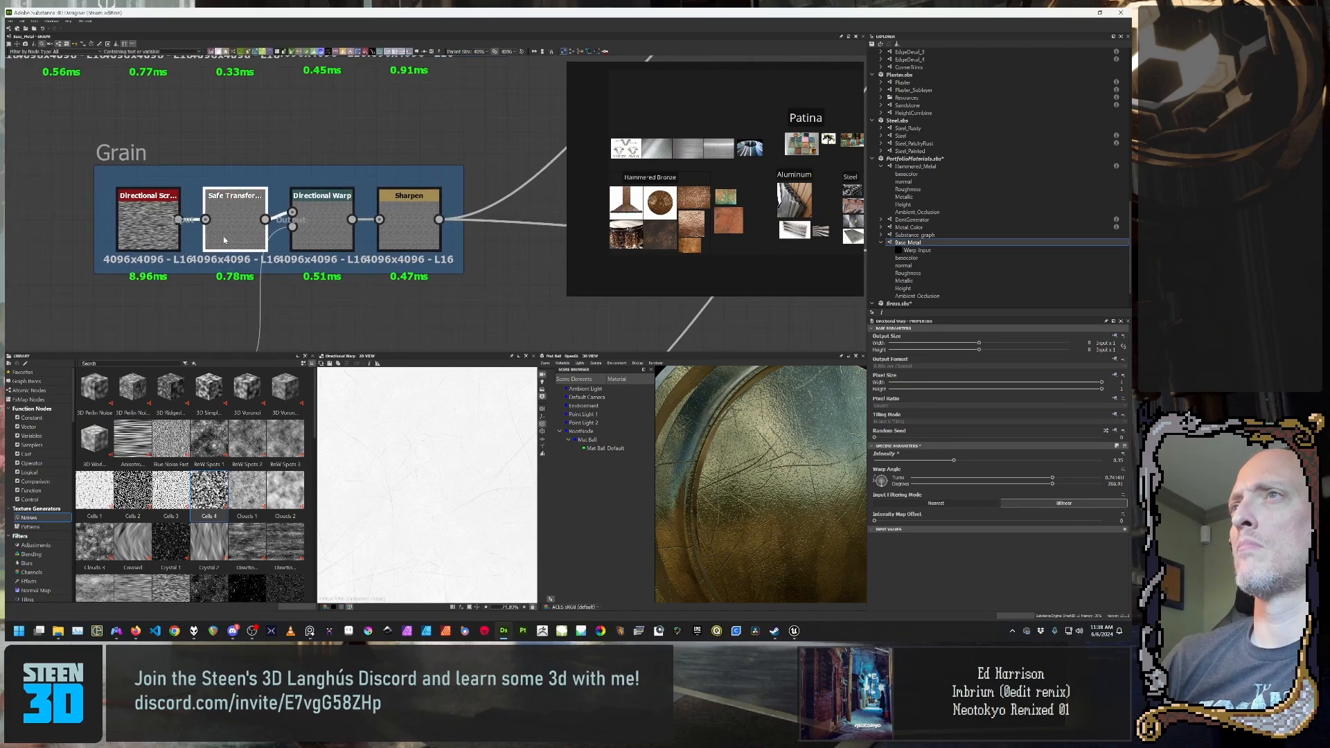
pyautogui.doubleClick(417, 226)
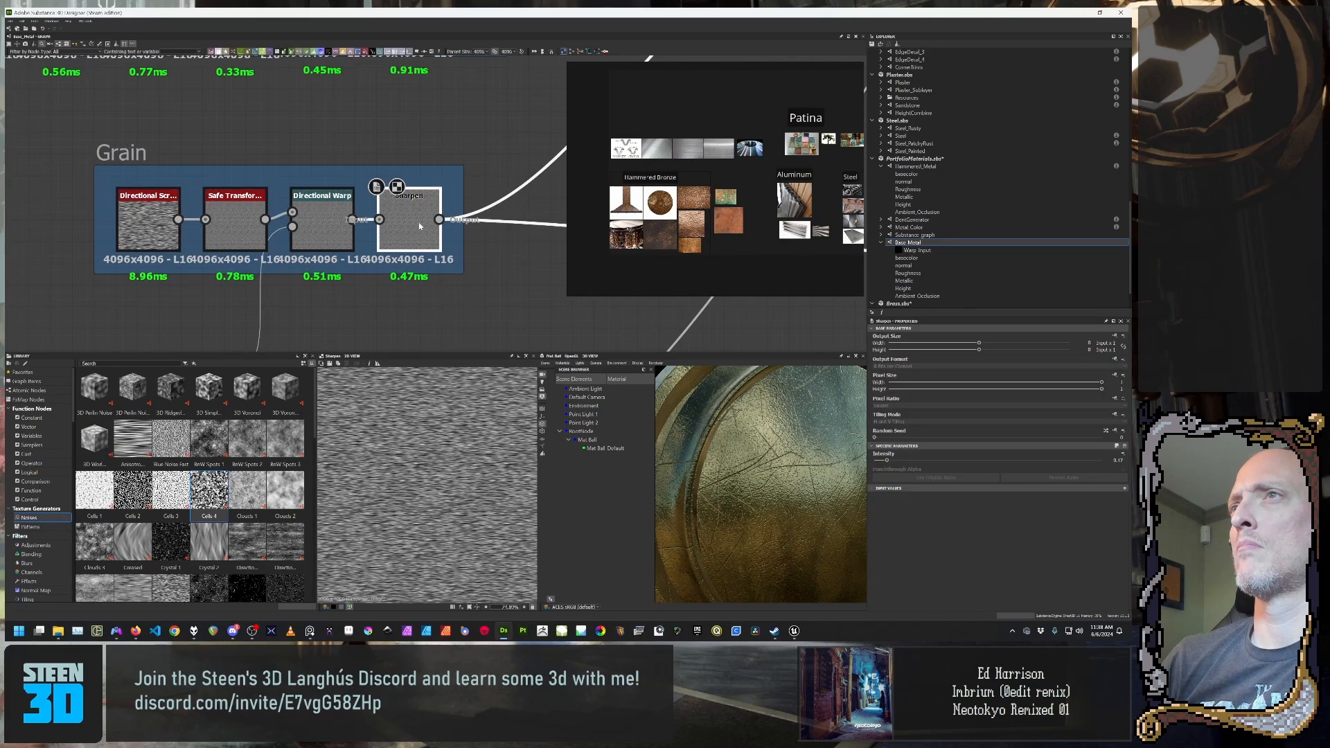
pyautogui.scroll(-4, 386, 276)
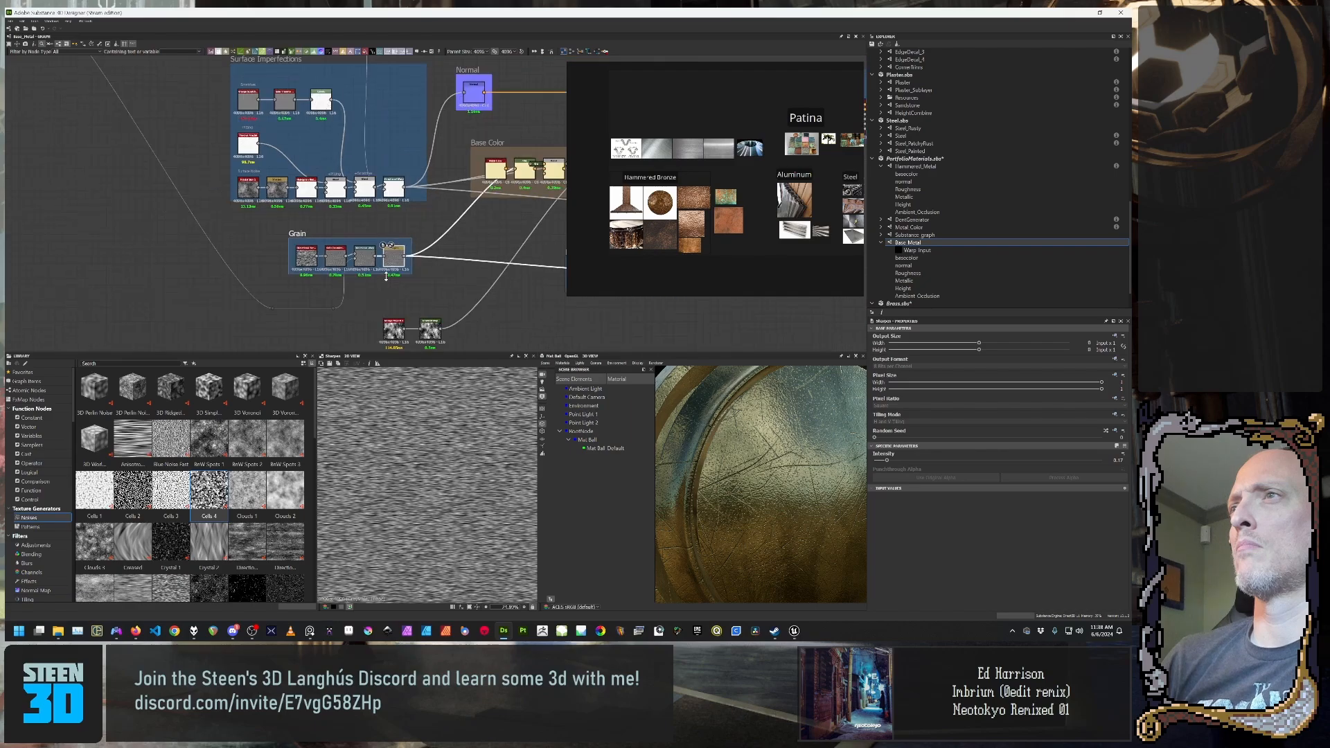
pyautogui.scroll(3, 356, 285)
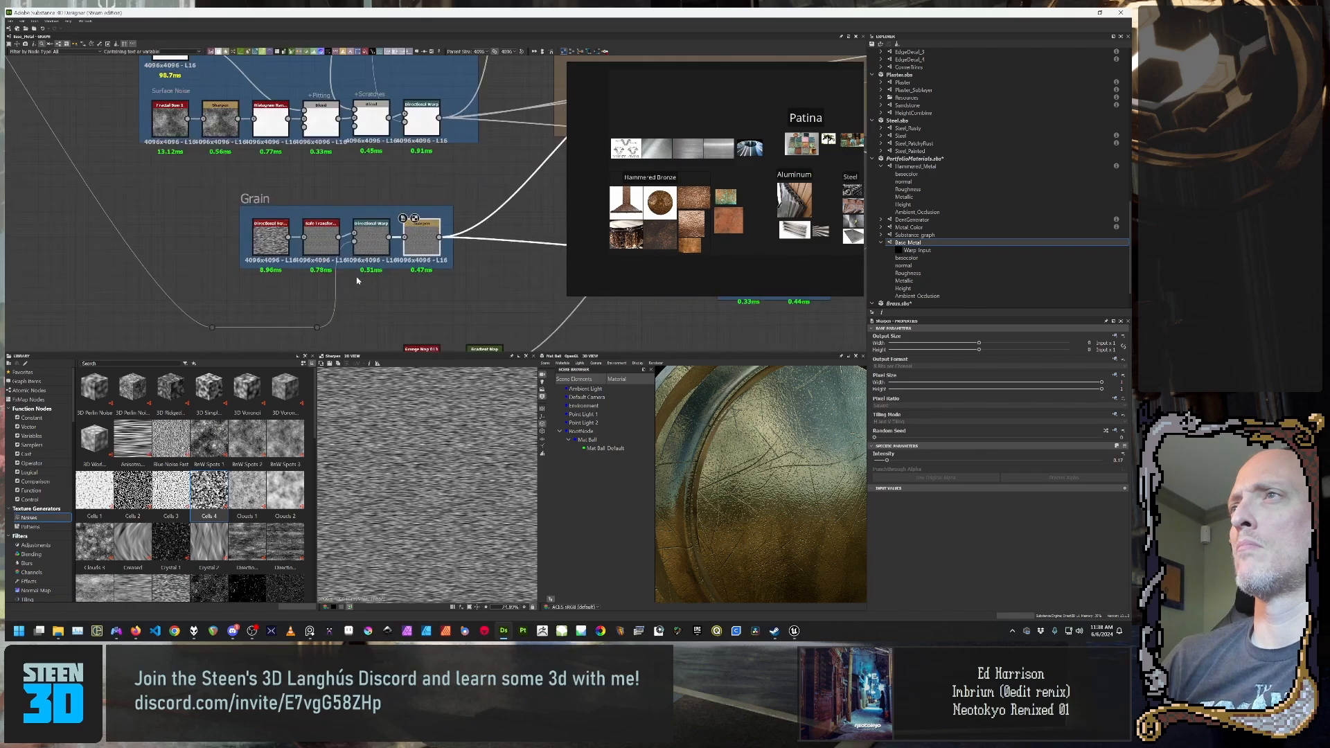
# Step: Inspect the Grain output's connections to Base Color and Roughness, and view the material ball from another angle
pyautogui.moveTo(468, 282); pyautogui.dragTo(226, 282, button='middle')
pyautogui.scroll(-1, 225, 282)
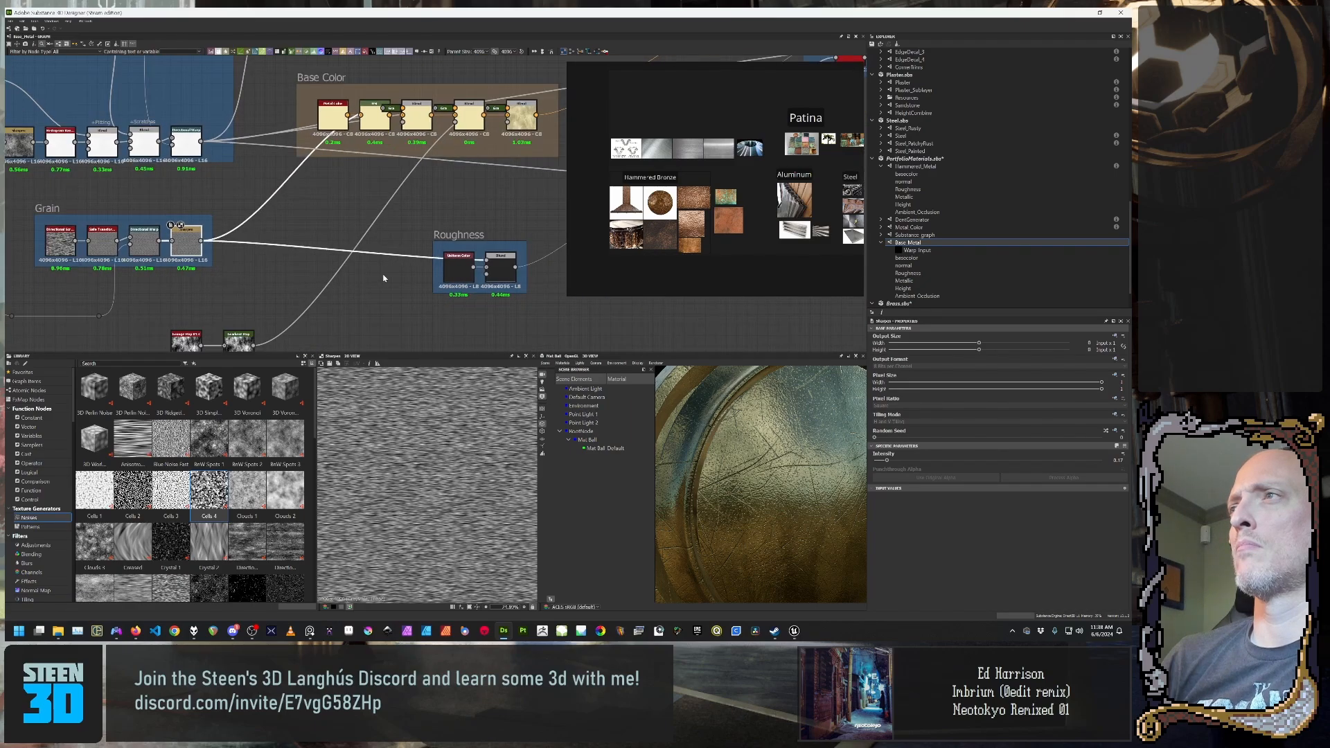
pyautogui.moveTo(403, 277); pyautogui.dragTo(240, 263, button='middle')
pyautogui.scroll(2, 239, 263)
pyautogui.scroll(1, 239, 264)
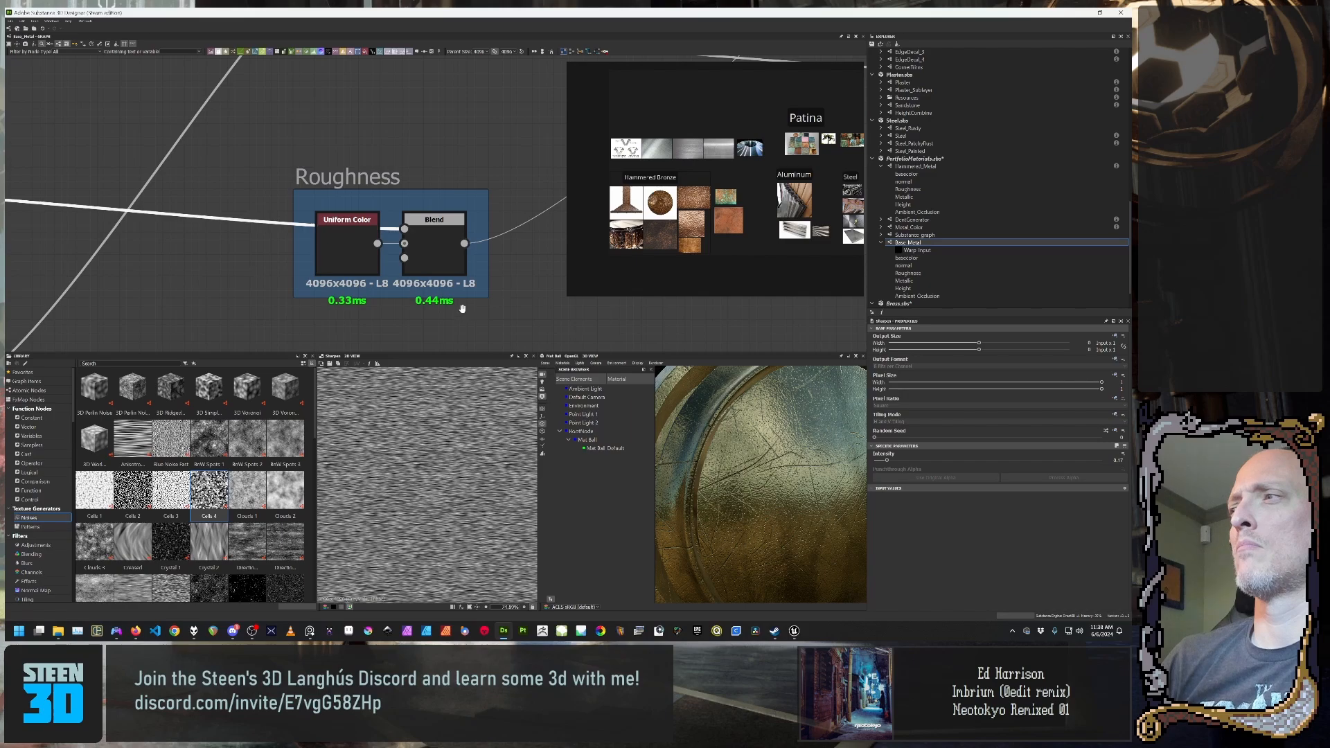
pyautogui.moveTo(462, 309); pyautogui.dragTo(325, 282, button='middle')
pyautogui.moveTo(738, 516); pyautogui.dragTo(833, 512)
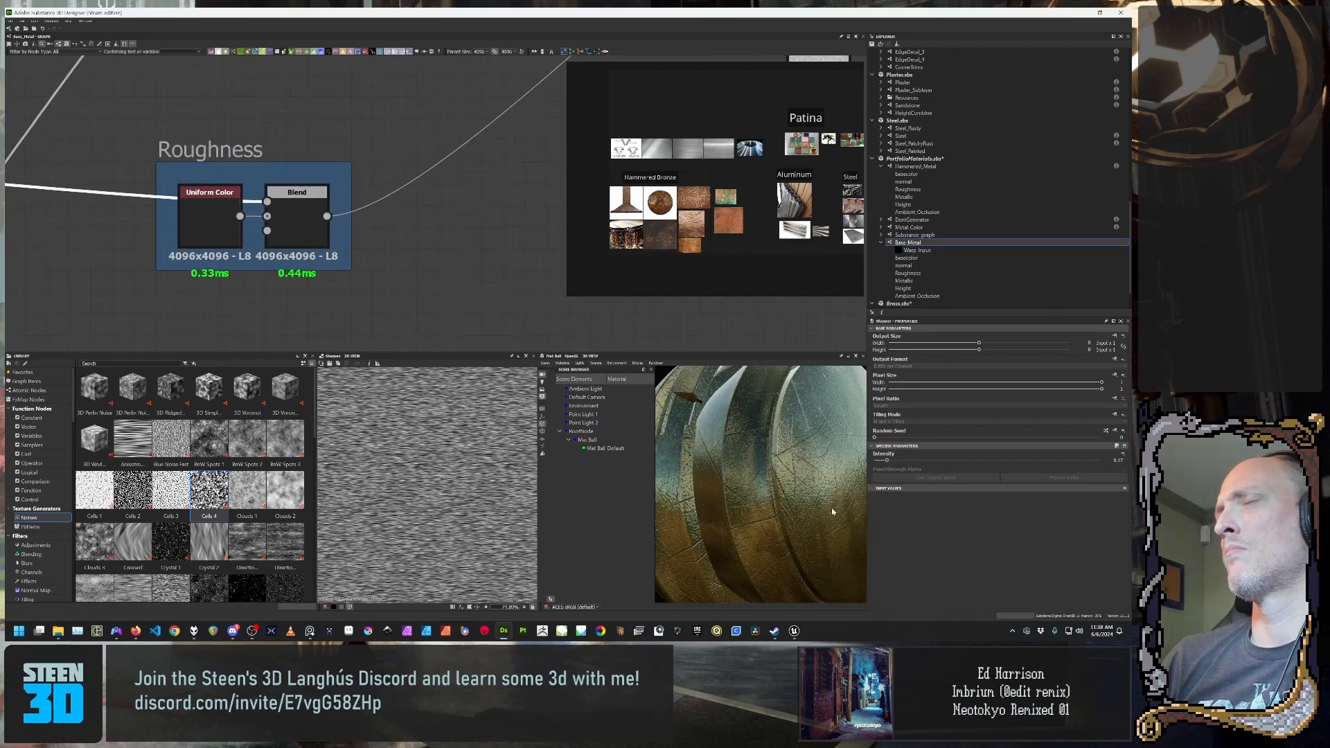
# Step: Set the Opacity of the "+Pitting" Blend node to 0.05 and check the surface on the material ball
pyautogui.scroll(-6, 303, 251)
pyautogui.moveTo(152, 200); pyautogui.dragTo(344, 220, button='middle')
pyautogui.scroll(3, 345, 219)
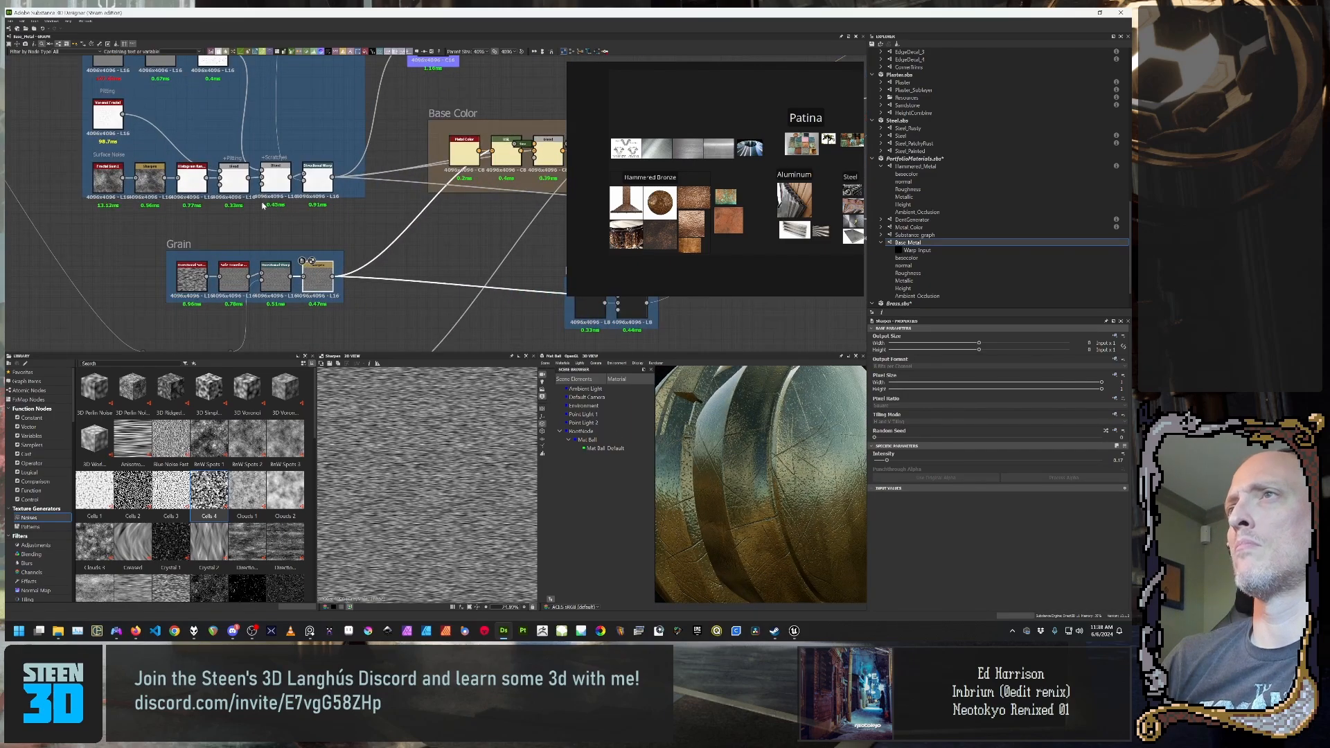
pyautogui.scroll(2, 263, 205)
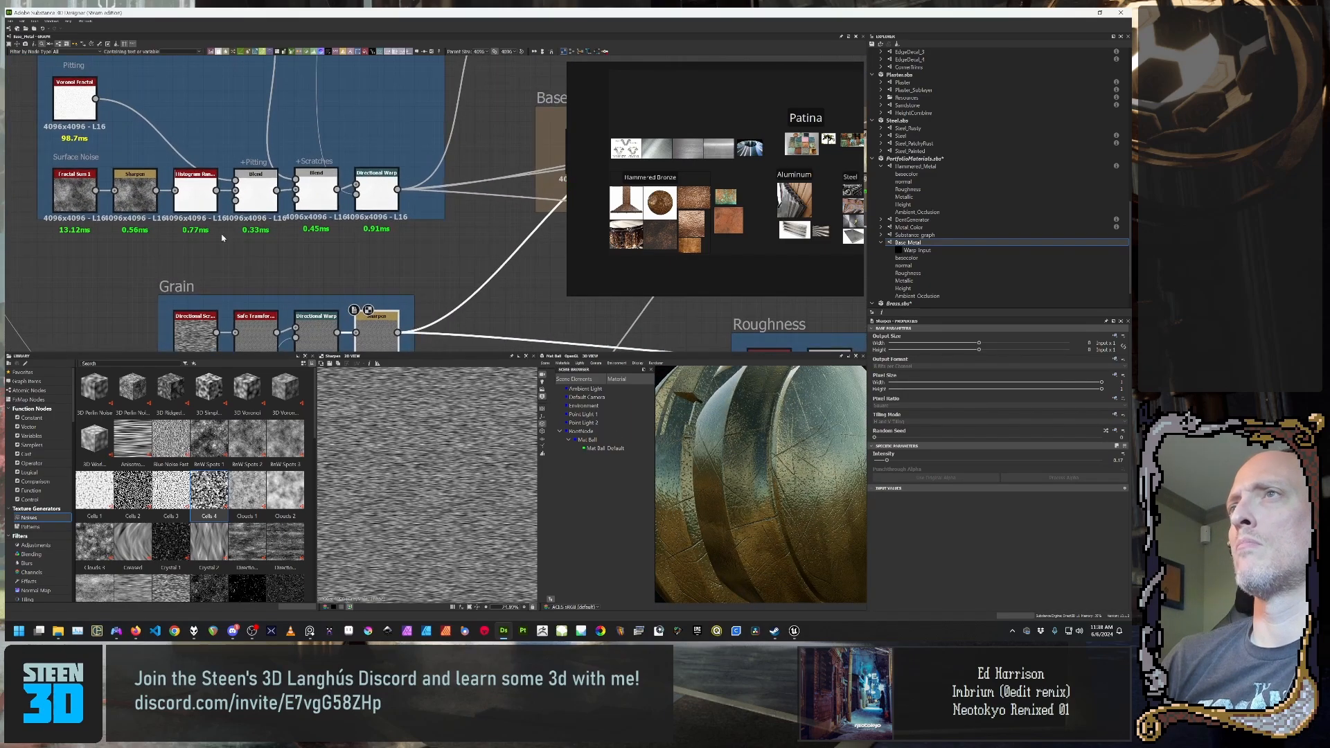
pyautogui.doubleClick(258, 201)
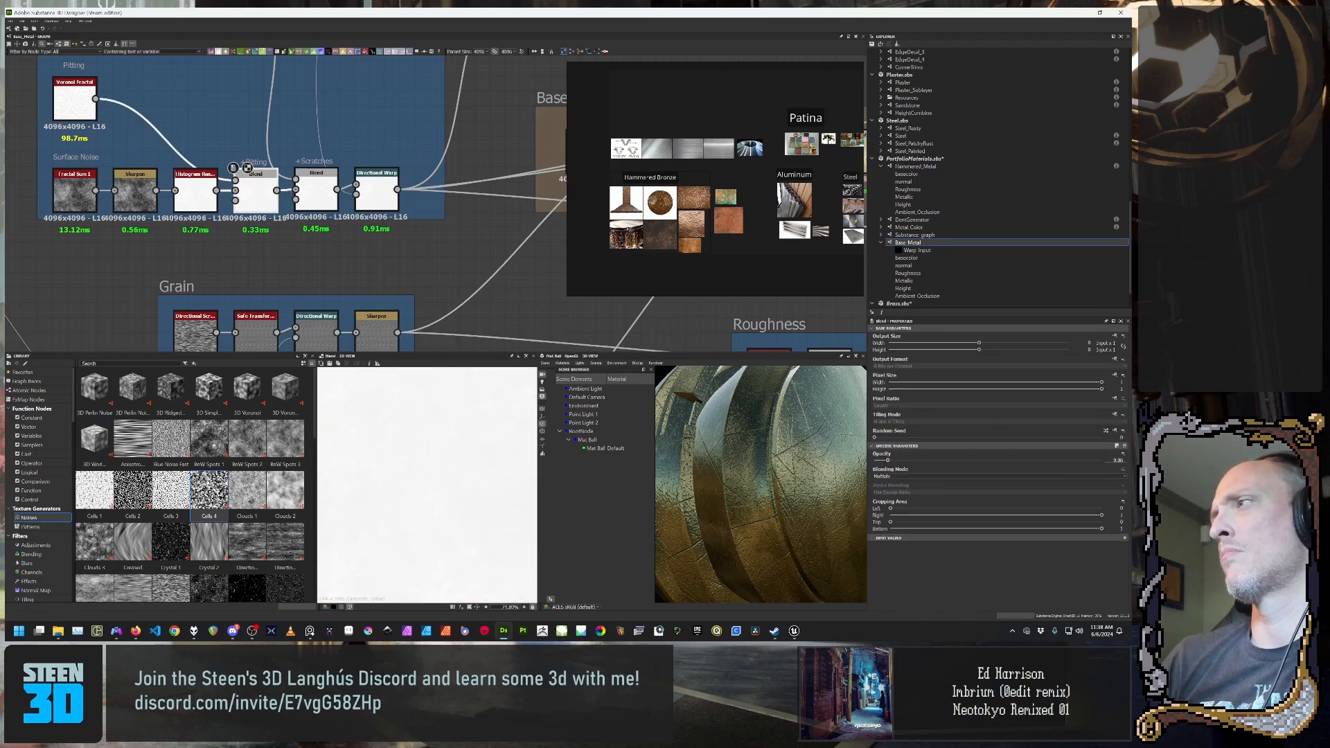
pyautogui.write('.05')
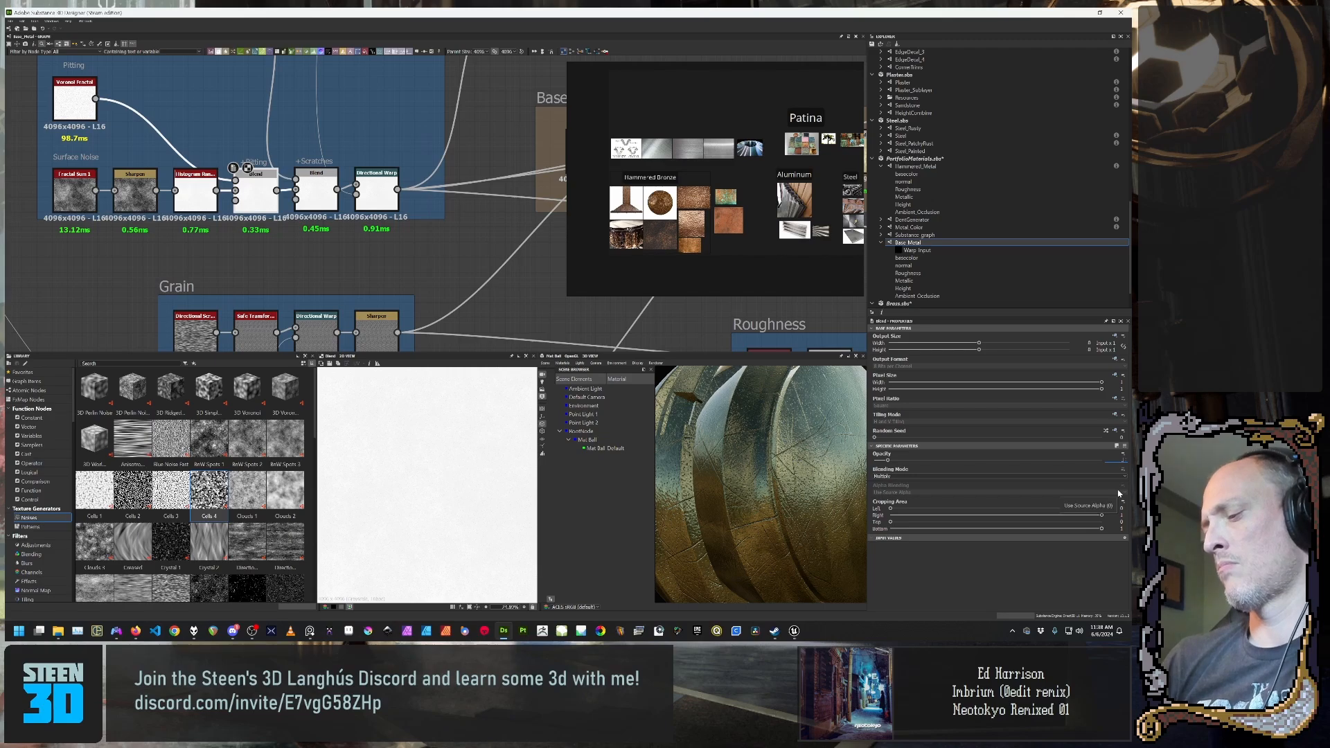
pyautogui.press('Return')
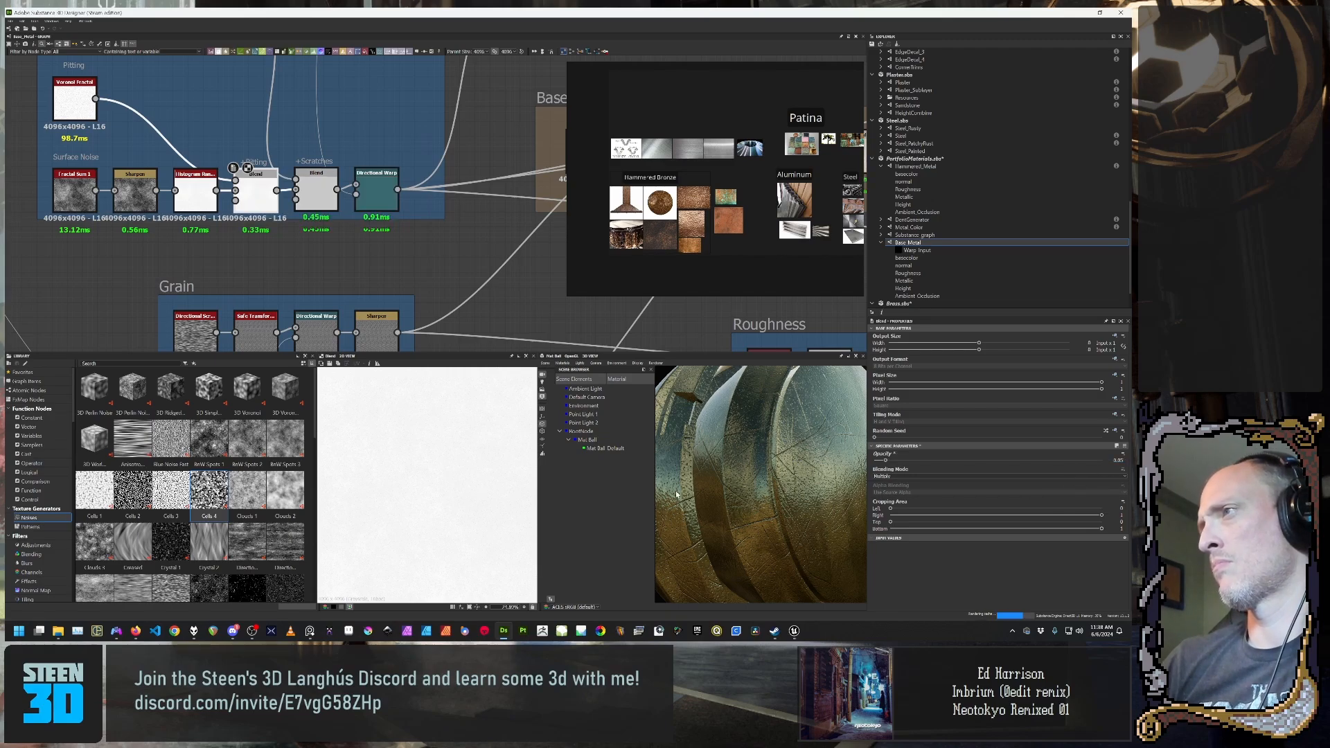
pyautogui.moveTo(732, 493); pyautogui.dragTo(681, 491)
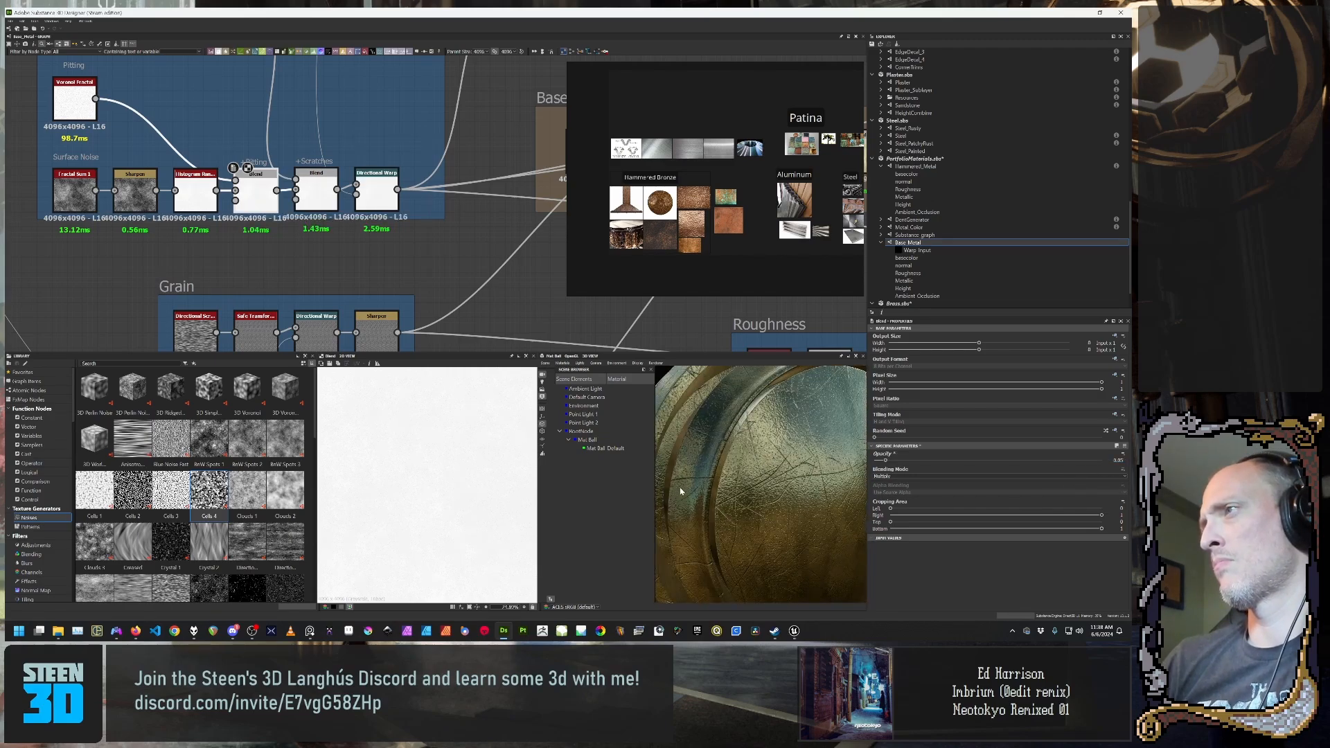
pyautogui.moveTo(528, 297); pyautogui.dragTo(488, 269, button='middle')
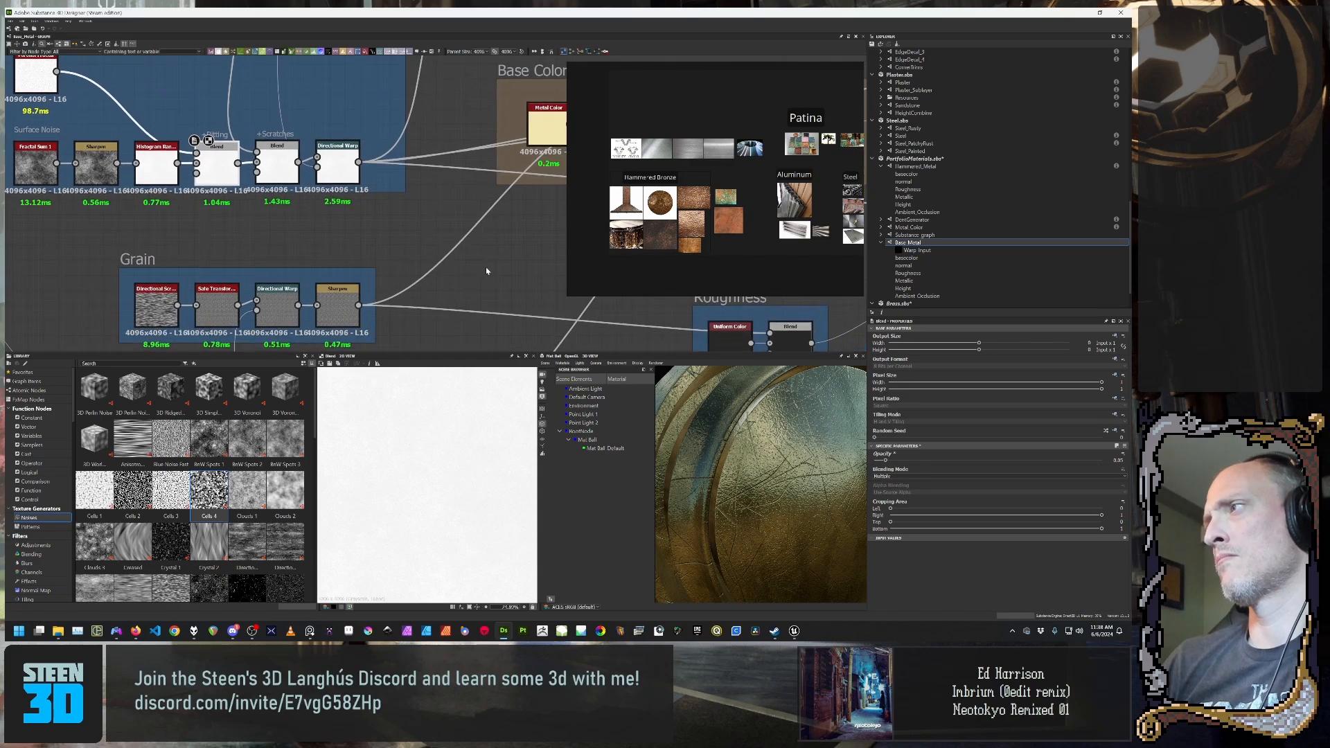
pyautogui.scroll(-1, 487, 269)
pyautogui.rightClick(508, 271)
pyautogui.click(441, 267)
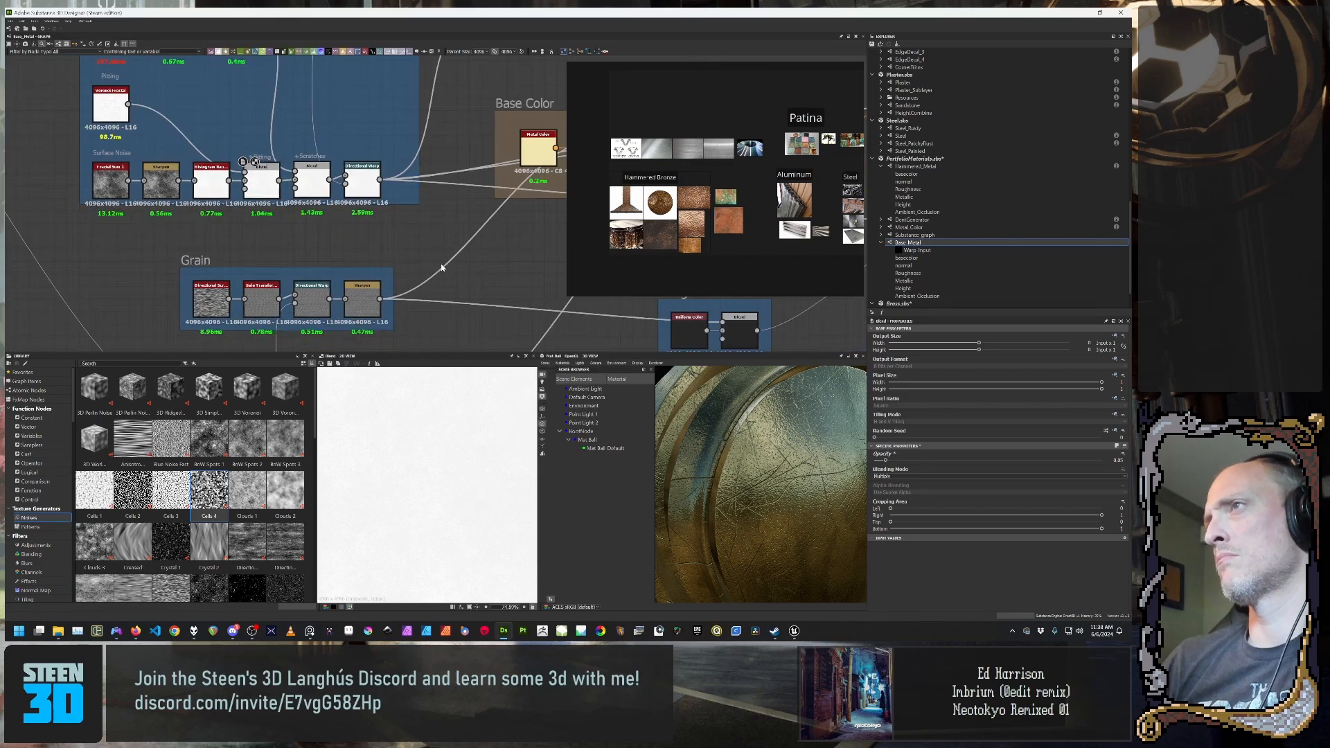
pyautogui.click(1122, 455)
pyautogui.click(1118, 462)
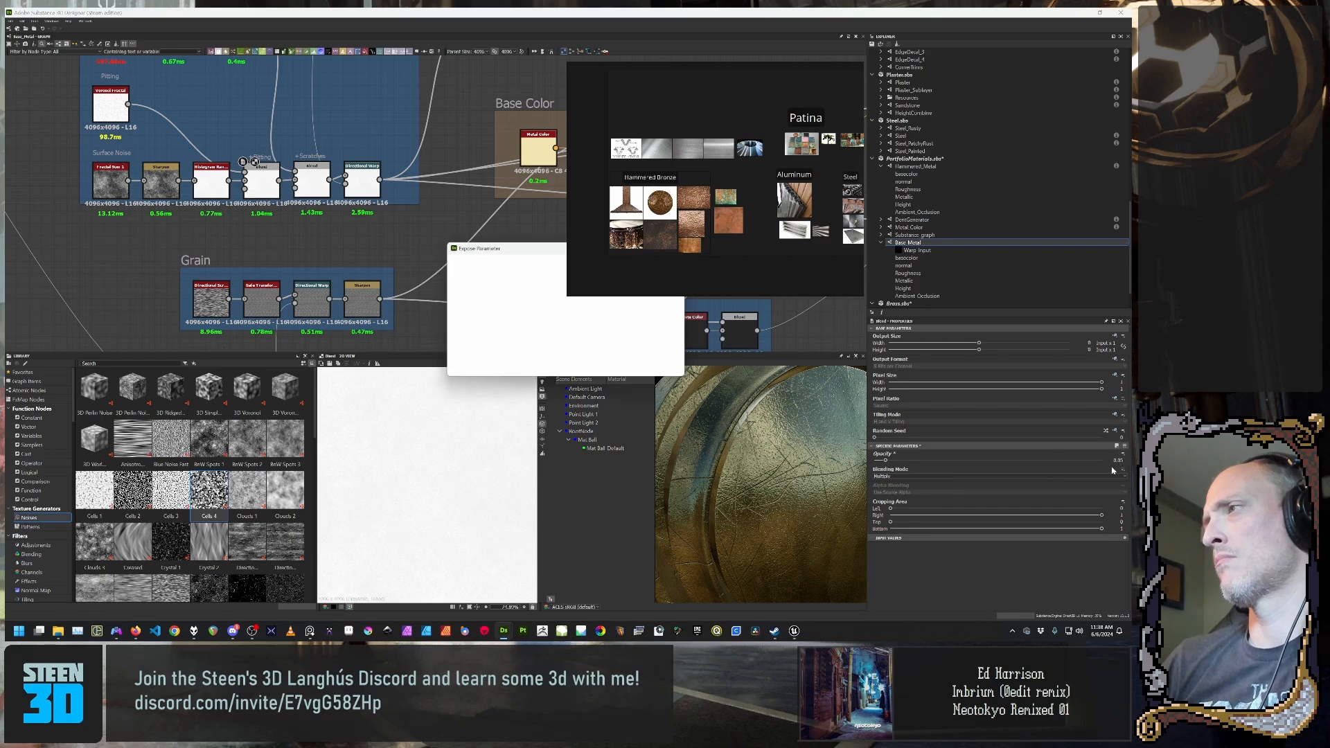
pyautogui.moveTo(515, 250); pyautogui.dragTo(369, 315)
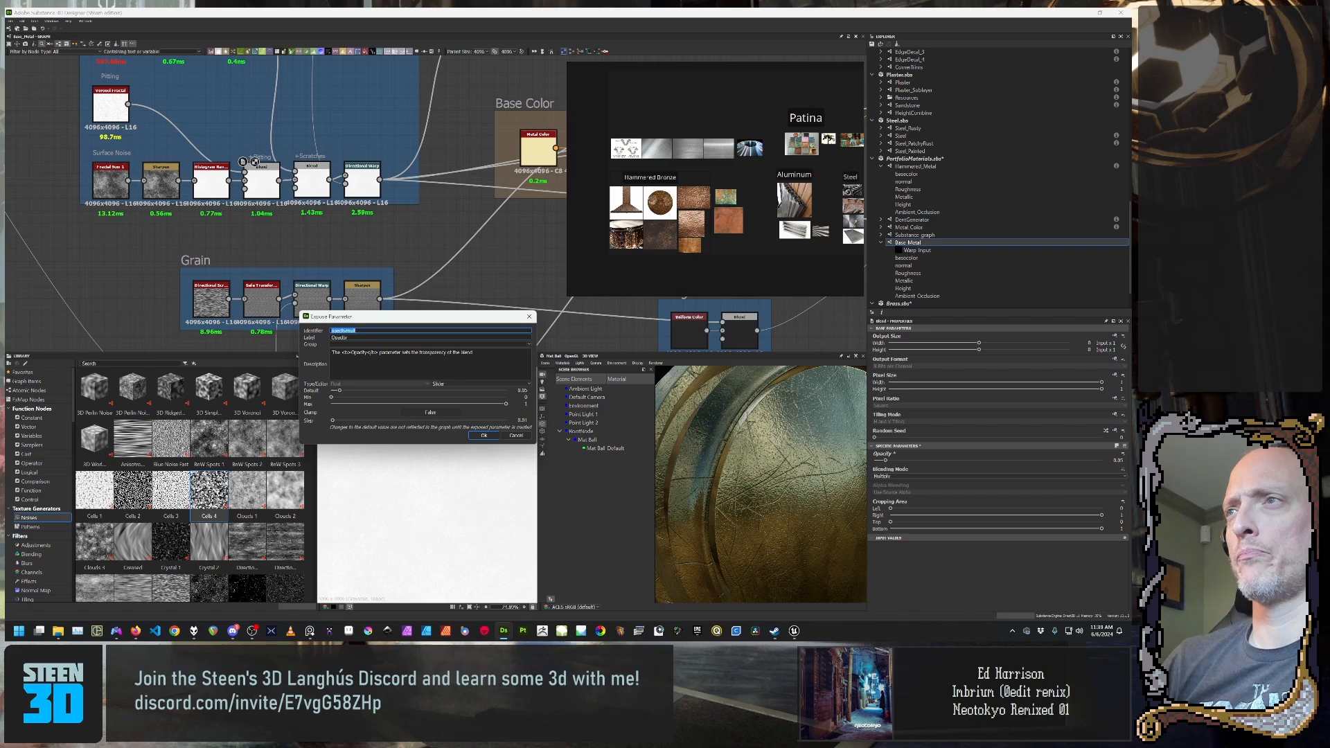
pyautogui.moveTo(378, 321); pyautogui.dragTo(486, 373)
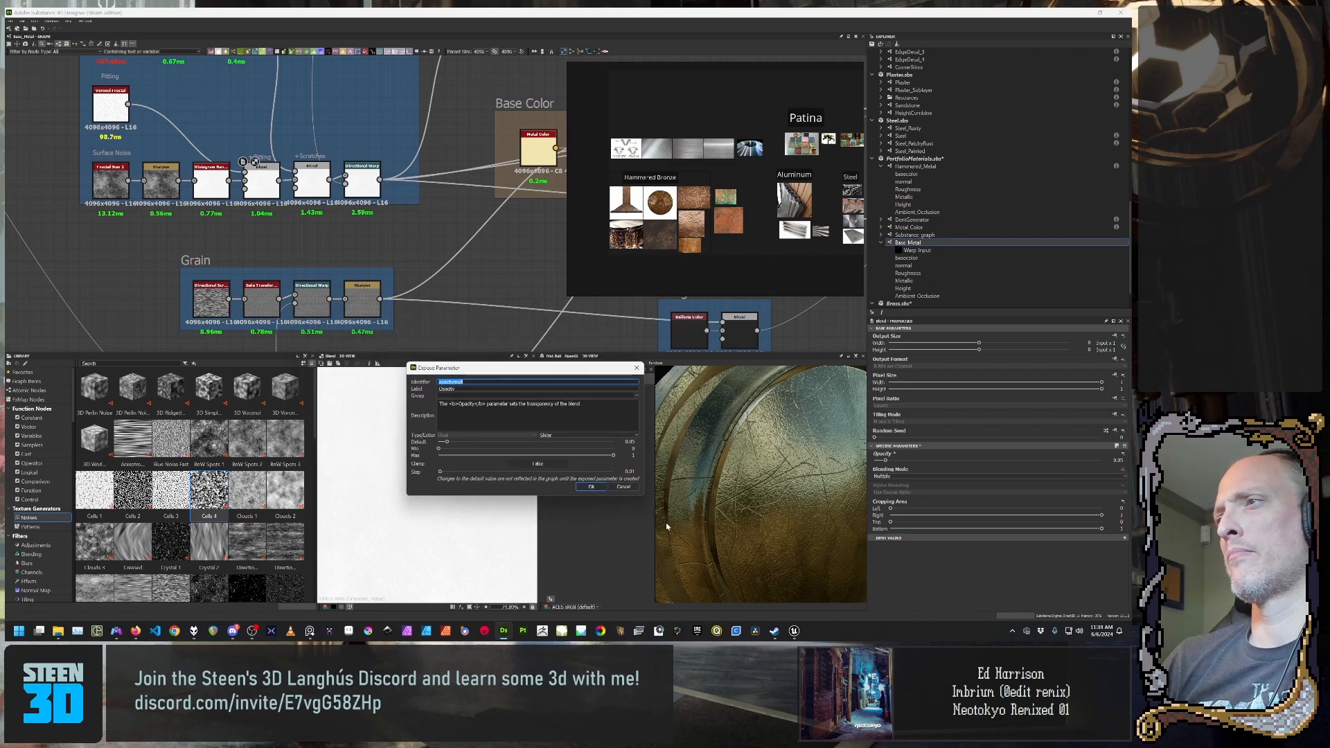
pyautogui.press('Return')
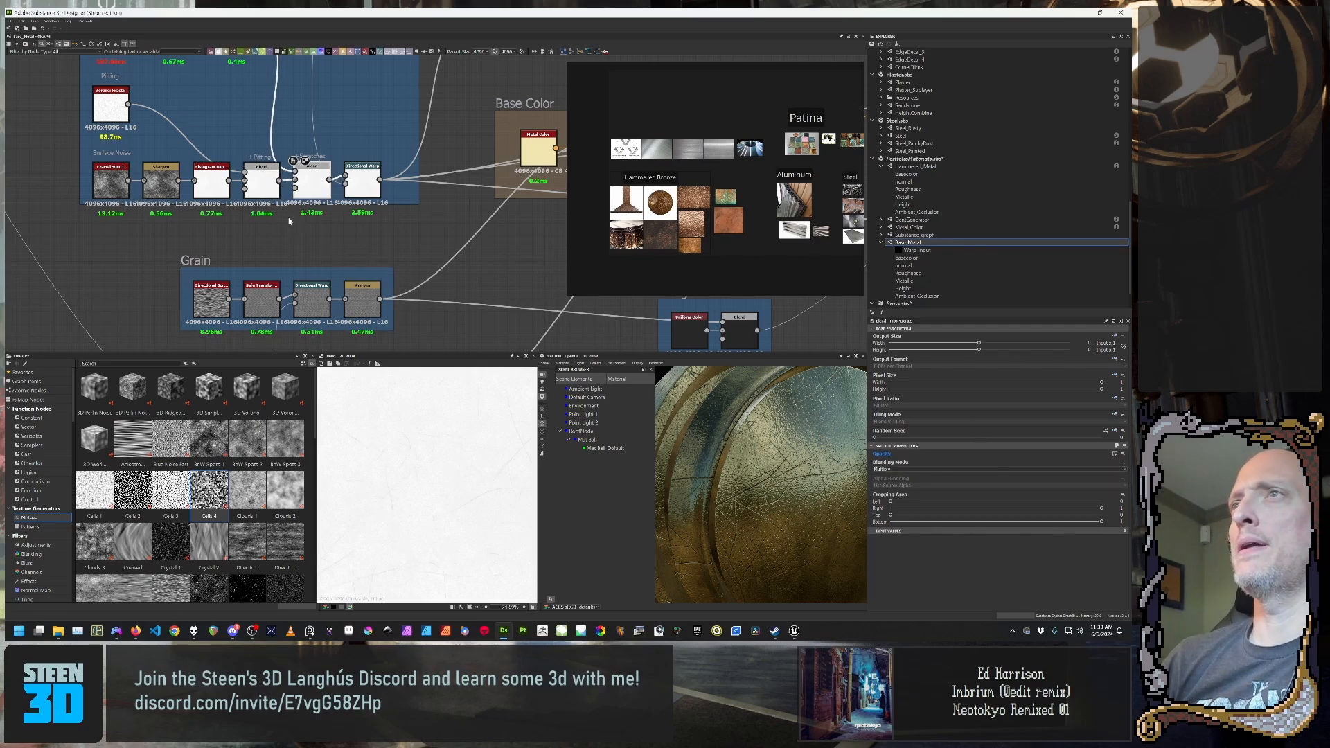
# Step: Expose the Opacity of the "+Pitting" Blend node as a new graph input with the identifier Pitting_Intensity
pyautogui.click(266, 176)
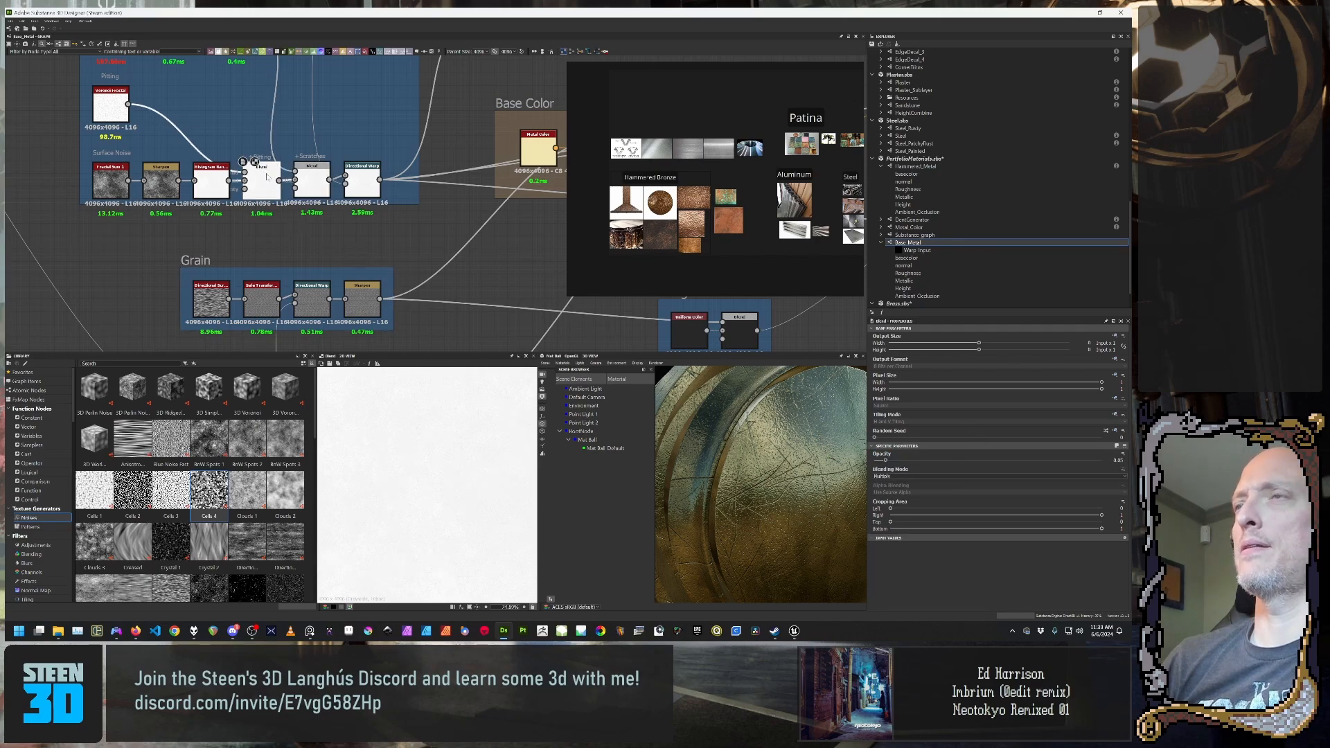
pyautogui.rightClick(266, 176)
pyautogui.click(258, 183)
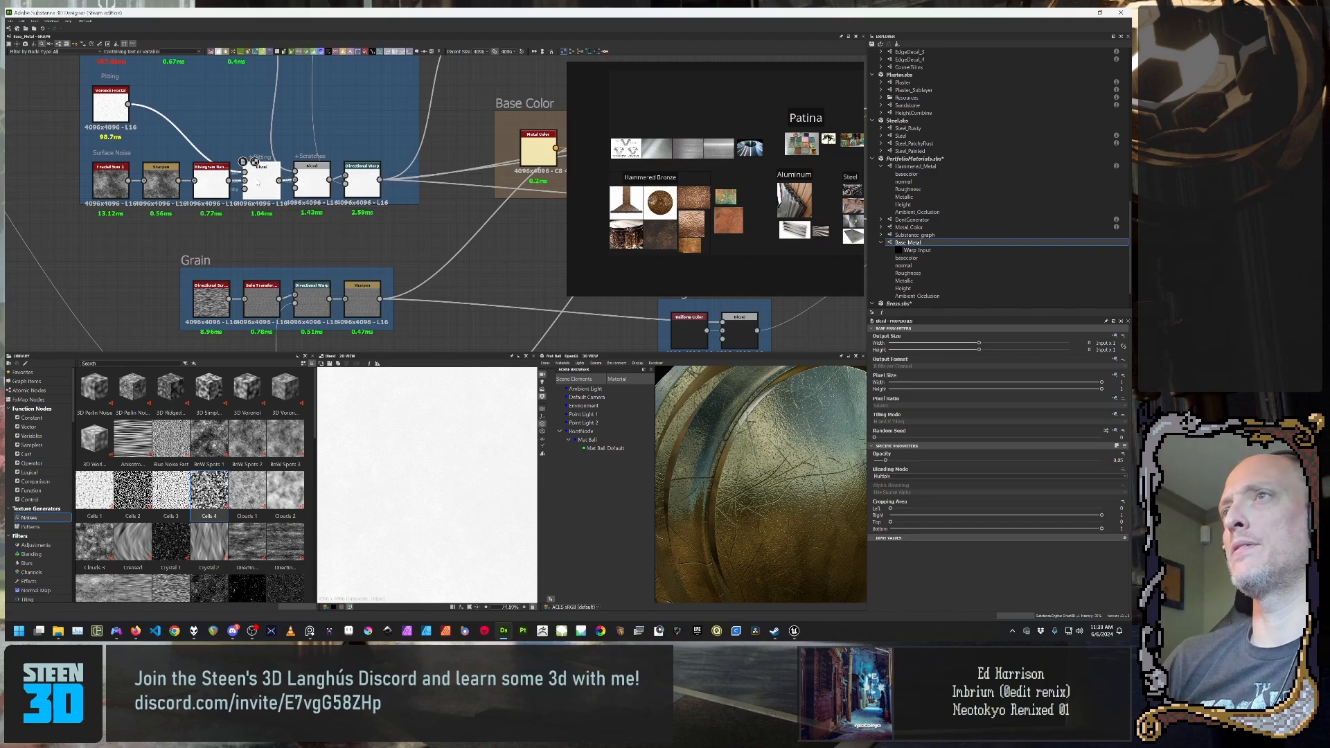
pyautogui.click(1124, 454)
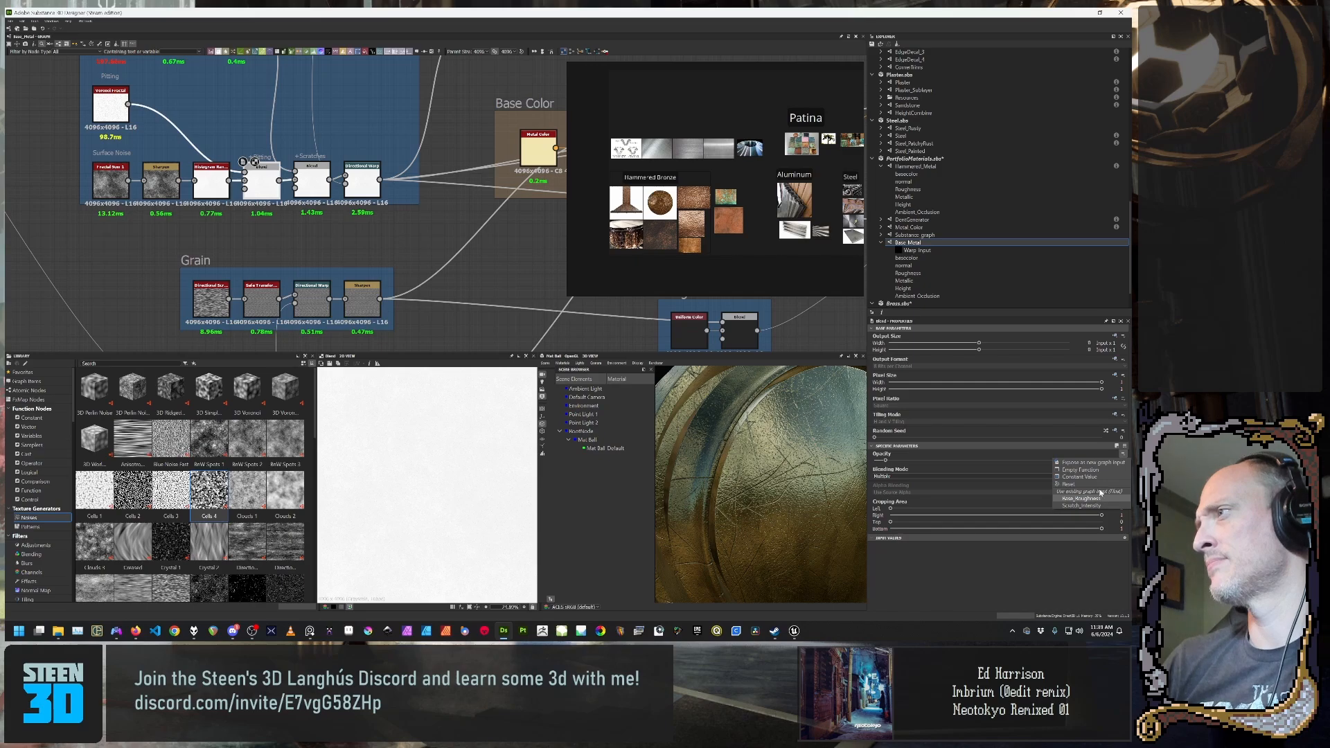
pyautogui.click(1092, 462)
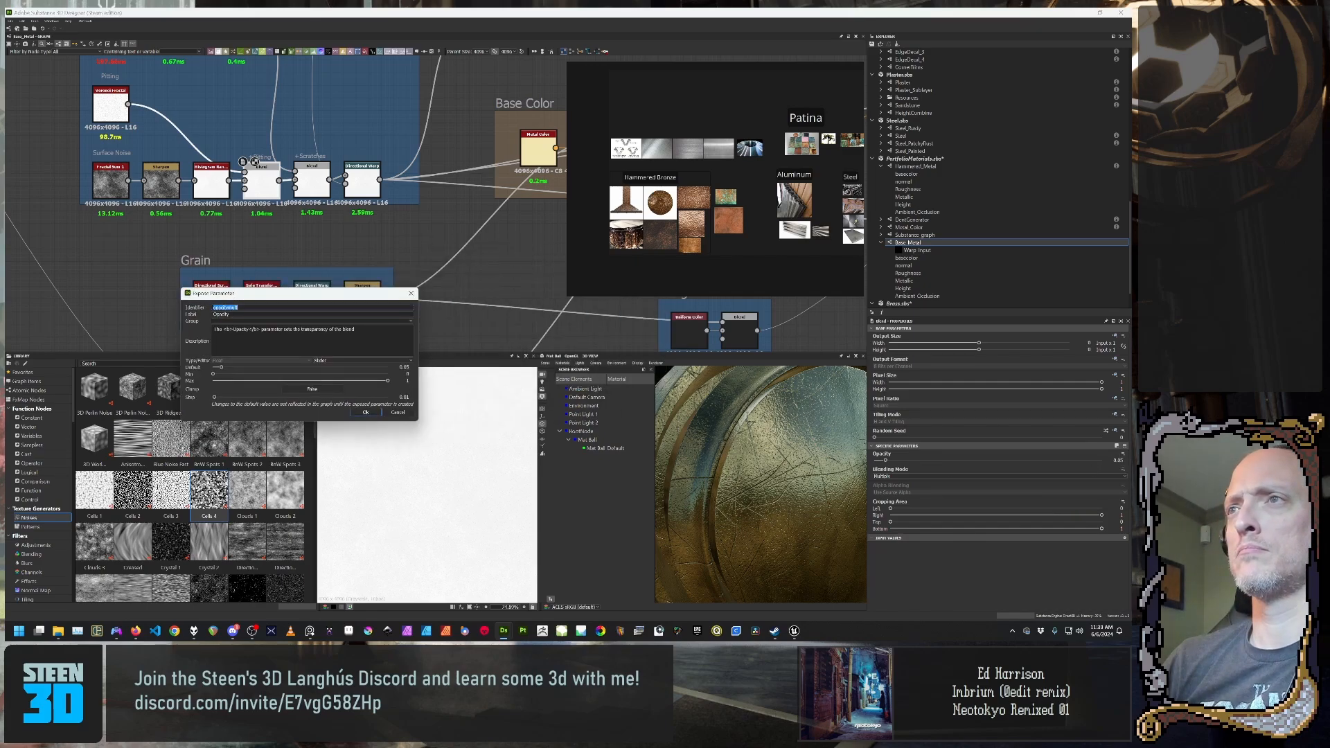
pyautogui.write('Pitting Intensi')
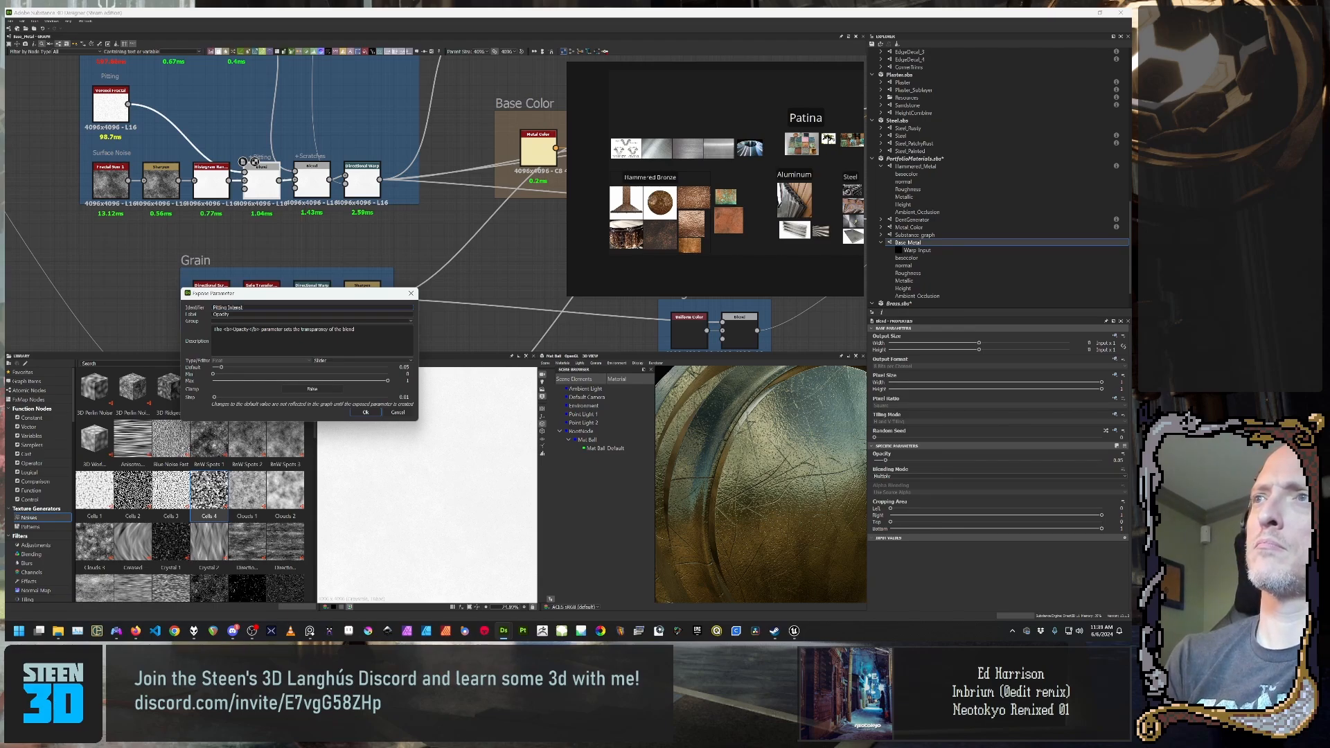
pyautogui.write('ty')
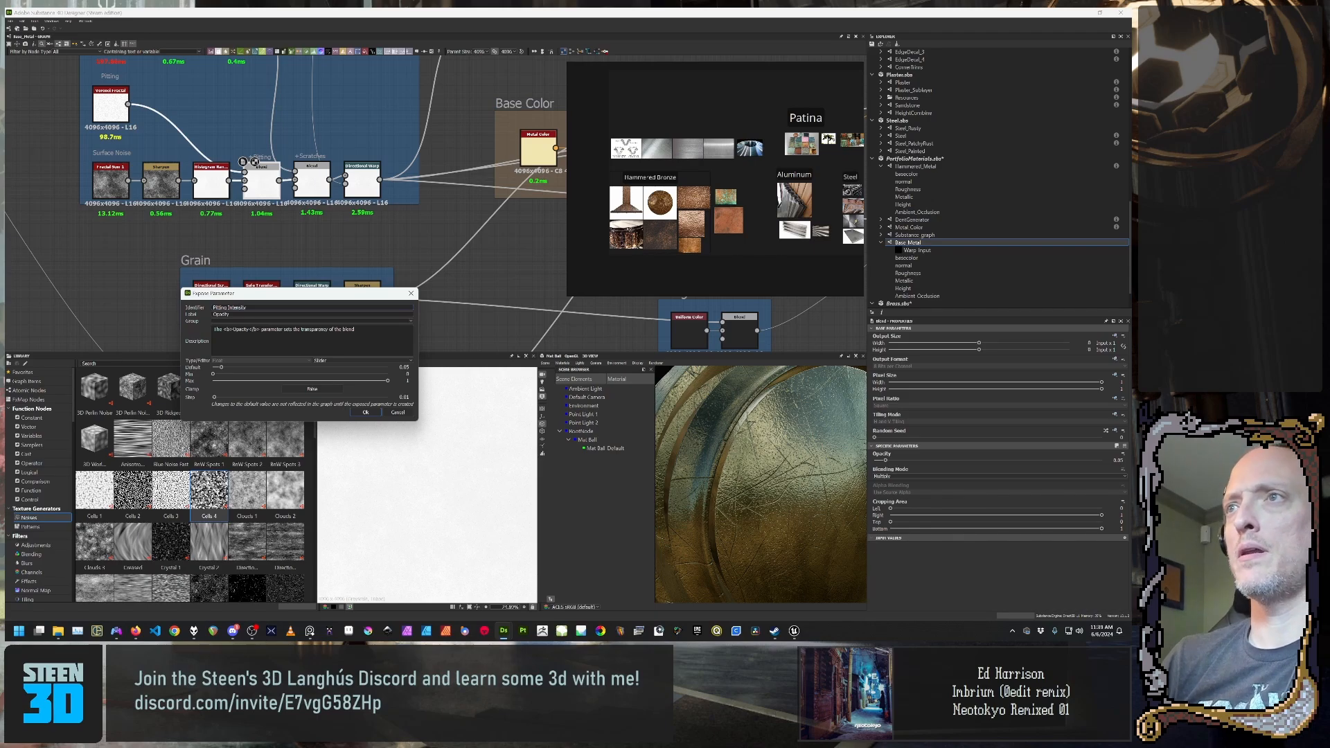
pyautogui.press('Left')
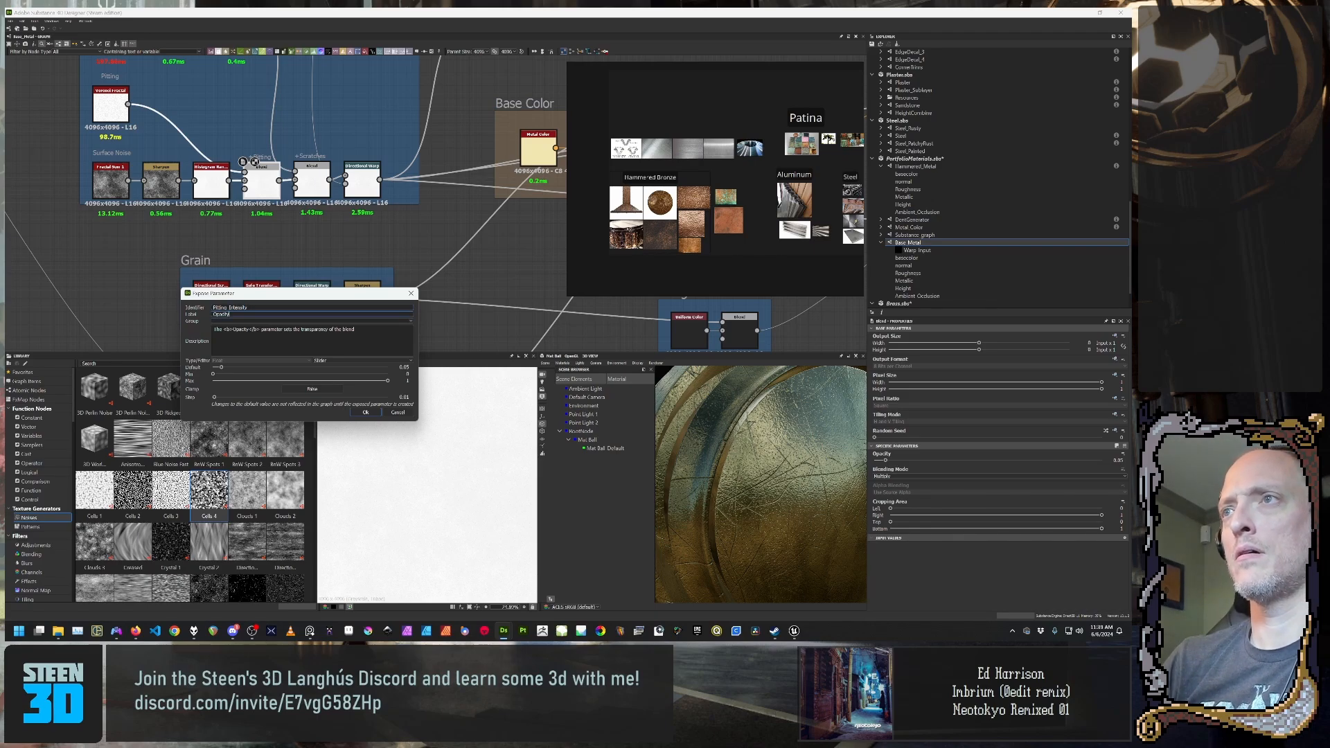
pyautogui.press('BackSpace')
pyautogui.write('_')
# Step: Label the exposed parameter Pitting Intensity, clear its description and create it
pyautogui.hotkey('ctrl', 'a')
pyautogui.hotkey('ctrl', 'c')
pyautogui.click(227, 314)
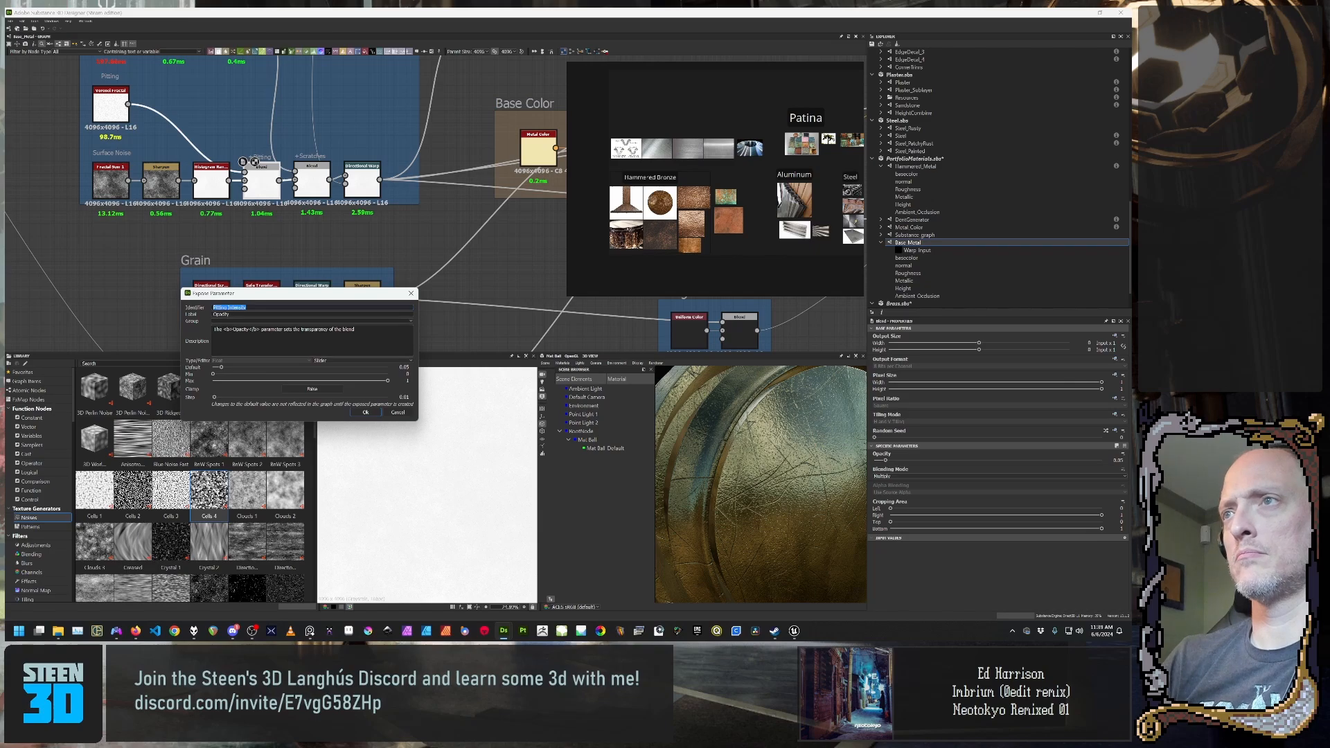
pyautogui.press('Tab')
pyautogui.hotkey('ctrl', 'v')
pyautogui.press('Tab')
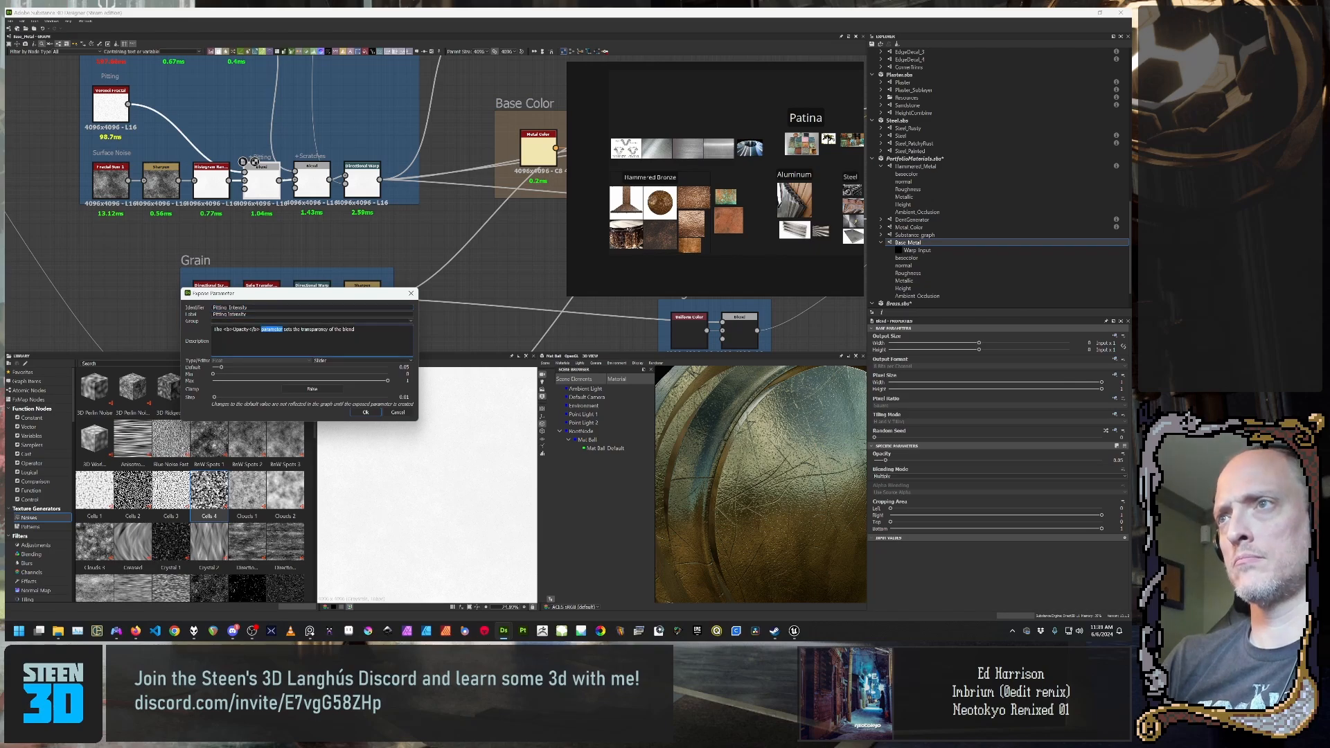
pyautogui.press('BackSpace')
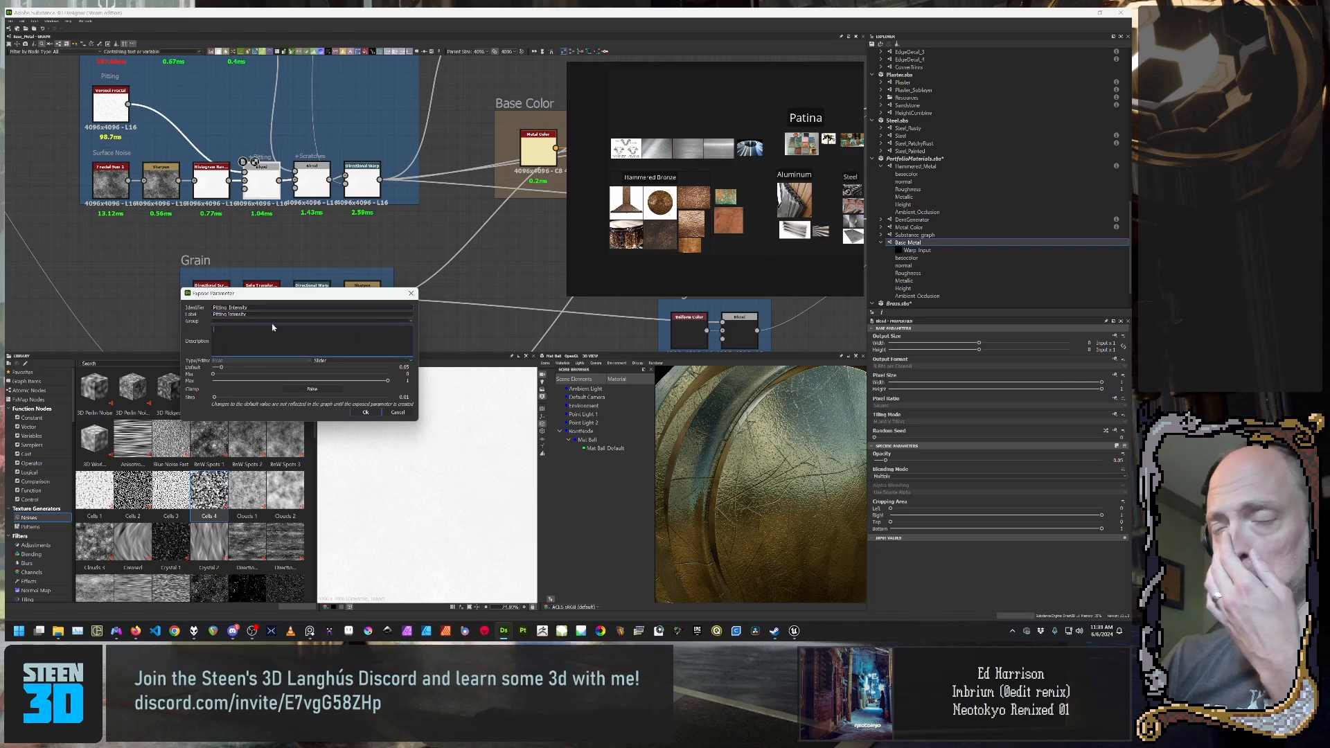
pyautogui.click(365, 412)
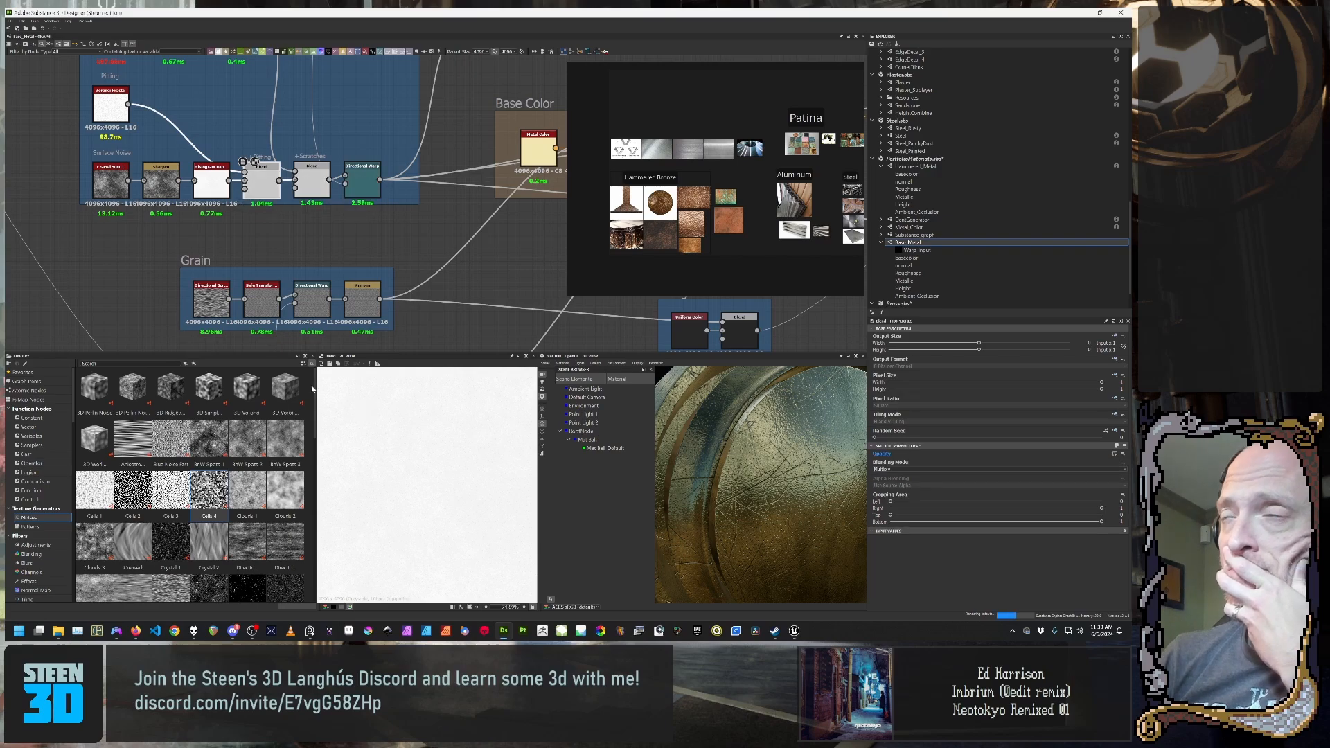
# Step: Inspect the pitted surface on the material ball up close and from a distance
pyautogui.scroll(-3, 349, 224)
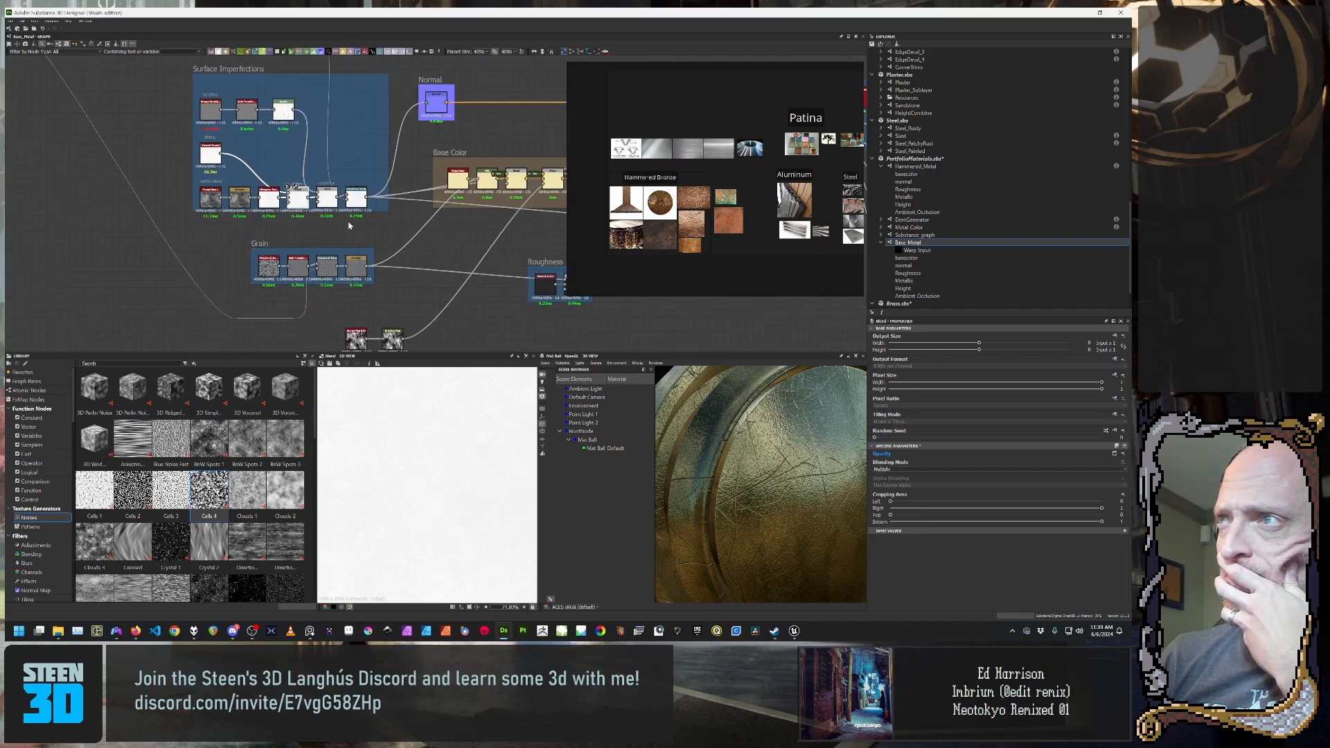
pyautogui.moveTo(436, 291); pyautogui.dragTo(370, 282, button='middle')
pyautogui.moveTo(736, 428)
pyautogui.mouseDown()
pyautogui.moveTo(722, 410)
pyautogui.moveTo(756, 422)
pyautogui.mouseUp()
pyautogui.scroll(-5, 776, 468)
pyautogui.moveTo(777, 466)
pyautogui.mouseDown()
pyautogui.moveTo(766, 447)
pyautogui.moveTo(754, 454)
pyautogui.moveTo(845, 473)
pyautogui.moveTo(760, 475)
pyautogui.moveTo(720, 446)
pyautogui.moveTo(760, 475)
pyautogui.mouseUp()
pyautogui.scroll(5, 765, 453)
pyautogui.scroll(-2, 755, 454)
pyautogui.press('f')
pyautogui.moveTo(404, 271); pyautogui.dragTo(302, 260, button='middle')
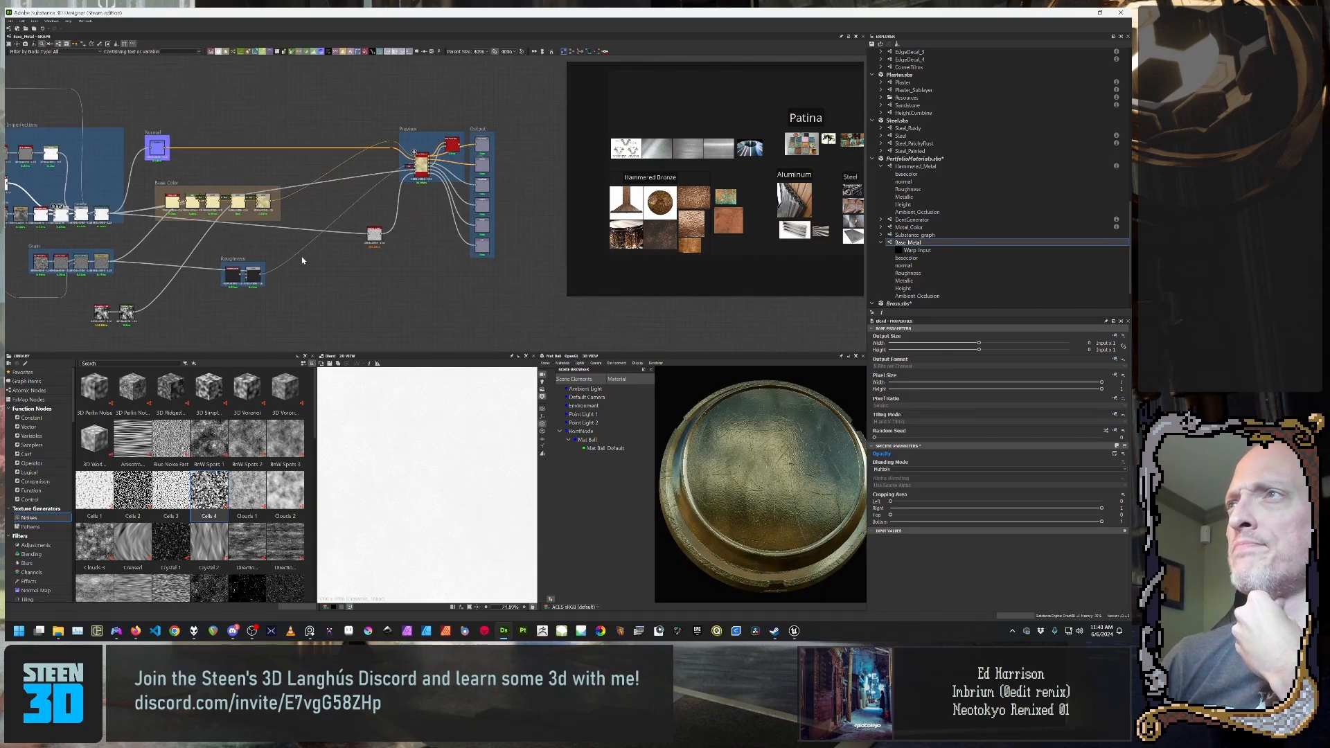
# Step: Try adjusting the Height Range of the Base Material node
pyautogui.click(420, 165)
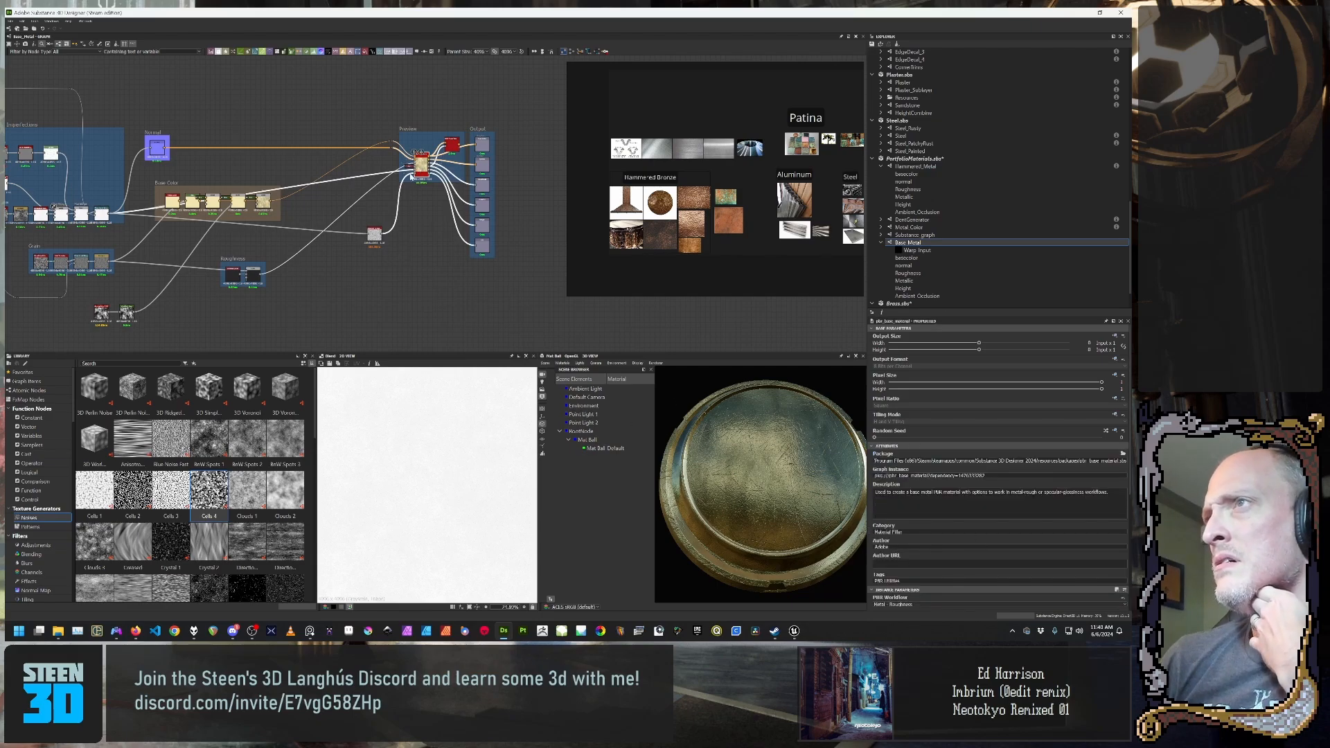
pyautogui.scroll(3, 406, 220)
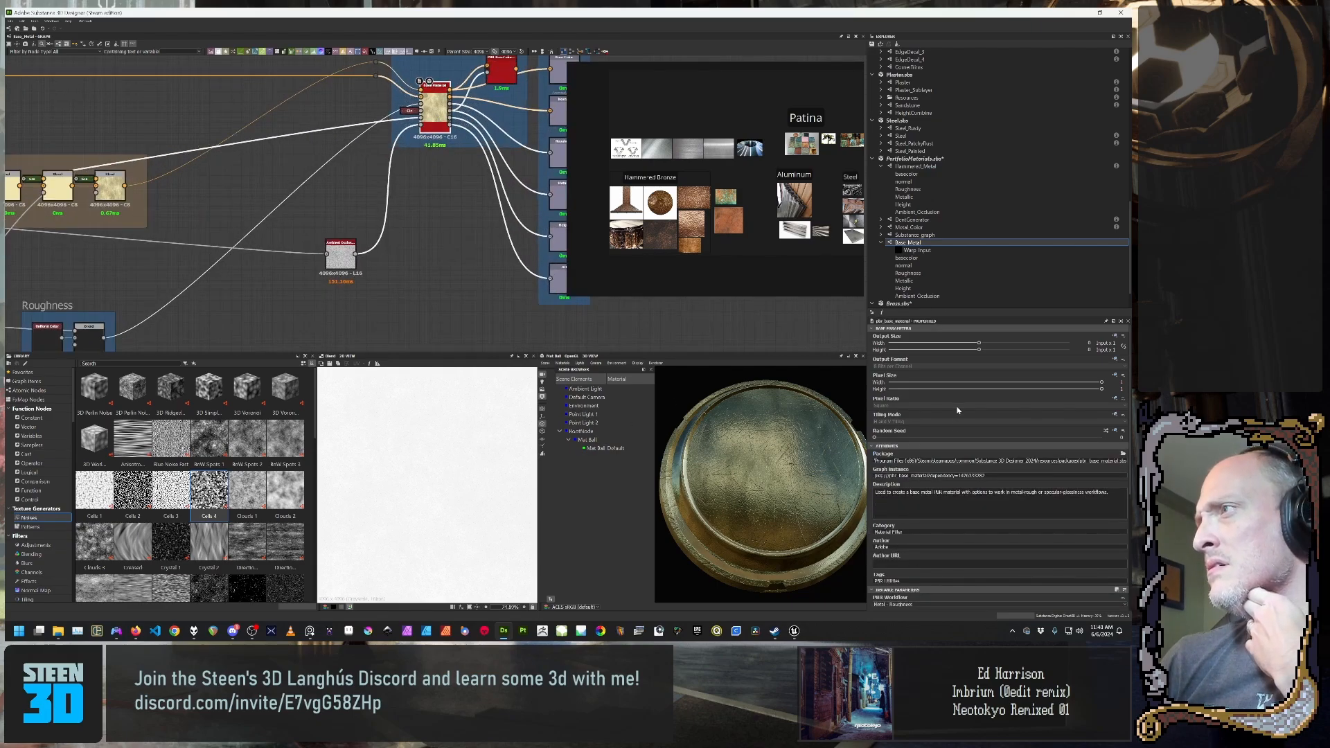
pyautogui.scroll(-2, 958, 409)
pyautogui.scroll(-2, 956, 415)
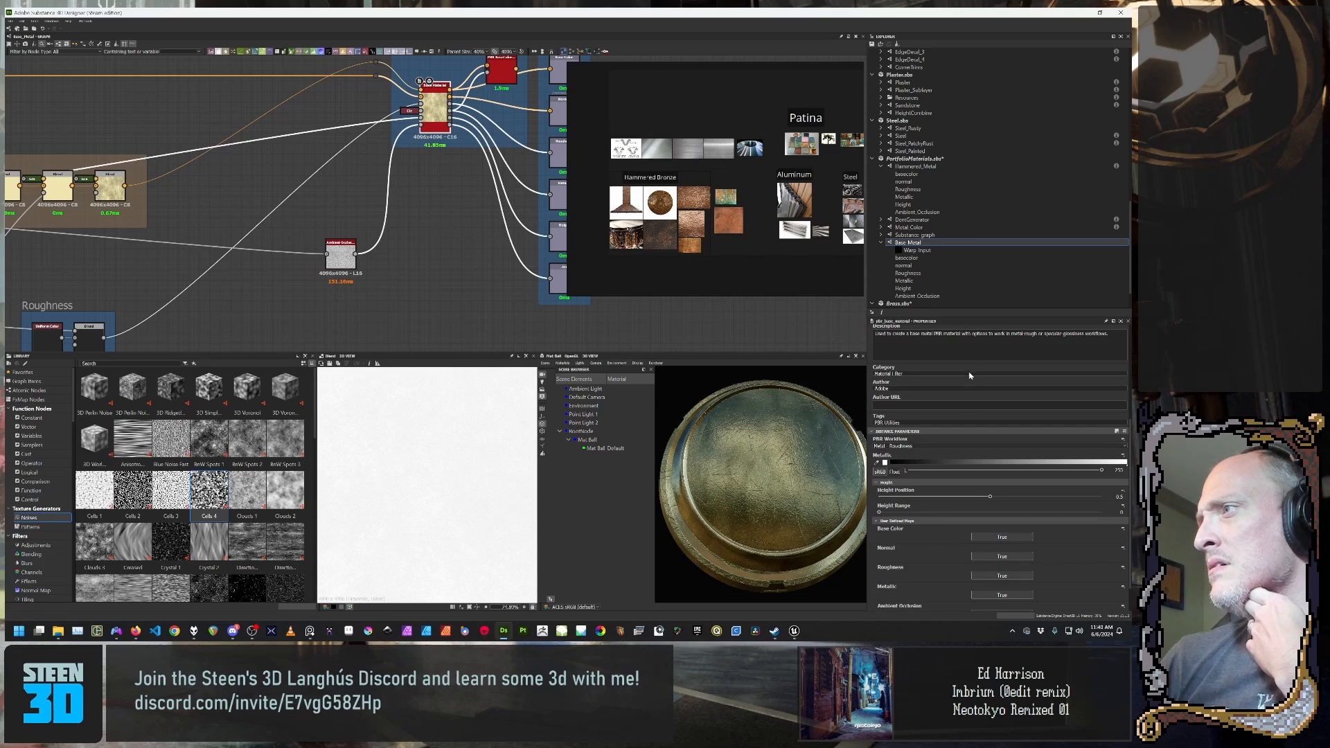
pyautogui.scroll(-1, 969, 376)
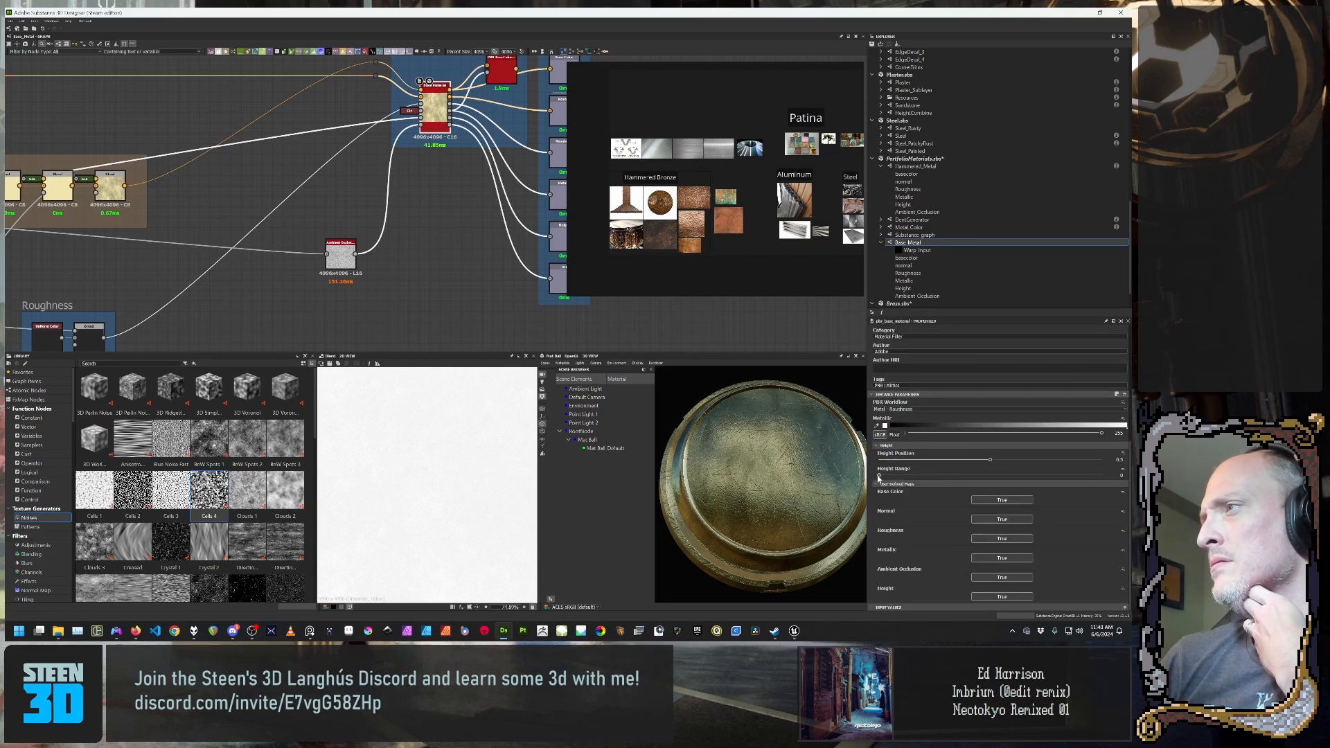
pyautogui.moveTo(879, 476)
pyautogui.mouseDown()
pyautogui.moveTo(1007, 477)
pyautogui.moveTo(878, 477)
pyautogui.mouseUp()
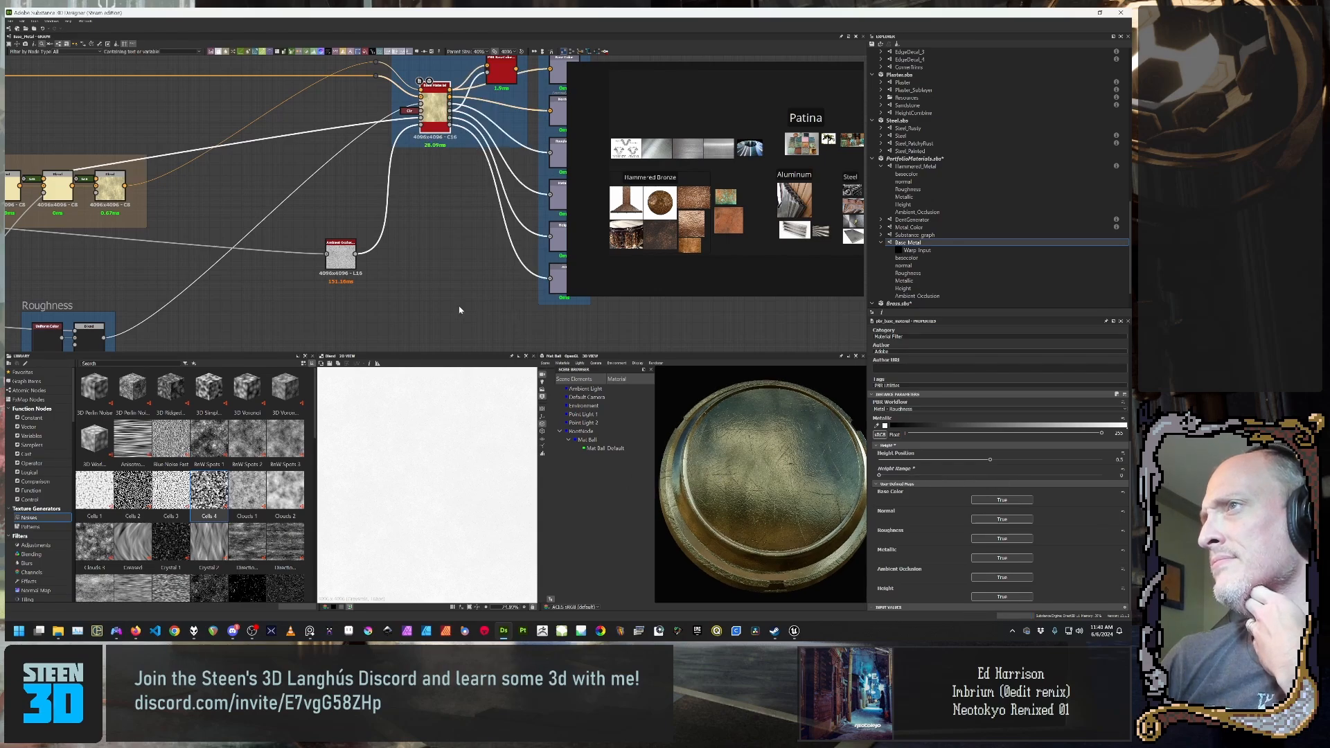
# Step: Move the Roughness frame beneath the Base Color frame so their left edges line up
pyautogui.click(435, 286)
pyautogui.scroll(-4, 434, 286)
pyautogui.moveTo(254, 262); pyautogui.dragTo(418, 264, button='middle')
pyautogui.scroll(1, 417, 265)
pyautogui.scroll(1, 309, 248)
pyautogui.moveTo(308, 248)
pyautogui.mouseDown(button='middle')
pyautogui.moveTo(370, 144)
pyautogui.moveTo(309, 252)
pyautogui.mouseUp(button='middle')
pyautogui.scroll(2, 309, 252)
pyautogui.scroll(-1, 449, 271)
pyautogui.moveTo(449, 271); pyautogui.dragTo(286, 259, button='middle')
pyautogui.moveTo(338, 224); pyautogui.dragTo(228, 202)
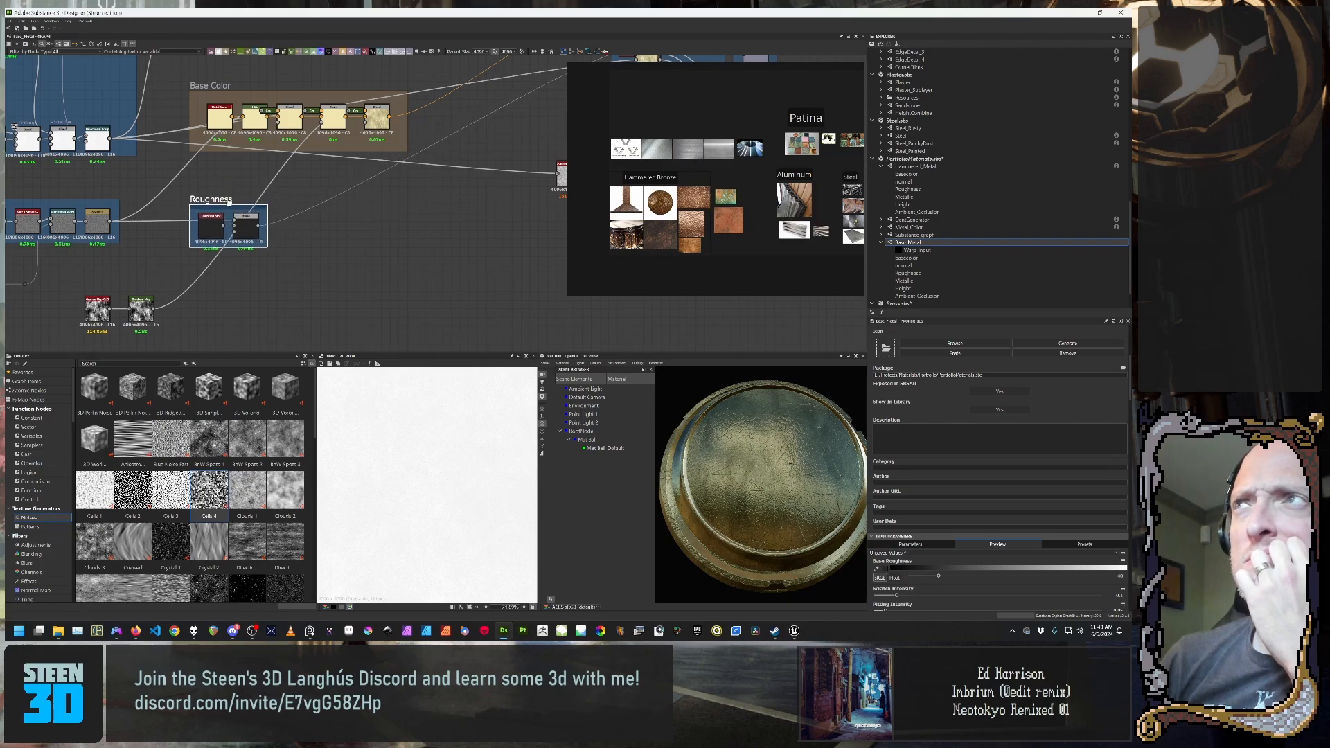
pyautogui.click(285, 229)
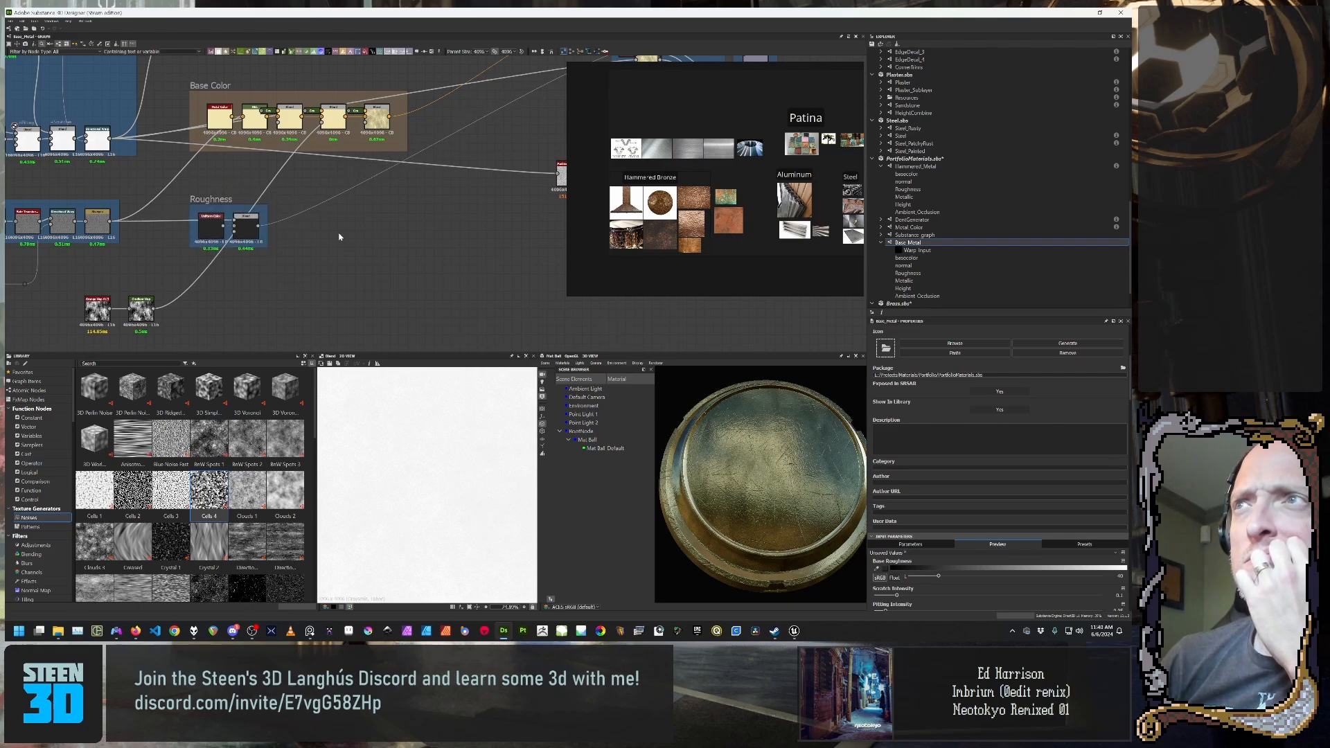
# Step: Move the Grunge Map and Gradient Map nodes together to the open area below the Grain frame
pyautogui.moveTo(258, 282); pyautogui.dragTo(279, 308, button='middle')
pyautogui.moveTo(162, 336); pyautogui.dragTo(130, 337)
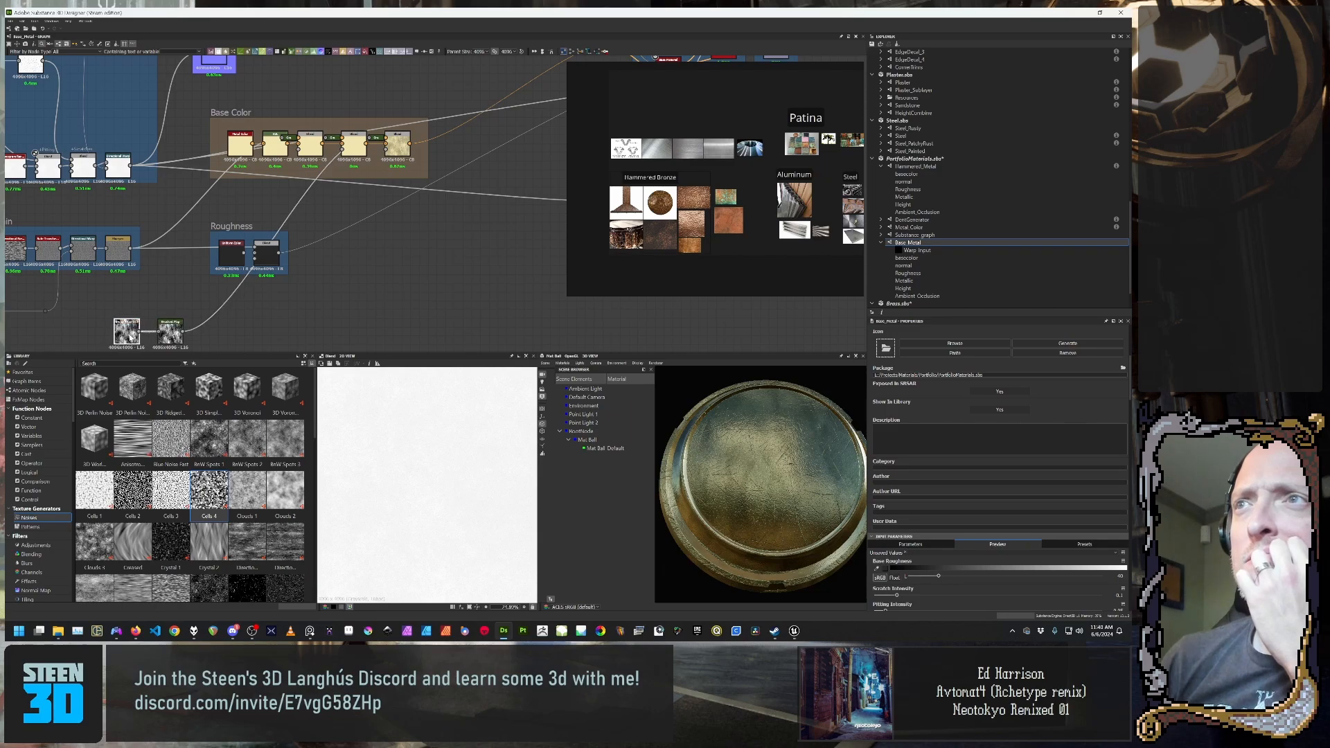
pyautogui.scroll(-3, 311, 255)
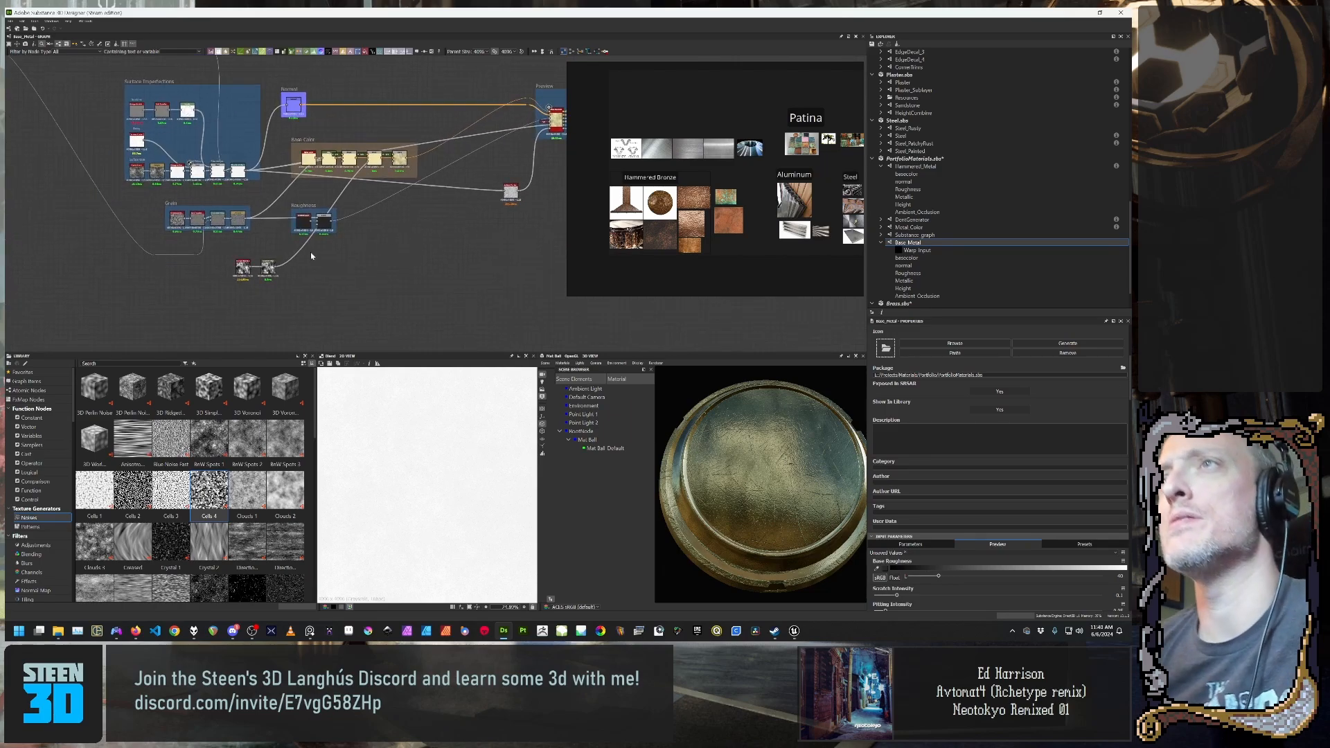
pyautogui.scroll(3, 308, 253)
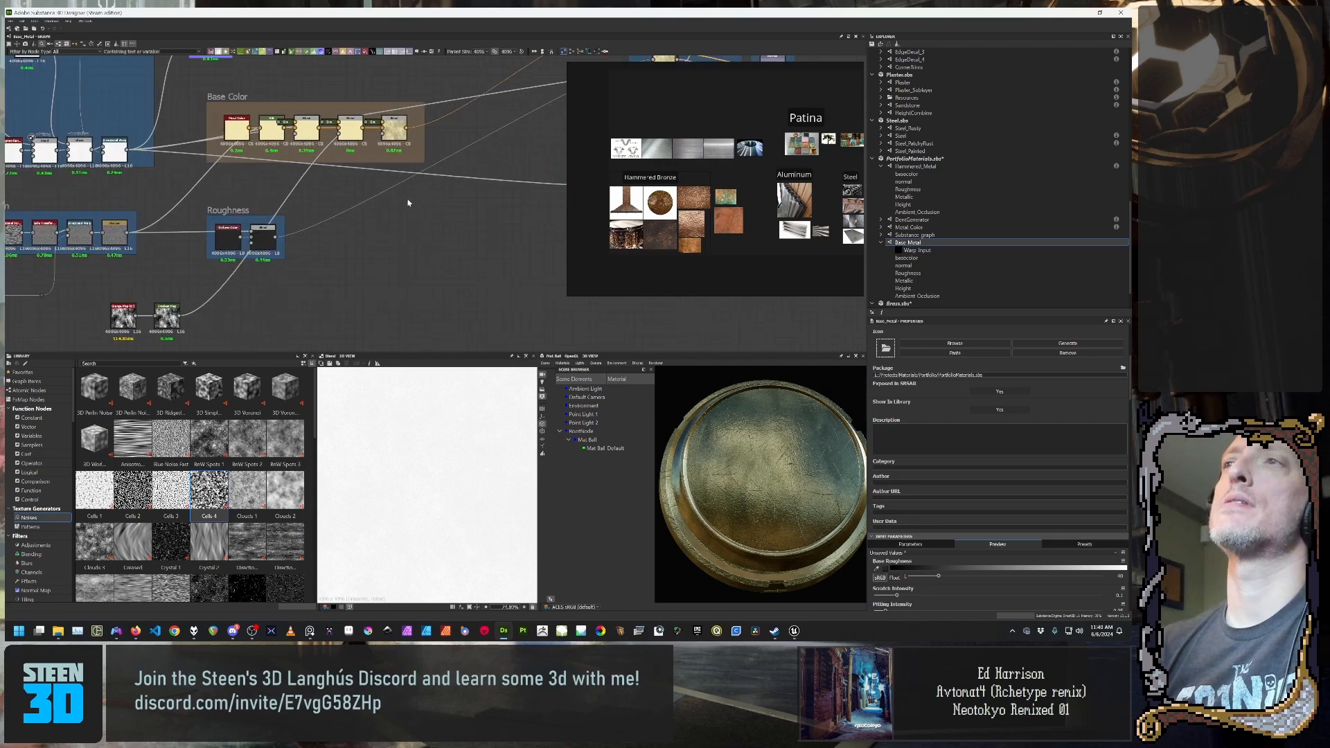
pyautogui.moveTo(232, 282); pyautogui.dragTo(388, 228, button='middle')
pyautogui.scroll(1, 314, 243)
pyautogui.scroll(-2, 320, 262)
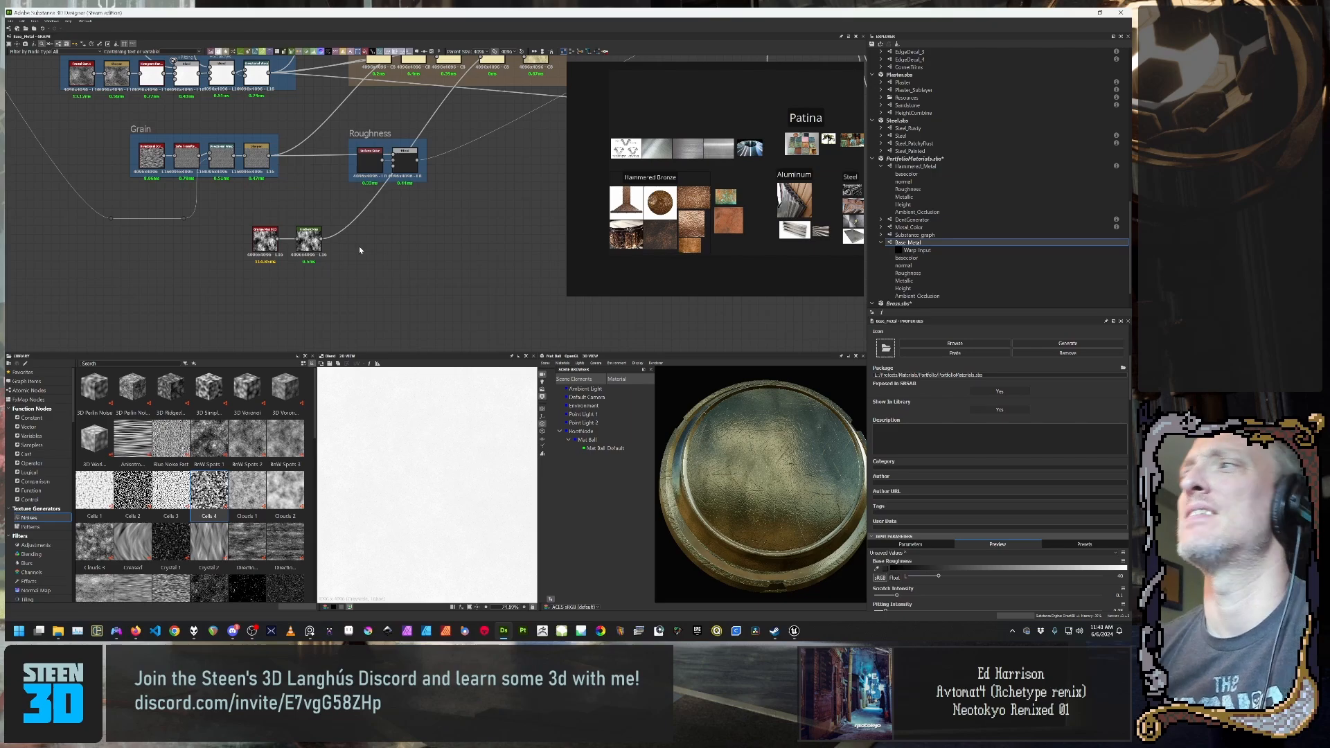
pyautogui.scroll(1, 300, 284)
pyautogui.scroll(-2, 306, 253)
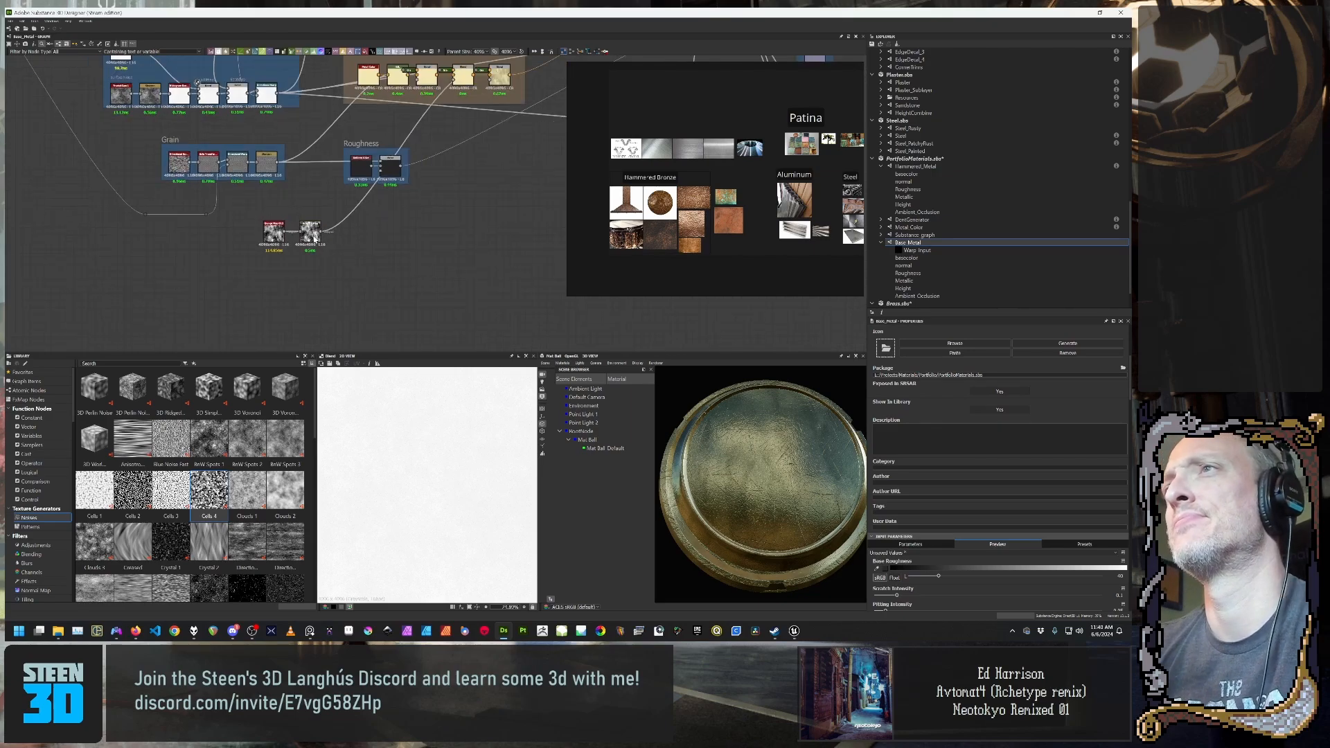
pyautogui.moveTo(313, 237); pyautogui.dragTo(209, 257)
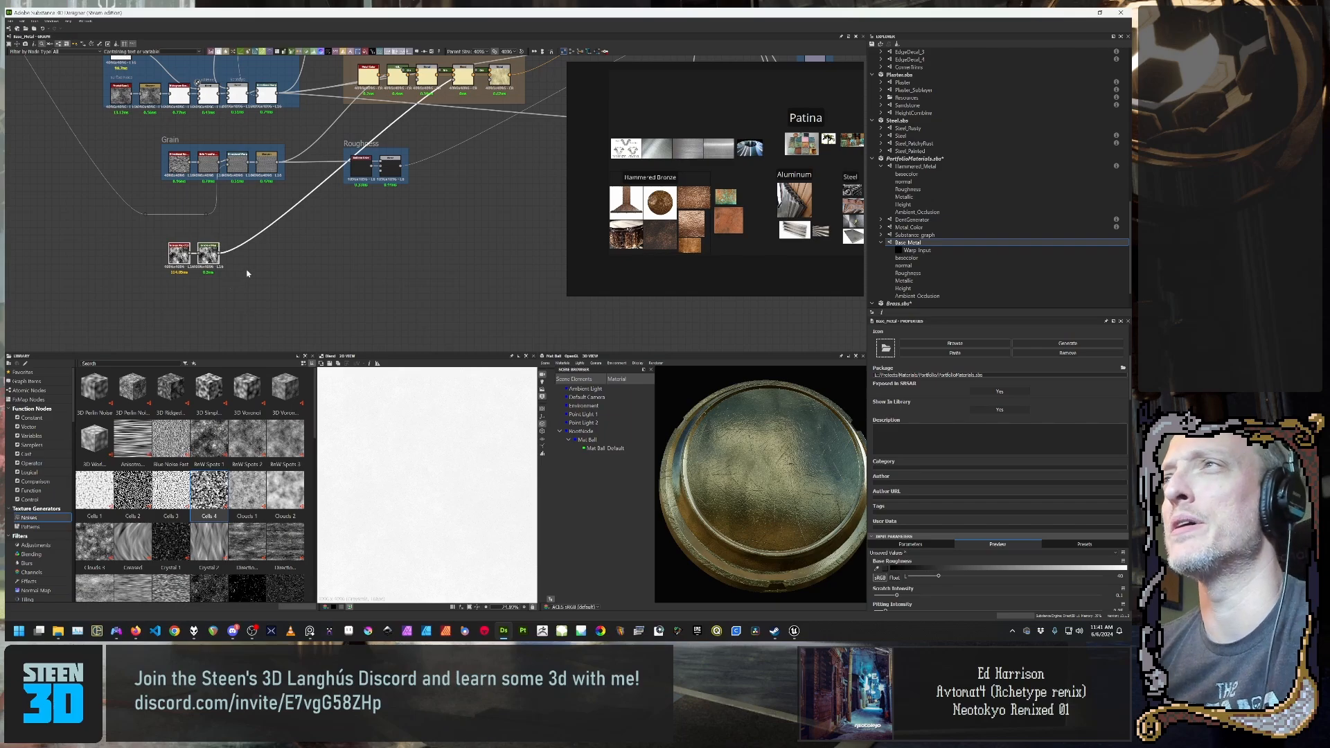
# Step: Move the Gradient Map node to the right, leaving room for another node after the Grunge Map
pyautogui.scroll(-4, 268, 289)
pyautogui.scroll(4, 269, 291)
pyautogui.moveTo(309, 302)
pyautogui.mouseDown(button='middle')
pyautogui.moveTo(254, 340)
pyautogui.moveTo(320, 265)
pyautogui.moveTo(322, 283)
pyautogui.mouseUp(button='middle')
pyautogui.scroll(-3, 254, 339)
pyautogui.scroll(2, 284, 289)
pyautogui.scroll(2, 319, 284)
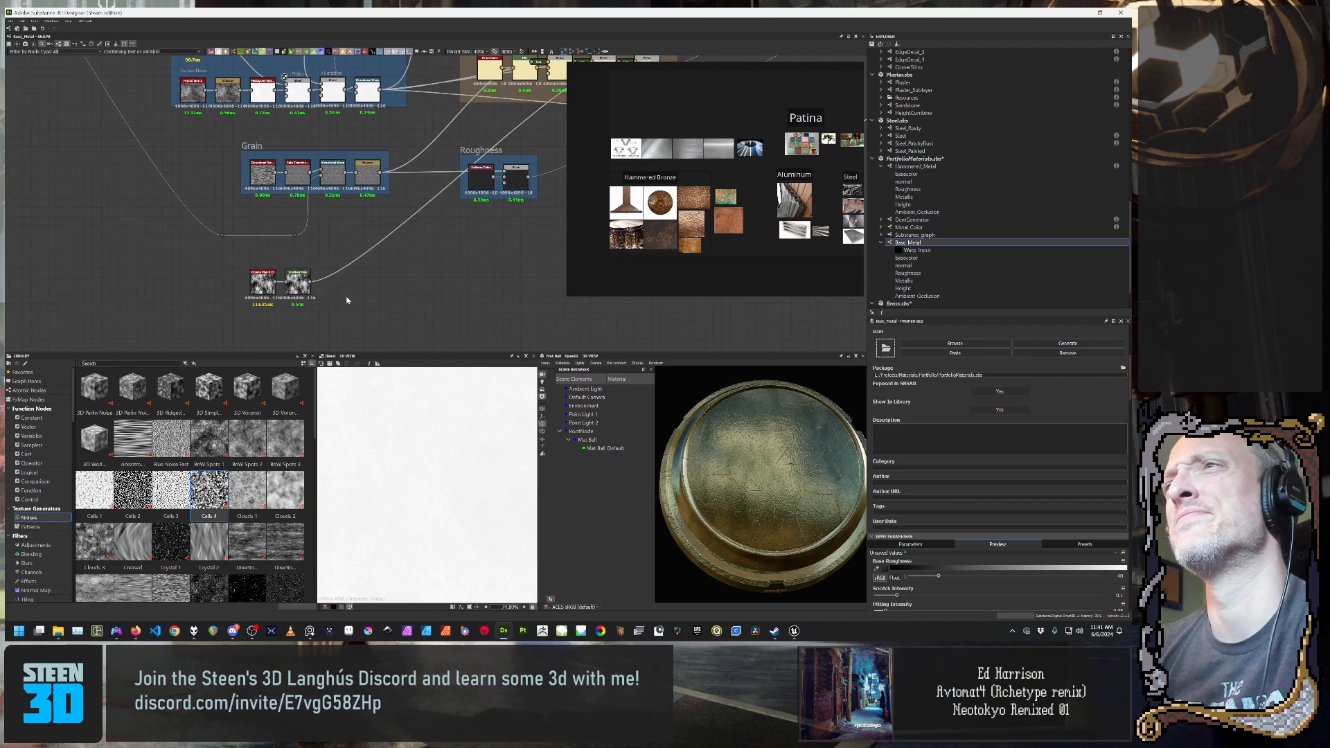
pyautogui.scroll(2, 344, 301)
pyautogui.moveTo(265, 279); pyautogui.dragTo(341, 279)
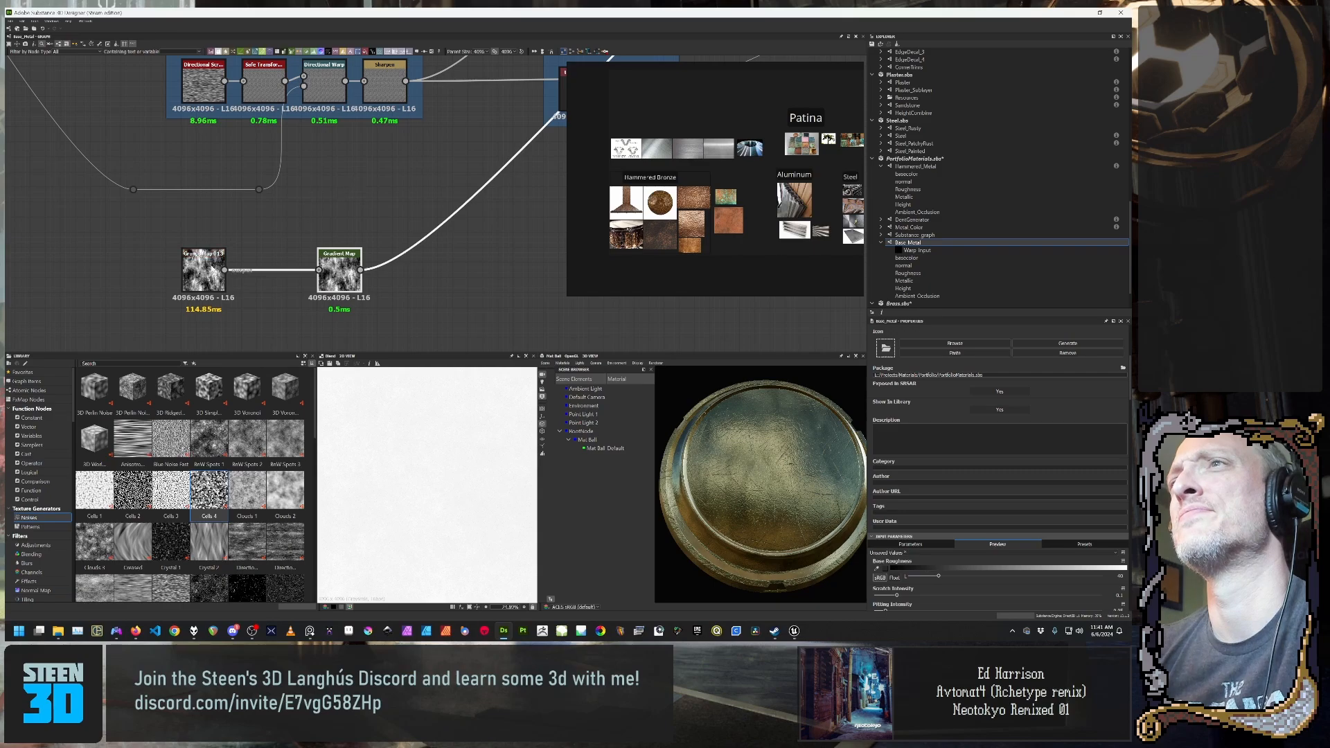
# Step: Insert a Directional Warp node between the Grunge Map and Gradient Map and line it up in their row
pyautogui.click(214, 263)
pyautogui.press('space')
pyautogui.write('dire')
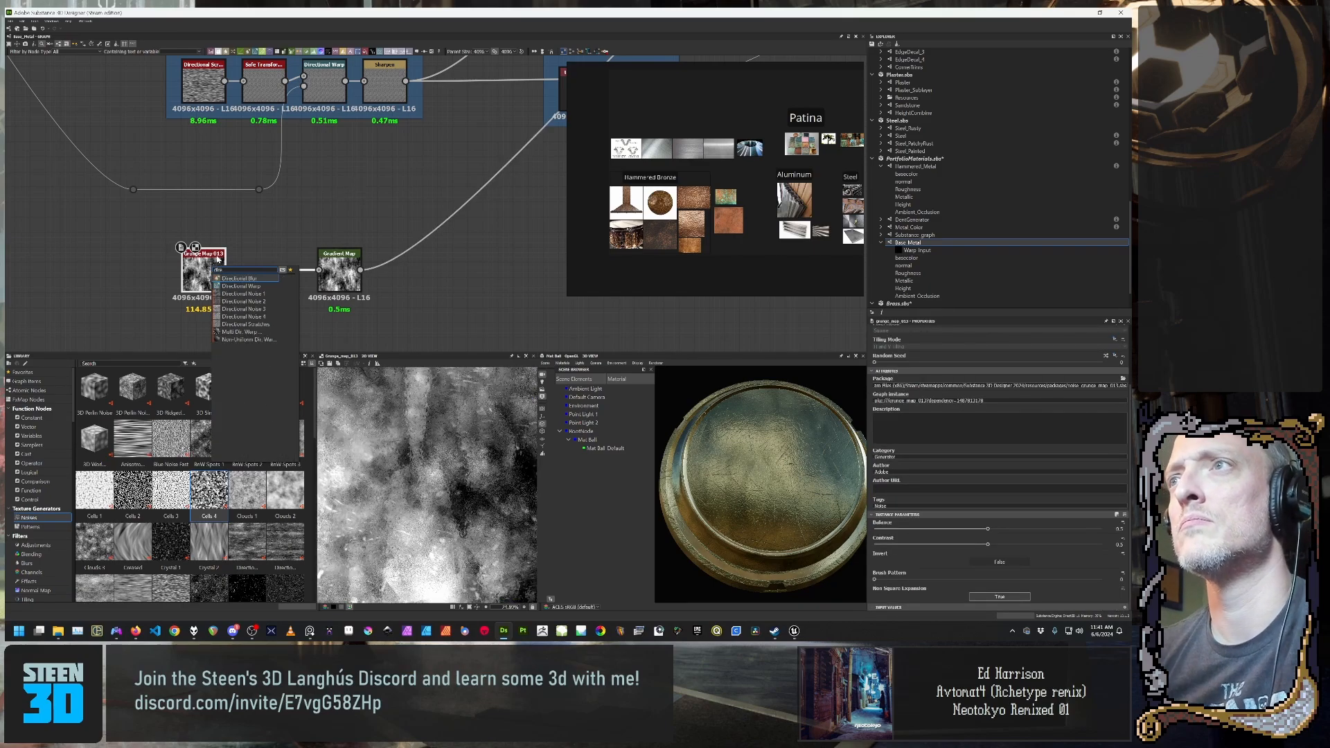
pyautogui.press('Down')
pyautogui.press('Return')
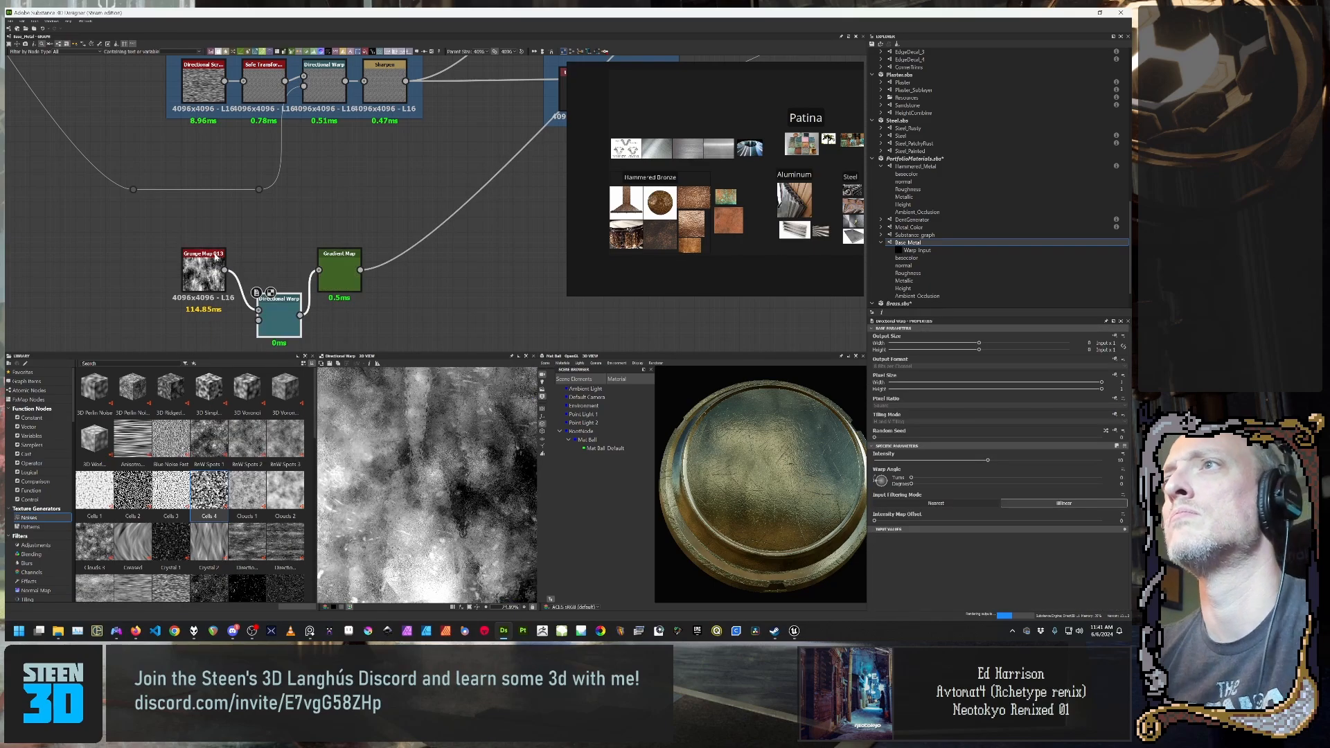
pyautogui.moveTo(276, 304); pyautogui.dragTo(262, 270)
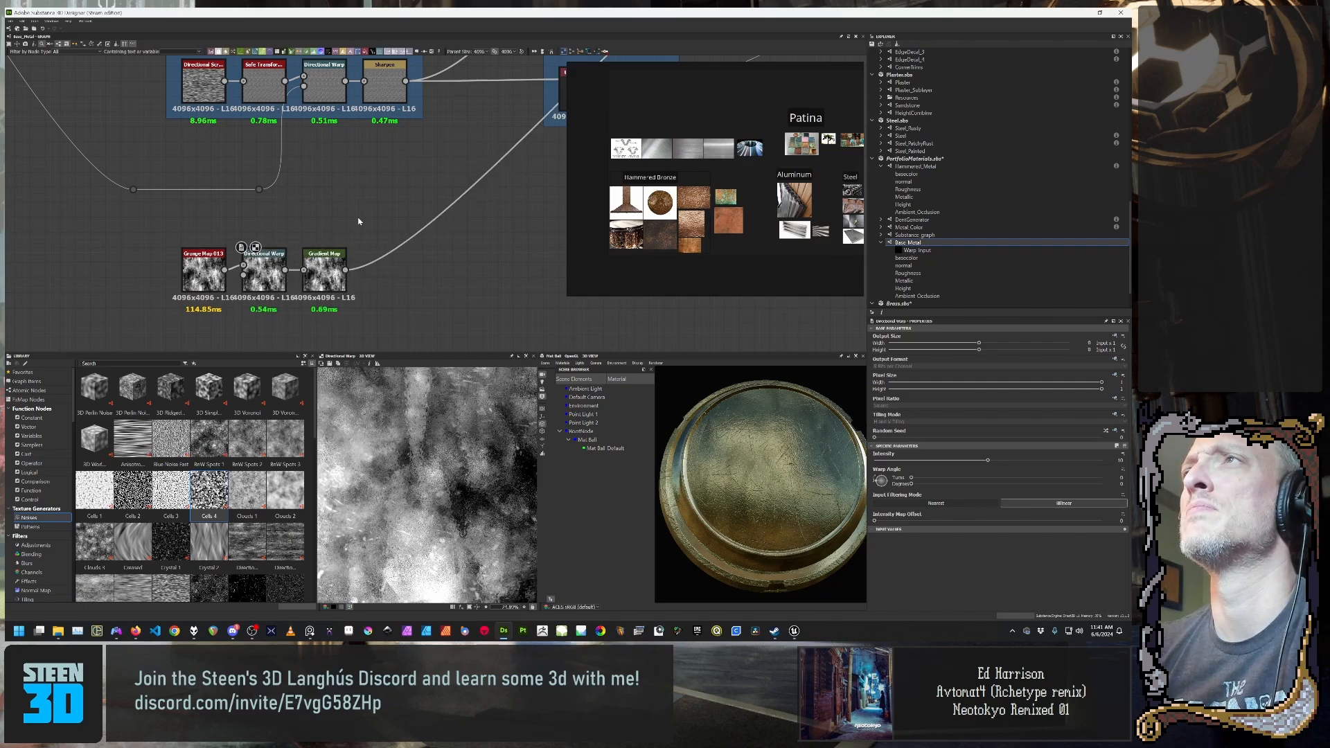
# Step: Connect the Warp Input link's dot below the Grain frame to the new Directional Warp's intensity input
pyautogui.scroll(-2, 341, 284)
pyautogui.moveTo(358, 268); pyautogui.dragTo(376, 251, button='middle')
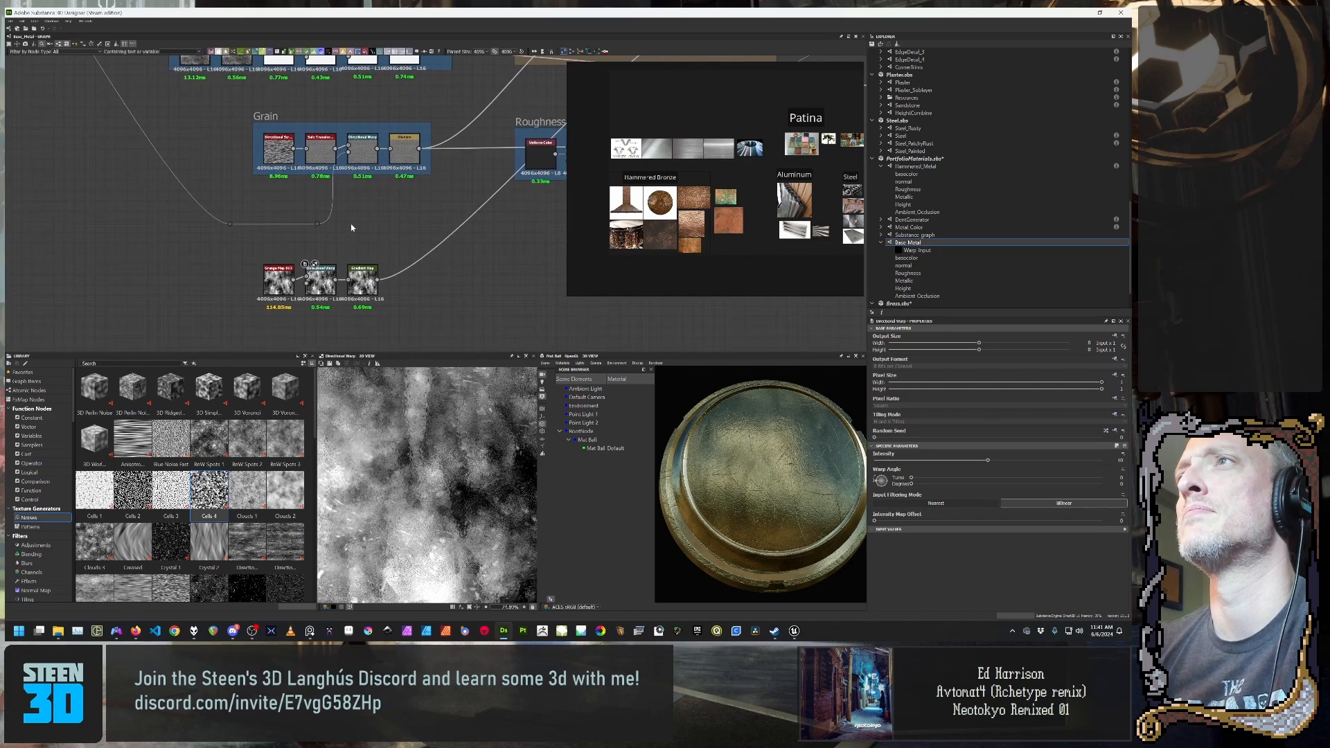
pyautogui.moveTo(320, 225); pyautogui.dragTo(307, 286)
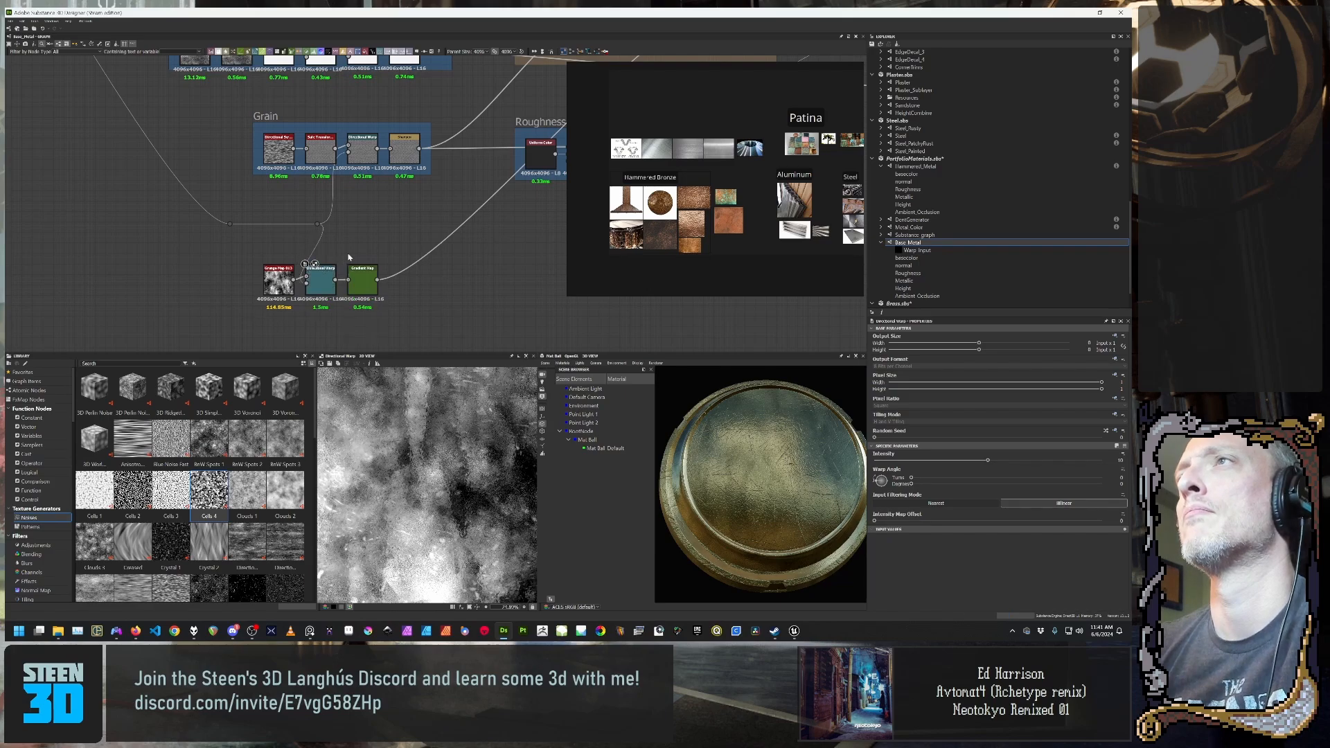
pyautogui.scroll(-2, 445, 292)
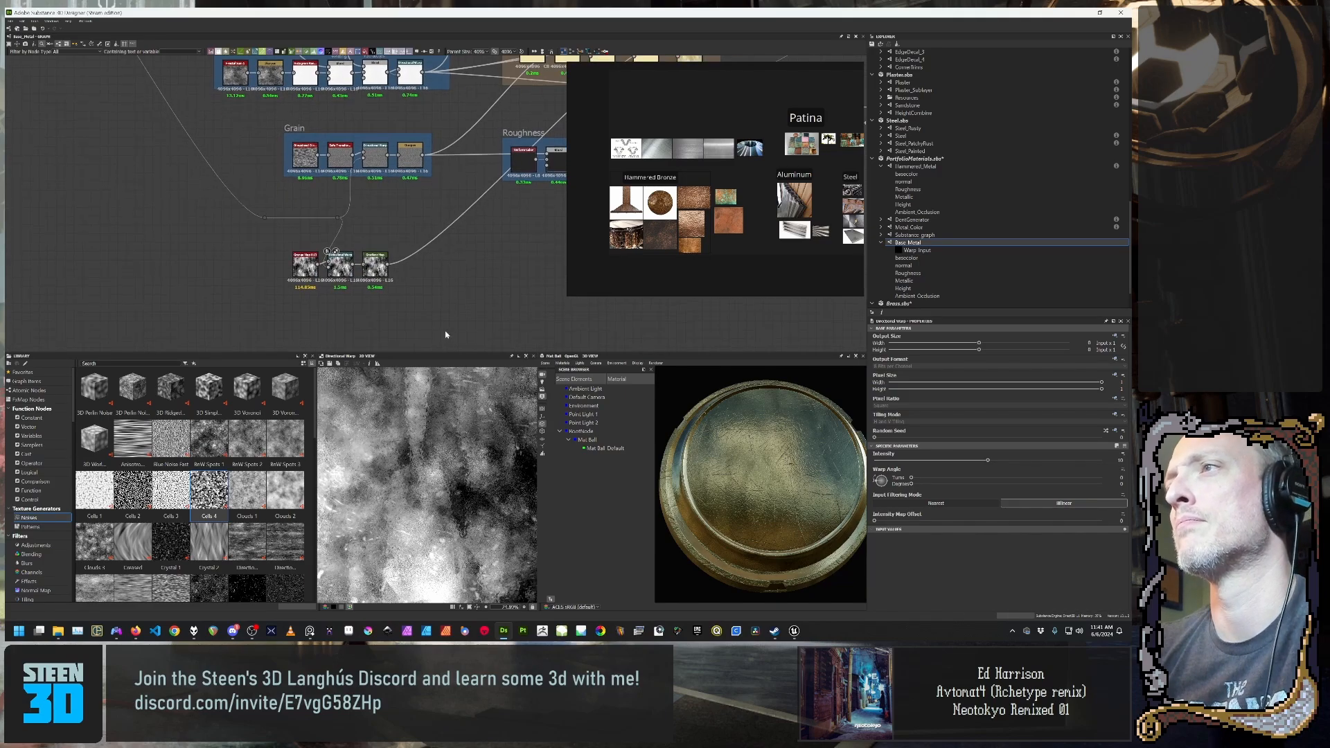
# Step: Set the grunge Directional Warp's Intensity to 0.45, matching the Directional Warp in the Grain frame
pyautogui.click(376, 161)
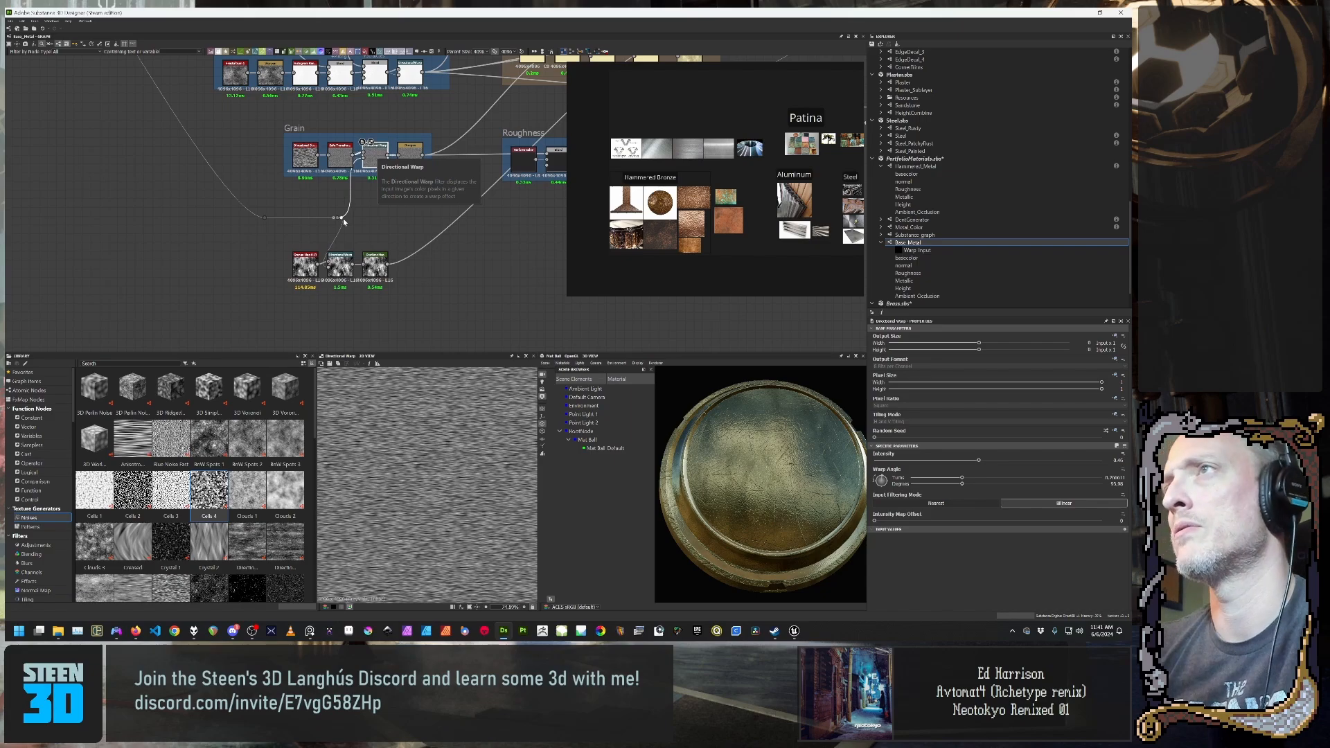
pyautogui.click(340, 269)
pyautogui.doubleClick(340, 270)
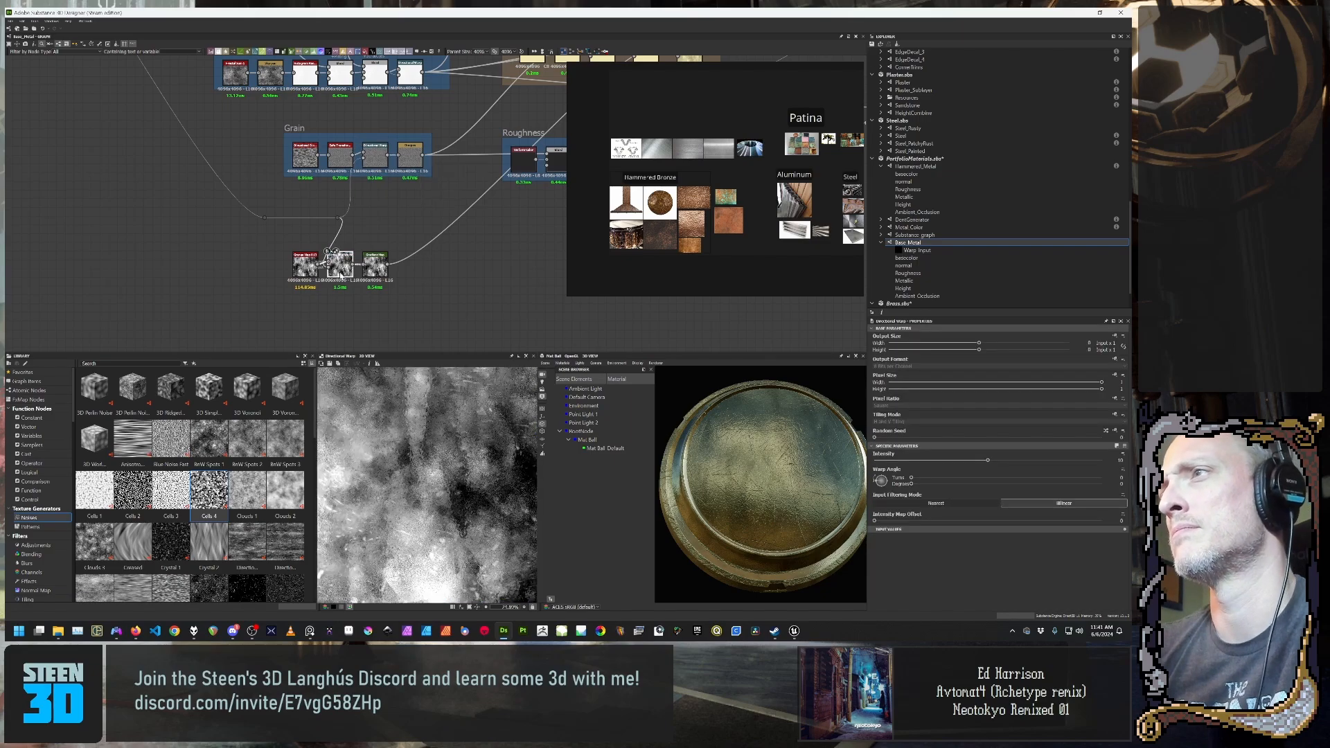
pyautogui.click(1120, 461)
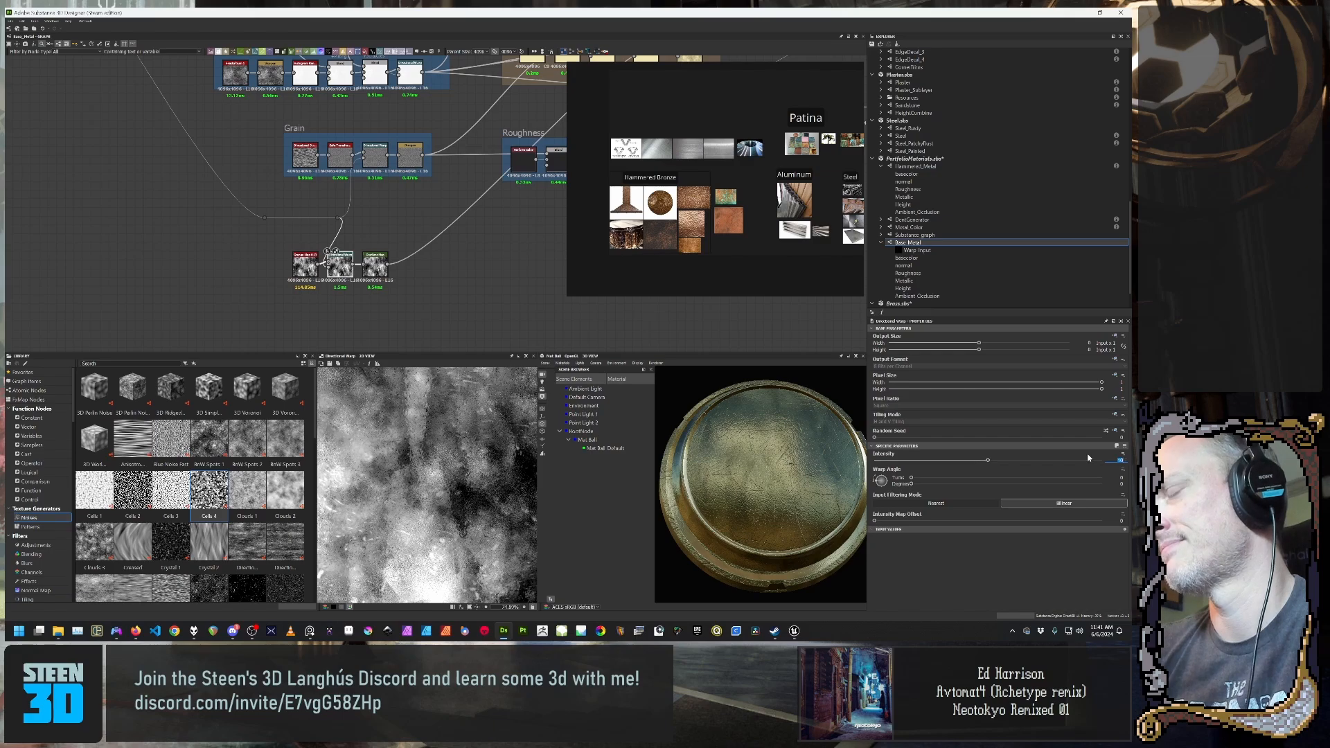
pyautogui.press('Return')
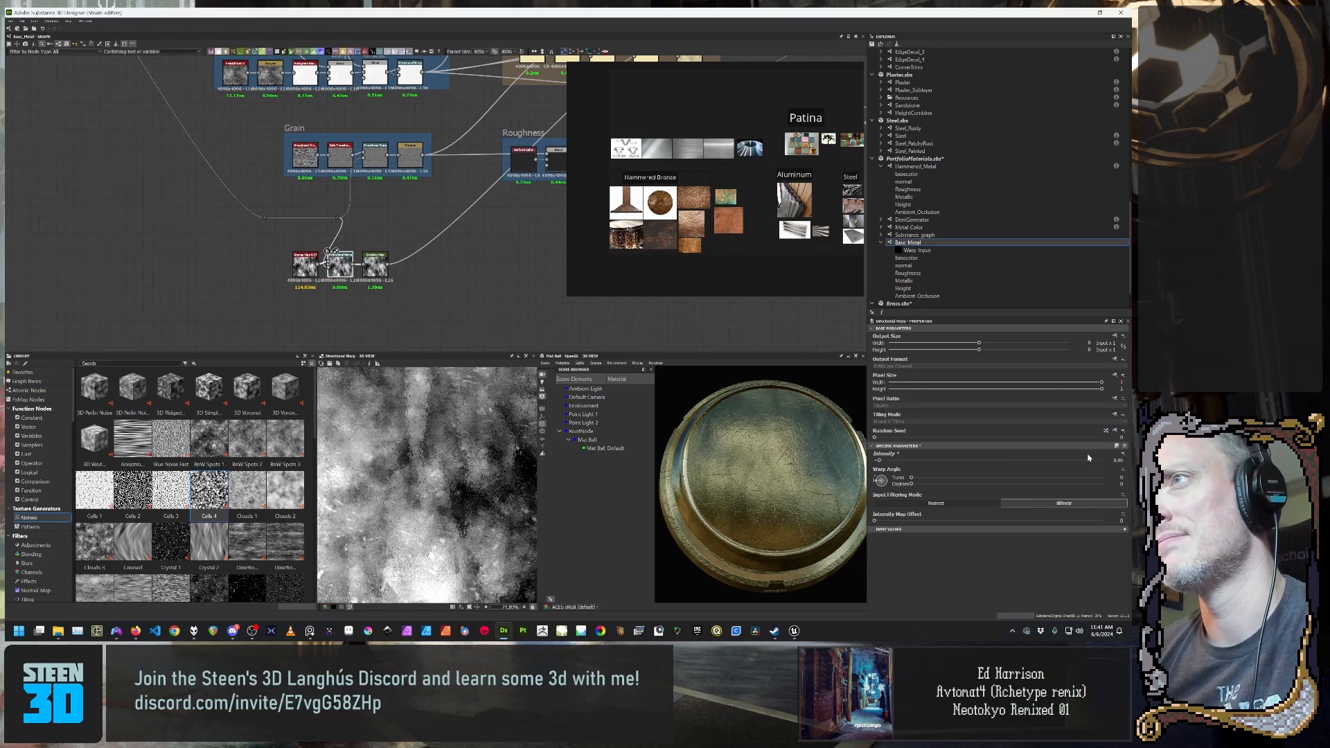
# Step: Insert a Blend node directly after the Warp Input node, keeping its outgoing connections
pyautogui.moveTo(345, 279); pyautogui.dragTo(381, 277, button='middle')
pyautogui.scroll(-3, 381, 277)
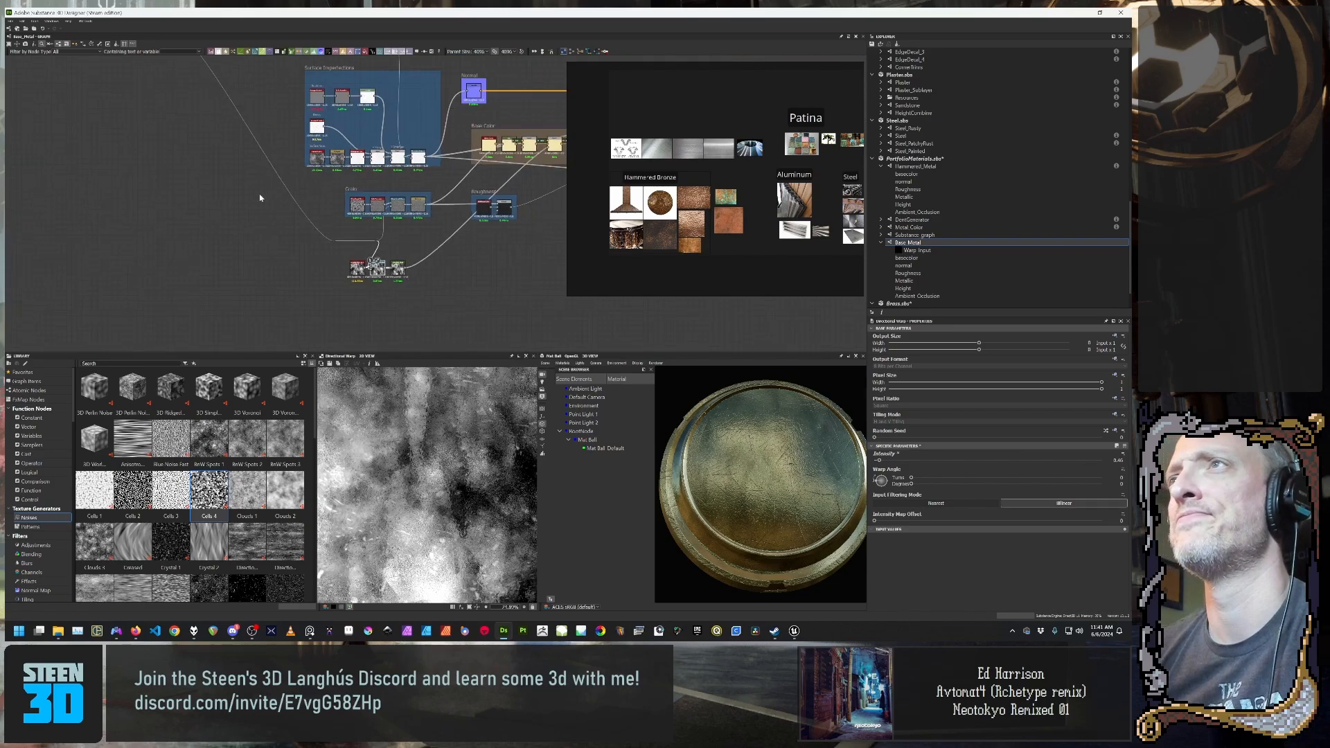
pyautogui.moveTo(230, 111); pyautogui.dragTo(321, 210, button='middle')
pyautogui.moveTo(286, 136); pyautogui.dragTo(312, 205, button='middle')
pyautogui.scroll(1, 311, 205)
pyautogui.scroll(3, 312, 208)
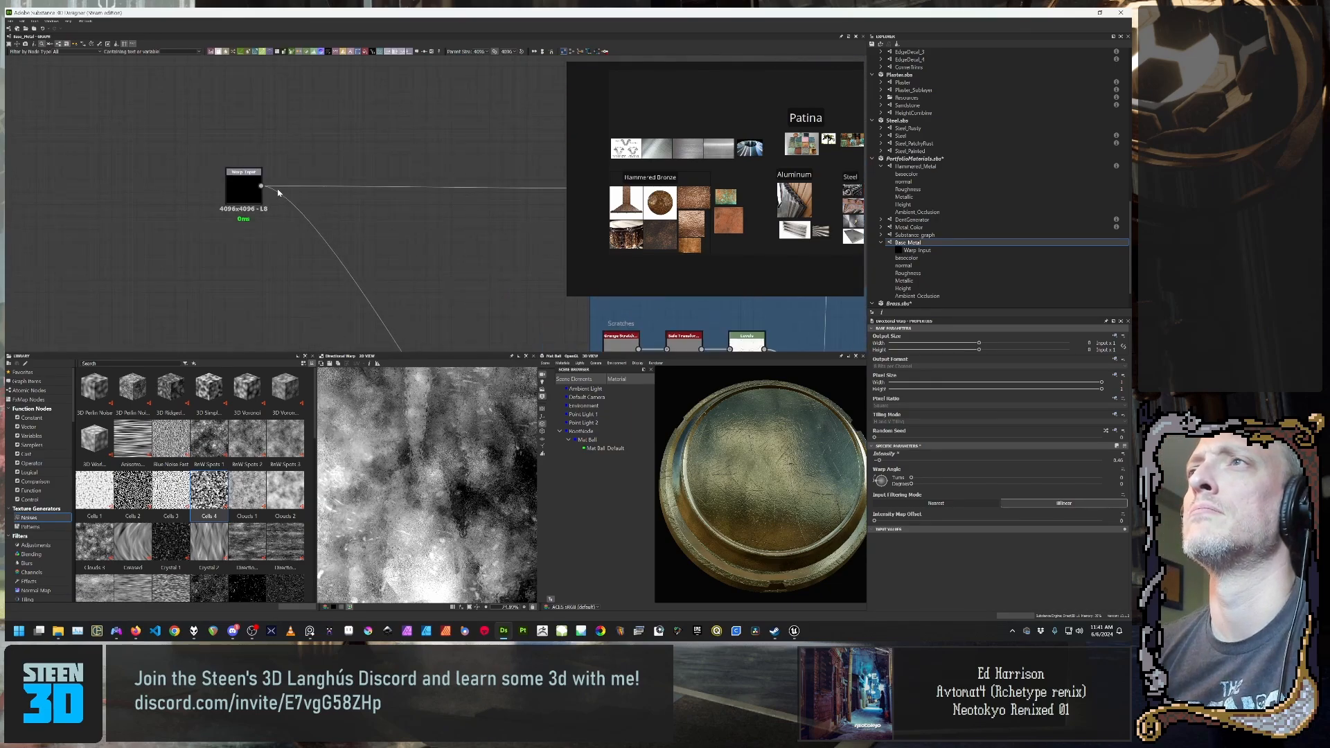
pyautogui.click(239, 180)
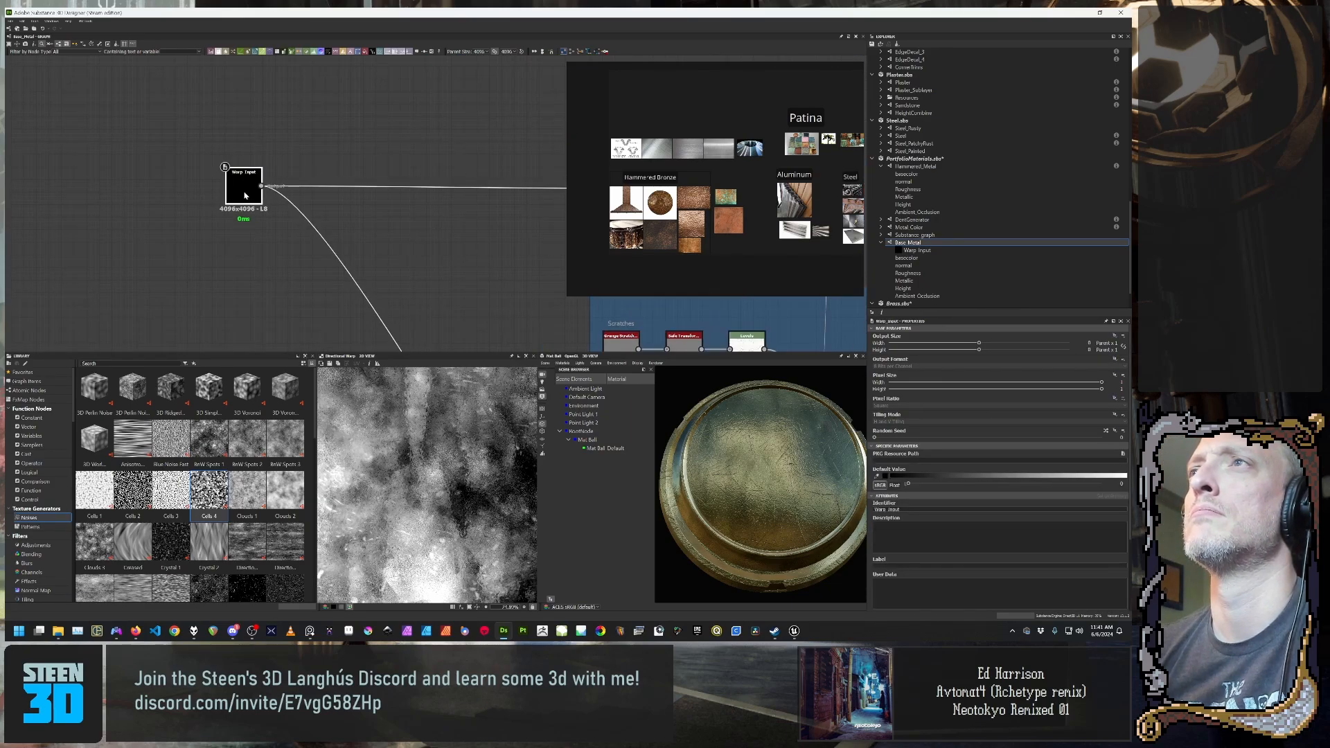
pyautogui.press('space')
pyautogui.write('blend')
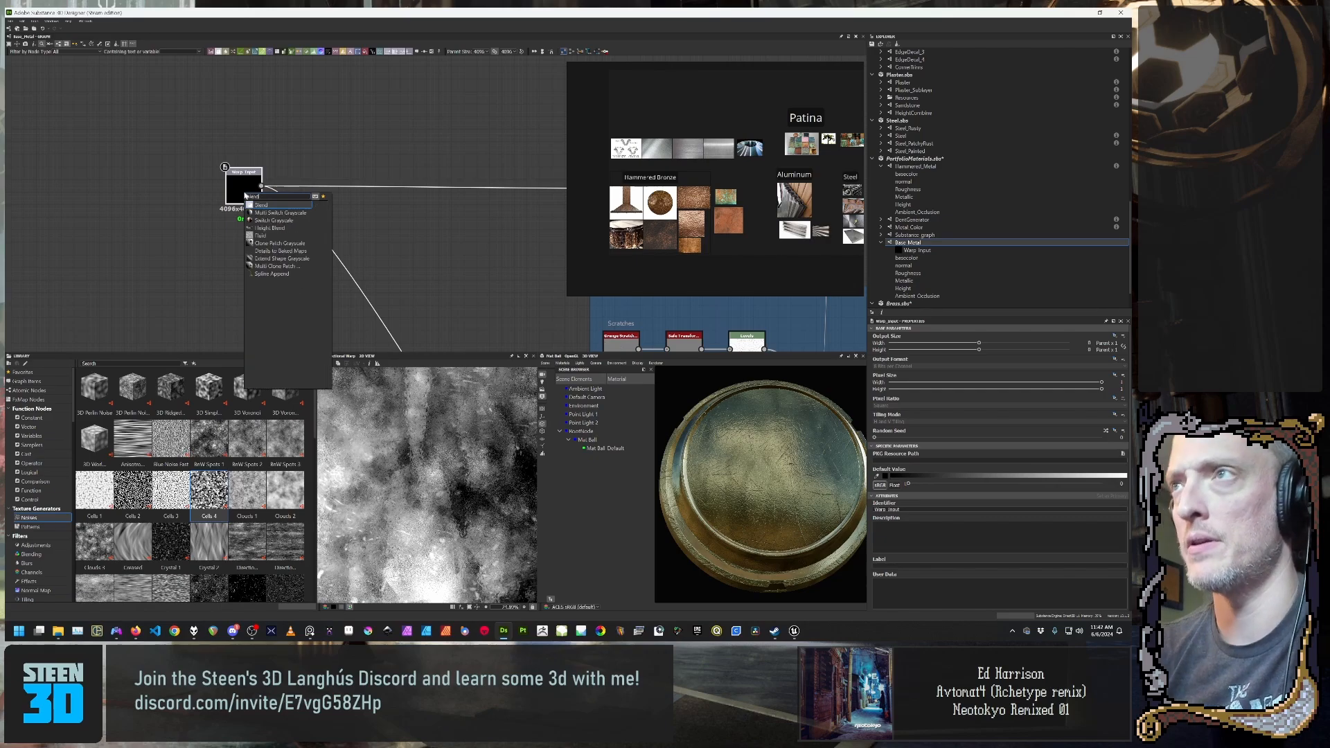
pyautogui.press('Return')
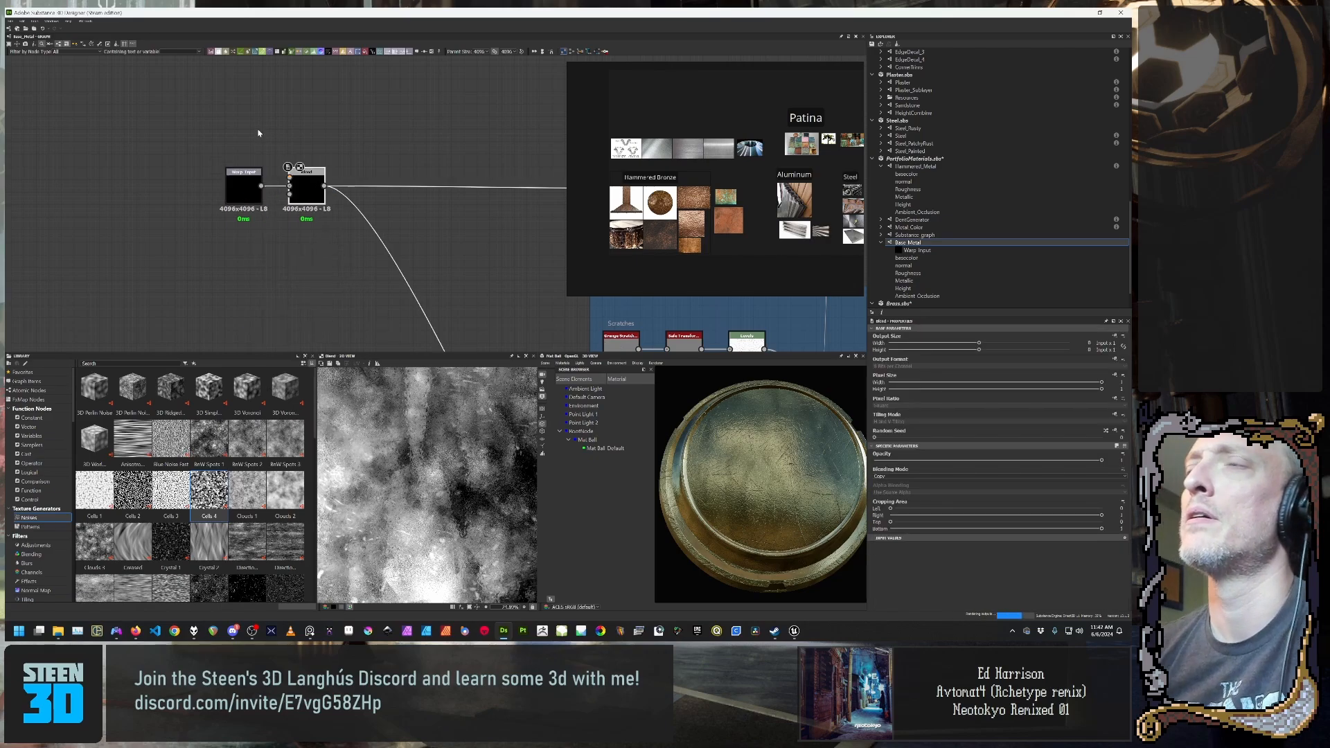
# Step: Add a Perlin Noise node above the Warp Input and connect it to the Blend's foreground input
pyautogui.press('space')
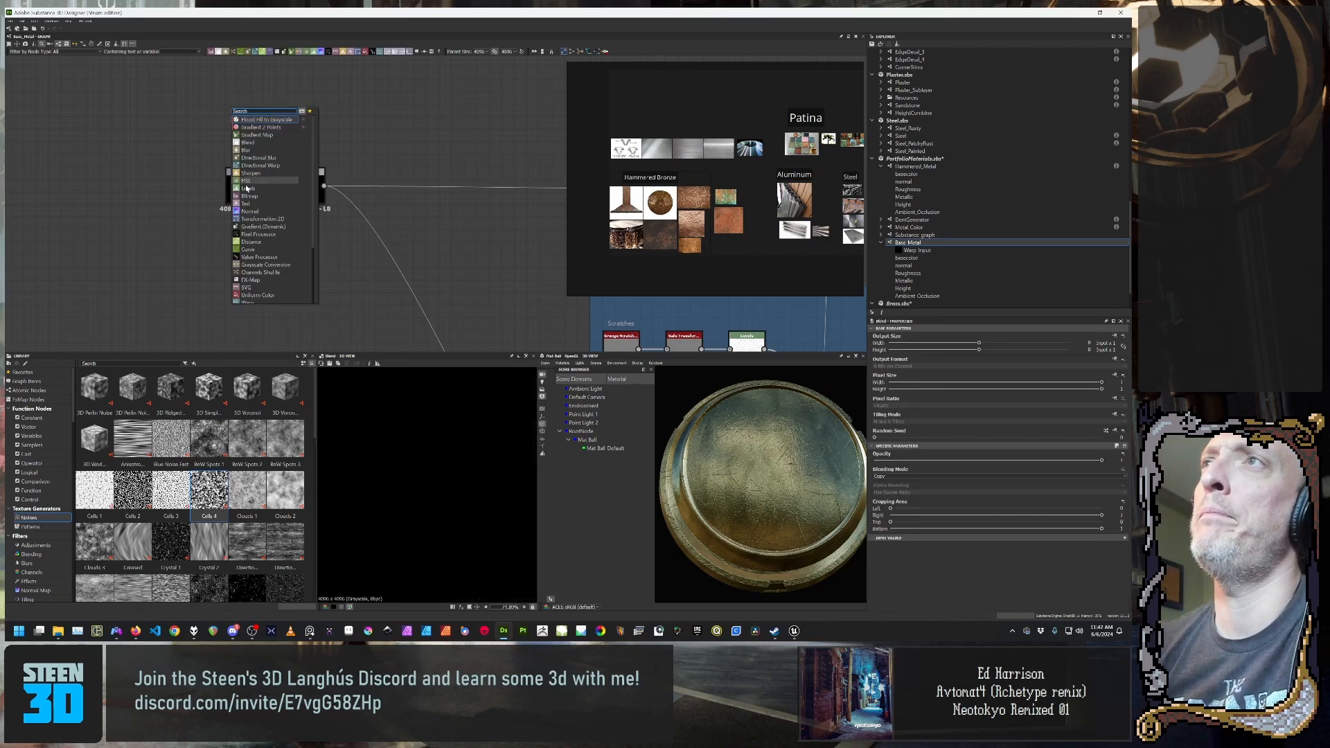
pyautogui.press('Escape')
pyautogui.press('space')
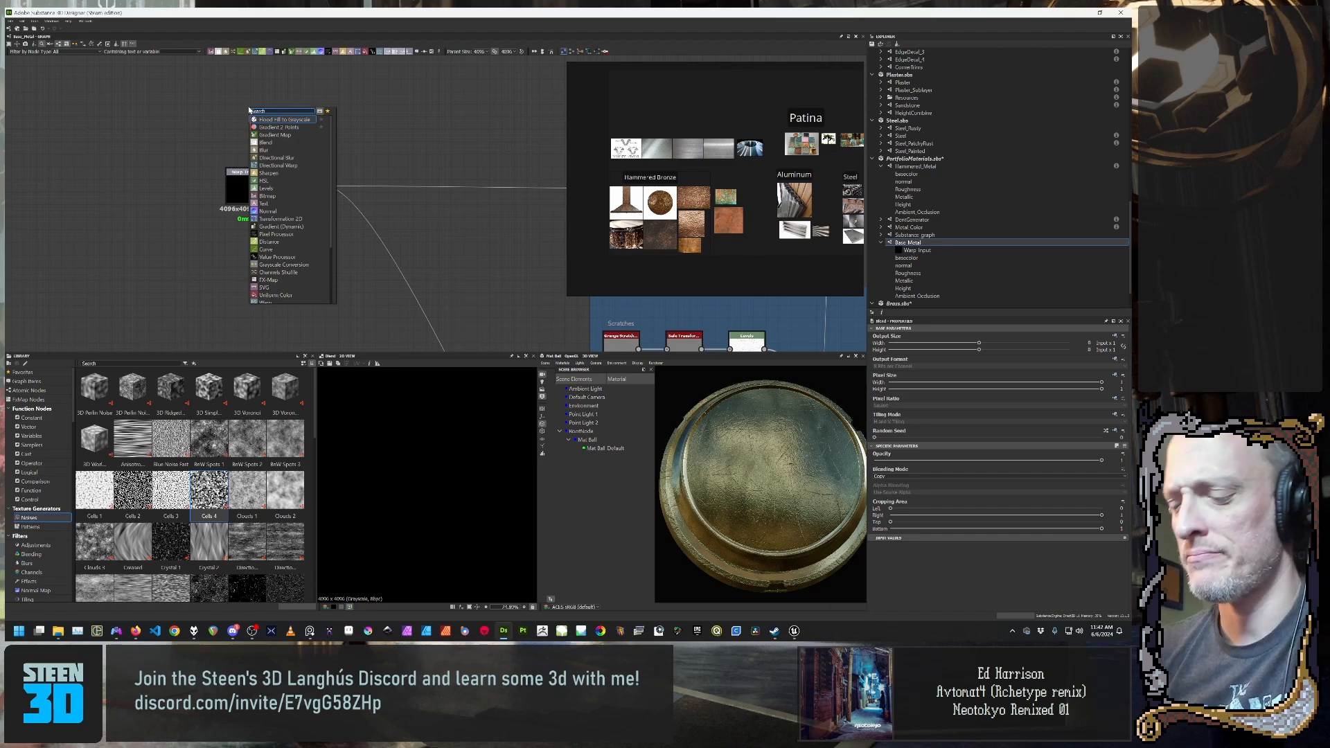
pyautogui.write('perlin')
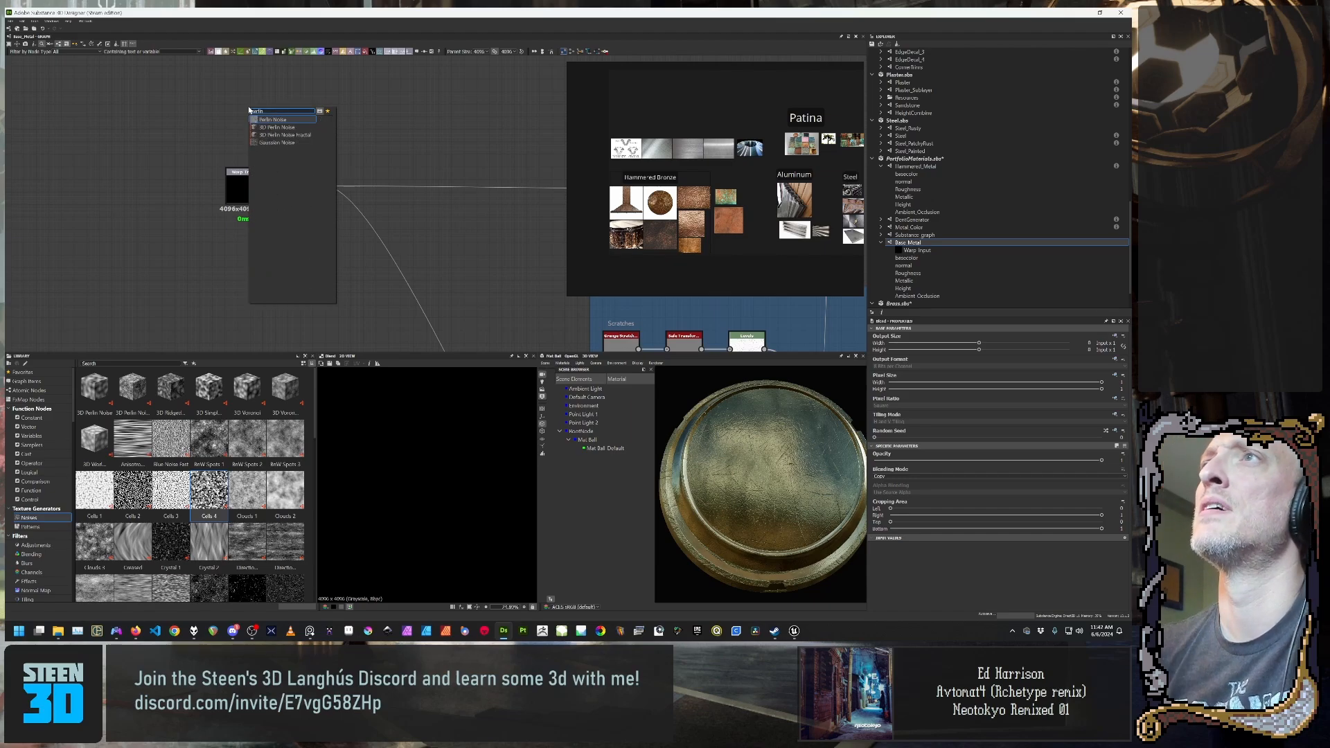
pyautogui.press('Return')
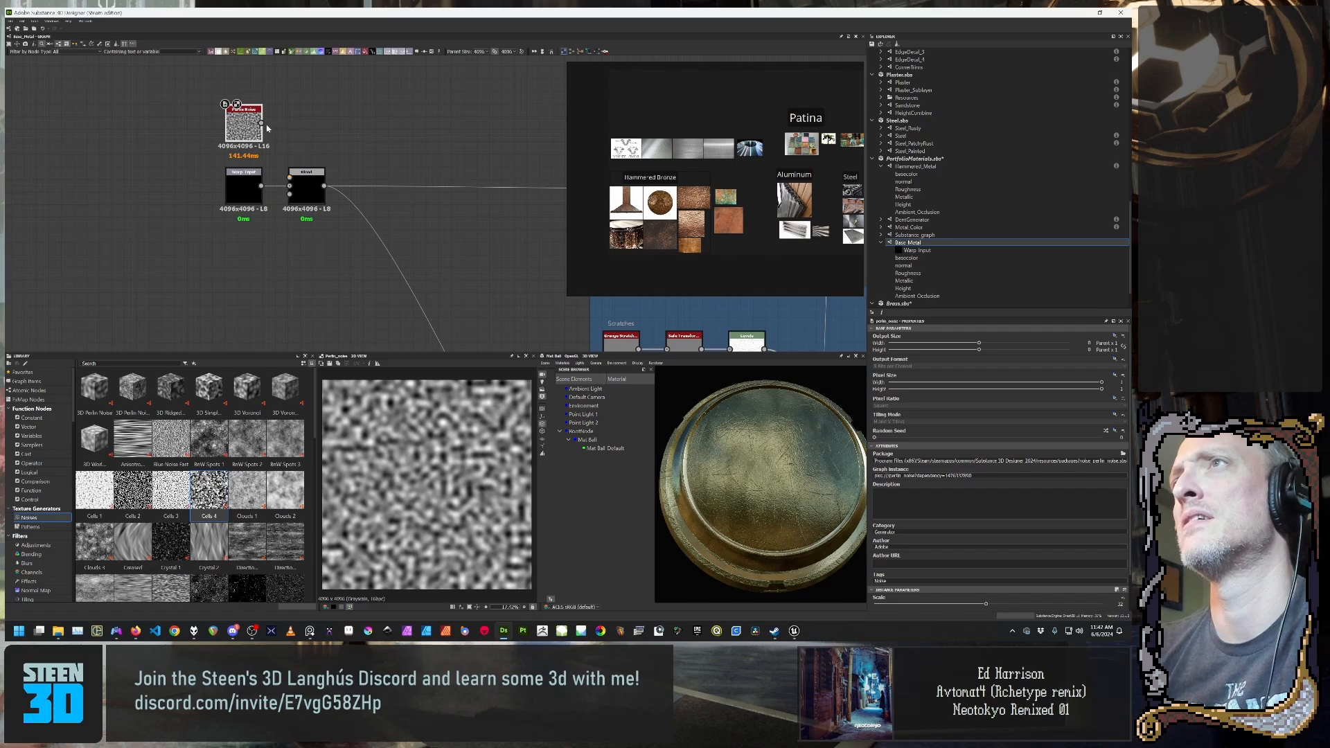
pyautogui.moveTo(262, 123); pyautogui.dragTo(290, 178)
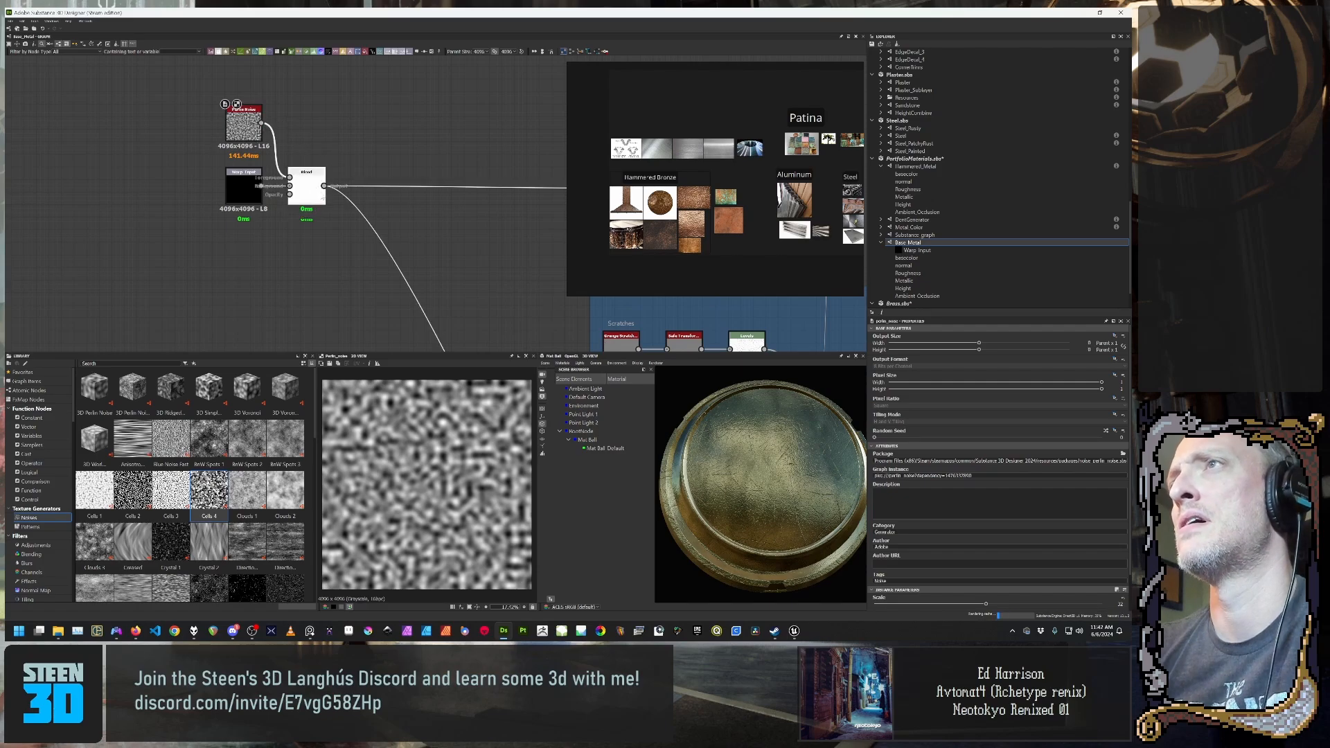
# Step: Preview the Blend output and rotate the material ball to examine the noise-driven warp on the surface
pyautogui.click(307, 186)
pyautogui.scroll(-4, 499, 257)
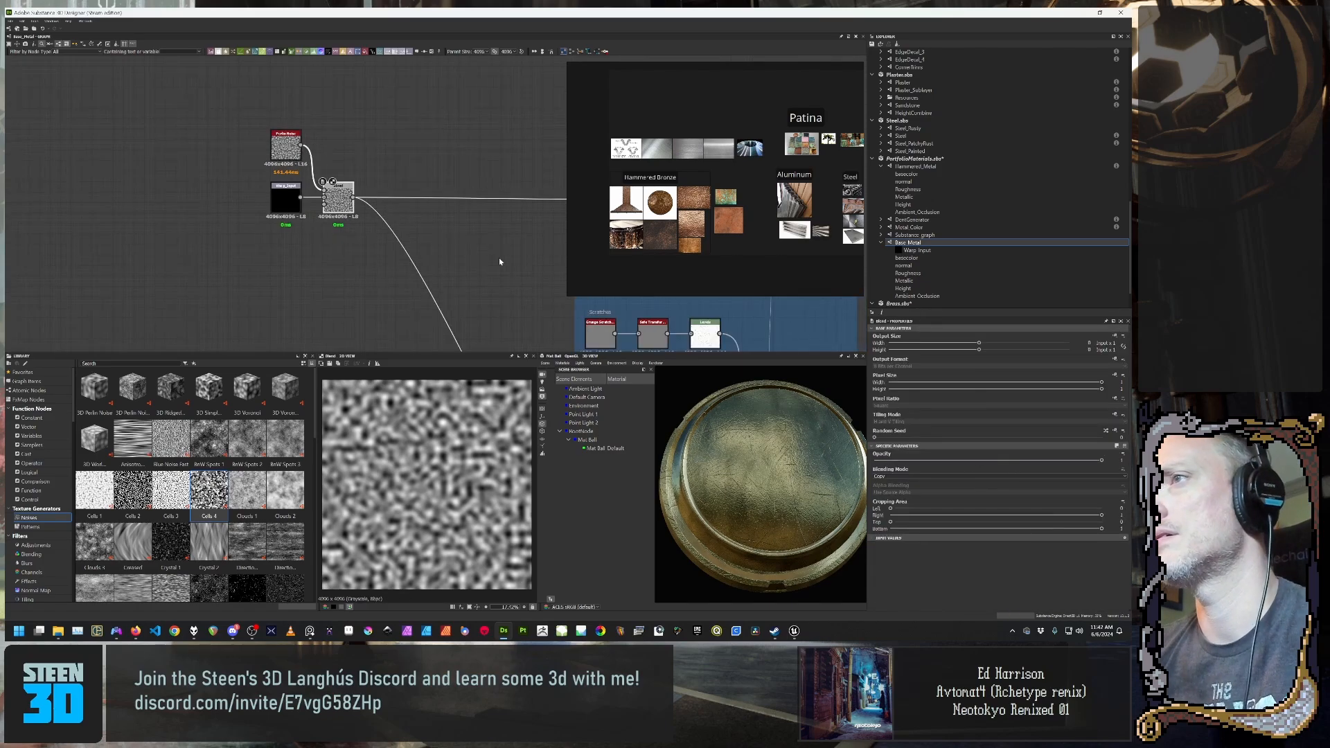
pyautogui.moveTo(502, 297); pyautogui.dragTo(404, 179, button='middle')
pyautogui.scroll(-2, 460, 296)
pyautogui.moveTo(460, 296); pyautogui.dragTo(188, 254, button='middle')
pyautogui.scroll(1, 382, 198)
pyautogui.moveTo(745, 490); pyautogui.dragTo(808, 497)
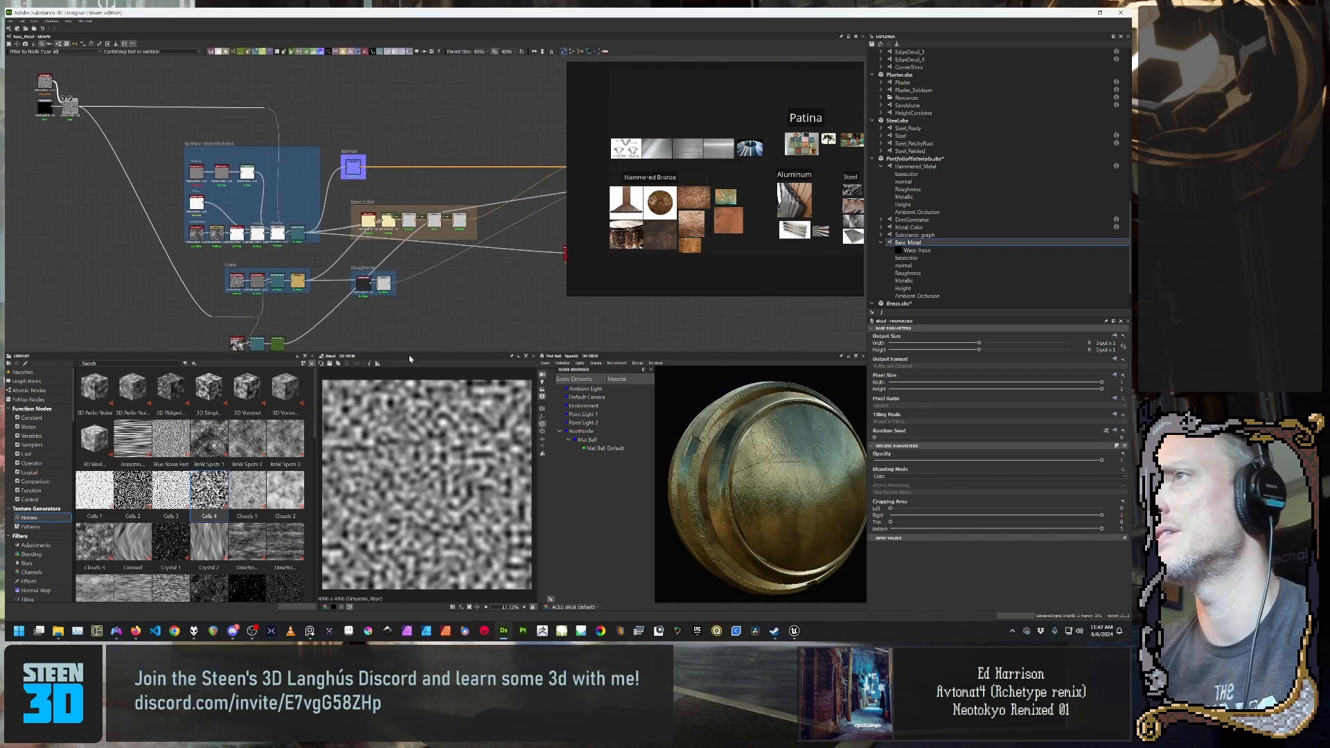
# Step: Preview the grunge Directional Warp's output fitted to the 2D view
pyautogui.scroll(2, 302, 325)
pyautogui.moveTo(299, 319); pyautogui.dragTo(416, 196, button='middle')
pyautogui.doubleClick(359, 234)
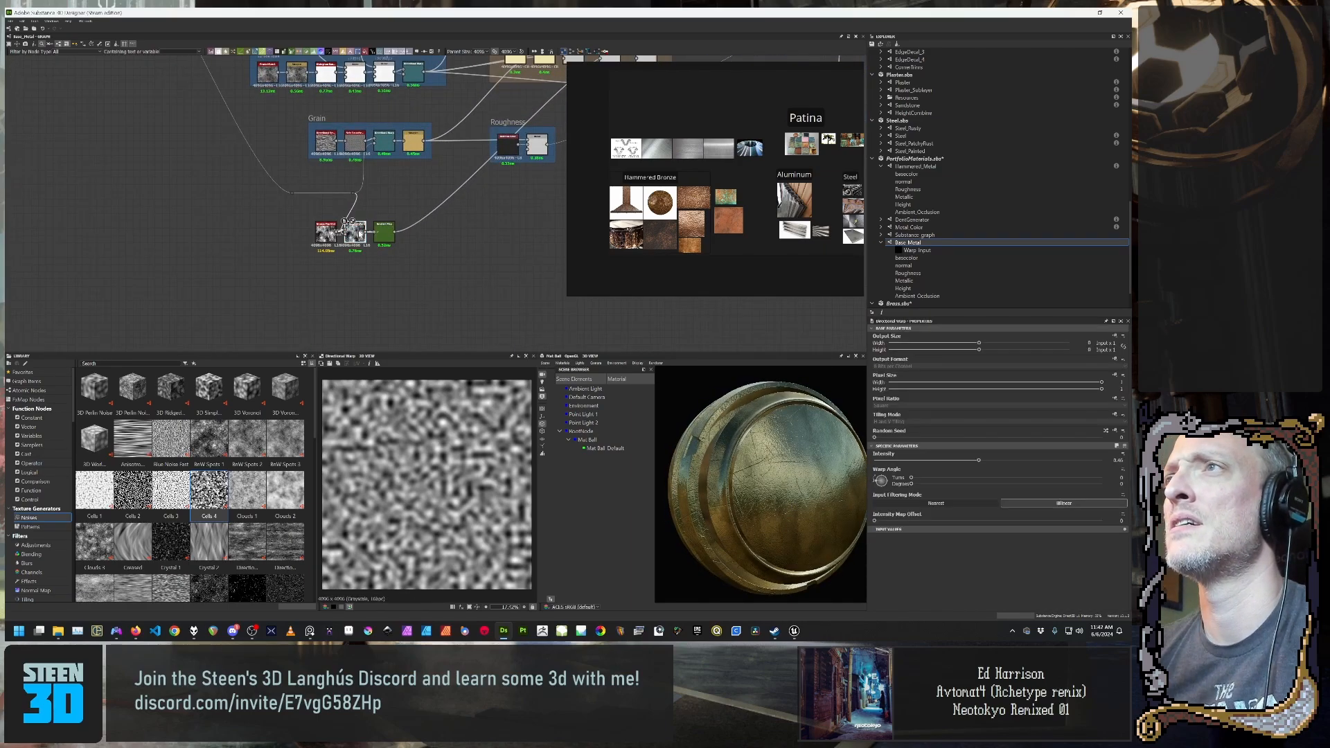
pyautogui.scroll(3, 332, 266)
pyautogui.scroll(-4, 443, 485)
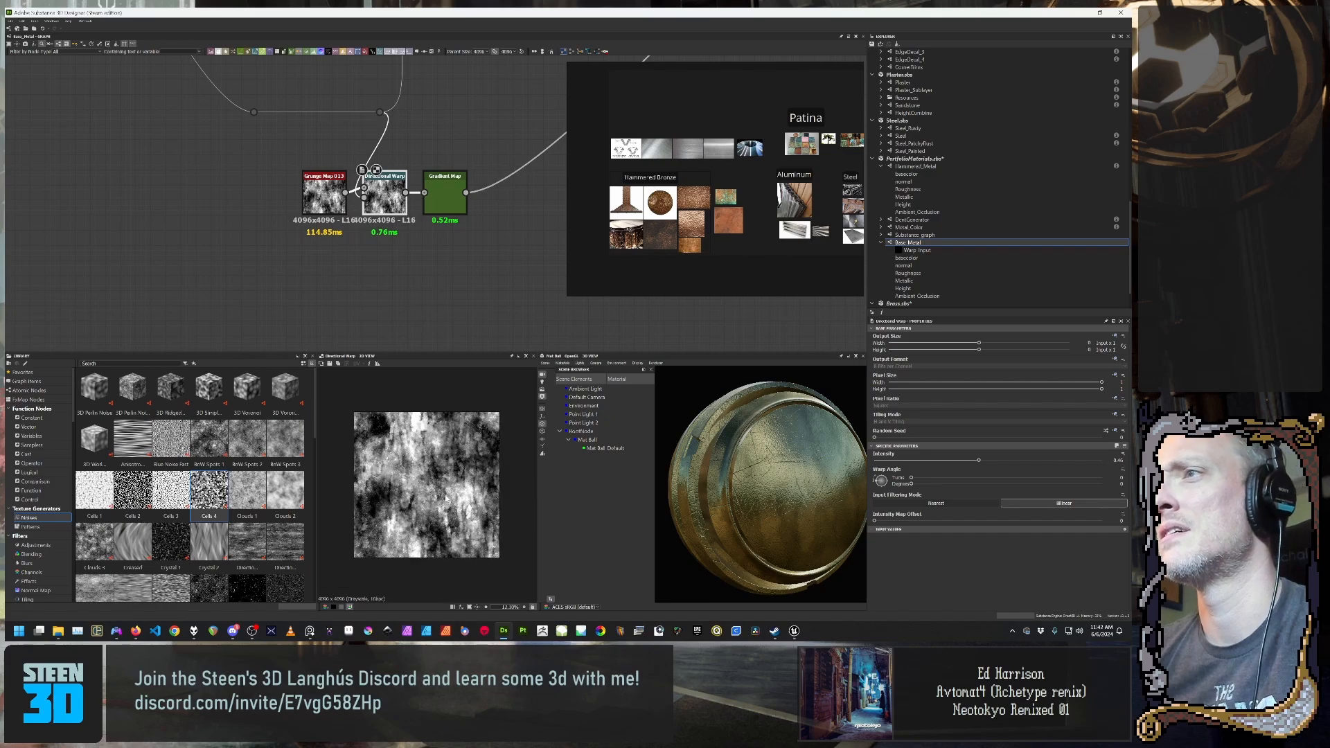
pyautogui.press('f')
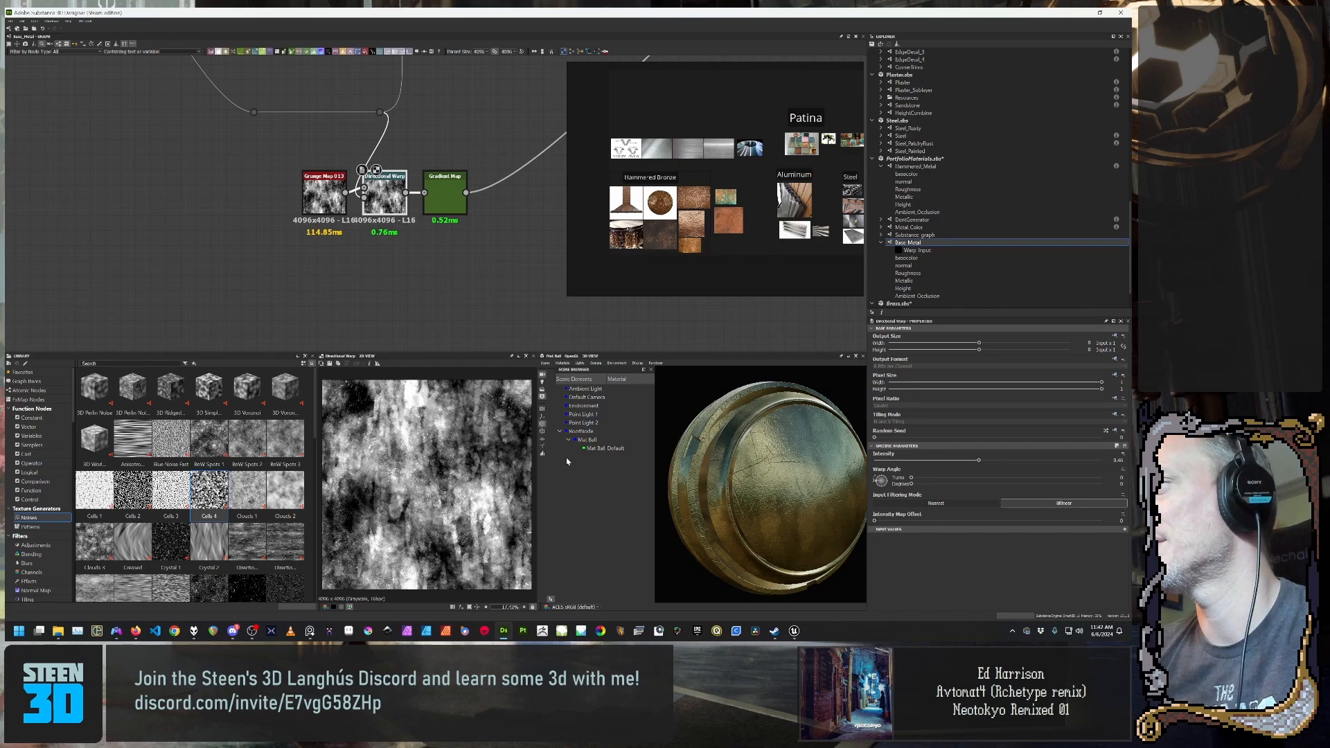
# Step: Compare the outputs of the Grain frame's Safe Transform and Directional Warp nodes in the 2D view
pyautogui.moveTo(455, 201); pyautogui.dragTo(442, 252, button='middle')
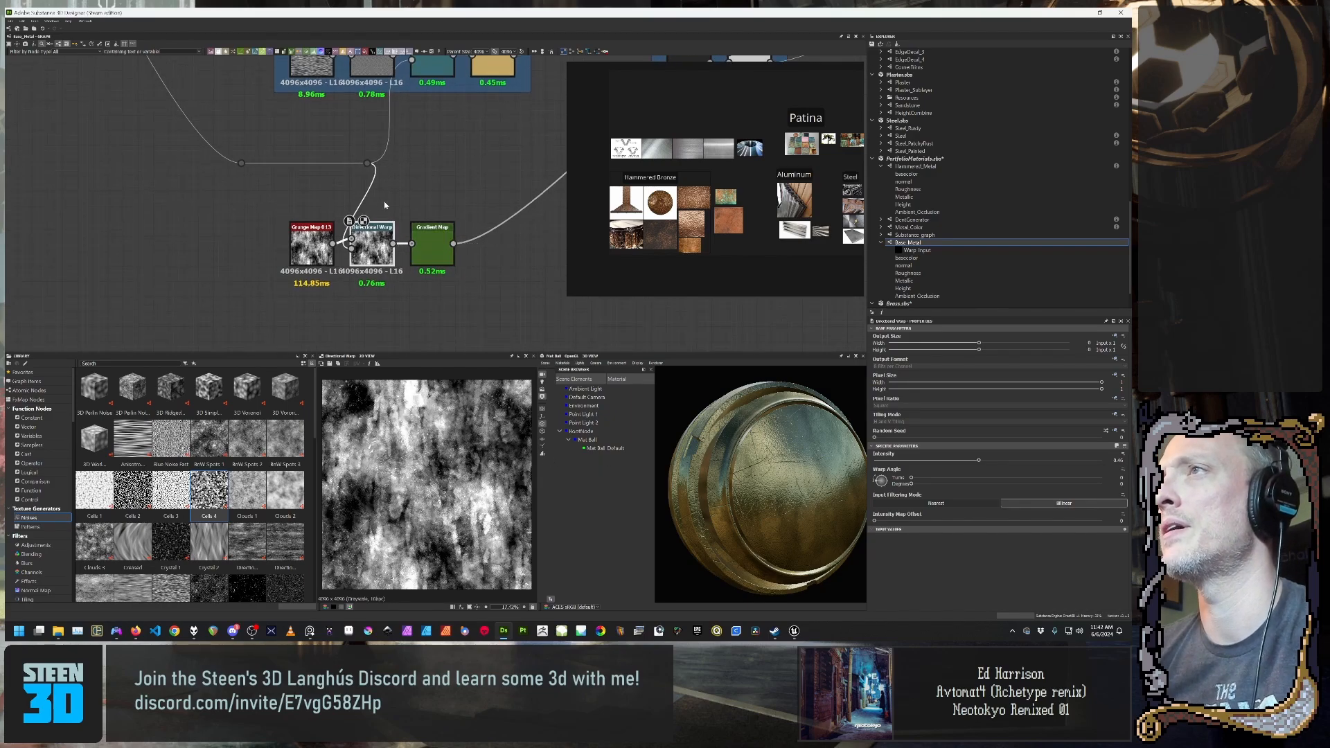
pyautogui.moveTo(377, 151); pyautogui.dragTo(384, 293, button='middle')
pyautogui.doubleClick(430, 201)
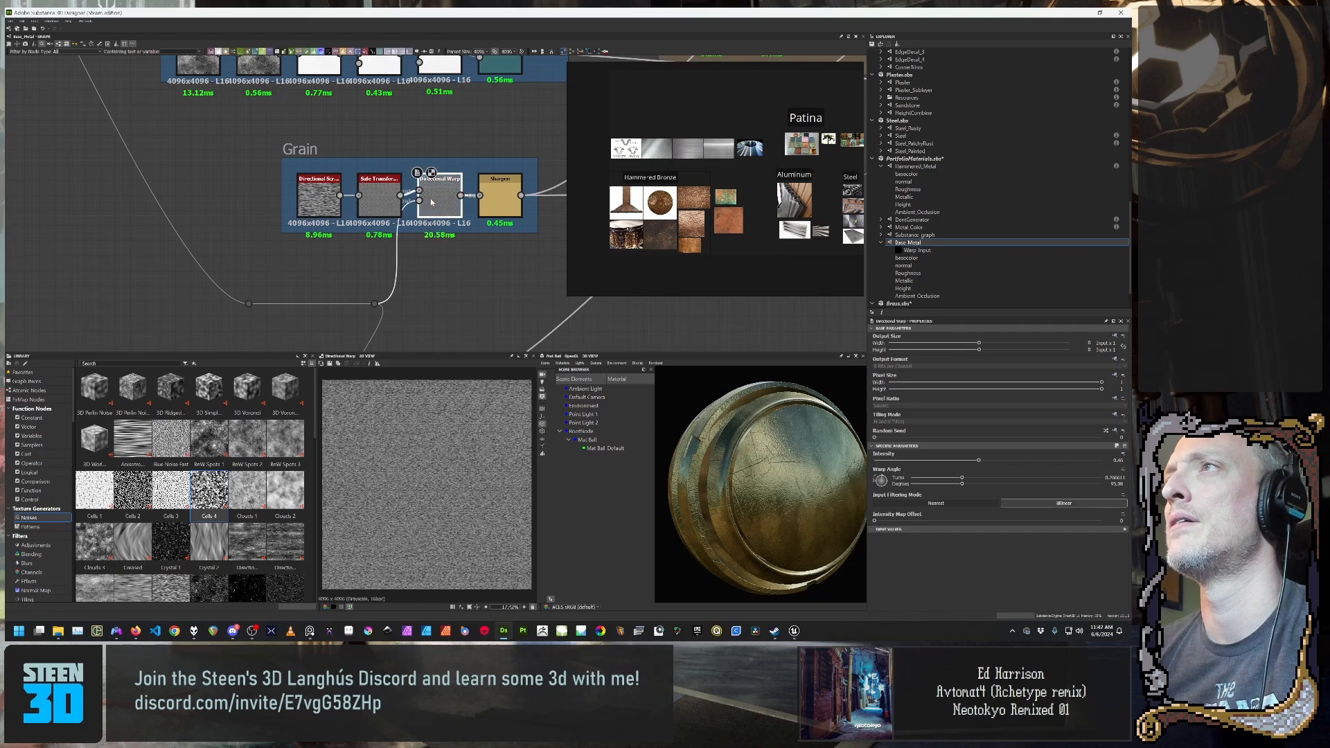
pyautogui.doubleClick(379, 195)
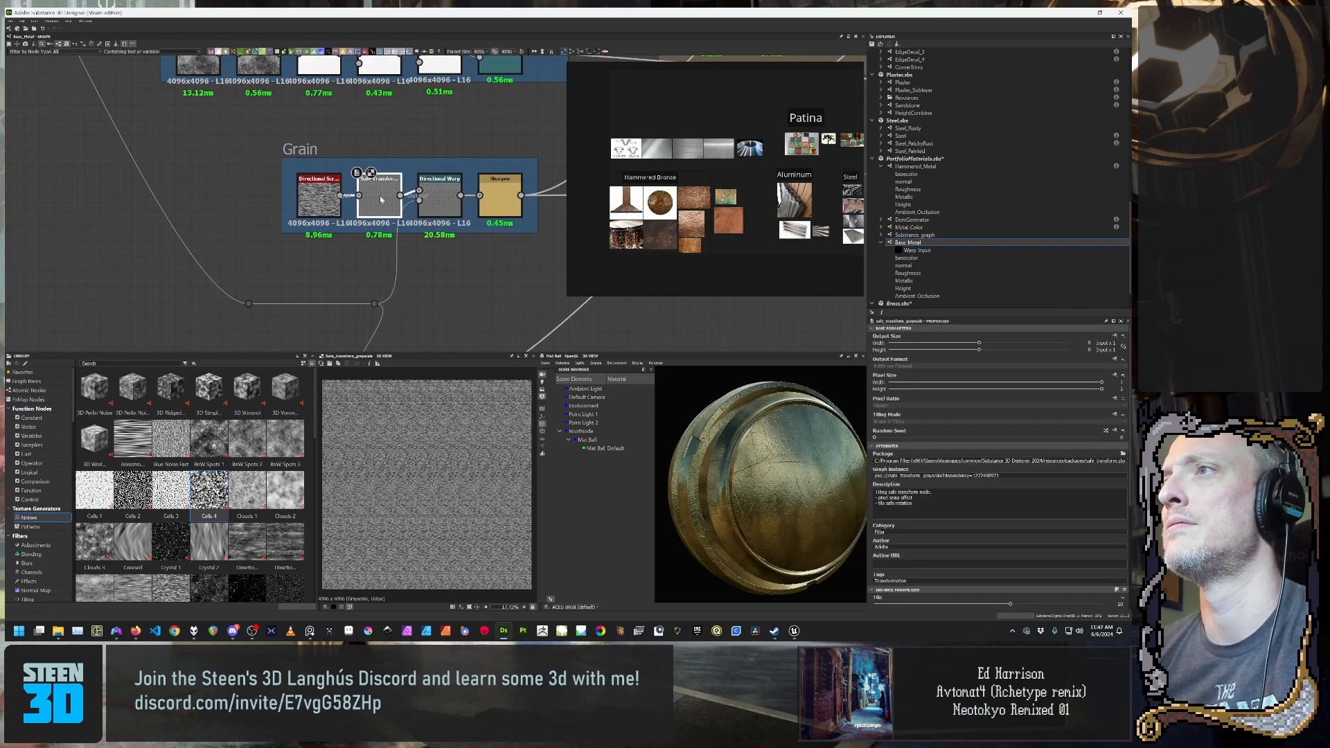
pyautogui.doubleClick(430, 196)
pyautogui.moveTo(445, 280); pyautogui.dragTo(406, 201, button='middle')
pyautogui.scroll(-1, 428, 224)
# Step: Set the grunge Directional Warp's Warp Angle to 90 degrees
pyautogui.click(320, 264)
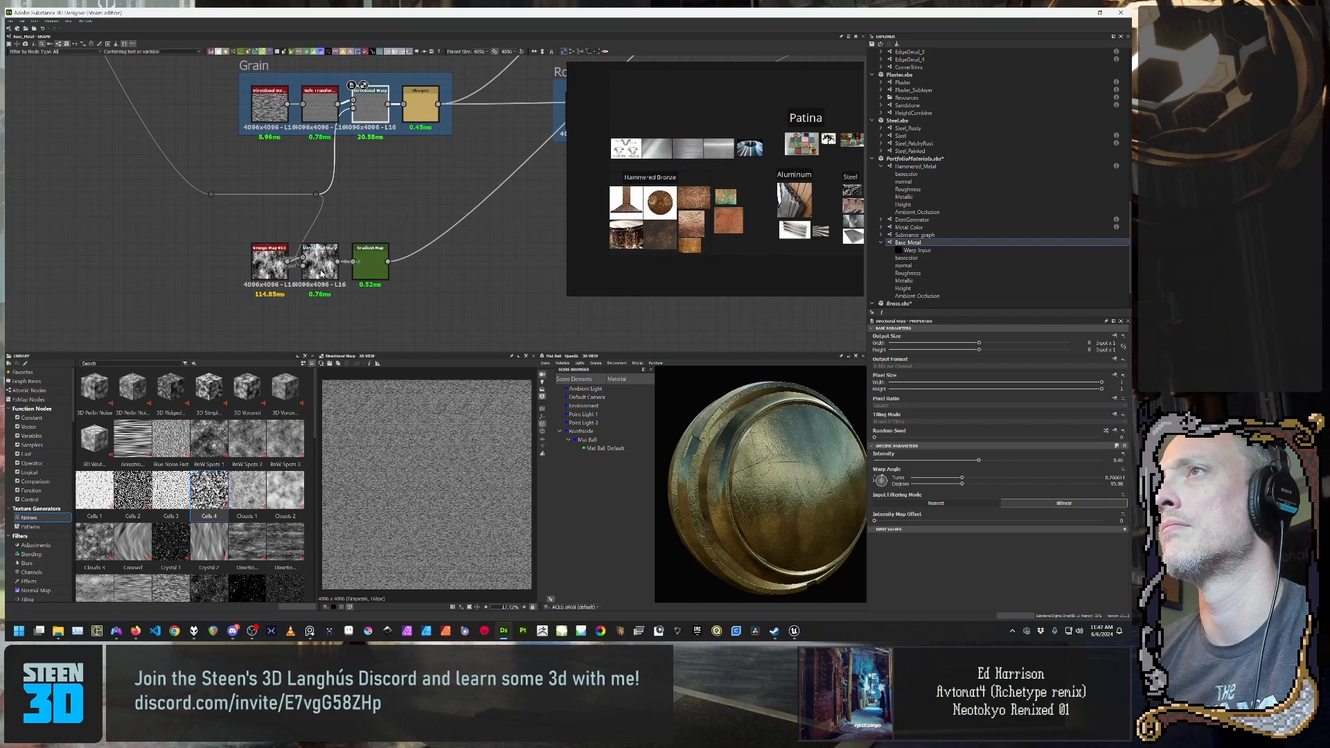
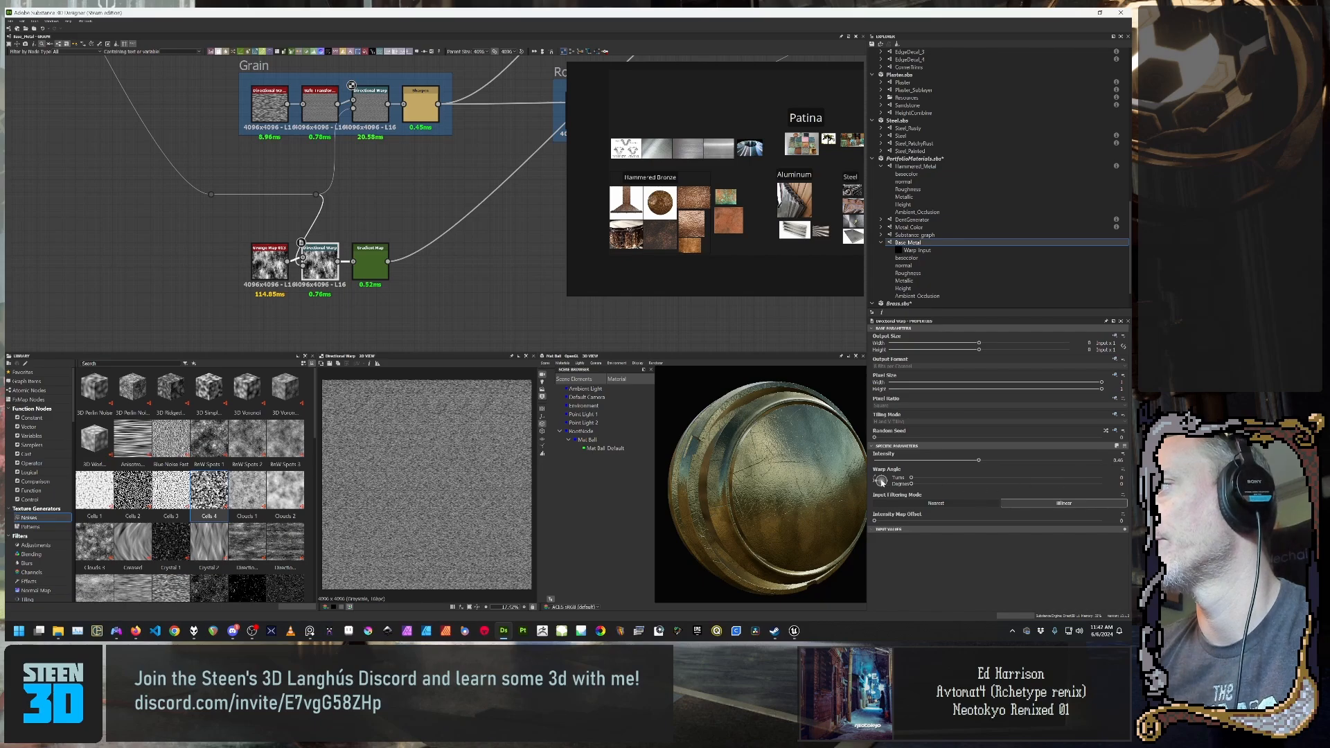
pyautogui.moveTo(882, 479); pyautogui.dragTo(886, 475)
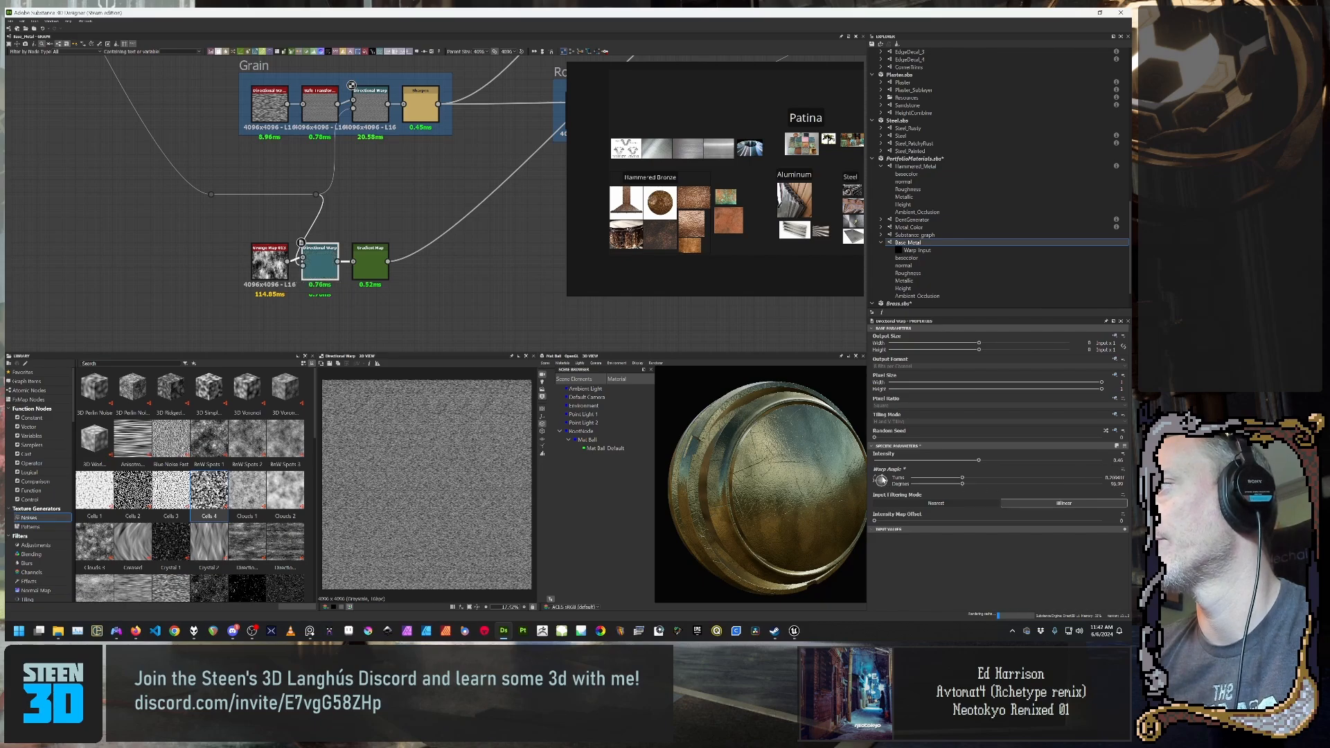
pyautogui.doubleClick(1118, 485)
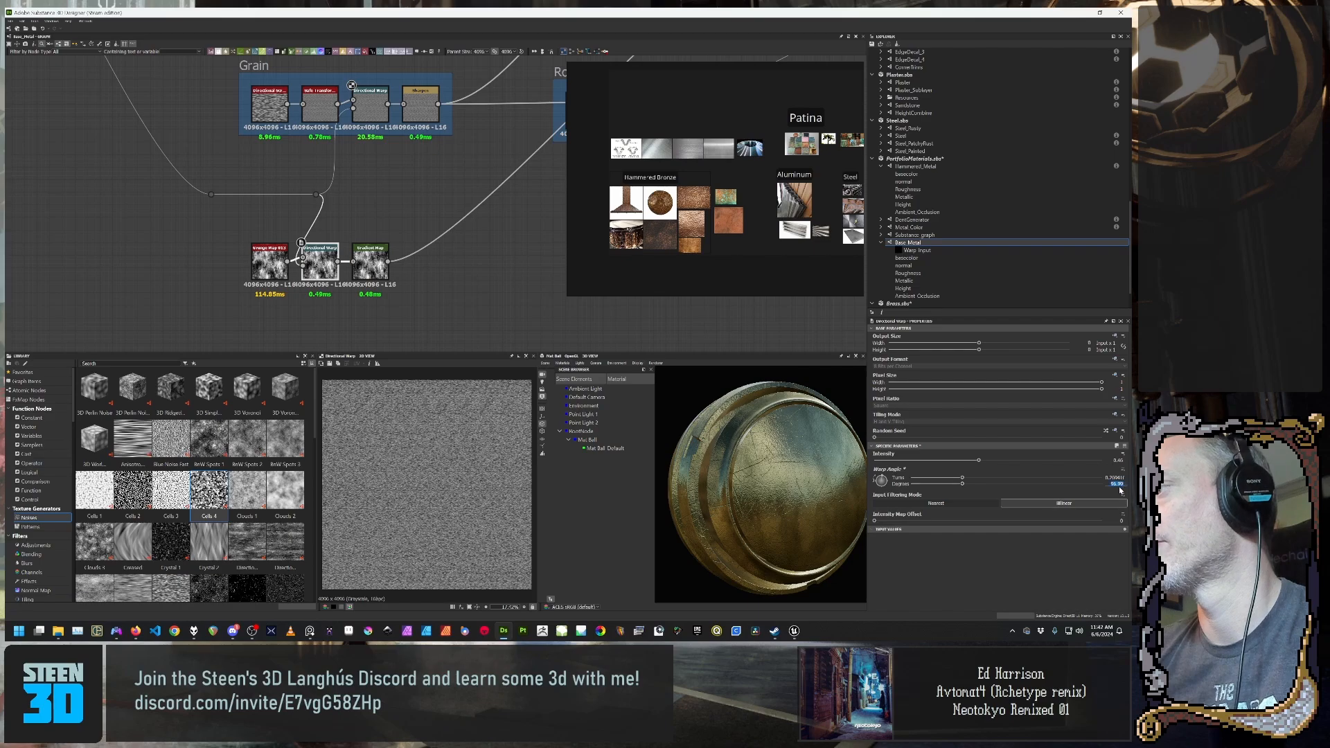
pyautogui.write('90')
pyautogui.press('Return')
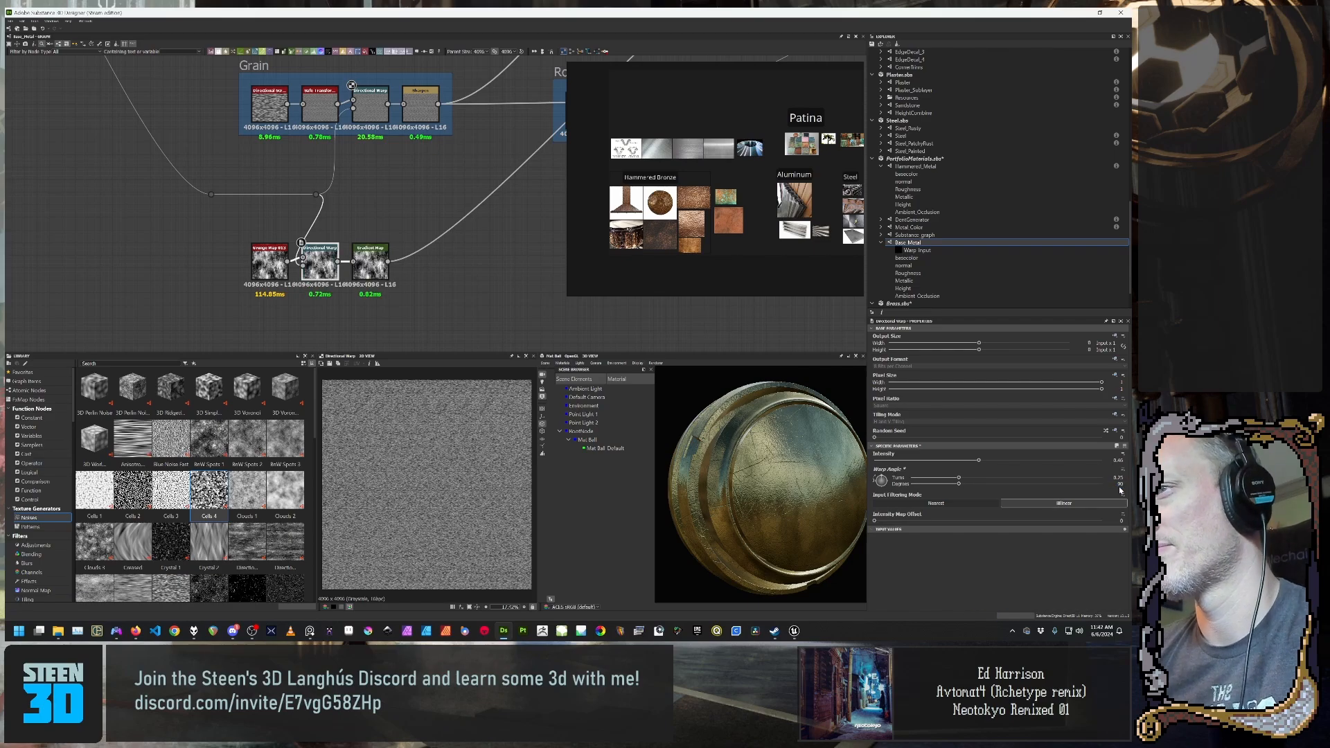
# Step: Set the Warp Angle of the Grain frame's Directional Warp to 90 degrees
pyautogui.scroll(4, 519, 478)
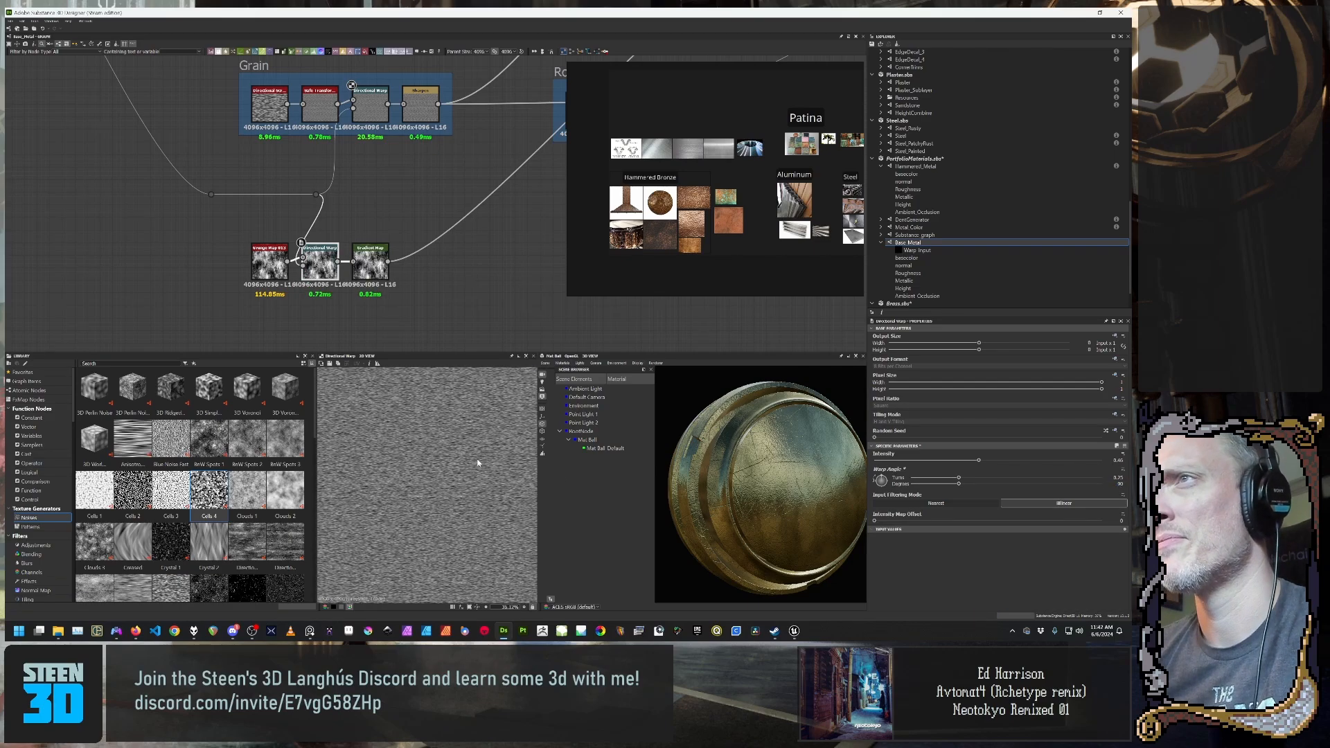
pyautogui.moveTo(357, 132); pyautogui.dragTo(373, 176, button='middle')
pyautogui.click(373, 176)
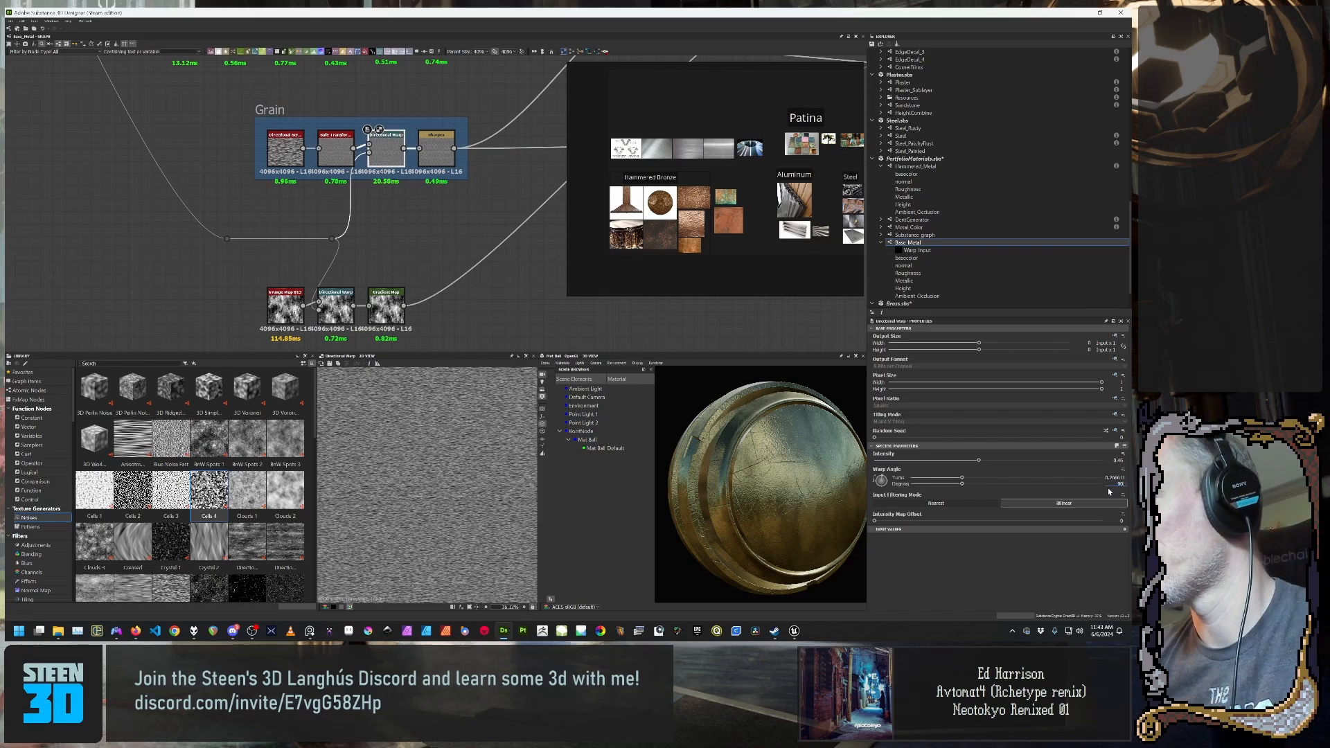
pyautogui.press('Return')
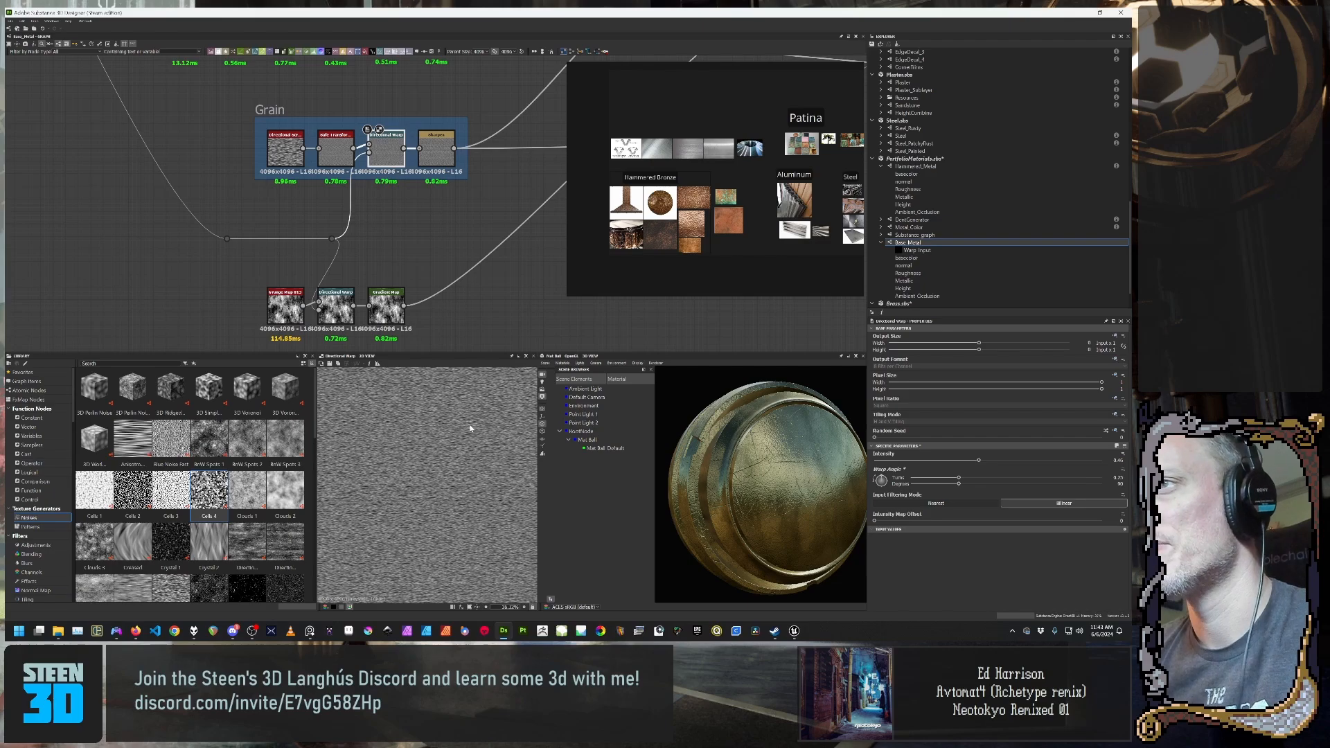
# Step: Compare the warped grain with the warped grunge output in the 2D view, examining the grain up close
pyautogui.scroll(4, 468, 424)
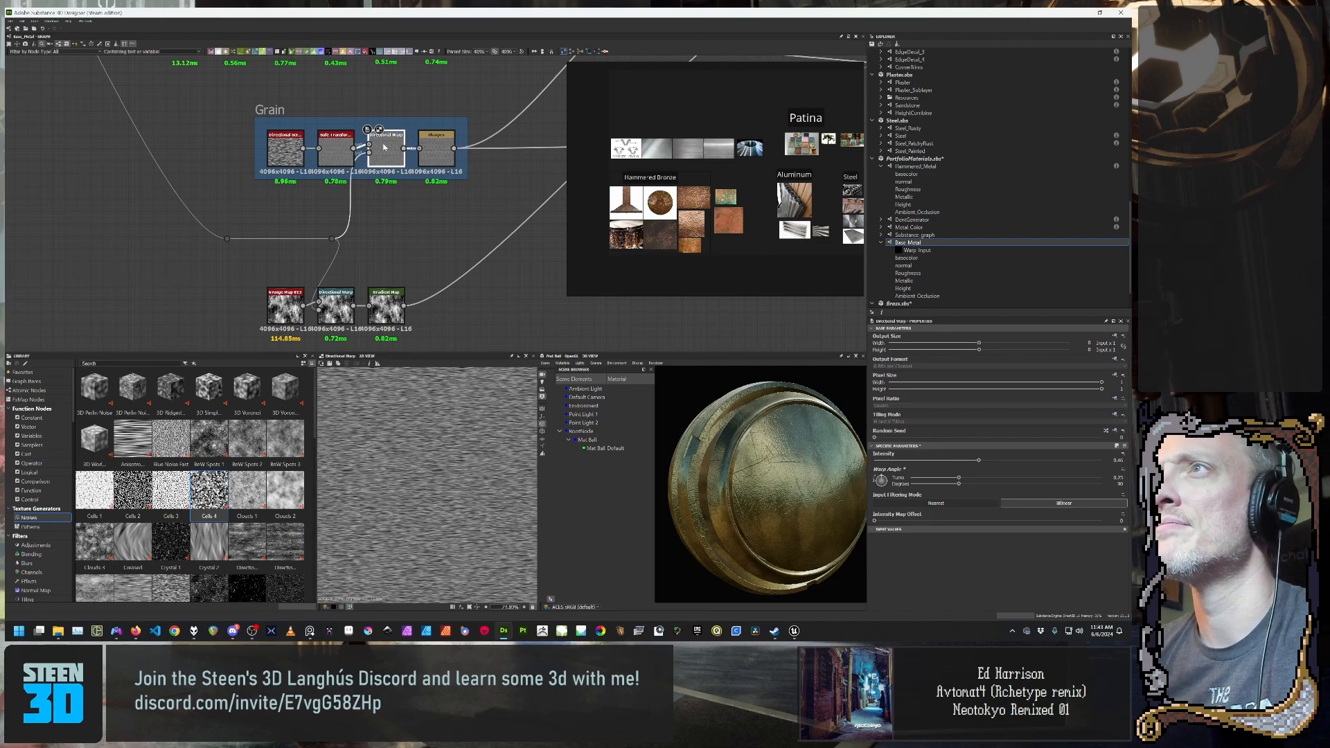
pyautogui.click(335, 306)
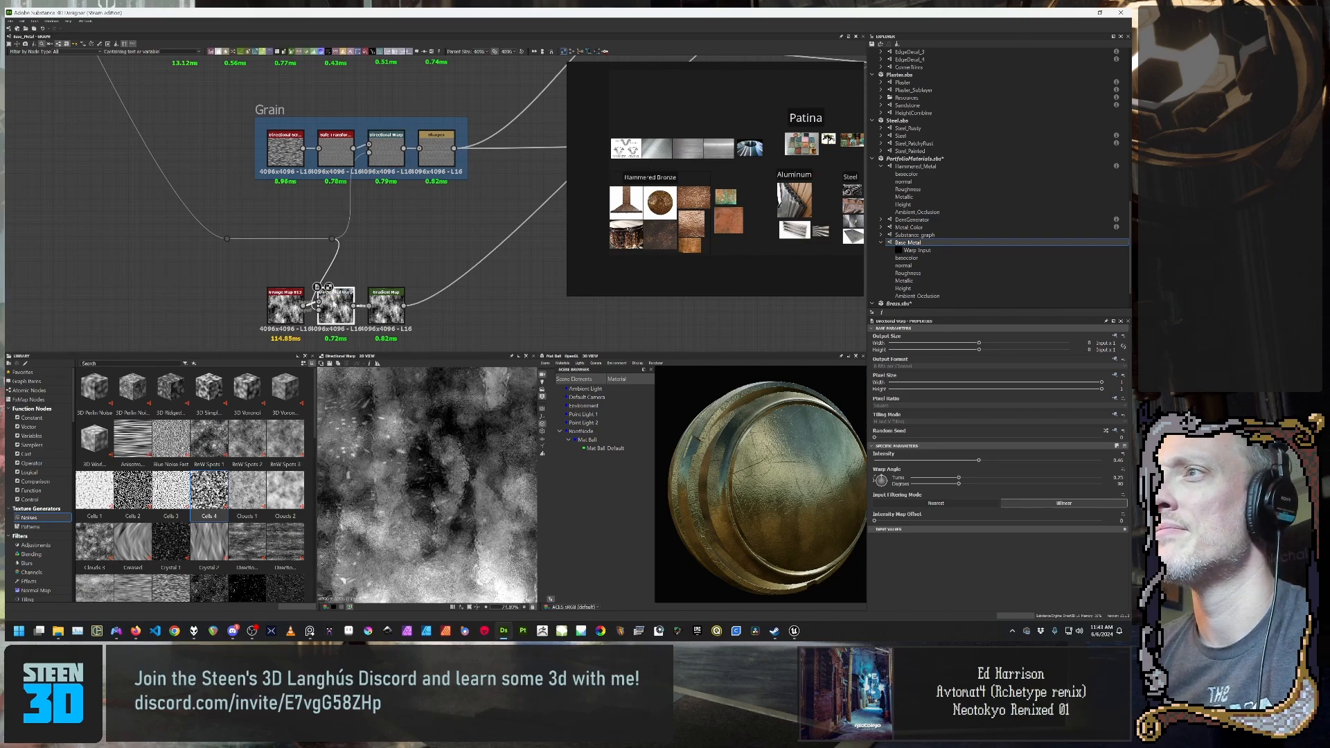
pyautogui.click(386, 149)
pyautogui.scroll(4, 420, 455)
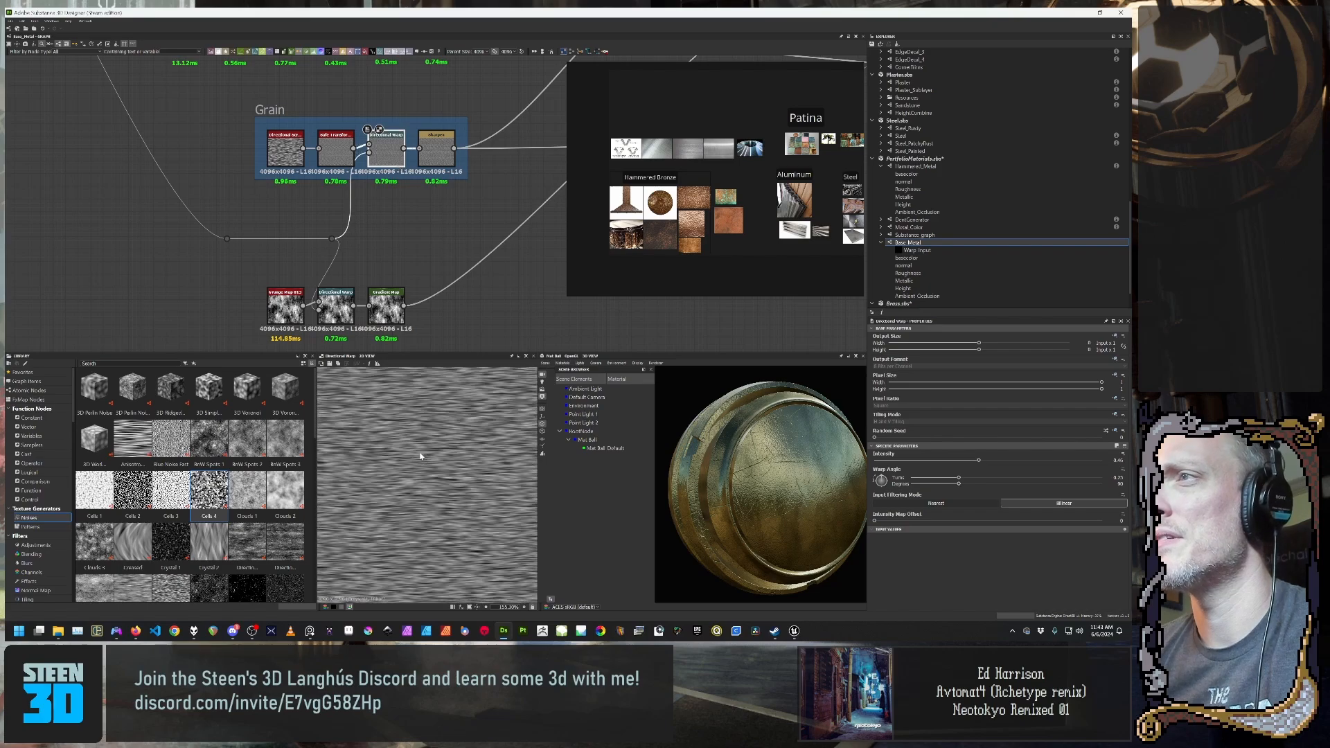
pyautogui.scroll(-4, 418, 440)
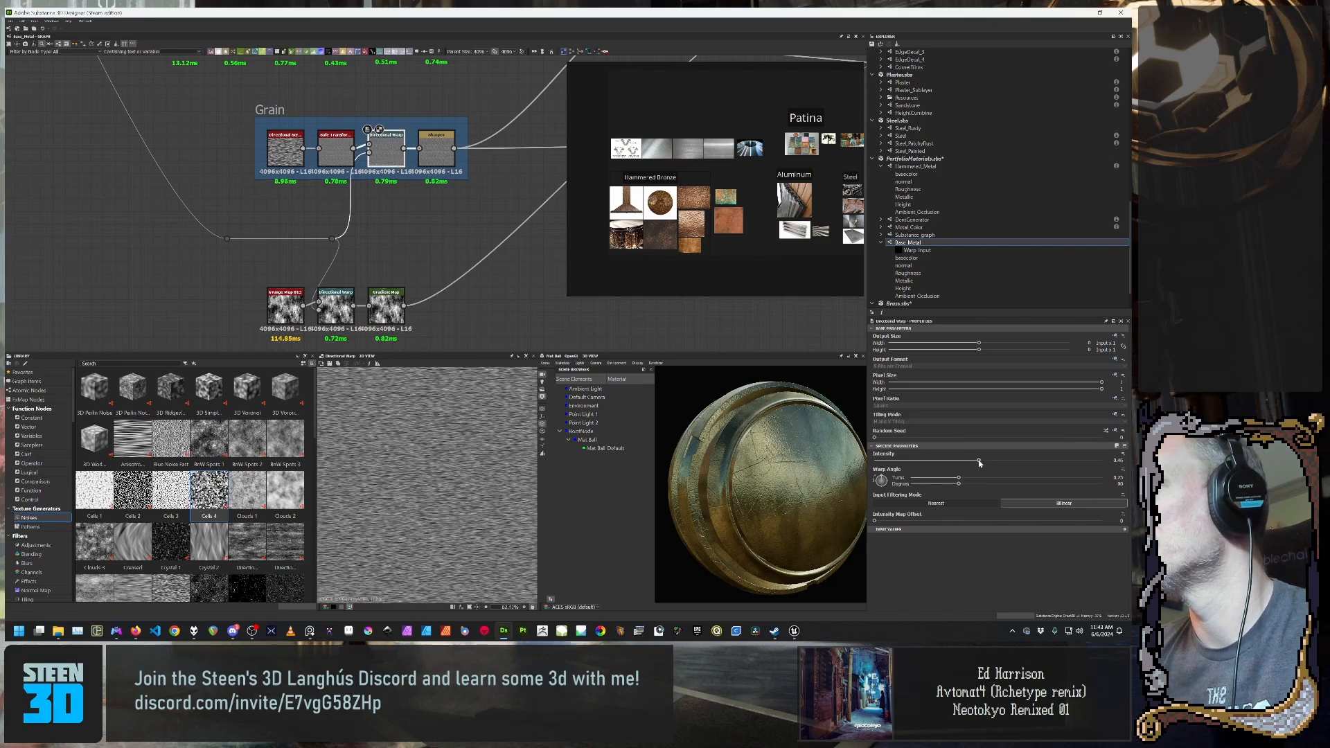
# Step: Test the Intensity of the Grain frame's Directional Warp from zero upward, leaving it at about 0.51
pyautogui.moveTo(979, 461); pyautogui.dragTo(782, 465)
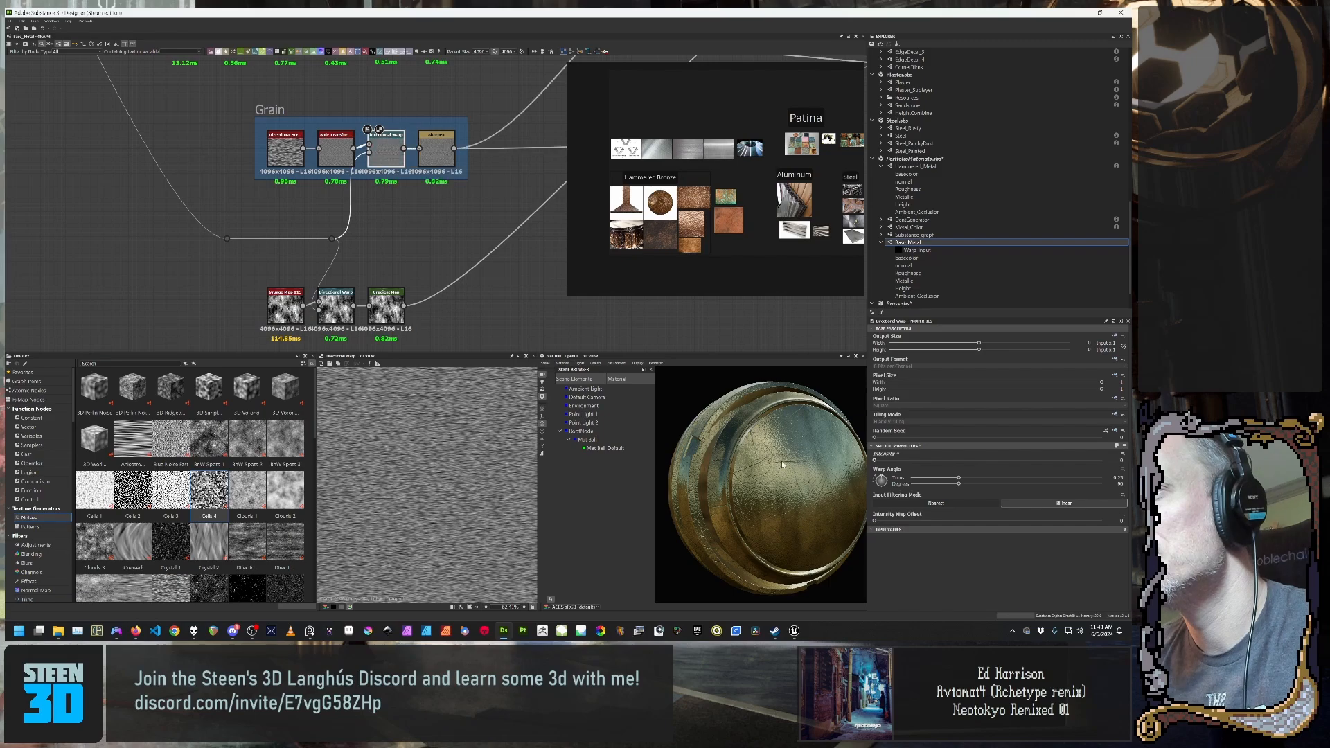
pyautogui.click(939, 460)
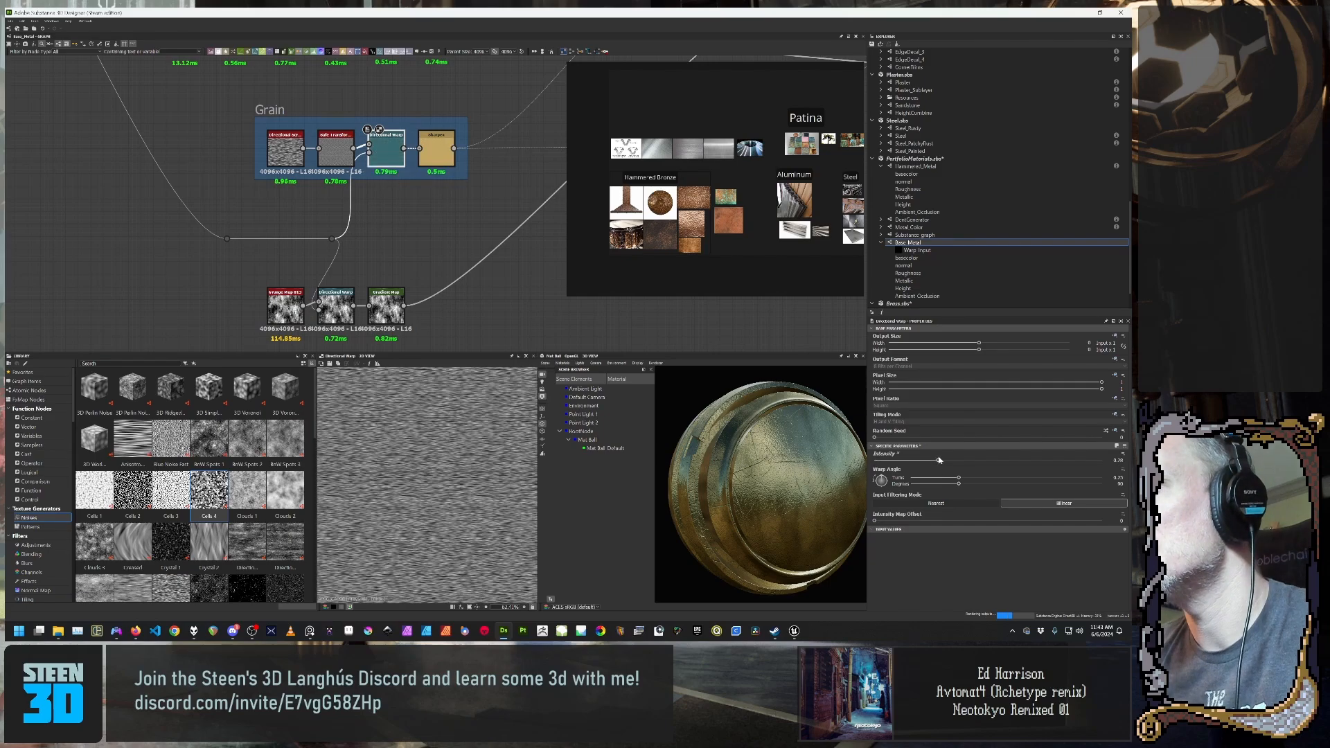
pyautogui.moveTo(958, 457); pyautogui.dragTo(990, 458)
pyautogui.scroll(3, 451, 458)
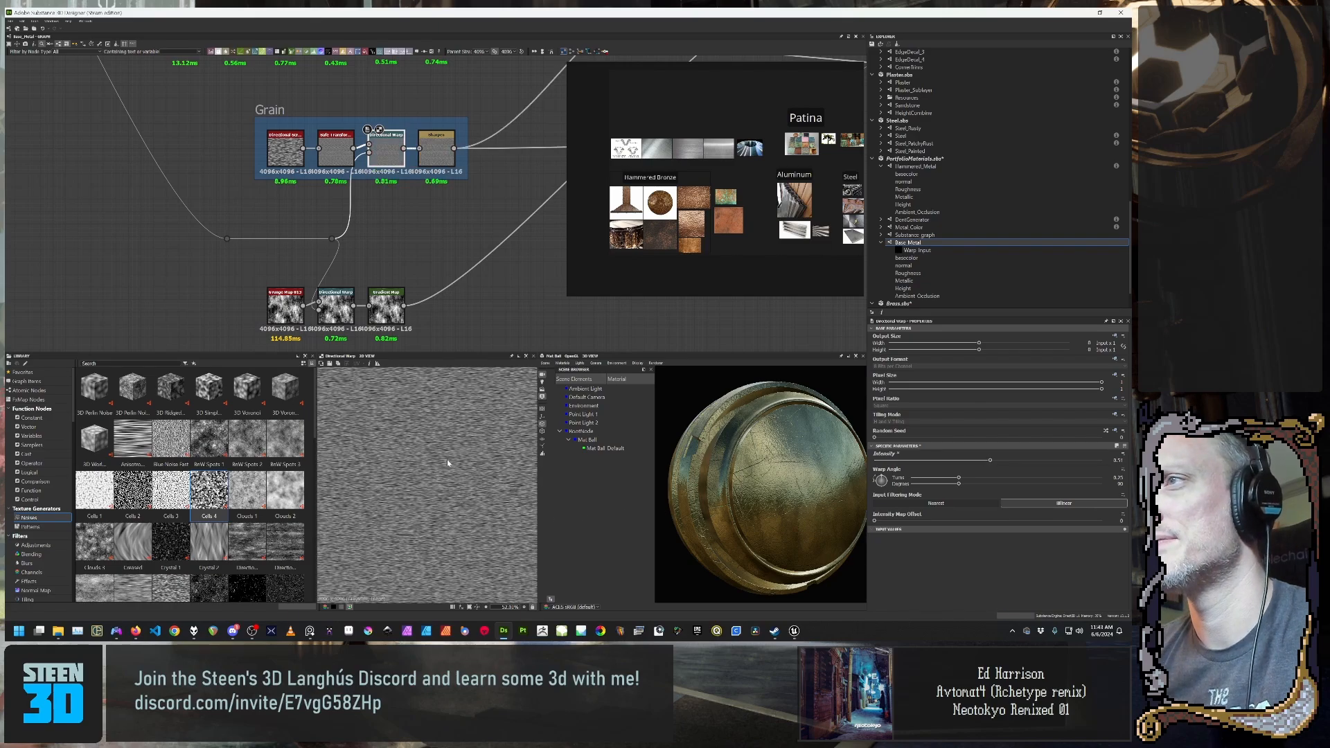
# Step: Raise the grunge Directional Warp's Intensity to about 0.51 while previewing its output in the 2D view
pyautogui.doubleClick(336, 306)
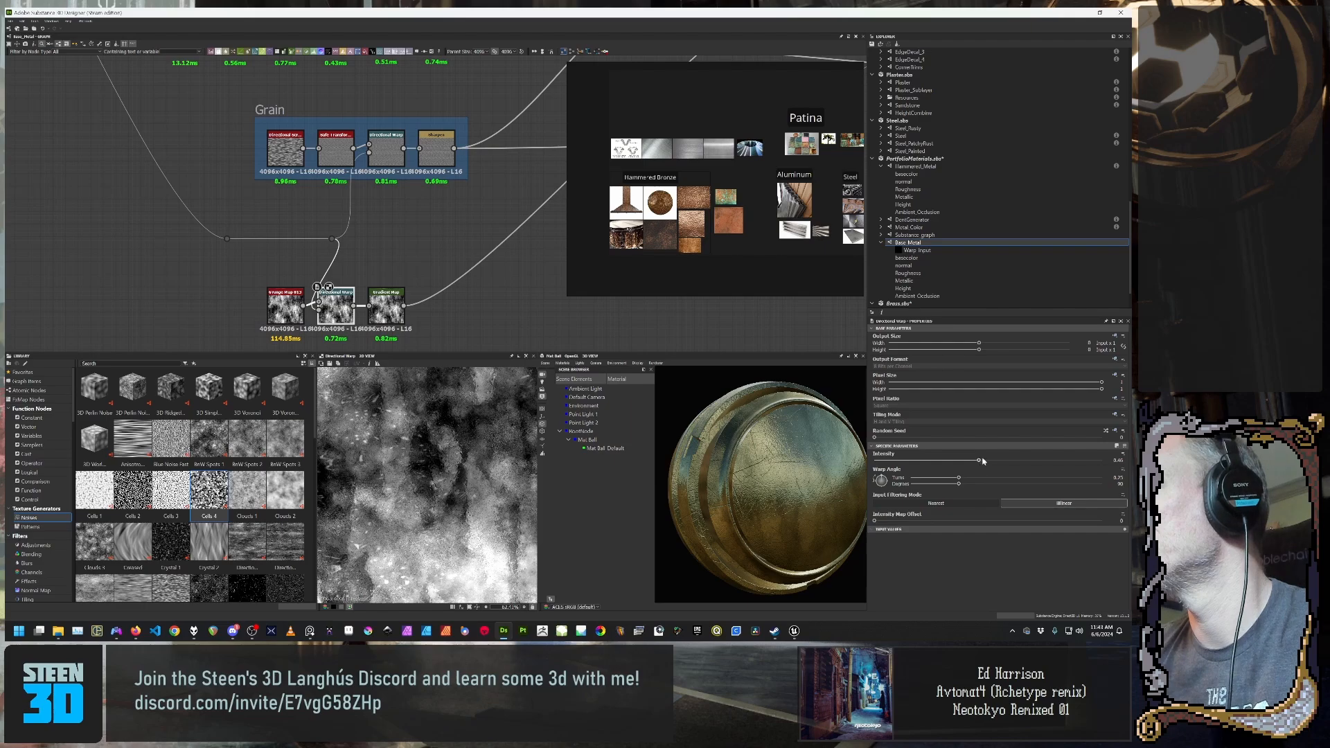
pyautogui.moveTo(978, 460); pyautogui.dragTo(991, 460)
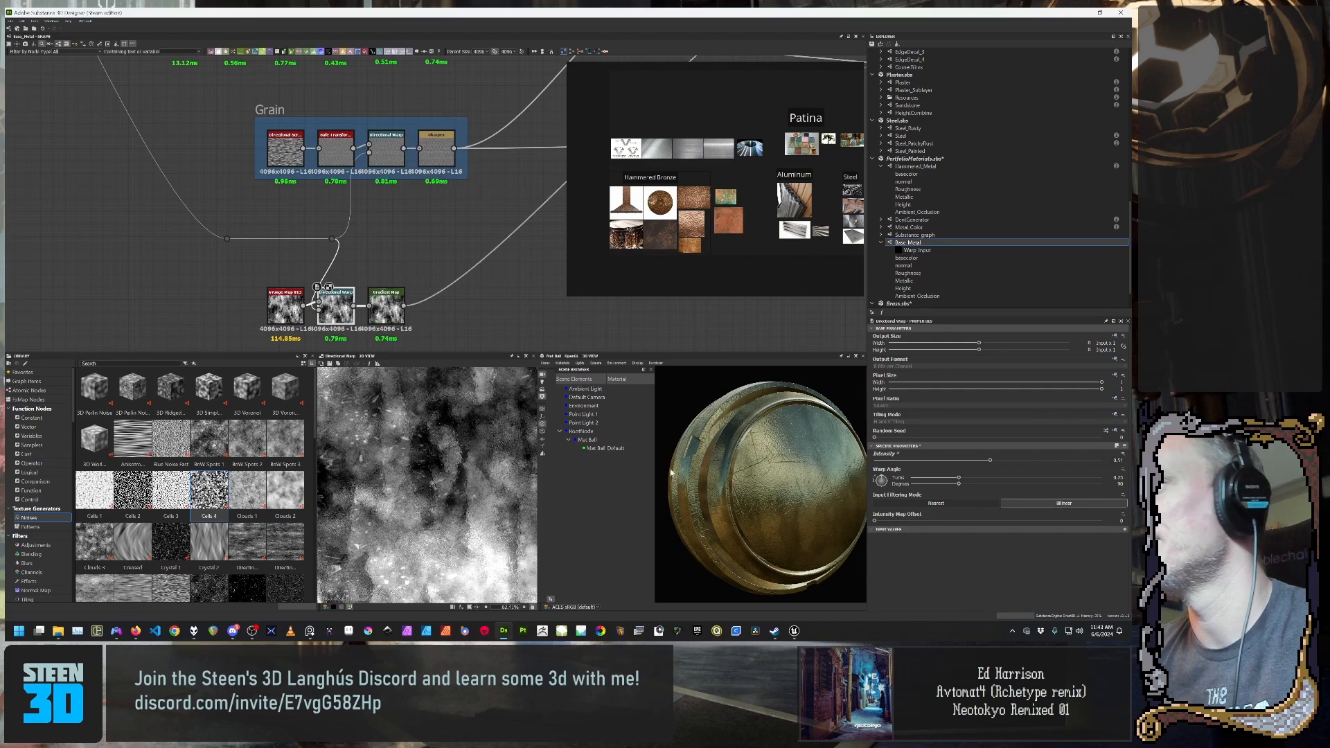
pyautogui.scroll(-3, 485, 388)
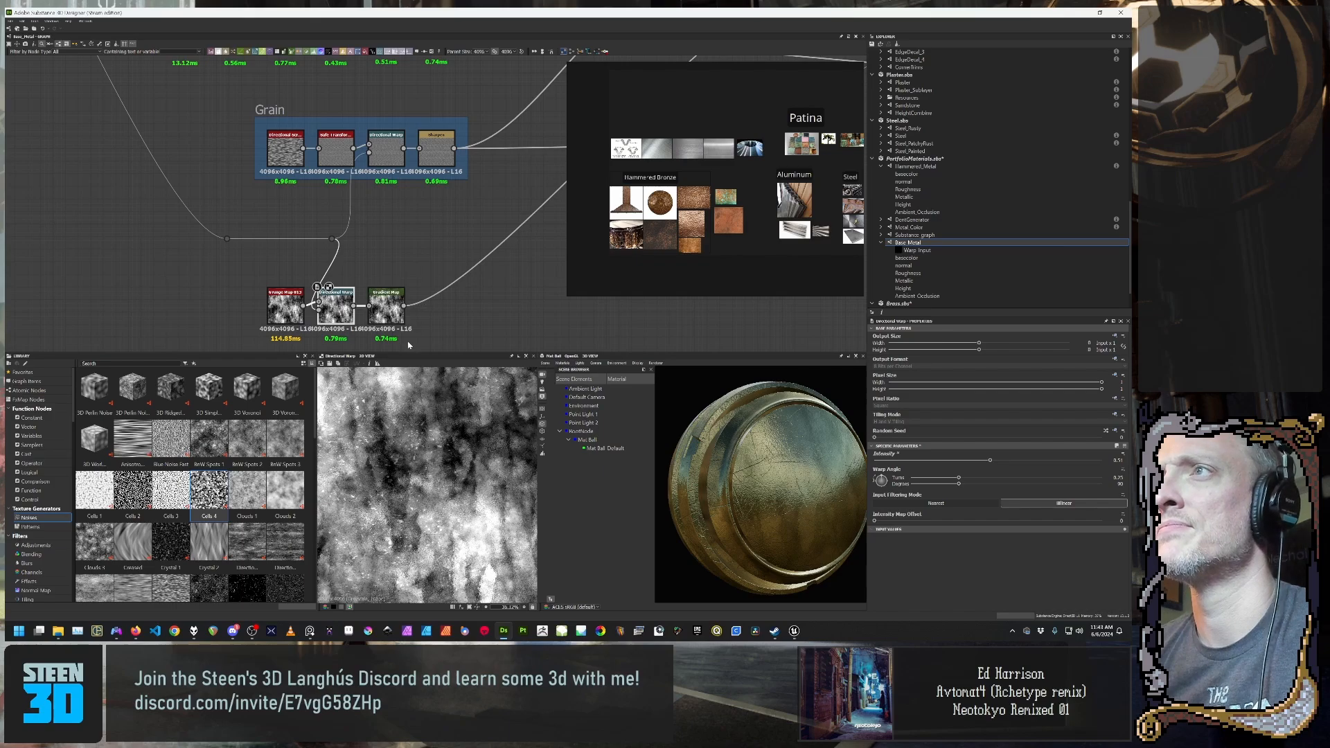
# Step: Set the surface imperfections' final Directional Warp to a 90-degree Warp Angle and 0.5 Intensity, and inspect the material ball
pyautogui.scroll(-3, 408, 344)
pyautogui.scroll(-2, 446, 327)
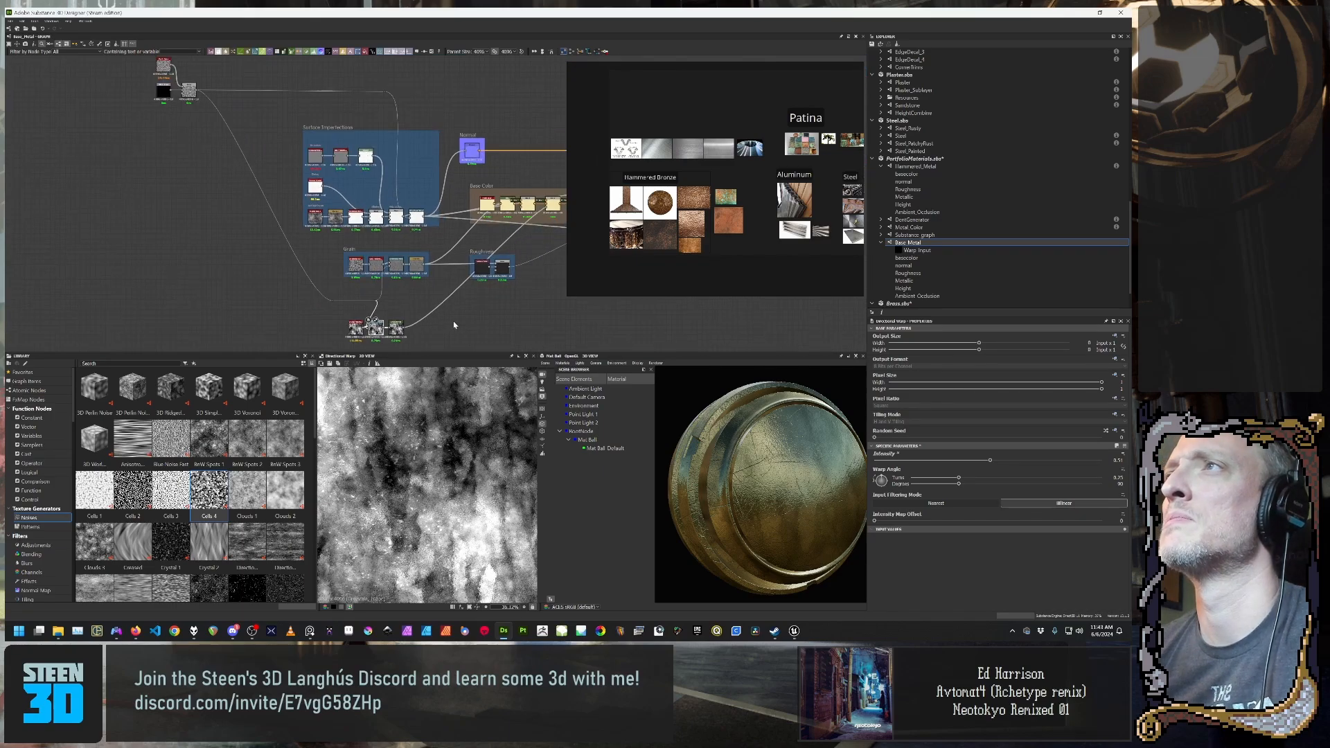
pyautogui.scroll(4, 413, 250)
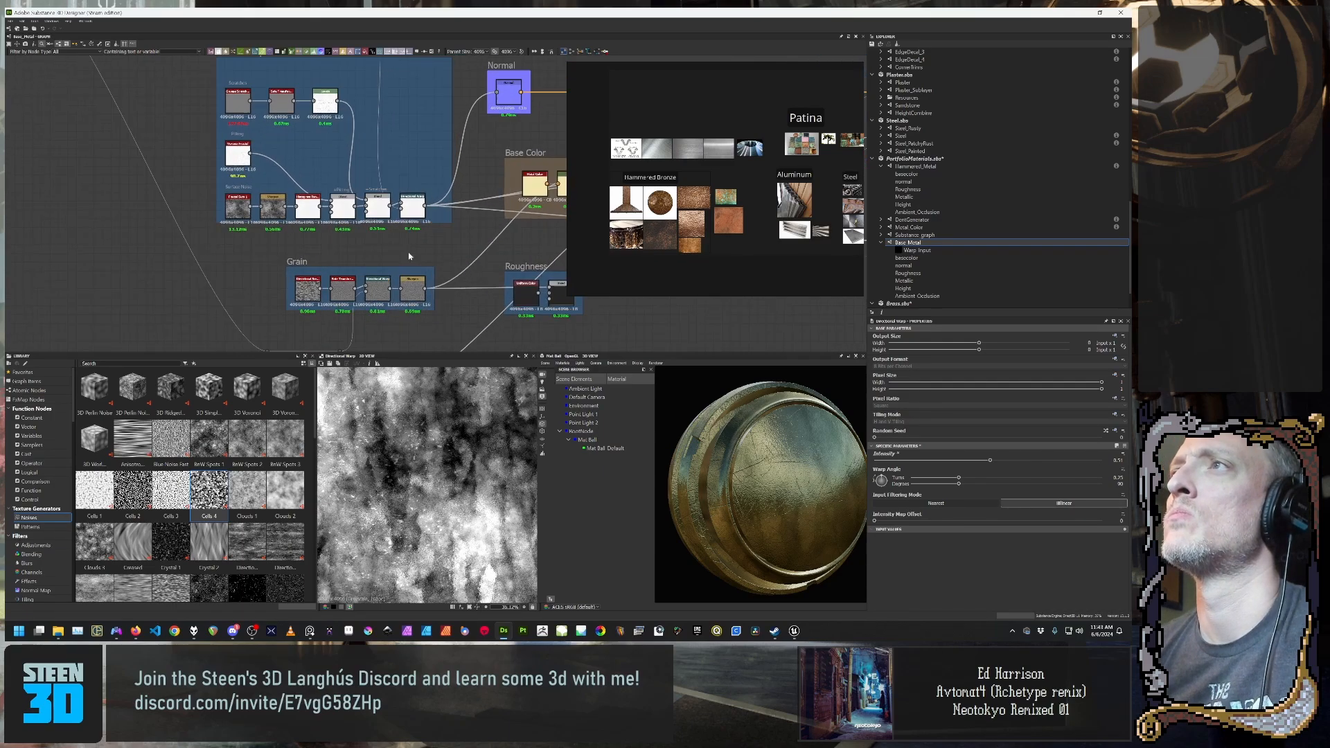
pyautogui.scroll(3, 413, 229)
pyautogui.click(414, 200)
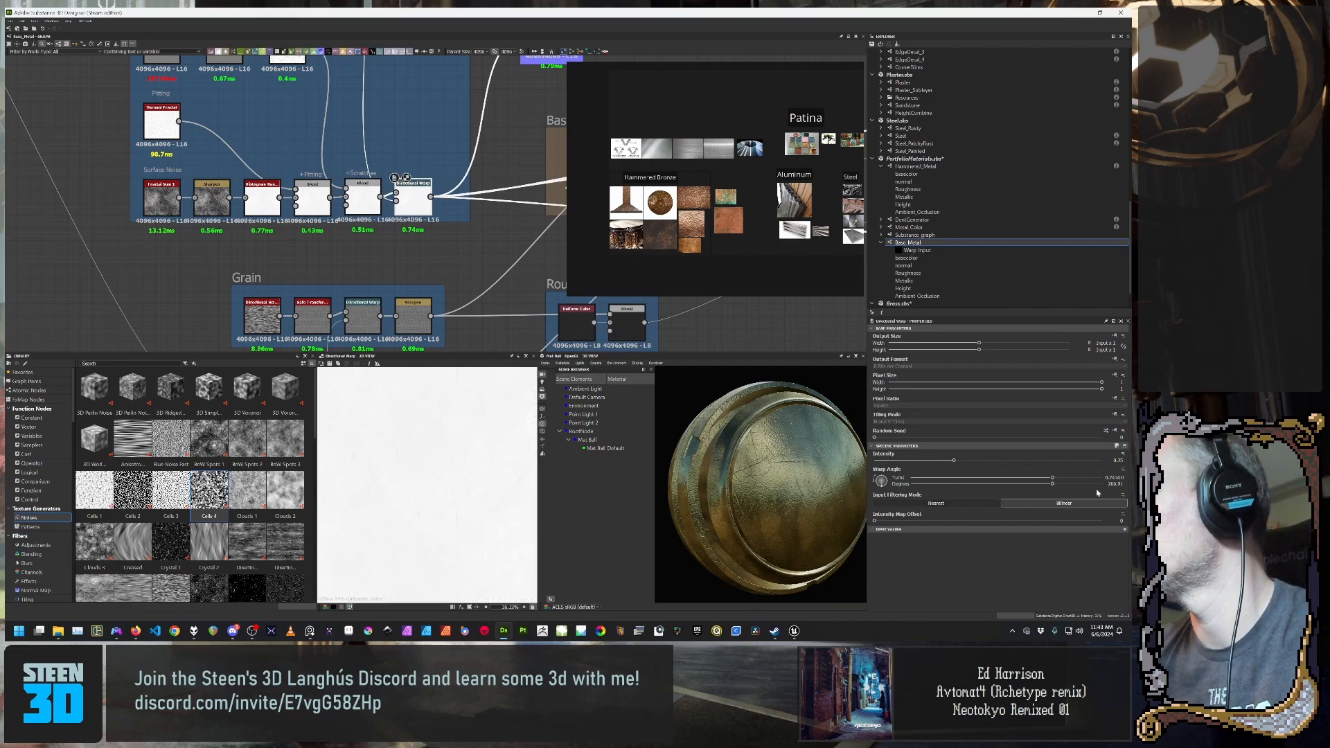
pyautogui.write('90')
pyautogui.press('Return')
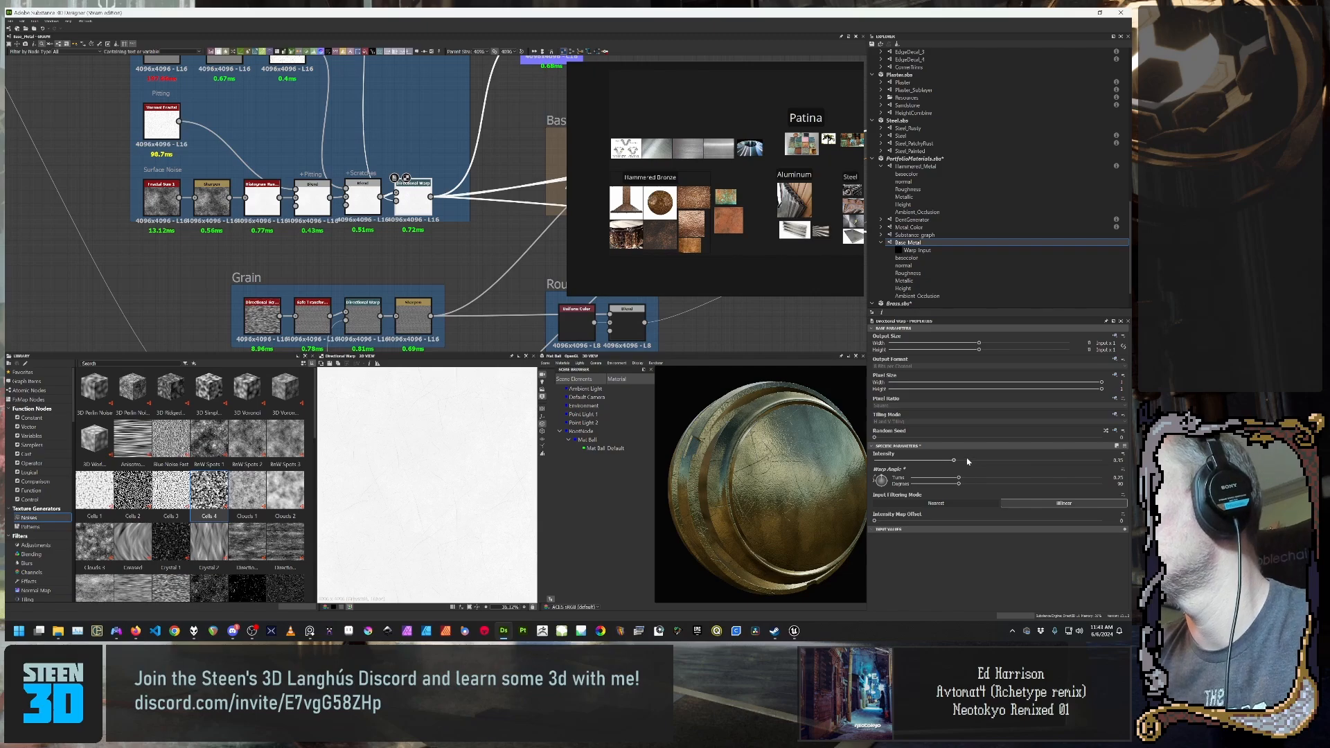
pyautogui.moveTo(958, 462); pyautogui.dragTo(987, 461)
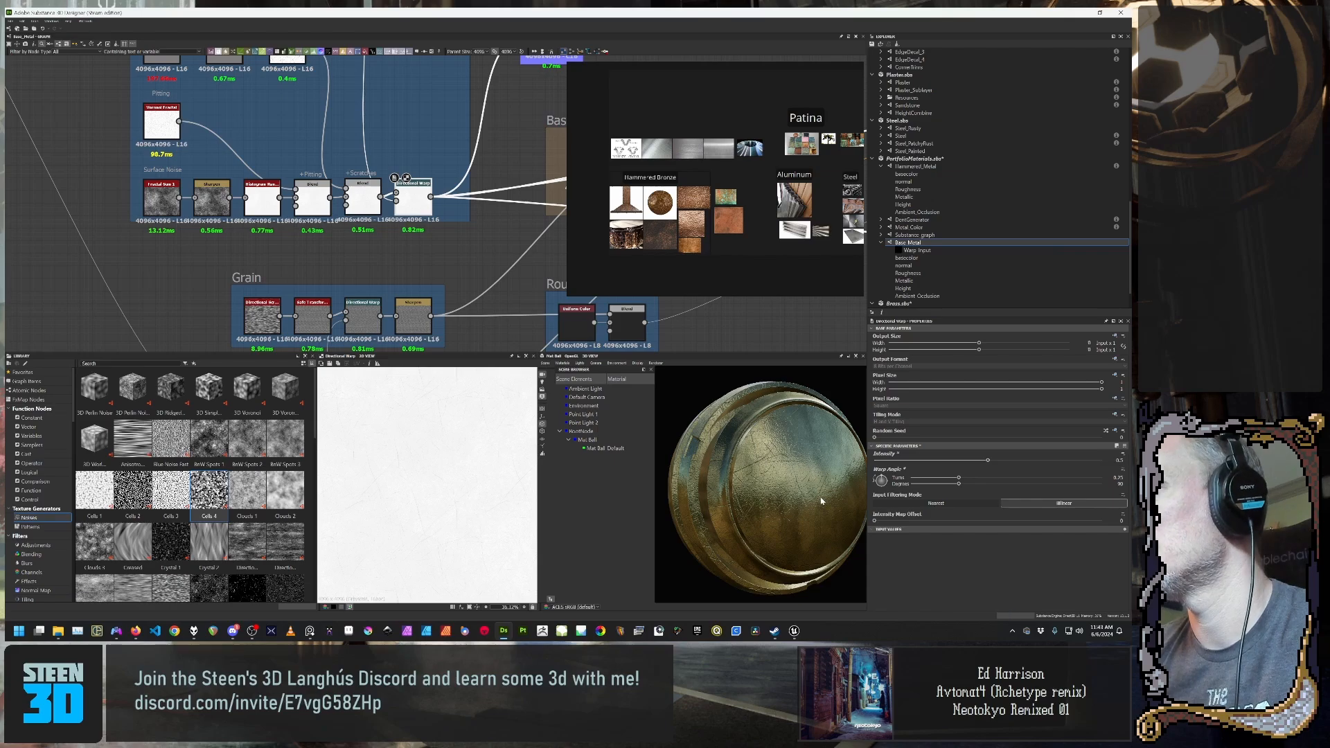
pyautogui.moveTo(842, 511)
pyautogui.mouseDown()
pyautogui.moveTo(796, 513)
pyautogui.moveTo(844, 504)
pyautogui.mouseUp()
# Step: Set the grunge Directional Warp's Intensity to 0.5
pyautogui.scroll(-5, 398, 247)
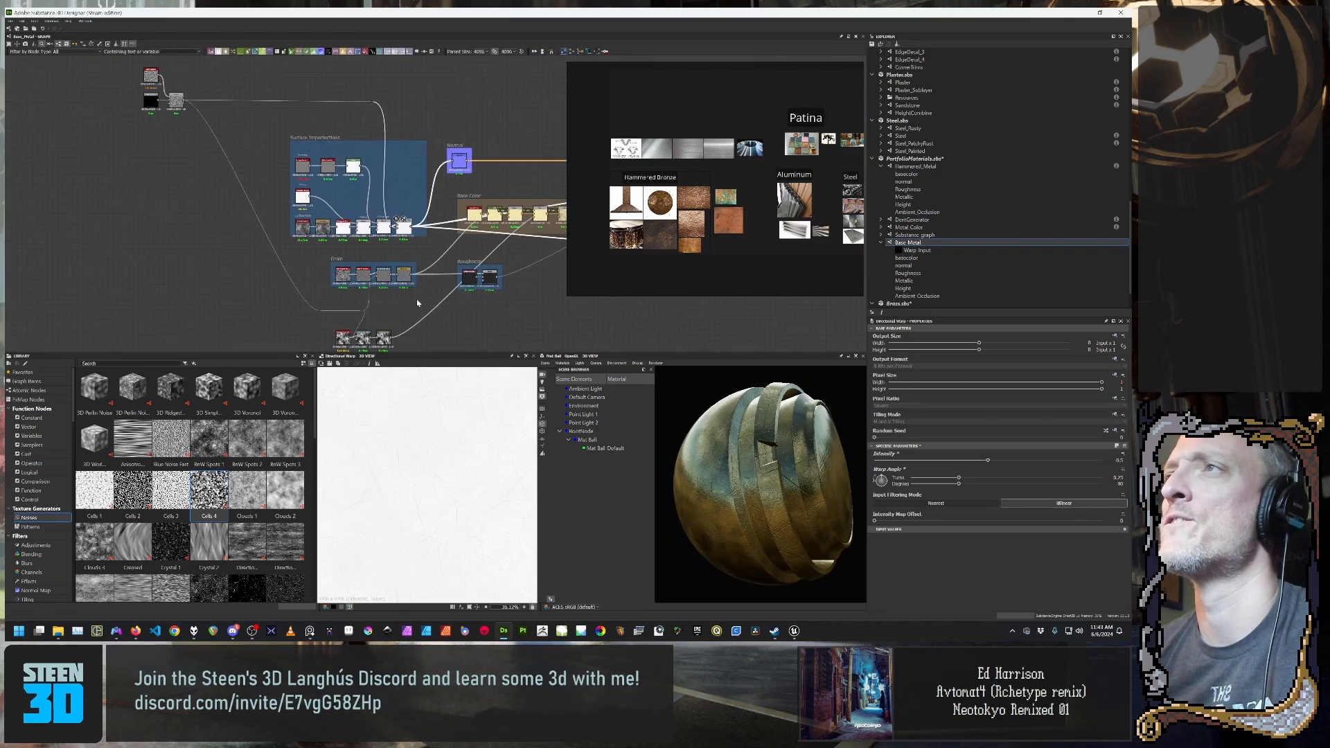
pyautogui.moveTo(425, 311); pyautogui.dragTo(388, 234, button='middle')
pyautogui.scroll(5, 395, 277)
pyautogui.moveTo(350, 302); pyautogui.dragTo(462, 282, button='middle')
pyautogui.click(333, 217)
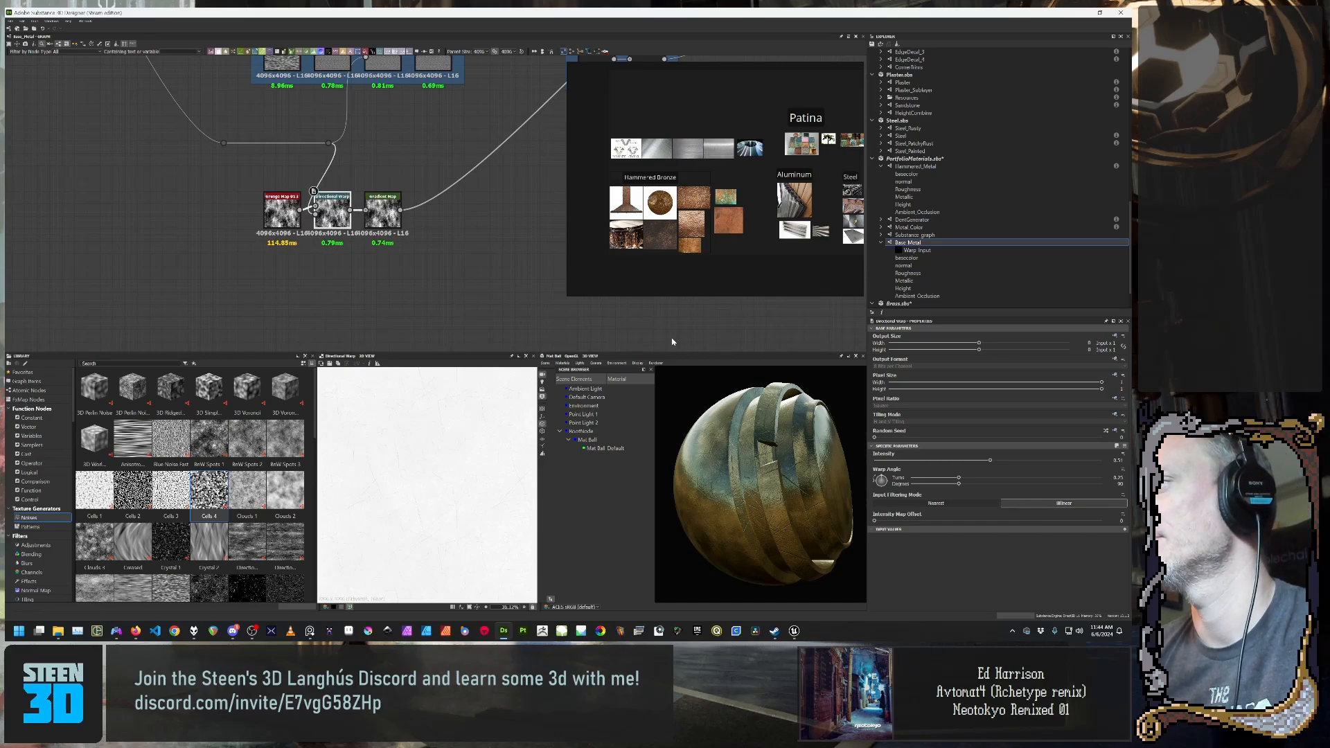
pyautogui.doubleClick(1116, 460)
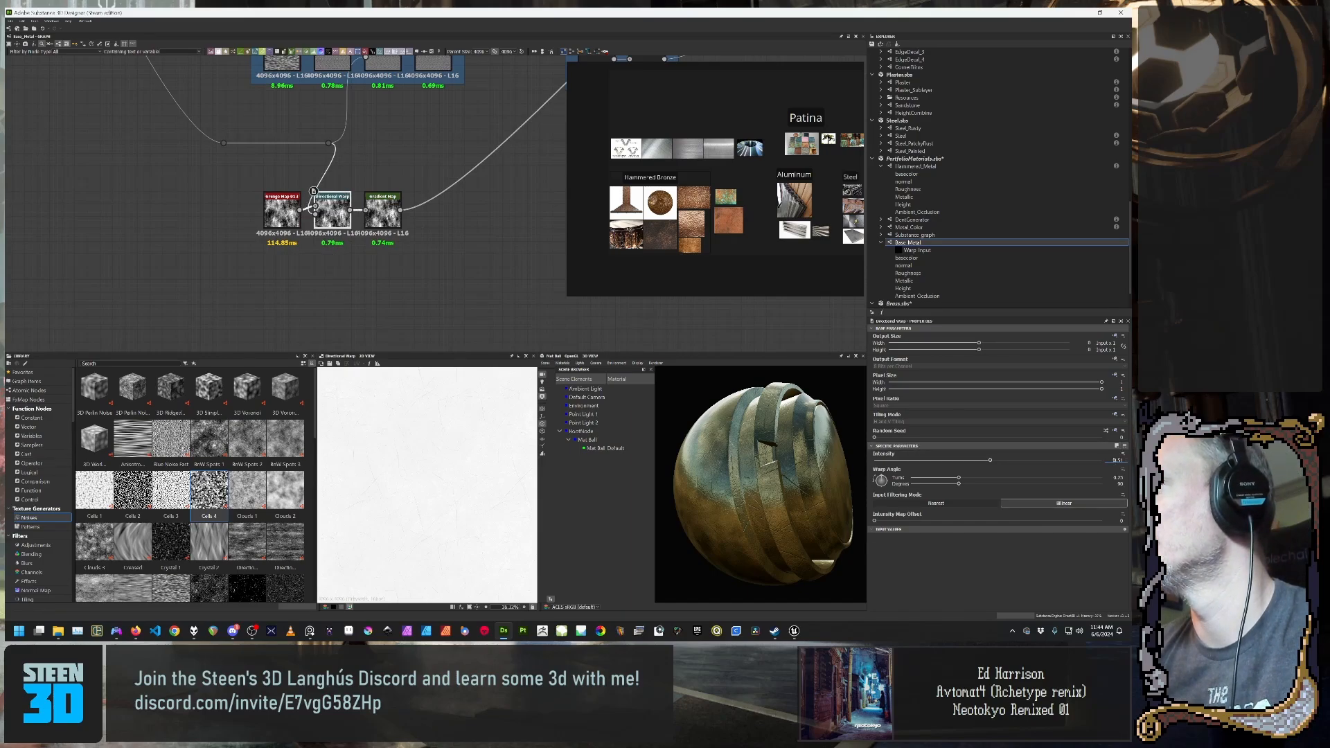
pyautogui.press('Return')
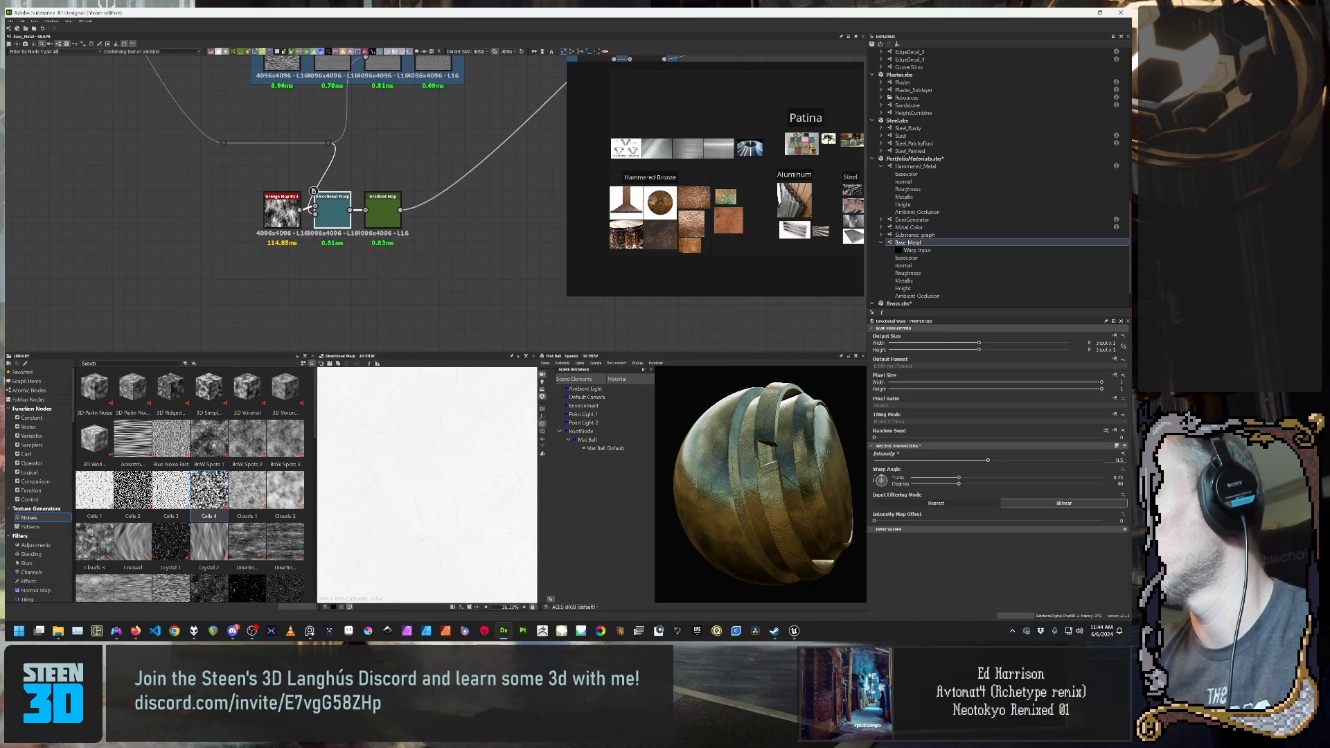
# Step: Expose the grunge Directional Warp's Intensity as a new graph input with Warp Intensity as both identifier and label
pyautogui.click(1122, 455)
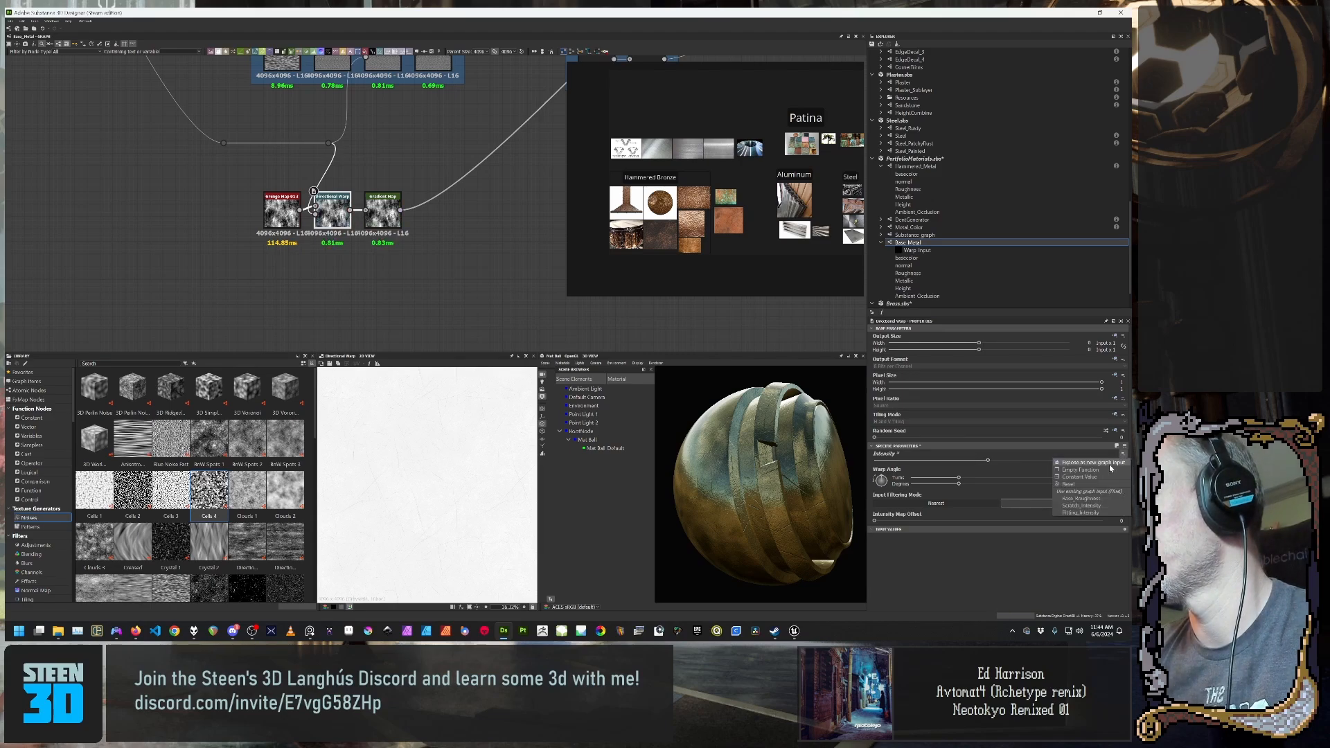
pyautogui.click(1114, 461)
pyautogui.moveTo(511, 257); pyautogui.dragTo(352, 313)
pyautogui.write('Warp')
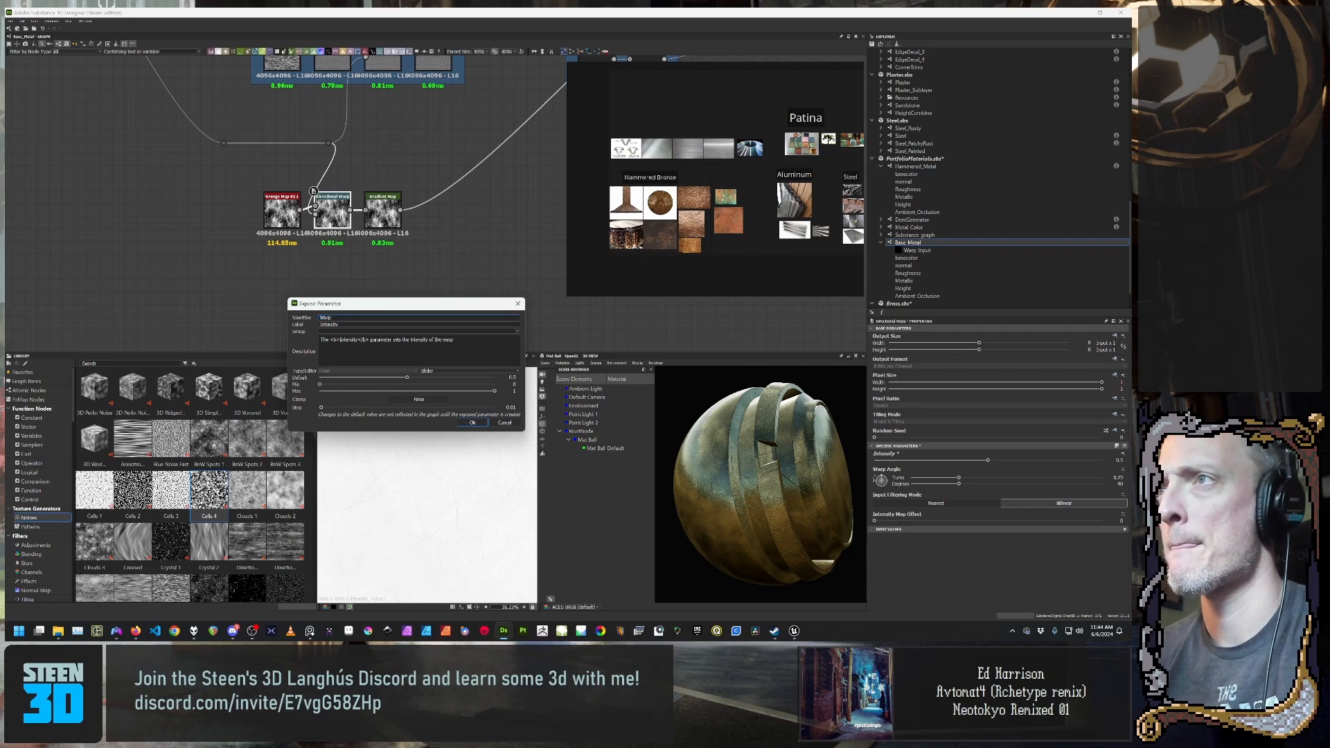
pyautogui.write(' Intensity')
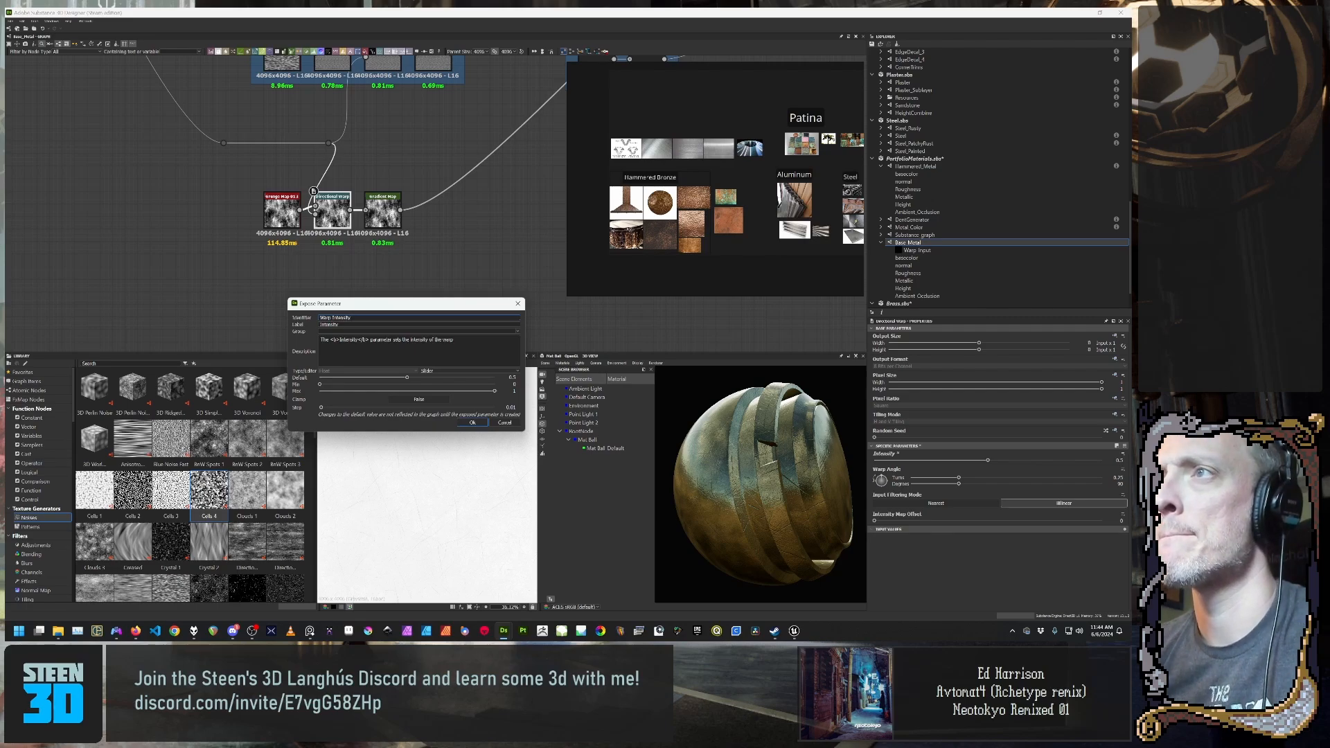
pyautogui.moveTo(355, 316); pyautogui.dragTo(319, 317)
pyautogui.hotkey('ctrl', 'c')
pyautogui.press('Tab')
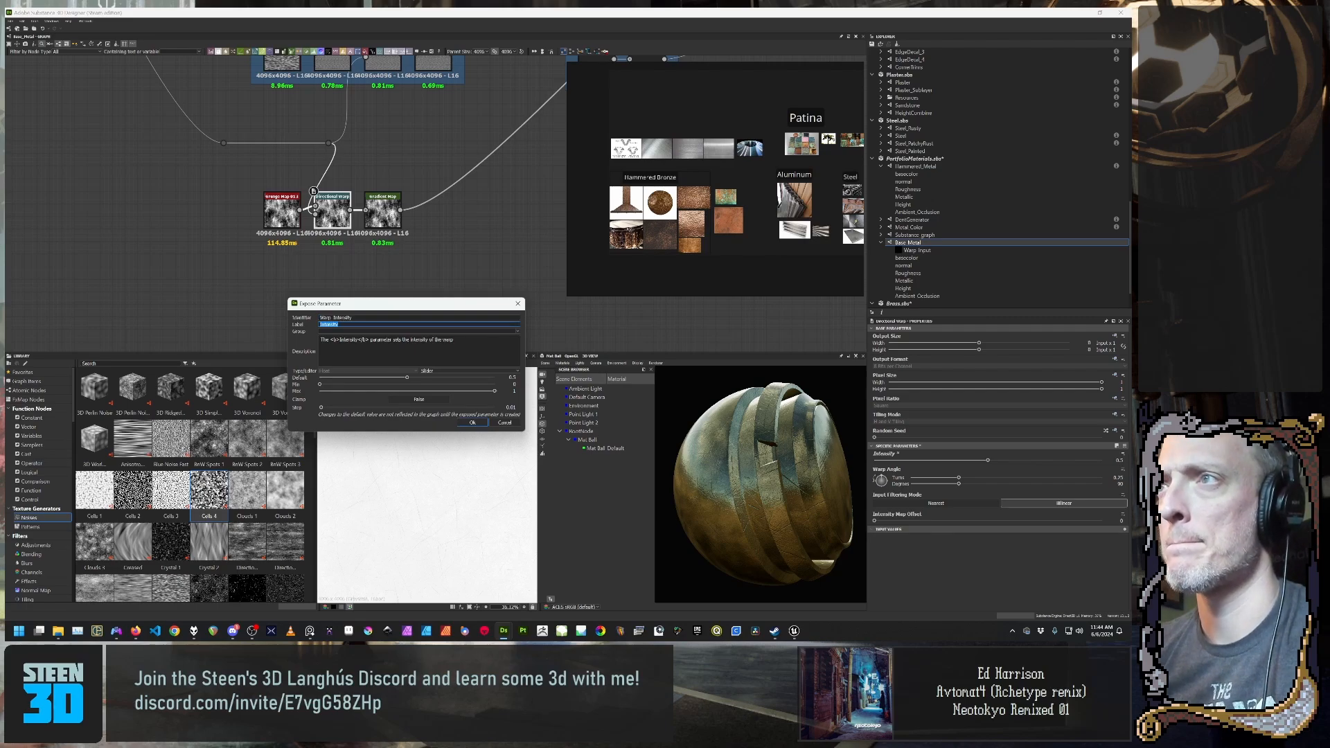
pyautogui.hotkey('ctrl', 'v')
pyautogui.press('Tab')
pyautogui.press('Tab')
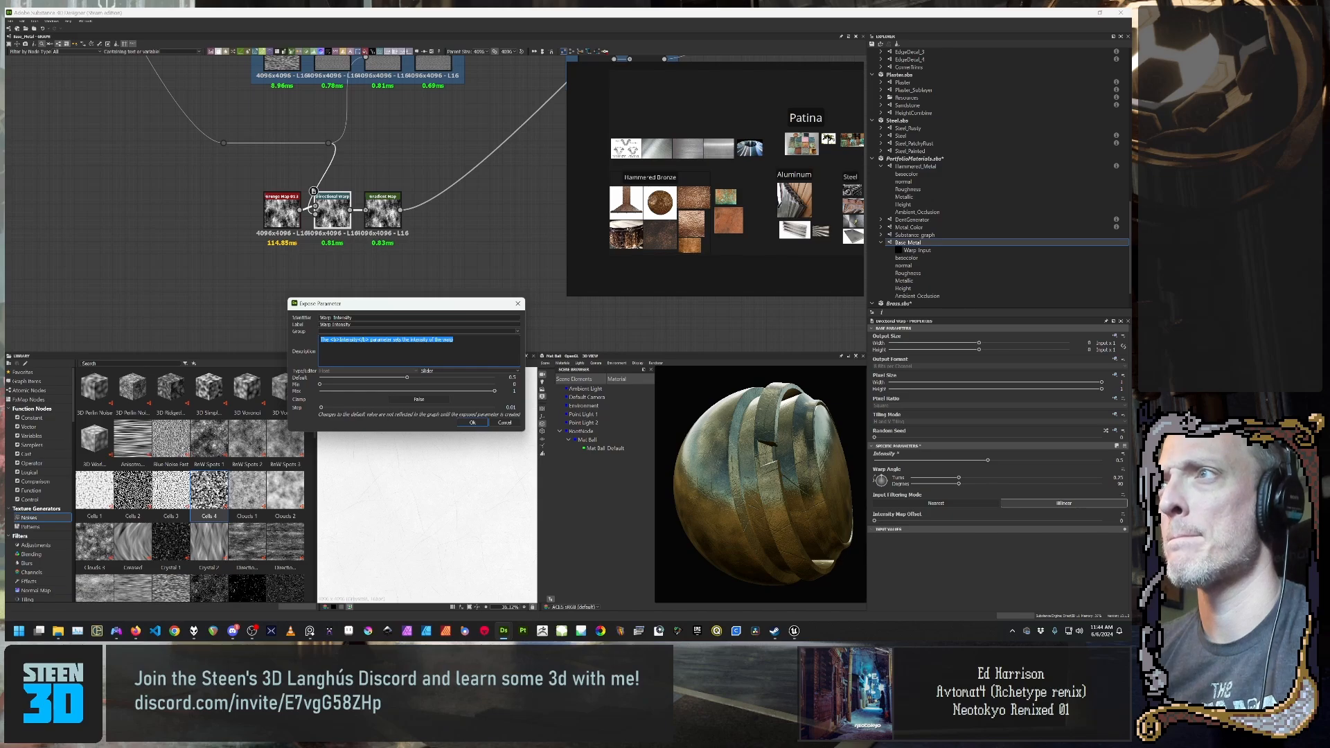
pyautogui.click(454, 340)
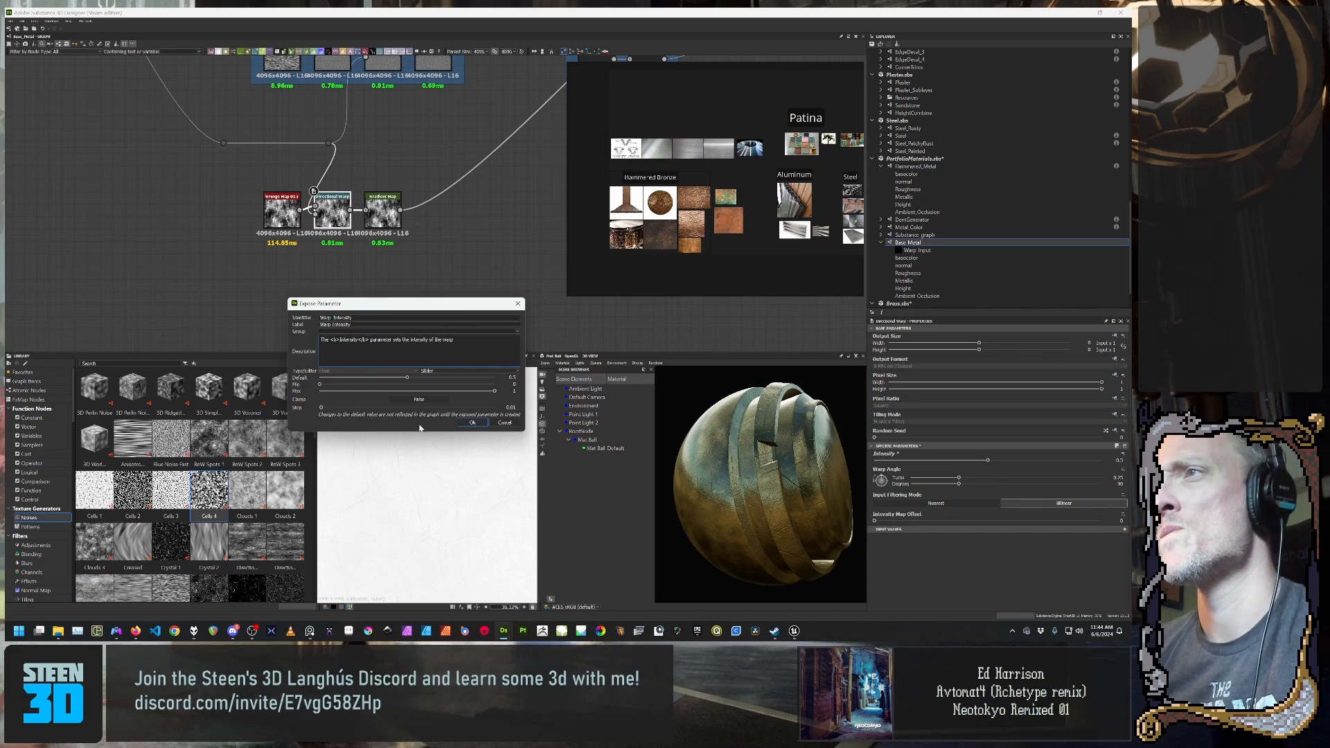
pyautogui.click(474, 423)
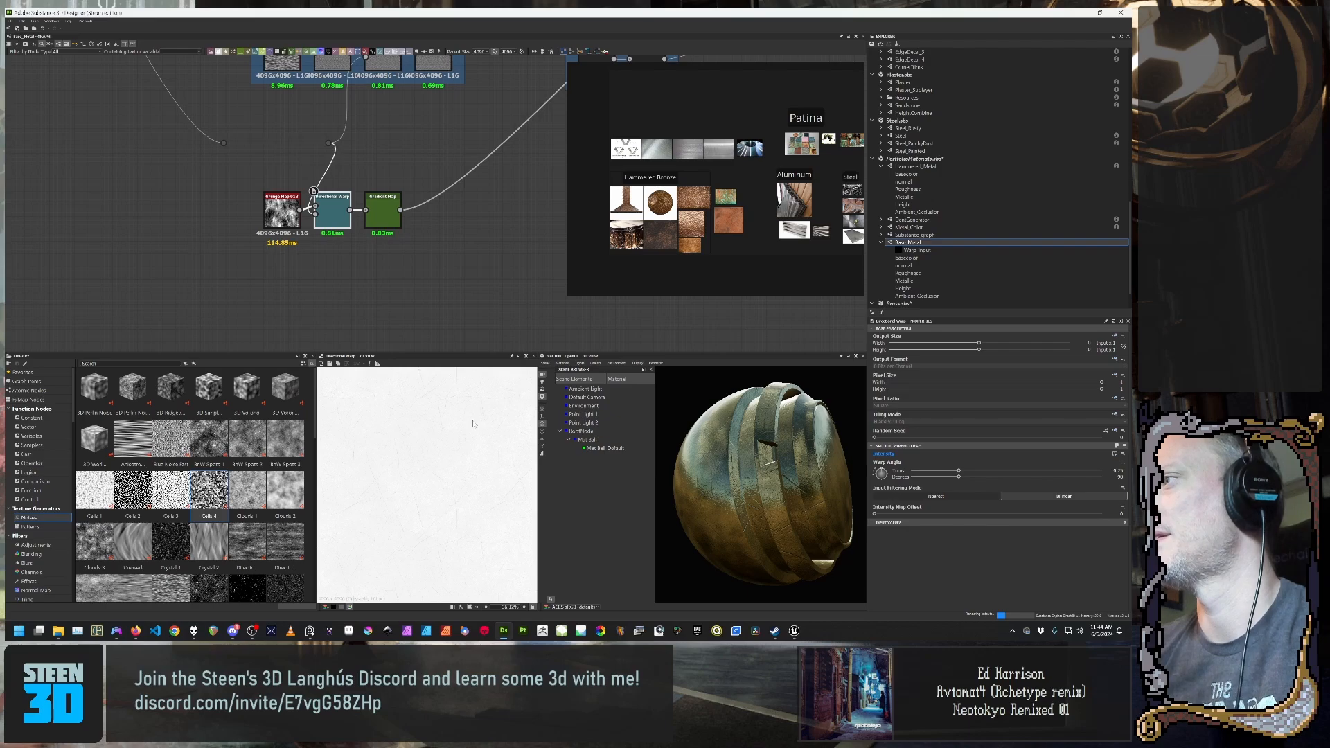
# Step: Link the Intensity of the Grain frame's Directional Warp to the existing Warp_Intensity graph input
pyautogui.moveTo(320, 275); pyautogui.dragTo(329, 323, button='middle')
pyautogui.scroll(-1, 329, 321)
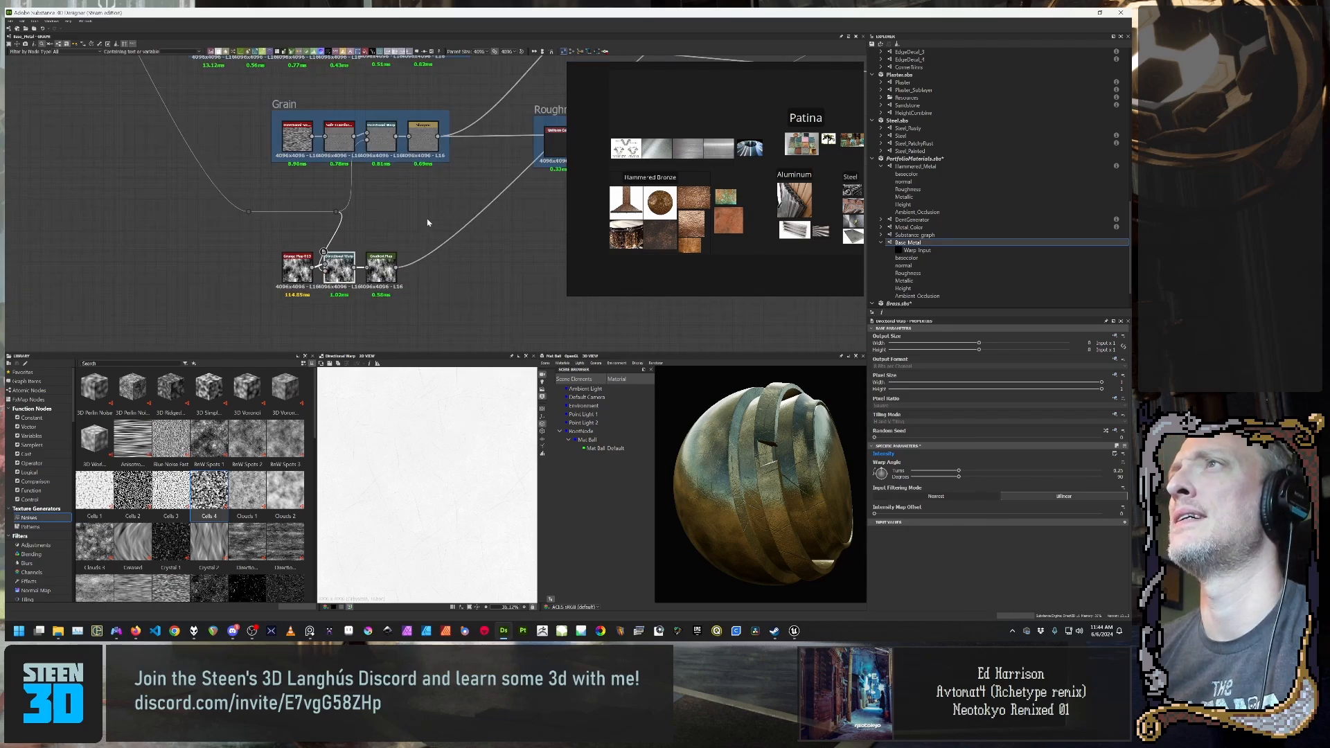
pyautogui.moveTo(428, 223); pyautogui.dragTo(424, 260, button='middle')
pyautogui.click(378, 182)
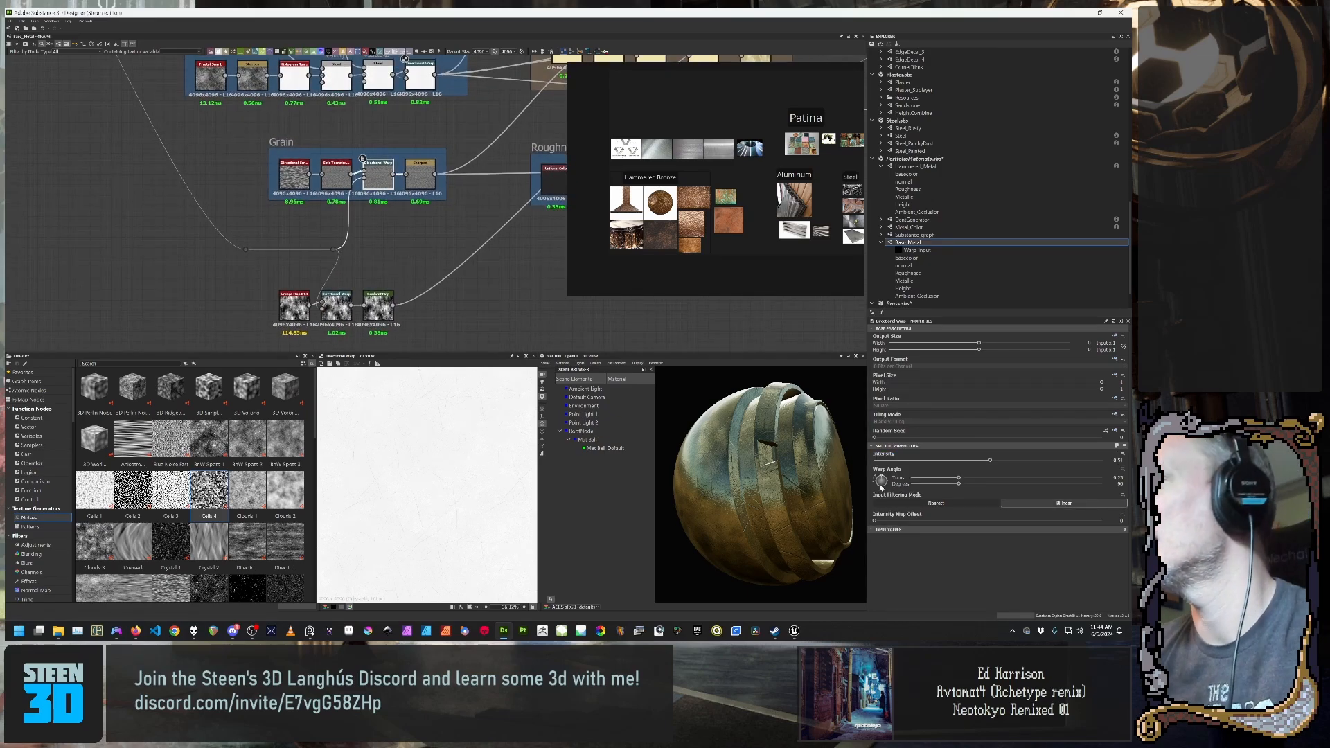
pyautogui.click(1123, 455)
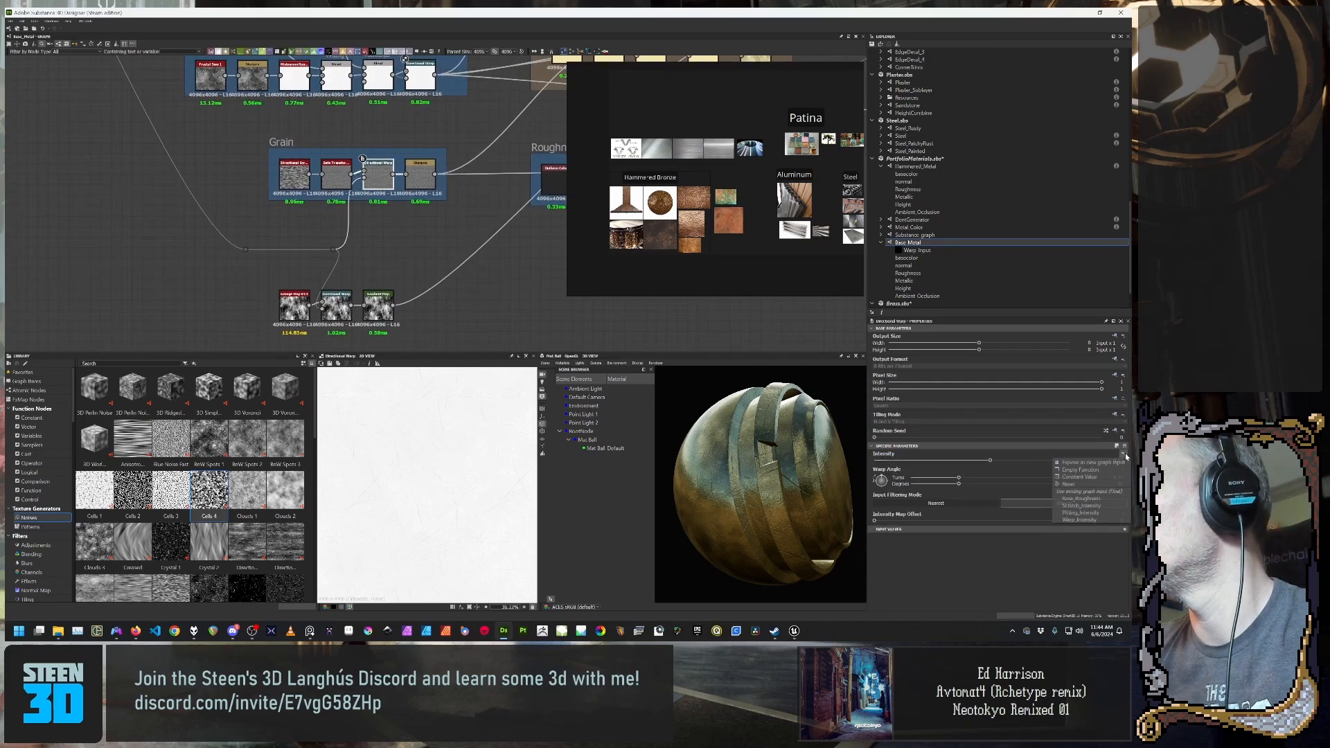
pyautogui.click(1101, 519)
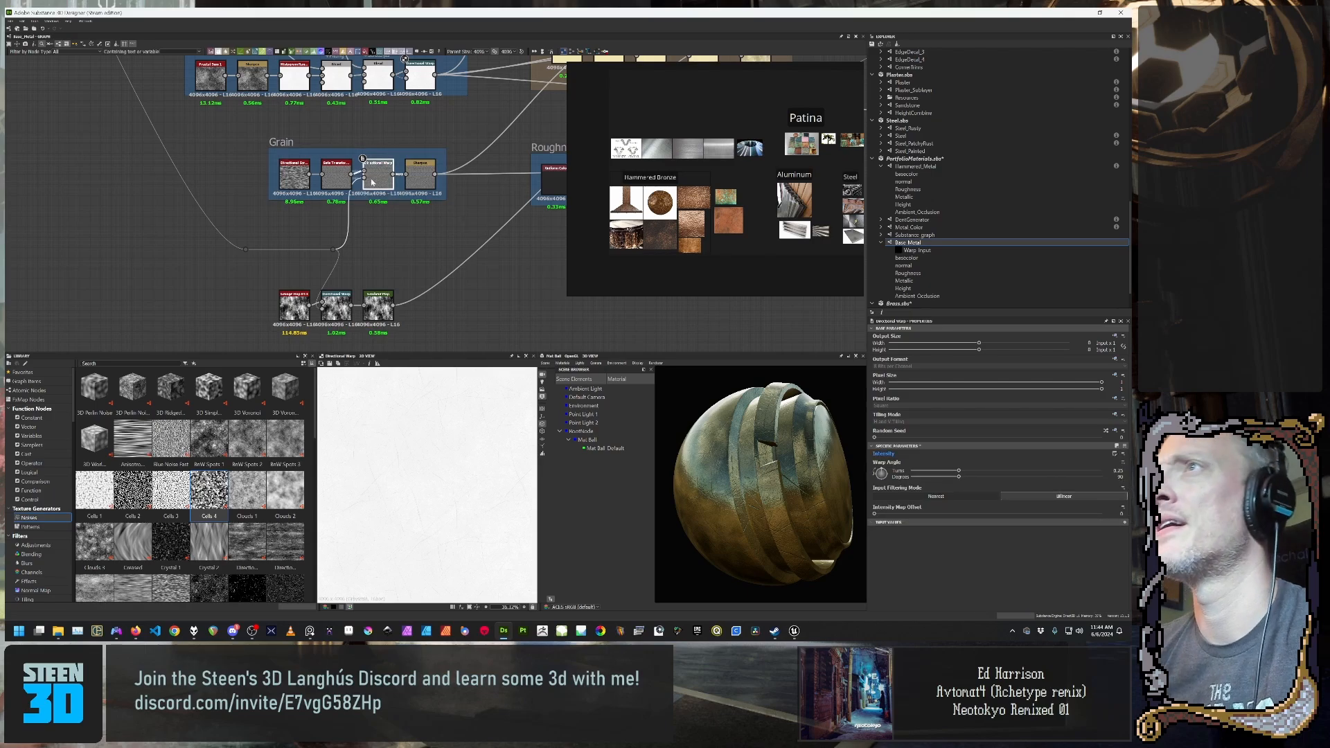
# Step: Link the Intensity of the Surface Imperfections frame's final Directional Warp to the existing Warp_Intensity graph input
pyautogui.moveTo(400, 171); pyautogui.dragTo(377, 269, button='middle')
pyautogui.moveTo(360, 200); pyautogui.dragTo(360, 250, button='middle')
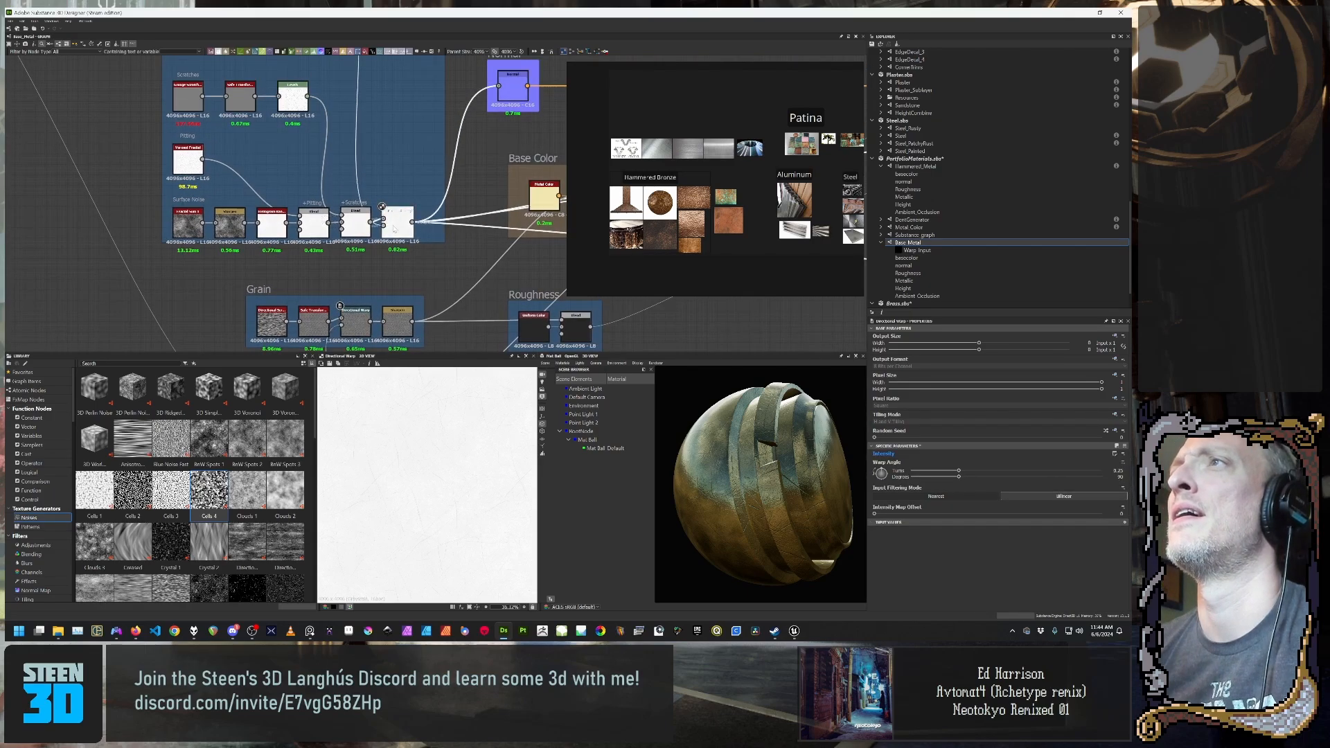
pyautogui.click(1122, 455)
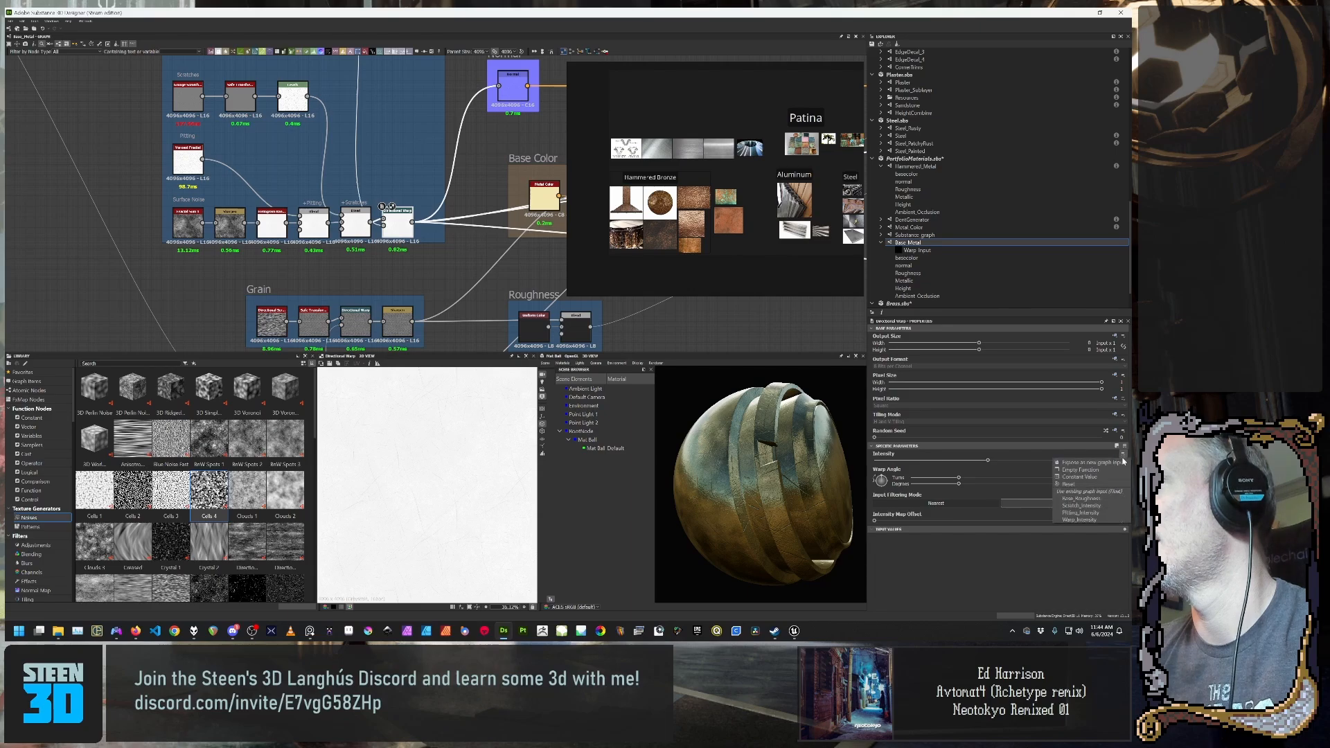
pyautogui.click(1107, 522)
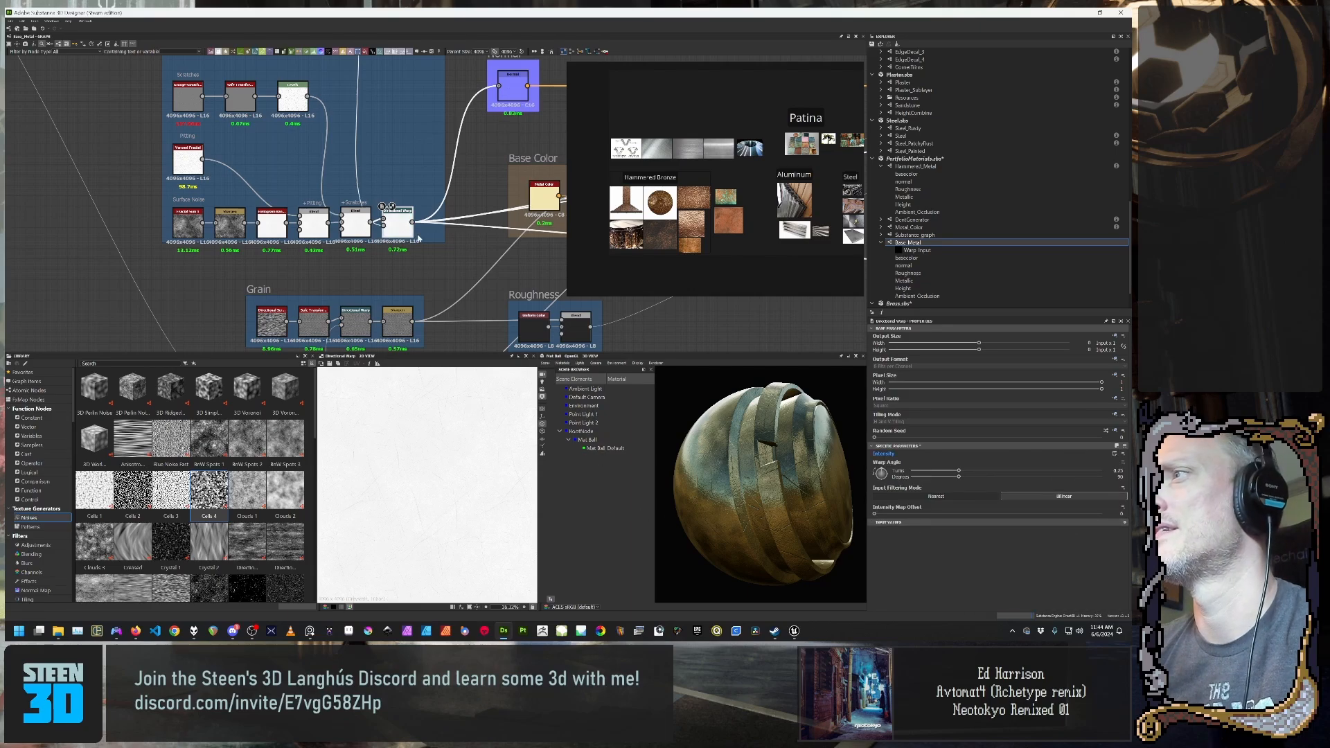
# Step: Expose the grunge Directional Warp's Warp Angle as a new graph input with Warp Angle as both identifier and label
pyautogui.moveTo(431, 264); pyautogui.dragTo(385, 144, button='middle')
pyautogui.scroll(-2, 420, 335)
pyautogui.scroll(4, 409, 310)
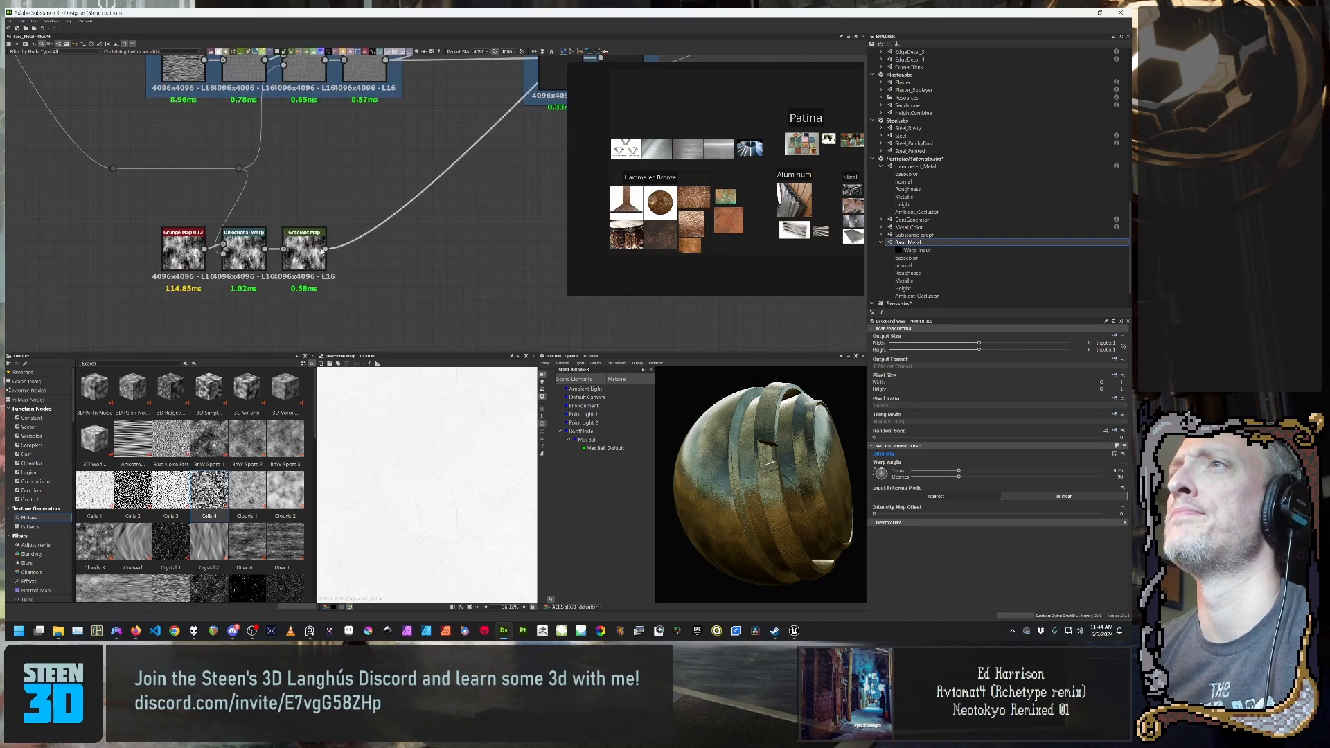
pyautogui.moveTo(221, 260); pyautogui.dragTo(441, 245, button='middle')
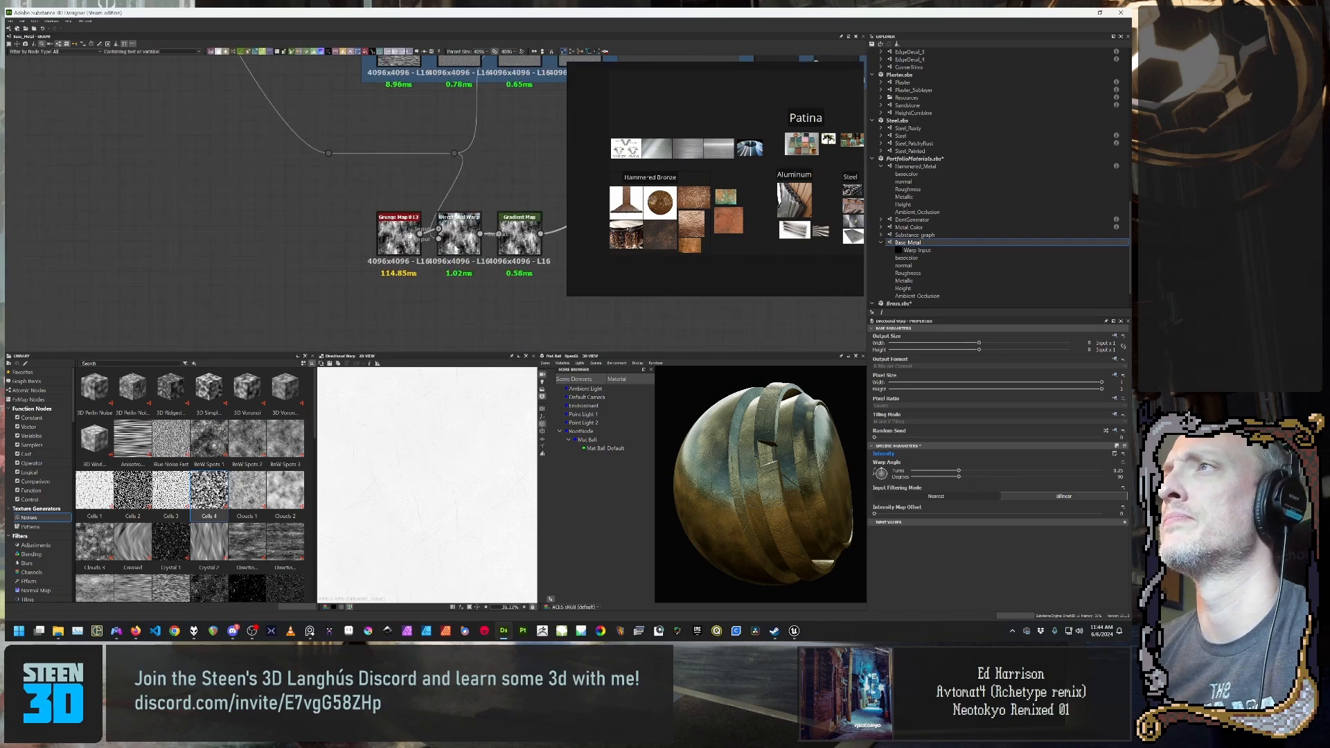
pyautogui.click(457, 249)
pyautogui.click(1121, 462)
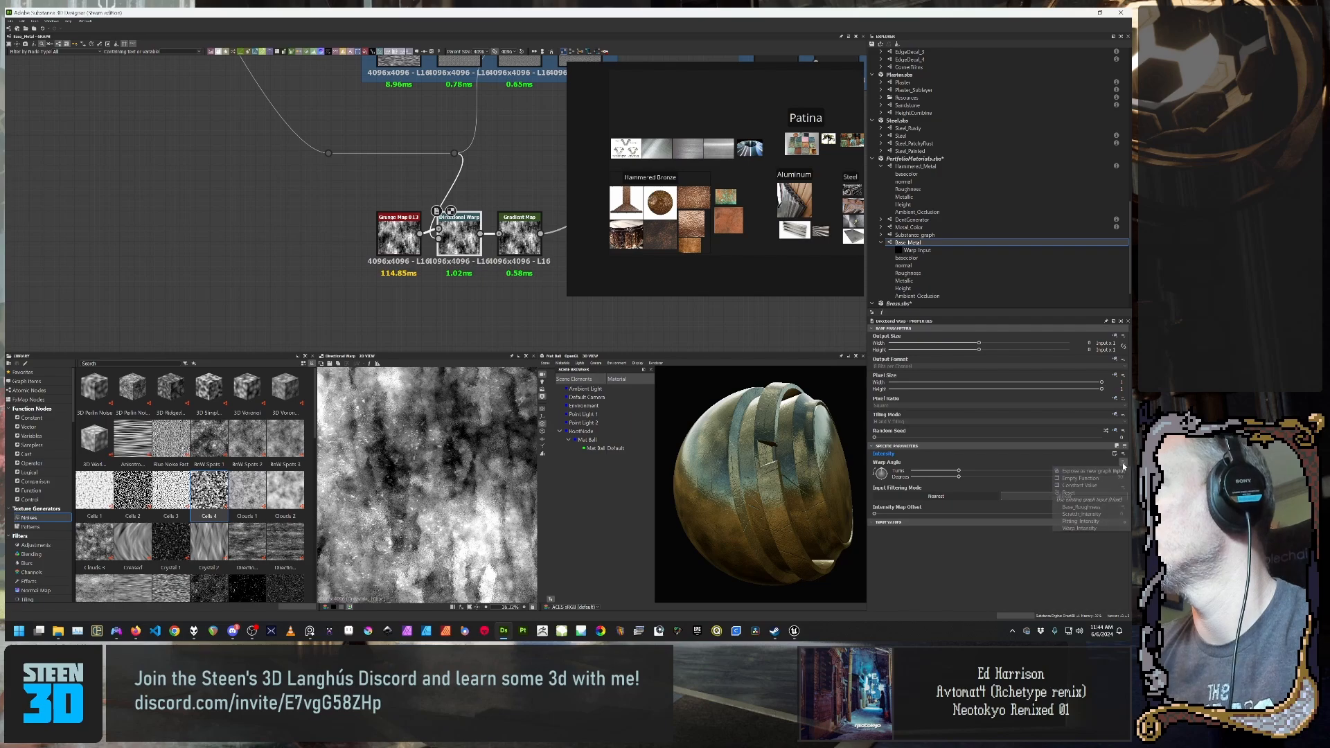
pyautogui.click(1122, 473)
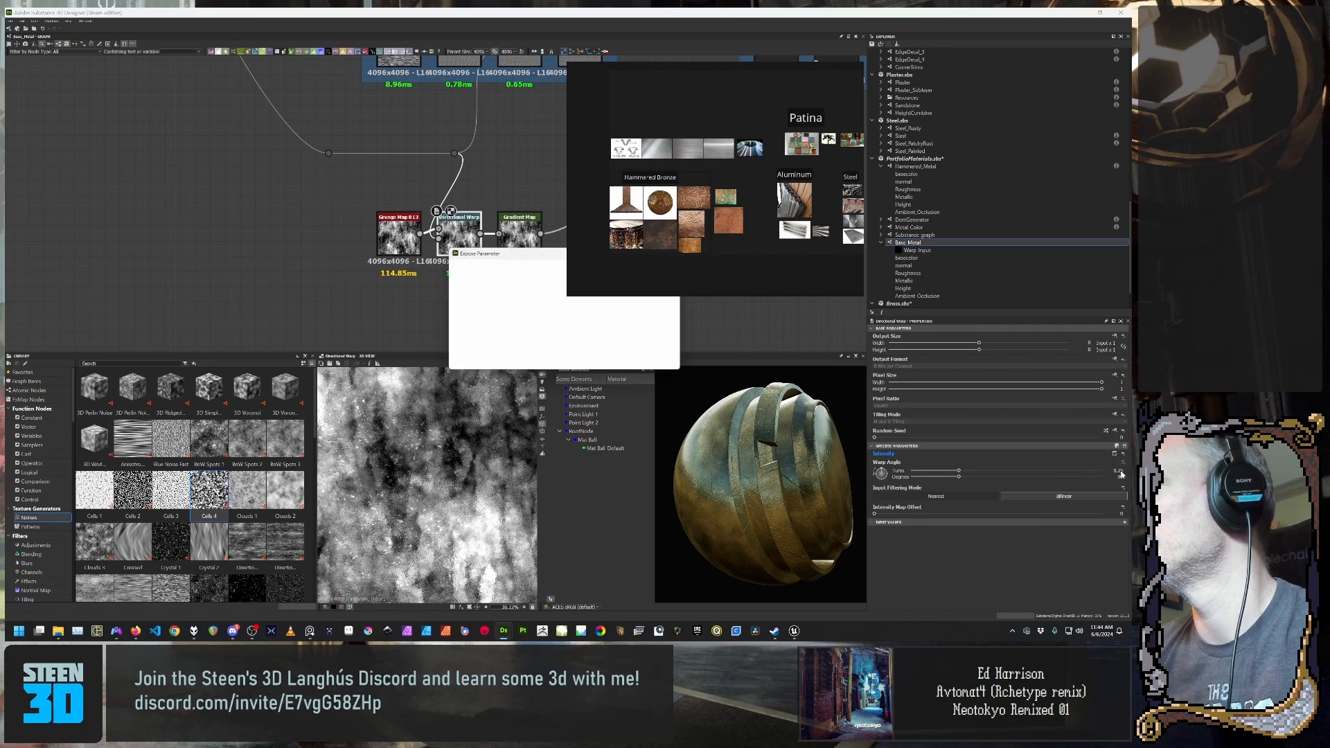
pyautogui.moveTo(523, 253); pyautogui.dragTo(352, 262)
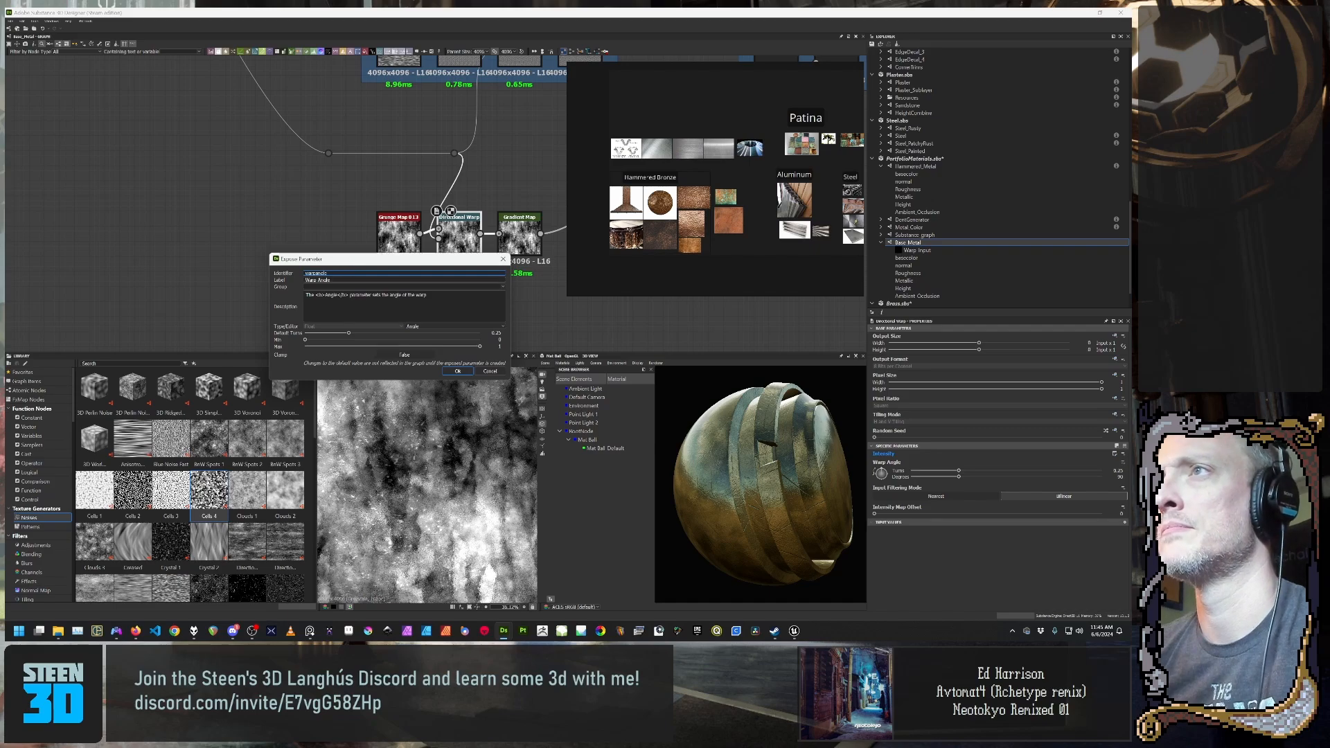
pyautogui.doubleClick(316, 273)
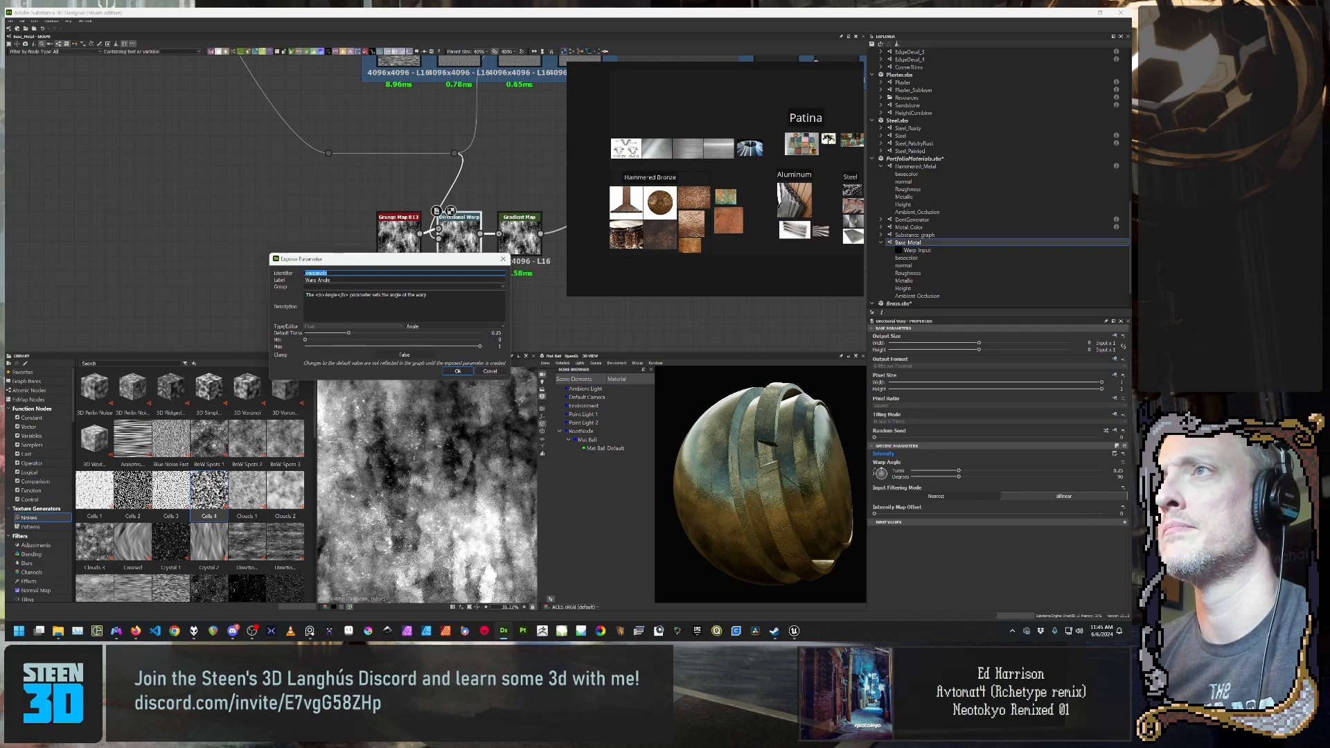
pyautogui.write('warp')
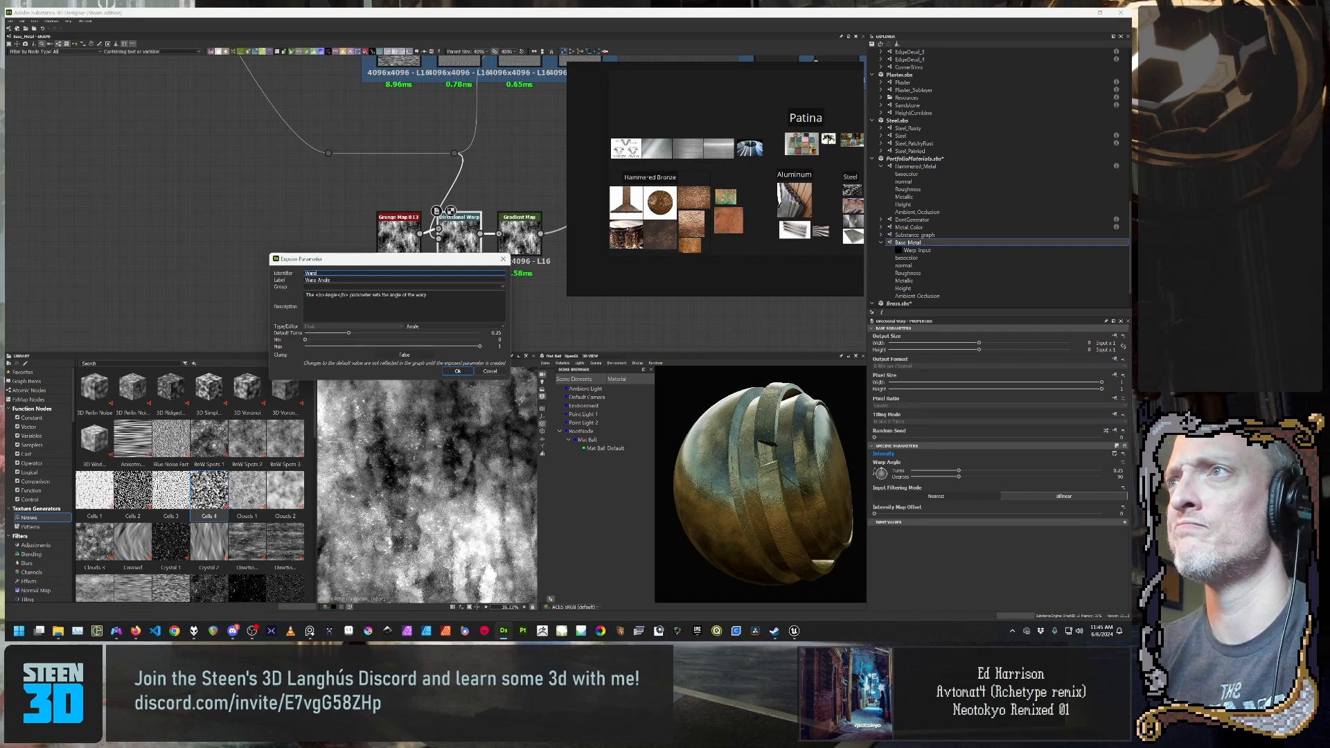
pyautogui.write('Angle')
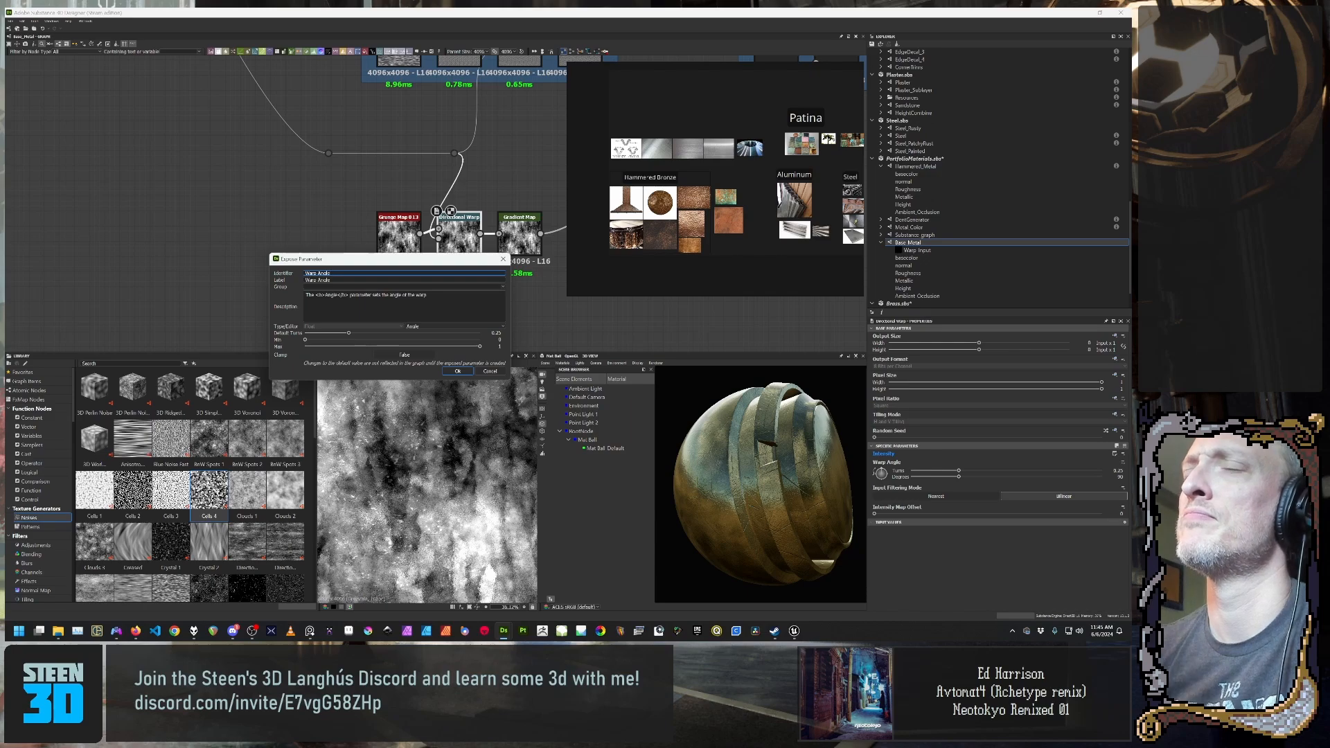
pyautogui.hotkey('ctrl', 'a')
pyautogui.hotkey('ctrl', 'c')
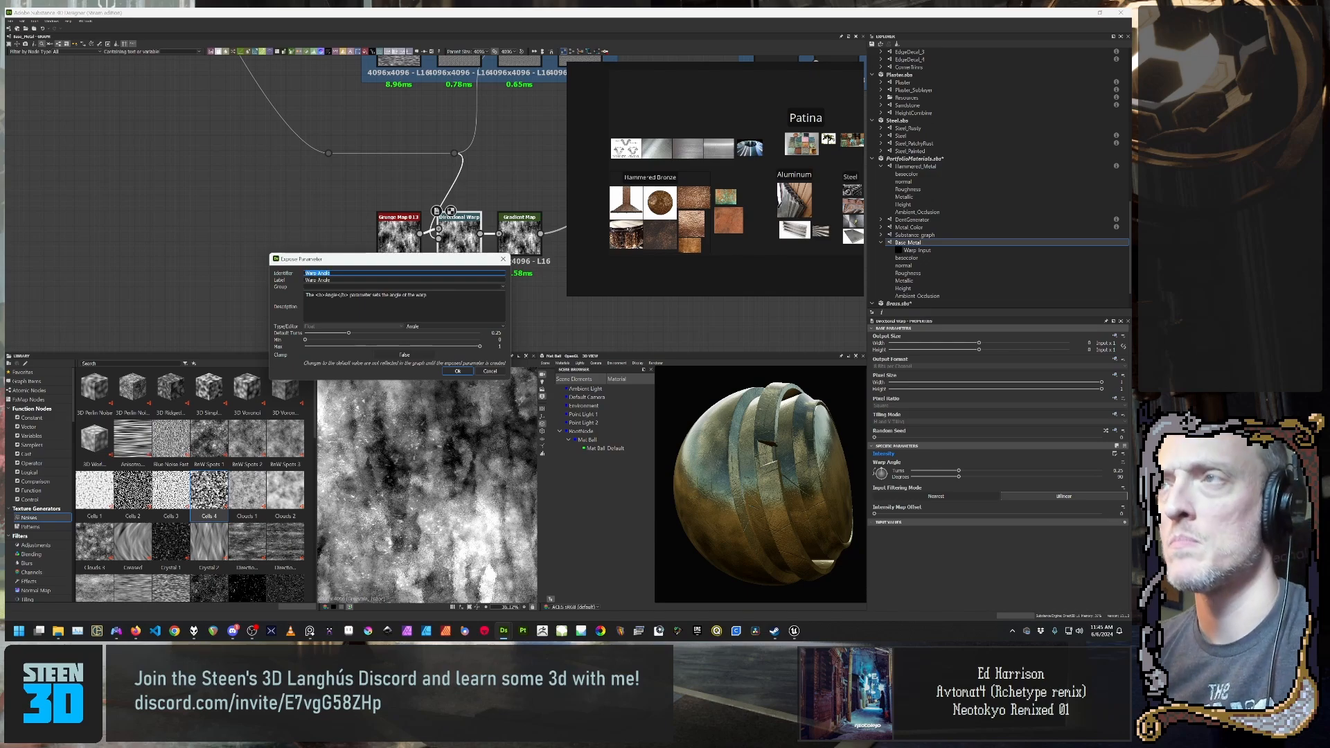
pyautogui.press('Tab')
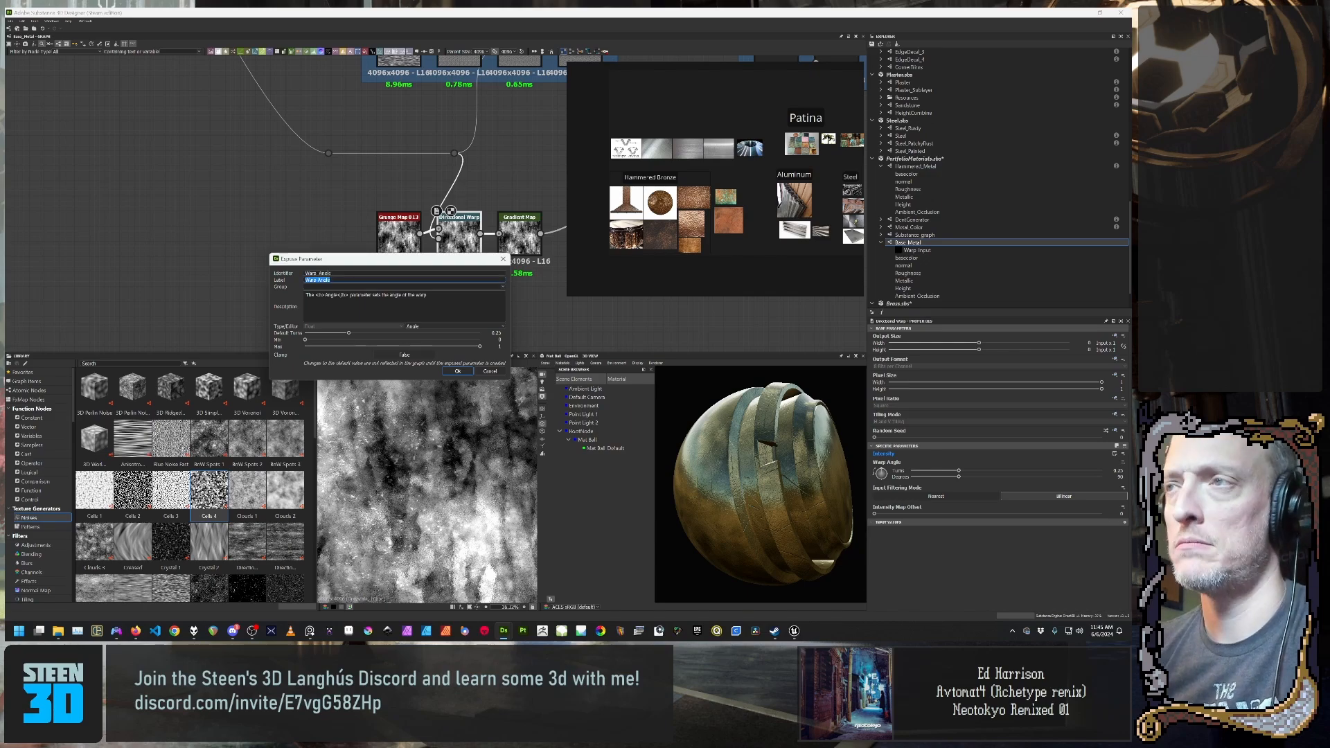
pyautogui.hotkey('ctrl', 'v')
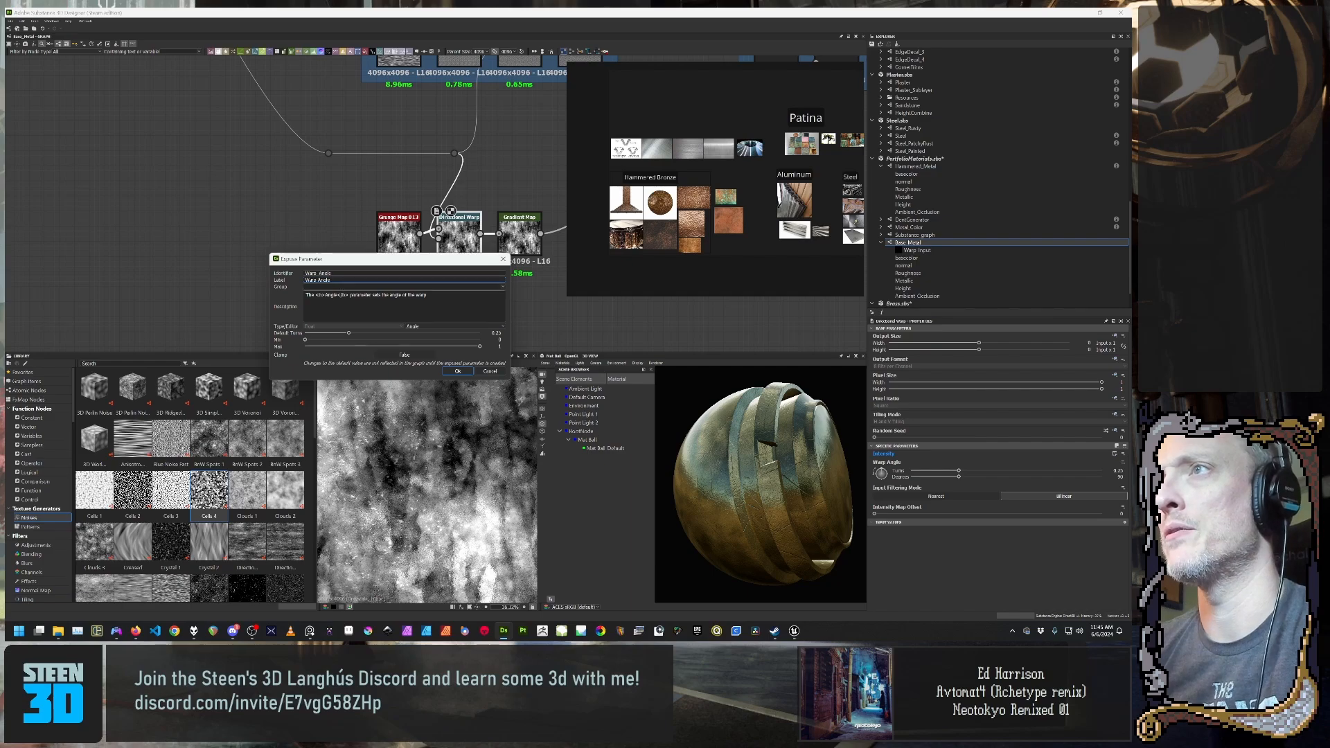
pyautogui.click(346, 295)
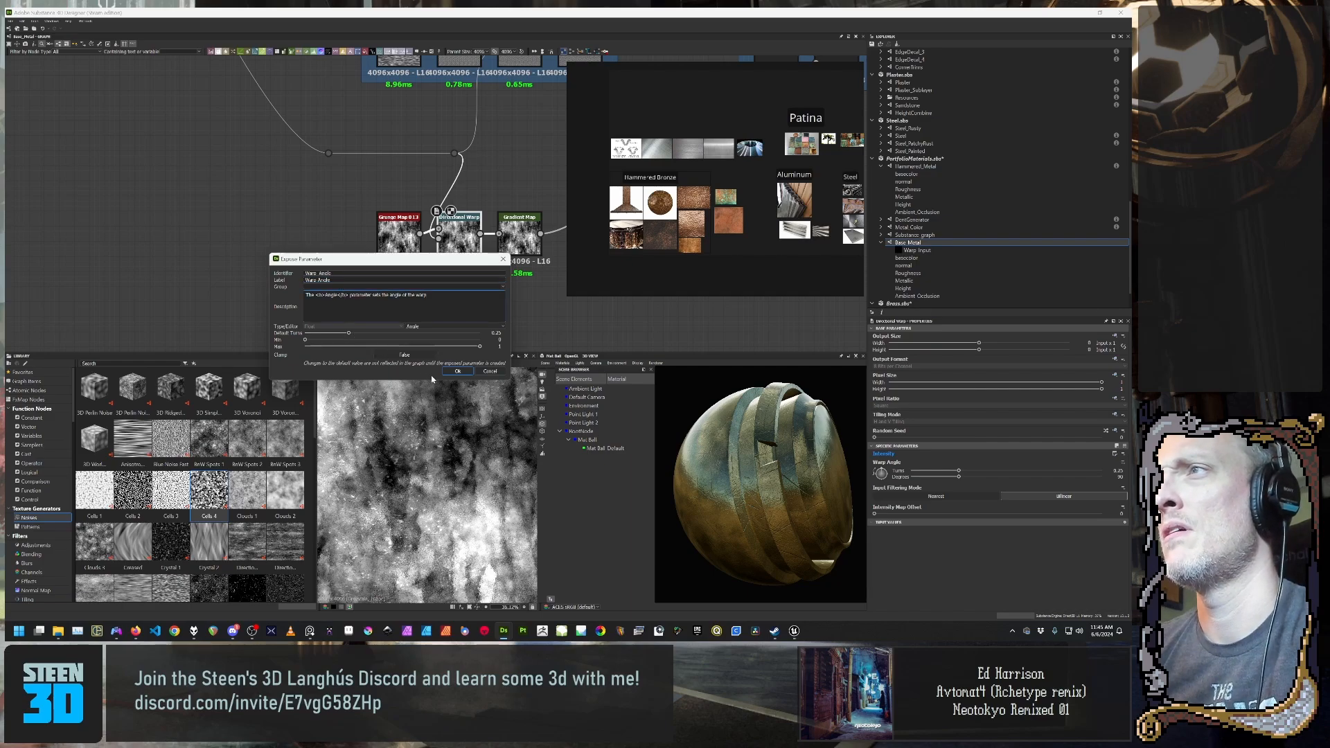
pyautogui.click(457, 372)
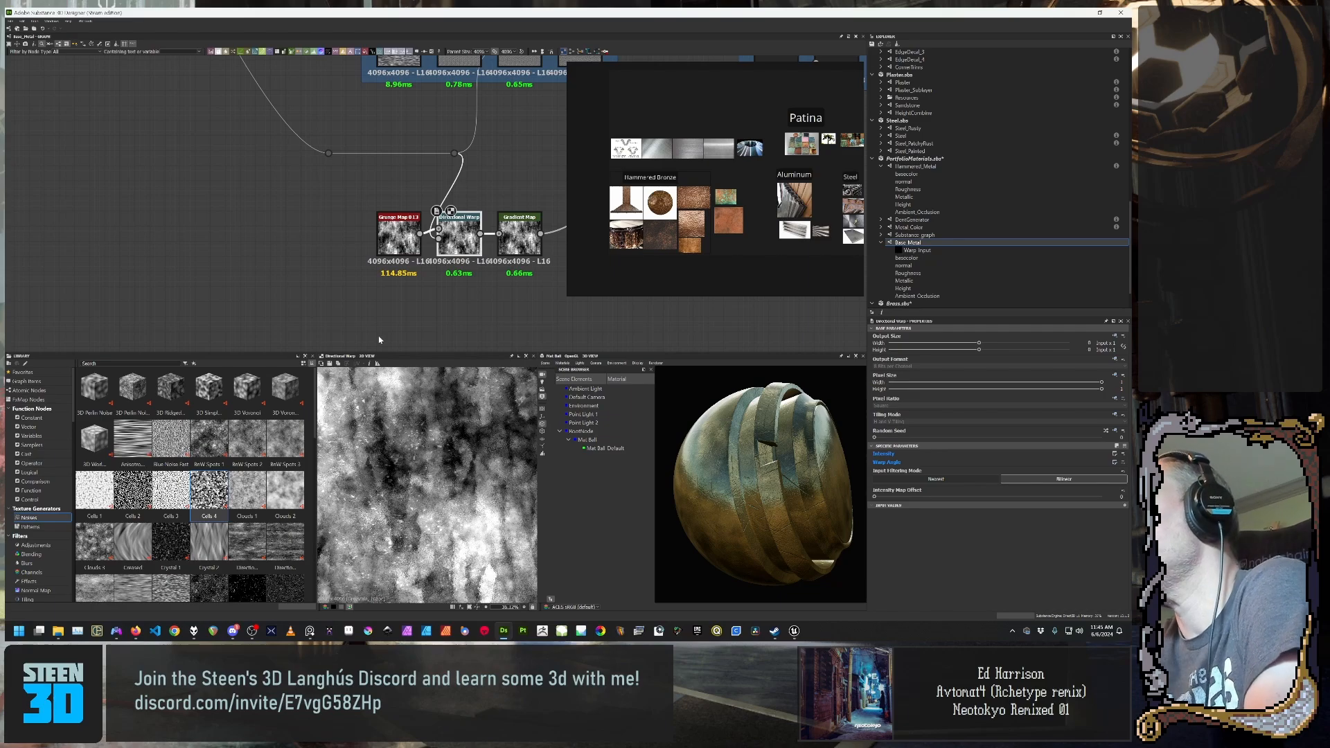
# Step: Link the Warp Angle of the Grain frame's Directional Warp to the existing Warp_Angle graph input
pyautogui.moveTo(337, 255); pyautogui.dragTo(245, 348, button='middle')
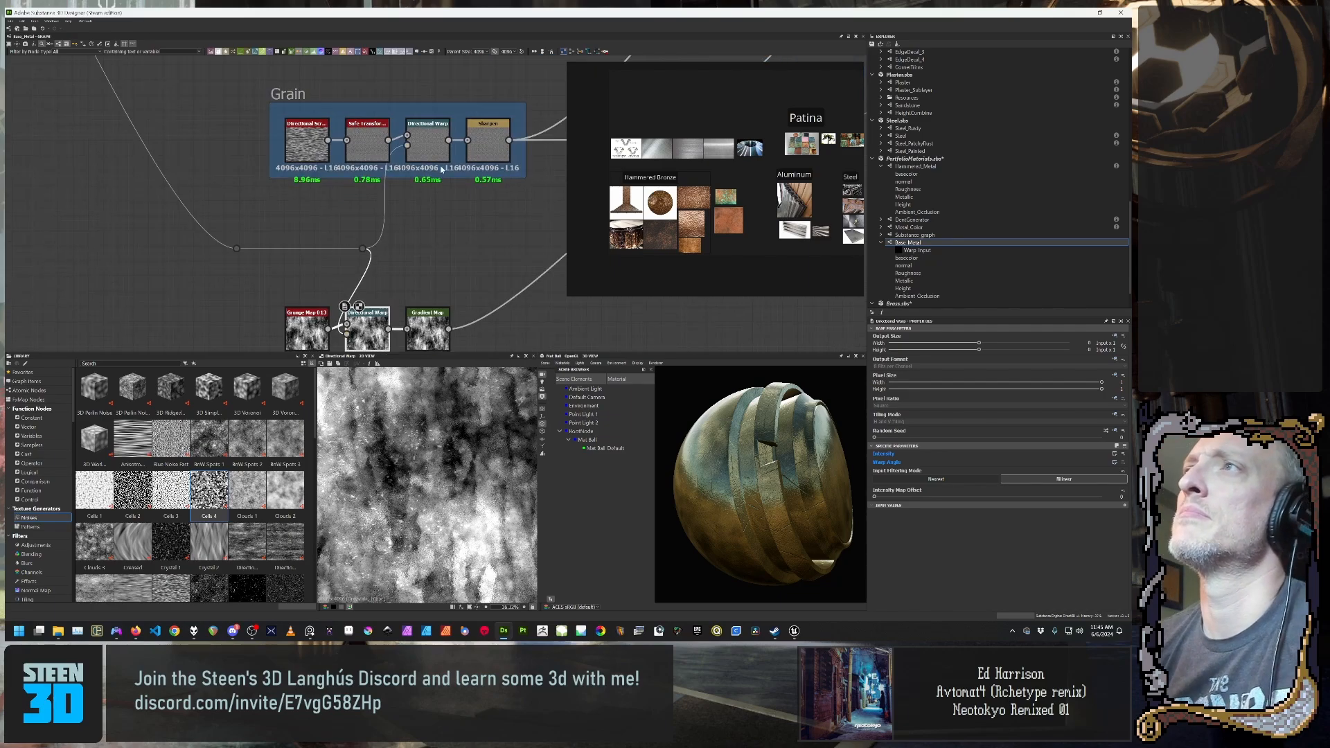
pyautogui.click(437, 142)
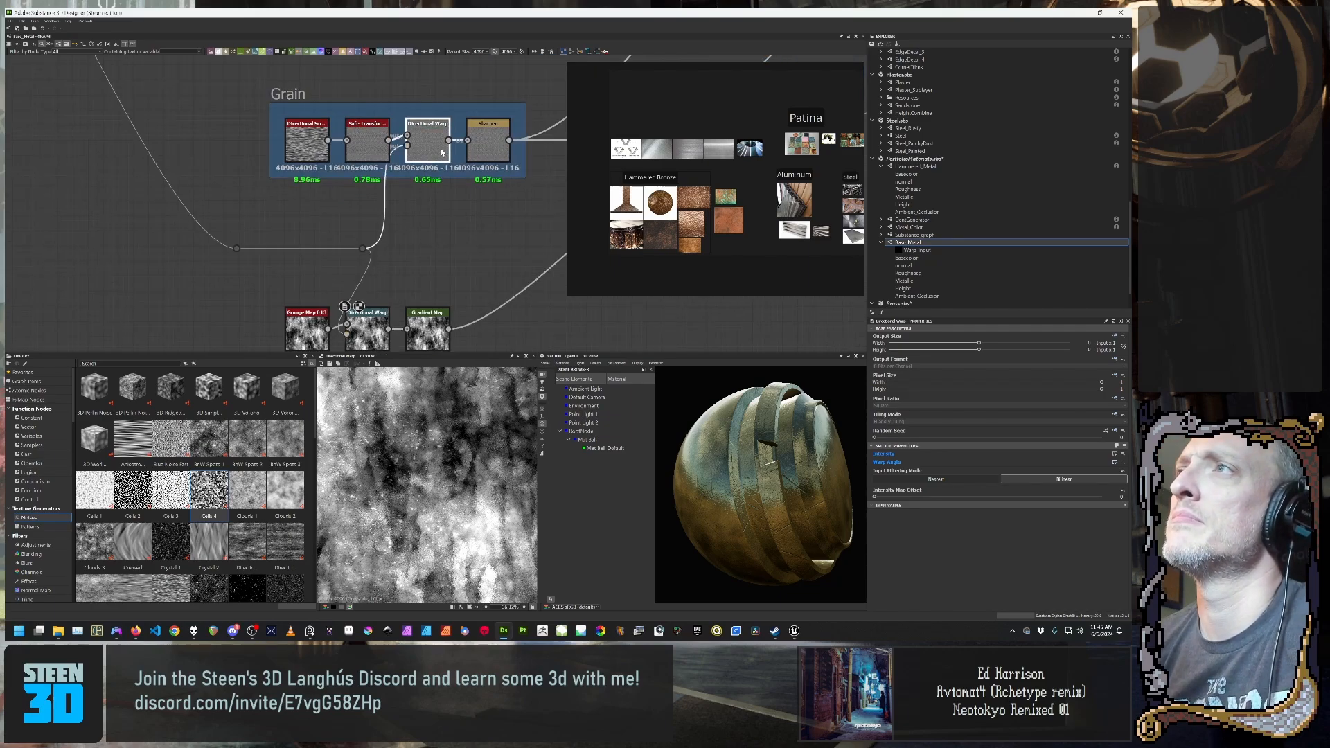
pyautogui.click(1122, 462)
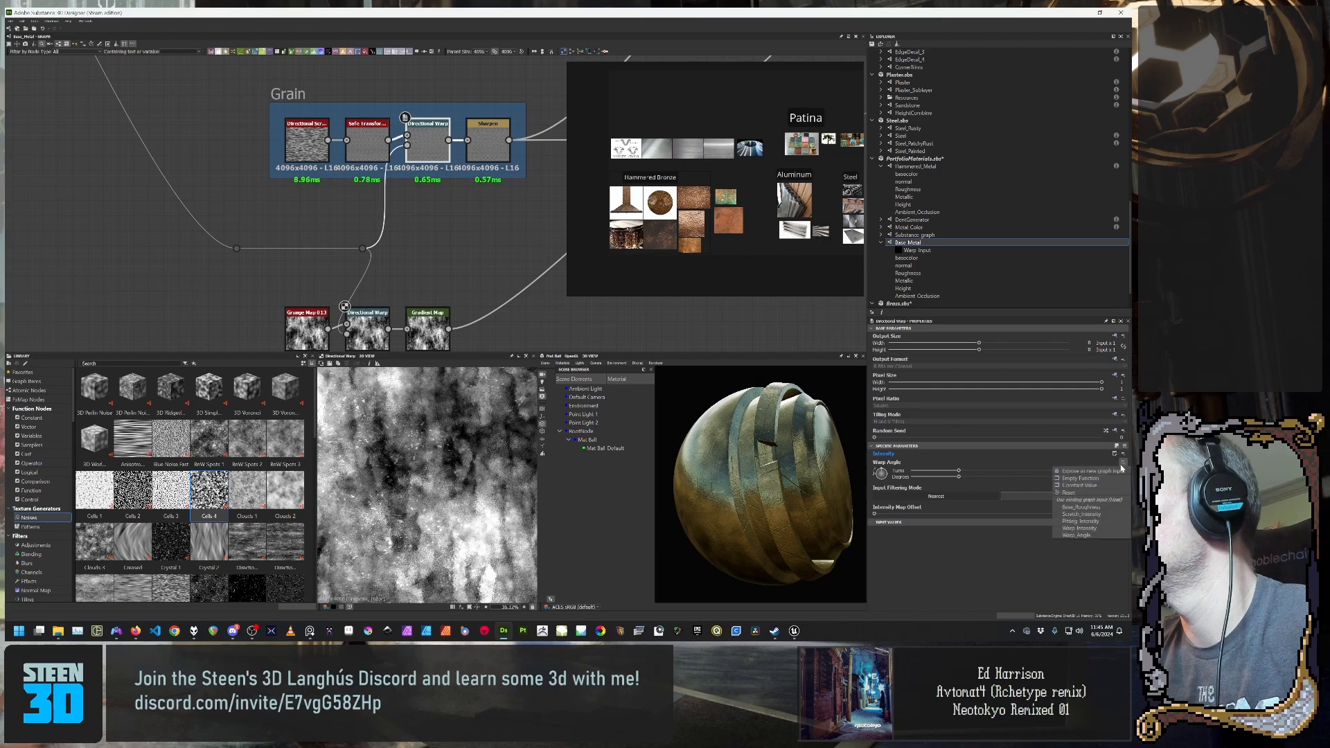
pyautogui.click(1099, 531)
# Step: Link the Warp Angle of the Surface Imperfections frame's final Directional Warp to the existing Warp_Angle graph input
pyautogui.scroll(-3, 346, 179)
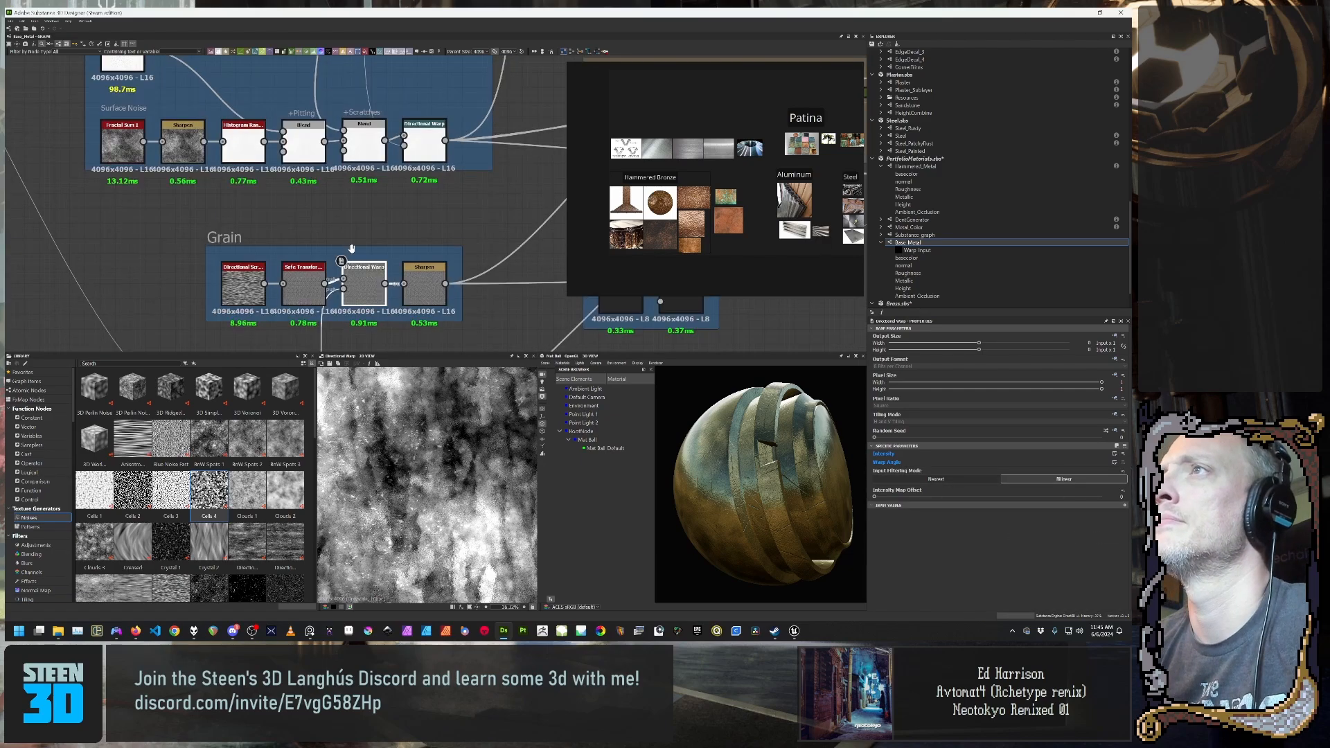
pyautogui.moveTo(346, 179); pyautogui.dragTo(342, 221, button='middle')
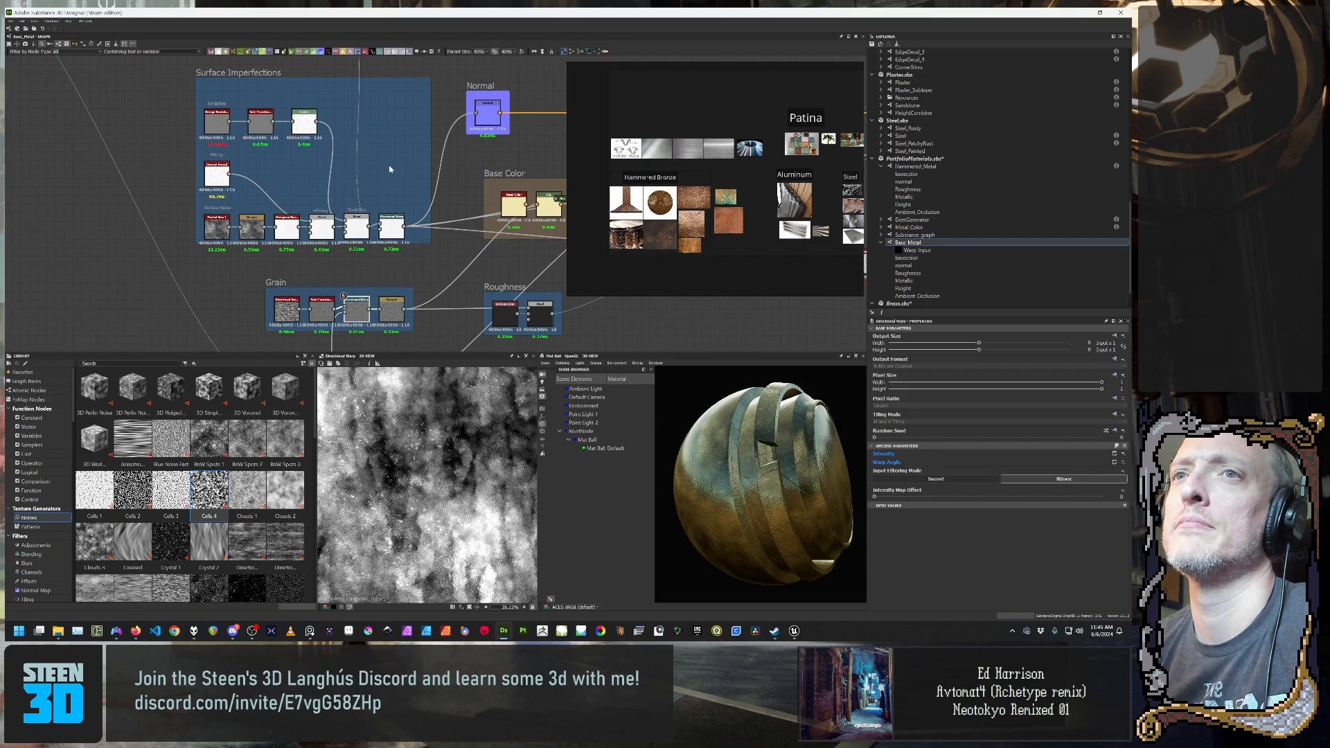
pyautogui.moveTo(390, 168); pyautogui.dragTo(394, 228, button='middle')
pyautogui.scroll(-1, 398, 222)
pyautogui.click(362, 294)
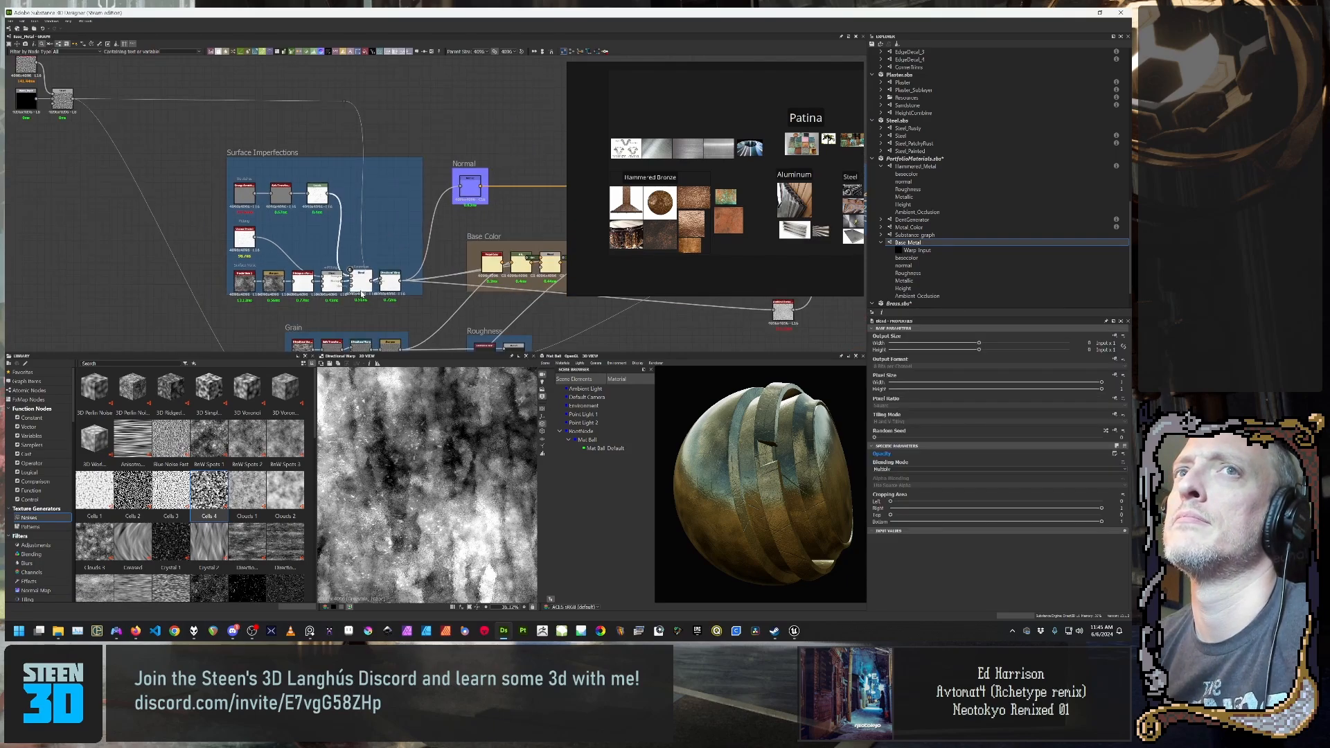
pyautogui.scroll(4, 360, 293)
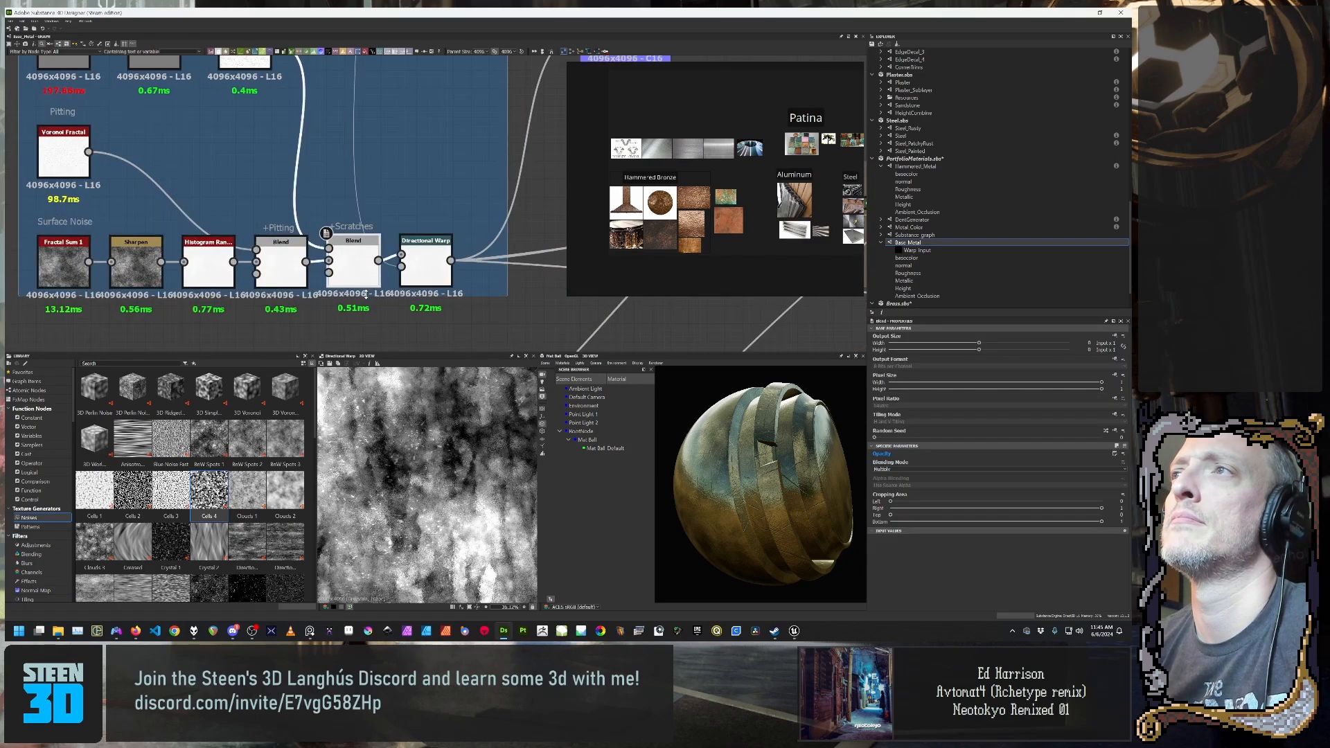
pyautogui.scroll(-3, 386, 222)
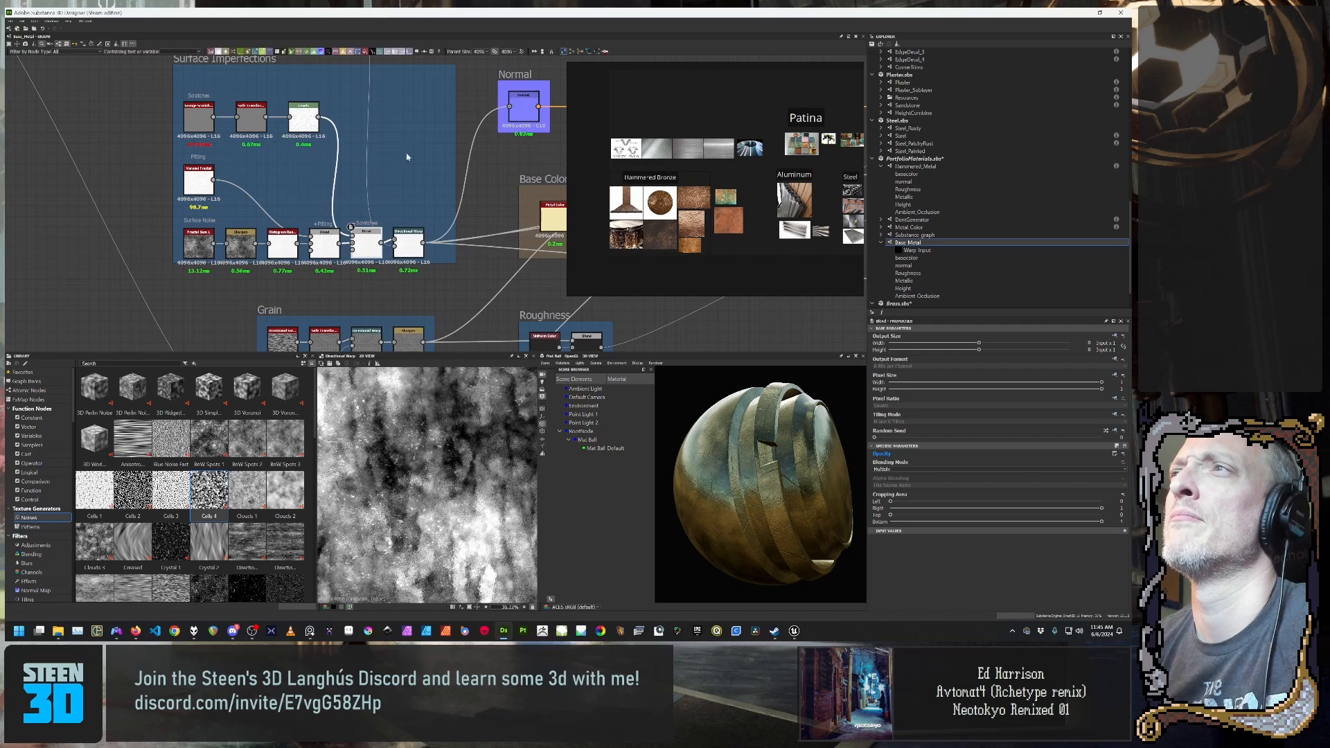
pyautogui.click(407, 243)
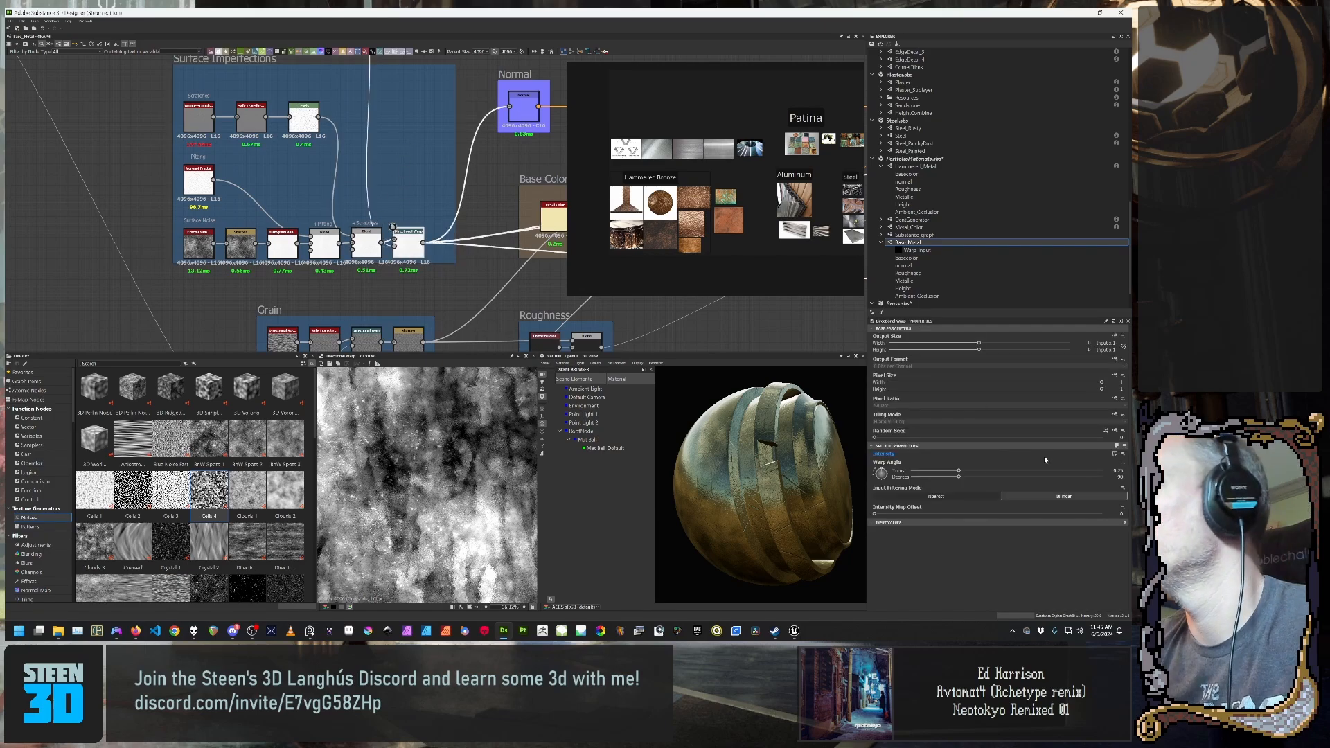
pyautogui.click(1122, 462)
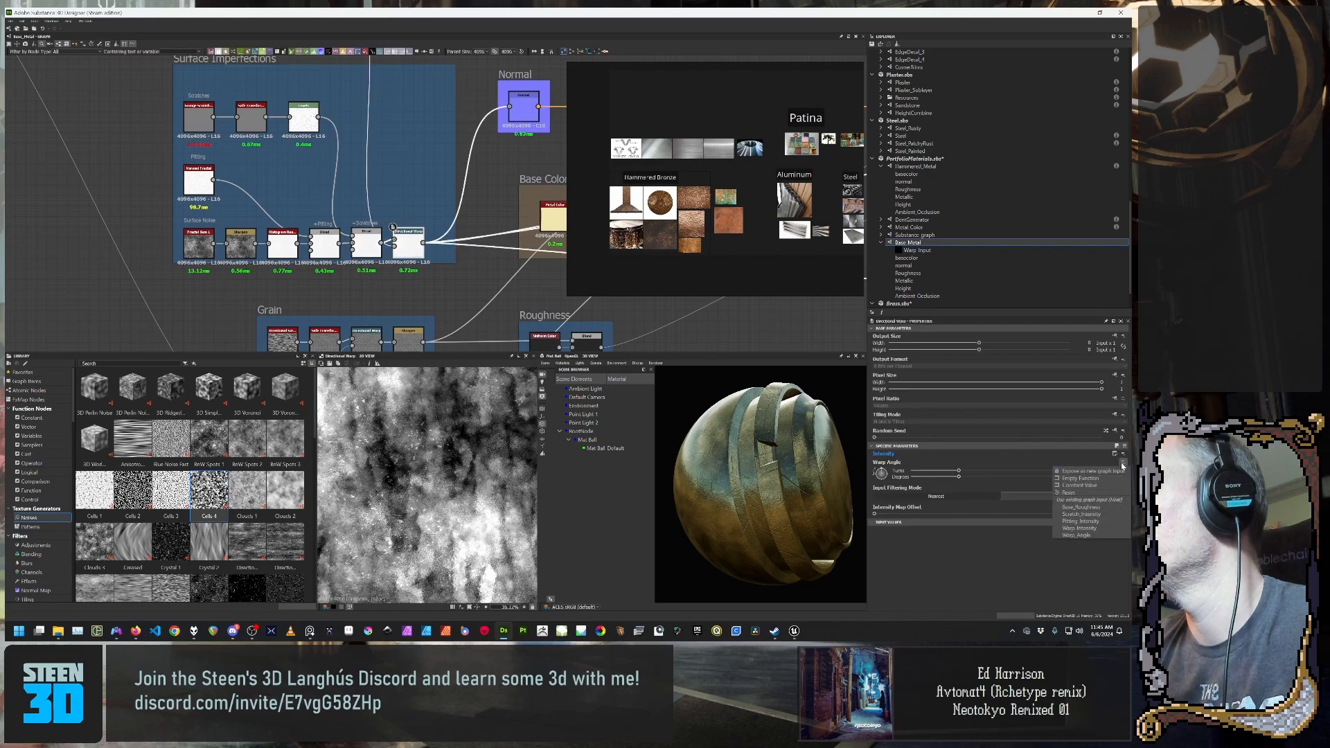
pyautogui.click(1085, 535)
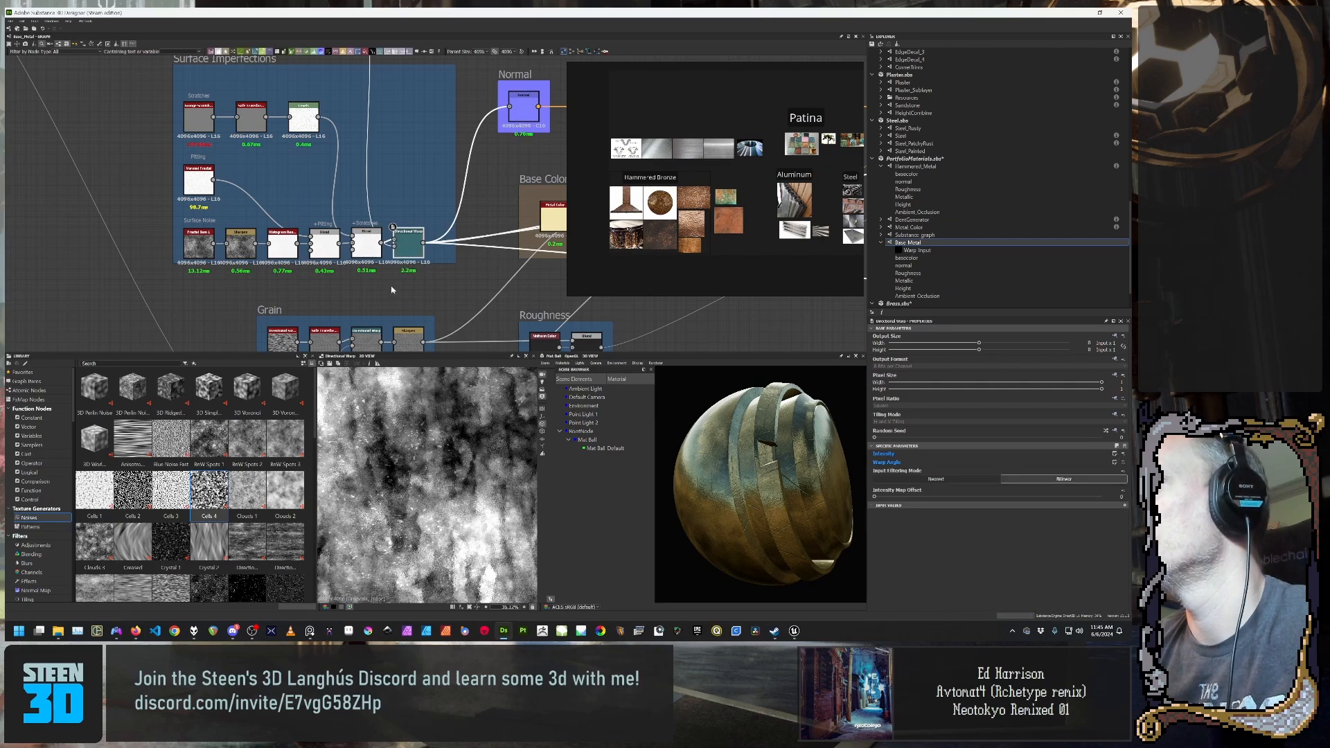
# Step: Raise the previewed Warp Intensity of the Base Metal graph to its maximum and inspect the warped surface up close on the material ball
pyautogui.scroll(-5, 328, 237)
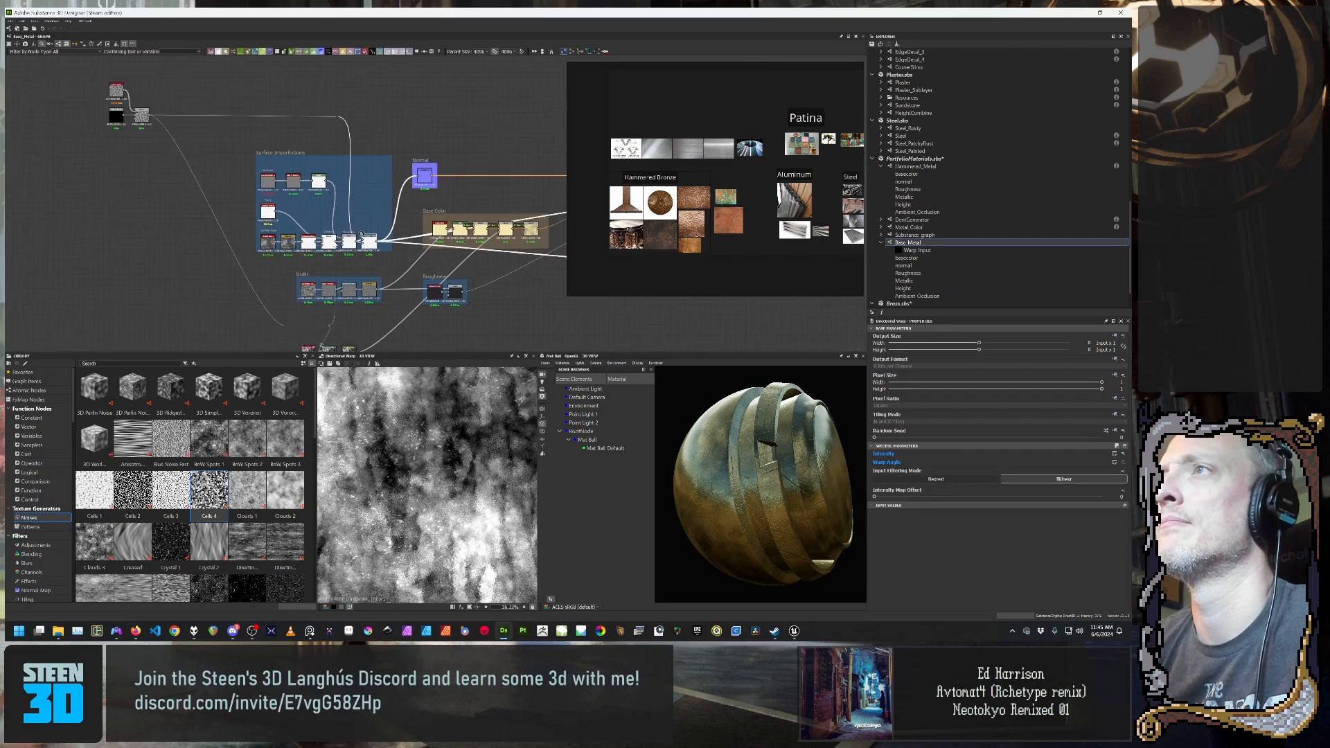
pyautogui.moveTo(329, 194); pyautogui.dragTo(284, 135, button='middle')
pyautogui.scroll(4, 341, 258)
pyautogui.moveTo(304, 298); pyautogui.dragTo(287, 272, button='middle')
pyautogui.moveTo(818, 505); pyautogui.dragTo(788, 499)
pyautogui.scroll(4, 788, 501)
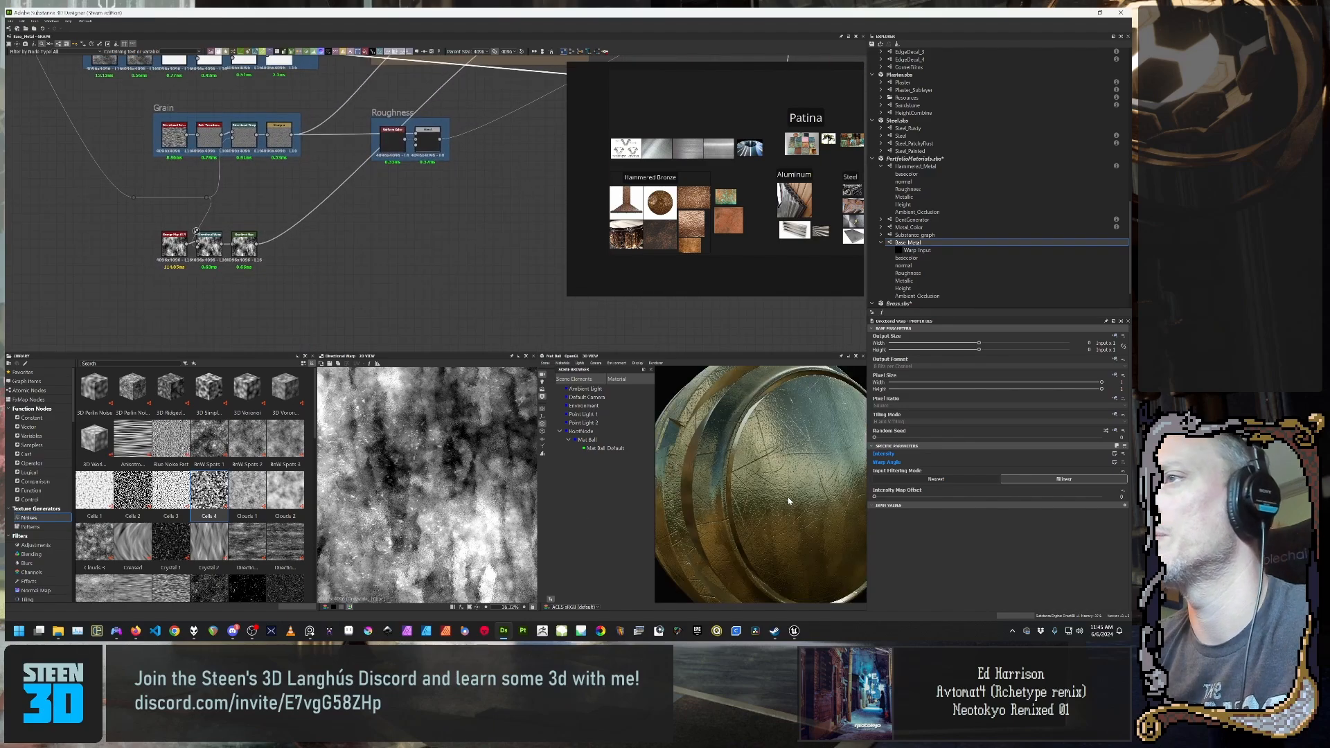
pyautogui.click(398, 302)
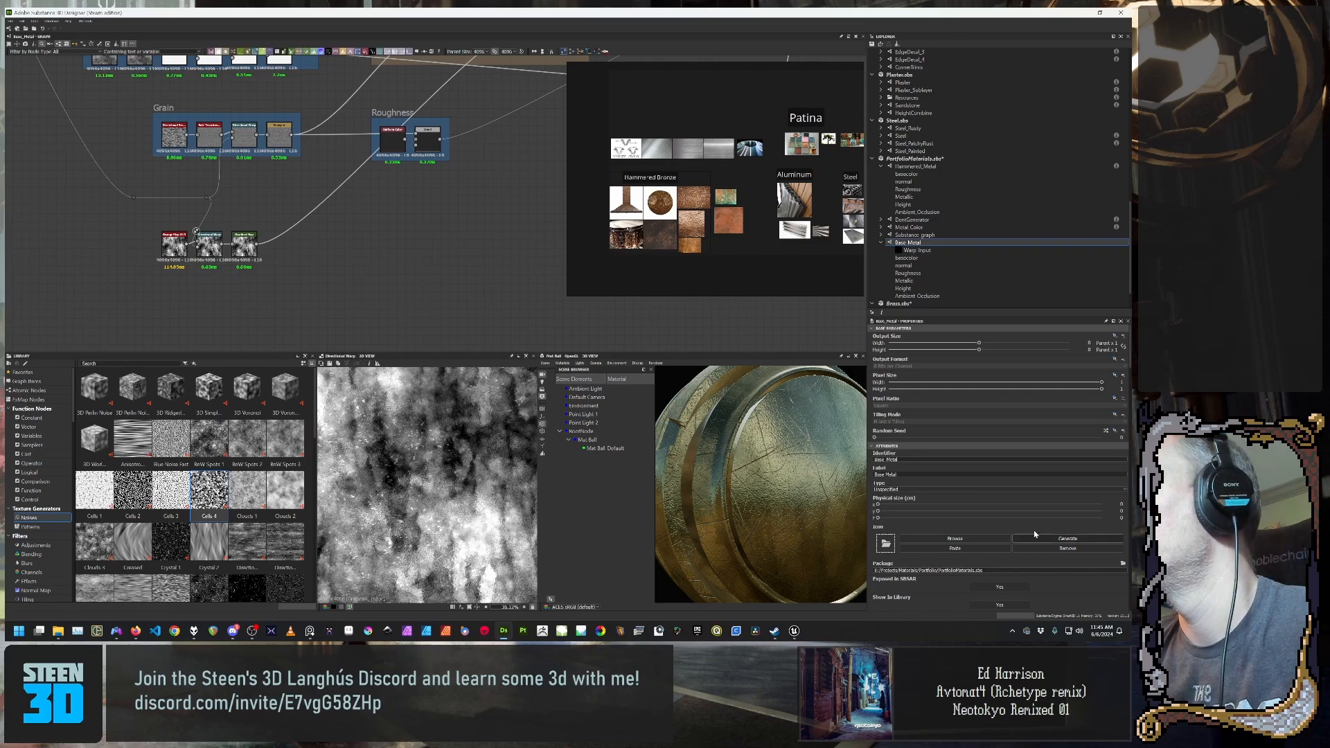
pyautogui.moveTo(821, 438); pyautogui.dragTo(829, 502)
pyautogui.scroll(-10, 1018, 492)
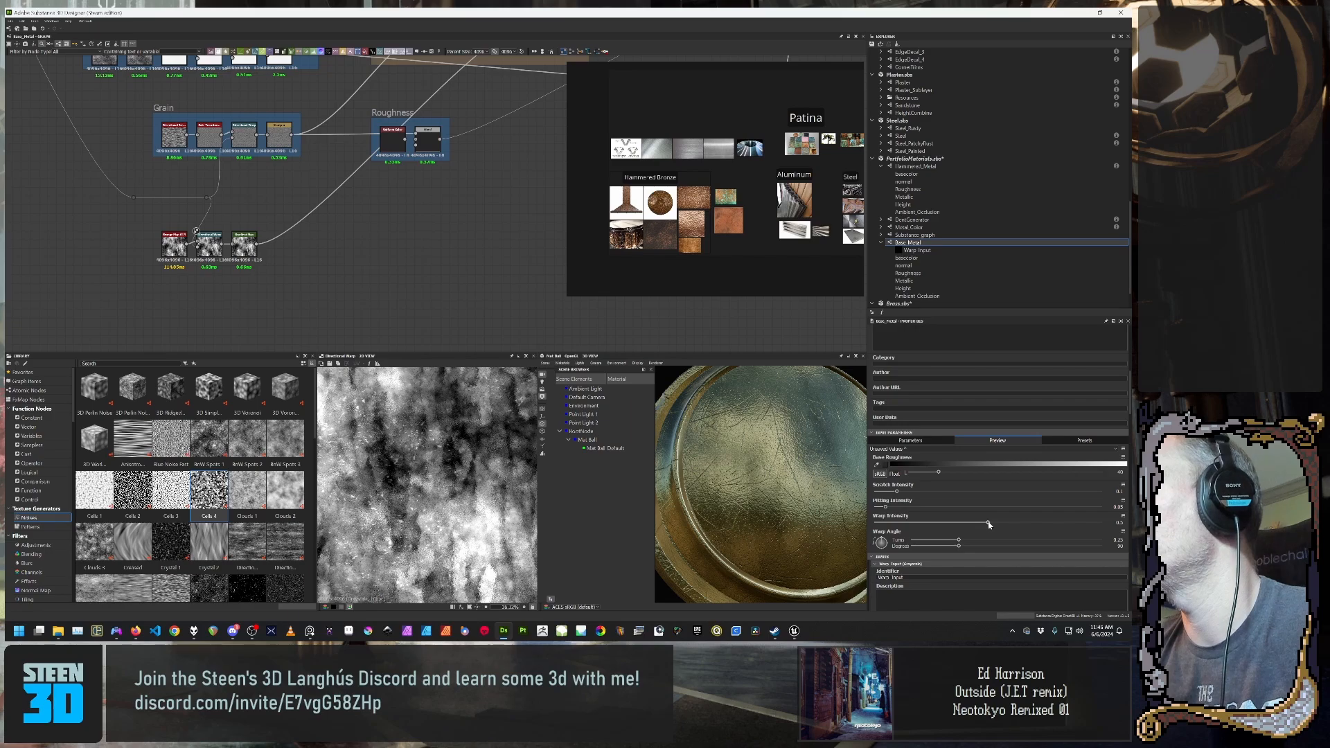
pyautogui.moveTo(989, 524); pyautogui.dragTo(1102, 528)
pyautogui.click(1130, 528)
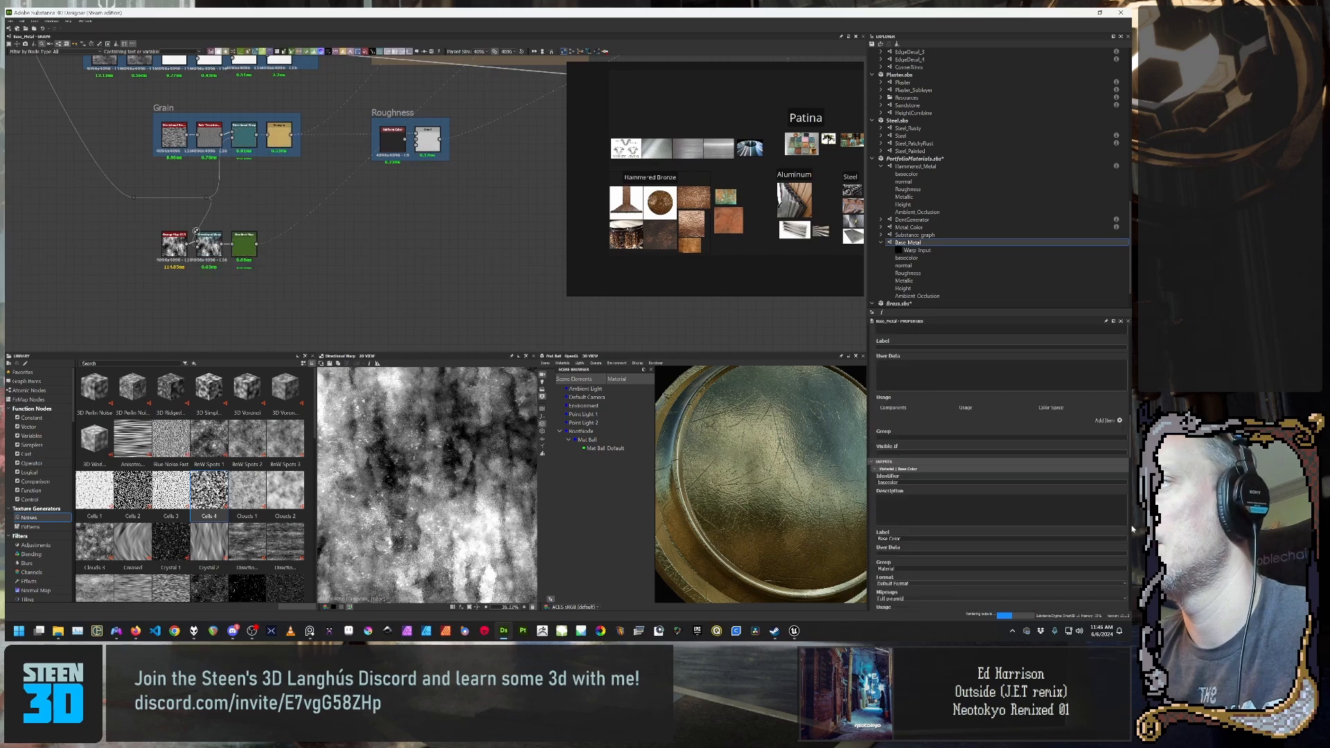
pyautogui.click(1130, 528)
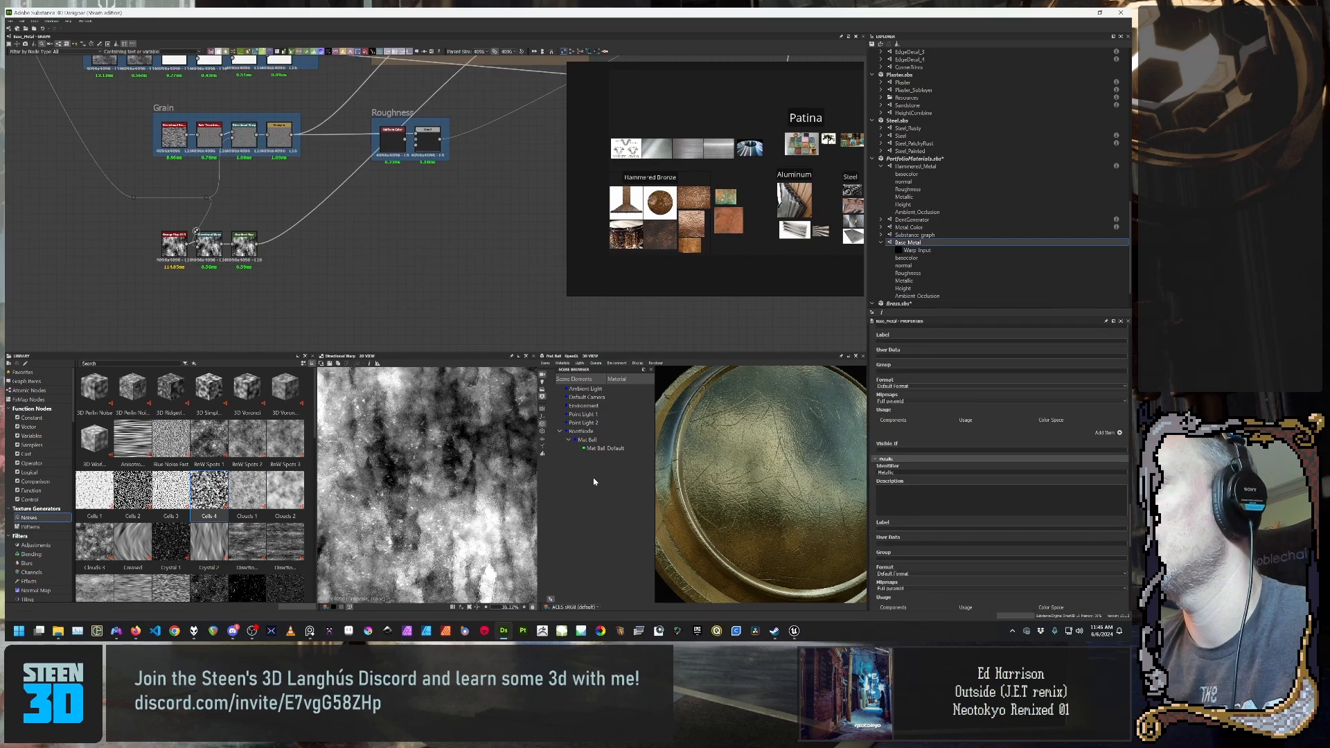
pyautogui.moveTo(773, 494)
pyautogui.mouseDown()
pyautogui.moveTo(768, 512)
pyautogui.moveTo(776, 497)
pyautogui.mouseUp()
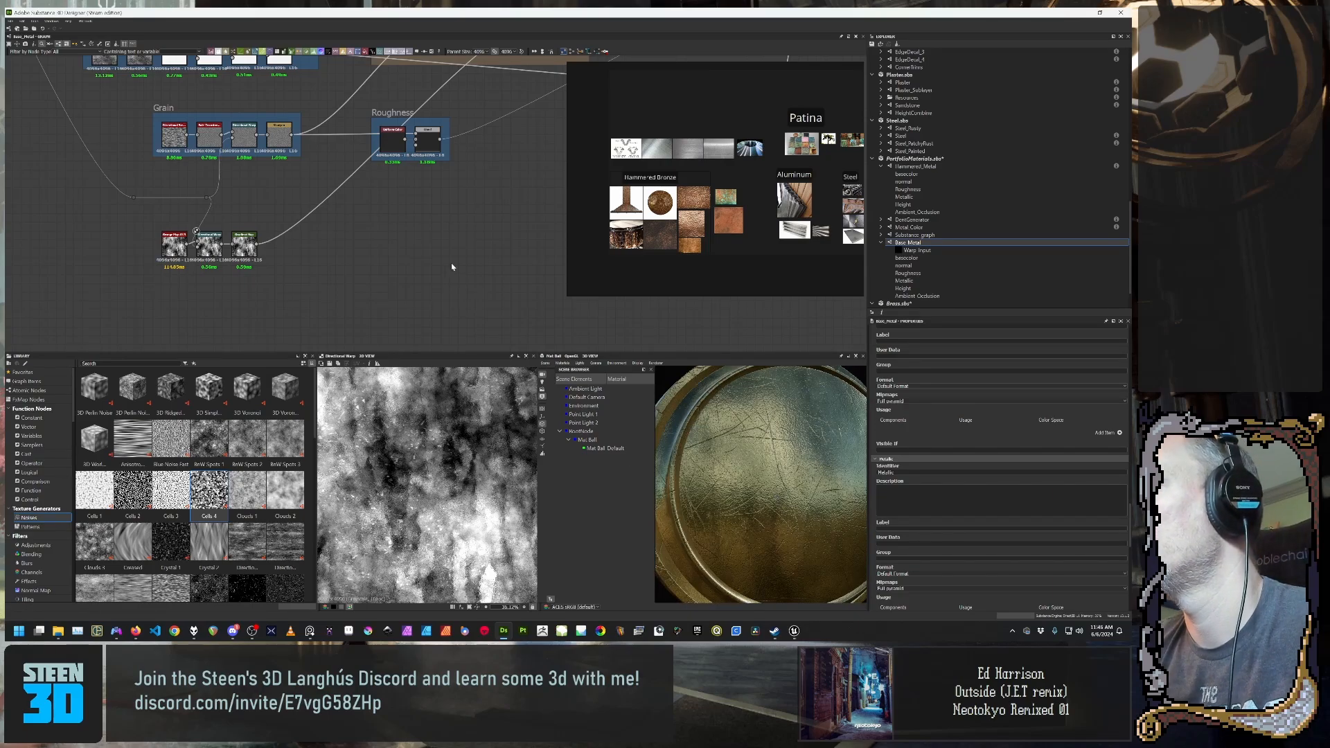
pyautogui.scroll(-3, 972, 489)
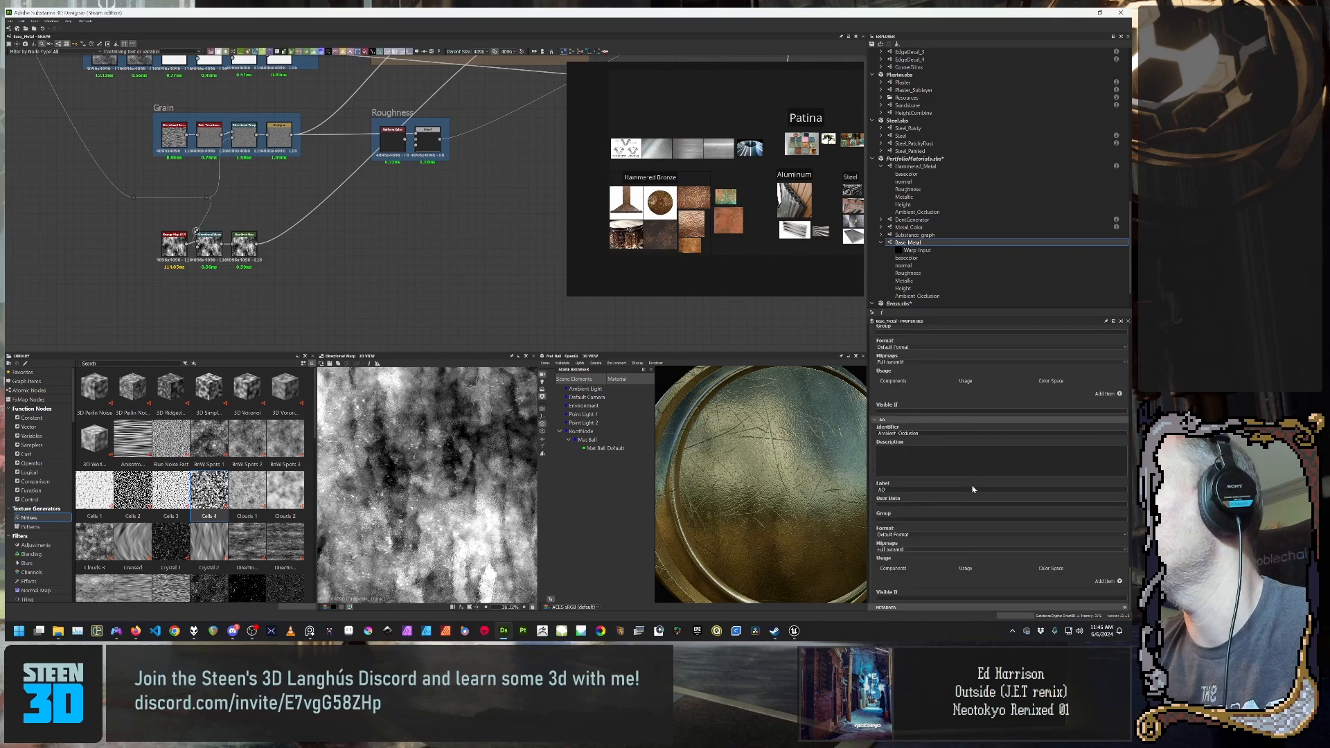
# Step: Set the previewed Warp Angle of the Base Metal graph to 0.3 turns and check the result on the material ball
pyautogui.scroll(8, 971, 489)
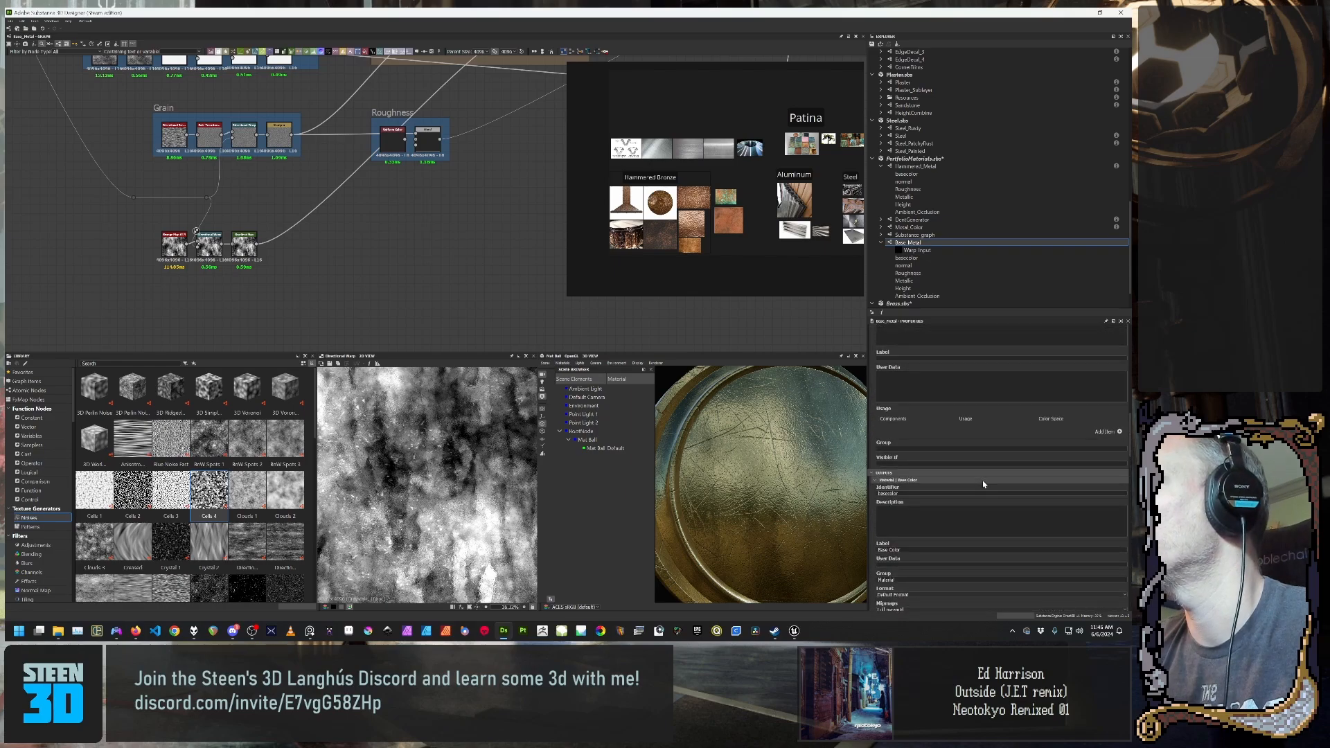
pyautogui.scroll(6, 983, 483)
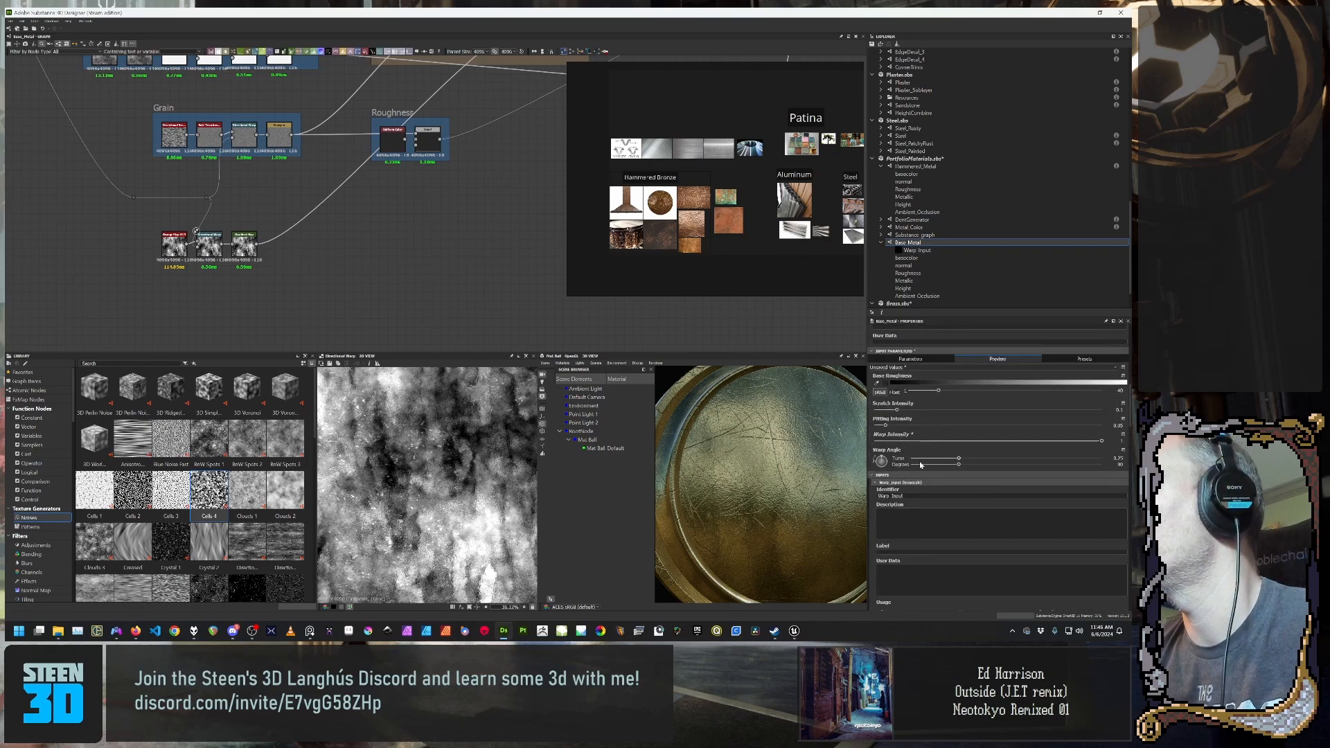
pyautogui.moveTo(960, 461)
pyautogui.mouseDown()
pyautogui.moveTo(978, 462)
pyautogui.moveTo(964, 464)
pyautogui.mouseUp()
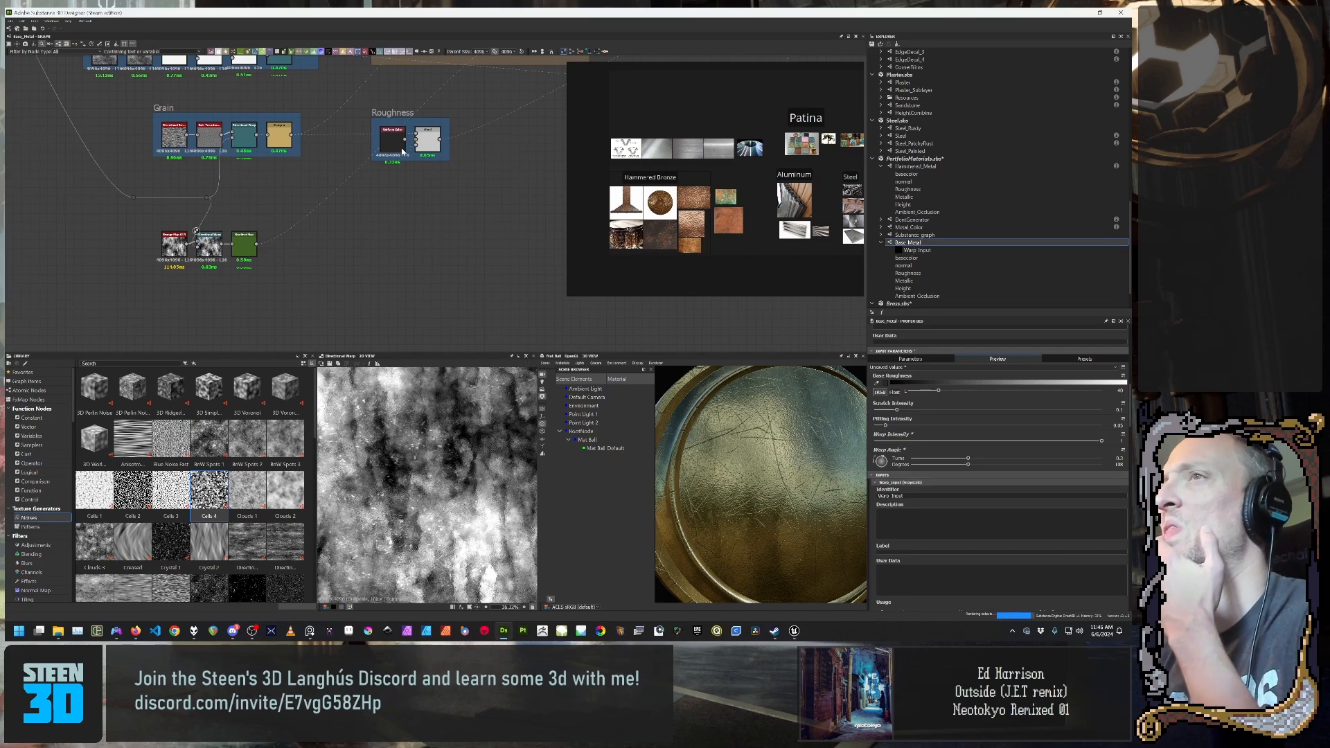
# Step: Add a frame around the three grunge nodes below the Grain frame and title it Grunge
pyautogui.scroll(-4, 361, 245)
pyautogui.moveTo(361, 245); pyautogui.dragTo(381, 290, button='middle')
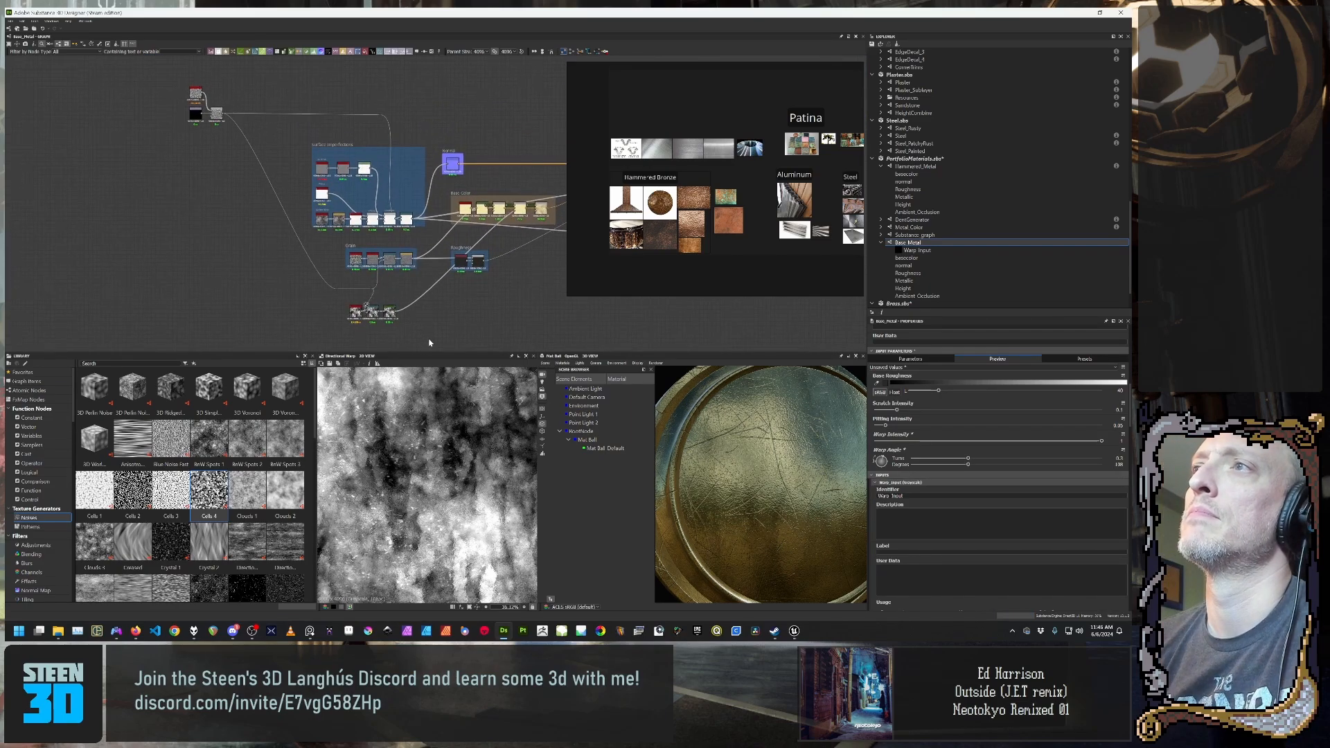
pyautogui.moveTo(429, 342); pyautogui.dragTo(383, 202, button='middle')
pyautogui.scroll(3, 326, 294)
pyautogui.scroll(3, 383, 203)
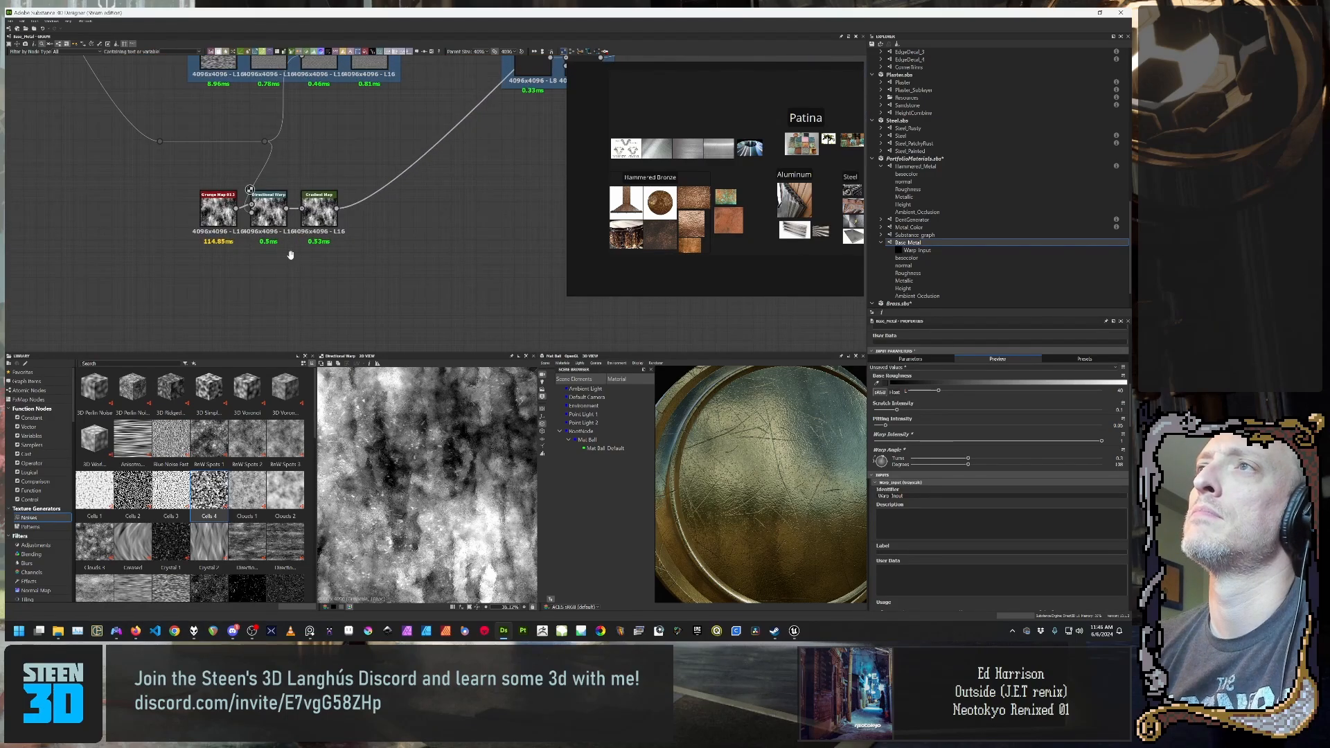
pyautogui.moveTo(290, 255); pyautogui.dragTo(356, 261, button='middle')
pyautogui.scroll(-3, 425, 259)
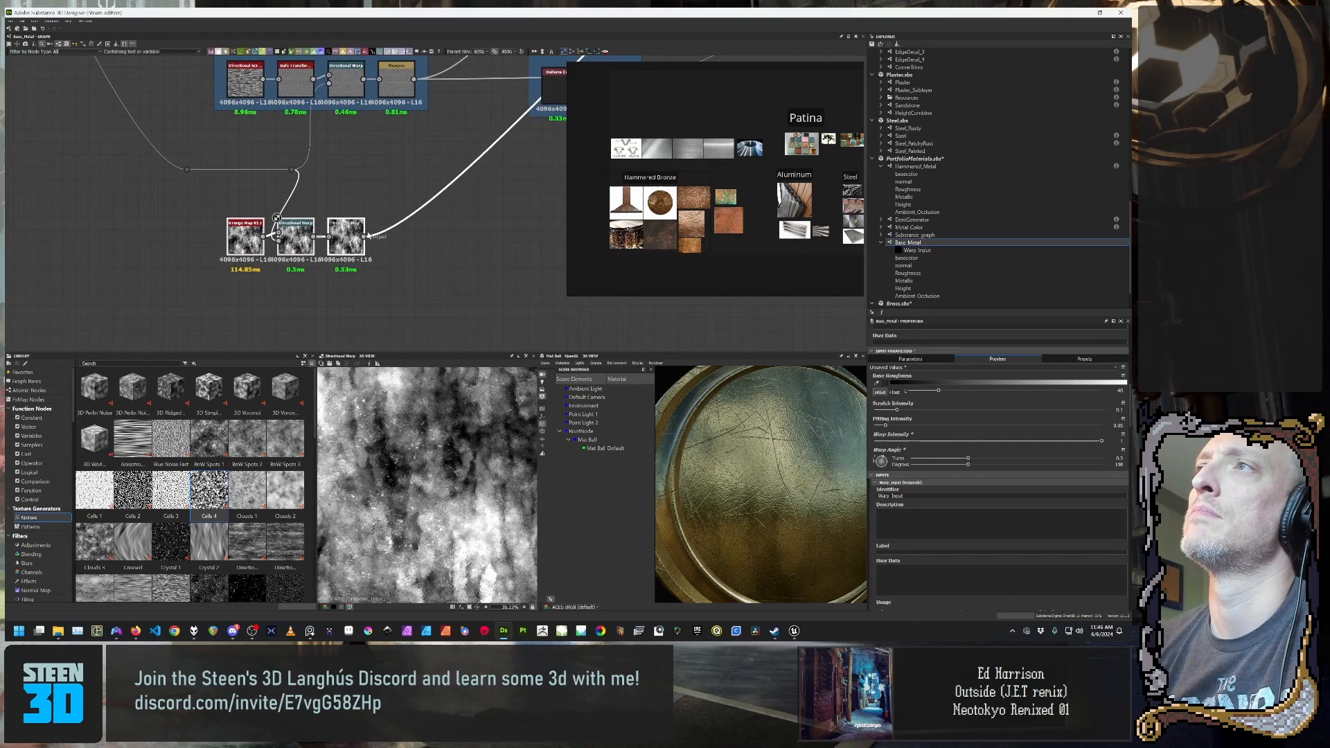
pyautogui.rightClick(426, 248)
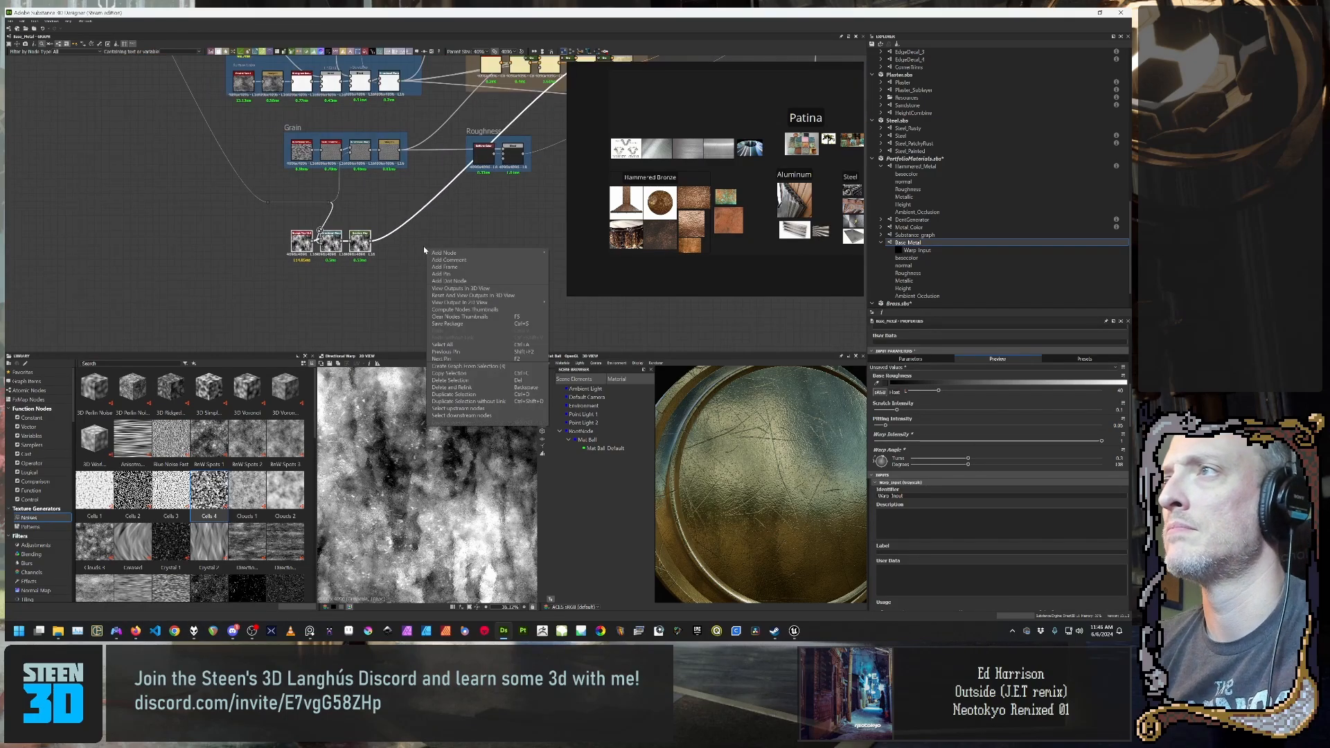
pyautogui.click(454, 268)
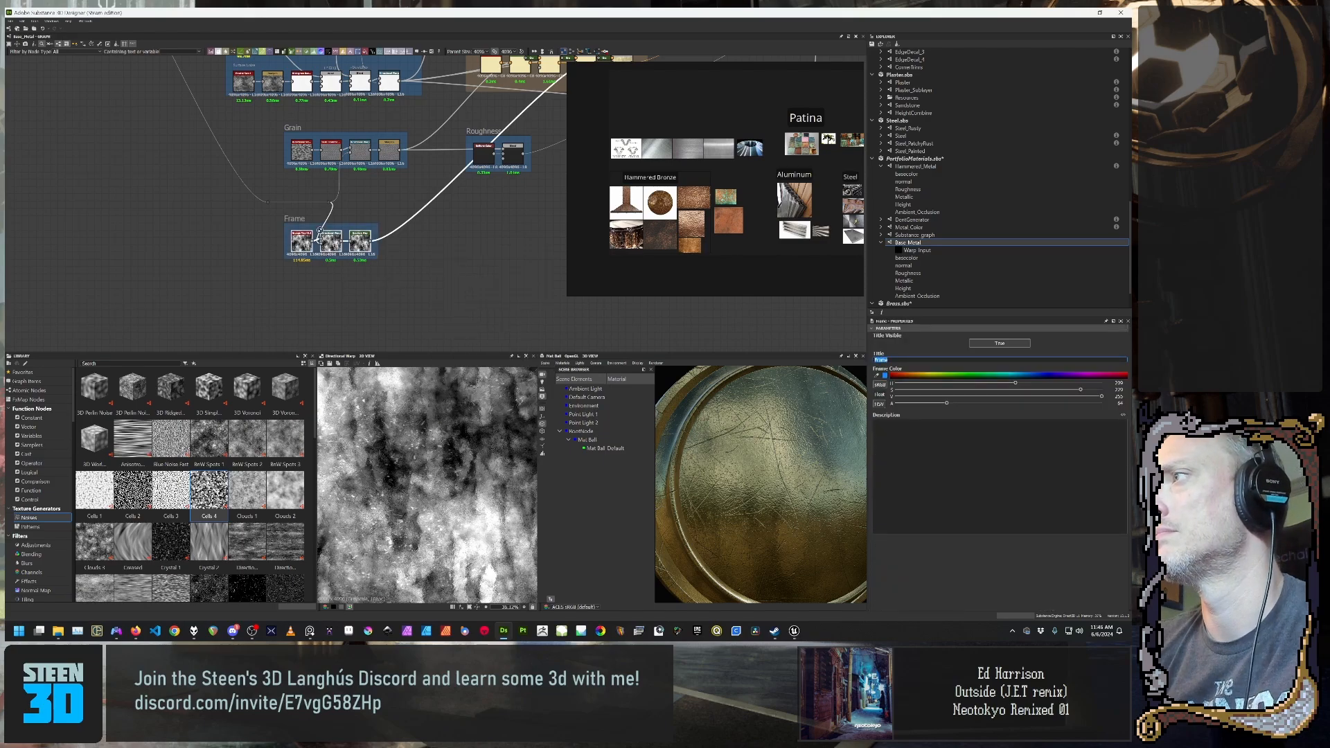
pyautogui.write('Grunge')
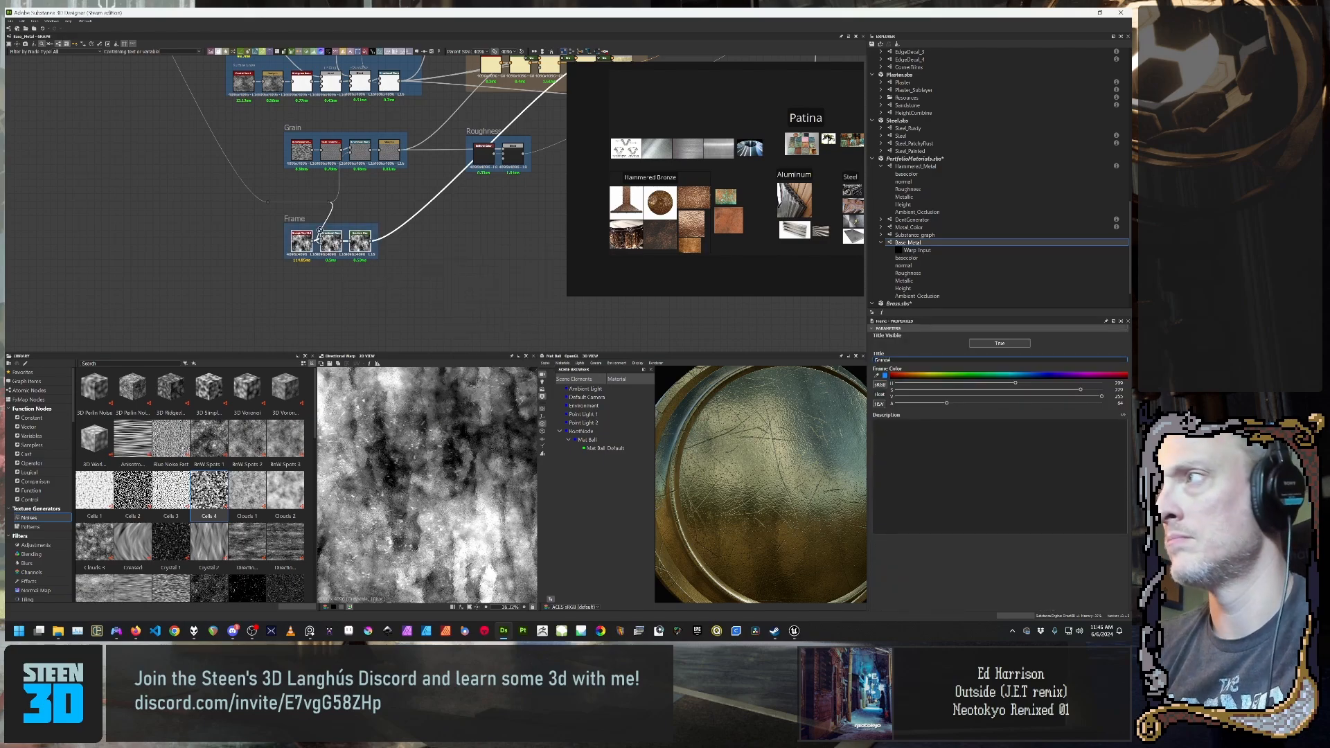
pyautogui.click(379, 270)
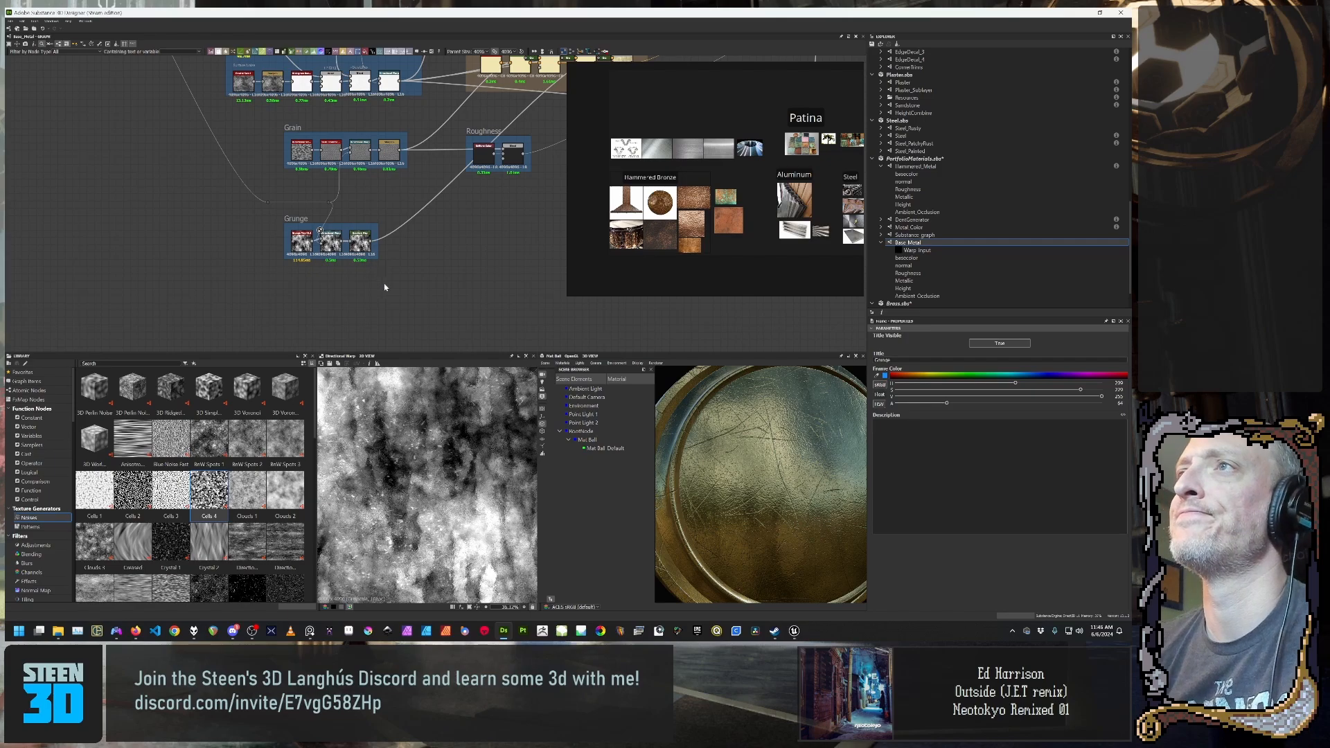
pyautogui.scroll(-3, 386, 287)
pyautogui.moveTo(459, 256); pyautogui.dragTo(415, 267, button='middle')
pyautogui.scroll(3, 451, 256)
pyautogui.scroll(-2, 369, 302)
pyautogui.scroll(3, 412, 264)
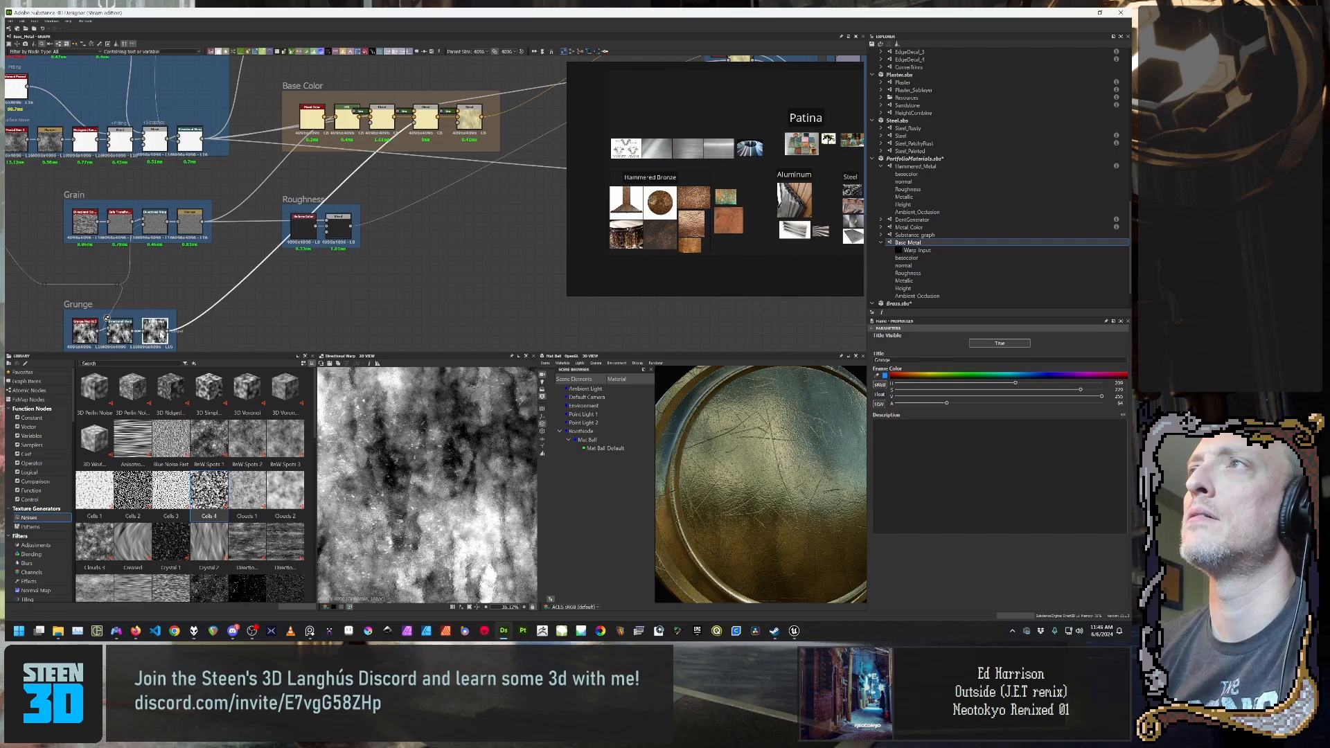
pyautogui.moveTo(427, 128); pyautogui.dragTo(344, 201, button='middle')
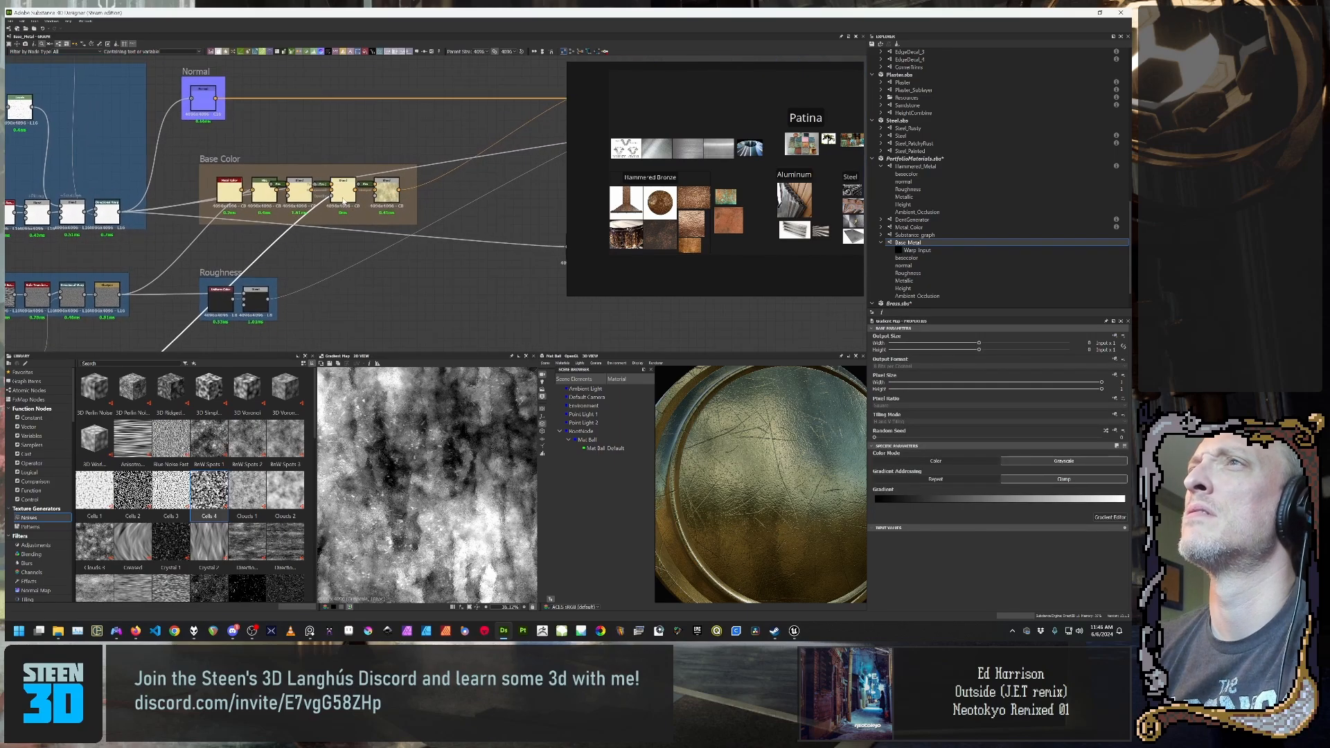
pyautogui.moveTo(344, 201); pyautogui.dragTo(371, 137)
pyautogui.hotkey('ctrl', 'z')
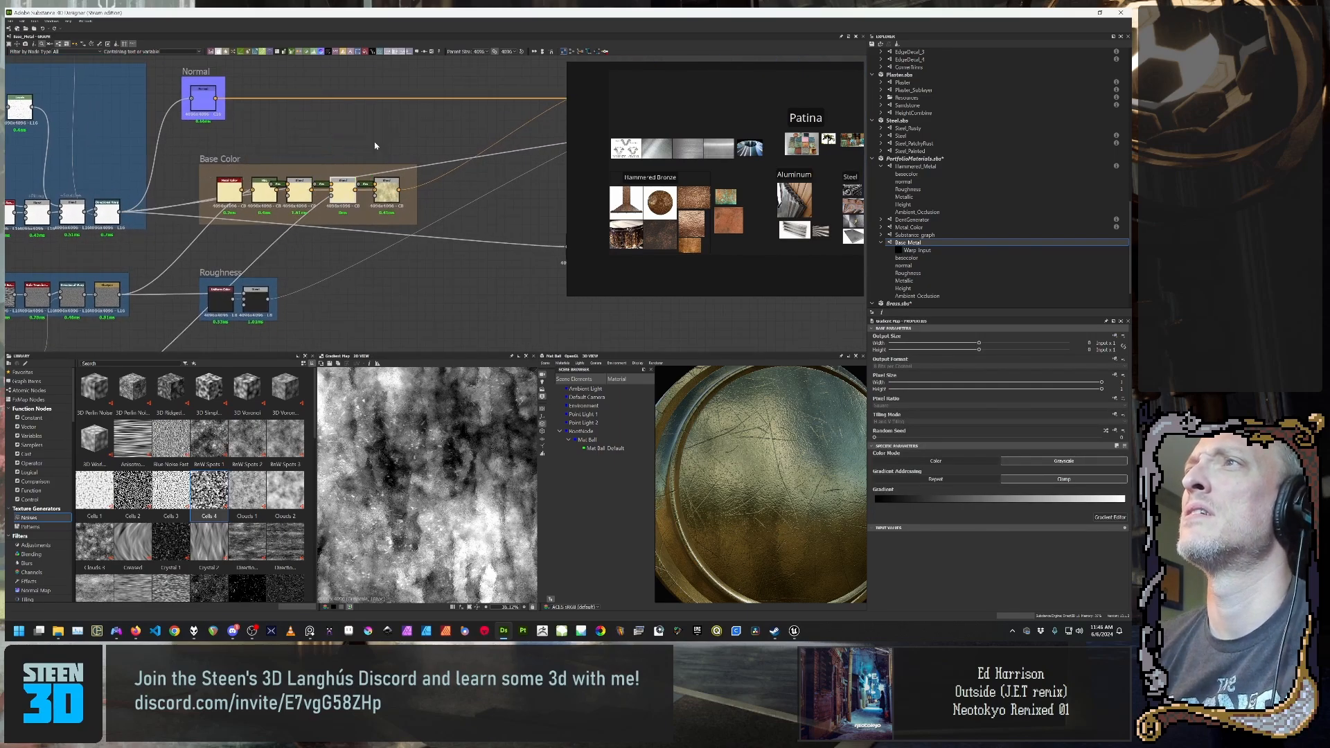
# Step: Widen the Roughness frame to make room for another node after its existing Blend
pyautogui.moveTo(277, 278); pyautogui.dragTo(387, 185, button='middle')
pyautogui.scroll(2, 386, 185)
pyautogui.scroll(2, 297, 261)
pyautogui.moveTo(297, 261); pyautogui.dragTo(358, 216, button='middle')
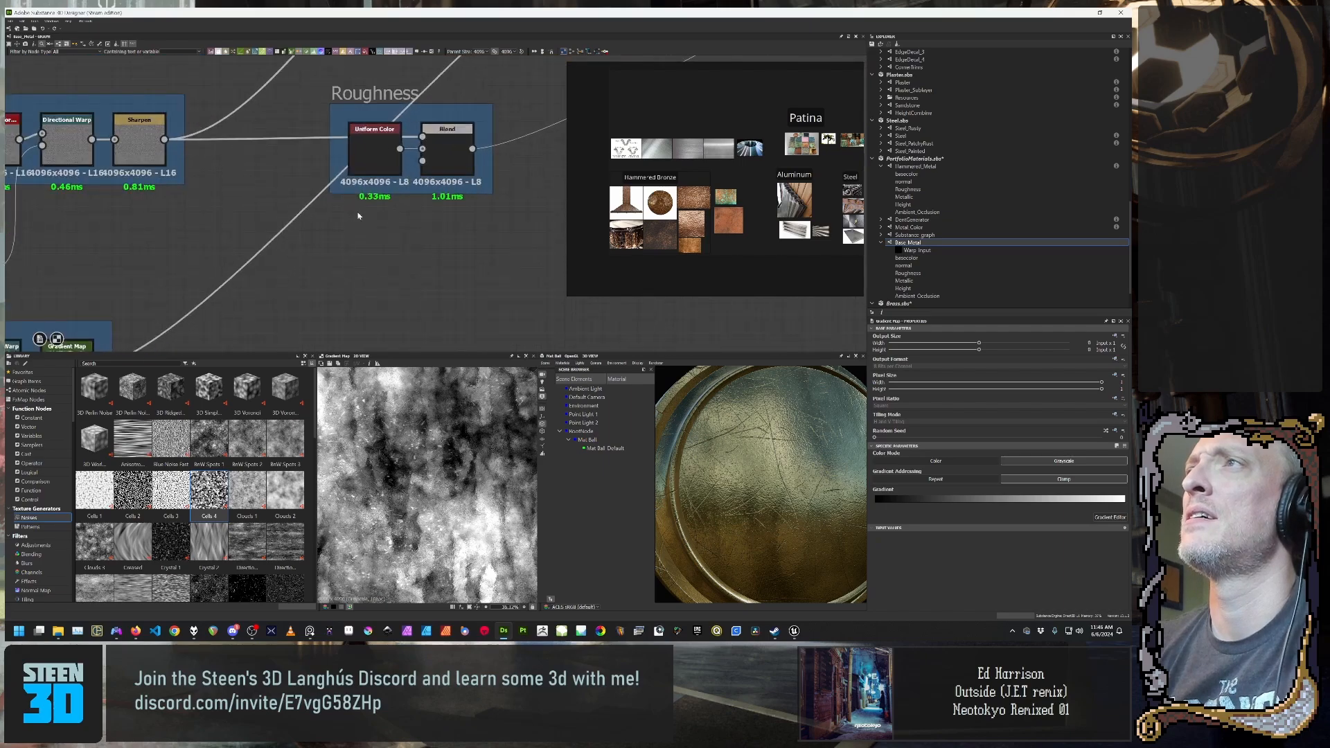
pyautogui.click(453, 169)
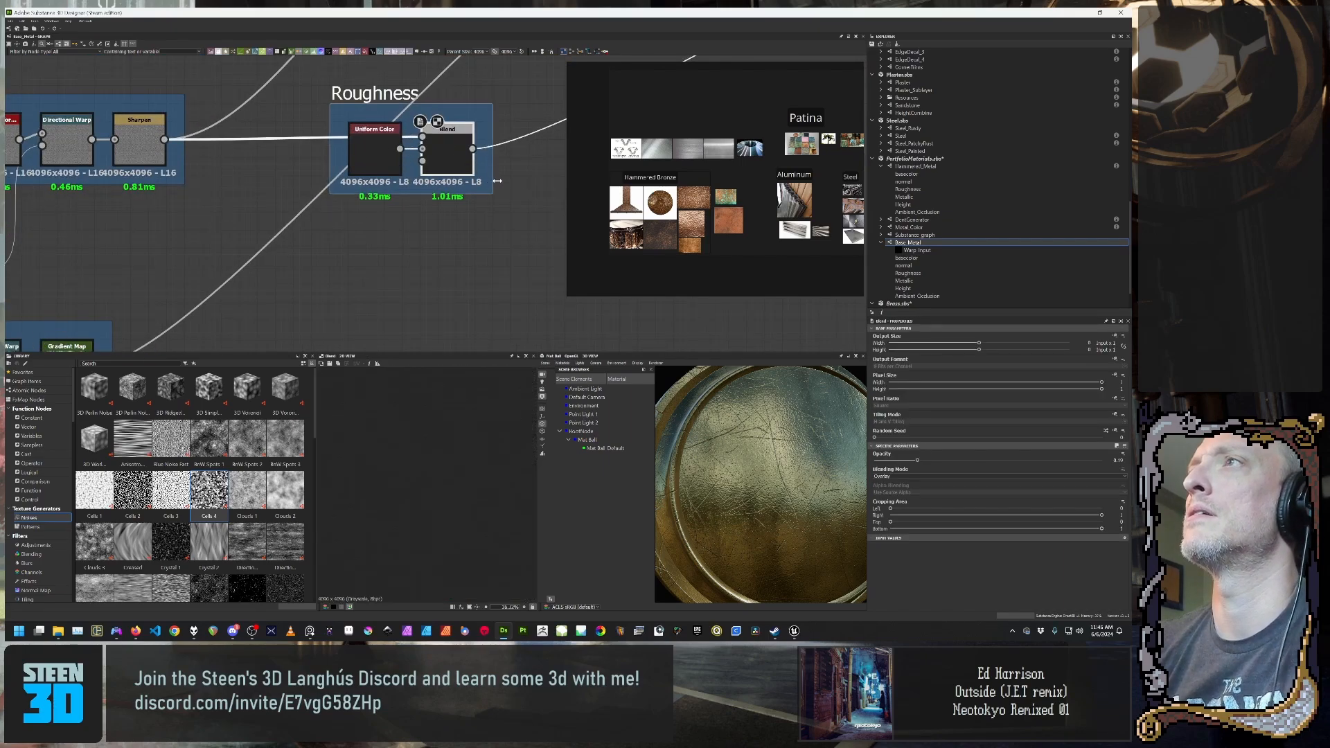
pyautogui.moveTo(455, 178); pyautogui.dragTo(423, 172, button='middle')
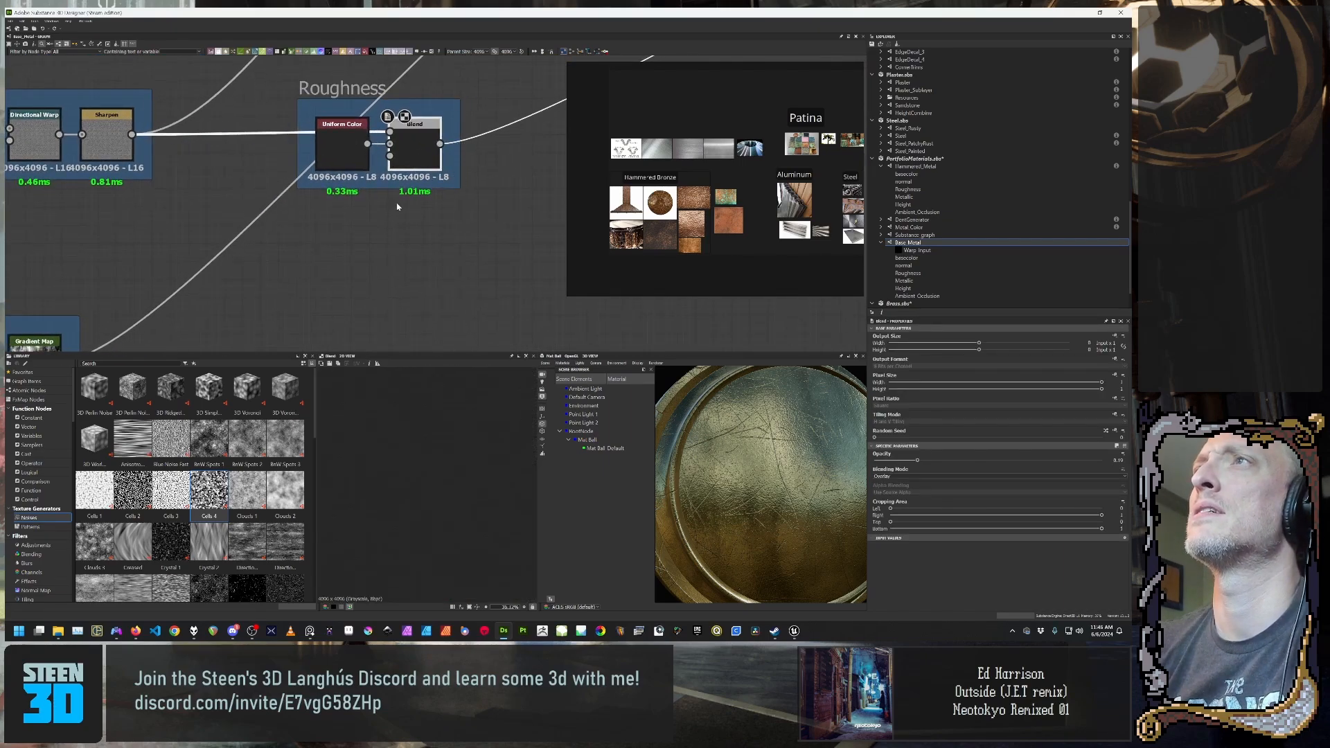
pyautogui.click(357, 161)
pyautogui.click(436, 165)
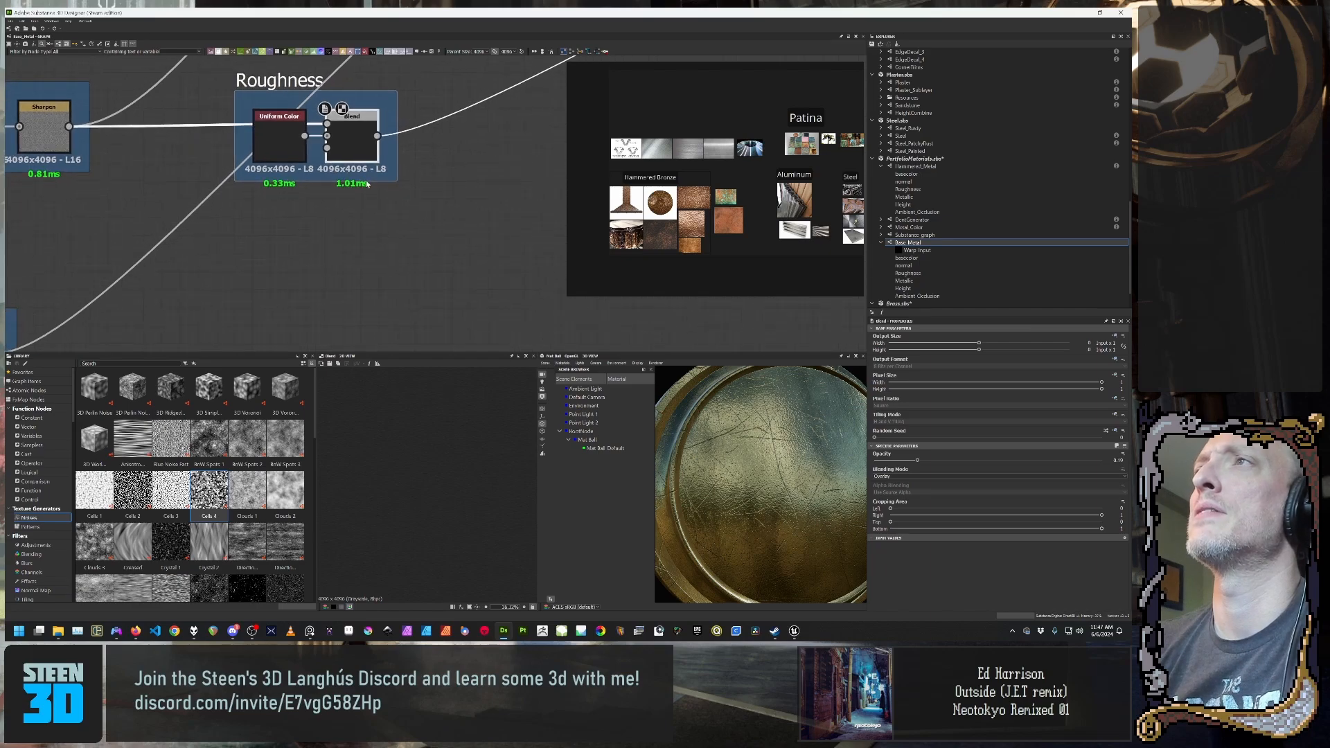
pyautogui.moveTo(436, 165); pyautogui.dragTo(378, 158, button='middle')
pyautogui.moveTo(397, 154); pyautogui.dragTo(571, 154)
# Step: Insert a second Blend node after the existing Blend in the Roughness frame and place it close beside it
pyautogui.click(367, 149)
pyautogui.press('space')
pyautogui.write('blend')
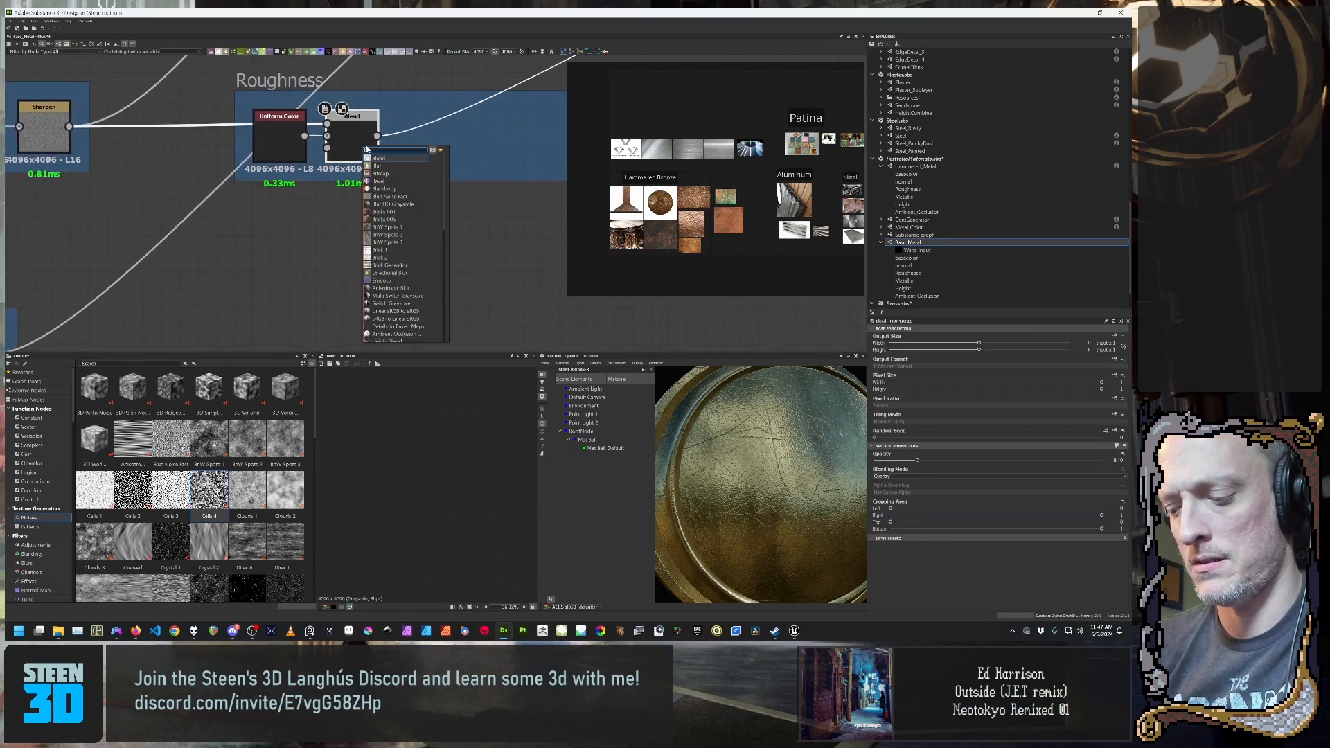
pyautogui.press('Return')
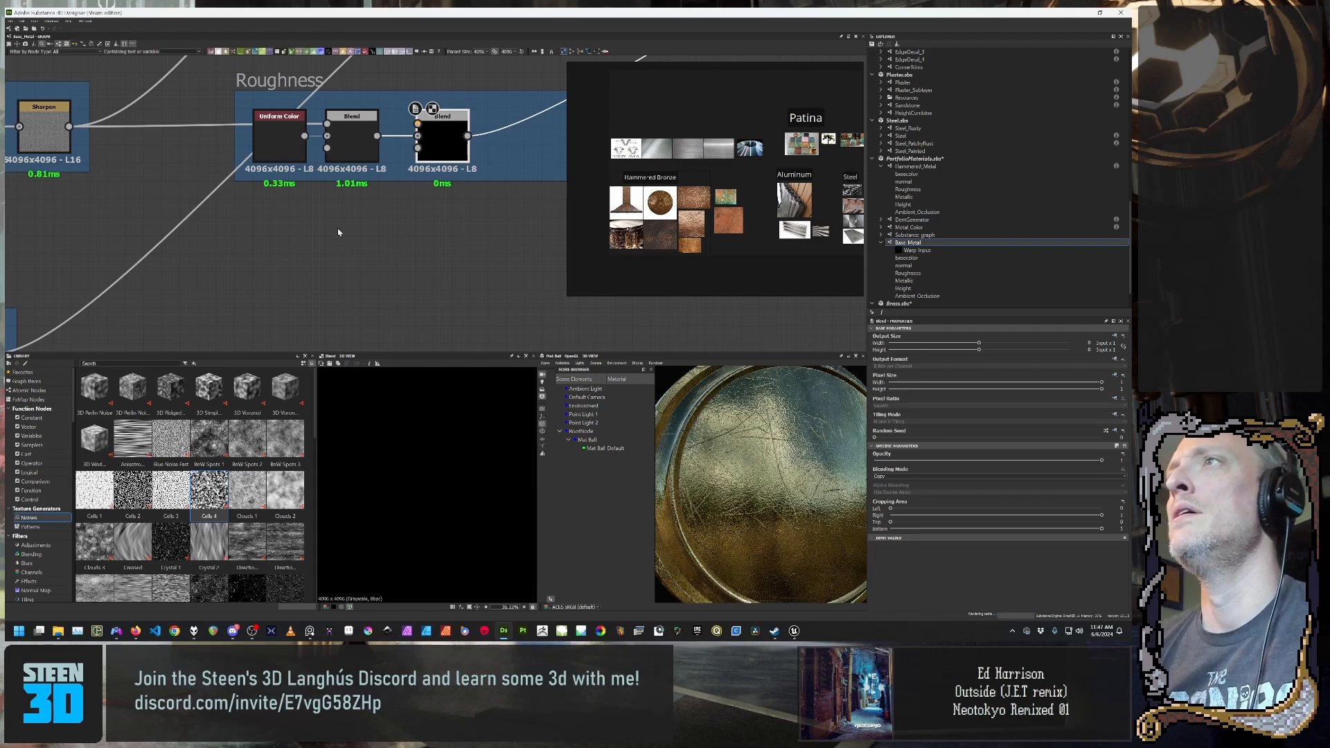
pyautogui.scroll(-2, 360, 242)
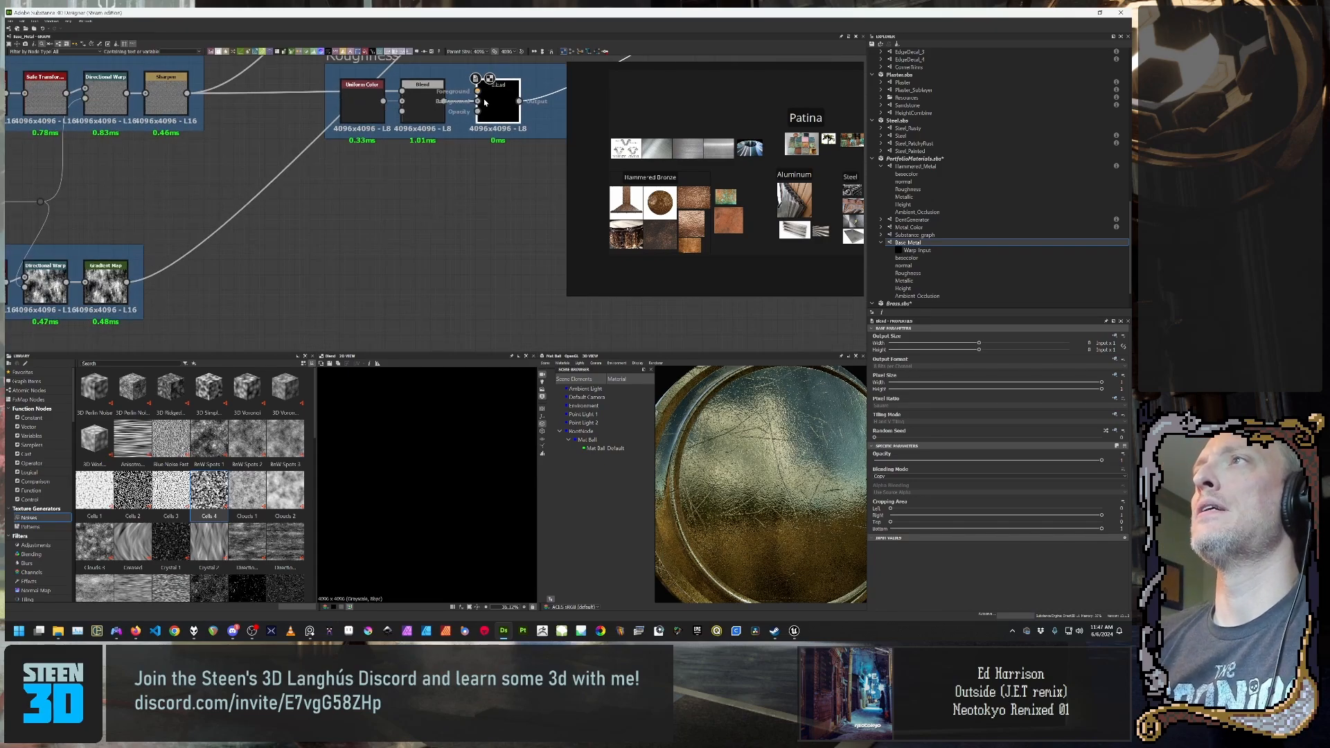
pyautogui.moveTo(489, 108); pyautogui.dragTo(474, 108)
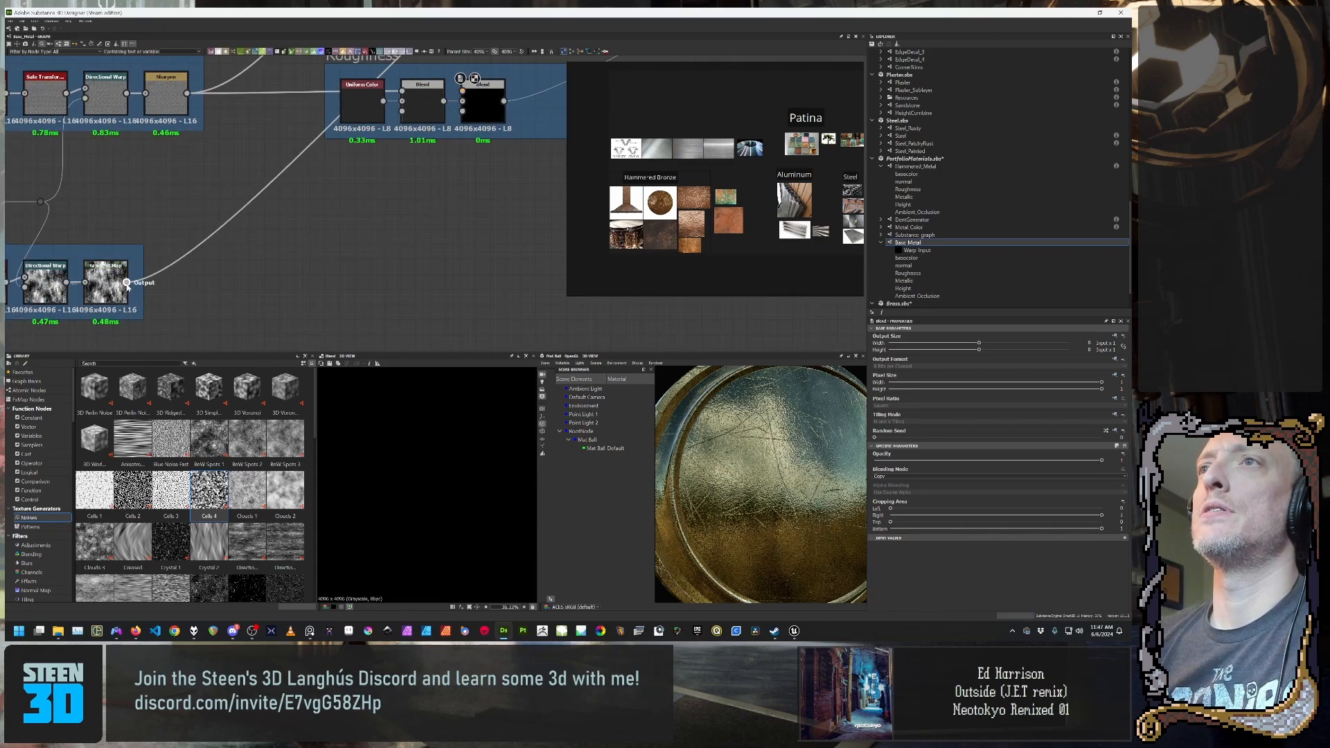
# Step: Multiply the Grunge frame's Gradient Map over the roughness as the new Blend's foreground, at about 0.28 opacity
pyautogui.moveTo(126, 282); pyautogui.dragTo(463, 101)
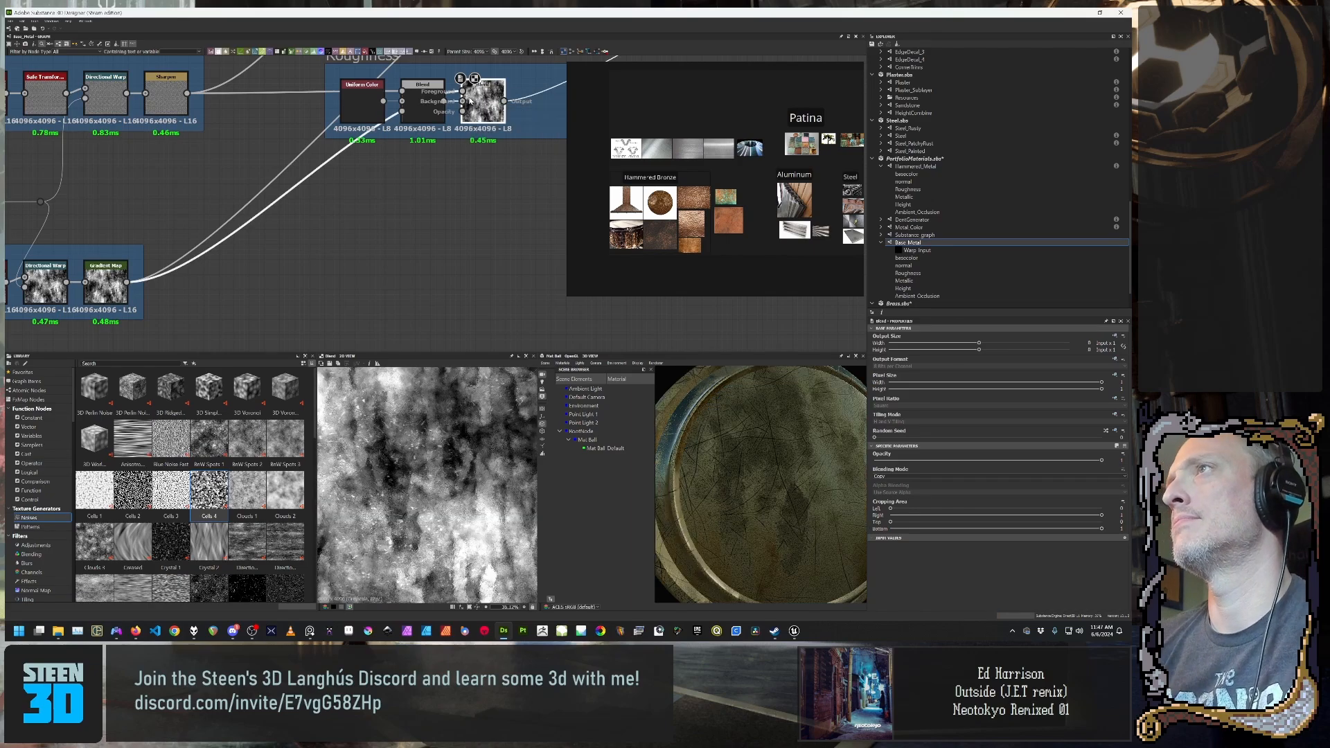
pyautogui.click(988, 476)
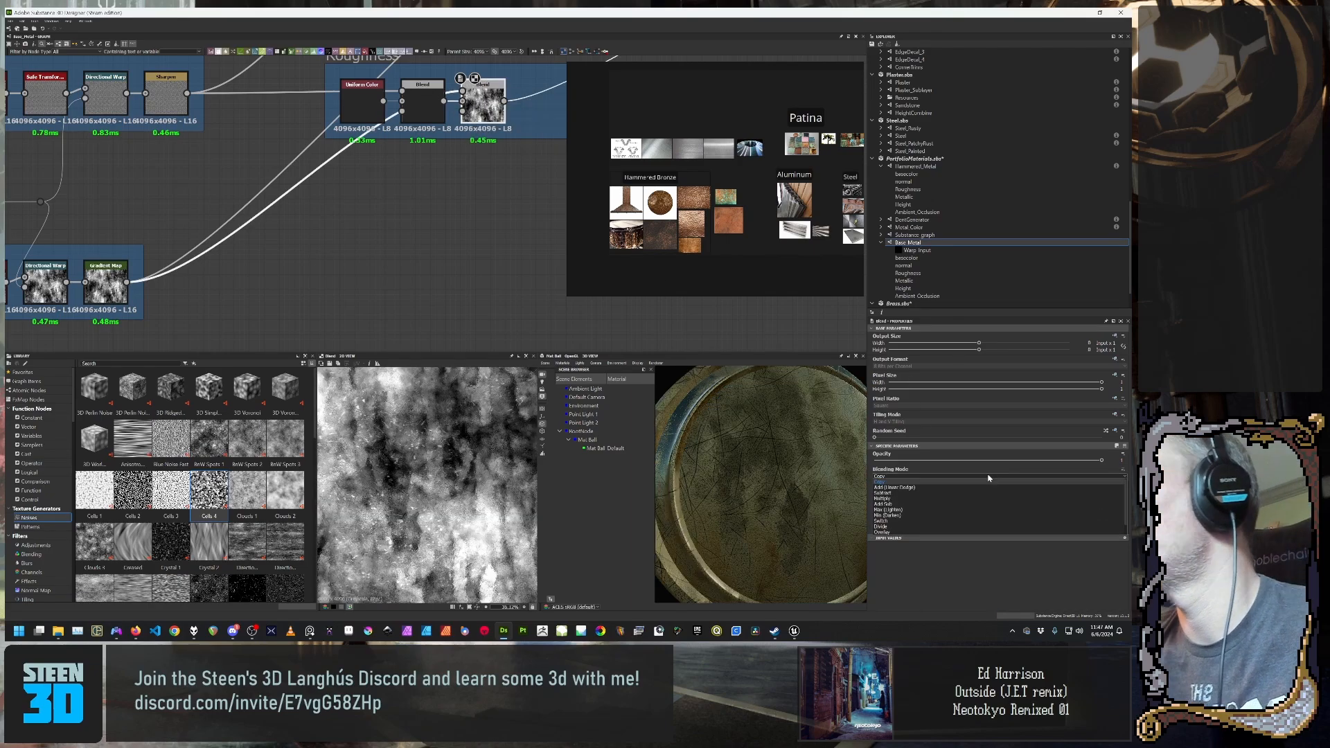
pyautogui.click(988, 502)
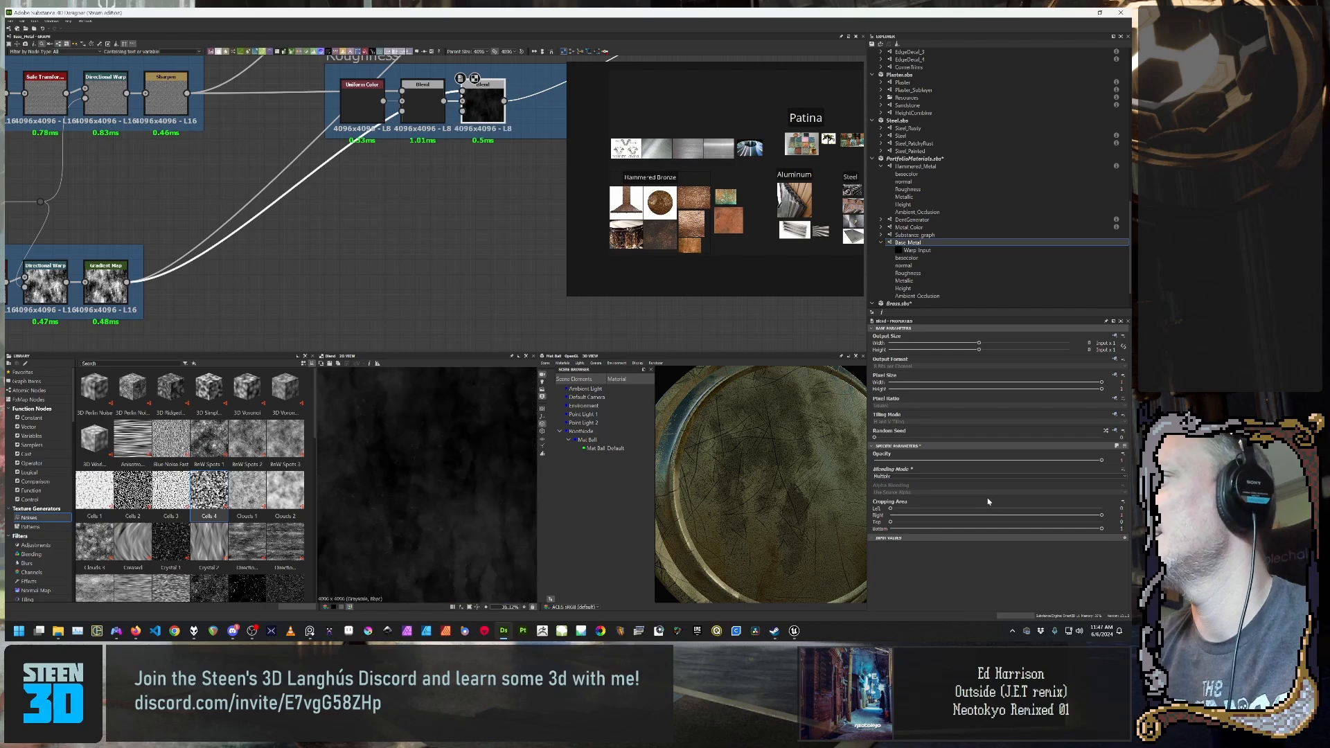
pyautogui.moveTo(1057, 460); pyautogui.dragTo(916, 468)
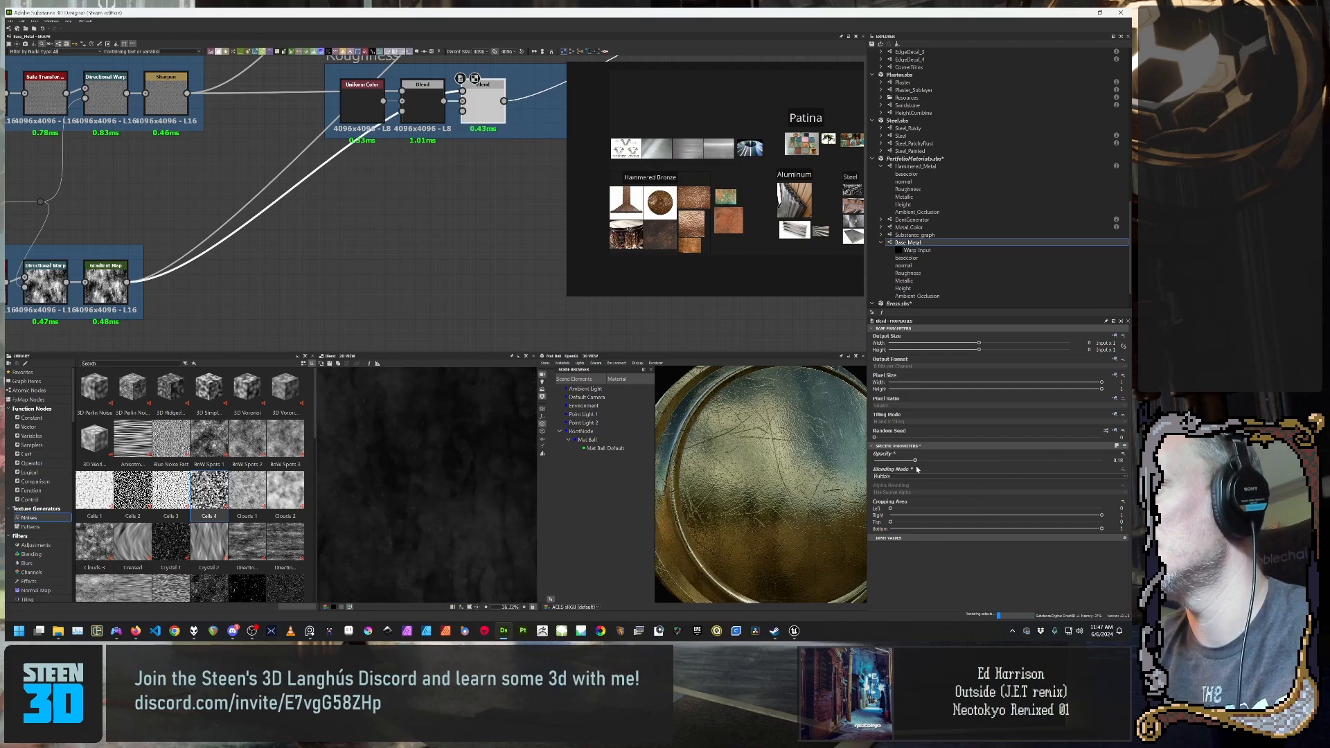
pyautogui.moveTo(916, 469); pyautogui.dragTo(939, 469)
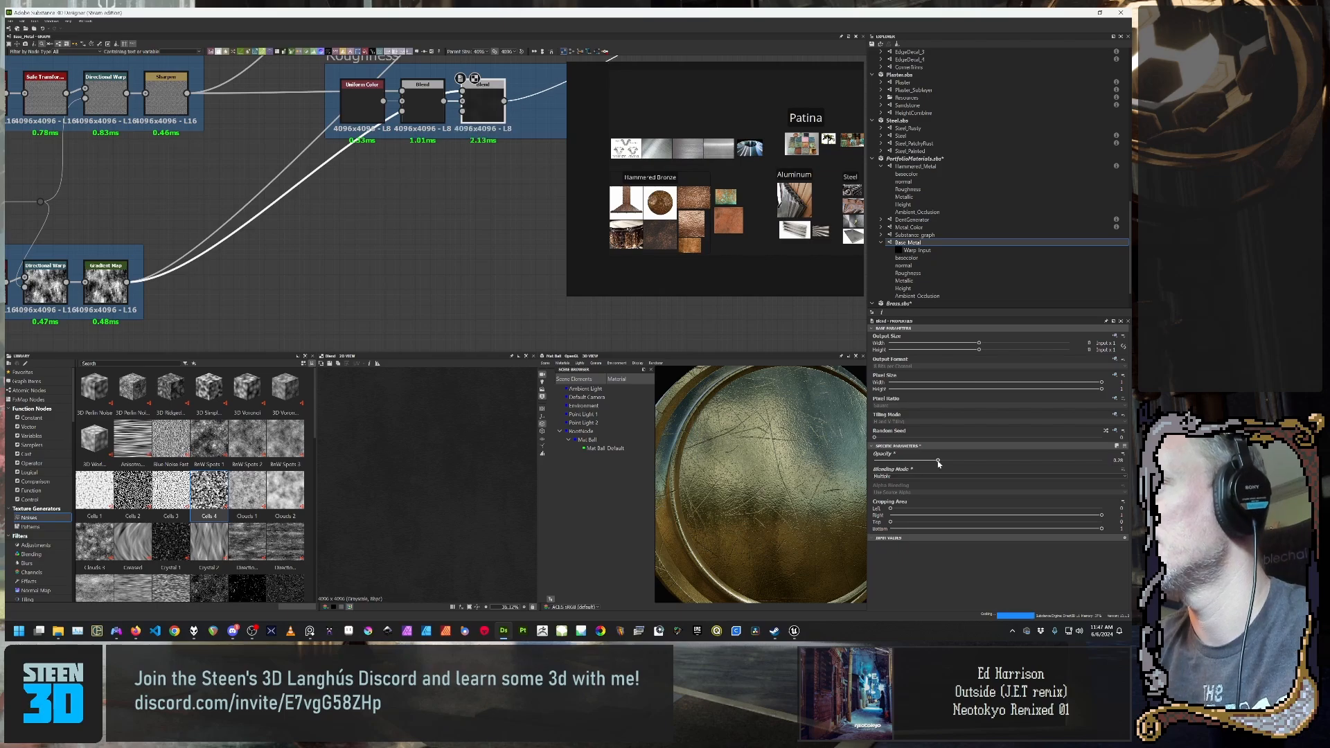
# Step: Insert an Invert Grayscale node between the grunge Gradient Map and the new roughness Blend, and dock it to the Blend
pyautogui.click(258, 214)
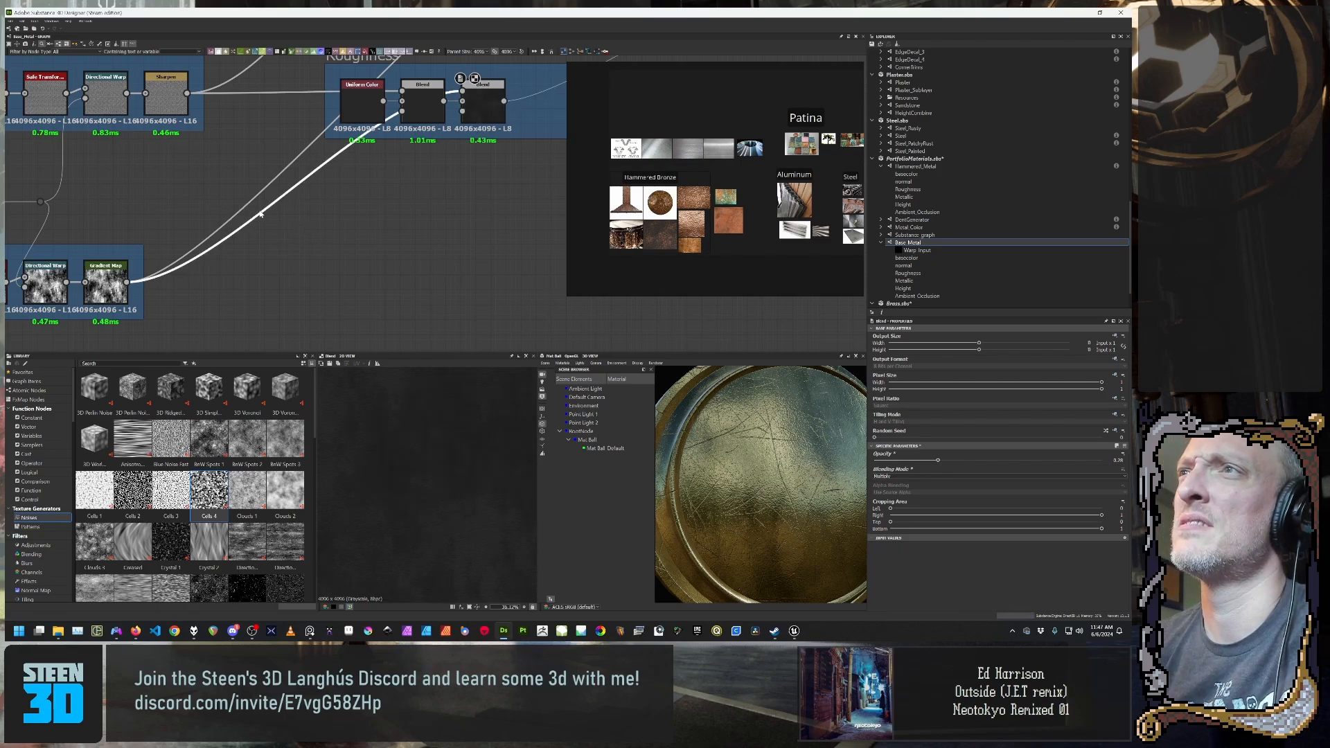
pyautogui.press('space')
pyautogui.write('invert')
pyautogui.press('Return')
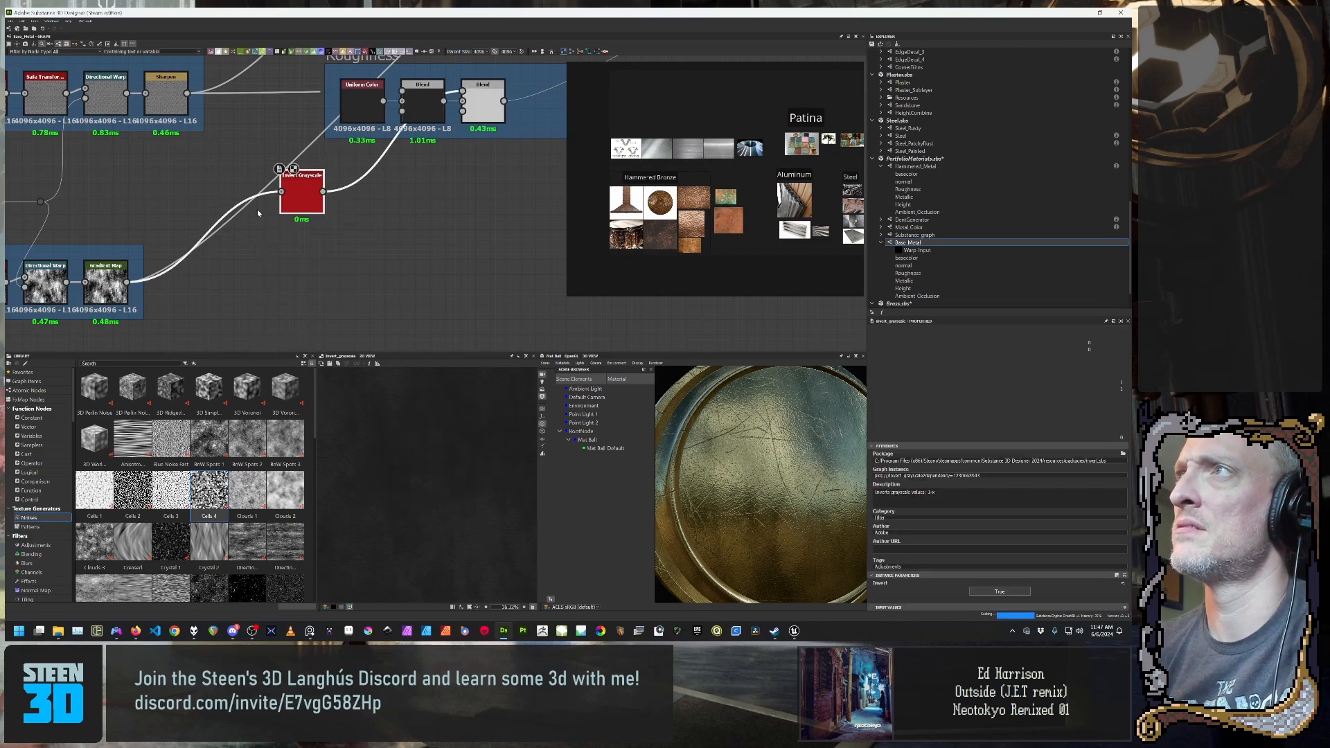
pyautogui.press('d')
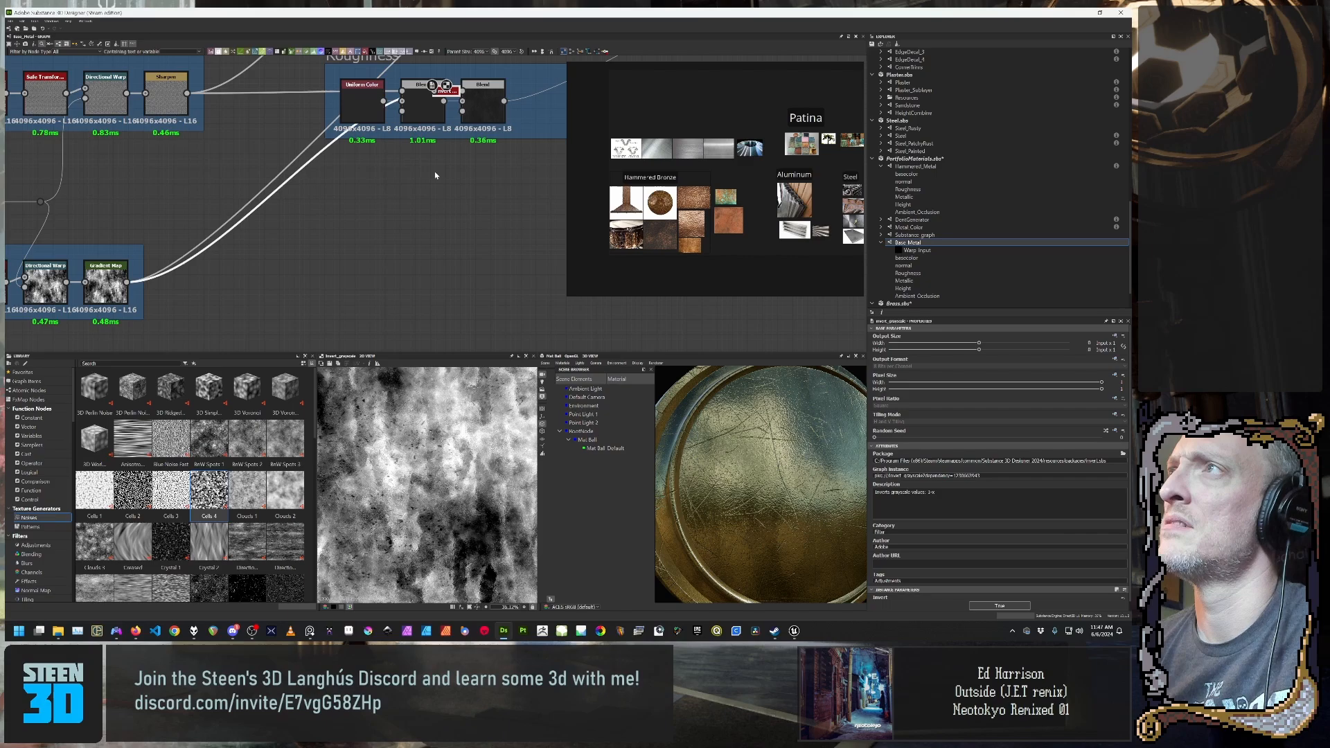
# Step: Test the new roughness Blend at full opacity on the material ball, and settle its opacity at about 0.15
pyautogui.doubleClick(477, 104)
pyautogui.scroll(-3, 461, 433)
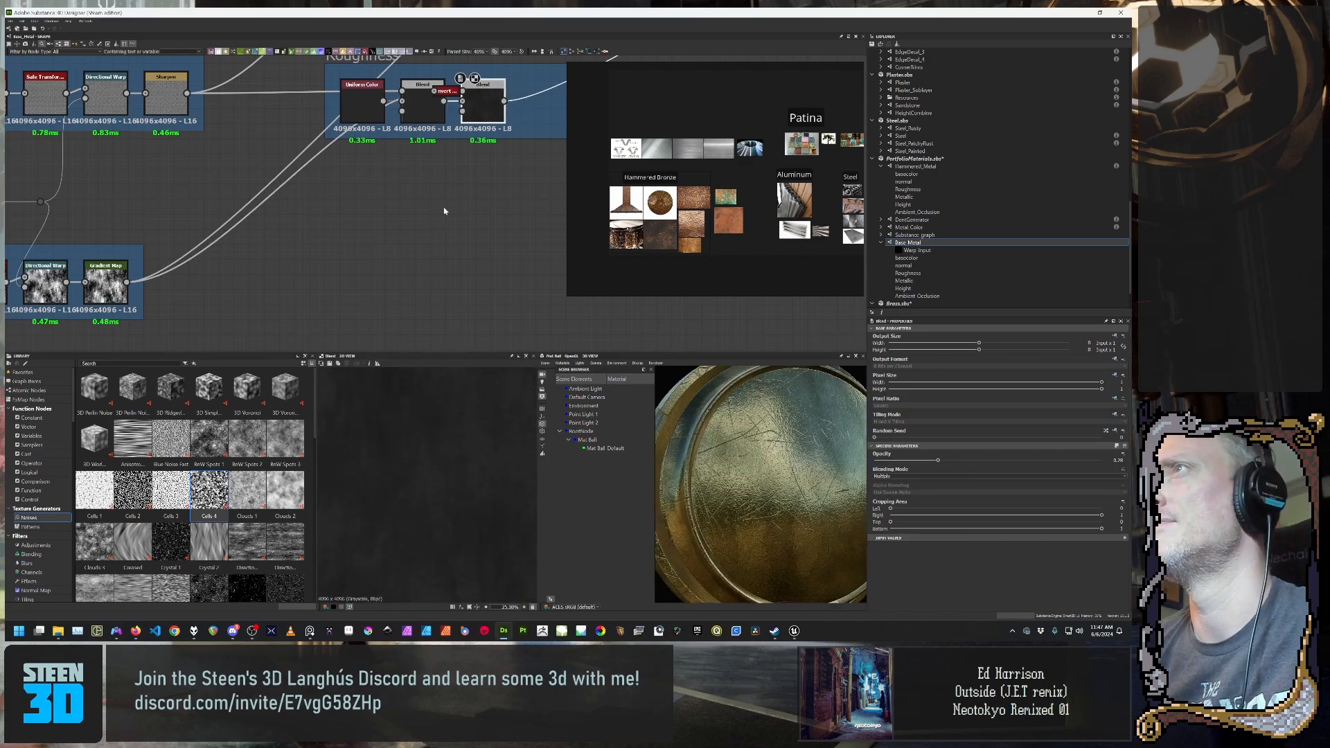
pyautogui.moveTo(487, 173); pyautogui.dragTo(439, 212, button='middle')
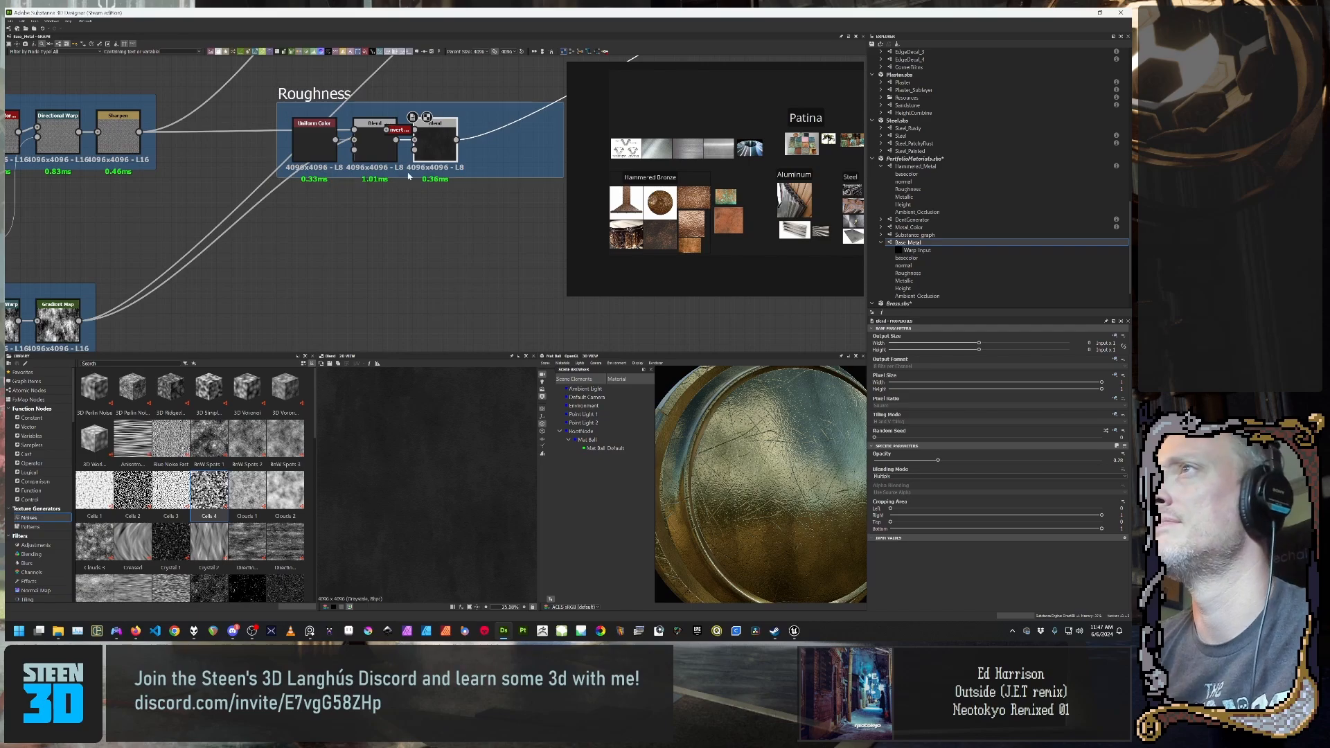
pyautogui.scroll(-8, 775, 510)
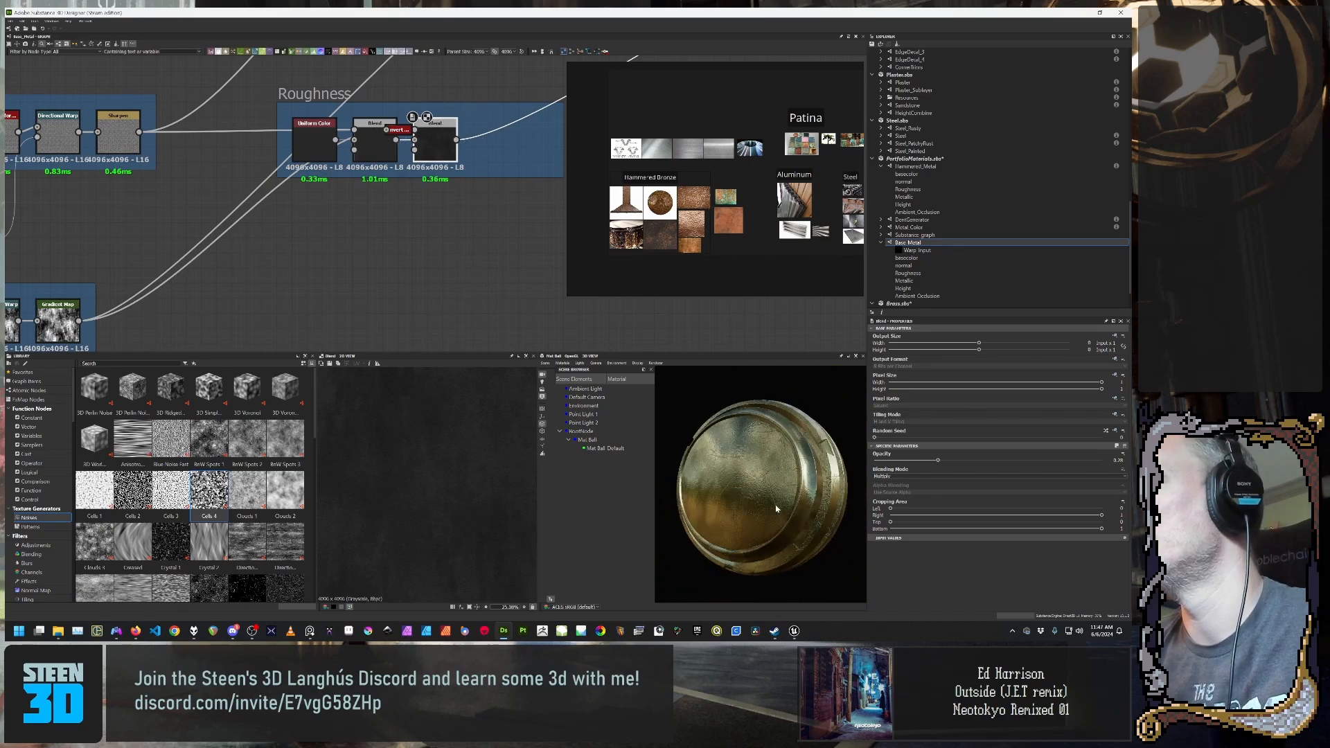
pyautogui.moveTo(778, 509); pyautogui.dragTo(1115, 458)
pyautogui.moveTo(778, 511); pyautogui.dragTo(741, 515)
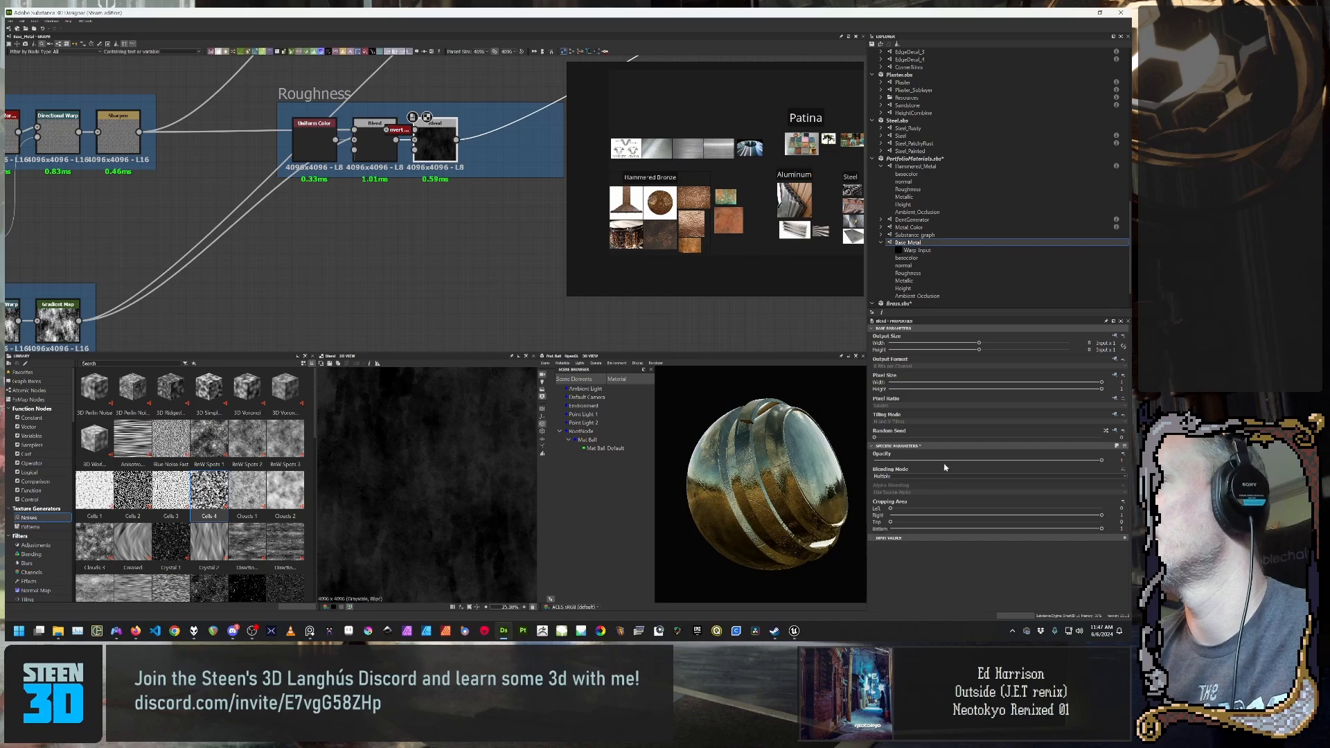
pyautogui.moveTo(949, 459); pyautogui.dragTo(909, 469)
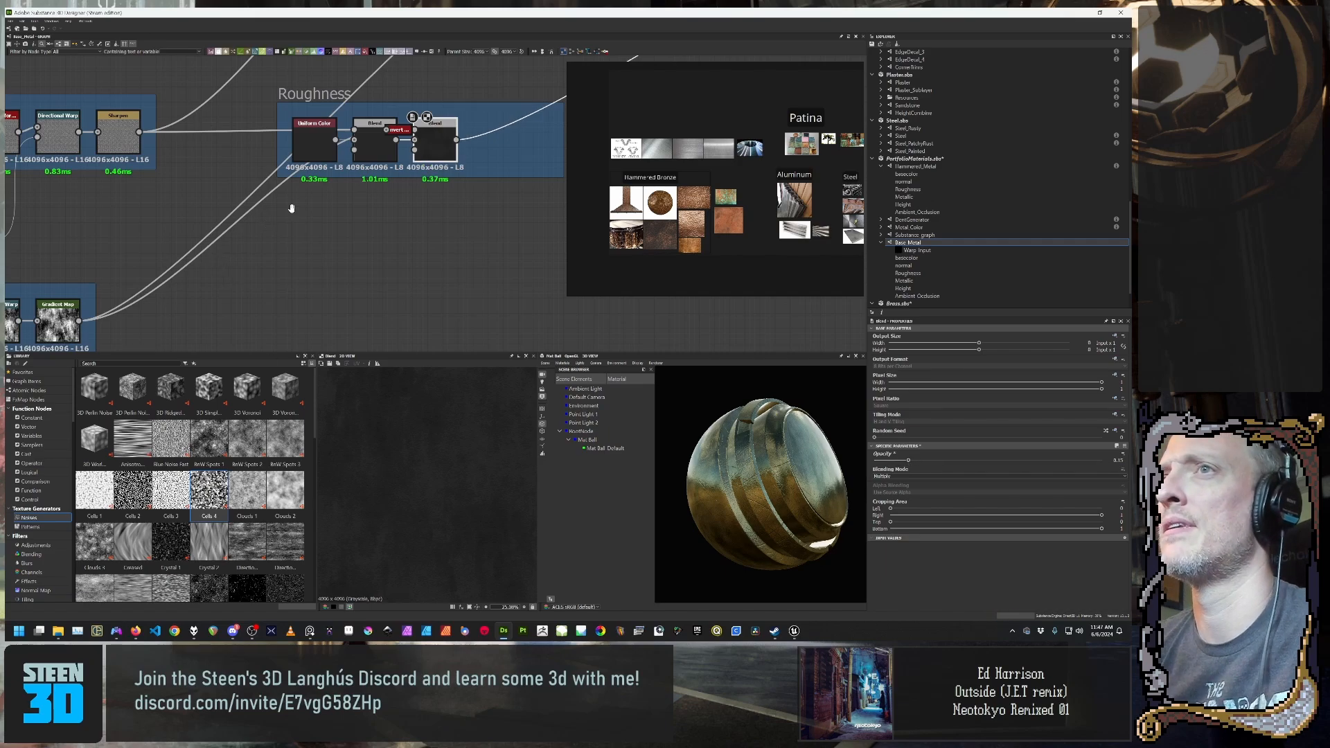
pyautogui.moveTo(163, 302); pyautogui.dragTo(315, 199, button='middle')
pyautogui.moveTo(430, 215); pyautogui.dragTo(157, 270, button='middle')
pyautogui.scroll(-3, 314, 202)
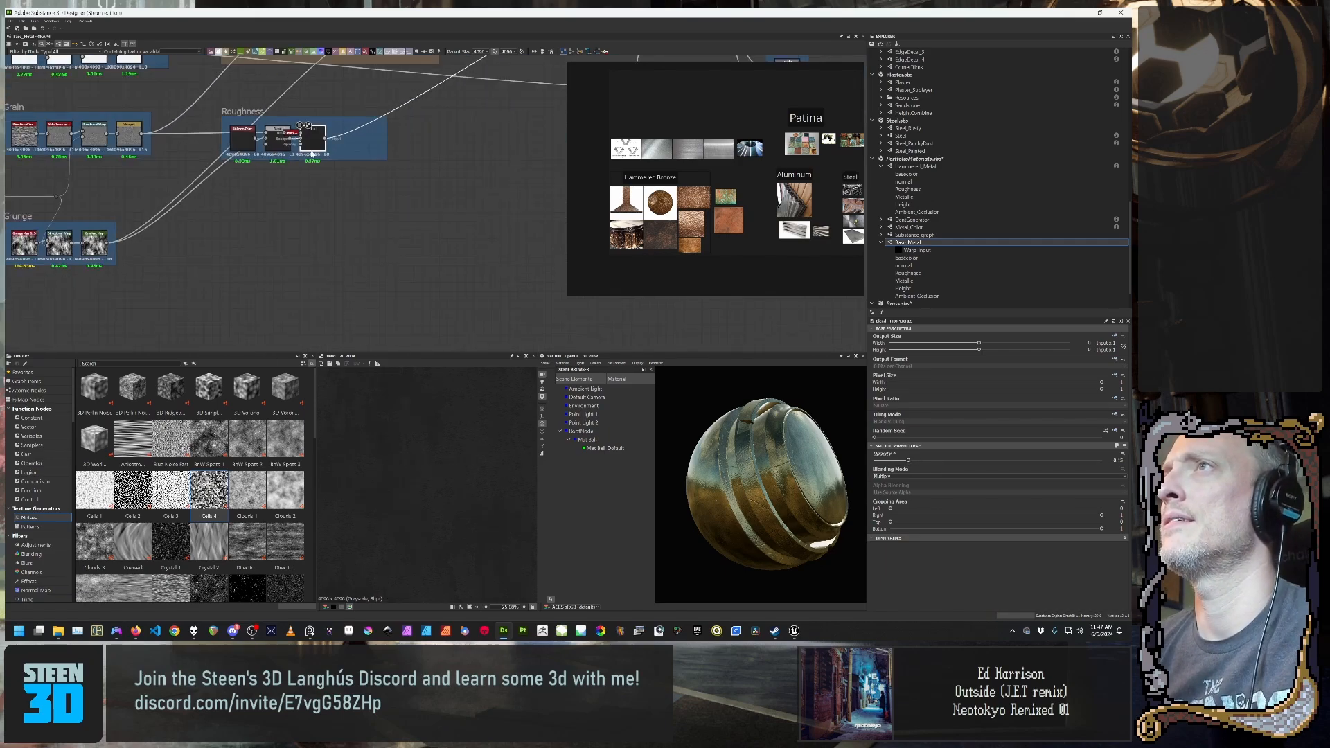
# Step: Change the grunge roughness Blend's mode to Add (Linear Dodge) and check the result close up on the material ball
pyautogui.click(928, 476)
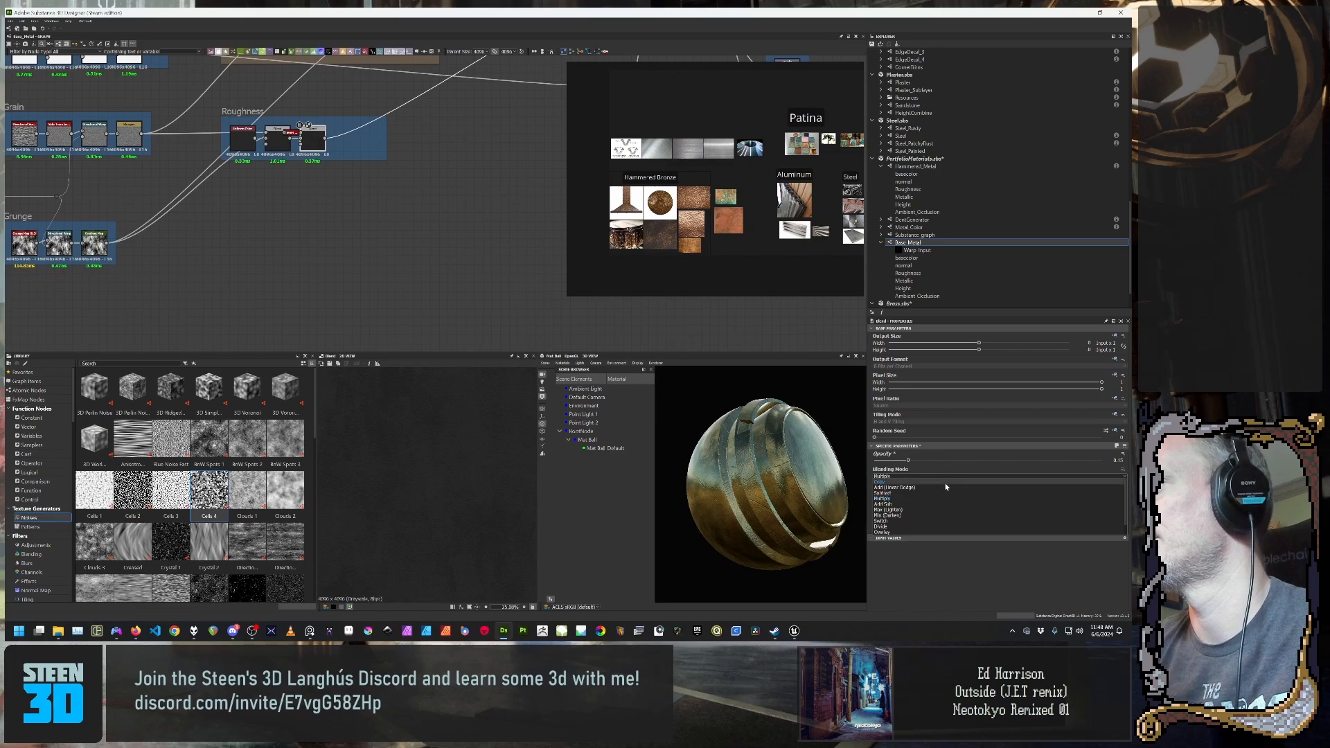
pyautogui.click(914, 481)
pyautogui.moveTo(406, 267); pyautogui.dragTo(404, 279, button='middle')
pyautogui.moveTo(768, 500)
pyautogui.mouseDown()
pyautogui.moveTo(800, 501)
pyautogui.moveTo(728, 510)
pyautogui.moveTo(780, 500)
pyautogui.moveTo(768, 519)
pyautogui.mouseUp()
pyautogui.scroll(3, 780, 501)
pyautogui.moveTo(297, 231); pyautogui.dragTo(440, 287, button='middle')
pyautogui.scroll(-1, 344, 277)
pyautogui.scroll(-1, 360, 275)
pyautogui.scroll(-2, 360, 279)
pyautogui.scroll(5, 379, 274)
pyautogui.scroll(2, 441, 286)
pyautogui.scroll(1, 442, 287)
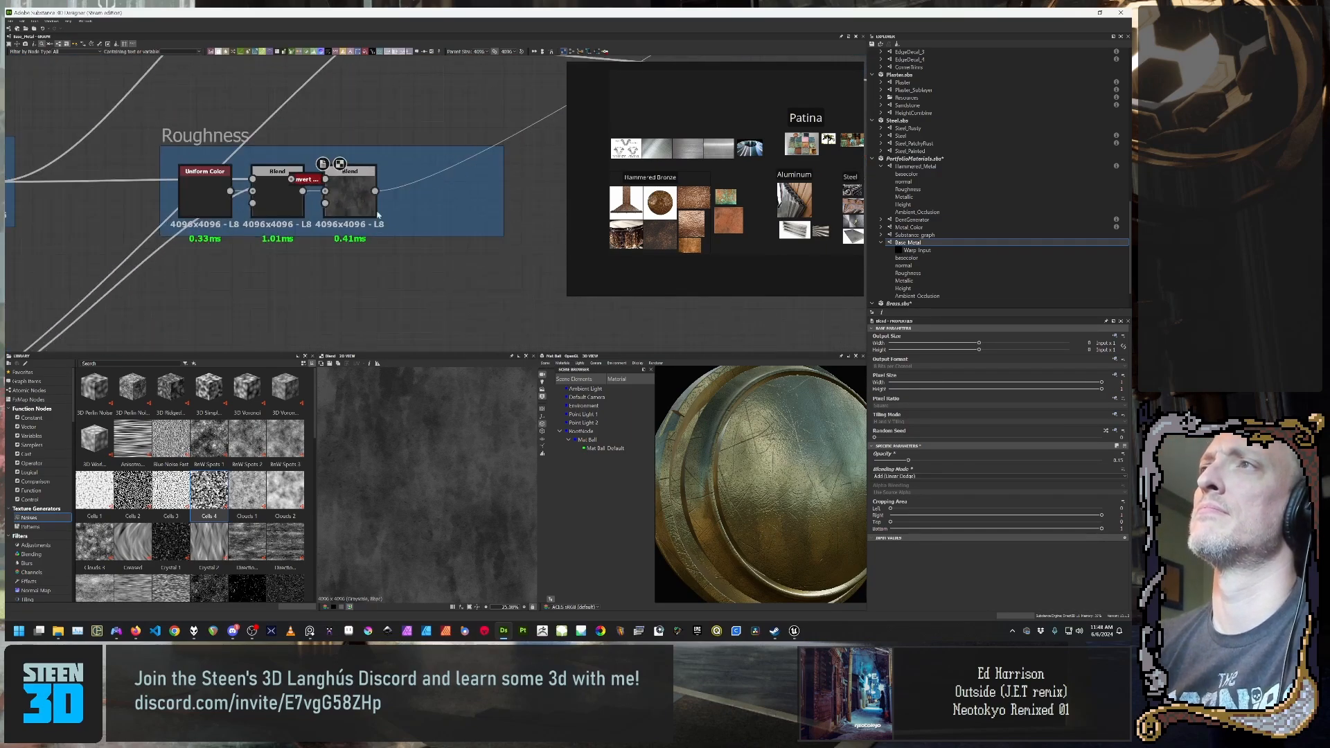
# Step: Attach the comment "+Grunge" to the second roughness Blend and place it above the node
pyautogui.rightClick(355, 188)
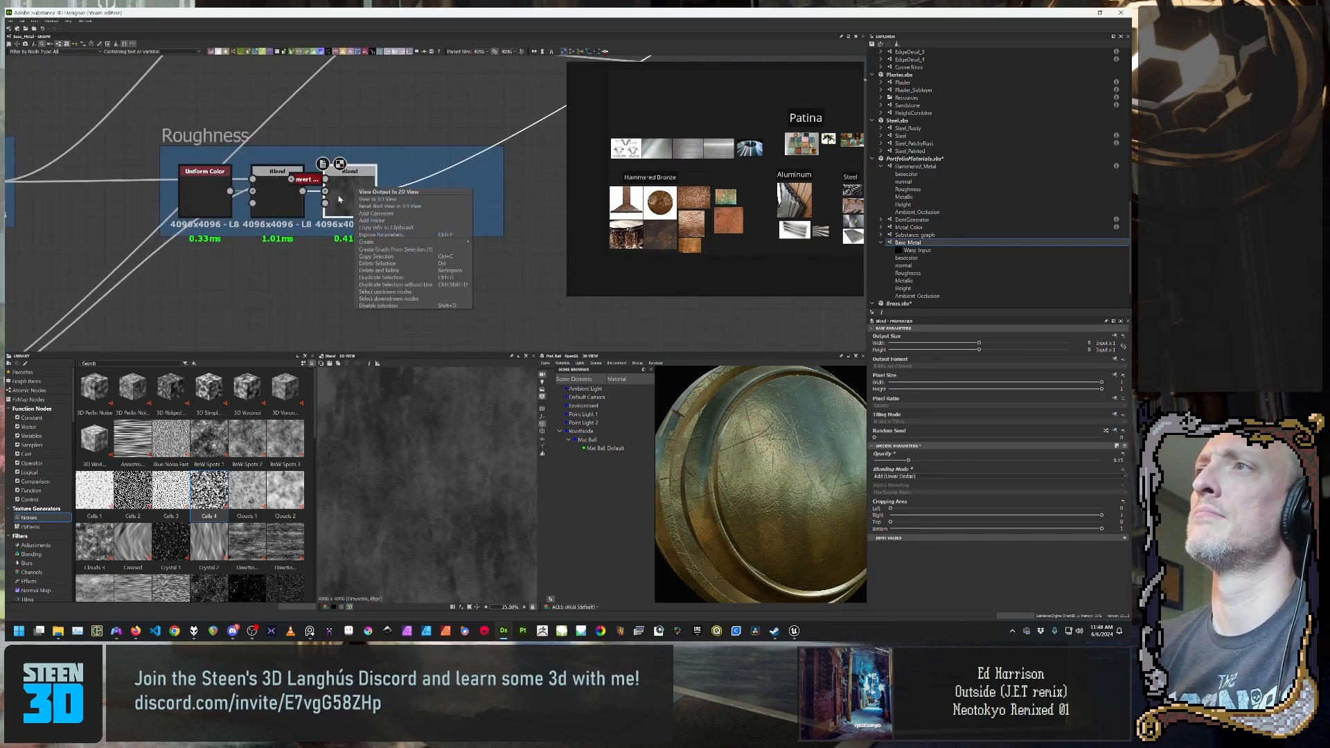
pyautogui.click(383, 214)
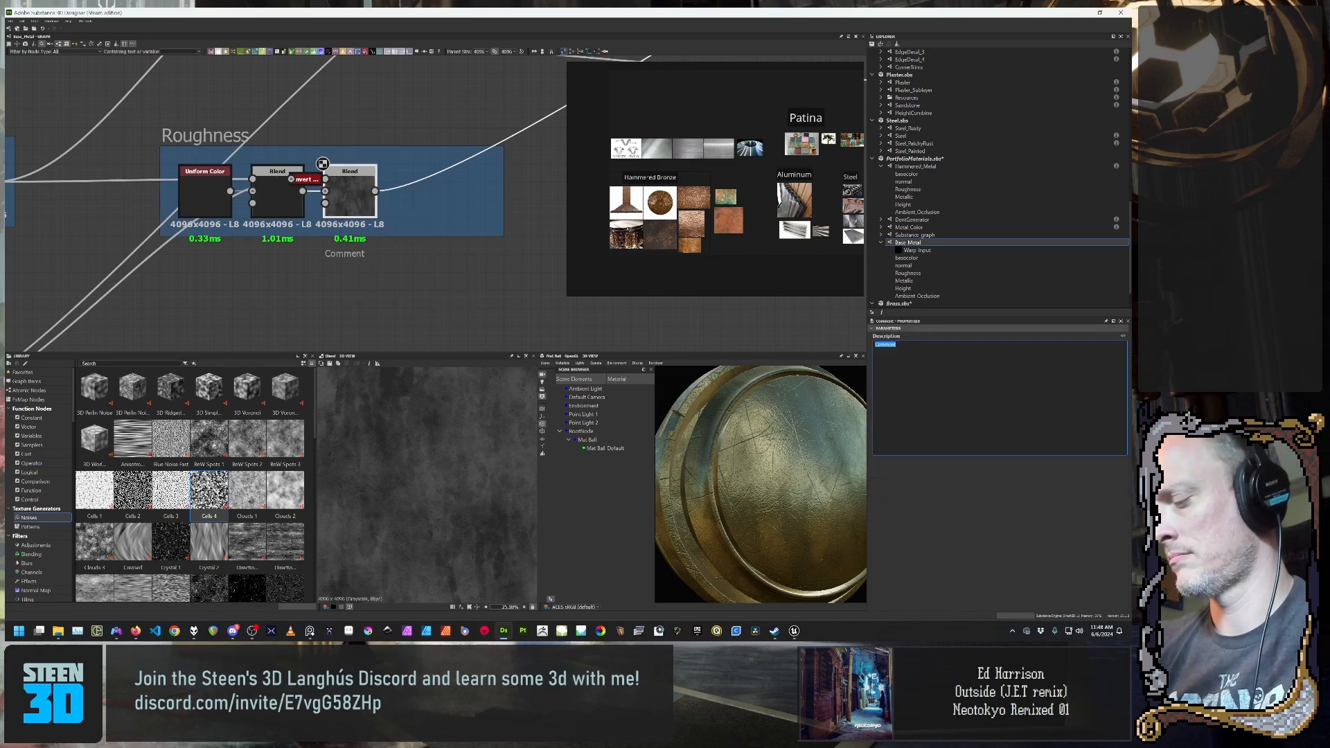
pyautogui.press('BackSpace')
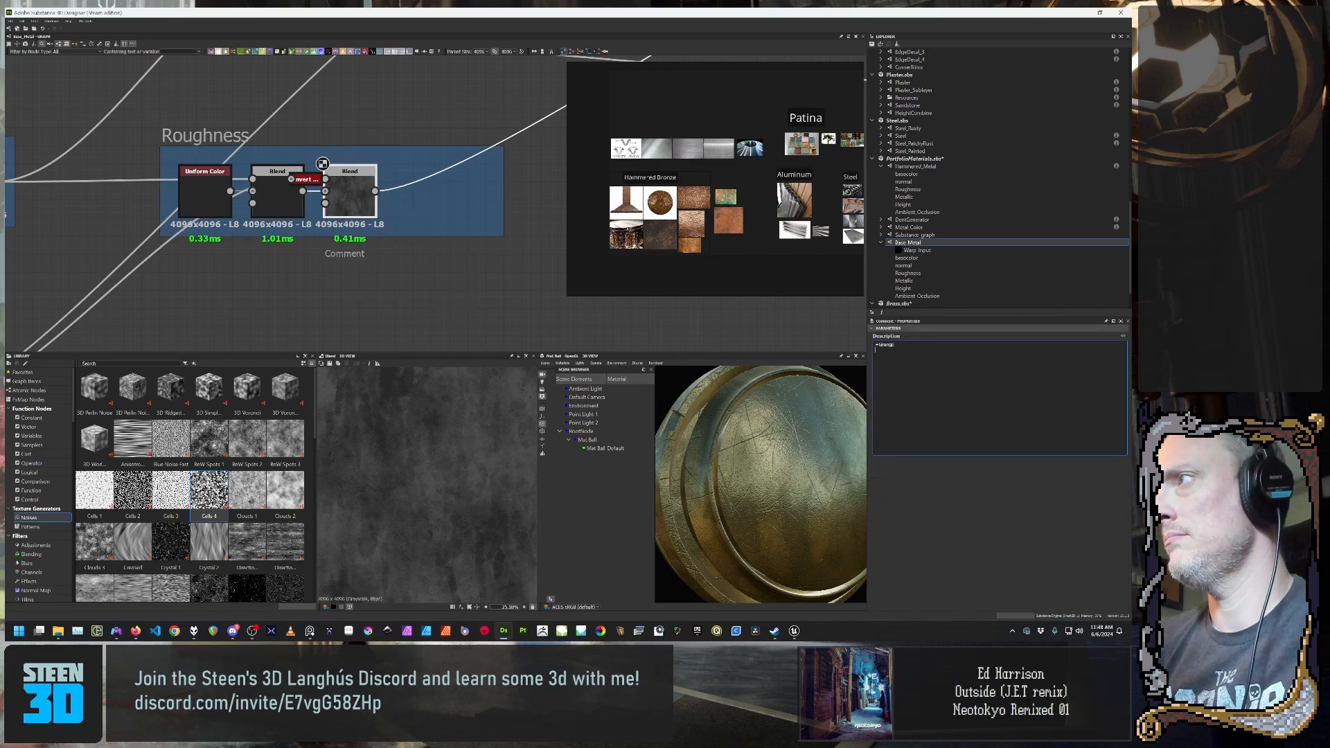
pyautogui.click(449, 268)
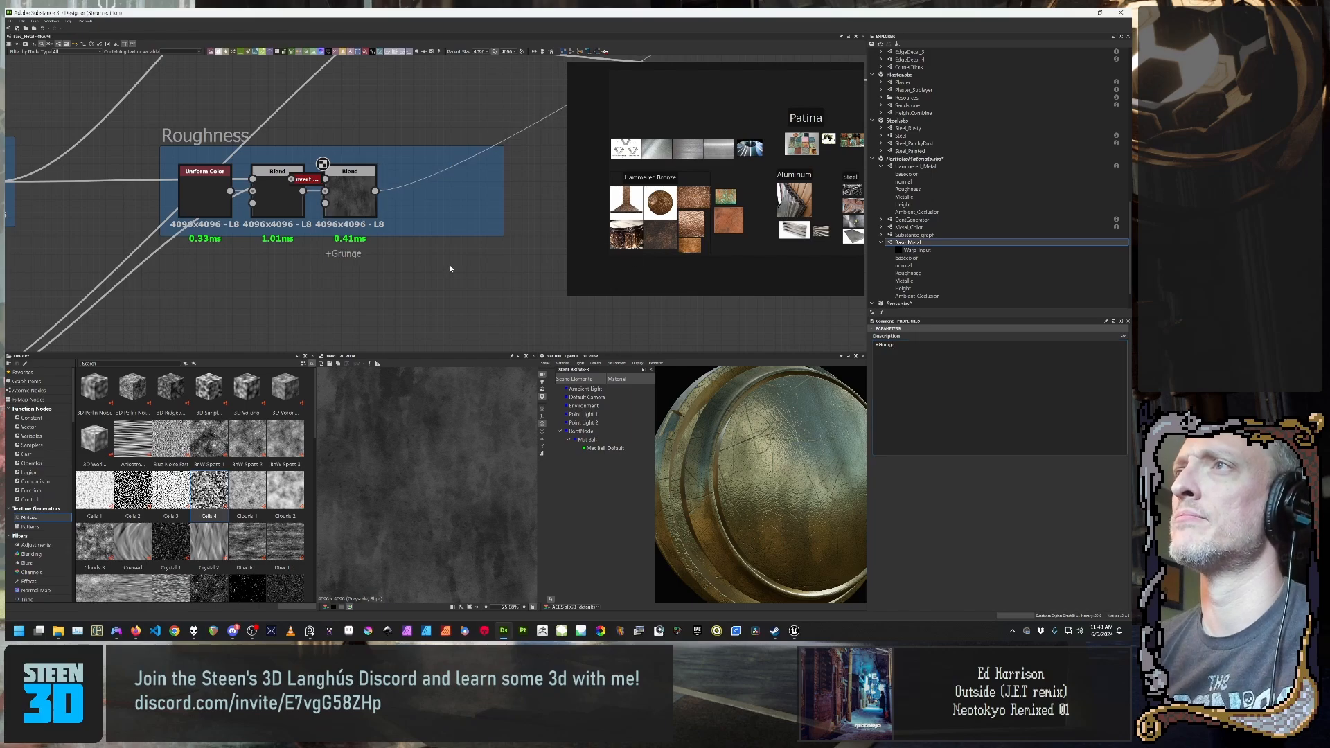
pyautogui.moveTo(343, 254); pyautogui.dragTo(348, 158)
# Step: Move the second roughness Blend slightly farther from the first to open up space between them
pyautogui.moveTo(276, 198); pyautogui.dragTo(319, 199, button='middle')
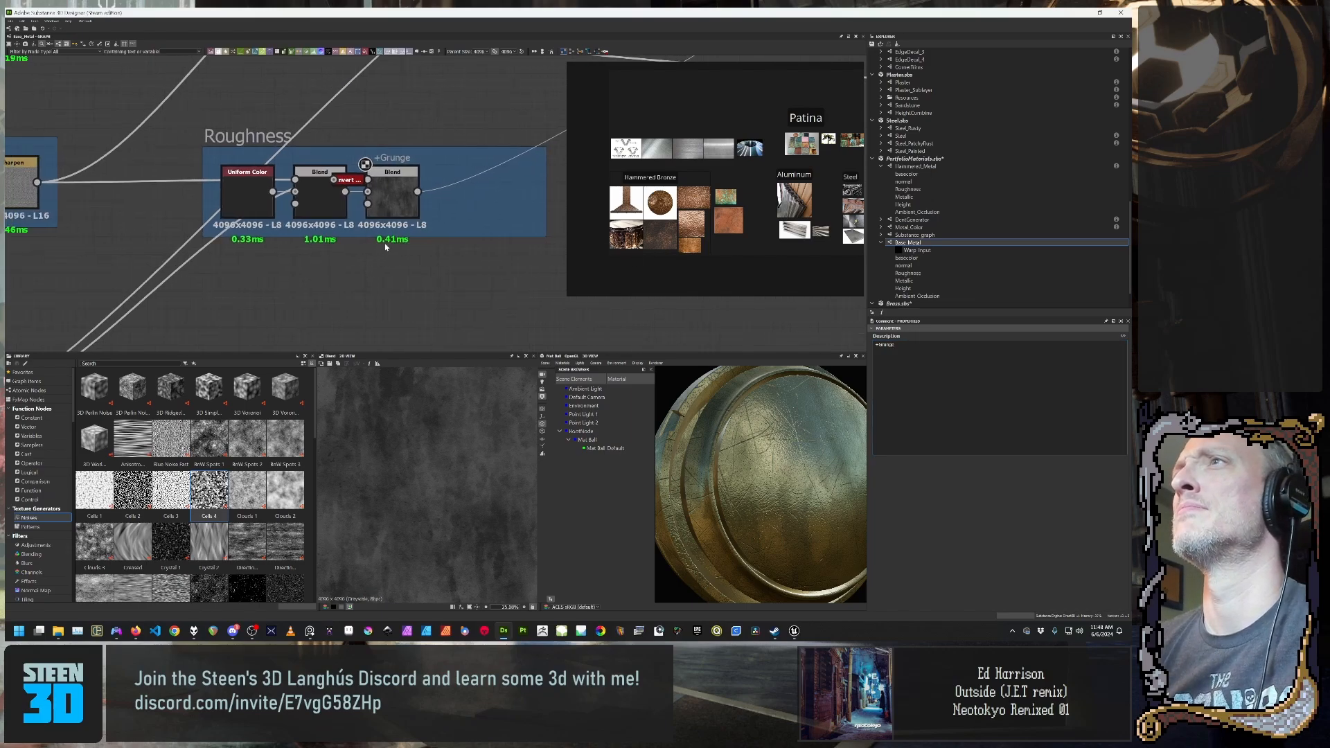
pyautogui.click(319, 199)
pyautogui.moveTo(391, 198); pyautogui.dragTo(410, 197)
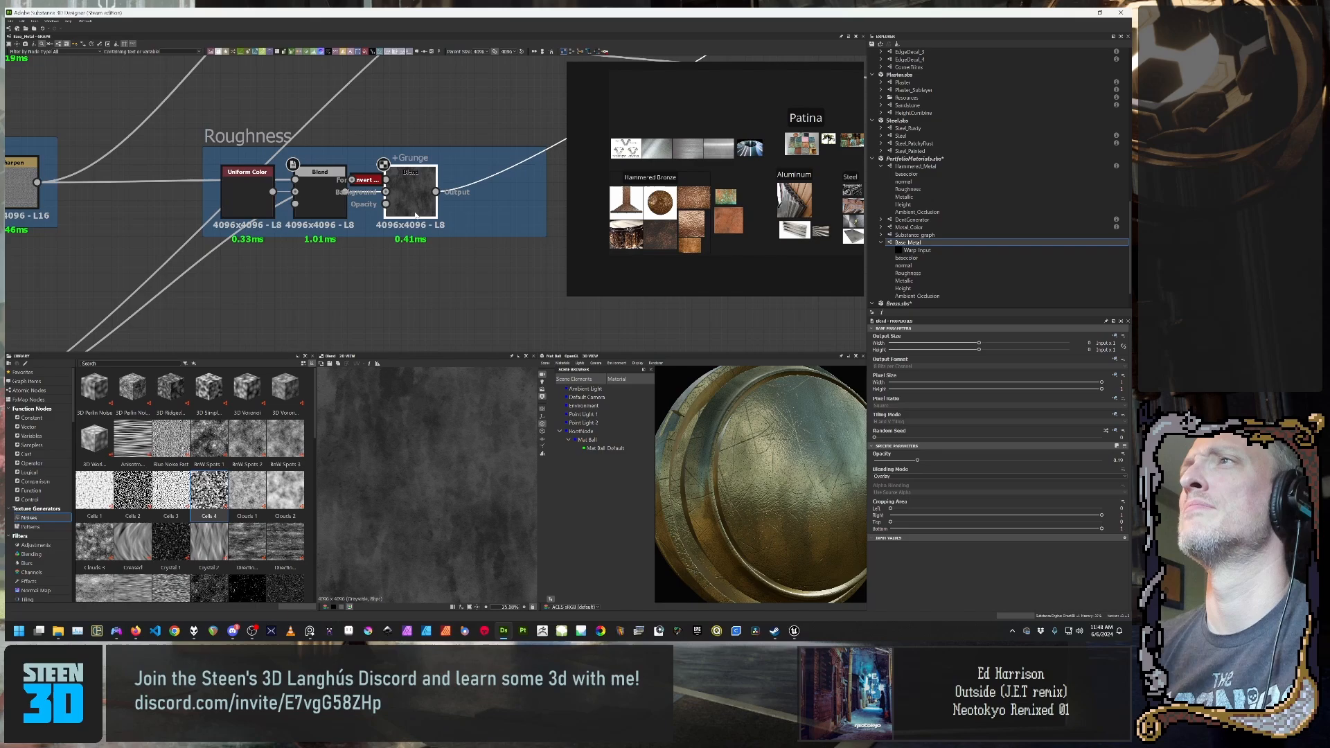
pyautogui.click(364, 249)
# Step: Preview the first roughness Blend's output in 2D and label the node with a "+Grain" comment placed above it
pyautogui.click(319, 197)
pyautogui.doubleClick(315, 204)
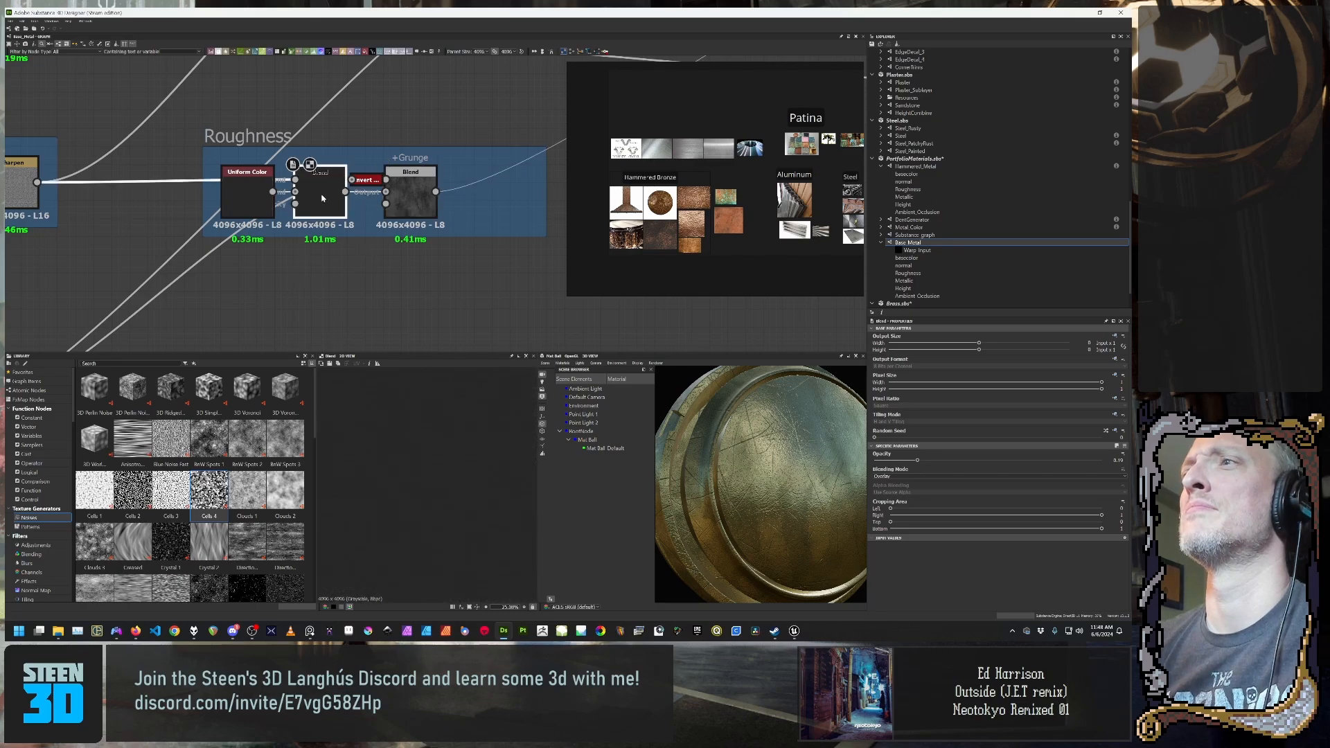
pyautogui.moveTo(311, 220); pyautogui.dragTo(340, 213, button='middle')
pyautogui.scroll(-1, 444, 449)
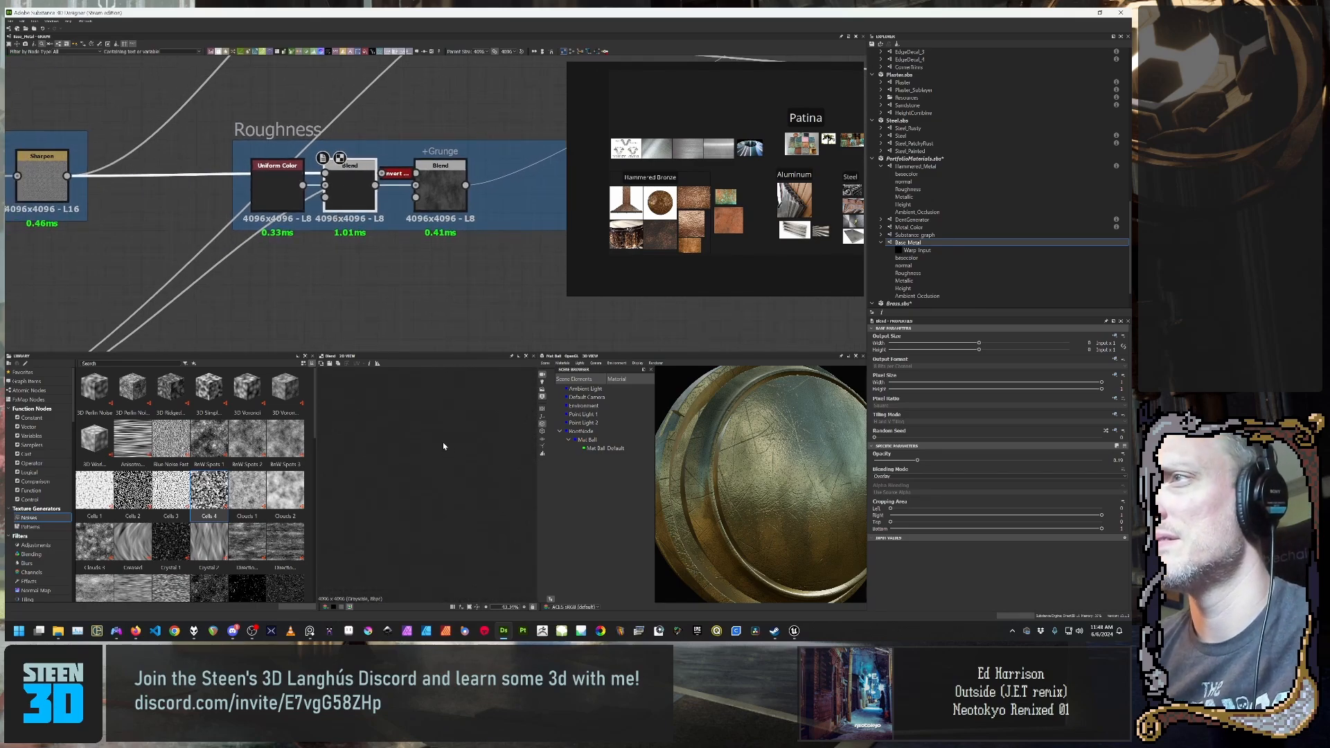
pyautogui.scroll(7, 443, 446)
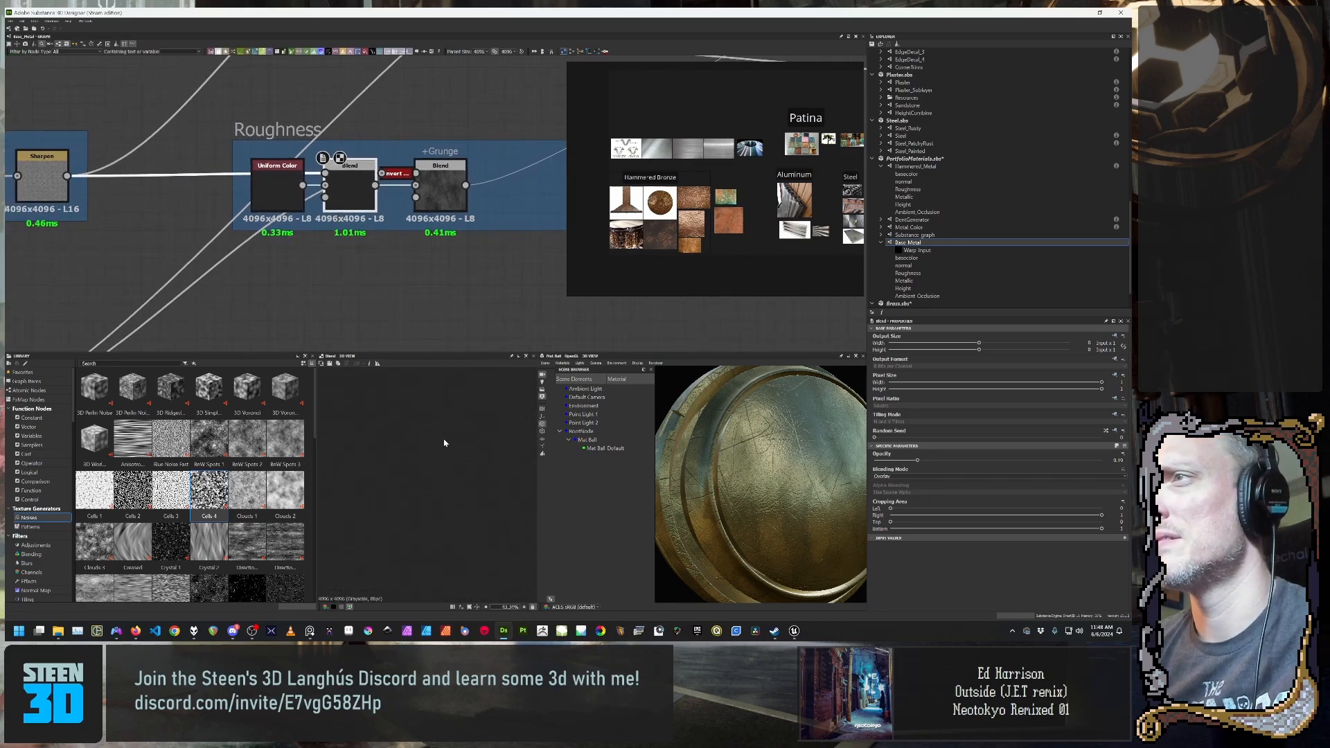
pyautogui.rightClick(350, 184)
pyautogui.click(378, 208)
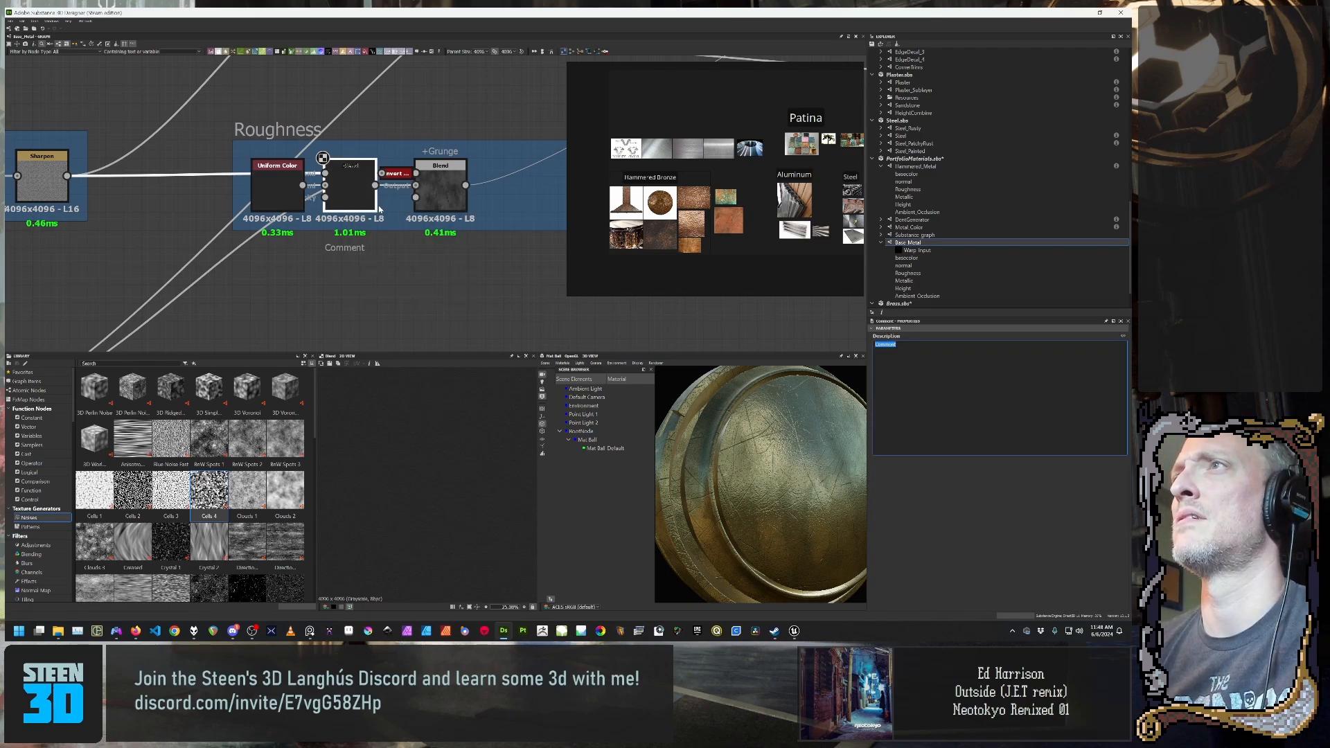
pyautogui.press('BackSpace')
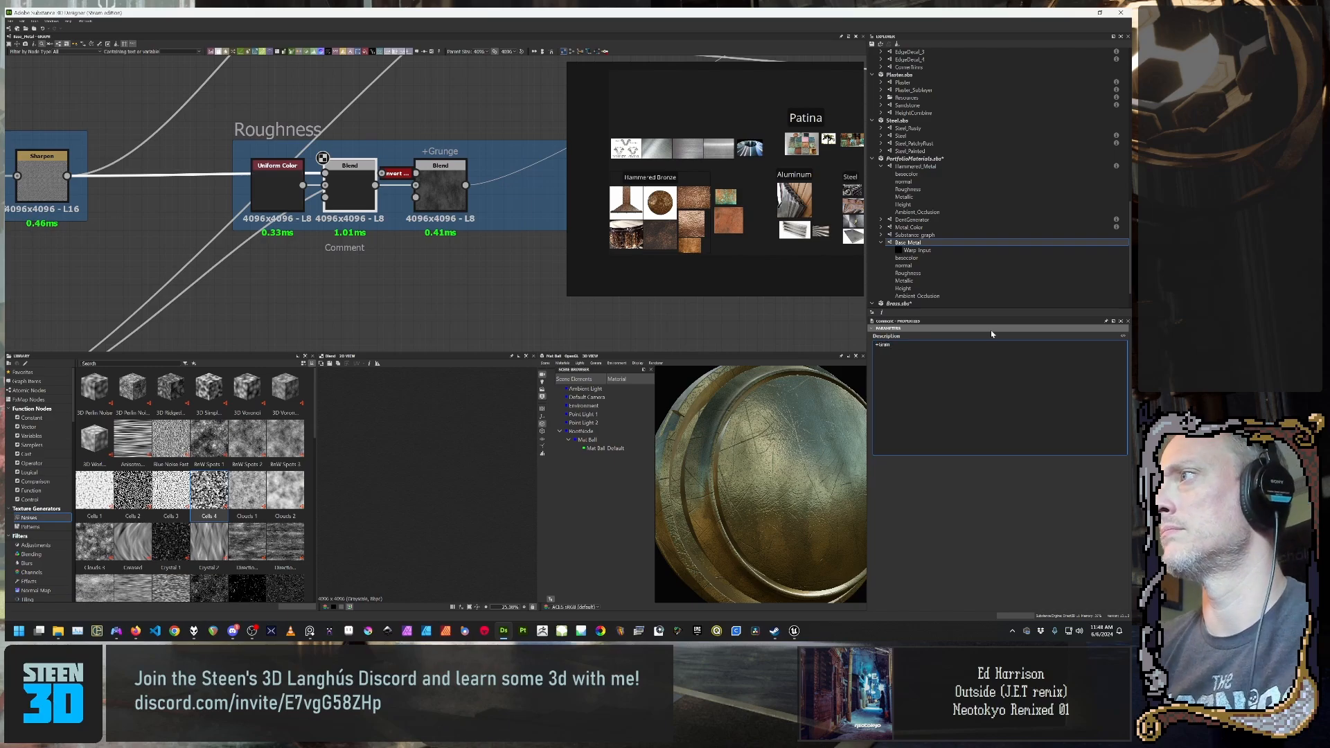
pyautogui.click(502, 270)
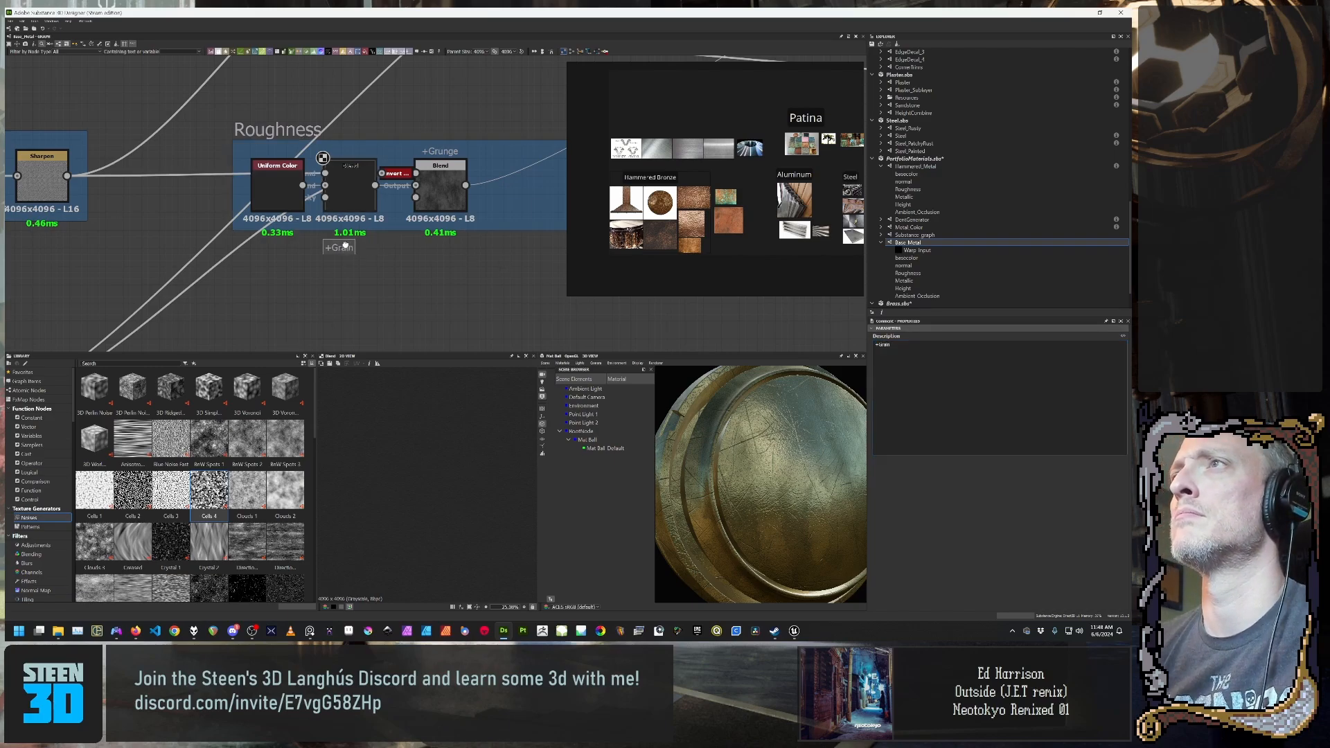
pyautogui.moveTo(345, 245); pyautogui.dragTo(354, 151)
# Step: Attach the comment "Base Roughness" to the Uniform Color node in the Roughness frame and place it above the node
pyautogui.click(278, 188)
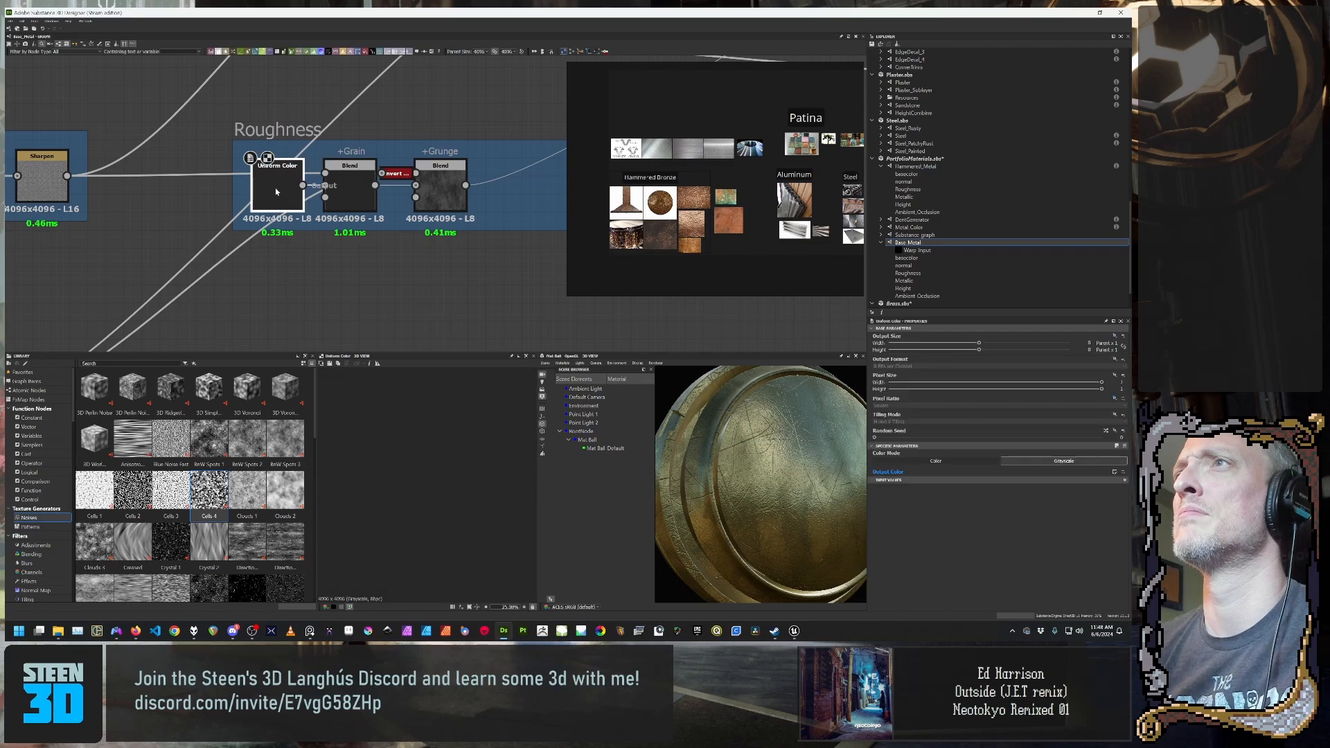
pyautogui.scroll(-2, 359, 272)
pyautogui.moveTo(401, 288); pyautogui.dragTo(454, 294, button='middle')
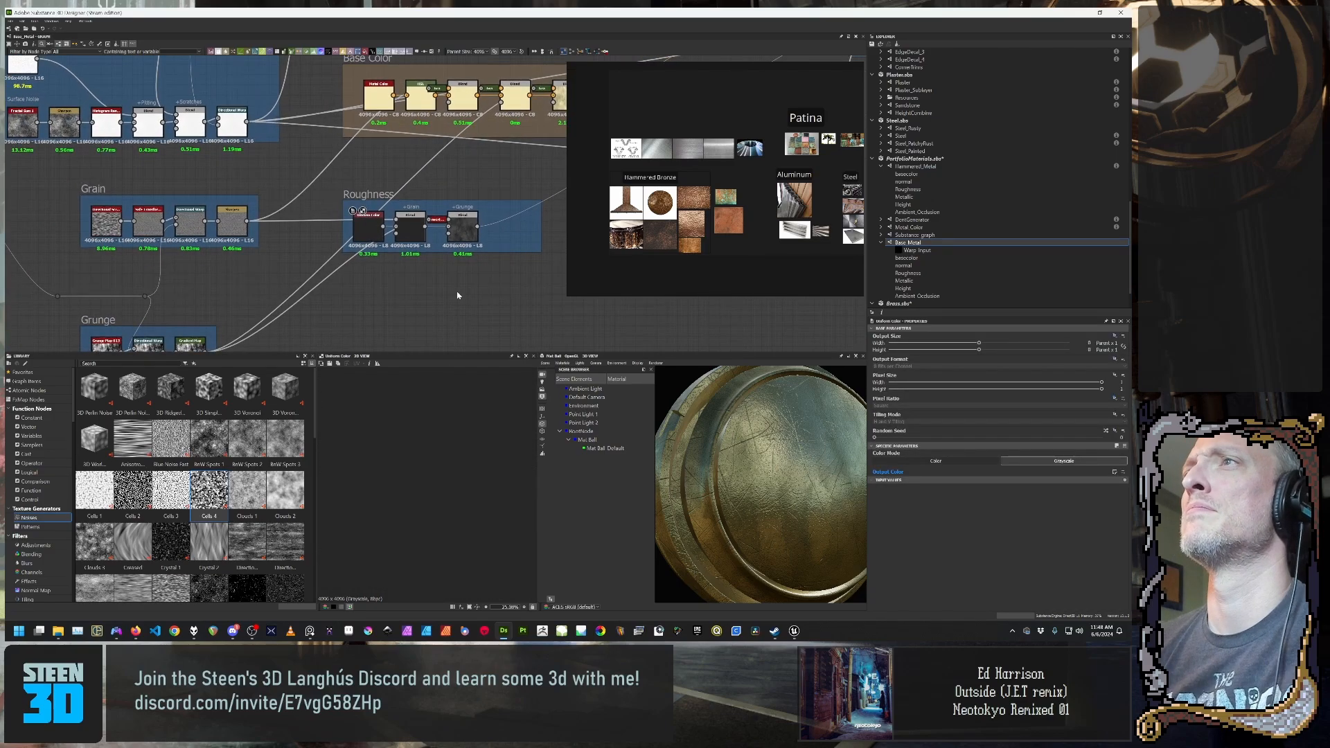
pyautogui.scroll(3, 444, 296)
pyautogui.moveTo(314, 267); pyautogui.dragTo(398, 345, button='middle')
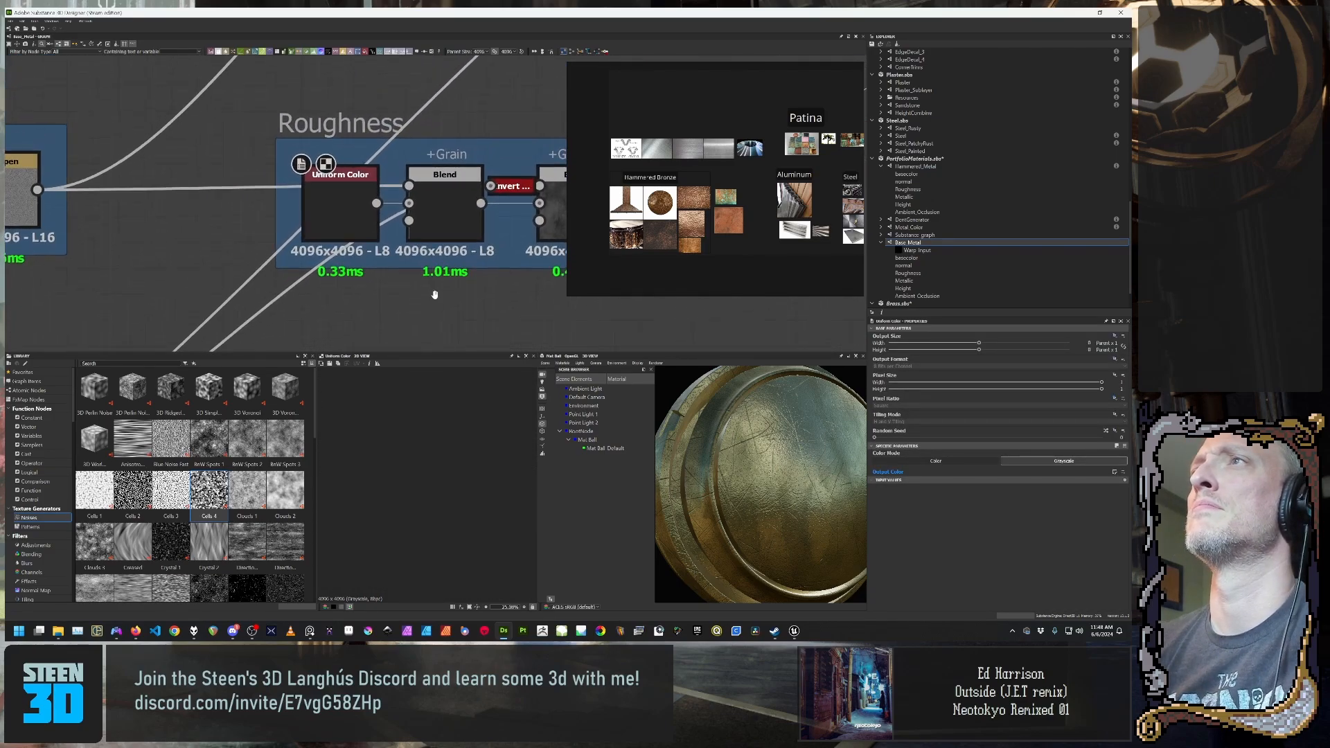
pyautogui.rightClick(336, 200)
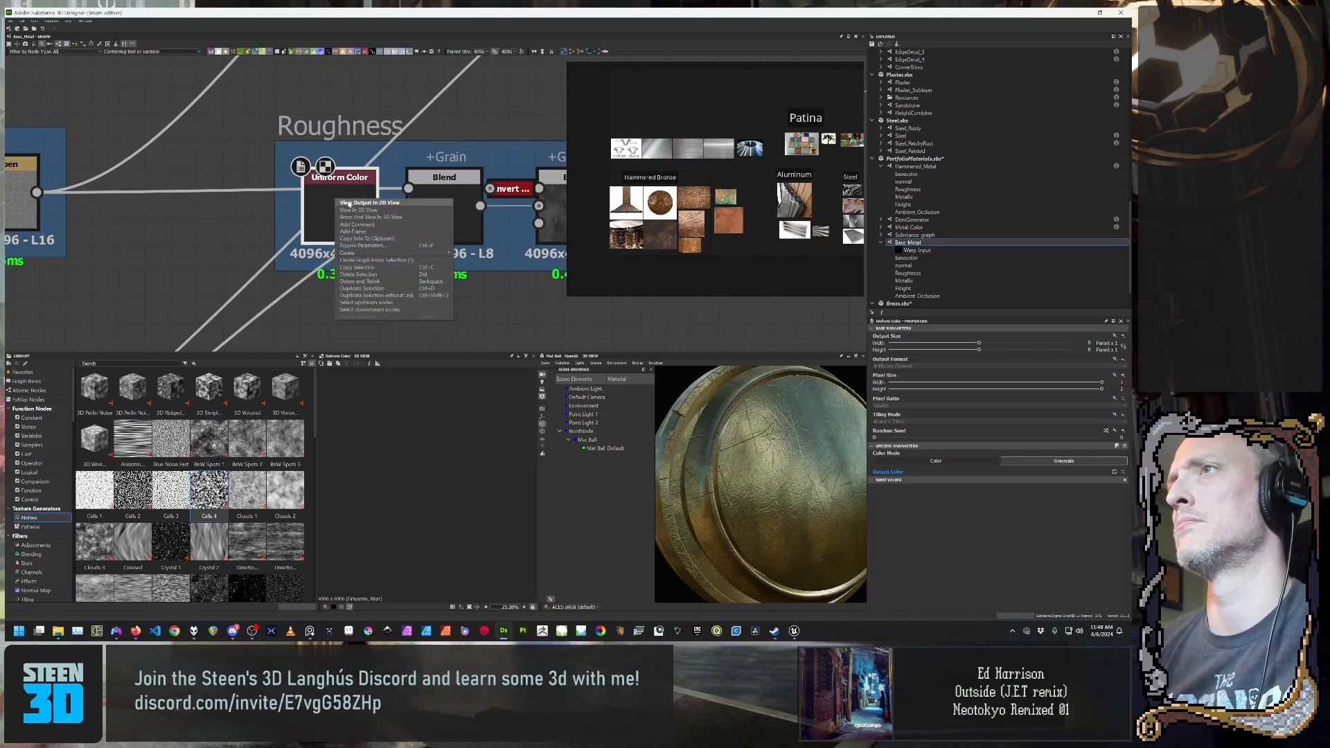
pyautogui.click(368, 227)
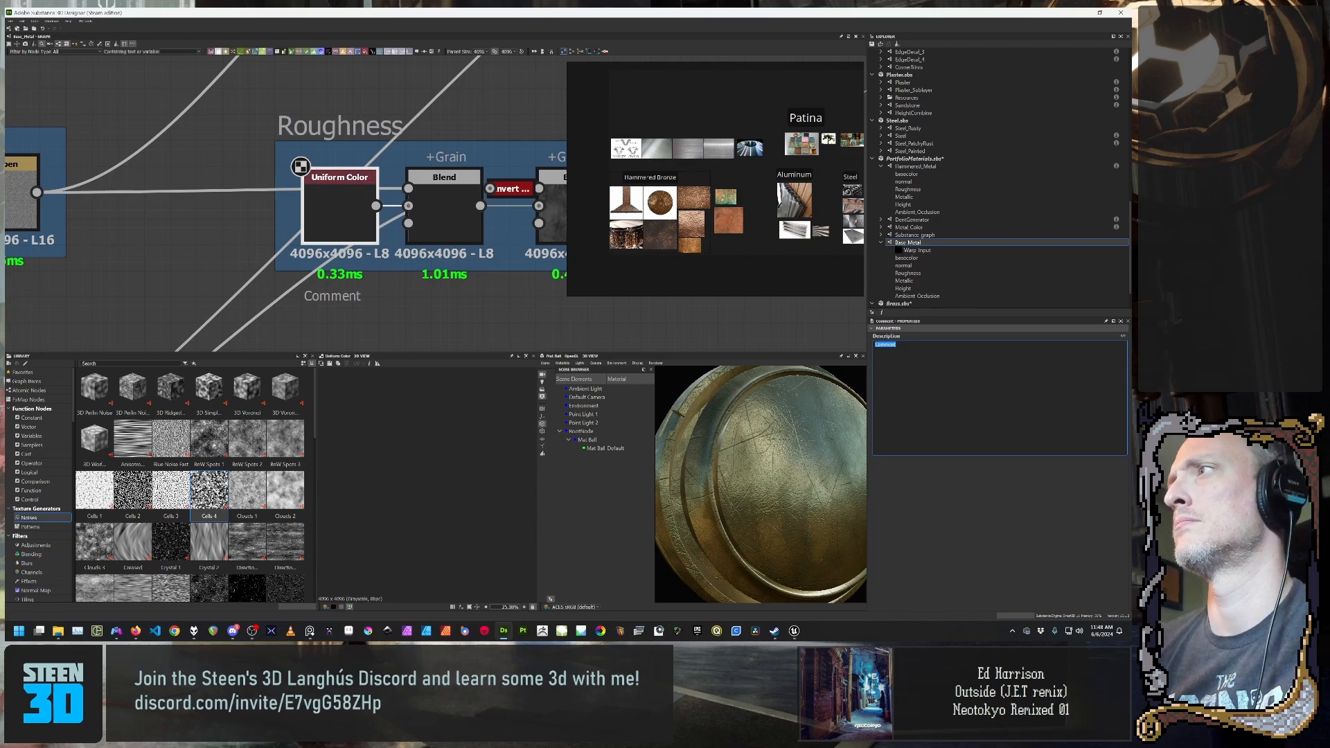
pyautogui.write('Base Roughness')
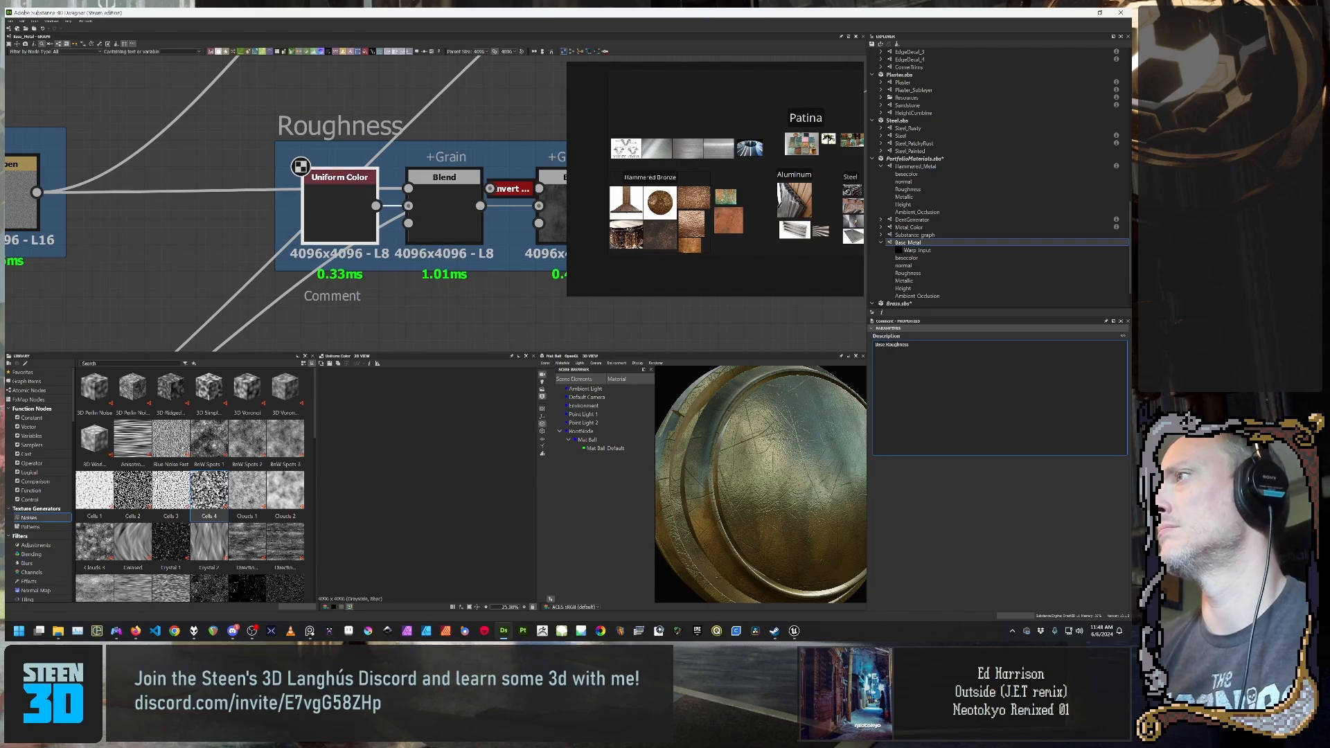
pyautogui.click(286, 182)
pyautogui.click(368, 291)
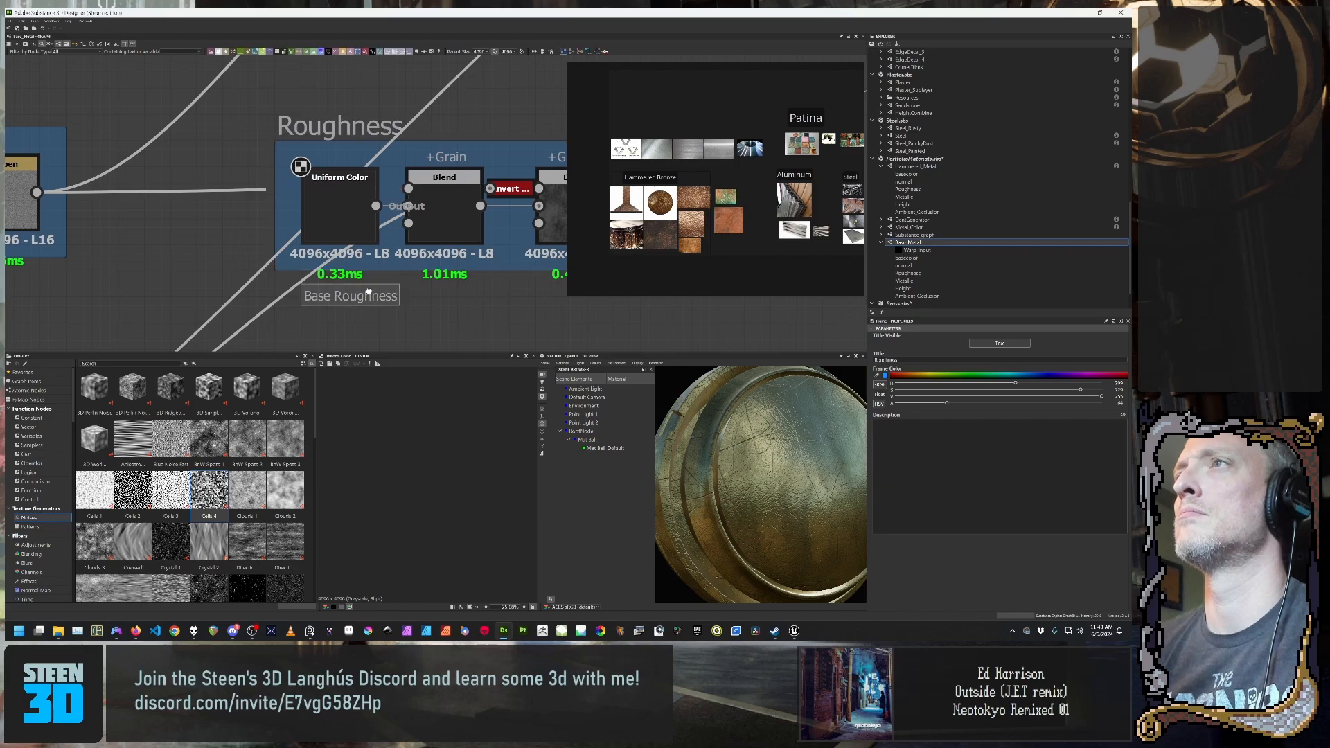
pyautogui.moveTo(369, 292); pyautogui.dragTo(360, 158)
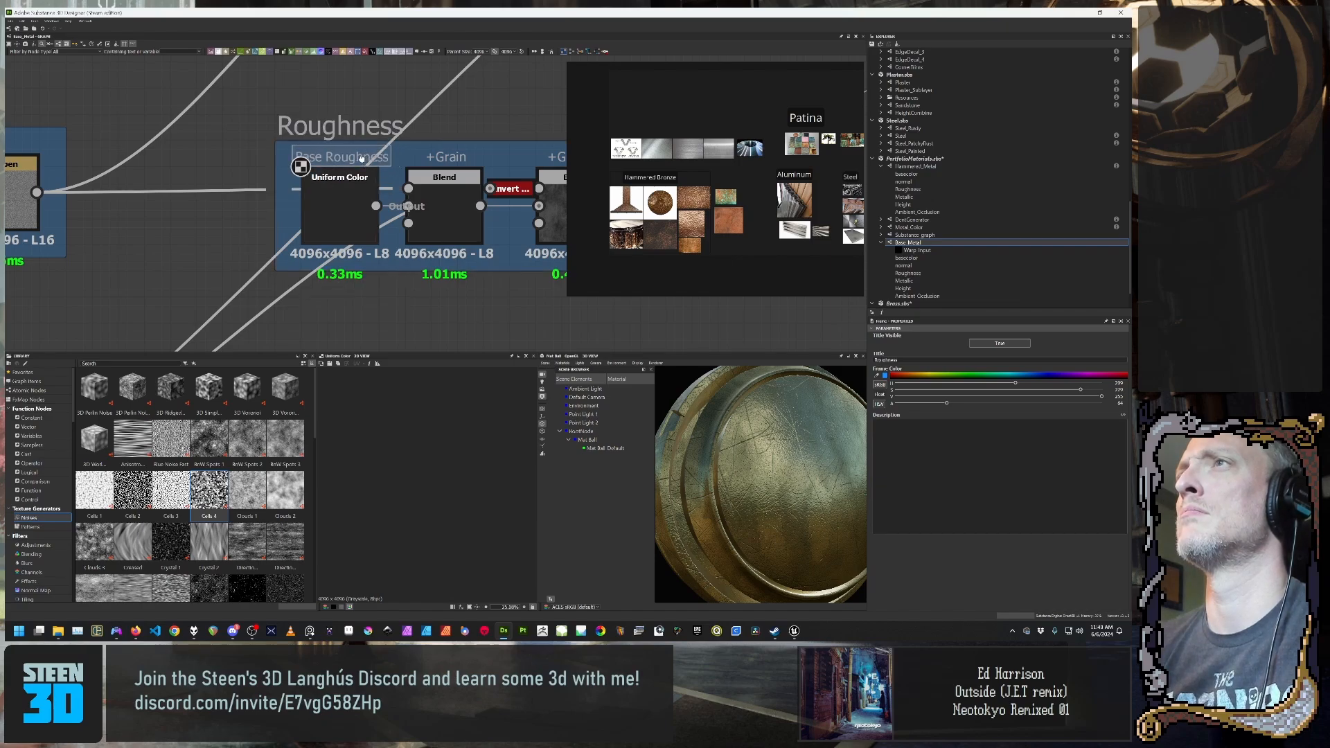
# Step: Review the graph layout from the Base Color and Roughness frames through to the Preview and Output frames
pyautogui.scroll(-5, 381, 287)
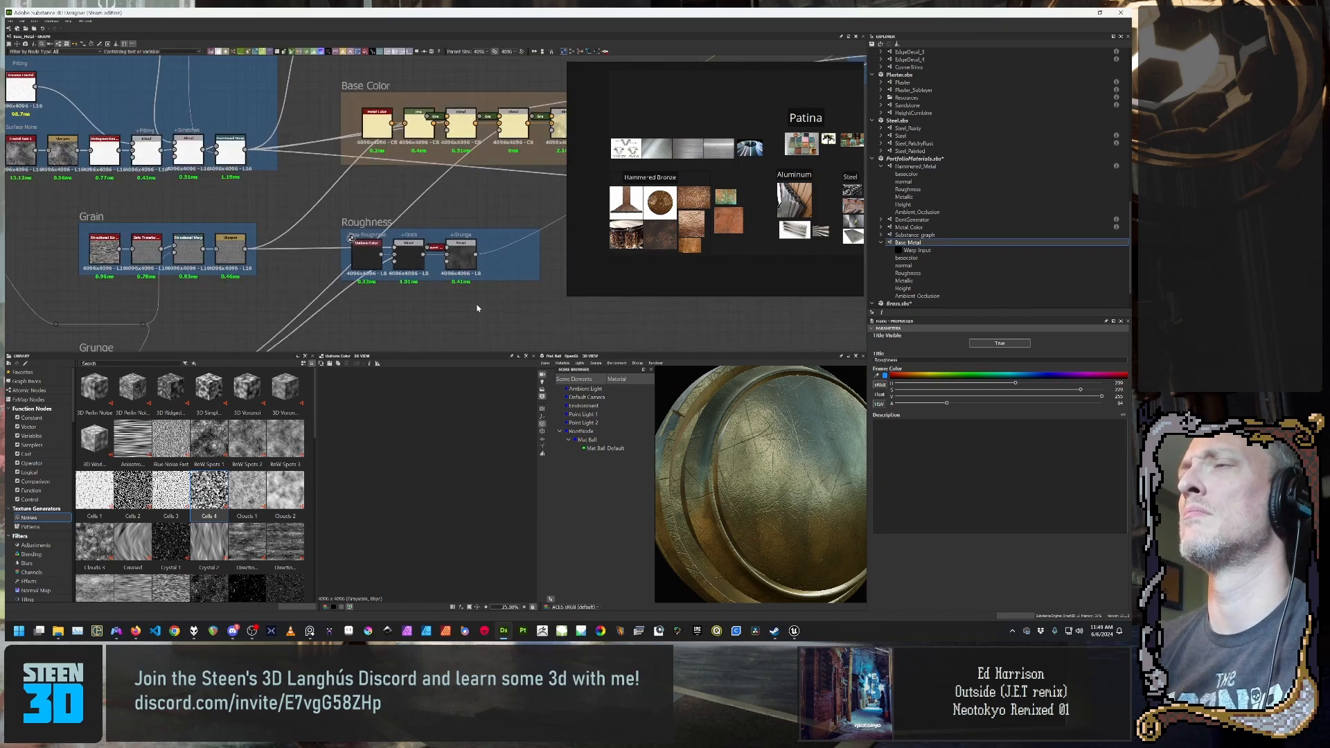
pyautogui.moveTo(478, 308); pyautogui.dragTo(429, 262, button='middle')
pyautogui.scroll(-2, 439, 289)
pyautogui.moveTo(316, 306); pyautogui.dragTo(202, 291, button='middle')
pyautogui.scroll(-2, 202, 290)
pyautogui.scroll(-2, 398, 231)
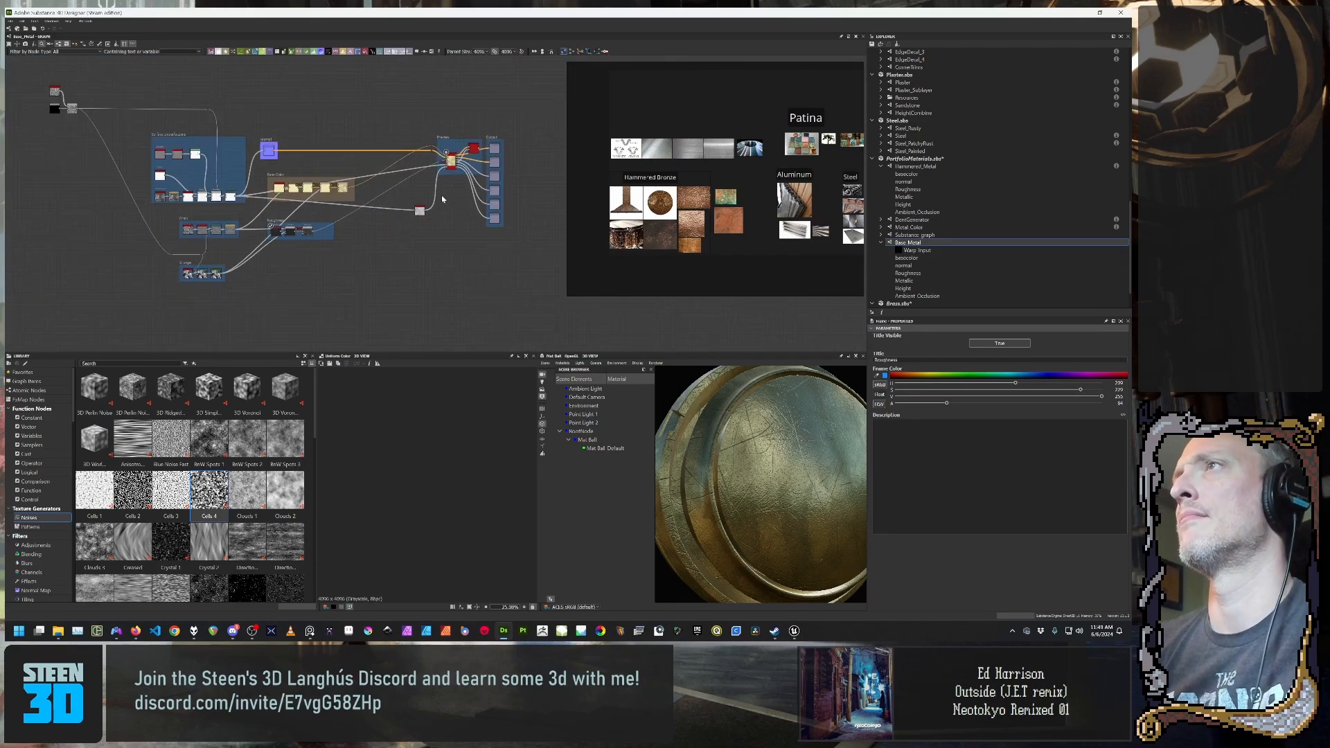
pyautogui.scroll(6, 339, 236)
pyautogui.moveTo(448, 196); pyautogui.dragTo(329, 234, button='middle')
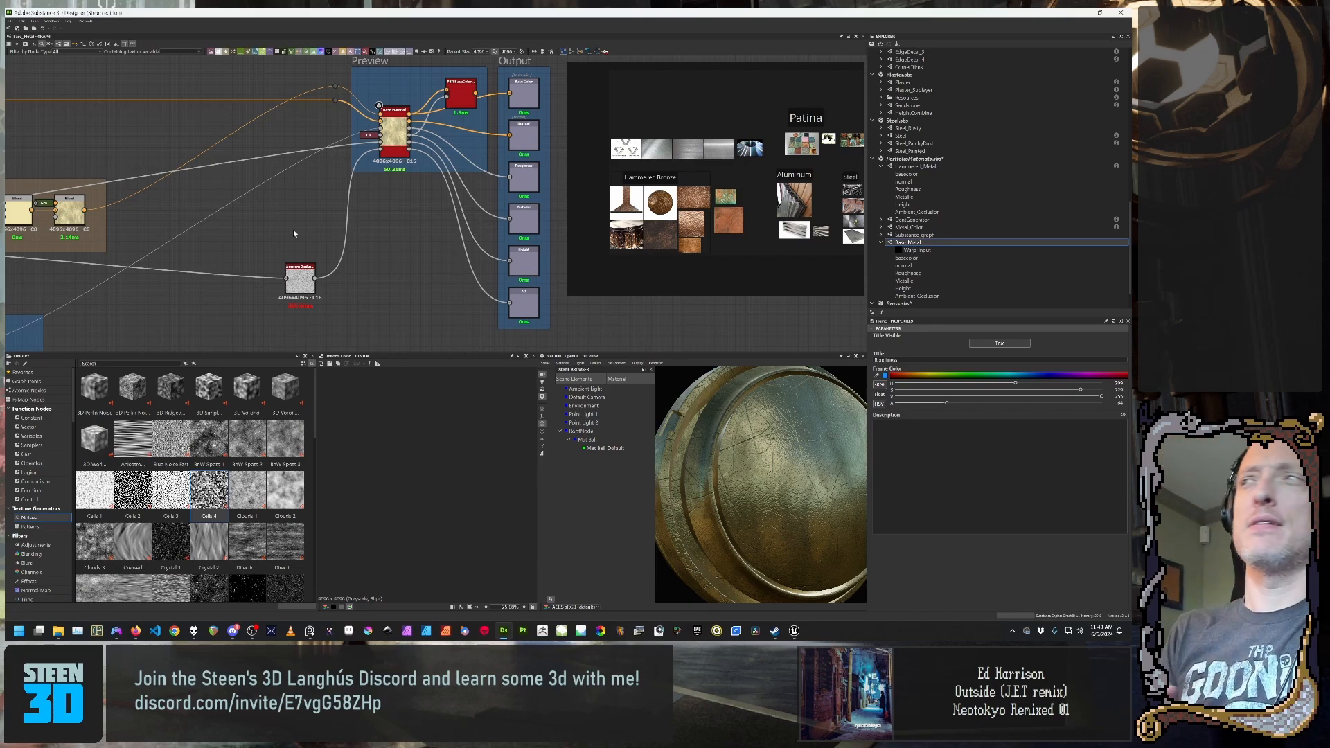
pyautogui.scroll(-5, 294, 234)
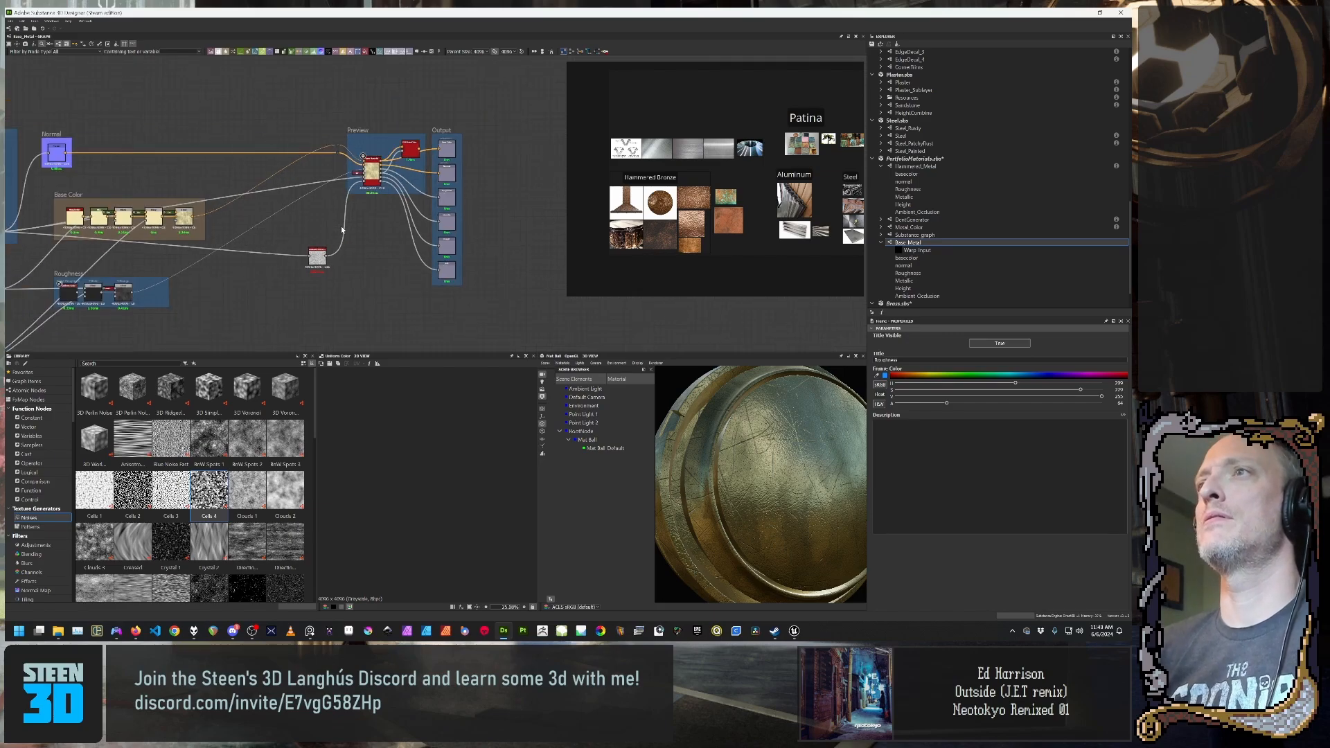
pyautogui.moveTo(319, 239); pyautogui.dragTo(397, 240, button='middle')
pyautogui.scroll(1, 397, 240)
pyautogui.scroll(-2, 437, 184)
pyautogui.moveTo(225, 182); pyautogui.dragTo(288, 258, button='middle')
pyautogui.scroll(2, 412, 255)
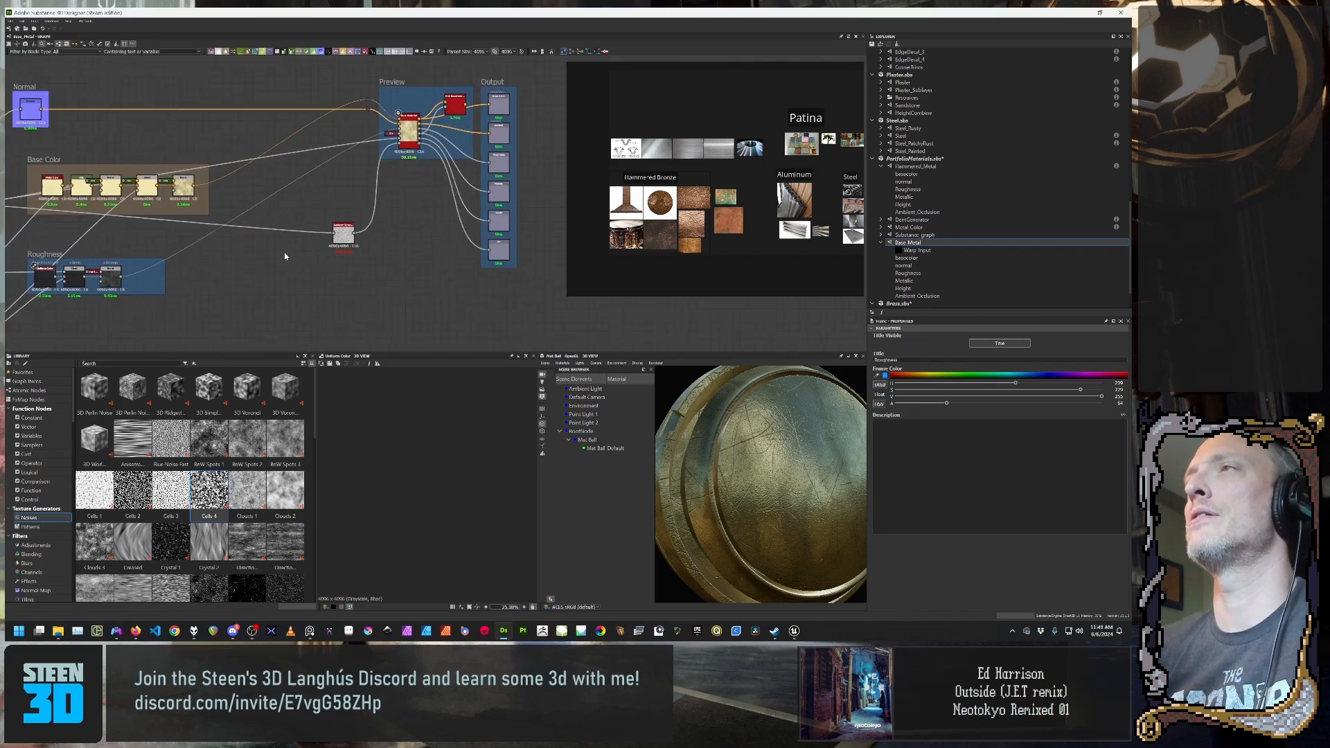
pyautogui.moveTo(427, 261); pyautogui.dragTo(379, 257, button='middle')
pyautogui.moveTo(318, 207); pyautogui.dragTo(398, 274, button='middle')
pyautogui.scroll(2, 388, 255)
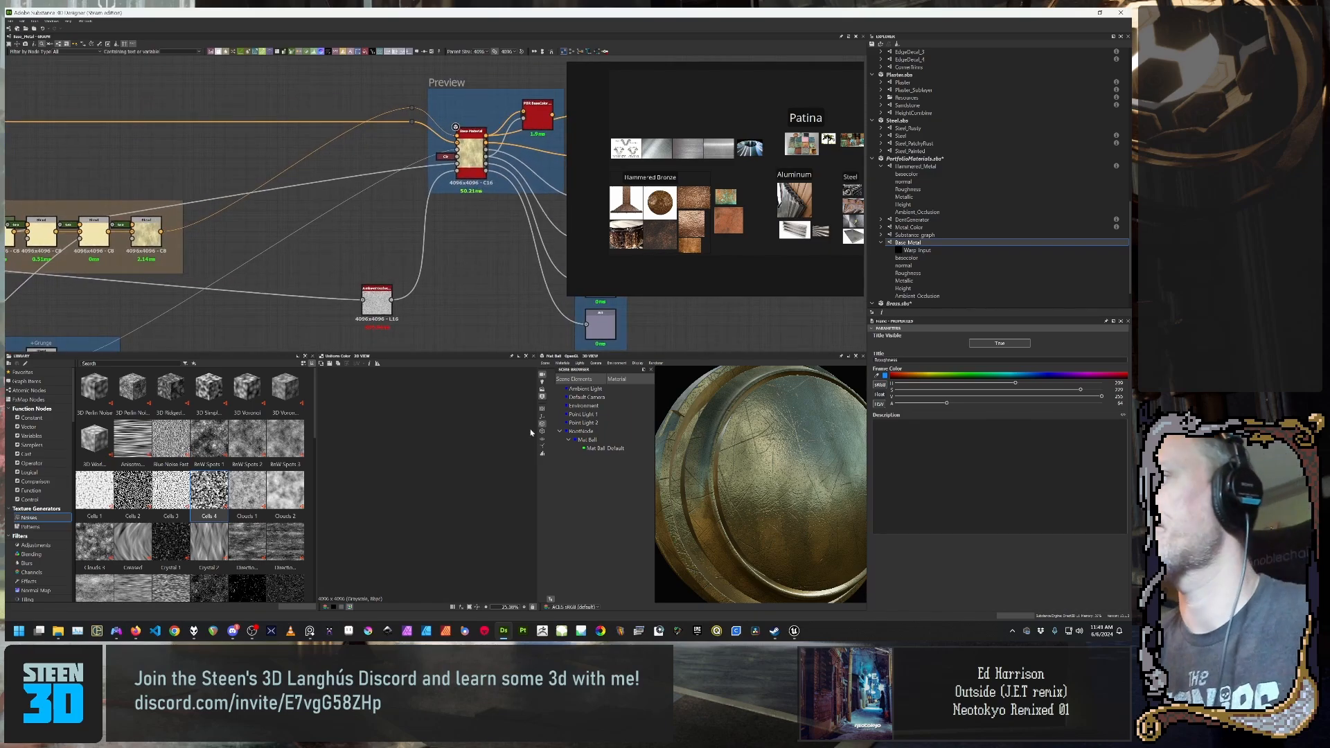
# Step: Inspect the whole material ball from the front, and view the Base Metal graph's own properties with its full node layout
pyautogui.moveTo(743, 457); pyautogui.dragTo(762, 480)
pyautogui.scroll(-3, 721, 466)
pyautogui.scroll(3, 758, 473)
pyautogui.scroll(-3, 762, 480)
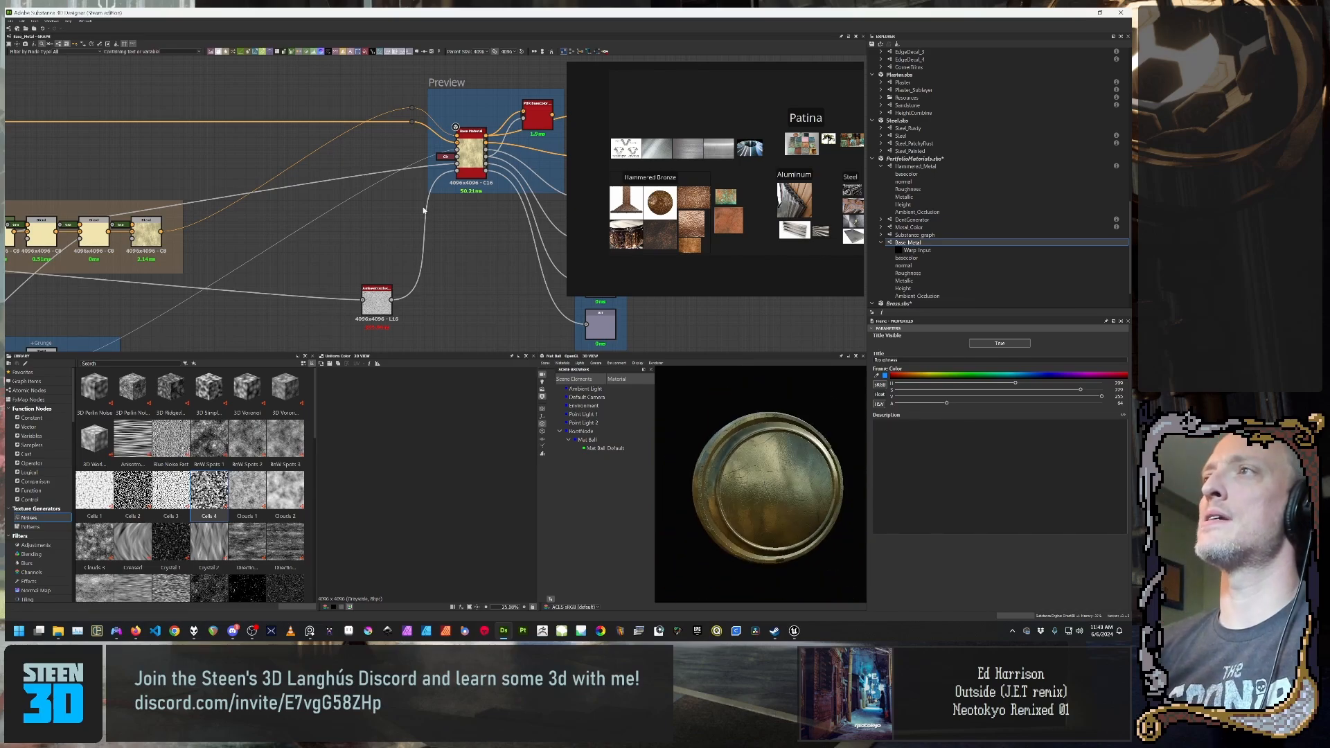
pyautogui.moveTo(424, 210); pyautogui.dragTo(229, 211, button='middle')
pyautogui.scroll(-2, 230, 211)
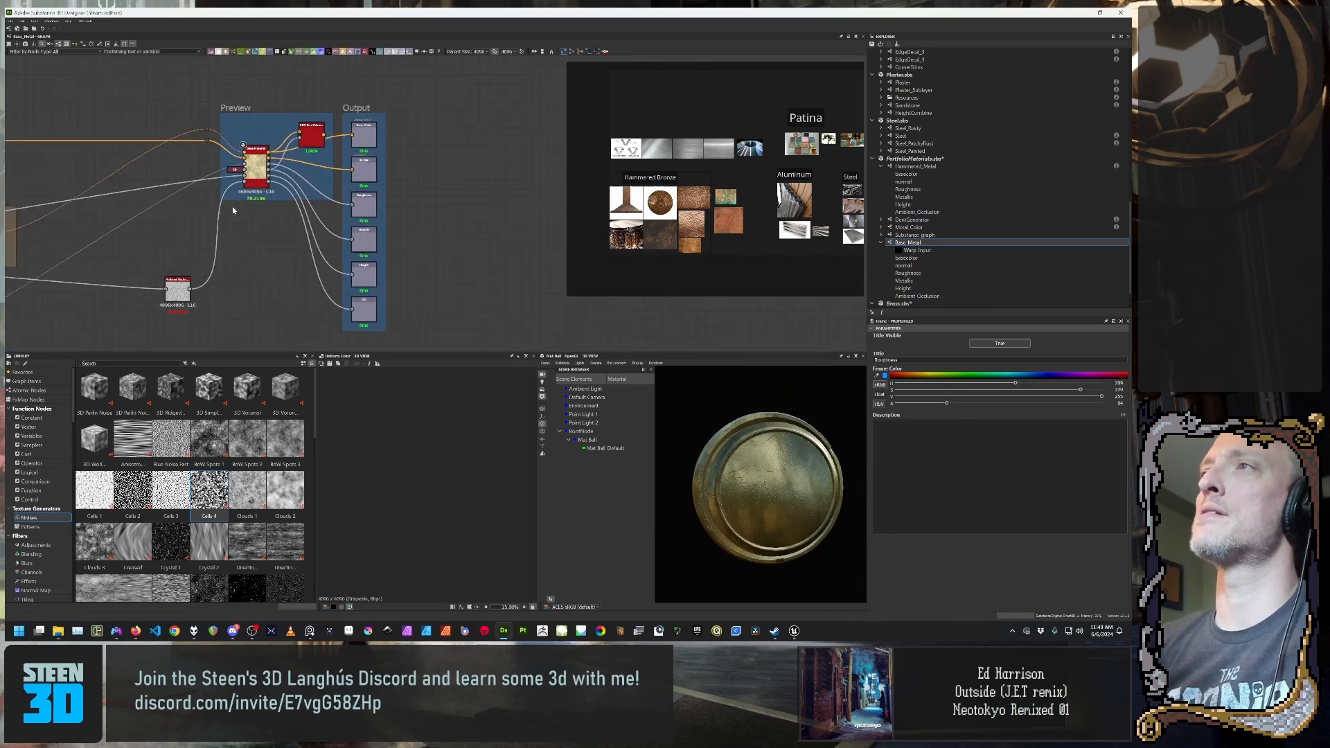
pyautogui.click(502, 247)
pyautogui.scroll(-3, 499, 248)
pyautogui.moveTo(289, 290); pyautogui.dragTo(372, 286, button='middle')
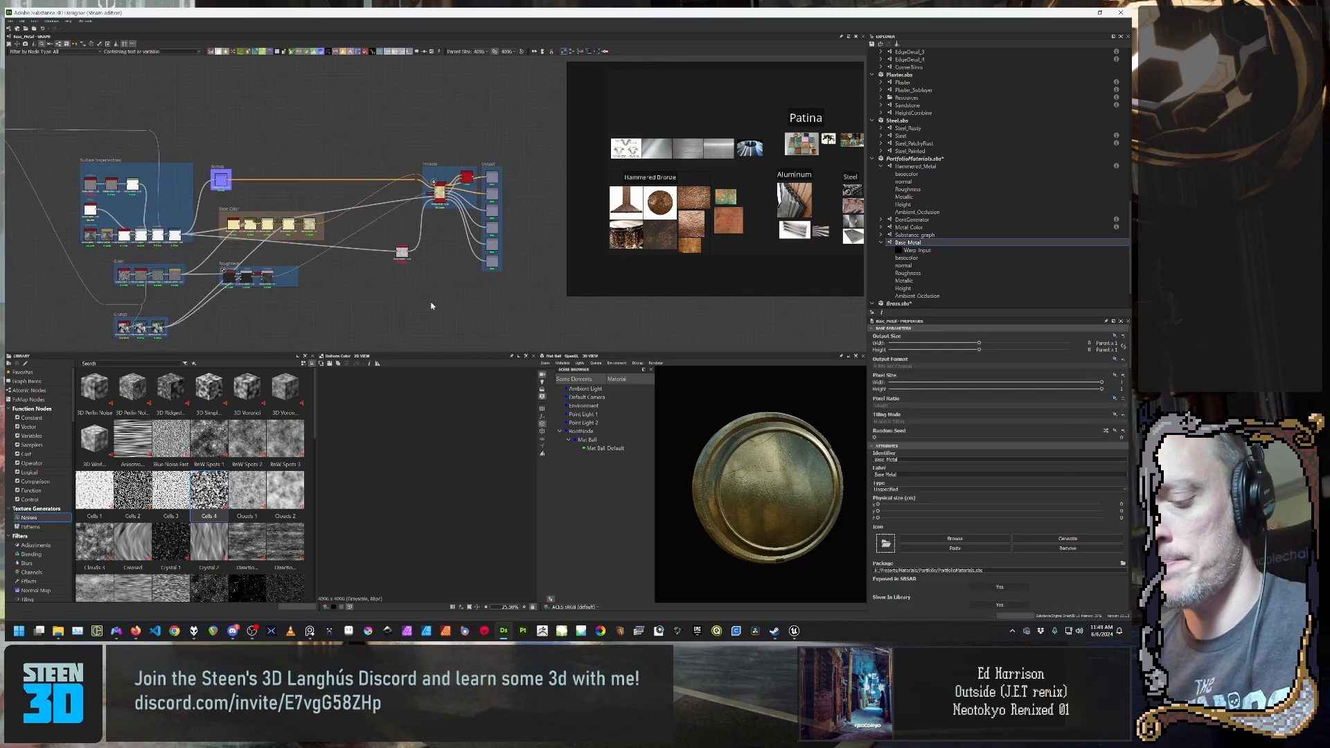